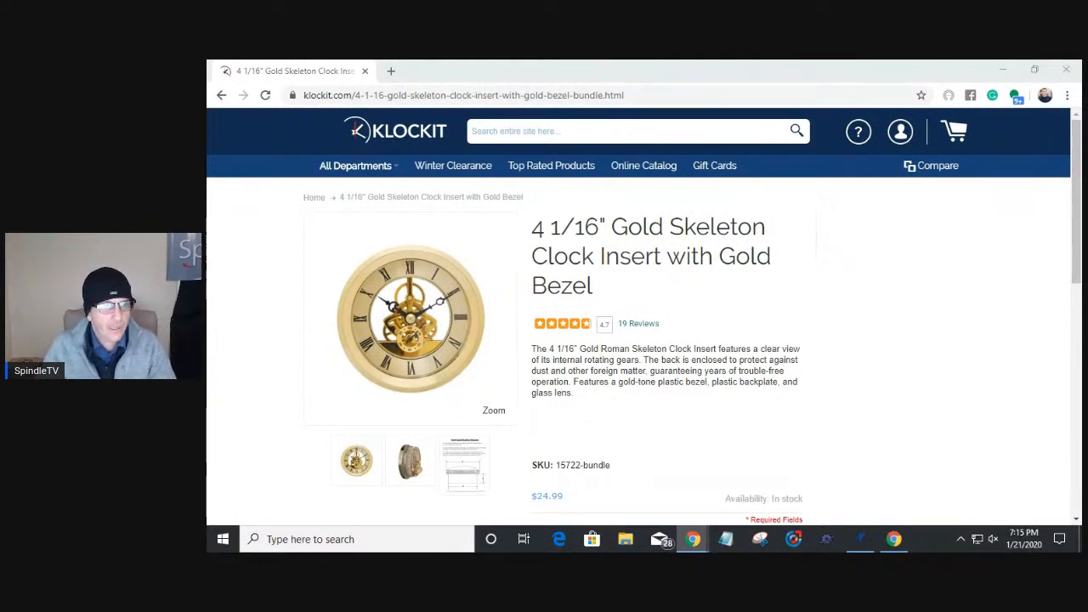
- Examine enlarged front and side photos of the 4 1/16" Gold Skeleton Clock Insert
mouse_move(397, 247)
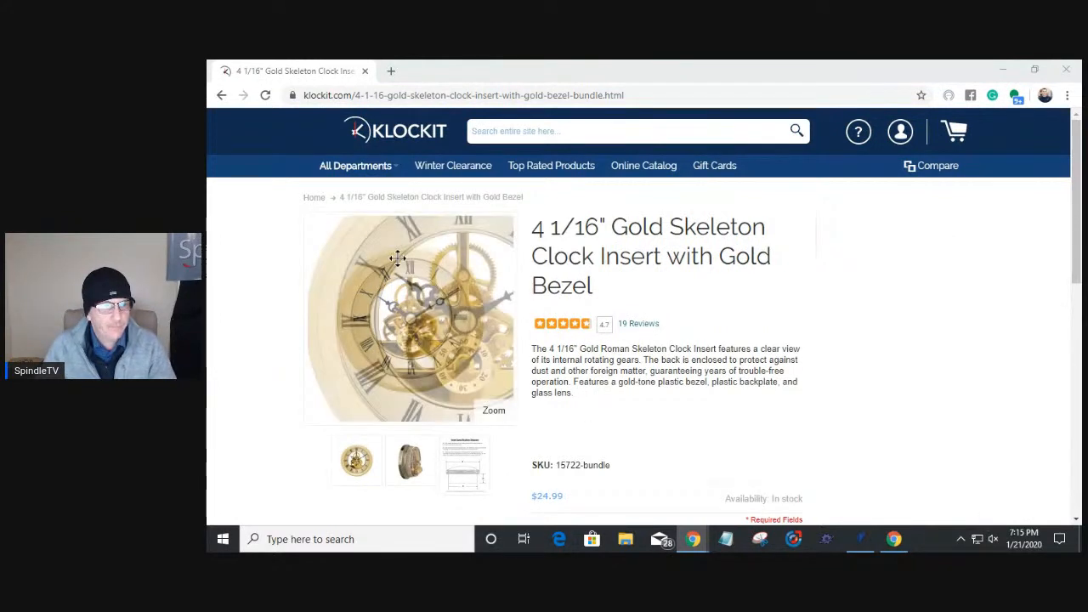
left_click(493, 412)
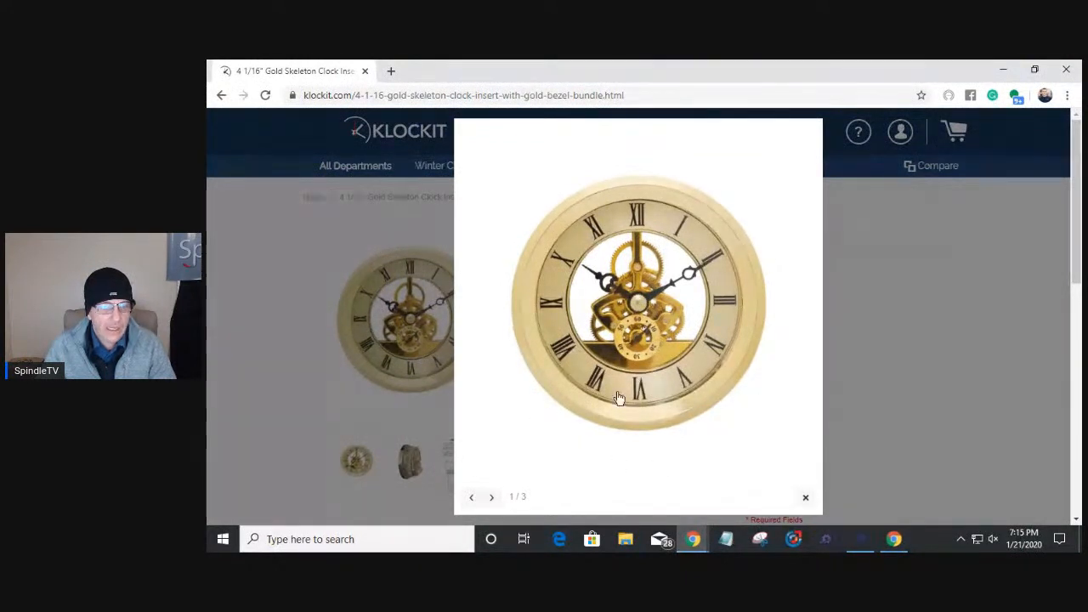
left_click(413, 464)
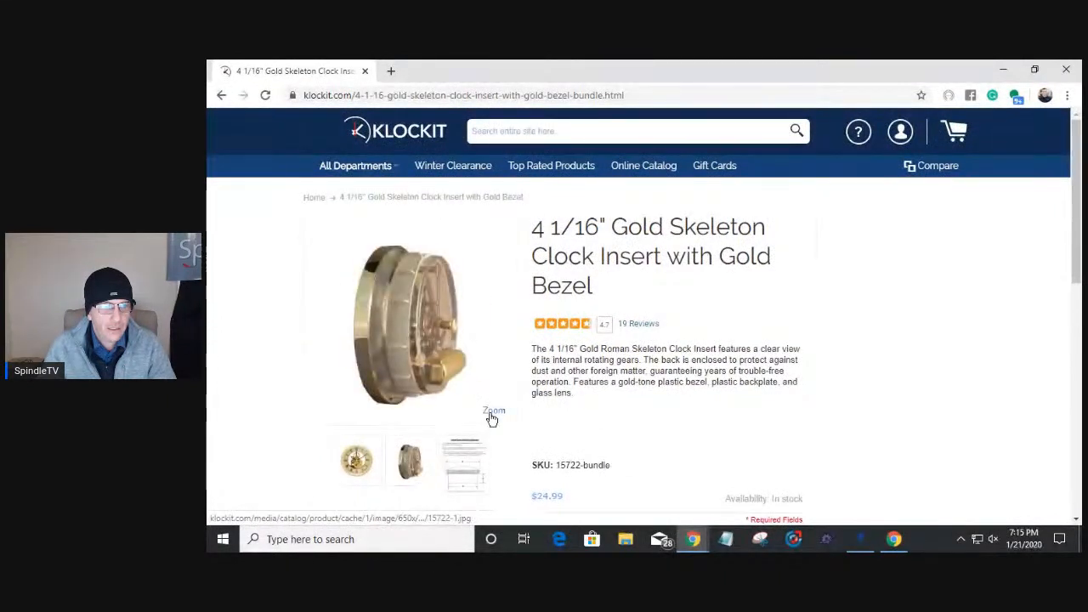
left_click(492, 413)
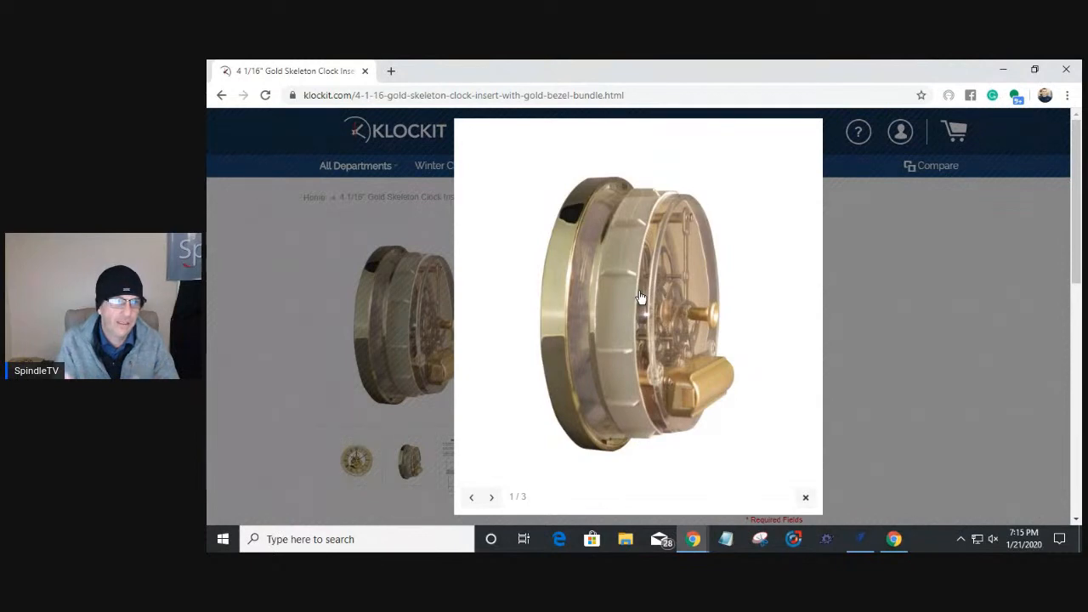
left_click(806, 499)
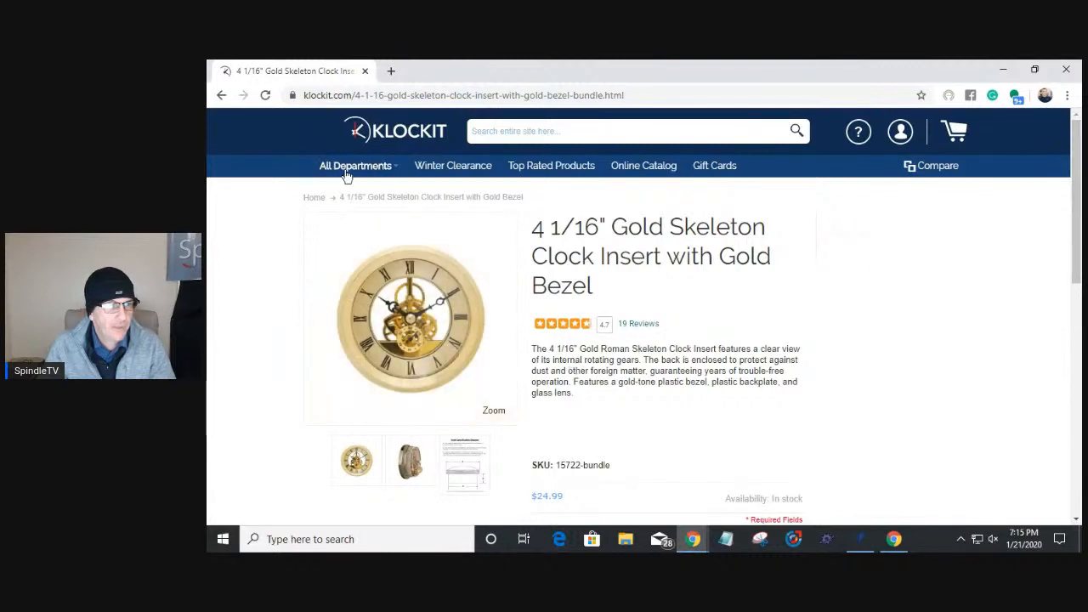
left_click(375, 167)
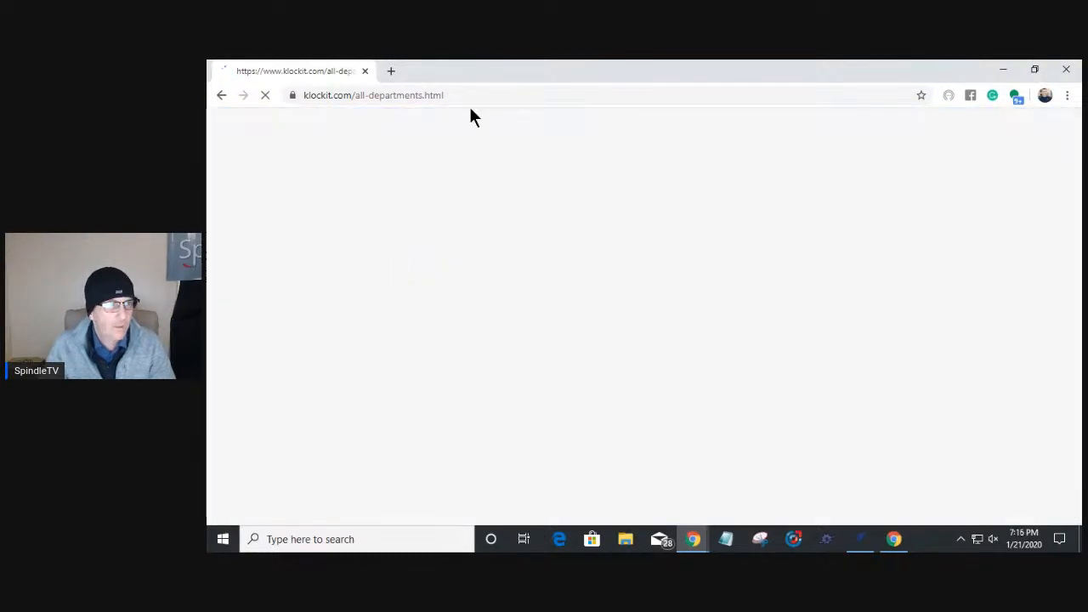
left_click(222, 95)
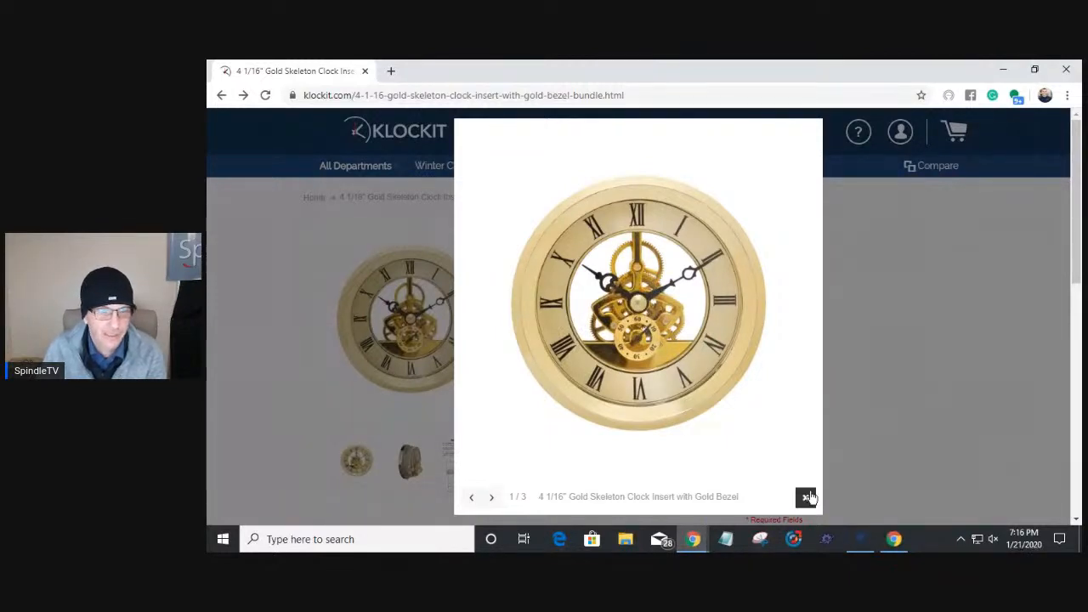
left_click(806, 497)
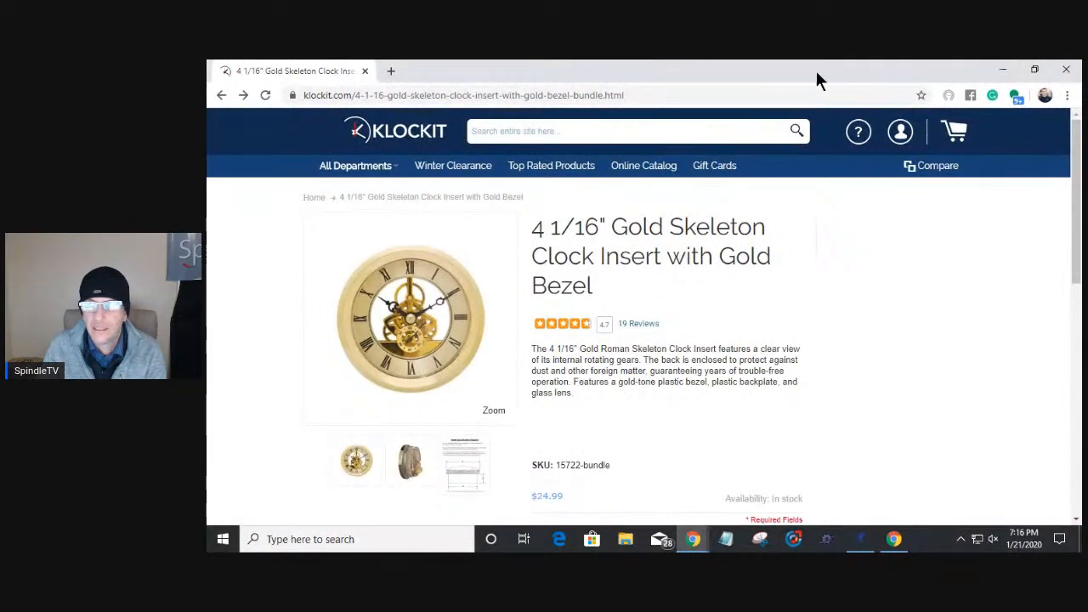
- Switch to VCarve Pro and inspect the 3D banner and flourish model from several angles, ending in a straight-down view
key("alt+Tab")
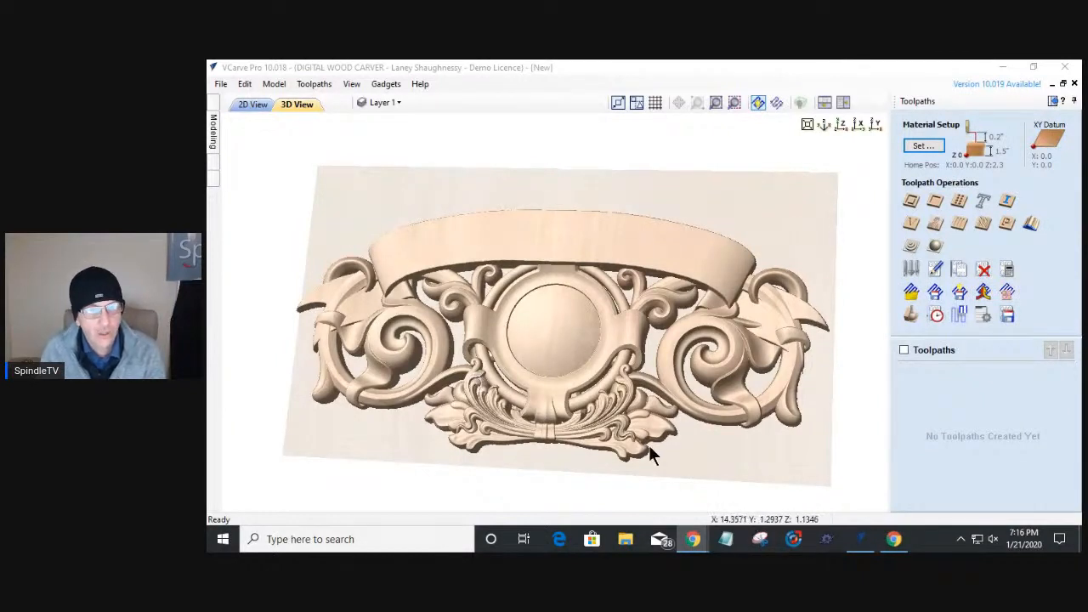
left_click_drag(662, 467, 638, 467)
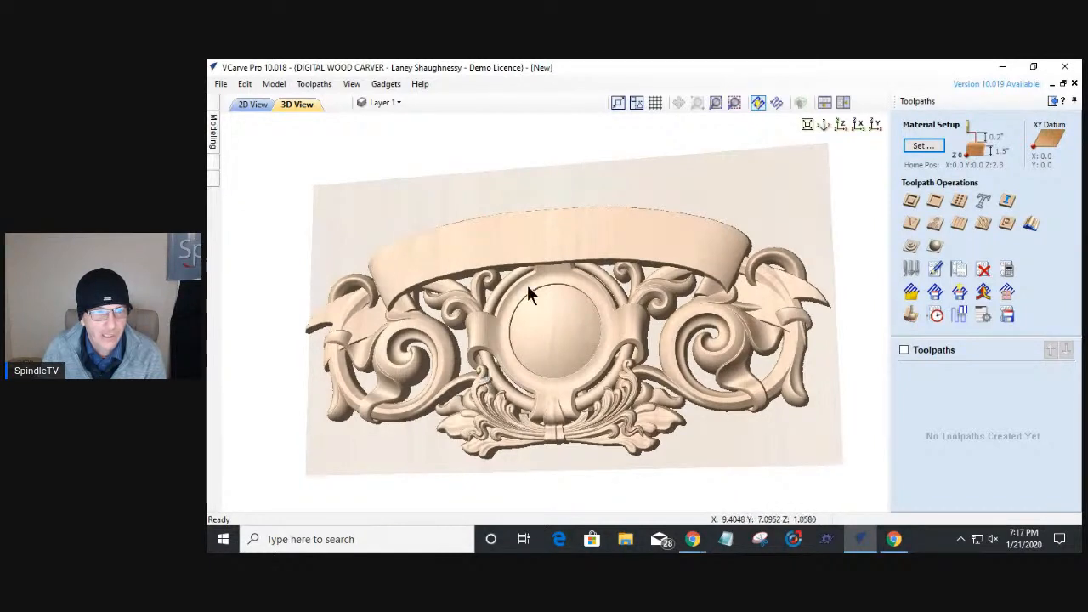
left_click_drag(753, 420, 523, 471)
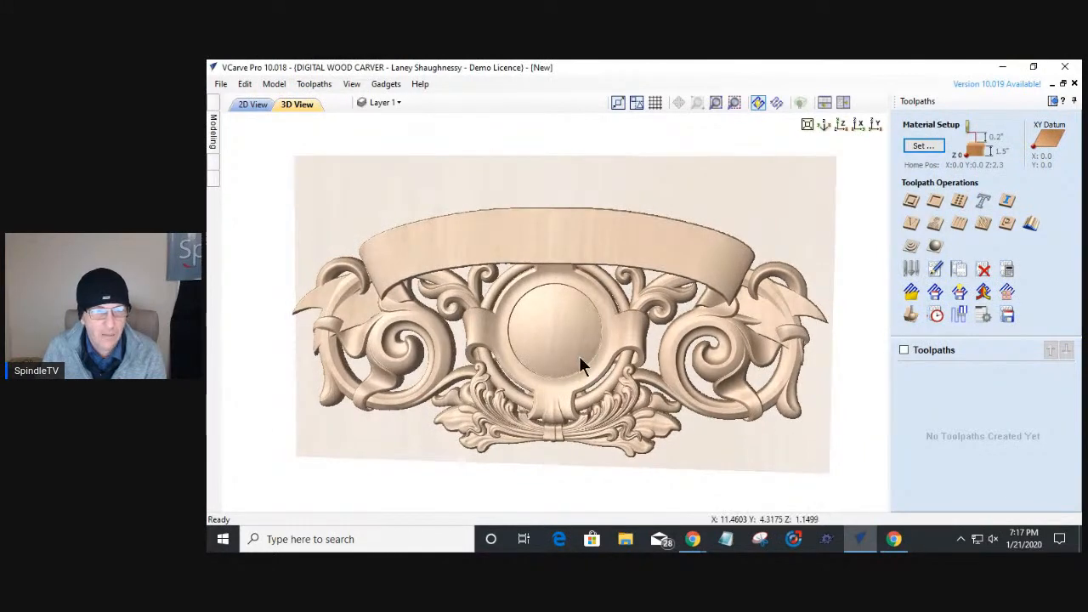
left_click(843, 126)
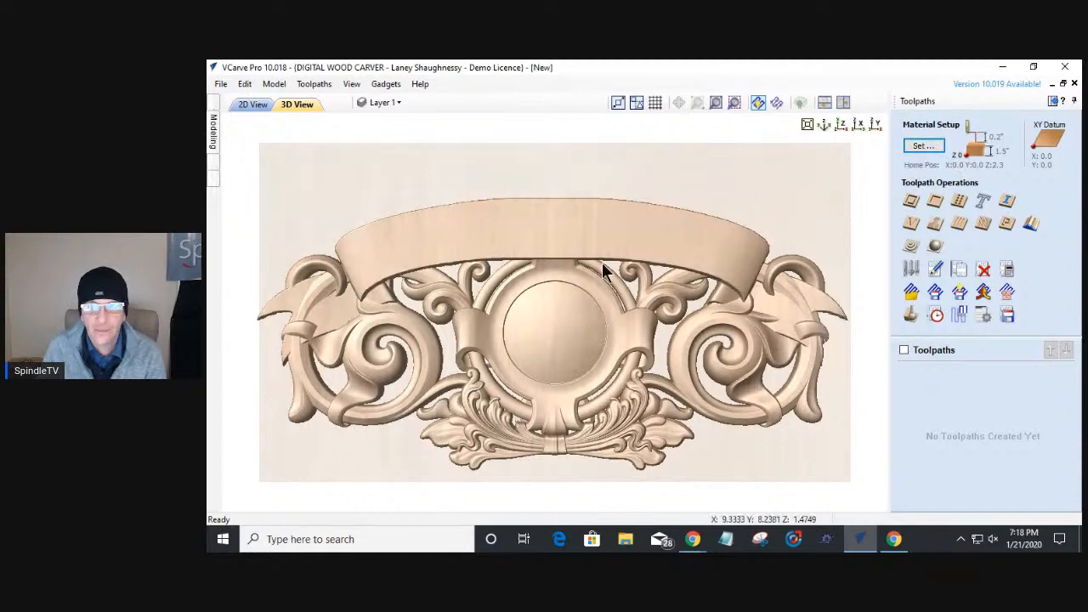
- Add a new layer named Class Layer in the 2D view and hide Layer 1
left_click(1053, 100)
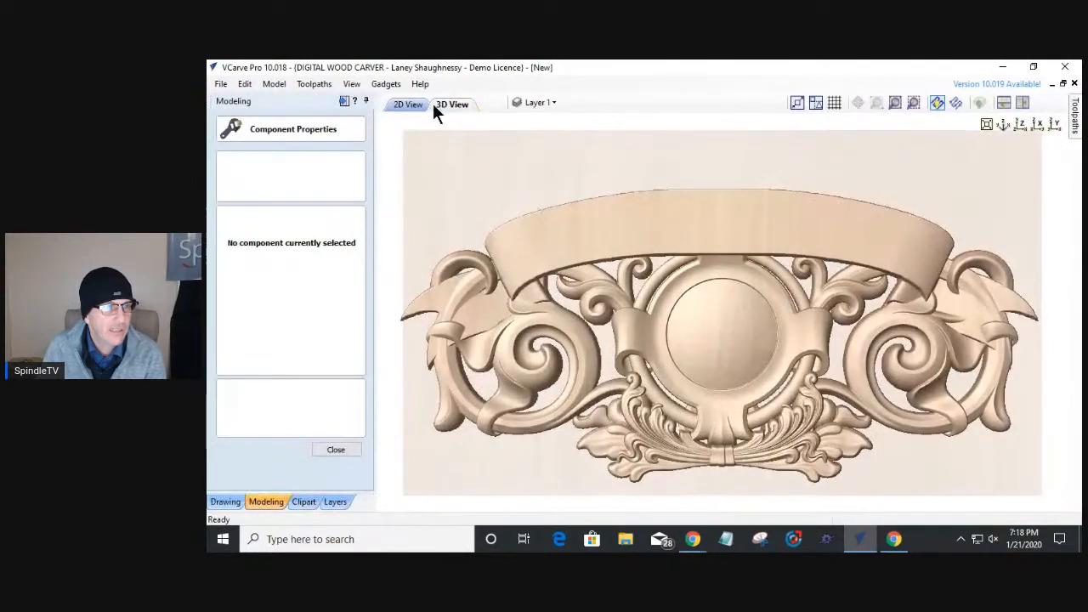
left_click(412, 105)
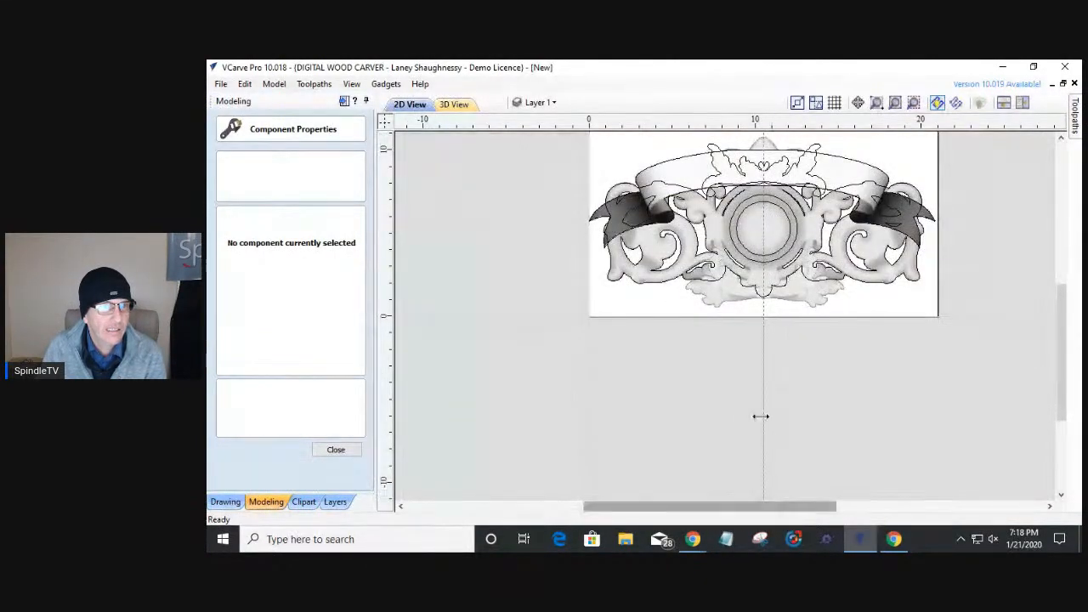
left_click(540, 104)
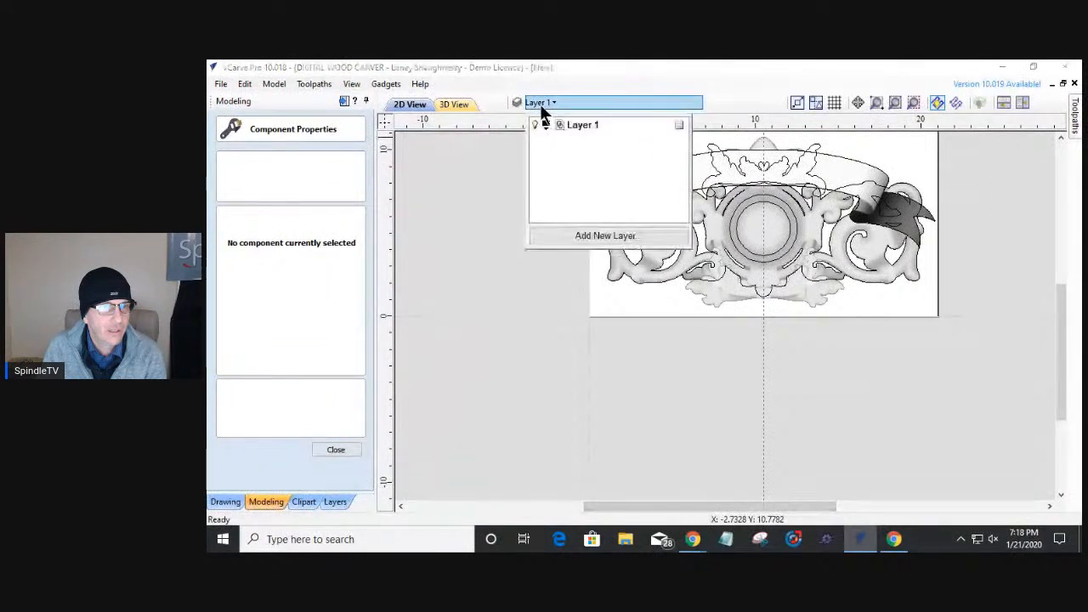
left_click(568, 235)
type("Class Layer")
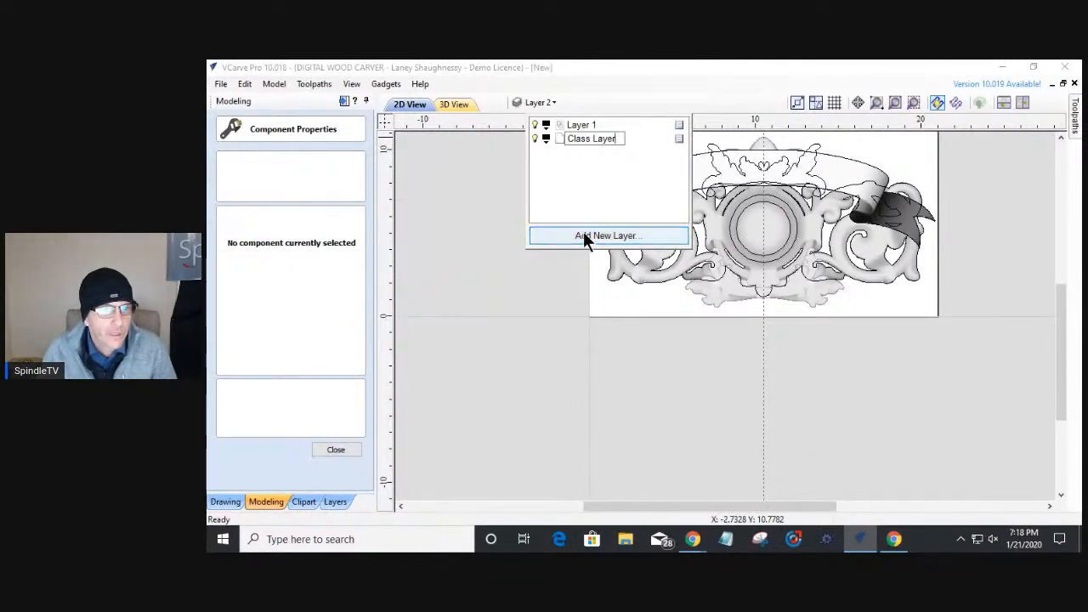
left_click(565, 160)
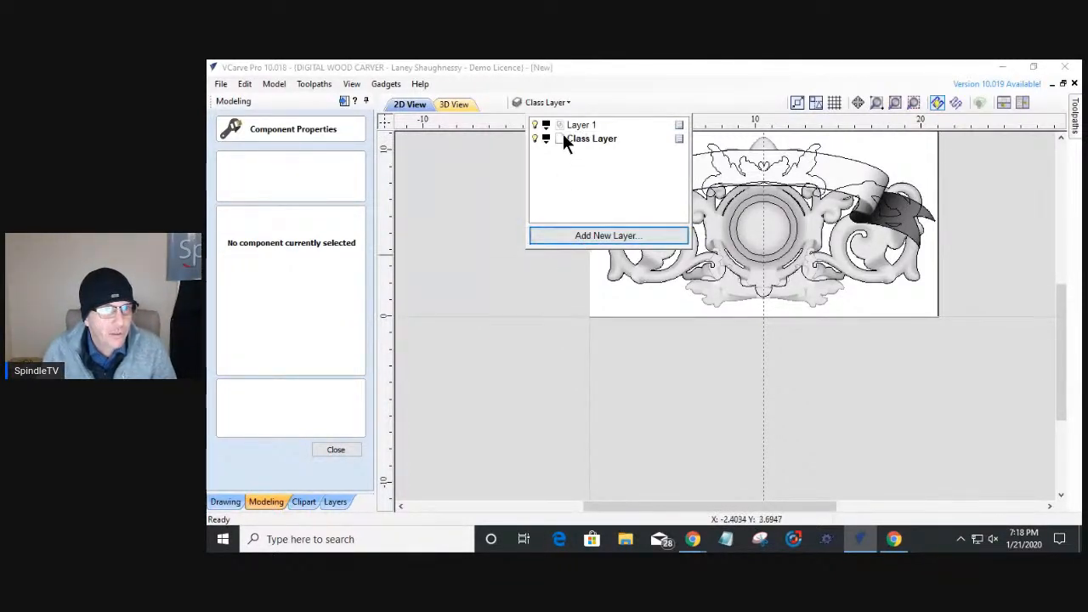
left_click(534, 125)
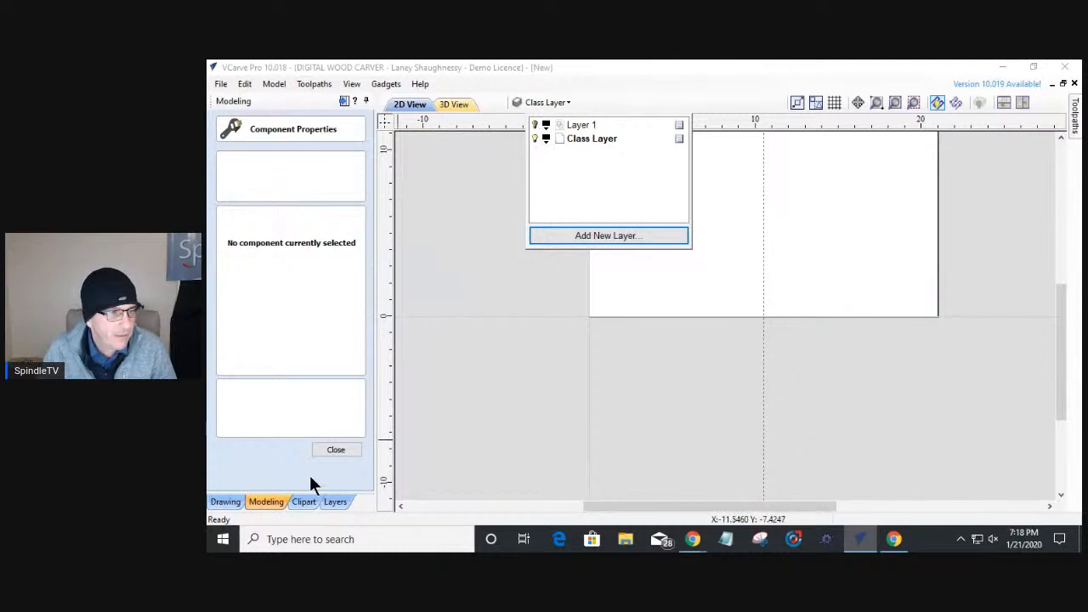
- Close the component properties and hide the Level 1, Level 2 and Level 4 components
left_click(336, 451)
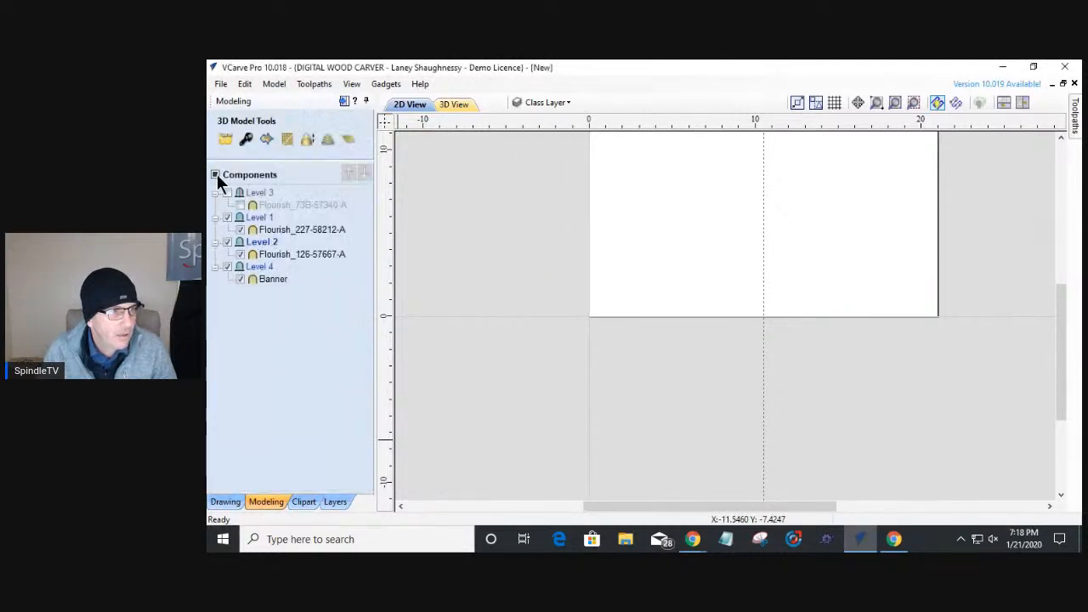
left_click(228, 217)
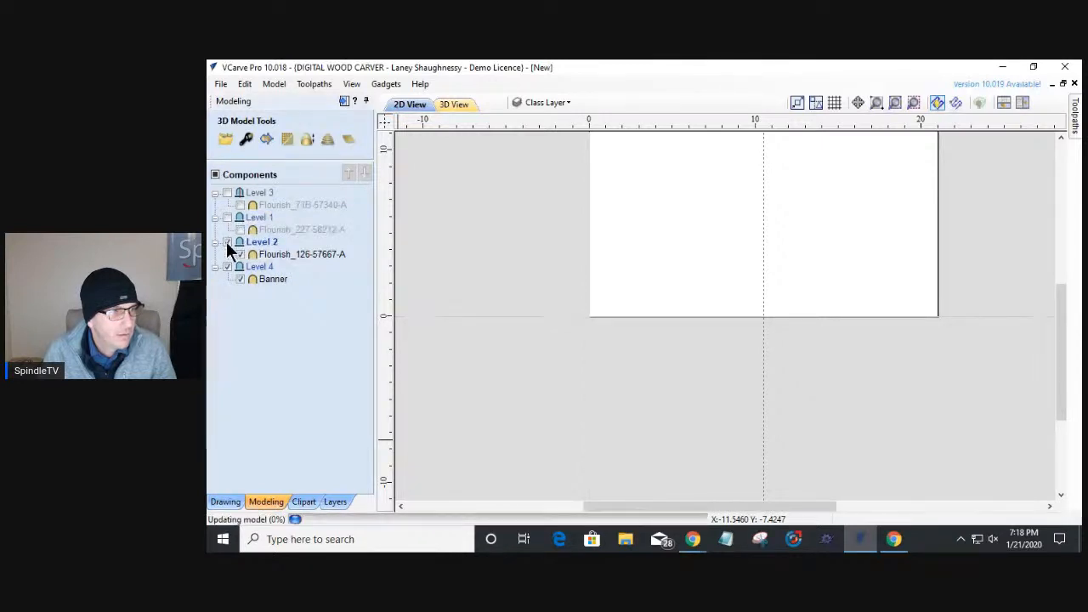
left_click(227, 242)
left_click(227, 266)
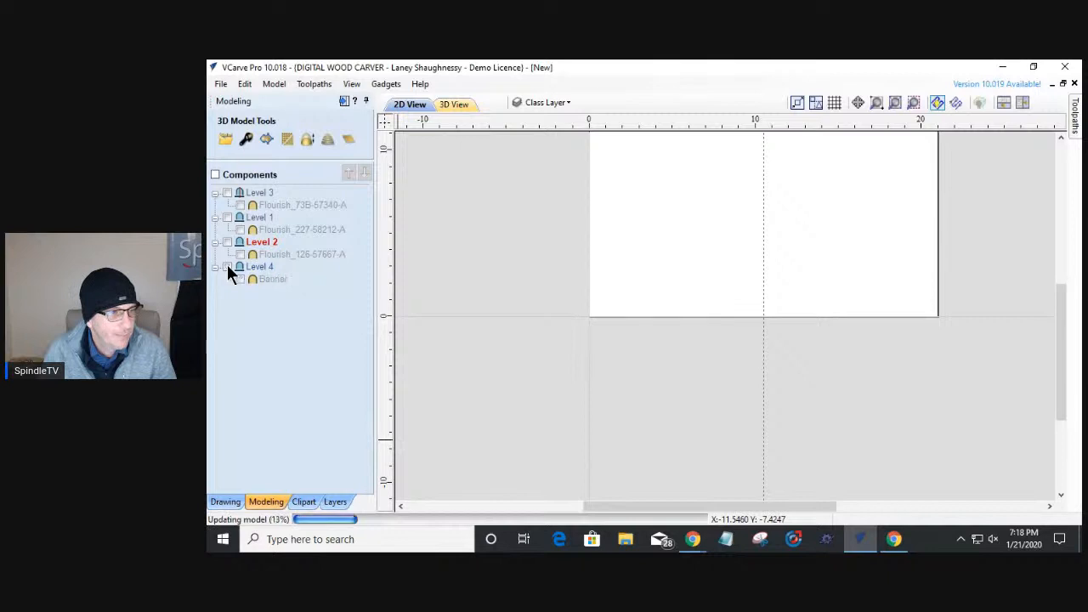
- Fit the whole job in the 2D view and open the Job Setup
left_click(225, 500)
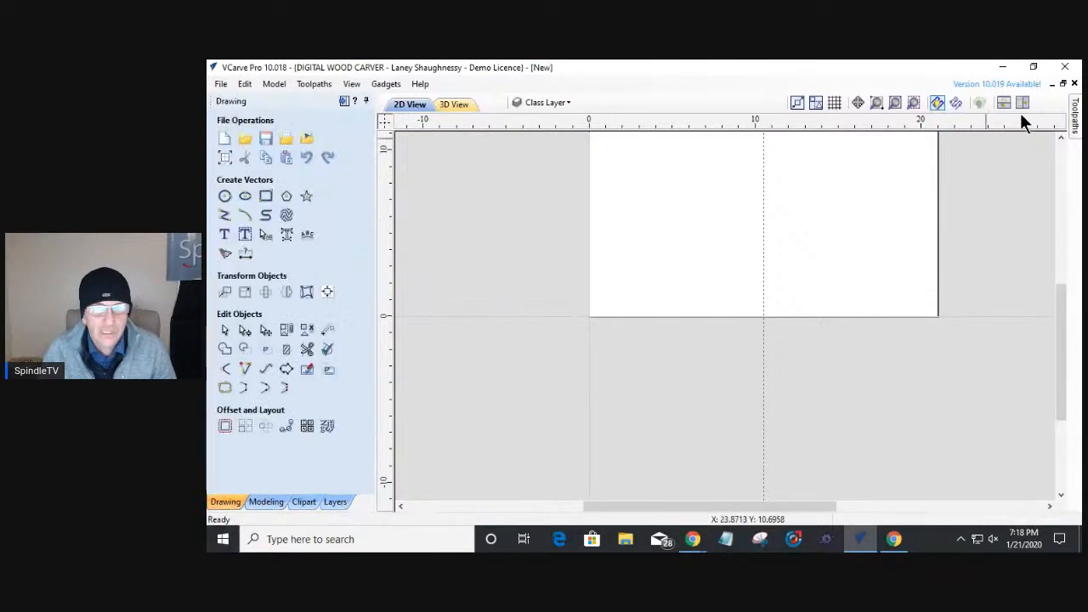
left_click(896, 102)
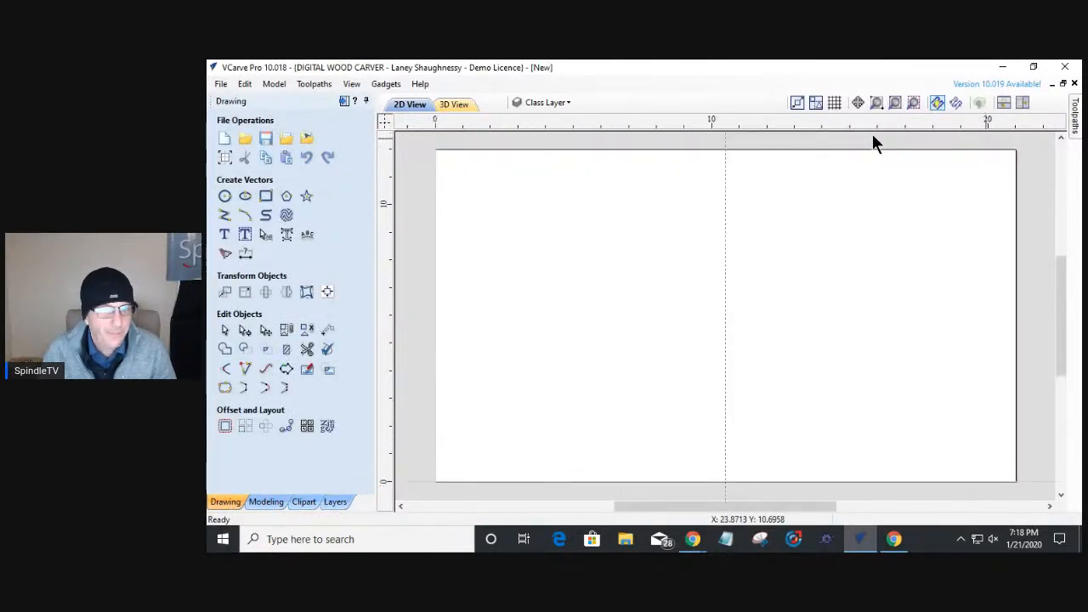
left_click_drag(579, 220, 378, 219)
left_click(224, 160)
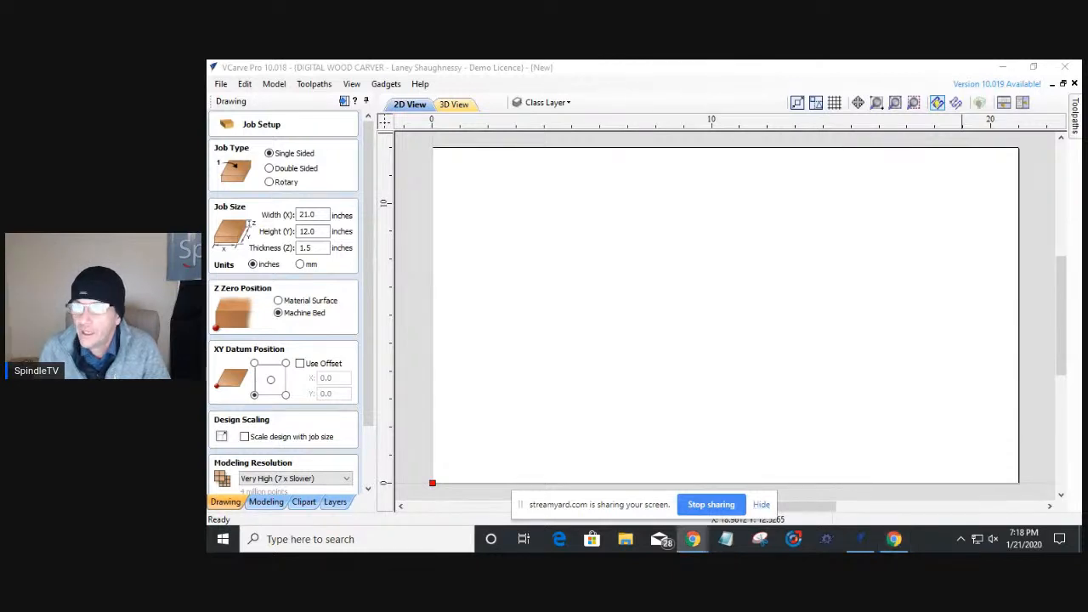
- Bring up the Klockit product page in Chrome and examine the insert's dimension drawing, then return to VCarve Pro
left_click(692, 539)
left_click_drag(1032, 158, 498, 189)
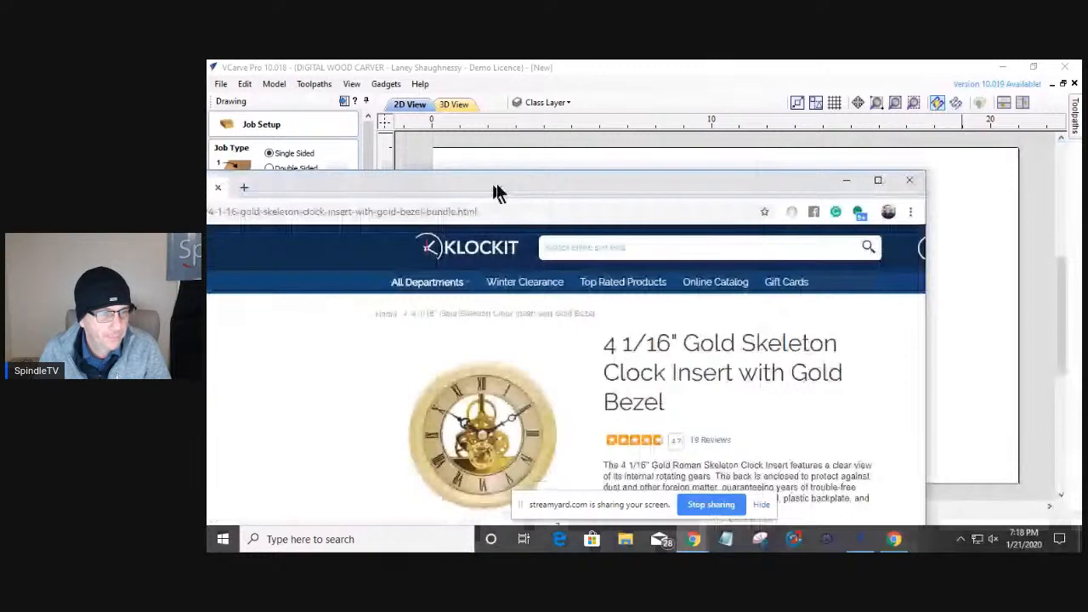
left_click_drag(498, 192, 604, 89)
scroll(613, 382, "down", 2)
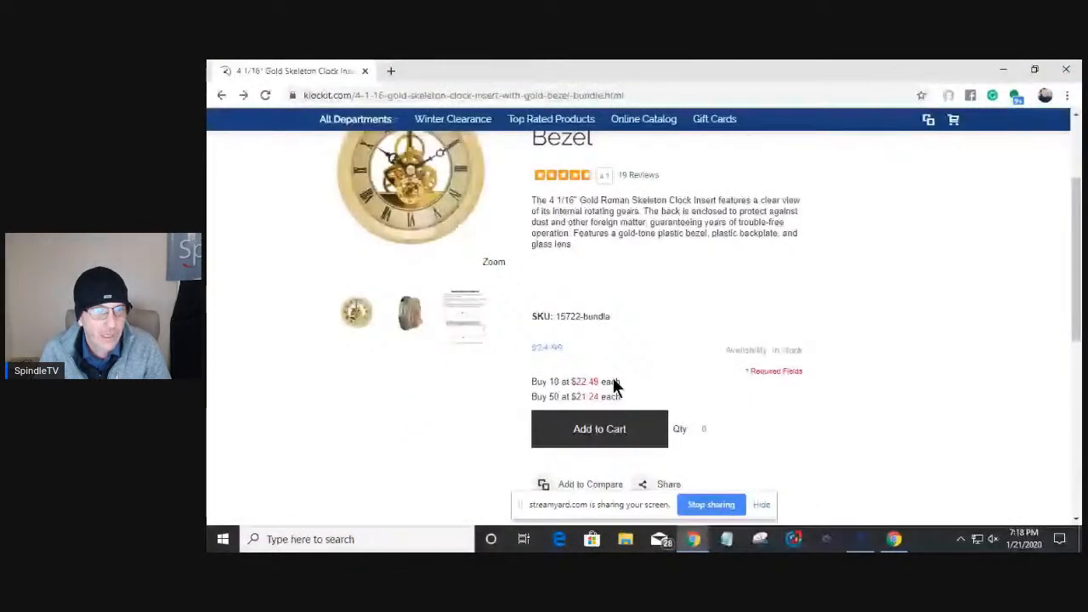
left_click(464, 318)
scroll(804, 285, "down", 1)
scroll(753, 214, "down", 1)
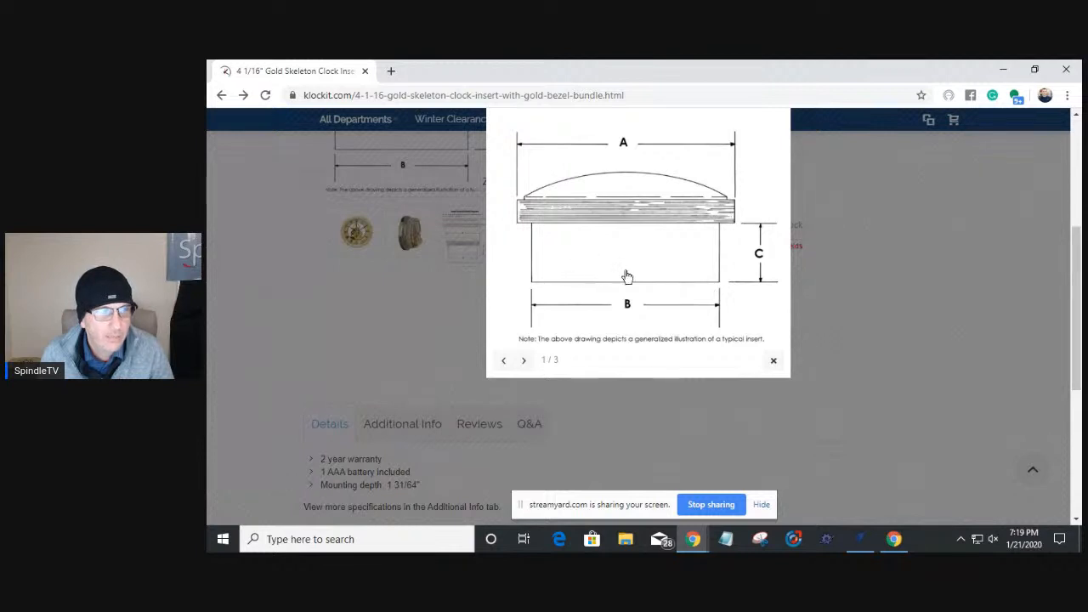
left_click_drag(332, 70, 1087, 207)
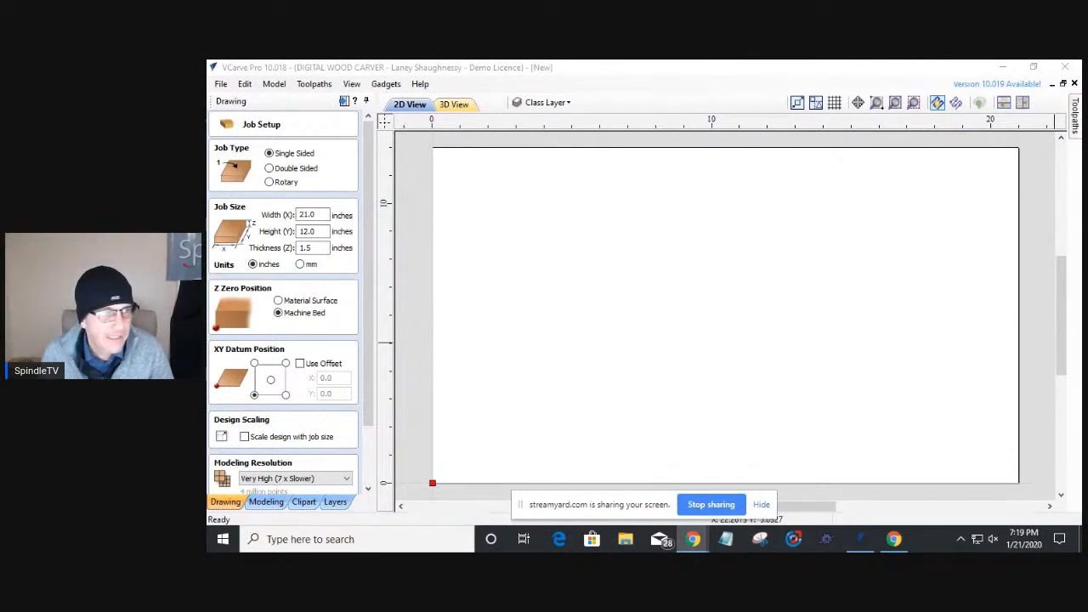
double_click(306, 248)
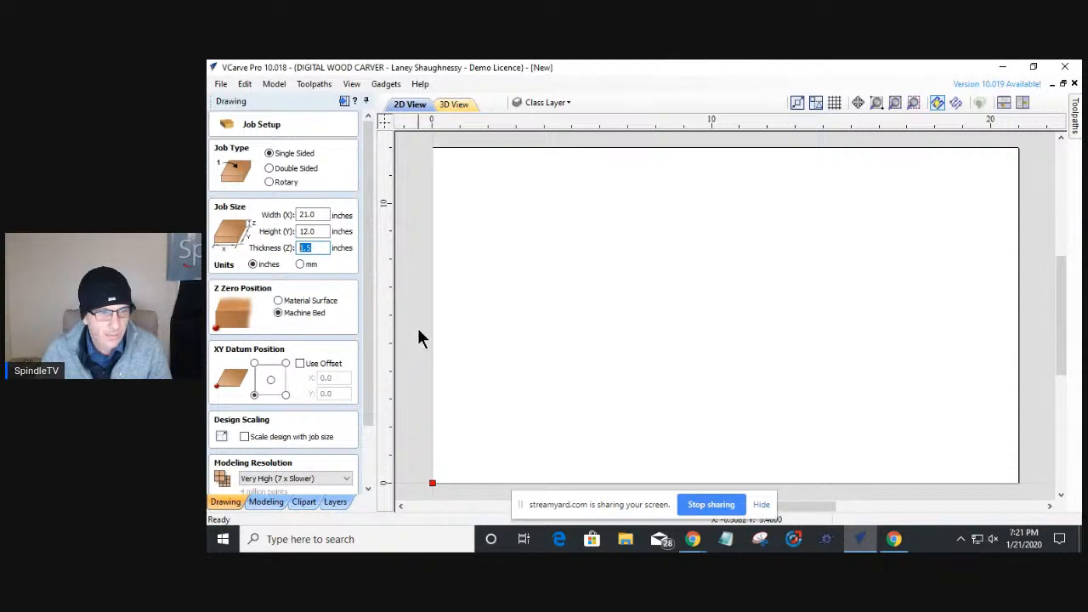
left_click(761, 505)
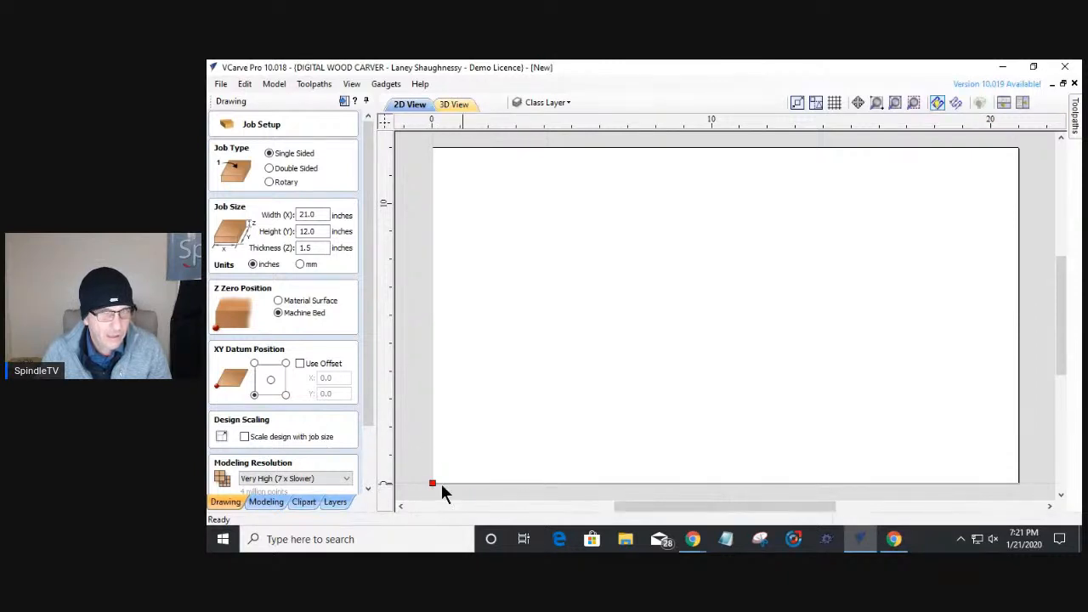
left_click(1033, 68)
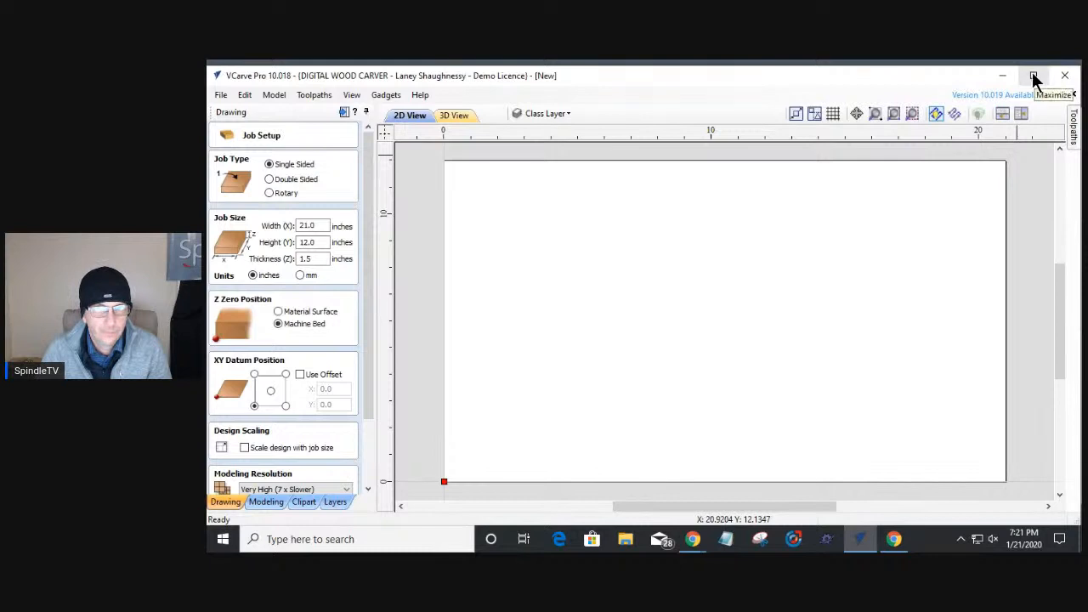
left_click(1034, 77)
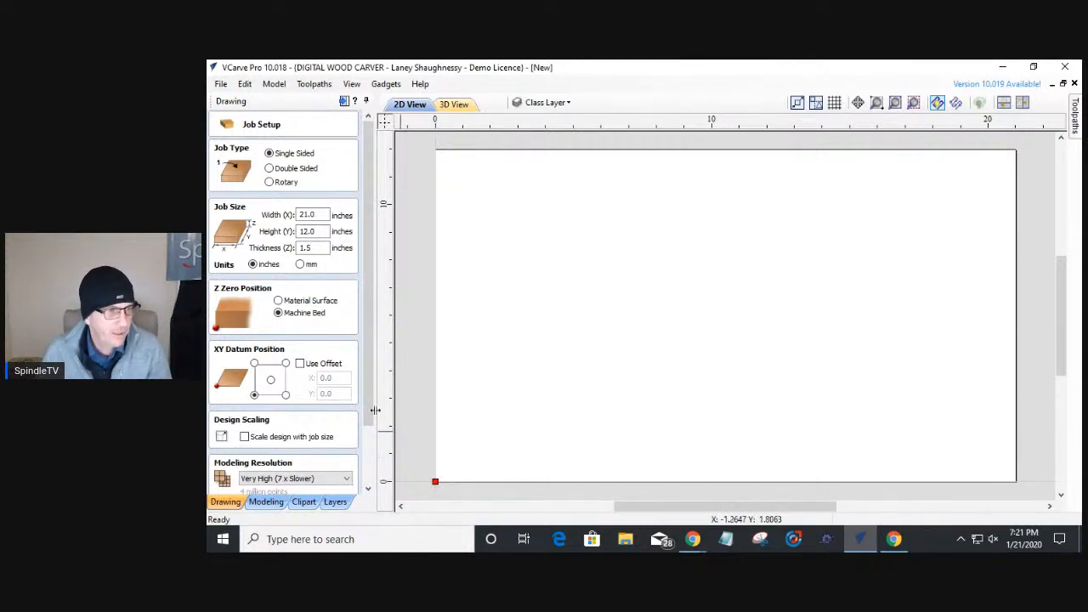
- Select Very High (7 x Slower) as the job's modeling resolution
left_click_drag(372, 382, 368, 434)
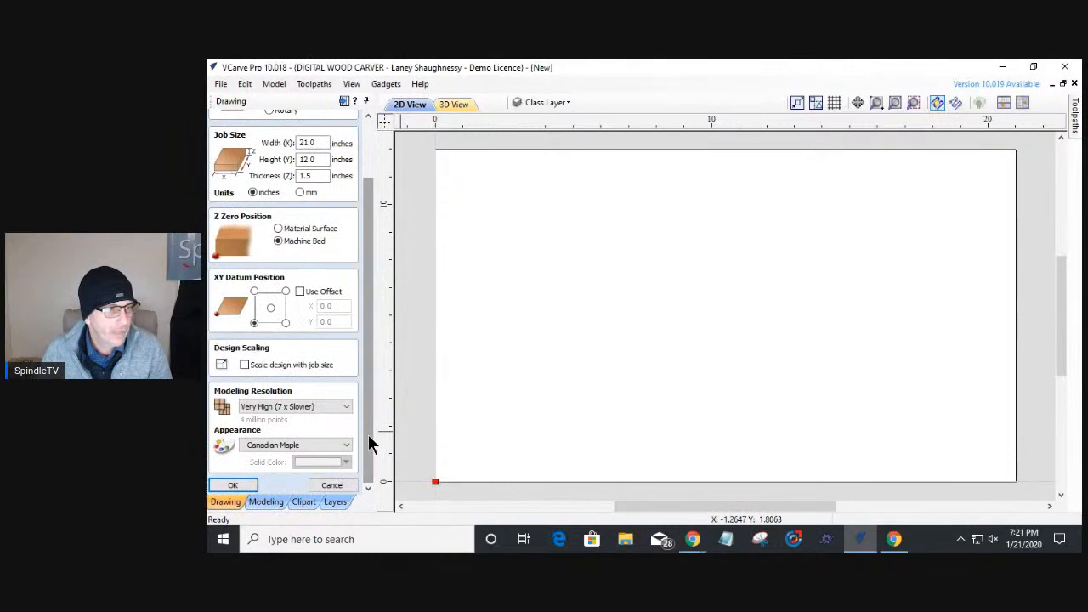
left_click(278, 409)
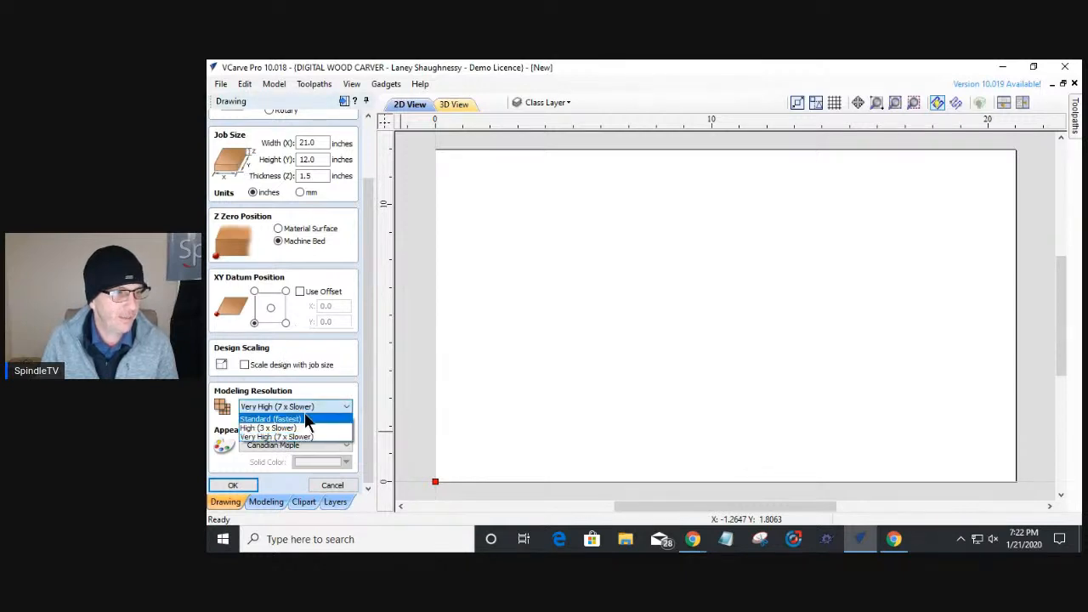
left_click(267, 437)
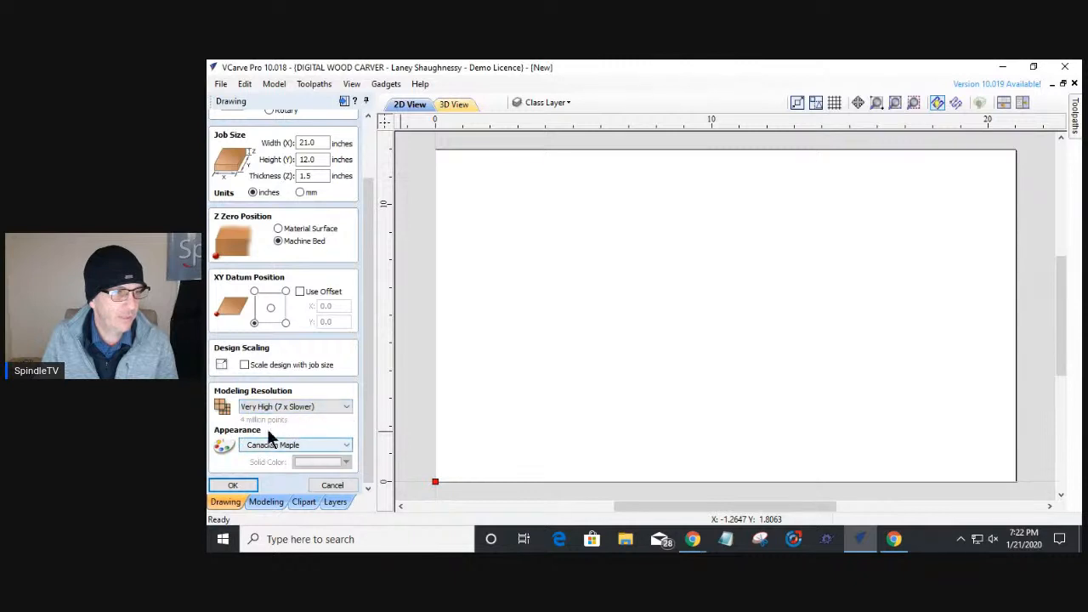
- Apply the job setup and look through the Decorative folder of the clipart library
left_click(233, 486)
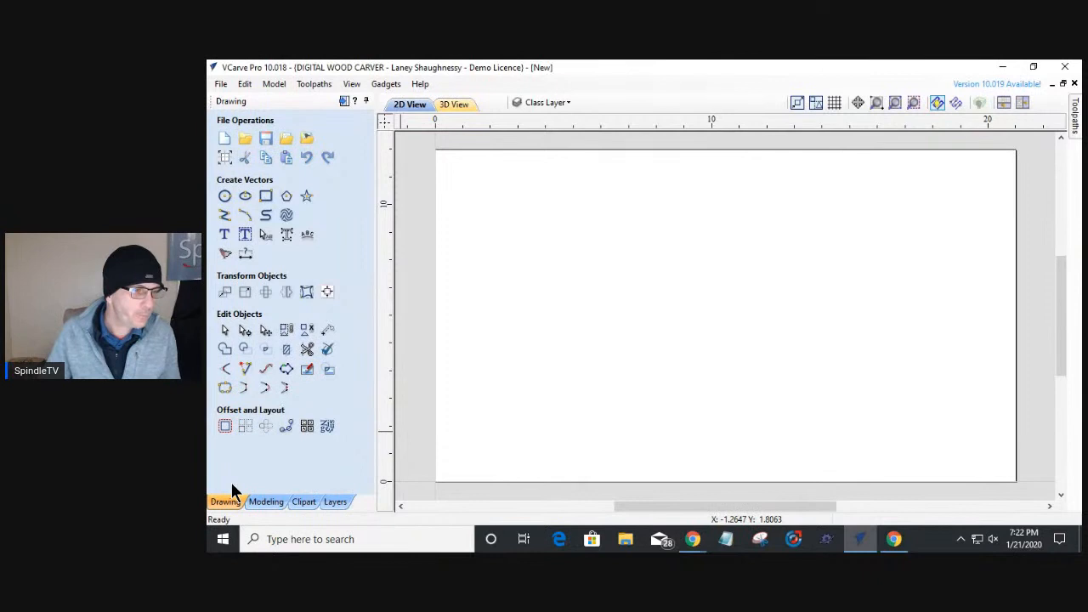
left_click(303, 501)
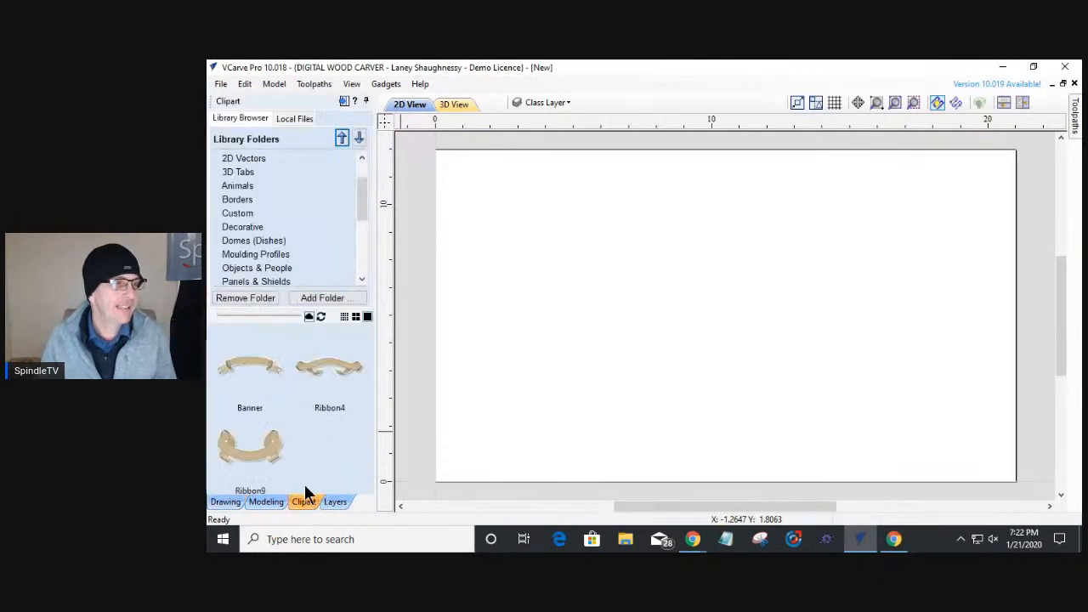
left_click(248, 225)
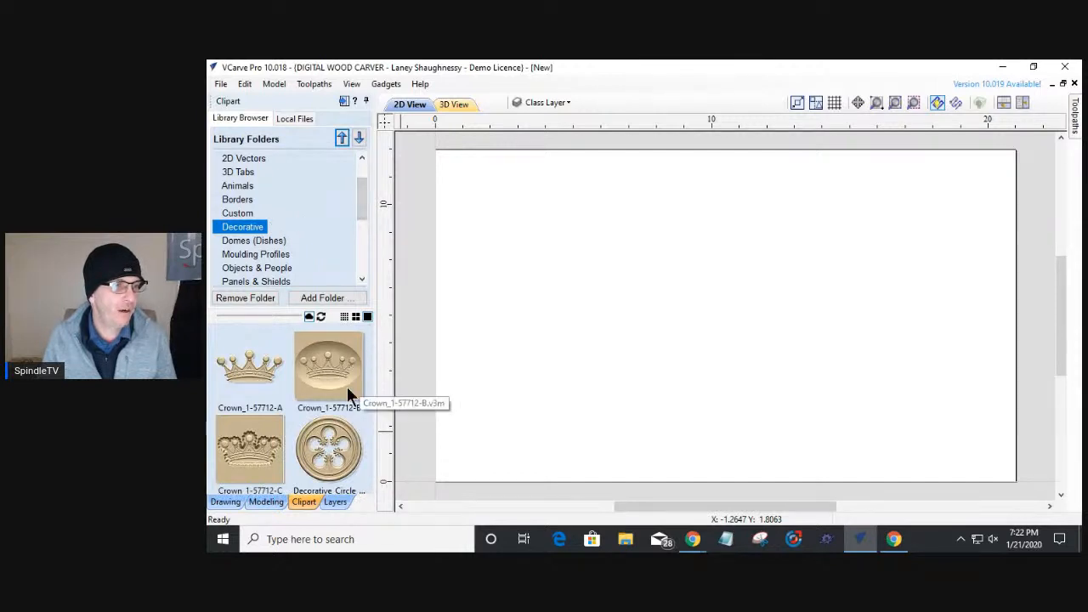
mouse_move(360, 191)
left_mouse_down()
mouse_move(363, 255)
mouse_move(364, 176)
mouse_move(365, 199)
left_mouse_up()
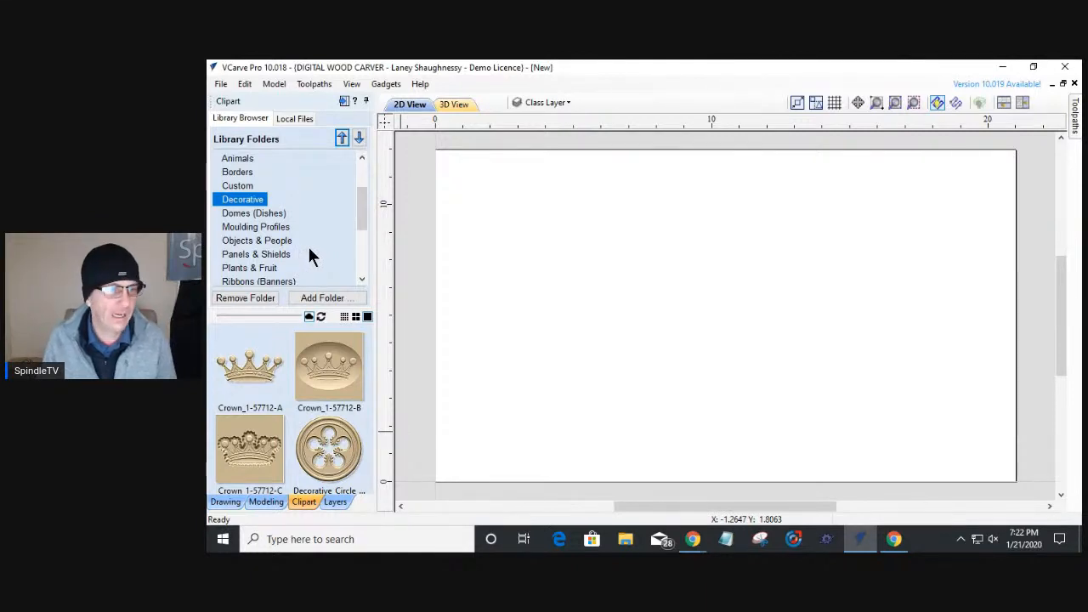
scroll(318, 427, "down", 3)
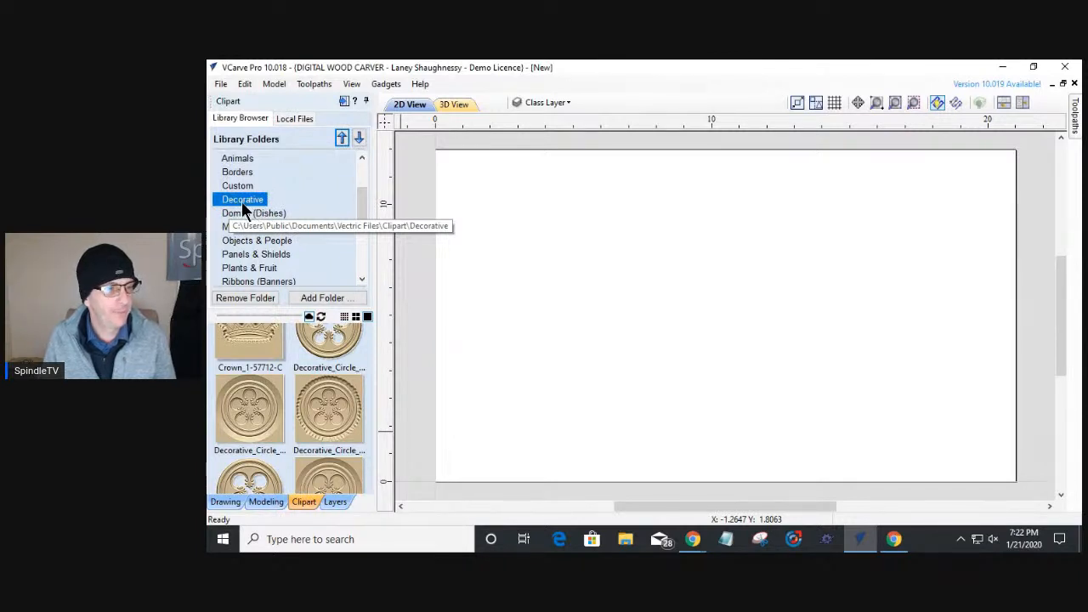
- Collapse Level 3, Level 1, Level 2 and Level 4 in the modeling component tree
left_click(264, 502)
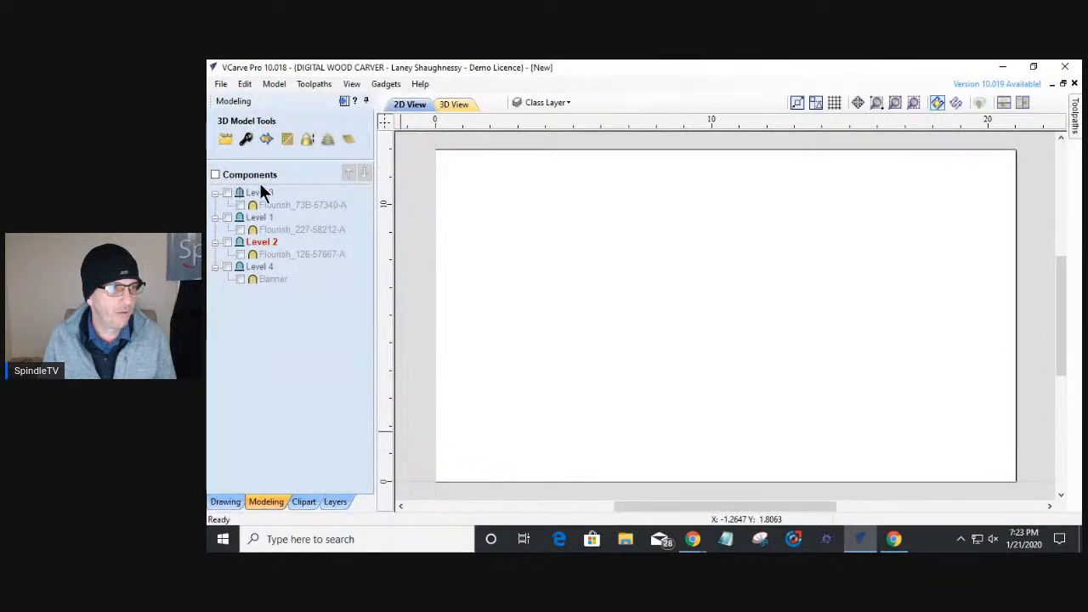
left_click(215, 193)
left_click(215, 205)
left_click(215, 218)
left_click(215, 230)
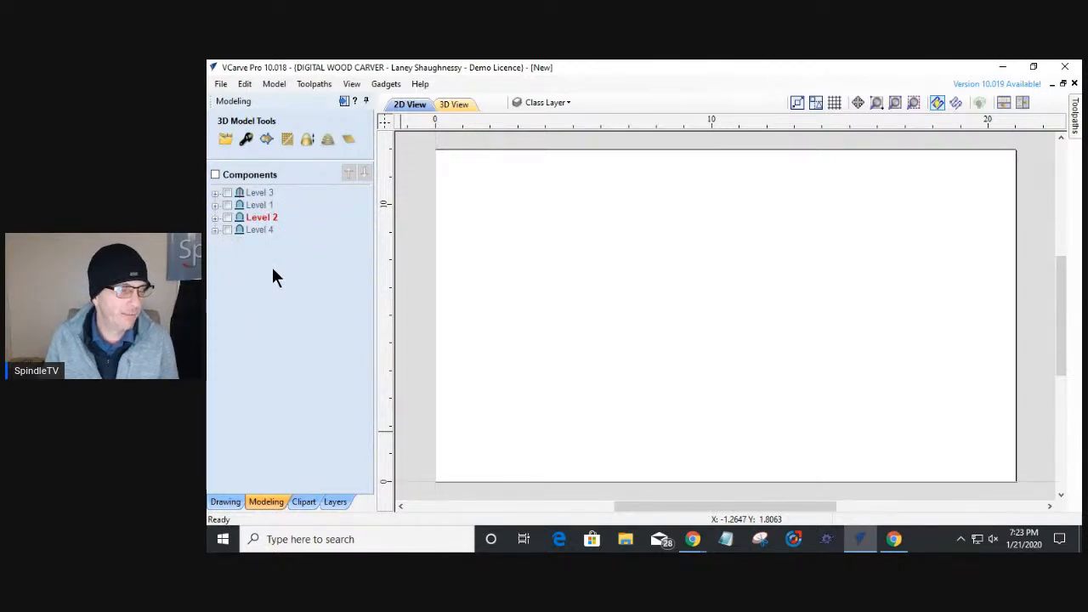
- Insert a new component level and move it below Level 4 in the component tree
right_click(266, 229)
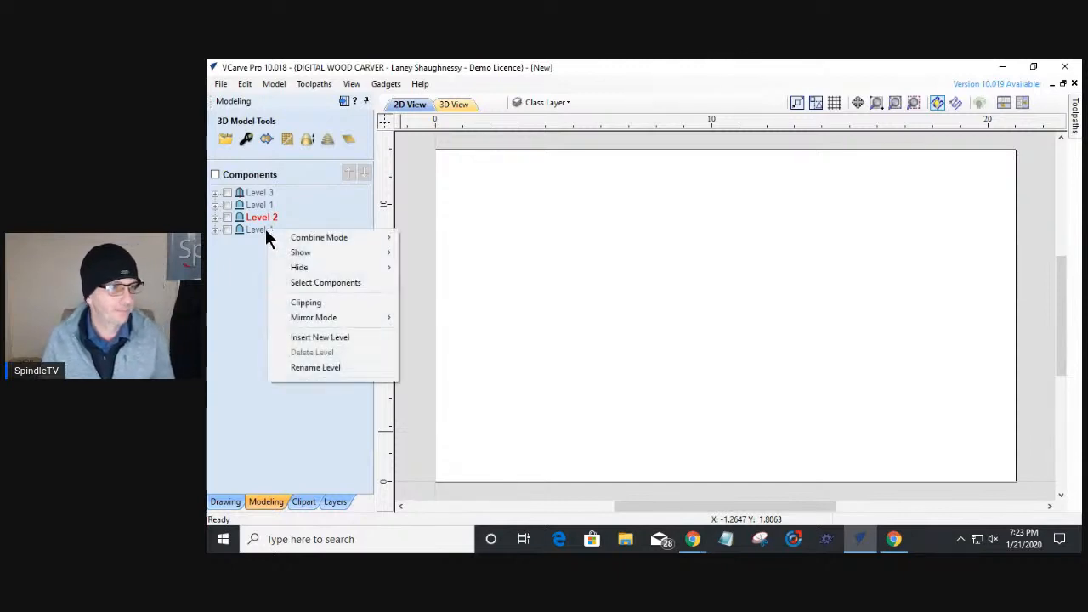
left_click(298, 337)
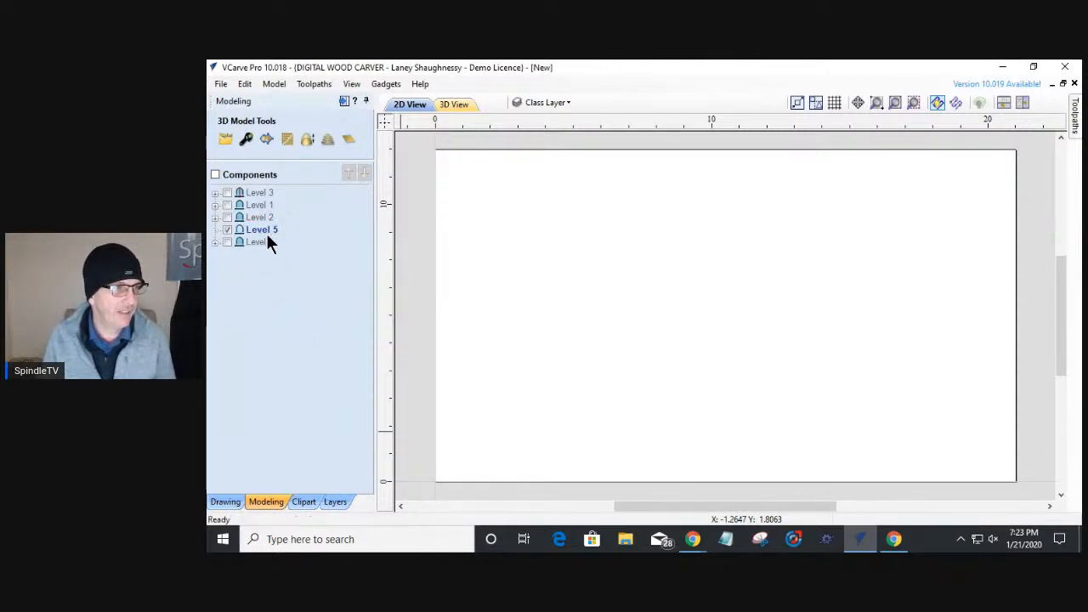
left_click_drag(252, 231, 255, 250)
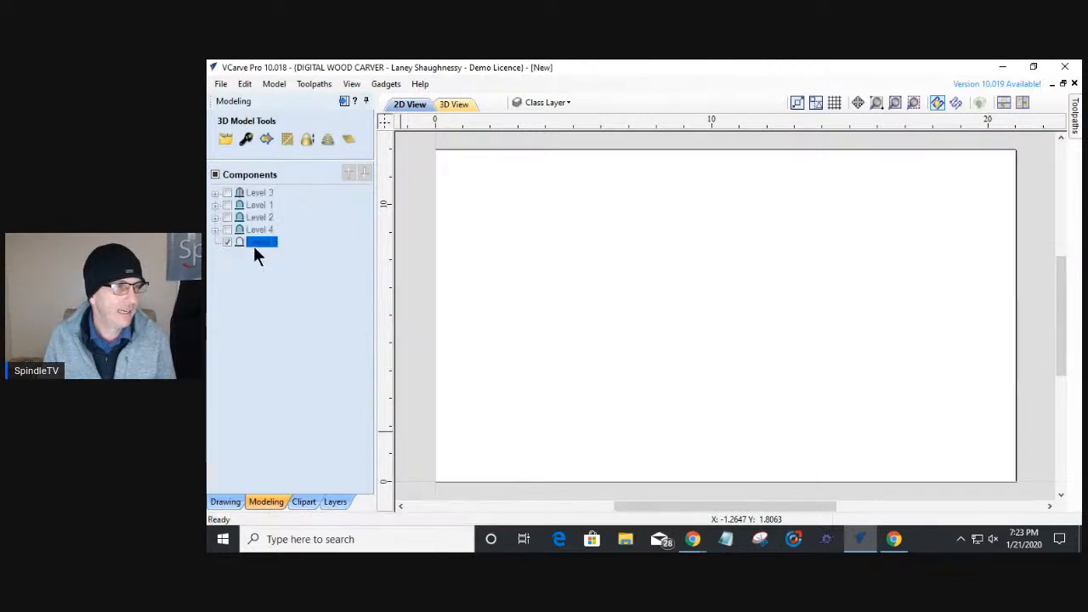
- Rename the new component level as Class Level 1
right_click(254, 245)
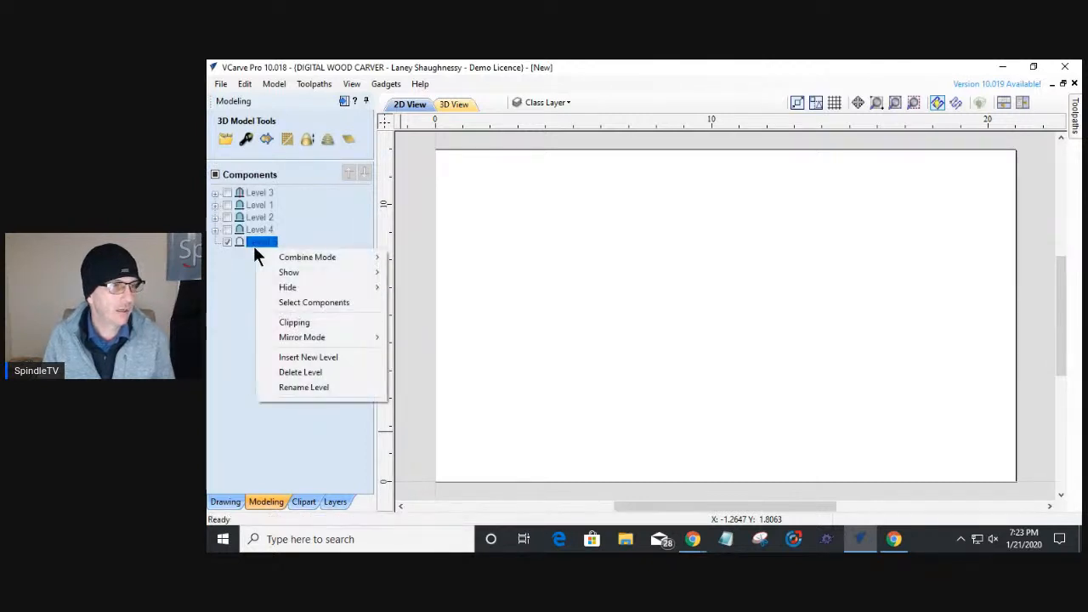
left_click(277, 387)
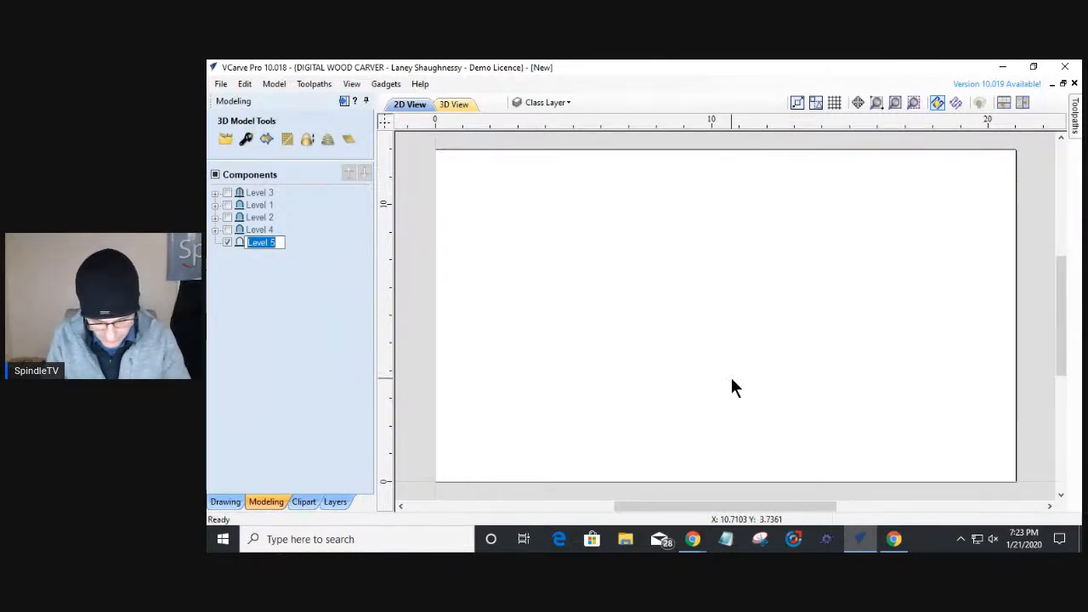
type("Class Level 1")
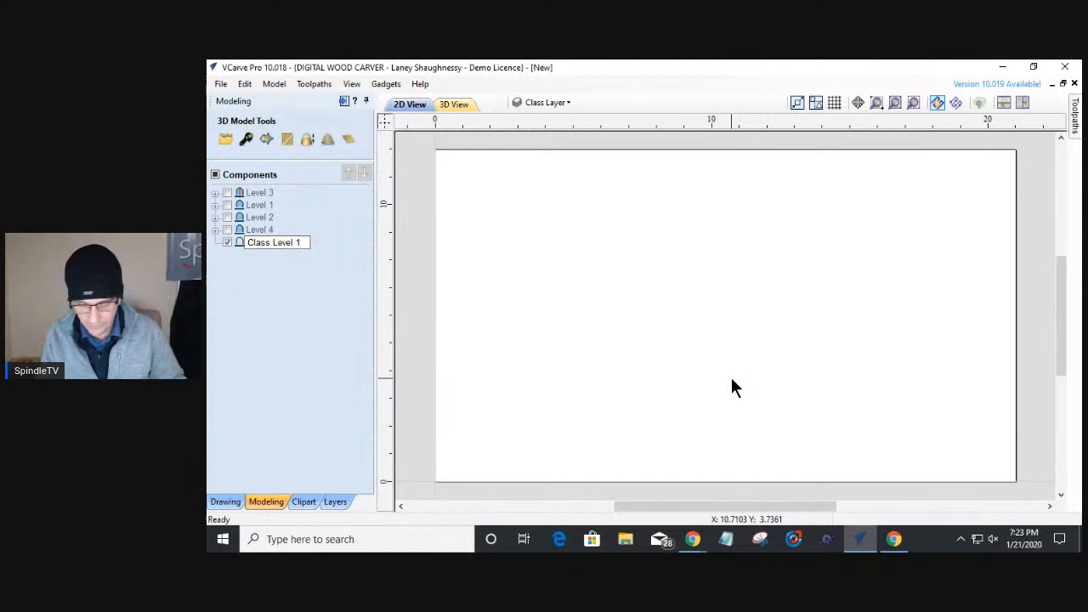
key("Return")
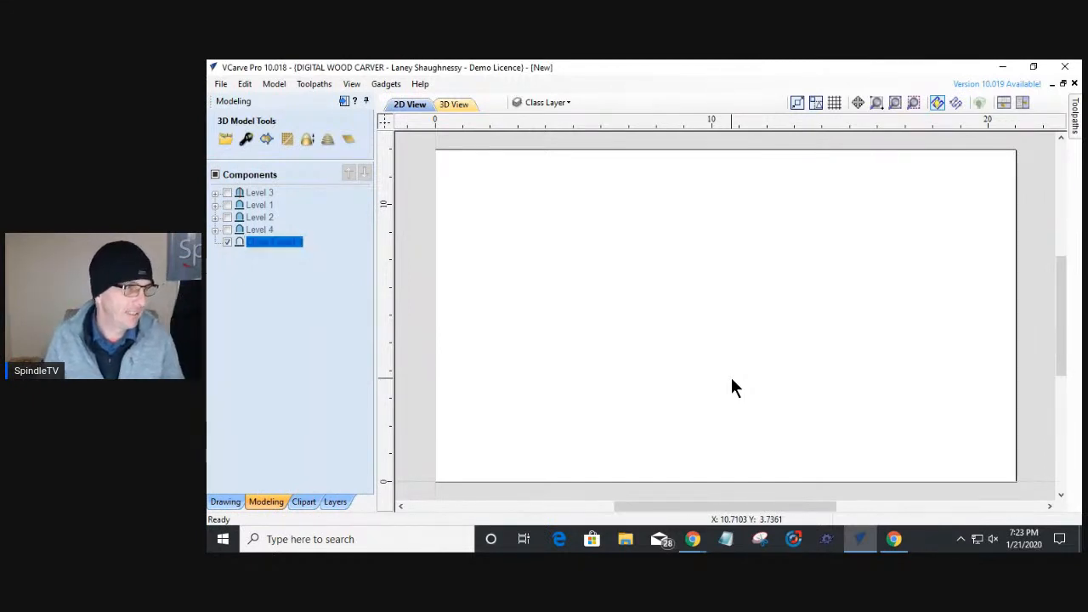
right_click(264, 243)
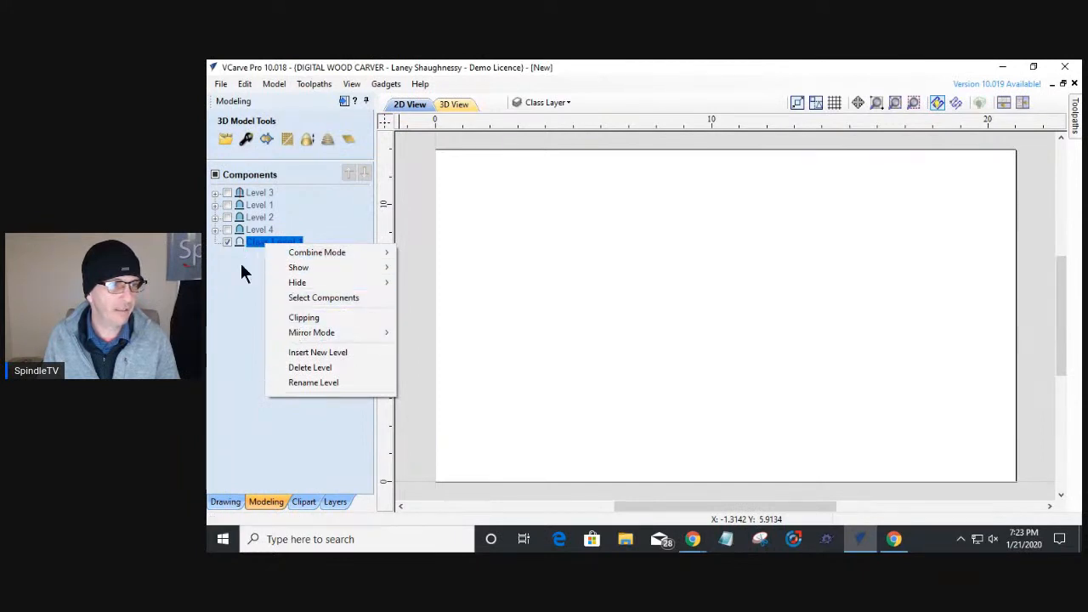
left_click(242, 304)
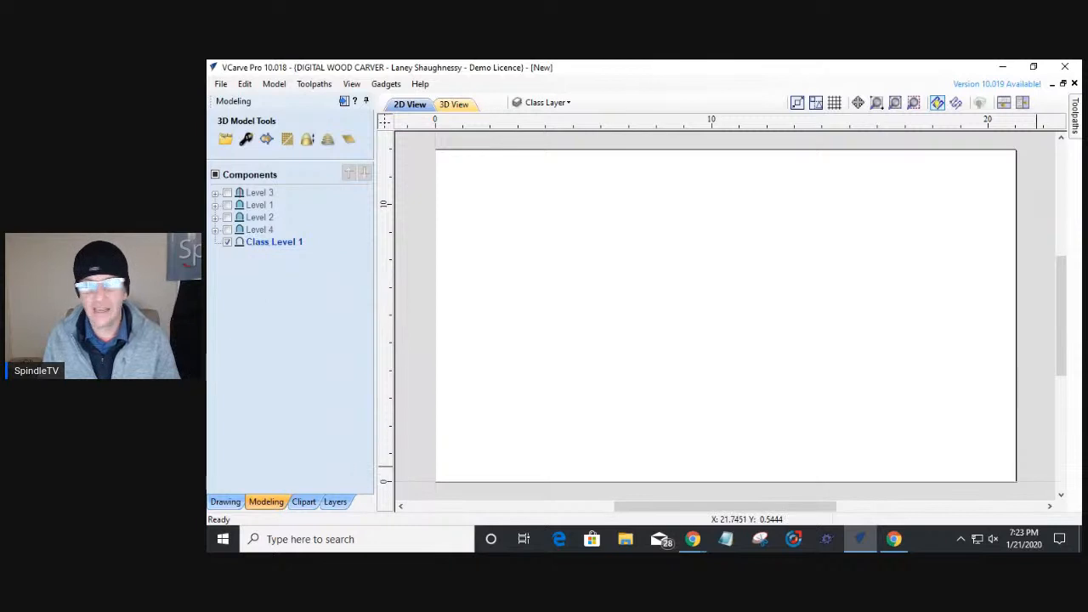
right_click(262, 242)
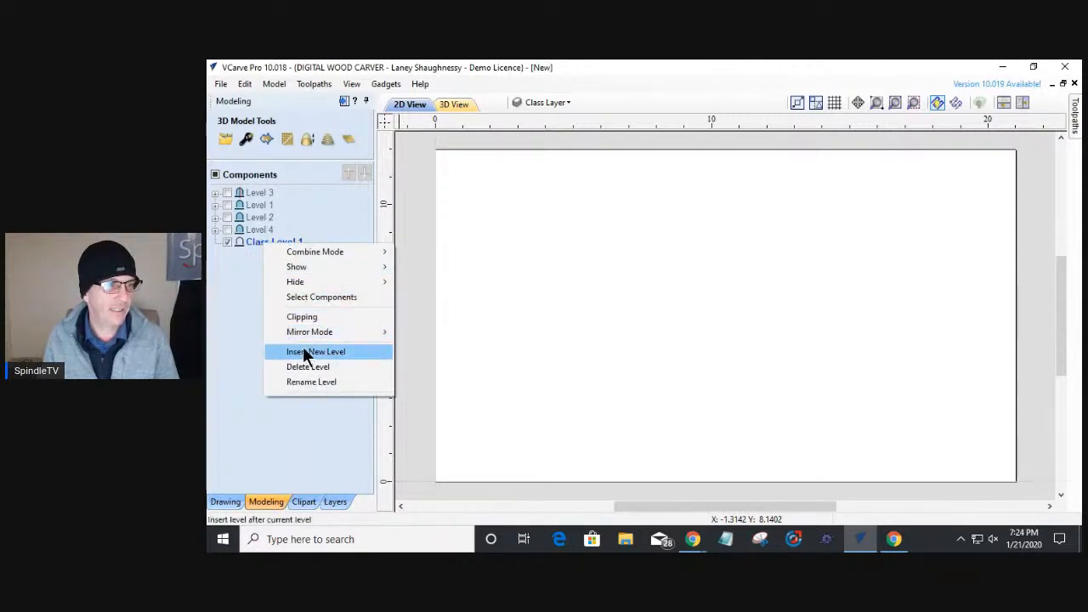
left_click(243, 325)
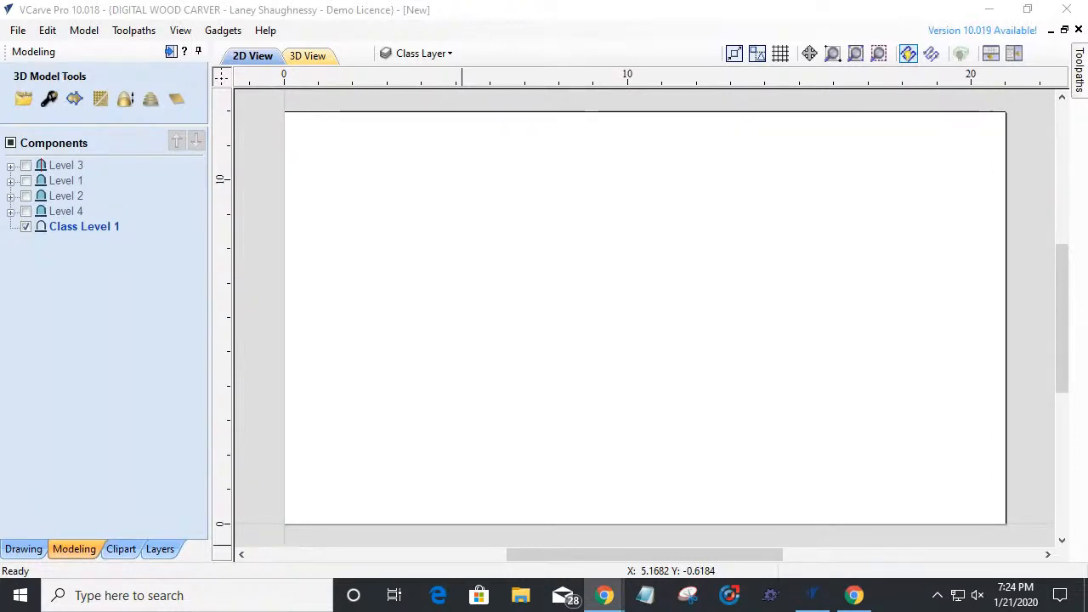
- Draw a circle with a diameter of 4.0625 inches centred on the job at X 10.5, Y 6.0
left_click(119, 551)
left_click(24, 549)
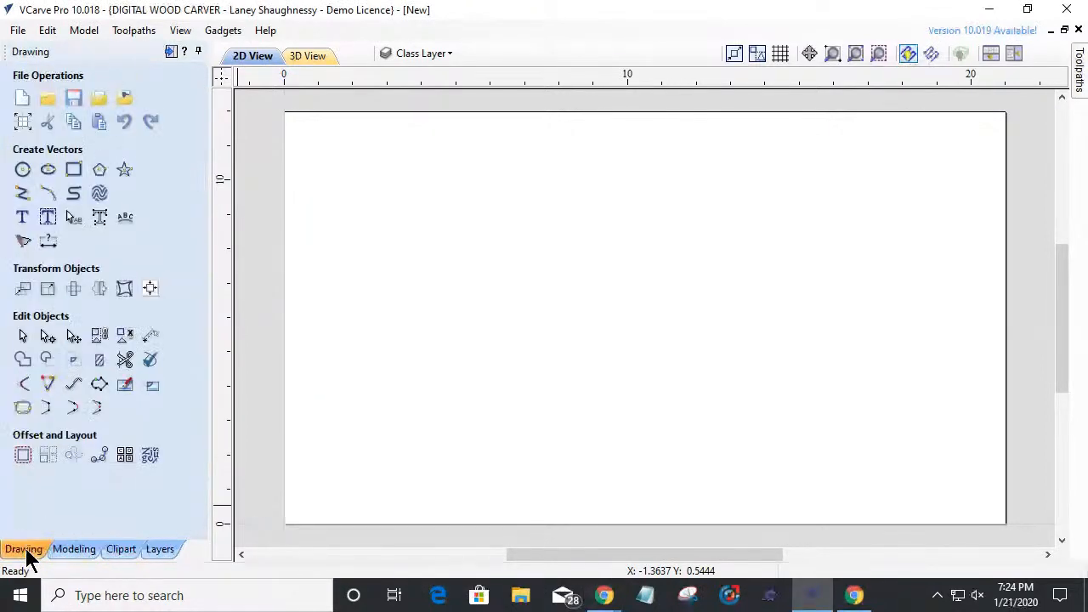
left_click(22, 170)
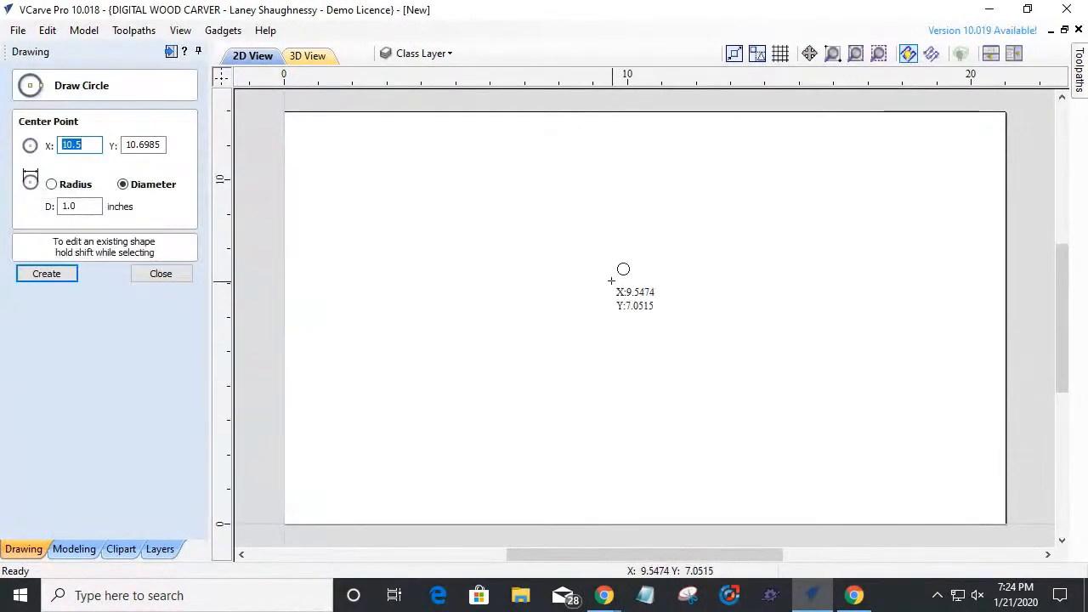
left_click_drag(88, 206, 36, 207)
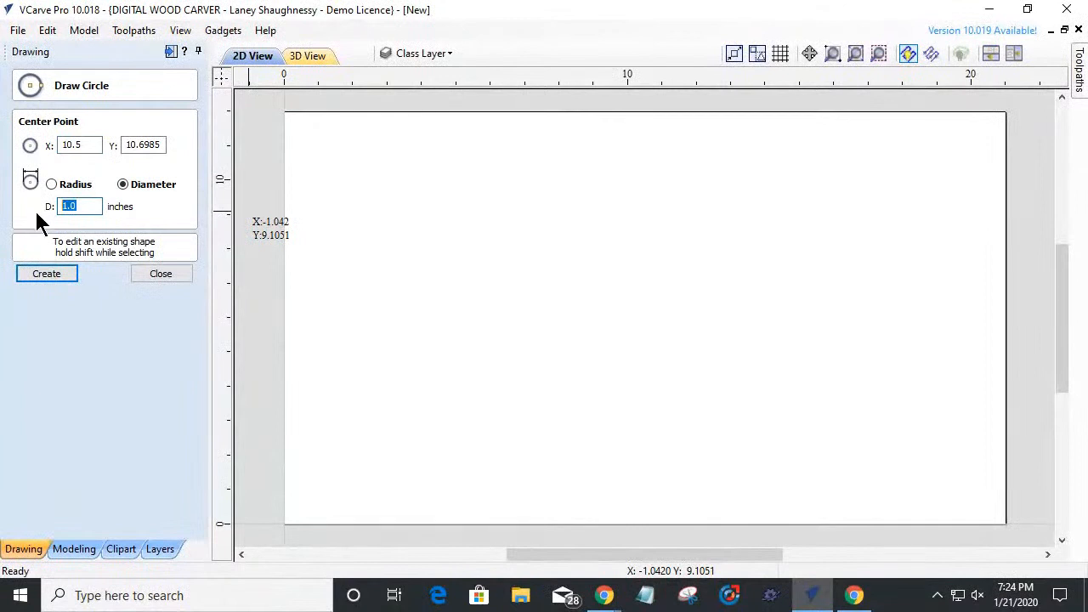
type("4.")
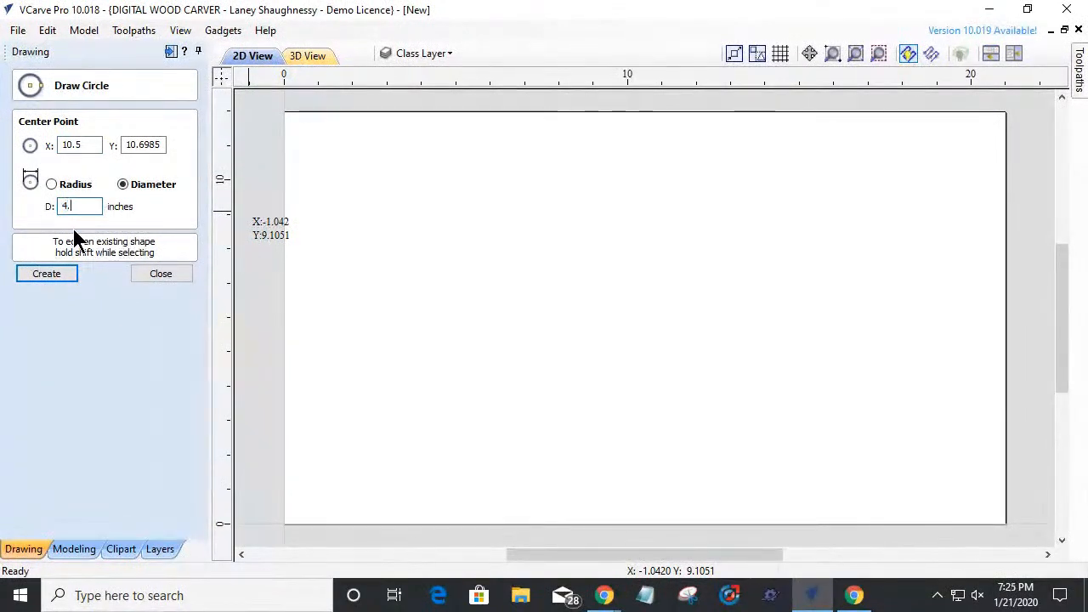
type("0625")
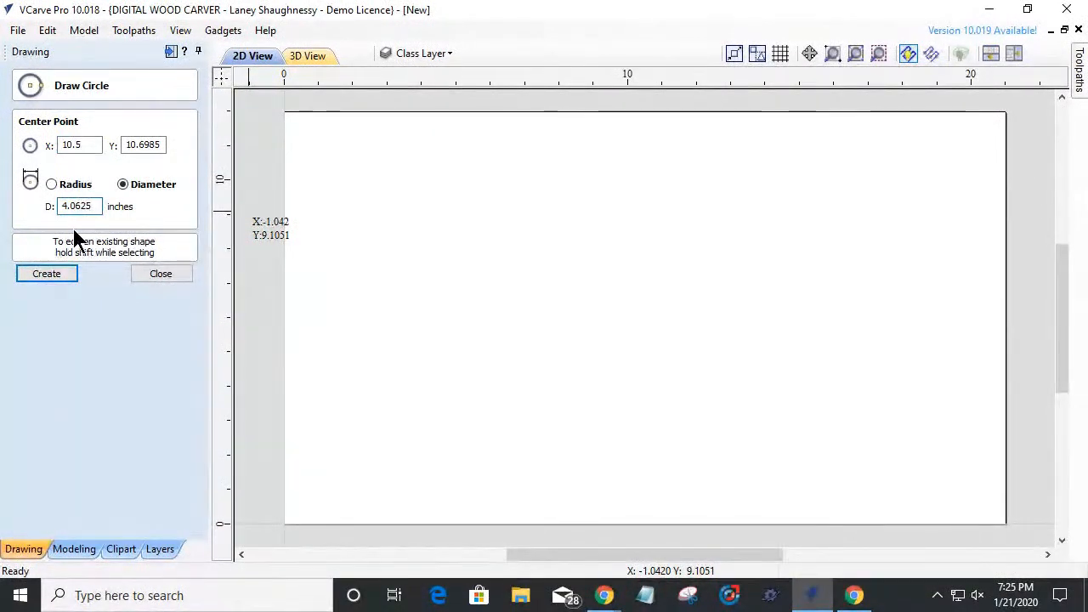
left_click(645, 317)
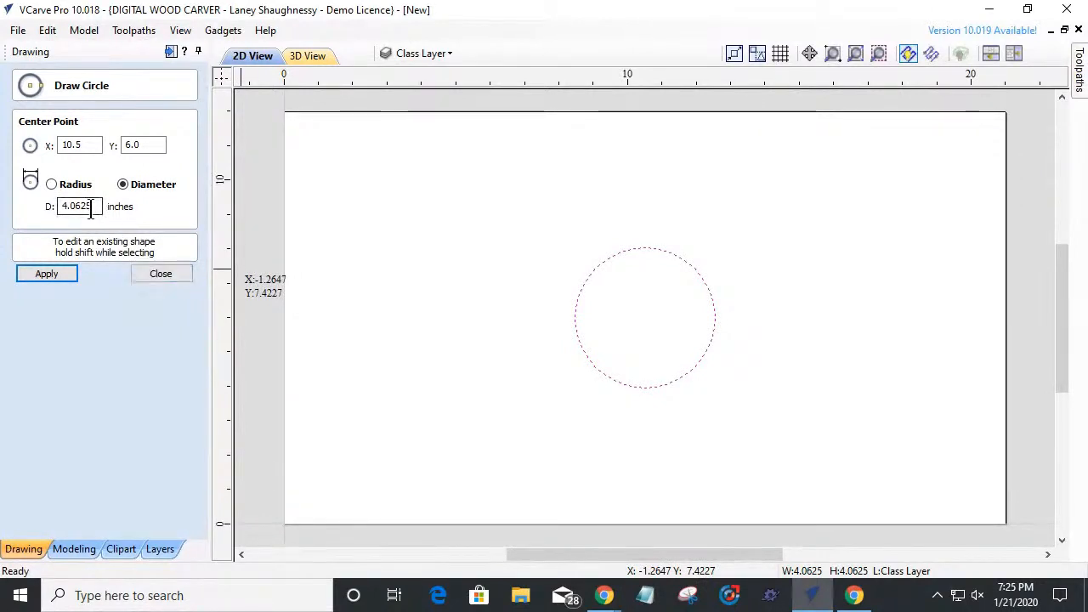
- Draw a concentric circle with a diameter of 3.25 inches inside the 4.0625-inch circle, then deselect it
double_click(63, 207)
type("3.25")
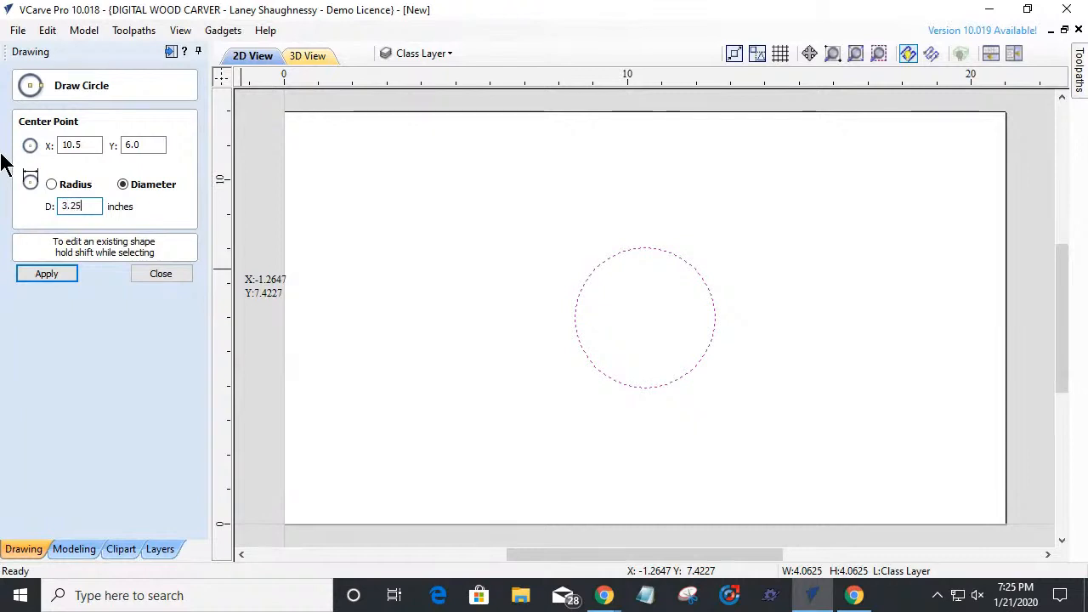
left_click(644, 318)
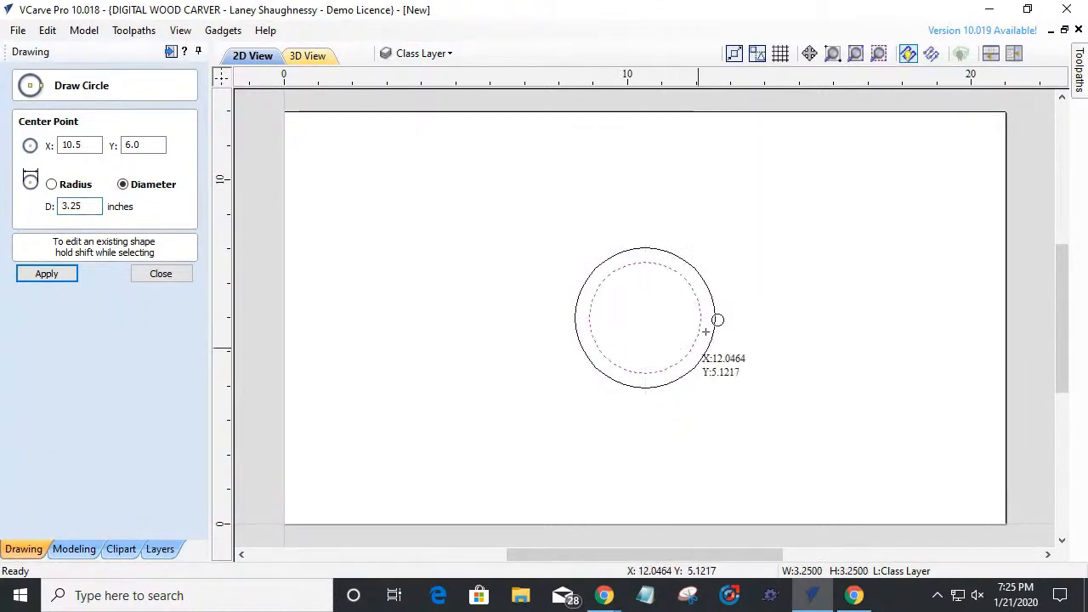
left_click(145, 279)
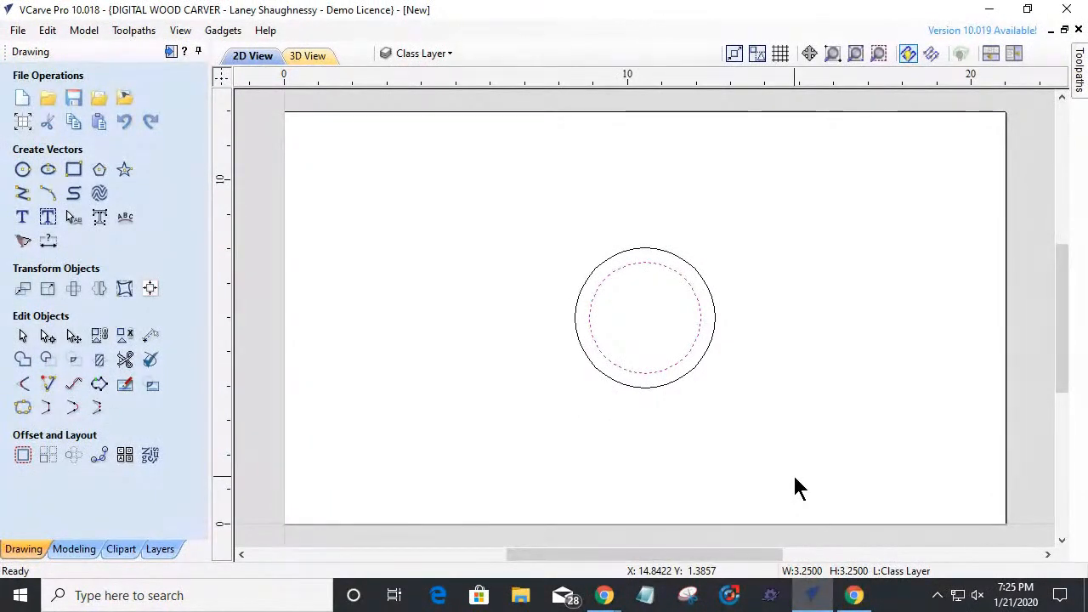
left_click(632, 424)
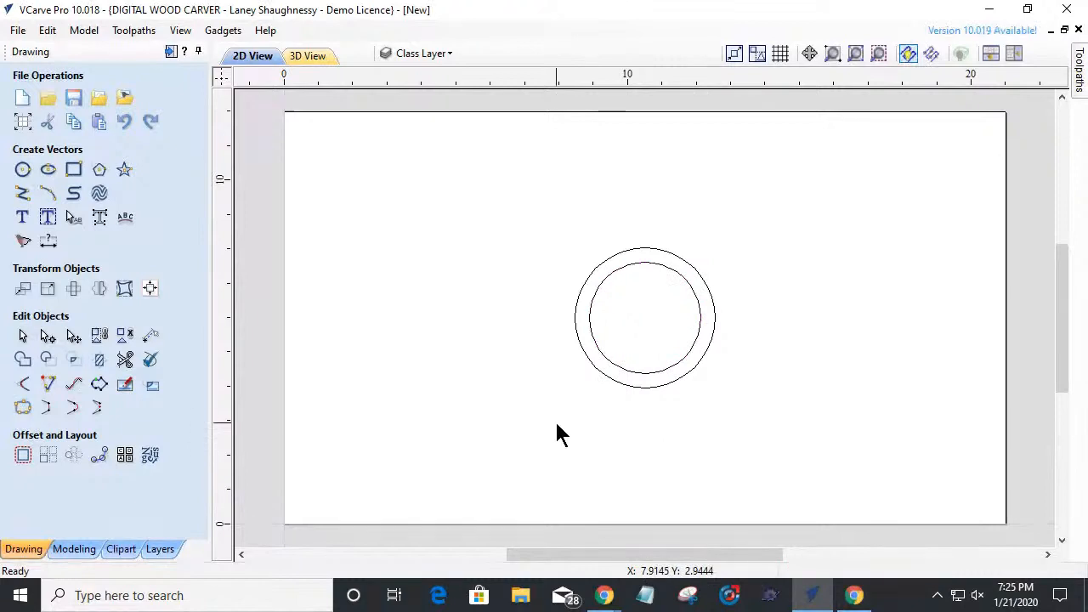
- Place the Flourish_126-57667-A clipart from the Decorative folder over the circles and enlarge it to about 20.4 by 10.2 inches
left_click(114, 549)
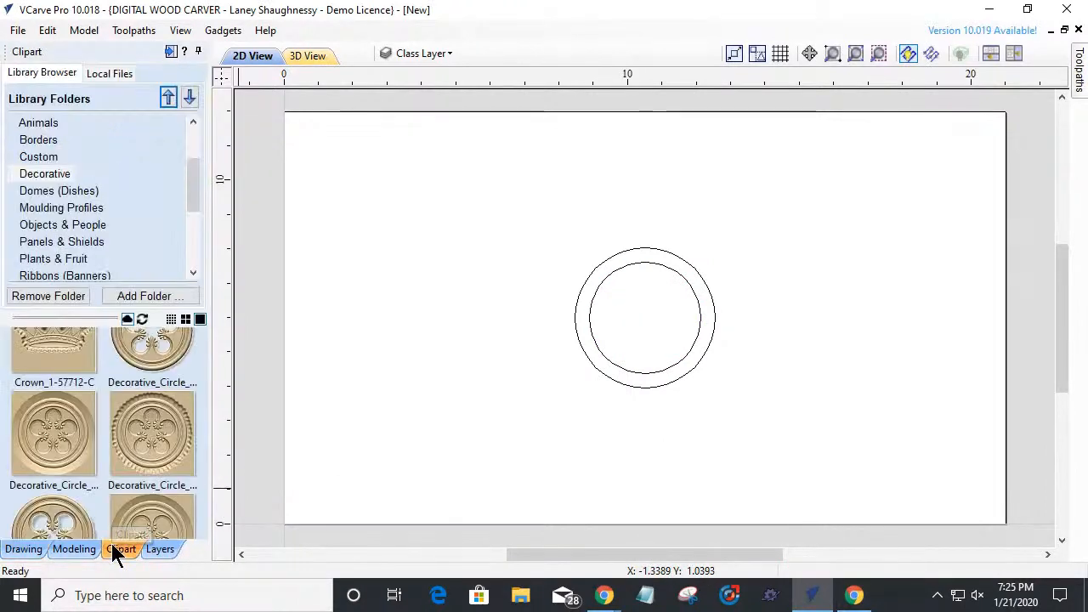
left_click(34, 175)
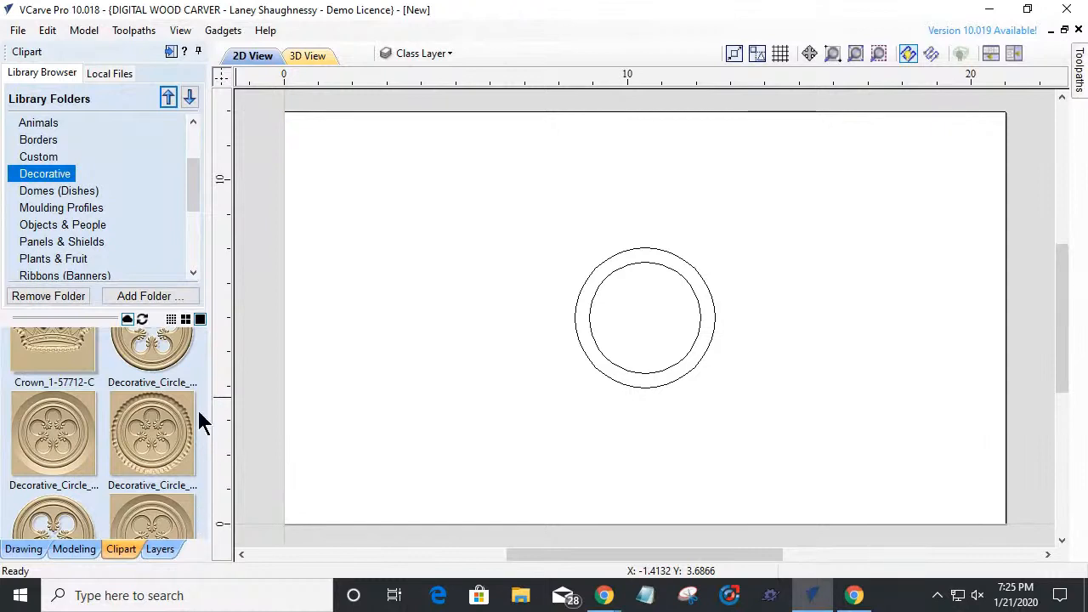
left_click(171, 319)
left_click(185, 319)
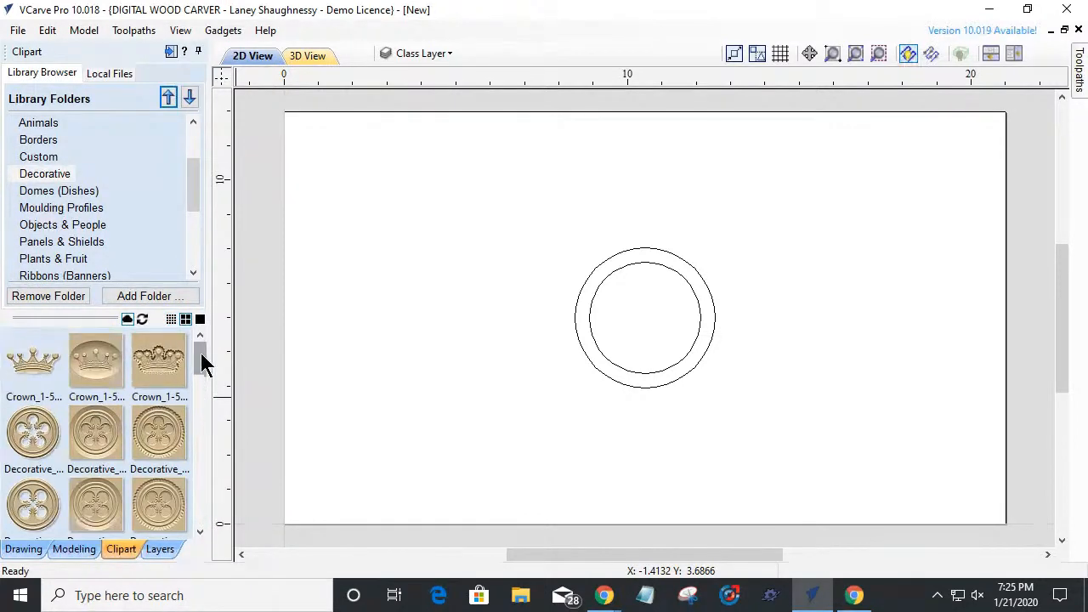
left_click_drag(202, 364, 210, 425)
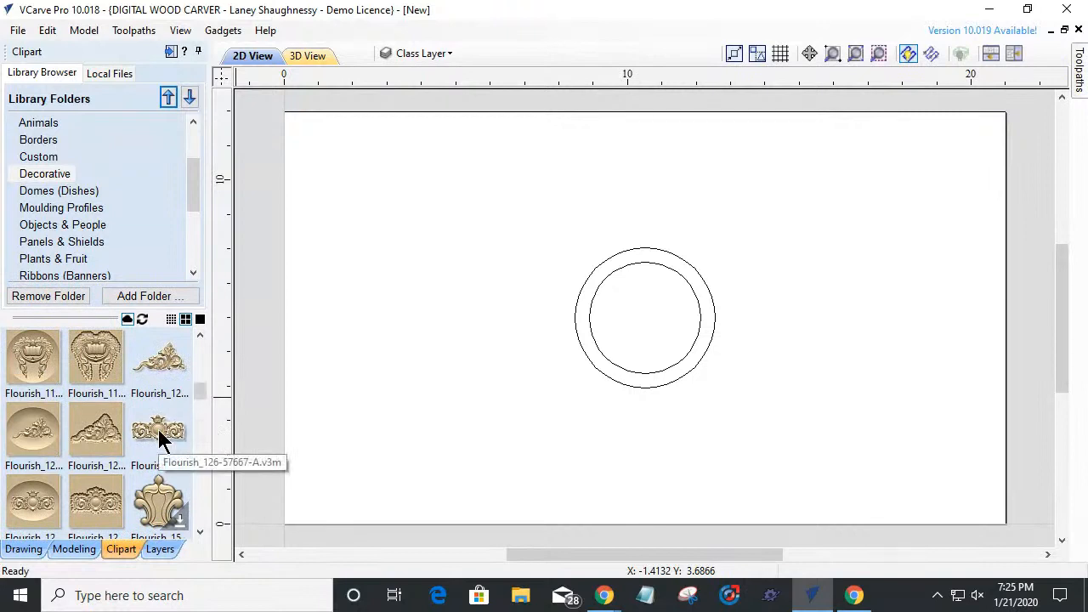
left_click_drag(156, 432, 651, 369)
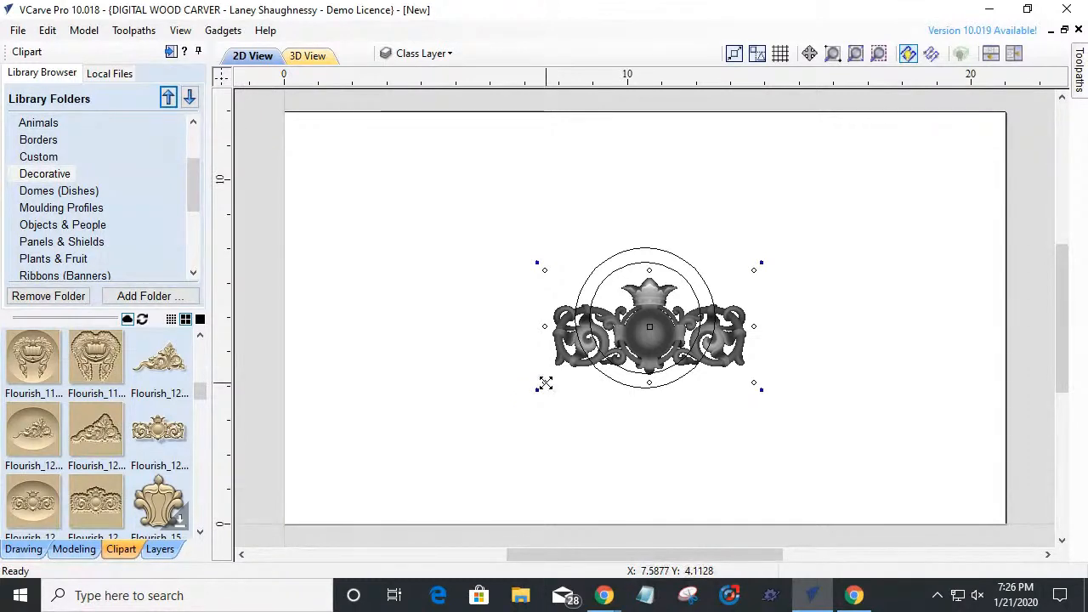
left_click_drag(545, 382, 321, 531)
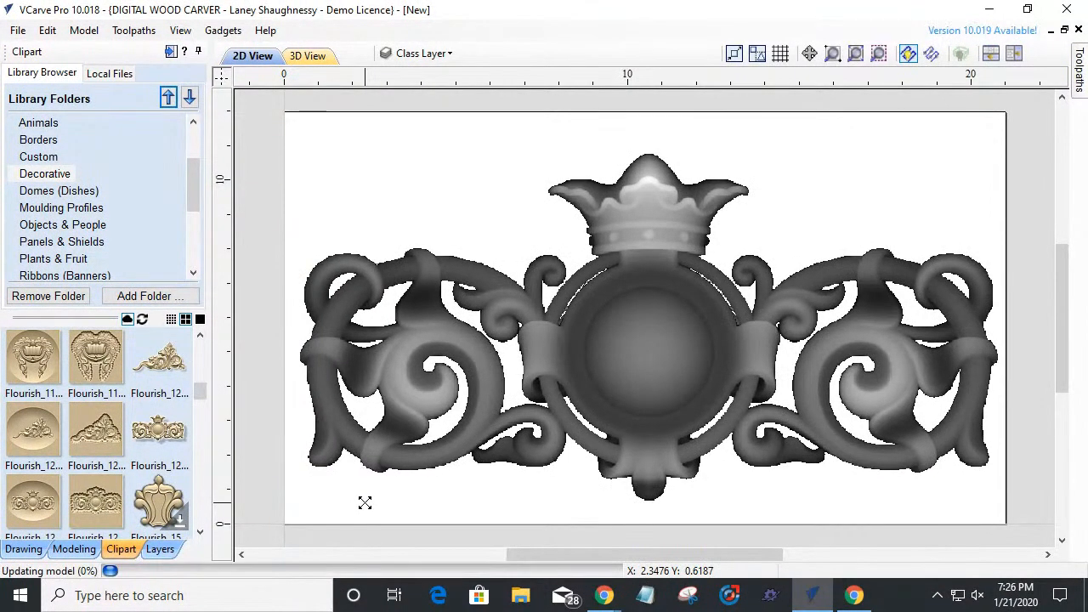
left_click(648, 463)
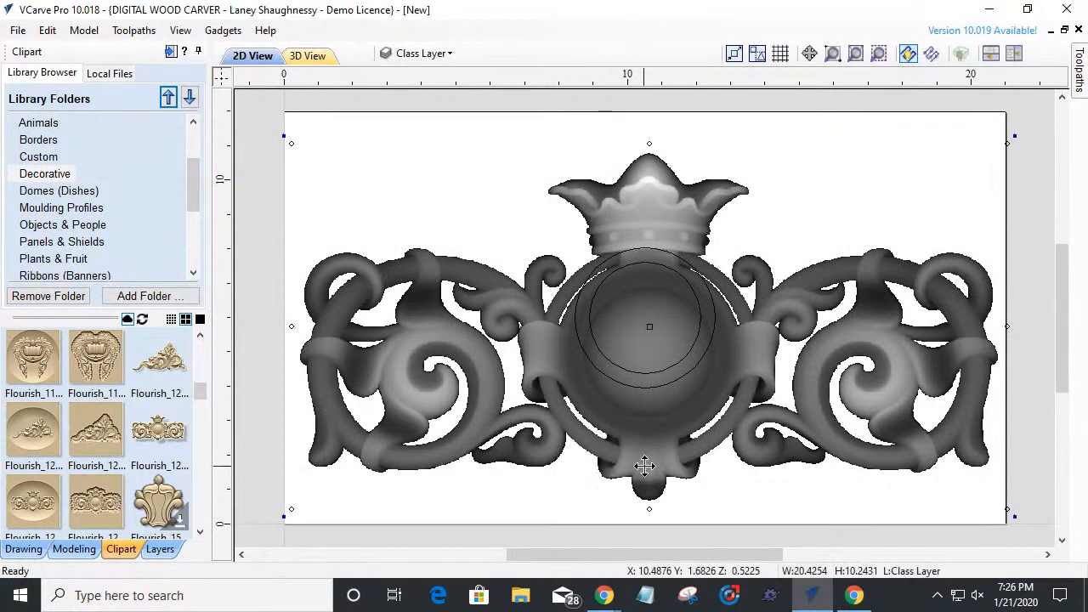
- Centre the flourish component on the material both horizontally and vertically, then close the alignment tools
key("Escape")
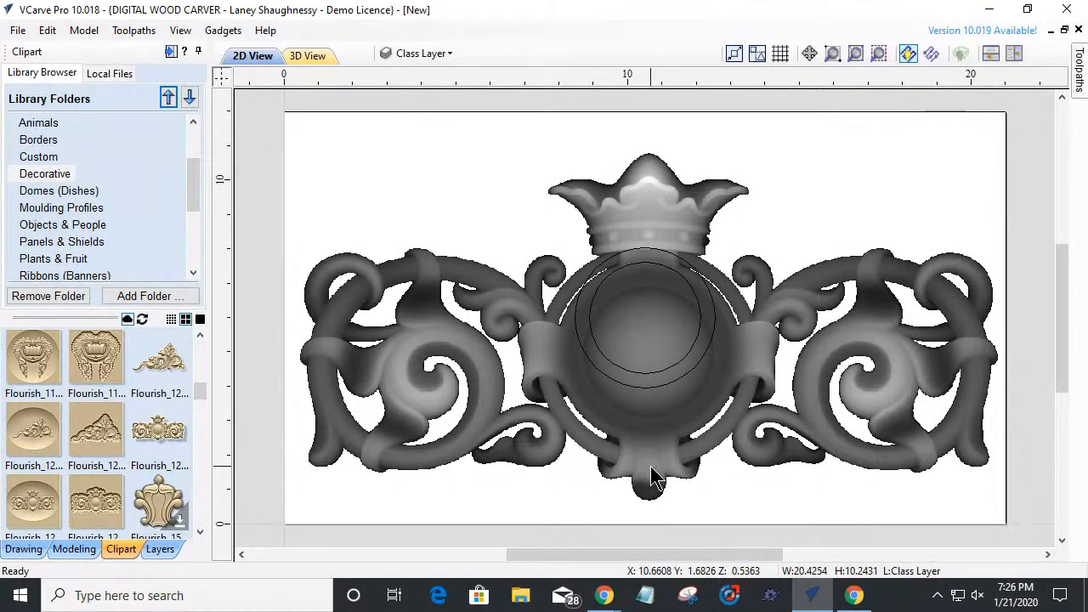
left_click(20, 548)
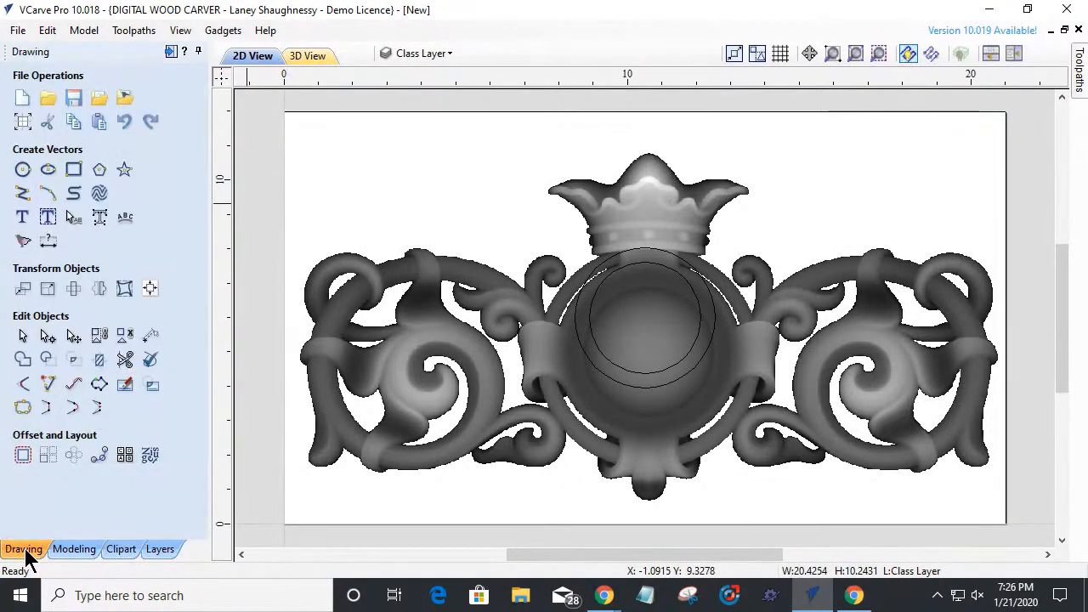
left_click(152, 290)
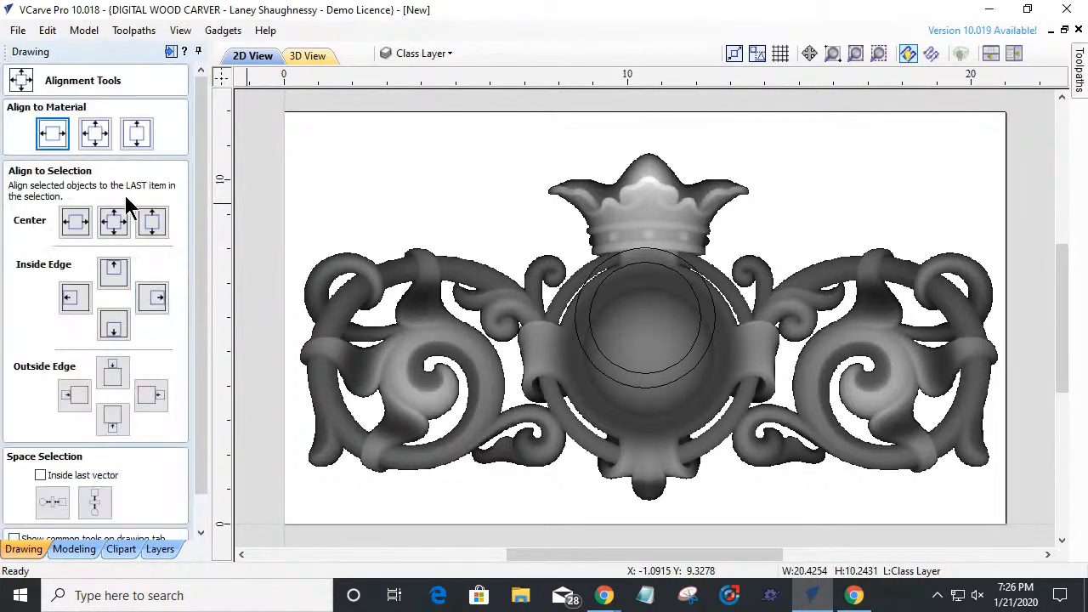
left_click(95, 136)
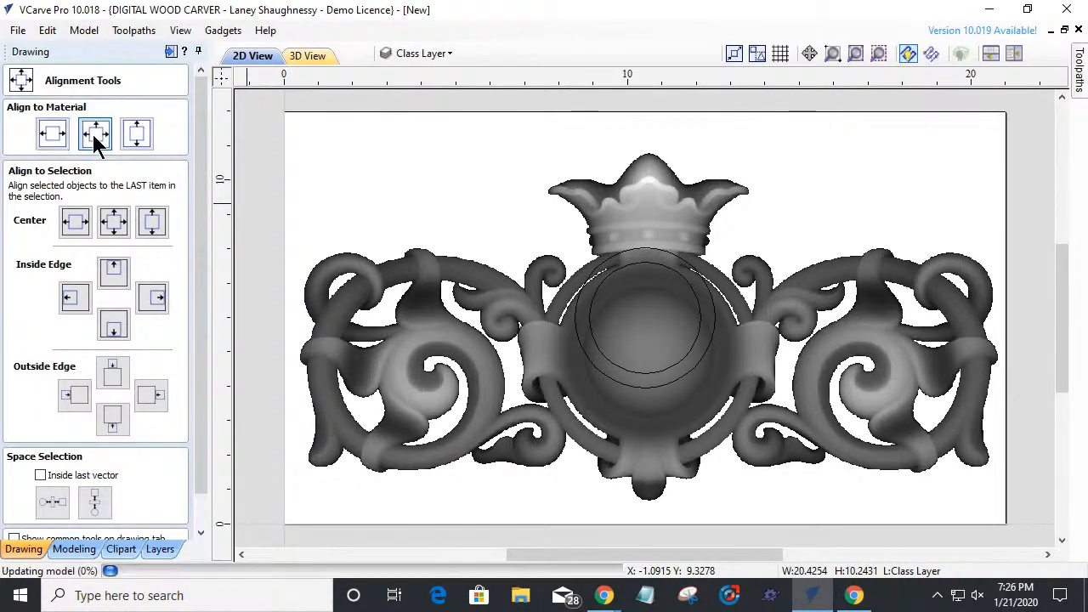
left_click_drag(206, 466, 206, 503)
left_click(175, 524)
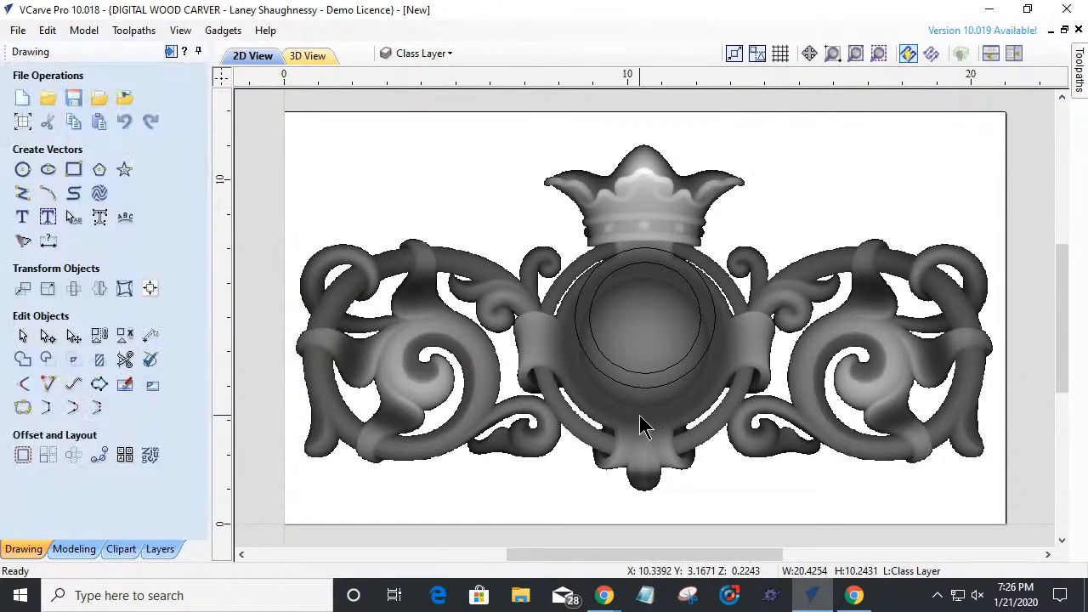
scroll(641, 425, "up", 2)
scroll(641, 425, "down", 2)
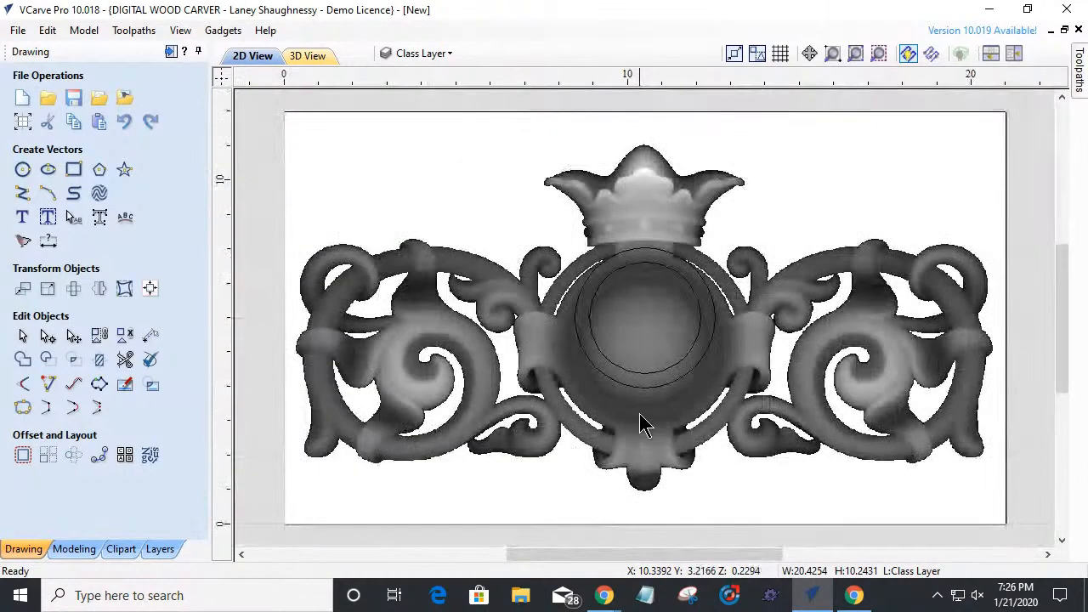
- Clear the selection of the two circles and place a vertical guide line through their centre at X 10.5
left_click(649, 262)
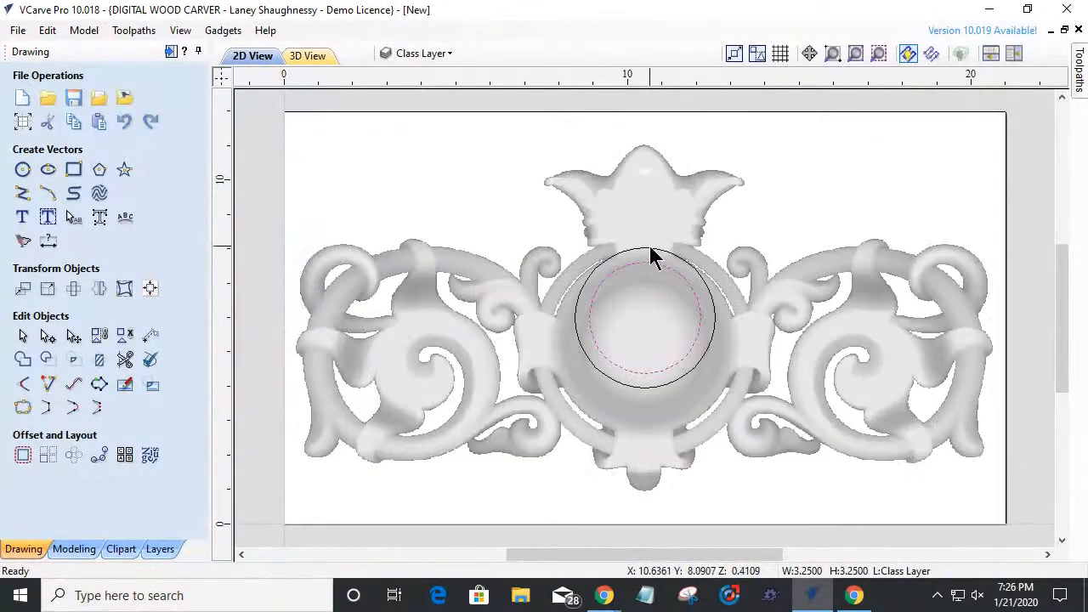
left_click(650, 249, "shift")
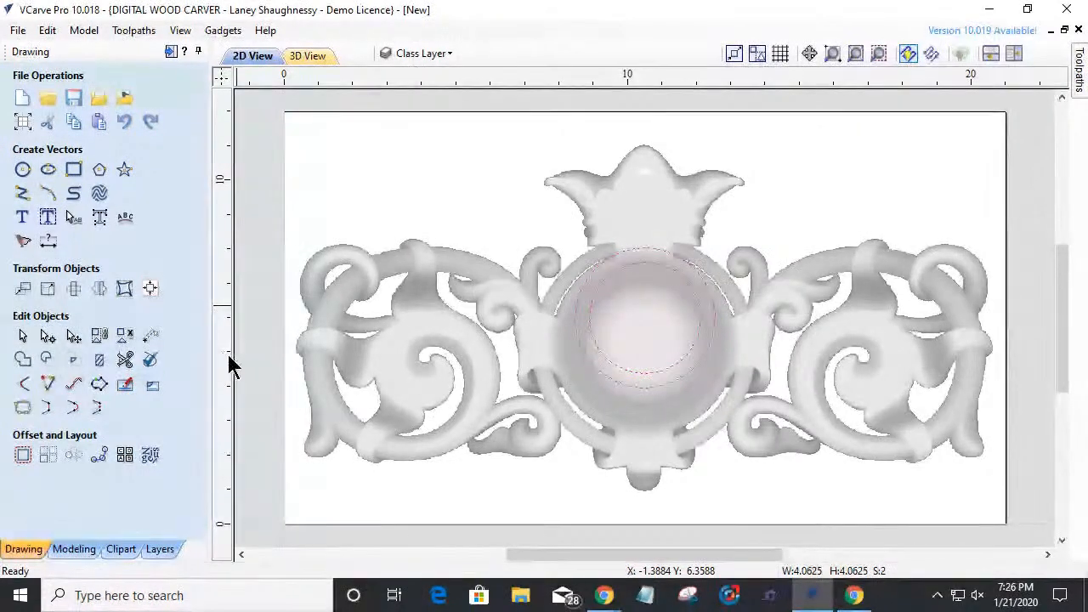
left_click(238, 357)
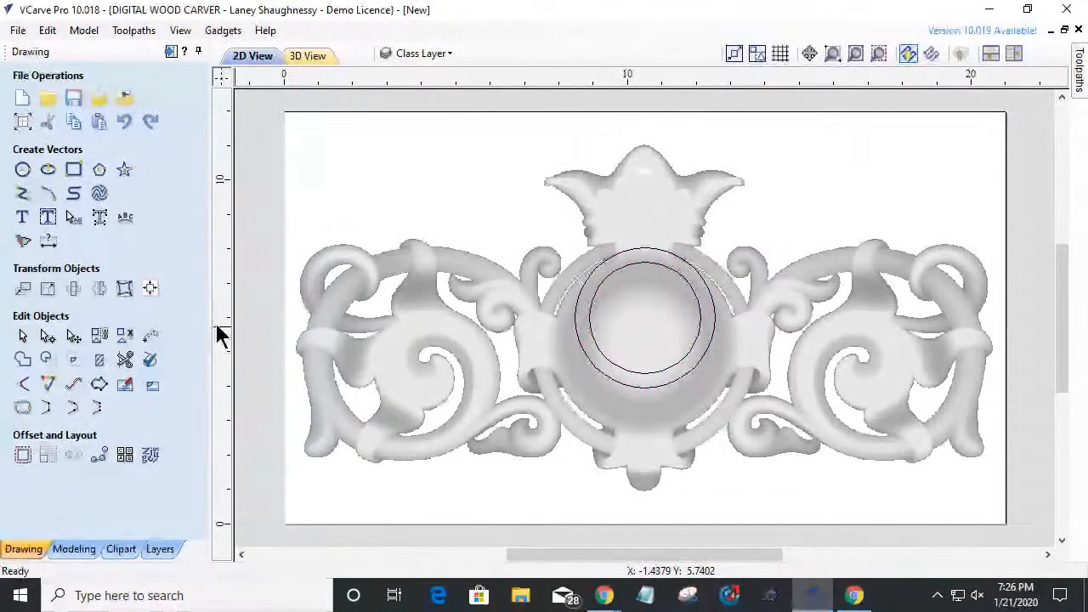
left_click_drag(218, 333, 644, 488)
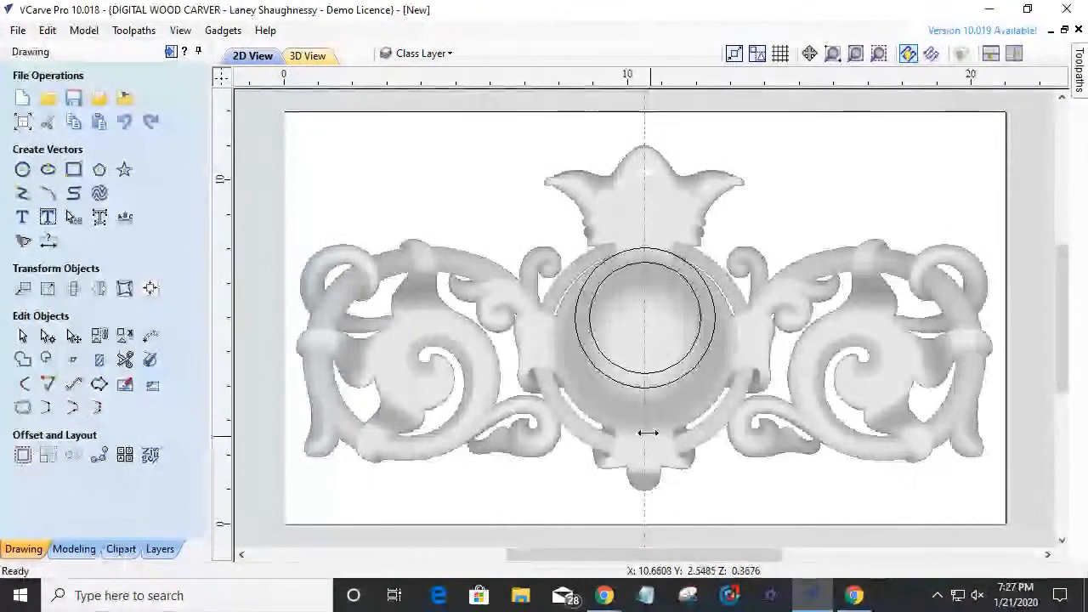
- Select both circles and move them about 0.76 inches down along the vertical guide to centre them on the flourish's round recess
scroll(635, 357, "up", 2)
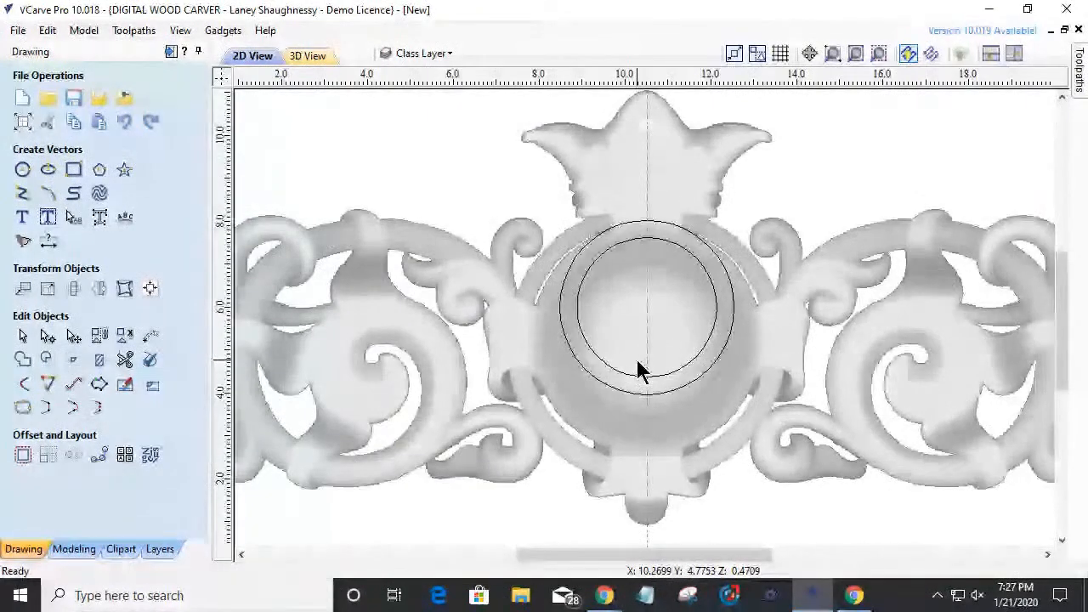
scroll(636, 361, "up", 1)
scroll(639, 370, "up", 1)
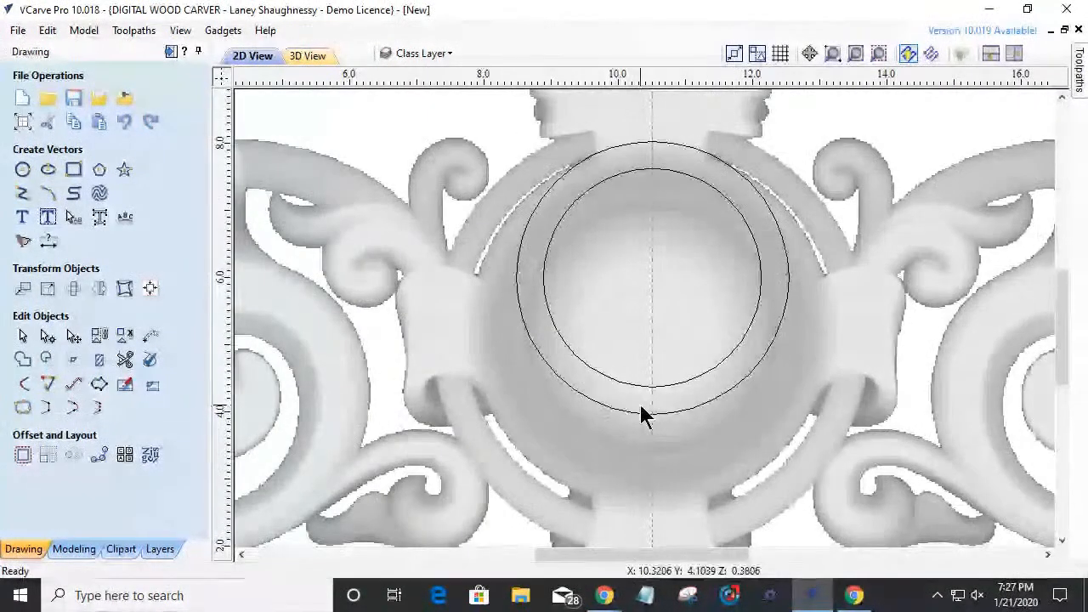
left_click(609, 382)
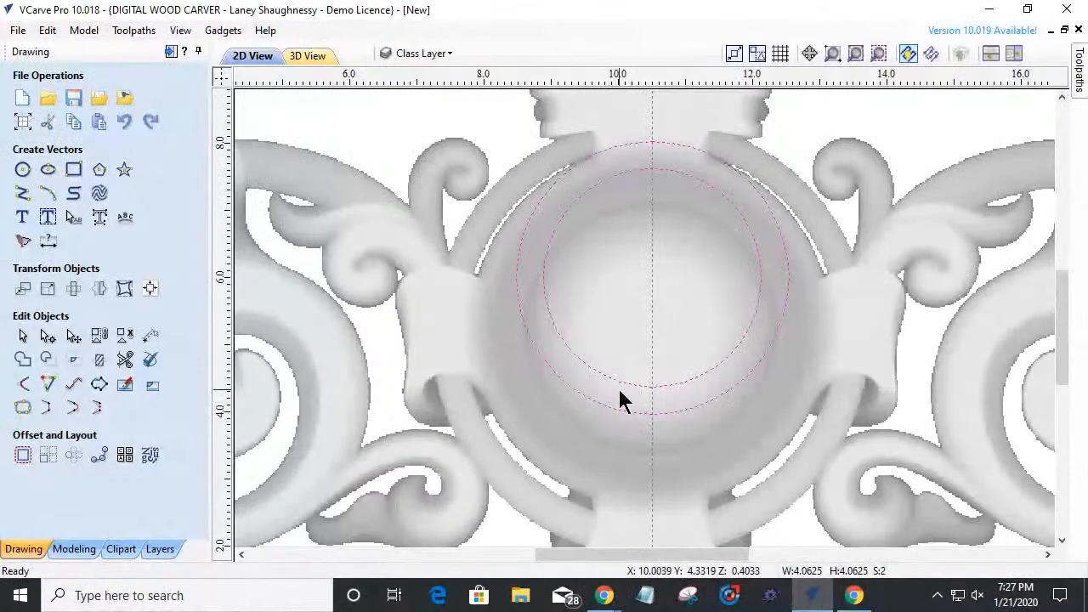
left_click(638, 387)
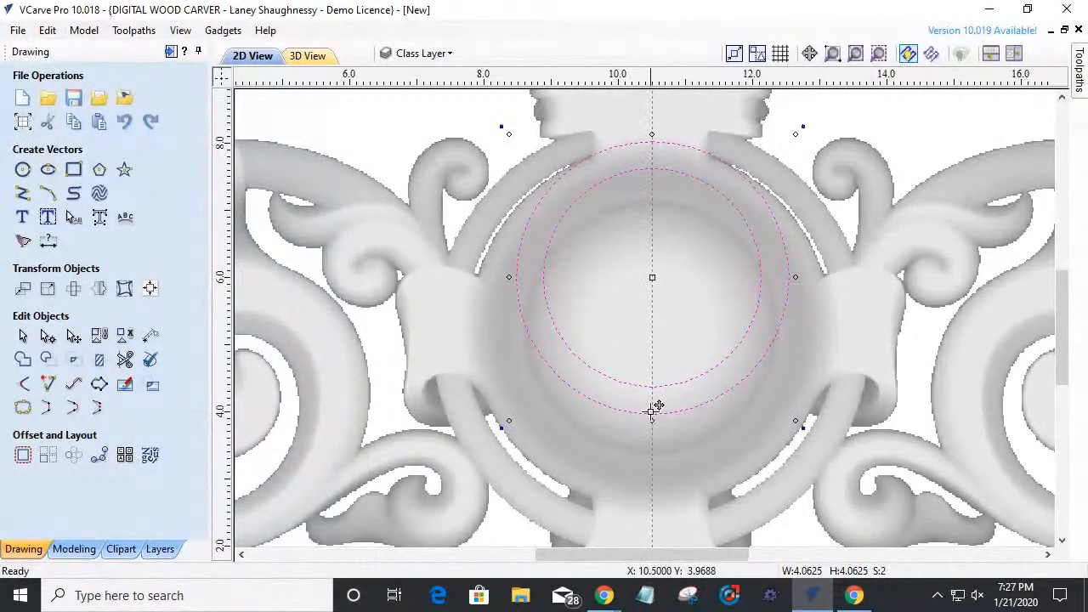
left_click(651, 417)
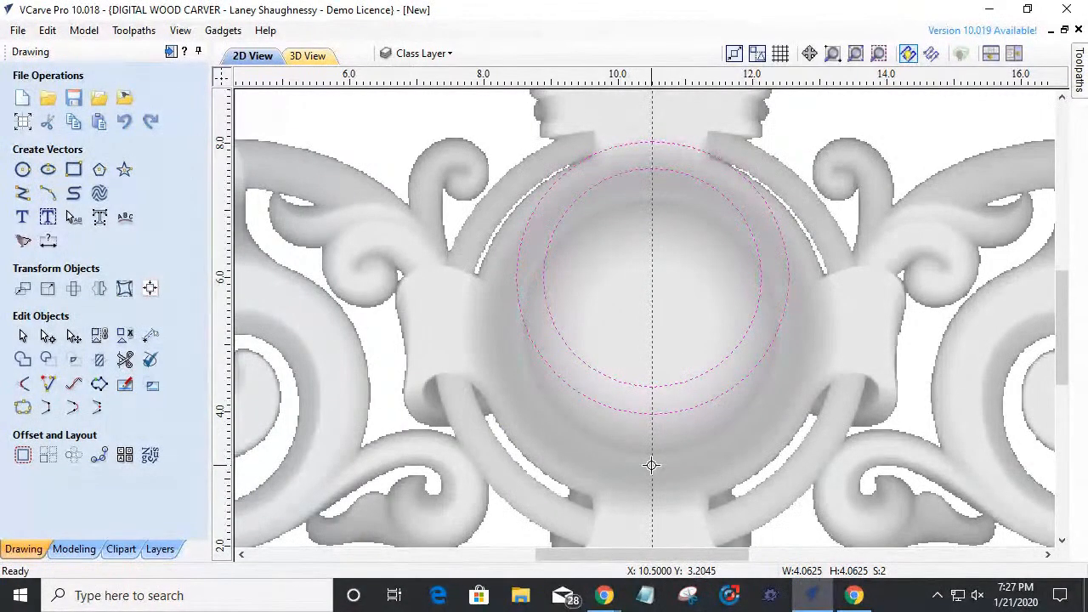
left_click_drag(651, 465, 651, 465)
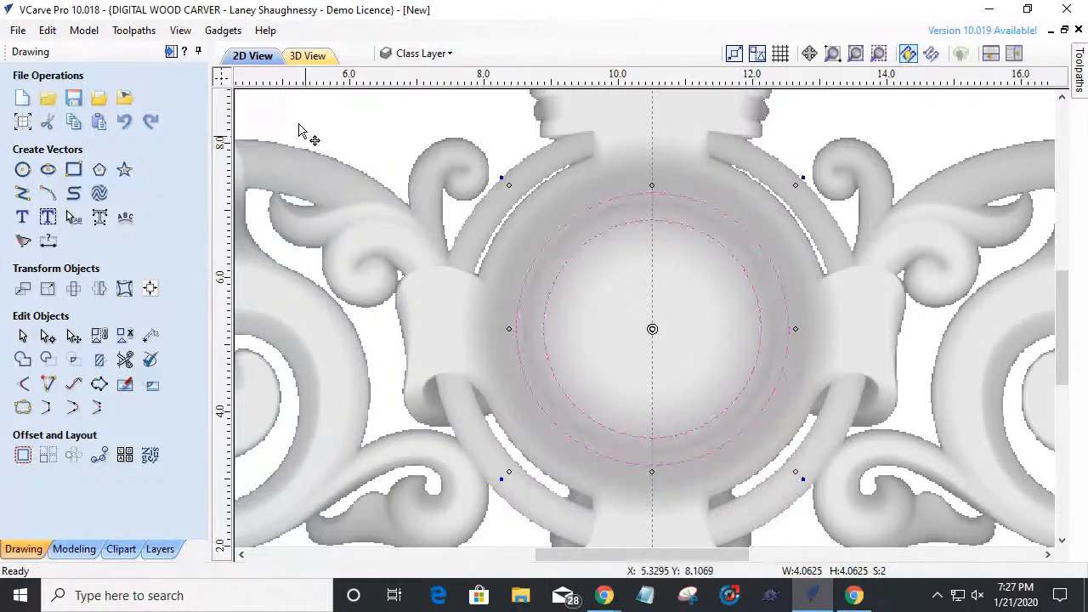
- Switch to the 3D view and check which flourish components Levels 3, 1 and 2 contain, then collapse those levels
left_click(308, 57)
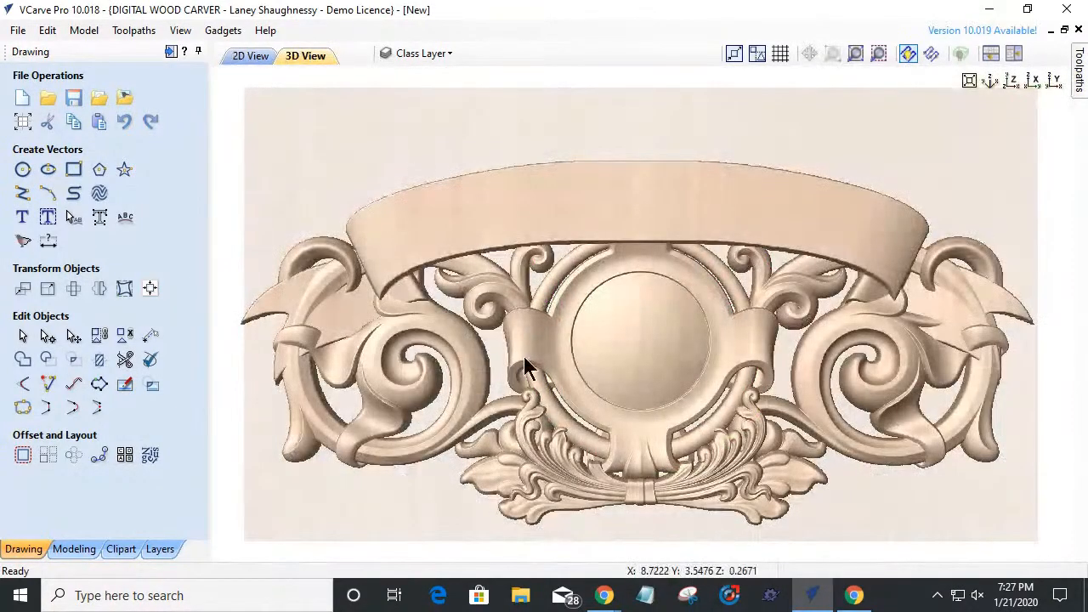
left_click(68, 550)
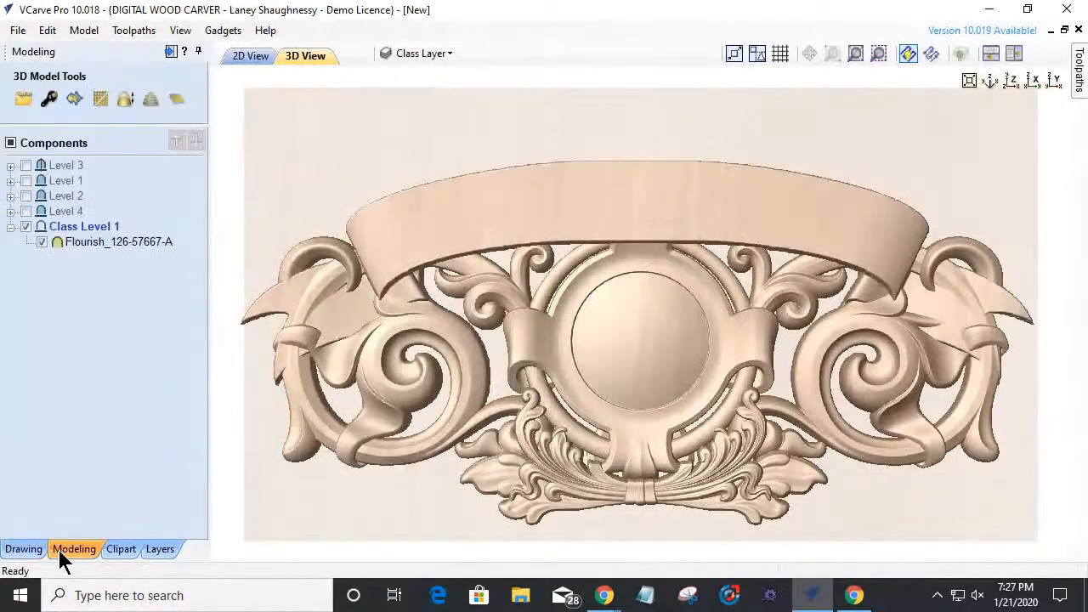
left_click(10, 166)
left_click(10, 196)
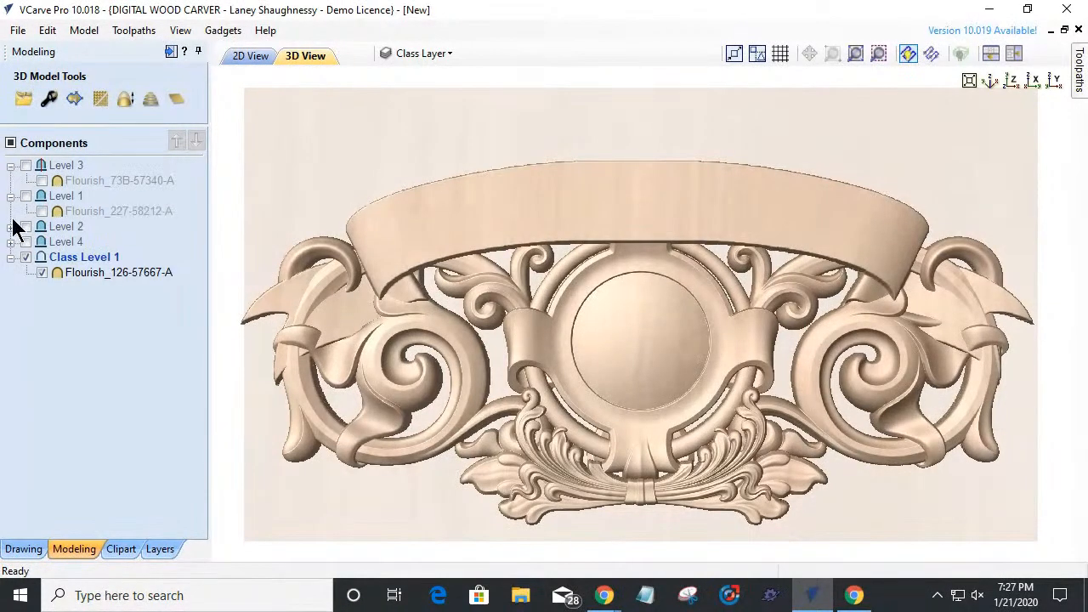
left_click(10, 226)
left_click(10, 256)
left_click(10, 257)
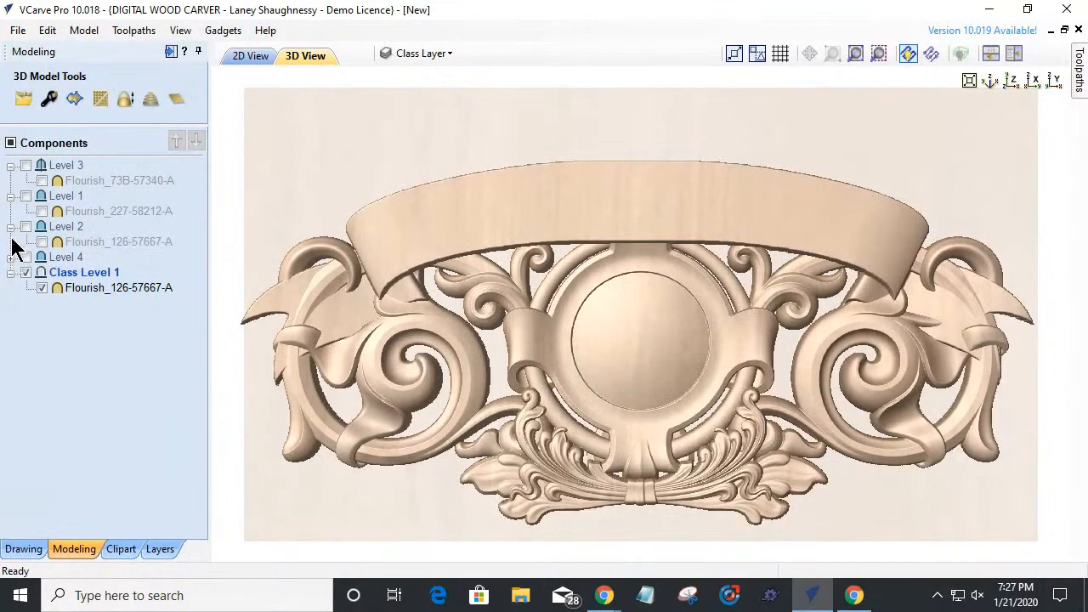
left_click(10, 226)
left_click(10, 197)
left_click(10, 166)
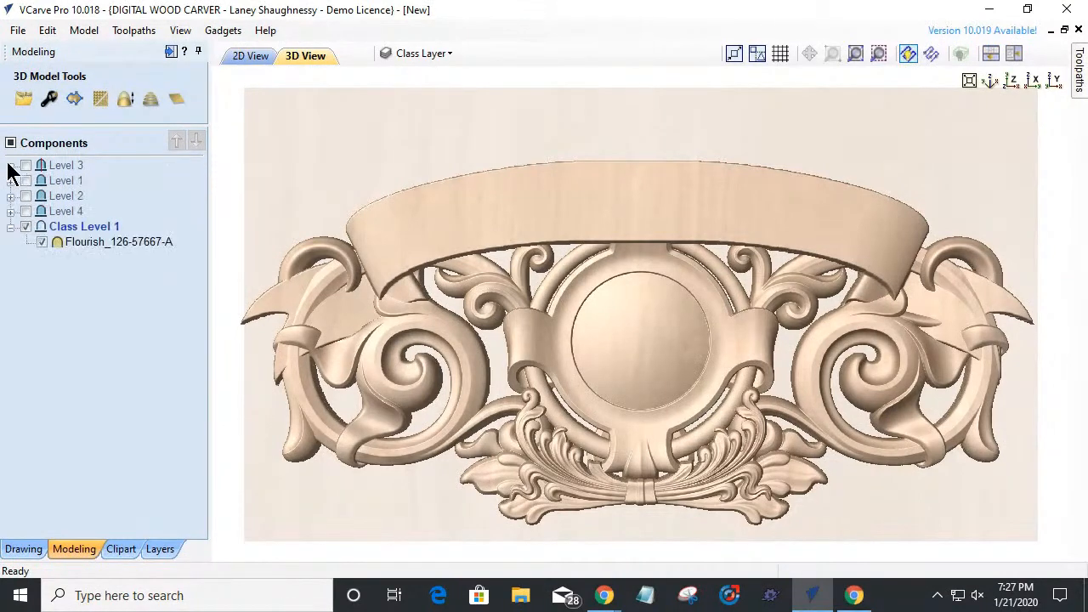
- Select the flourish under Class Level 1 and inspect its domed centre at a low angle in 3D before returning to the top-down view
left_click(83, 245)
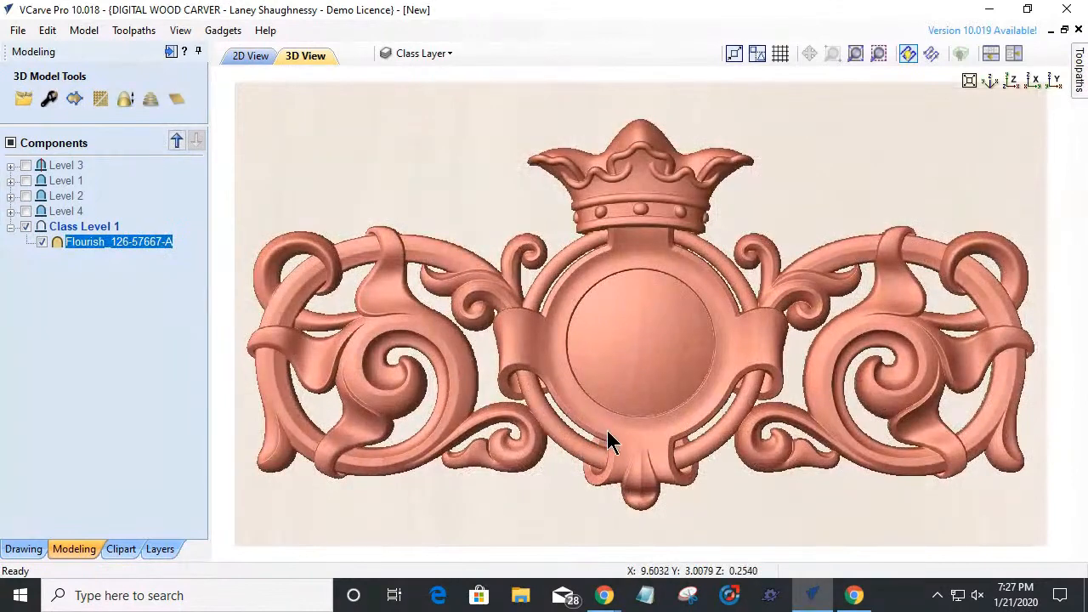
left_click_drag(656, 481, 554, 344)
left_click_drag(548, 299, 607, 388)
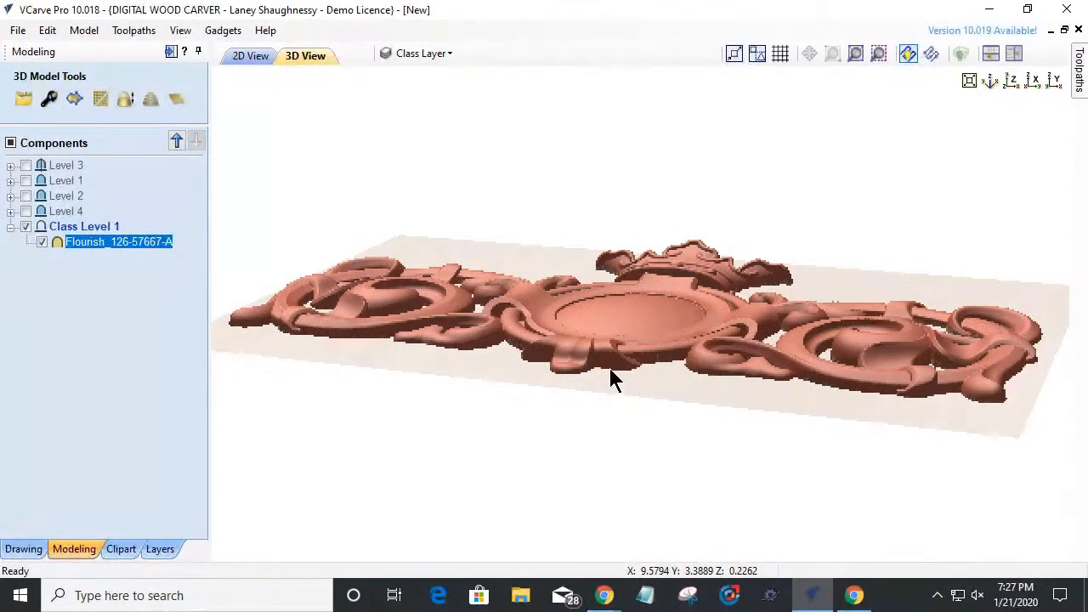
scroll(617, 333, "up", 3)
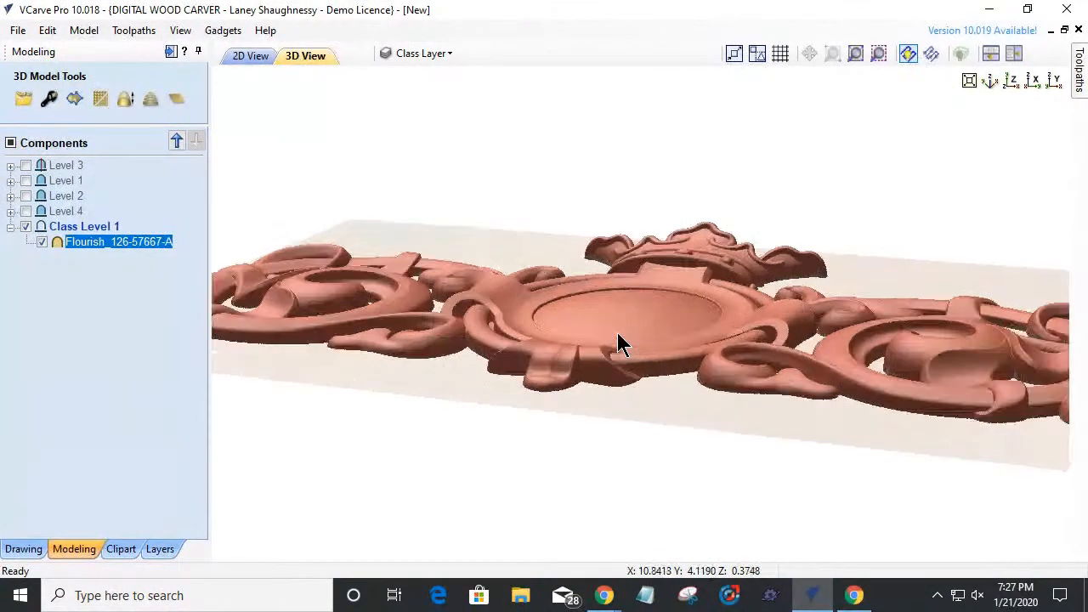
scroll(699, 283, "up", 2)
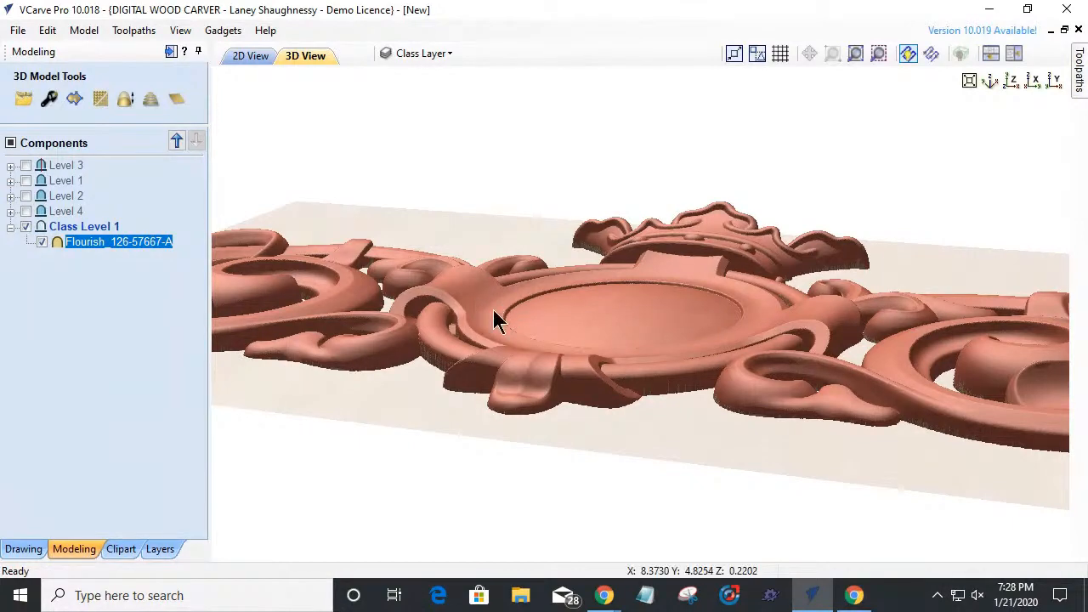
left_click(1009, 81)
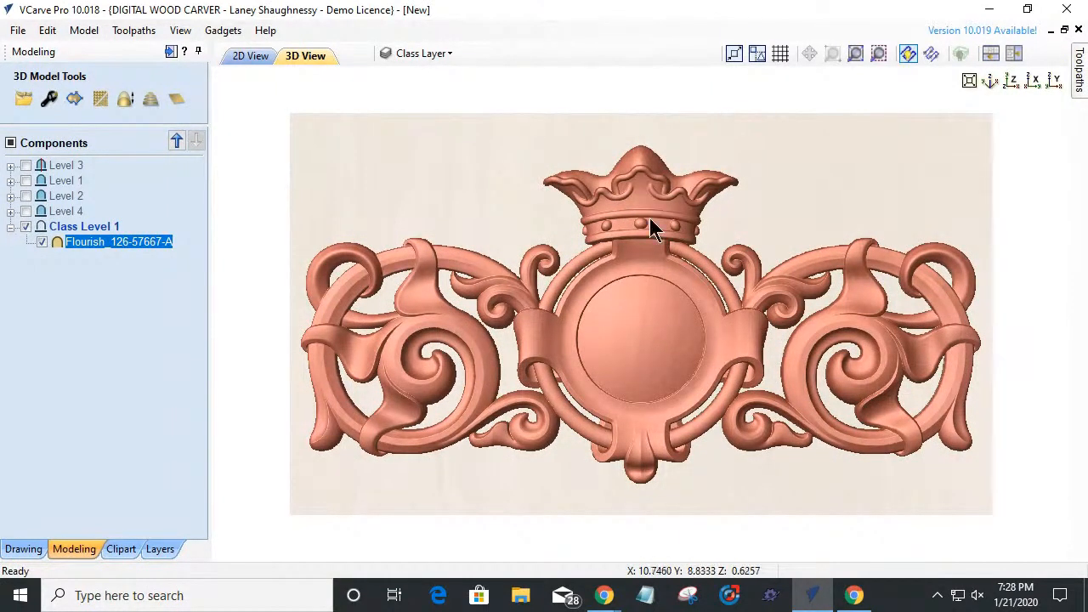
- Return to the 2D view and examine how the two circles fit the groove around the flourish's round centre
left_click(244, 56)
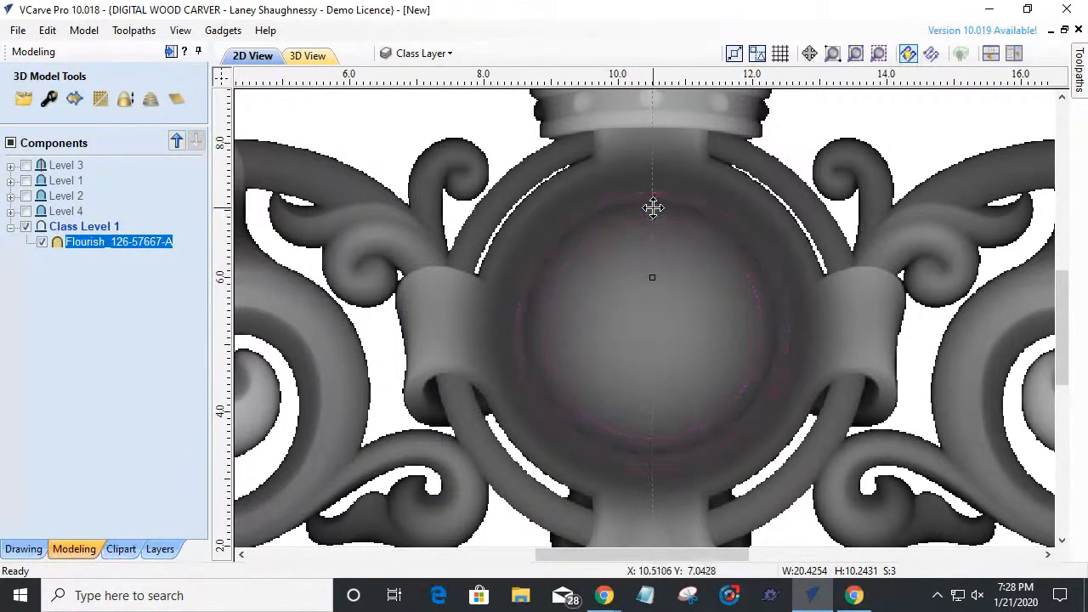
scroll(656, 217, "up", 3)
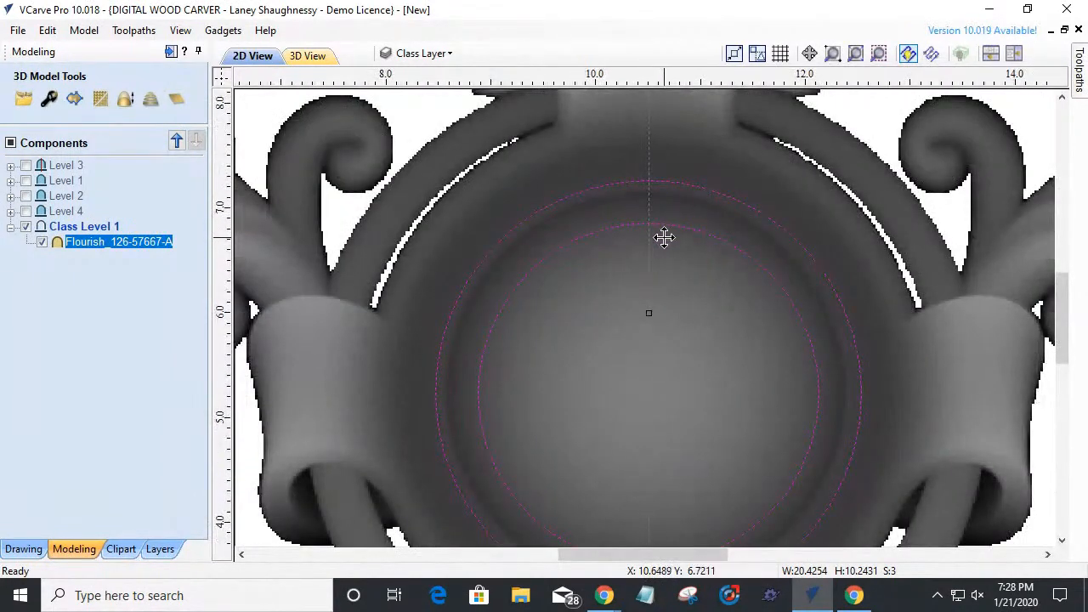
scroll(663, 236, "down", 3)
scroll(653, 519, "up", 2)
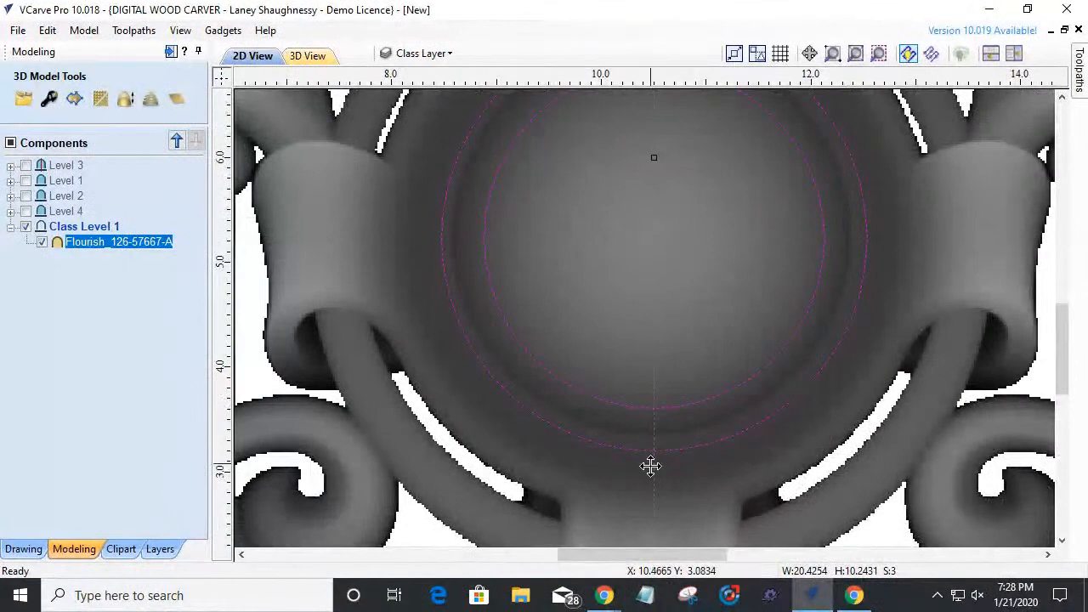
scroll(651, 467, "down", 2)
scroll(656, 391, "down", 1)
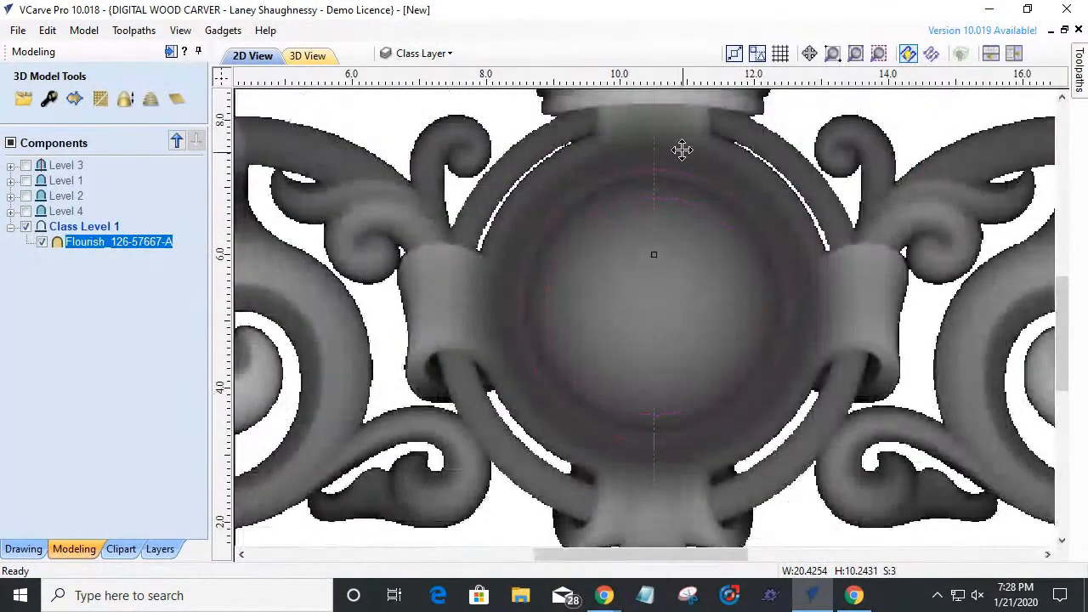
scroll(670, 159, "up", 4)
scroll(621, 233, "down", 3)
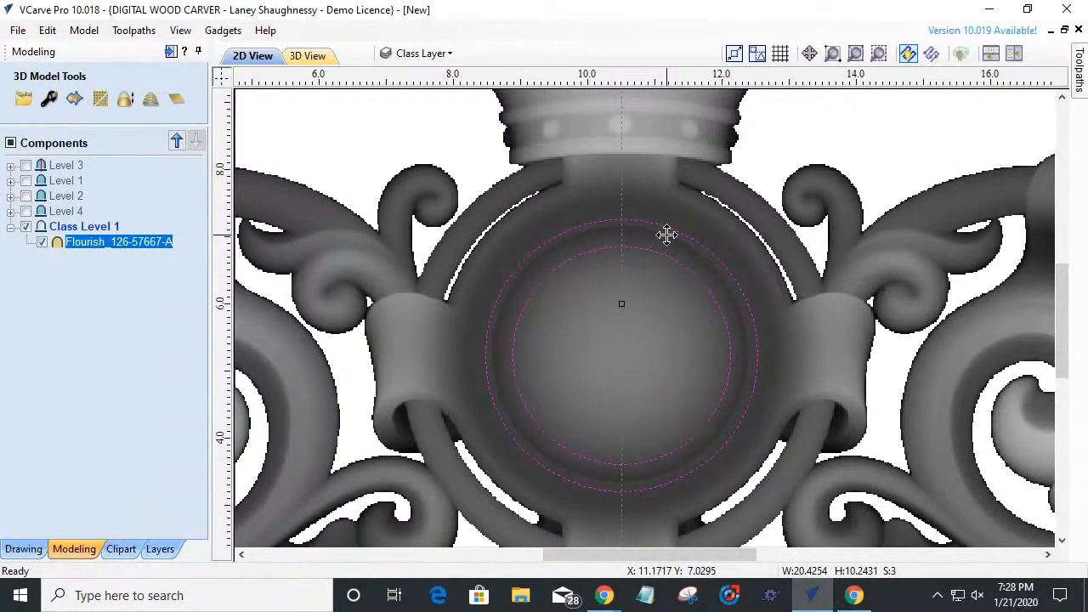
scroll(620, 219, "up", 1)
scroll(619, 219, "down", 1)
scroll(621, 220, "up", 1)
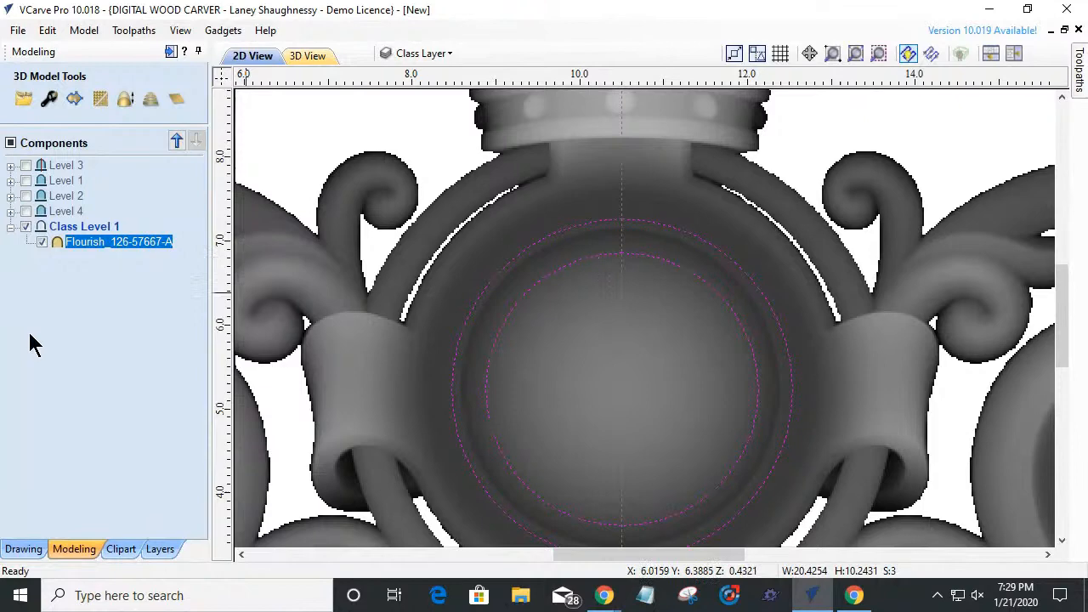
- Deselect the flourish component, keep the two circles selected, and examine the upper band between them closely
left_click(32, 343)
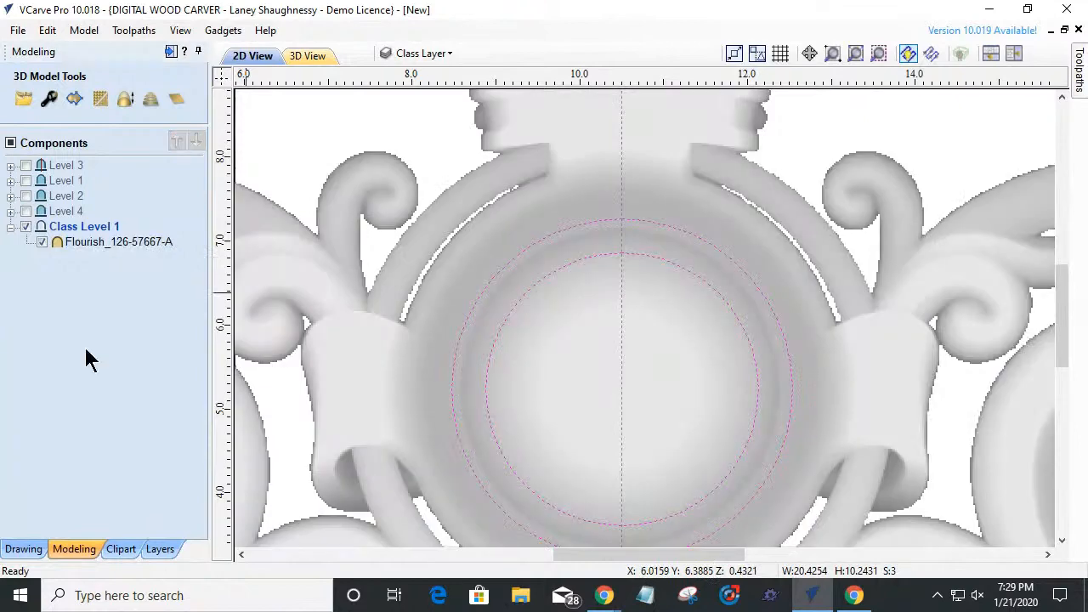
left_click(612, 255)
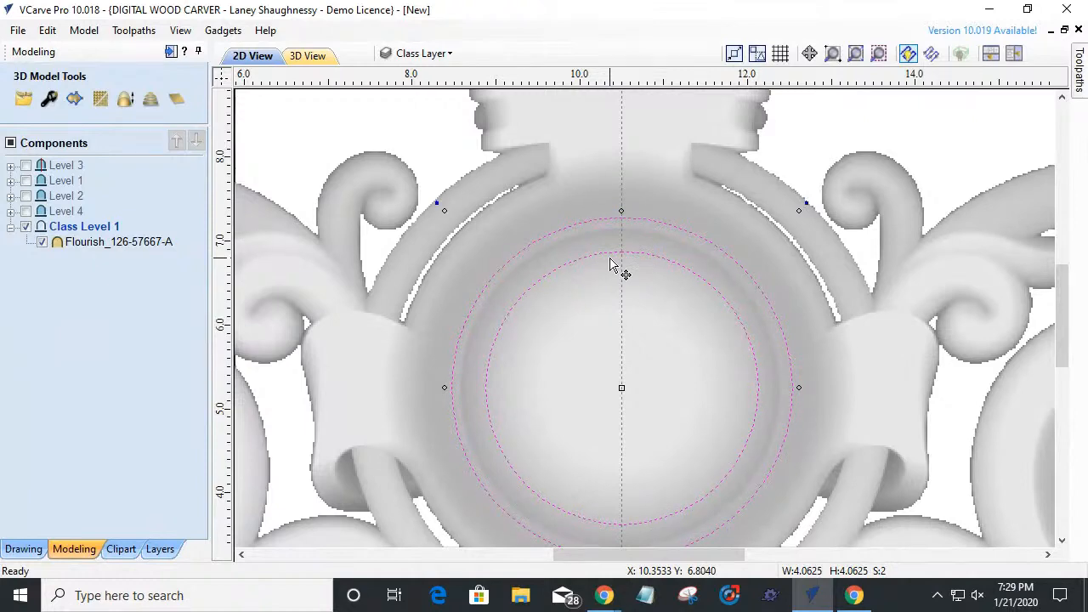
scroll(604, 235, "up", 4)
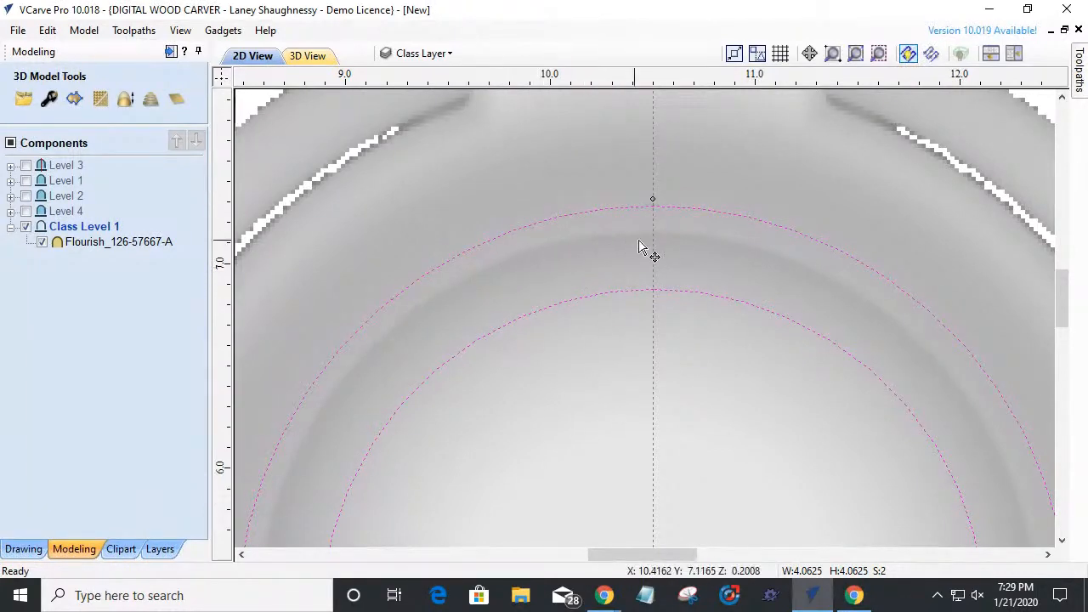
- Examine how the two circles follow the groove around the flourish's round centre, including their shared midpoint and lower edge
scroll(622, 218, "down", 3)
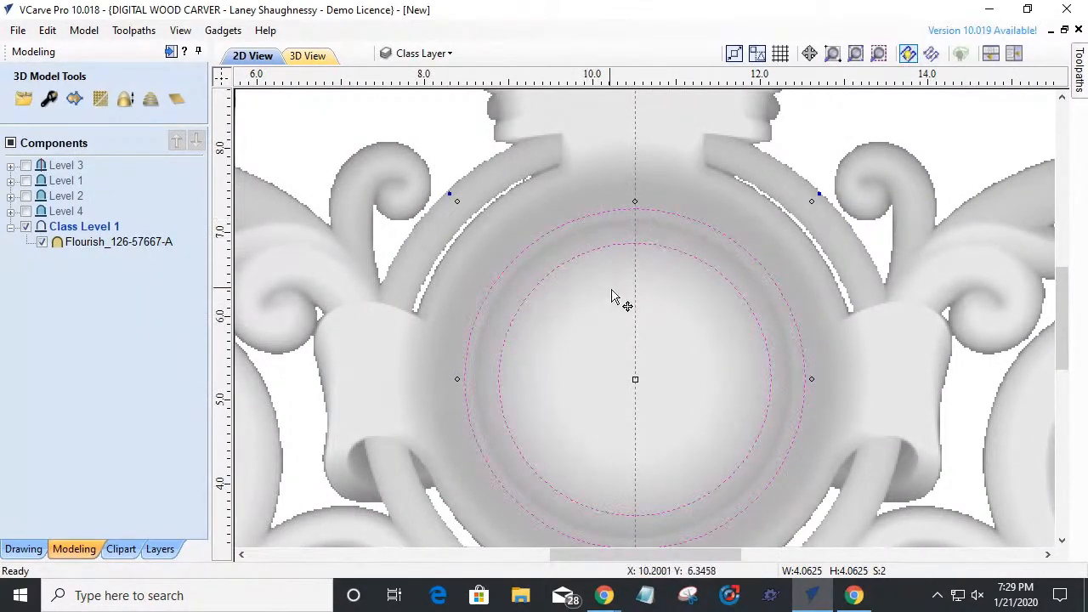
scroll(626, 332, "down", 1)
scroll(643, 440, "up", 1)
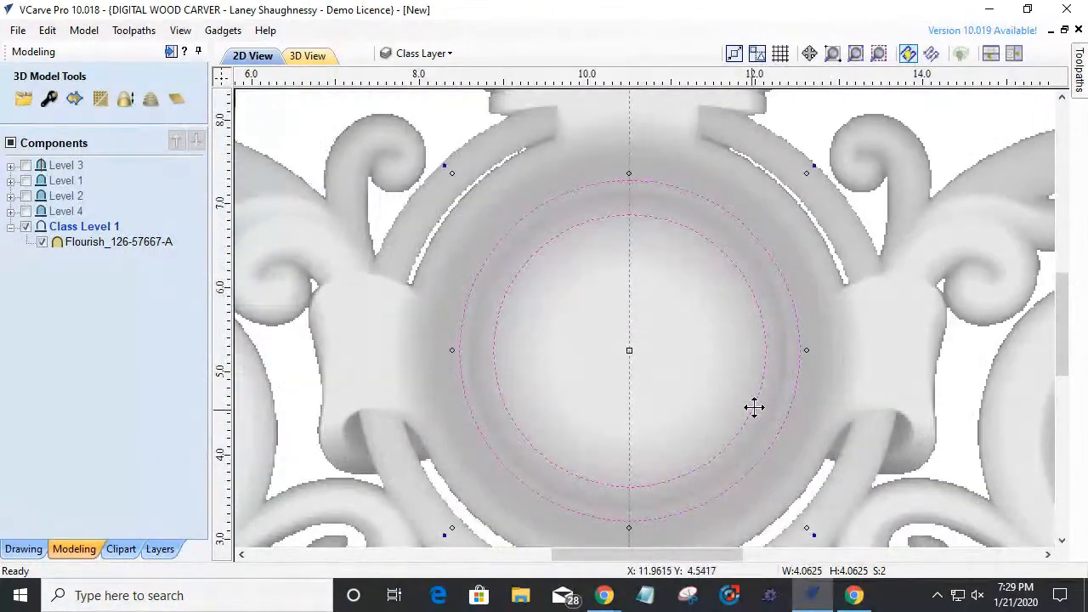
scroll(750, 379, "up", 1)
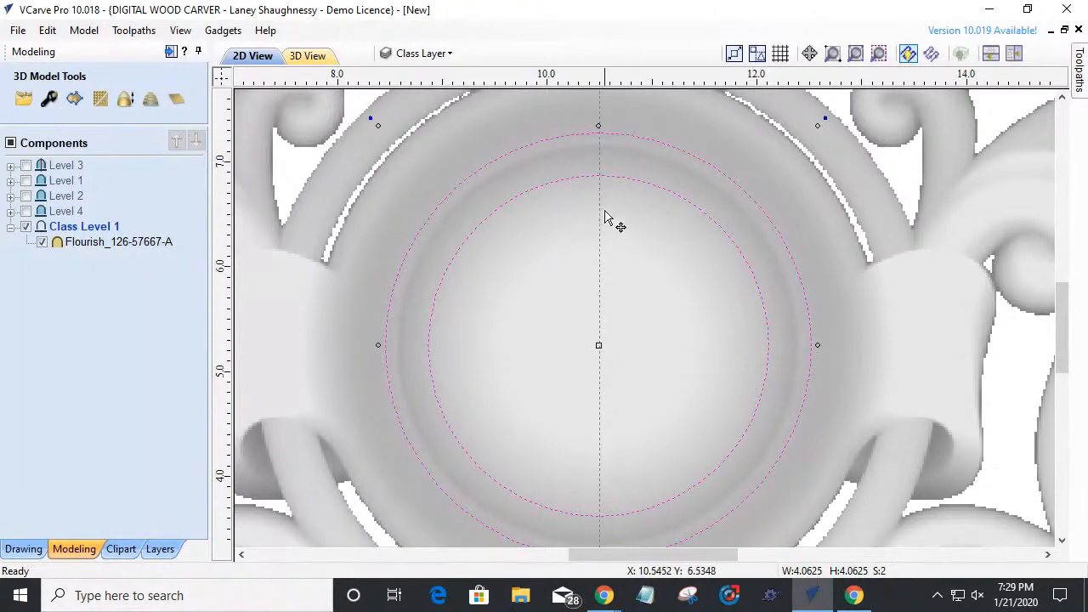
scroll(644, 319, "up", 4)
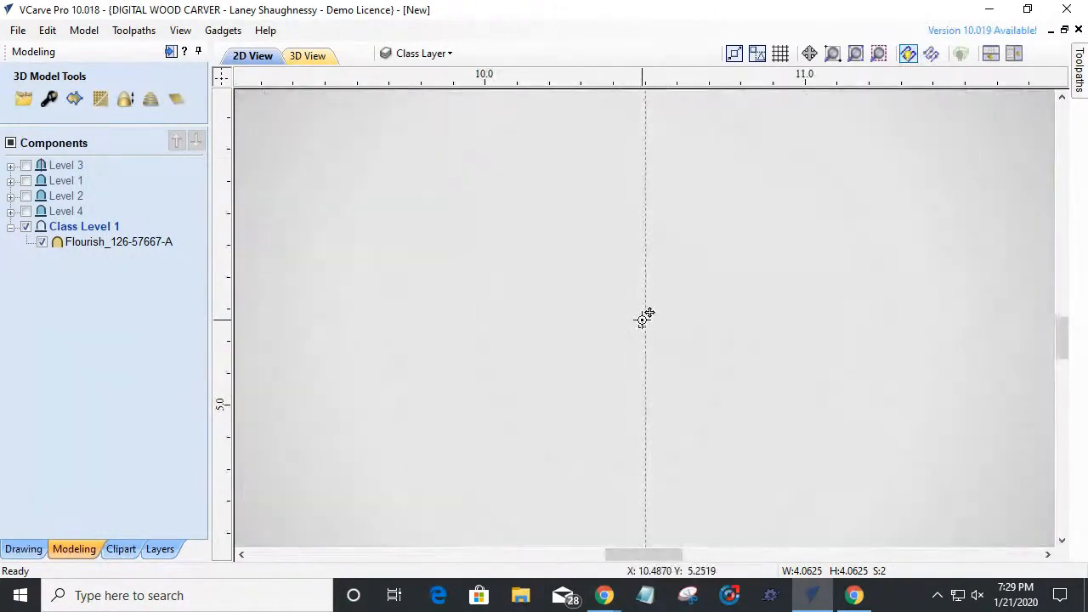
scroll(643, 335, "down", 6)
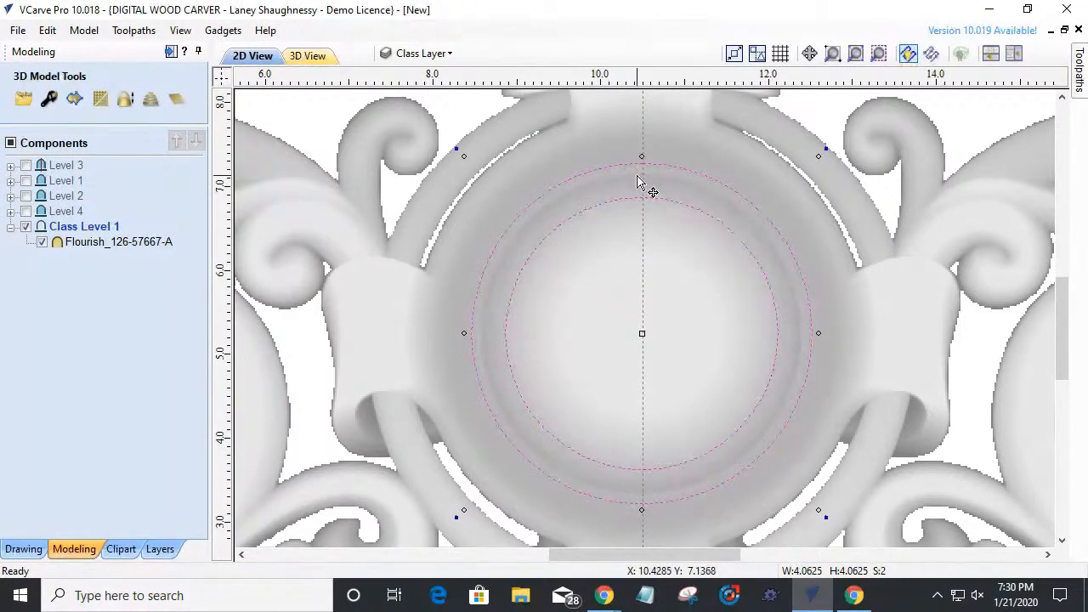
scroll(468, 450, "up", 3)
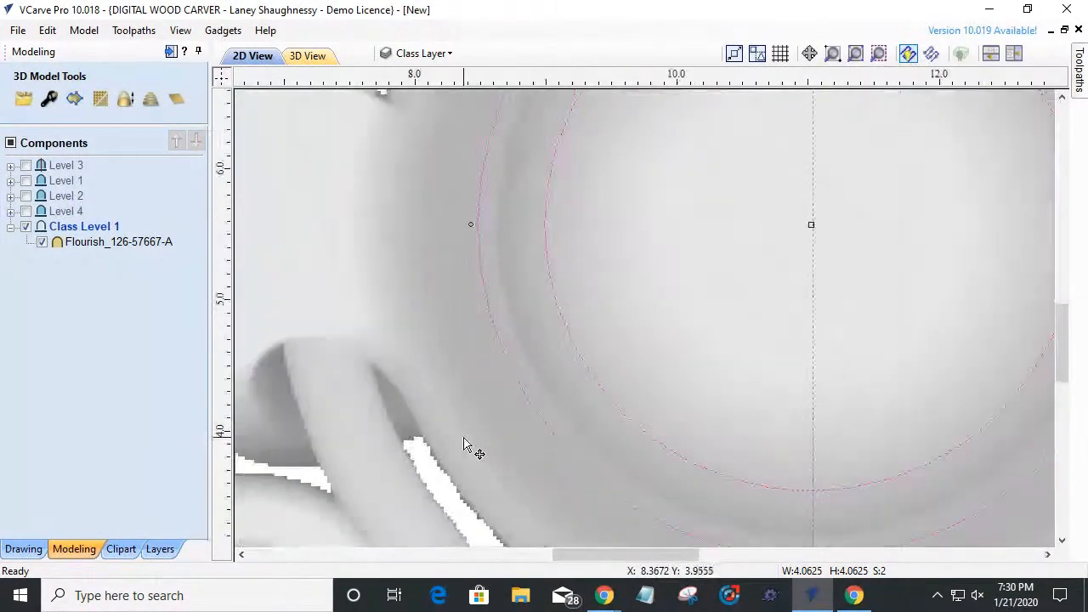
scroll(463, 445, "down", 2)
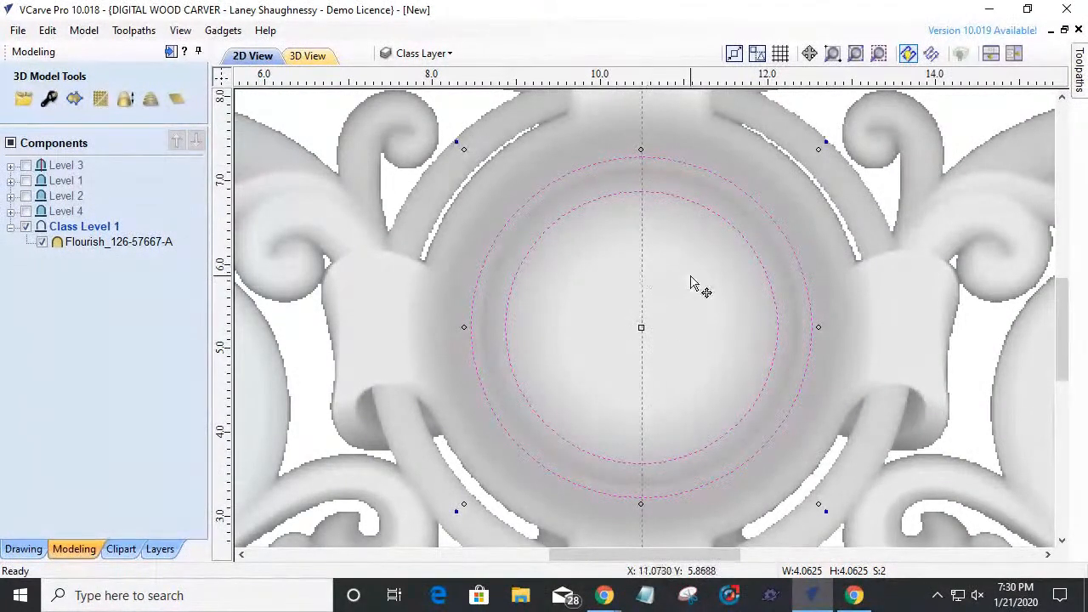
- Compare the flourish component with the two circles by selecting them in turn, and finish with nothing selected
left_click(693, 330)
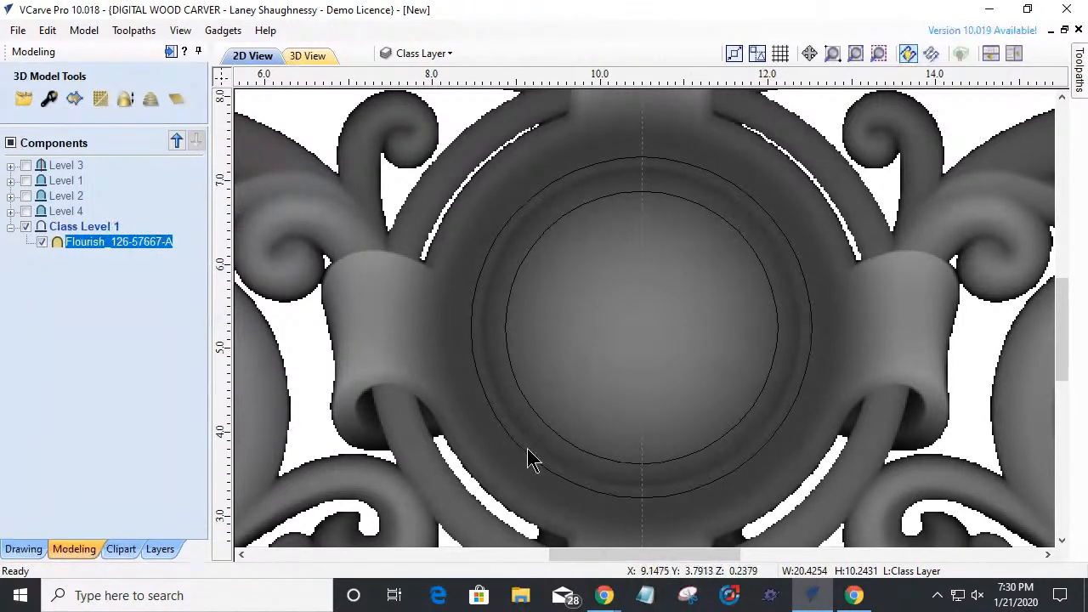
left_click(510, 255)
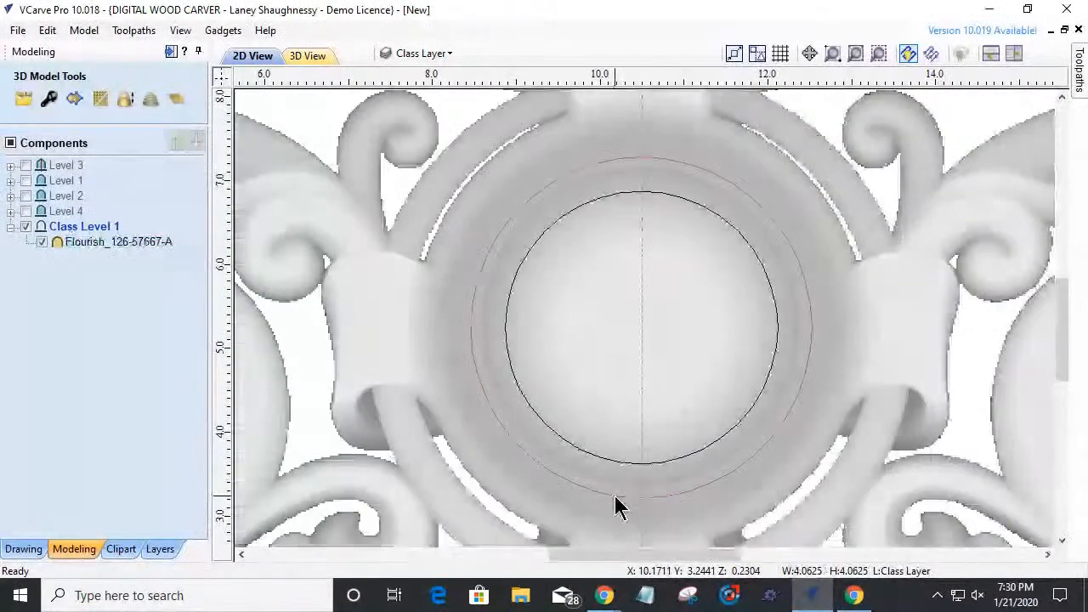
left_click(615, 505)
left_click(619, 465, "shift")
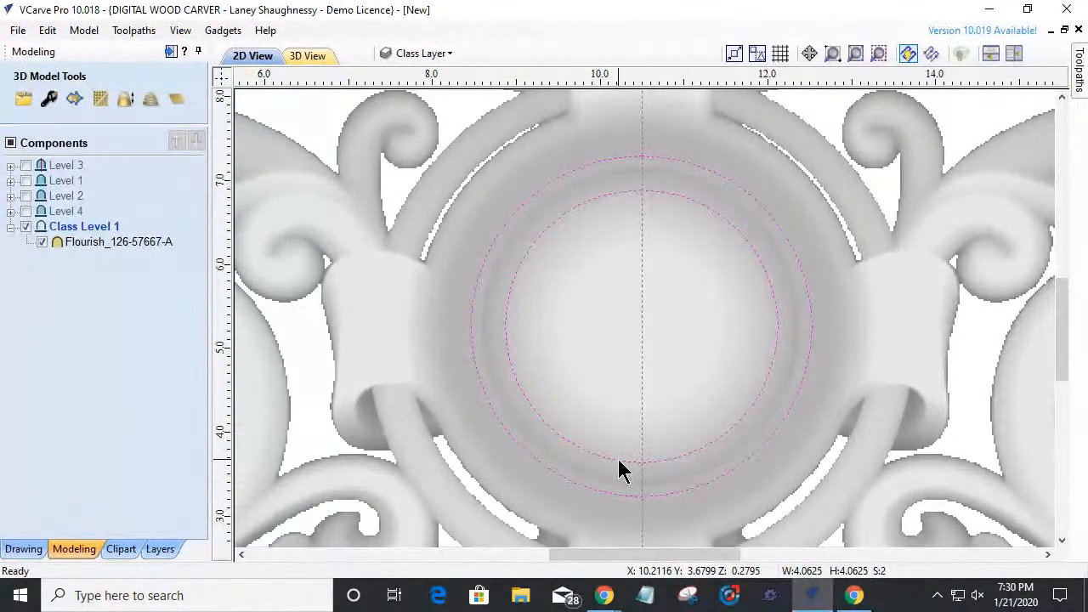
left_click(598, 369)
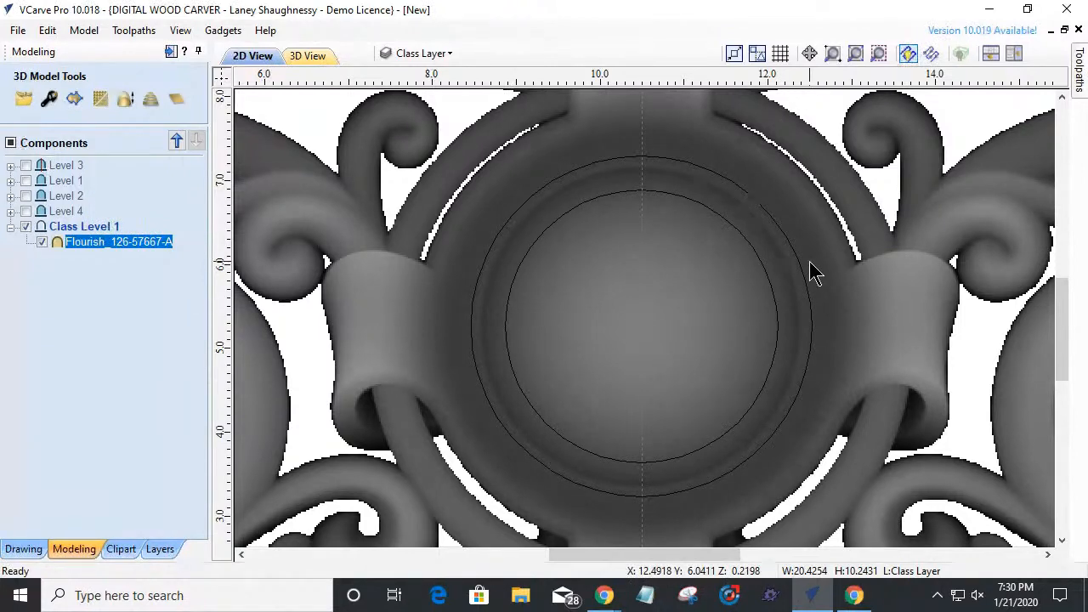
left_click(821, 100)
- Insert a new component level next to Class Level 1 and name it Class Level 2
scroll(821, 189, "down", 8)
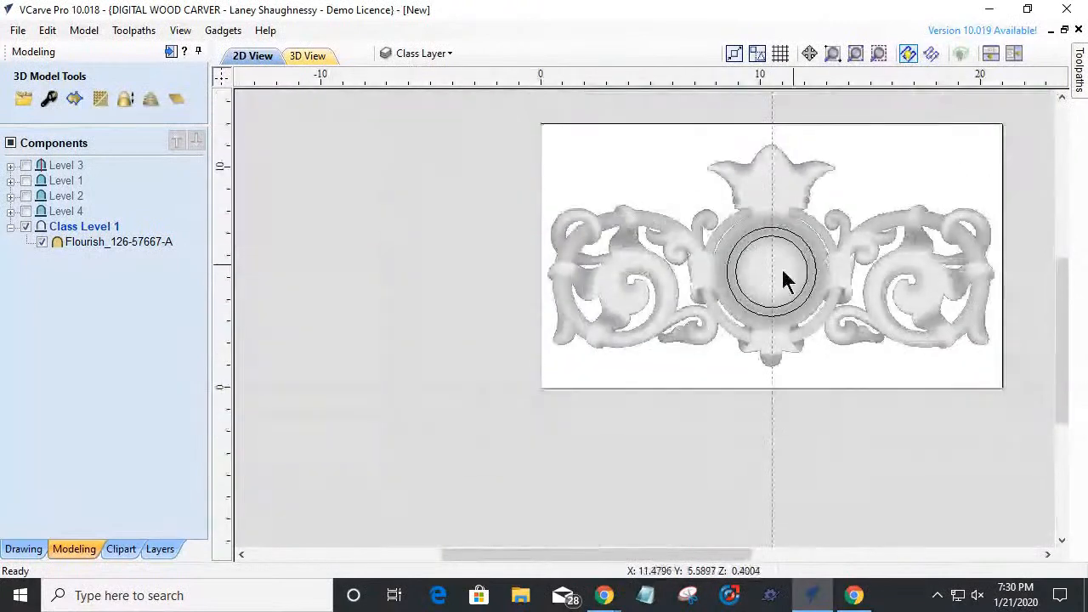
scroll(837, 259, "up", 2)
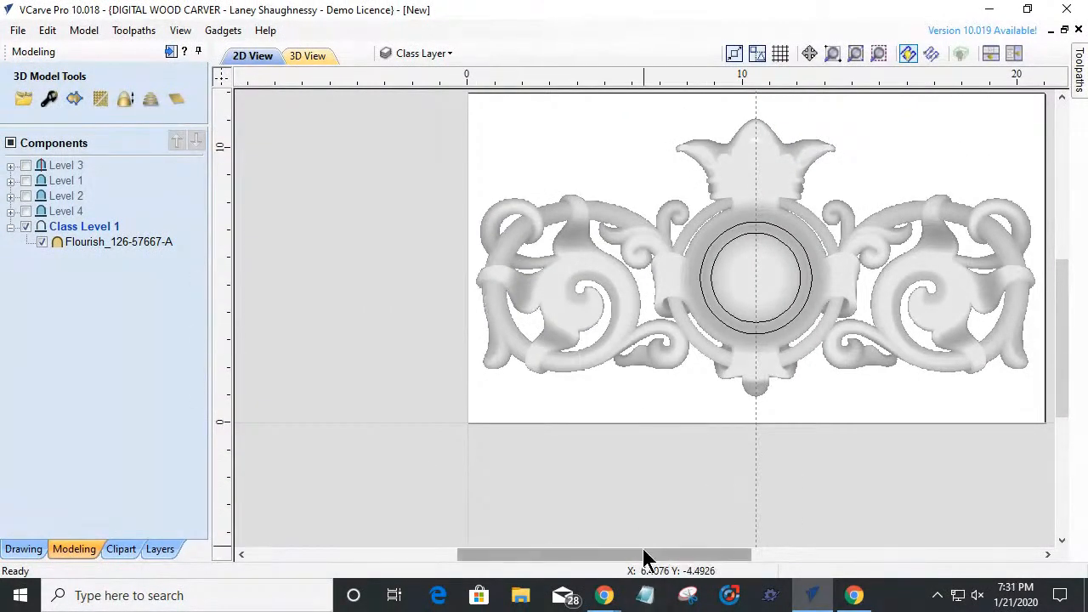
left_click_drag(670, 553, 711, 553)
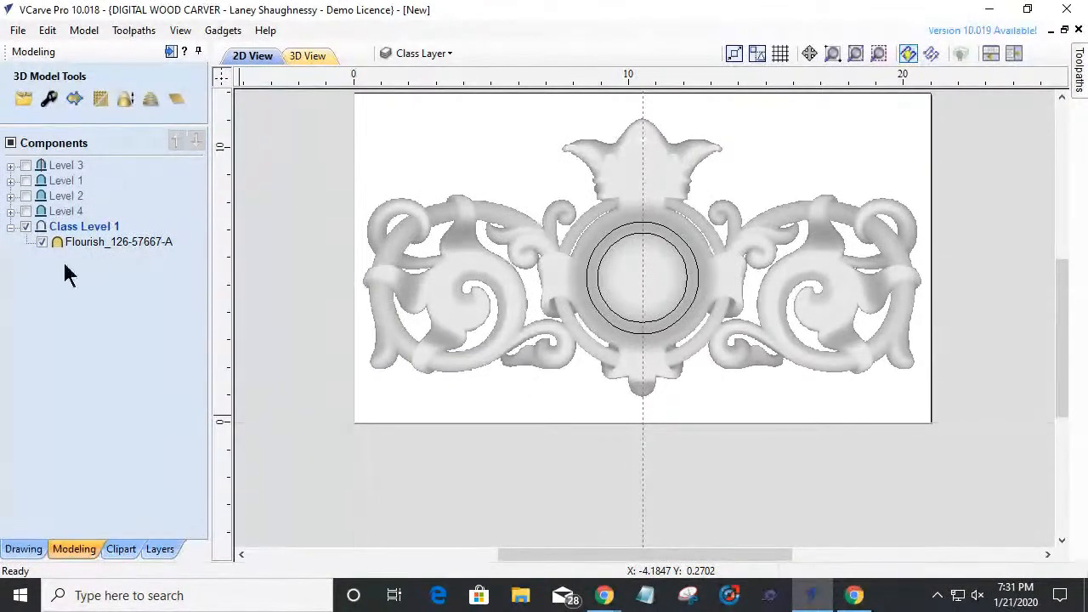
double_click(68, 226)
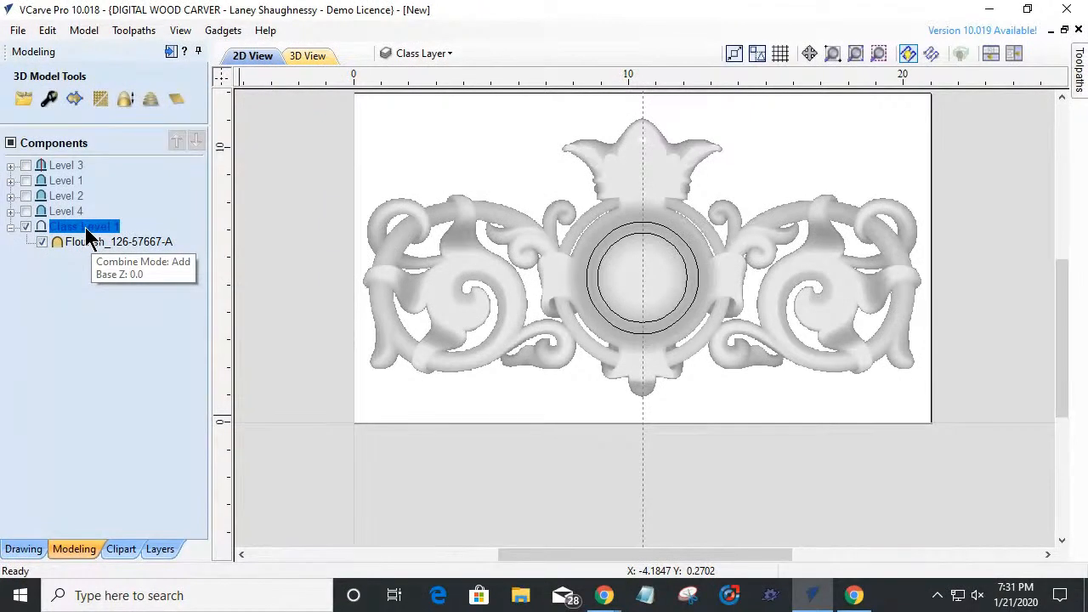
right_click(85, 228)
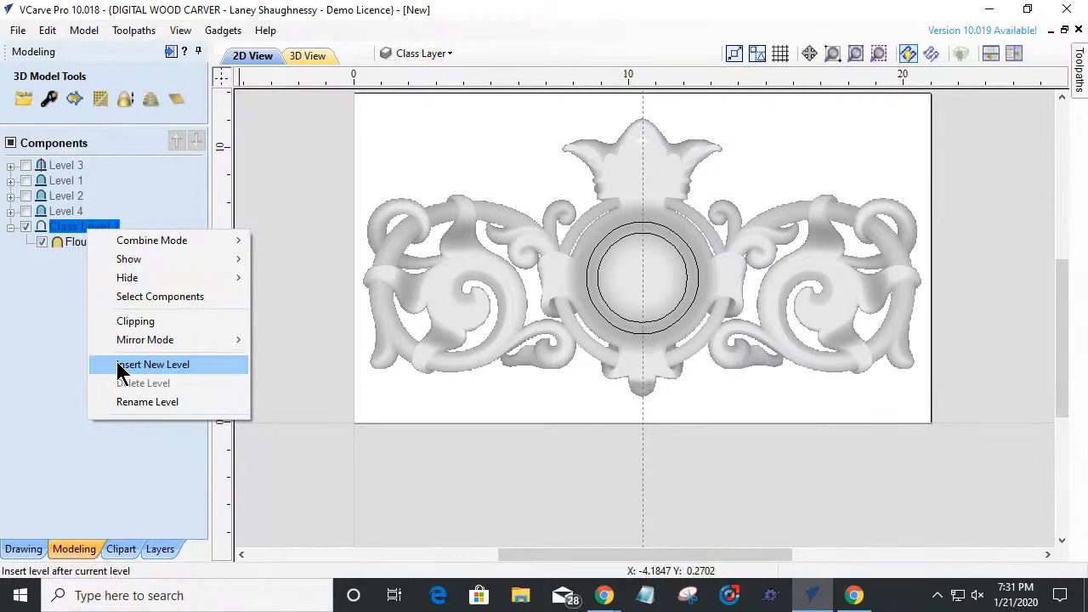
left_click(123, 365)
right_click(66, 234)
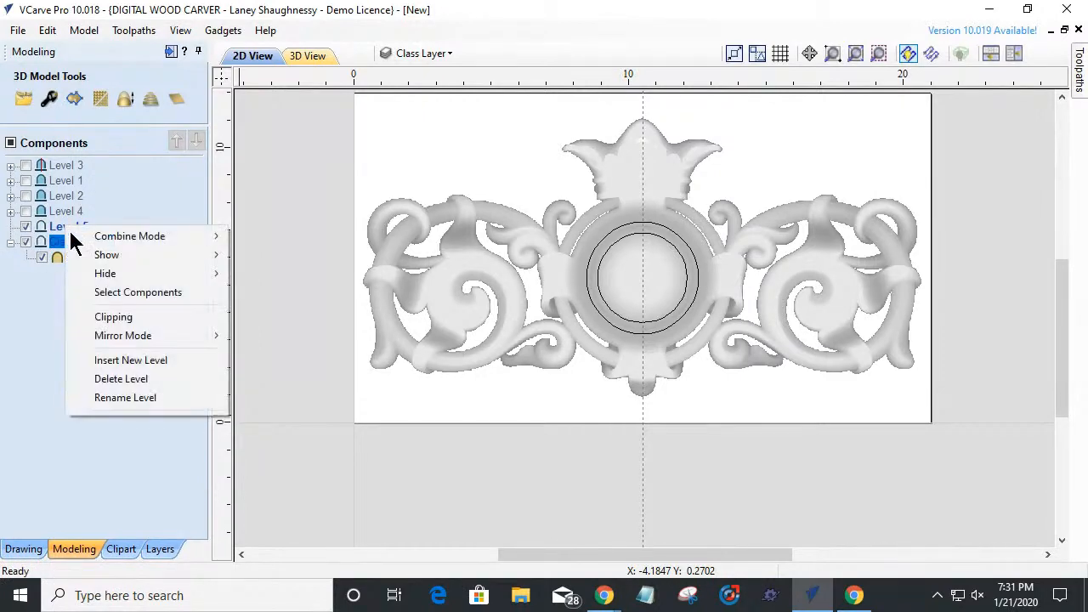
left_click(100, 398)
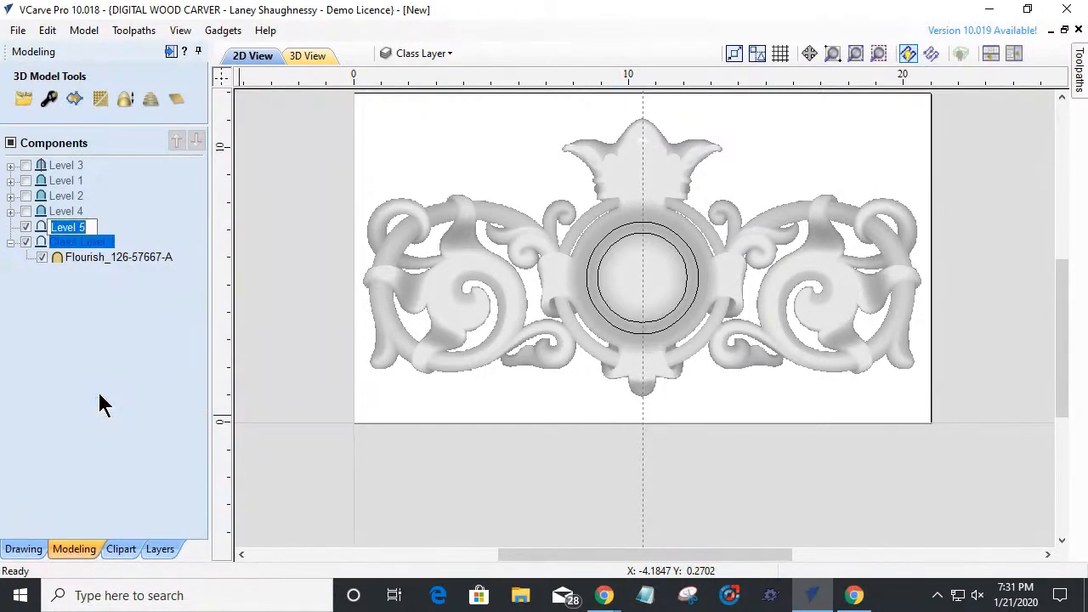
type("Class Level 2")
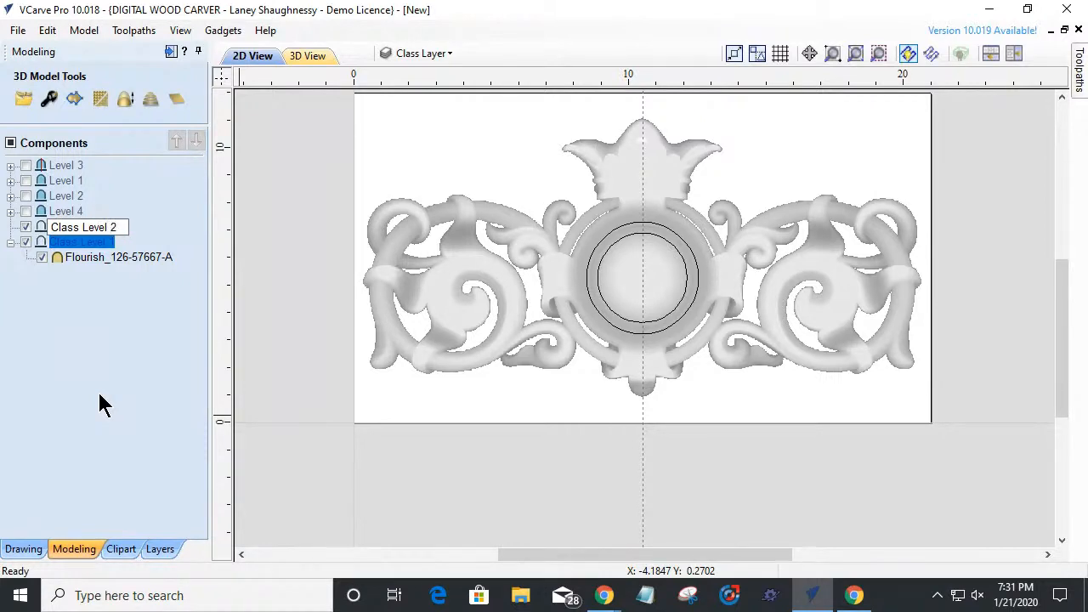
key("Return")
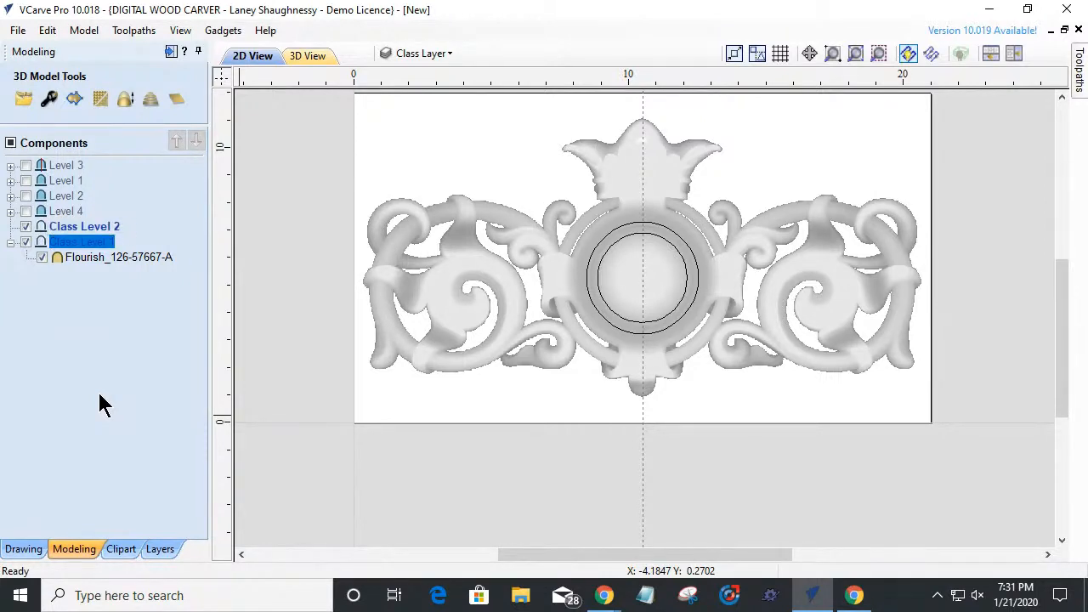
- Add the two-sided leaf flourish from the Decorative clipart to Class Level 2, placing it against the large flourish's bottom tip
left_click(76, 228)
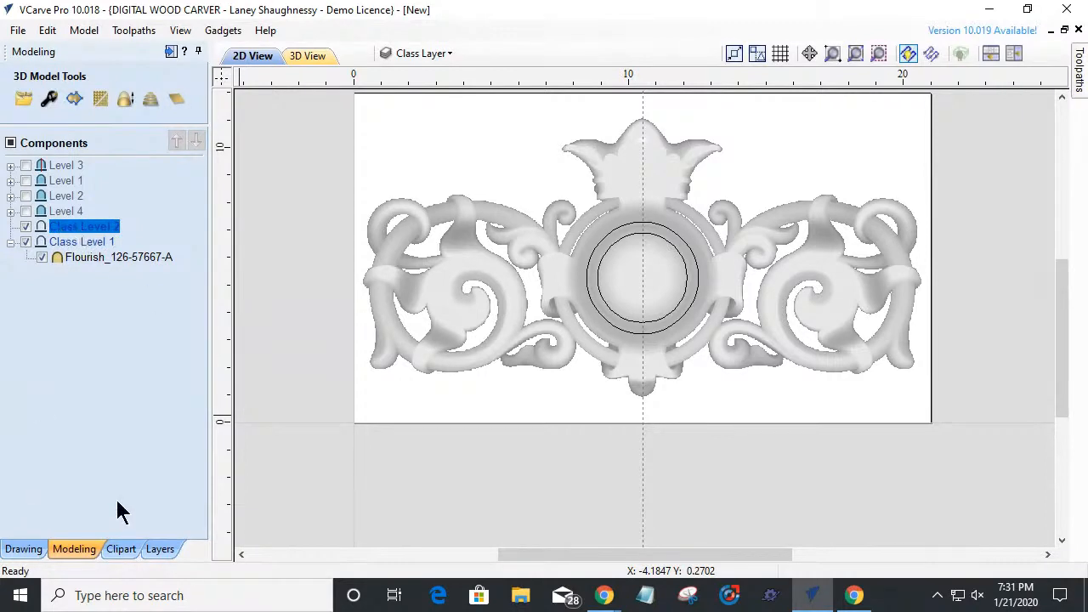
left_click(124, 550)
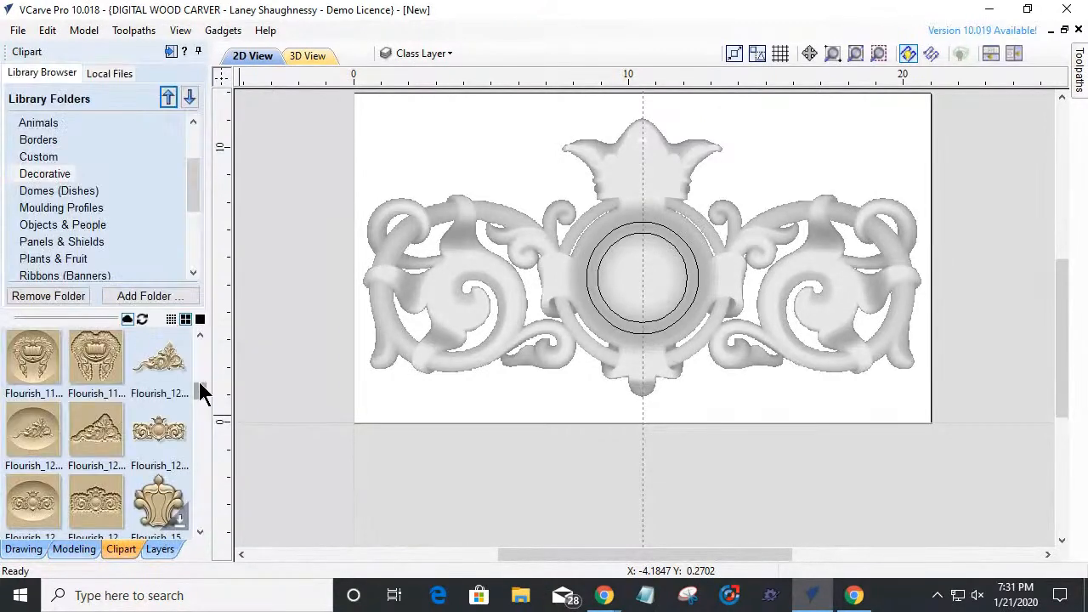
left_click_drag(204, 394, 214, 427)
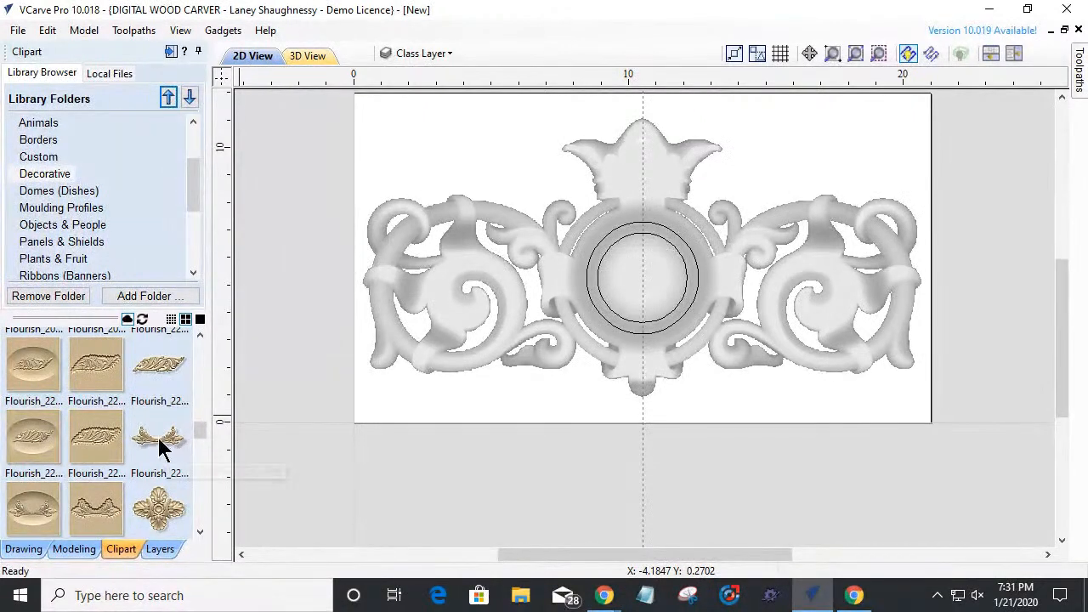
left_click_drag(161, 450, 644, 412)
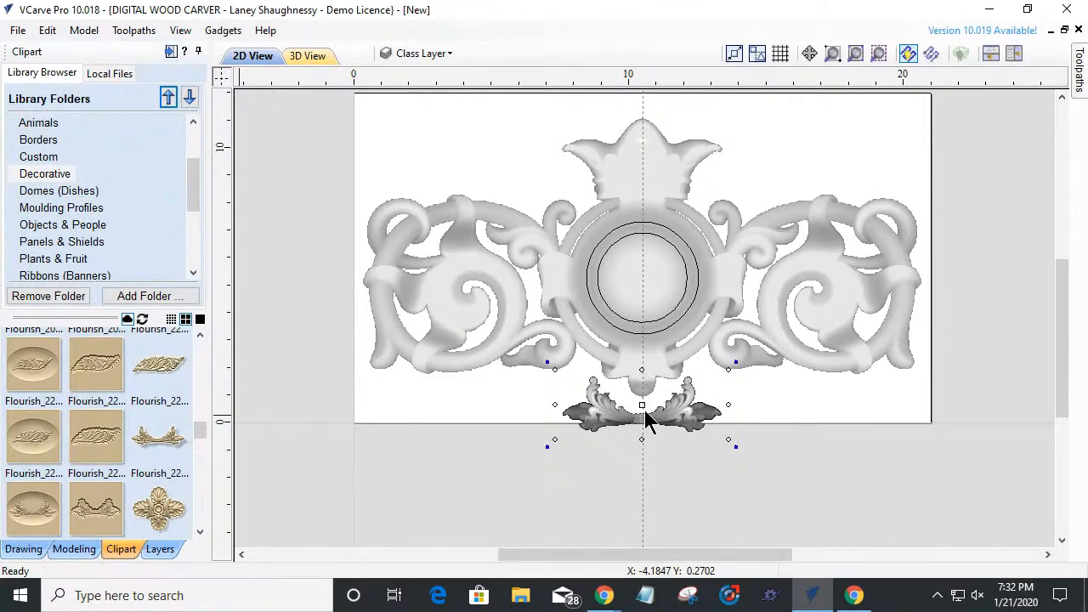
scroll(644, 411, "up", 3)
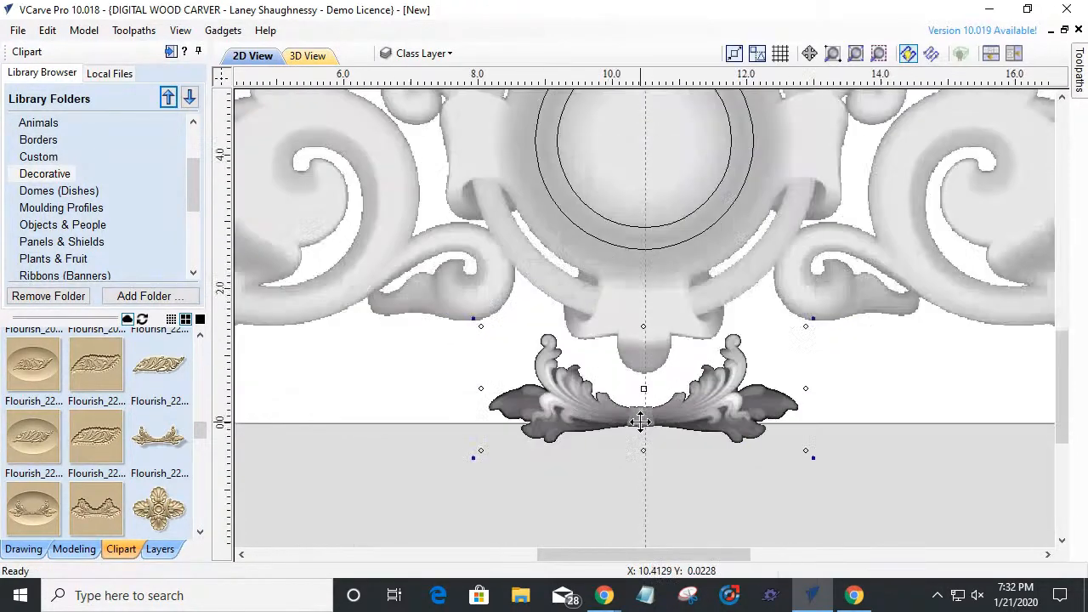
scroll(641, 421, "up", 1)
left_click_drag(648, 405, 649, 323)
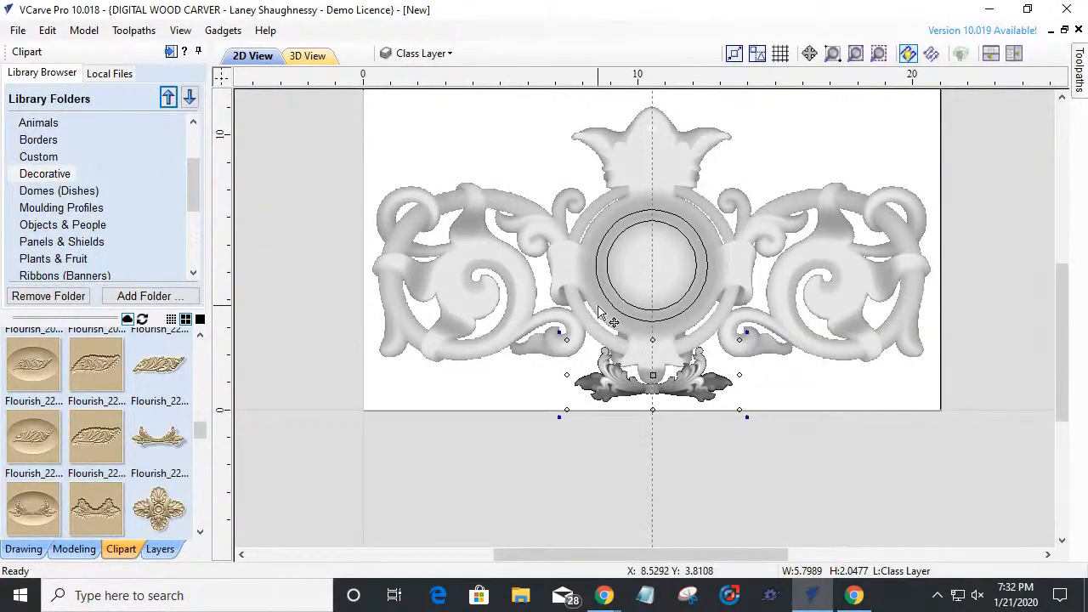
- Align the small leaf flourish to the horizontal centre of the material
left_click(23, 548)
left_click(150, 288)
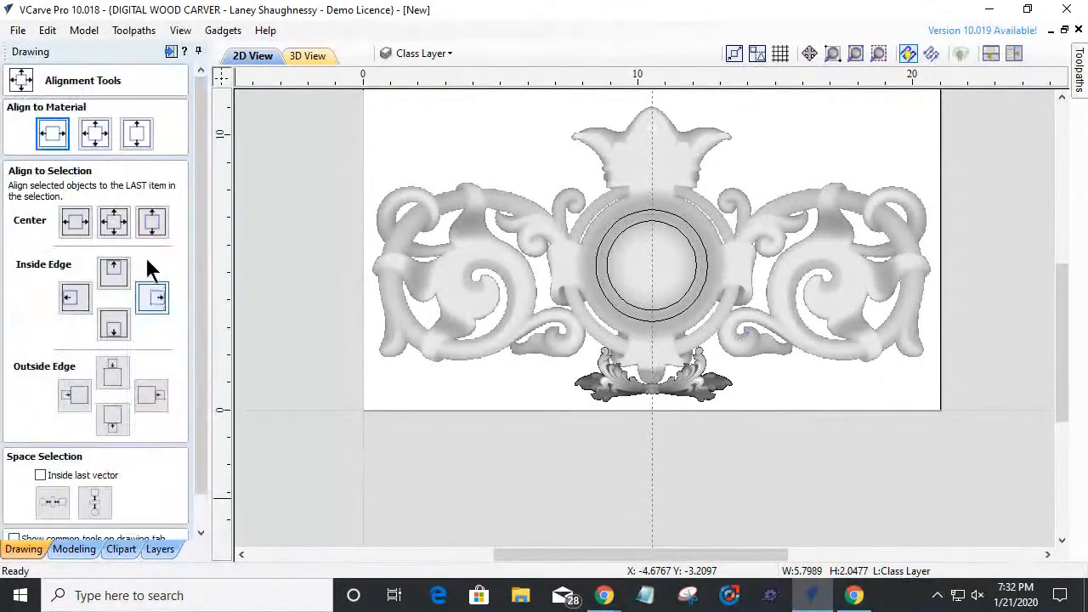
left_click(52, 134)
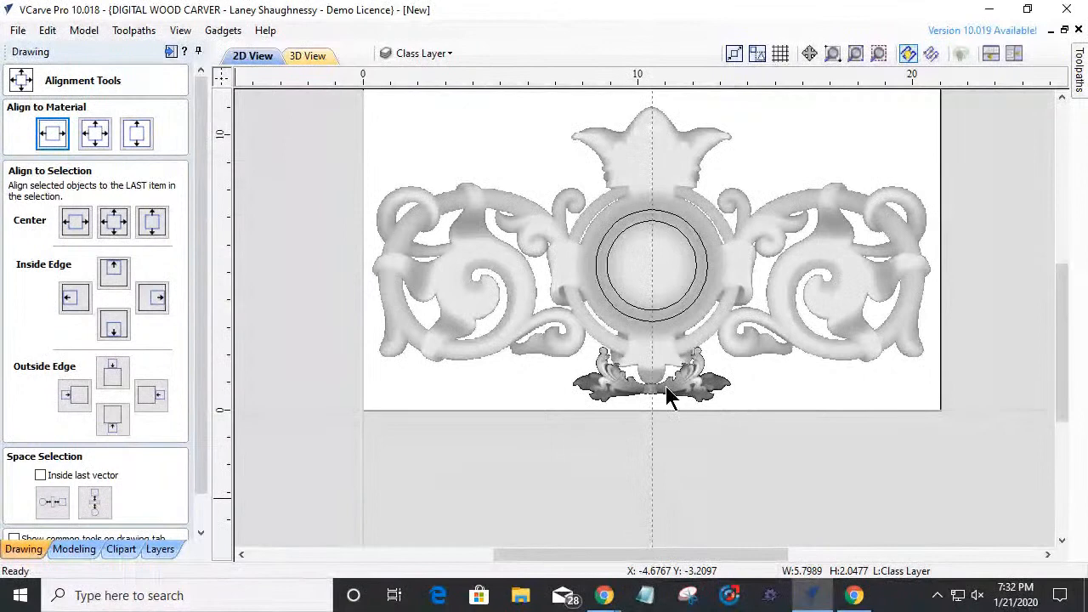
- Nudge the small leaf flourish slightly sideways so the middle of its central band sits on the vertical centreline
scroll(666, 386, "up", 3)
scroll(646, 384, "up", 2)
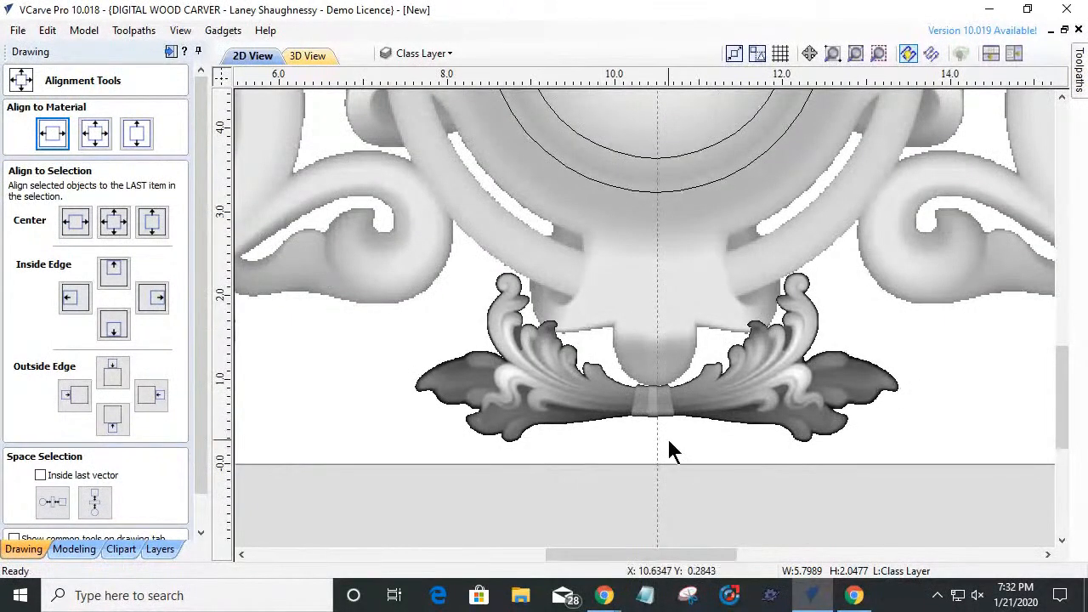
scroll(668, 442, "up", 3)
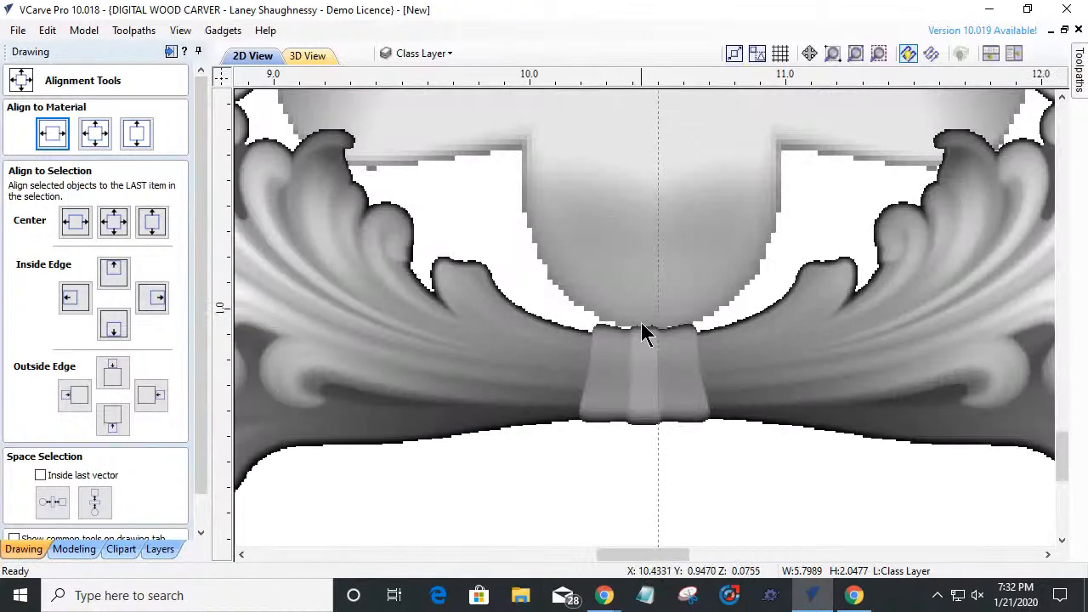
left_click(641, 367)
left_click_drag(642, 366, 651, 363)
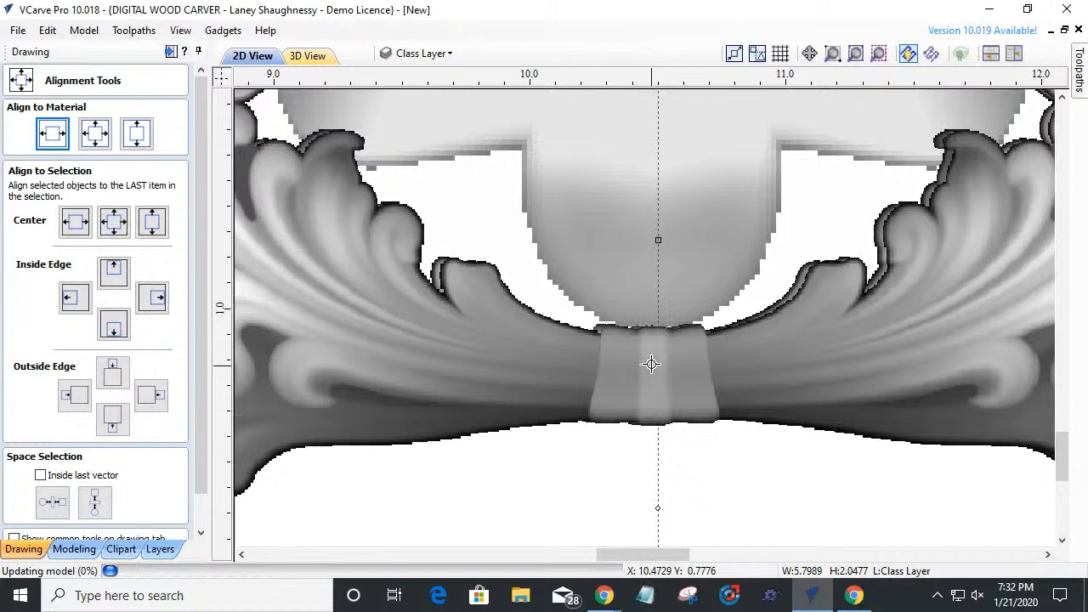
scroll(650, 340, "up", 1)
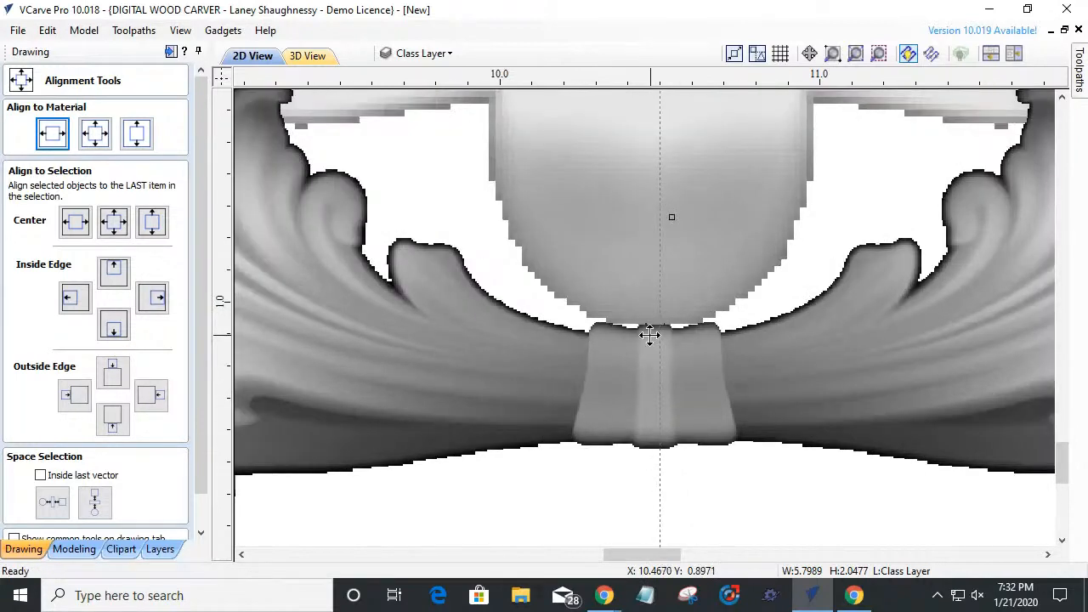
left_click_drag(645, 334, 650, 334)
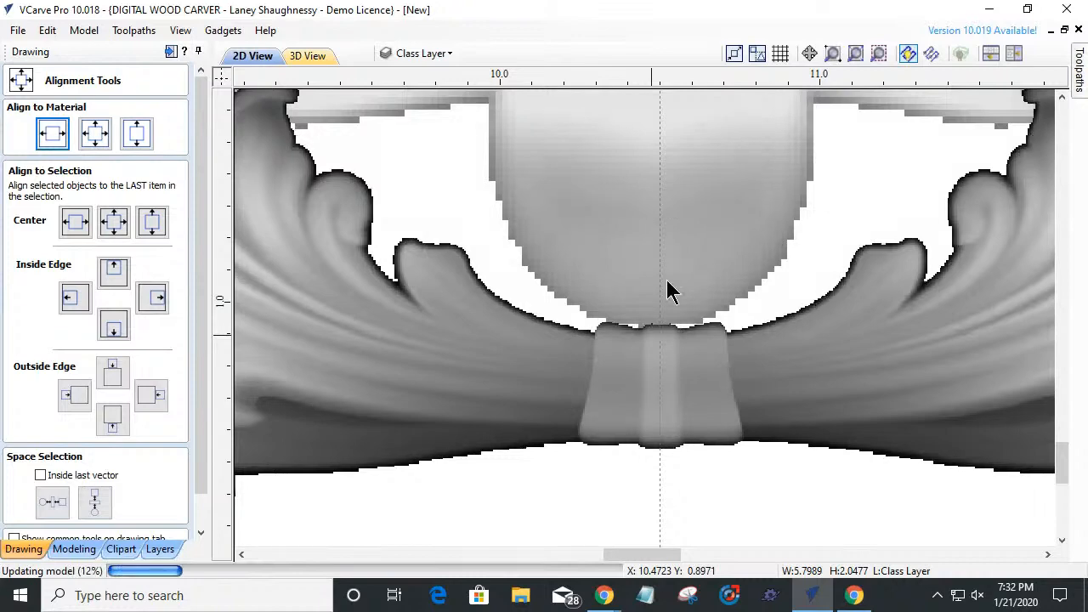
scroll(653, 401, "down", 3)
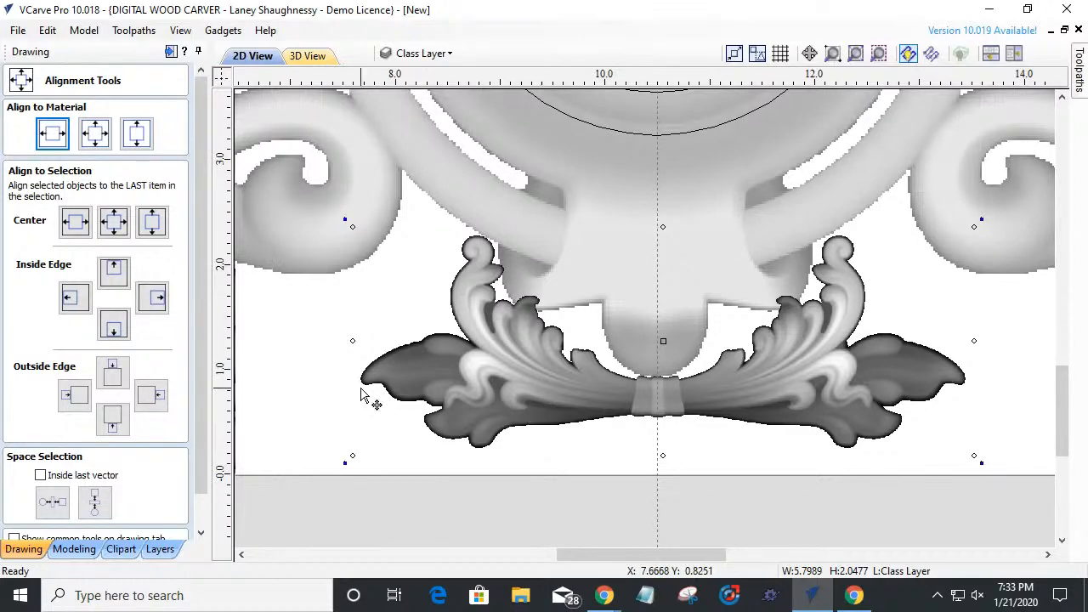
scroll(510, 401, "down", 2)
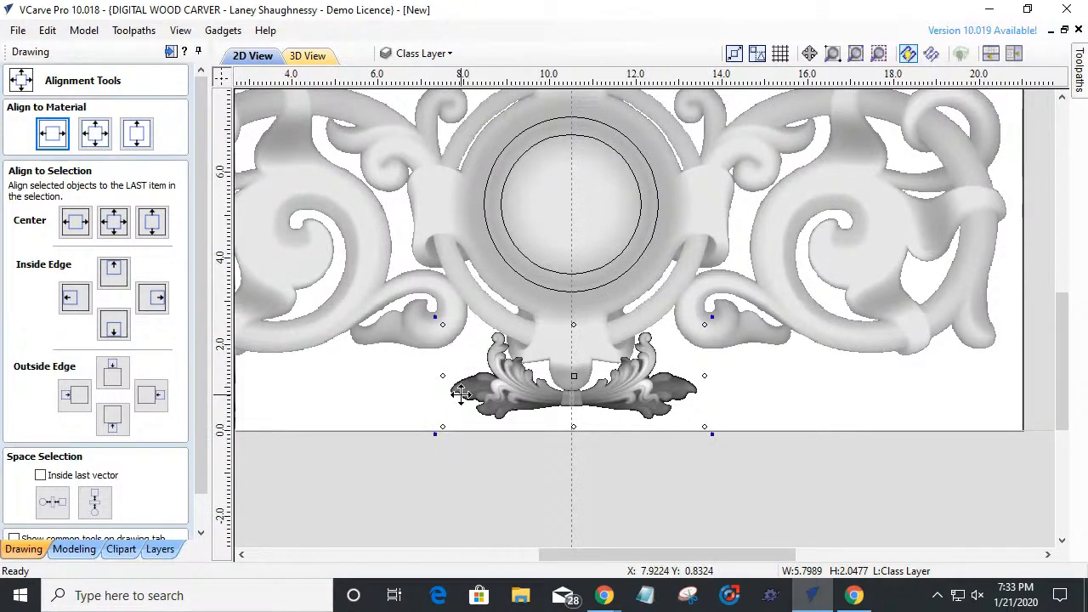
- Move the whole design, both flourishes and the clock circles together, slightly upward within the material
scroll(567, 410, "down", 2)
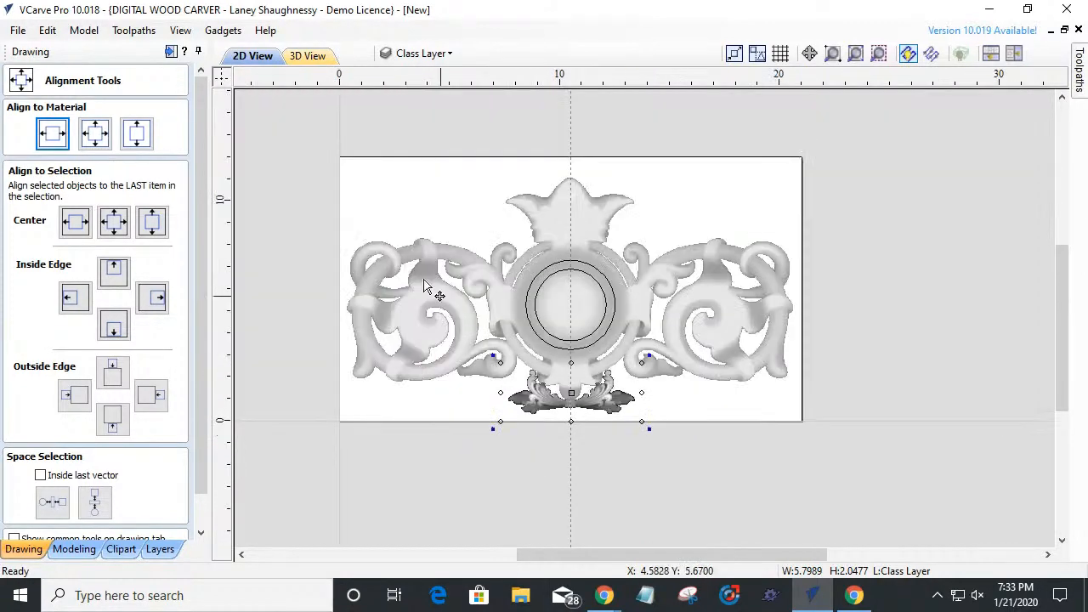
left_click(823, 441)
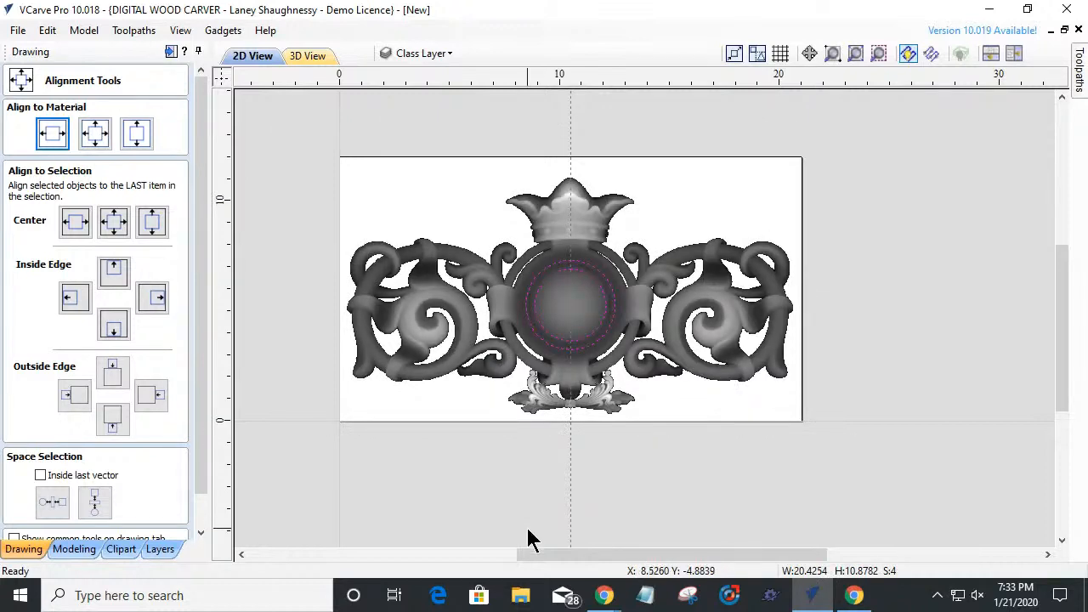
left_click(556, 306)
left_click_drag(556, 306, 569, 275)
left_click(569, 274)
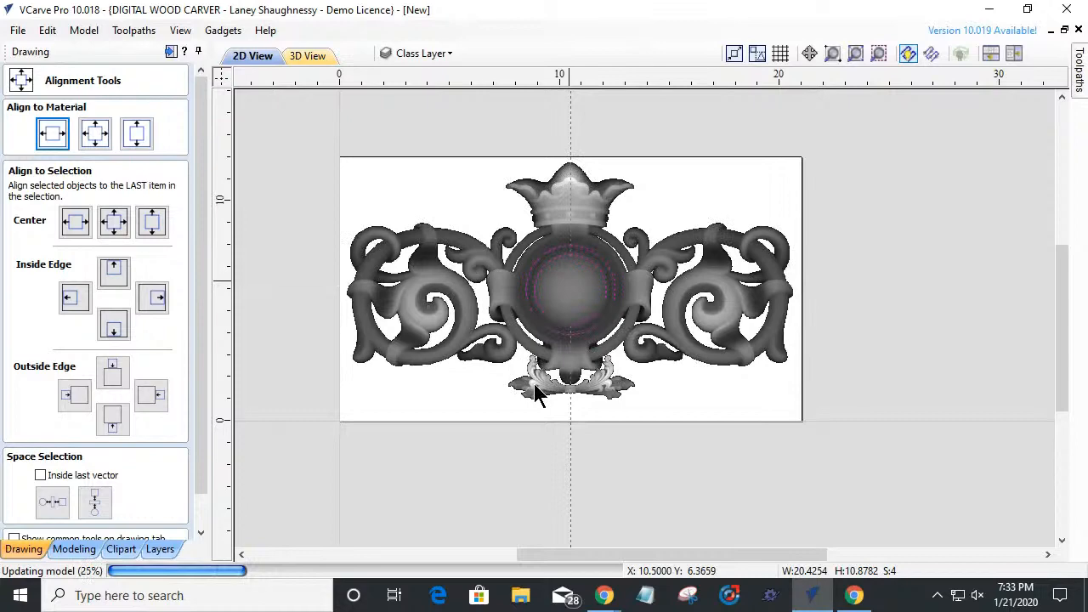
- Arrange the 2D and 3D views side by side and examine the small leaf flourish beneath the medallion in 3D
left_click(1019, 56)
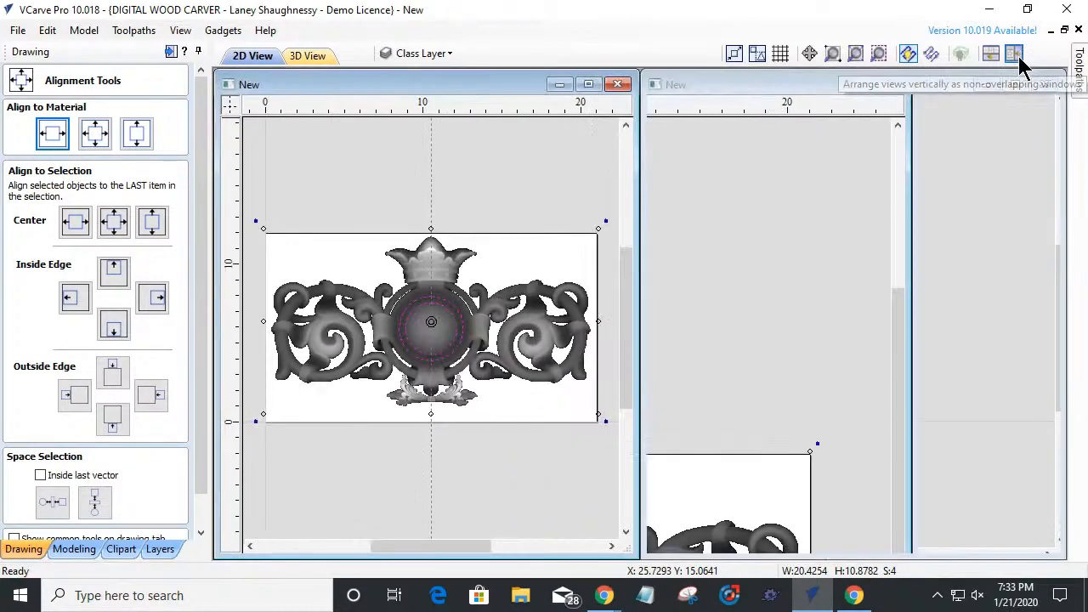
left_click_drag(825, 397, 780, 384)
scroll(779, 381, "up", 3)
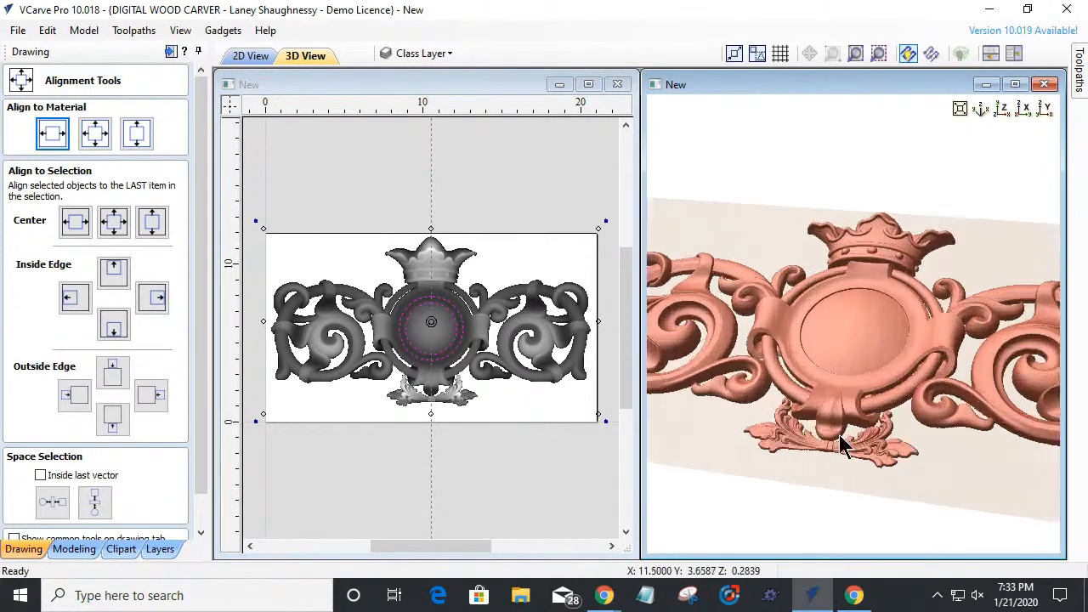
left_click_drag(813, 487, 803, 442)
scroll(804, 450, "up", 2)
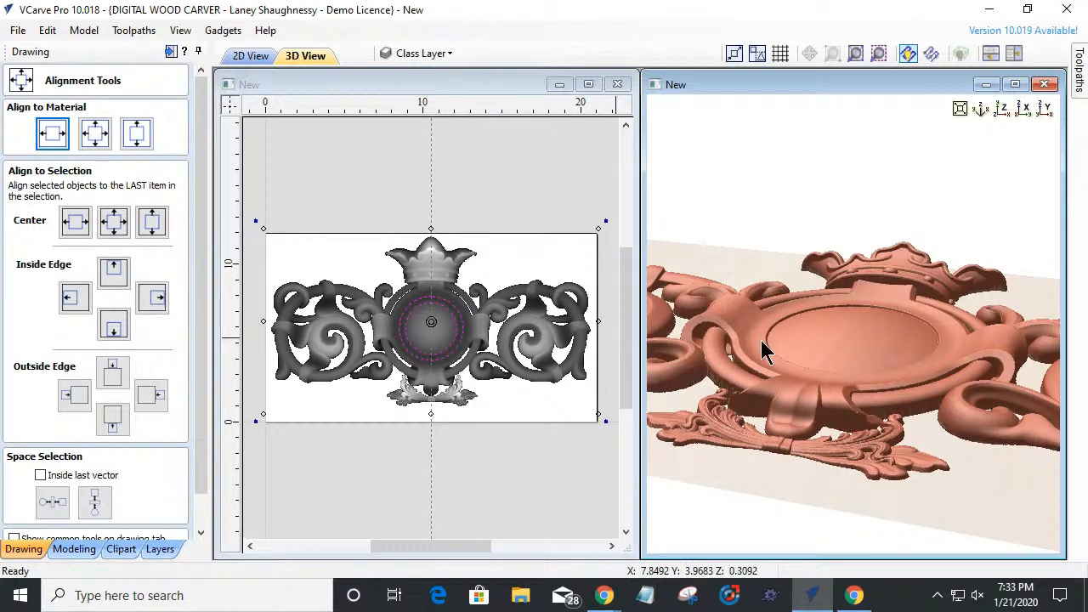
- Close the alignment tools and enlarge the leaf flourish about its centre to about 14.96 by 5.28 inches
left_click(412, 394)
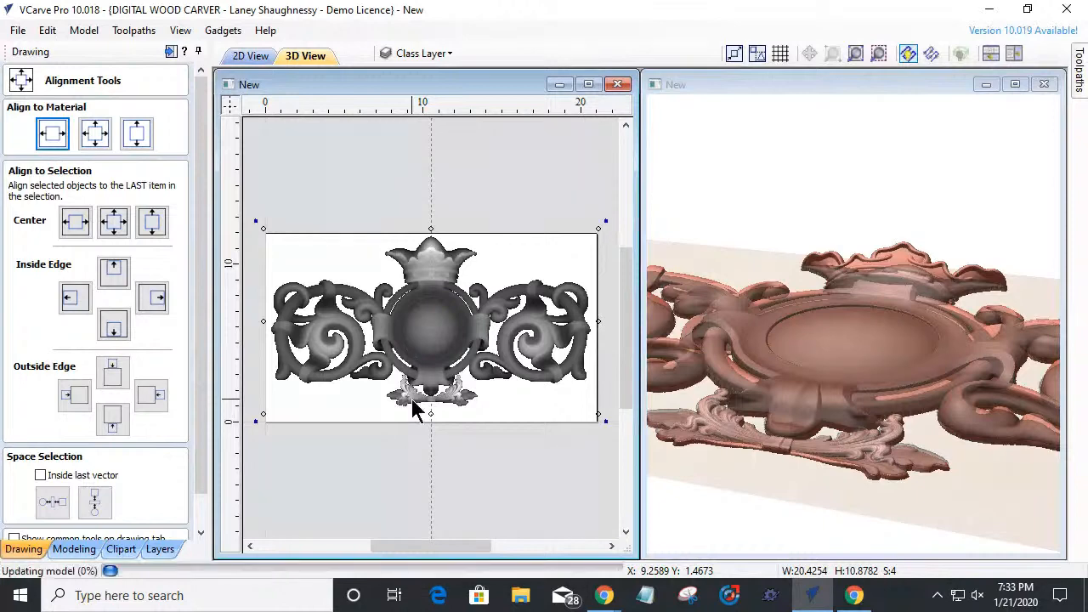
left_click_drag(202, 475, 202, 515)
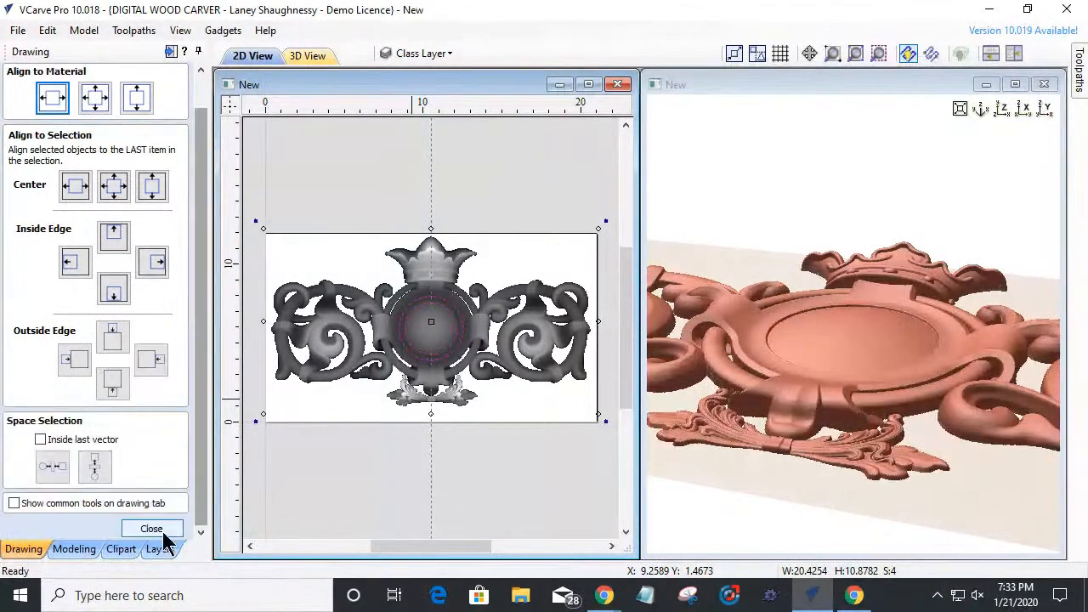
left_click(162, 531)
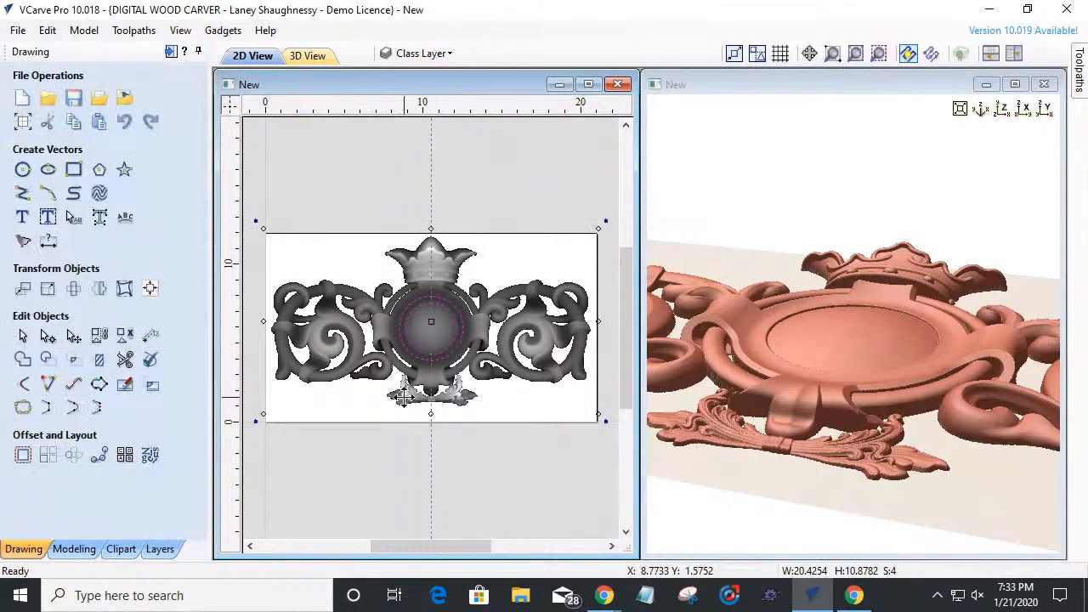
left_click(398, 399)
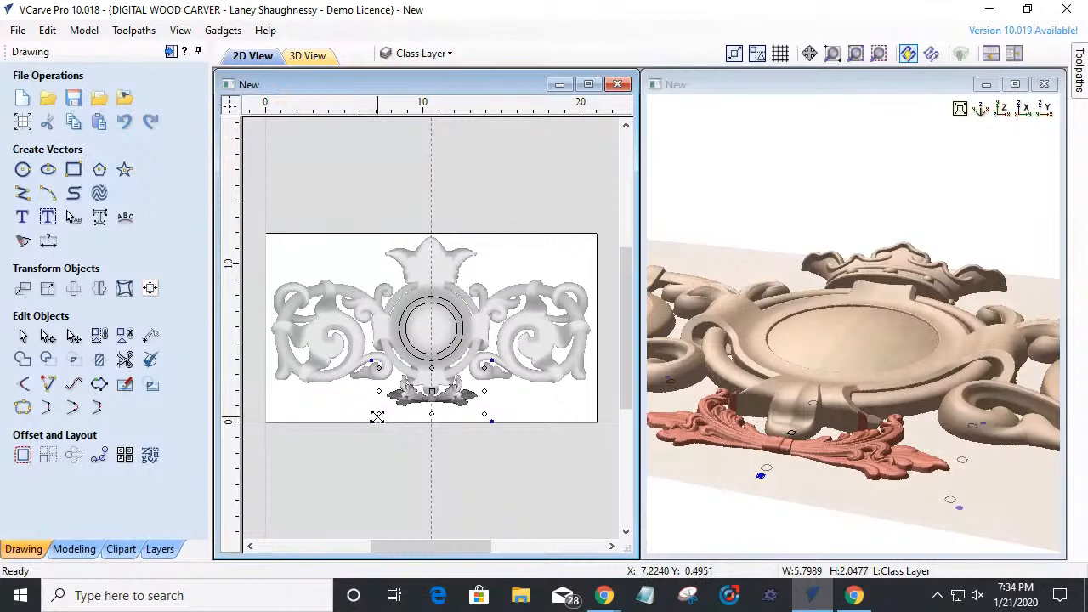
mouse_move(378, 416)
left_mouse_down()
mouse_move(337, 439)
mouse_move(372, 432)
left_mouse_up()
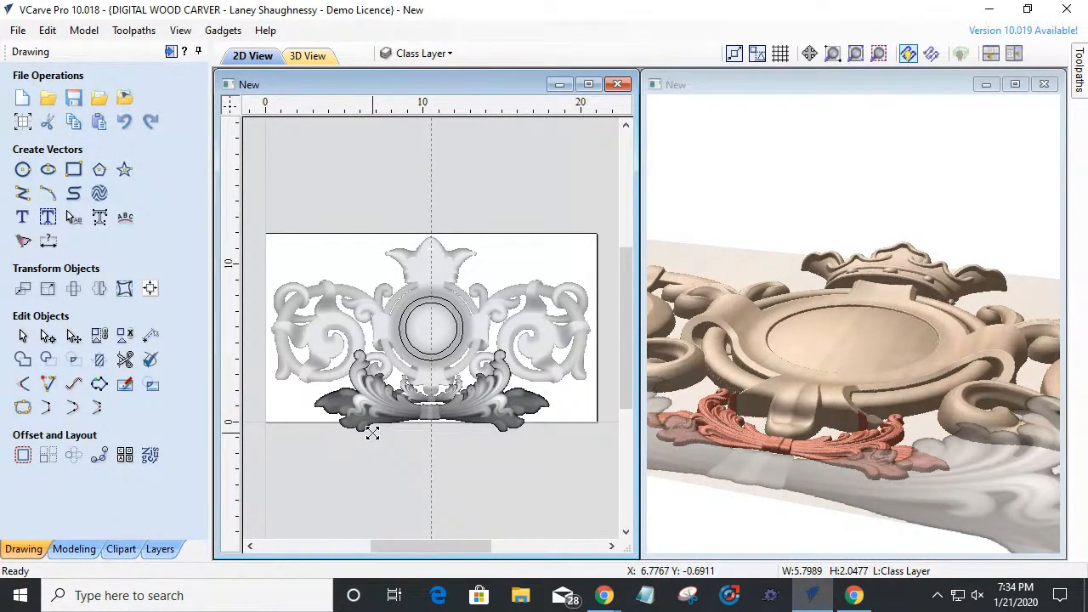
left_click_drag(373, 433, 374, 435)
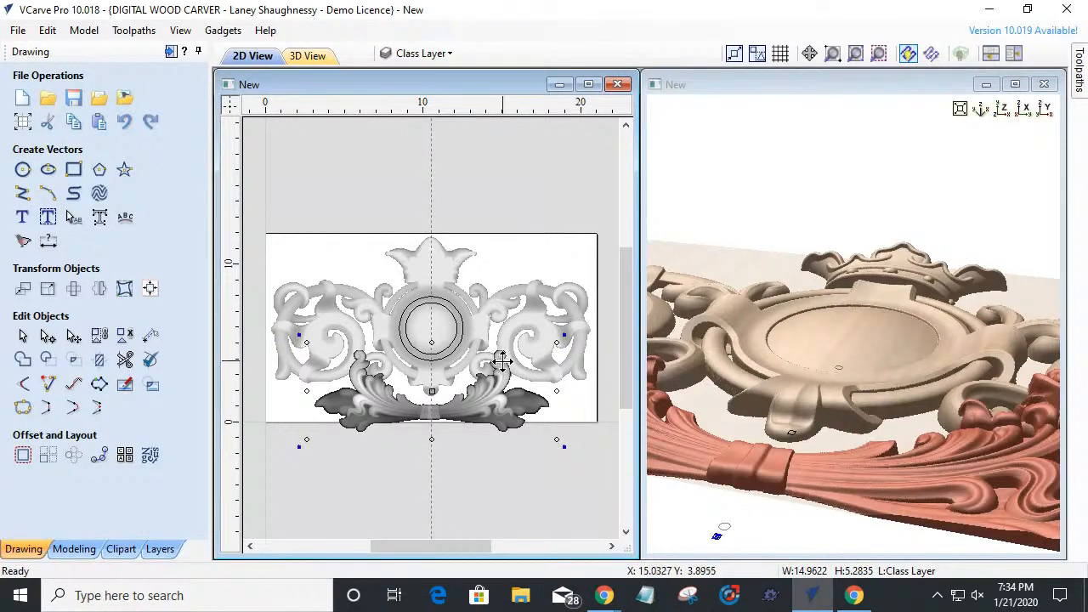
- Check the leaf flourish's overlap with the scrolls and enlarge it about its centre to about 15.33 by 5.41 inches
scroll(500, 360, "up", 4)
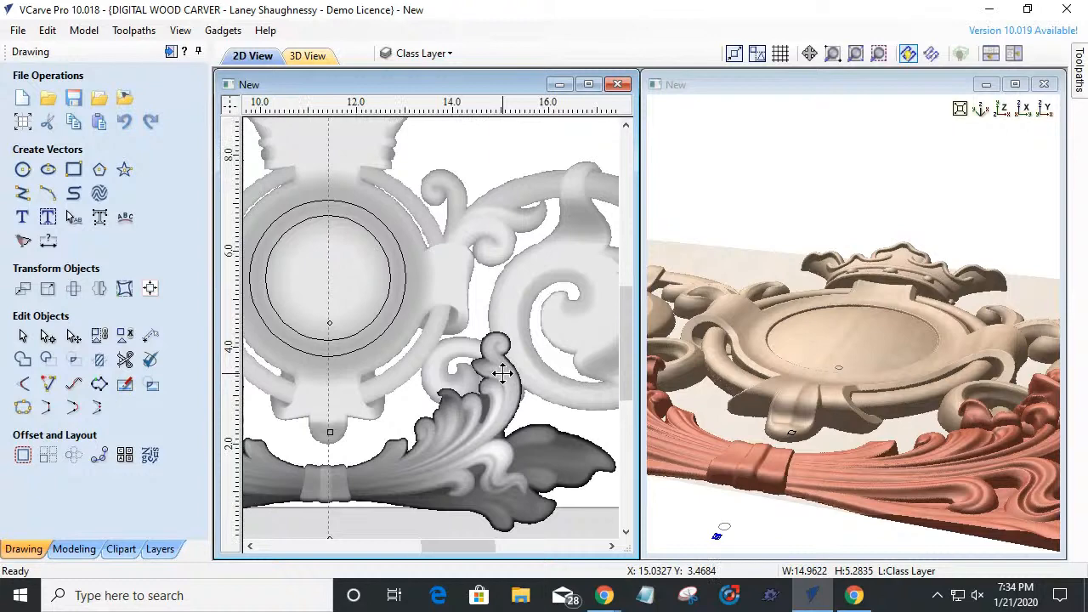
scroll(501, 372, "up", 2)
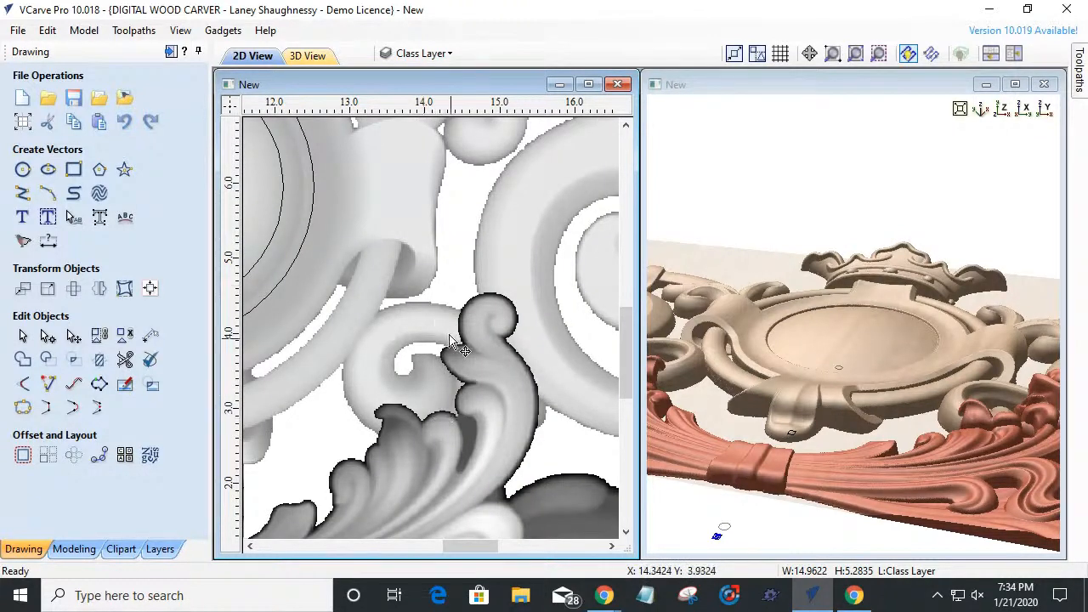
scroll(410, 316, "down", 10)
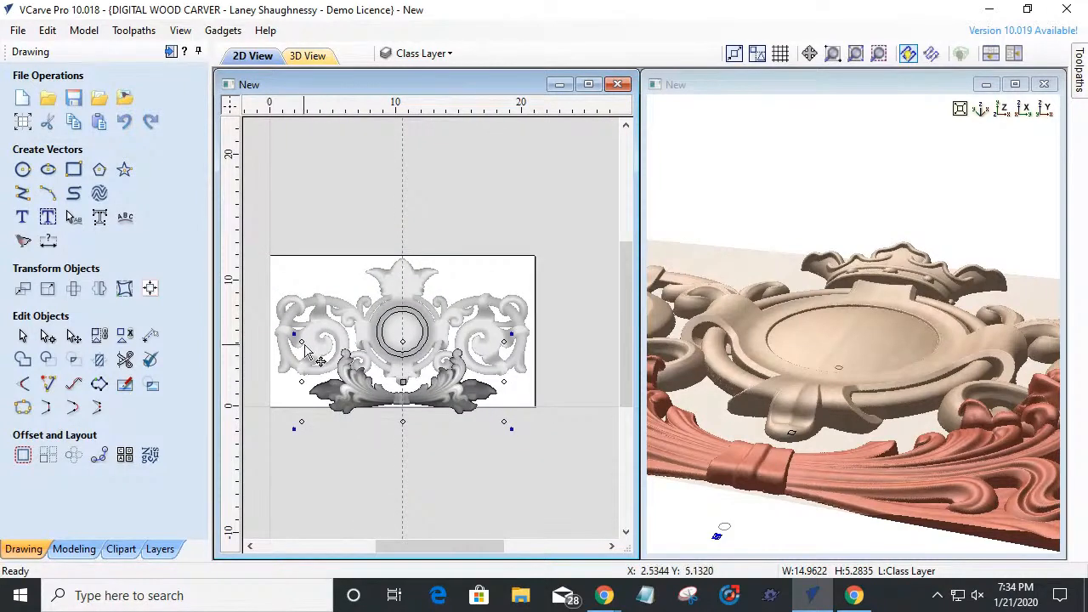
scroll(302, 342, "up", 2)
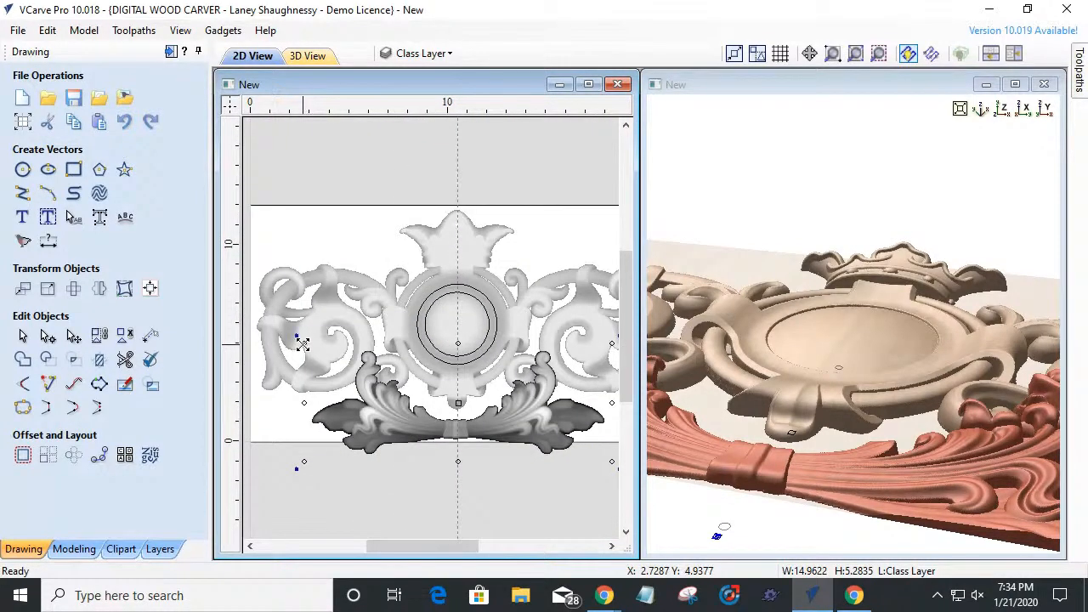
left_click_drag(305, 344, 316, 350, "alt")
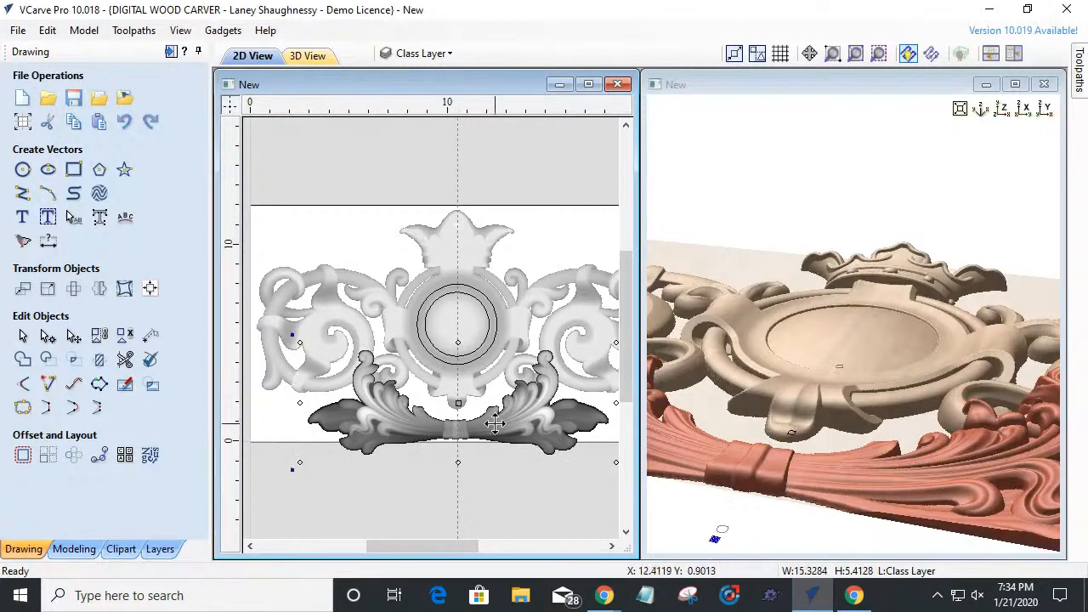
- Move the leaf flourish up so its central band covers the large flourish's bottom tip, and nudge the band onto the vertical centreline
scroll(488, 433, "up", 3)
scroll(417, 435, "up", 2)
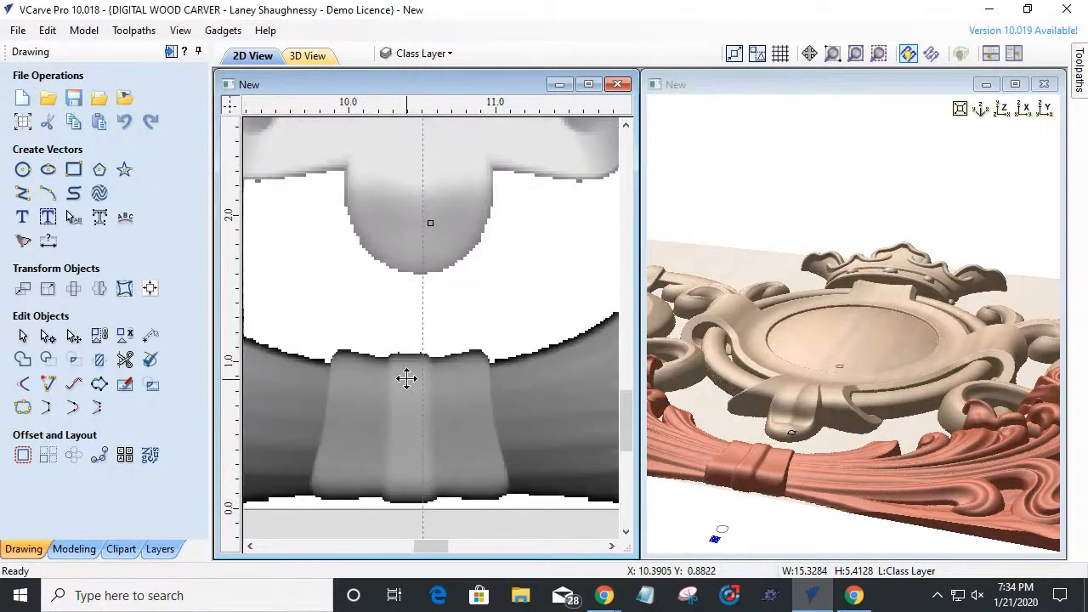
left_click_drag(407, 368, 420, 217)
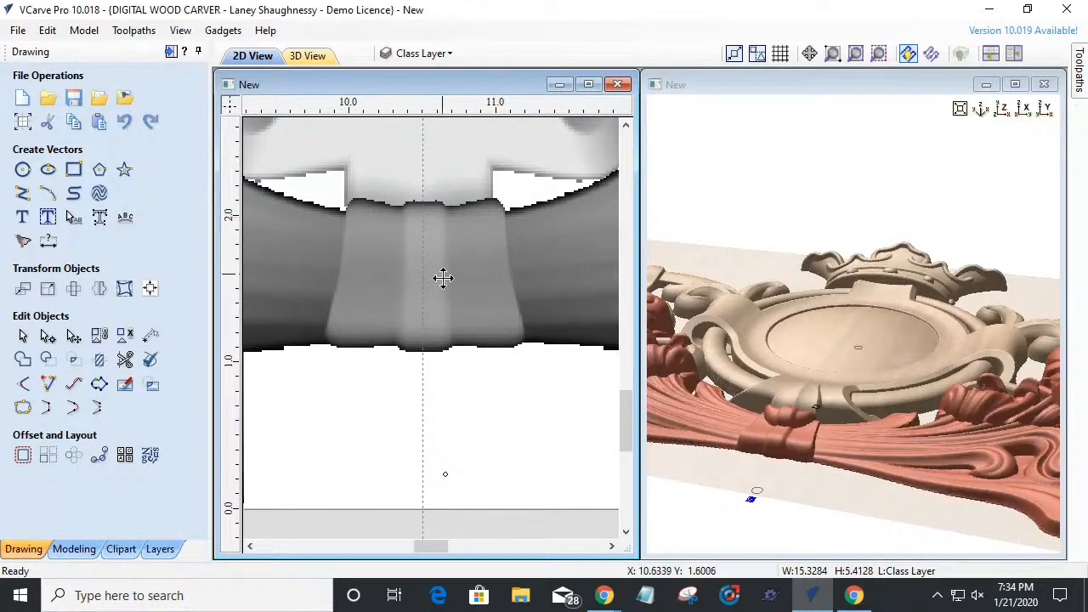
key("Up")
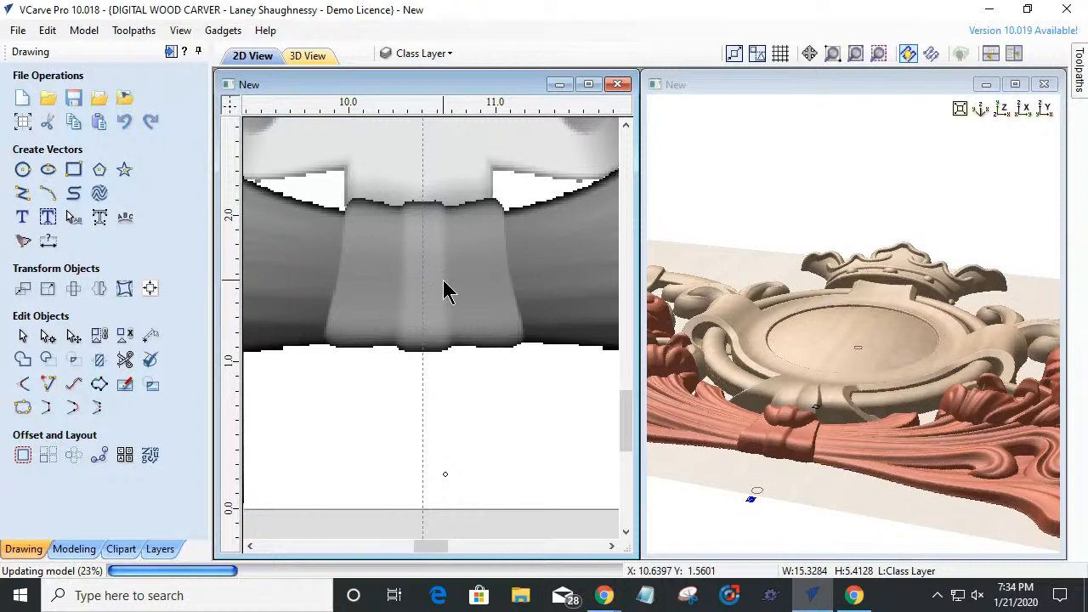
key("Left")
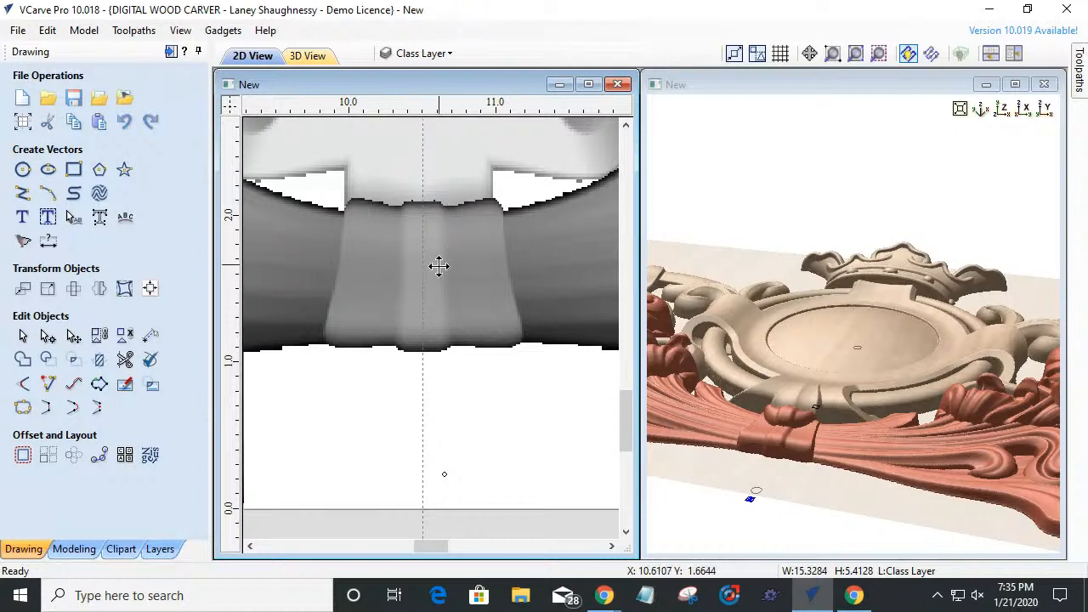
scroll(525, 380, "down", 3)
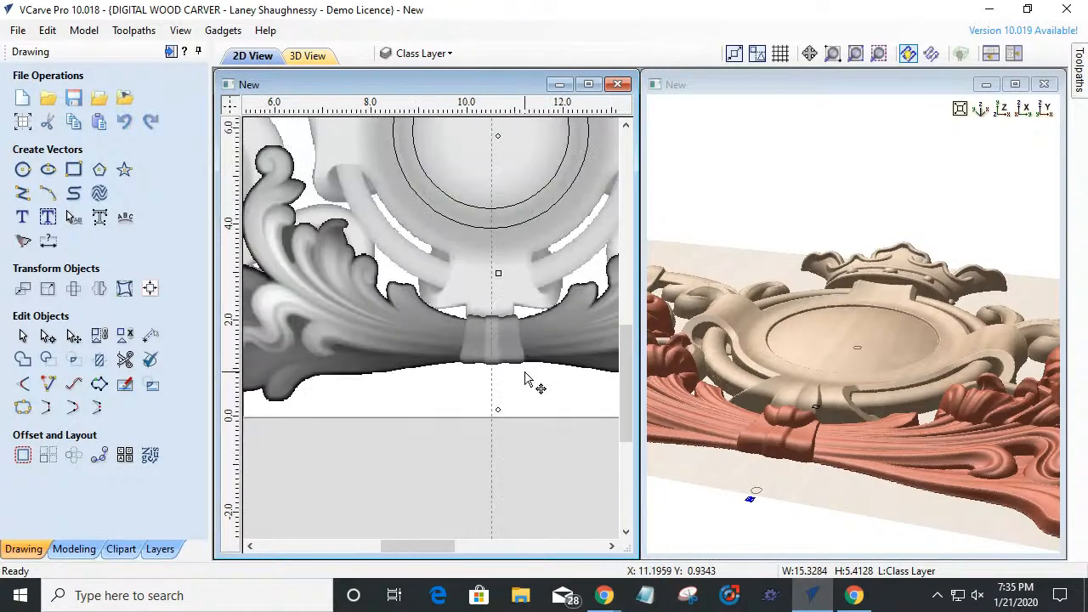
scroll(526, 380, "down", 1)
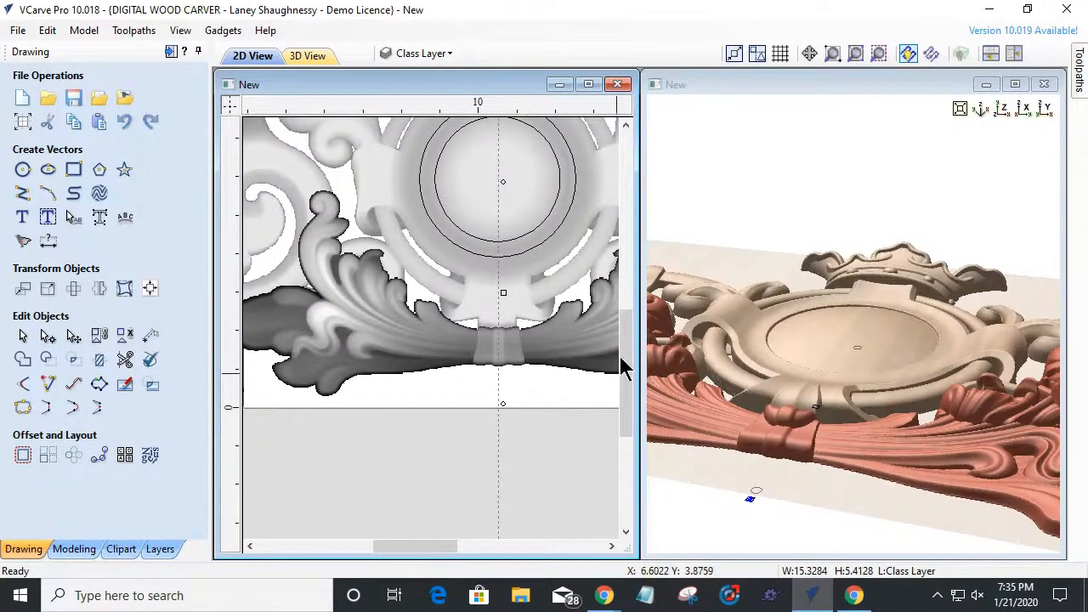
- Examine the enlarged leaf flourish in a full-size 3D view, from above and at an angle, undoing its accidental move
left_click(1011, 86)
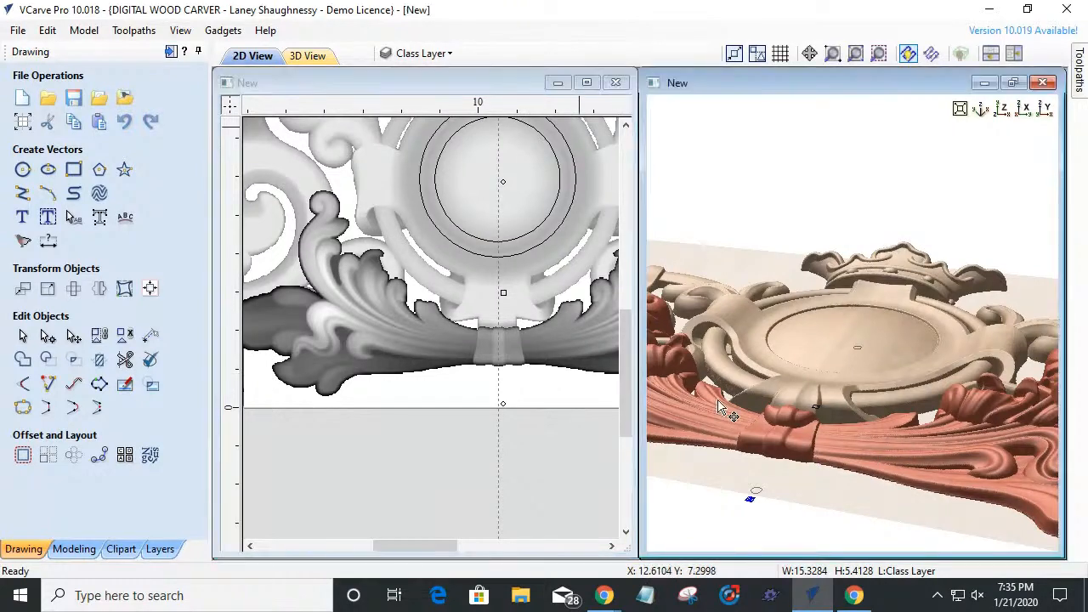
key("F3")
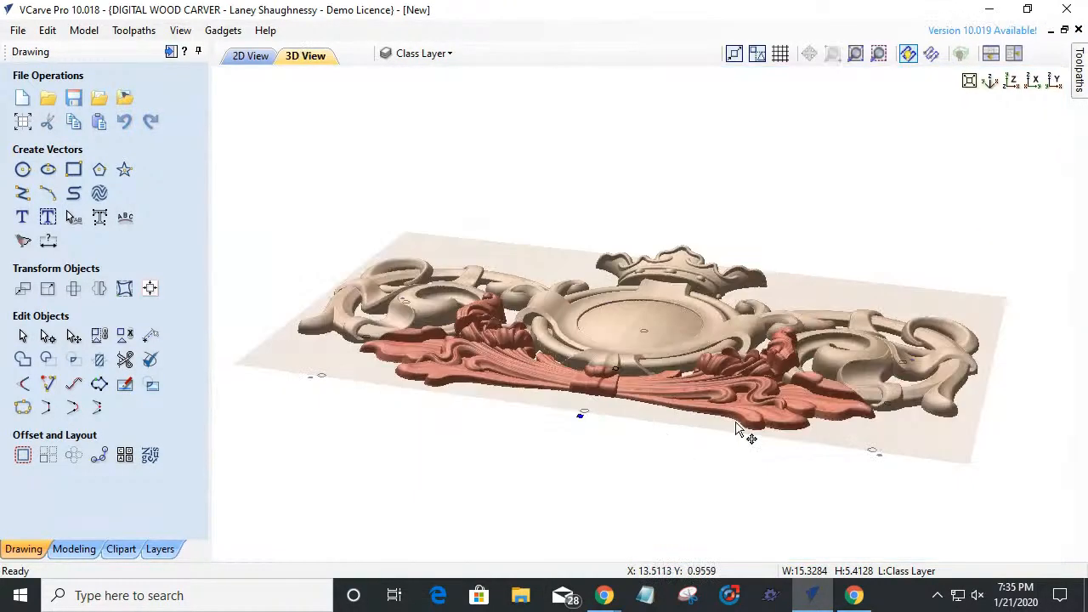
scroll(719, 461, "up", 1)
scroll(710, 461, "up", 1)
left_click_drag(709, 461, 602, 509)
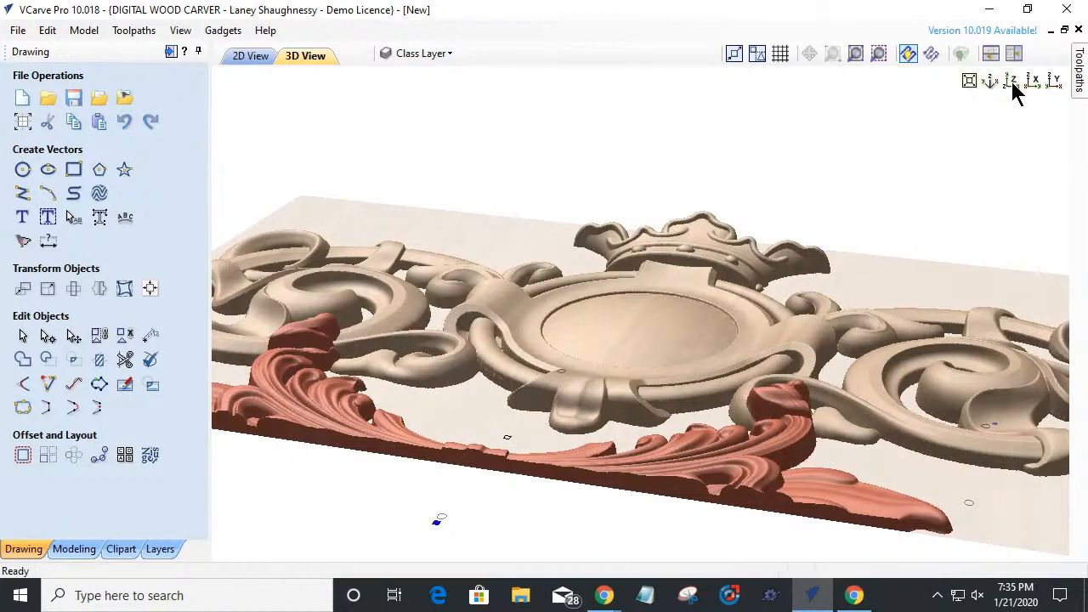
key("ctrl+z")
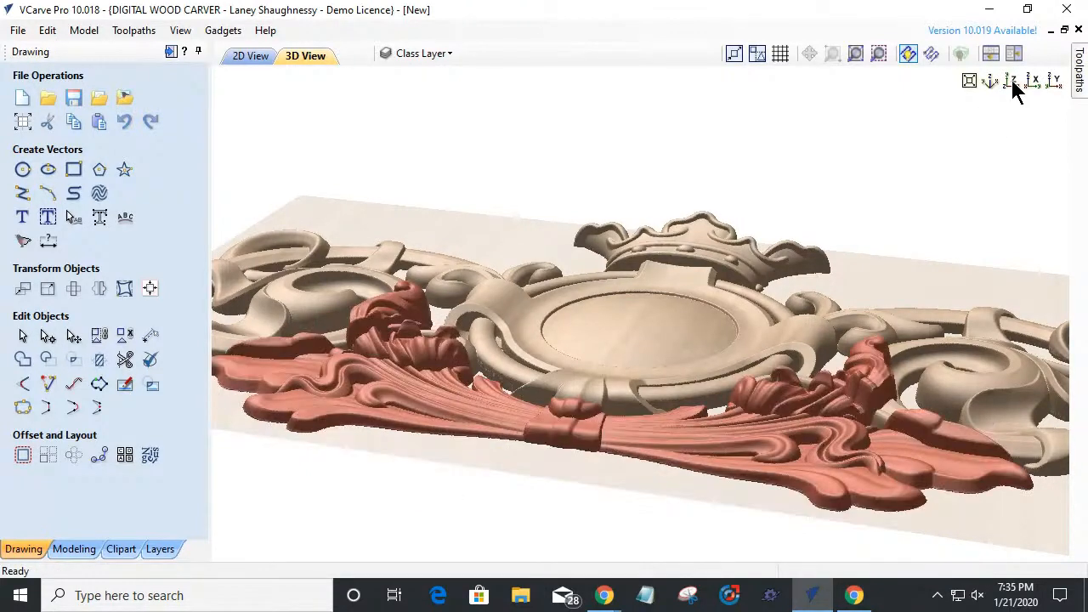
left_click(1010, 81)
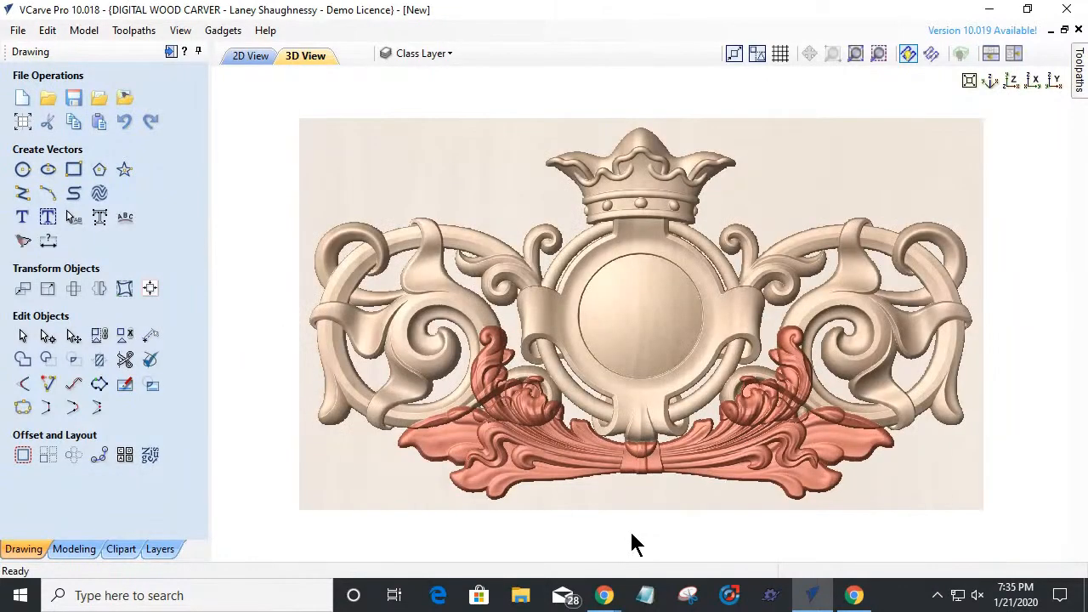
left_click_drag(630, 534, 497, 391)
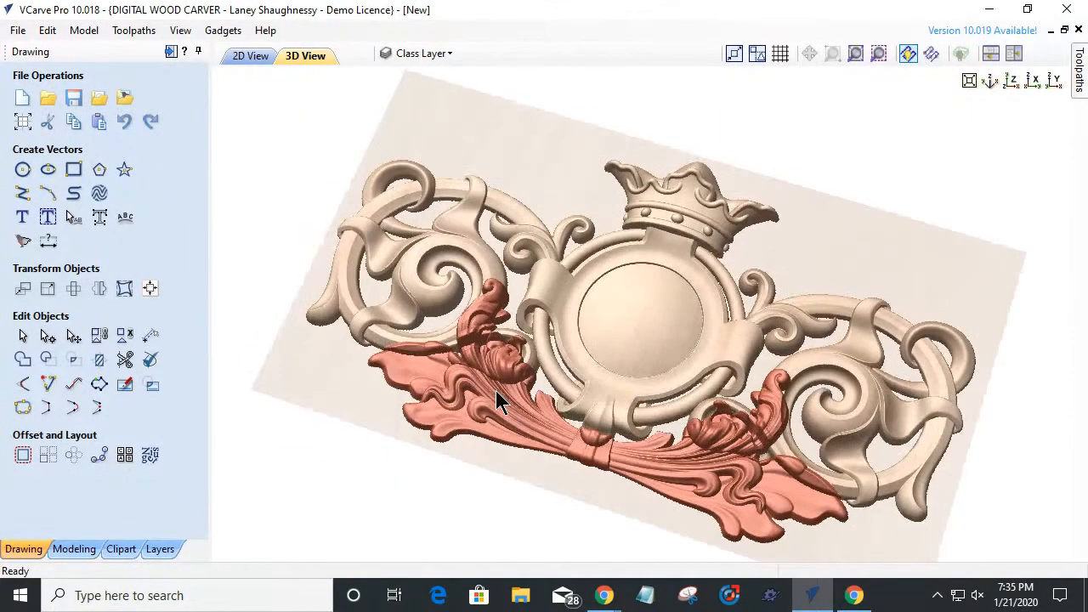
- Try the Add combine mode on the Flourish_227-58212-A component, restore its merge mode and close the component properties
left_click(74, 549)
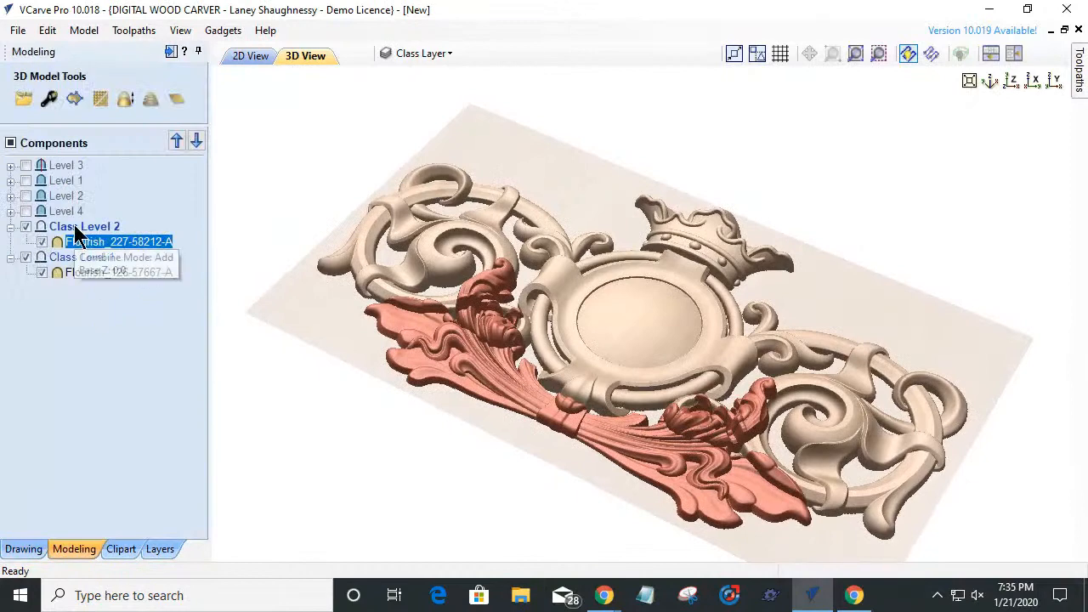
mouse_move(546, 417)
left_mouse_down()
mouse_move(574, 487)
mouse_move(547, 429)
mouse_move(527, 416)
mouse_move(566, 382)
left_mouse_up()
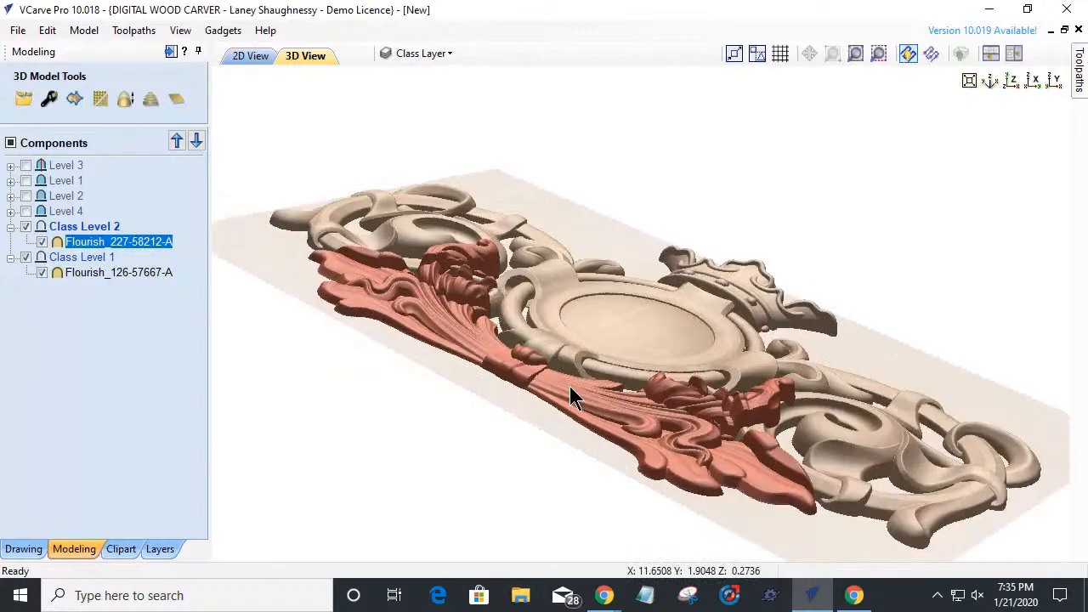
scroll(570, 388, "up", 2)
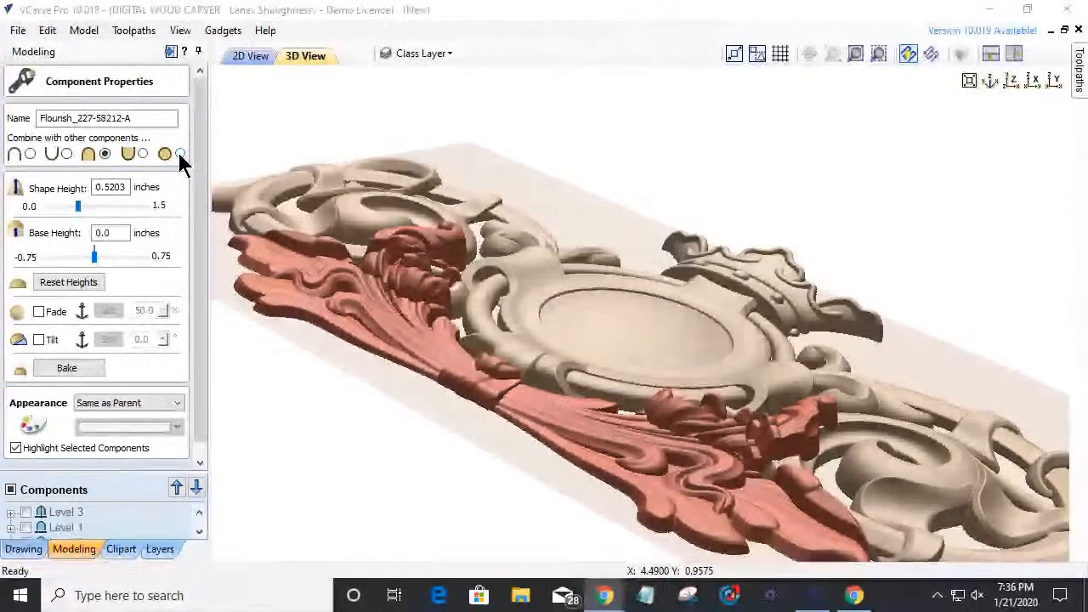
left_click(30, 155)
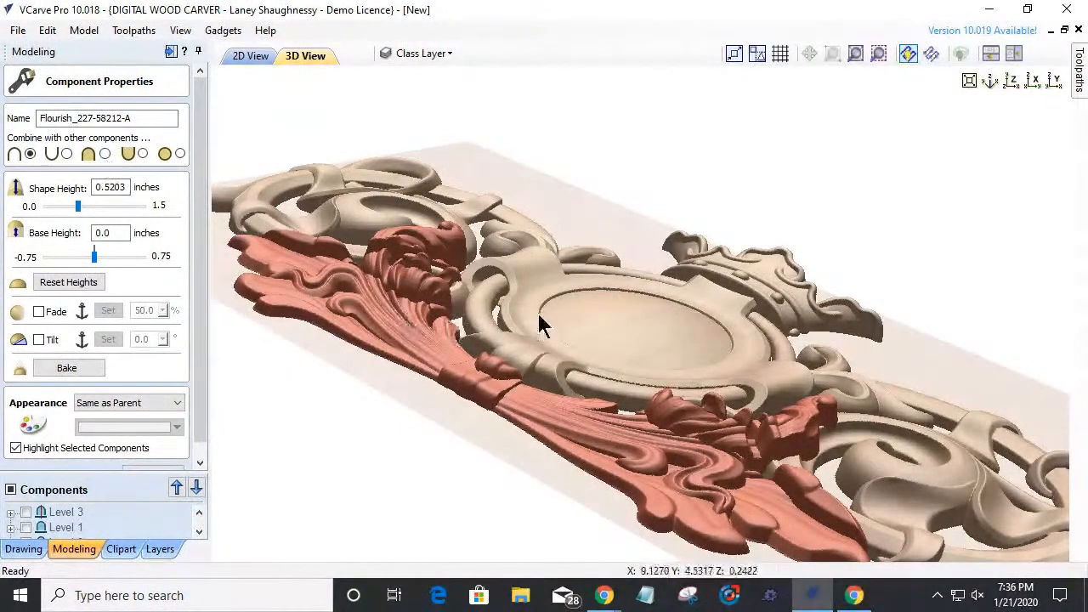
left_click(106, 156)
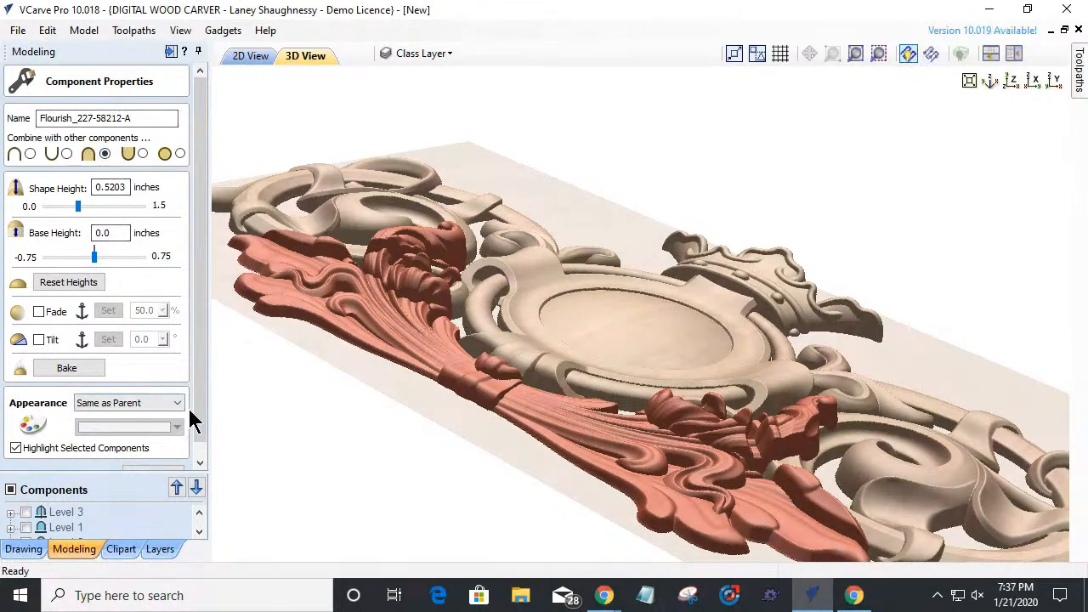
scroll(198, 406, "down", 1)
left_click(160, 459)
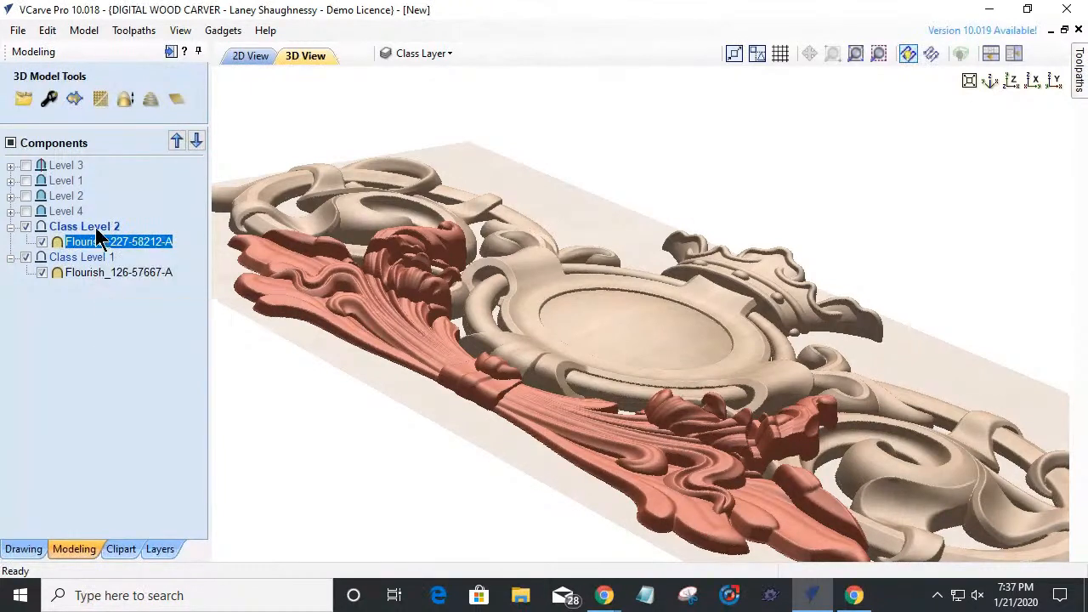
- Set the combine mode of both Class Level 2 and Class Level 1 to Merge
left_click(102, 226)
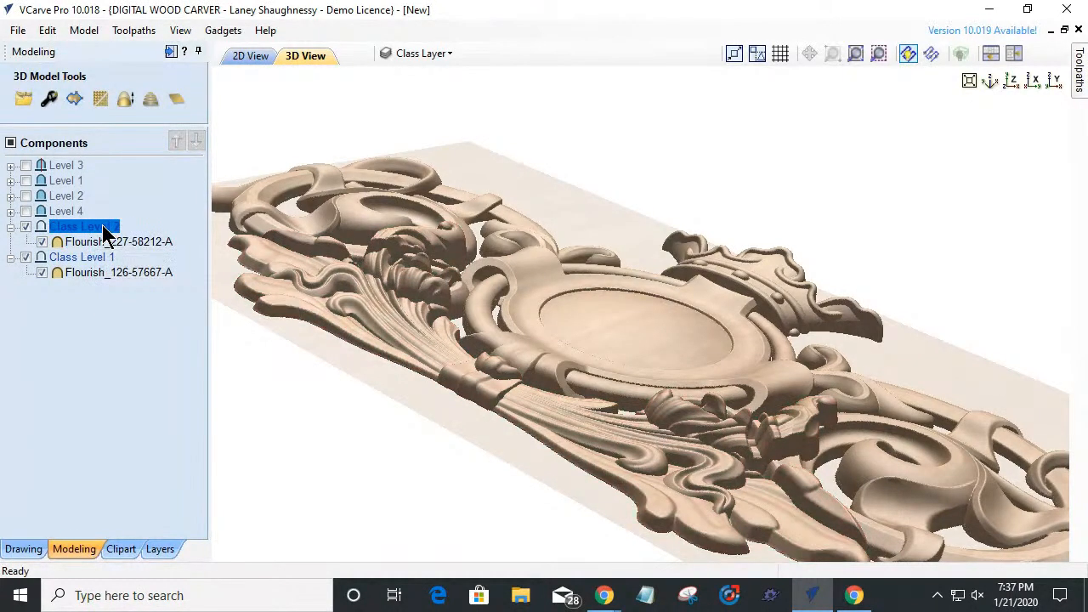
right_click(102, 232)
mouse_move(174, 247)
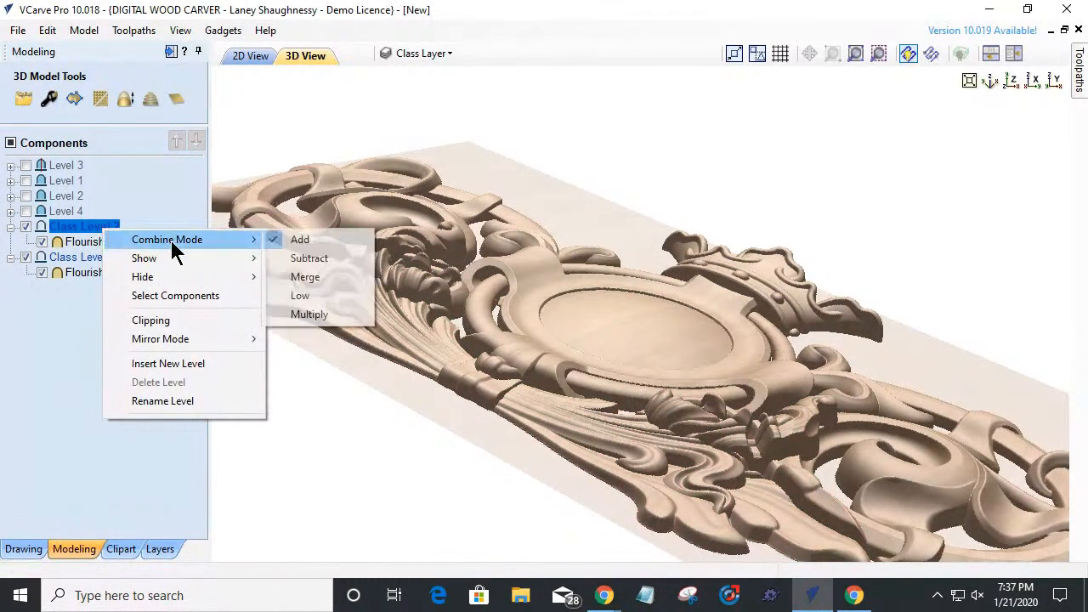
left_click(305, 277)
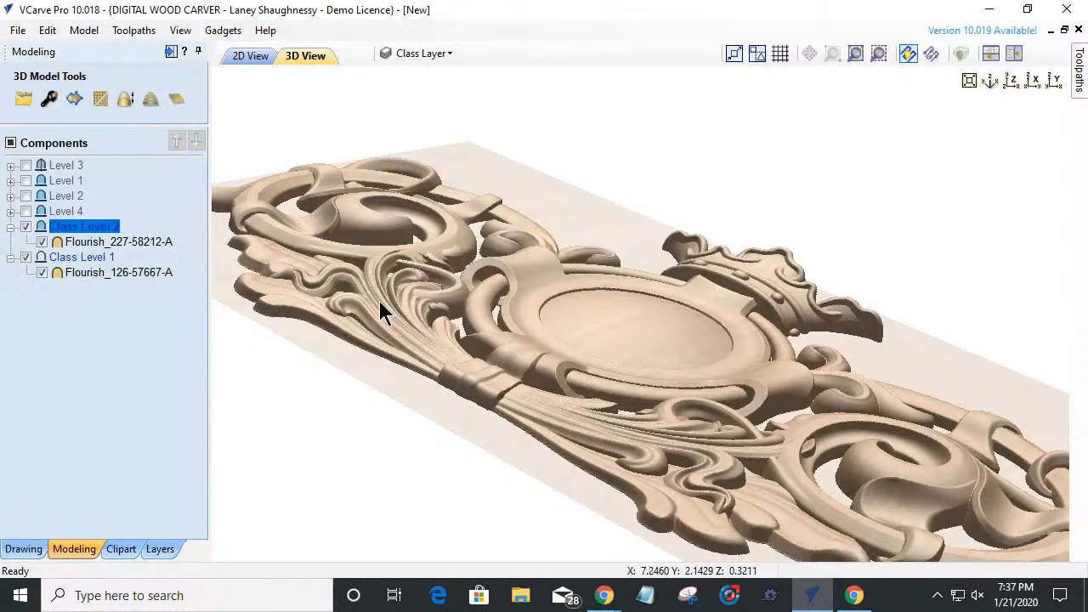
right_click(90, 255)
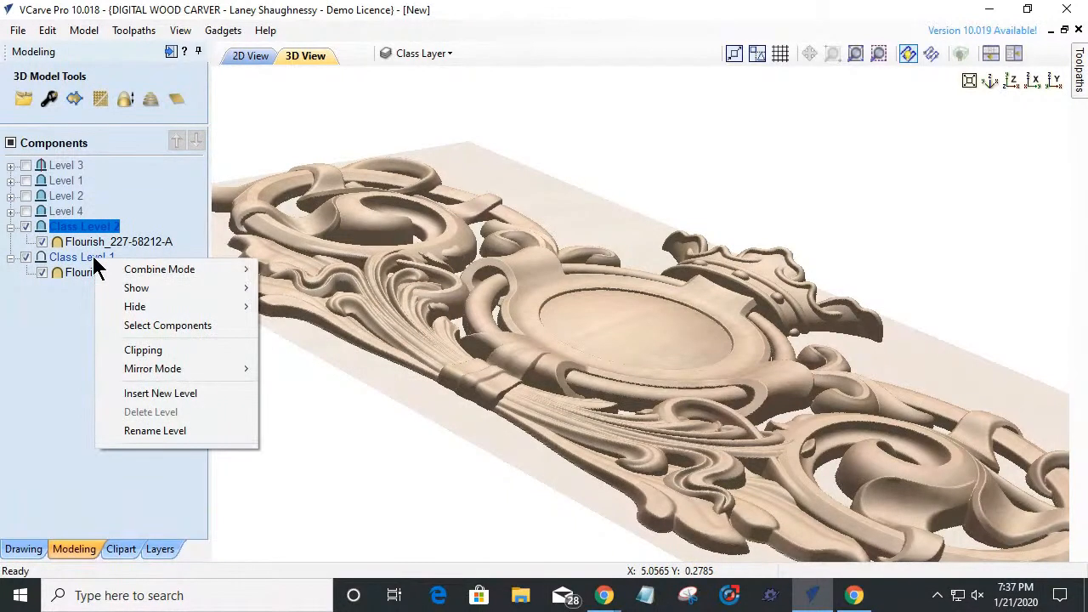
mouse_move(163, 268)
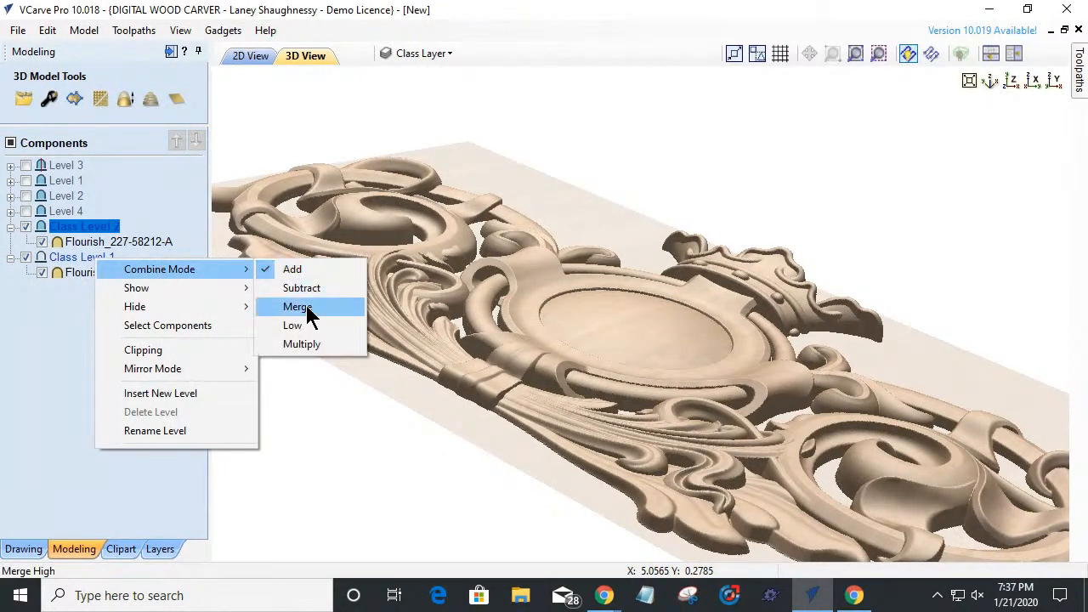
left_click(306, 307)
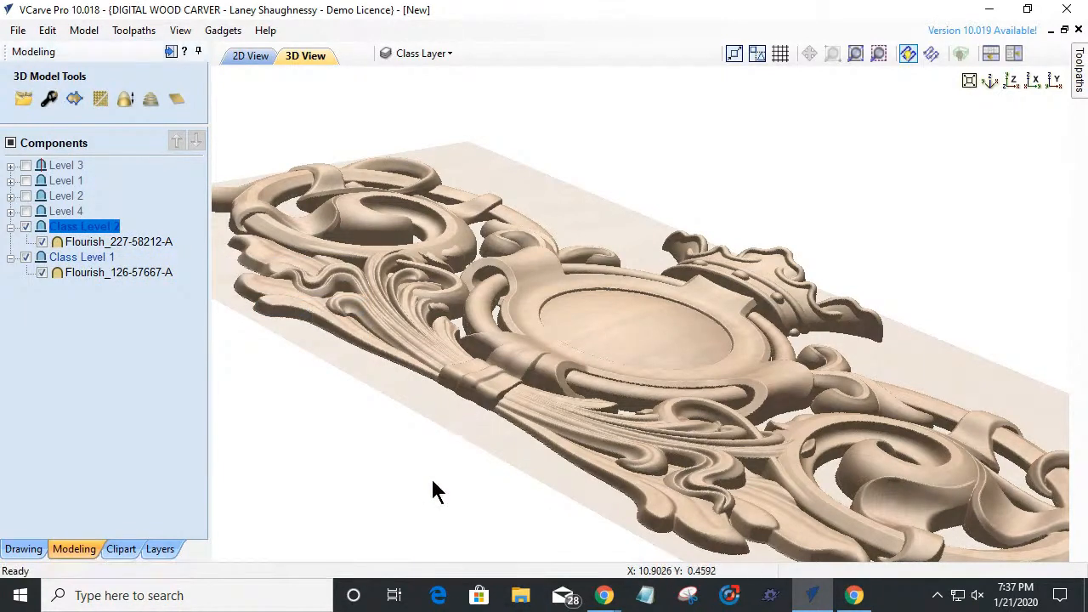
- Set the base height of the Flourish_227-58212-A component to 0.25 inches in its component properties
scroll(445, 447, "up", 5)
scroll(484, 442, "up", 3)
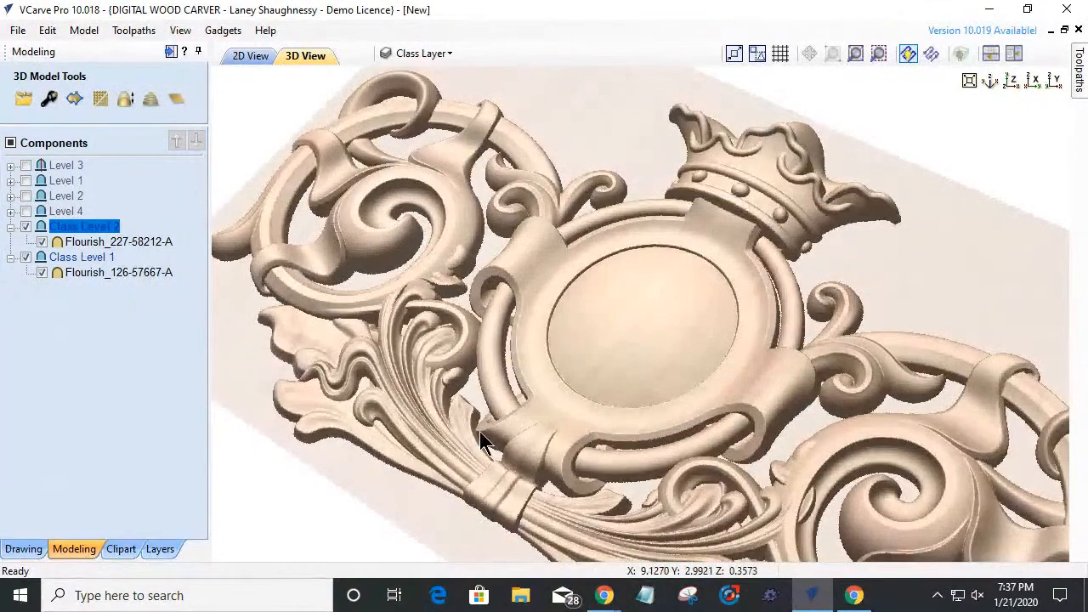
left_click_drag(504, 442, 567, 283)
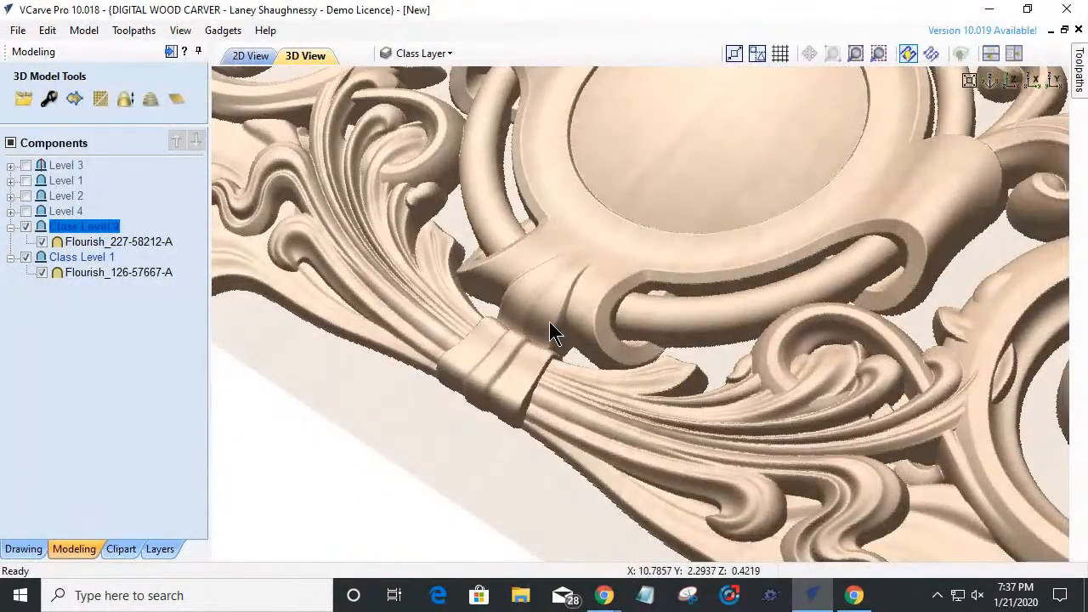
scroll(549, 323, "down", 2)
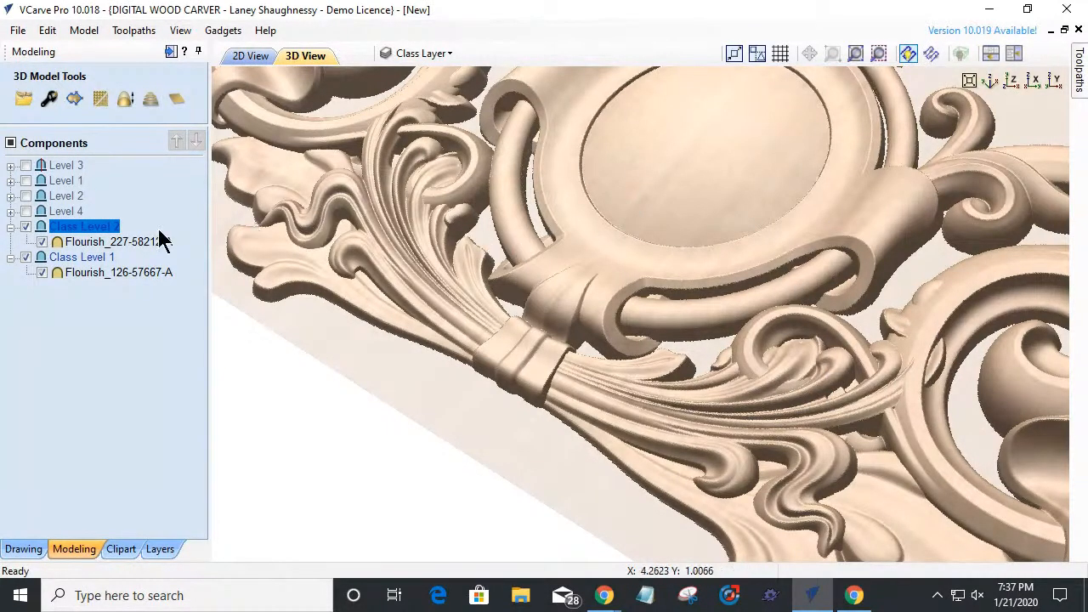
left_click(117, 241)
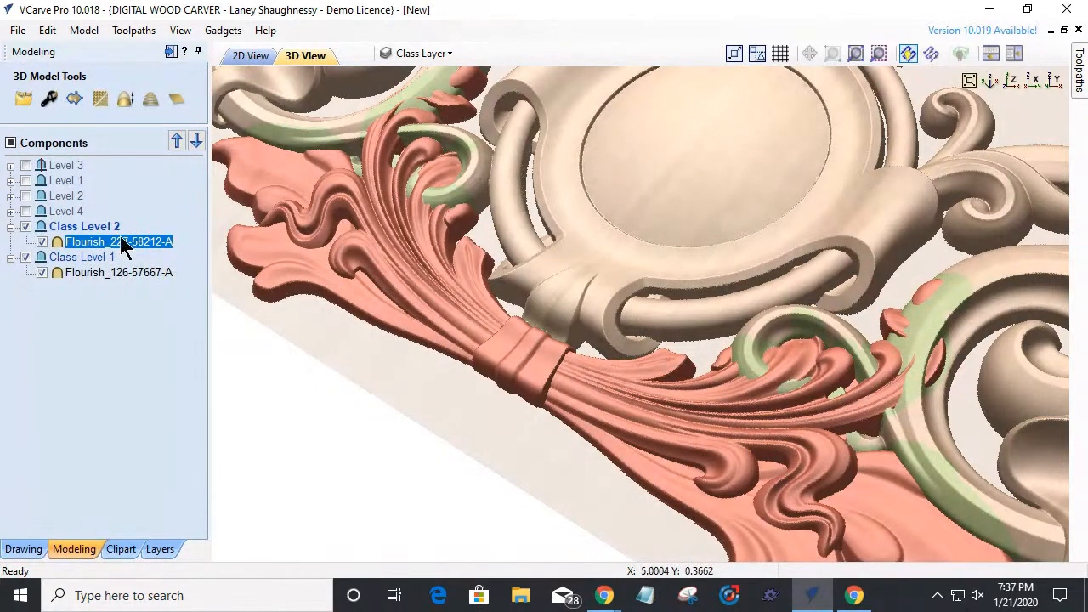
right_click(118, 246)
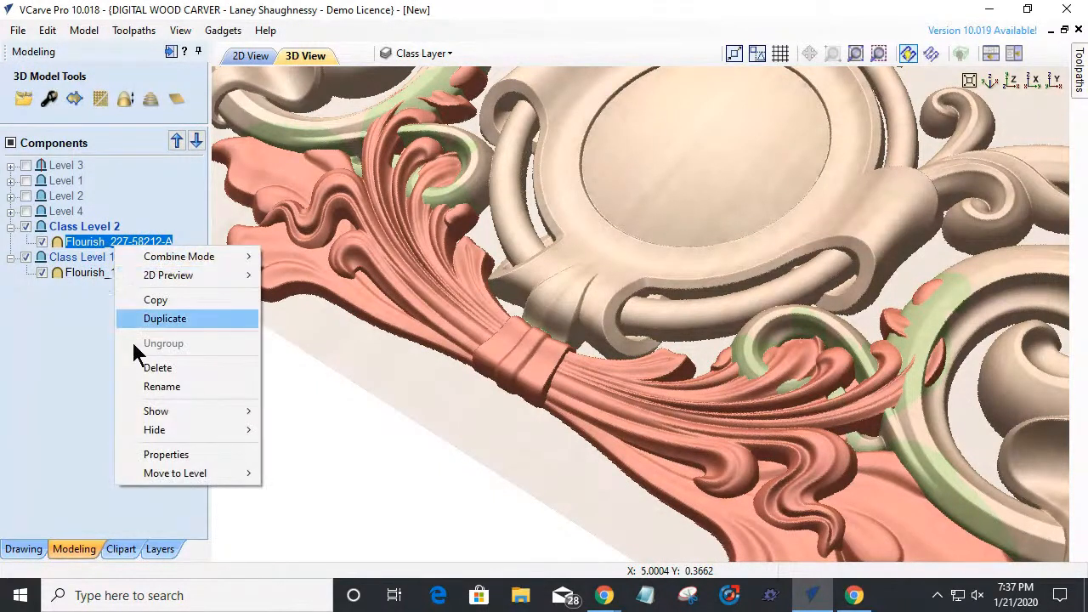
left_click(144, 454)
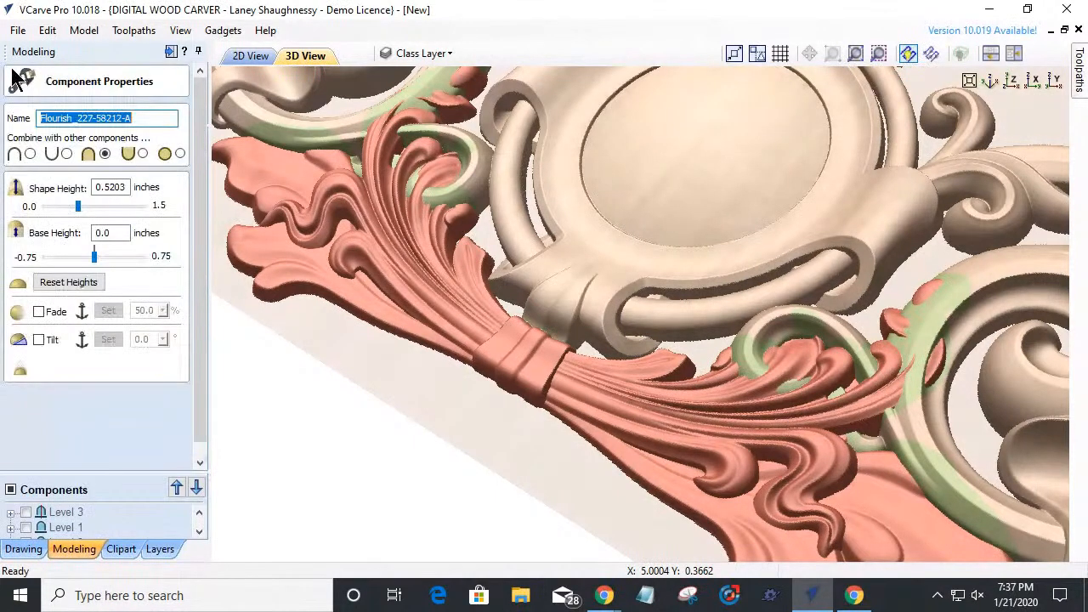
left_click(103, 234)
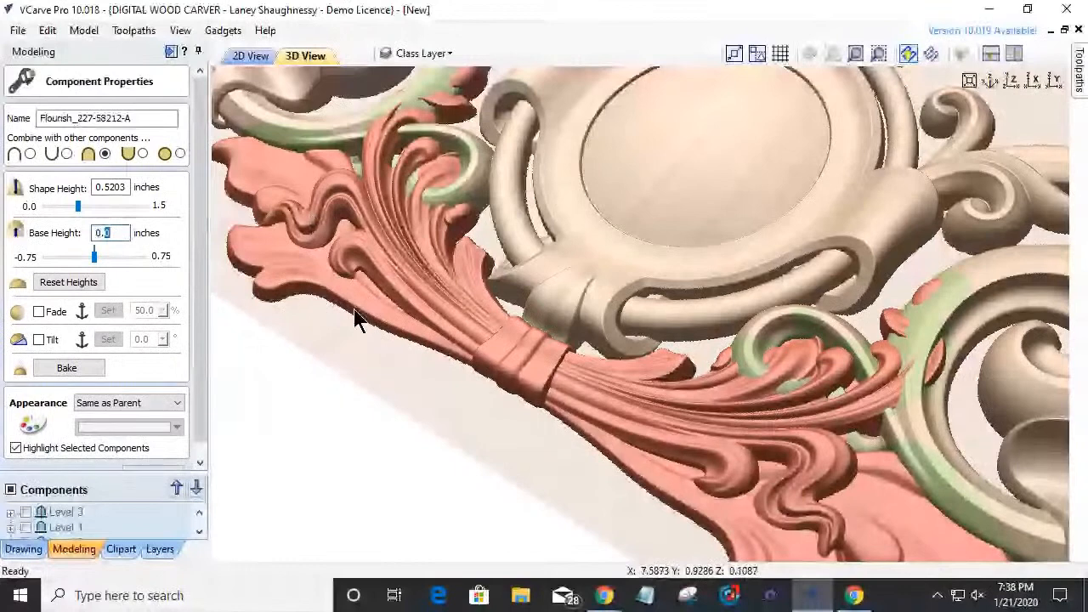
type("0.2")
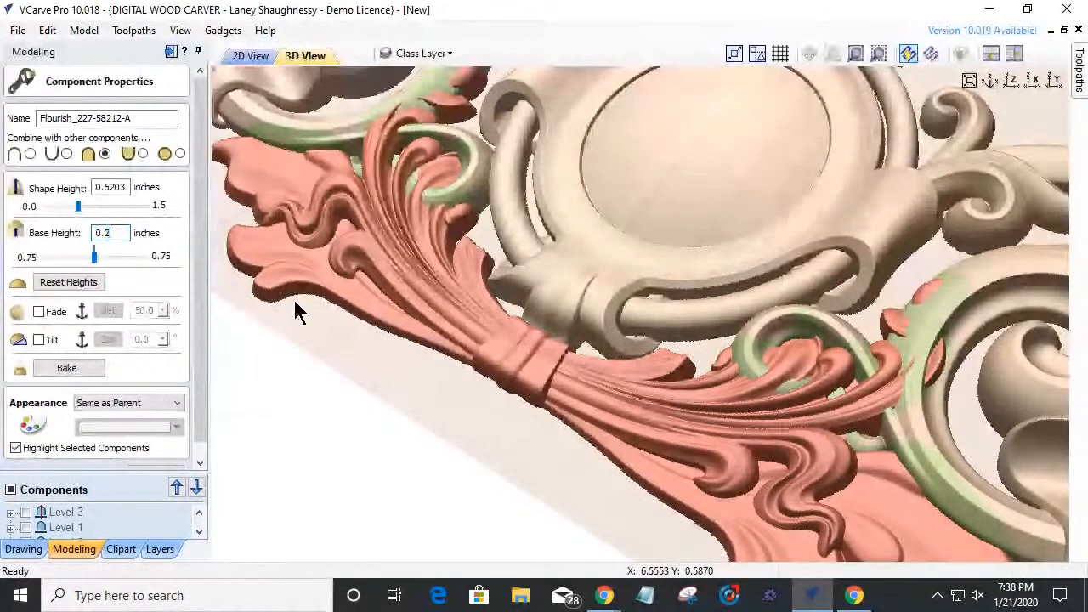
type("5")
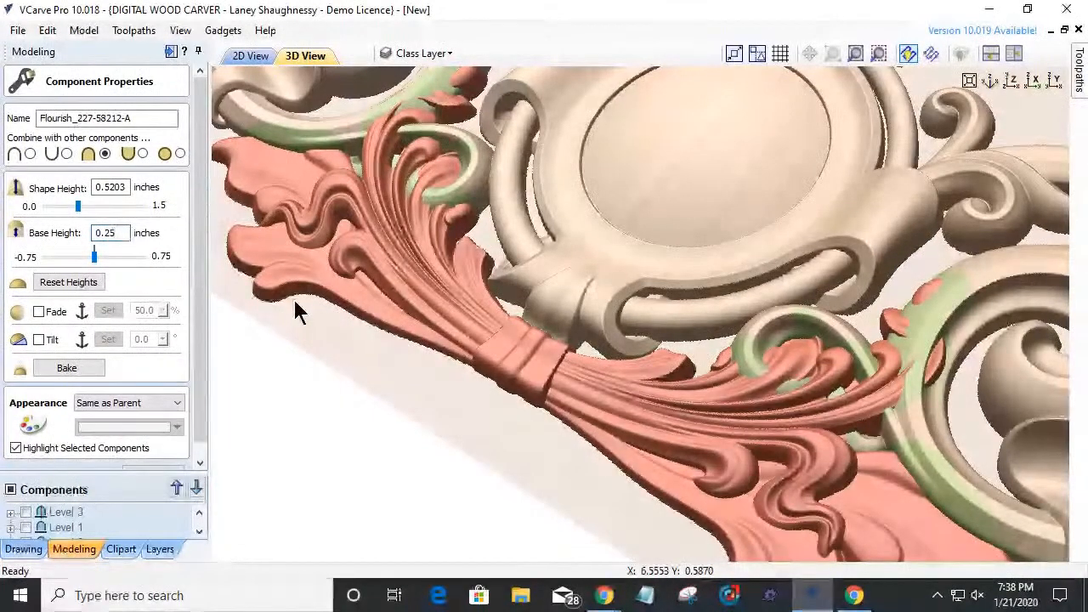
key("Return")
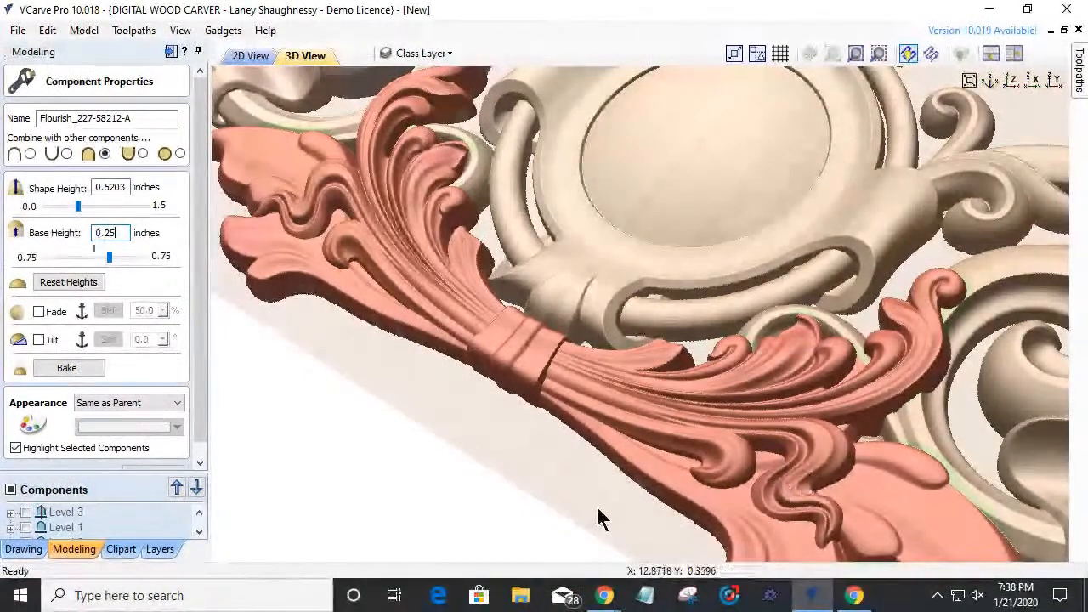
- Inspect the leaf flourish's edges where they overlap the scrolls and try a base height of 0.3 inches
left_click_drag(544, 462, 554, 357)
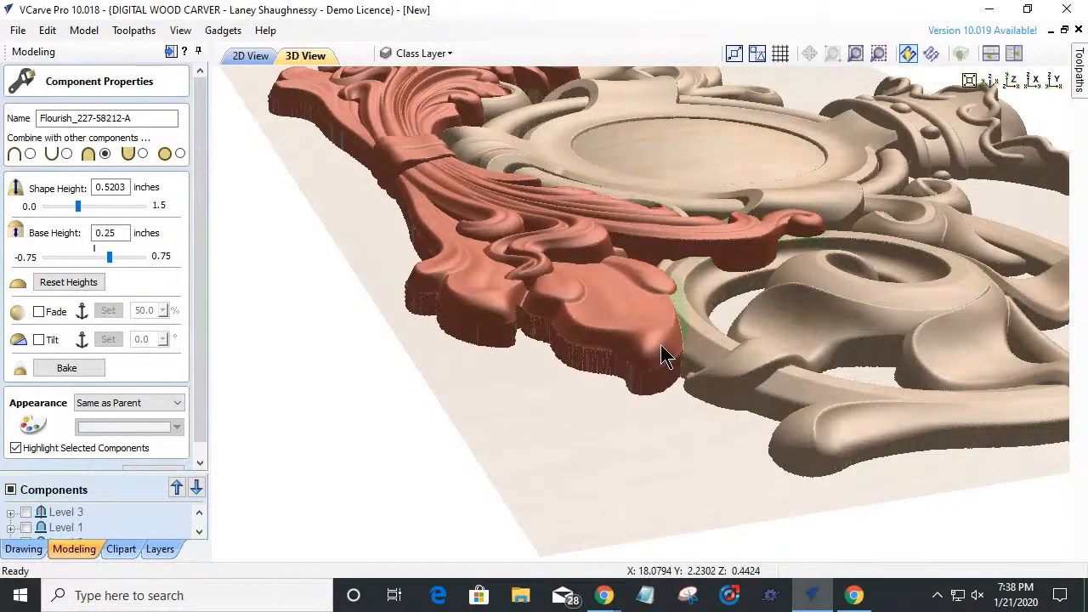
left_click_drag(520, 394, 758, 312)
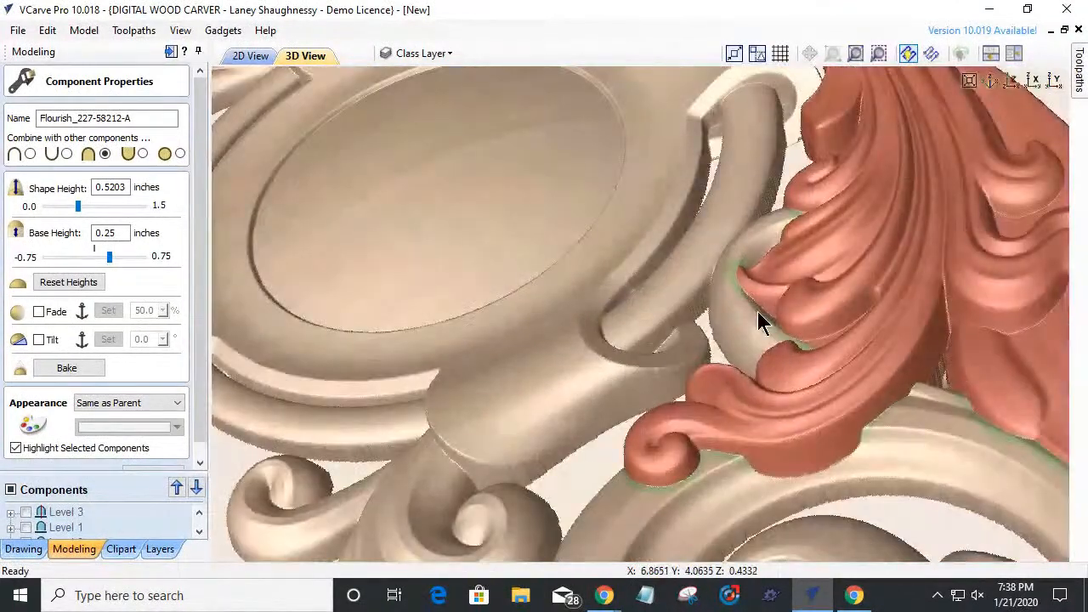
scroll(759, 322, "up", 2)
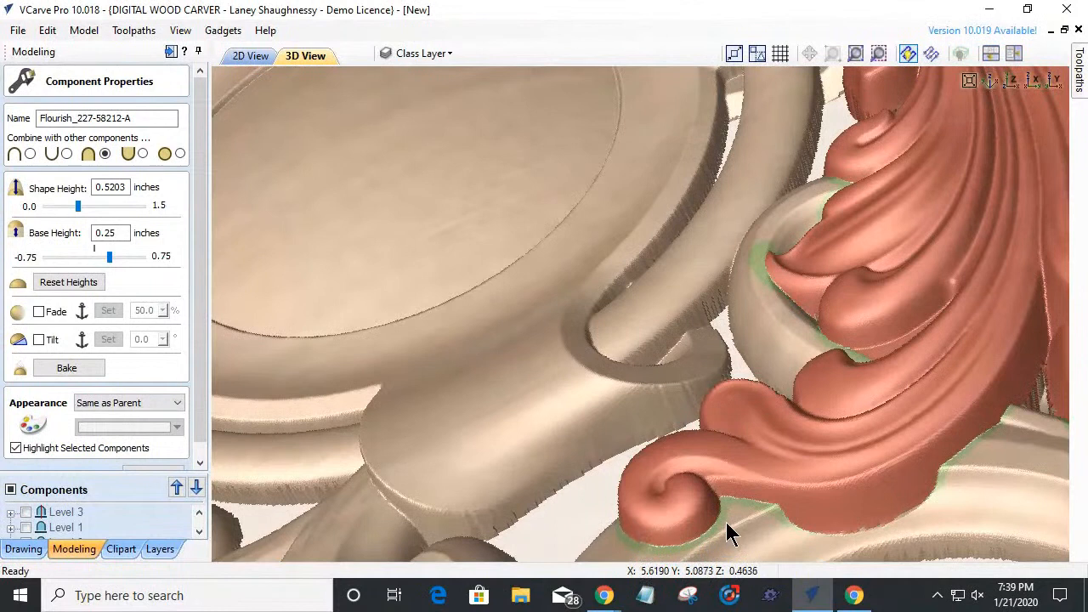
double_click(101, 238)
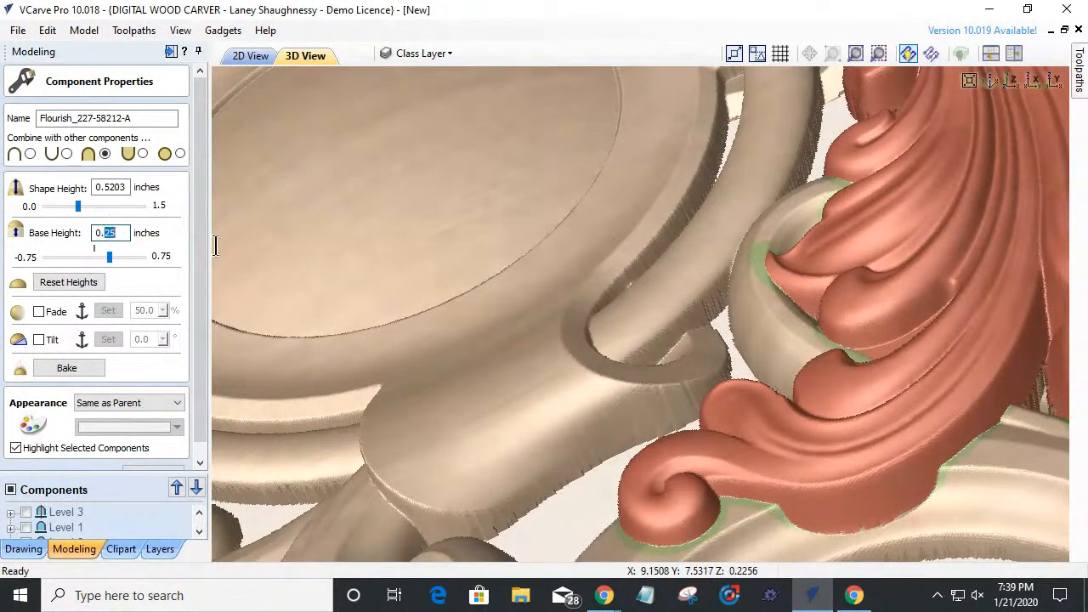
type("0.3")
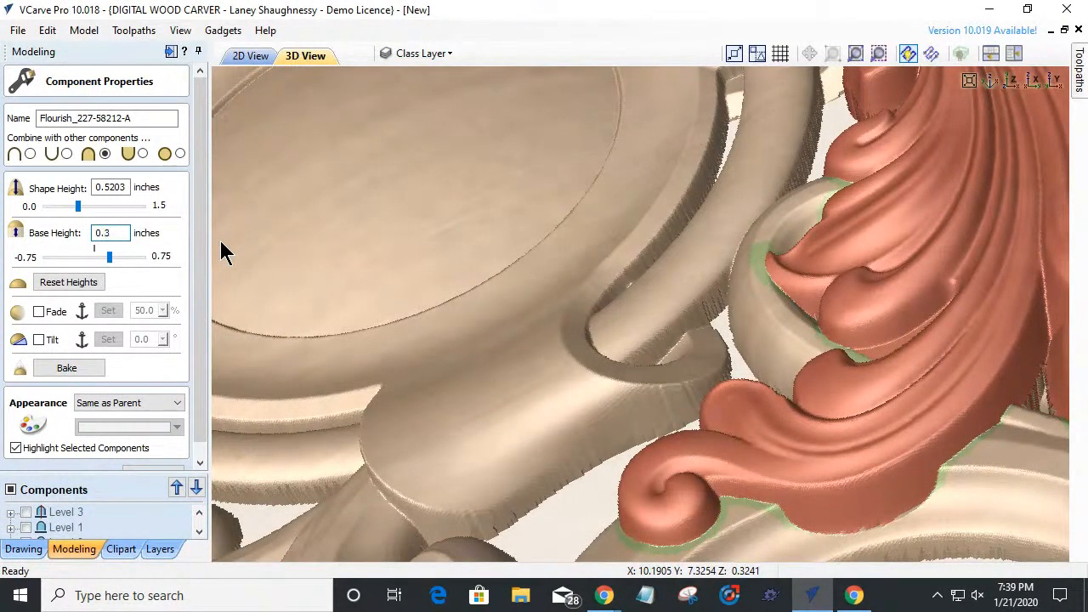
key("Return")
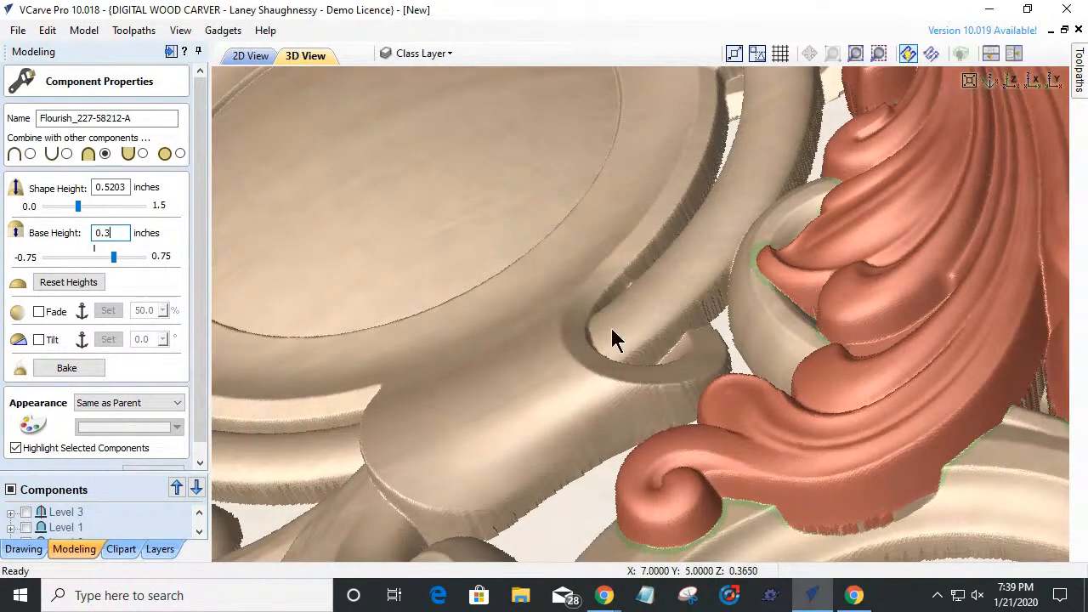
- Return the leaf flourish's base height to 0.25 inches, check the whole design and close the component properties
scroll(610, 327, "down", 3)
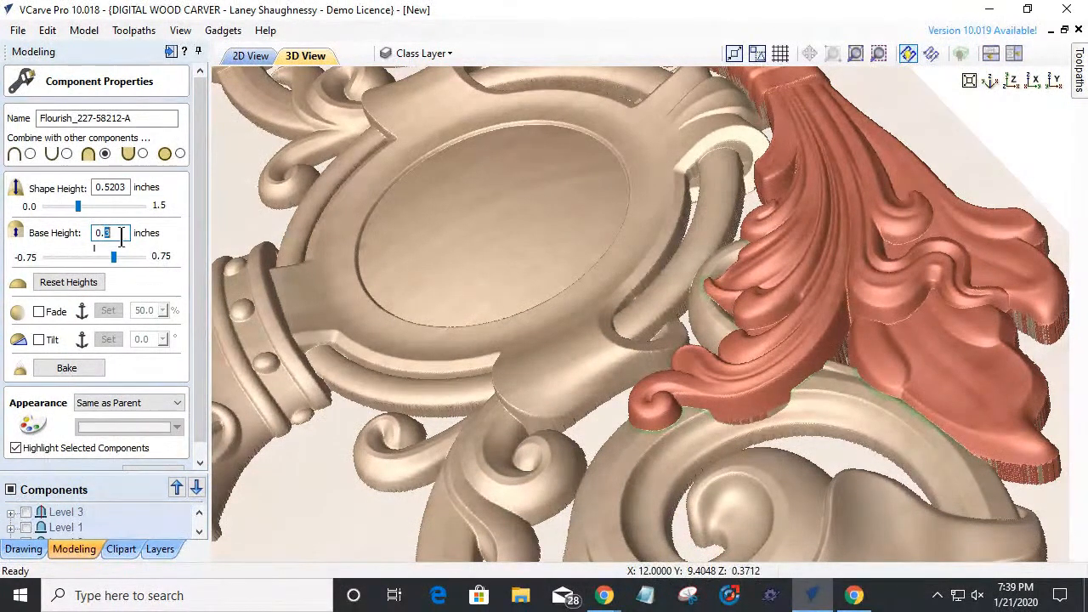
type("25")
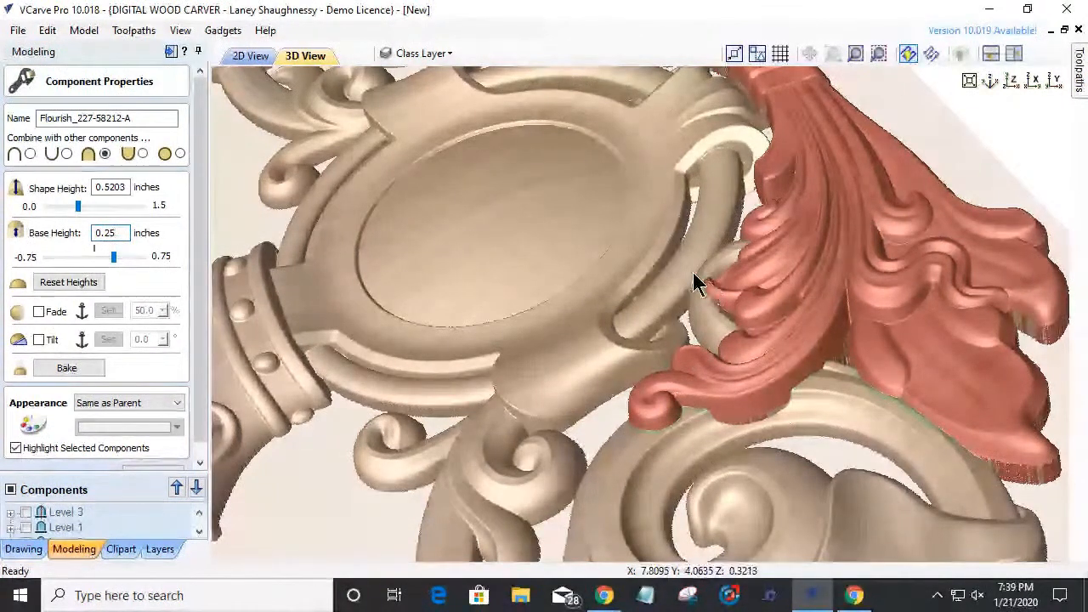
key("space")
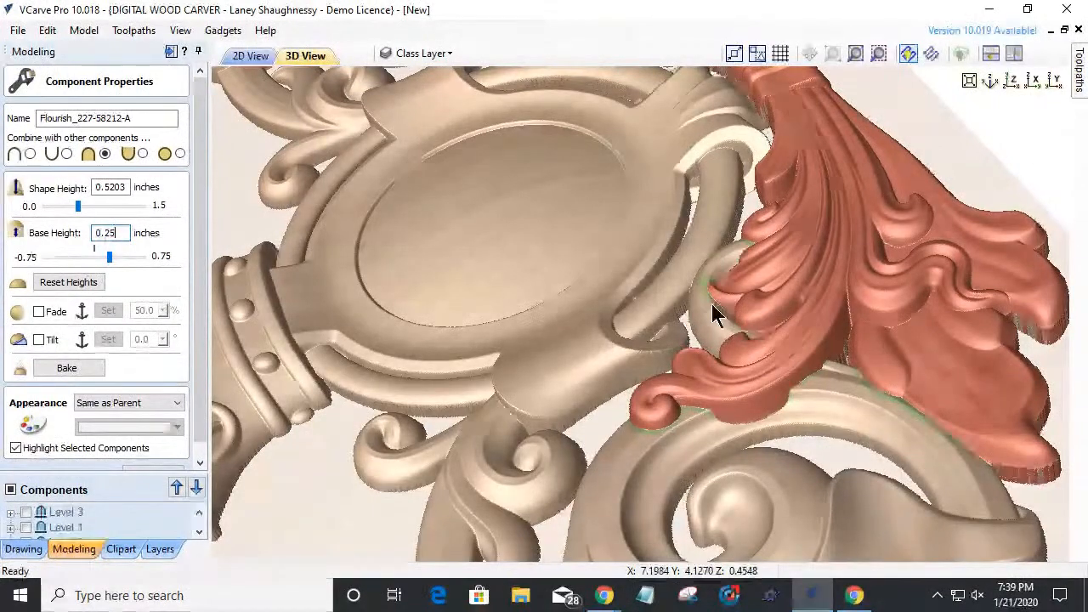
left_click_drag(741, 436, 638, 394)
left_click_drag(1054, 535, 308, 413)
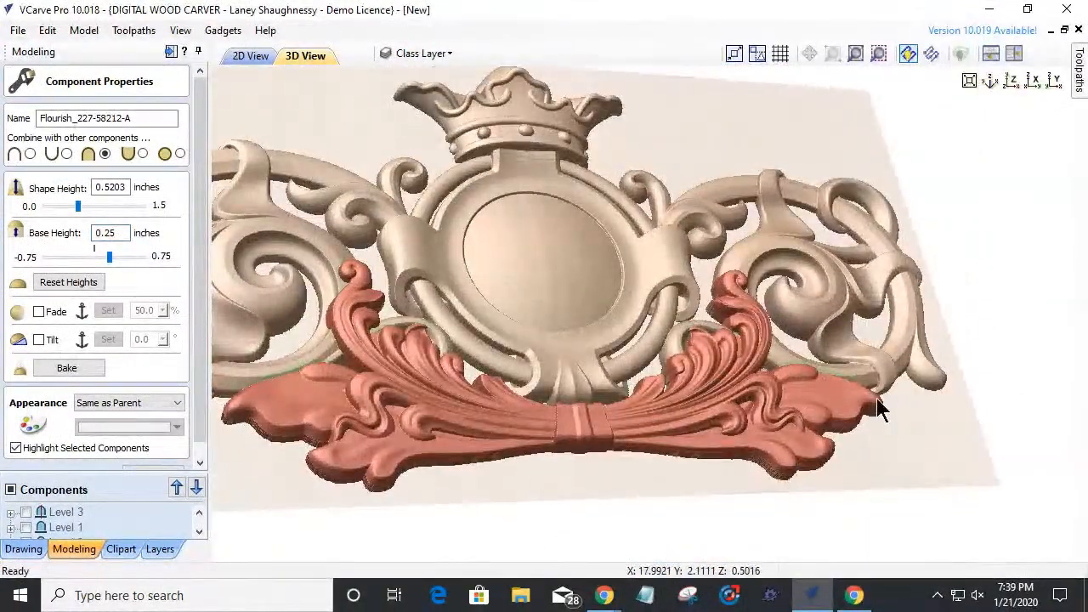
left_click(141, 470)
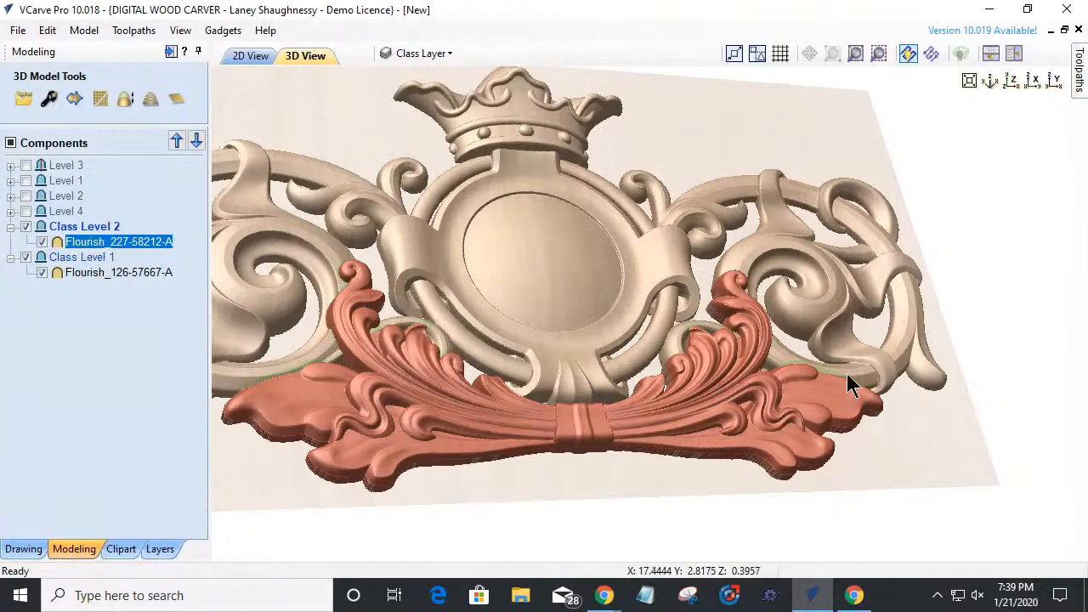
- Examine the raised leaf flourish against the scrolls, from above and close up where its central band meets the large flourish's bottom tip
scroll(840, 380, "up", 4)
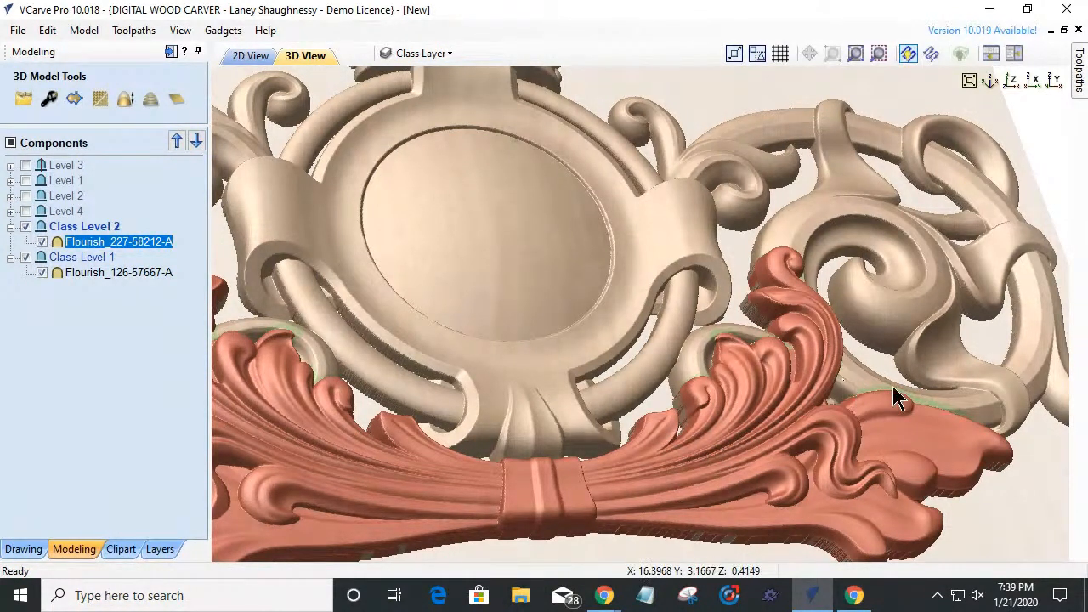
left_click_drag(693, 558, 714, 463)
left_click(998, 83)
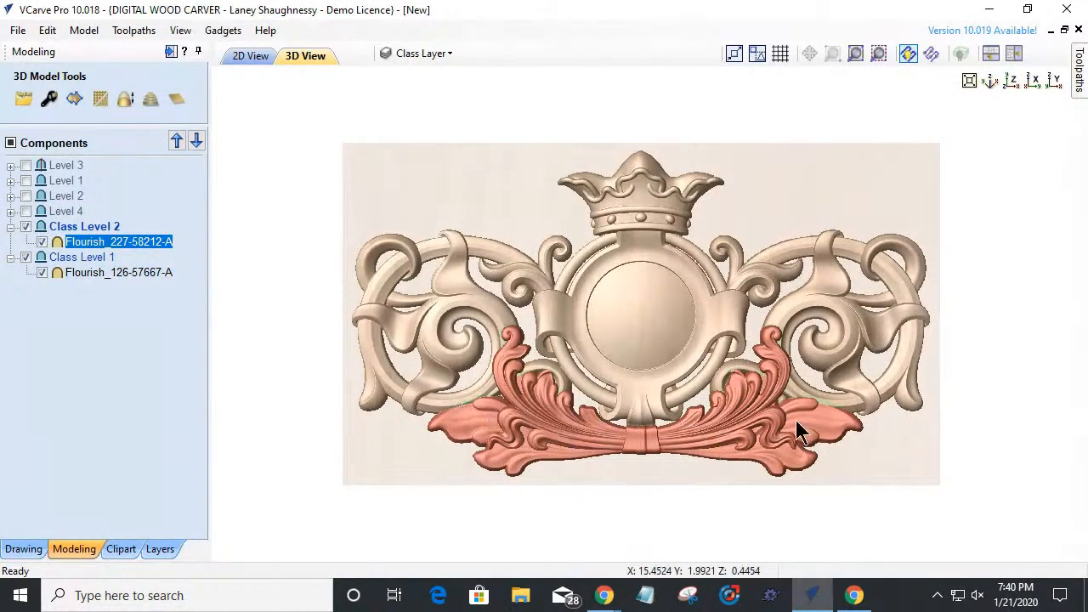
scroll(633, 443, "up", 2)
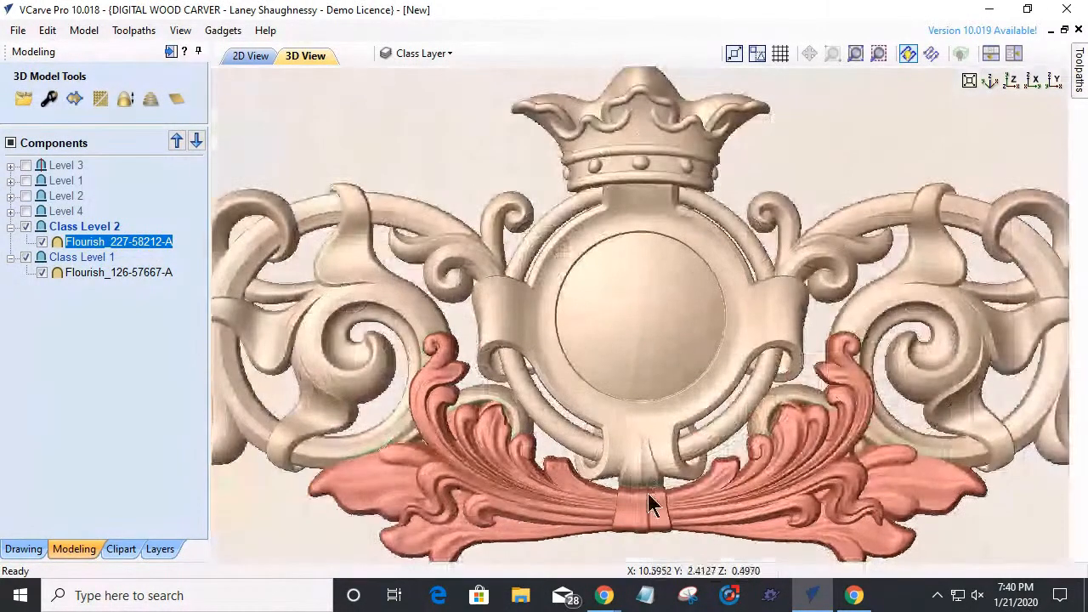
scroll(641, 525, "up", 2)
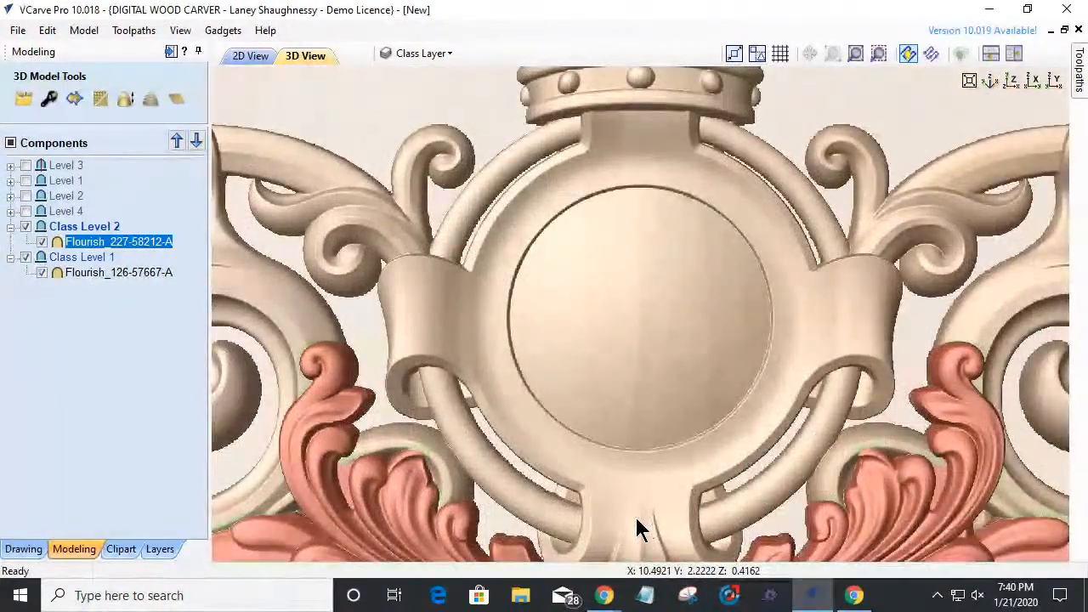
scroll(646, 413, "up", 1)
middle_click_drag(646, 414, 674, 218)
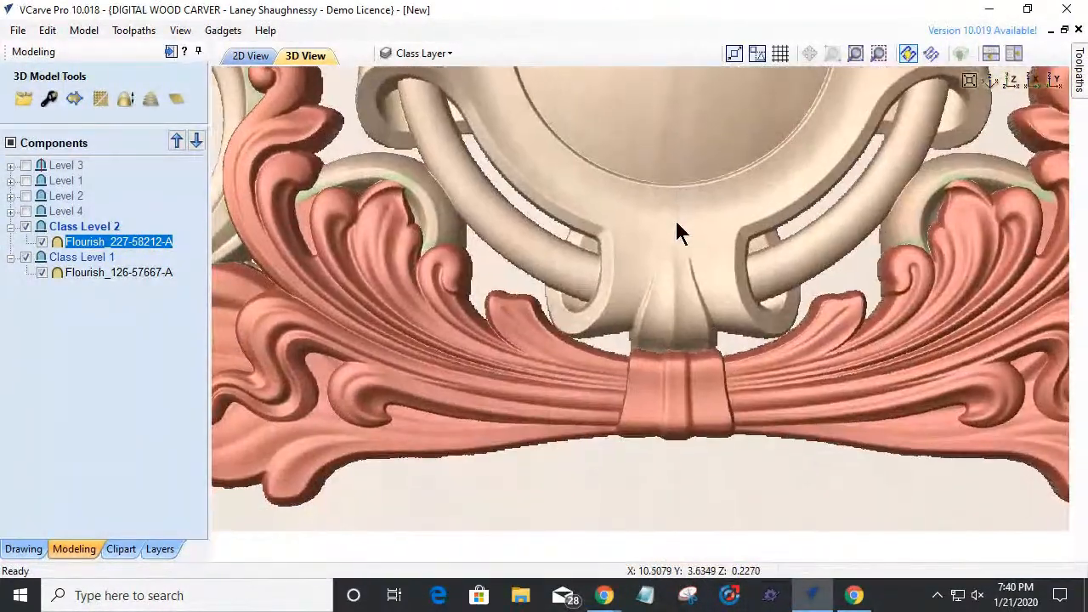
scroll(692, 363, "up", 1)
scroll(692, 362, "up", 1)
scroll(685, 396, "up", 1)
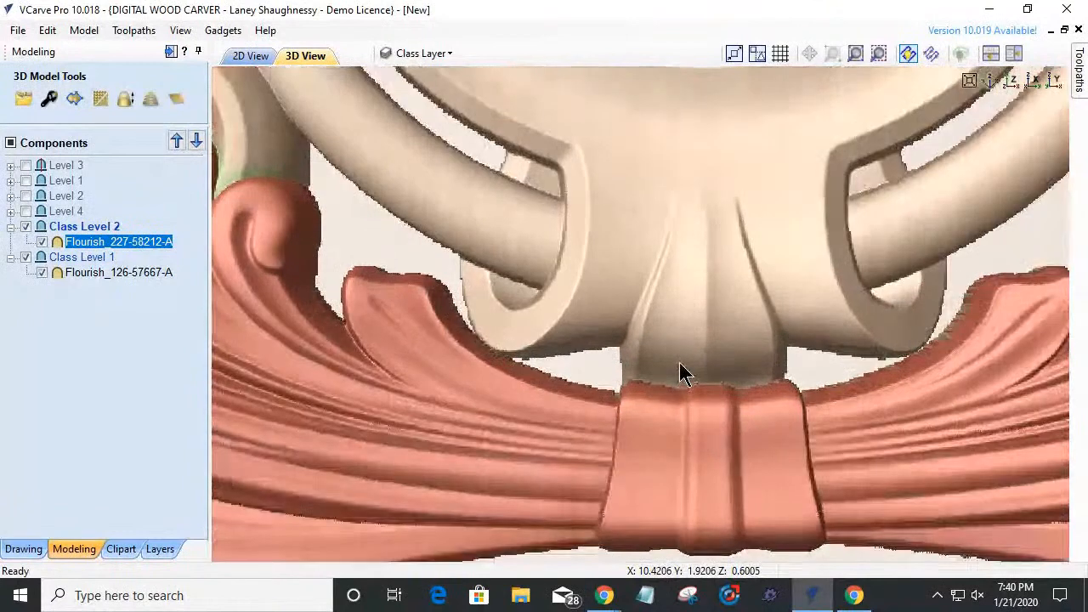
middle_click_drag(678, 365, 676, 340)
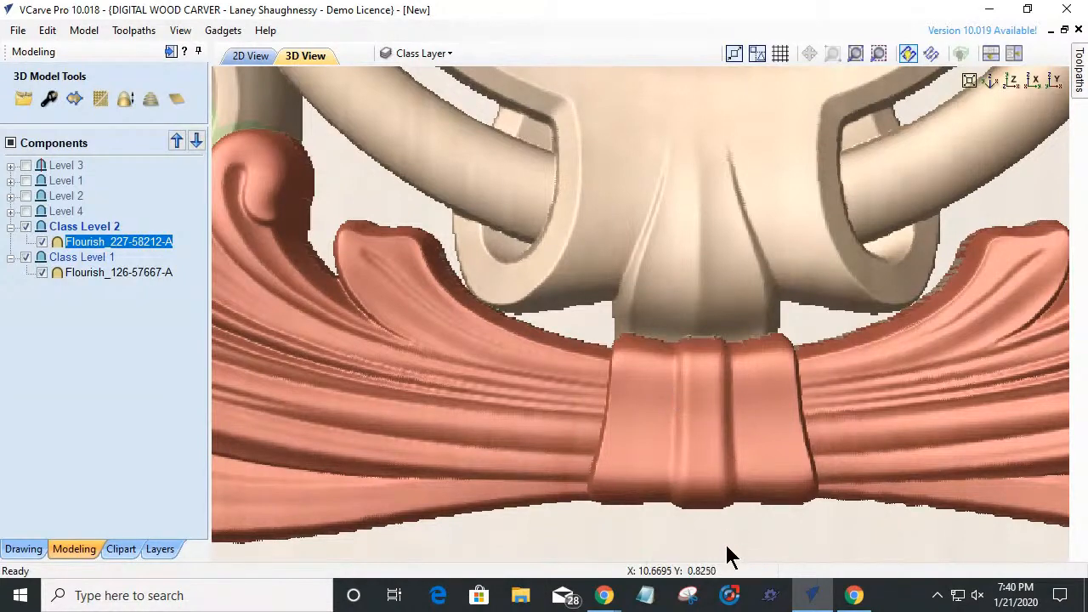
left_click_drag(722, 540, 705, 522)
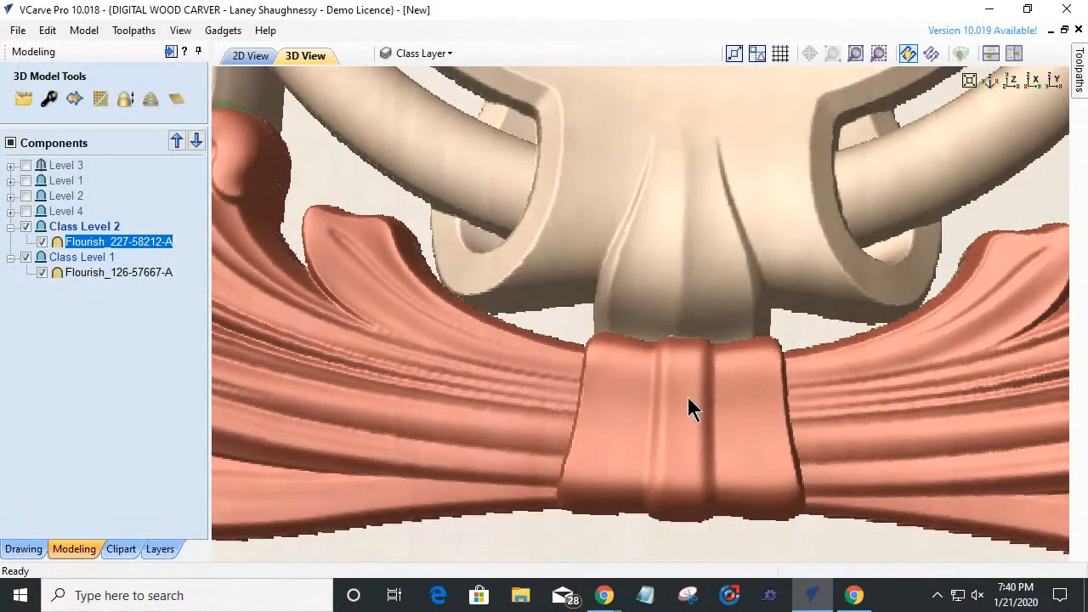
- Set the fading of non-selected bitmaps to 0% in the large scroll flourish's 2D properties
left_click(242, 58)
scroll(469, 366, "up", 4)
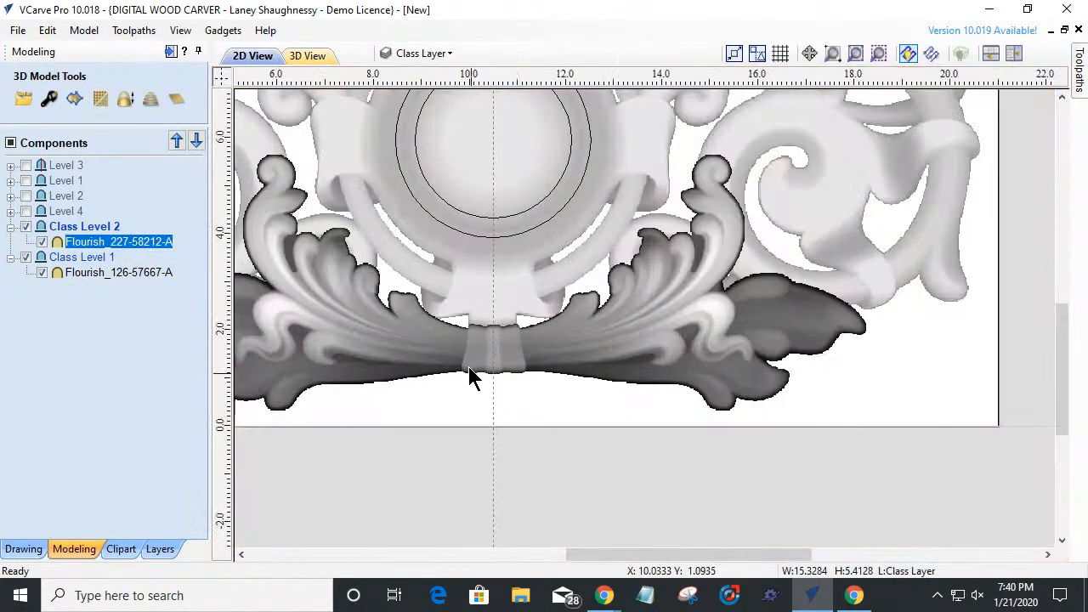
scroll(466, 307, "up", 3)
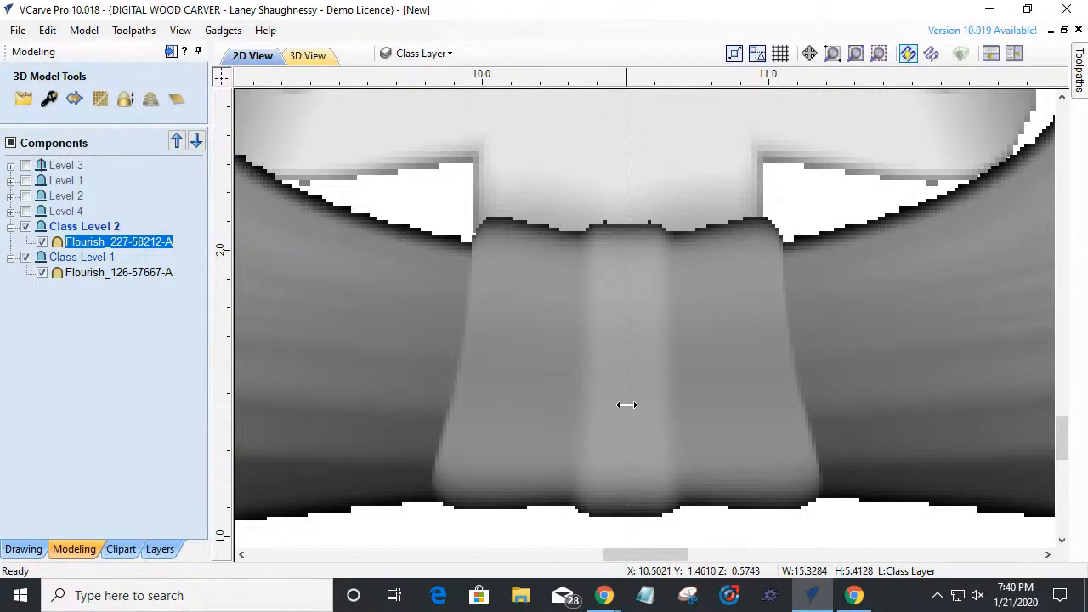
scroll(626, 404, "down", 5)
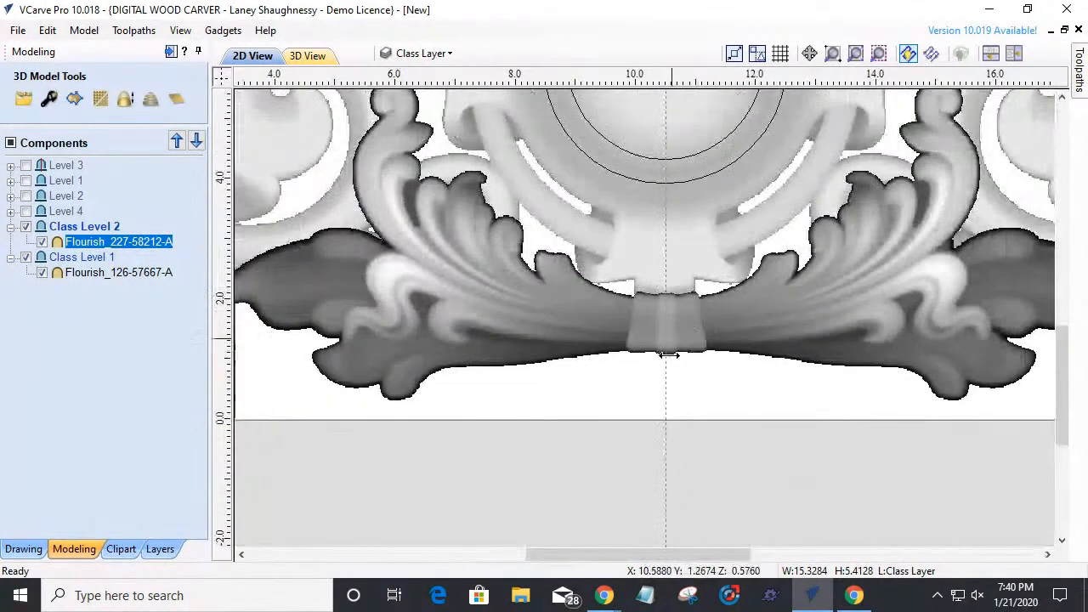
left_click(647, 383)
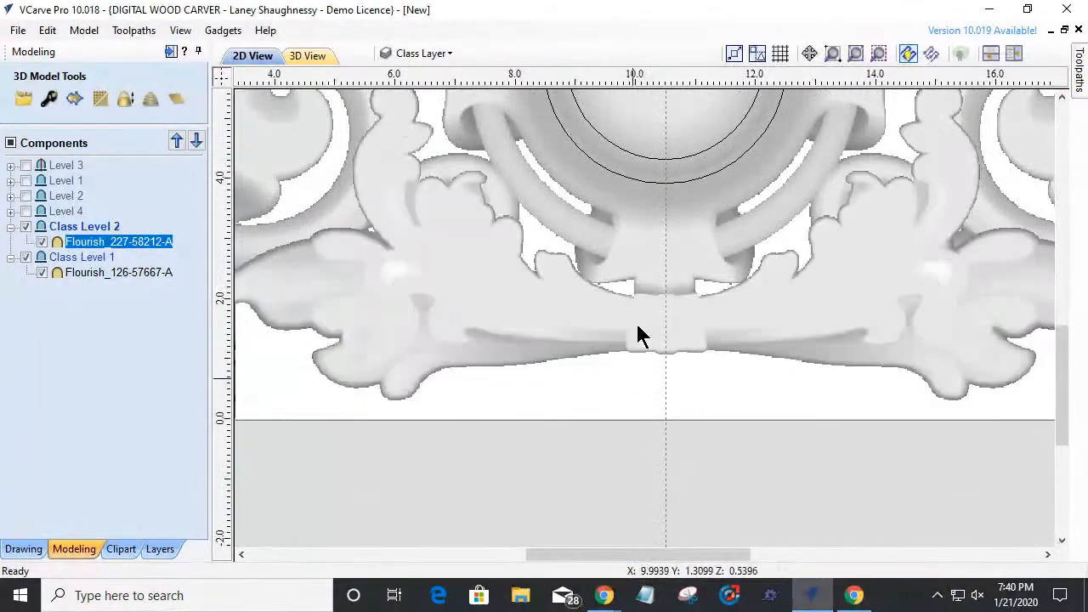
right_click(631, 225)
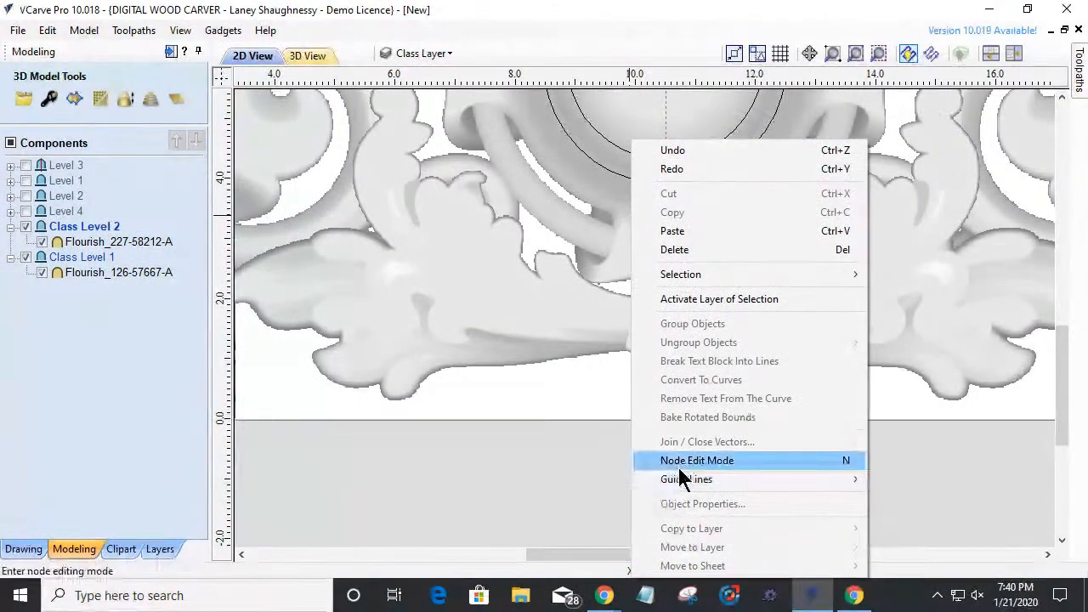
left_click(612, 224)
left_click(638, 228)
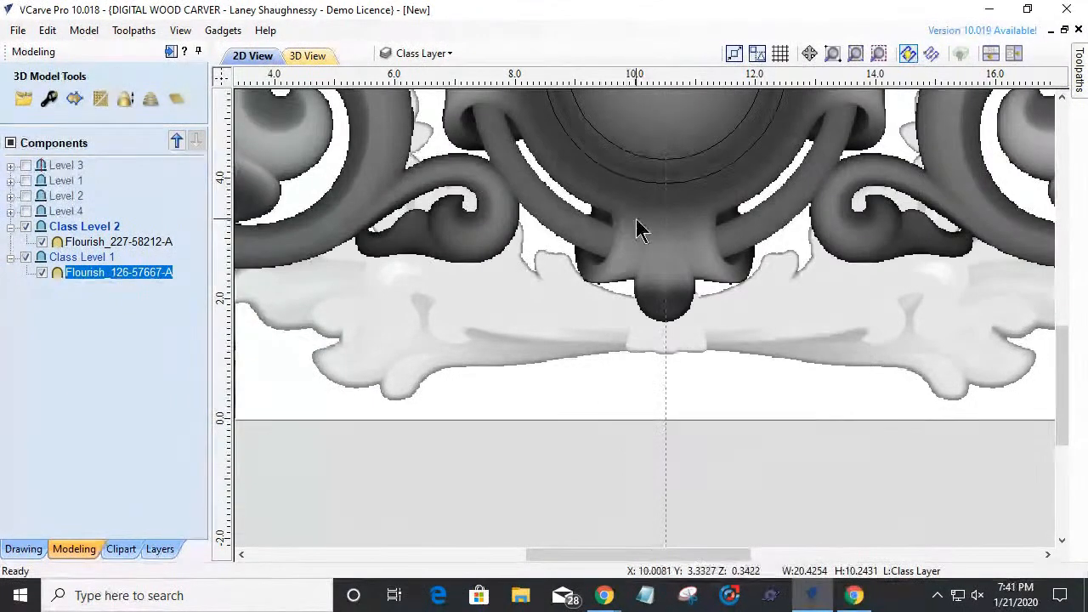
right_click(640, 227)
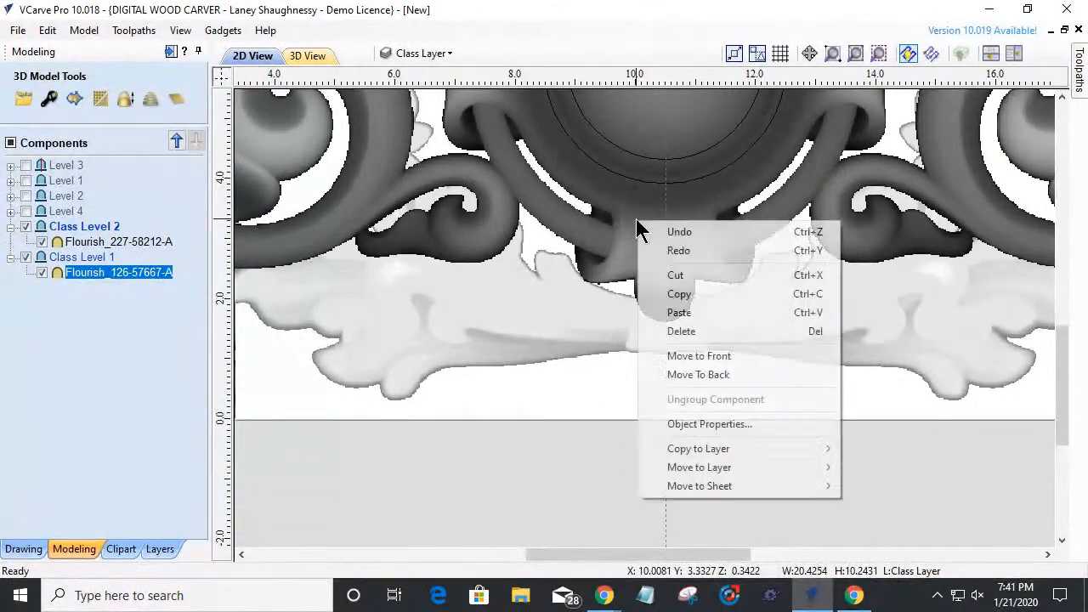
left_click(742, 434)
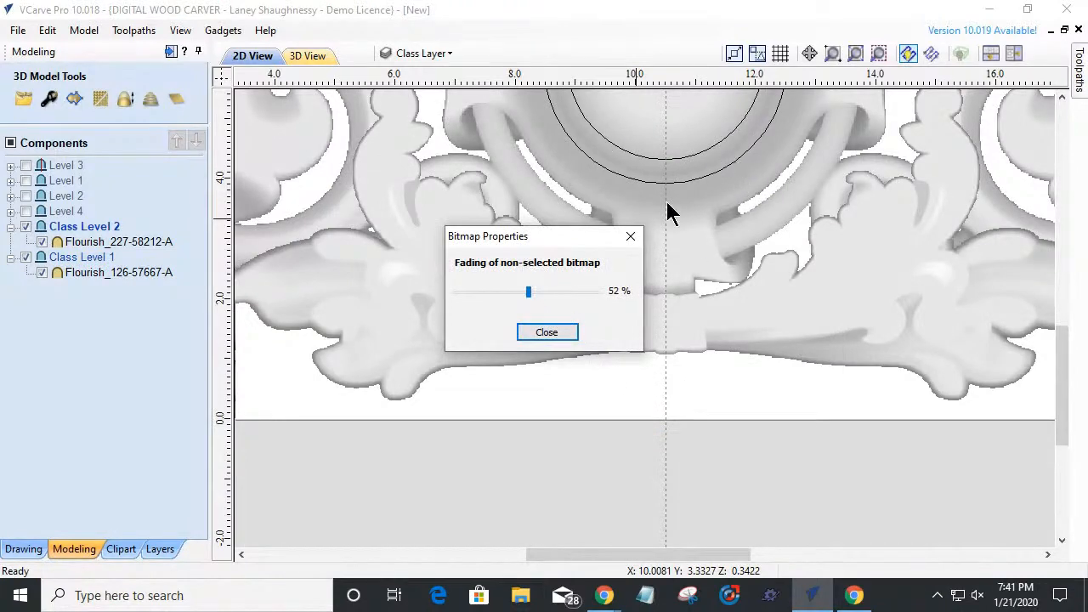
left_click_drag(528, 294, 434, 300)
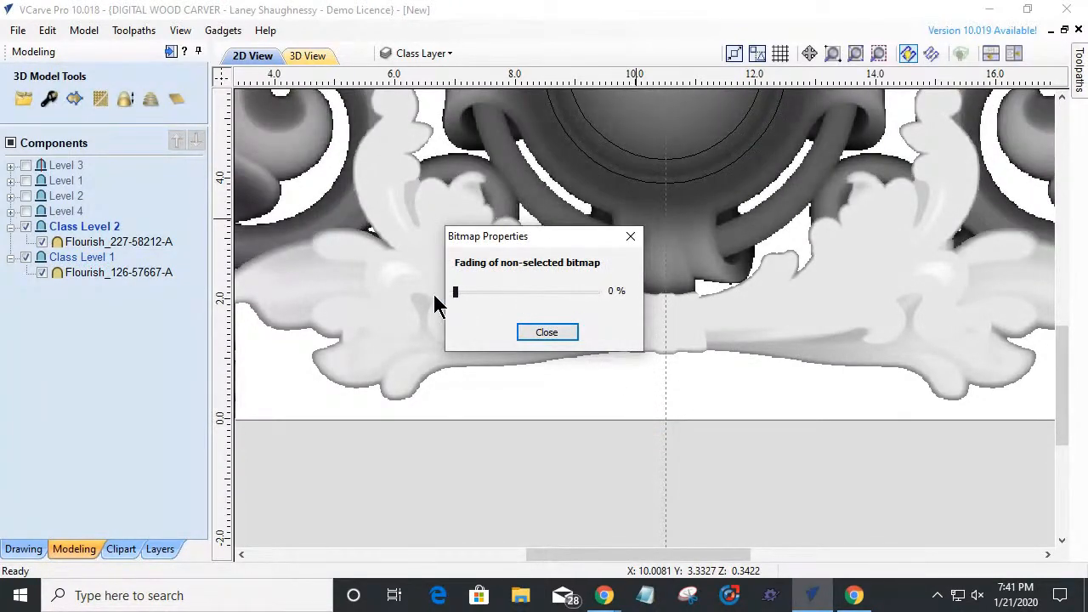
left_click(546, 332)
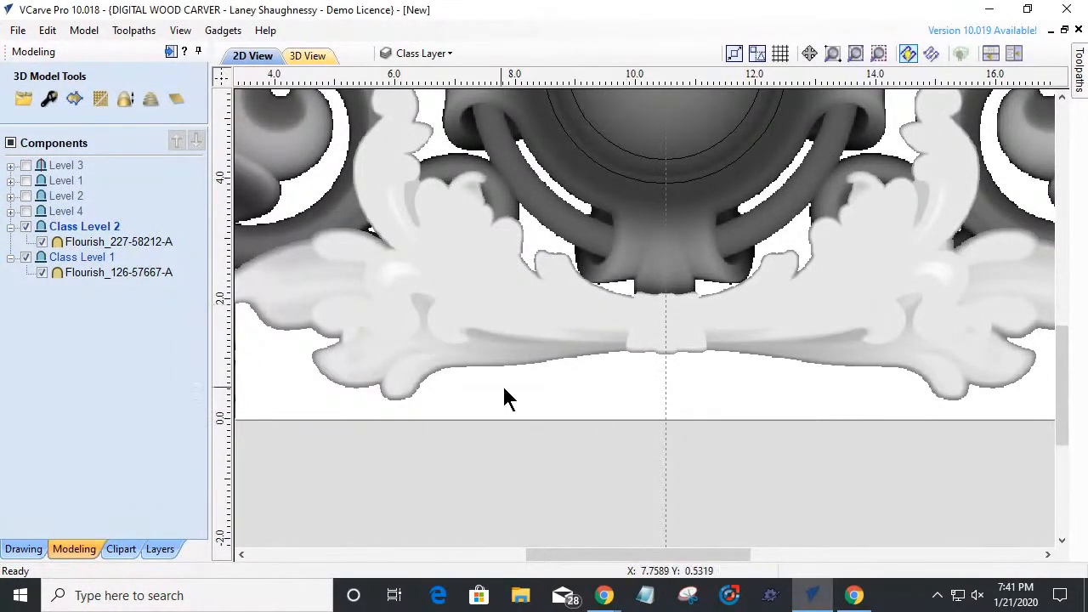
- Remove the vertical guide line that runs through the centre of the leaf flourish's band in the 2D view
scroll(656, 341, "up", 2)
scroll(656, 341, "up", 1)
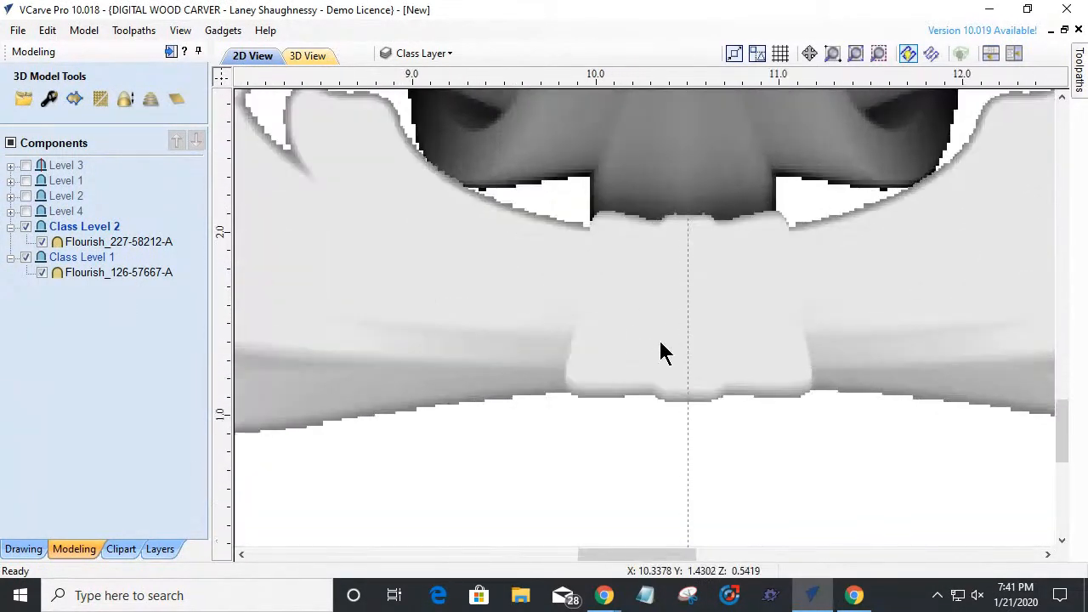
left_click_drag(690, 413, 224, 403)
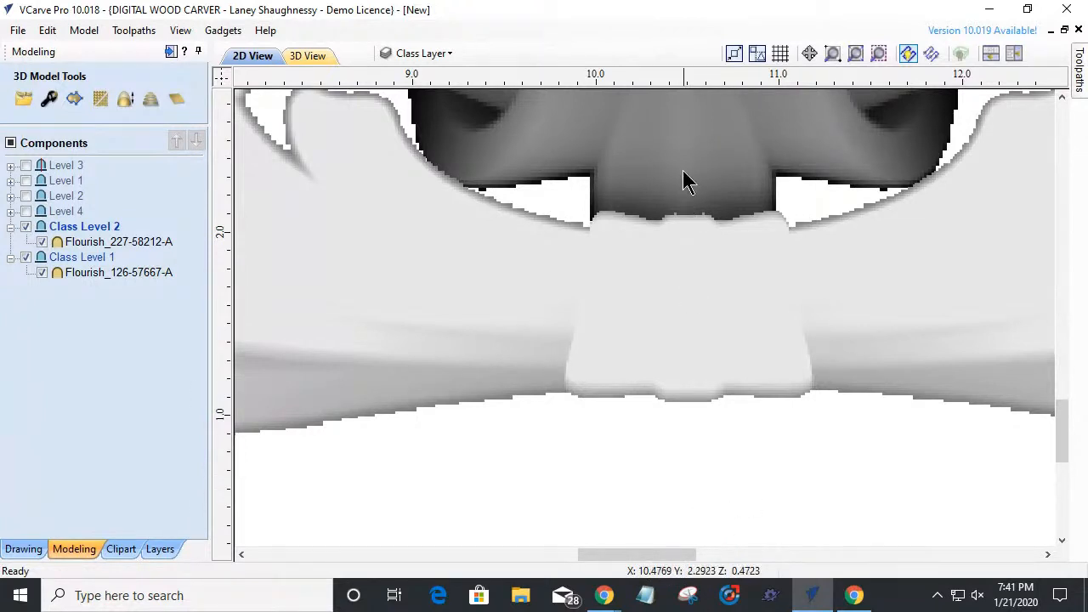
- Shift the leaf flourish about 0.04 inches left to centre its band under the large flourish's bottom tip, and nudge it slightly downward
middle_click_drag(684, 272, 686, 396)
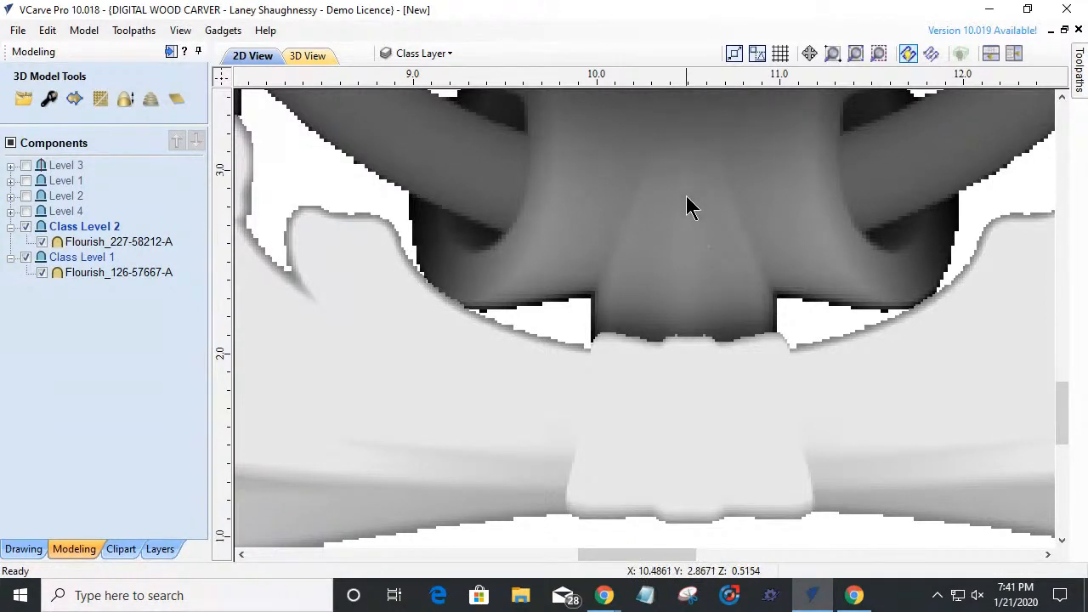
scroll(685, 264, "up", 3)
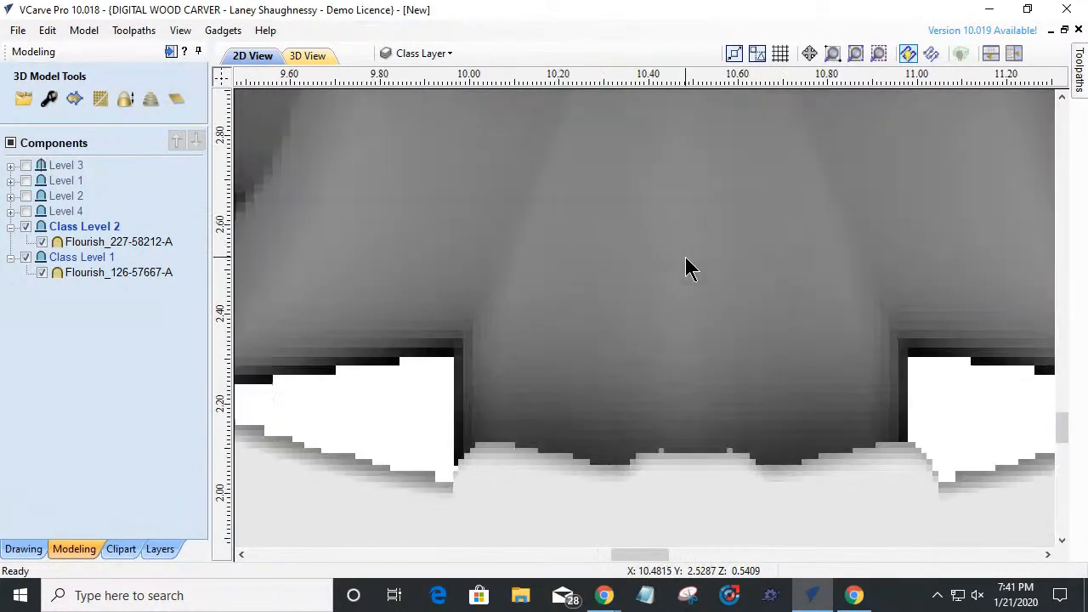
scroll(672, 433, "down", 3)
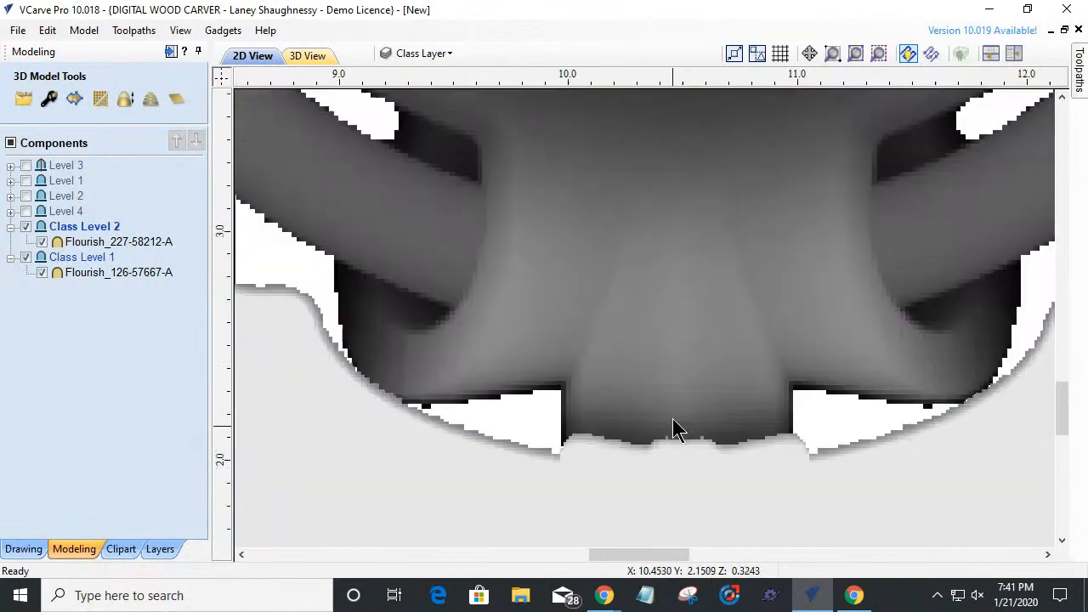
scroll(673, 416, "down", 2)
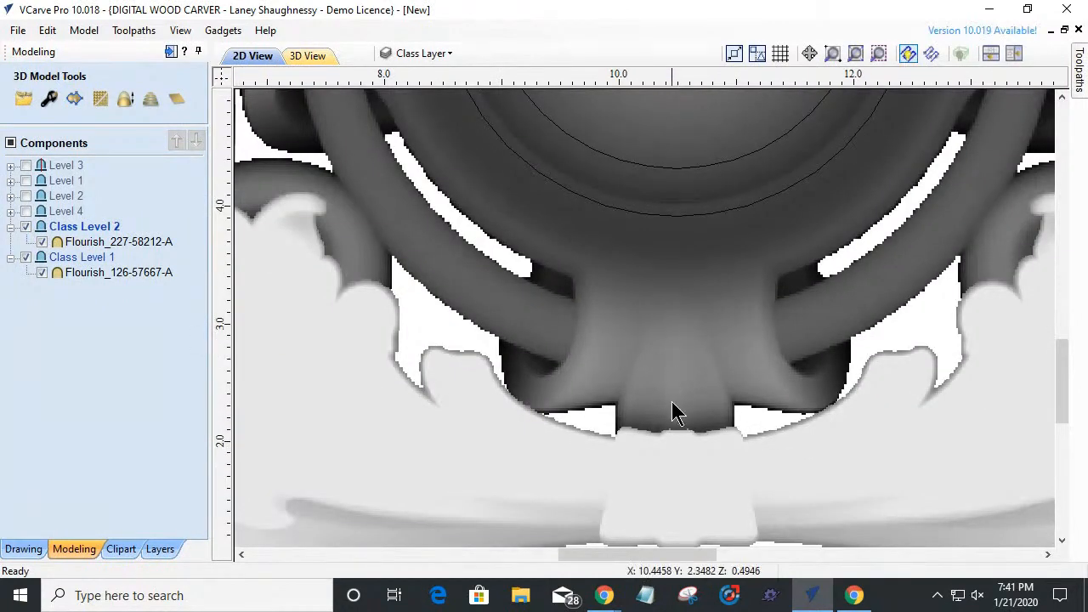
scroll(667, 494, "up", 2)
left_click(671, 495)
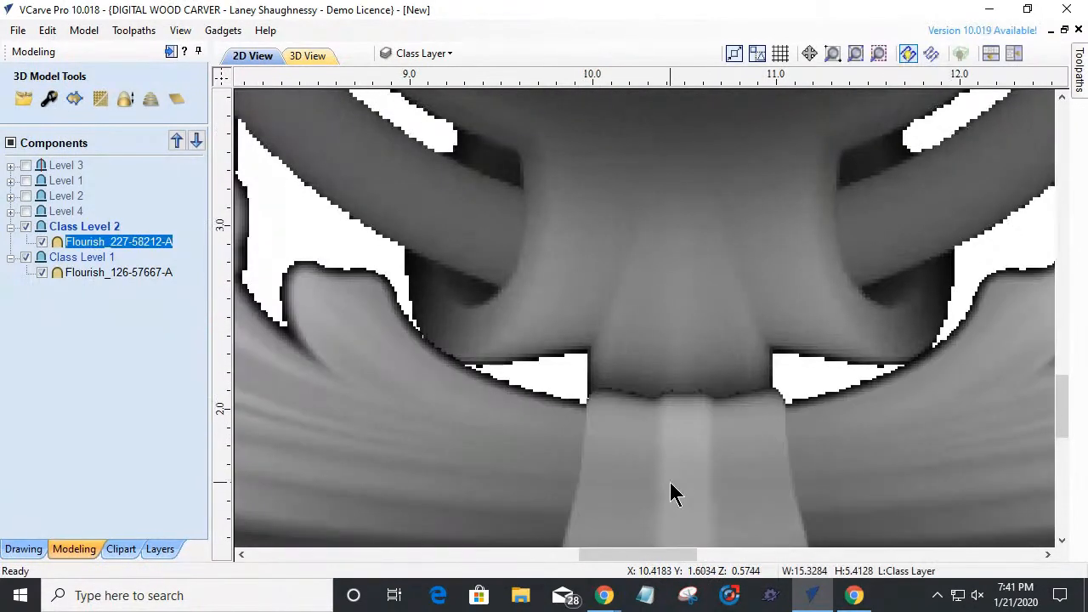
scroll(686, 417, "up", 2)
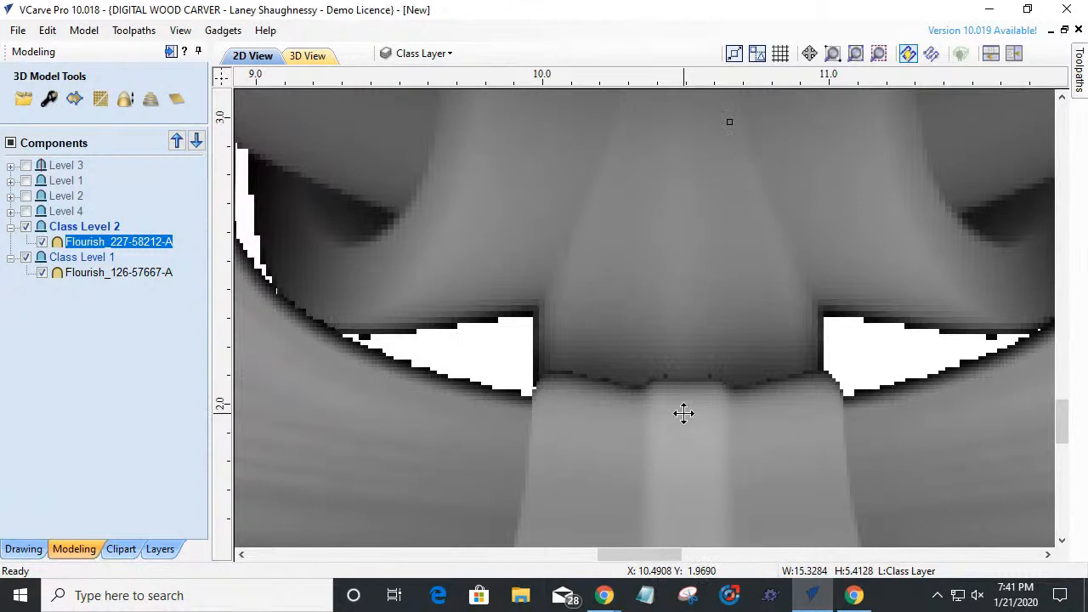
left_click_drag(681, 413, 673, 413)
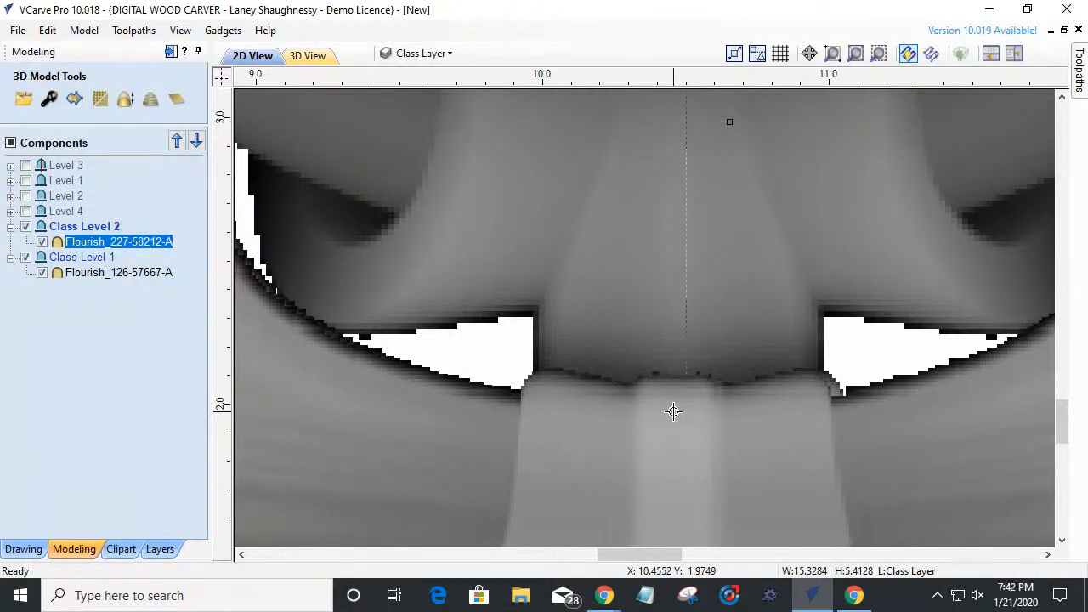
key("Down")
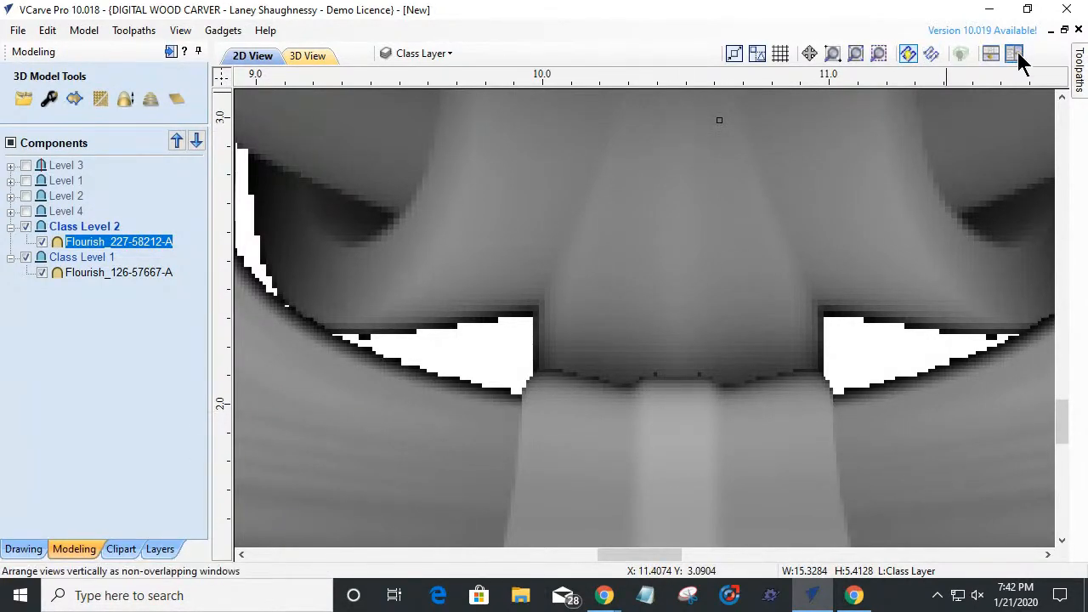
- Examine the shifted leaf flourish in 3D, close up where its central band meets the large flourish's bottom tip
left_click(308, 56)
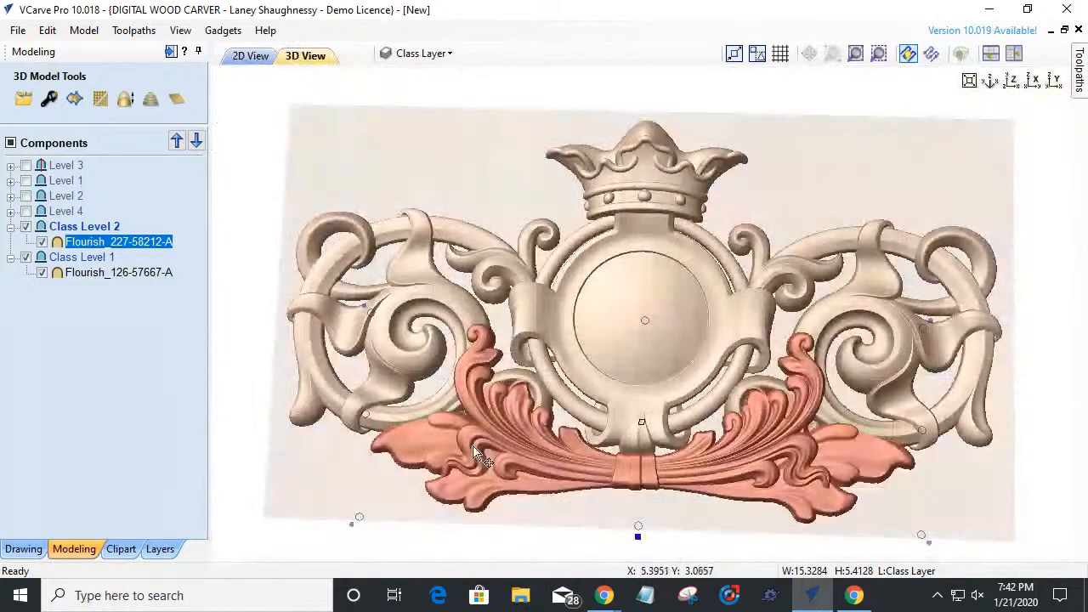
scroll(632, 517, "up", 5)
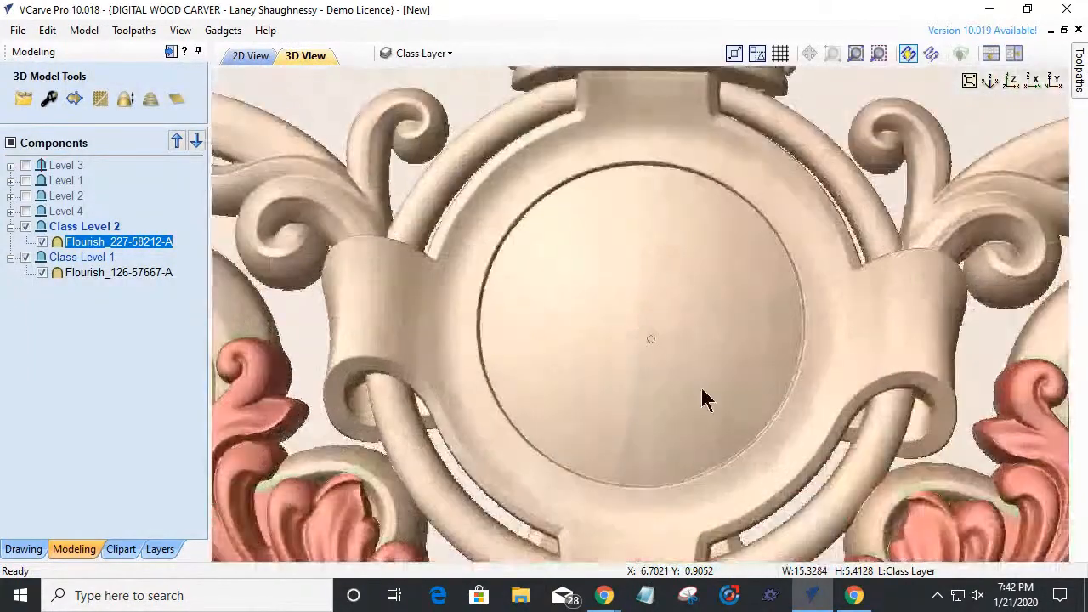
middle_click_drag(659, 329, 734, 194)
middle_click_drag(718, 508, 744, 312)
scroll(763, 340, "up", 3)
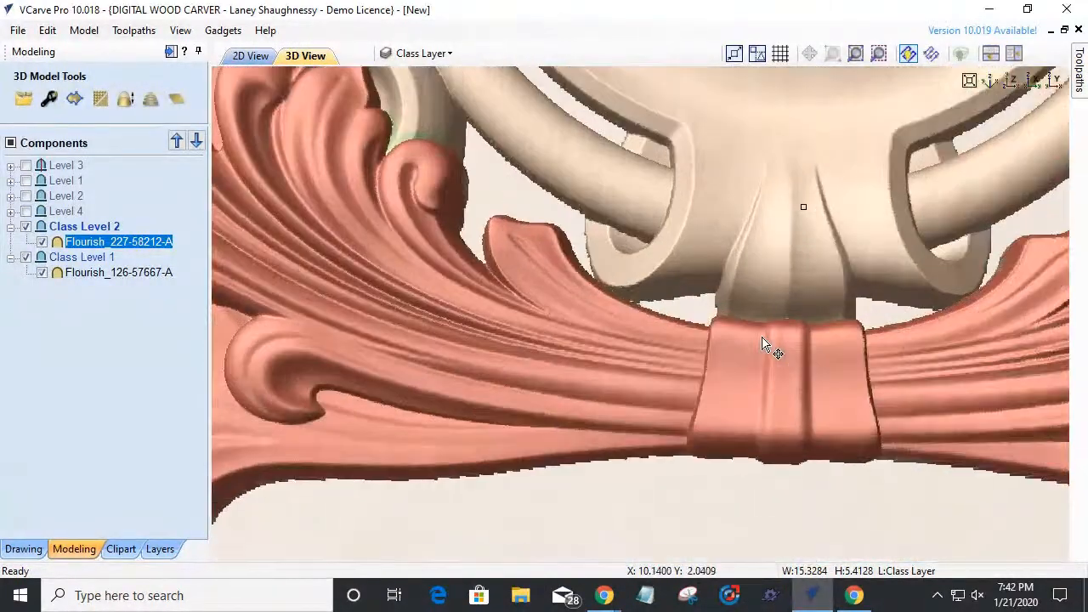
scroll(762, 340, "up", 1)
middle_click_drag(775, 362, 663, 385)
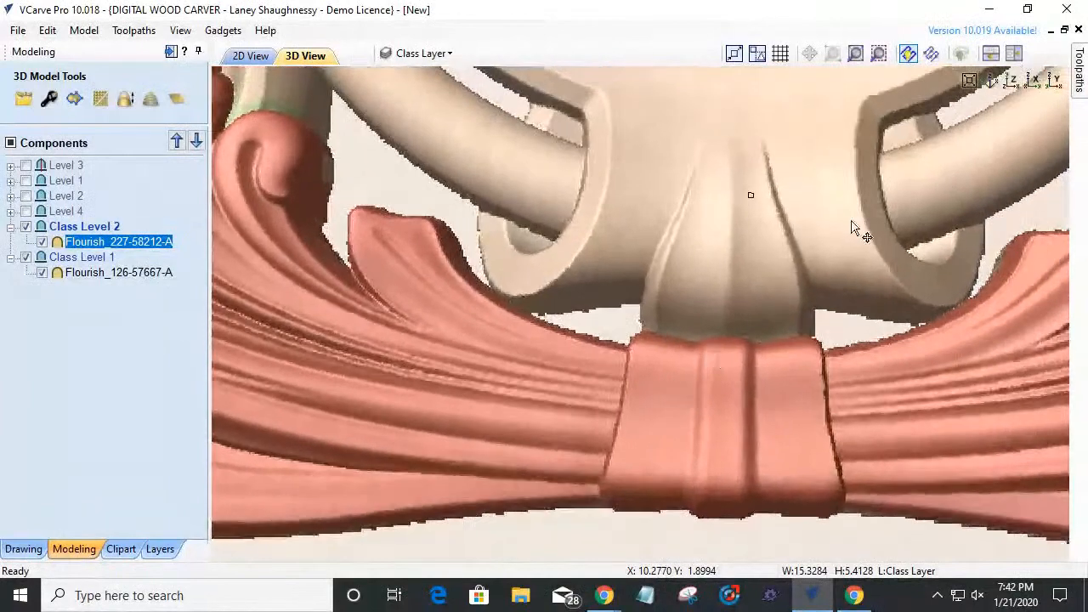
- Check the leaf flourish's band alignment from directly above in 3D, both close up and across the lower half of the design
left_click(1011, 80)
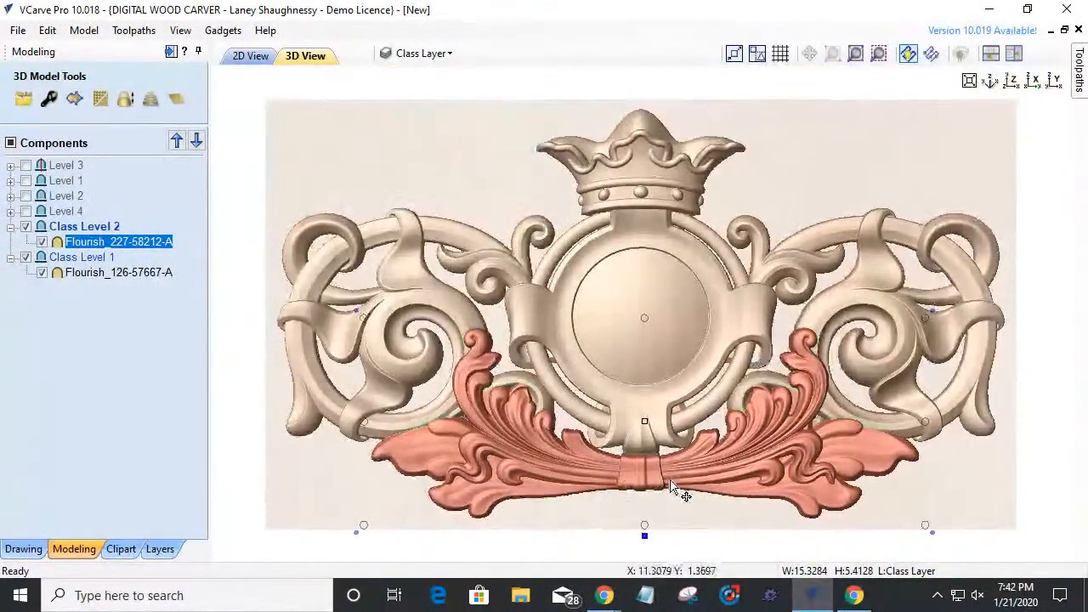
scroll(672, 487, "up", 5)
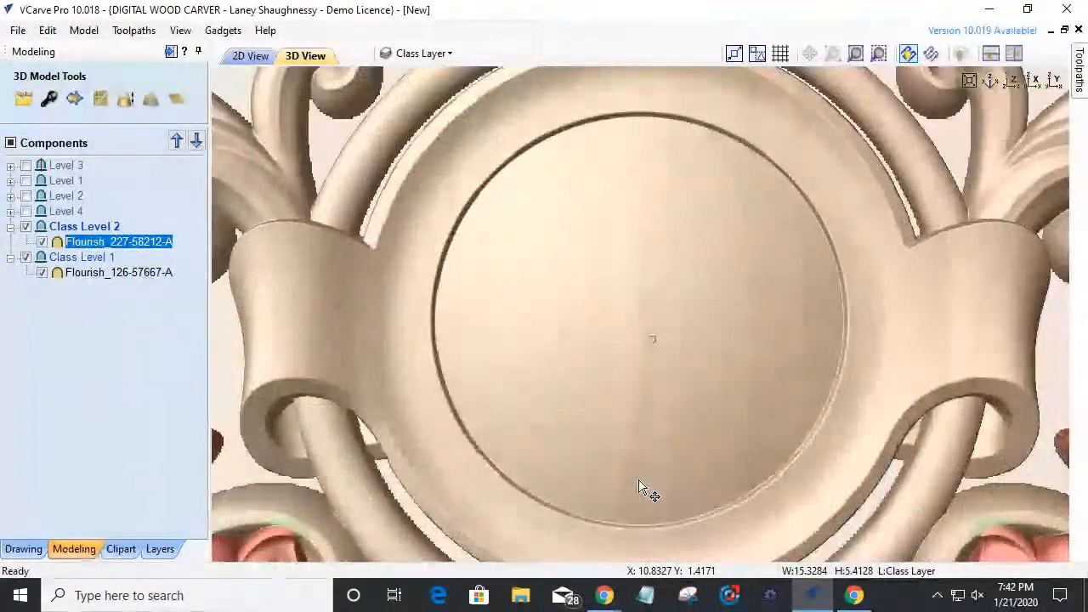
middle_click_drag(638, 480, 655, 157)
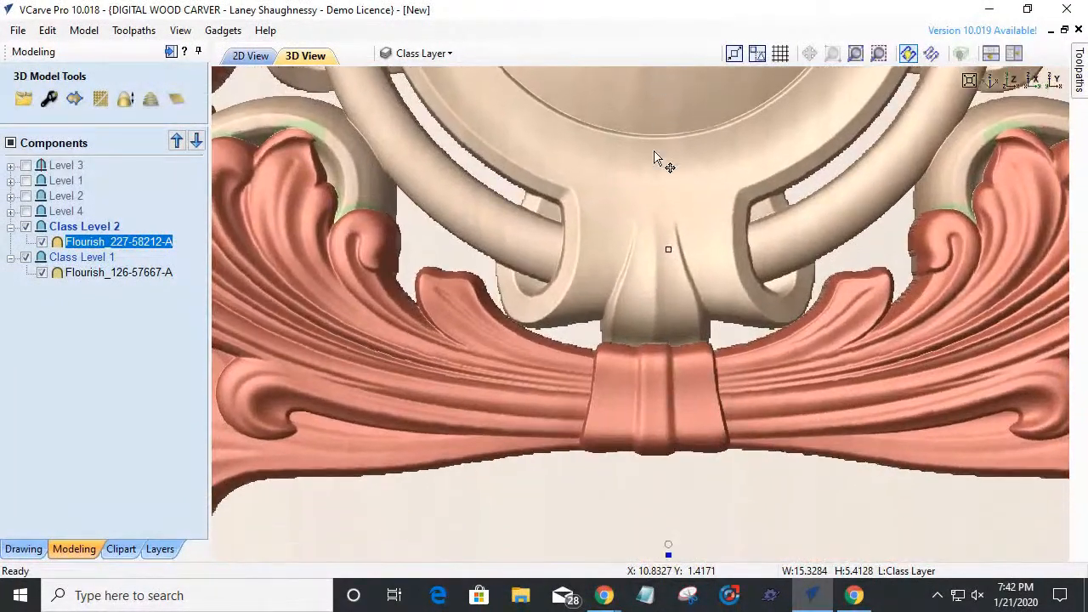
scroll(693, 354, "up", 1)
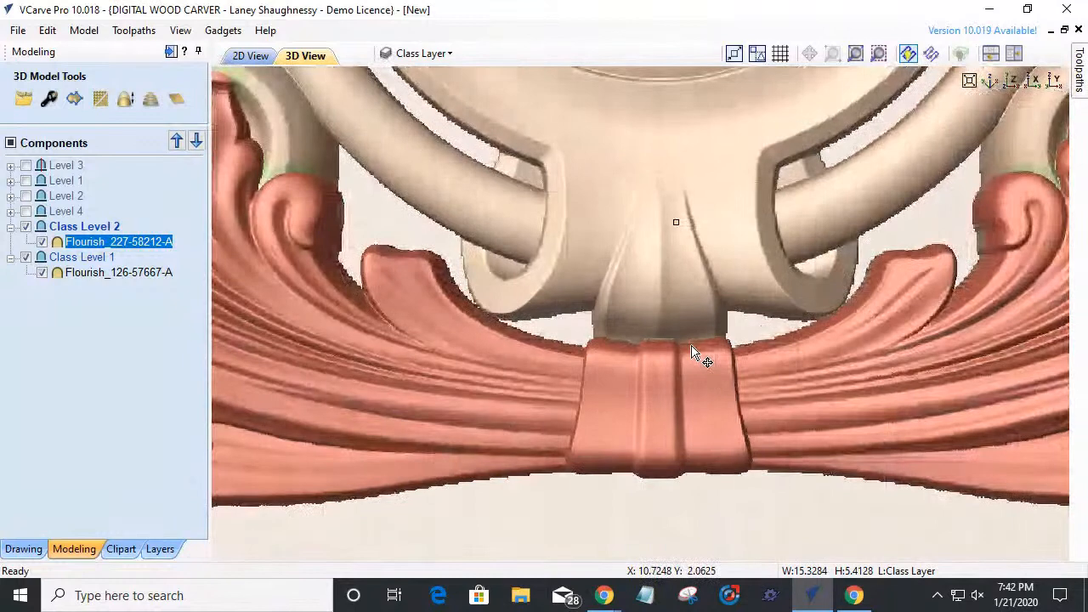
scroll(693, 355, "up", 1)
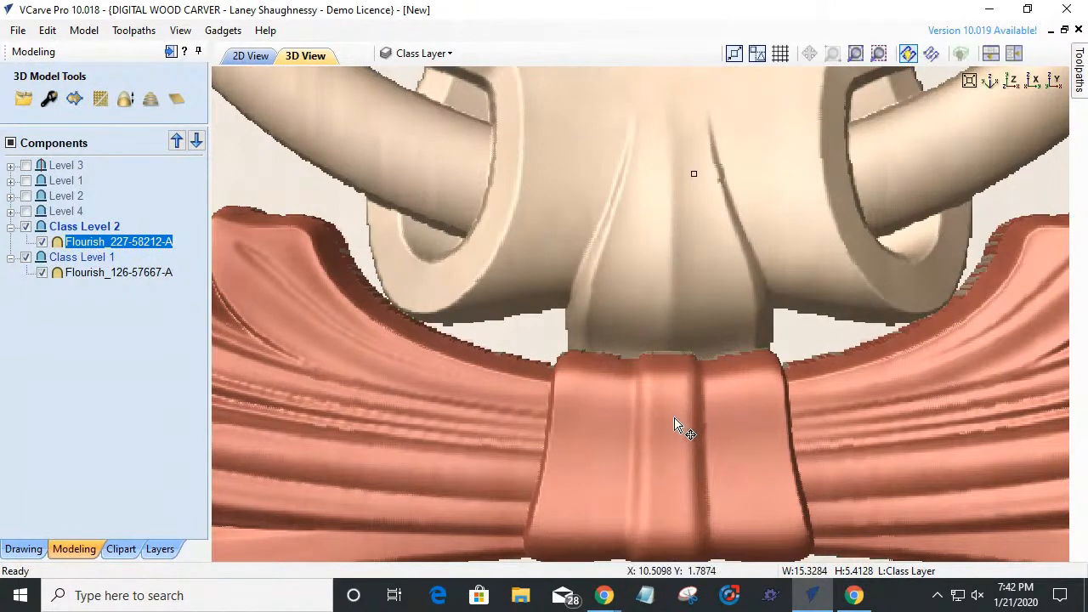
scroll(676, 425, "down", 4)
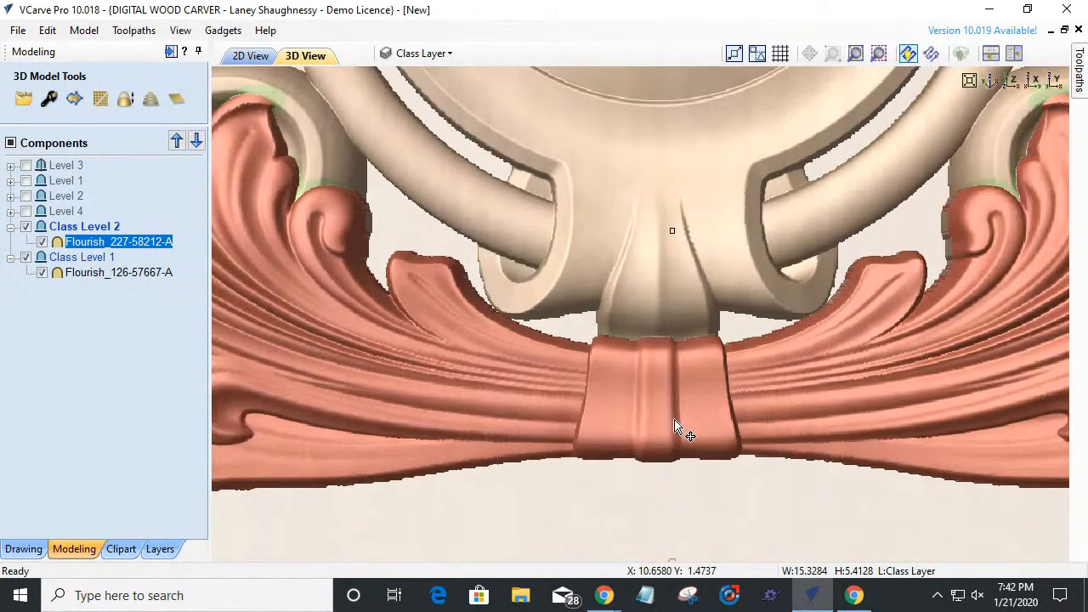
scroll(680, 444, "down", 4)
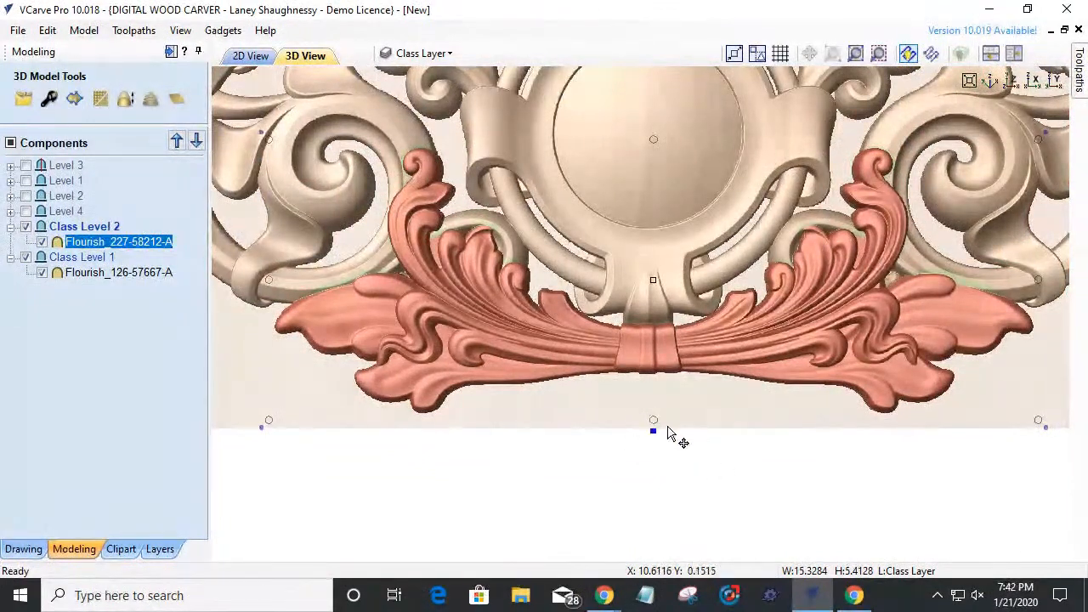
key("Escape")
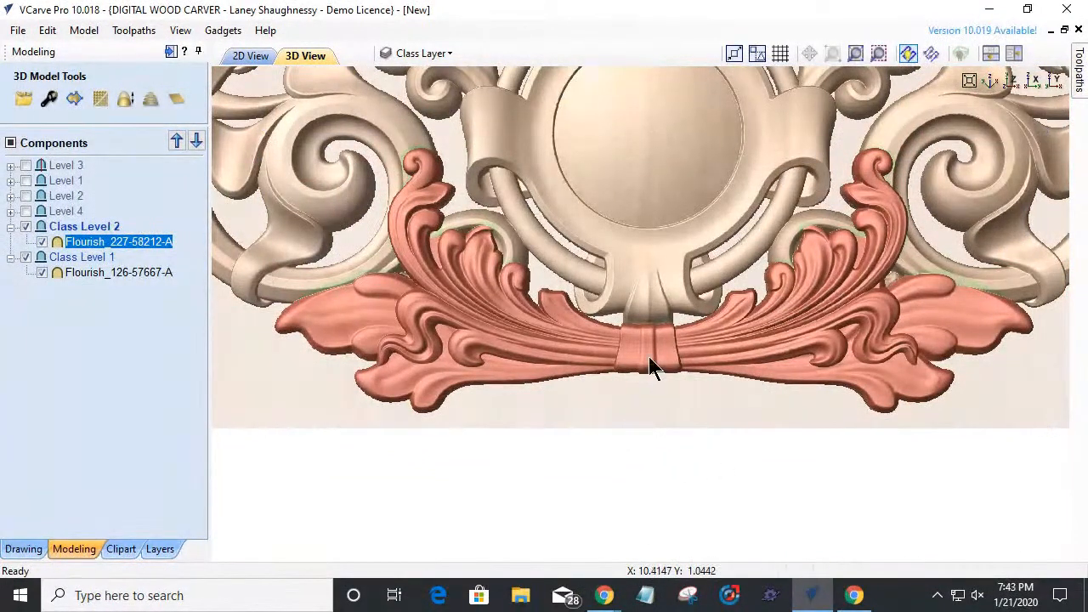
scroll(684, 338, "up", 3)
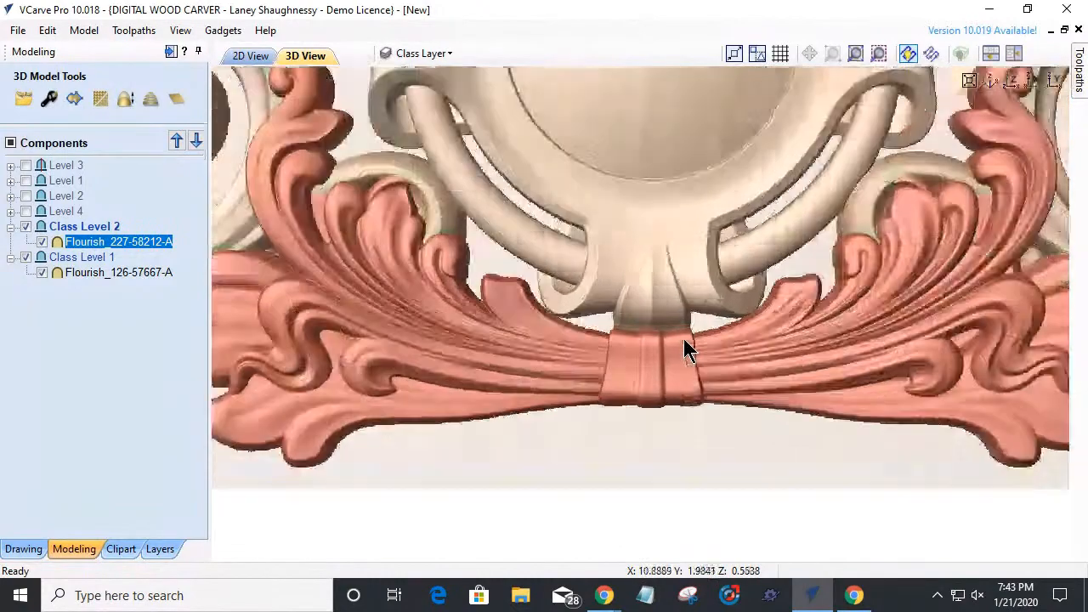
scroll(684, 340, "down", 4)
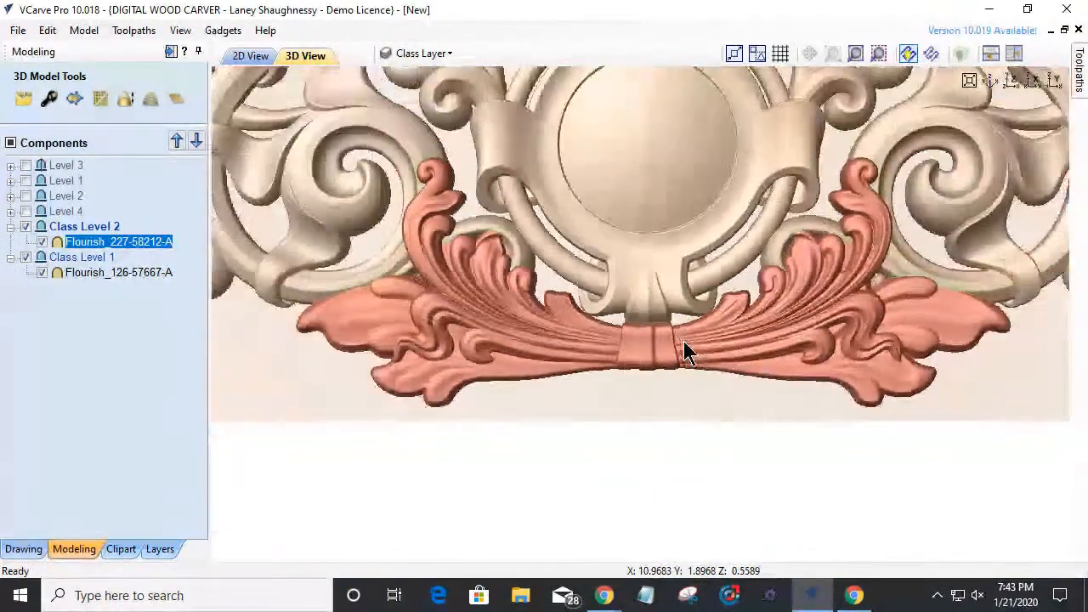
scroll(685, 340, "down", 1)
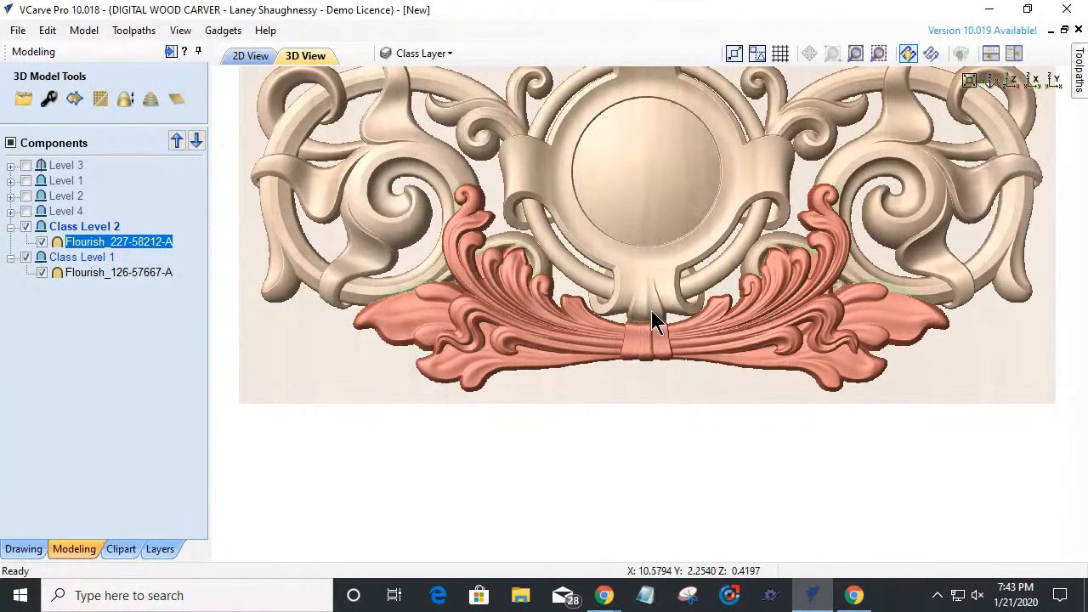
- Nudge the leaf flourish slightly downward below the large flourish's bottom tip and check the overlap close up, at an angle and from above
left_click(646, 340)
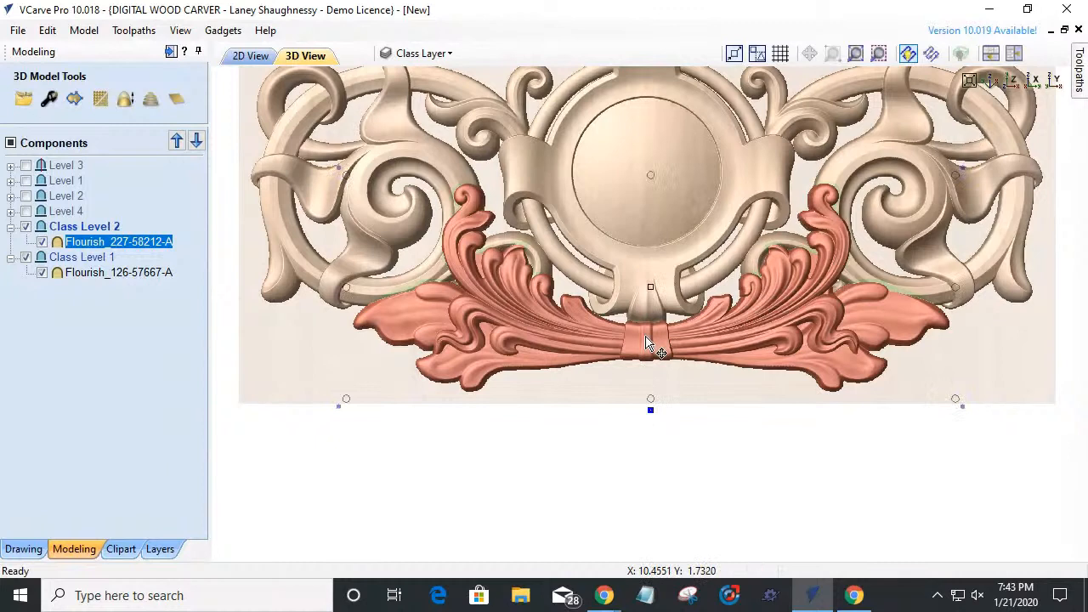
left_click(646, 338)
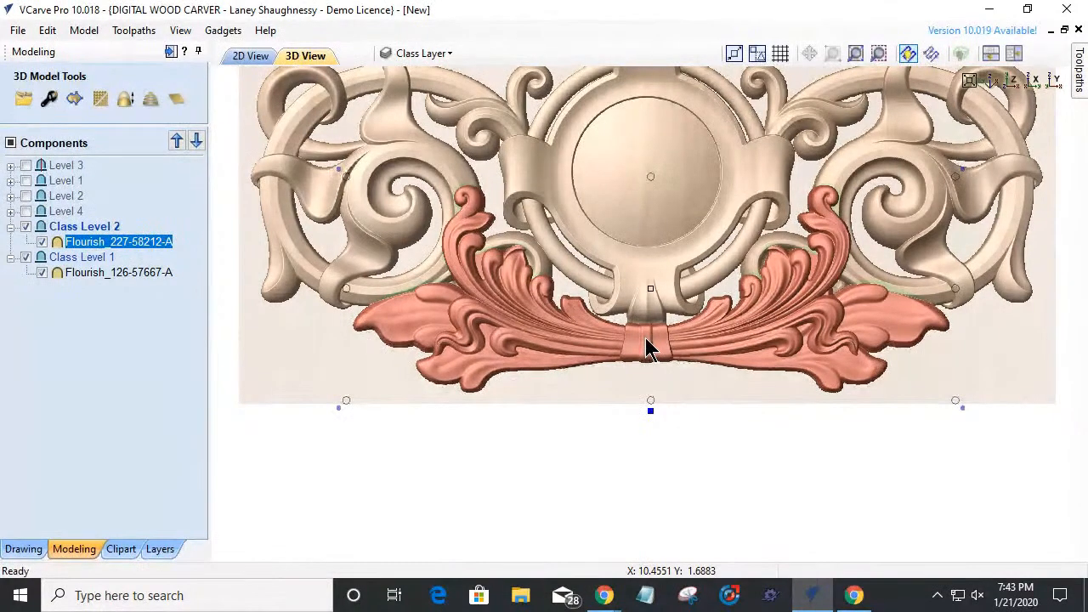
scroll(649, 346, "up", 4)
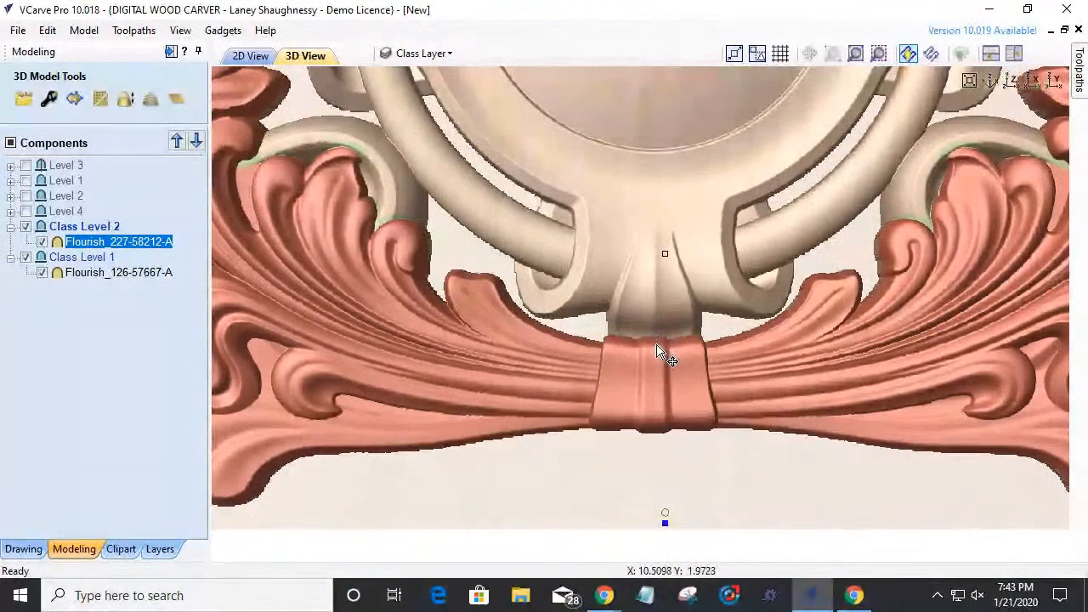
left_click_drag(676, 498, 385, 298)
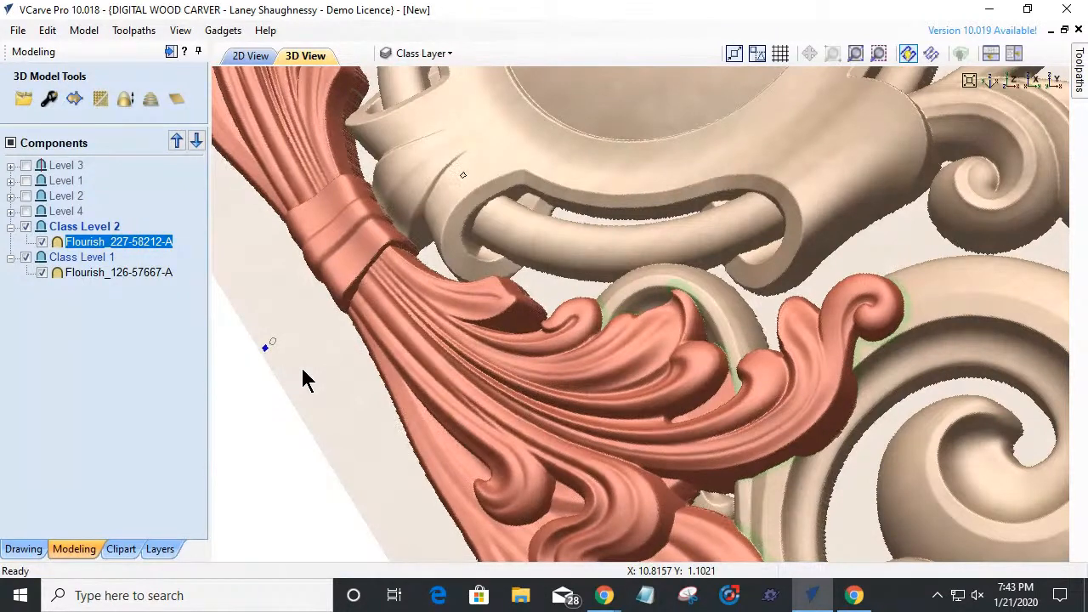
left_click_drag(404, 414, 782, 100)
left_click(1011, 80)
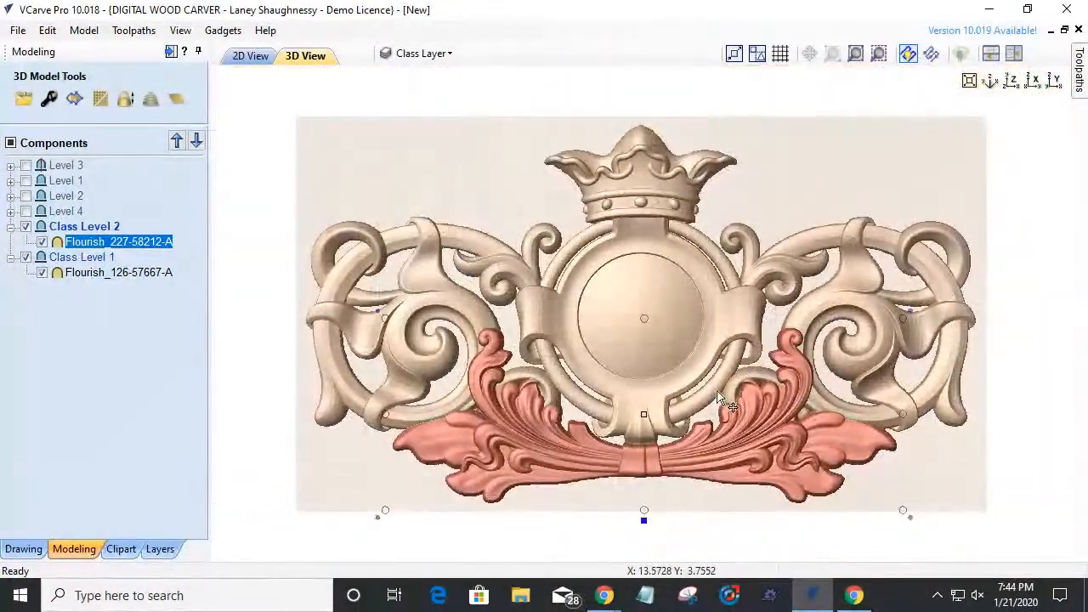
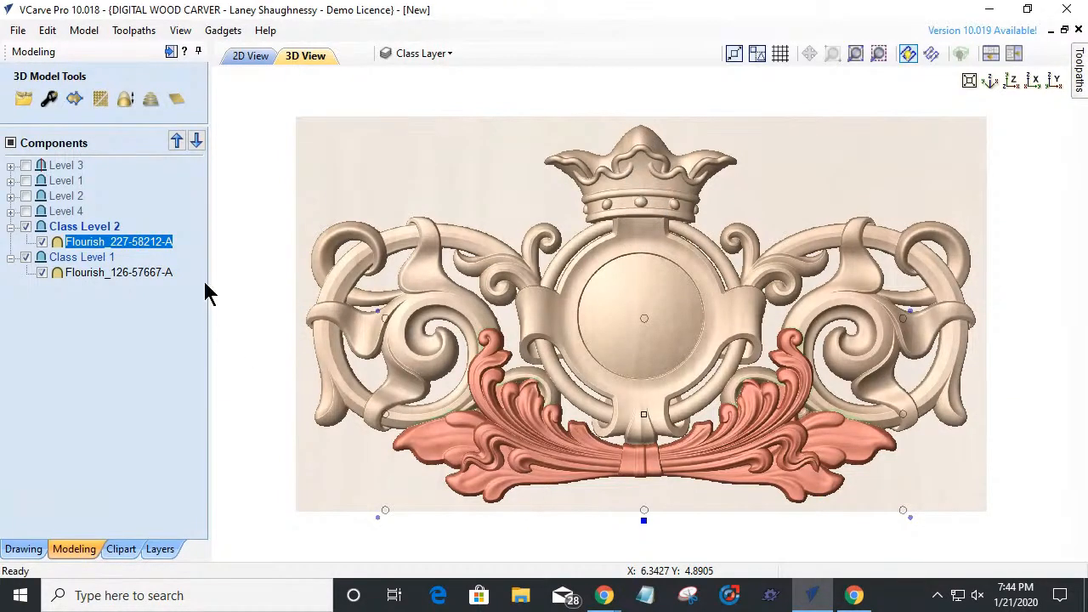
- Create a vector boundary around the large flourish, Flourish_126-57667-A, and select that outline in the 2D view
left_click(98, 274)
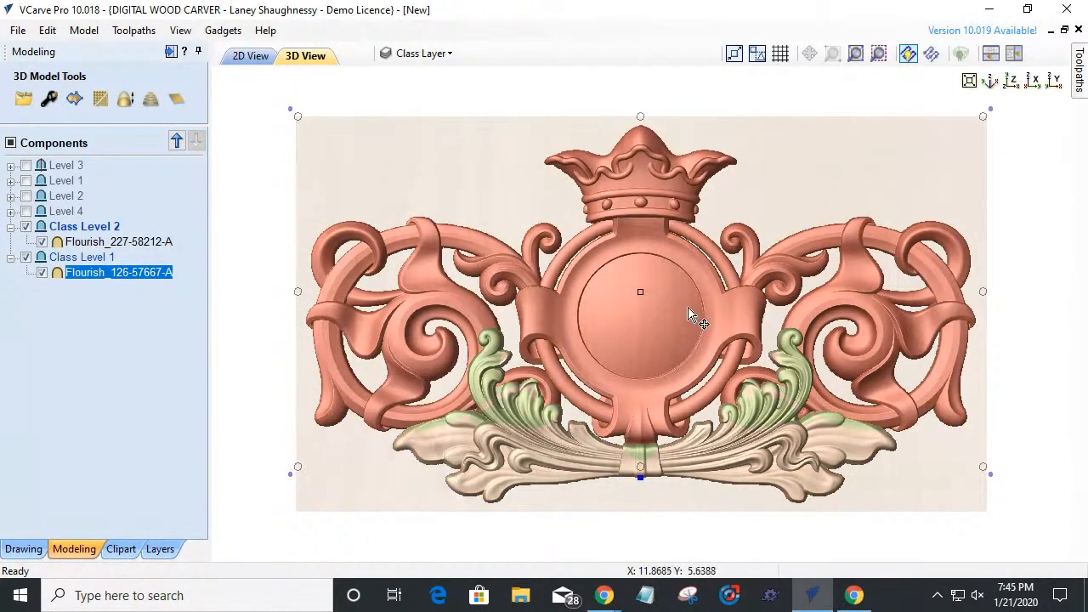
left_click(75, 101)
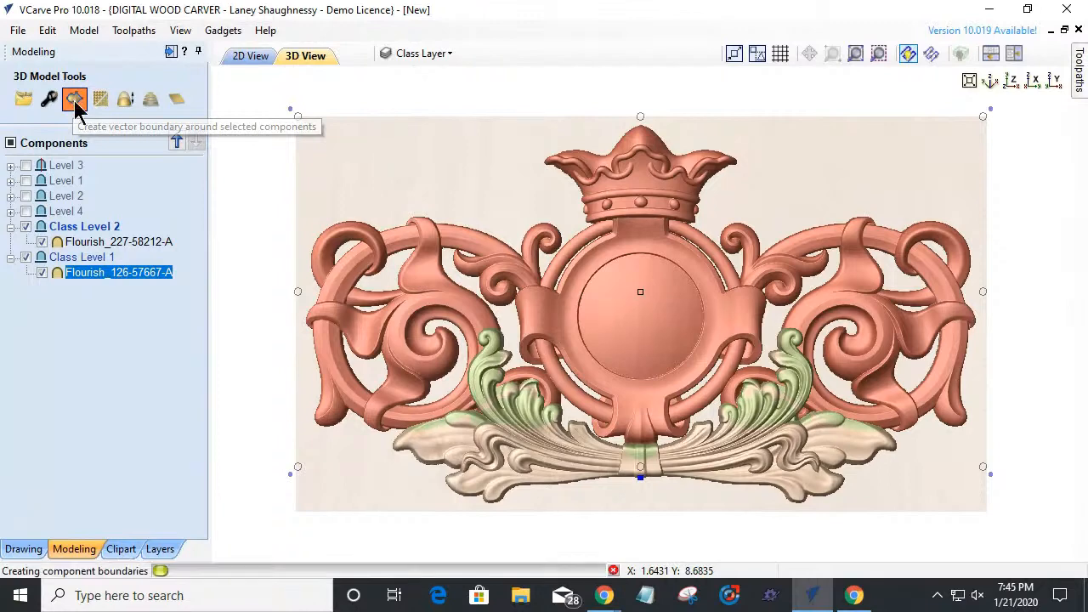
left_click(246, 57)
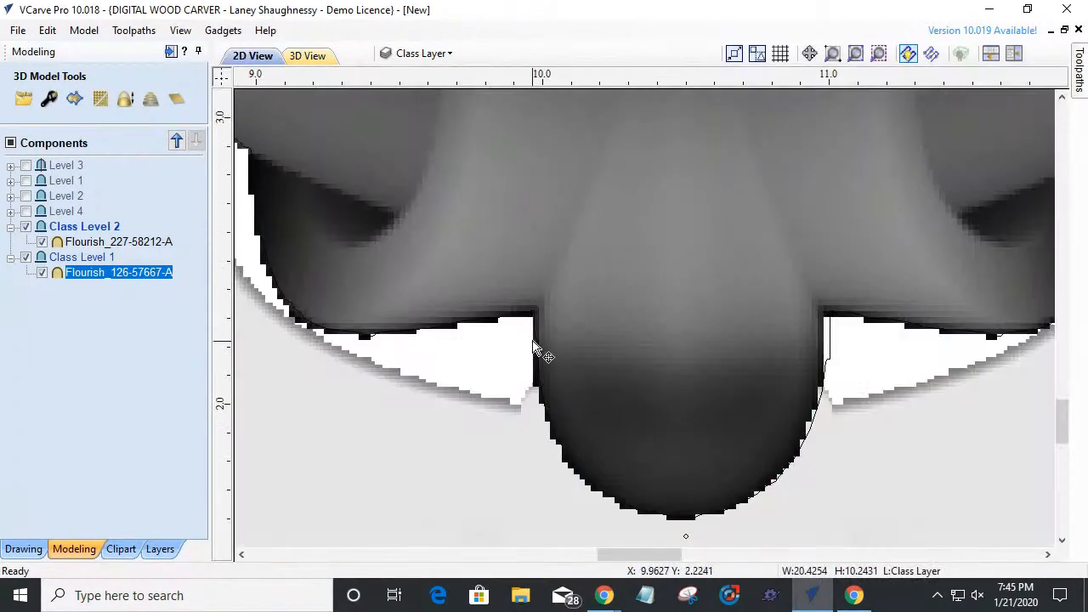
scroll(574, 371, "down", 3)
scroll(573, 371, "down", 4)
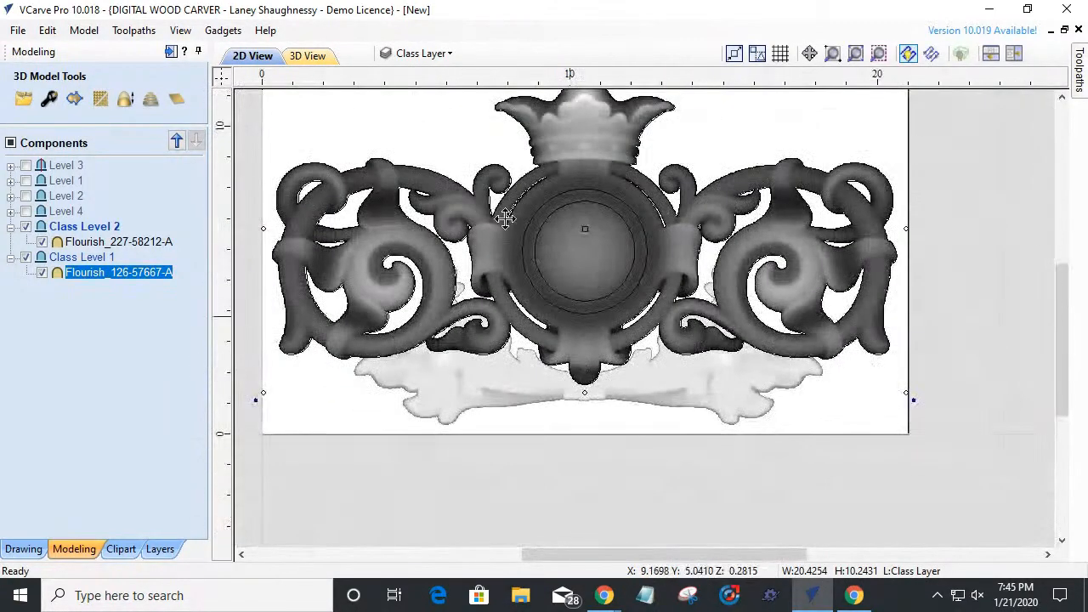
left_click(520, 191)
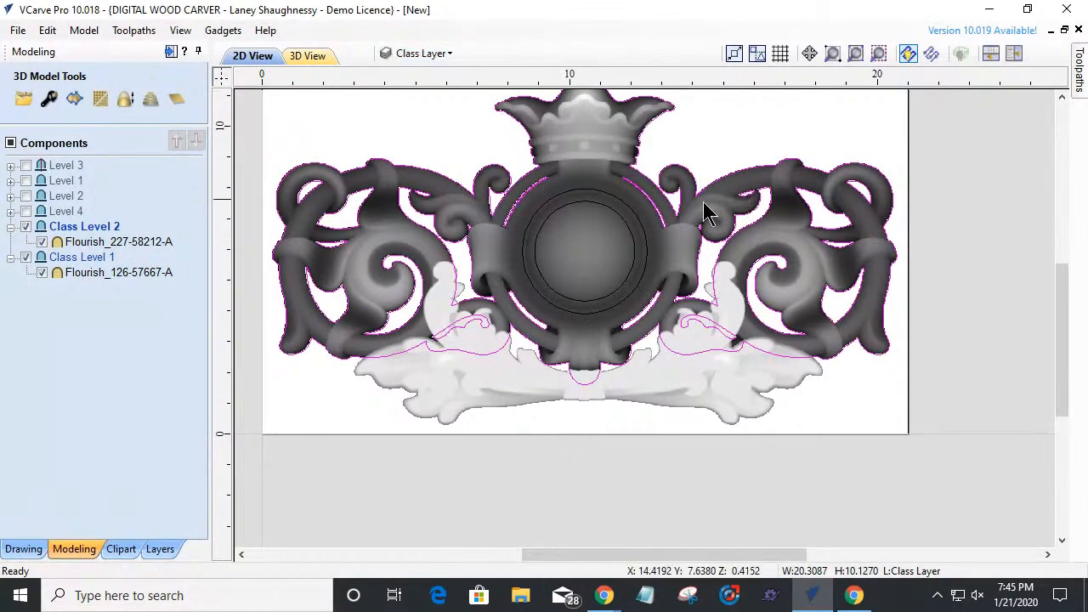
- Set the fading of the large flourish's non-selected bitmap to 59% so its outline stands out around the crown
scroll(513, 134, "up", 2)
scroll(585, 206, "up", 4)
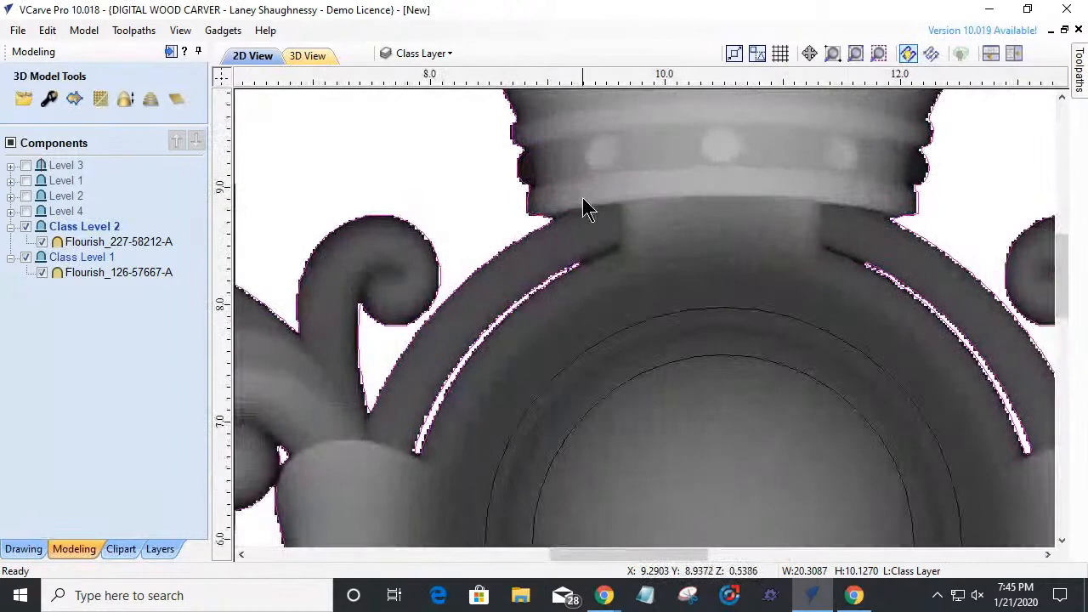
scroll(583, 213, "down", 2)
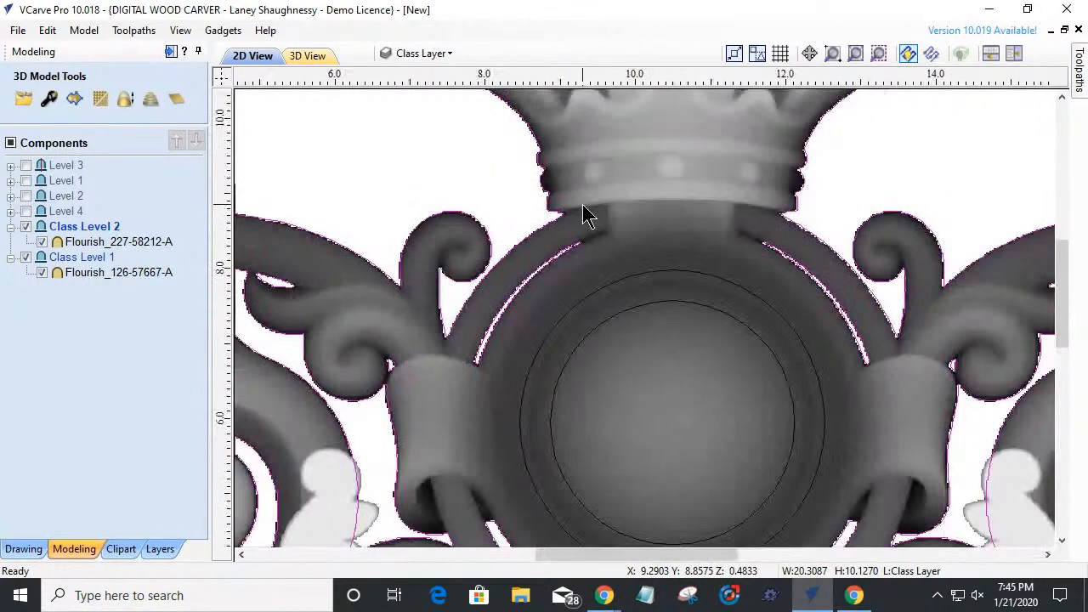
left_click(674, 229)
right_click(677, 221)
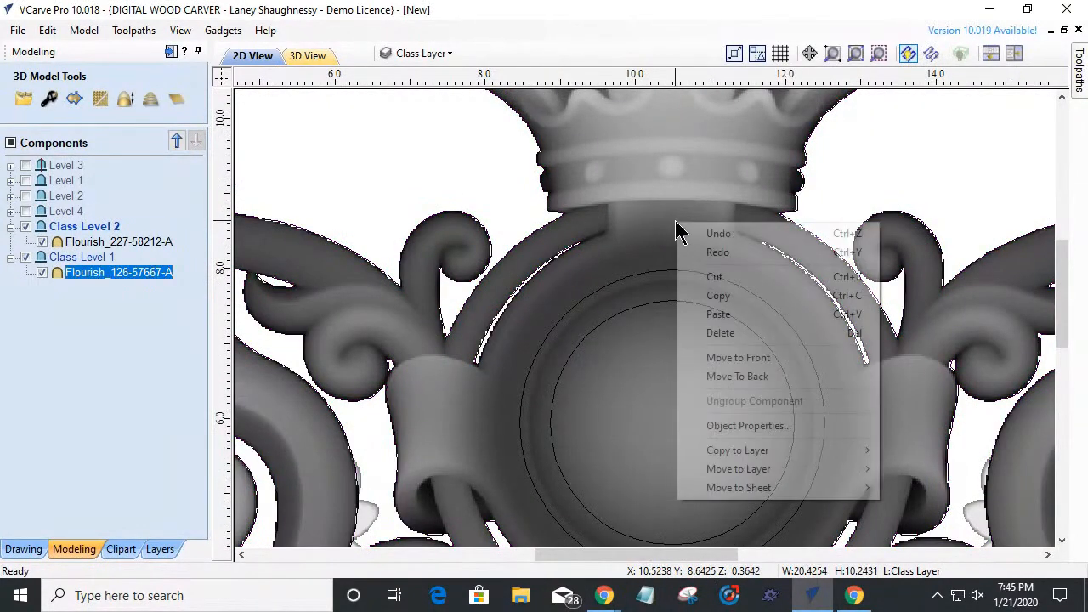
left_click(713, 428)
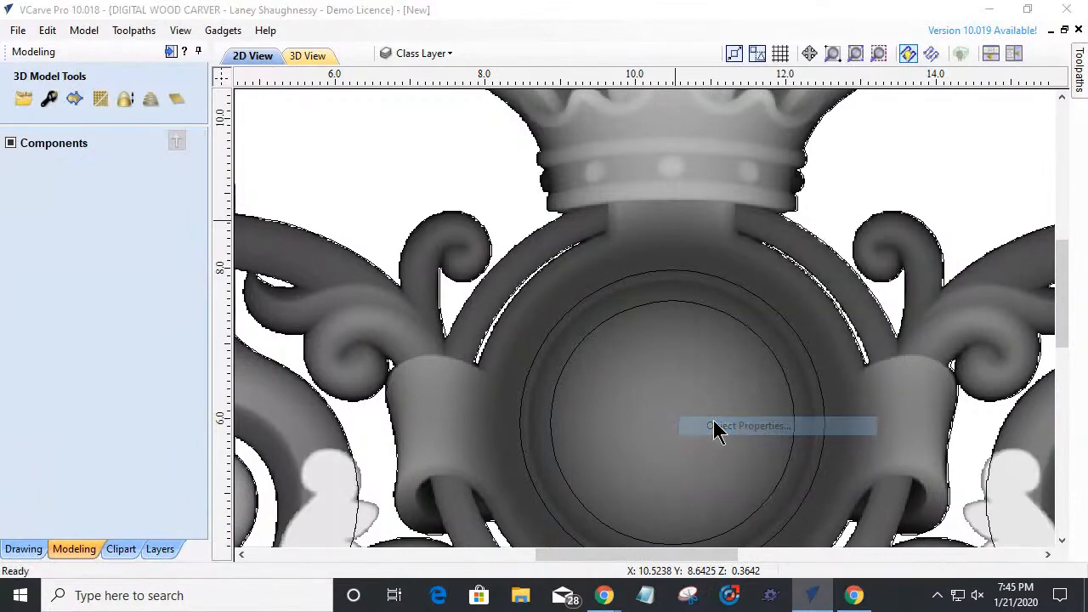
left_click_drag(454, 289, 535, 292)
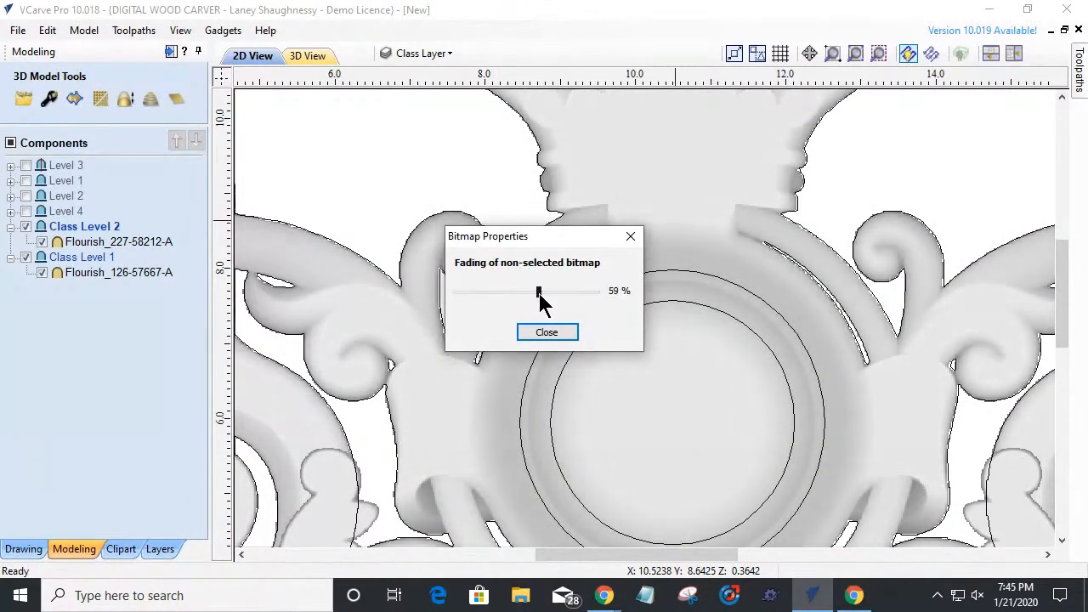
left_click(547, 333)
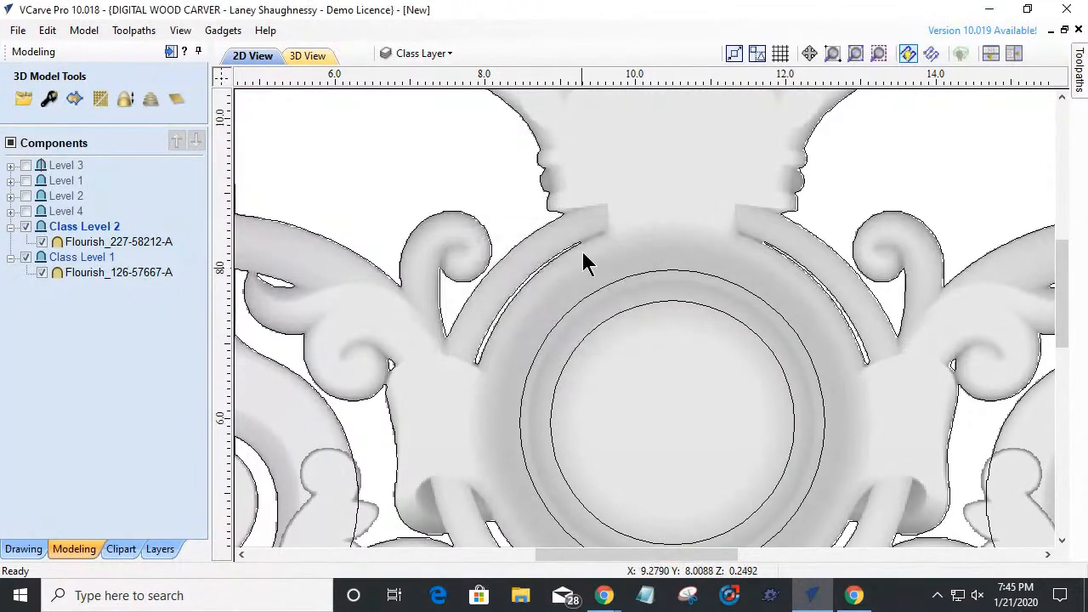
- Select the large flourish's boundary vector and ungroup it for node editing
scroll(562, 210, "up", 3)
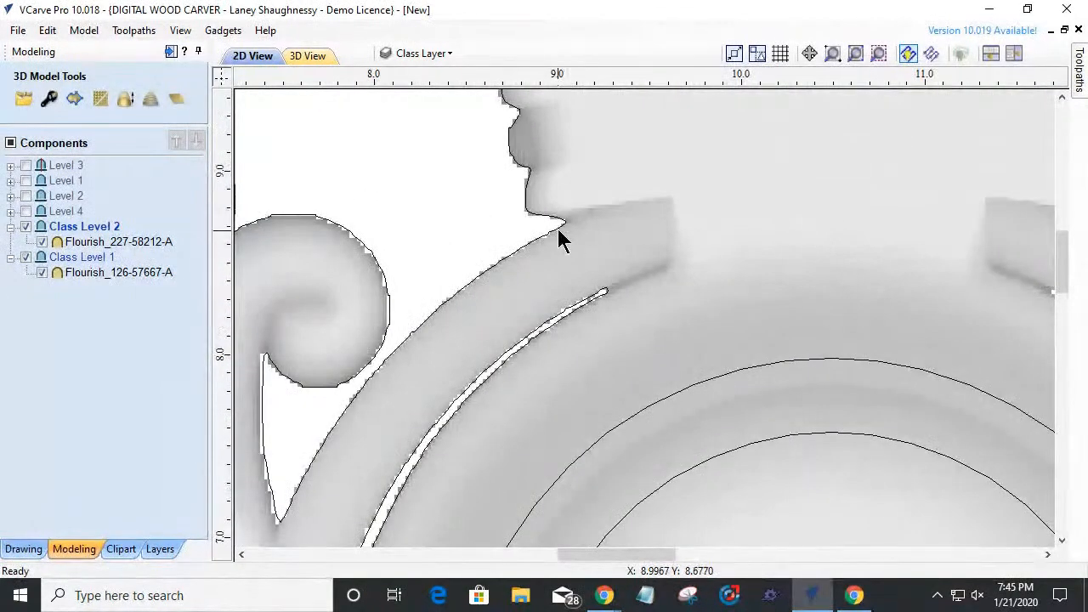
left_click(558, 228)
scroll(558, 236, "down", 3)
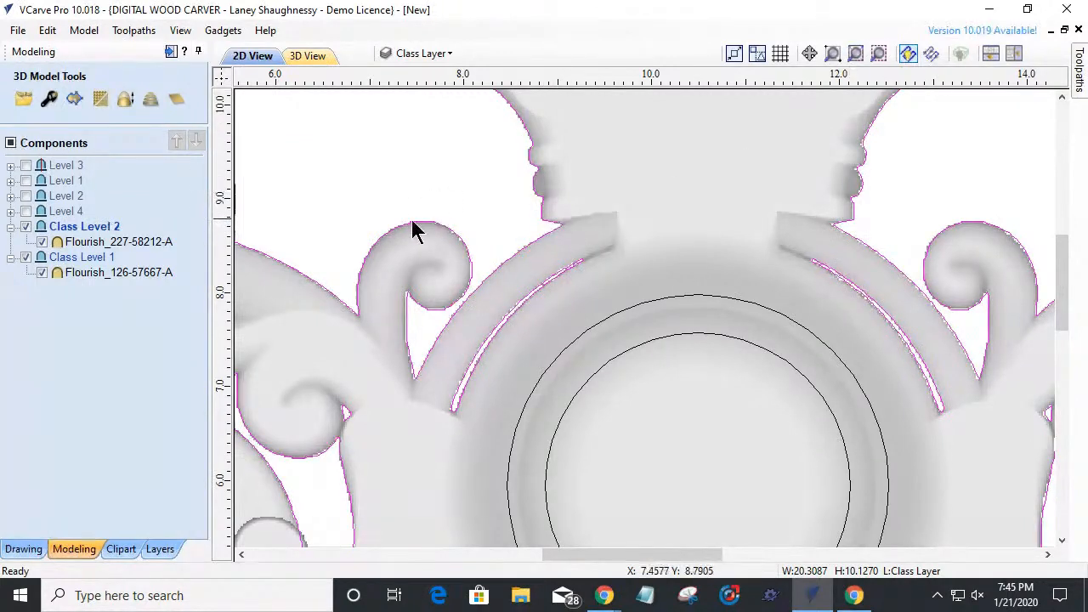
left_click(23, 553)
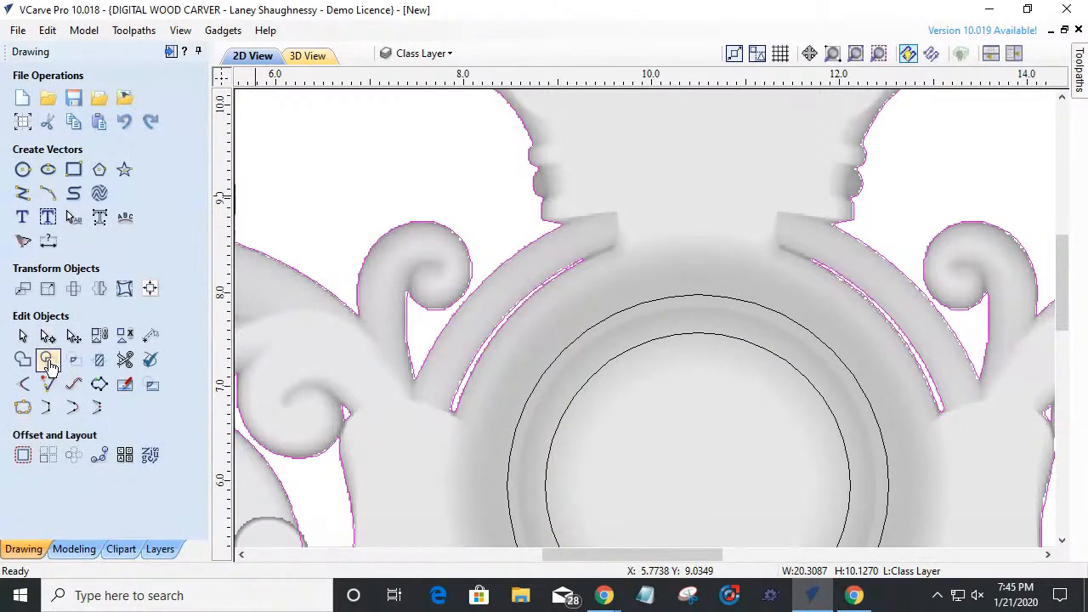
left_click(48, 337)
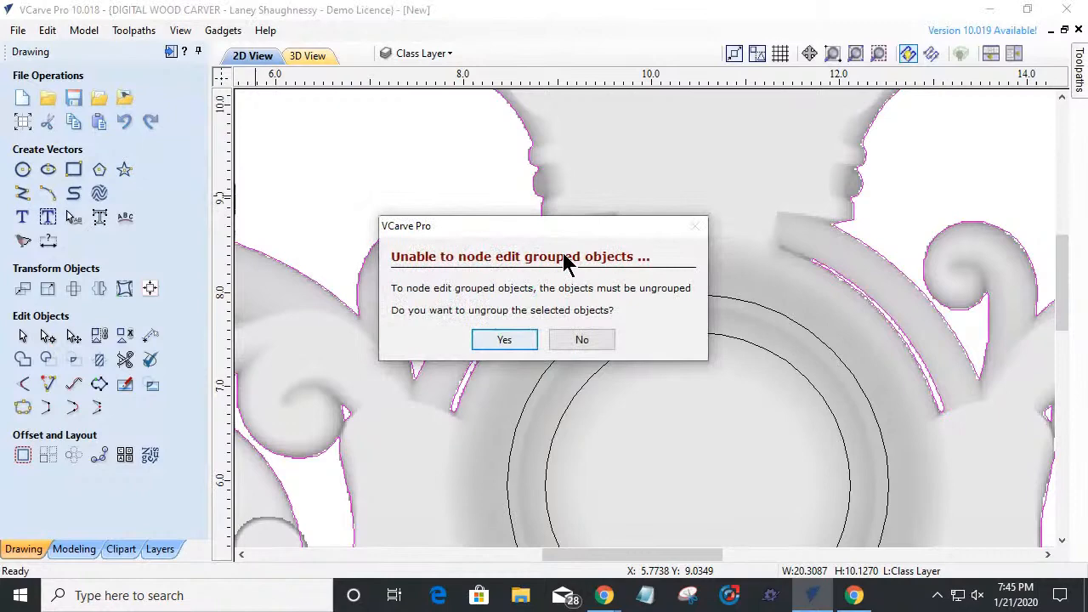
left_click(502, 340)
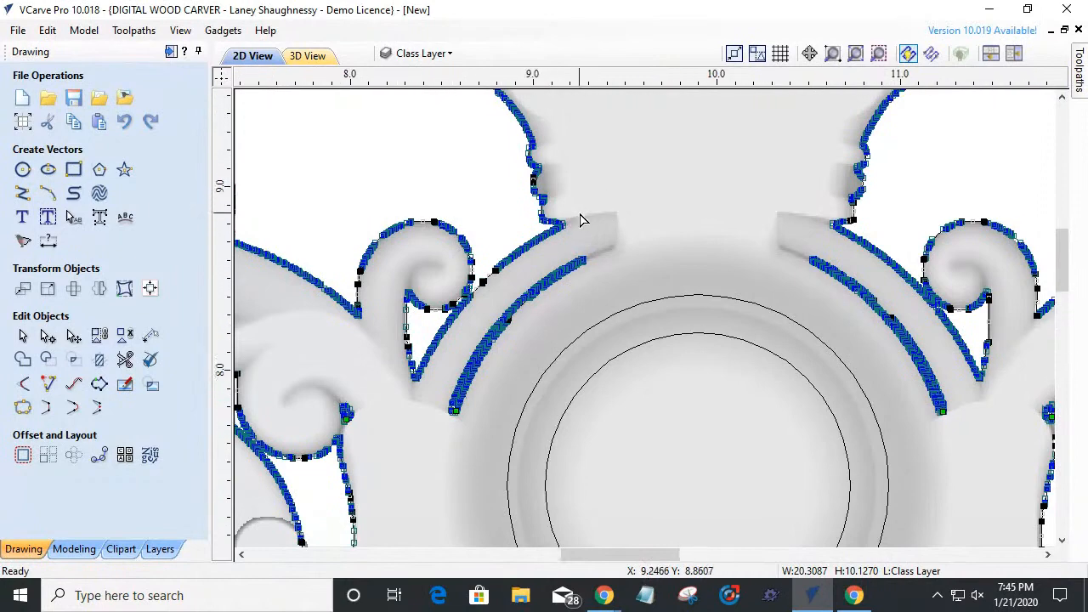
- Cut the boundary vector at the node just below the notch on the left side of the crown's base
scroll(408, 229, "up", 4)
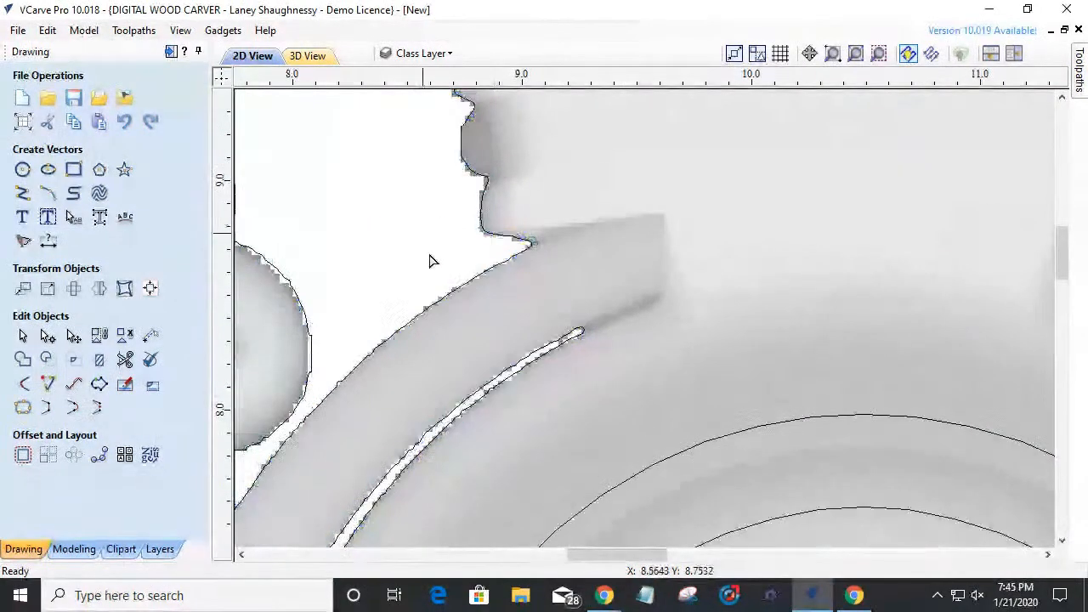
left_click(526, 247)
scroll(526, 248, "up", 5)
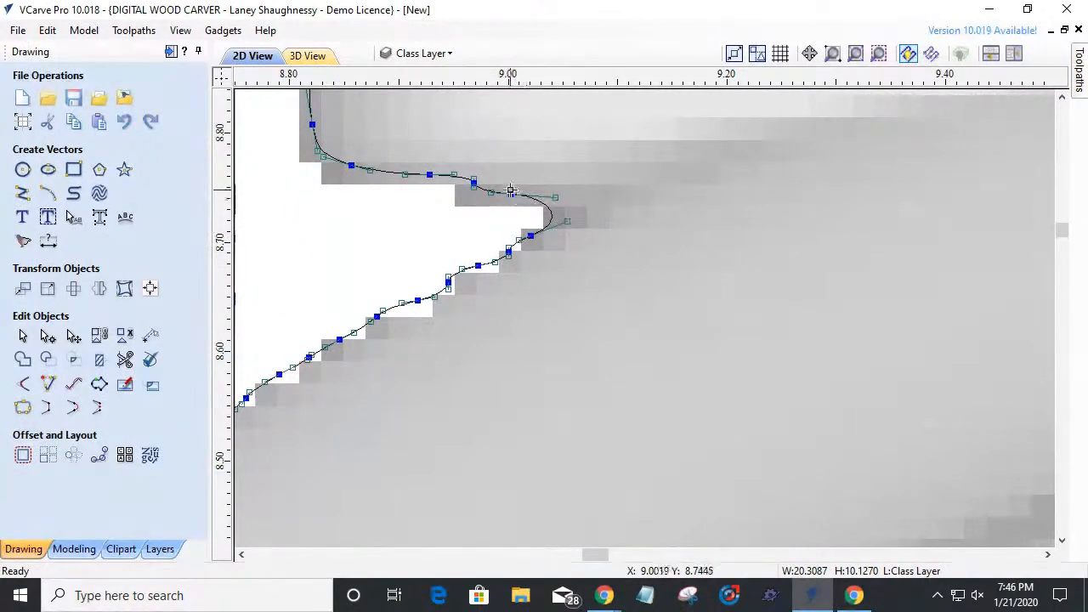
right_click(531, 236)
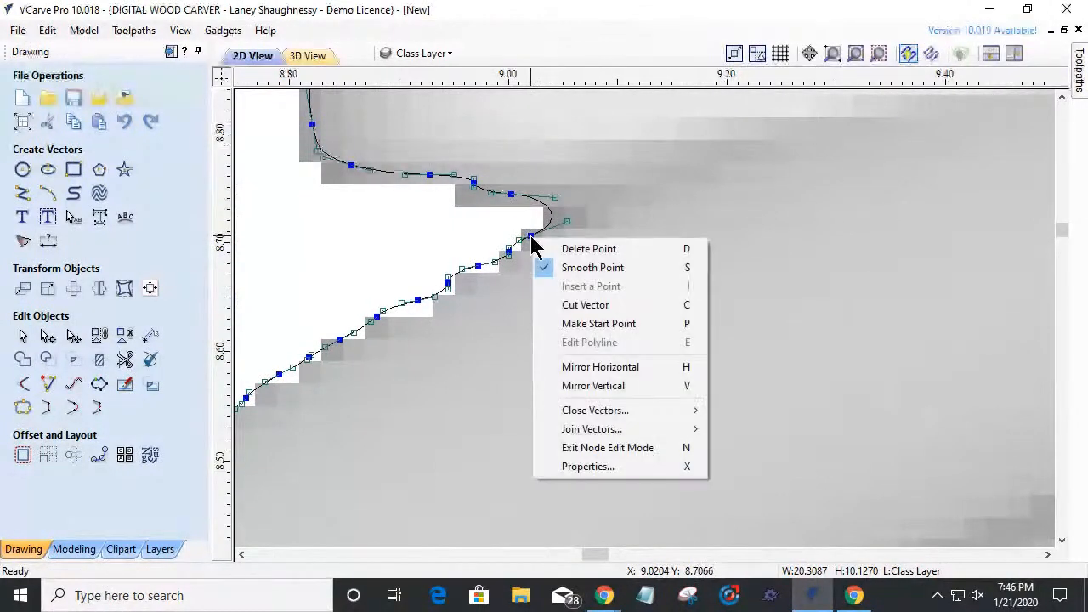
left_click(562, 304)
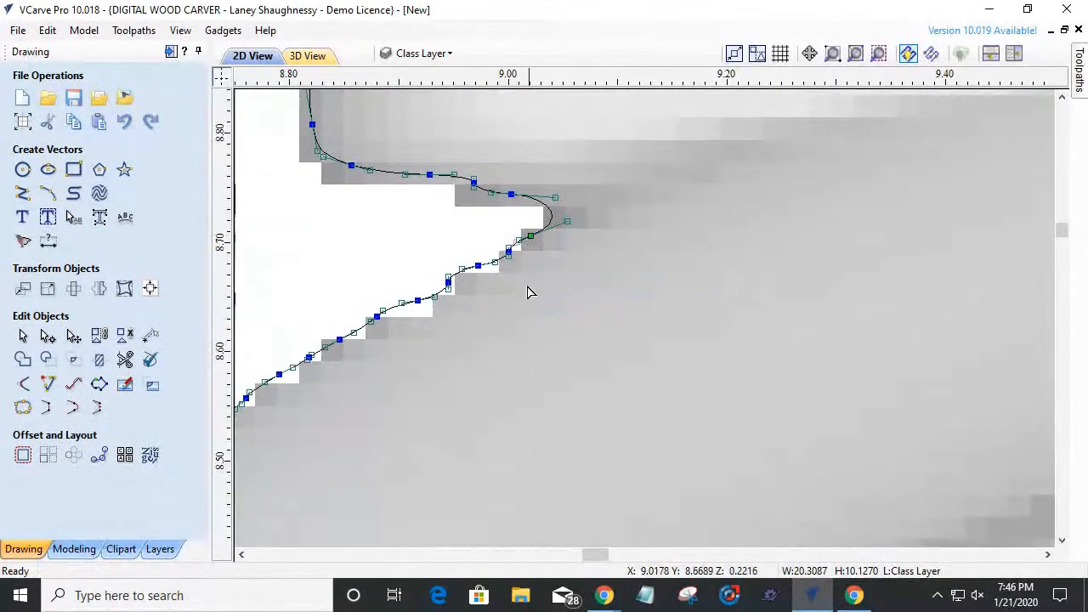
- Cut the boundary vector at the matching node below the notch on the right side of the crown's base
scroll(498, 303, "down", 3)
scroll(831, 333, "down", 2)
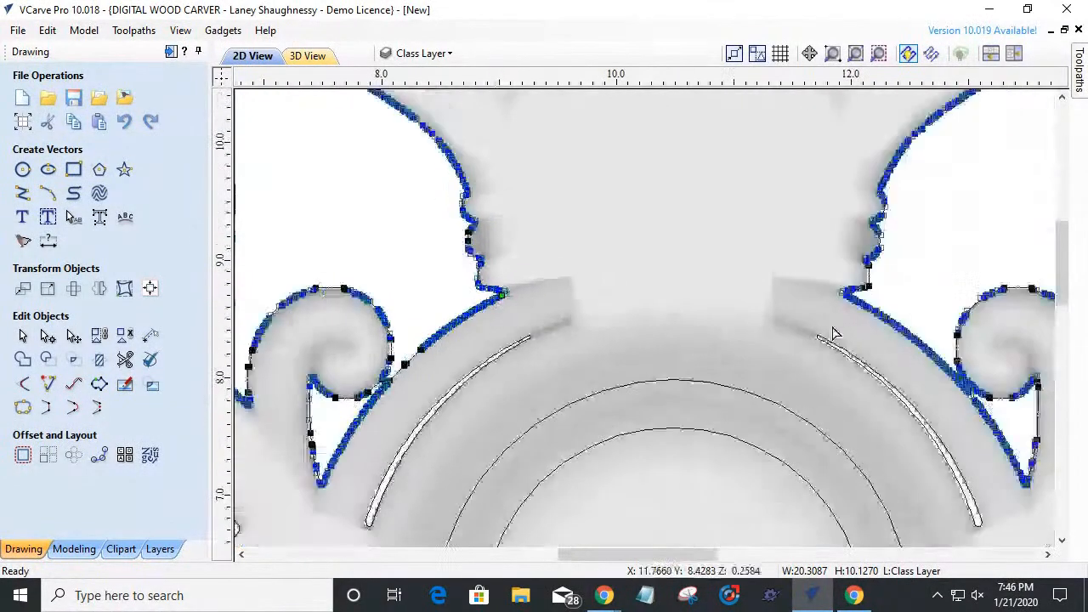
scroll(879, 299, "up", 5)
scroll(769, 289, "up", 2)
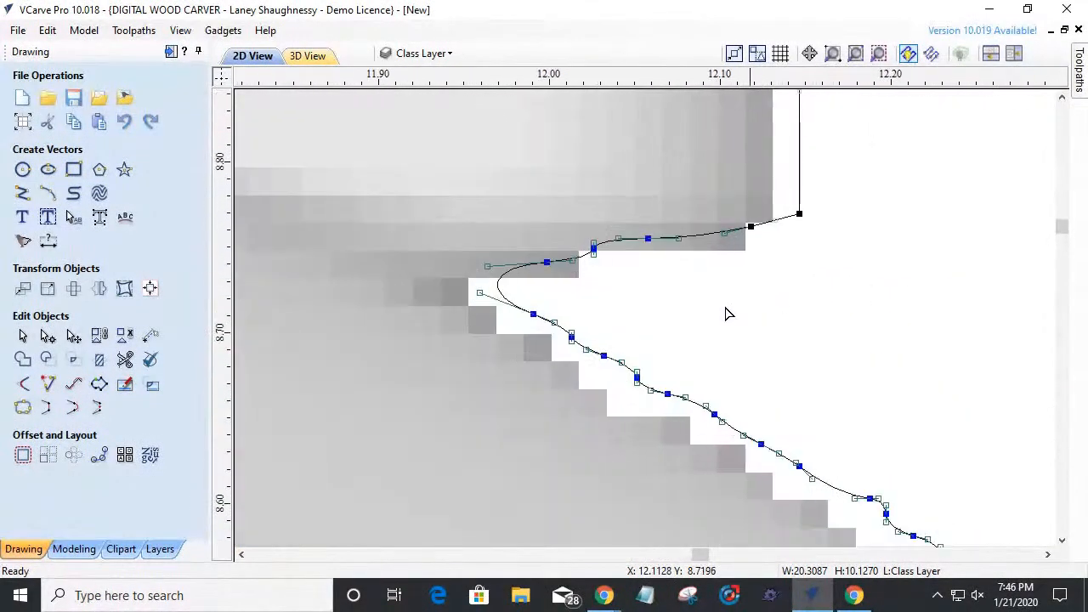
scroll(507, 306, "up", 2)
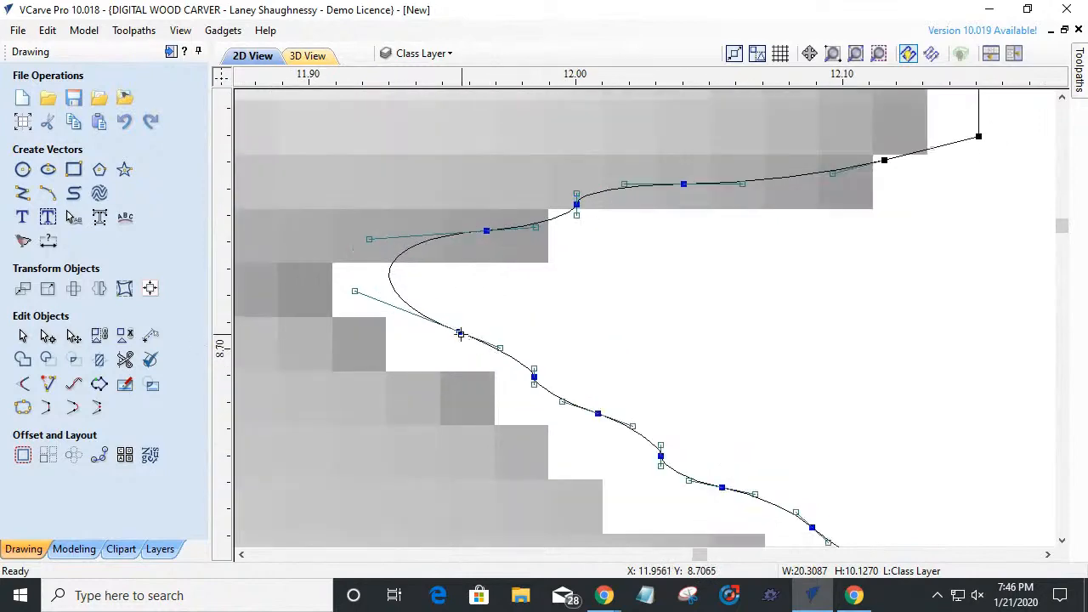
right_click(458, 332)
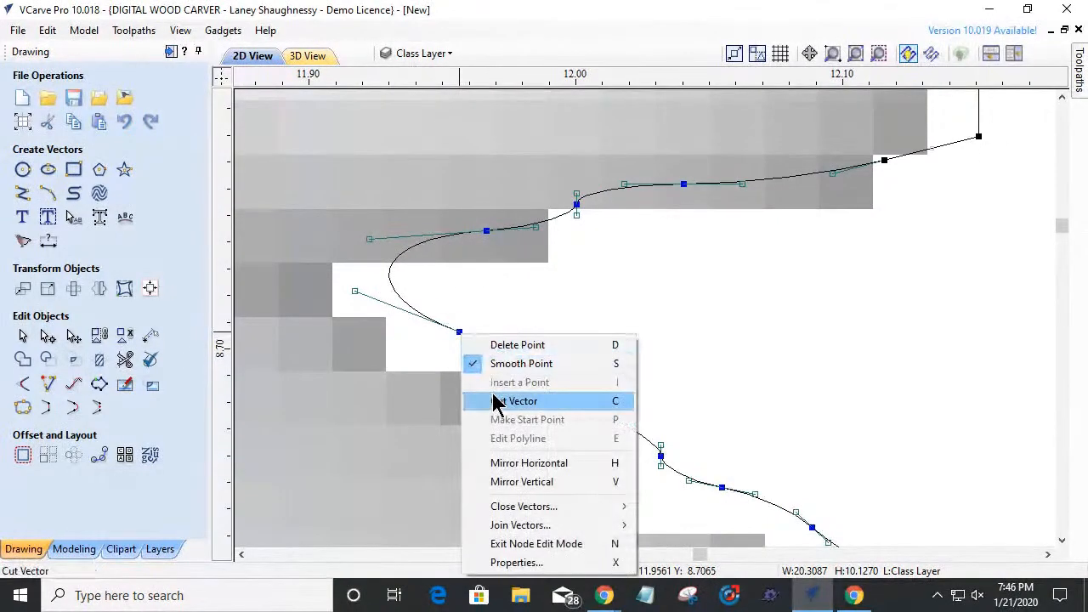
left_click(593, 403)
scroll(790, 362, "down", 8)
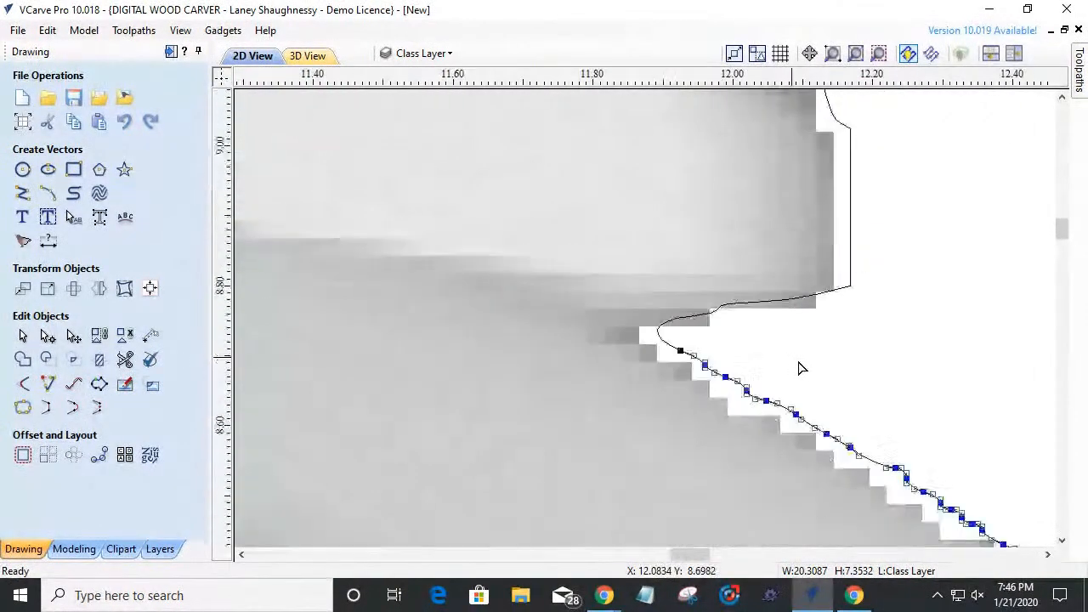
- Leave node editing, select the separated crown outline and delete it from the large flourish's boundary
left_click(22, 336)
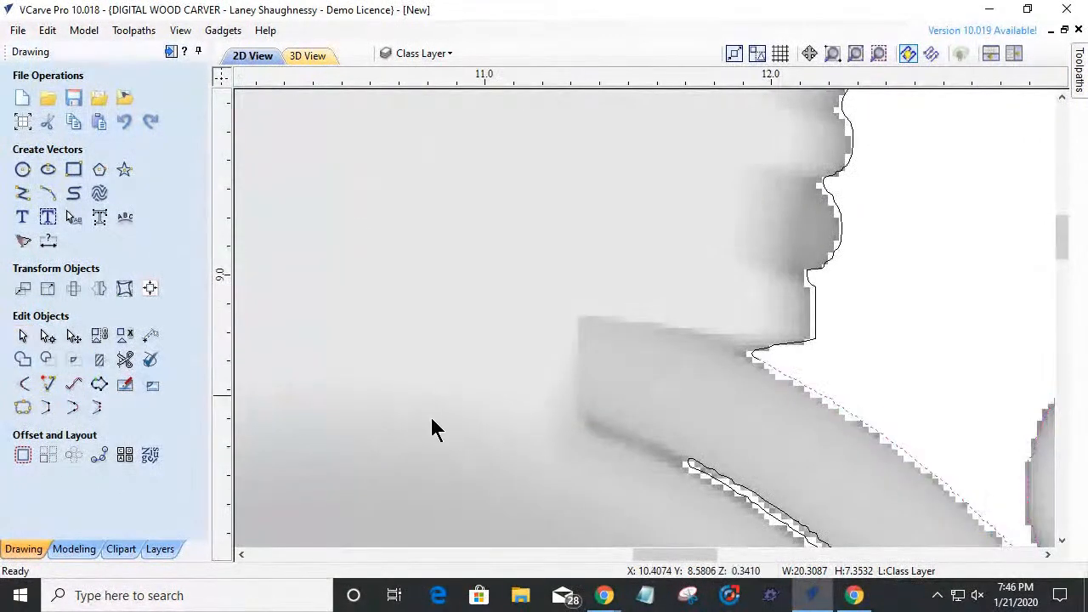
scroll(863, 442, "down", 2)
scroll(862, 442, "down", 3)
scroll(816, 388, "up", 1)
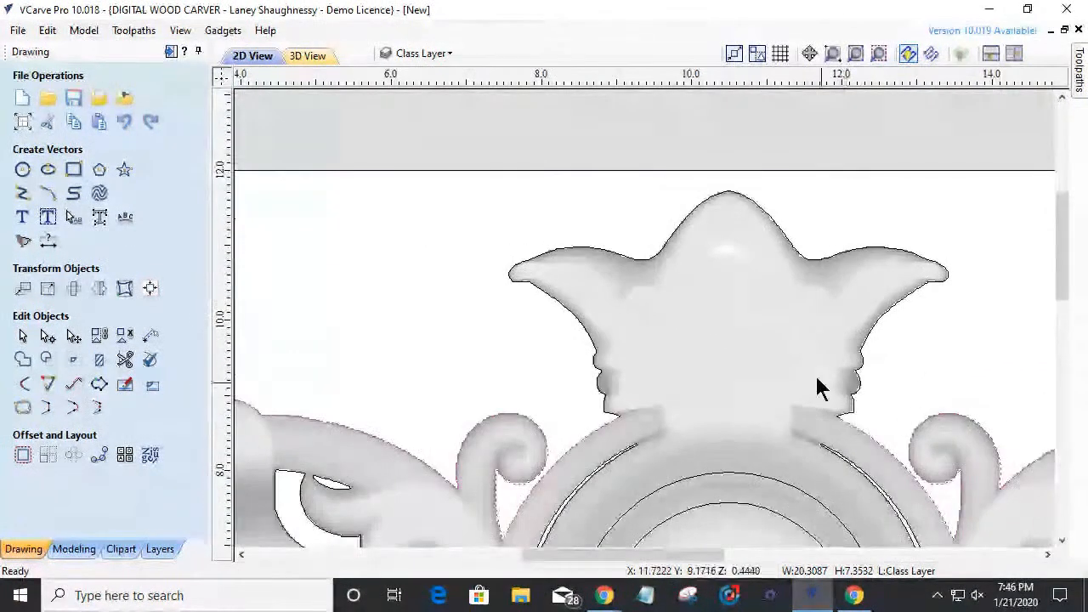
left_click(713, 196)
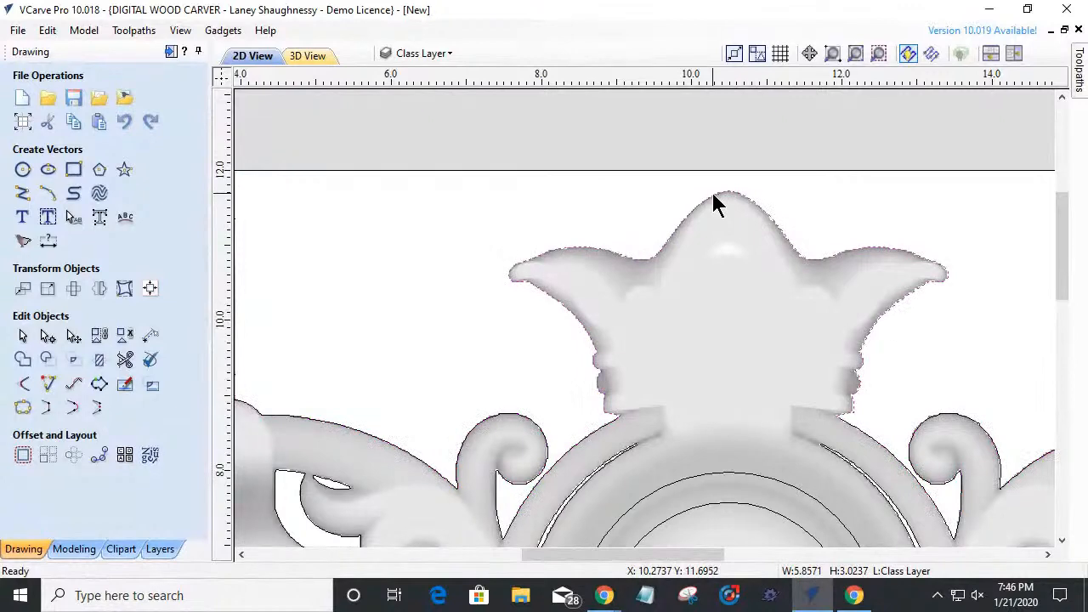
key("Escape")
scroll(712, 194, "down", 2)
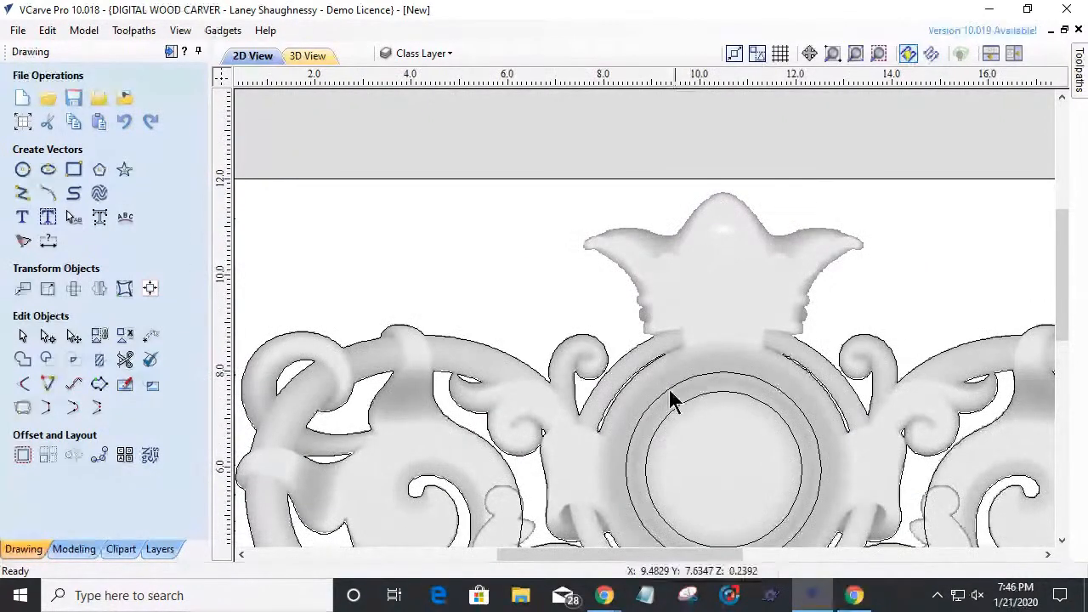
- Close the large flourish's open boundary vector with a smooth curve across the crown's base and open it for node editing
left_click(641, 355)
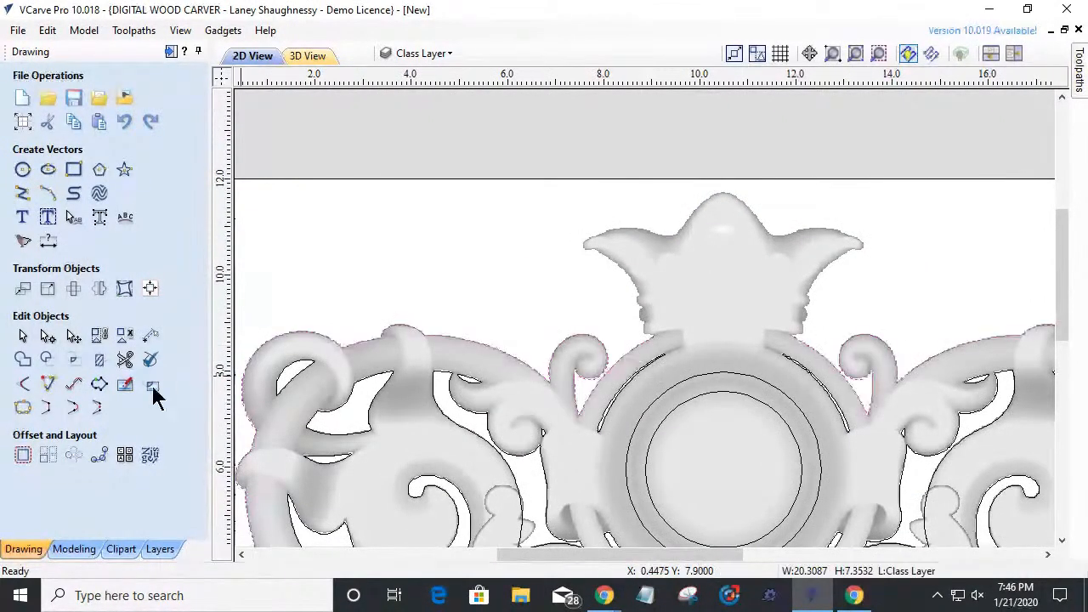
left_click(72, 410)
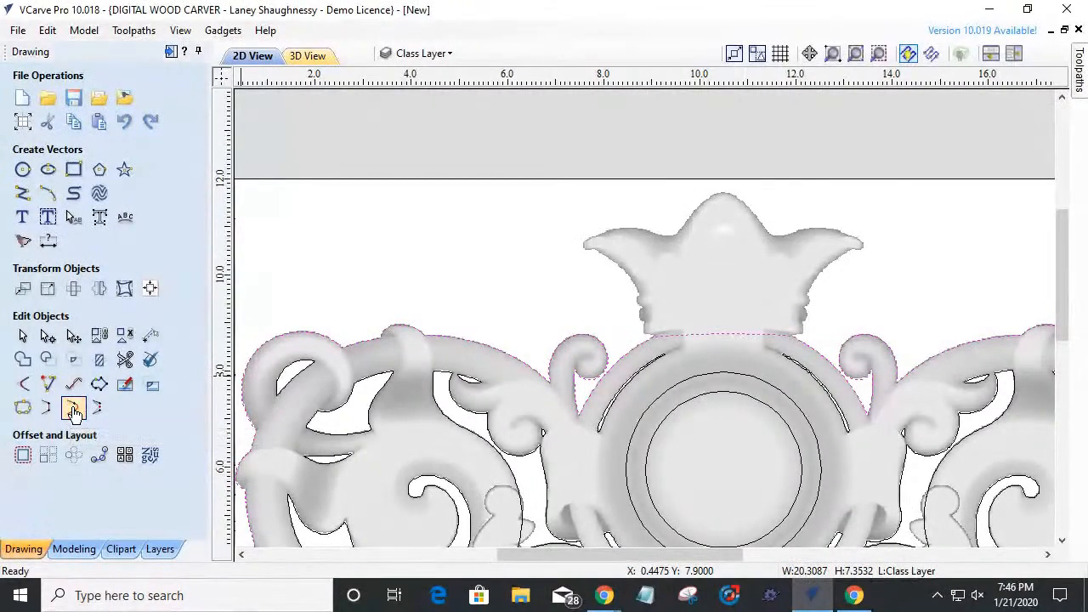
scroll(680, 306, "up", 5)
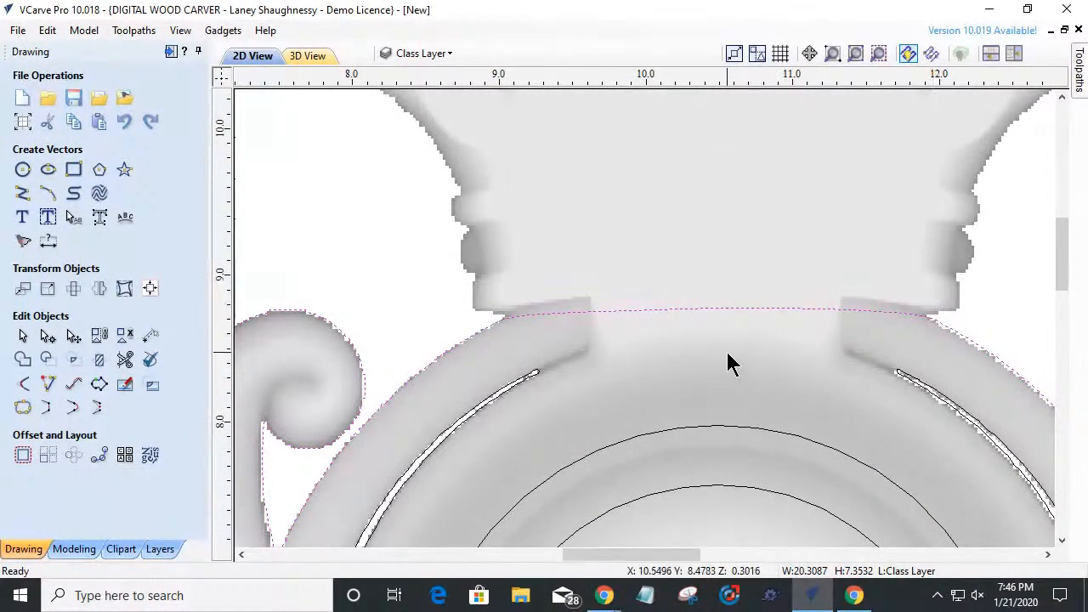
left_click(23, 337)
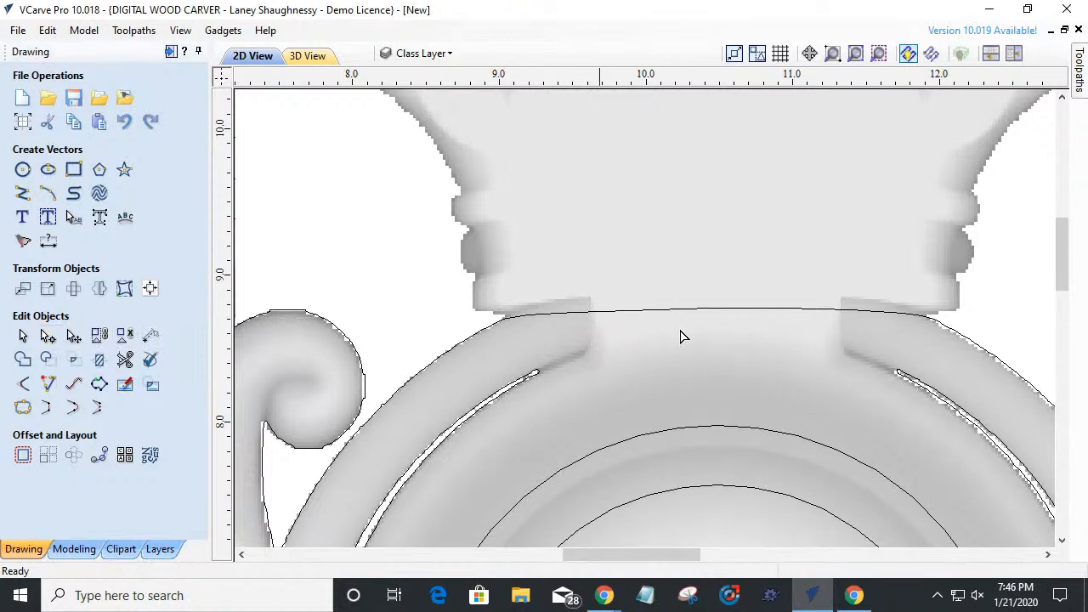
left_click(719, 314)
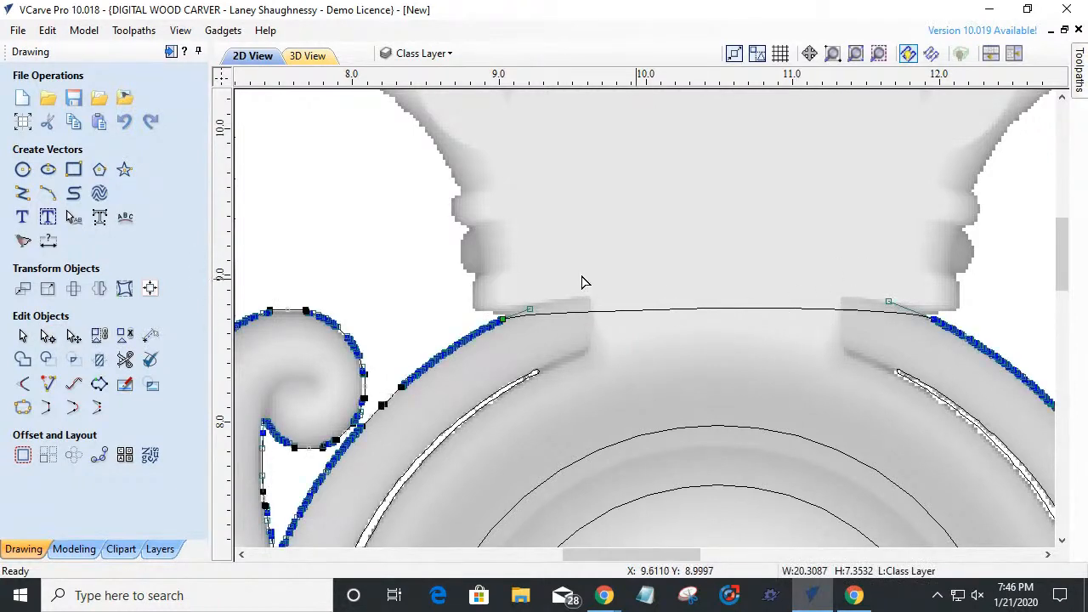
- Try to bulge the closing span upward by pulling its two Bezier handles, and undo both handle moves
right_click(719, 311)
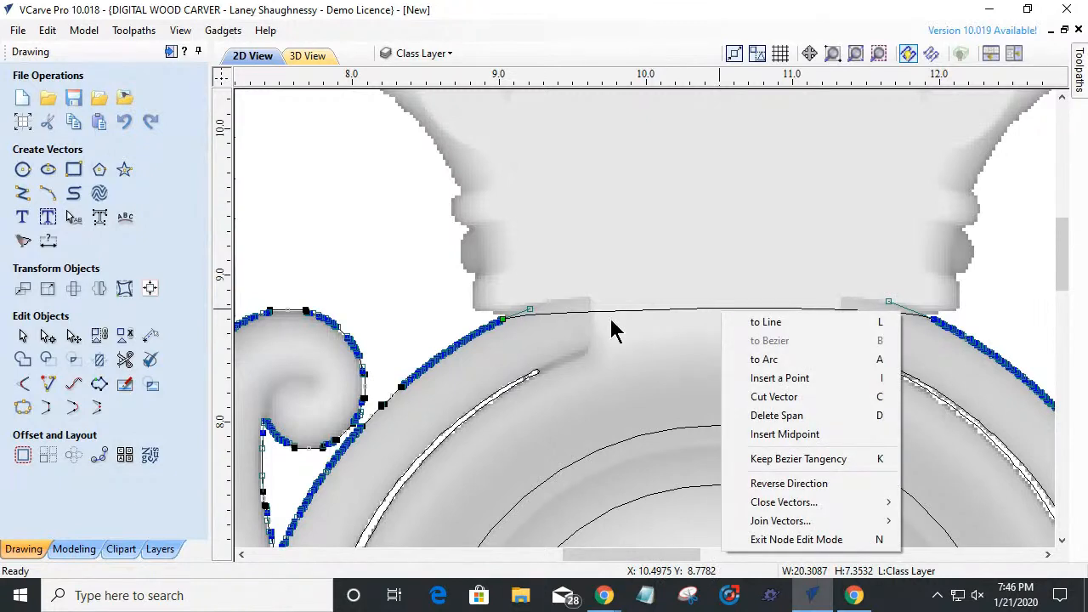
left_click(530, 311)
left_click_drag(530, 310, 541, 385)
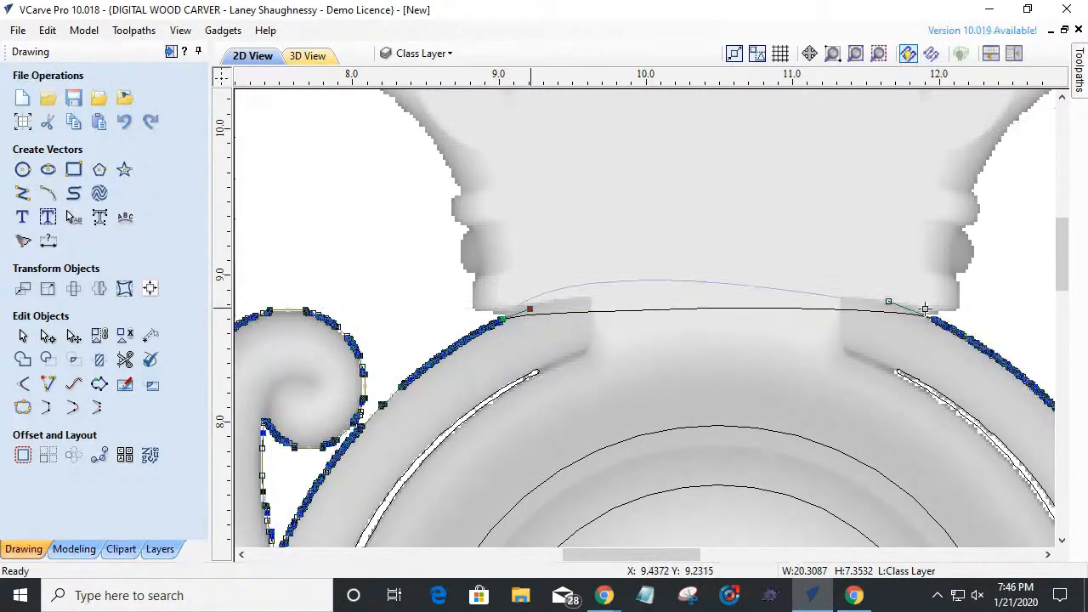
left_click_drag(888, 301, 845, 243)
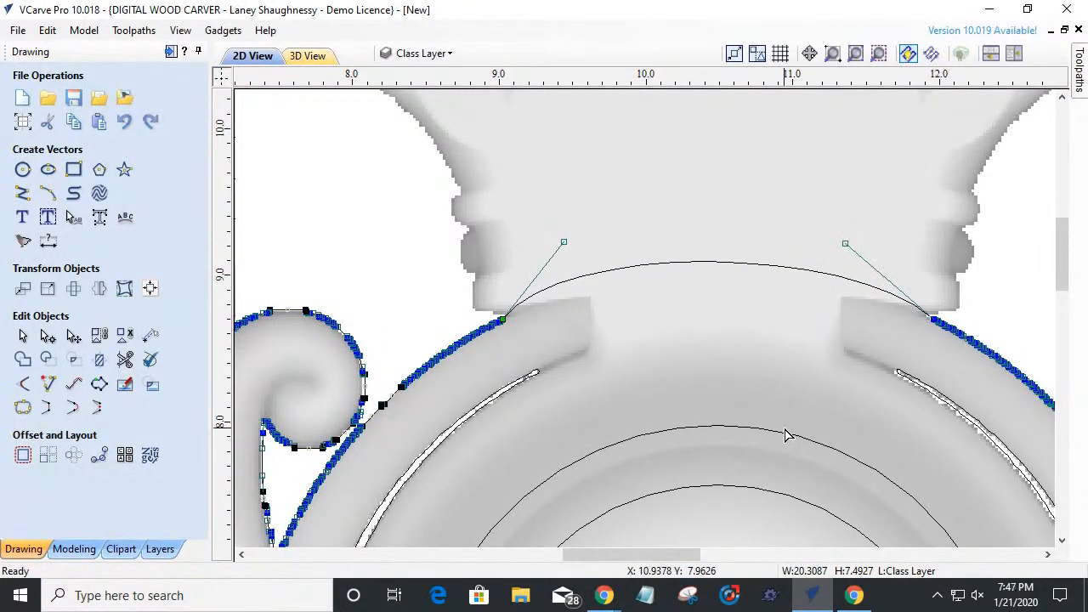
key("ctrl+z")
key("ctrl+z")
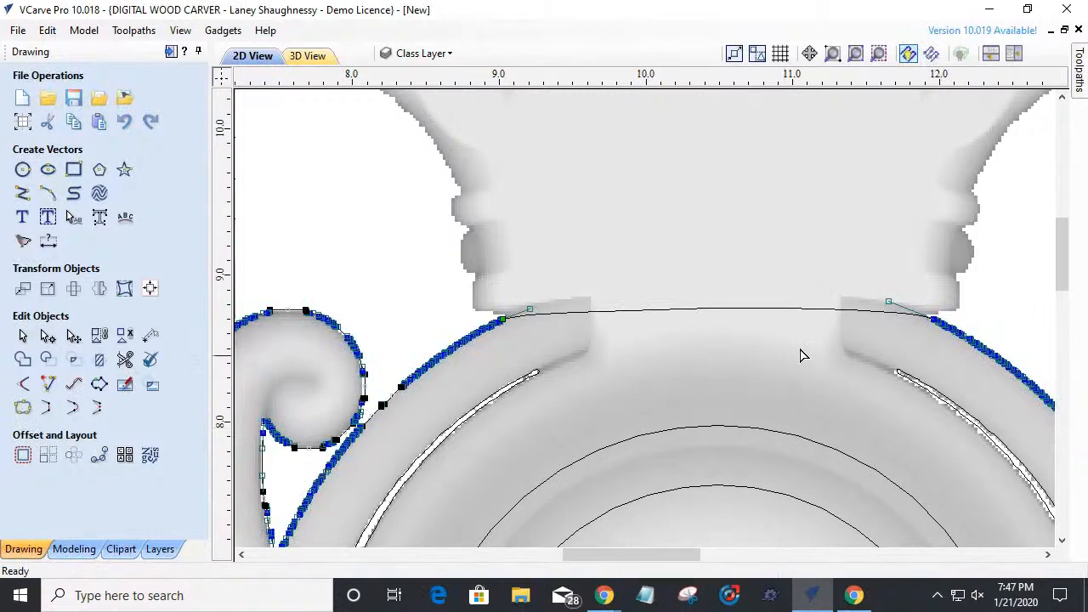
- Convert the closing span to an arc, raise its midpoint slightly above the clock ring, and leave node editing
right_click(734, 310)
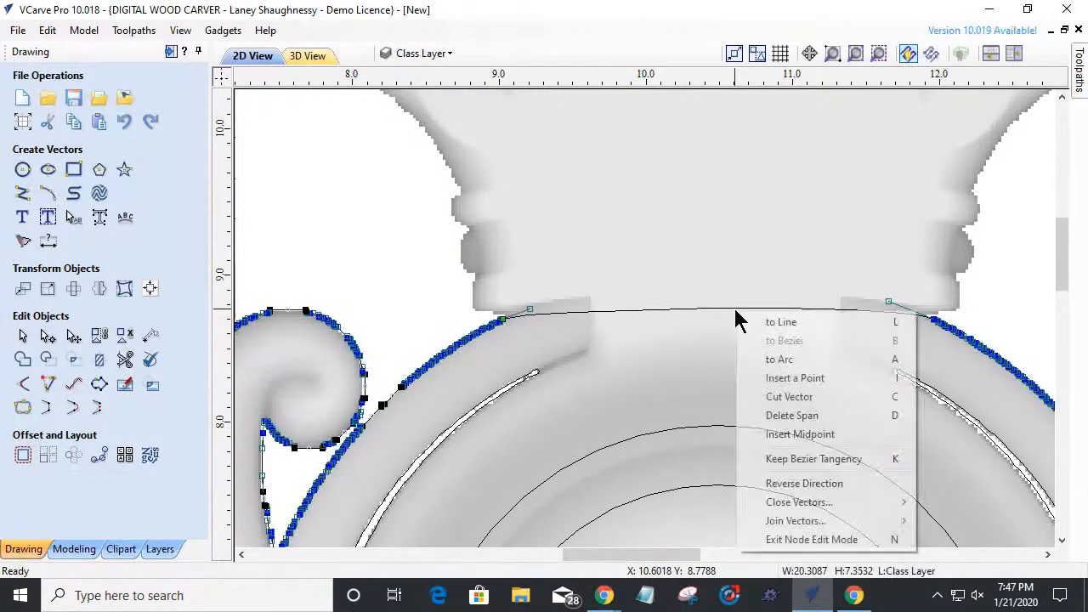
left_click(737, 358)
left_click_drag(718, 298, 718, 280)
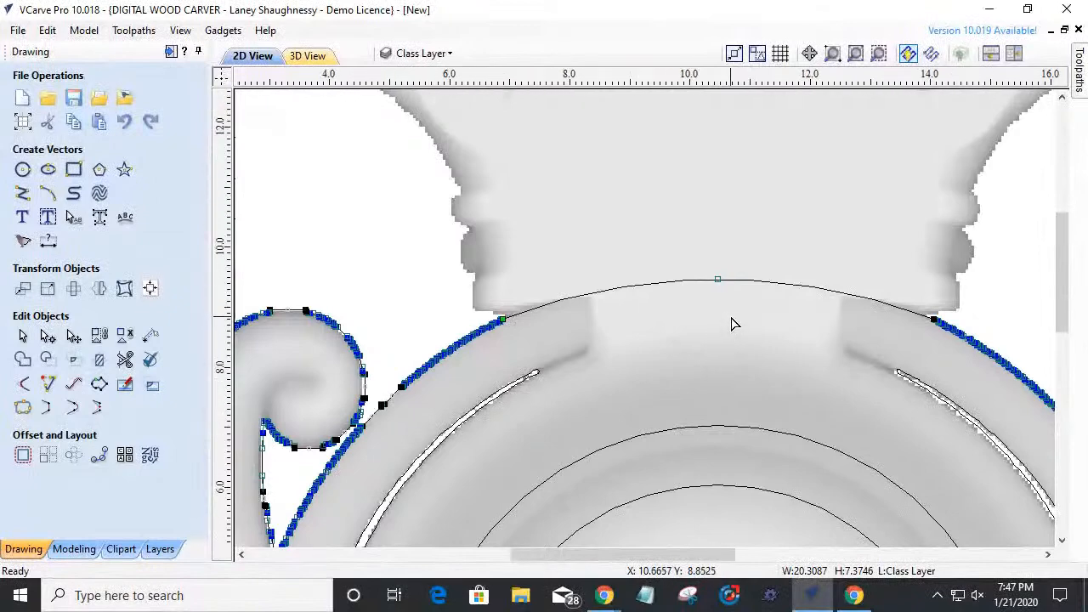
scroll(731, 323, "down", 6)
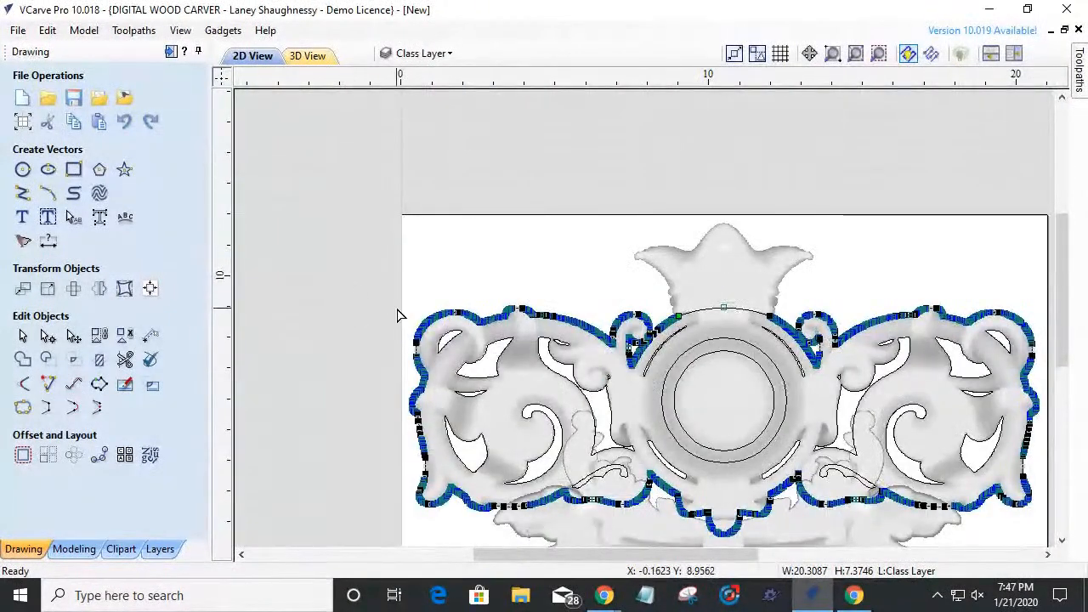
left_click(22, 335)
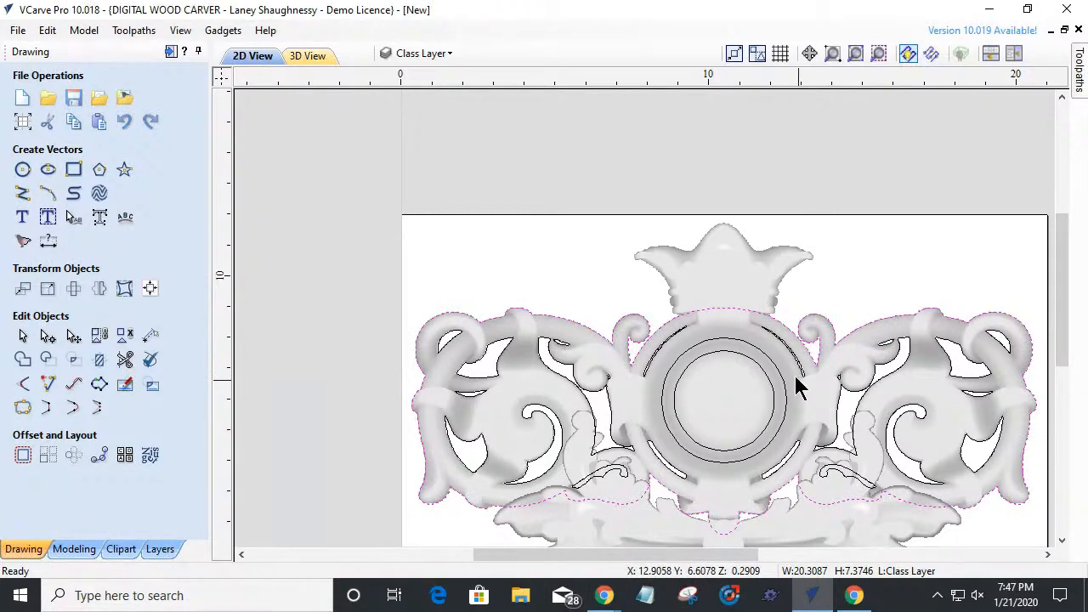
- Select all the large flourish's vectors, excluding the two clock circles and the small flourish component from the selection
scroll(671, 375, "down", 2)
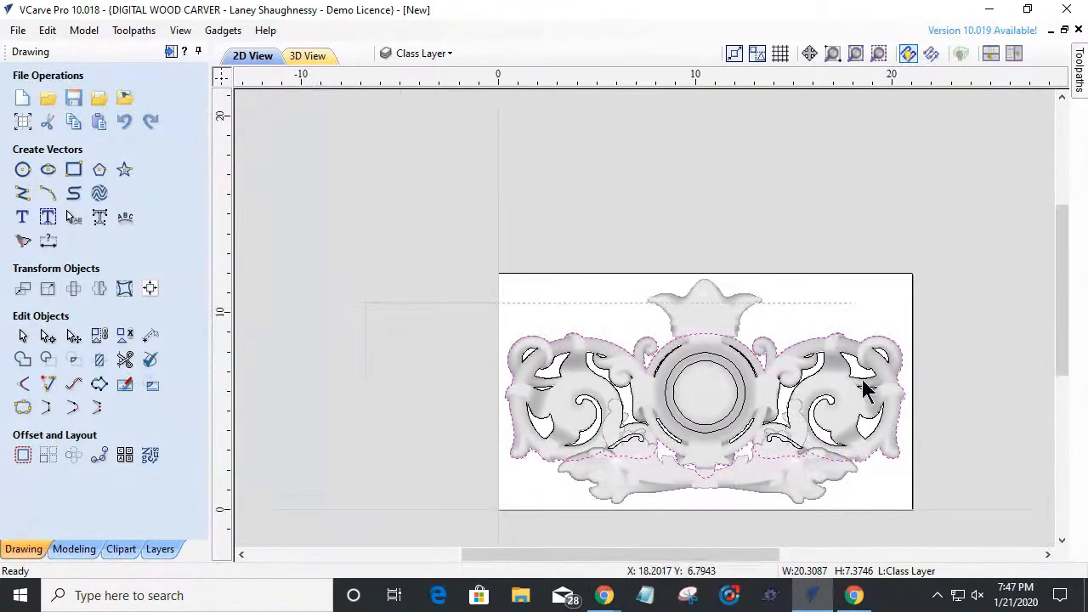
left_click(773, 479)
scroll(771, 481, "up", 2)
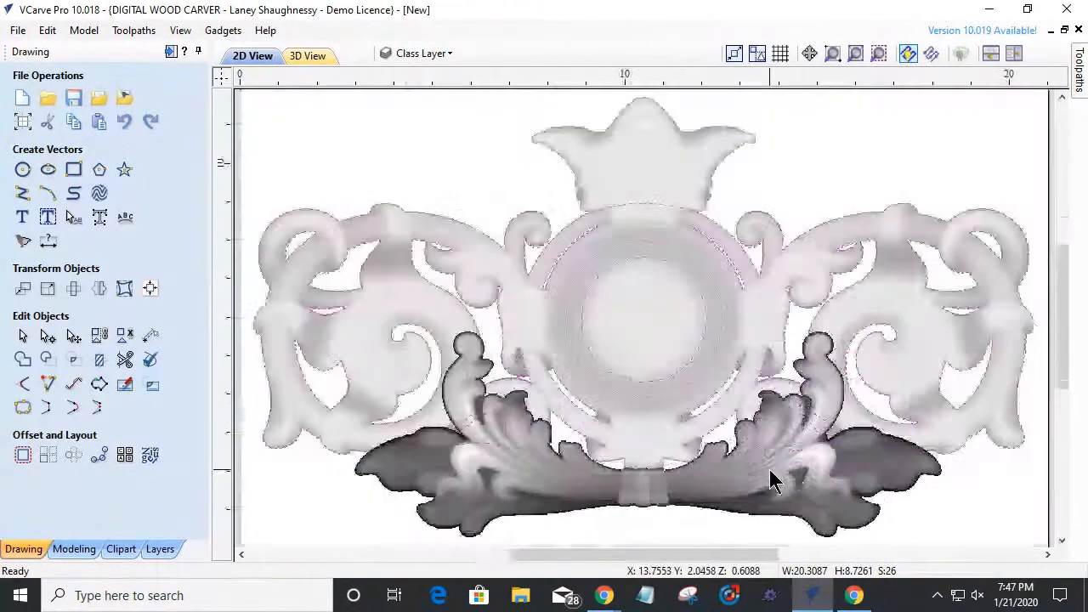
left_click(655, 408)
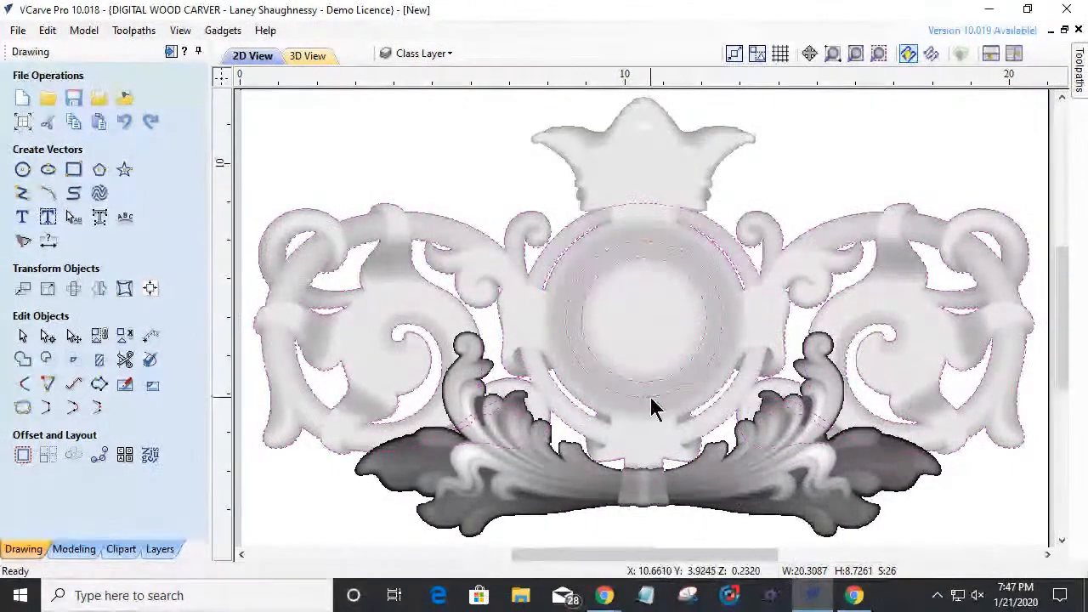
left_click(651, 397, "shift")
left_click(651, 382, "shift")
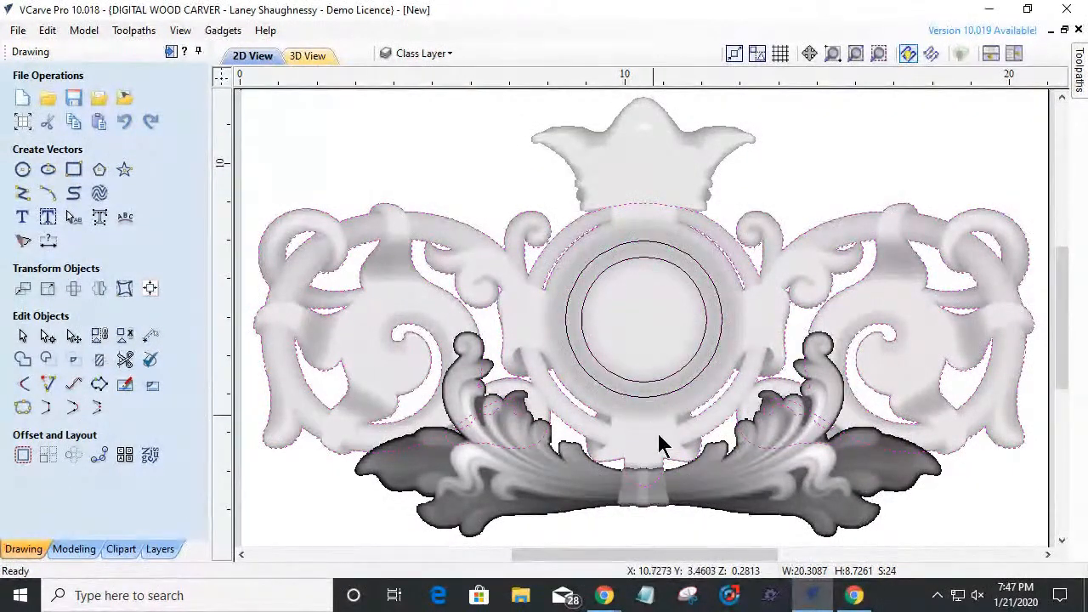
left_click(700, 495, "shift")
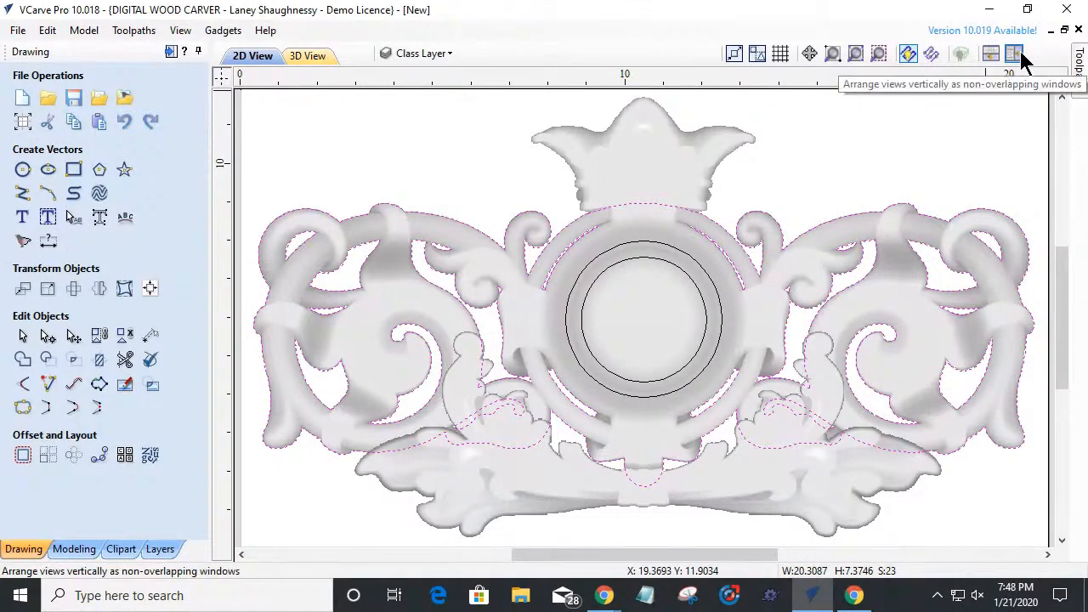
- Apply clipping to Class Level 1 using the selected vectors to cut the crown off the 3D model
left_click(301, 53)
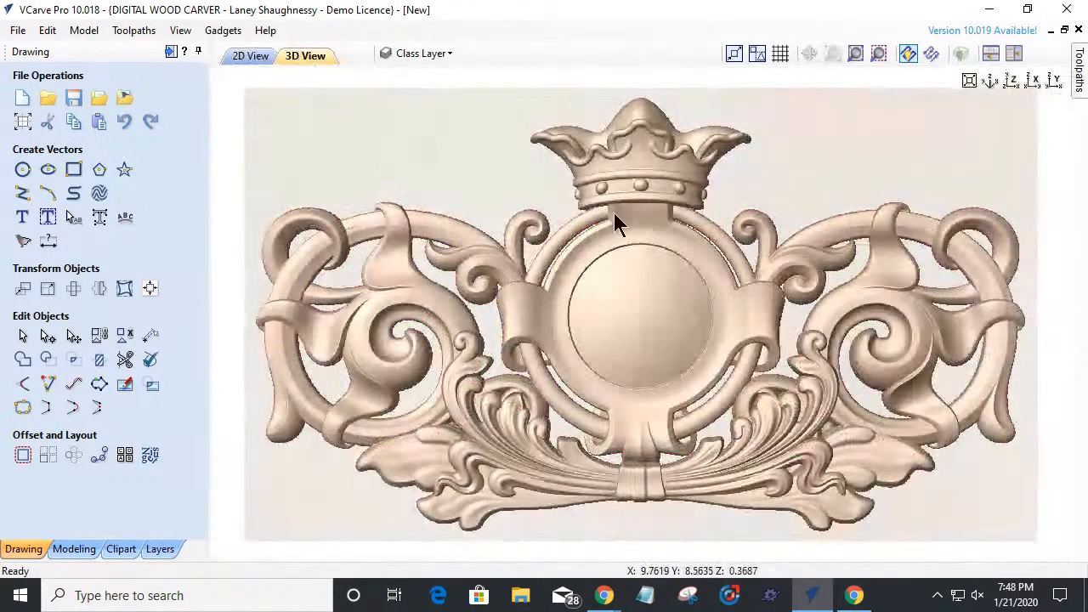
left_click(69, 550)
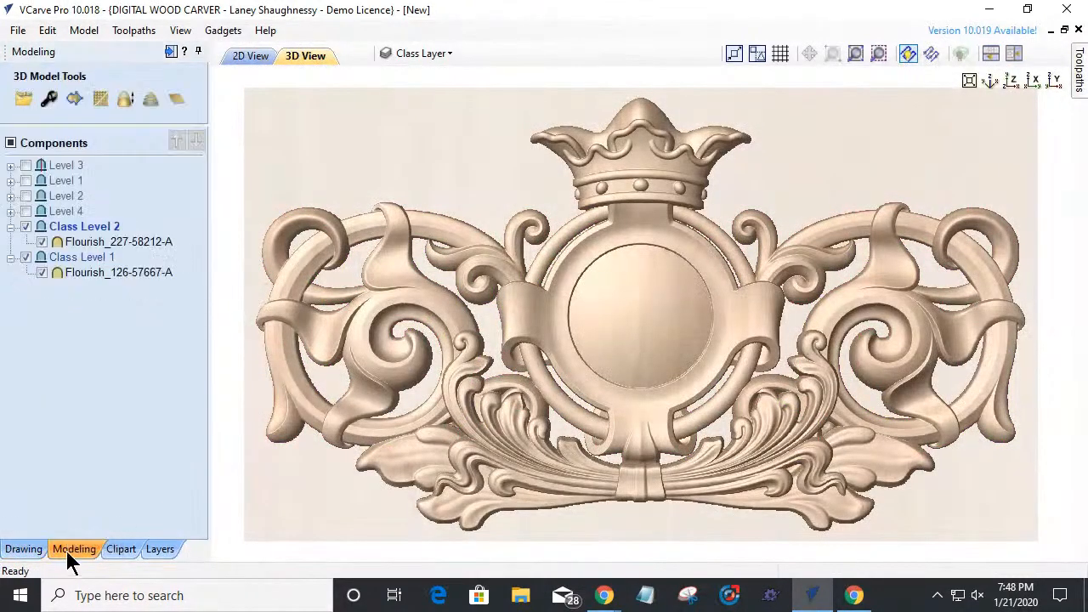
double_click(95, 258)
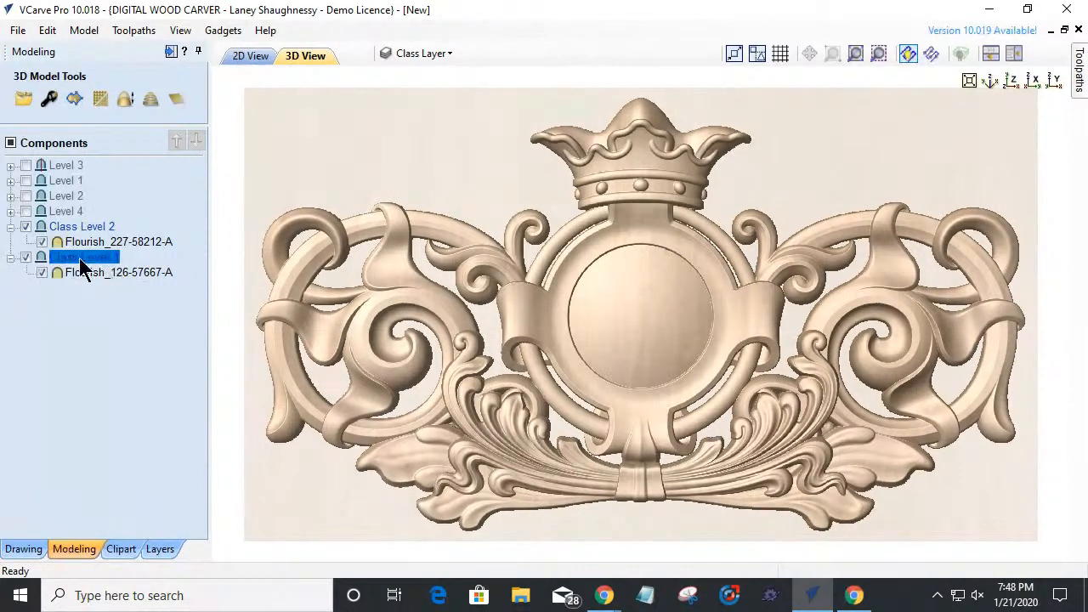
right_click(81, 267)
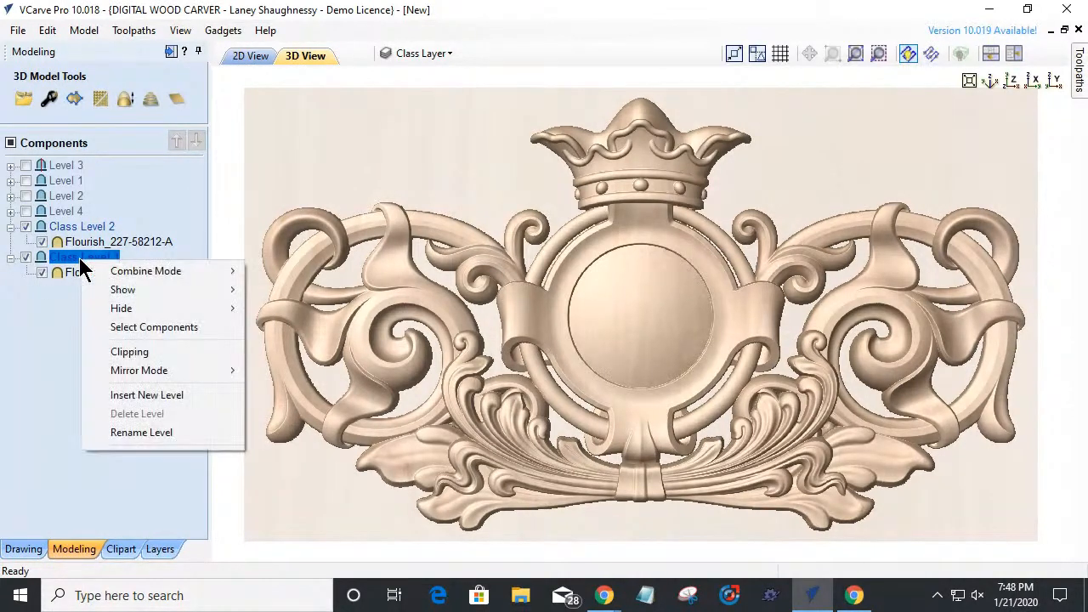
left_click(129, 352)
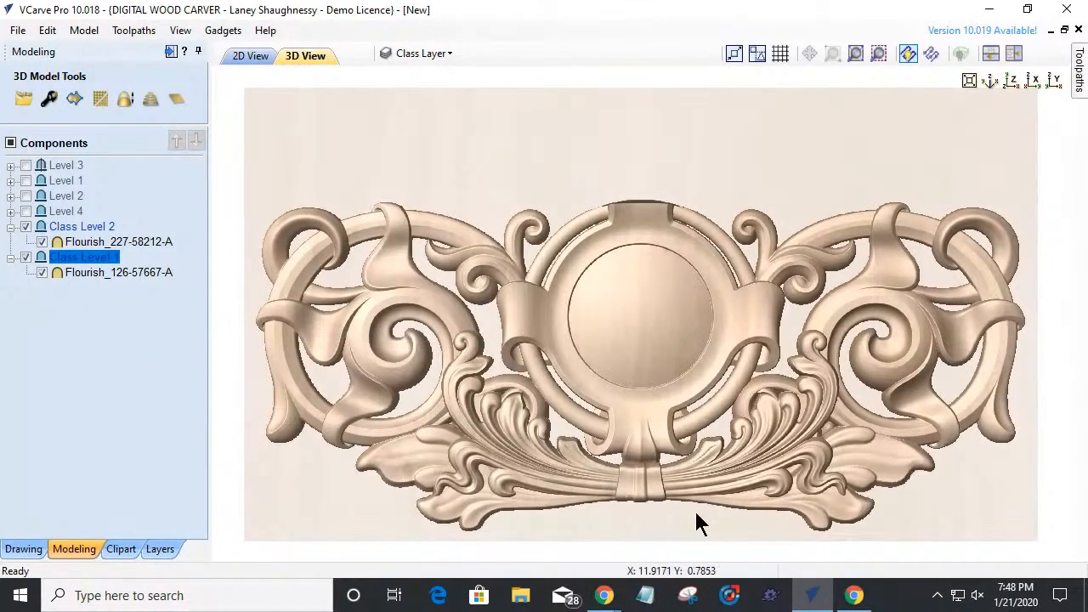
- Lower the midpoint of the boundary arc at the crown's base to about Y 8.91 in node editing
left_click_drag(695, 537, 750, 259)
scroll(727, 253, "up", 4)
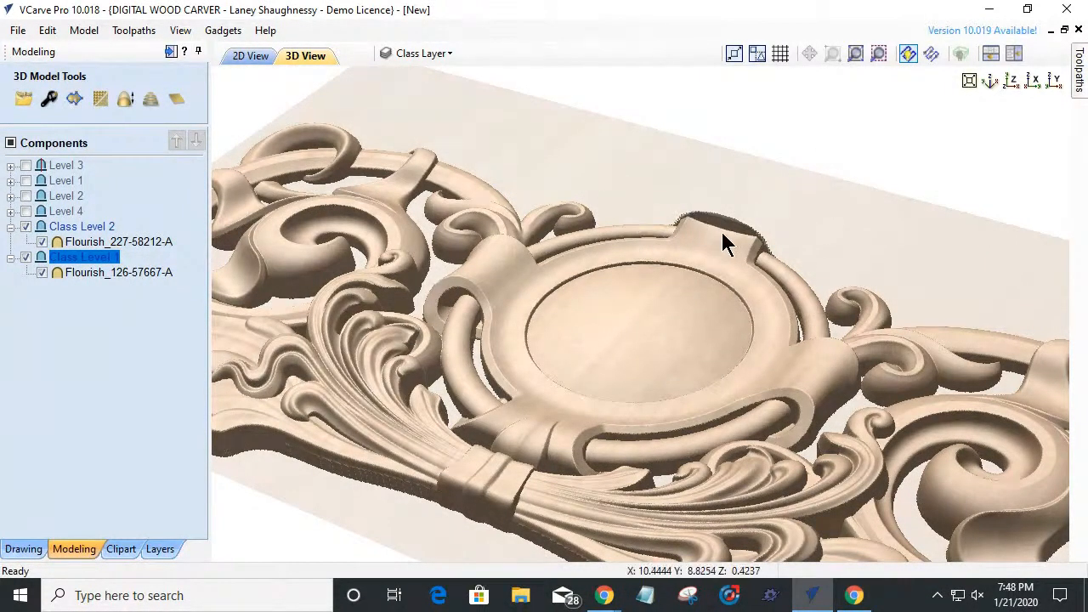
left_click(248, 58)
left_click(642, 199)
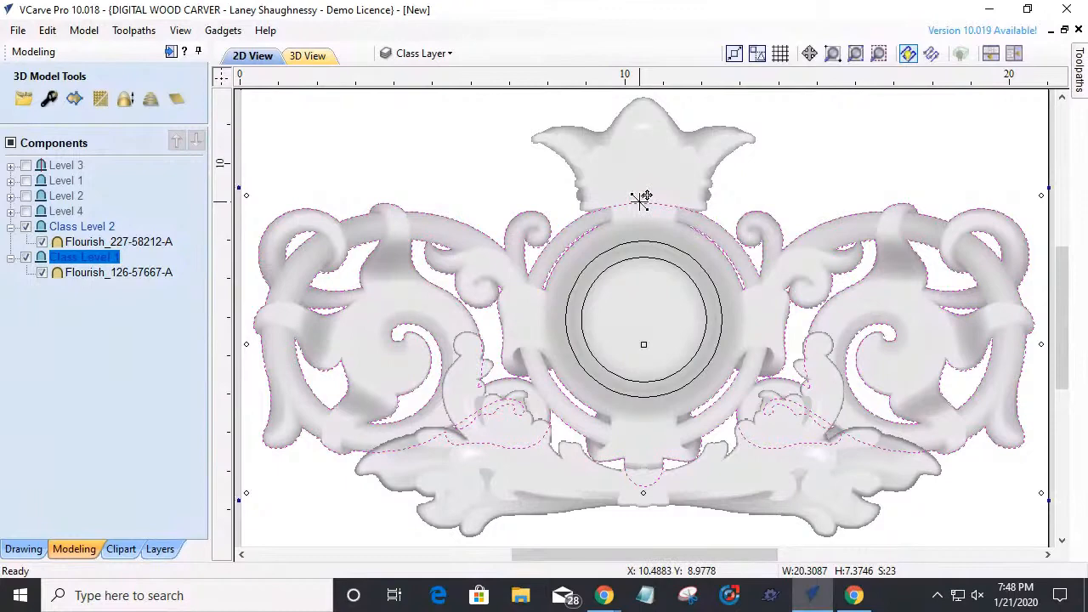
scroll(663, 193, "up", 2)
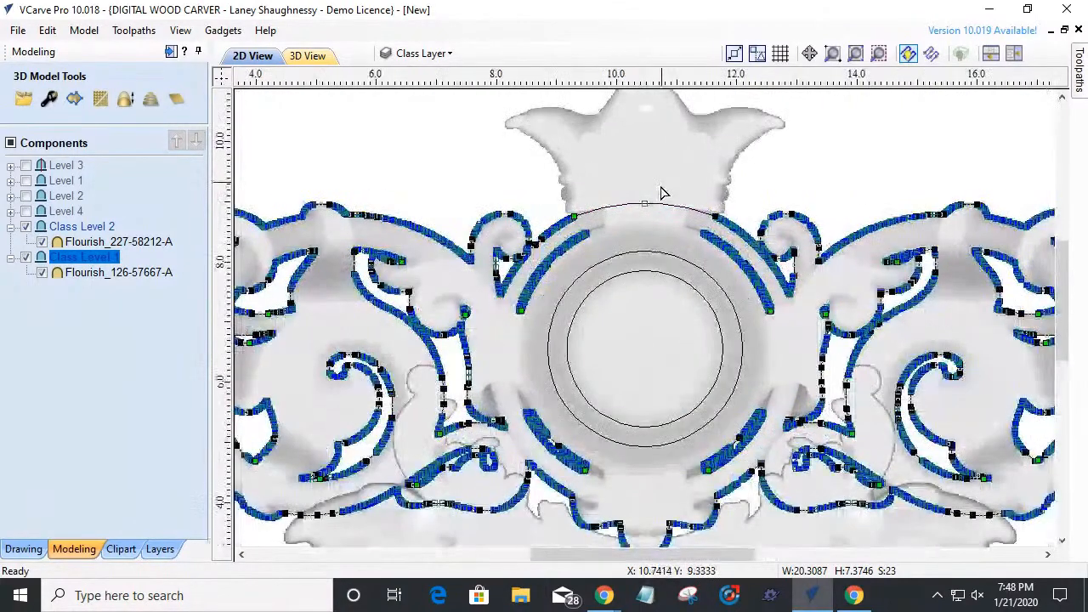
scroll(663, 193, "up", 3)
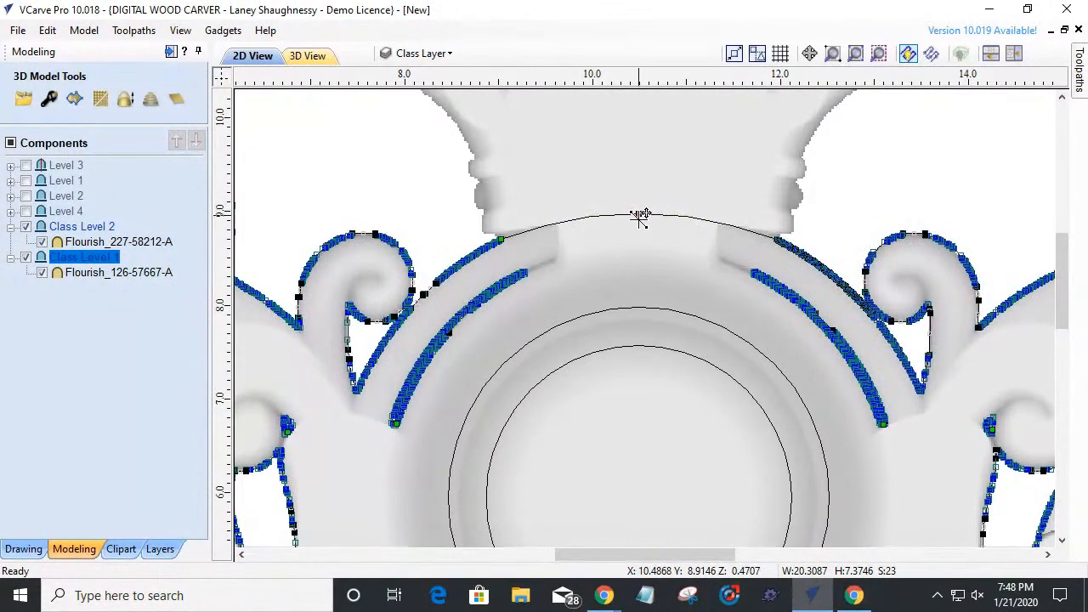
scroll(639, 220, "up", 1)
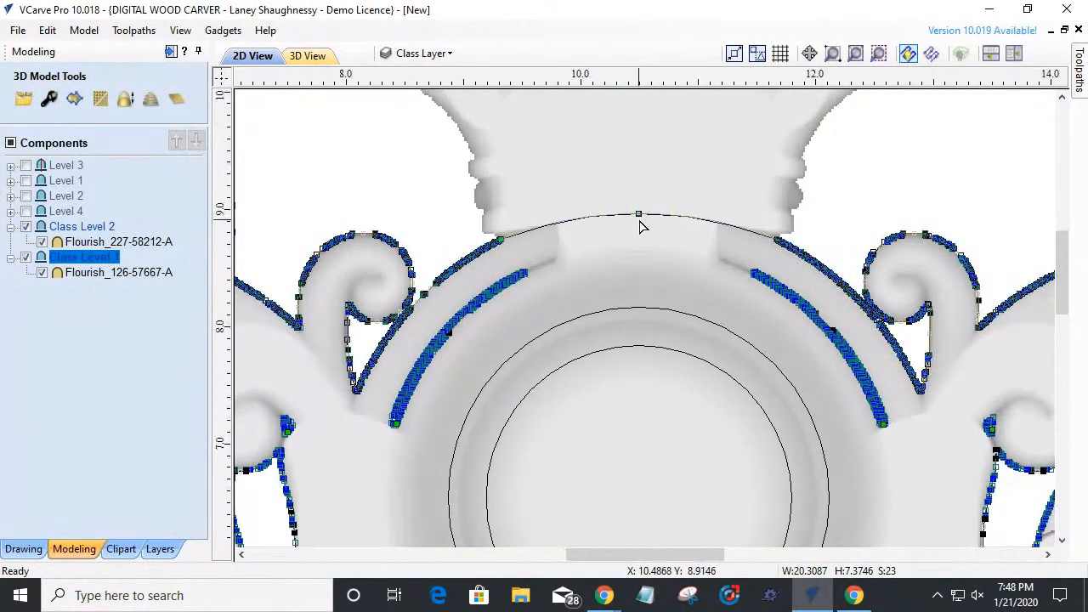
scroll(640, 223, "up", 1)
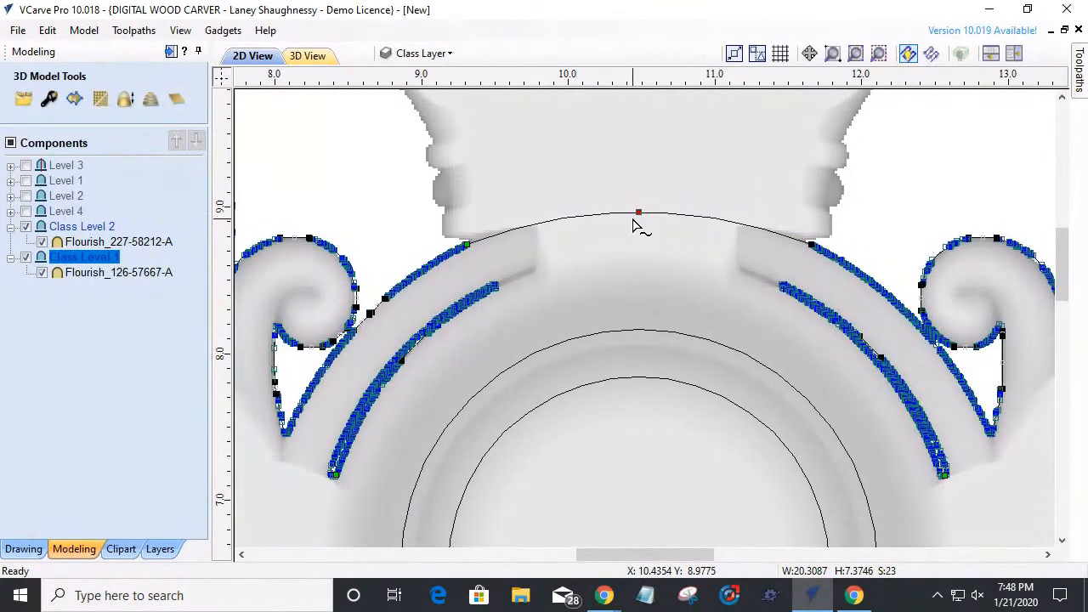
scroll(633, 225, "up", 1)
left_click_drag(642, 210, 643, 220)
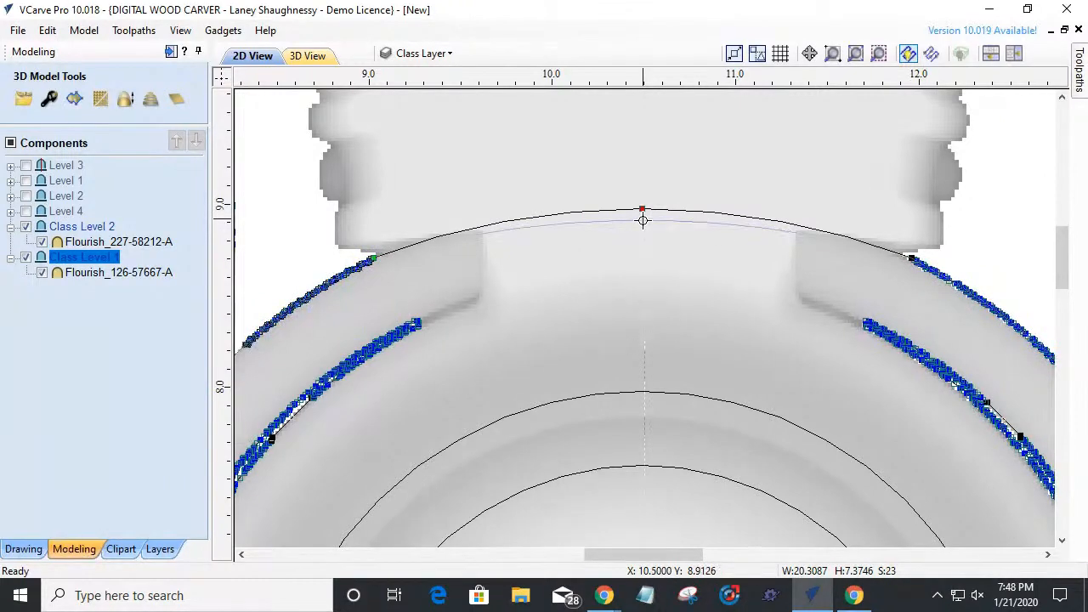
scroll(694, 213, "down", 1)
scroll(694, 213, "down", 4)
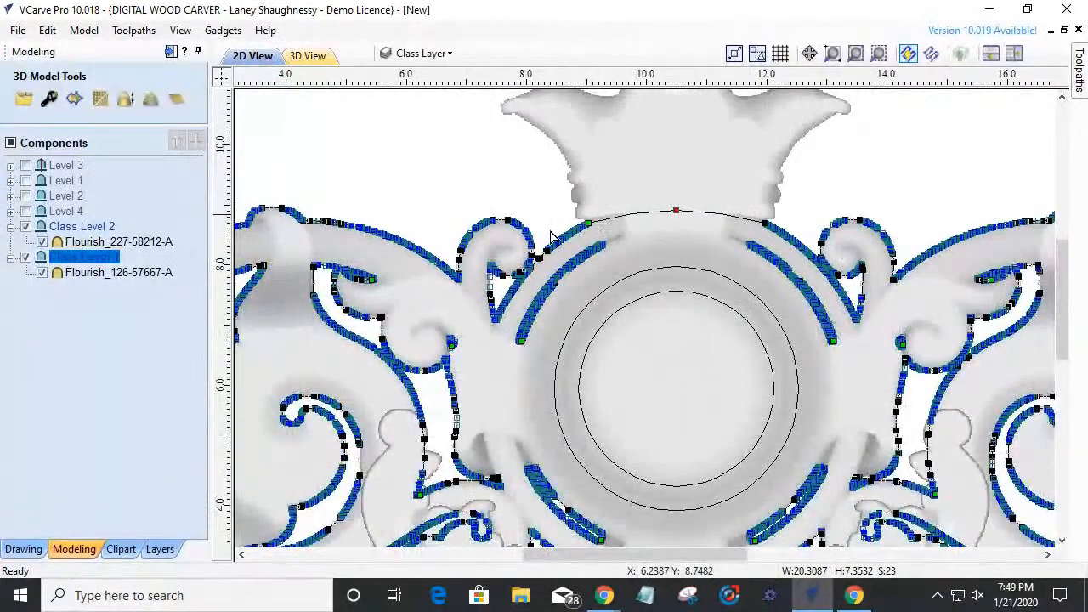
- Leave node editing and inspect the clipped edge above the clock ring on the 3D model
left_click(17, 549)
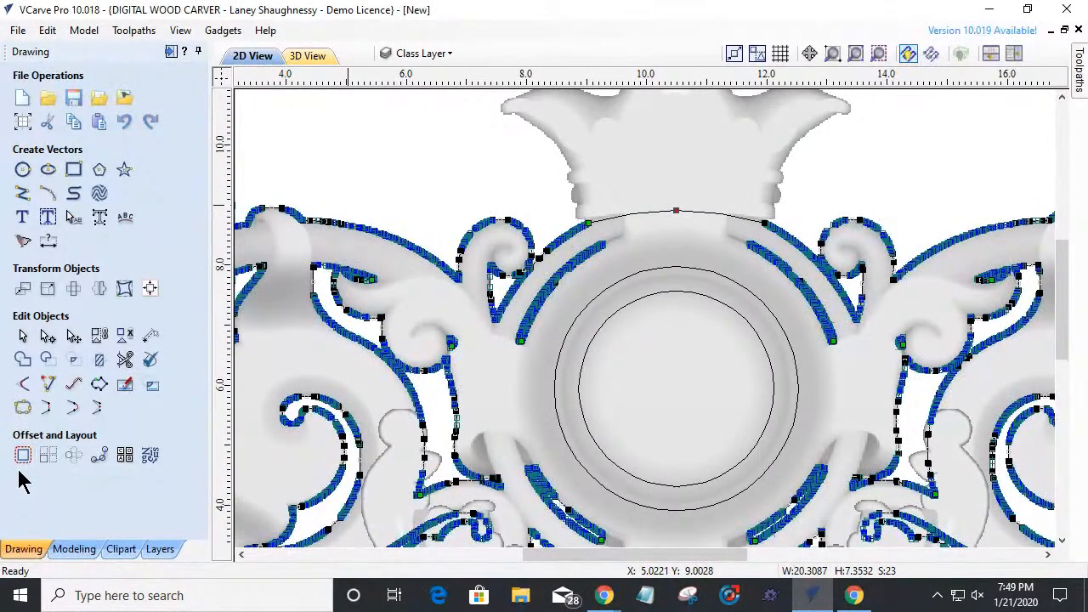
left_click(22, 335)
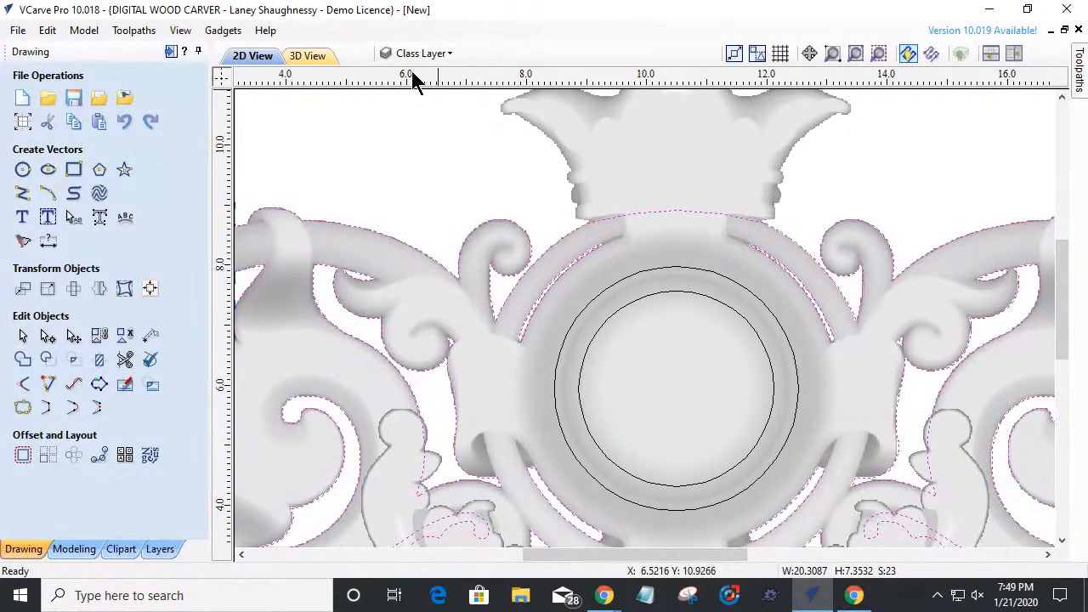
left_click(321, 57)
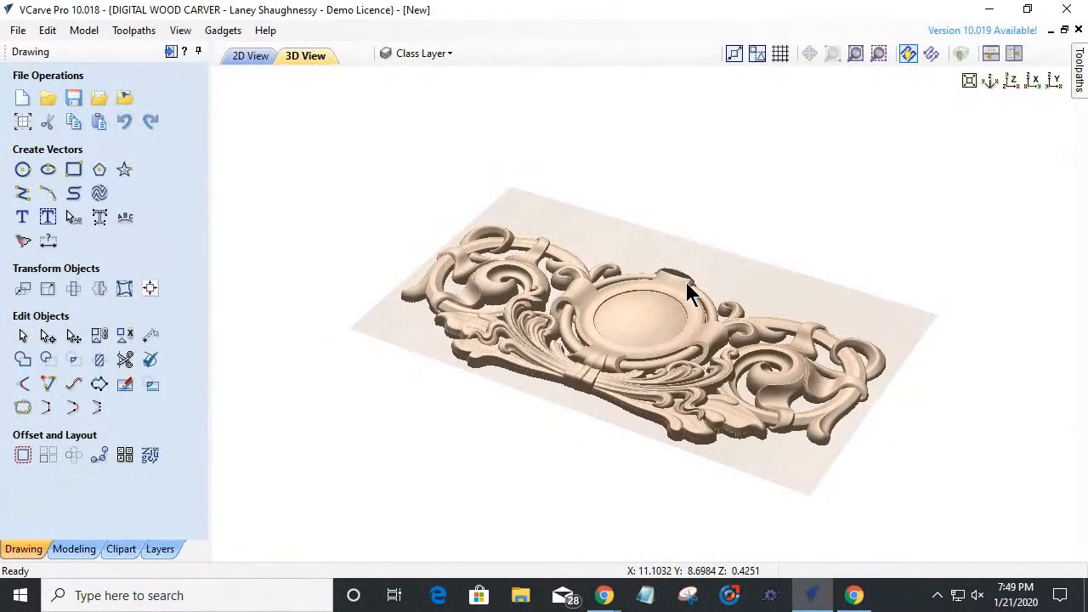
scroll(687, 279, "up", 2)
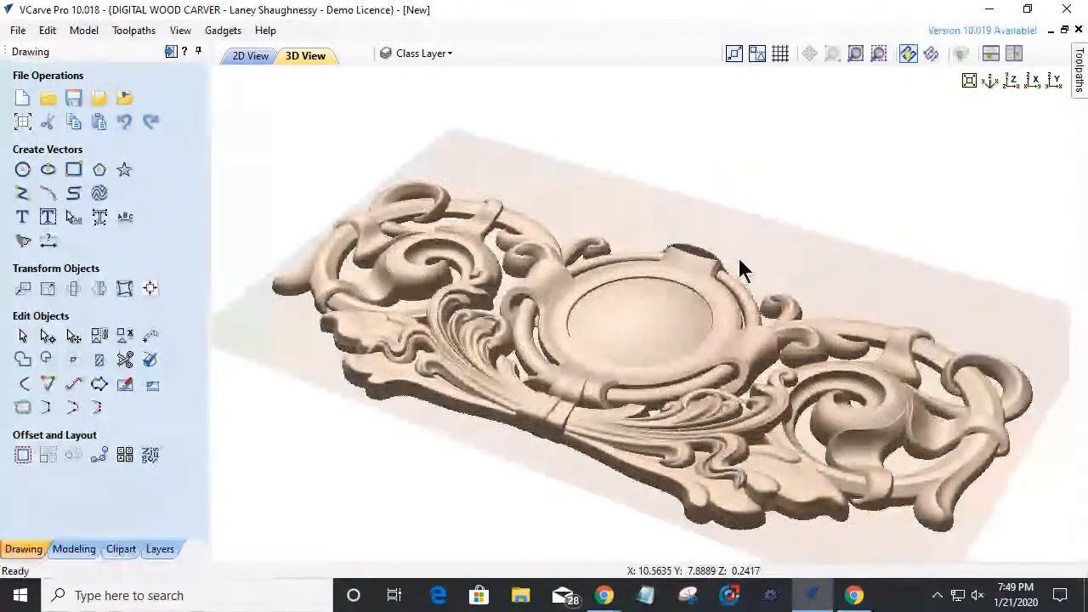
- Turn clipping off and on again for Class Level 1 to apply the edited boundary, and view the model from above
scroll(675, 246, "up", 2)
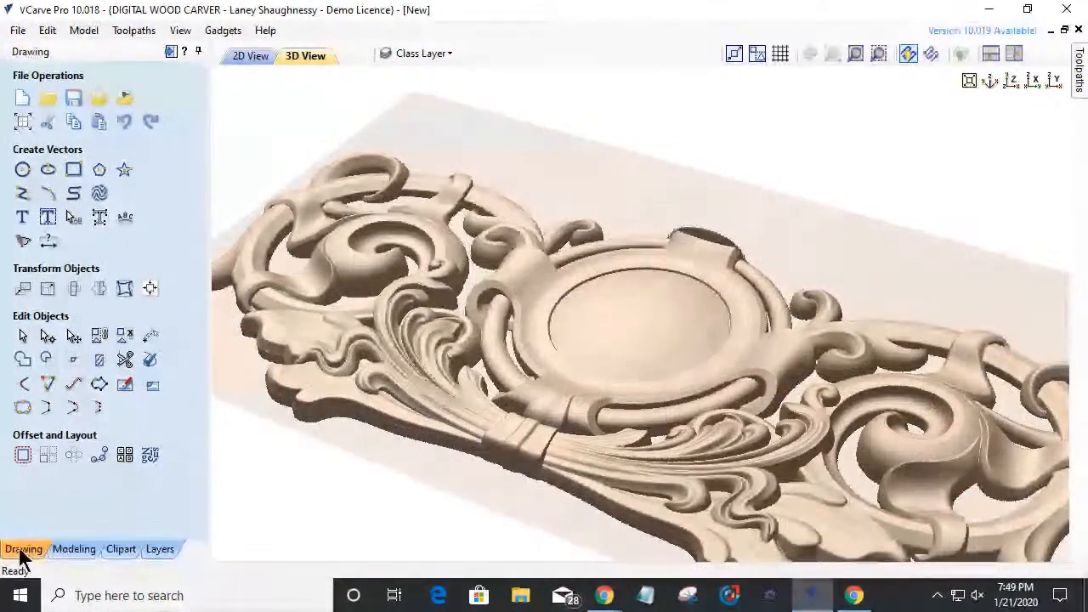
left_click(74, 549)
left_click(84, 256)
right_click(84, 255)
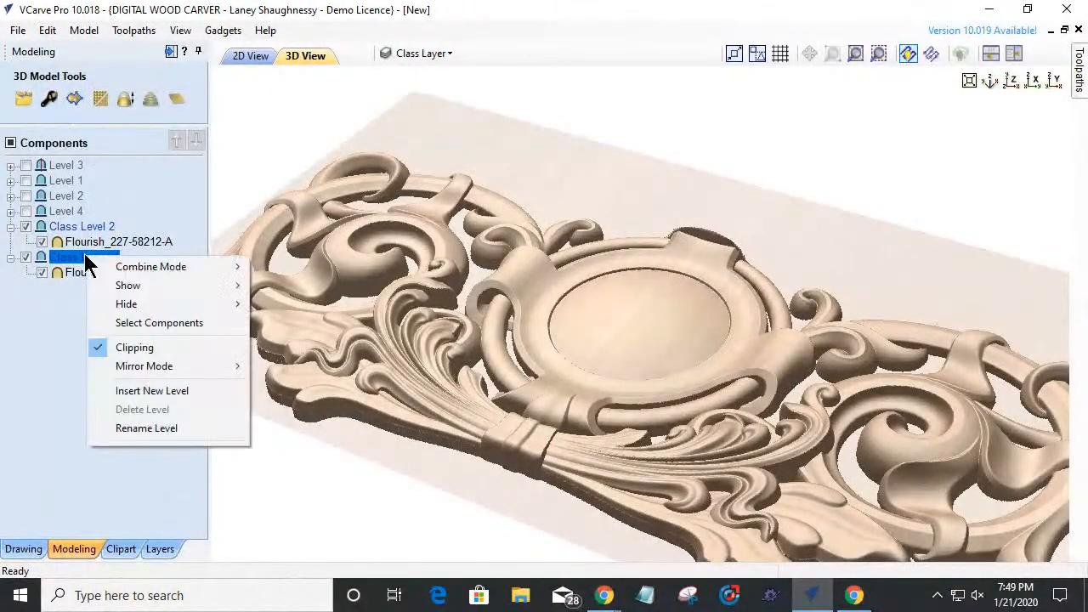
left_click(134, 347)
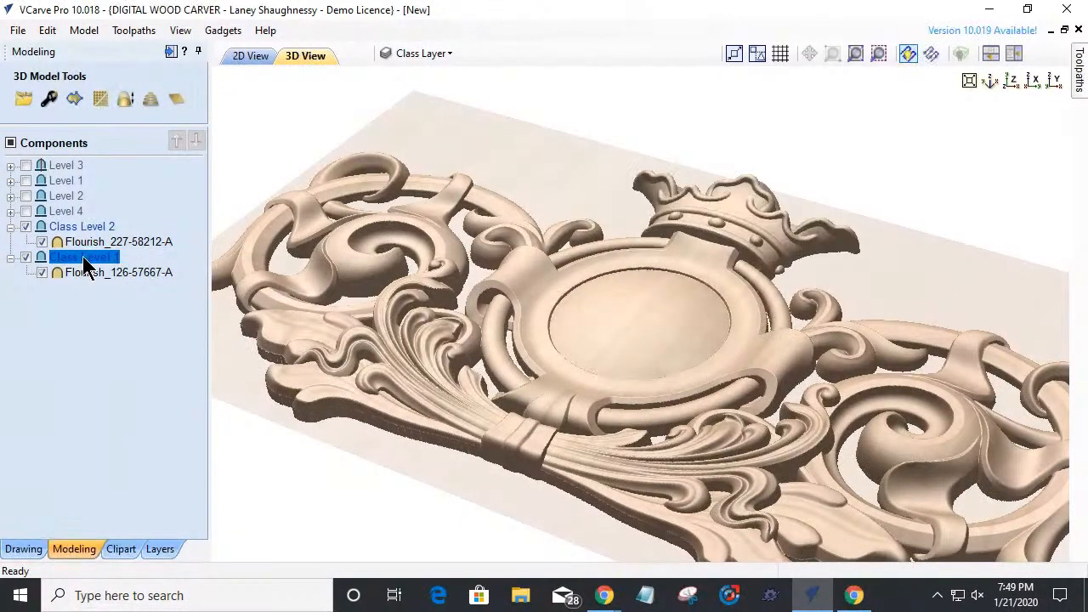
right_click(85, 266)
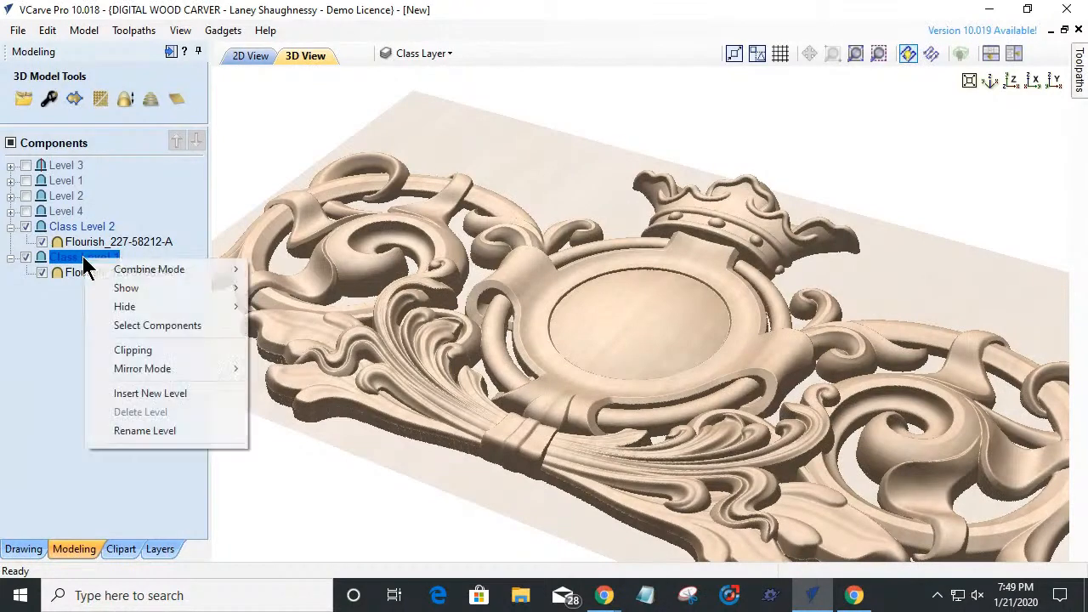
left_click(136, 351)
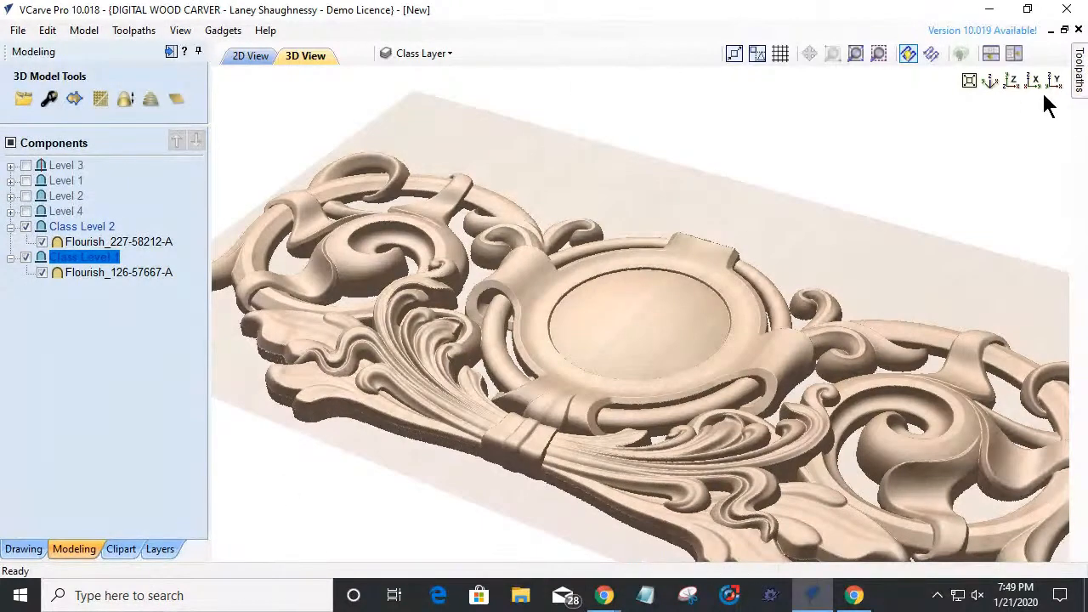
left_click(1012, 81)
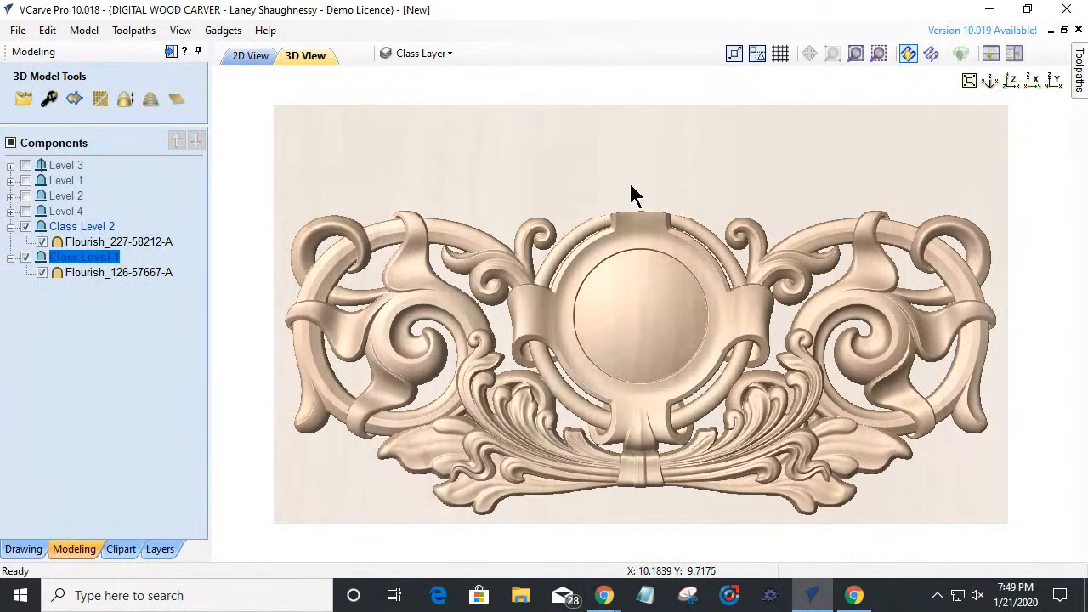
- Insert the Flourish_125-57666-A clipart above the clock ring and check which level holds it
left_click(129, 546)
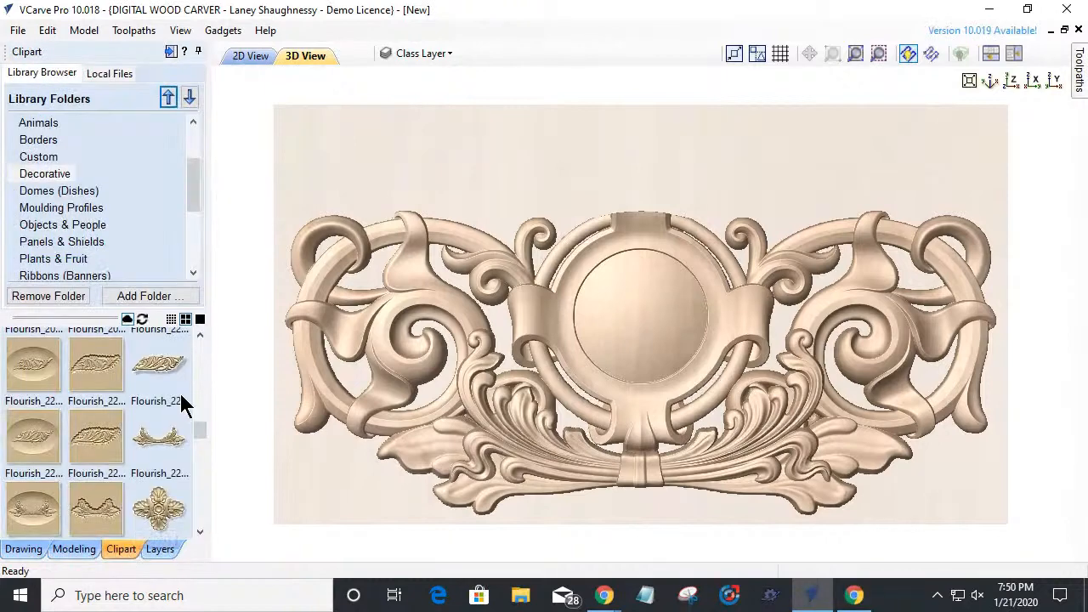
left_click_drag(201, 433, 194, 387)
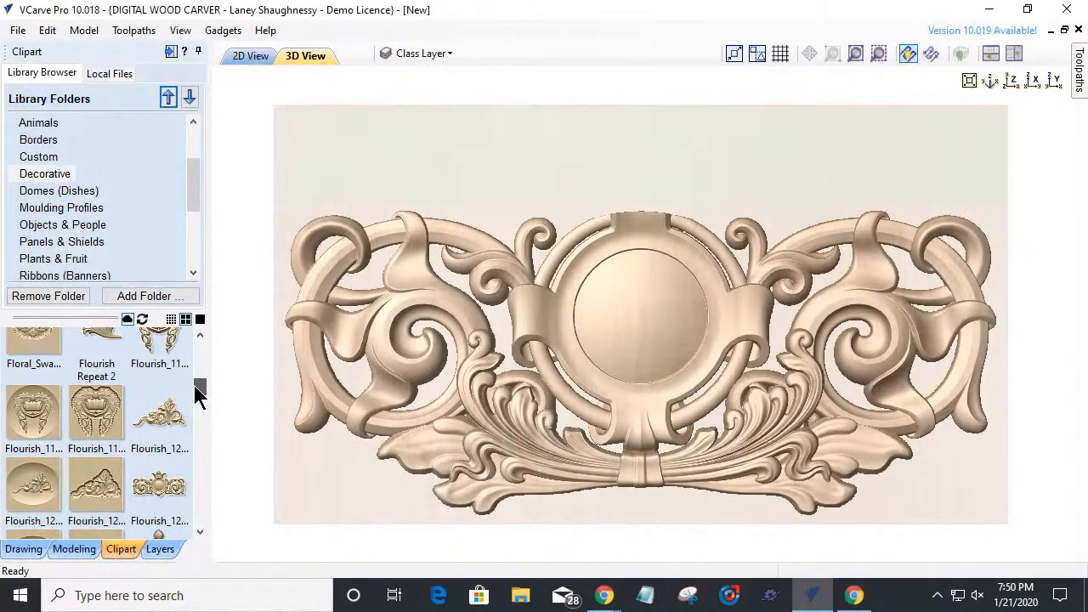
left_click_drag(159, 418, 644, 235)
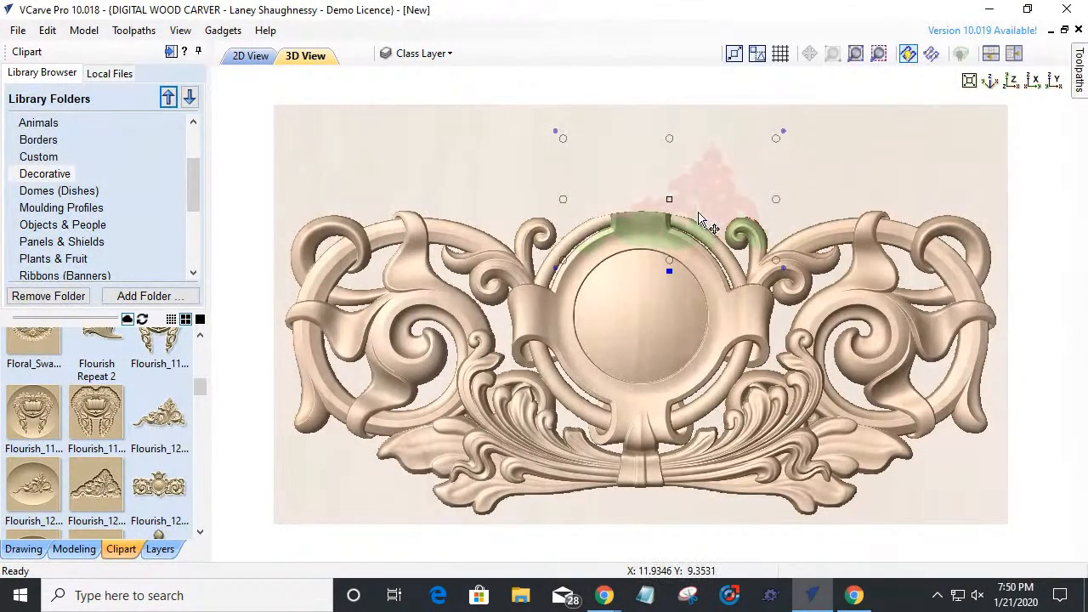
left_click(73, 550)
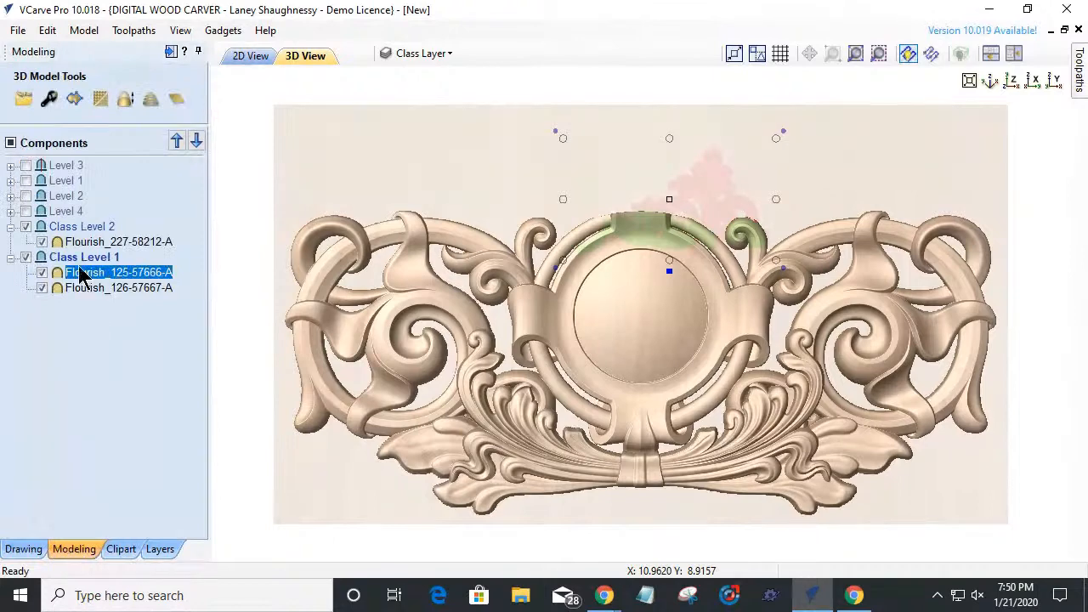
mouse_move(85, 276)
left_click(62, 360)
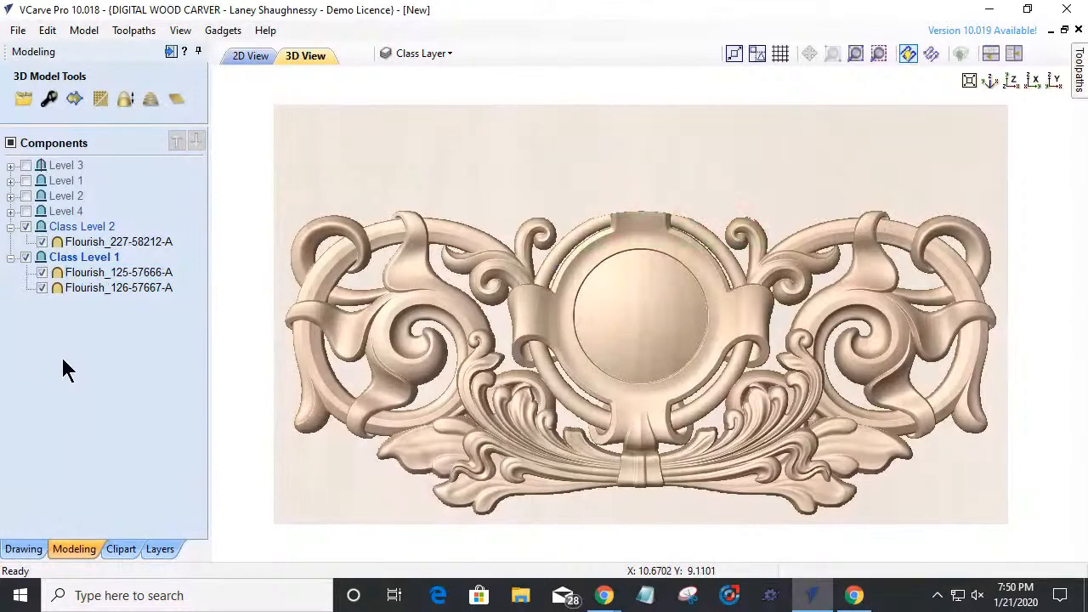
- Insert a new component level above Class Level 1 and name it Class Level 3
right_click(82, 258)
left_click(124, 391)
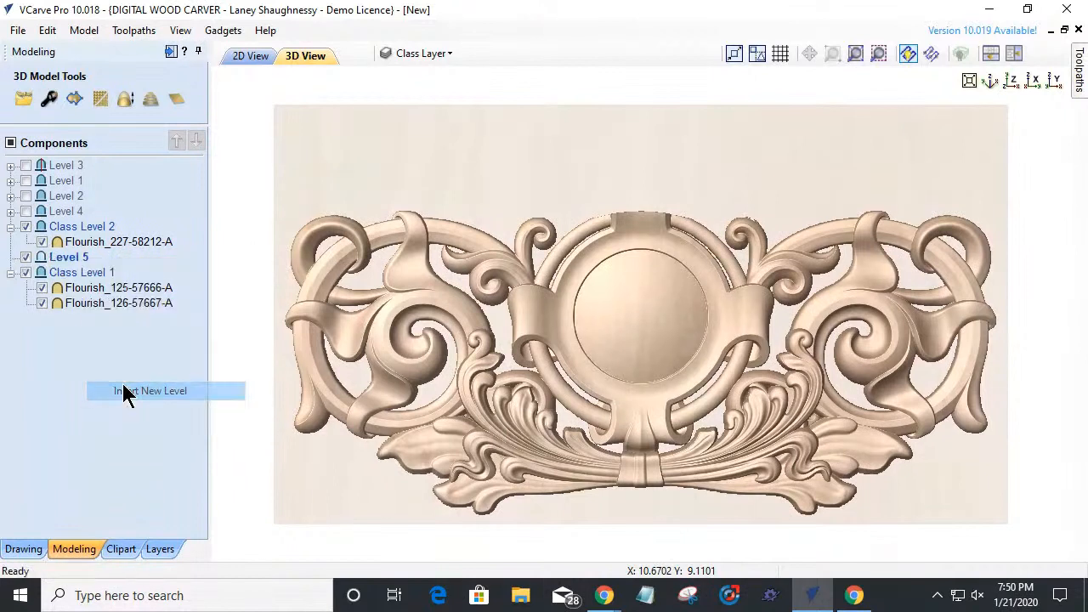
right_click(75, 264)
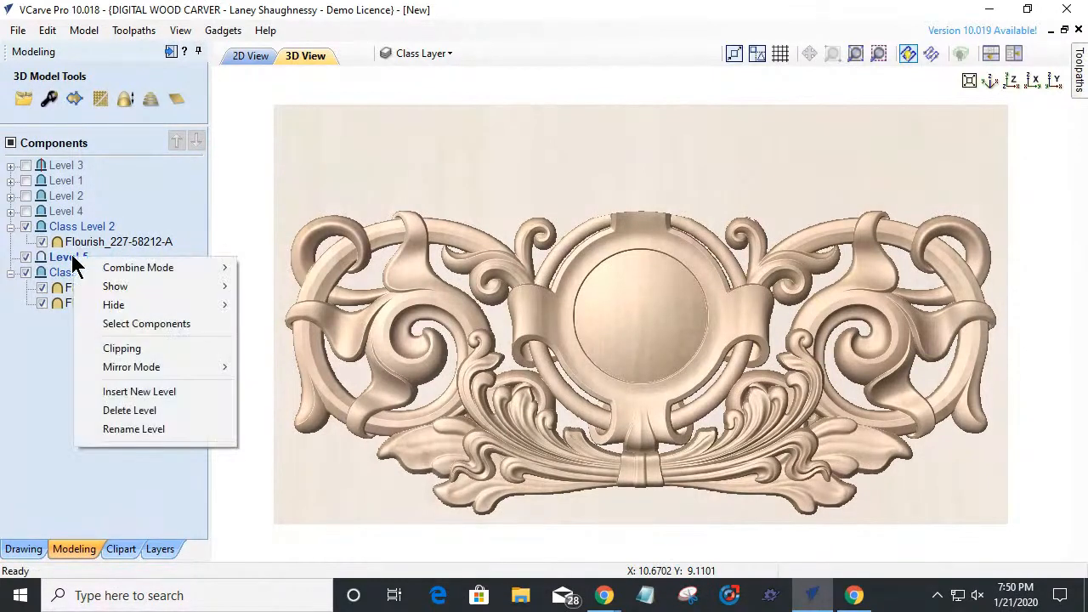
left_click(129, 429)
type("Class Level 3")
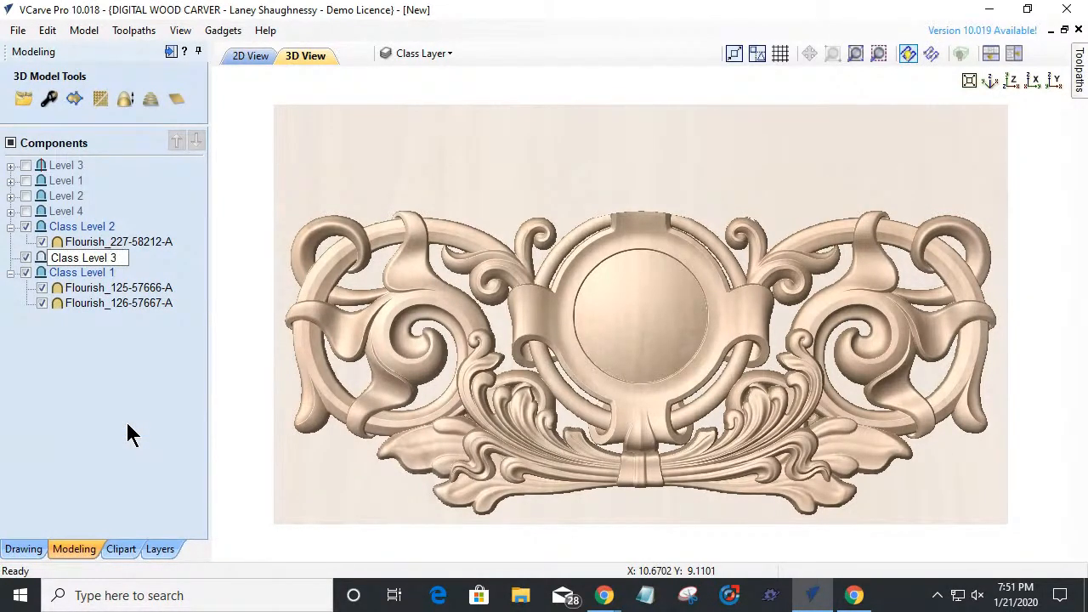
key("Return")
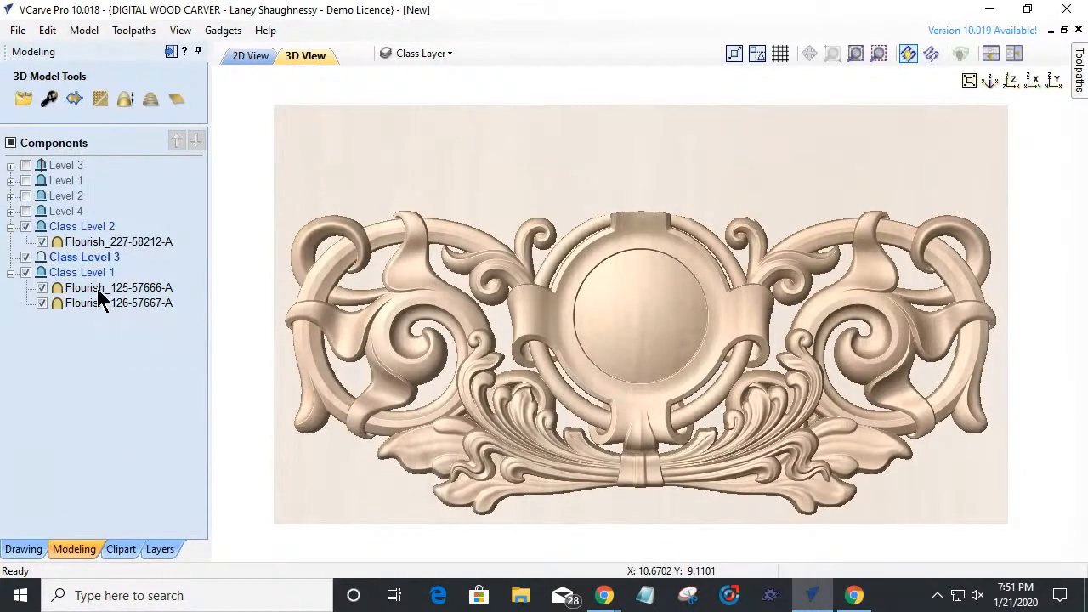
- Try Flourish_125-57666-A in Class Level 3, and delete it from the model
left_click_drag(97, 288, 57, 260)
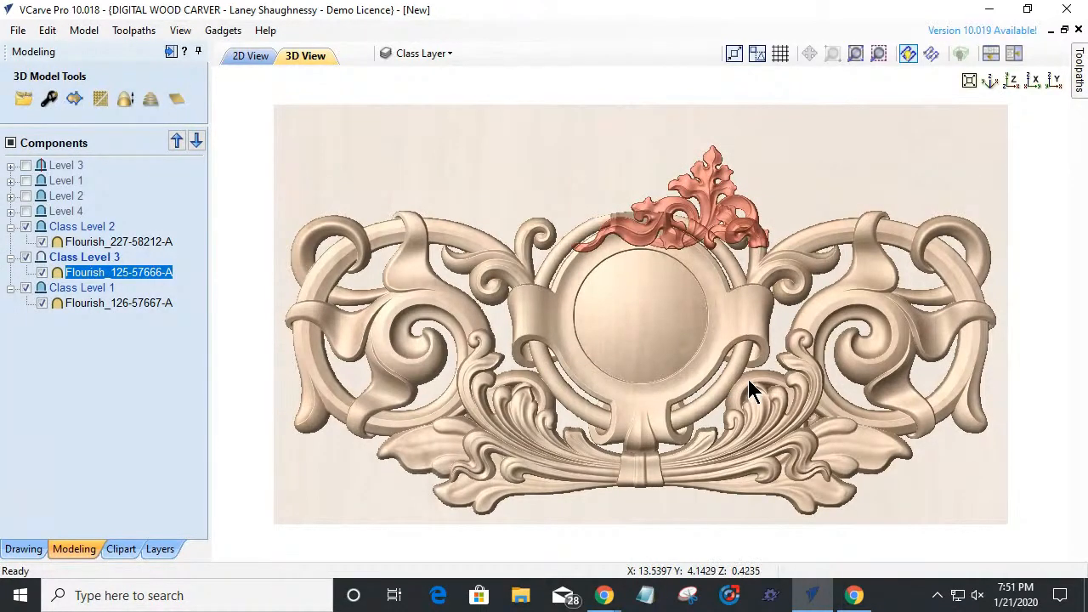
left_click(699, 209)
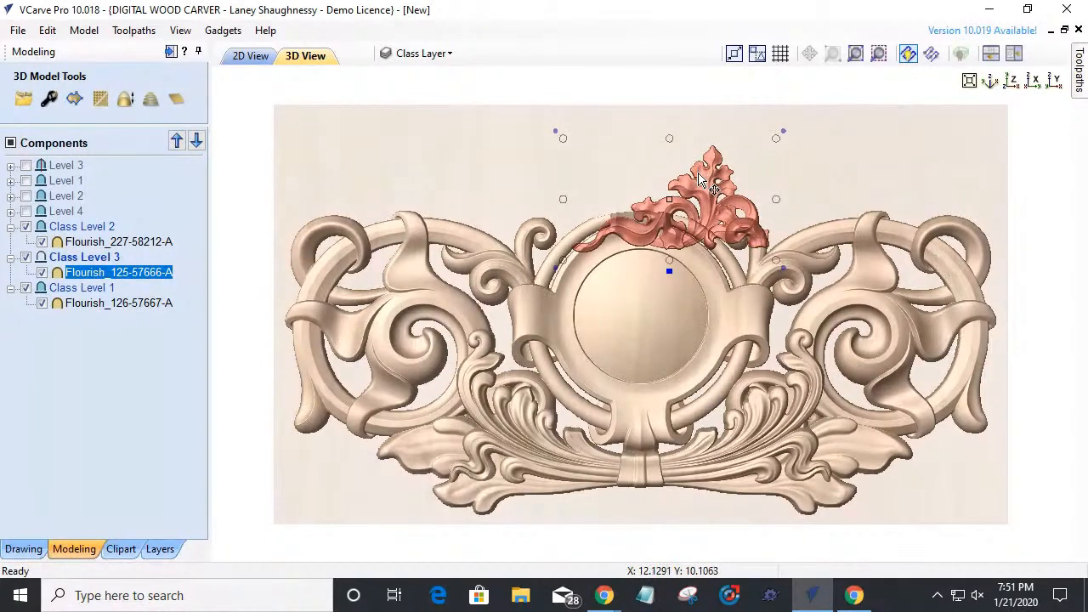
left_click(698, 180)
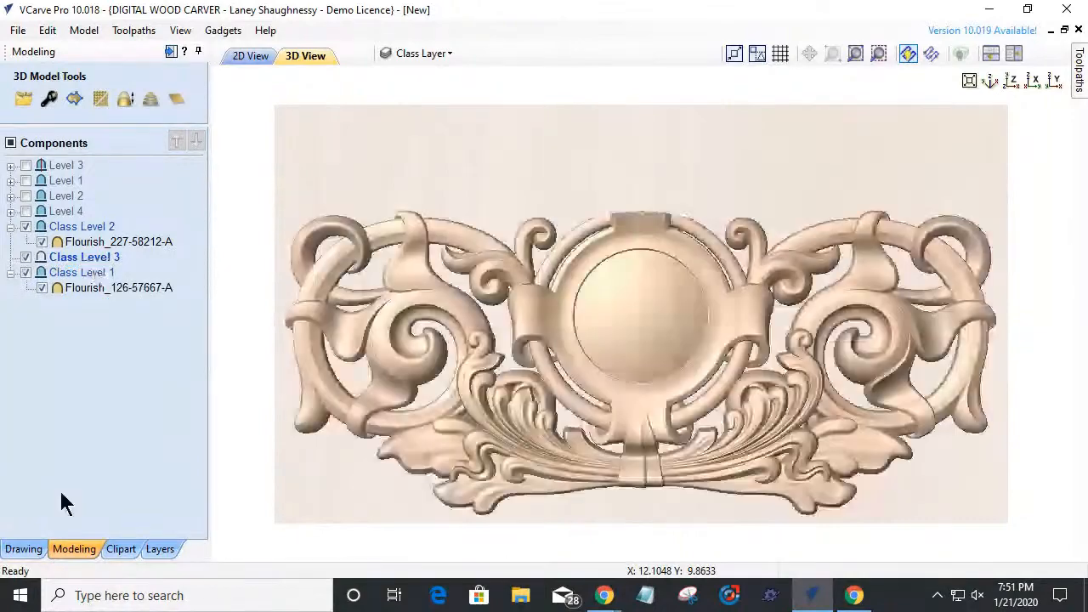
- Insert the scrolled-leaf Flourish_73 clipart above the clock ring and show it in the 2D view
left_click(120, 550)
left_click_drag(200, 393, 198, 443)
left_click_drag(162, 408, 684, 179)
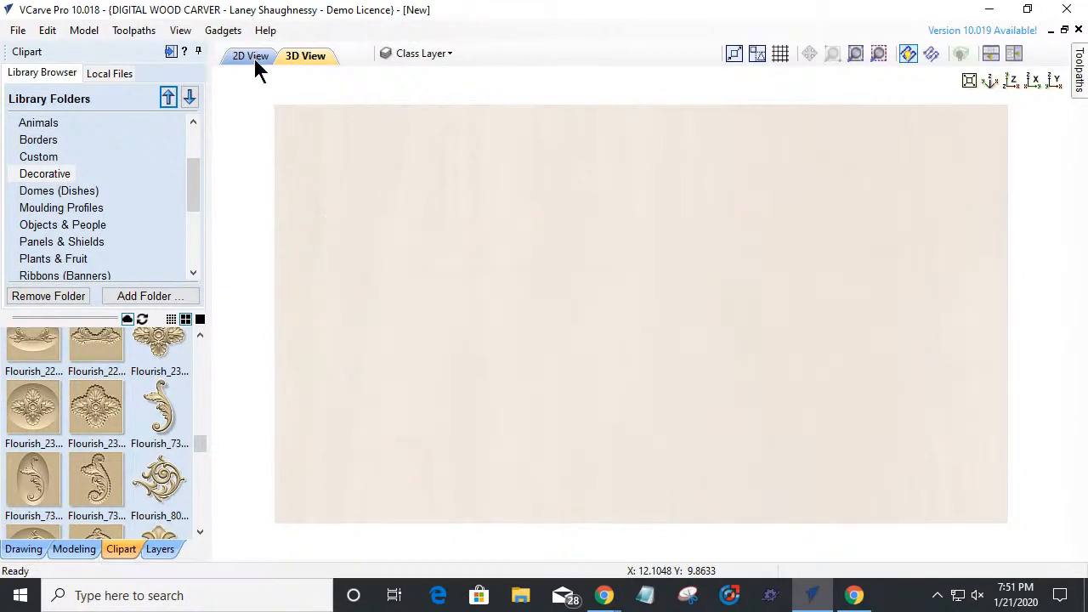
left_click(253, 58)
scroll(680, 378, "down", 3)
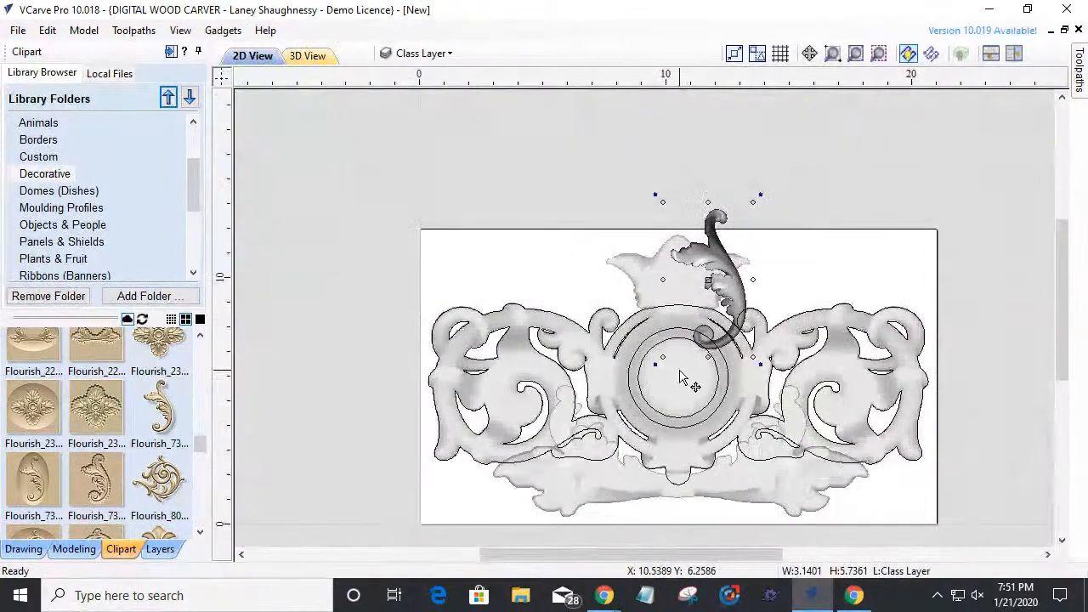
scroll(745, 284, "up", 3)
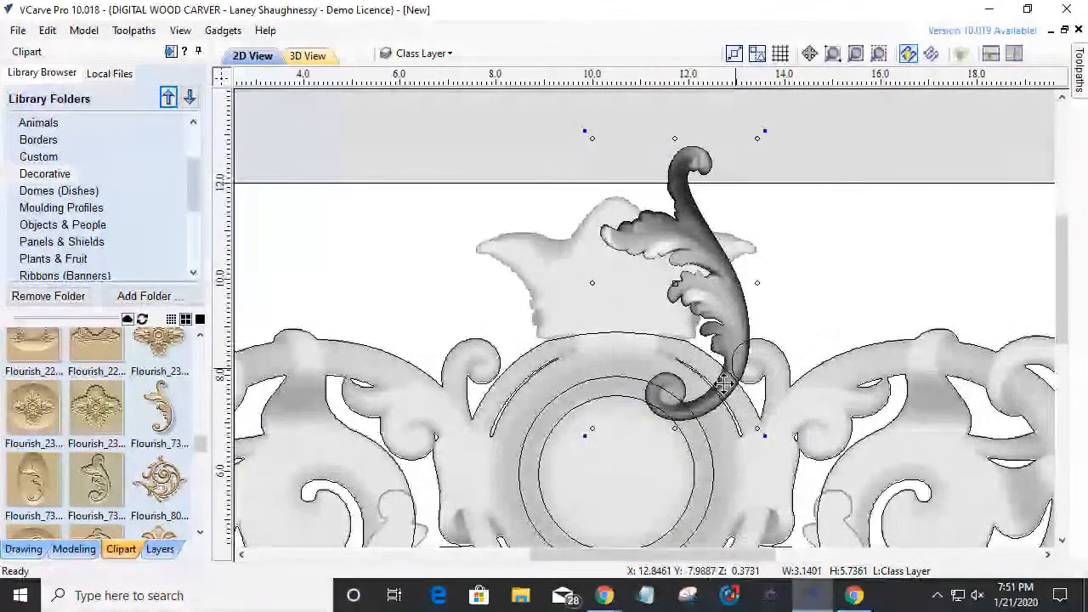
- Rotate the scrolled leaf clockwise until it lies nearly horizontal across the crown area
key("n")
left_click(736, 321)
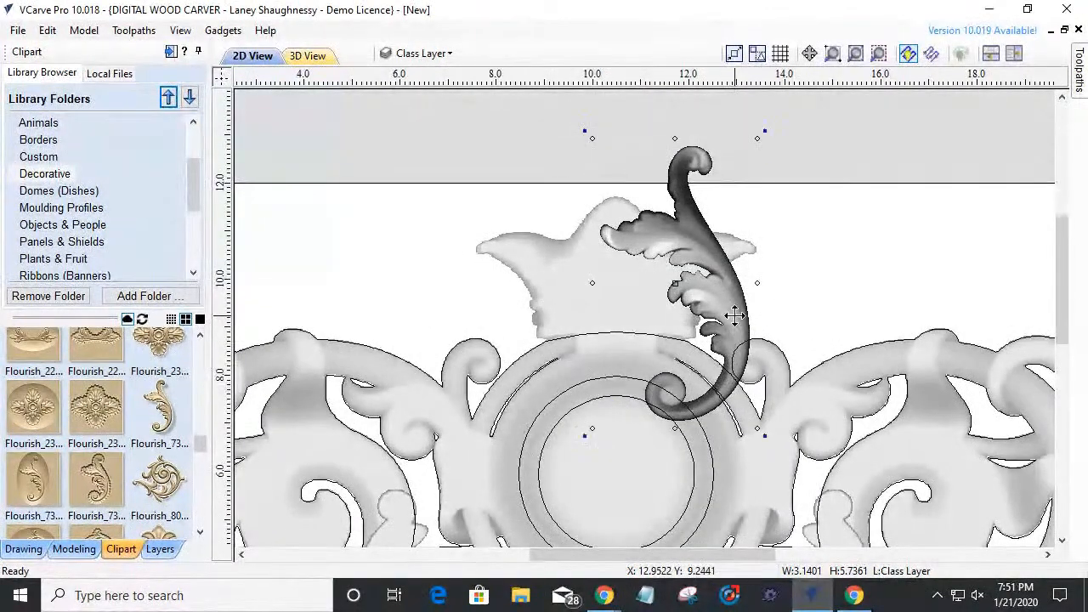
left_click_drag(586, 435, 503, 287)
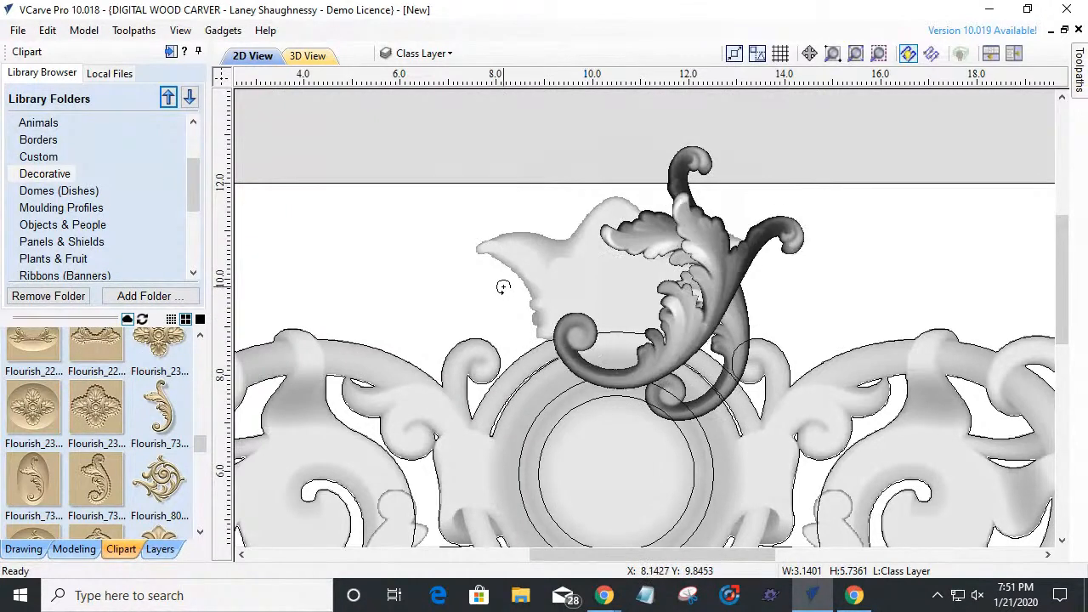
left_click_drag(502, 271, 513, 241)
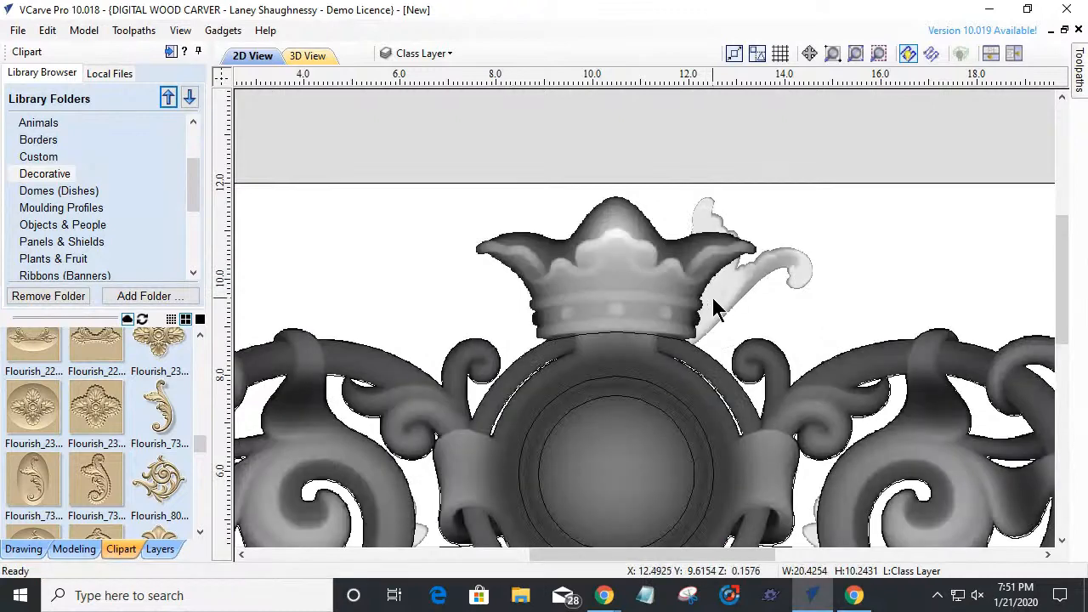
- Enlarge the scrolled leaf to about 6.79 by 4.41 and move it onto the upper edge of the clock ring
left_click(712, 309)
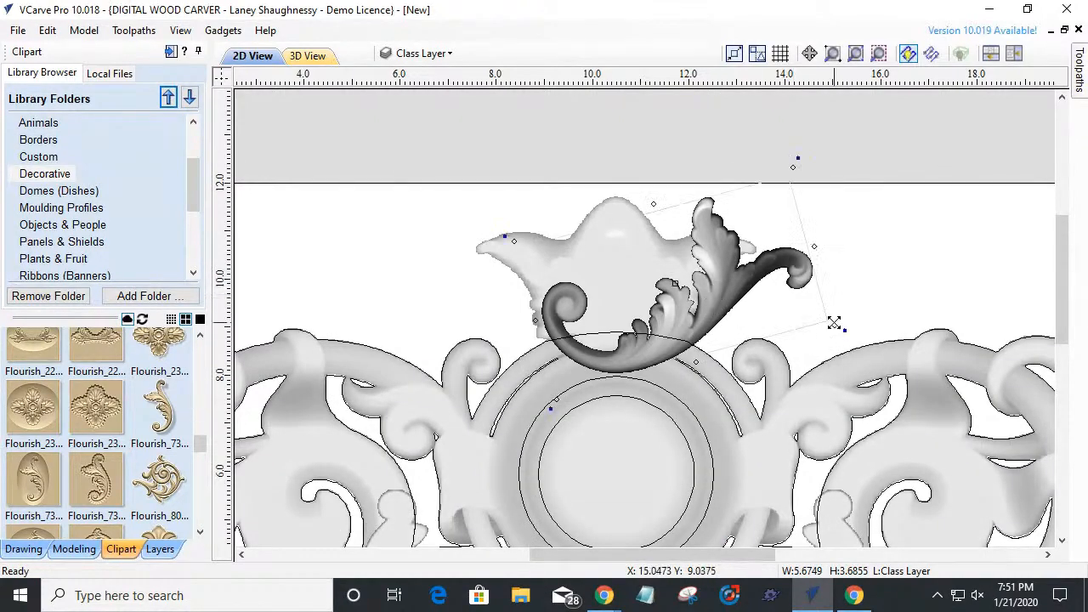
left_click_drag(951, 302, 1006, 301)
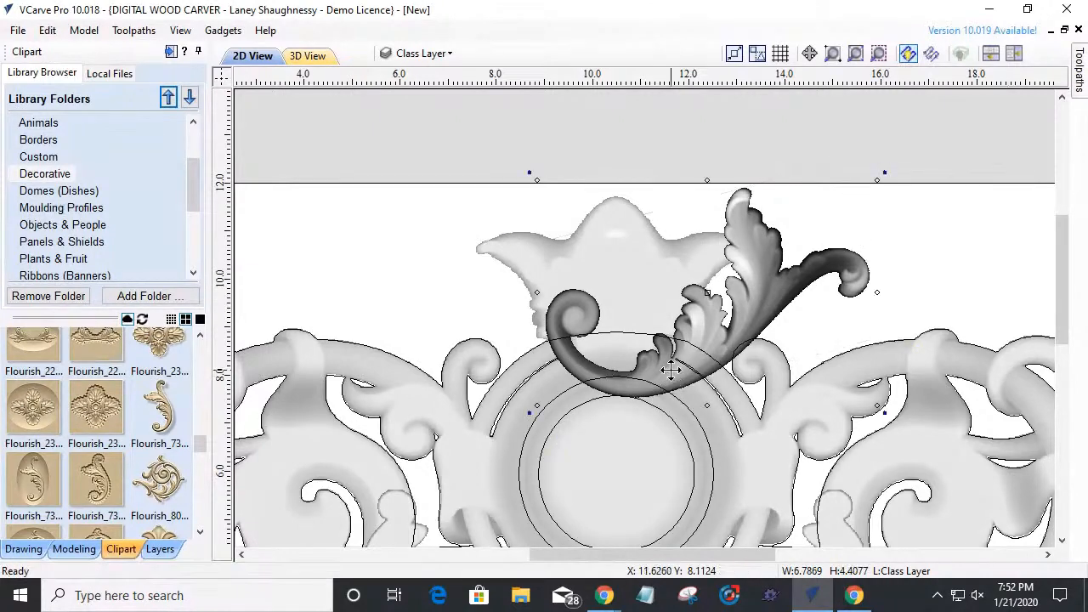
left_click_drag(671, 367, 675, 333)
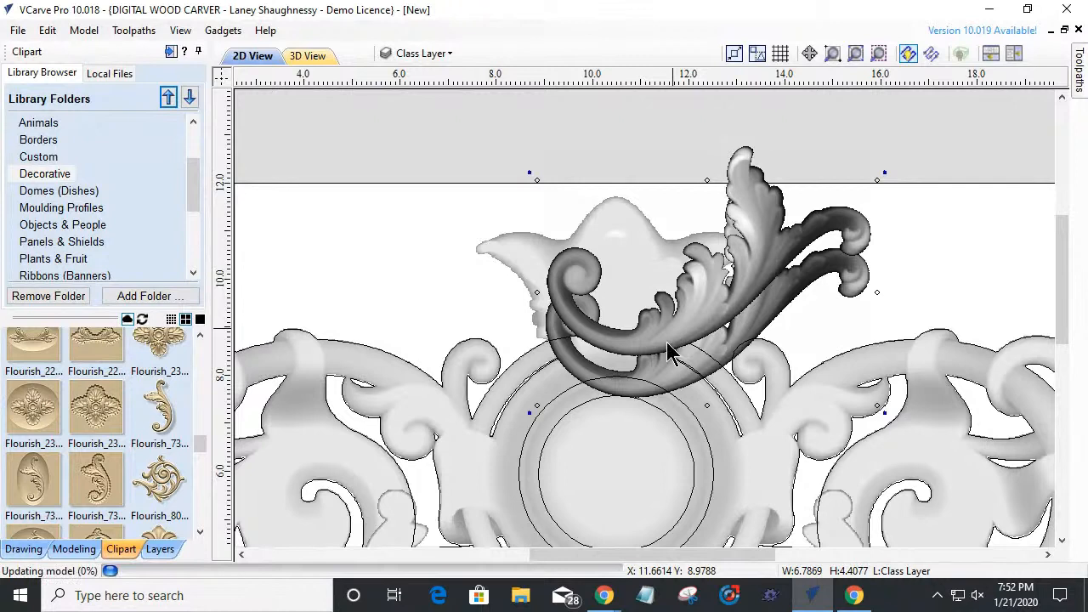
left_click(647, 341)
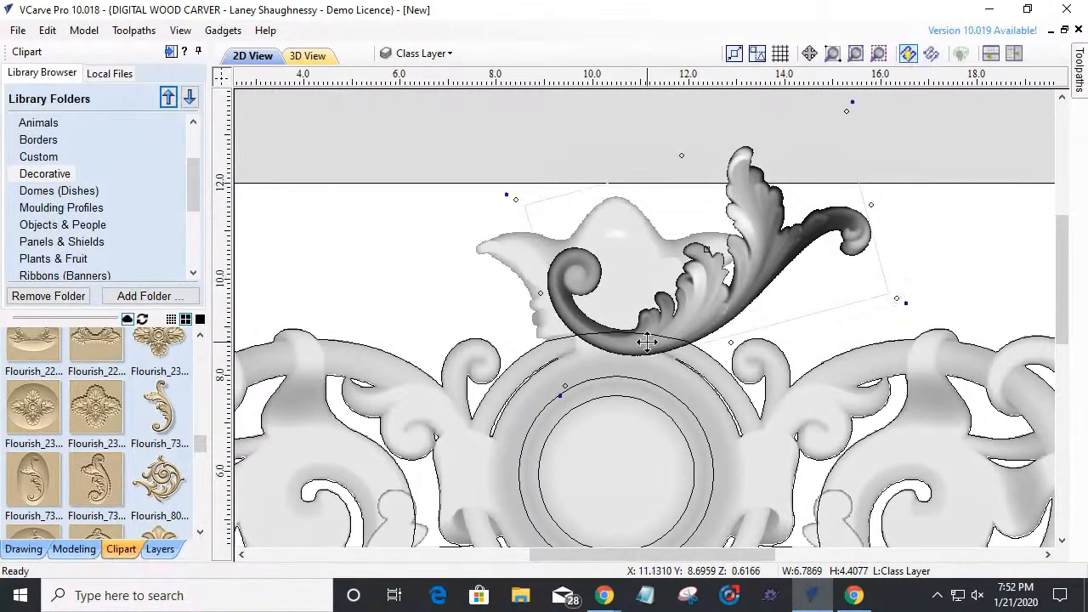
left_click_drag(712, 317, 692, 316)
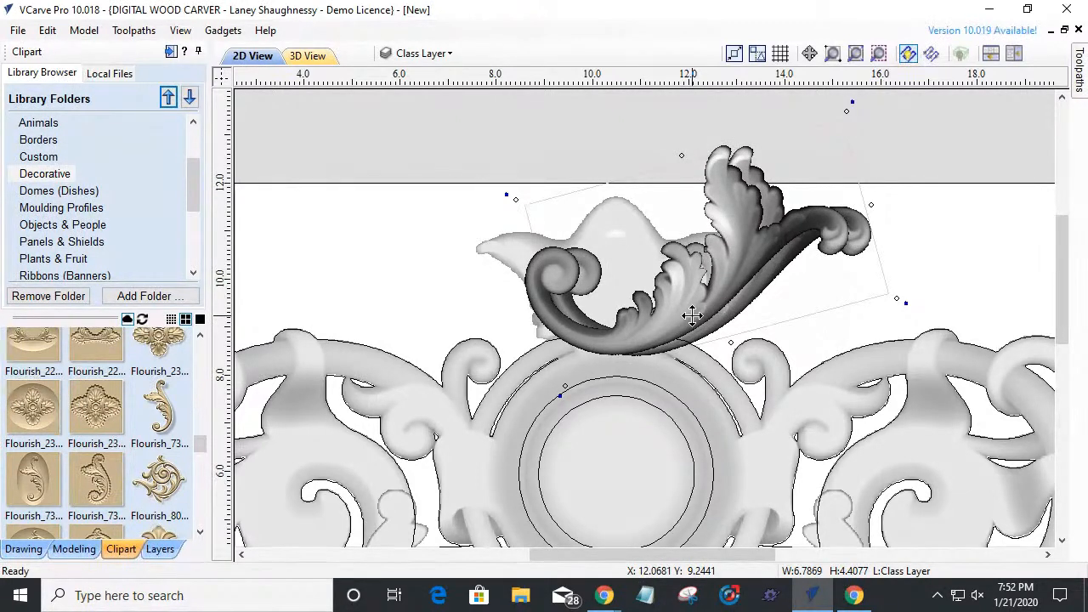
left_click_drag(692, 315, 692, 315)
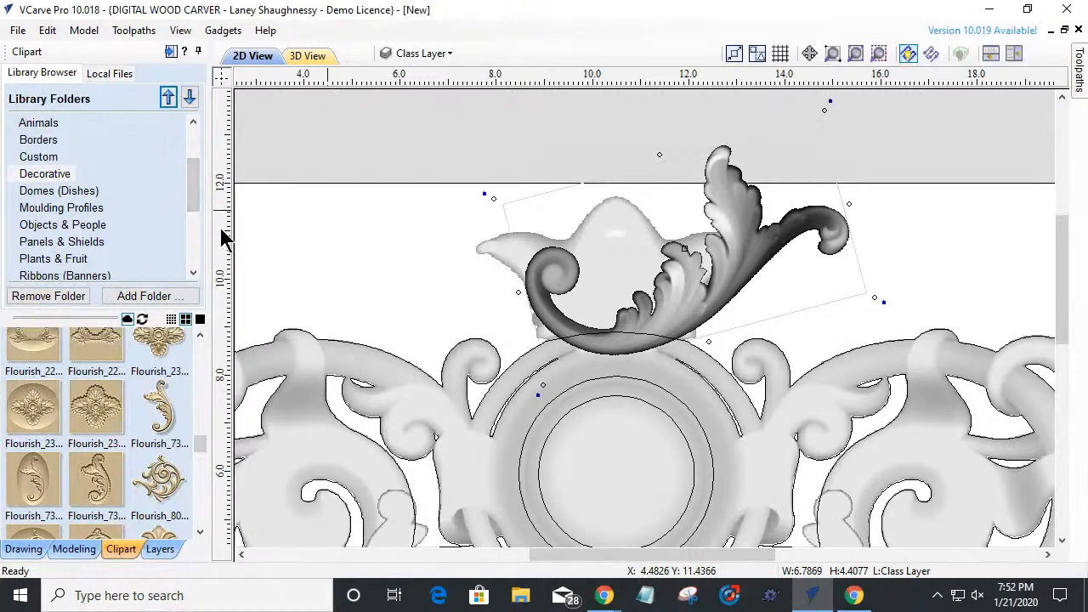
- Add a vertical guide at about X 10.5 through the clock's centre and shift the scrolled leaf left relative to it
left_click(299, 260)
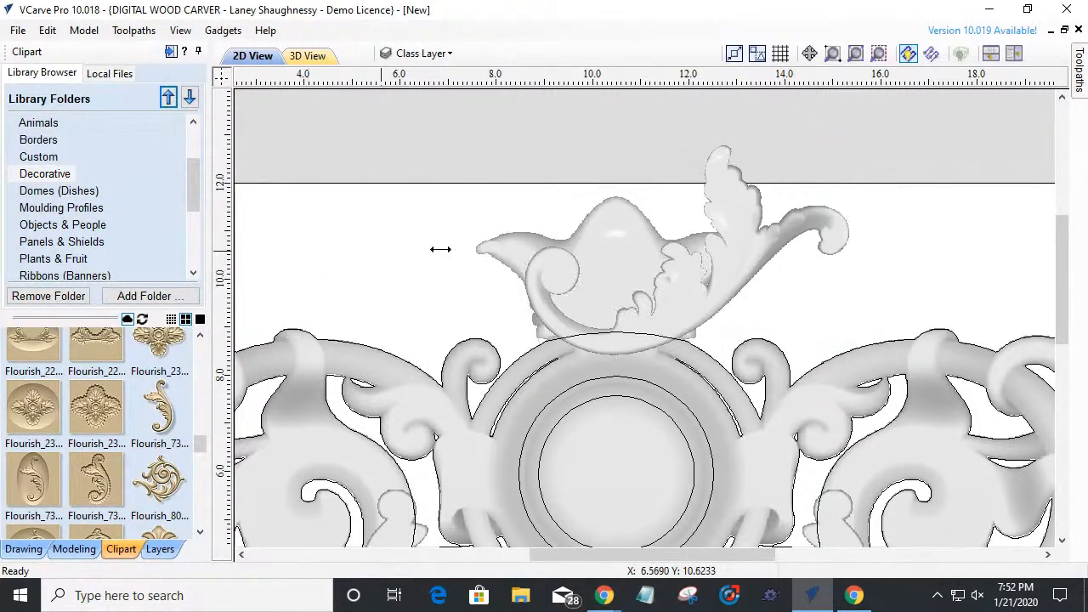
left_click_drag(440, 250, 617, 181)
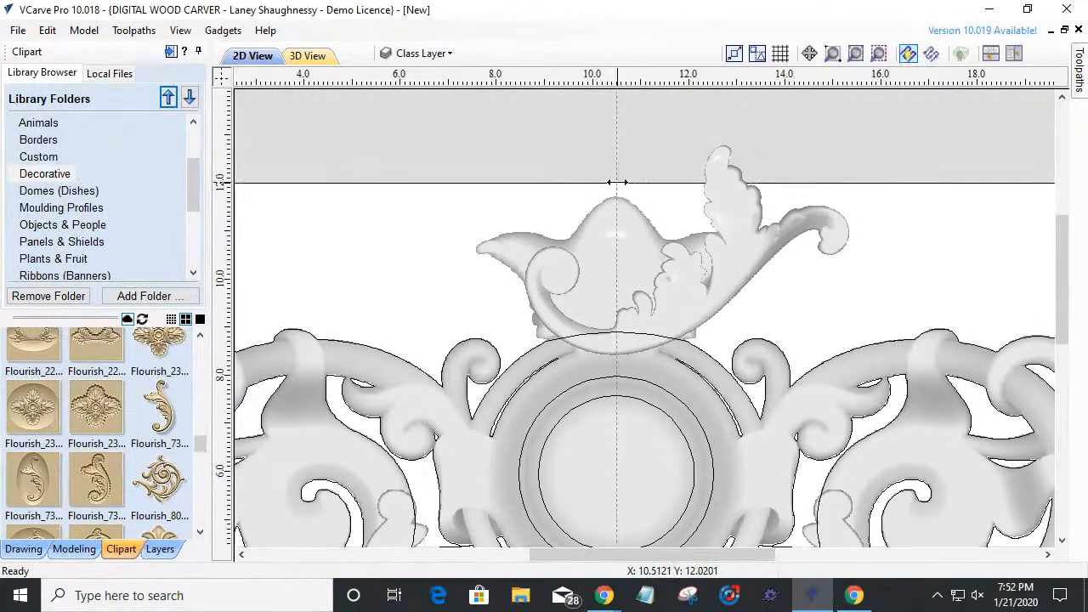
scroll(595, 364, "up", 3)
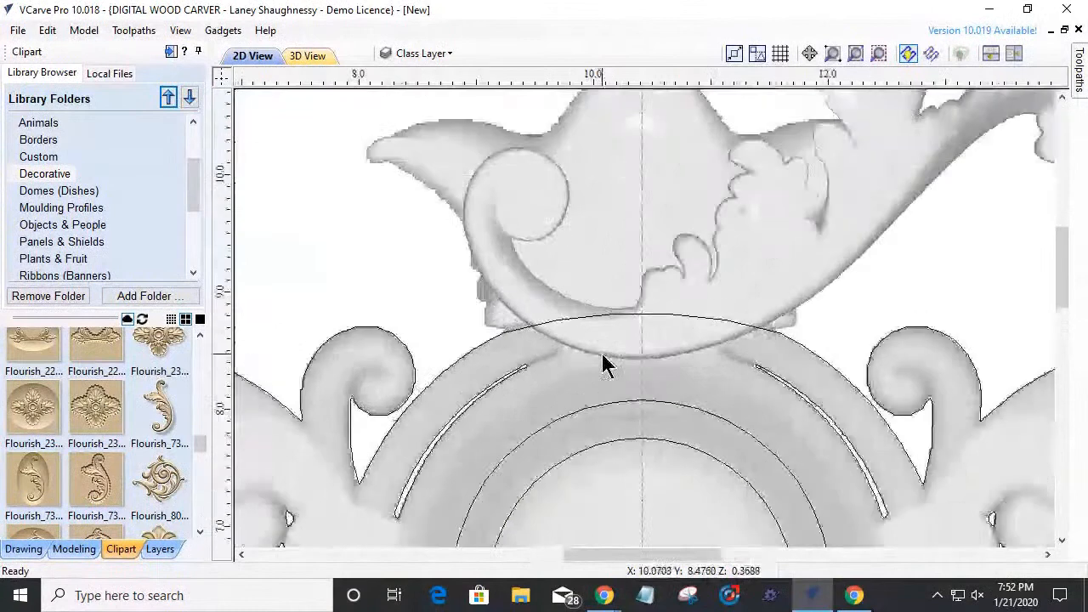
left_click(661, 275)
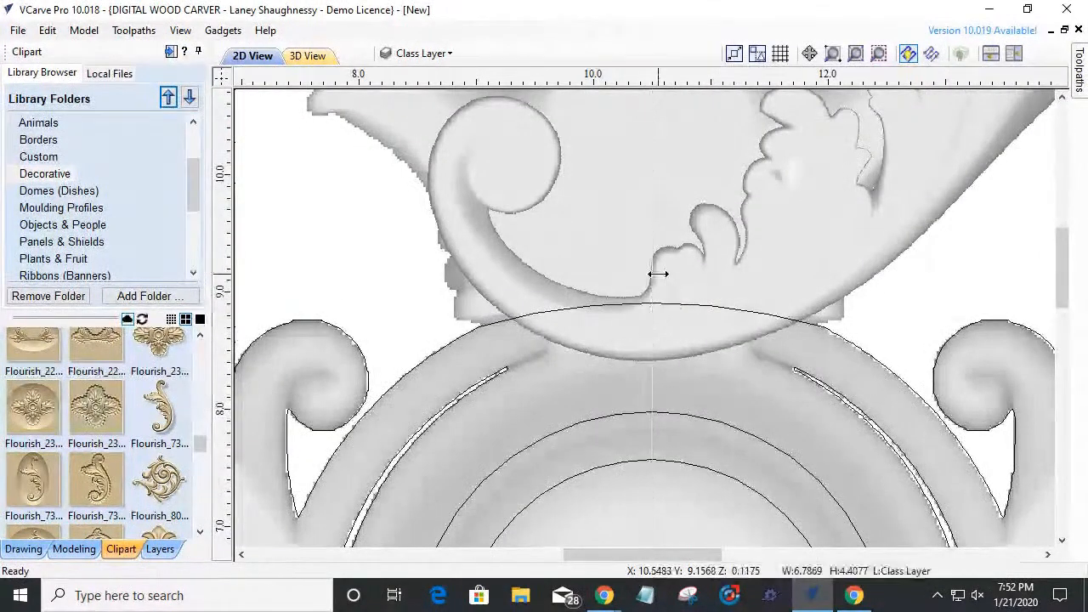
left_click_drag(668, 273, 611, 269)
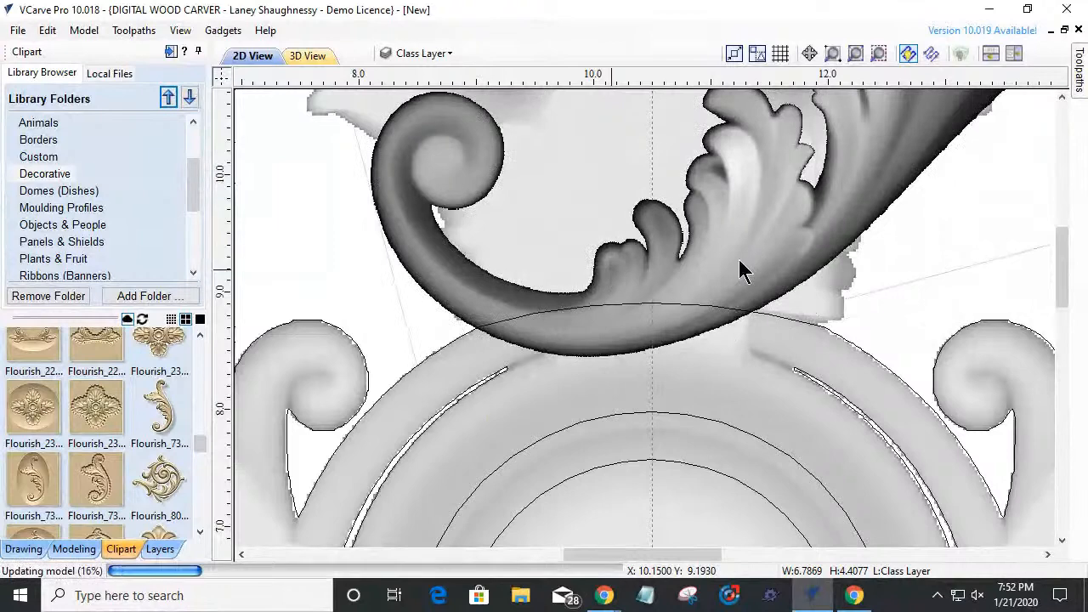
- Rotate the scrolled leaf slightly clockwise and move it right and down so its base overlaps the clock ring's upper edge
scroll(737, 259, "down", 4)
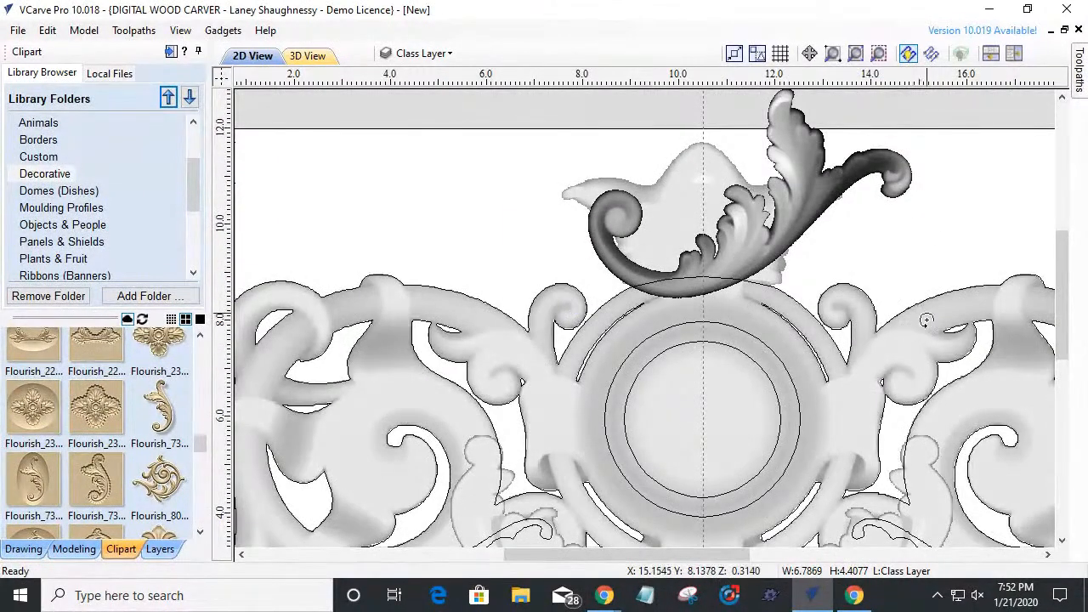
left_click(918, 381)
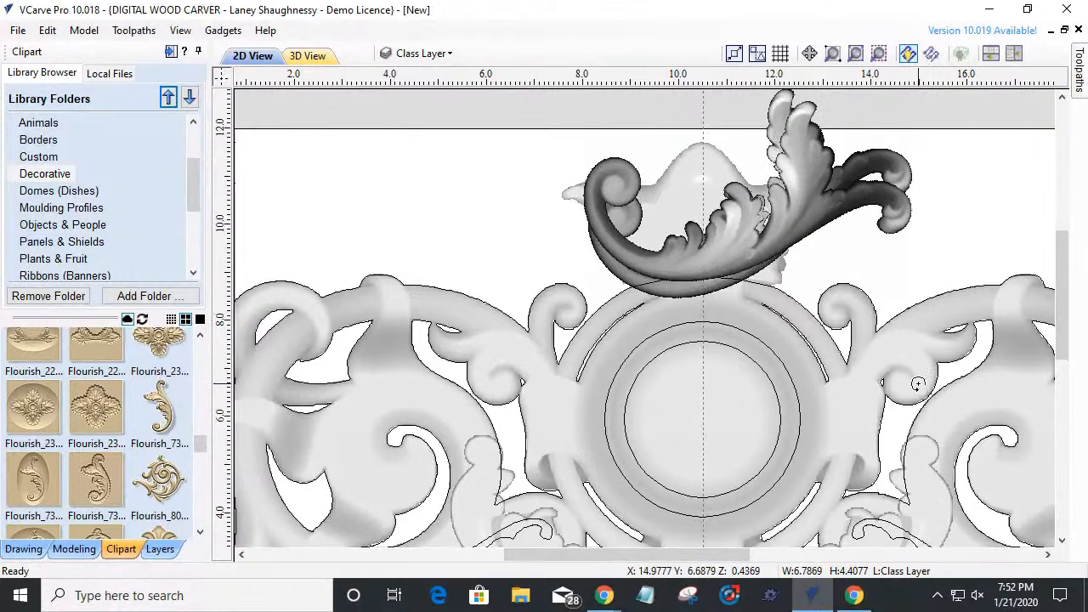
left_click(716, 262)
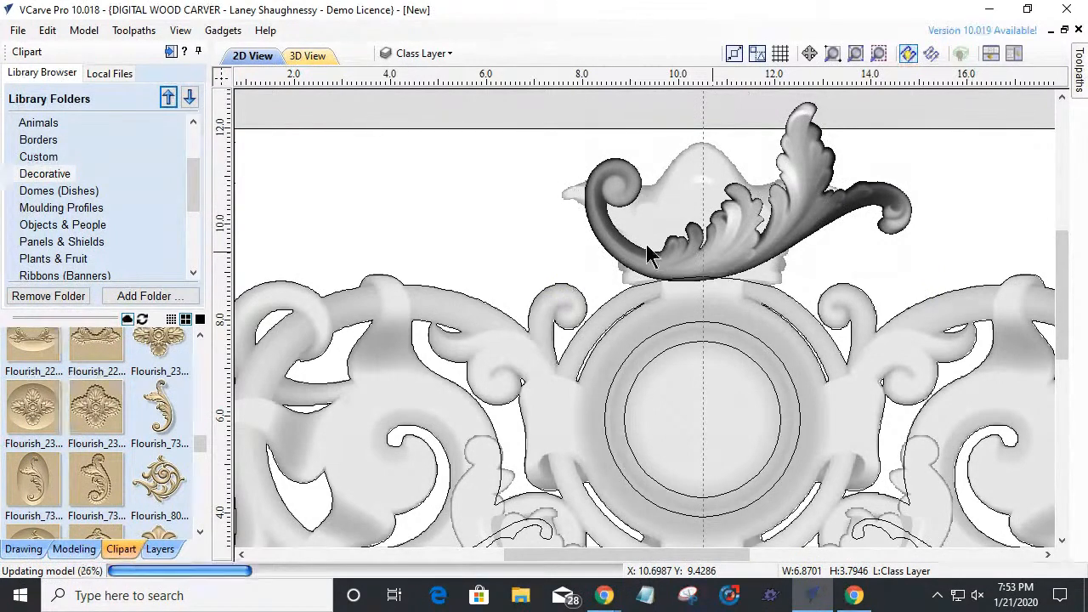
scroll(645, 242, "up", 2)
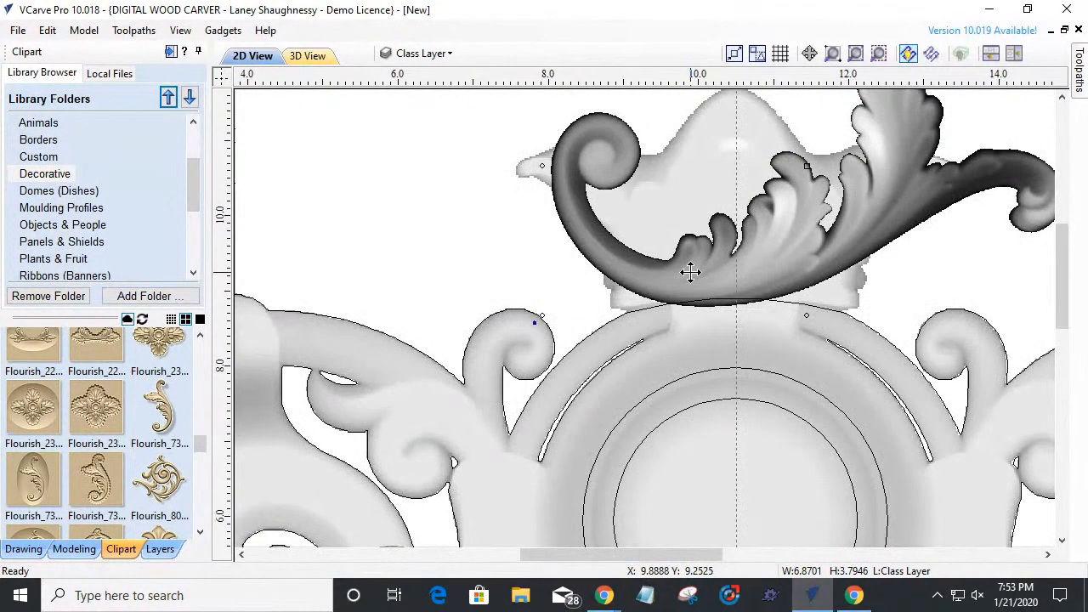
left_click_drag(692, 270, 743, 288)
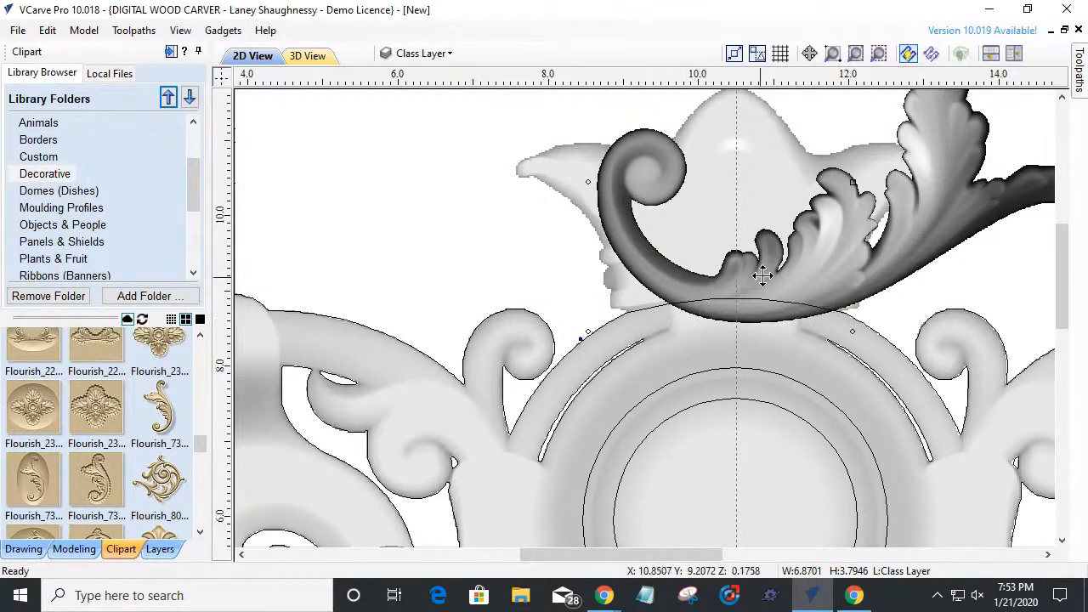
- Set the combine mode of Class Level 3 to Merge, viewing the leaf flourish over the medallion in 3D
scroll(778, 246, "down", 3)
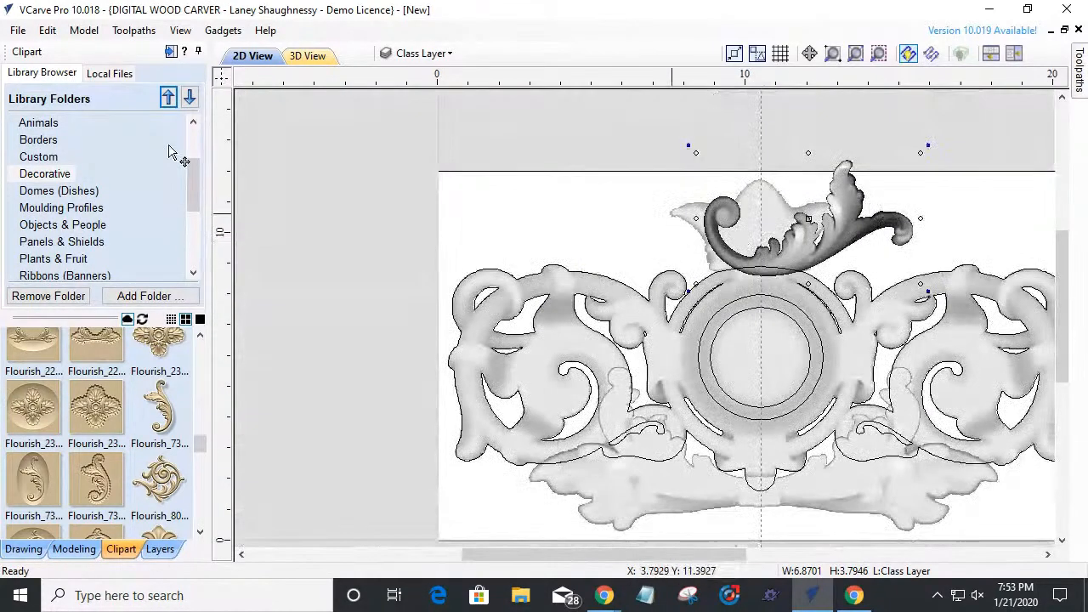
left_click(308, 56)
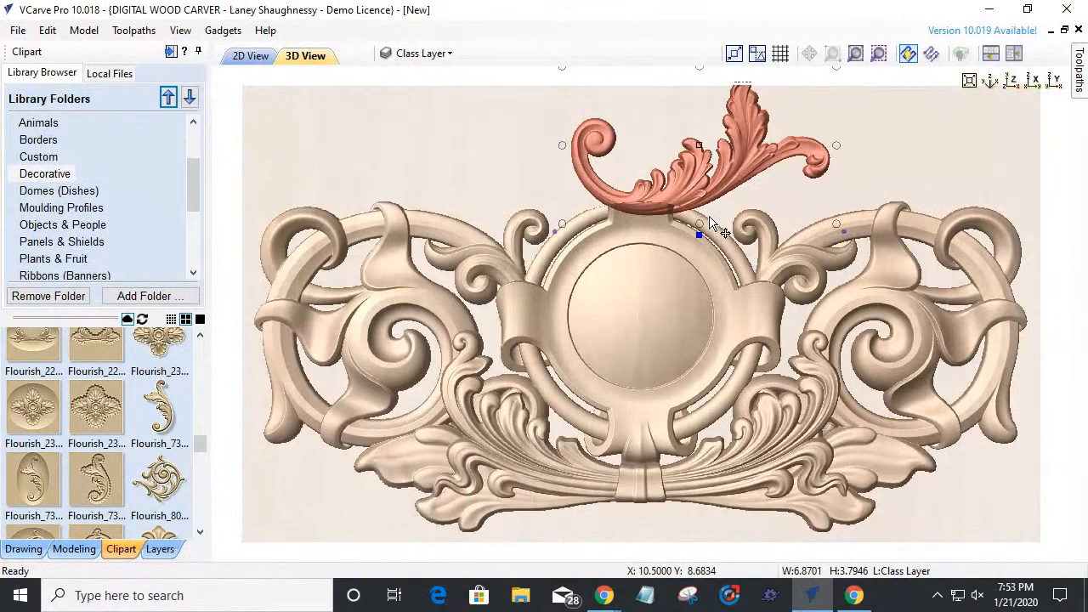
left_click_drag(712, 529, 302, 367)
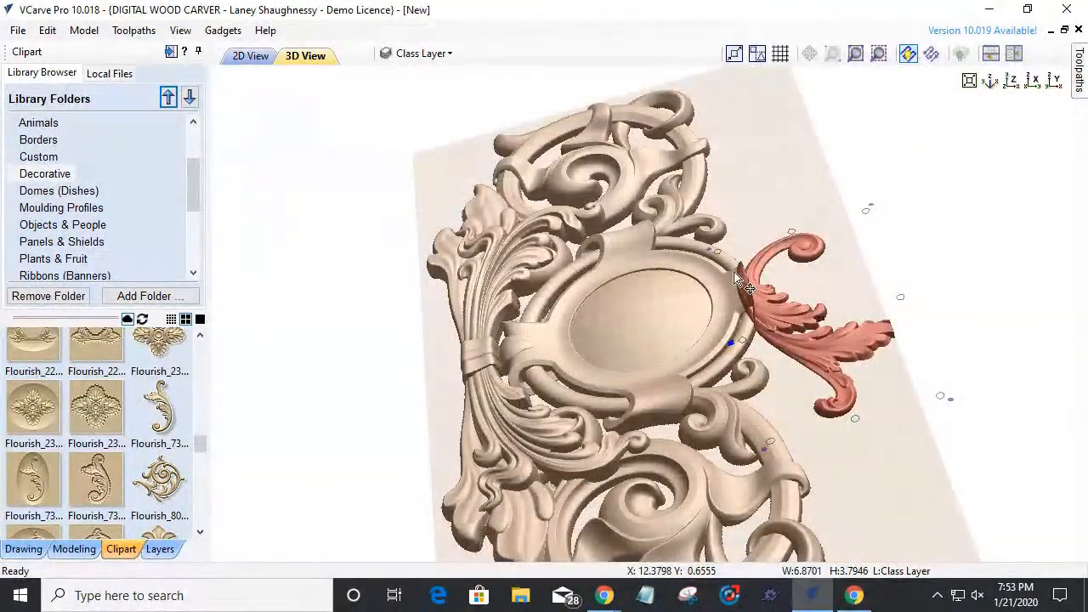
mouse_move(861, 484)
left_mouse_down()
mouse_move(752, 424)
mouse_move(686, 423)
mouse_move(825, 464)
mouse_move(881, 466)
left_mouse_up()
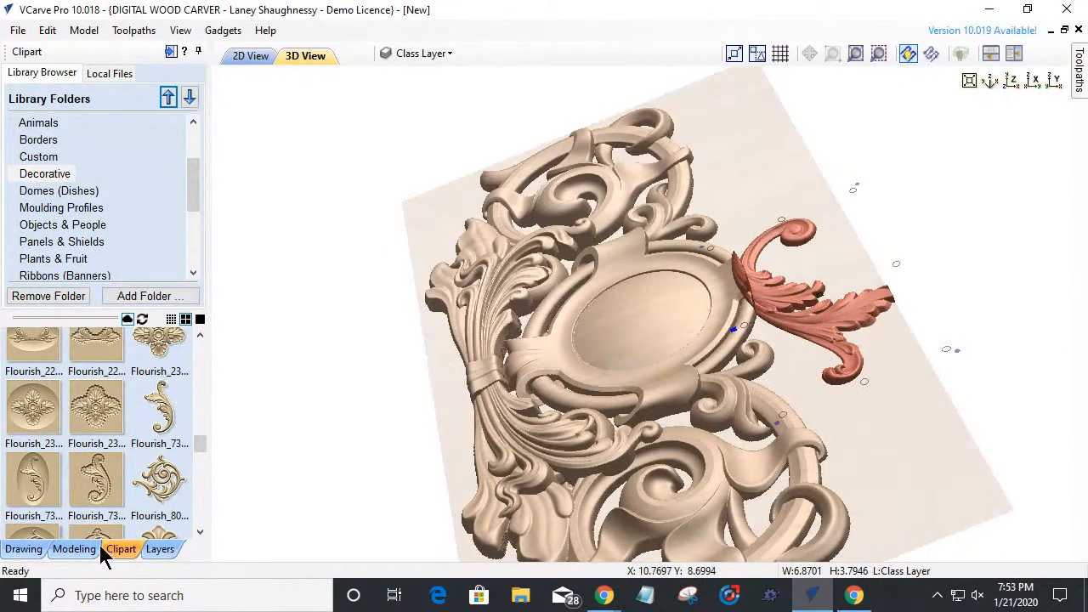
left_click(72, 549)
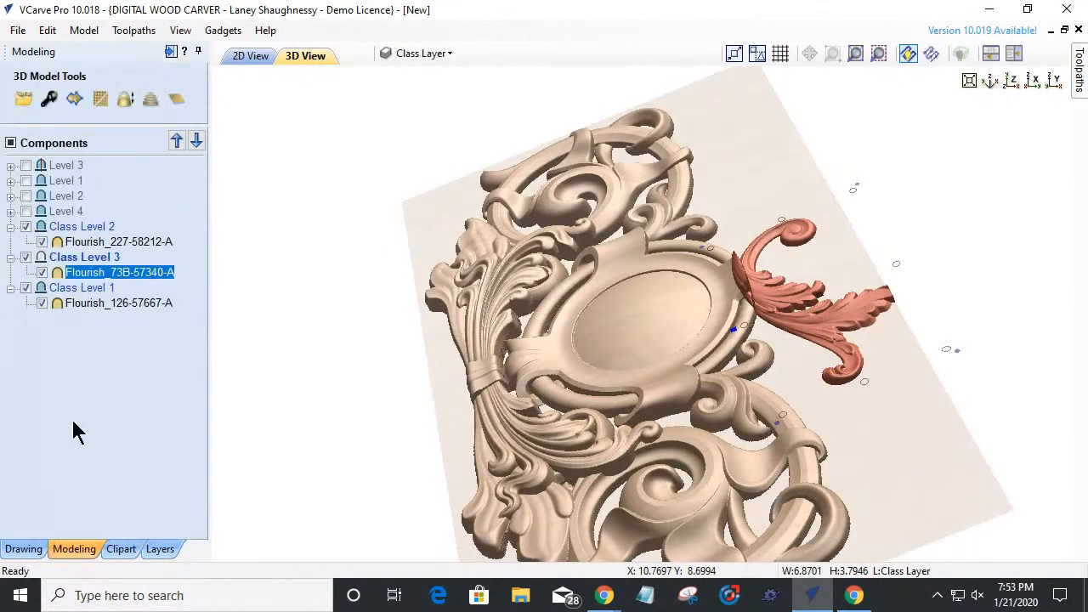
right_click(94, 266)
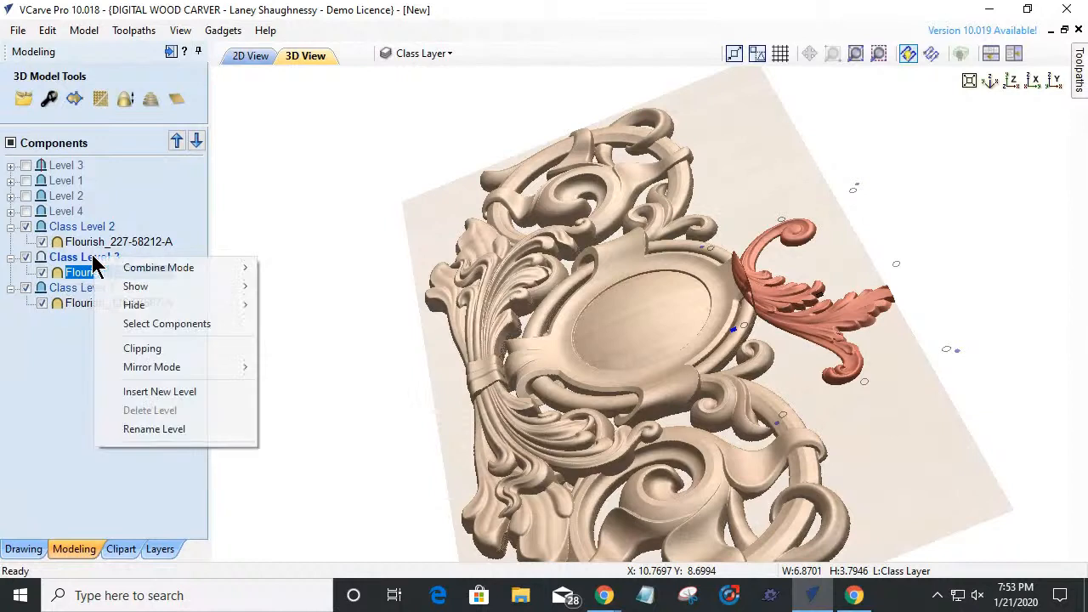
mouse_move(150, 274)
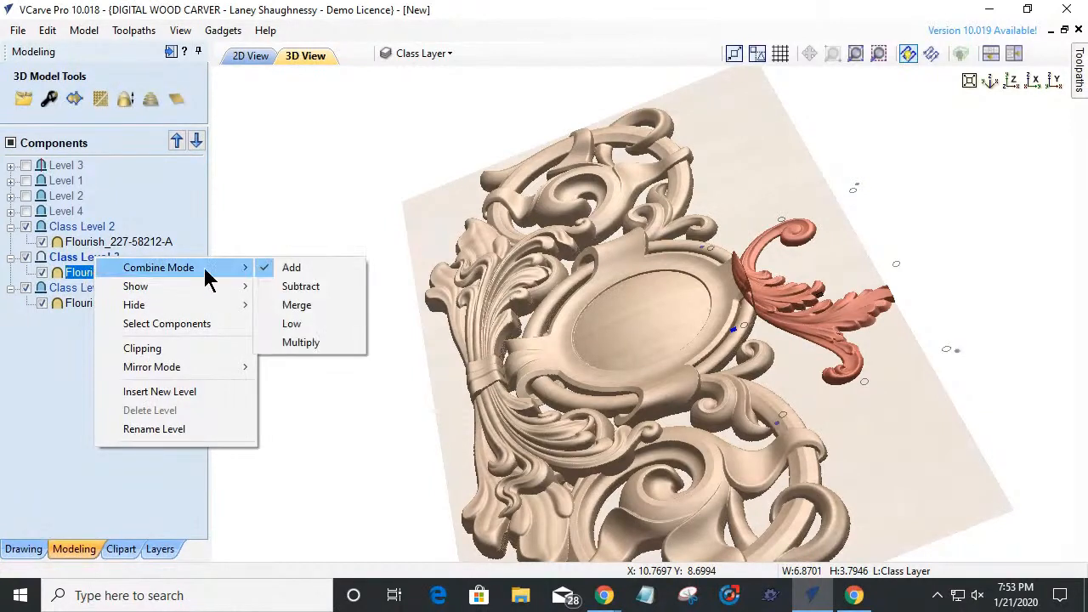
left_click(294, 305)
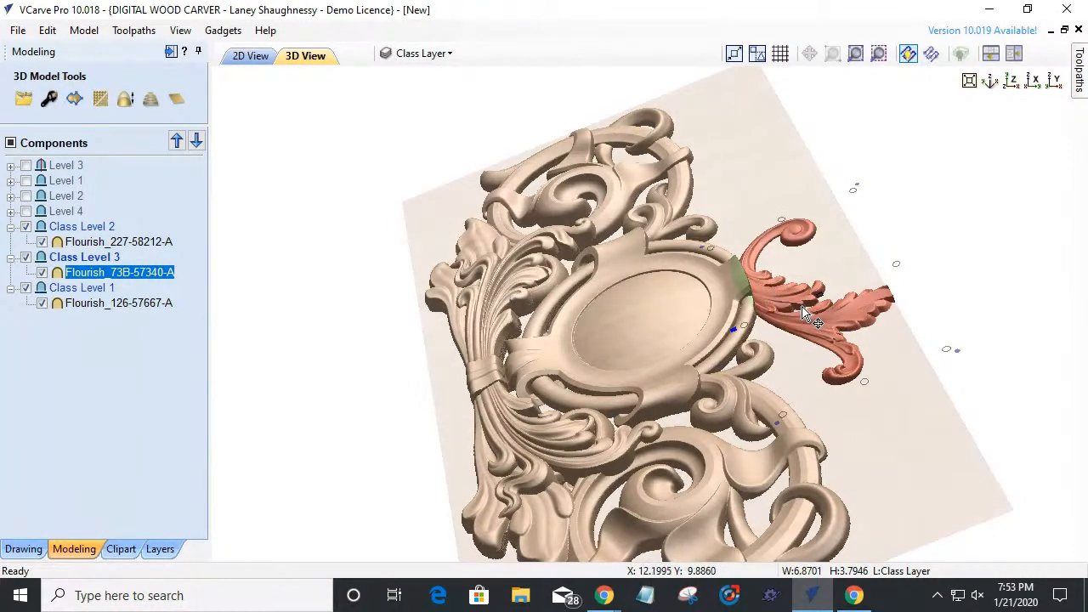
- Set the base height of the Flourish_73B-57340-A component to 0.25 inches
left_click(48, 100)
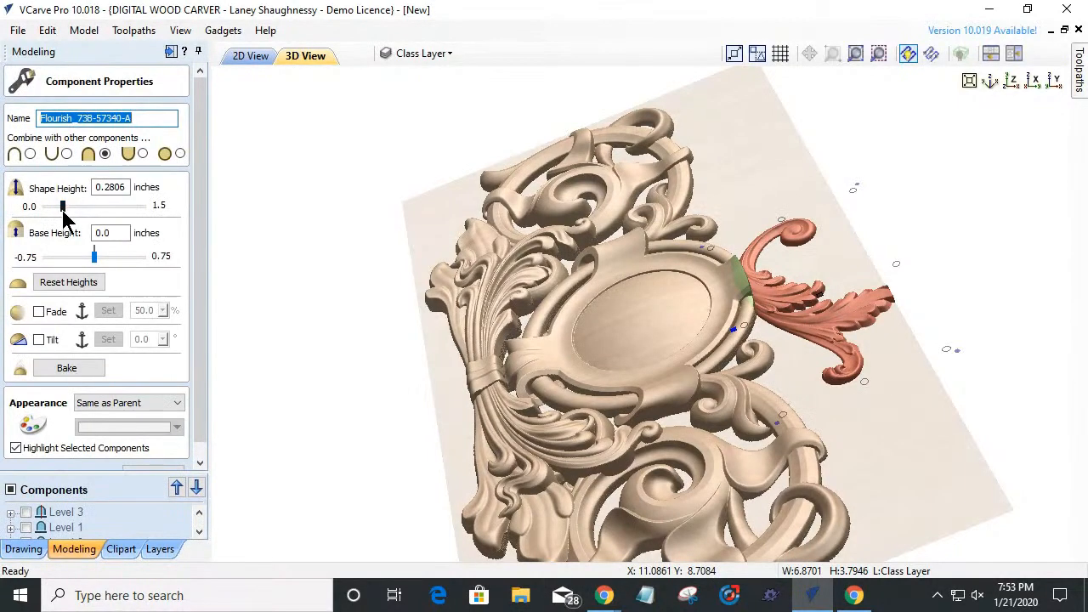
double_click(110, 235)
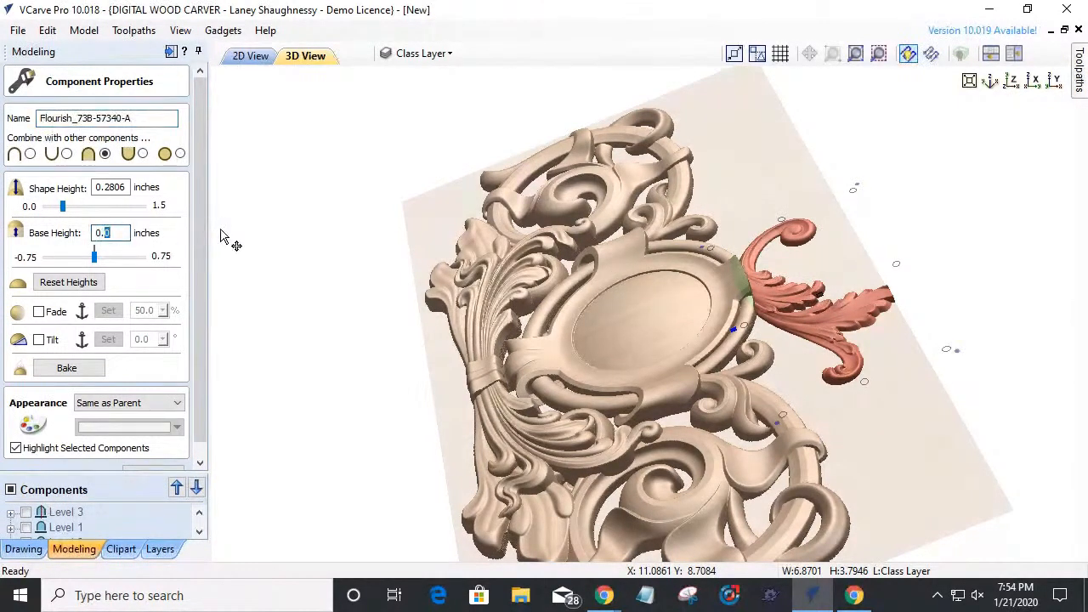
type("25")
key("Return")
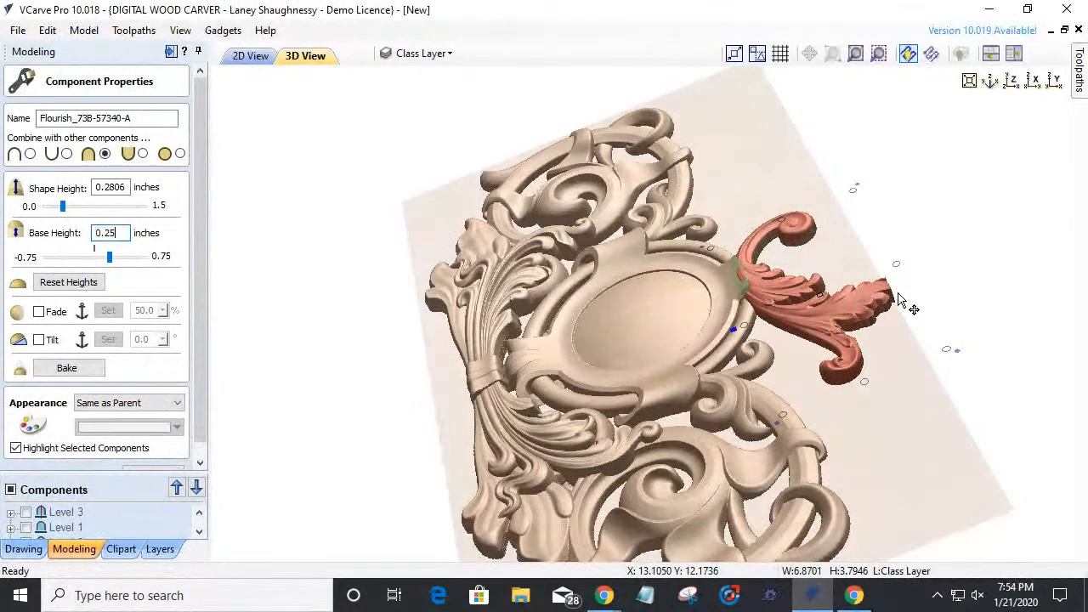
- Reposition the leaf flourish in 2D so its lower curve overlaps the top rim of the central medallion
left_click(252, 60)
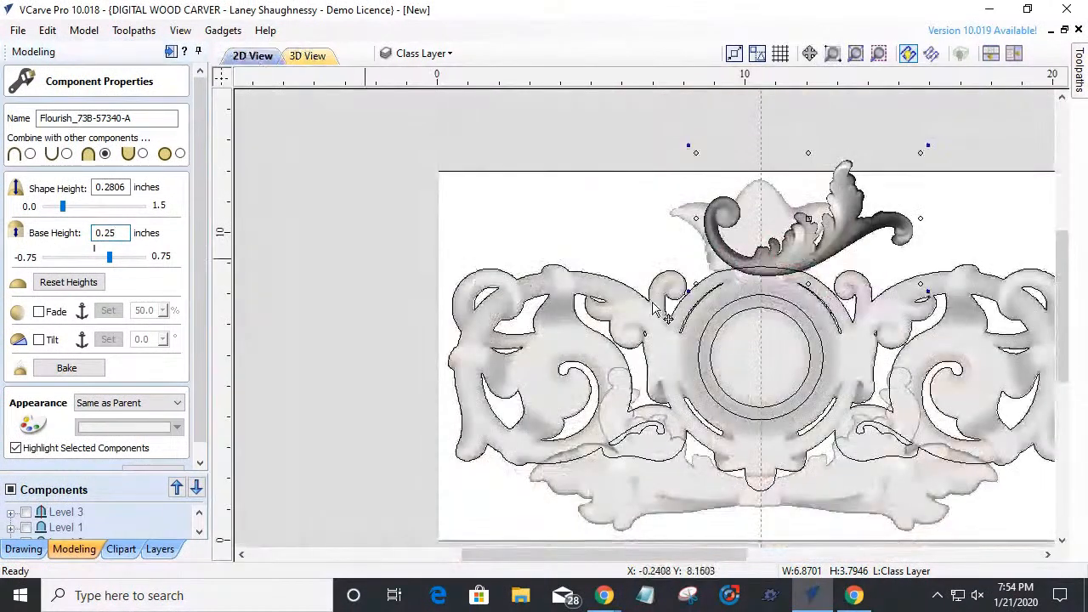
scroll(844, 232, "up", 3)
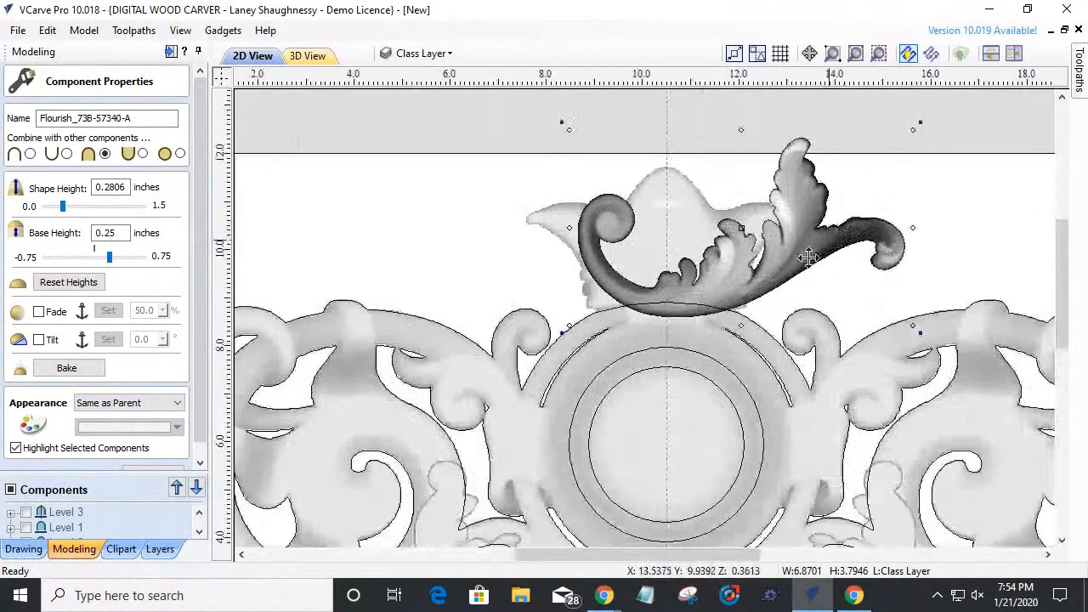
mouse_move(717, 281)
left_mouse_down()
mouse_move(718, 294)
mouse_move(699, 290)
left_mouse_up()
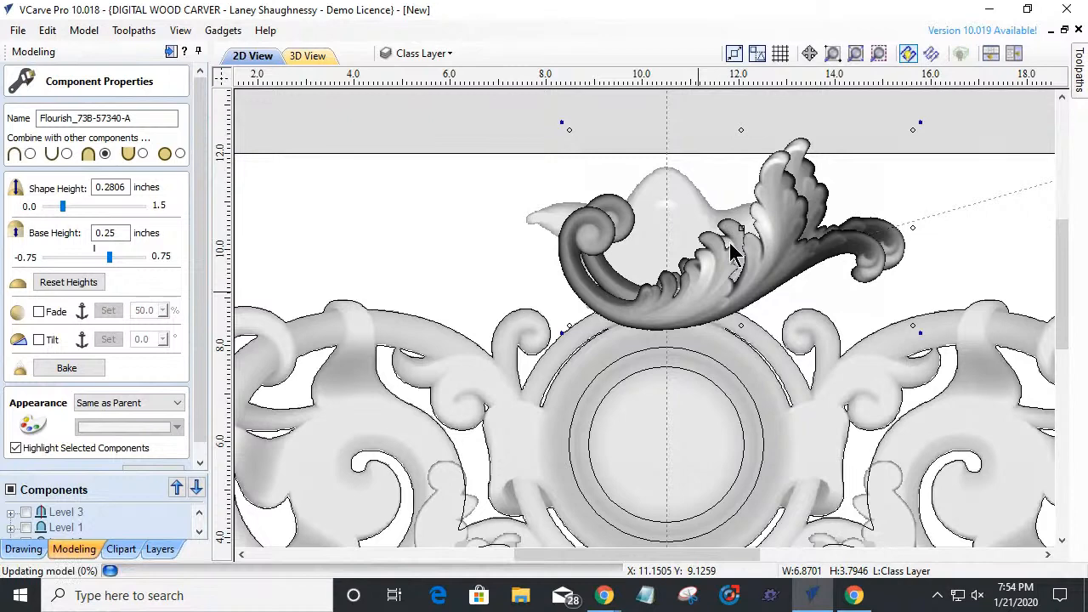
left_click_drag(705, 278, 695, 254)
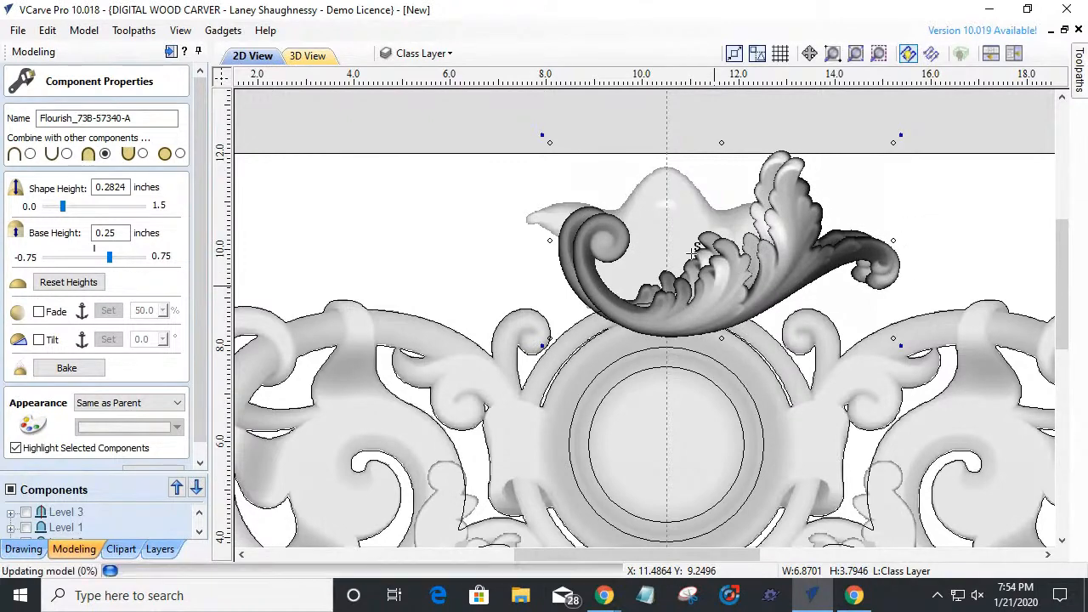
- Select all components and vectors together and shift the whole design slightly downward on the workpiece
scroll(692, 251, "down", 4)
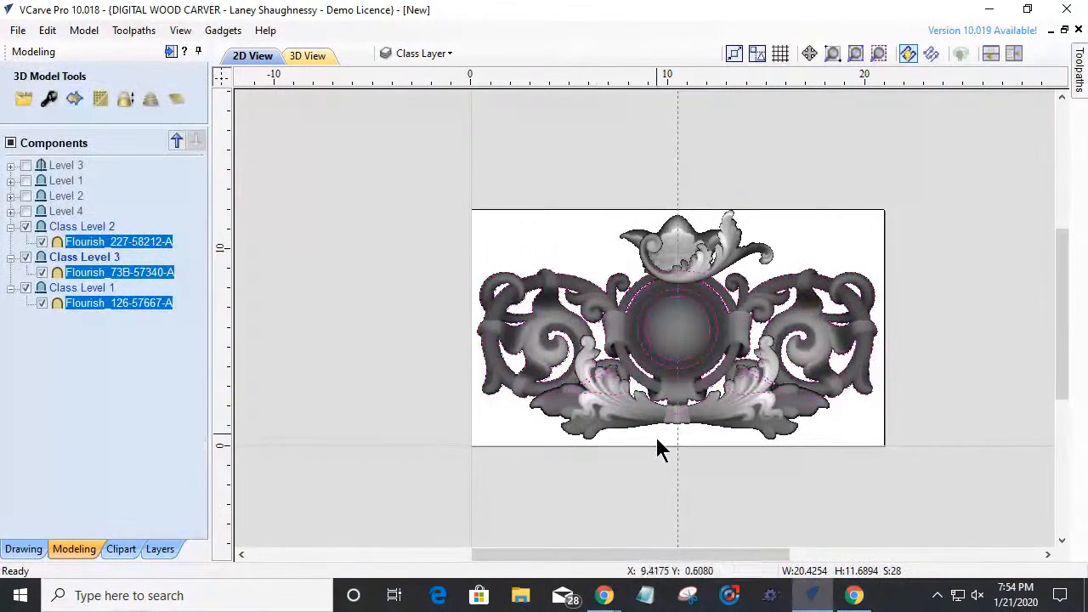
scroll(656, 440, "up", 2)
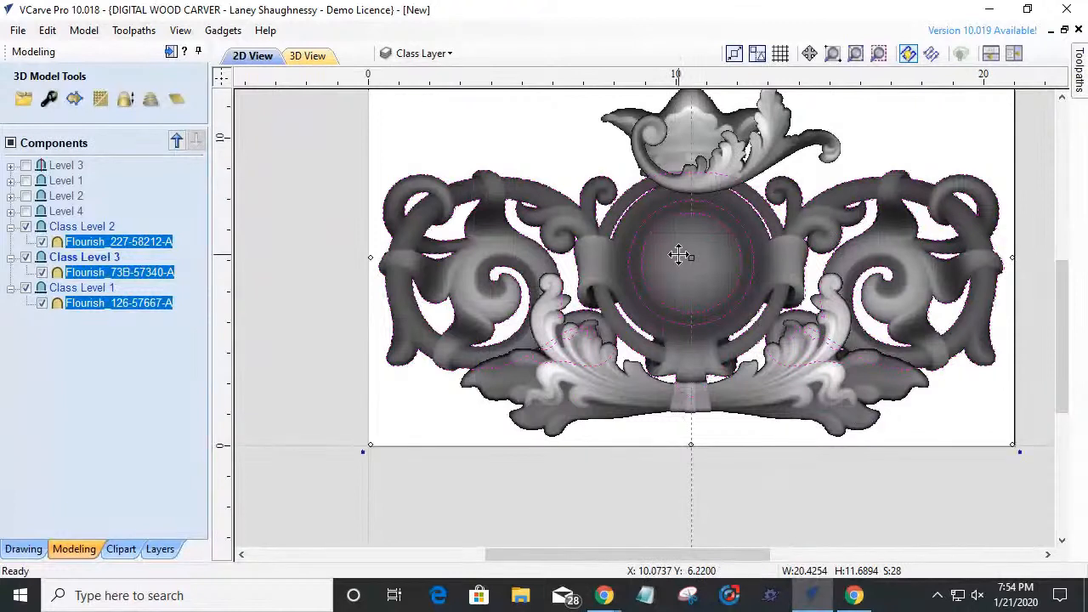
left_click_drag(692, 259, 691, 264)
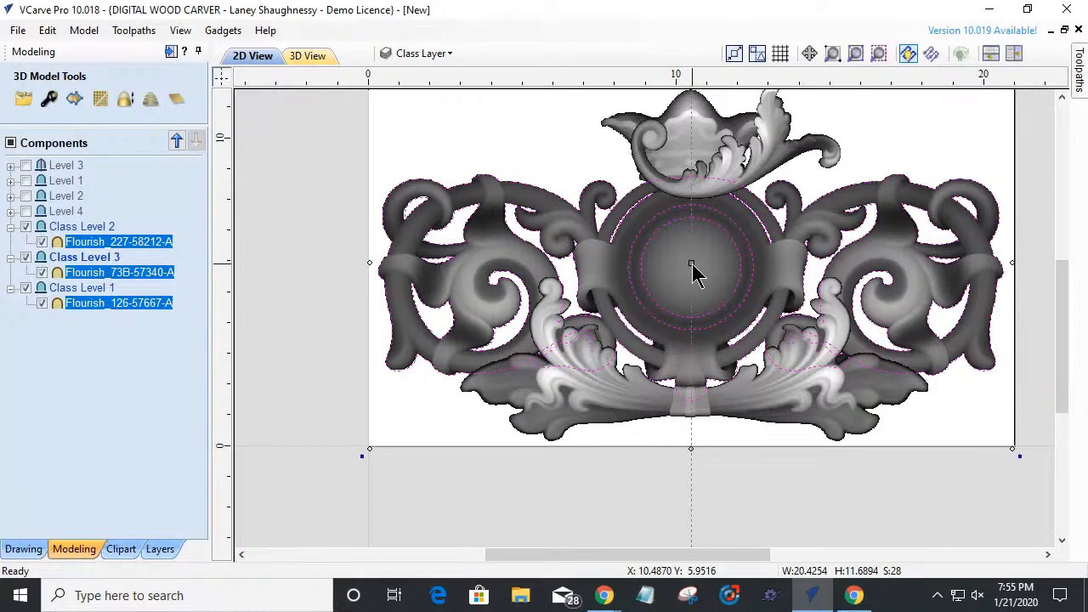
scroll(691, 272, "down", 3)
scroll(691, 264, "up", 4)
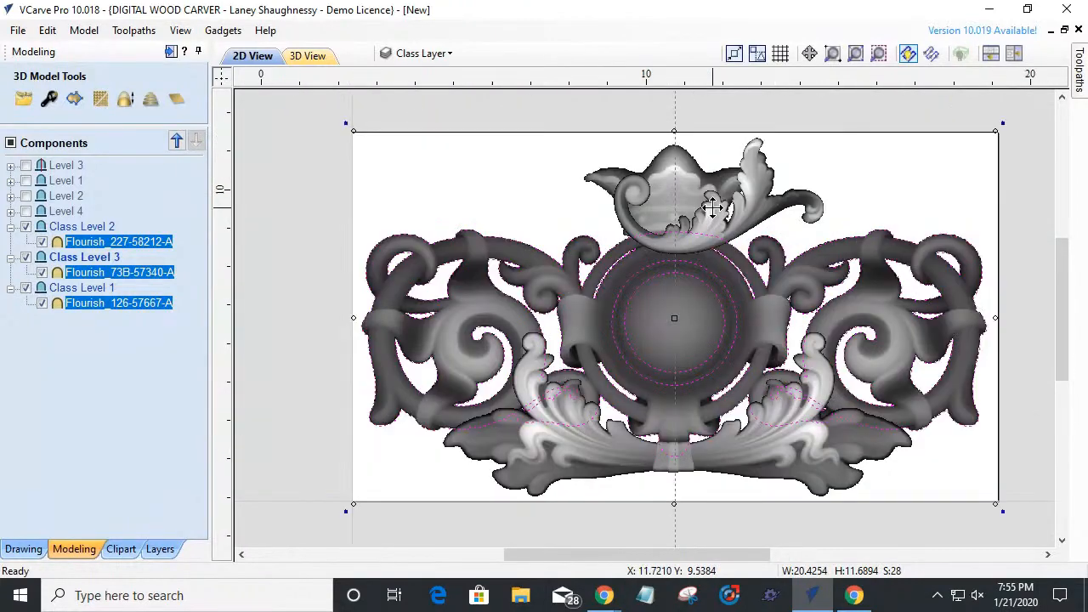
scroll(713, 207, "down", 1)
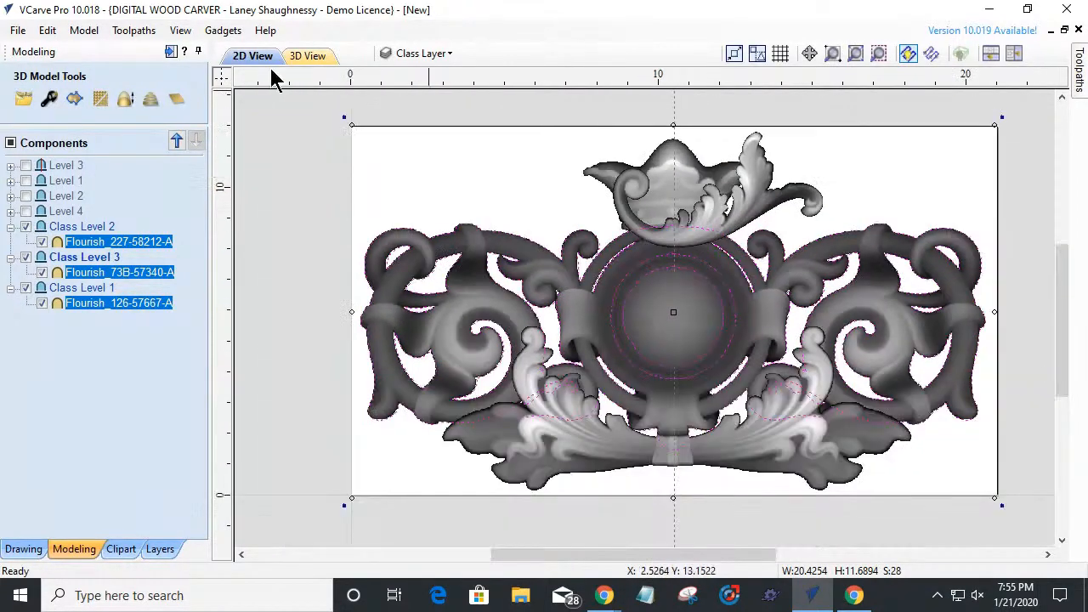
- Examine in 3D how the leaf flourish meets the medallion's top rim, with the components selected and deselected
left_click(307, 57)
left_click_drag(704, 284, 704, 310)
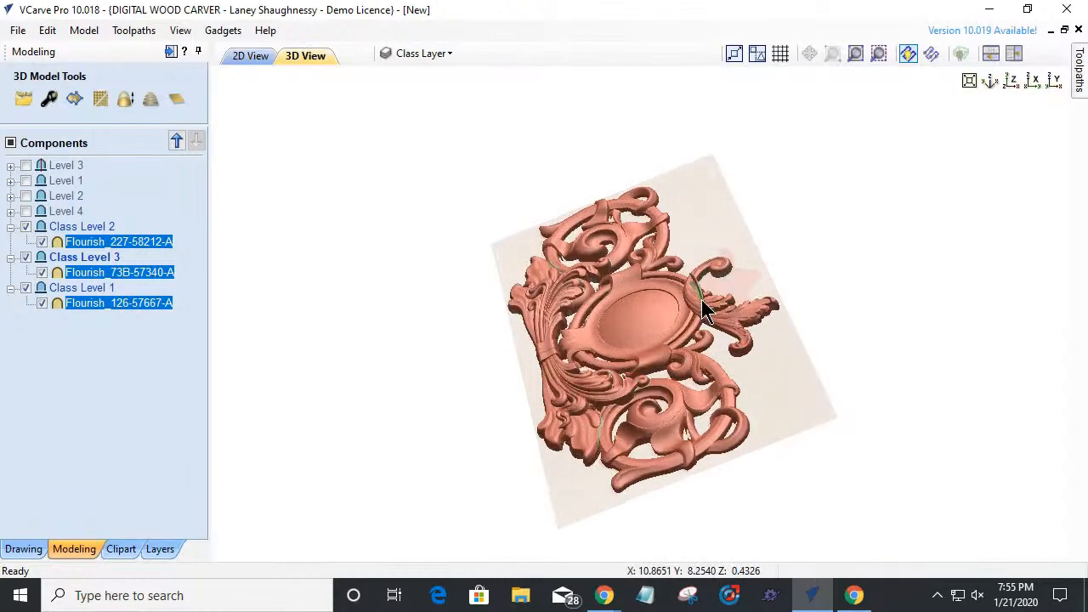
scroll(702, 301, "up", 2)
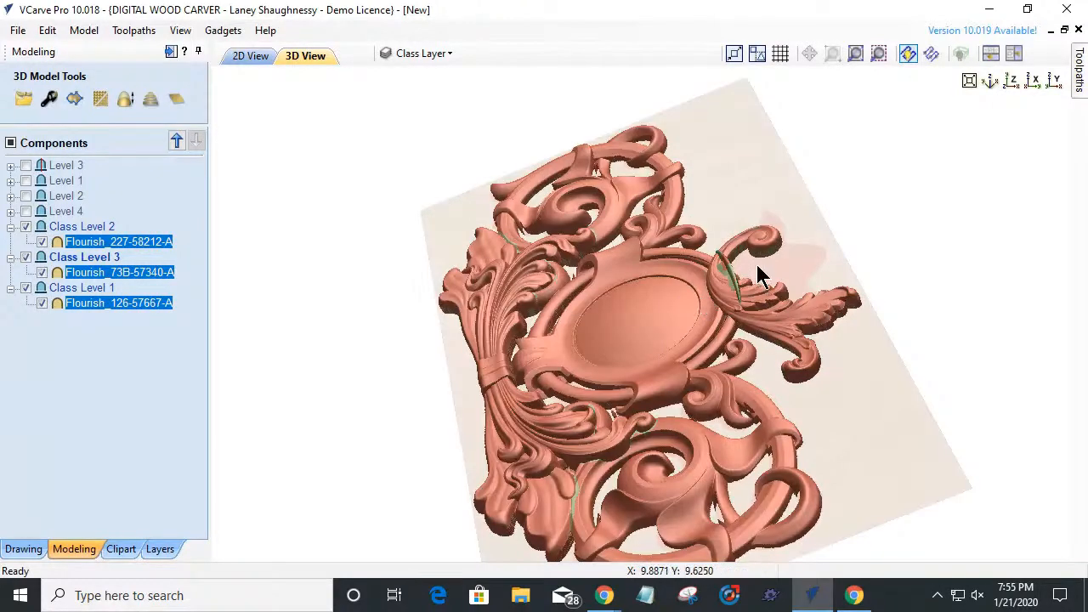
scroll(756, 264, "up", 1)
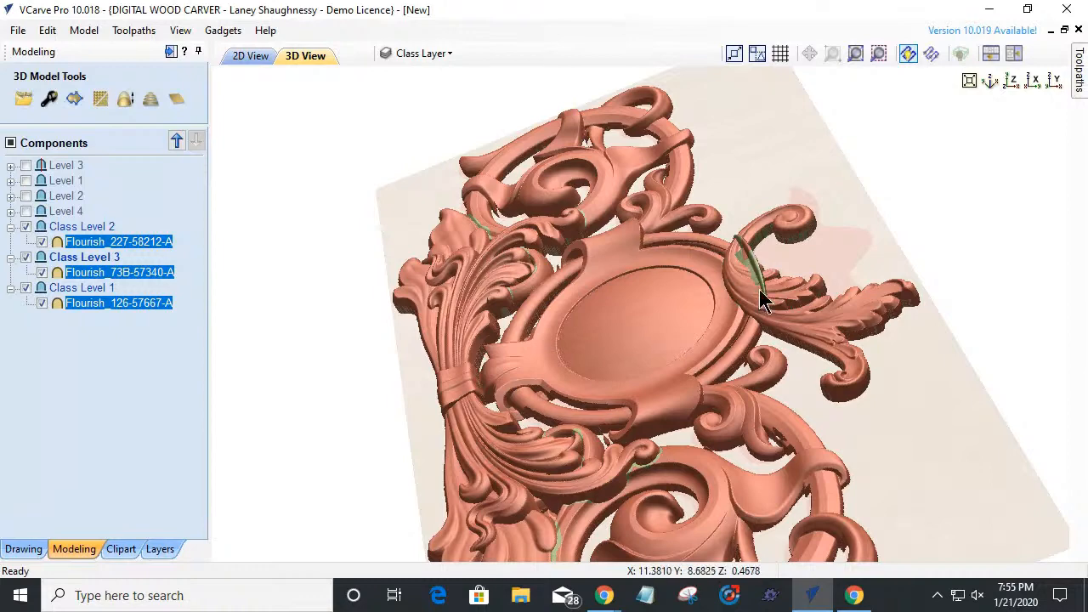
left_click_drag(850, 450, 969, 255)
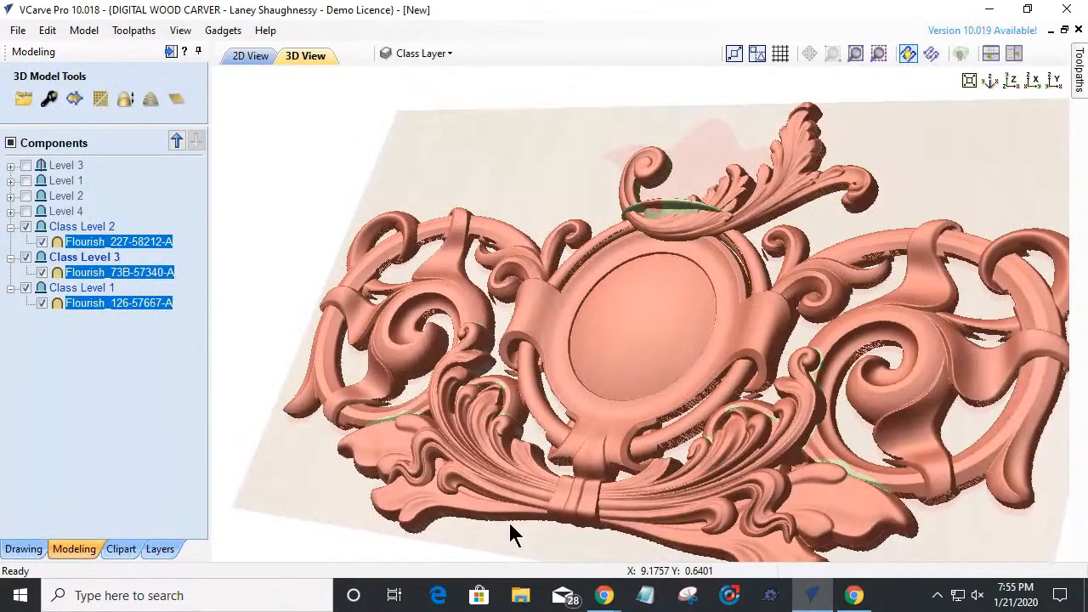
left_click_drag(508, 519, 614, 249)
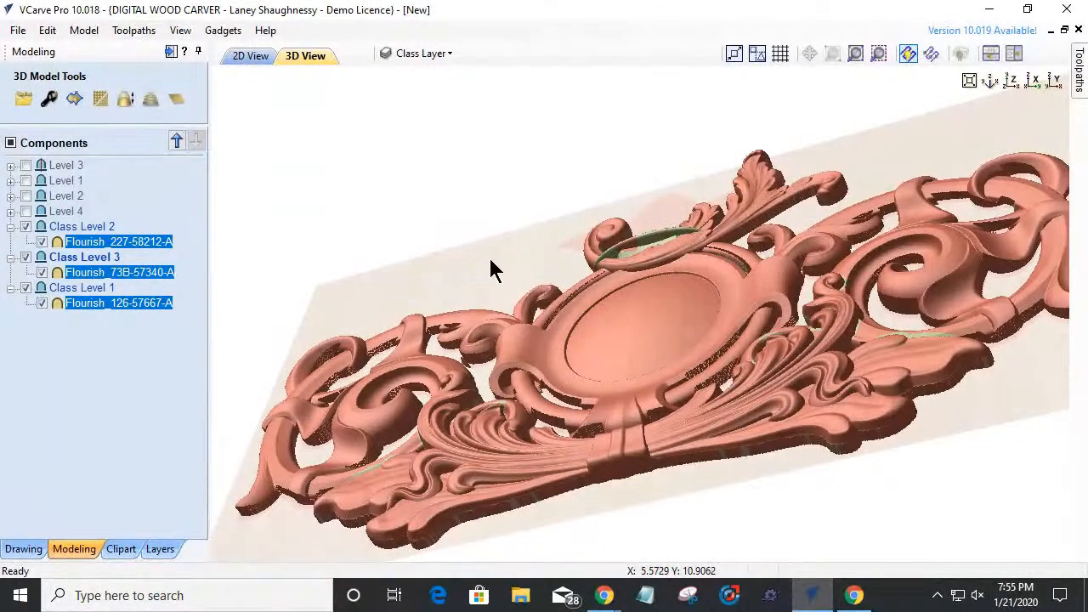
left_click(109, 399)
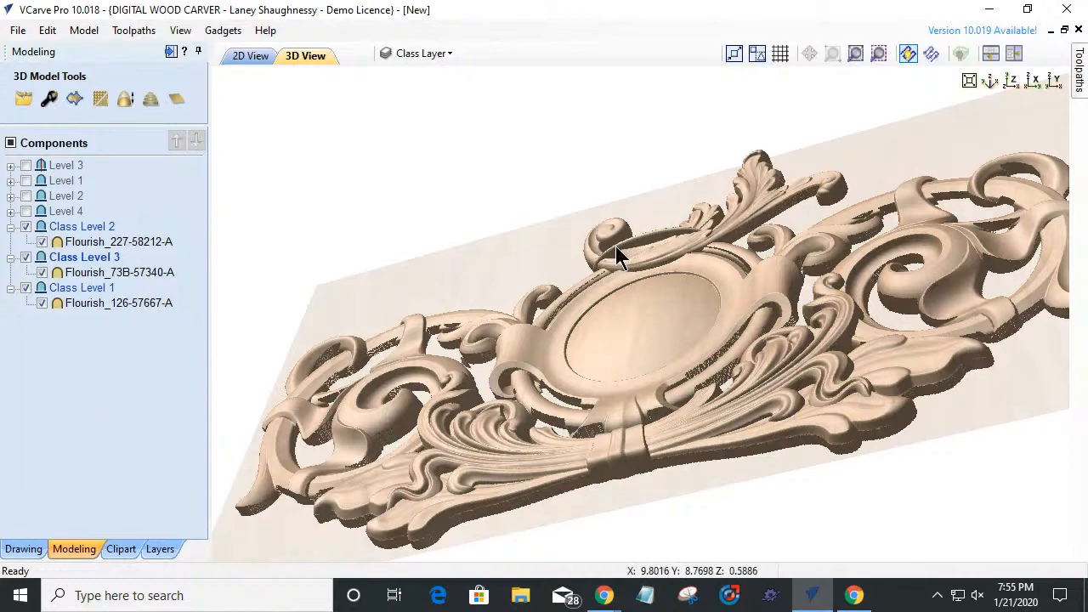
left_click_drag(483, 274, 806, 604)
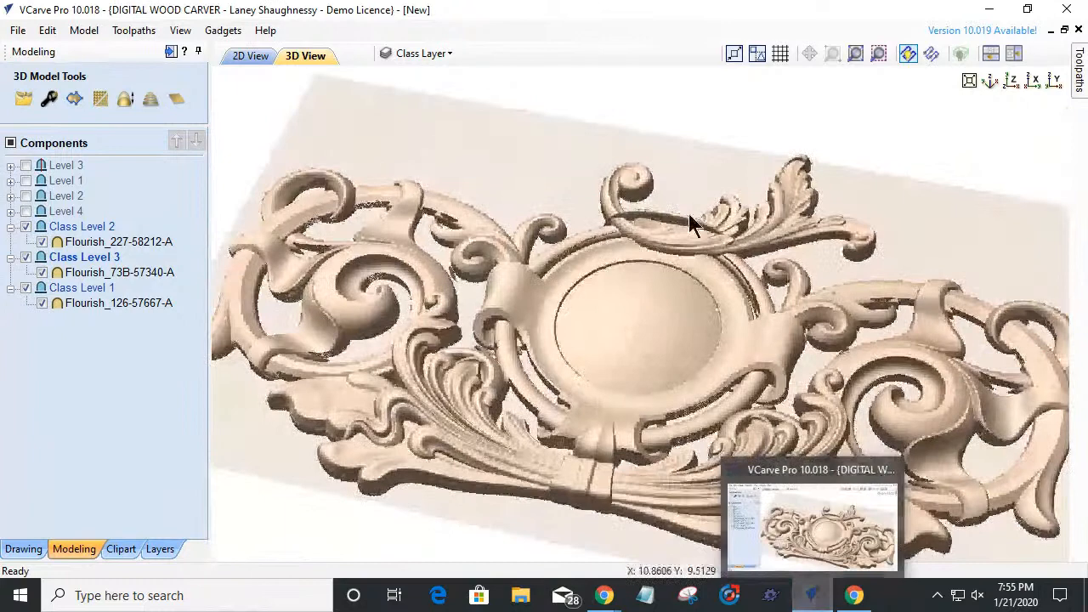
- Check the combine modes of the Flourish_73B-57340-A component and of Class Level 3 in the 2D view
left_click(253, 57)
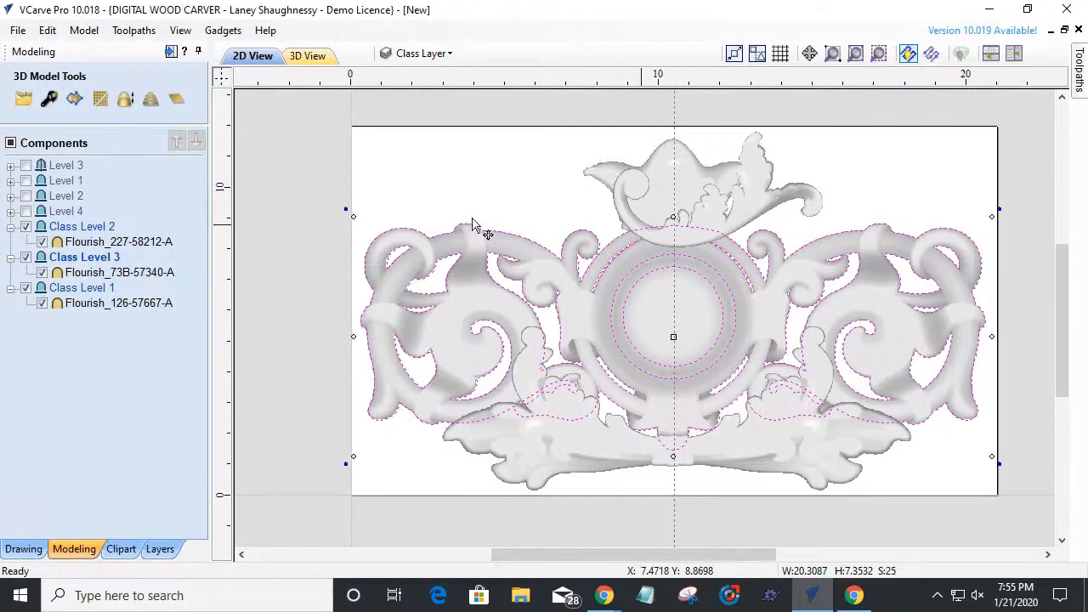
right_click(92, 275)
mouse_move(162, 287)
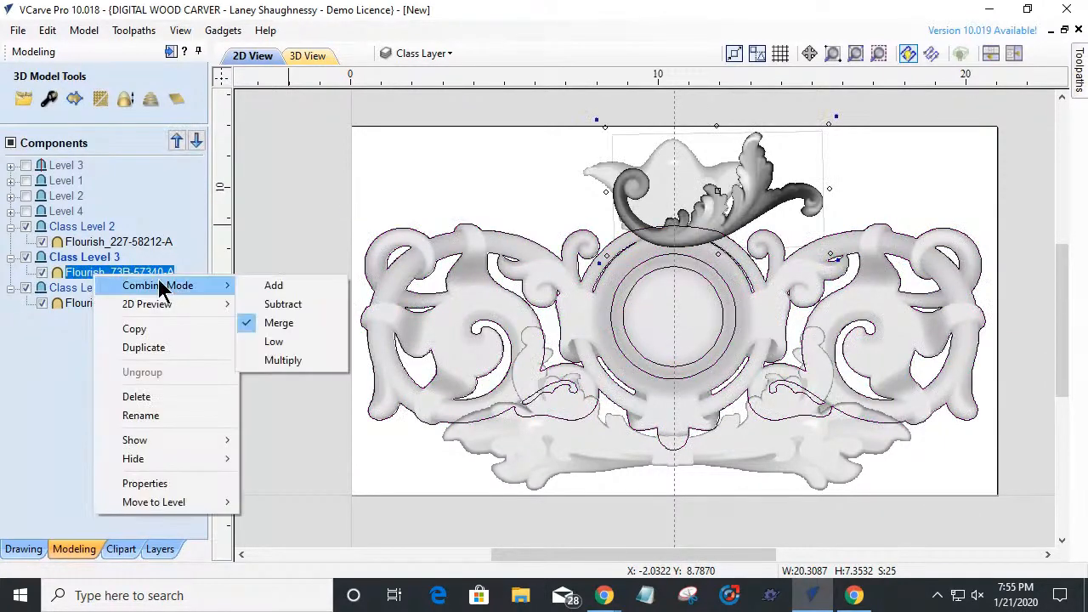
right_click(118, 259)
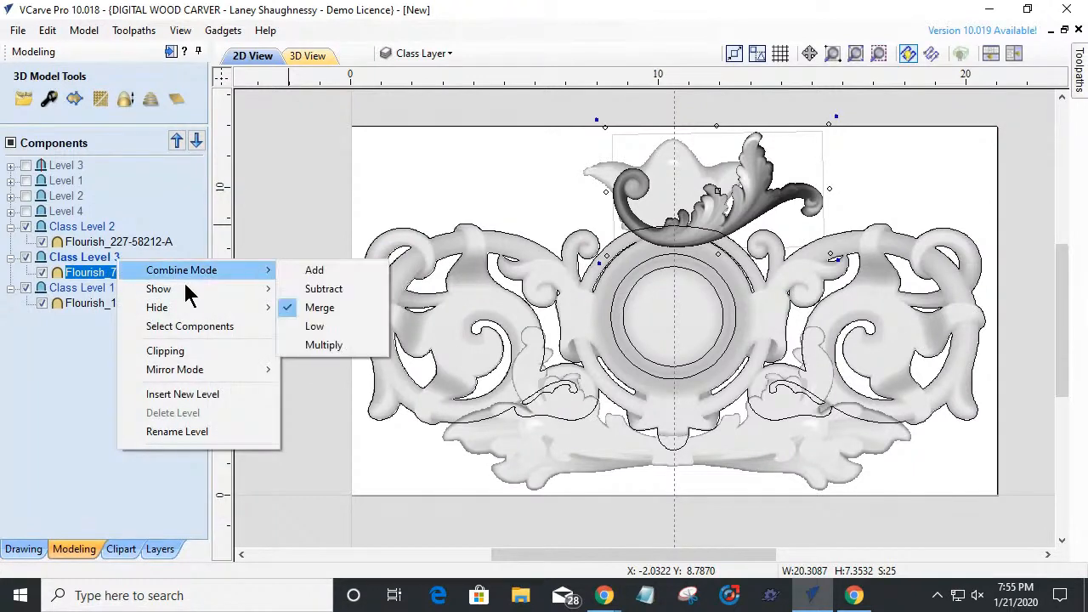
left_click(96, 289)
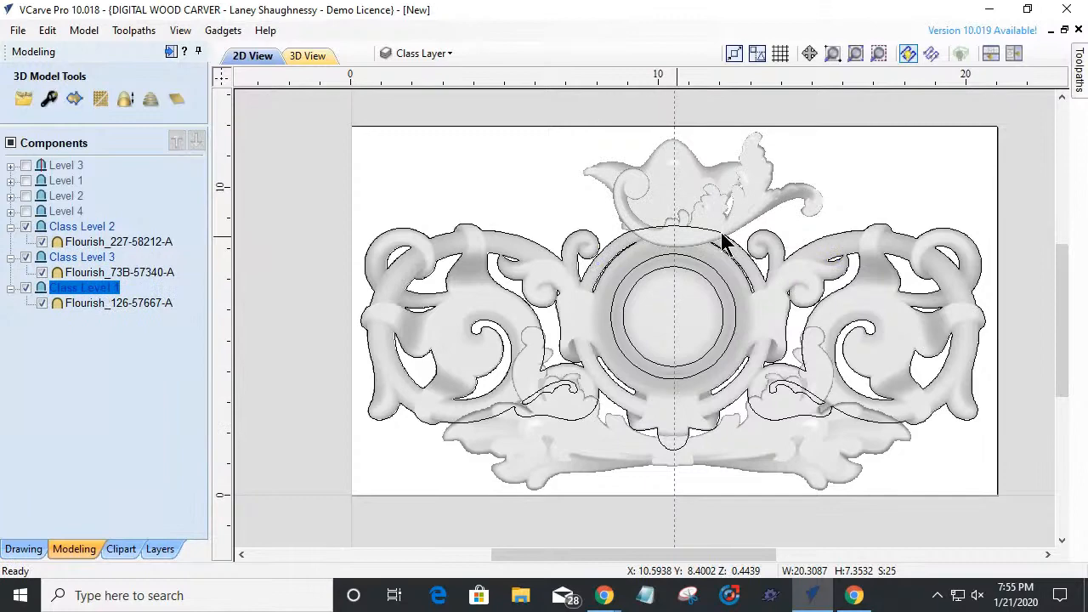
- Examine the border vector's nodes along the arc above the central medallion in node editing mode
scroll(666, 225, "up", 3)
scroll(717, 246, "up", 1)
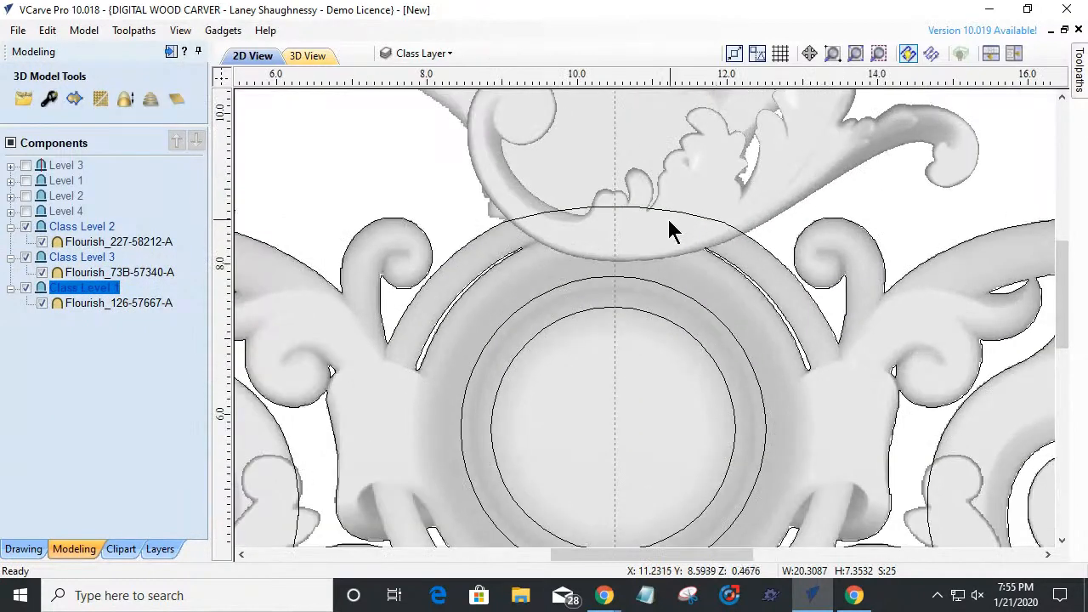
left_click(586, 214)
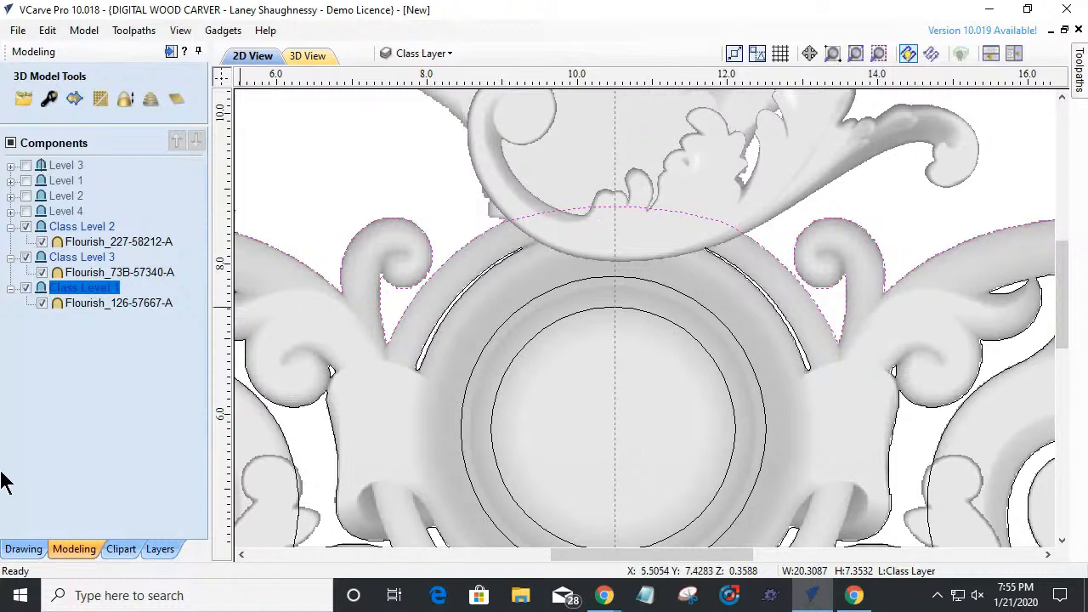
left_click(15, 551)
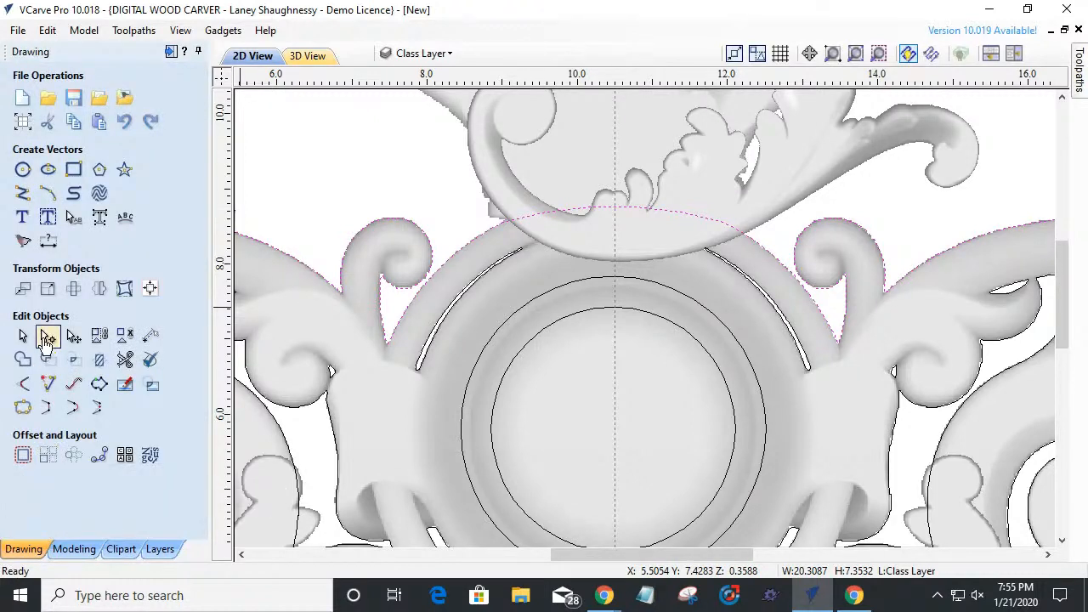
left_click(48, 335)
scroll(613, 208, "up", 1)
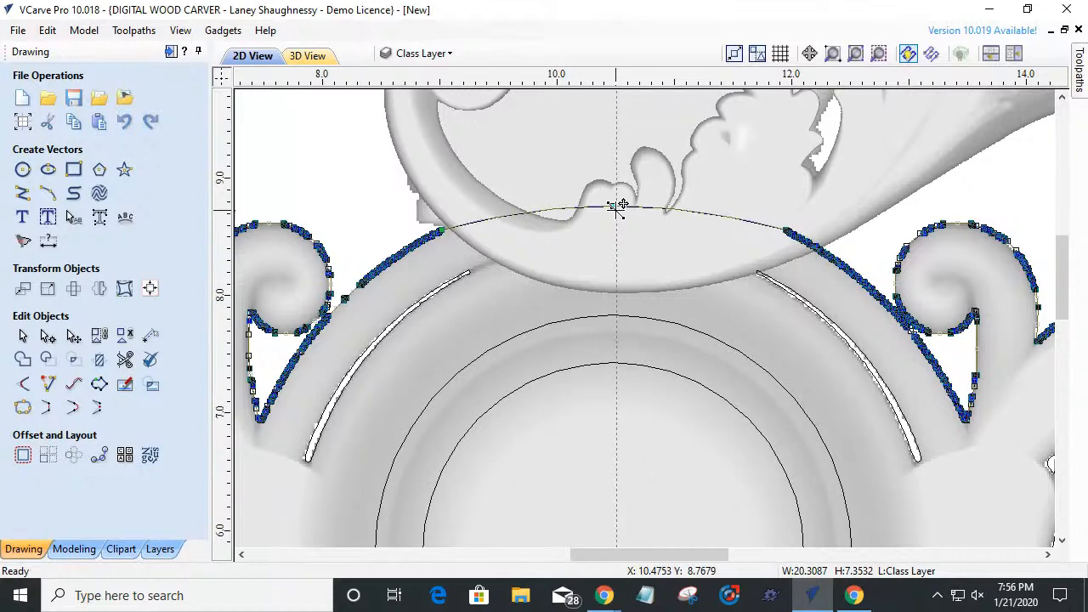
double_click(613, 206)
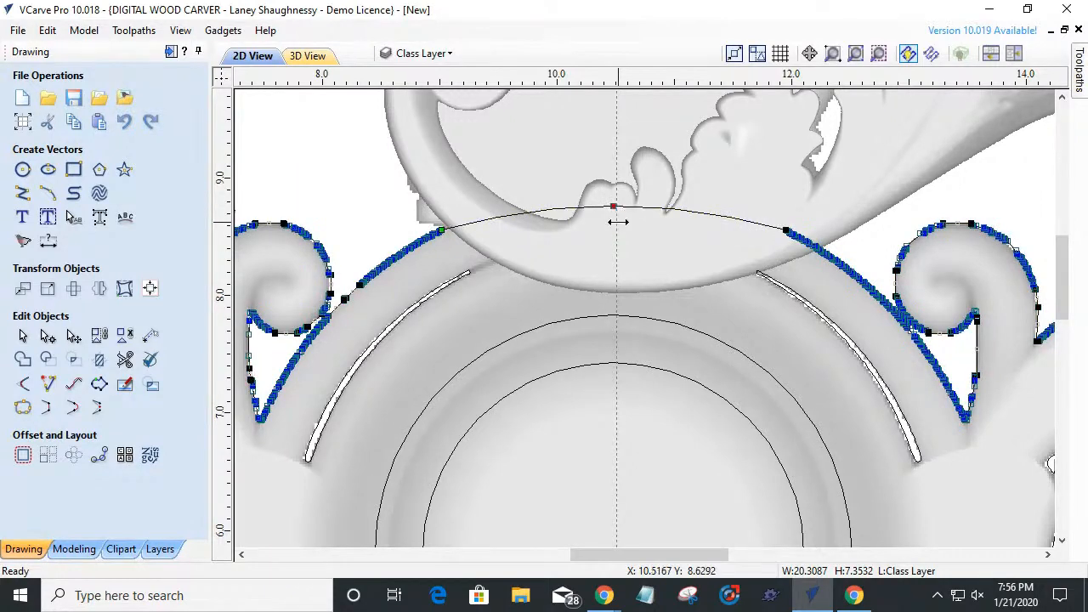
scroll(617, 221, "down", 2)
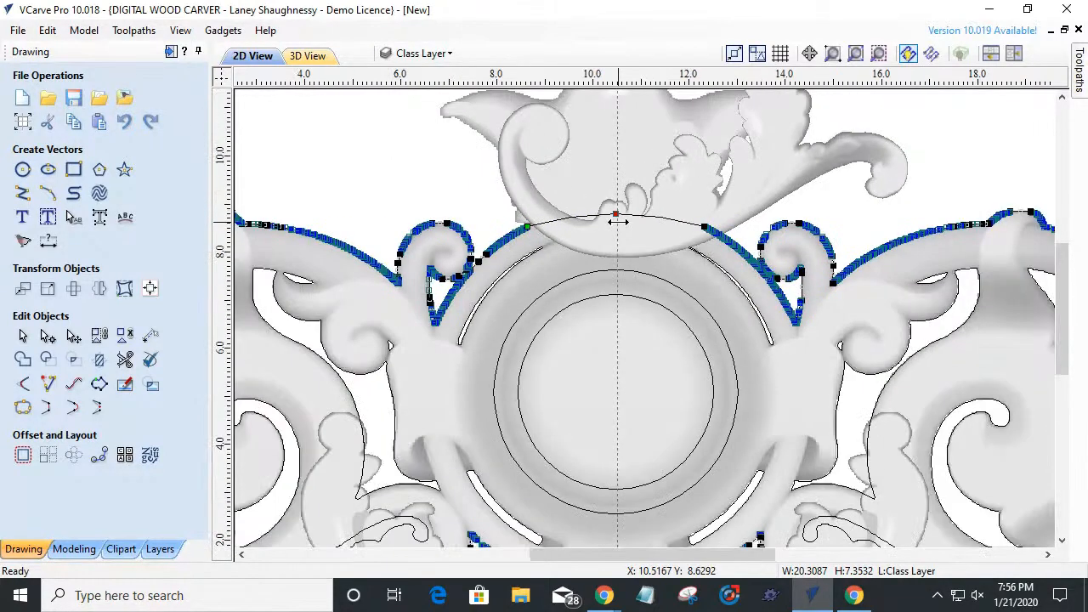
scroll(617, 221, "up", 1)
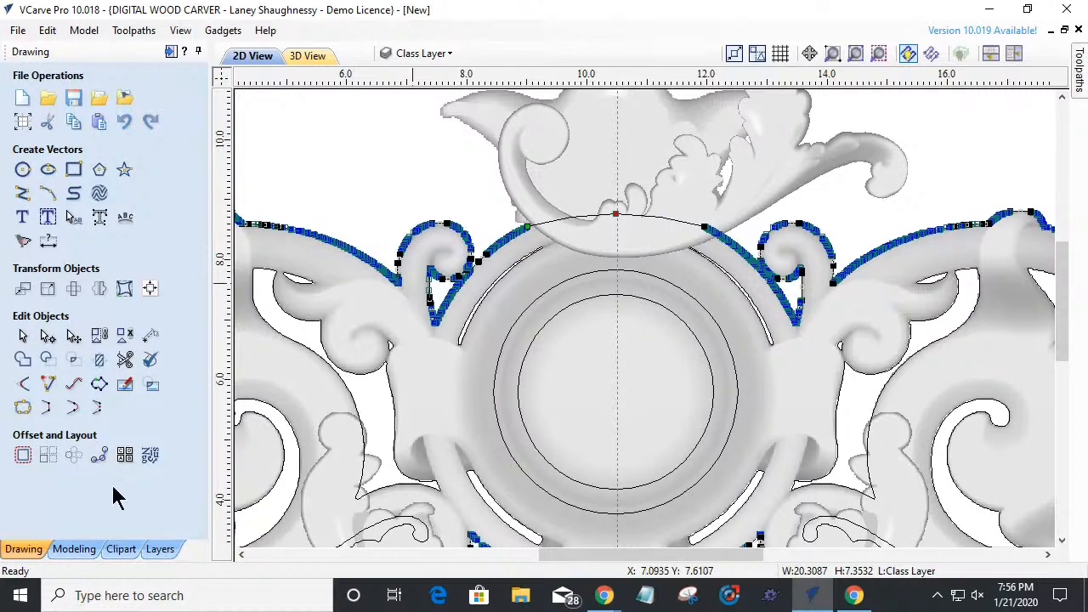
- Turn clipping off and back on for Class Level 1, and check the flourish at the medallion's rim in 3D
left_click(74, 549)
right_click(65, 289)
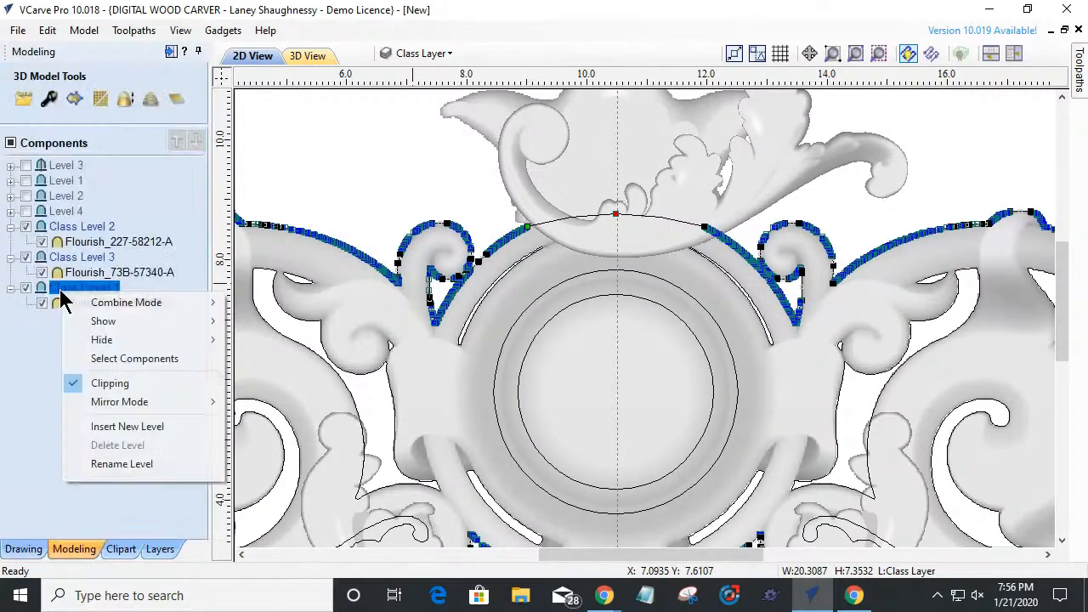
left_click(109, 384)
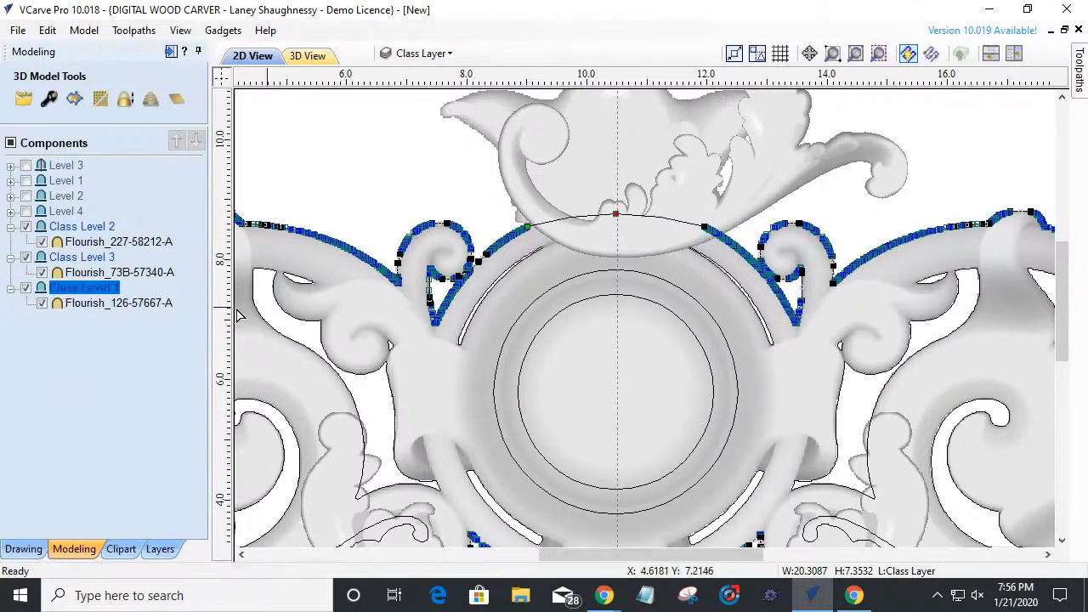
right_click(89, 292)
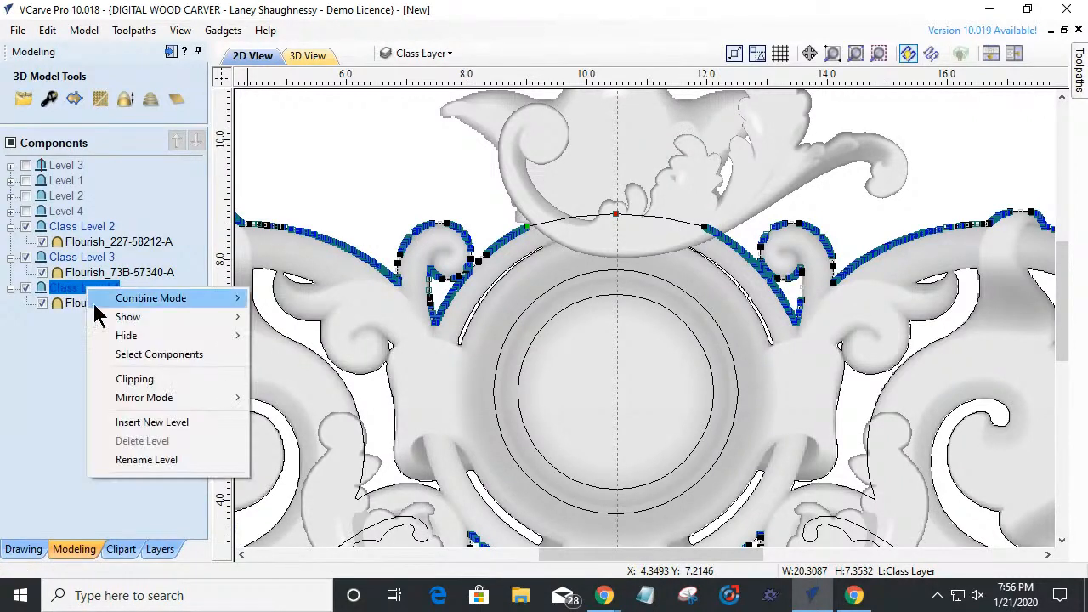
left_click(127, 379)
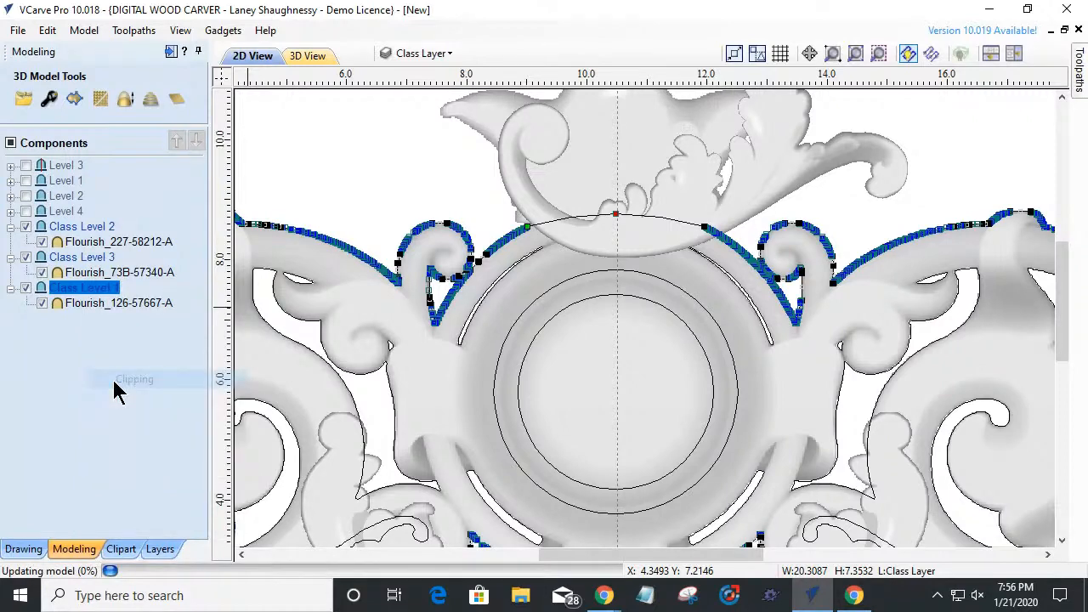
left_click(308, 54)
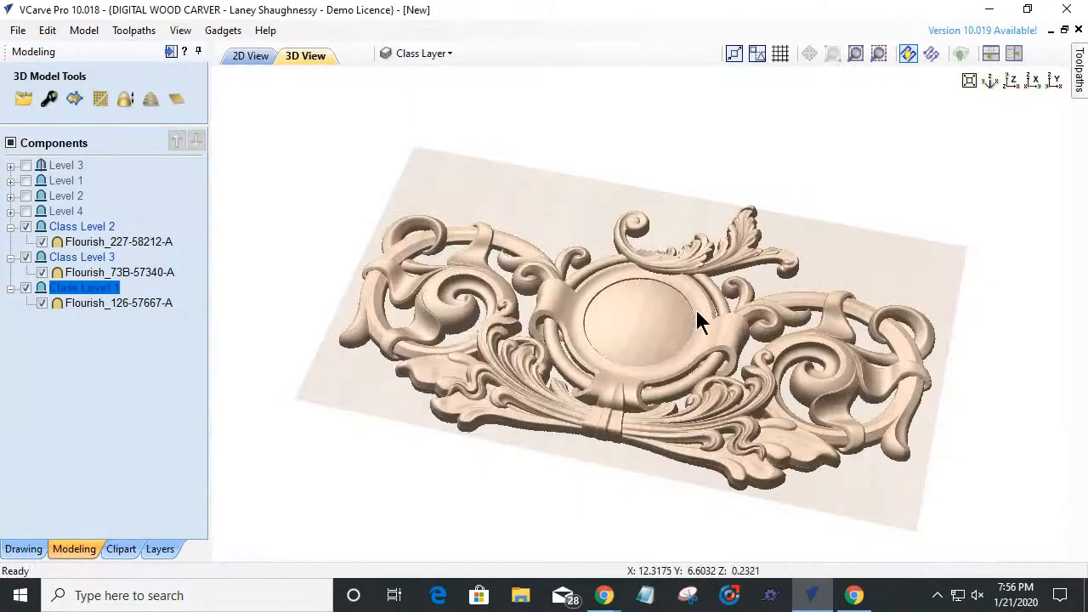
scroll(671, 257, "up", 3)
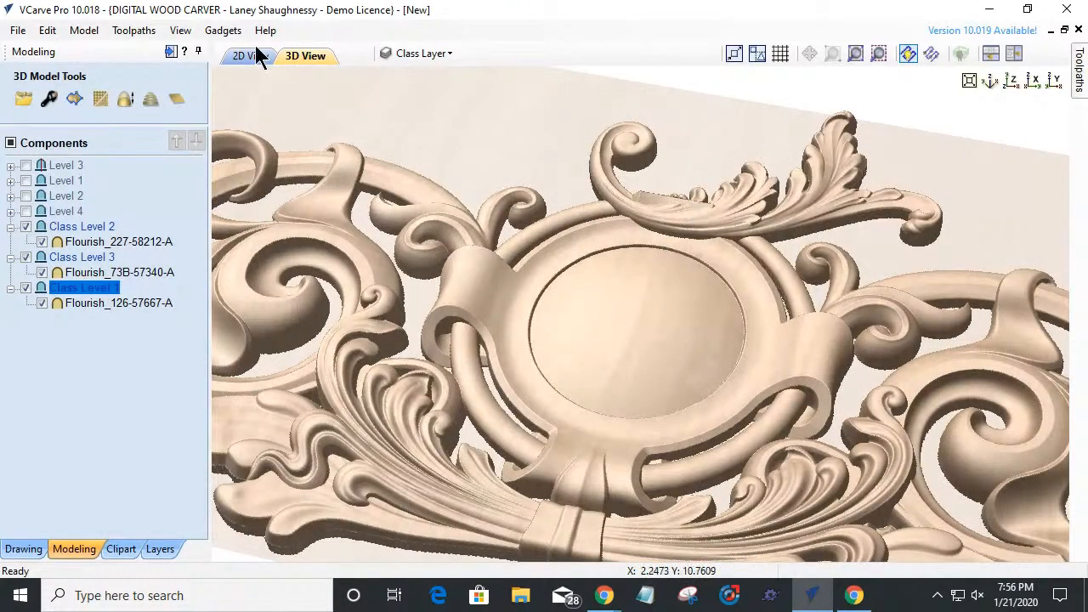
- Leave node editing in the 2D view and move the leaf flourish slightly up on the medallion's top rim
left_click(255, 54)
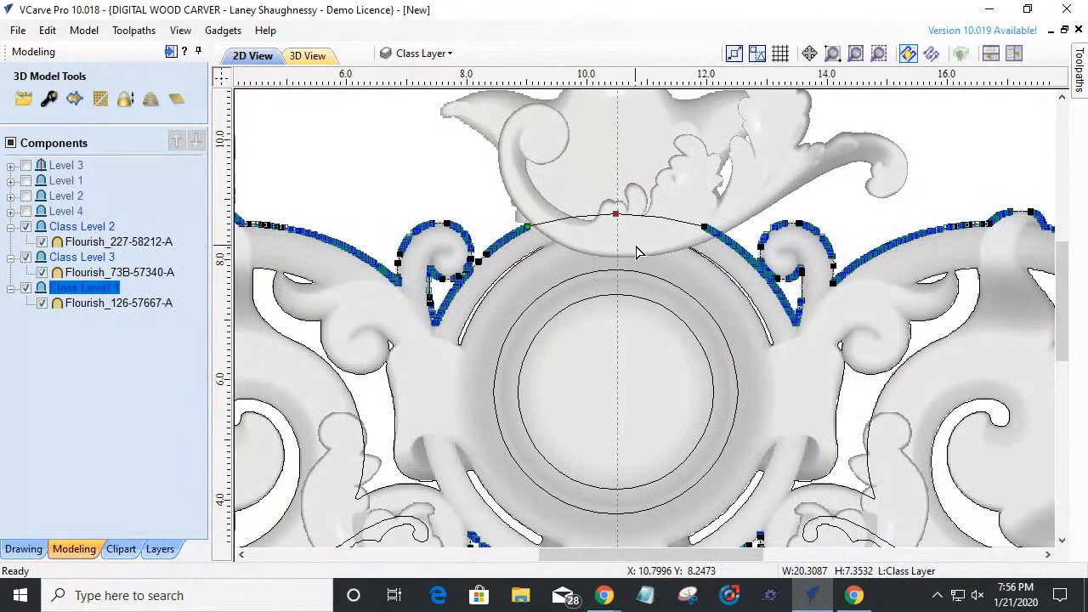
key("Escape")
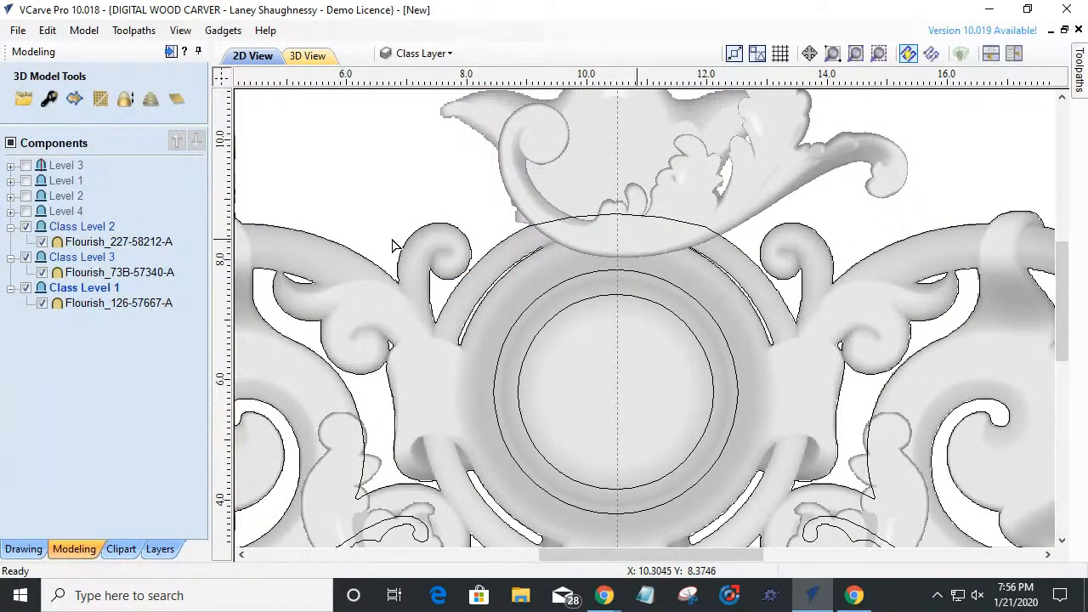
left_click(10, 551)
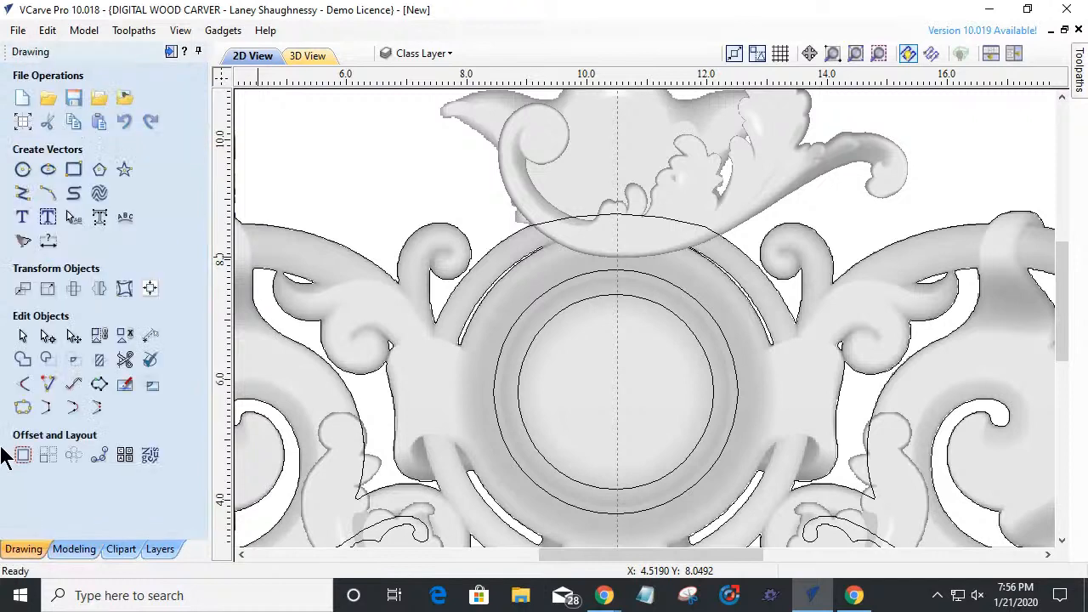
left_click(667, 244)
left_click(665, 236)
mouse_move(638, 240)
left_mouse_down()
mouse_move(636, 218)
mouse_move(644, 229)
left_mouse_up()
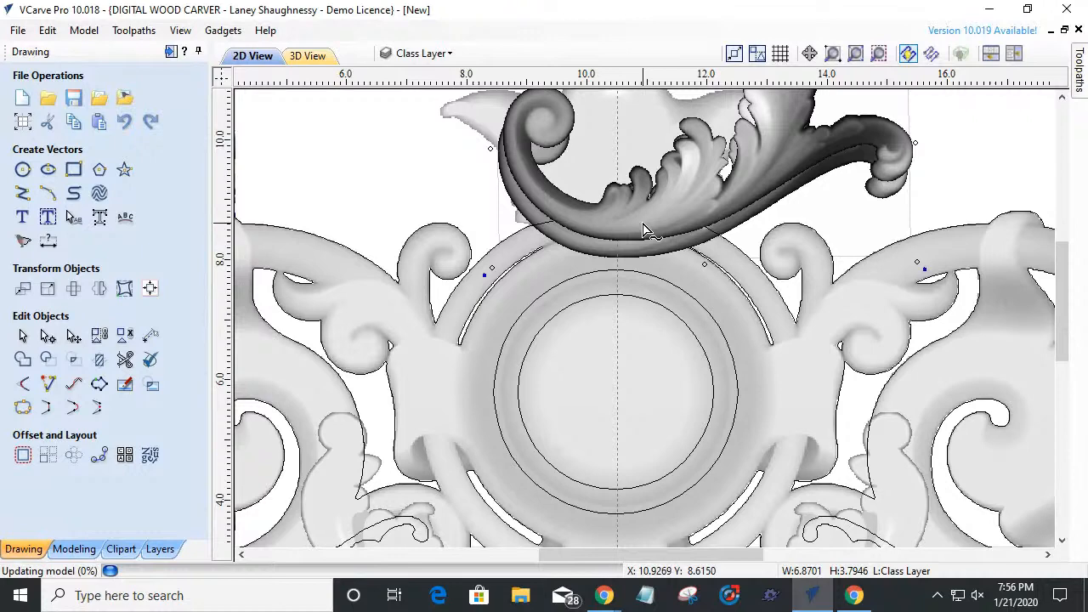
- Set the shape height of the Flourish_73B-57340-A component to 0.375 inches while viewing it in 3D
left_click(307, 58)
scroll(718, 234, "up", 1)
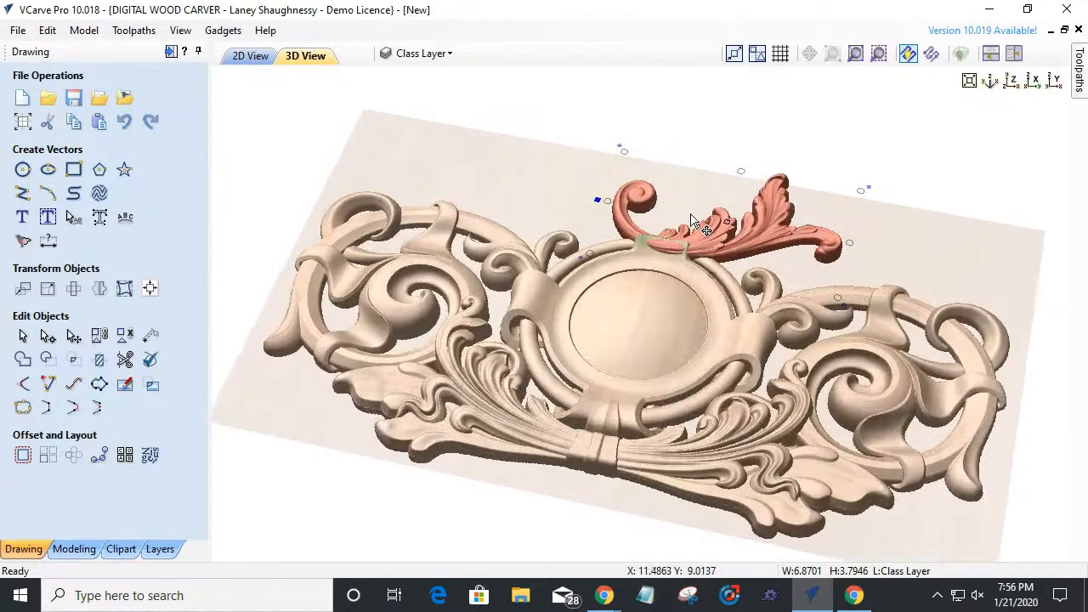
scroll(691, 217, "up", 1)
middle_click_drag(692, 219, 702, 304)
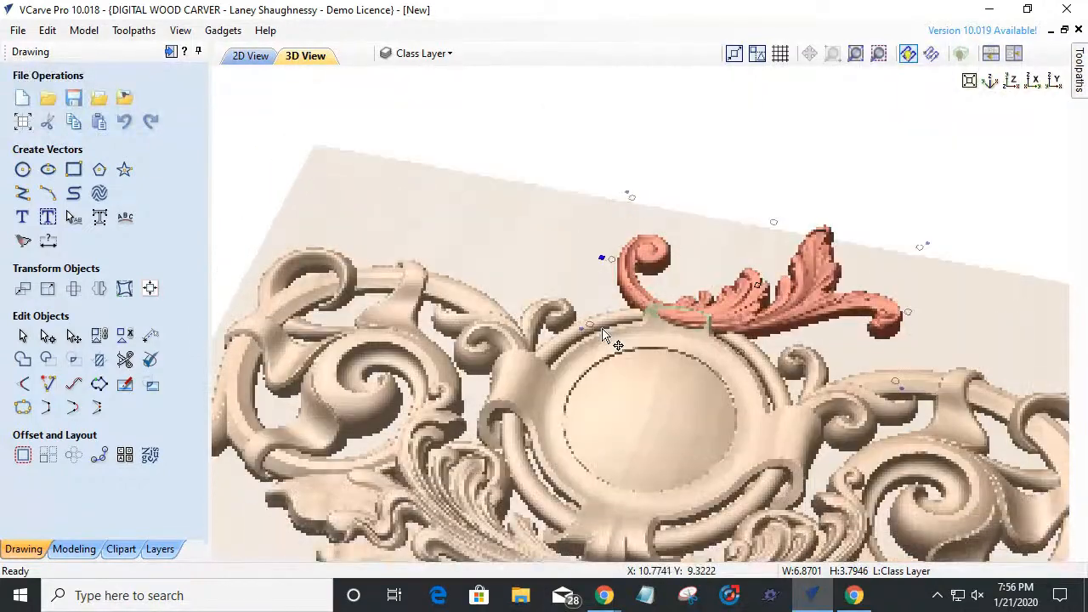
scroll(630, 344, "up", 2)
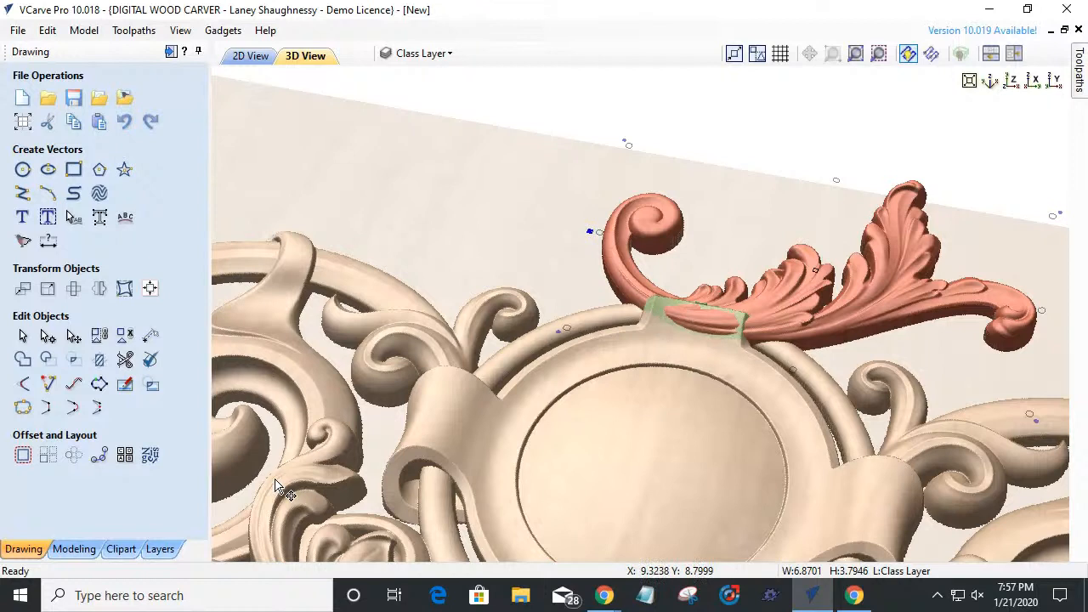
left_click(81, 549)
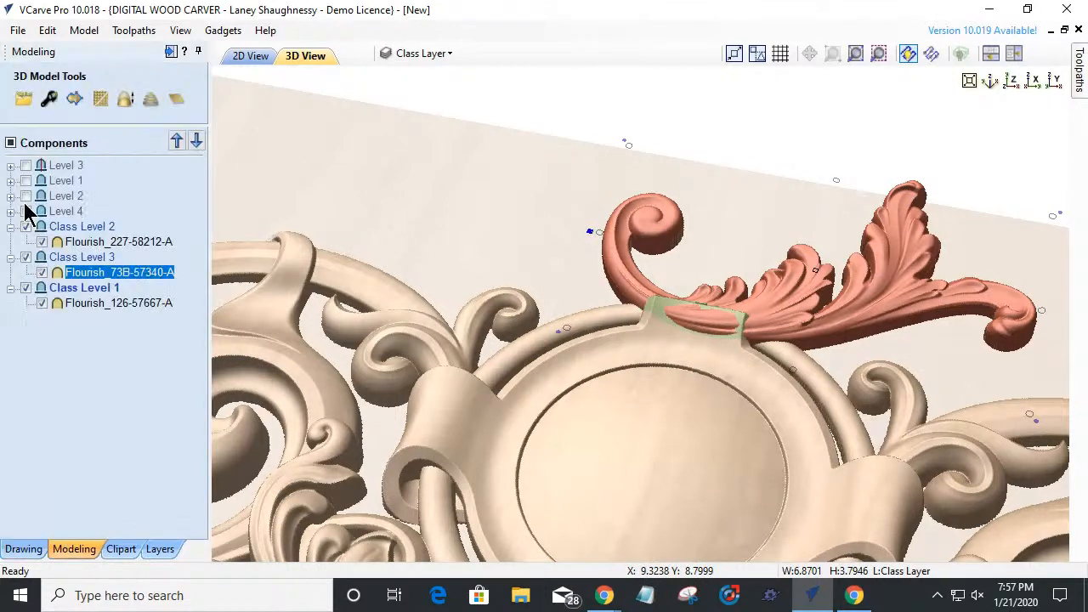
left_click(51, 102)
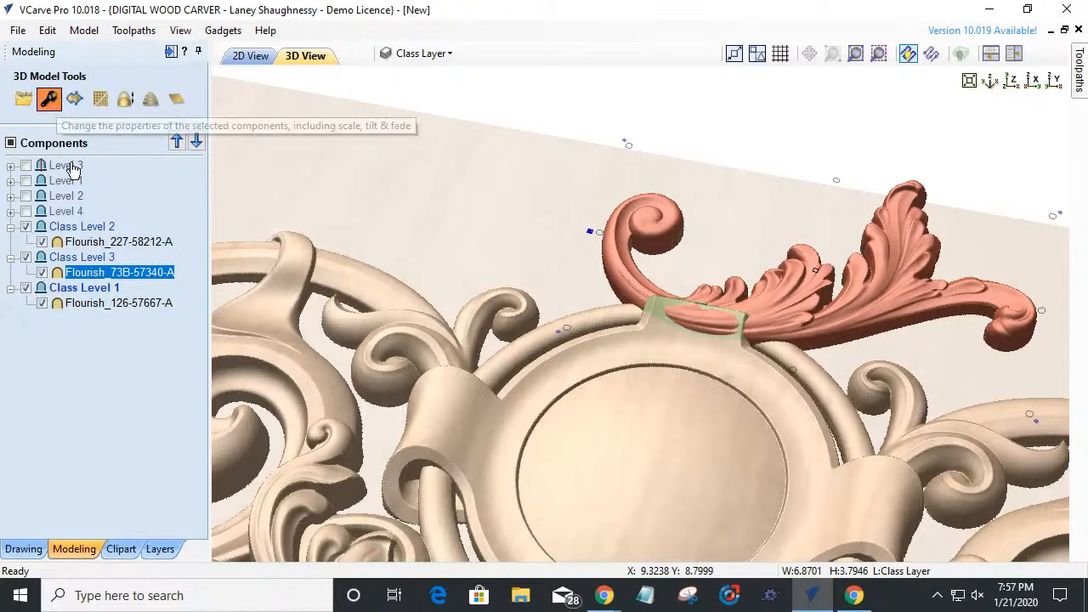
left_click_drag(105, 187, 127, 187)
type("375")
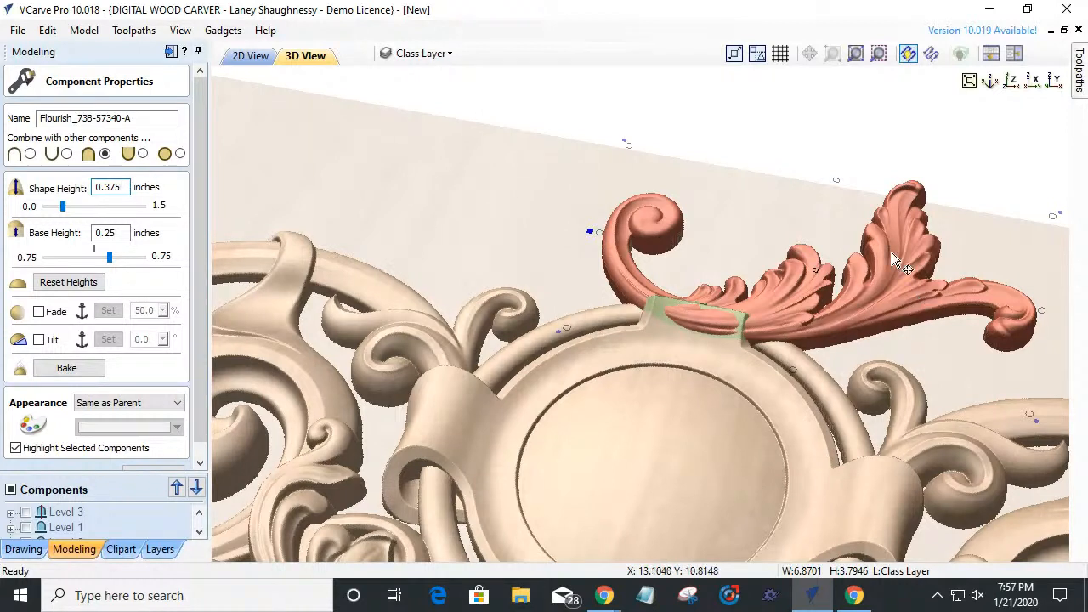
key("Return")
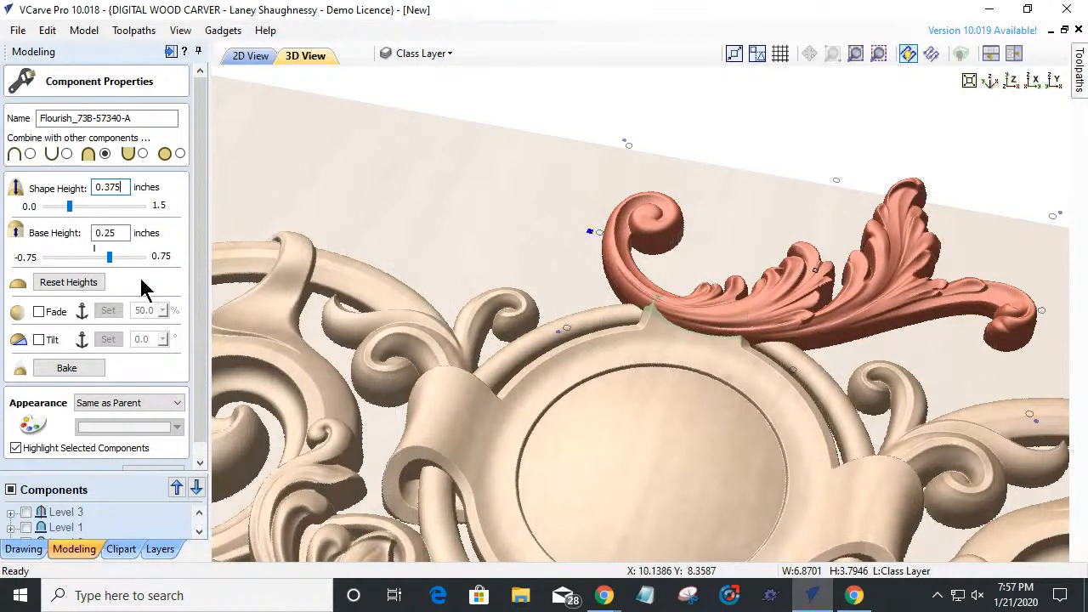
- Set the leaf flourish's base height to 0.3 inches
double_click(107, 232)
type("0.3")
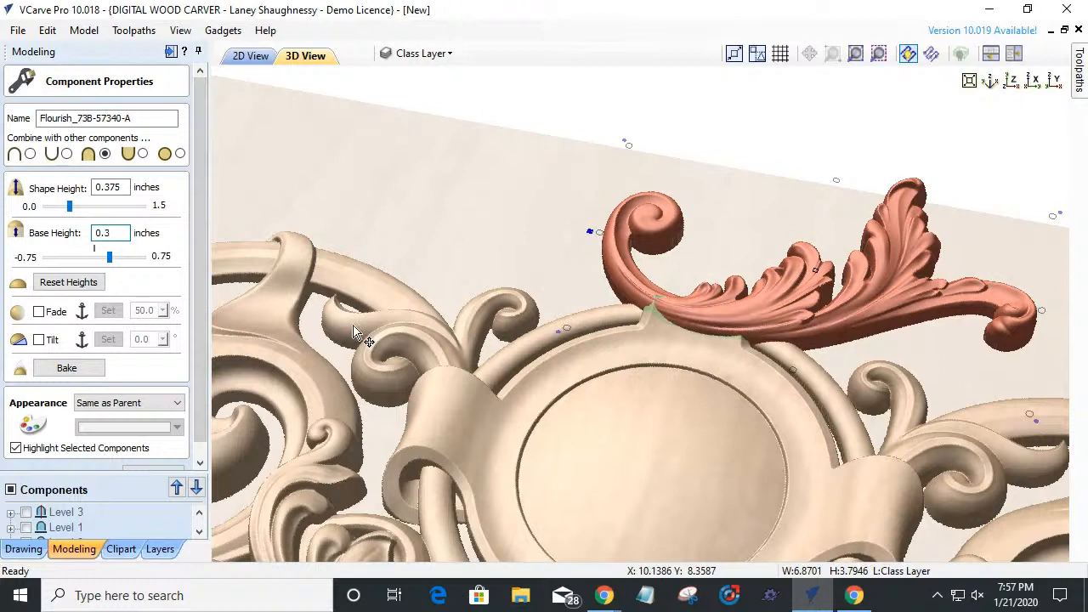
key("Return")
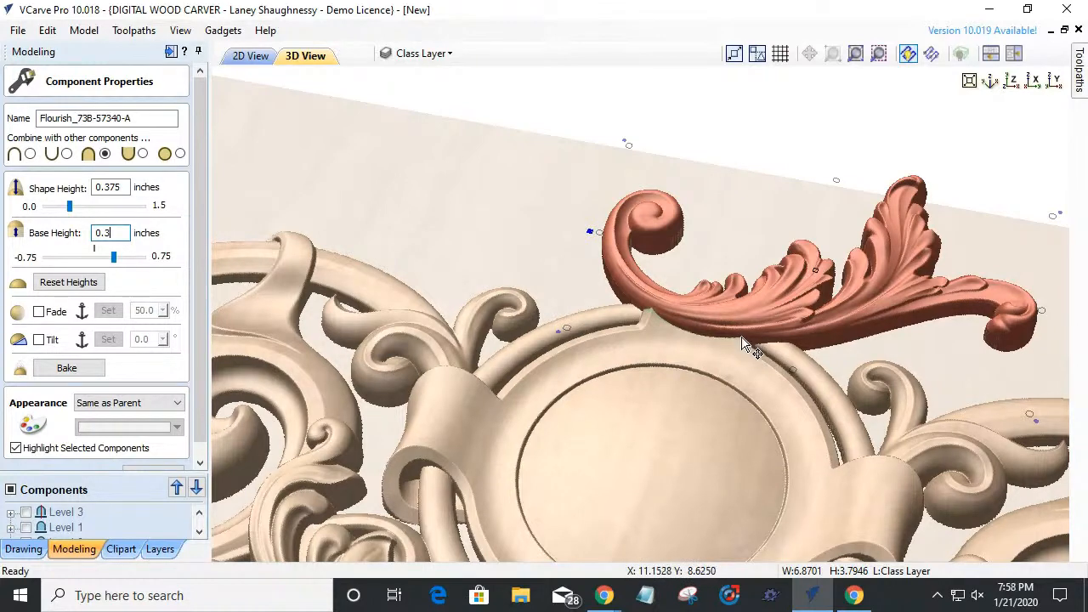
- Set the leaf flourish's base height to 0.265 inches, checking where it meets the medallion's rim
scroll(751, 365, "up", 1)
scroll(789, 360, "up", 1)
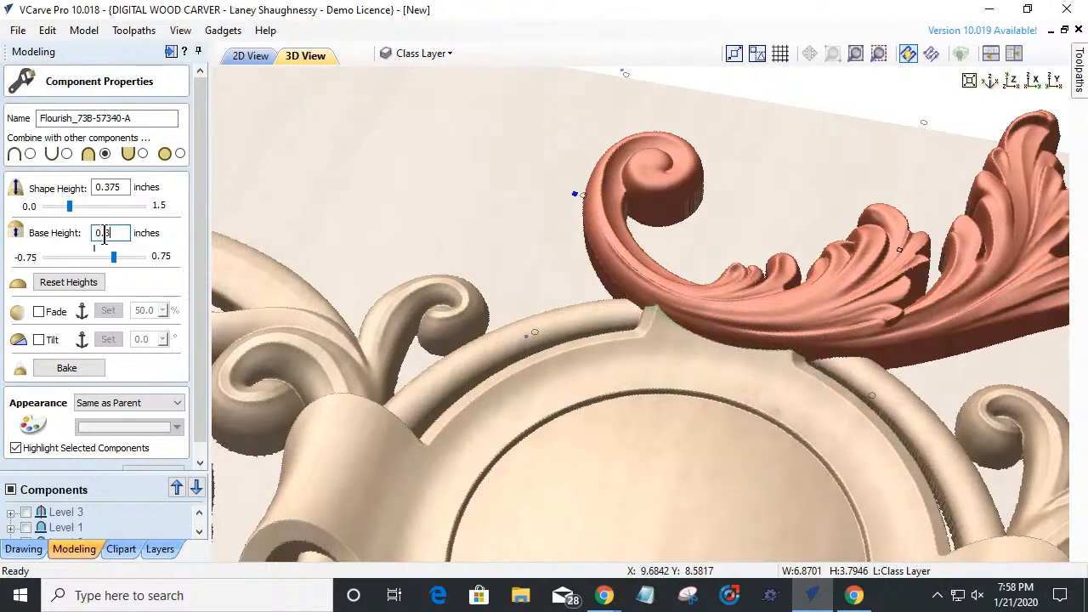
left_click_drag(105, 232, 146, 234)
type("265")
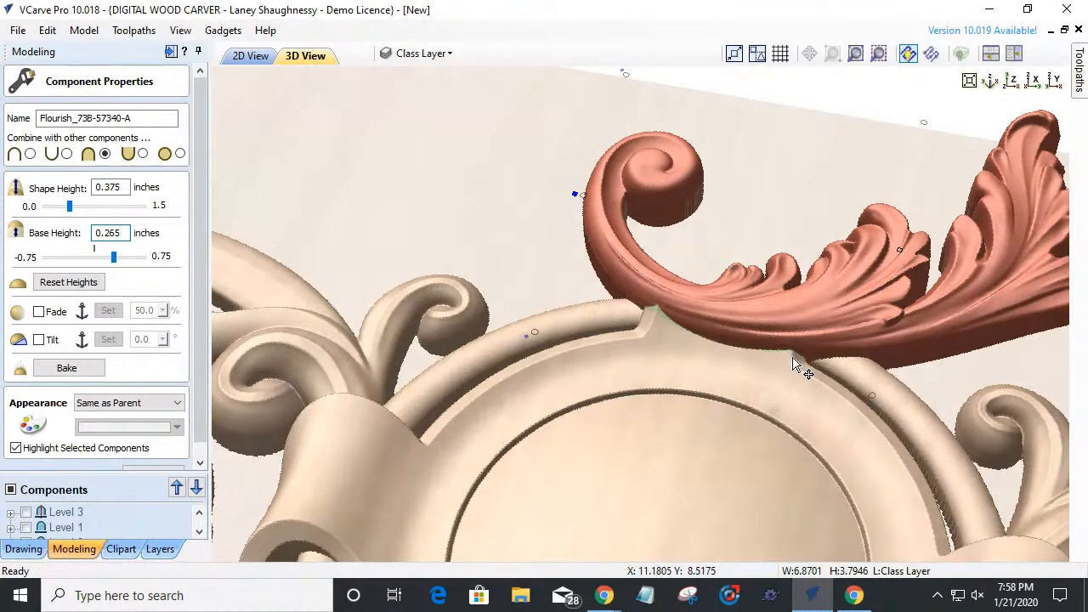
key("Return")
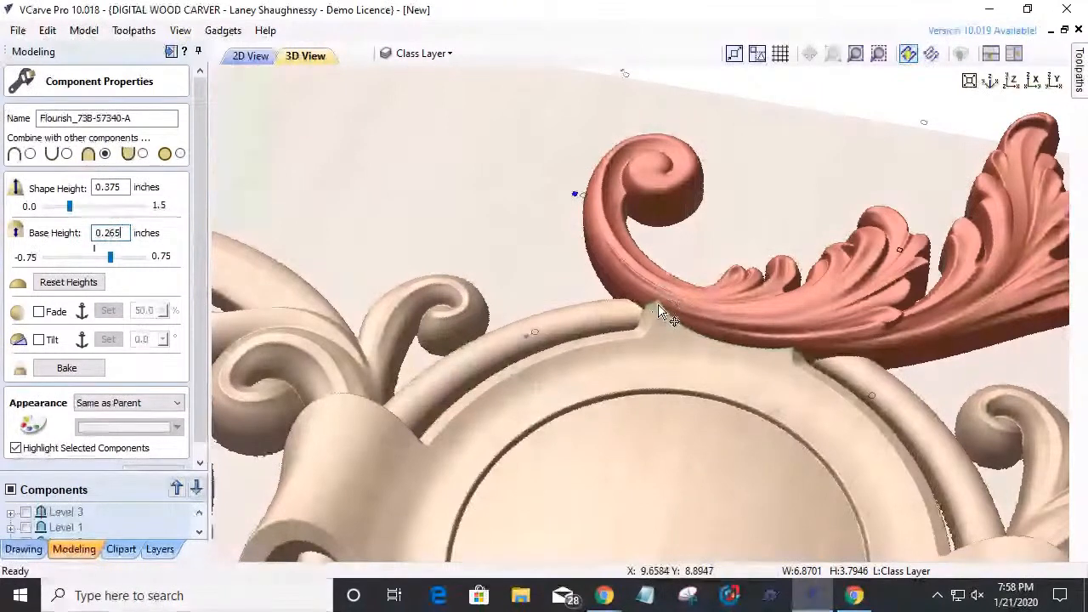
- Apply the Right to Left mirror mode to Class Level 3 and check the mirrored leaf flourish in 3D
left_click(245, 63)
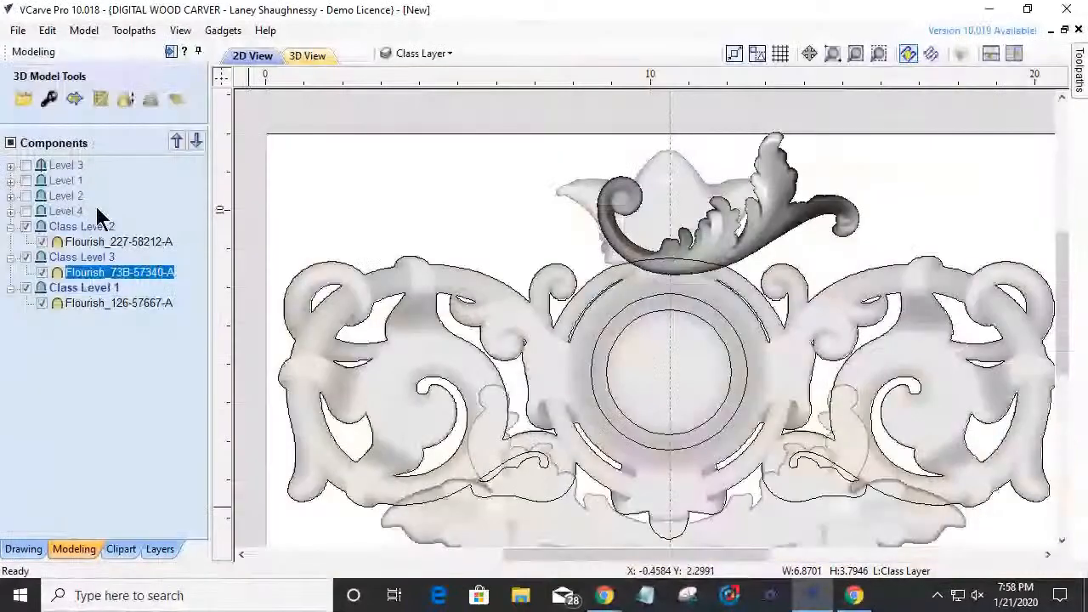
double_click(73, 257)
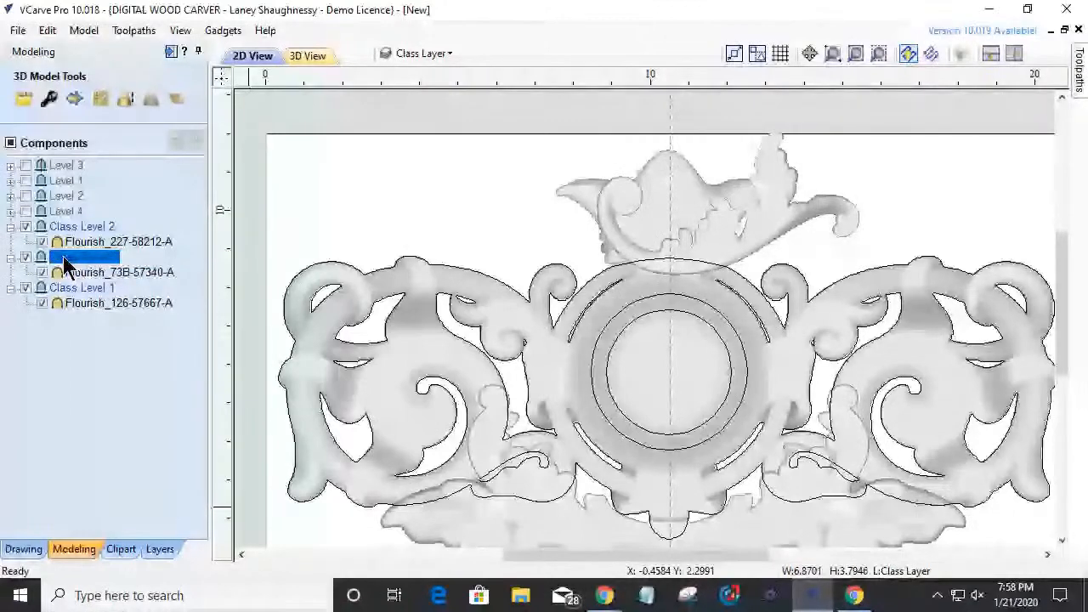
right_click(63, 256)
mouse_move(170, 368)
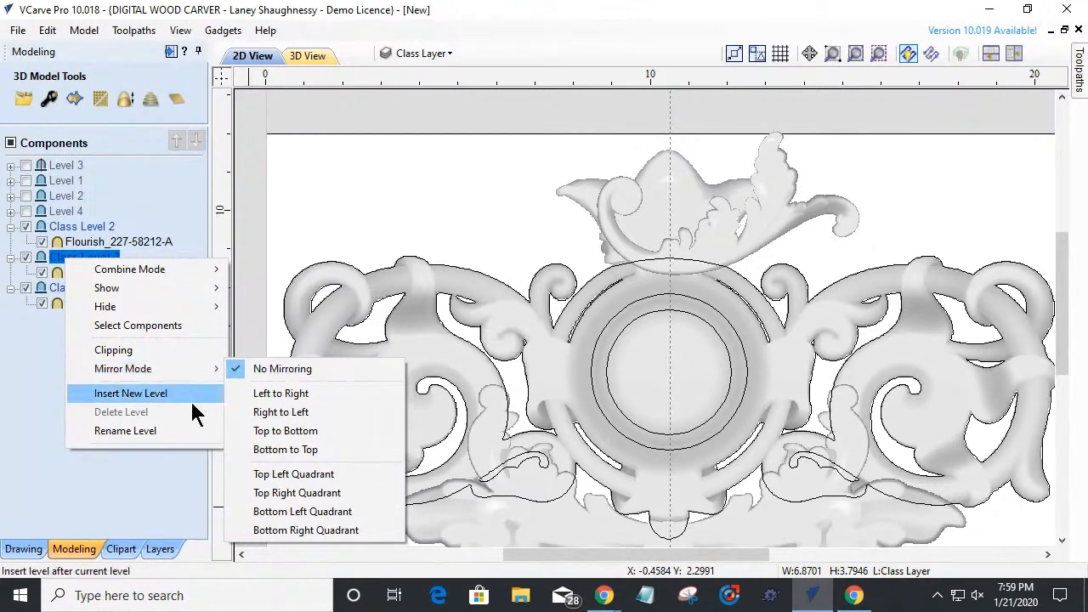
left_click(311, 411)
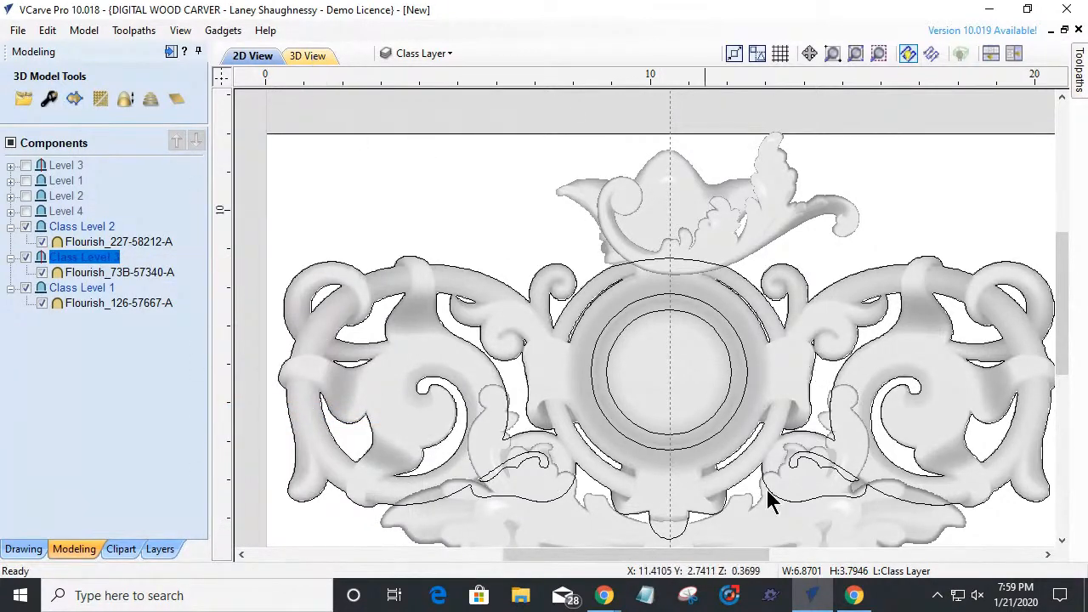
left_click(295, 56)
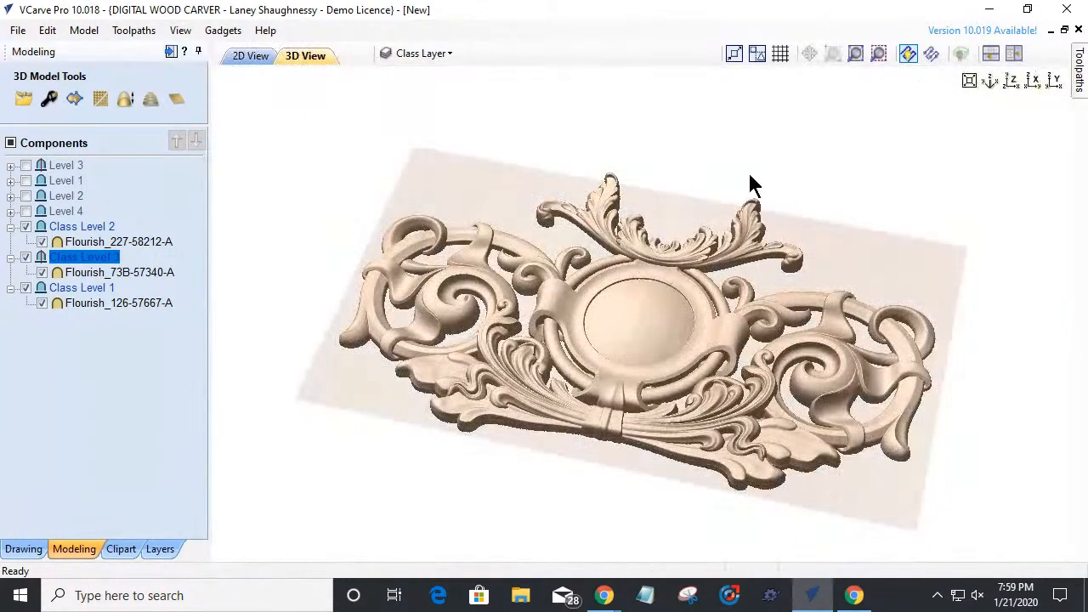
left_click_drag(607, 462, 644, 213)
scroll(644, 213, "up", 3)
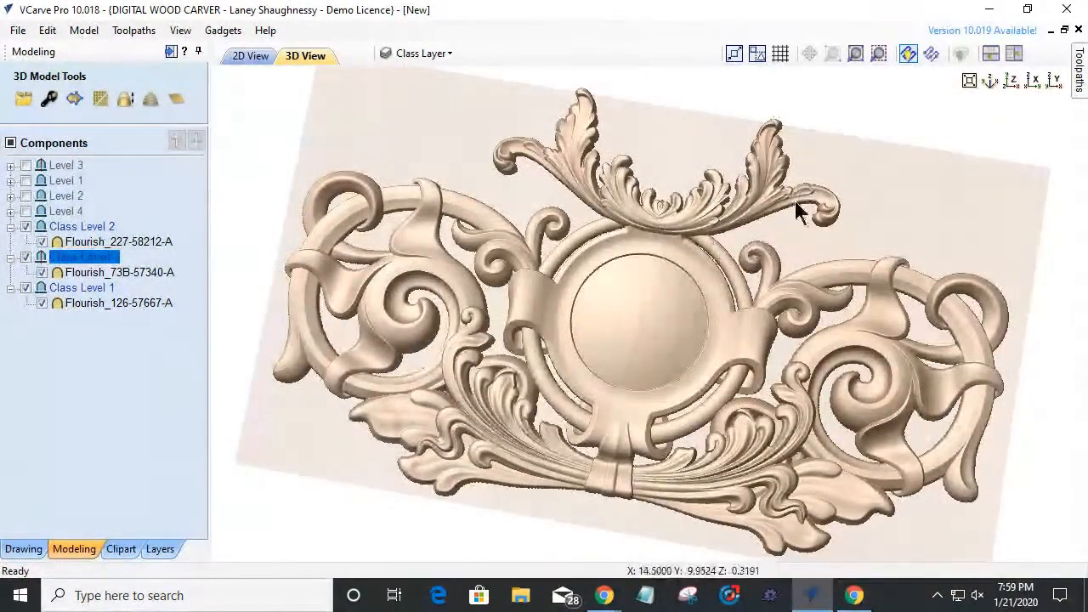
- Examine the mirrored leaf flourish in the 3D and 2D views, looking closely at where it meets the medallion's rim
left_click_drag(570, 508, 692, 213)
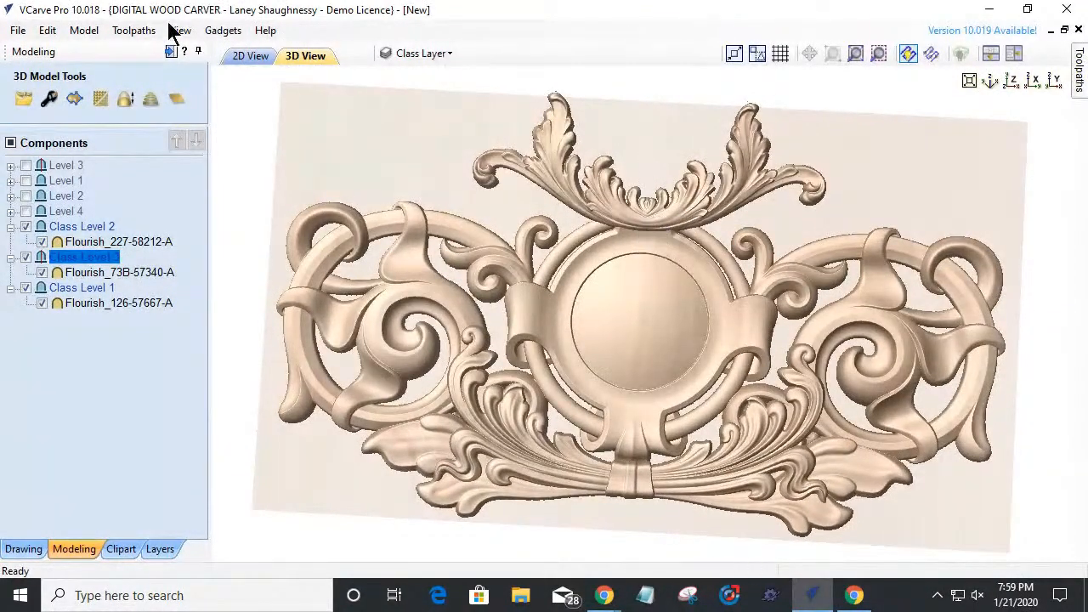
left_click(245, 55)
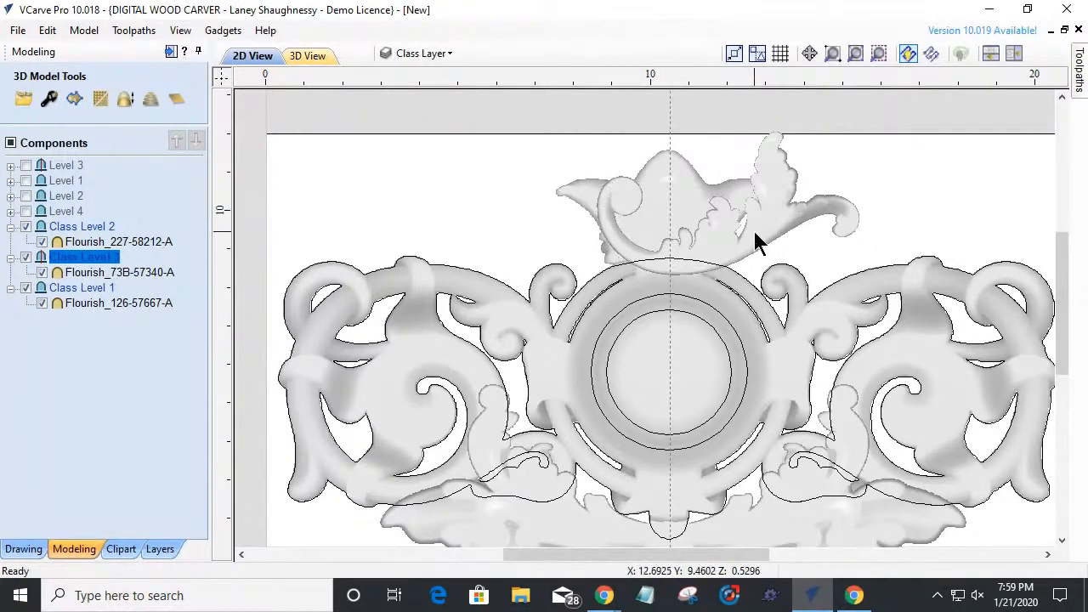
left_click(324, 55)
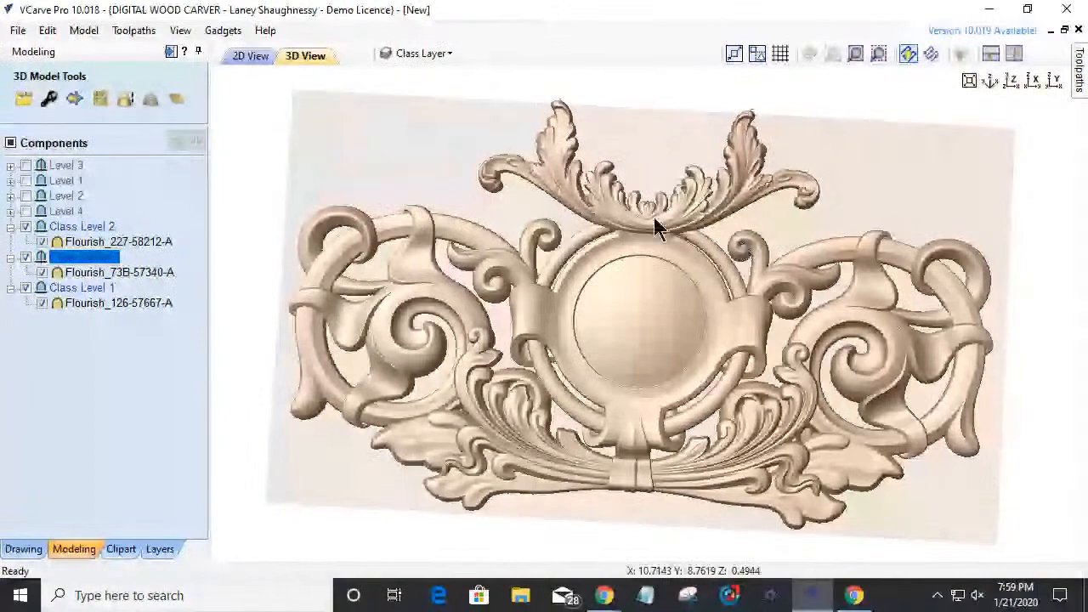
scroll(657, 226, "up", 3)
scroll(654, 226, "up", 2)
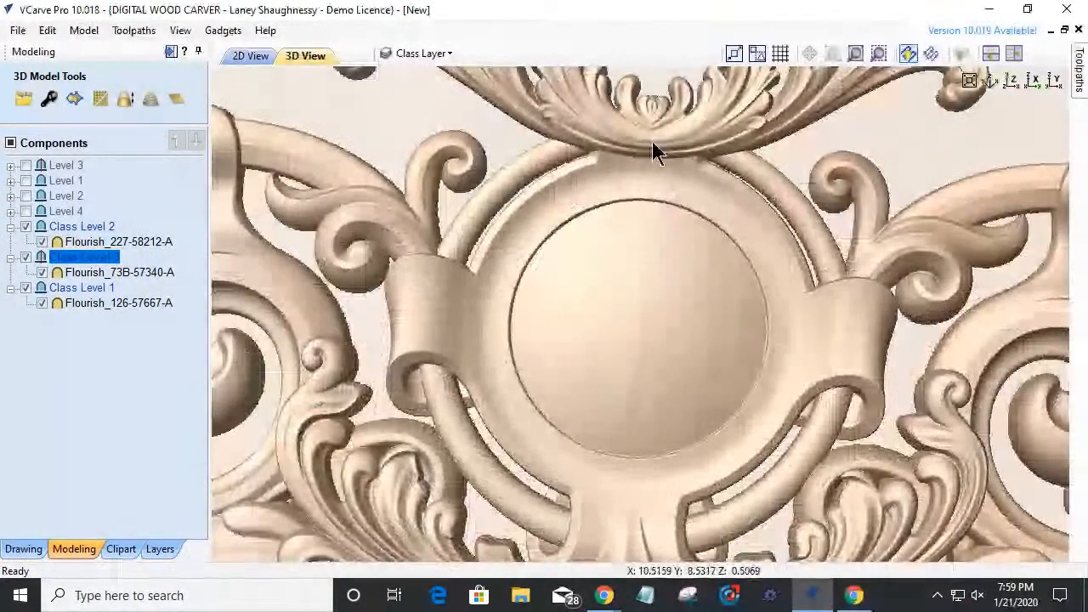
scroll(652, 147, "down", 5)
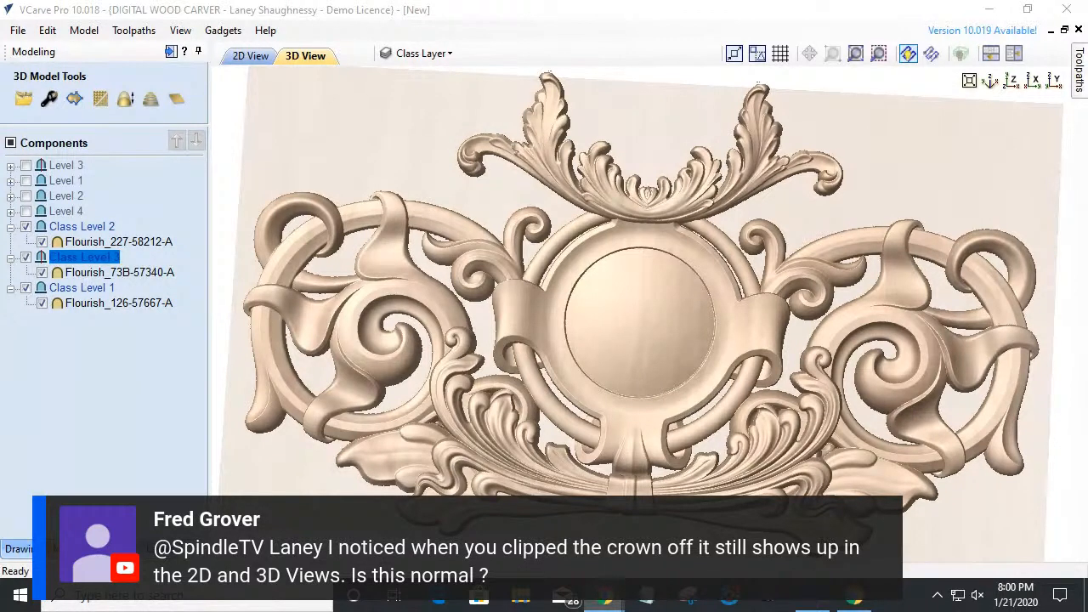
- Select the Flourish_126-57667-A component and compare how its clipped crown is displayed in the 2D and 3D views
left_click(250, 55)
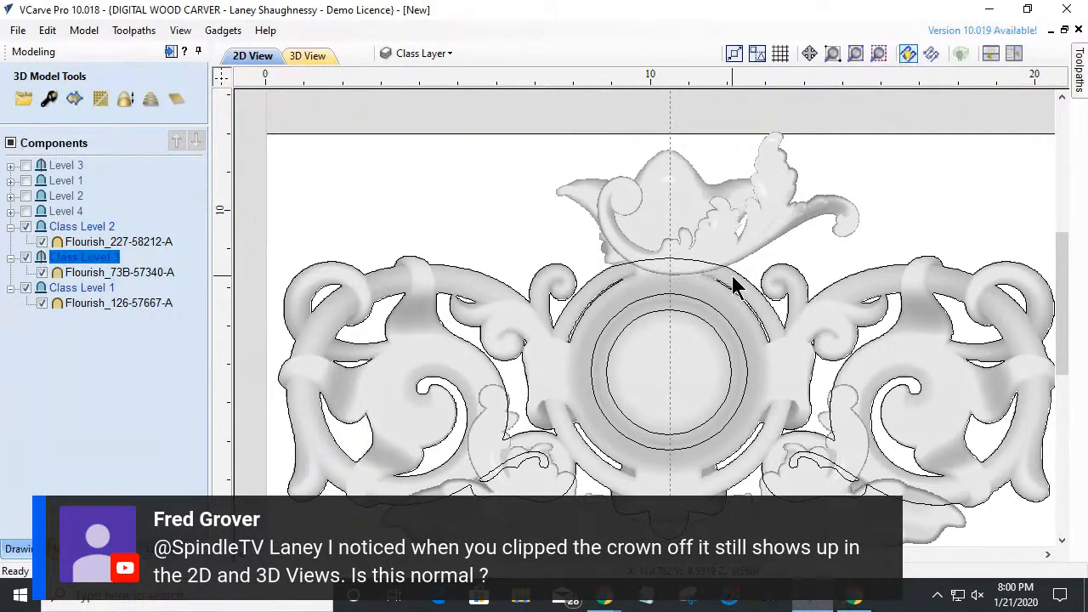
left_click(662, 188)
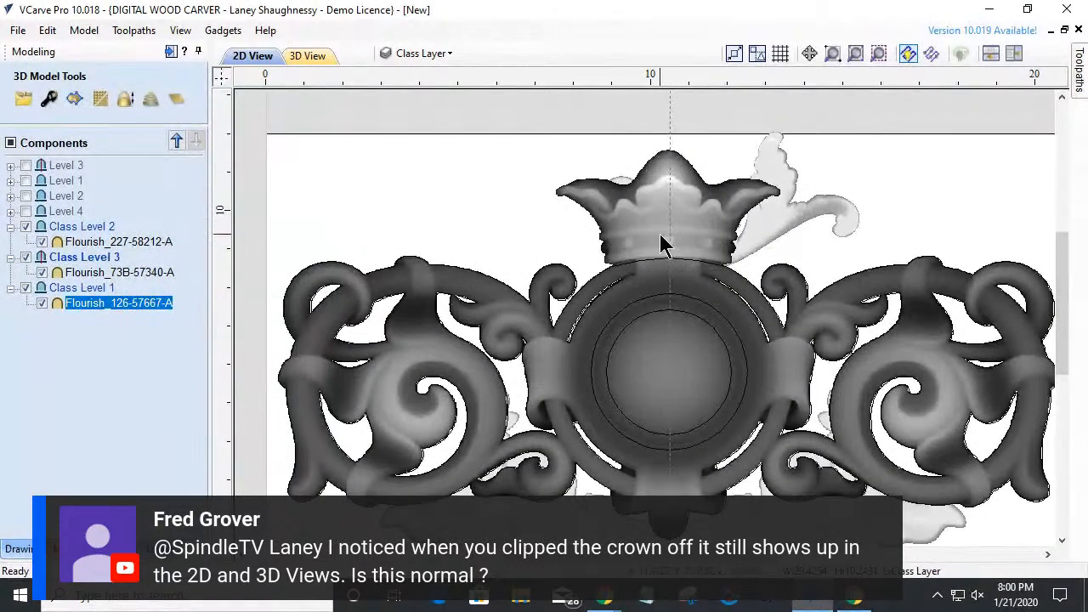
left_click(311, 59)
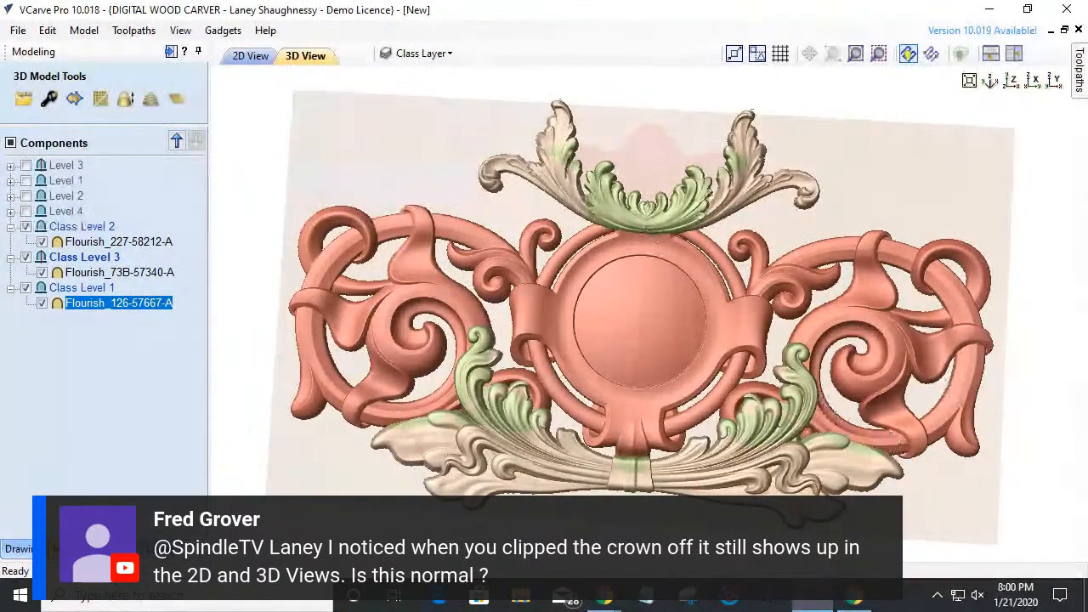
left_click(1079, 80)
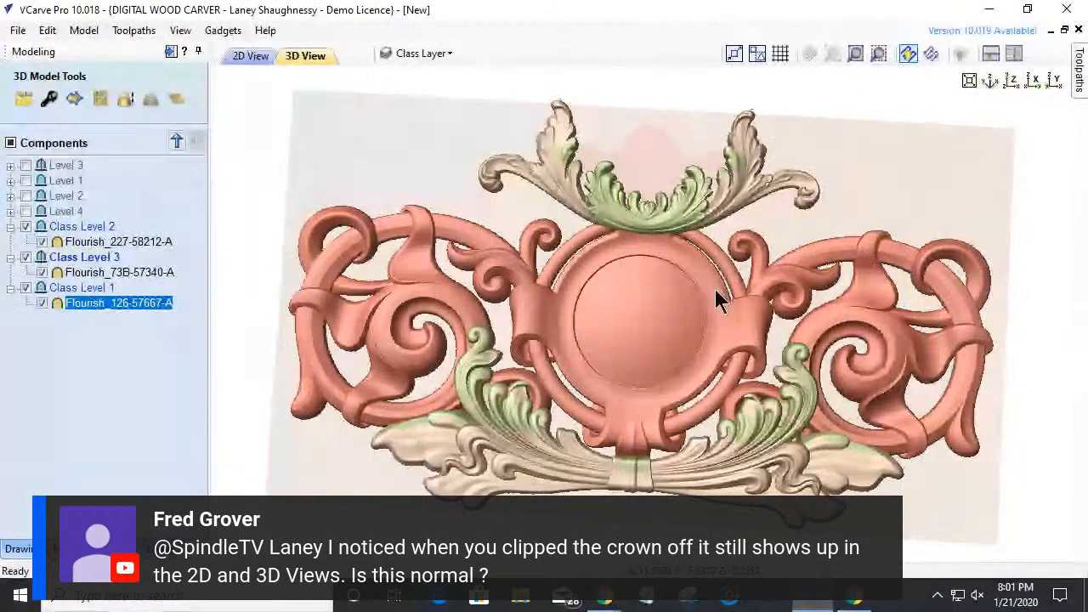
left_click(232, 57)
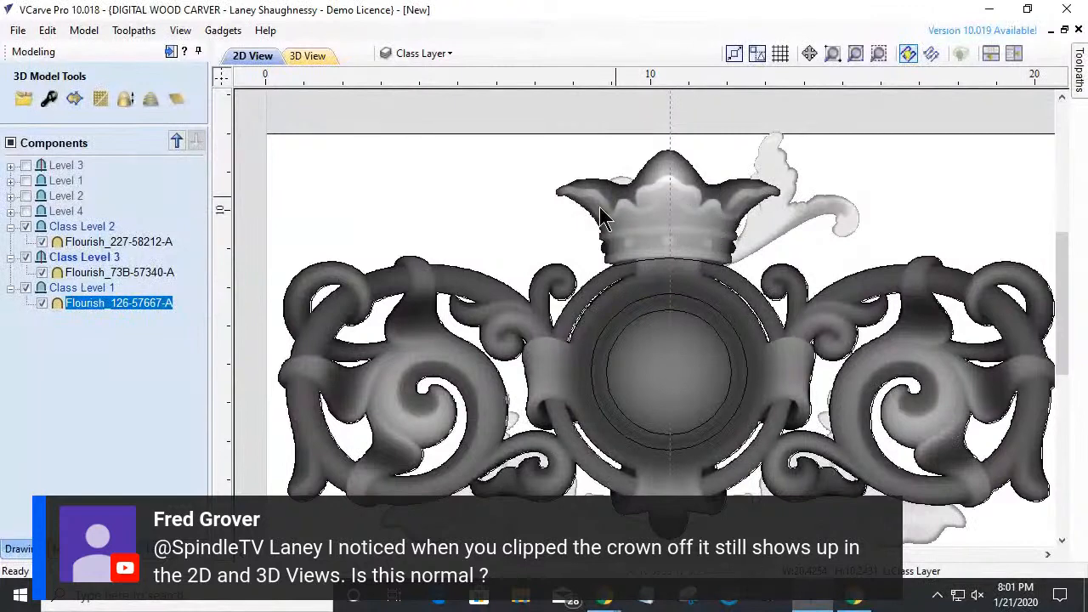
left_click(456, 206)
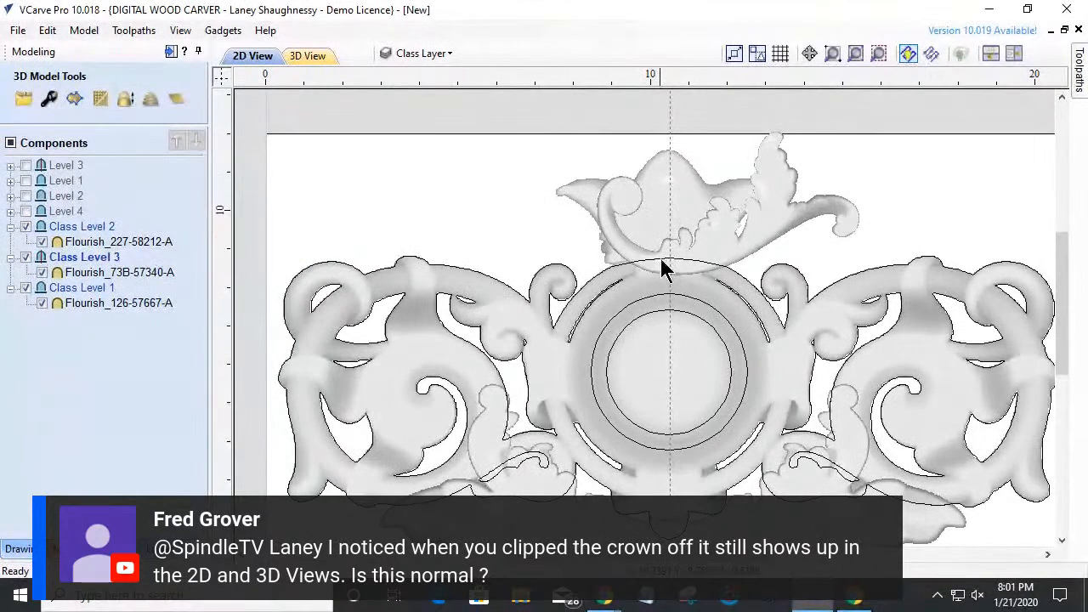
left_click(300, 55)
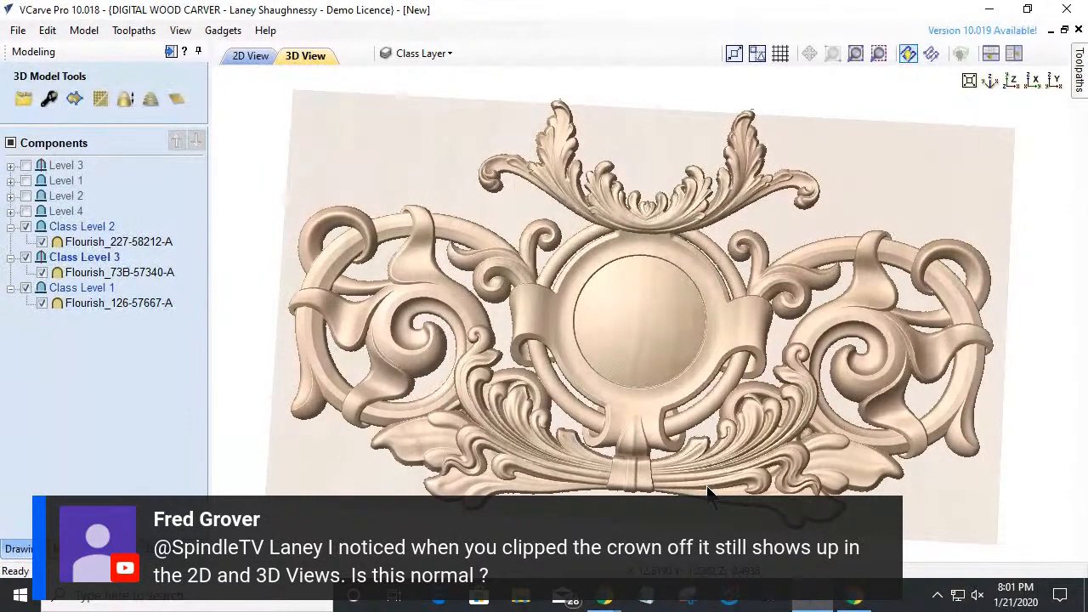
- Select all components and vectors in the 2D view, inspect the selection in 3D, and clear it
left_click(236, 56)
scroll(601, 294, "down", 2)
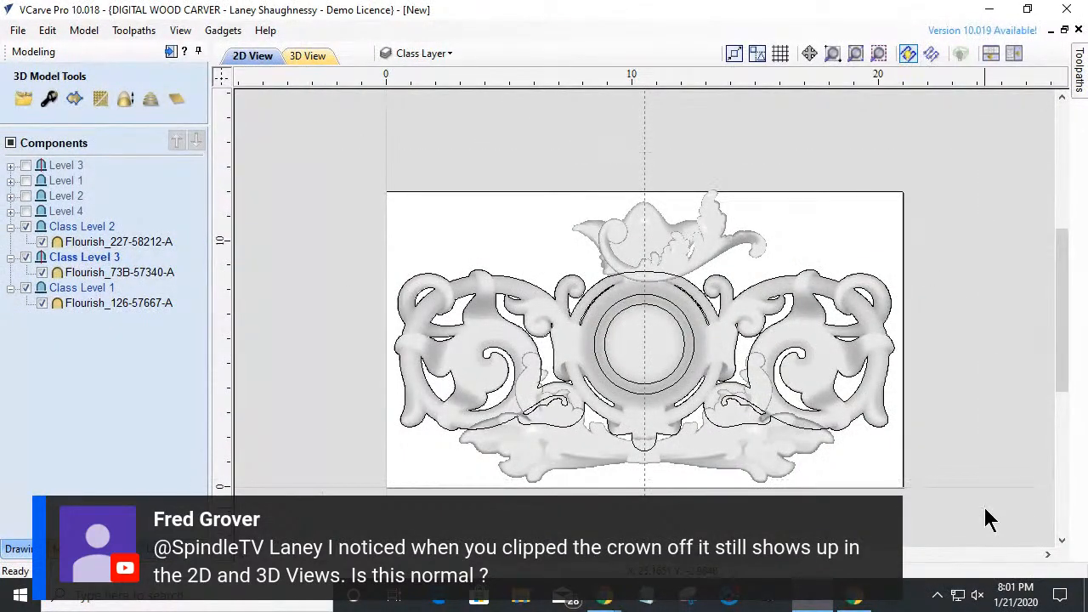
key("ctrl+a")
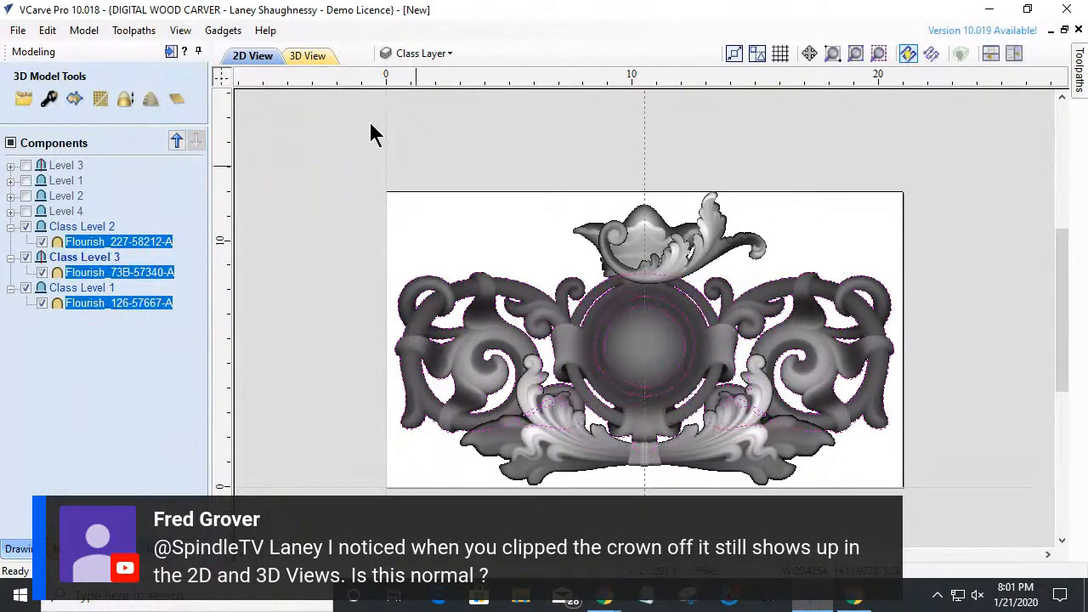
left_click(304, 61)
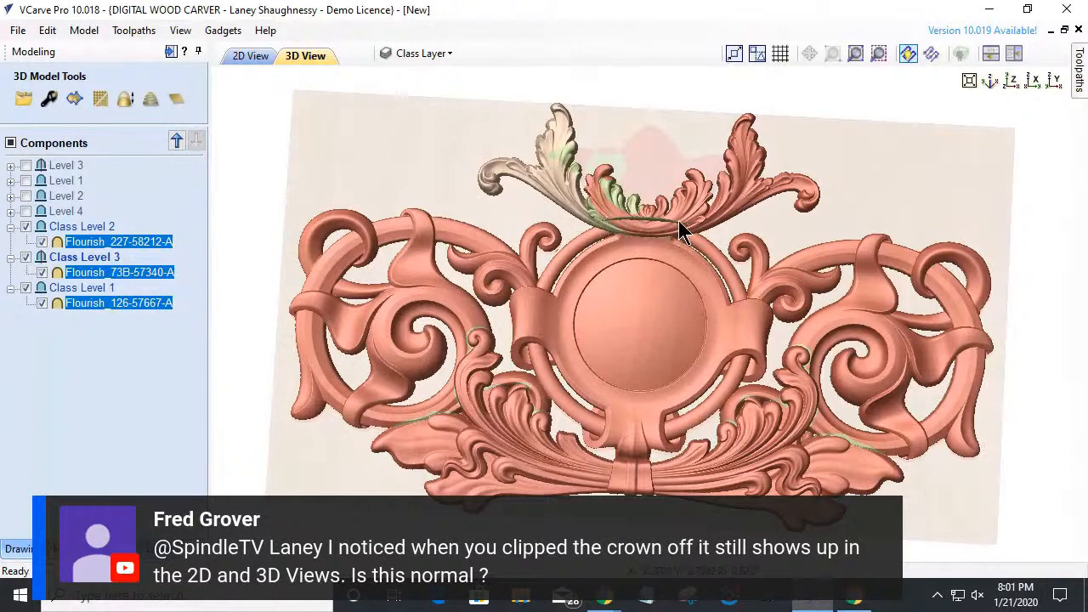
left_click(101, 340)
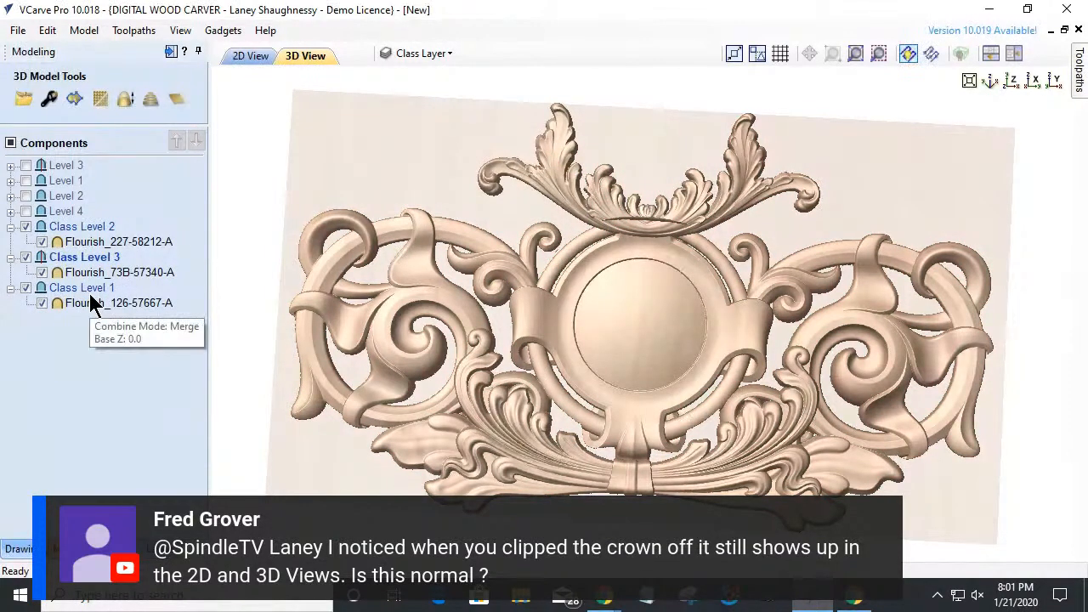
- Turn off Clipping for Class Level 1 and try clipping the level again with all vectors selected
right_click(85, 288)
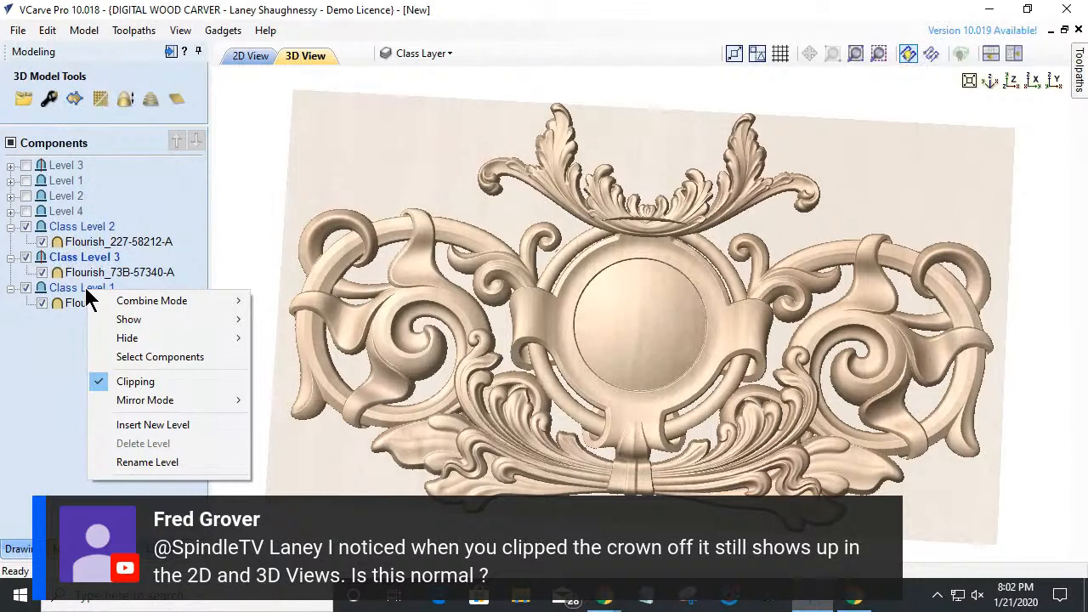
left_click(126, 386)
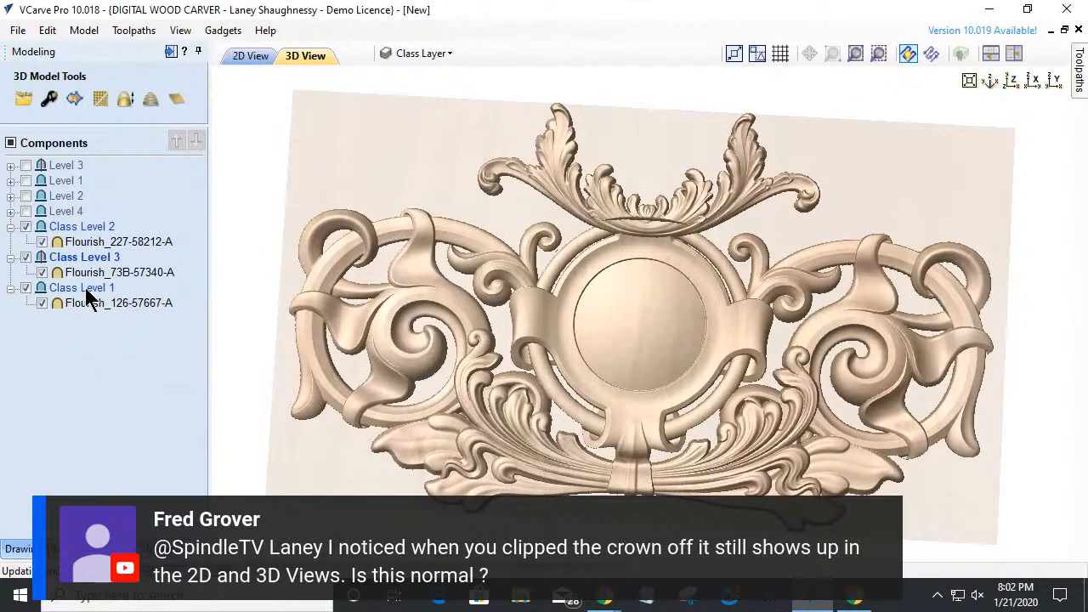
right_click(85, 289)
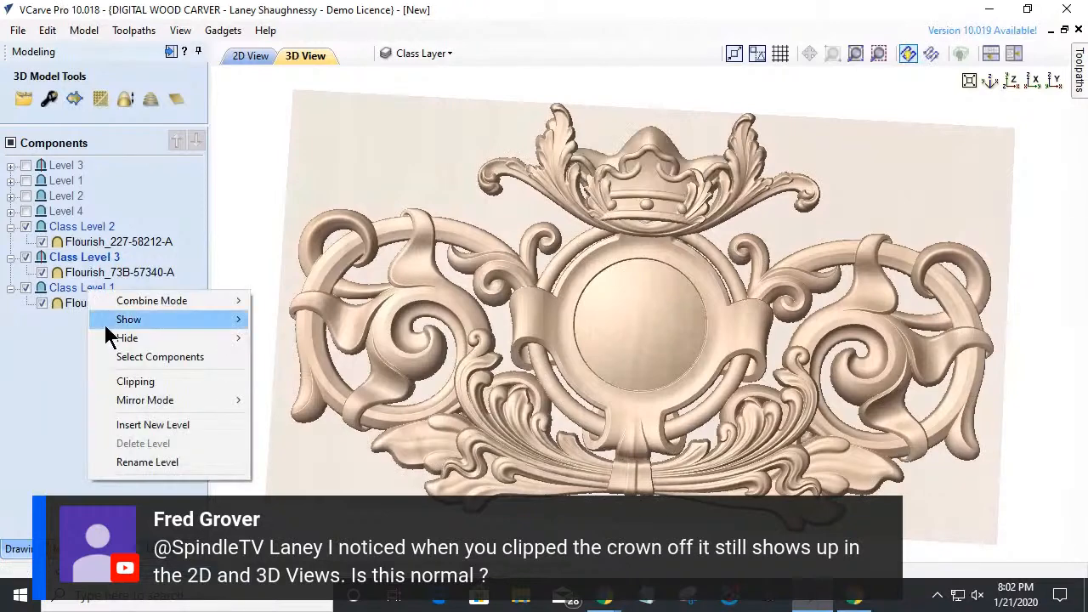
left_click(127, 383)
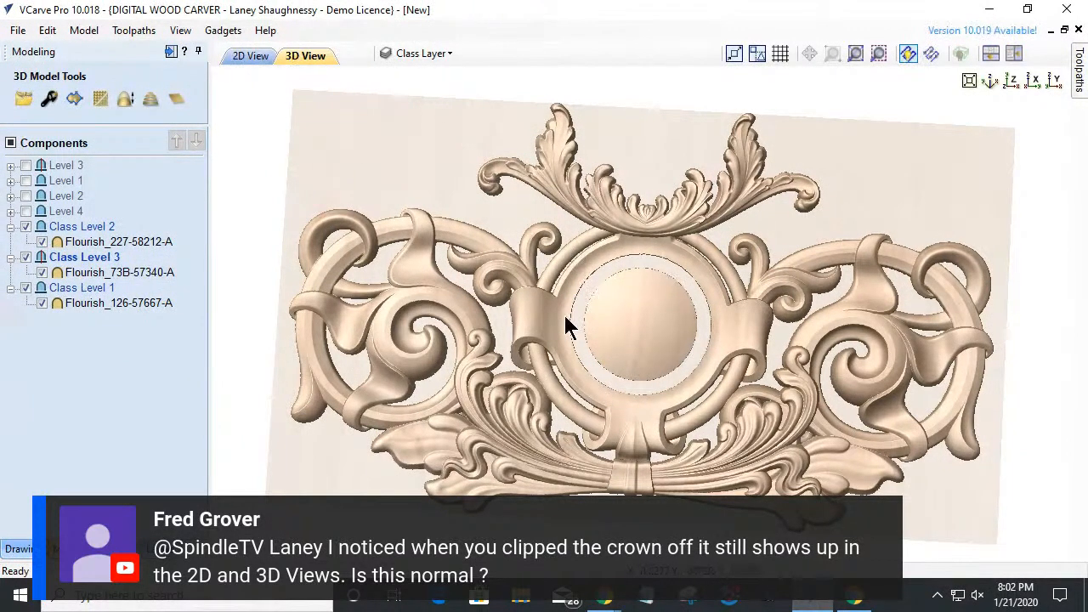
- Redo the clipping of Class Level 1 using only the medallion design's outer outline vector, and check it in 3D from straight above
right_click(85, 291)
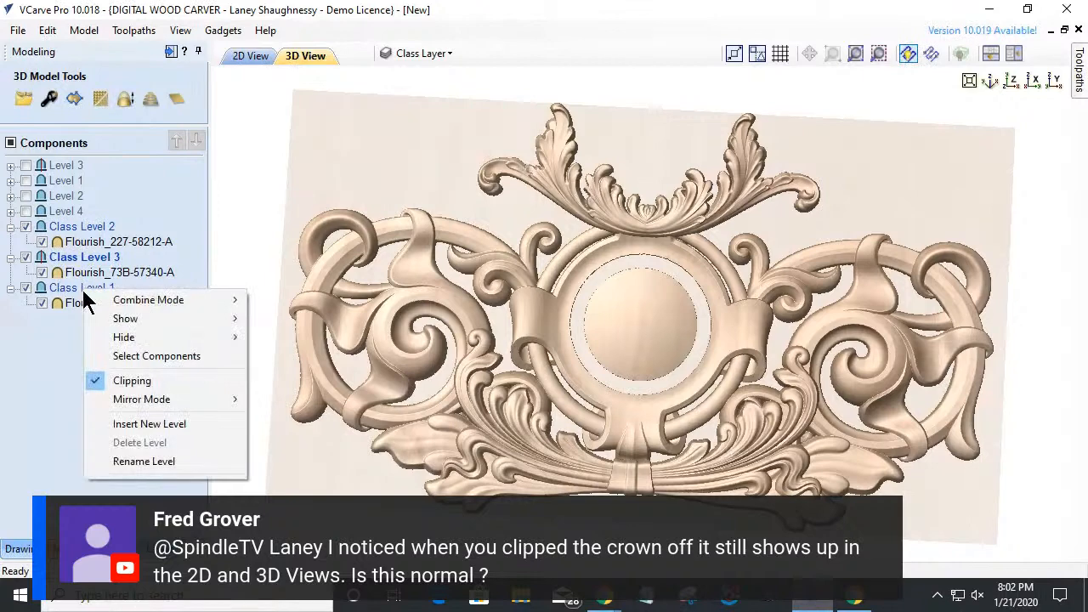
left_click(129, 381)
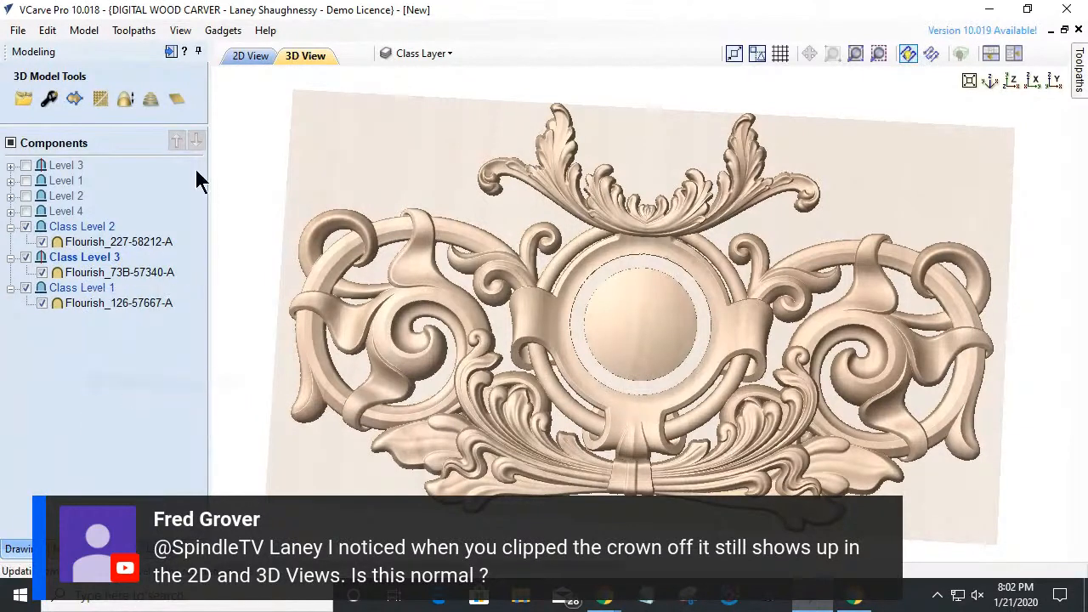
left_click(237, 57)
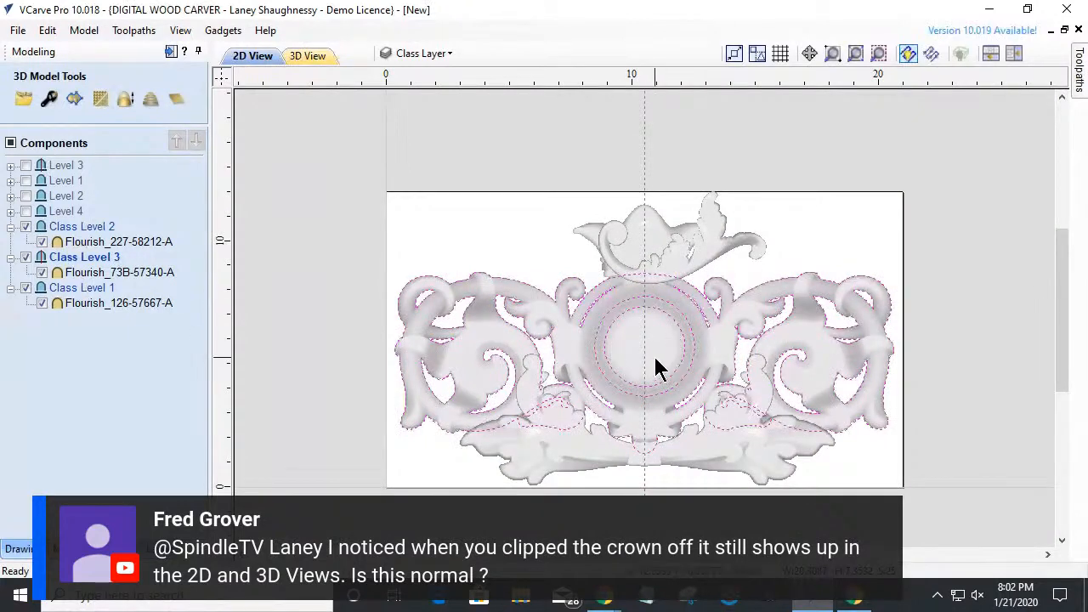
left_click(600, 292)
left_click(600, 291)
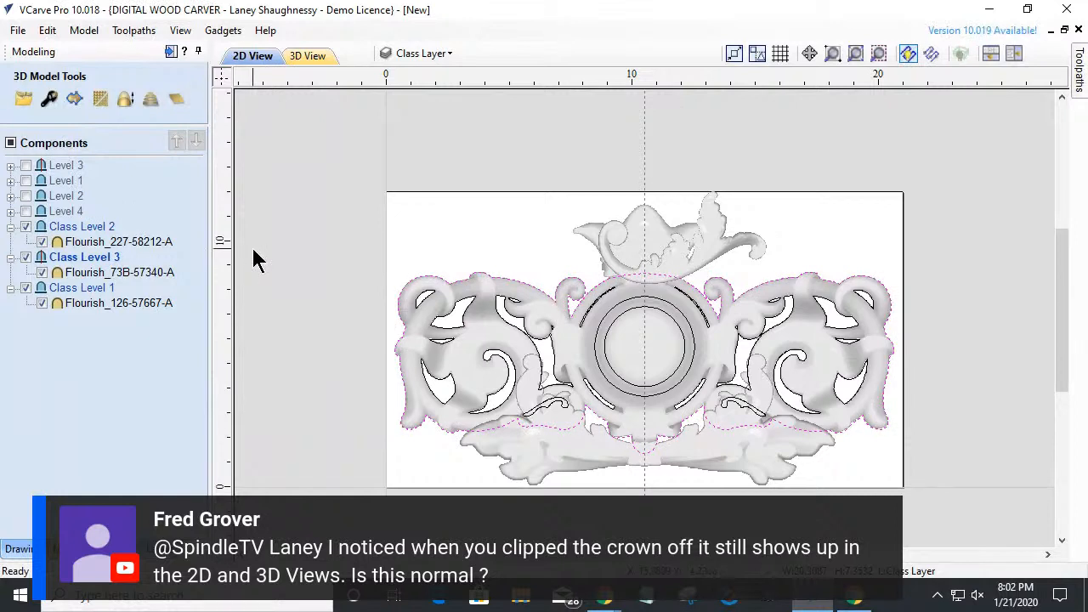
right_click(92, 300)
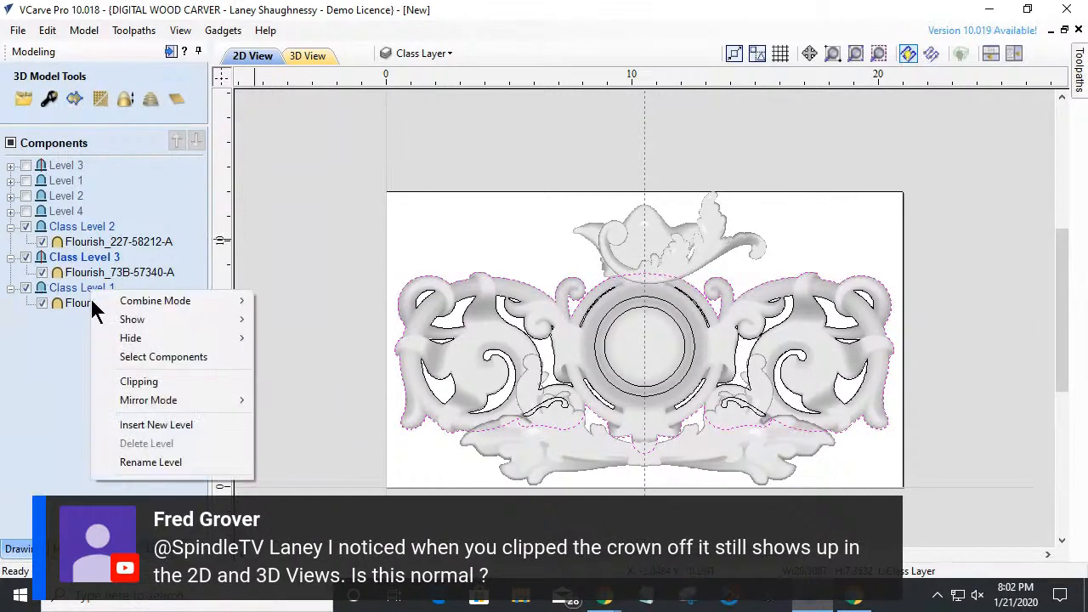
left_click(122, 382)
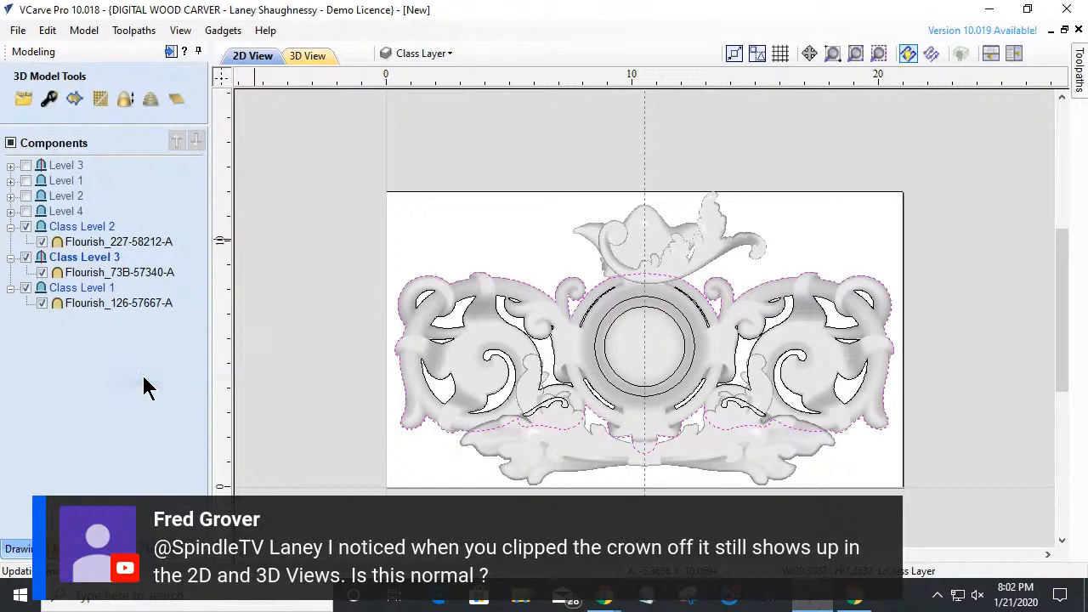
left_click(301, 54)
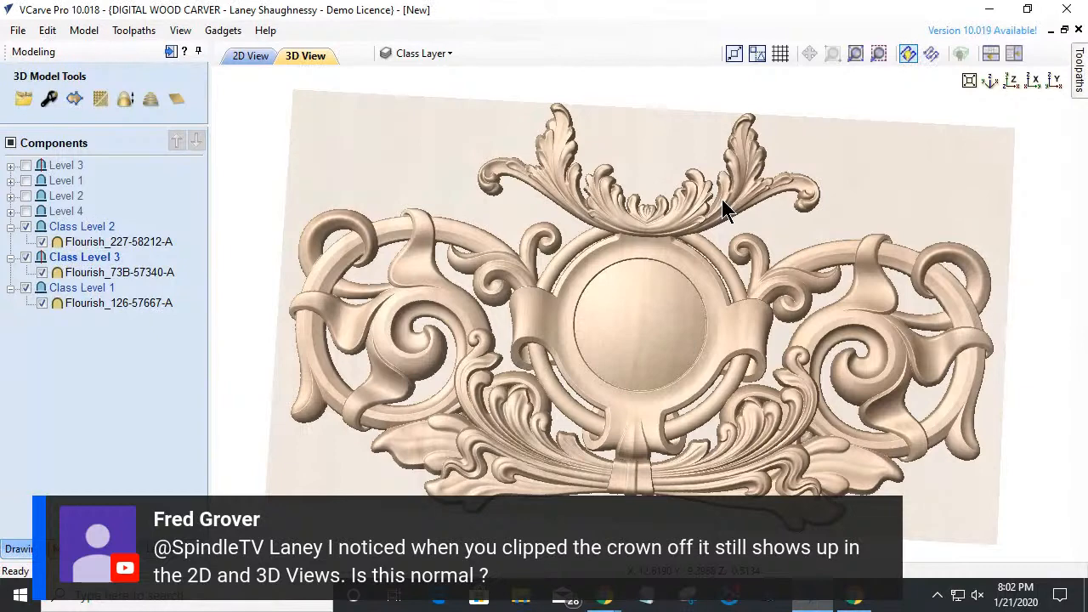
left_click(1012, 81)
scroll(751, 402, "down", 3)
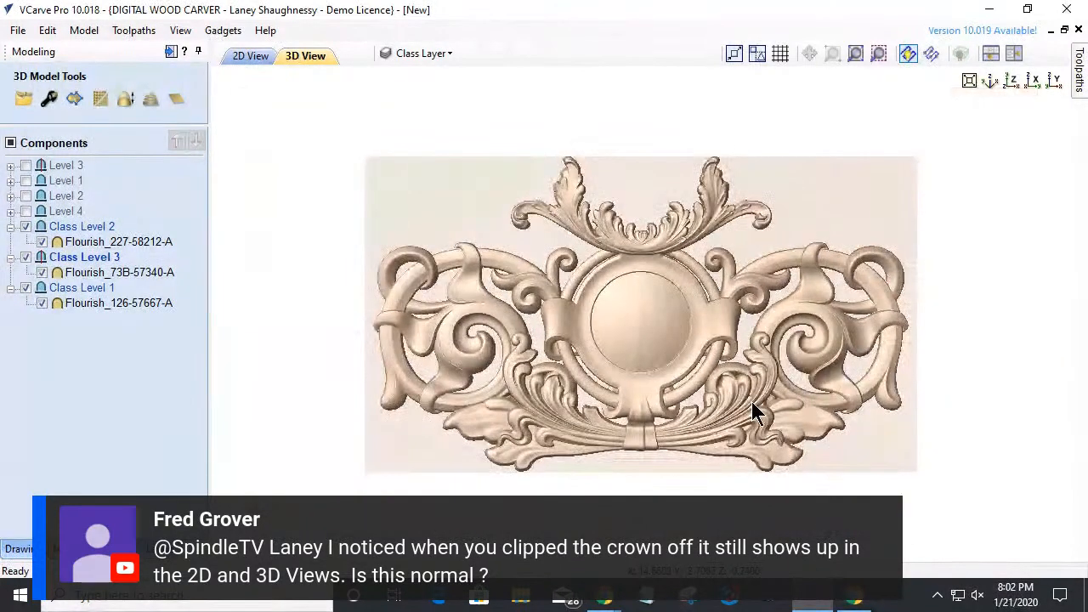
scroll(752, 401, "up", 2)
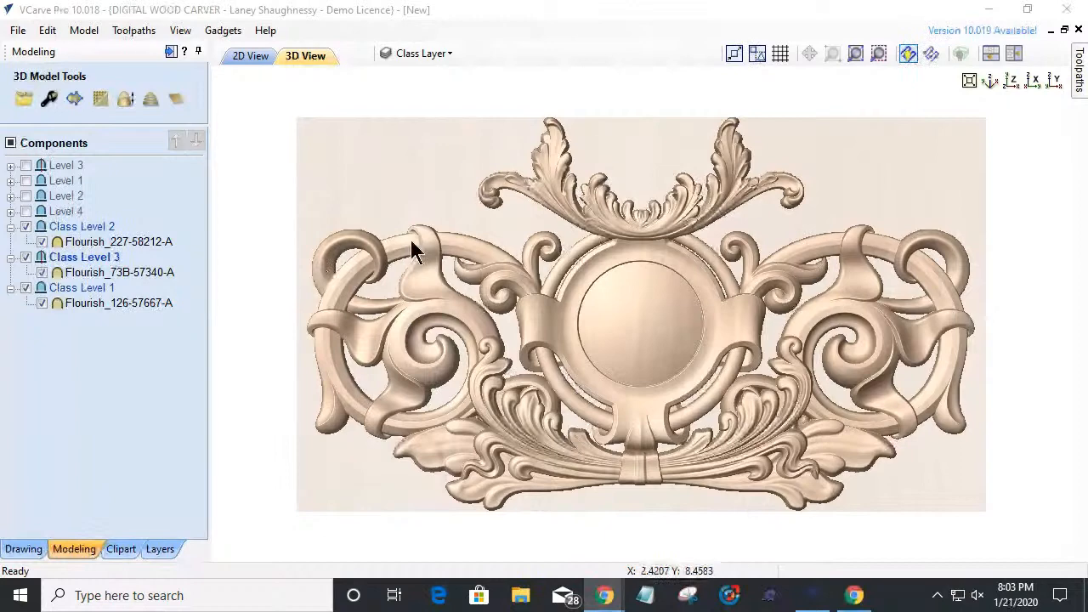
- Add the Flourish_80B-57367-A scroll from the Decorative clipart to the medallion's upper right, about 5.74 by 5.26 inches
left_click(122, 548)
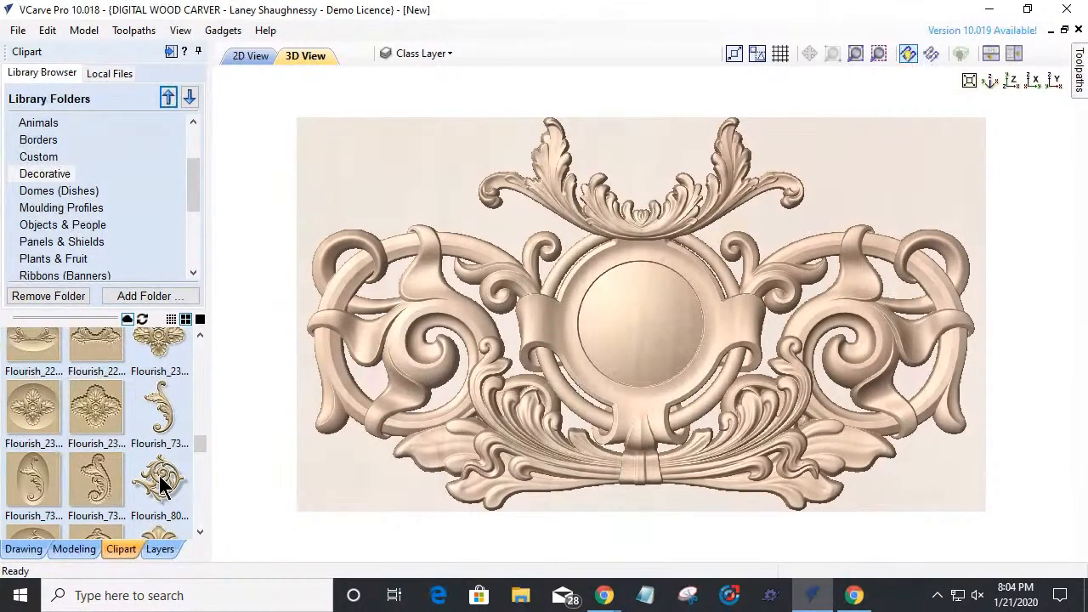
left_click_drag(162, 489, 775, 301)
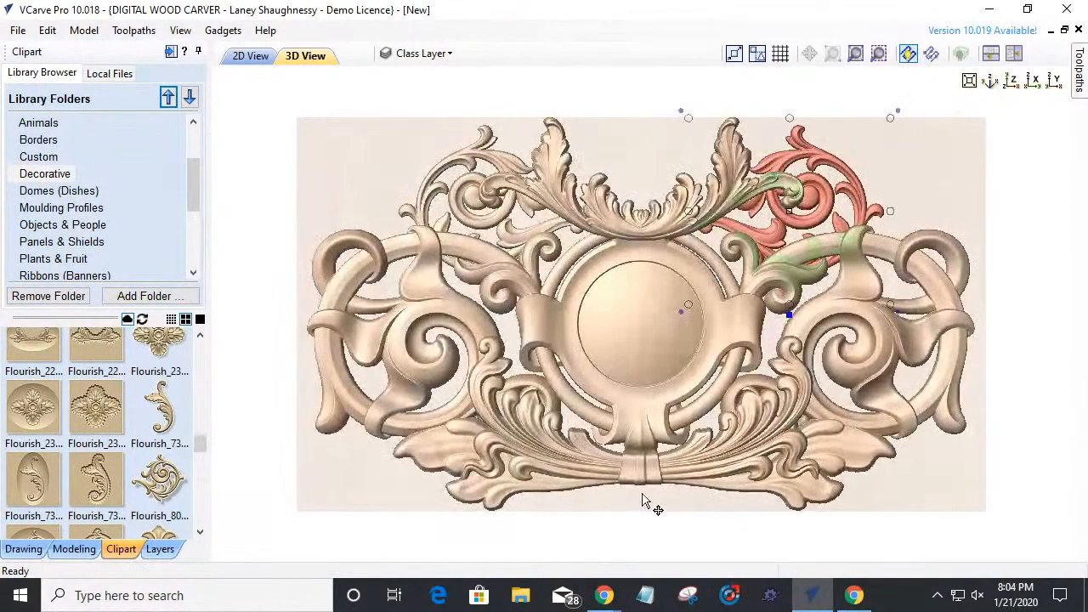
left_click(826, 162)
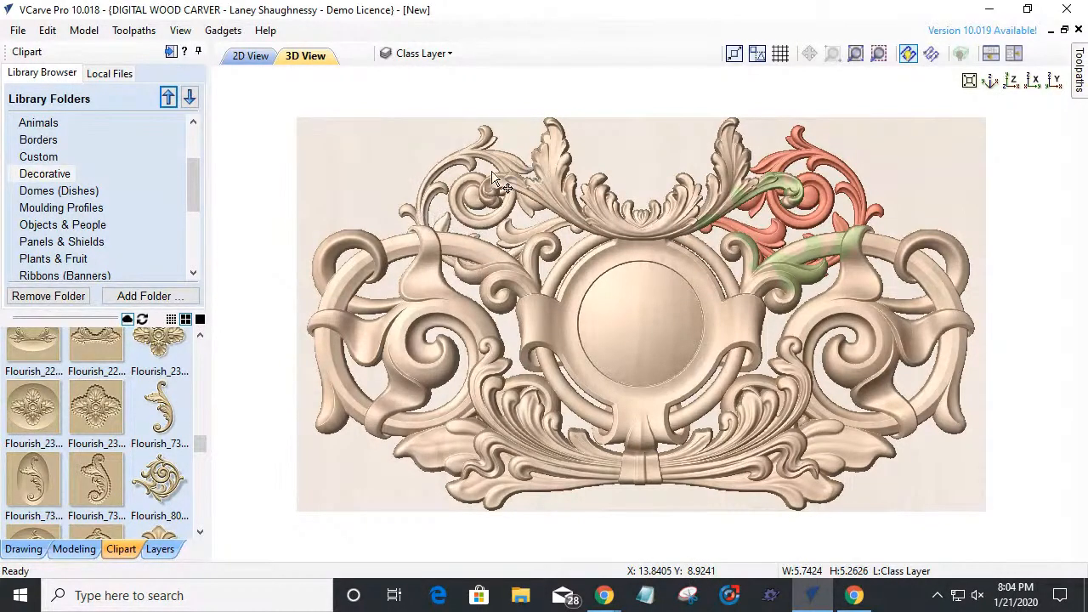
- Move the Flourish_80B-57367-A scroll slightly upward in the 2D view so it sits higher beside the leaf crown
left_click(74, 549)
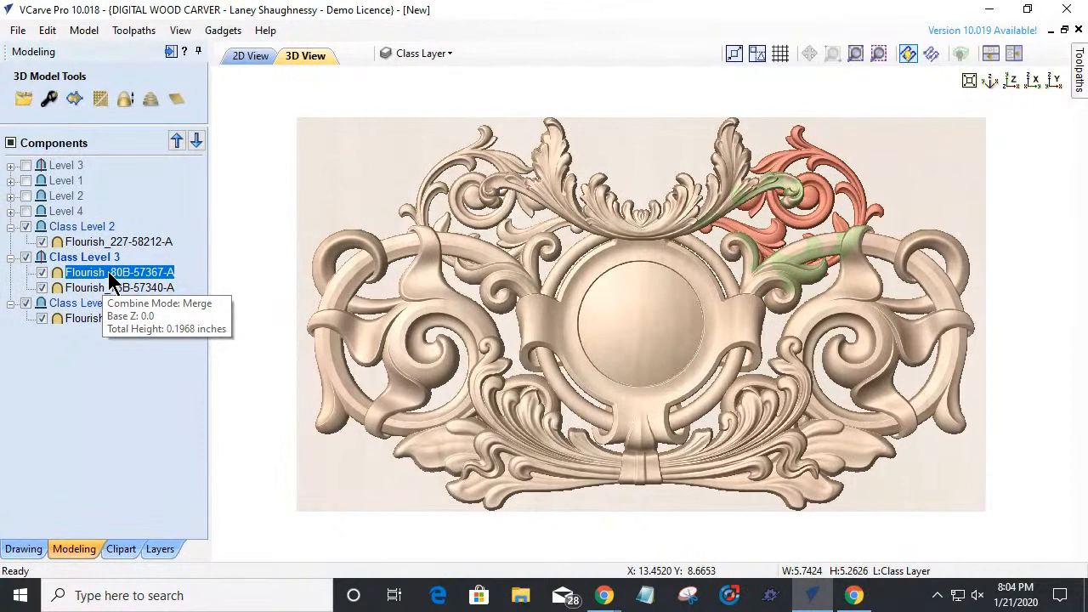
left_click(251, 57)
left_click_drag(782, 217, 781, 214)
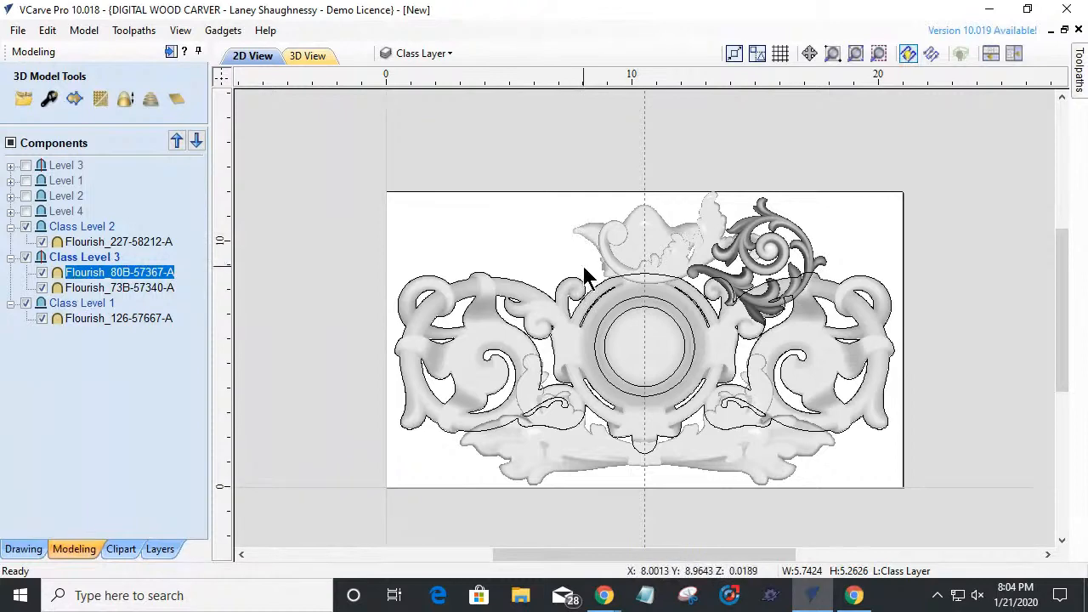
scroll(770, 307, "up", 4)
scroll(765, 309, "down", 1)
left_click(756, 311)
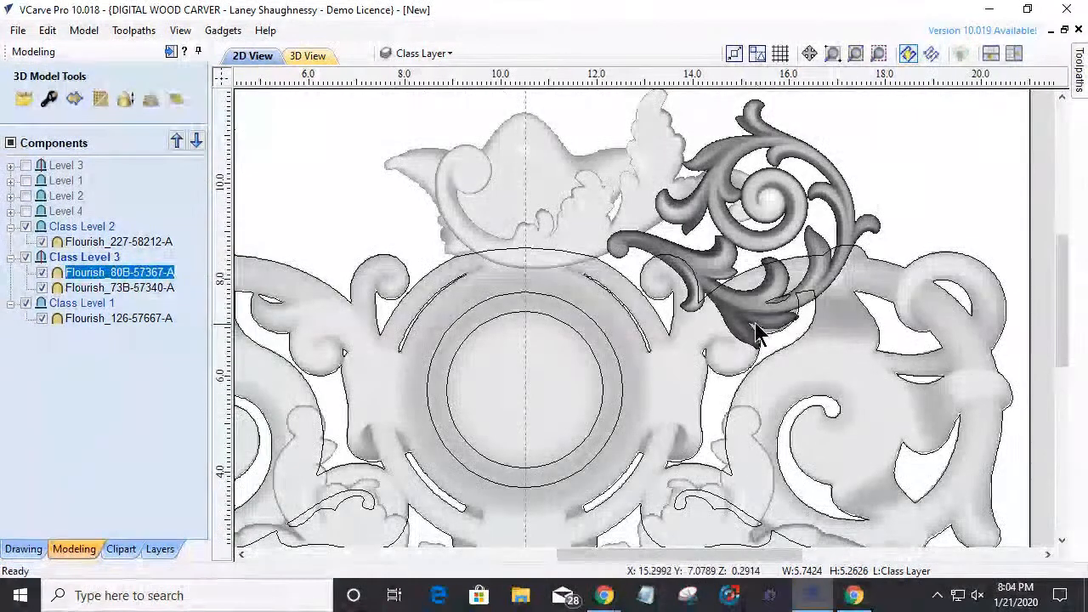
mouse_move(748, 309)
left_mouse_down()
mouse_move(736, 284)
mouse_move(748, 291)
left_mouse_up()
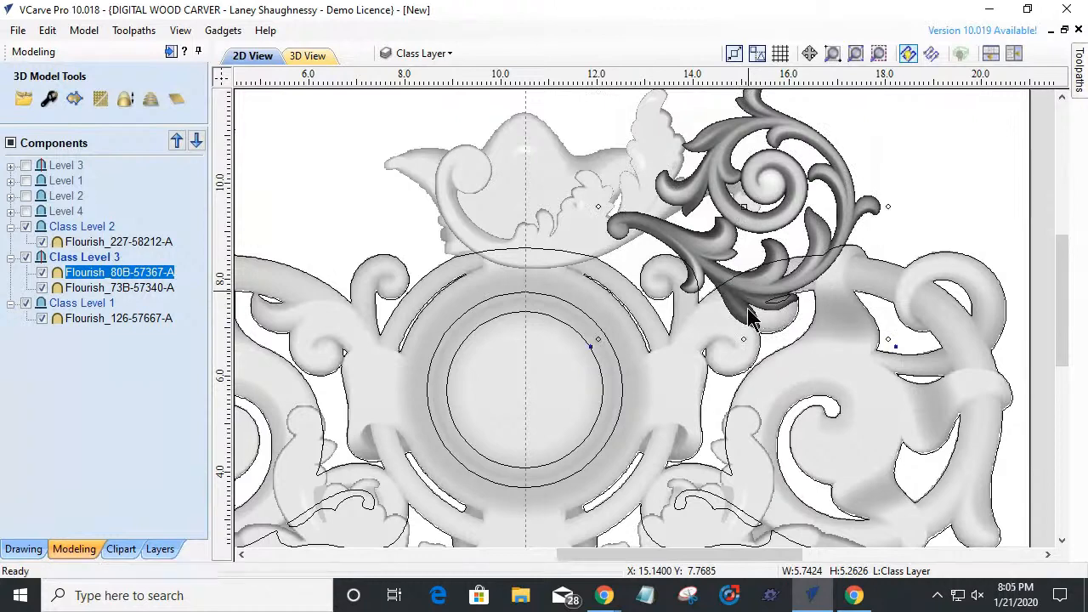
- Rotate the scroll flourish counterclockwise, scale it down to about 4.50 by 4.19 inches, and place it right of the leaf crown
scroll(748, 310, "down", 2)
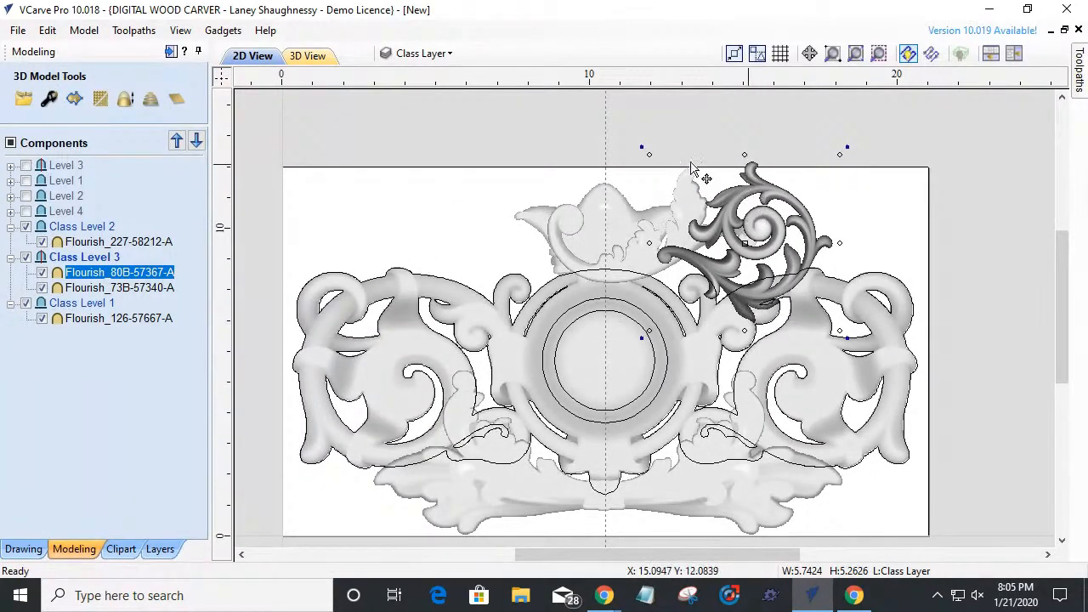
left_click_drag(644, 149, 741, 333)
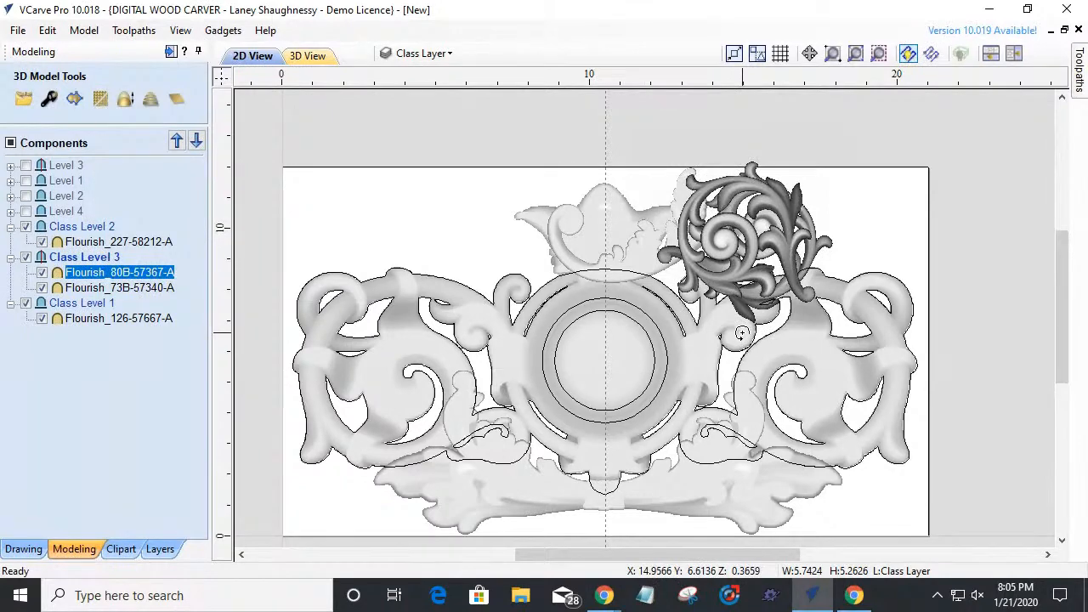
left_click_drag(741, 333, 745, 247)
left_click_drag(749, 252, 777, 258)
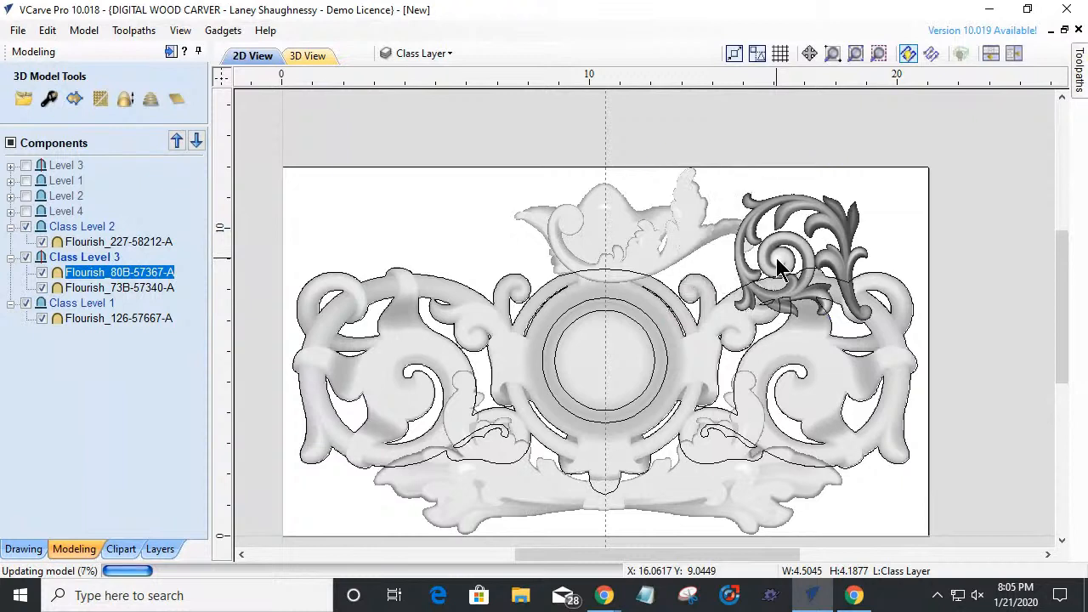
left_click_drag(771, 258, 764, 250)
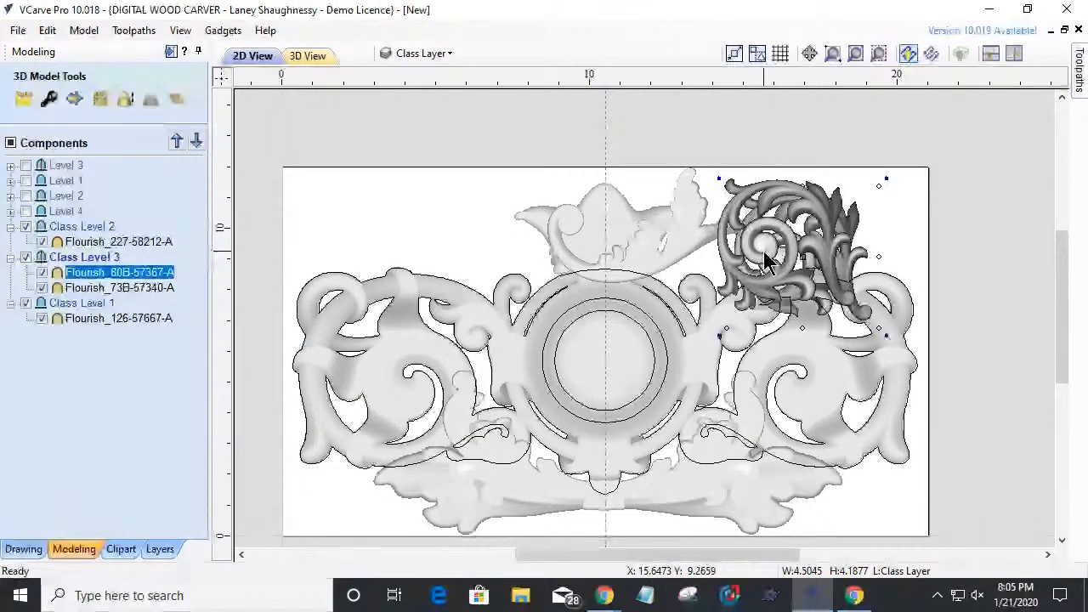
left_click_drag(764, 253, 757, 255)
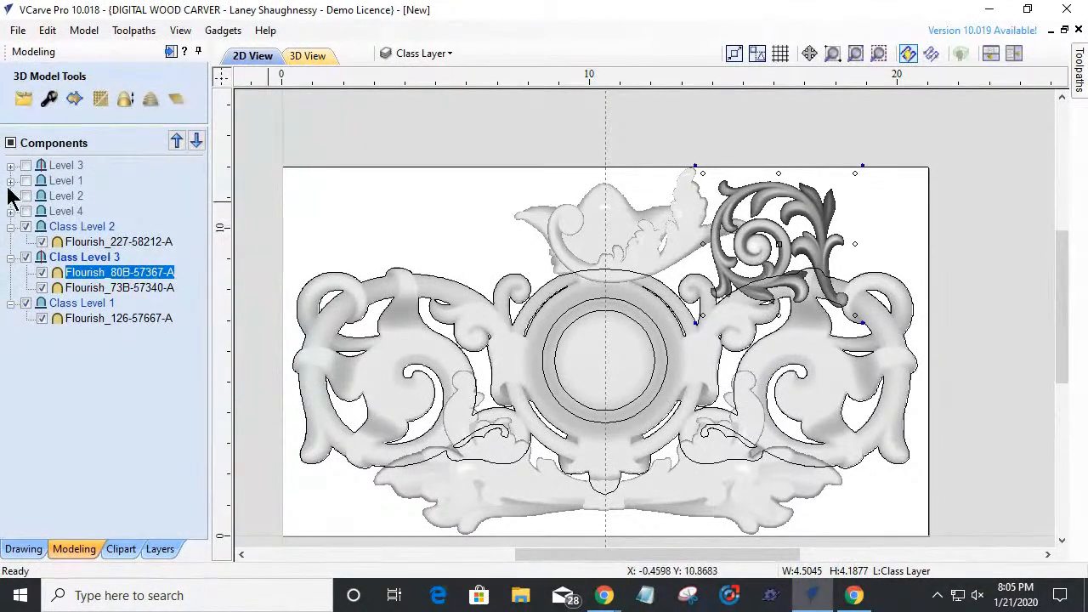
- Set the scroll flourish's base height to 0.25 inches in its component properties and check the overlap in 3D
left_click(54, 99)
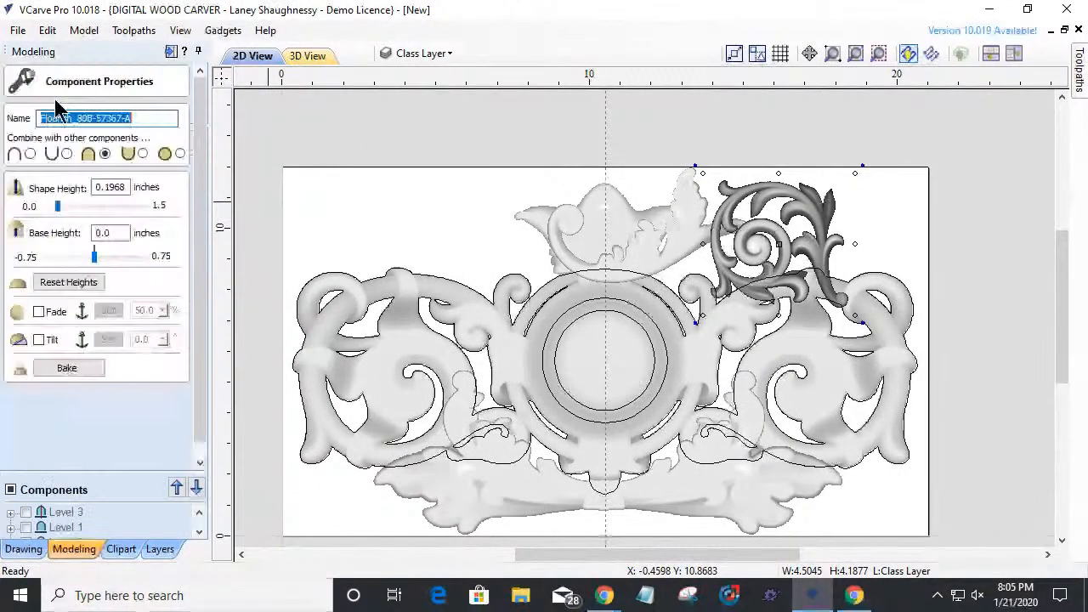
left_click(105, 233)
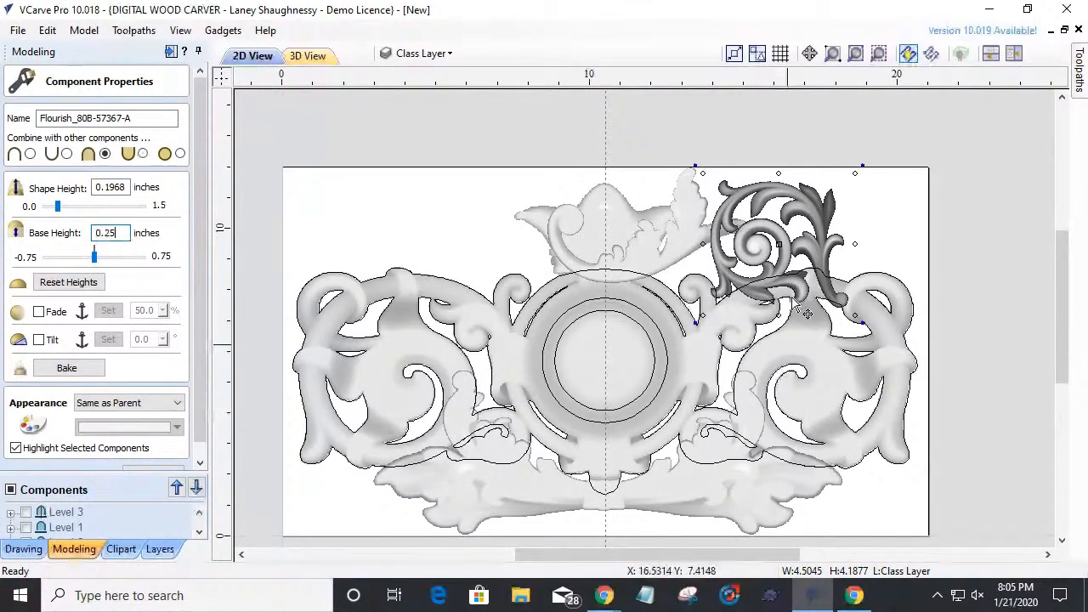
key("Return")
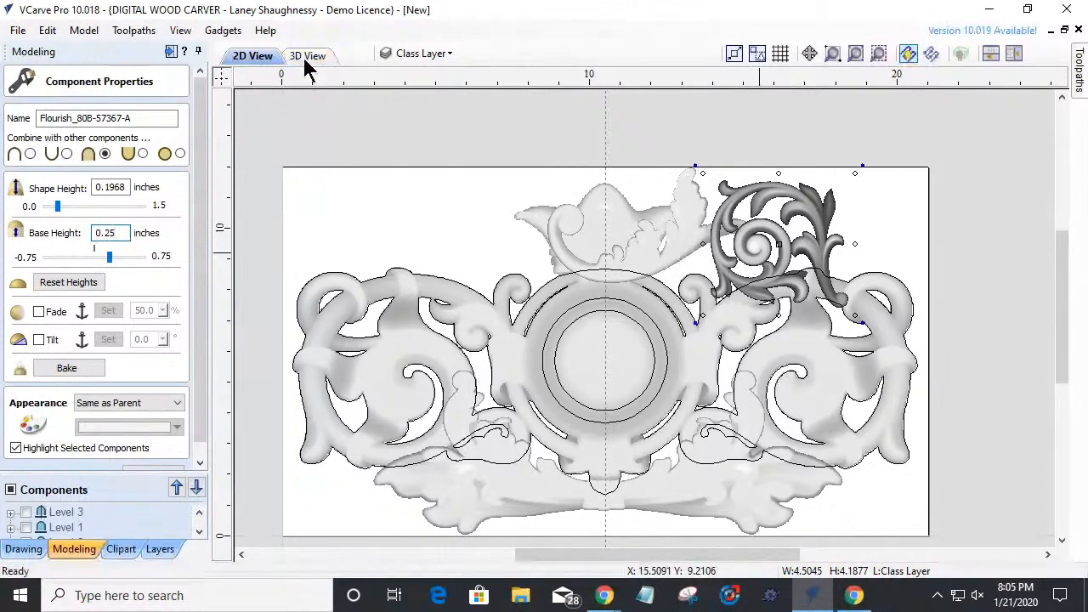
left_click(307, 56)
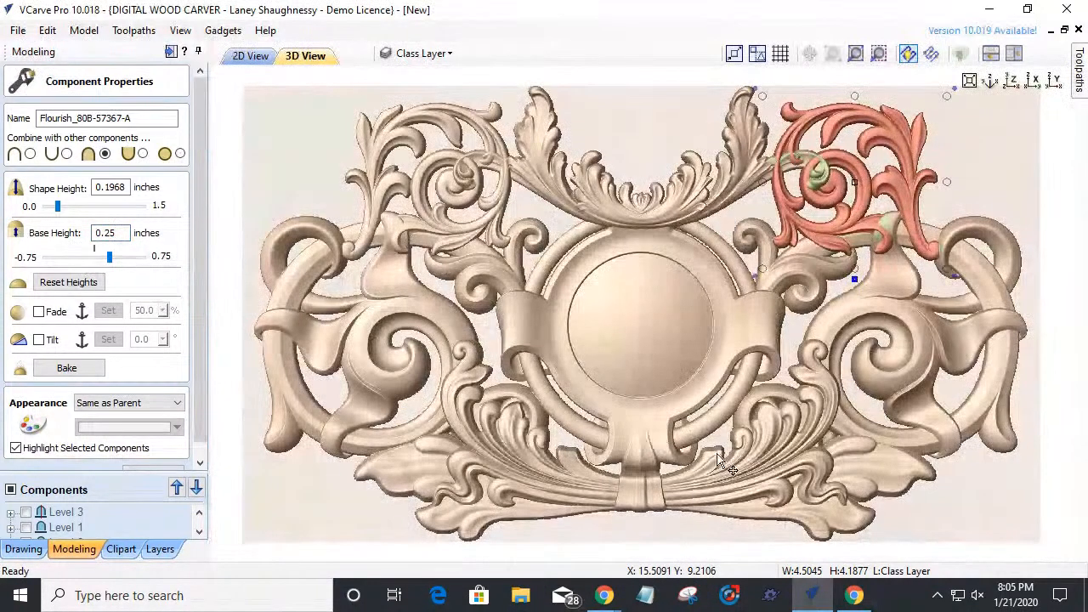
left_click_drag(660, 510, 652, 440)
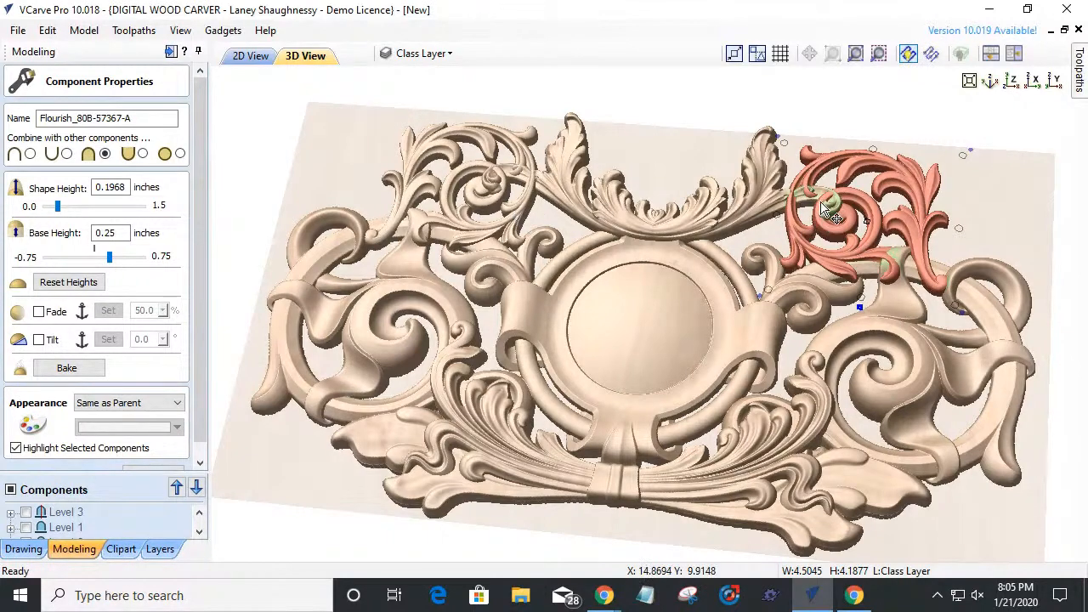
scroll(824, 192, "up", 2)
scroll(819, 199, "down", 1)
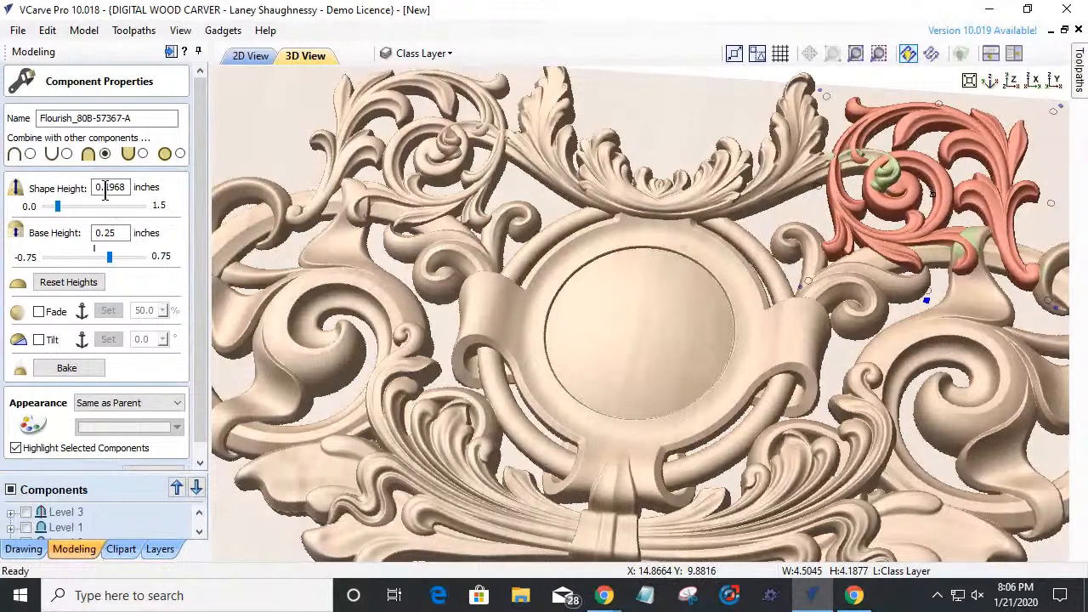
- Set the scroll flourish's shape height to 0.215 inches and its base height to 0.3 inches
left_click_drag(105, 194, 115, 192)
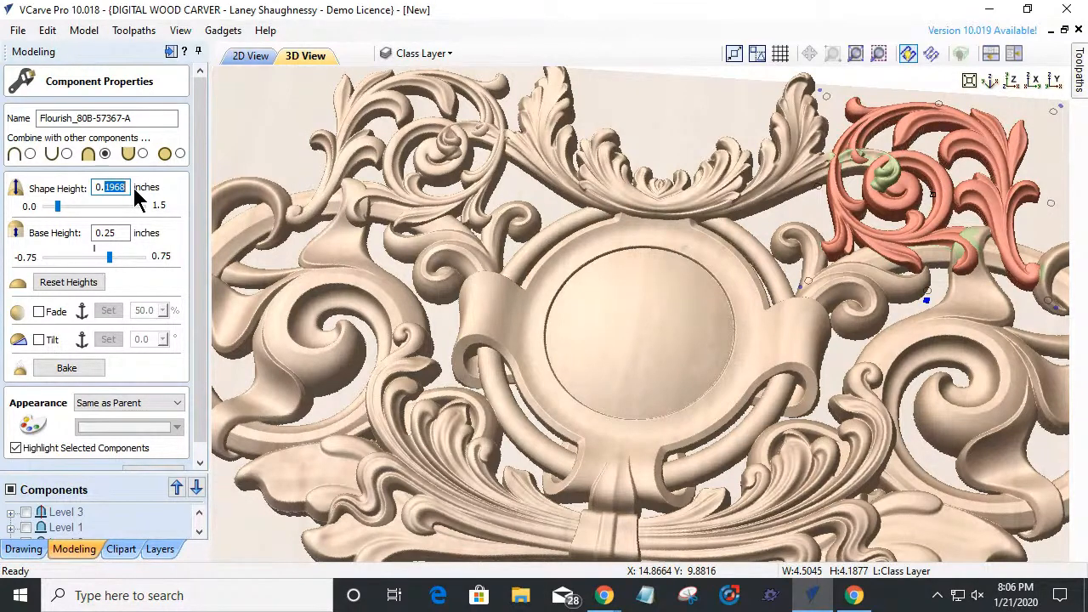
type("215")
key("Return")
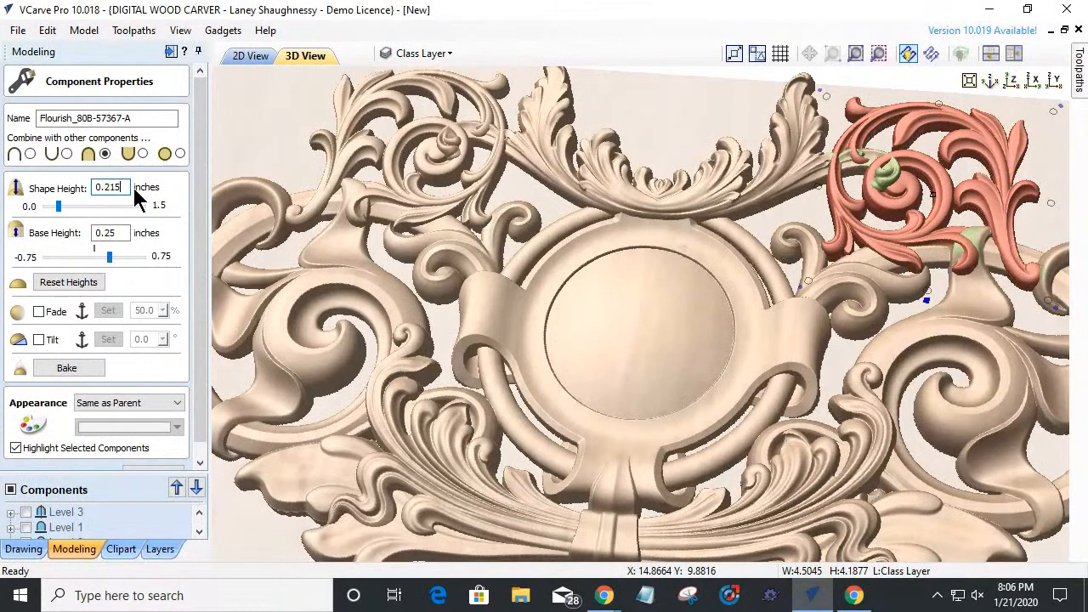
left_click_drag(101, 233, 156, 245)
key("Return")
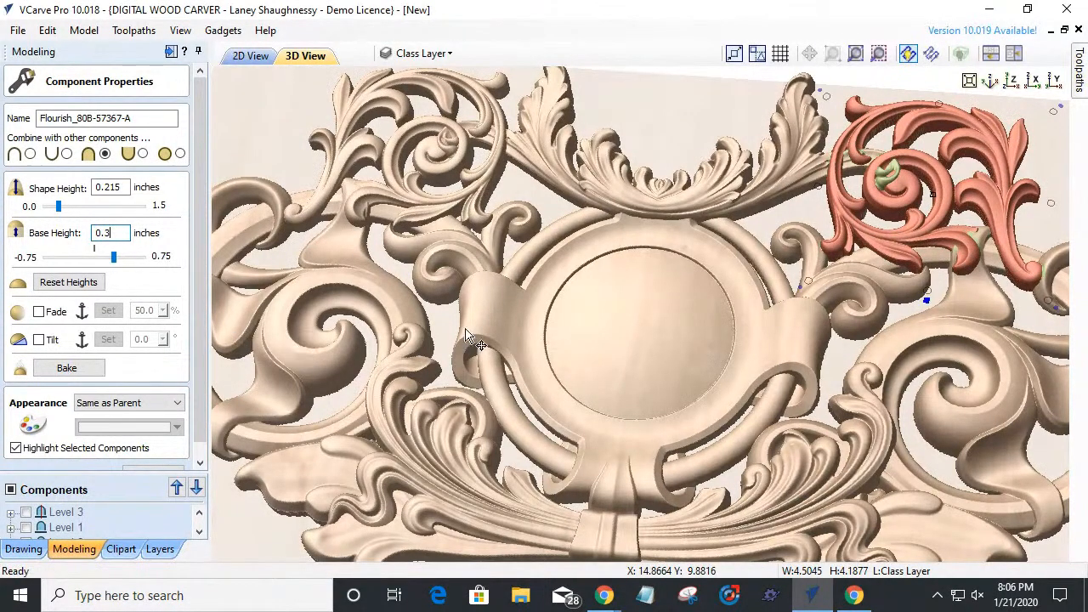
left_click(903, 162)
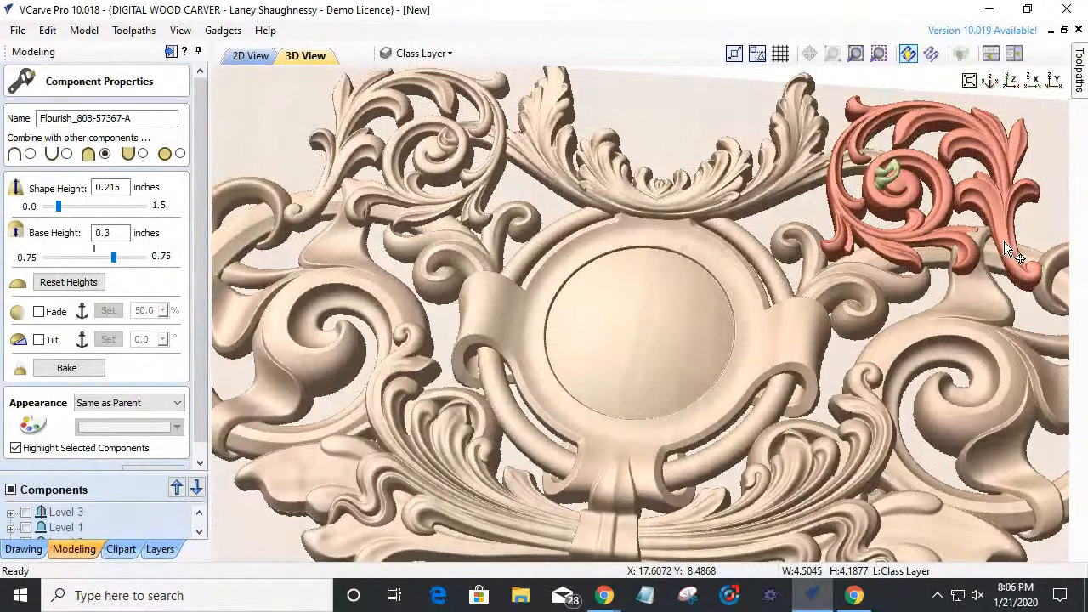
- Move the scroll flourish slightly left and down in the 2D view, closer to the leaf crown and the medallion's curls
left_click(242, 56)
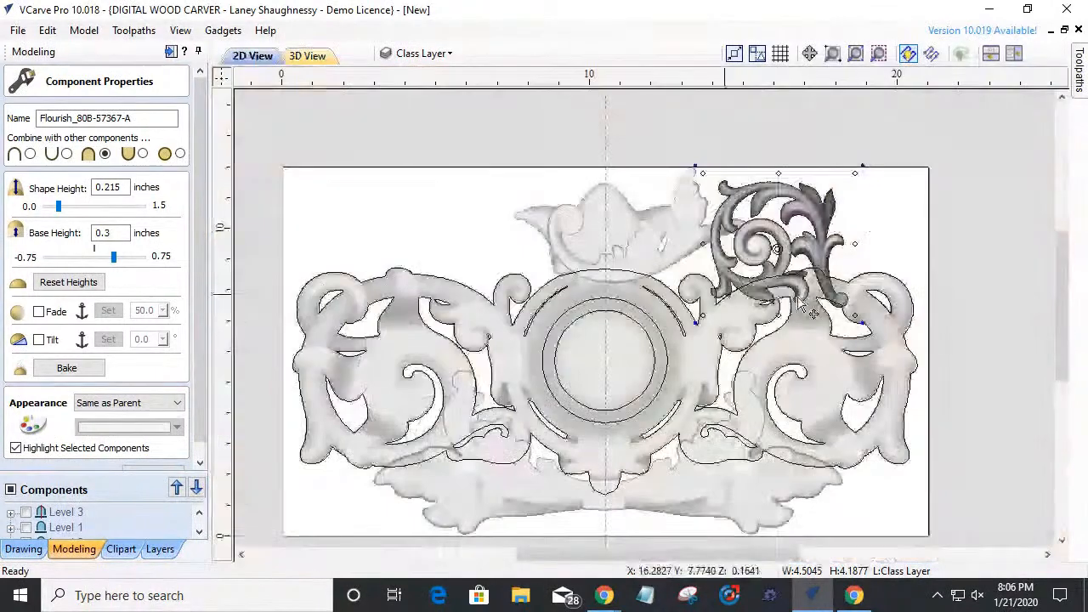
scroll(799, 276, "up", 2)
scroll(799, 276, "down", 1)
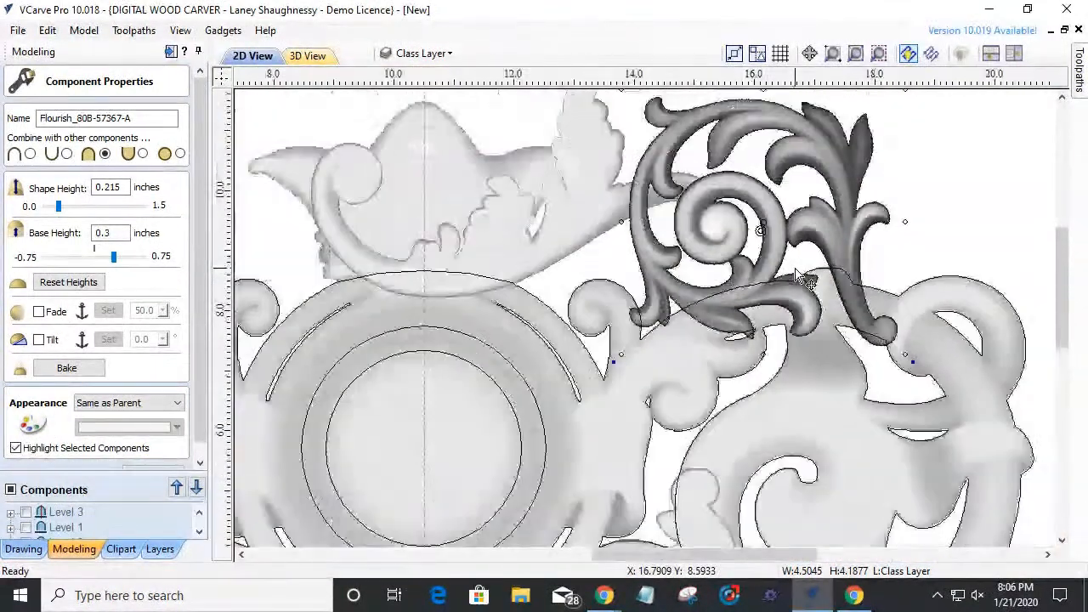
left_click_drag(638, 189, 614, 204)
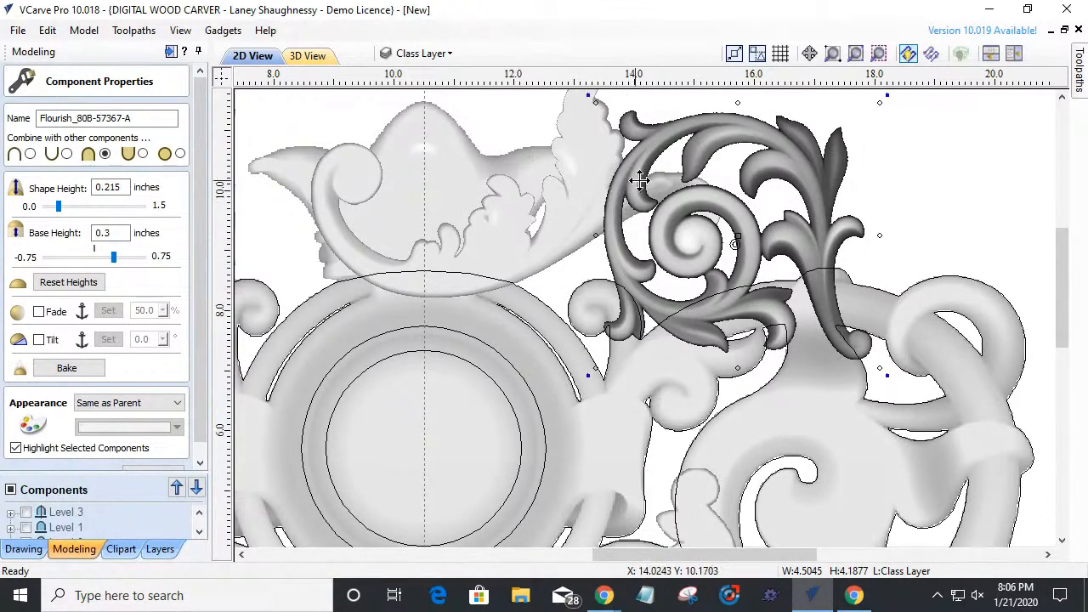
left_click_drag(640, 170, 635, 181)
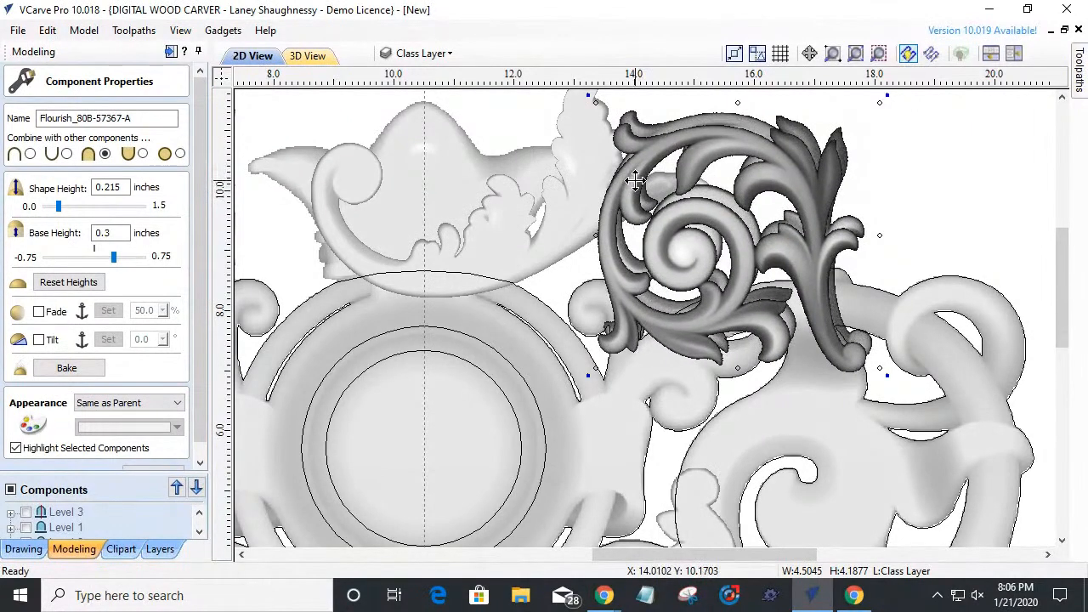
left_click_drag(635, 180, 634, 179)
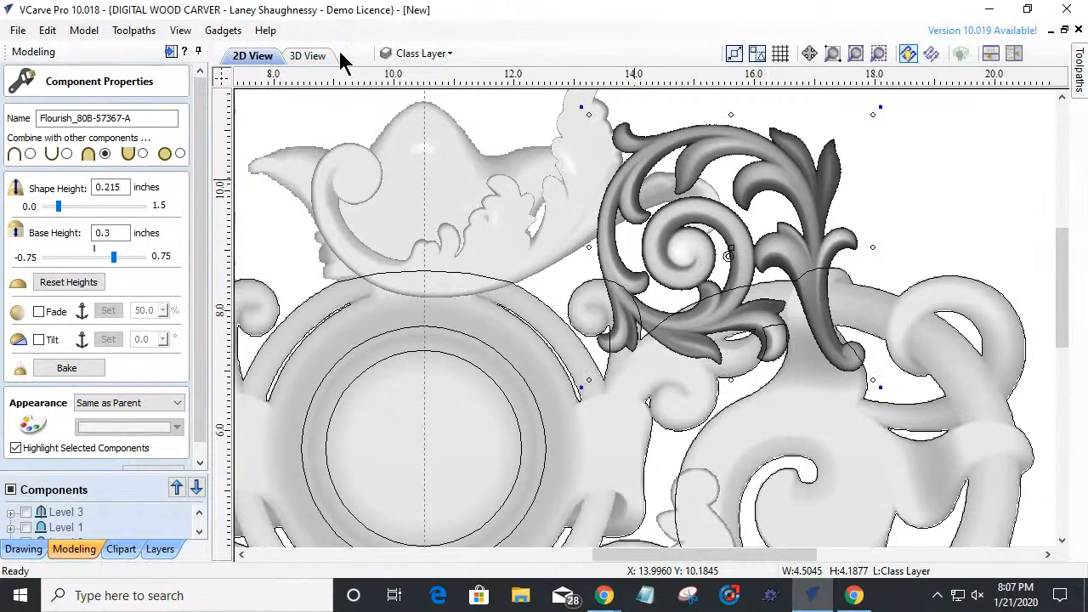
- Examine in 3D how the scroll flourish meets the leaf crown and the medallion, from several angles
left_click(306, 55)
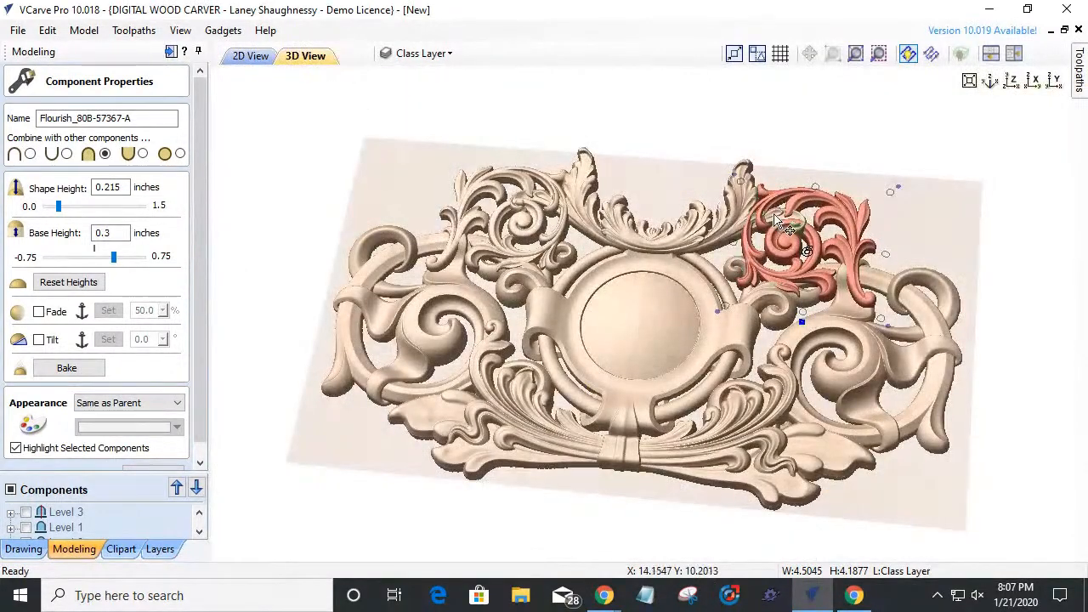
scroll(777, 222, "up", 3)
scroll(799, 304, "down", 2)
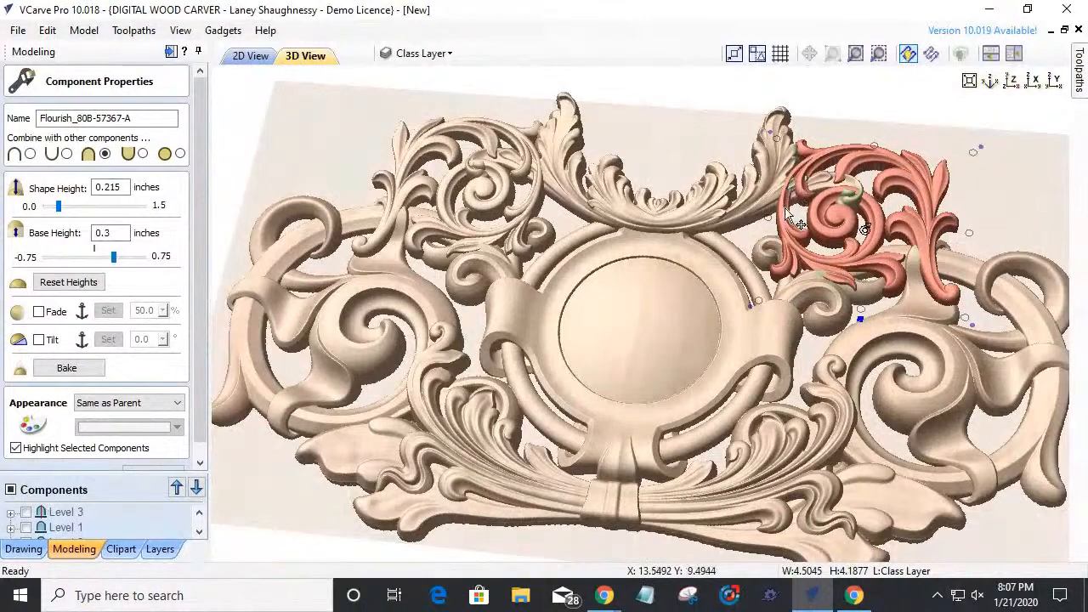
left_click_drag(719, 313, 727, 378)
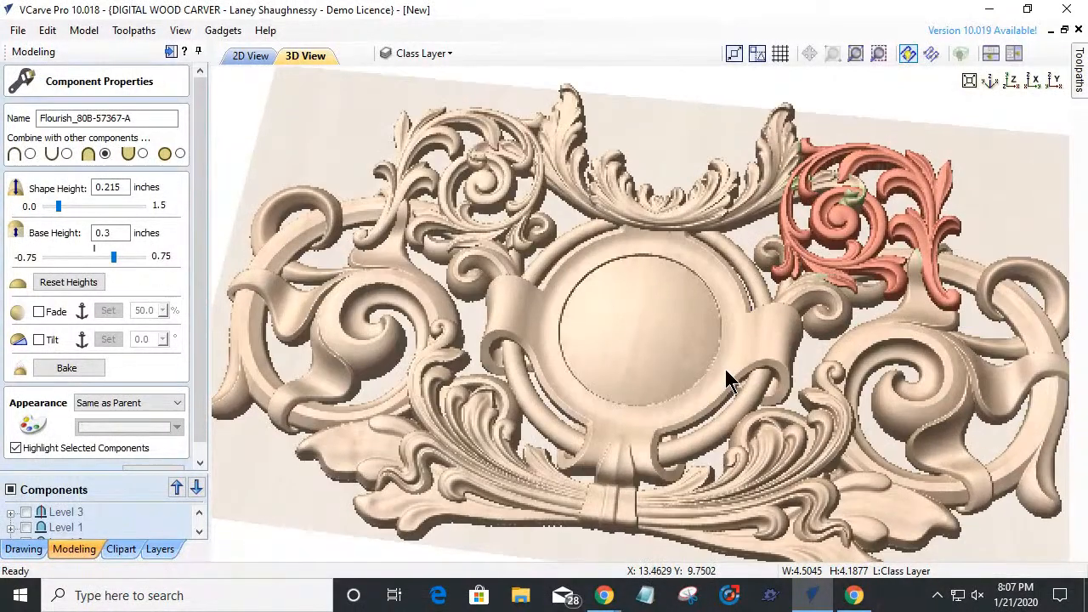
scroll(725, 369, "up", 3)
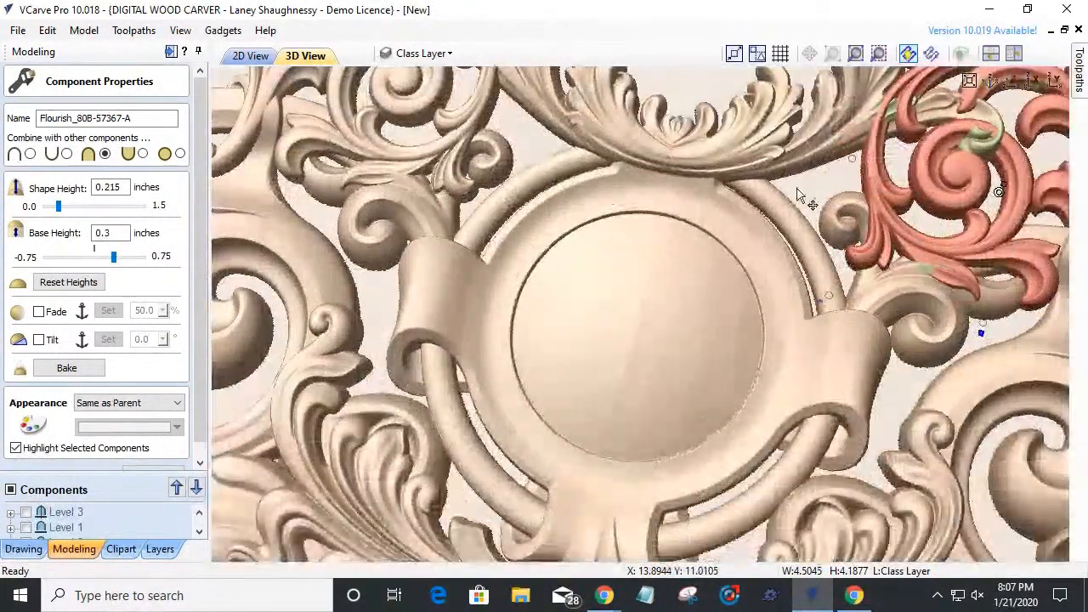
scroll(612, 340, "down", 5)
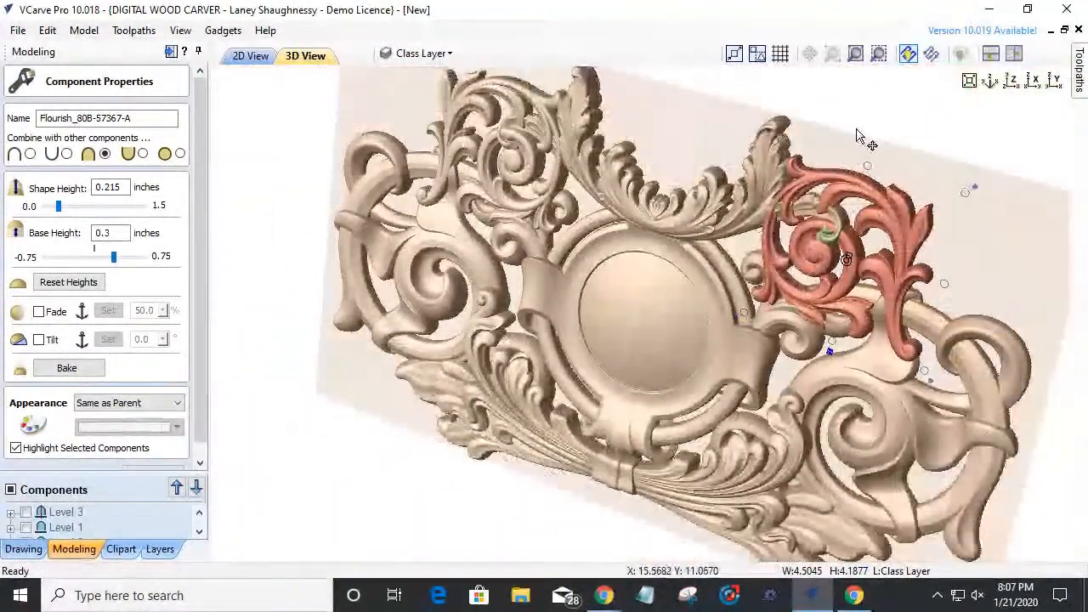
scroll(859, 136, "up", 2)
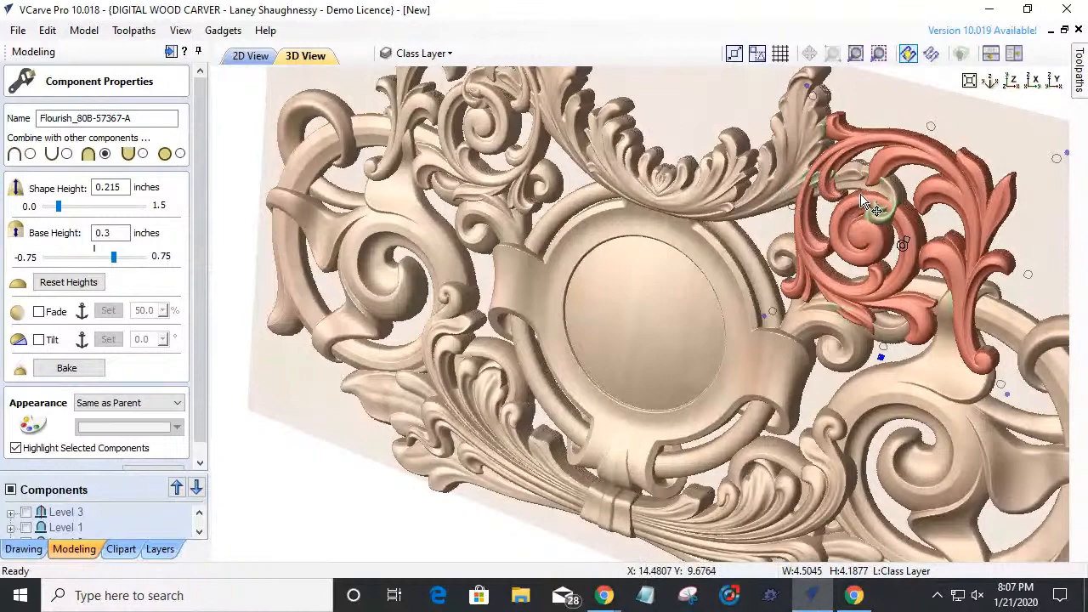
- Close the scroll flourish's component properties, select the leaf crown flourish in 2D and check its overlap with the scroll in 3D
left_click(249, 55)
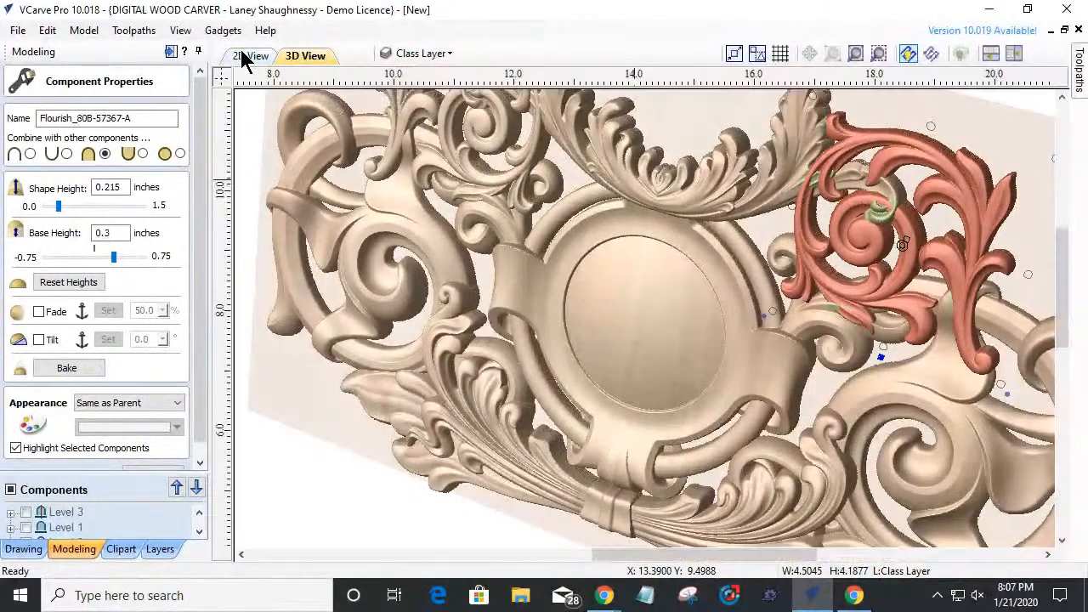
scroll(523, 289, "down", 2)
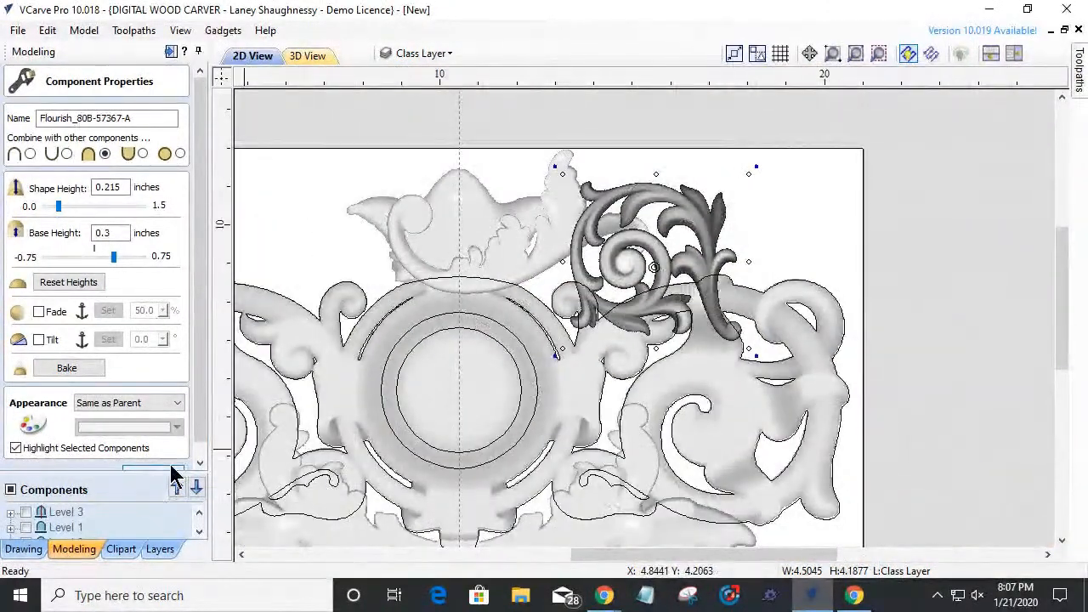
left_click(170, 472)
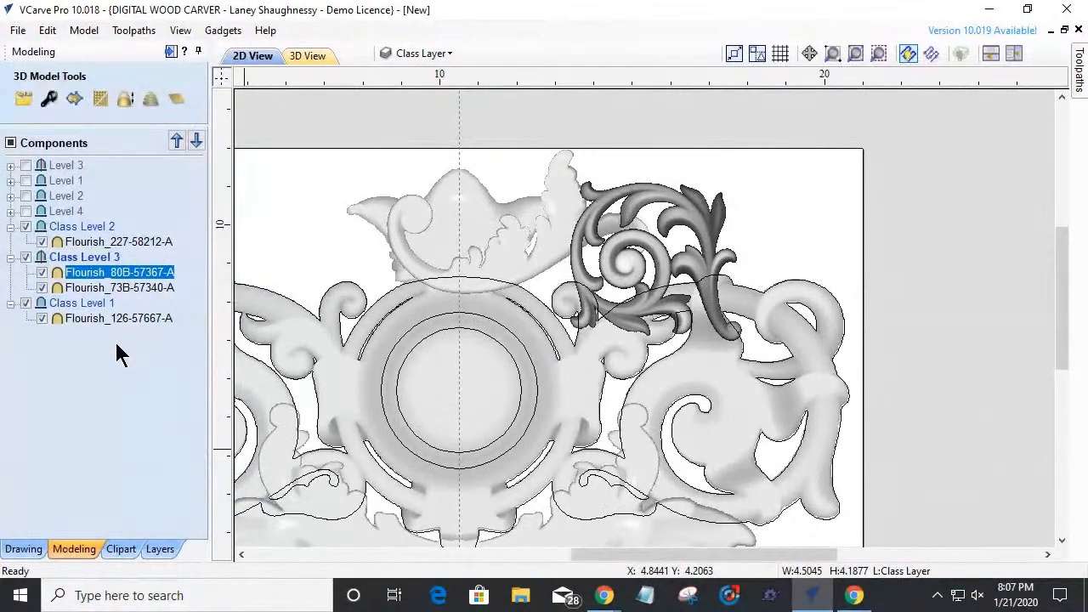
right_click(78, 257)
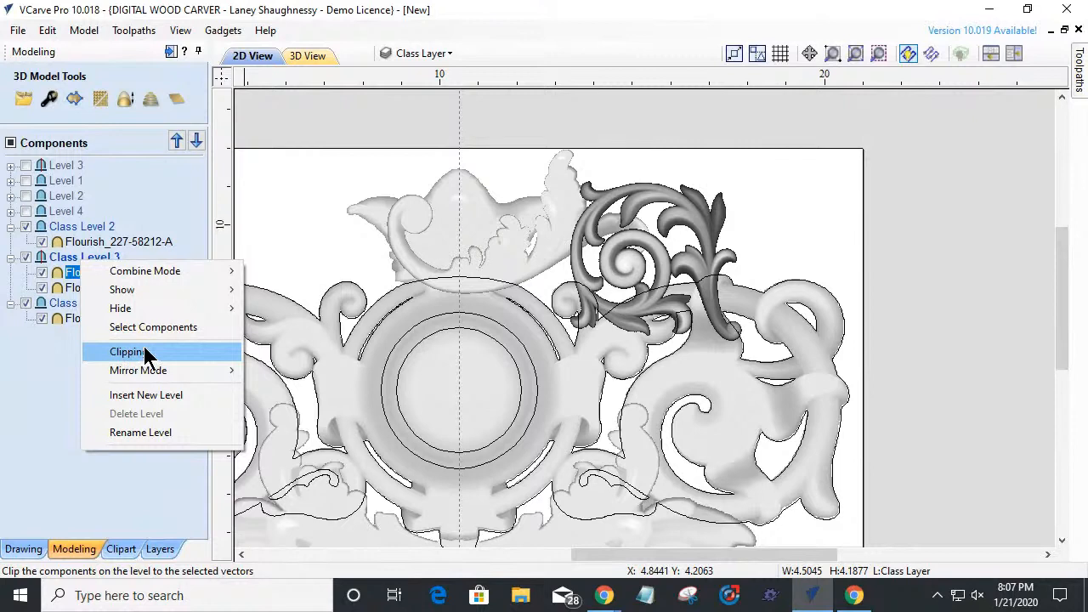
left_click(498, 279)
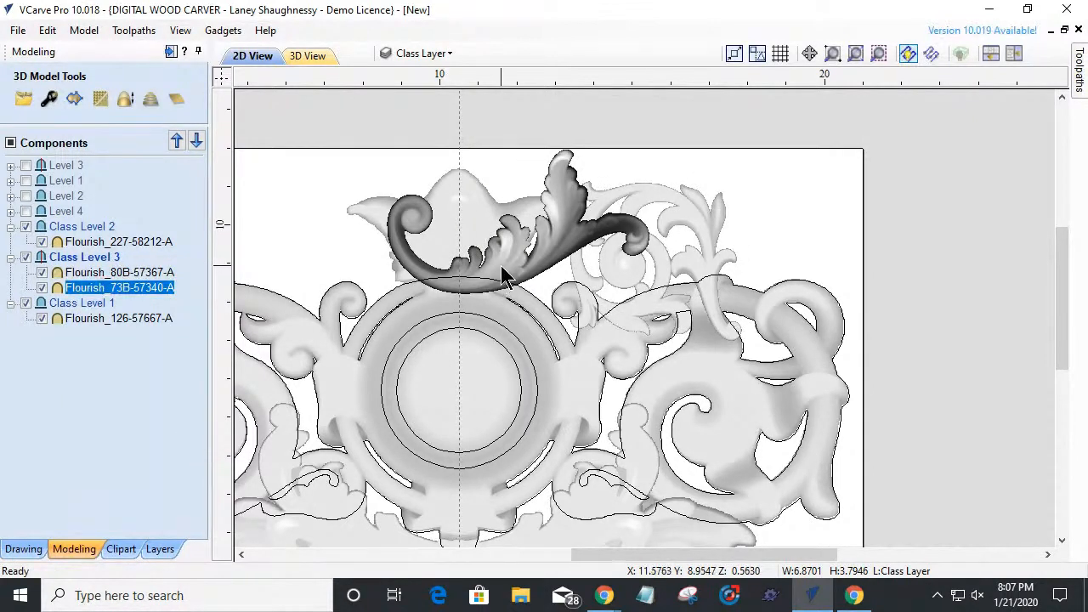
left_click(505, 269)
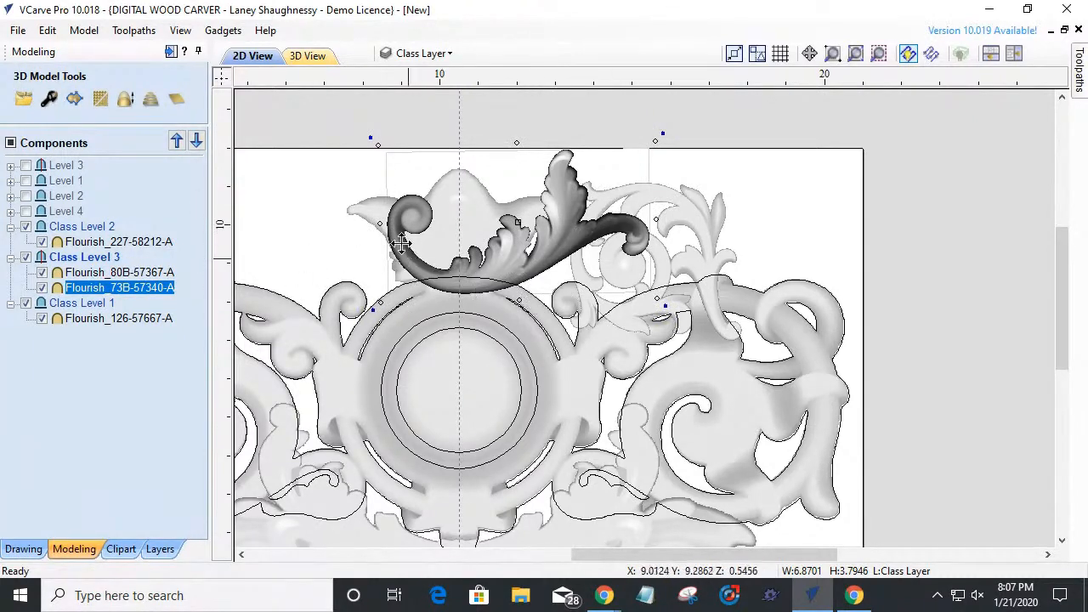
scroll(664, 274, "down", 2)
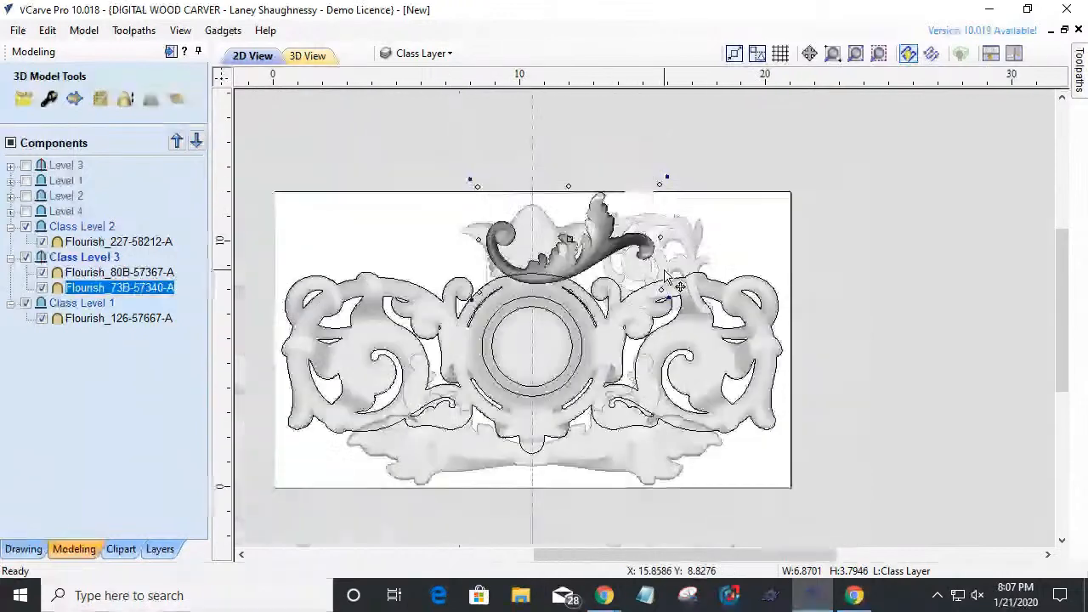
scroll(449, 258, "up", 1)
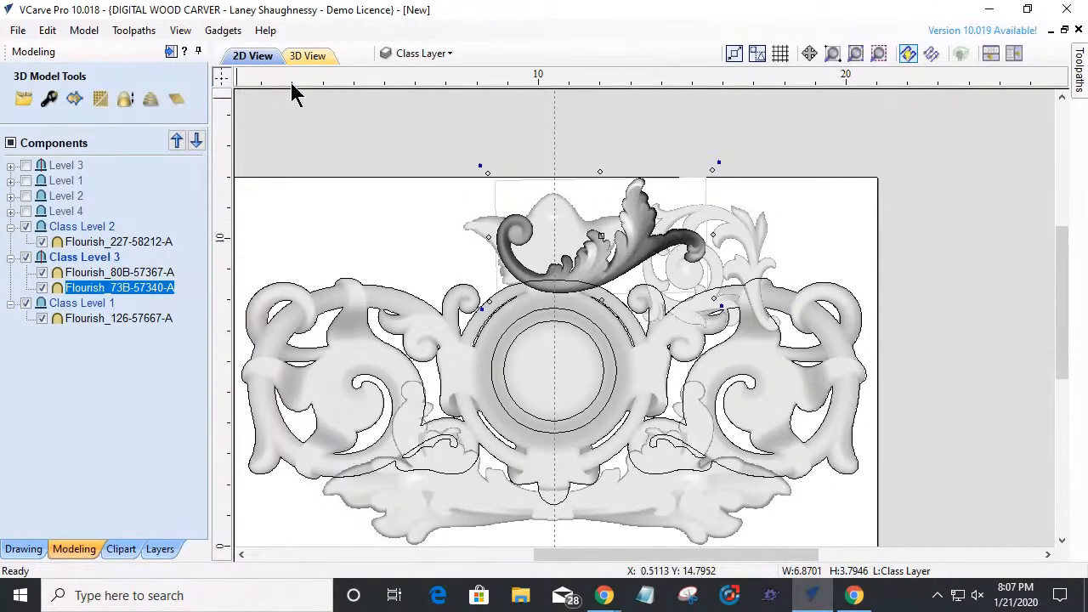
left_click(312, 54)
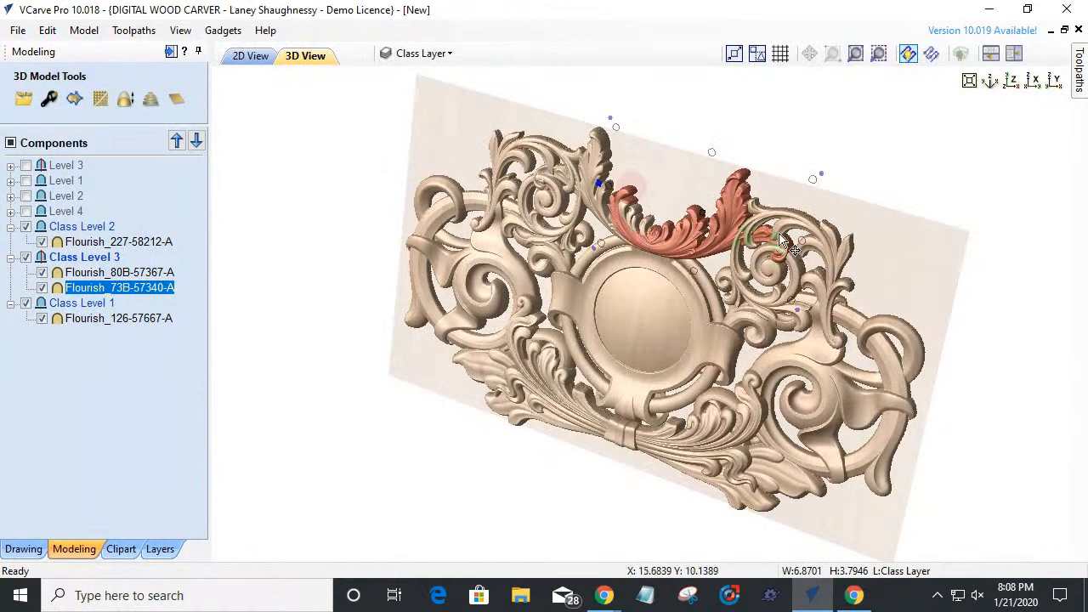
key("F2")
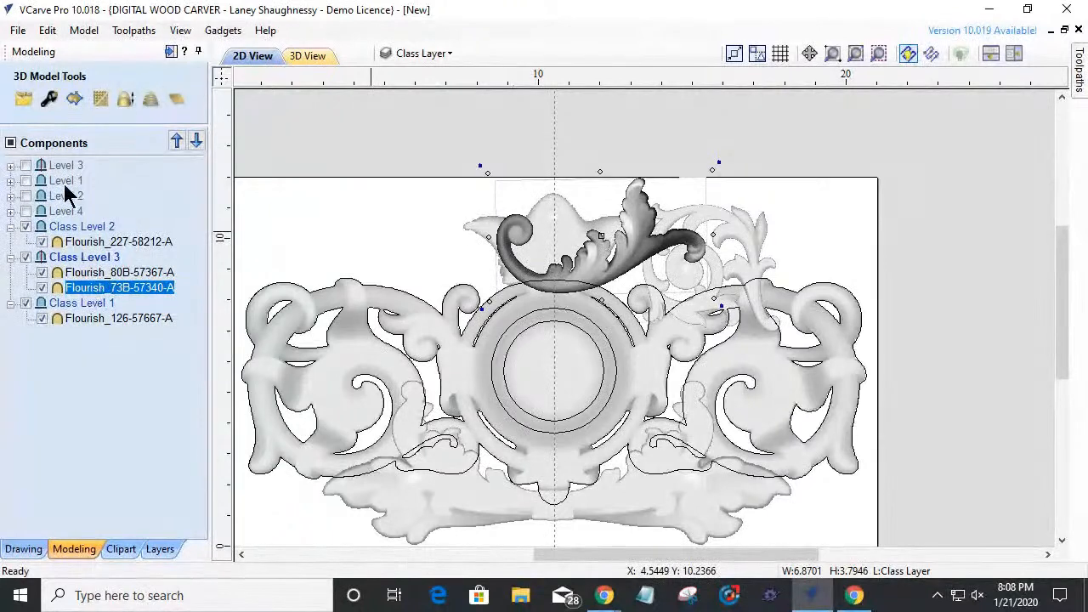
- Try to create a vector boundary around the leaf crown flourish with its level mirrored, and remove that outline
left_click(74, 100)
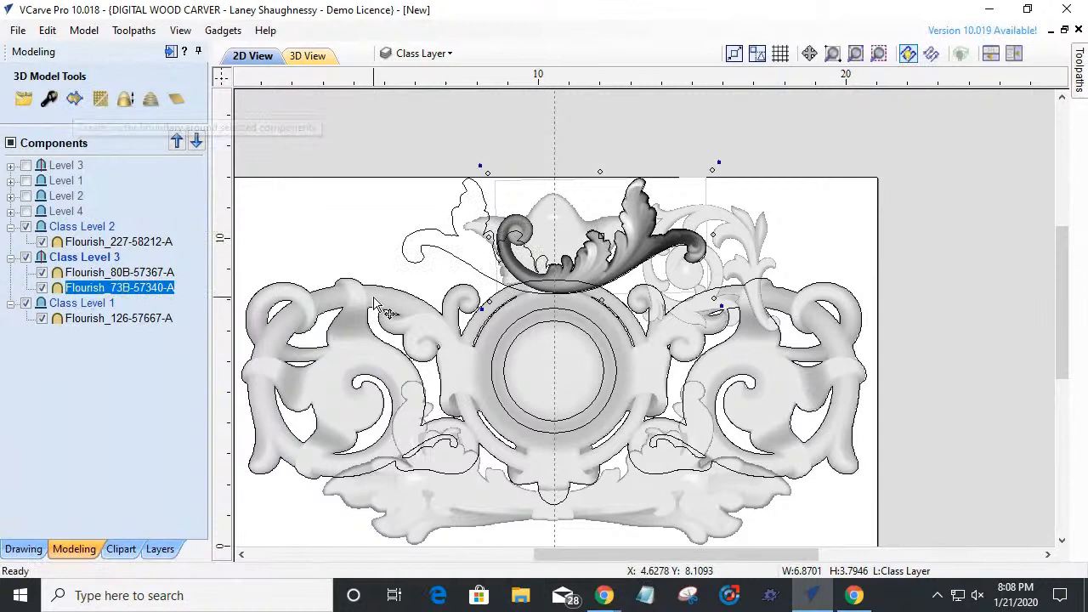
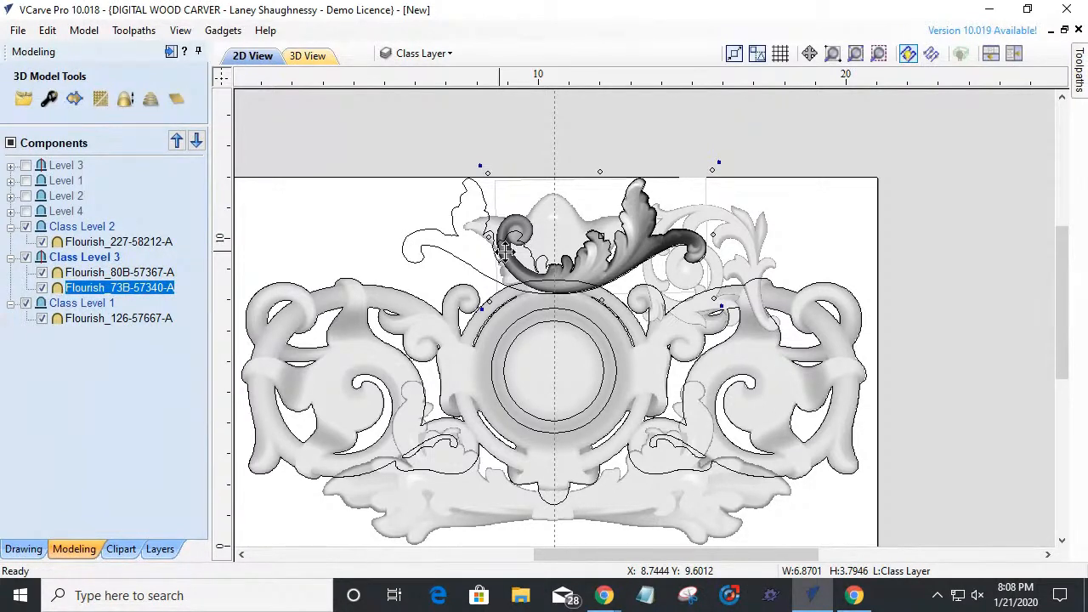
scroll(688, 252, "up", 1)
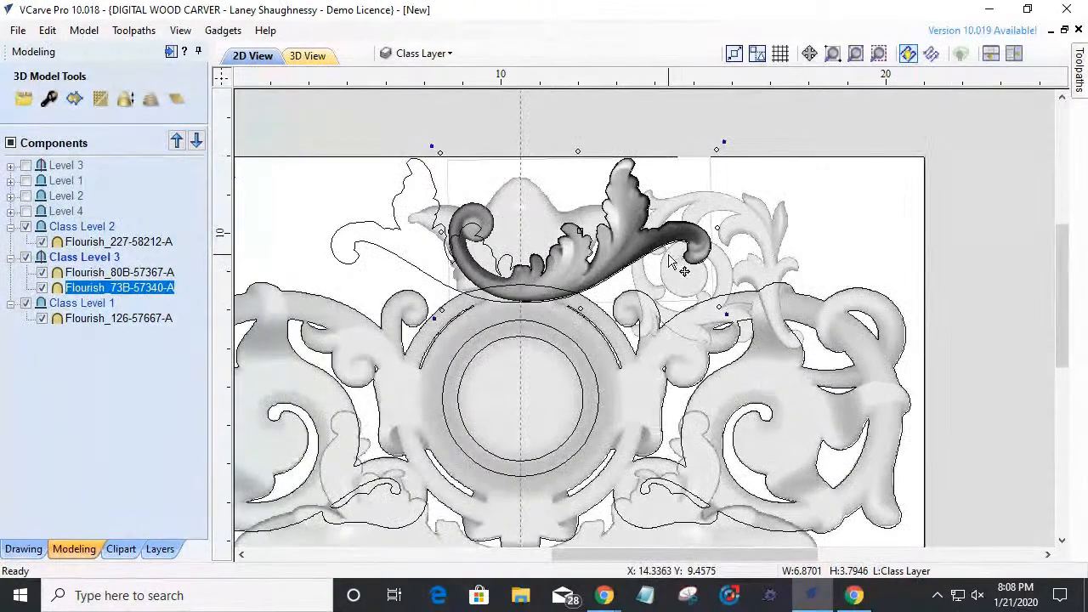
scroll(664, 236, "up", 3)
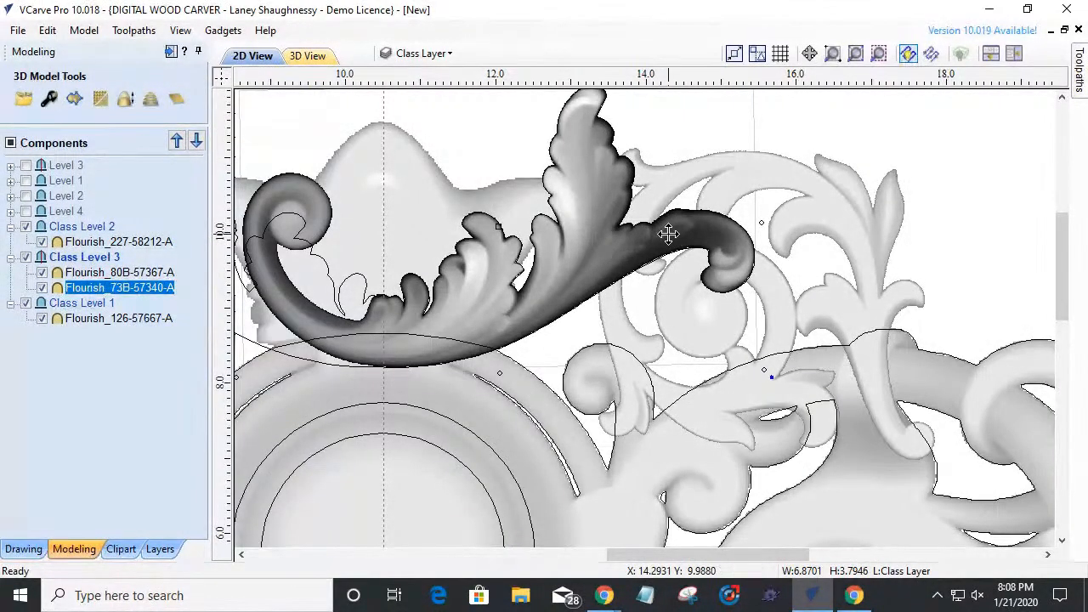
scroll(669, 234, "down", 3)
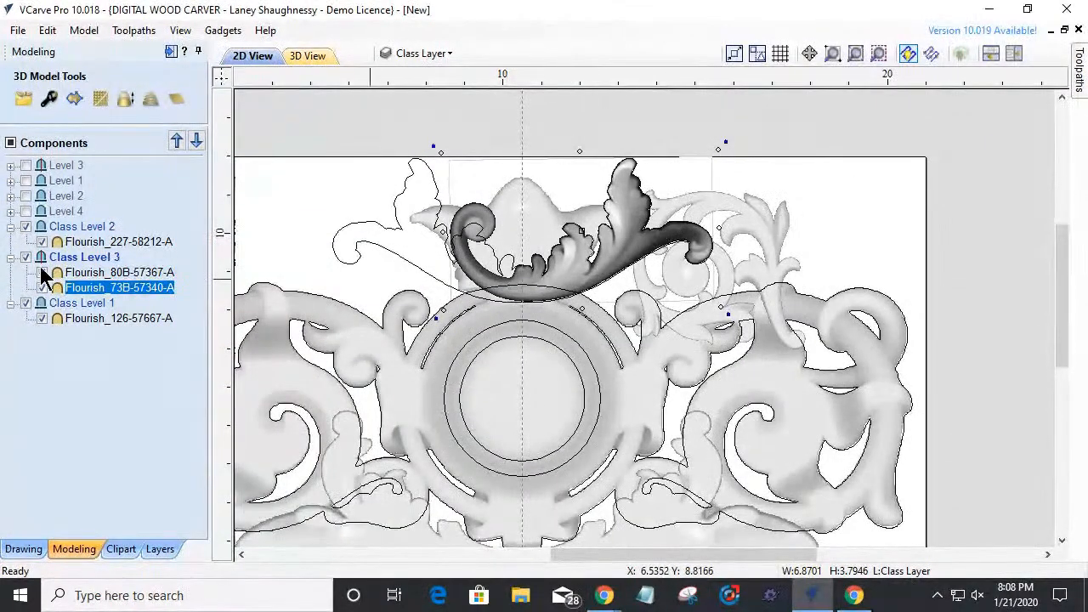
left_click(402, 267)
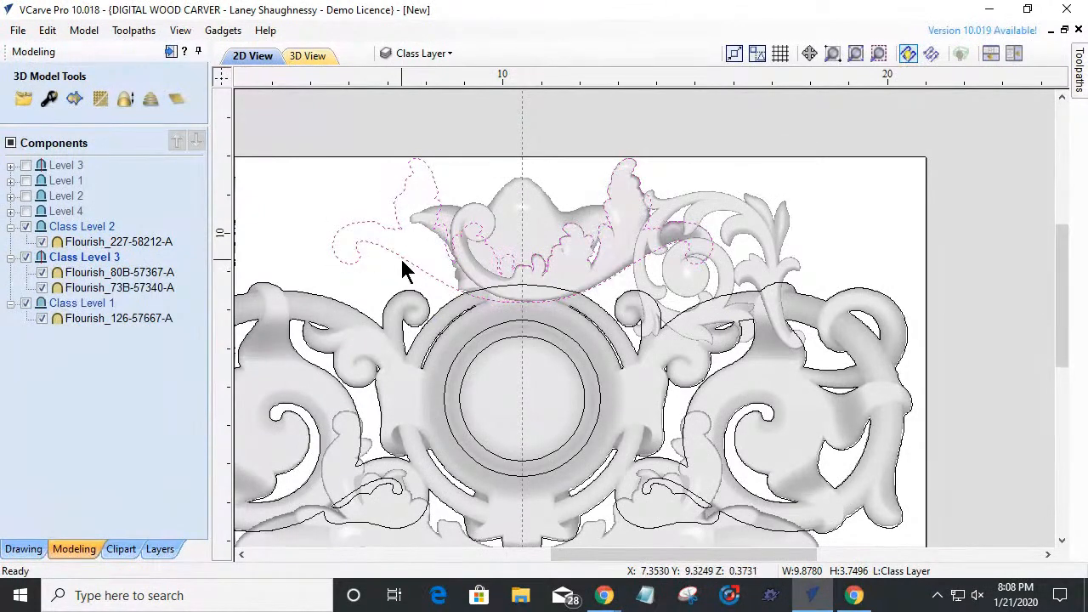
- Set Class Level 3 to No Mirroring and create a vector boundary around the leaf crown flourish
double_click(74, 257)
key("Return")
right_click(74, 262)
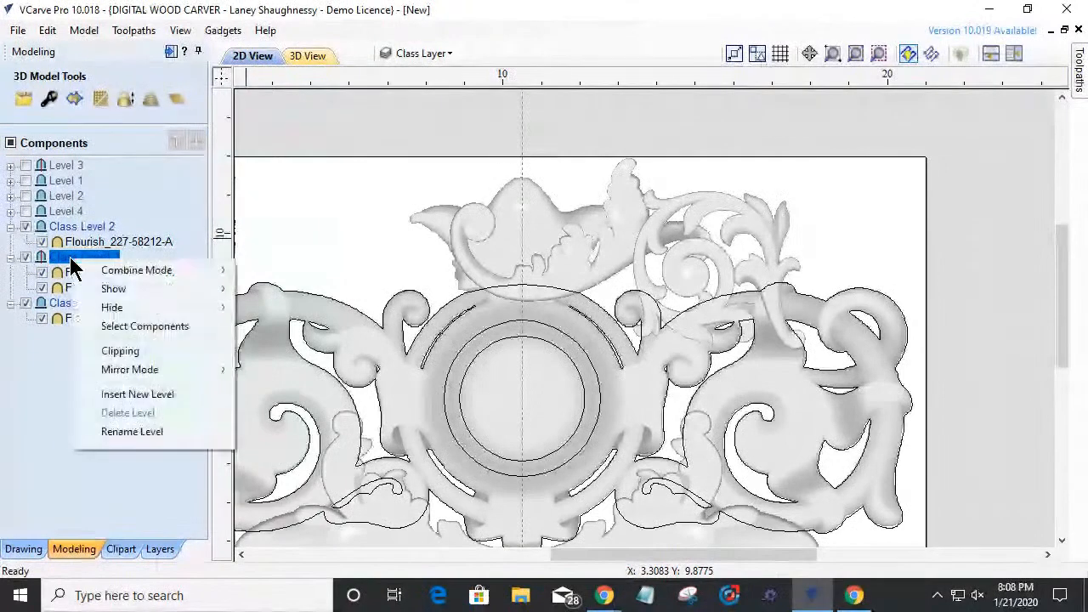
mouse_move(134, 369)
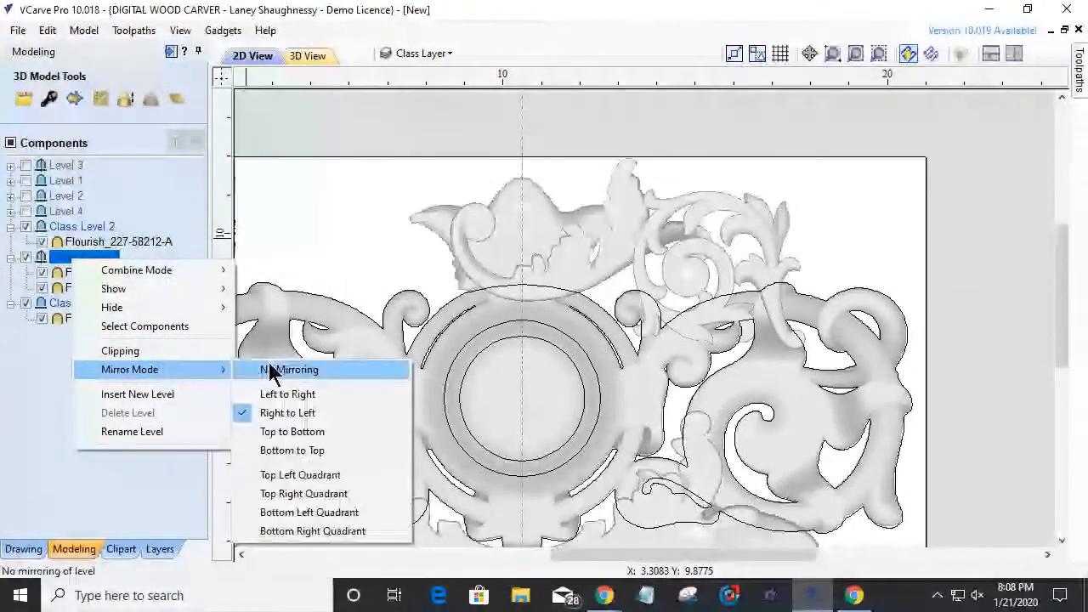
left_click(271, 371)
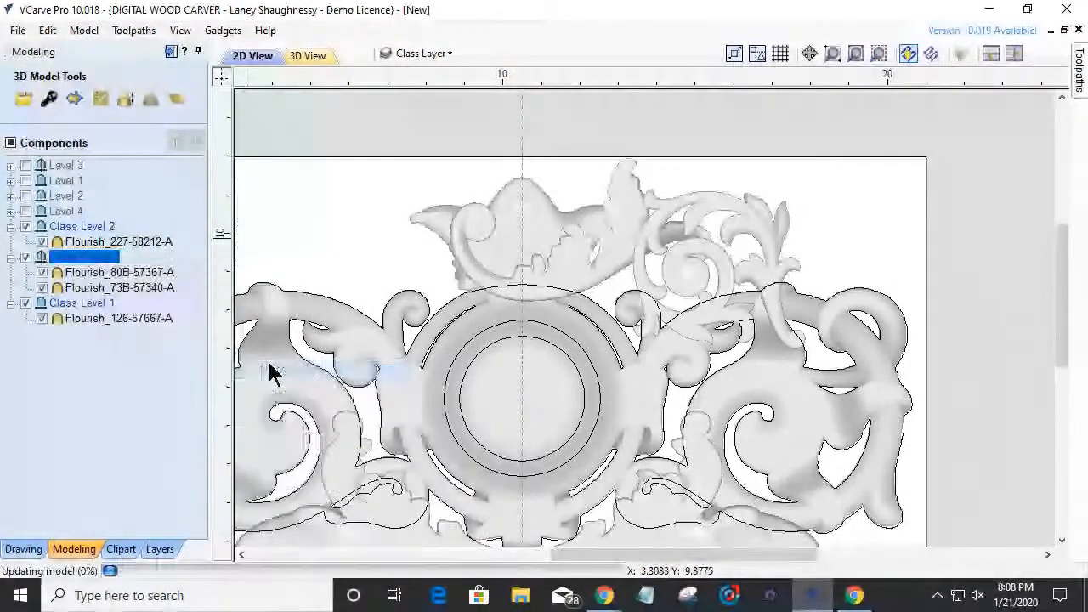
left_click(602, 278)
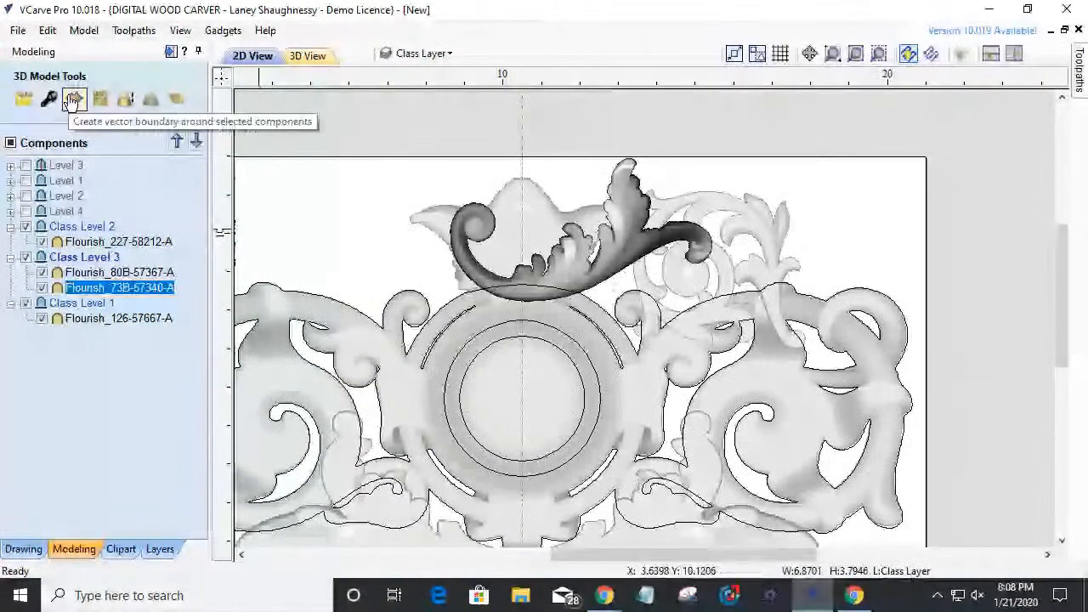
left_click(73, 100)
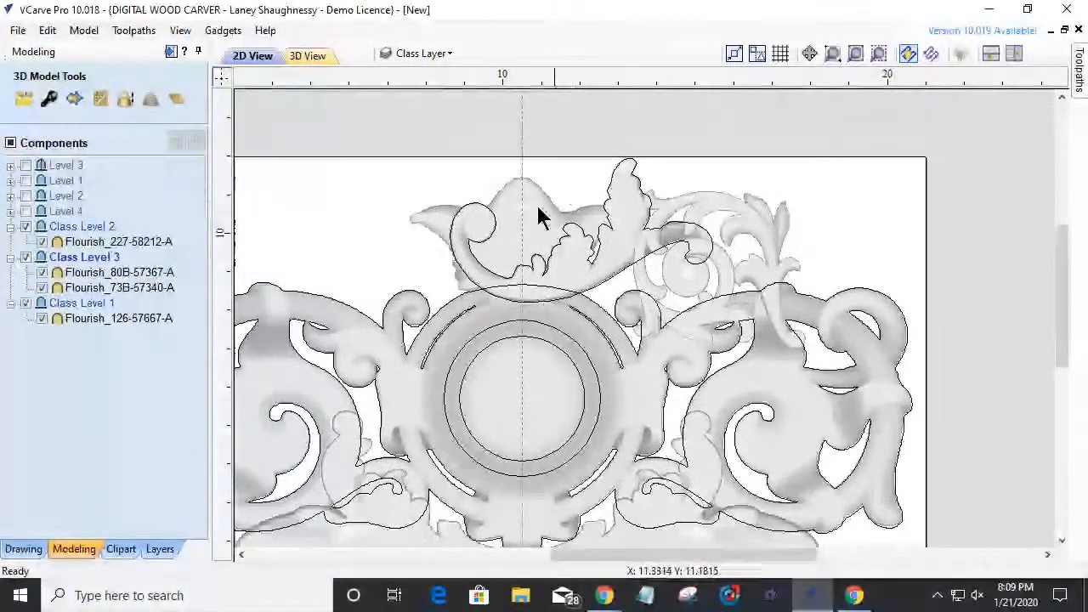
- Cut the leaf crown's boundary vector at two nodes, one below the tall leaf and one on the lower edge before the scroll
scroll(631, 259, "up", 5)
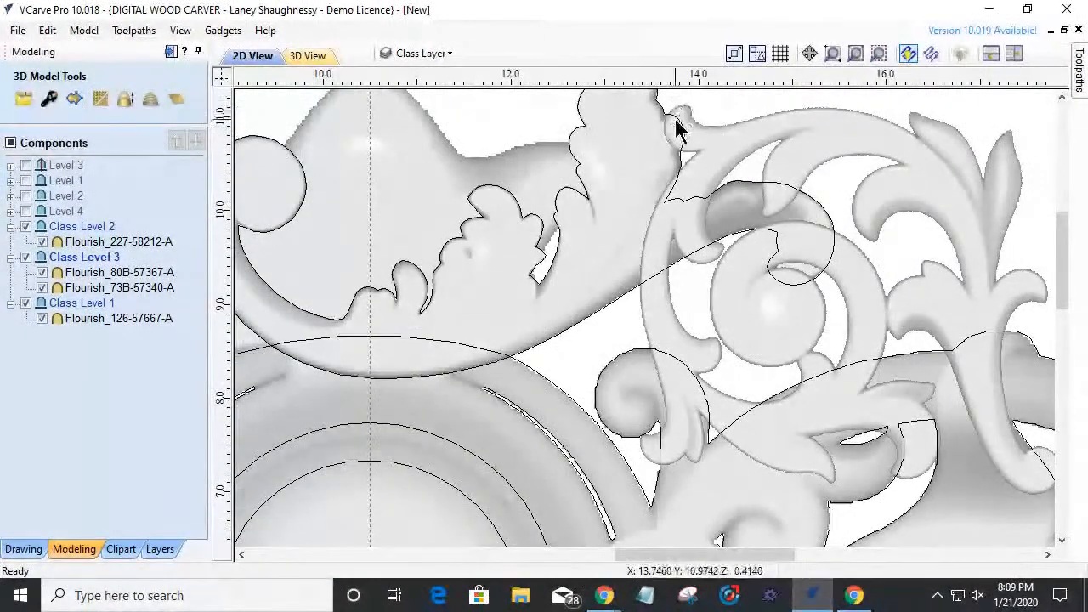
left_click(684, 166)
left_click(38, 544)
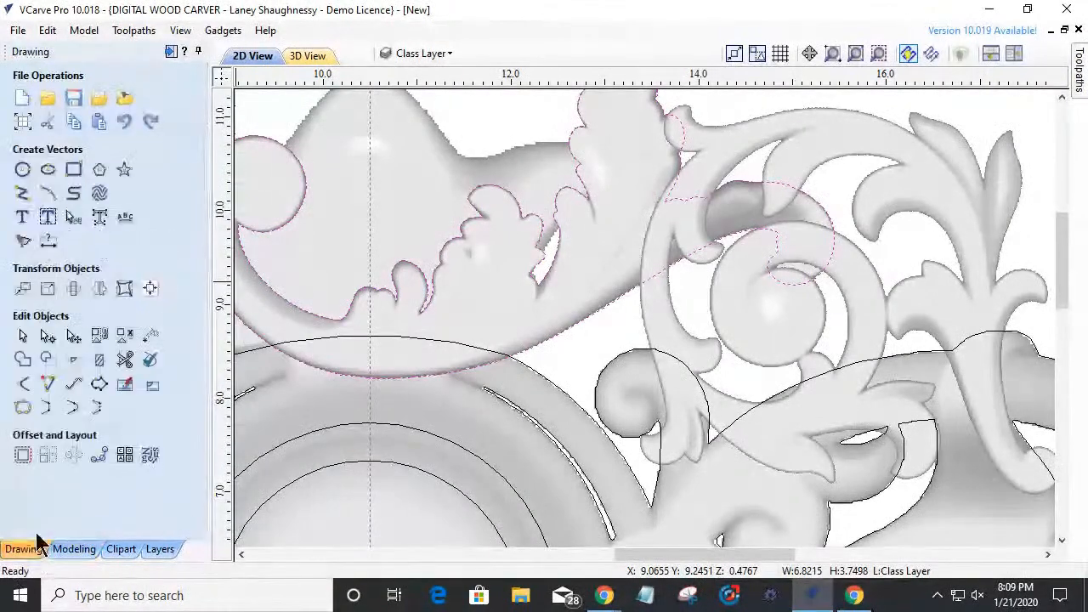
left_click(48, 336)
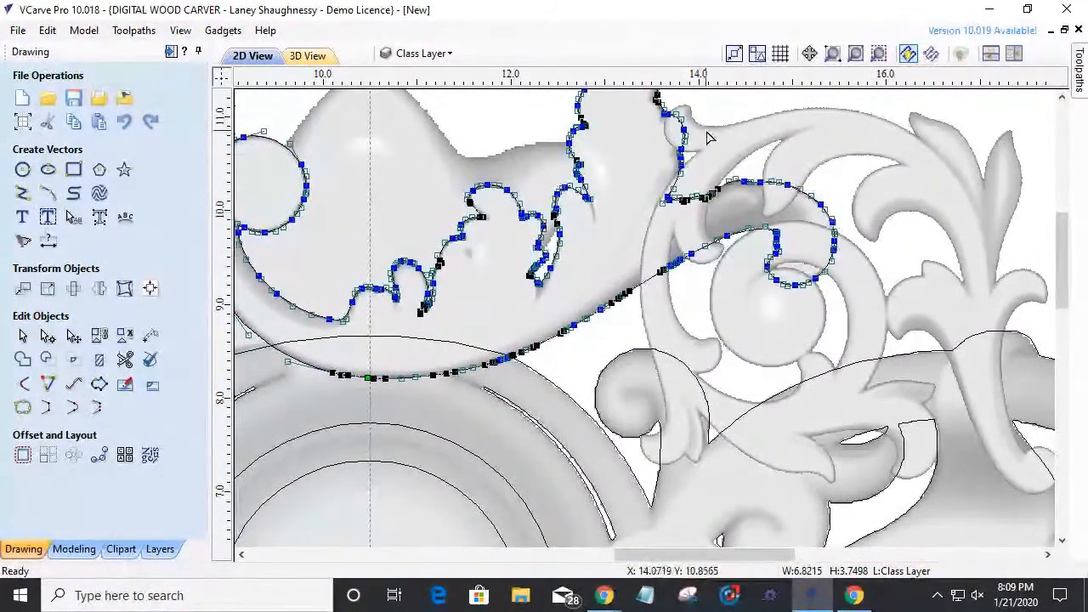
scroll(708, 139, "down", 4)
scroll(723, 128, "up", 3)
scroll(762, 139, "up", 2)
scroll(609, 333, "up", 4)
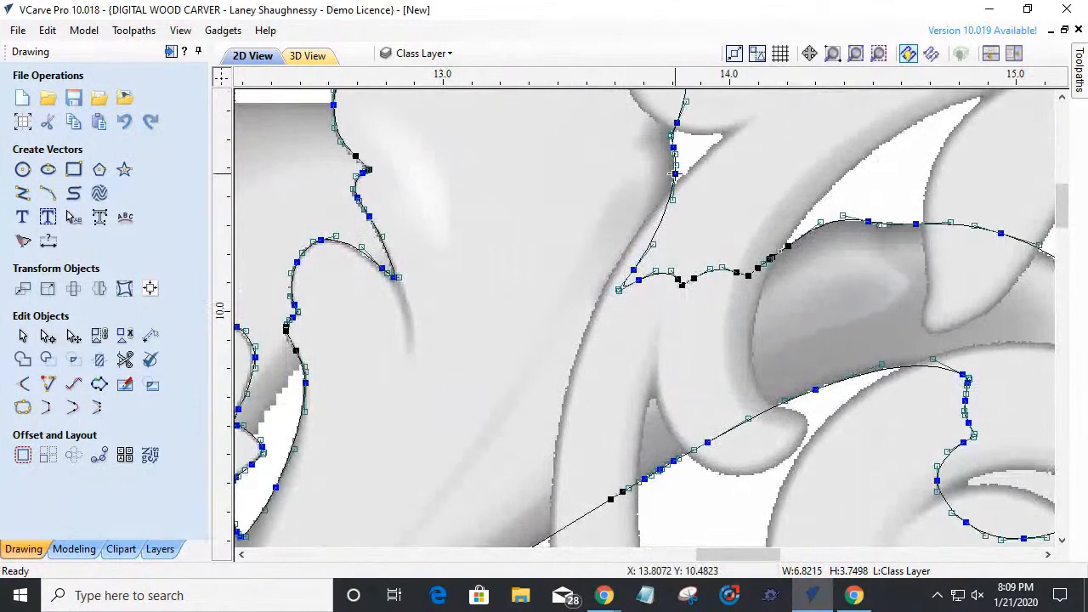
right_click(676, 175)
left_click(729, 244)
scroll(704, 243, "down", 2)
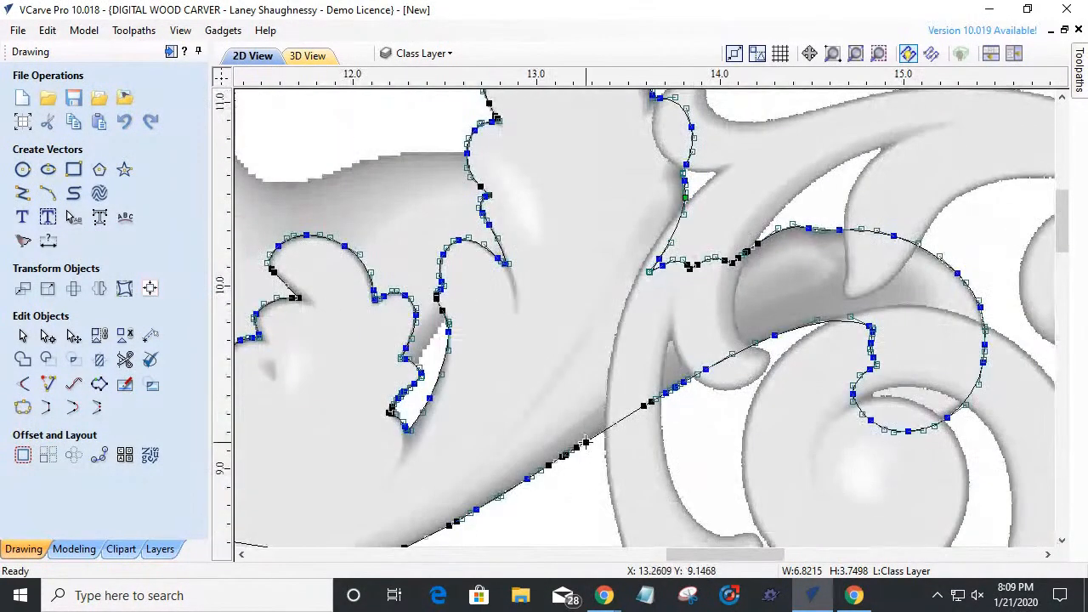
right_click(585, 443)
left_click(622, 269)
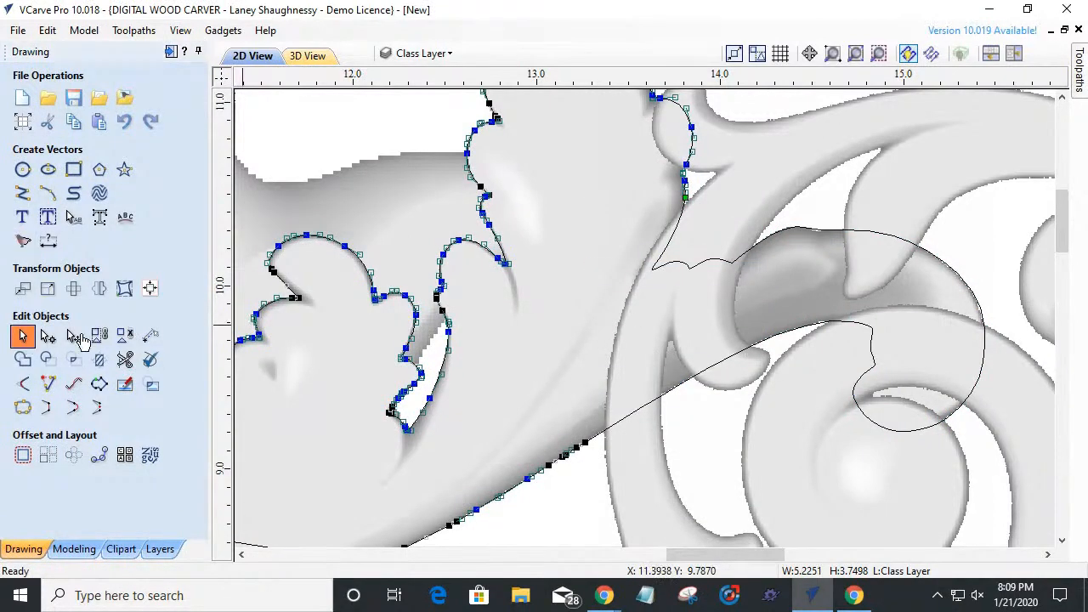
- Delete the cut-off section of the boundary around the leaf crown's curled tail
left_click(23, 336)
left_click(787, 228)
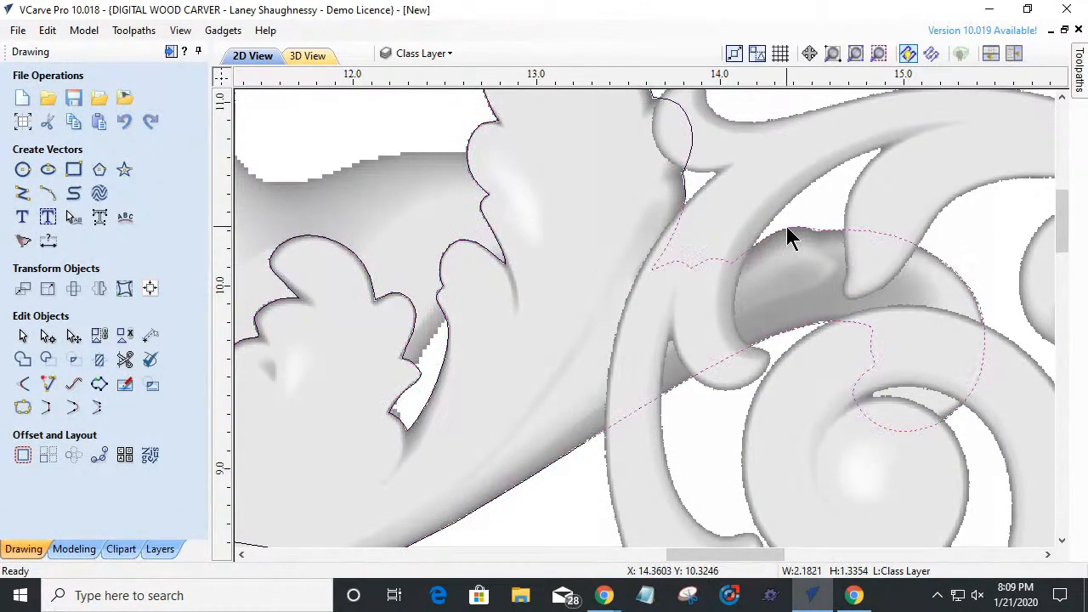
key("Delete")
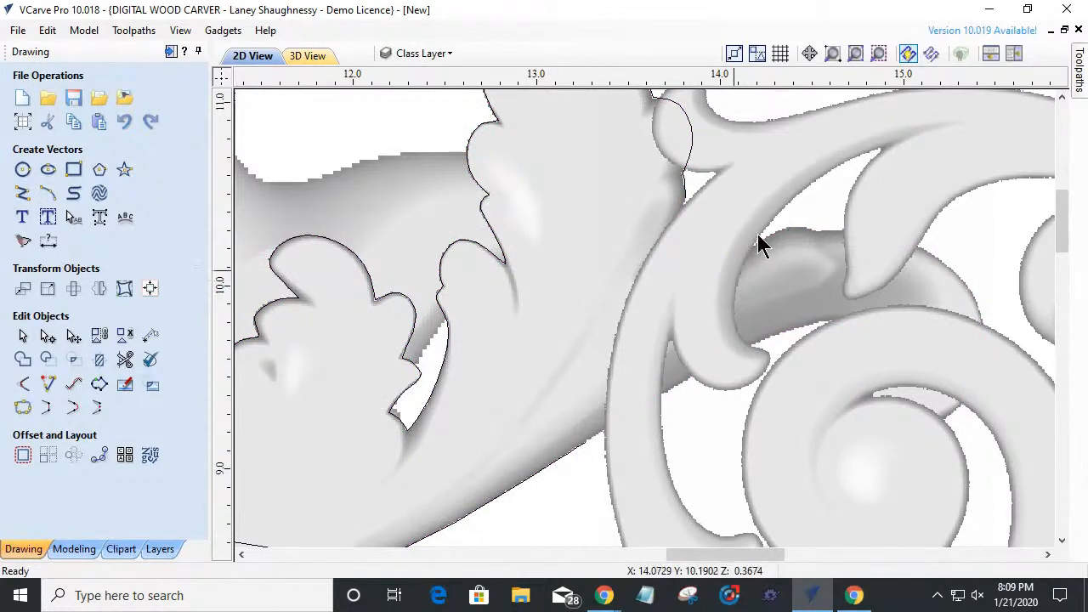
- Close the remaining leaf crown outline with a smooth curve across the gap beneath the scroll flourish
left_click(685, 191)
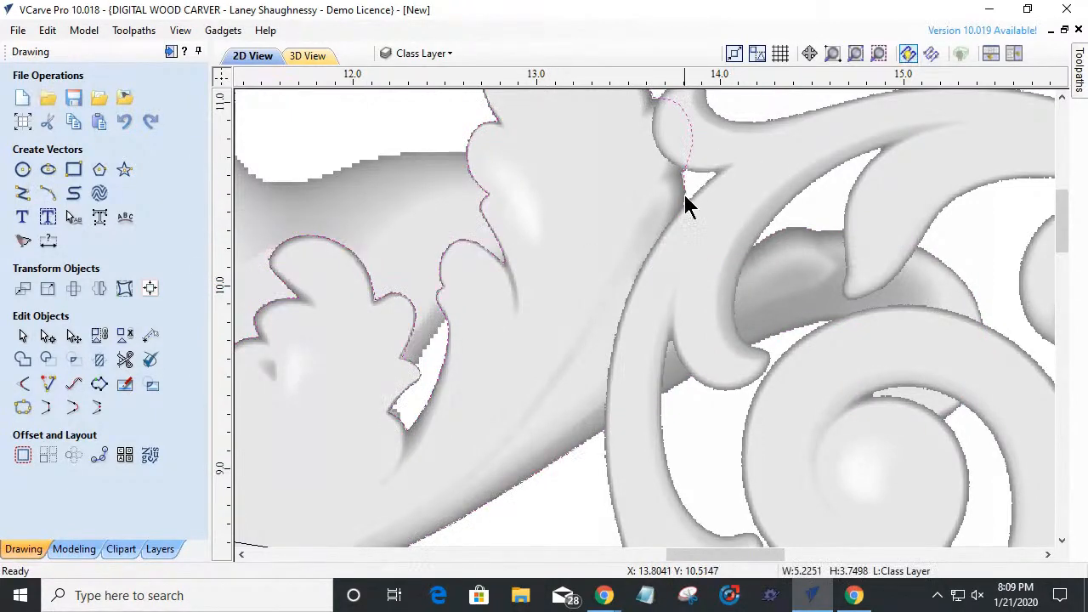
scroll(684, 197, "down", 2)
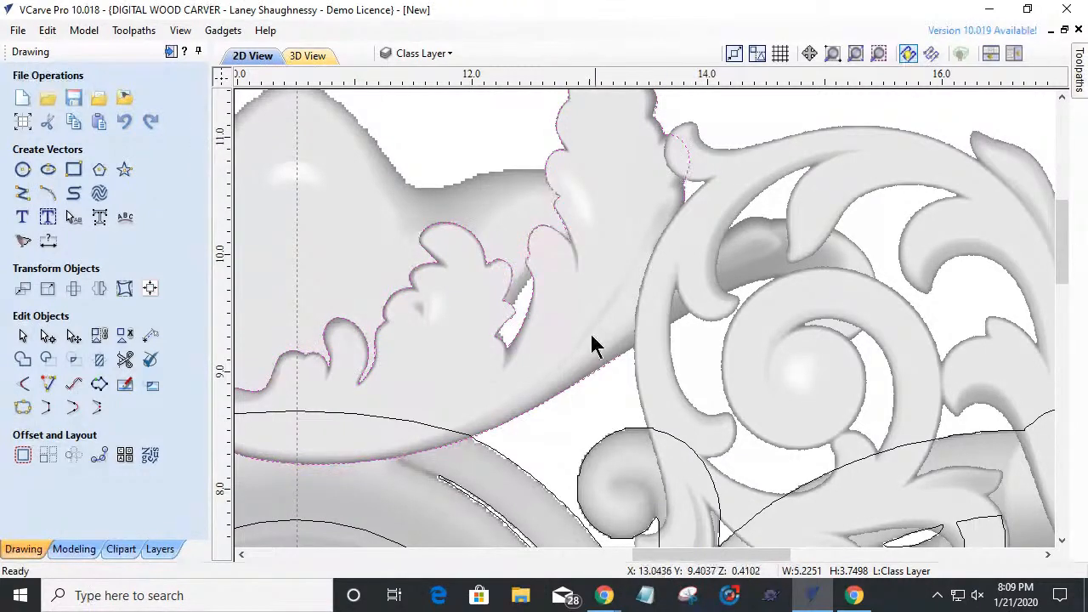
left_click(71, 410)
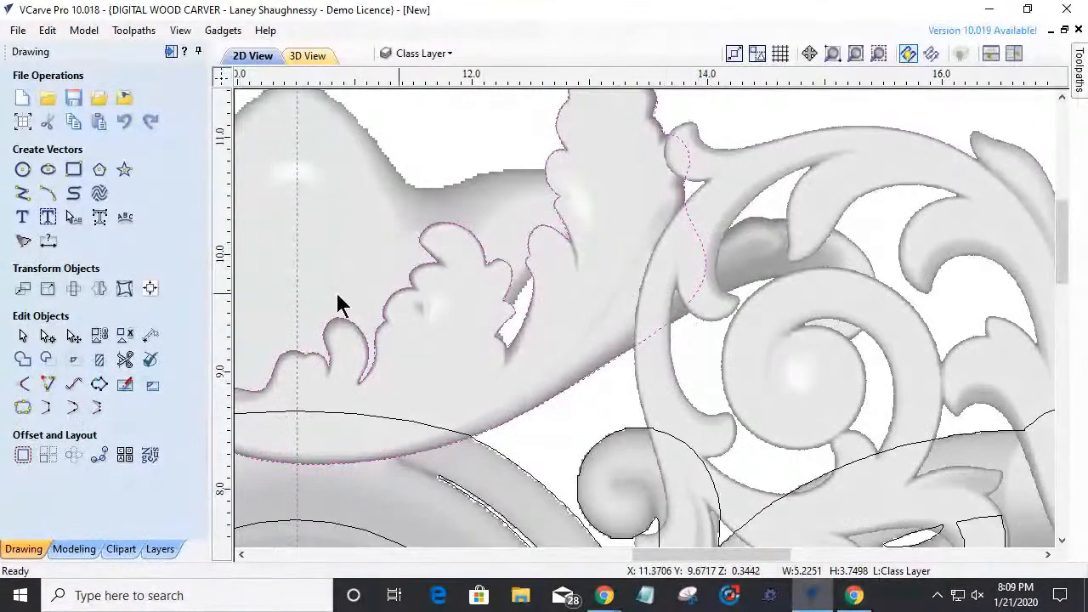
- Reshape the leaf crown outline's closing curve by pulling its lower control handle back toward the lower corner beside the scroll
left_click(48, 338)
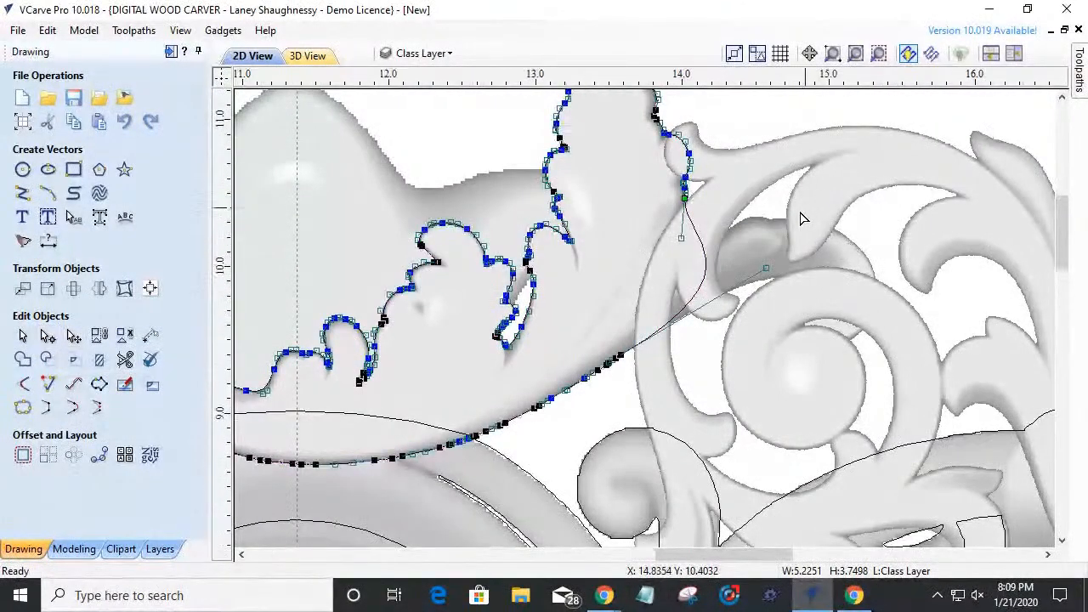
scroll(805, 216, "up", 1)
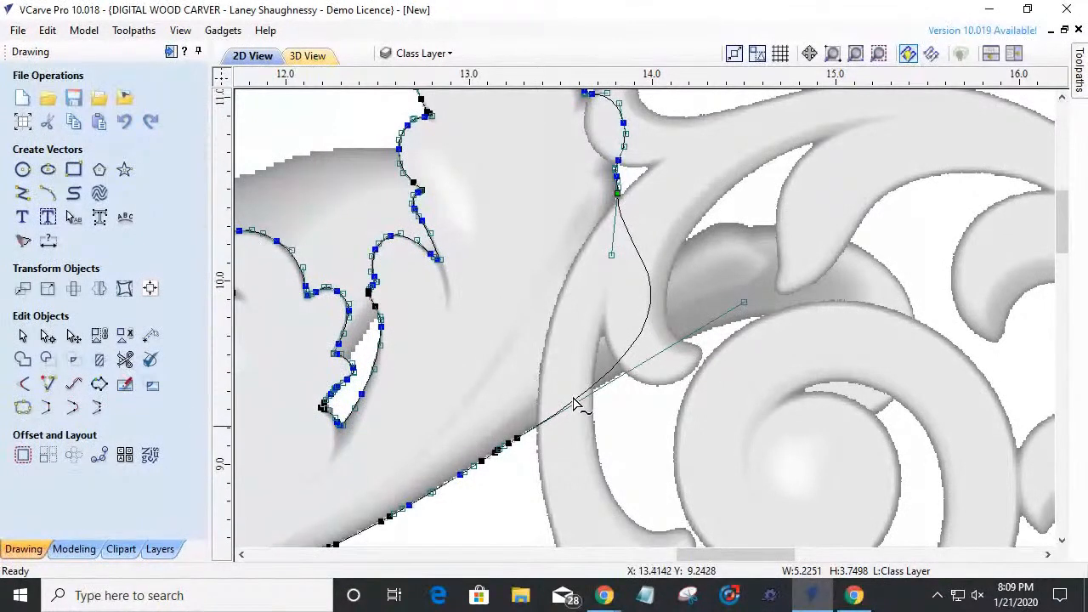
left_click(746, 302)
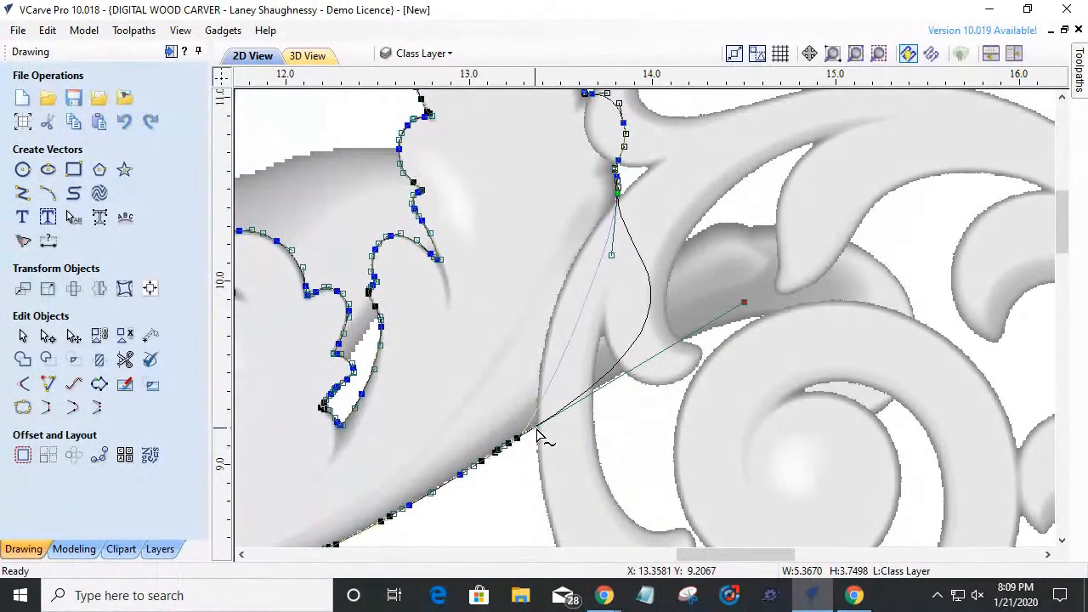
left_click_drag(536, 429, 536, 427)
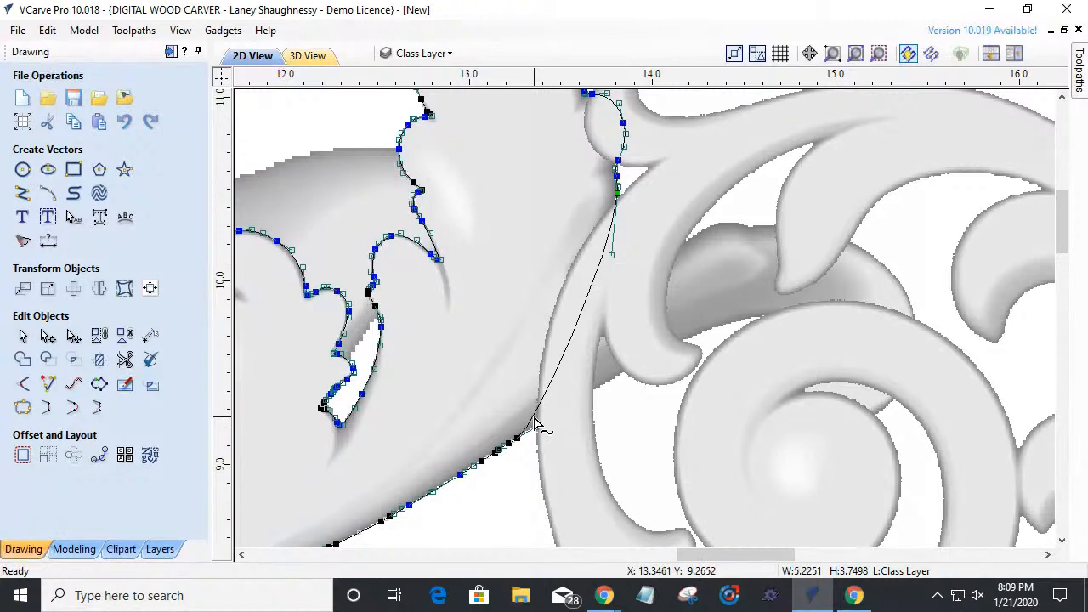
- Insert a point near the lower end of the closing curve, place it at the corner beside the scroll and adjust its lower handle
right_click(536, 425)
left_click(566, 251)
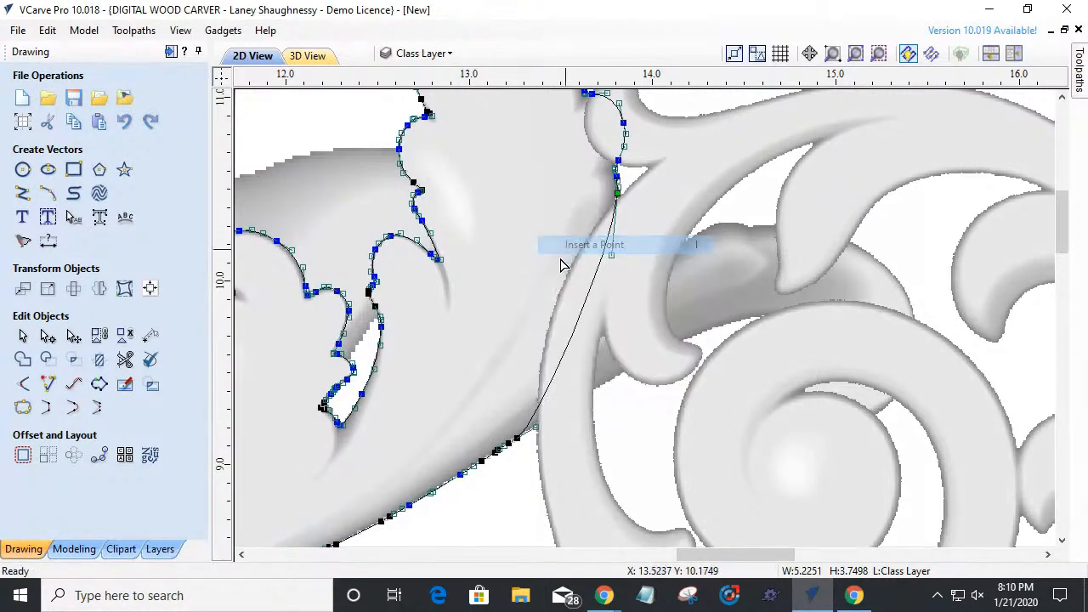
left_click_drag(533, 417, 533, 427)
scroll(533, 451, "up", 2)
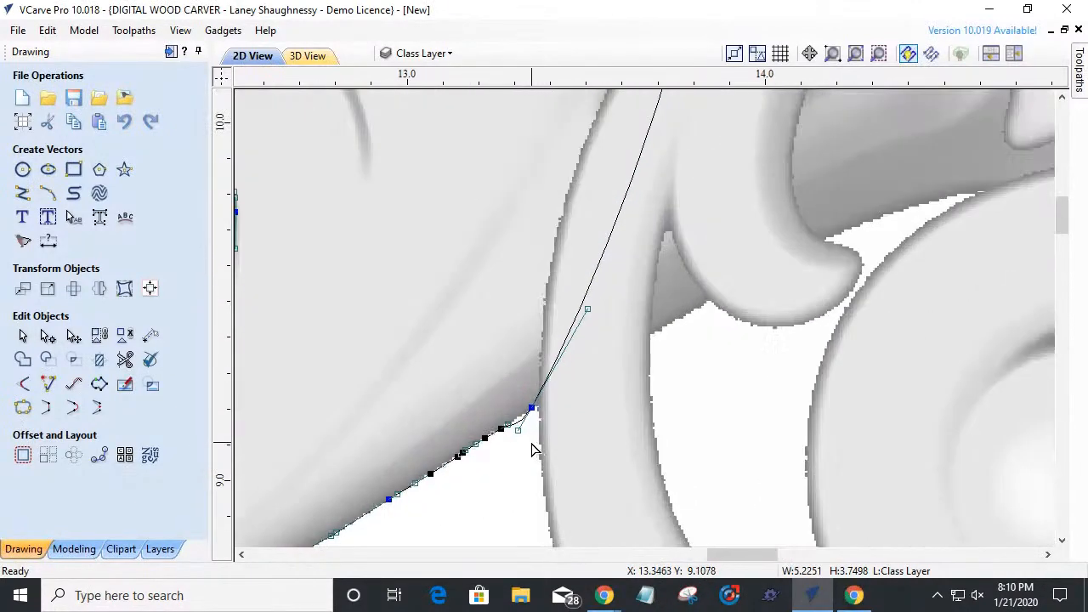
left_click_drag(518, 429, 519, 421)
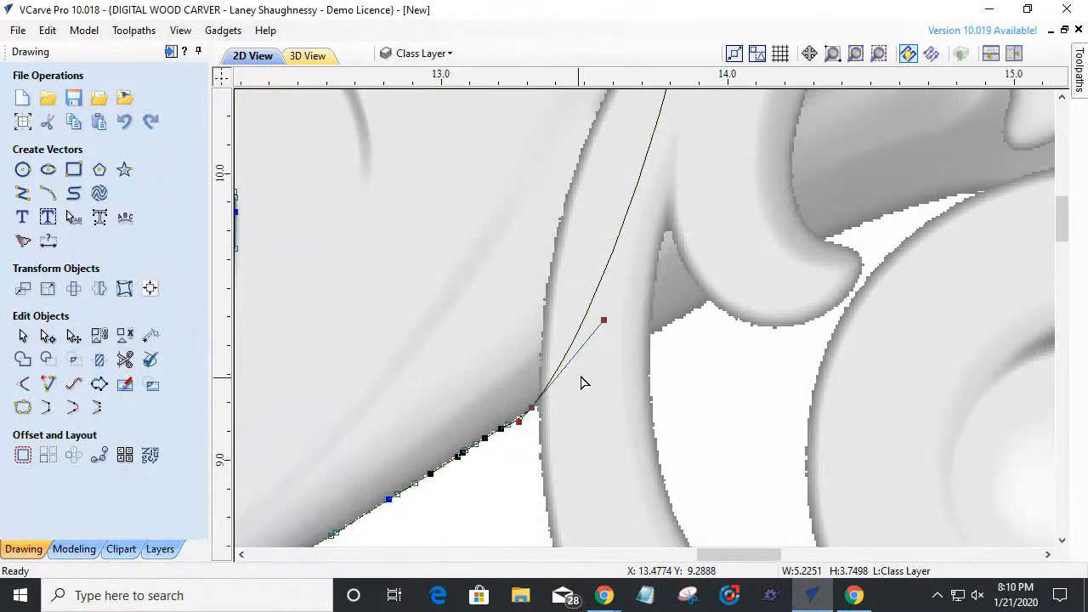
- Bend the closing curve along the scroll's outer edge by adjusting the control handles at both of its ends
scroll(595, 375, "down", 2)
scroll(598, 374, "down", 1)
left_click_drag(593, 349, 584, 343)
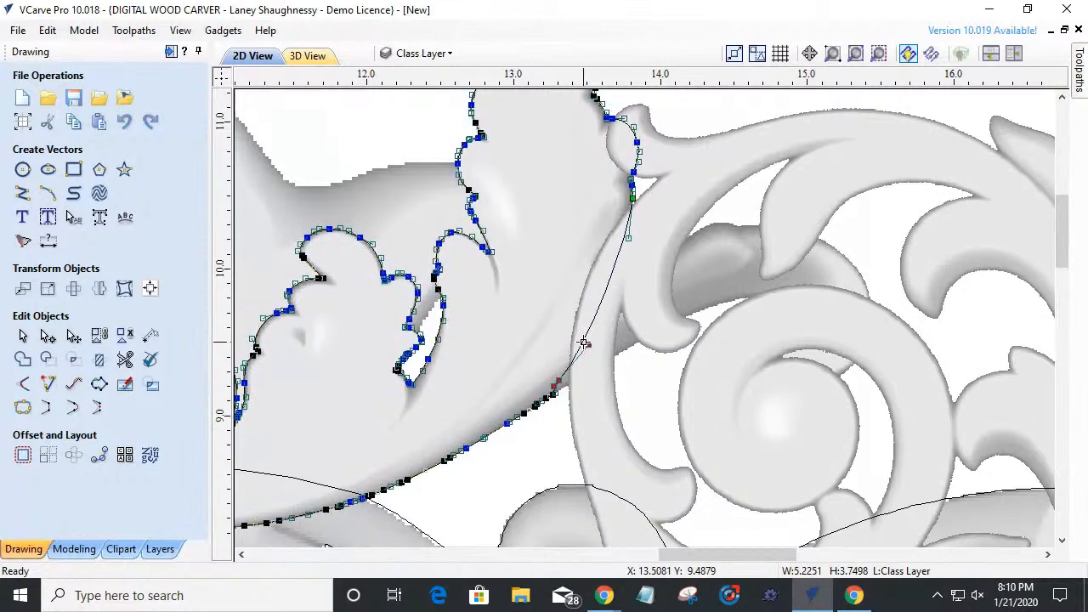
key("ctrl+z")
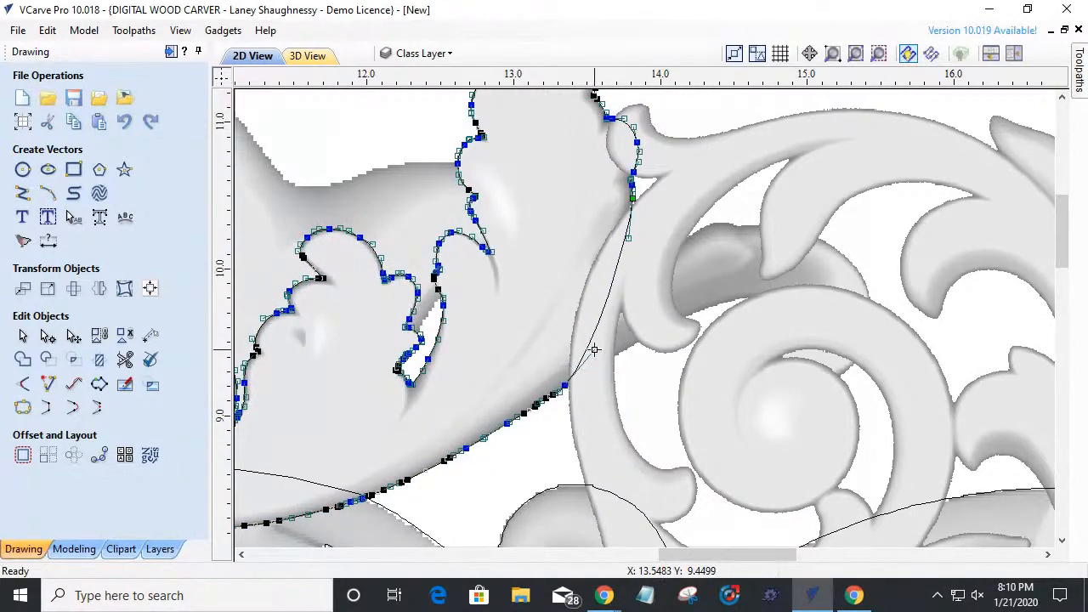
left_click_drag(595, 350, 566, 338)
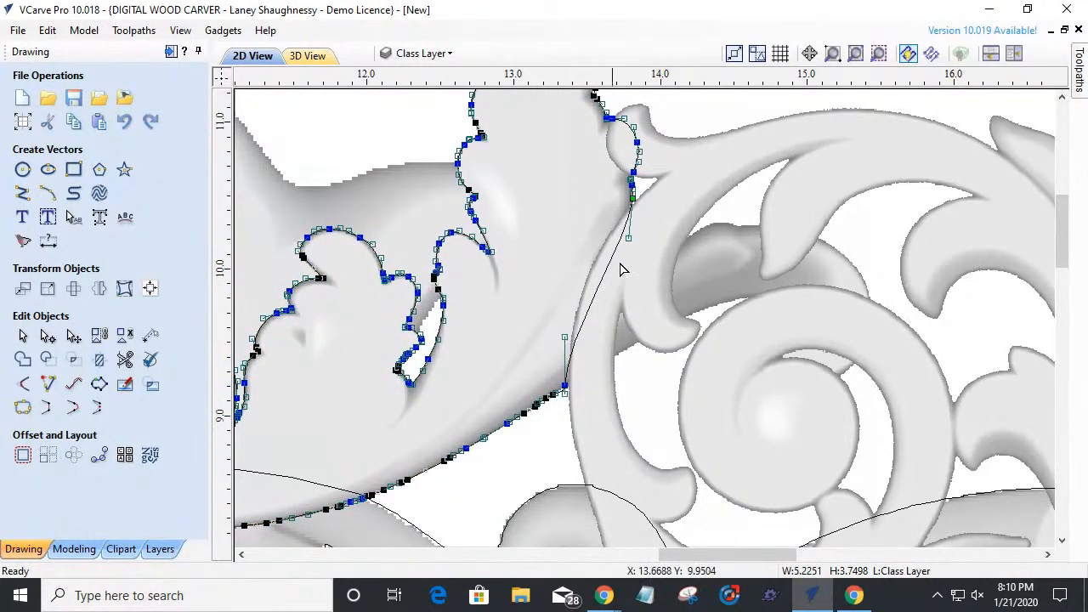
left_click_drag(630, 241, 601, 237)
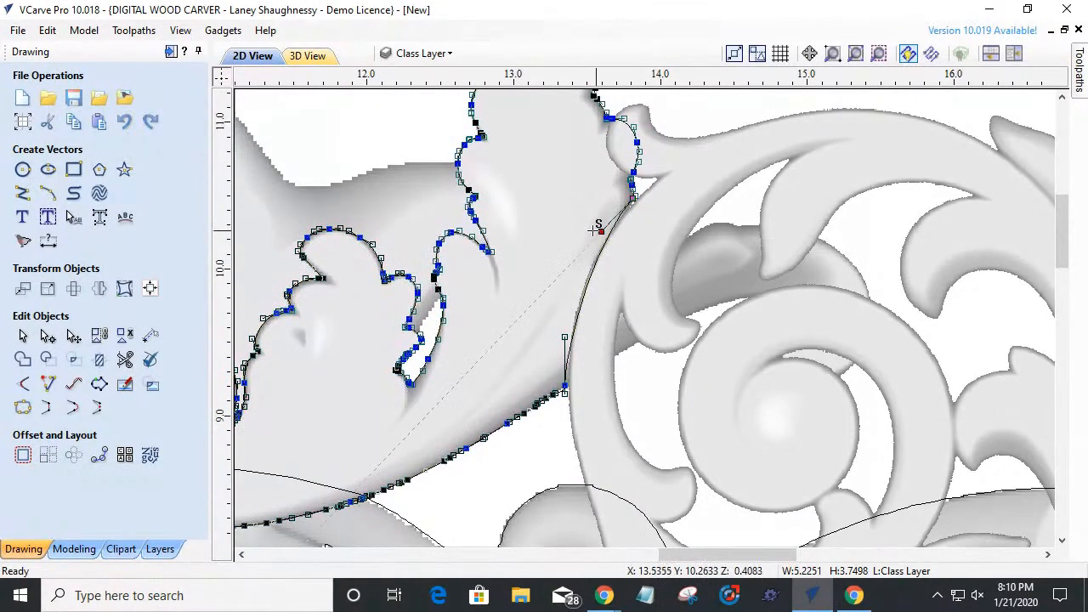
left_click_drag(597, 231, 590, 231)
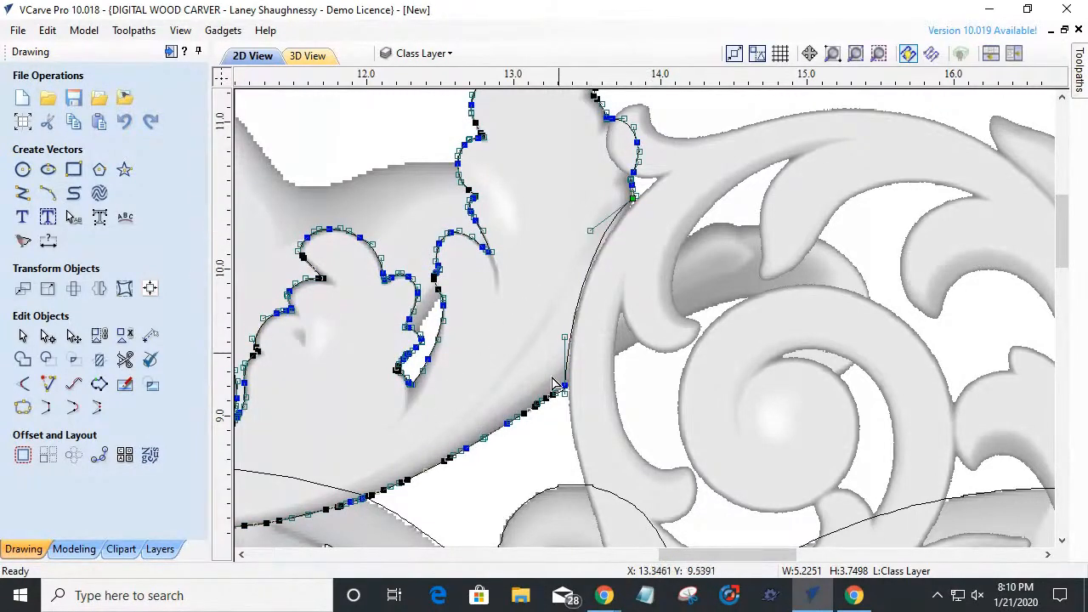
- Move the closing curve's lower corner node onto the scroll's edge and tilt its upper handle to follow that edge
scroll(565, 388, "up", 5)
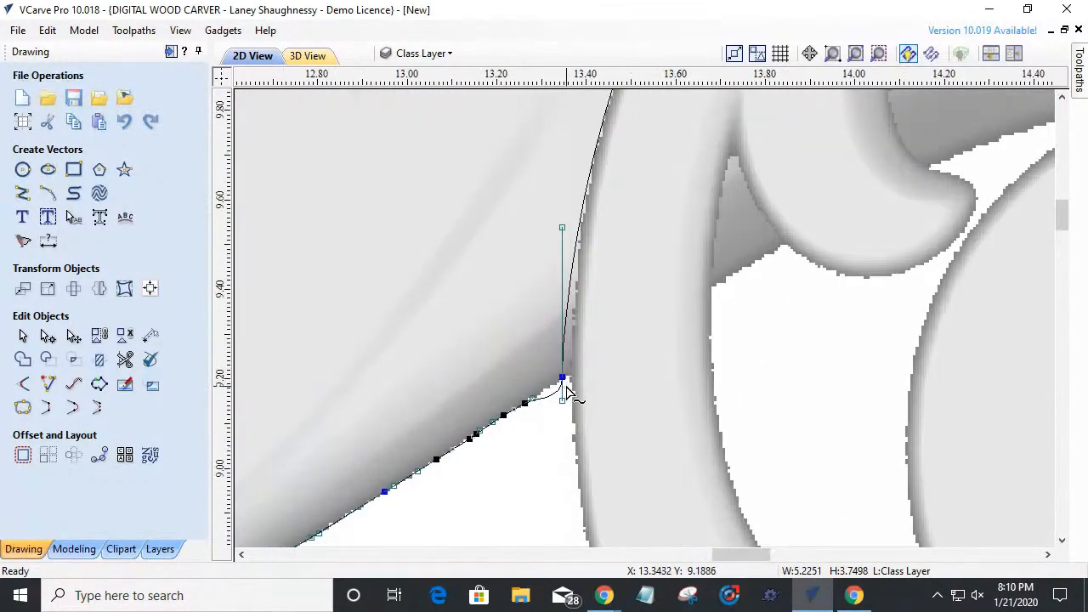
mouse_move(564, 377)
left_mouse_down()
mouse_move(573, 376)
mouse_move(574, 397)
mouse_move(576, 388)
left_mouse_up()
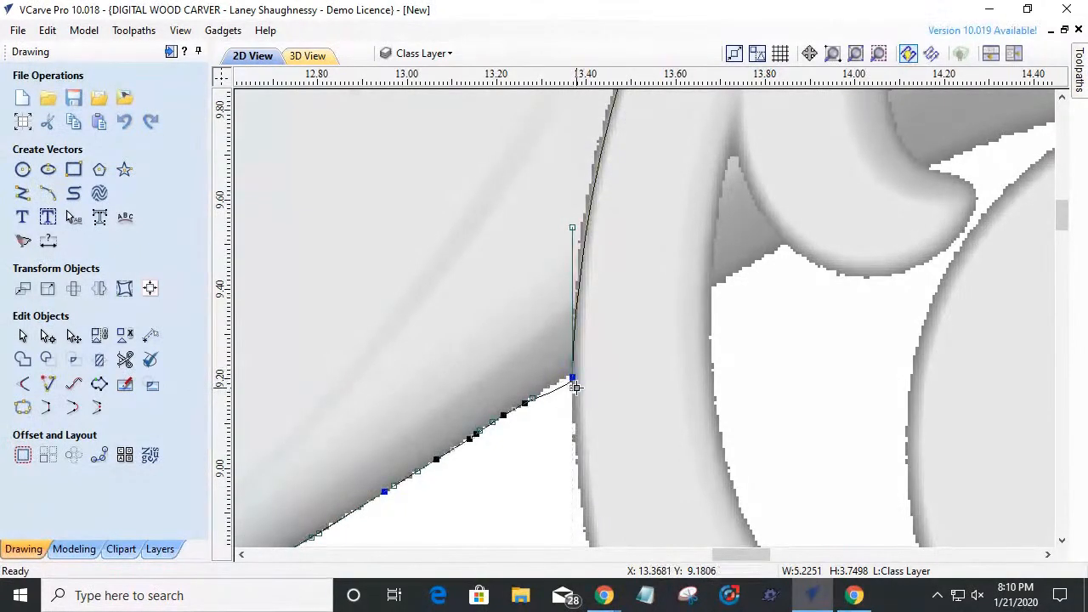
left_click_drag(571, 227, 563, 227)
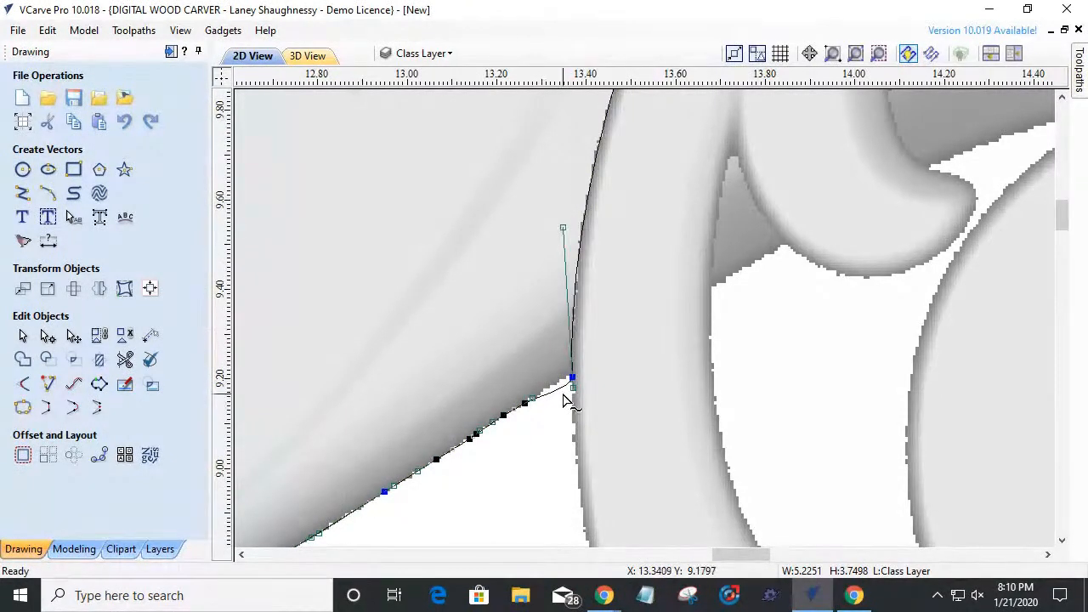
- Move the closing curve's upper node down to the tip of the small triangular gap and rebend the curve along the scroll
scroll(563, 402, "down", 5)
scroll(640, 180, "up", 8)
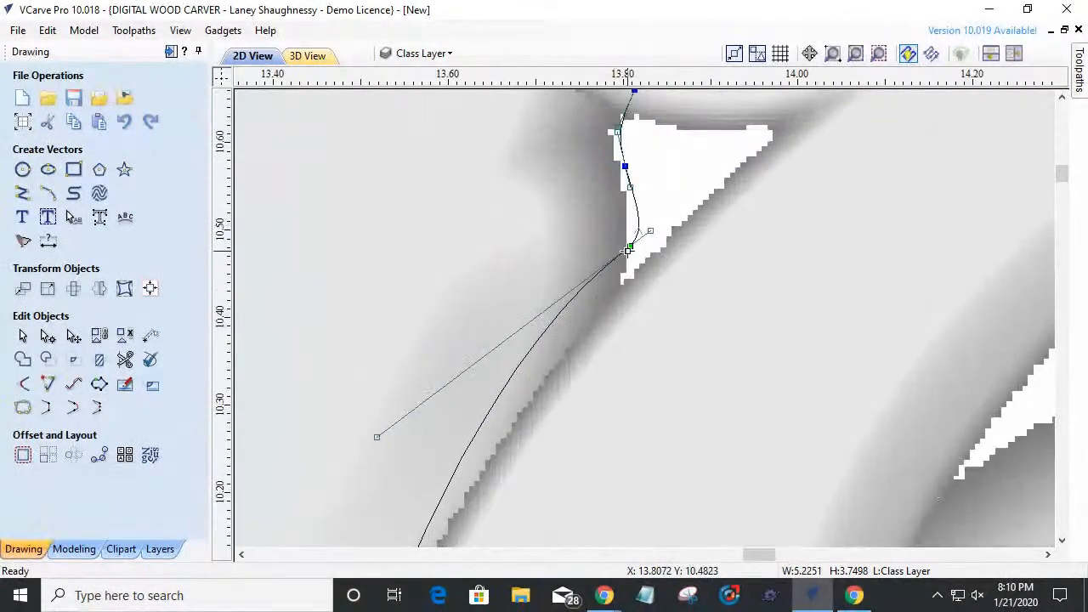
left_click_drag(631, 248, 629, 277)
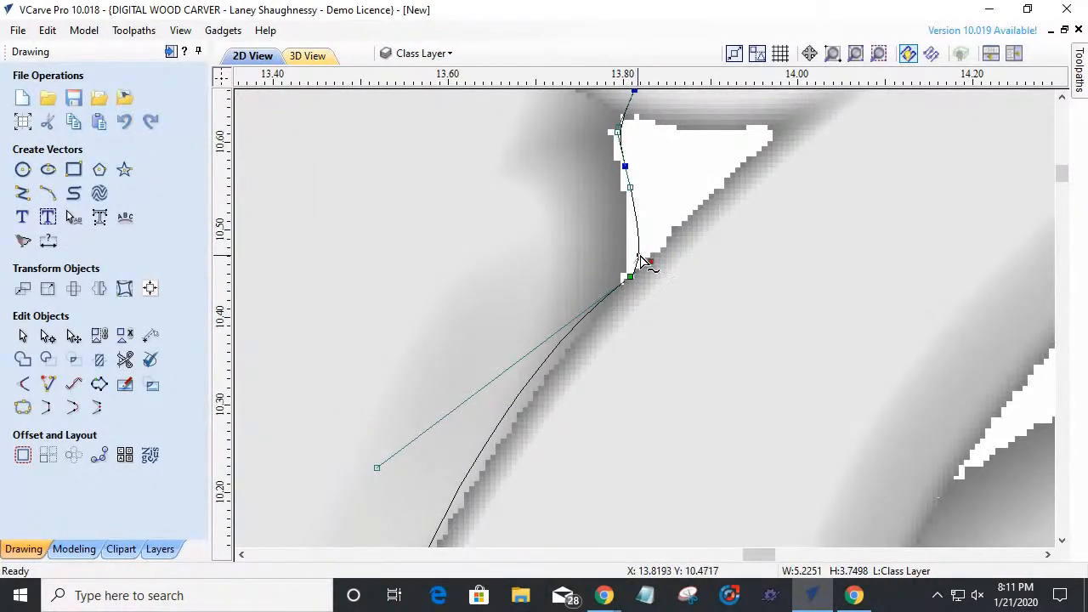
key("ctrl+z")
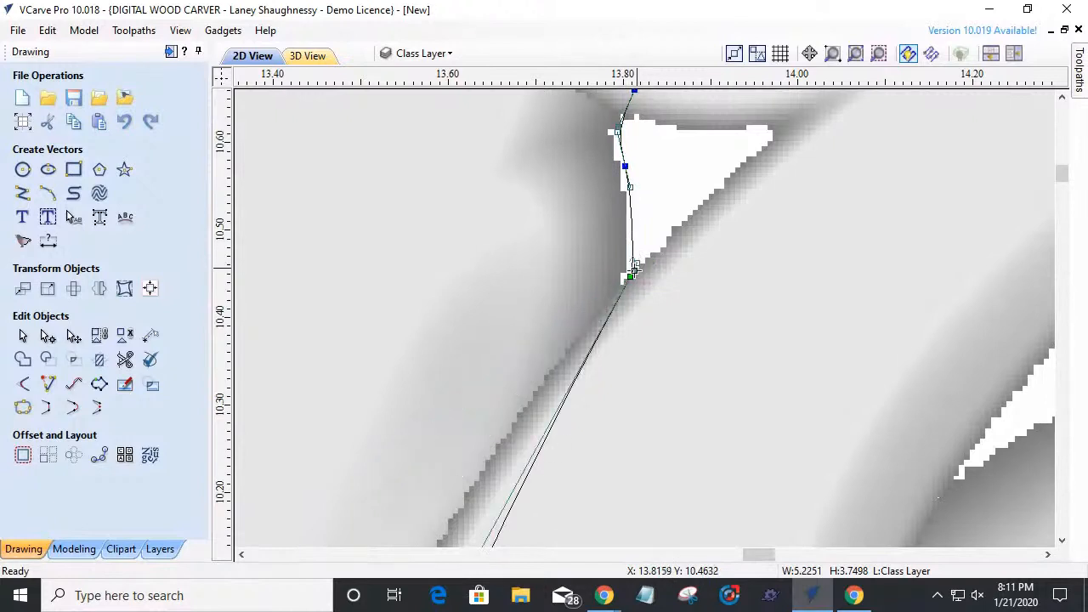
left_click_drag(634, 267, 624, 277)
scroll(624, 279, "down", 2)
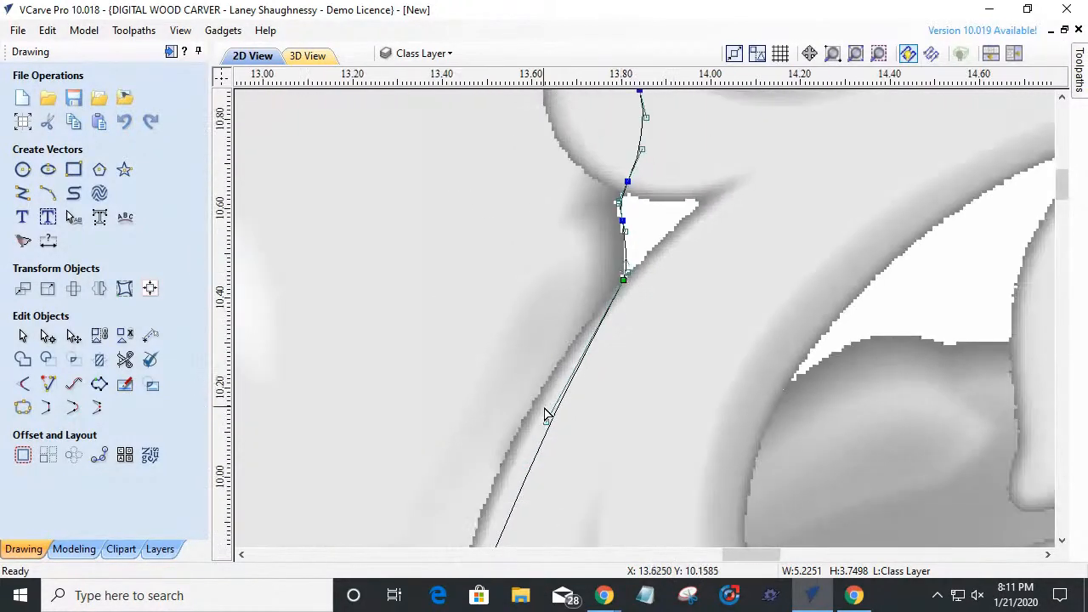
left_click_drag(549, 420, 517, 365)
scroll(595, 315, "down", 4)
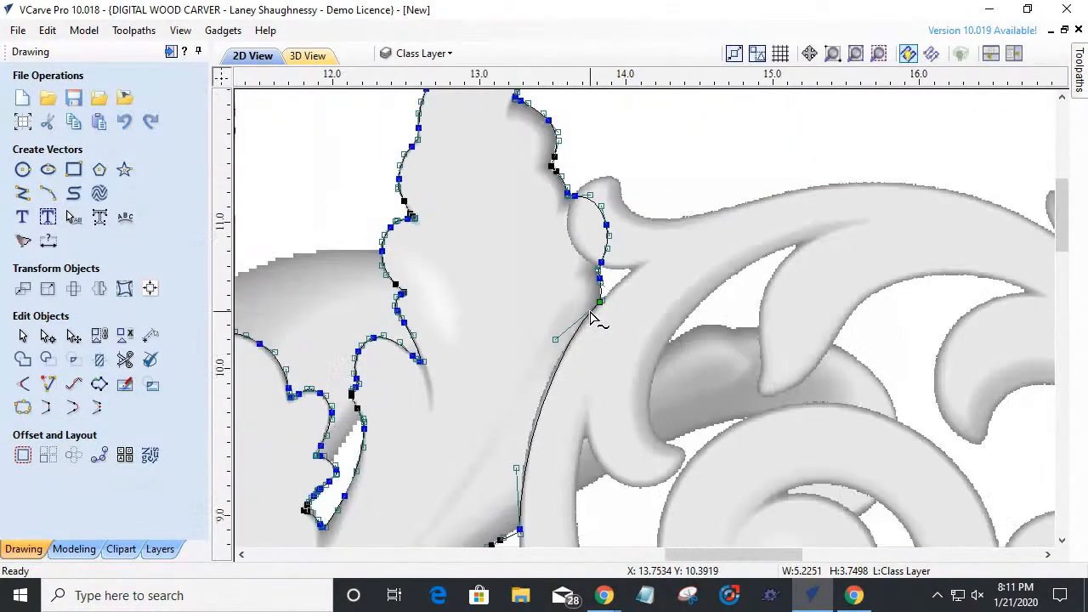
- Fine-tune both control handles of the closing curve so it matches the scroll's outer edge
scroll(520, 420, "up", 5)
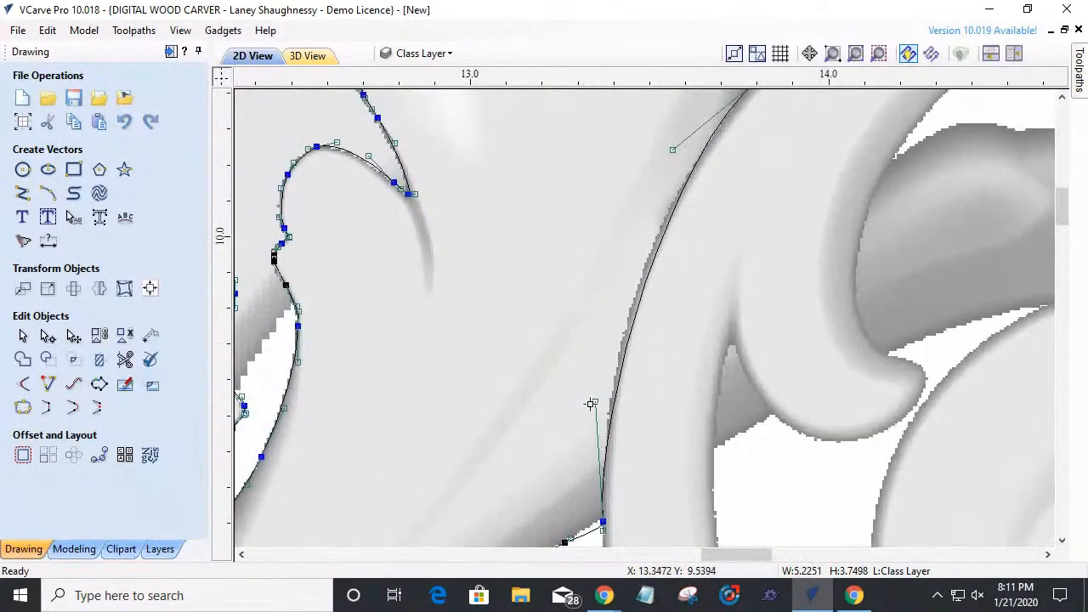
left_click_drag(596, 399, 586, 386)
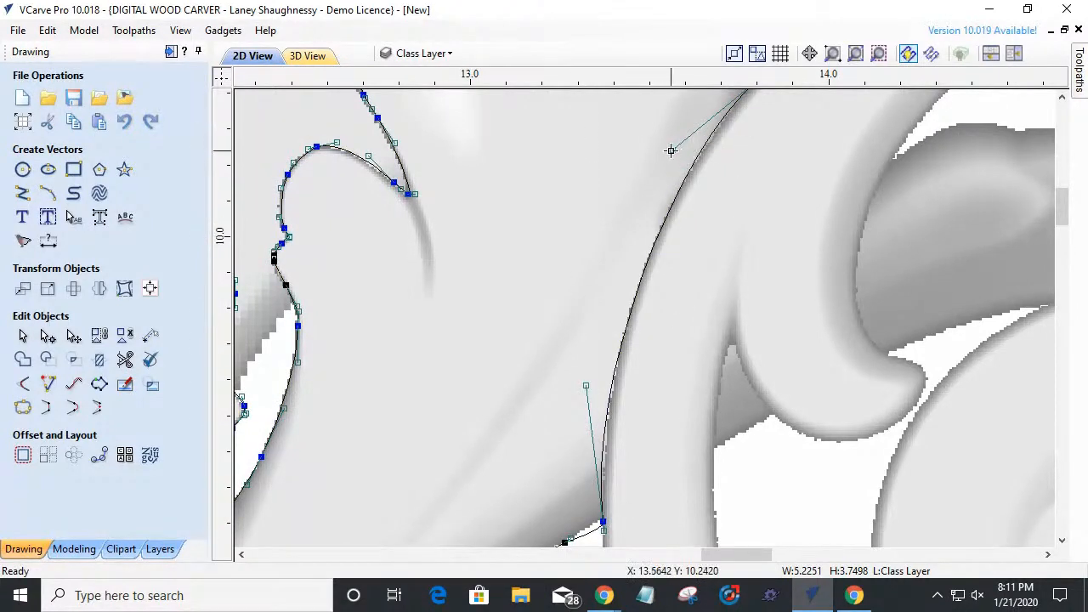
left_click_drag(587, 382, 586, 402)
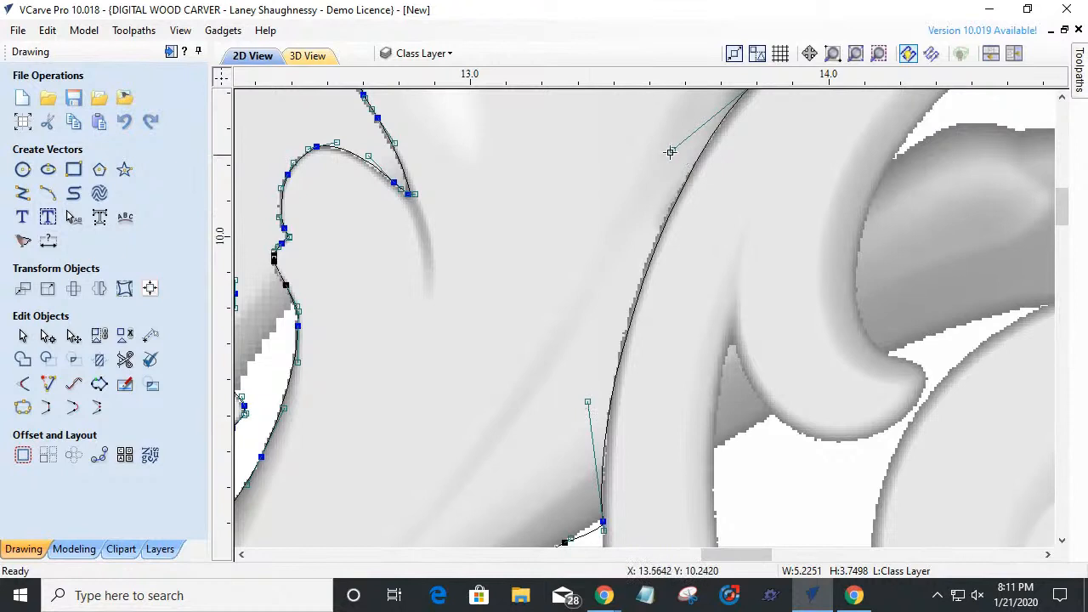
left_click_drag(673, 151, 665, 156)
scroll(643, 180, "down", 8)
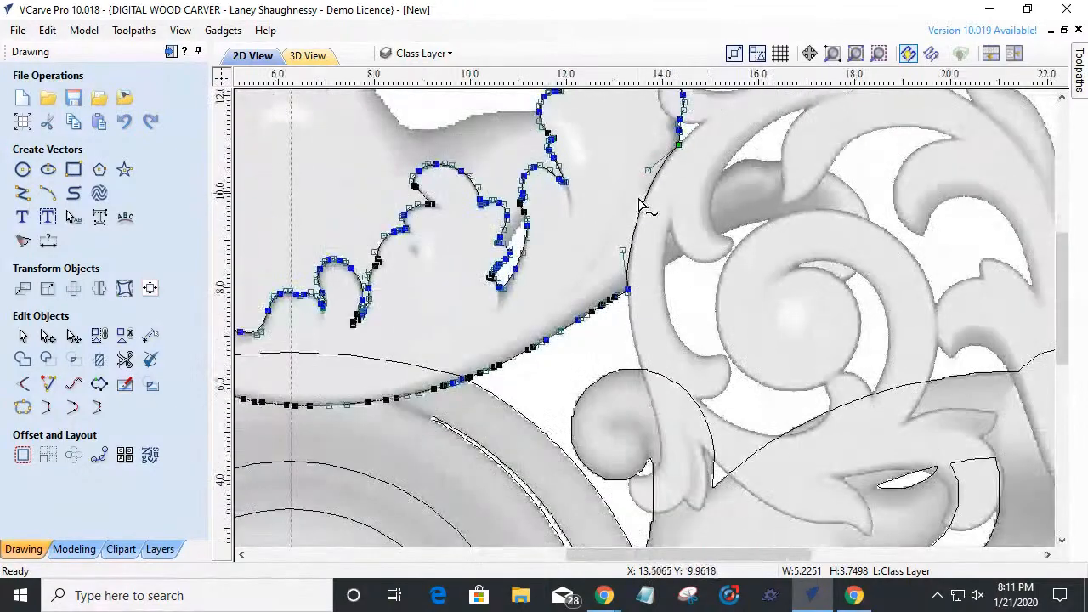
- Pull the outline's lobe in to the scroll tip's rounded edge and delete the two surplus nodes above and below it
scroll(619, 235, "up", 8)
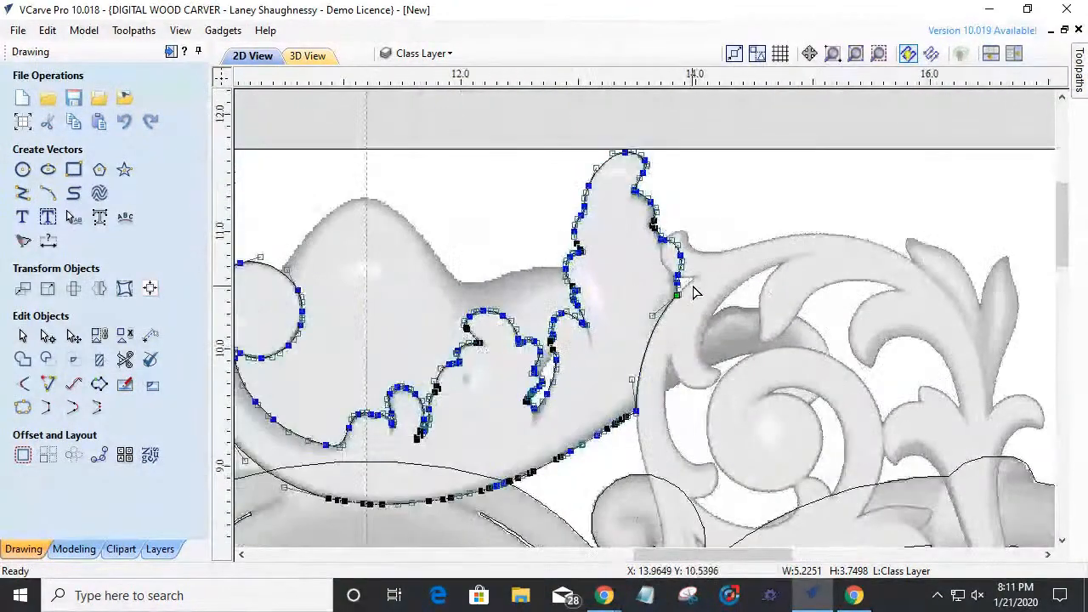
scroll(655, 217, "down", 2)
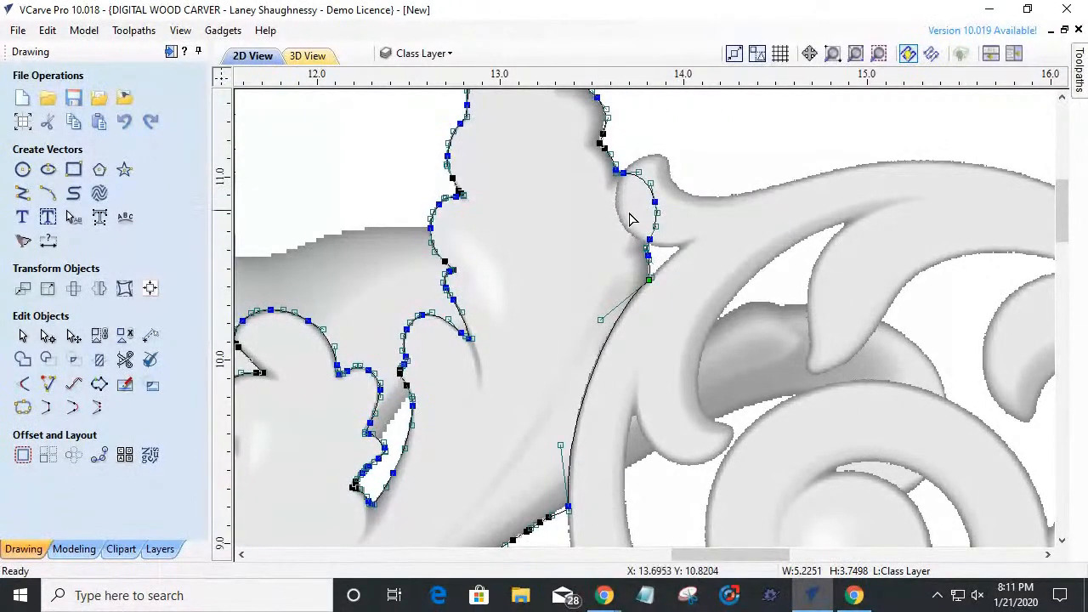
scroll(629, 223, "up", 3)
scroll(627, 231, "down", 1)
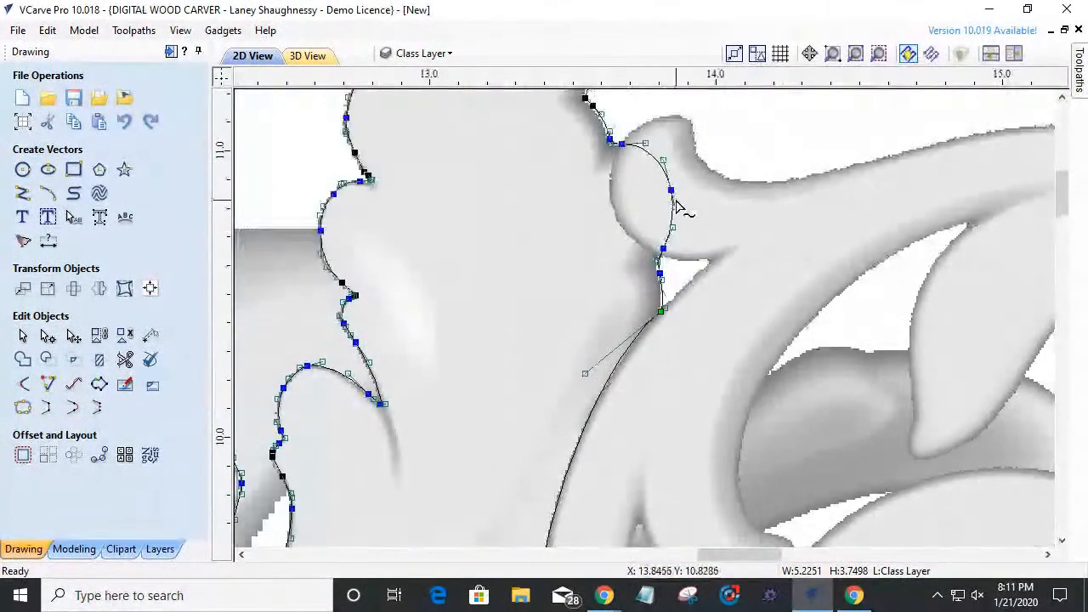
left_click_drag(669, 190, 610, 205)
right_click(662, 248)
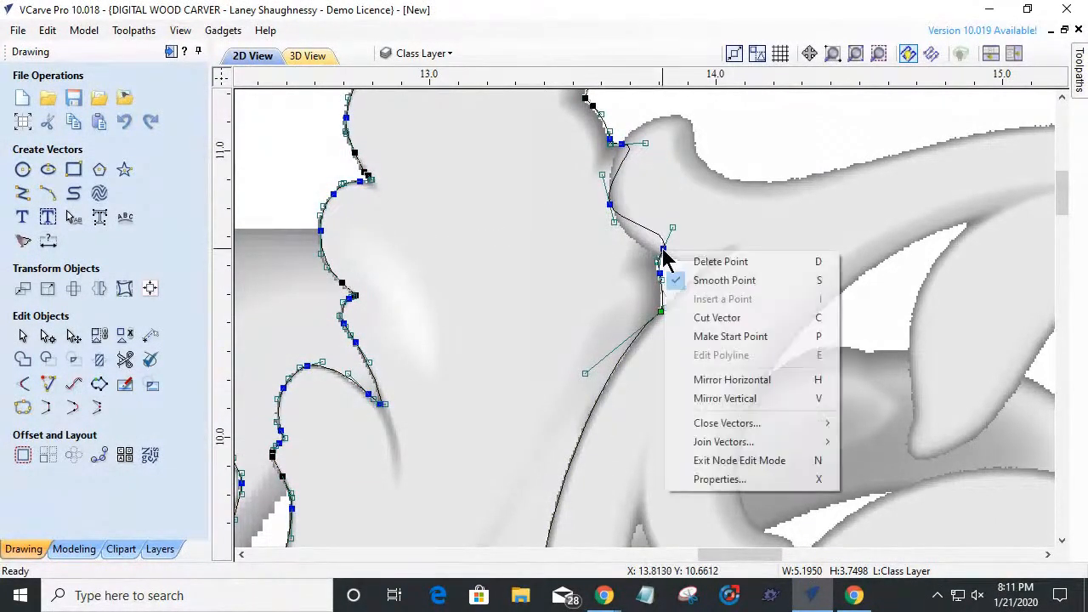
left_click(699, 262)
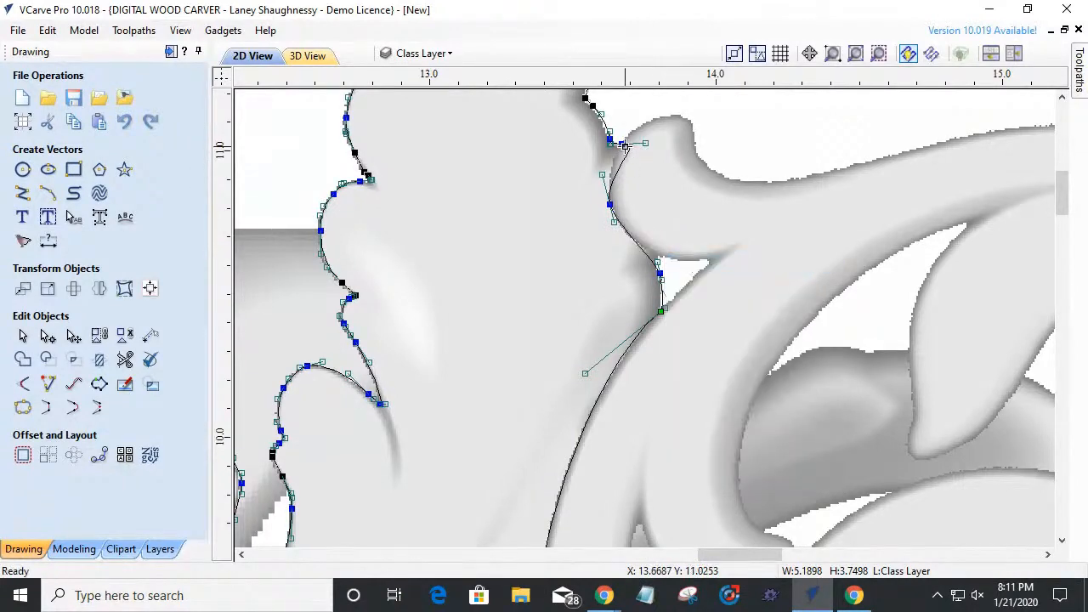
right_click(624, 148)
left_click(644, 157)
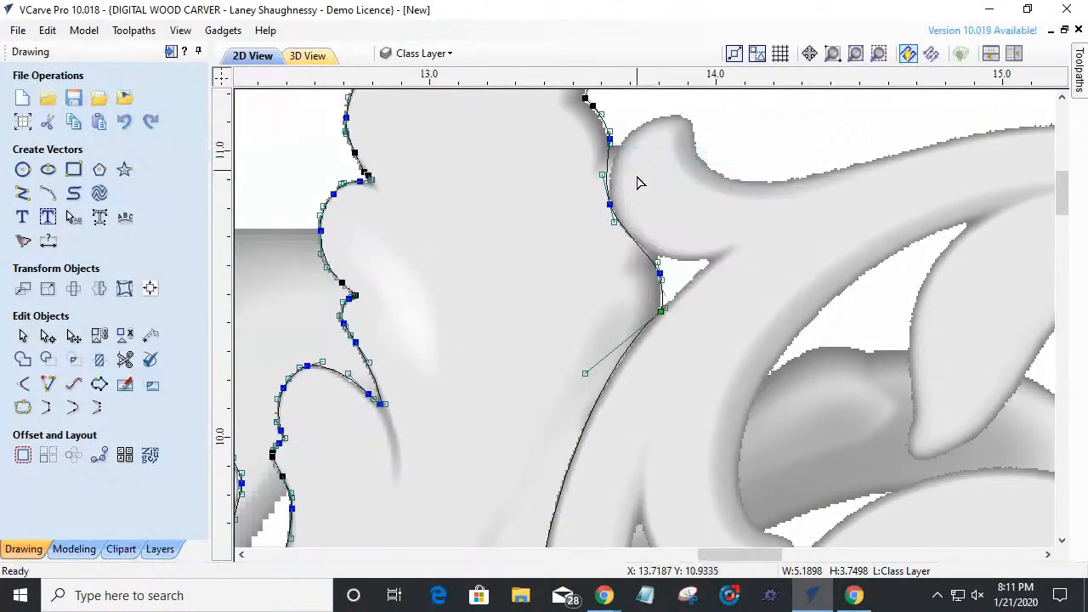
- Insert a point in the notch above the scroll tip, move it to the tip's edge and shape the adjoining curves around it
scroll(586, 175, "up", 2)
scroll(649, 132, "up", 5)
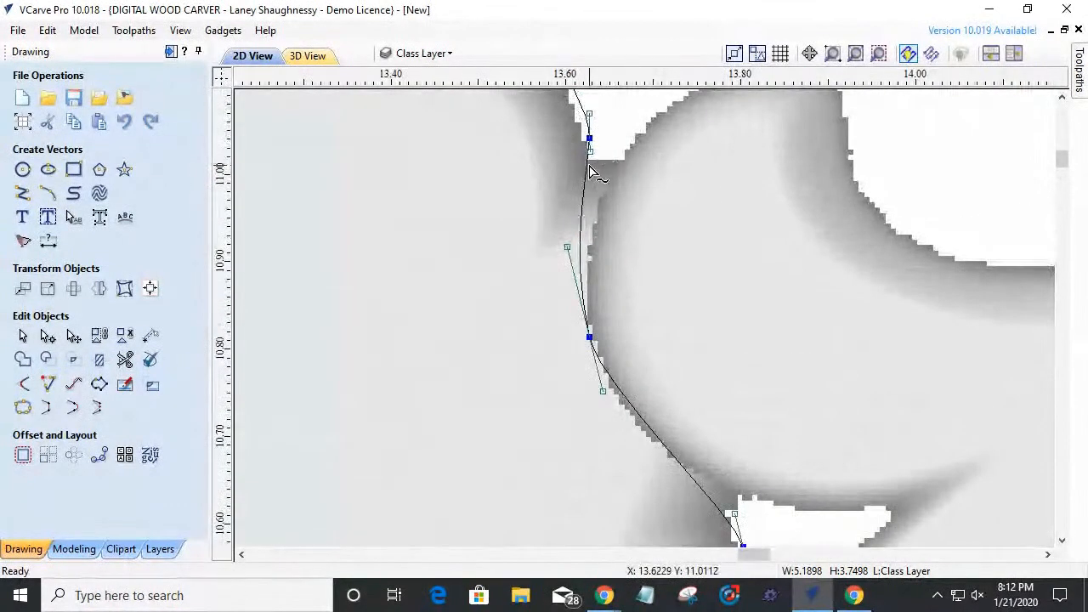
right_click(590, 166)
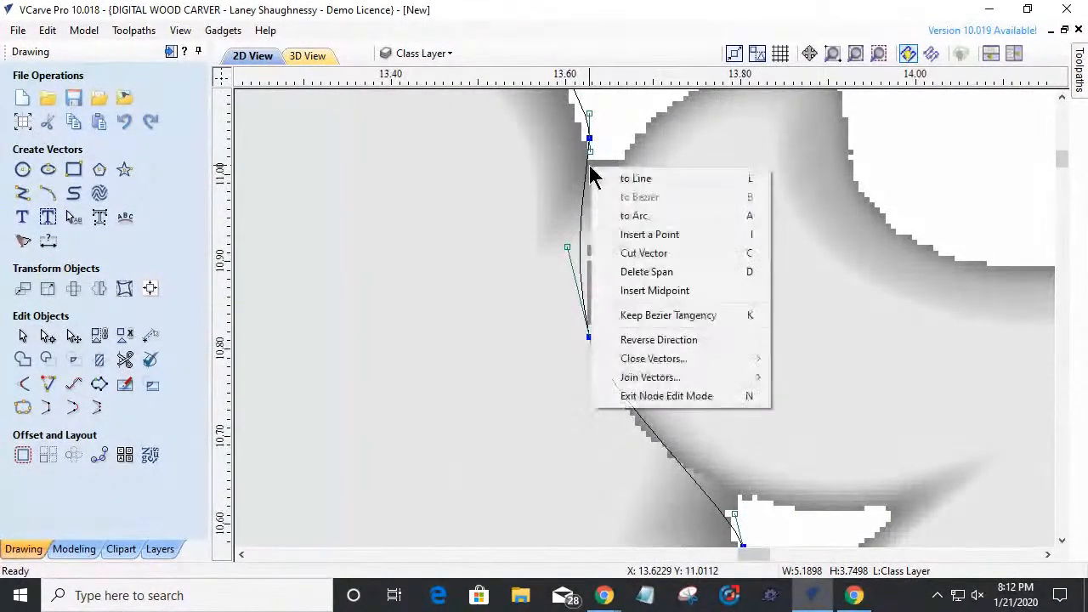
left_click(620, 234)
left_click_drag(586, 162, 623, 158)
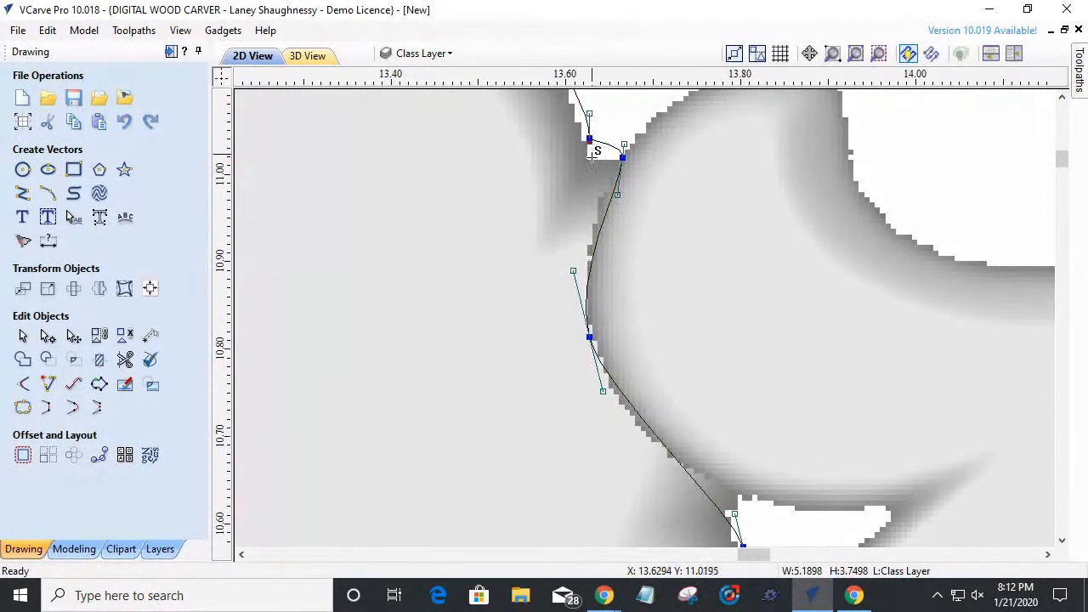
left_click_drag(593, 161, 586, 177)
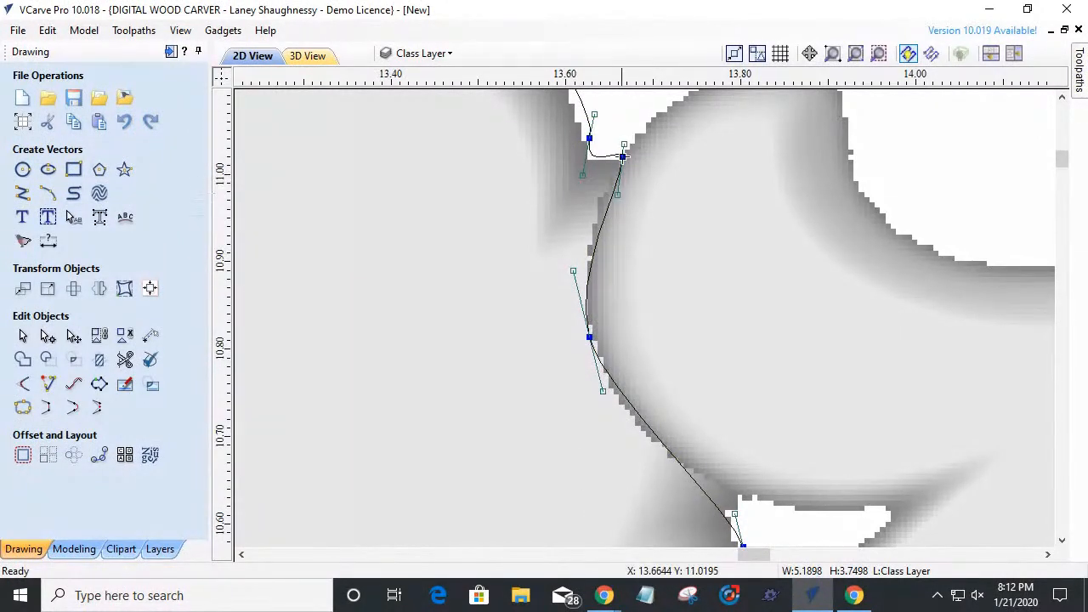
left_click_drag(614, 196, 602, 194)
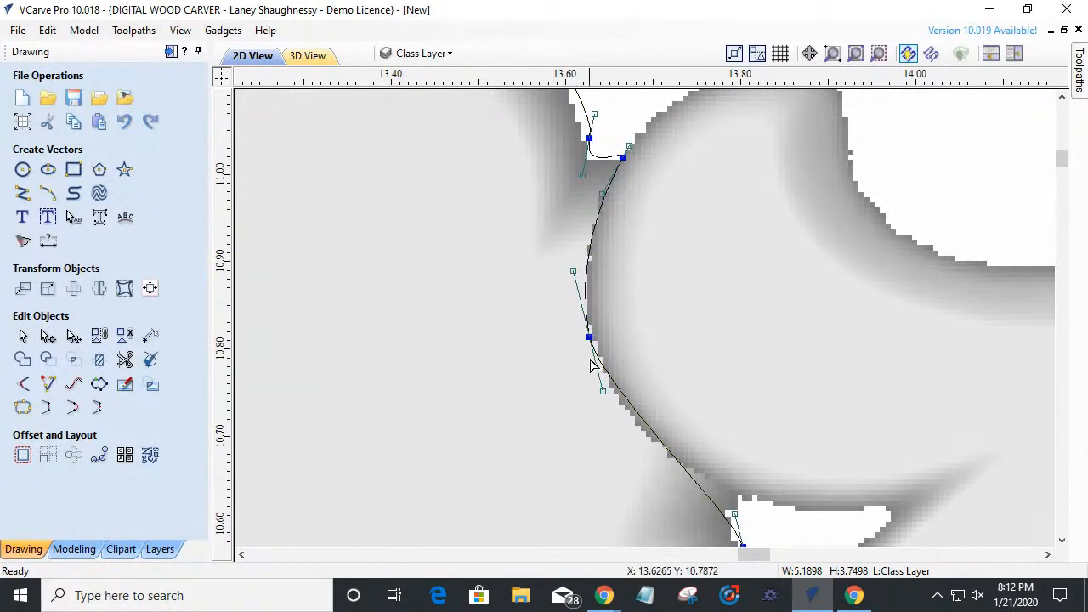
- Insert a point in the closing curve just above the triangular gap and move it to the gap's upper corner on the scroll edge
scroll(706, 425, "down", 2)
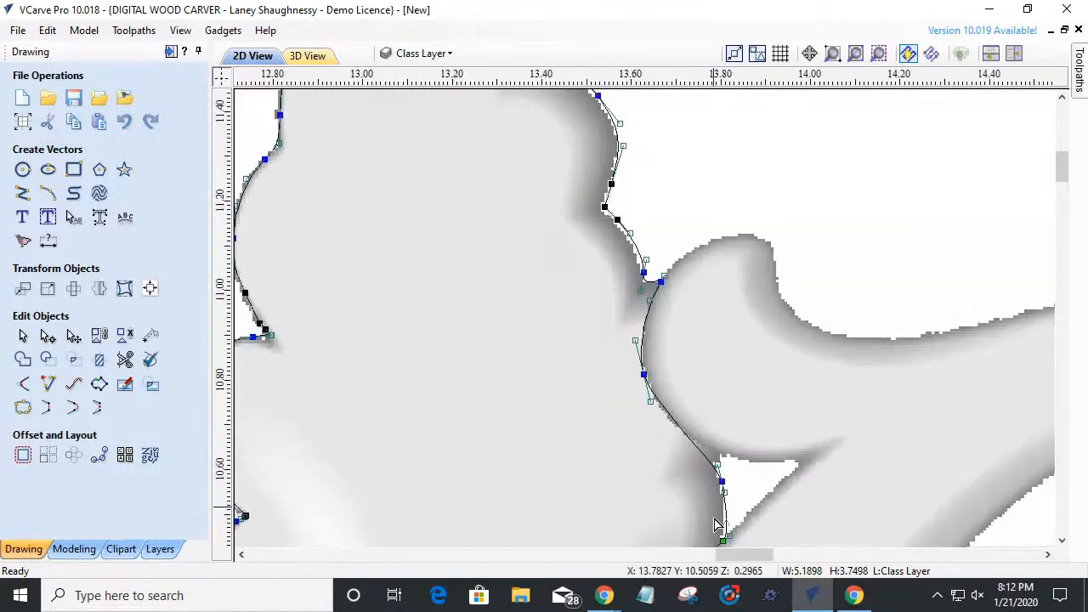
scroll(719, 520, "up", 2)
scroll(729, 525, "up", 1)
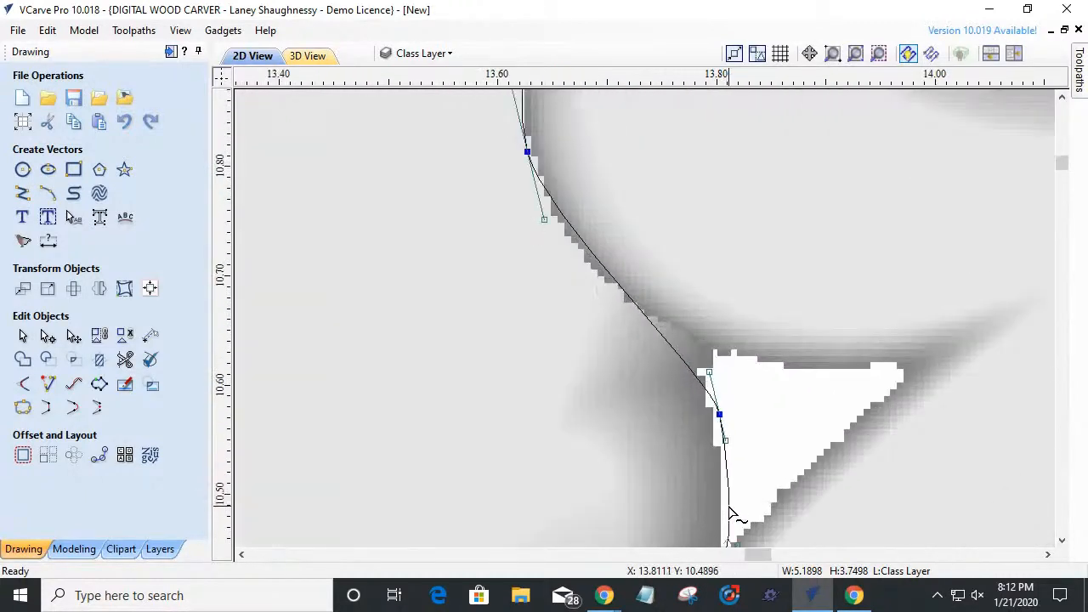
left_click(709, 365)
mouse_move(700, 399)
left_mouse_down()
mouse_move(698, 421)
mouse_move(695, 410)
left_mouse_up()
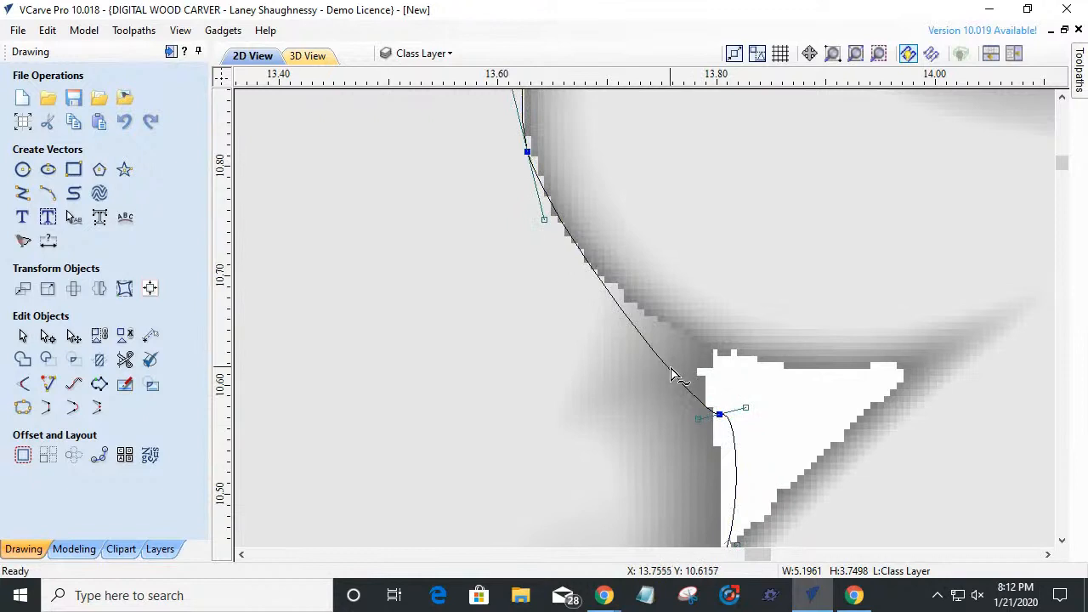
right_click(679, 383)
left_click(722, 205)
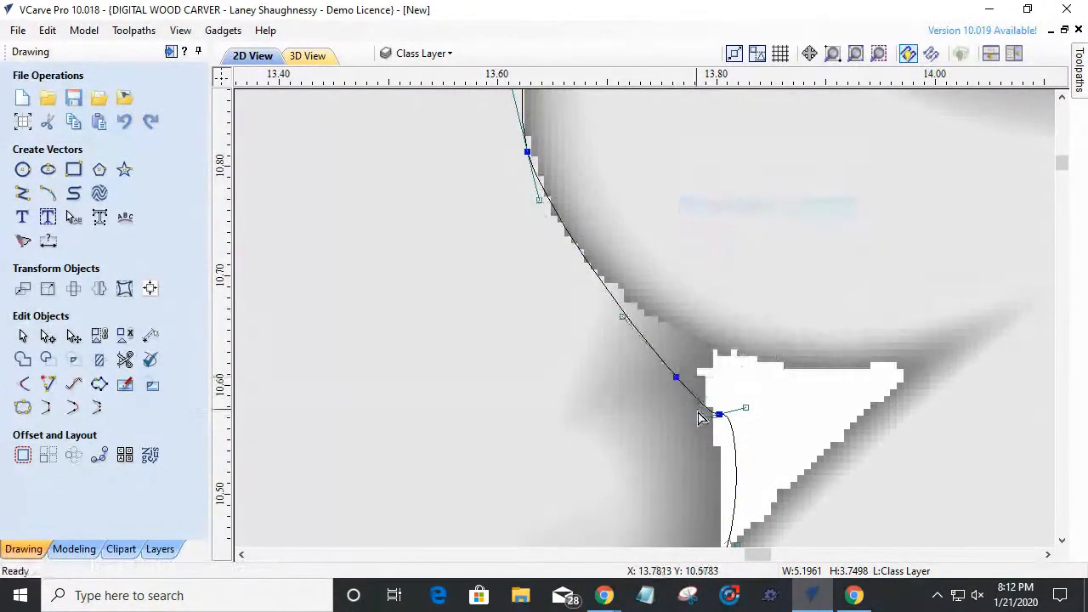
left_click_drag(676, 377, 715, 354)
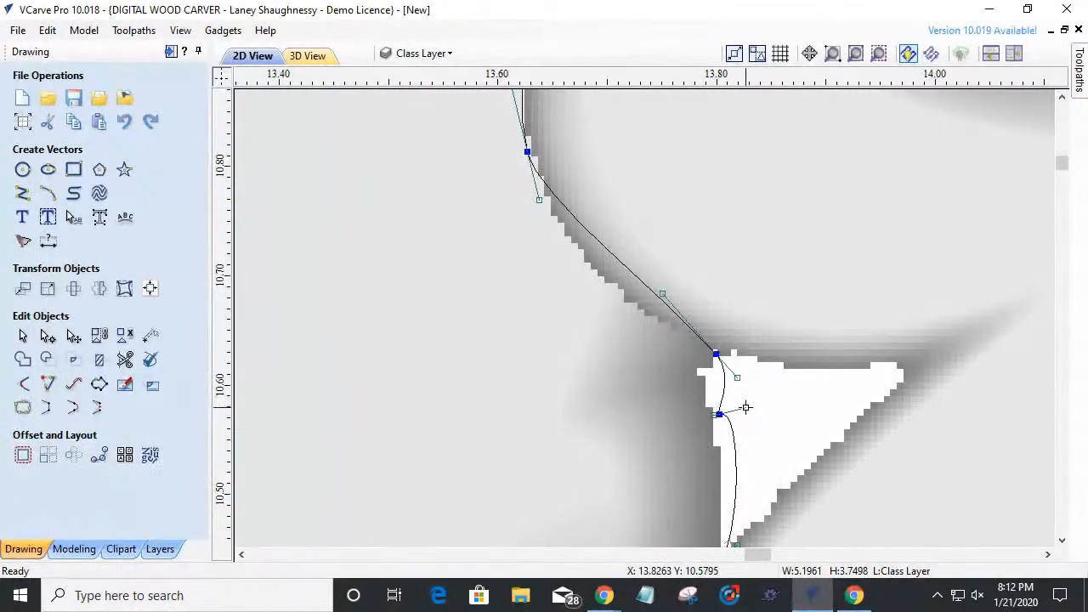
- Adjust the control handles around the gap's corner so the curves follow the scroll's edge and the gap's side, and finish node editing
left_click_drag(720, 435, 726, 444)
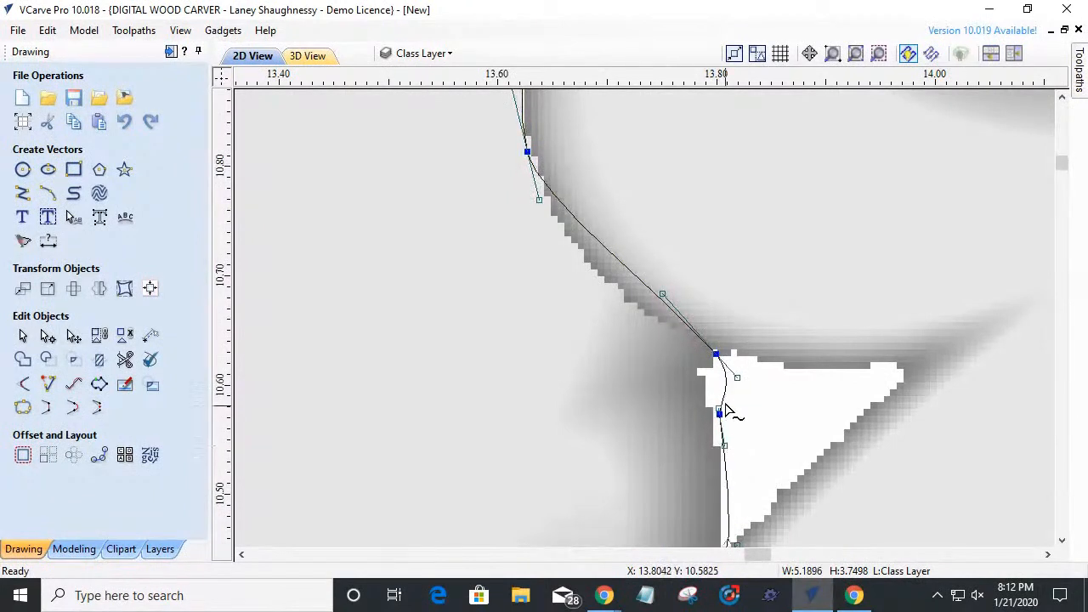
left_click_drag(737, 376, 720, 358)
left_click(663, 294)
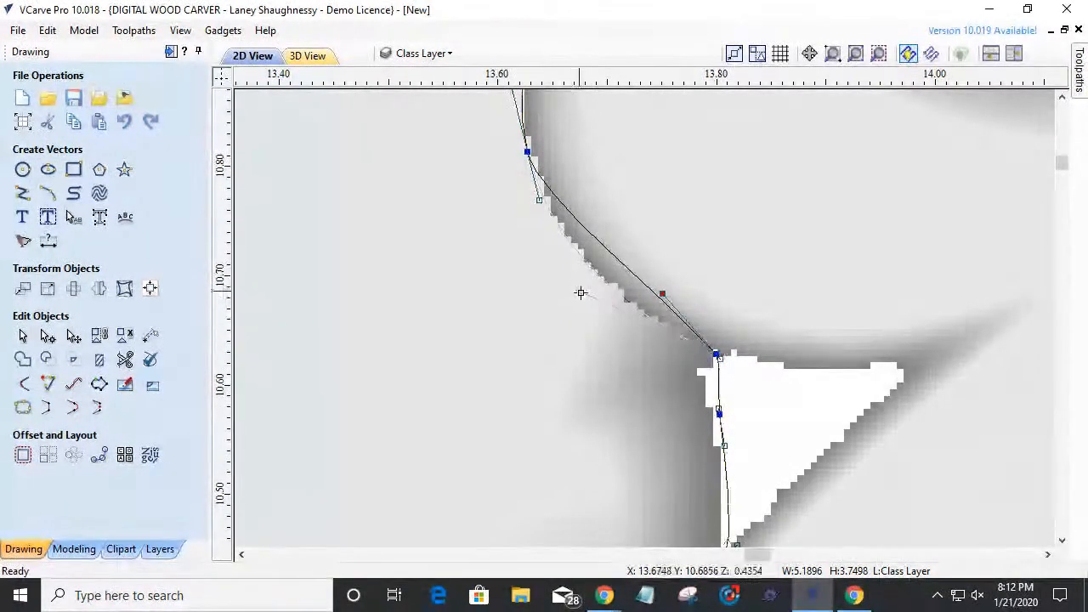
left_click_drag(589, 300, 593, 304)
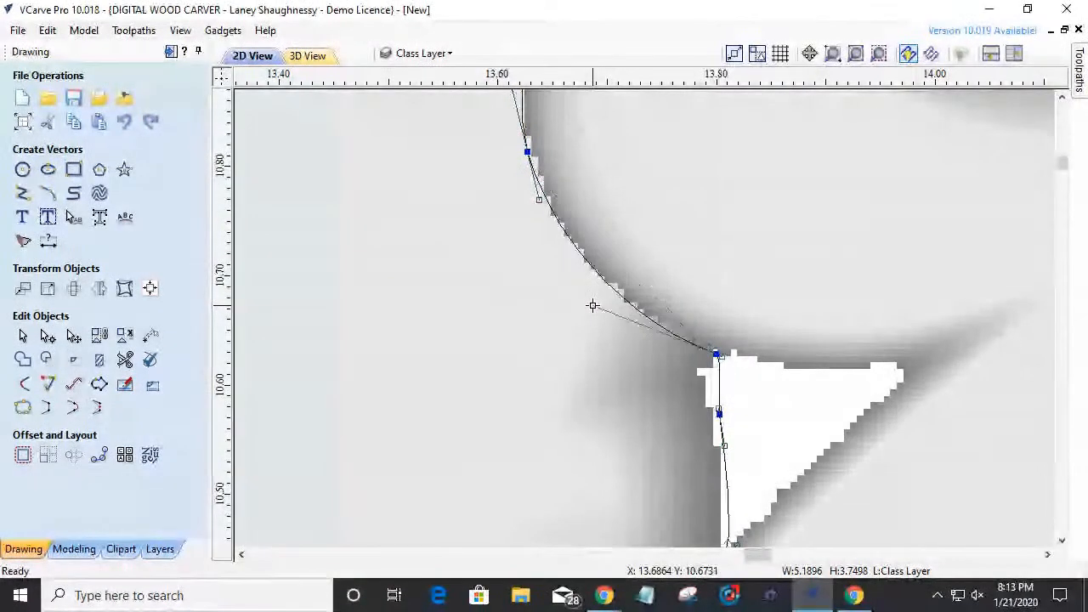
scroll(651, 340, "down", 6)
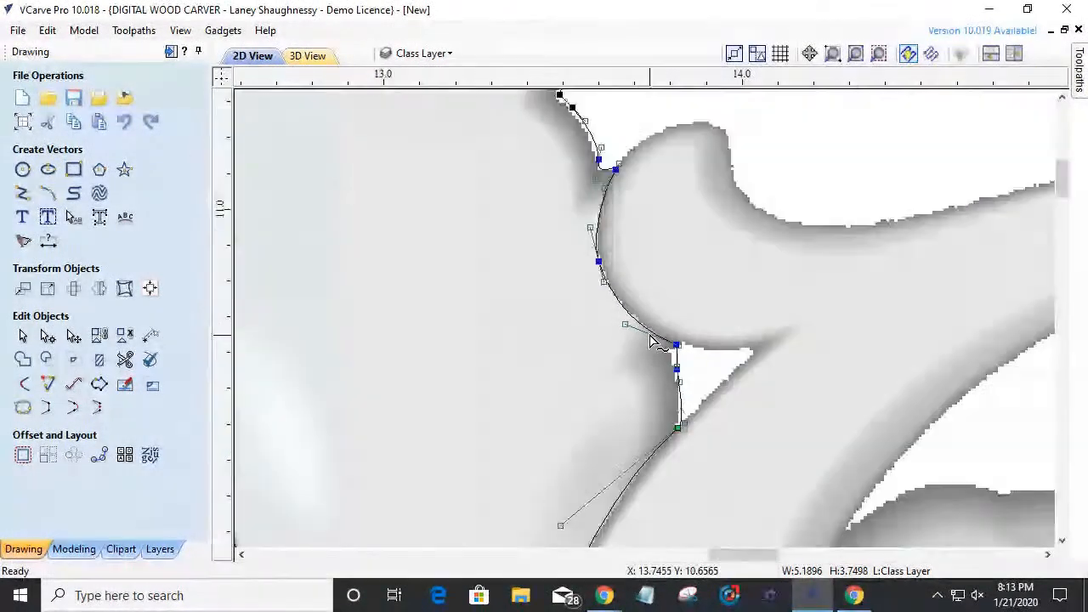
scroll(651, 340, "down", 4)
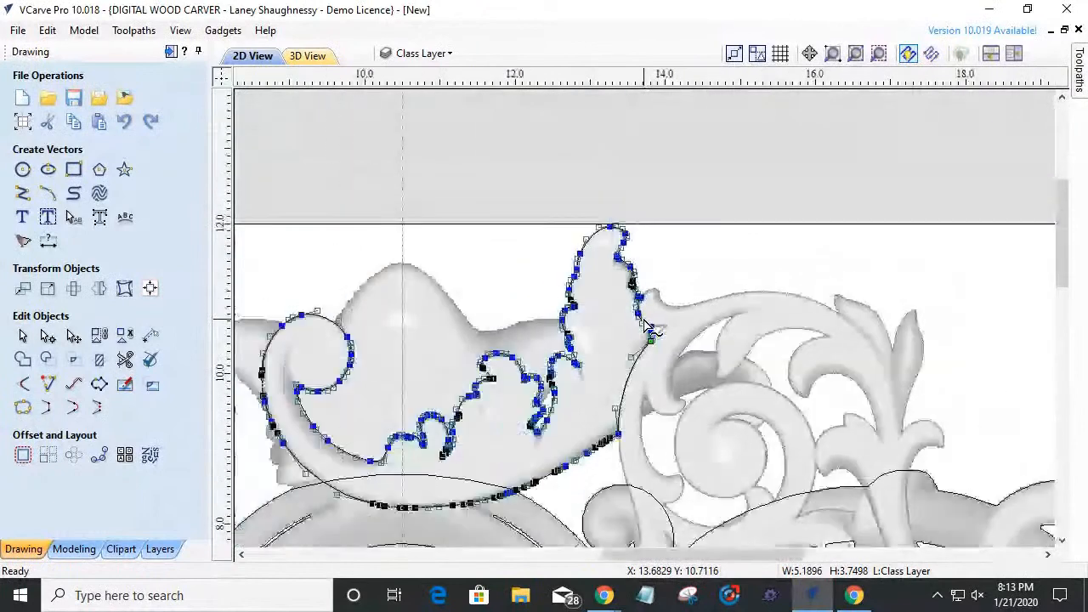
left_click(306, 282)
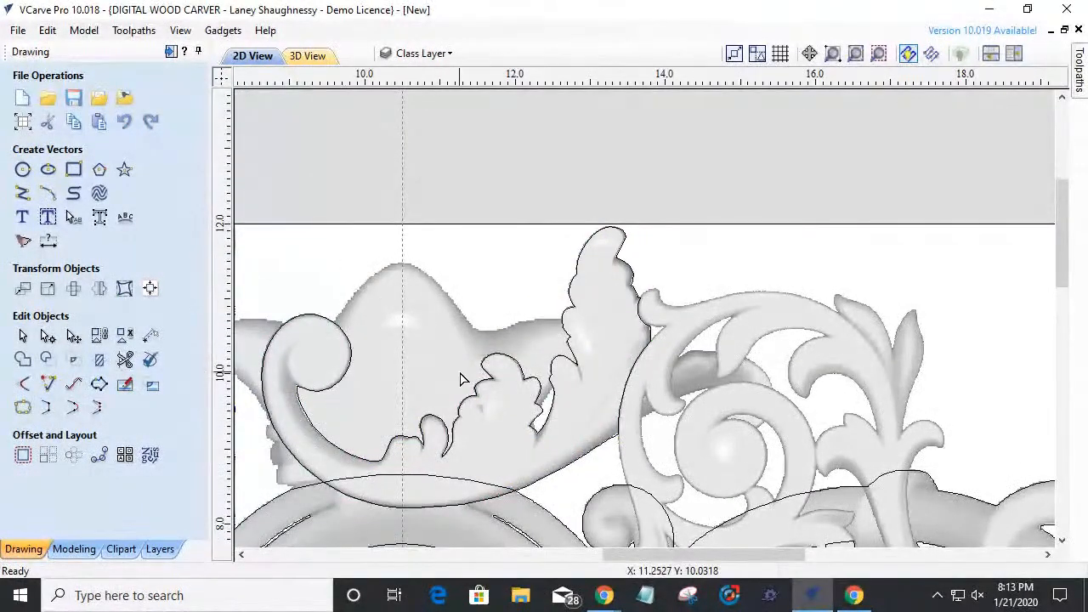
- Set Class Level 3's mirror mode to Right to Left and inspect the design in 3D
left_click(74, 549)
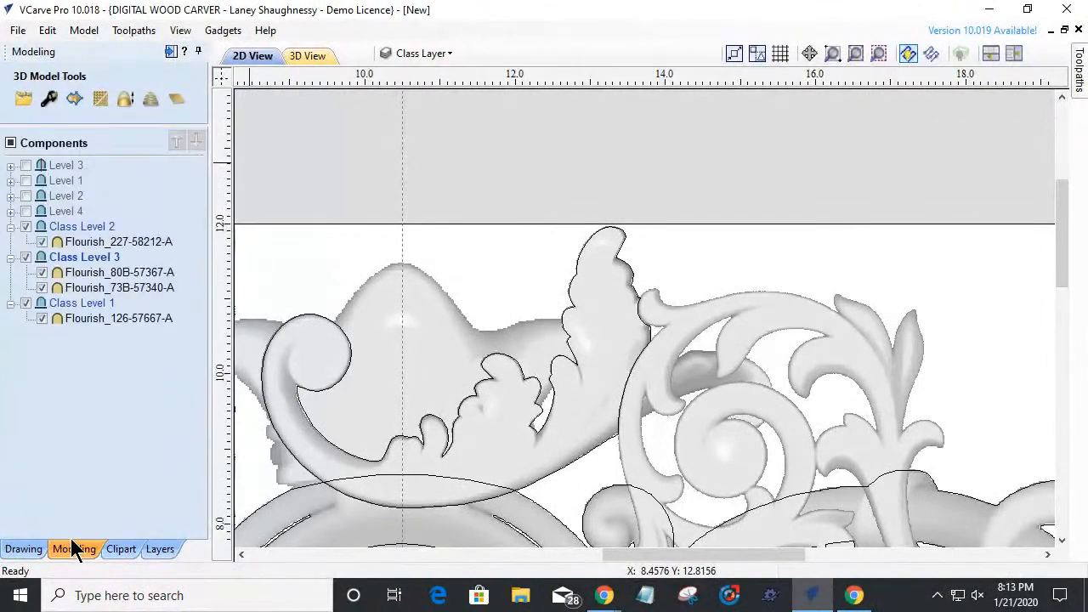
right_click(76, 258)
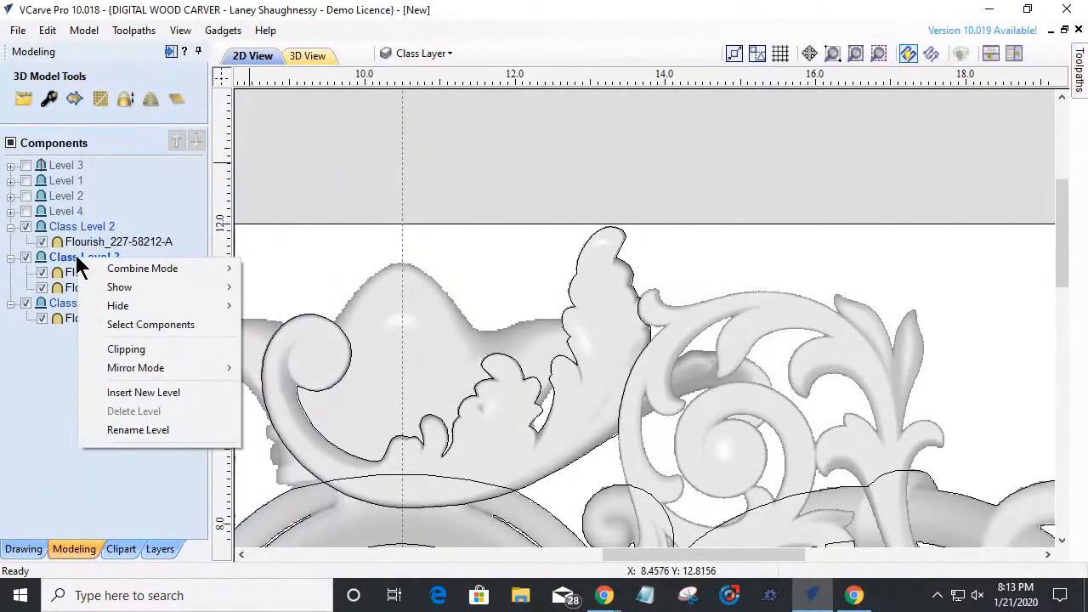
mouse_move(166, 368)
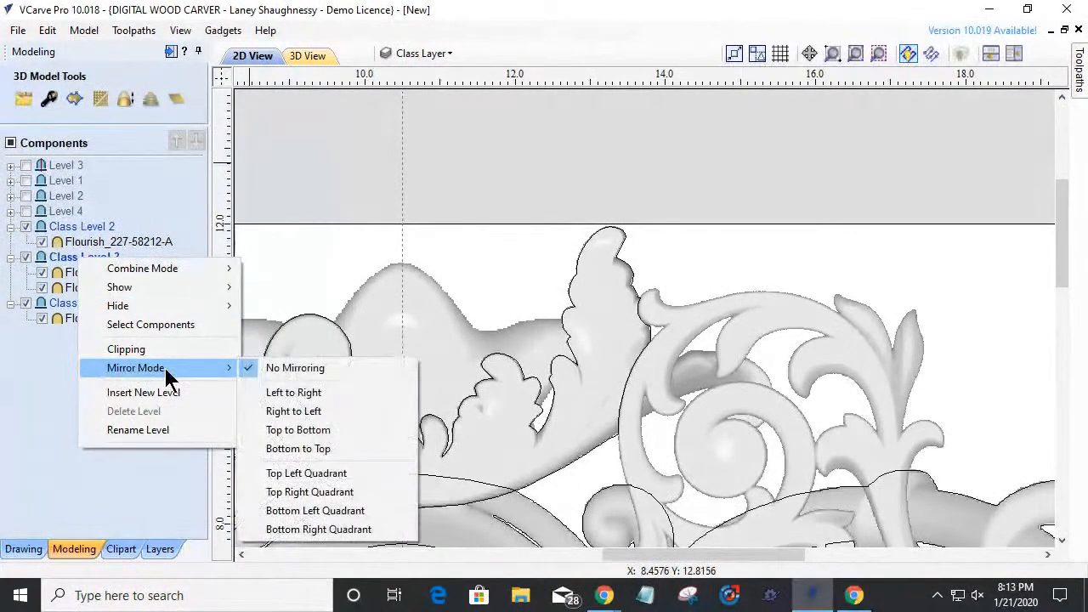
left_click(283, 413)
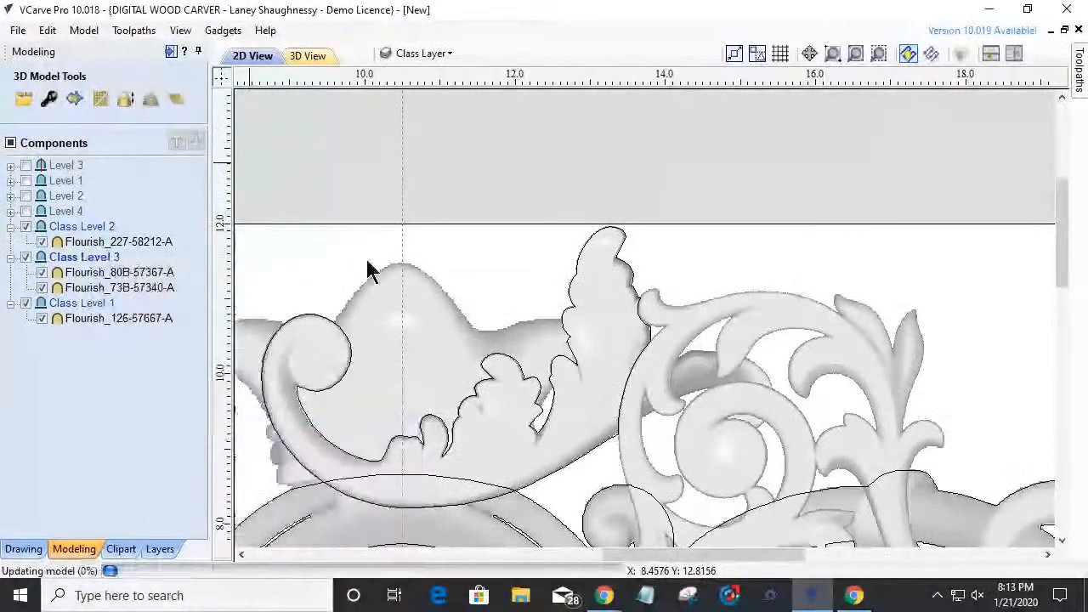
left_click(315, 57)
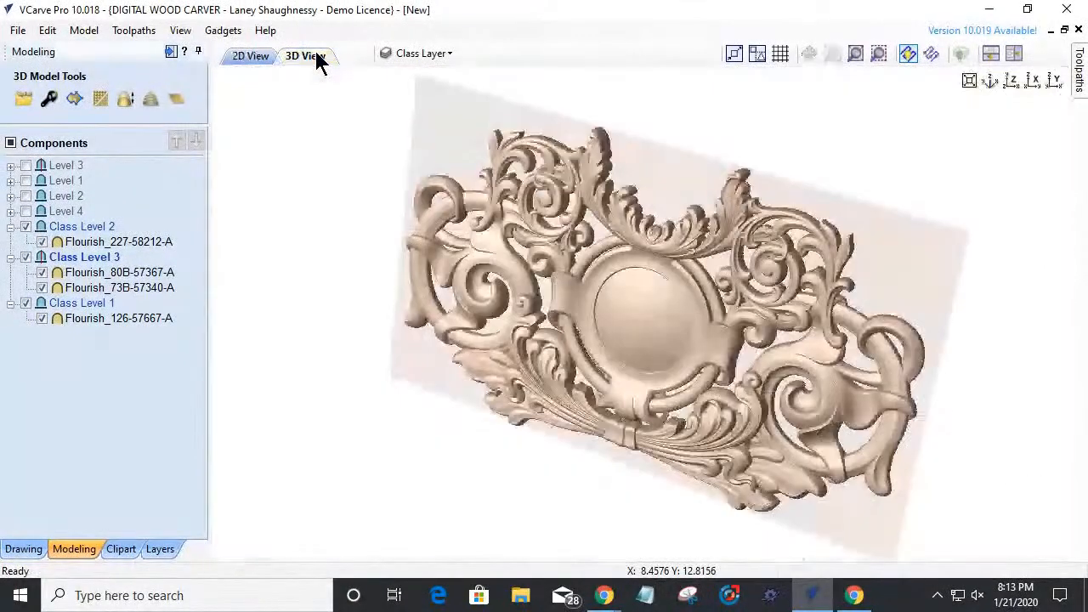
left_click_drag(737, 219, 803, 241)
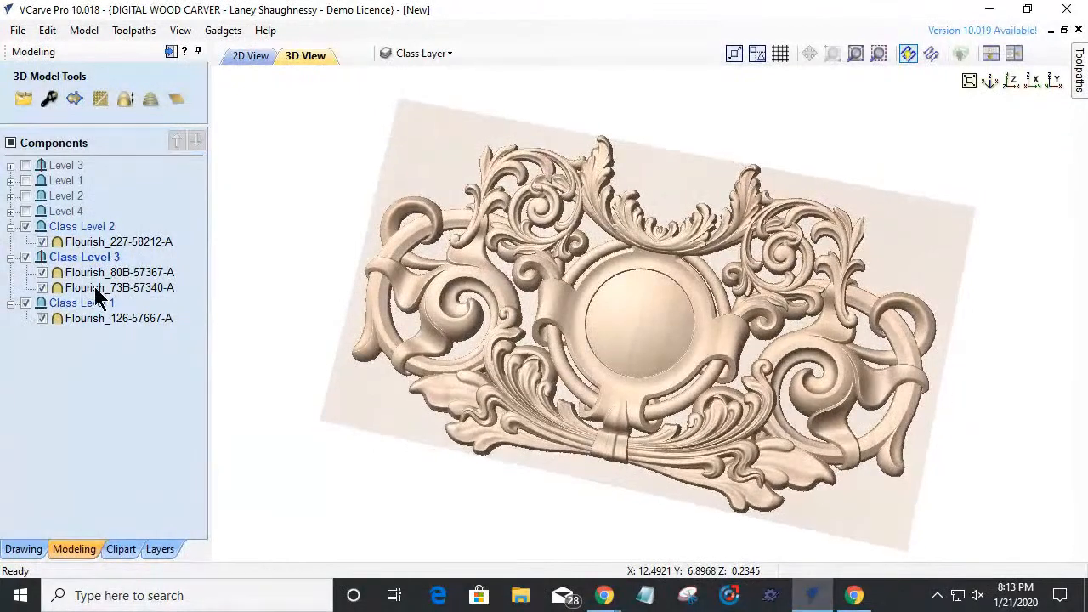
- Hide the scroll component Flourish_80B-57367-A and return to the 2D view of the leaf crown
left_click(41, 272)
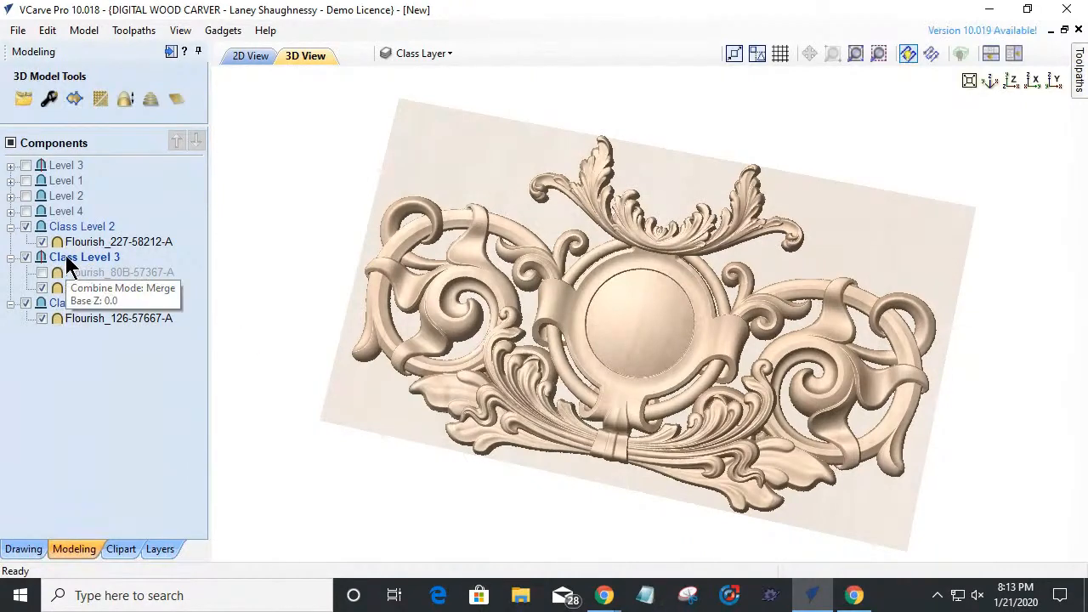
left_click(246, 53)
scroll(729, 404, "down", 2)
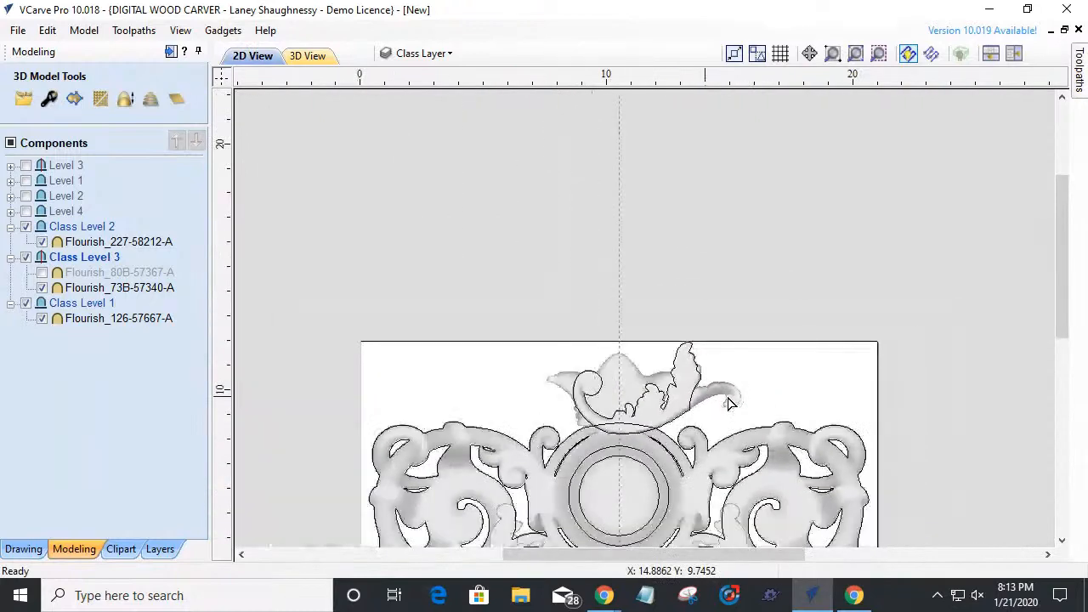
scroll(619, 444, "up", 3)
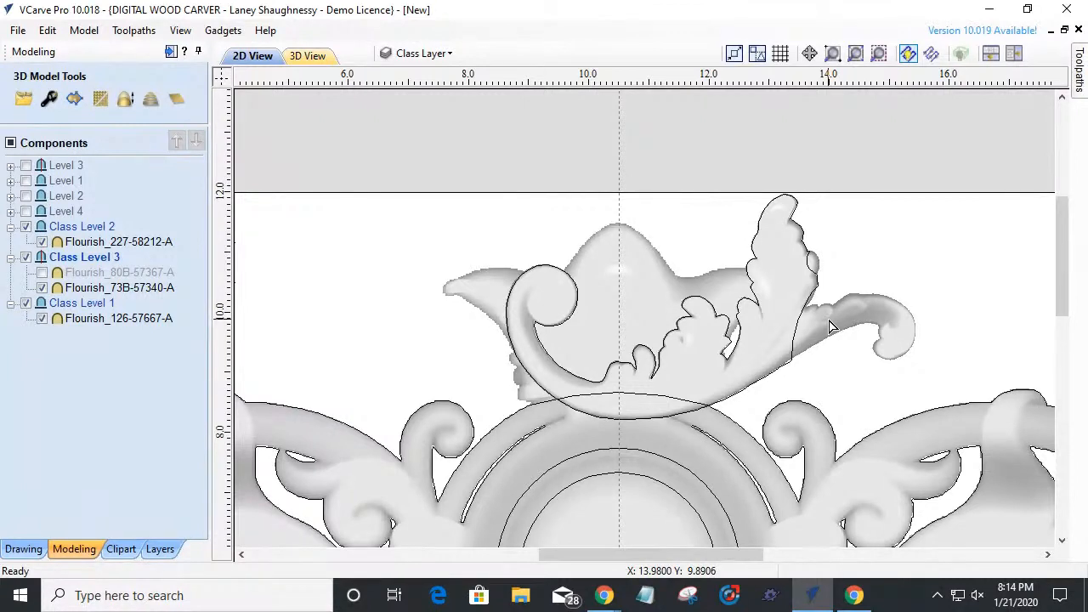
double_click(133, 289)
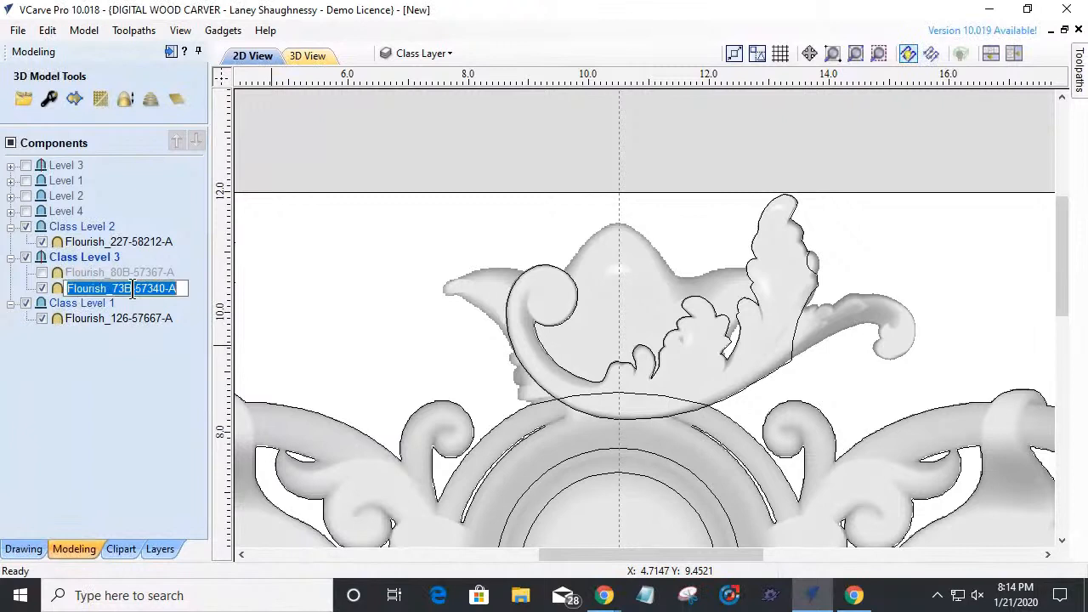
left_click(51, 287)
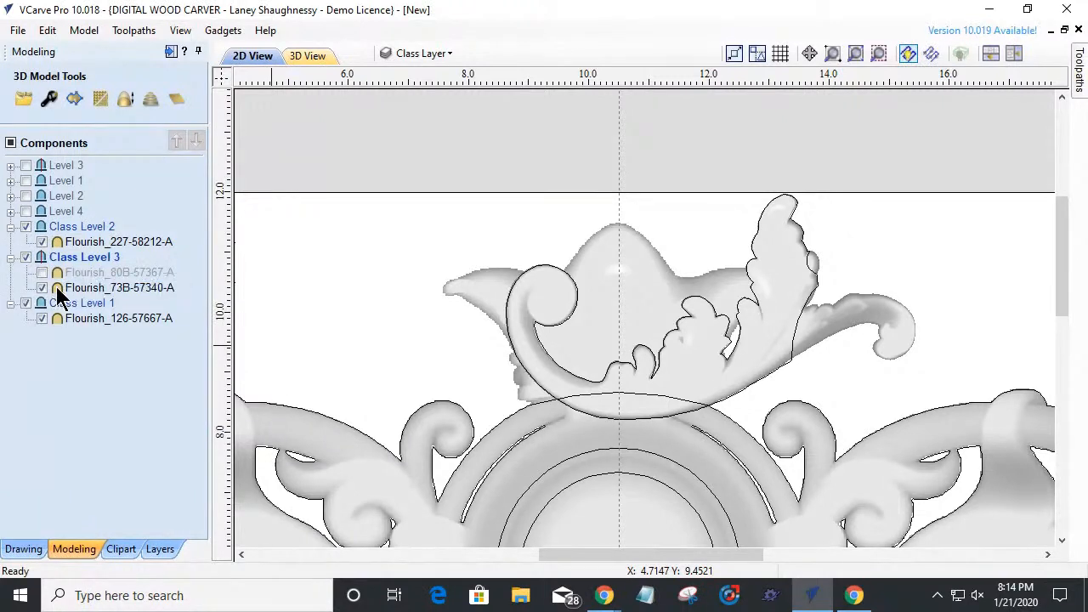
double_click(58, 290)
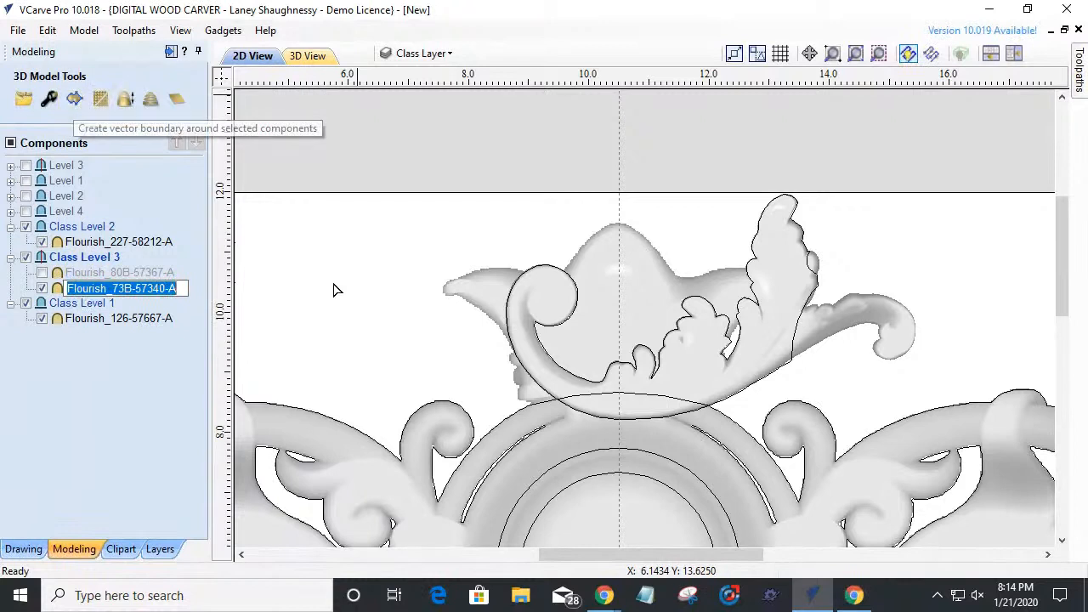
left_click(689, 364)
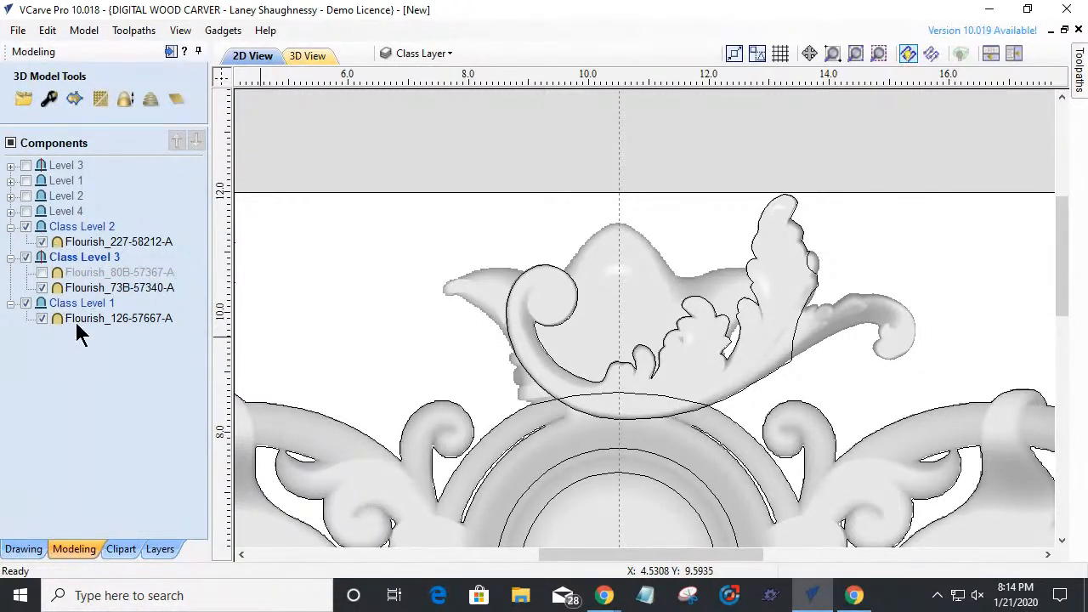
- Create a vector boundary around the leaf crown component Flourish_73B-57340-A and remove it again
left_click(704, 363)
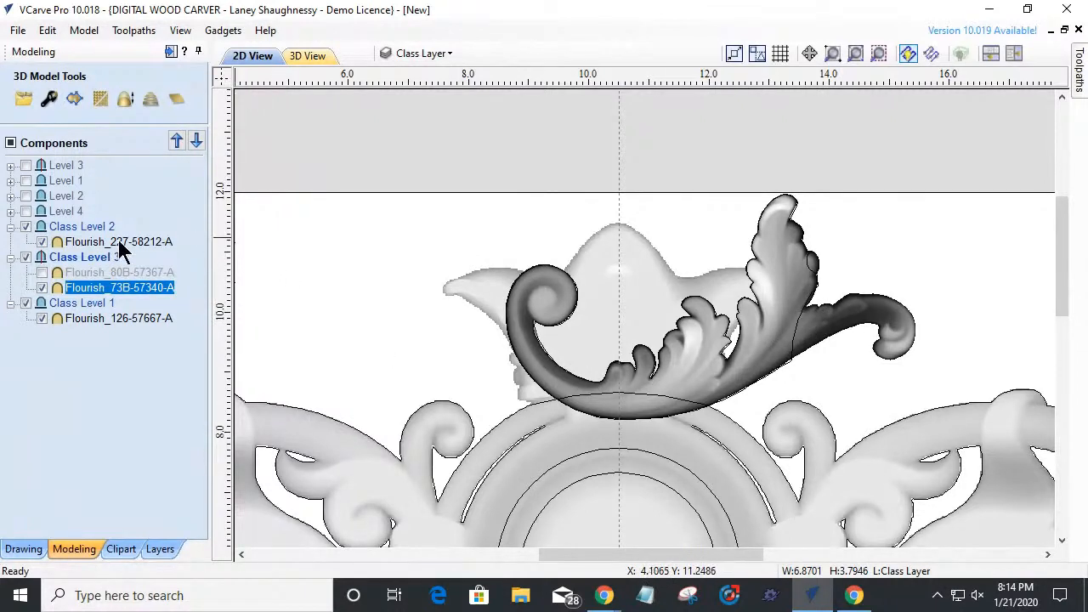
left_click(74, 100)
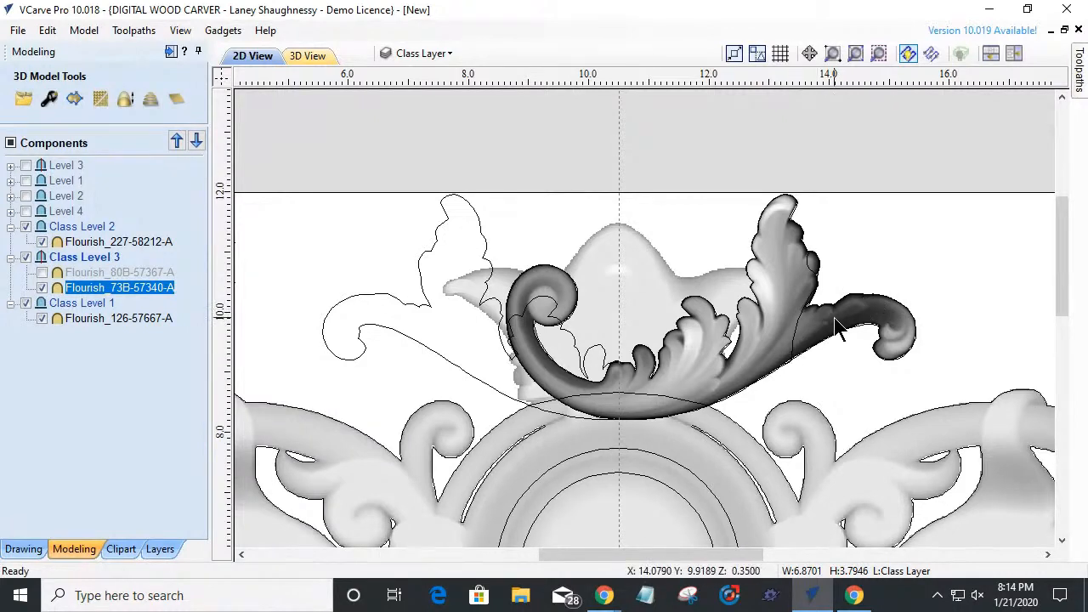
left_click(423, 350)
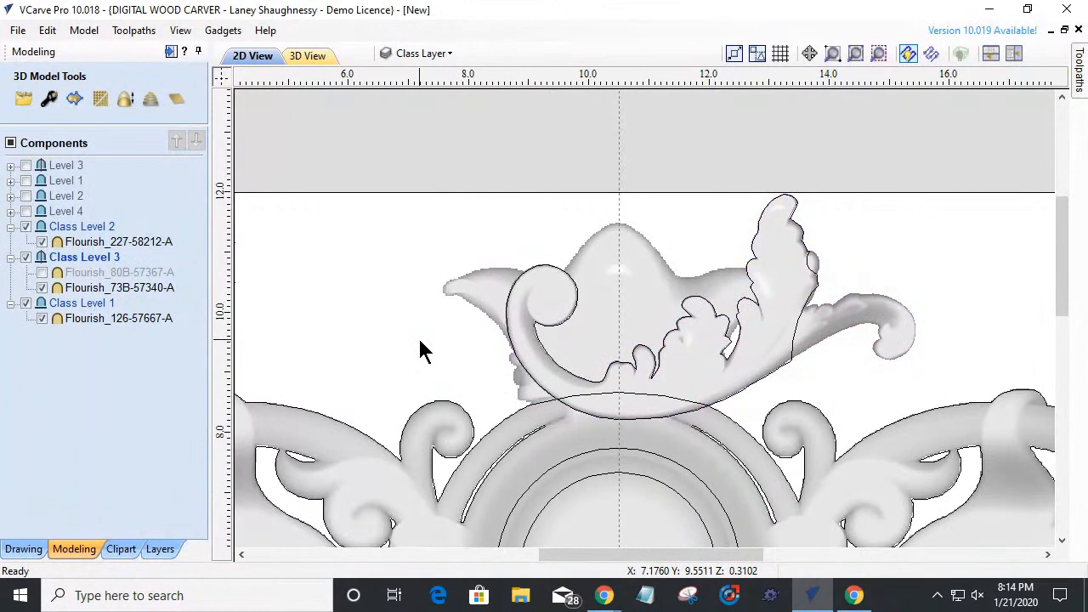
- Clip Class Level 3 with the leaf crown's edited outline and inspect the result in 3D
right_click(71, 261)
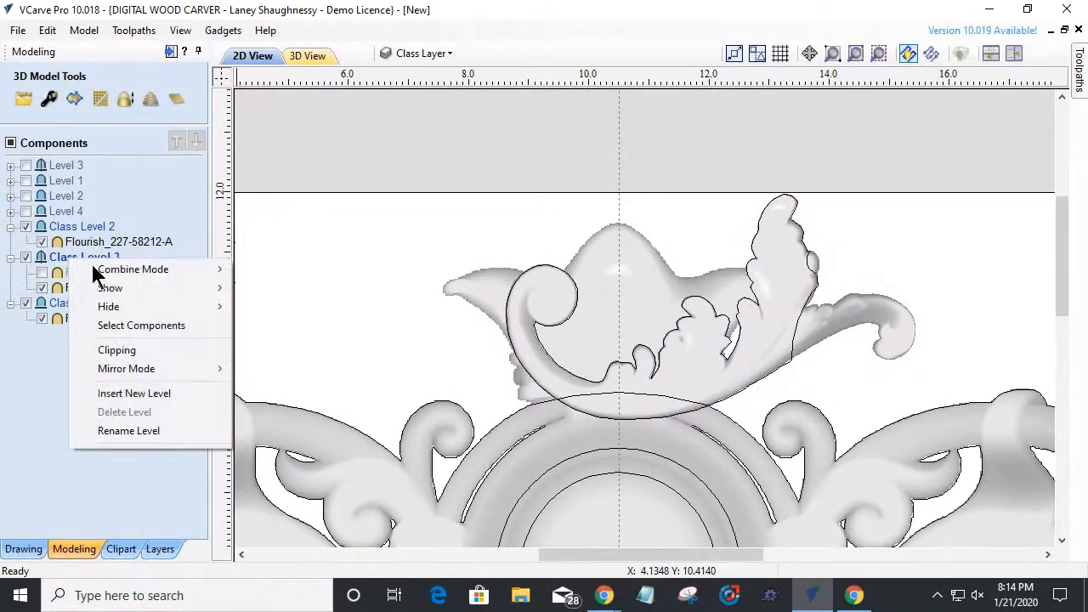
left_click(574, 326)
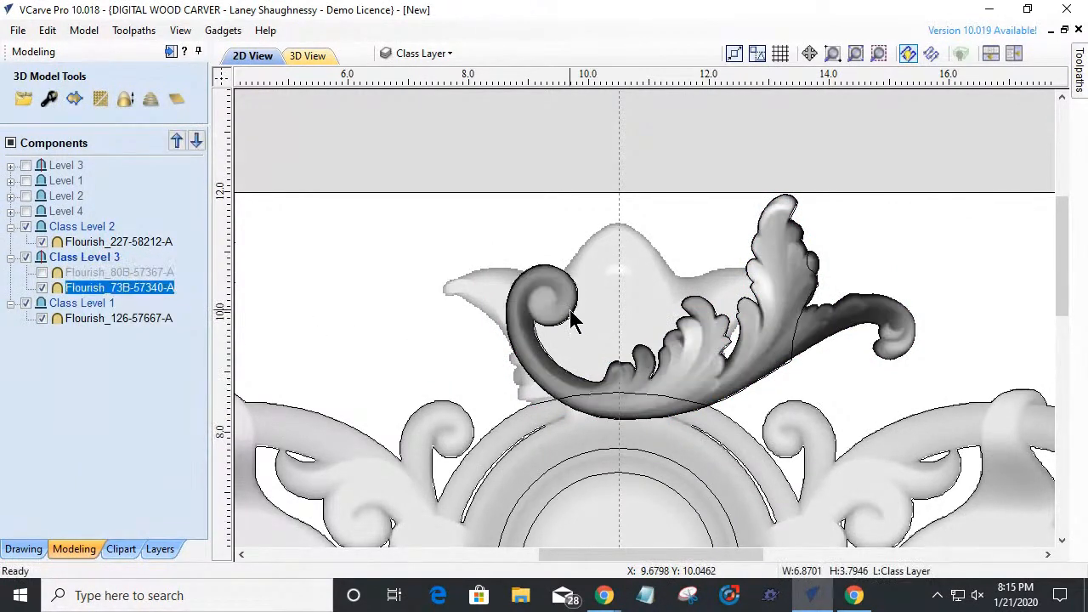
left_click(574, 324)
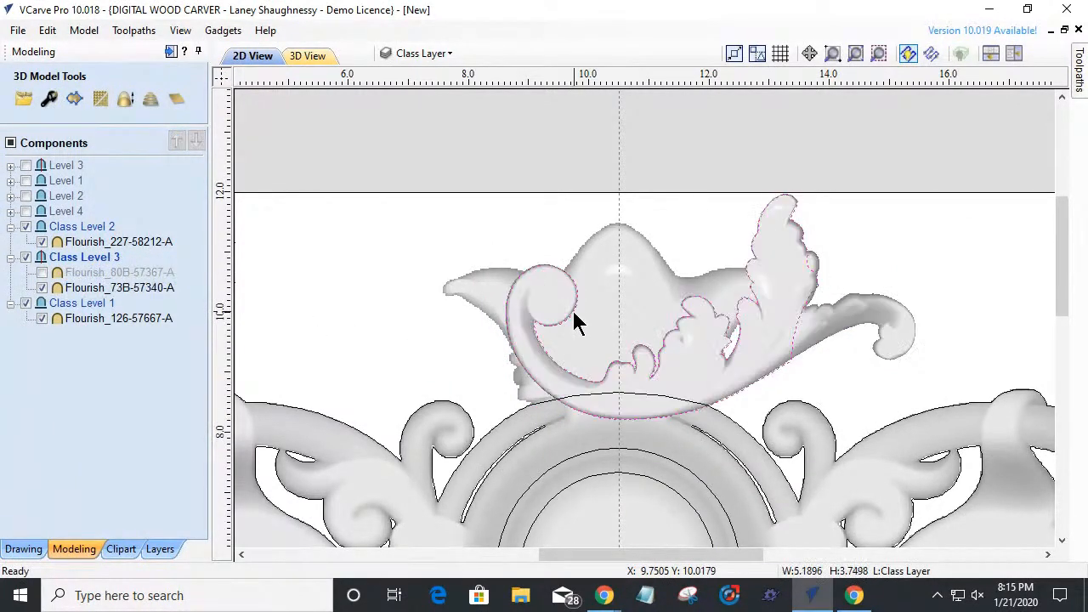
right_click(59, 264)
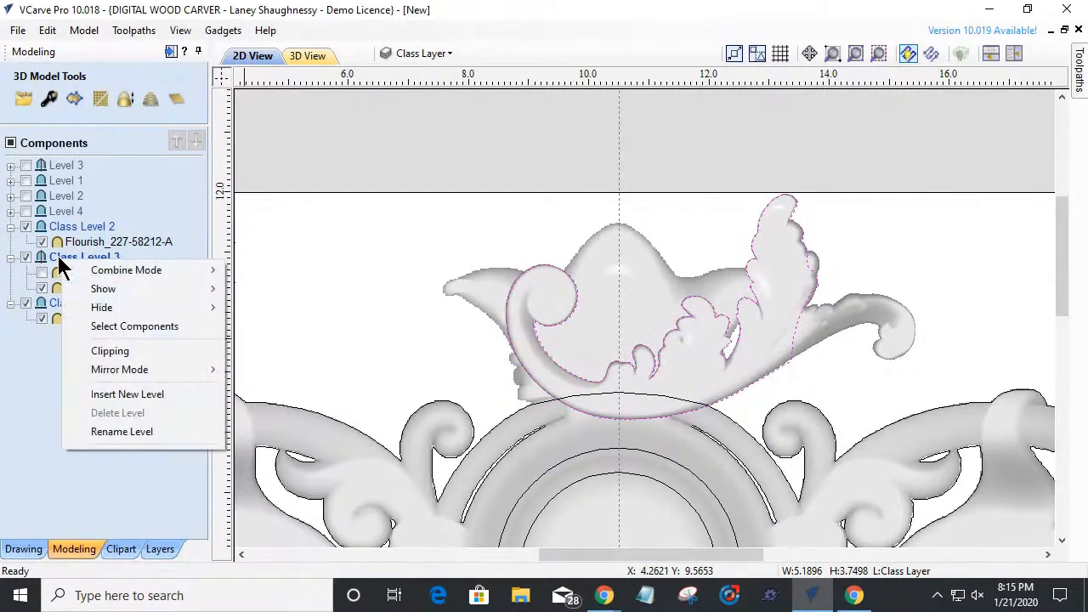
left_click(99, 355)
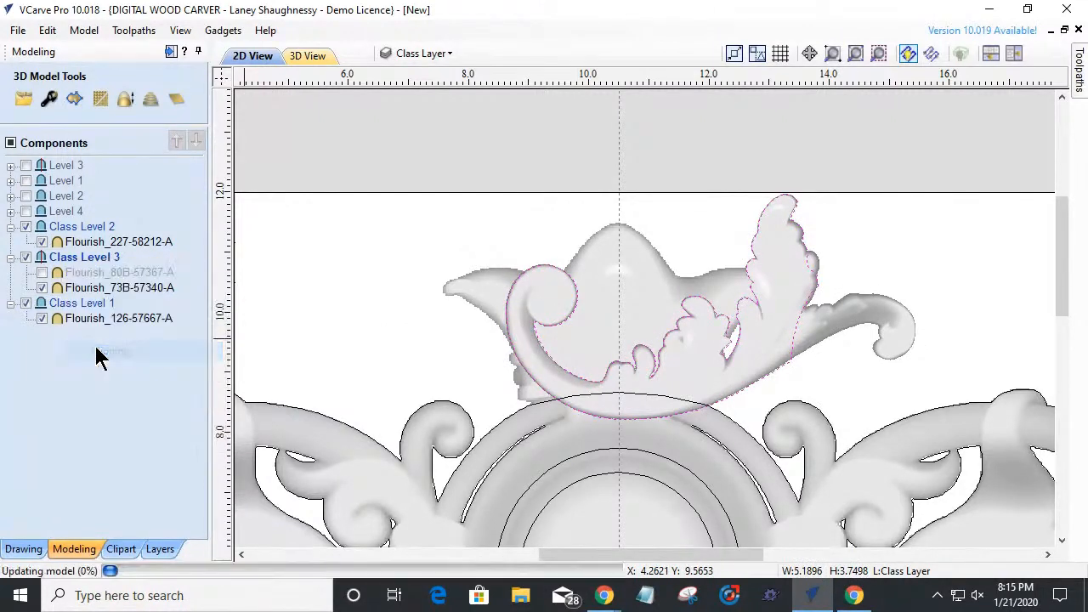
left_click(312, 56)
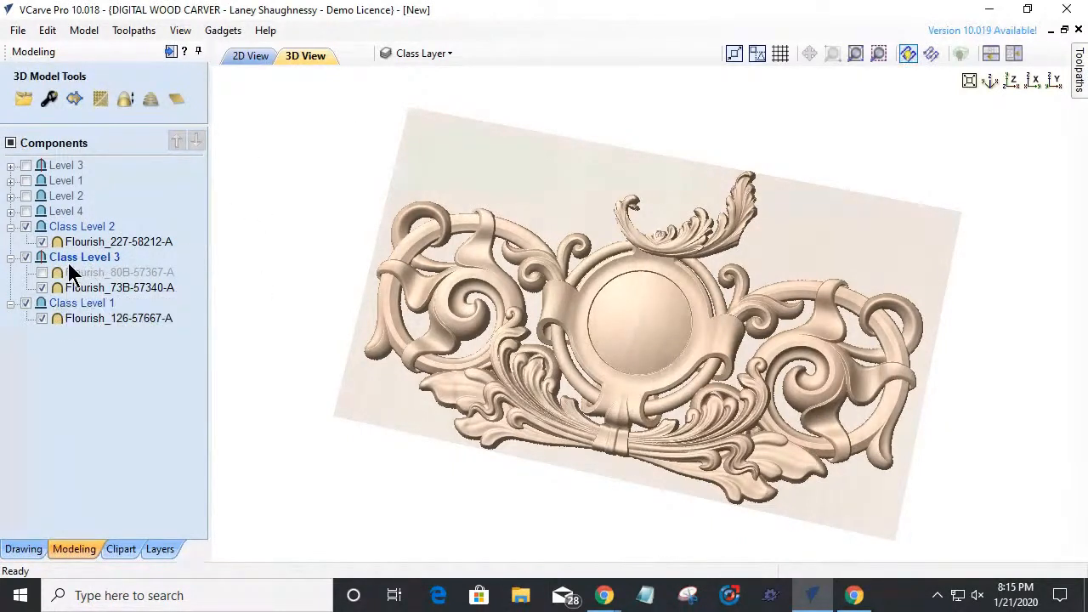
- Create a vector boundary around the leaf crown component Flourish_73B-57340-A in the 2D view and undo it
left_click(250, 56)
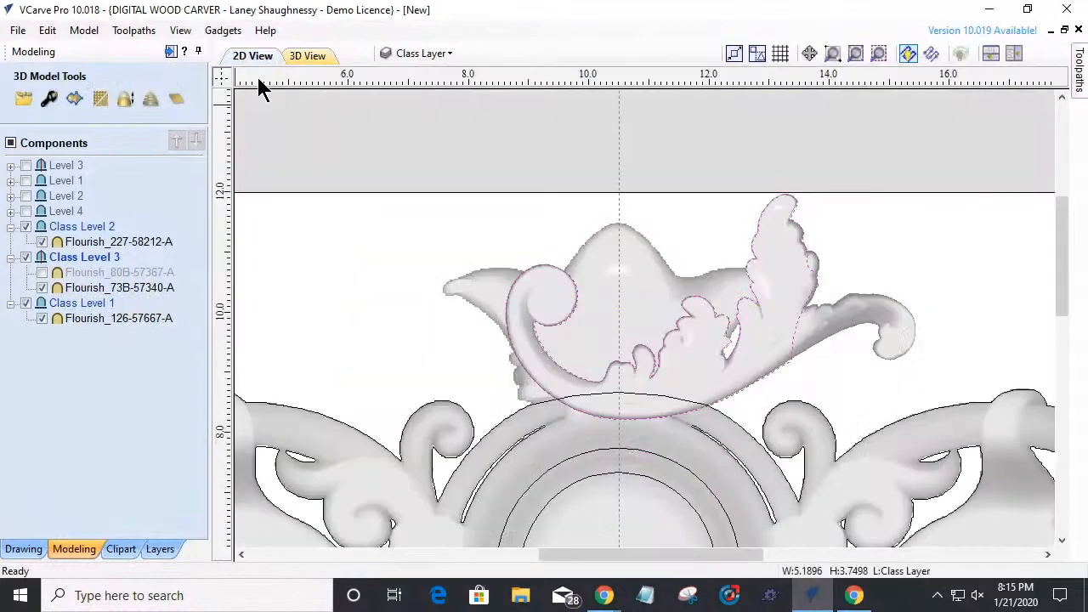
left_click(697, 371)
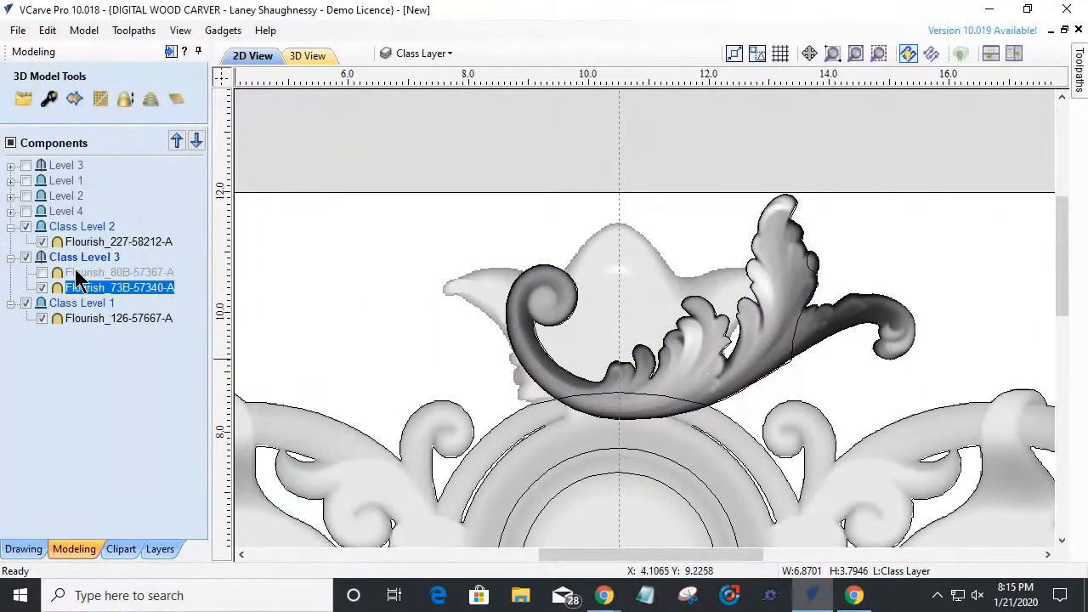
left_click(75, 99)
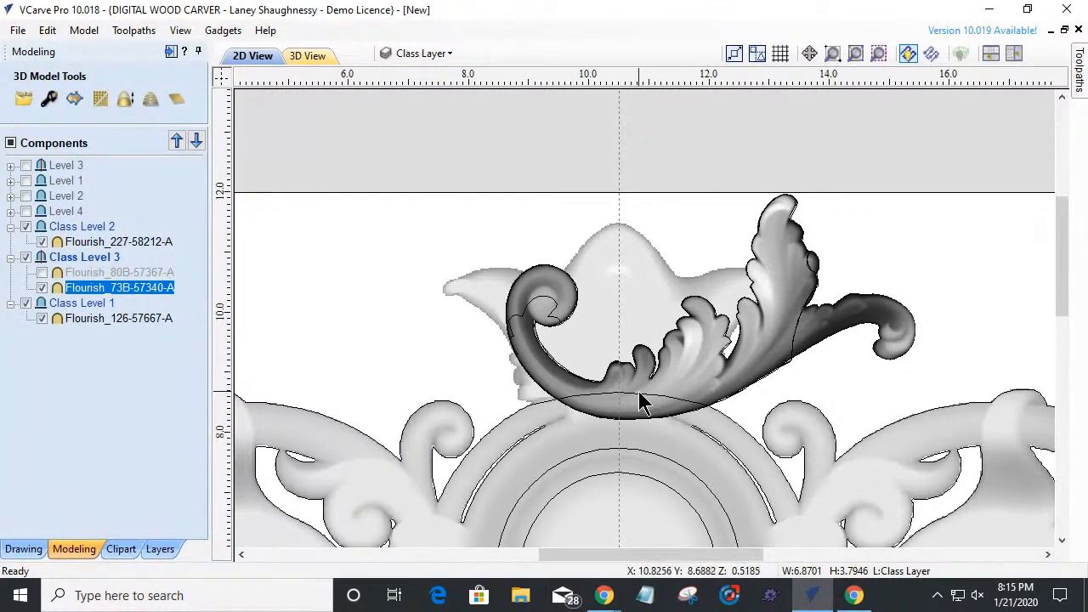
left_click(685, 404)
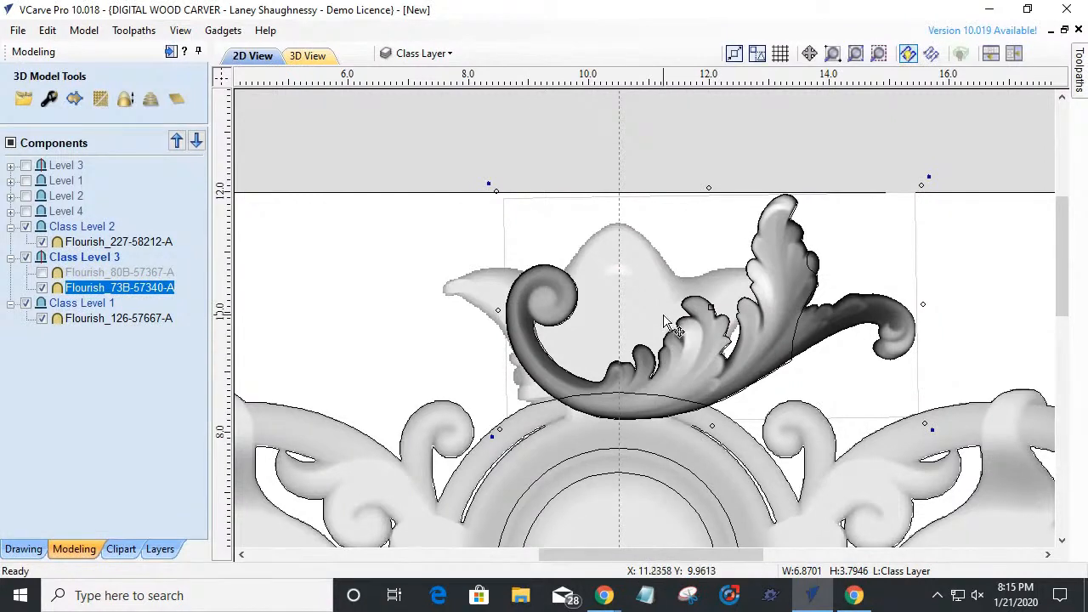
- Turn off clipping on Class Level 3 and inspect the mirrored leaf crown in 3D
left_click(77, 259)
right_click(77, 263)
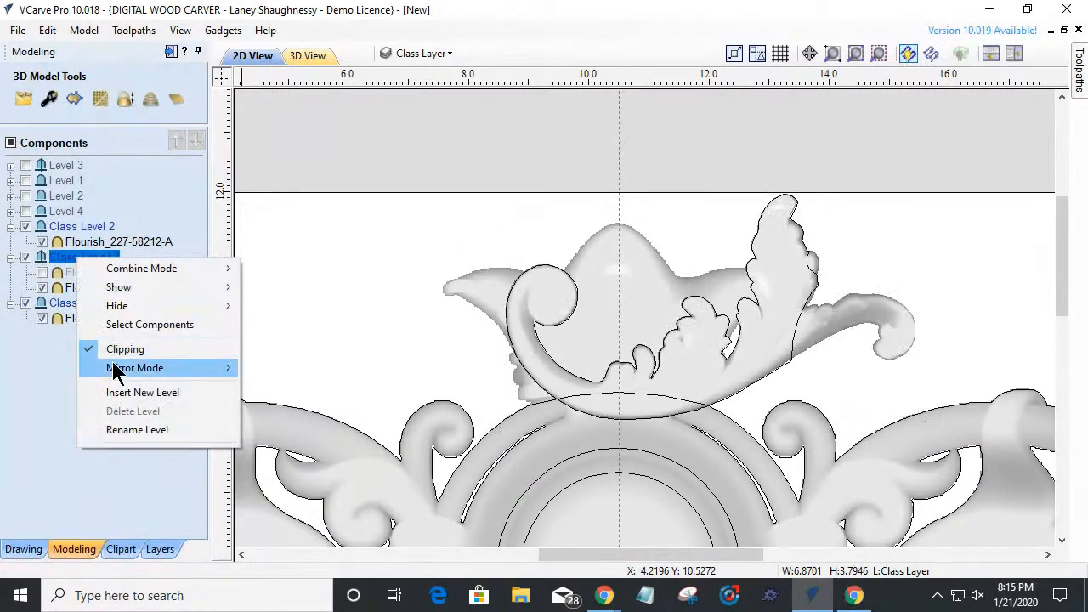
left_click(119, 351)
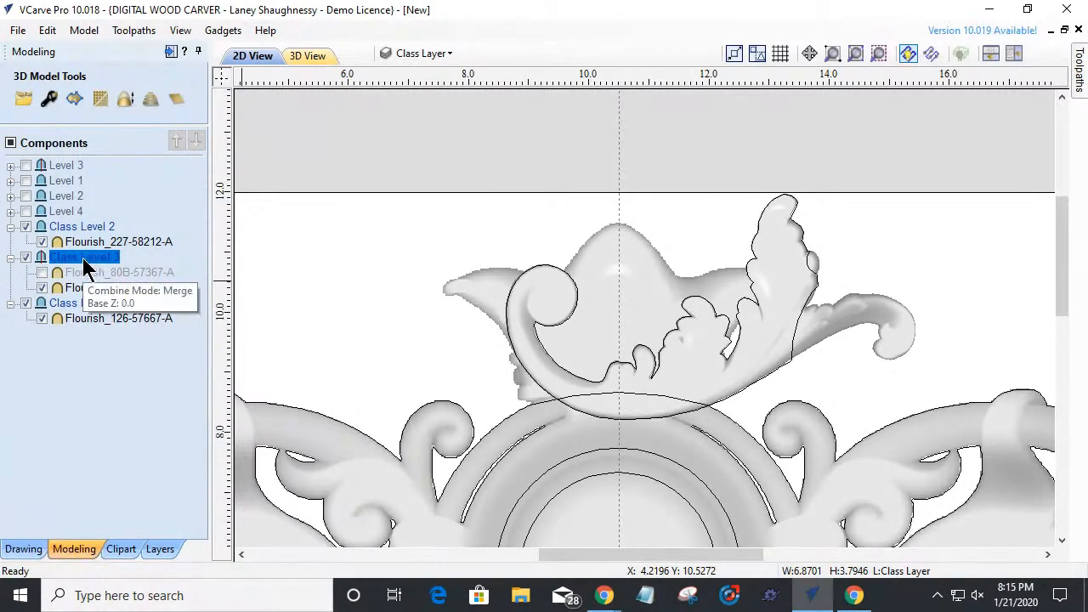
right_click(84, 262)
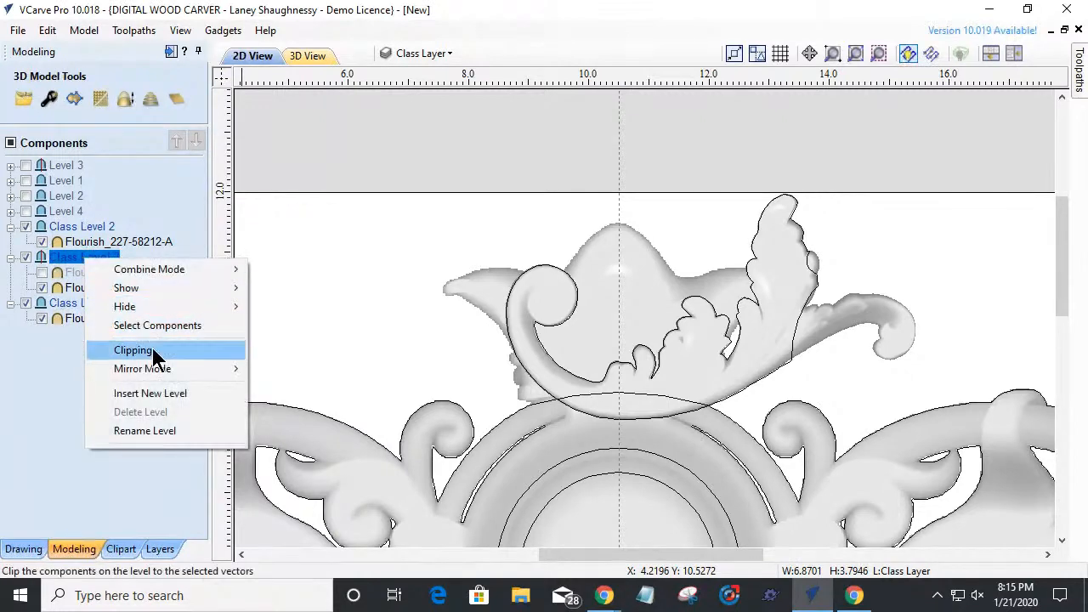
mouse_move(154, 370)
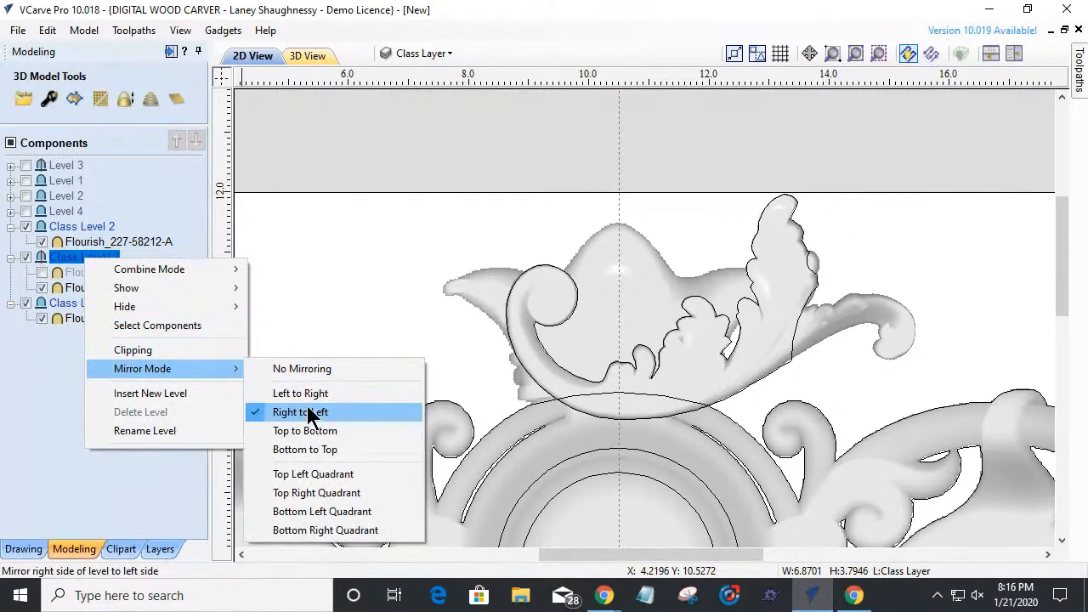
left_click(313, 55)
left_click(307, 55)
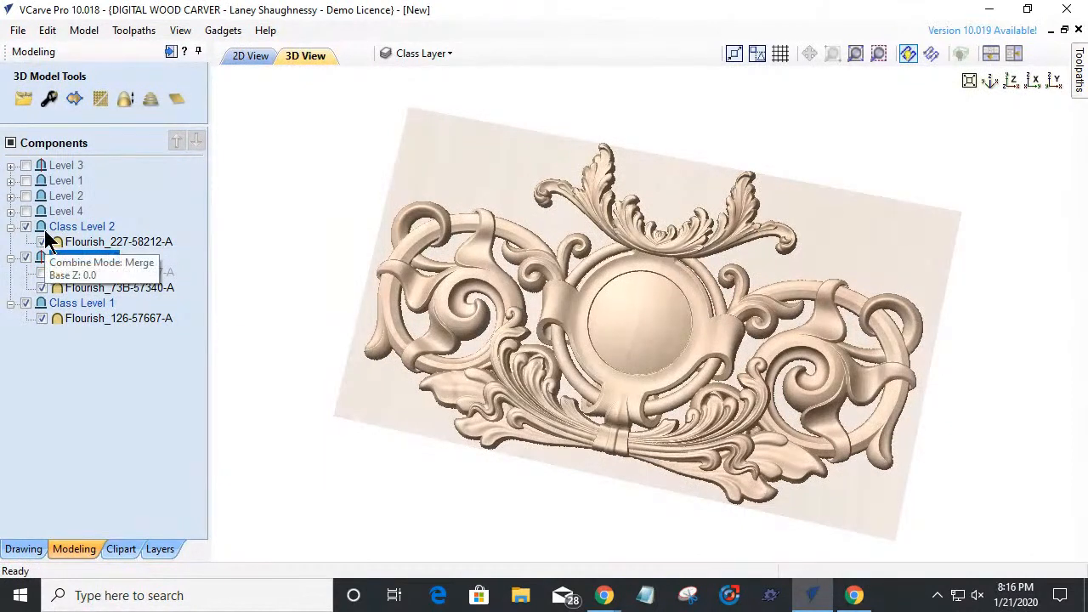
- Go back to the 2D view and create a vector boundary around the mirrored leaf crown component Flourish_73B-57340-A
left_click(73, 258)
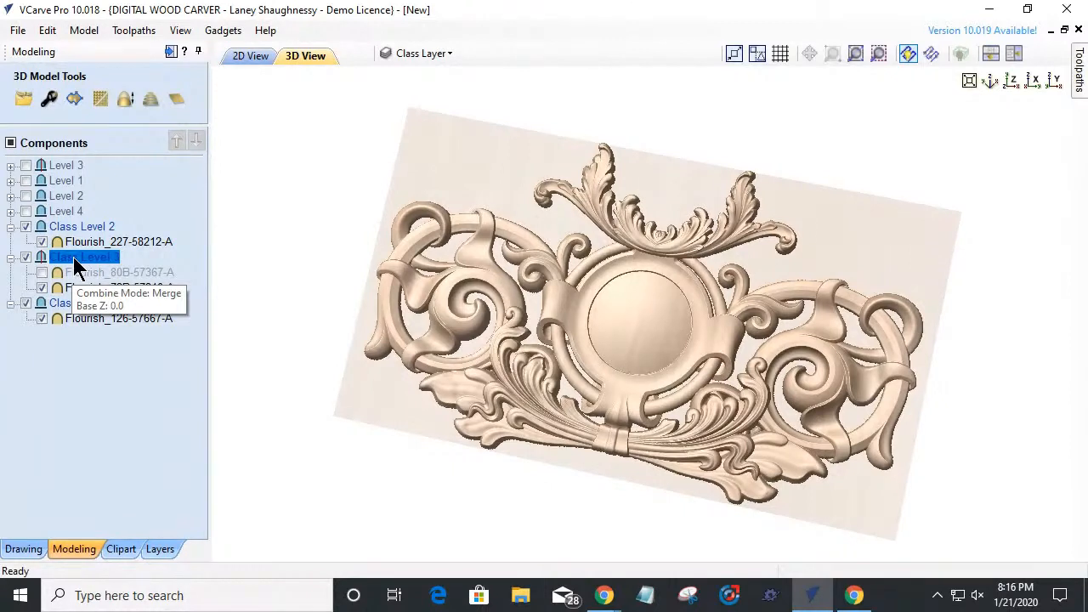
right_click(74, 257)
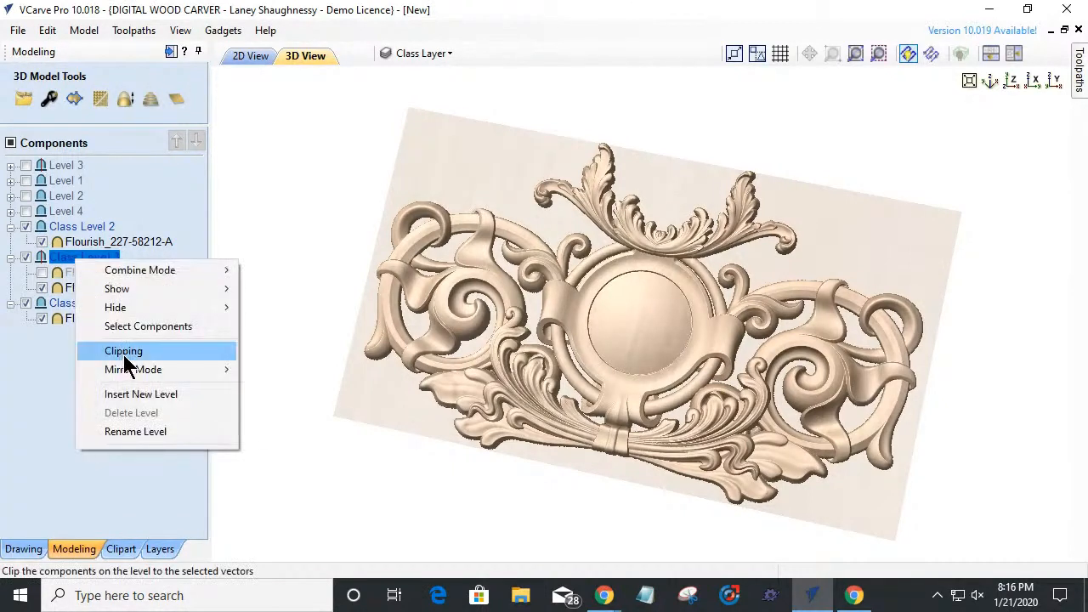
left_click(248, 58)
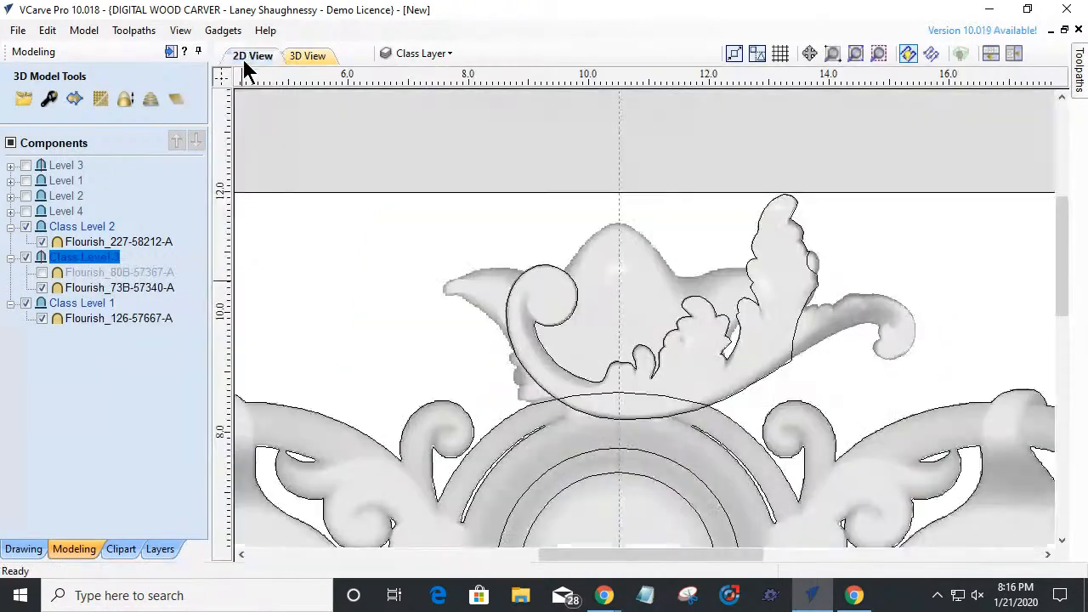
left_click(795, 363)
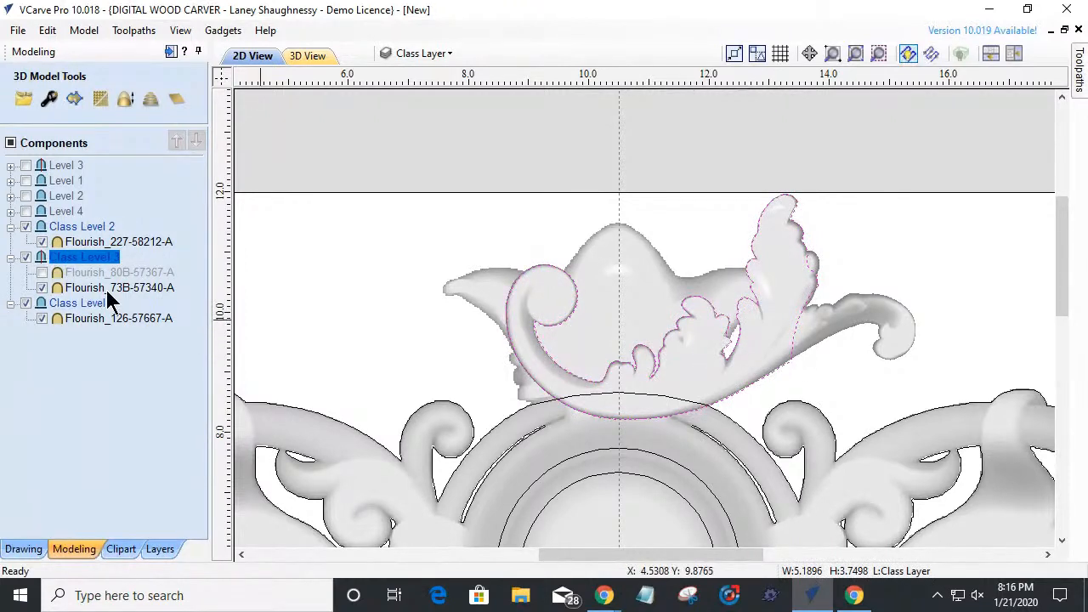
left_click(75, 100)
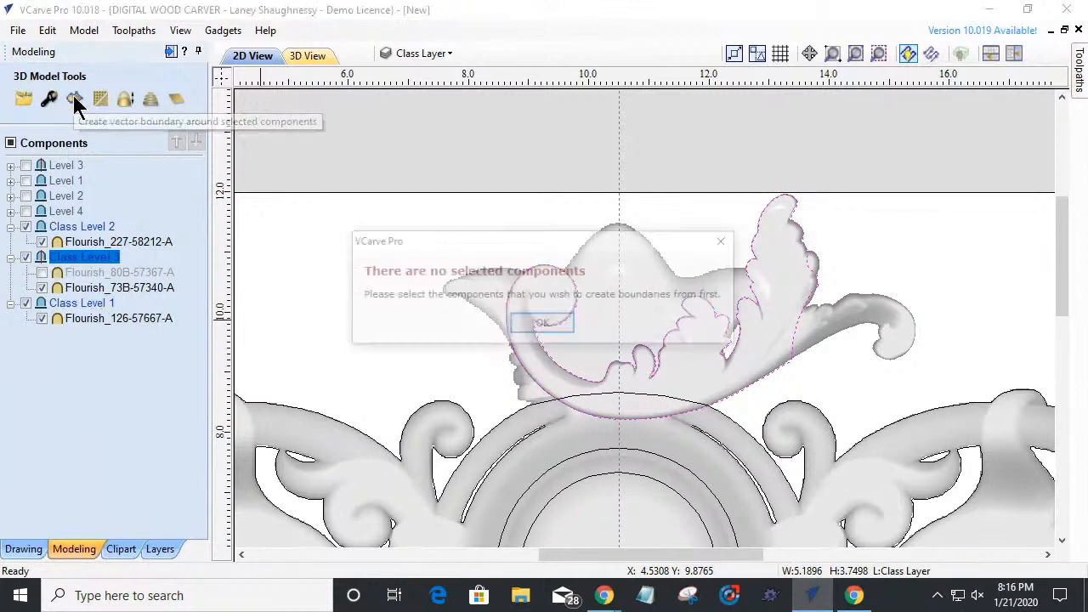
left_click(554, 333)
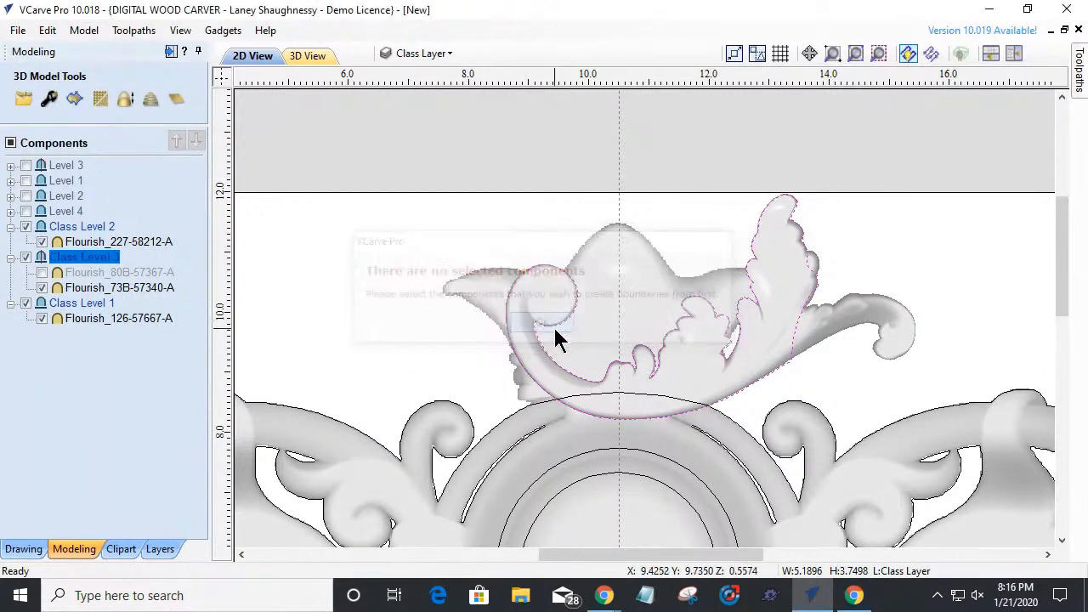
left_click(687, 377)
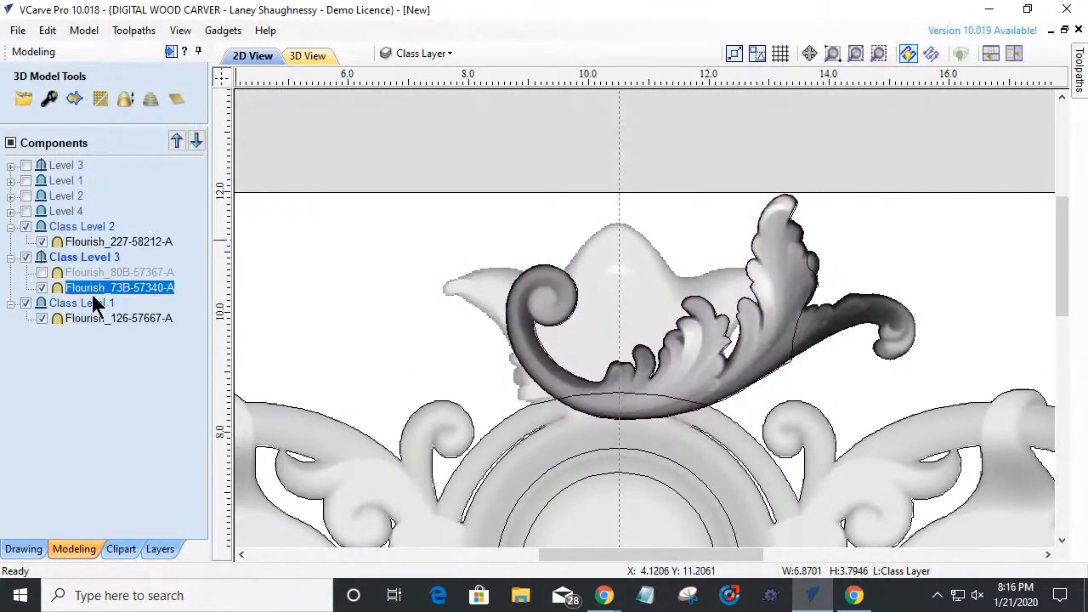
left_click(75, 100)
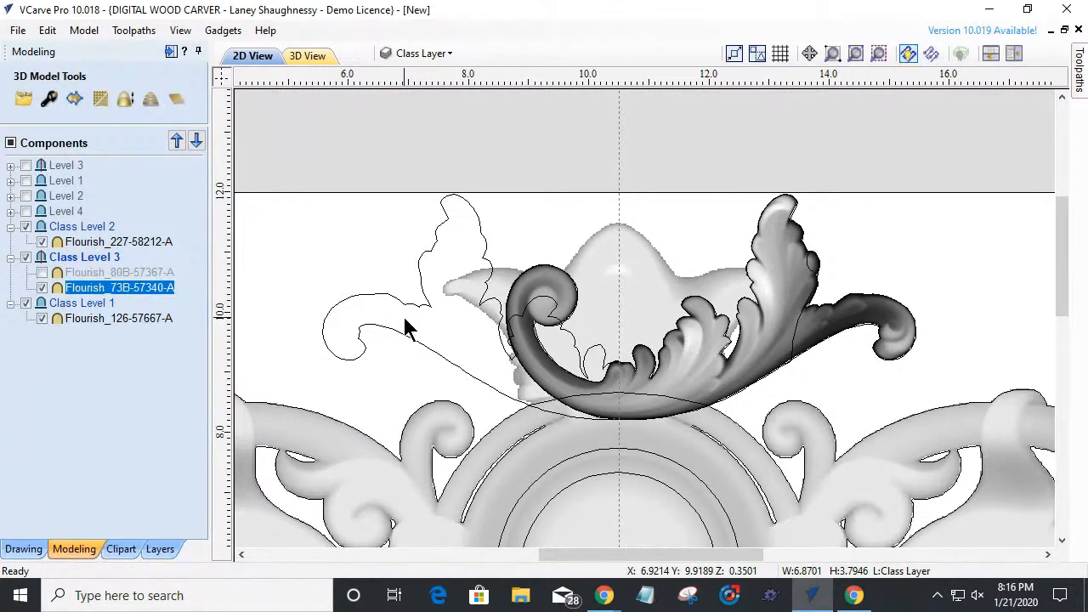
- Reapply clipping to Class Level 3 with the leaf crown's edited outline and check the result and mirror mode in 3D
right_click(81, 260)
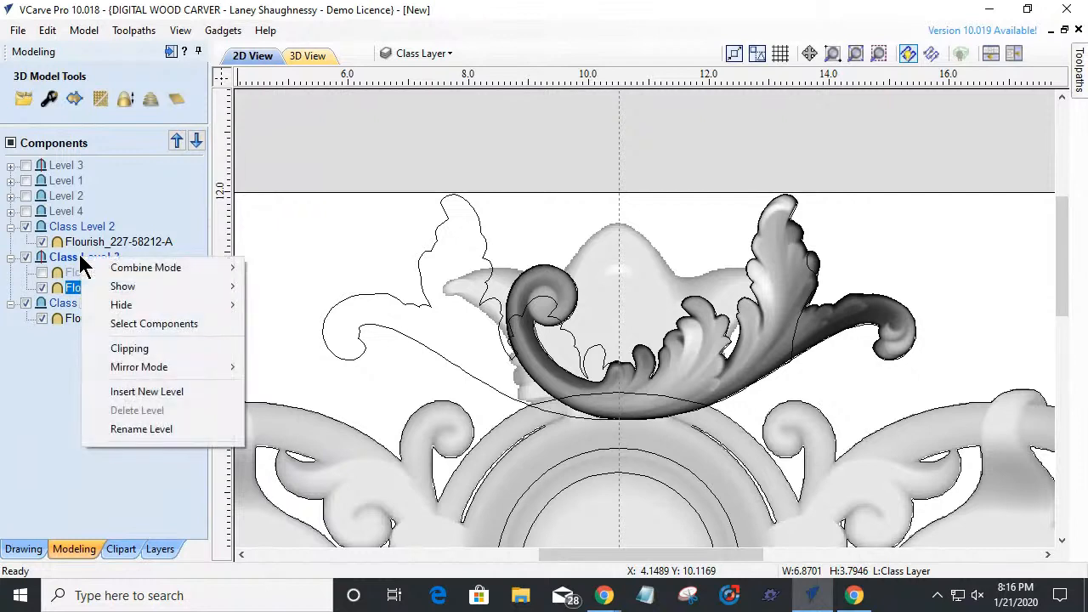
left_click(116, 350)
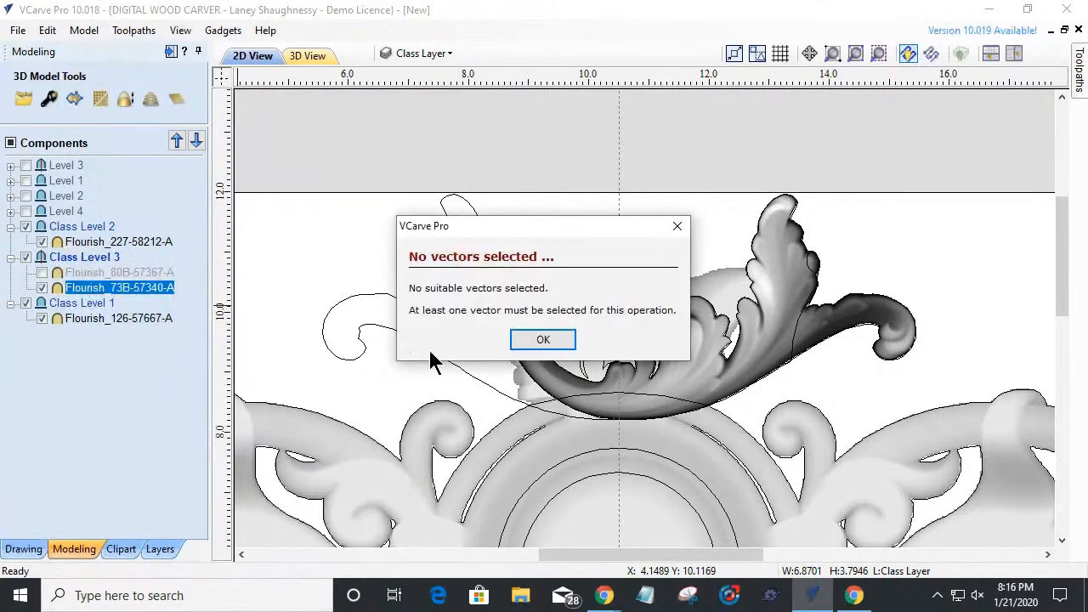
left_click(526, 345)
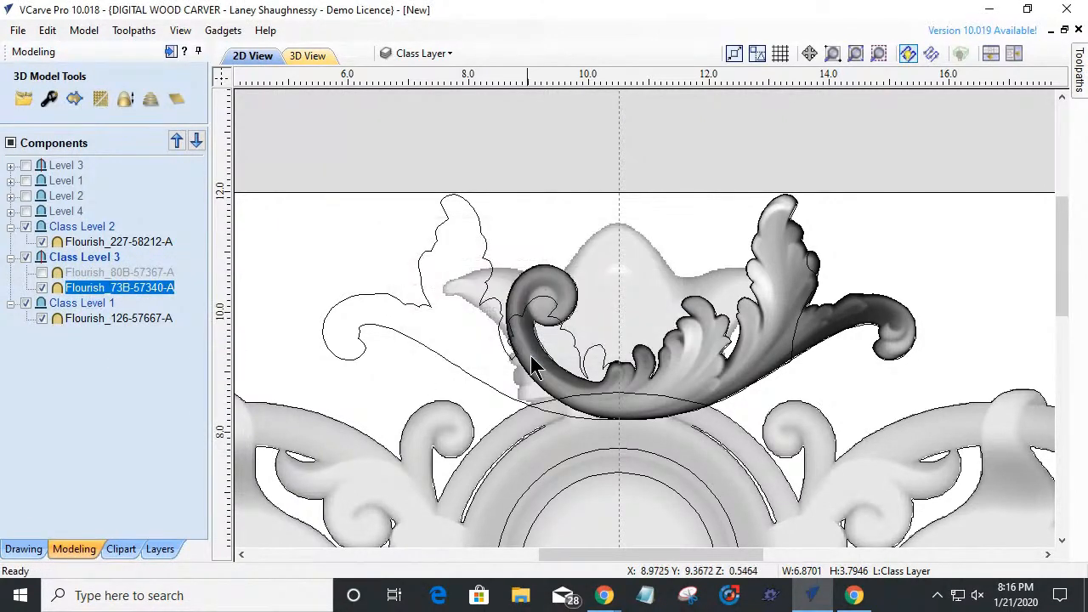
left_click(795, 348)
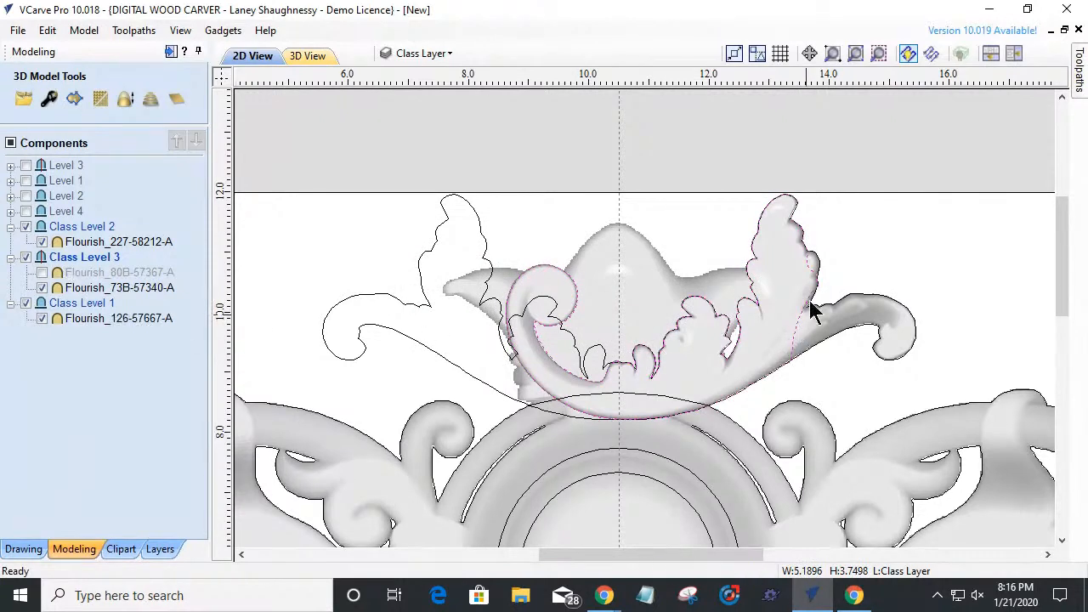
right_click(74, 259)
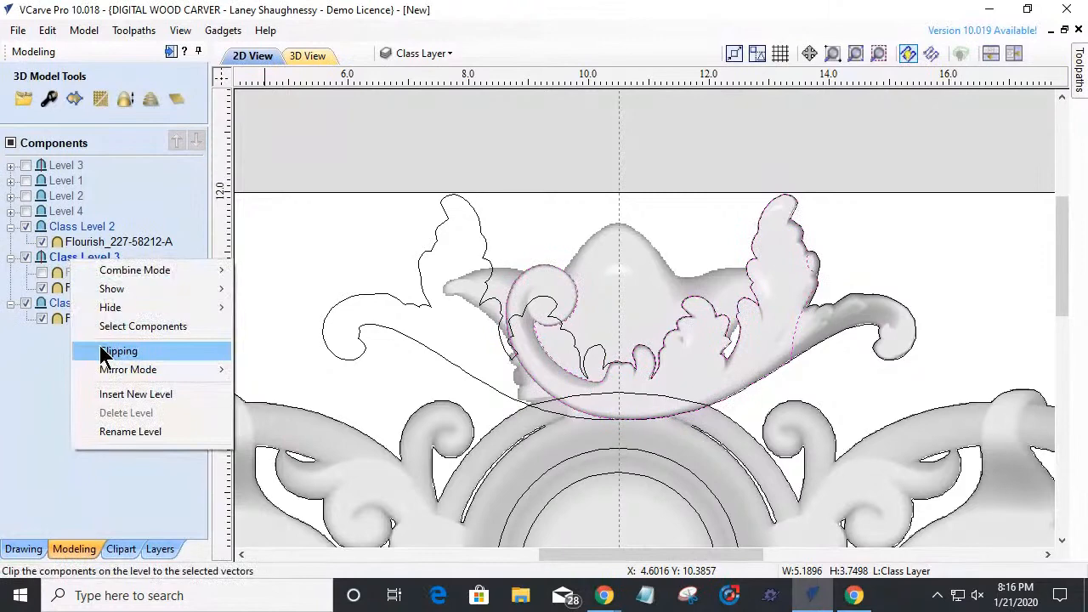
left_click(103, 351)
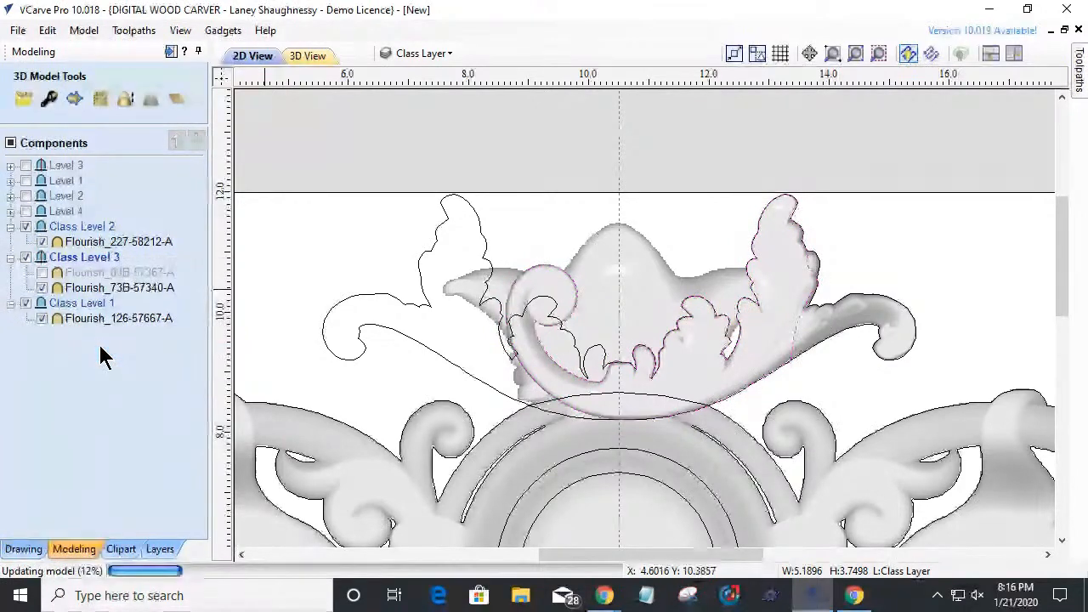
left_click(308, 56)
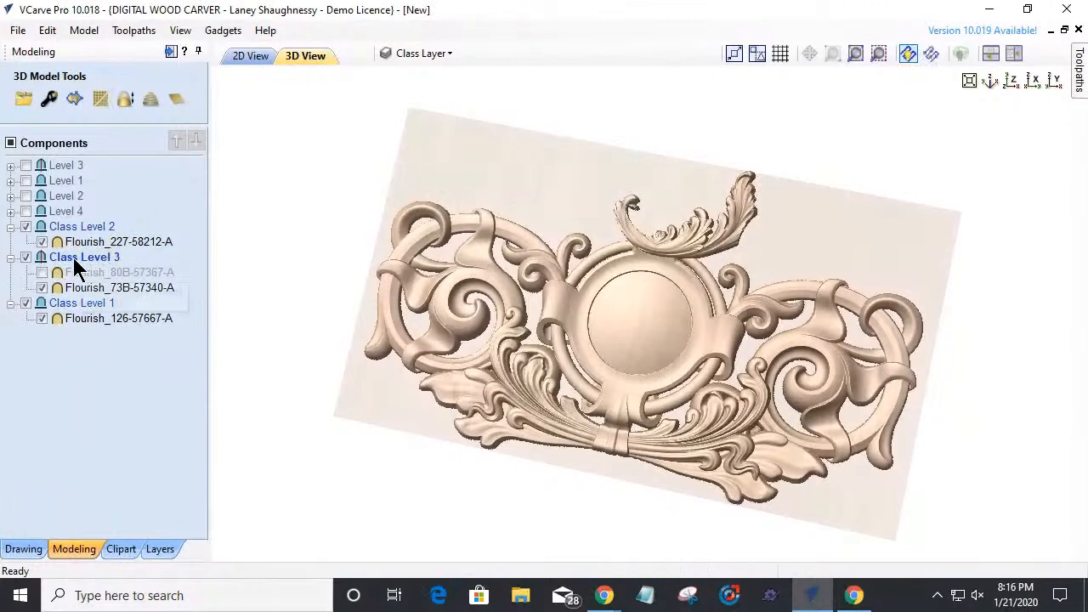
mouse_move(73, 259)
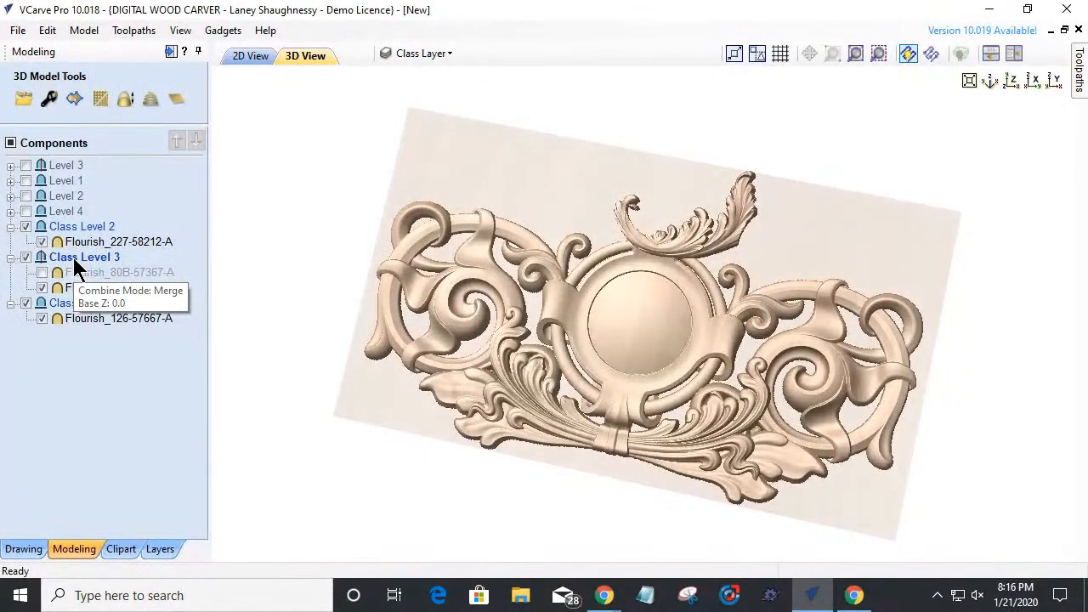
right_click(64, 258)
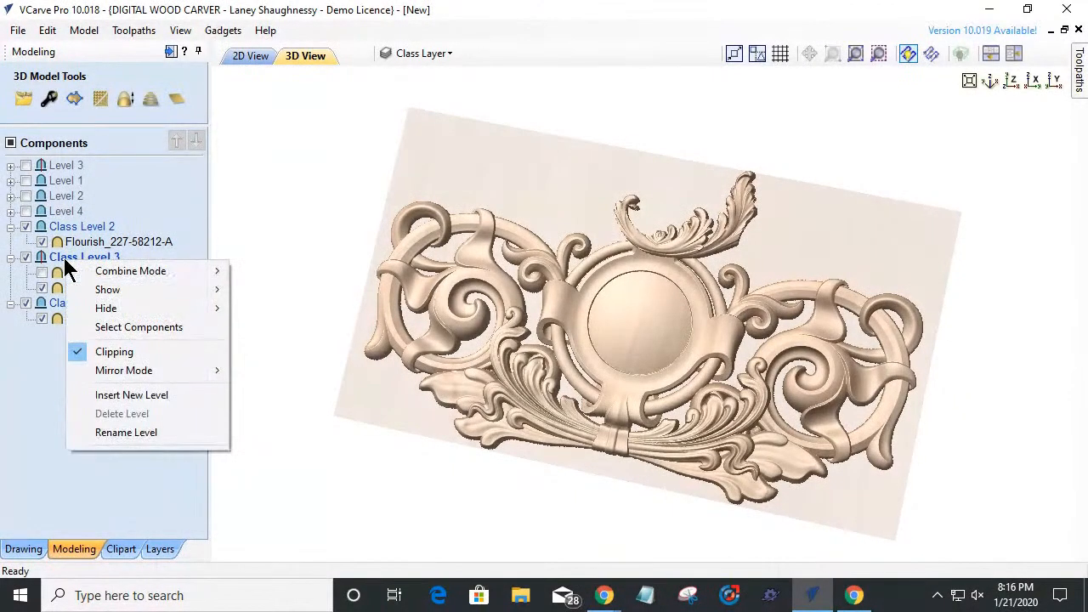
mouse_move(100, 372)
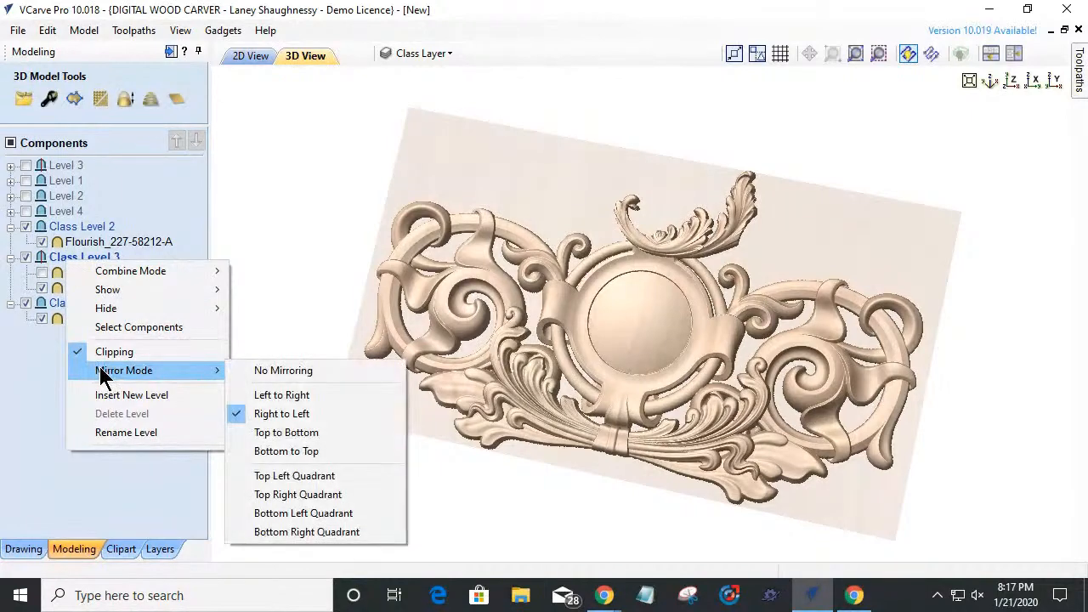
- Turn off Class Level 3's clipping in the 2D view and delete the full mirrored boundary vector around the leaf crown
left_click(257, 56)
left_click(257, 56)
scroll(774, 350, "up", 3)
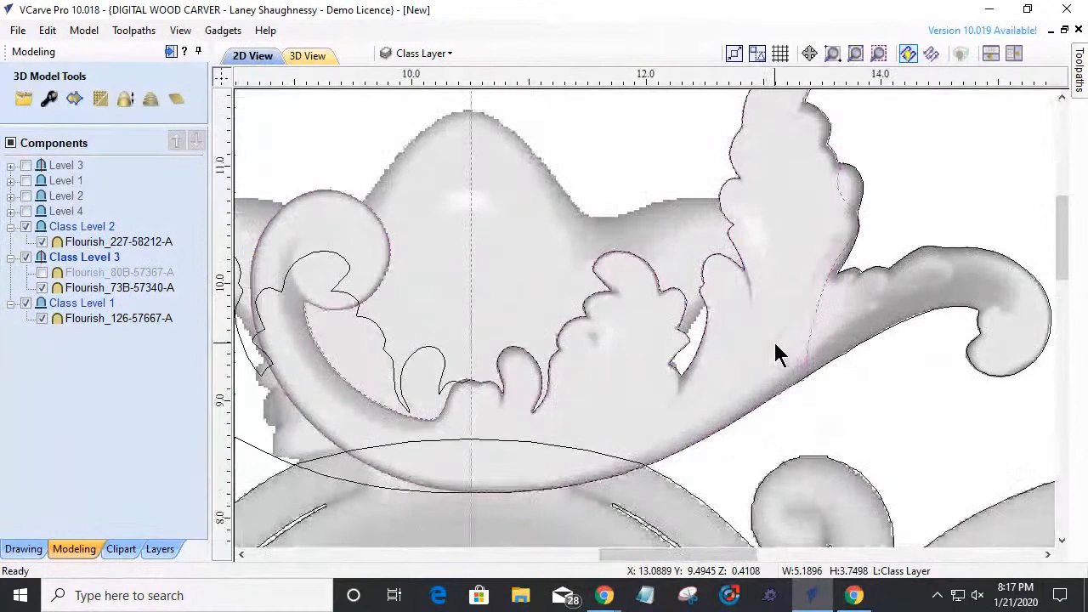
scroll(774, 350, "down", 2)
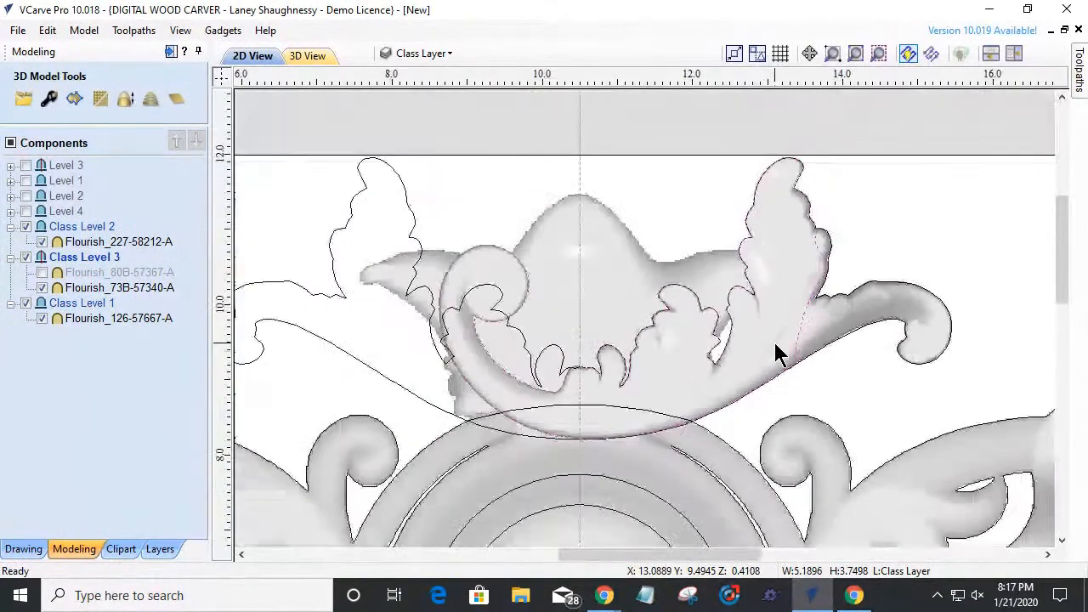
left_click(430, 411)
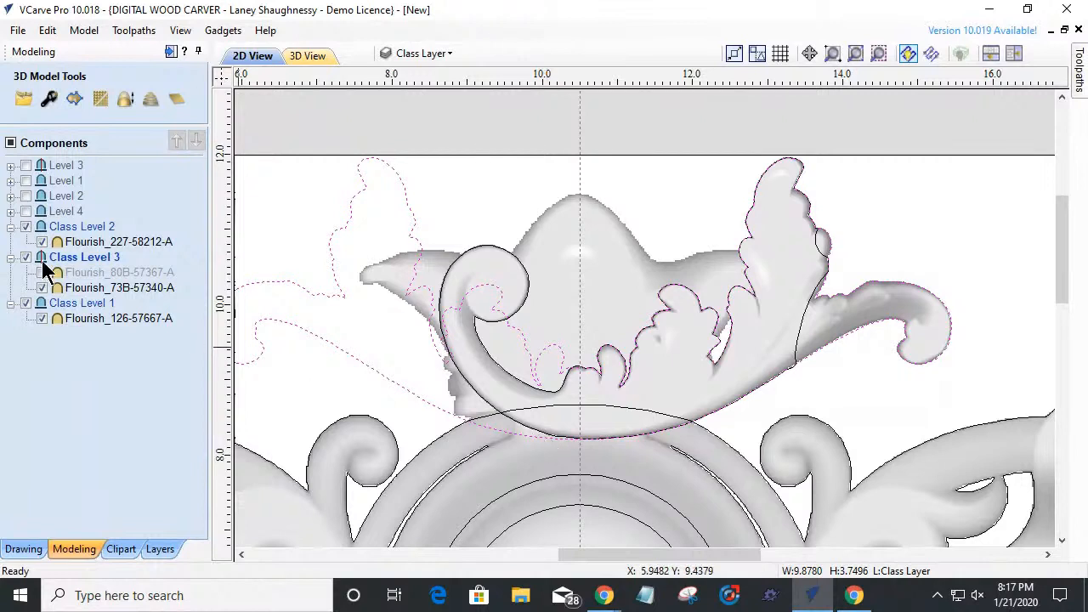
right_click(75, 256)
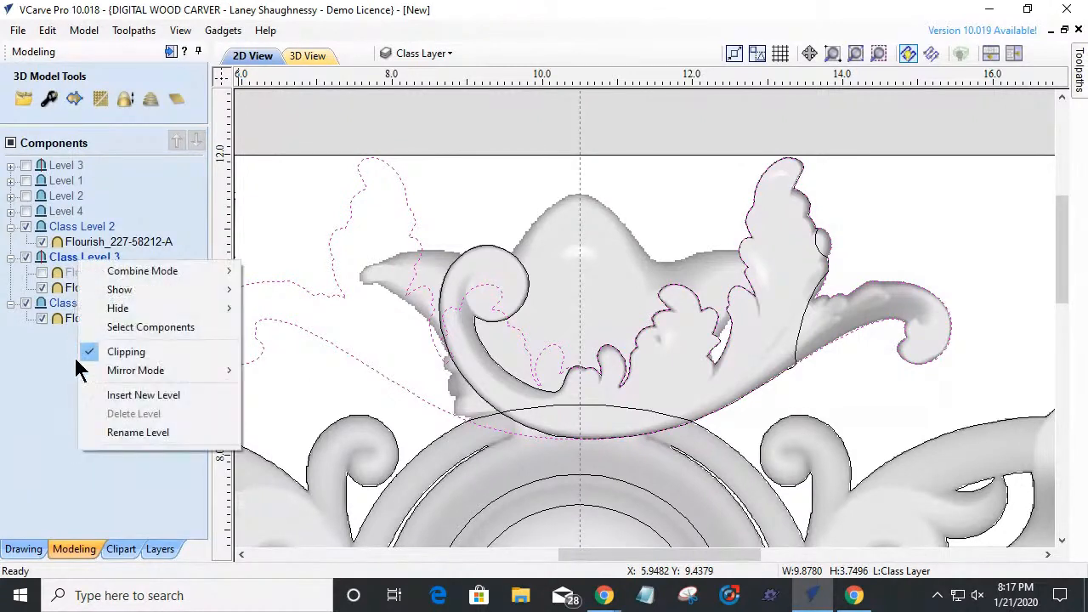
left_click(119, 352)
left_click(407, 382)
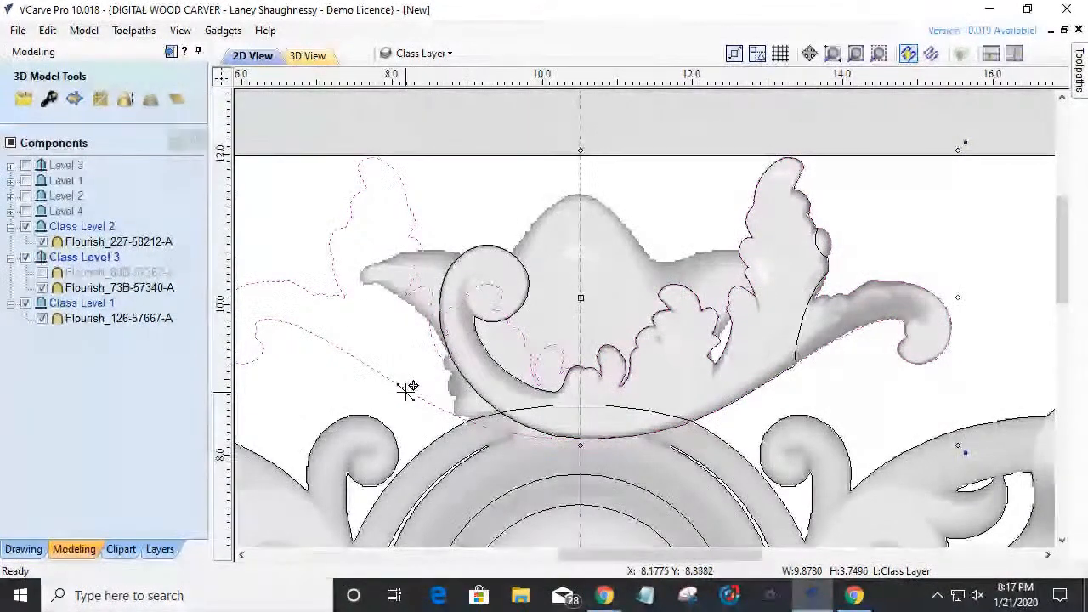
left_click(348, 395)
left_click(377, 372)
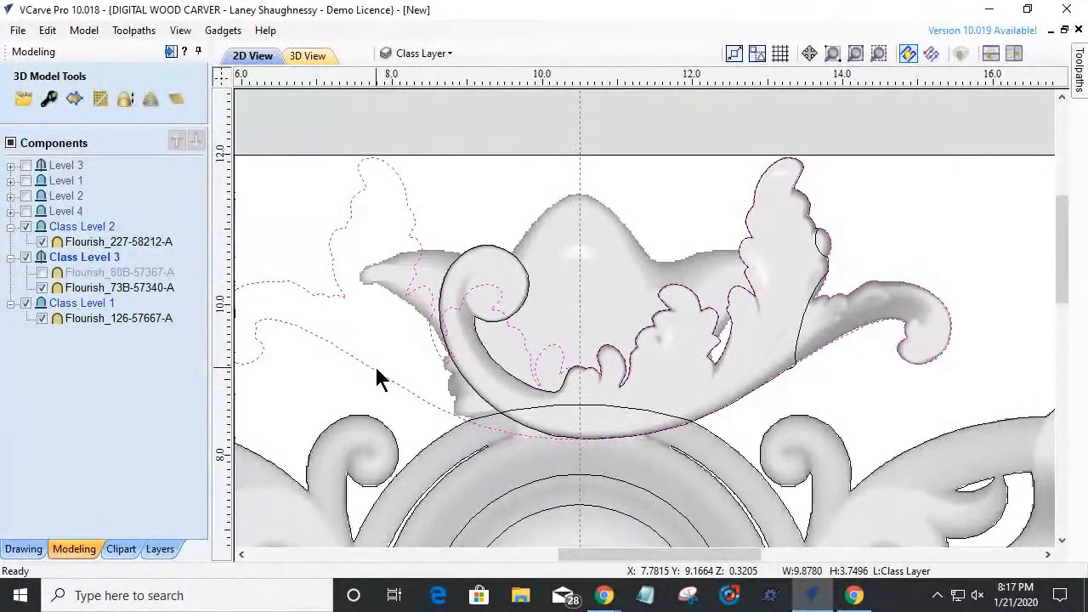
key("Delete")
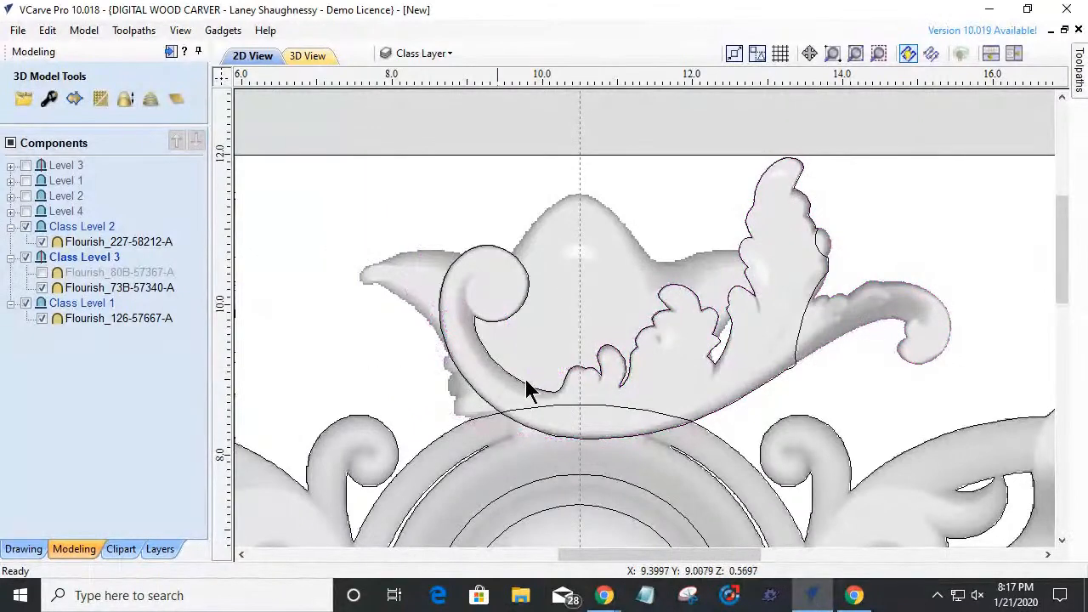
- Create a mirrored copy of the leaf crown's edited outline, flipped horizontally about the job center
left_click(801, 338)
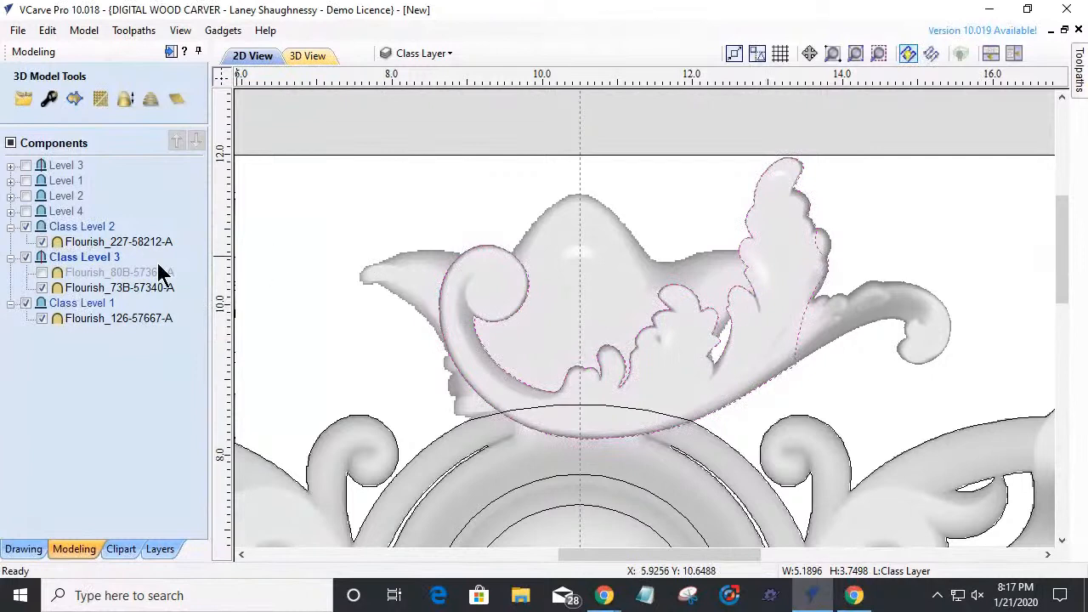
left_click(25, 550)
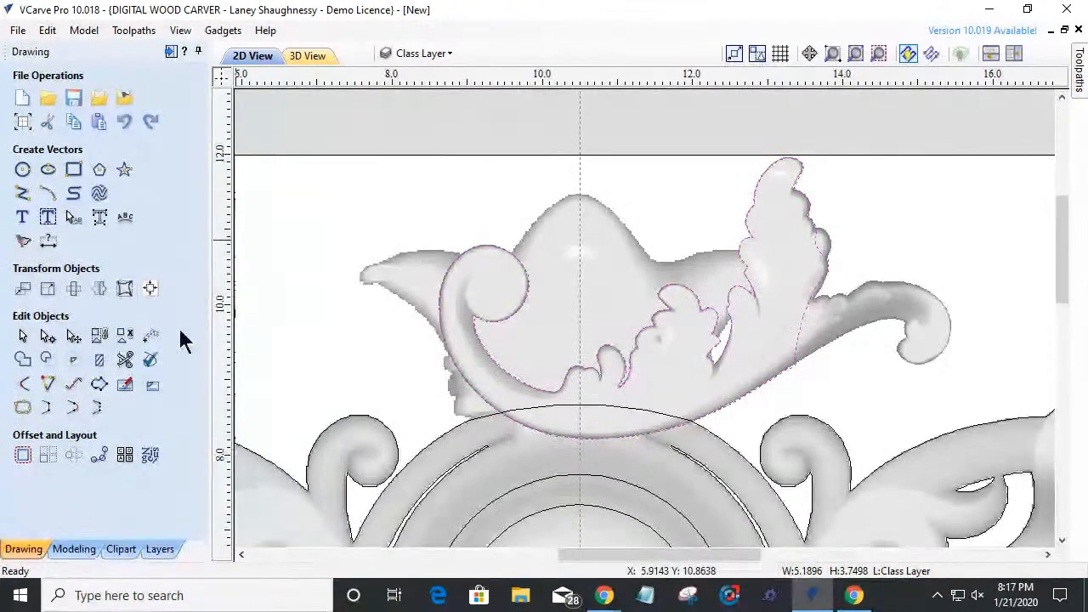
left_click(100, 289)
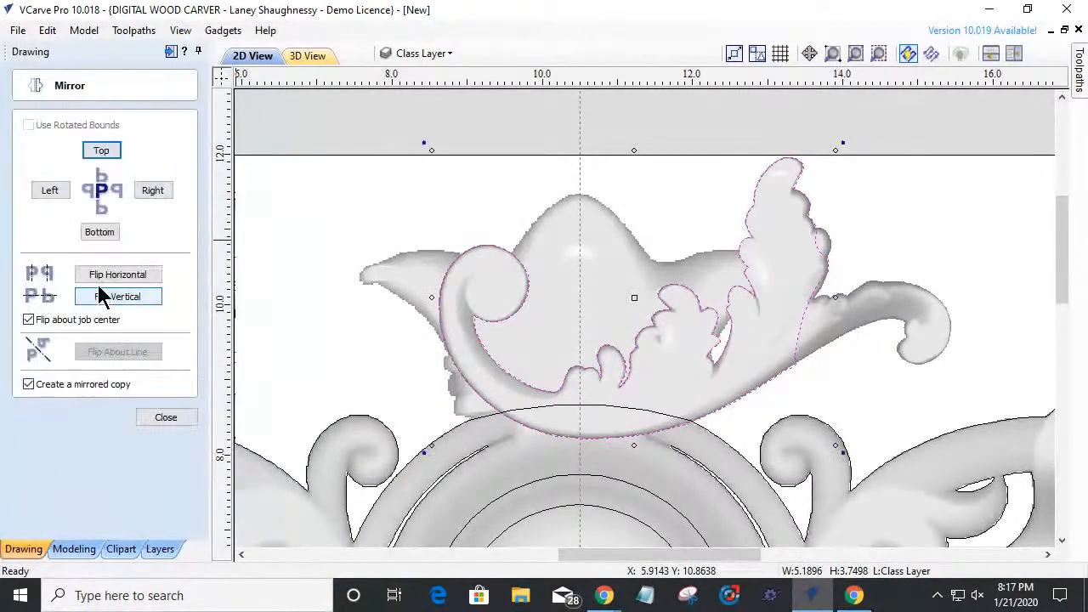
left_click(51, 190)
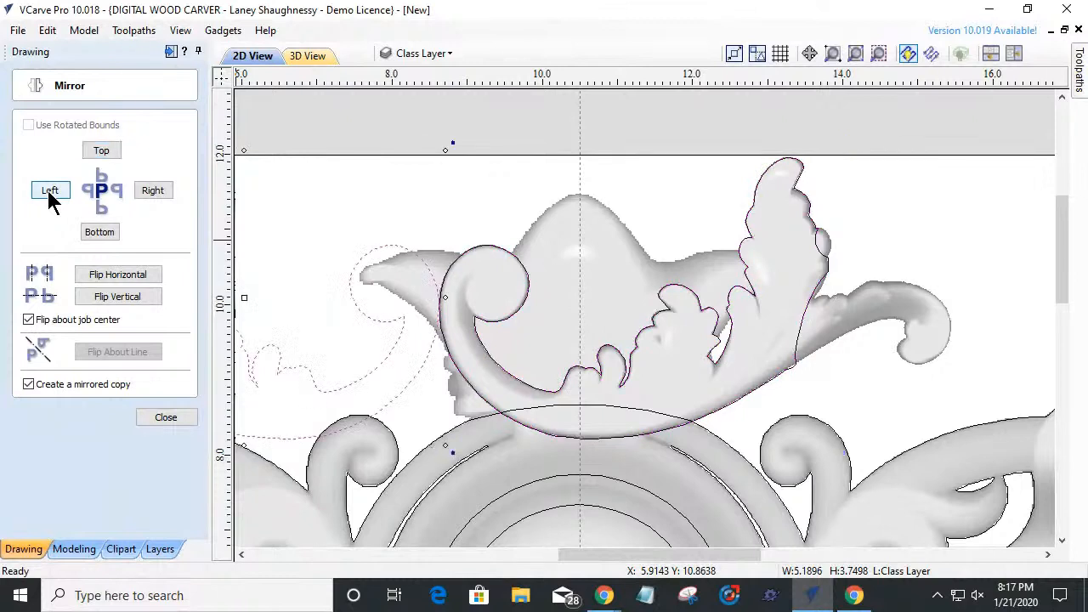
key("ctrl+z")
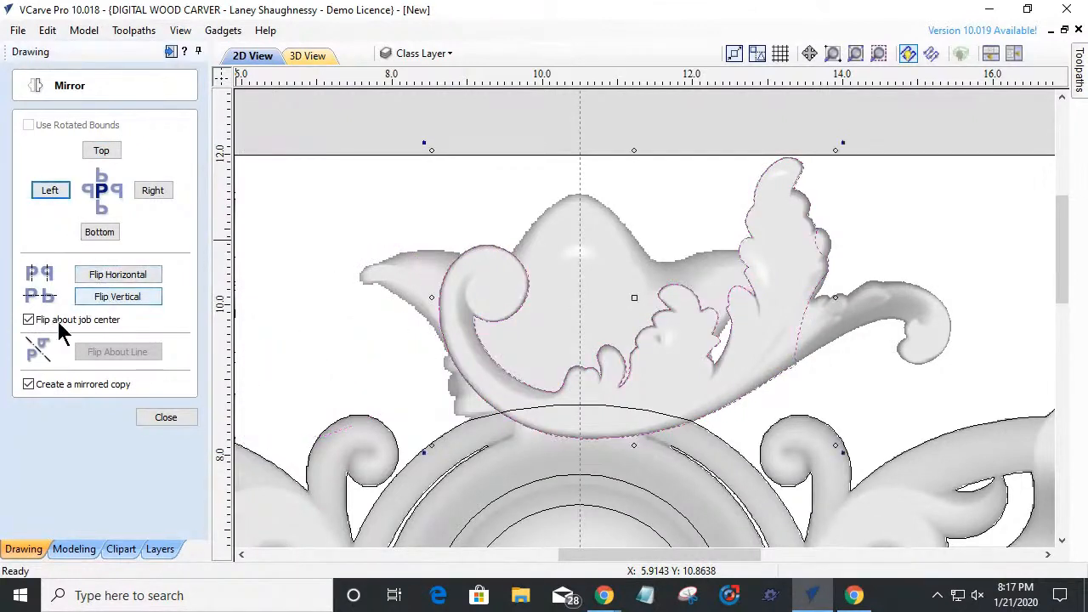
left_click(96, 280)
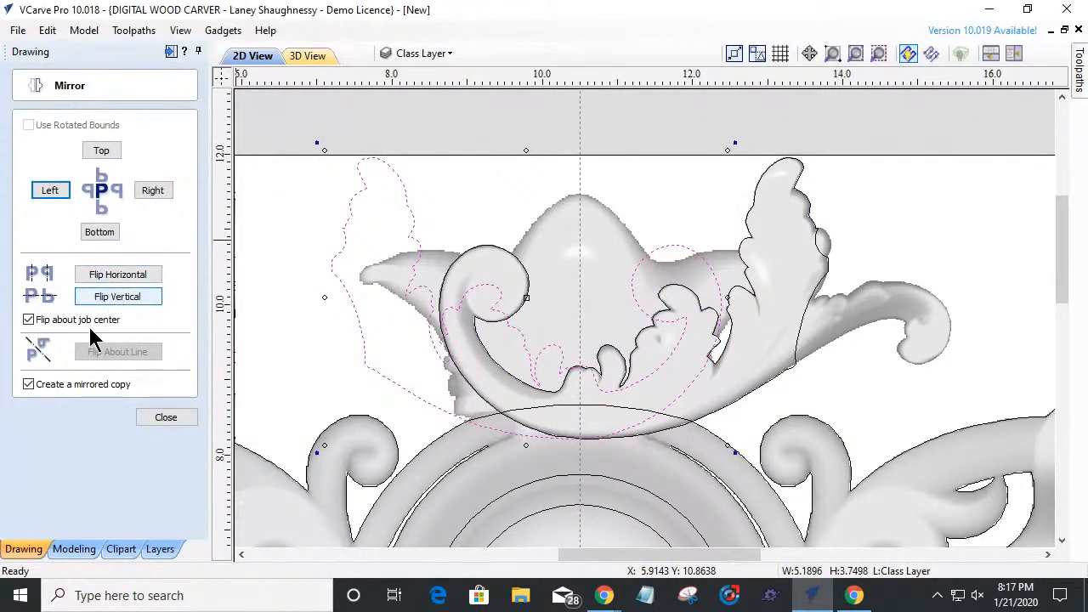
left_click(161, 420)
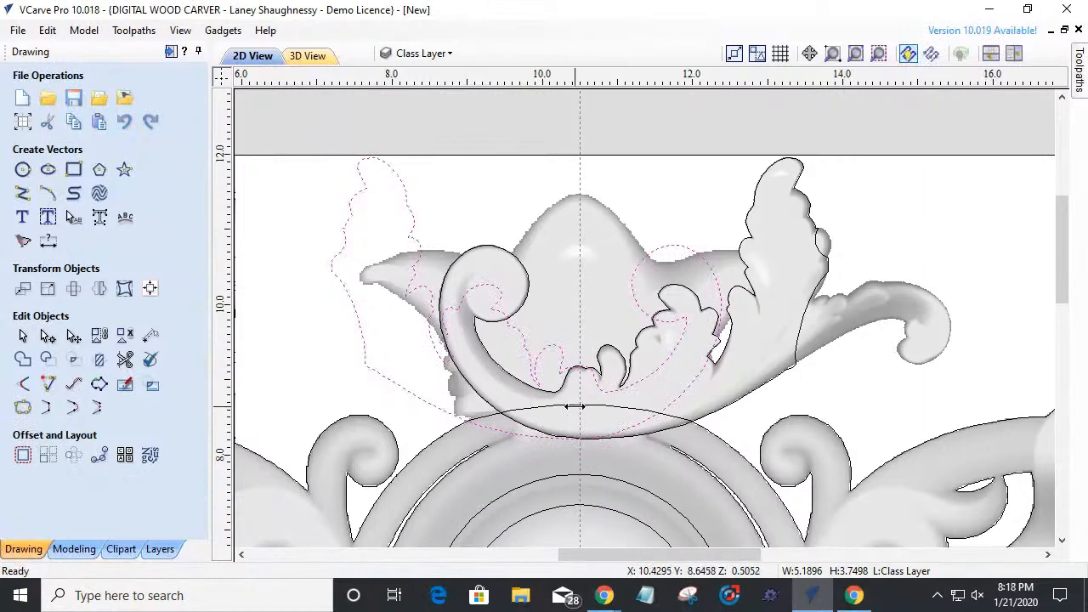
- Try shifting the mirrored outline to meet the original at the vertical centerline, and undo both the move and the mirrored copy
scroll(574, 407, "up", 3)
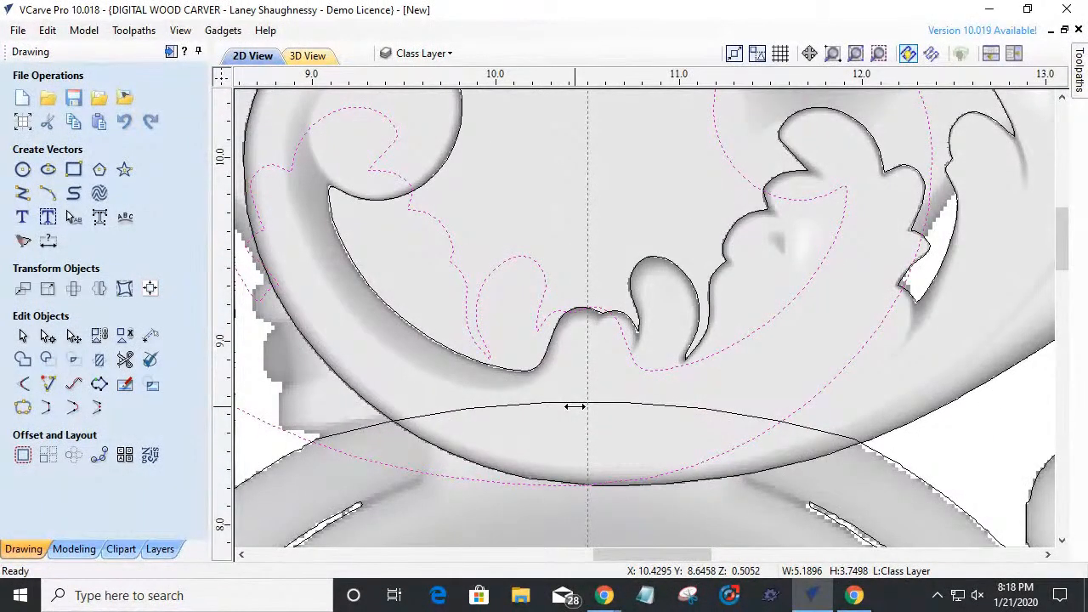
scroll(575, 407, "up", 1)
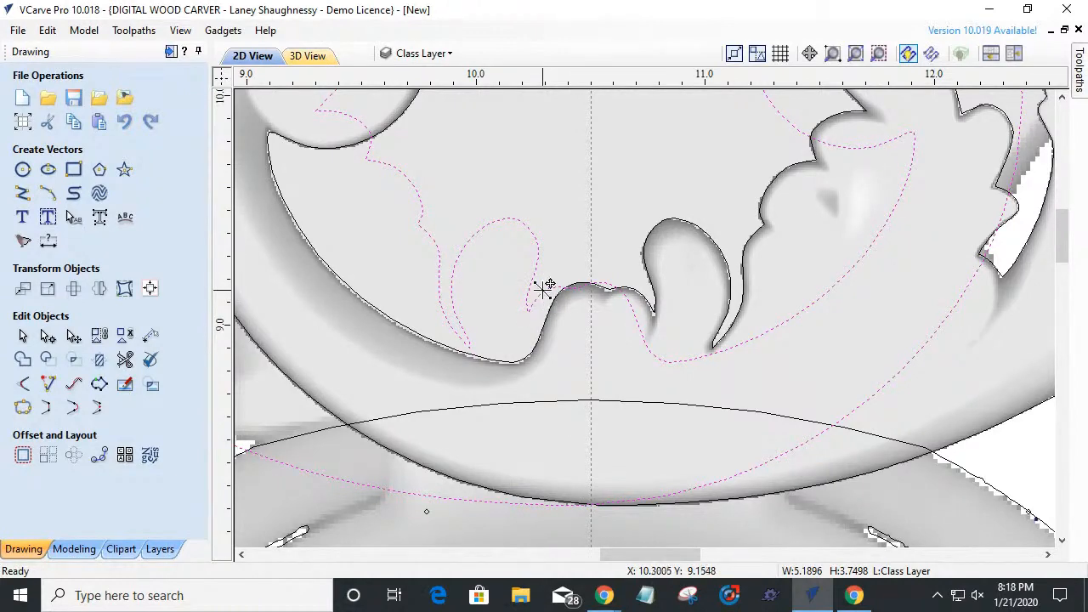
scroll(602, 302, "up", 3)
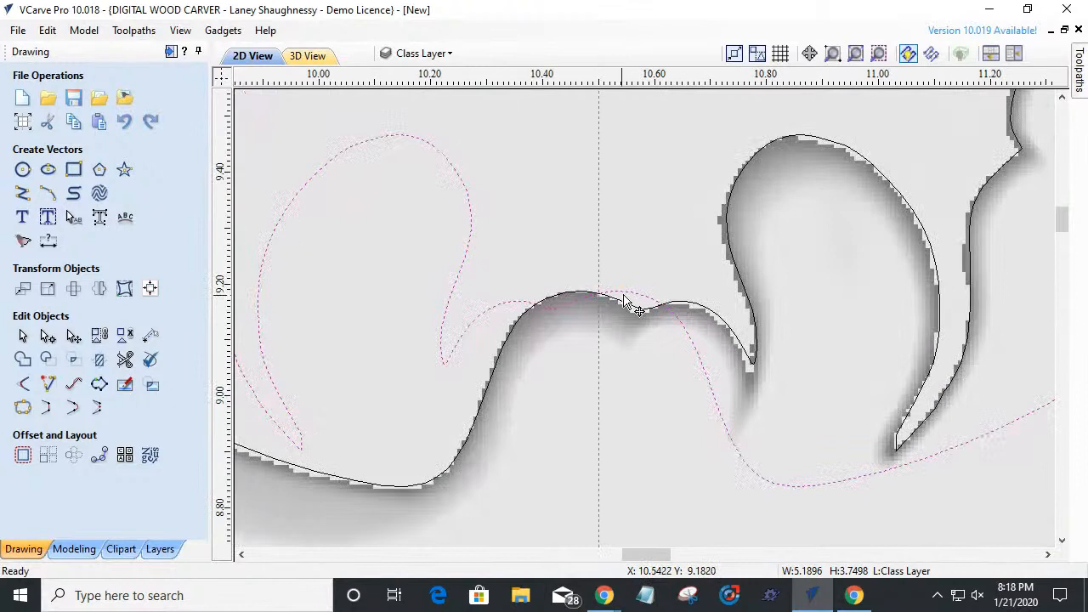
left_click_drag(632, 294, 598, 290)
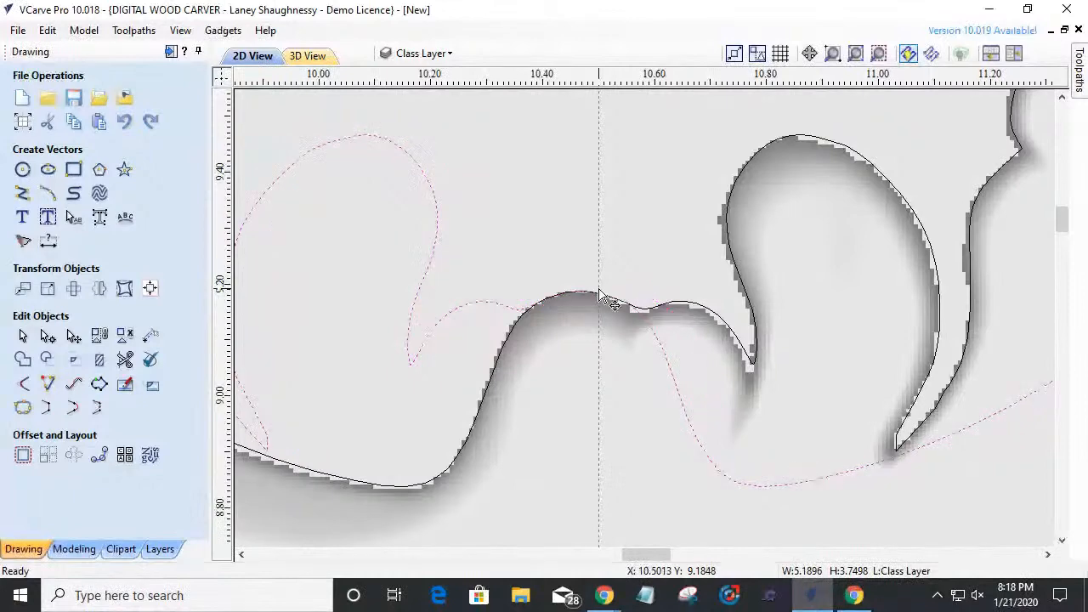
scroll(594, 290, "down", 6)
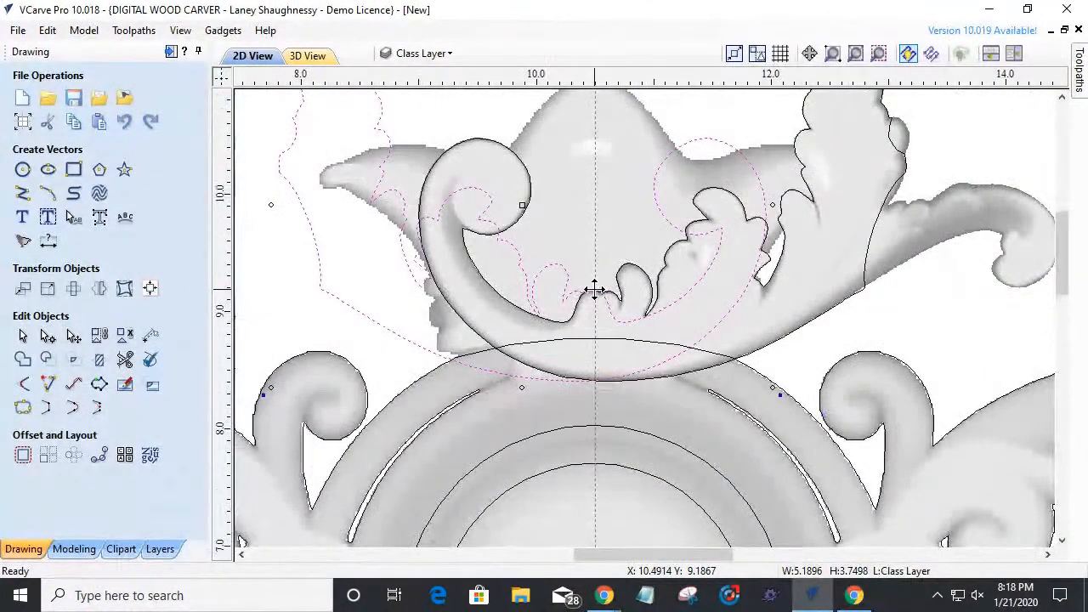
scroll(594, 290, "up", 1)
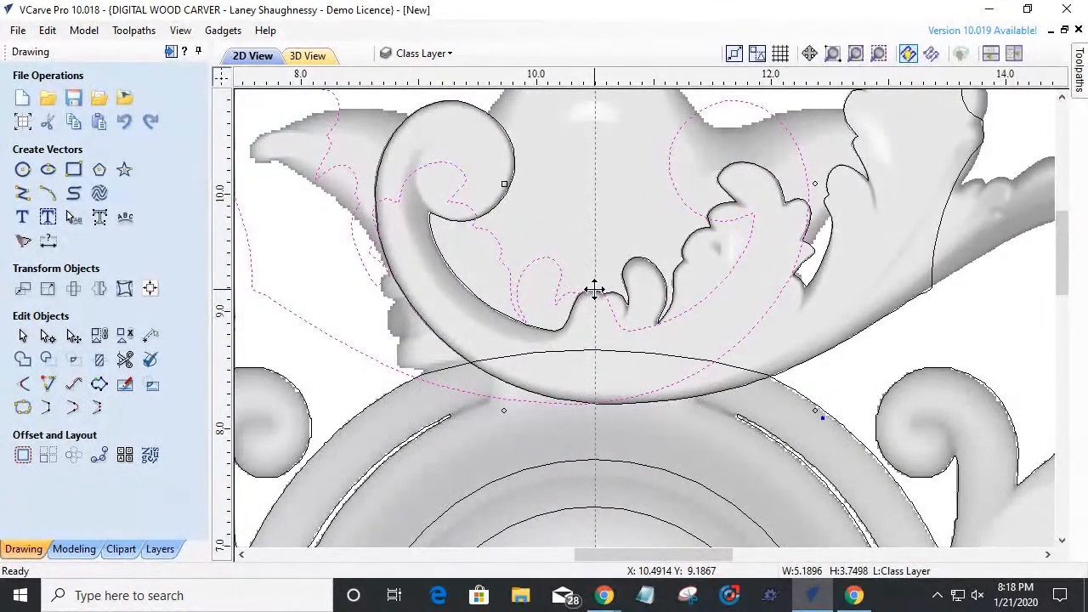
scroll(594, 289, "down", 4)
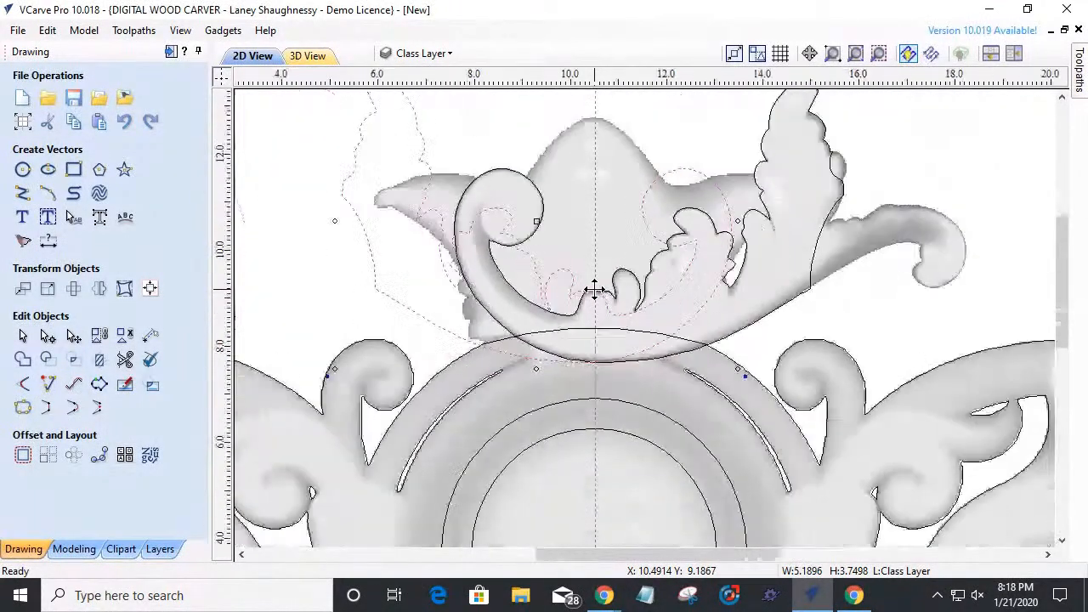
key("ctrl+z")
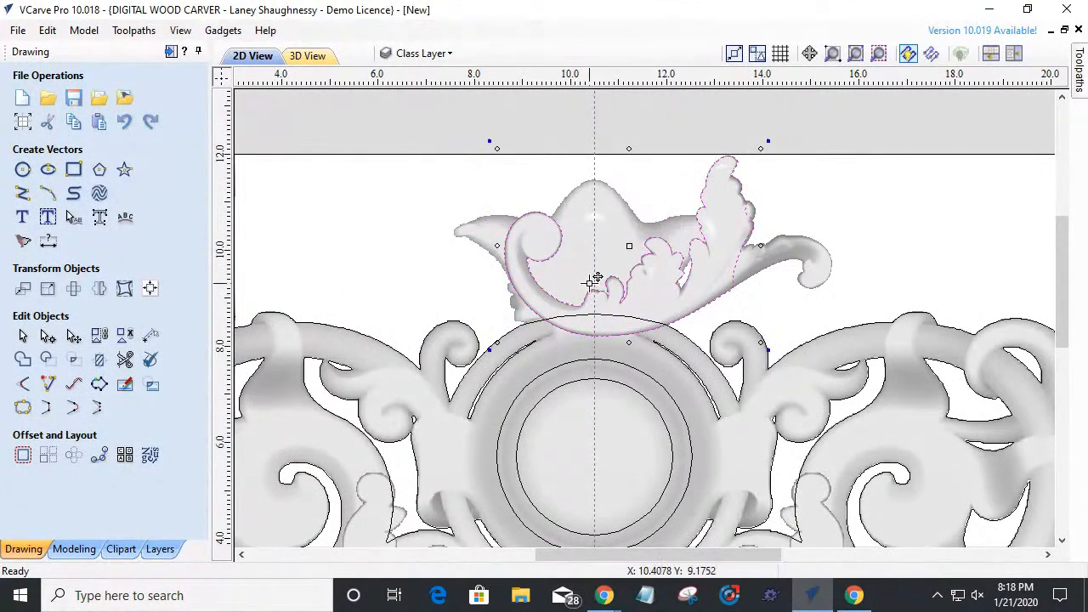
- Set Class Level 3's mirror mode to No Mirroring while viewing the model in 3D
left_click(300, 54)
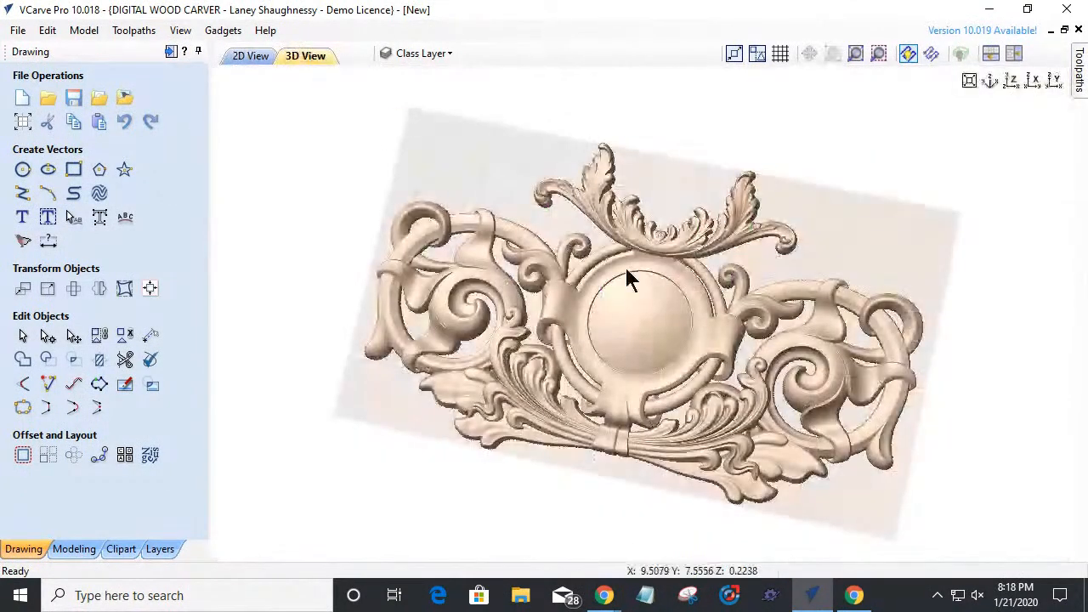
left_click(74, 549)
left_click(69, 256)
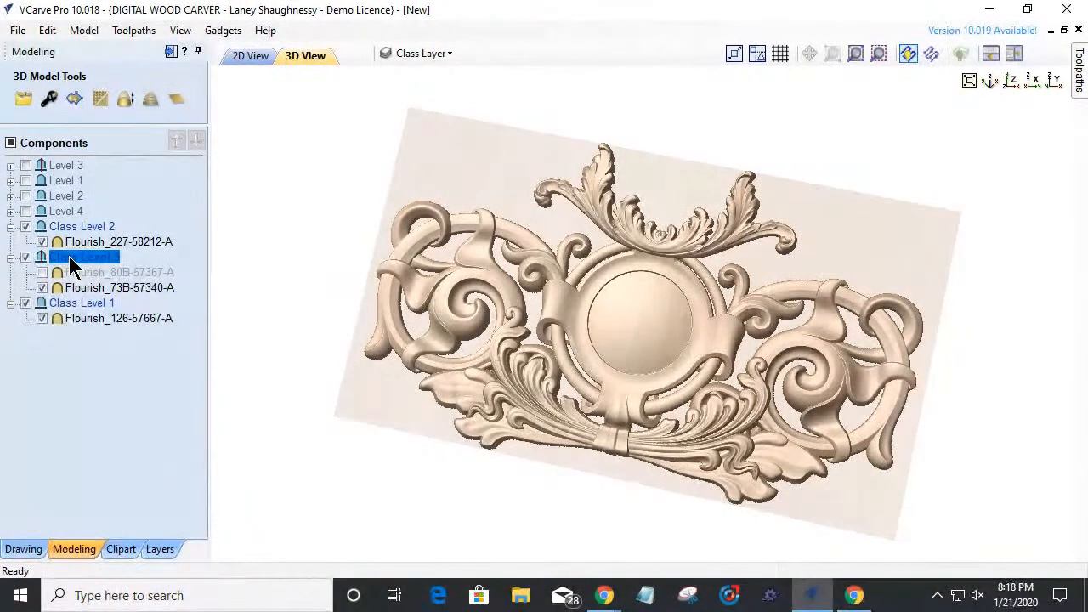
right_click(69, 256)
mouse_move(221, 375)
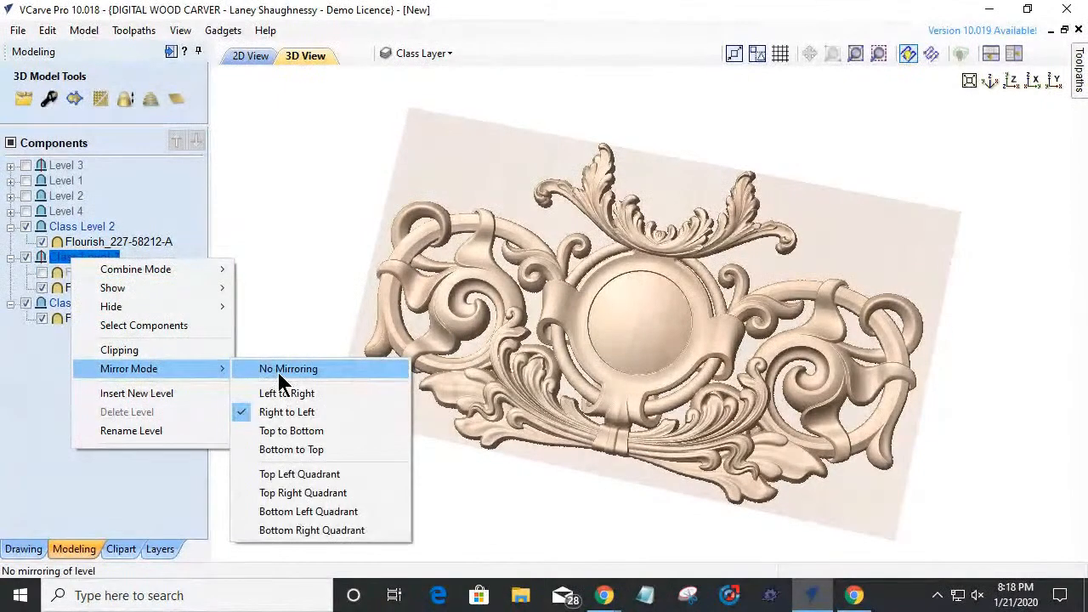
left_click(278, 370)
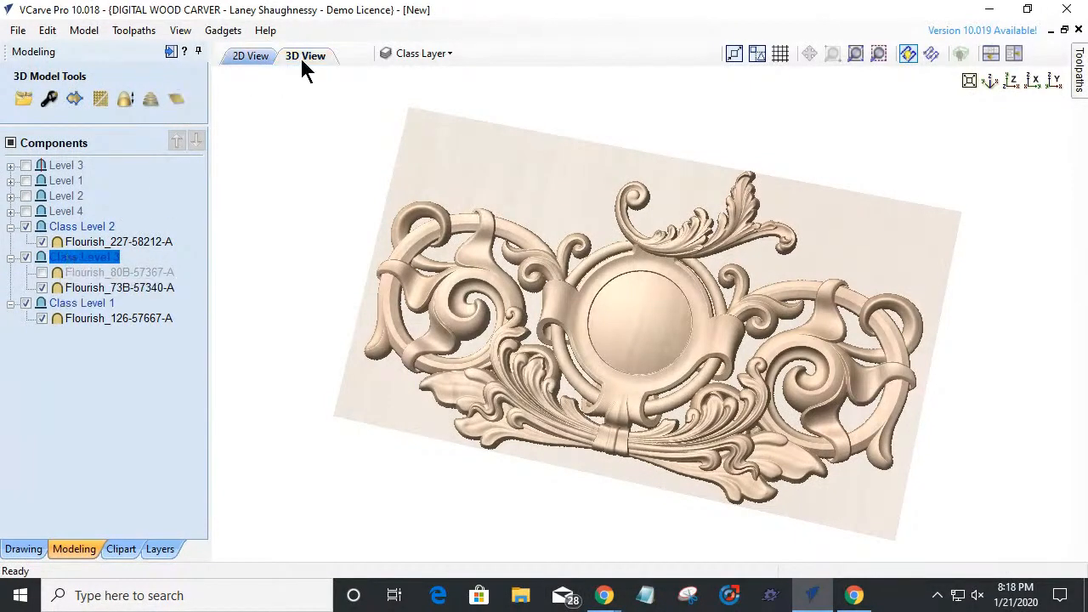
- Clip the unmirrored Class Level 3 to the selected leaf outline from the 2D view and check the result in 3D
left_click(408, 60)
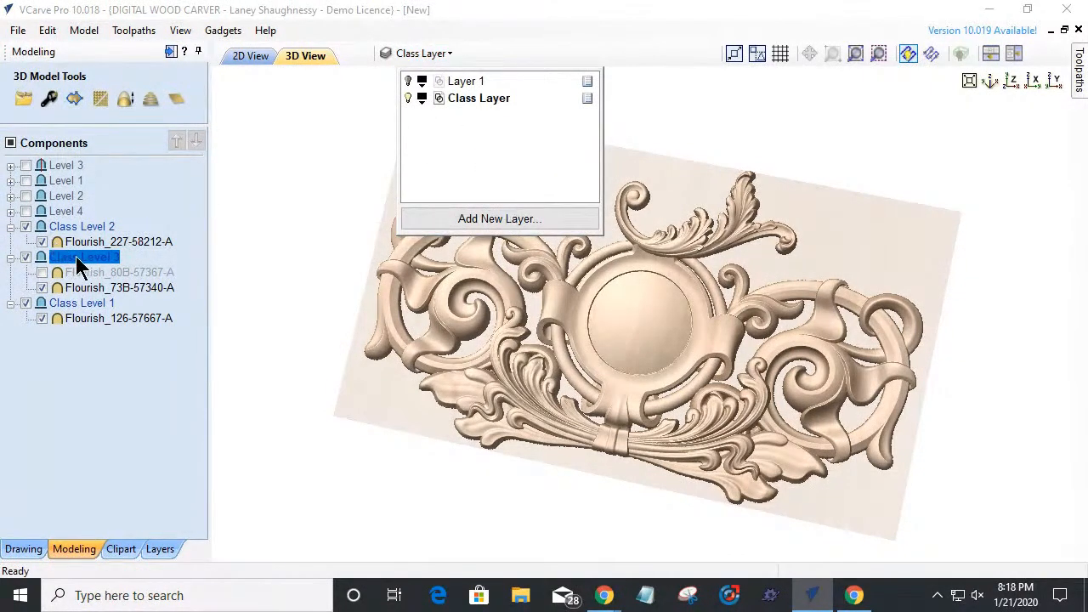
left_click(240, 56)
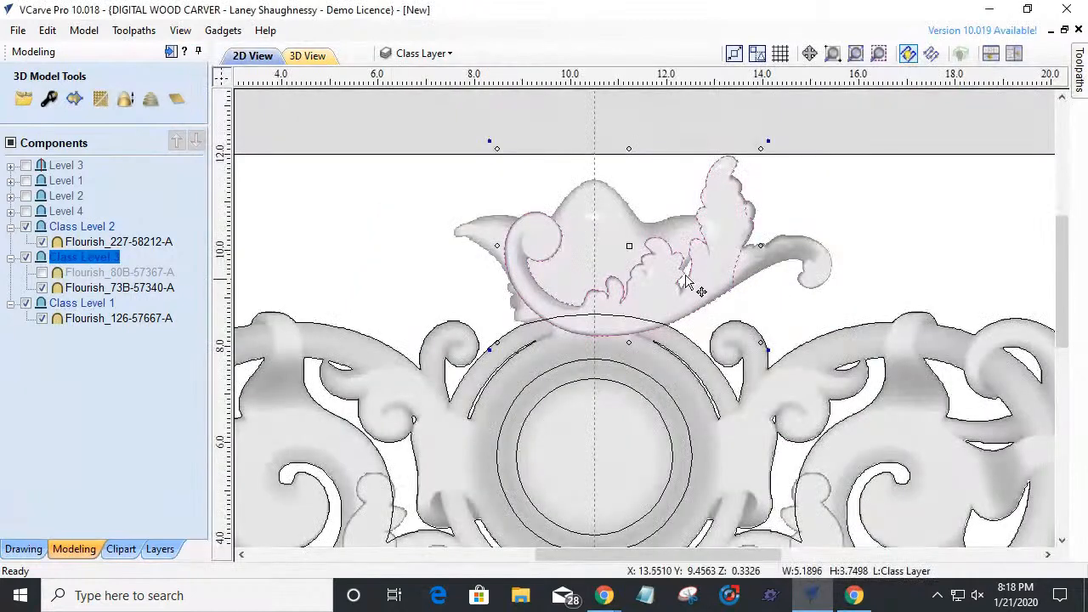
right_click(68, 260)
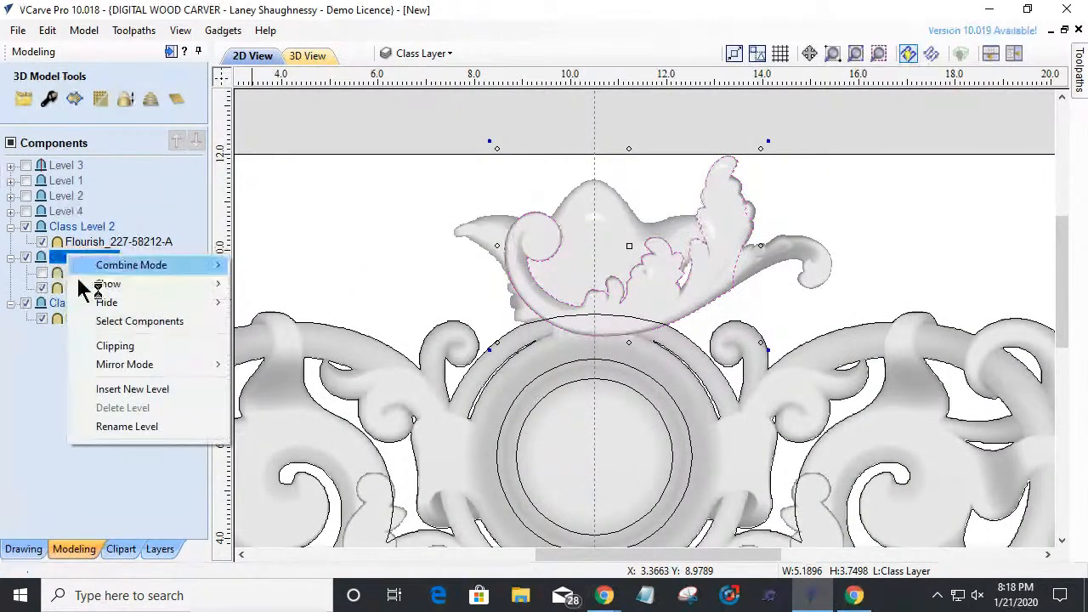
left_click(93, 348)
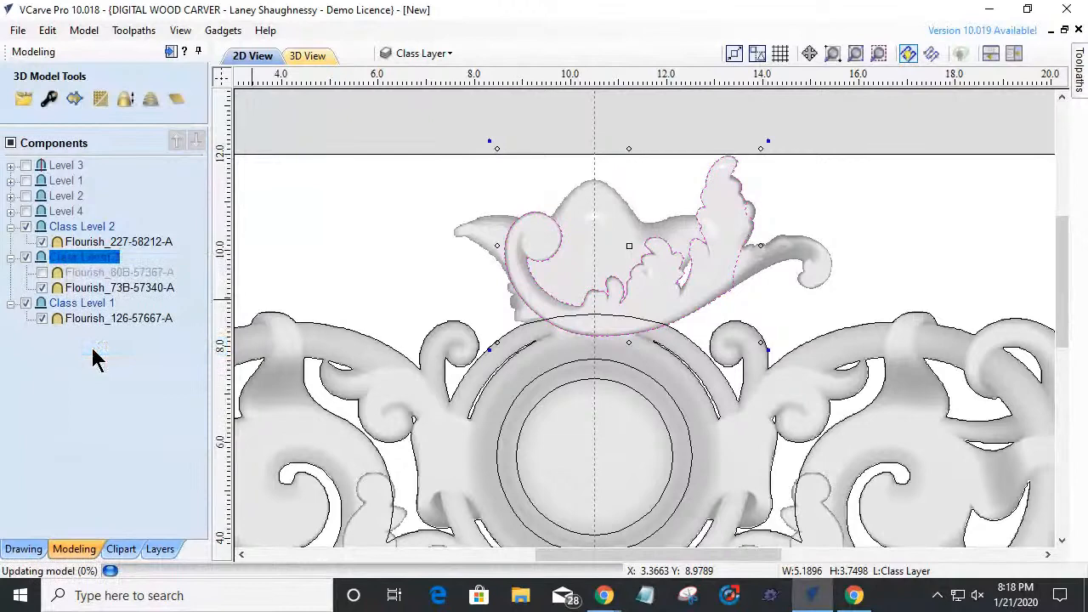
left_click(316, 58)
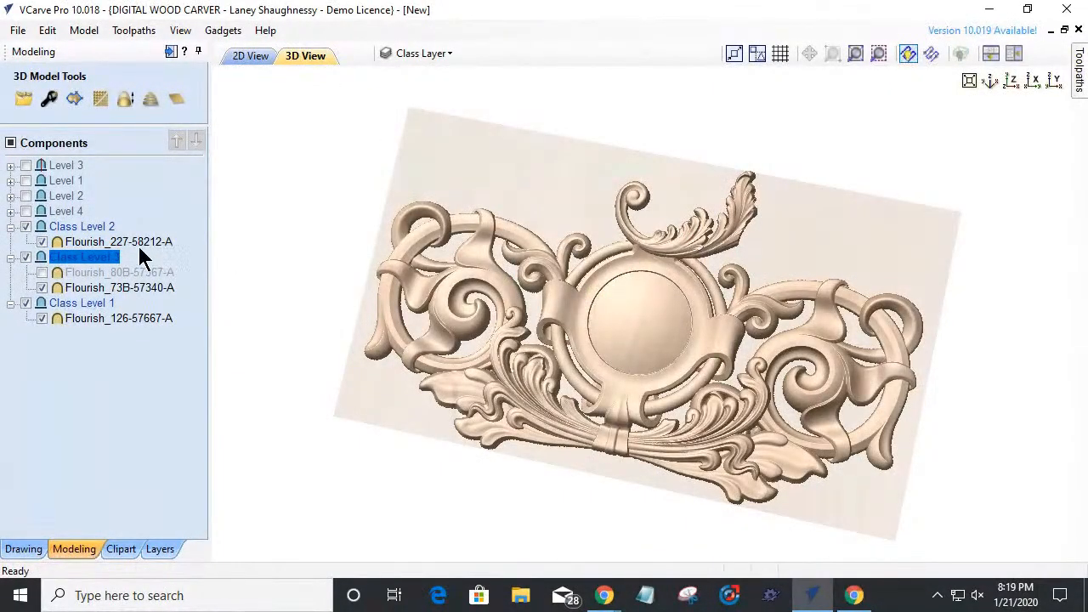
- Set the clipped Class Level 3's mirror mode to Right to Left, and turn its clipping back off
right_click(65, 258)
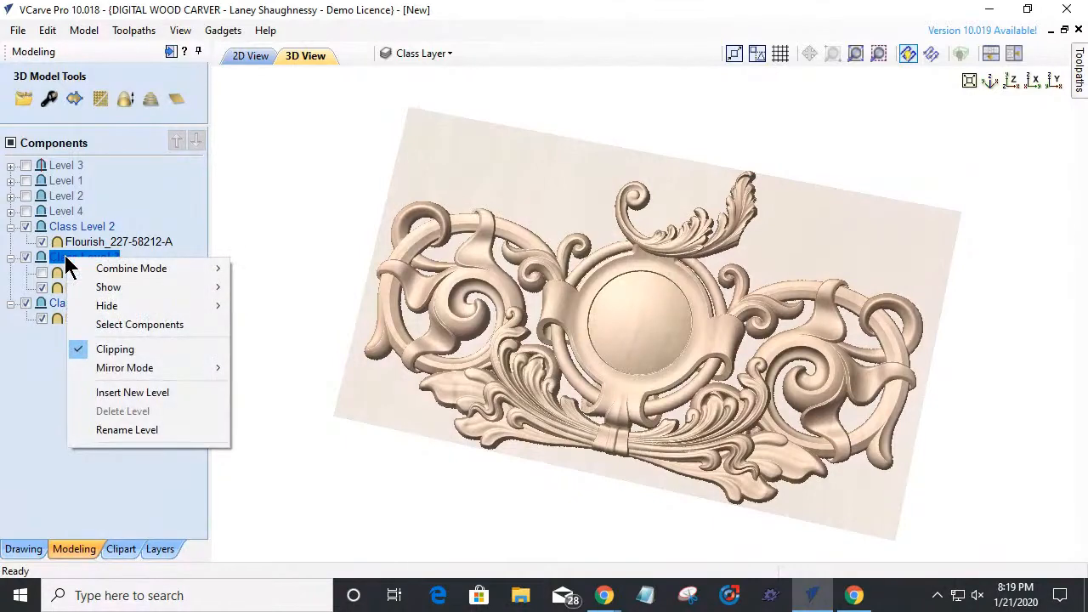
mouse_move(114, 368)
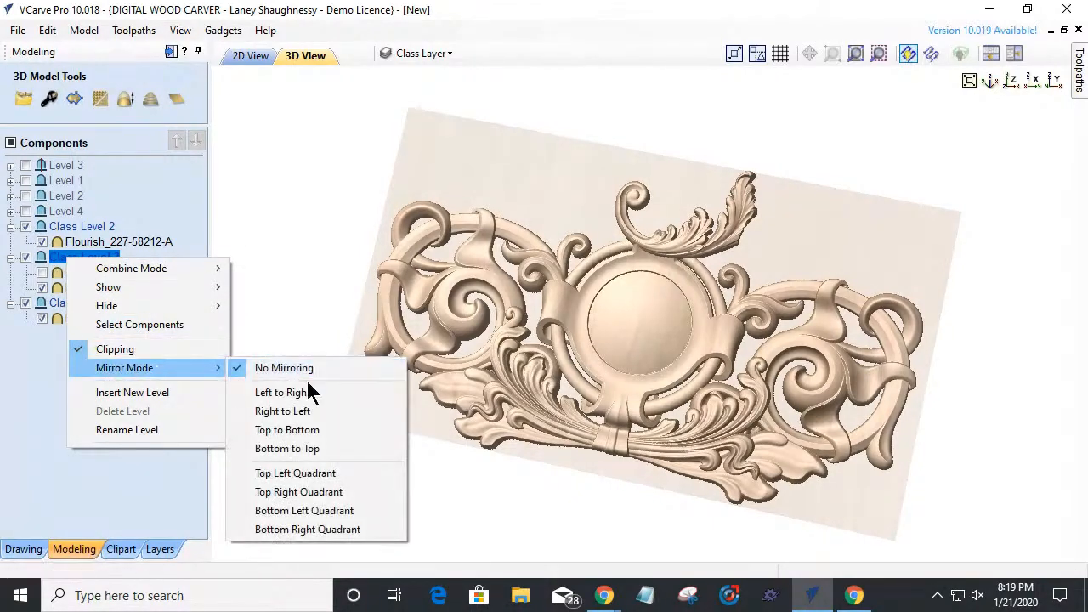
left_click(303, 413)
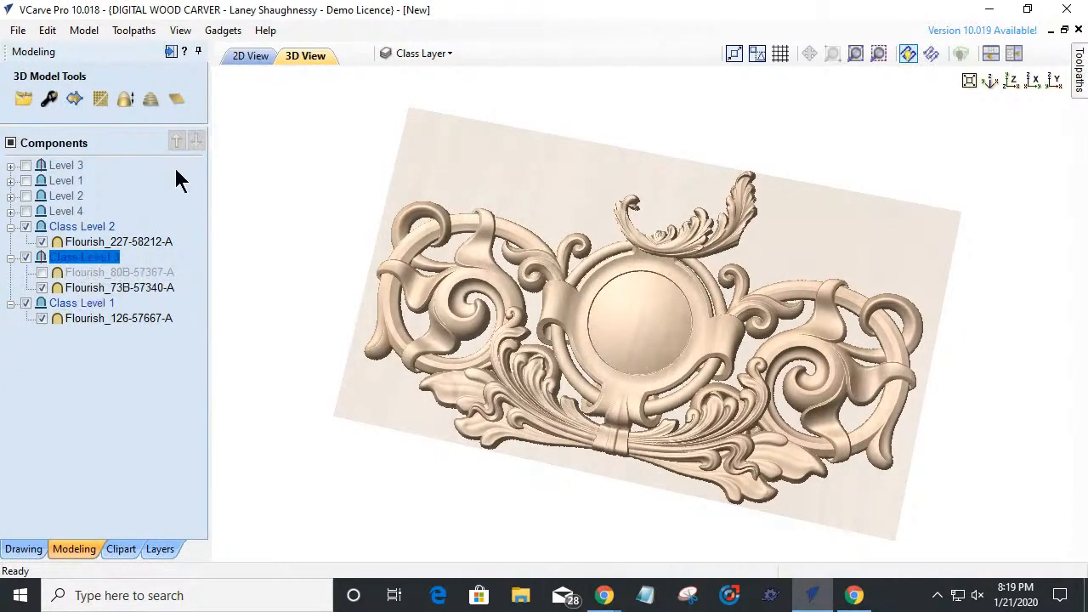
right_click(85, 254)
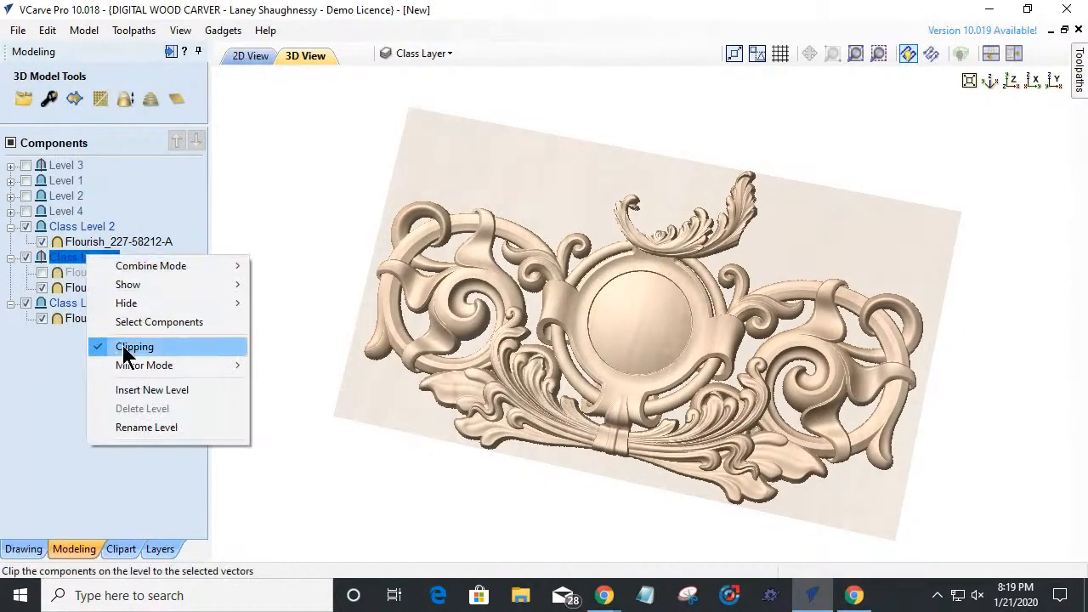
left_click(111, 347)
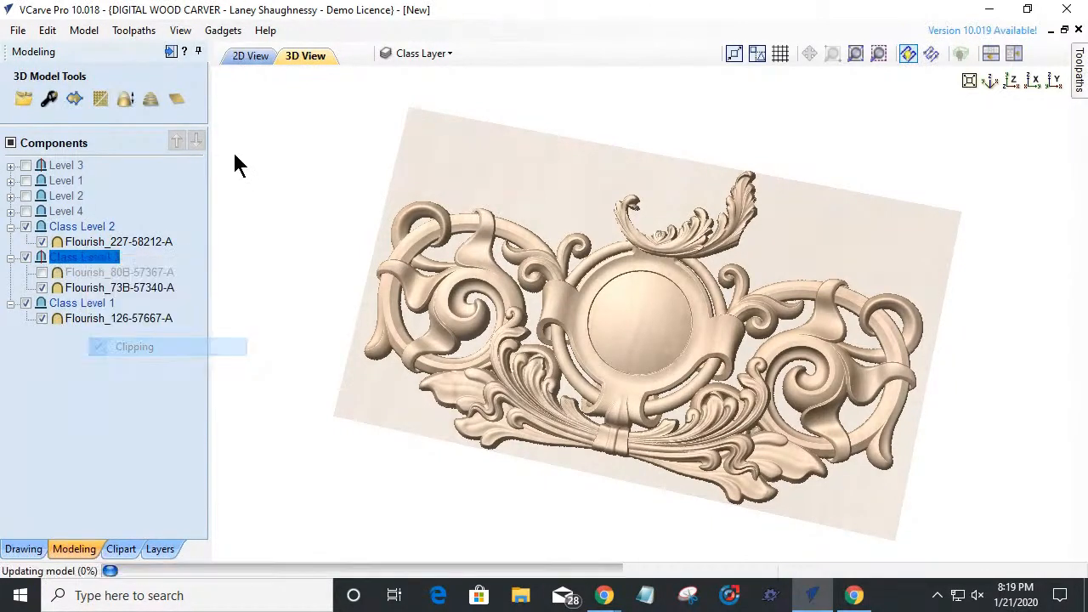
- In the 2D view, mirror a copy of the selected leaf outline horizontally about the job center and close the Mirror tool
left_click(248, 58)
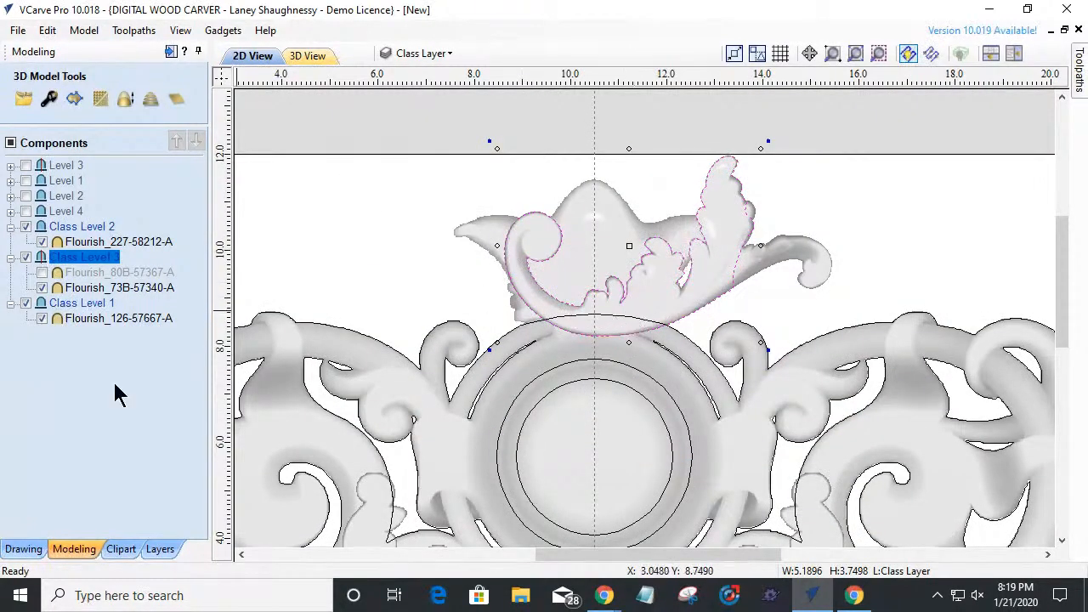
left_click(22, 549)
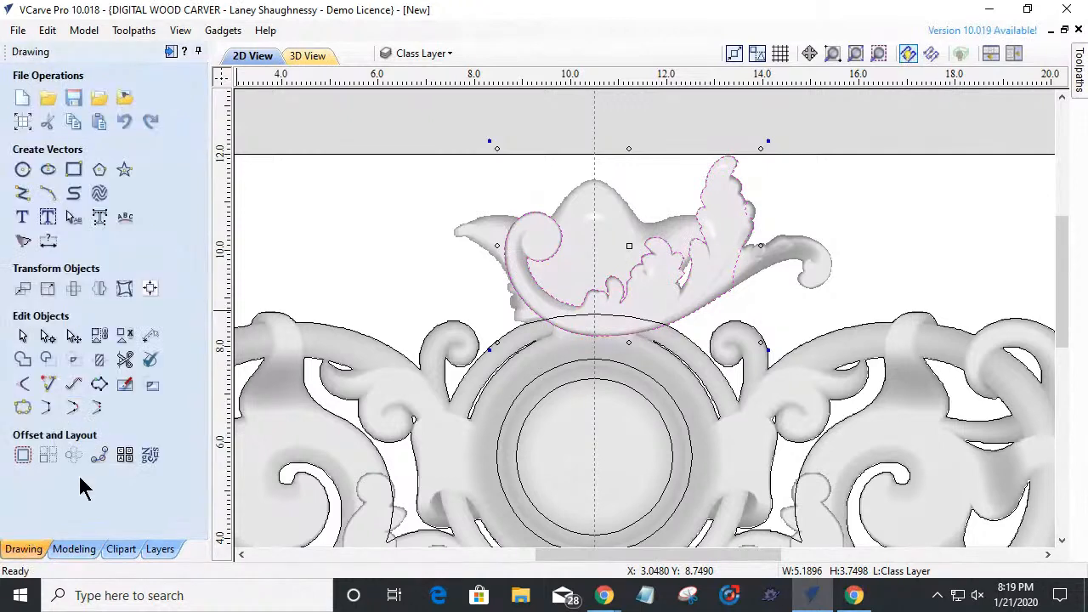
left_click(99, 288)
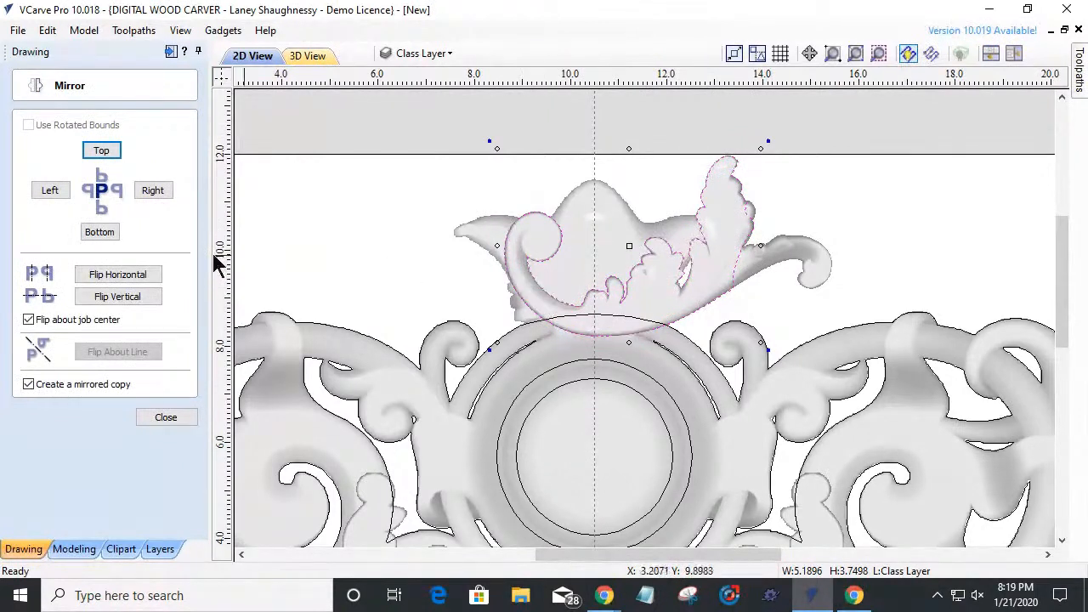
left_click(109, 280)
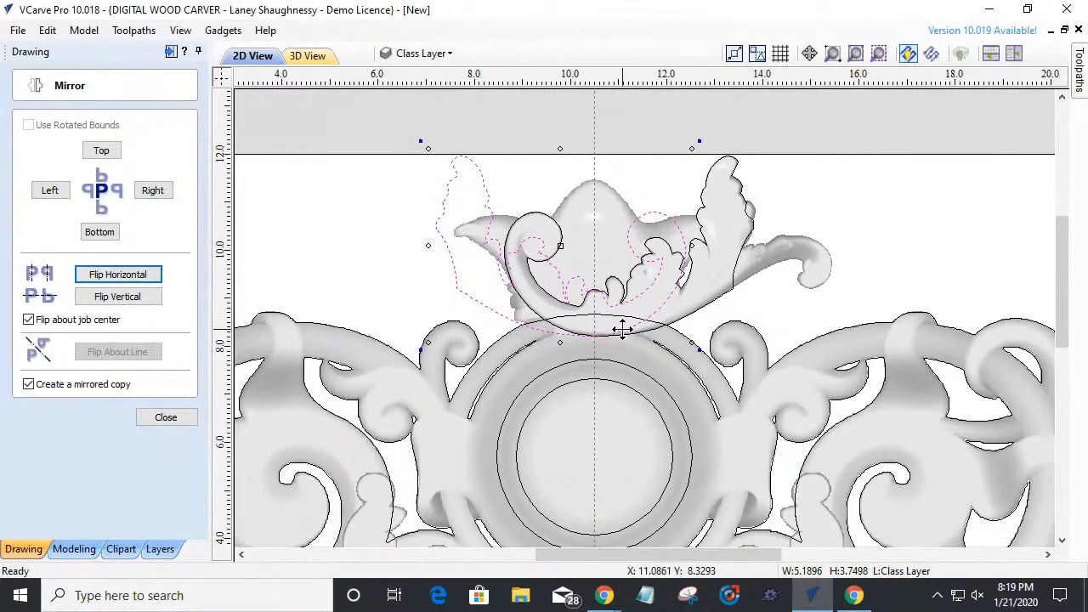
scroll(622, 330, "up", 4)
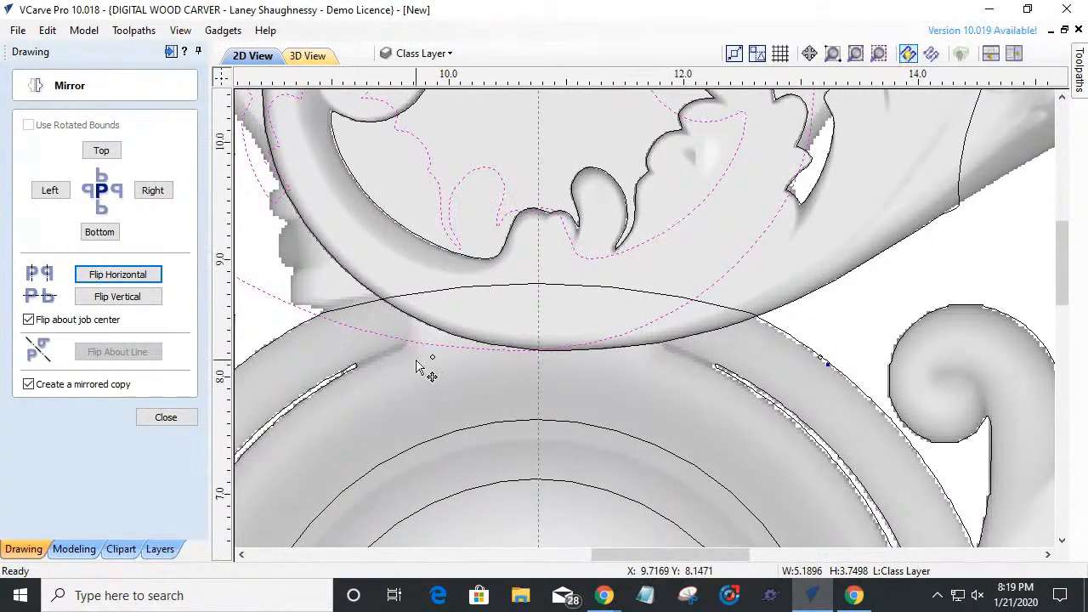
scroll(404, 358, "down", 2)
left_click(166, 416)
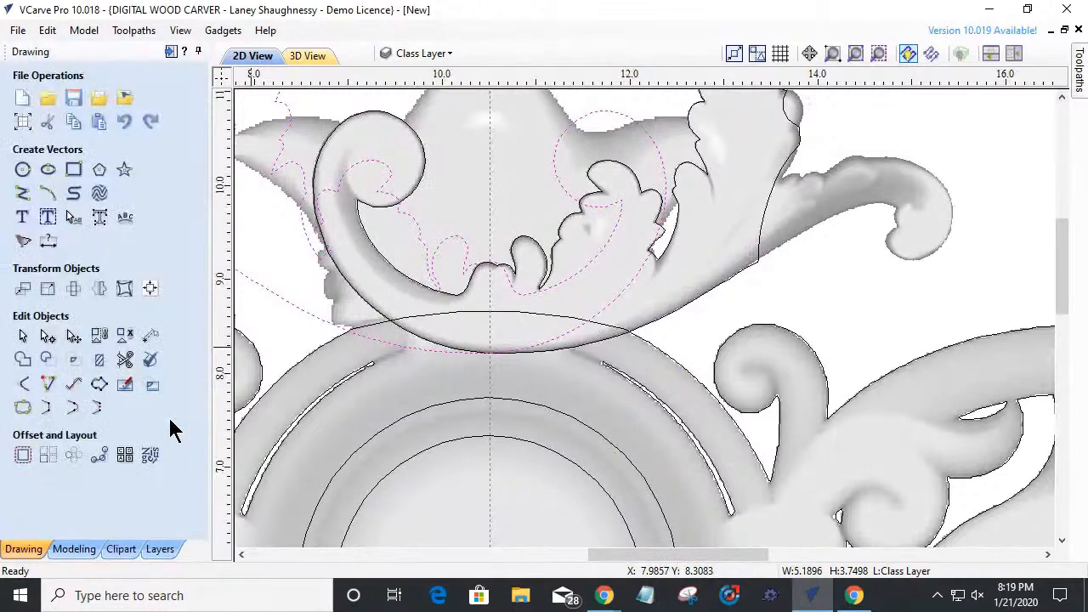
- With Interactive Vector Trim, delete the stray inner scroll curve running from the crown's center to the mirrored curl
left_click(124, 359)
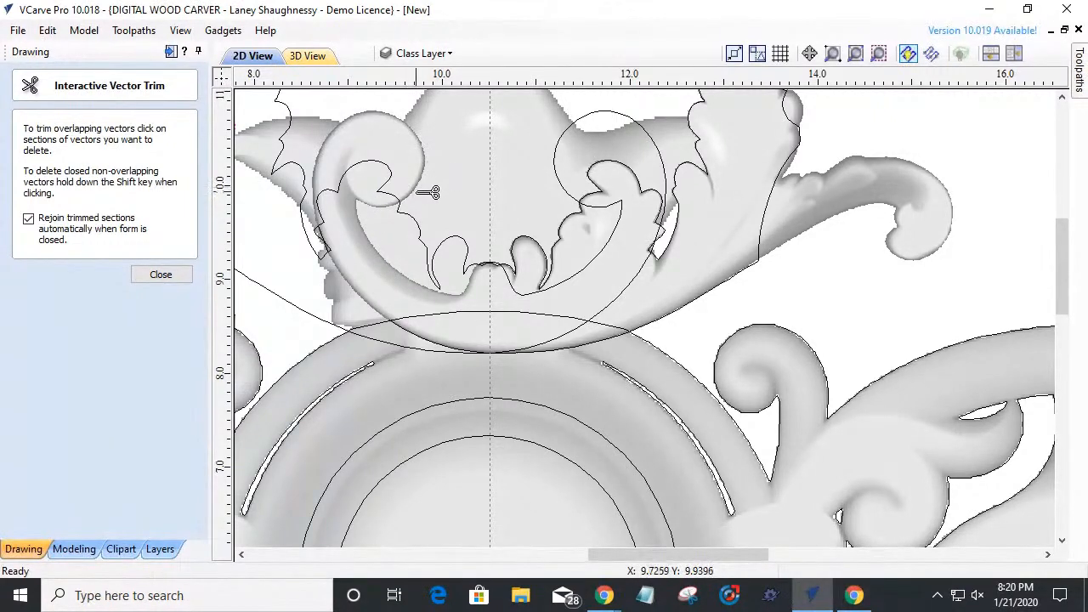
scroll(316, 237, "up", 1)
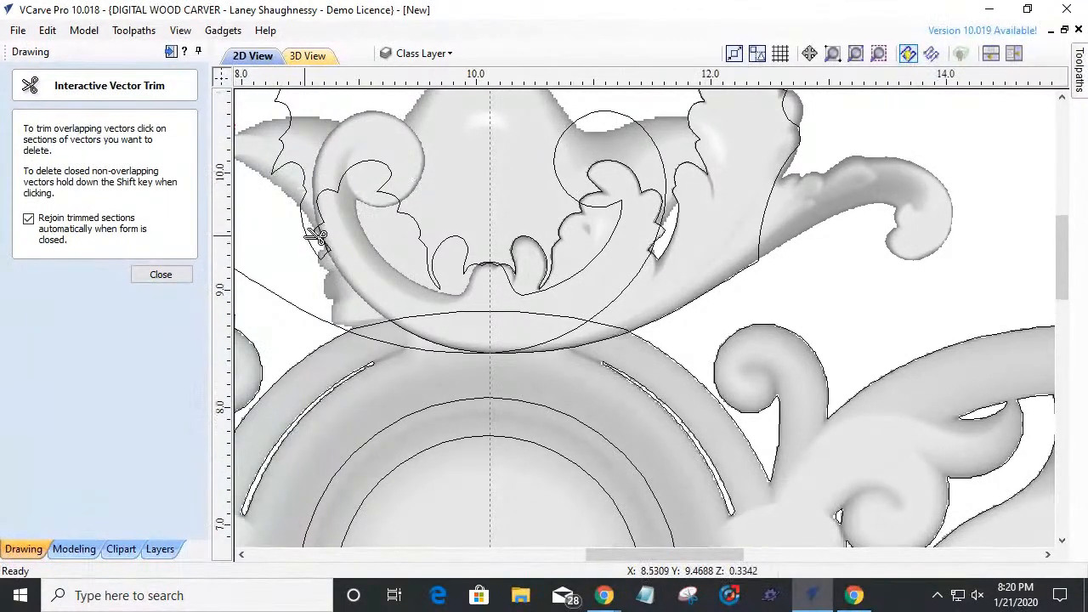
scroll(316, 237, "up", 4)
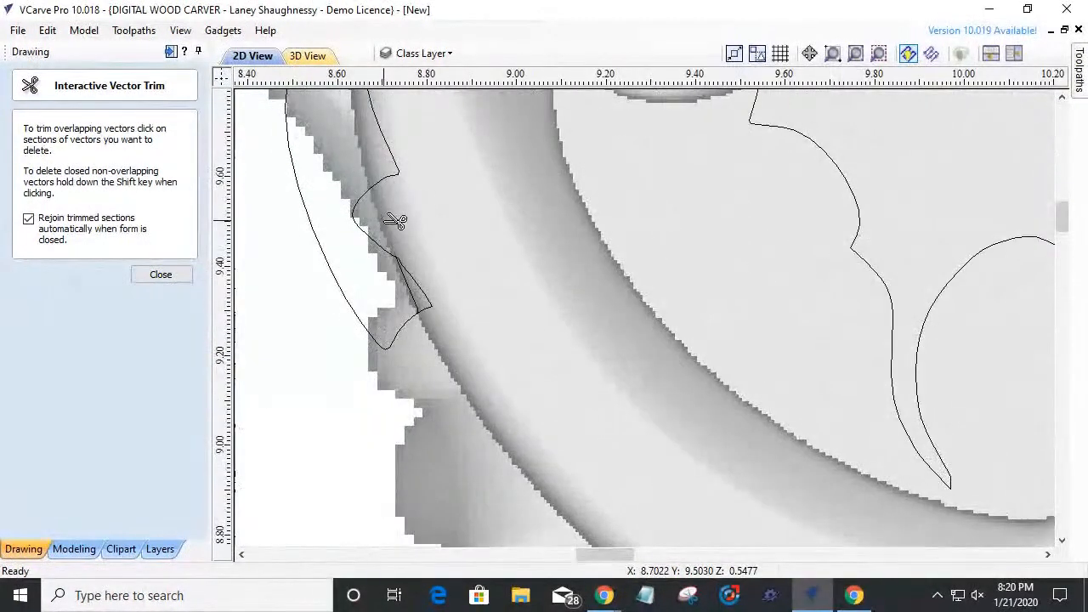
scroll(416, 297, "down", 4)
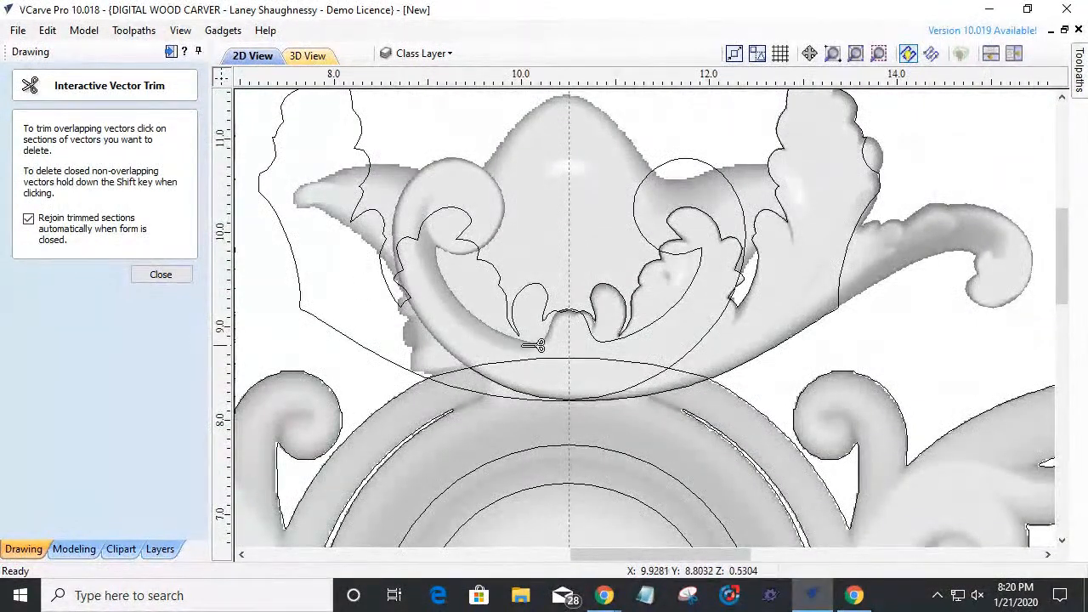
scroll(553, 307, "up", 5)
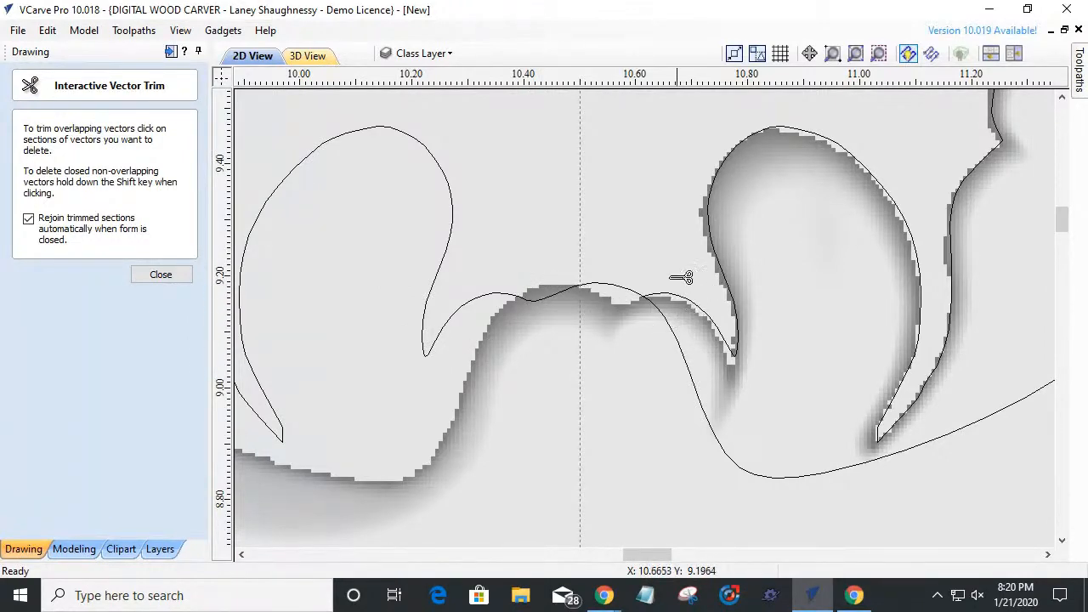
scroll(681, 278, "down", 5)
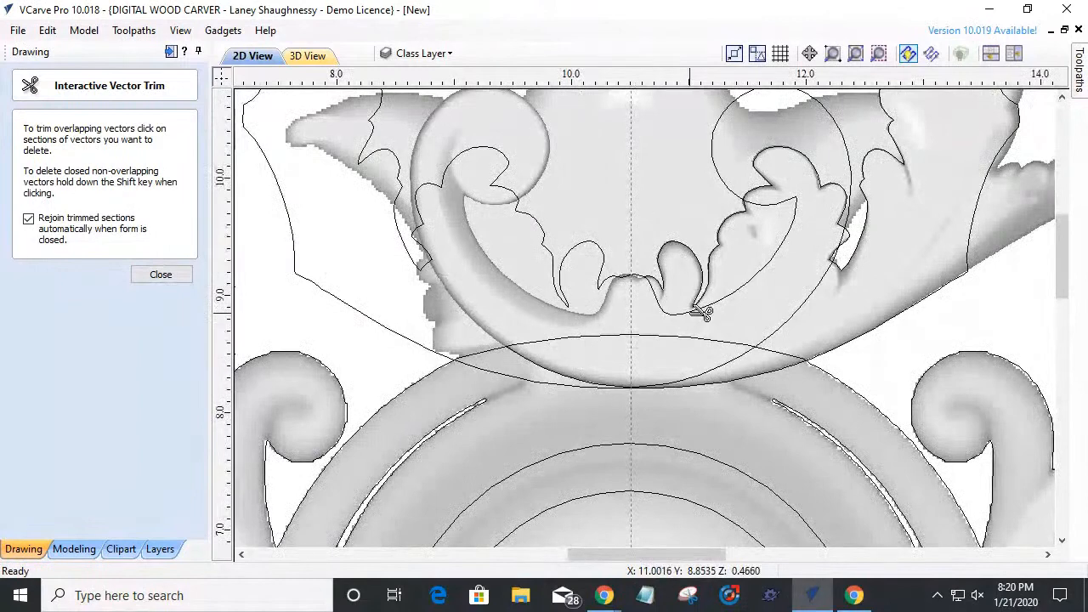
scroll(699, 310, "up", 3)
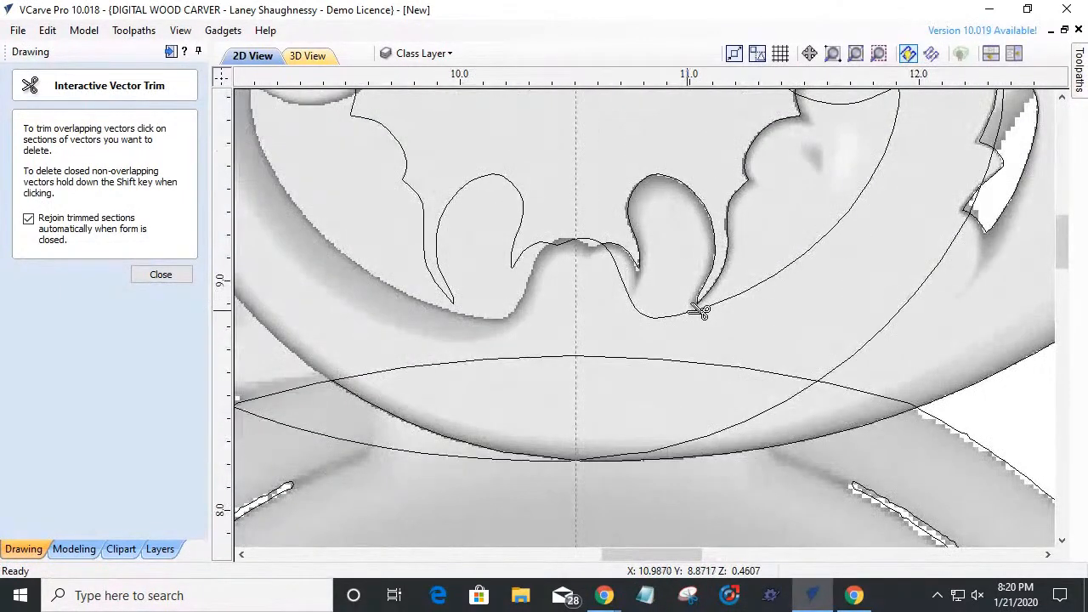
left_click(655, 320)
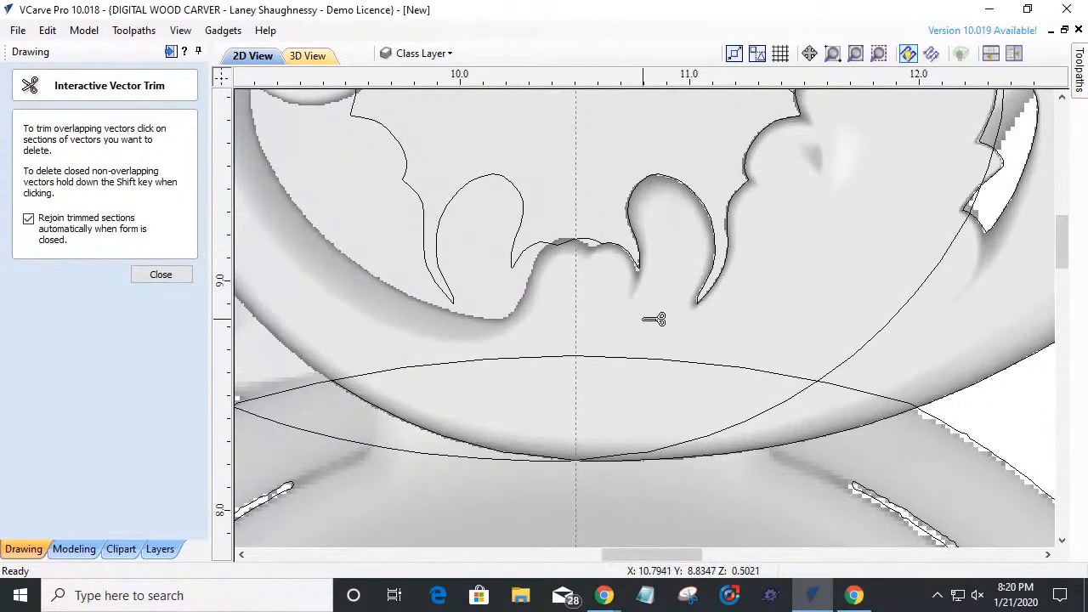
- Trim away the remaining curl vector over the crown's right half and finish trimming with the trimmed sections rejoined automatically
scroll(651, 318, "down", 2)
scroll(778, 307, "down", 2)
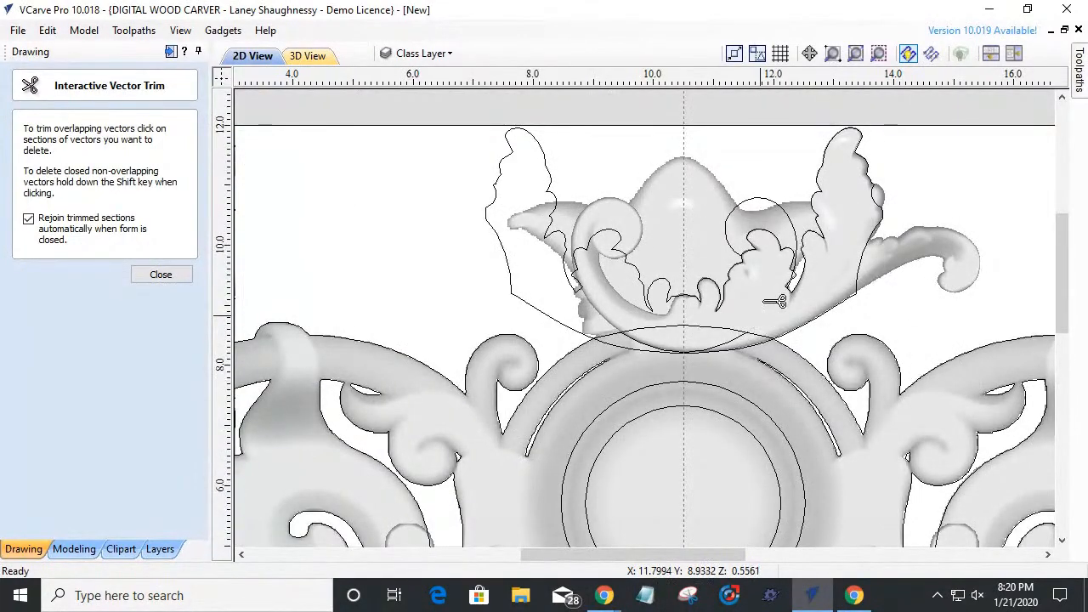
left_click(784, 204)
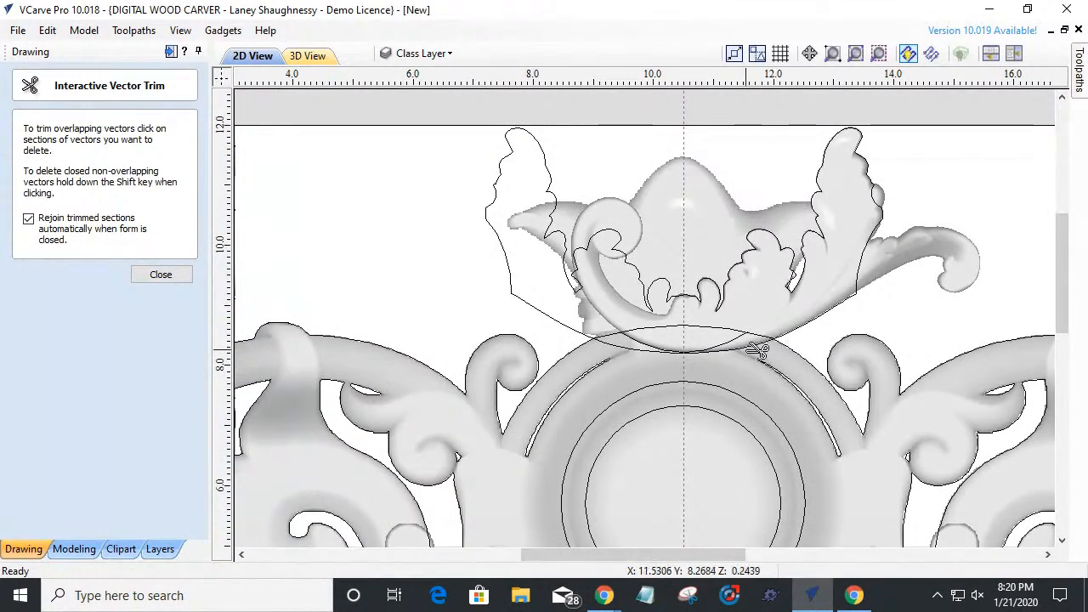
scroll(727, 340, "up", 2)
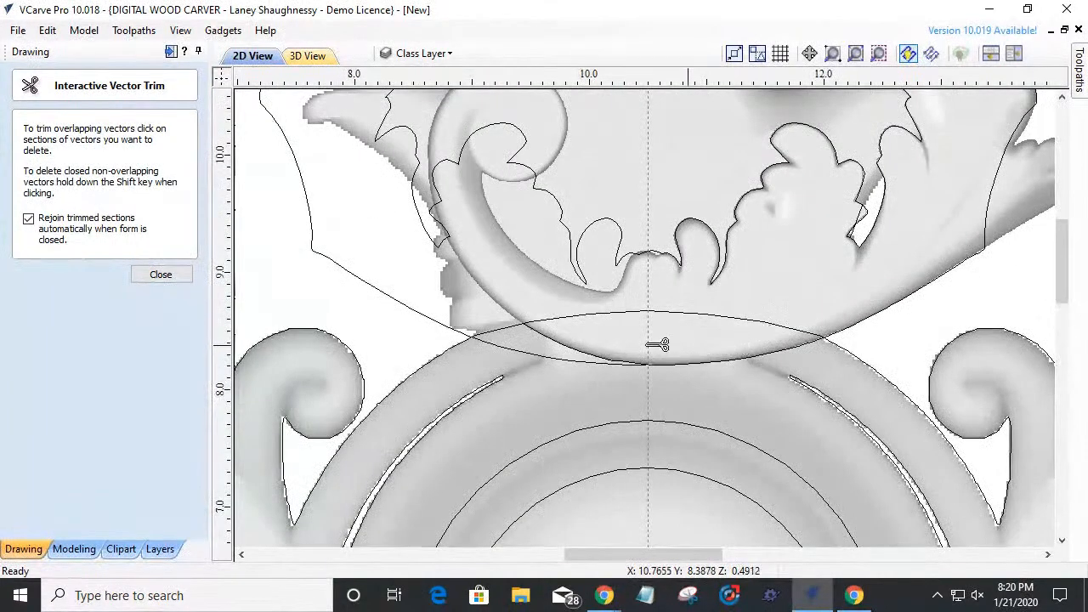
scroll(420, 314, "down", 2)
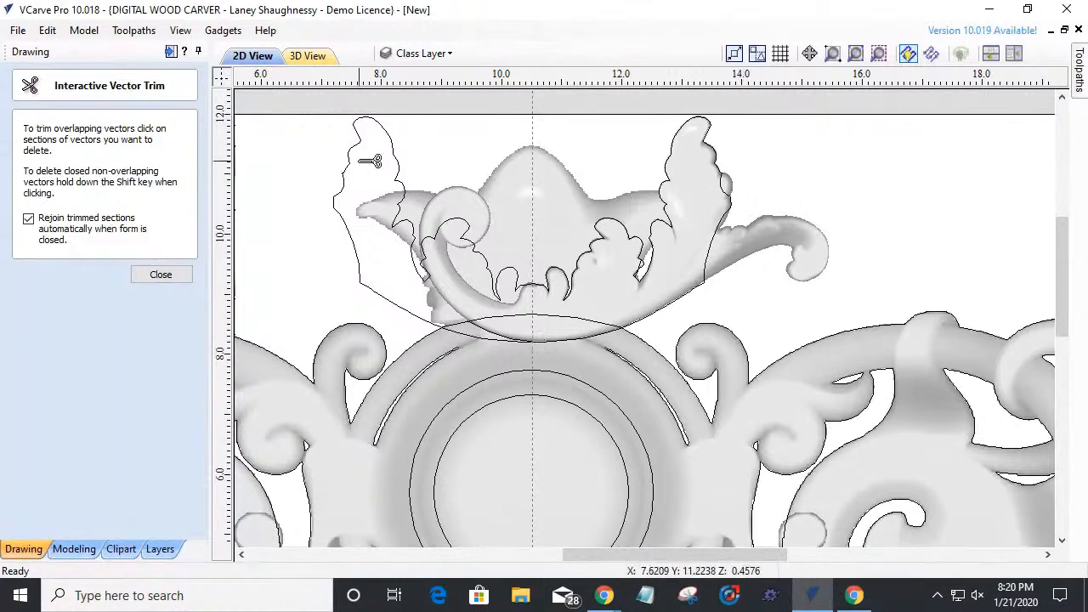
left_click(160, 275)
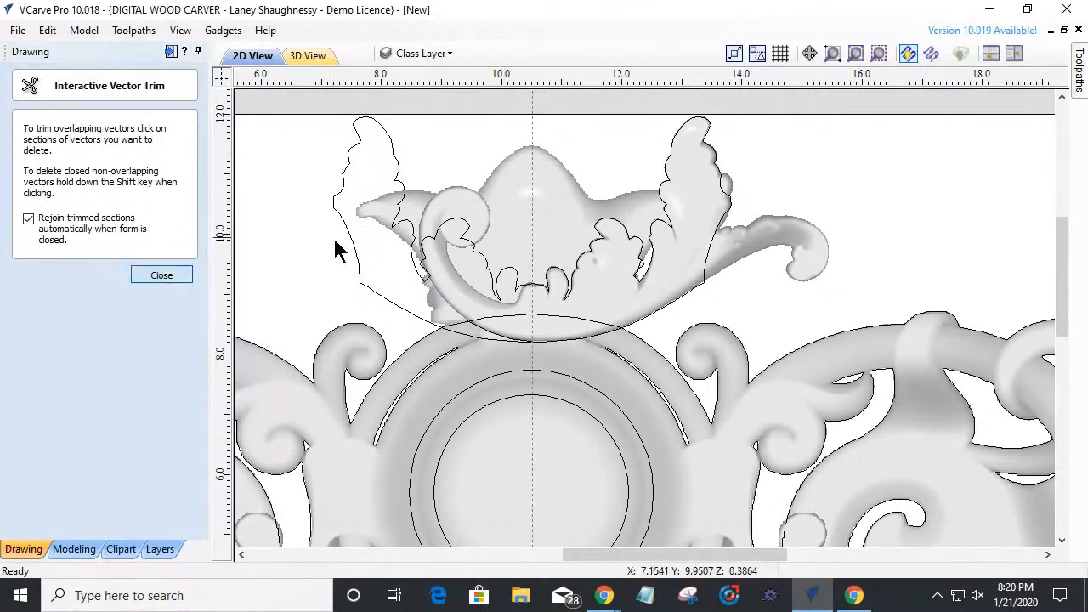
- Select the crown's full leaf outline and examine its edges and center junction for continuity
left_click(357, 264)
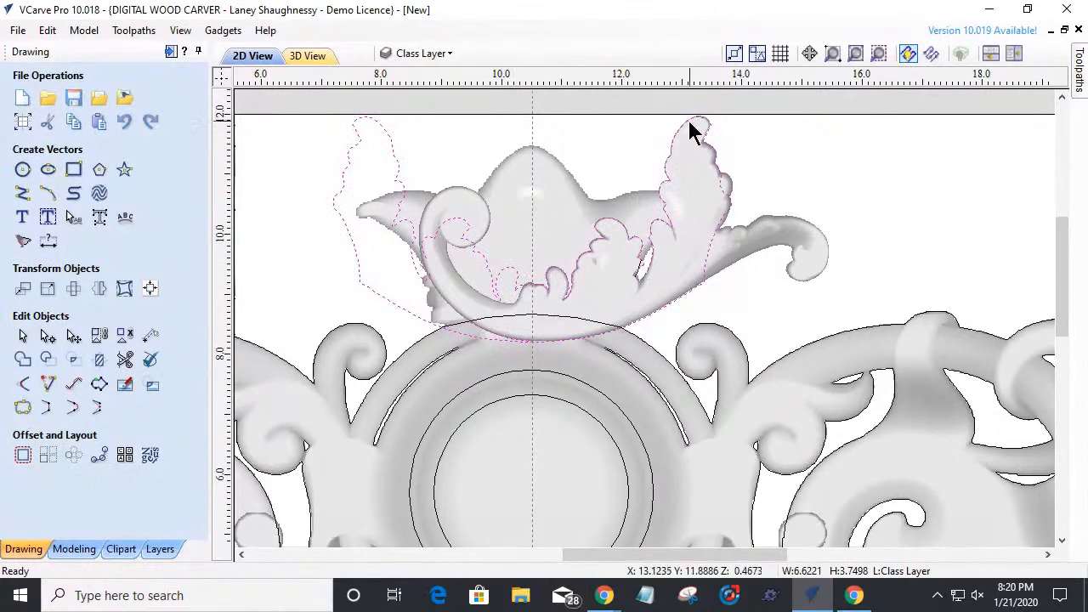
scroll(646, 276, "up", 5)
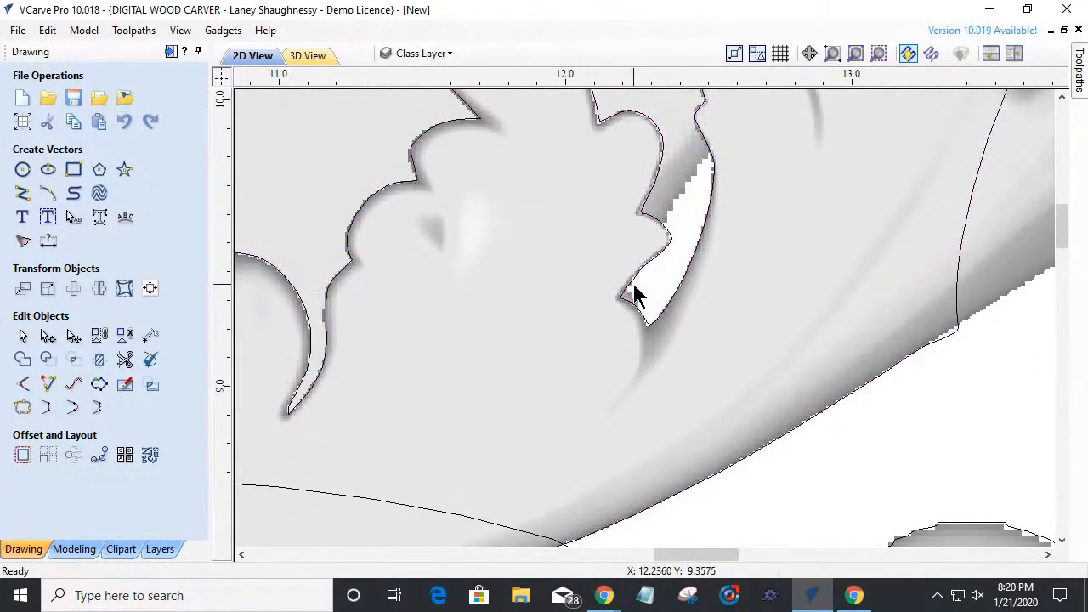
scroll(636, 296, "down", 1)
scroll(636, 293, "down", 5)
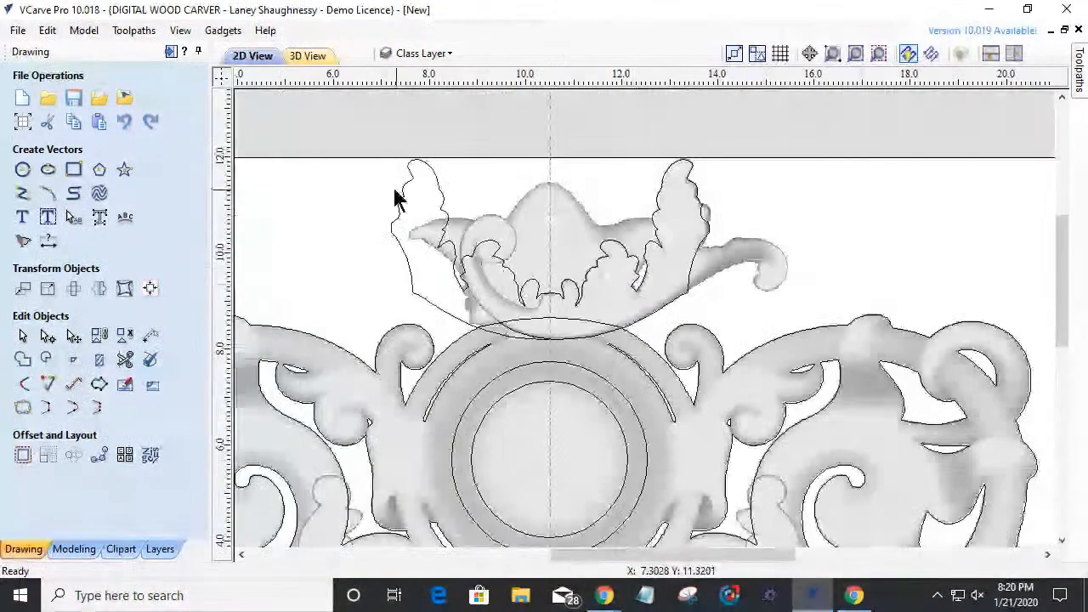
left_click(400, 212)
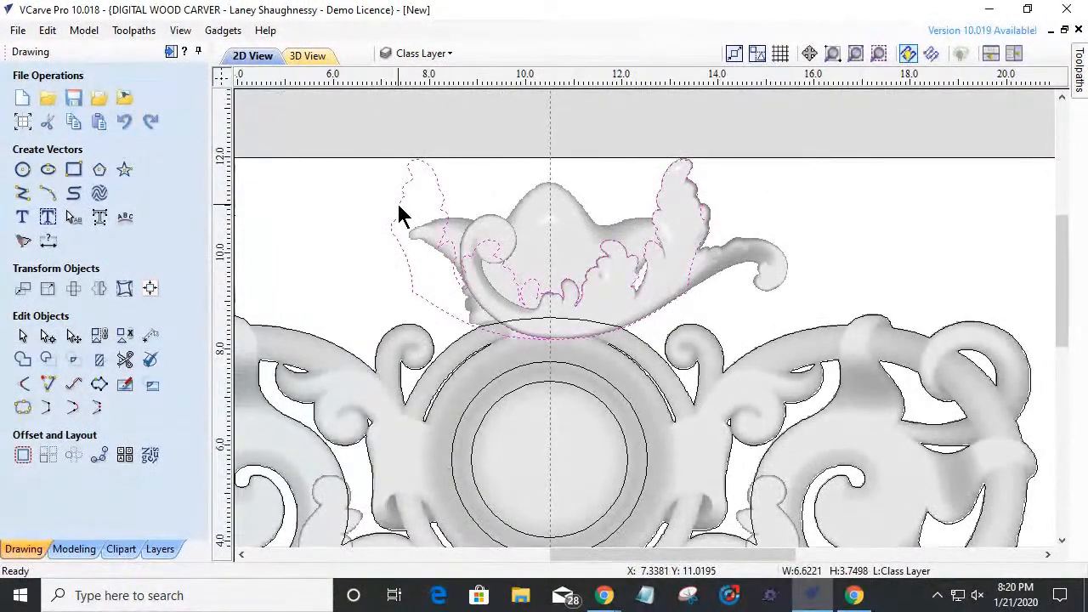
scroll(539, 318, "up", 7)
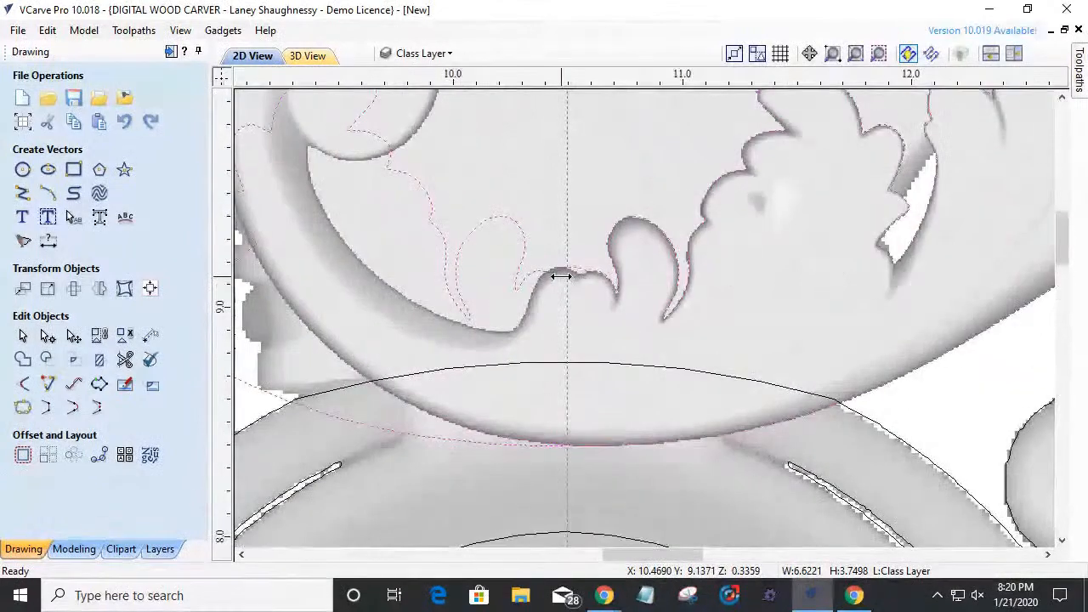
scroll(561, 276, "up", 2)
scroll(598, 266, "down", 8)
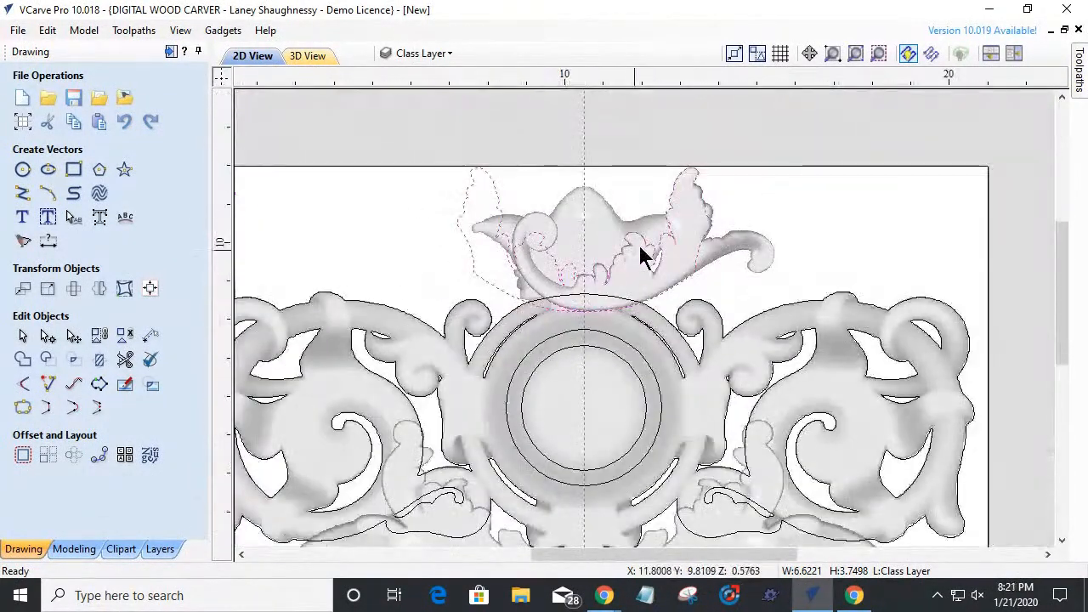
scroll(629, 230, "down", 1)
- Show the 2D and 3D views side by side and frame the crown in both
left_click(304, 60)
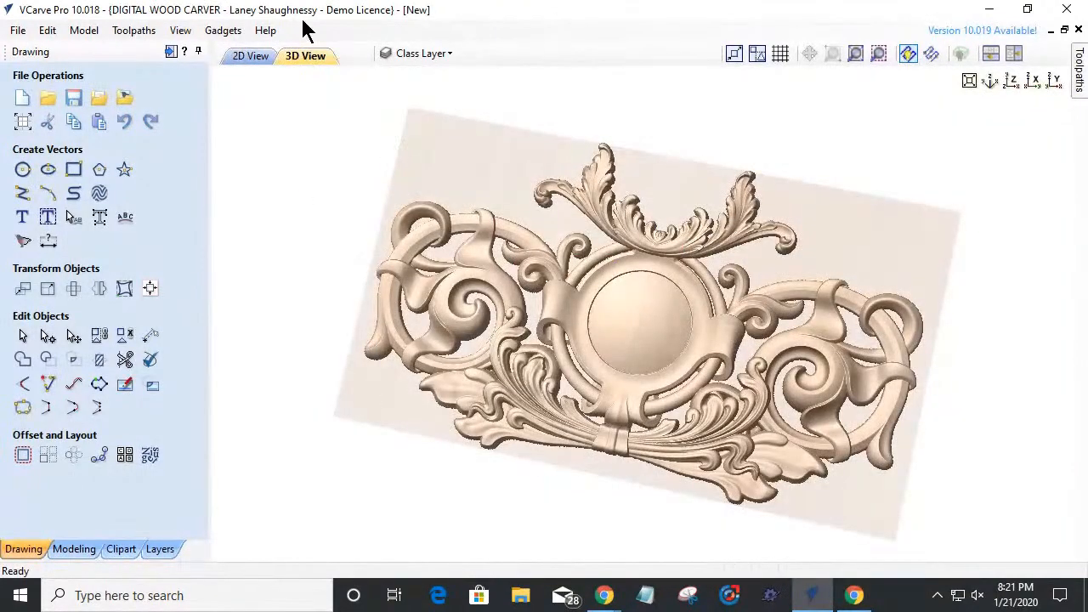
left_click(249, 58)
left_click(1014, 52)
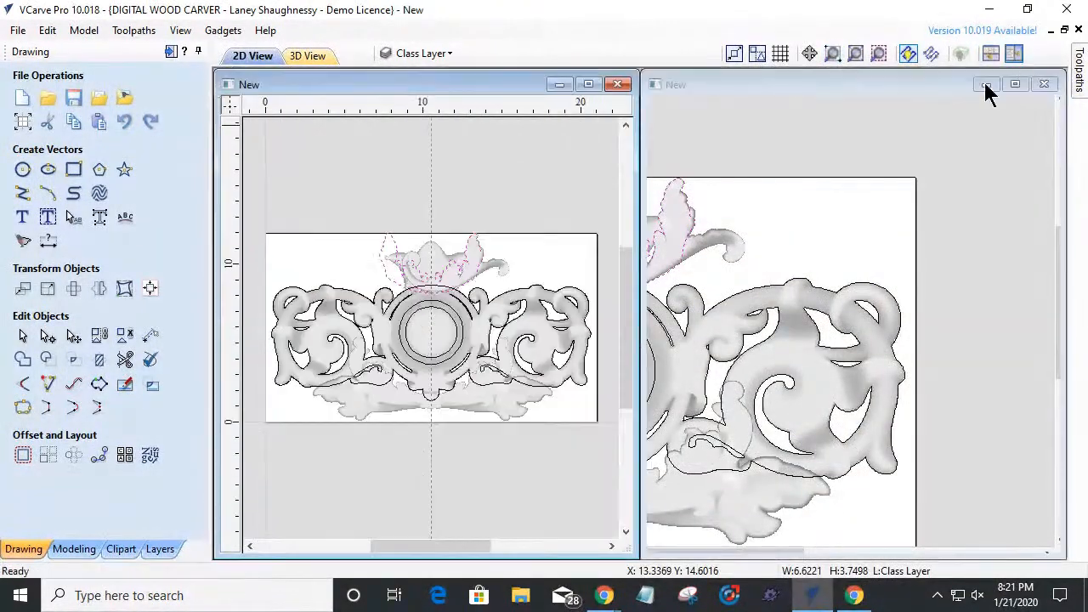
scroll(471, 280, "up", 2)
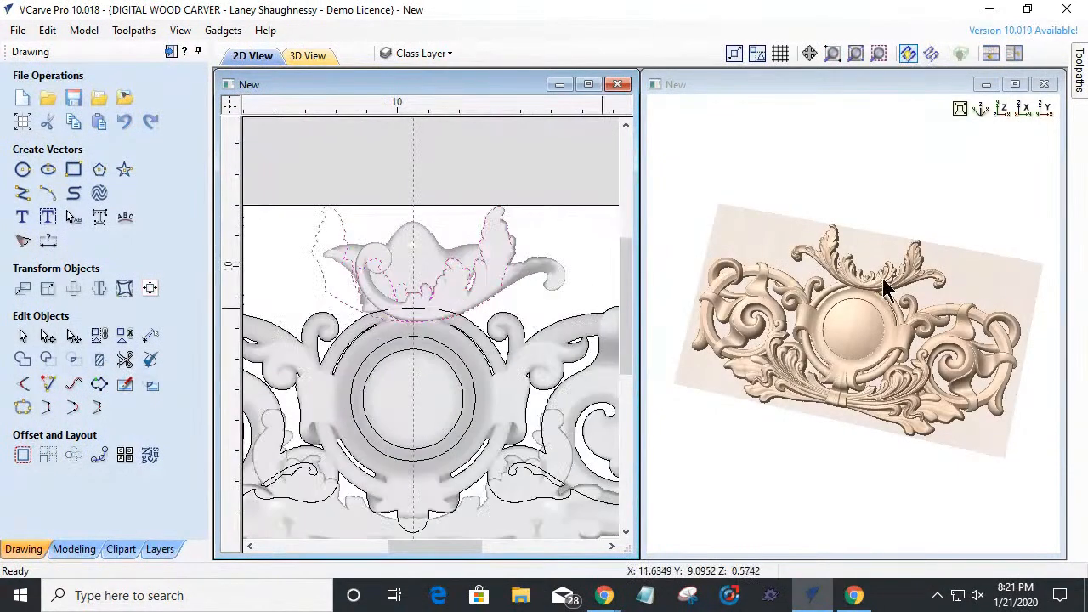
scroll(884, 289, "up", 3)
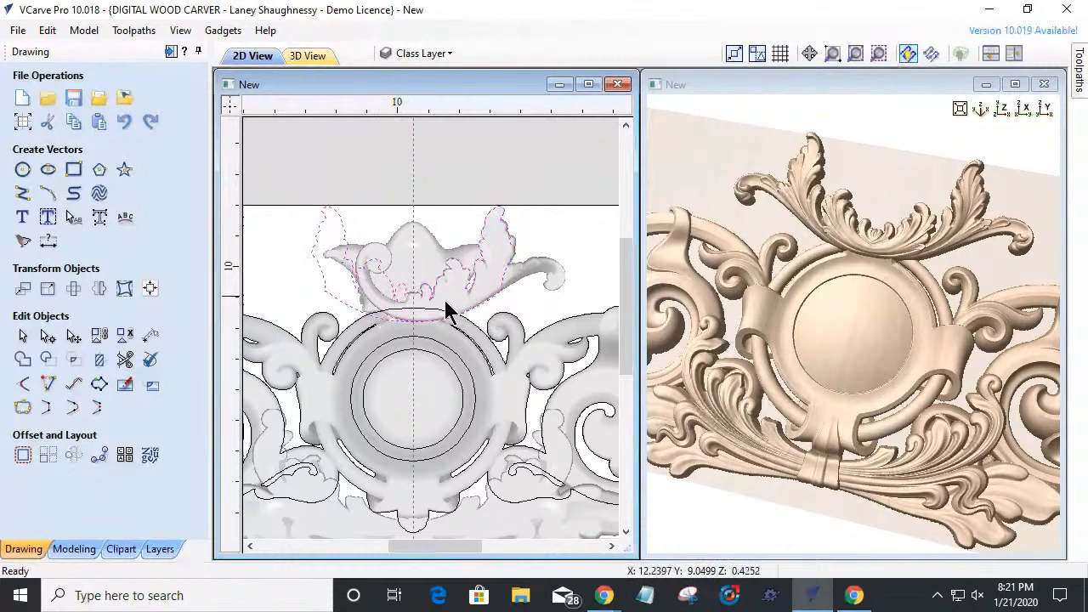
- Try to clip Class Level 3 to the selected crown outline
left_click(74, 549)
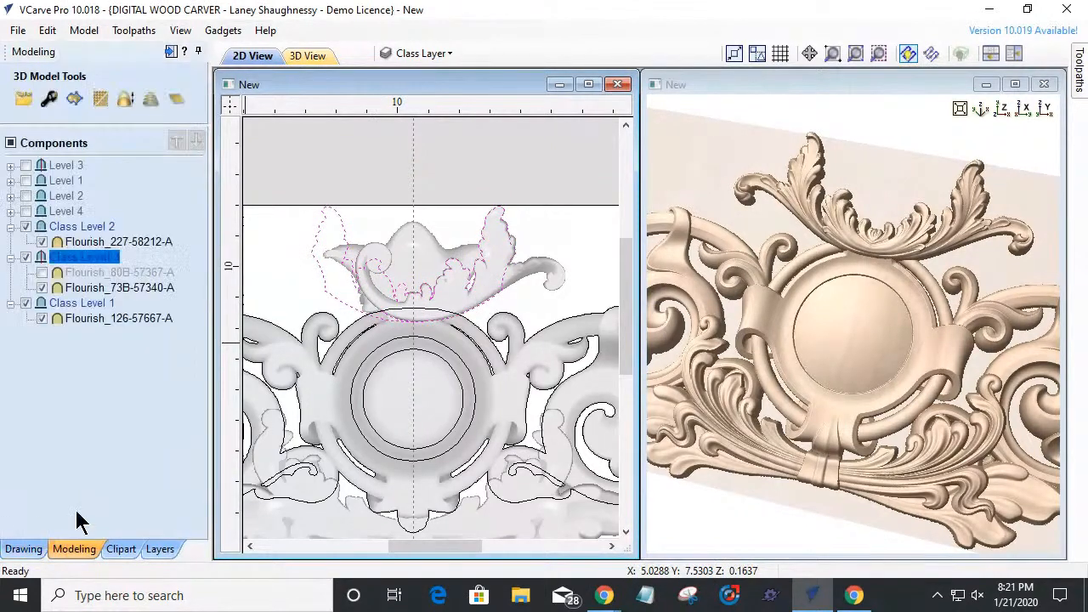
right_click(61, 258)
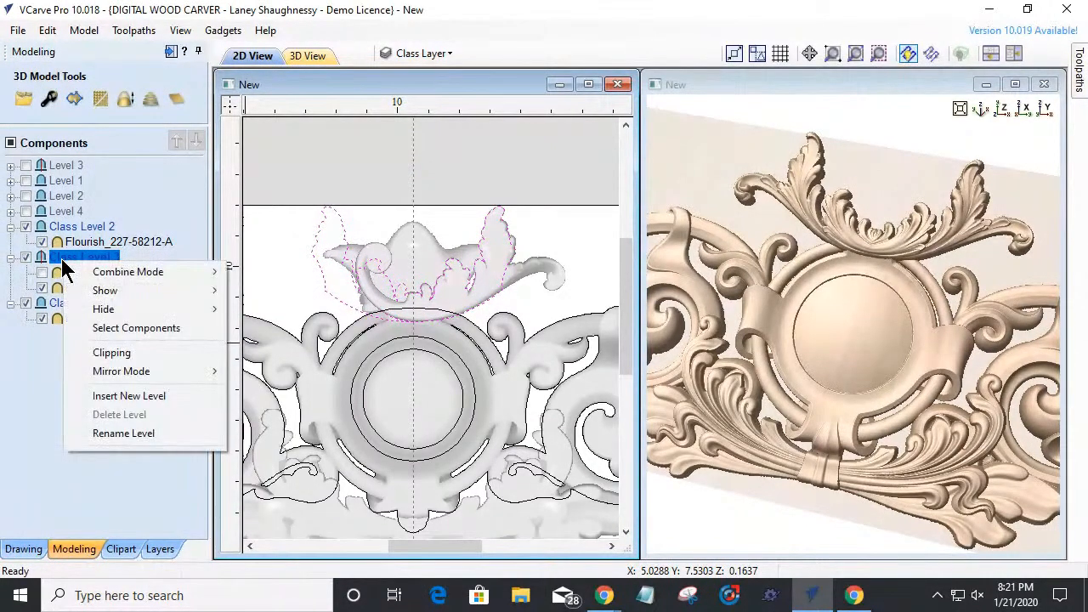
left_click(111, 352)
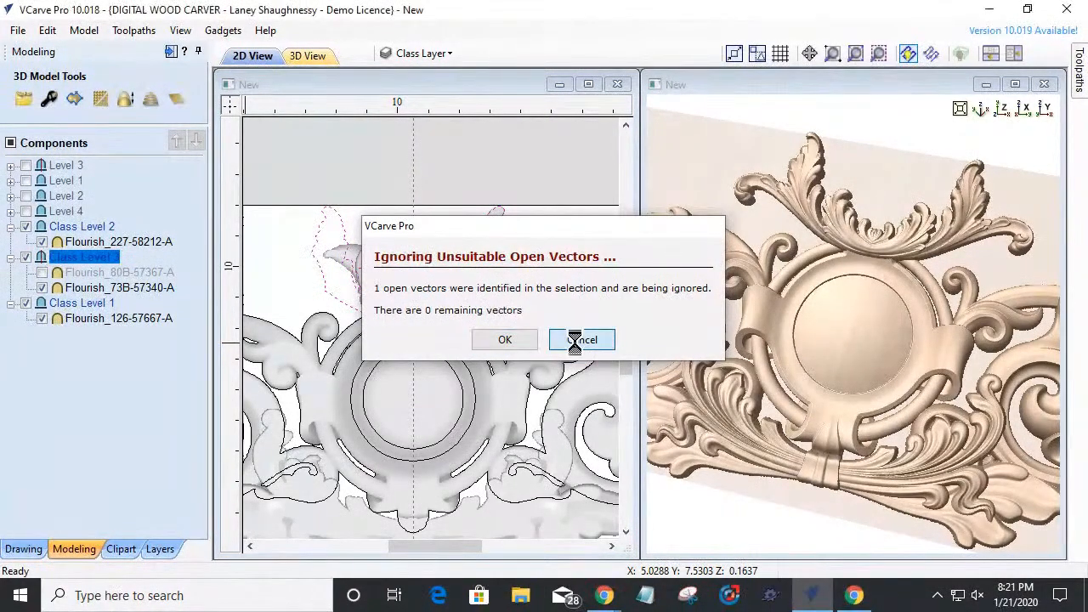
left_click(582, 339)
left_click(536, 340)
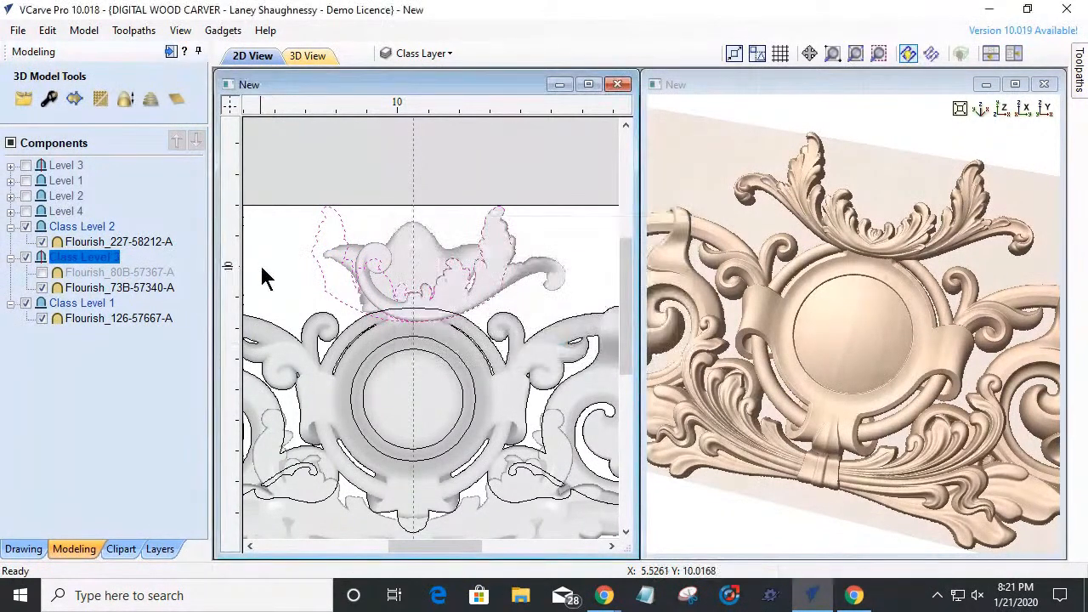
- Reselect the open crown outline in the 2D view
right_click(302, 275)
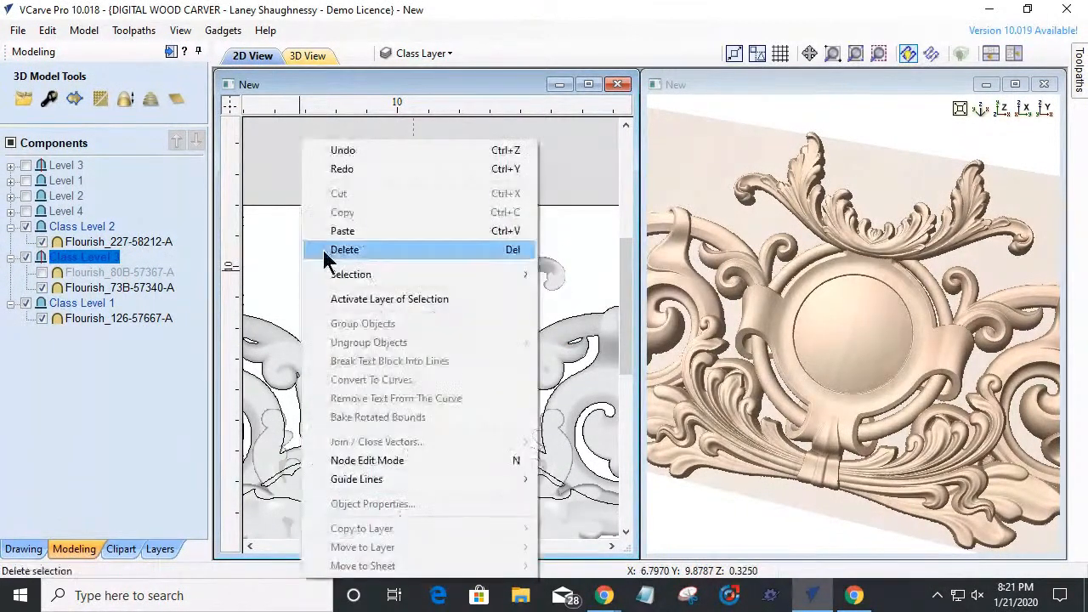
mouse_move(340, 273)
left_click(617, 298)
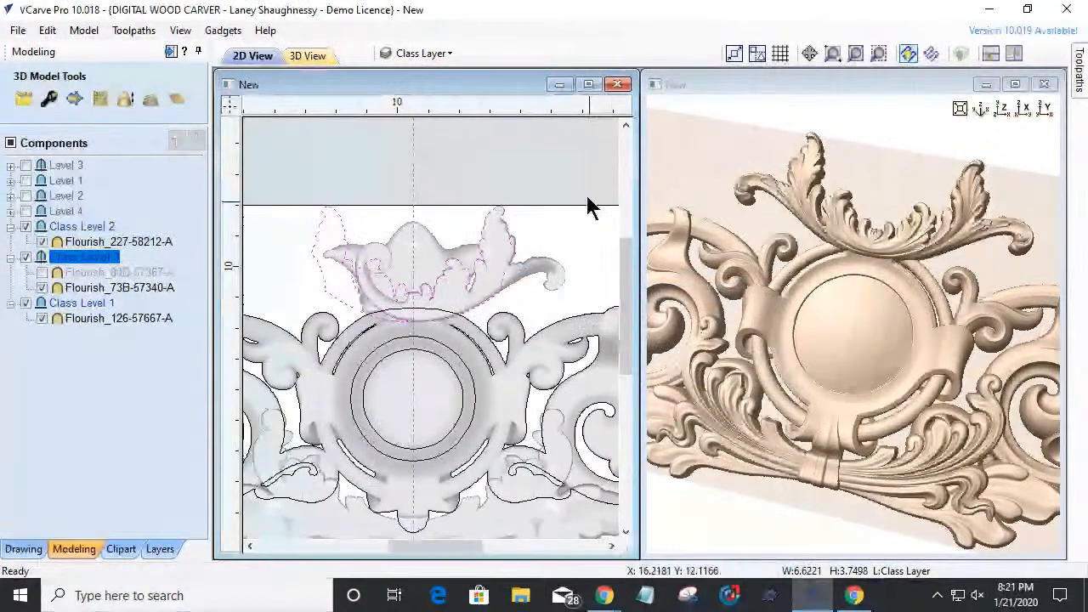
- Maximize the 2D view and examine the crown outline up close for gaps that keep it open
scroll(376, 316, "up", 3)
scroll(352, 340, "down", 6)
scroll(431, 295, "up", 7)
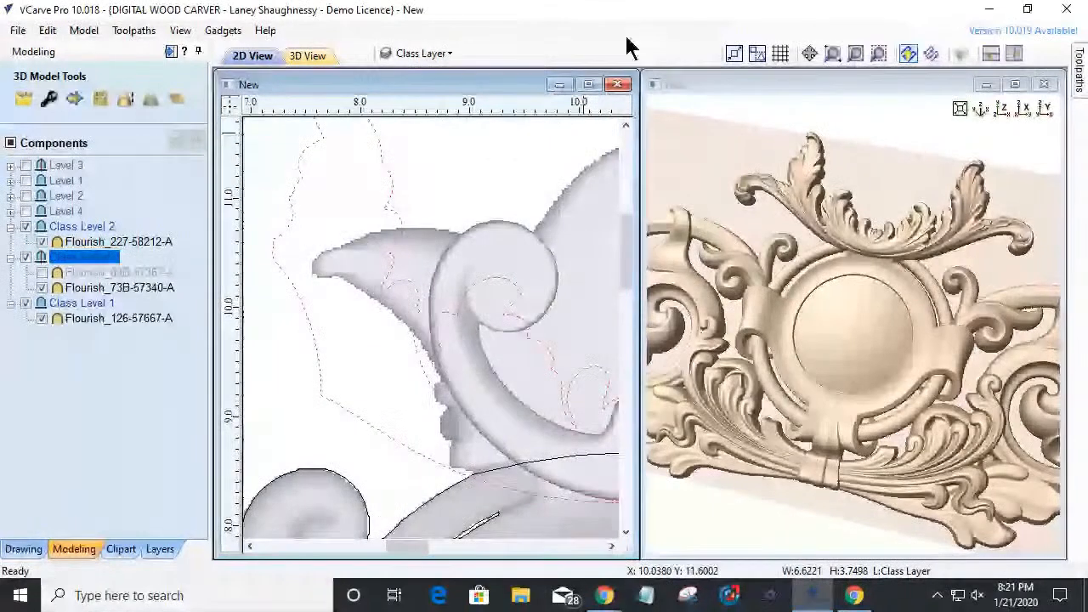
left_click(588, 84)
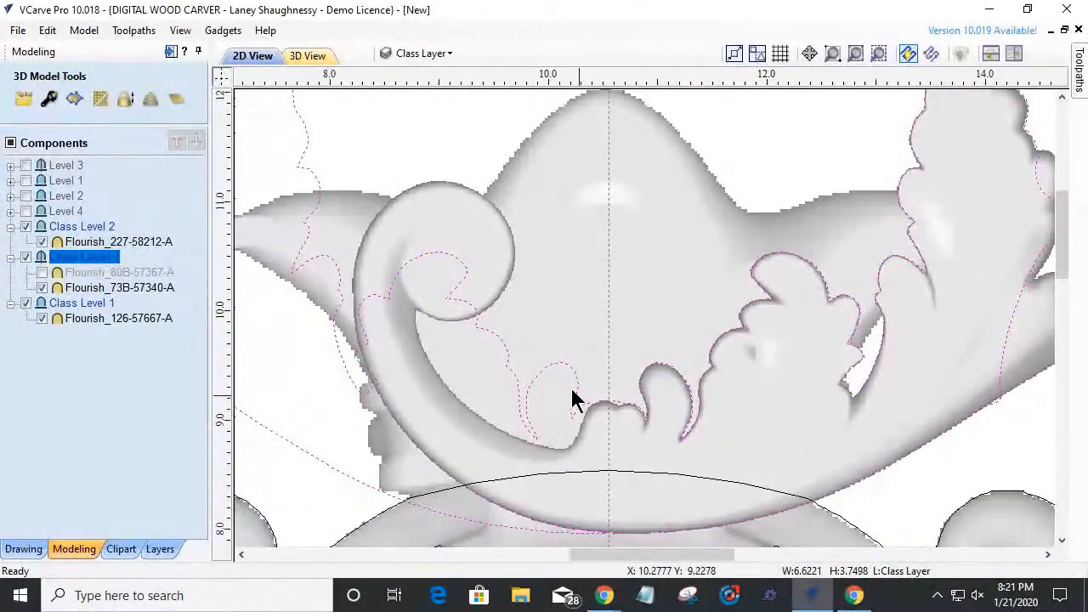
scroll(570, 400, "down", 2)
scroll(803, 417, "up", 2)
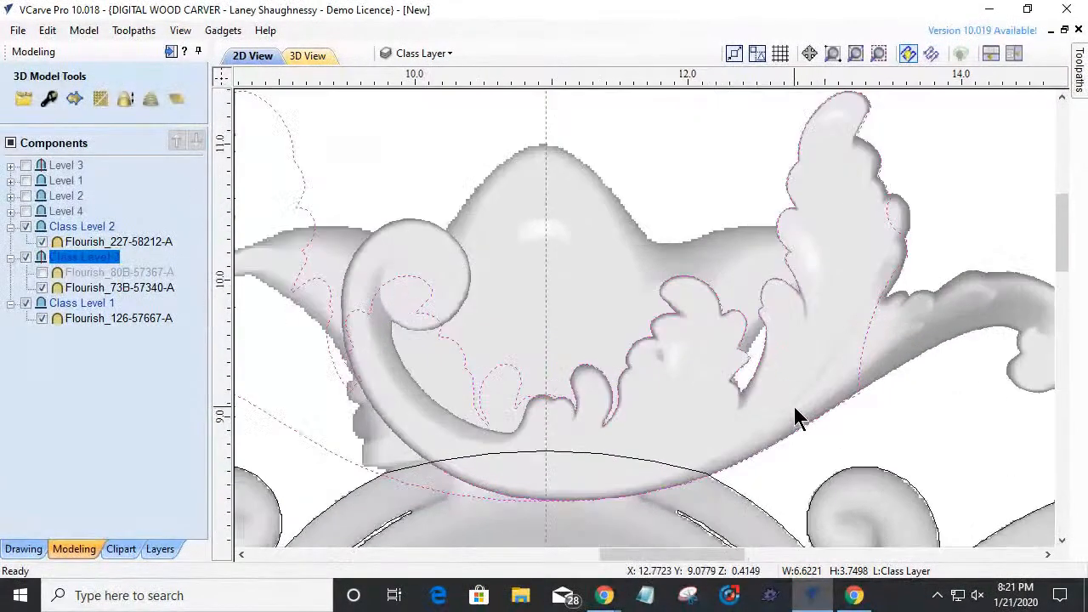
scroll(795, 408, "up", 3)
scroll(793, 403, "down", 4)
scroll(777, 445, "up", 1)
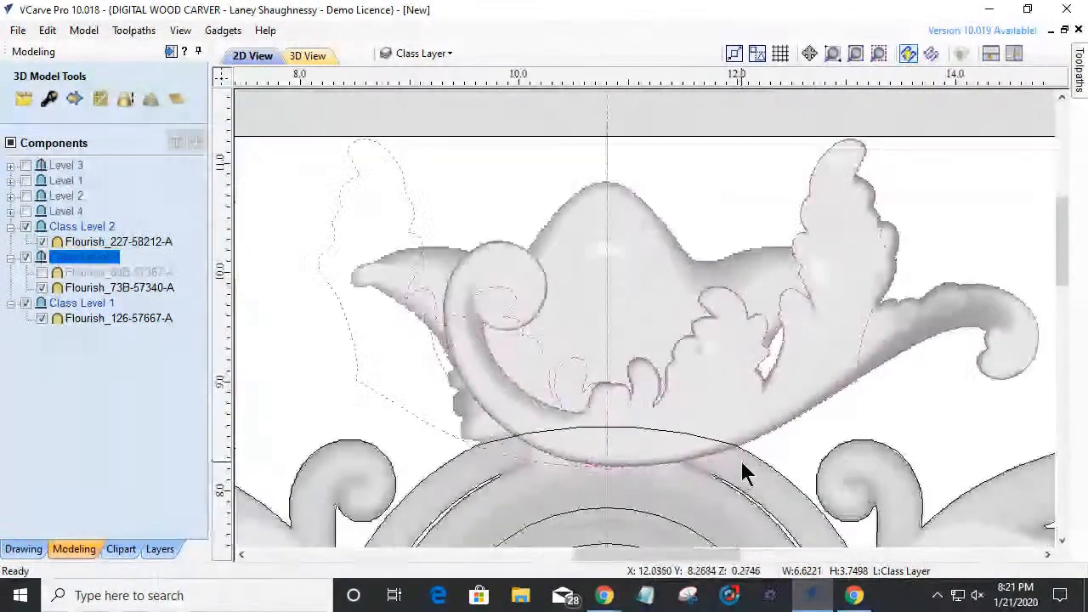
scroll(740, 463, "up", 2)
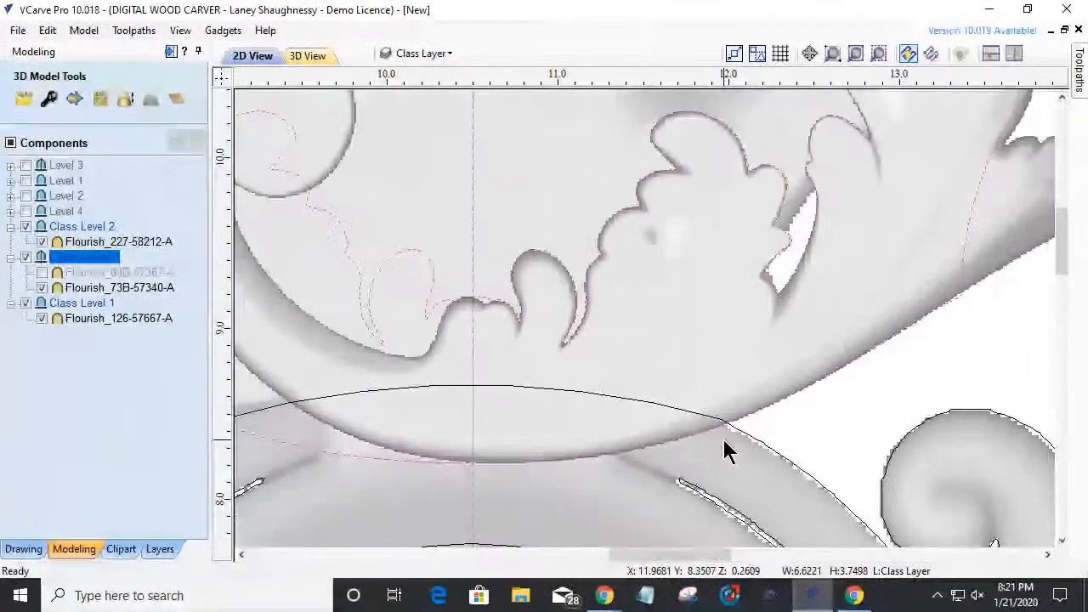
scroll(725, 451, "down", 2)
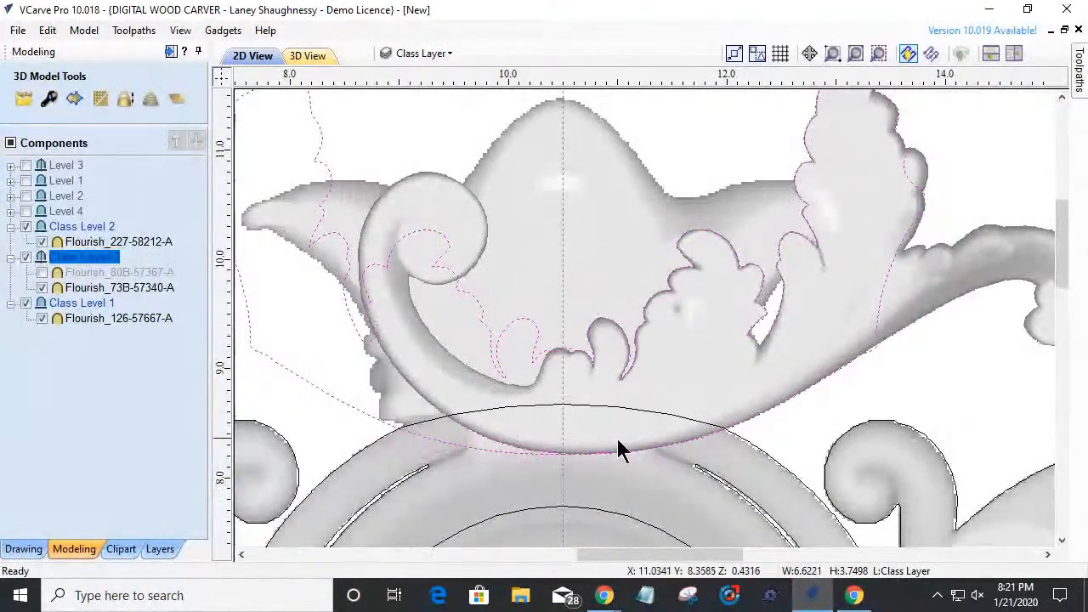
- Examine the crown outline's nodes up close at the scalloped center and where the halves meet on the bottom curve
scroll(367, 347, "up", 1)
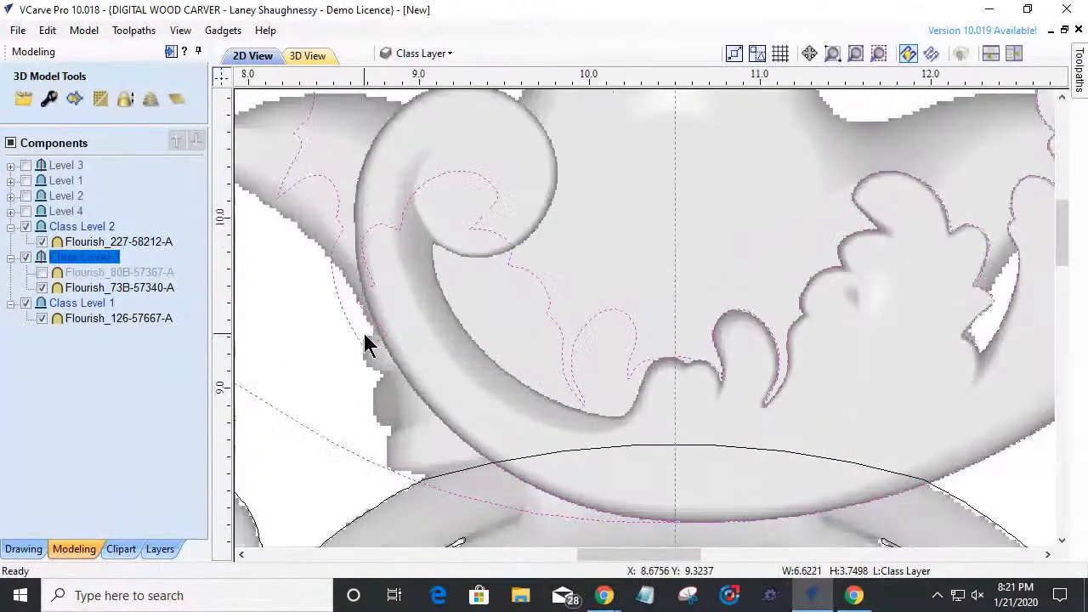
left_click(17, 550)
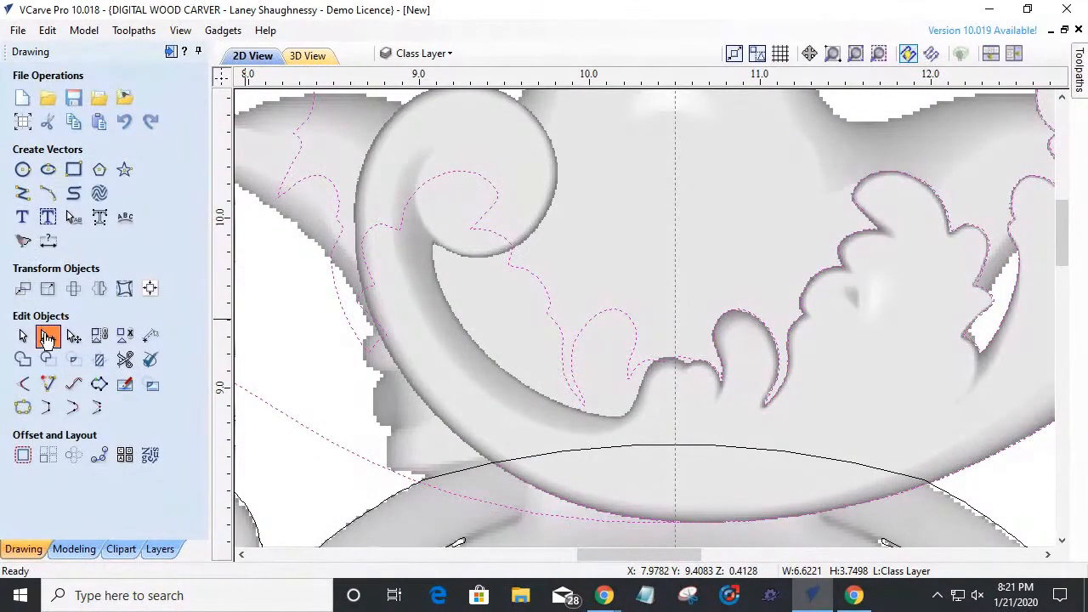
left_click(47, 337)
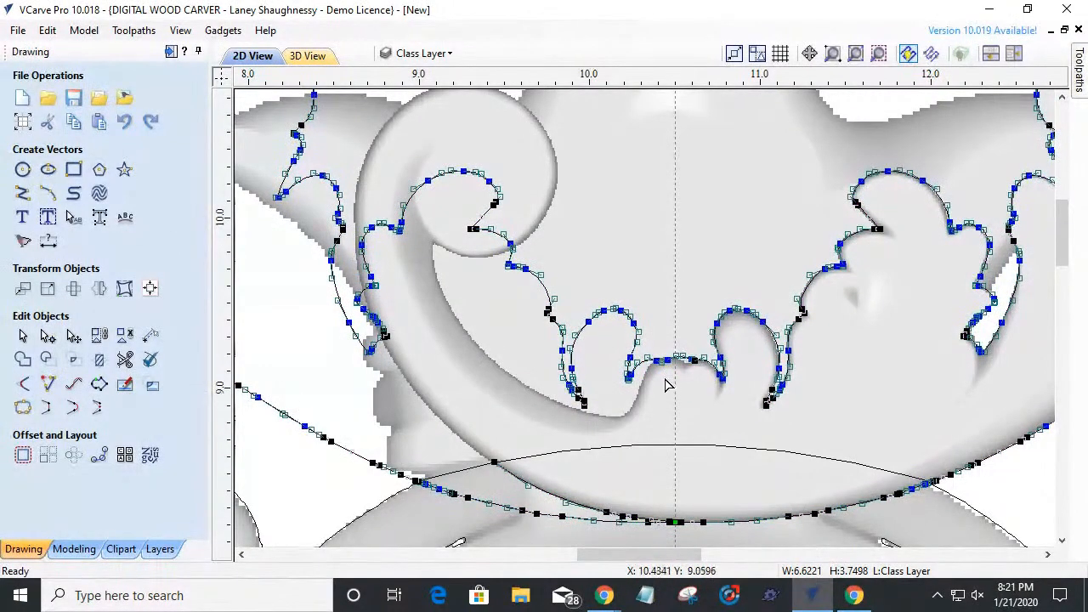
scroll(702, 365, "up", 4)
scroll(690, 366, "up", 2)
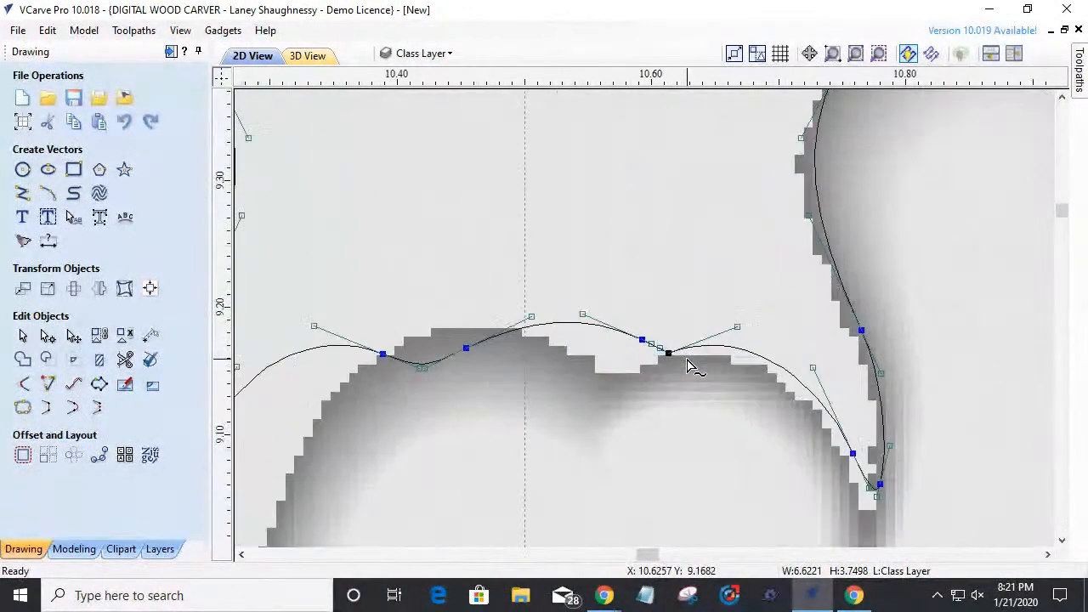
scroll(690, 365, "down", 1)
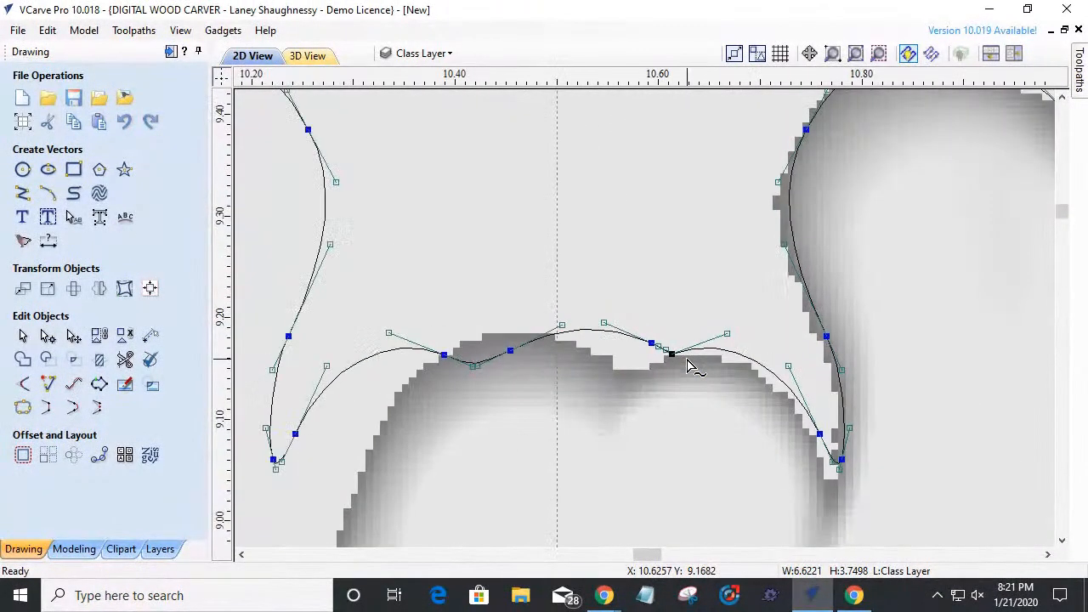
scroll(691, 366, "down", 6)
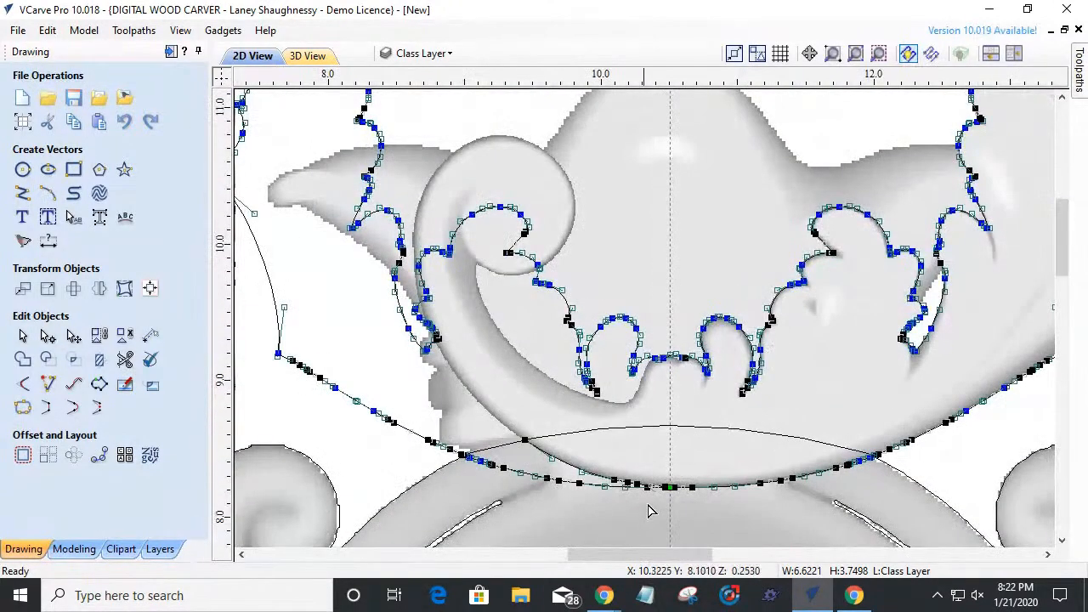
scroll(668, 500, "up", 8)
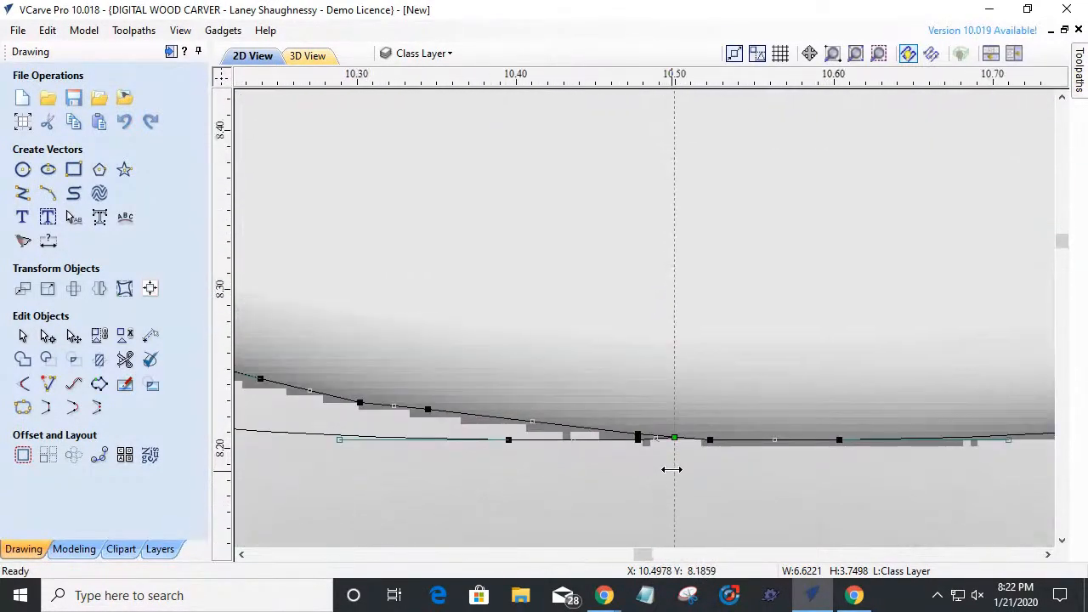
scroll(672, 463, "up", 3)
scroll(673, 464, "down", 3)
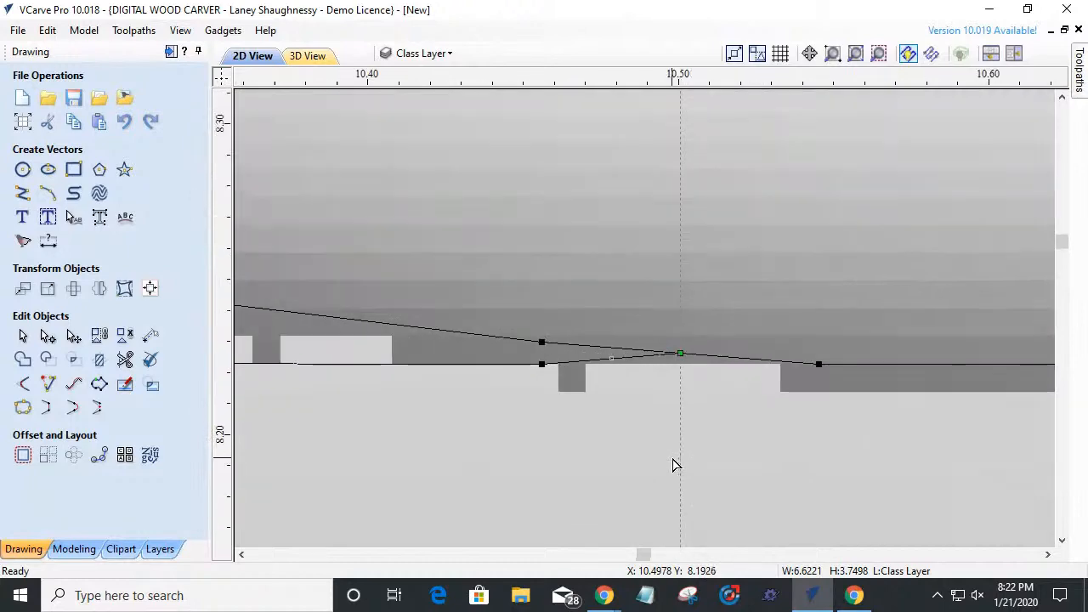
scroll(674, 464, "down", 8)
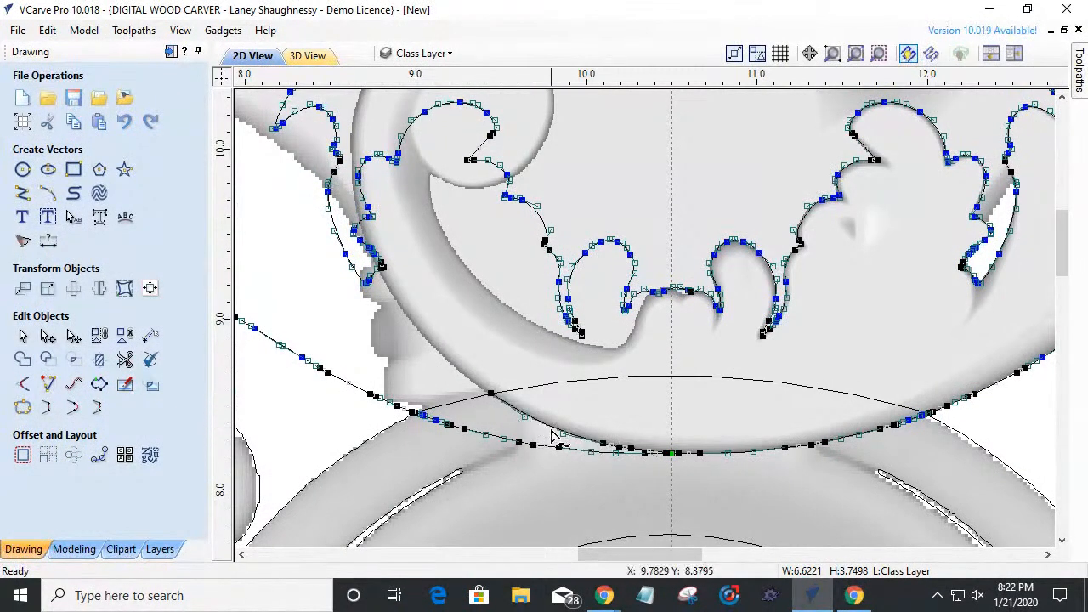
left_click(22, 335)
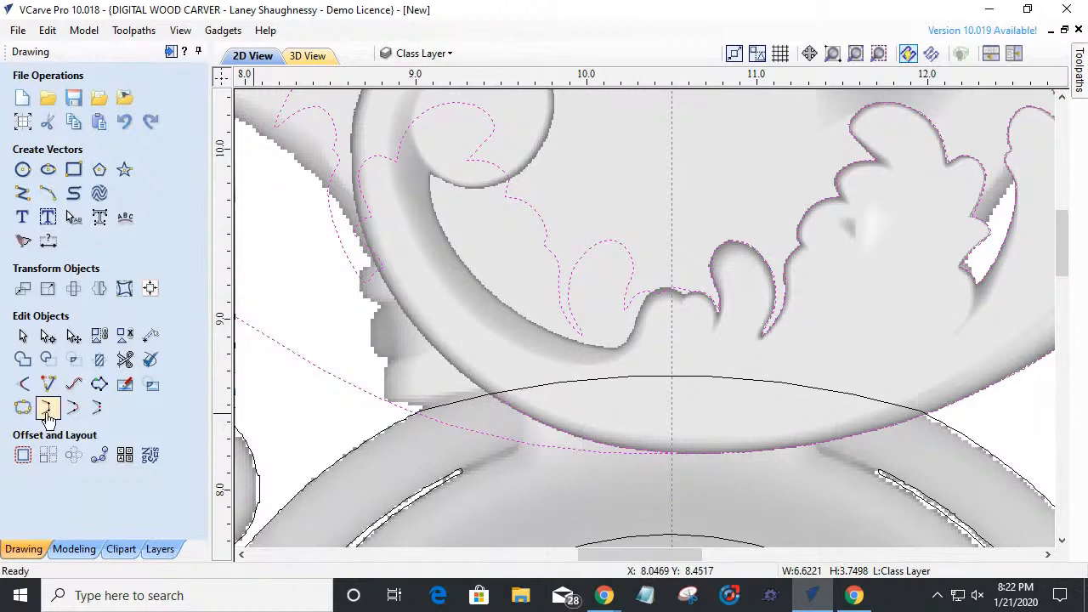
- Check the drawing for unclosed shapes by selecting all open vectors
left_click(125, 359)
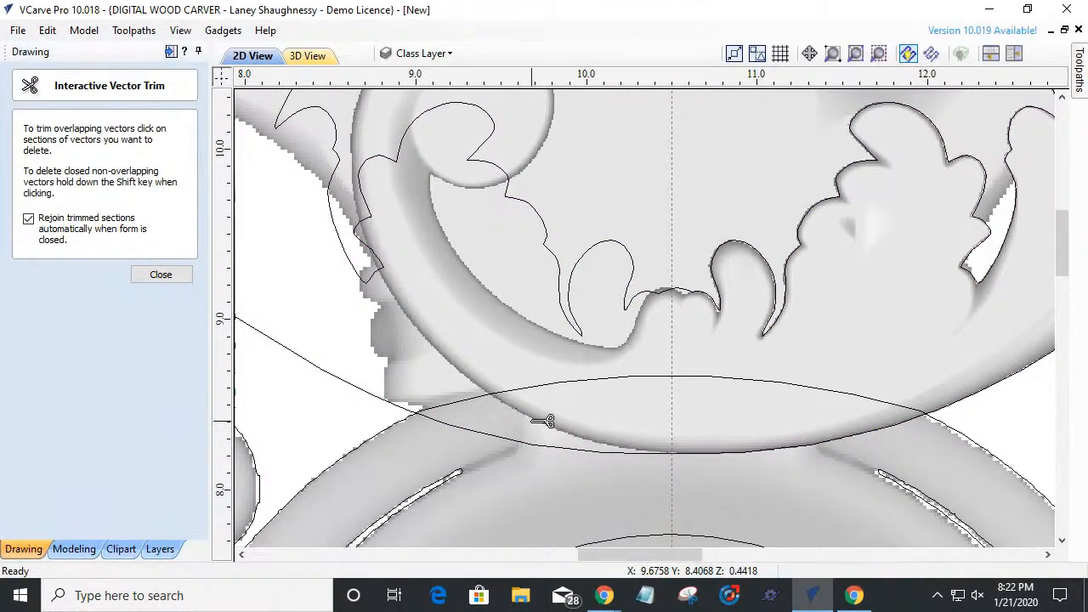
left_click(161, 274)
right_click(289, 333)
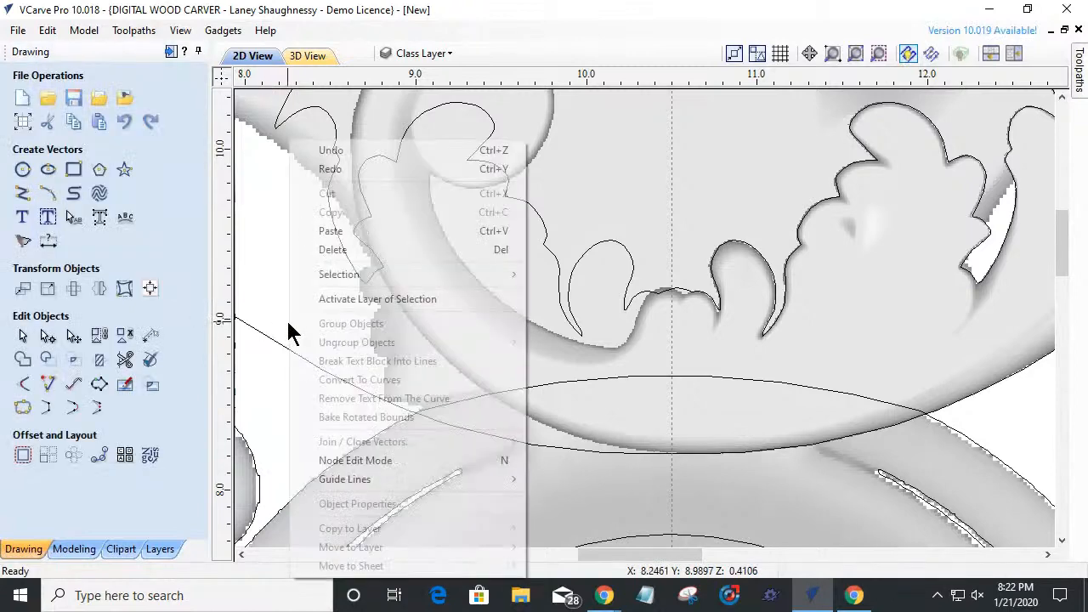
mouse_move(406, 276)
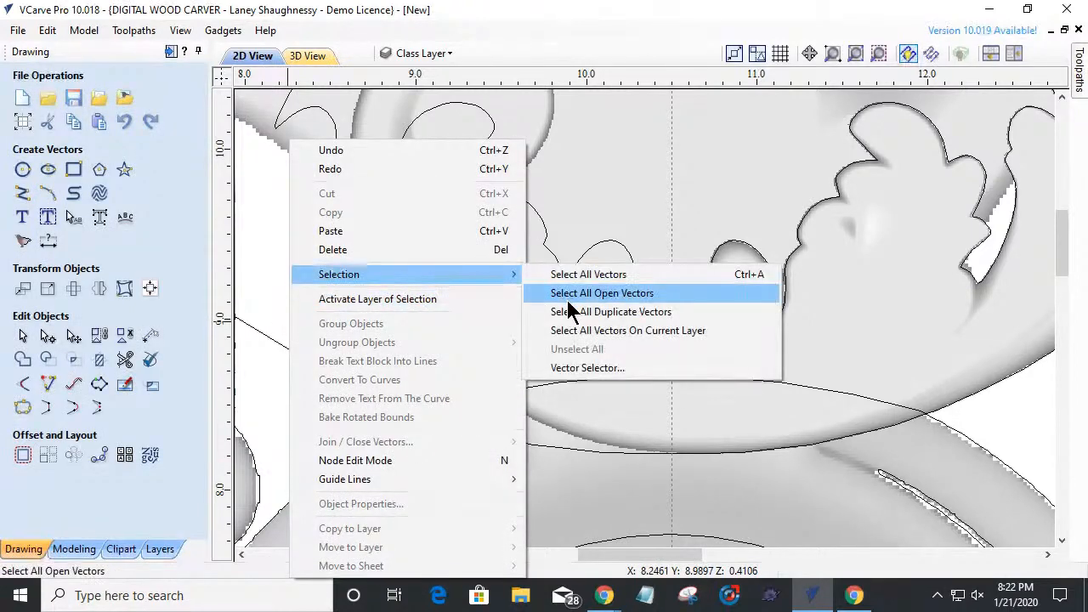
left_click(567, 294)
left_click(558, 311)
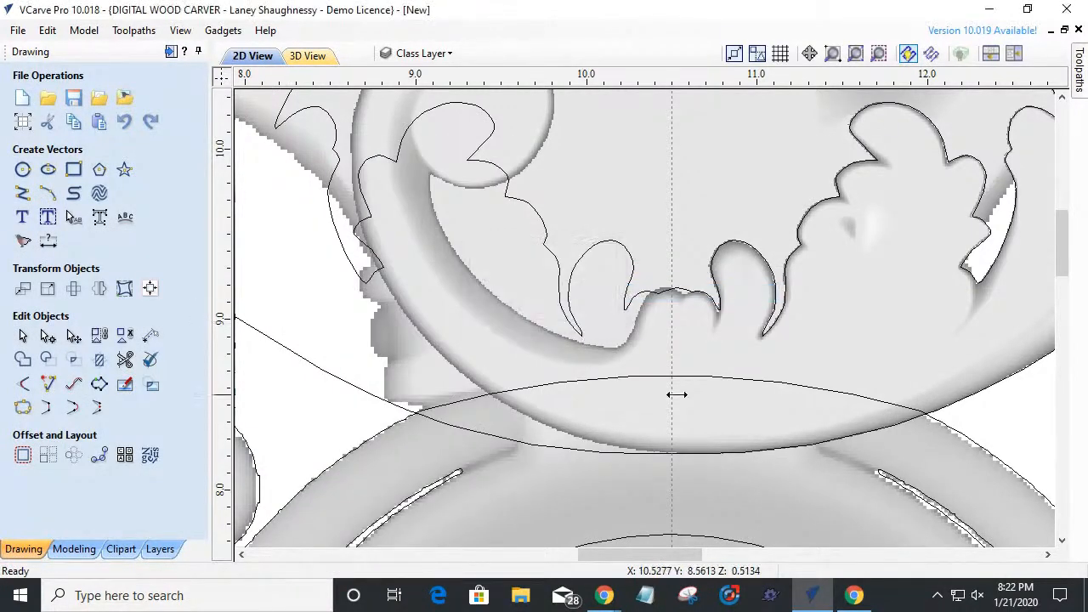
- Return to the modeling tools and select the whole crown outline
scroll(676, 395, "down", 5)
left_click(74, 550)
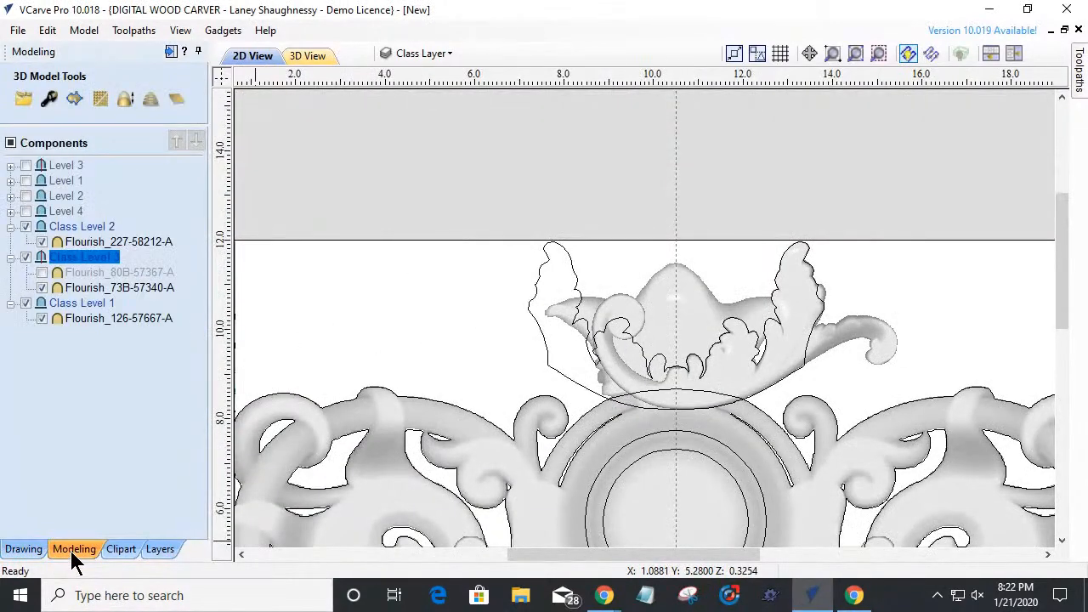
left_click(578, 312)
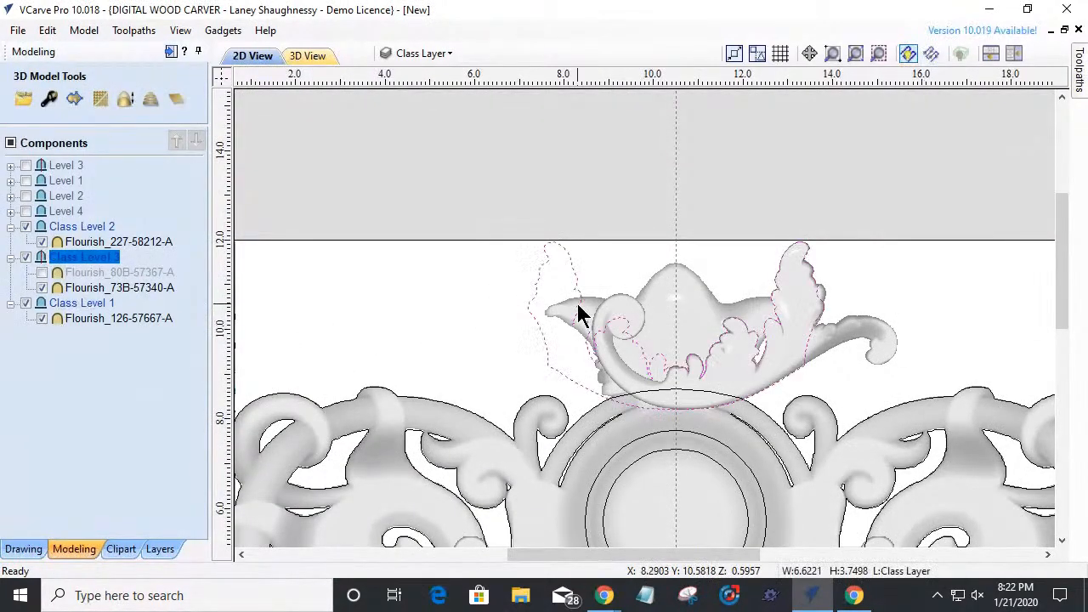
- Show the 2D and 3D views side by side and clip Class Level 3 to the selected crown outline
right_click(69, 256)
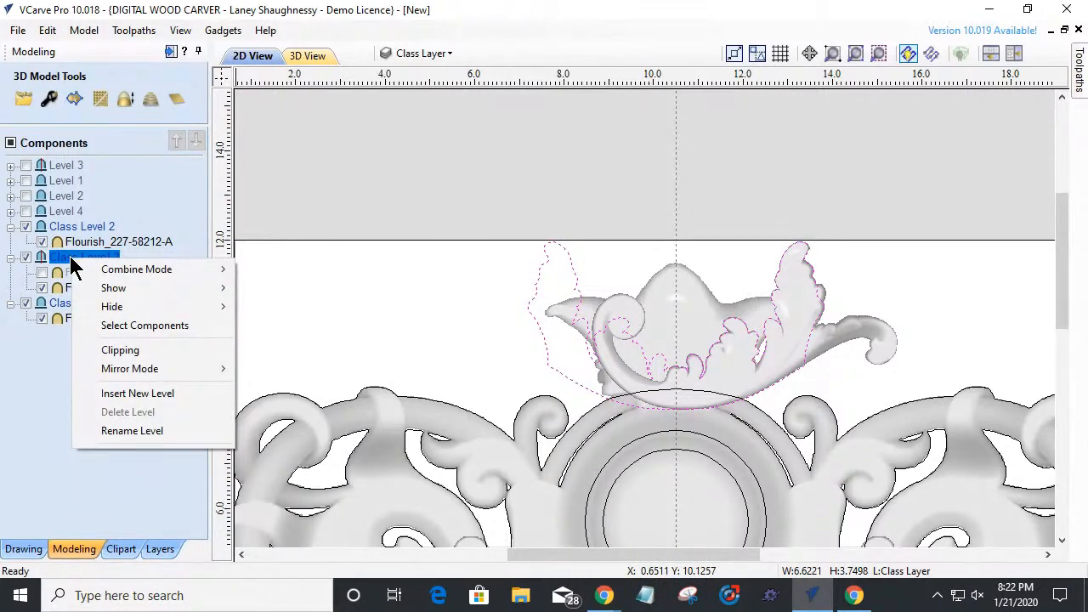
left_click(332, 49)
left_click(321, 58)
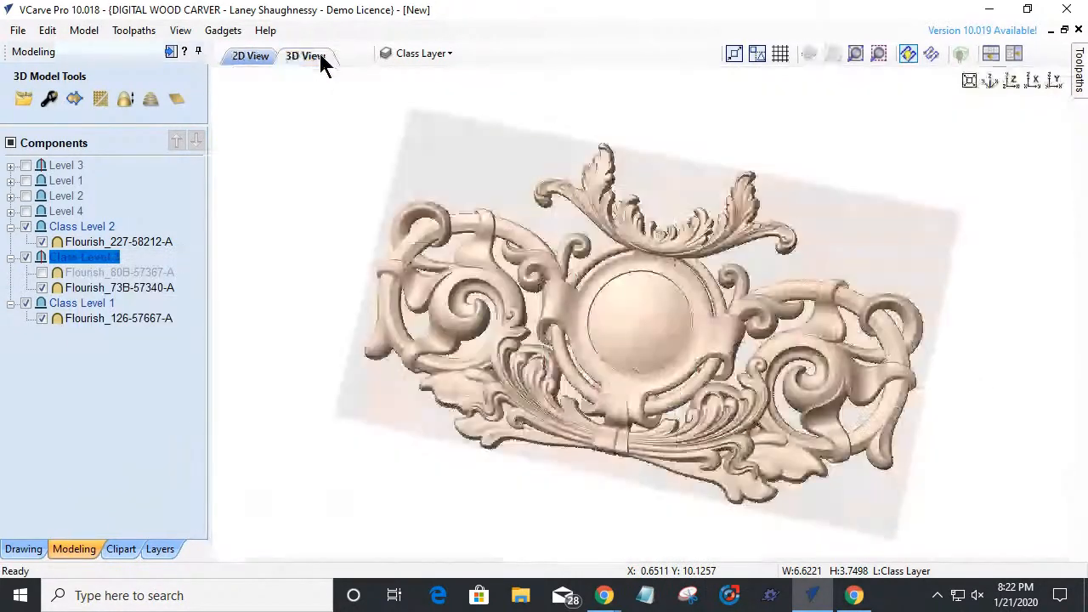
left_click(1014, 53)
scroll(865, 297, "up", 6)
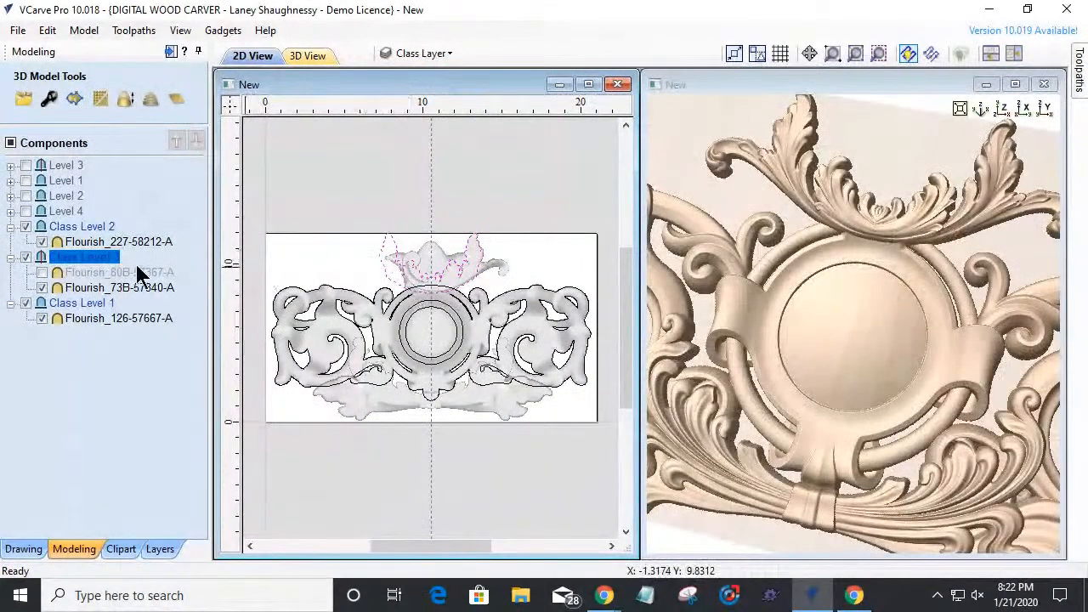
right_click(61, 257)
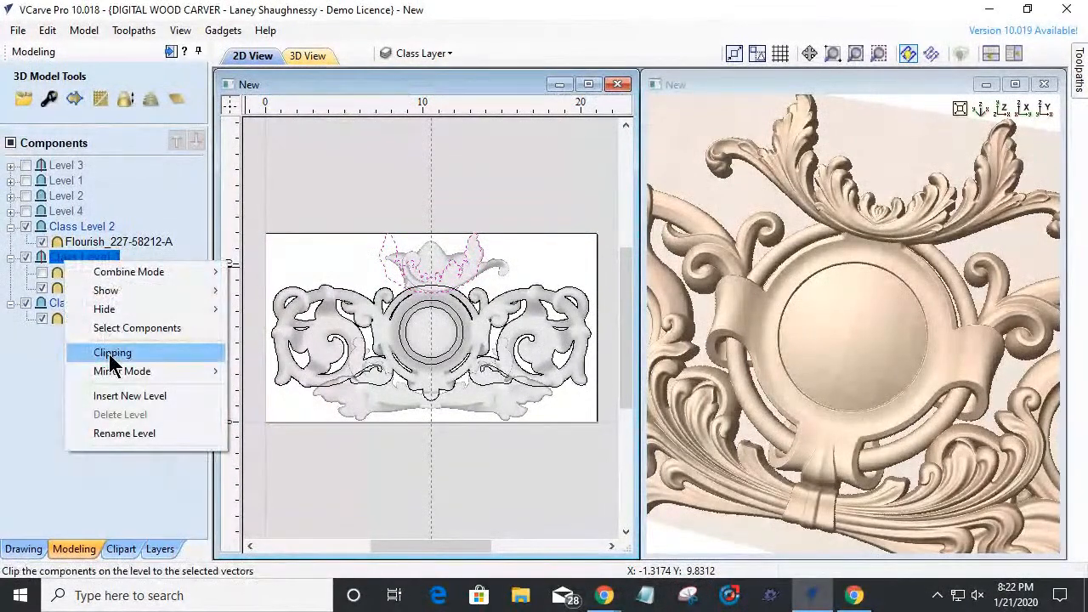
left_click(113, 352)
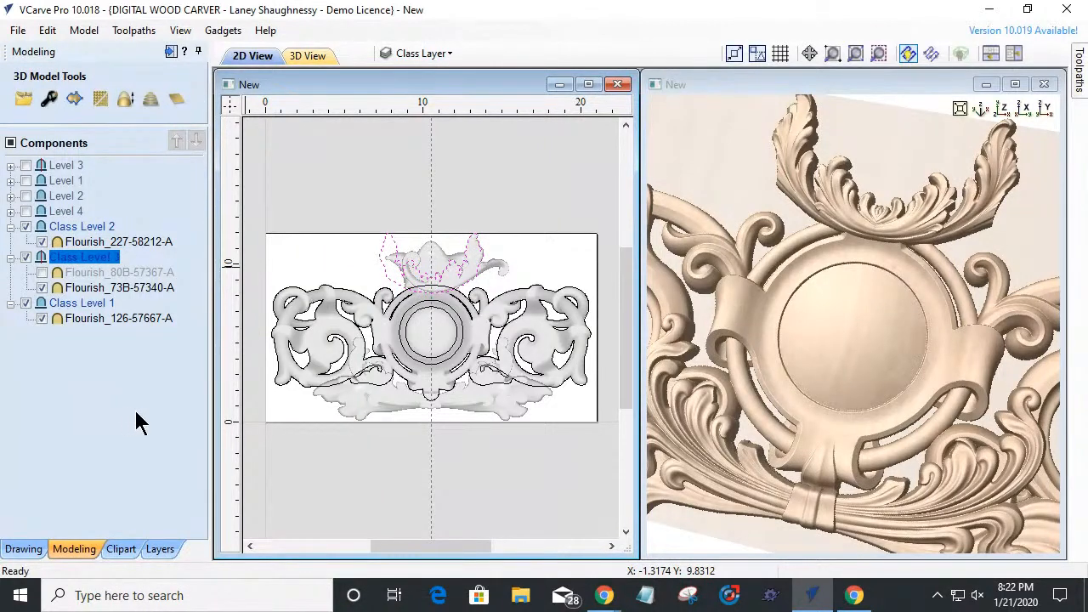
- Turn on the Flourish_80B-57367-A component and open the options of Class Level 3
left_click(41, 270)
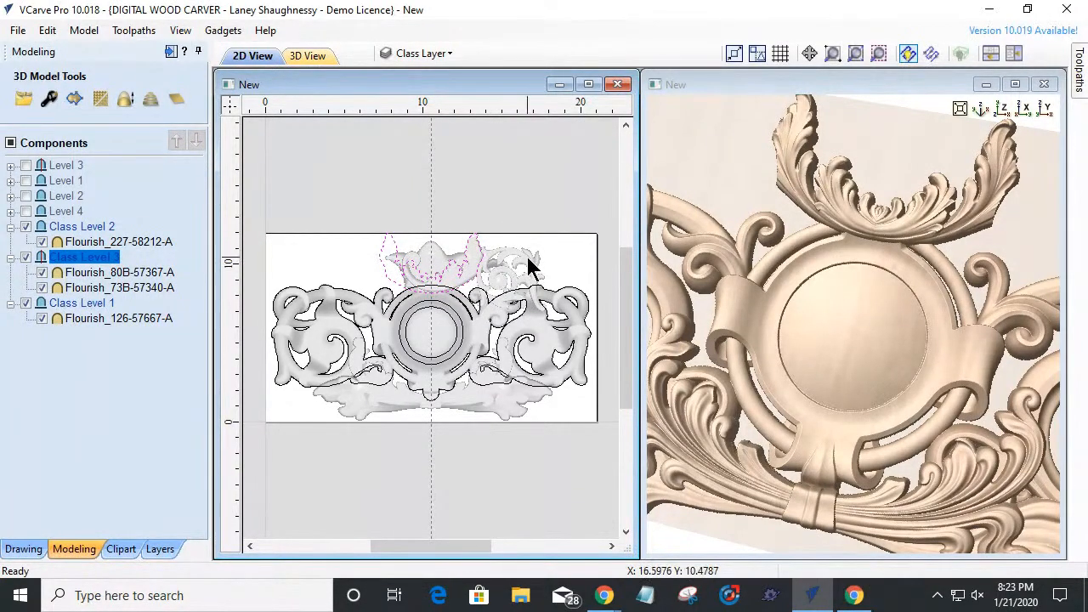
right_click(98, 268)
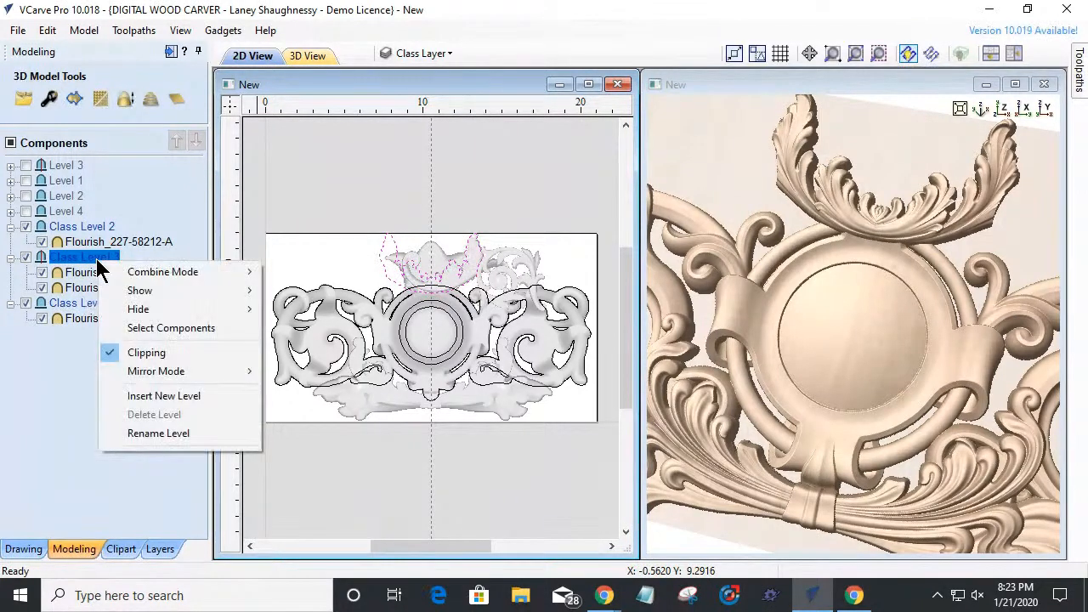
- Insert a new component level after Class Level 3 and rename it "Class Level 4"
left_click(127, 396)
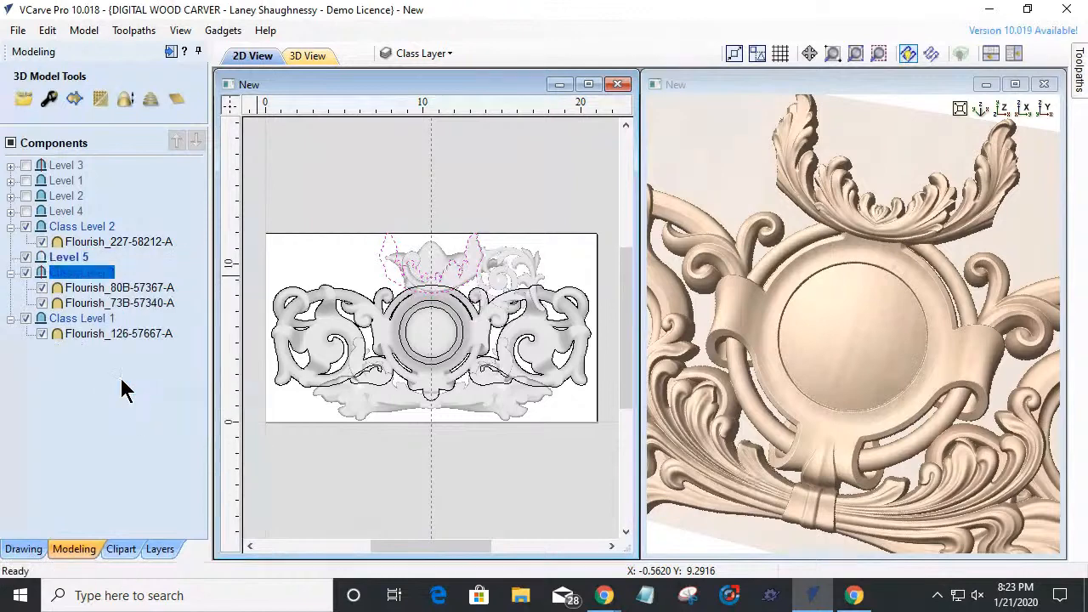
right_click(65, 256)
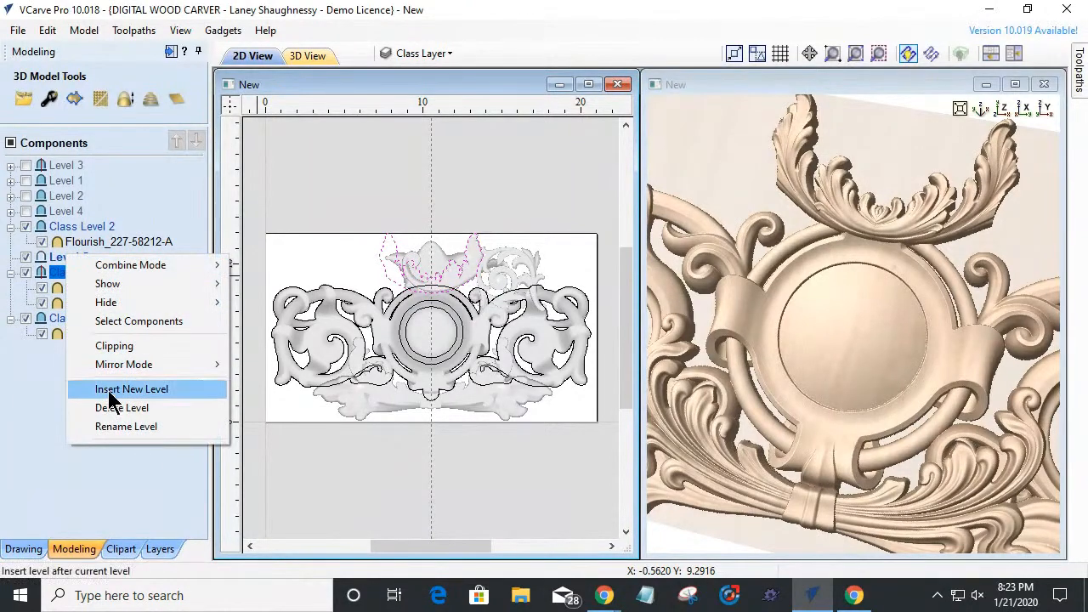
left_click(106, 426)
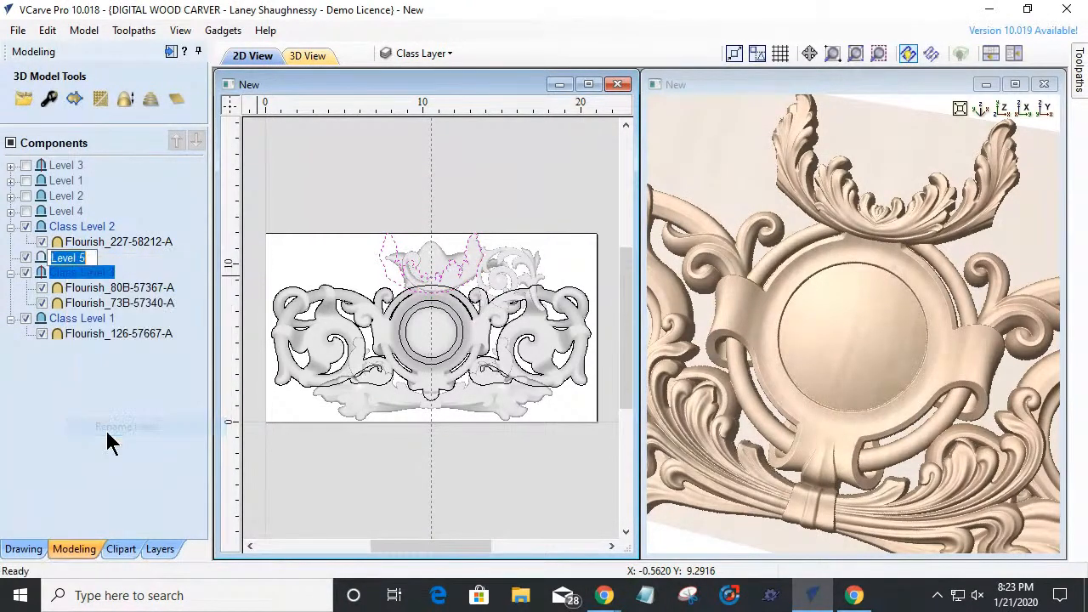
type("Cla")
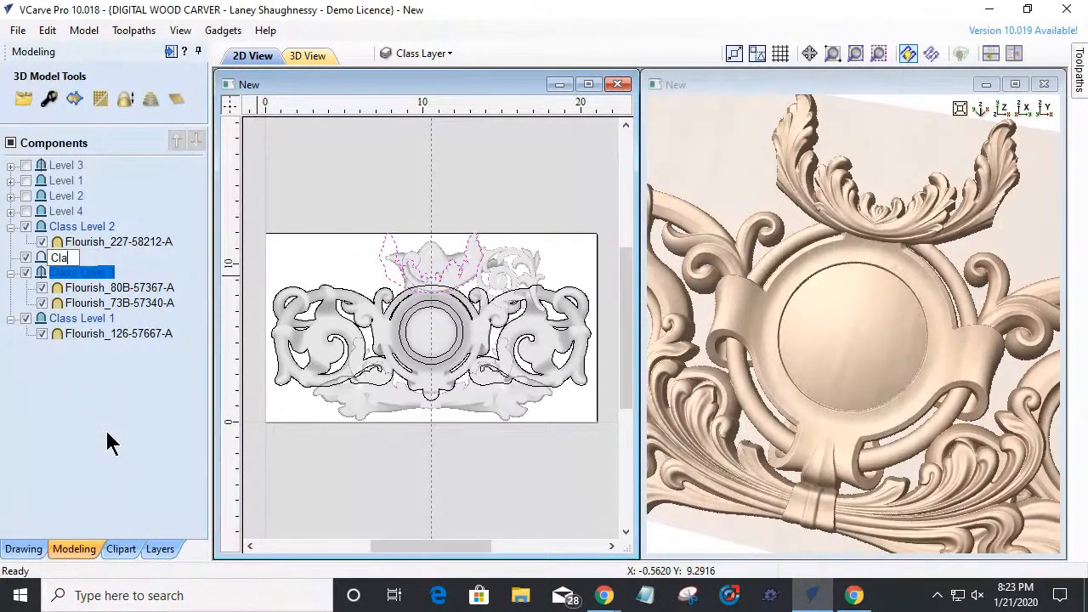
type("ss Level 4")
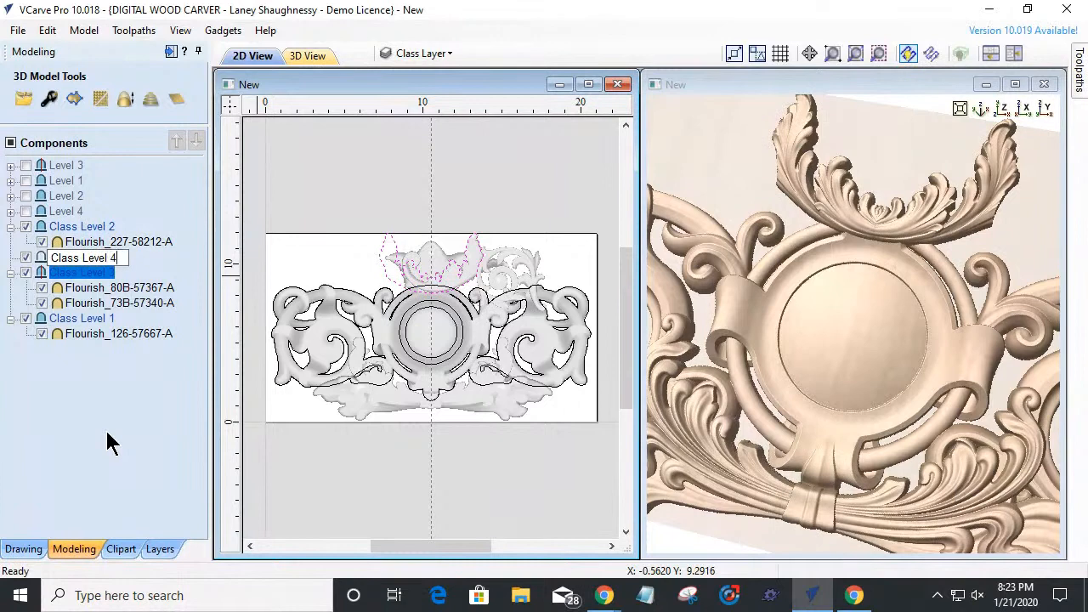
key("Return")
- Move the Flourish_80B-57367-A component into Class Level 4 and mirror that level across the vertical centre line
left_click_drag(93, 289, 91, 263)
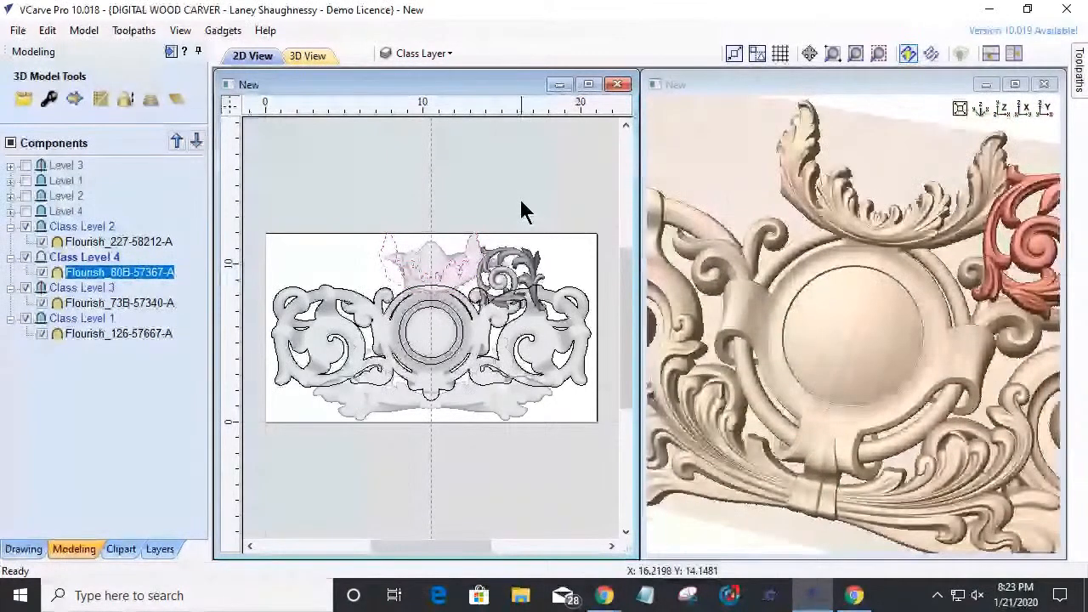
right_click(73, 258)
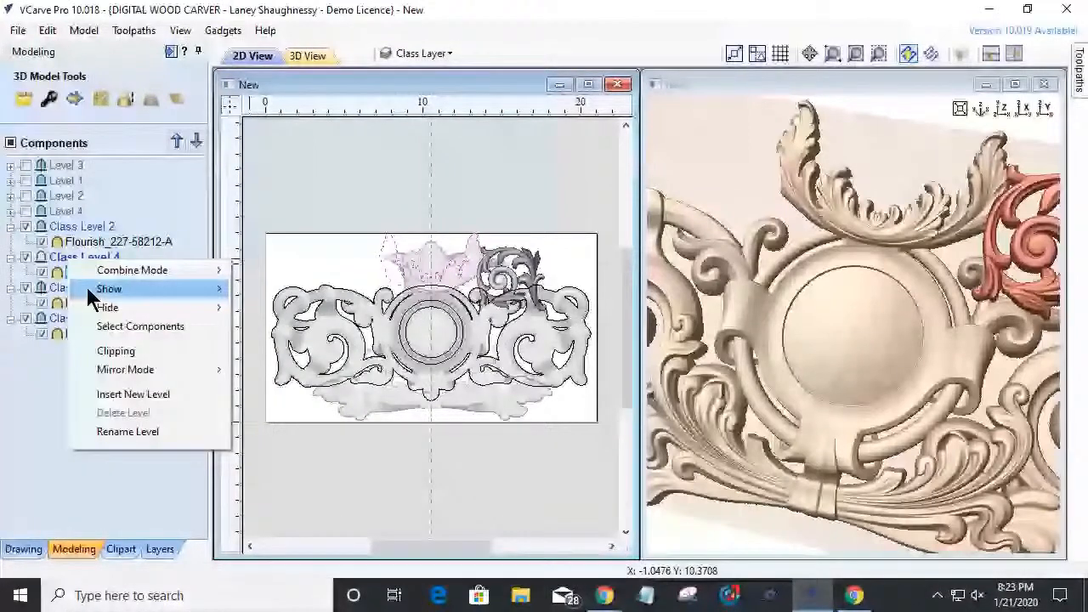
mouse_move(128, 369)
left_click(263, 410)
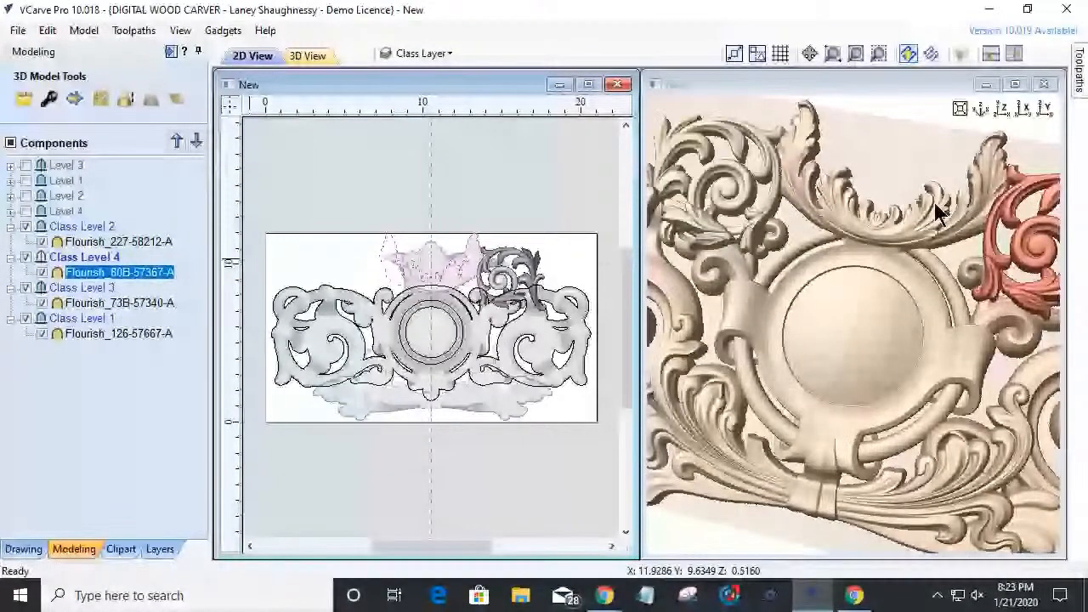
- Inspect the mirrored scrollwork in the enlarged 3D view and set Class Level 4's combine mode to Merge
left_click(1003, 108)
left_click(1014, 84)
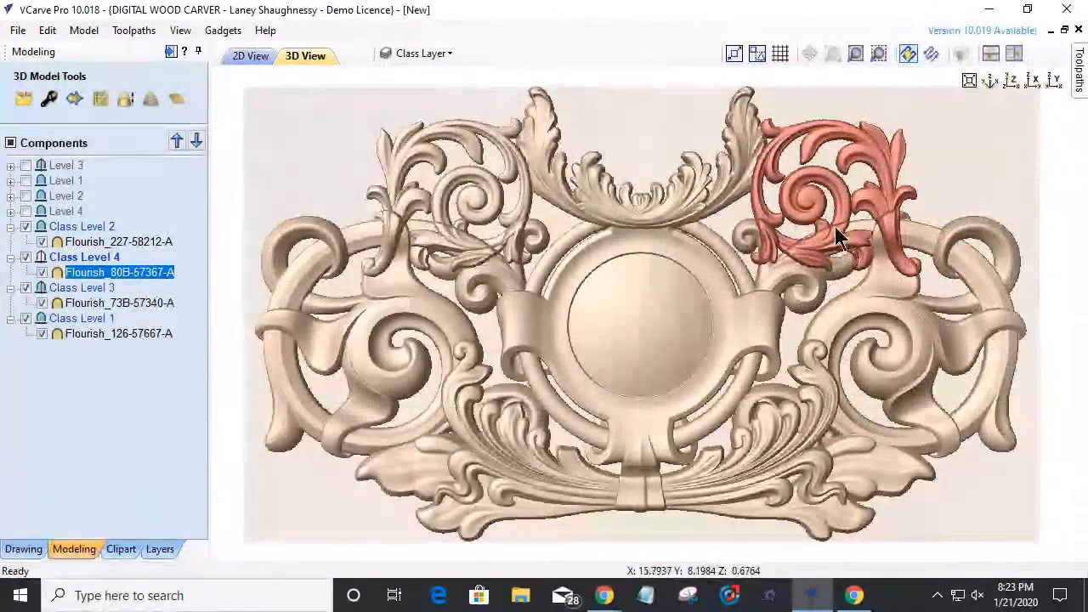
key("Escape")
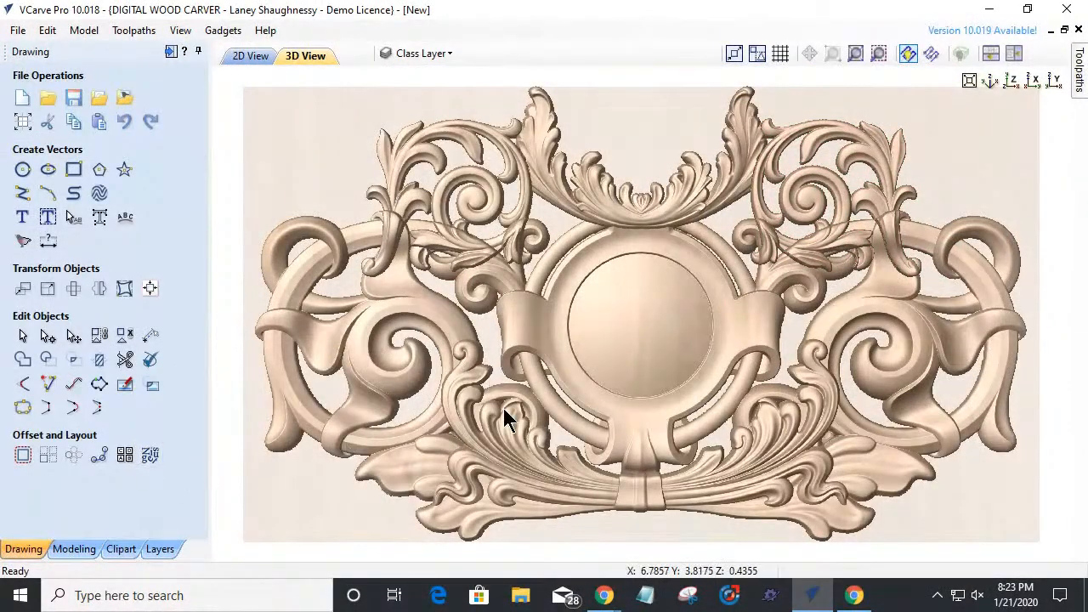
left_click_drag(561, 501, 811, 315)
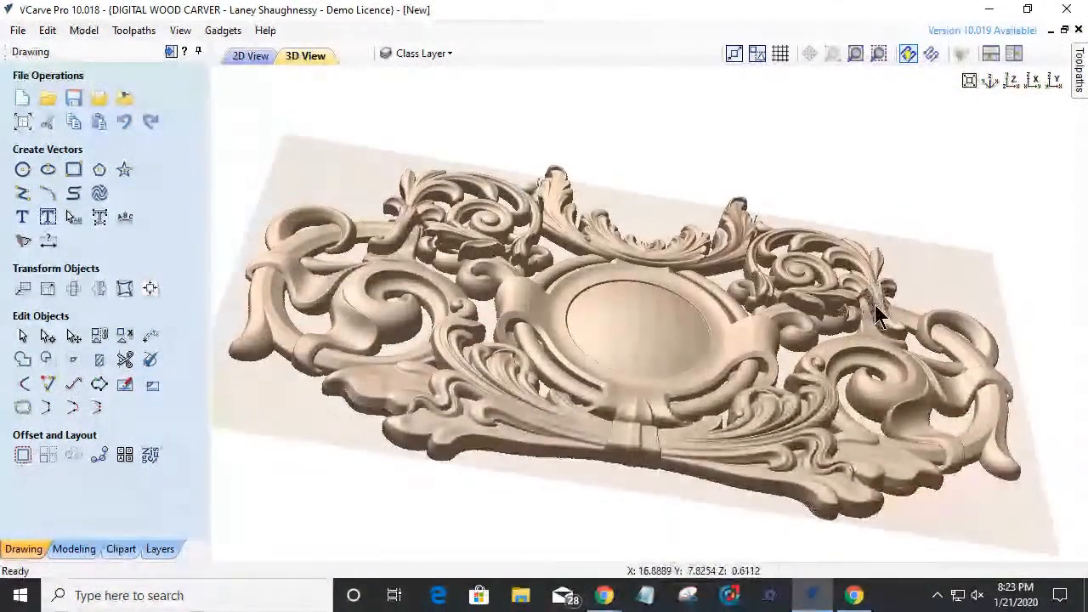
left_click_drag(549, 361, 545, 459)
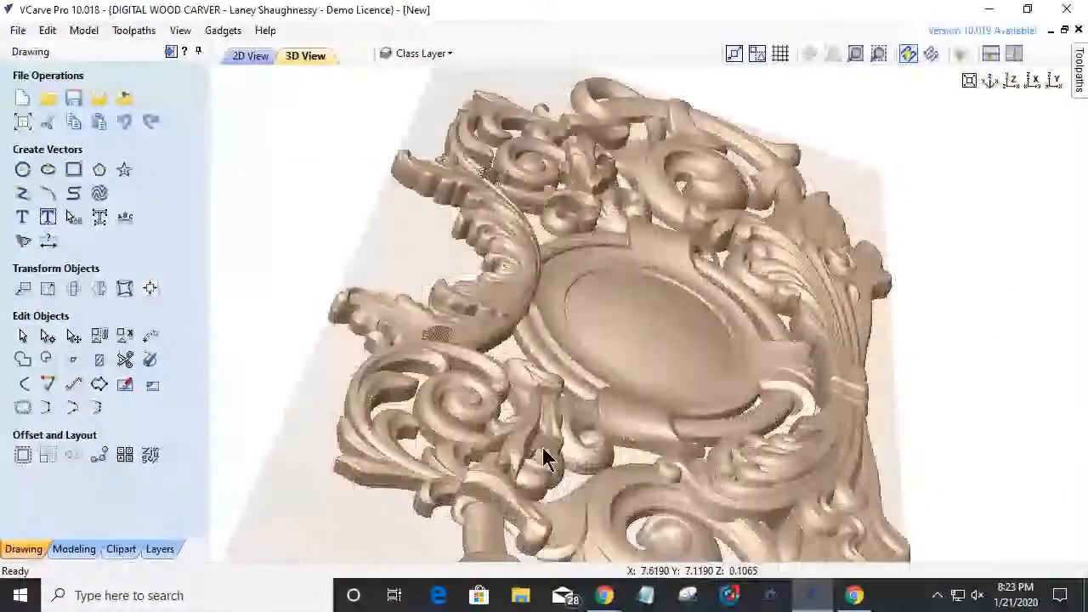
scroll(522, 419, "up", 2)
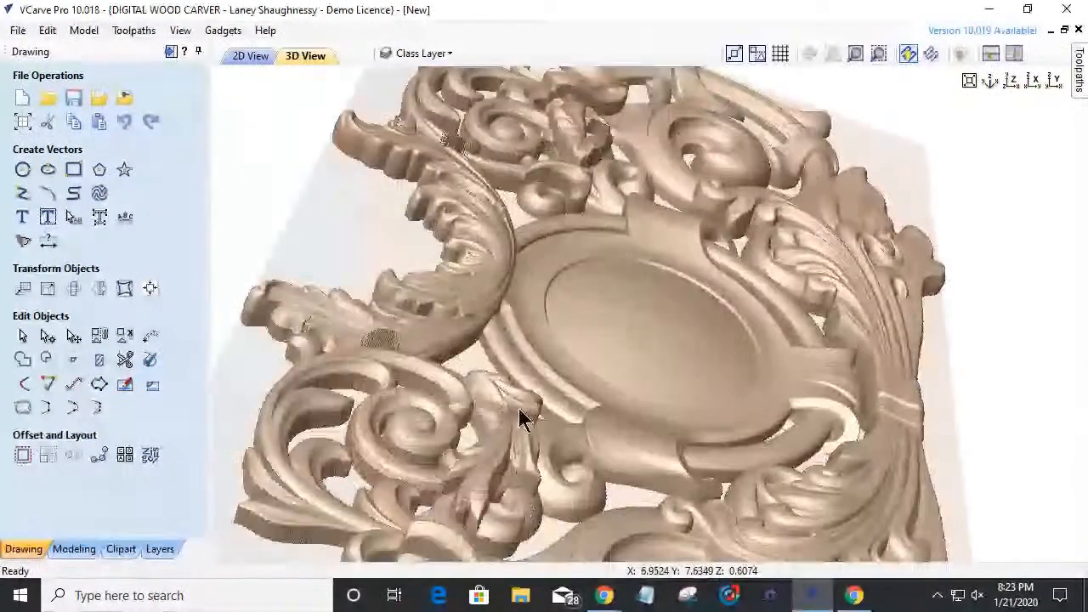
left_click(74, 549)
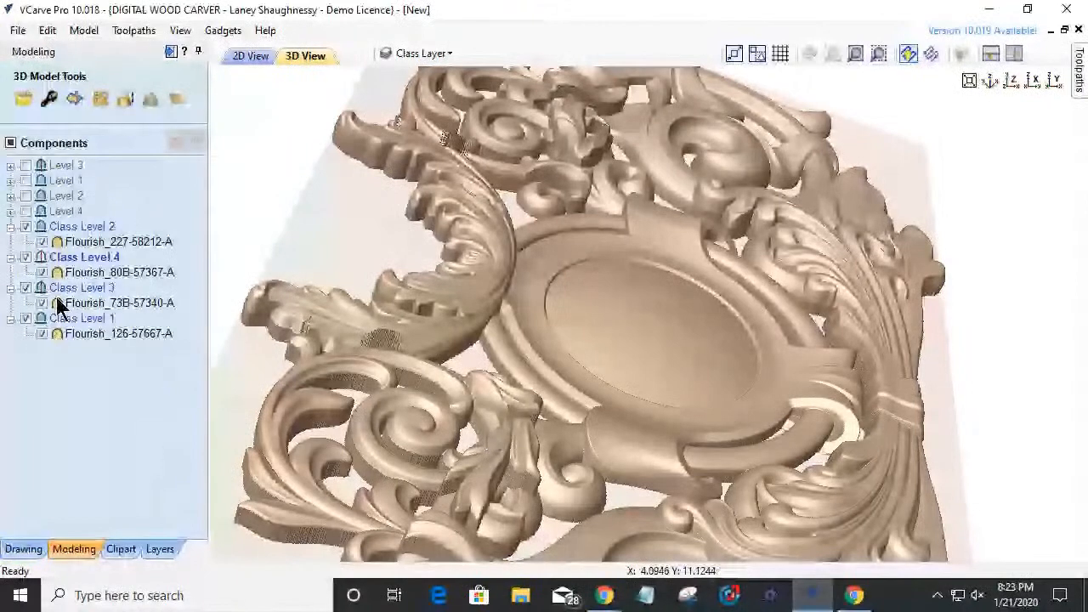
right_click(94, 261)
mouse_move(225, 276)
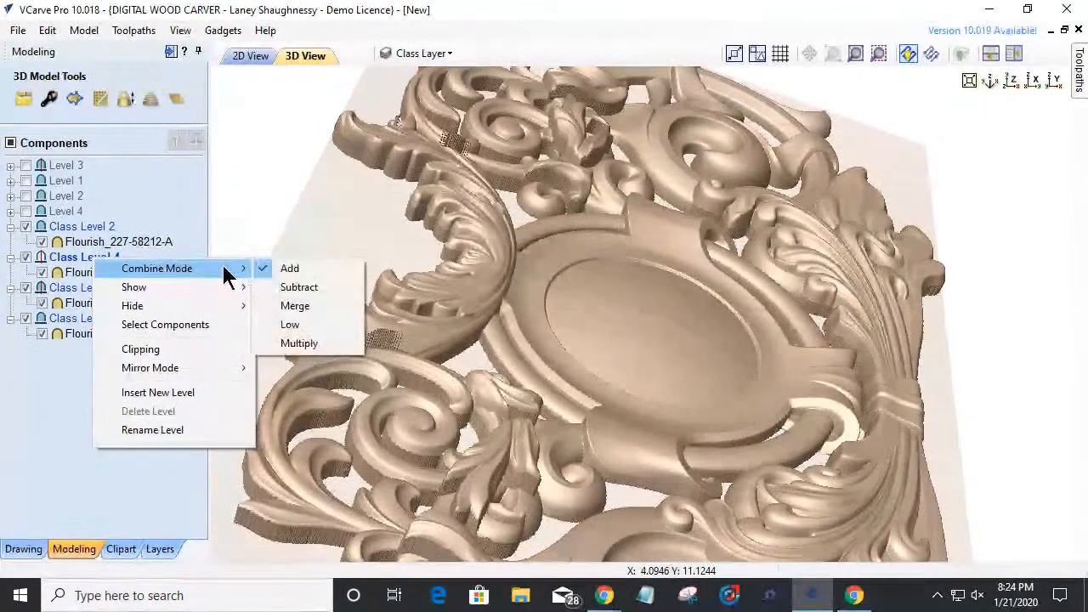
left_click(295, 306)
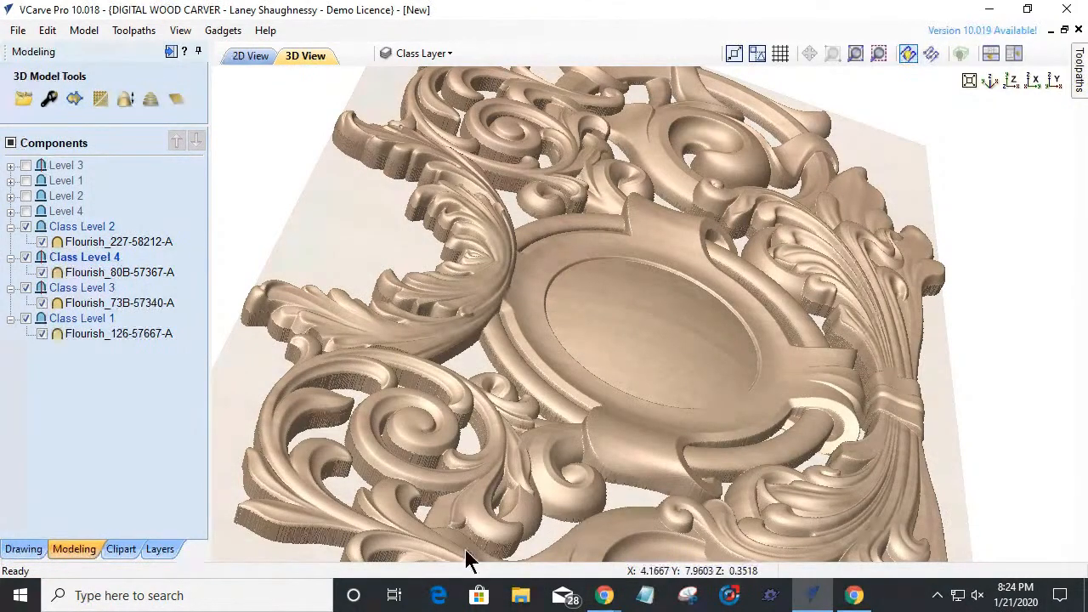
- Create vector boundaries around the Flourish_80B-57367-A component and its mirrored copy in the 2D view
left_click(1012, 82)
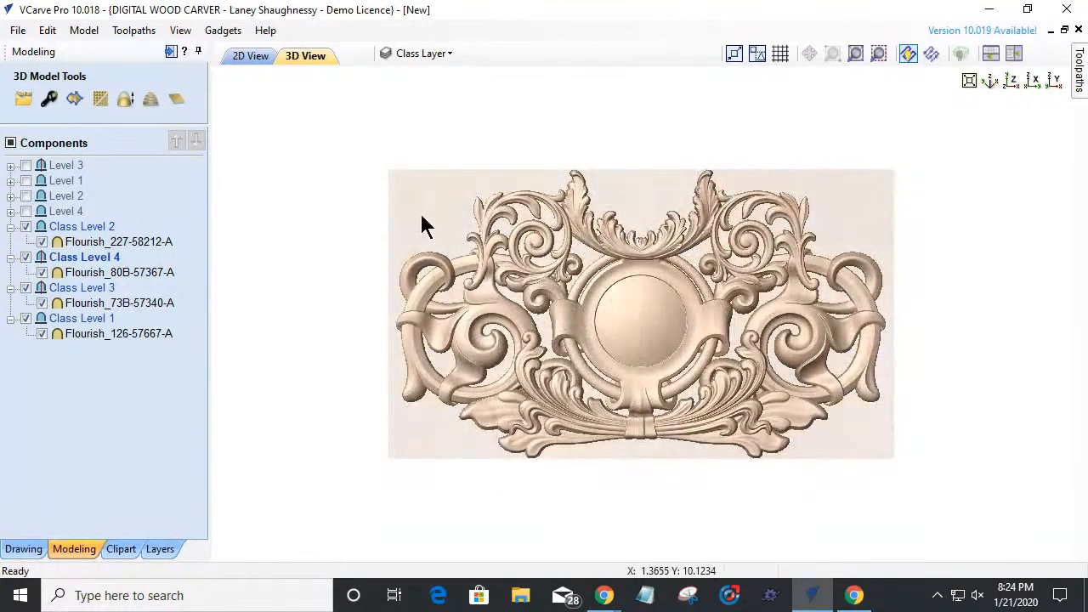
scroll(595, 293, "up", 2)
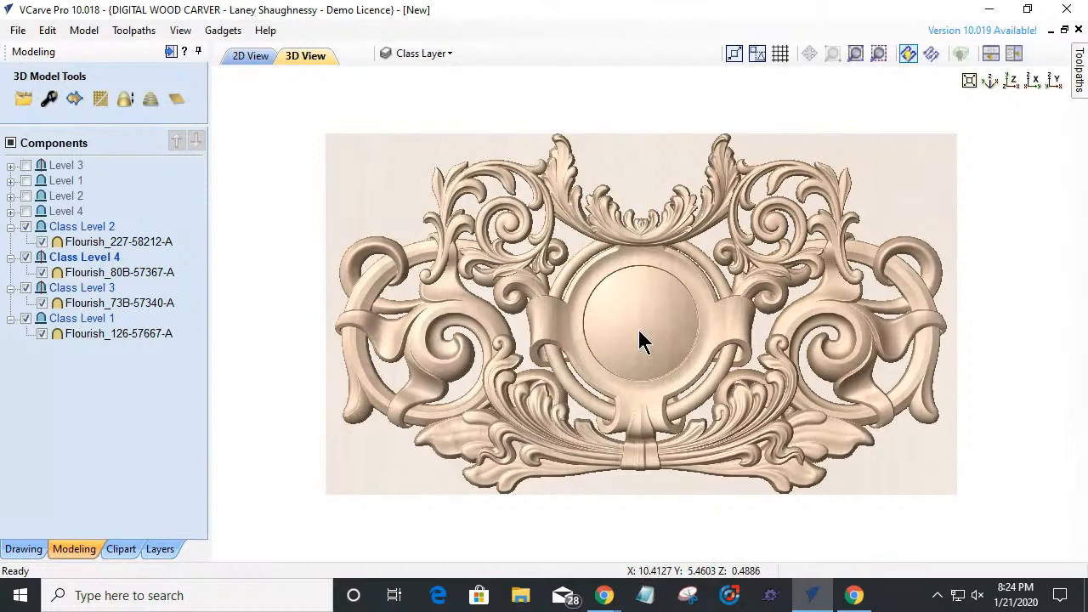
scroll(734, 269, "up", 1)
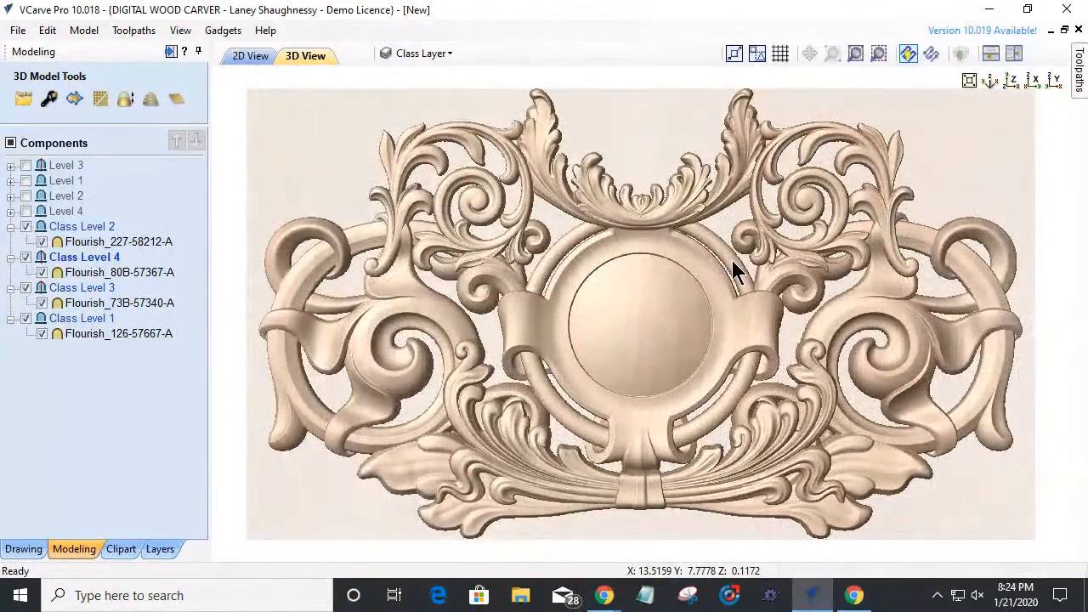
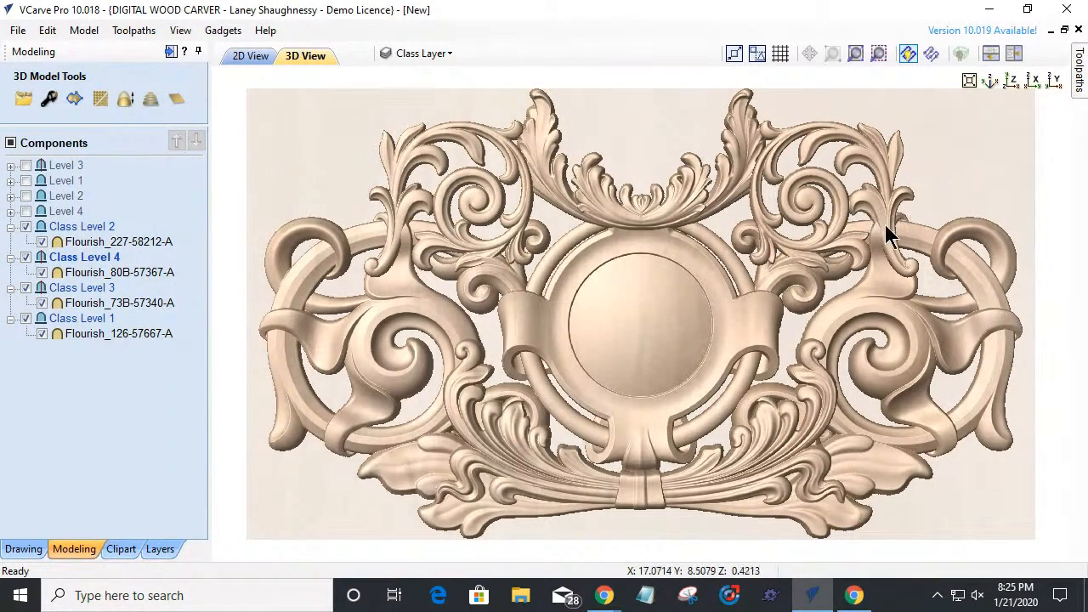
left_click(252, 56)
scroll(306, 297, "up", 3)
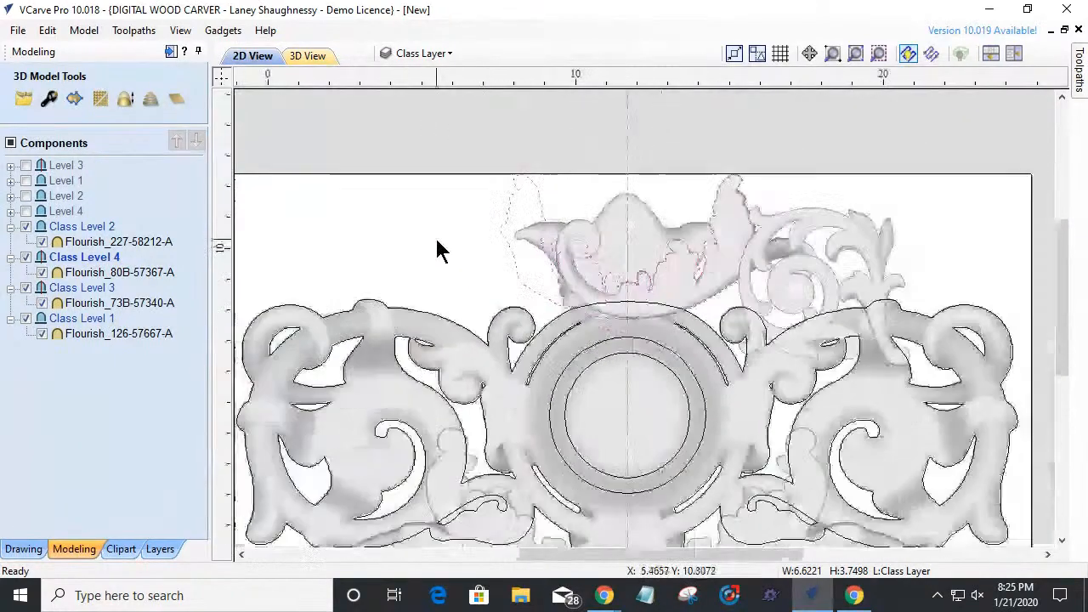
scroll(437, 249, "down", 1)
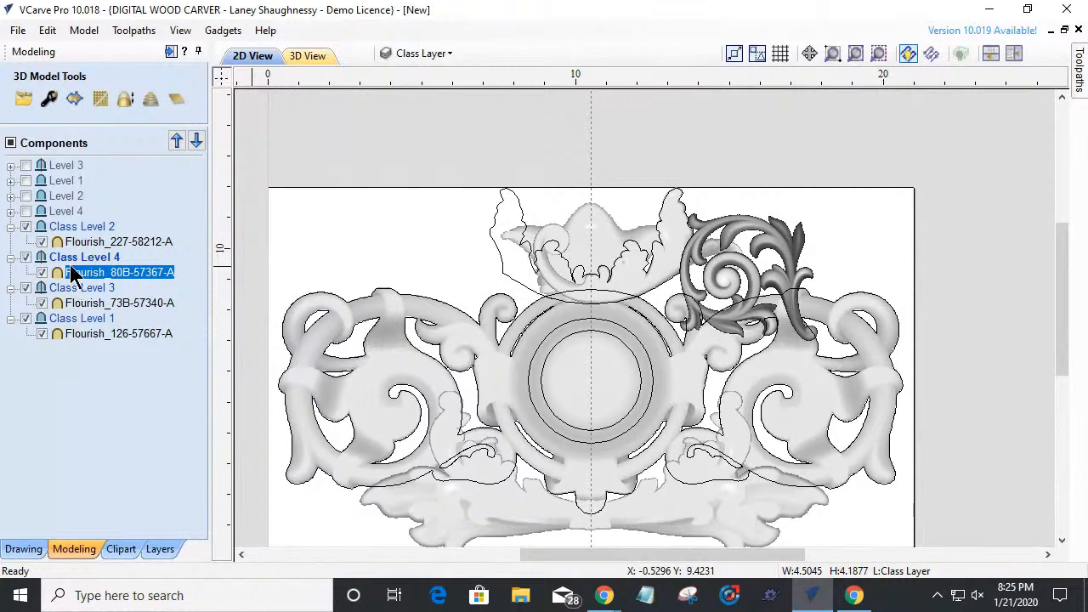
left_click(74, 100)
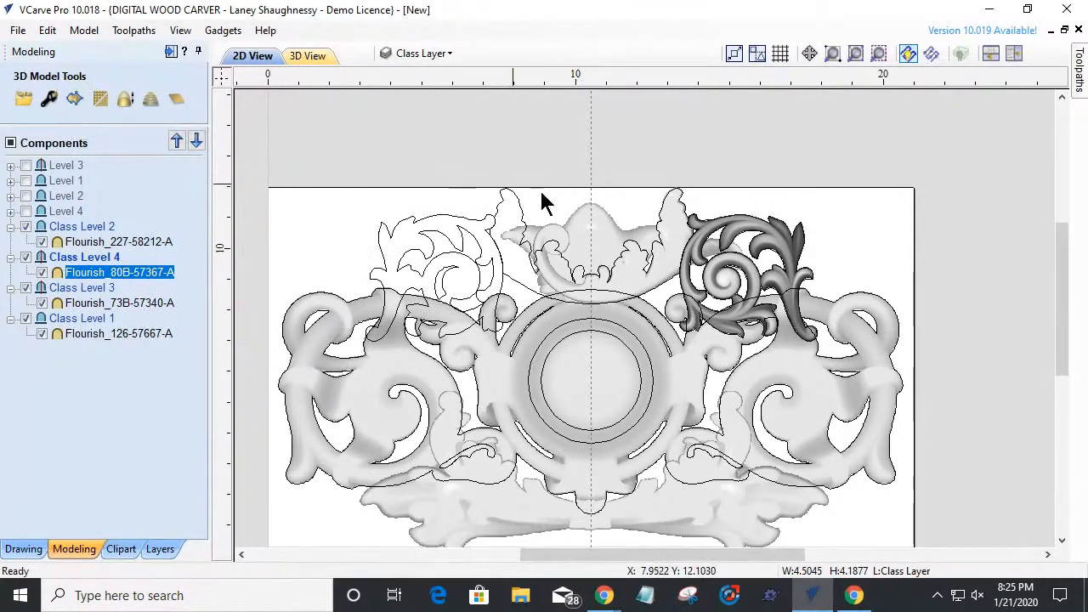
- Open the new flourish boundary vectors for node editing, ungrouping them
scroll(799, 280, "up", 4)
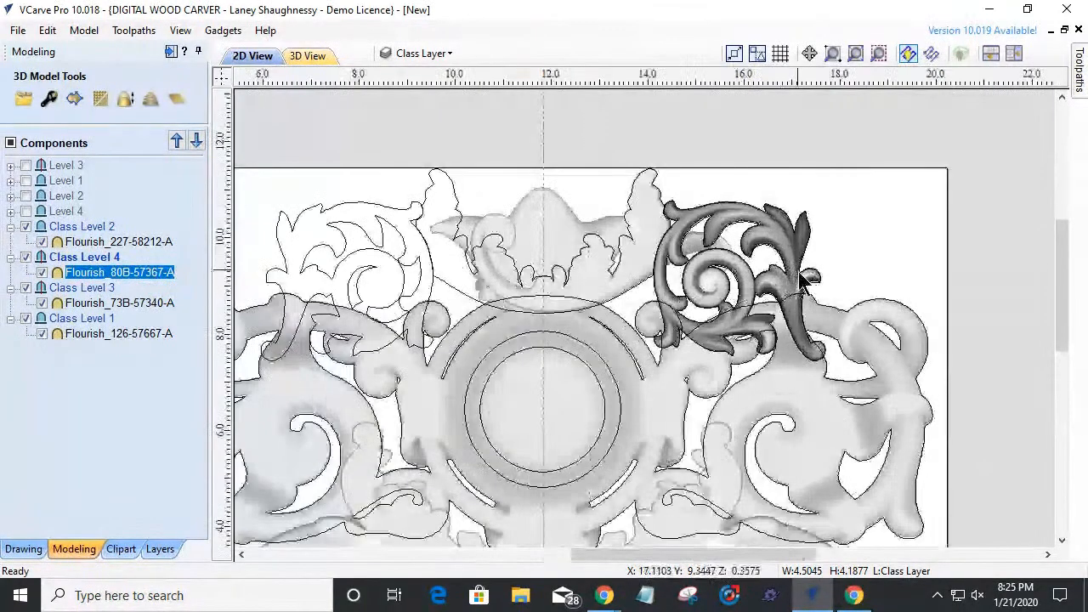
scroll(816, 327, "up", 1)
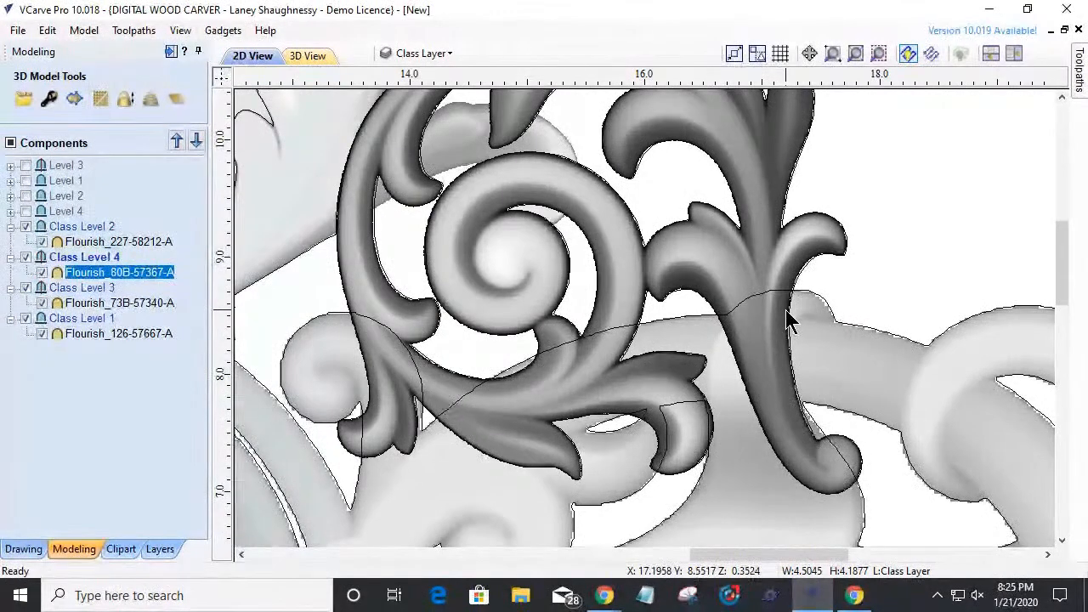
left_click(803, 289)
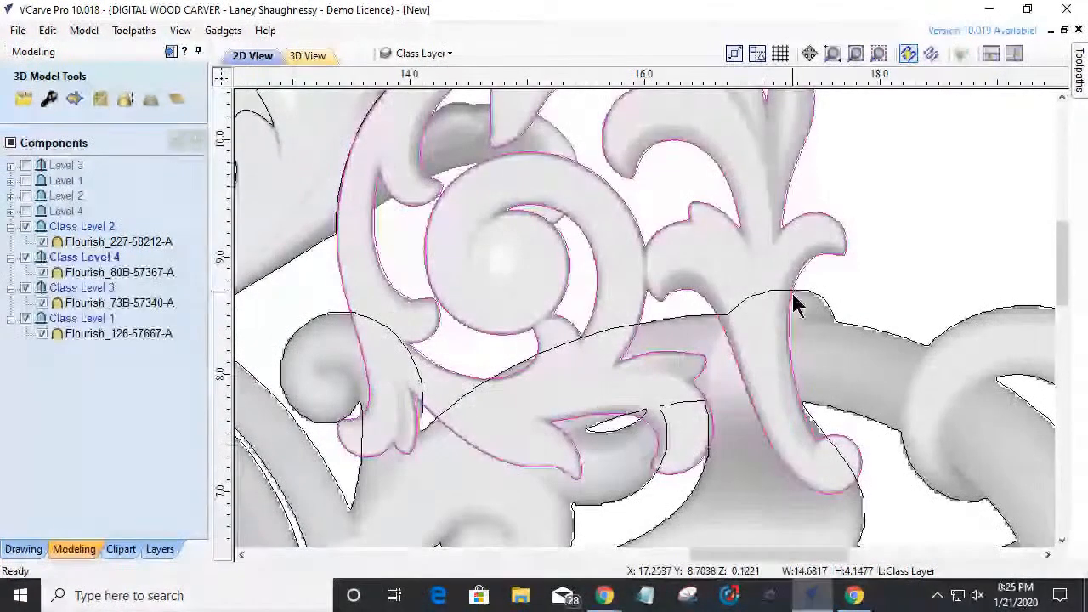
left_click(15, 550)
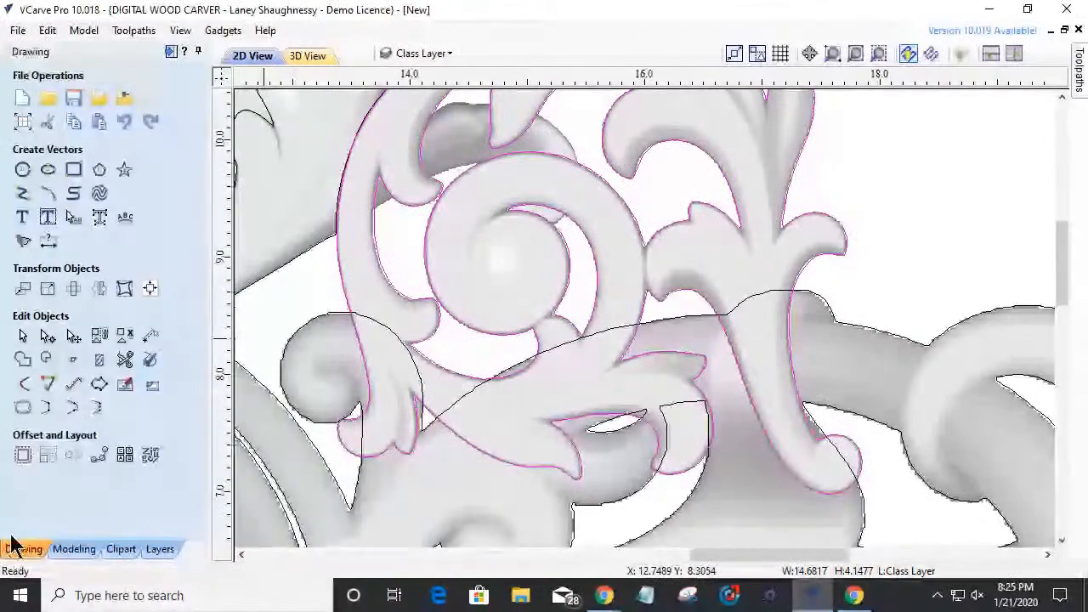
left_click(48, 336)
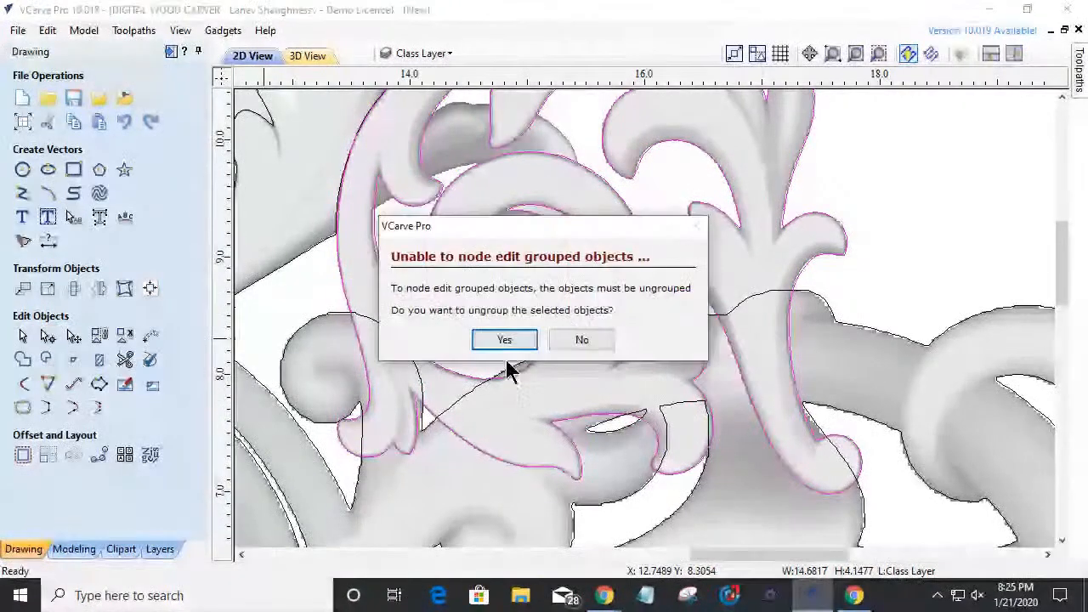
left_click(504, 340)
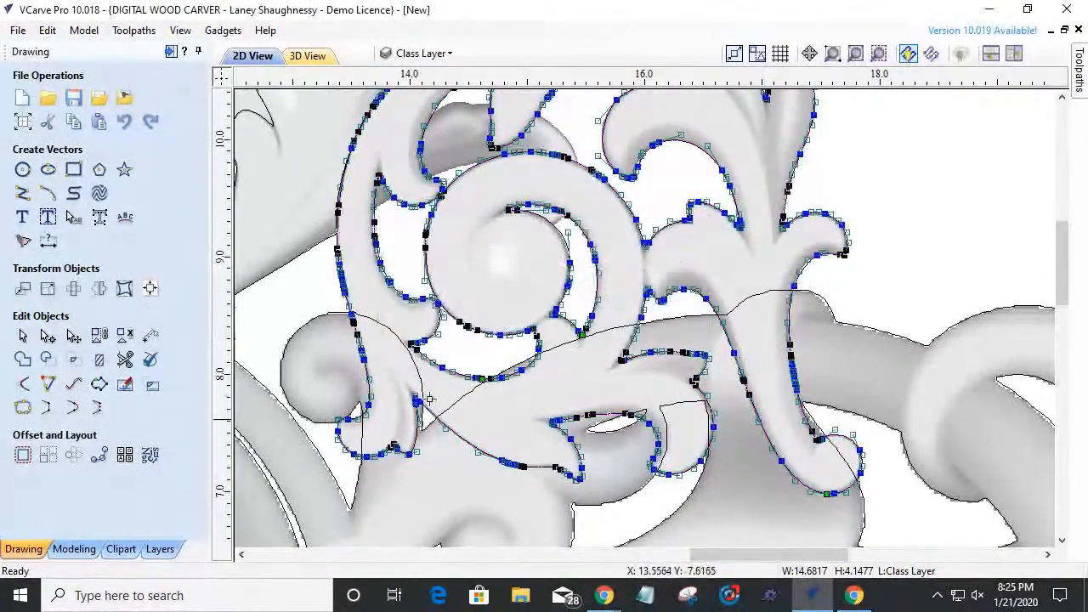
- Select the outer outline and inner opening vectors of the flourish where it overlaps the underlying scroll frame
scroll(813, 297, "up", 2)
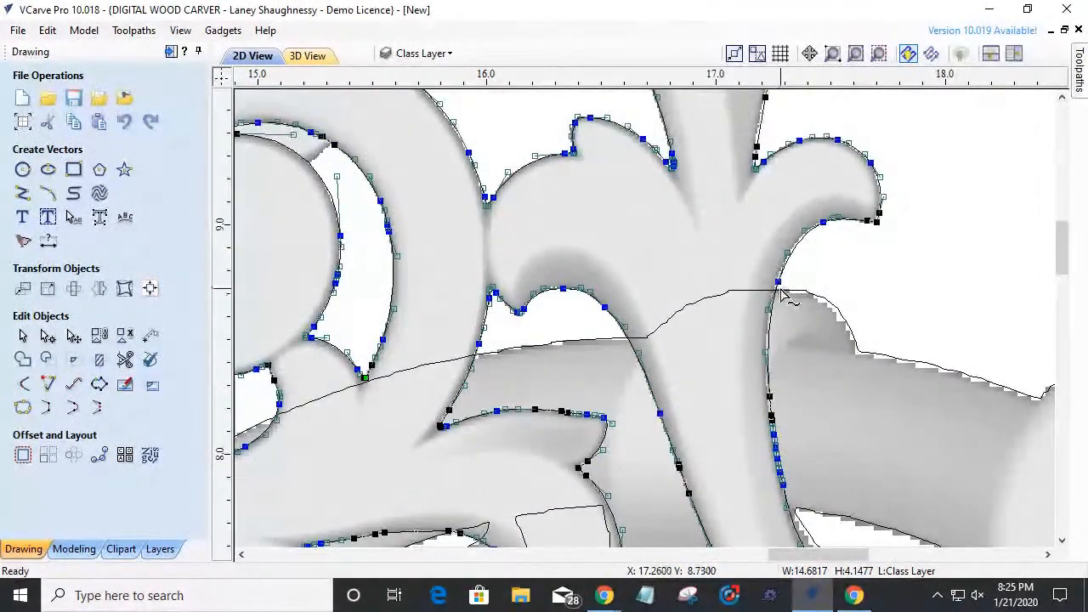
scroll(778, 289, "up", 3)
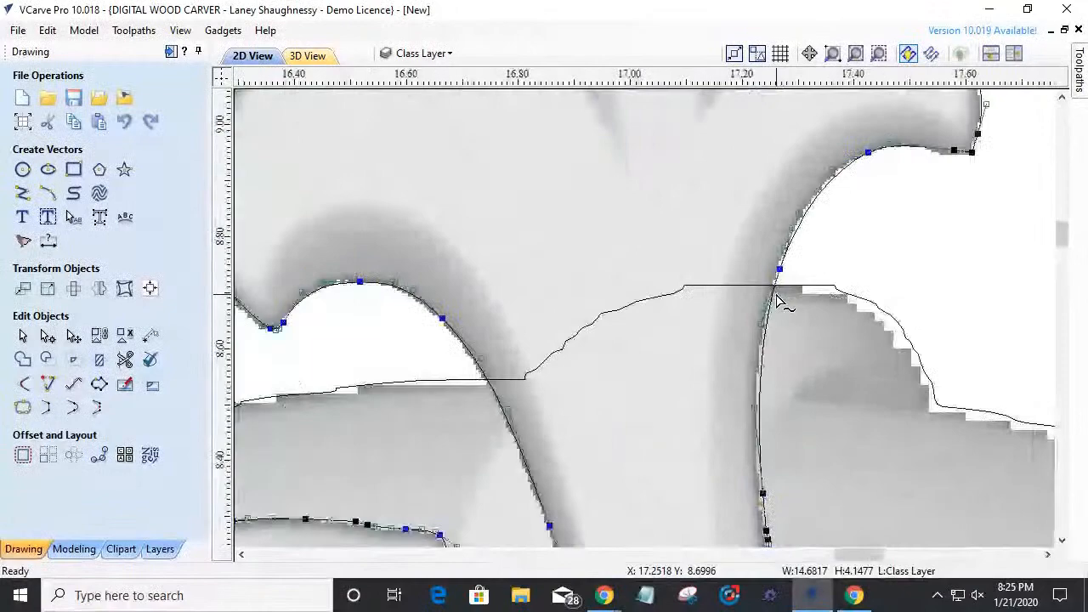
scroll(778, 300, "down", 5)
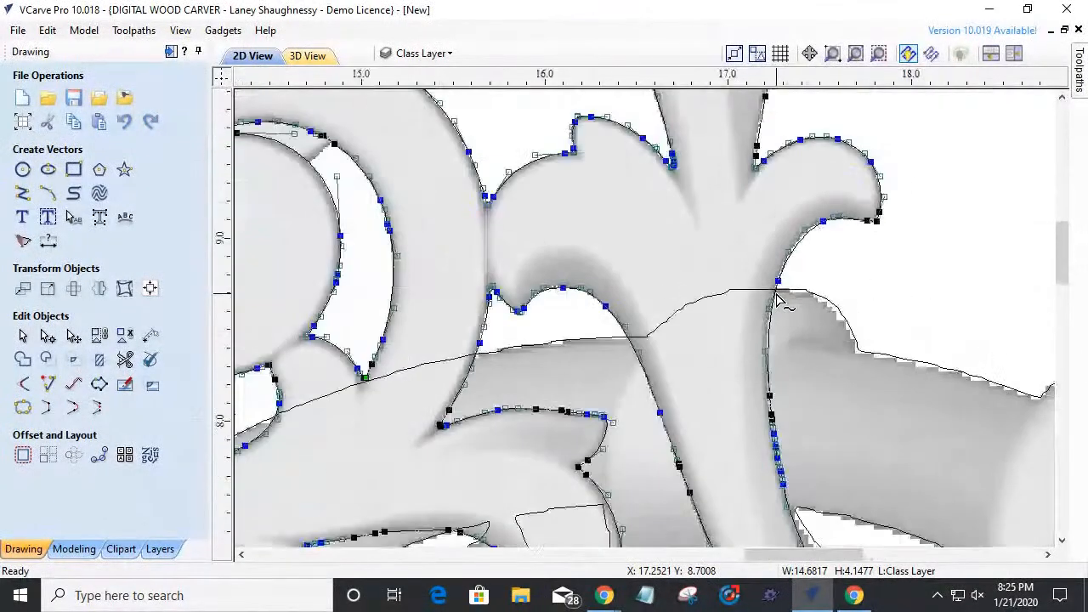
scroll(778, 300, "down", 1)
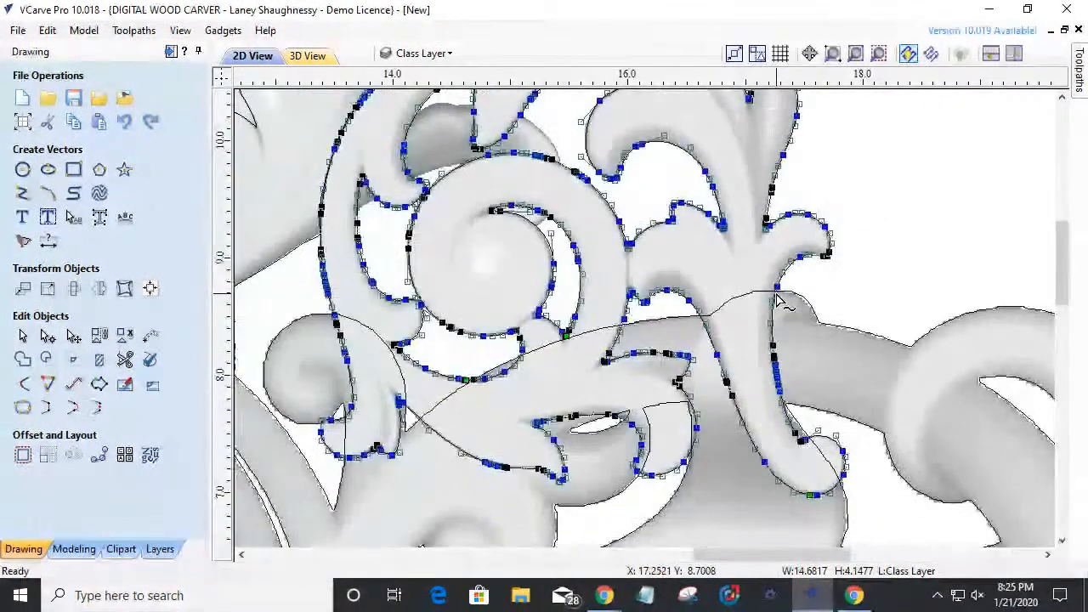
left_click(268, 316)
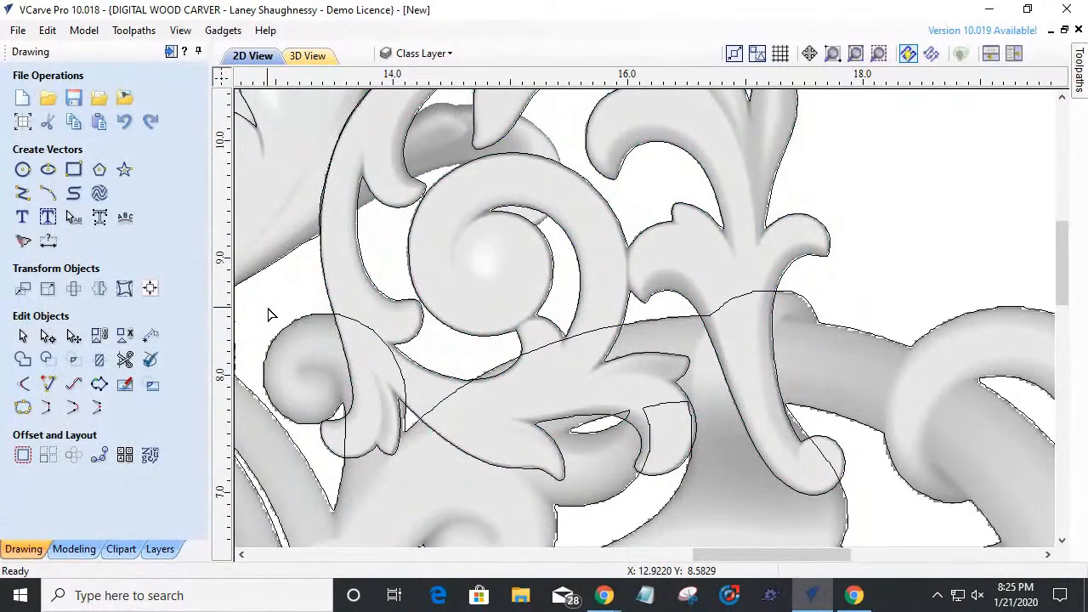
left_click(323, 286)
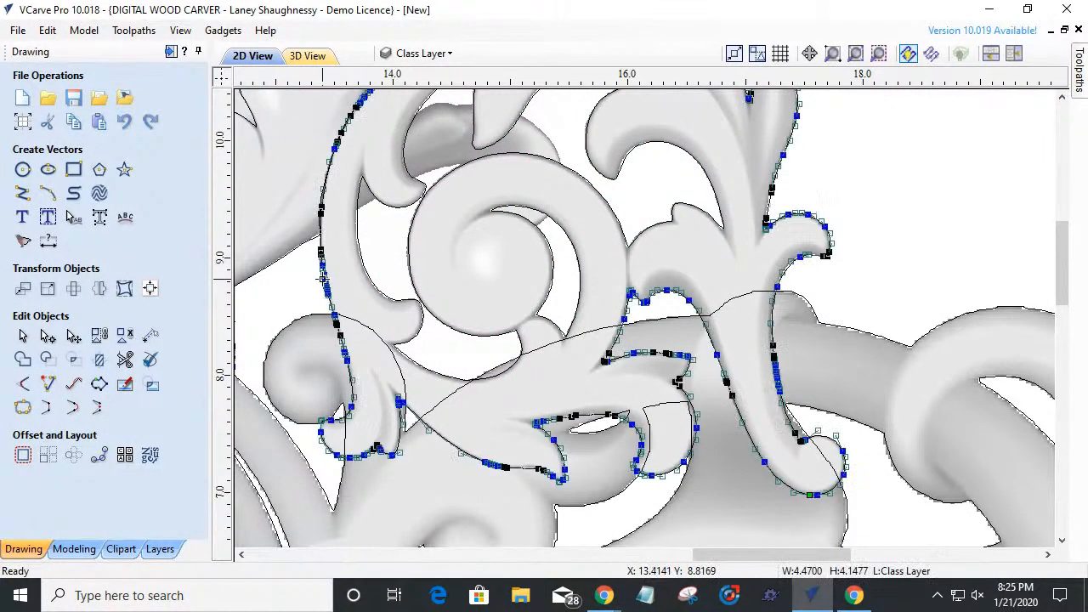
left_click(23, 335)
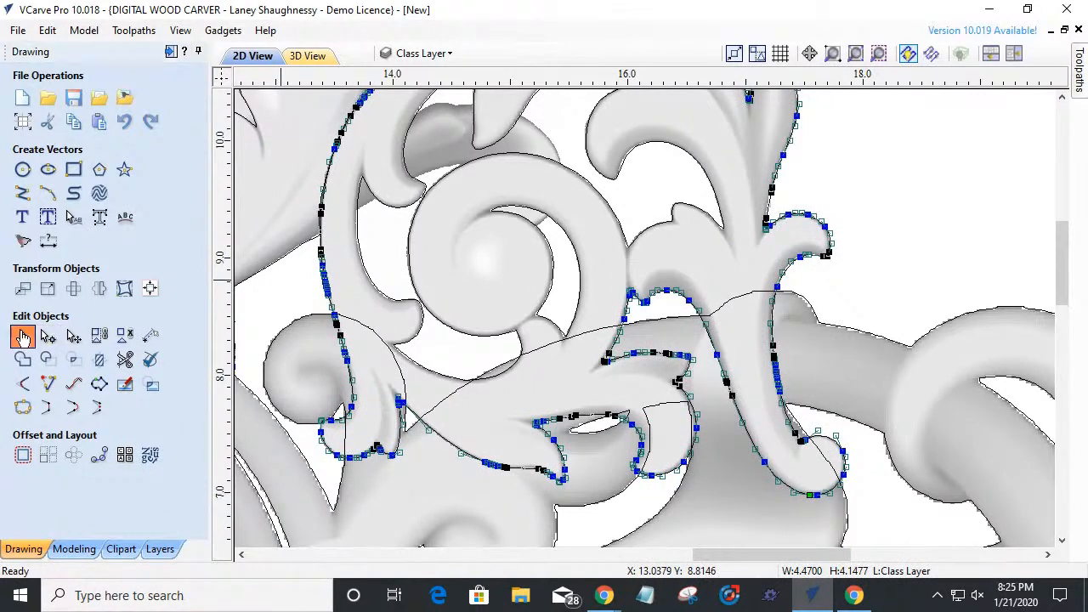
left_click(440, 383, "shift")
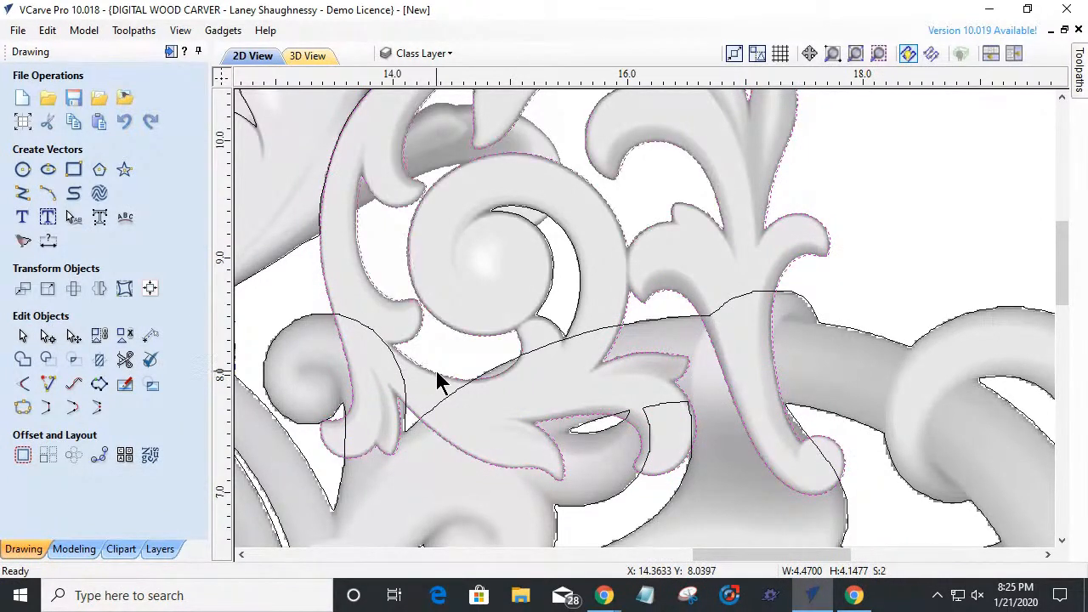
left_click(550, 331, "shift")
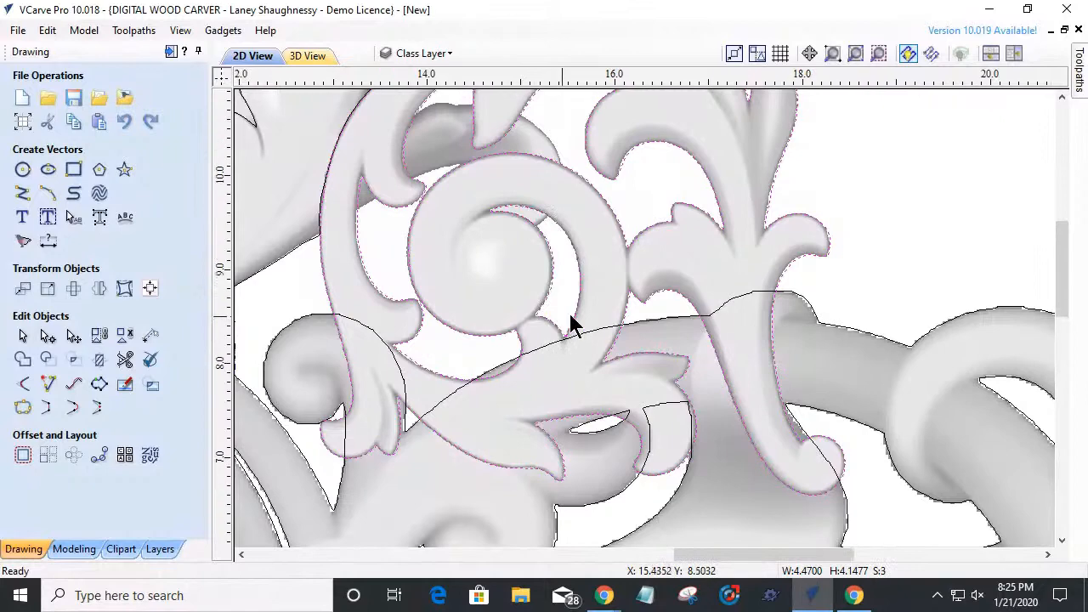
- Add the mirrored flourish's outline and inner opening vectors to the selection and group all the selected vectors
scroll(570, 323, "down", 2)
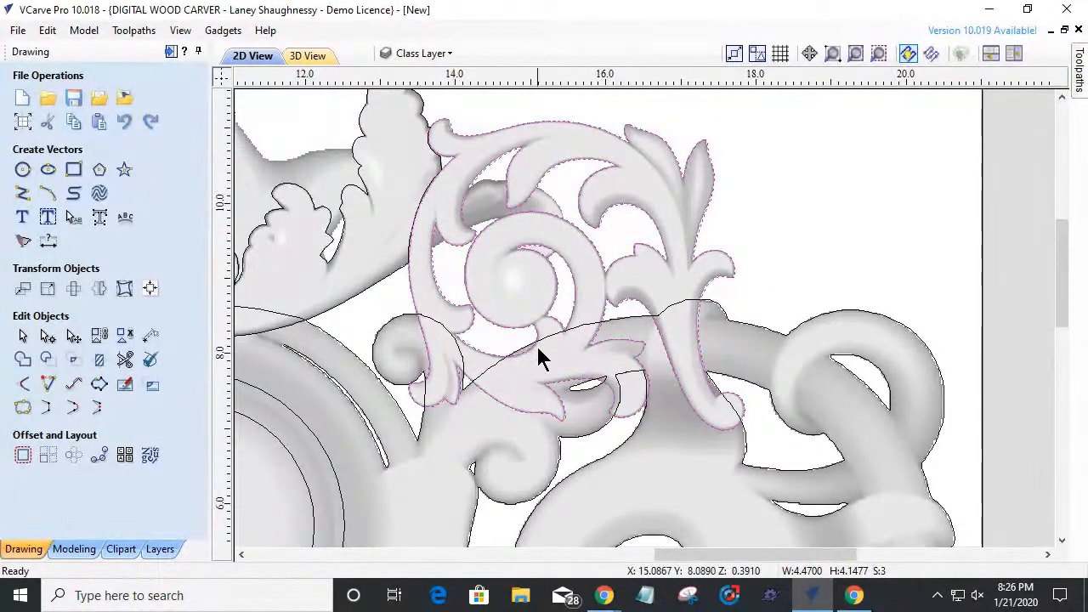
scroll(631, 371, "down", 4)
scroll(279, 352, "up", 4)
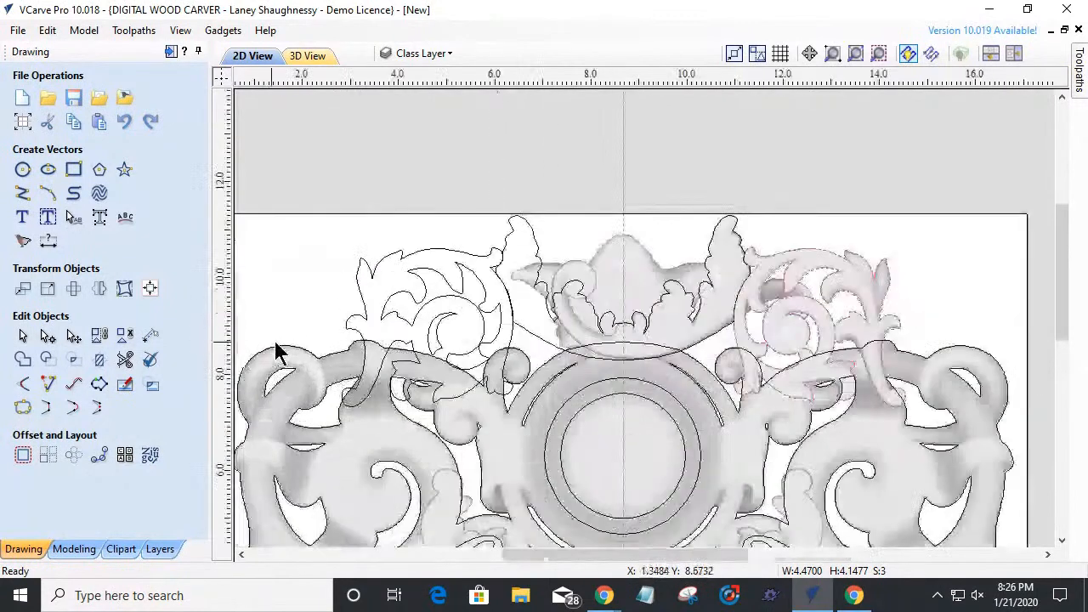
left_click(425, 289, "shift")
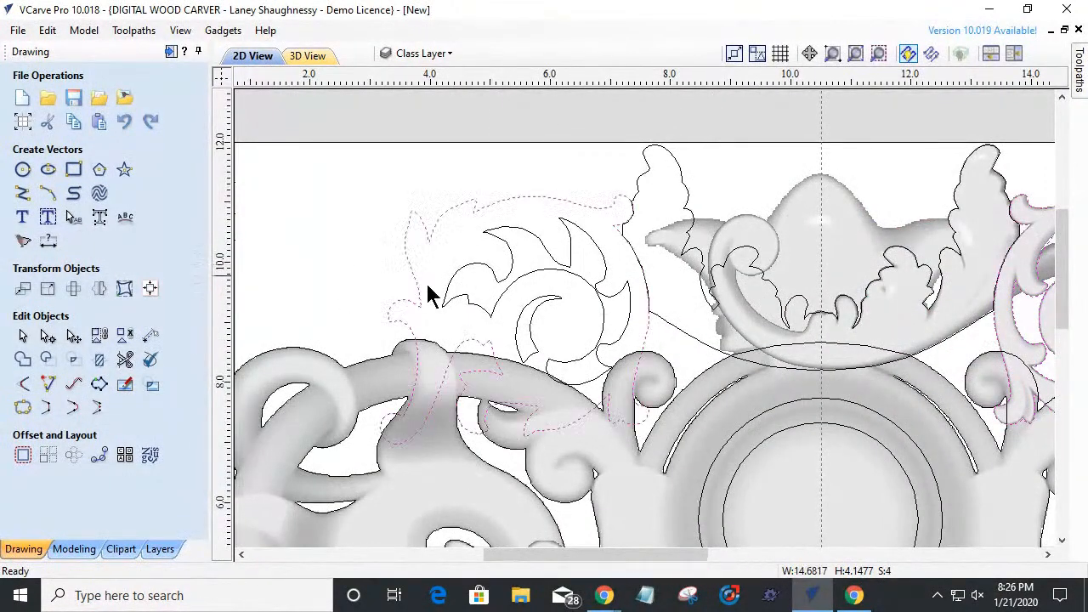
left_click(488, 312, "shift")
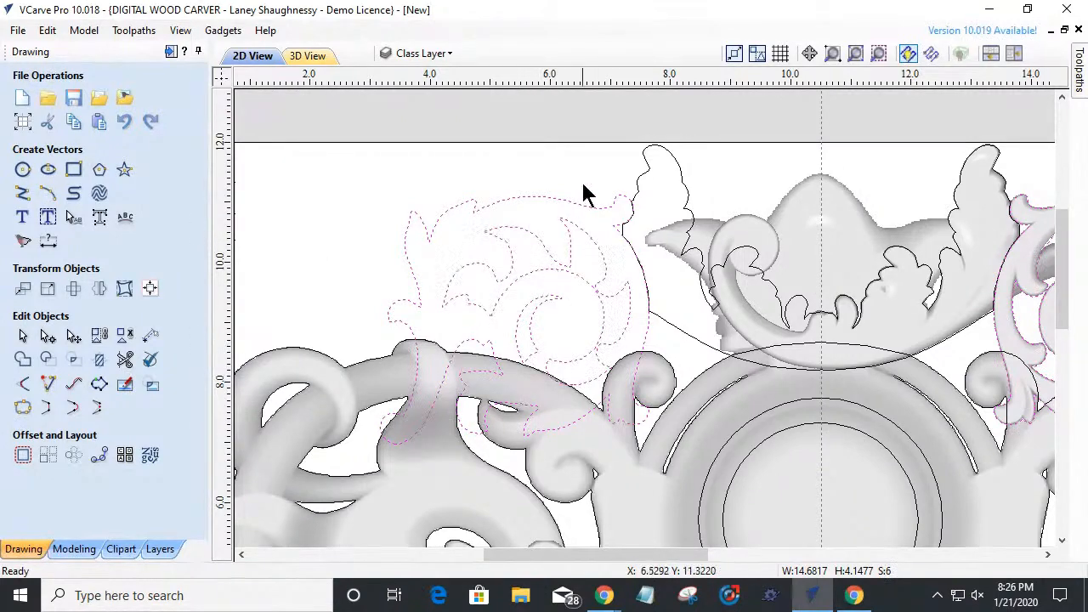
scroll(440, 314, "down", 3)
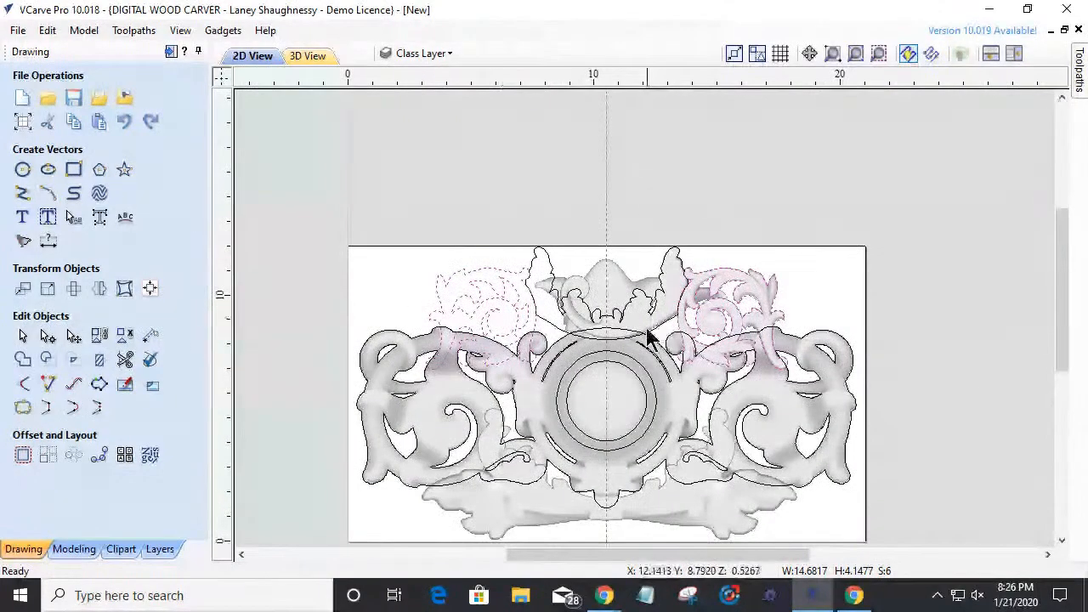
left_click(98, 334)
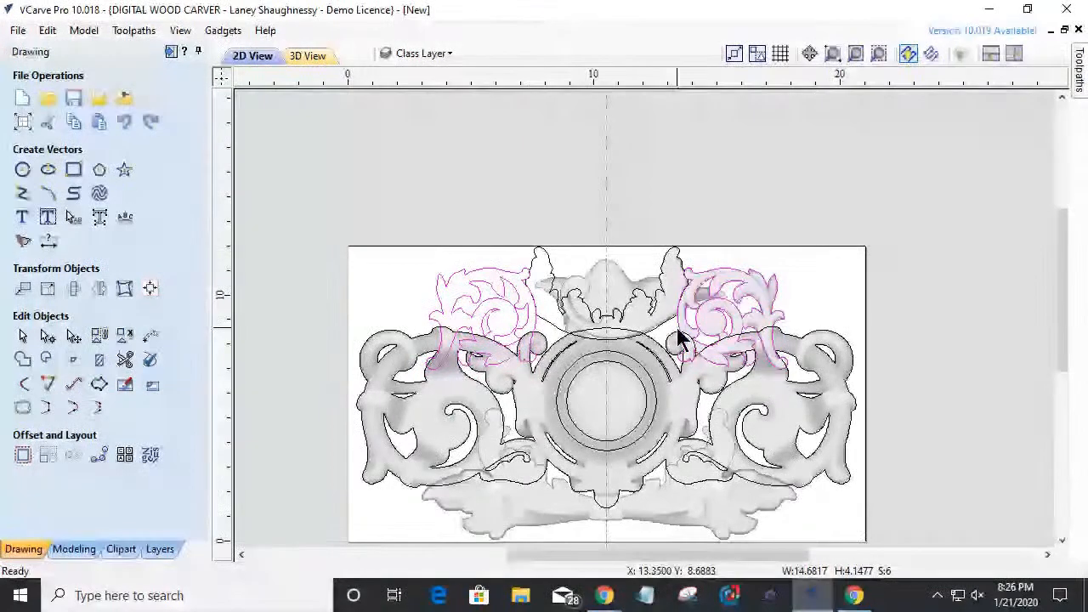
- Trim the grouped flourish vectors with the main scroll frame's outline as the boundary, clearing inside it
scroll(678, 338, "up", 1)
scroll(678, 338, "up", 2)
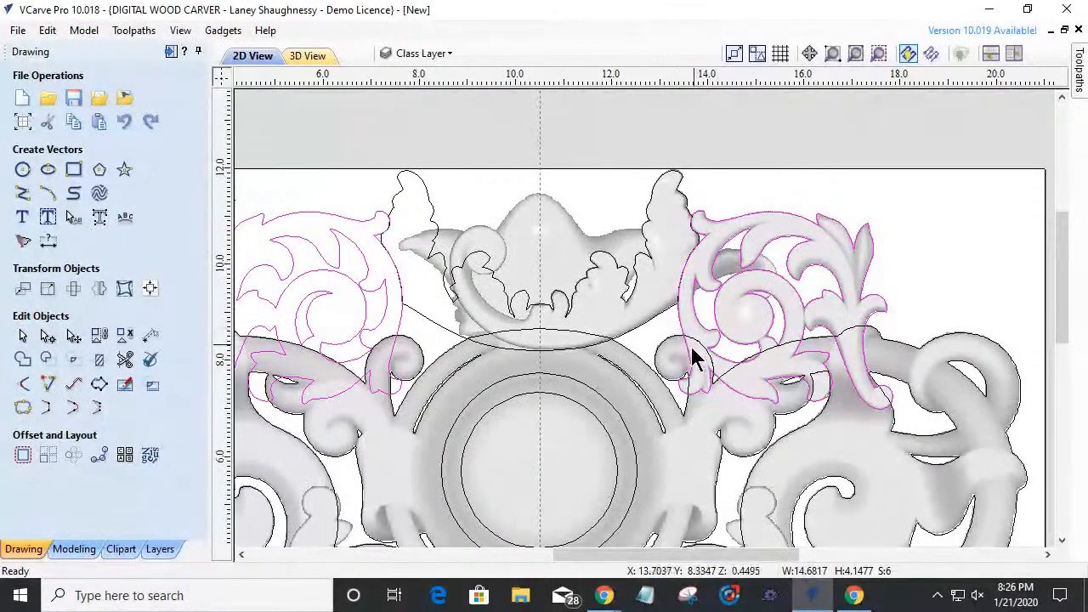
left_click(620, 357)
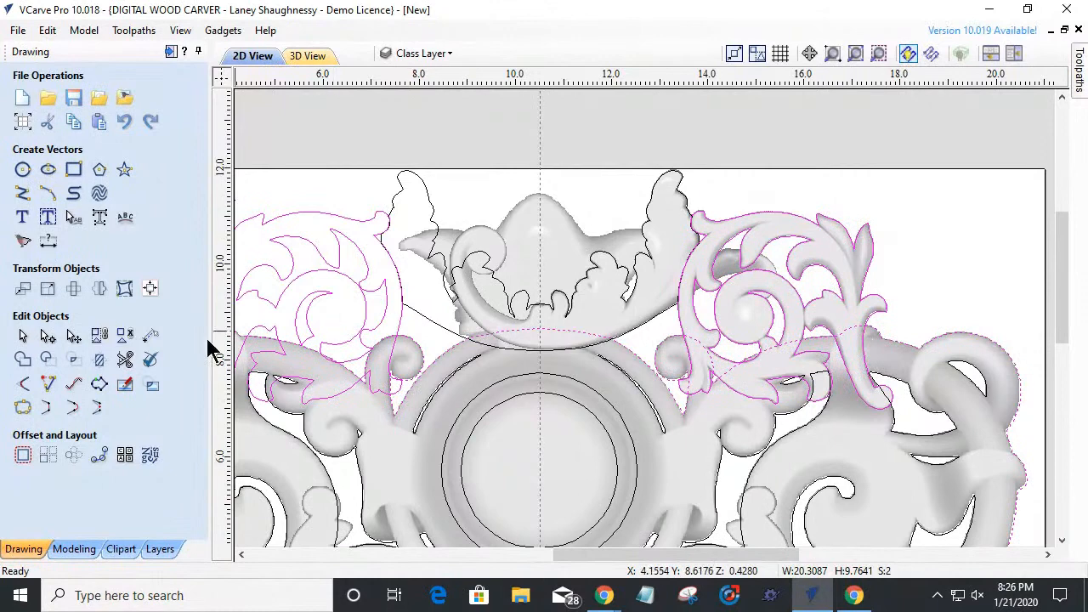
left_click(101, 363)
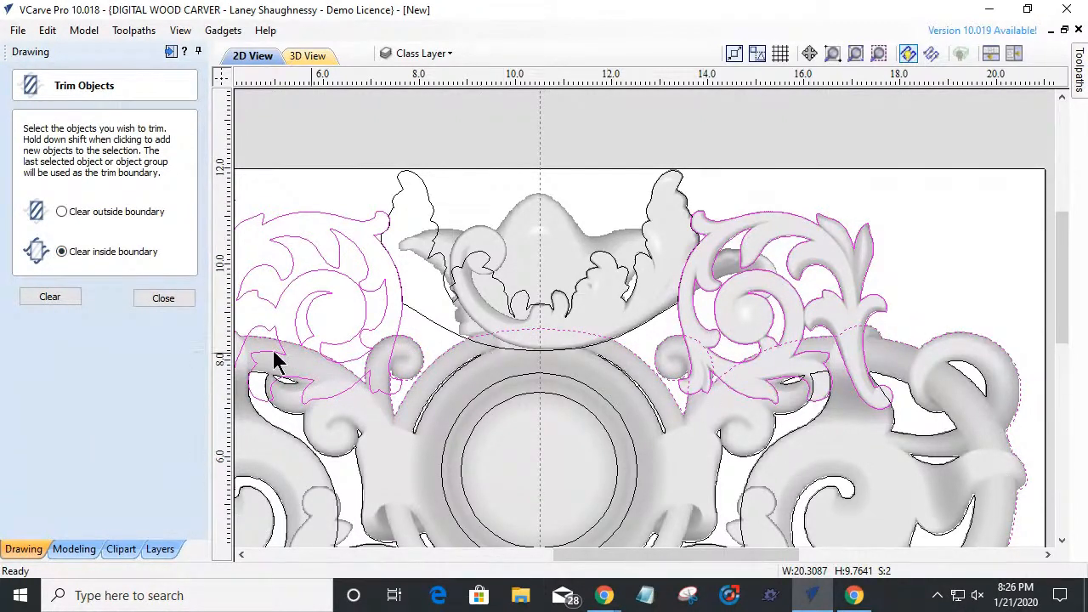
left_click(50, 299)
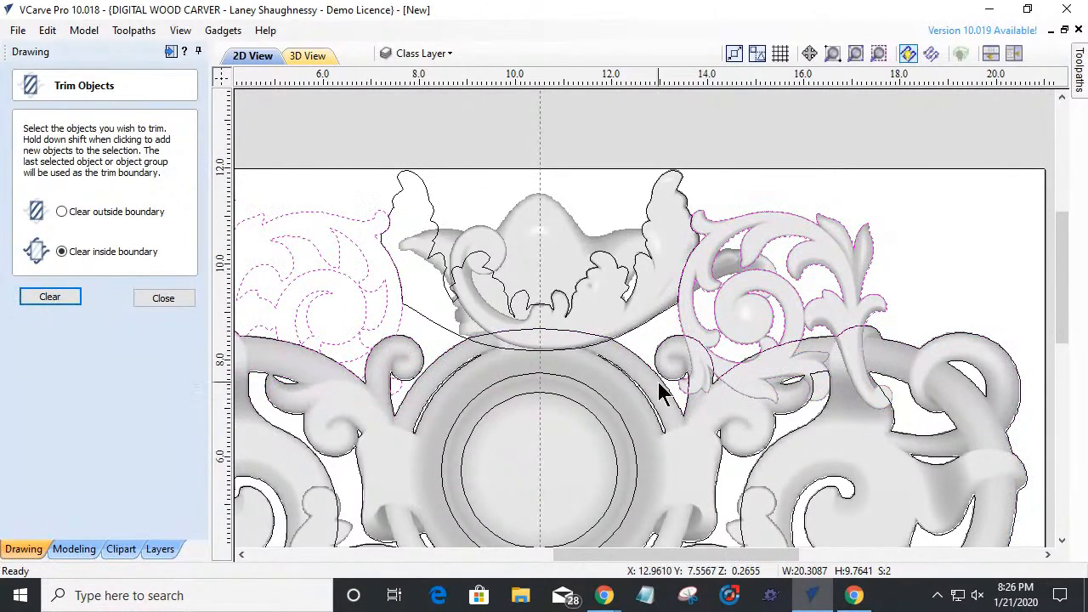
- Examine the trimmed flourish vectors where they meet the scroll frame and close the Trim Objects tool
scroll(716, 365, "up", 2)
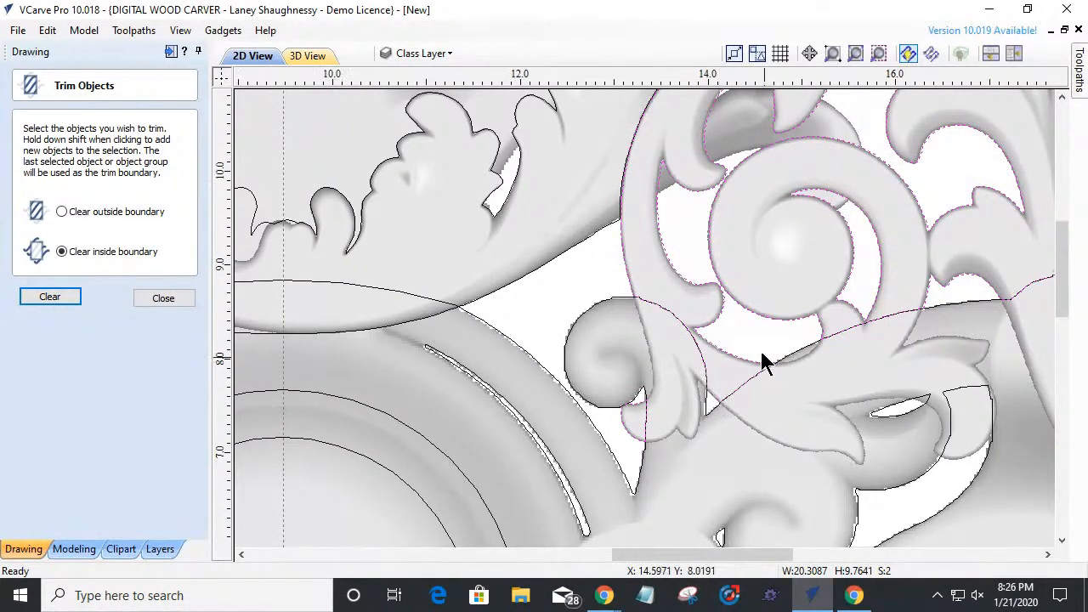
scroll(756, 357, "down", 3)
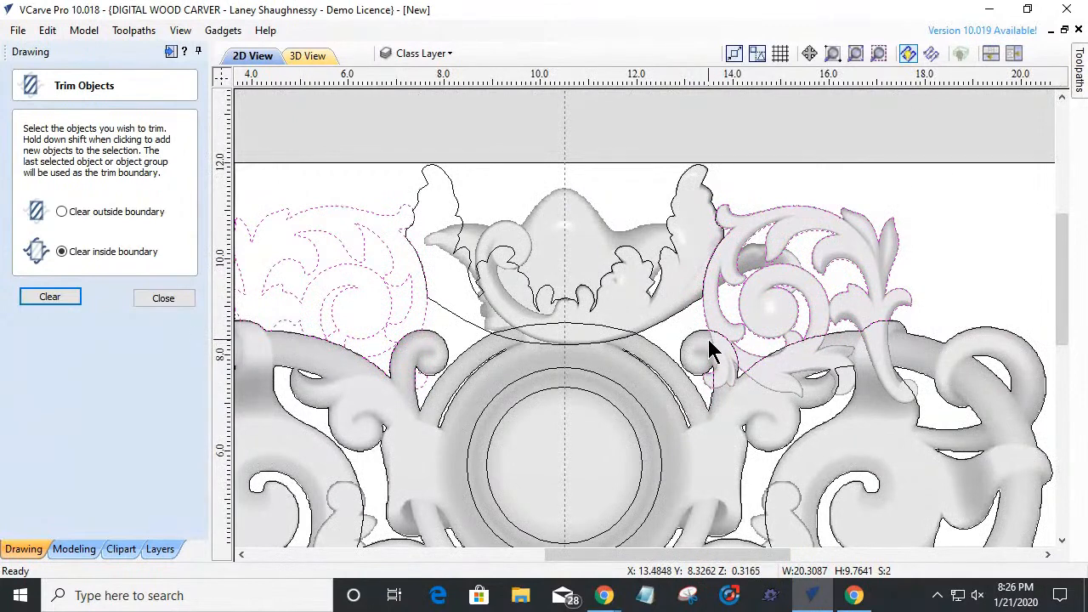
scroll(704, 408, "up", 3)
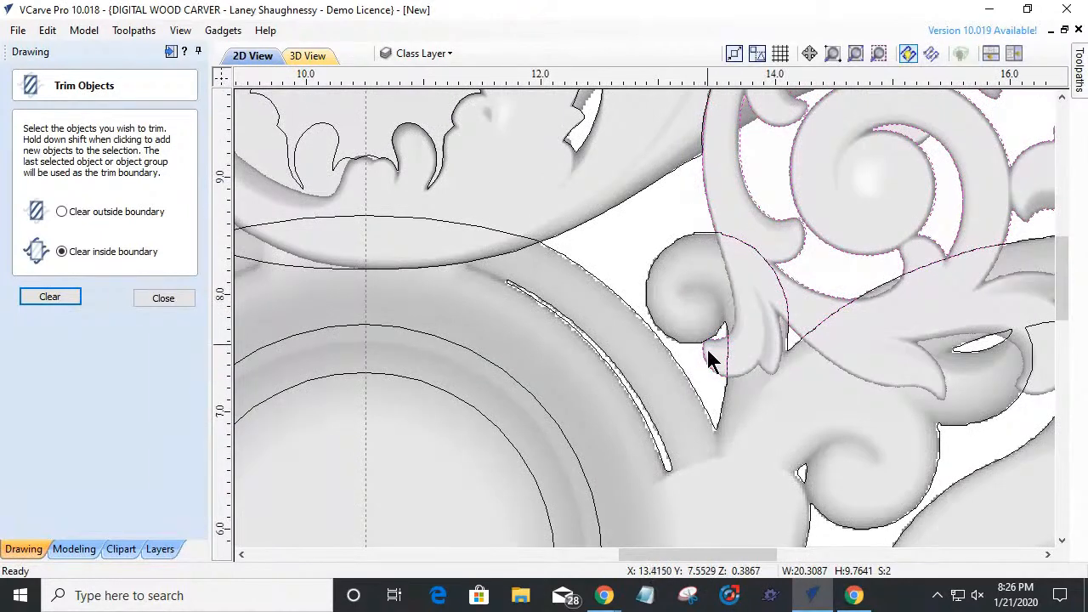
scroll(708, 358, "up", 3)
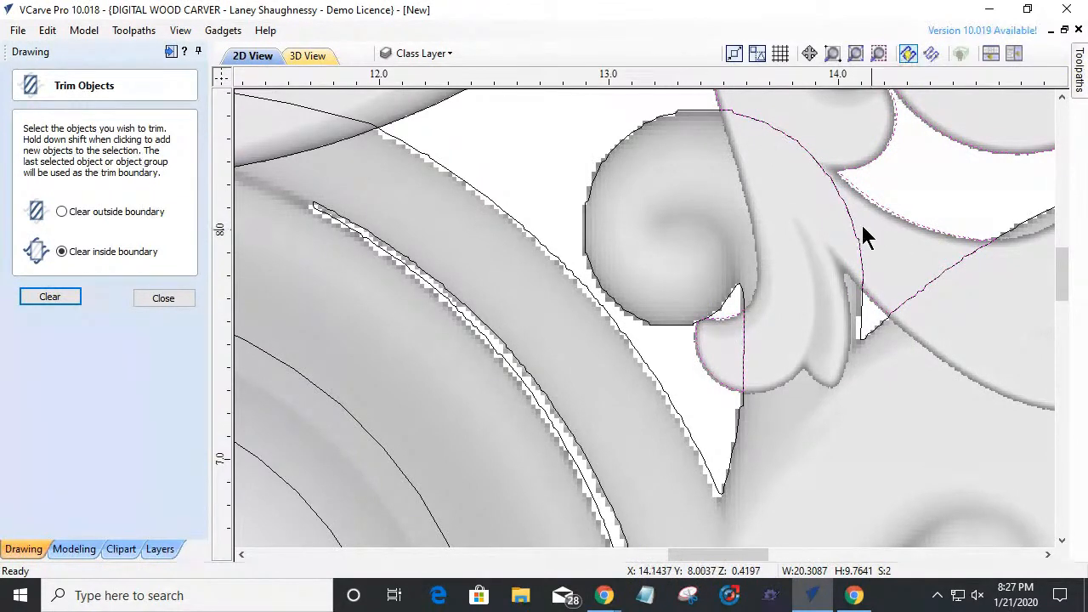
scroll(859, 237, "down", 5)
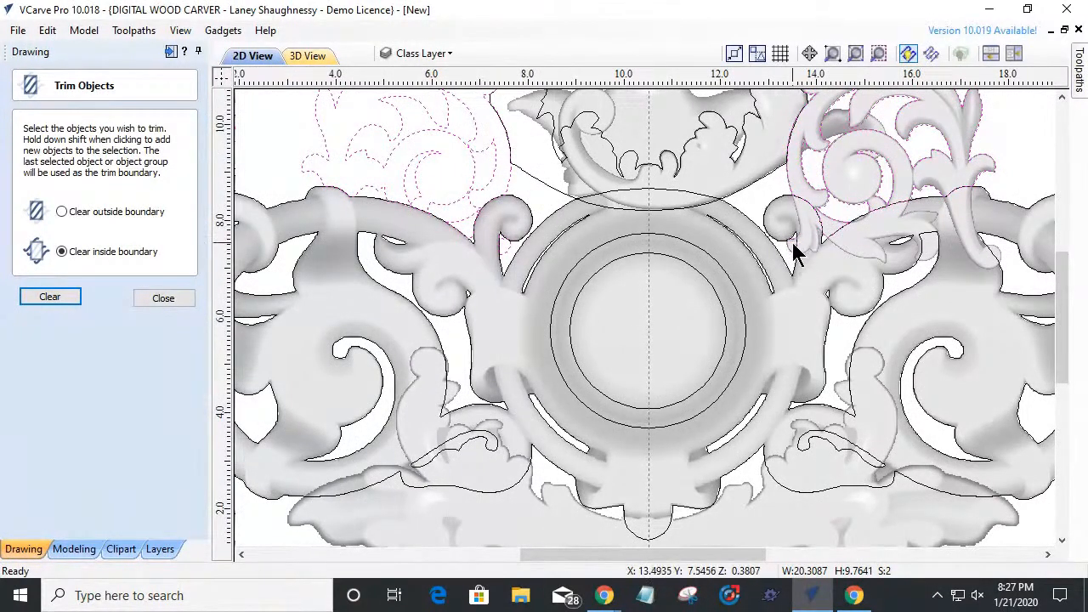
scroll(792, 244, "up", 5)
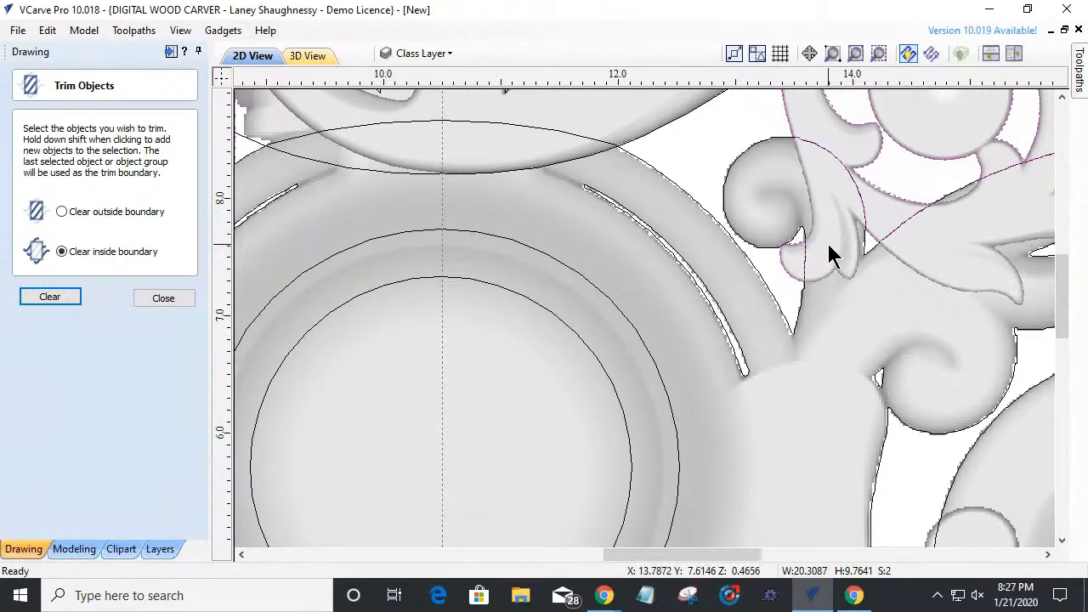
scroll(832, 255, "down", 4)
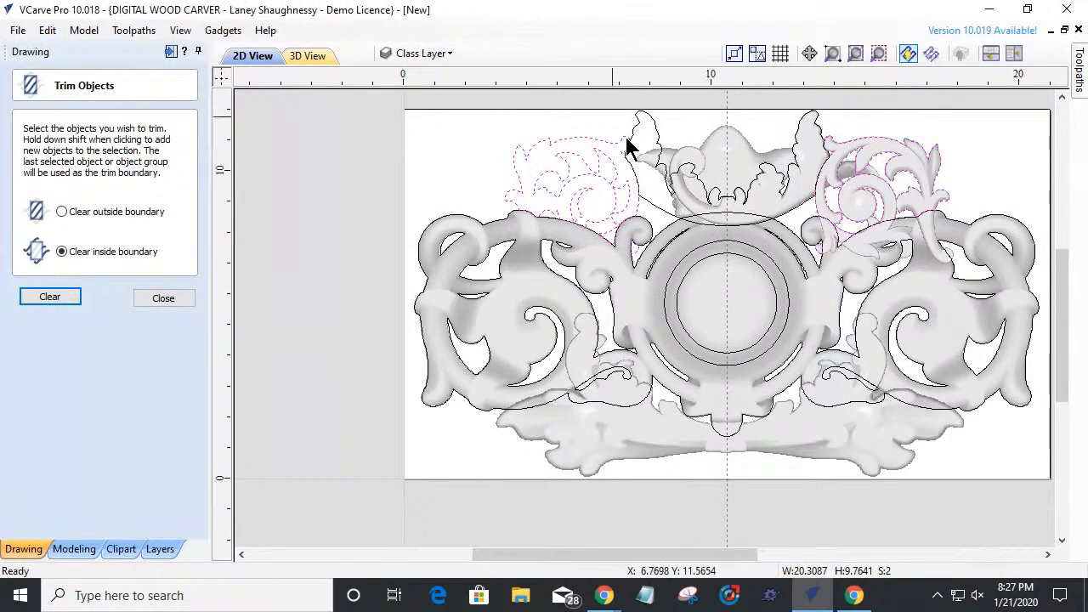
left_click(155, 304)
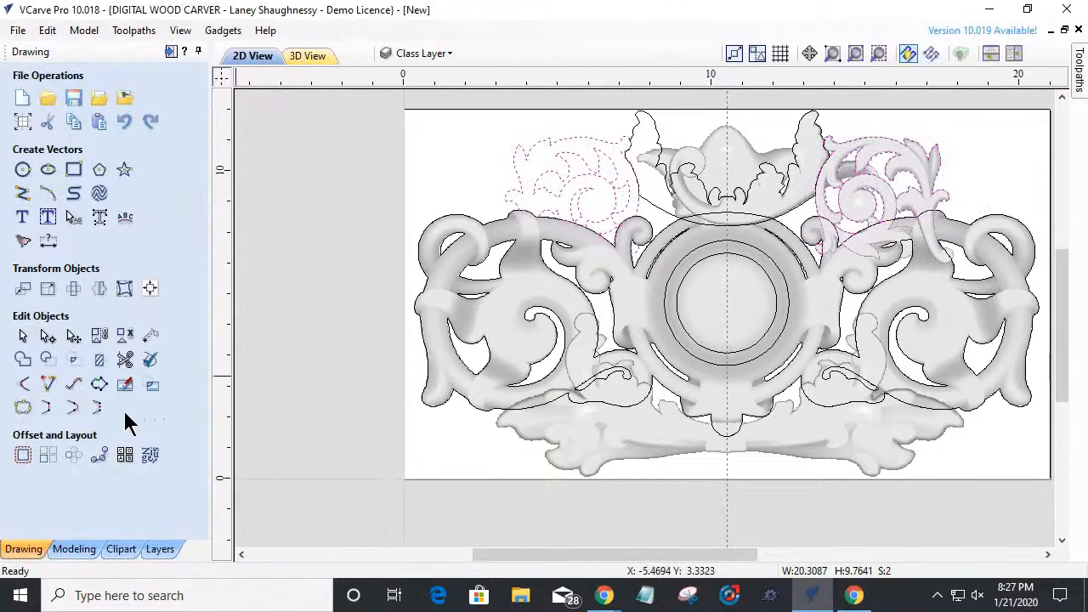
- Show the 3D model and clip Class Level 4 to the selected trimmed flourish vectors
left_click(74, 538)
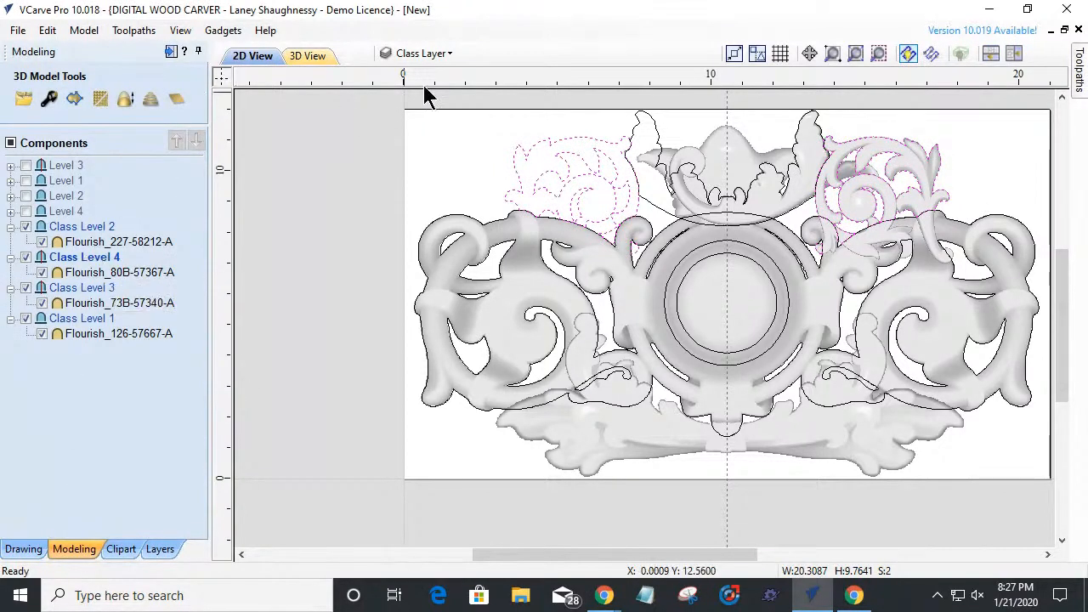
left_click(322, 54)
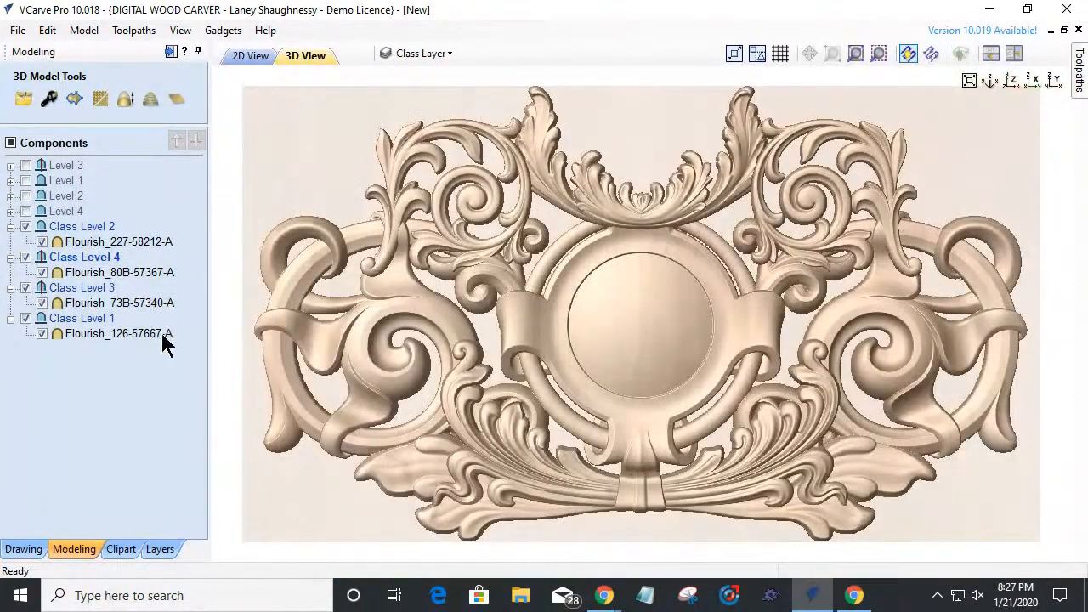
right_click(87, 259)
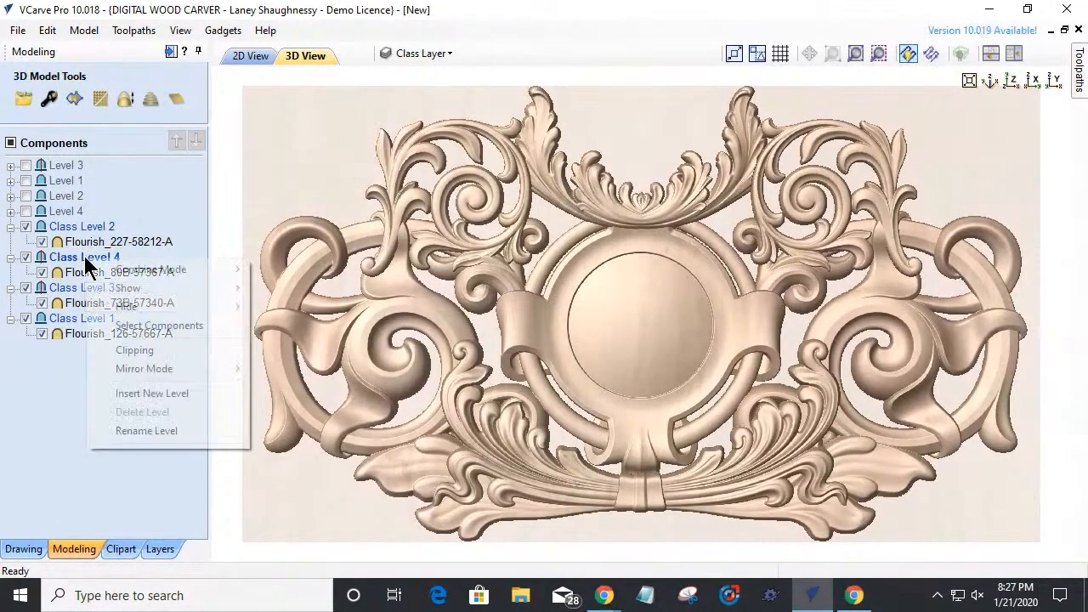
left_click(134, 351)
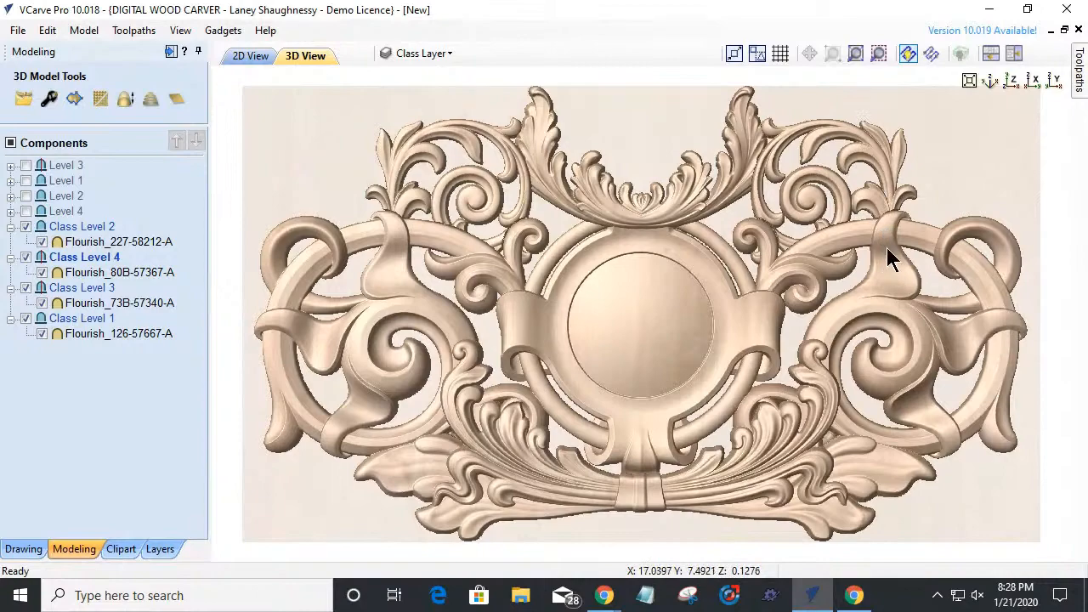
- Inspect the clipped flourishes and the scroll frame on the whole carving from a tilted 3D angle
scroll(867, 238, "down", 2)
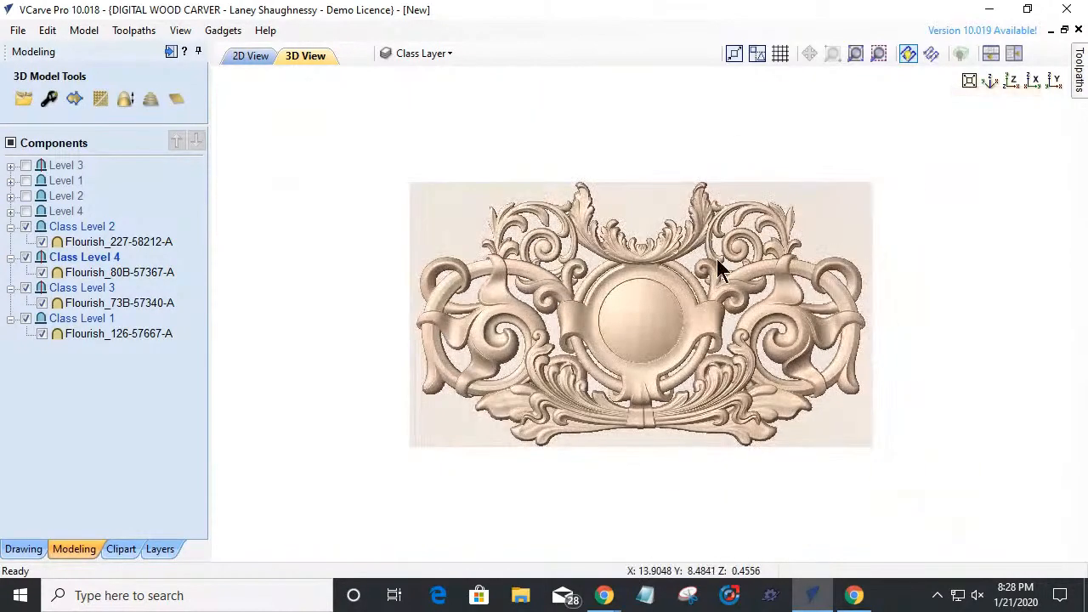
scroll(667, 286, "up", 1)
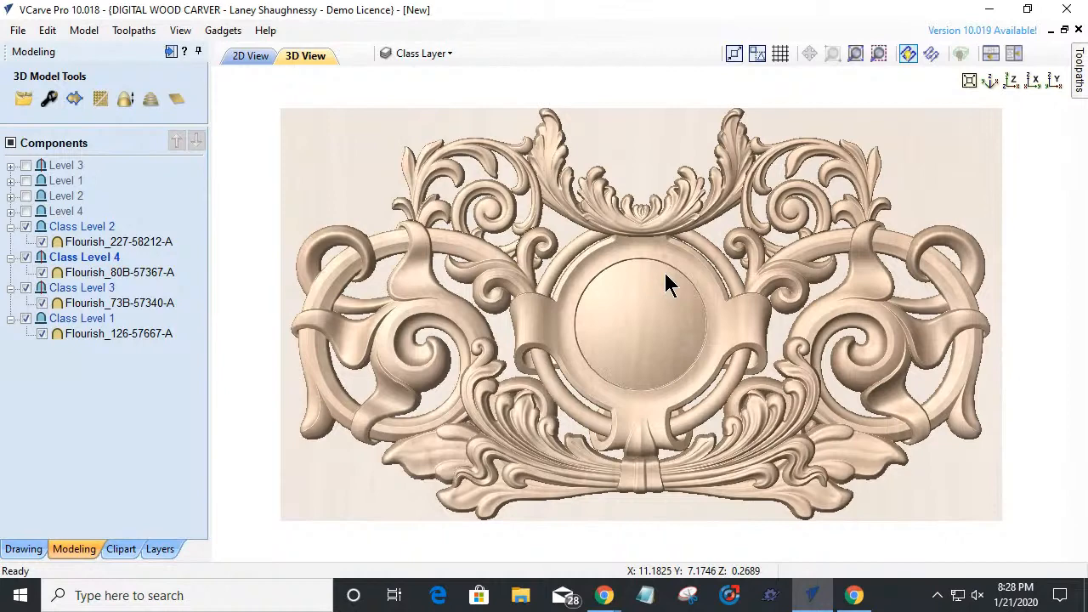
left_click_drag(845, 515, 374, 297)
left_click_drag(468, 439, 937, 459)
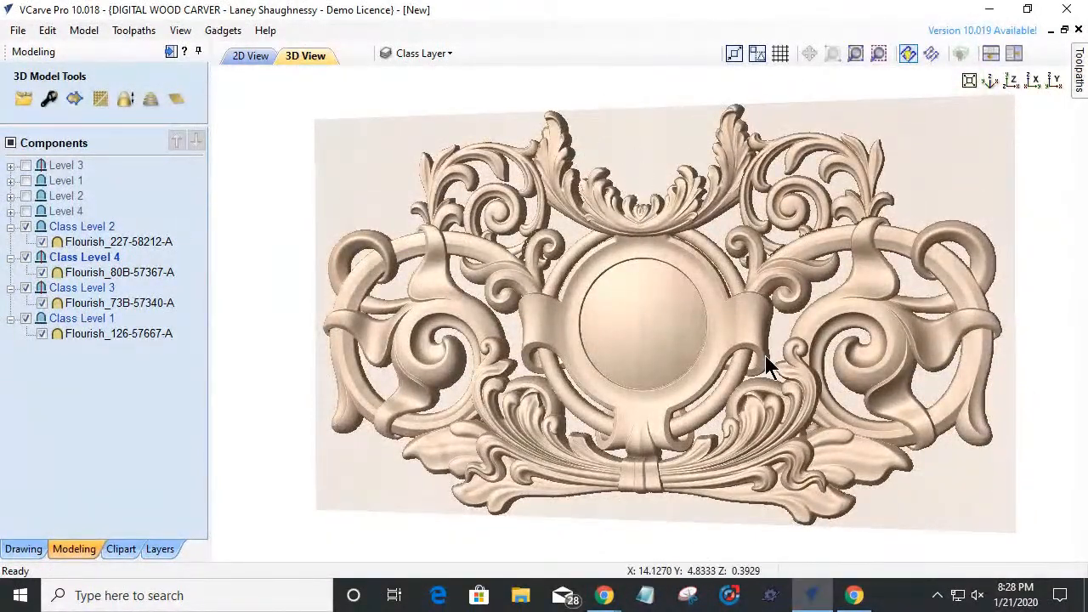
scroll(766, 364, "down", 2)
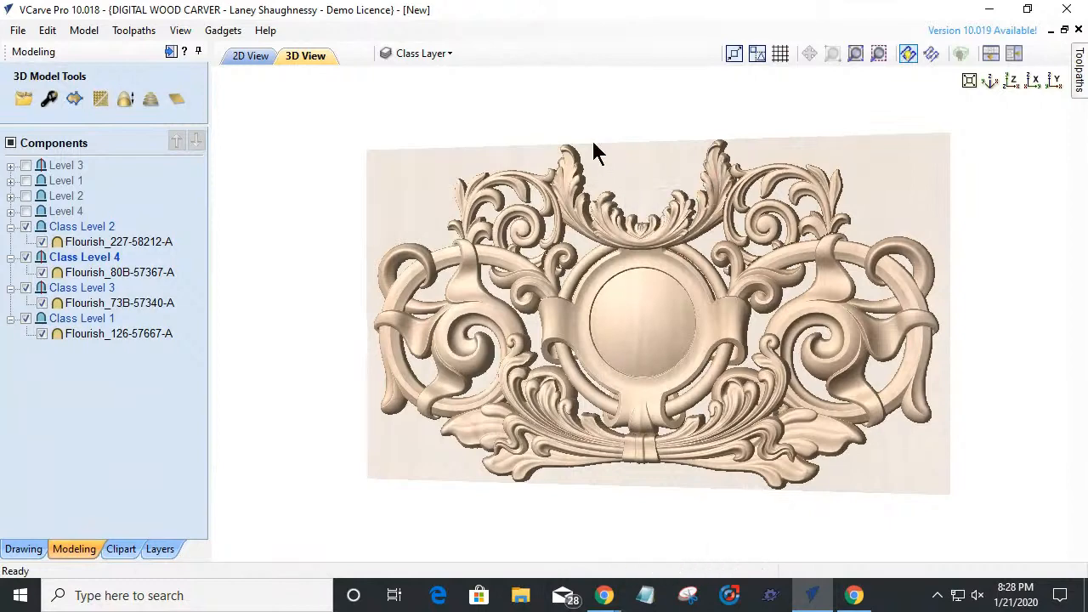
- Browse the Decorative clipart library and place Flourish_158-57882-A at the top centre of the carving, between the two leaf tips
scroll(792, 368, "down", 2)
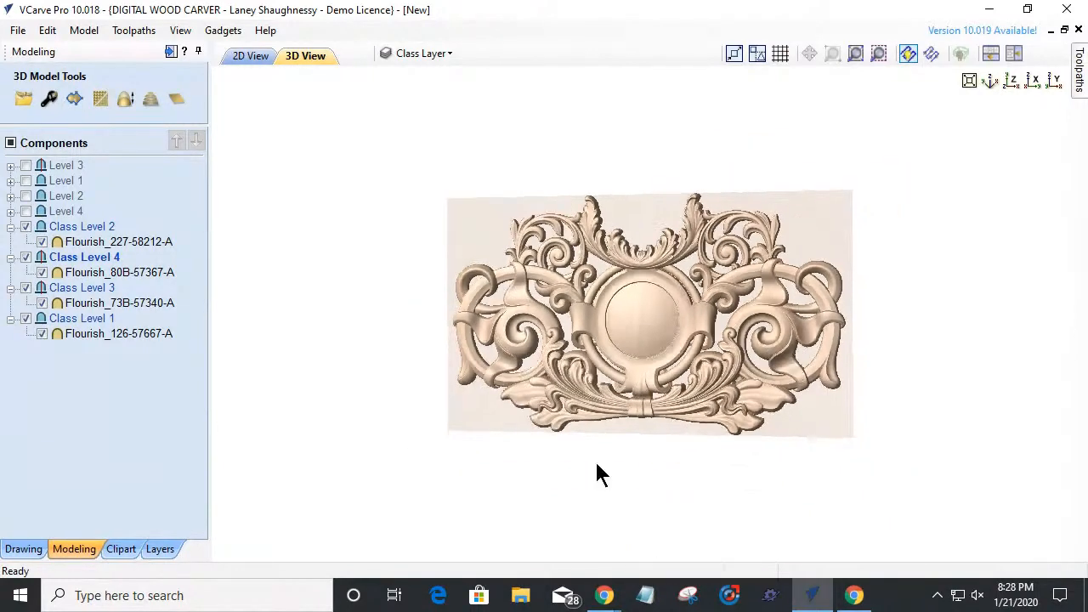
left_click_drag(631, 436, 560, 263)
scroll(515, 243, "up", 3)
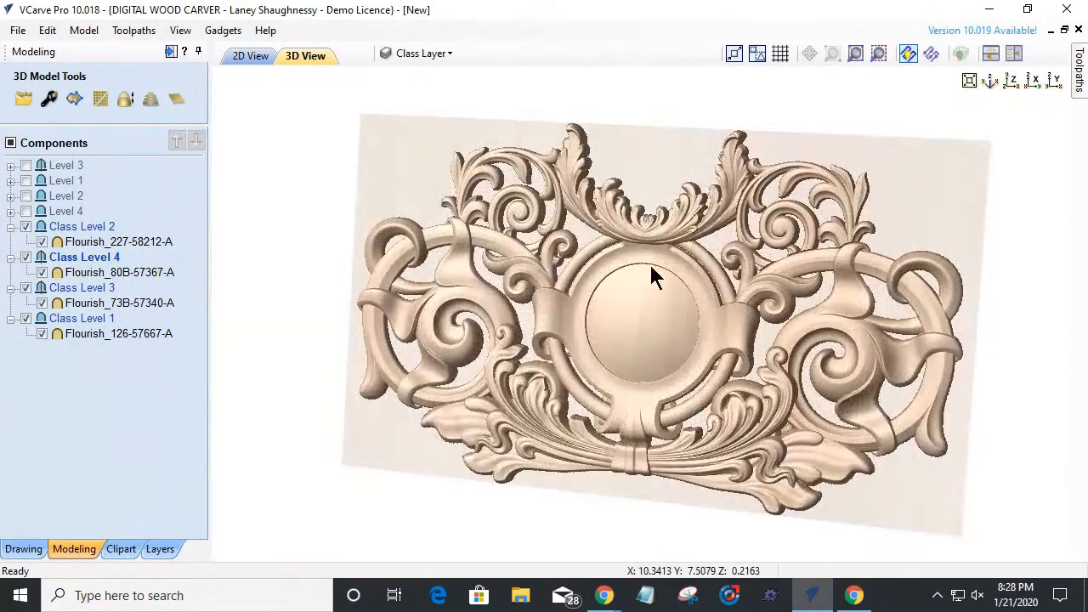
left_click_drag(932, 208, 959, 189)
left_click(121, 548)
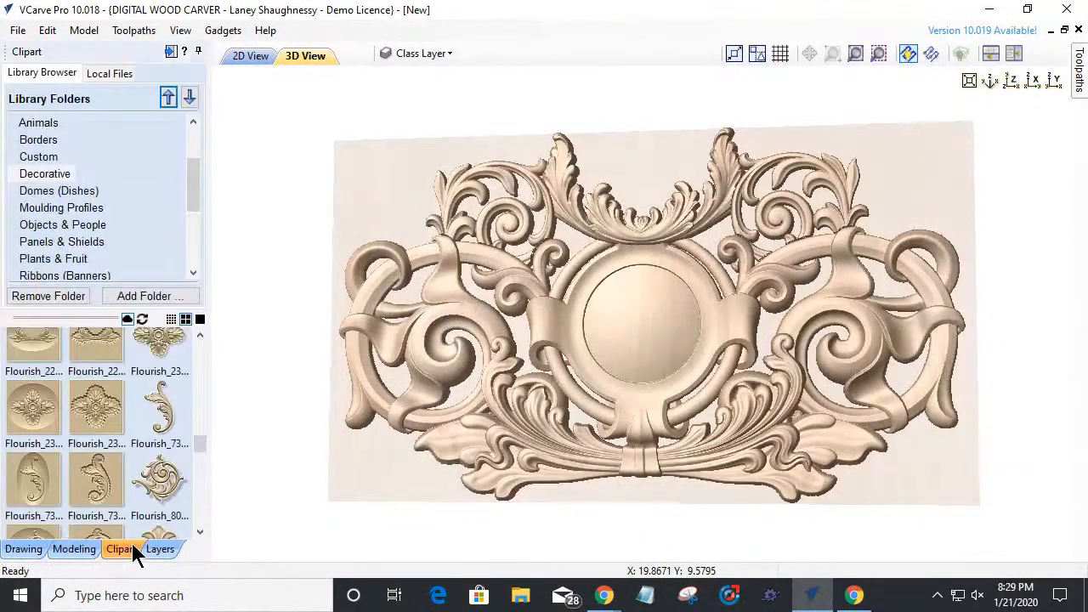
left_click_drag(200, 449, 202, 481)
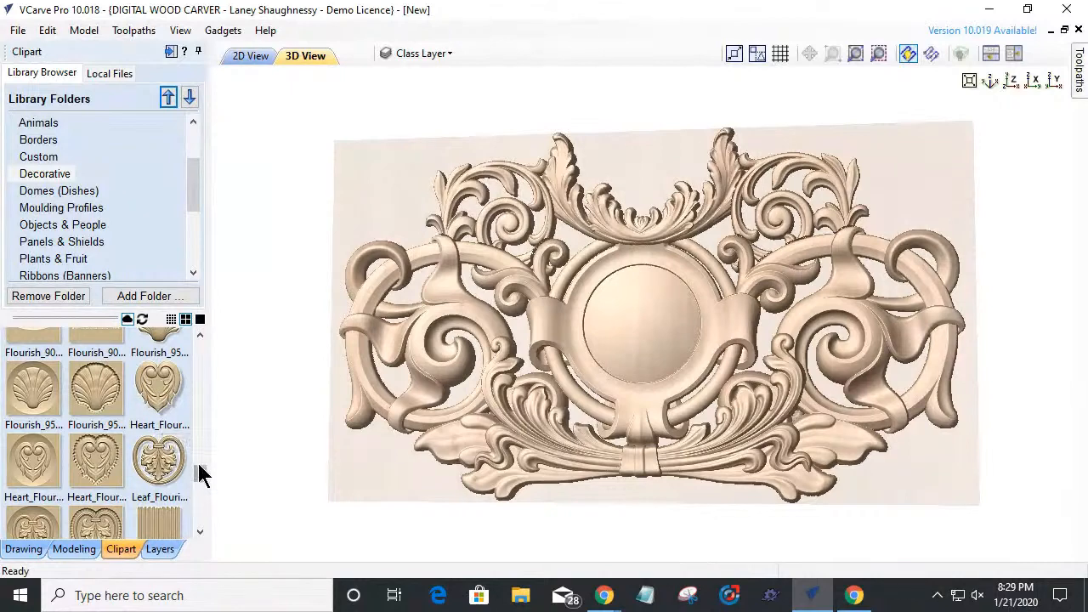
left_click_drag(200, 476, 201, 508)
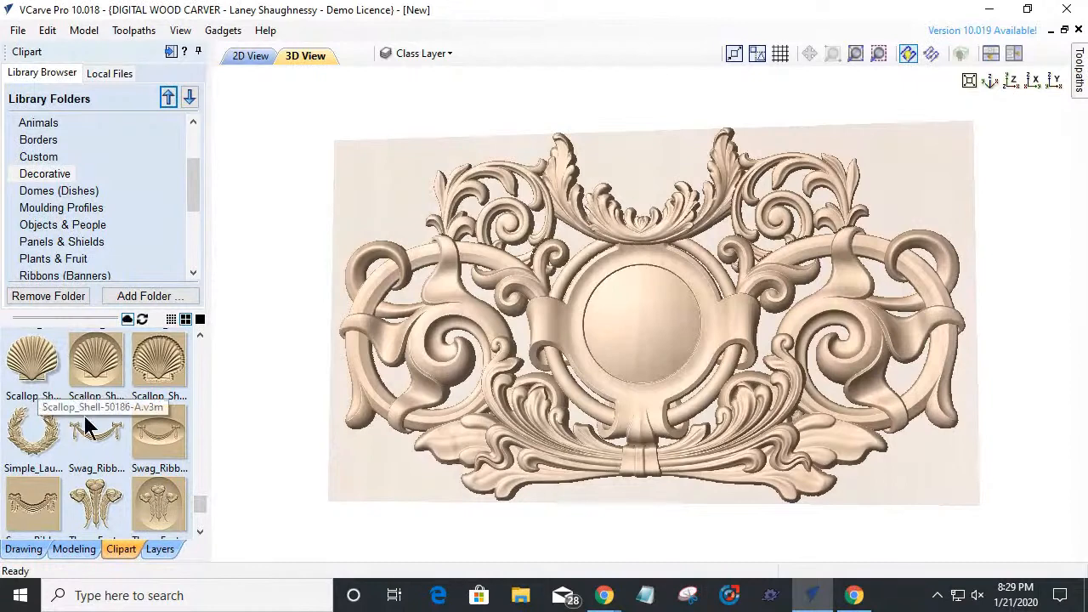
left_click_drag(199, 507, 195, 399)
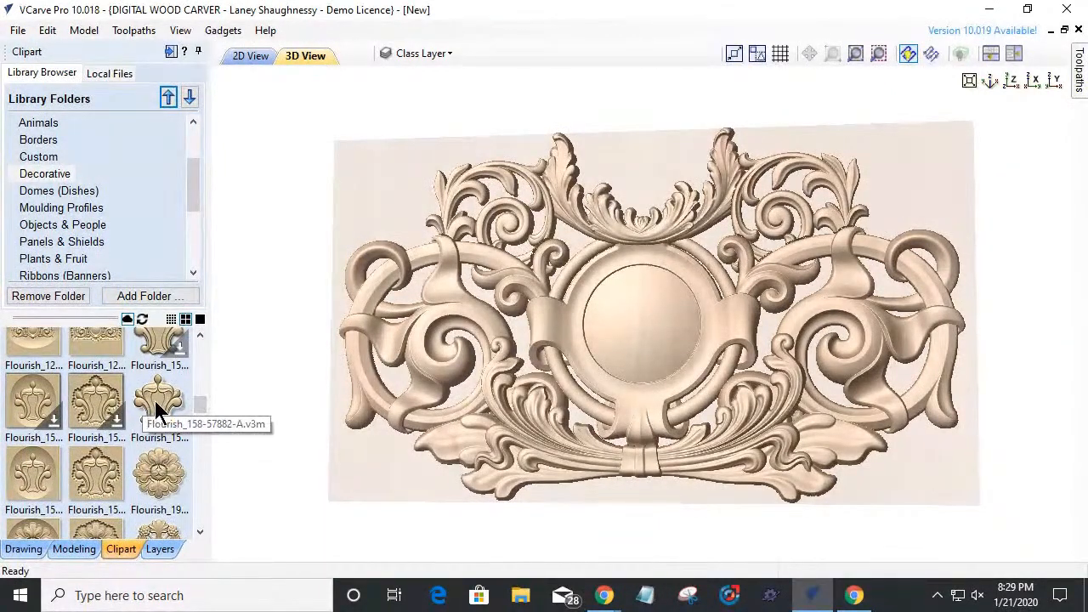
left_click_drag(157, 412, 644, 218)
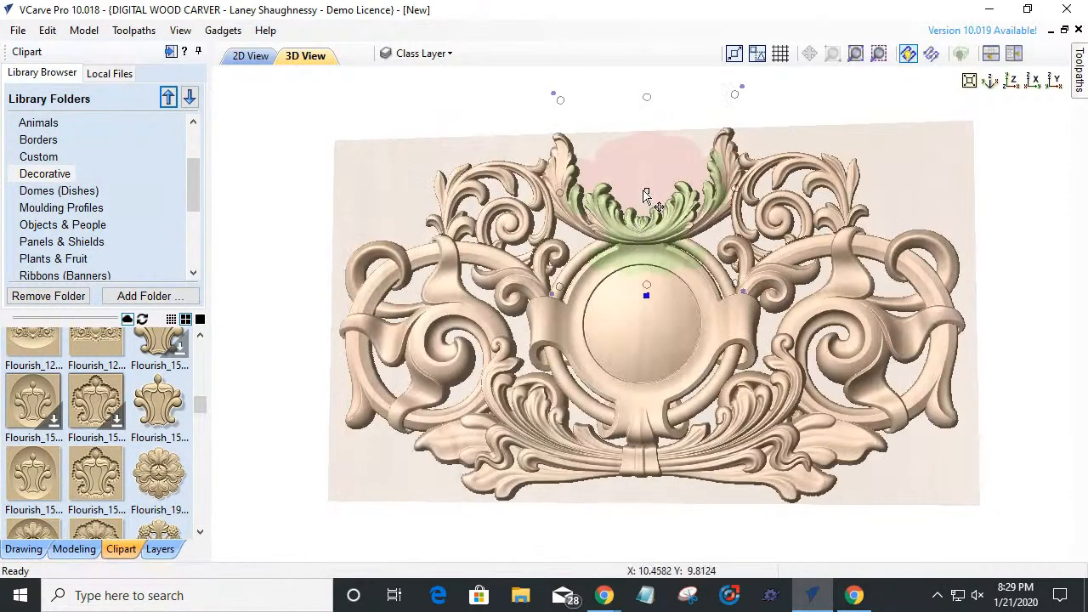
- Move Flourish_158-57882-A below Flourish_80B-57367-A in the component tree and insert a new level above Class Level 4
left_click(78, 548)
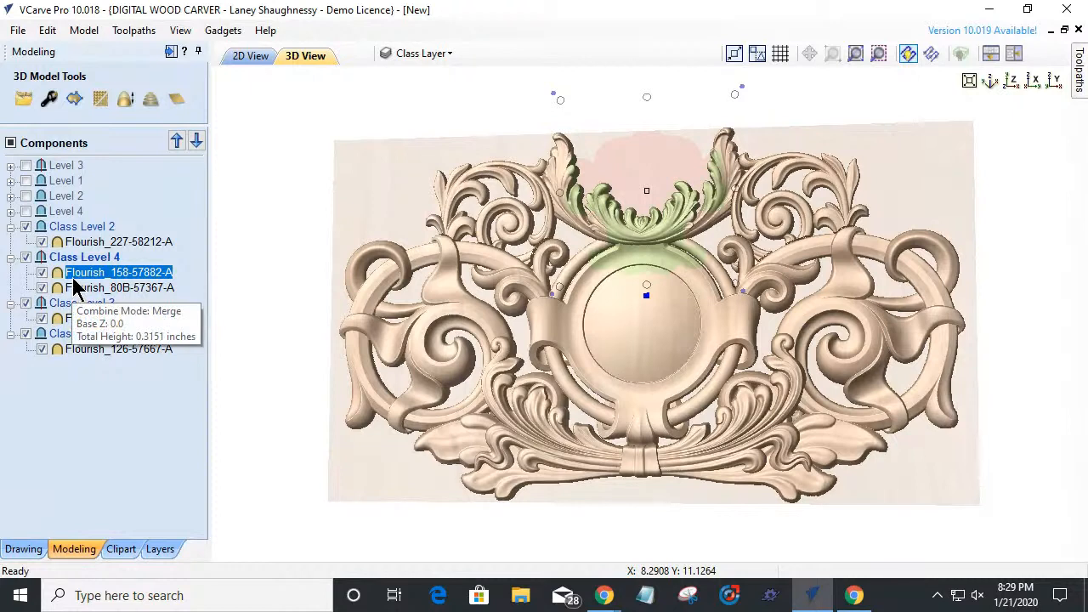
mouse_move(73, 279)
left_mouse_down()
mouse_move(78, 260)
mouse_move(82, 295)
left_mouse_up()
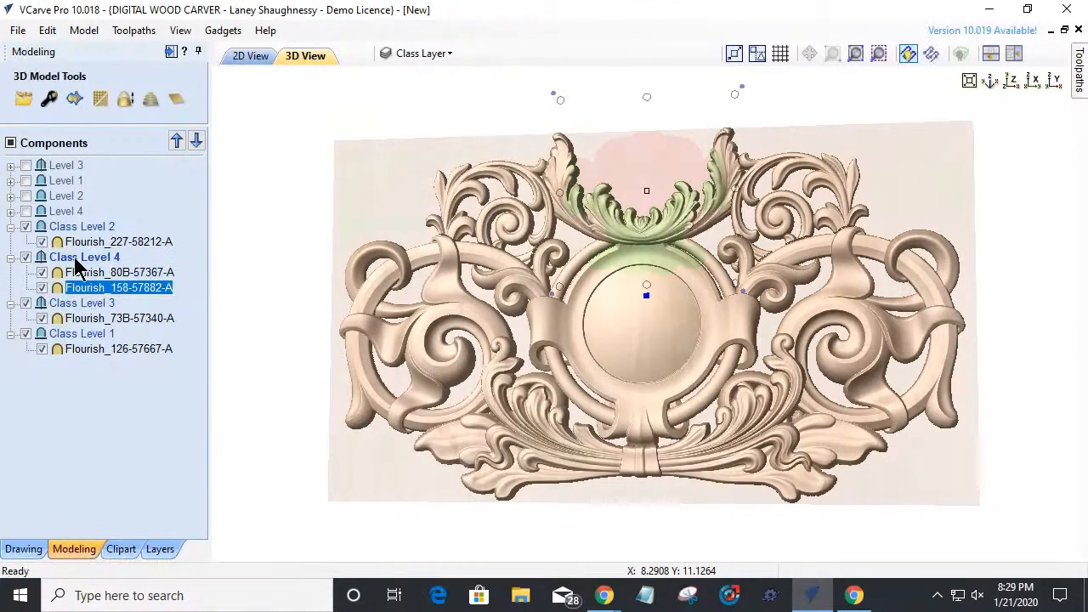
right_click(75, 264)
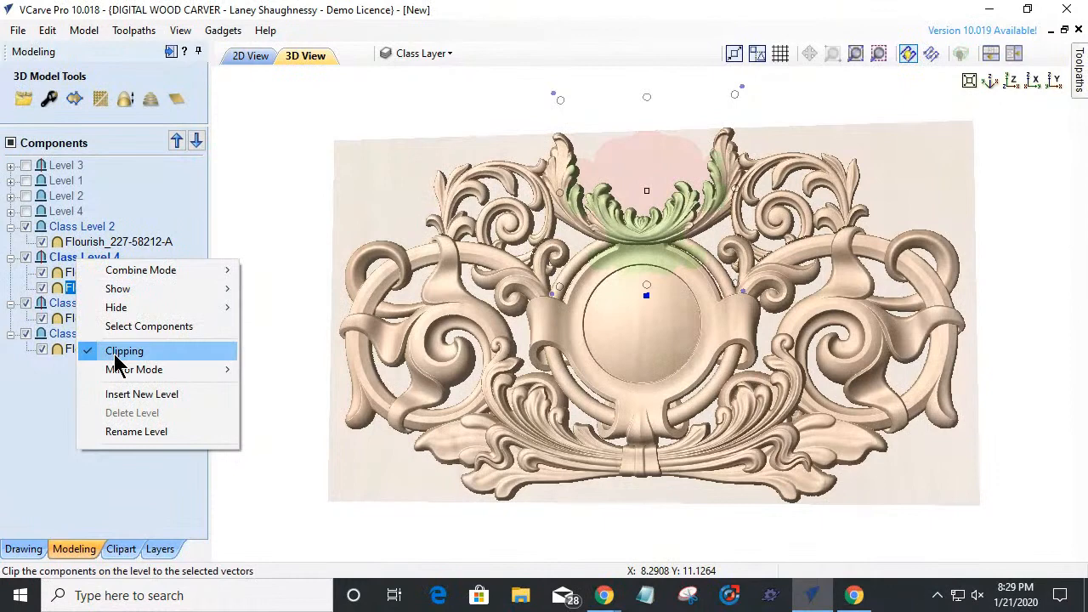
mouse_move(125, 374)
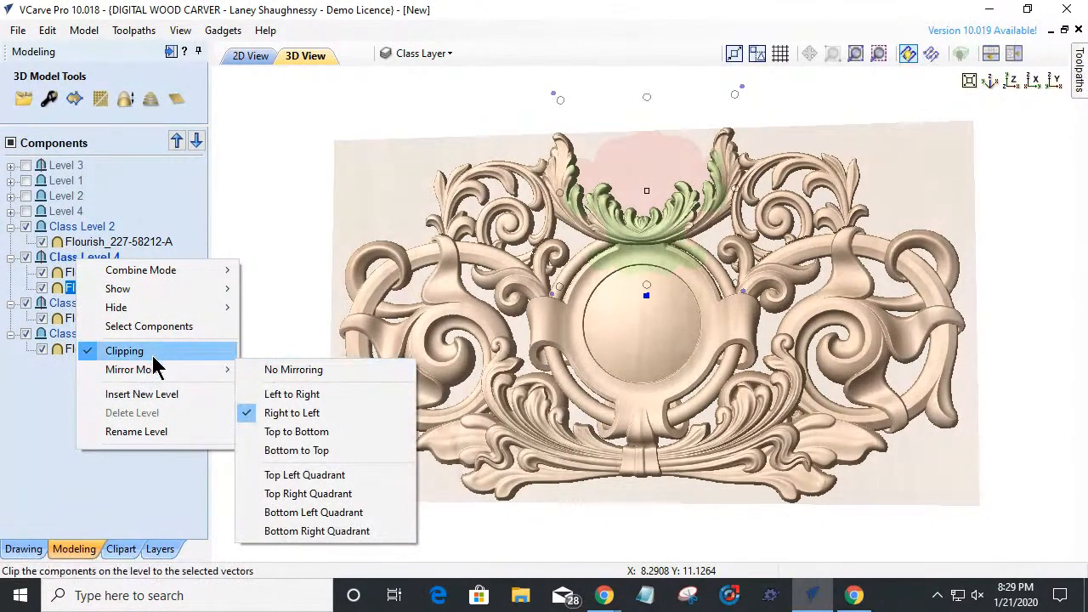
left_click(141, 396)
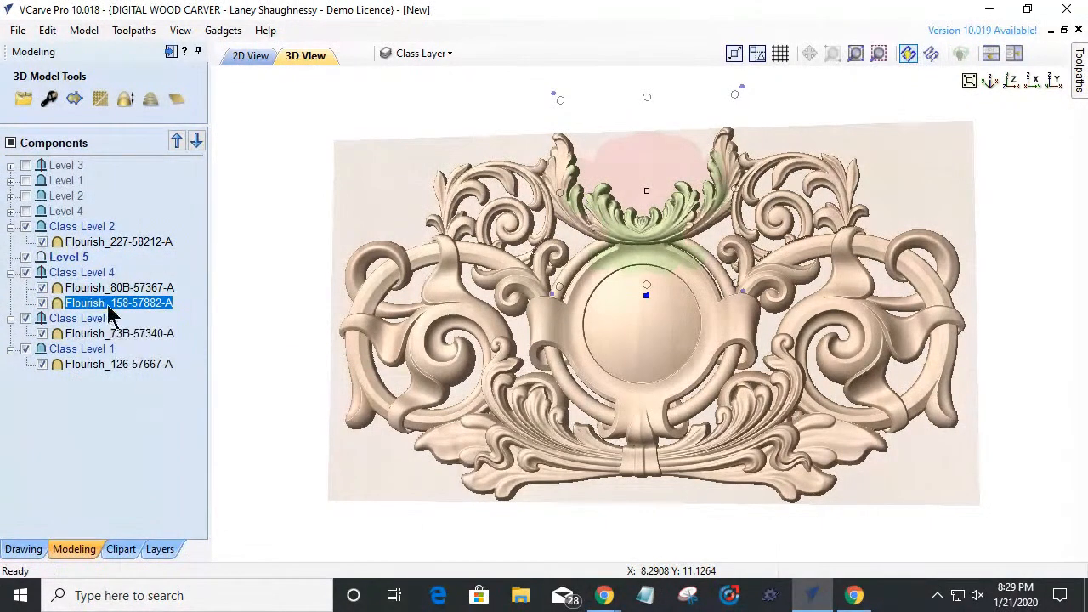
- Rename the newly inserted level as Class Level 5
right_click(70, 263)
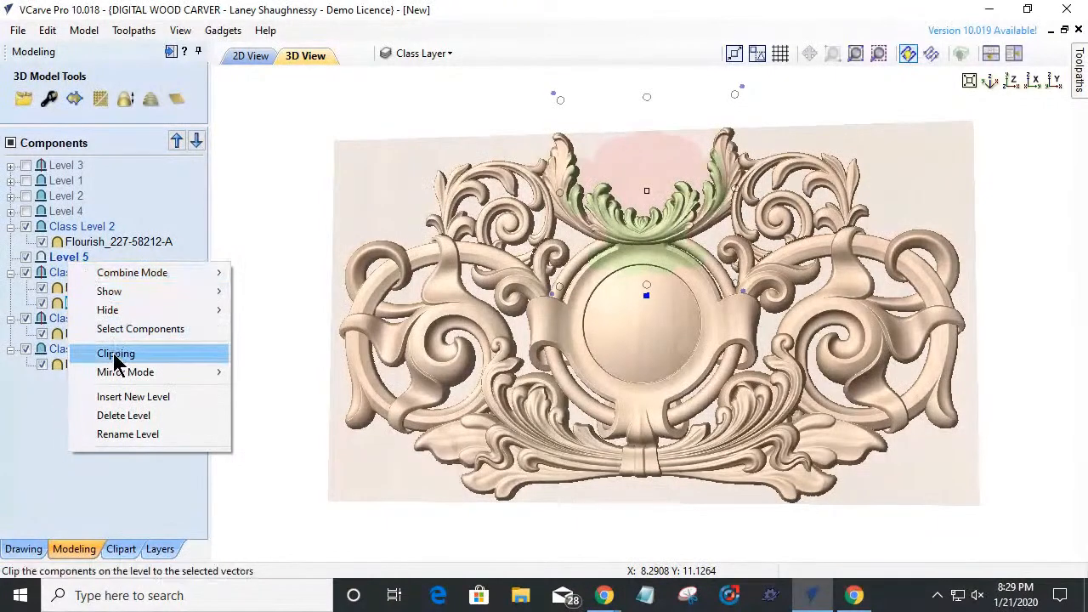
left_click(127, 434)
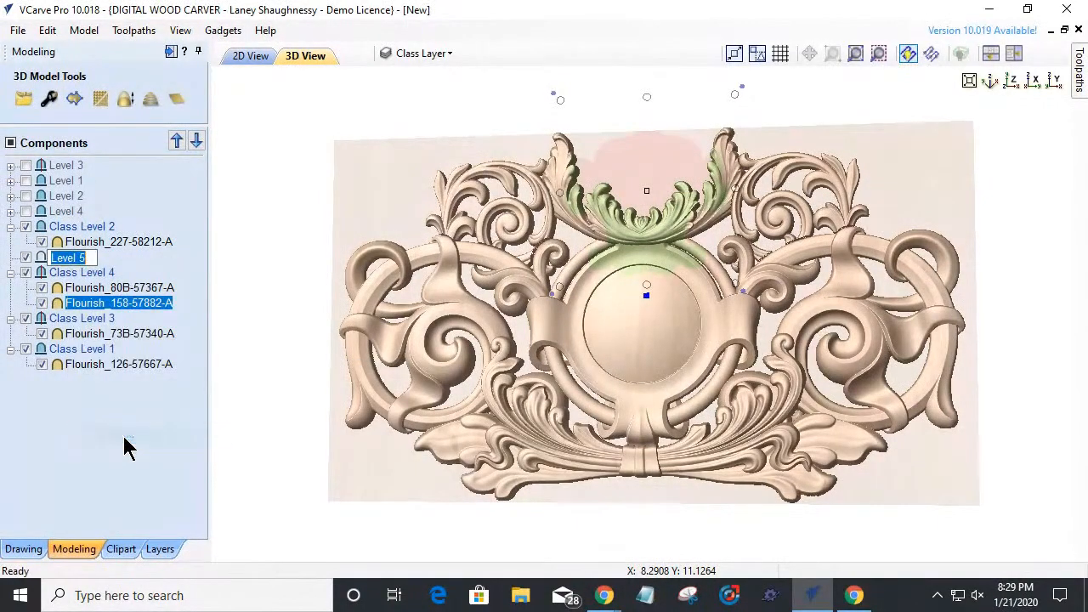
type("Clas")
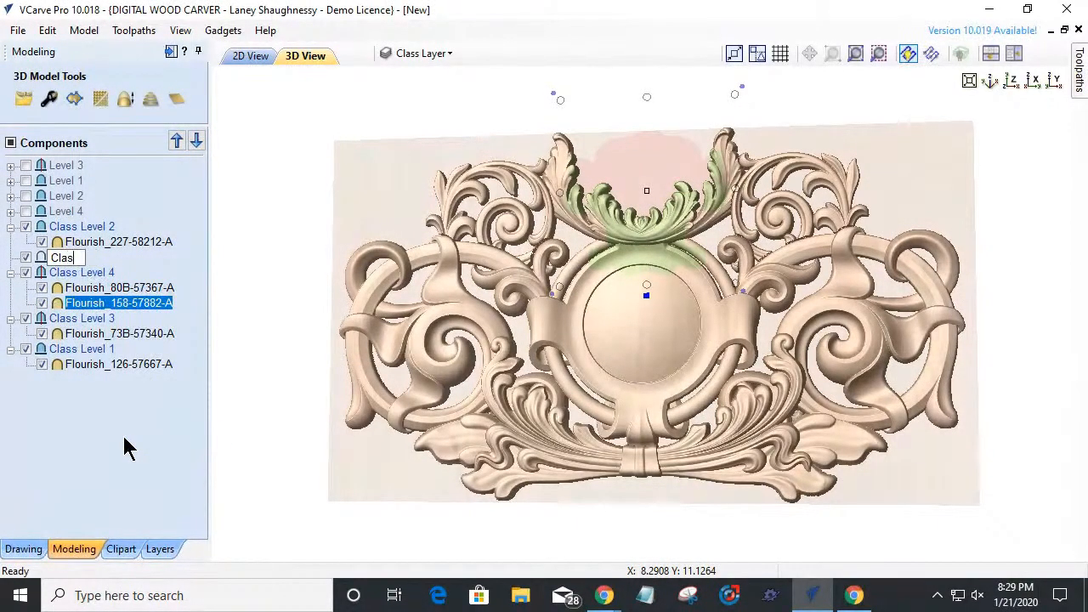
type("s Level 5")
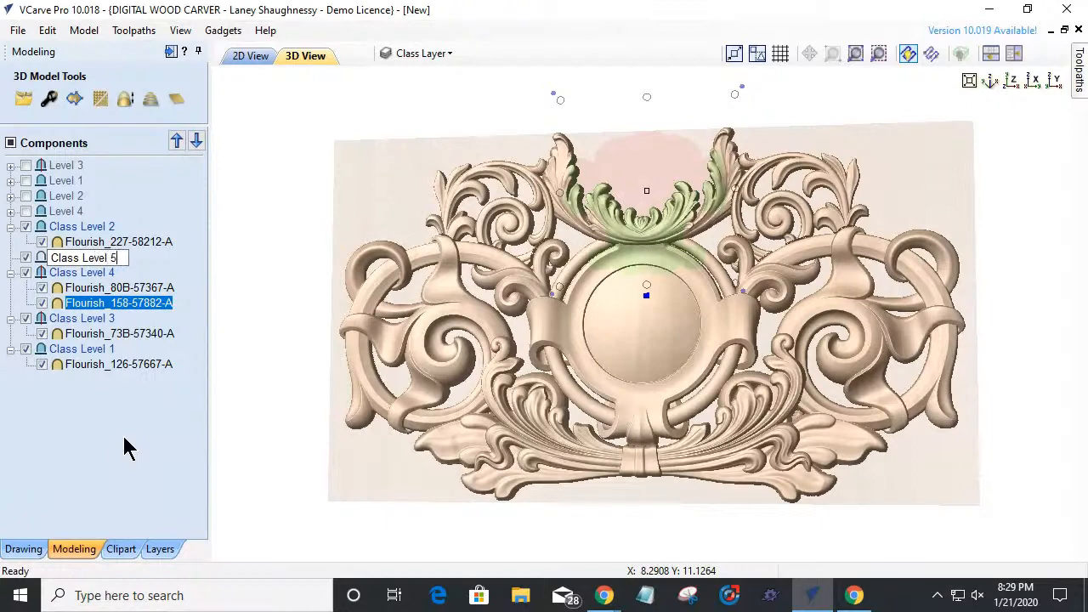
key("Return")
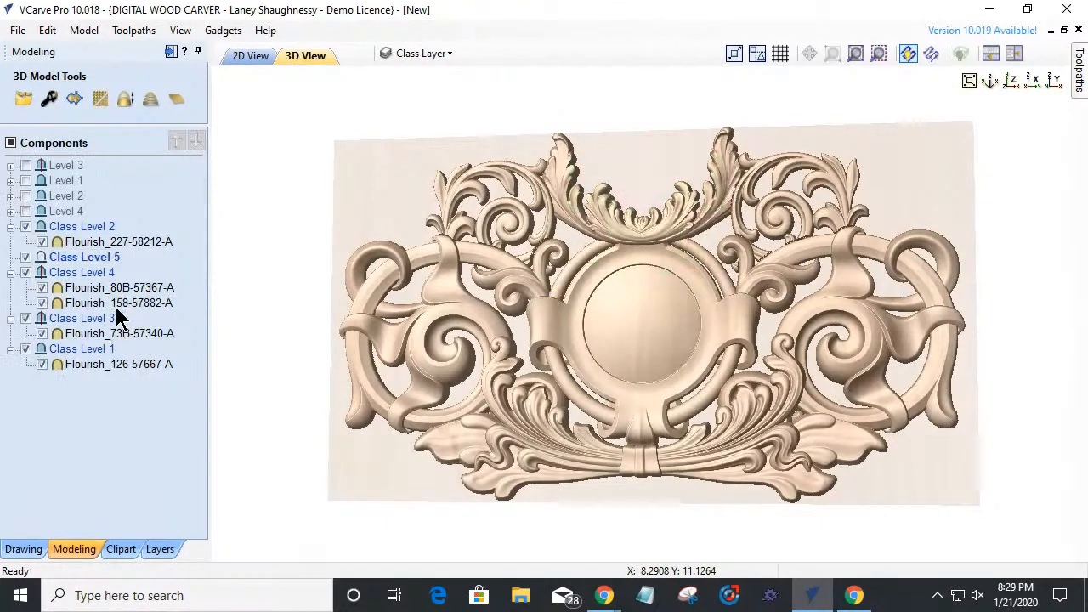
- Move Flourish_158-57882-A out of Class Level 4 and into Class Level 5
left_click(104, 289)
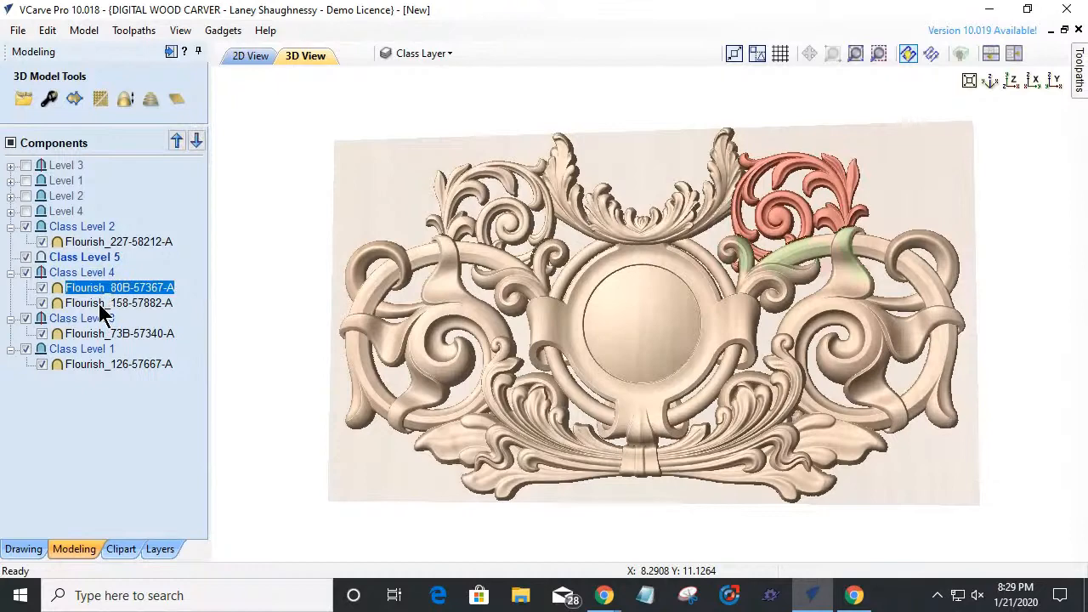
left_click(102, 308)
left_click_drag(101, 312, 96, 262)
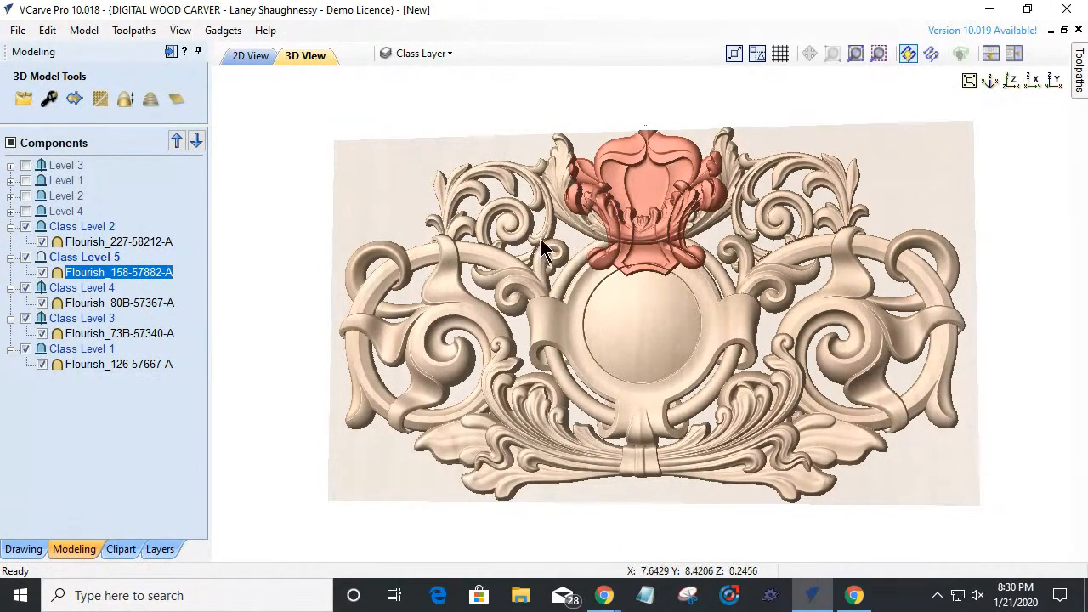
- Rotate Flourish_158-57882-A by 180 degrees in the 2D view so its rounded finial points down toward the central circle
left_click_drag(658, 188, 663, 193)
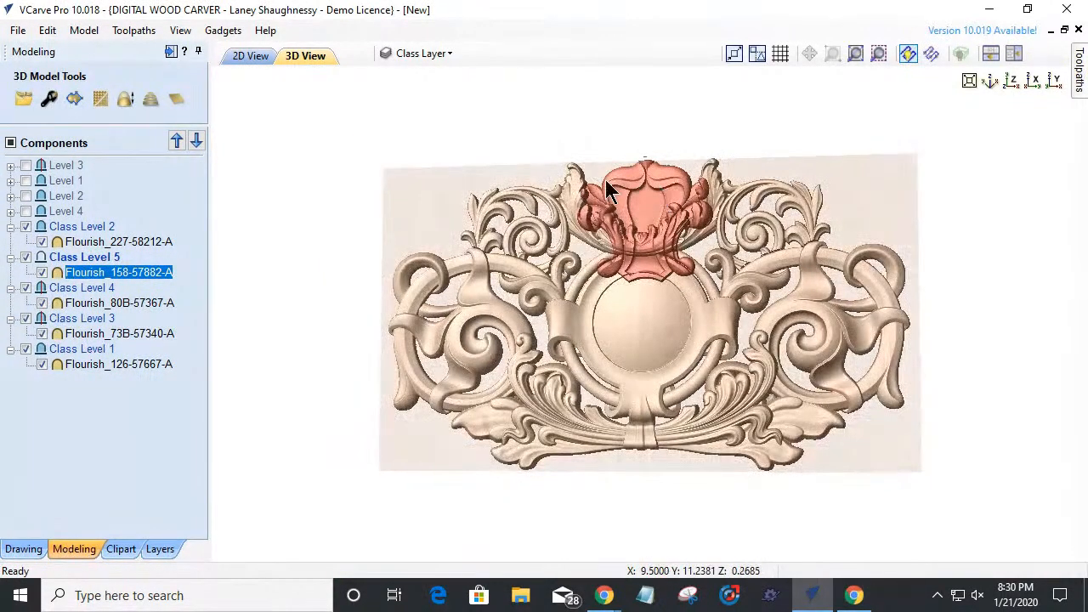
left_click(255, 54)
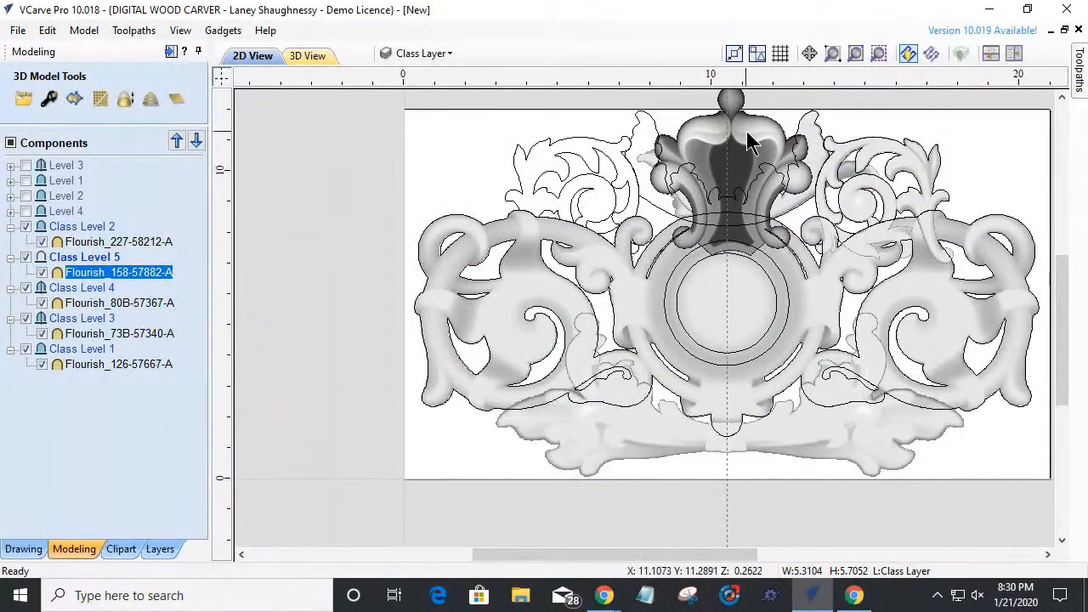
left_click(736, 165)
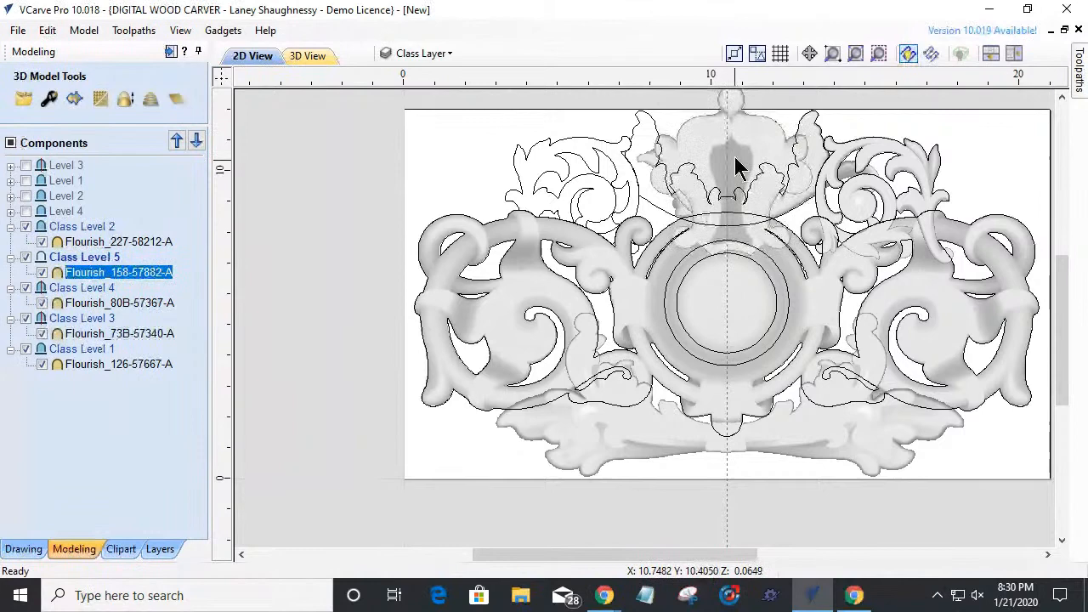
left_click(739, 140)
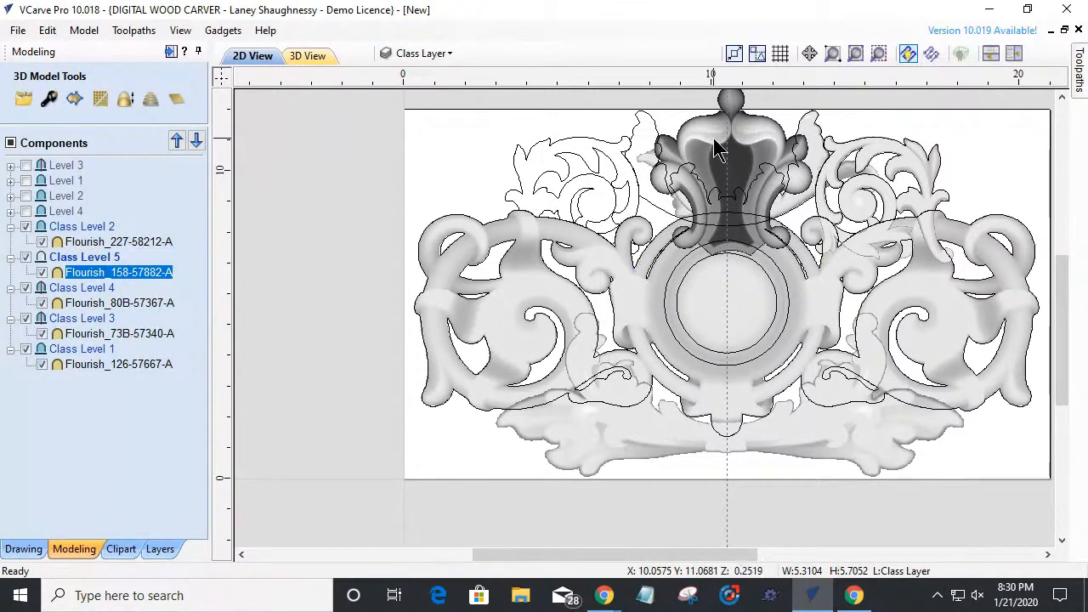
left_click(712, 139)
key("4")
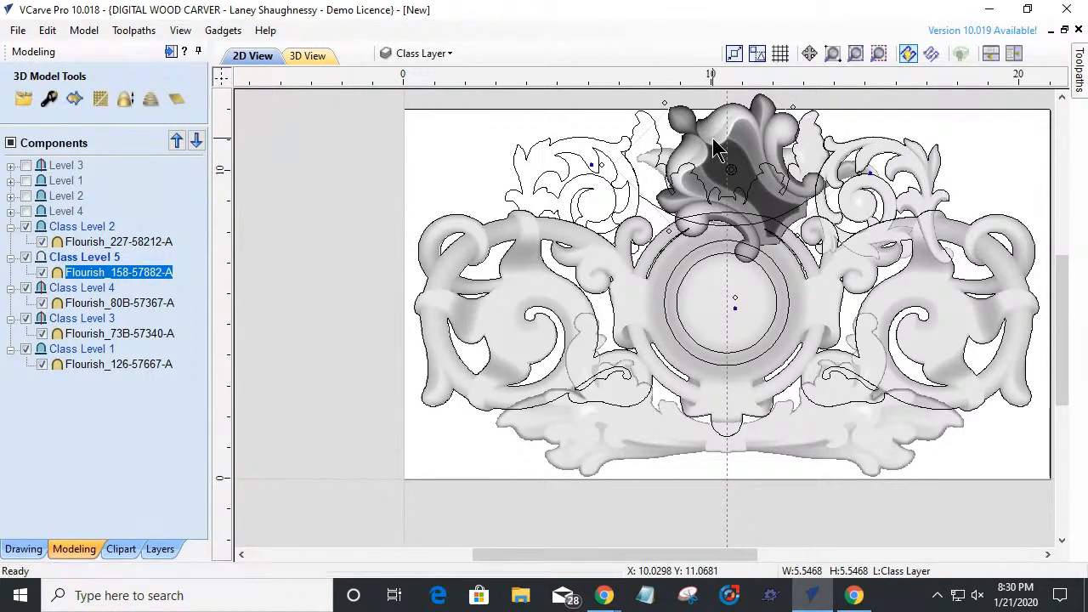
key("4")
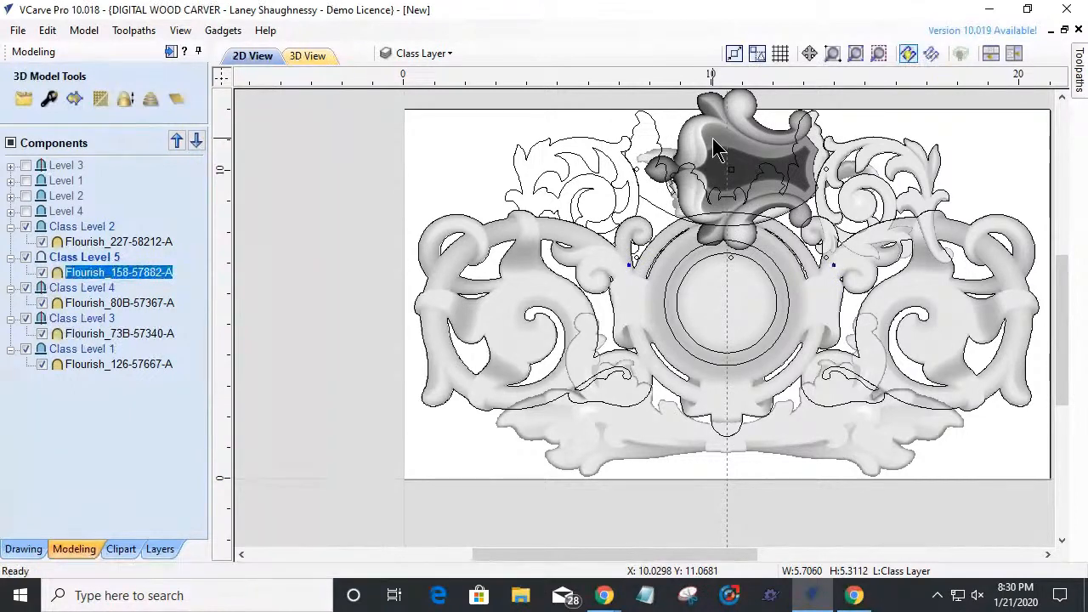
key("9")
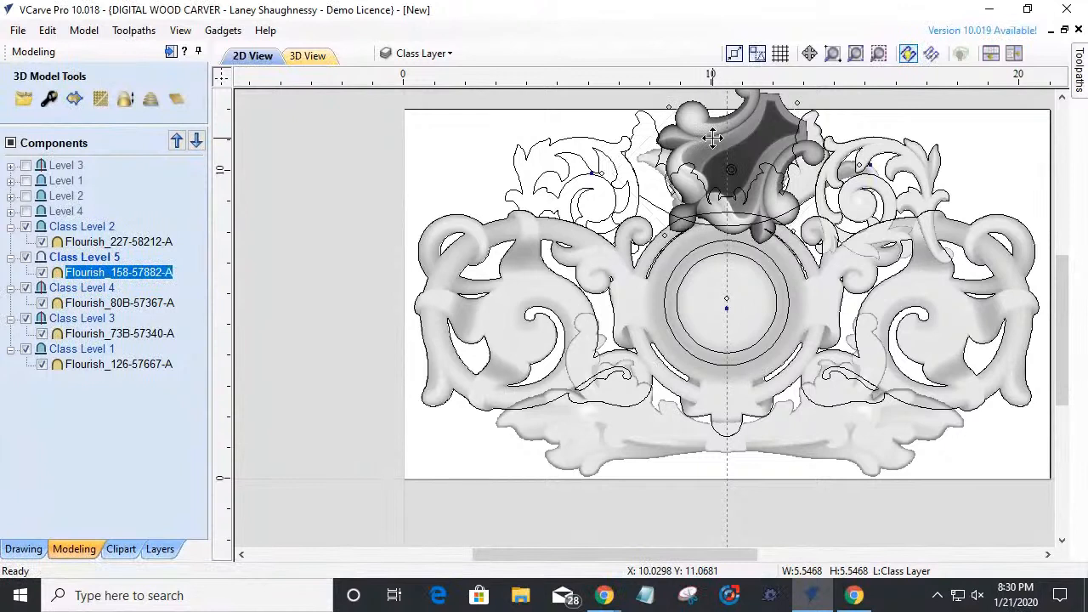
type("9999")
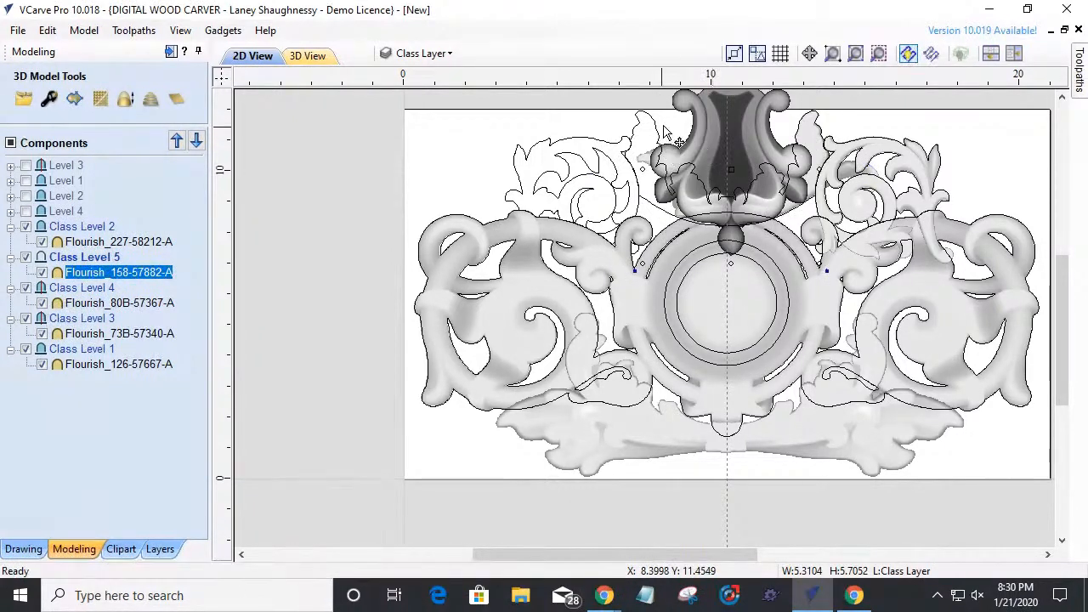
- Set the combine mode of Class Level 5 to Merge and inspect the inverted flourish against the leaf crest in 3D
left_click(310, 56)
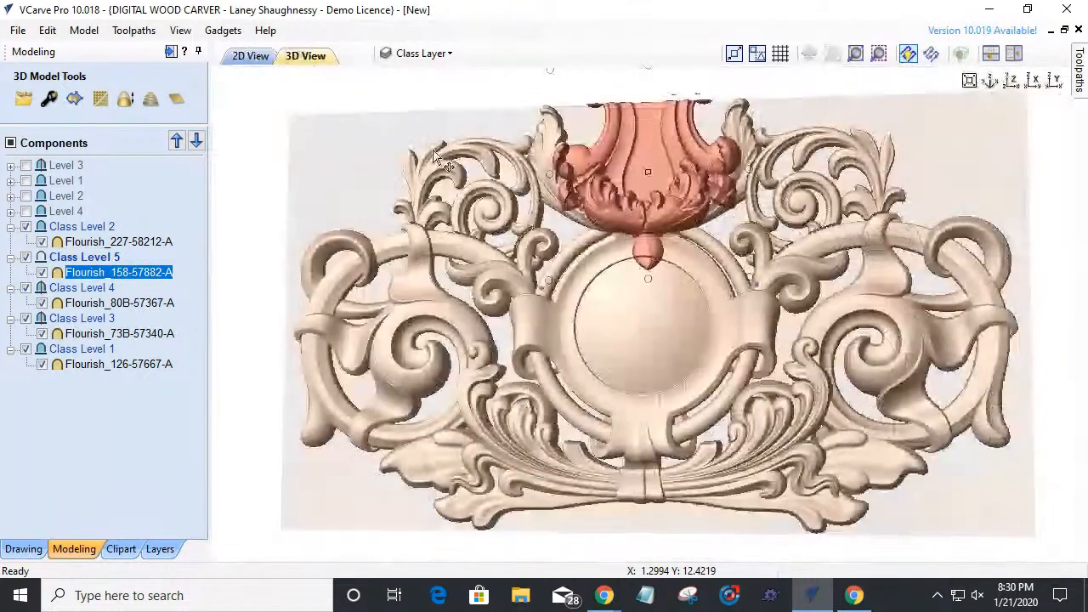
right_click(64, 259)
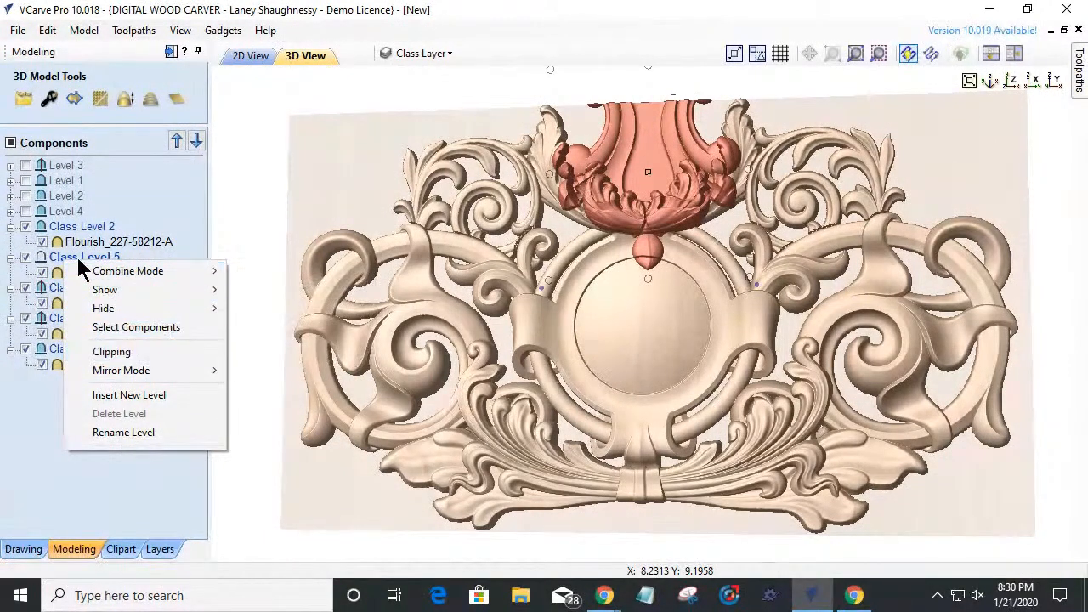
mouse_move(225, 279)
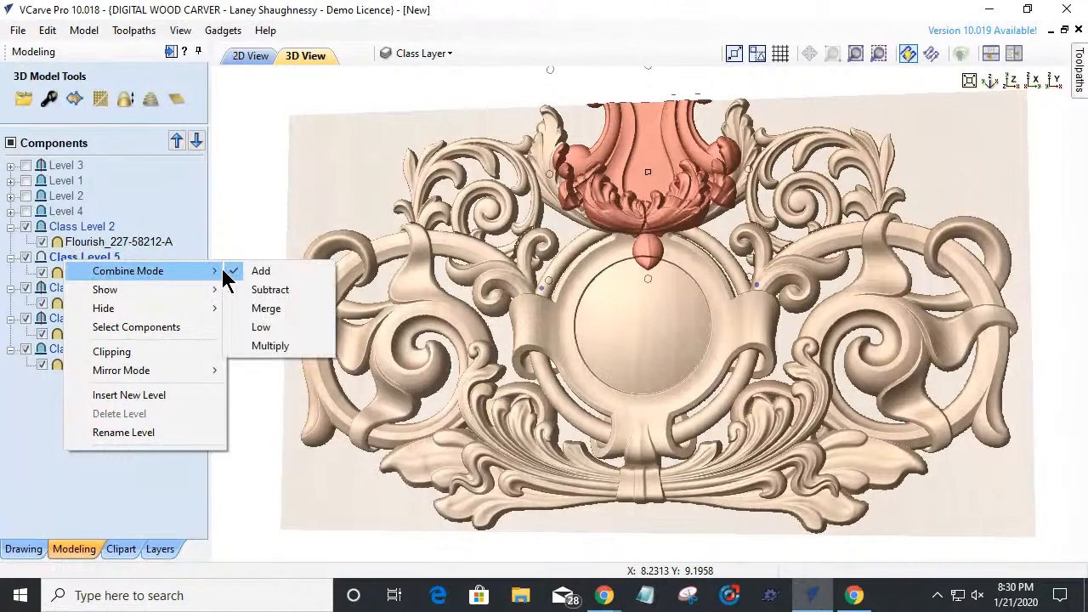
left_click(259, 309)
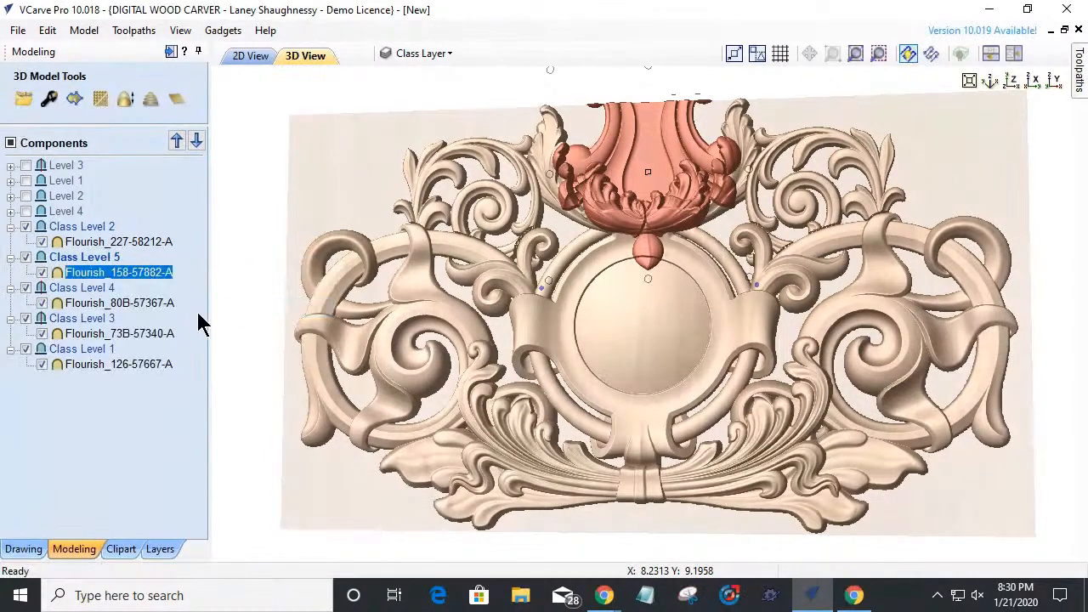
scroll(620, 348, "down", 3)
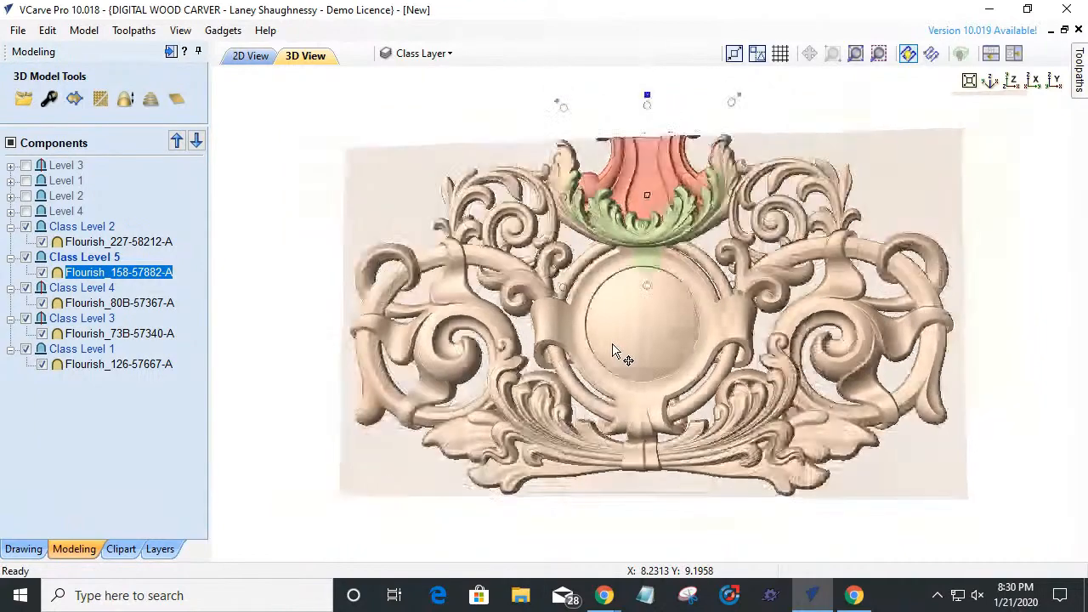
scroll(621, 330, "up", 3)
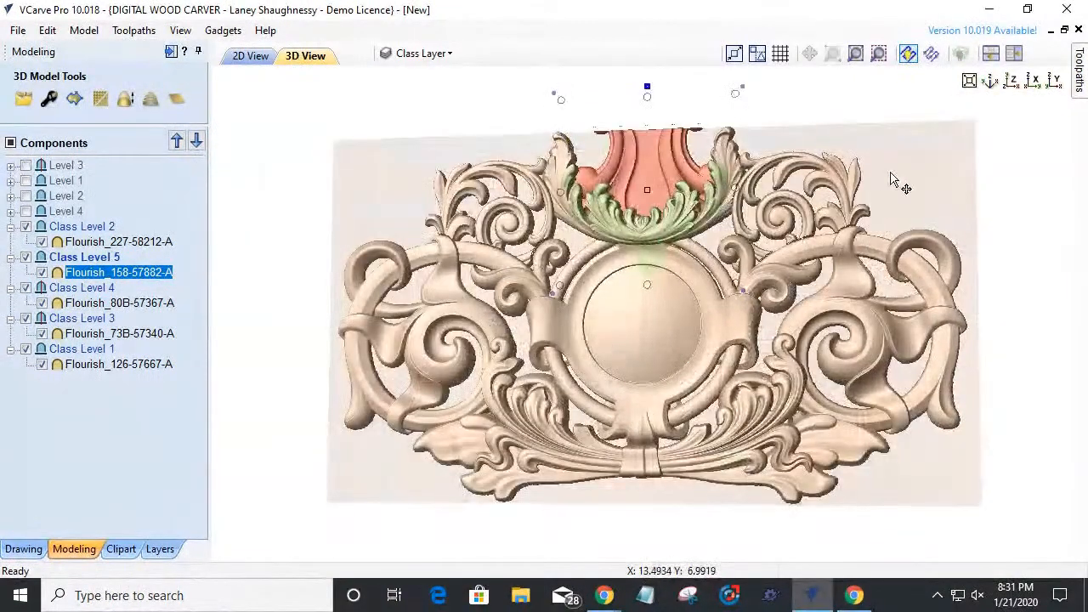
left_click_drag(973, 177, 966, 153)
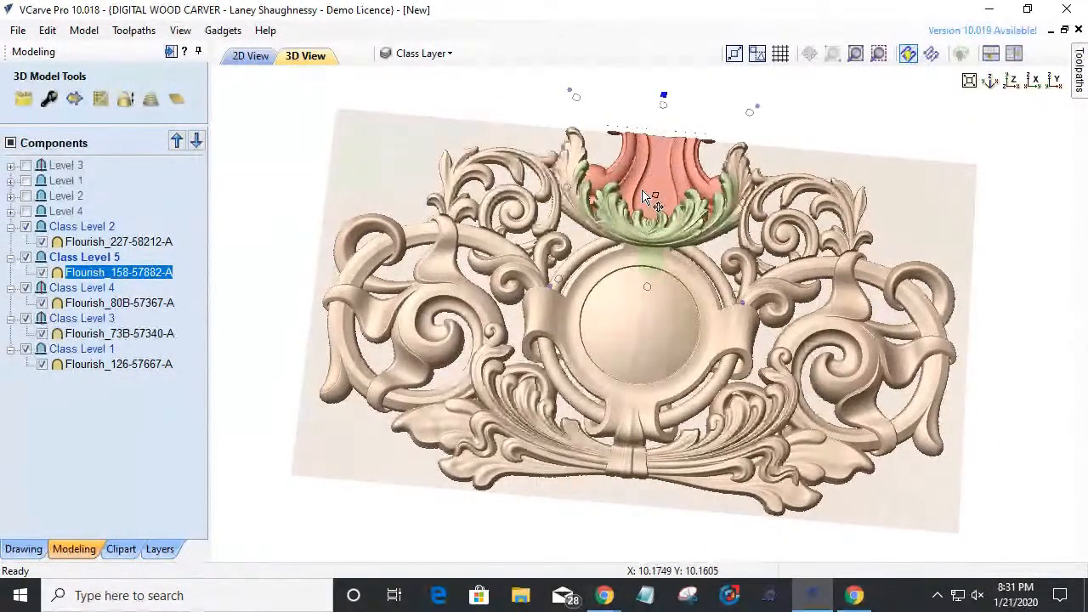
left_click(658, 164)
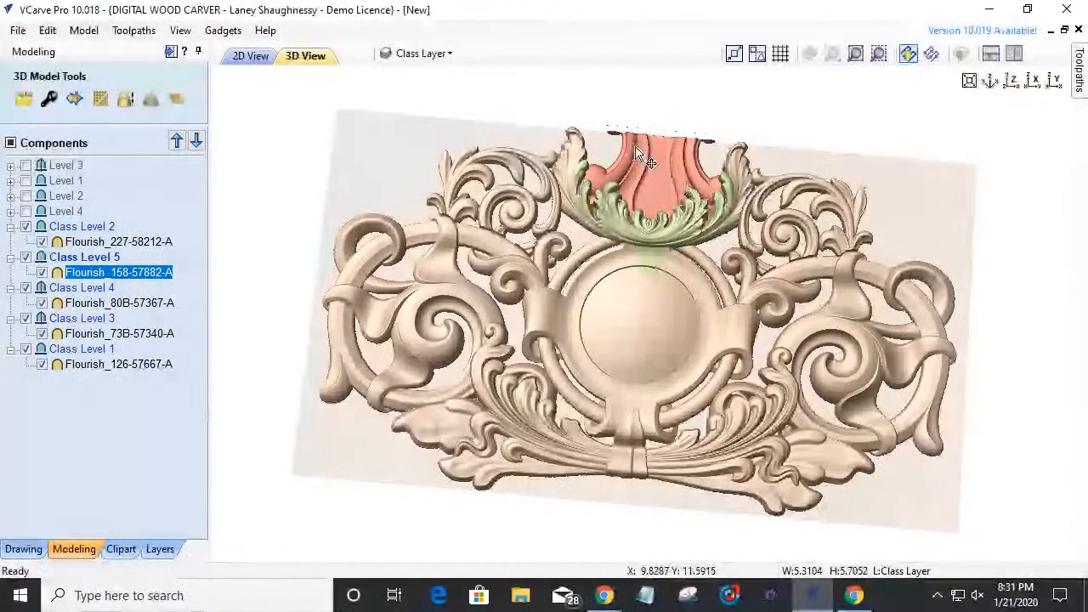
- Delete the inverted Flourish_158-57882-A from Class Level 5 and check the remaining carving in 3D
left_click(228, 56)
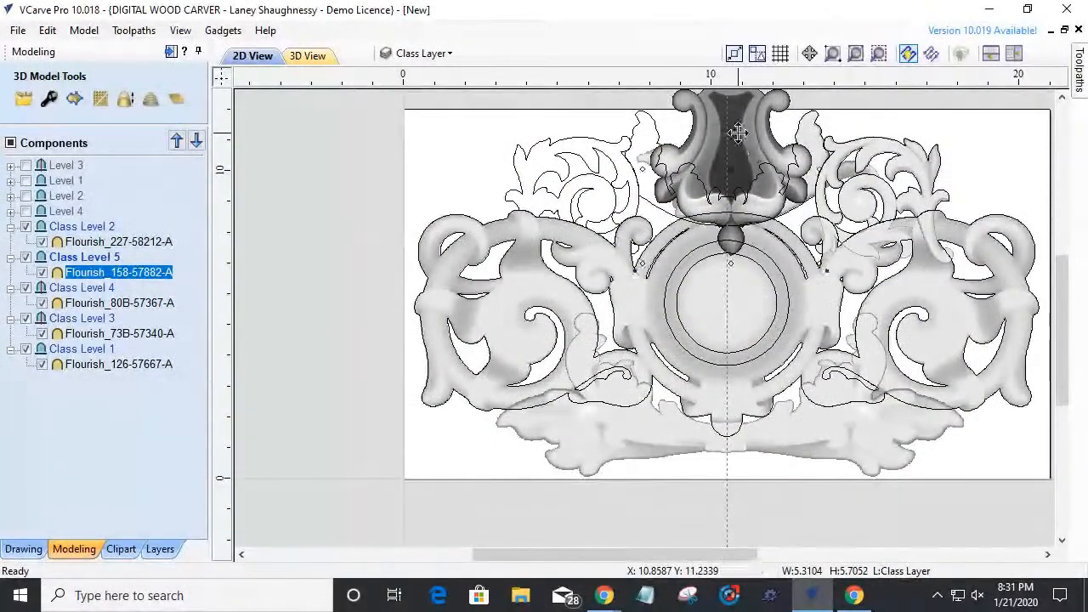
left_click(737, 133)
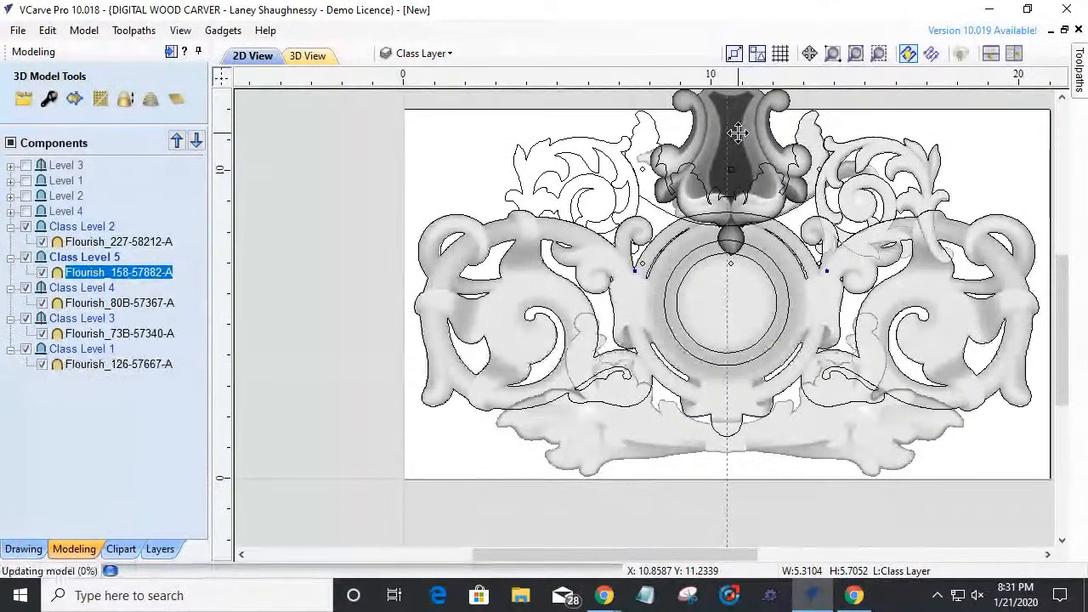
key("Delete")
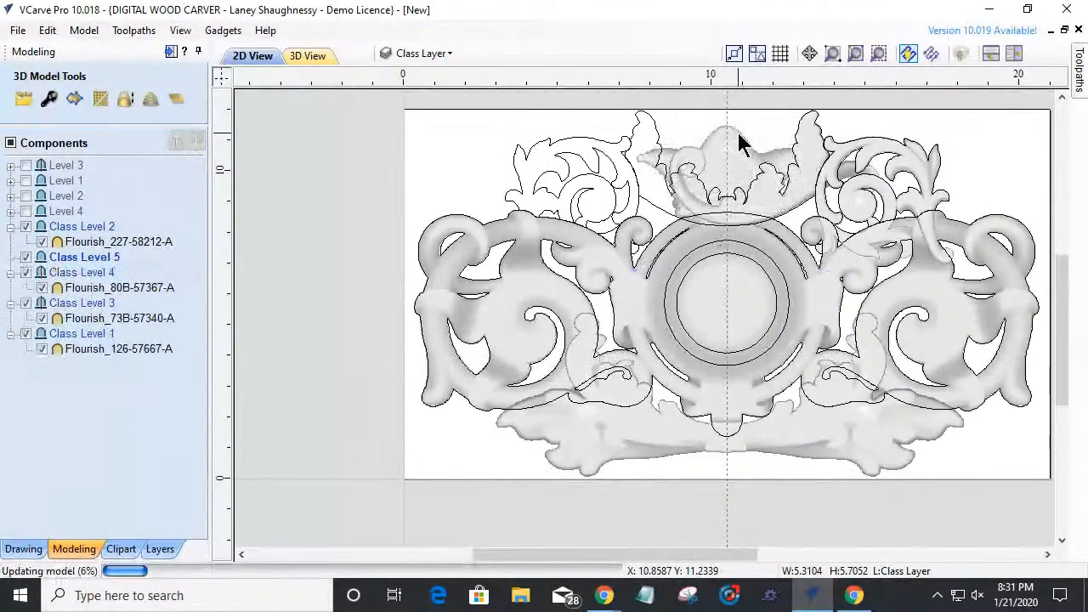
left_click(311, 56)
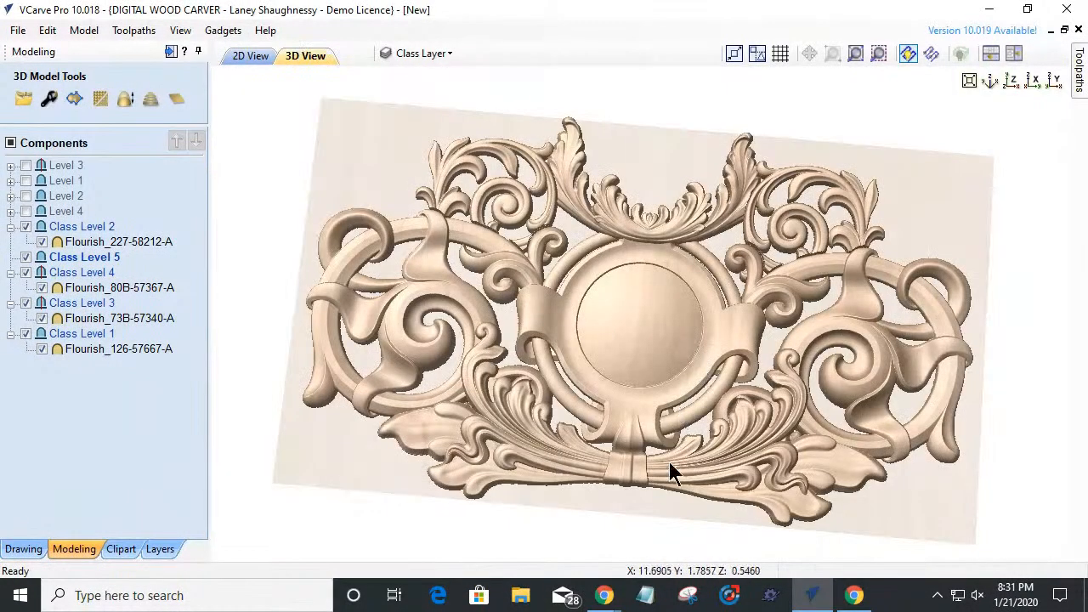
mouse_move(677, 518)
left_mouse_down()
mouse_move(687, 525)
mouse_move(682, 518)
left_mouse_up()
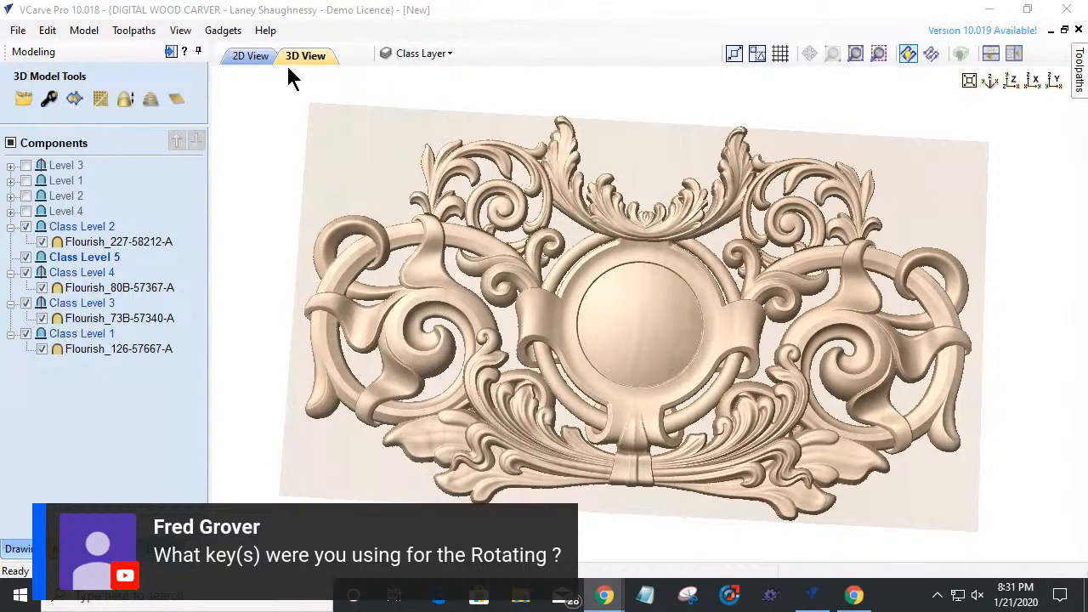
- Draw a rectangle about 1.5 inches wide and 3 inches high in the empty 2D area beside the material
left_click(262, 55)
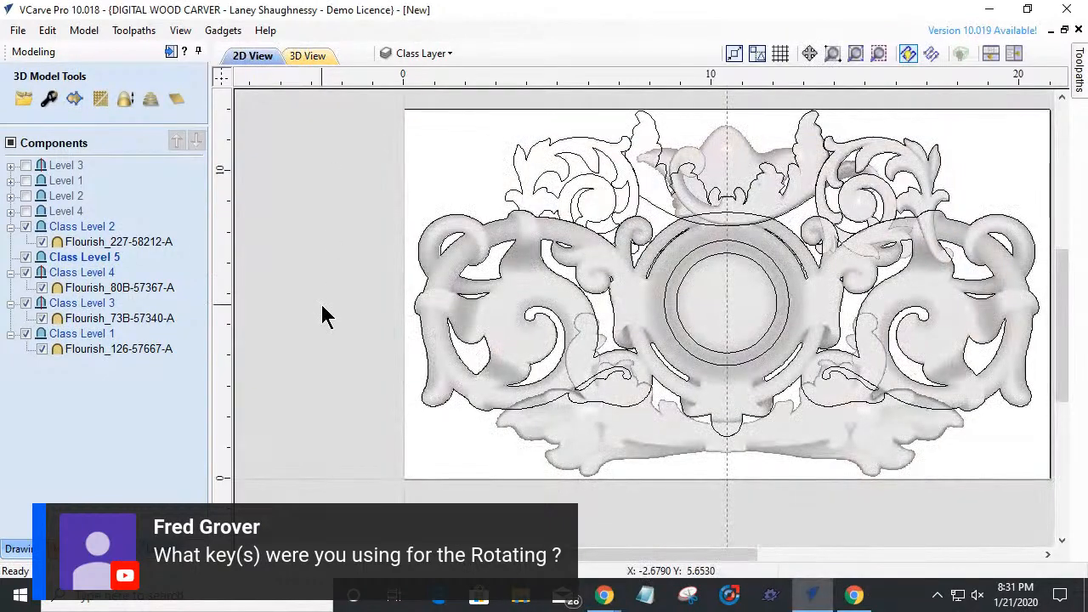
left_click(19, 549)
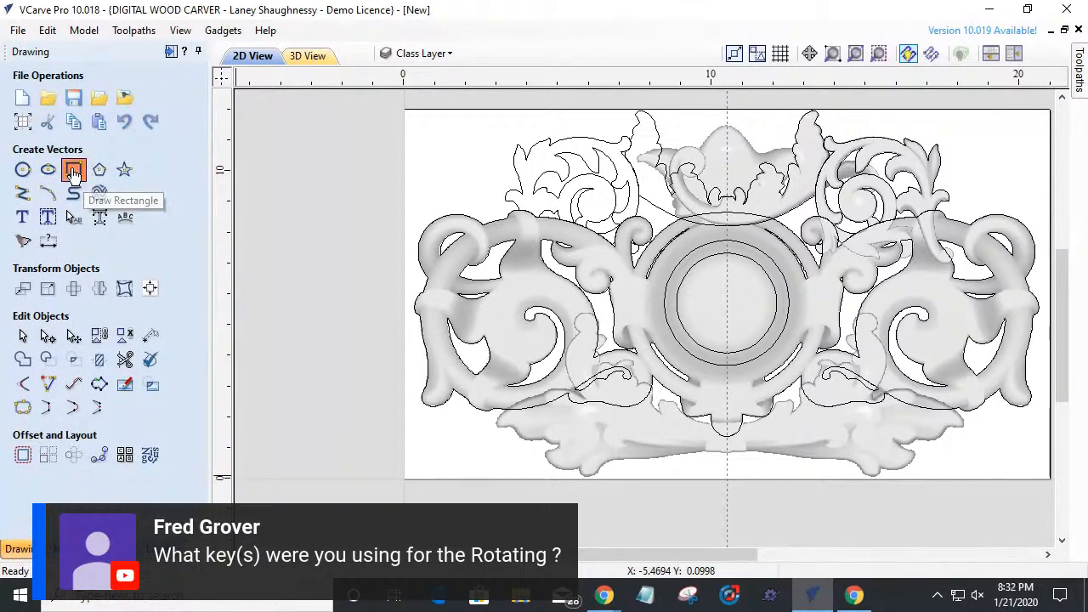
left_click(73, 172)
mouse_move(288, 252)
left_mouse_down()
mouse_move(332, 290)
mouse_move(332, 344)
left_mouse_up()
left_click(163, 441)
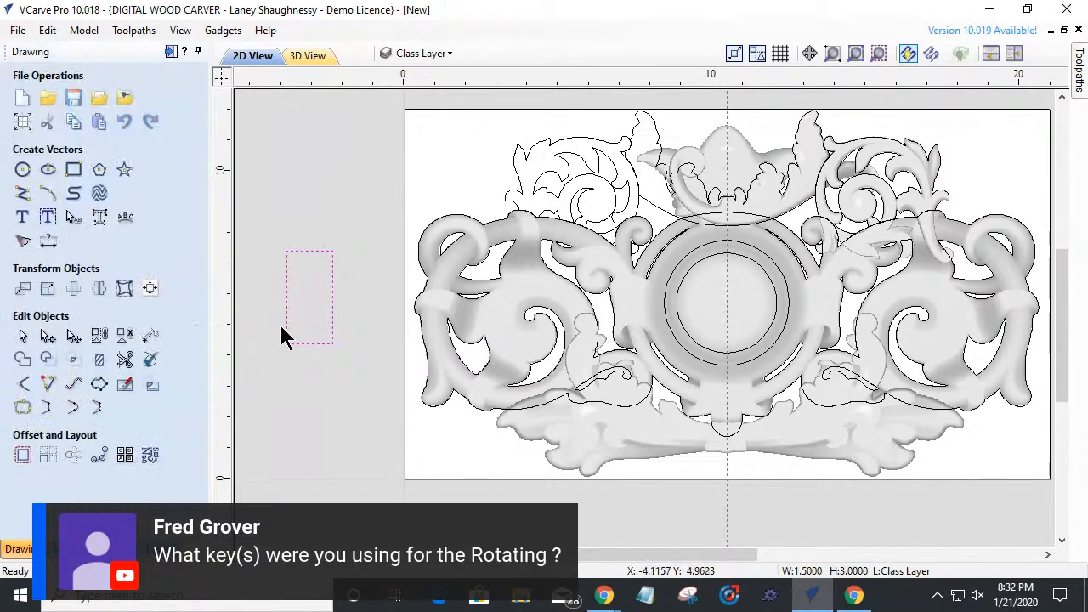
- Rotate the rectangle beside the material in small increments to a 45-degree diagonal, and cut it from the drawing
key("4")
key("4")
key("4")
key("4")
key("4")
key("4")
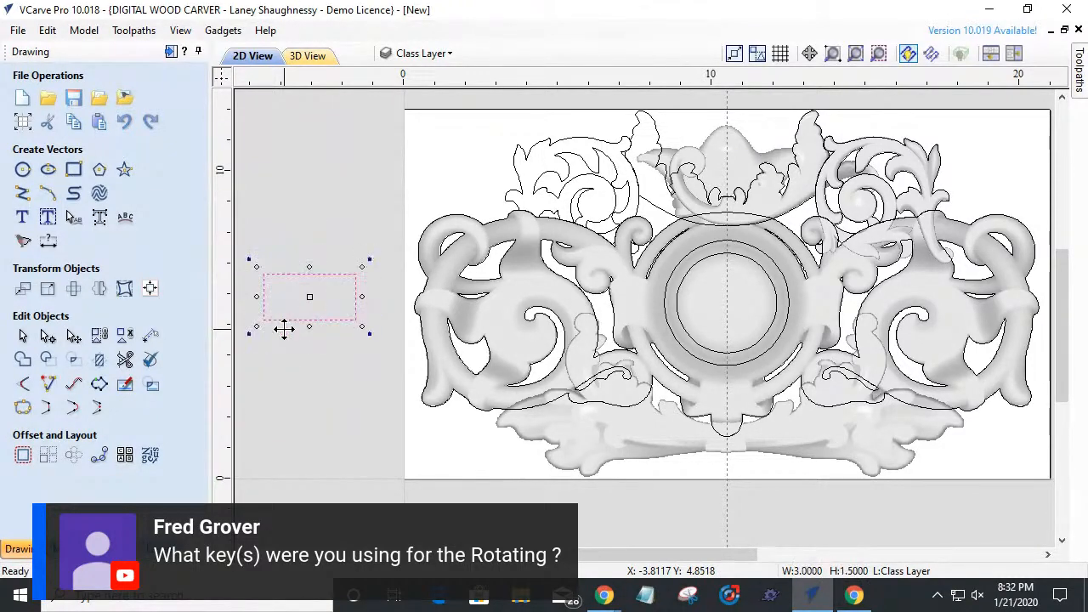
key("4")
key("4")
key("4")
key("4")
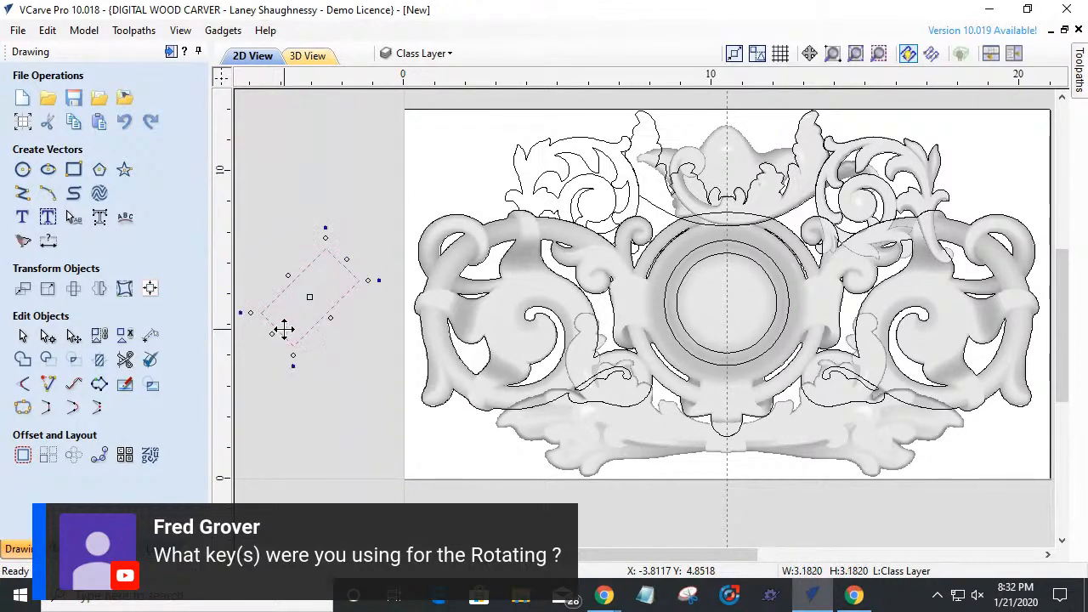
right_click(293, 274)
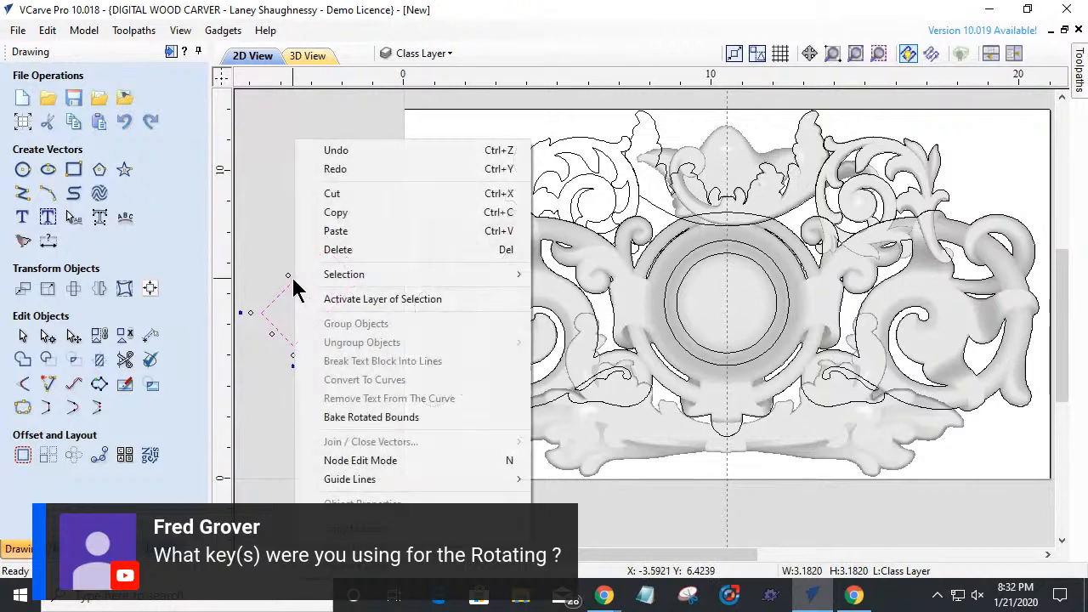
left_click(342, 194)
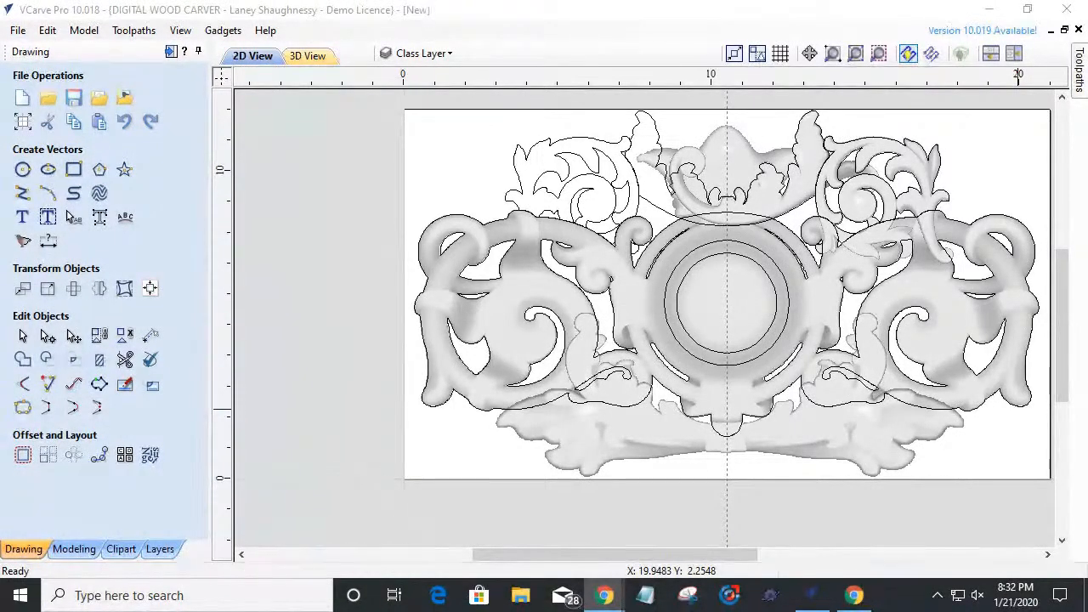
- Review the component properties of Flourish_126-57667-A in Class Level 1, leaving its settings as they are
left_click(82, 553)
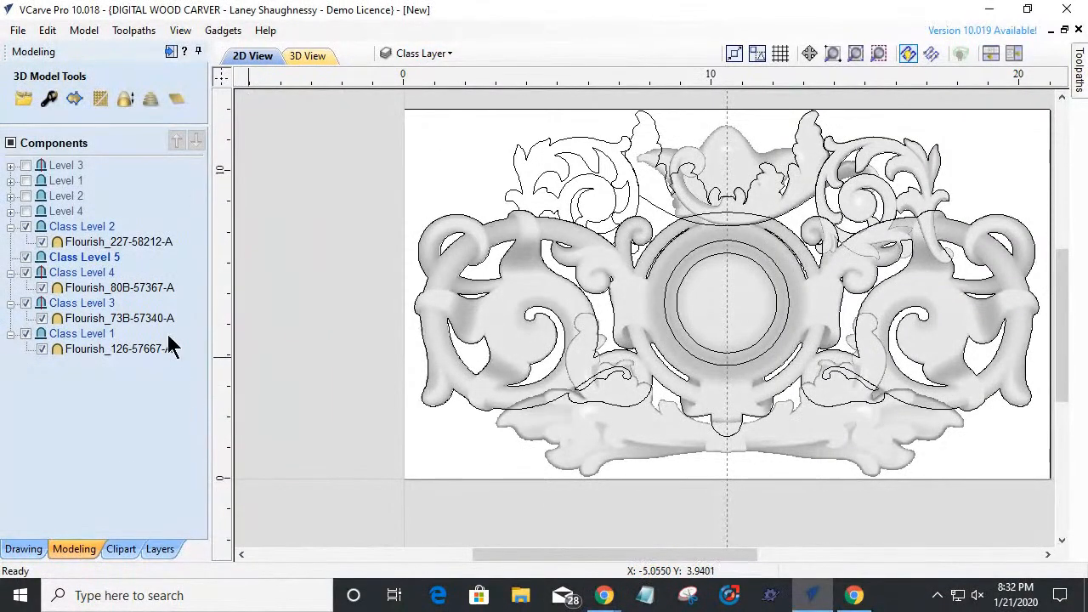
left_click(83, 356)
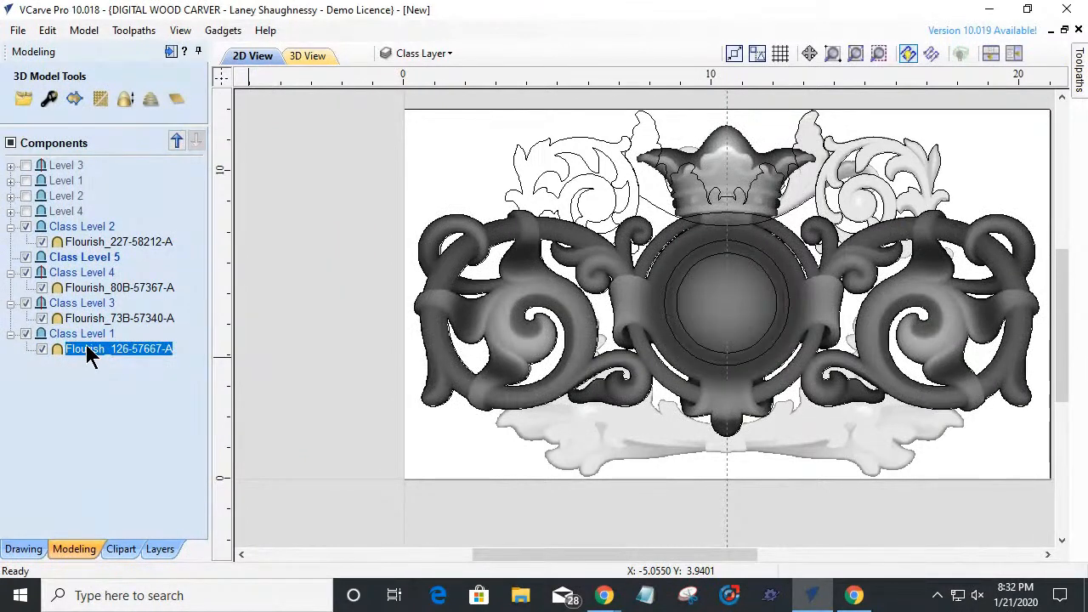
right_click(91, 354)
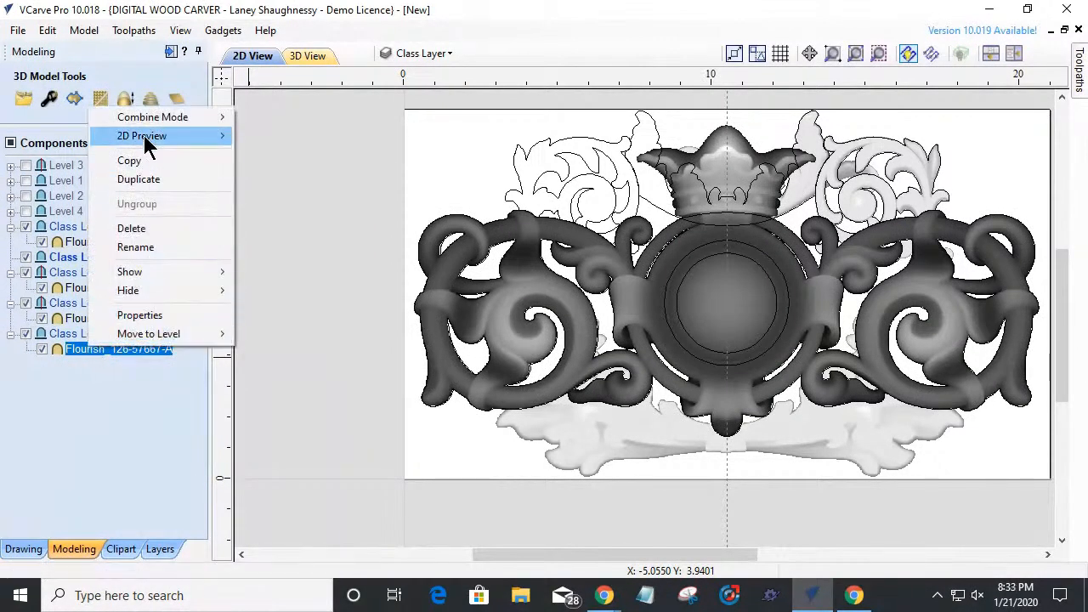
mouse_move(146, 143)
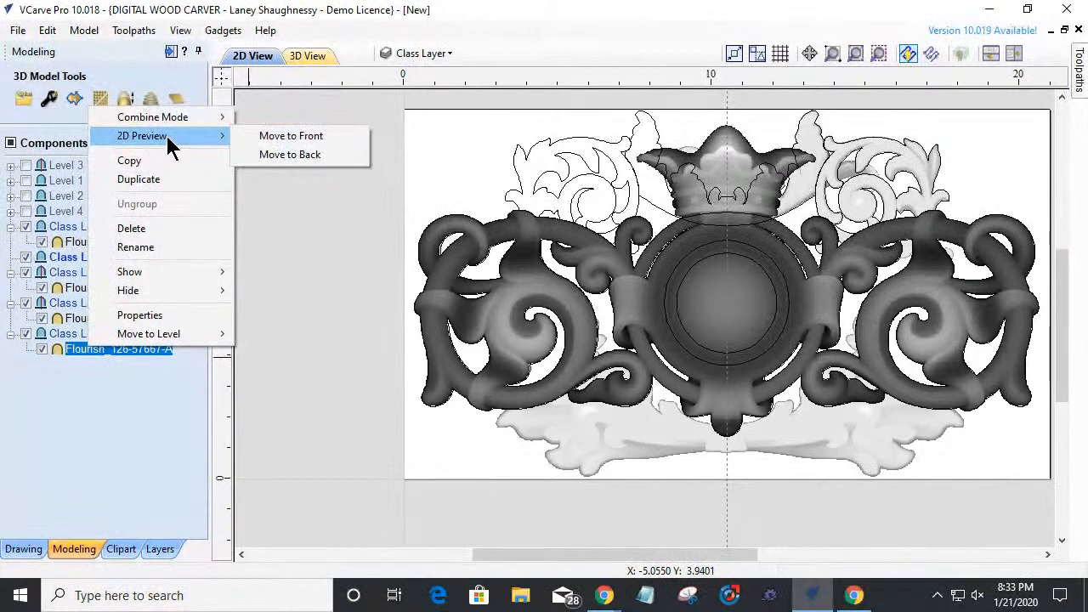
mouse_move(152, 281)
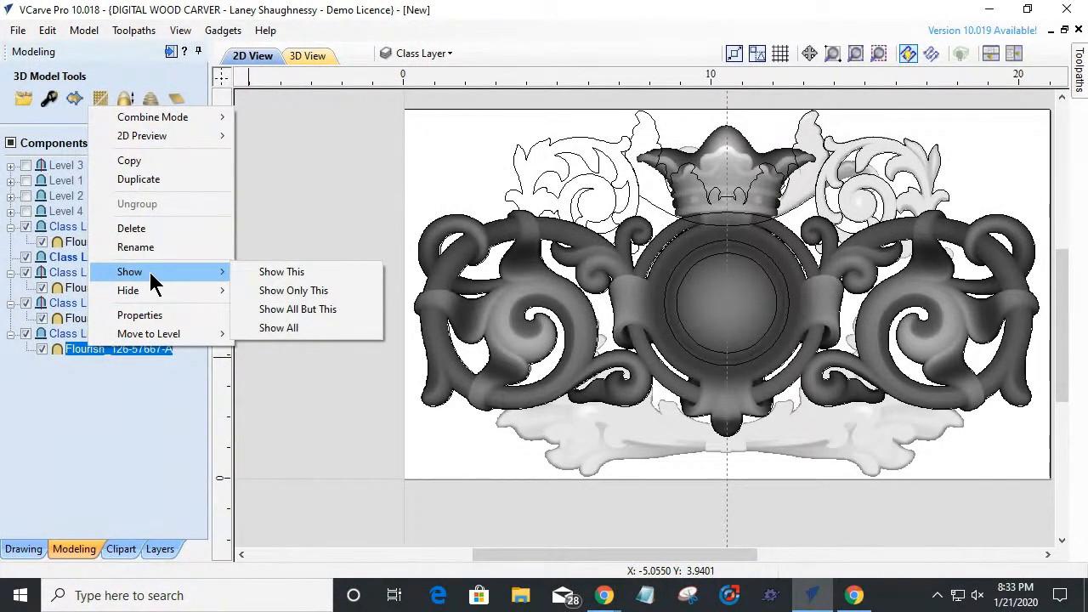
left_click(162, 316)
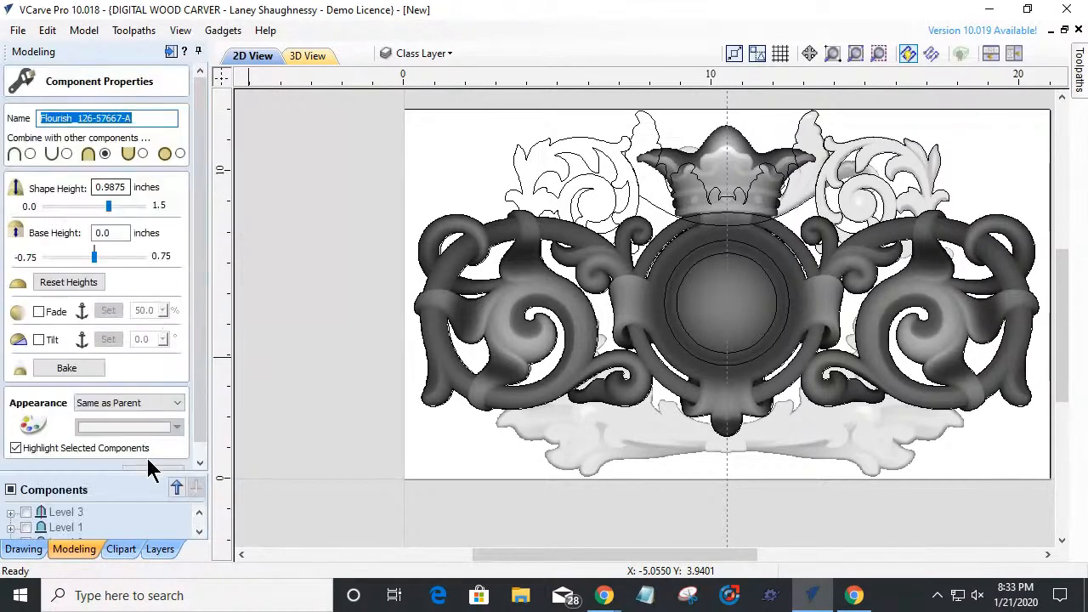
left_click_drag(197, 391, 194, 429)
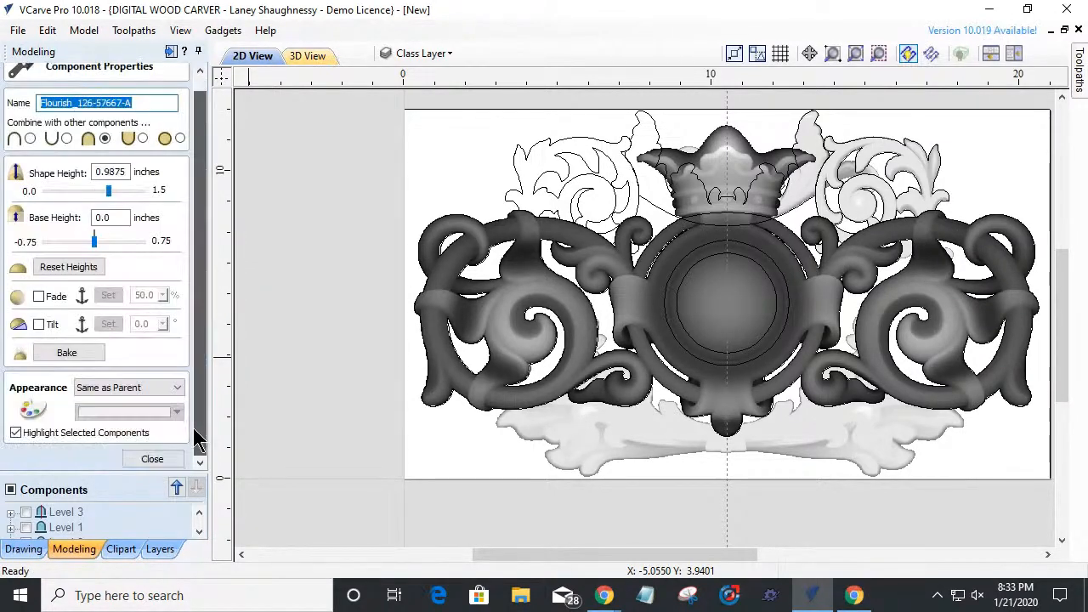
left_click(163, 458)
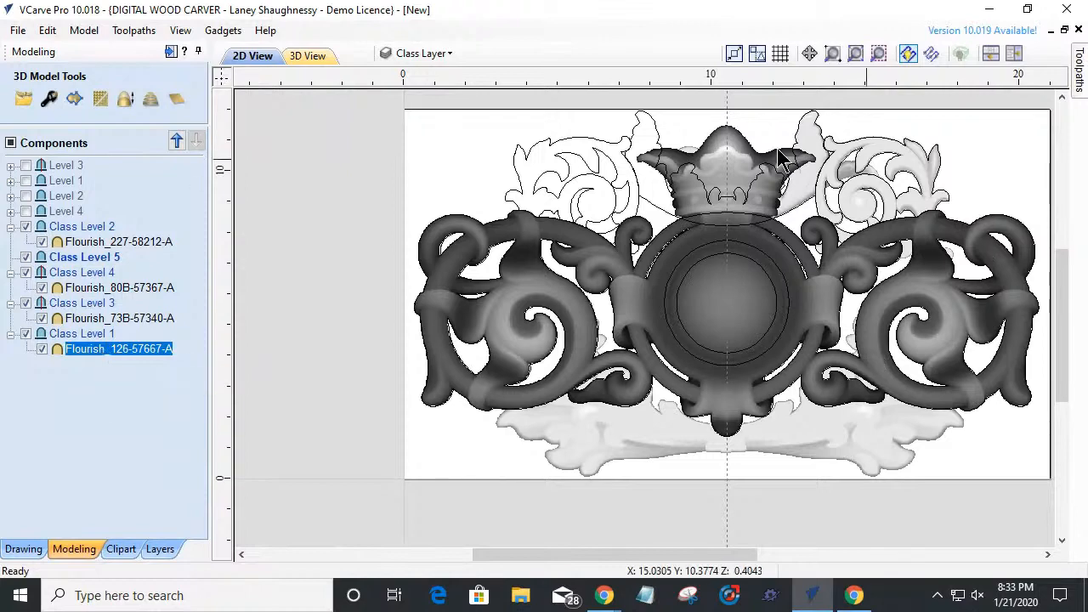
left_click(350, 247)
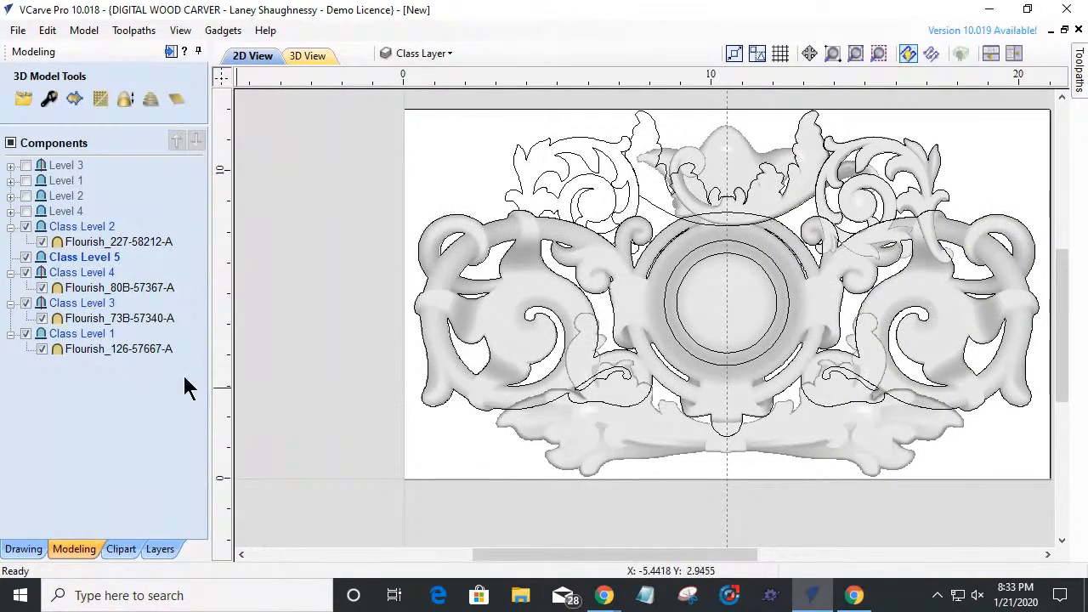
- Try applying Show This to Flourish_126-57667-A to bring the scroll frame forward in the 2D view
mouse_move(108, 325)
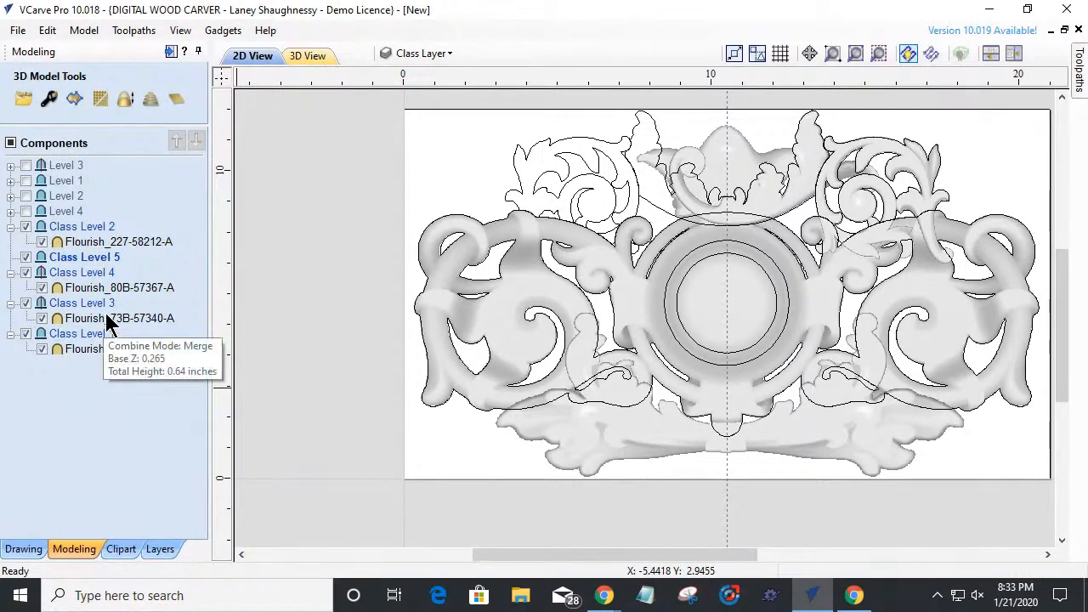
right_click(108, 320)
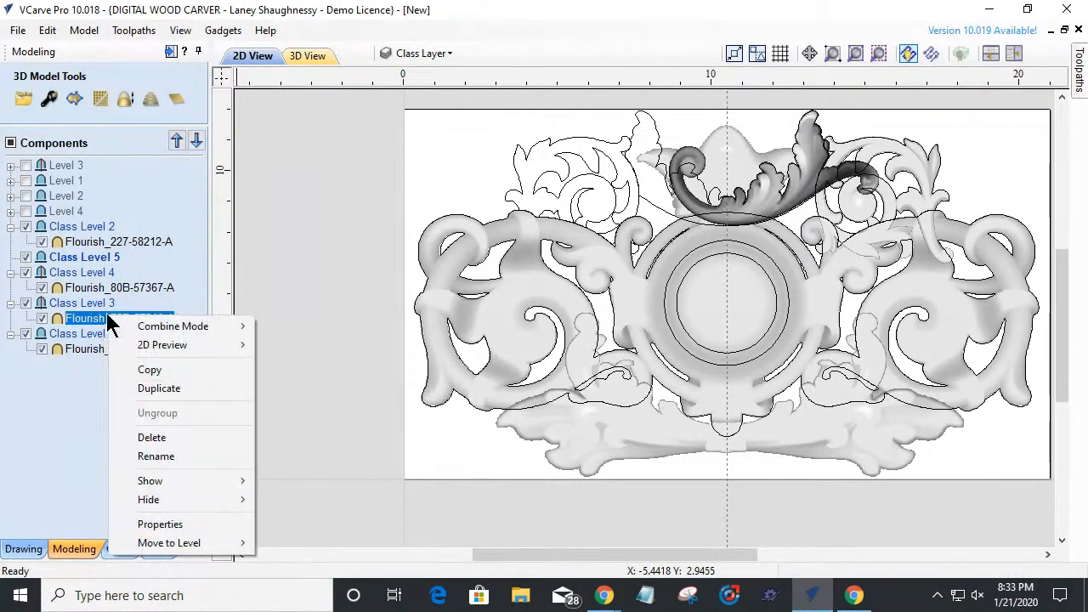
left_click(102, 356)
left_click(102, 350)
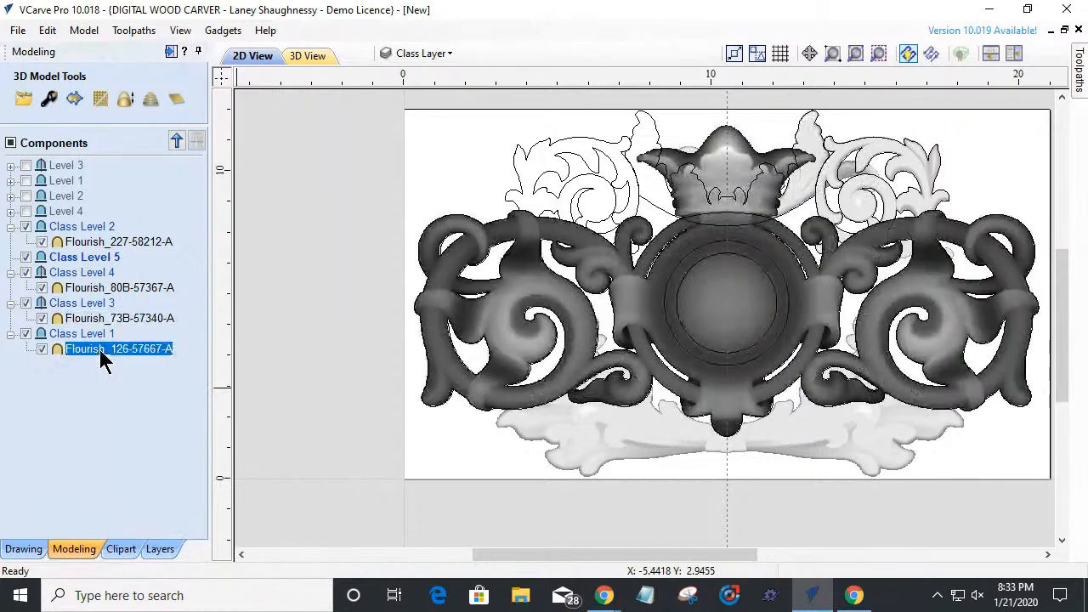
right_click(100, 356)
mouse_move(172, 293)
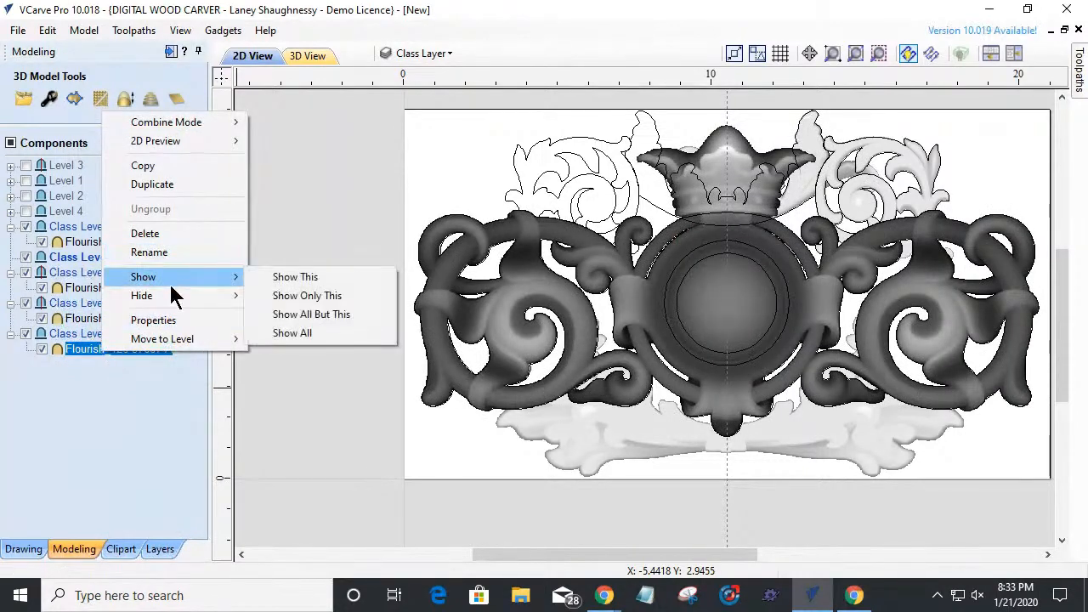
left_click(279, 278)
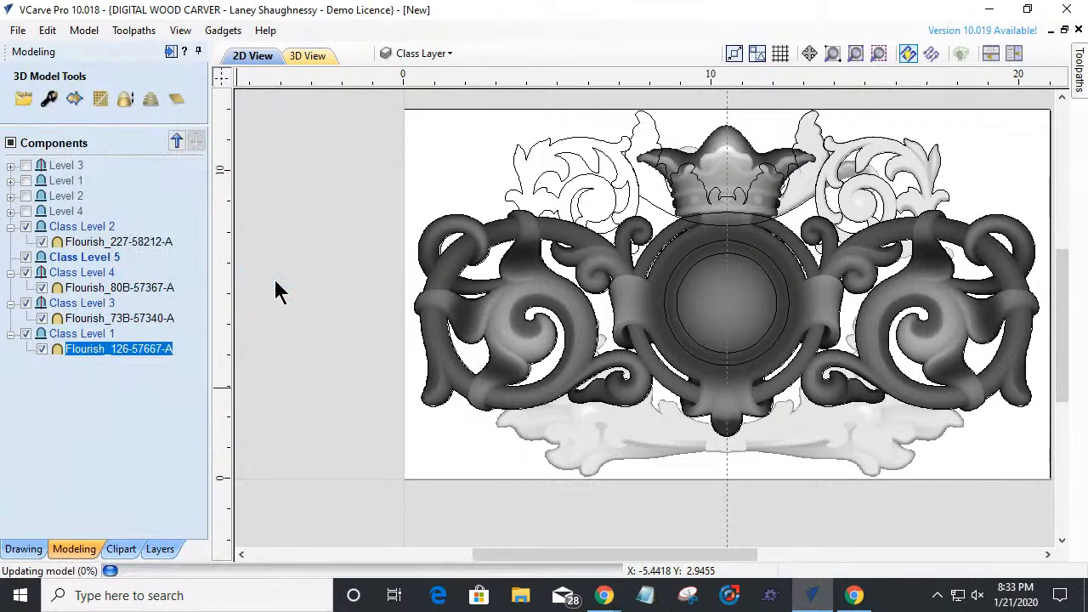
- Move Flourish_126-57667-A to the front of the 2D preview and clear the selection
right_click(106, 346)
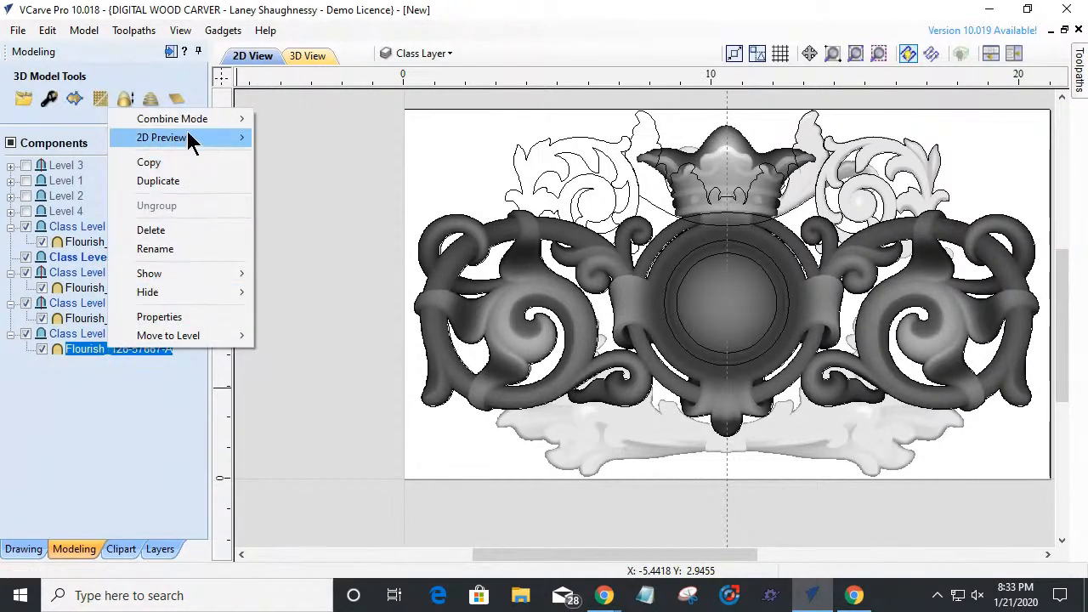
mouse_move(231, 139)
left_click(311, 138)
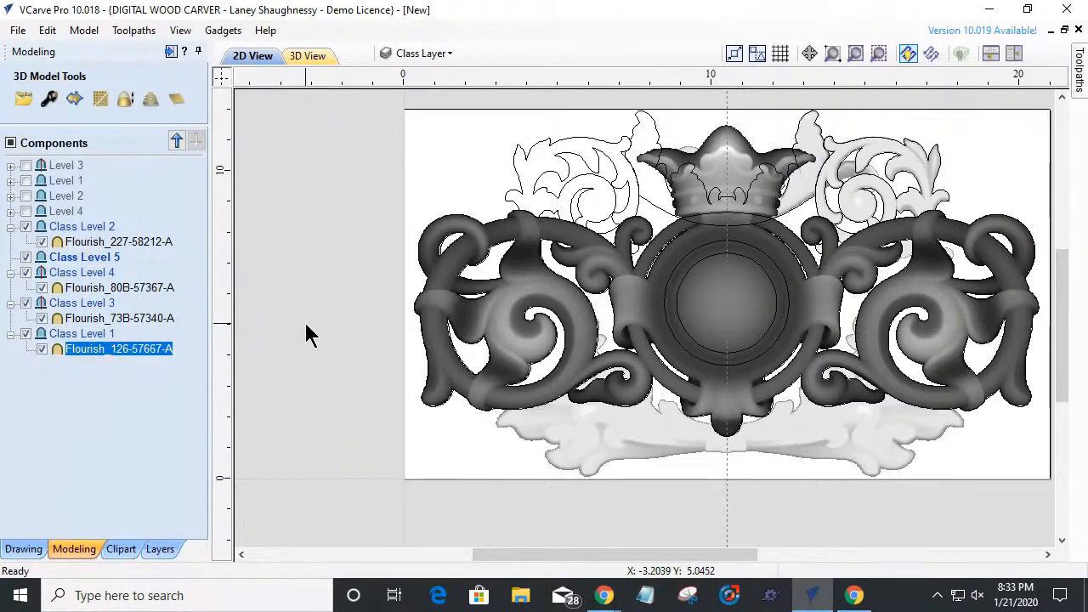
left_click(267, 311)
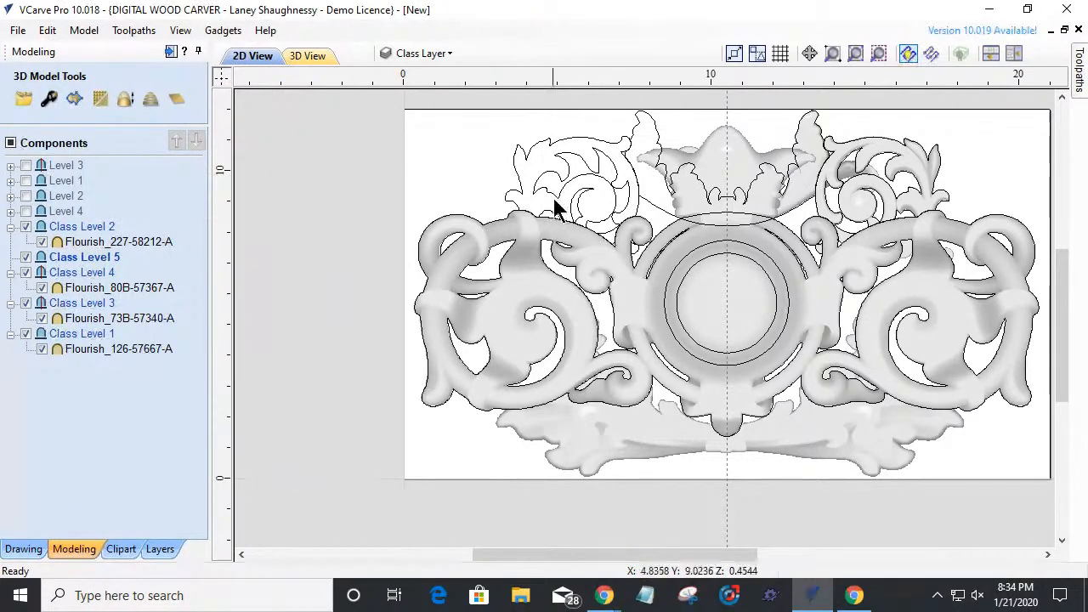
- Examine in 3D how the scroll frame, central ring and upper flourishes meet, looking closely at the overlap edges
left_click(306, 55)
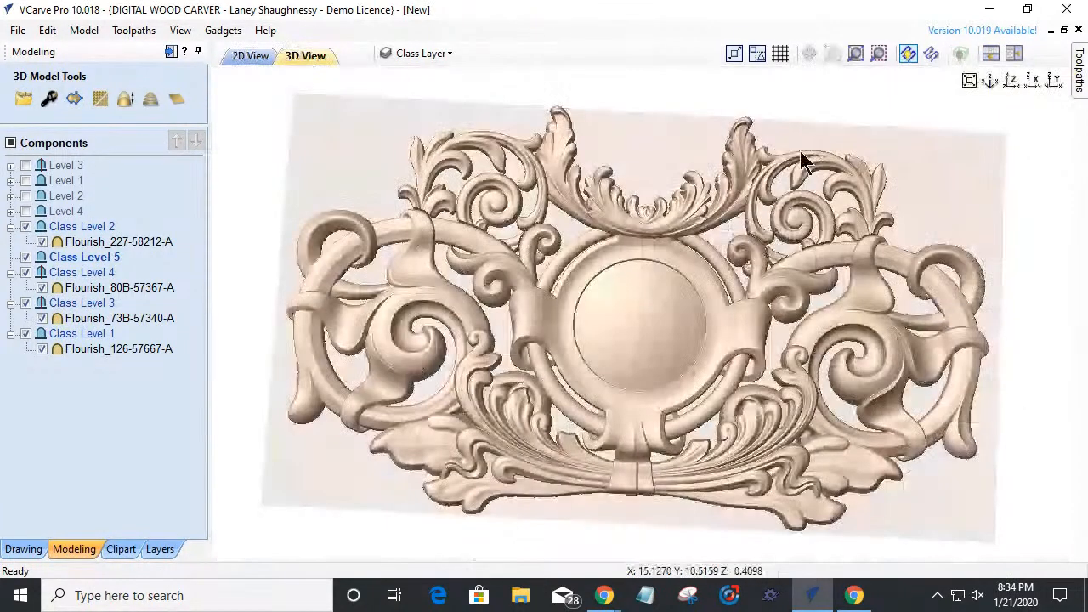
mouse_move(692, 470)
left_mouse_down()
mouse_move(692, 452)
mouse_move(675, 526)
left_mouse_up()
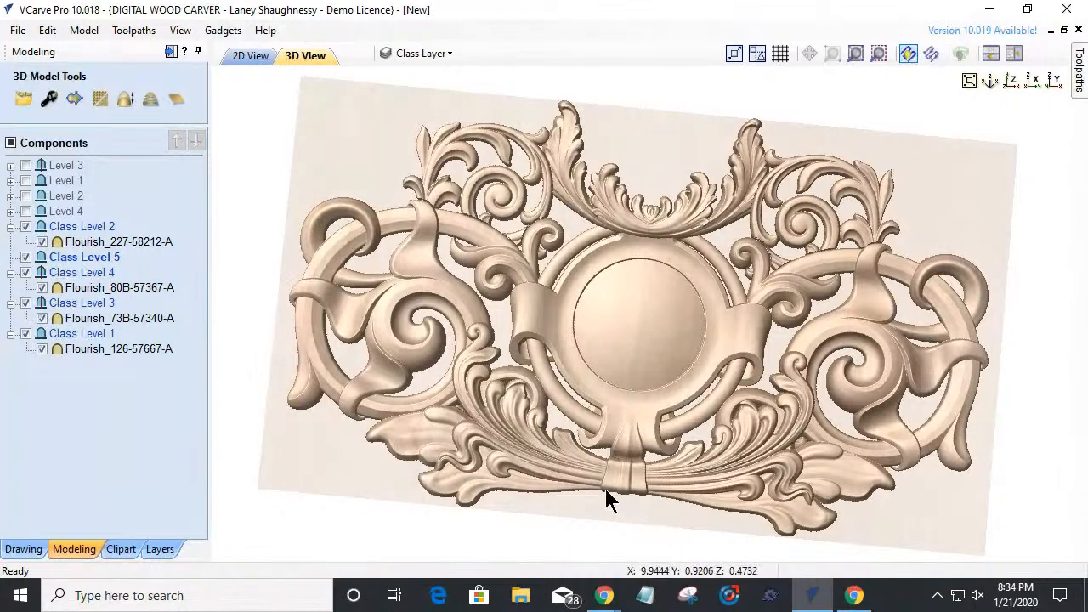
scroll(579, 406, "up", 5)
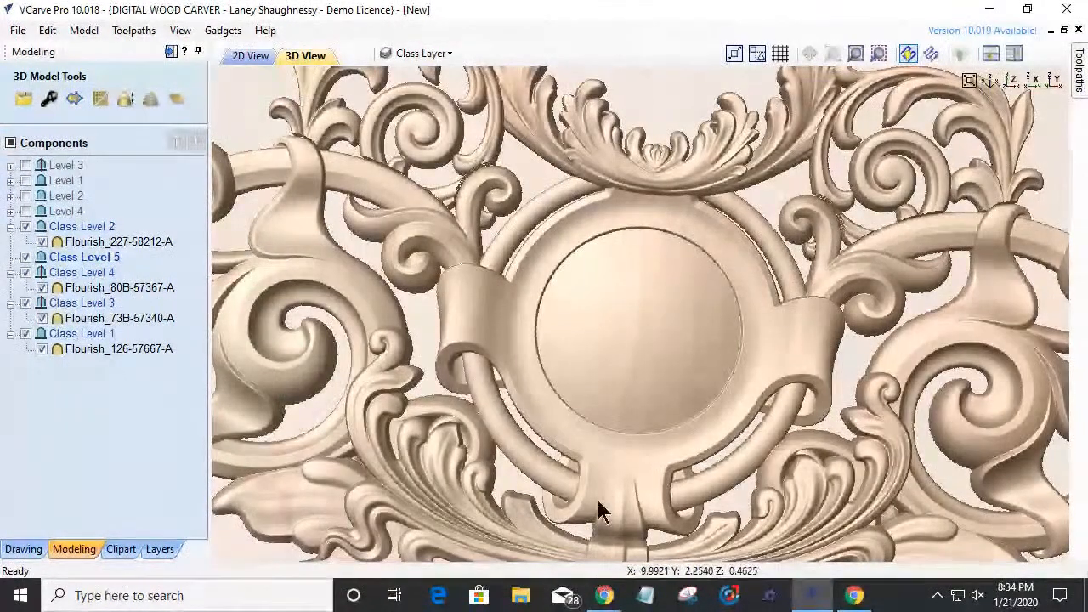
left_click_drag(517, 454, 408, 257)
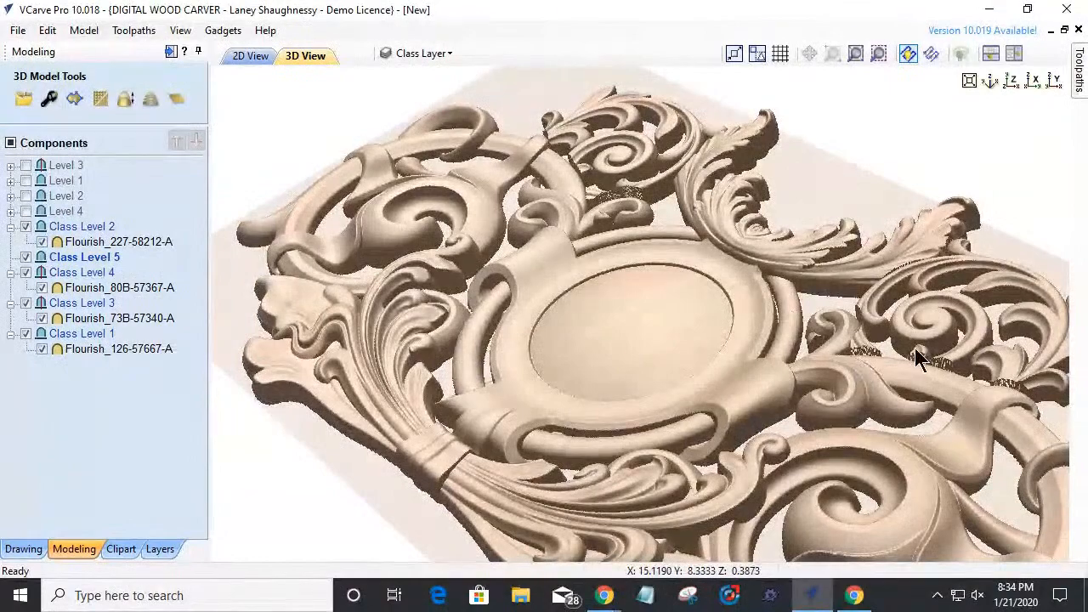
scroll(915, 347, "up", 5)
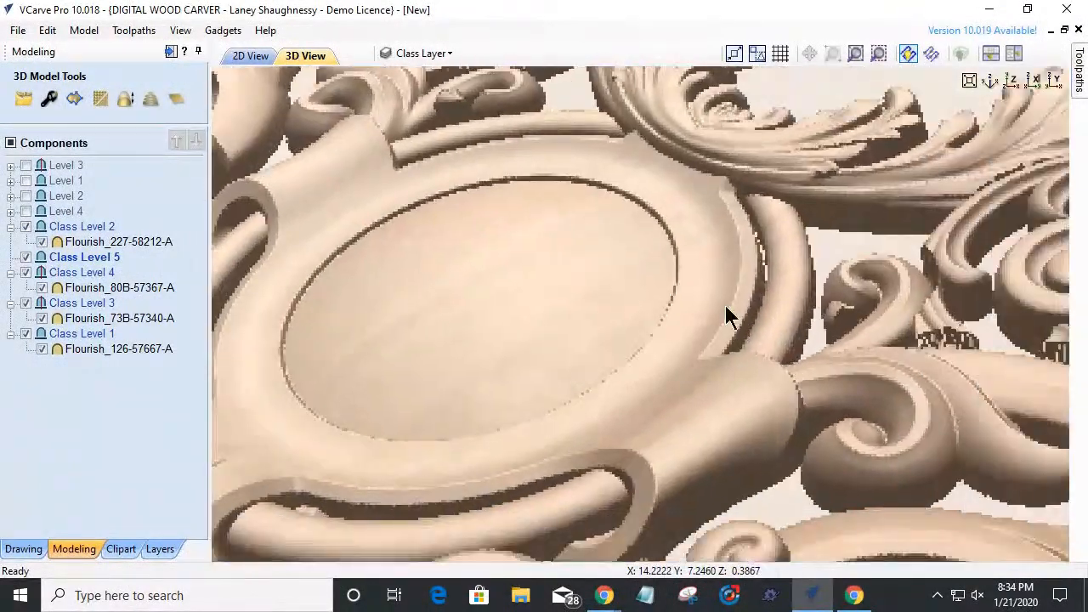
middle_click_drag(726, 305, 650, 283)
scroll(650, 283, "down", 1)
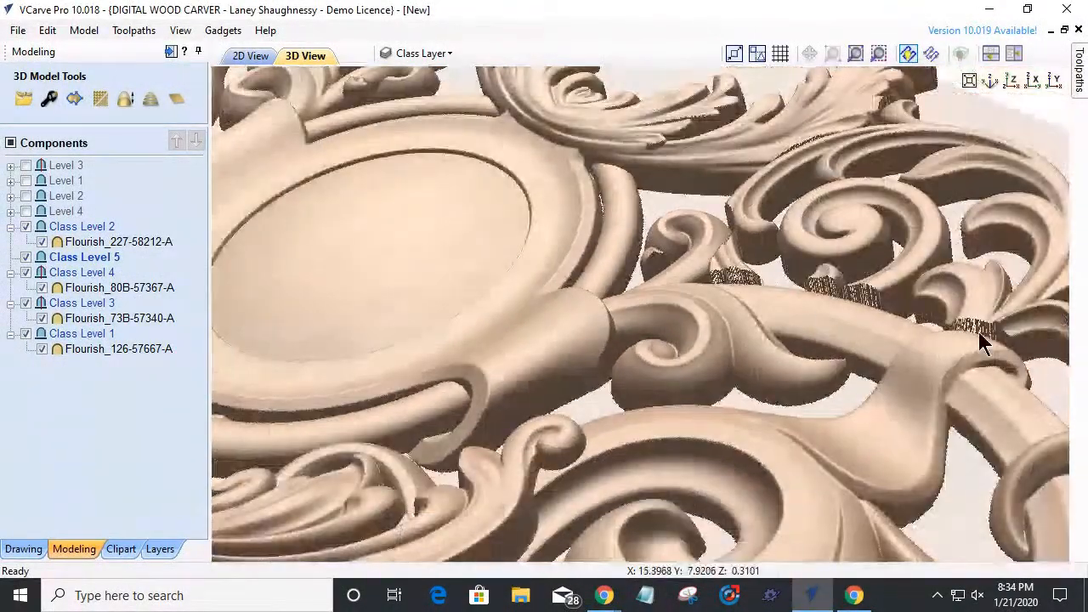
- Examine in 3D, from low and overhead angles, how the upper scroll flourish joins the scroll frame and the central ring
left_click_drag(1052, 391, 437, 450)
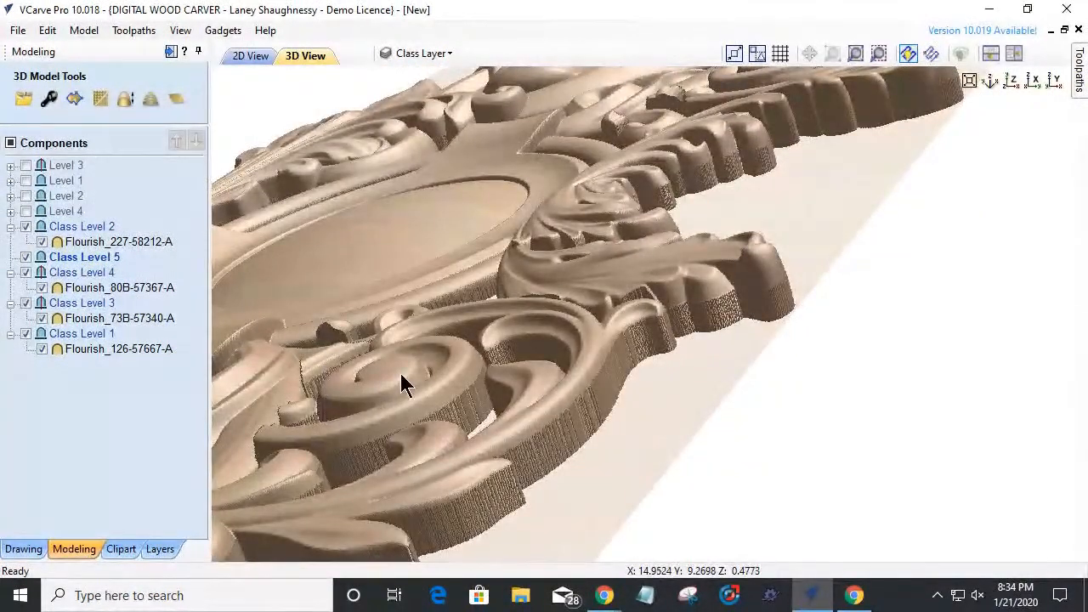
middle_click_drag(423, 372, 585, 336)
left_click_drag(479, 536, 411, 571)
scroll(463, 335, "up", 2)
middle_click_drag(462, 335, 525, 310)
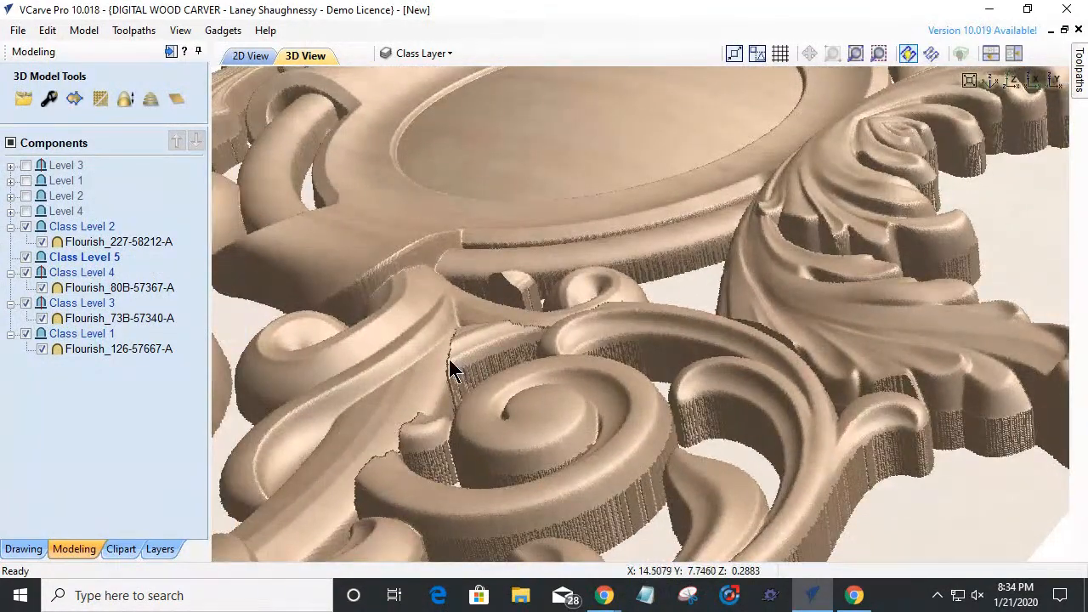
scroll(515, 298, "down", 2)
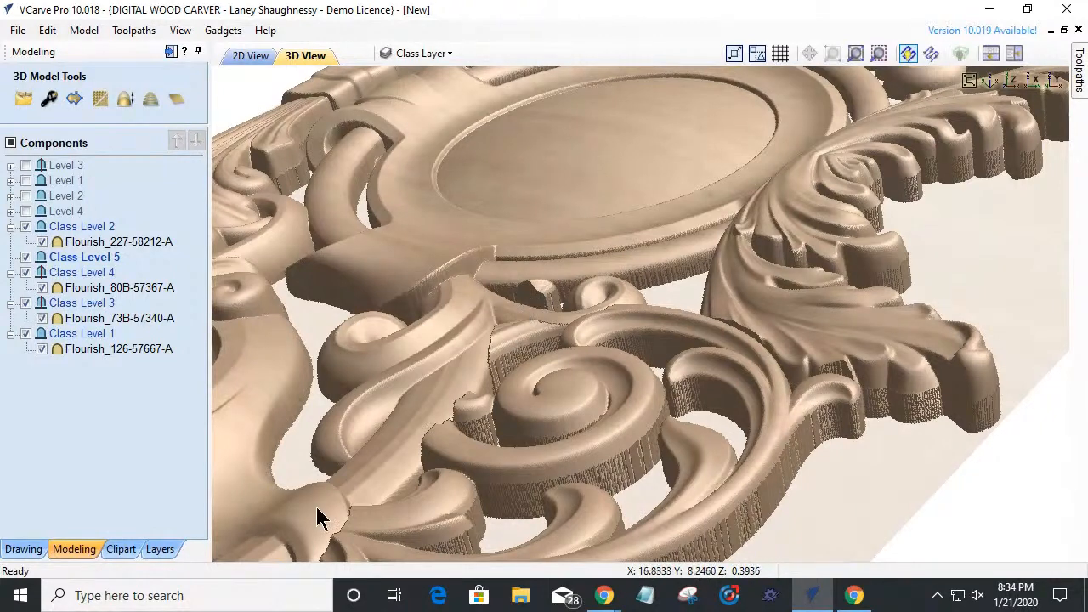
left_click_drag(832, 525, 1085, 544)
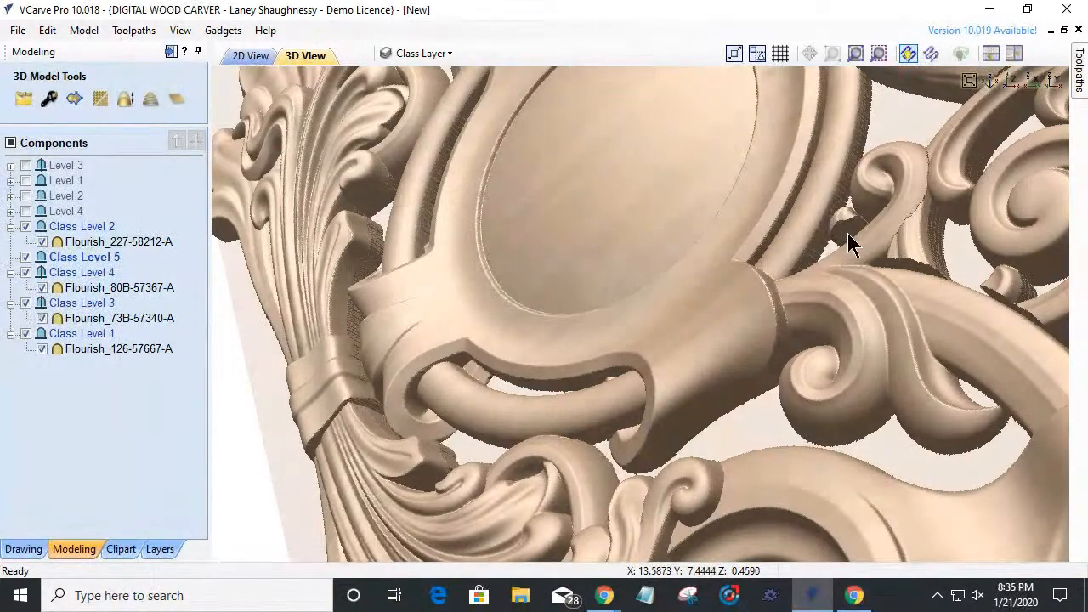
left_click_drag(747, 417, 915, 389)
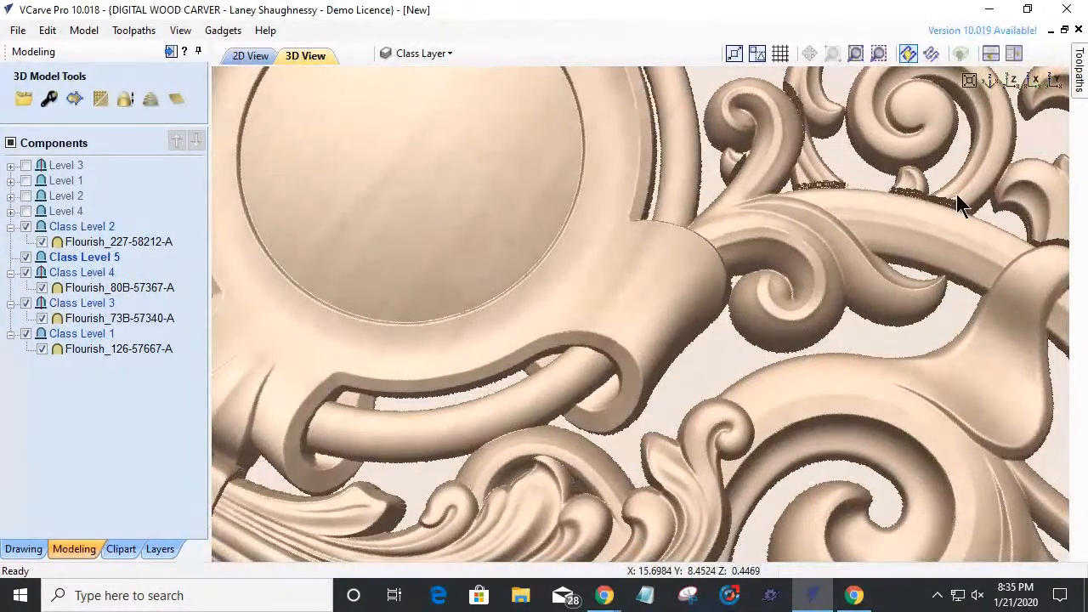
left_click_drag(813, 219, 826, 280)
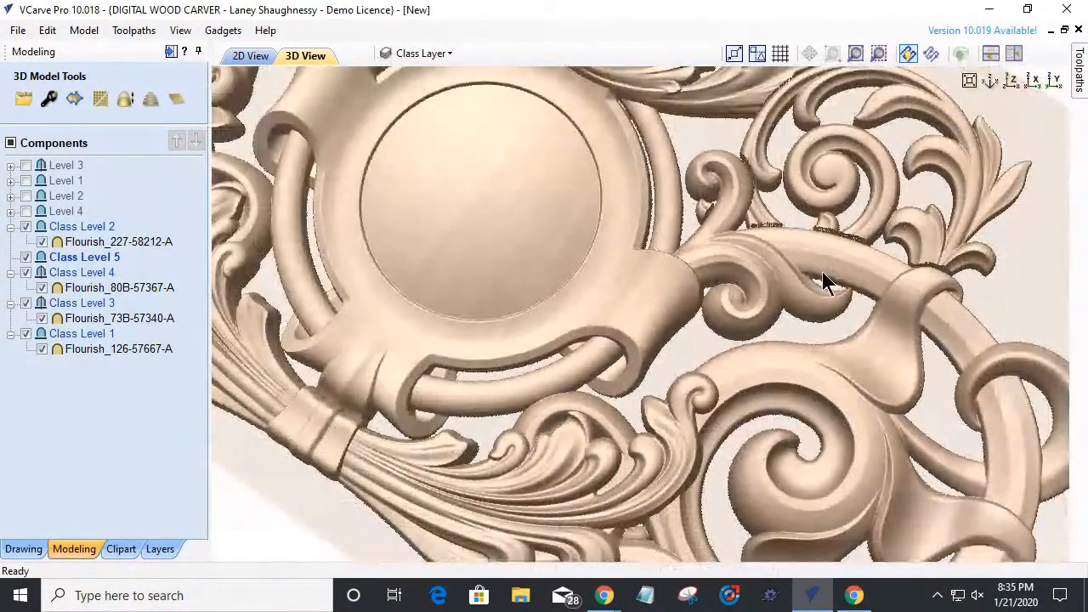
- Select Flourish_80B-57367-A with its outlines and the matching outlines on the opposite side, and nudge them slightly downward in the 2D layout
left_click(249, 58)
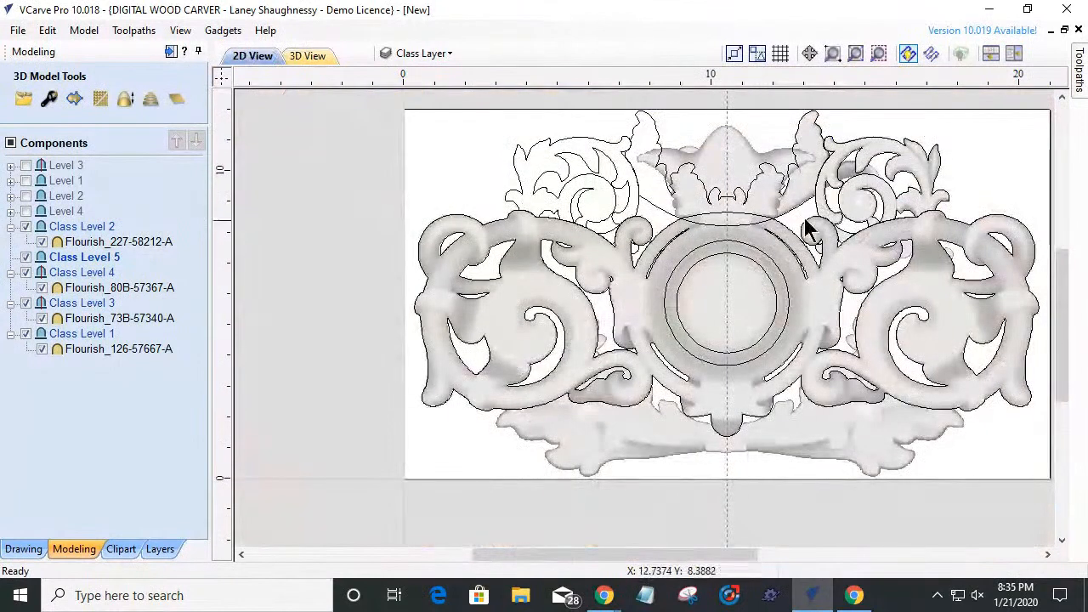
left_click(876, 155)
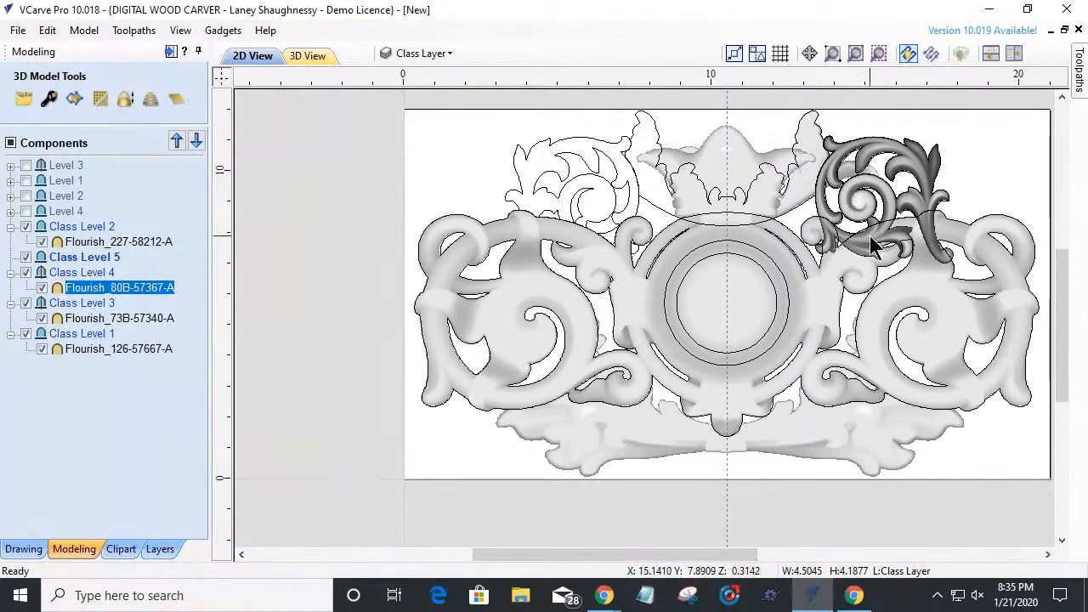
left_click(892, 149)
left_click(867, 189, "shift")
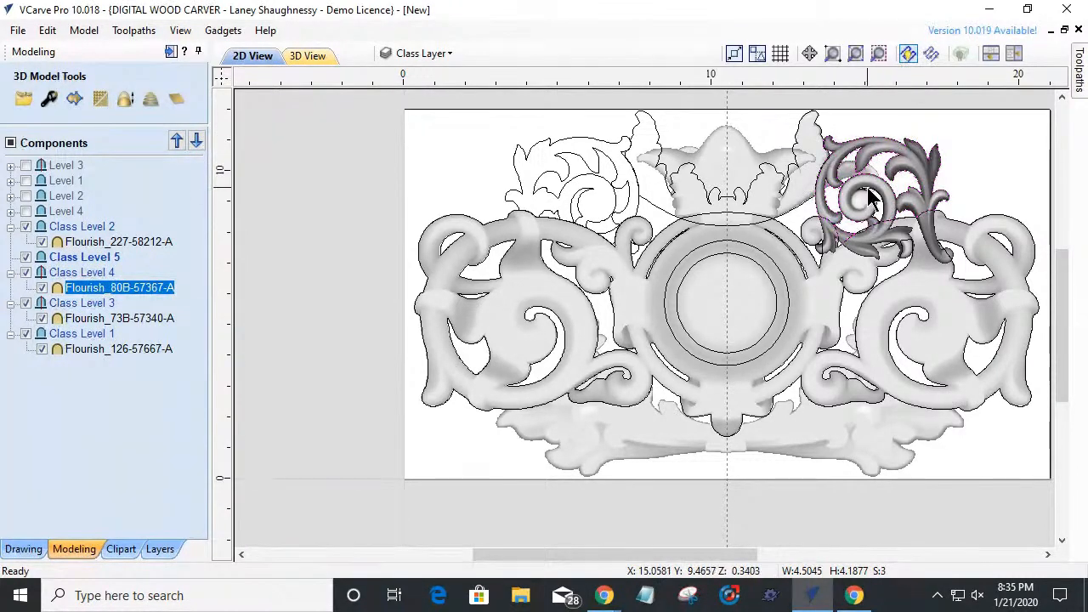
left_click(818, 251, "shift")
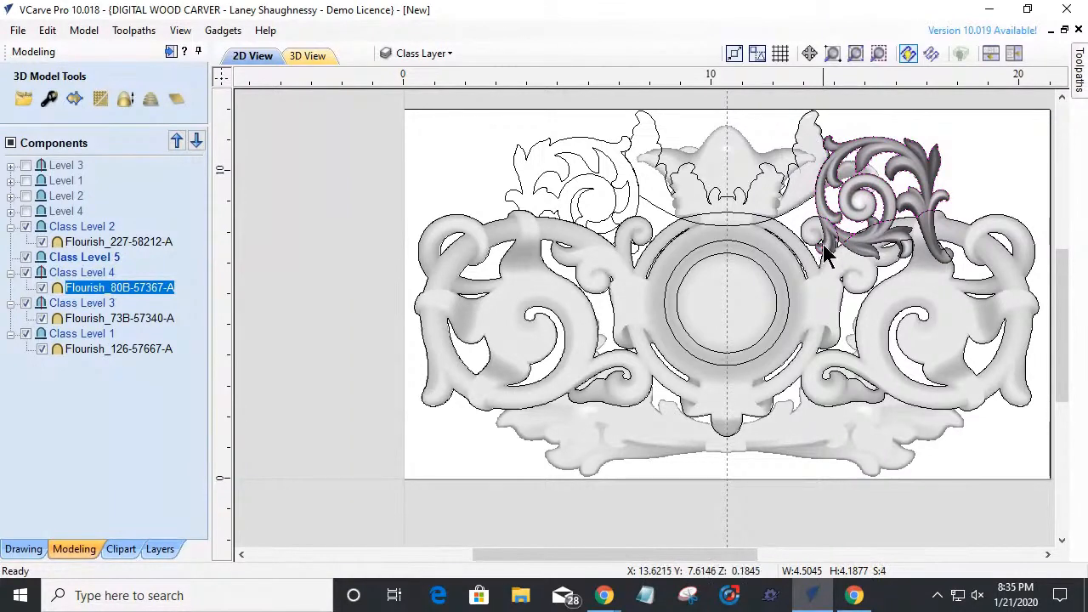
scroll(884, 255, "up", 2)
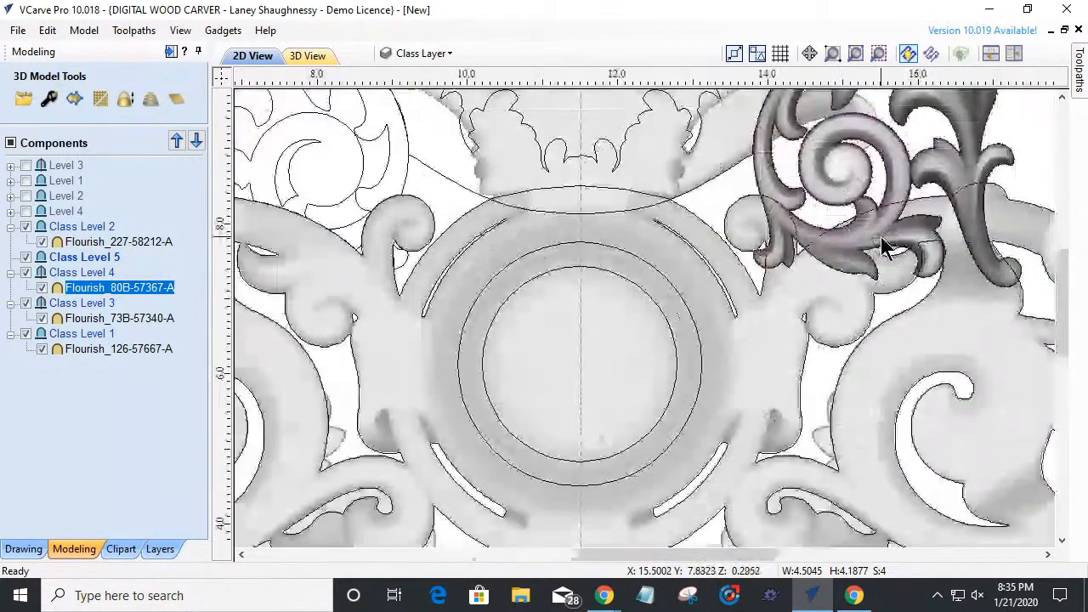
scroll(800, 204, "down", 2)
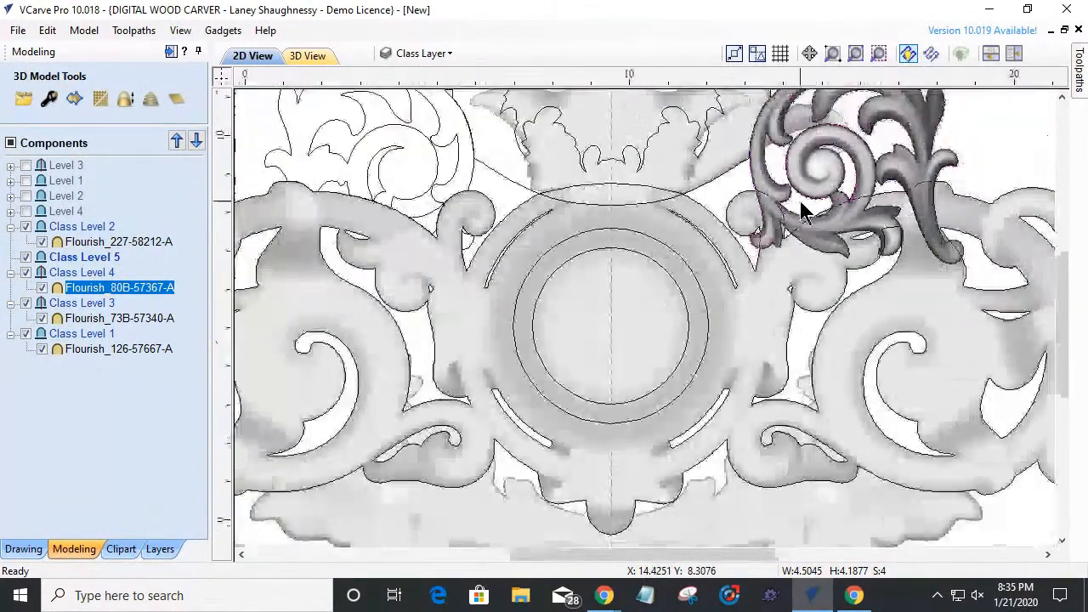
left_click(478, 119, "shift")
left_click(464, 169, "shift")
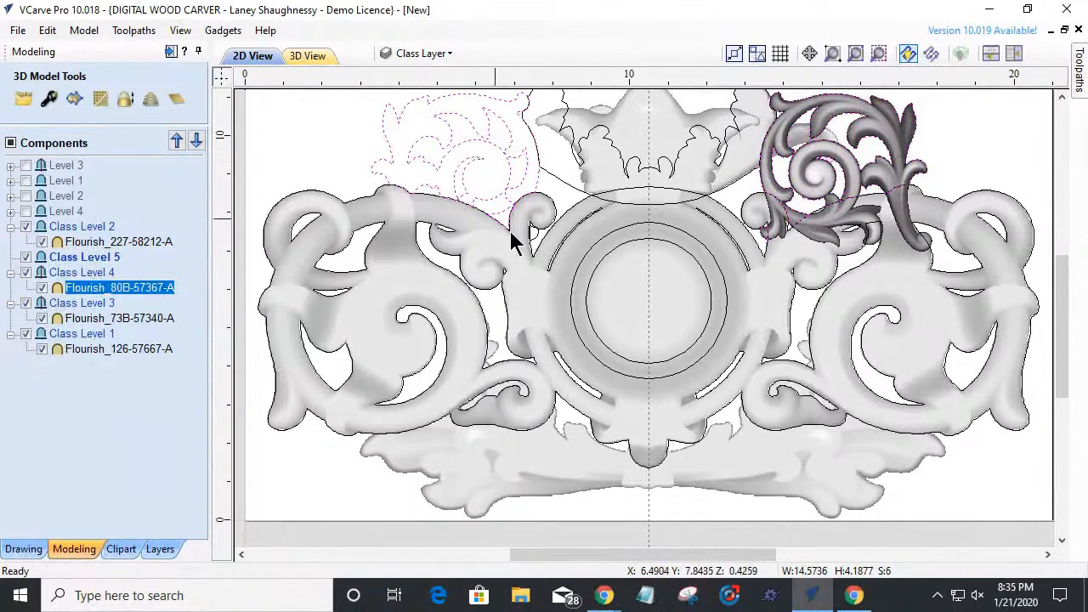
left_click(535, 234, "shift")
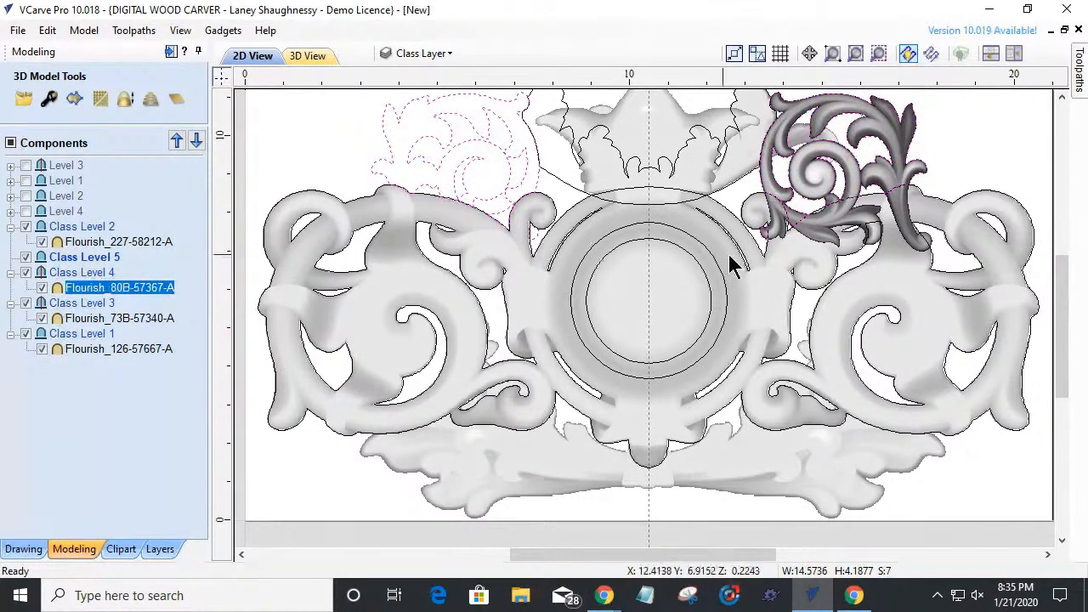
left_click(822, 181)
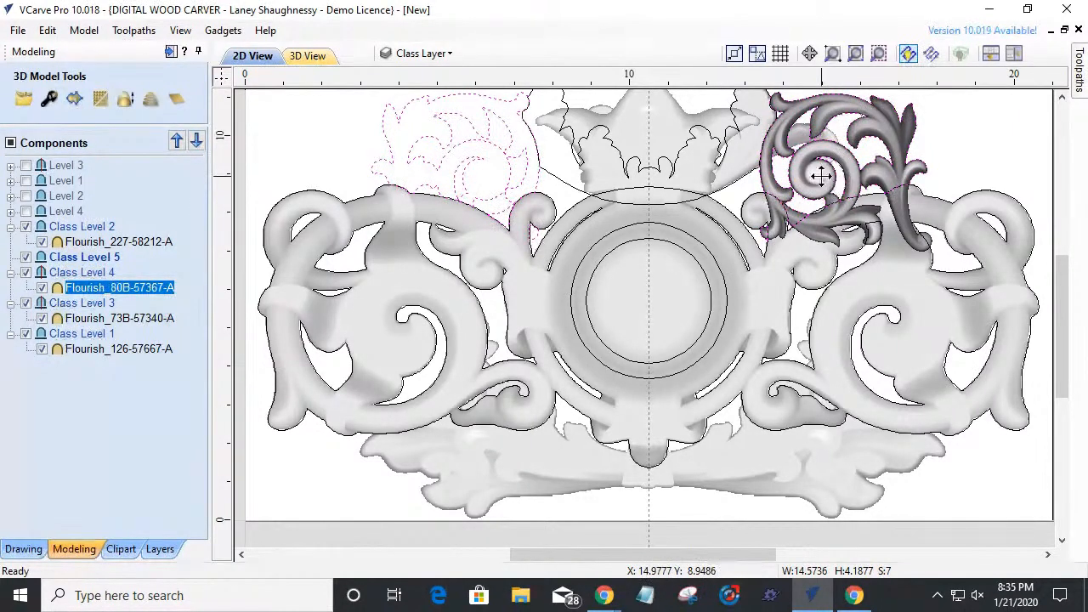
scroll(821, 176, "down", 1)
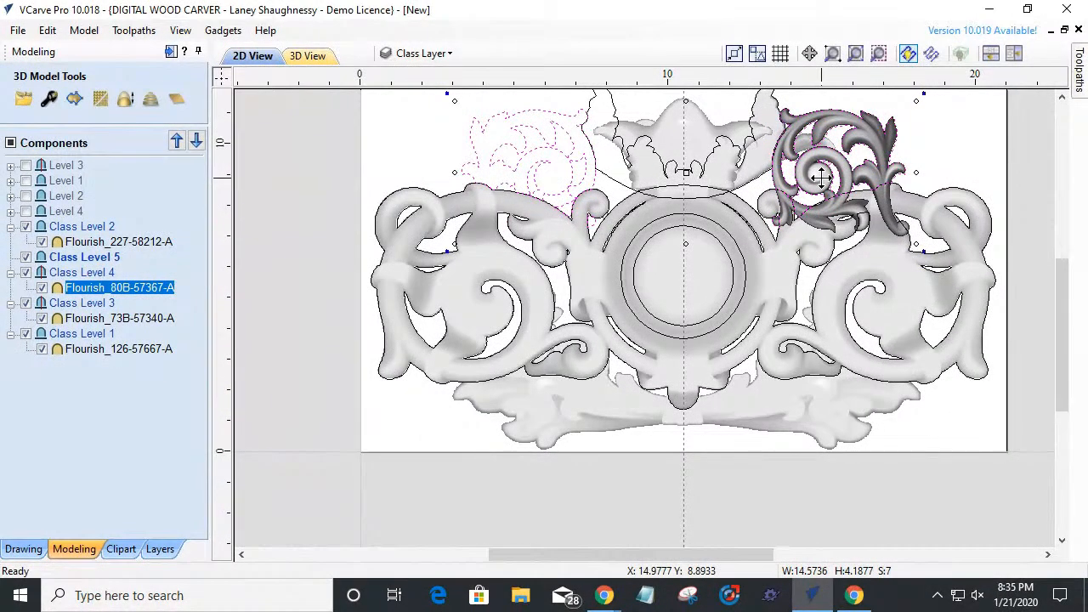
key("Down")
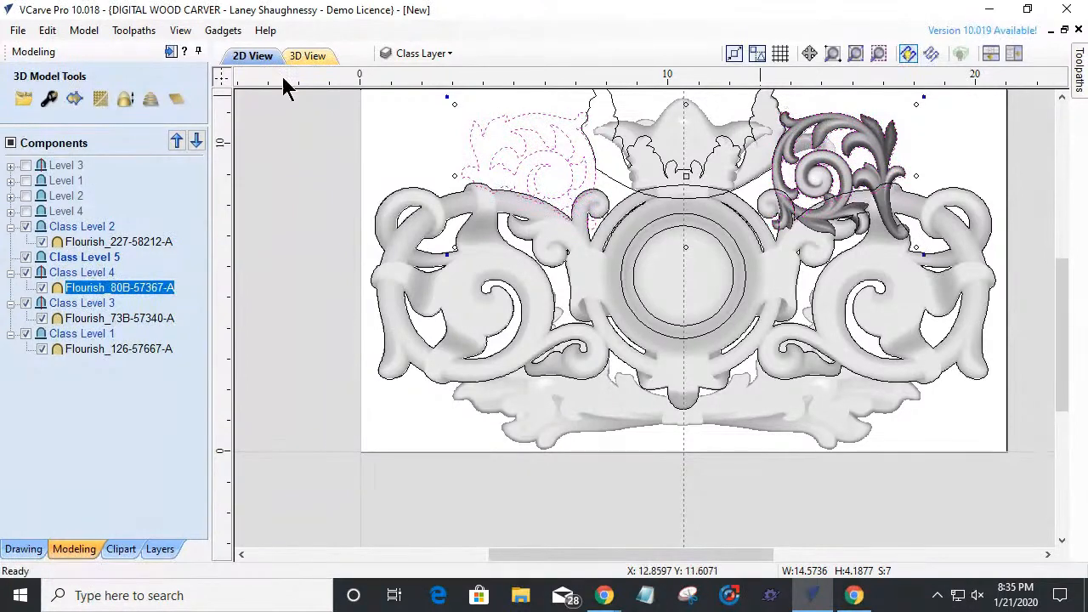
- Set the base height of Flourish_80B-57367-A to 0.2 inches and inspect its join with the frame in 3D
left_click(306, 56)
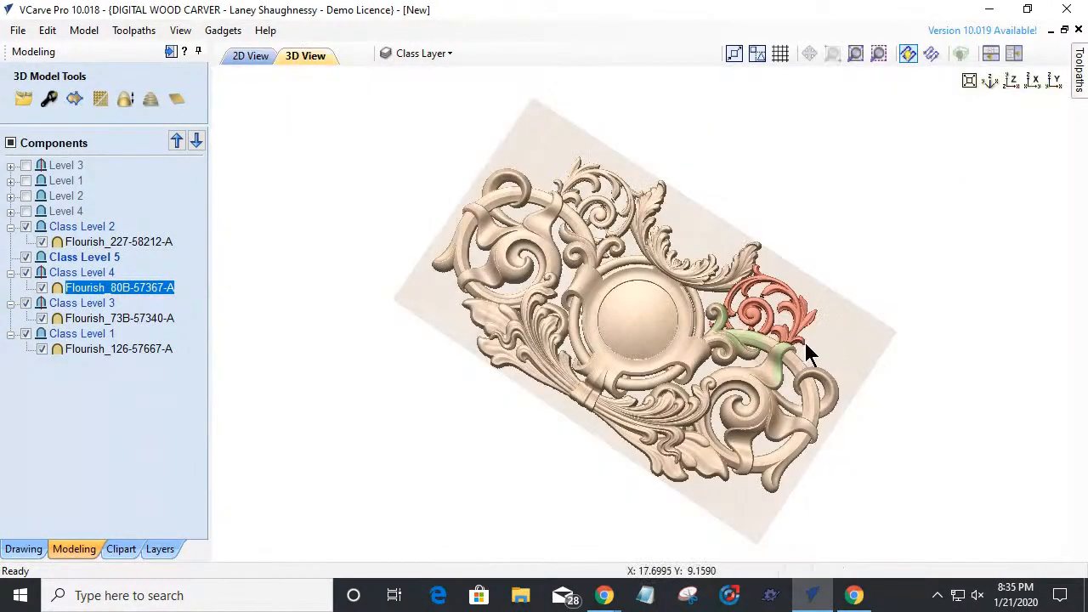
scroll(805, 349, "up", 1)
scroll(807, 351, "up", 3)
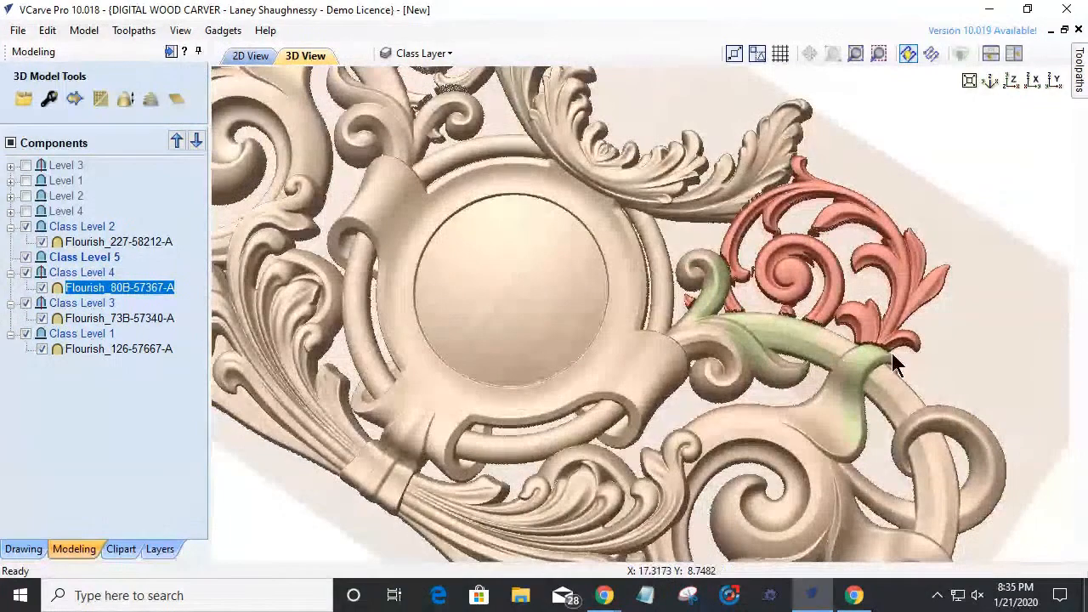
scroll(816, 333, "up", 1)
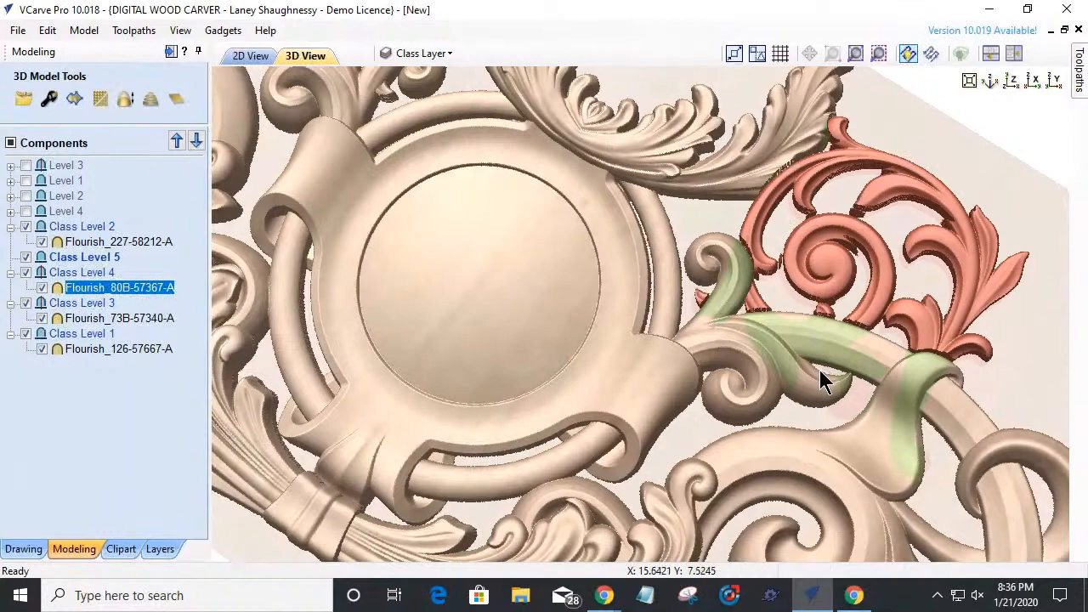
left_click_drag(814, 365, 910, 333)
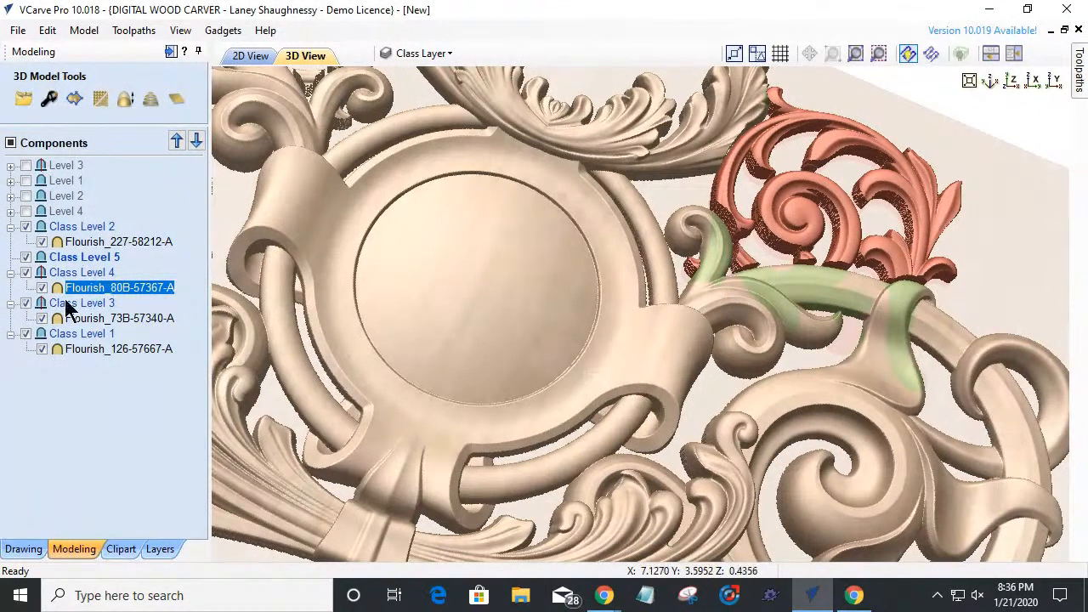
right_click(92, 289)
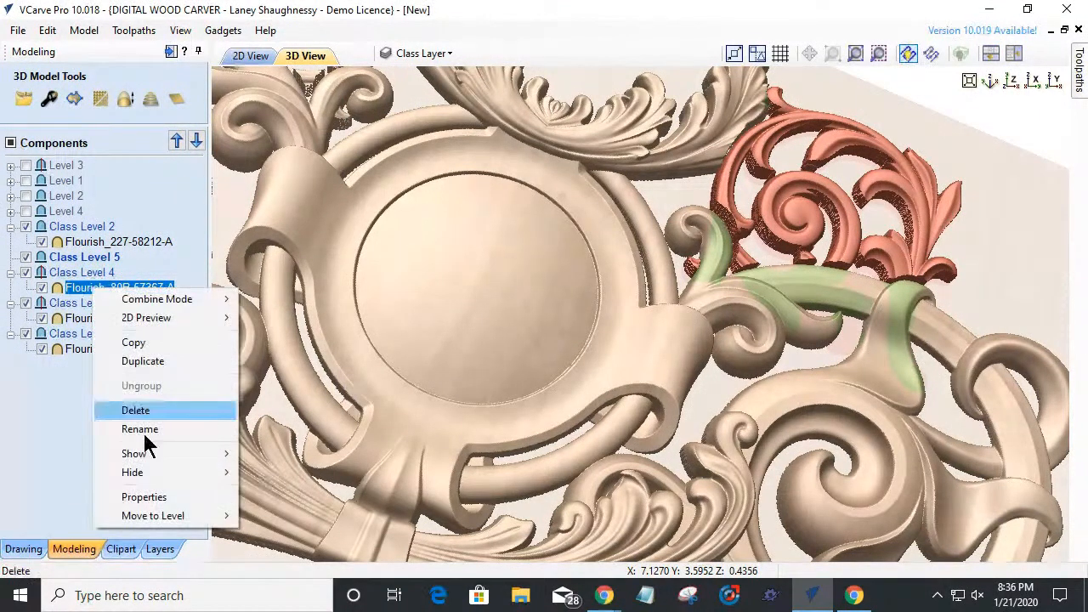
left_click(154, 498)
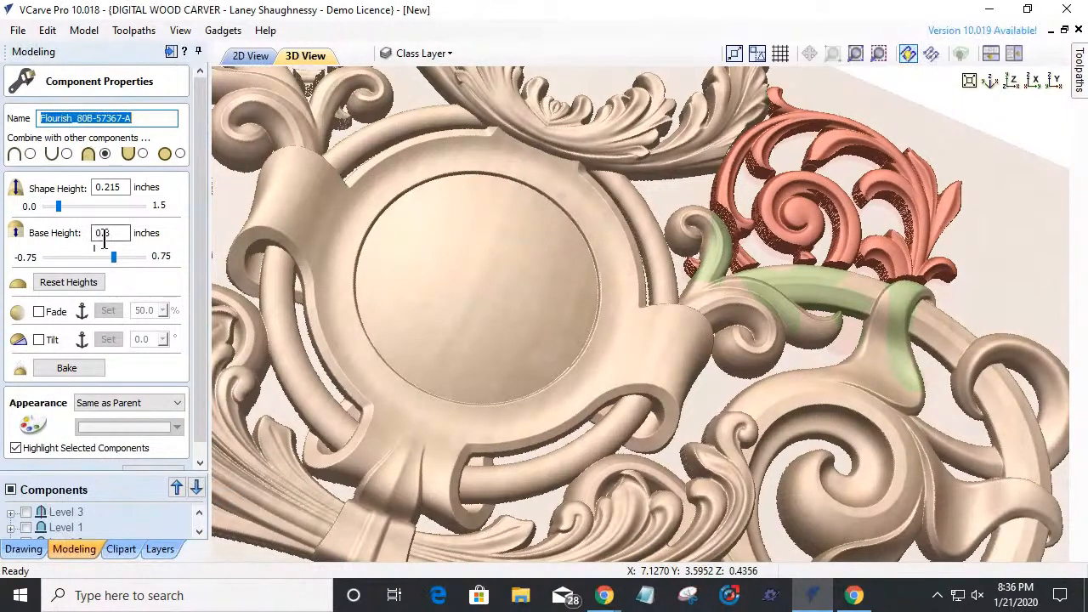
left_click_drag(106, 234, 146, 239)
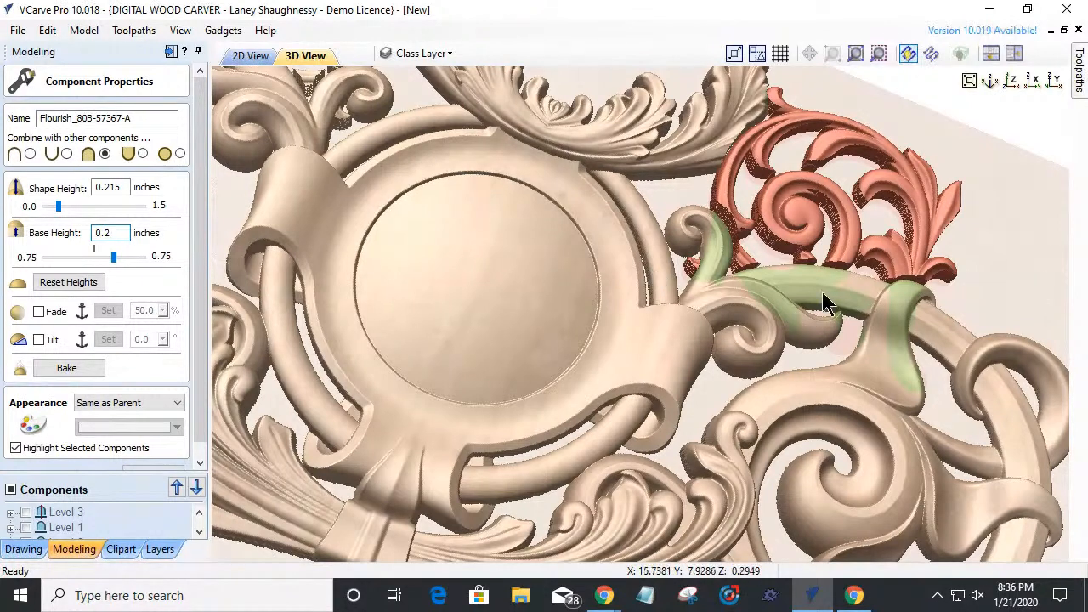
key("space")
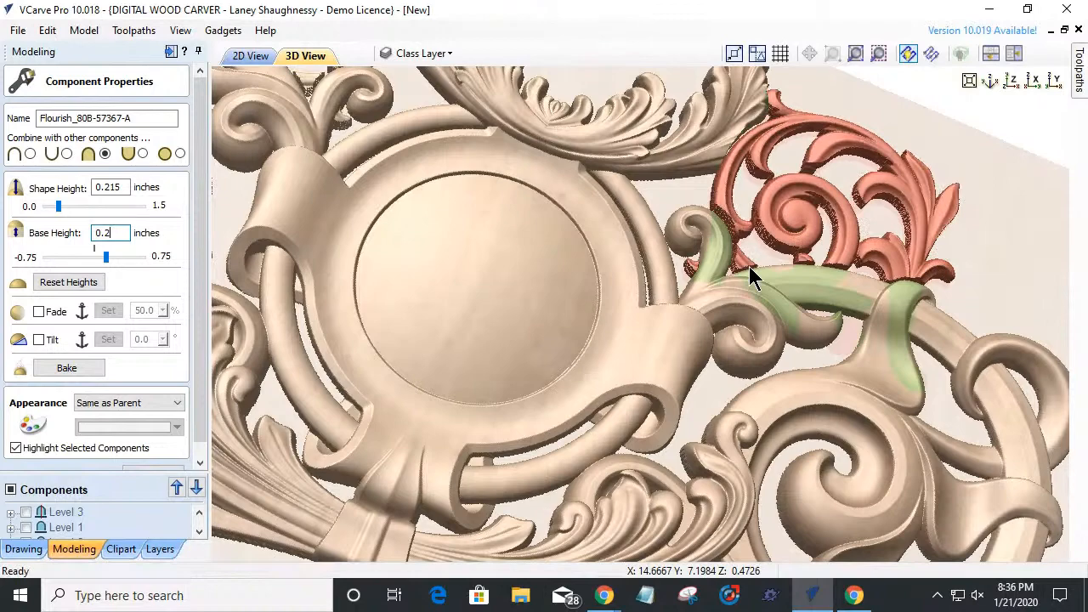
left_click_drag(791, 331, 771, 282)
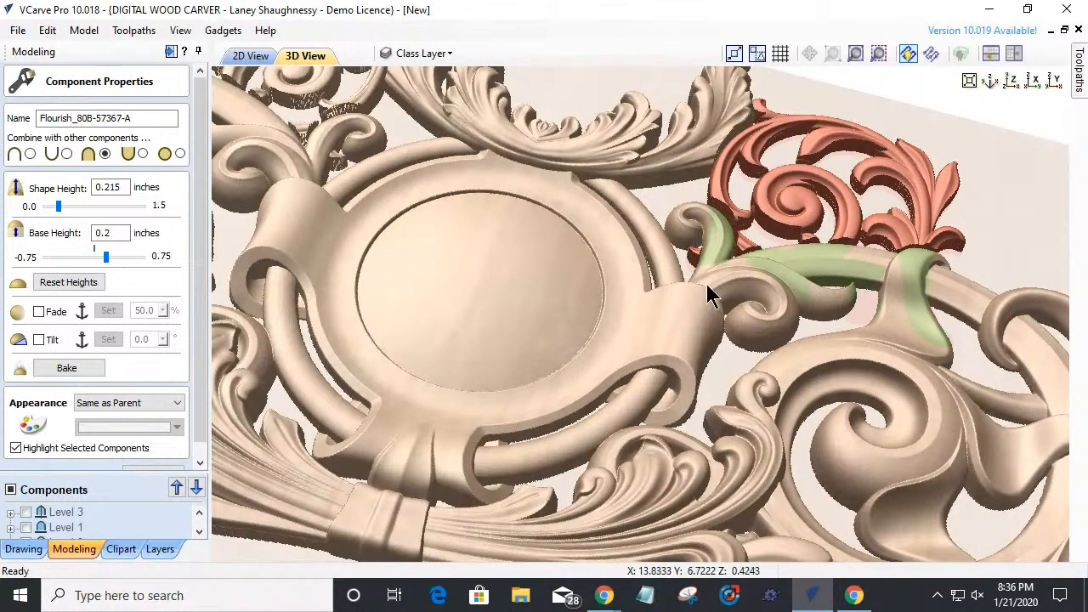
left_click_drag(797, 319, 842, 403)
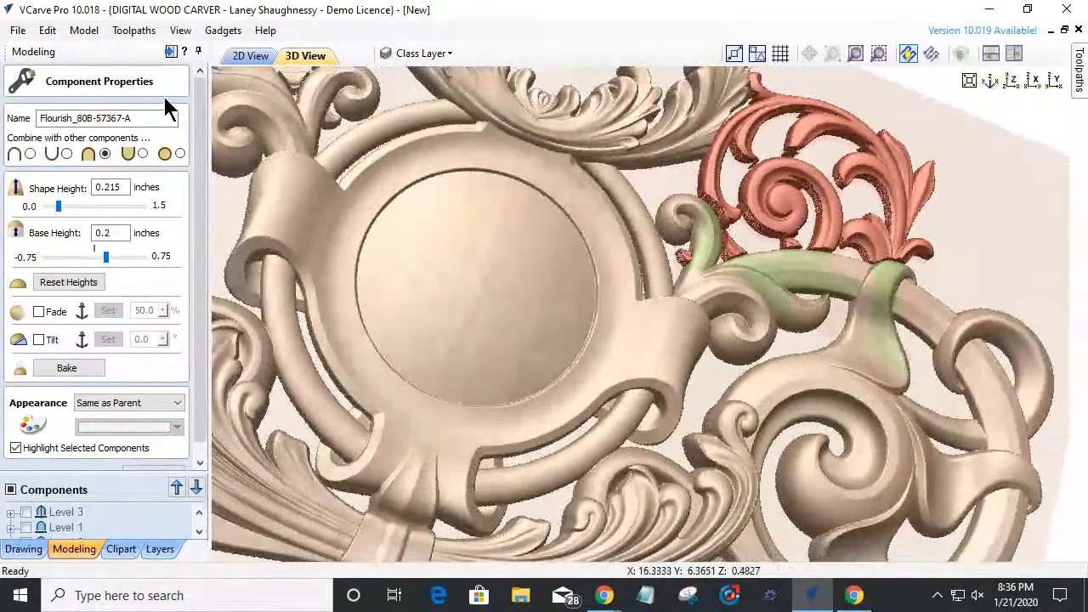
- Stretch Flourish_80B-57367-A and the selected outlines downward to about 4.39 inches high, and check the overlap with the frame in 3D
left_click(250, 56)
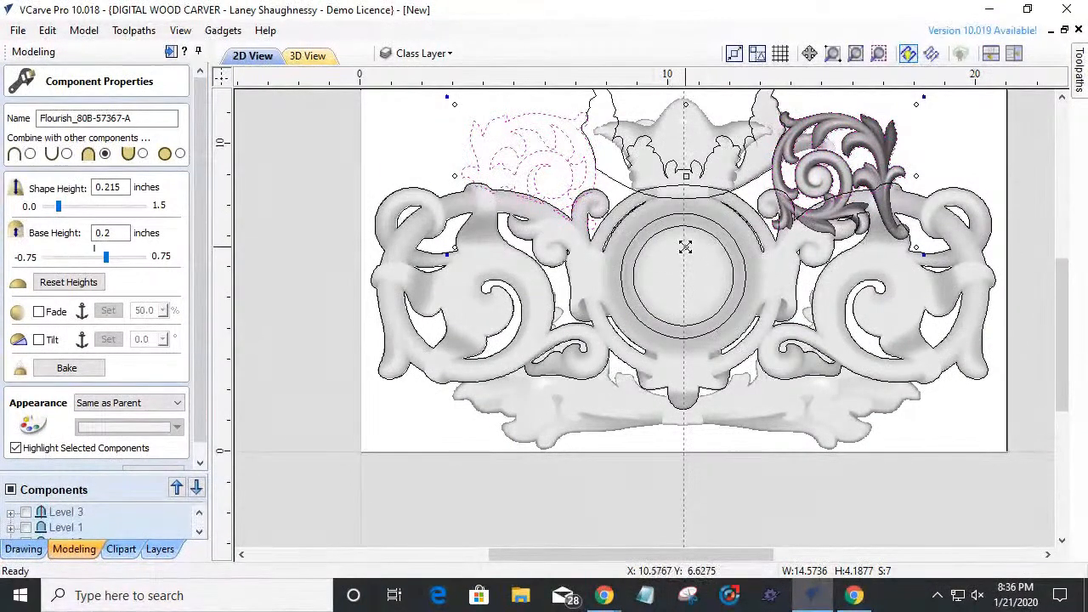
left_click_drag(685, 246, 686, 247)
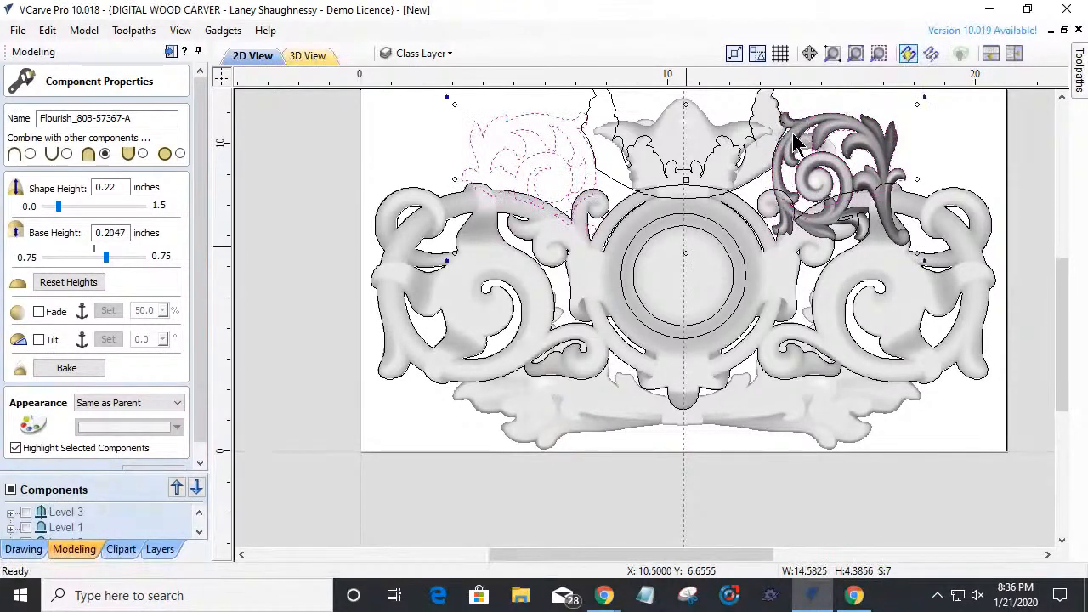
key("Up")
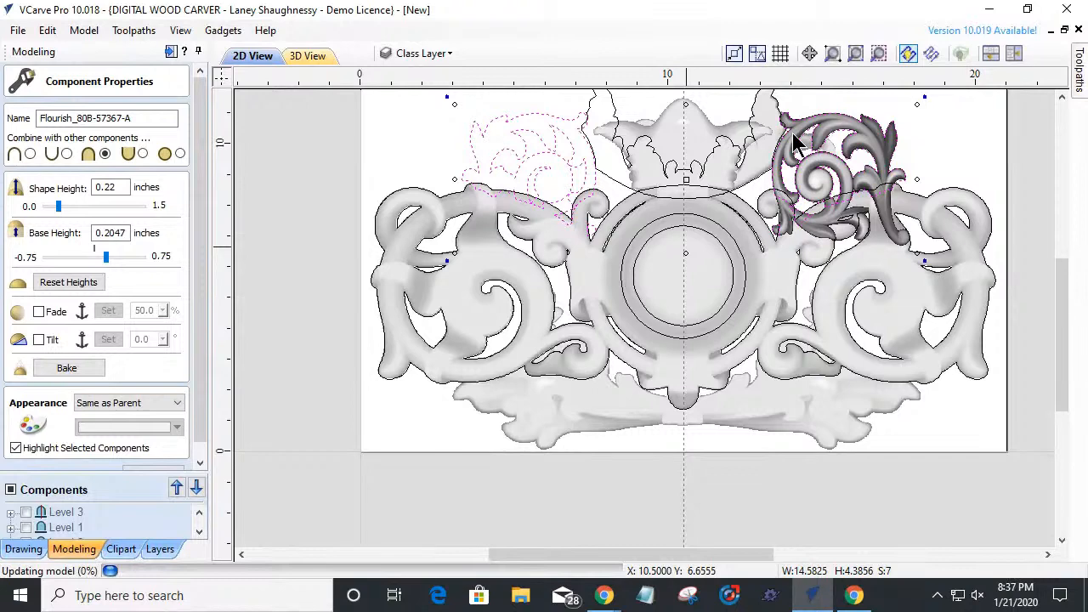
left_click(302, 52)
scroll(768, 322, "up", 4)
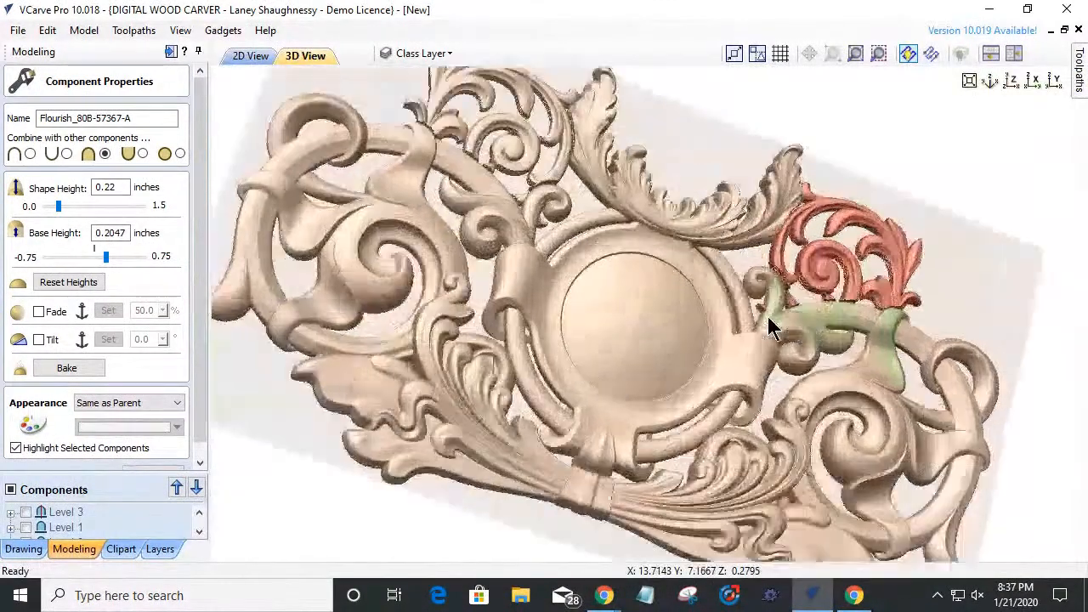
left_click_drag(1022, 310, 981, 214)
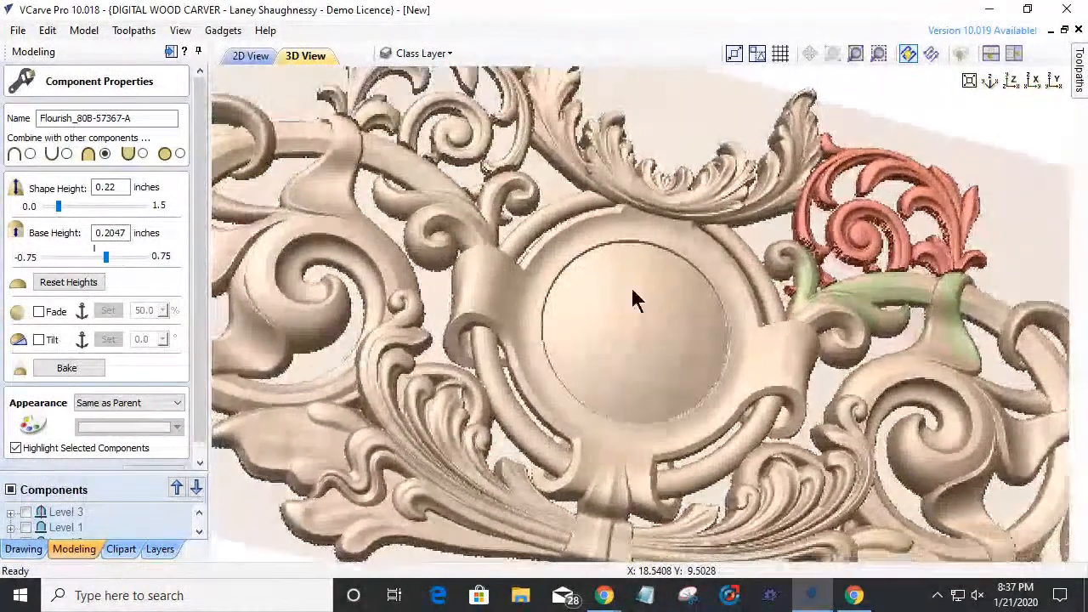
- Close the component properties and make Class Level 4 the active level, leaving its combine mode as it is
left_click(148, 467)
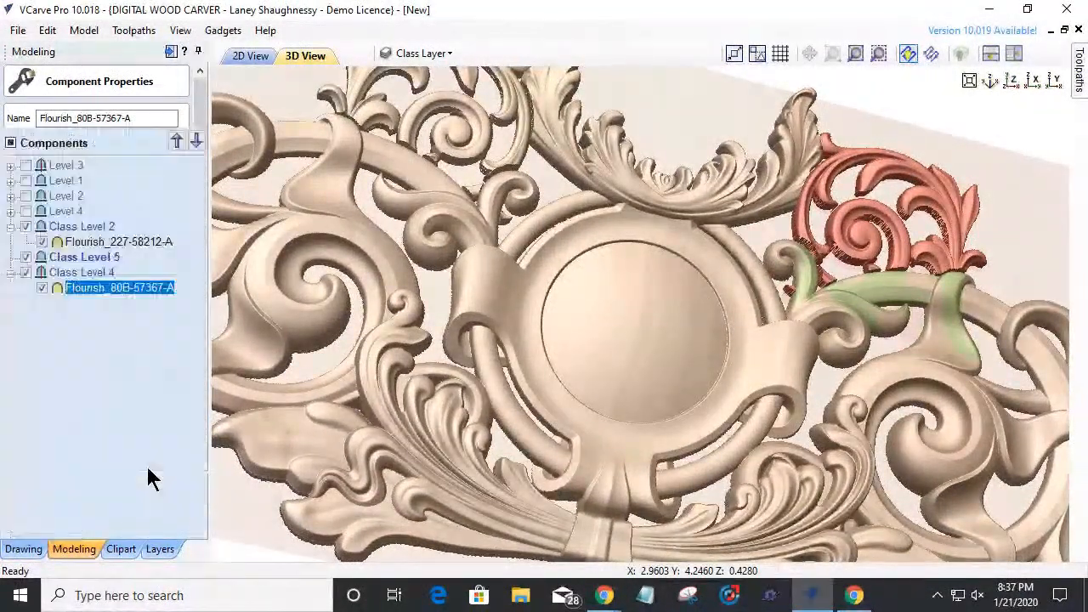
right_click(72, 277)
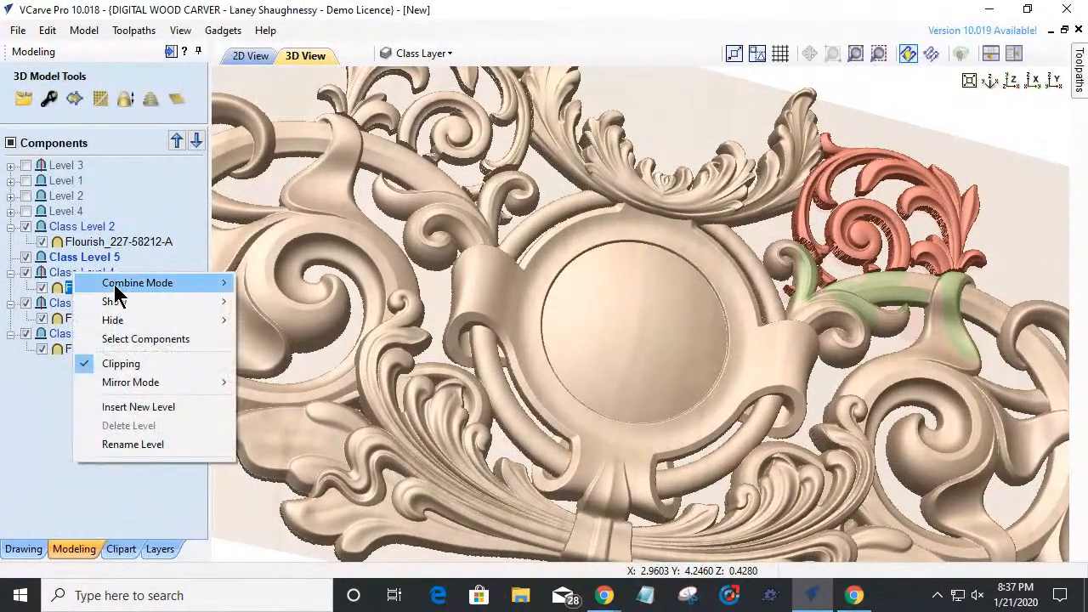
mouse_move(114, 284)
left_click(59, 277)
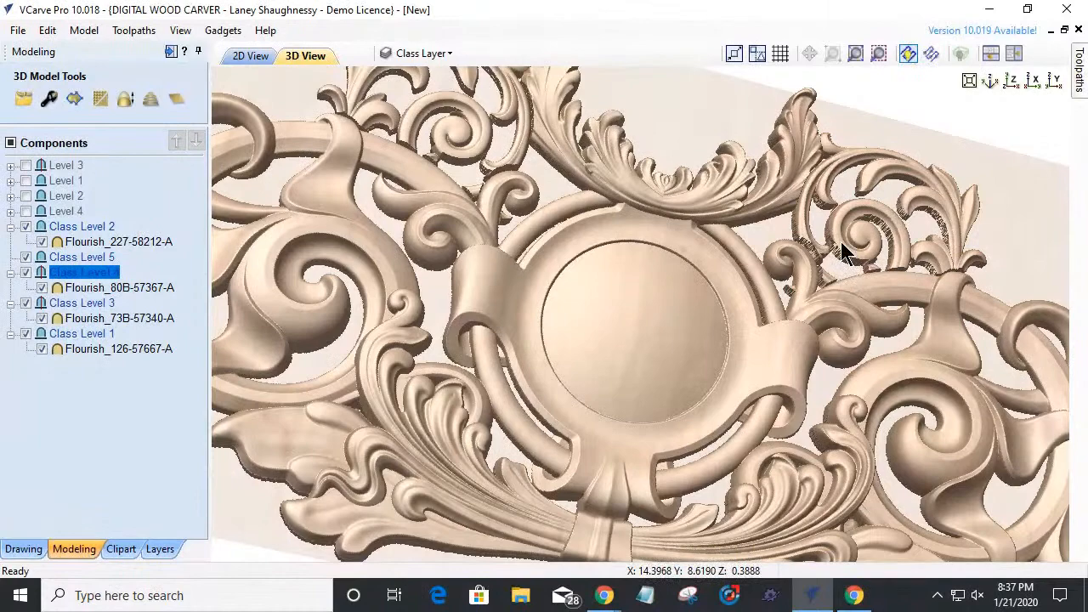
- Try smoothing Flourish_80B-57367-A at increasing strengths with transparency preserved
scroll(897, 268, "up", 3)
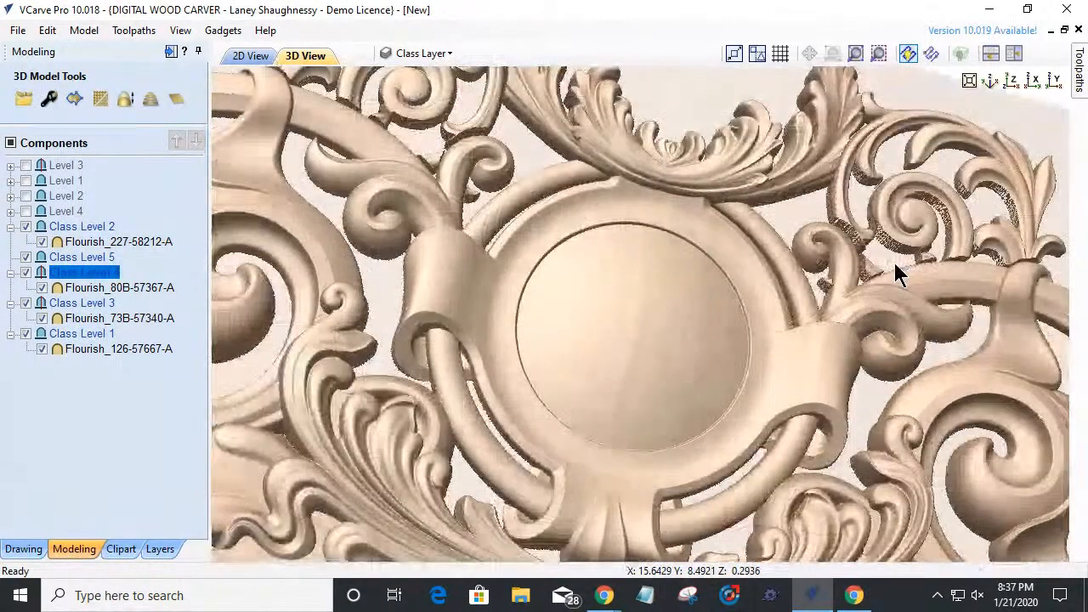
left_click_drag(849, 182, 826, 187)
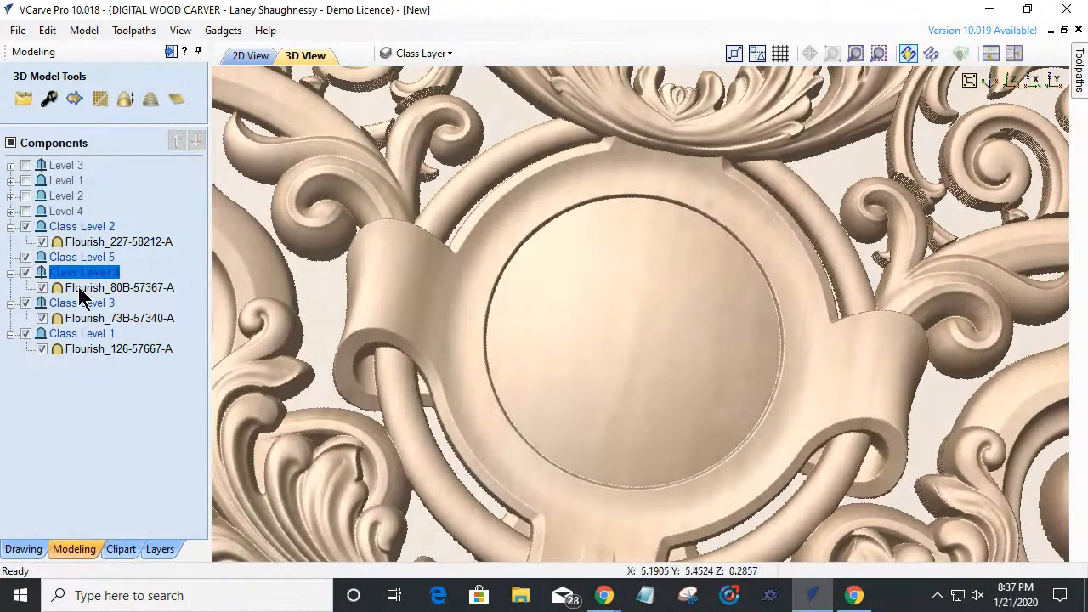
left_click(119, 288)
left_click(101, 100)
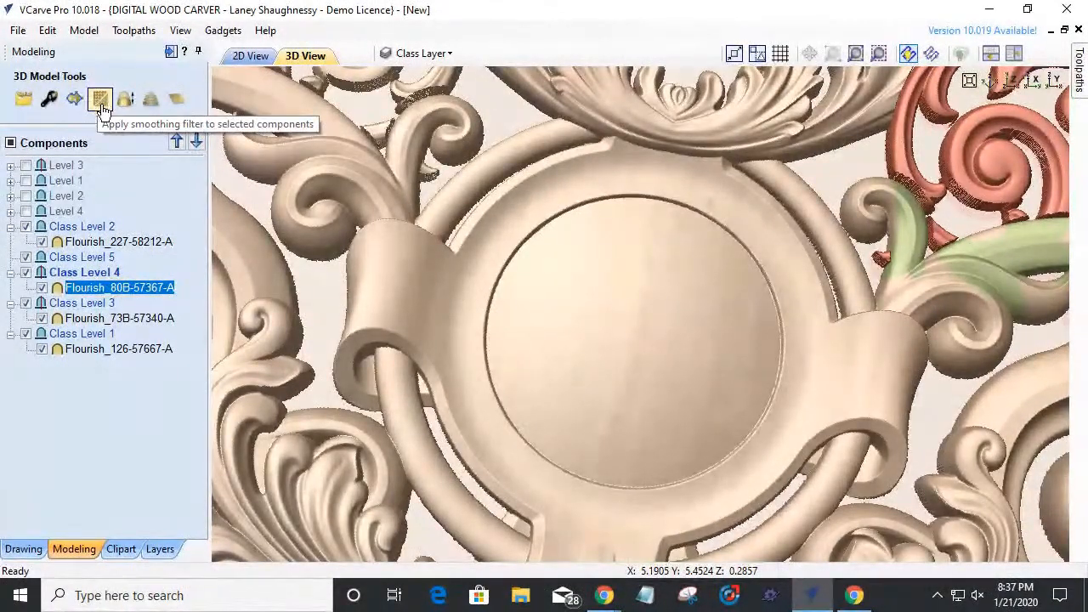
left_click(104, 107)
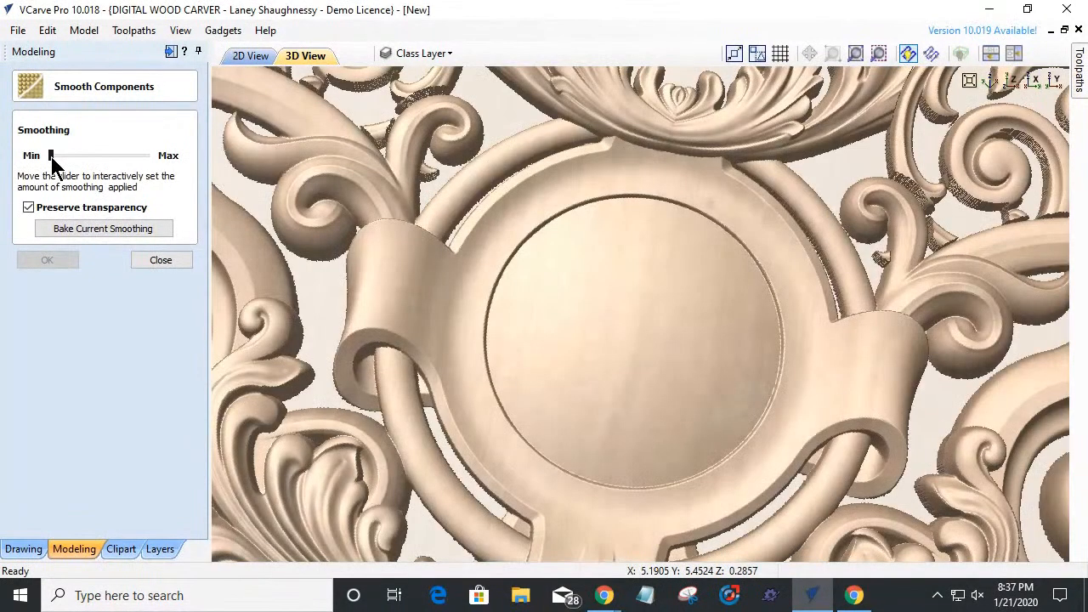
left_click_drag(52, 156, 89, 156)
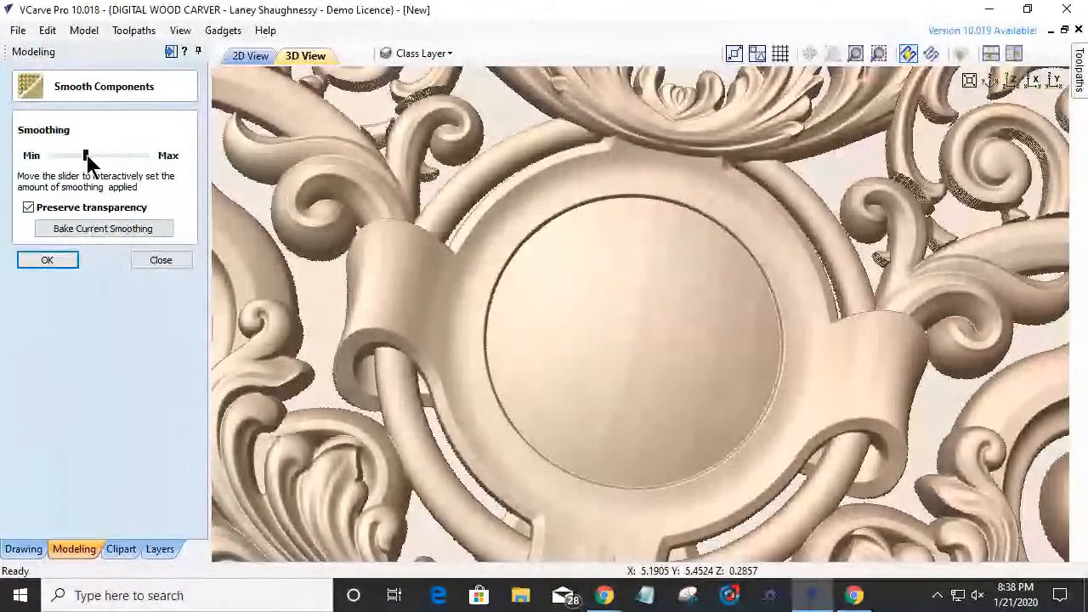
left_click_drag(87, 158, 111, 158)
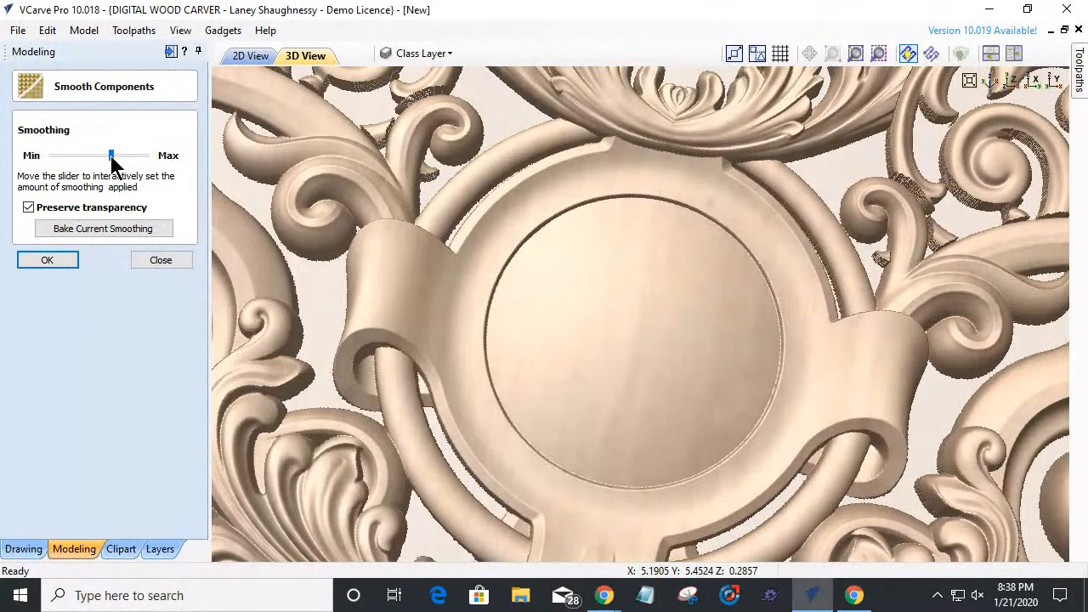
left_click(162, 259)
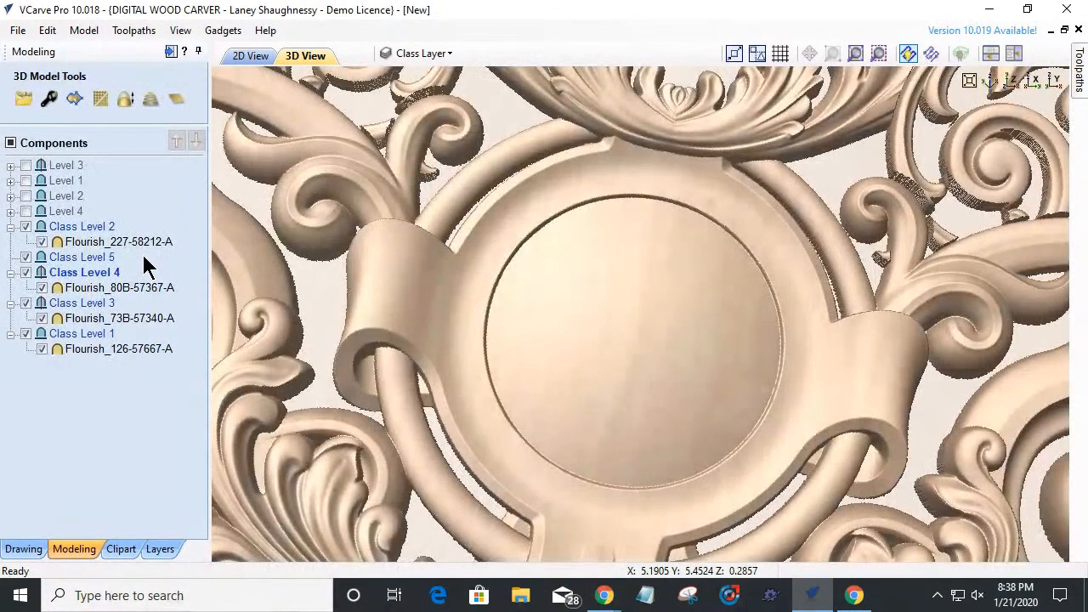
- Examine where Flourish_80B-57367-A and its outlines overlap the scroll frame, in both the 2D layout and the 3D model
left_click(248, 57)
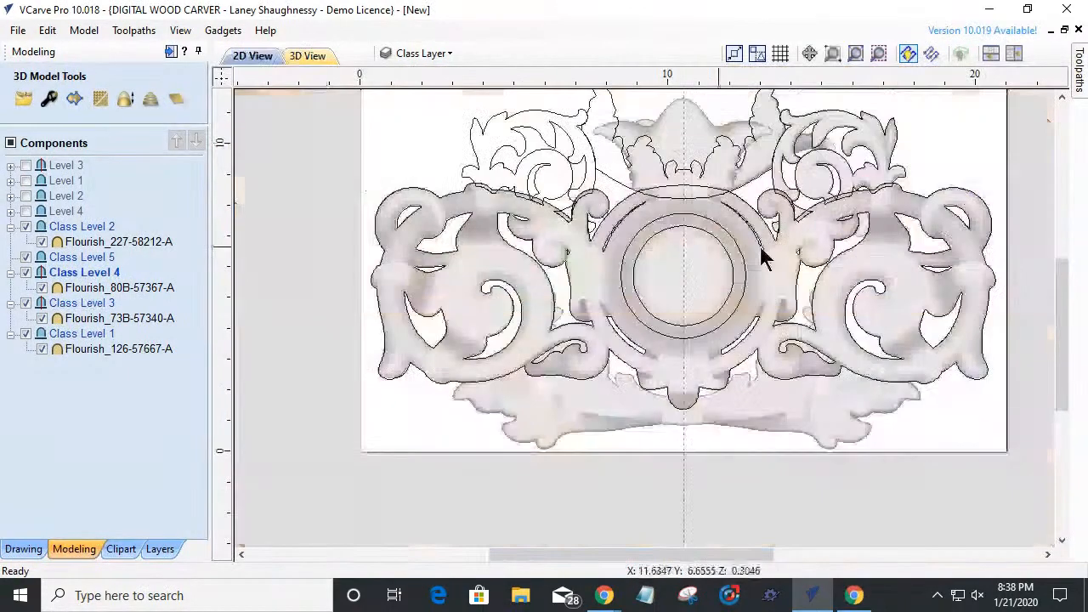
scroll(855, 184, "up", 3)
scroll(814, 175, "up", 4)
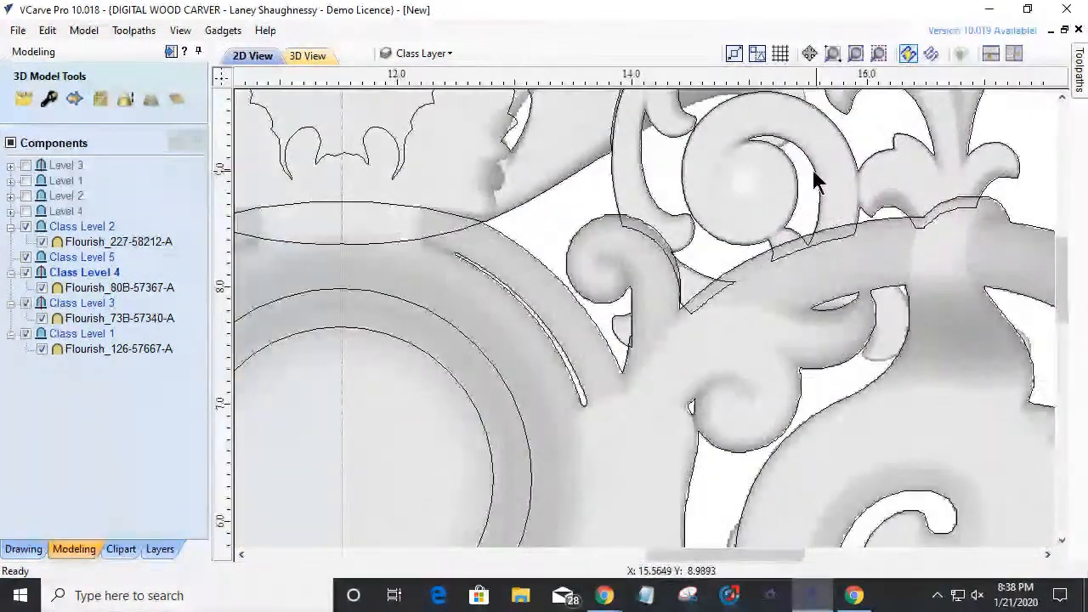
scroll(807, 175, "down", 2)
scroll(807, 178, "down", 1)
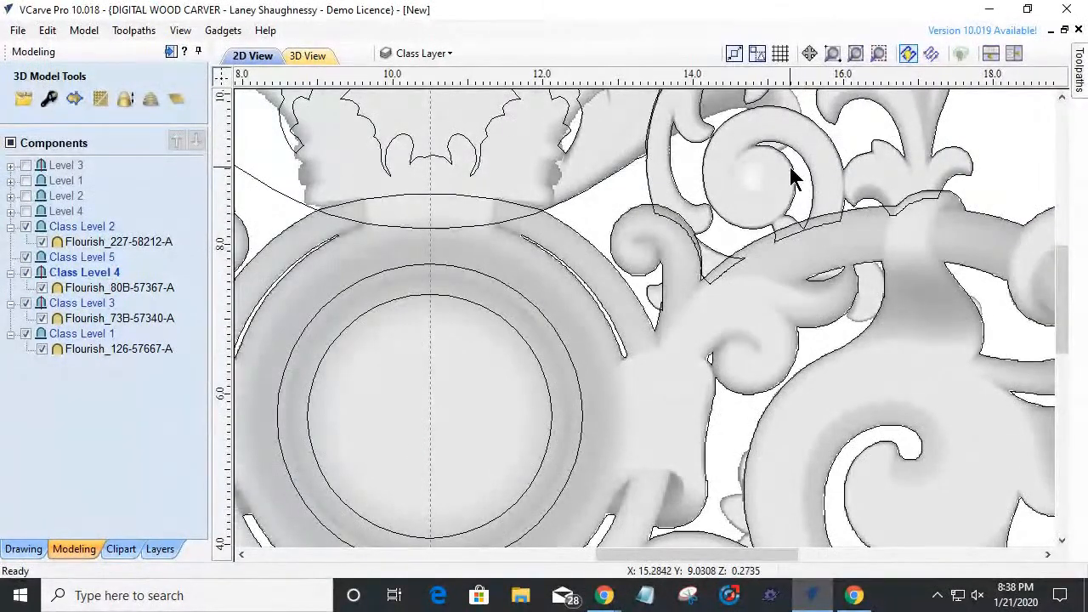
scroll(802, 199, "down", 2)
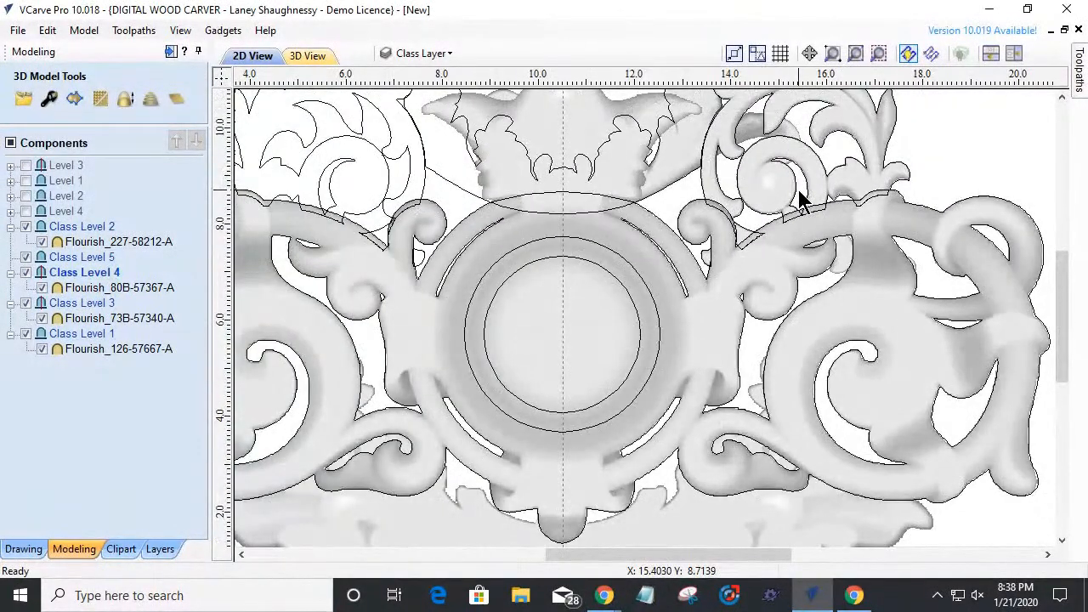
scroll(802, 197, "down", 2)
left_click(306, 54)
scroll(818, 264, "up", 3)
scroll(819, 263, "up", 2)
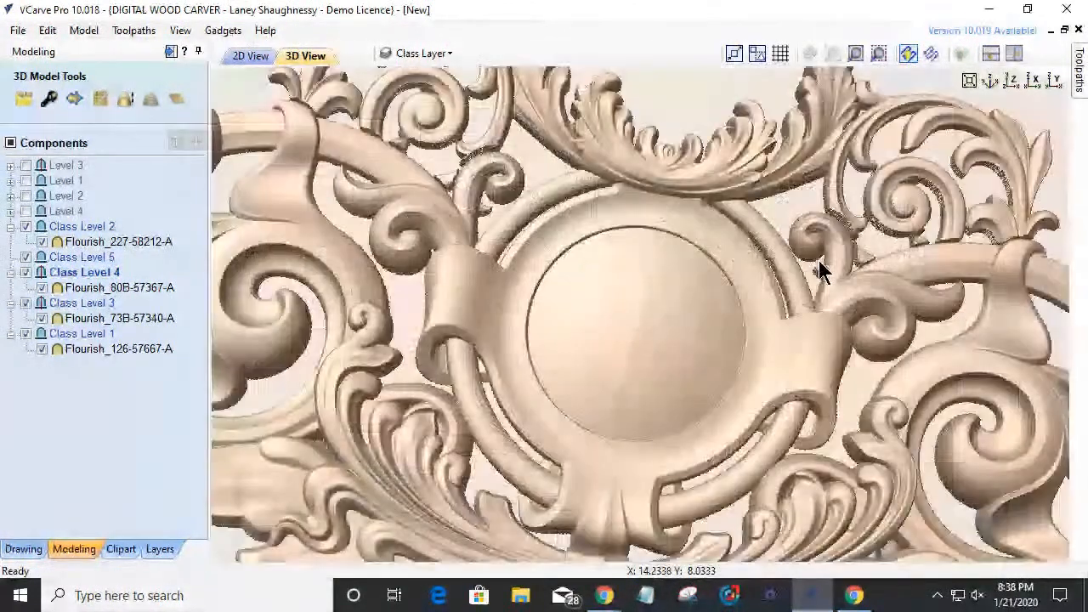
left_click_drag(566, 292, 665, 264)
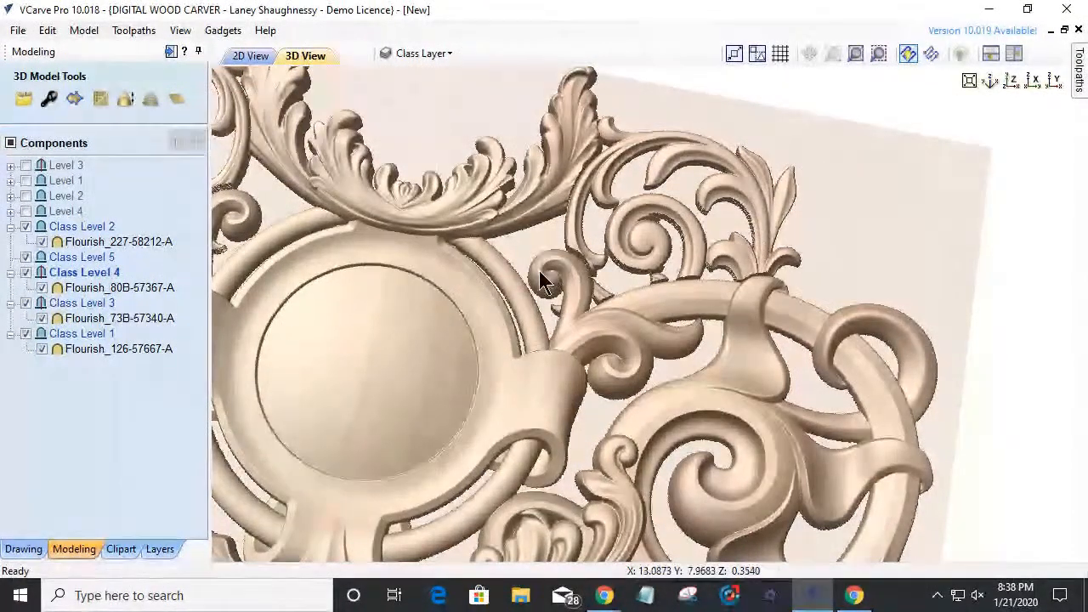
- Remove the clipping from Class Level 4 so the whole Flourish_80B-57367-A component is shown
right_click(71, 281)
left_click(64, 273)
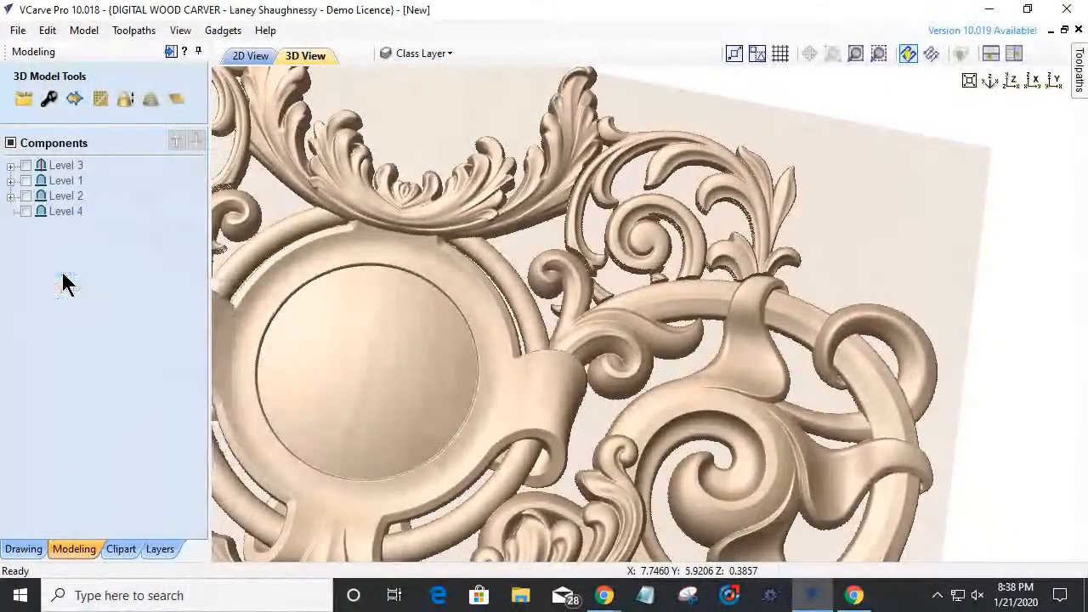
right_click(66, 281)
left_click(110, 368)
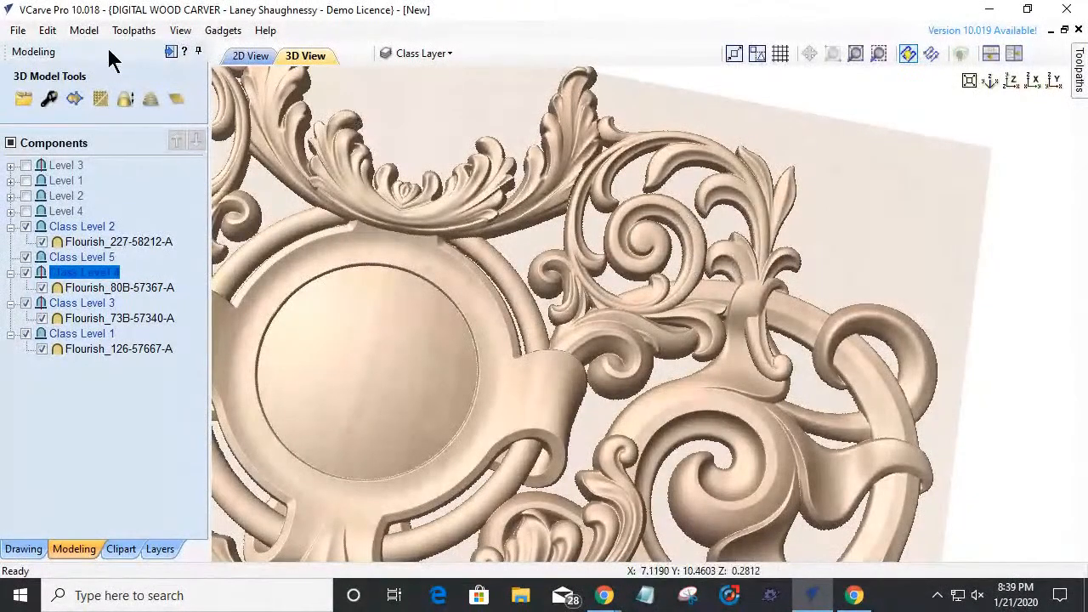
- Select all the clipping outlines around Flourish_80B-57367-A and their mirrored counterparts on the opposite side in the 2D layout
left_click(249, 60)
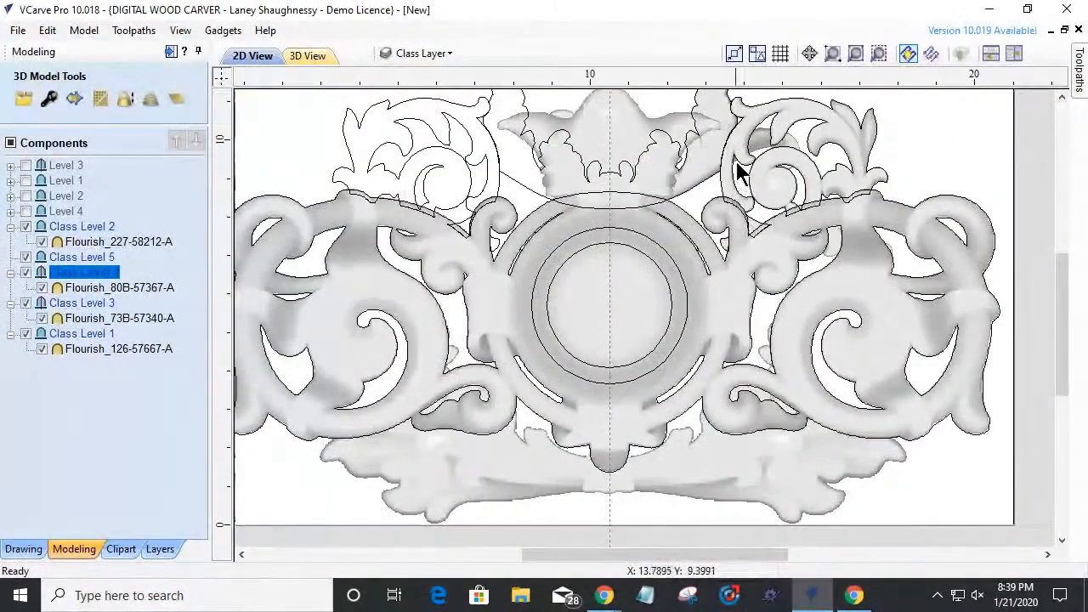
left_click(757, 119)
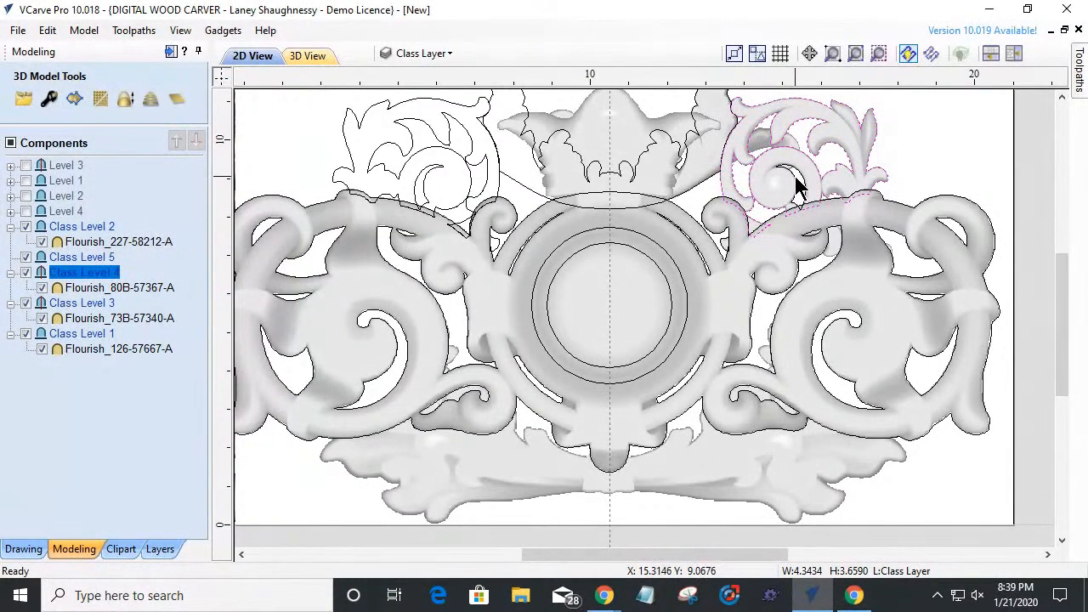
left_click(725, 245, "shift")
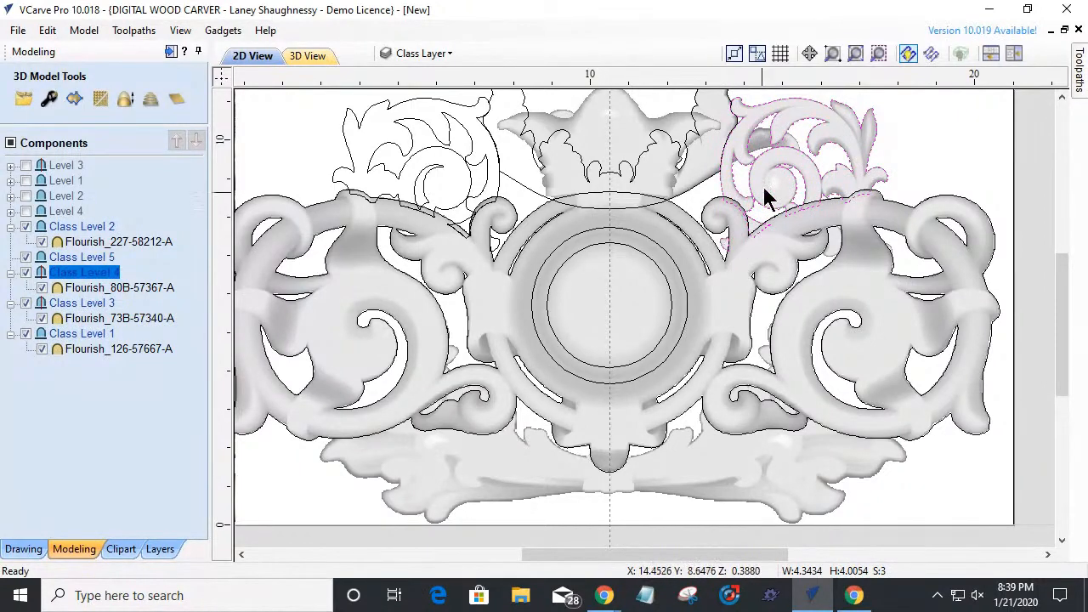
scroll(770, 175, "up", 2)
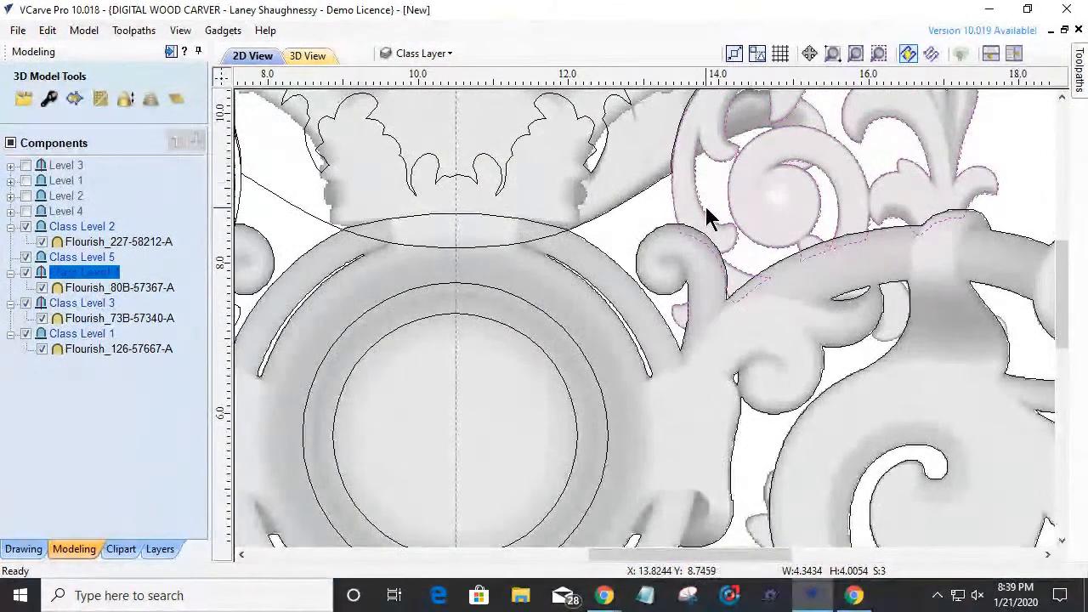
scroll(707, 208, "down", 1)
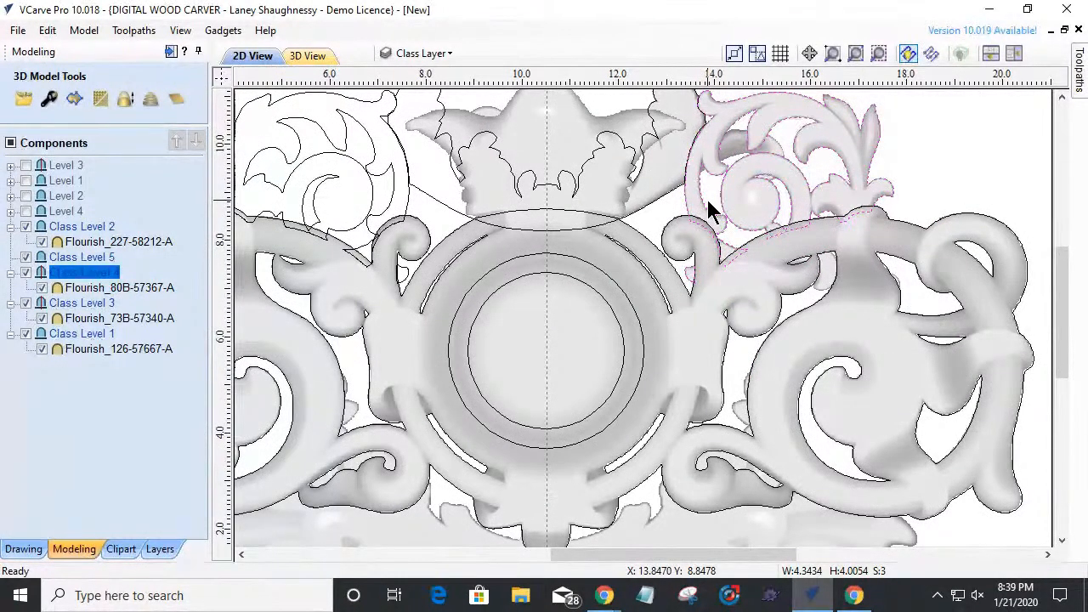
scroll(708, 204, "down", 1)
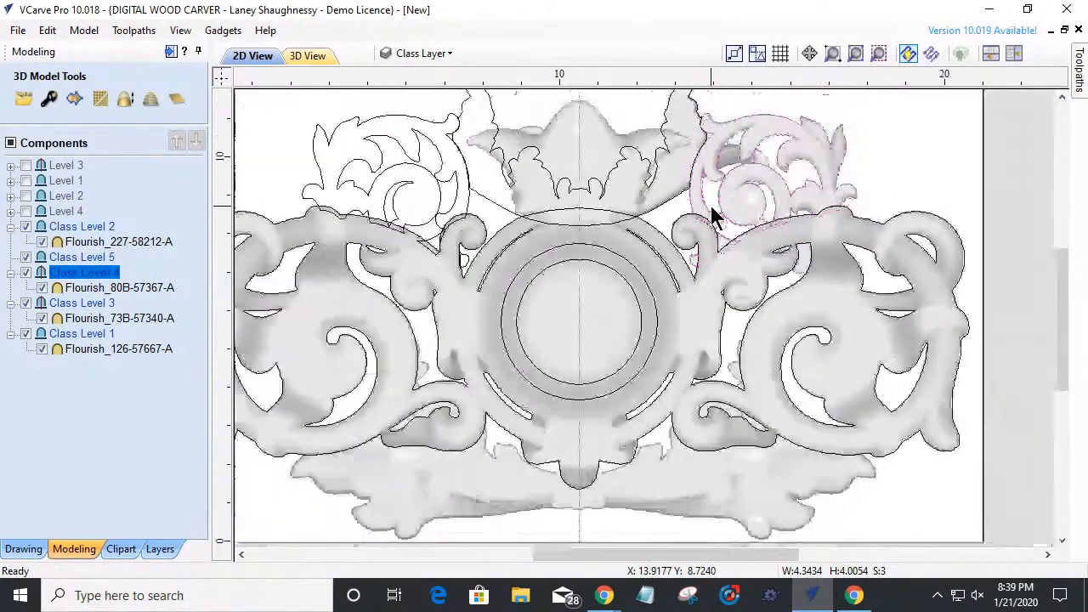
left_click(435, 127, "shift")
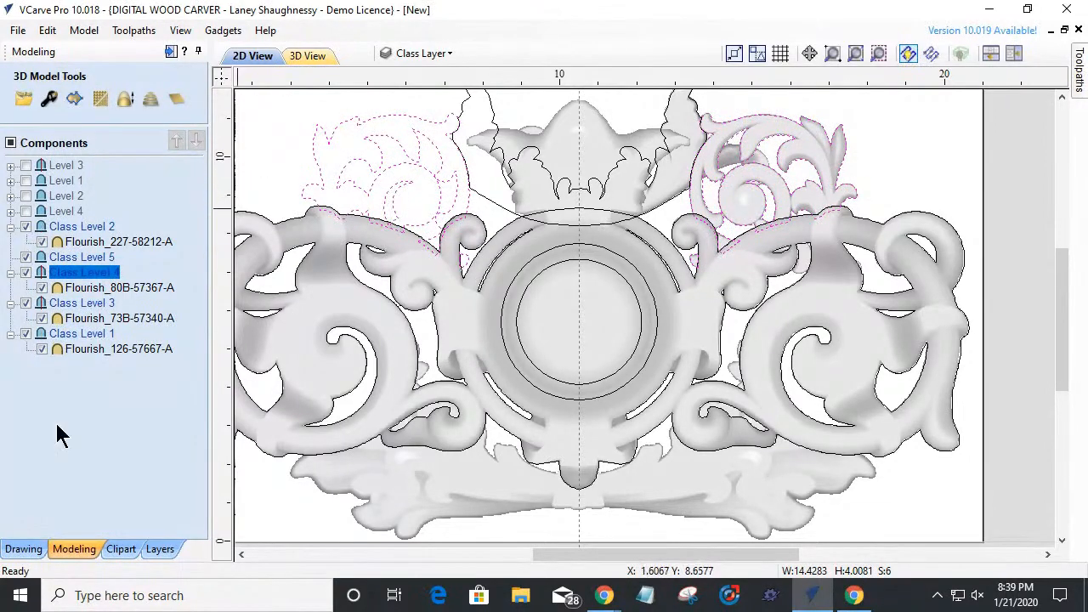
- Offset the selected flourish outlines outwards by 0.03125 inches, deleting the originals and keeping the new outlines selected
left_click(35, 549)
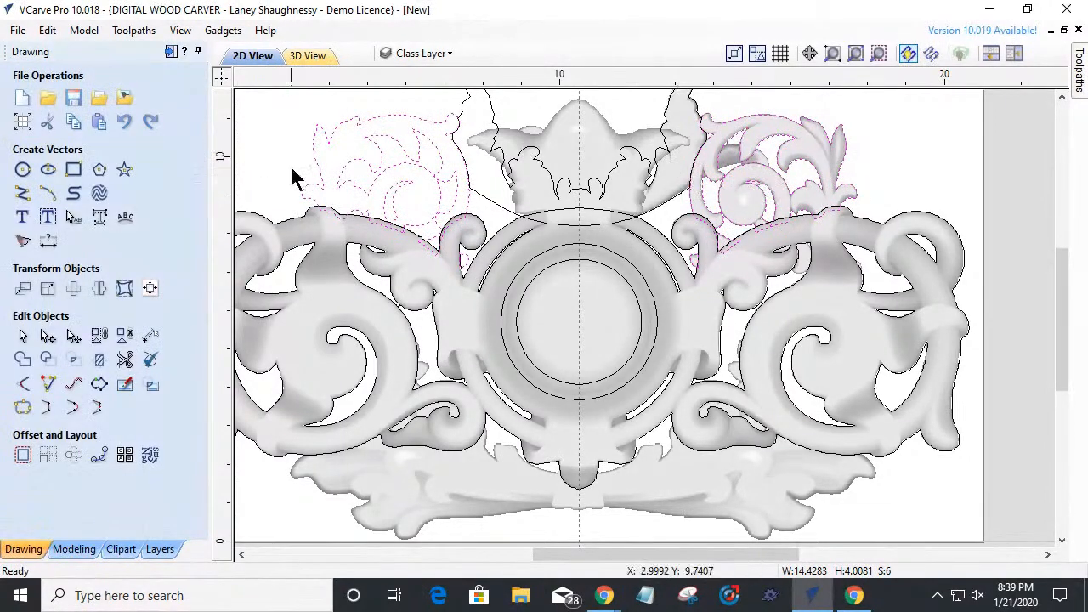
left_click(23, 455)
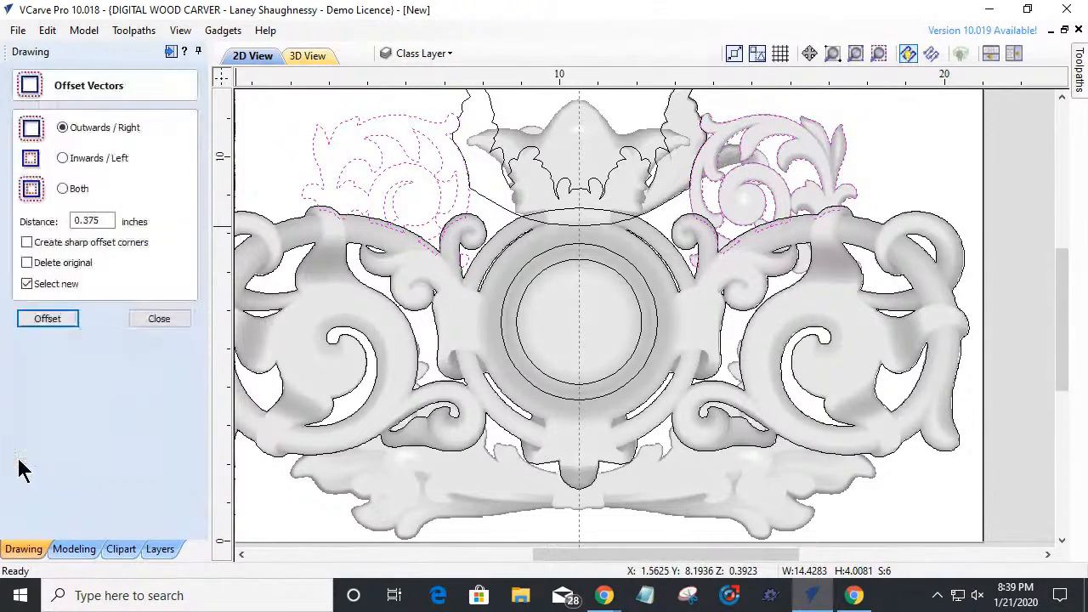
left_click_drag(93, 219, 27, 221)
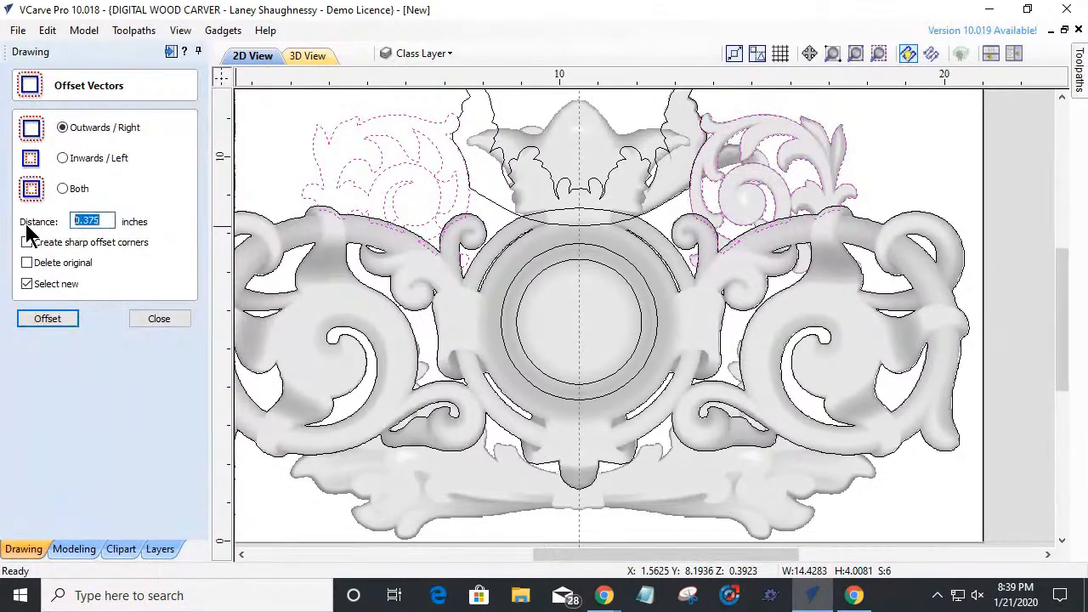
type(".03125")
left_click(27, 263)
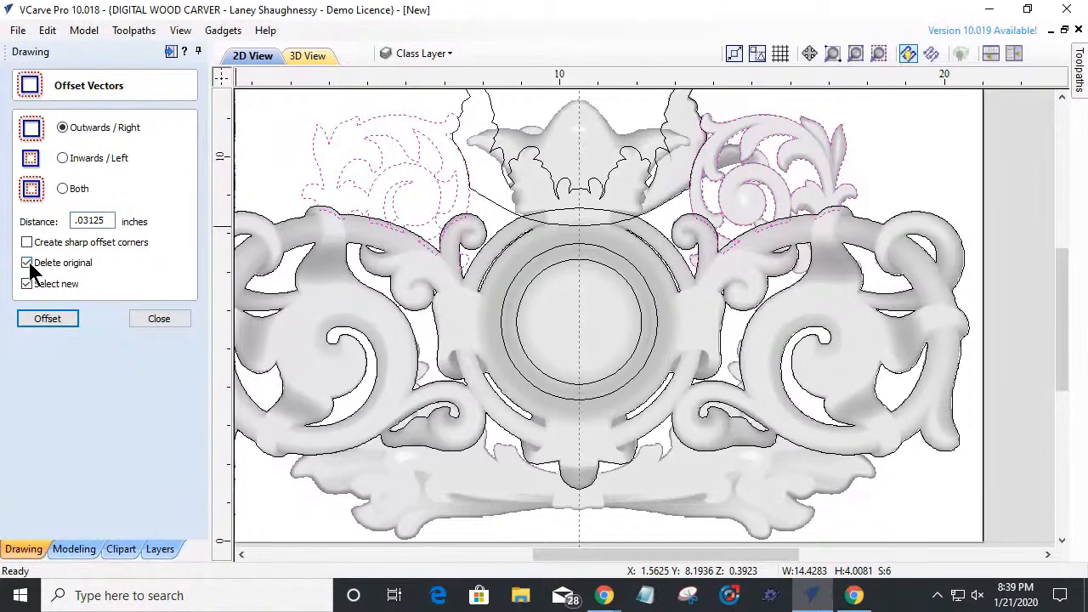
left_click(47, 319)
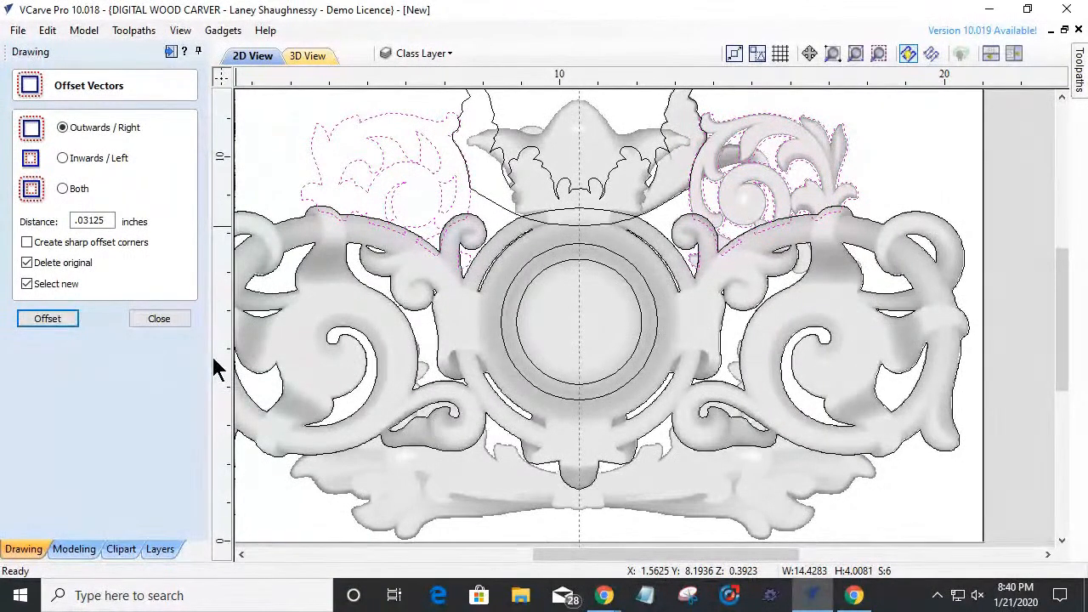
left_click(165, 321)
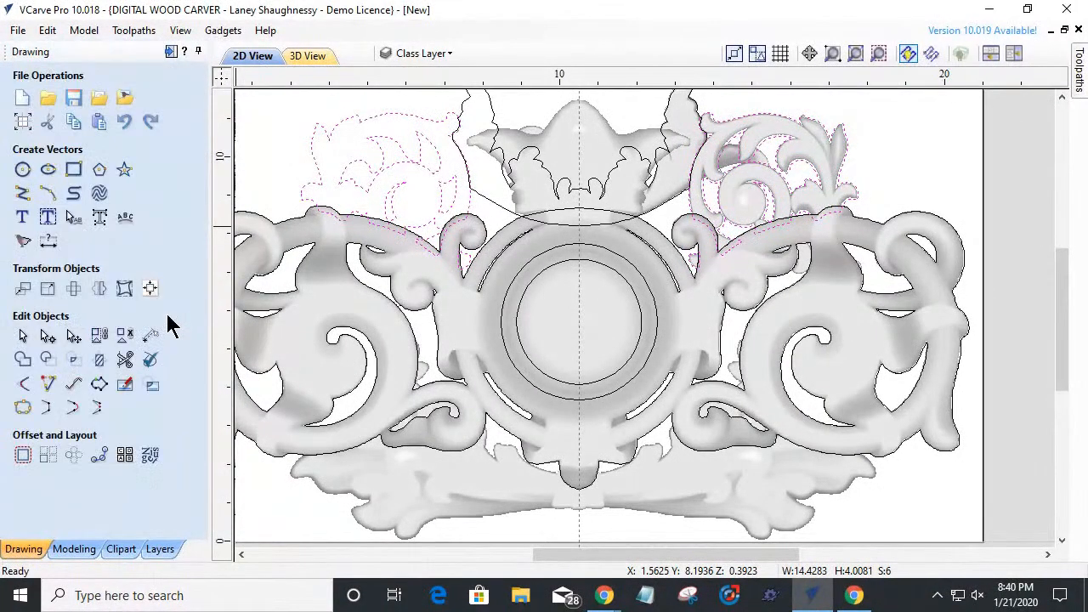
- Clip Class Level 4 to the selected offset outlines and inspect the flourish edges and joins with the frame in 3D
left_click(63, 550)
left_click(80, 258)
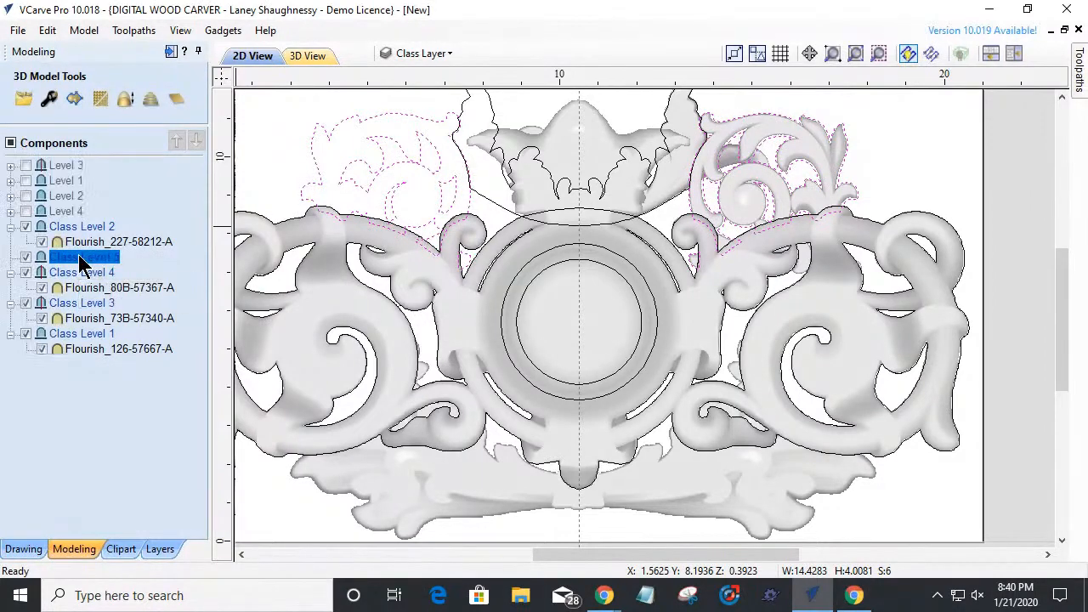
right_click(78, 254)
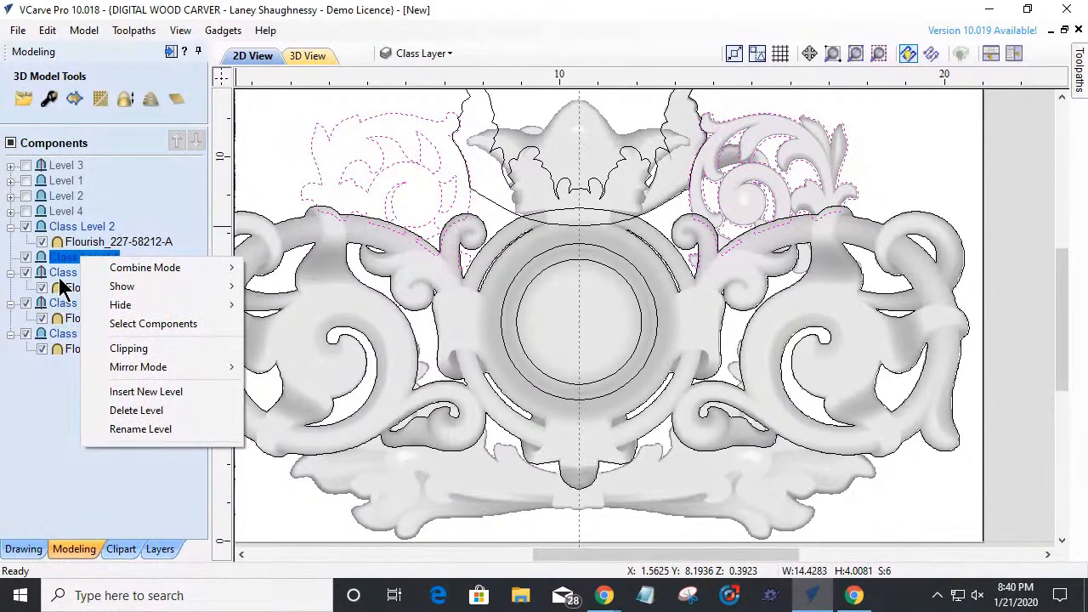
left_click(61, 276)
right_click(60, 274)
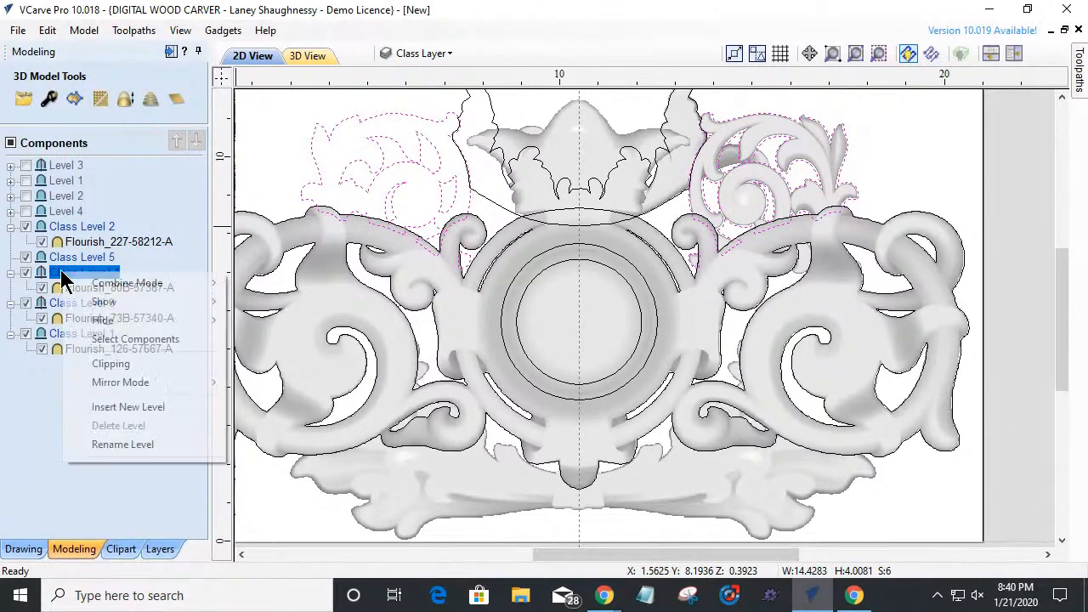
left_click(103, 364)
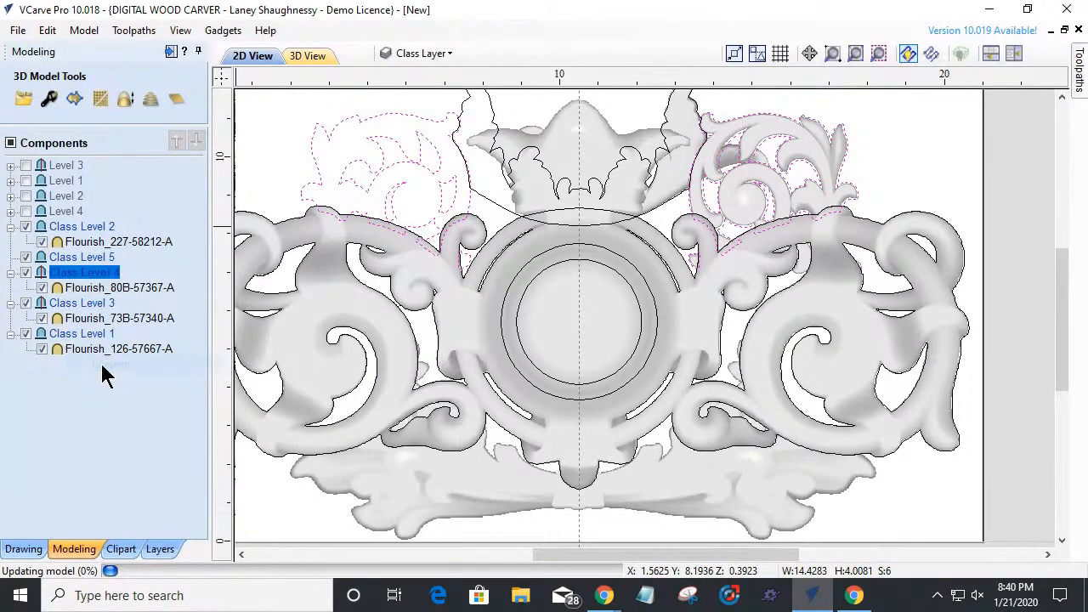
left_click(308, 56)
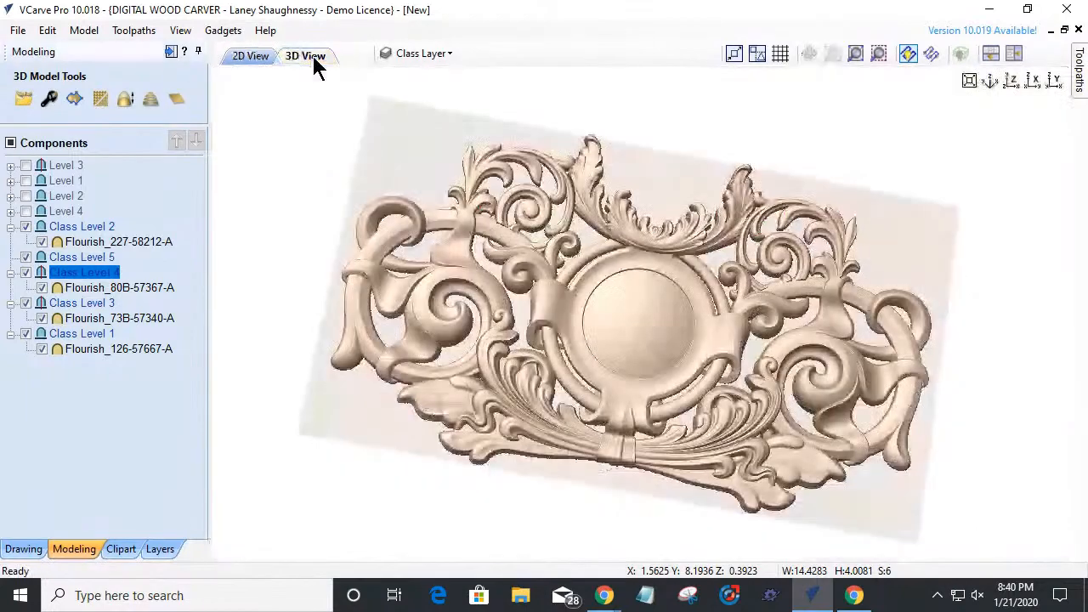
scroll(815, 237, "up", 1)
scroll(817, 239, "up", 2)
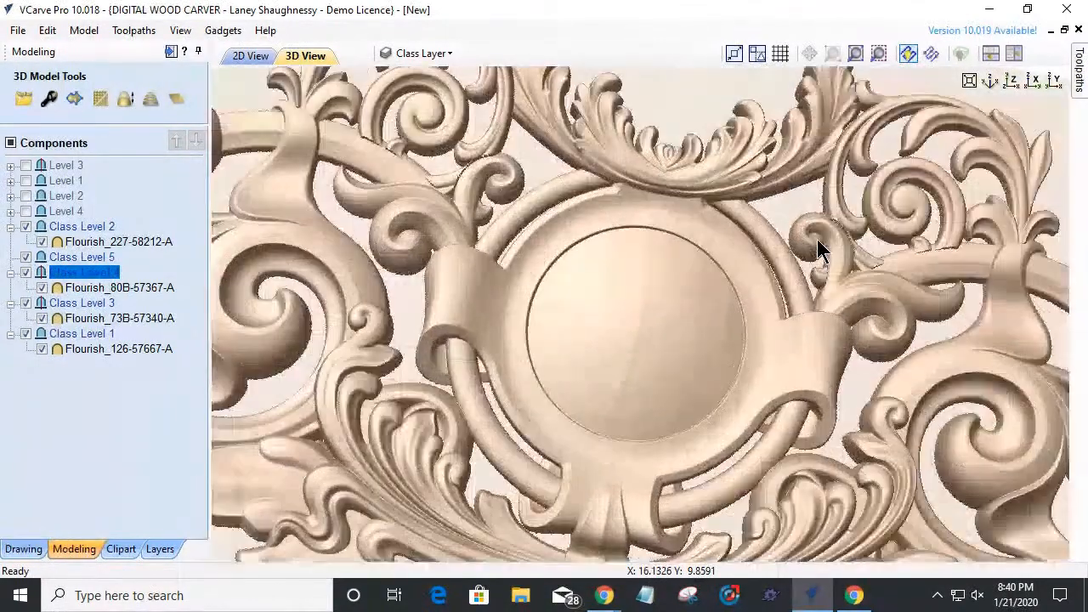
middle_click_drag(818, 241, 649, 257)
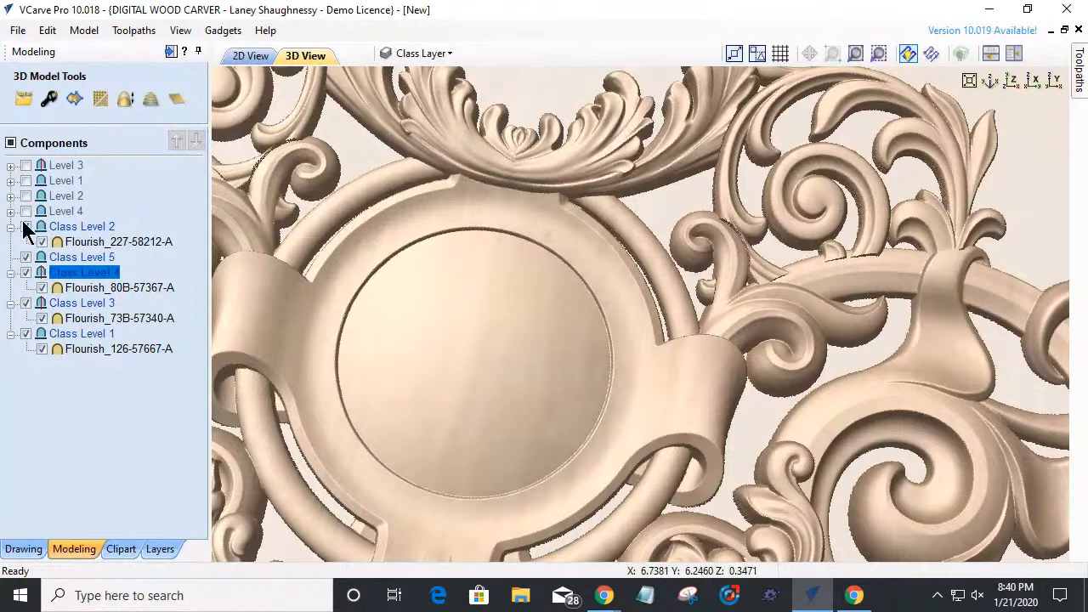
- Lower the base height of Flourish_80B-57367-A to 0.105 inches and inspect its joins with the frame in 3D
left_click(48, 99)
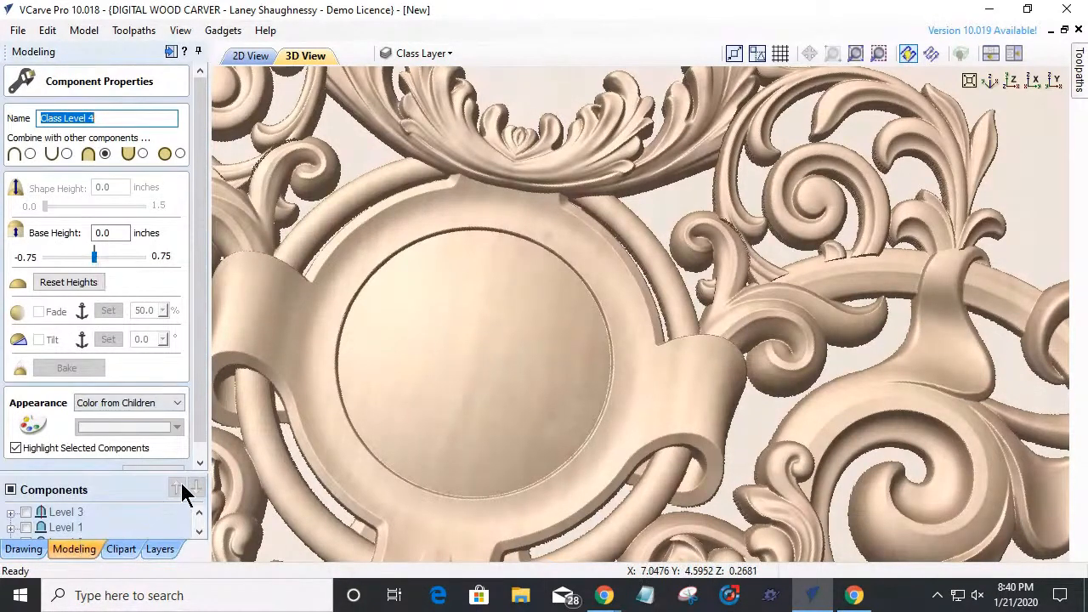
left_click(153, 473)
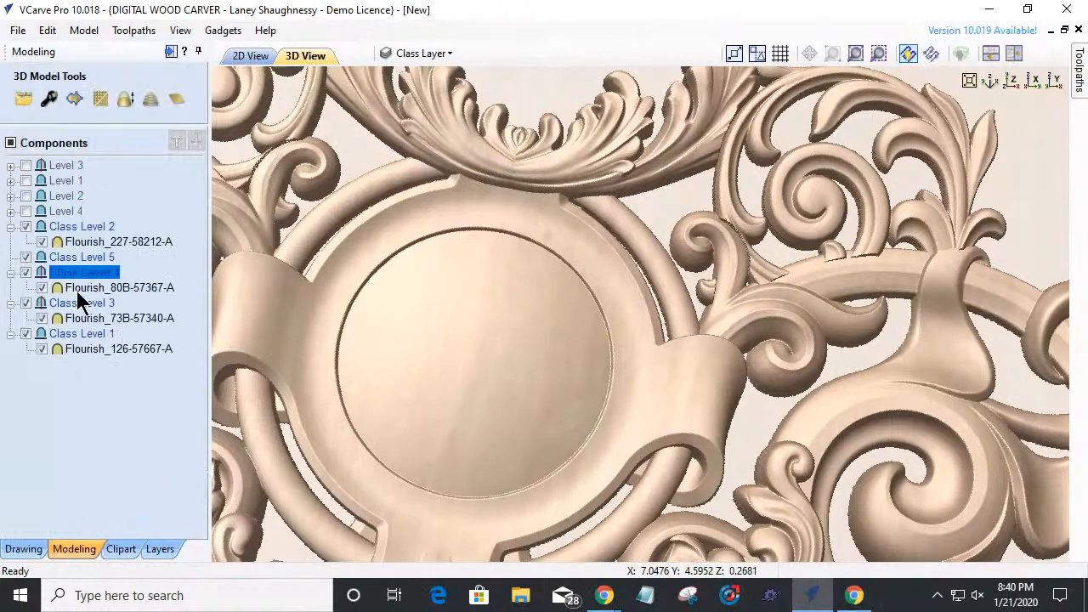
left_click(79, 289)
left_click(48, 100)
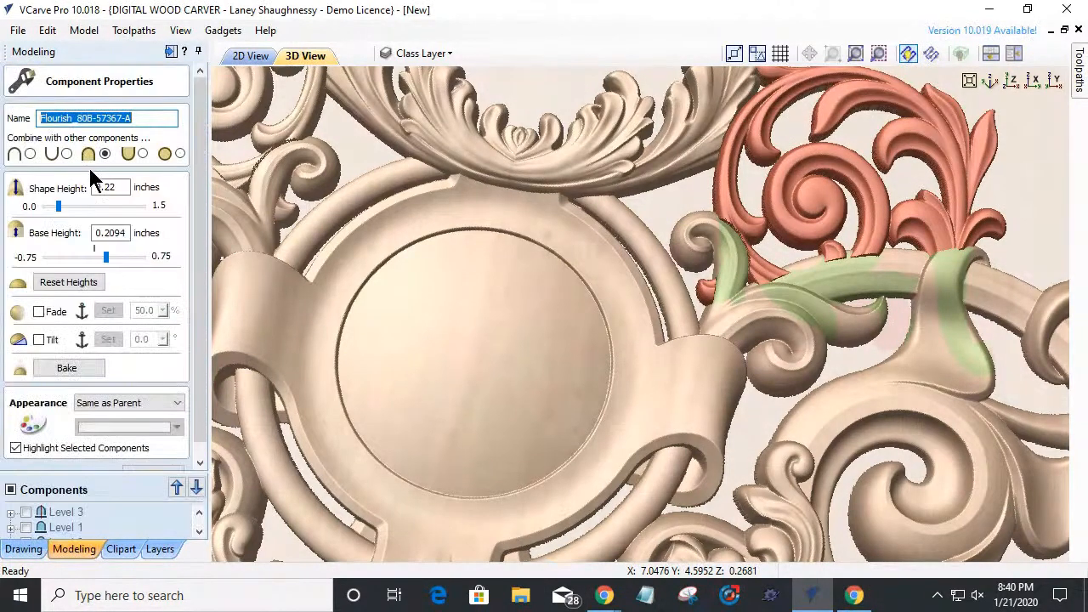
left_click(106, 261)
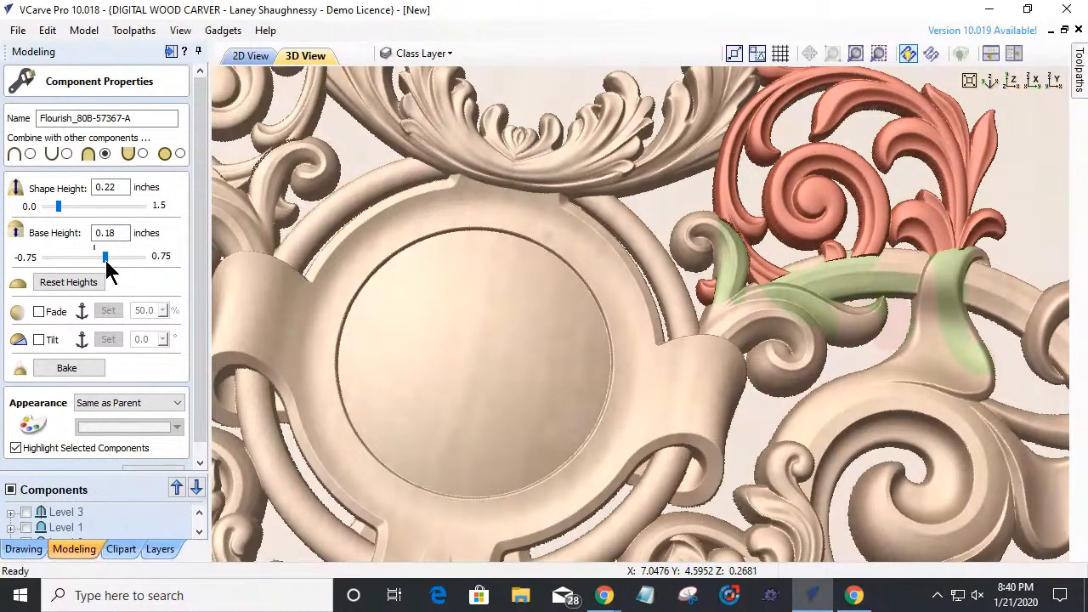
left_click_drag(107, 260, 104, 260)
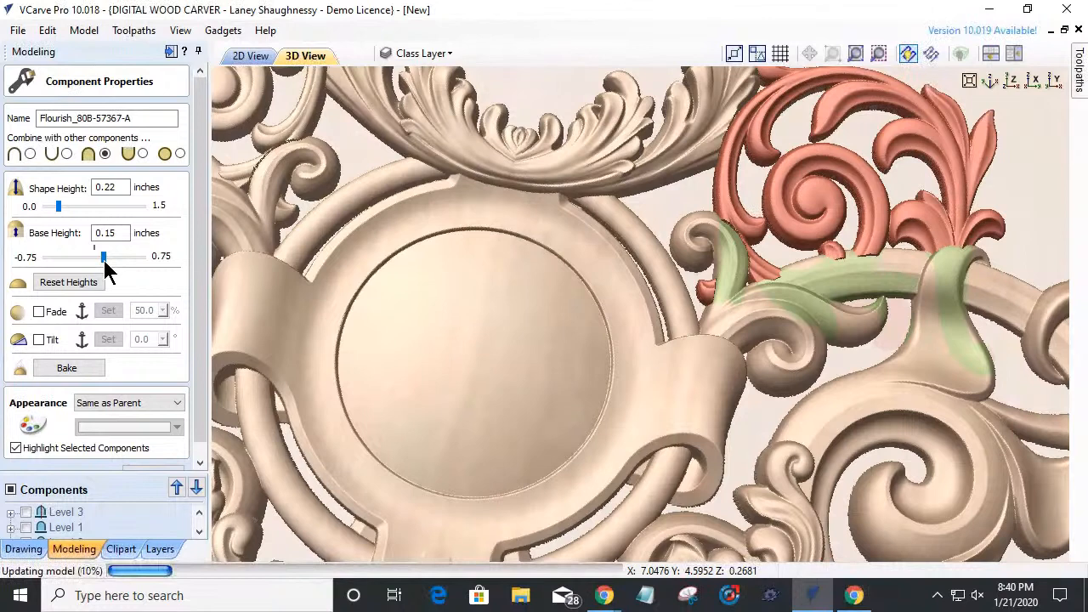
left_click_drag(105, 261, 106, 271)
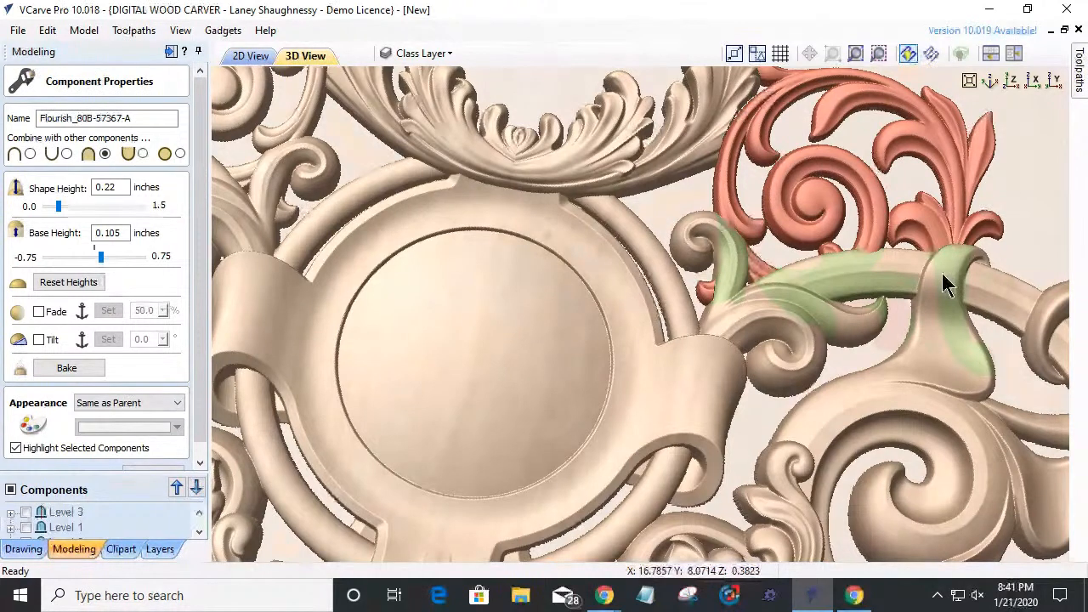
left_click(155, 470)
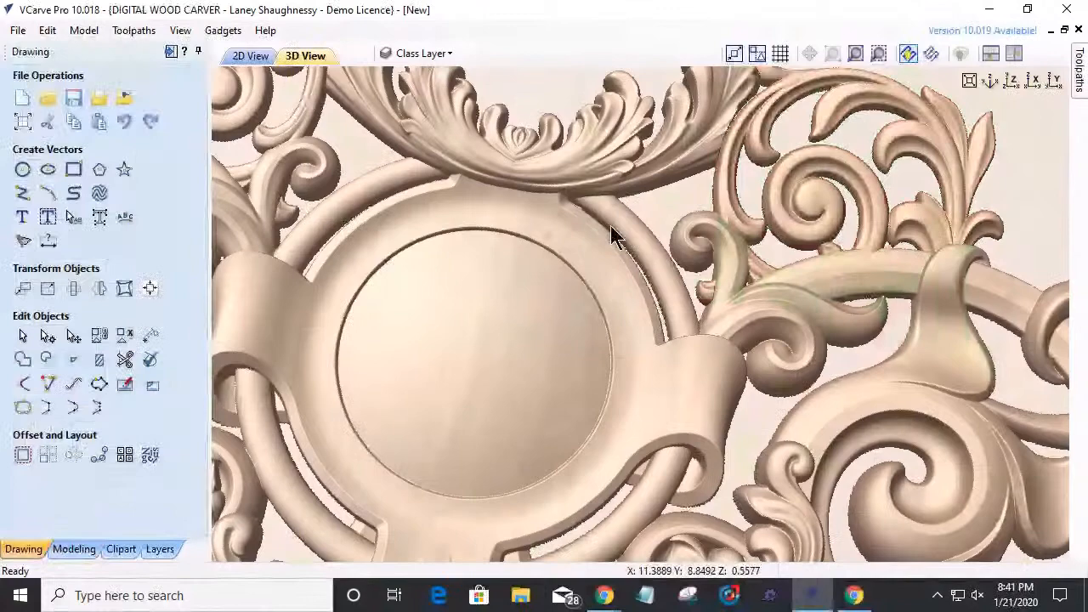
scroll(785, 280, "down", 5)
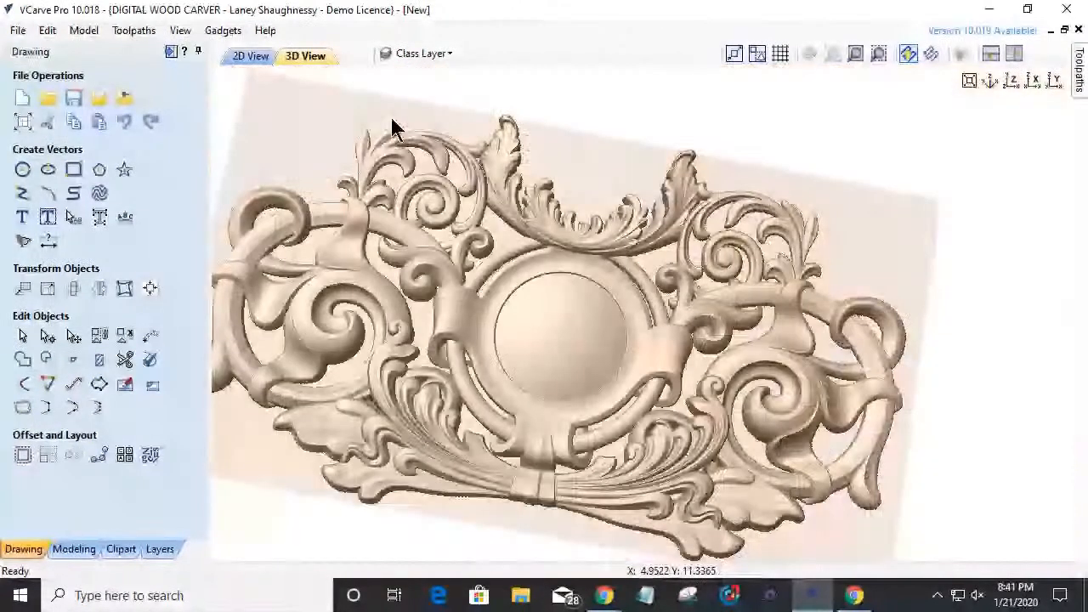
left_click_drag(392, 125, 471, 175)
scroll(474, 180, "up", 4)
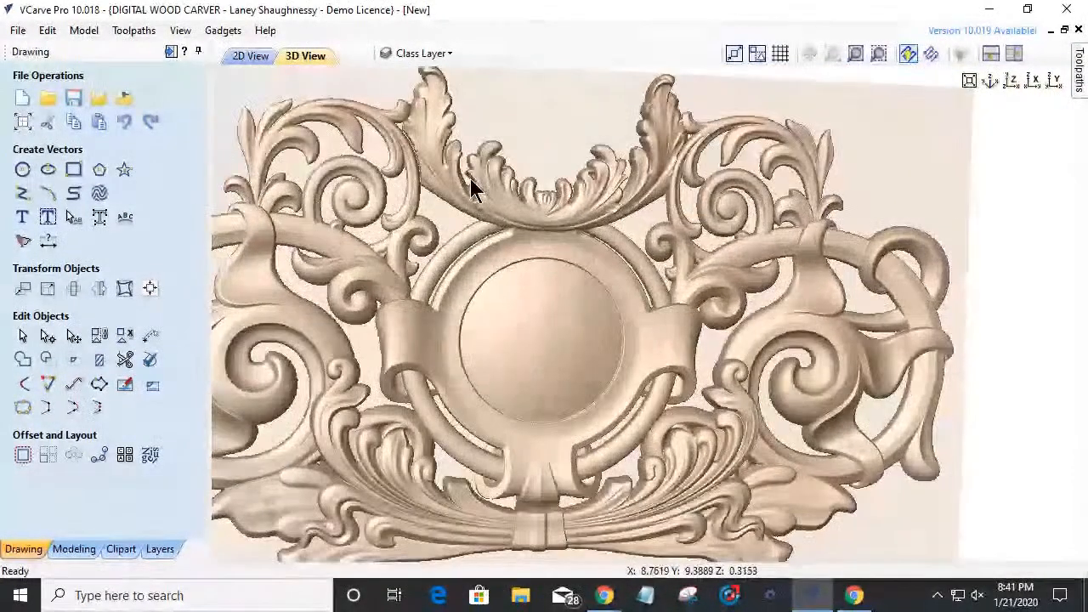
- Select Flourish_80B-57367-A in the 2D layout together with its outlines and their mirrored counterparts on the opposite side
left_click(251, 56)
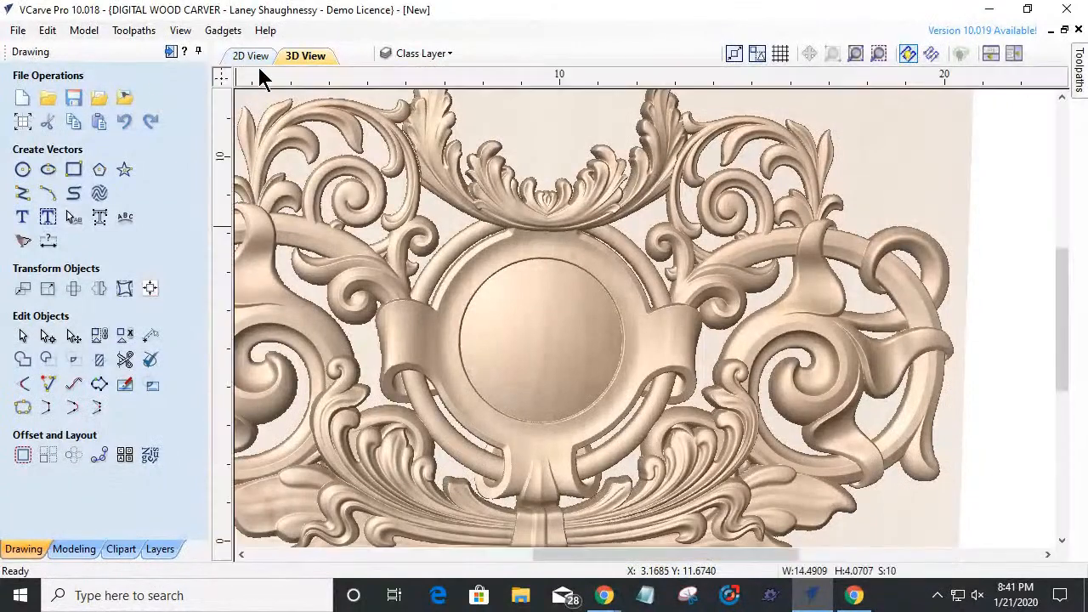
left_click(712, 170)
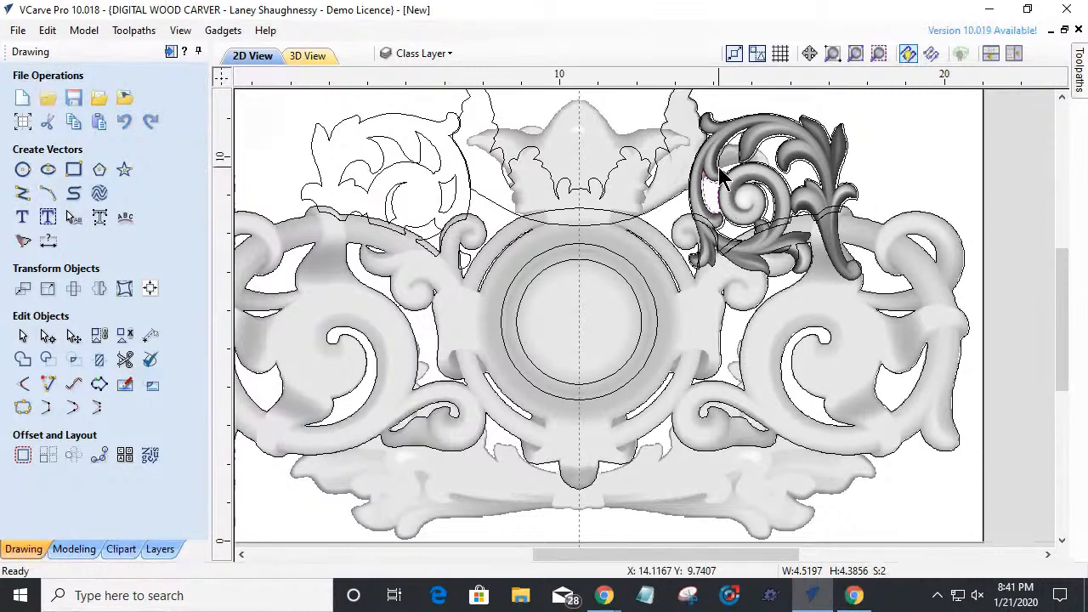
left_click(804, 163, "shift")
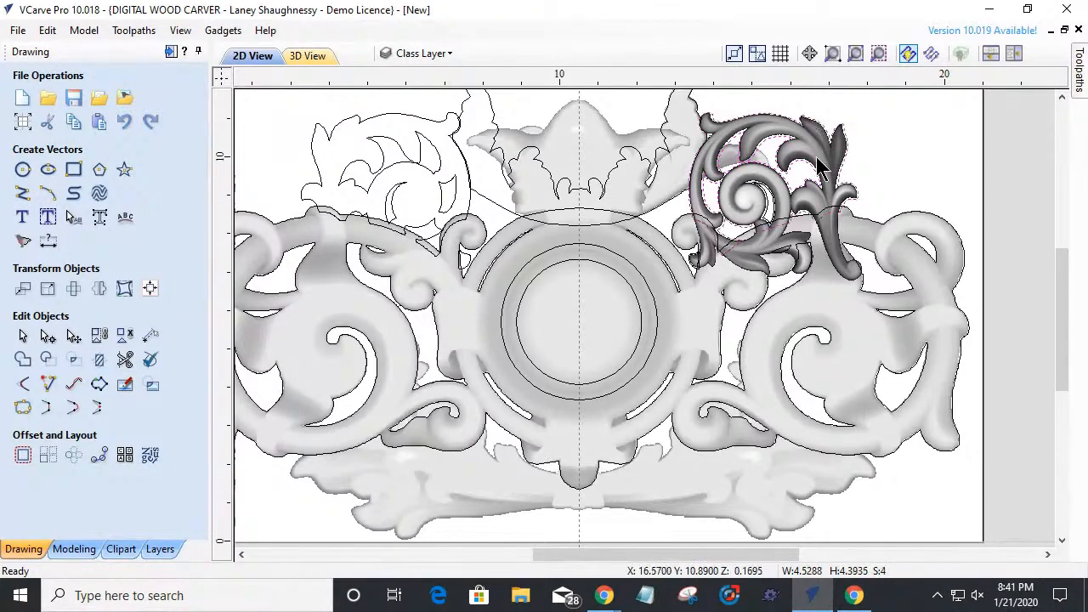
left_click(765, 210, "shift")
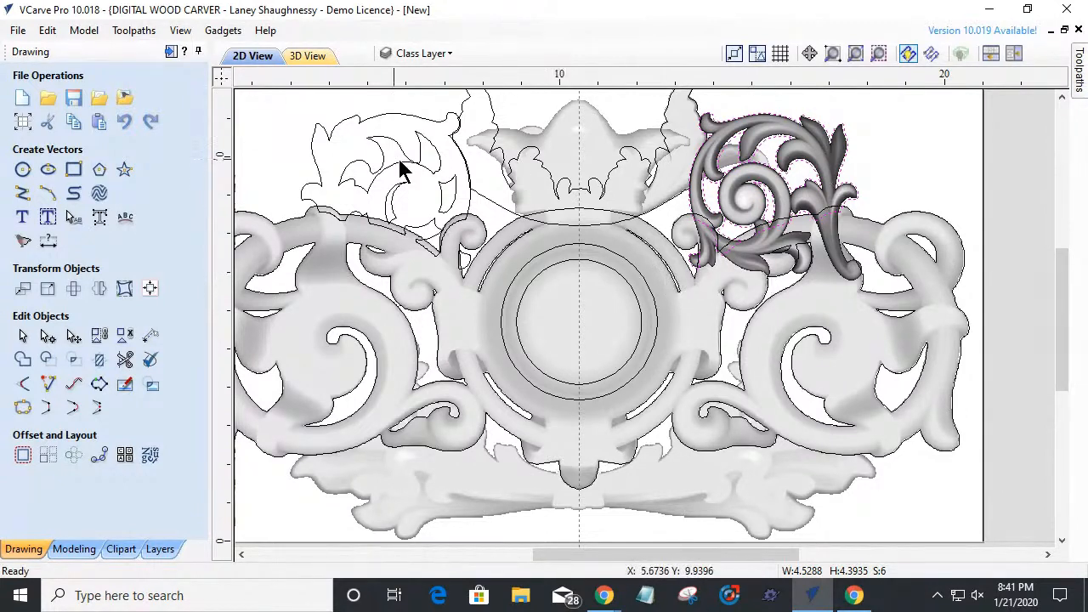
left_click(417, 123, "shift")
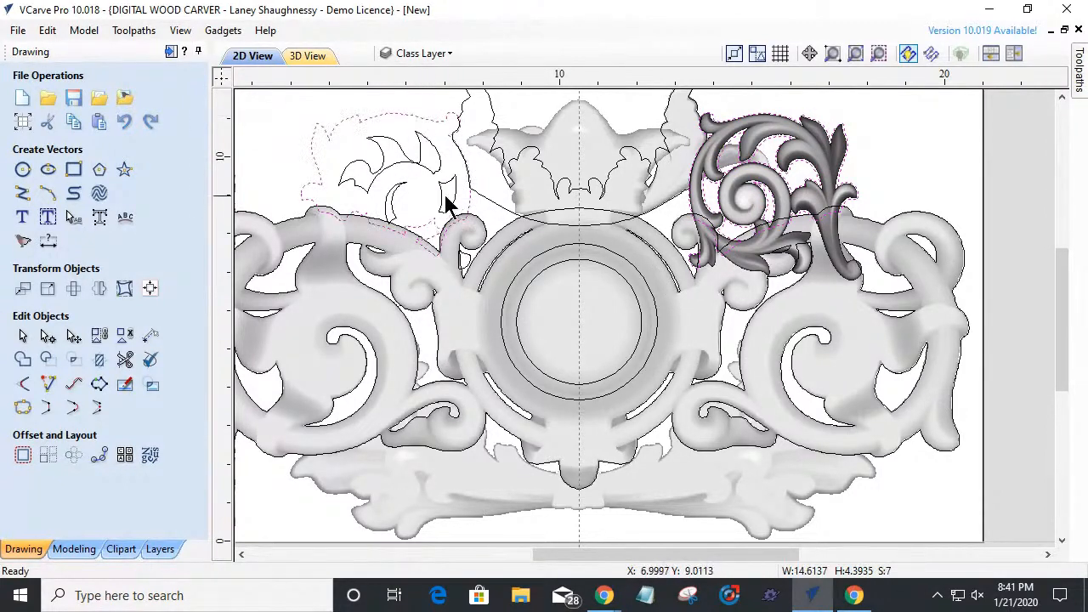
left_click(389, 176, "shift")
left_click(443, 197, "shift")
left_click(390, 212, "shift")
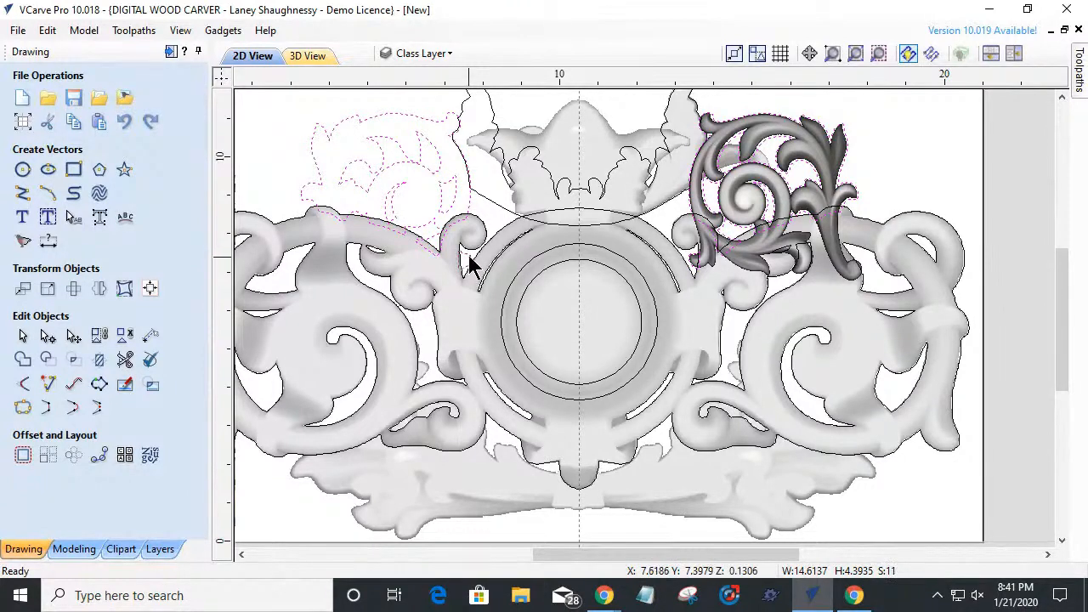
left_click(693, 187)
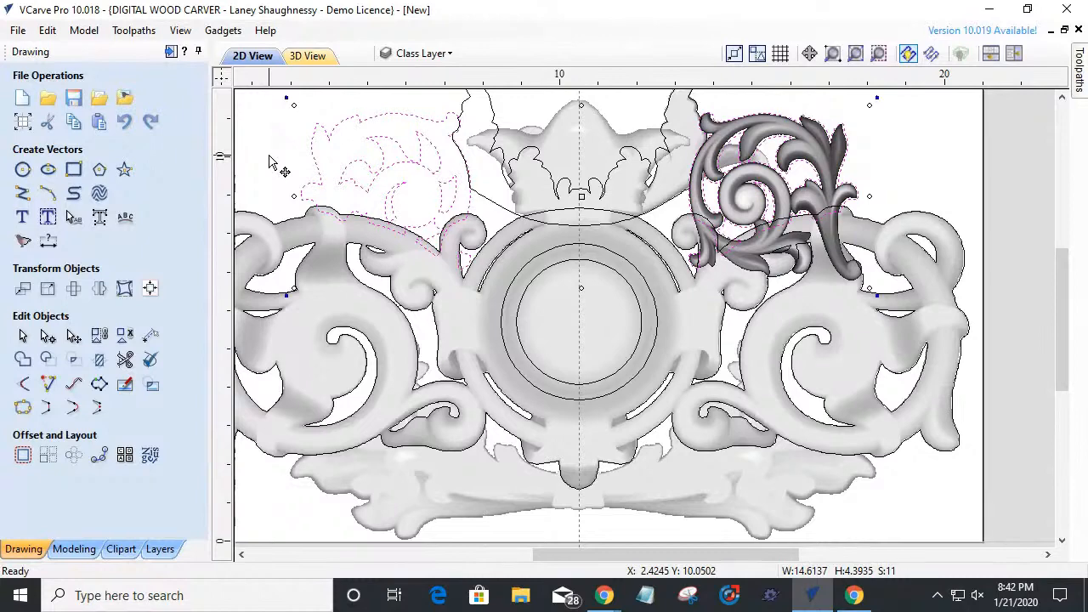
- Remove the clipping from Class Level 4 and set its mirror mode to No Mirroring
left_click(76, 549)
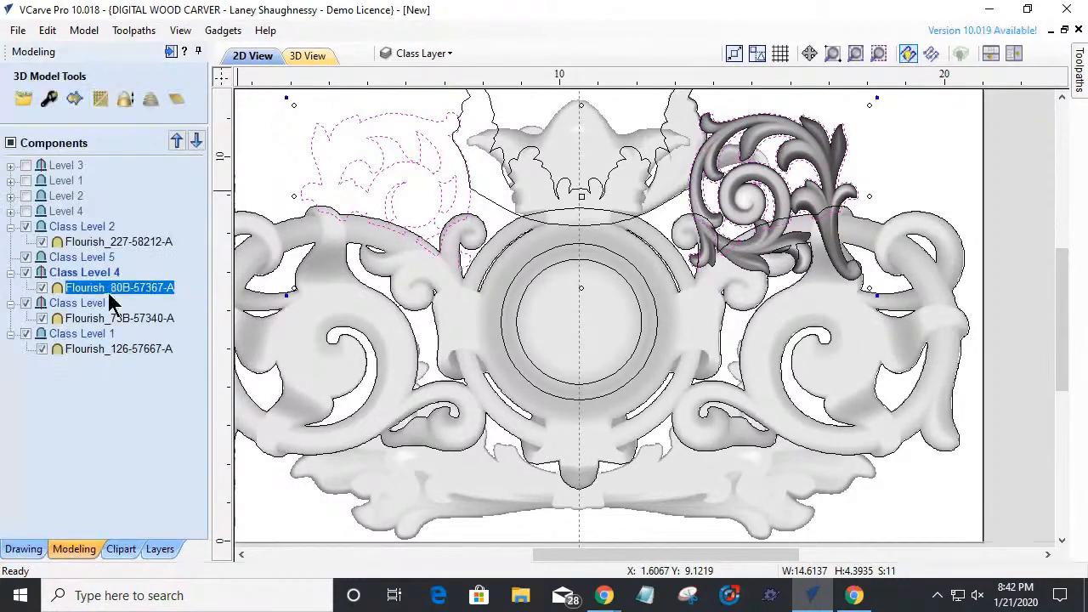
left_click(81, 276)
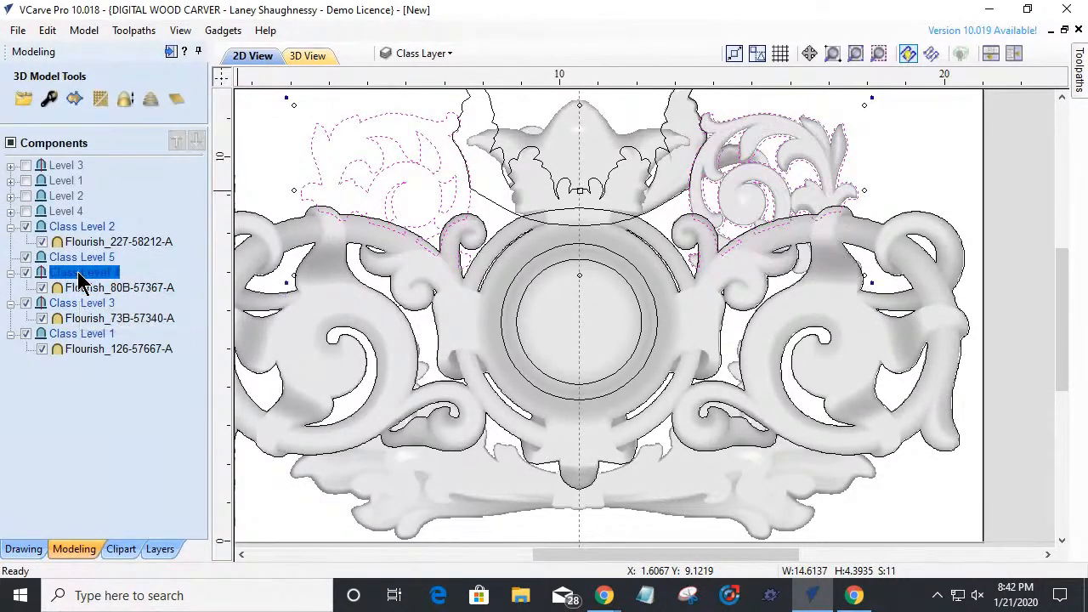
right_click(80, 279)
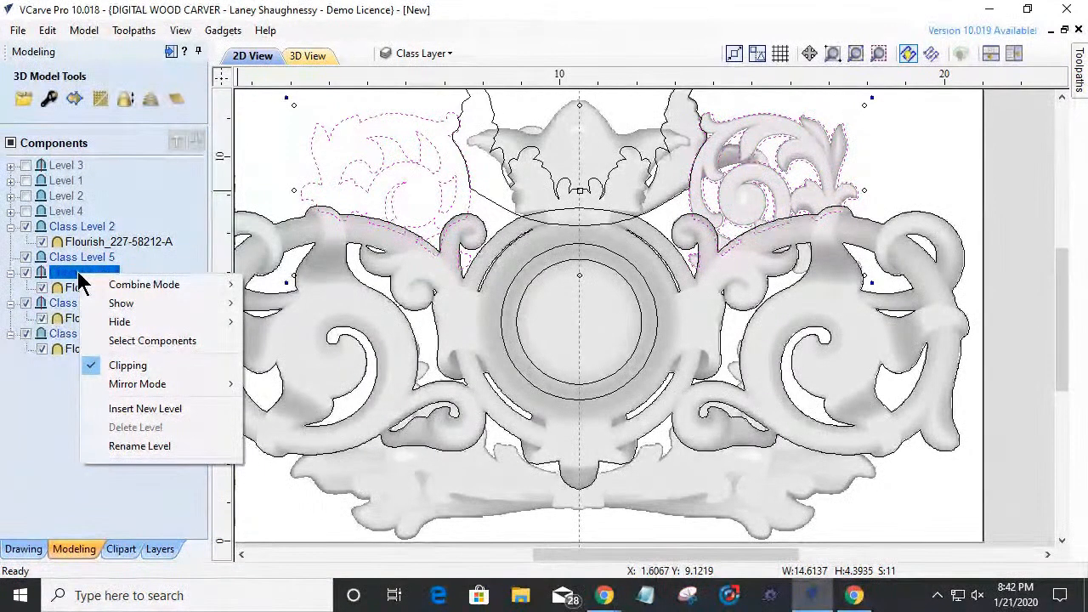
left_click(145, 371)
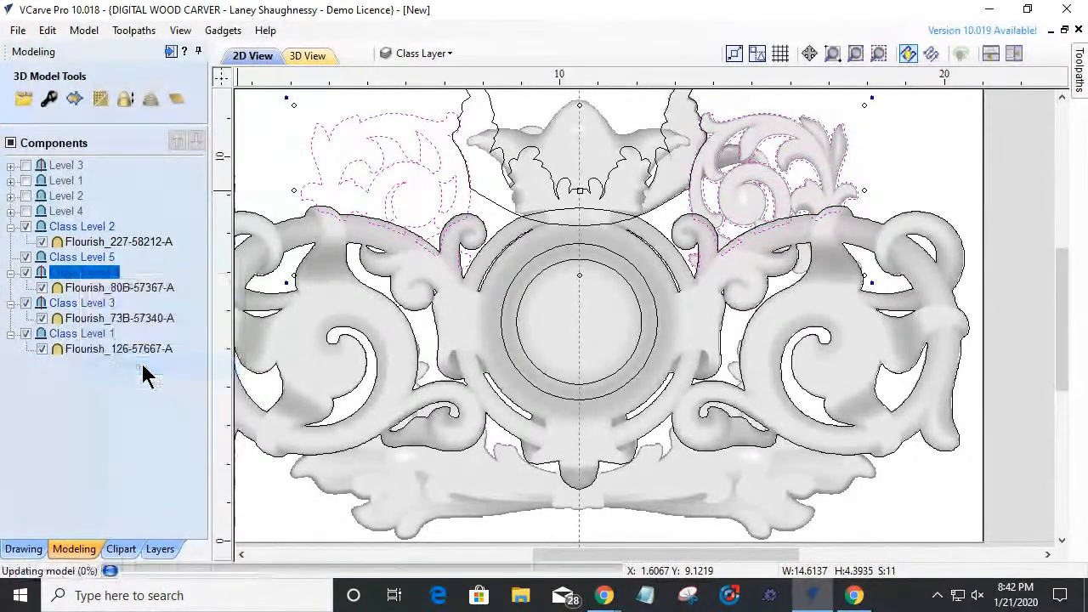
right_click(102, 275)
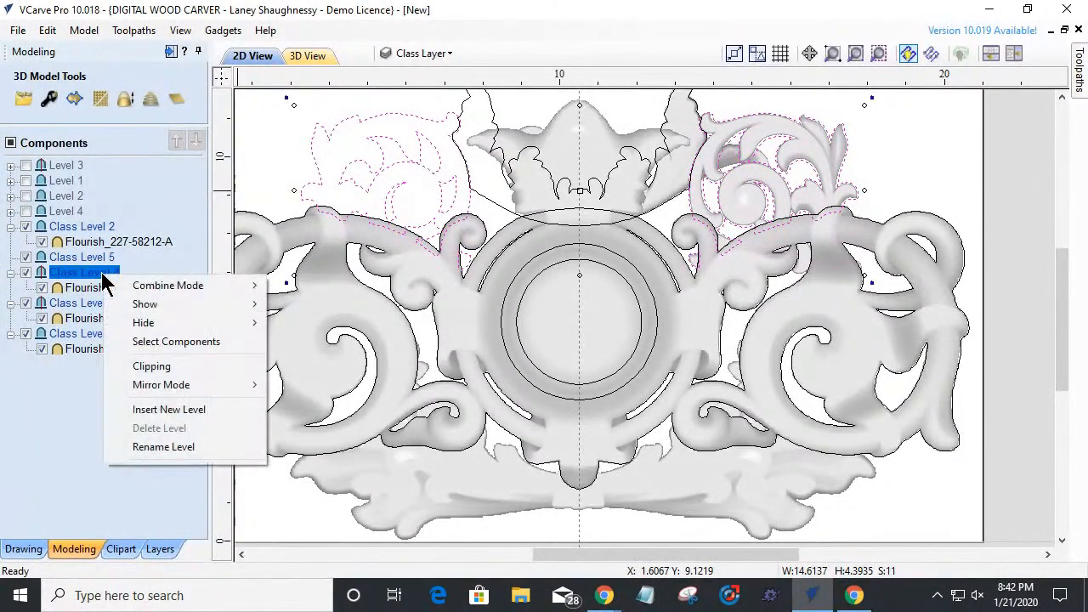
mouse_move(143, 383)
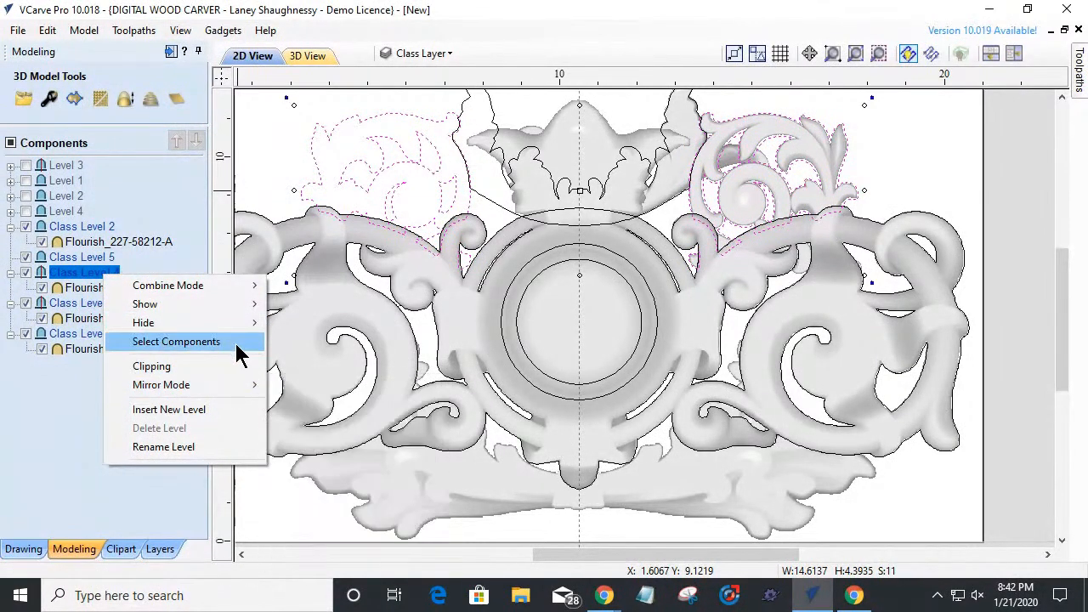
mouse_move(183, 384)
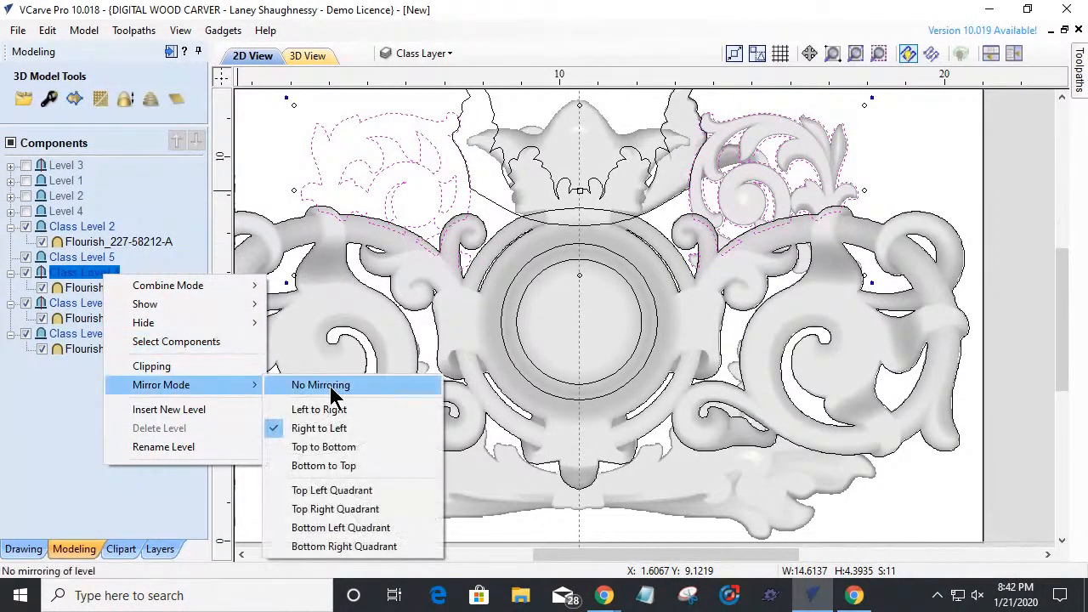
left_click(329, 381)
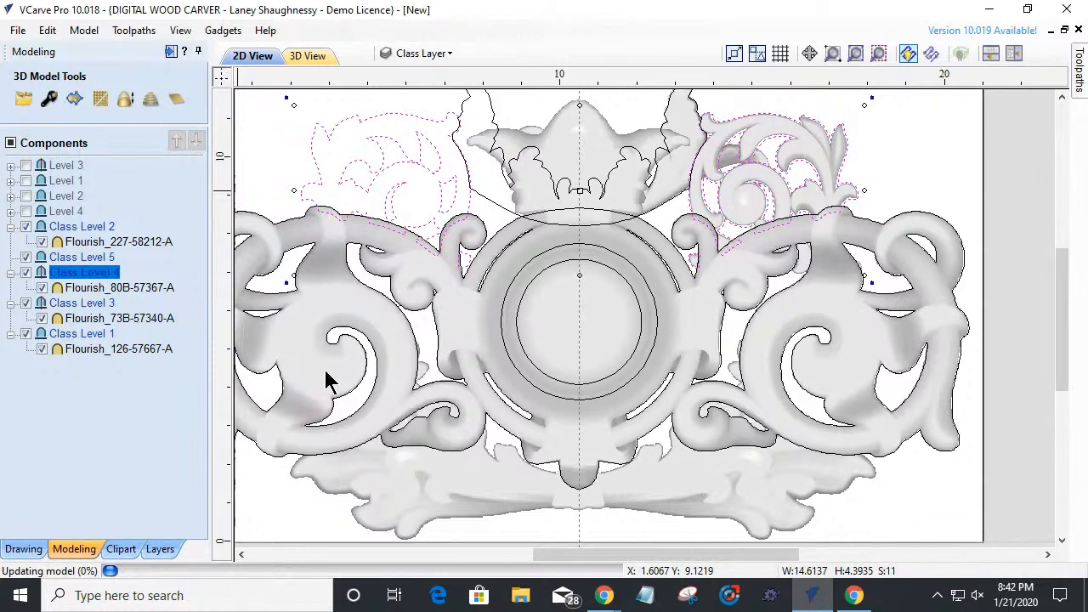
- Delete all the mirrored flourish outlines on the opposite side of the centre line in the 2D layout
scroll(433, 180, "down", 1)
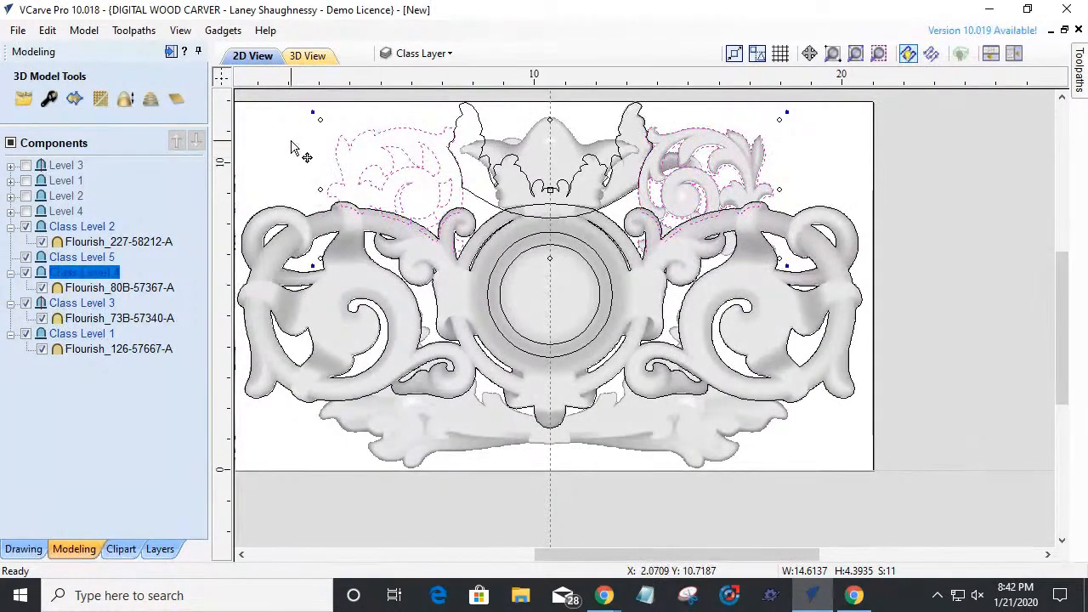
left_click_drag(280, 119, 490, 233)
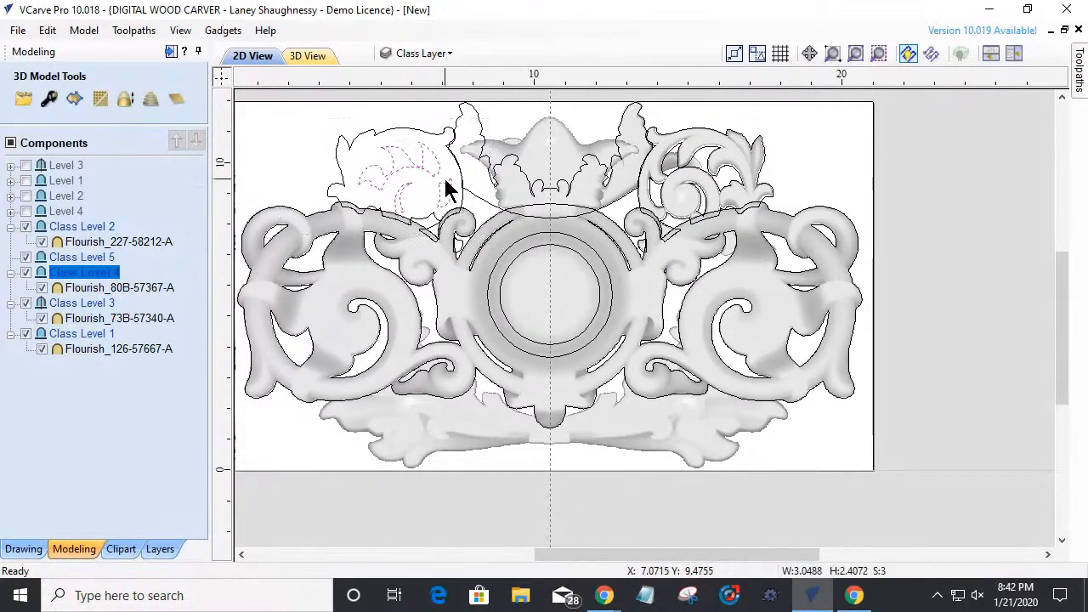
key("Delete")
left_click(413, 130)
key("Delete")
left_click(461, 255)
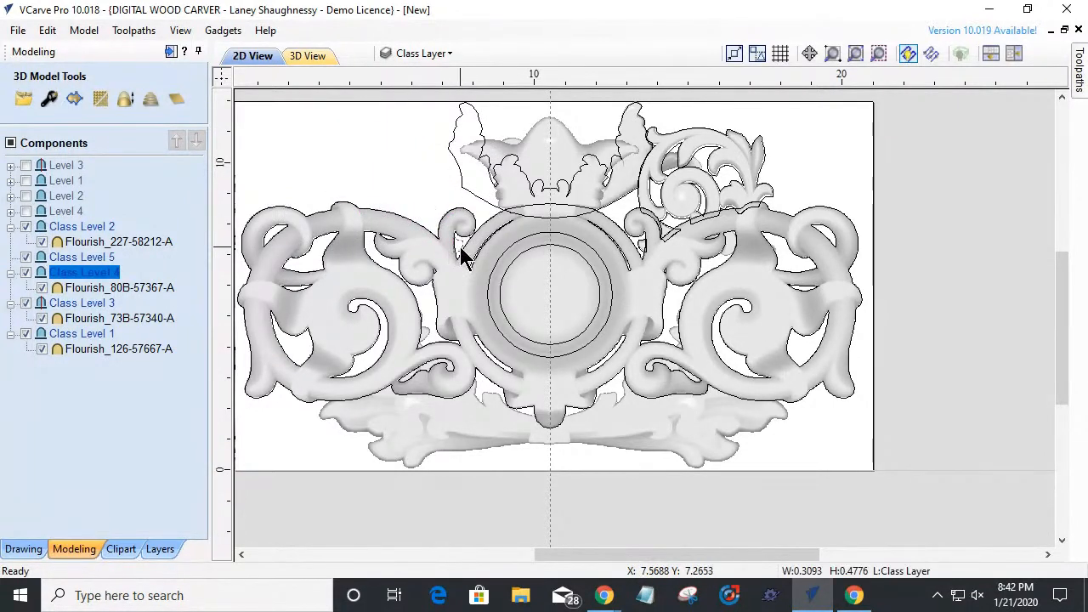
key("Delete")
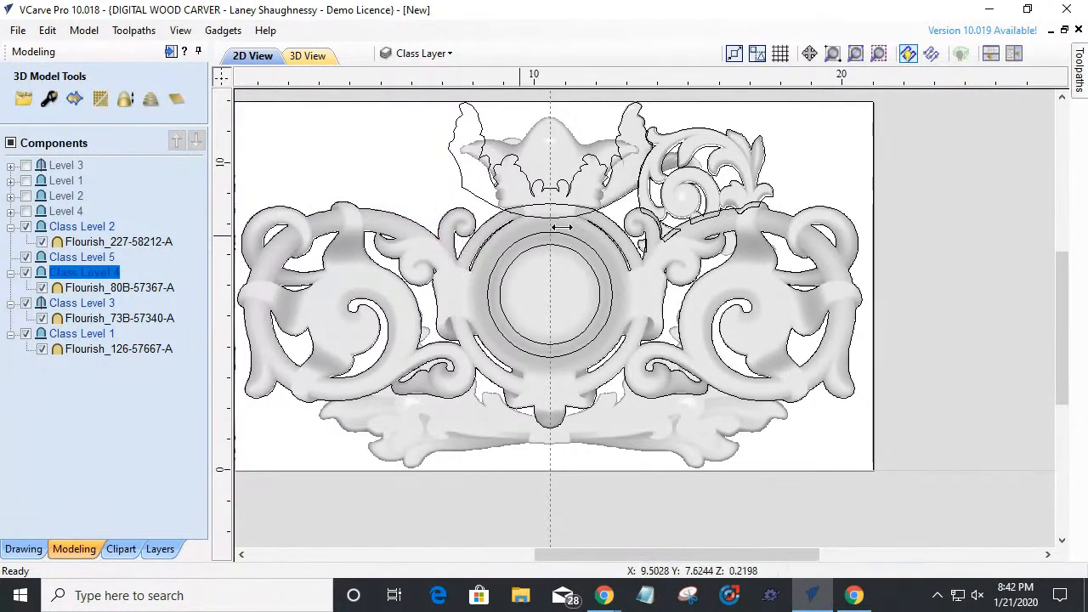
- Select all the remaining outlines around Flourish_80B-57367-A, including the inner openings and the small lower piece
left_click(671, 145)
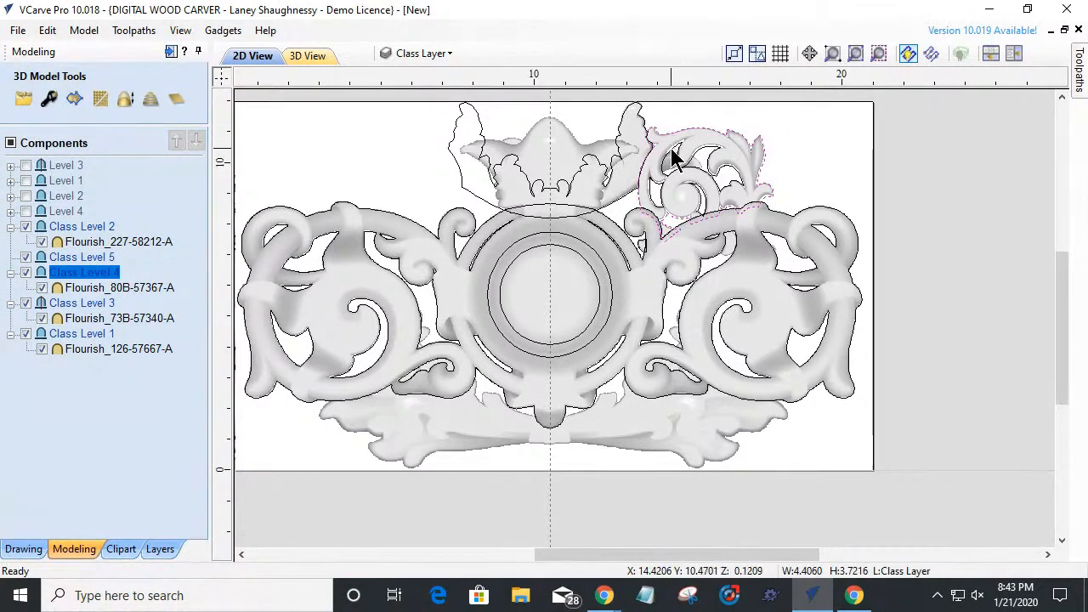
left_click(670, 154, "shift")
left_click(648, 194, "shift")
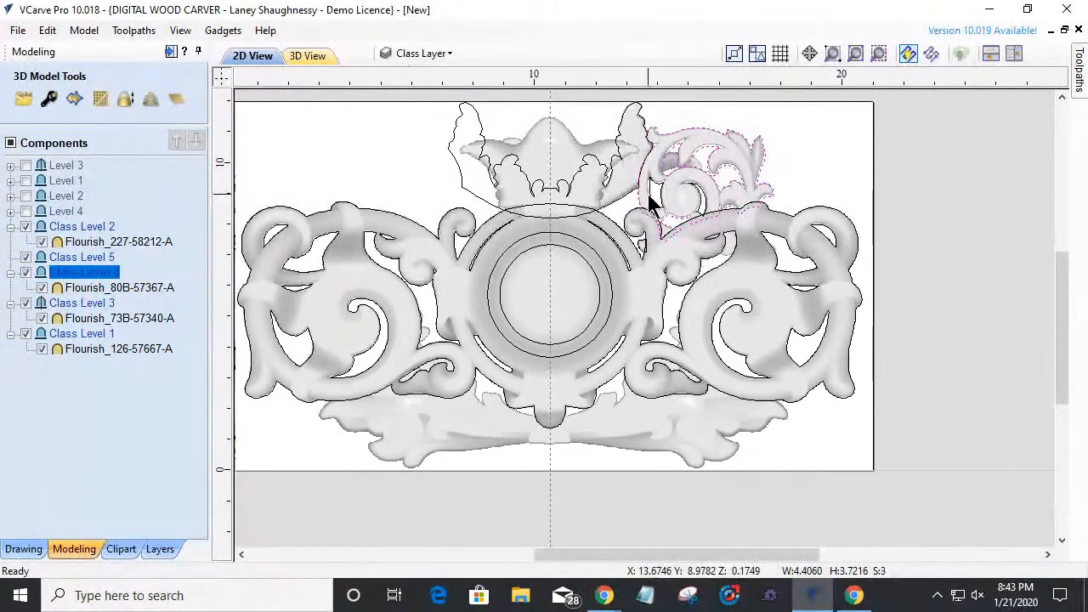
left_click(672, 227, "shift")
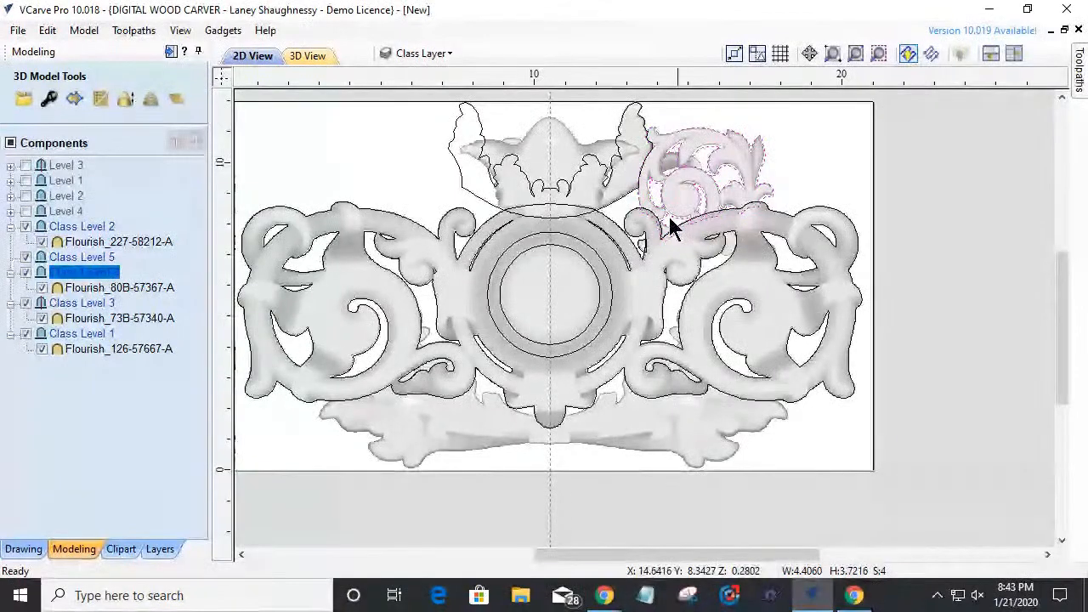
left_click(644, 245, "shift")
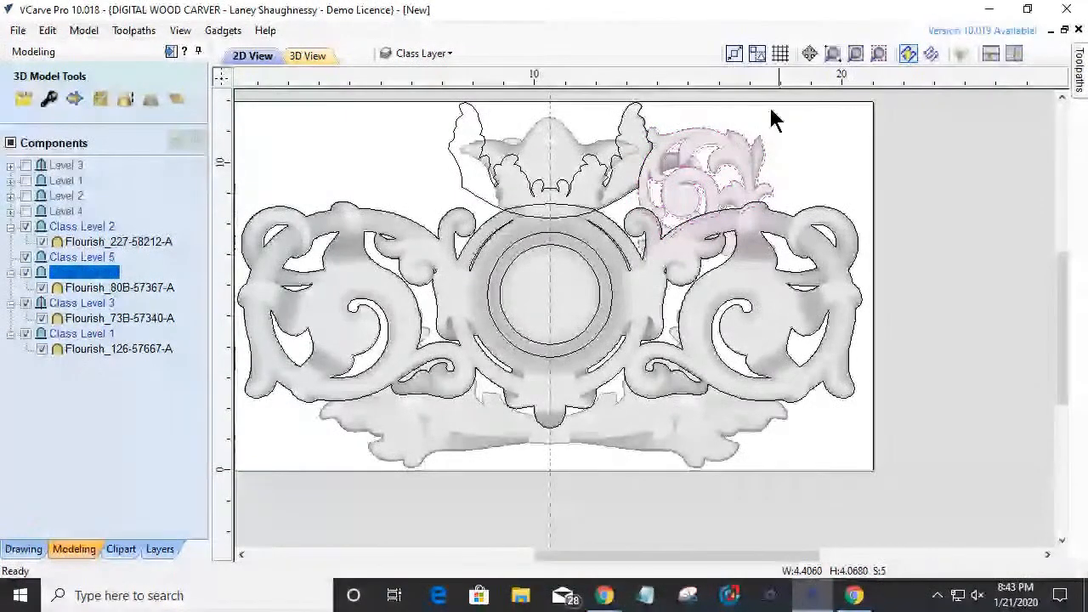
- Select Flourish_80B-57367-A in the 2D layout together with all its original outlines and inner openings
scroll(702, 170, "up", 2)
left_click(608, 201)
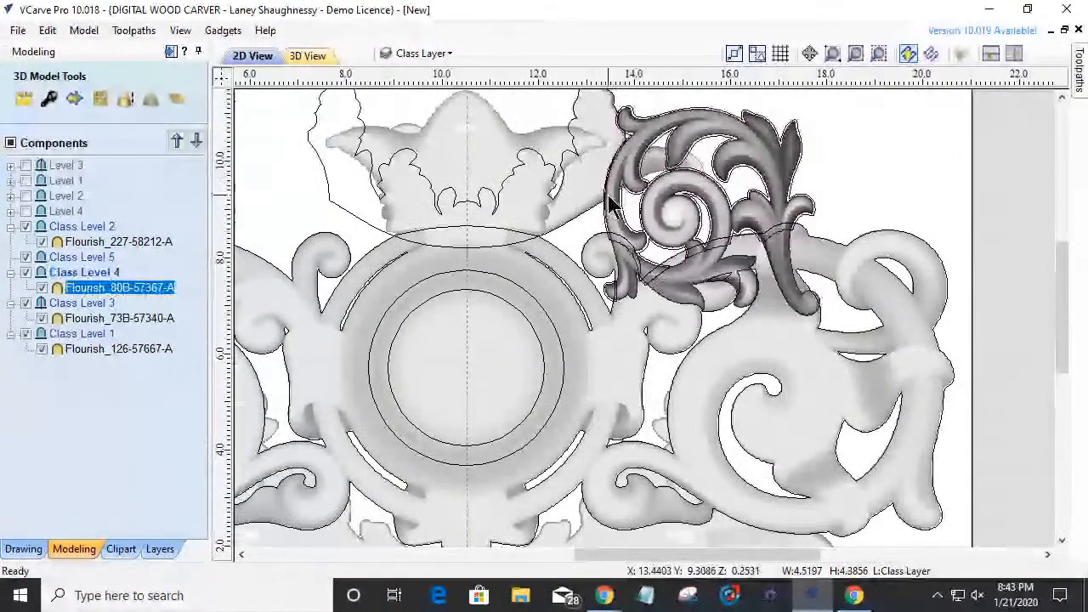
left_click(611, 200)
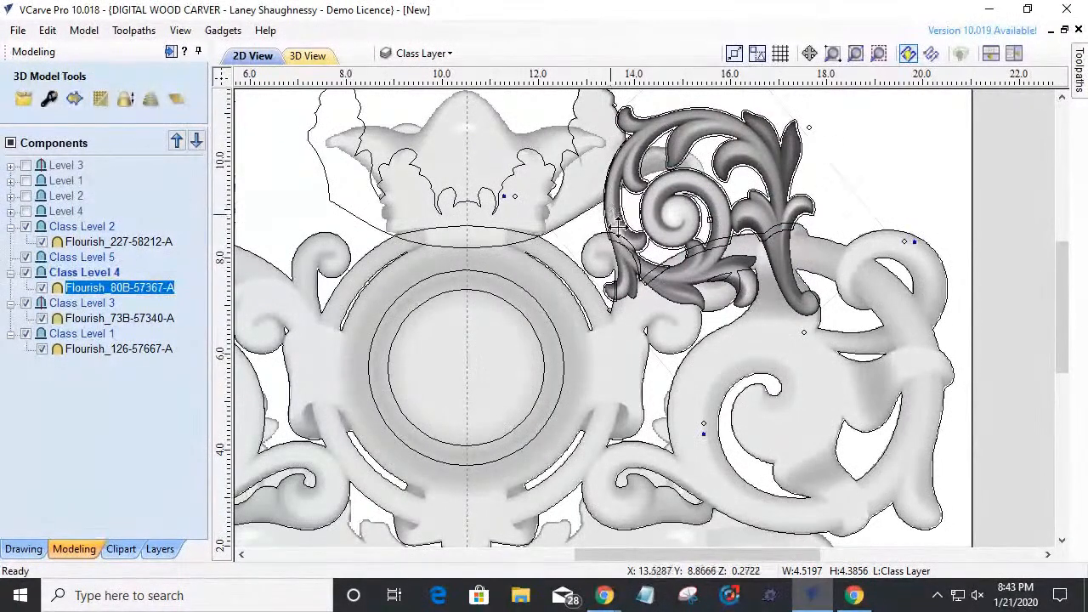
left_click(606, 224, "shift")
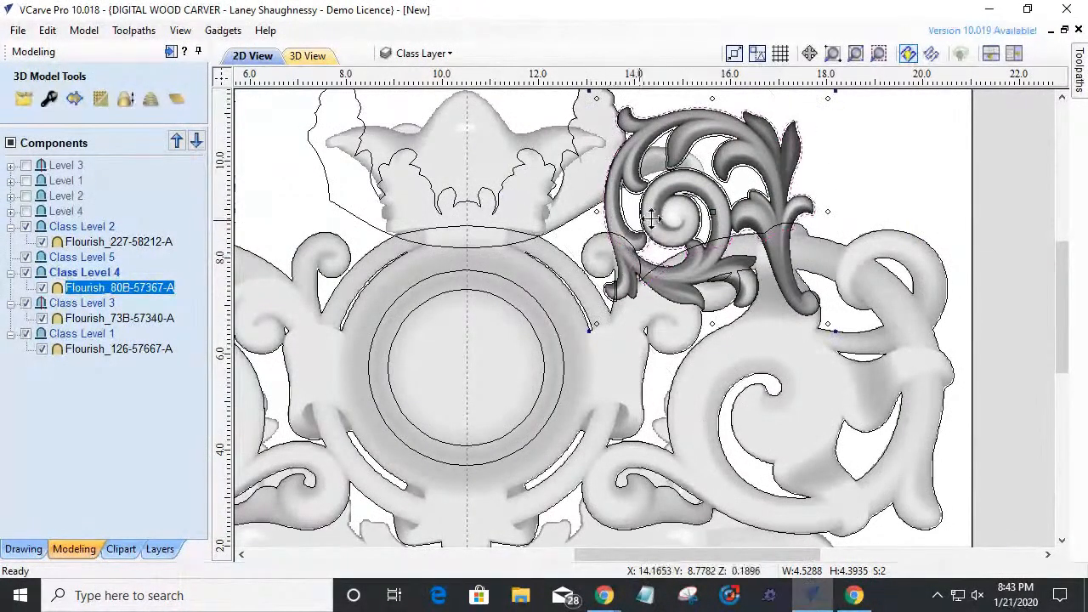
left_click(643, 217)
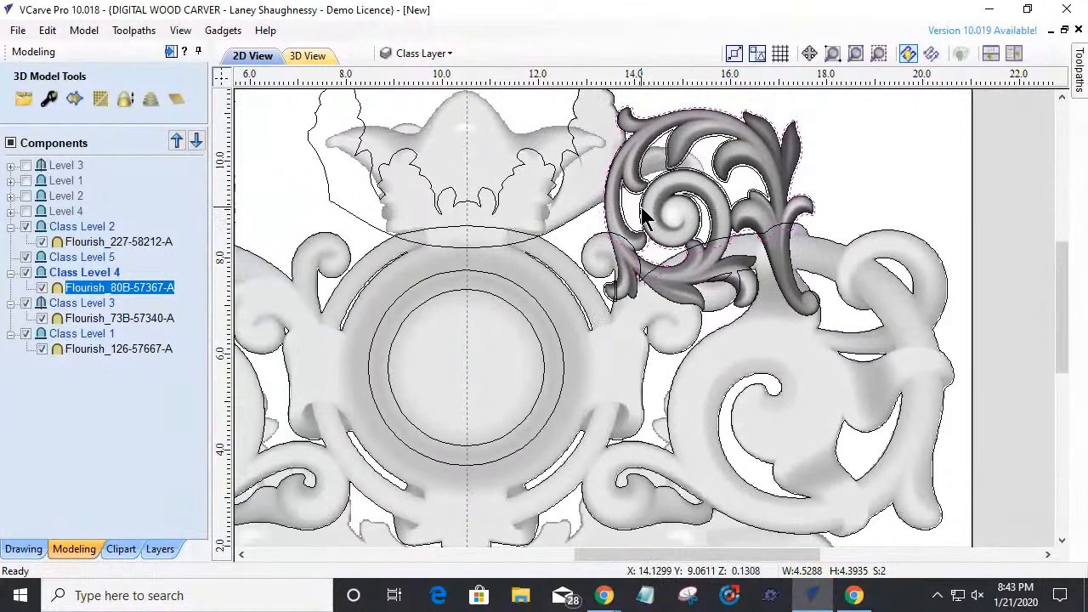
left_click(702, 214, "shift")
left_click(648, 174, "shift")
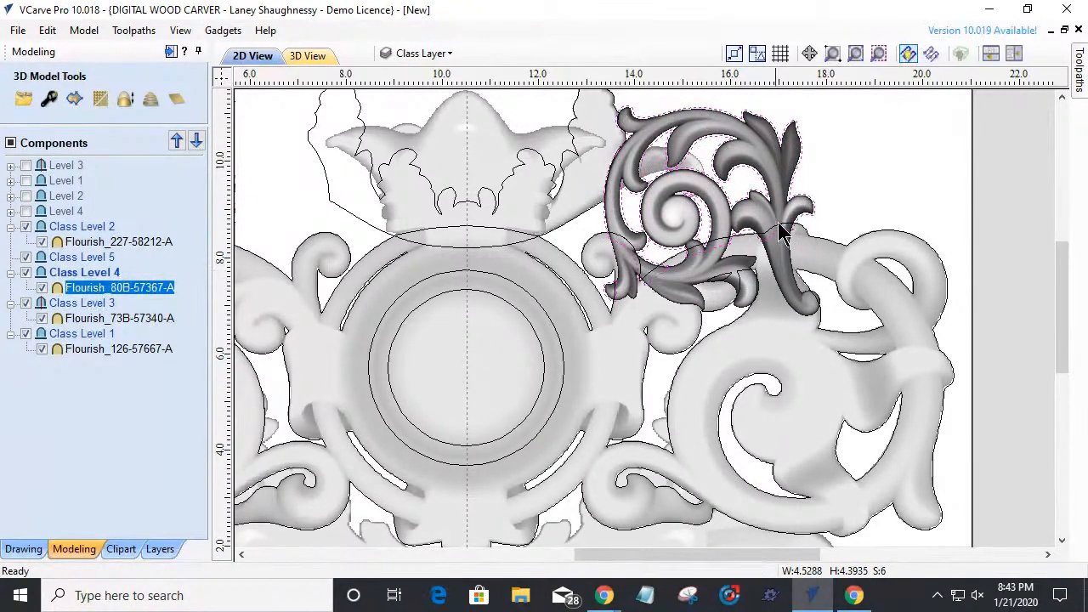
- Nudge the selected flourish and its outlines slightly toward the crown's leaf and check the contact in 3D
left_click(605, 195)
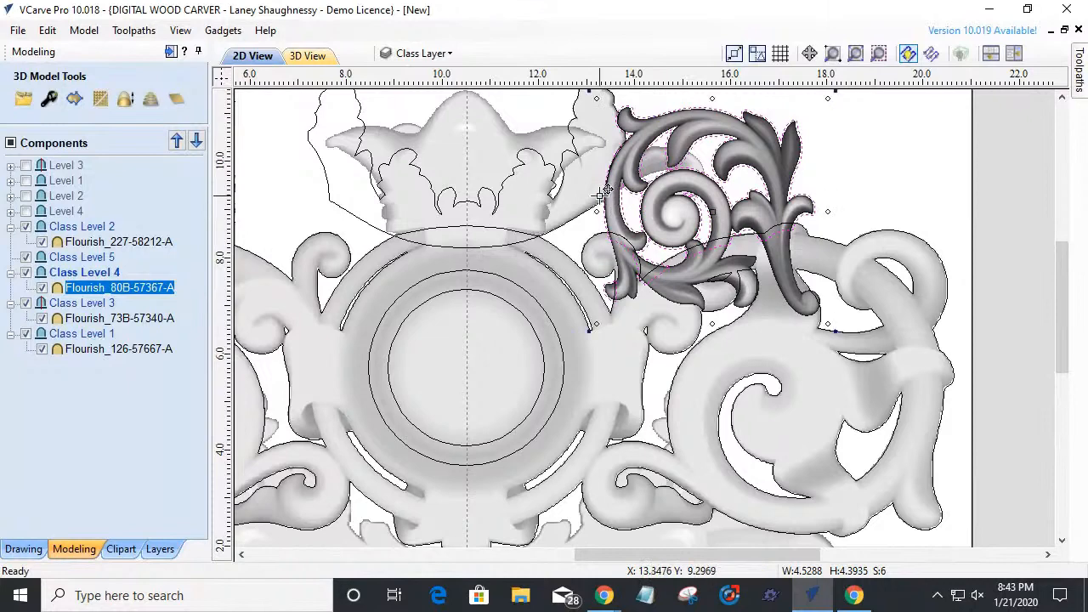
left_click_drag(593, 211, 598, 212)
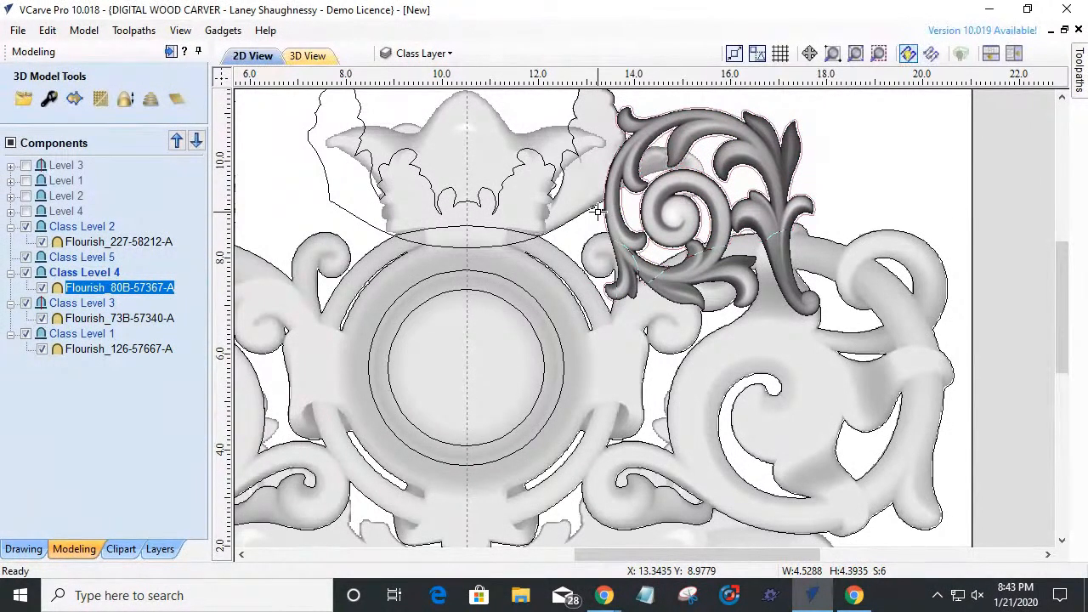
left_click_drag(598, 211, 600, 219)
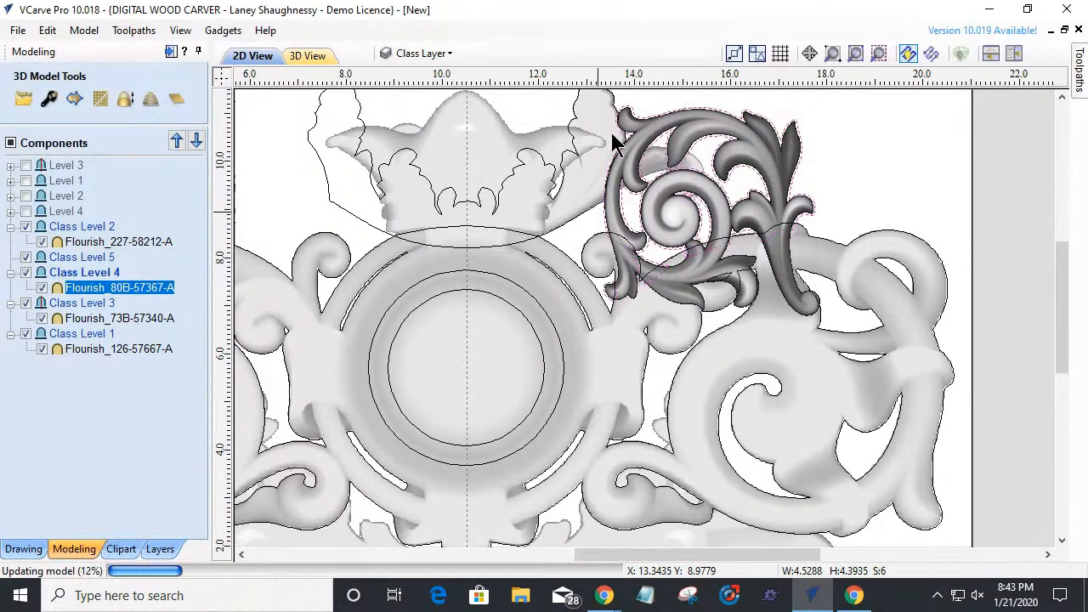
left_click(307, 56)
scroll(778, 166, "up", 3)
middle_click_drag(786, 151, 447, 307)
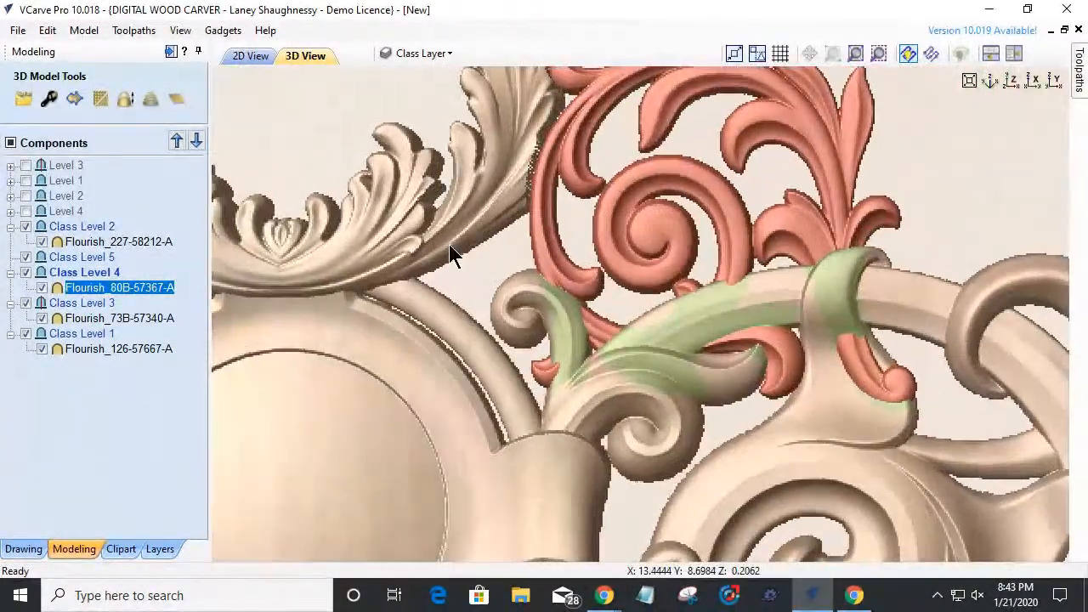
left_click_drag(448, 244, 420, 261)
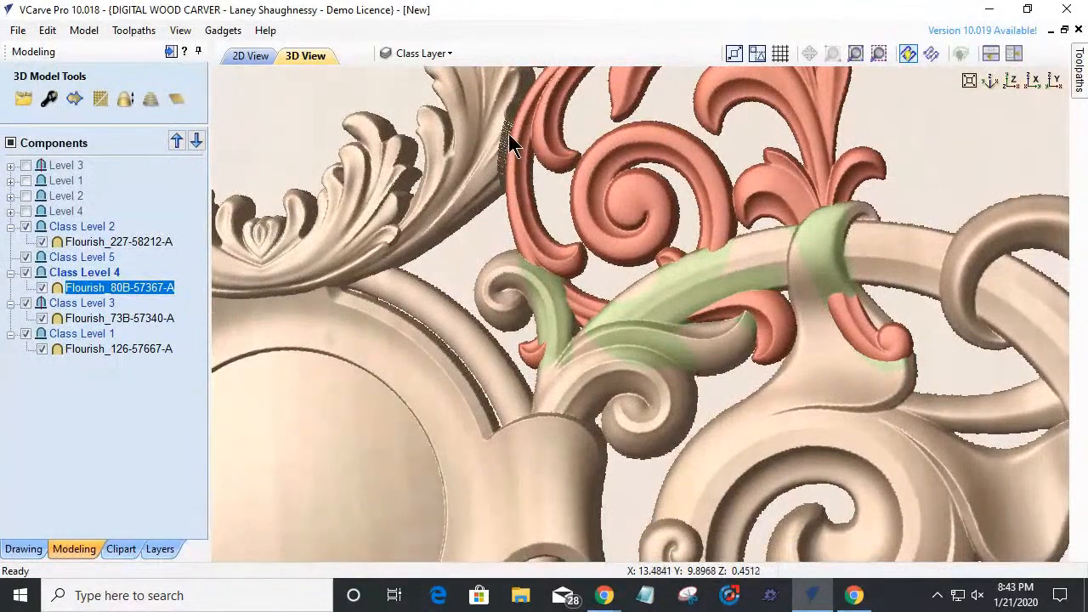
scroll(514, 170, "down", 3)
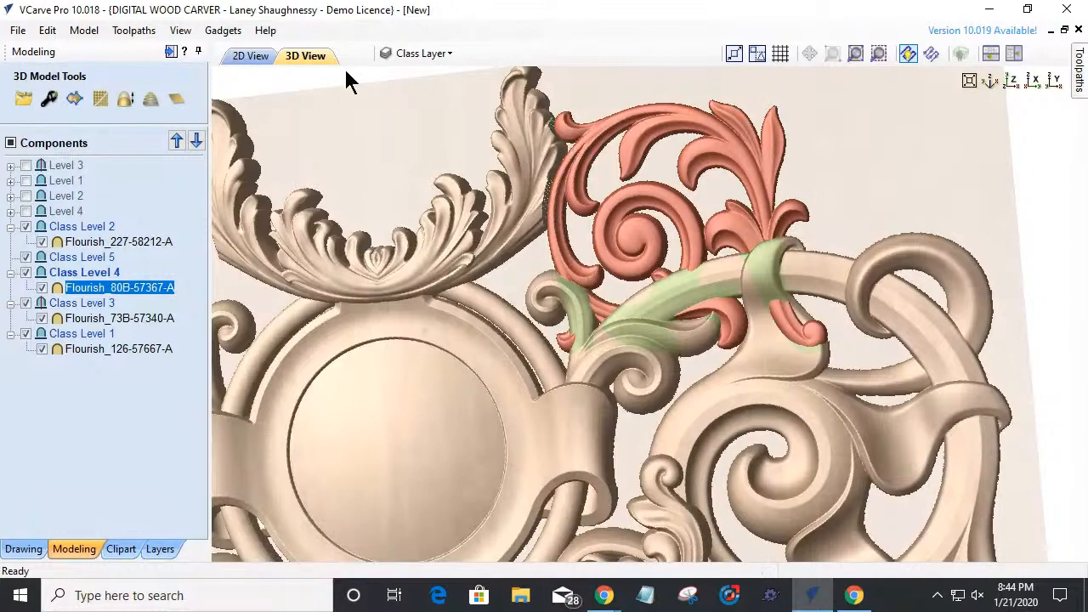
- Move the flourish and its outlines further toward the centre line so they overlap the crown's leaf, and inspect the join in 3D
left_click(250, 56)
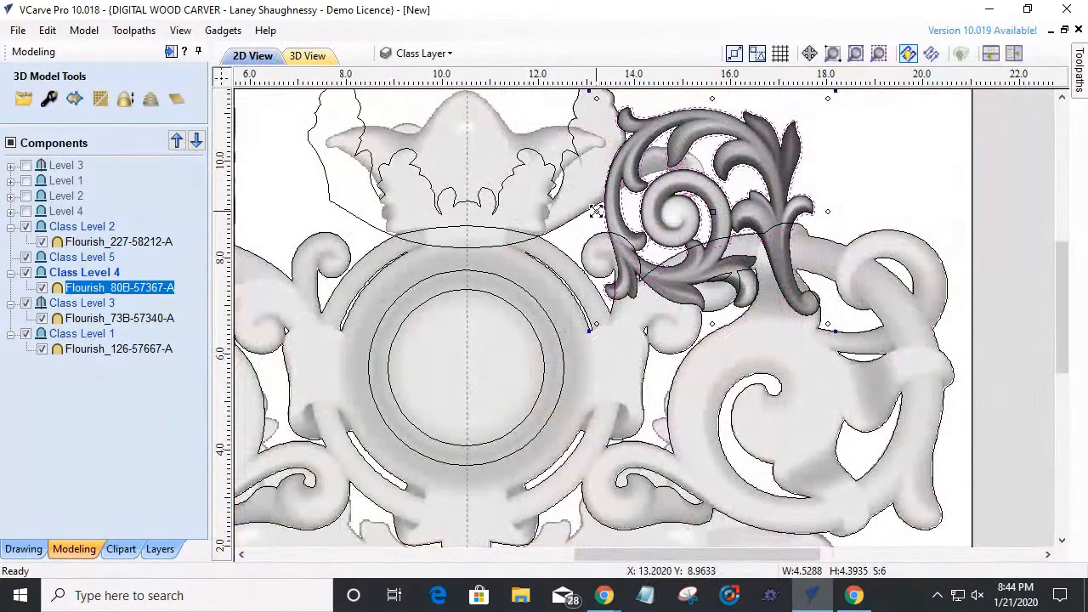
scroll(597, 213, "up", 2)
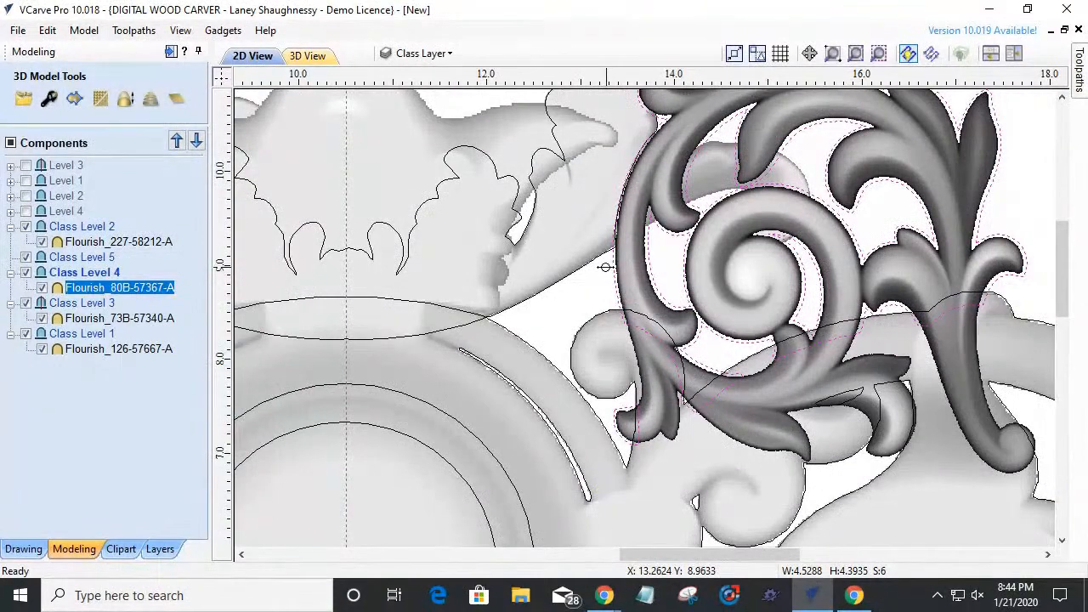
left_click_drag(605, 267, 596, 267)
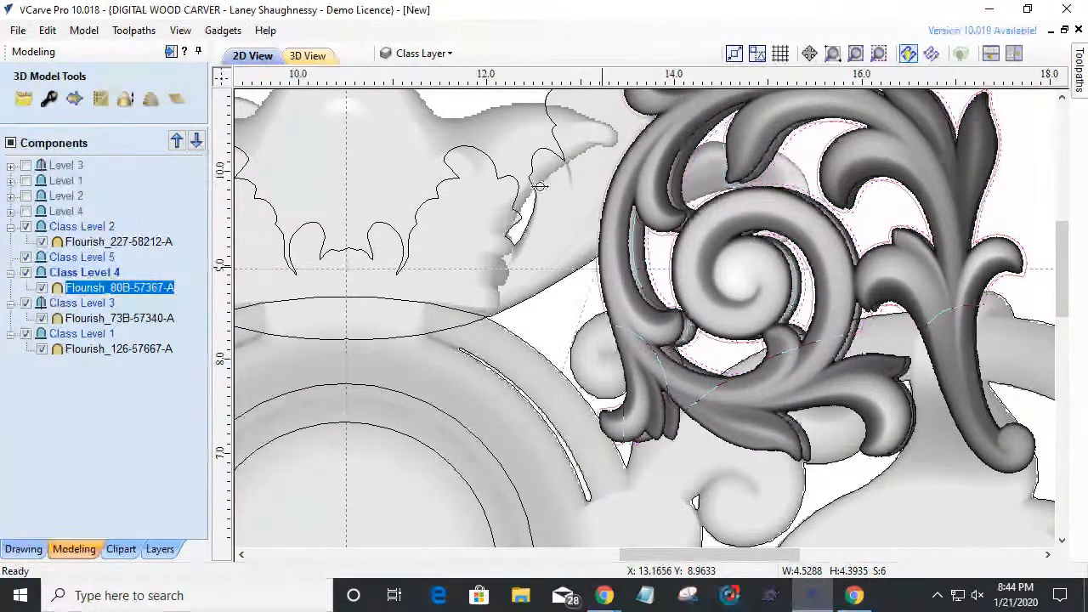
left_click(306, 58)
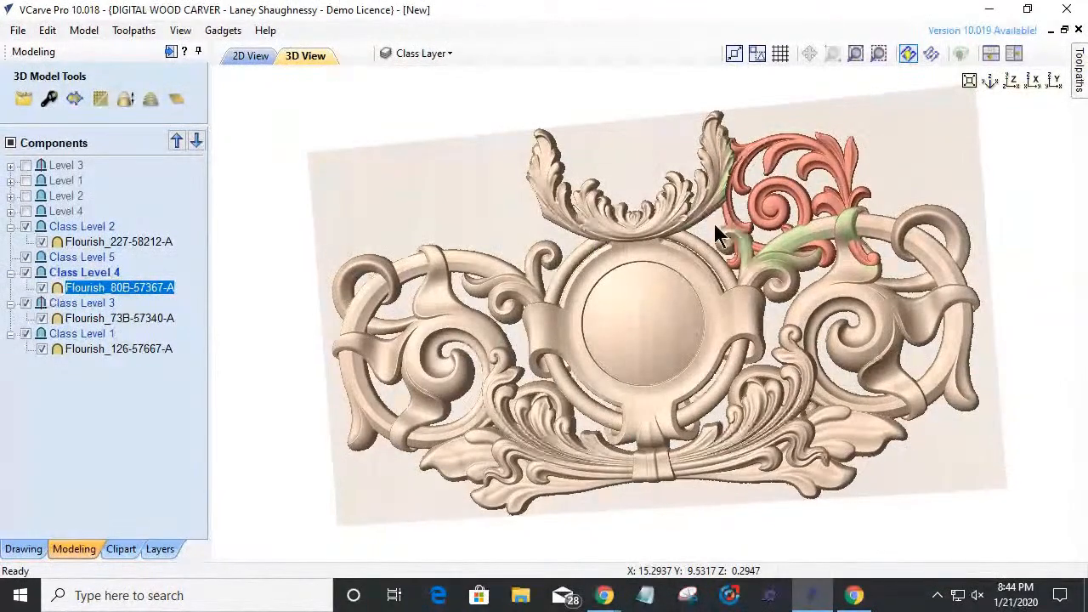
mouse_move(709, 227)
left_mouse_down()
mouse_move(719, 184)
mouse_move(708, 236)
mouse_move(637, 318)
mouse_move(702, 213)
left_mouse_up()
scroll(719, 184, "up", 2)
scroll(702, 199, "up", 2)
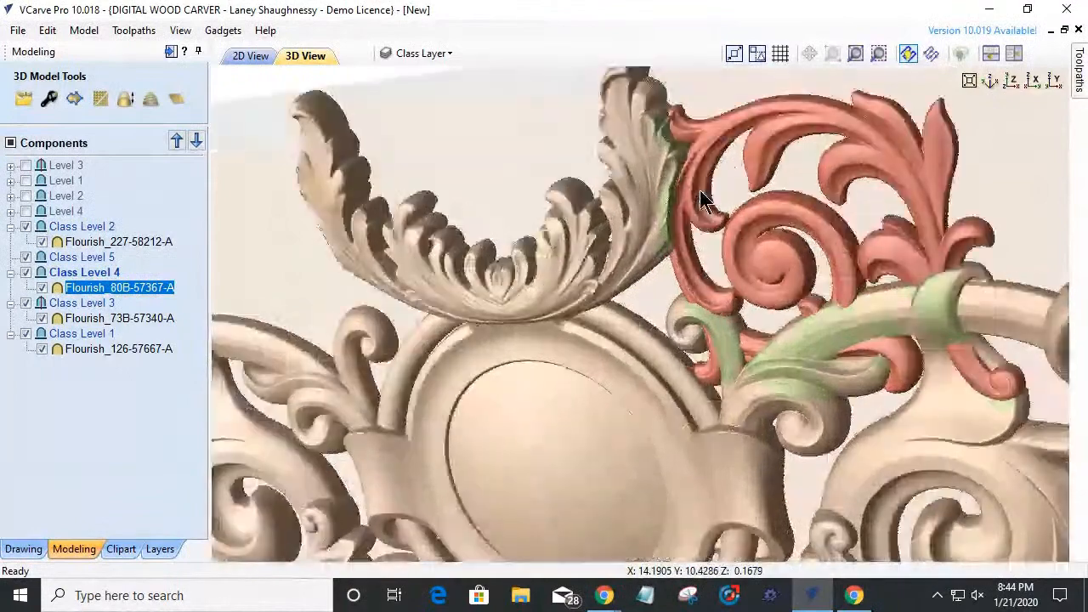
scroll(703, 199, "down", 1)
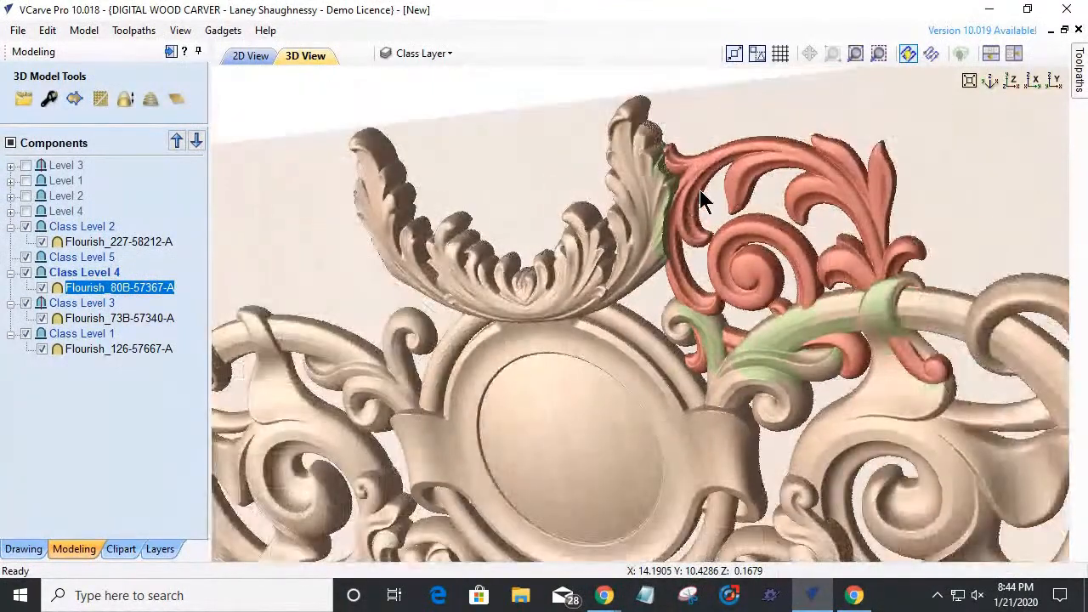
left_click_drag(482, 192, 685, 308)
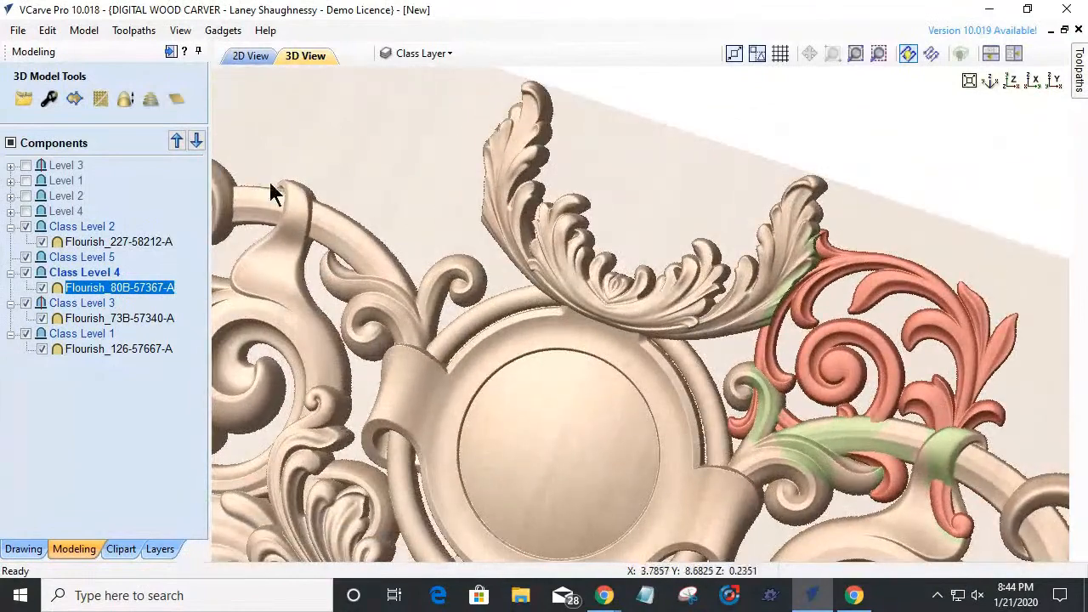
- Create a horizontally flipped copy of only the flourish outlines about the job centre
left_click(76, 273)
left_click(242, 61)
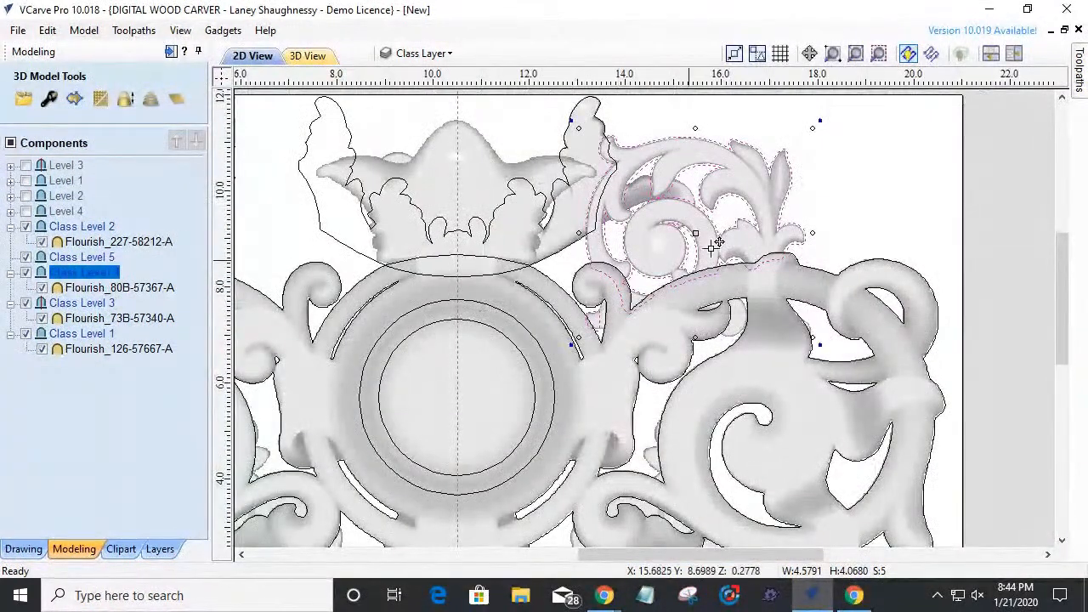
scroll(714, 247, "down", 2)
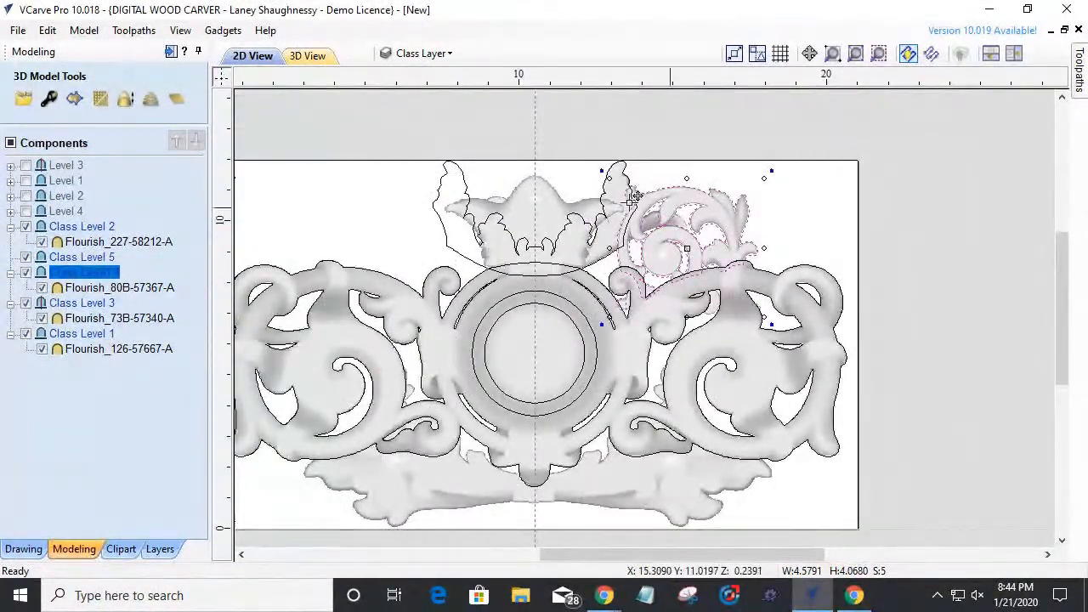
left_click(23, 549)
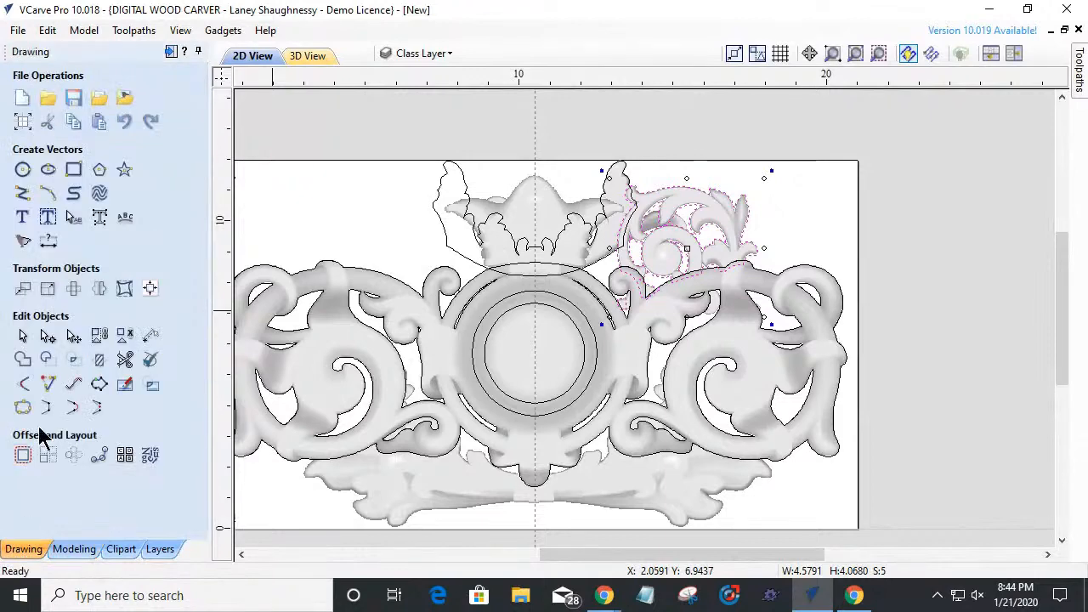
left_click(150, 288)
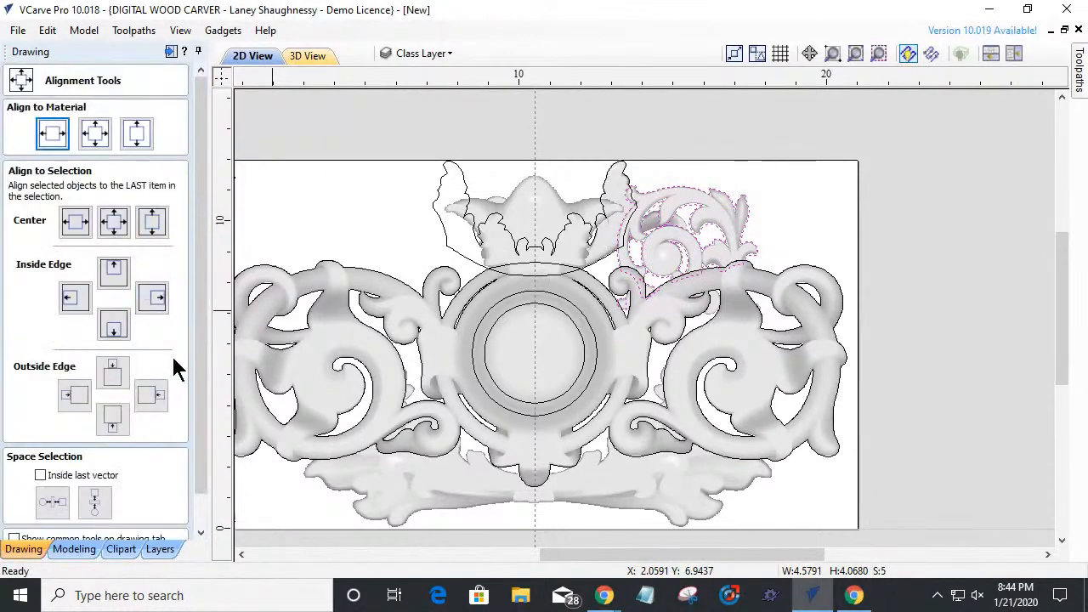
scroll(204, 498, "down", 1)
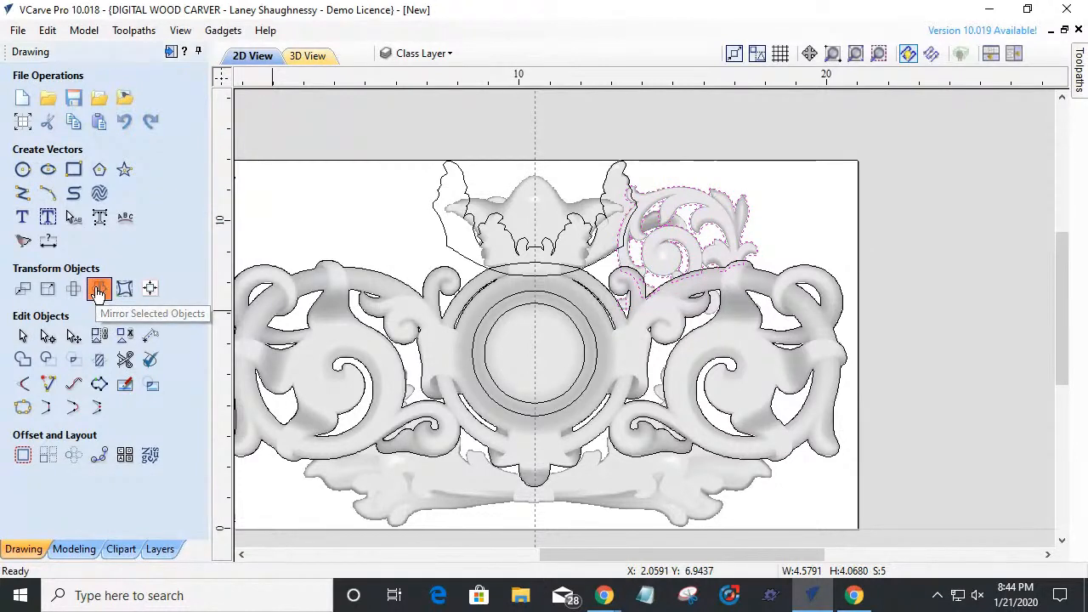
left_click(98, 290)
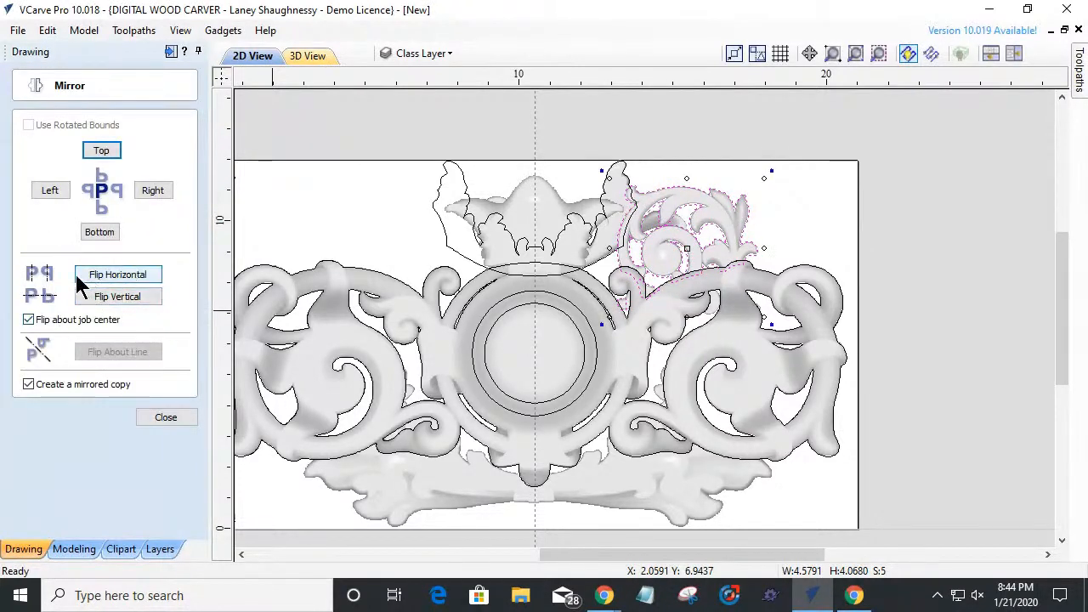
left_click(136, 277)
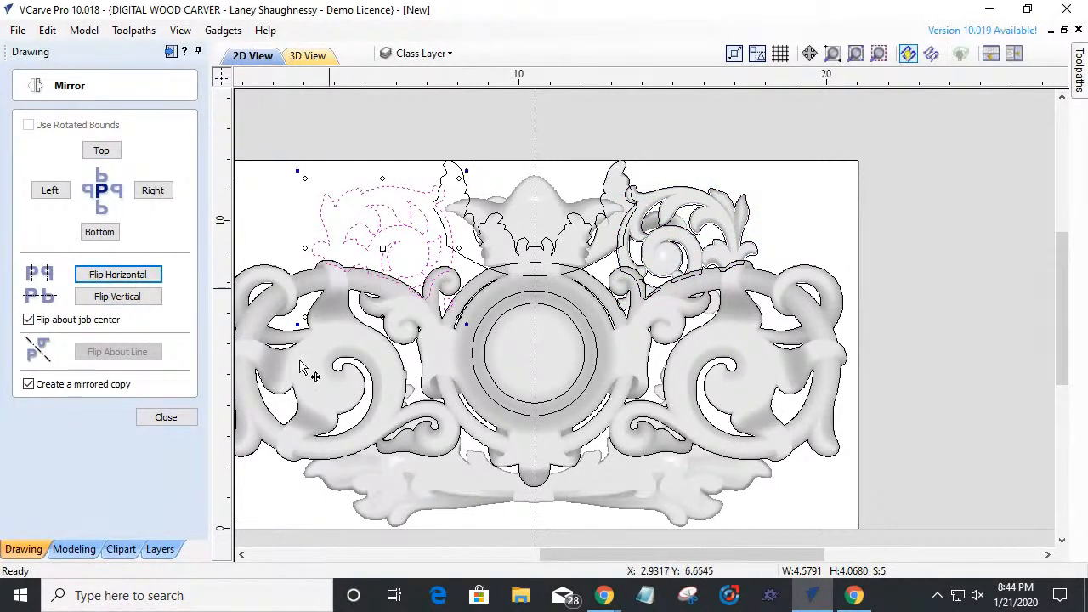
left_click(164, 418)
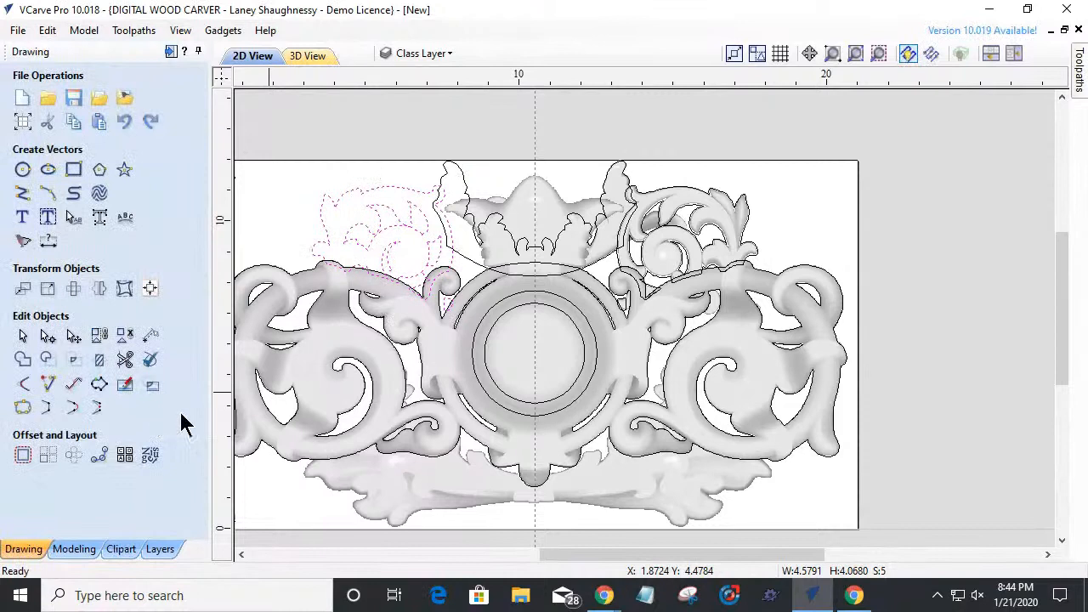
- Add the original flourish outlines and inner openings to the selection of mirrored outlines
left_click(698, 221, "shift")
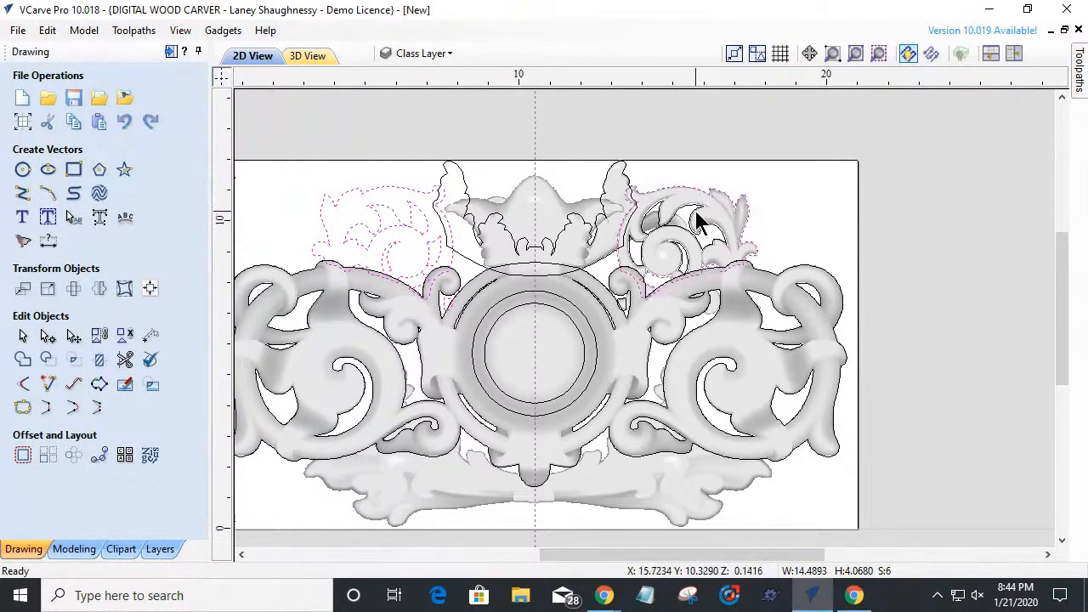
left_click(695, 210, "shift")
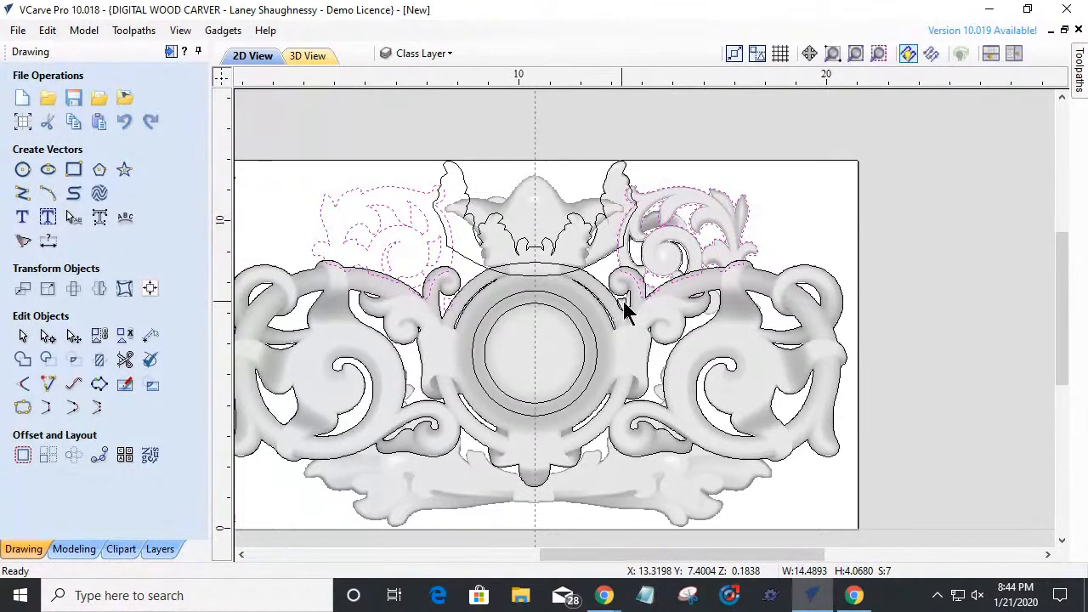
left_click(680, 259, "shift")
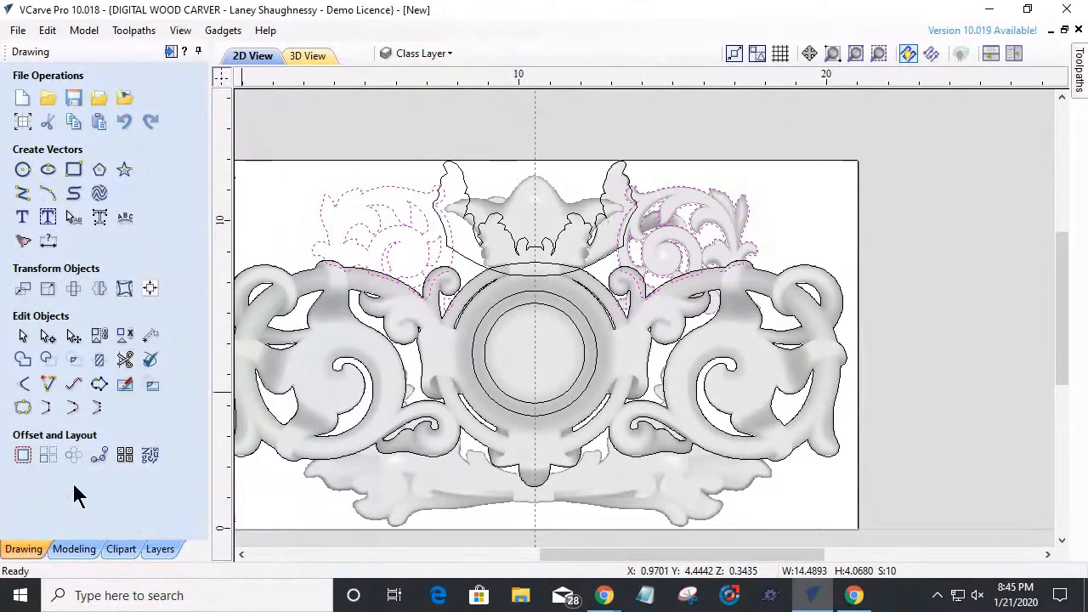
- Set Class Level 4's mirror mode to Right to Left, clip the level to the selected outlines, and inspect the carving in 3D
left_click(74, 549)
left_click(78, 274)
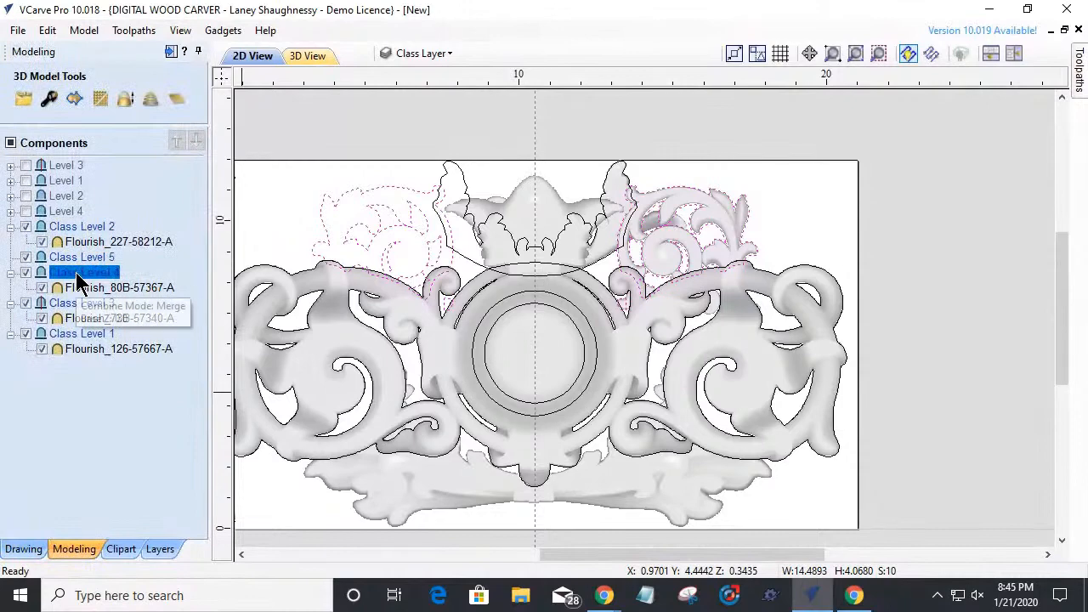
right_click(78, 275)
mouse_move(127, 383)
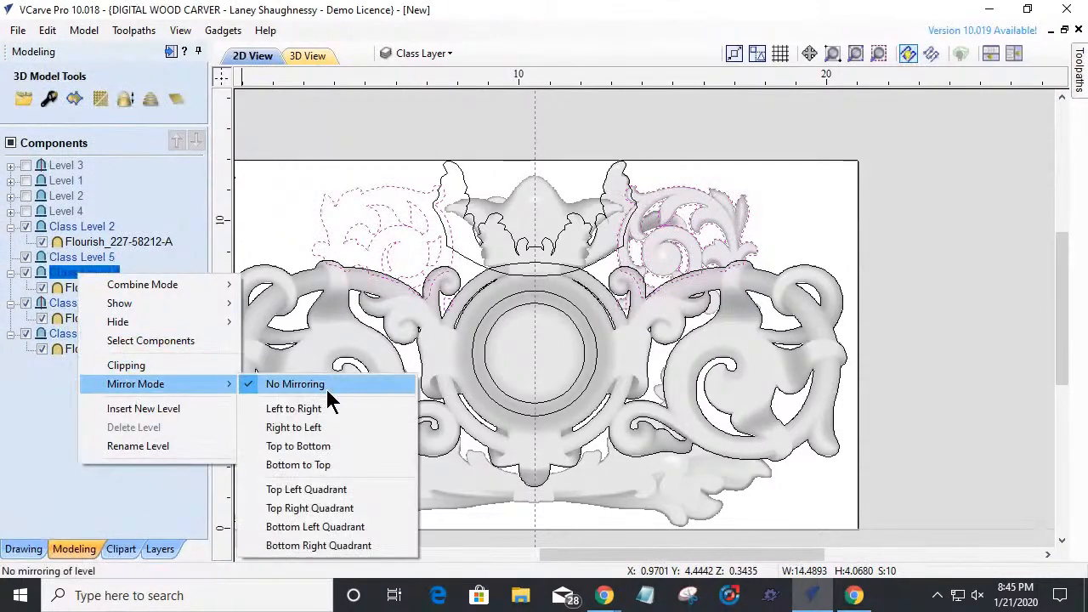
left_click(294, 428)
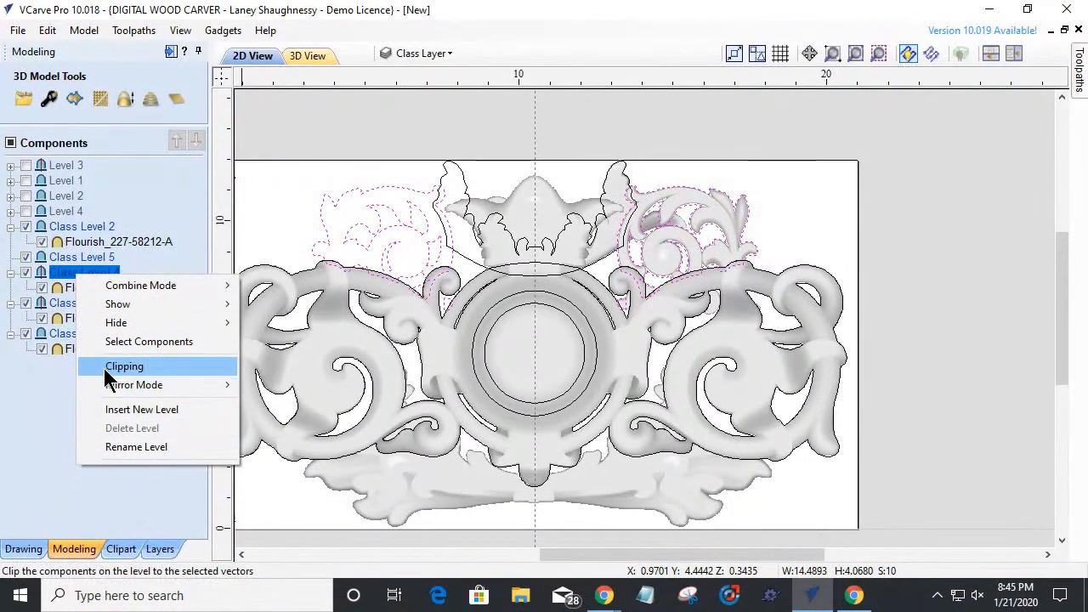
left_click(109, 371)
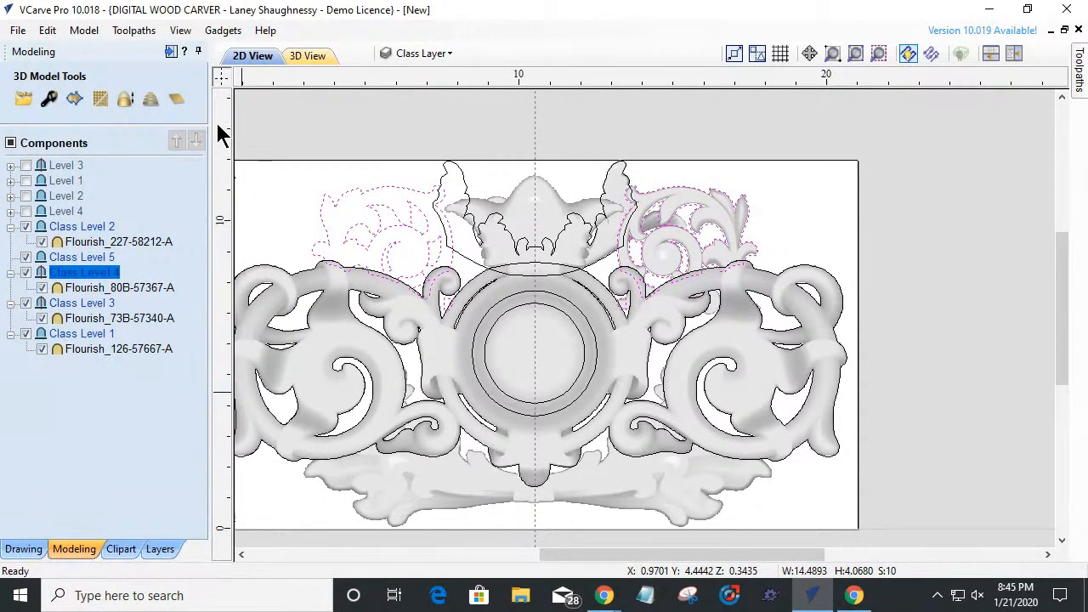
left_click(306, 58)
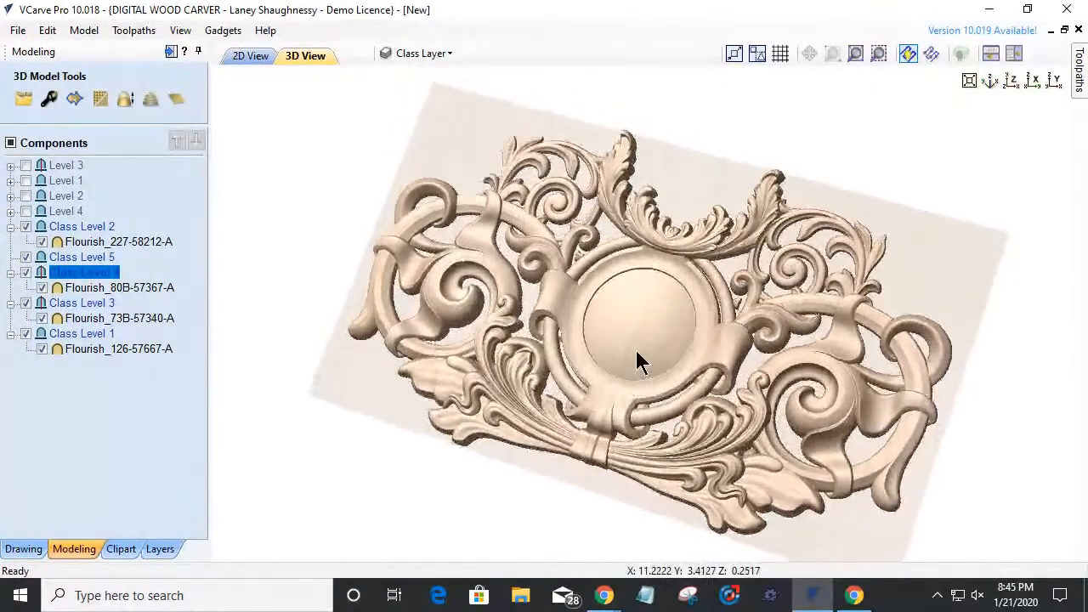
scroll(780, 238, "up", 5)
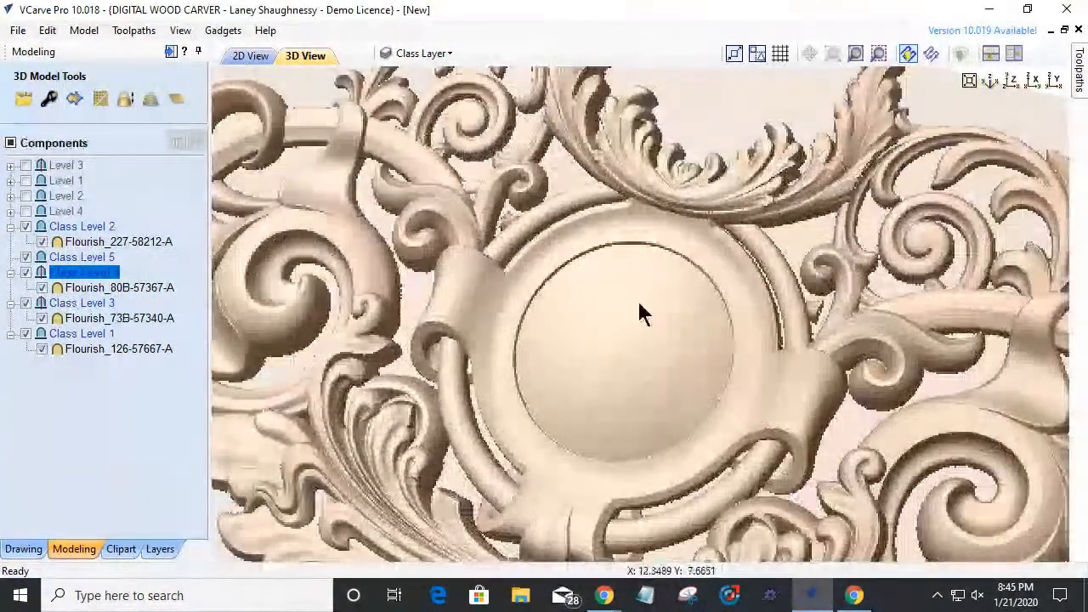
- Select the Flourish_80B-57367-A component on Class Level 4 and open its component properties in the 3D view
left_click_drag(640, 313, 469, 462)
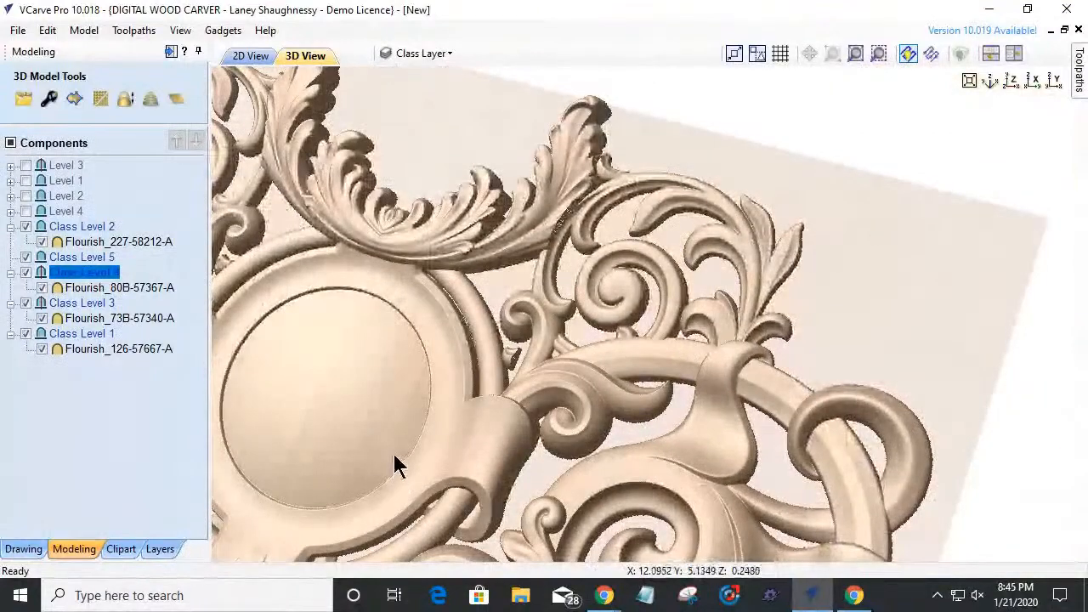
left_click_drag(397, 466, 500, 414)
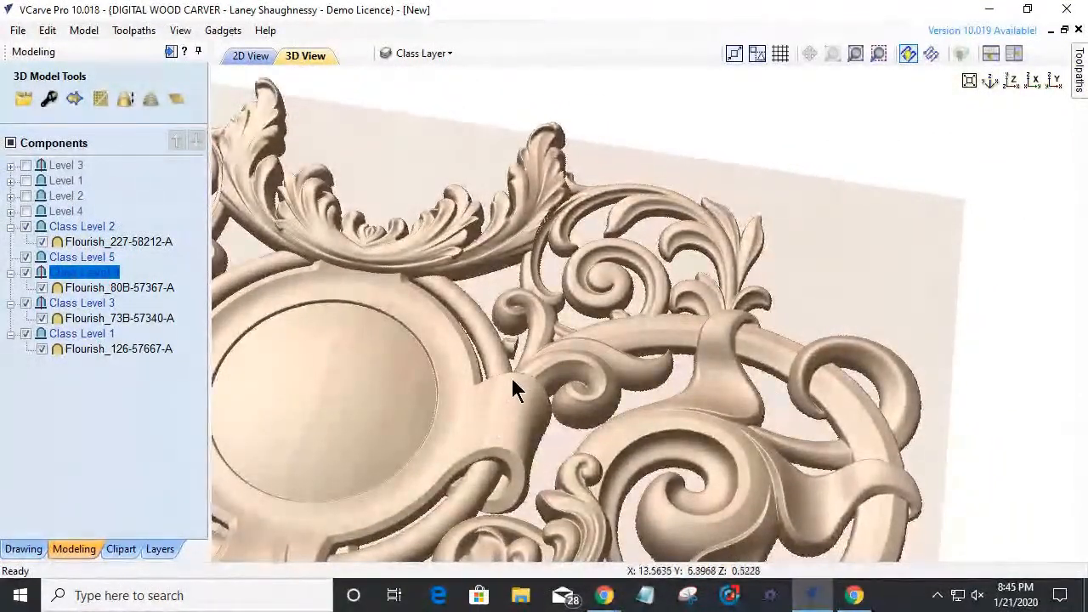
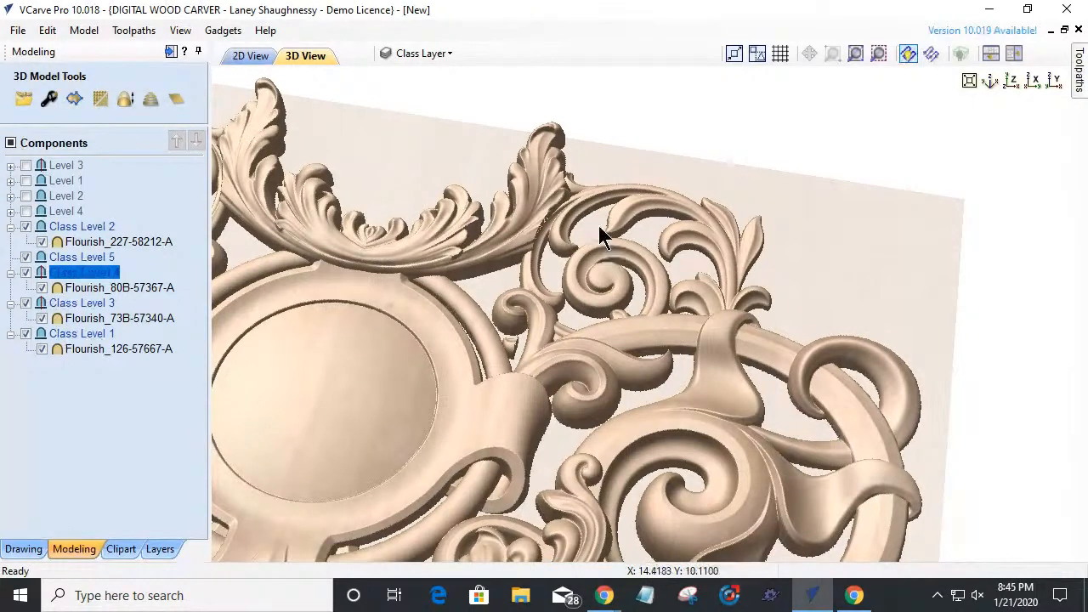
left_click(81, 287)
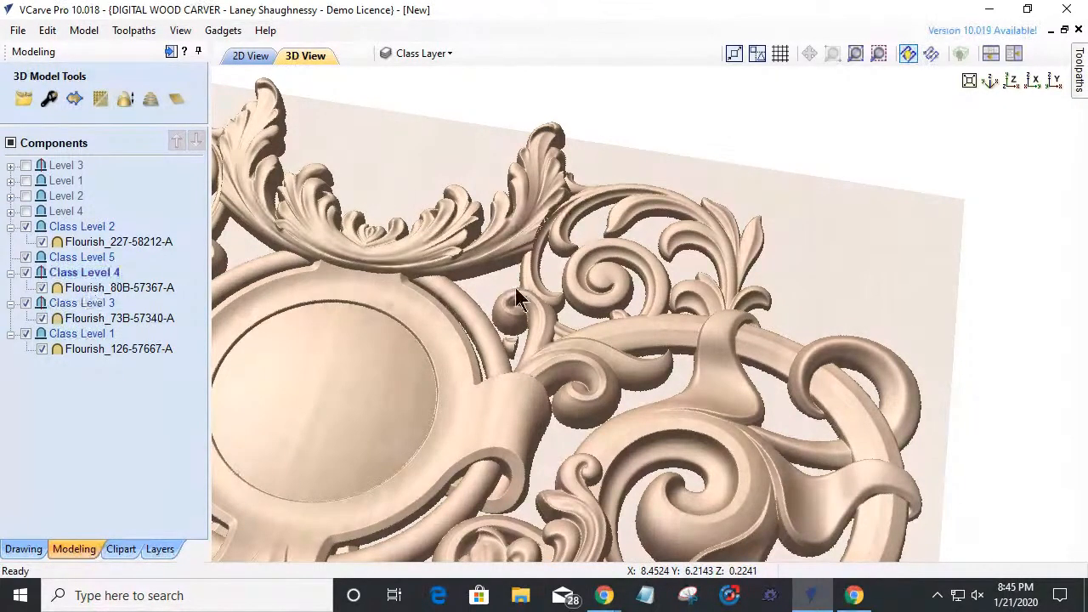
left_click(575, 271)
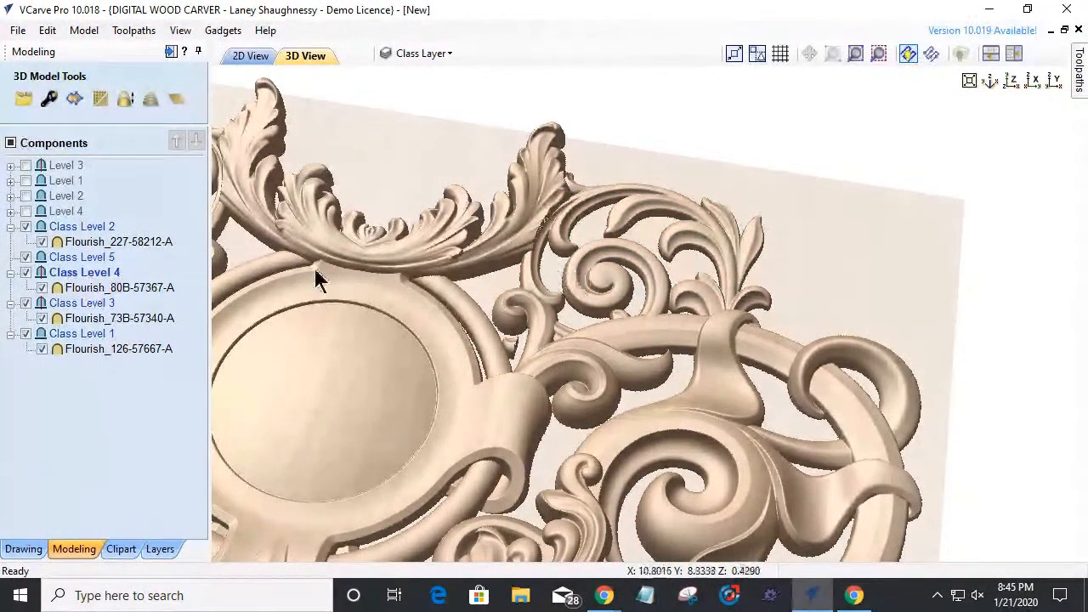
left_click(85, 288)
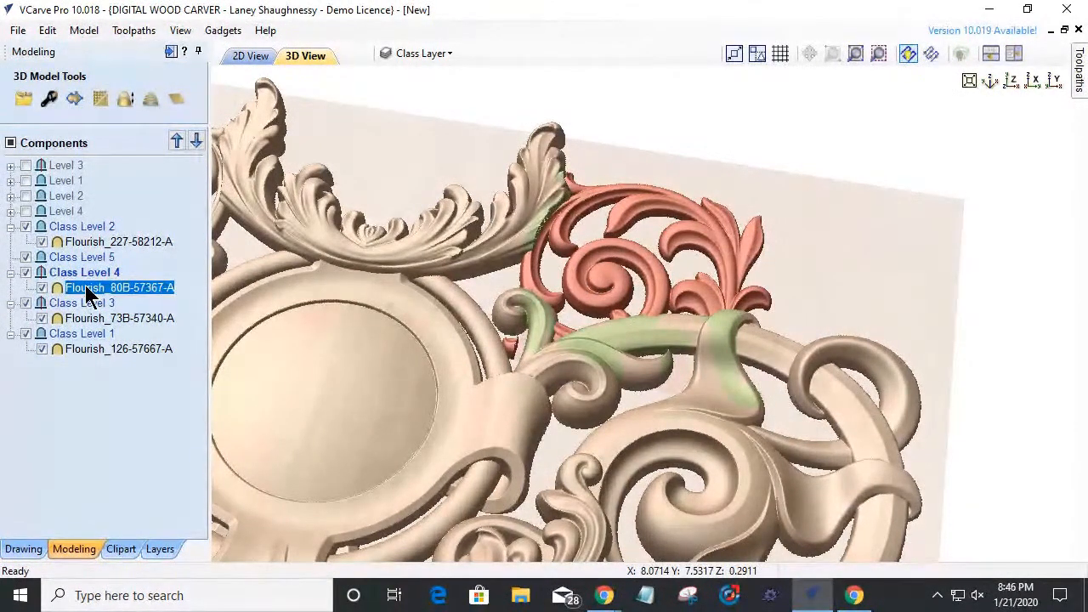
left_click(589, 298)
left_click(587, 301)
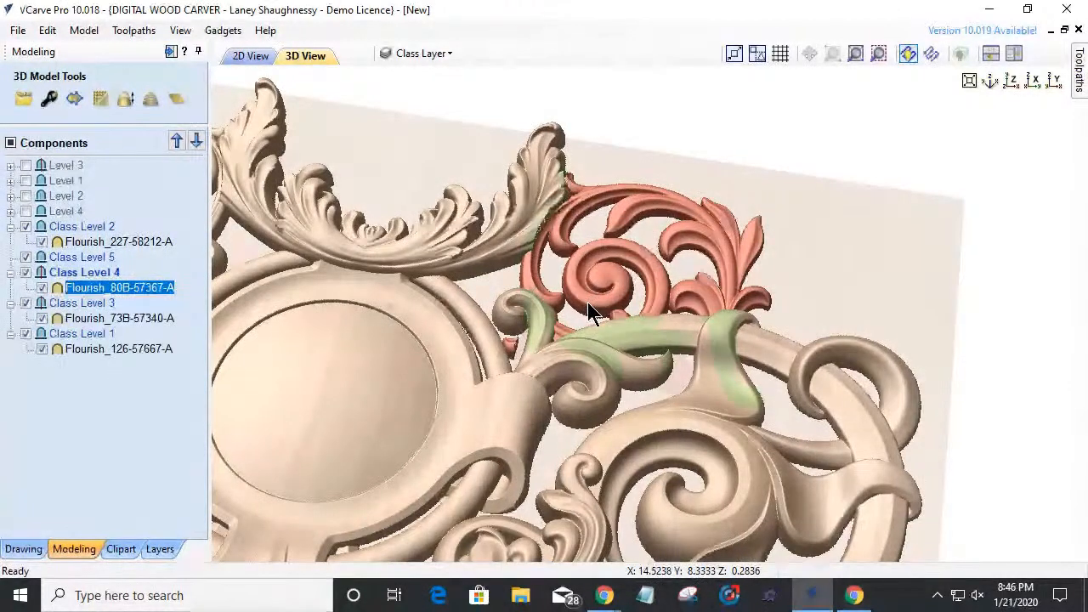
left_click(588, 302)
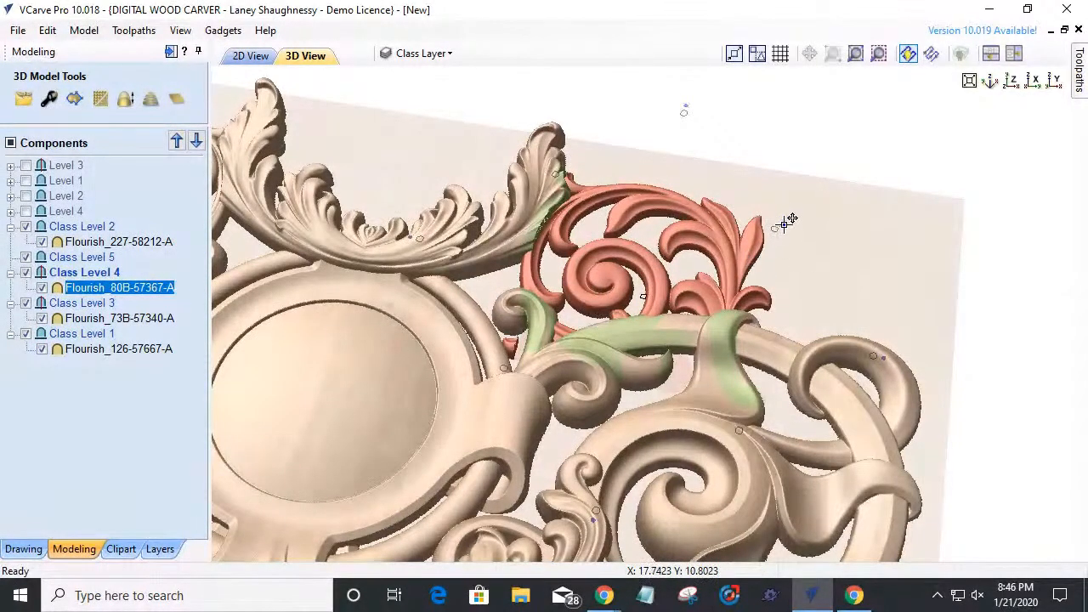
left_click(784, 224)
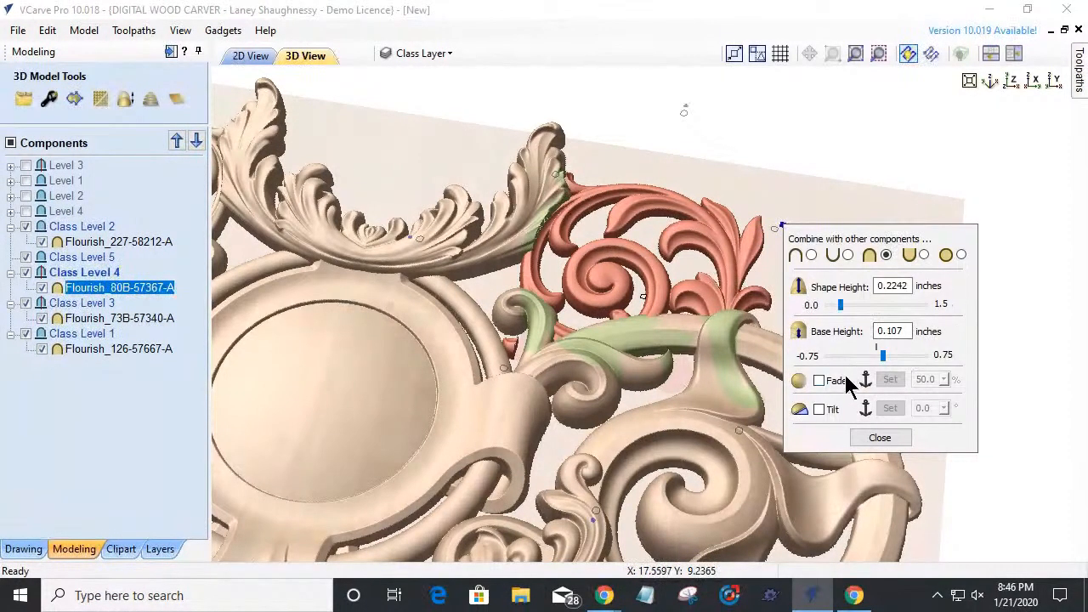
- Enable Tilt for the flourish, anchoring it at its lower edge on the scroll frame and directing it past its outer upper edge
left_click(819, 410)
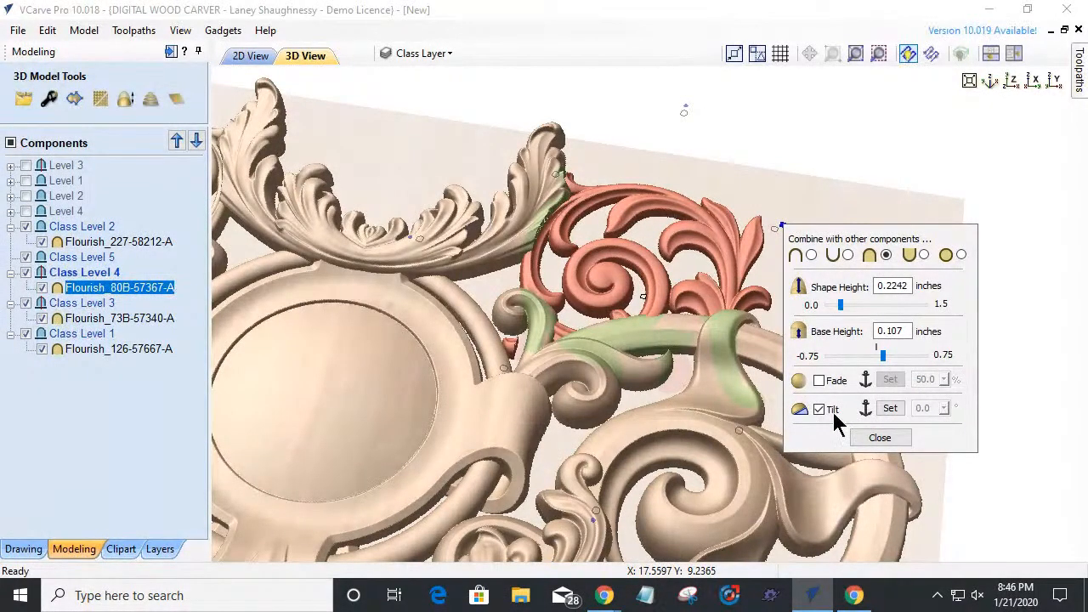
left_click(889, 409)
left_click(629, 330)
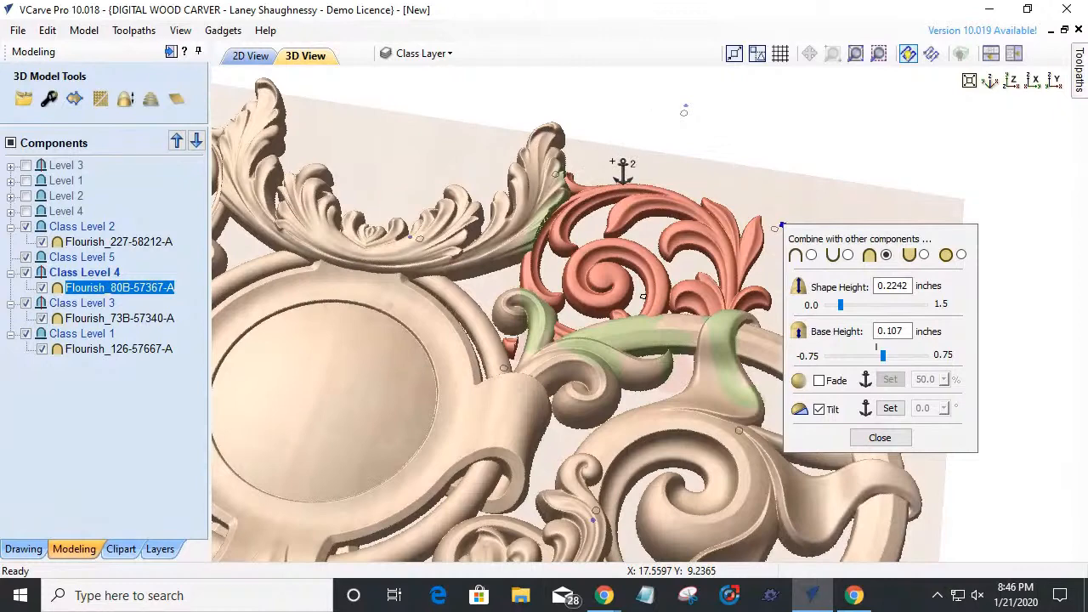
left_click(654, 170)
left_click_drag(651, 170, 739, 374)
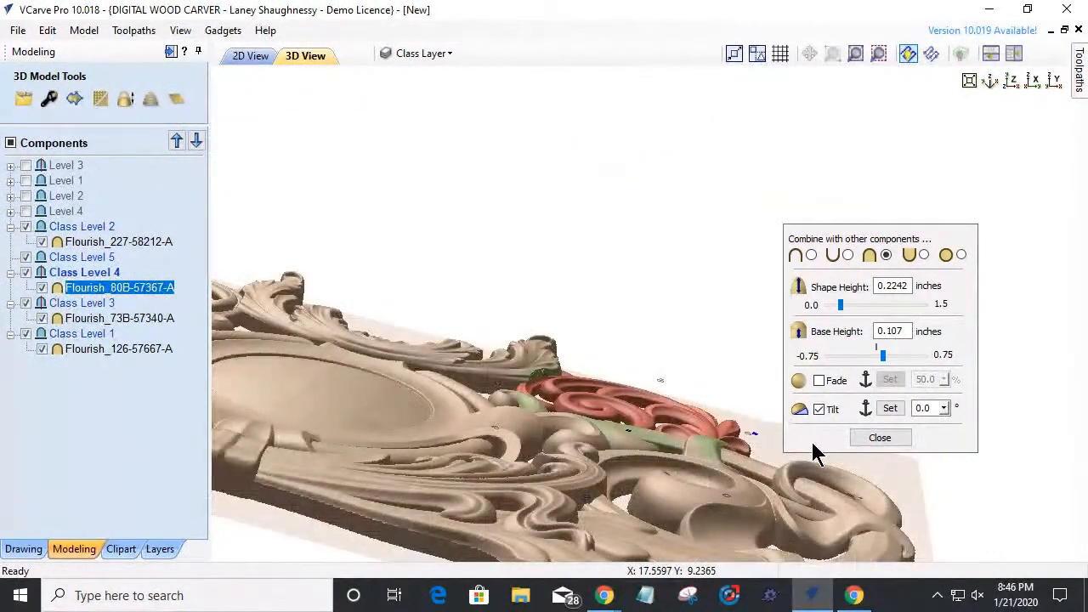
- Set the flourish's tilt angle to 5 degrees and close its component properties
left_click(943, 409)
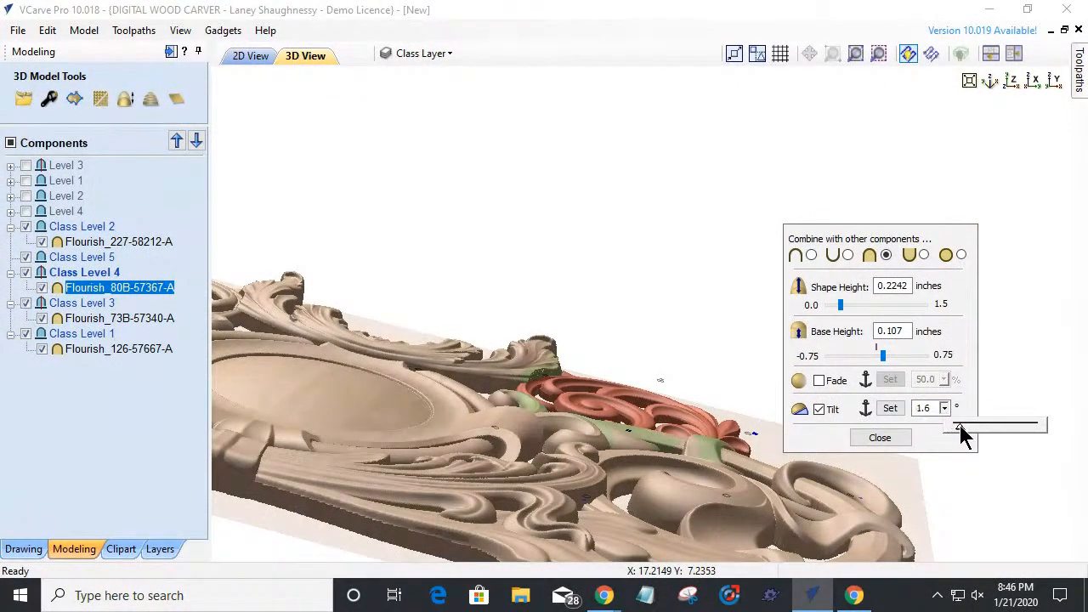
left_click(960, 425)
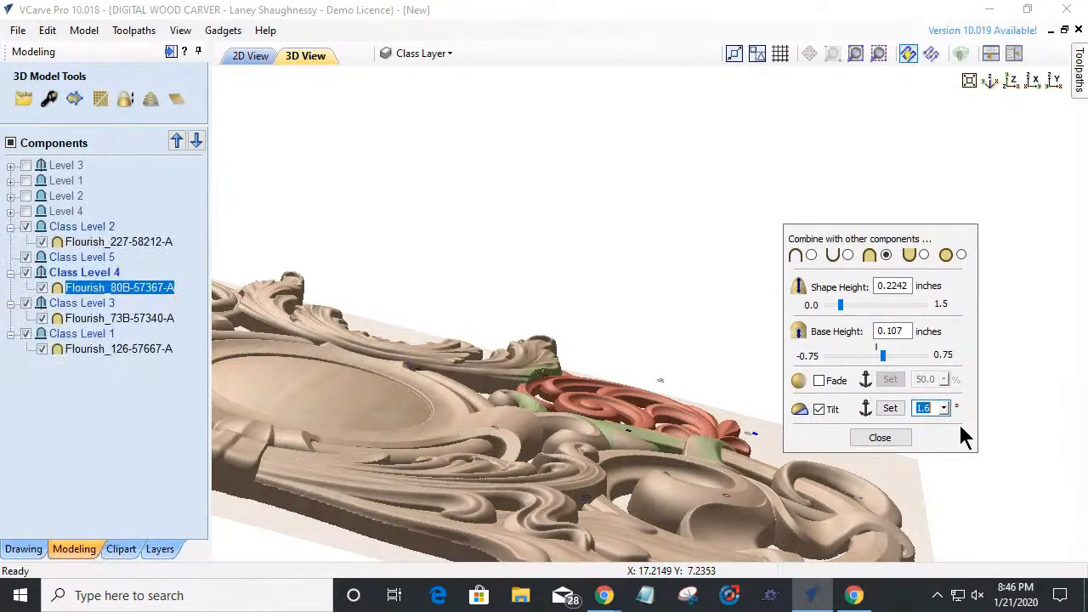
left_click(945, 410)
left_click_drag(947, 423, 968, 430)
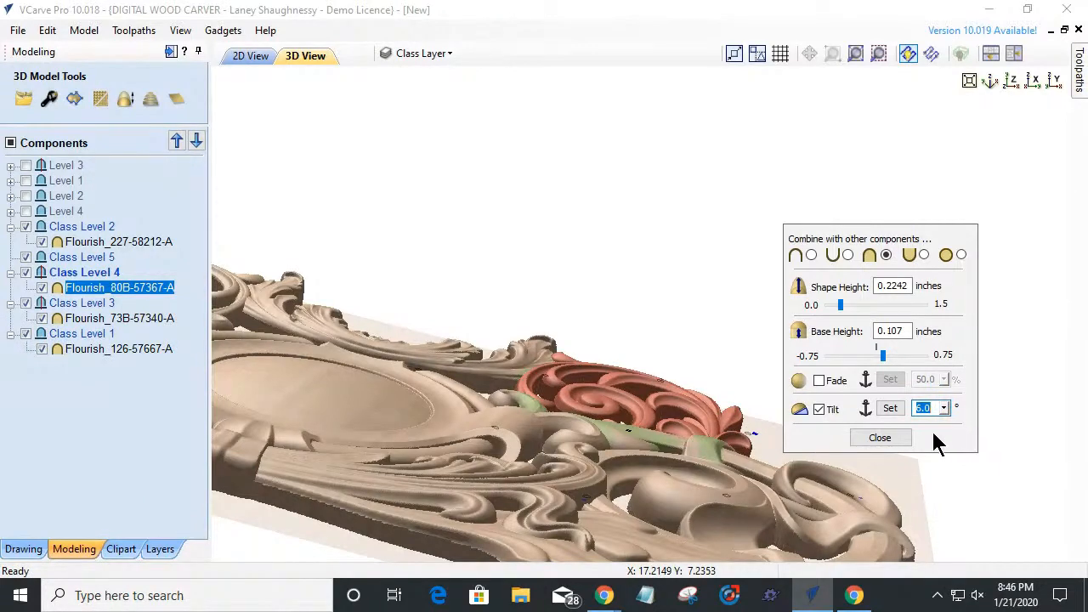
scroll(529, 418, "down", 1)
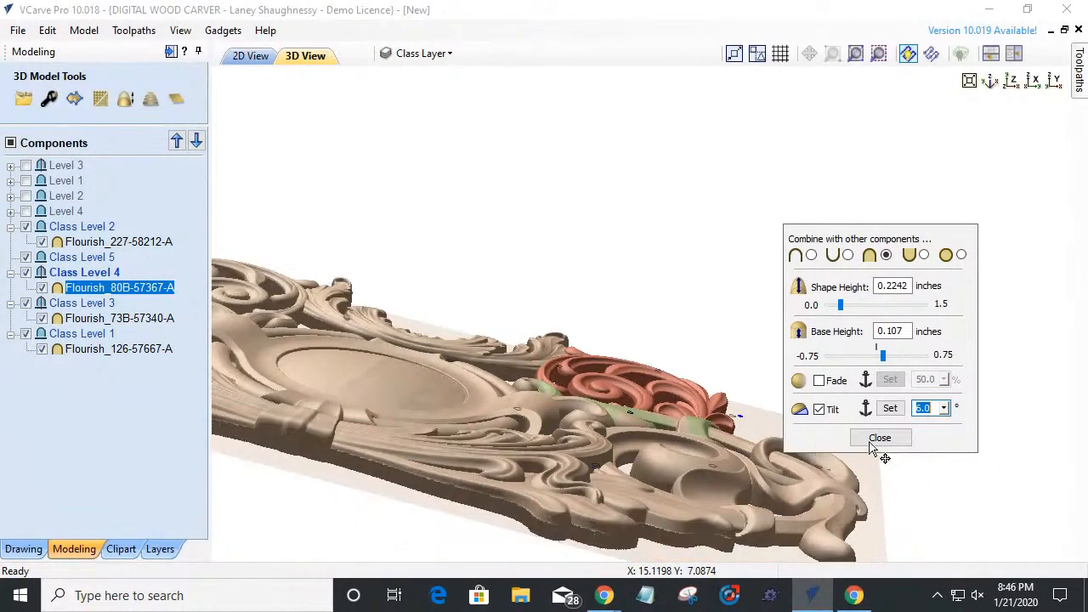
scroll(806, 432, "down", 1)
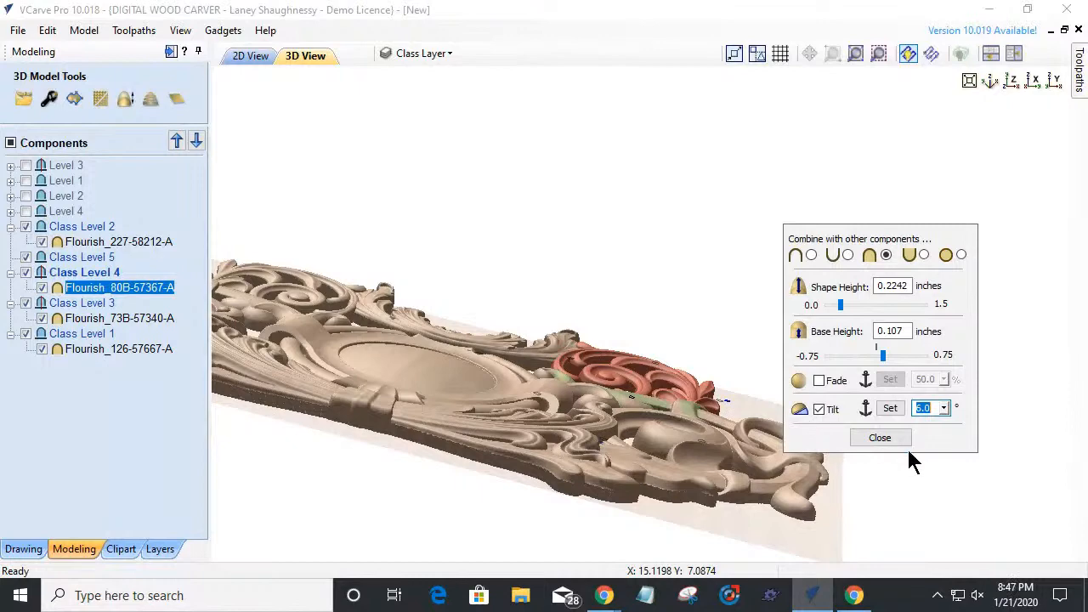
left_click(880, 440)
- Examine the whole carving from above and at an angle in 3D, and check its outlines in 2D with the toolpath layout
left_click_drag(432, 522, 811, 428)
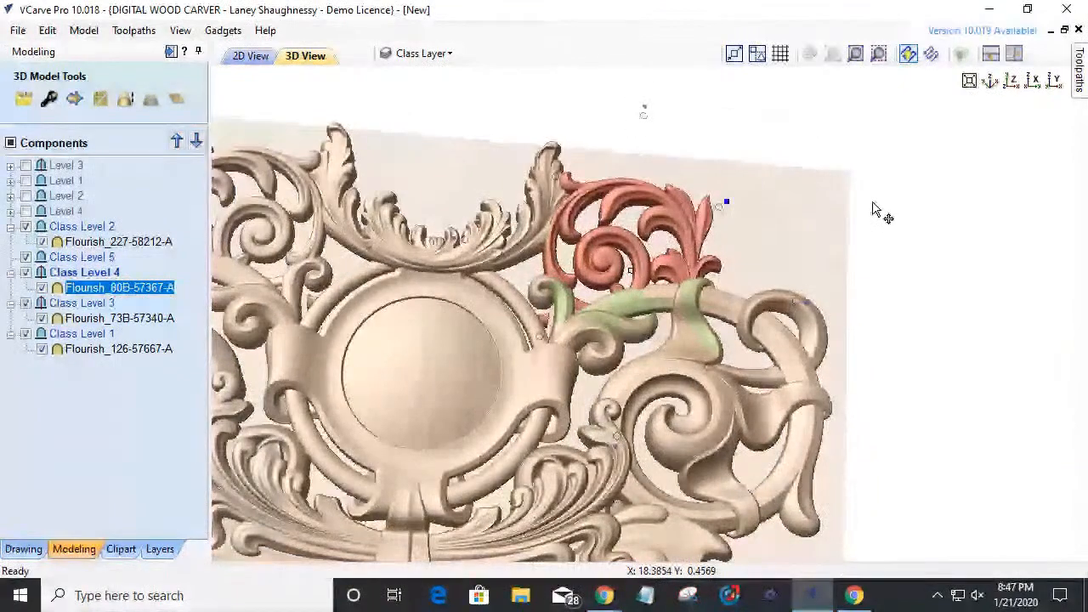
left_click(1011, 80)
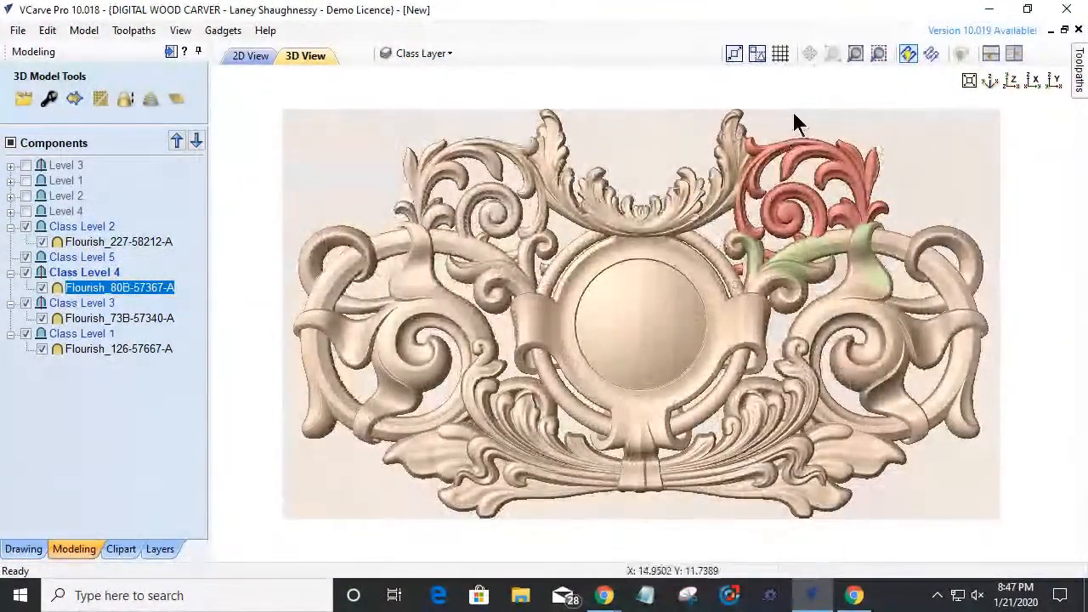
left_click(334, 184)
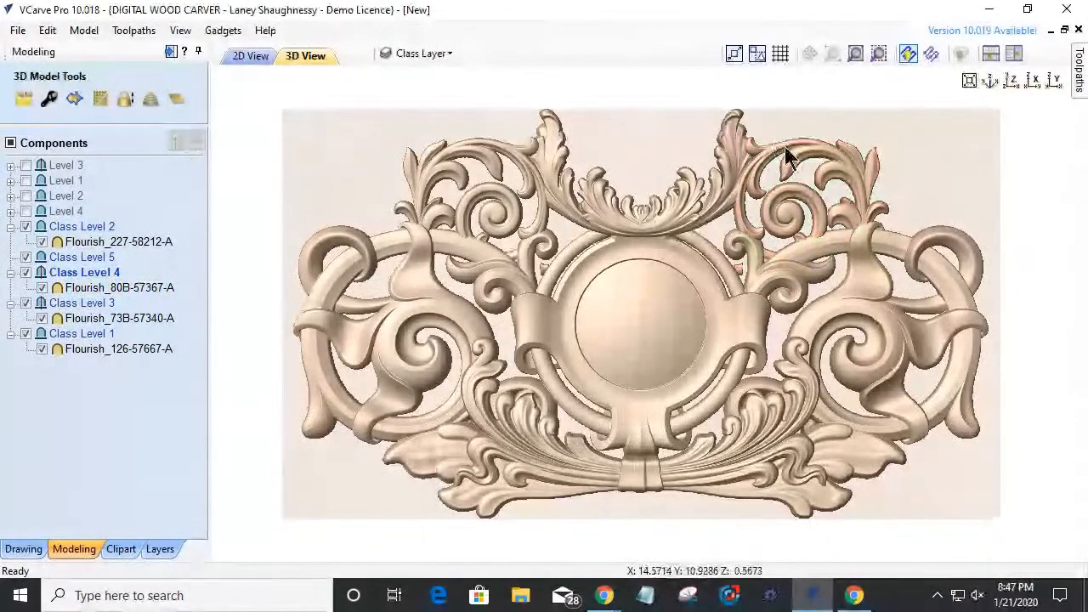
left_click_drag(602, 520, 563, 488)
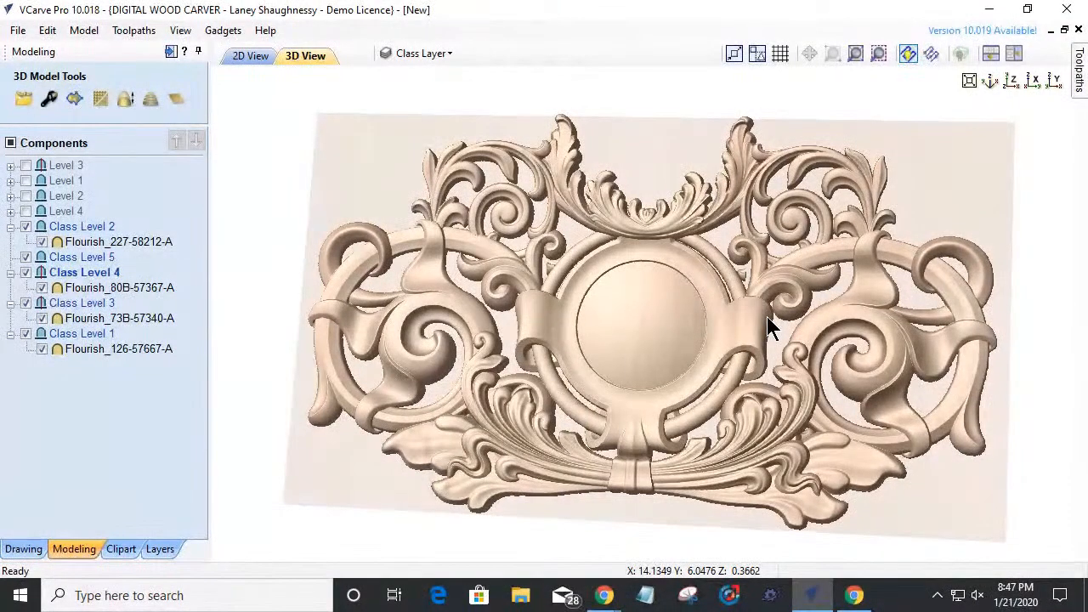
left_click(170, 52)
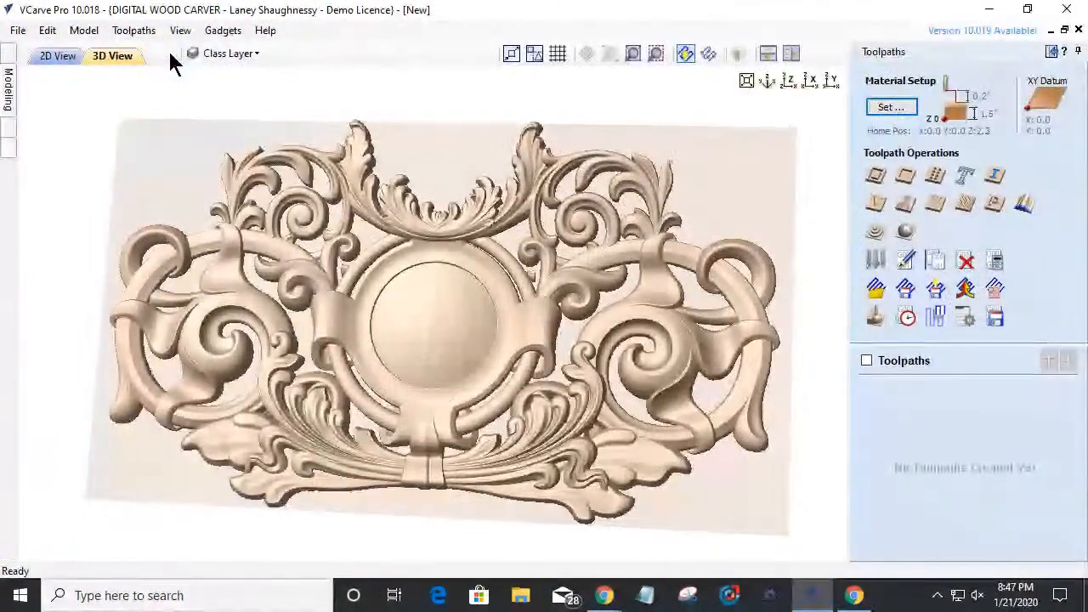
left_click(42, 55)
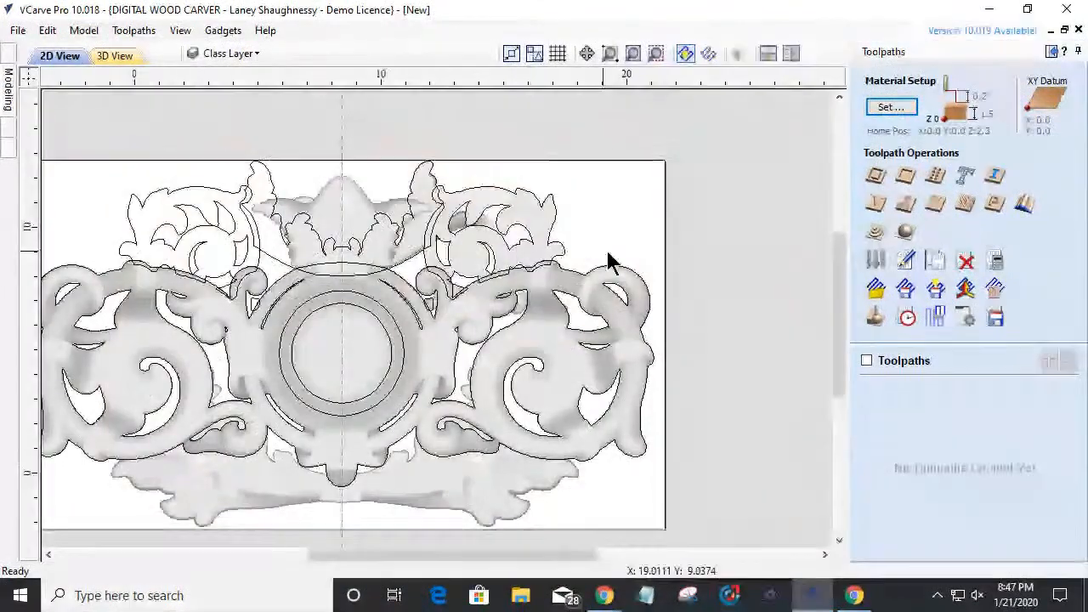
scroll(613, 263, "down", 3)
scroll(340, 267, "up", 3)
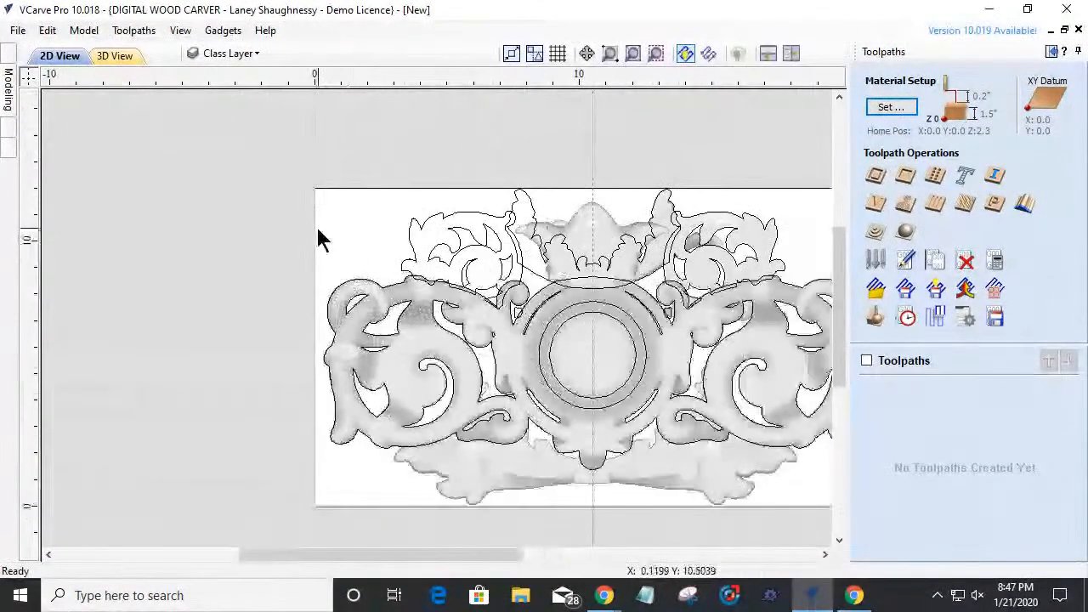
scroll(419, 272, "down", 3)
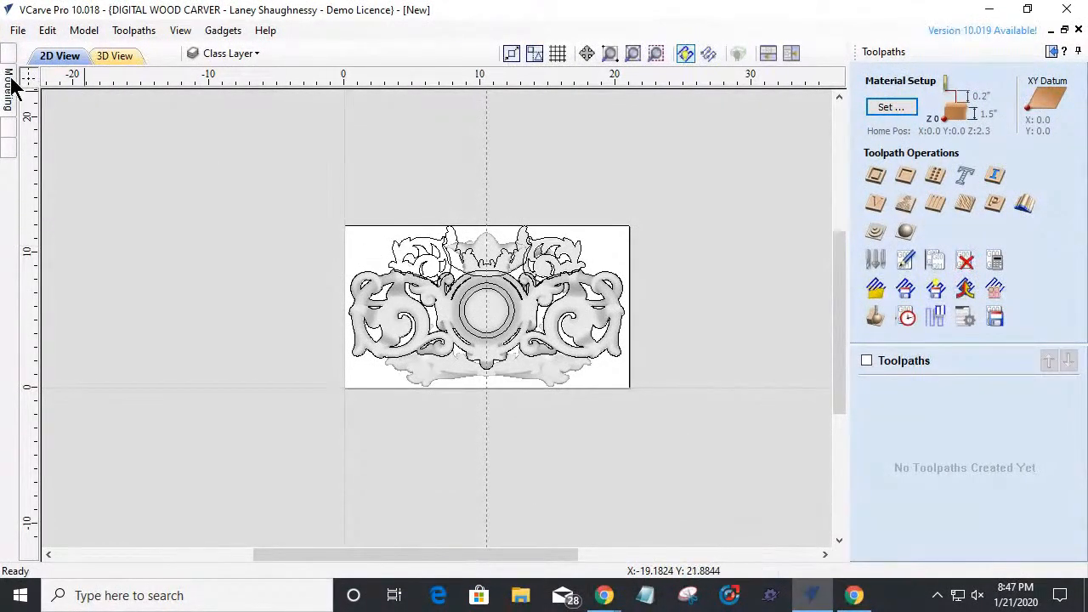
left_click(108, 59)
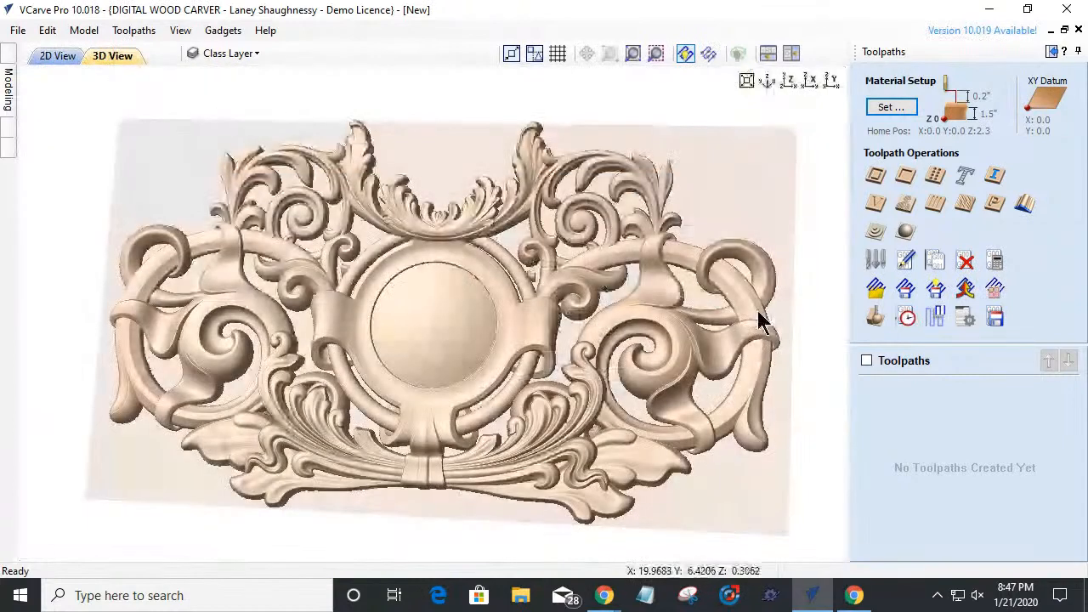
left_click(789, 80)
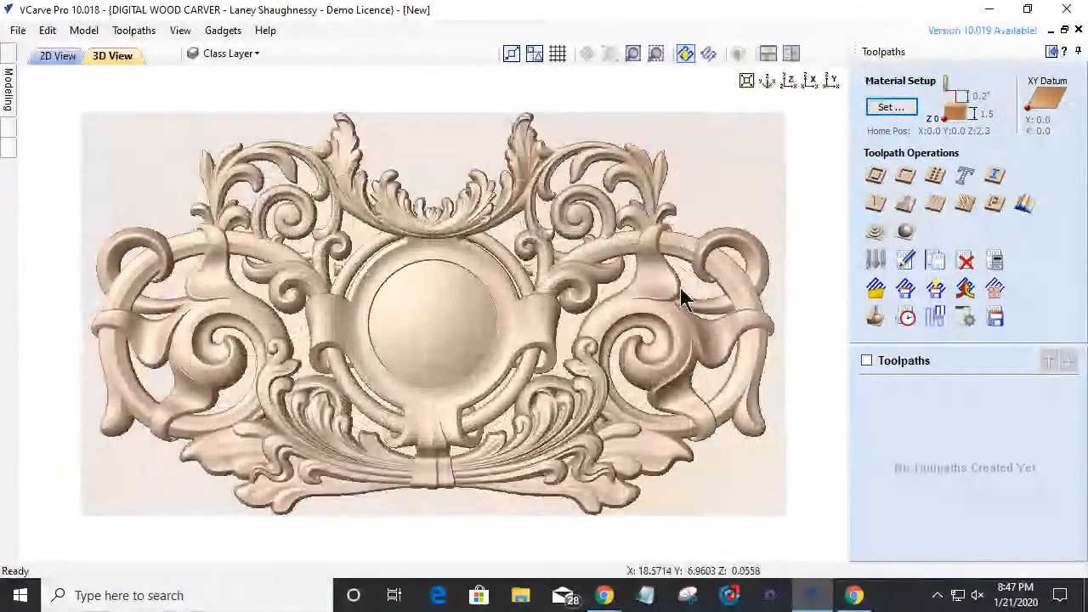
scroll(651, 290, "down", 1)
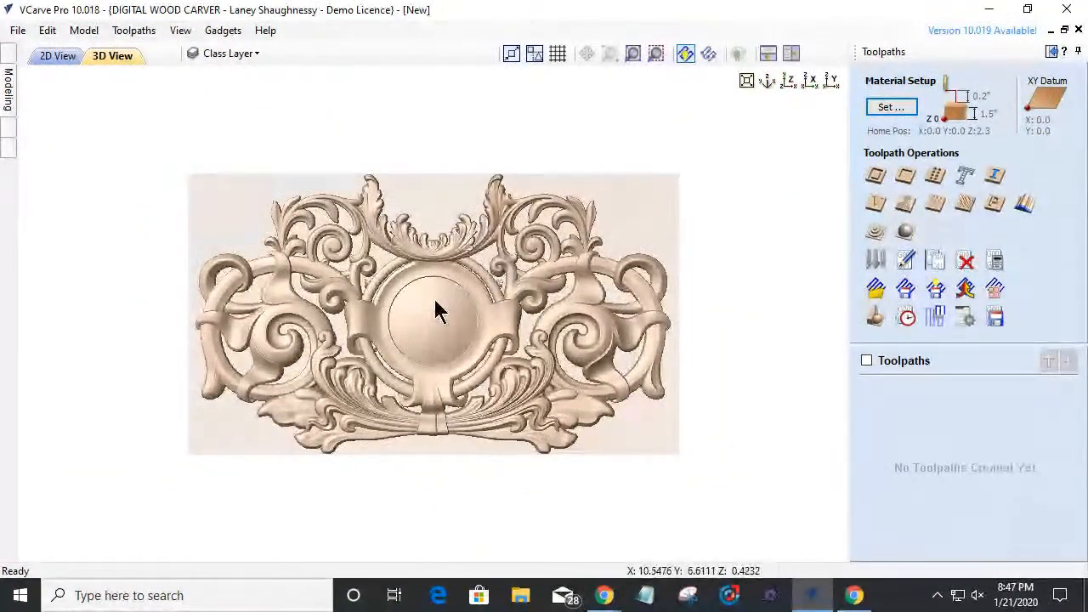
- Return to the modeling layout and hide Class Levels 1 through 5
left_click(1052, 51)
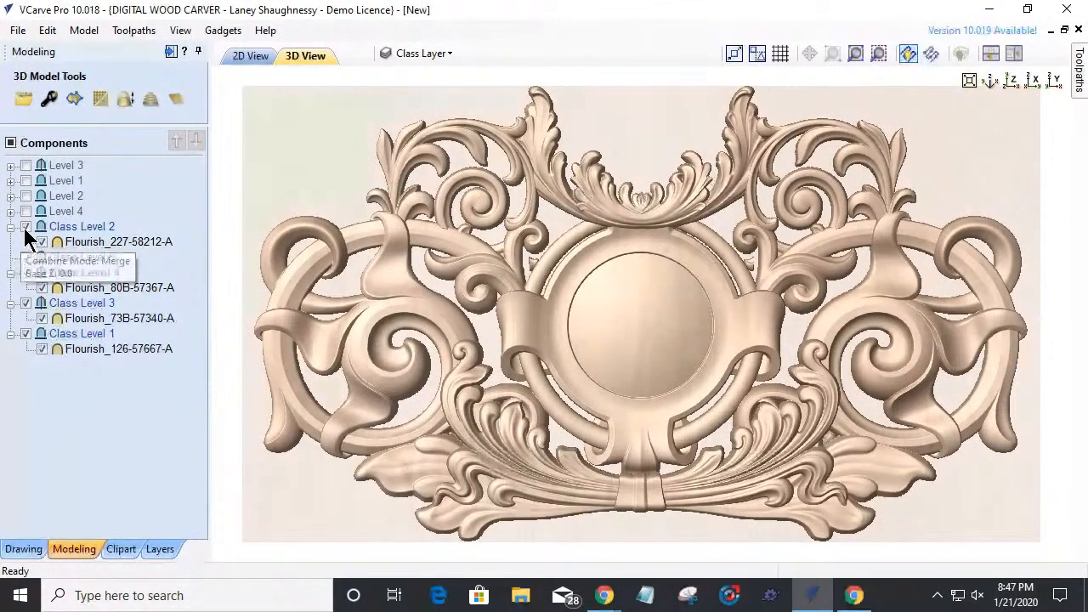
left_click(26, 227)
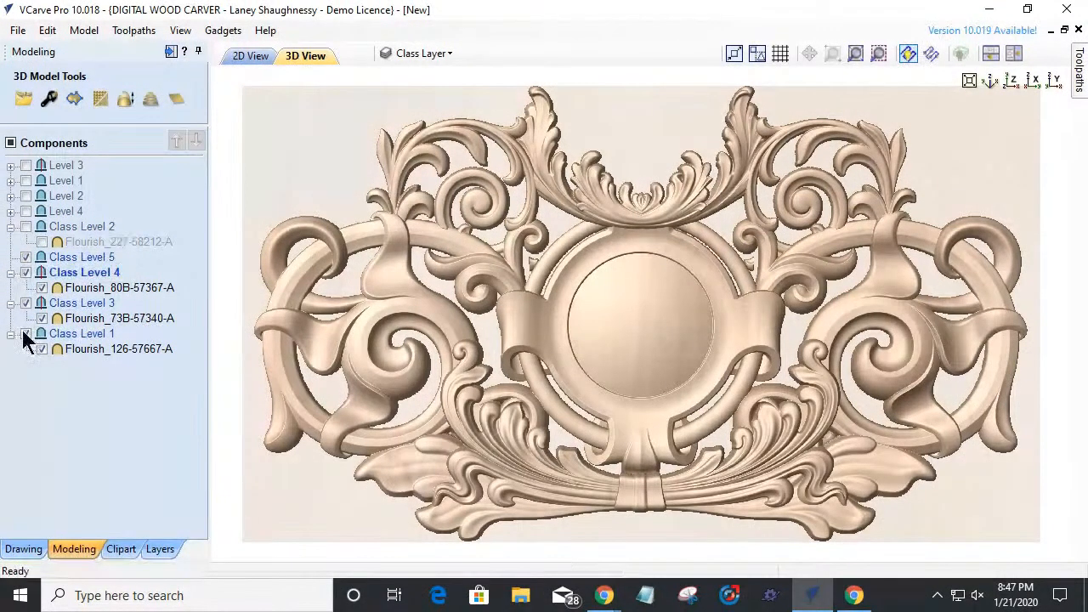
left_click(26, 334)
left_click(25, 305)
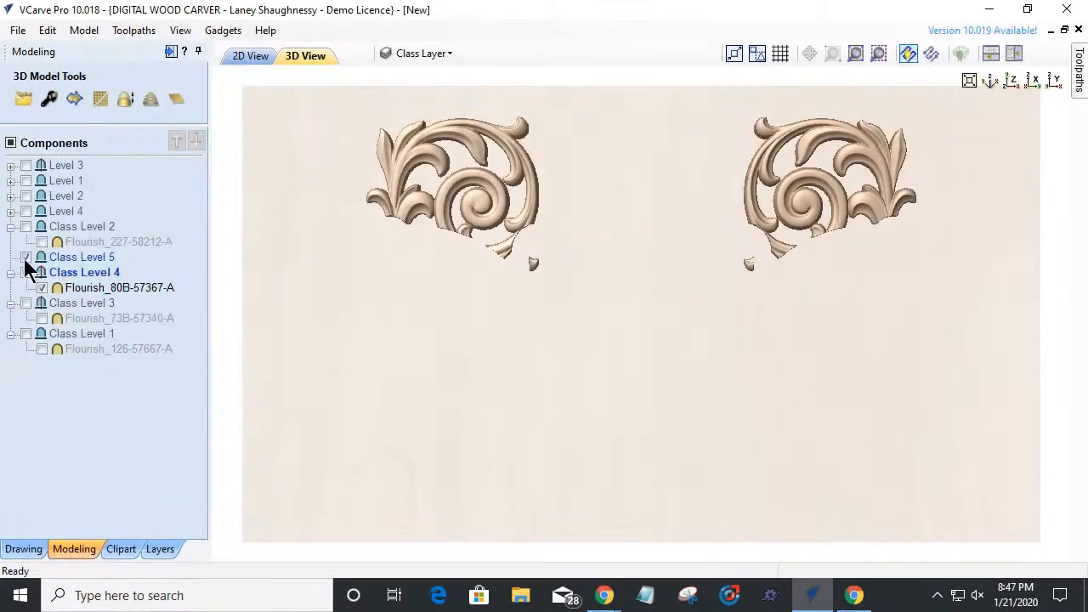
left_click(25, 272)
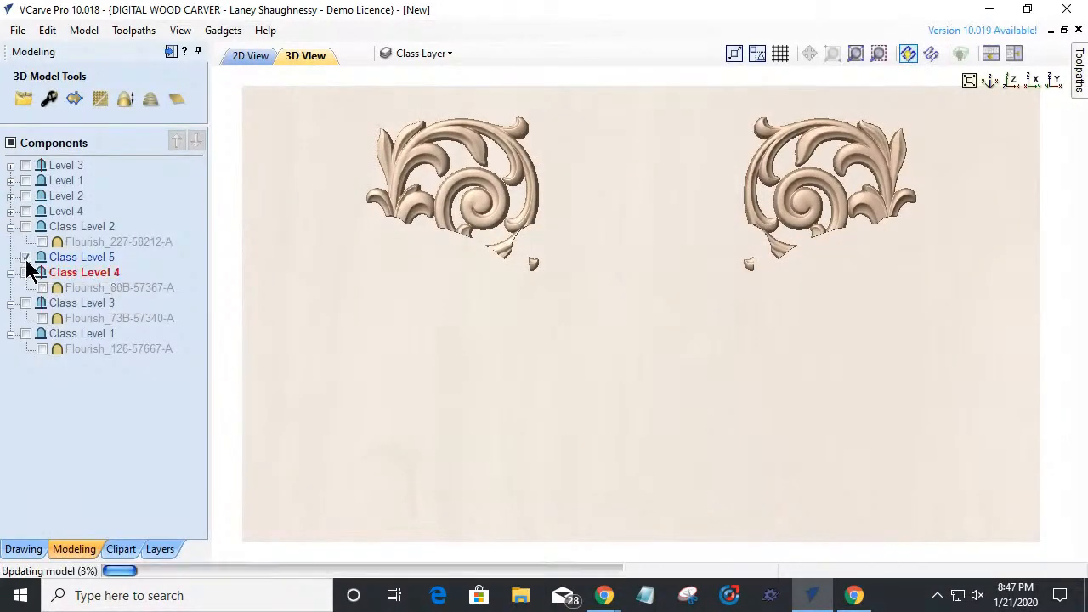
- Show Levels 1 through 4 and examine the original banner carving from above and at an angle
left_click(26, 181)
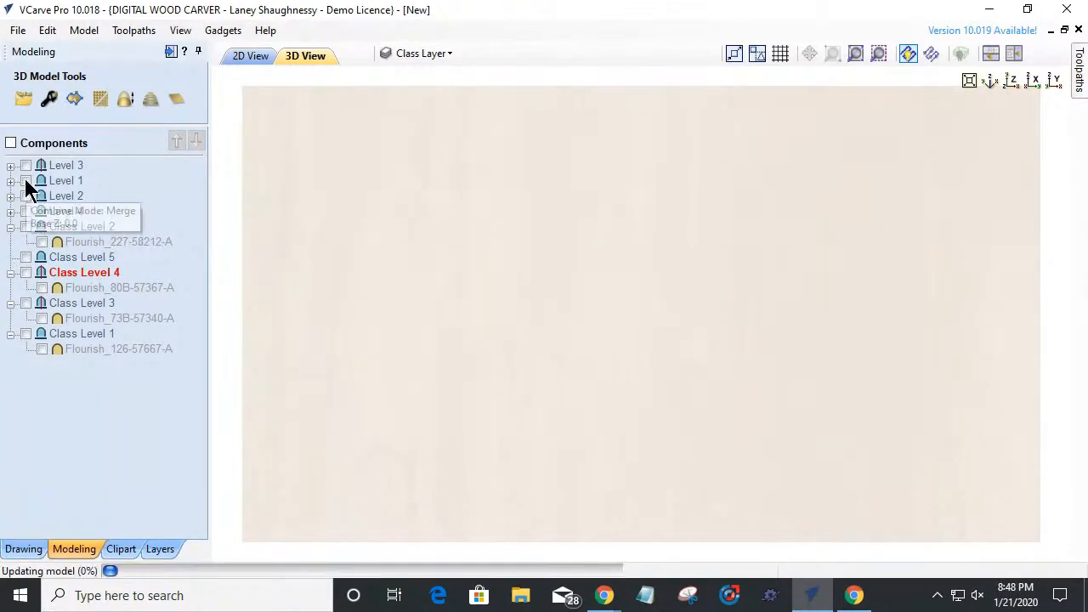
left_click(28, 212)
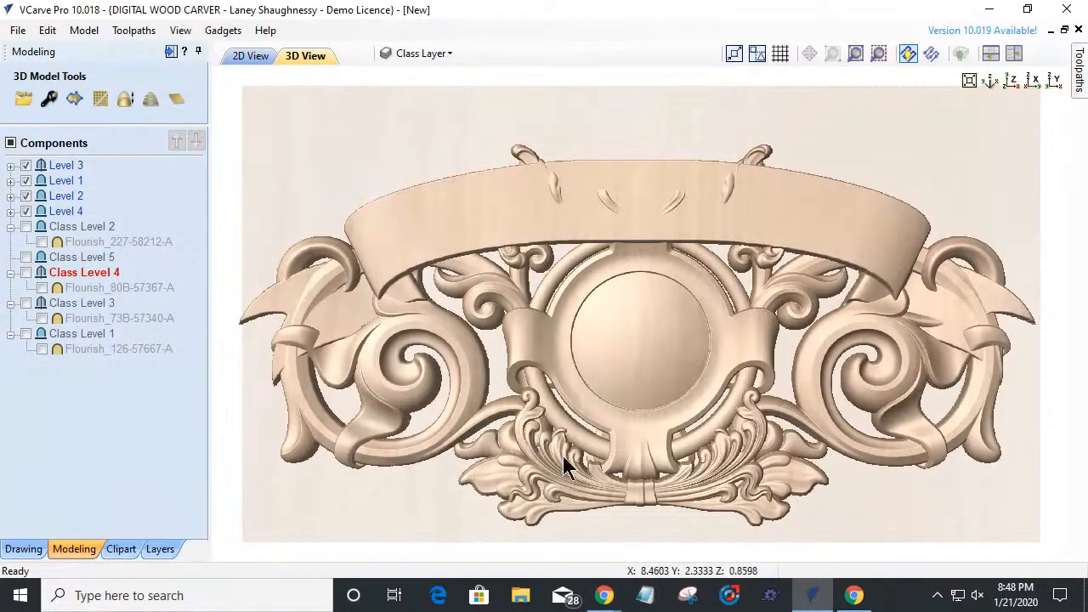
left_click(433, 53)
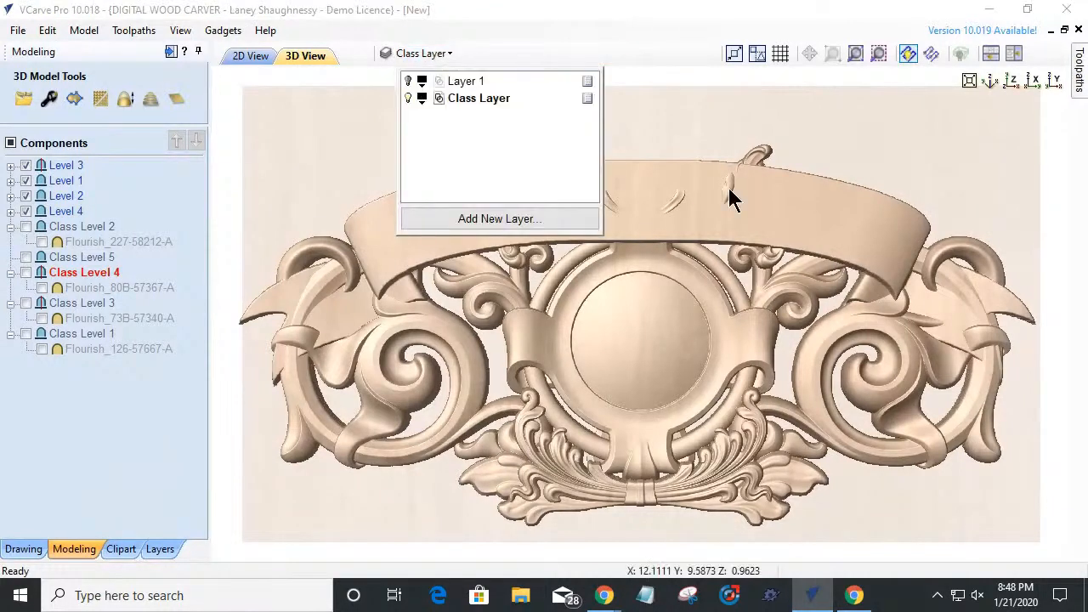
left_click(285, 140)
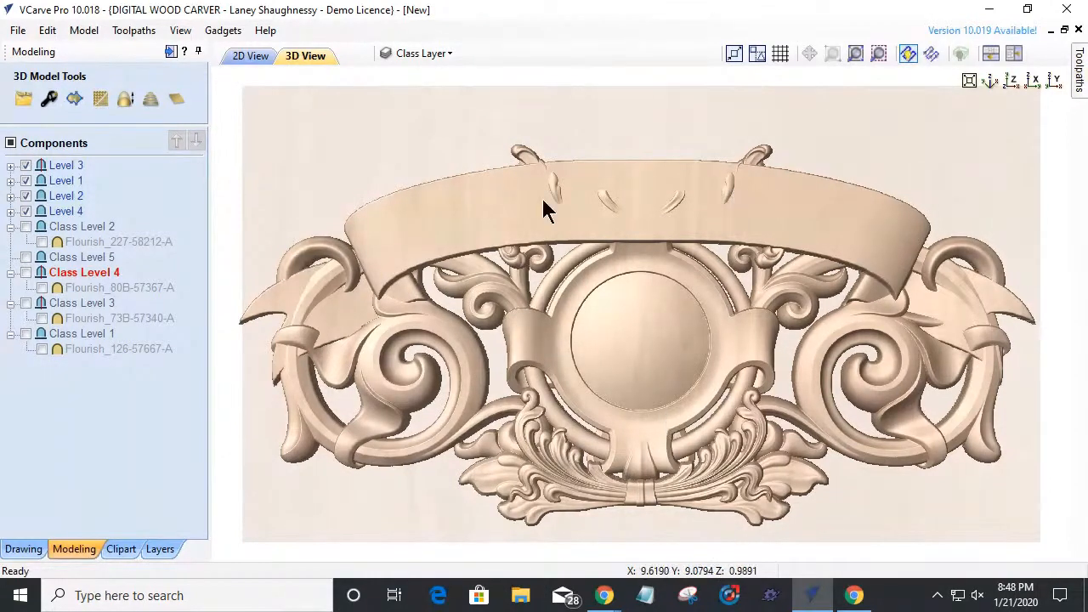
left_click_drag(610, 451, 531, 362)
left_click_drag(576, 516, 595, 544)
left_click_drag(593, 535, 588, 509)
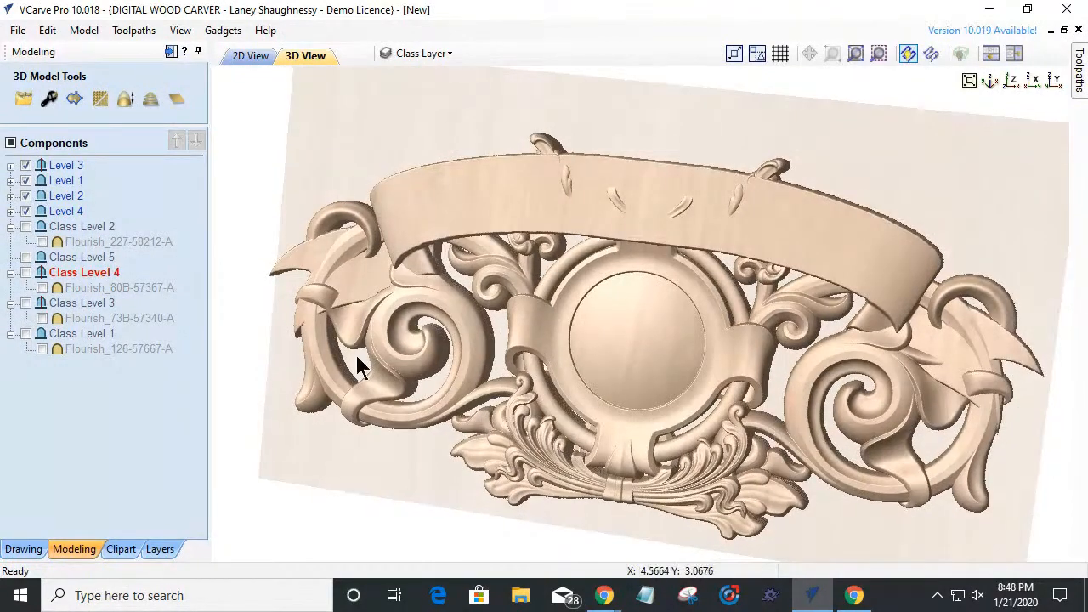
- Hide Levels 1 through 4 of the original banner carving
left_click(25, 180)
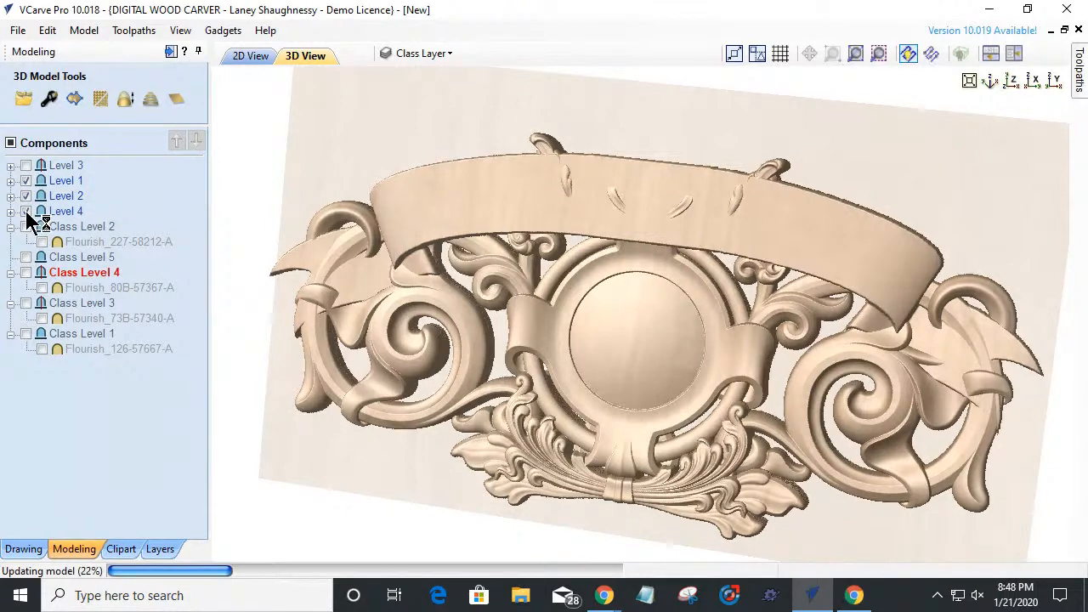
left_click(26, 211)
left_click(26, 197)
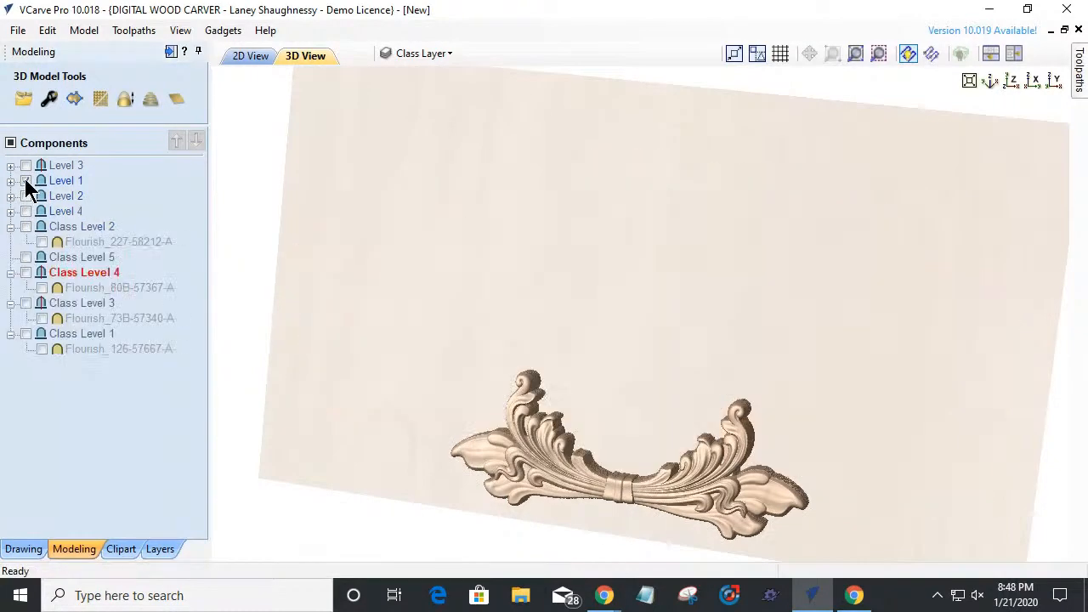
left_click(27, 181)
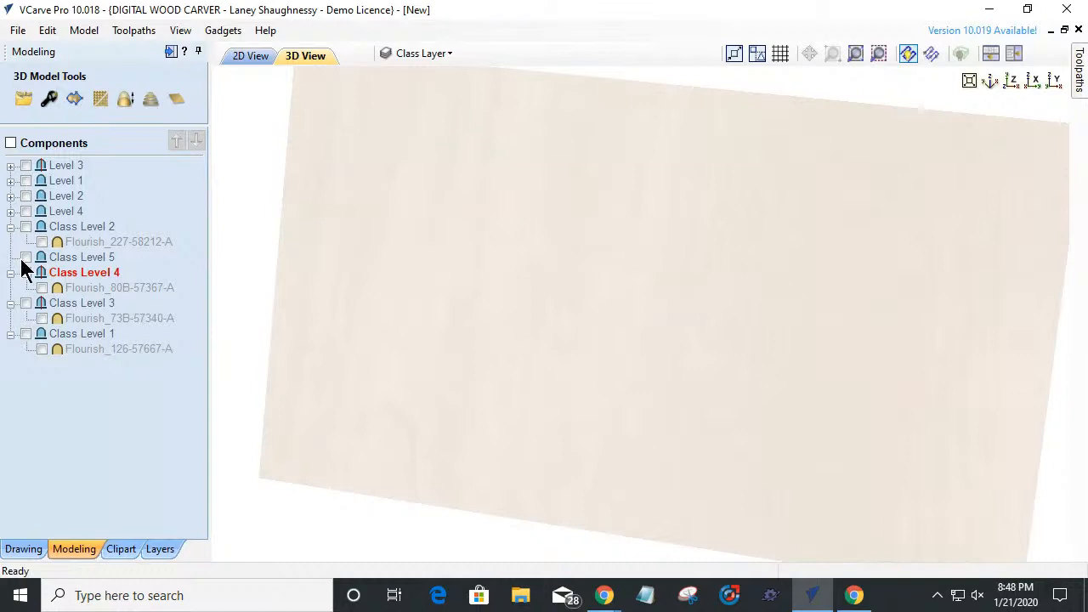
- Show Class Levels 1 through 5 with their flourish components
left_click(25, 334)
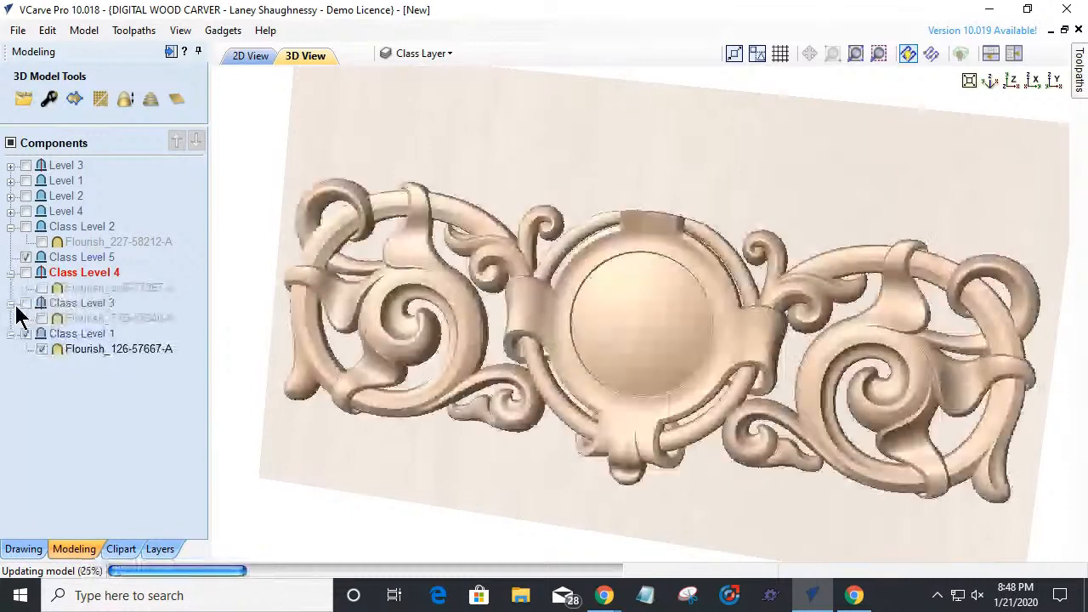
left_click(25, 302)
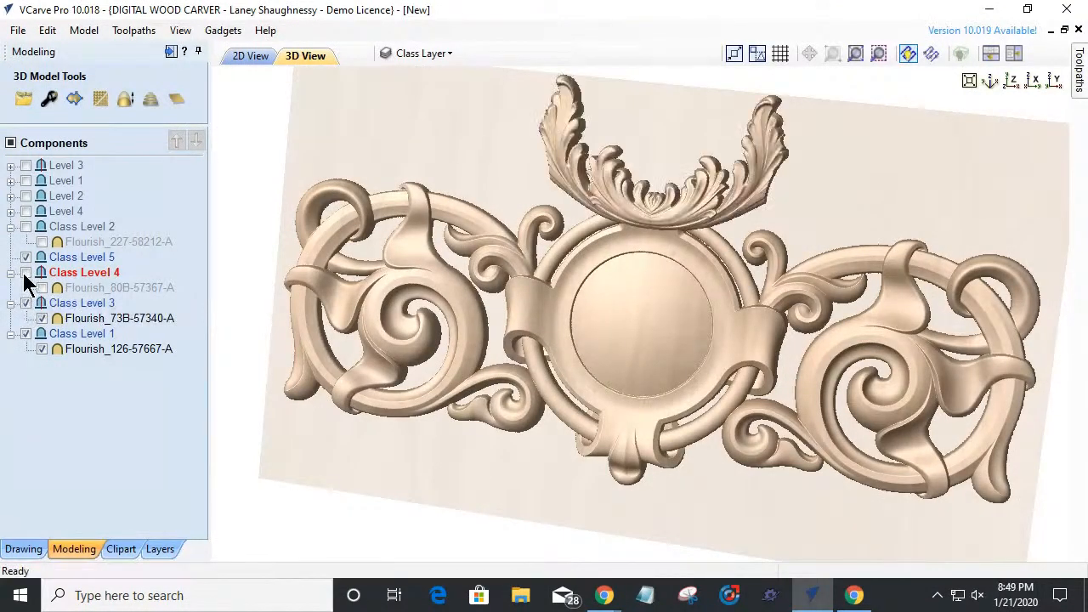
left_click(25, 273)
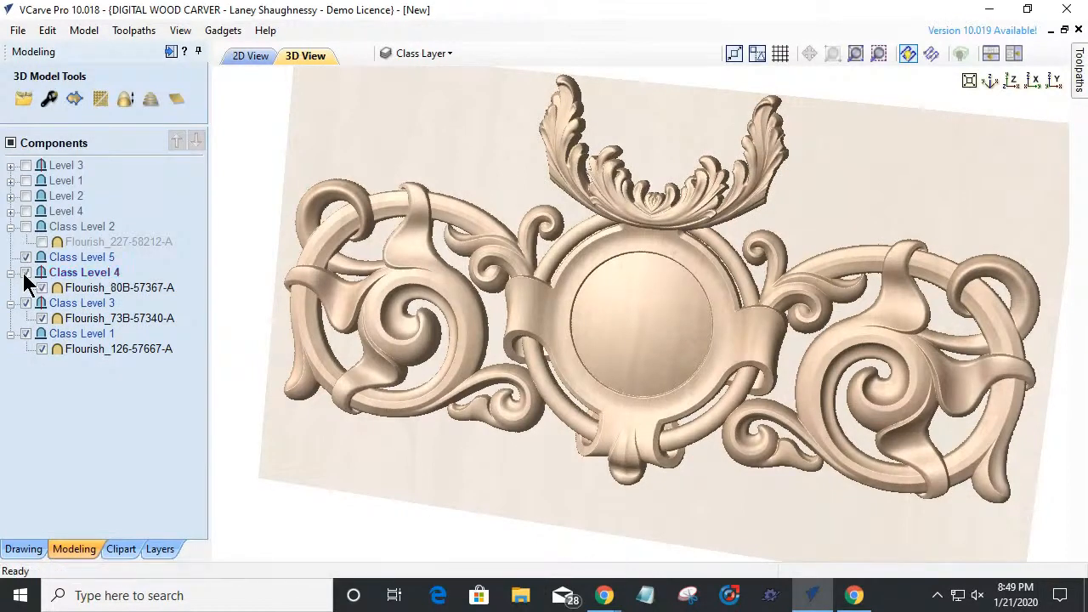
left_click_drag(627, 496, 638, 385)
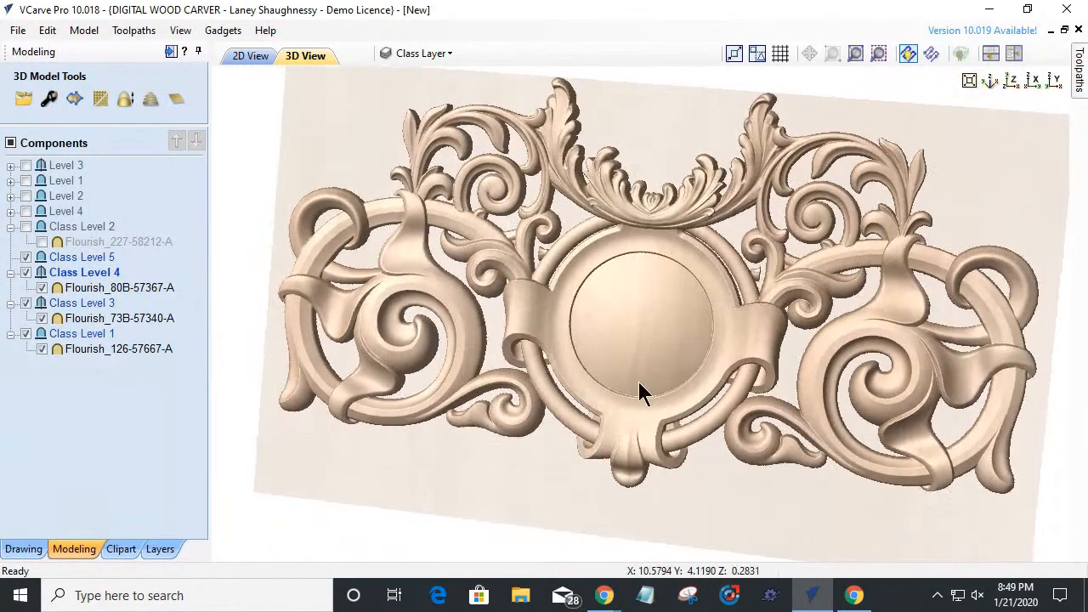
left_click(25, 227)
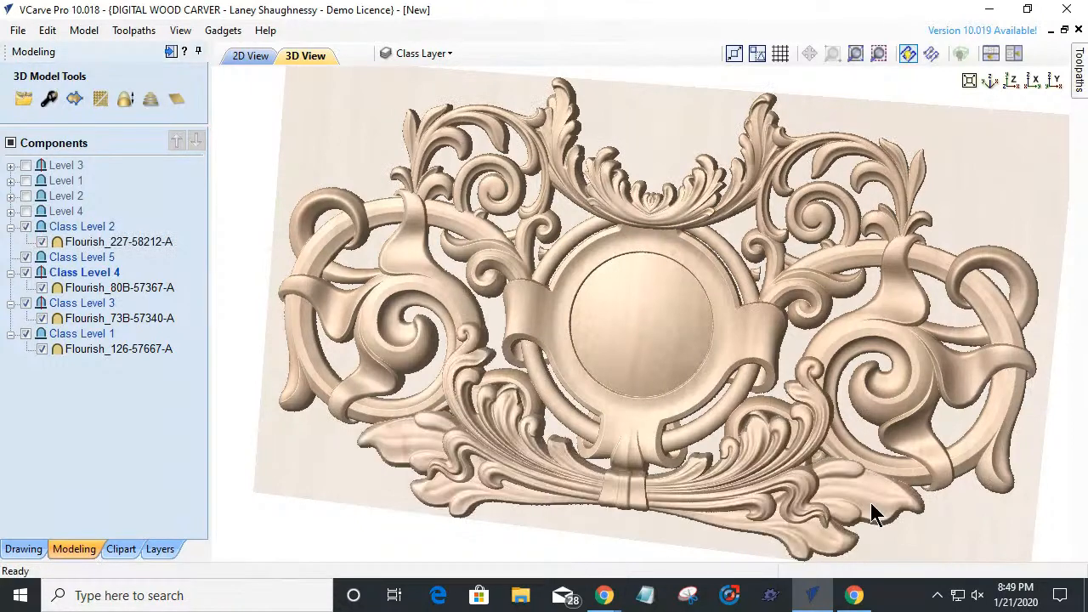
- Add a new layer to the drawing, keeping its default name
left_click_drag(711, 388, 786, 325)
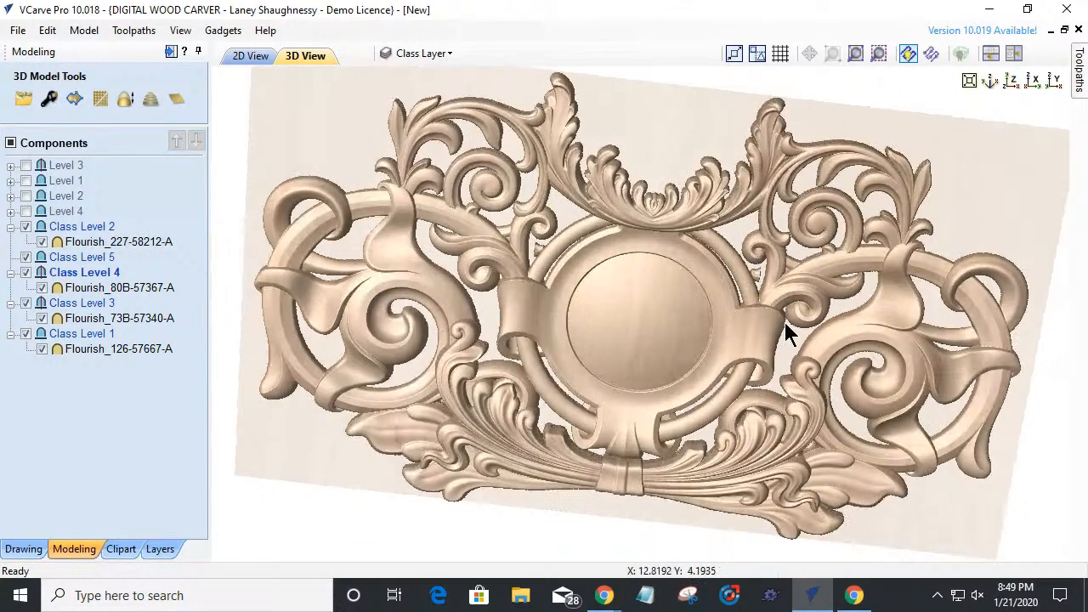
left_click(1006, 82)
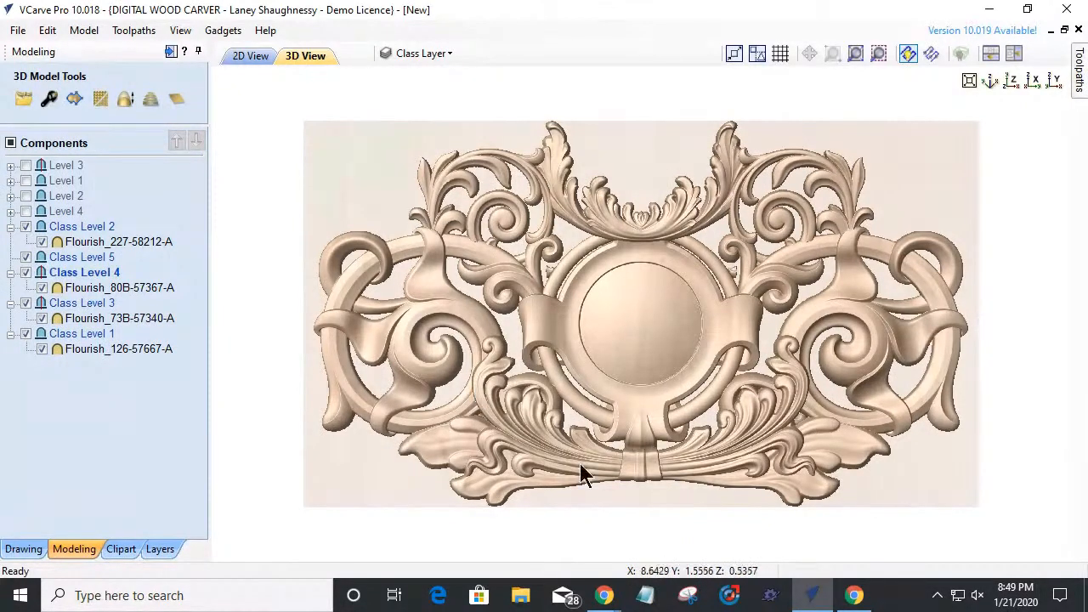
left_click_drag(413, 478, 611, 421)
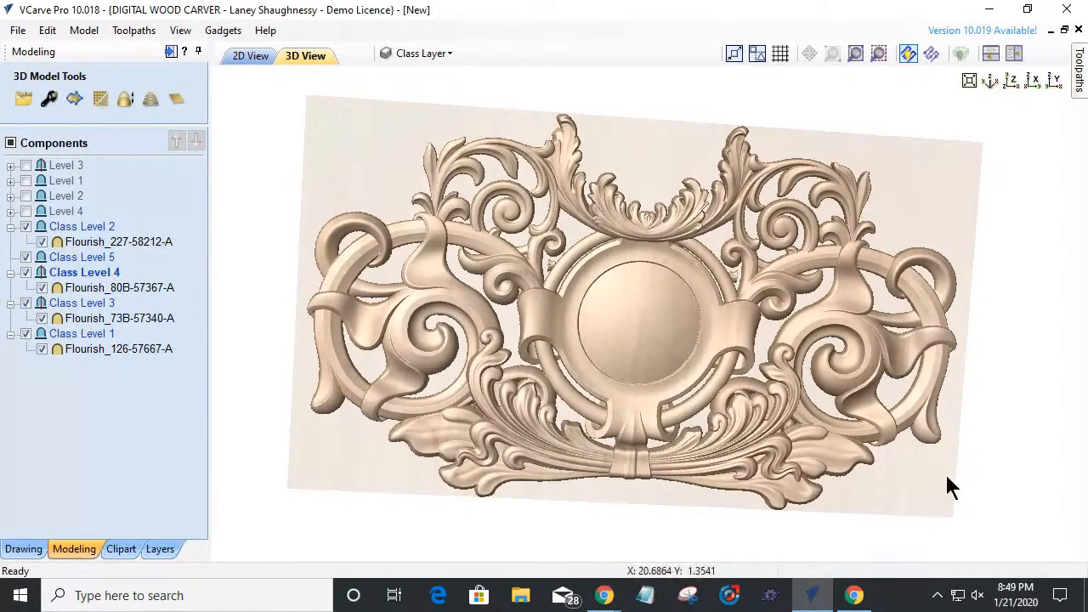
left_click_drag(933, 483, 986, 348)
left_click(1011, 80)
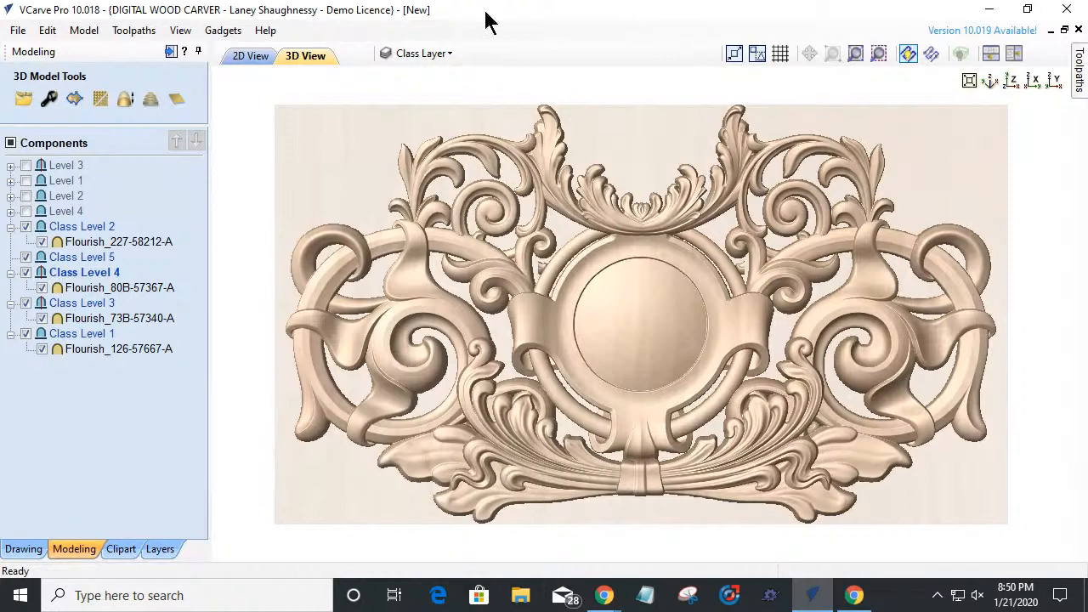
left_click(441, 55)
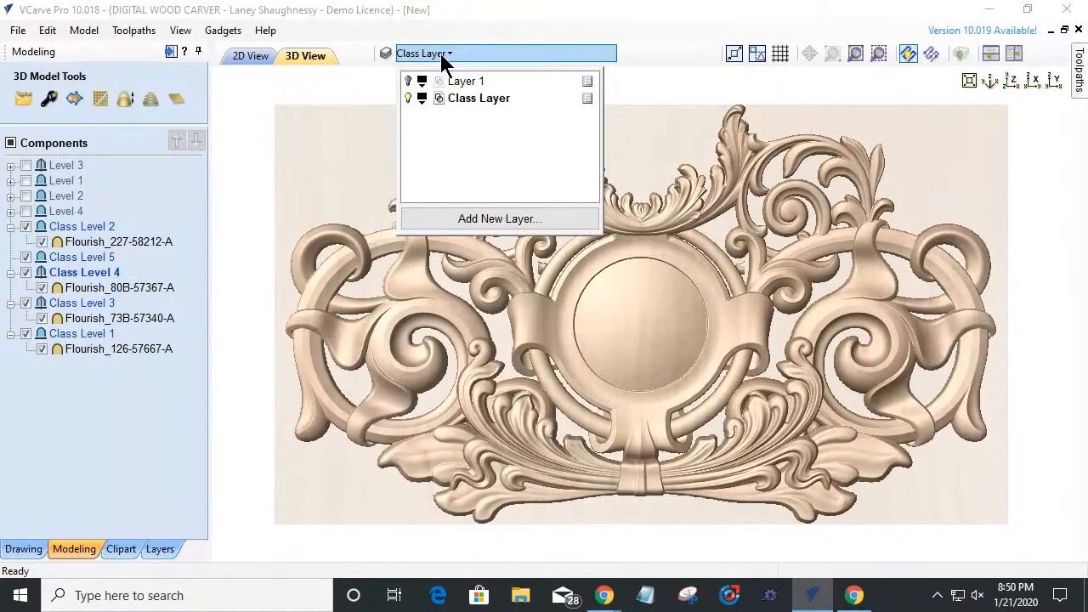
left_click(462, 218)
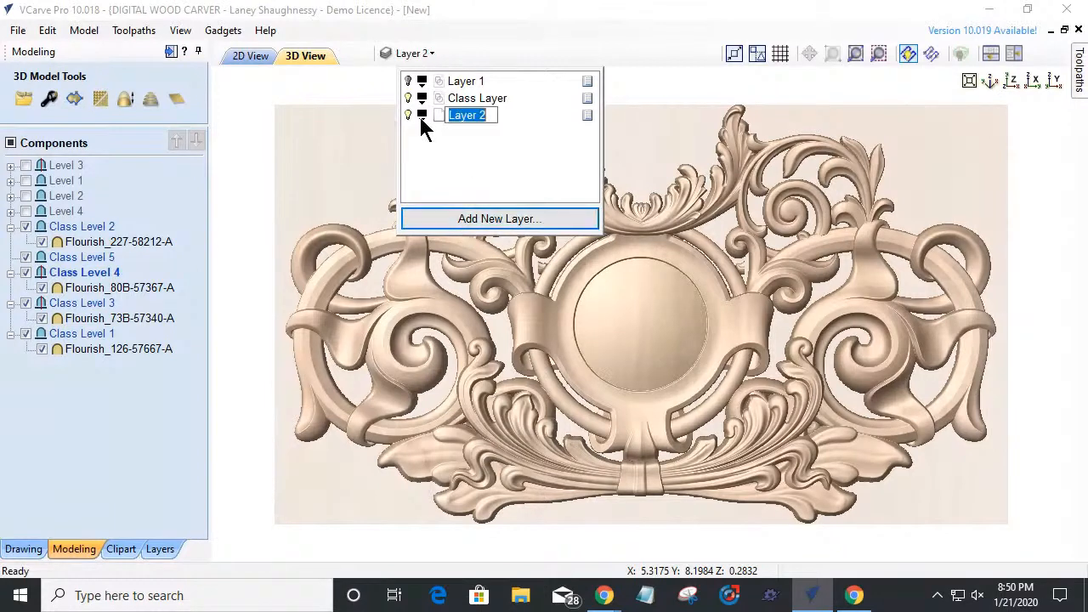
left_click(467, 157)
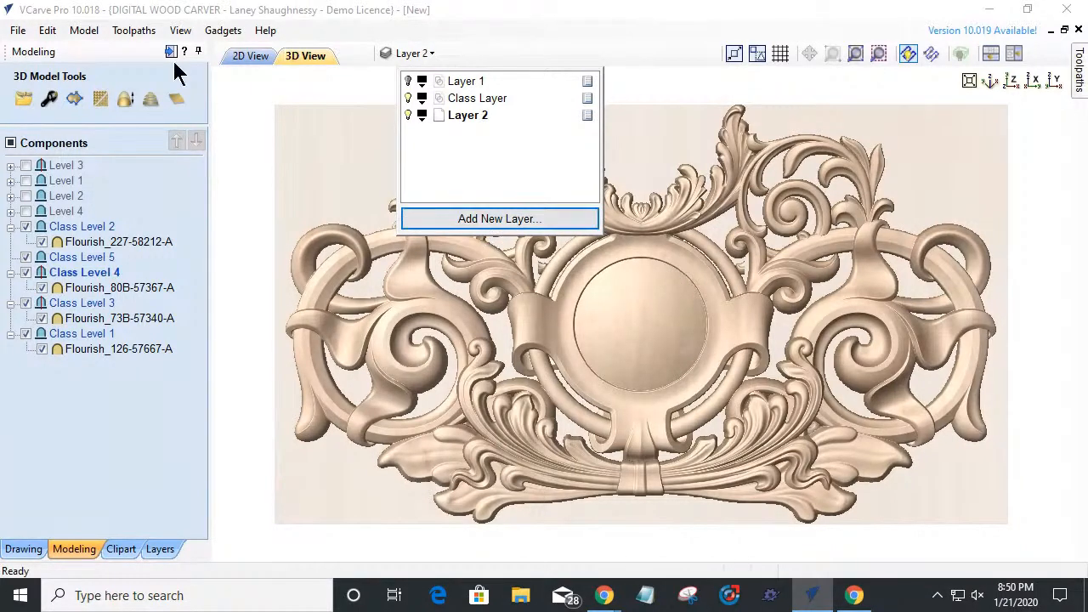
- Delete the two small stray outlines between the central ring and the curled scrolls at its upper sides in 2D
left_click(248, 56)
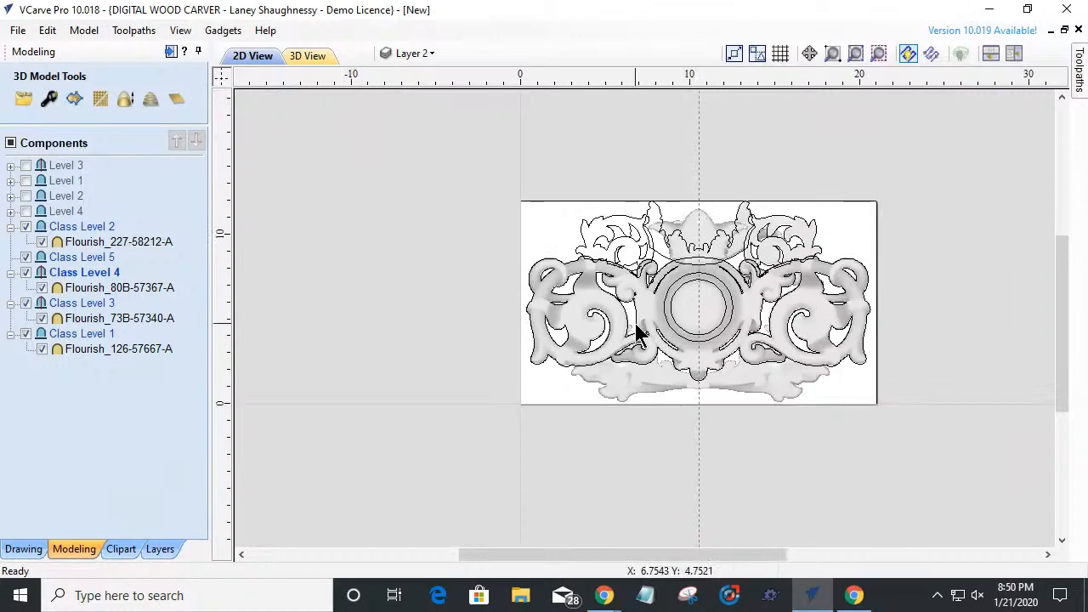
scroll(640, 332, "up", 3)
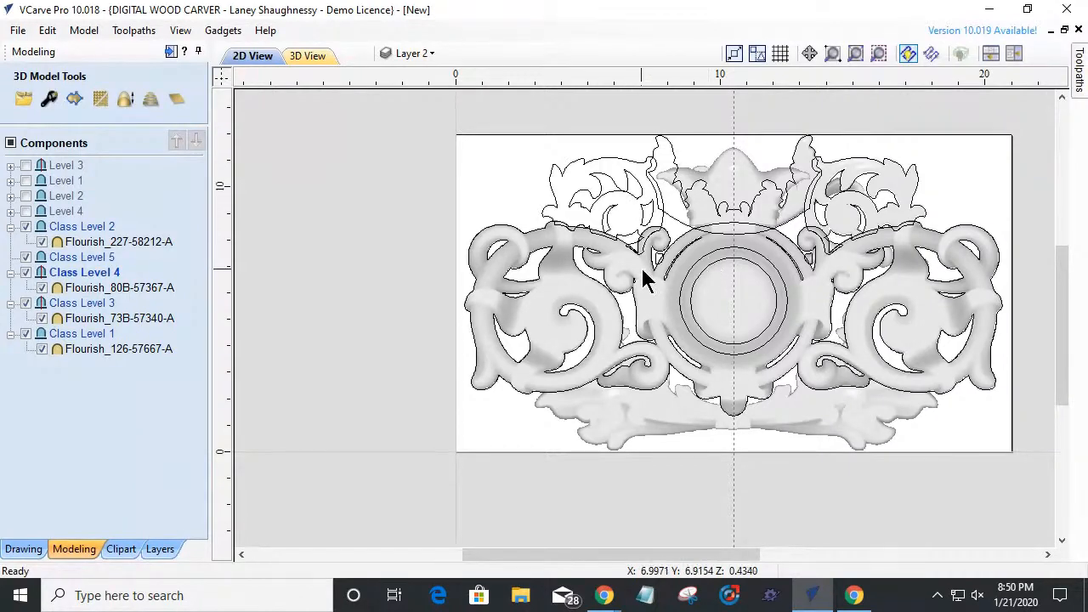
left_click(310, 56)
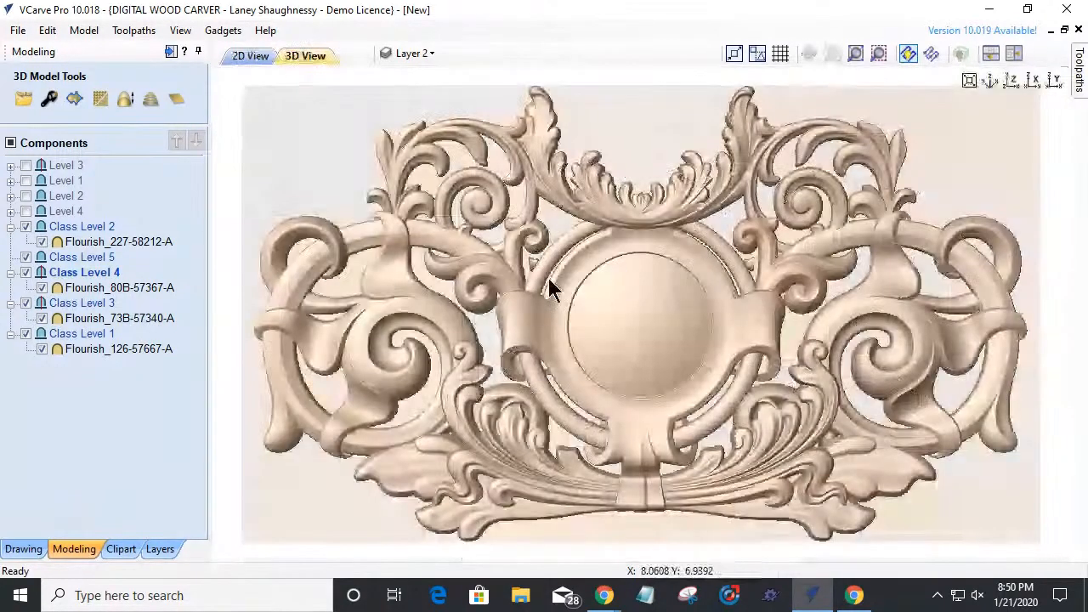
scroll(529, 272, "up", 4)
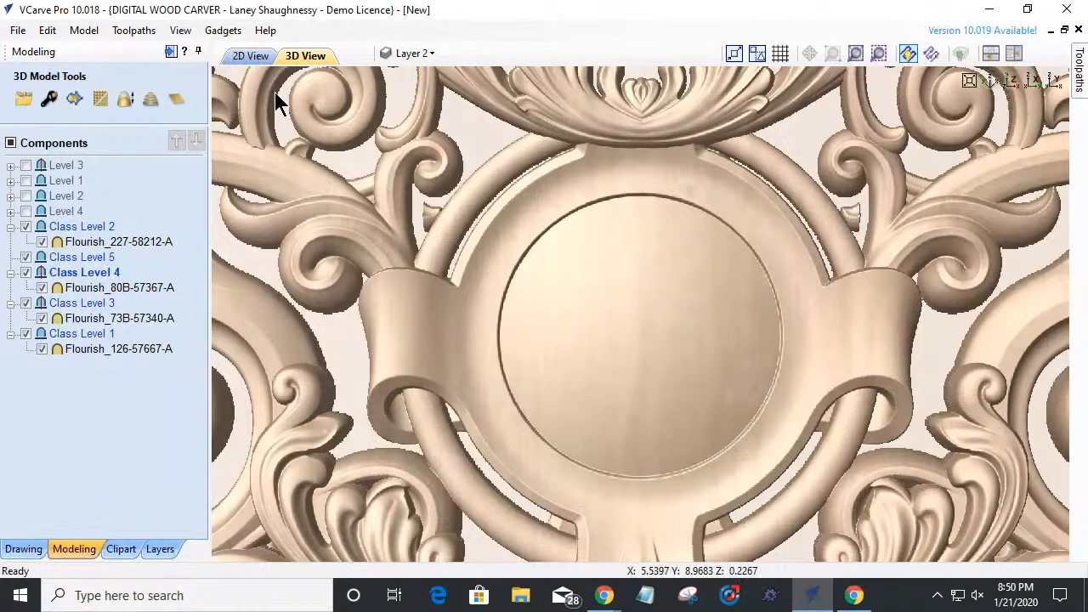
left_click(252, 56)
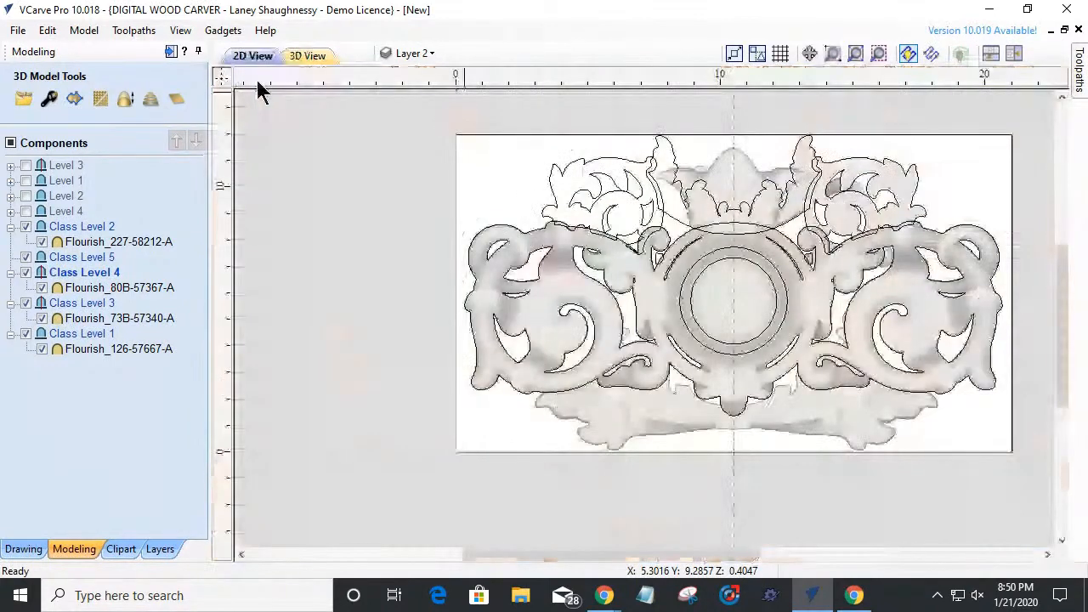
left_click(808, 263)
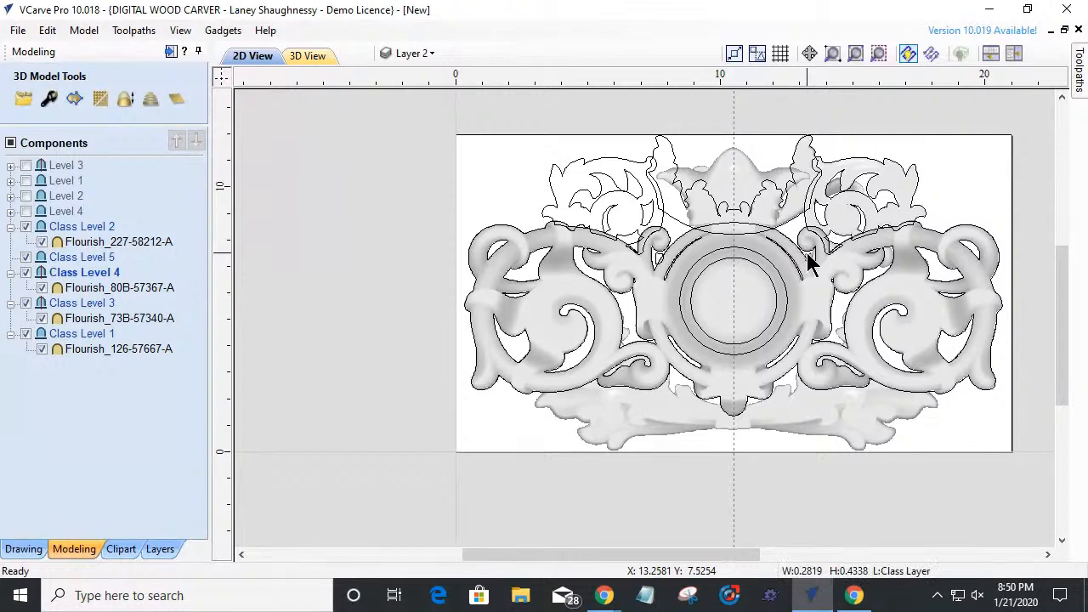
key("Delete")
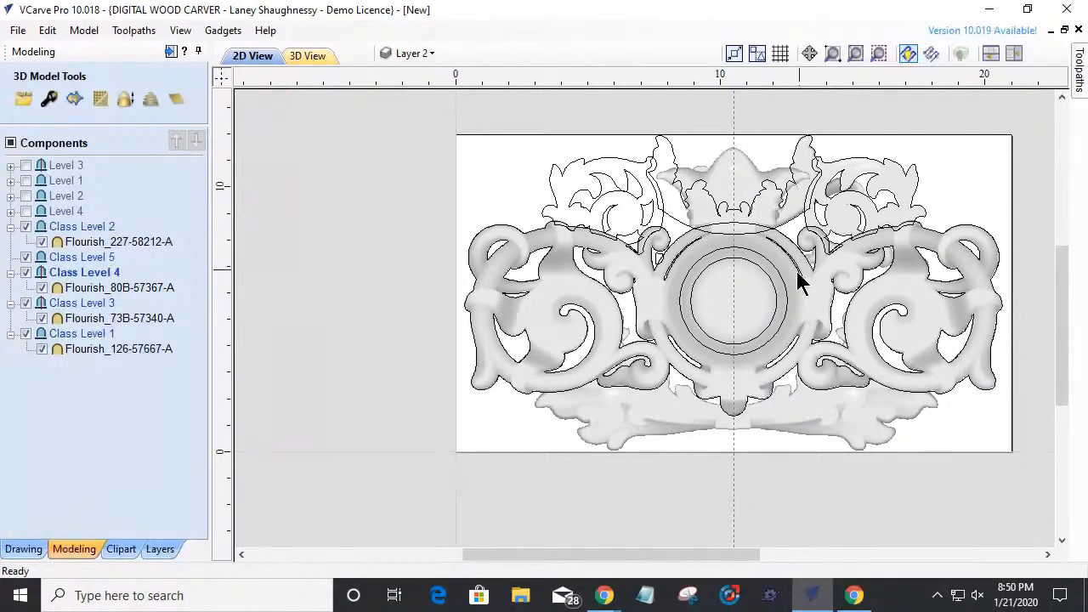
left_click(659, 253)
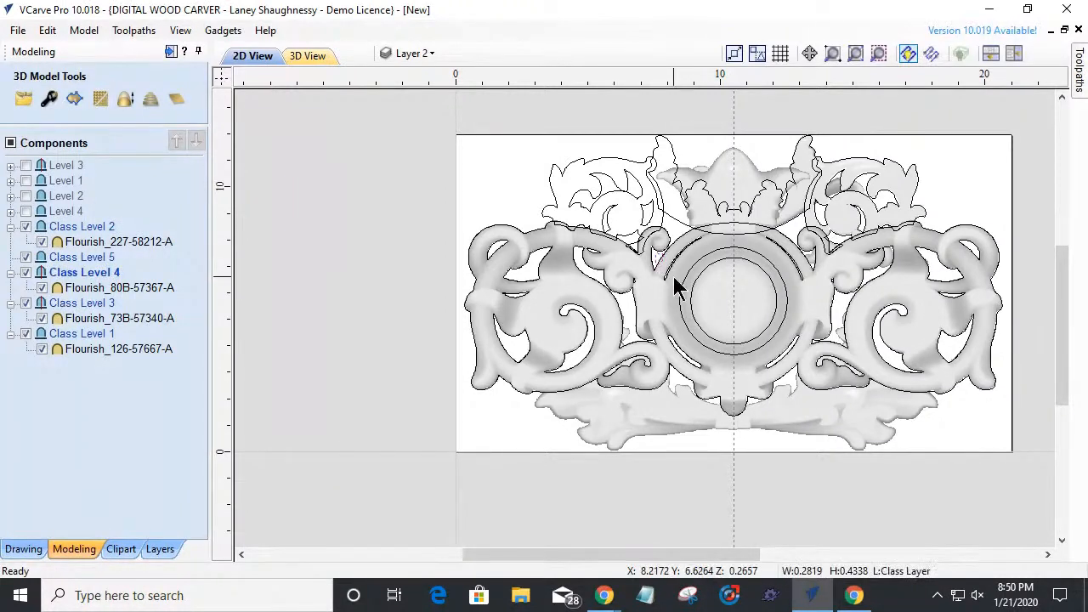
key("Delete")
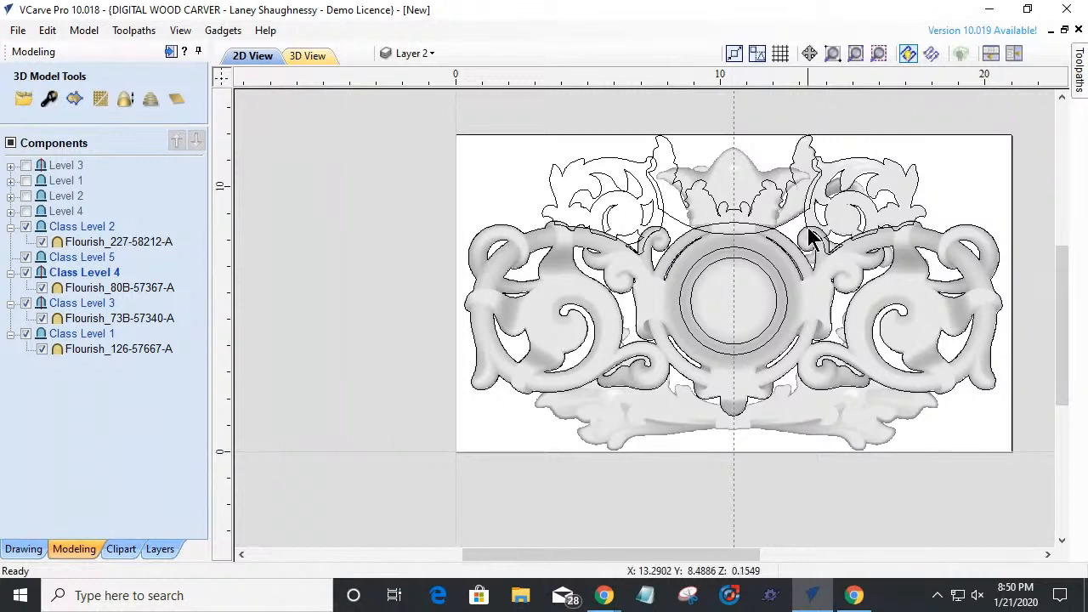
- Select the outer outline and inner openings of the flourish above the right-hand scroll frame
left_click(873, 168)
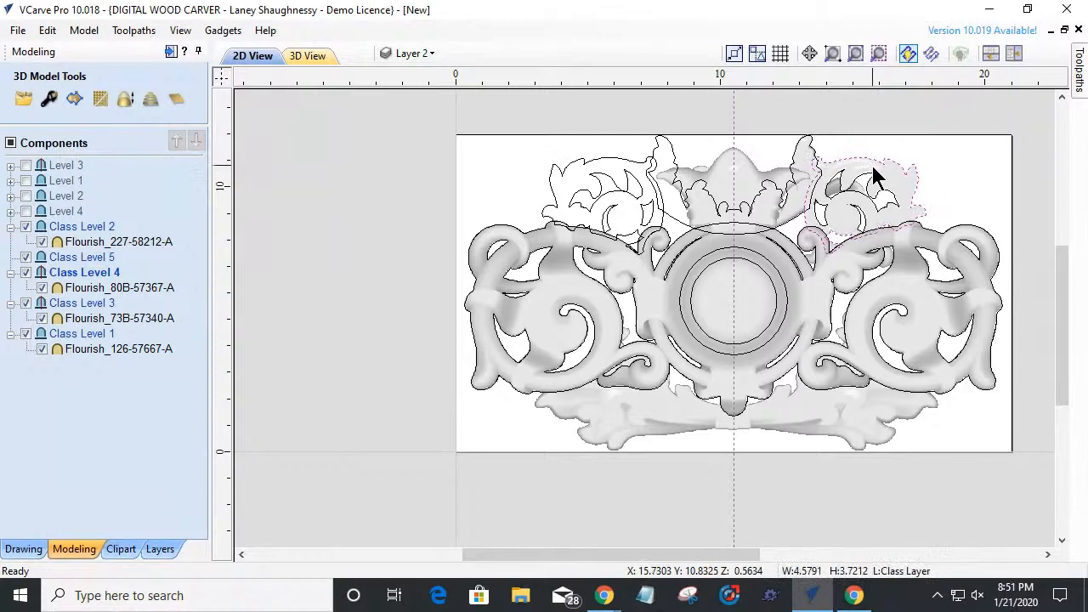
left_click(874, 173, "shift")
left_click(822, 204, "shift")
left_click(859, 211, "shift")
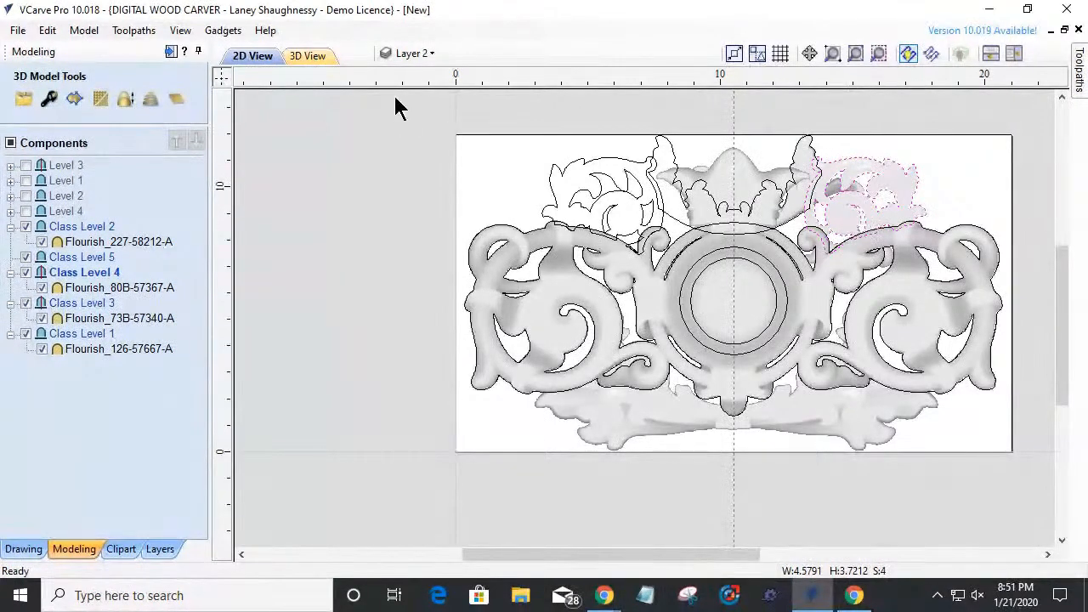
left_click(301, 54)
left_click(254, 54)
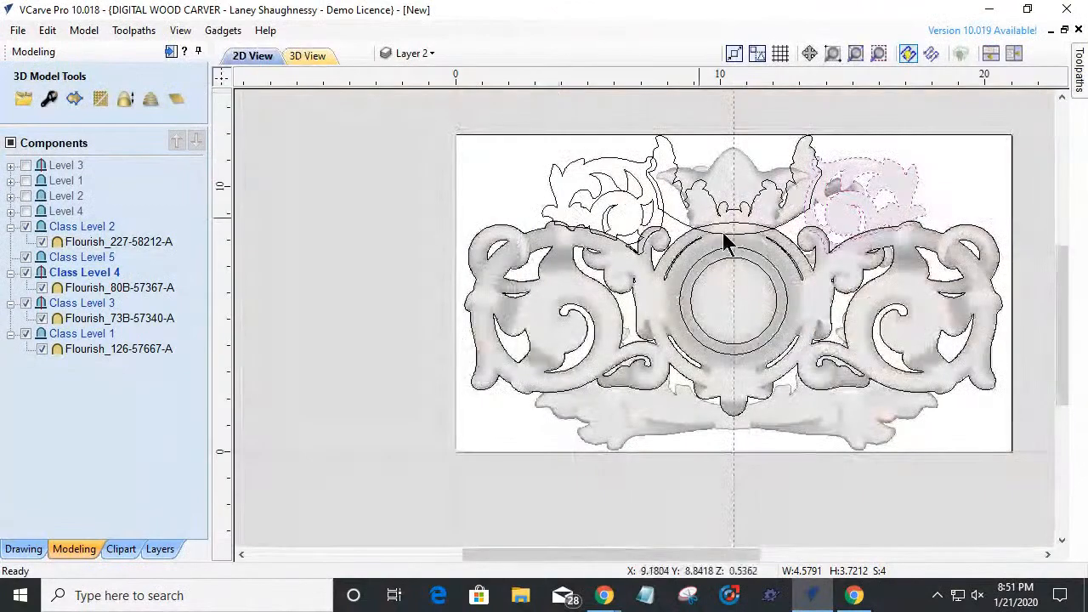
- Select the outer outlines and inner openings of both mirrored flourishes above the left-hand and right-hand scroll frames
scroll(831, 253, "up", 2)
scroll(832, 255, "up", 1)
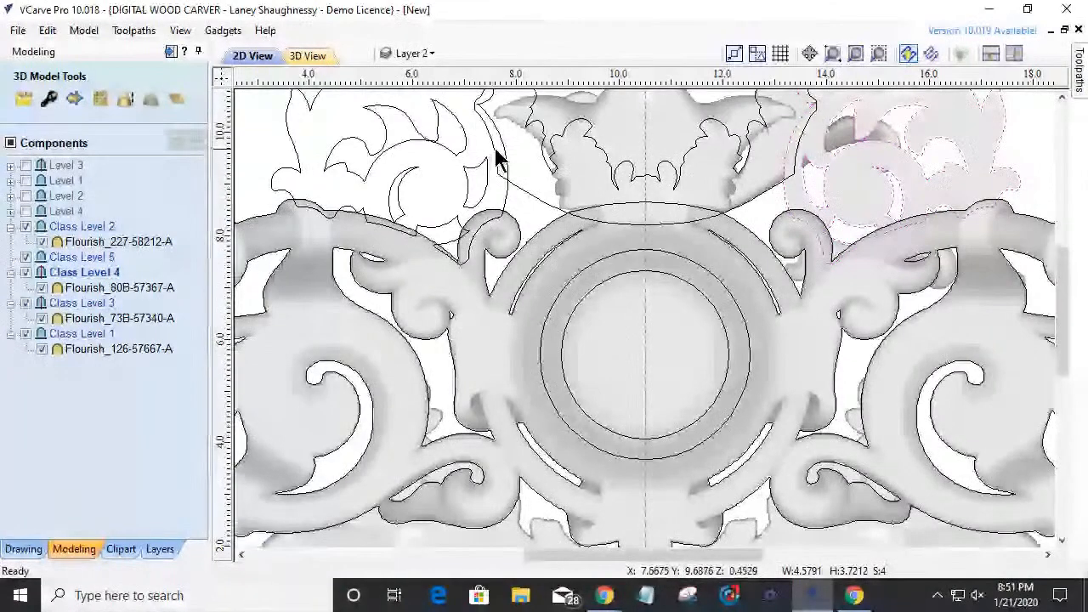
left_click(428, 144)
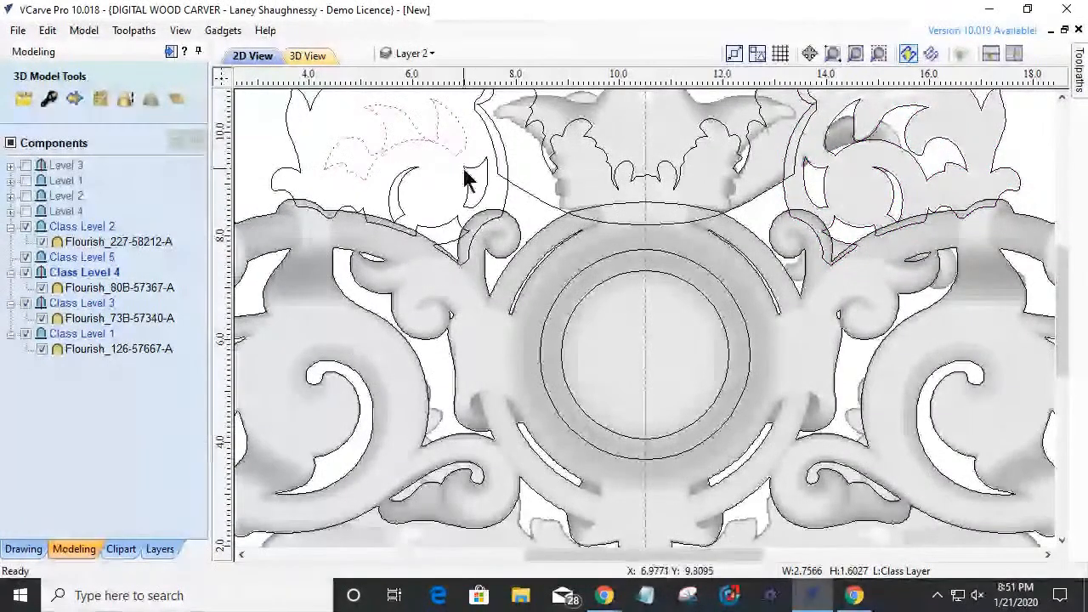
left_click(862, 139, "shift")
left_click(818, 166, "shift")
left_click(887, 187, "shift")
left_click(846, 230, "shift")
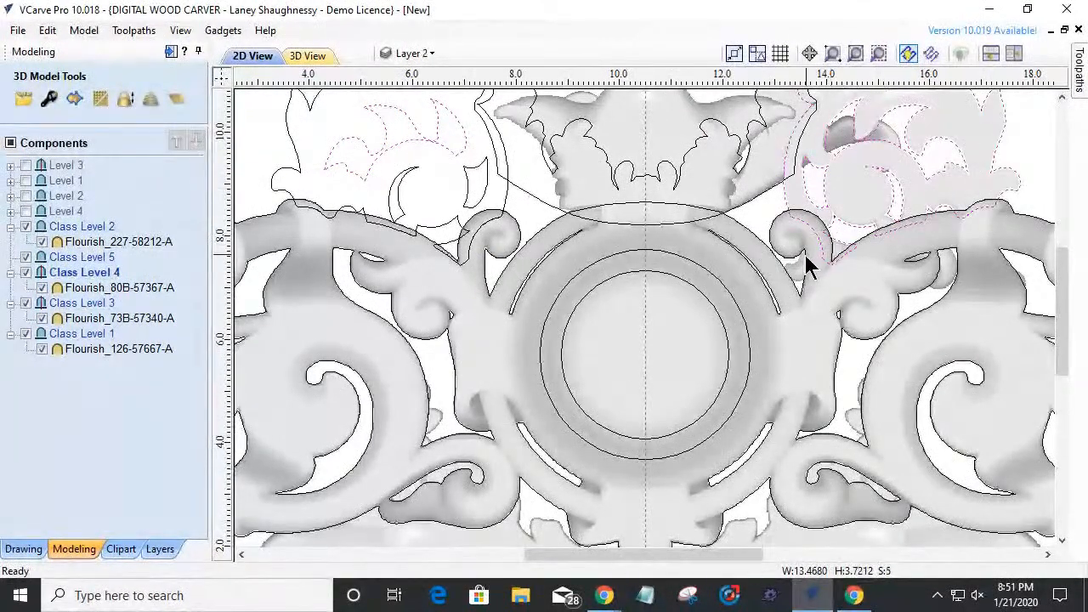
scroll(899, 189, "down", 2)
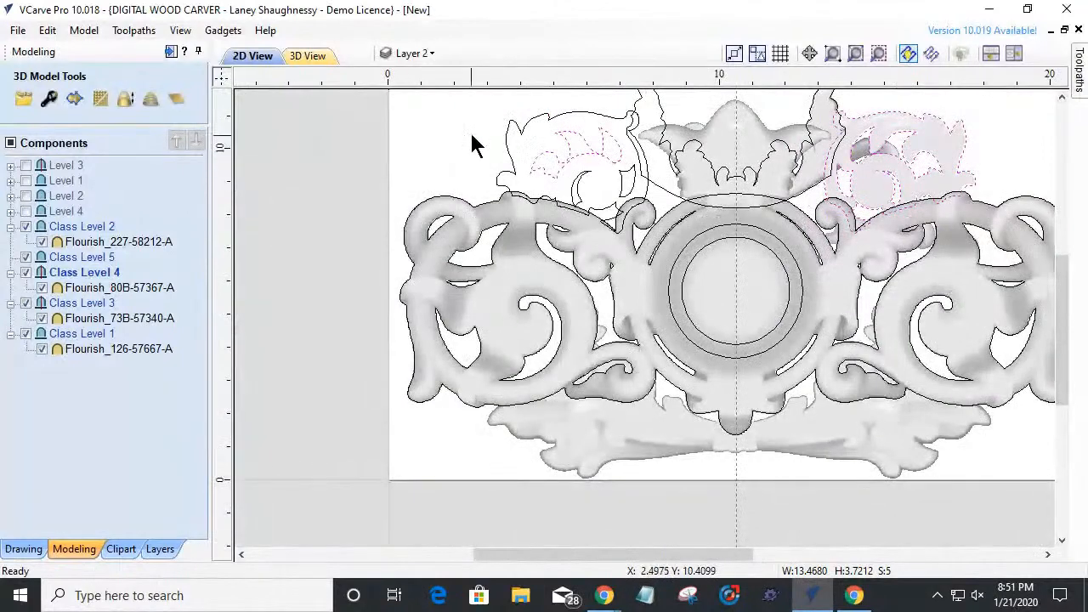
left_click(544, 114, "shift")
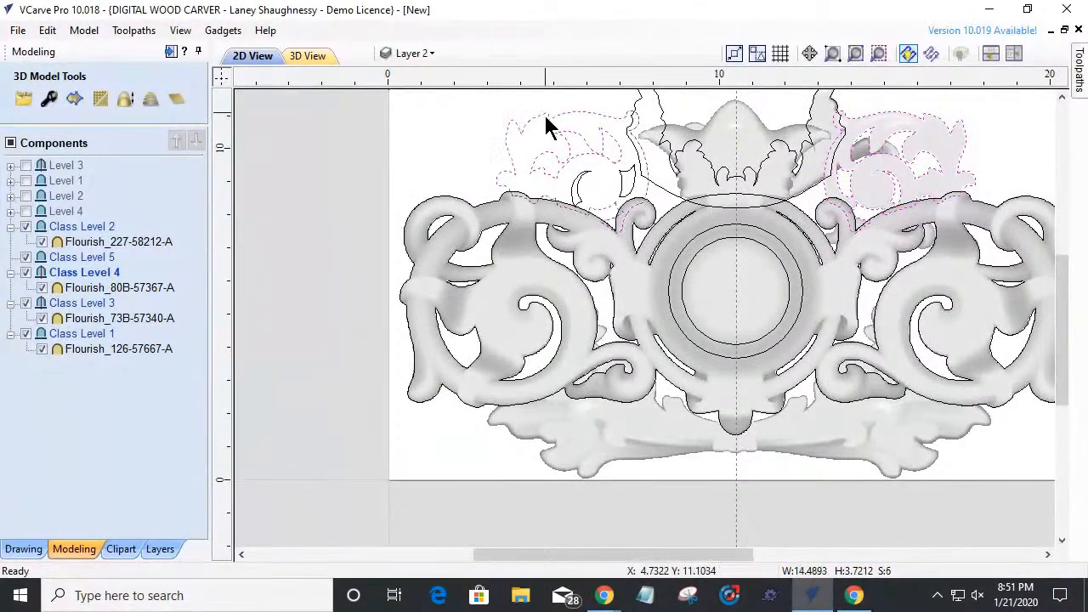
left_click(571, 195, "shift")
left_click(621, 181, "shift")
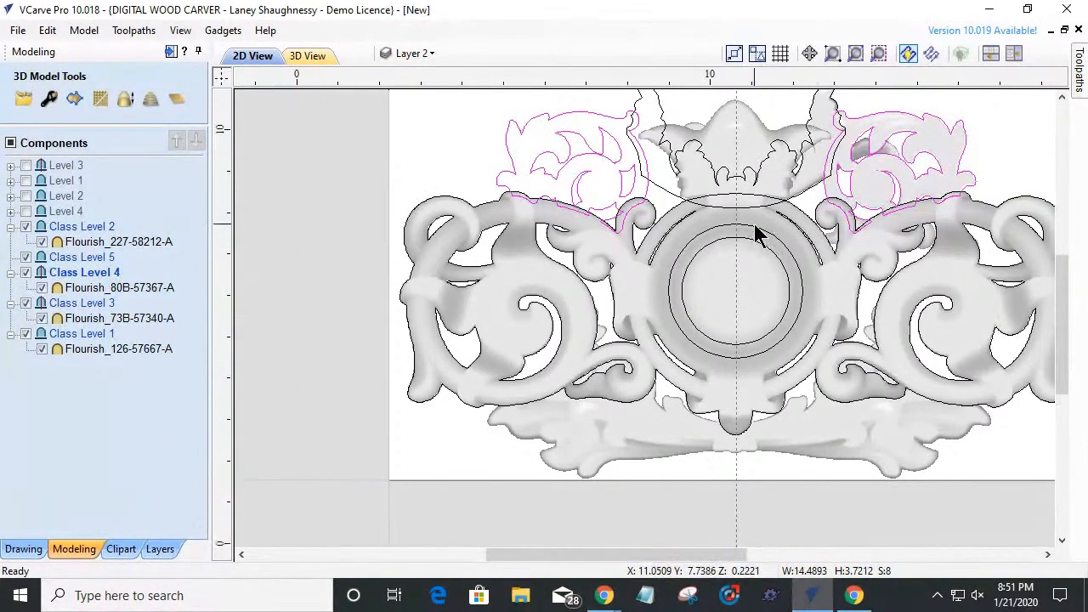
scroll(758, 235, "up", 1)
scroll(757, 236, "down", 1)
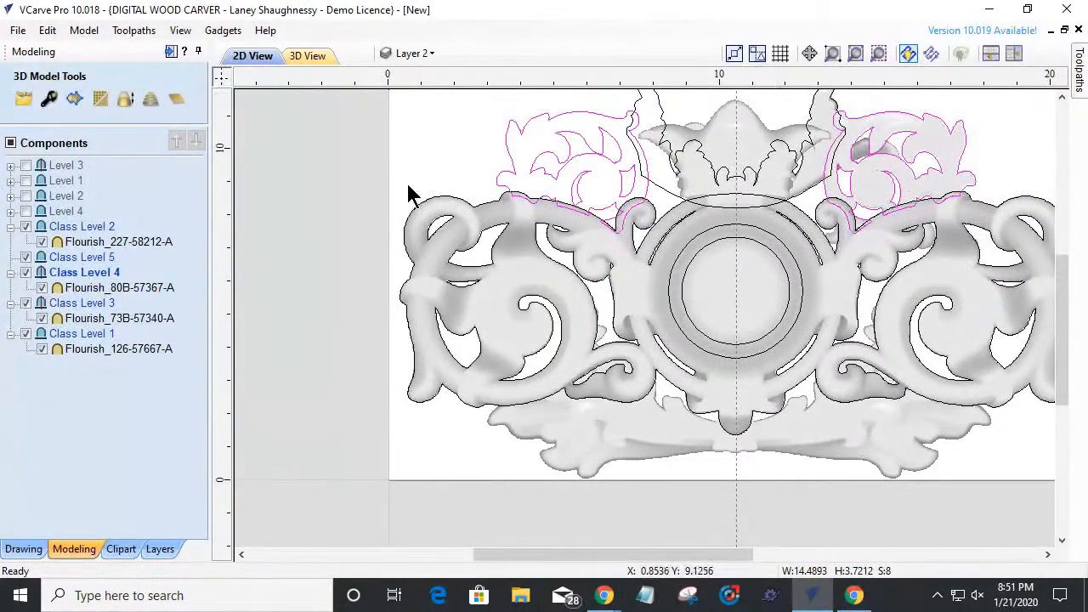
- Toggle clipping off and back on for Class Level 4
left_click(71, 274)
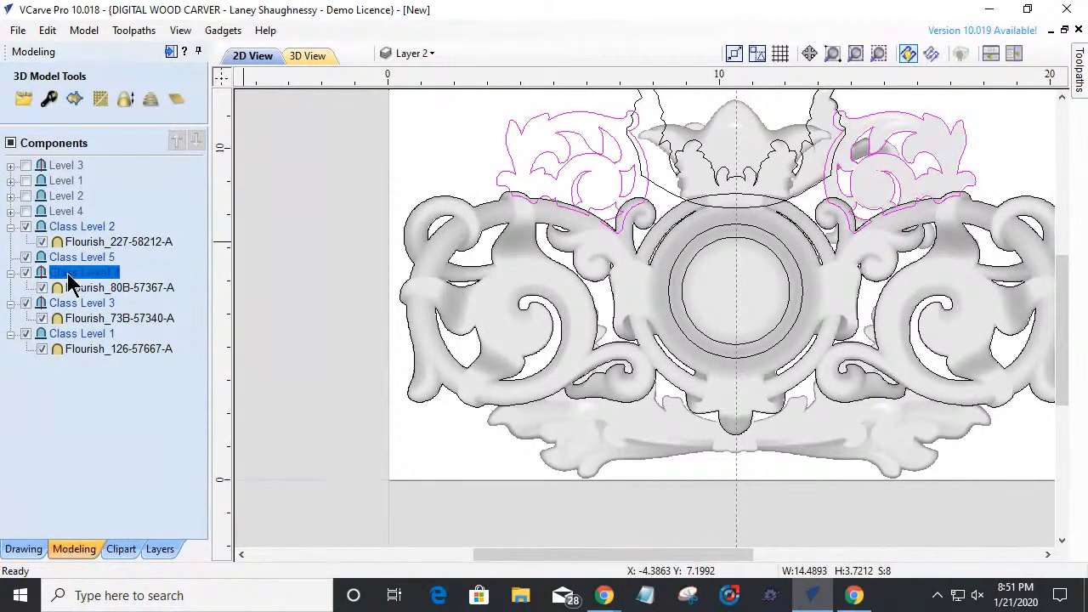
right_click(72, 280)
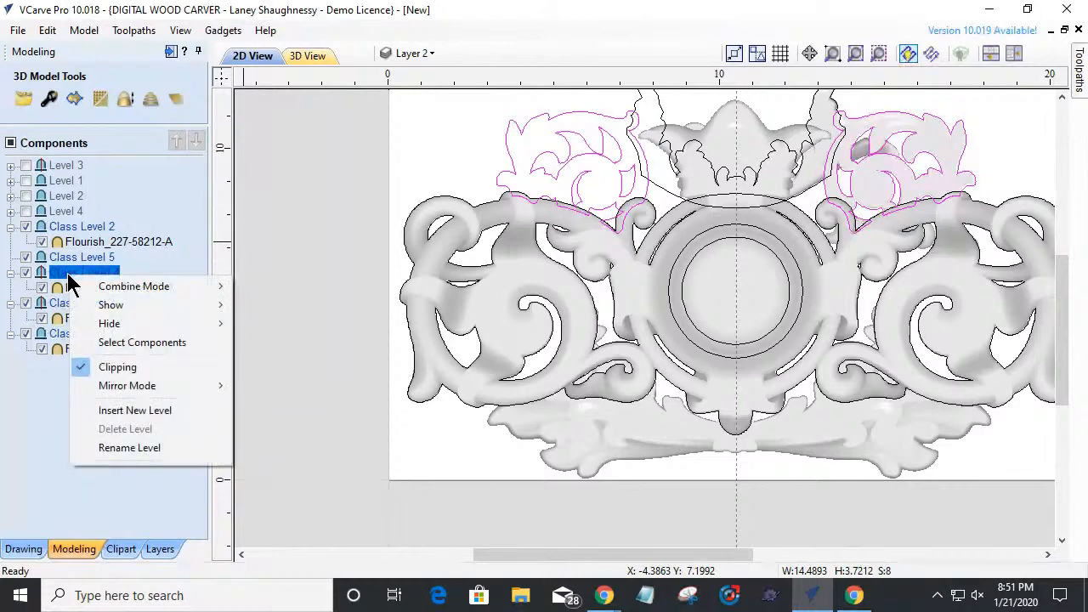
left_click(98, 368)
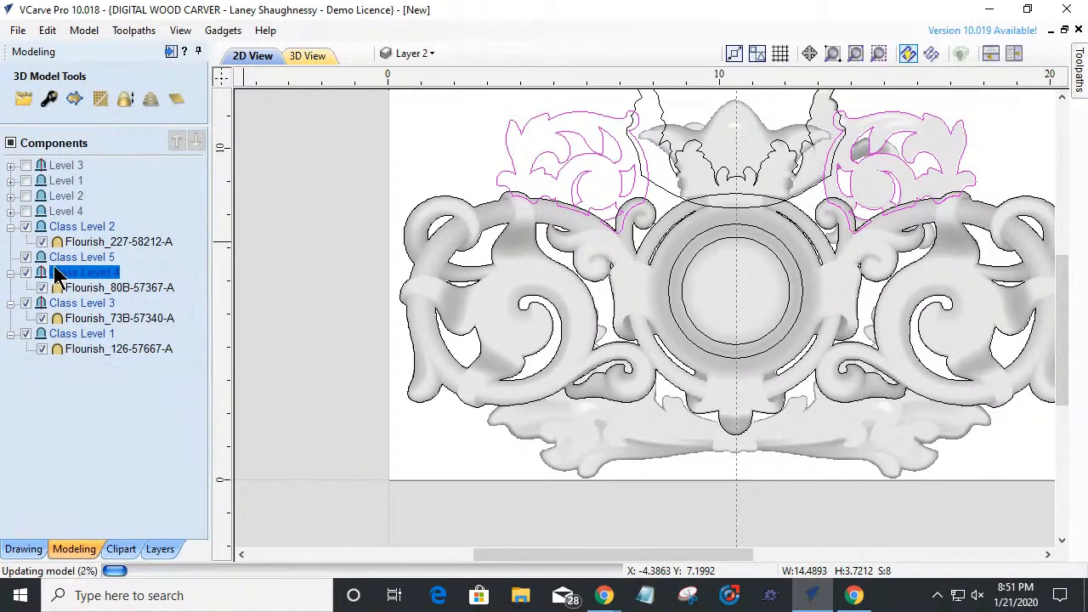
right_click(66, 276)
left_click(93, 367)
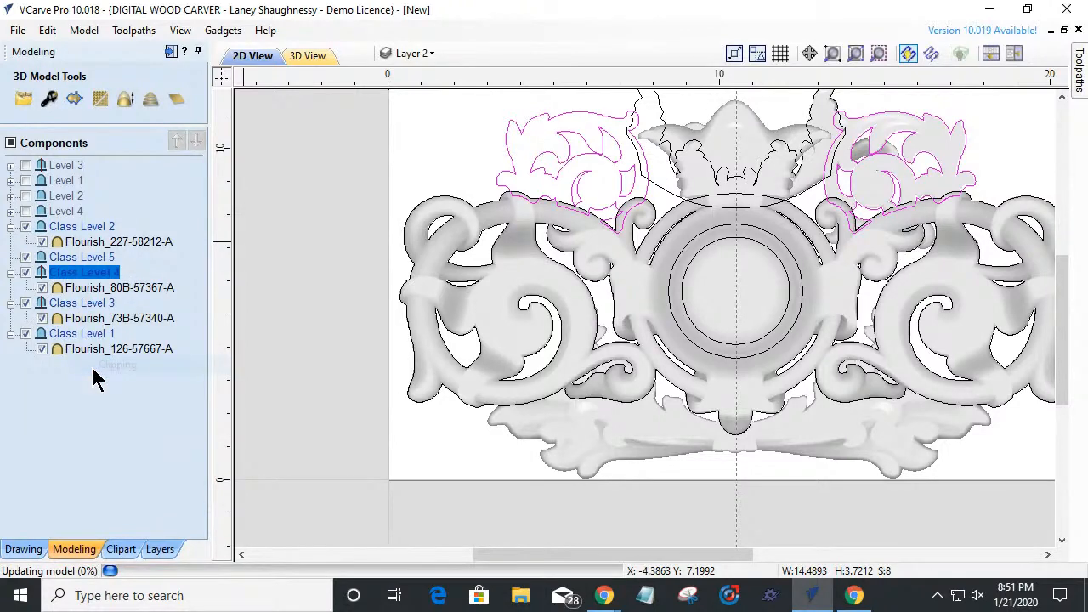
- Inspect the complete carving in 3D, tilted and straight from above, at different zoom levels
left_click(289, 60)
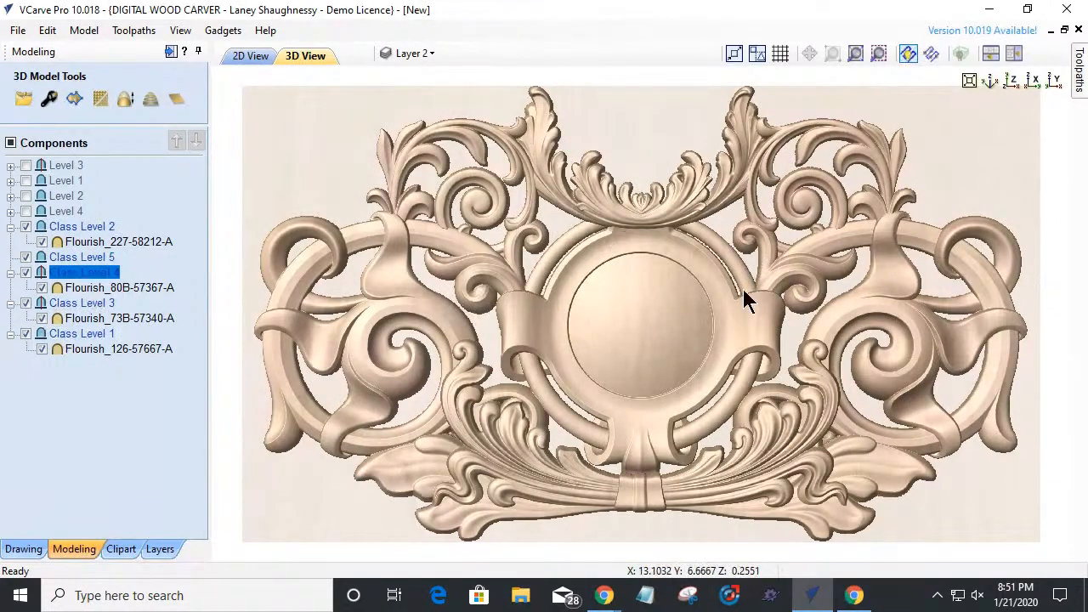
left_click_drag(669, 372, 678, 413)
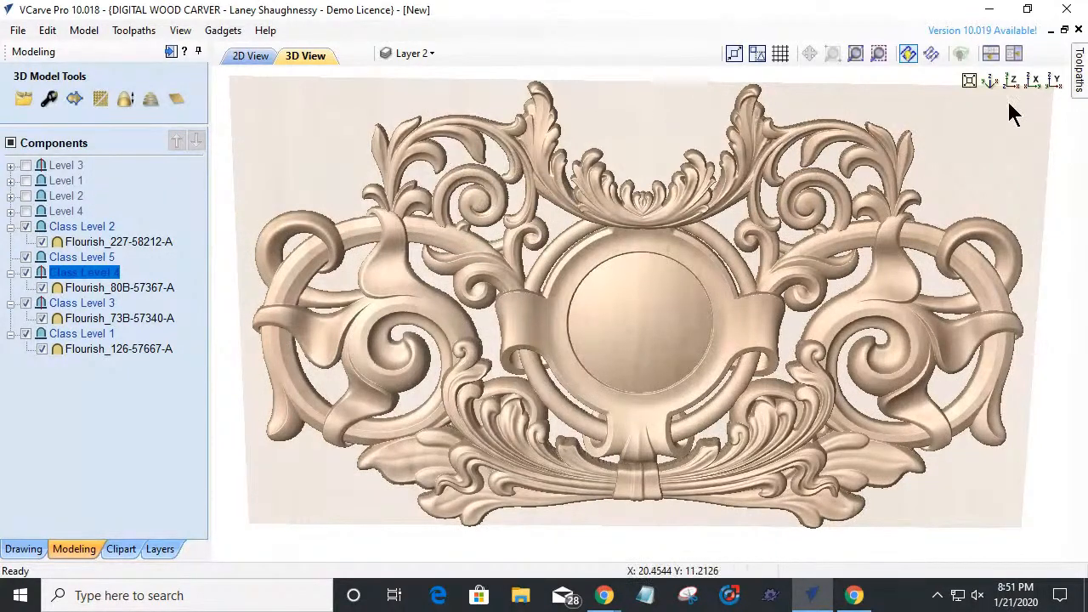
left_click_drag(637, 451, 639, 395)
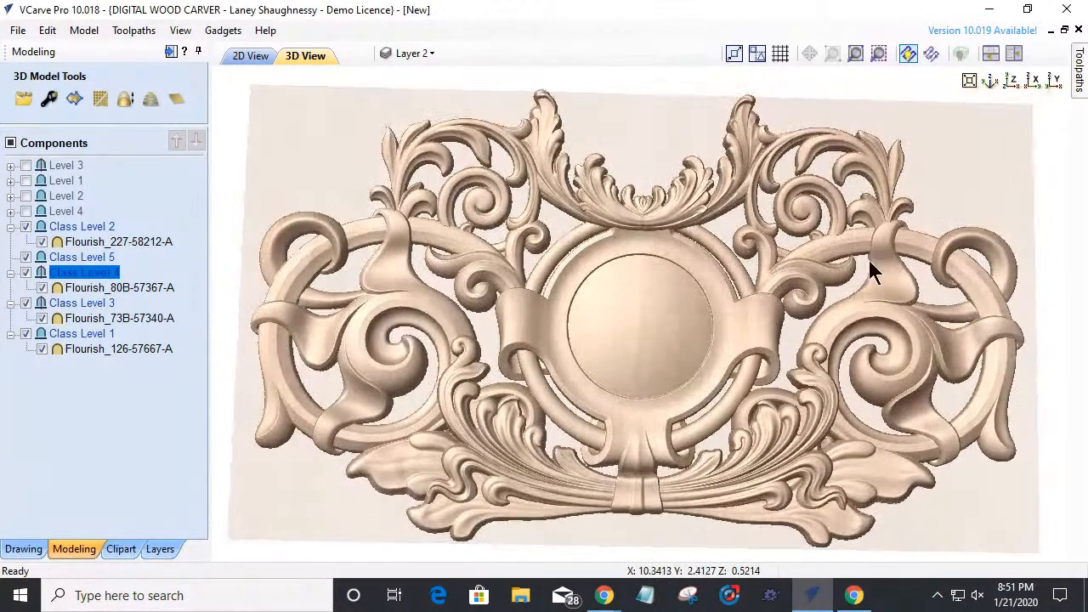
left_click(1013, 81)
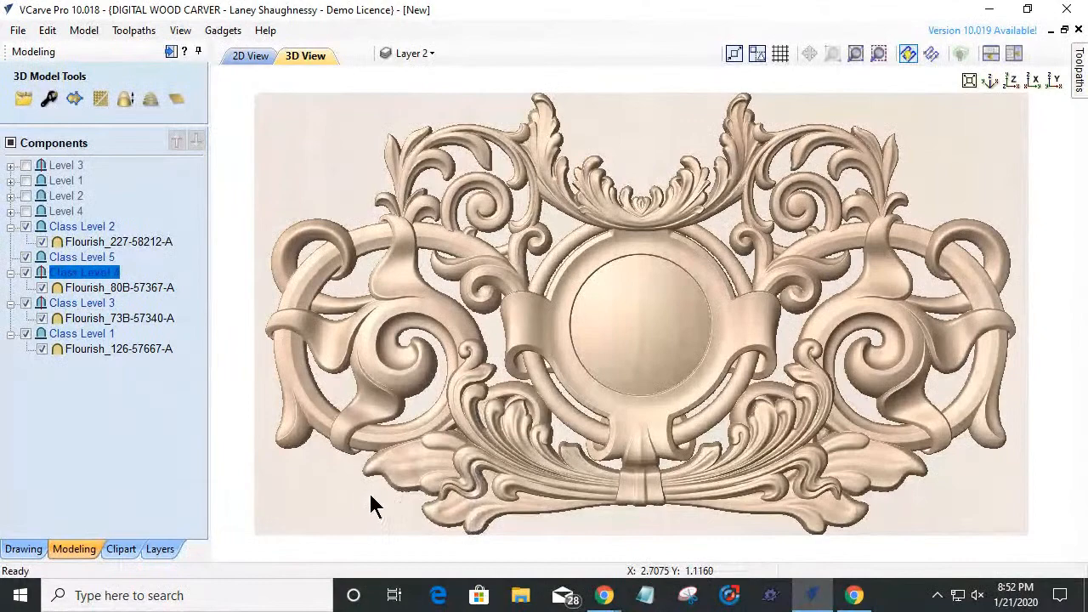
scroll(806, 317, "down", 3)
scroll(725, 430, "up", 2)
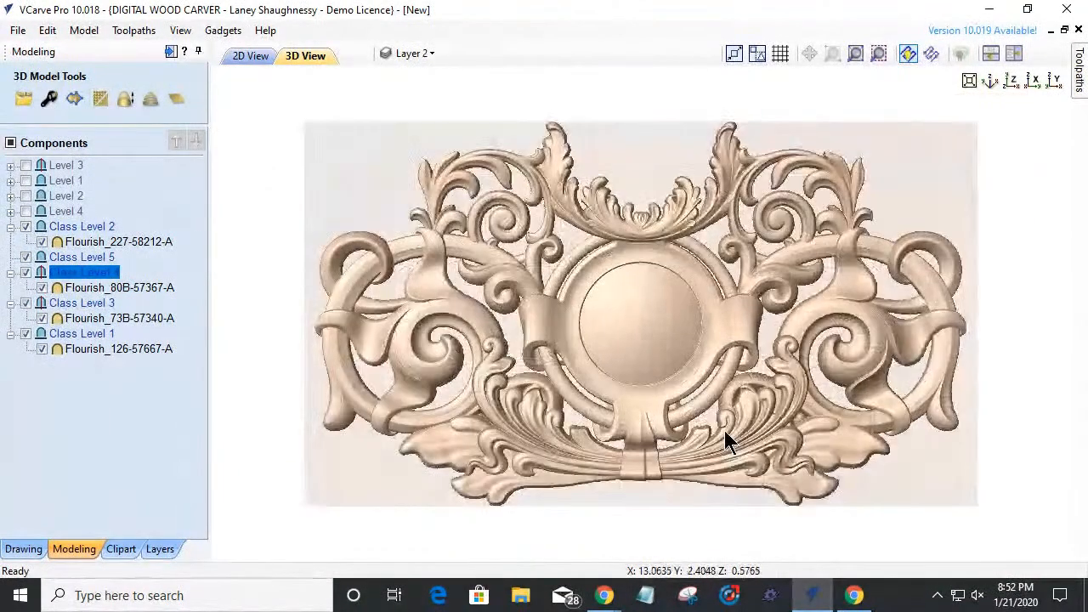
scroll(721, 430, "down", 1)
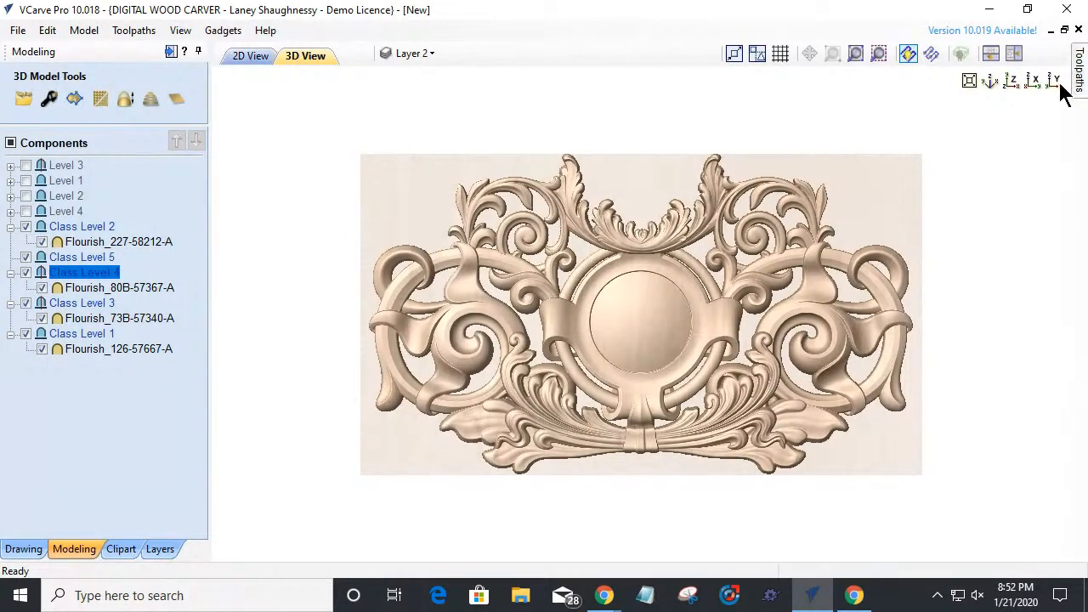
- Examine the carving's relief edge-on in 3D and open the material setup to check the model thickness
left_click(989, 81)
left_click_drag(856, 501, 1001, 413)
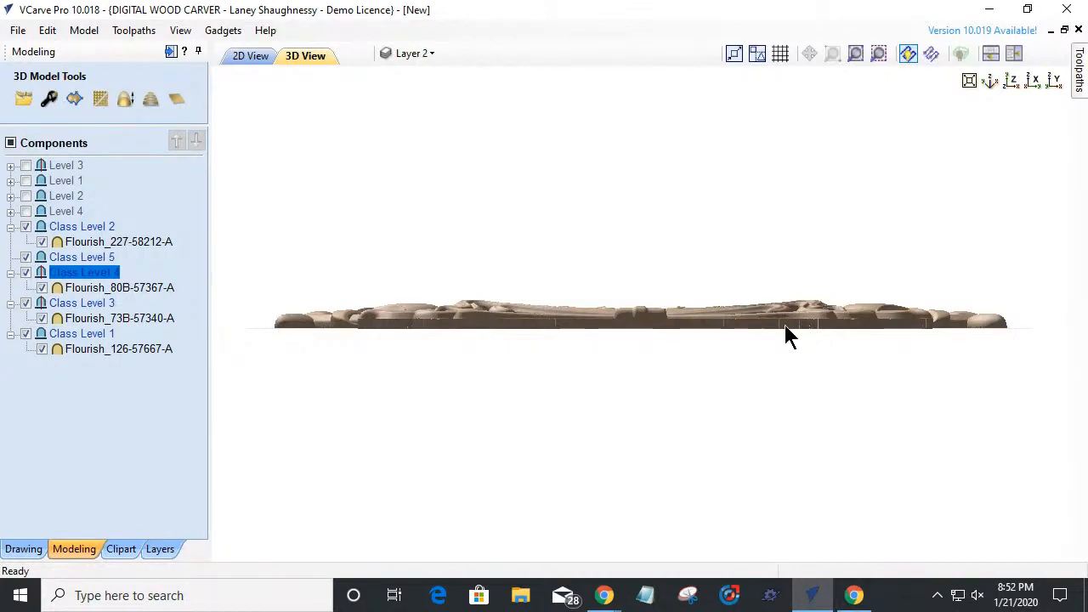
mouse_move(1078, 89)
left_click(867, 109)
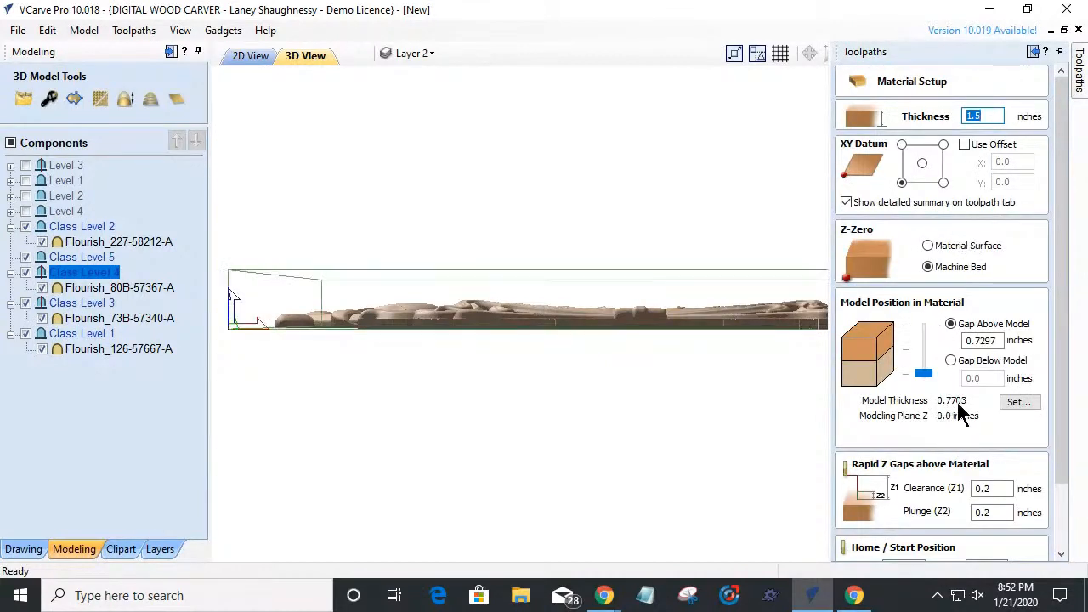
- Position the model at the top of the material with a 0.0-inch gap above it and apply the material setup
left_click_drag(923, 372, 924, 330)
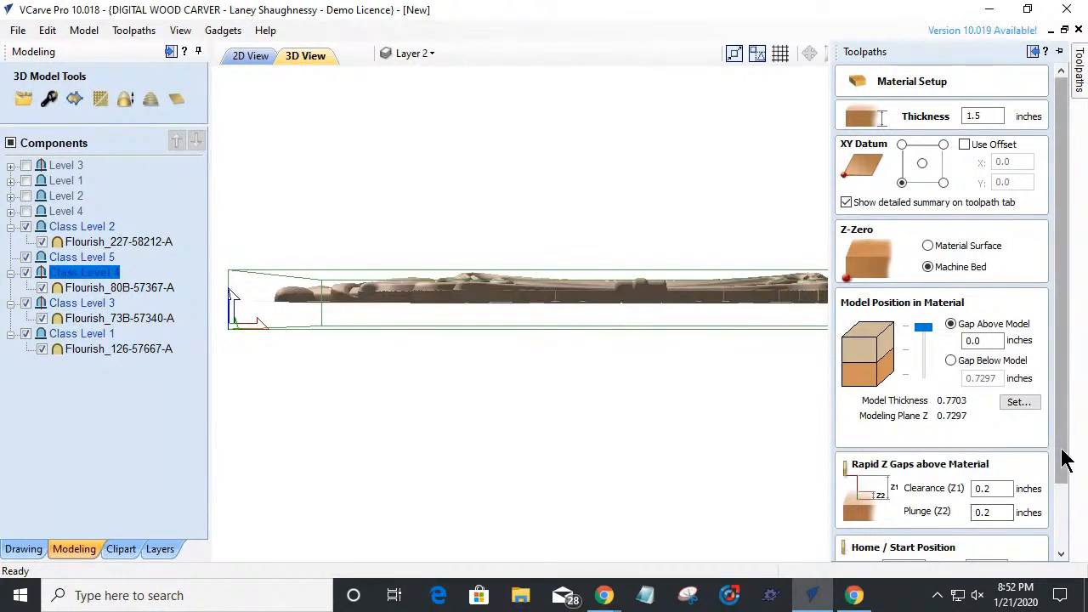
left_click_drag(1059, 456, 1062, 525)
left_click(887, 551)
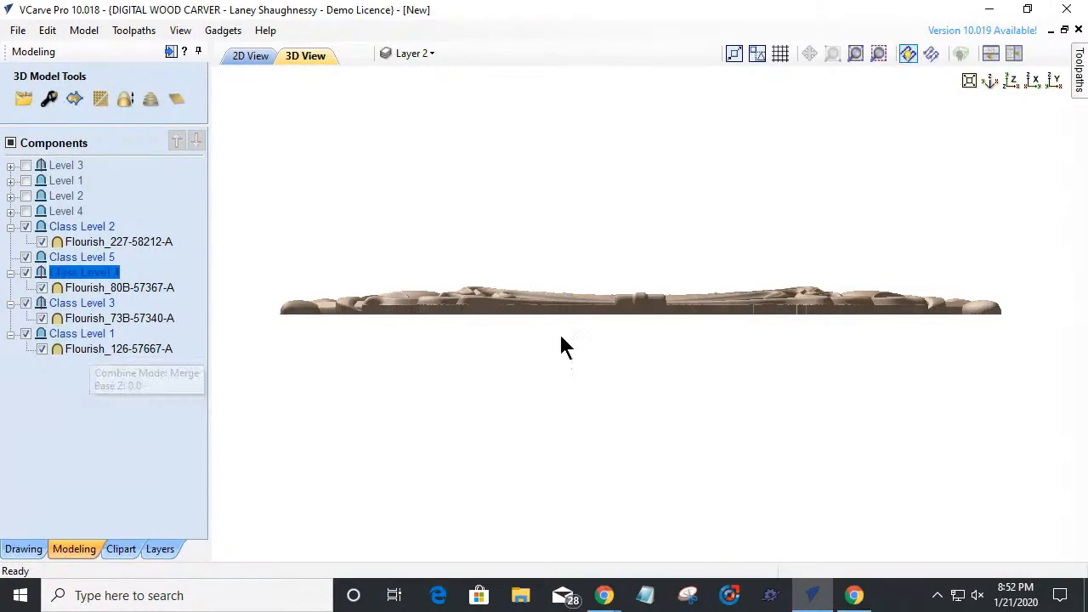
- Select the flourish components in Class Levels 1 to 4 and open their component properties
left_click_drag(688, 390, 685, 412)
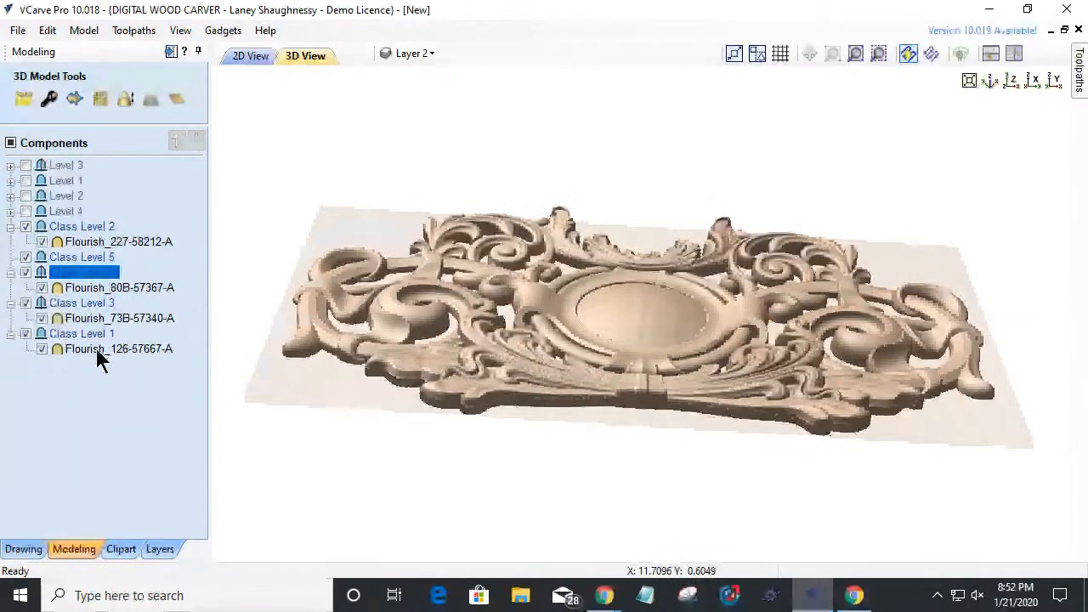
left_click(94, 317)
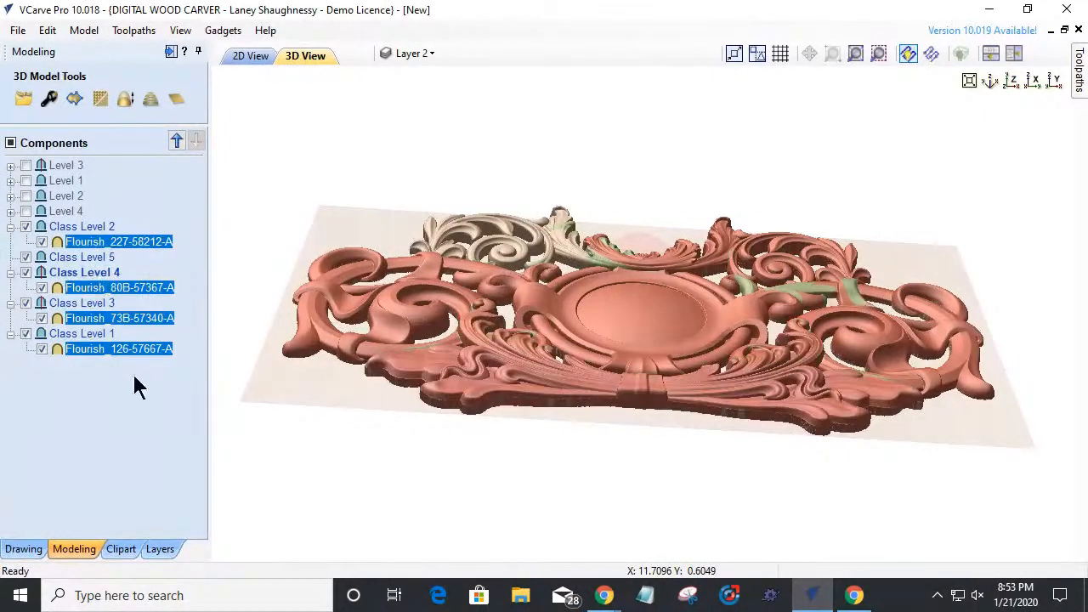
left_click(49, 100)
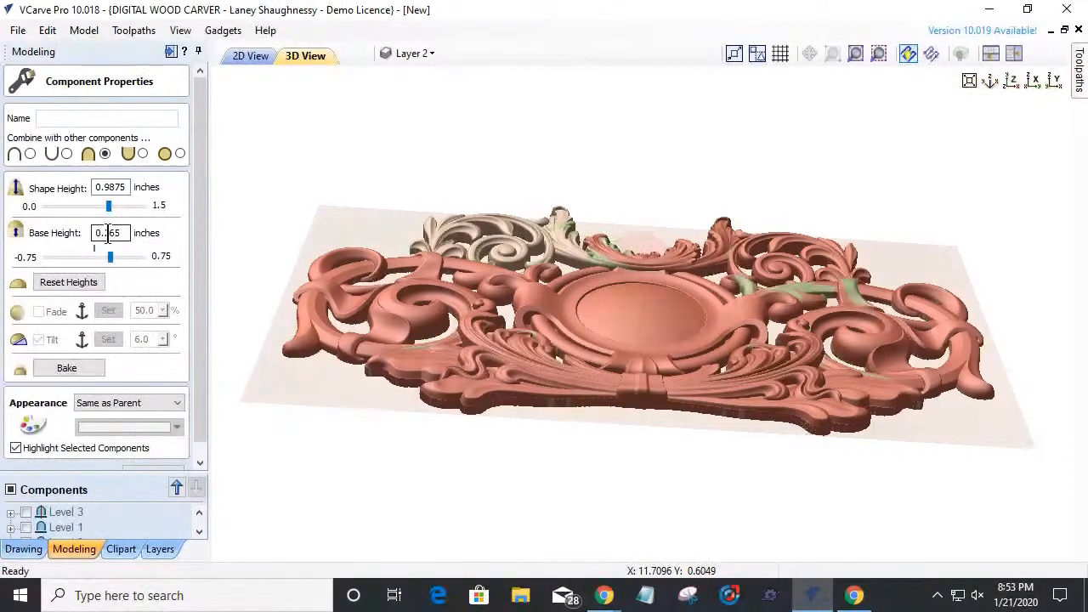
- Re-enter the shape height of the selected flourishes as 0.9875 inches
left_click(106, 187)
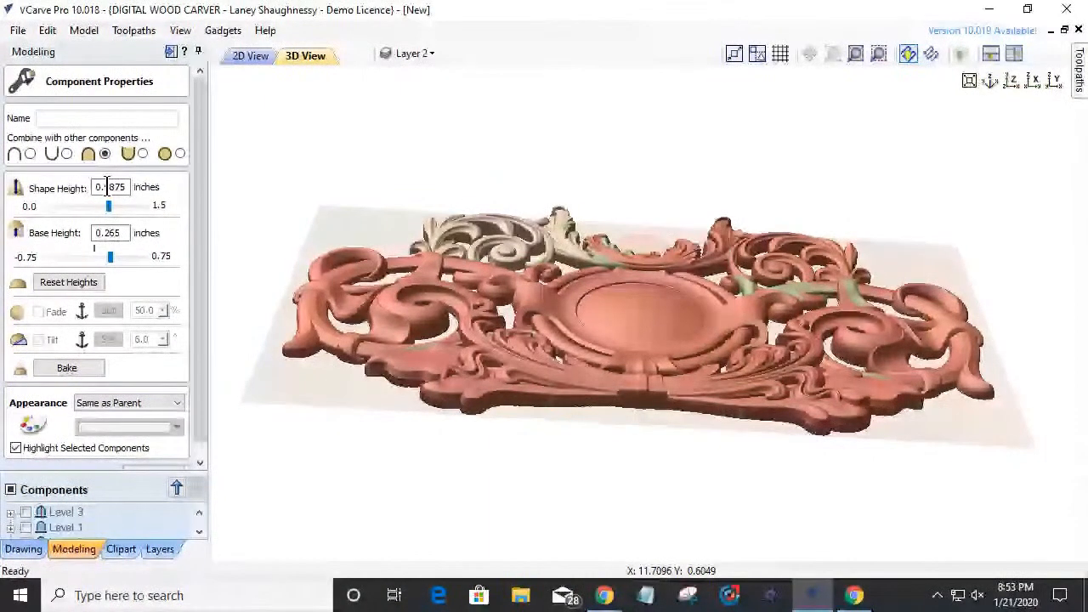
left_click(119, 232)
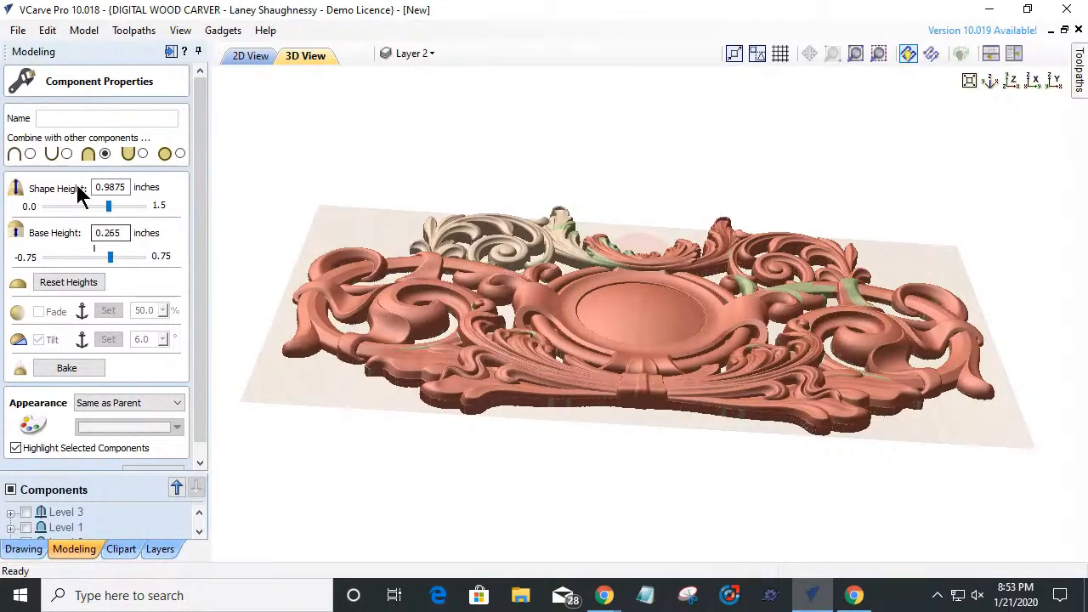
left_click(125, 189)
key("BackSpace")
type("5")
key("Tab")
- Bring up the material setup and raise the base height of the selected flourishes to 0.75 inches
mouse_move(1076, 99)
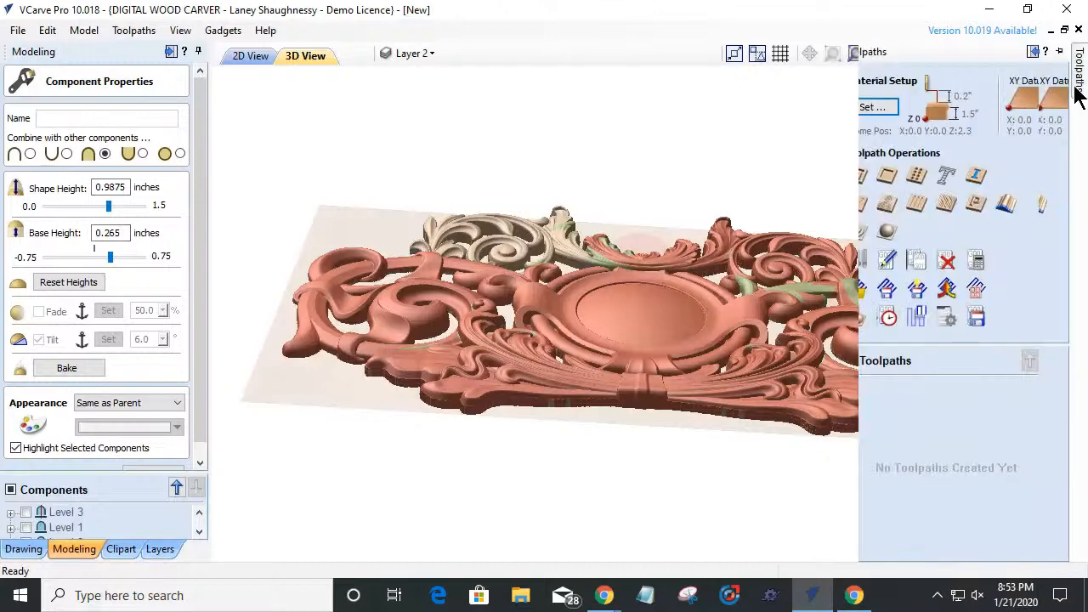
left_click(875, 106)
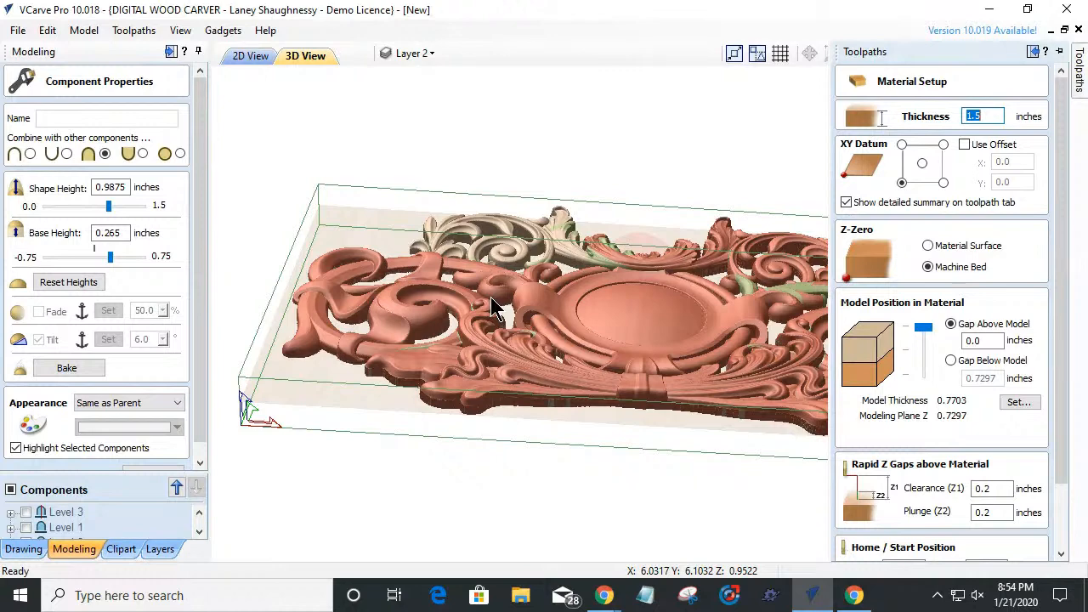
left_click_drag(109, 257, 131, 257)
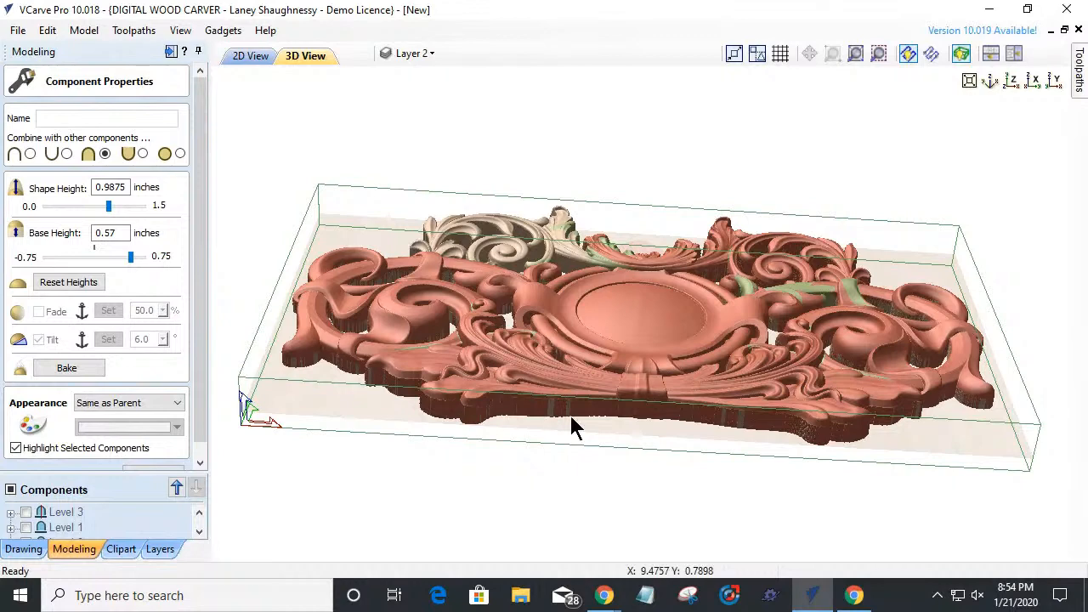
left_click_drag(568, 482, 636, 352)
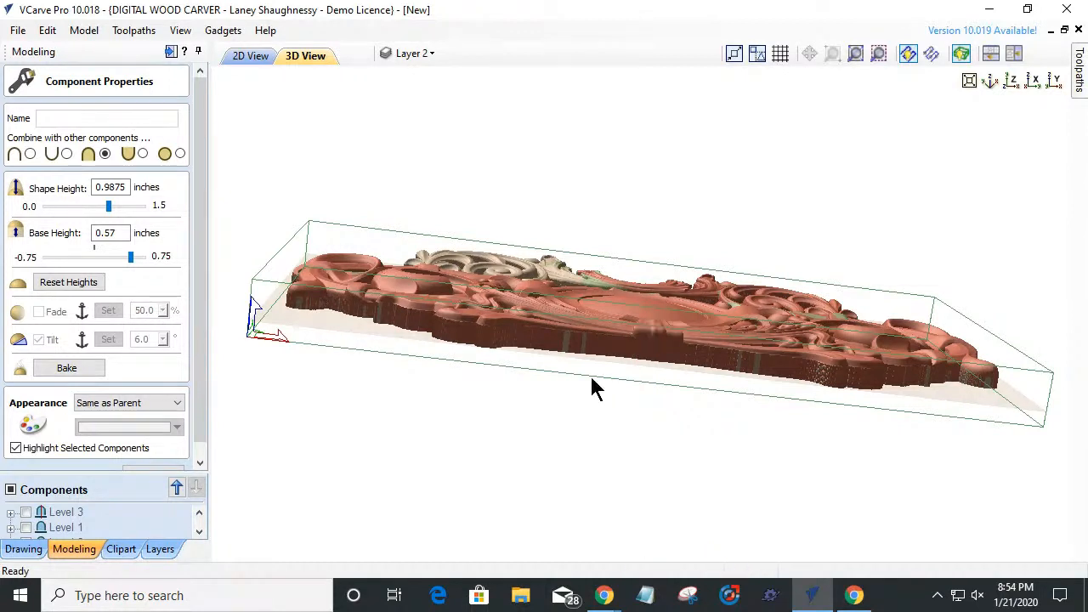
left_click_drag(130, 257, 186, 289)
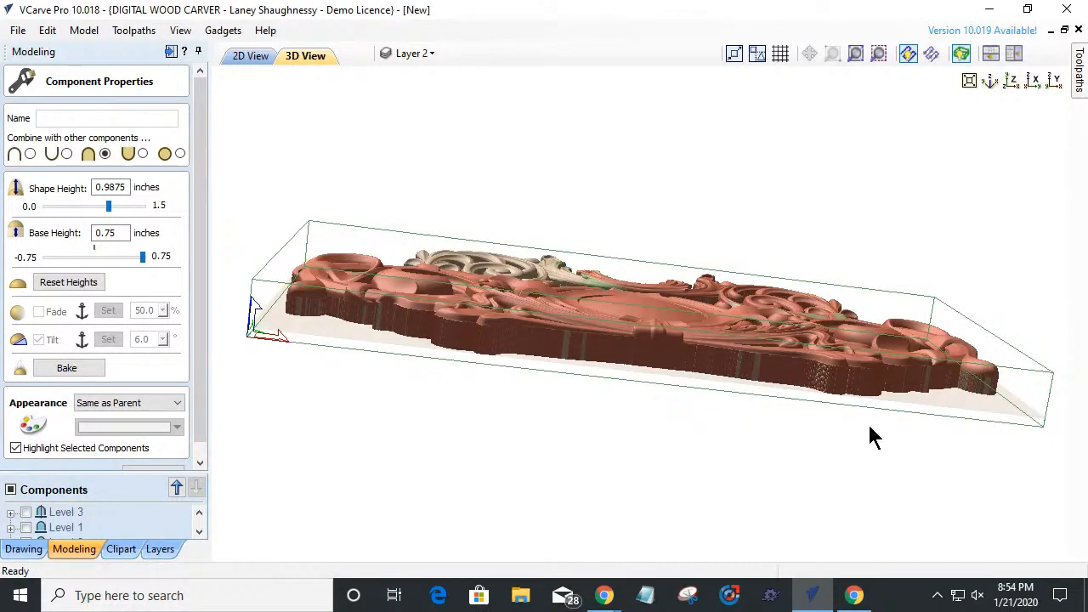
left_click_drag(401, 393, 423, 442)
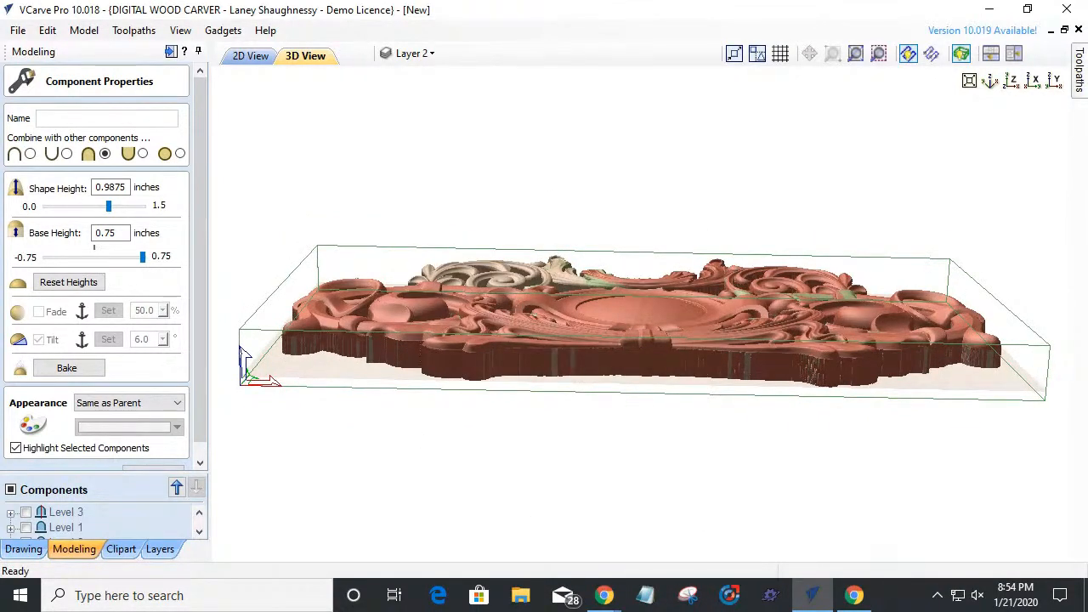
- Set the flourishes' base height to 0.9947 inches to fill the gap below the model, checking the model thickness in the material setup
mouse_move(1078, 85)
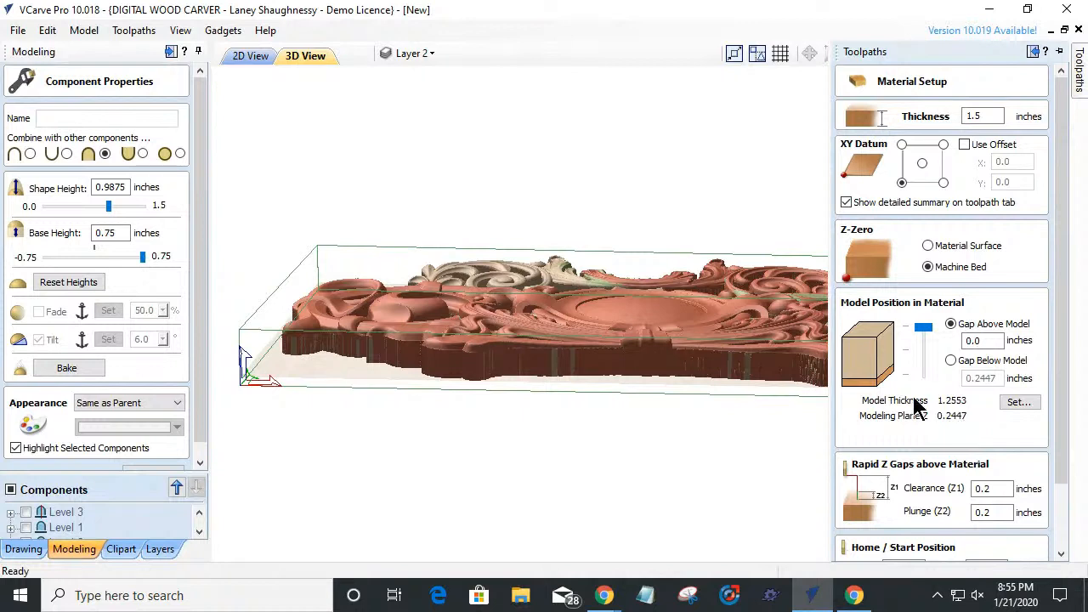
left_click(118, 233)
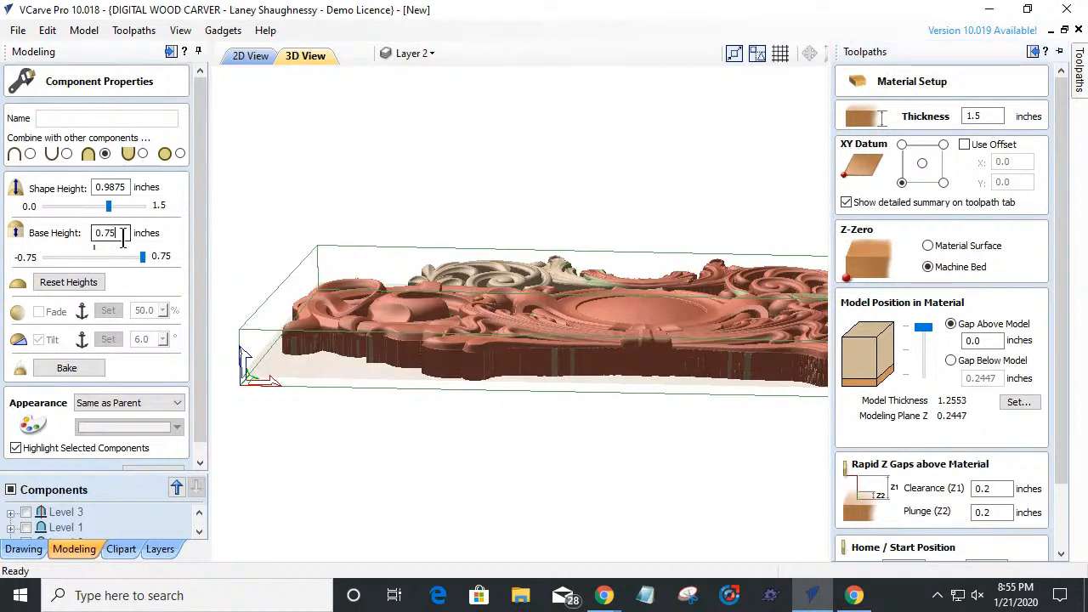
type("+")
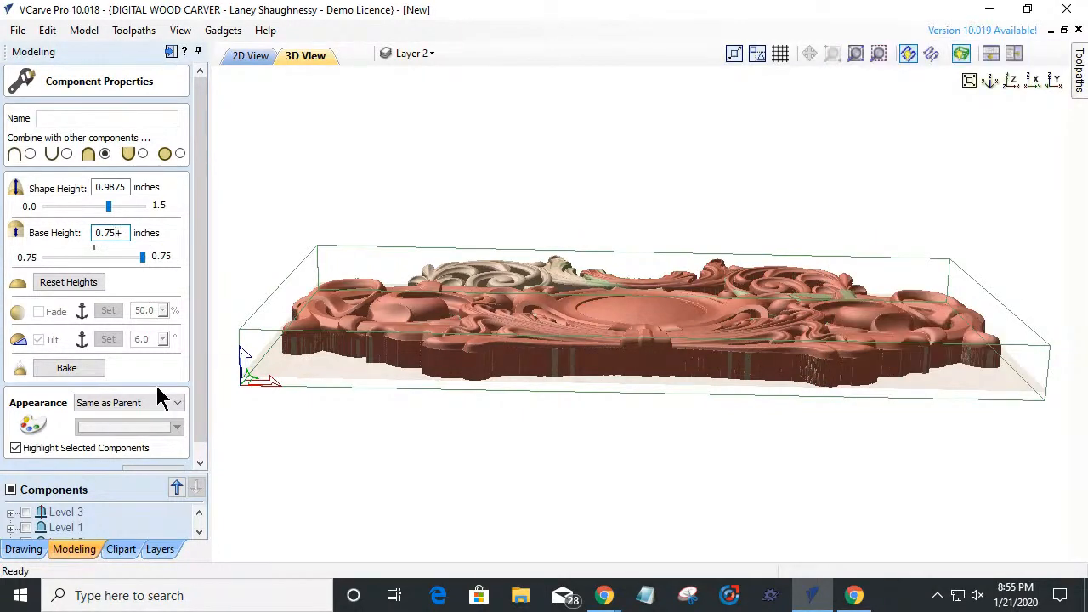
type(".2247")
key("Return")
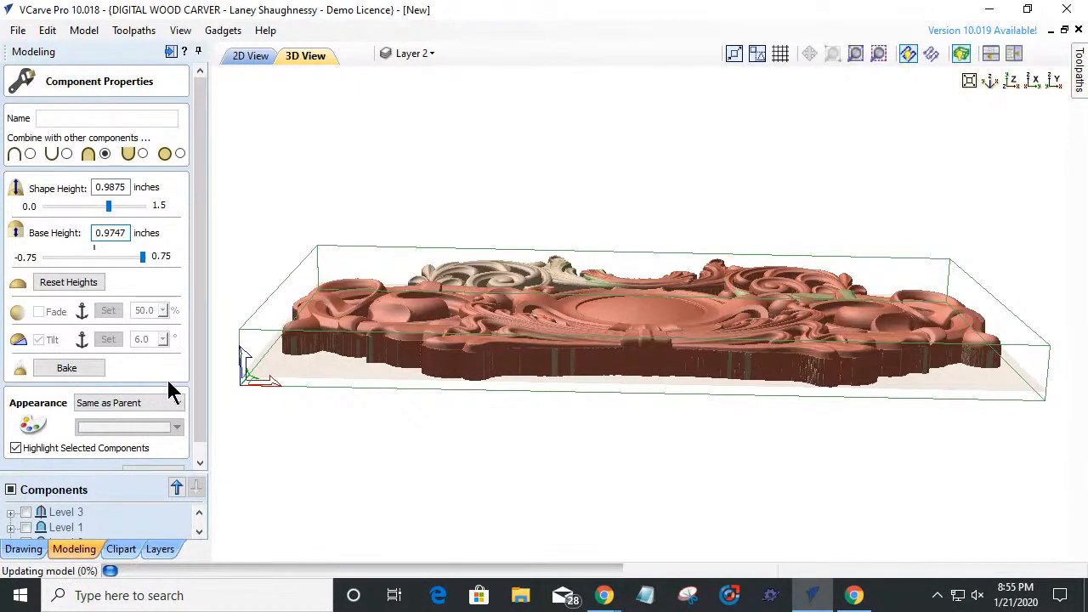
left_click(1076, 89)
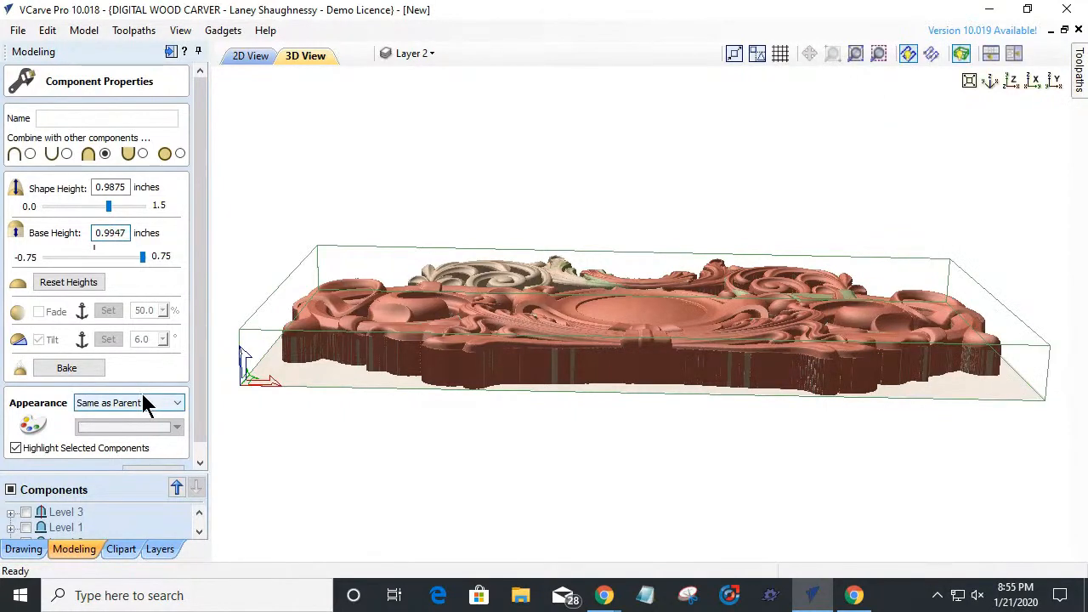
mouse_move(1081, 75)
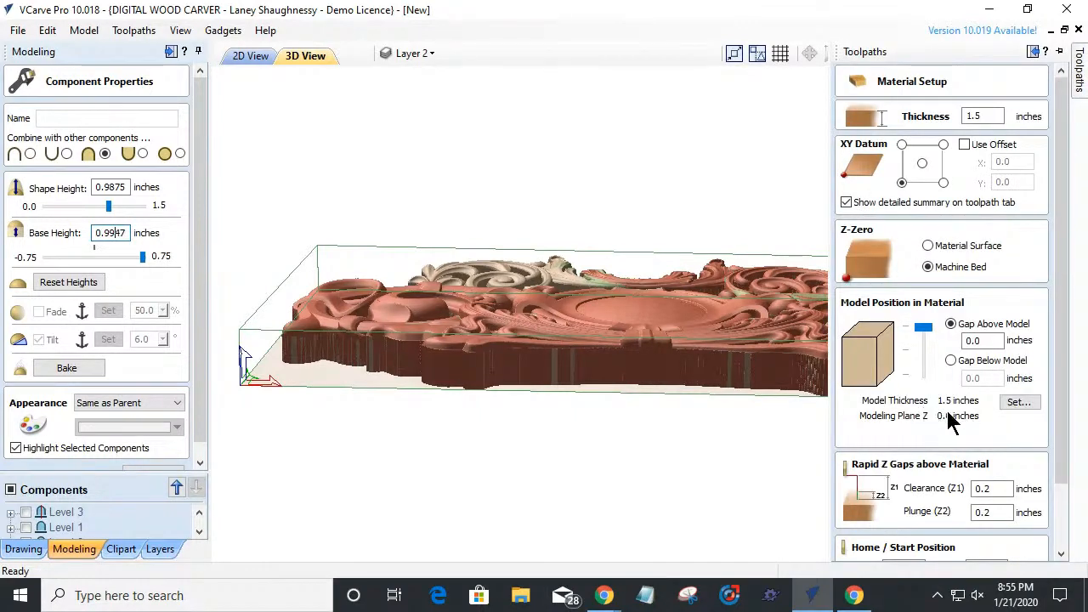
- Examine the thickened carving inside the material block from above and from several oblique angles
left_click_drag(634, 424, 630, 486)
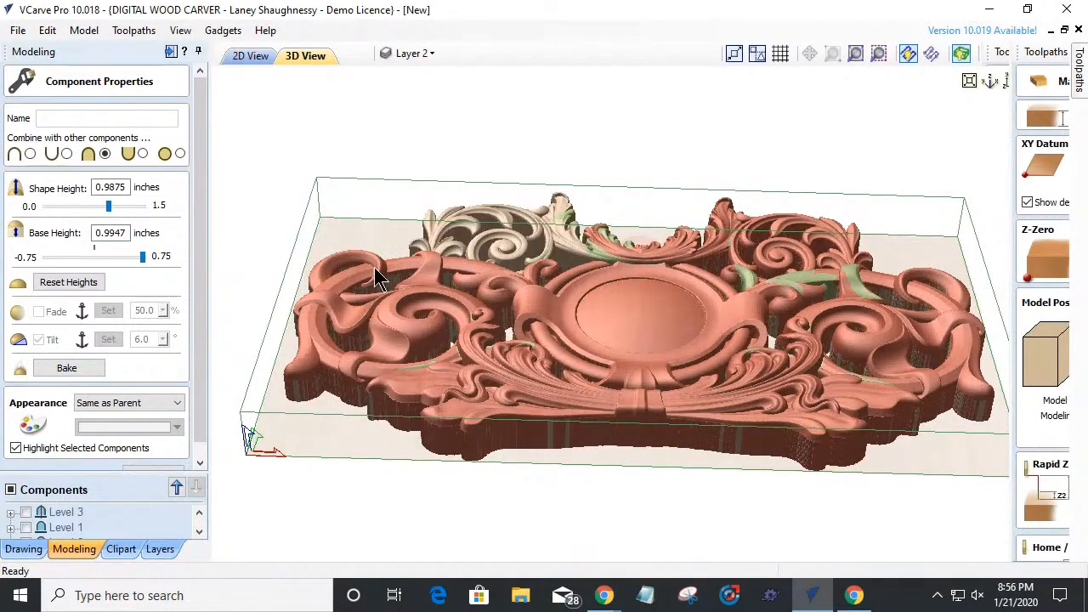
left_click_drag(641, 436, 642, 455)
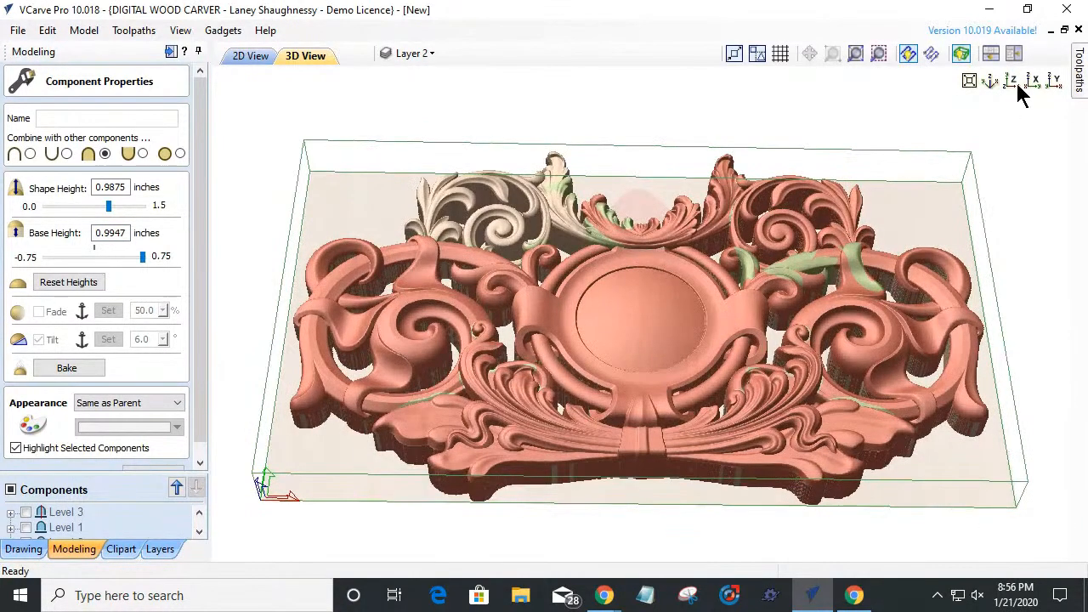
left_click(1013, 82)
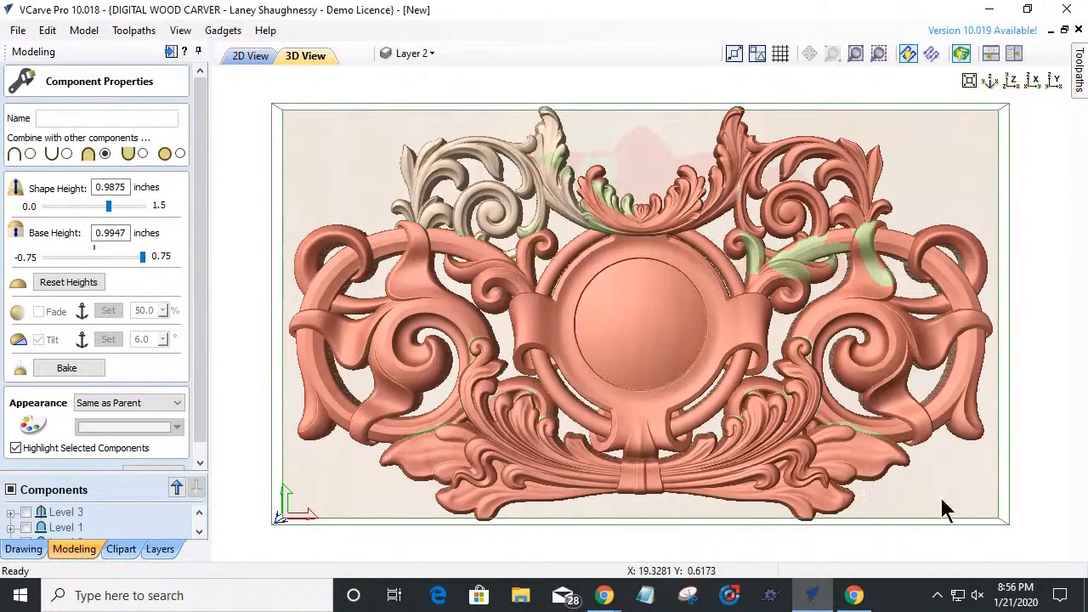
left_click_drag(908, 510, 743, 329)
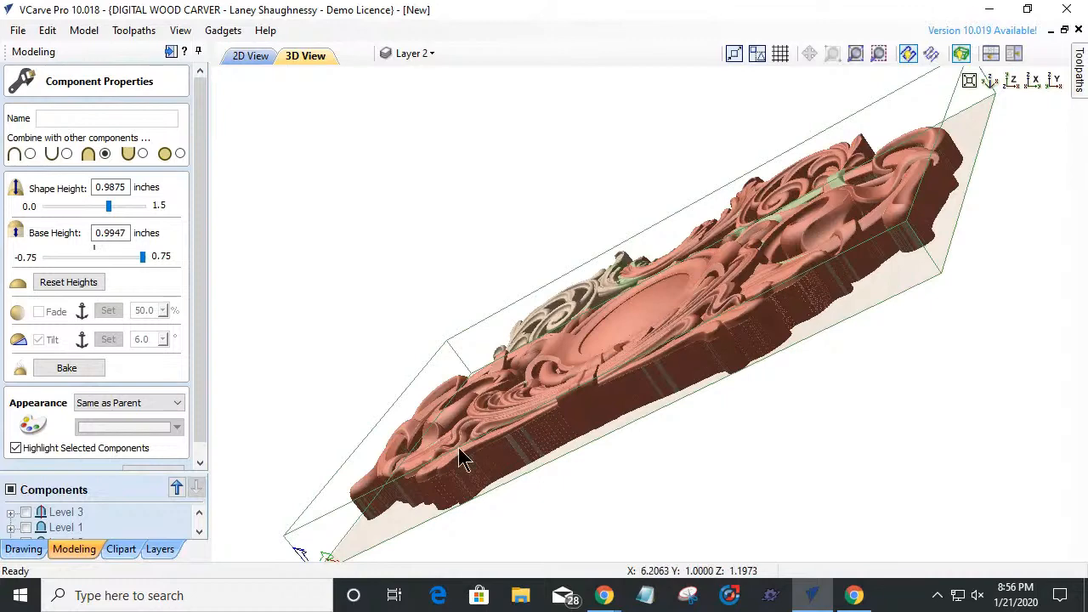
left_click_drag(642, 406, 687, 500)
left_click_drag(606, 459, 527, 445)
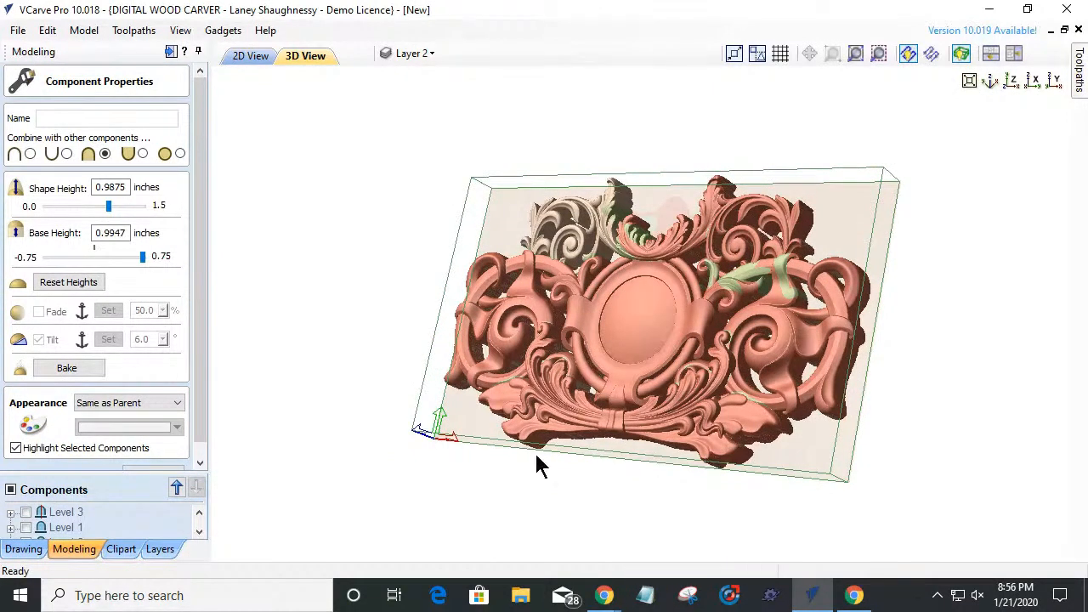
left_click_drag(519, 440, 655, 206)
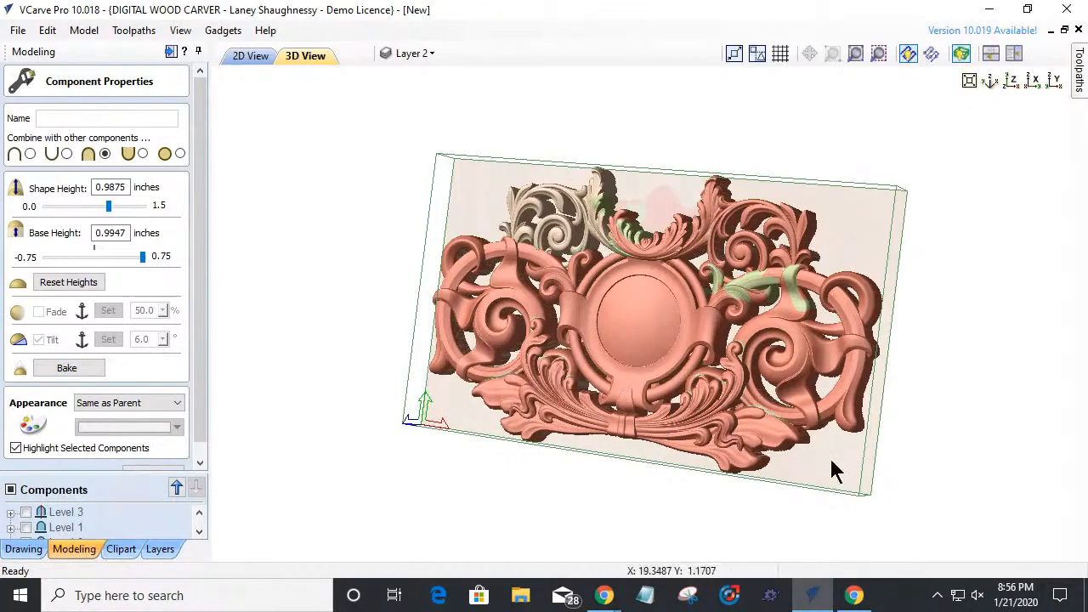
- Show the model from above, close the component properties and bring up the layers list
left_click(1011, 82)
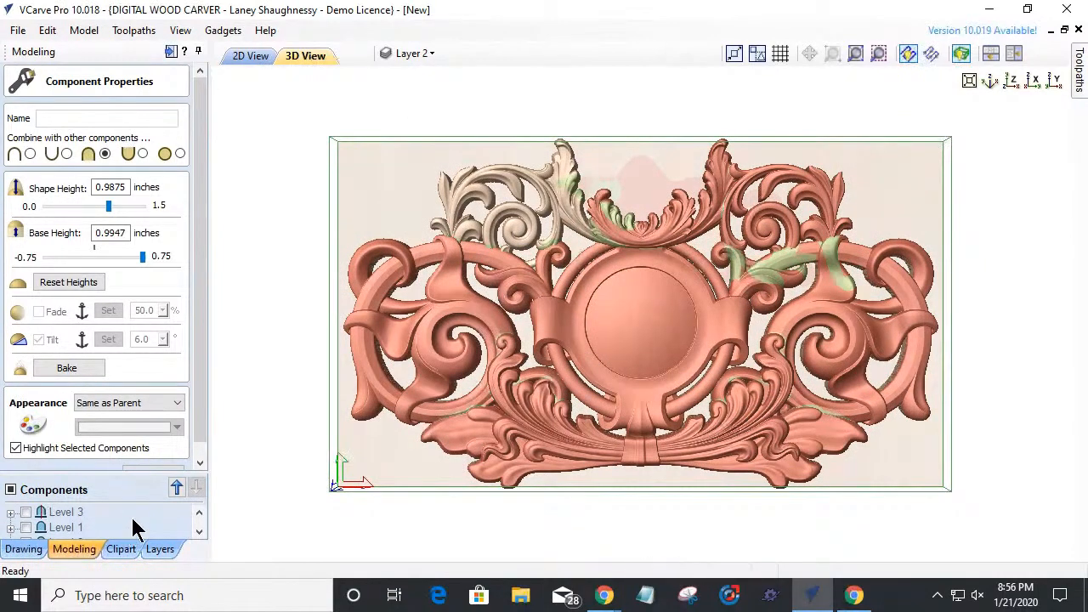
left_click(152, 469)
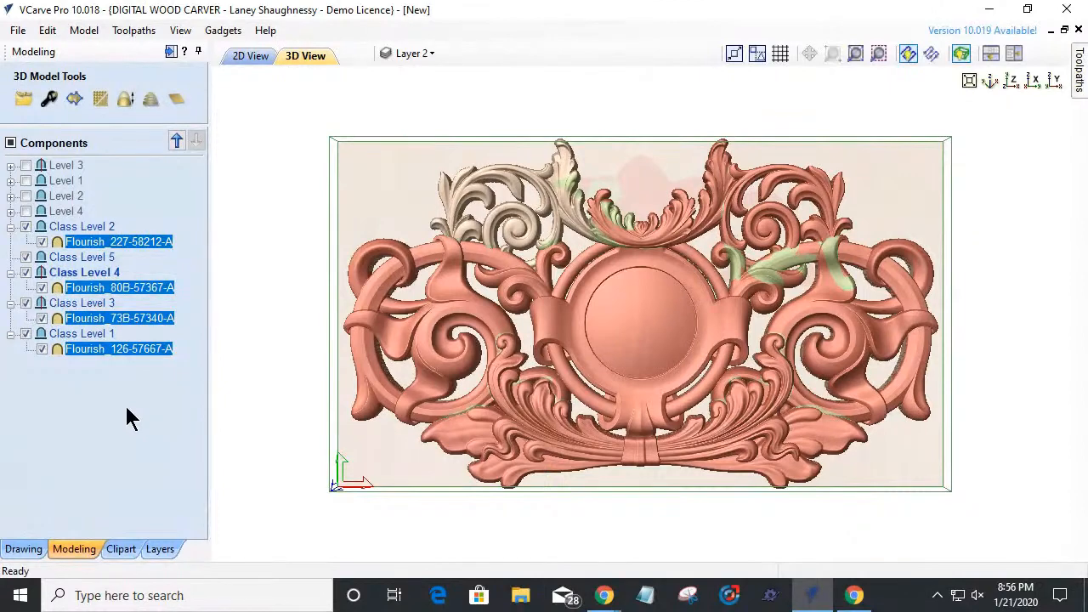
key("ctrl+l")
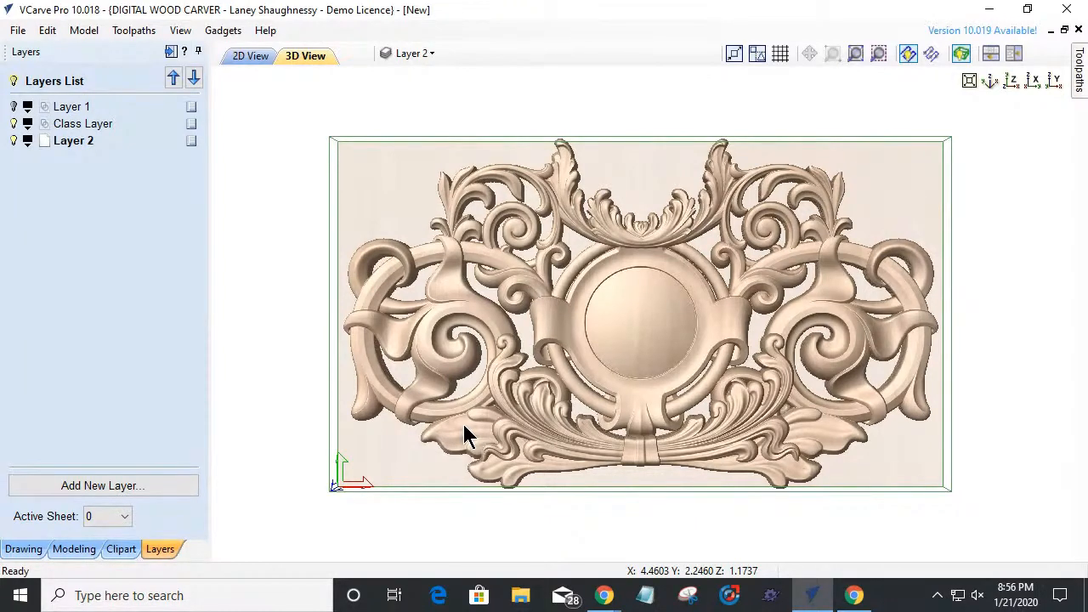
- Inspect the unhighlighted carving's relief and side walls within the material block from the front, corner and side
scroll(536, 286, "down", 2)
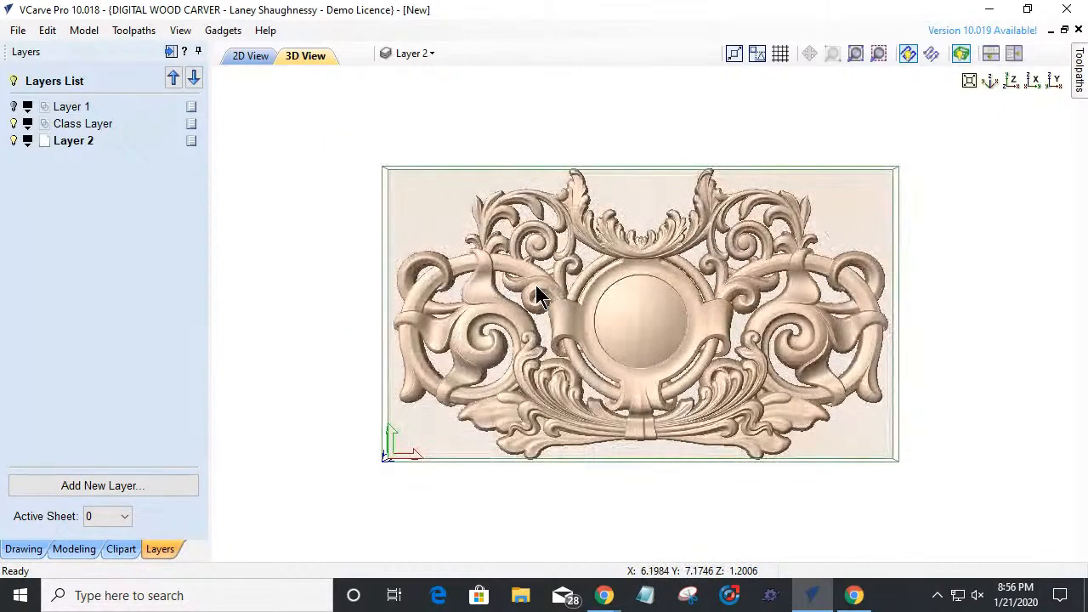
left_click_drag(649, 320, 445, 311)
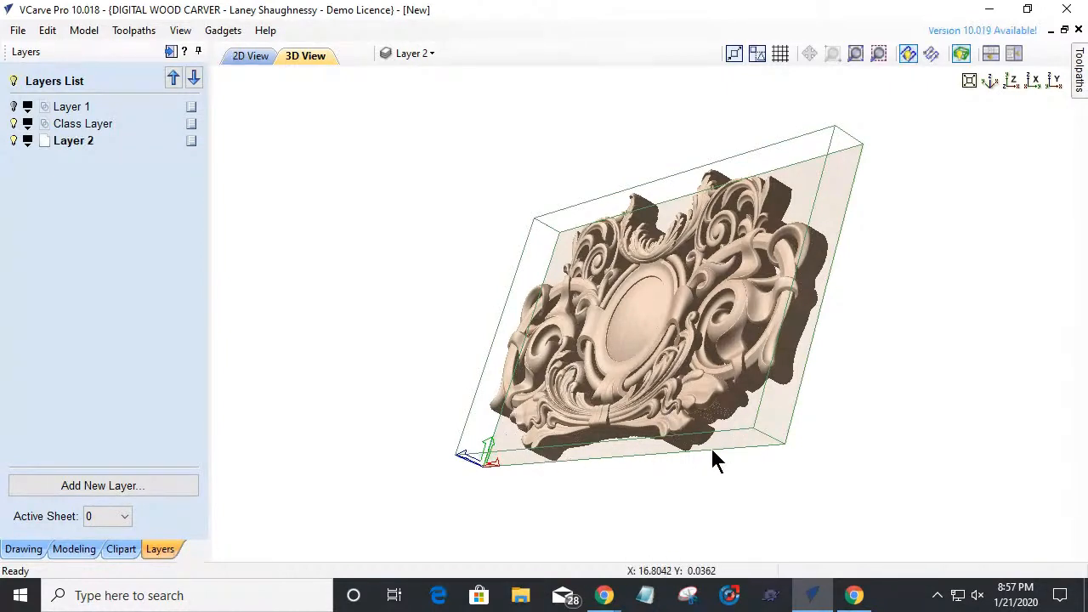
left_click_drag(663, 338, 767, 334)
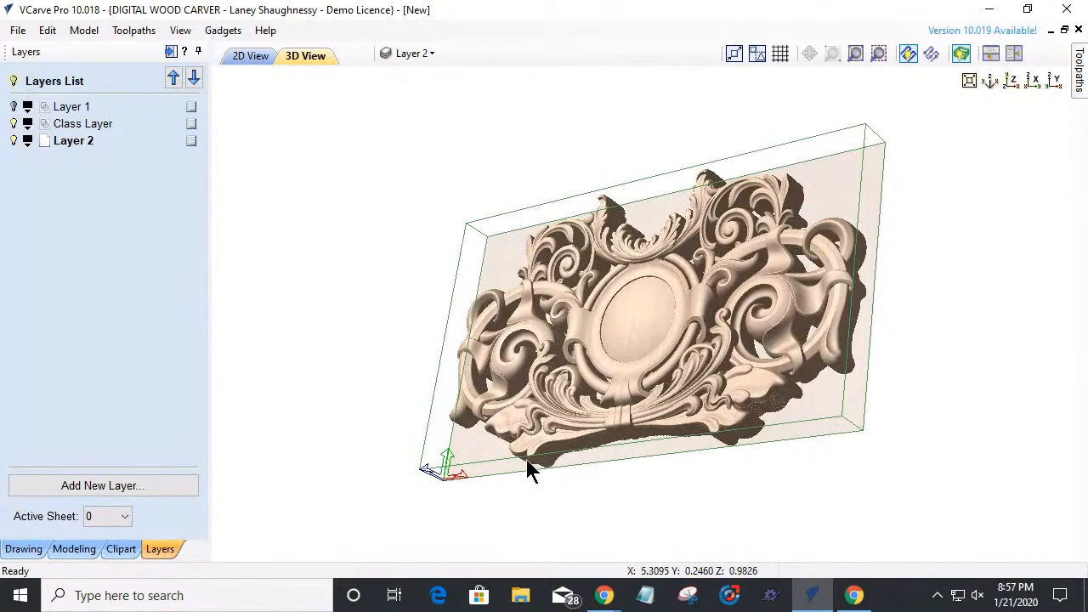
left_click_drag(595, 451, 465, 427)
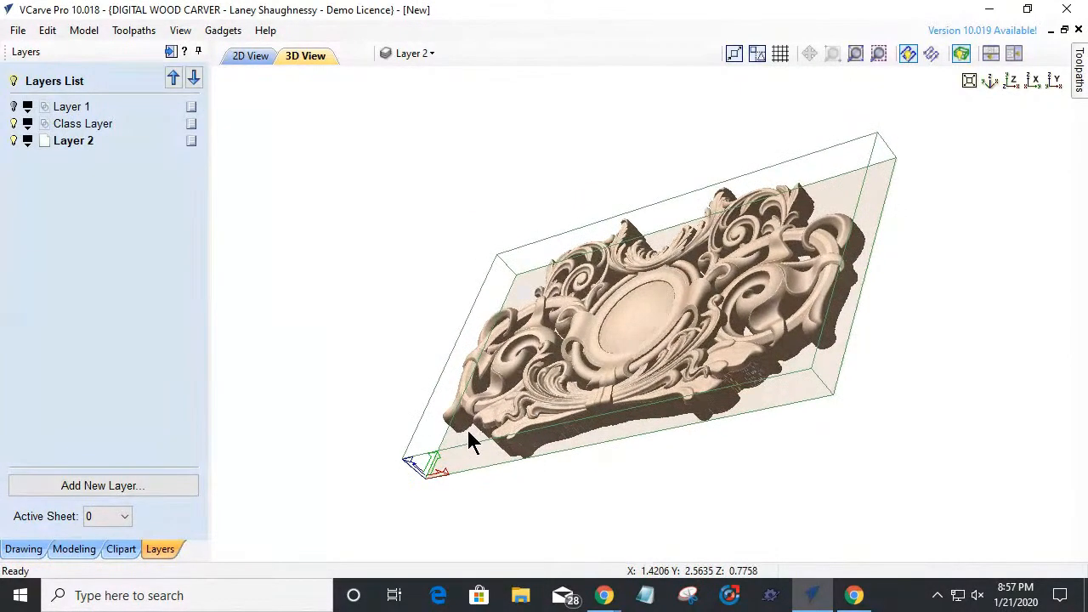
left_click(1034, 81)
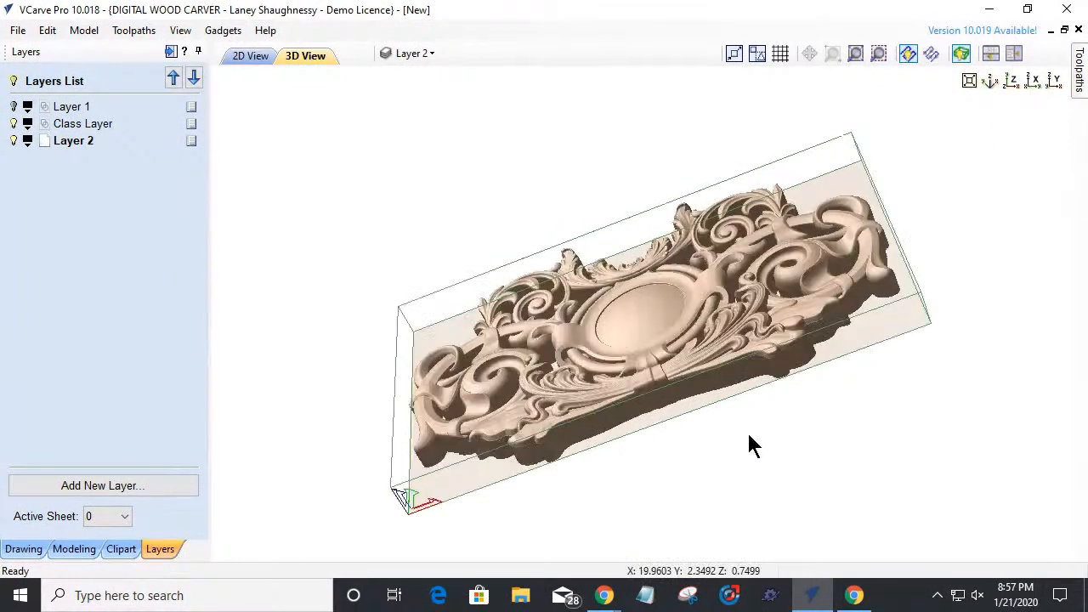
left_click_drag(703, 317, 559, 396)
scroll(652, 398, "up", 2)
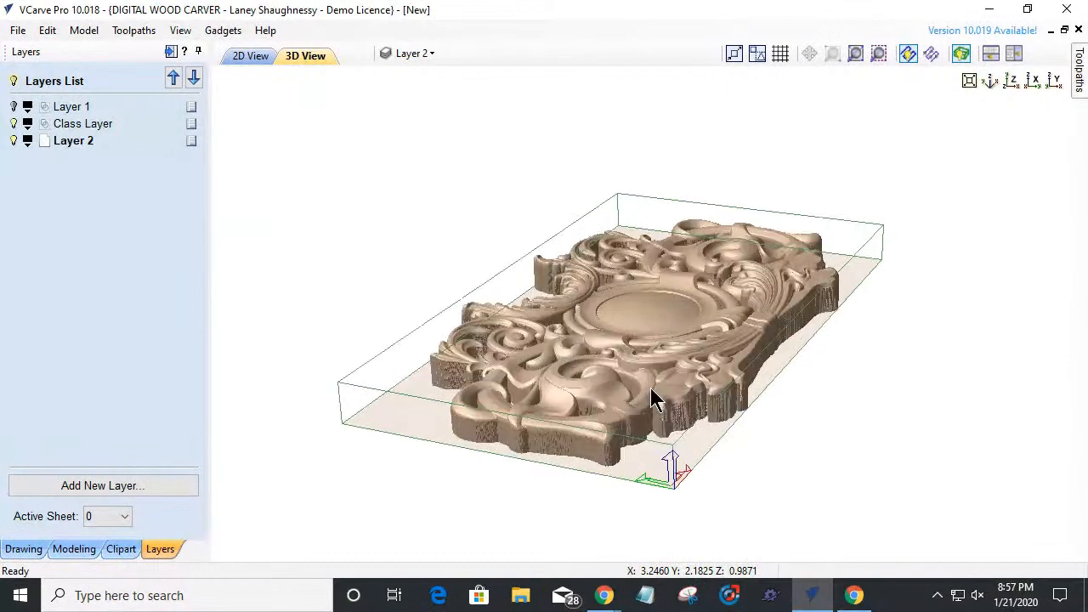
scroll(738, 391, "up", 1)
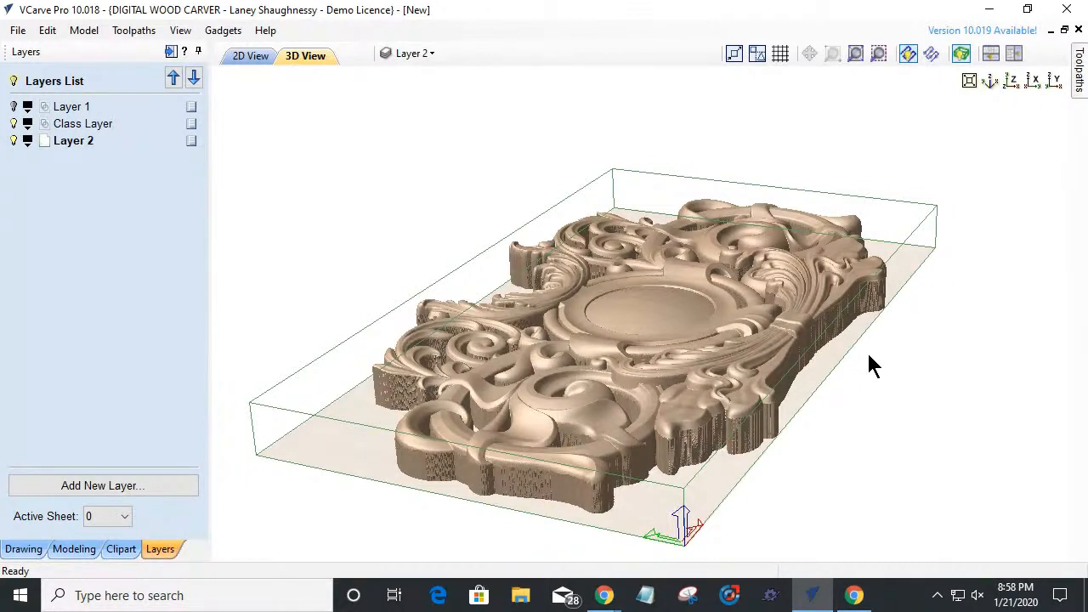
- Add a Panel80 panel from the Panels & Shields clipart over the bottom centre of the carving in the 2D view
left_click_drag(848, 348, 575, 522)
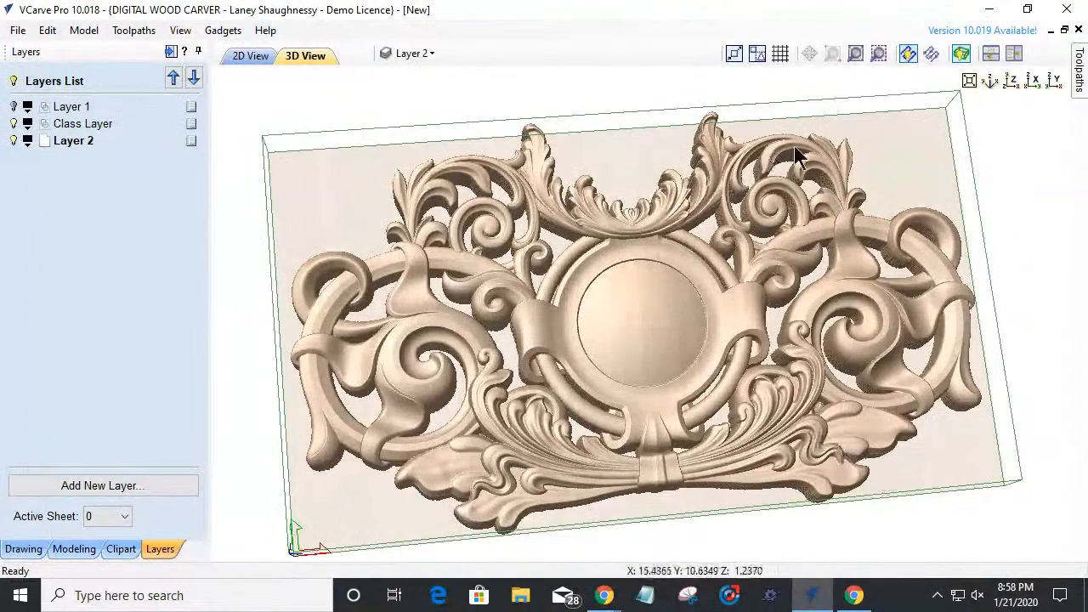
left_click(1012, 82)
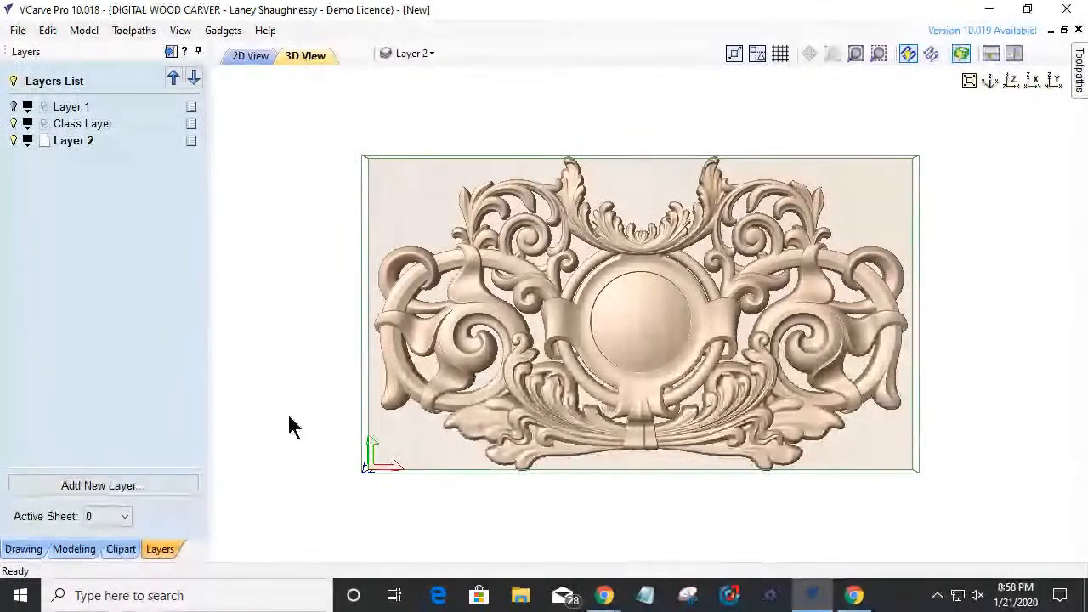
left_click(242, 60)
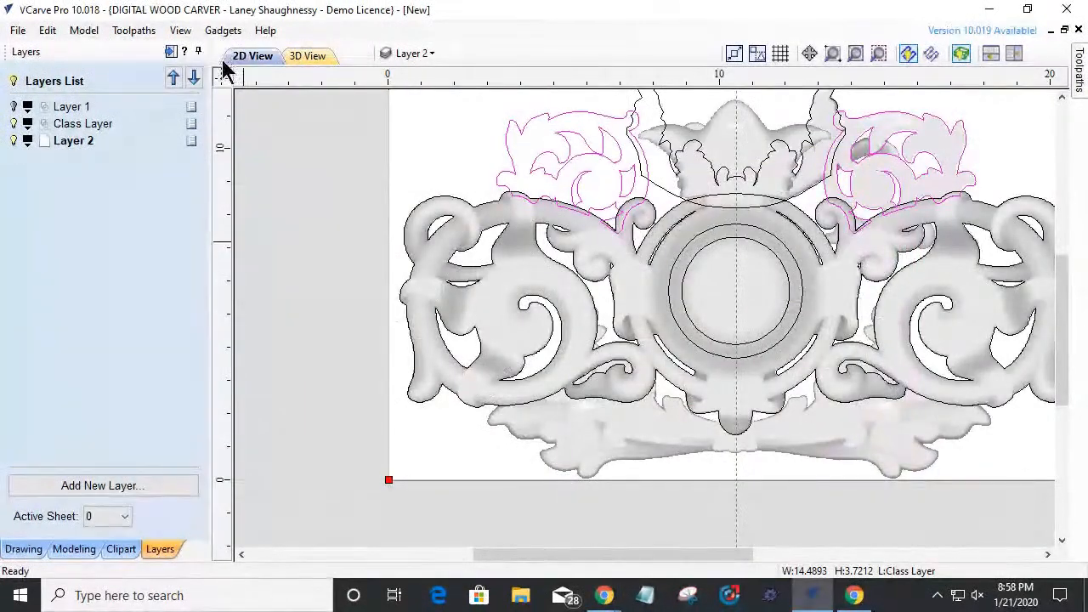
scroll(311, 352, "down", 1)
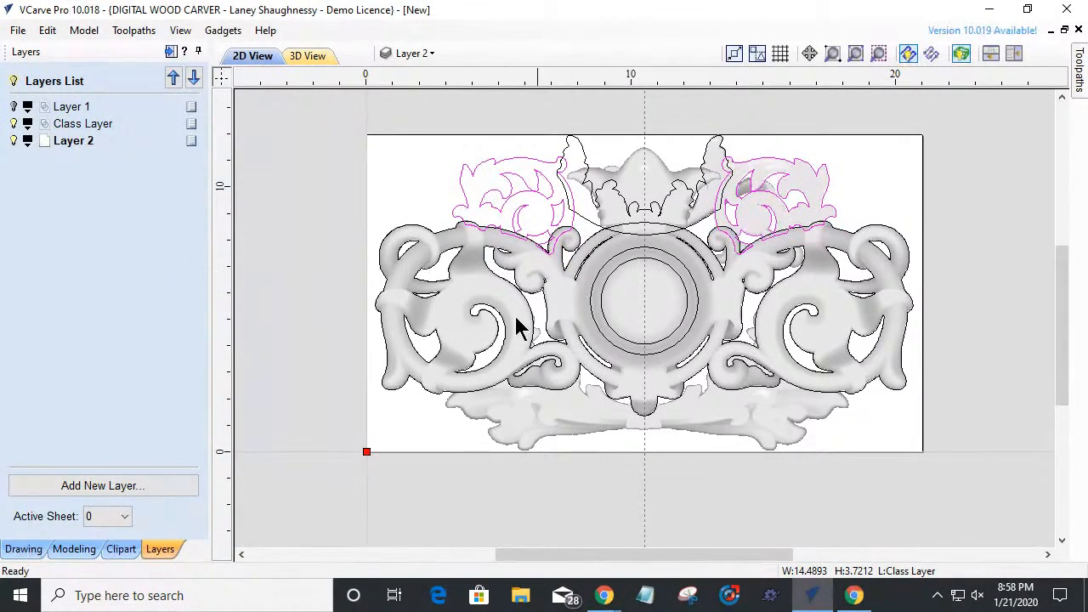
left_click(122, 549)
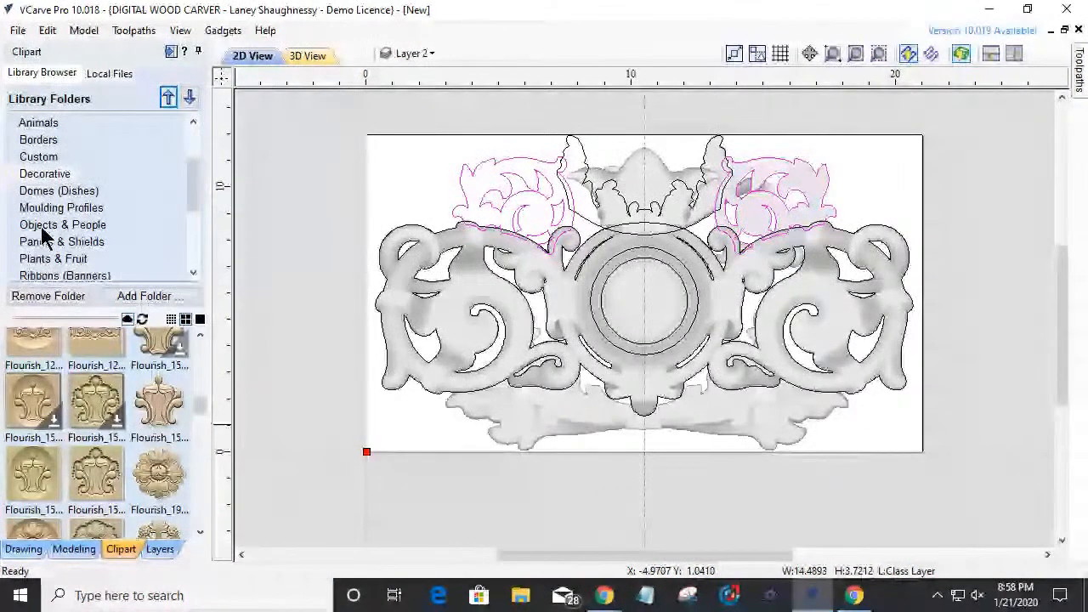
left_click(73, 245)
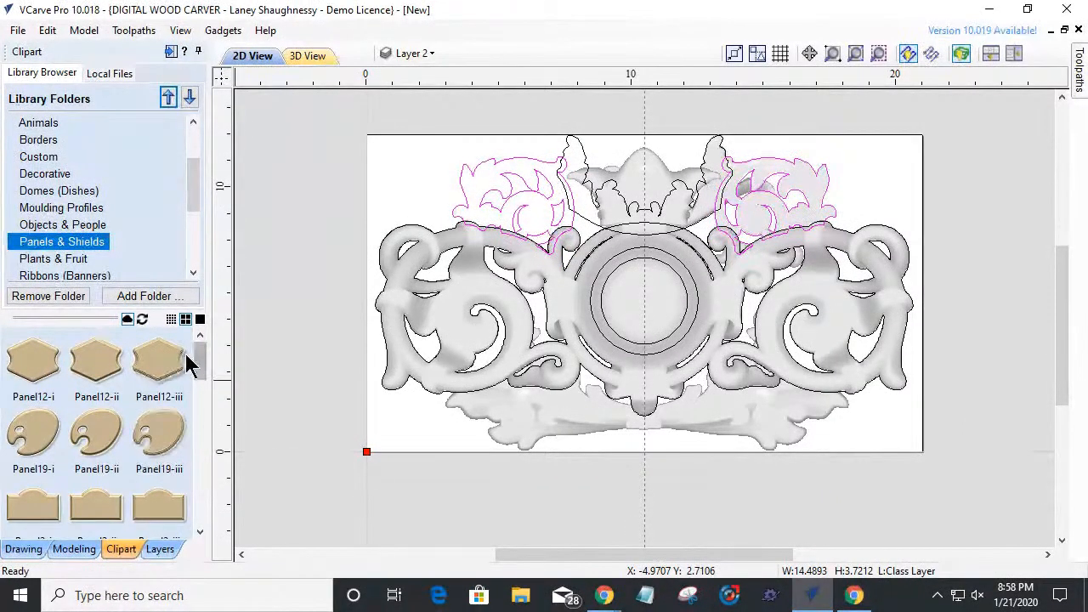
left_click_drag(204, 360, 214, 442)
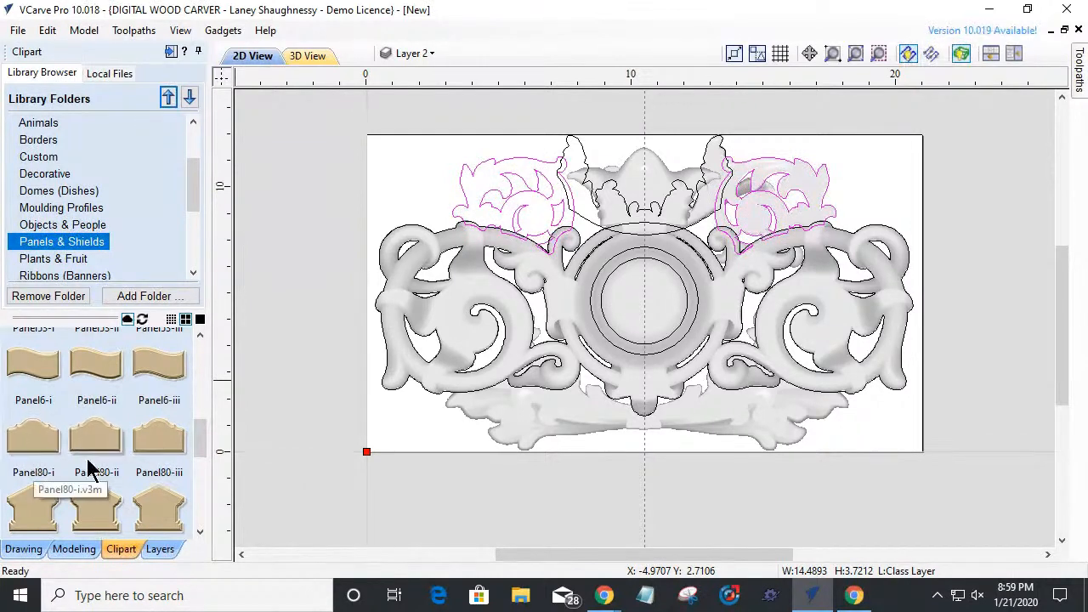
left_click_drag(91, 439, 645, 434)
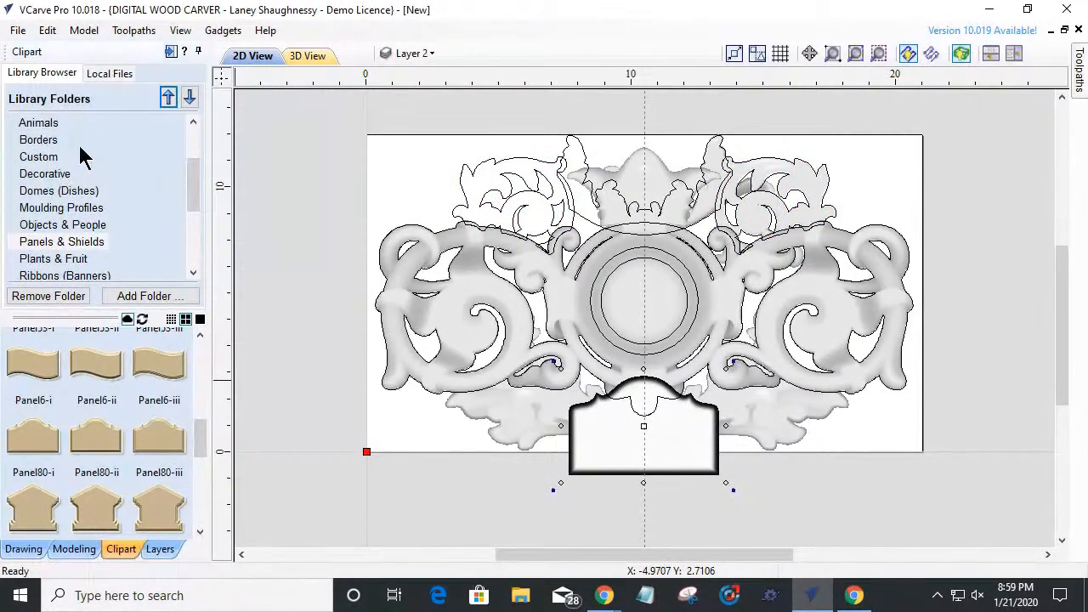
- Open the 3D Tabs clipart folder and find the rectangular tabs
scroll(68, 229, "down", 3)
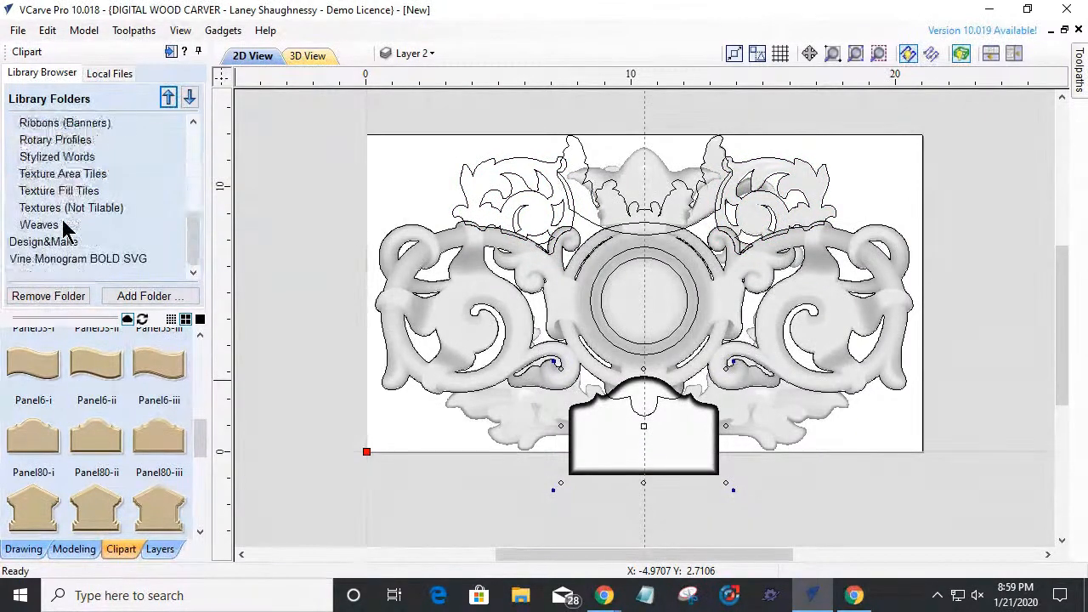
scroll(64, 242, "up", 1)
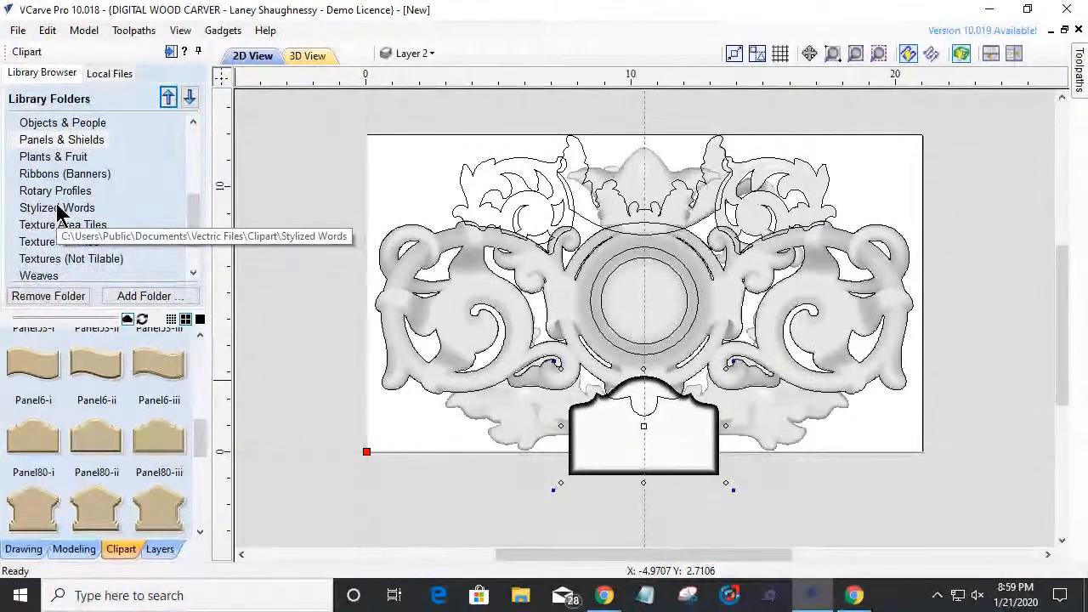
scroll(59, 213, "up", 1)
scroll(58, 208, "up", 2)
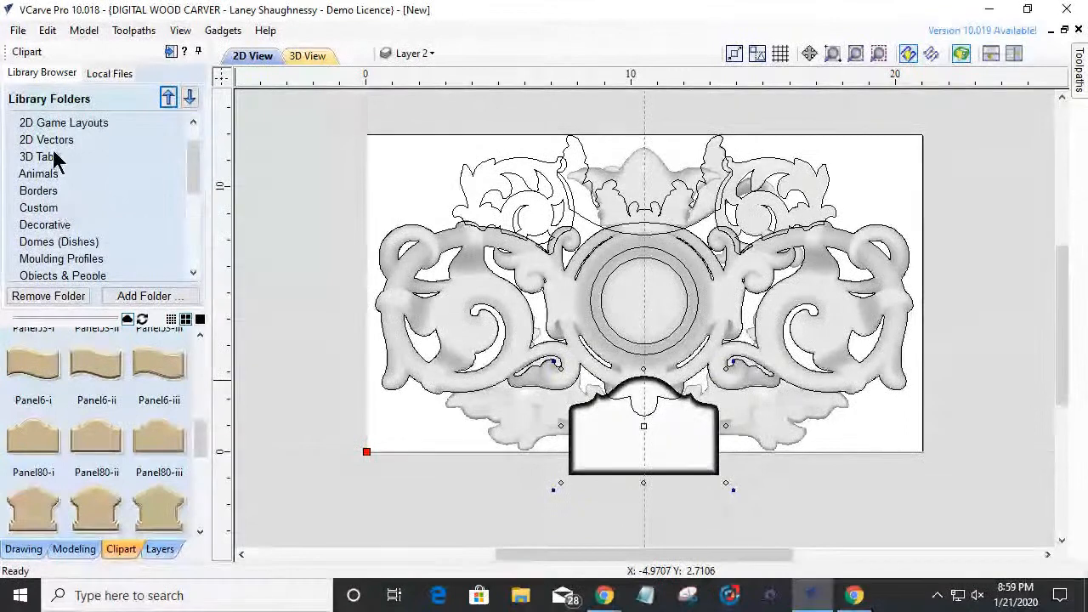
left_click(43, 156)
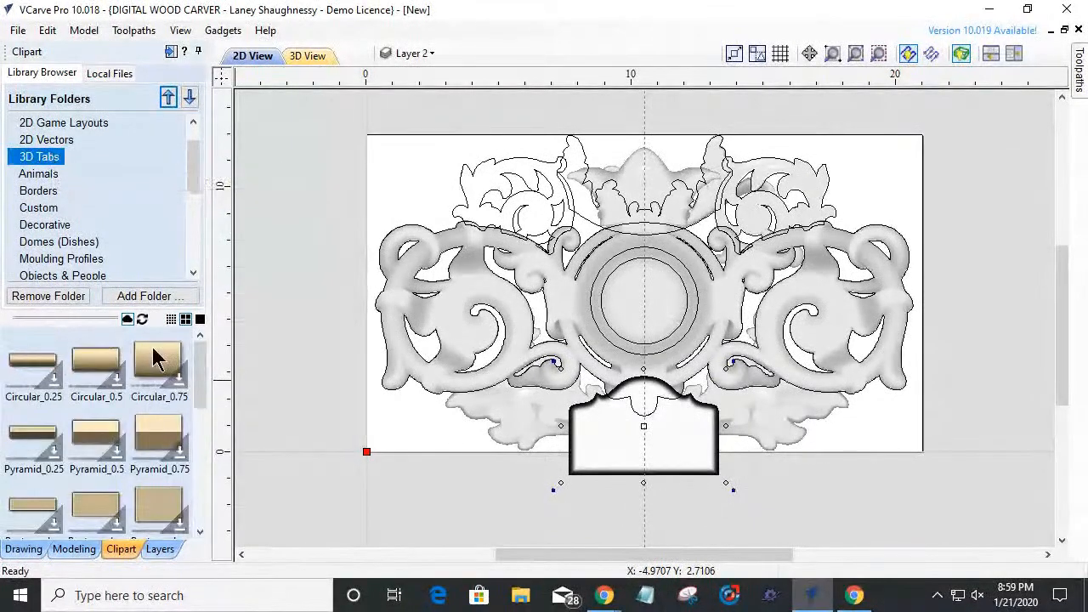
left_click_drag(201, 367, 208, 393)
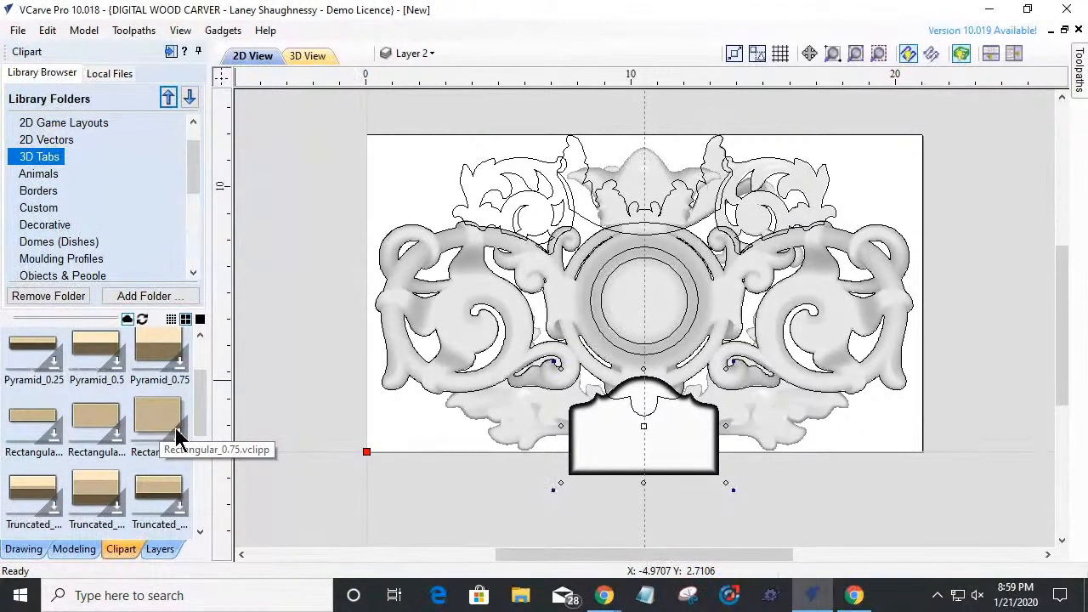
- Move the inserted panel off the carving past the material's lower-left corner and delete it
left_click(644, 449)
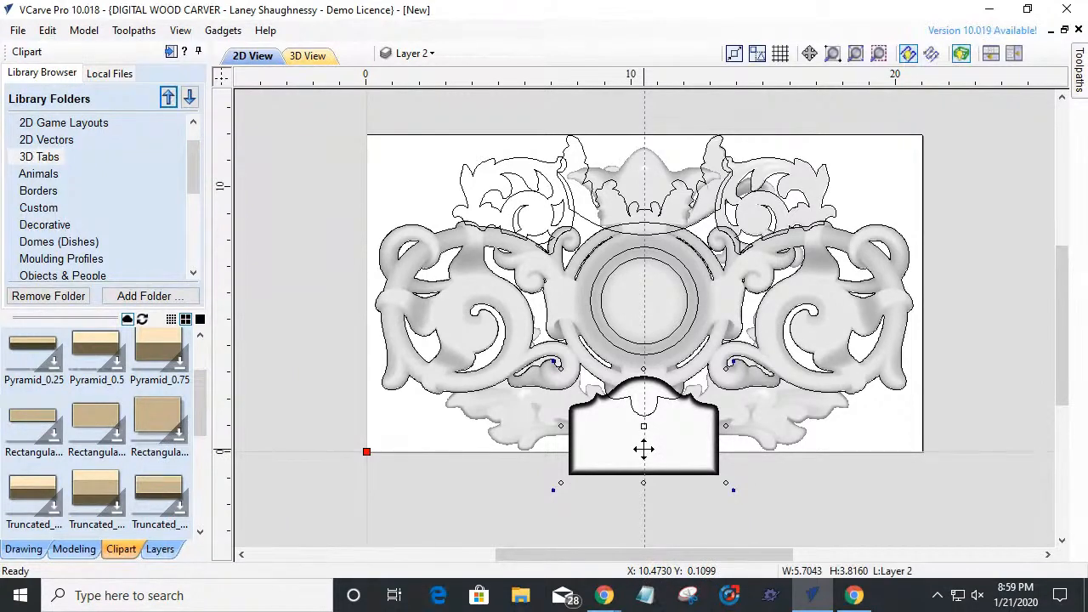
left_click_drag(644, 449, 585, 446)
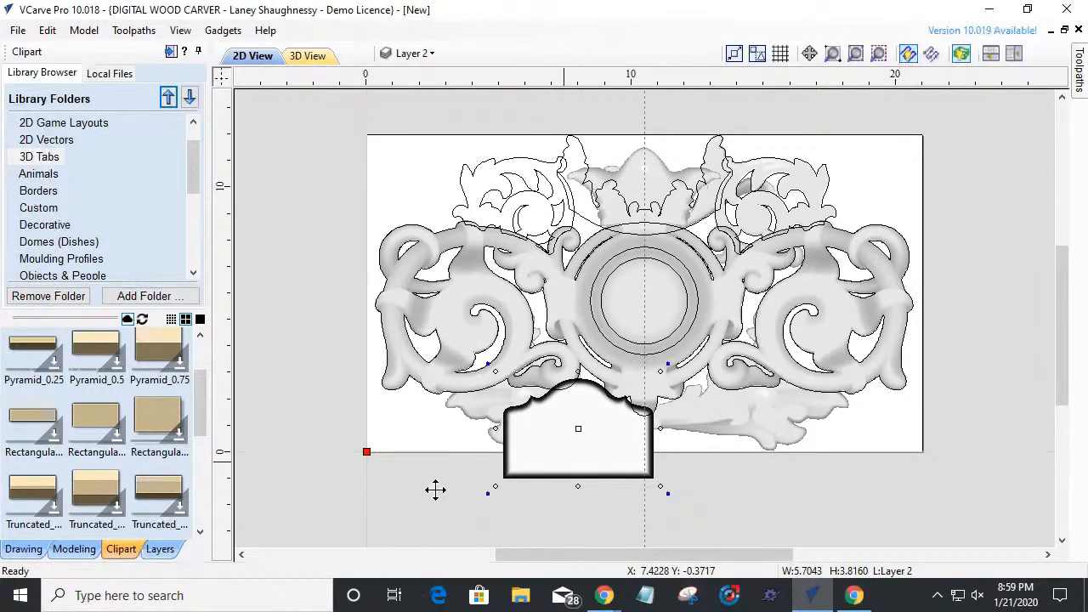
left_click_drag(435, 489, 389, 510)
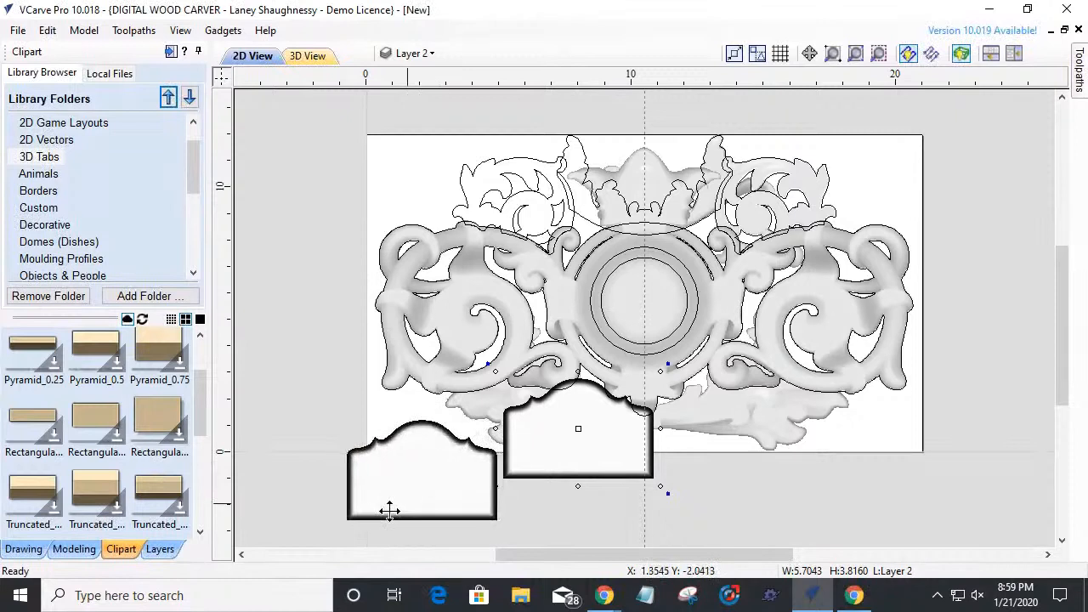
left_click_drag(389, 510, 382, 510)
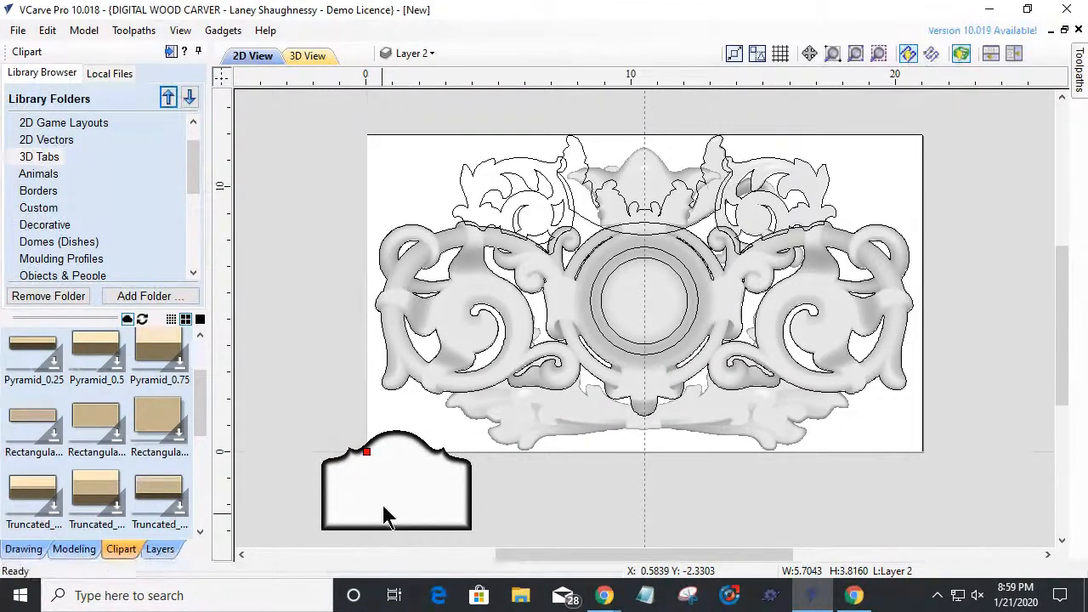
key("Delete")
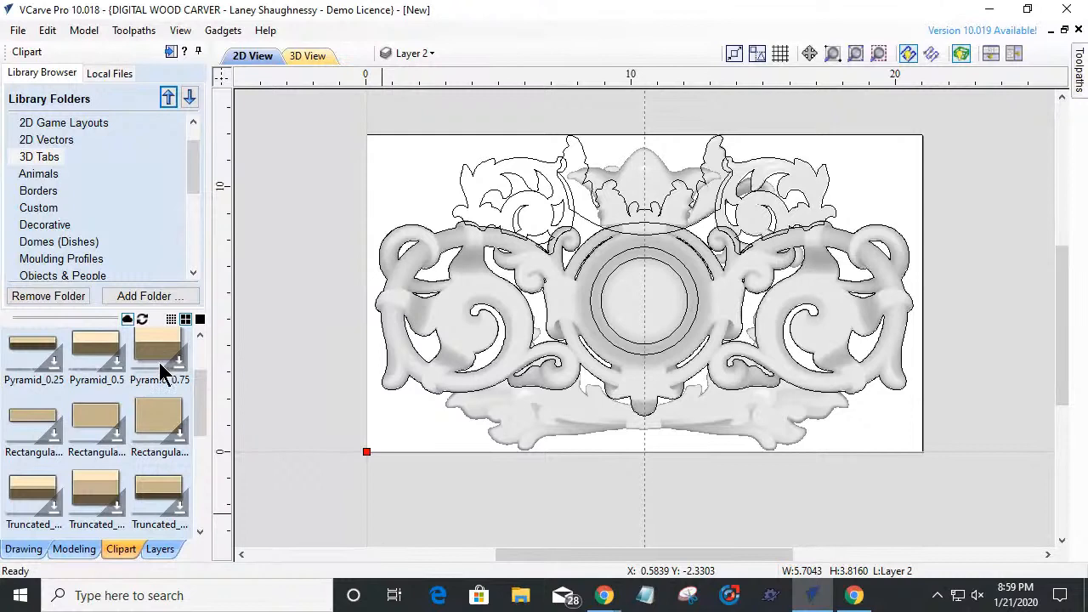
- Download the Rectangular_0.75 tab by logging in and refreshing the clipart, place it at the carving's bottom centre, and look through the other 3D tabs
left_click_drag(159, 362, 156, 419)
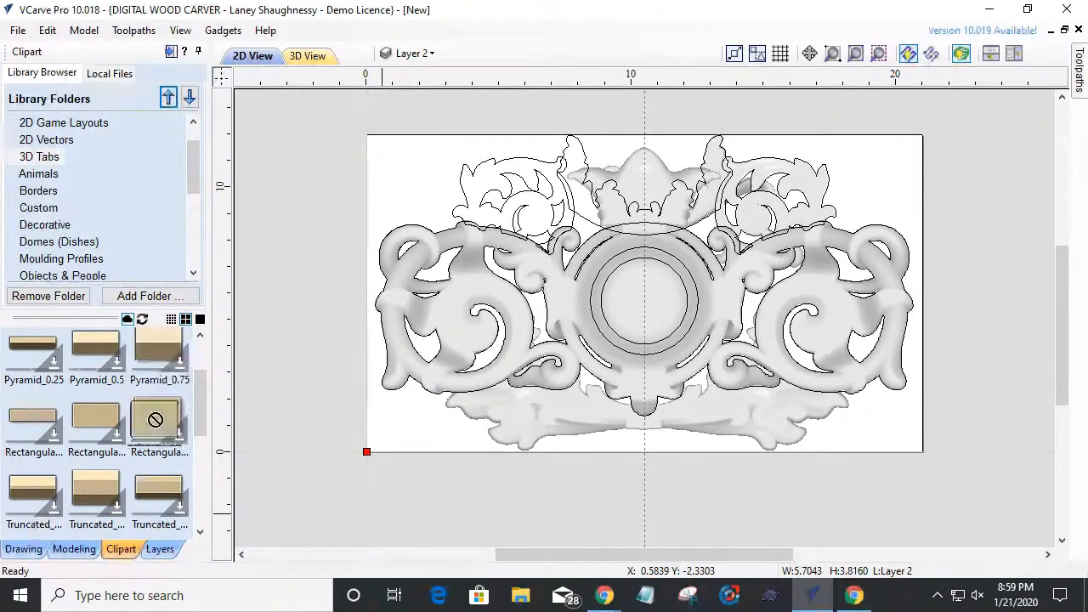
left_click_drag(155, 419, 452, 327)
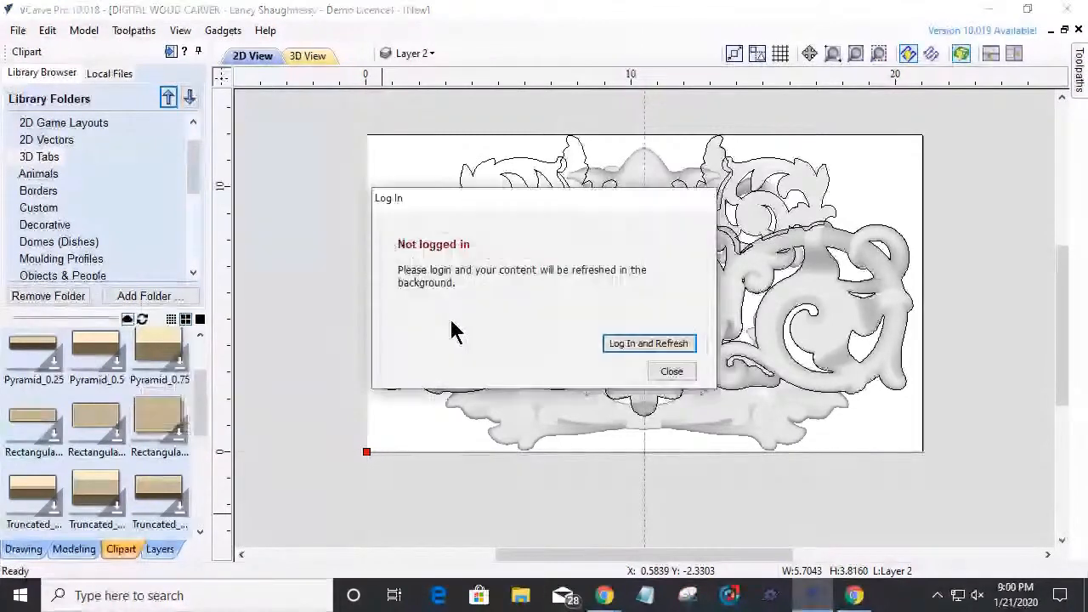
left_click(642, 343)
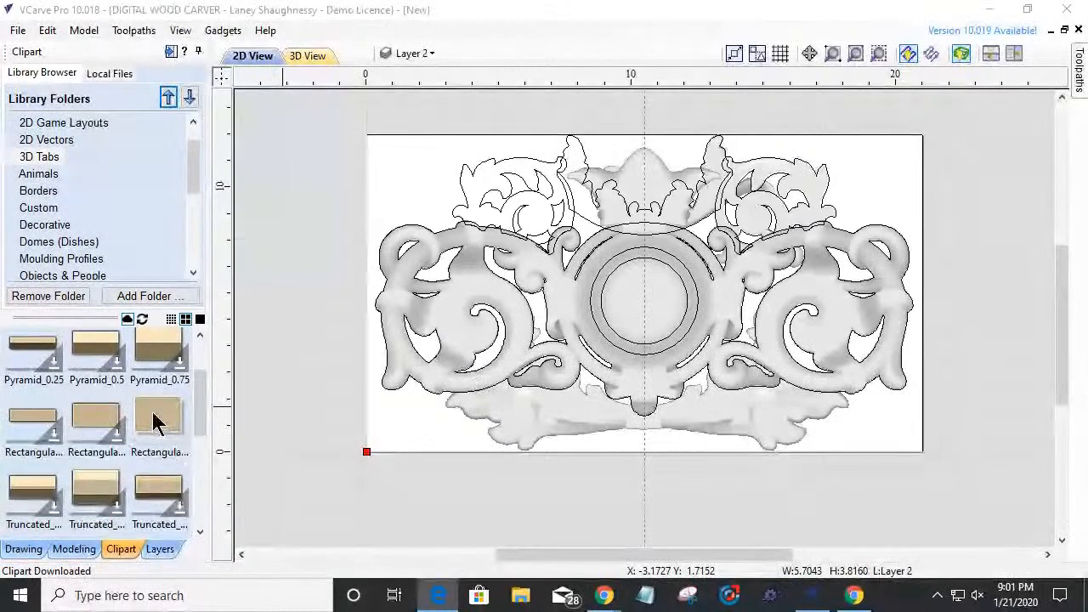
left_click_drag(155, 427, 650, 443)
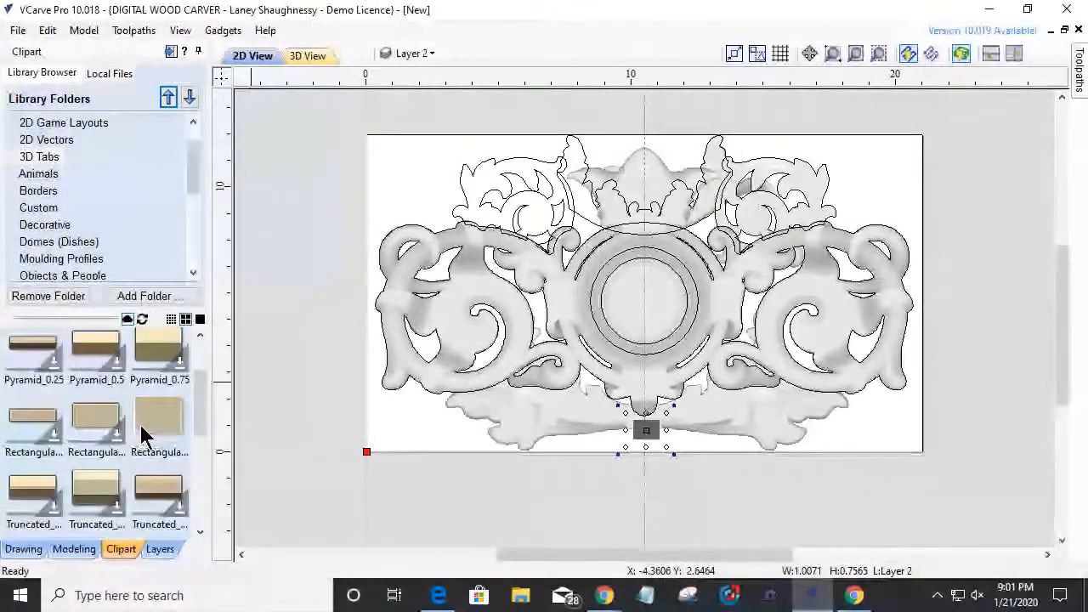
left_click_drag(199, 425, 196, 512)
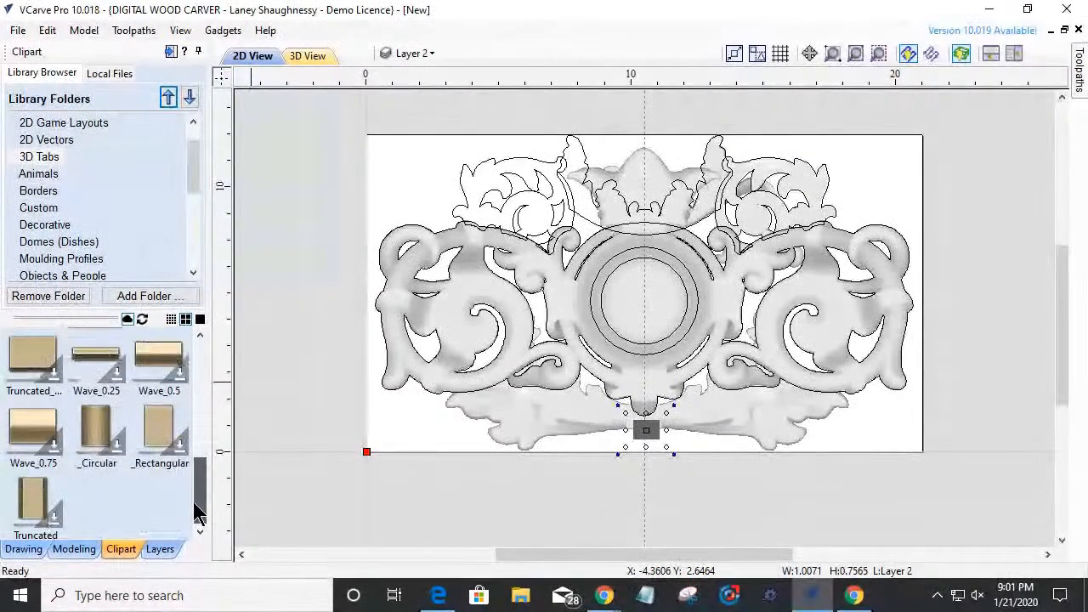
left_click_drag(196, 512, 199, 357)
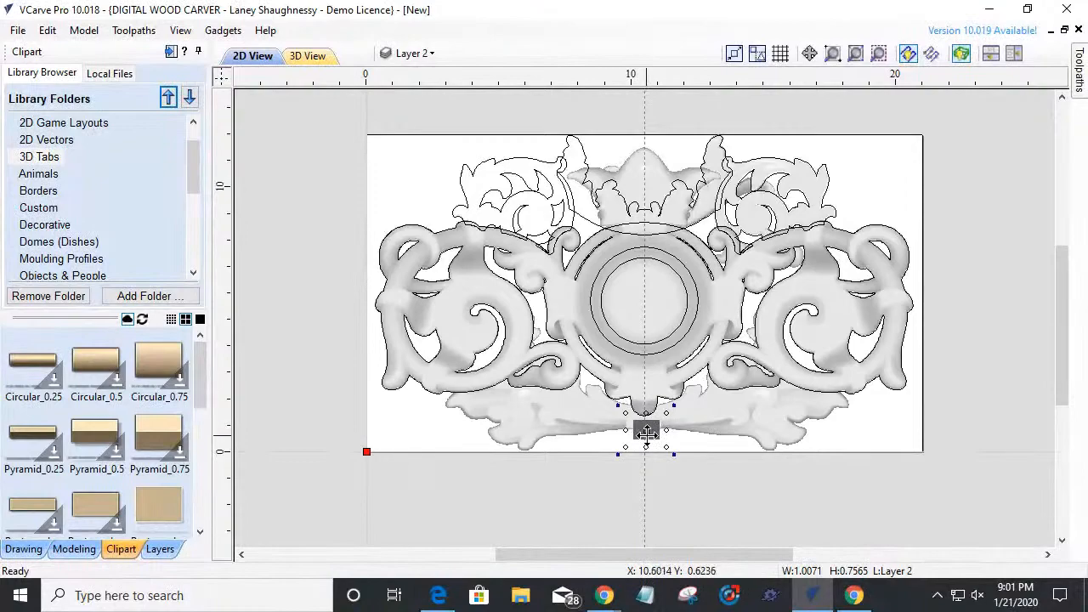
- Move the Rectangular_0.75 component into Class Level 5 and check its position at the carving's base in 3D
left_click(308, 55)
left_click_drag(667, 531, 493, 314)
left_click(74, 549)
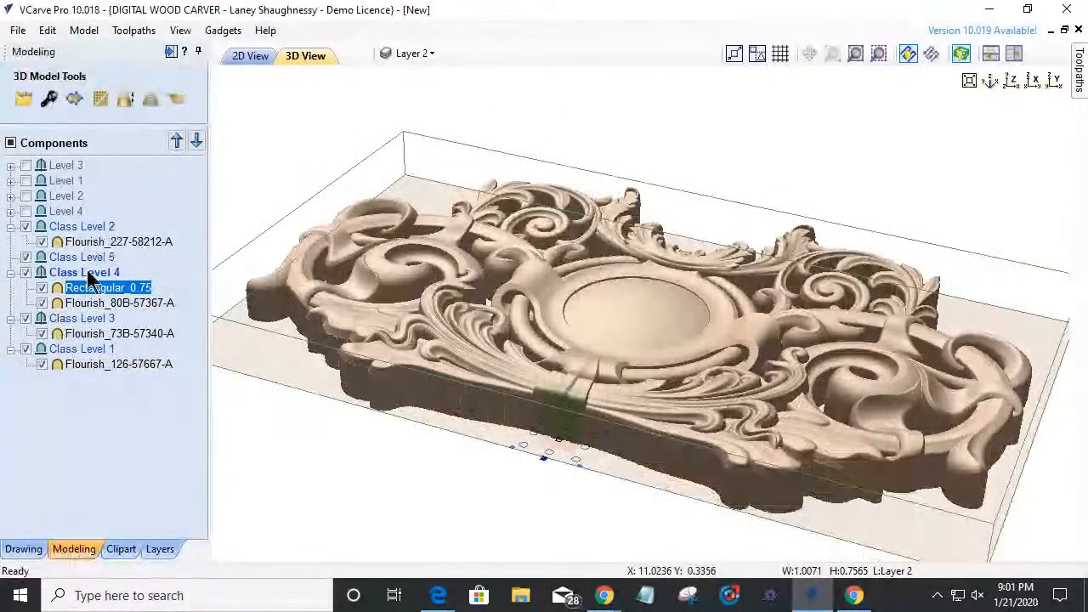
left_click_drag(92, 291, 82, 260)
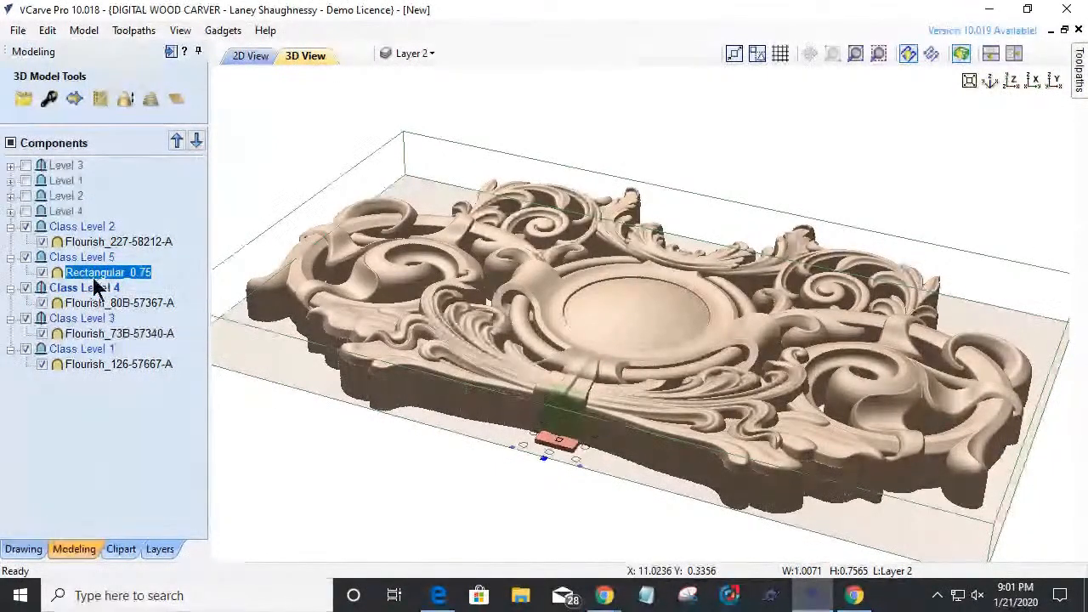
mouse_move(99, 281)
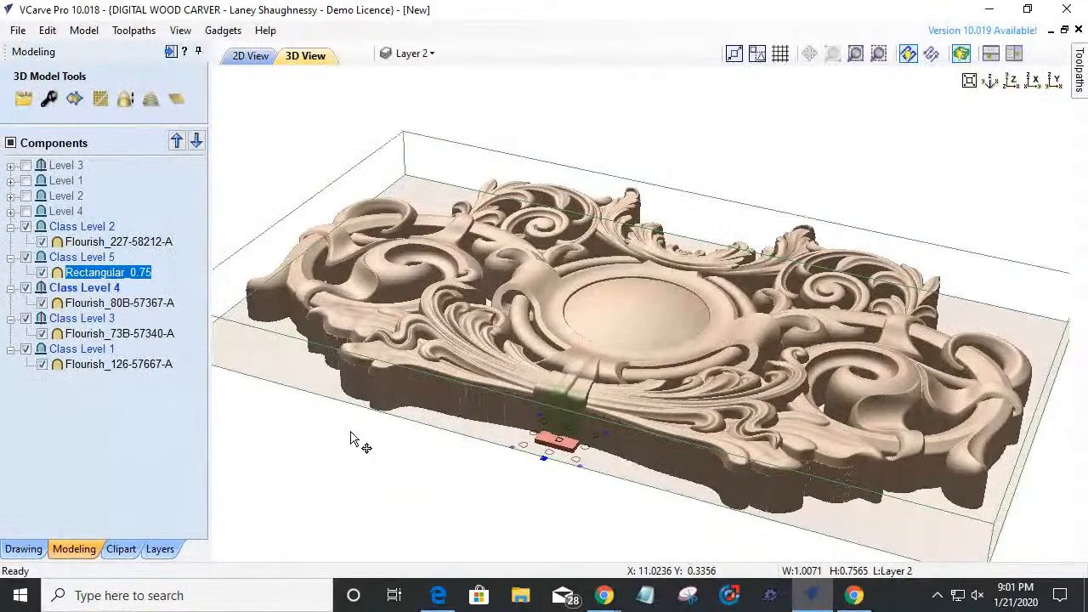
left_click_drag(593, 461, 593, 461)
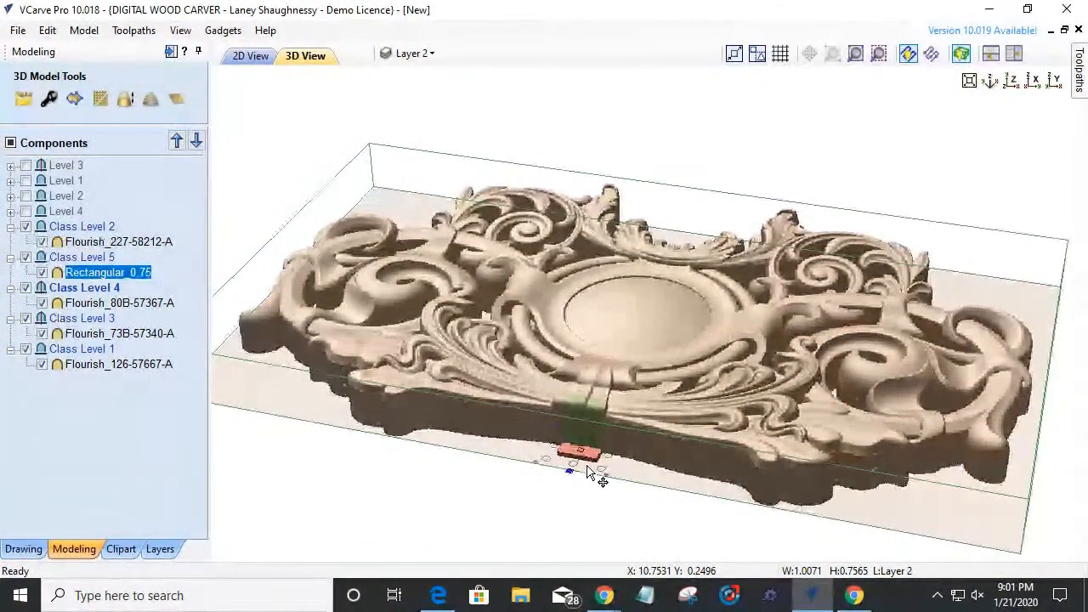
- Stretch the rectangular tab in the 2D view to about 18.15 inches wide and 1.71 inches high along the material's bottom edge
left_click(251, 55)
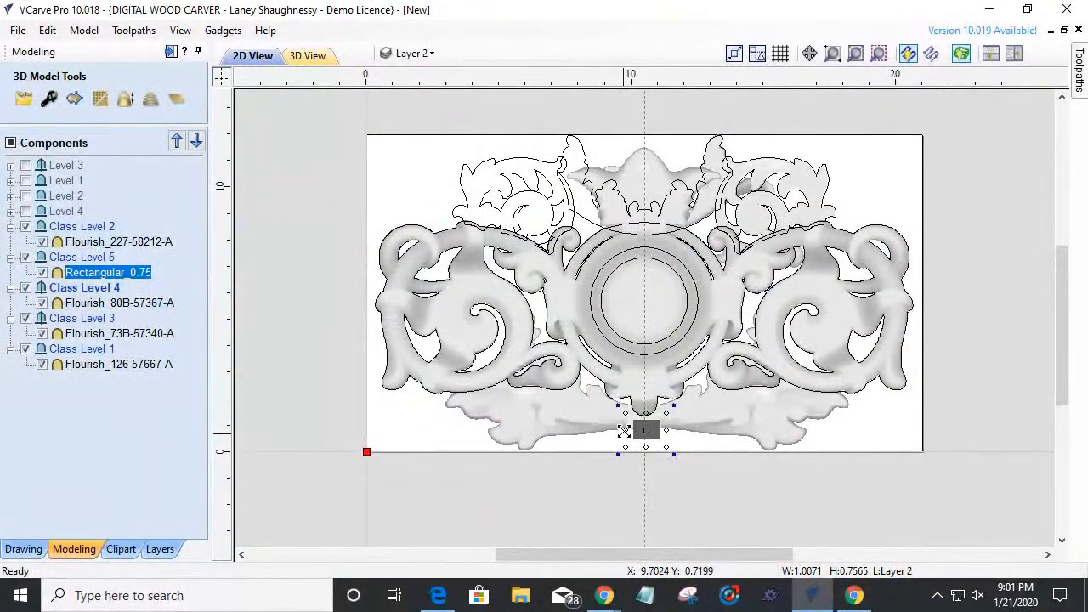
left_click_drag(533, 424, 406, 431)
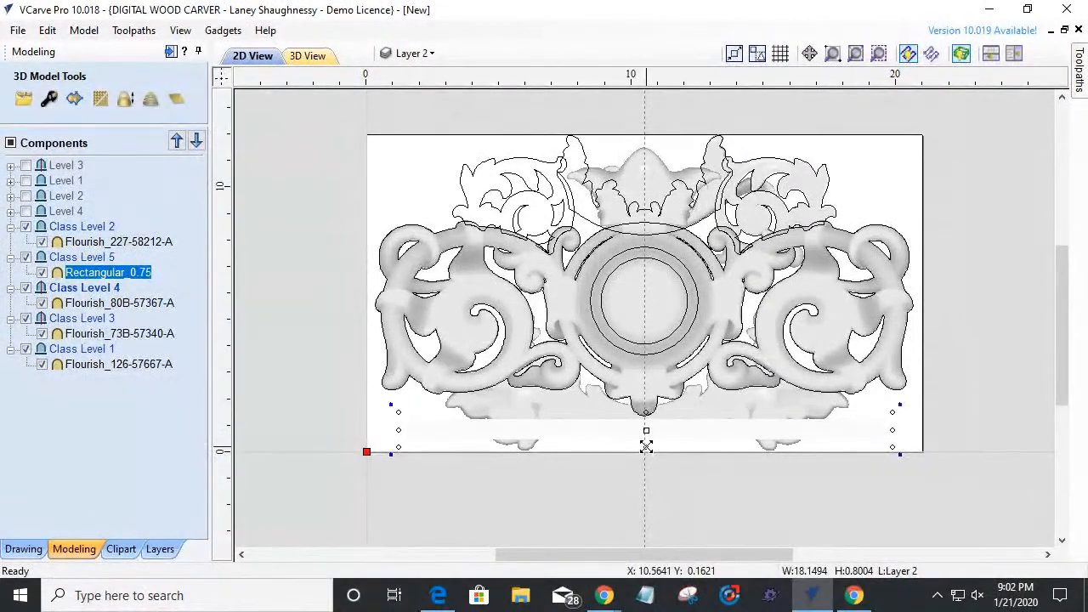
left_click_drag(644, 449, 646, 452)
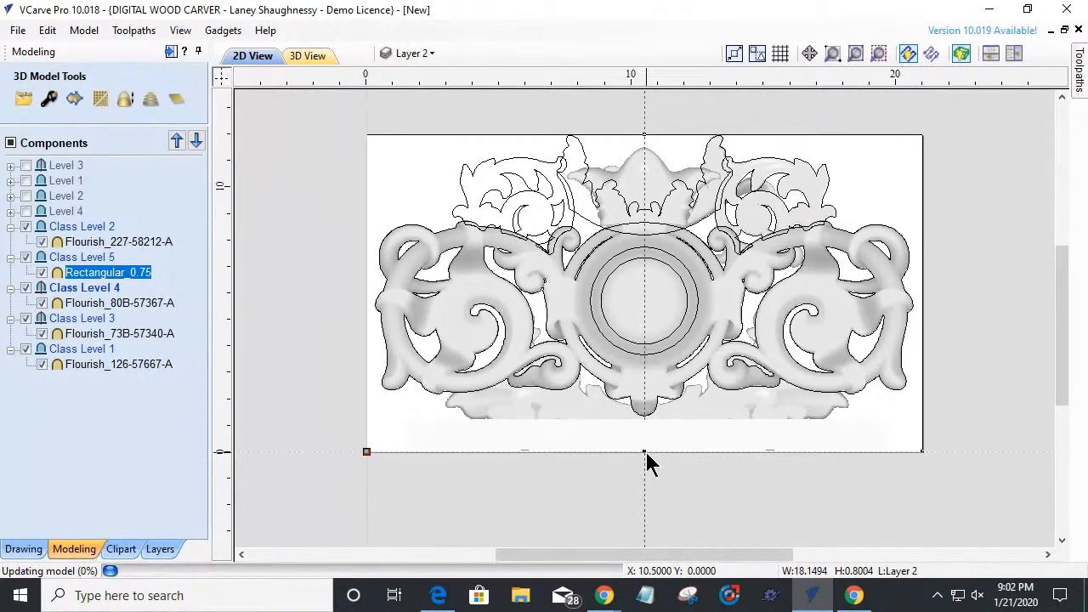
left_click_drag(646, 459, 646, 465)
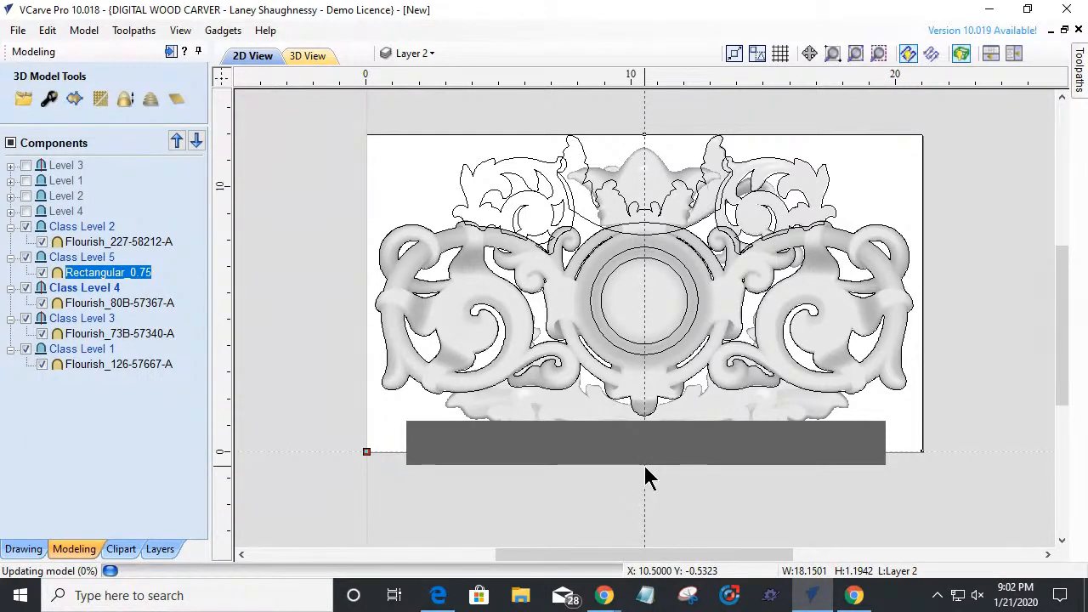
- Move the stretched rectangular tab off the front edge of the material in the 3D view and deselect it
left_click(306, 55)
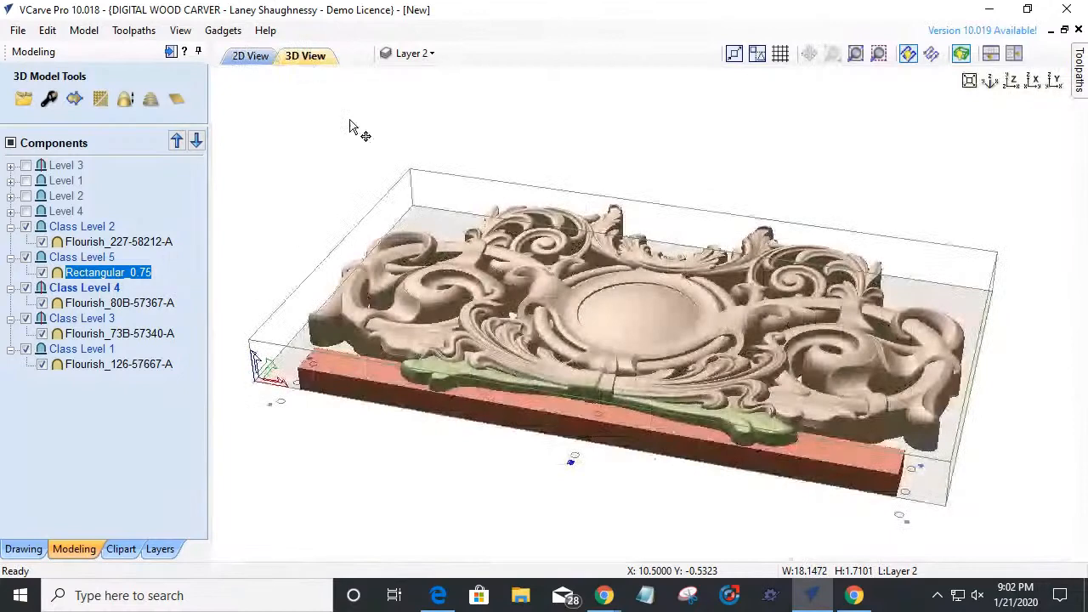
left_click_drag(734, 541, 360, 408)
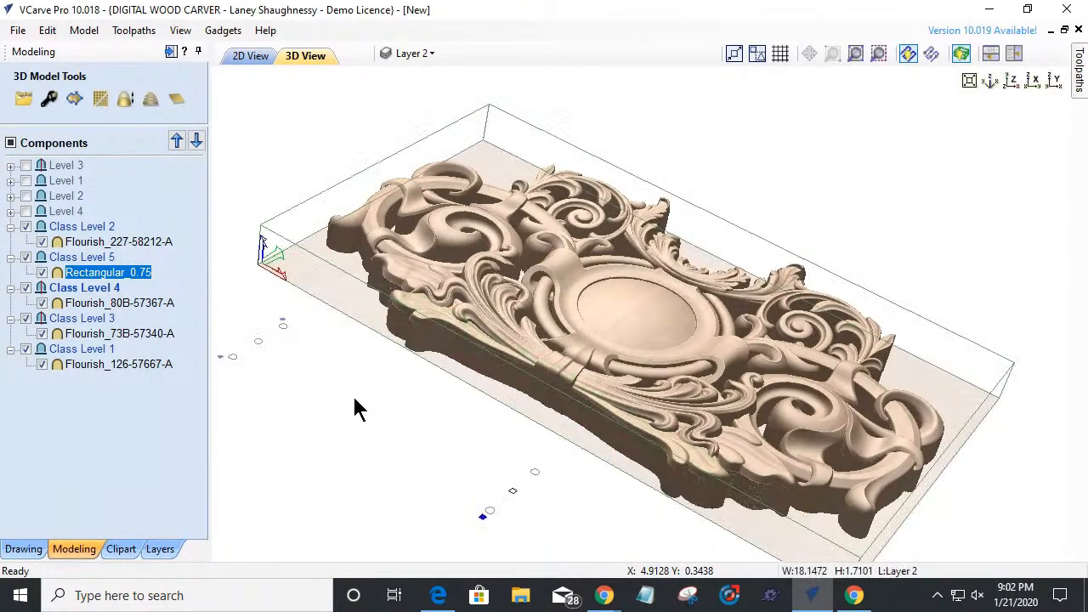
left_click(357, 408)
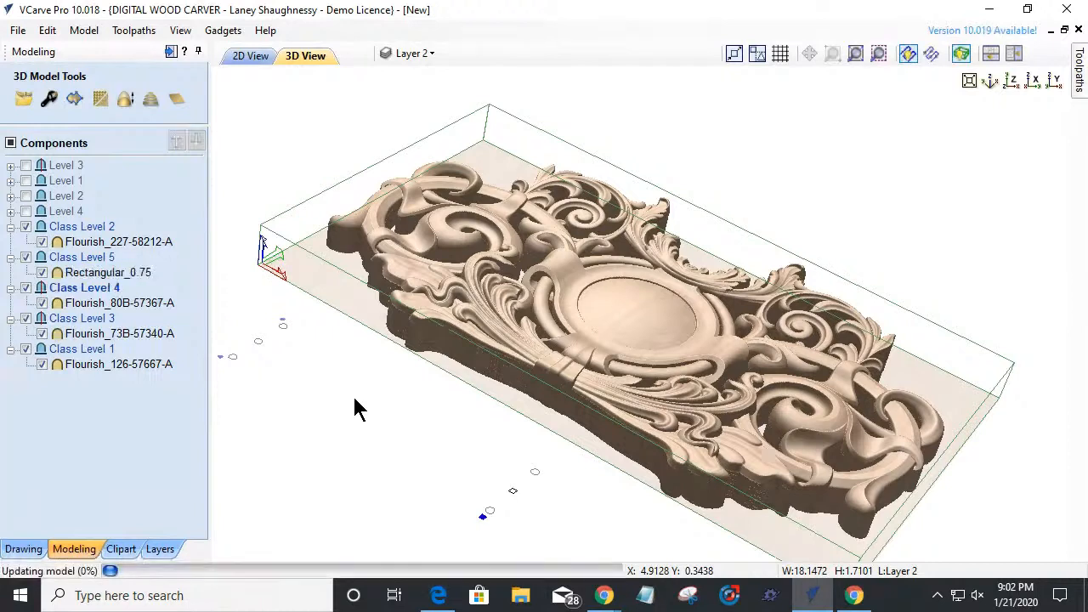
- Undo the last move of the rectangular tab and set its shape height to 1.47 inches
key("ctrl+z")
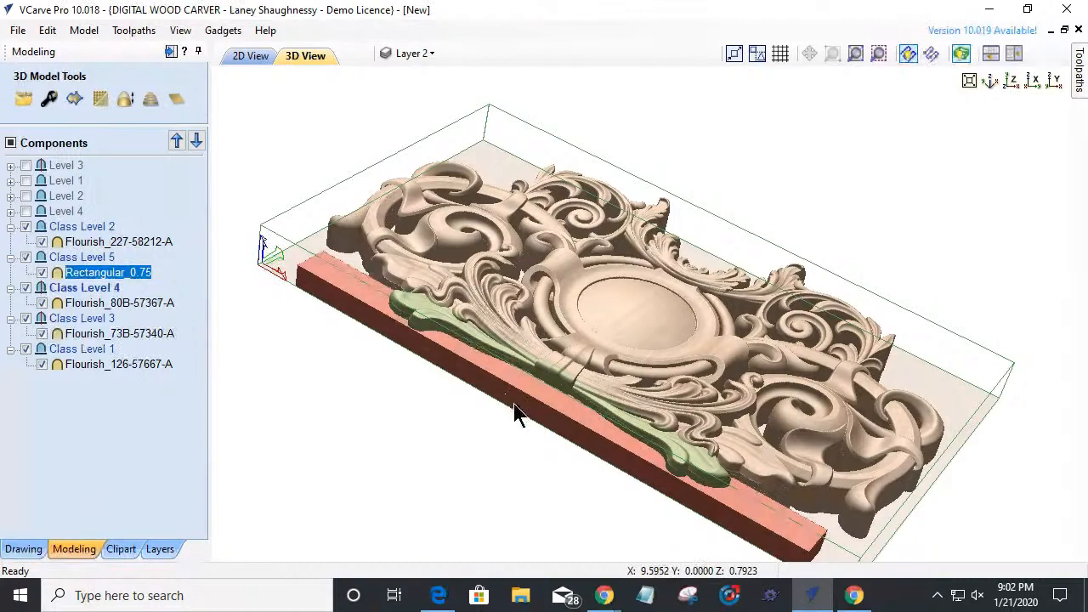
left_click_drag(960, 502, 90, 283)
mouse_move(90, 283)
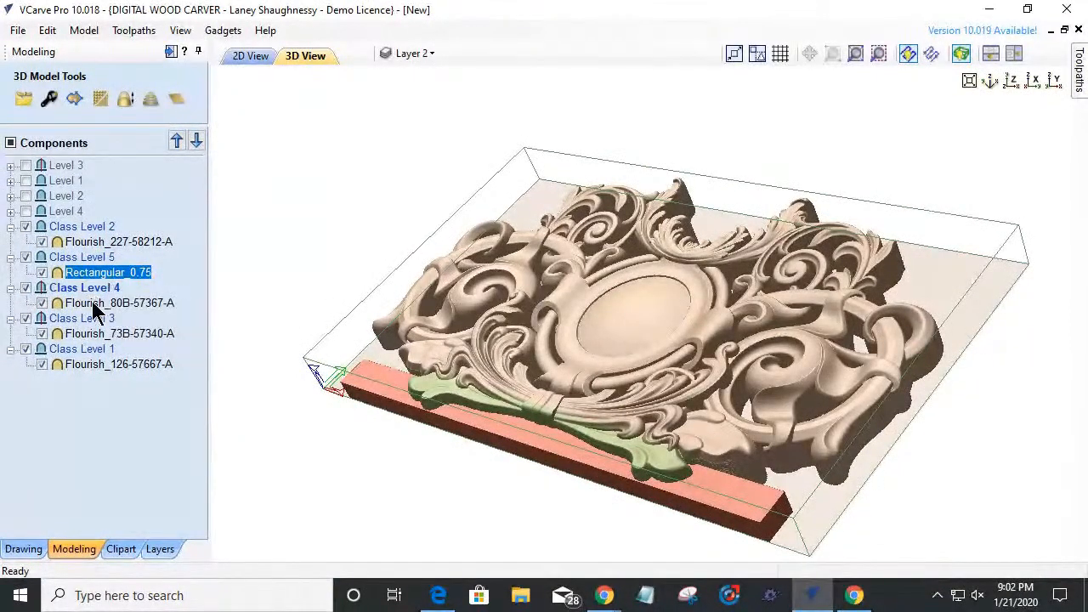
left_click(50, 101)
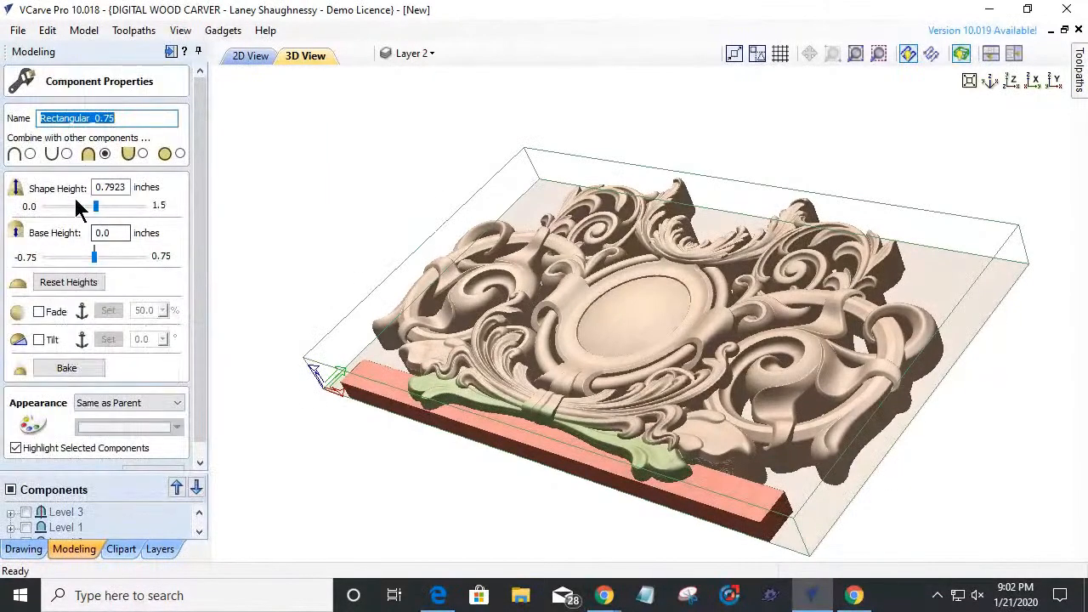
left_click_drag(89, 211, 145, 223)
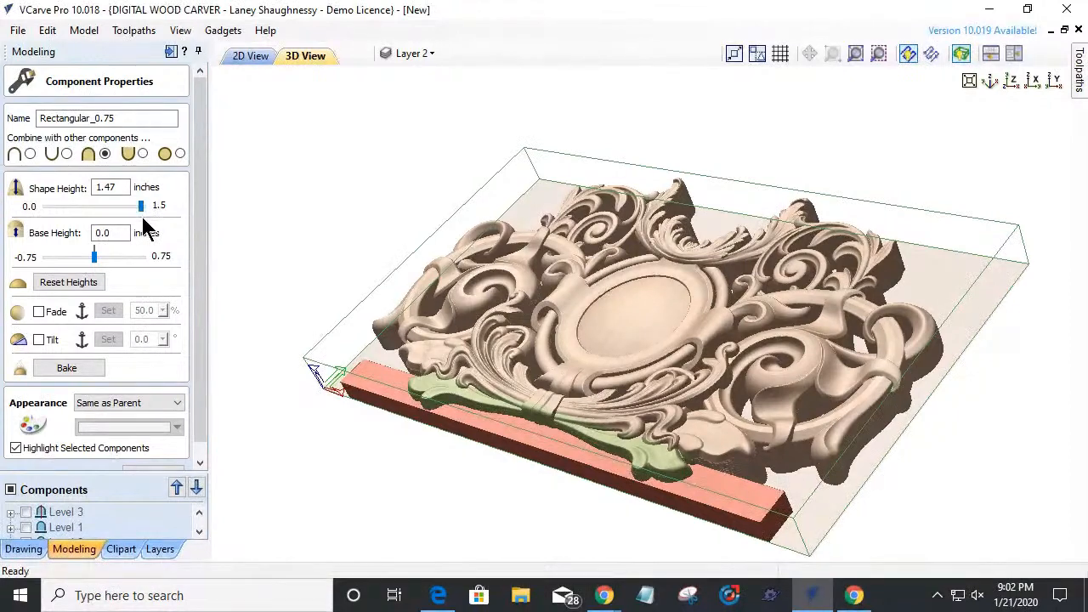
left_click_drag(502, 437, 722, 523)
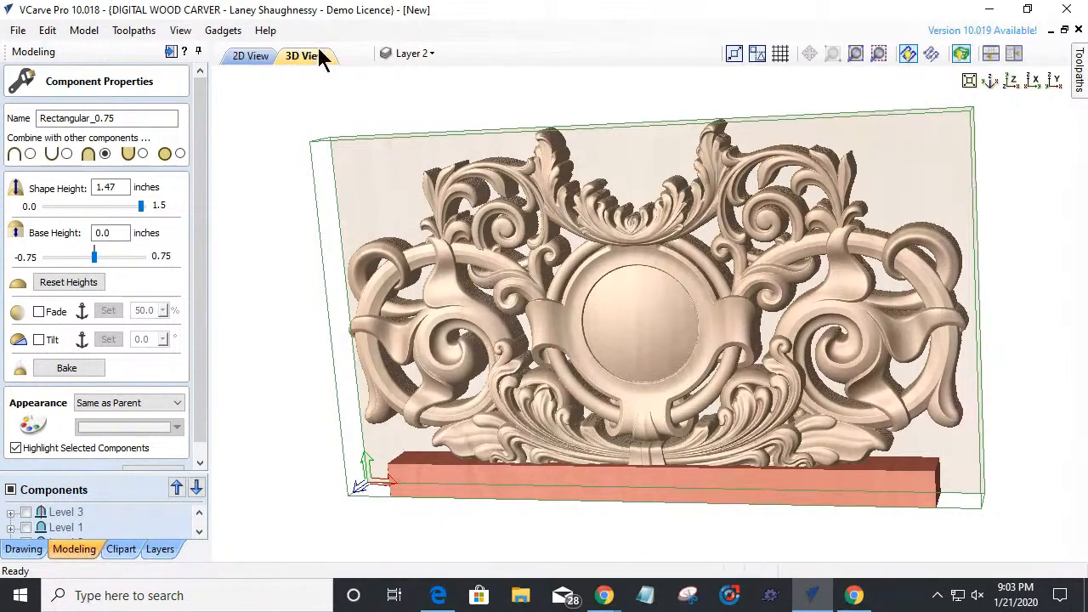
- Nudge the rectangular tab in the 2D view so its upper edge overlaps the lower flourish less, and check the fit from above in 3D
left_click(252, 55)
scroll(676, 481, "up", 2)
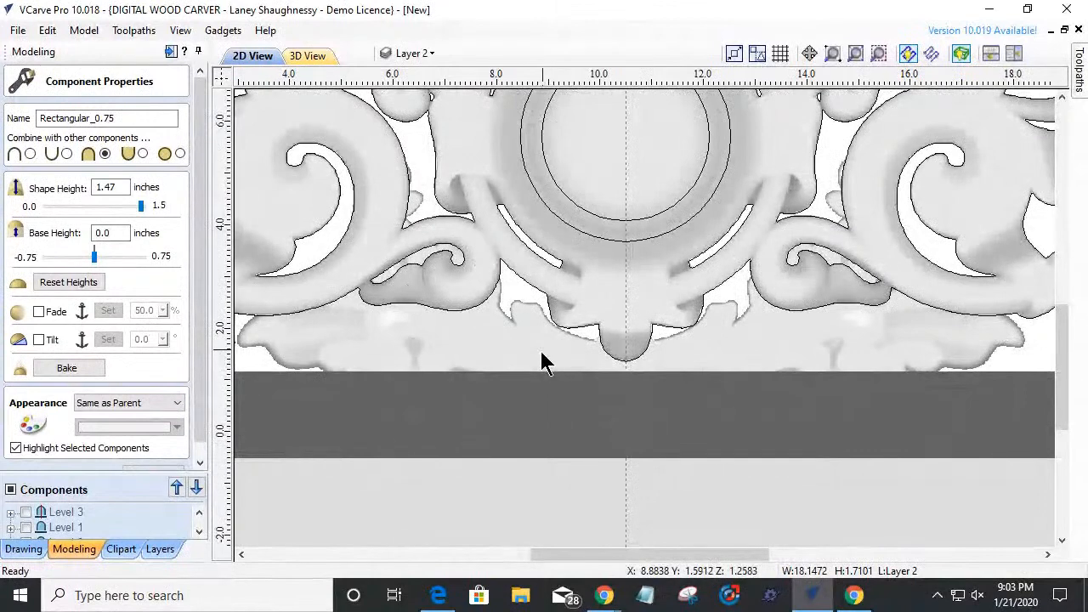
left_click(170, 470)
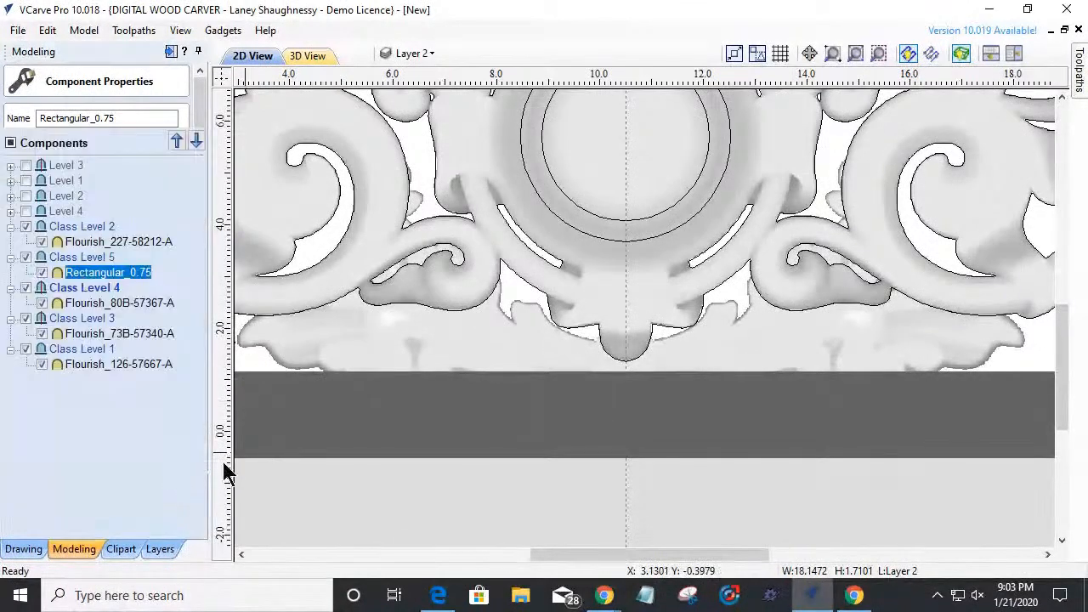
left_click(517, 357)
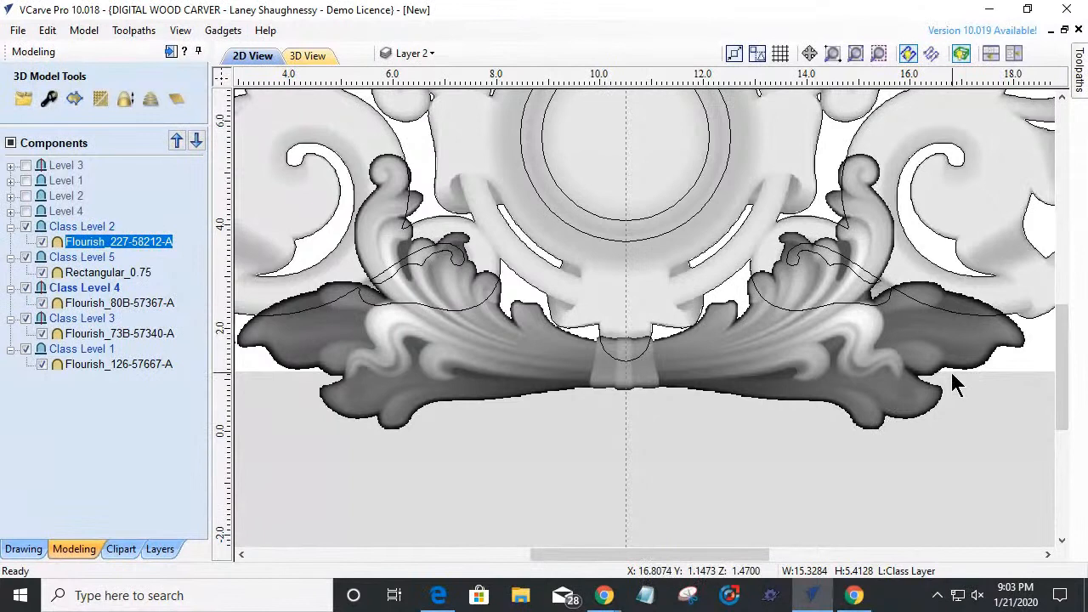
left_click(311, 387)
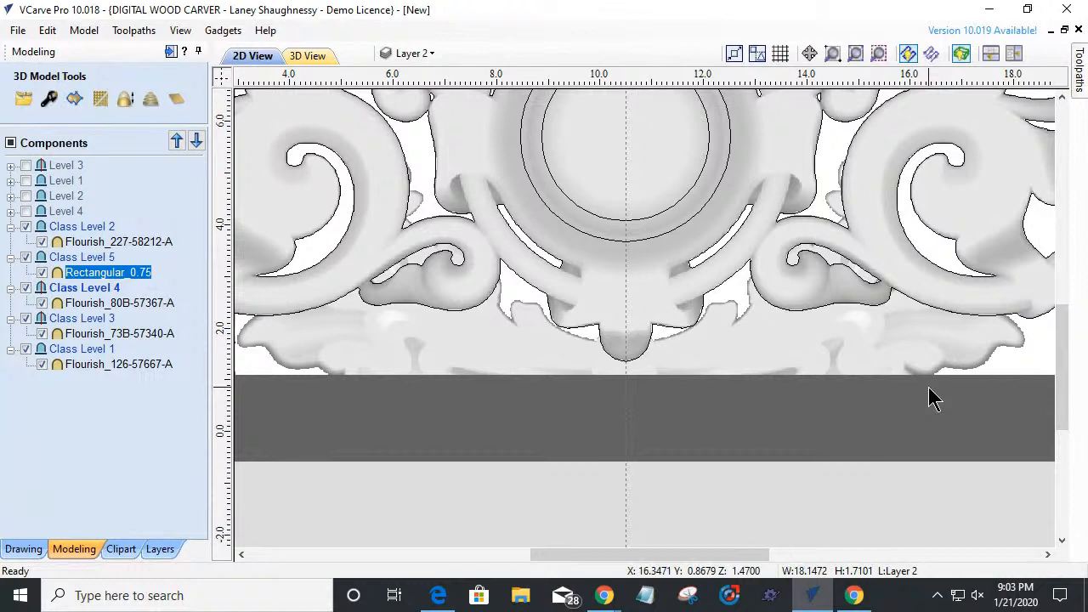
key("Down")
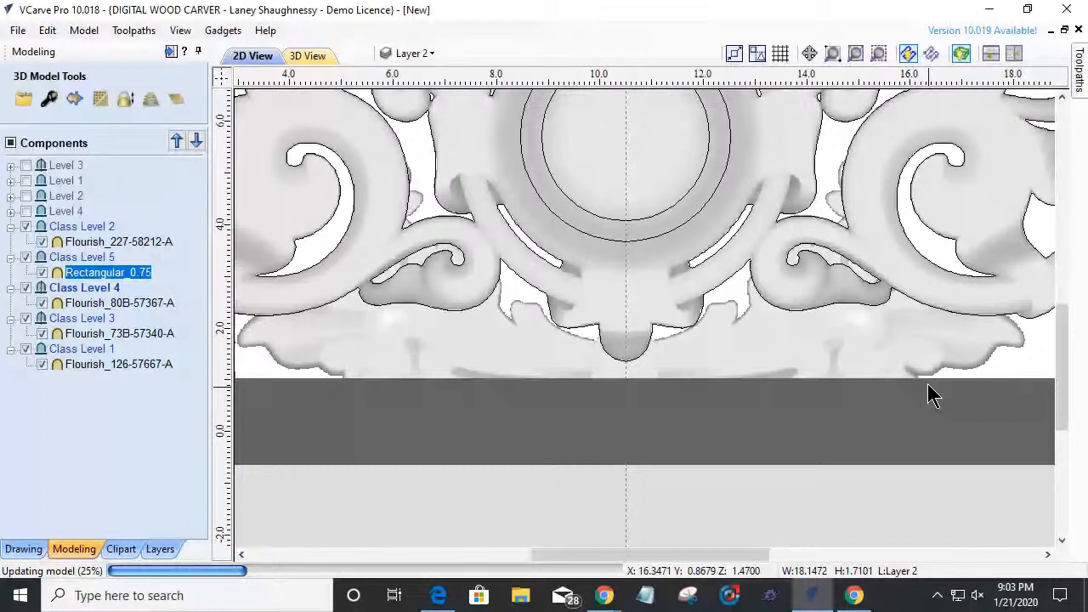
key("Up")
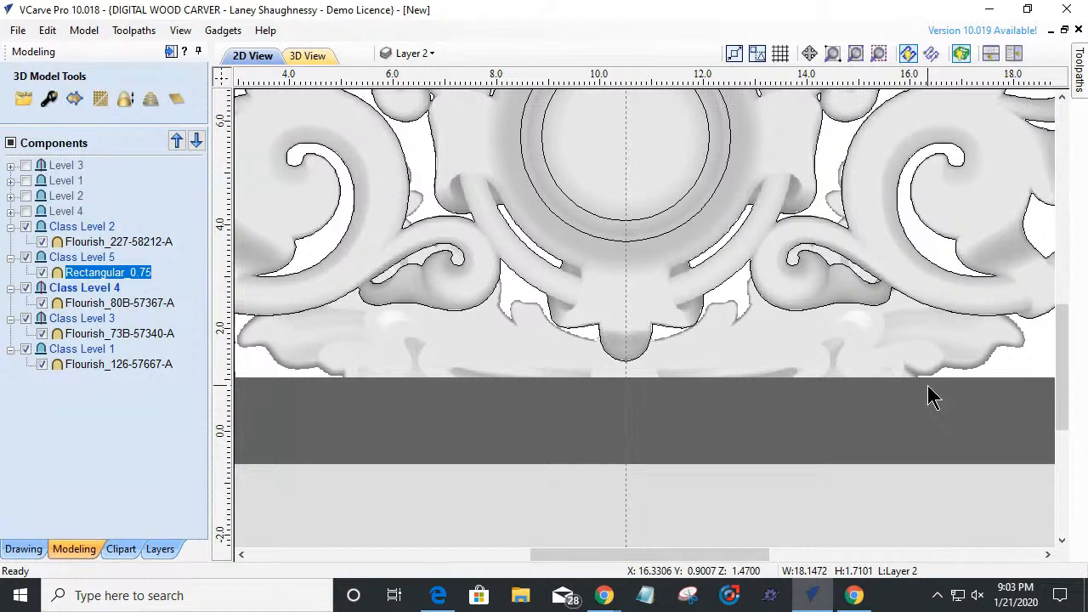
key("Up")
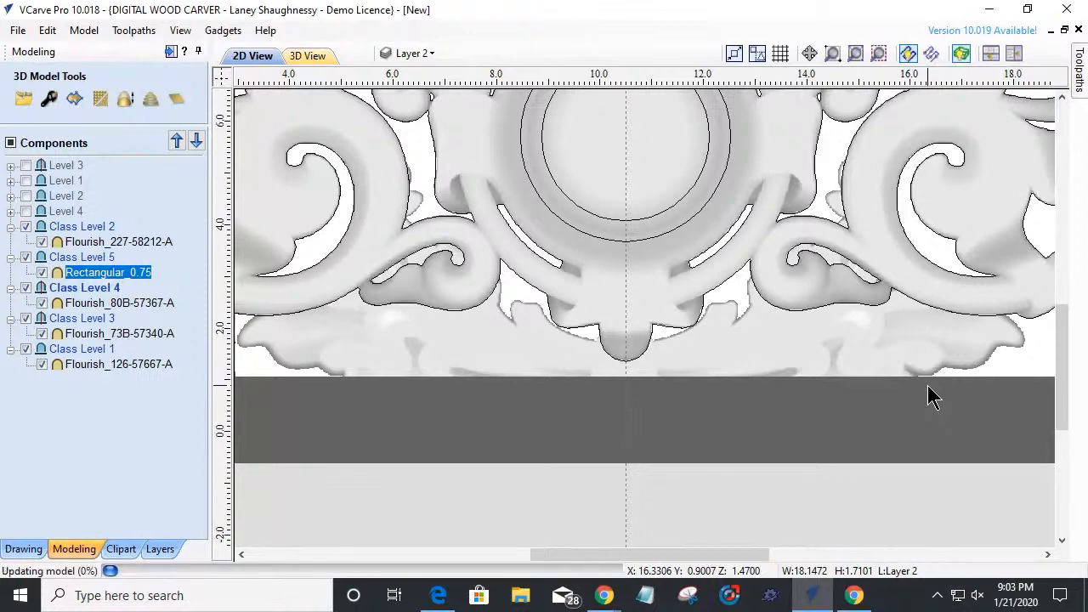
key("Up")
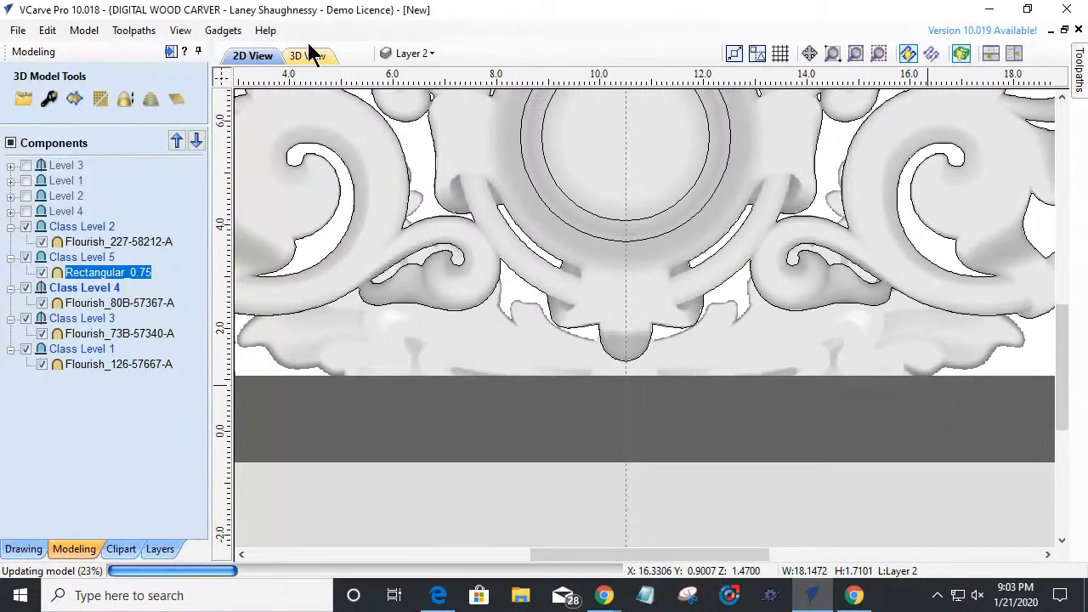
left_click(309, 56)
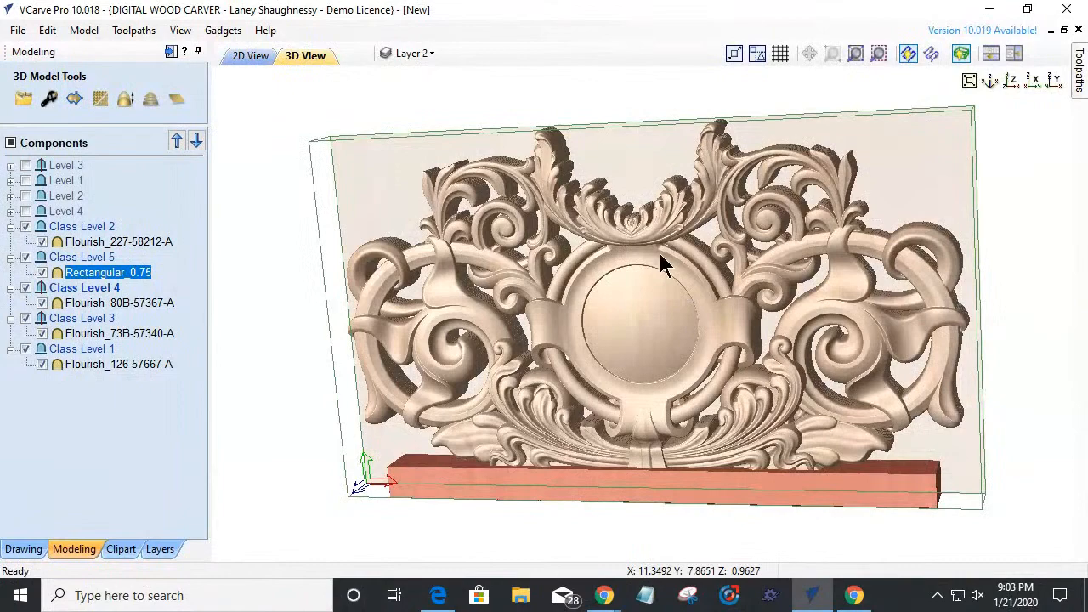
left_click(1012, 83)
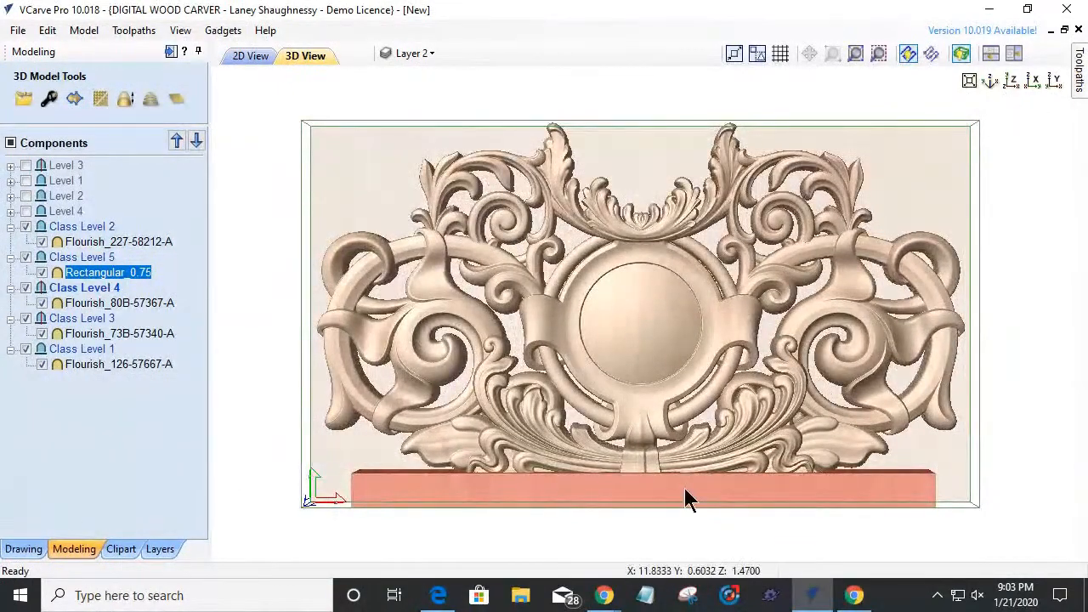
- Widen the rectangular tab evenly on both sides to about 20.03 inches and inspect it in the 3D view
left_click(251, 56)
scroll(576, 442, "down", 3)
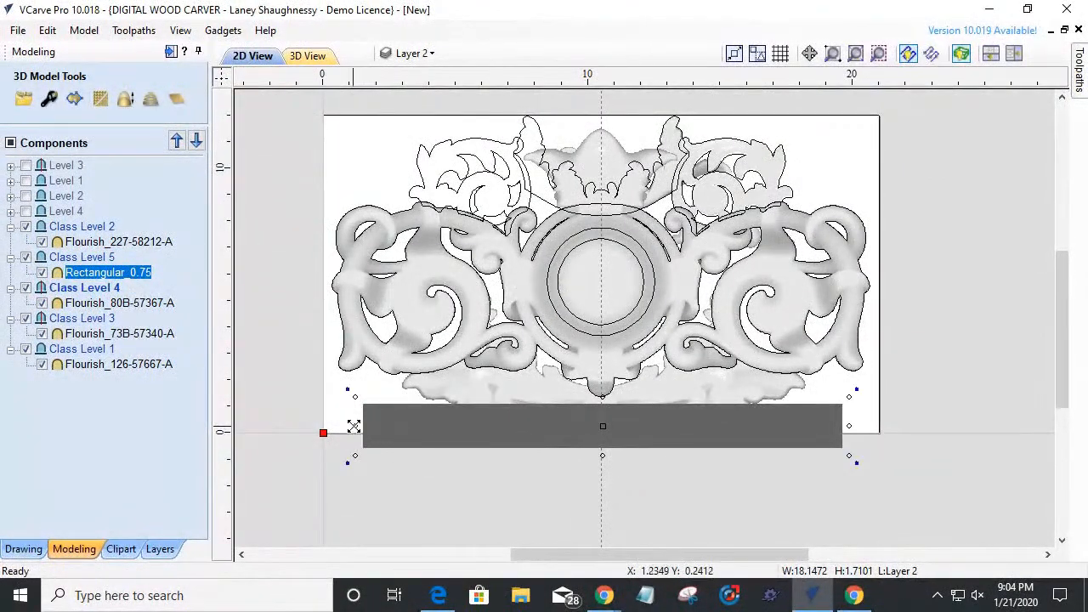
left_click_drag(355, 426, 338, 393)
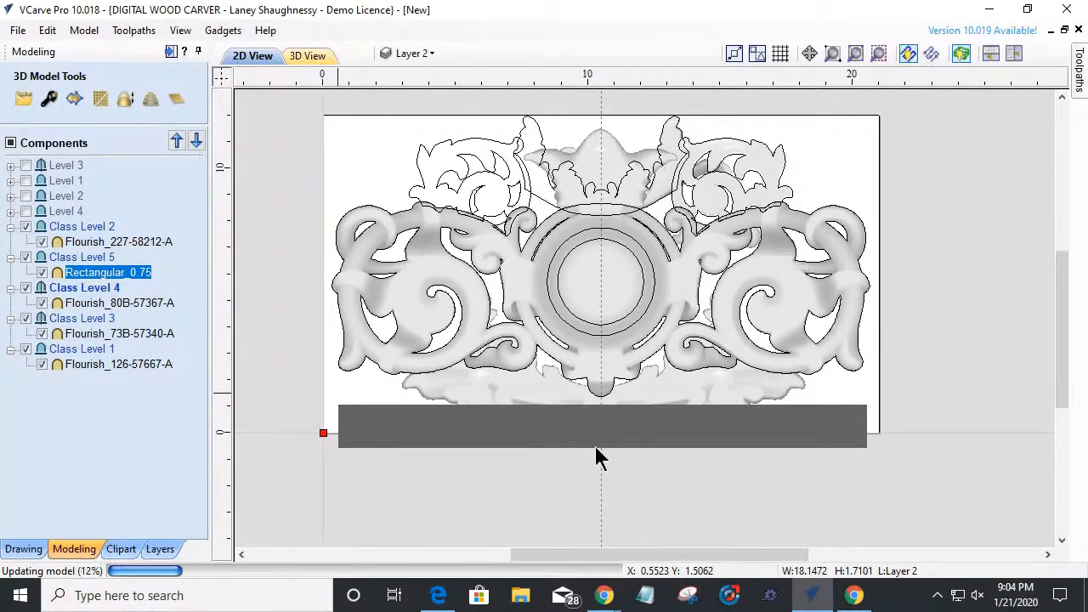
left_click(301, 55)
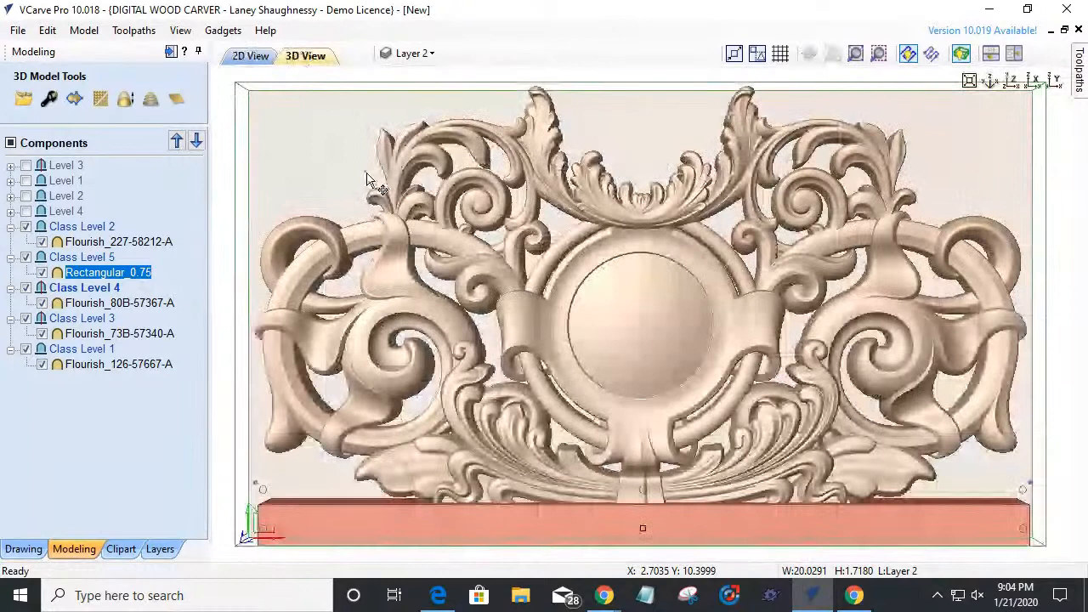
scroll(736, 250, "down", 2)
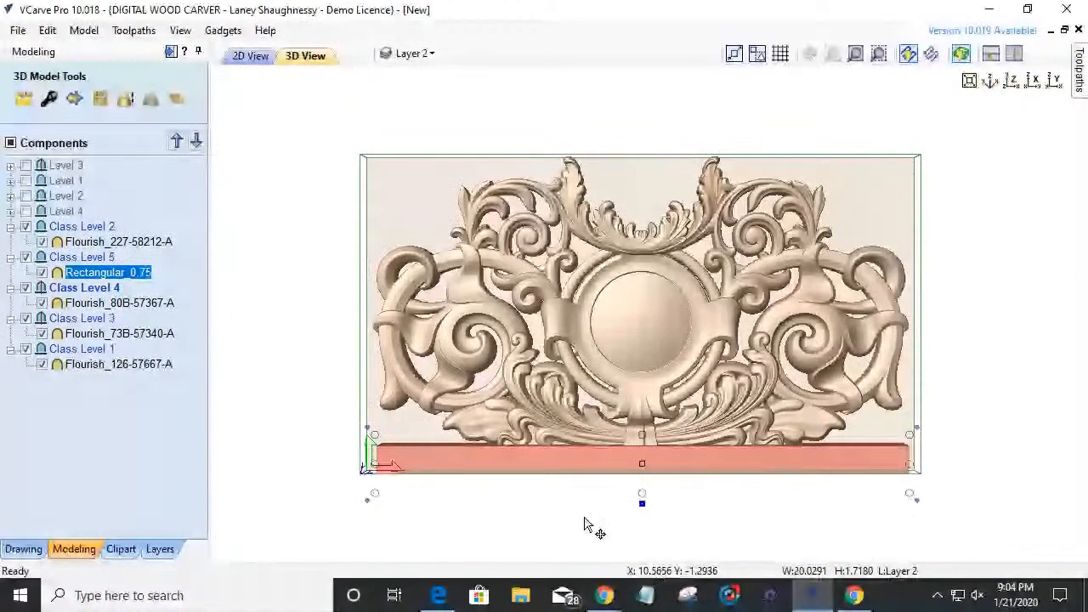
left_click_drag(581, 533, 547, 527)
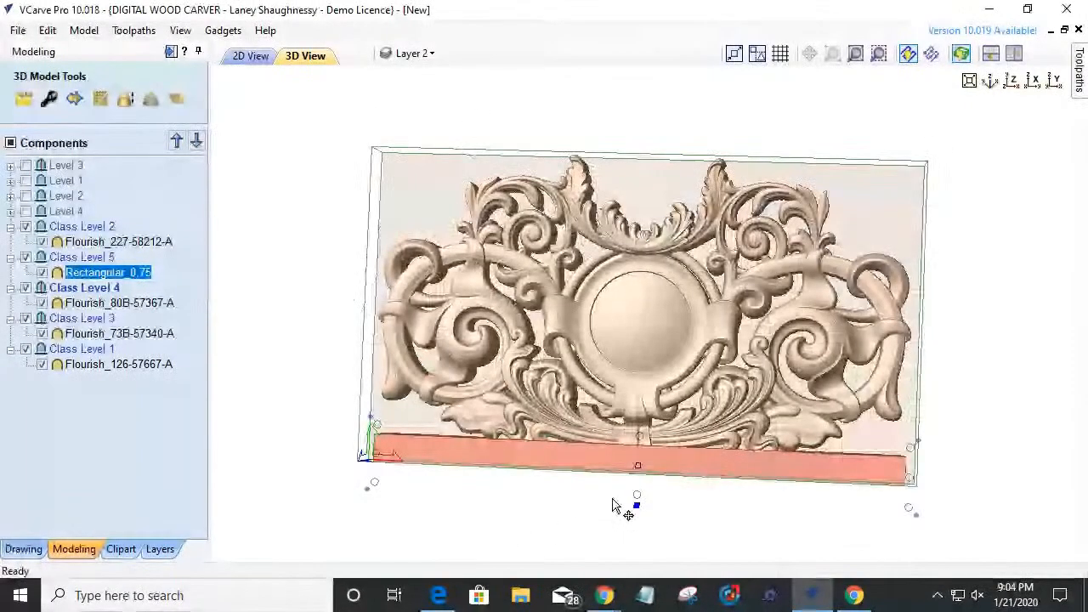
scroll(624, 508, "up", 2)
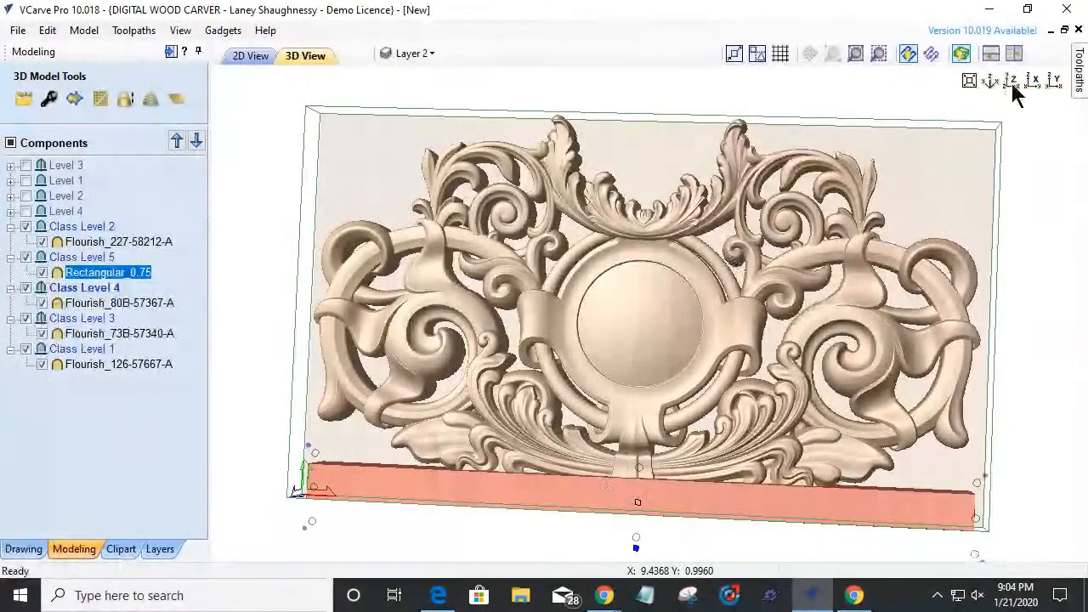
left_click(1012, 79)
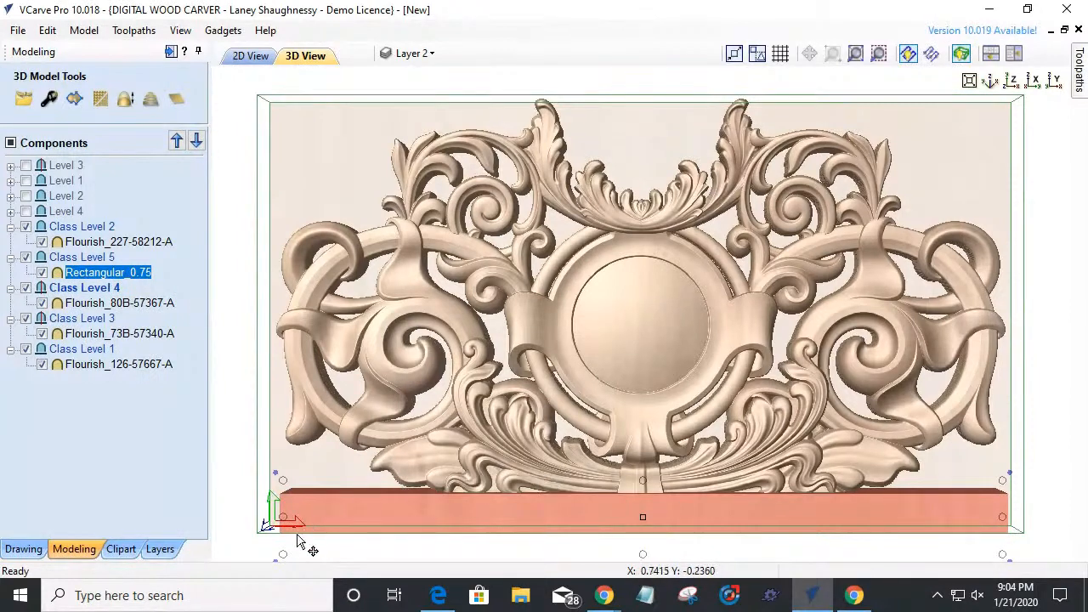
- Create a vector boundary around the rectangular tab component in the 2D view and clear the selection
left_click(245, 55)
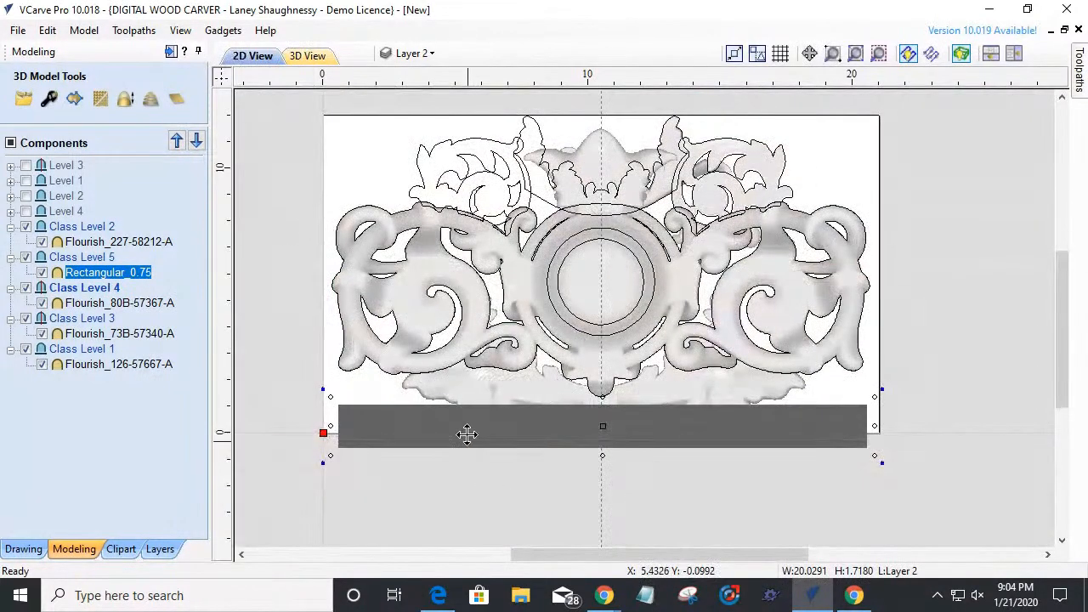
left_click(467, 440)
left_click(74, 100)
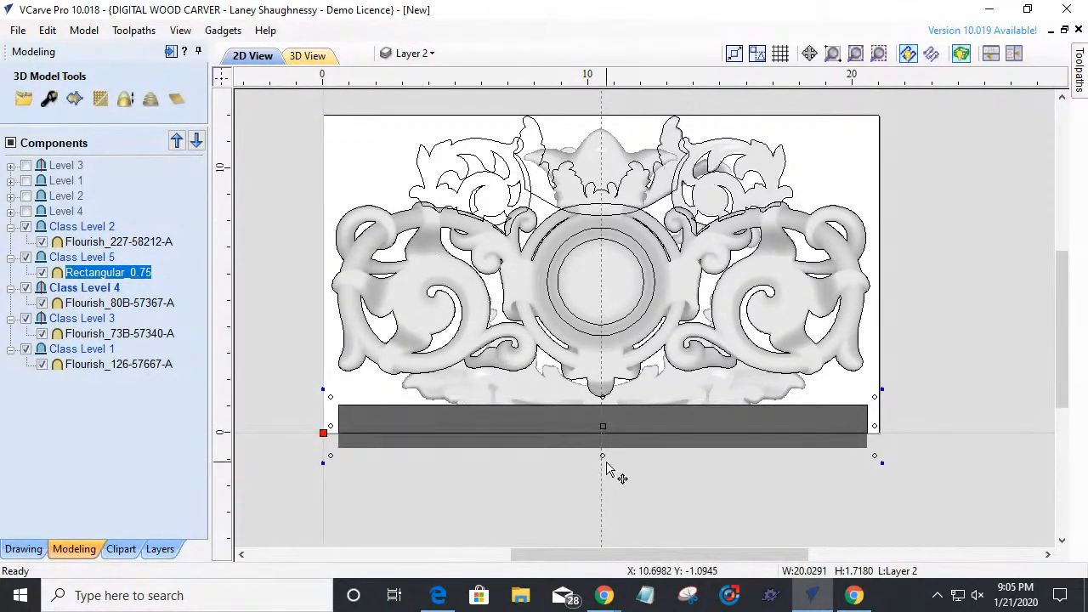
scroll(612, 473, "down", 1)
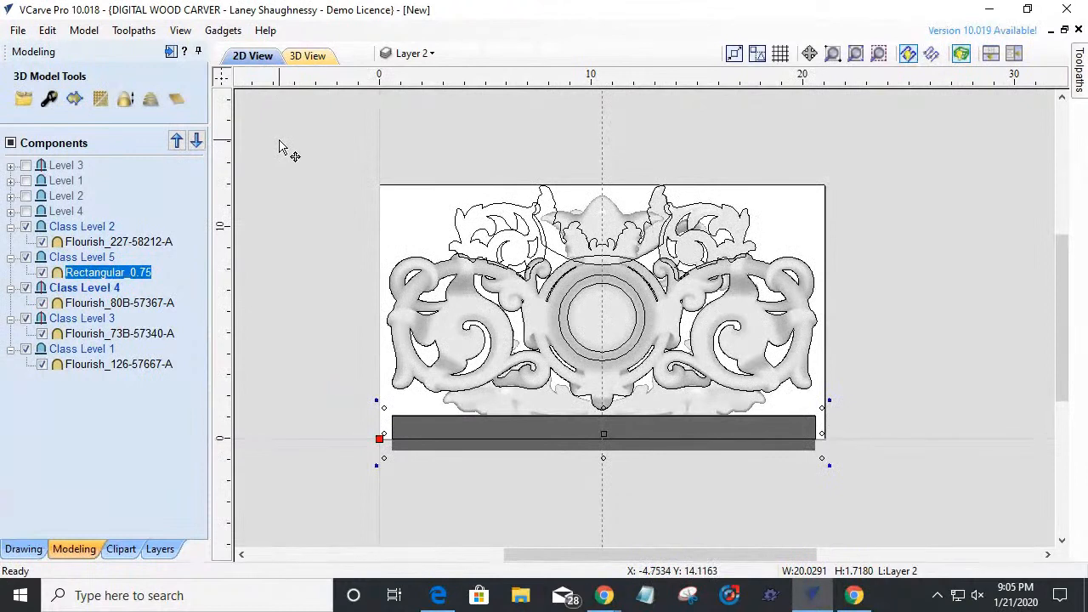
left_click(605, 286)
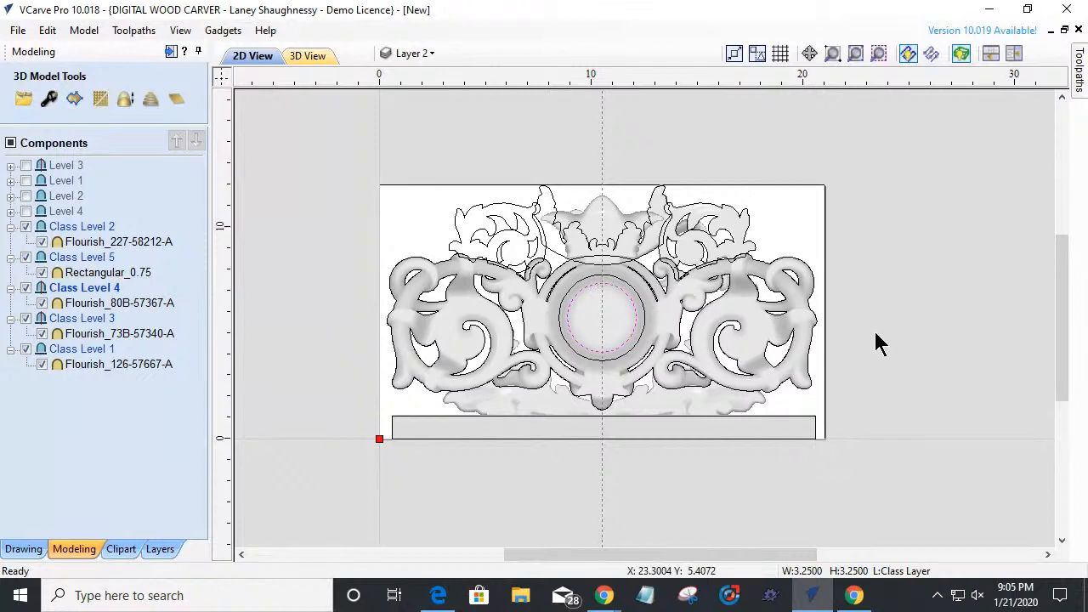
left_click(330, 345)
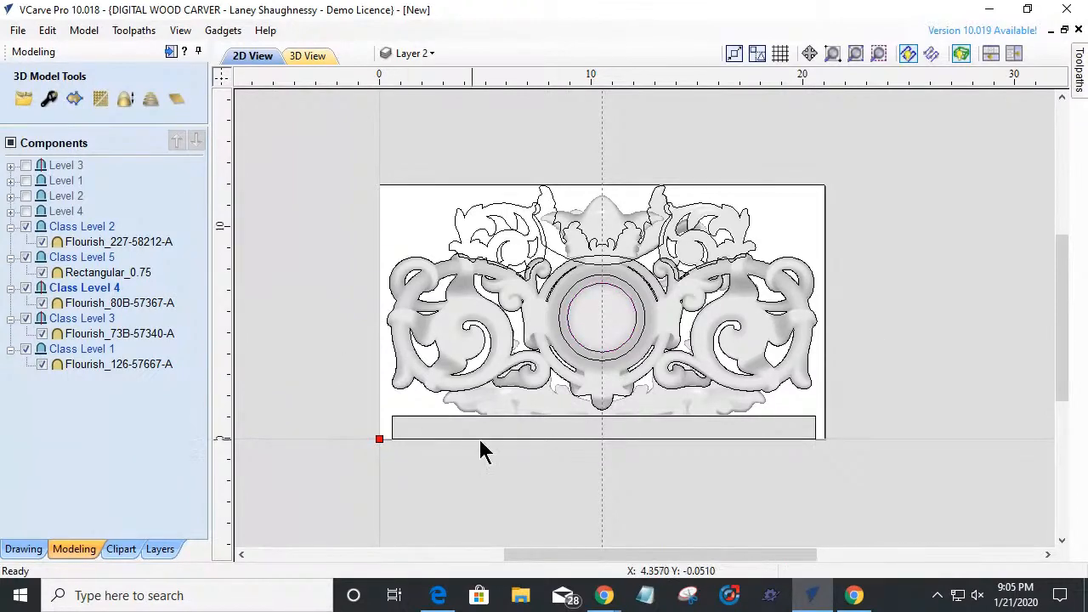
- Review the toolpath material setup, including the model position and rapid gaps, and accept its existing settings
left_click(18, 548)
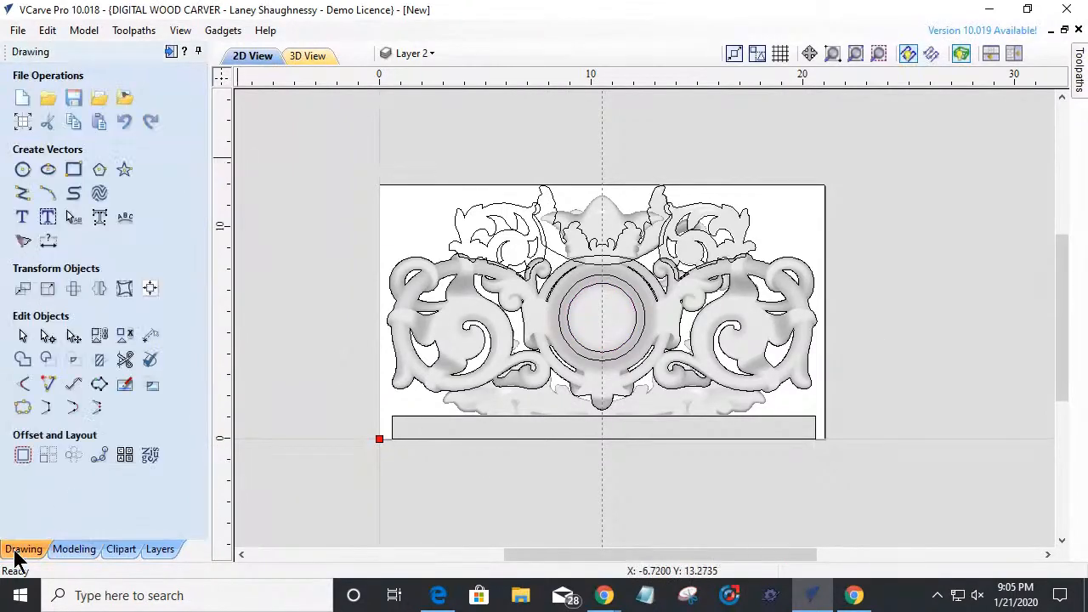
left_click(20, 124)
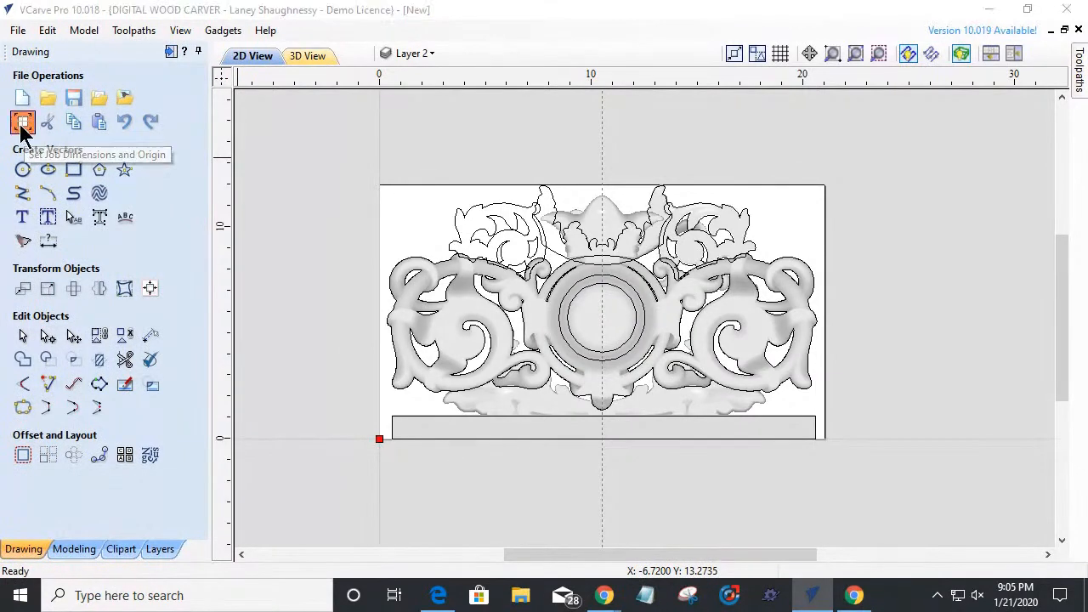
left_click(547, 323)
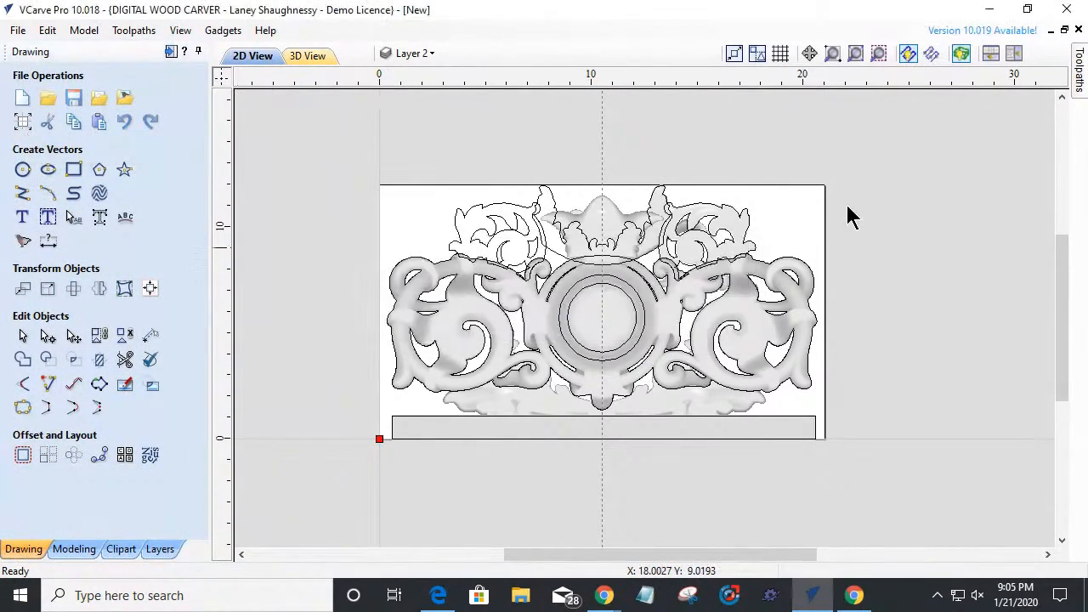
mouse_move(1081, 93)
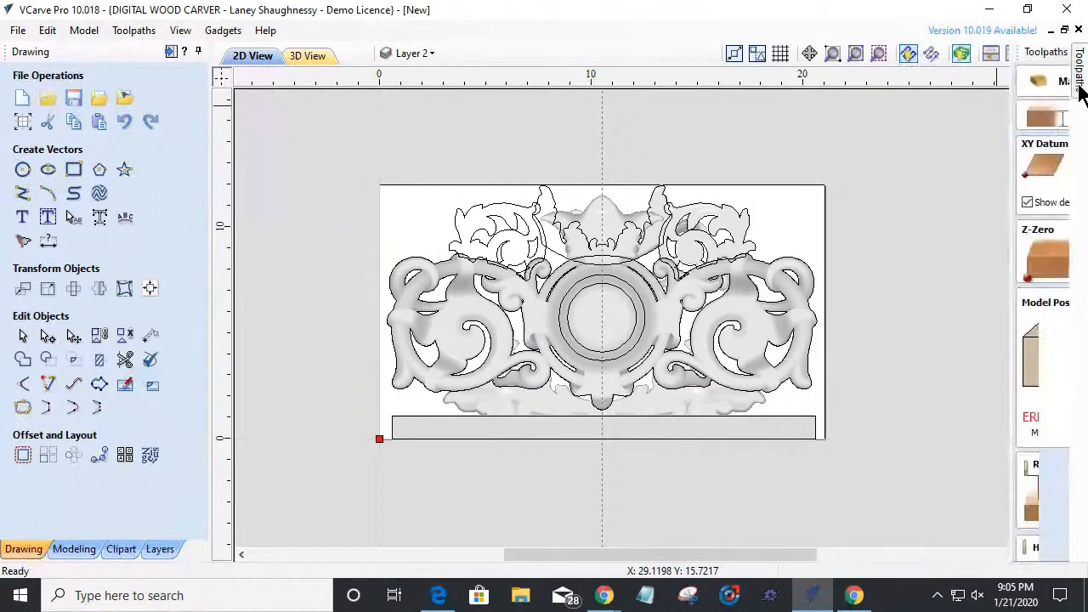
scroll(986, 451, "down", 2)
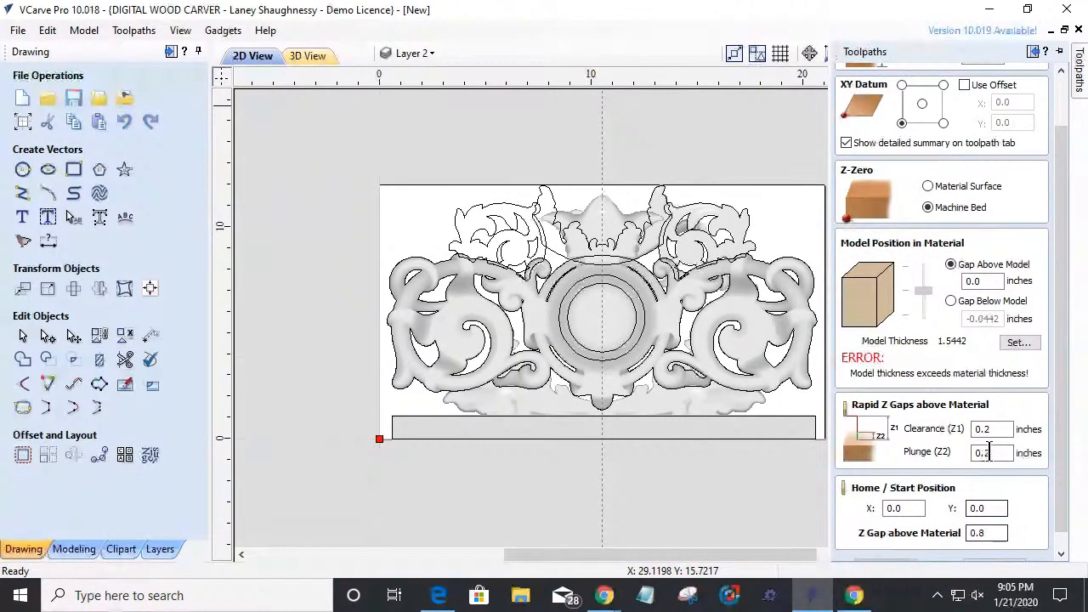
scroll(989, 451, "down", 1)
left_click(981, 549)
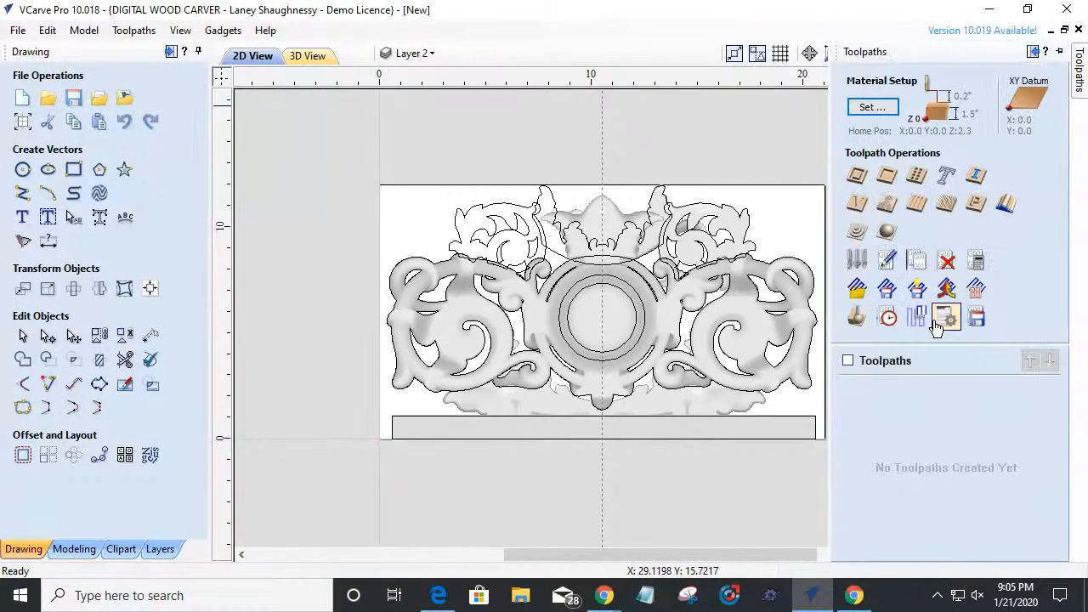
- Set the job height to 13 inches and apply the job setup
left_click(23, 124)
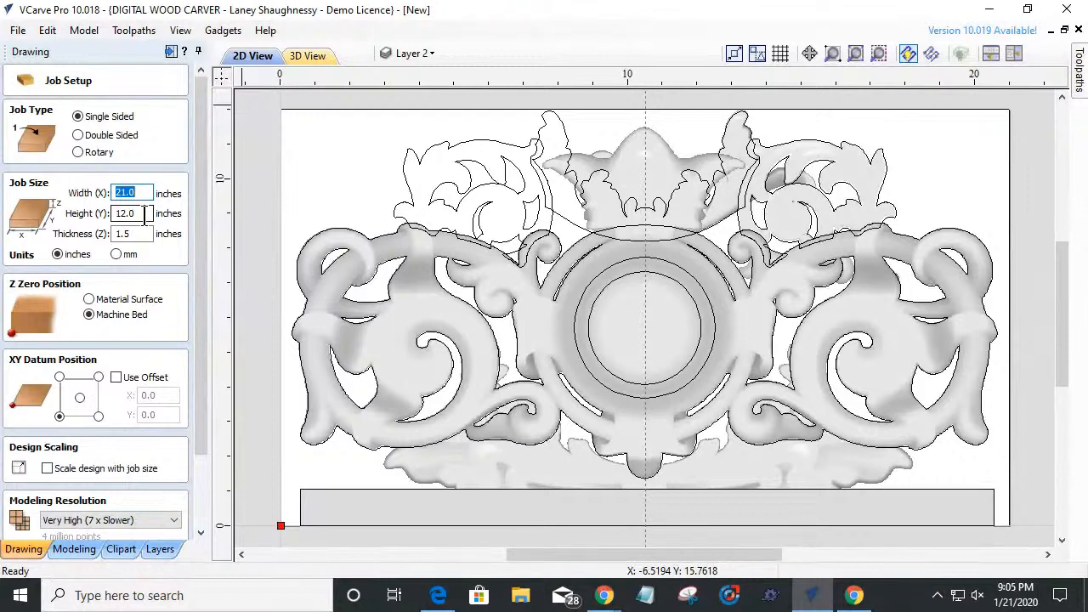
left_click_drag(146, 213, 79, 215)
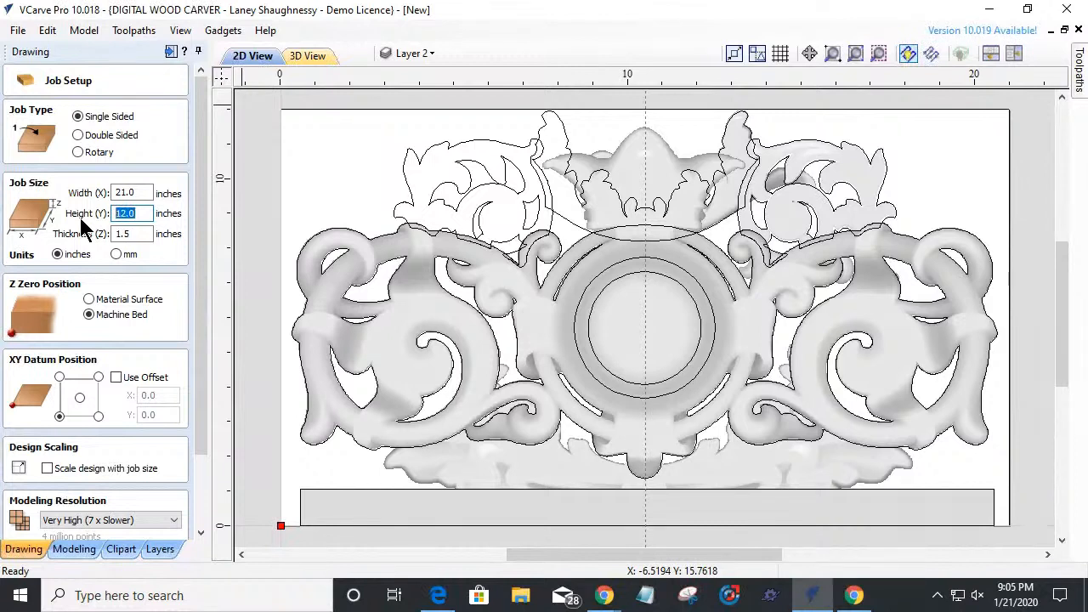
type("13")
key("Return")
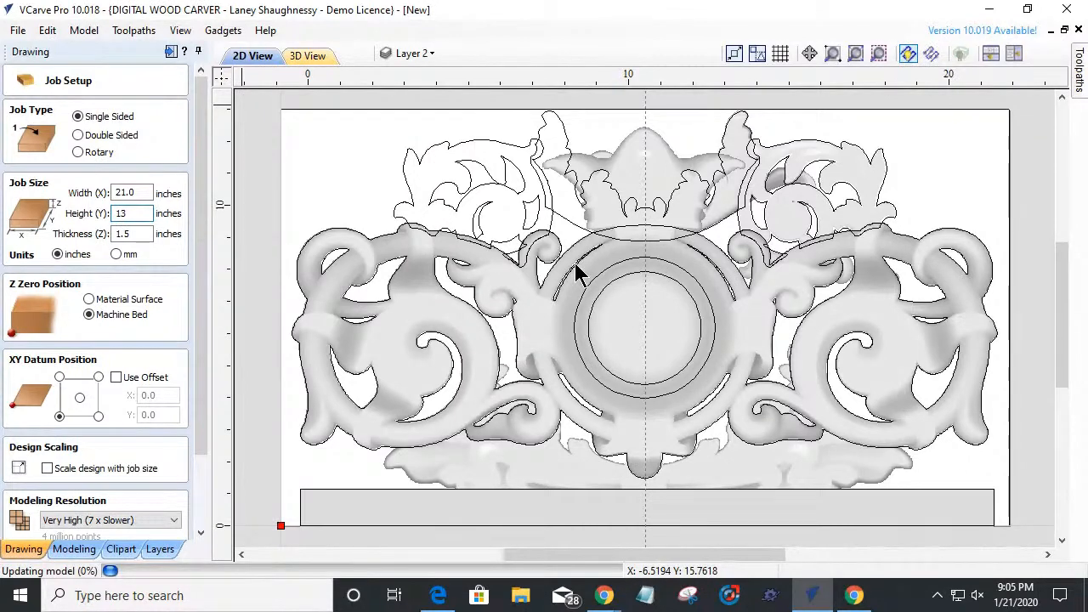
left_click_drag(199, 437, 204, 536)
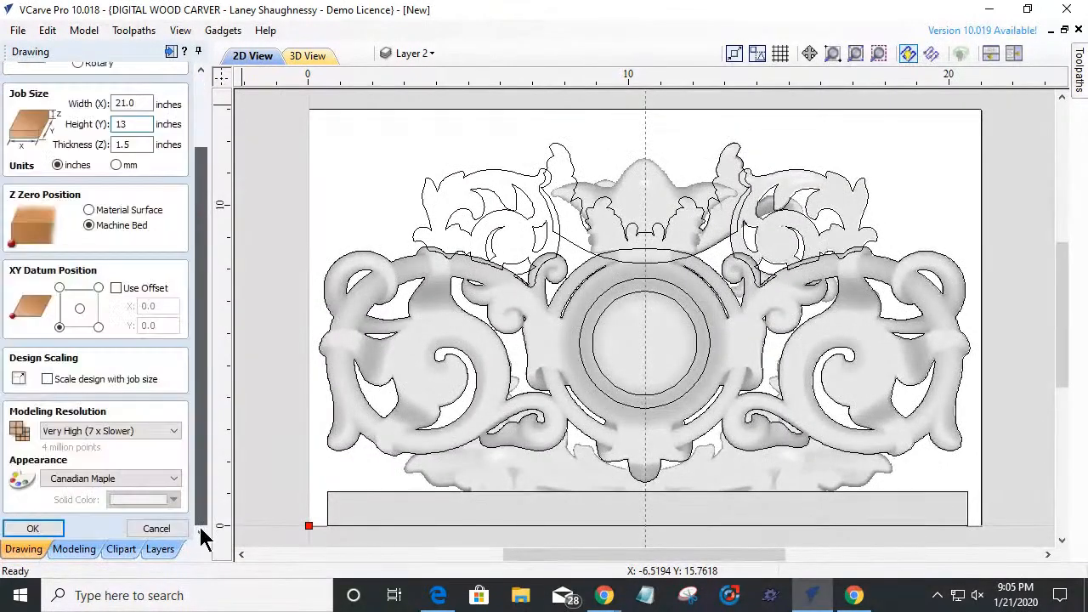
left_click(26, 531)
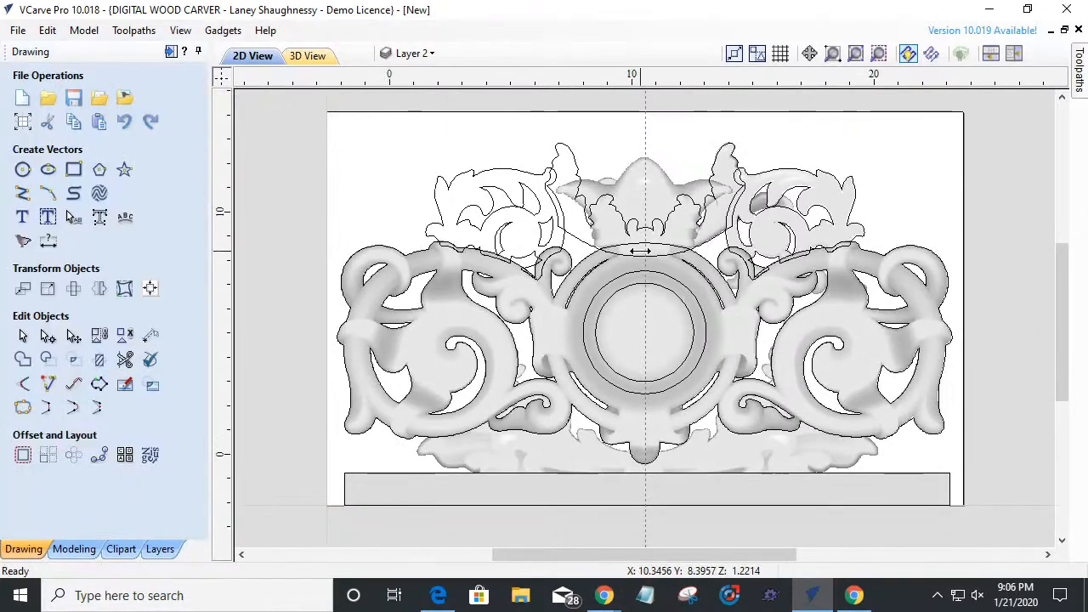
- Select all vectors and components, center them in the material both ways, and clear the selection
scroll(640, 252, "down", 2)
left_click_drag(365, 136, 895, 448)
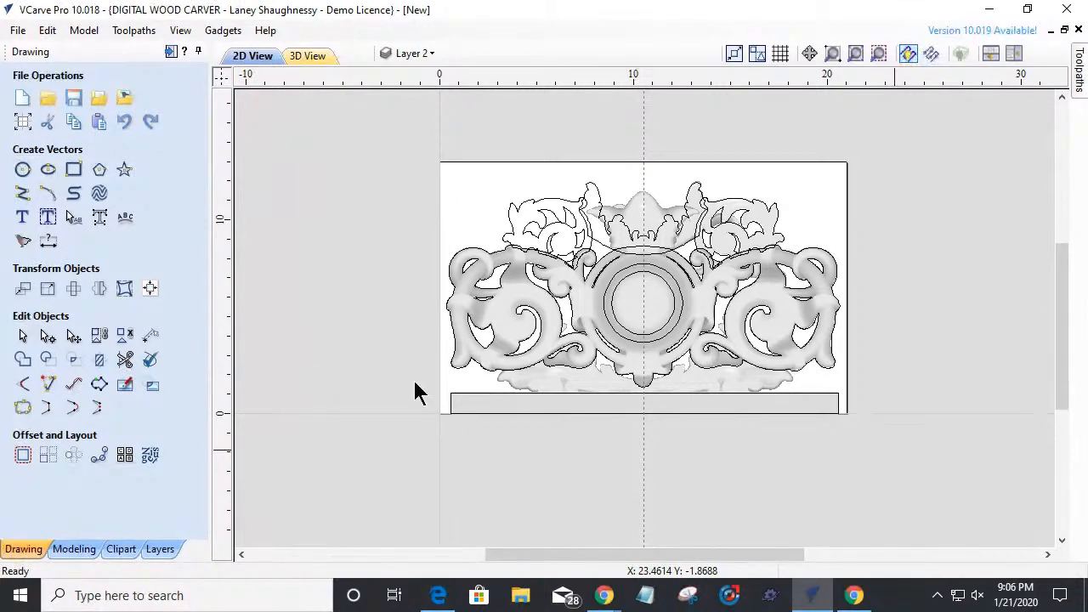
key("ctrl+a")
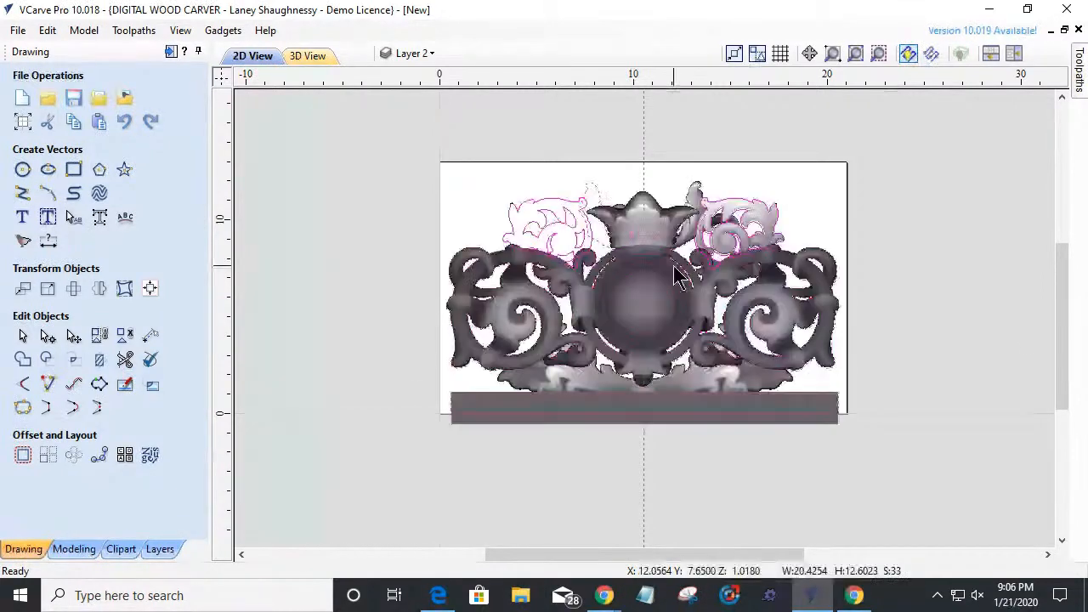
left_click(149, 288)
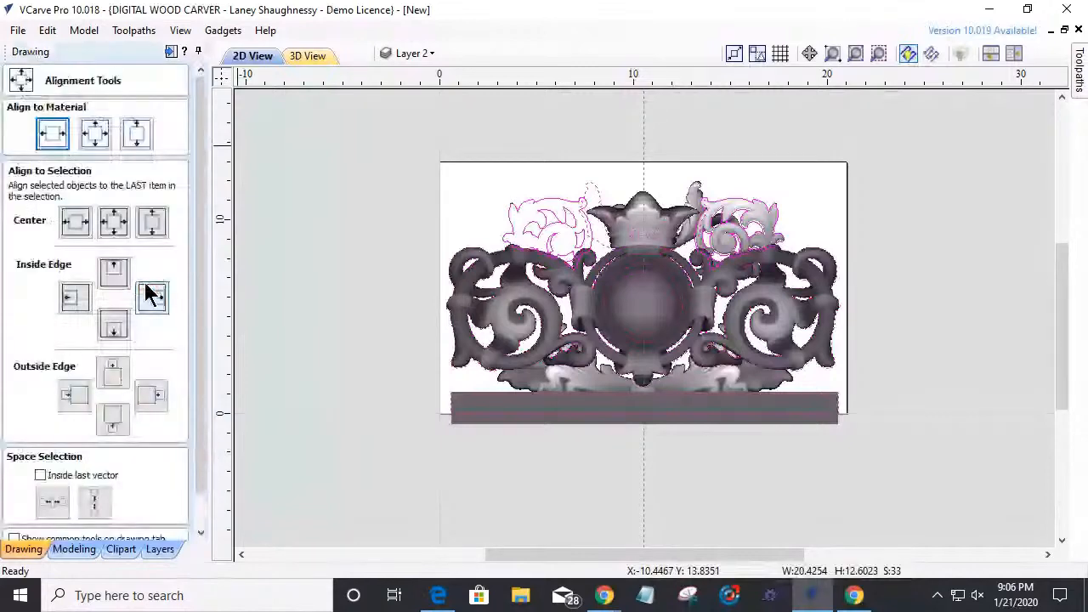
left_click(96, 134)
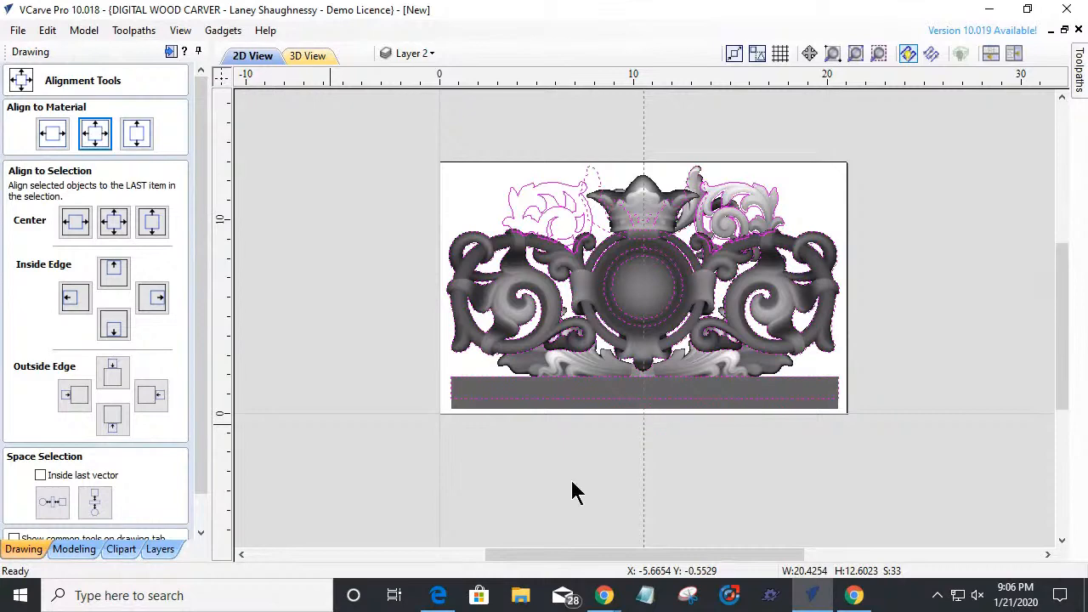
left_click(506, 484)
left_click_drag(204, 434, 204, 472)
left_click(162, 536)
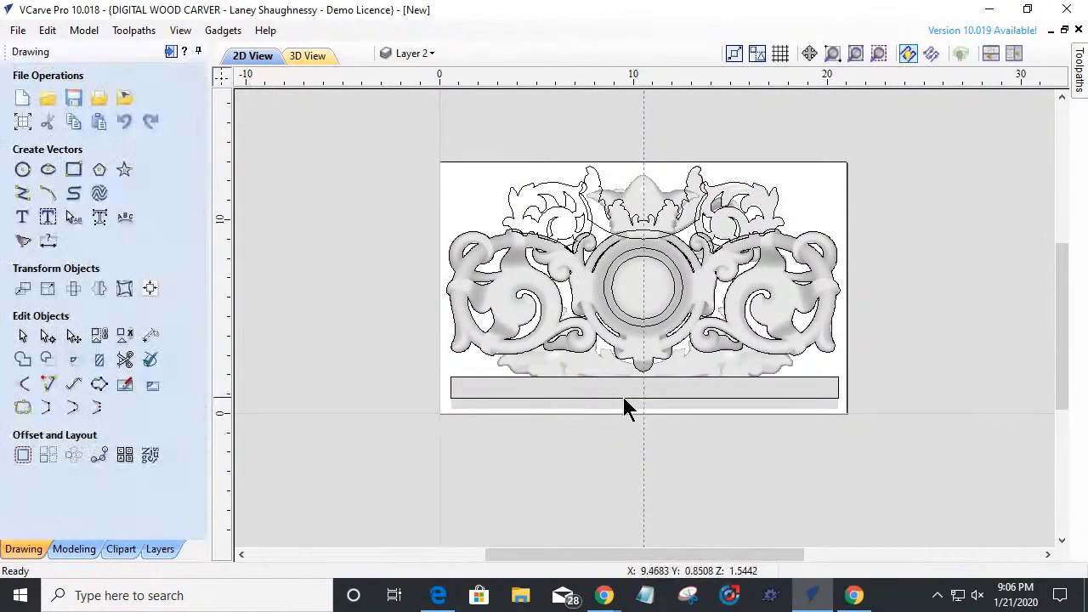
- Stretch the tab's outline vector down to the material's lower edge, making it about 1.89 inches high
left_click(620, 393)
left_click(653, 397)
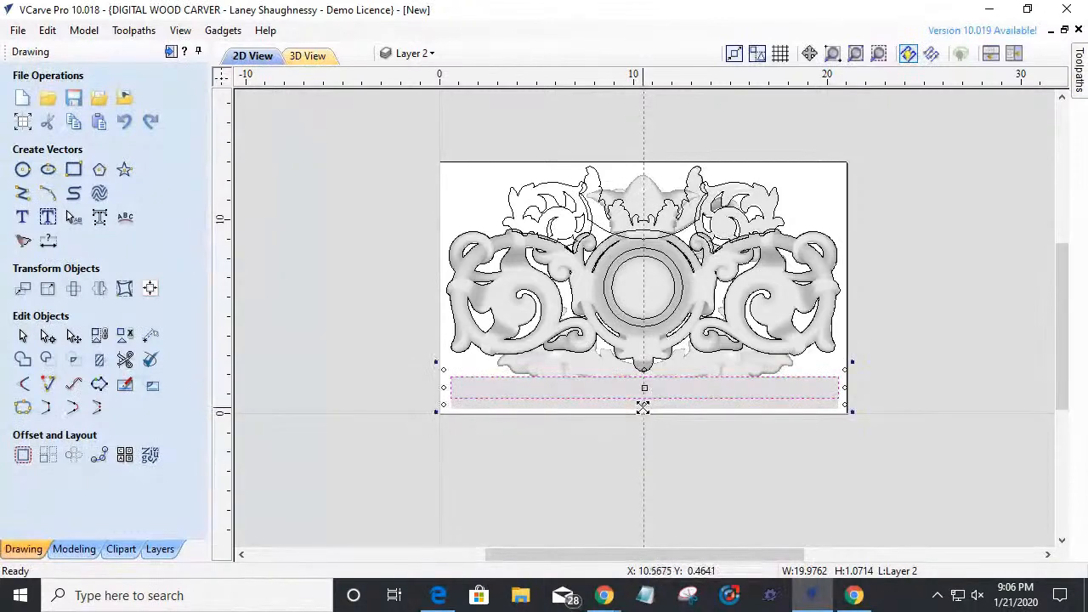
left_click_drag(643, 403, 643, 412)
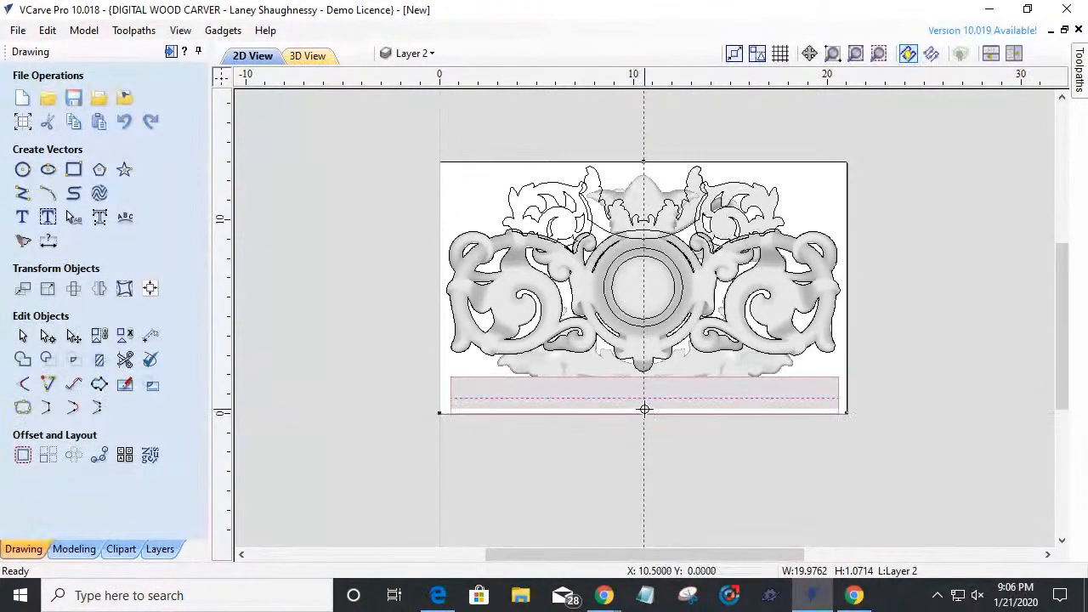
scroll(646, 432, "up", 3)
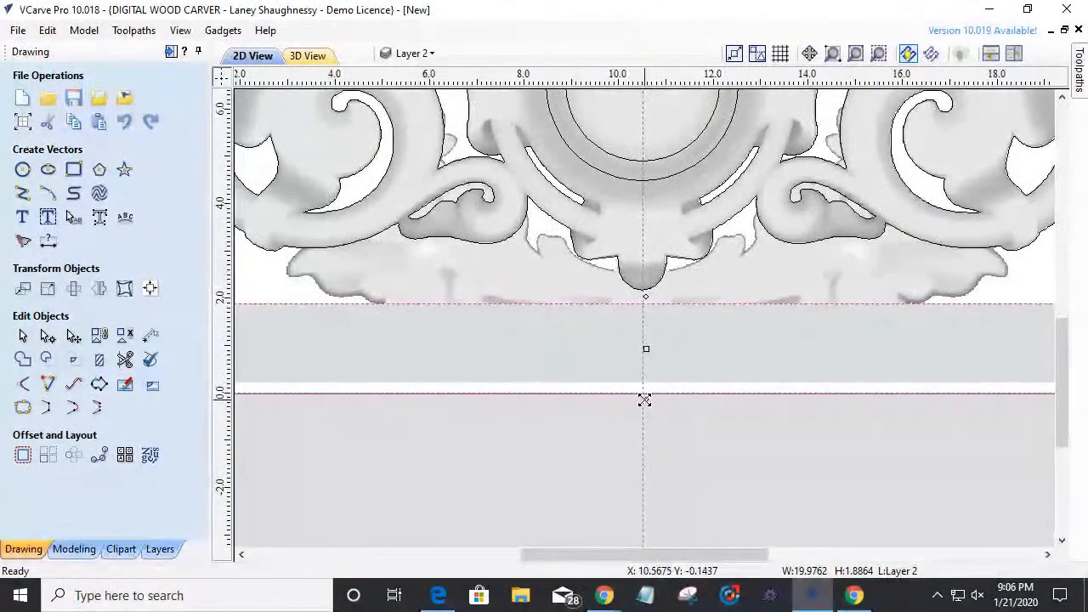
scroll(659, 417, "down", 2)
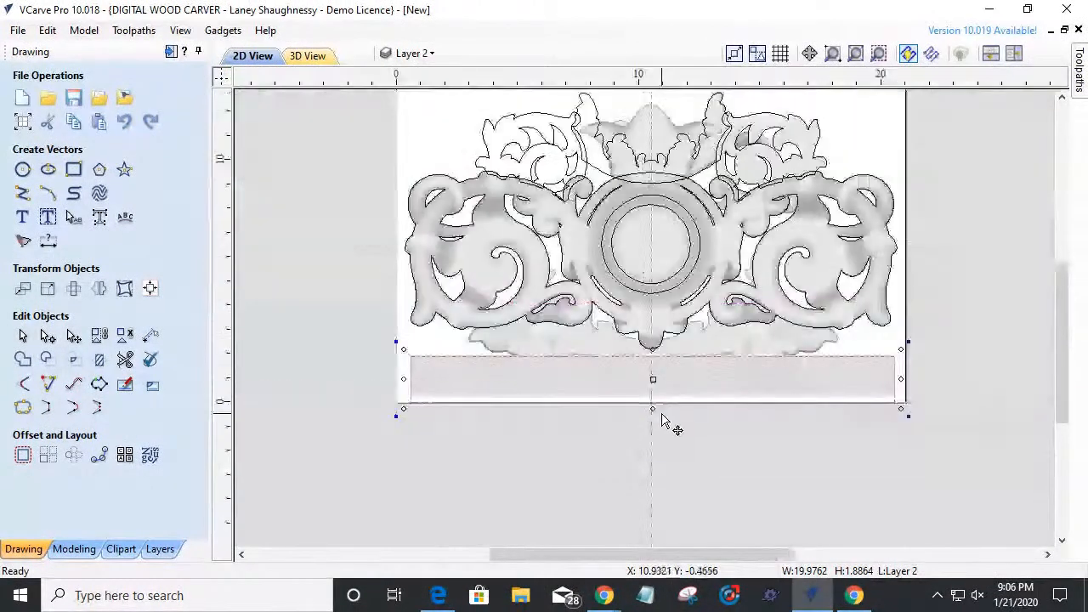
- Stretch the tab component down to match its outline at the material's lower edge, about 1.91 inches high
left_click(607, 392)
left_click(624, 381)
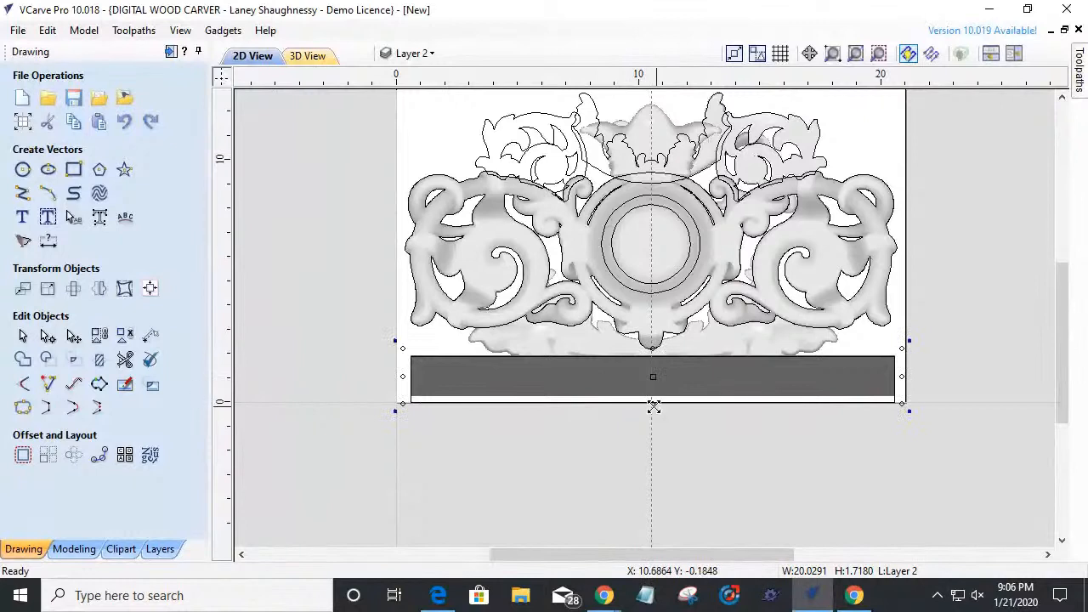
left_click_drag(654, 405, 654, 402)
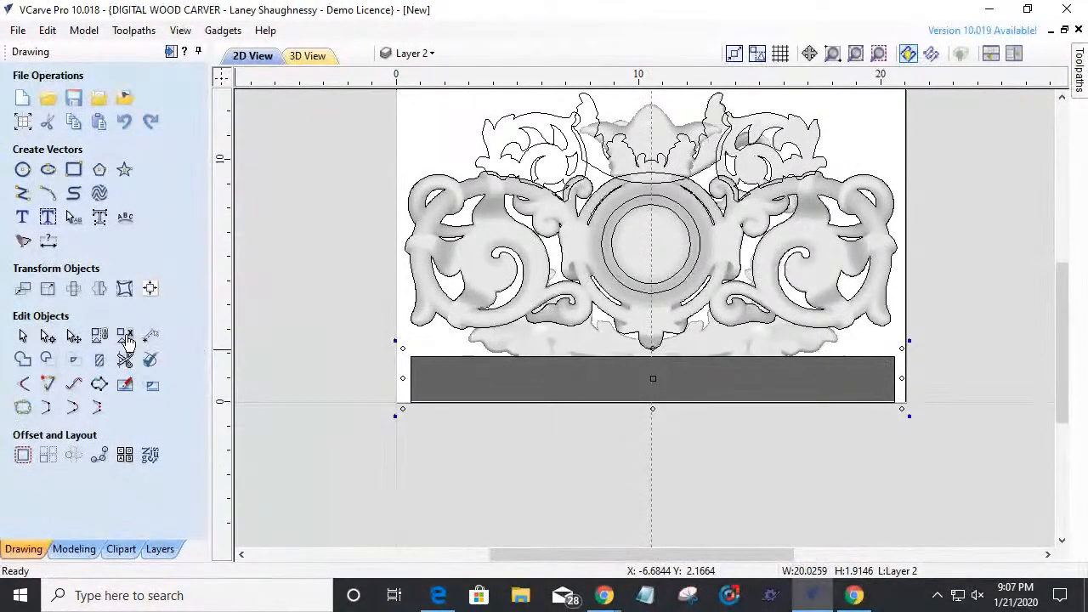
- Apply a normal 2-inch fillet to the upper-left corner of the tab outline
left_click(26, 385)
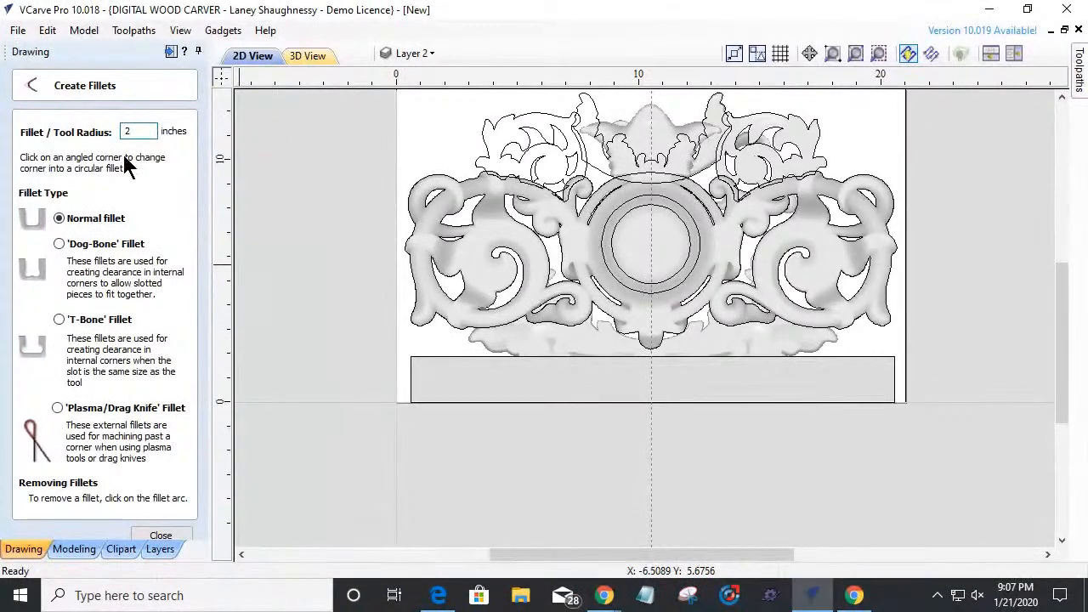
type("2")
left_click(412, 357)
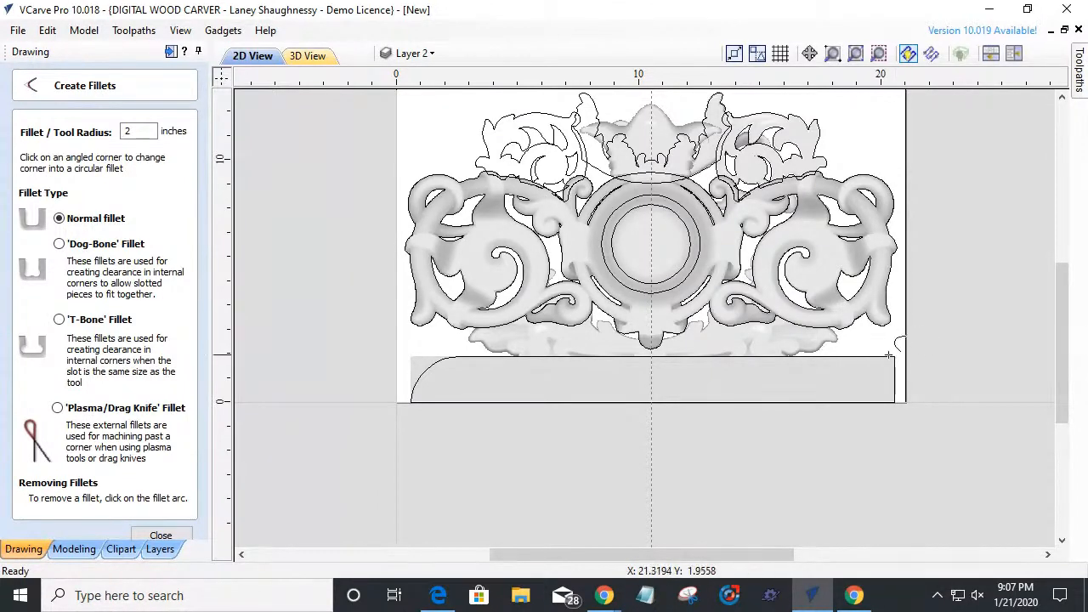
scroll(906, 345, "up", 4)
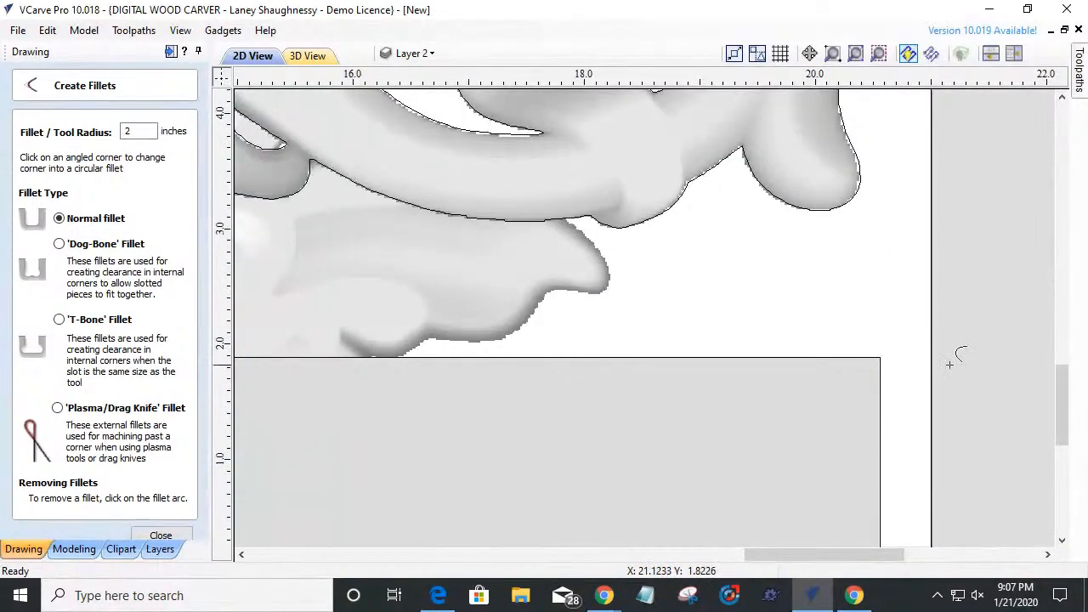
scroll(925, 313, "down", 5)
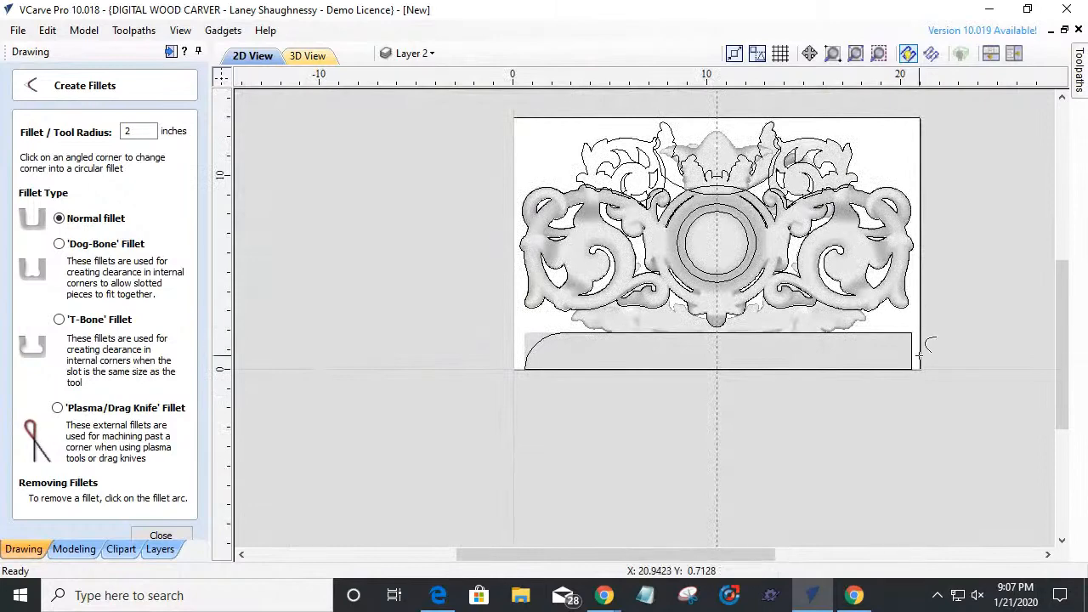
scroll(920, 355, "up", 2)
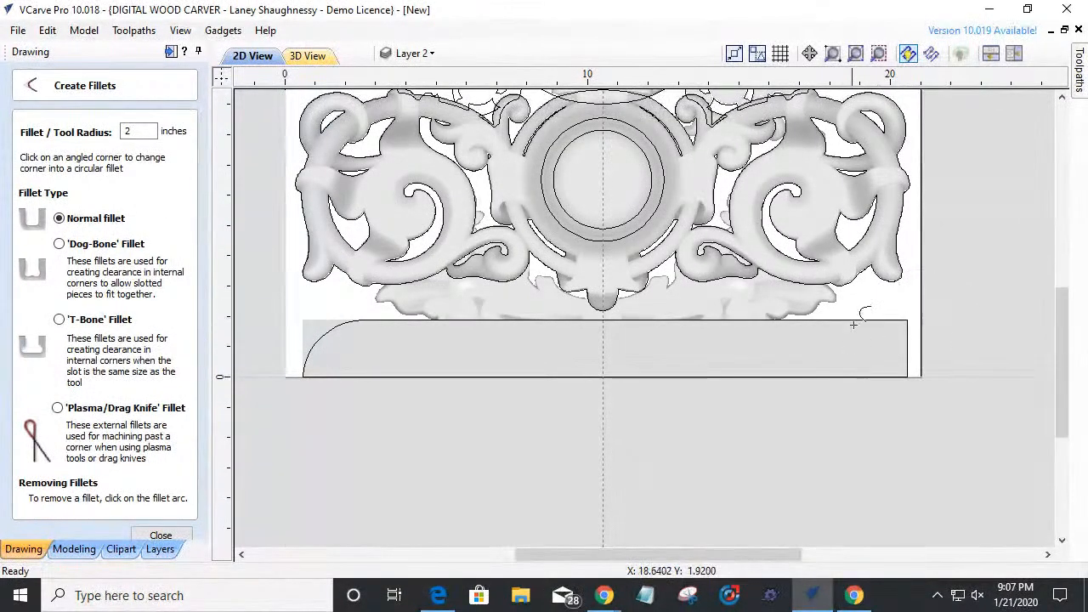
left_click(151, 536)
- Select the tab outline and examine its upper-right corner against the tab component
left_click(796, 321)
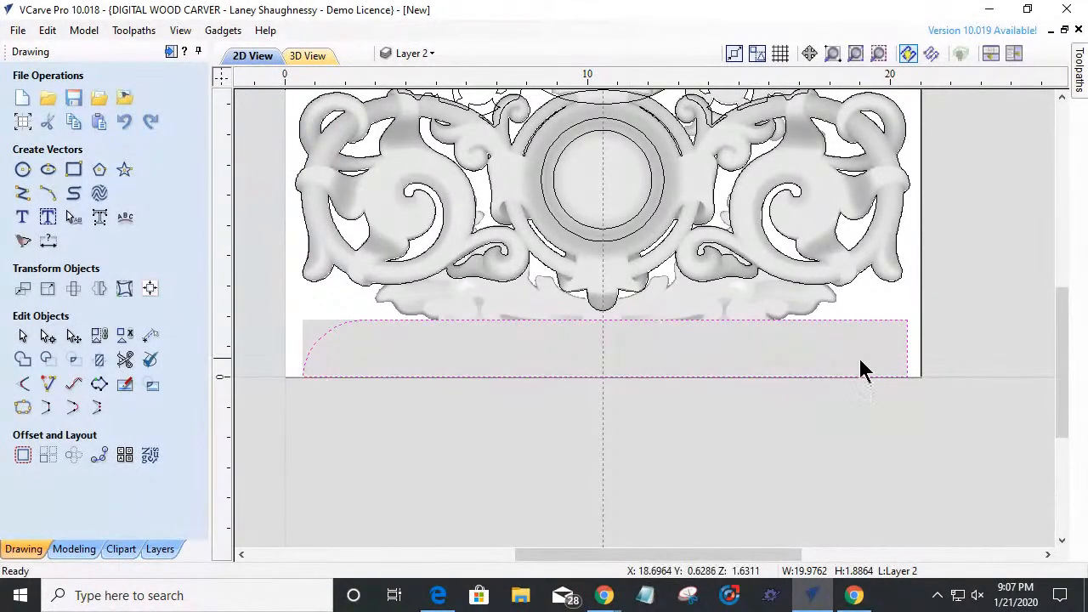
scroll(903, 324, "up", 10)
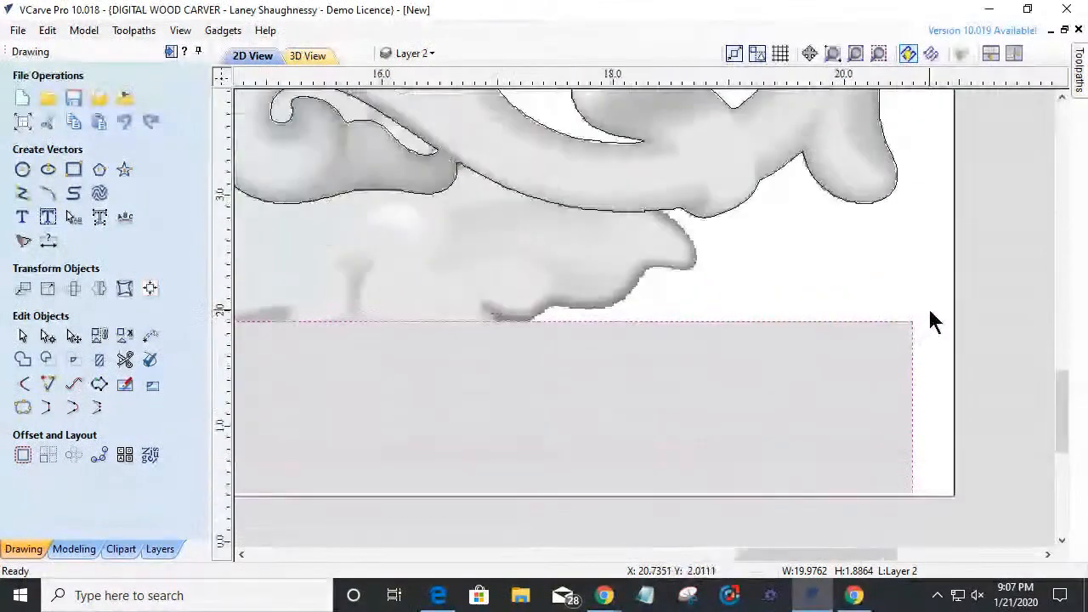
scroll(907, 342, "up", 10)
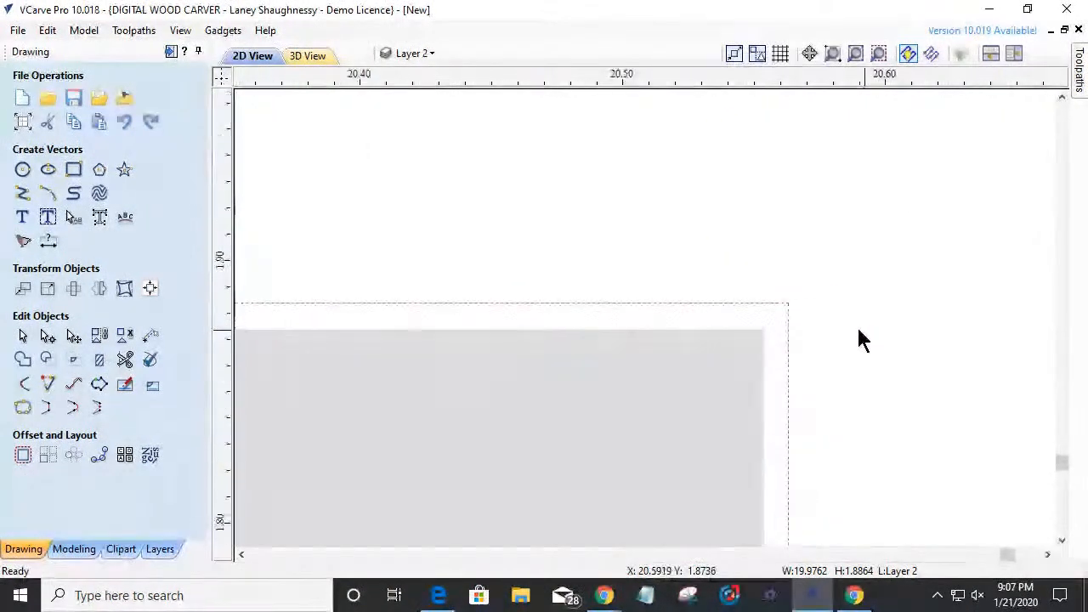
left_click(755, 315)
scroll(830, 341, "down", 4)
scroll(833, 348, "down", 10)
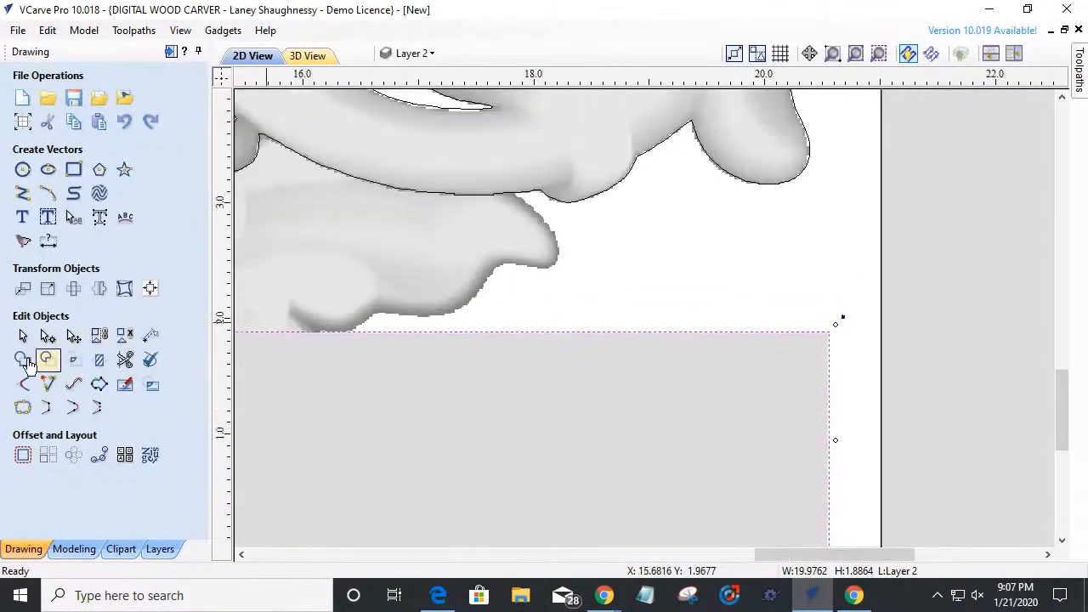
- Remove the fillet from the tab outline's upper-left corner and apply it again with a 2-inch radius
left_click(23, 387)
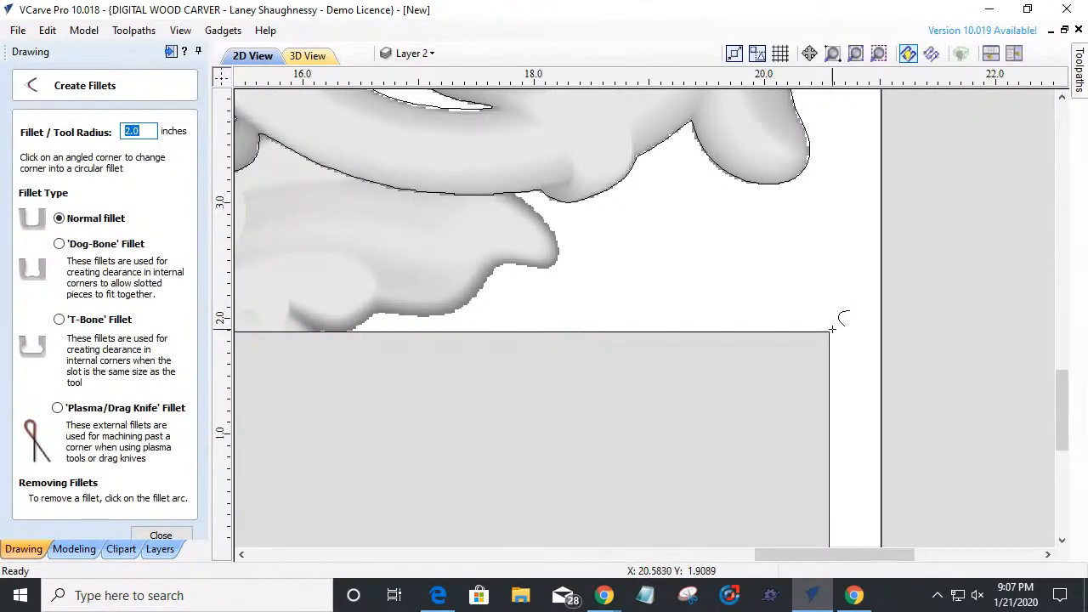
scroll(833, 329, "down", 4)
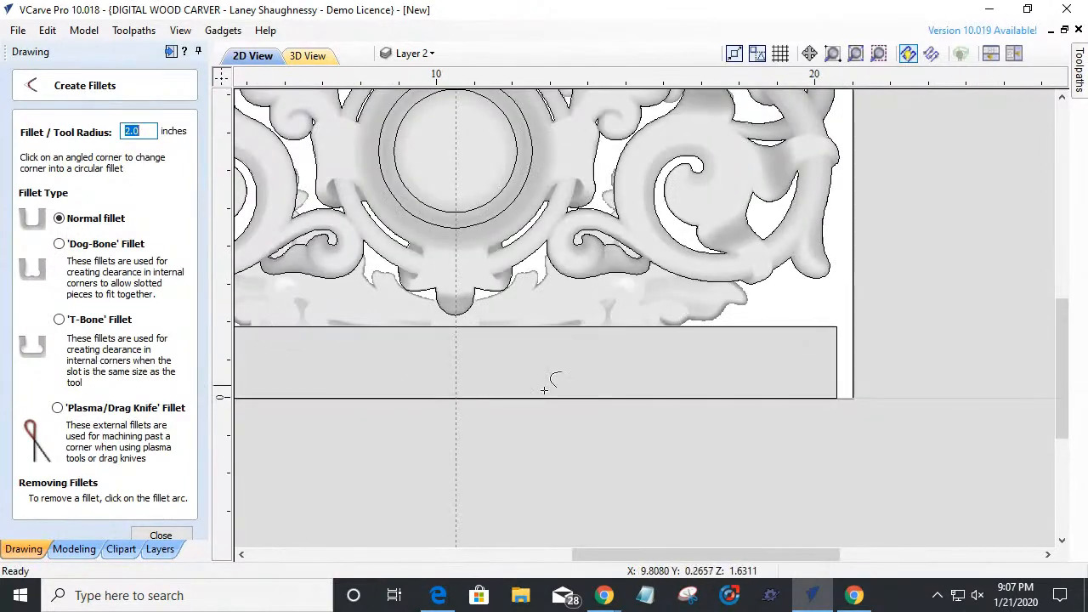
scroll(722, 391, "down", 4)
left_click(481, 366)
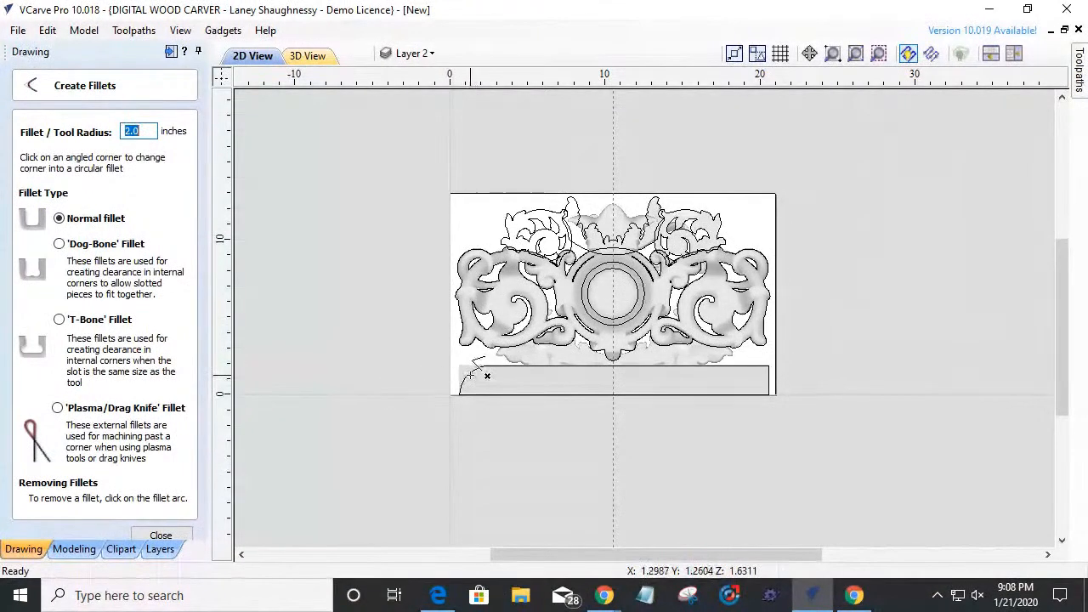
left_click(481, 374)
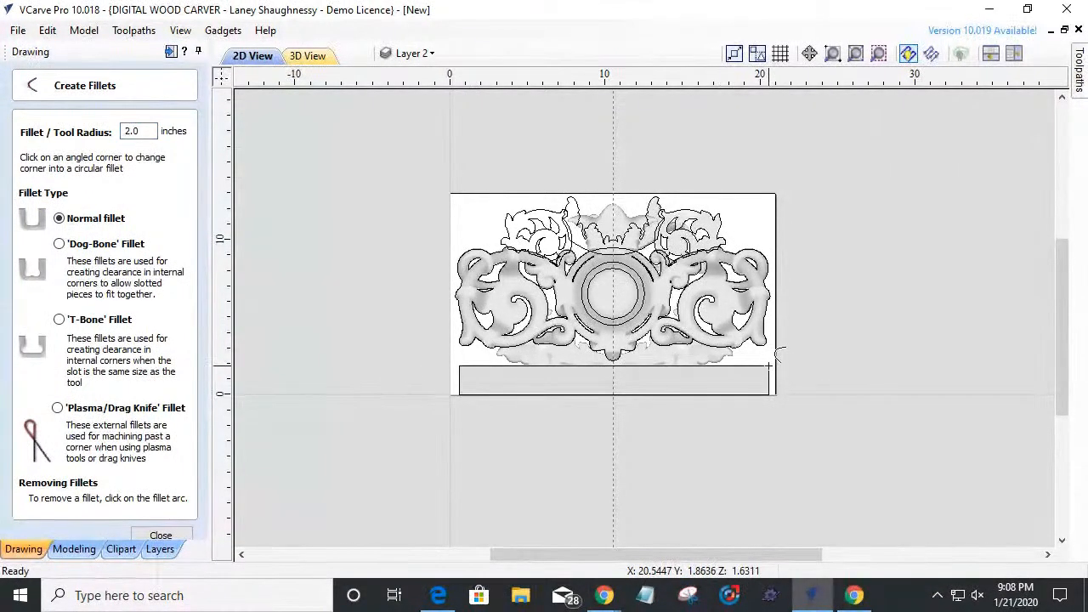
left_click(460, 366)
left_click(160, 537)
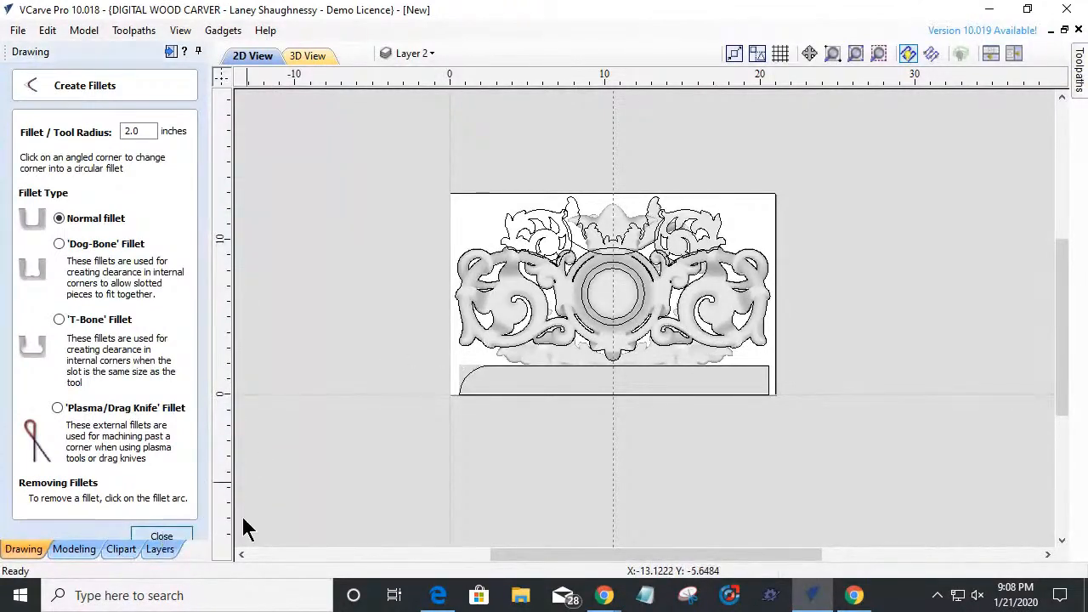
- Cut the tab outline's vector on both sides of its upper-right corner, along the upper edge and the right edge
left_click(754, 367)
scroll(780, 377, "up", 5)
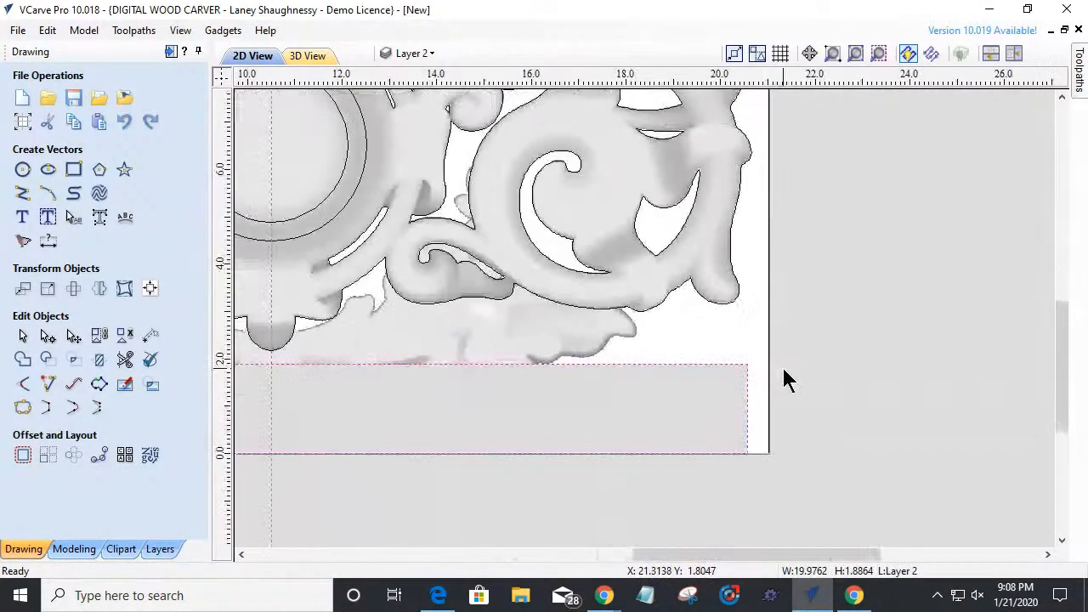
key("n")
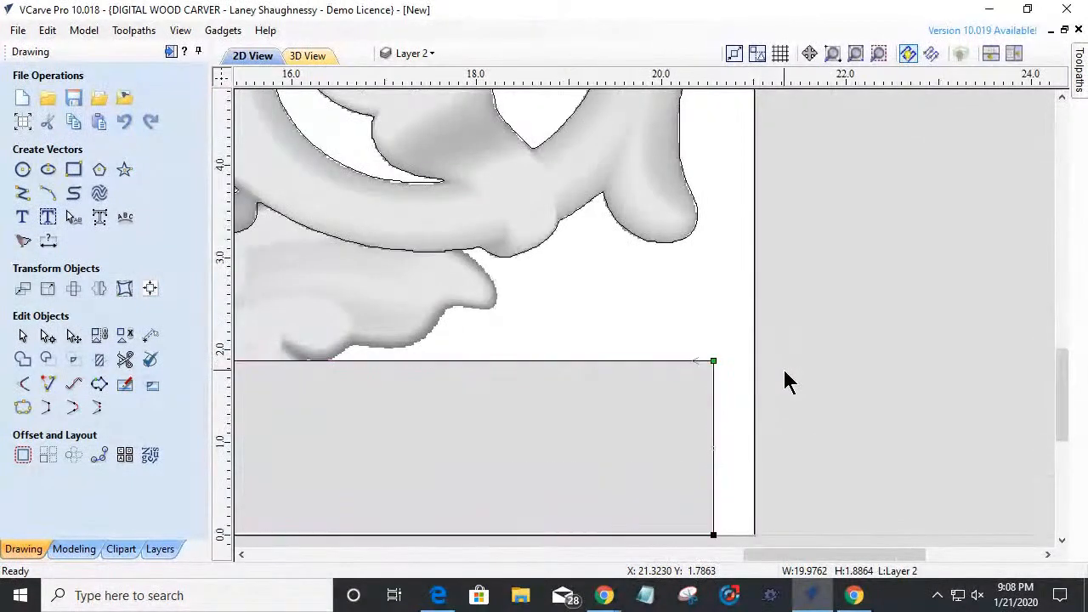
right_click(681, 366)
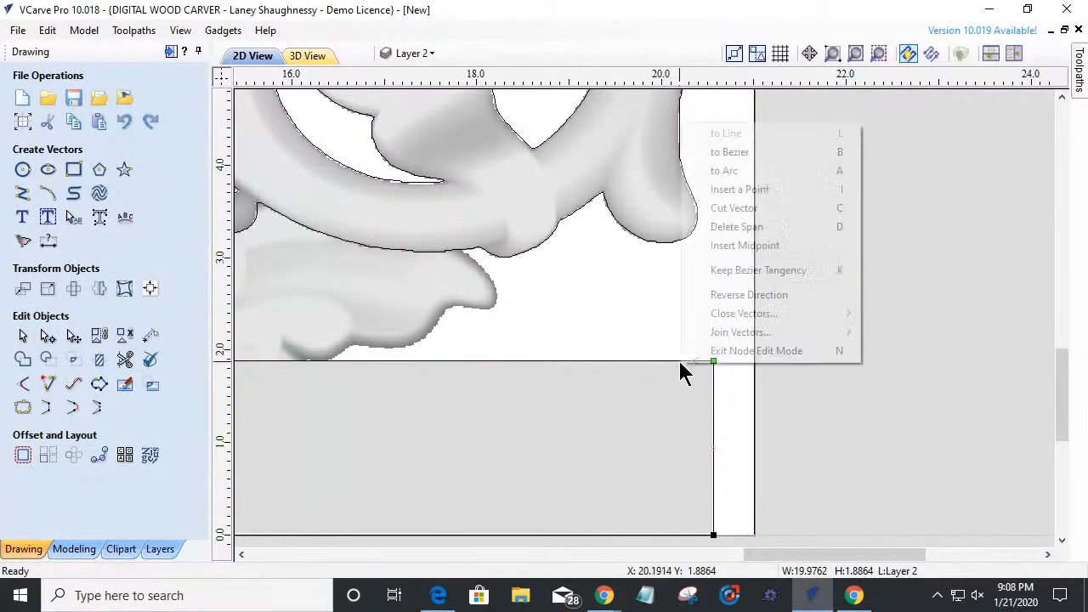
left_click(717, 219)
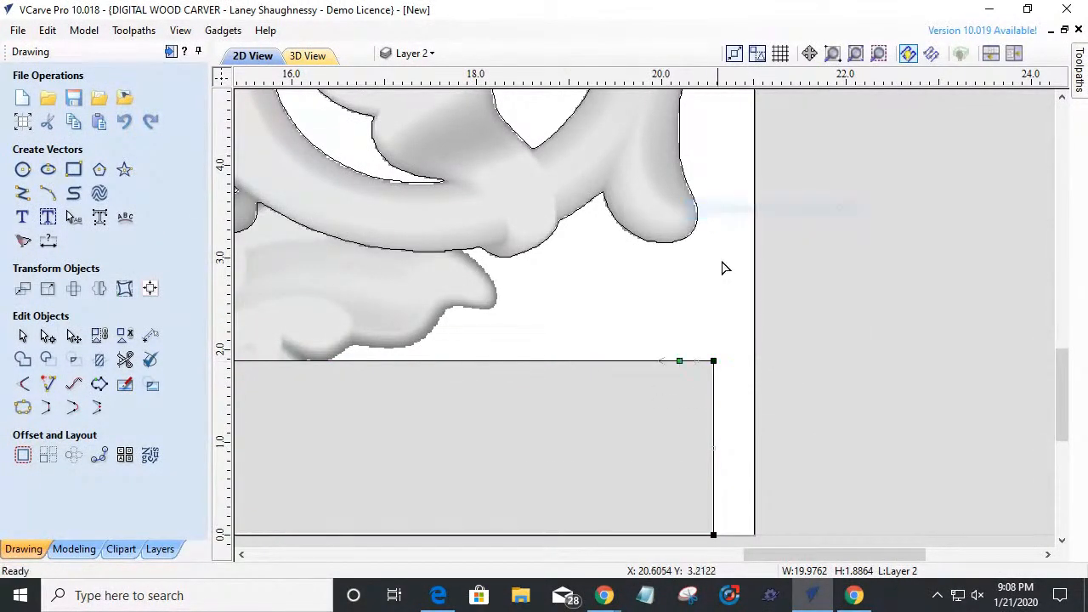
right_click(714, 404)
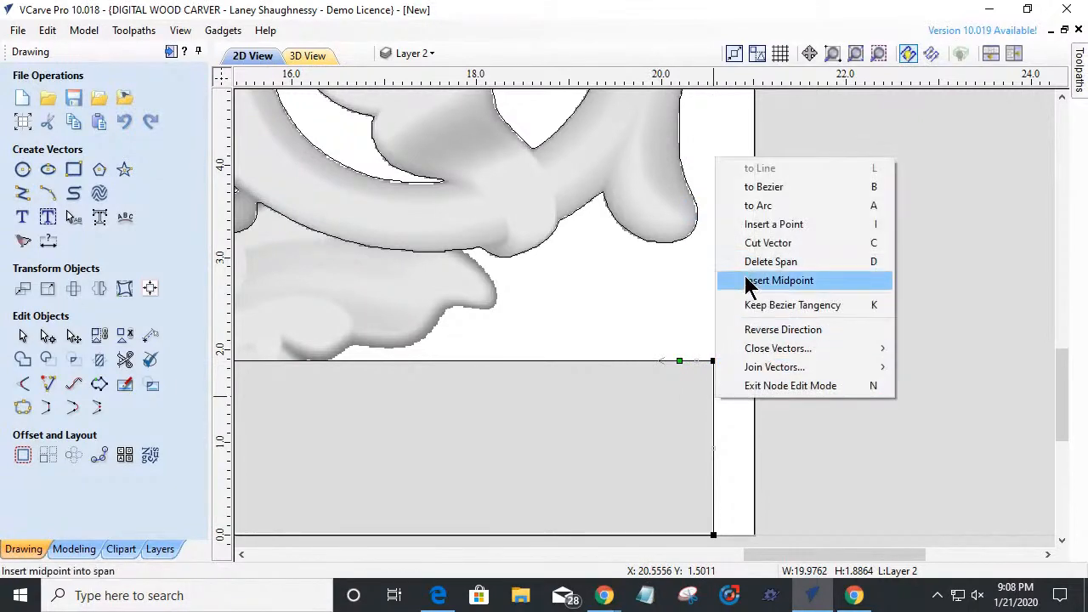
left_click(755, 243)
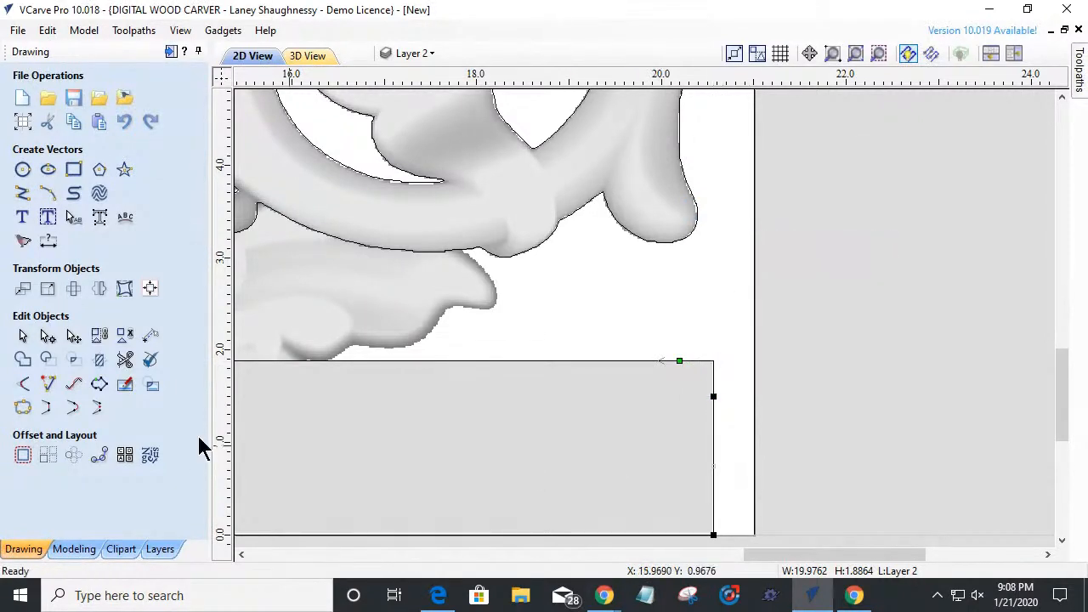
left_click(23, 336)
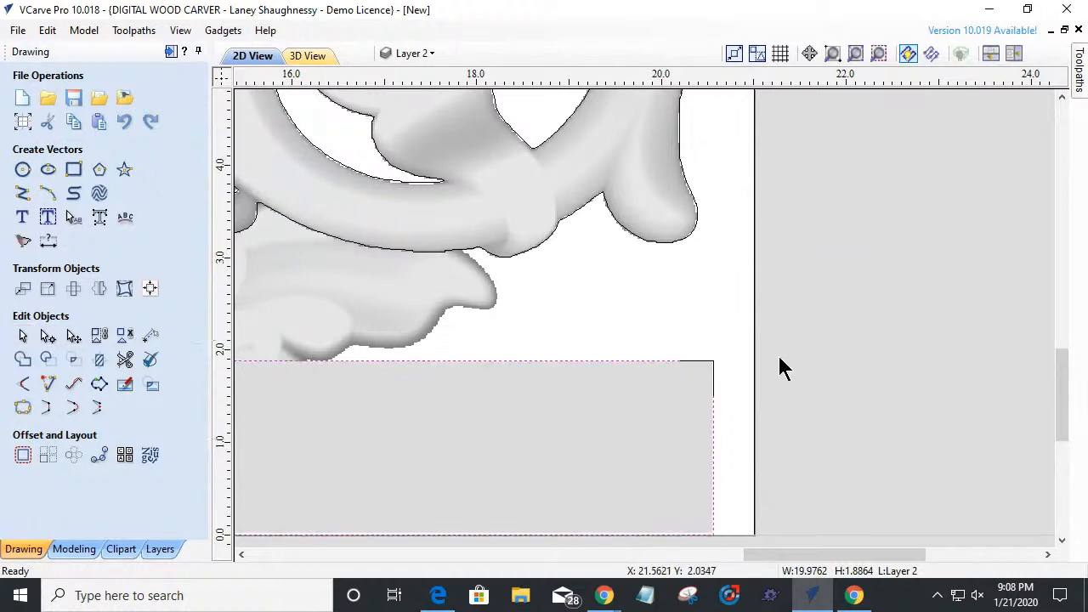
- Delete the cut corner piece and extend the tab outline's two open ends to a common intersection
left_click(702, 367)
key("Delete")
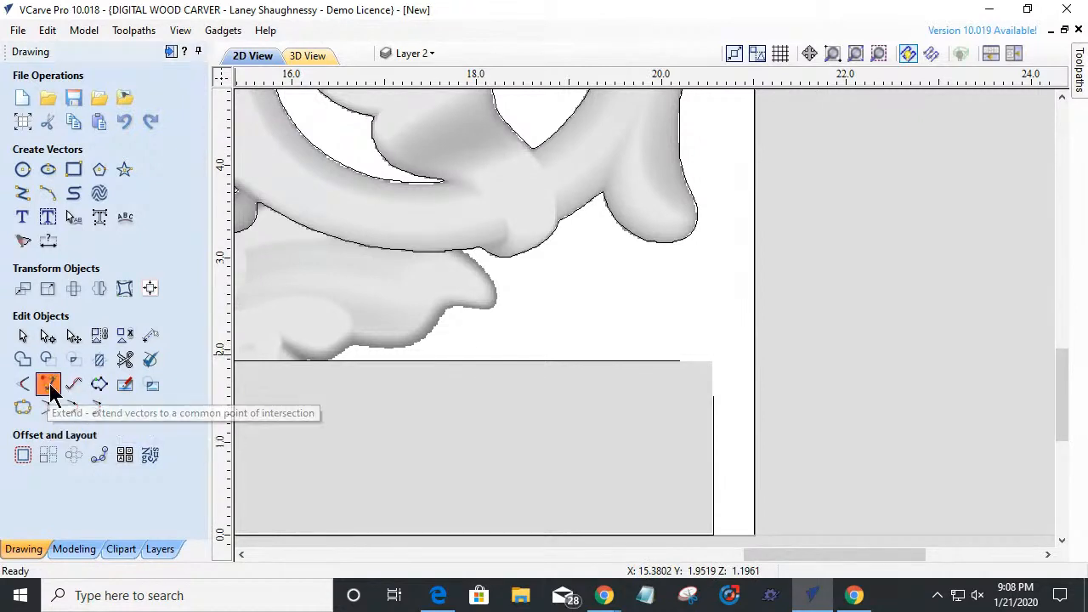
left_click(48, 384)
left_click(639, 362)
left_click(714, 411)
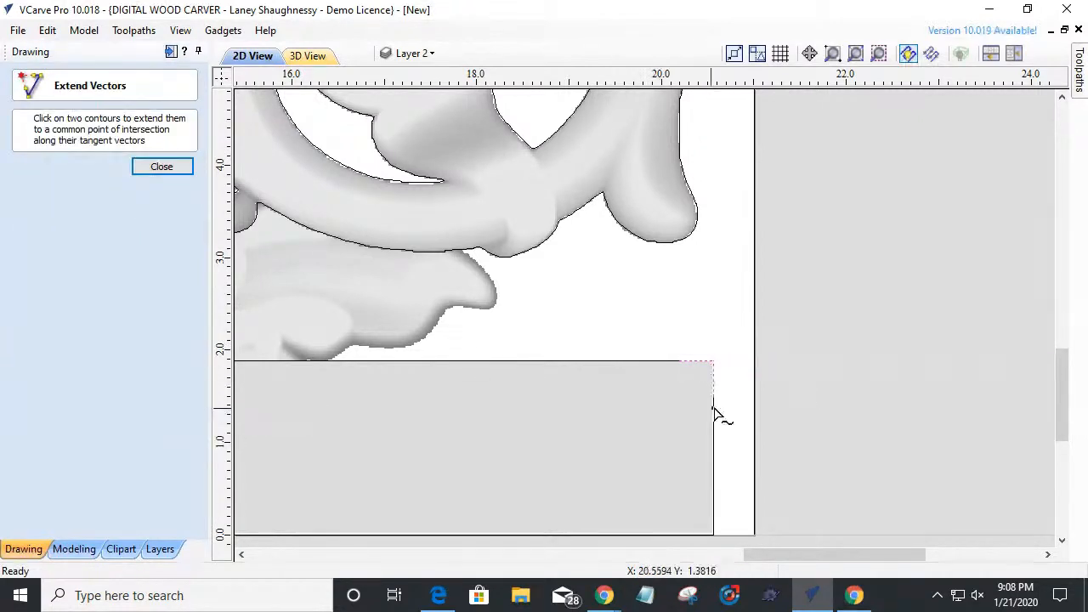
left_click(138, 166)
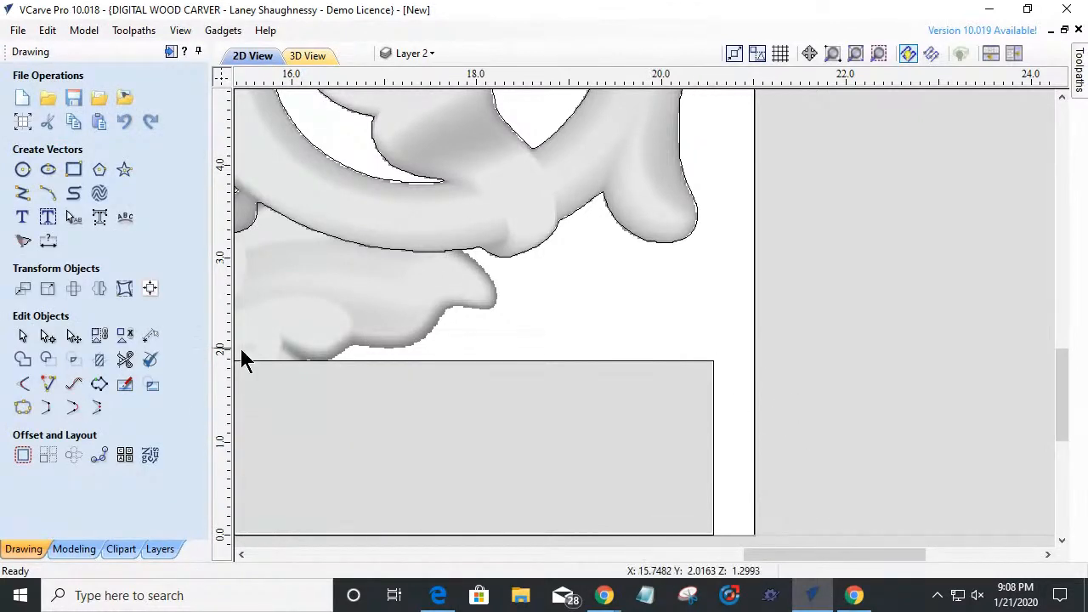
- Try a normal fillet on the tab outline's upper-right corner with radii of 1.75 and 2 inches
left_click(23, 389)
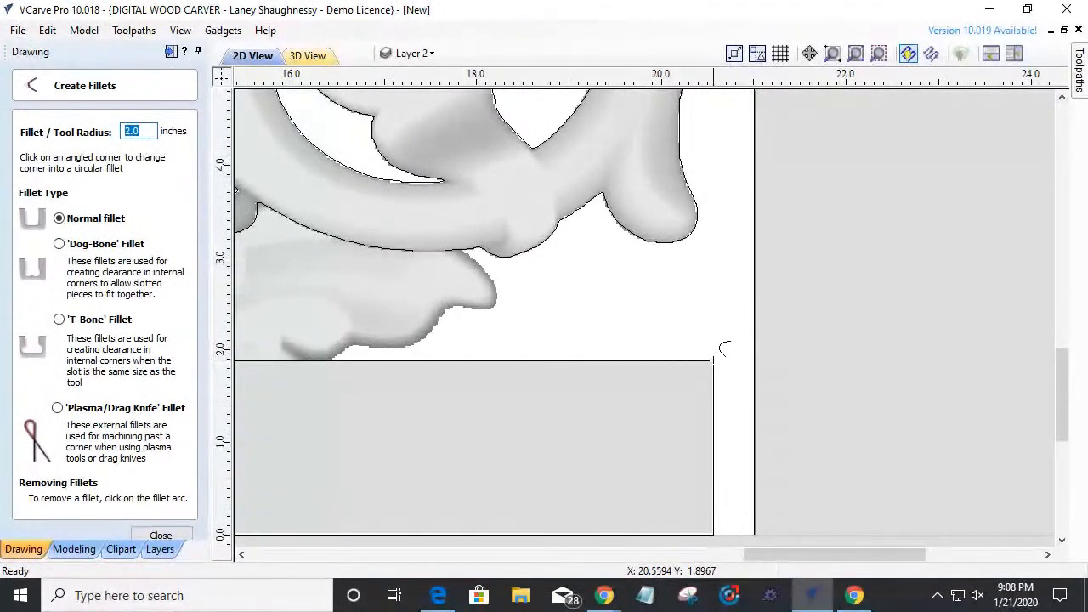
double_click(136, 131)
type("1.")
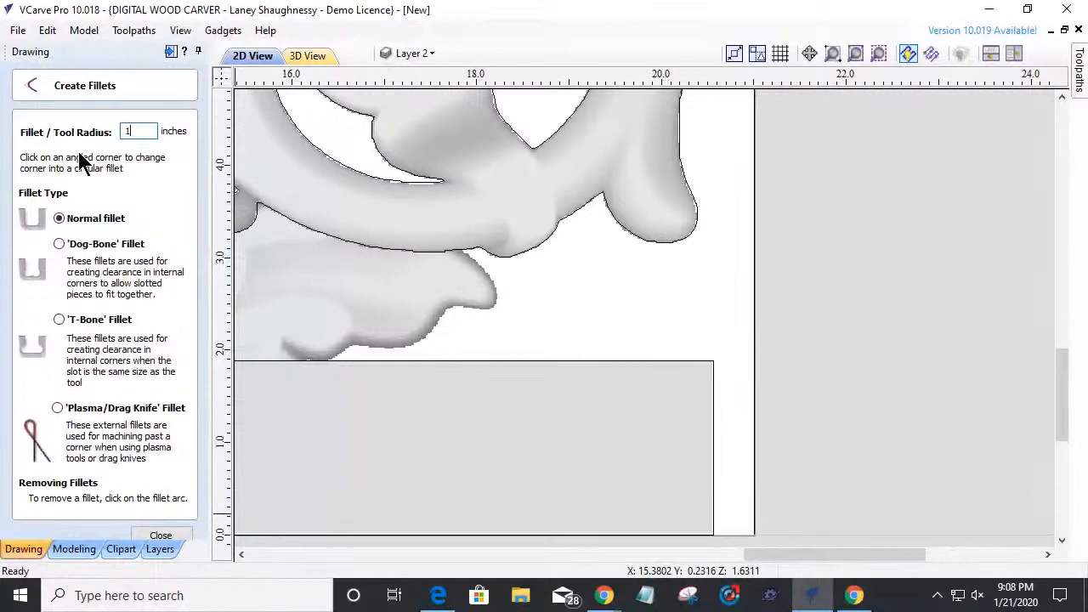
type("75")
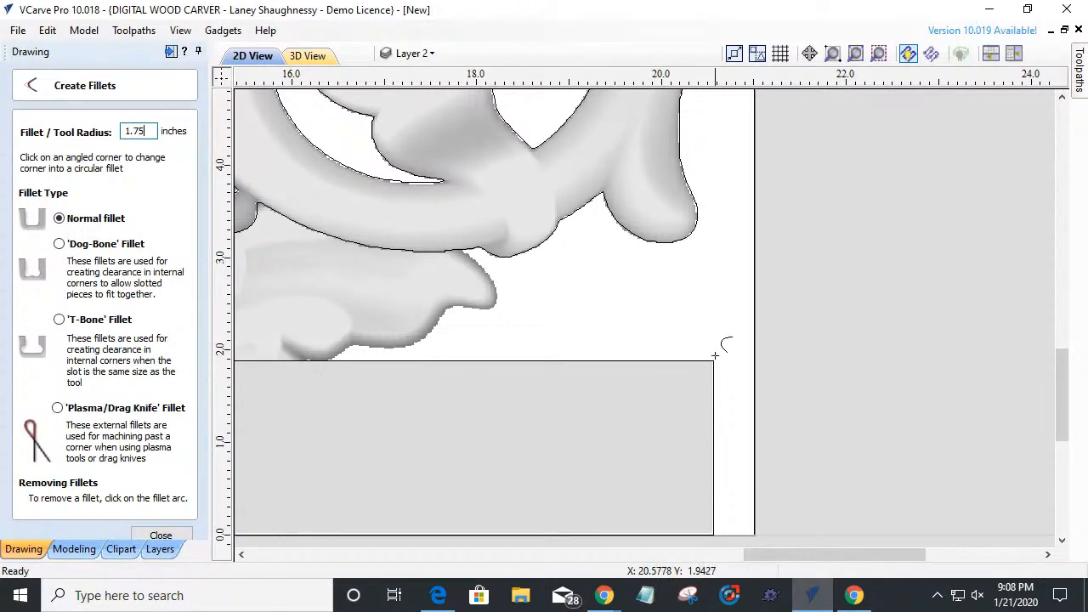
left_click_drag(147, 132, 61, 140)
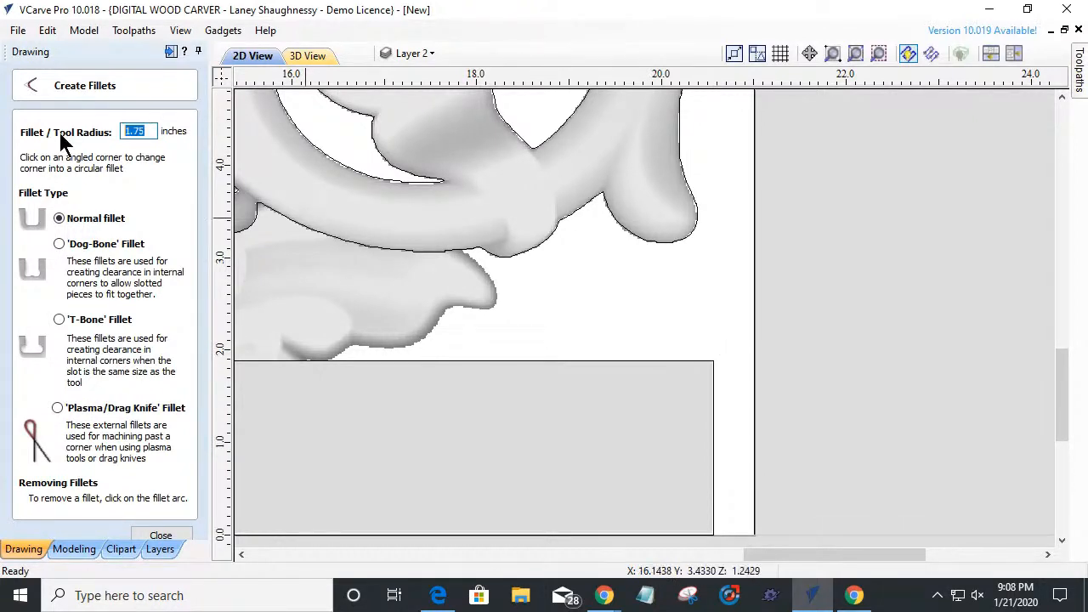
type("2")
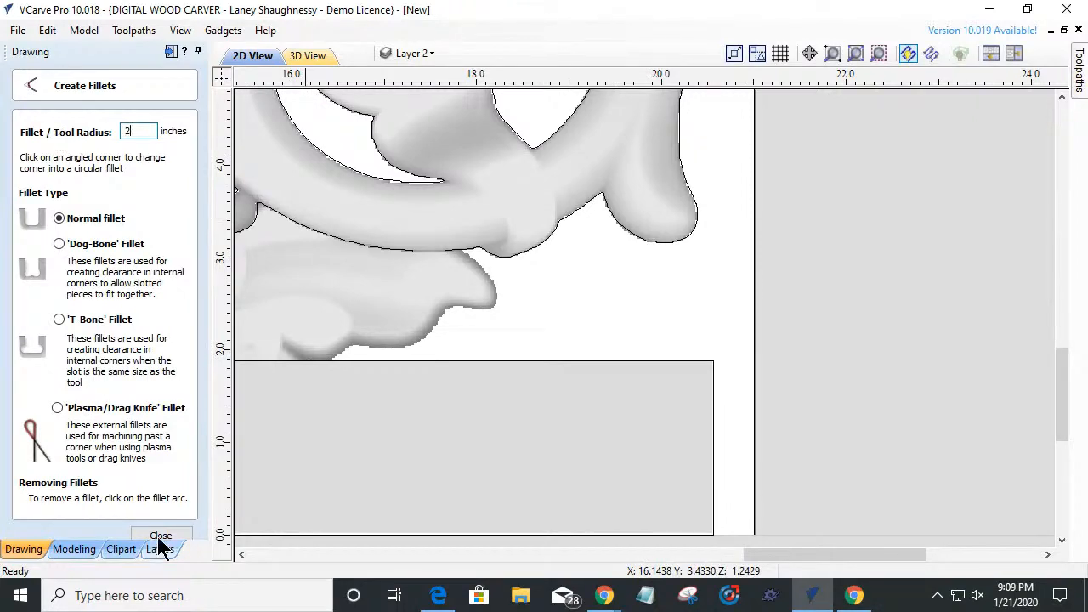
key("Escape")
- Stretch the tab outline downward past the material's lower edge to a height of about 2.62 inches
scroll(486, 400, "down", 5)
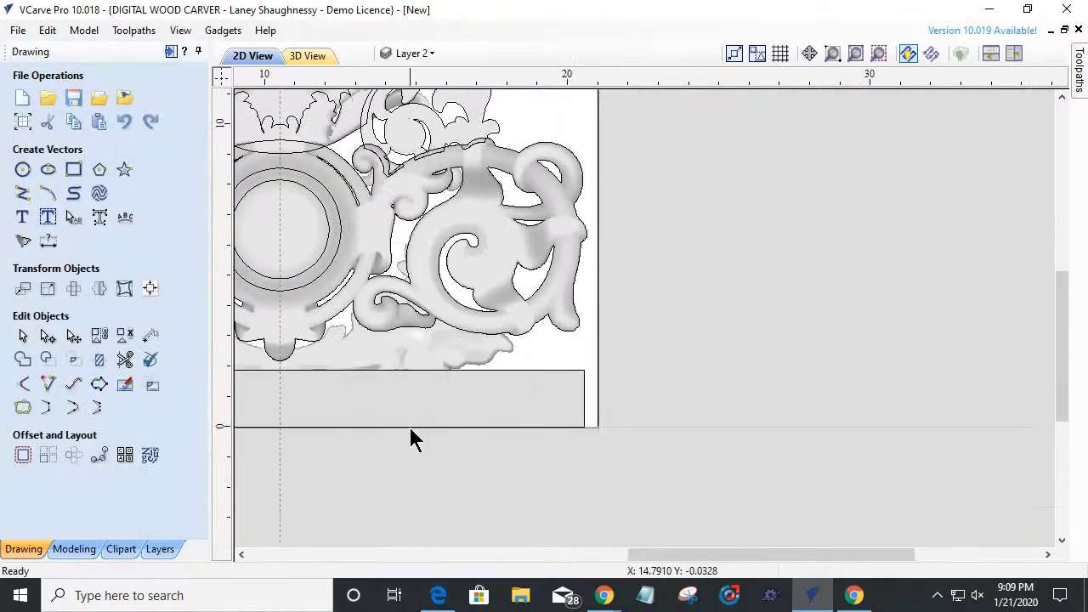
left_click(414, 440)
scroll(414, 440, "down", 3)
scroll(467, 450, "up", 1)
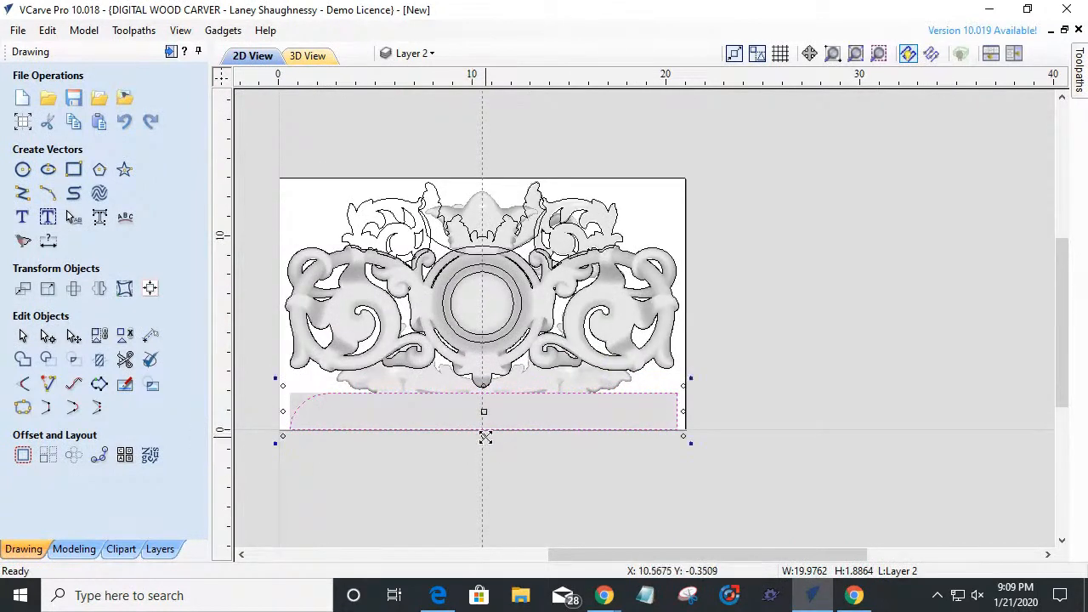
left_click_drag(483, 439, 485, 443)
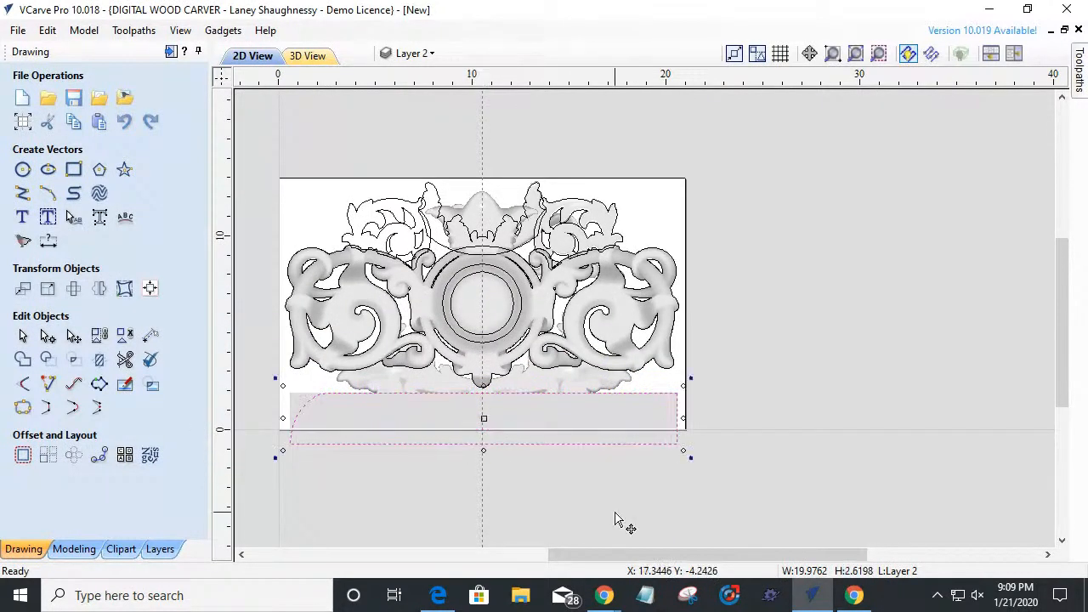
left_click(23, 384)
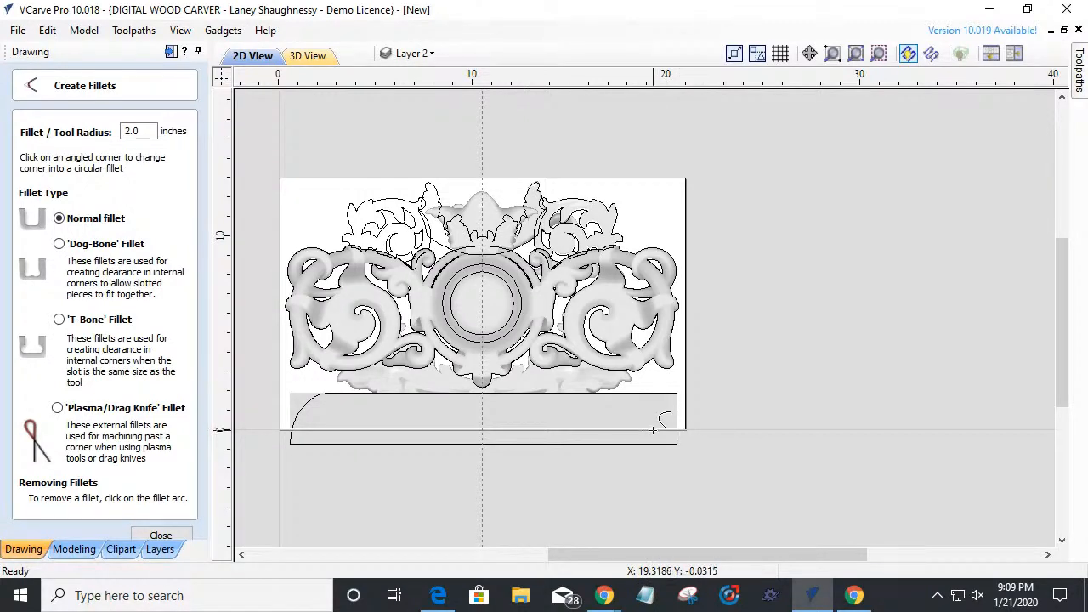
left_click(161, 536)
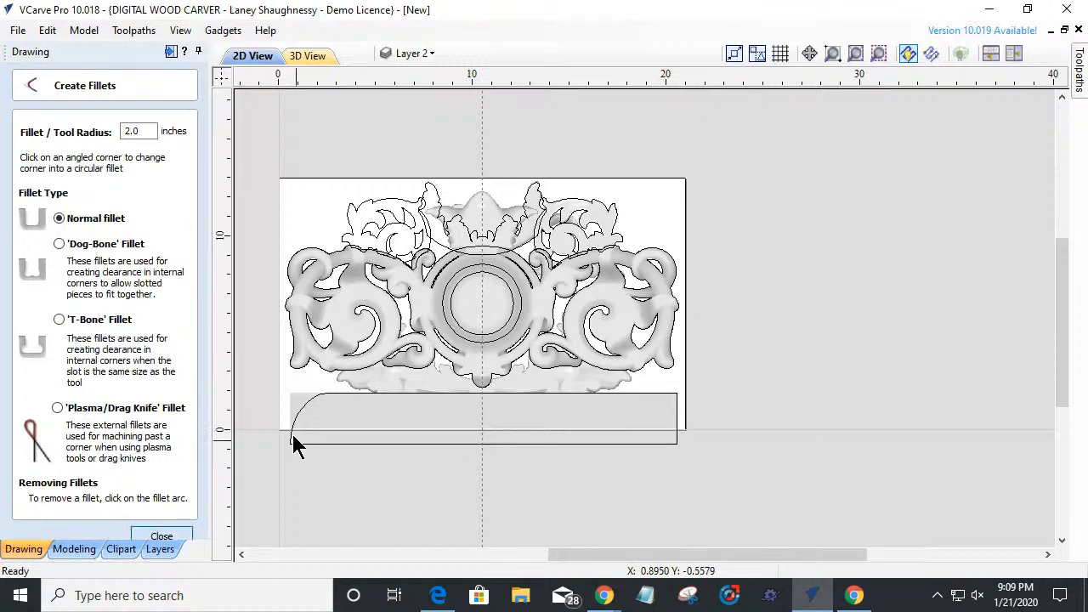
- Replace the tab outline with a square-cornered rectangle about 19.96 by 1.99 inches, aligned with the tab component's upper edge
left_click(297, 423)
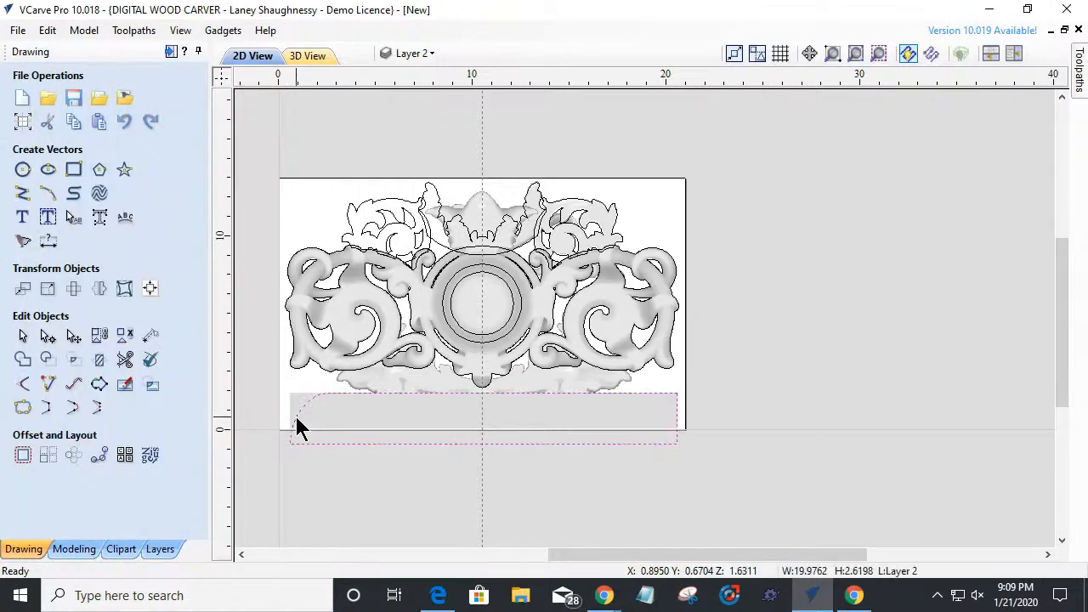
key("Delete")
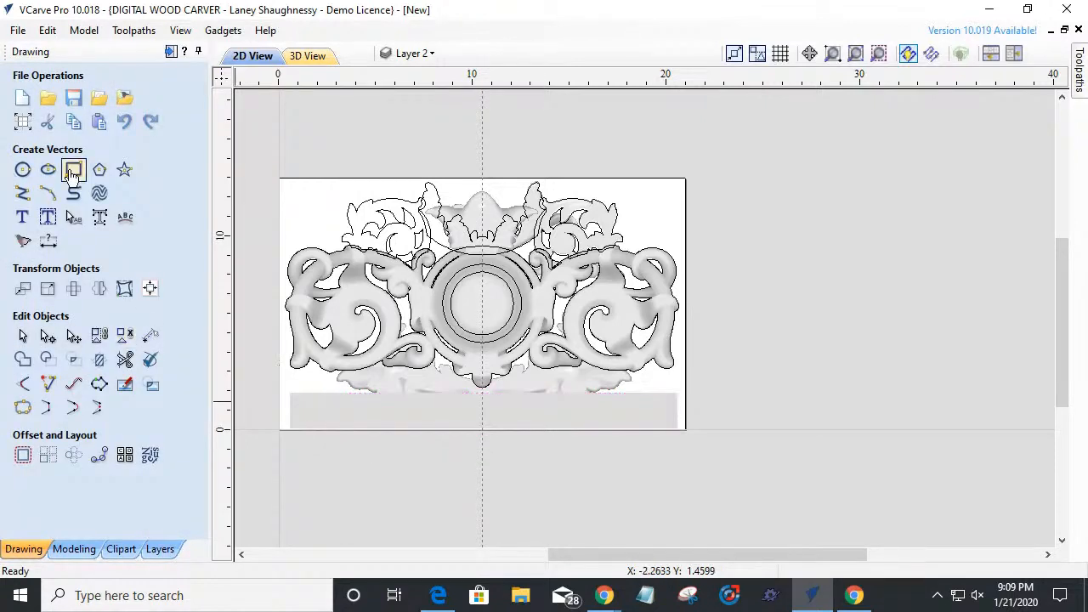
left_click(73, 173)
mouse_move(290, 392)
left_mouse_down()
mouse_move(581, 434)
mouse_move(677, 431)
left_mouse_up()
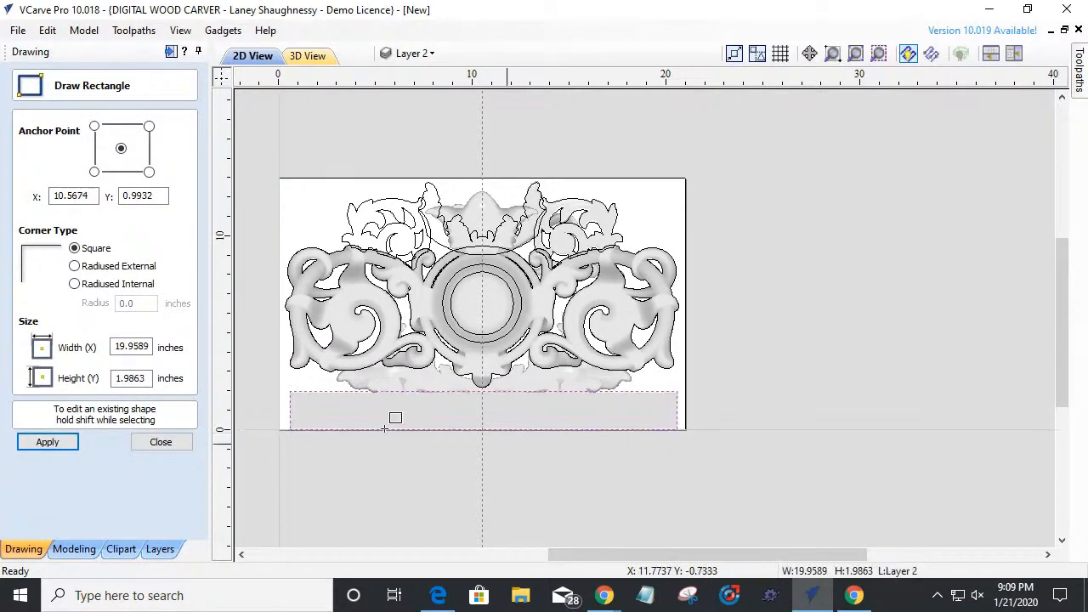
scroll(384, 427, "up", 5)
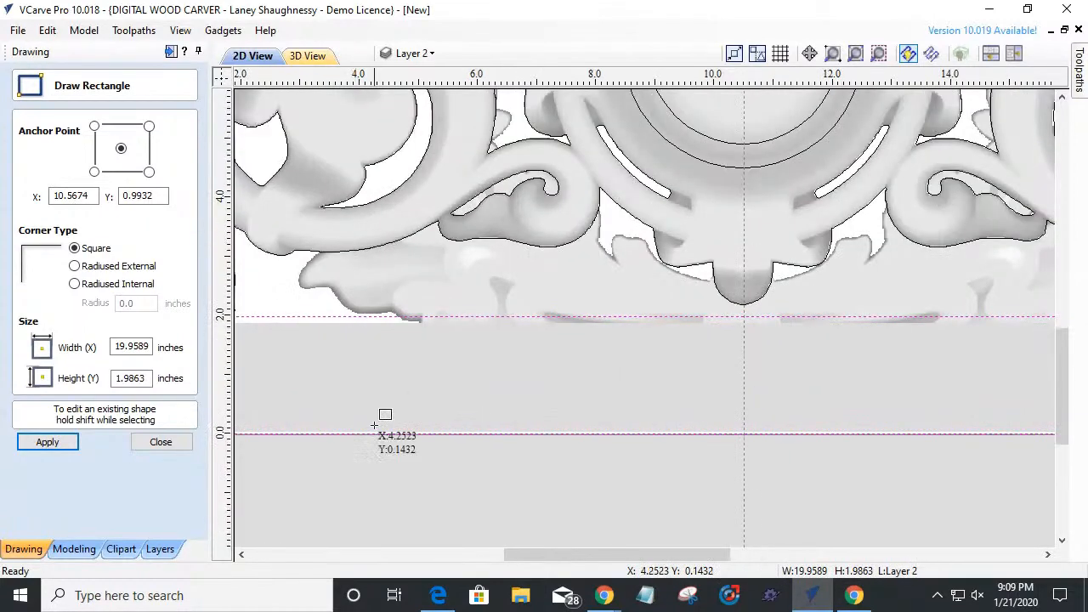
left_click(164, 442)
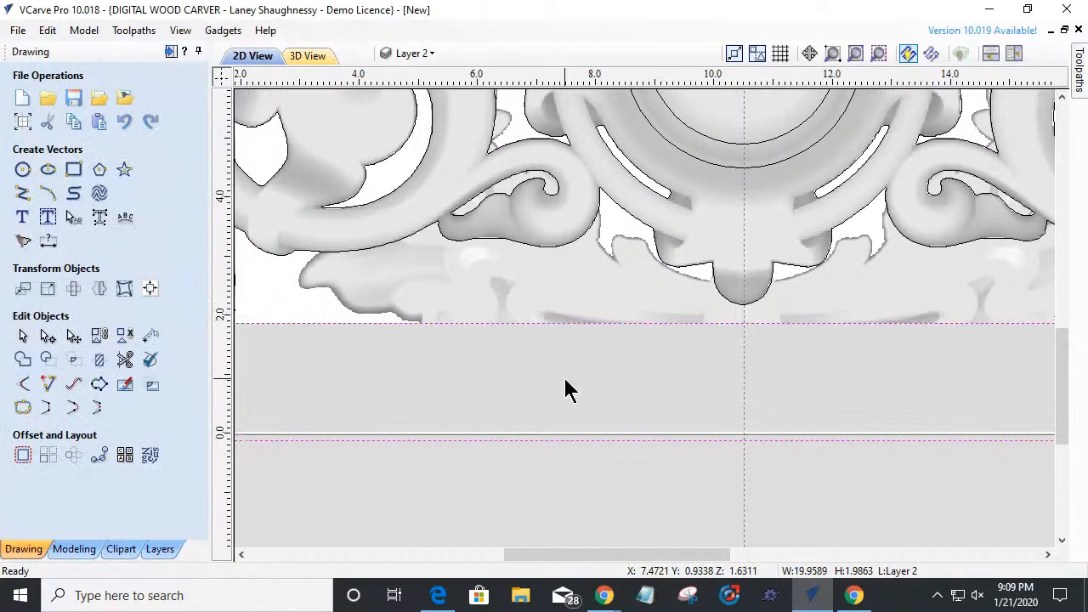
- Apply normal 2-inch fillets to both upper corners of the new tab rectangle
scroll(569, 387, "down", 4)
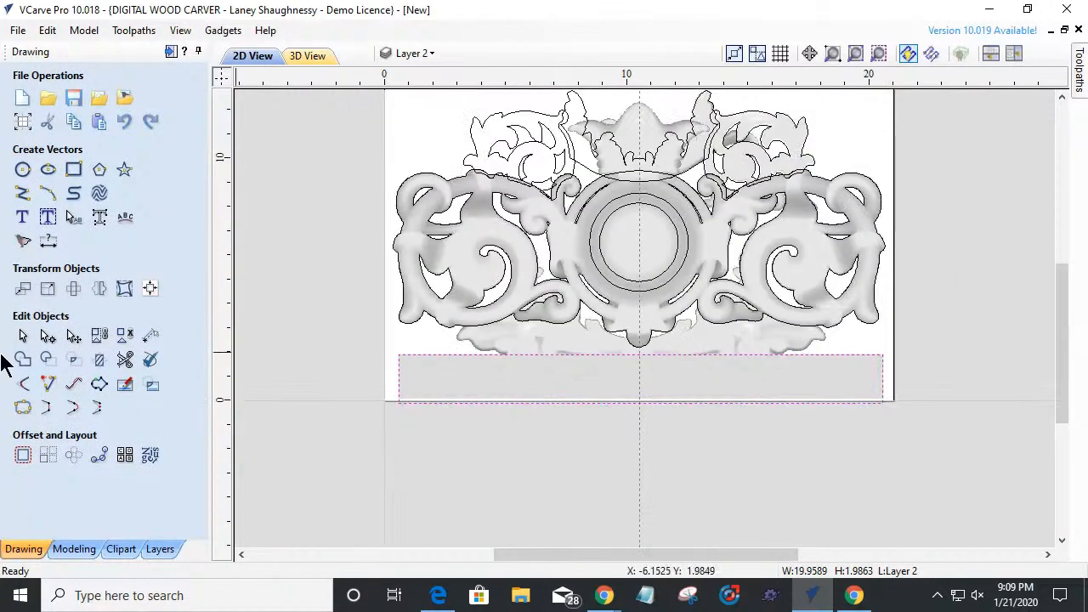
left_click(23, 384)
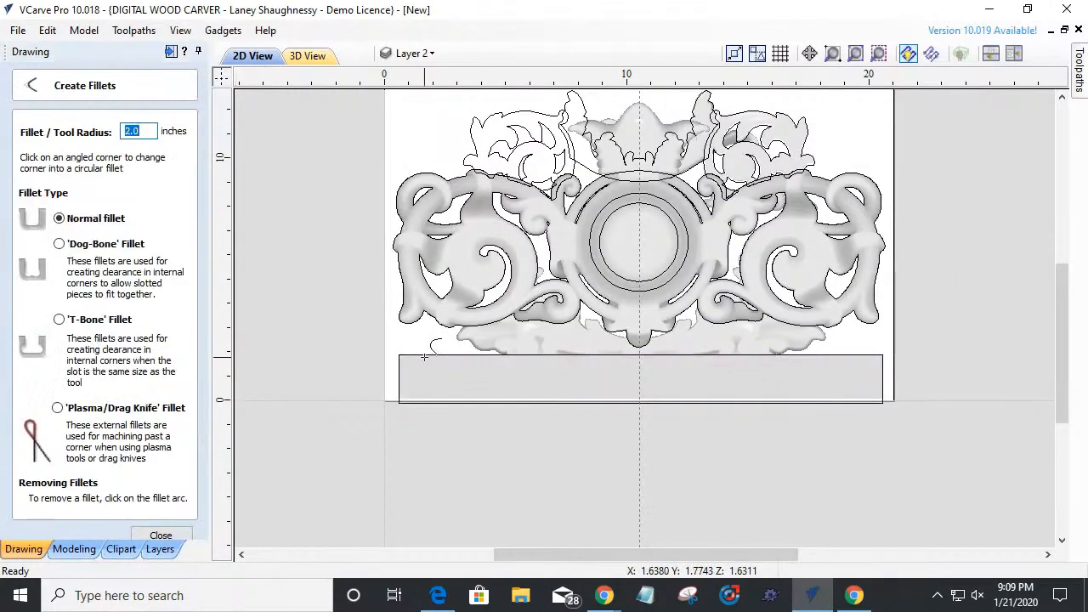
left_click(403, 357)
left_click(881, 357)
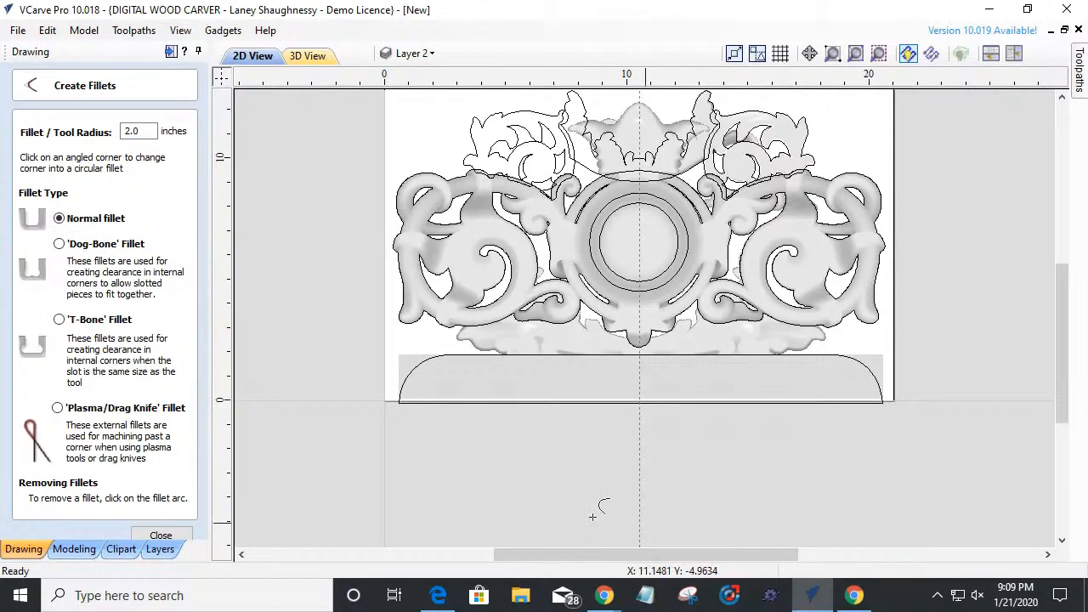
left_click(161, 536)
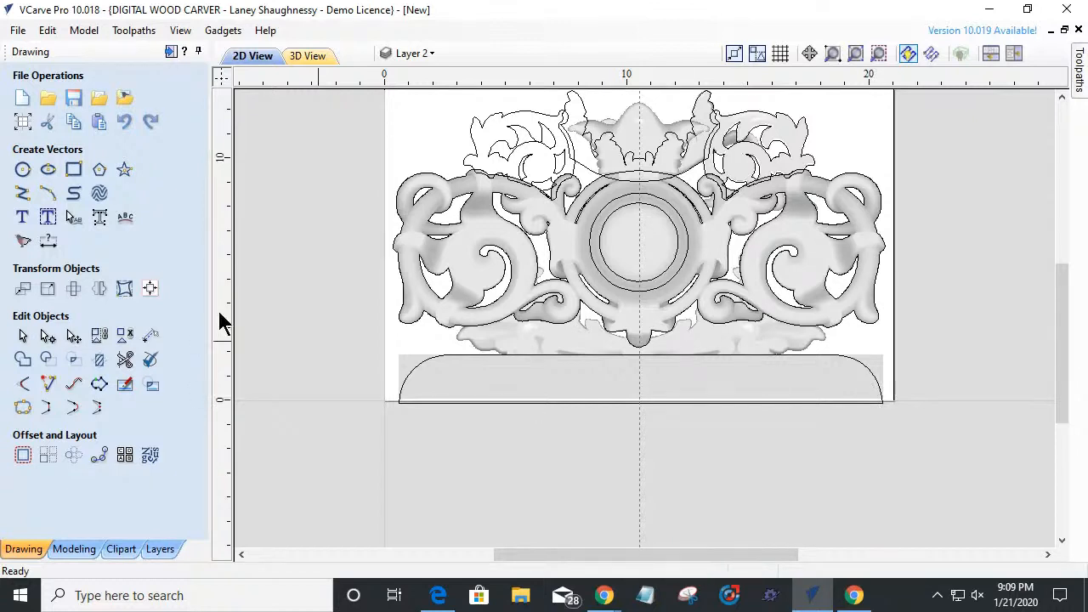
left_click(73, 169)
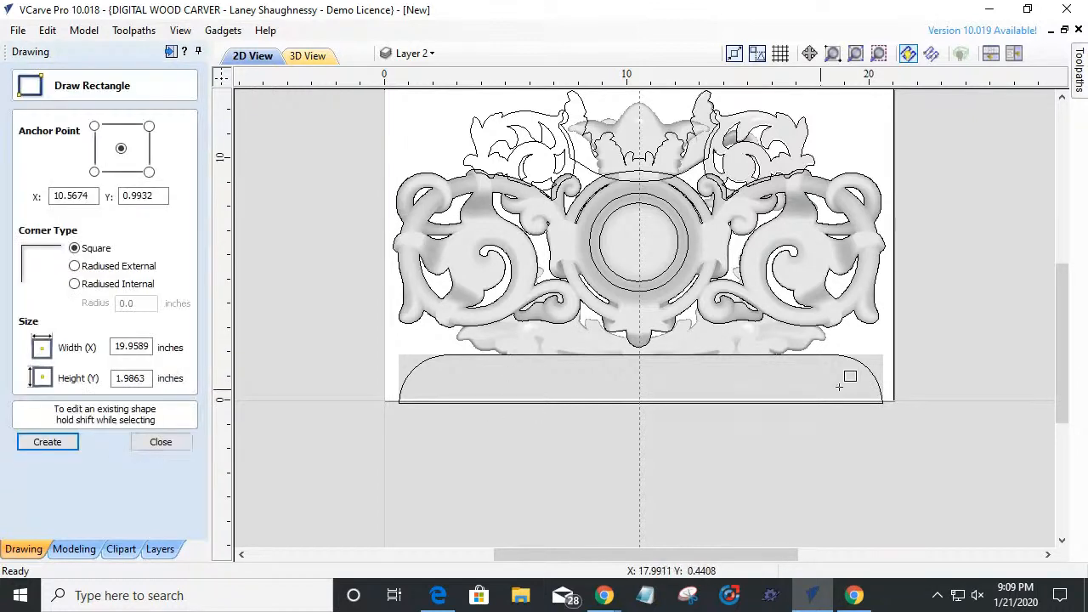
left_click(174, 448)
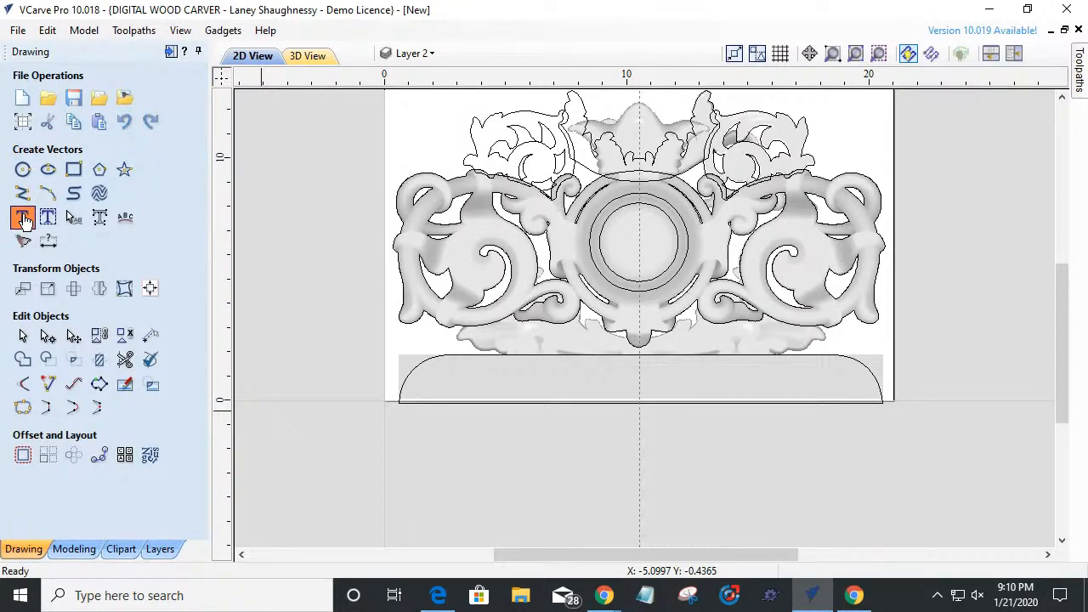
- Create a text object with the family name in capital letters
left_click(23, 218)
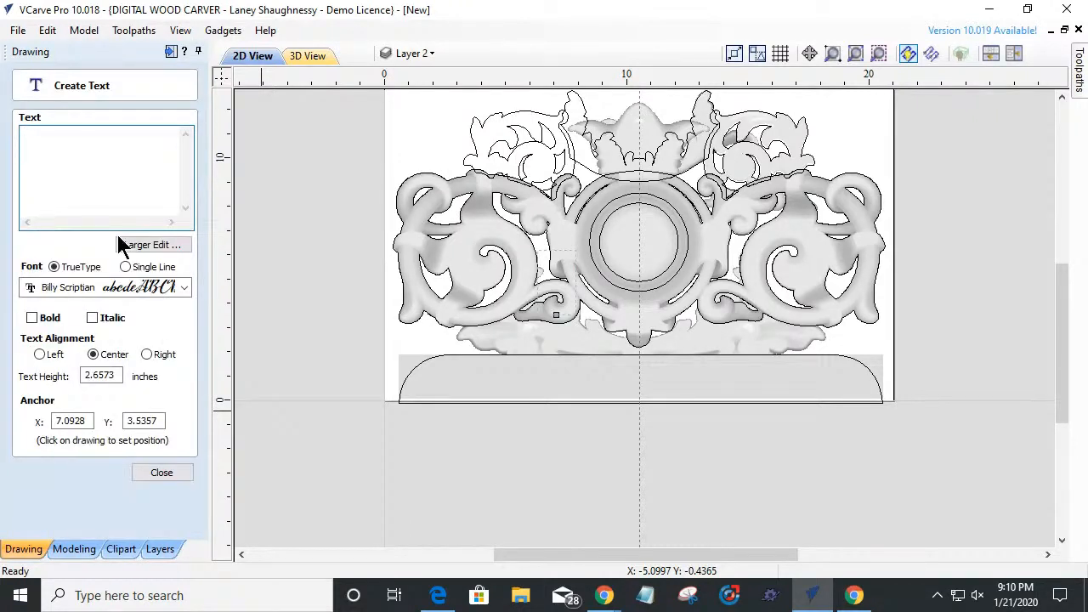
type("HUDDLE")
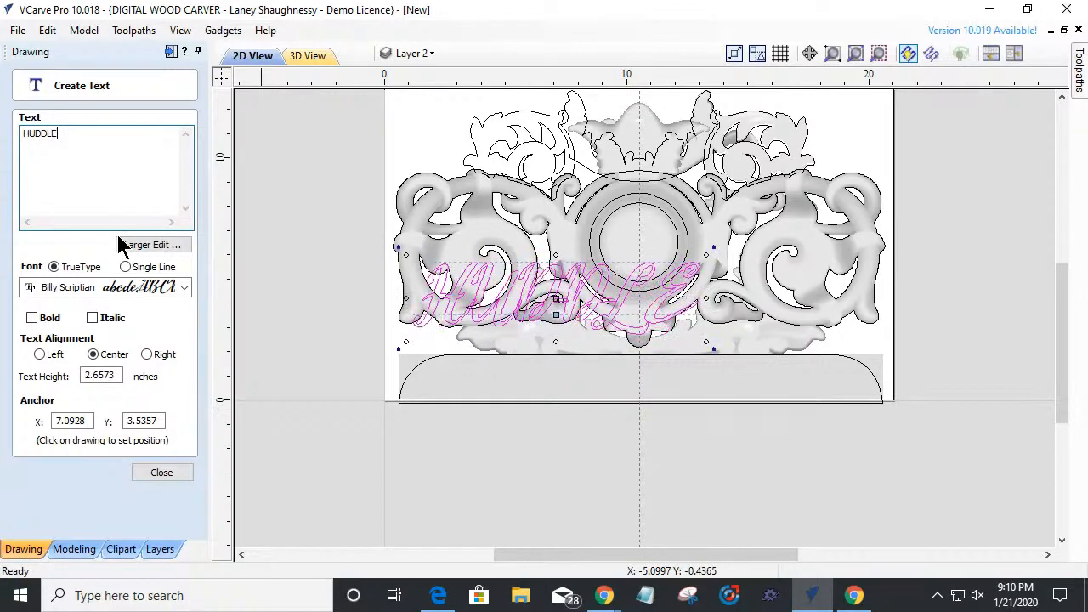
type("STON")
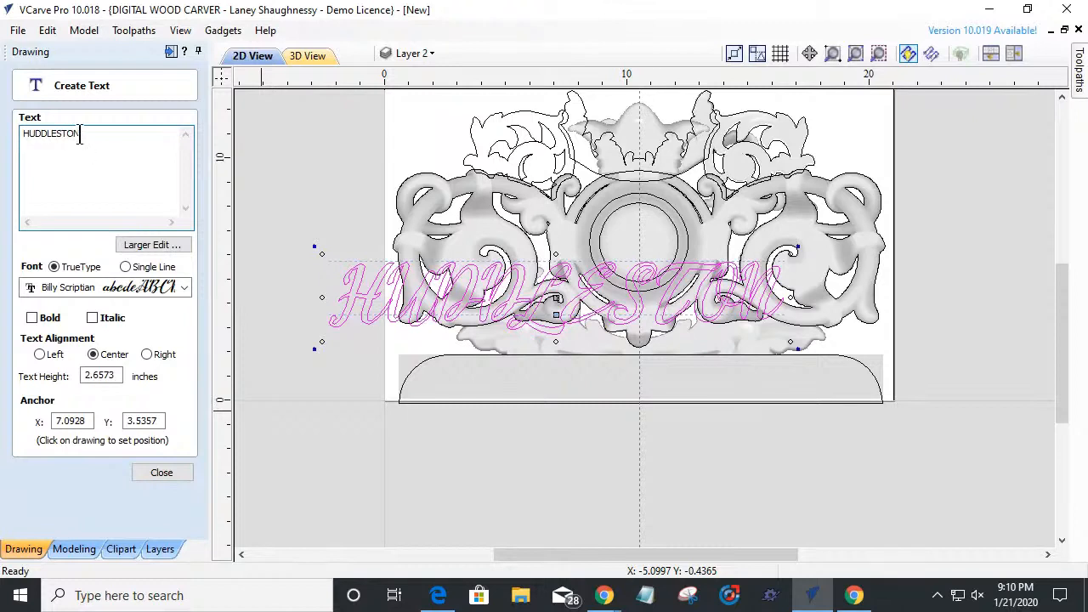
double_click(81, 142)
- Set the family-name text's font to Engravers MT in bold
left_click(114, 294)
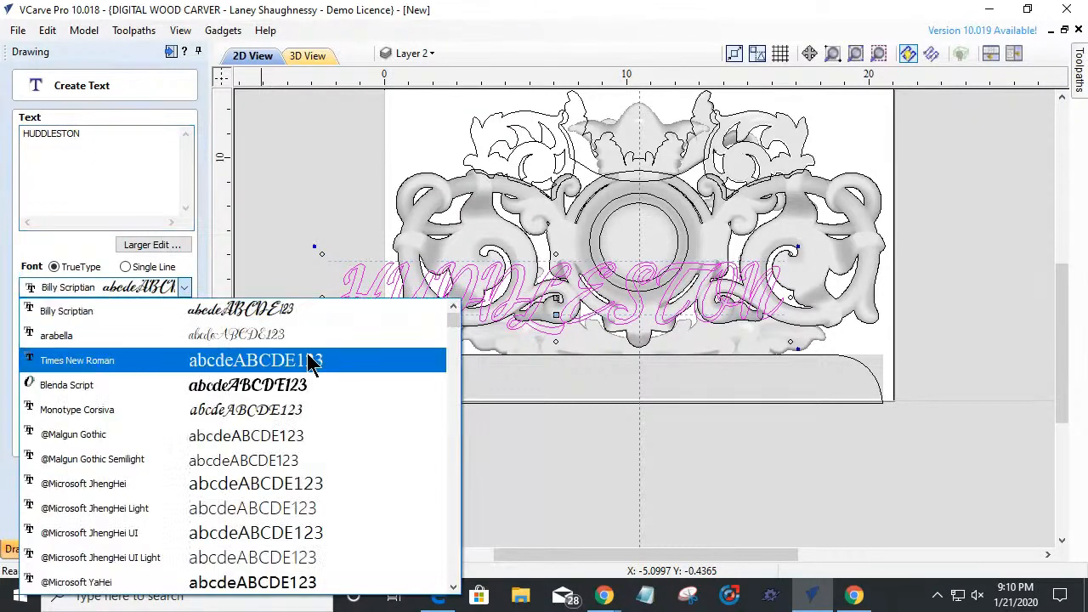
scroll(352, 371, "down", 4)
scroll(383, 401, "down", 12)
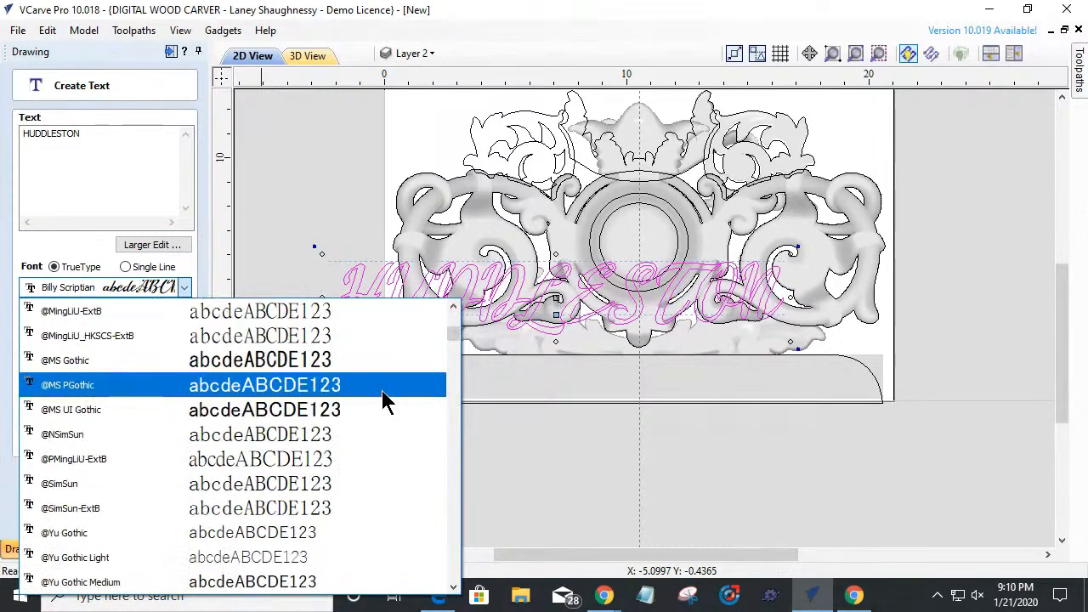
scroll(382, 401, "down", 7)
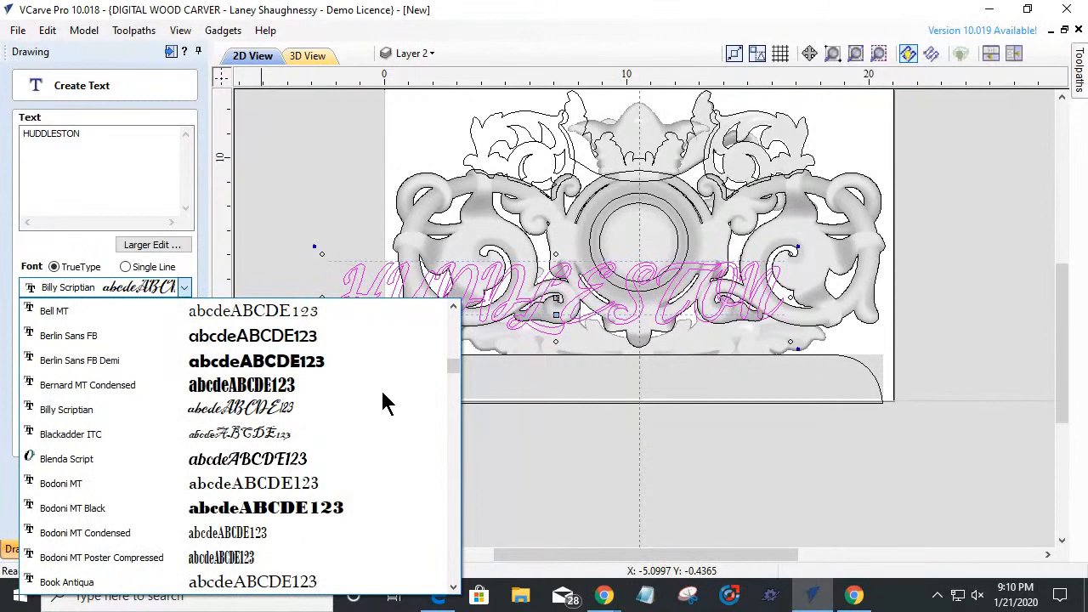
scroll(383, 403, "down", 4)
scroll(383, 402, "down", 6)
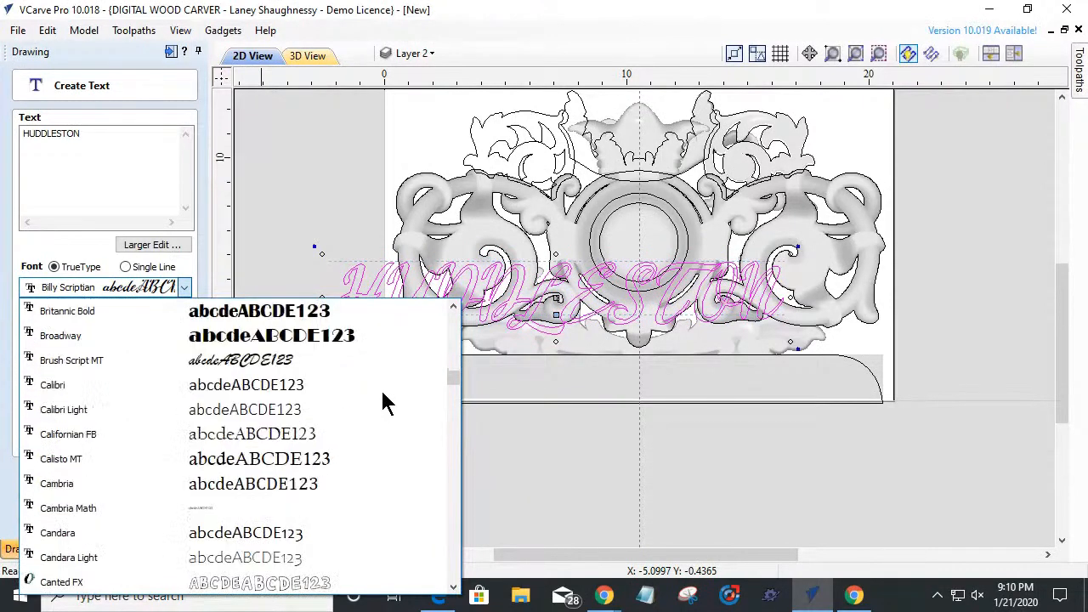
scroll(382, 401, "down", 7)
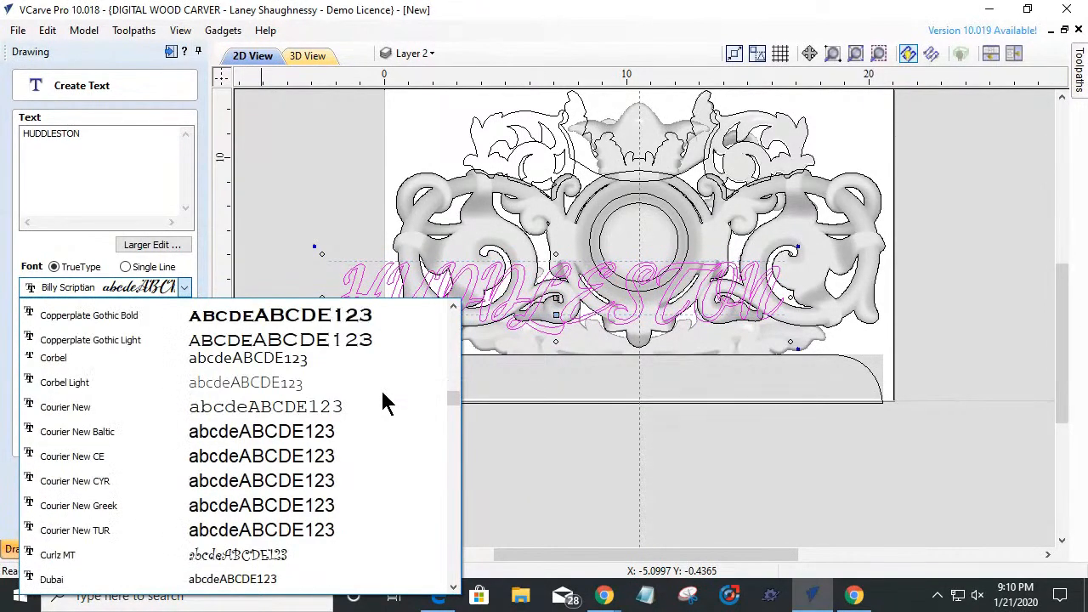
scroll(382, 403, "down", 3)
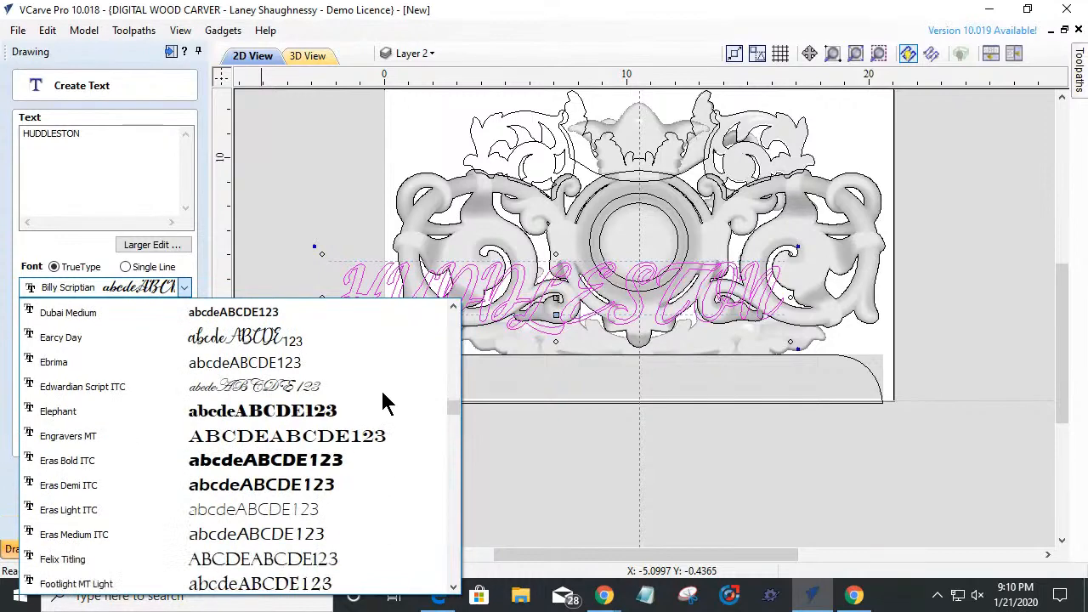
left_click(277, 412)
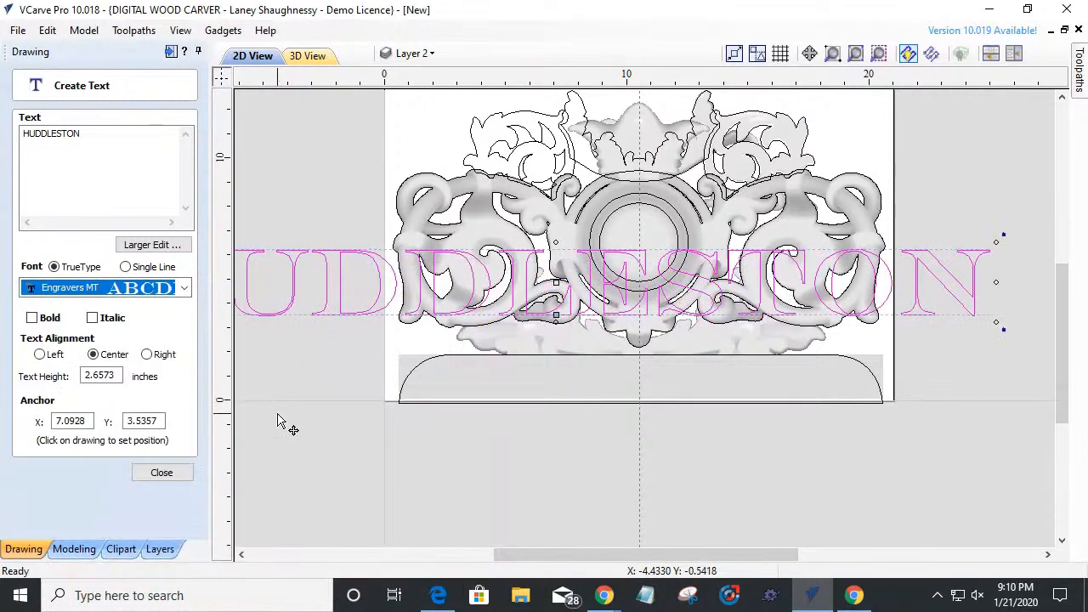
left_click(34, 317)
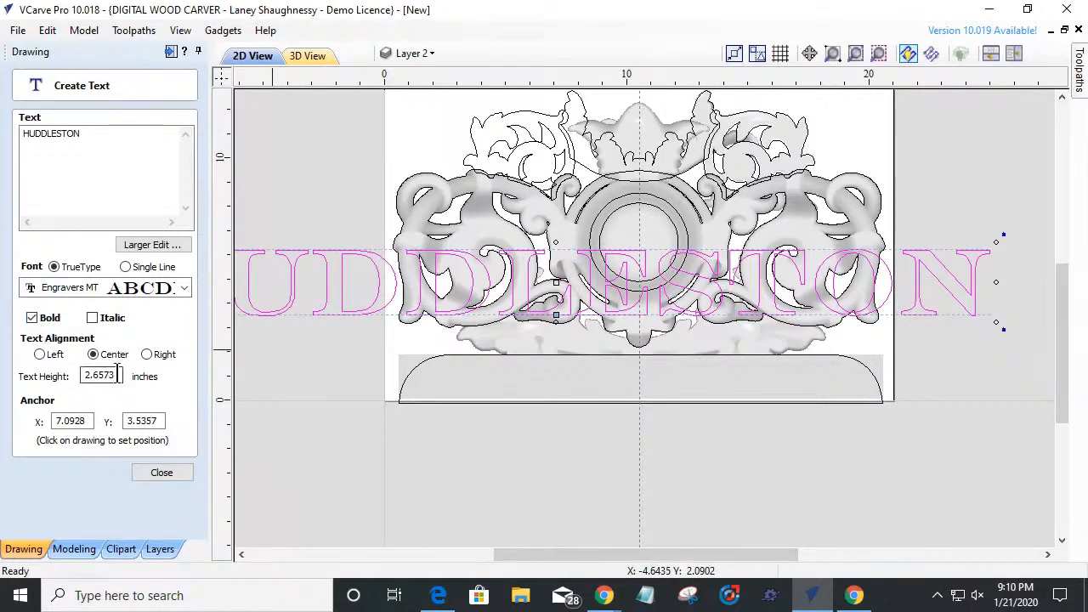
- Set the lettering's text height to 1 inch and place it inside the rounded tab outline
left_click_drag(115, 375, 48, 382)
type("1")
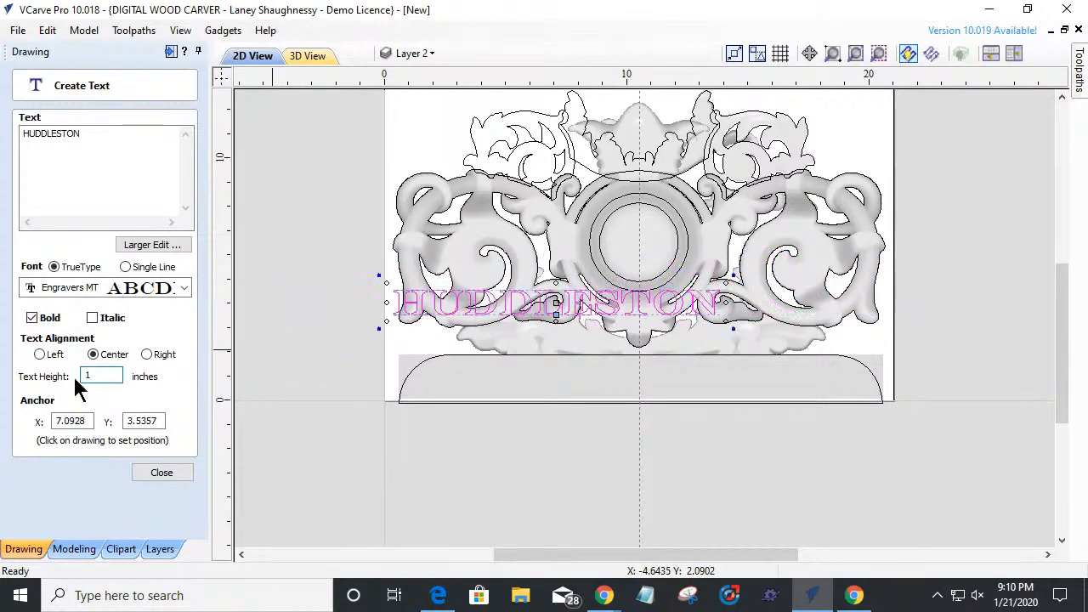
left_click_drag(473, 299, 555, 382)
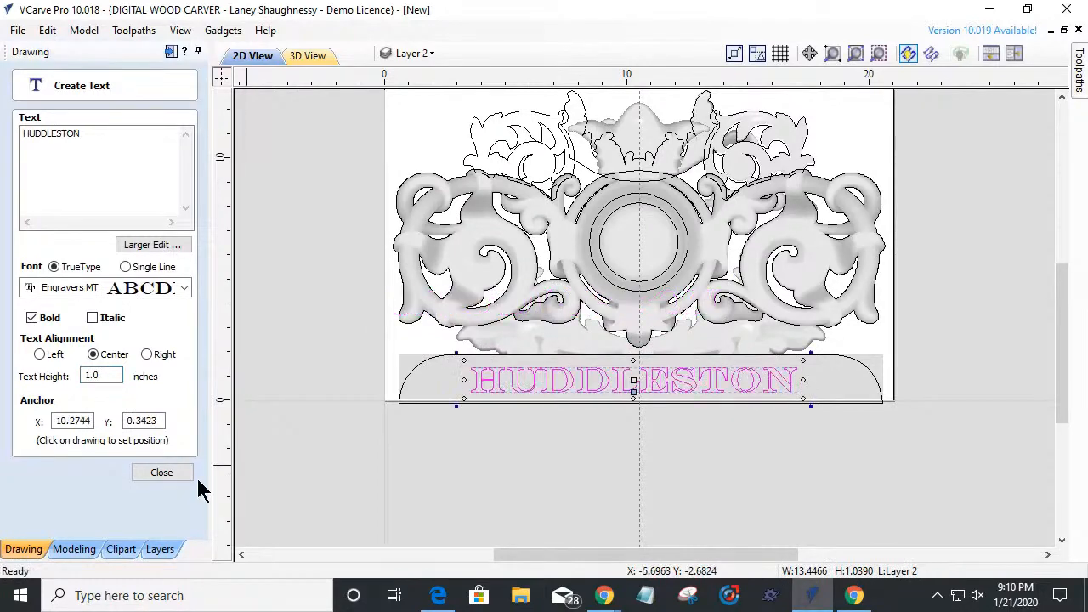
left_click(162, 472)
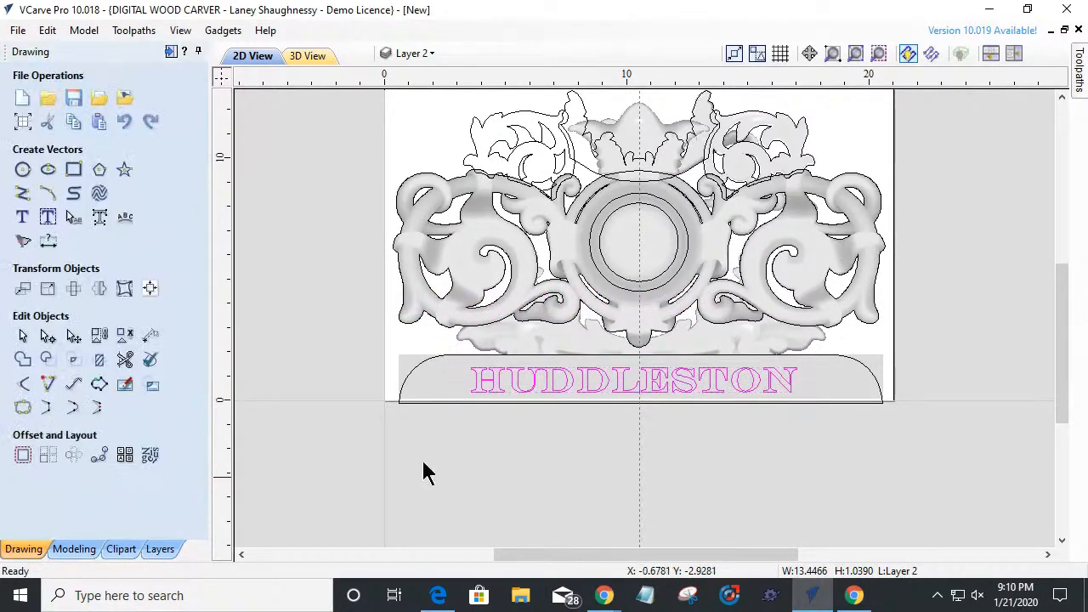
- Center the family-name lettering across the width of the material
left_click(546, 385)
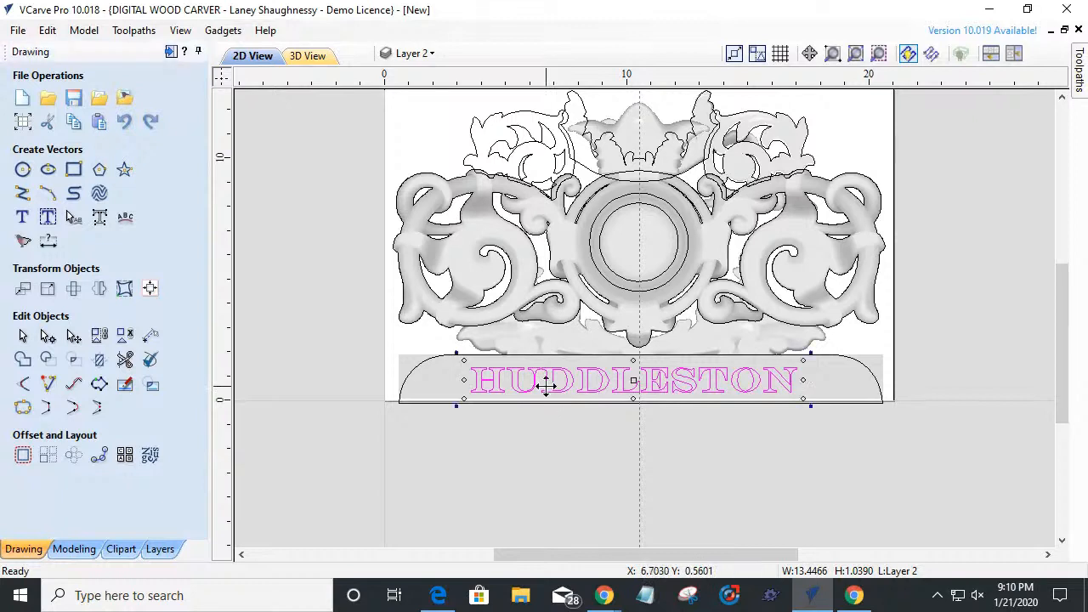
left_click(125, 292)
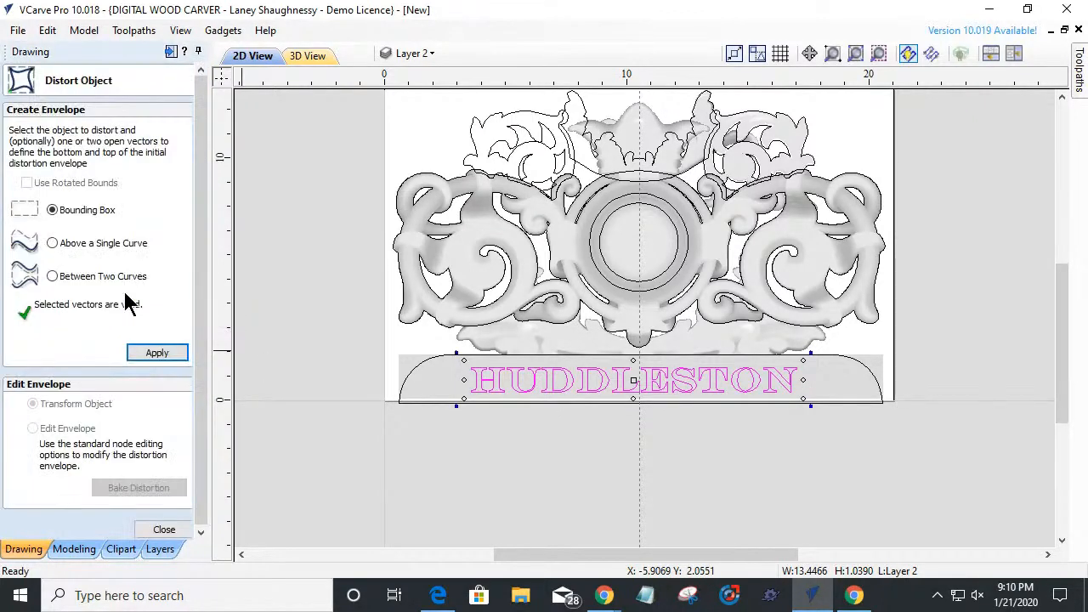
left_click(181, 534)
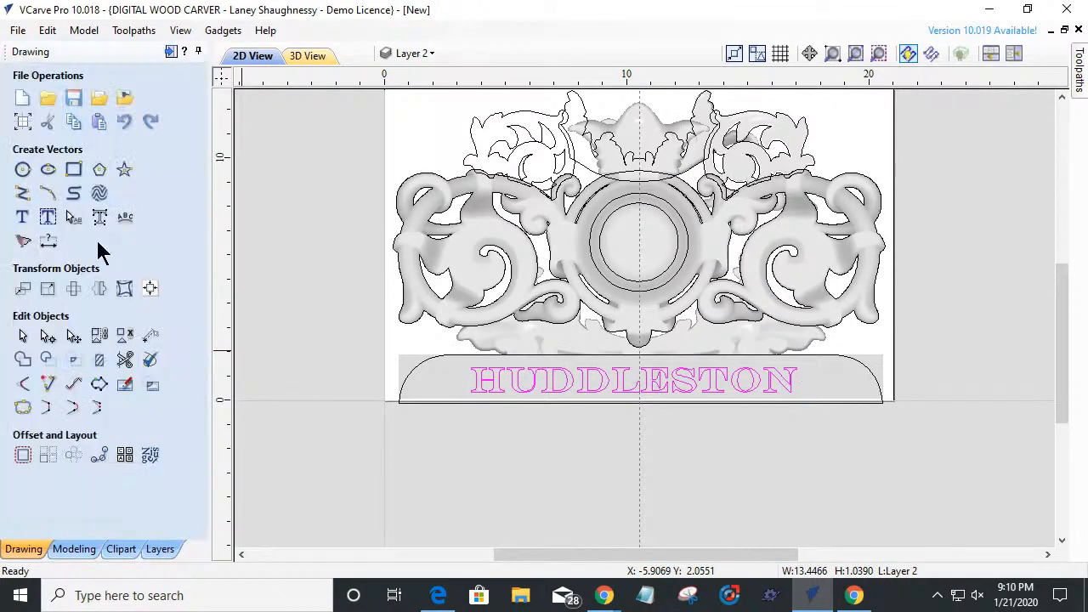
left_click(150, 288)
left_click(51, 134)
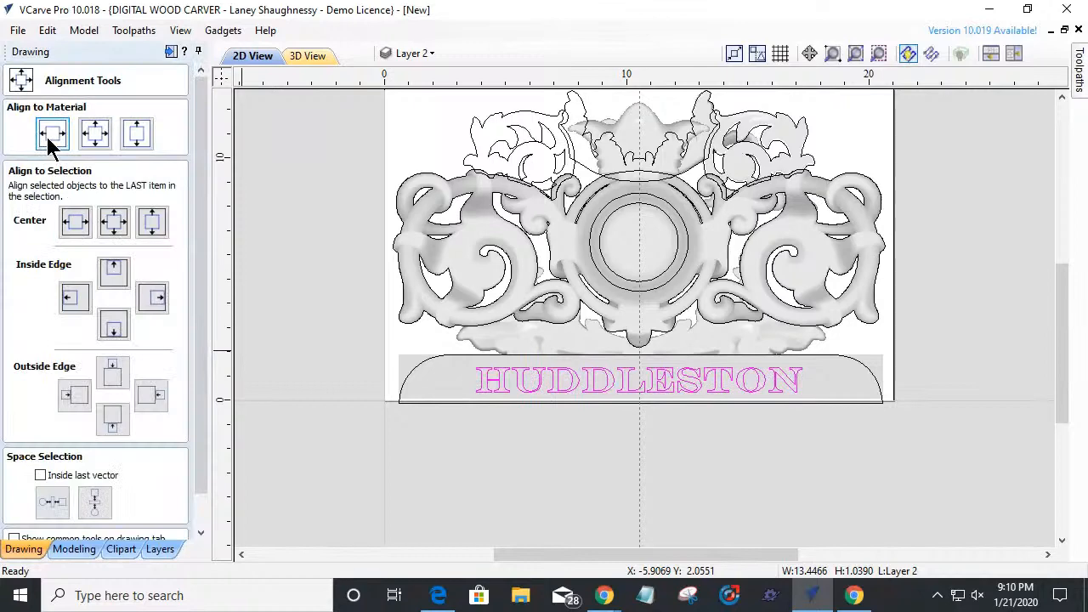
left_click_drag(205, 476, 206, 527)
left_click(151, 527)
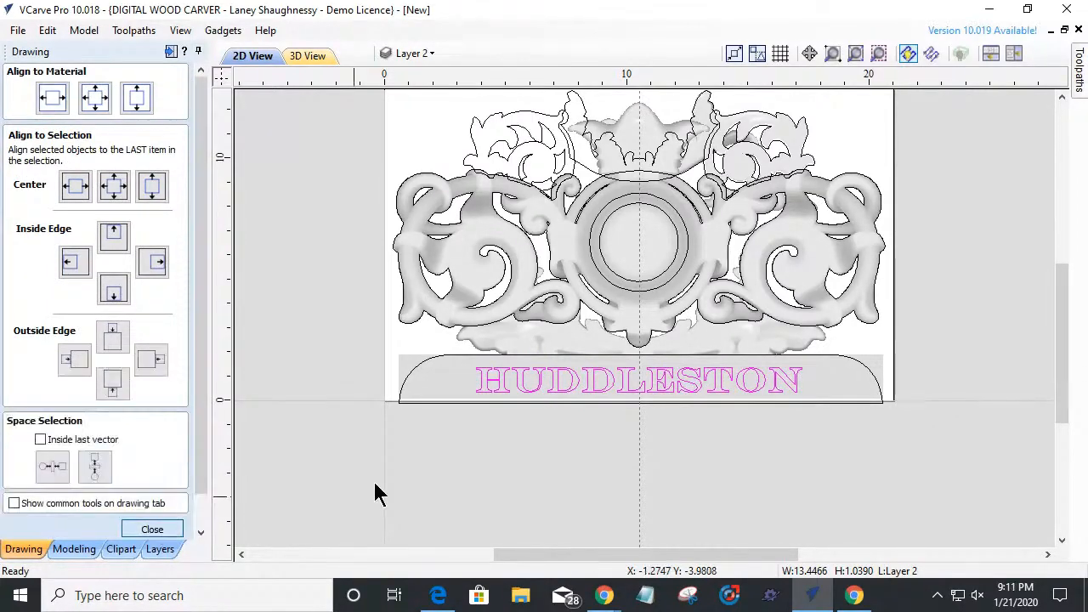
- Clip Class Level 5, which holds the rectangular tab component, to the rounded tab outline and check the tab in 3D
scroll(526, 415, "up", 2)
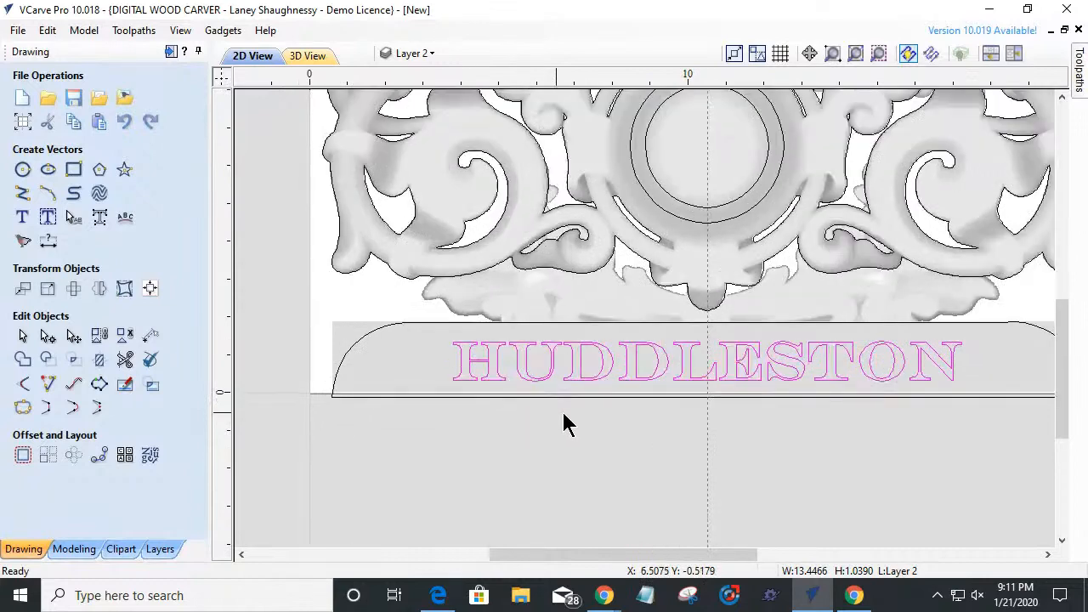
scroll(646, 407, "down", 2)
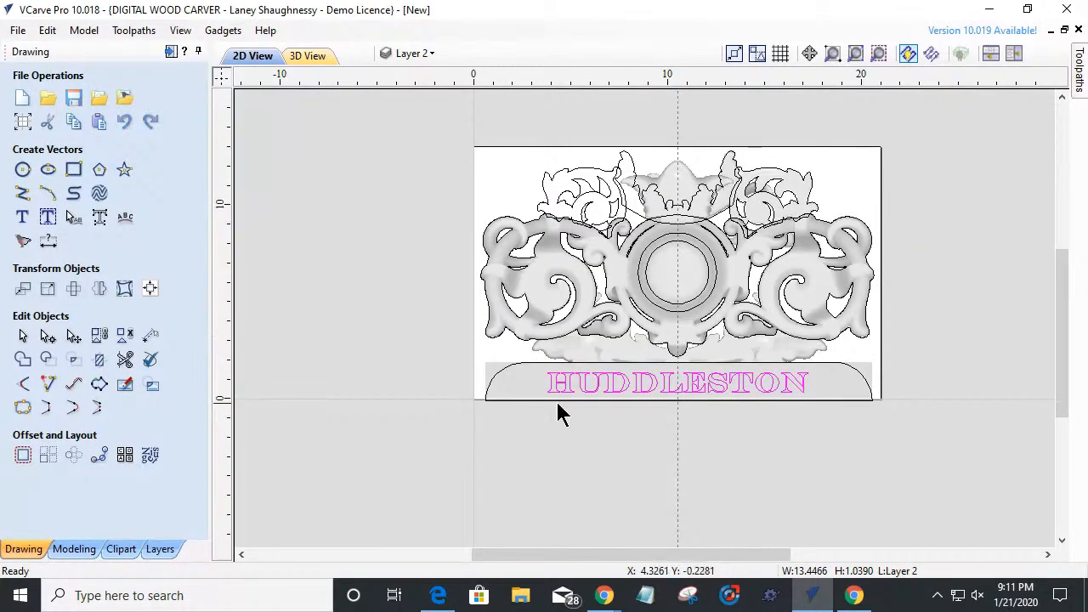
left_click(501, 383)
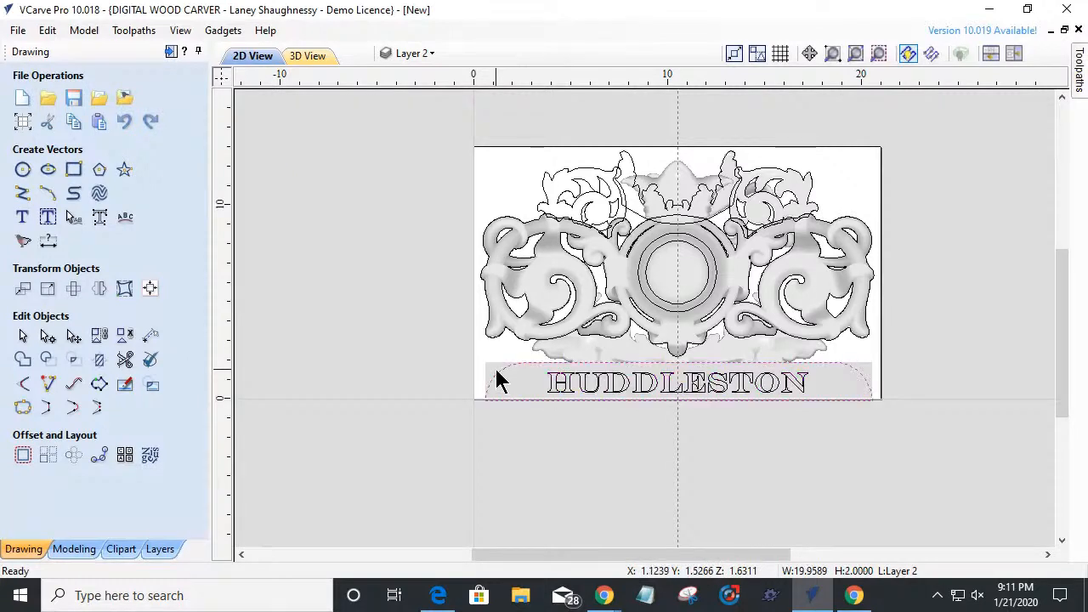
left_click(75, 547)
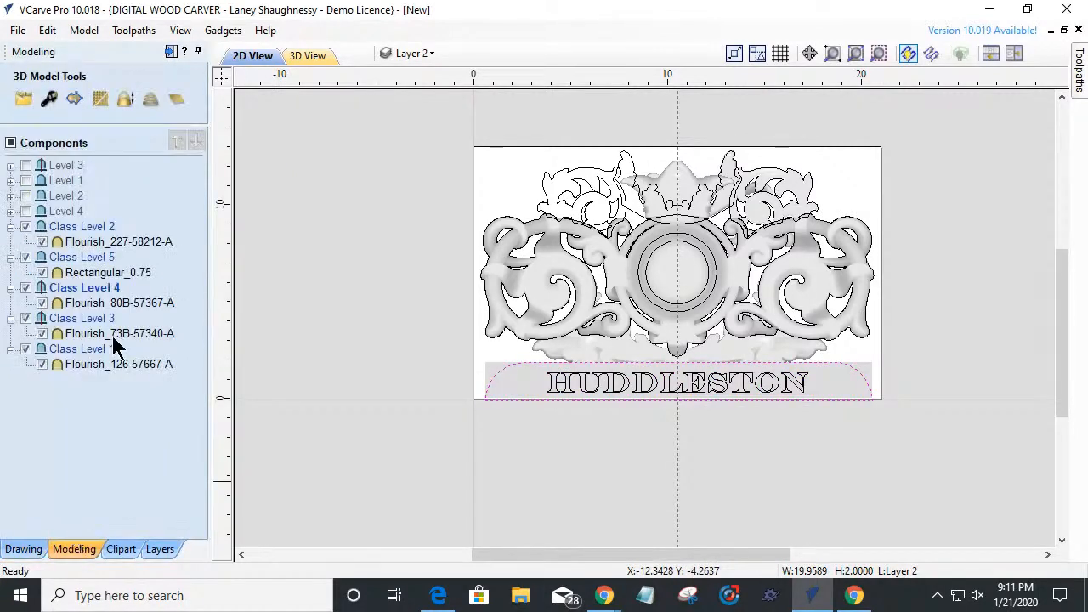
double_click(85, 257)
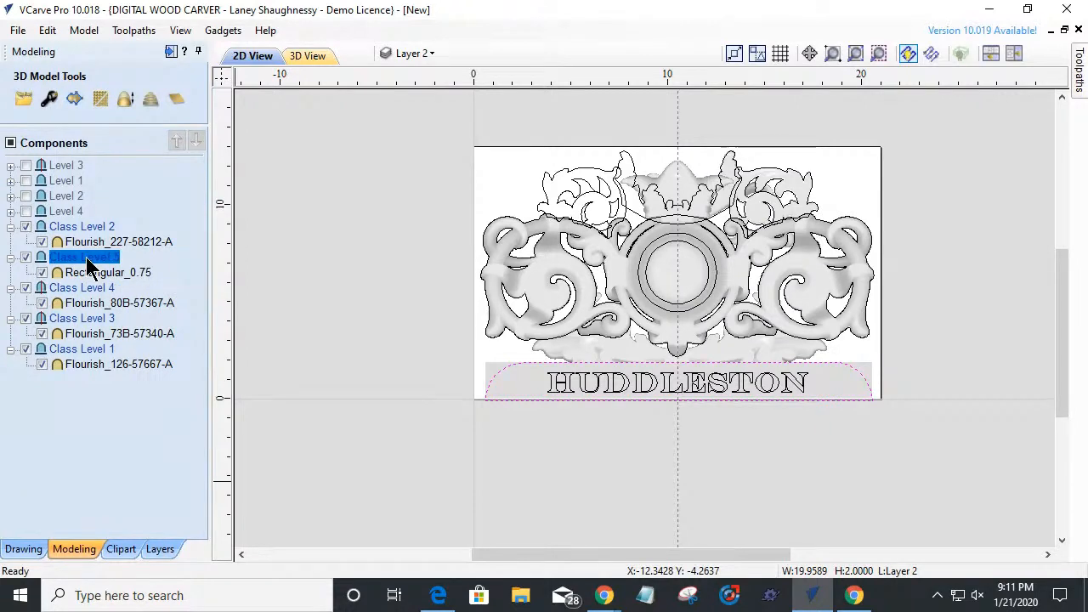
right_click(85, 257)
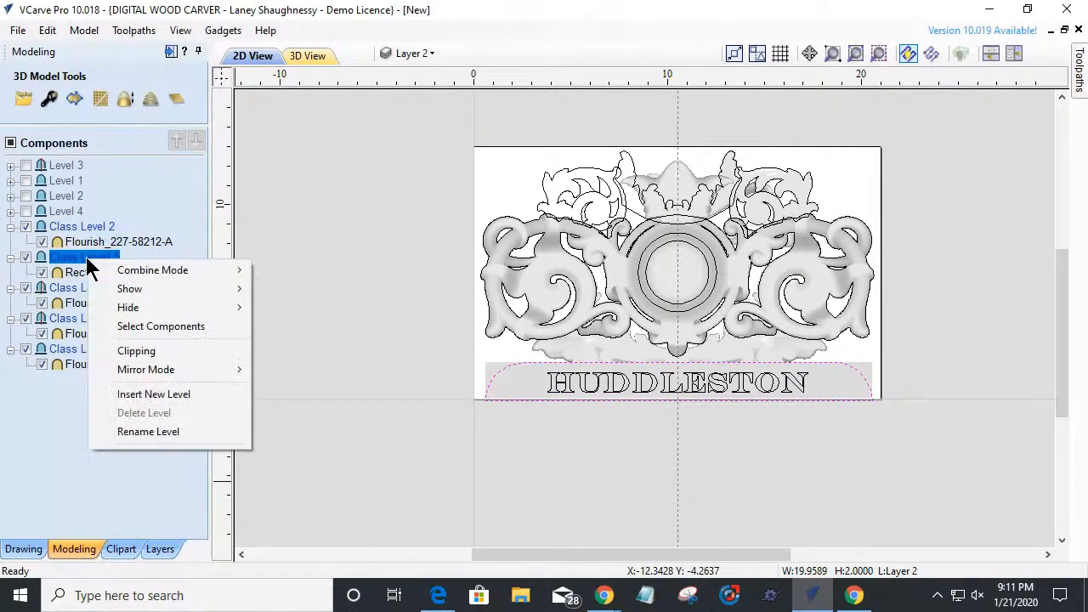
left_click(134, 348)
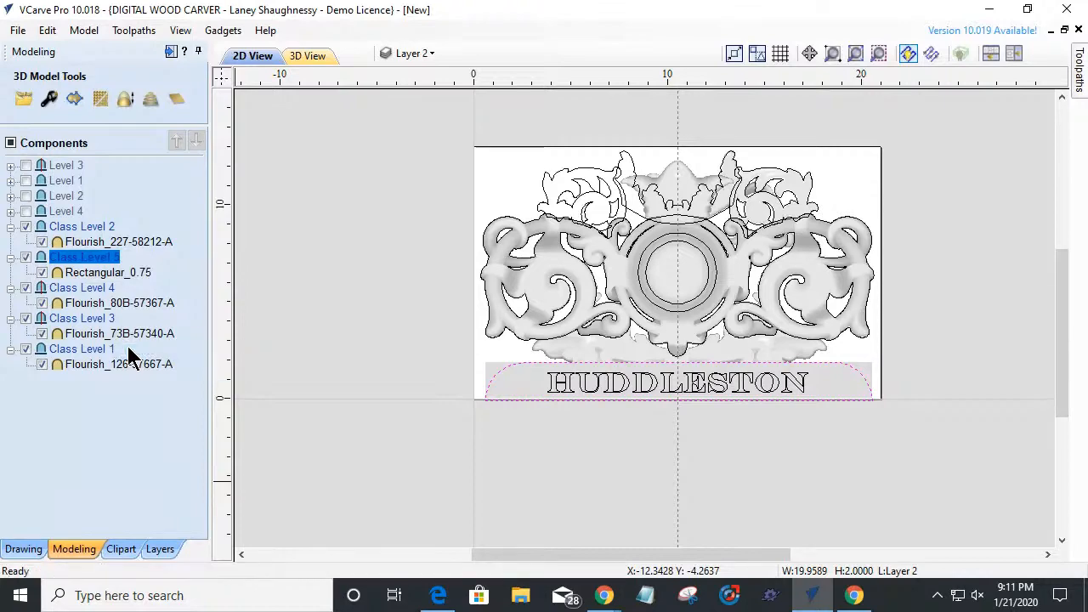
left_click(305, 55)
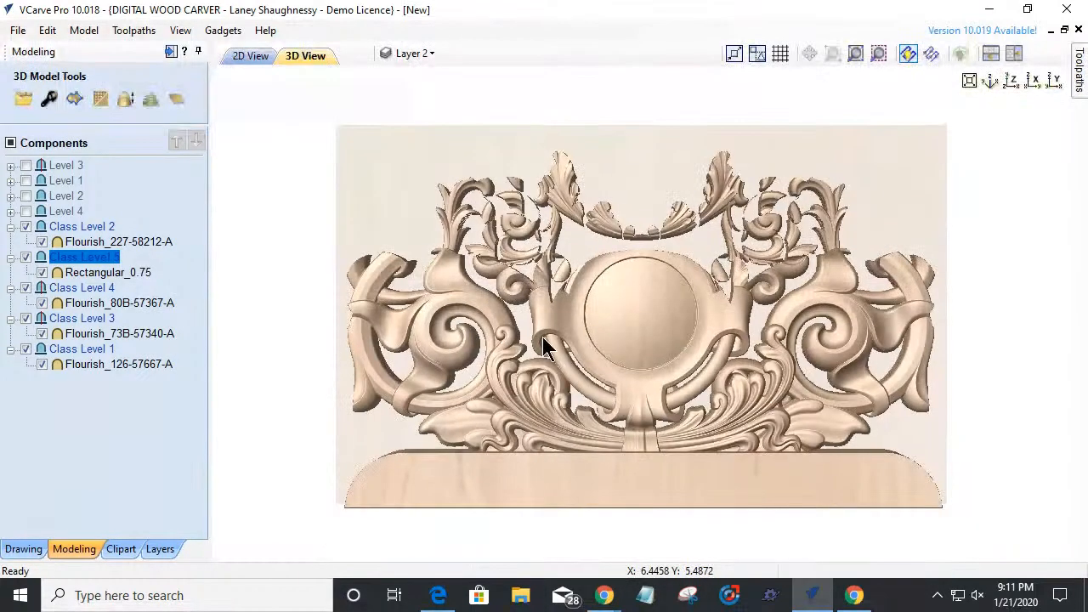
scroll(643, 445, "down", 1)
left_click_drag(668, 481, 450, 551)
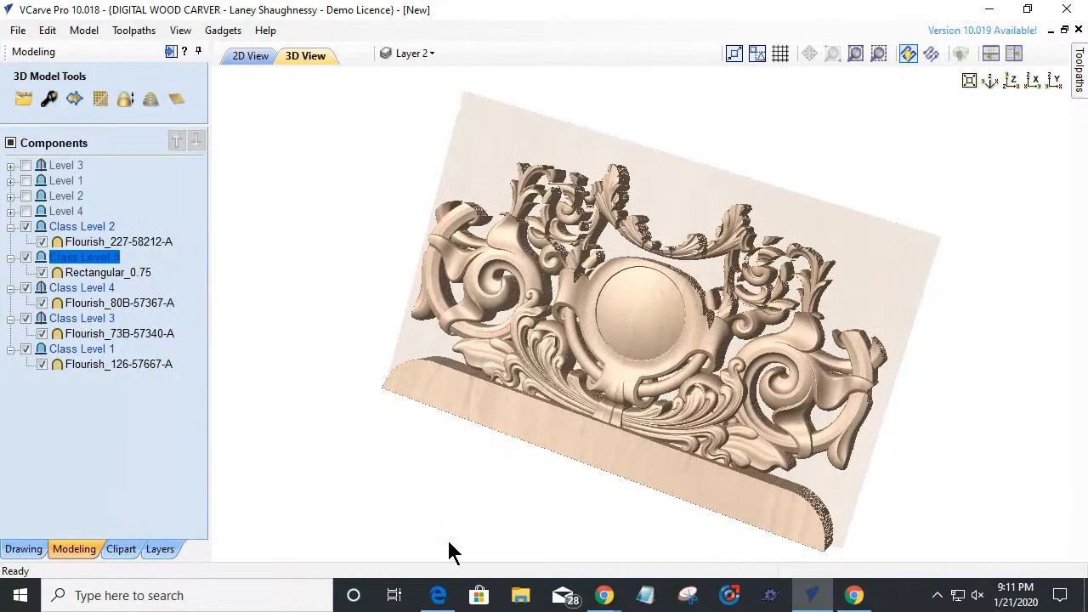
left_click_drag(614, 476, 684, 528)
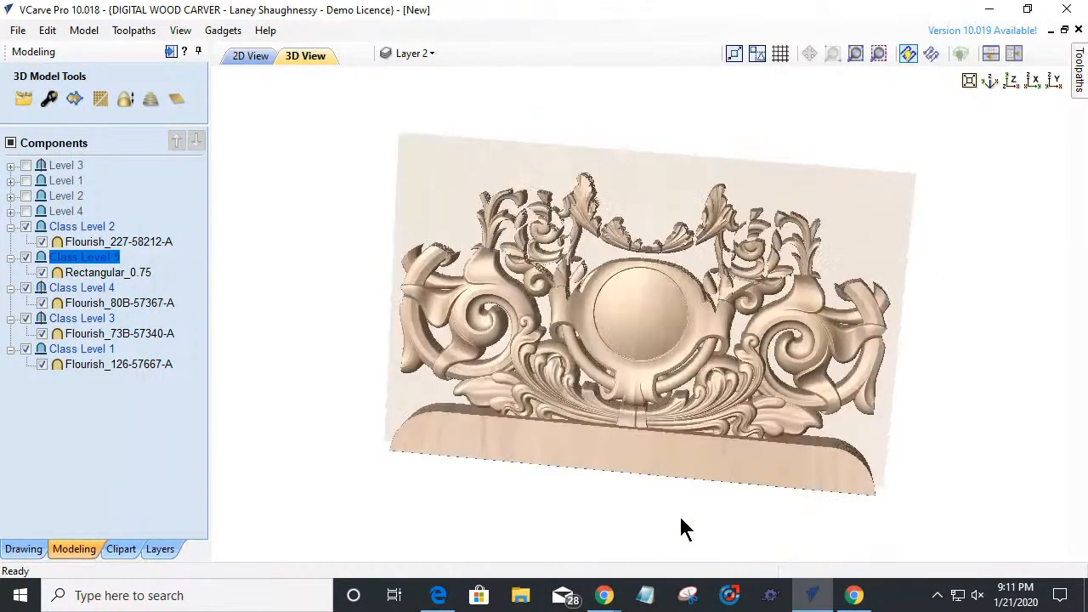
left_click_drag(668, 436, 675, 393)
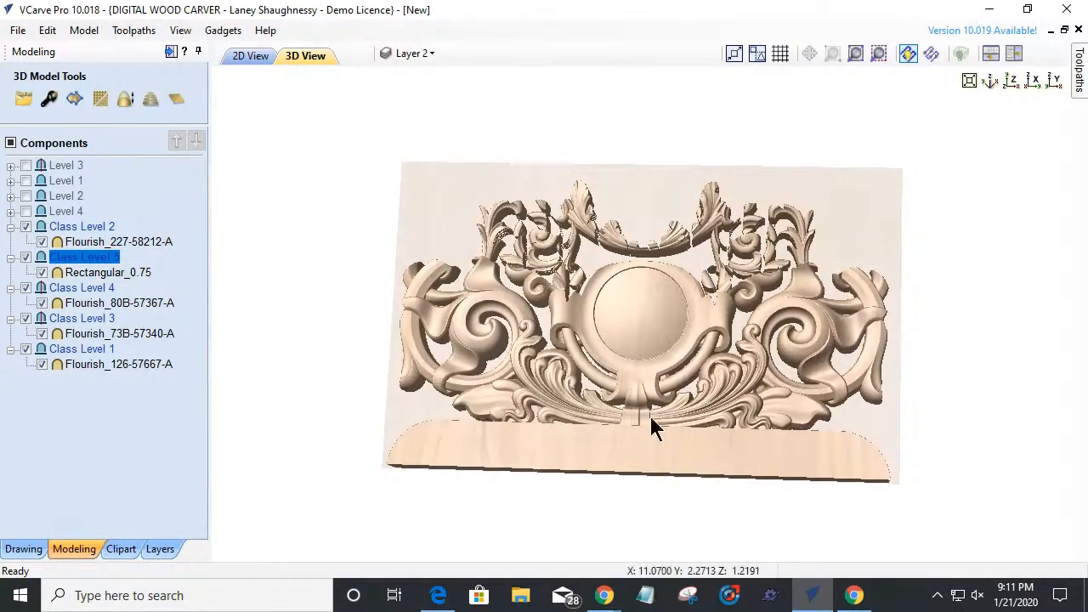
- Re-clip Class Level 1, holding Flourish_126-57667-A, to the outer outline of the large central flourish by turning Clipping off and on again
left_click(245, 57)
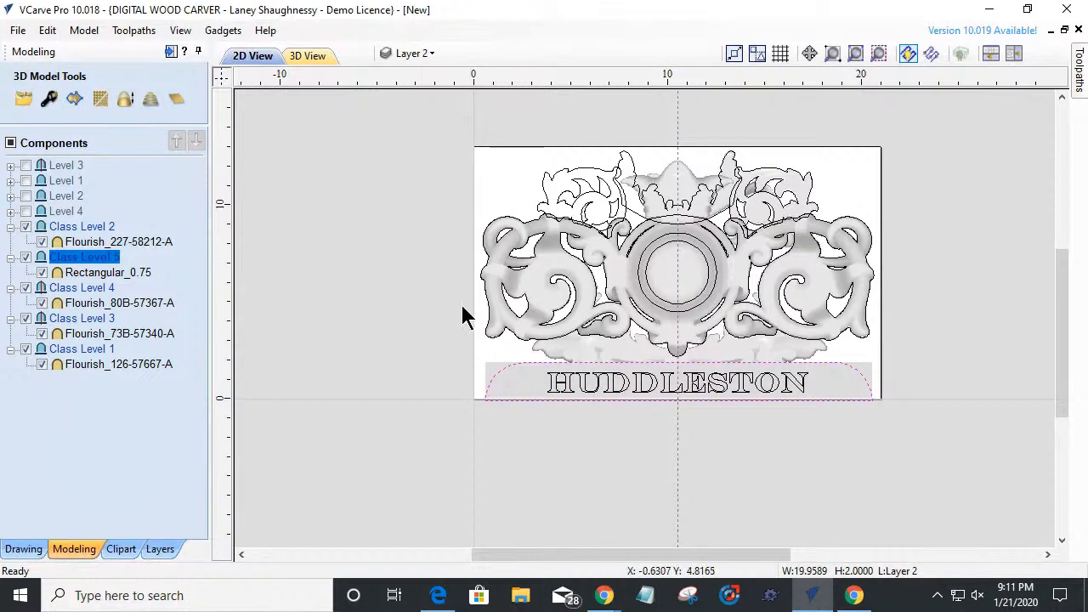
left_click(505, 219)
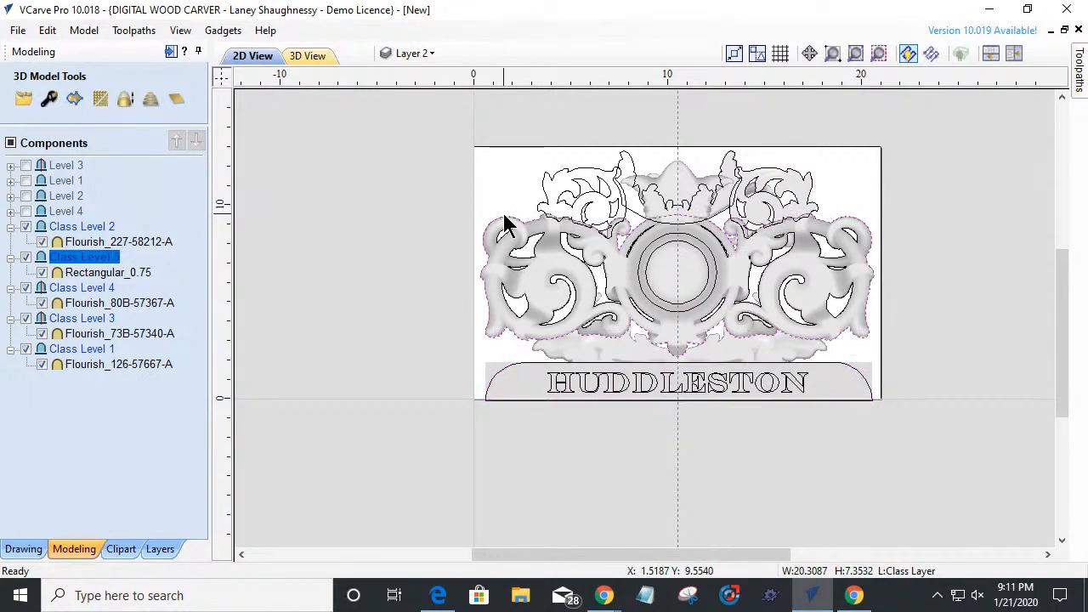
left_click(84, 351)
left_click(85, 363)
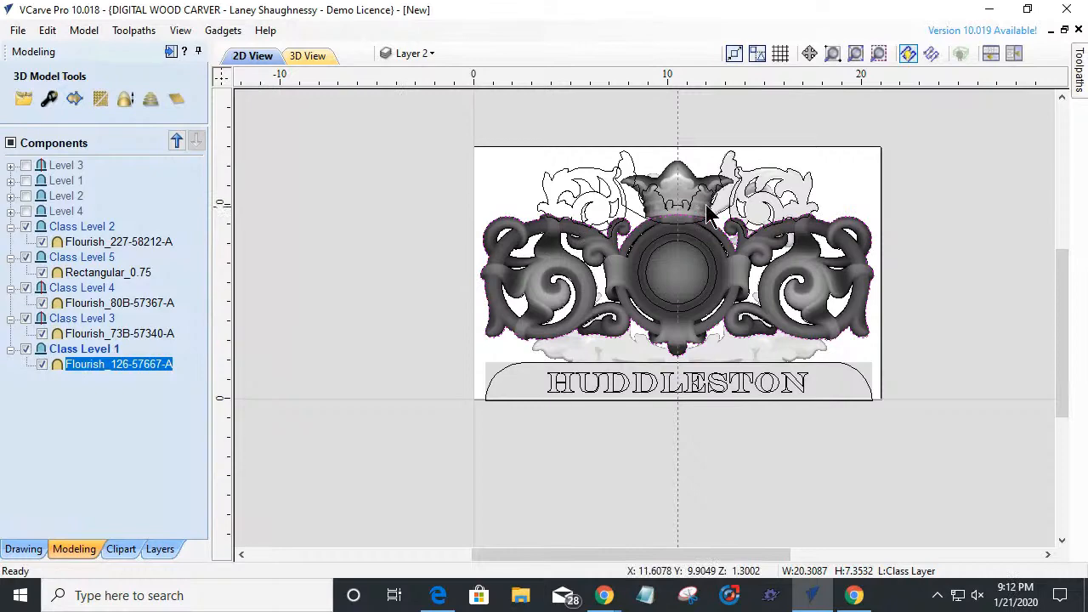
right_click(75, 366)
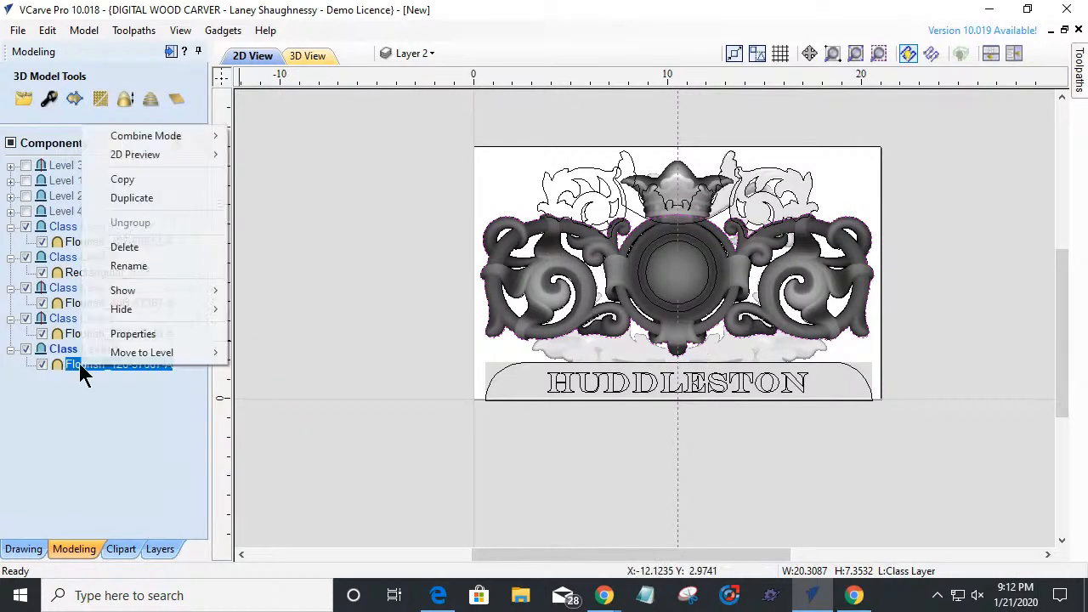
left_click(65, 348)
right_click(67, 349)
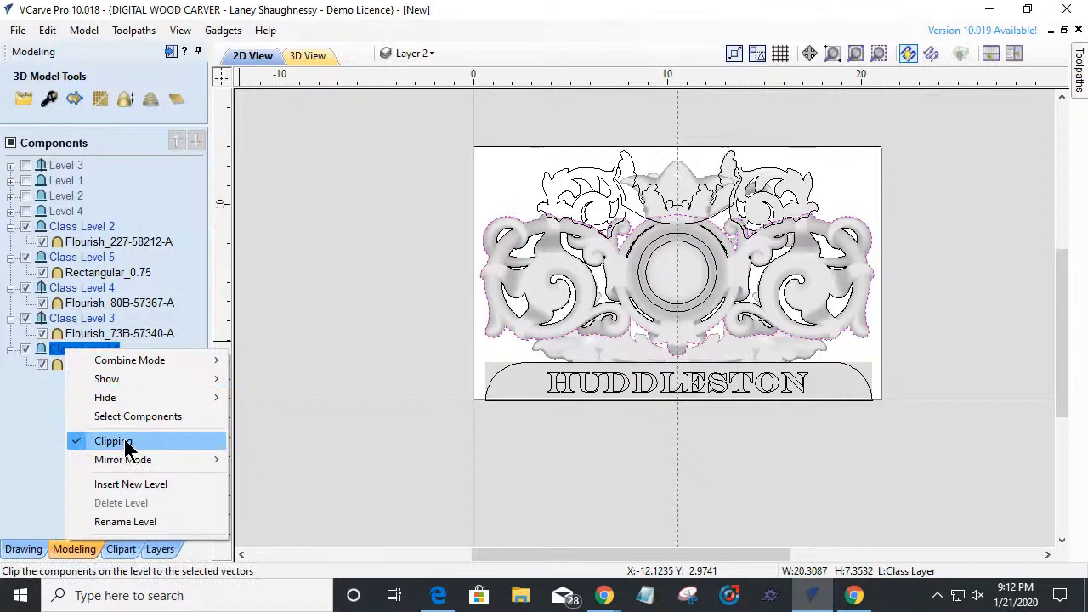
left_click(125, 442)
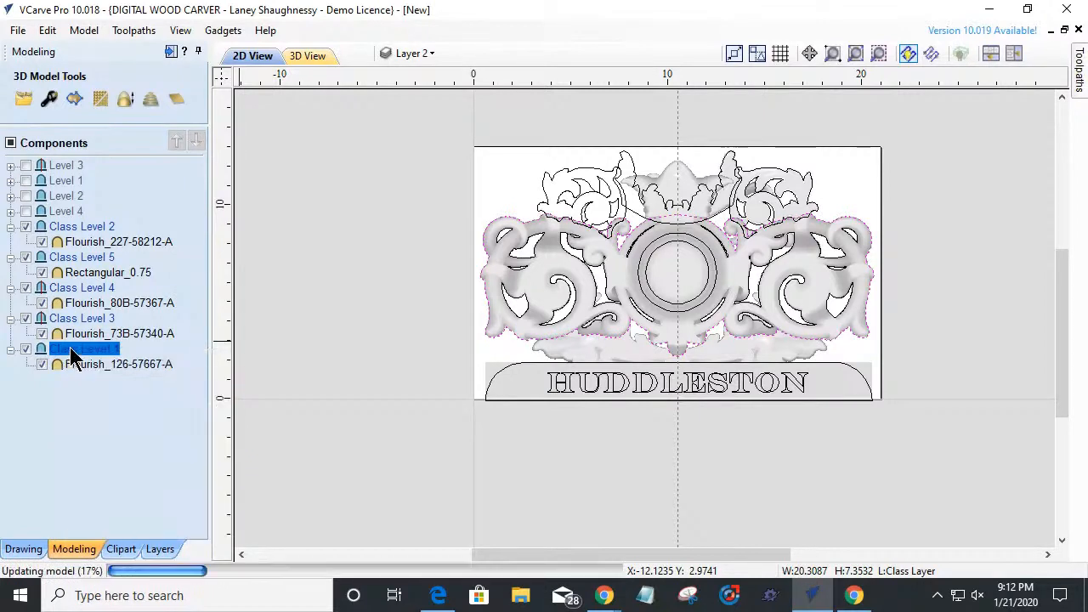
right_click(70, 349)
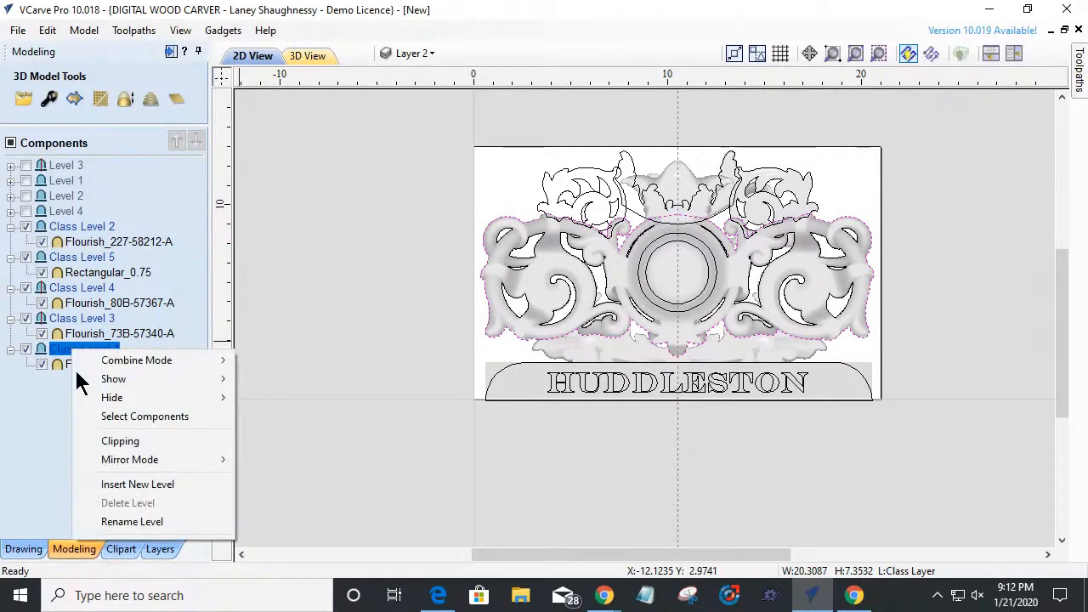
left_click(96, 442)
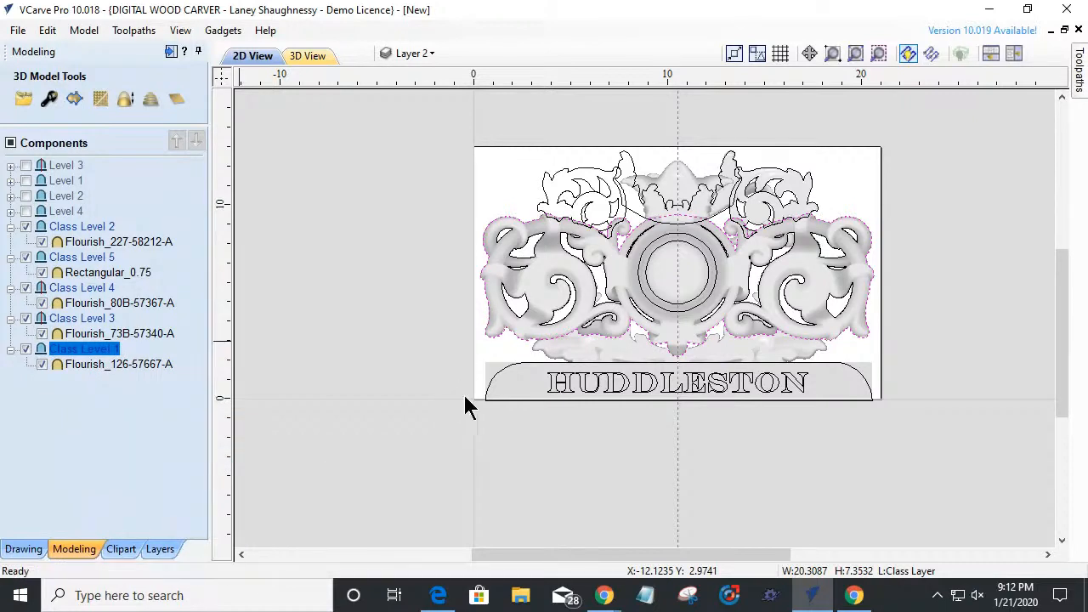
- Renew the clipping of Class Level 3, holding Flourish_73B-57340-A, using the outline of the crown flourish above the central circle
left_click(701, 219)
left_click(399, 186)
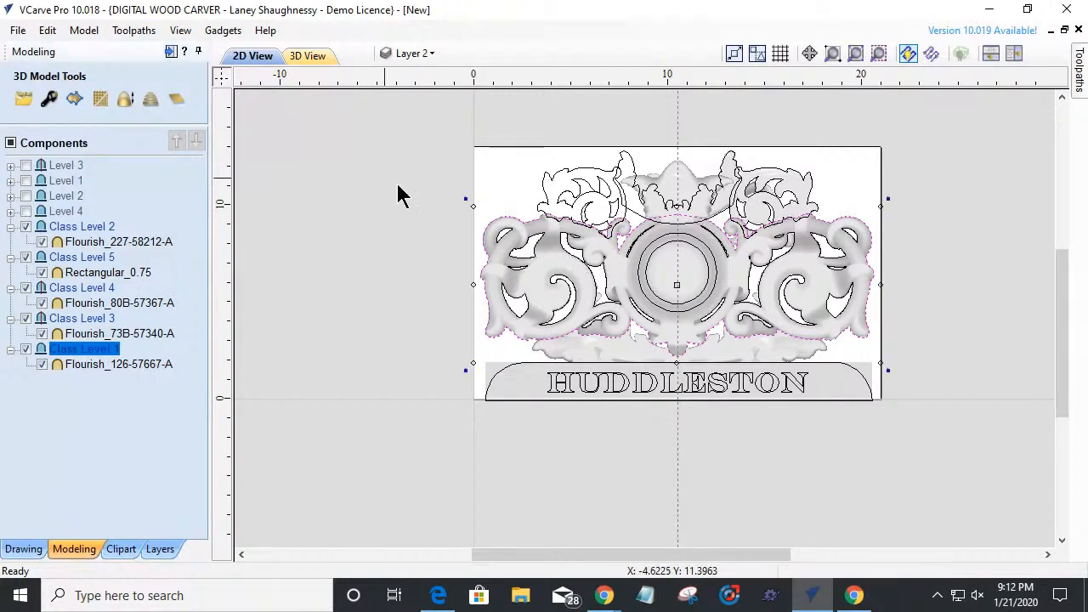
left_click(665, 224)
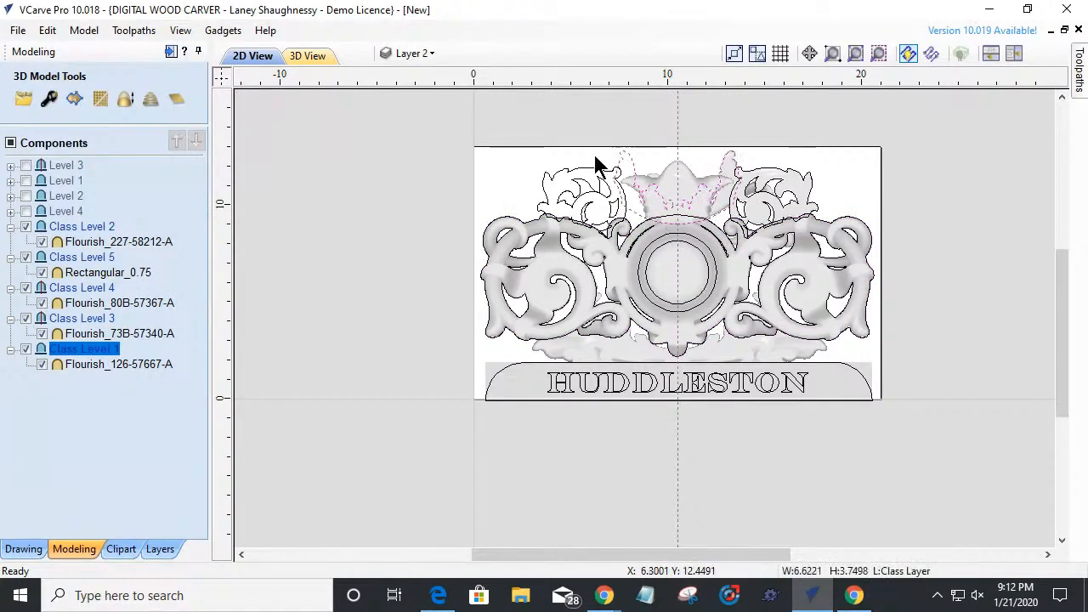
left_click(85, 333)
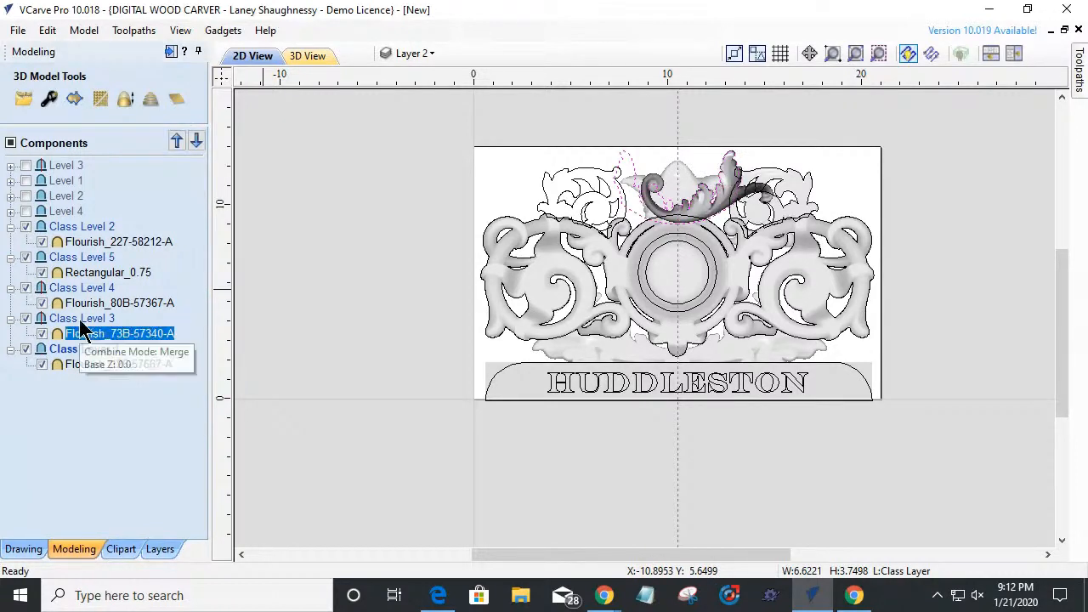
right_click(83, 325)
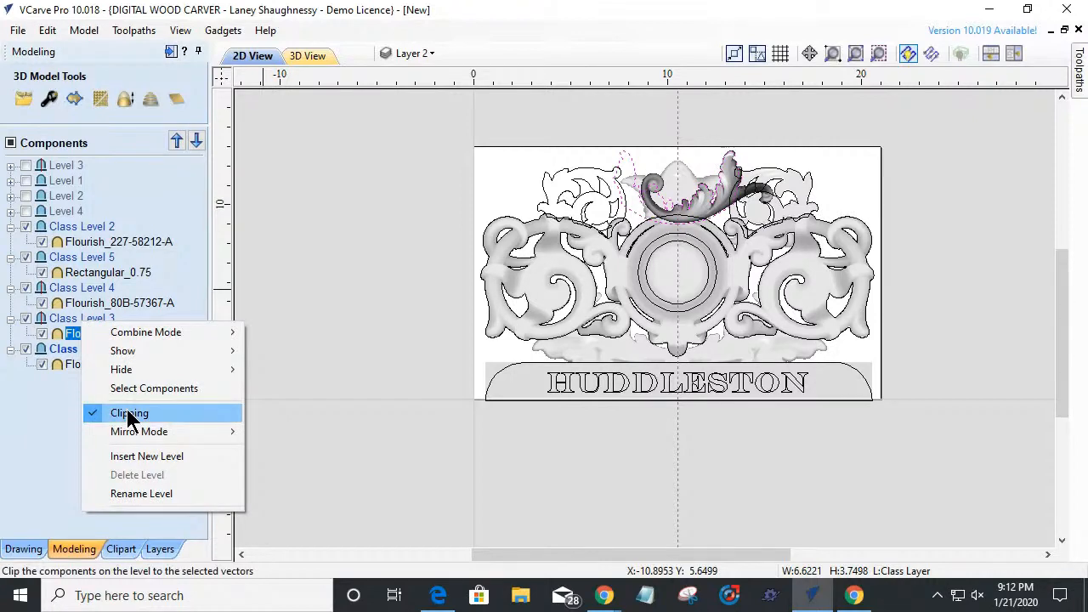
left_click(130, 413)
right_click(83, 326)
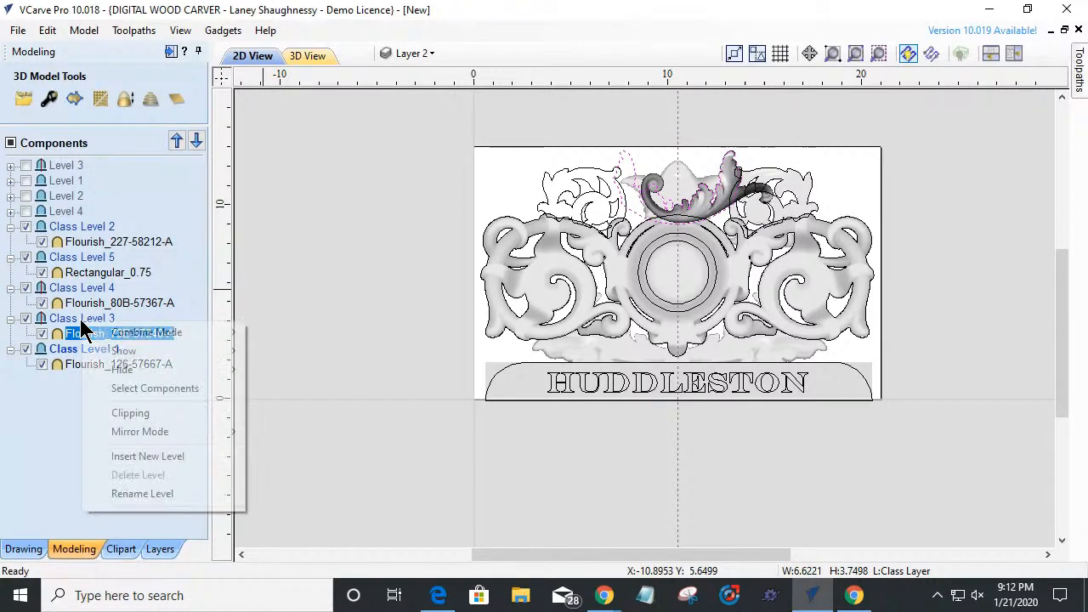
left_click(112, 414)
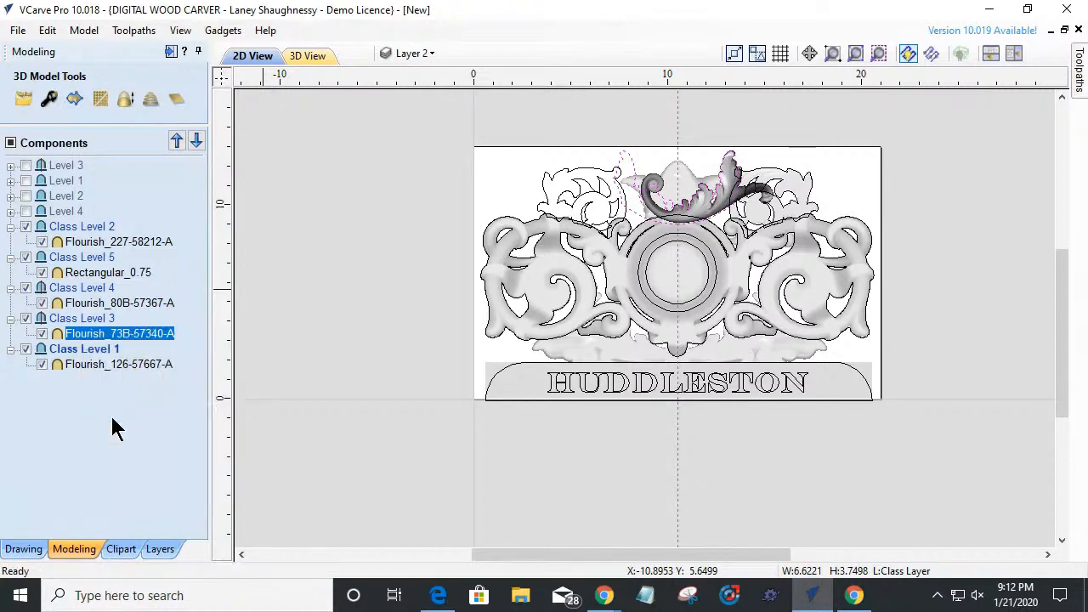
- Reset Class Level 4's clipping so Flourish_80B-57367-A is clipped to the selected pair of upper side scroll outlines
left_click(342, 425)
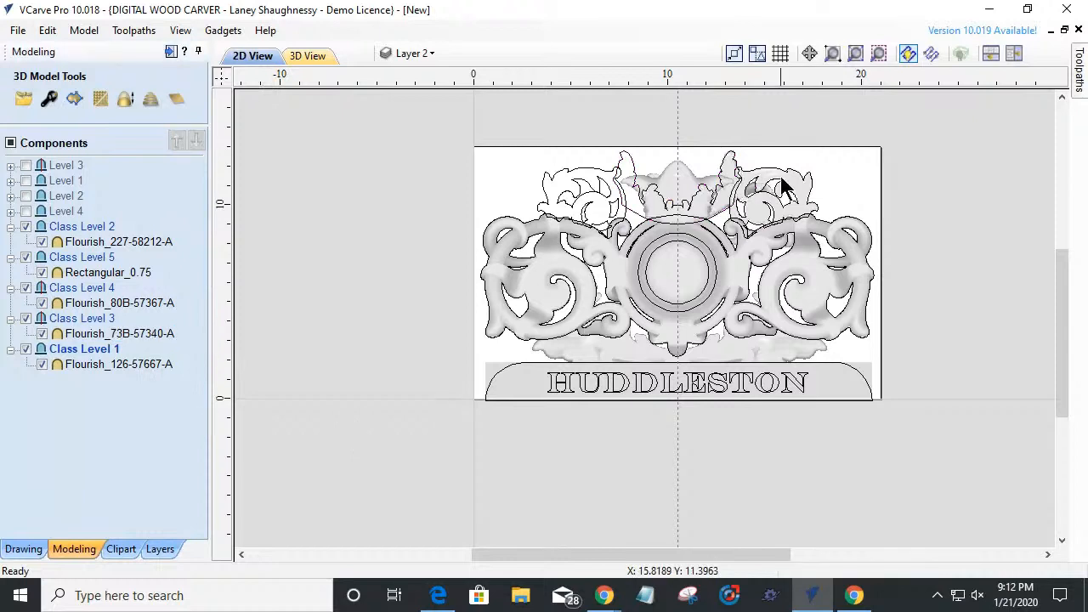
left_click(779, 170)
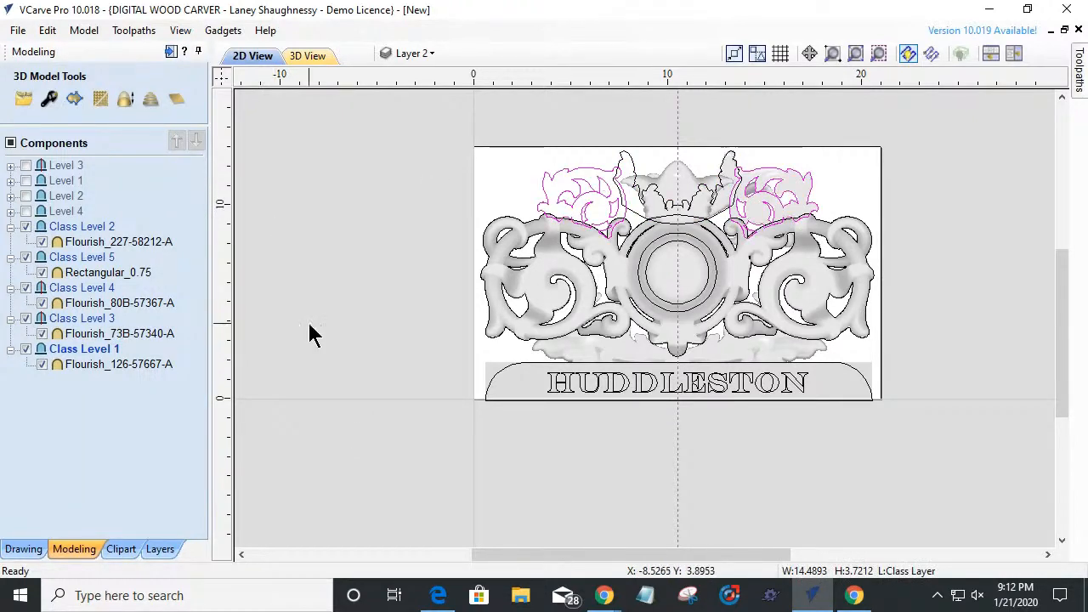
left_click(82, 302)
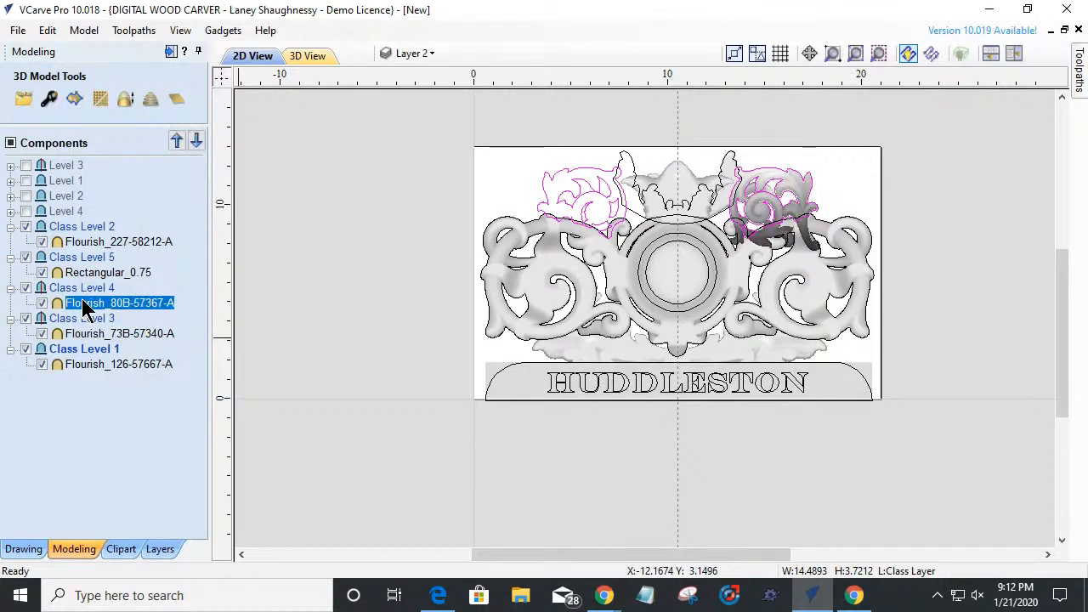
right_click(80, 286)
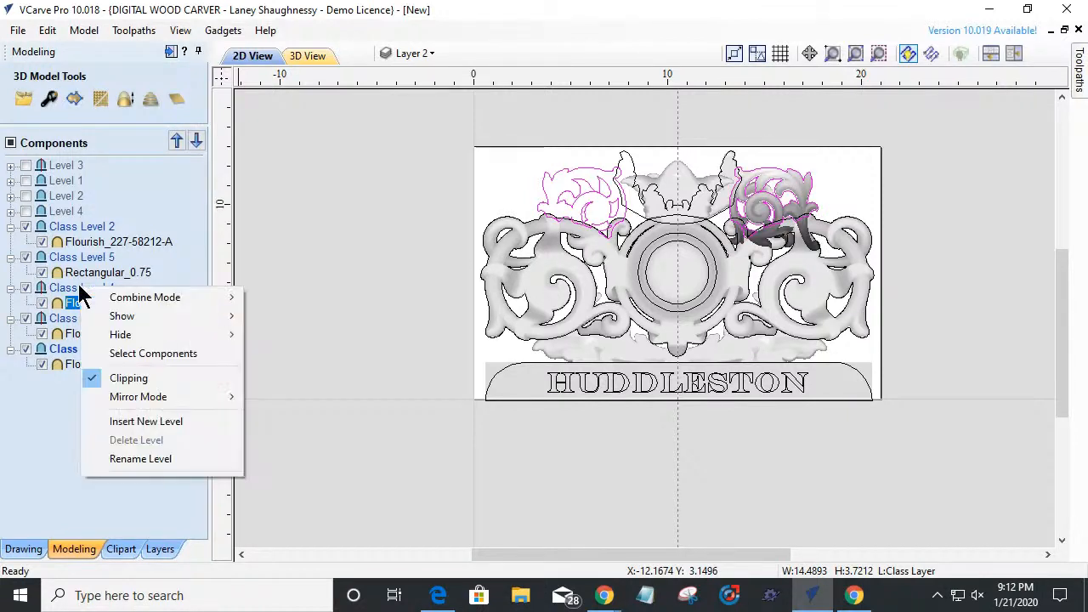
left_click(111, 387)
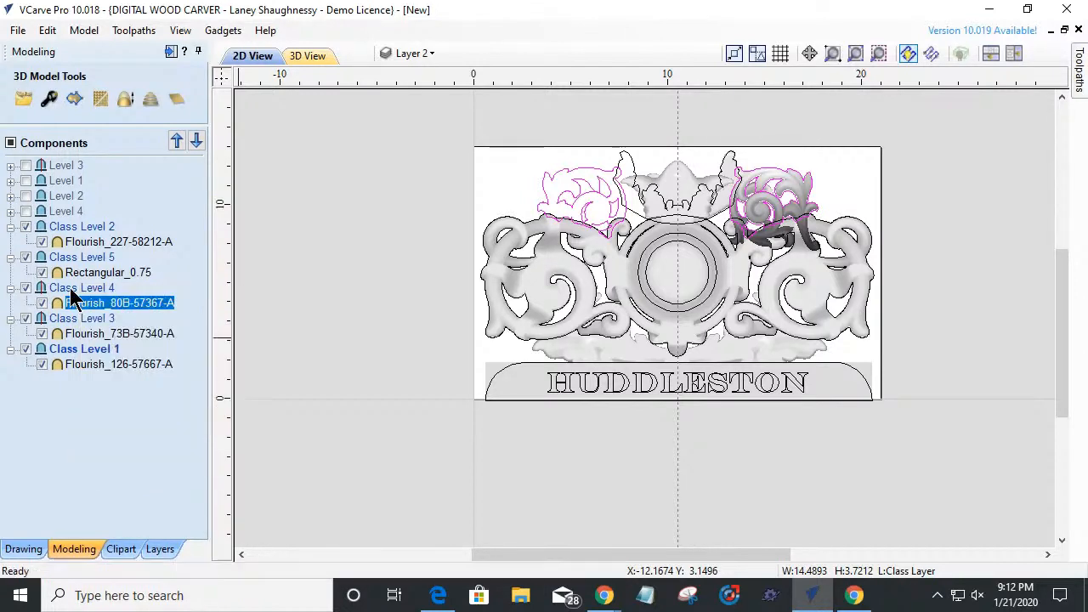
right_click(75, 289)
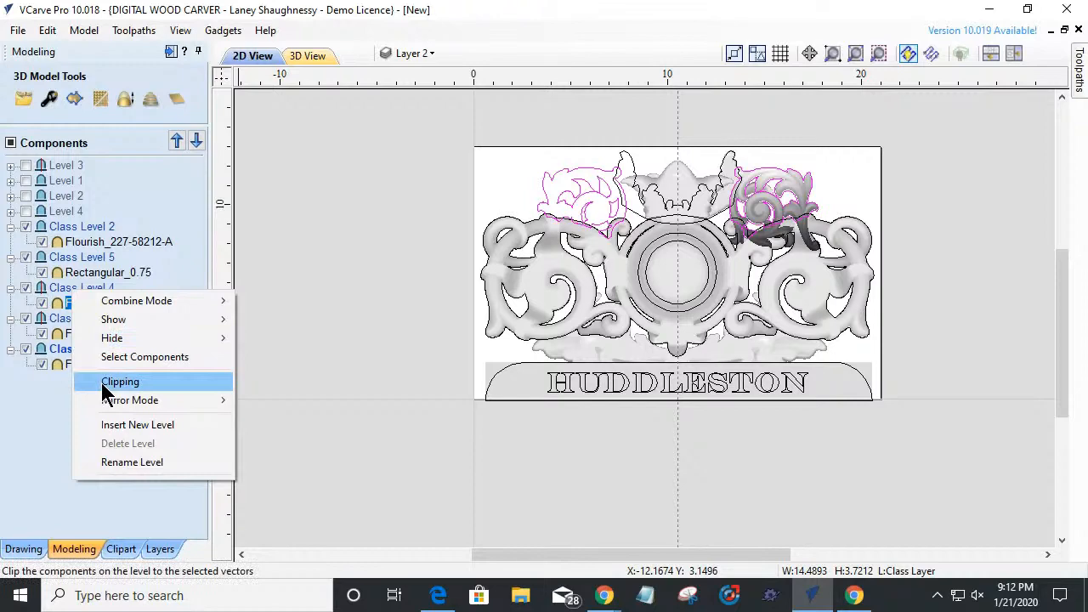
left_click(103, 385)
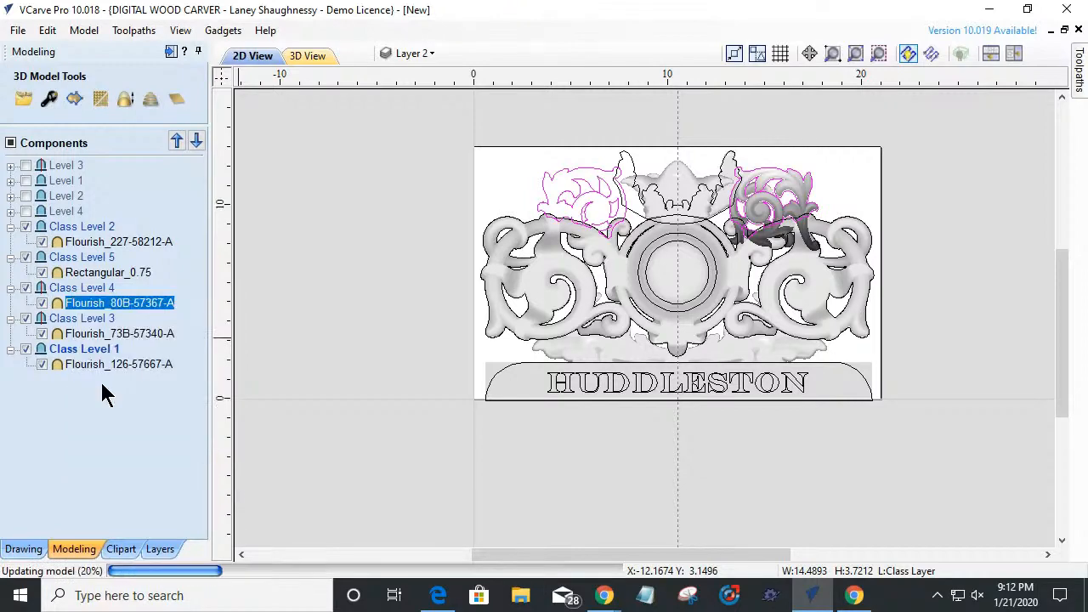
- Inspect the re-clipped flourishes and the rounded tab in 3D from several angles
left_click(308, 59)
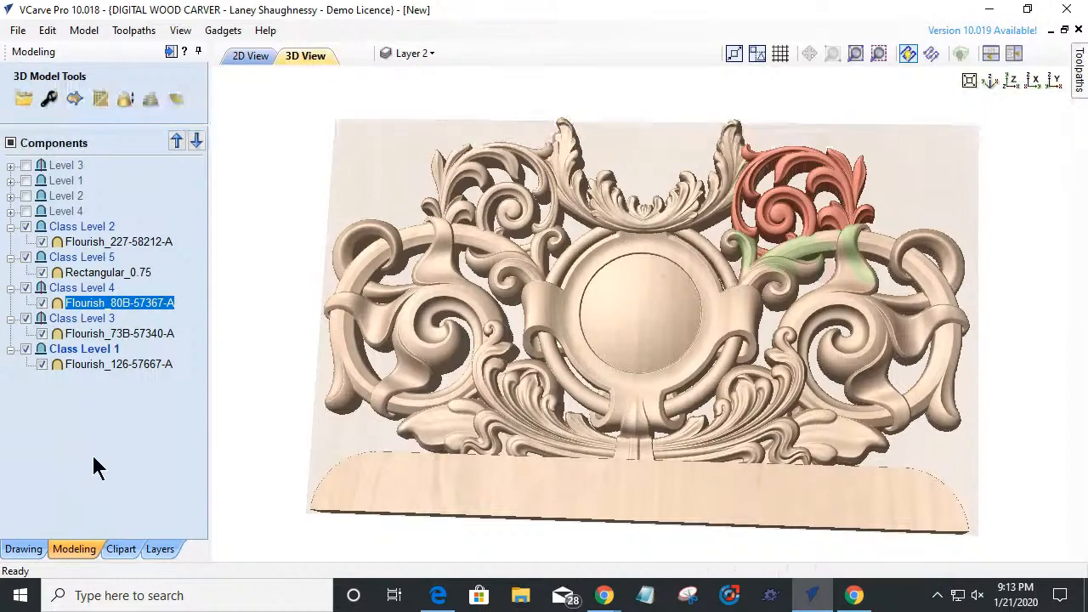
left_click(23, 549)
left_click_drag(670, 476, 546, 491)
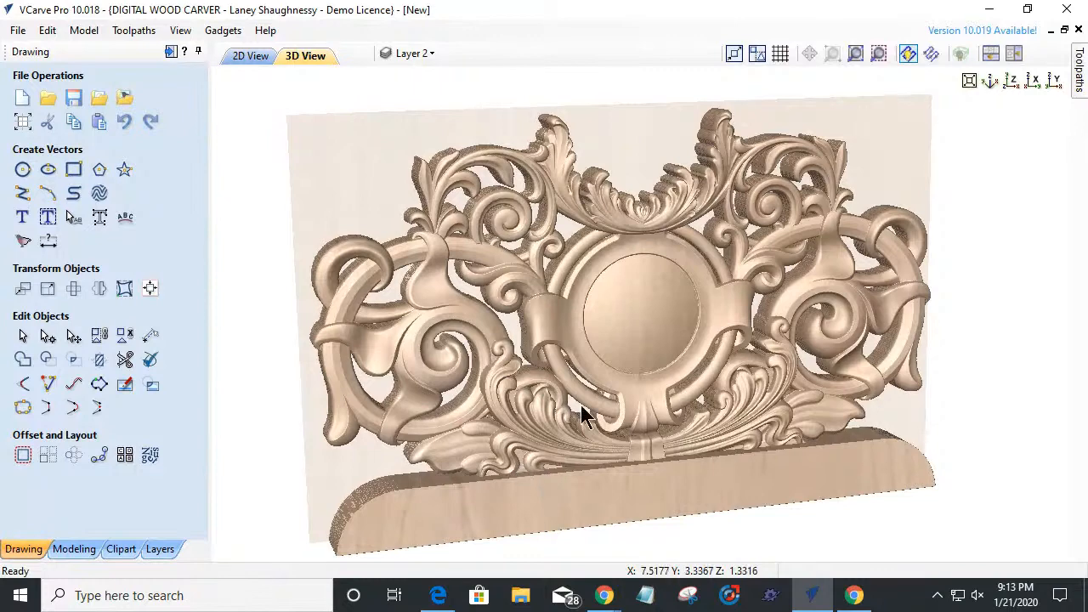
scroll(585, 416, "down", 3)
left_click_drag(753, 437, 712, 428)
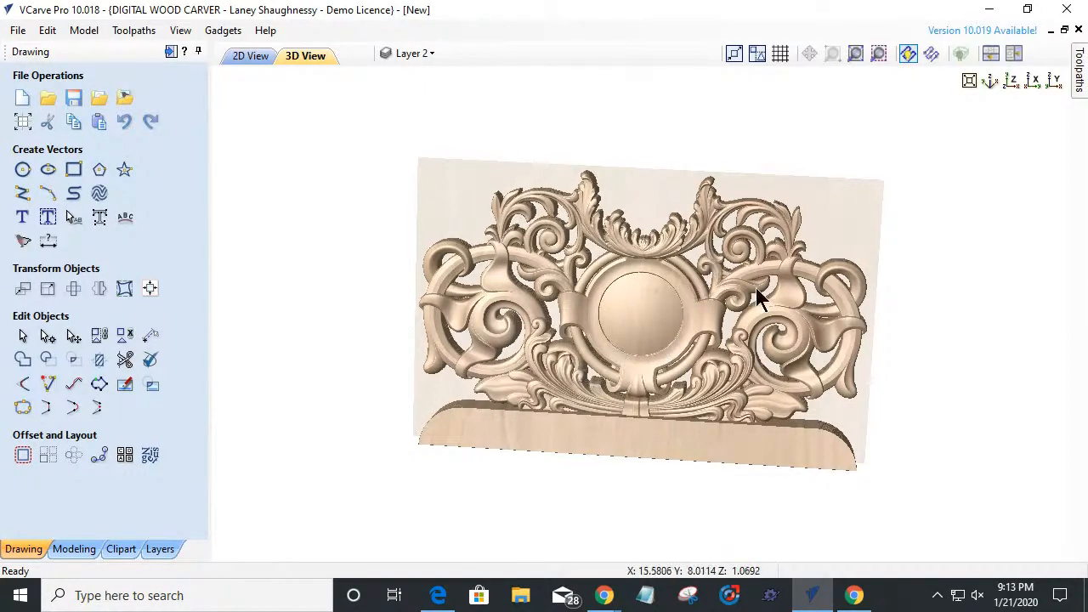
left_click_drag(743, 399, 748, 405)
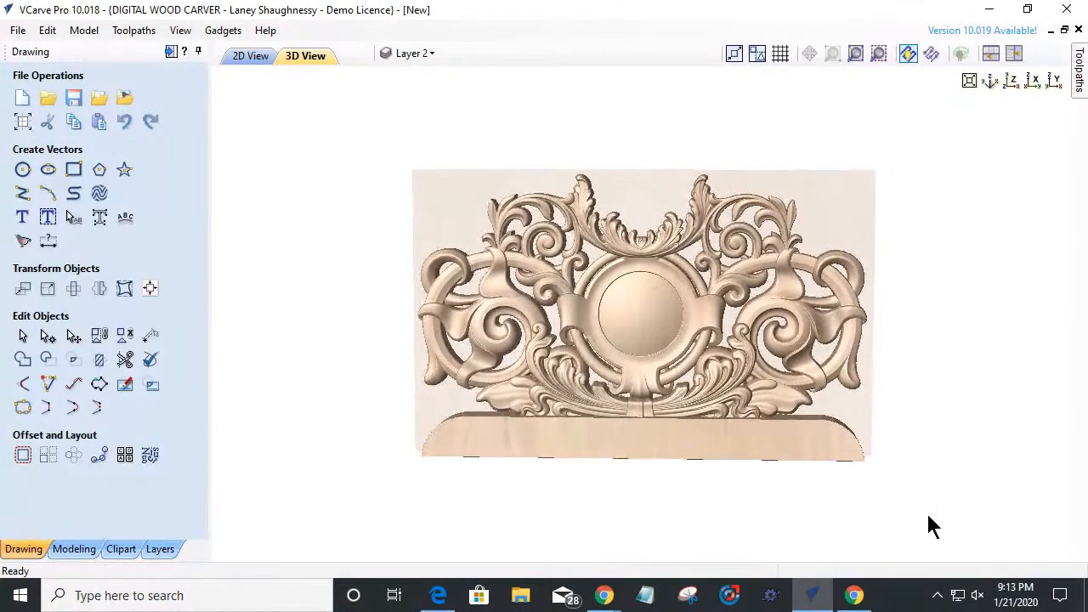
- Open the toolpath Material Setup and examine how the model and tab fit within the material block
left_click(170, 53)
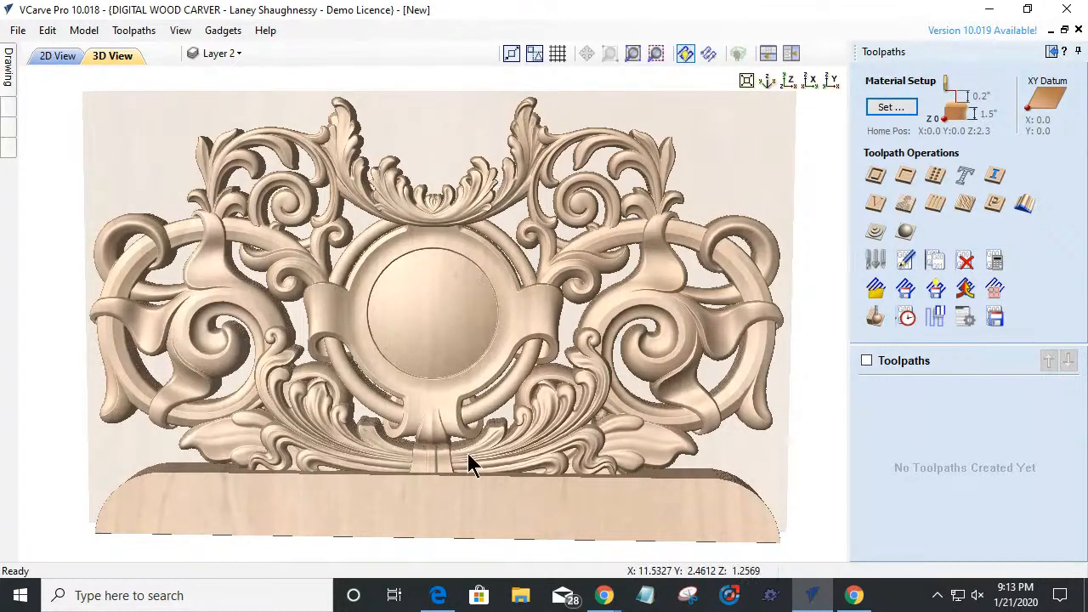
left_click(888, 107)
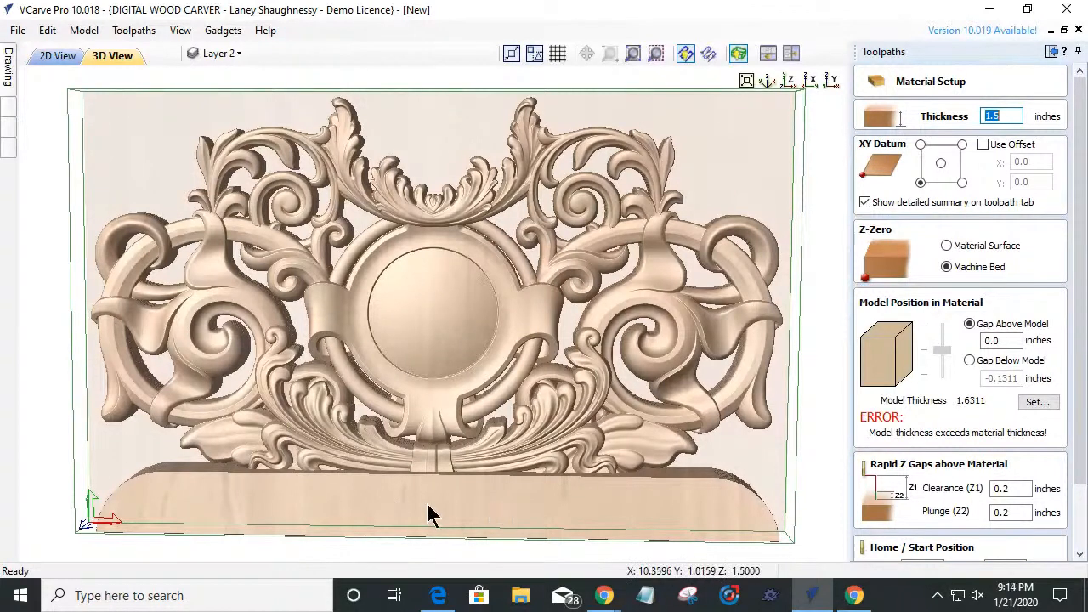
left_click_drag(329, 519, 164, 441)
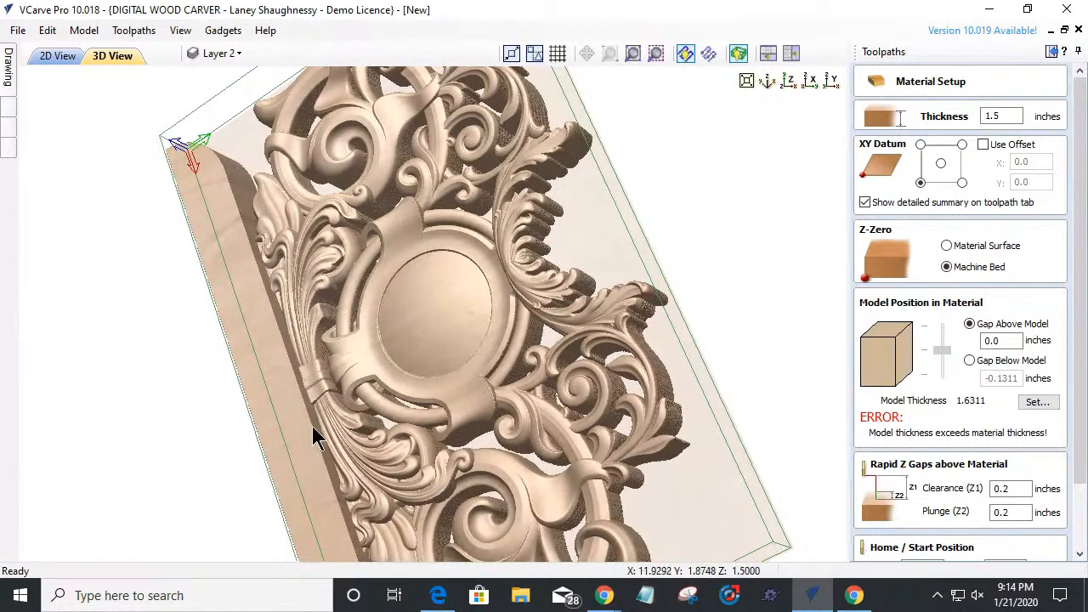
left_click_drag(303, 474, 436, 475)
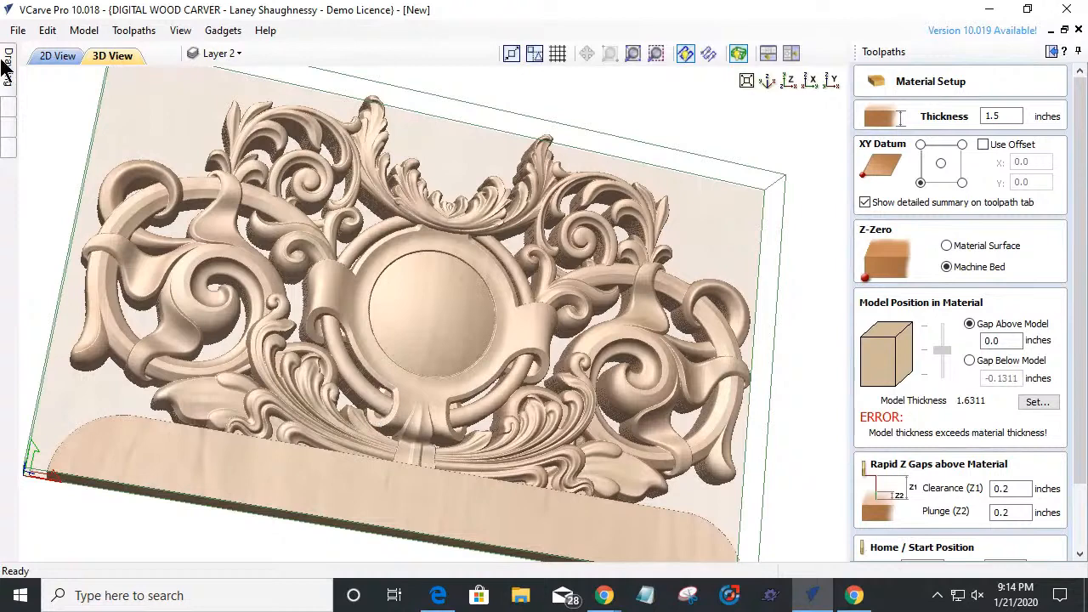
- Set the shape height of the Rectangular_0.75 tab component to 1.5 inches
mouse_move(7, 68)
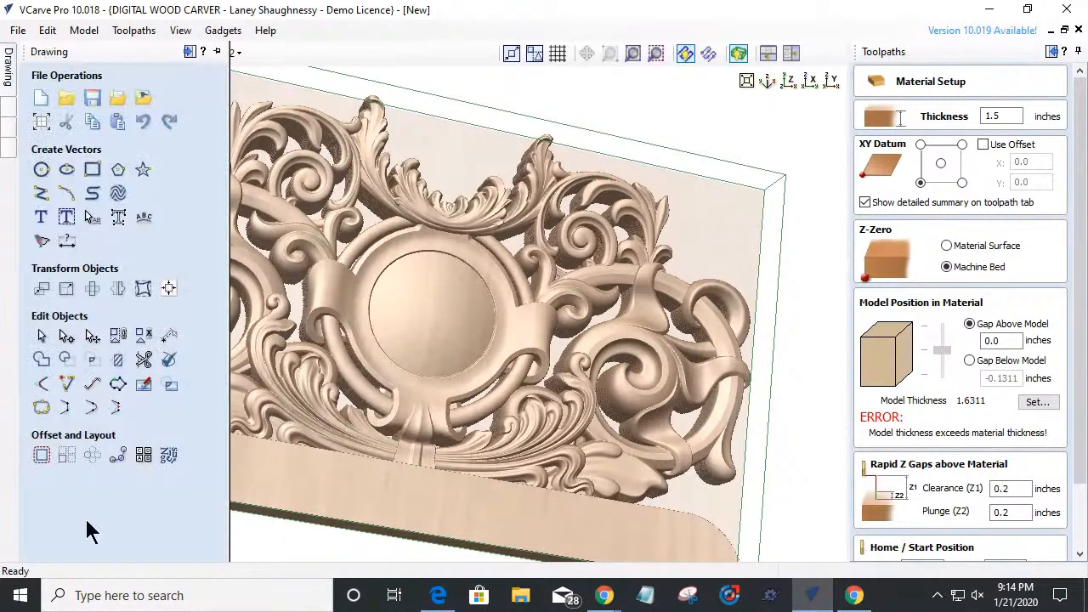
mouse_move(10, 109)
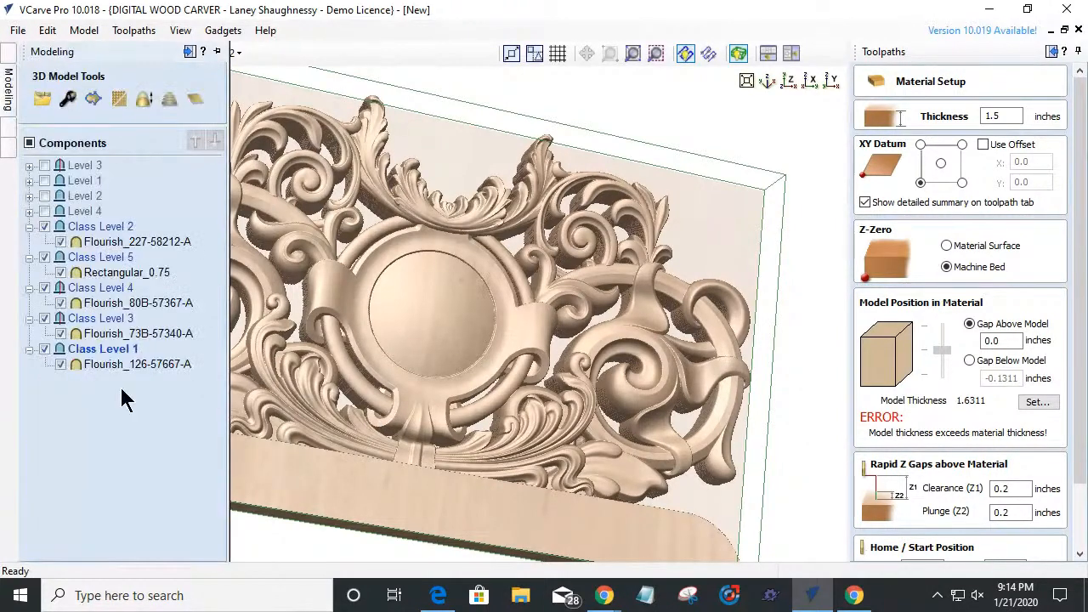
left_click(106, 274)
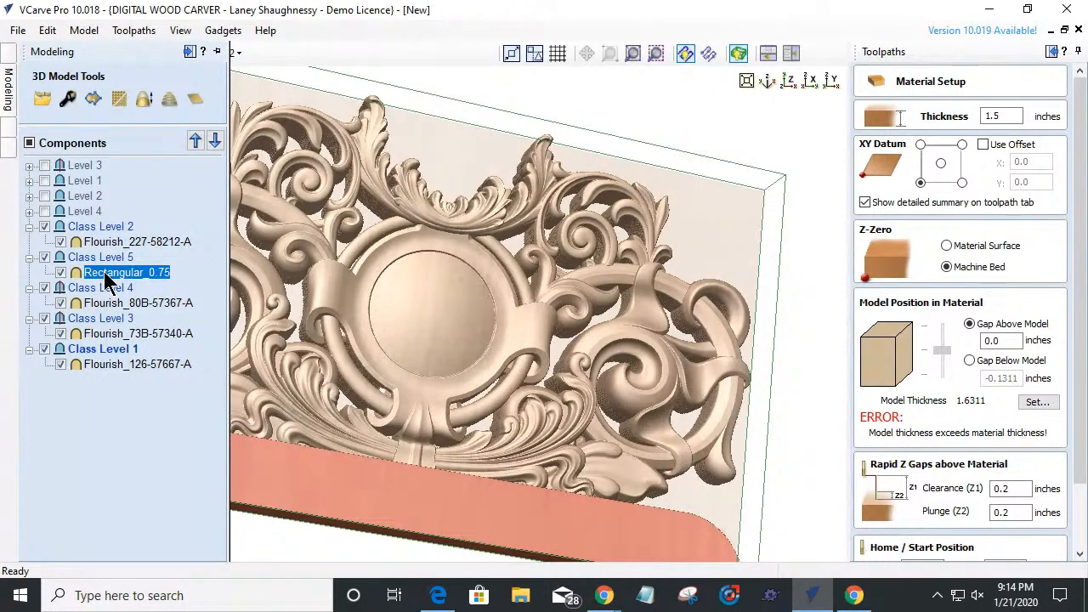
left_click(72, 99)
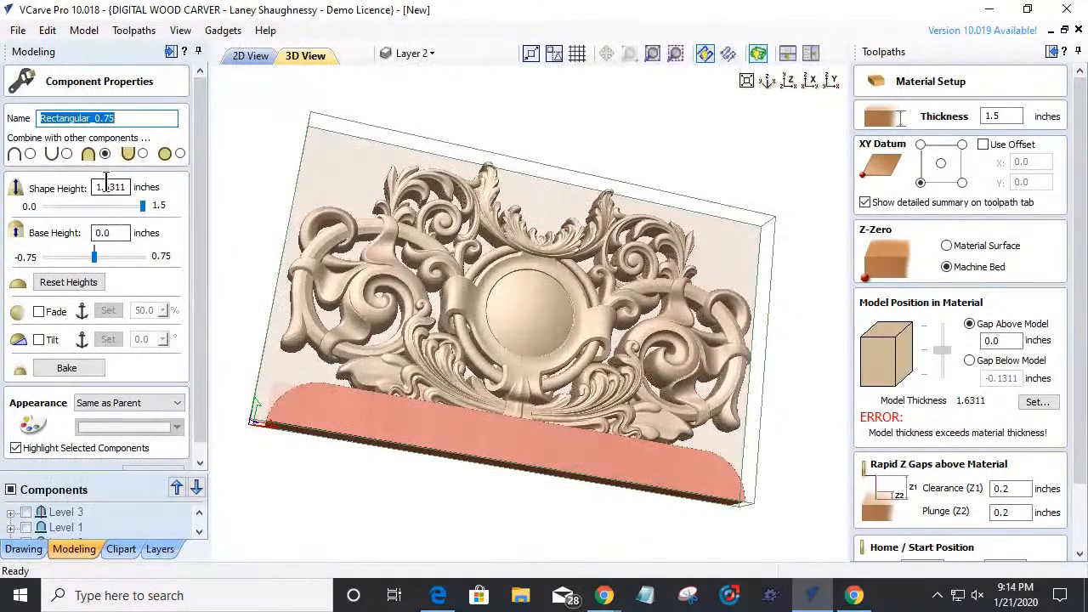
left_click_drag(104, 187, 127, 187)
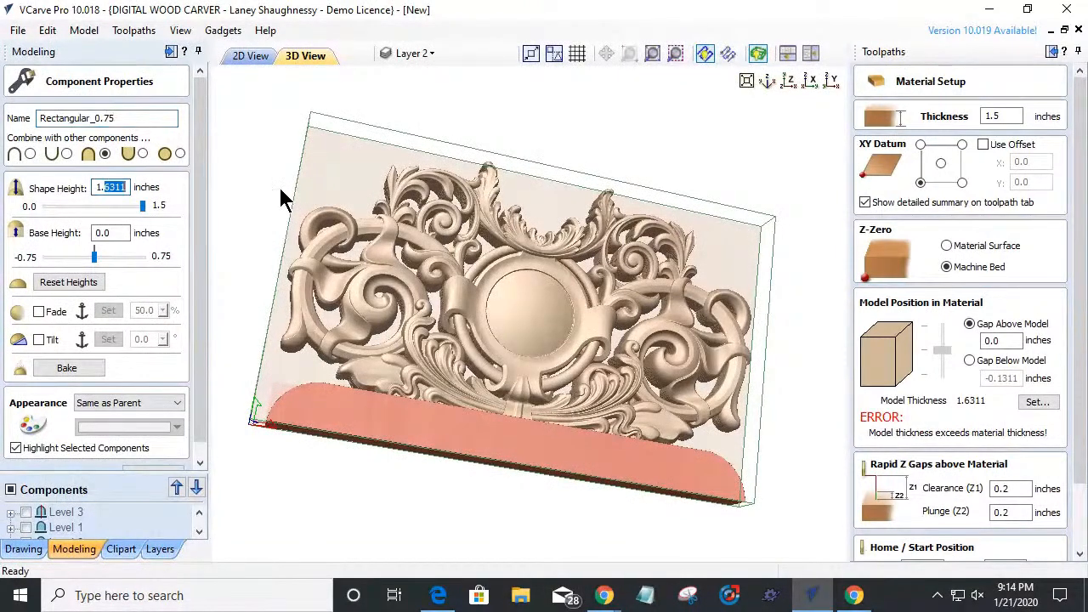
type("5")
key("Return")
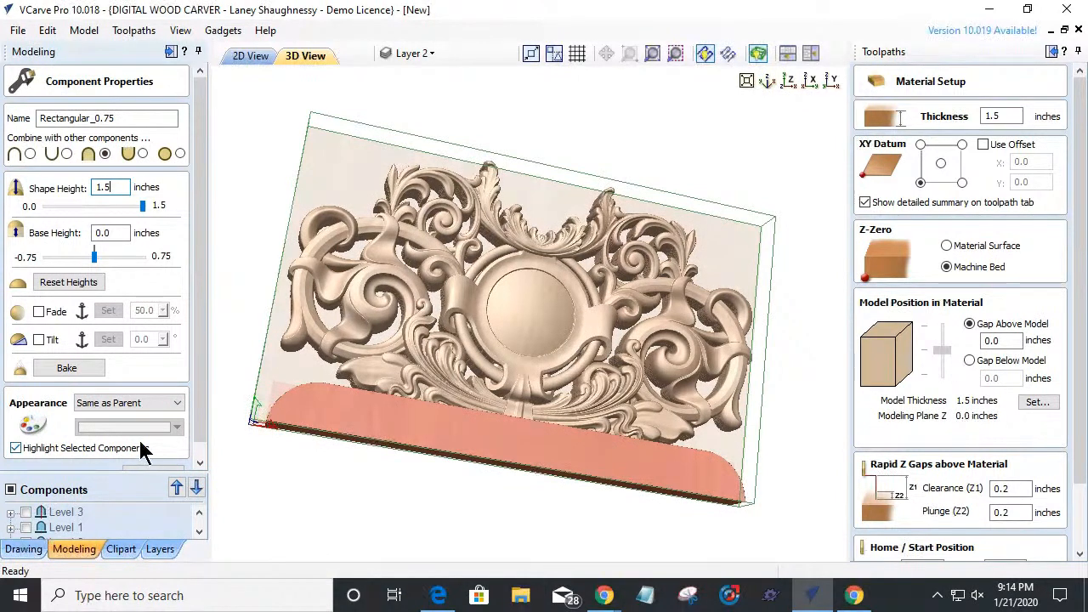
- Close the rounded tab's component properties, and cancel Material Setup after checking the model's fit in the material block
left_click_drag(201, 434, 201, 450)
left_click(156, 463)
left_click_drag(481, 439, 717, 425)
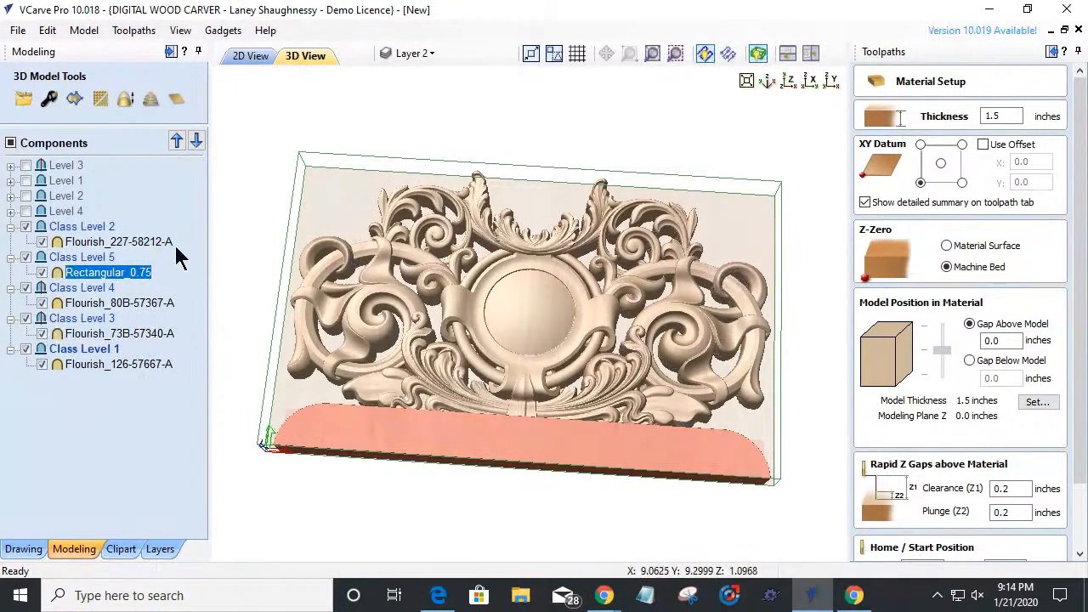
mouse_move(517, 452)
left_mouse_down()
mouse_move(521, 474)
mouse_move(523, 464)
left_mouse_up()
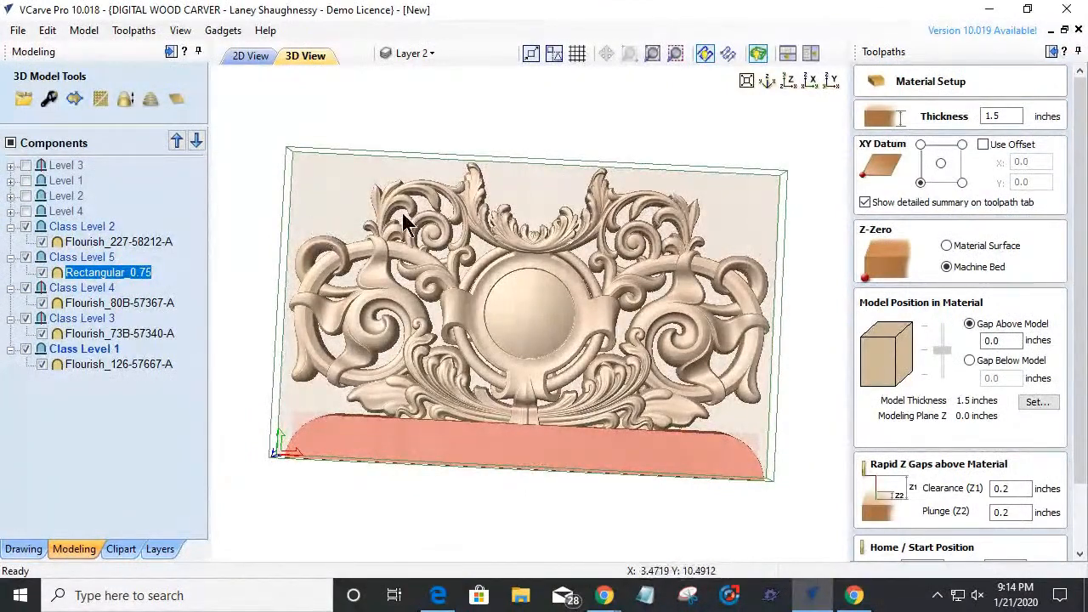
left_click_drag(499, 376, 520, 384)
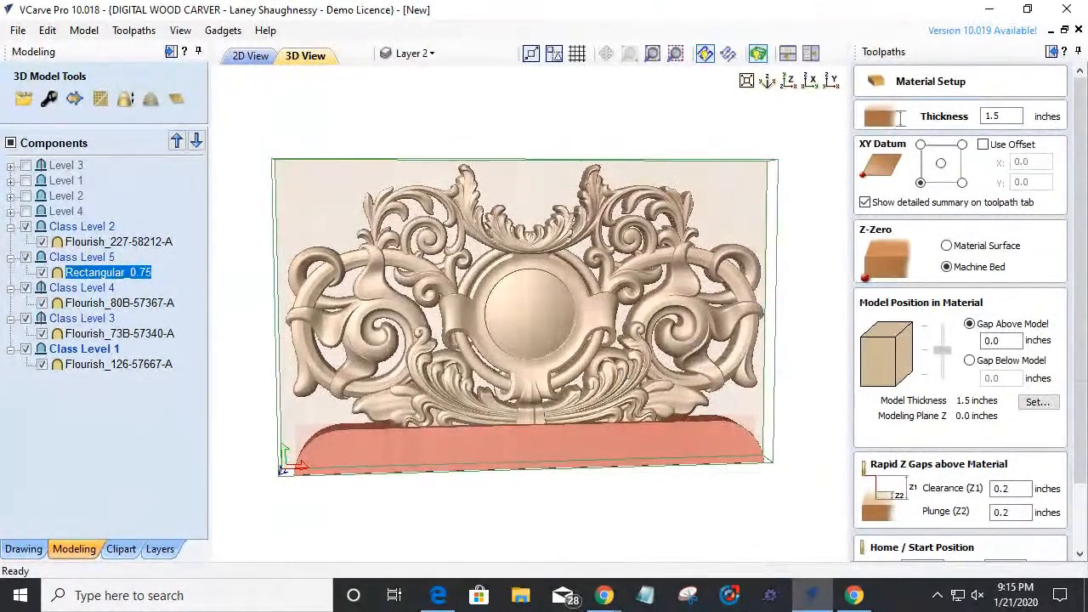
left_click_drag(1073, 377, 1069, 489)
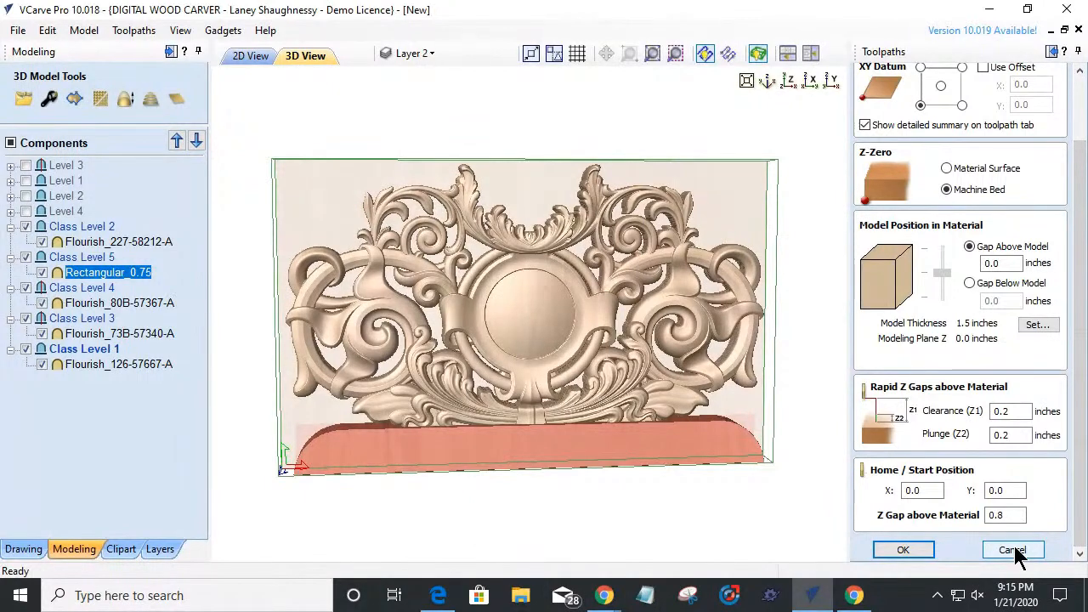
left_click(1013, 550)
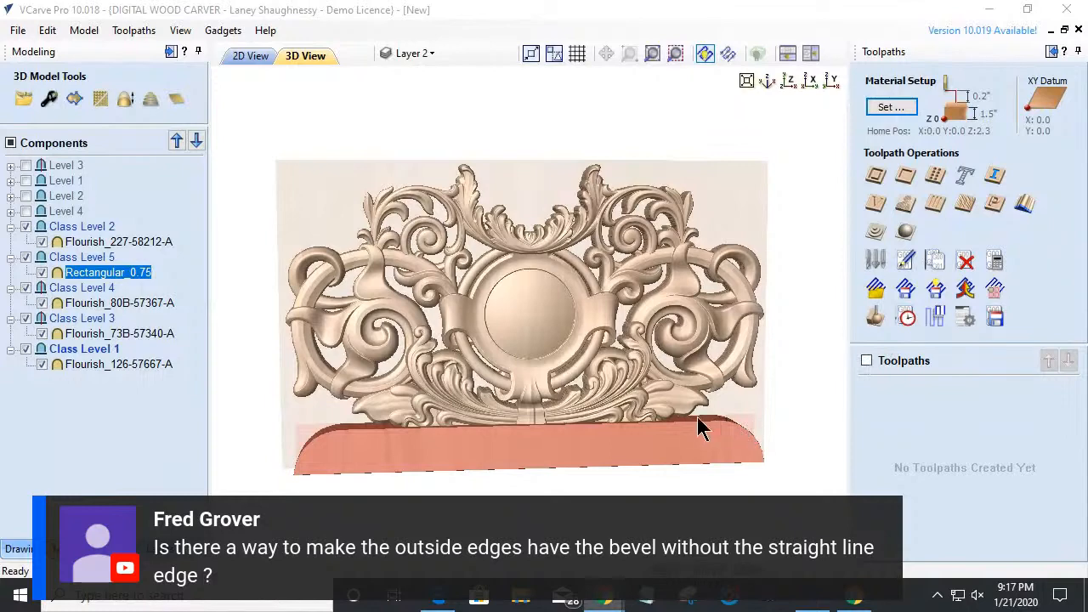
- Examine the outer edges and vertical walls of the flourishes and the tab in 3D from several angles
left_click_drag(696, 559, 503, 255)
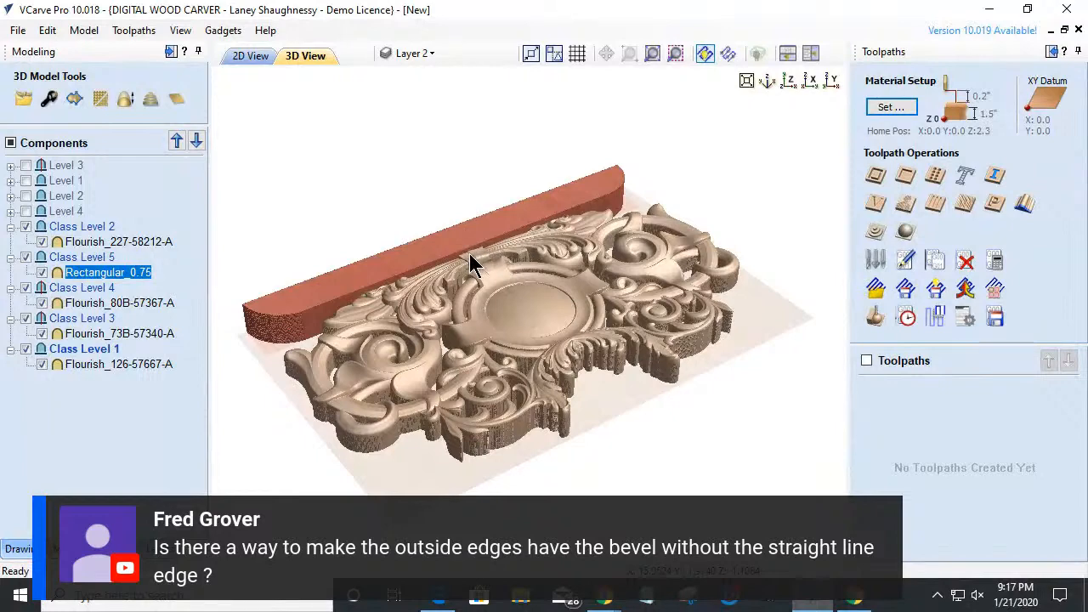
scroll(469, 253, "up", 5)
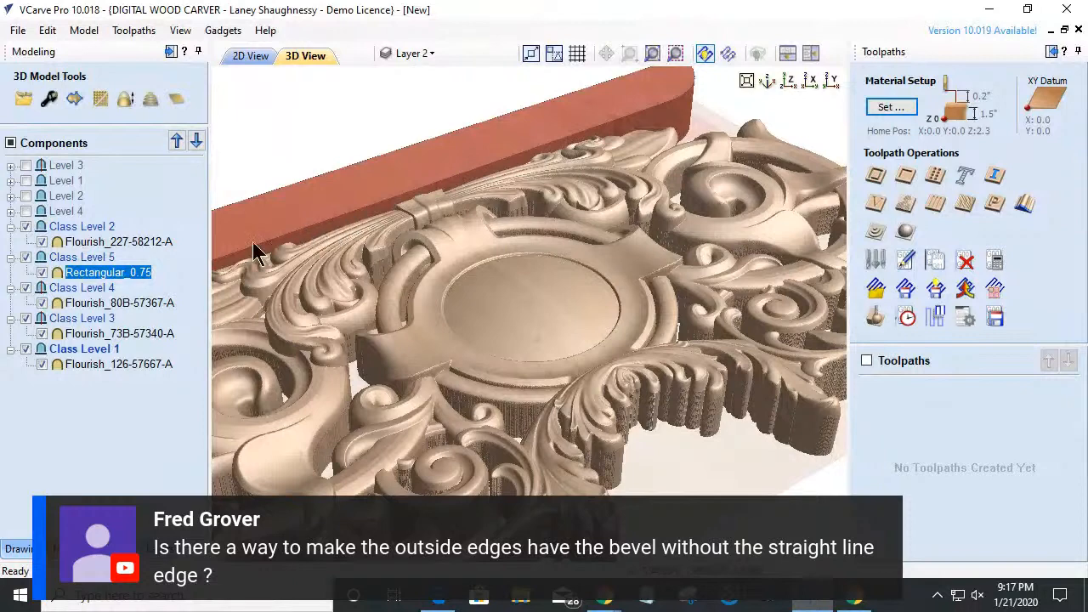
scroll(784, 332, "down", 4)
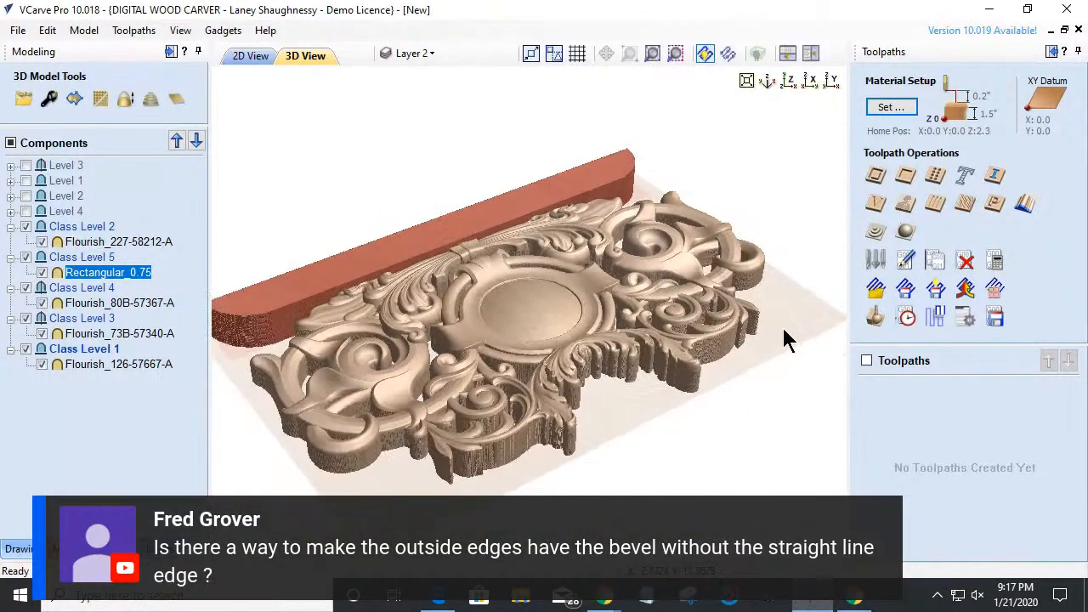
left_click_drag(493, 355, 422, 497)
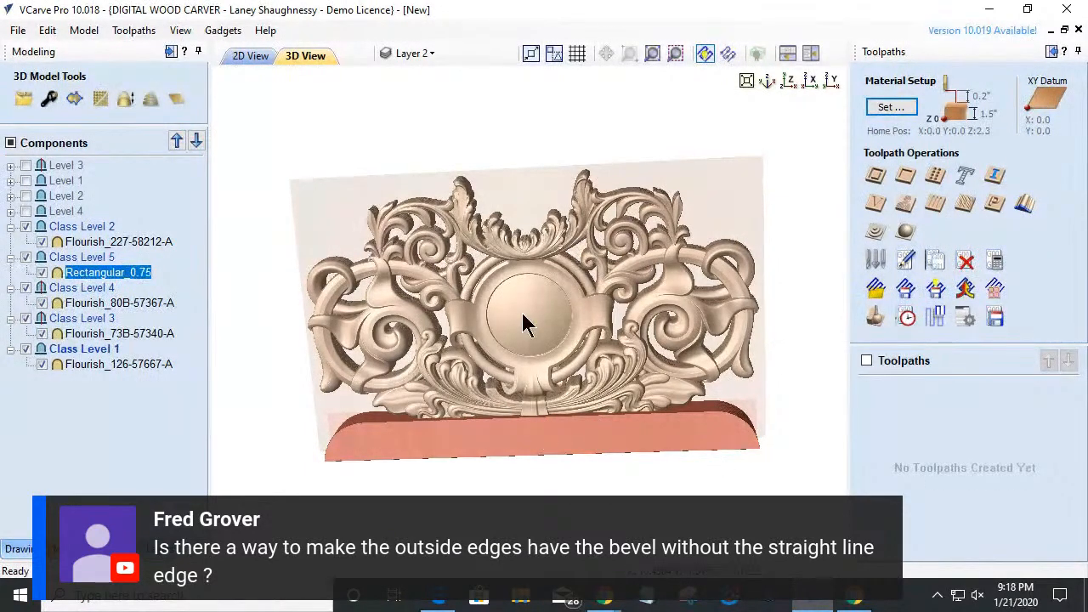
left_click_drag(450, 514, 748, 459)
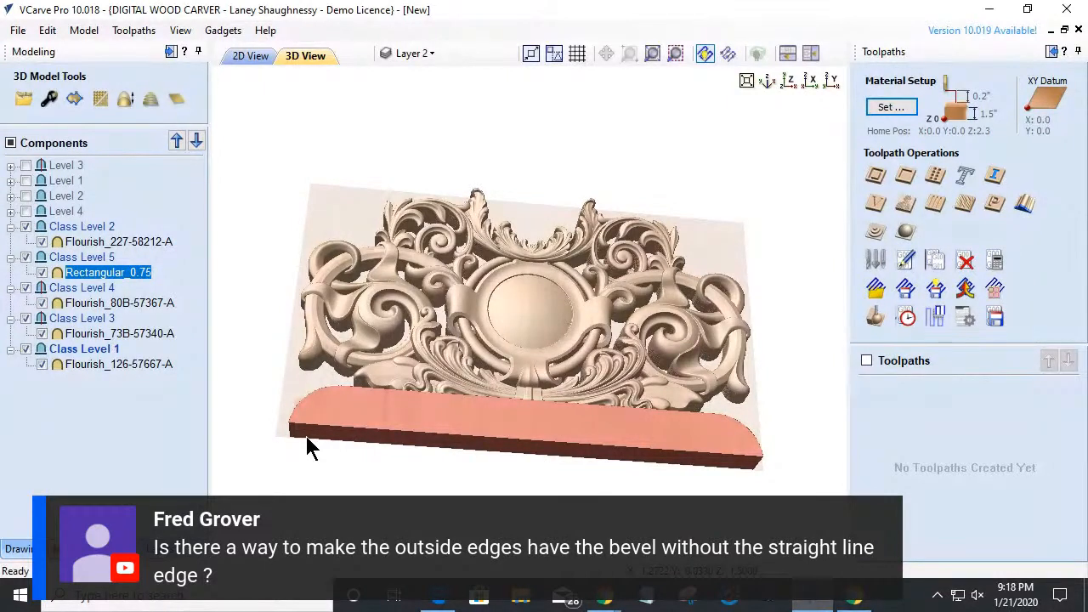
left_click_drag(527, 452, 533, 359)
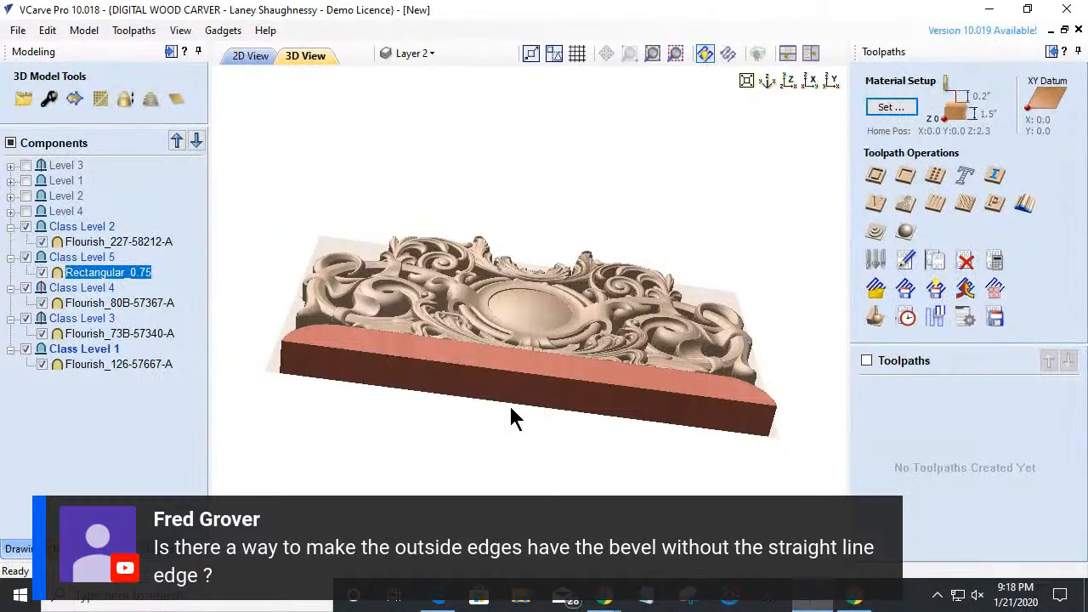
left_click_drag(537, 393, 559, 534)
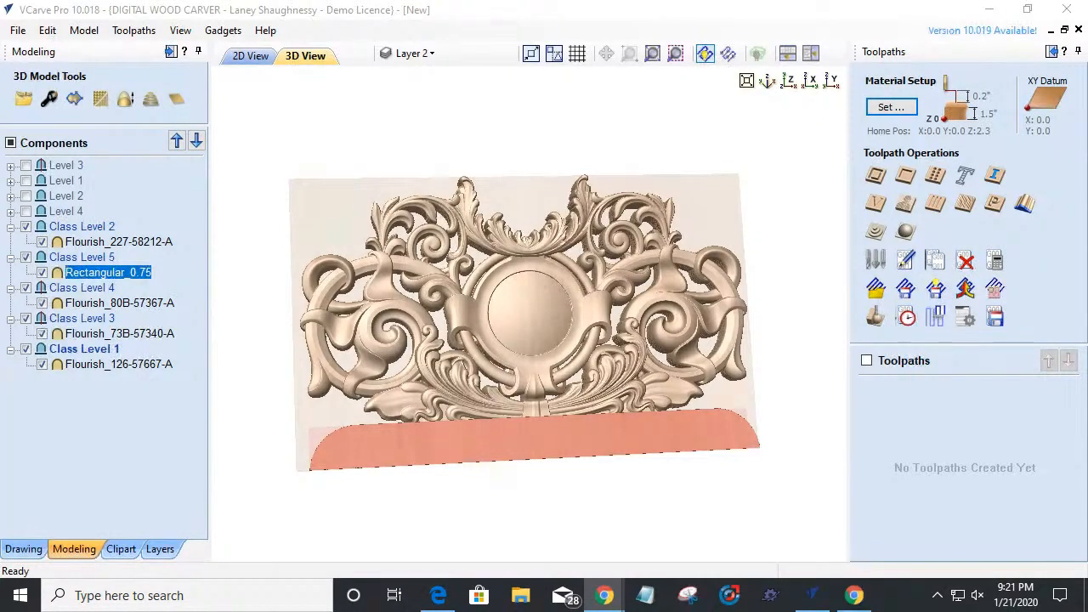
left_click_drag(498, 527, 561, 480)
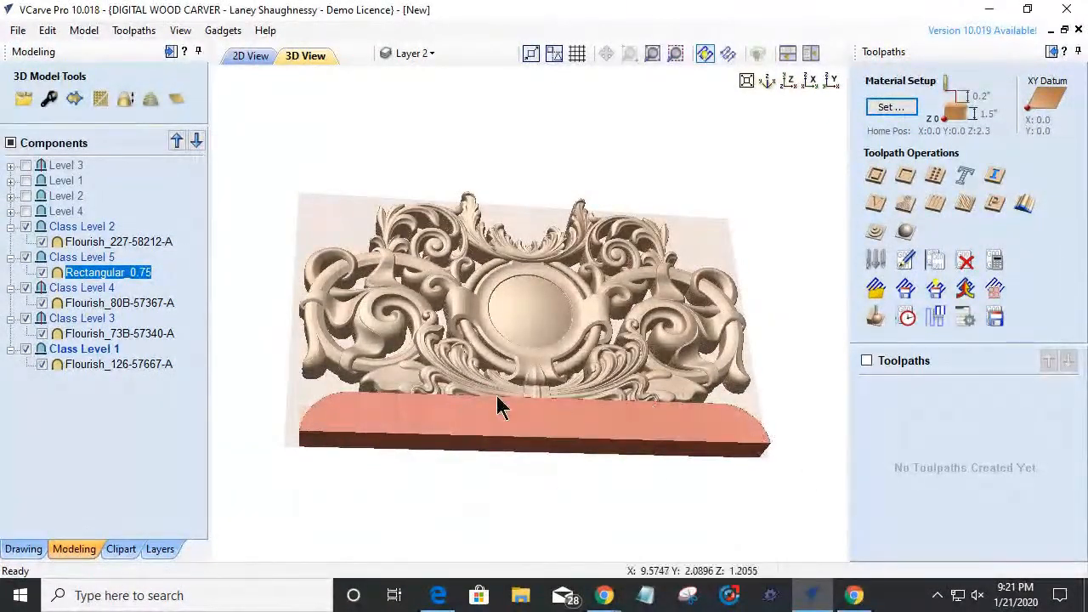
left_click_drag(468, 450, 501, 526)
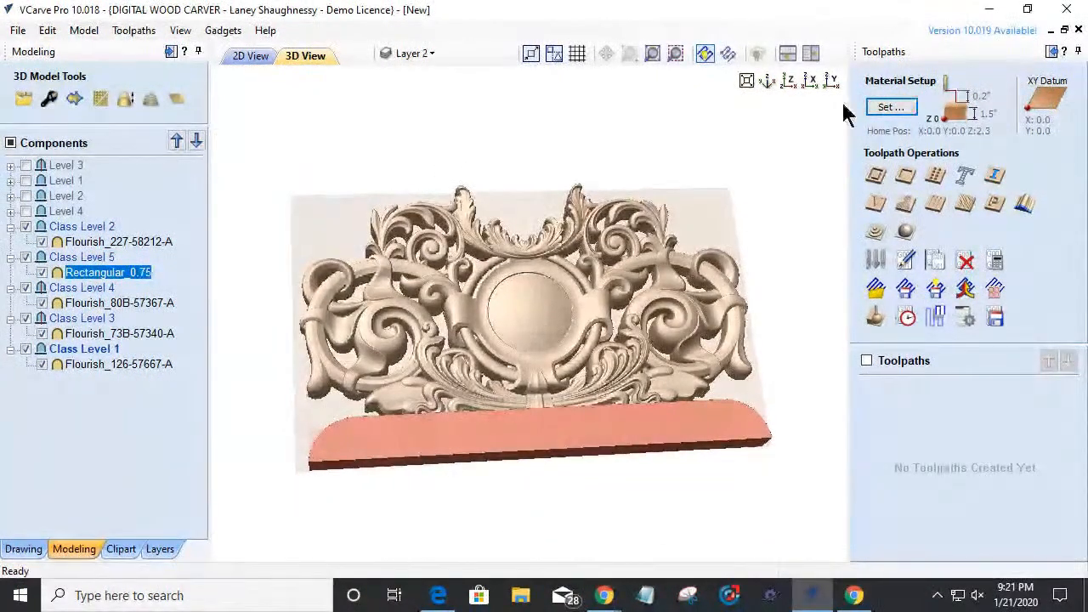
- Review the thickness, Z-zero and model position settings in Material Setup and accept them
left_click(884, 108)
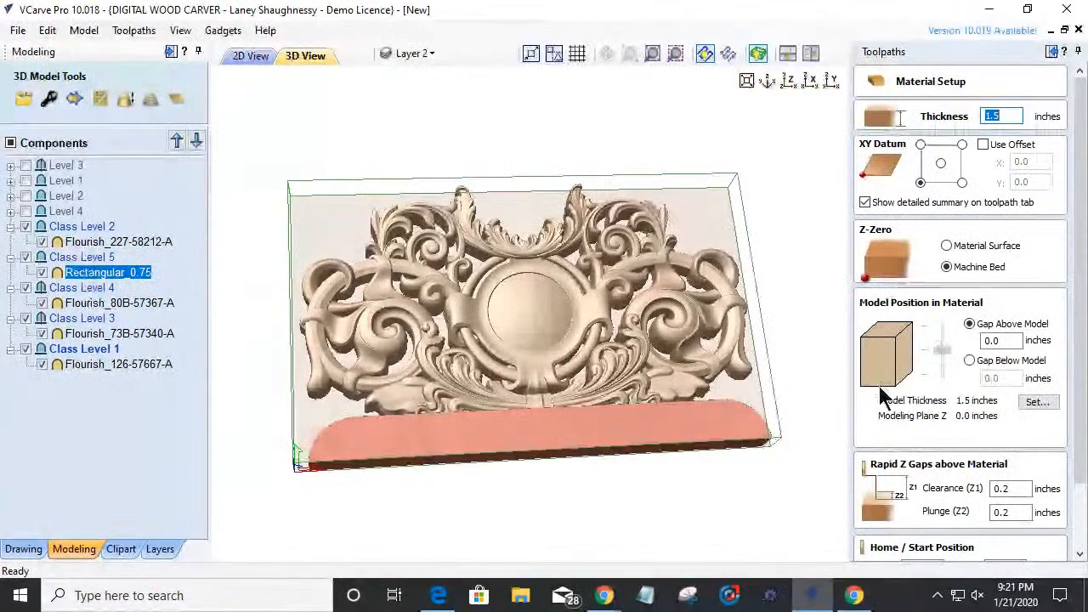
left_click_drag(1079, 390, 1032, 542)
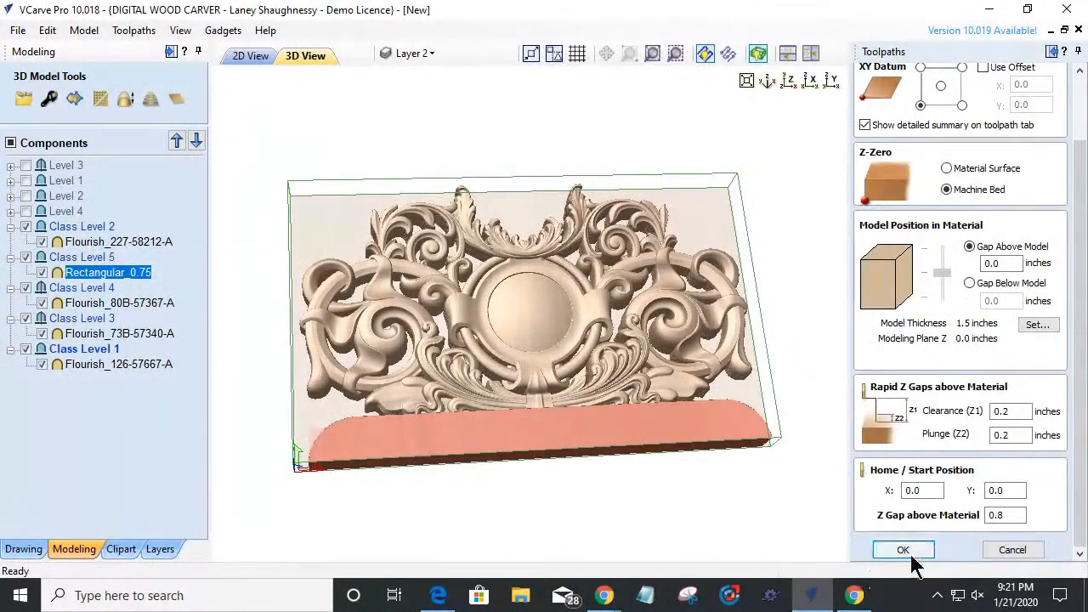
left_click(888, 550)
- Compare the height of the rounded tab with the surrounding flourishes in low-angle, side and overhead 3D views
left_click_drag(581, 456, 540, 338)
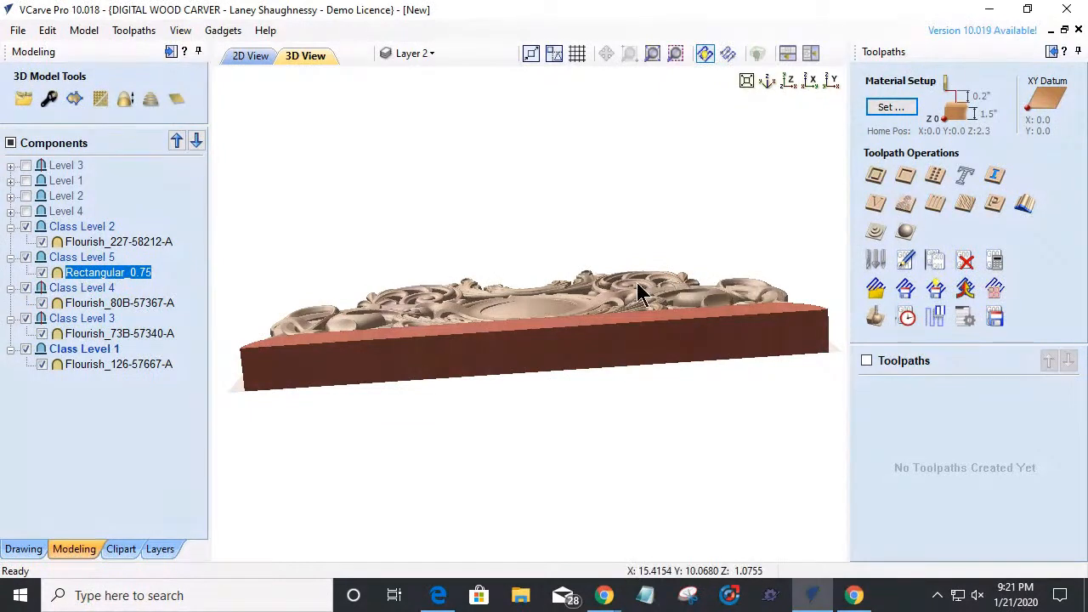
left_click_drag(691, 347, 631, 483)
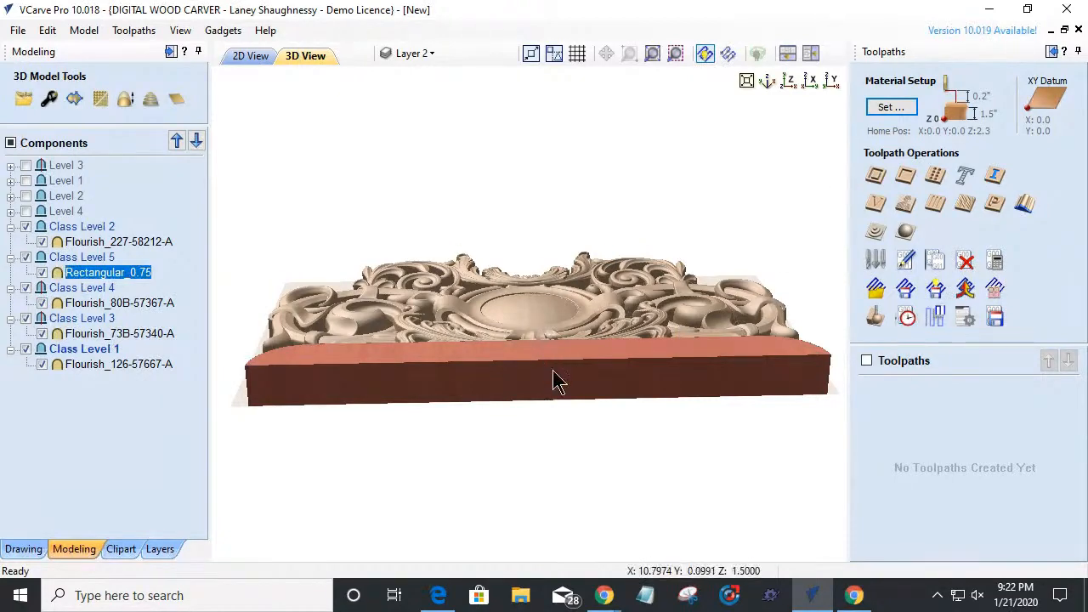
left_click_drag(570, 412, 569, 359)
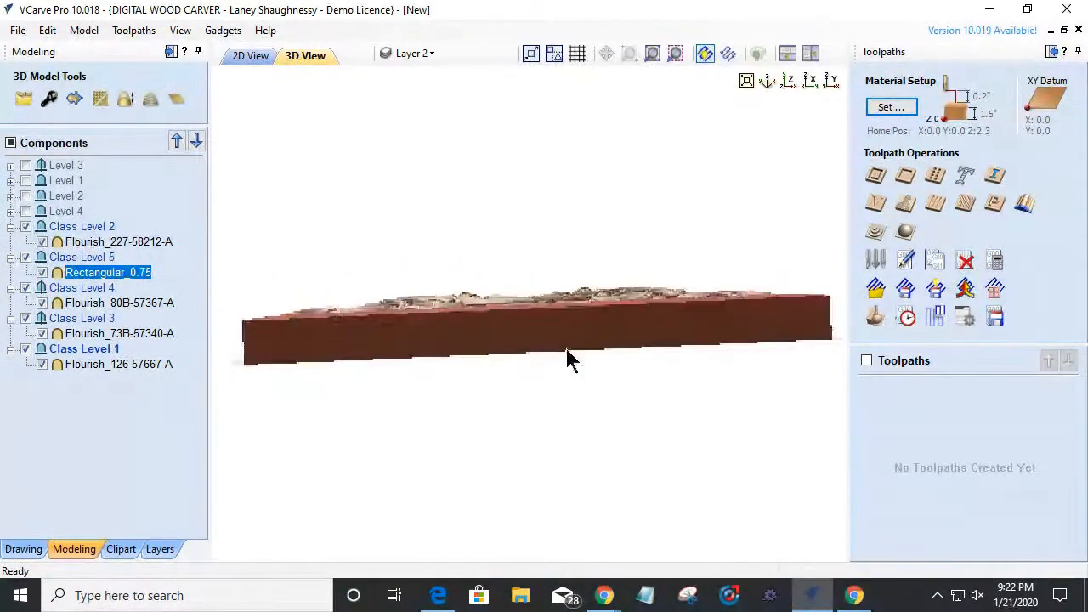
left_click_drag(561, 457, 559, 498)
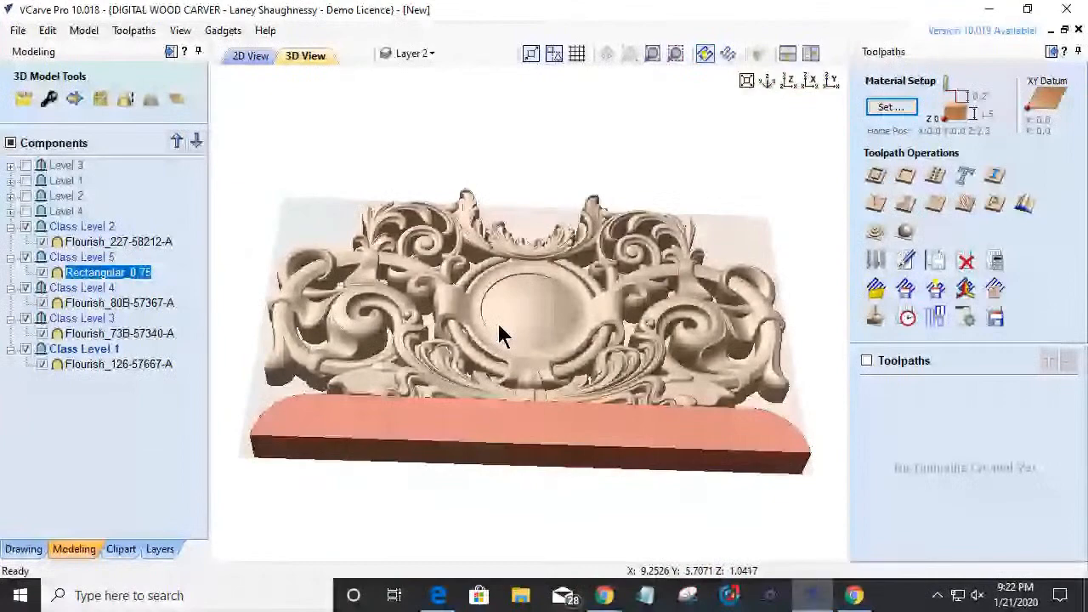
left_click_drag(580, 454, 536, 384)
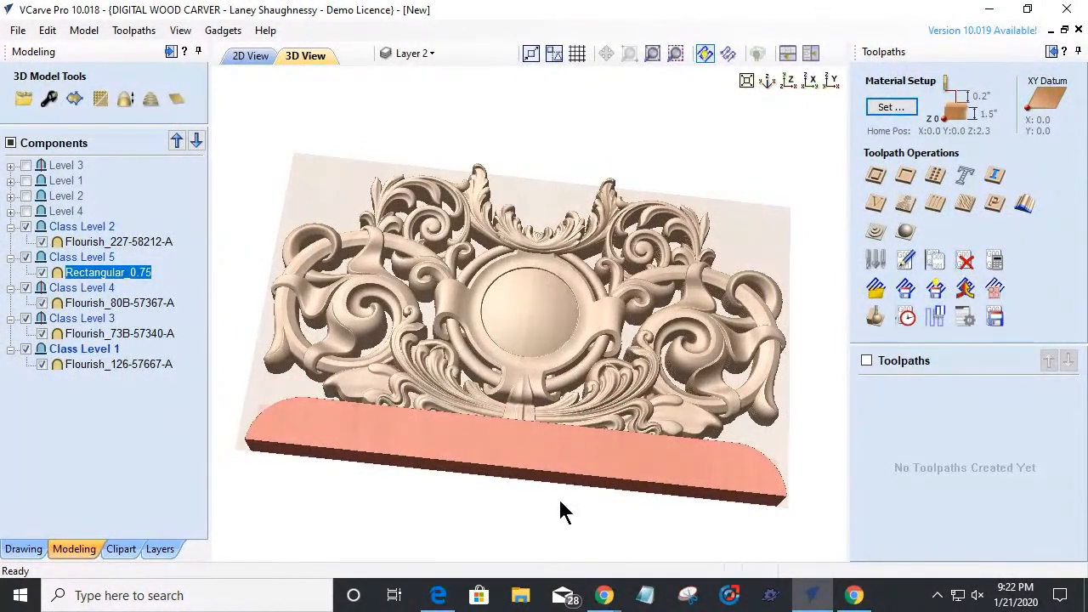
left_click_drag(571, 491, 581, 435)
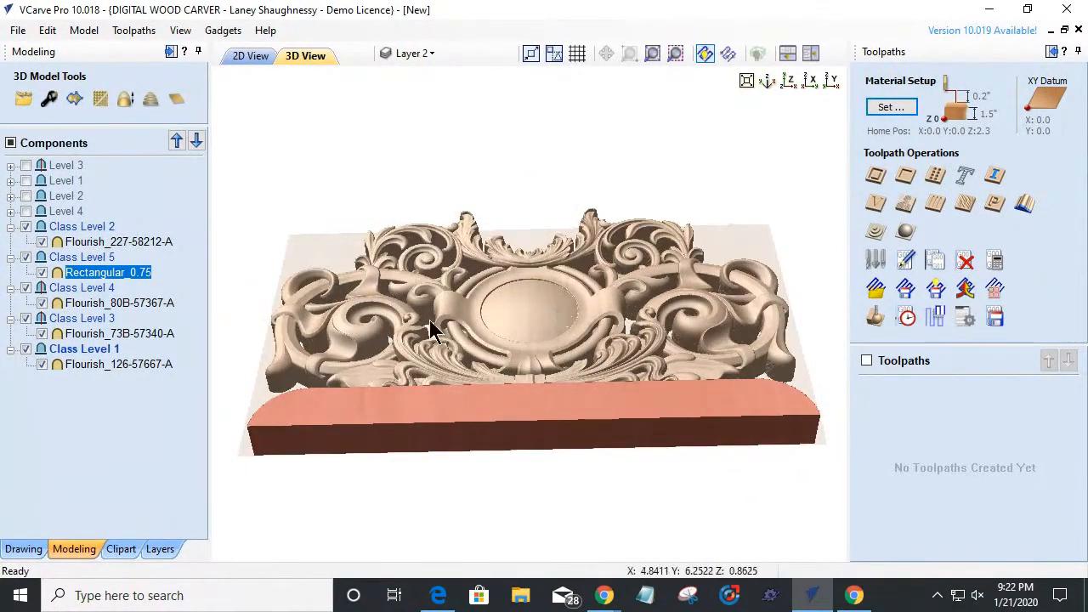
left_click_drag(513, 422, 429, 217)
left_click_drag(515, 389, 562, 447)
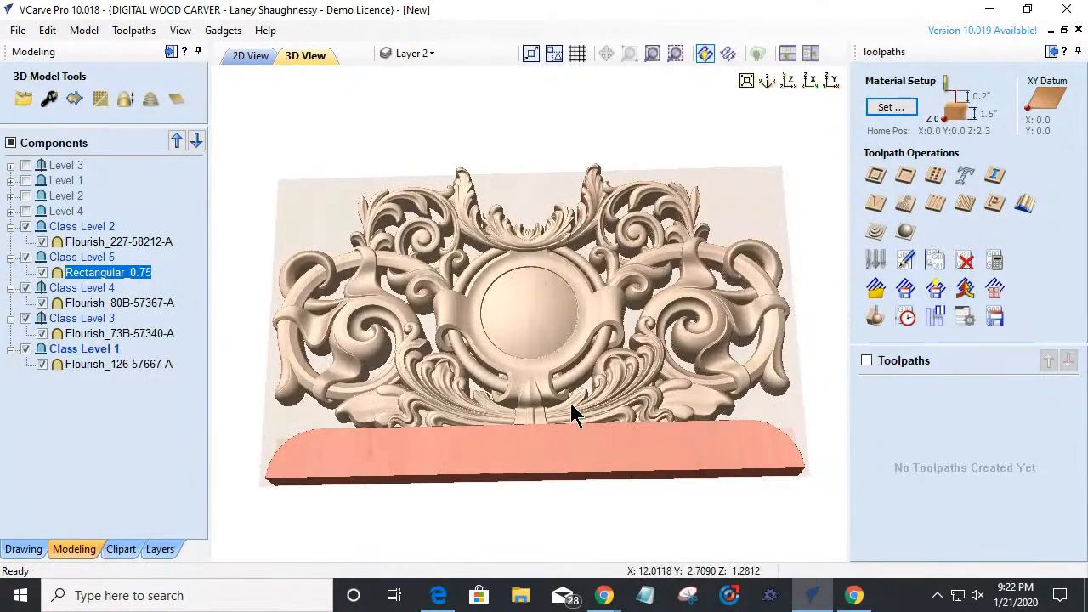
- Start a 3D finish machining toolpath and show the vector layout in the 2D view
left_click(905, 238)
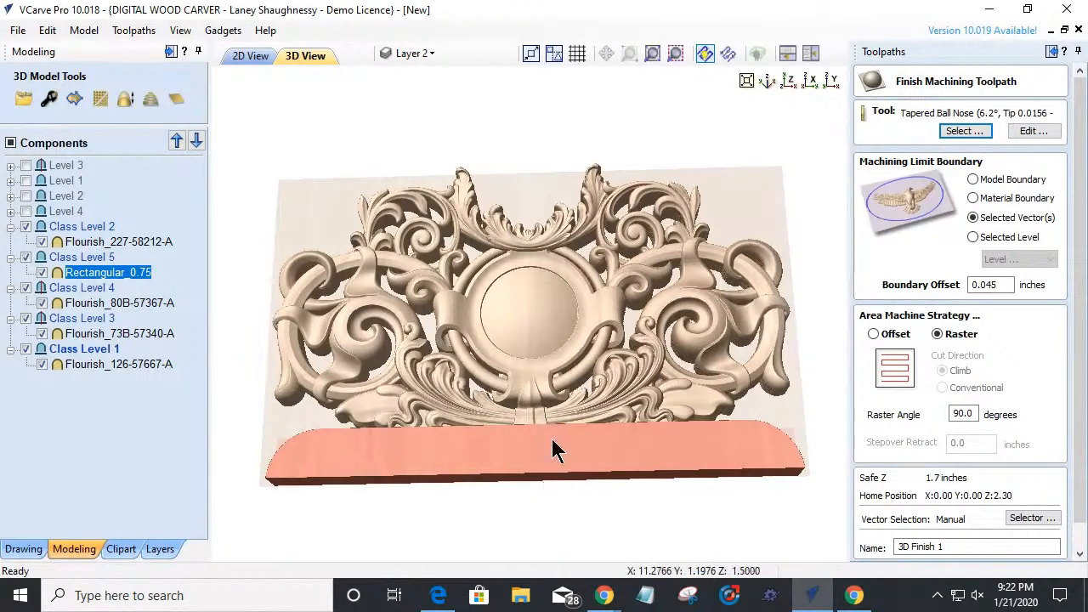
left_click(244, 52)
scroll(388, 374, "down", 2)
scroll(629, 361, "up", 5)
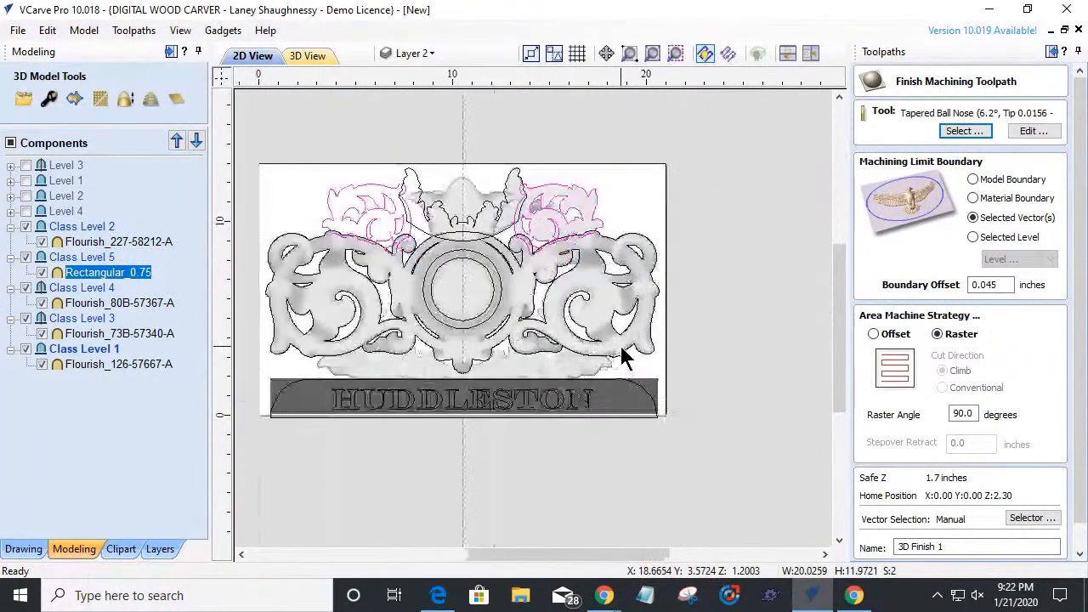
key("F3")
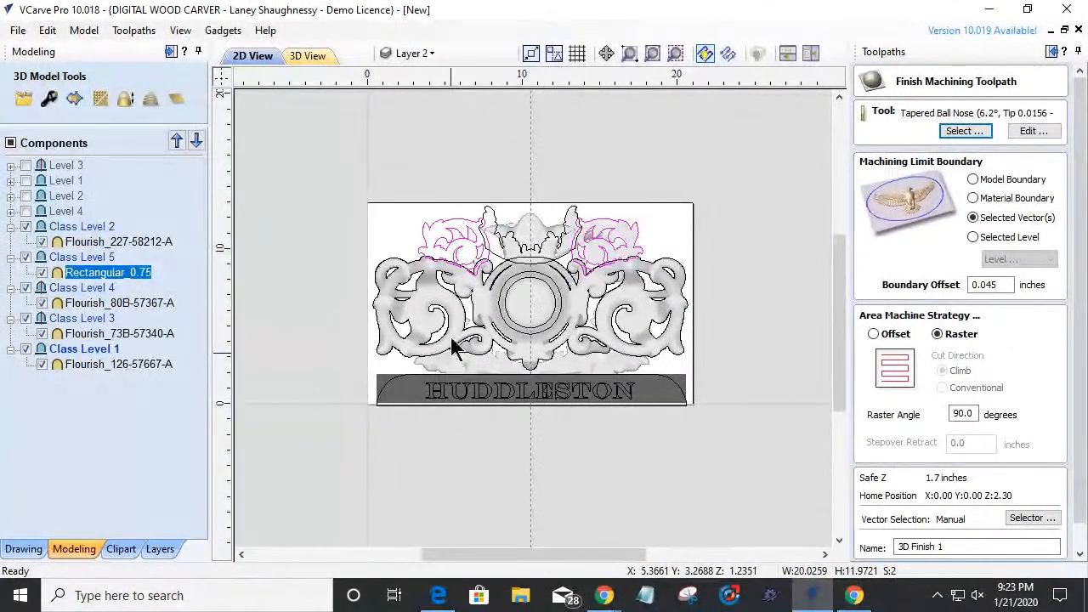
- Add a new layer, and check what Layer 2 and Class Layer contain by hiding and reshowing each one
left_click(415, 53)
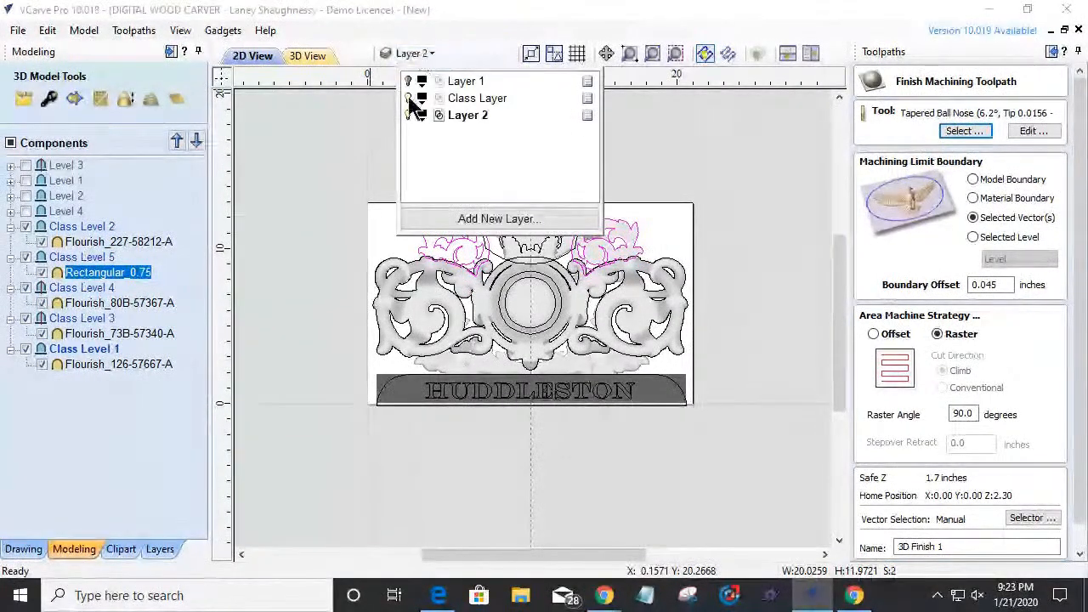
left_click(481, 219)
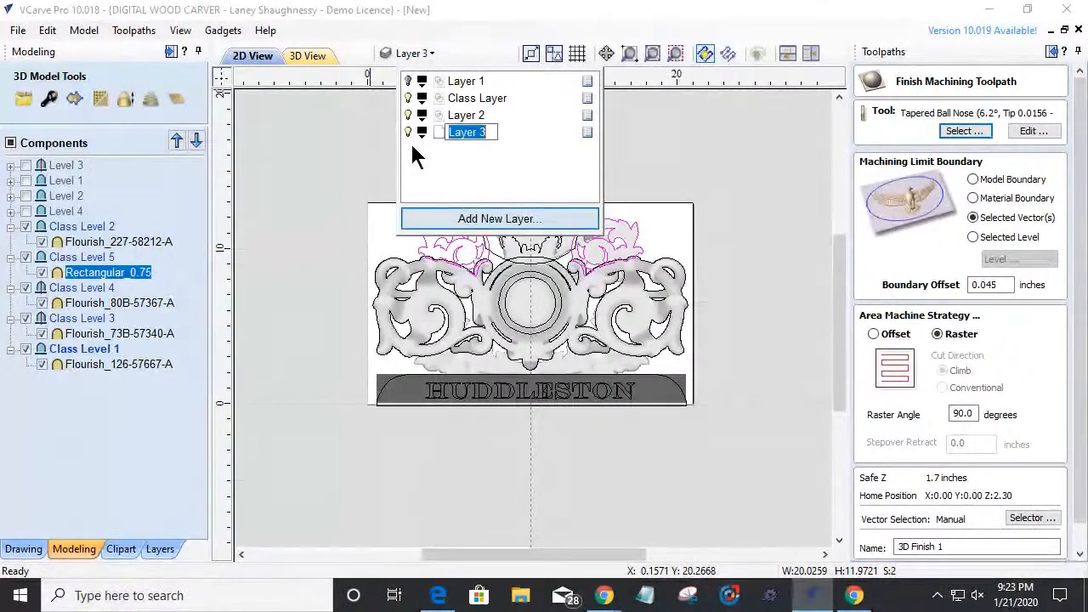
left_click(407, 117)
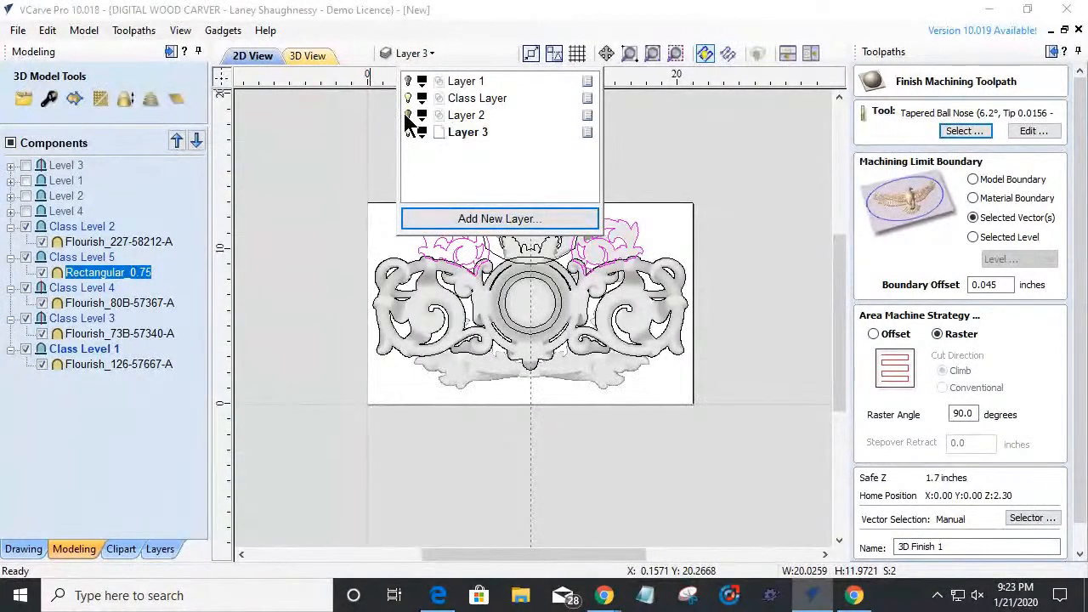
left_click(407, 116)
left_click(408, 100)
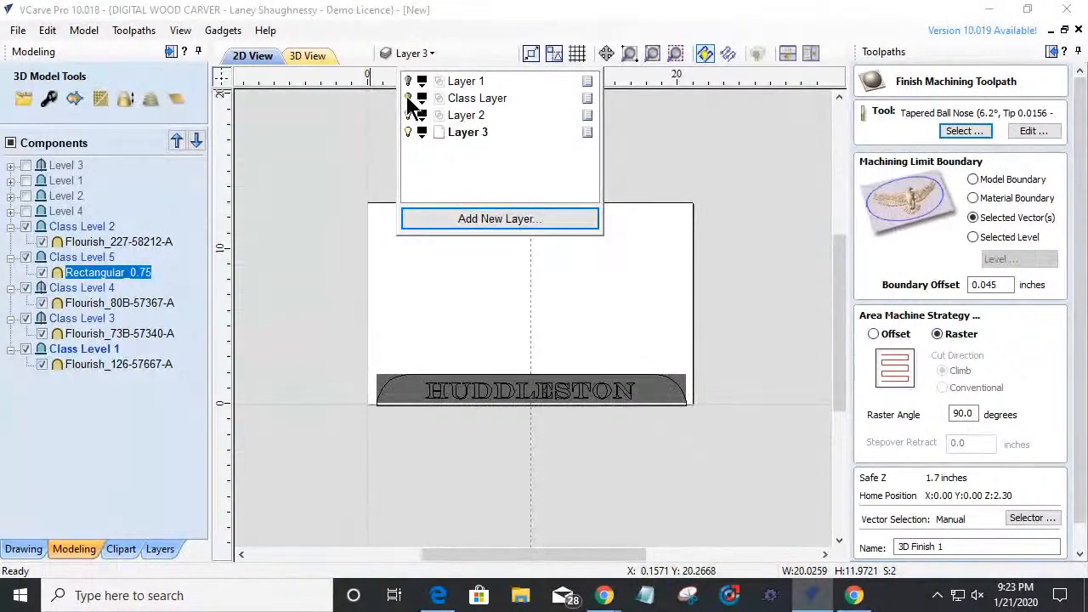
left_click(408, 99)
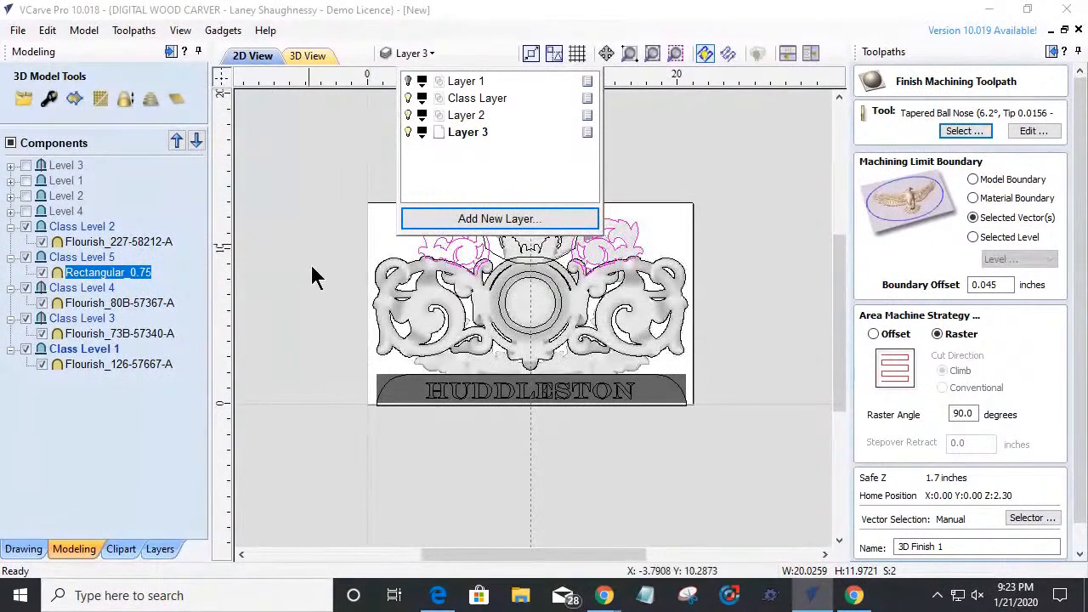
- Select the flourish outlines and rounded tab outline, drop the flourish components from the selection, and move it to Layer 2
left_click(307, 341)
left_click(306, 340)
left_click_drag(549, 250, 695, 380)
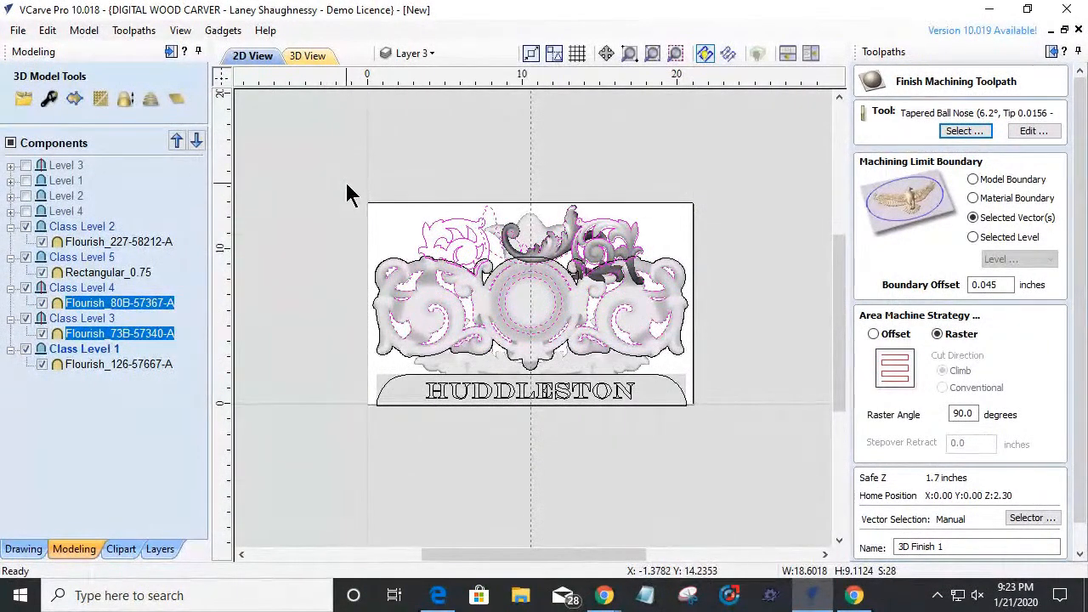
left_click(507, 355, "shift")
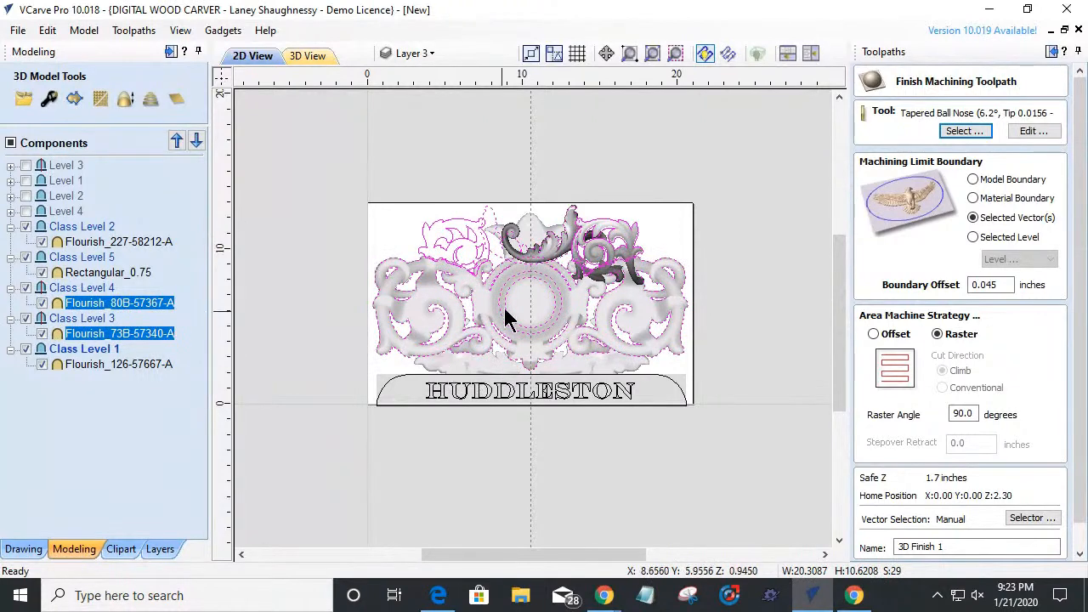
left_click(514, 236, "shift")
left_click(512, 234, "shift")
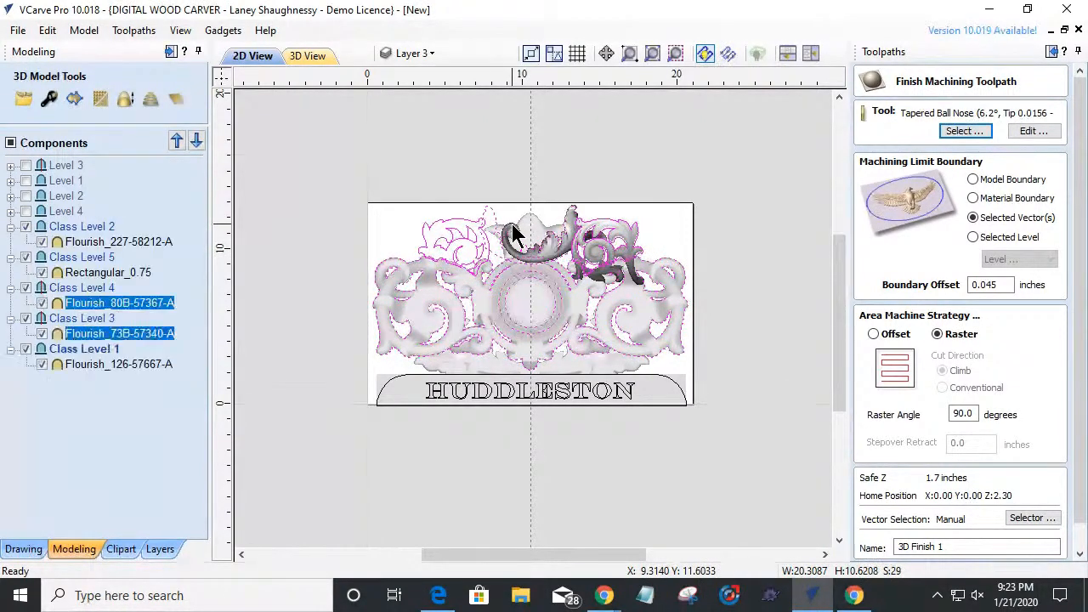
left_click(549, 259, "shift")
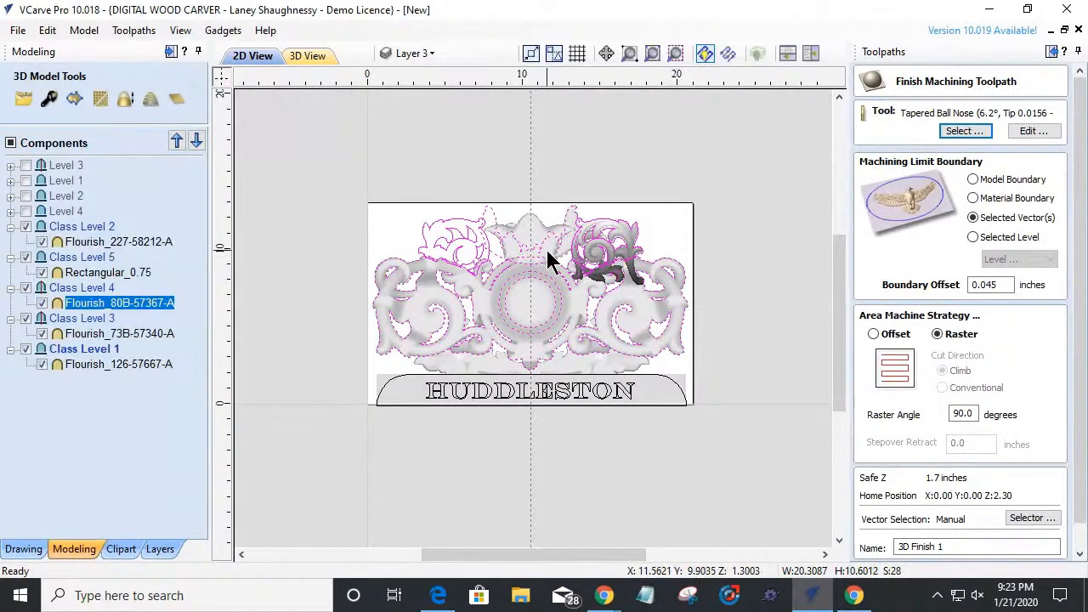
left_click(626, 240, "shift")
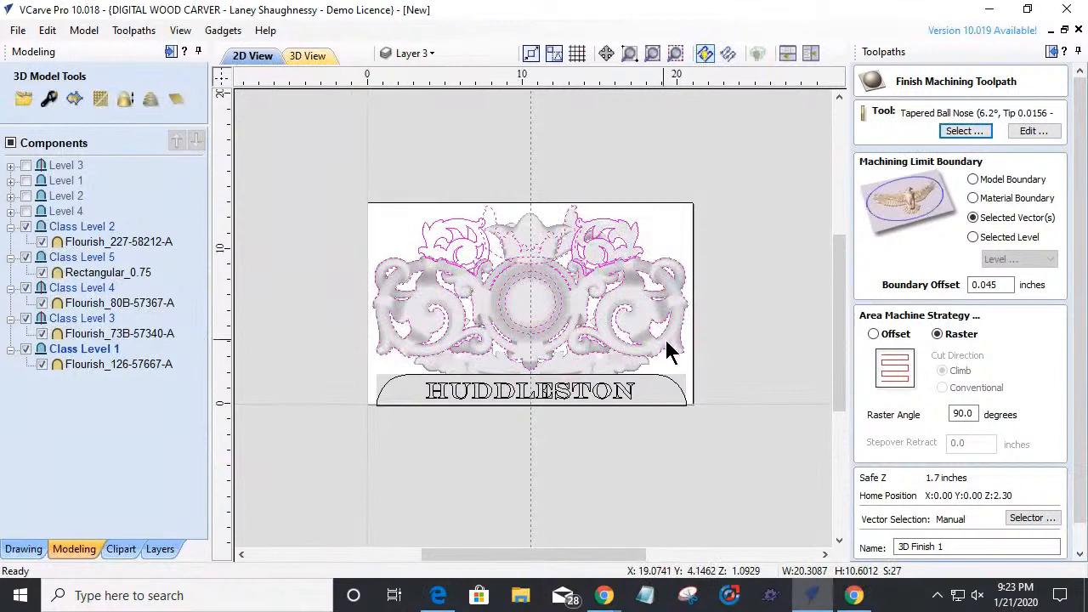
left_click(387, 398, "shift")
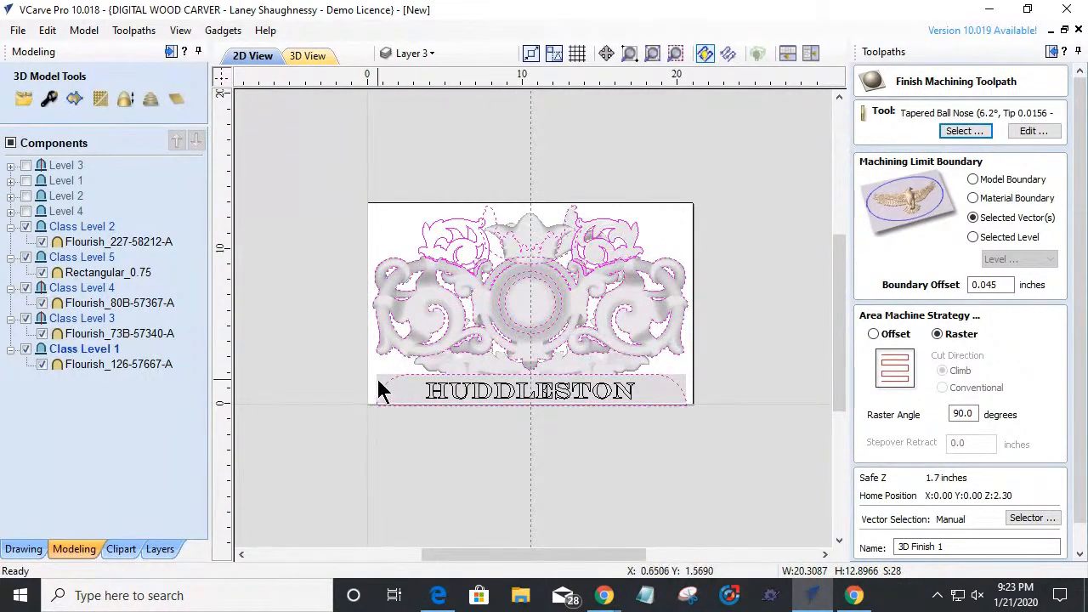
left_click(380, 391, "shift")
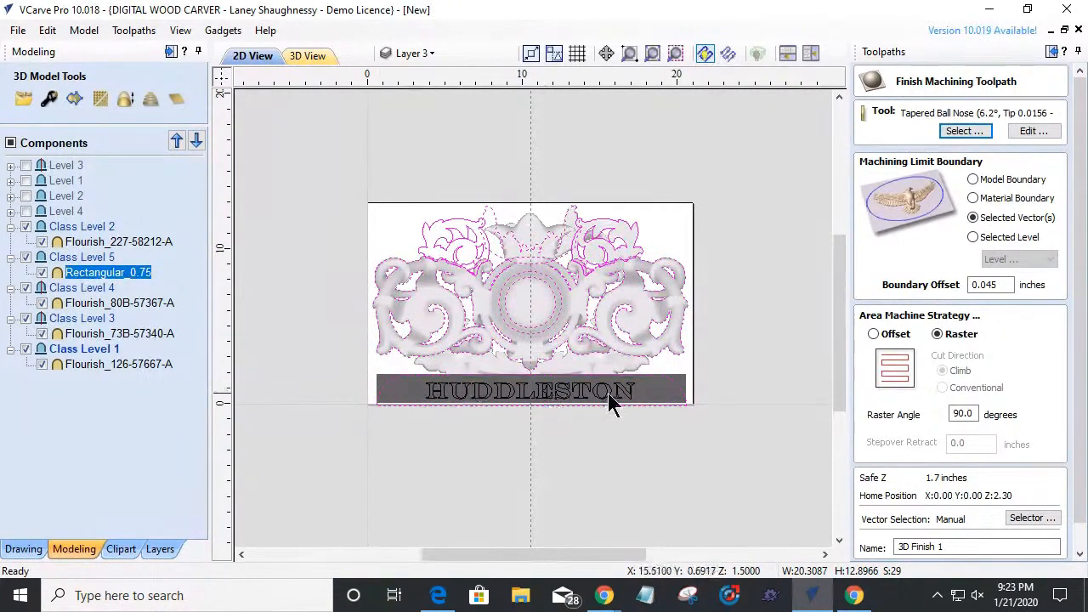
right_click(548, 366)
mouse_move(618, 549)
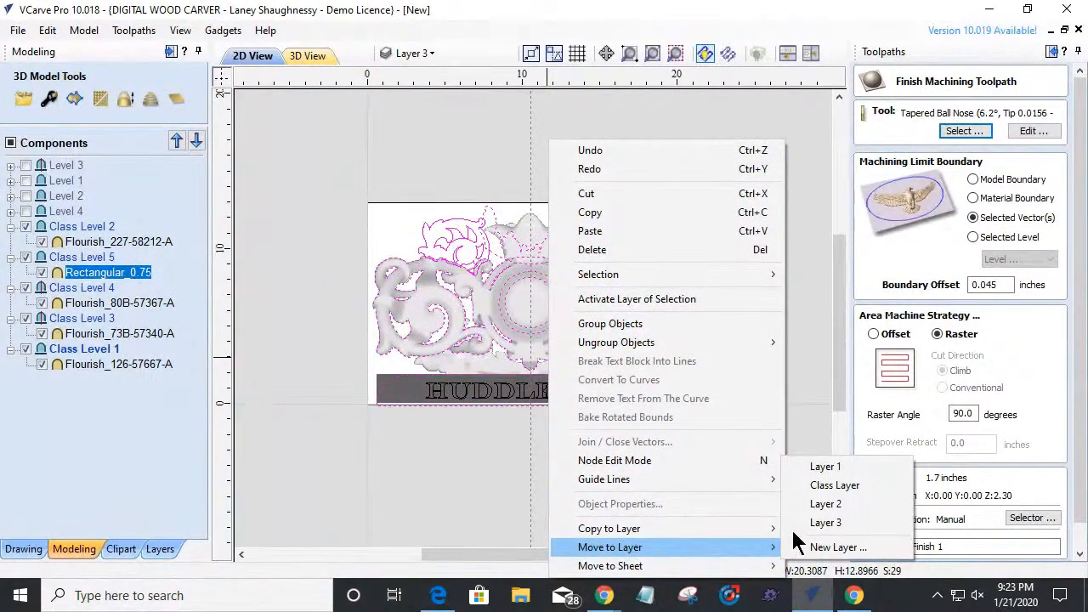
left_click(807, 504)
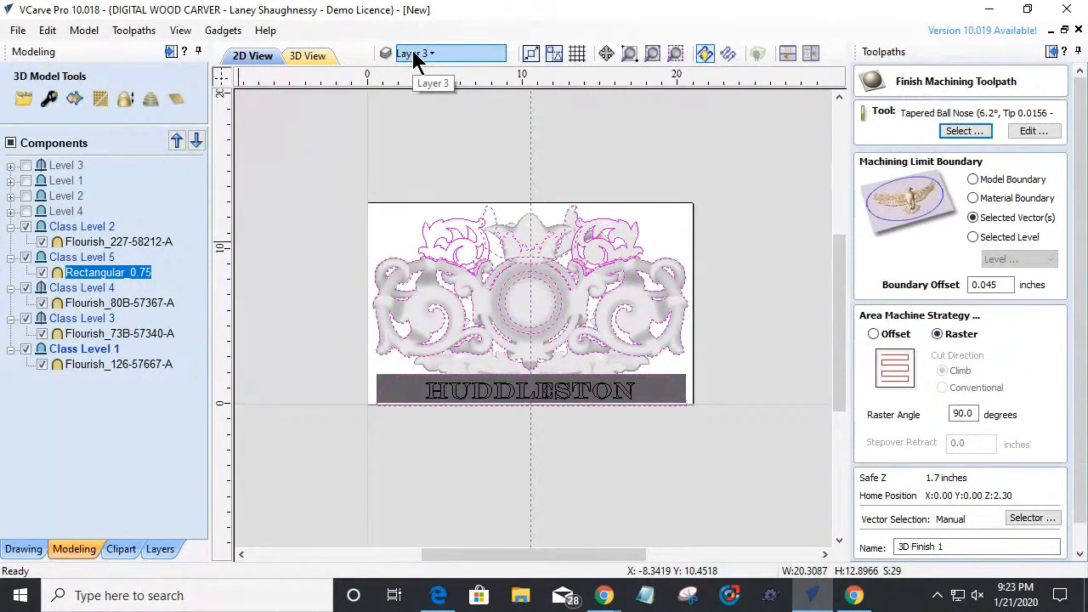
- Try to move the rectangular component behind the family name to another layer
left_click(399, 392)
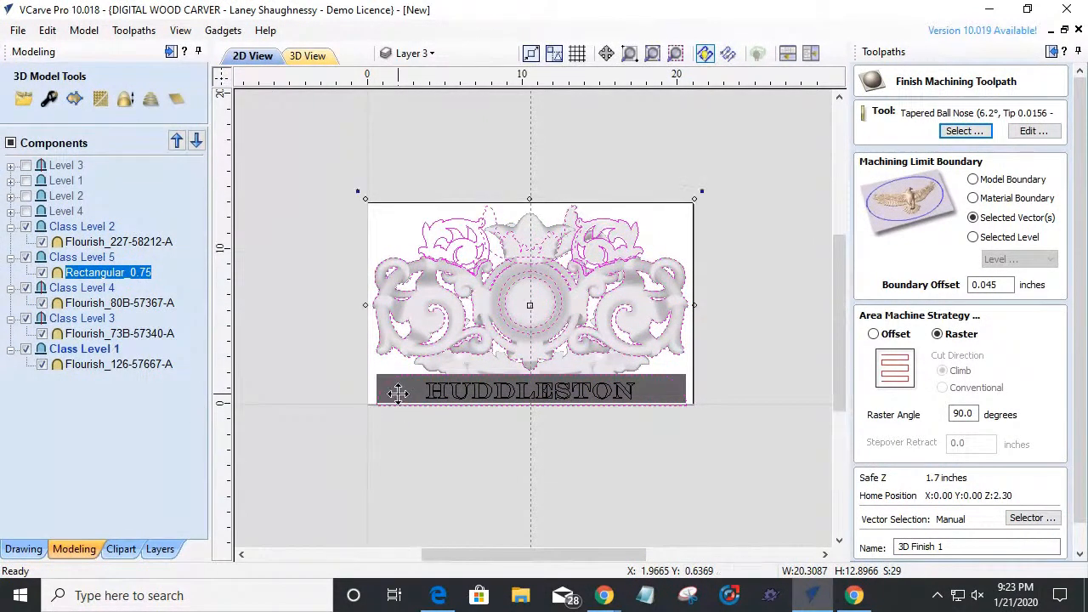
left_click(297, 450)
left_click(398, 388)
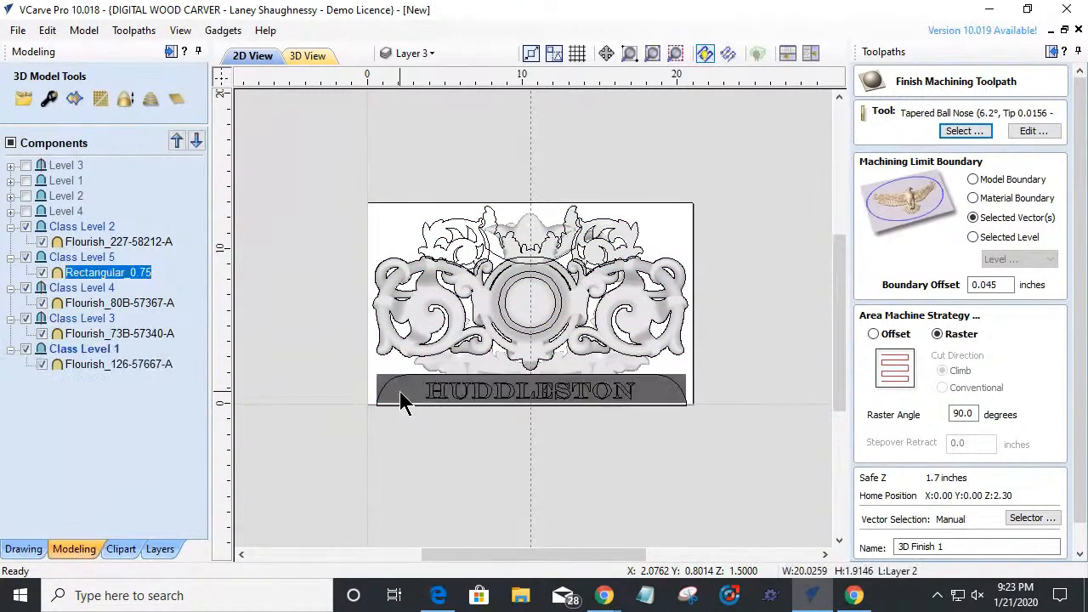
right_click(400, 399)
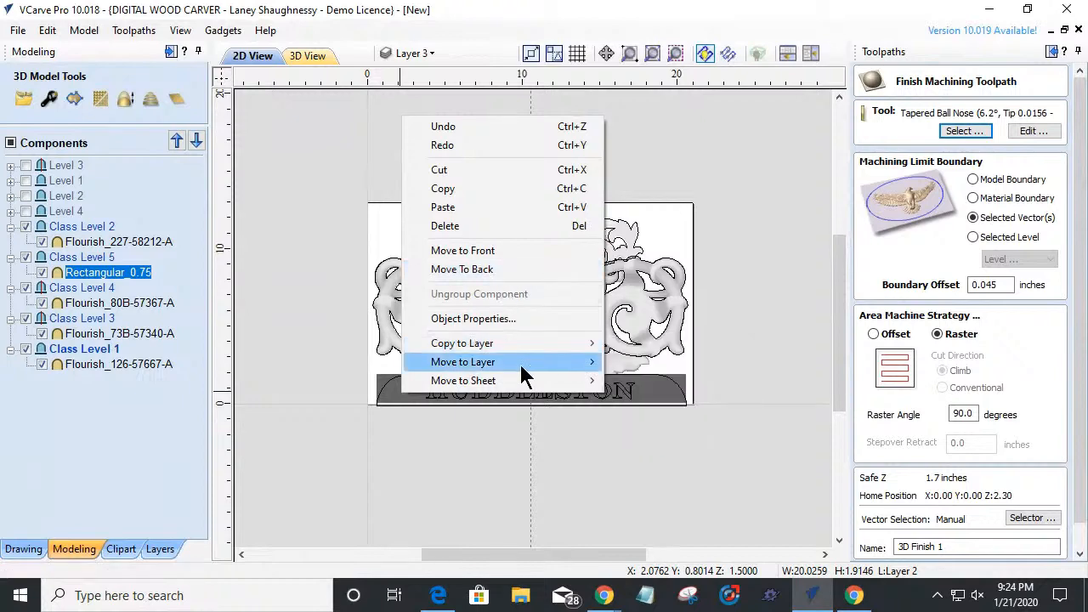
mouse_move(521, 366)
left_click(661, 416)
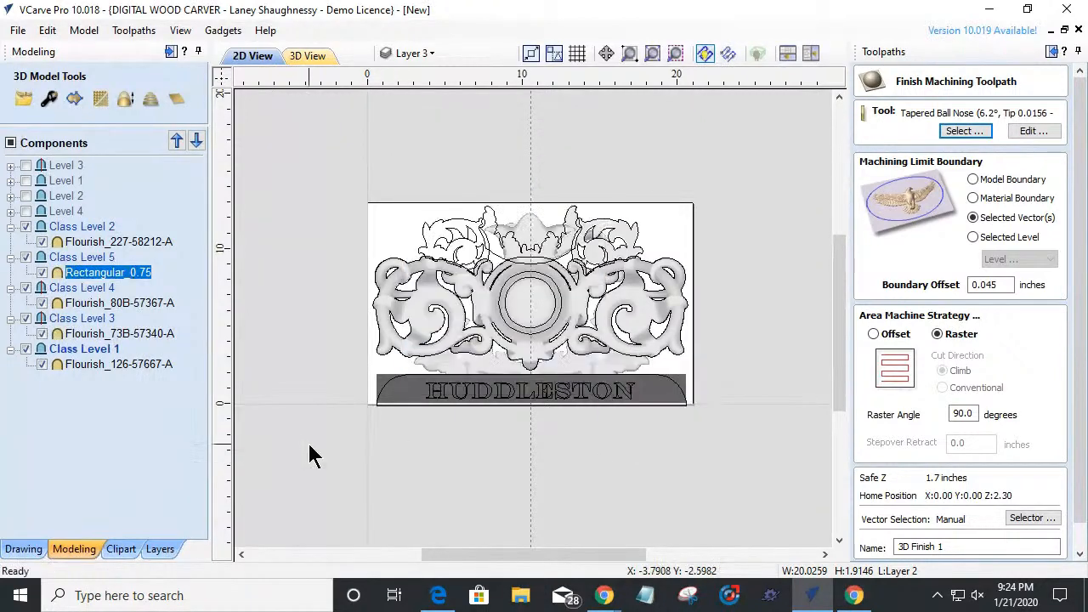
- Check what Layer 2 contains by hiding and reshowing it
left_click(307, 442)
left_click(412, 52)
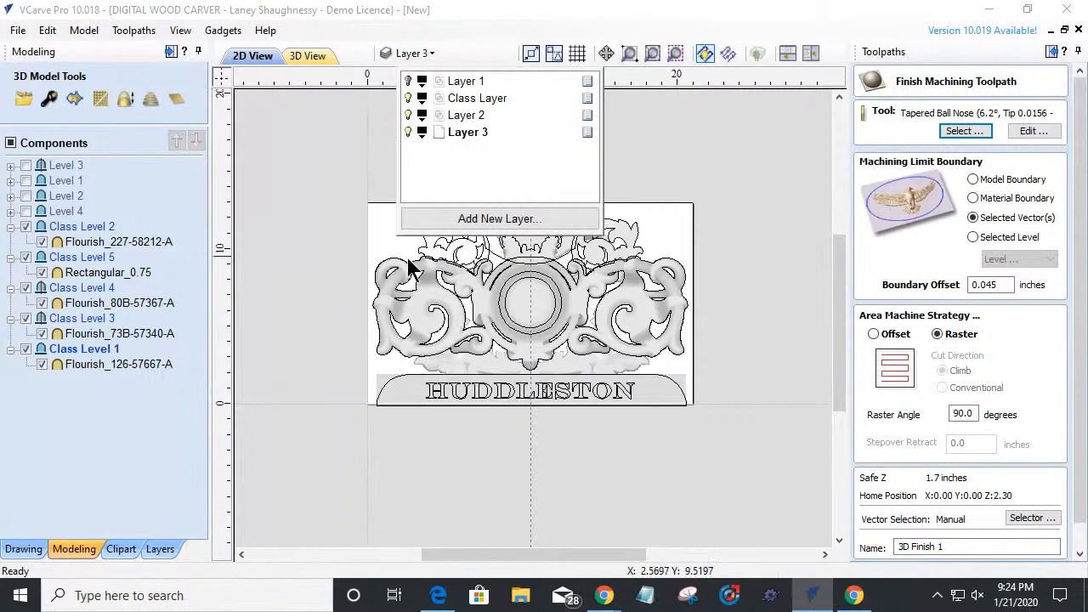
left_click(409, 116)
left_click(408, 116)
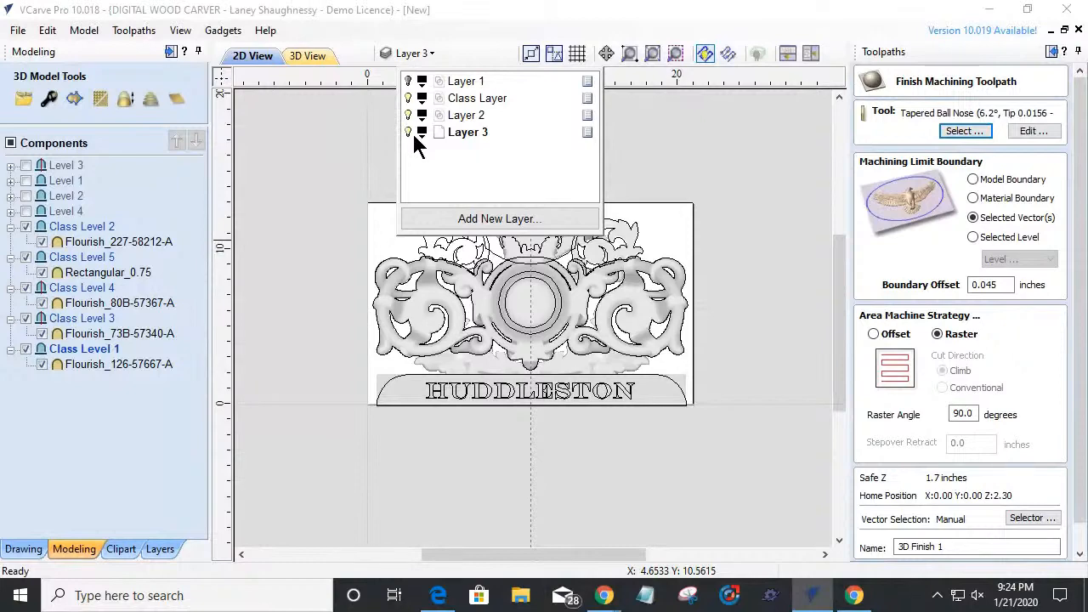
- Select all vectors and components in the layout, and view the combined component properties without changing them
scroll(406, 394, "down", 1)
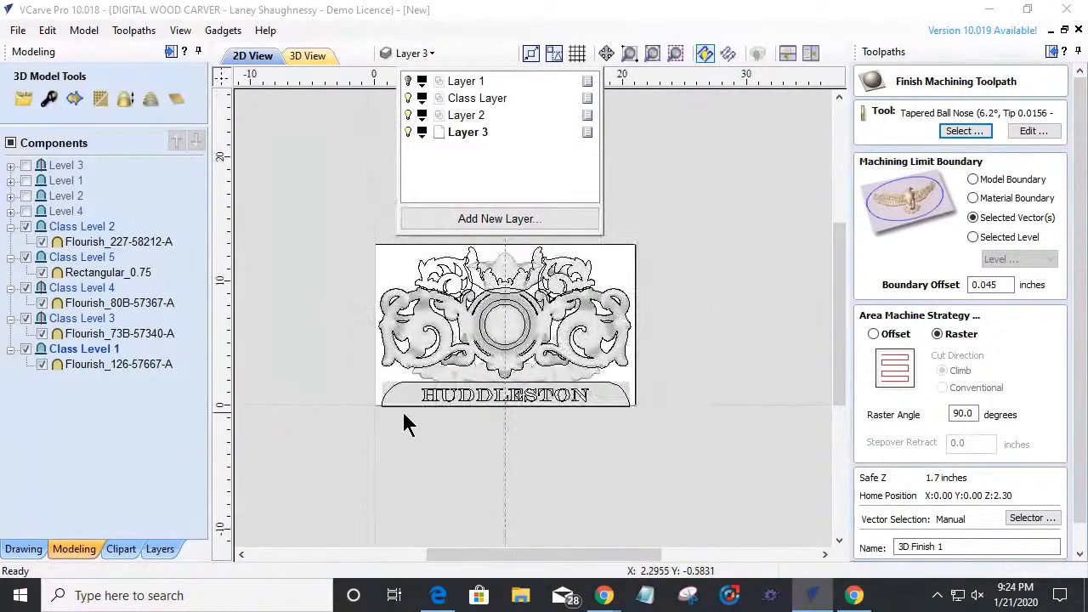
left_click_drag(296, 196, 732, 491)
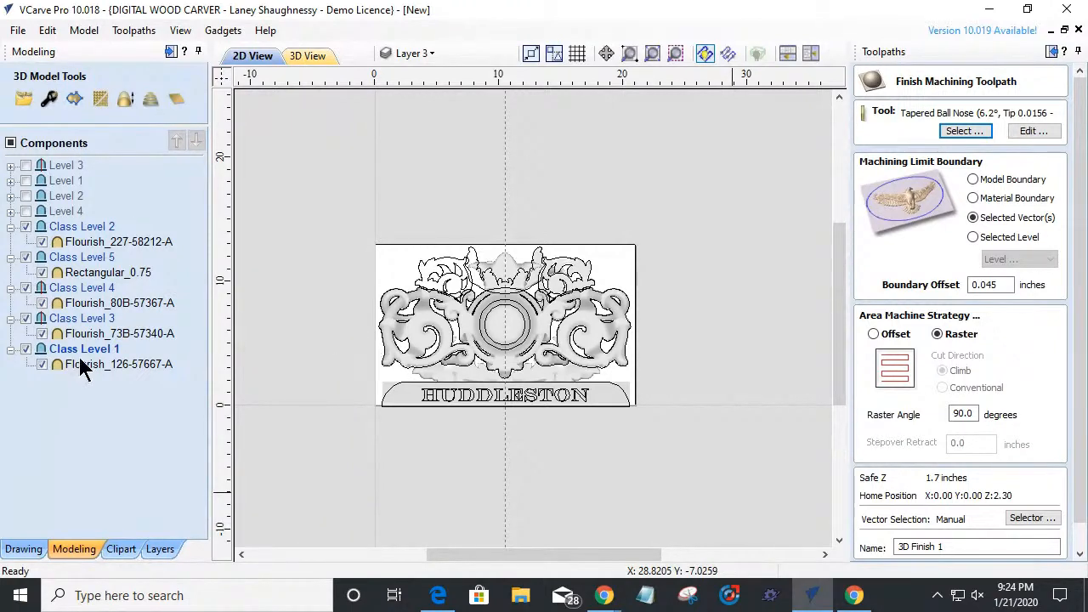
key("ctrl+a")
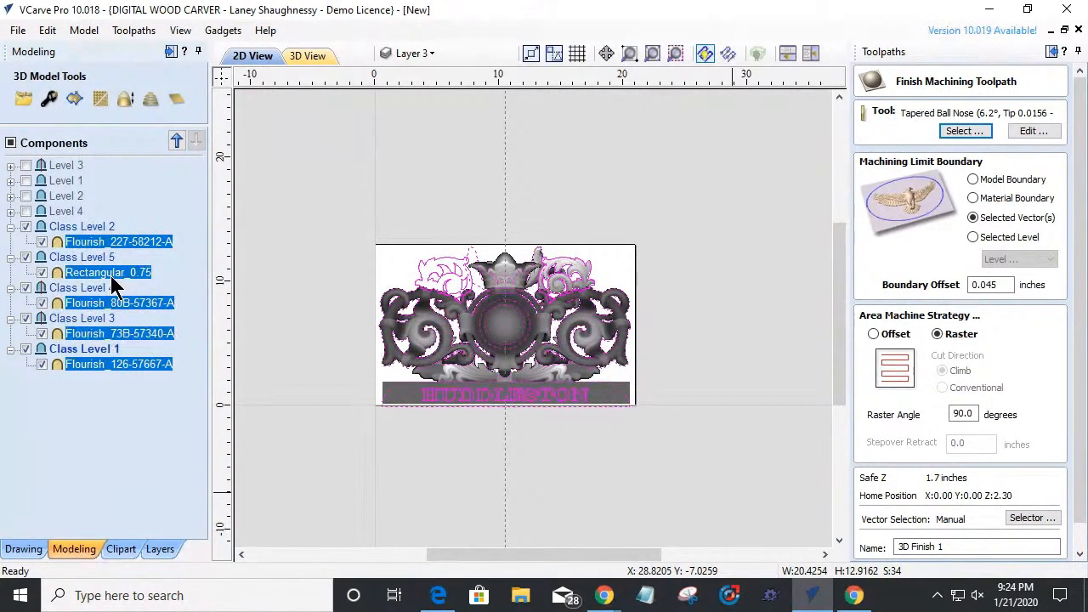
left_click(406, 391, "ctrl")
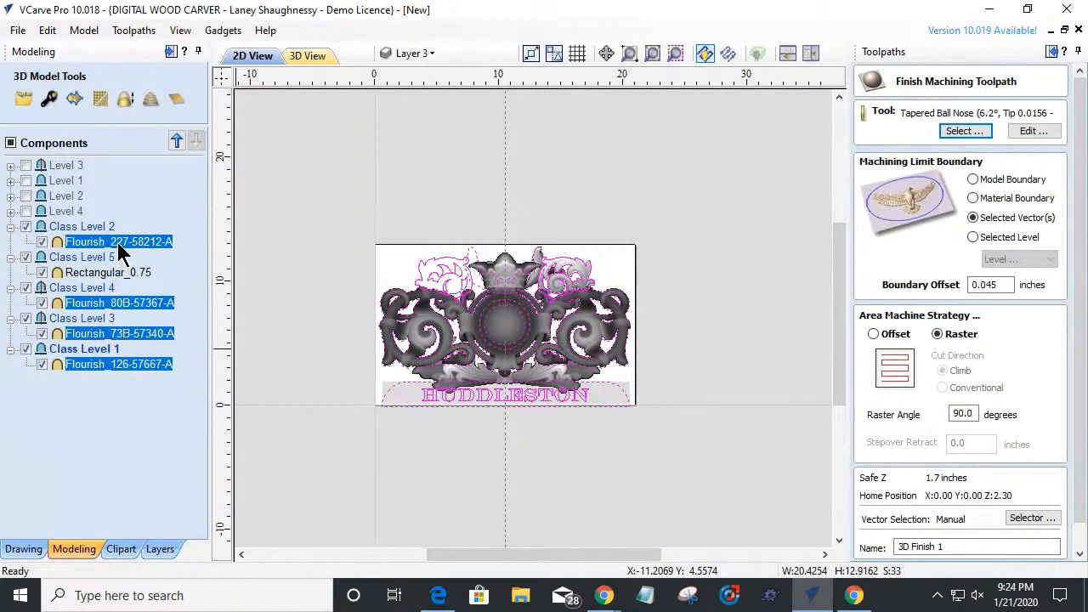
key("ctrl+a")
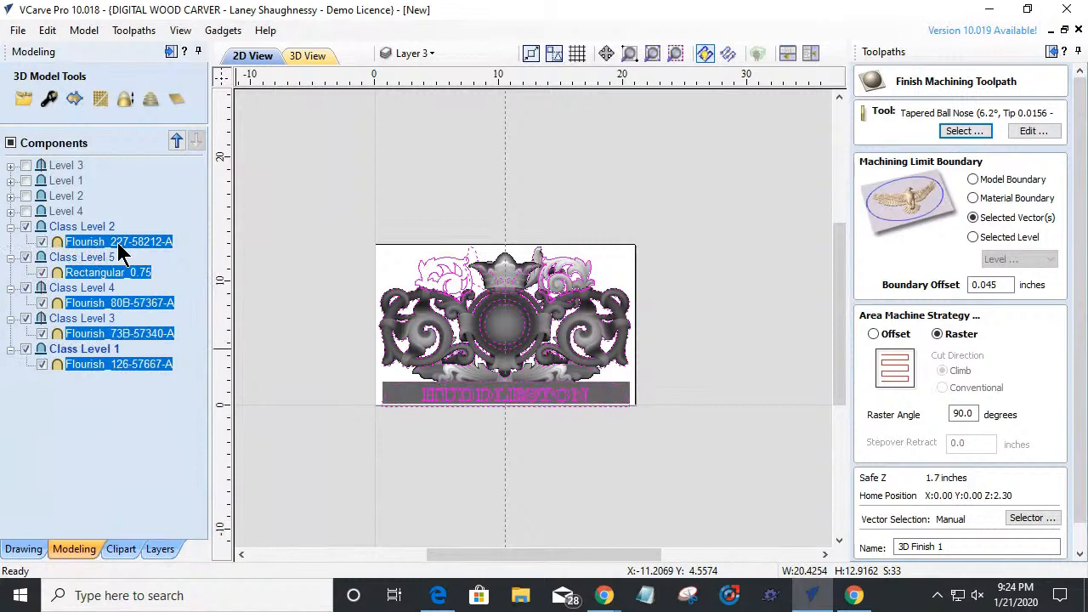
double_click(115, 363)
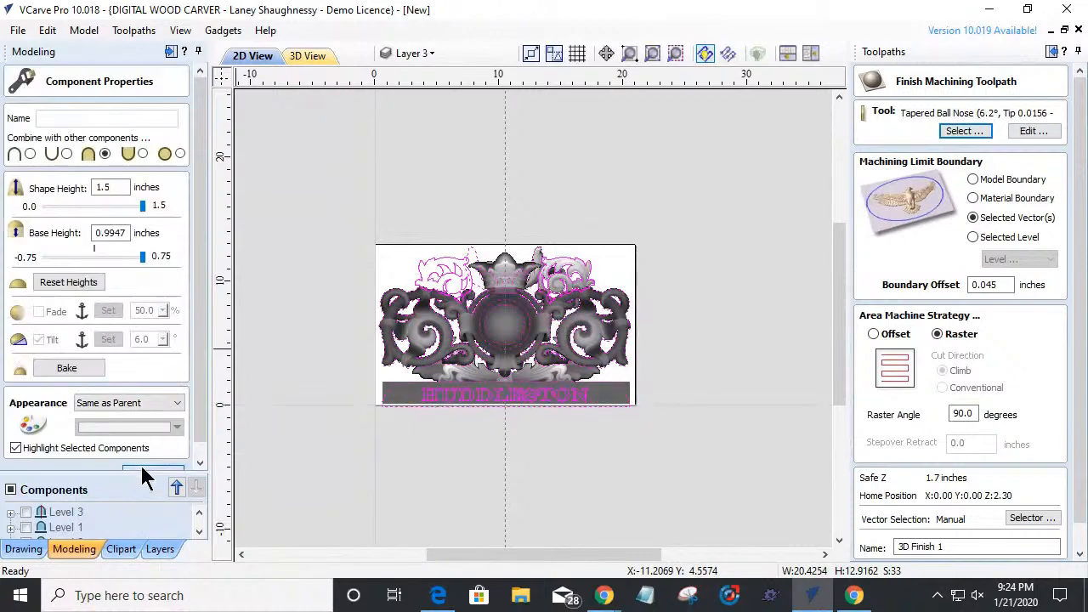
left_click(136, 470)
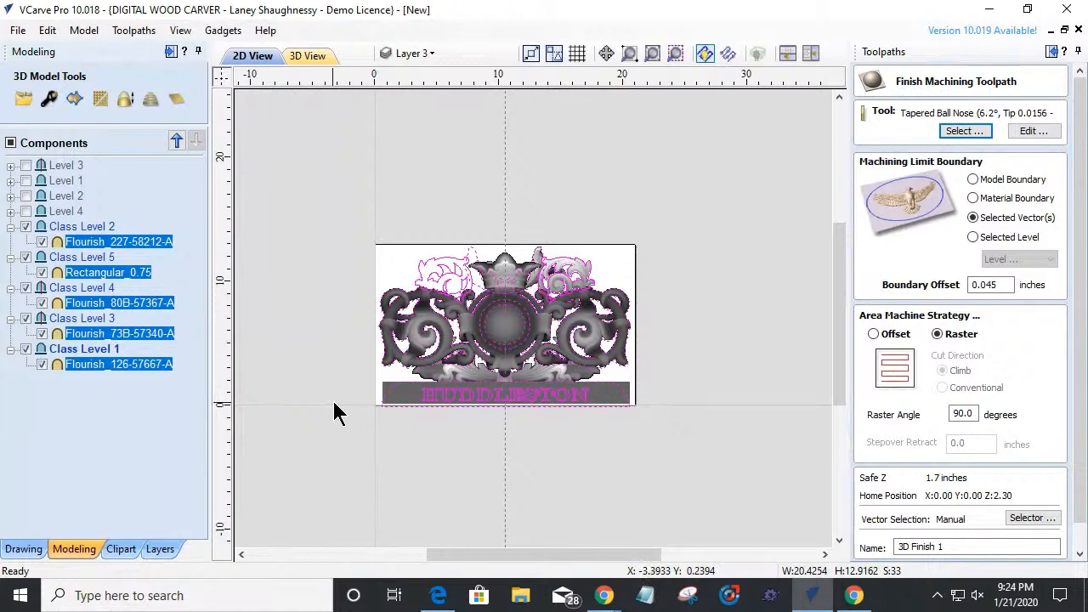
- Remove the model components from the selection and move all the remaining outline and lettering vectors to Layer 3
left_click(493, 325, "shift")
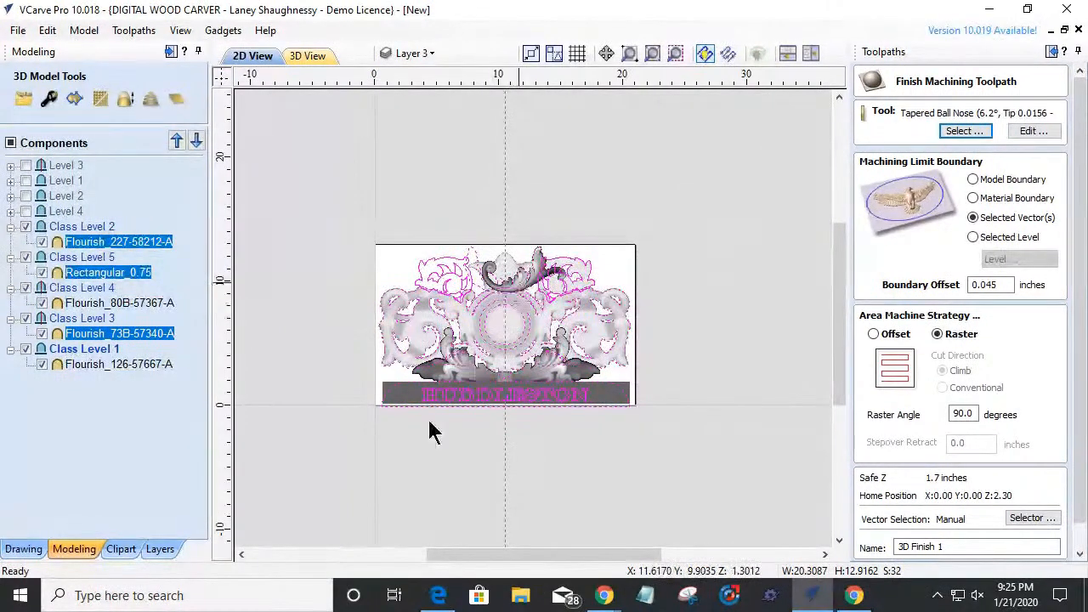
left_click(440, 373, "shift")
left_click(393, 394, "shift")
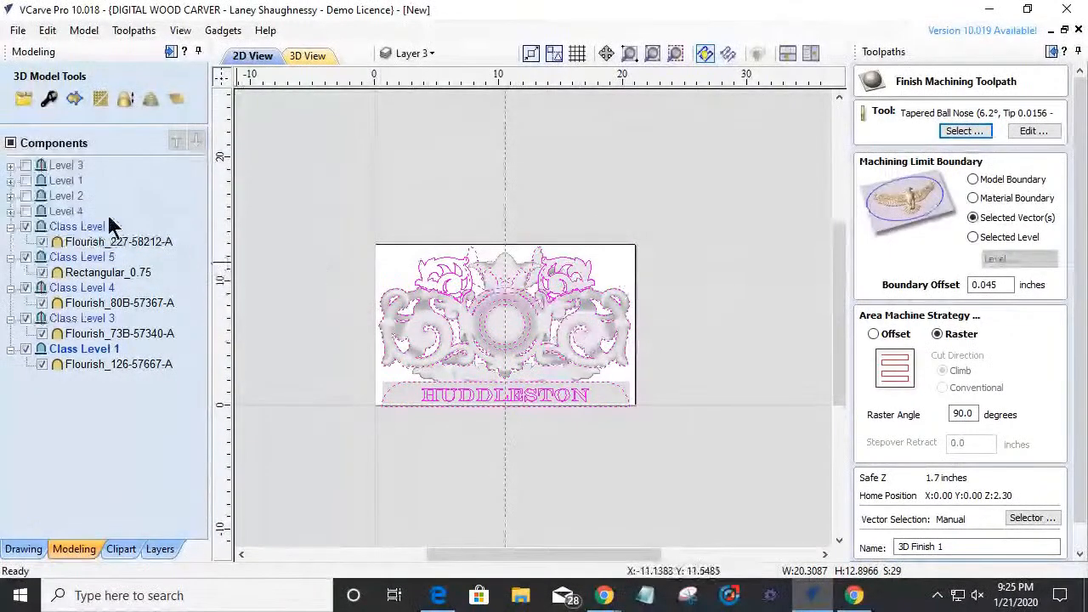
right_click(420, 390)
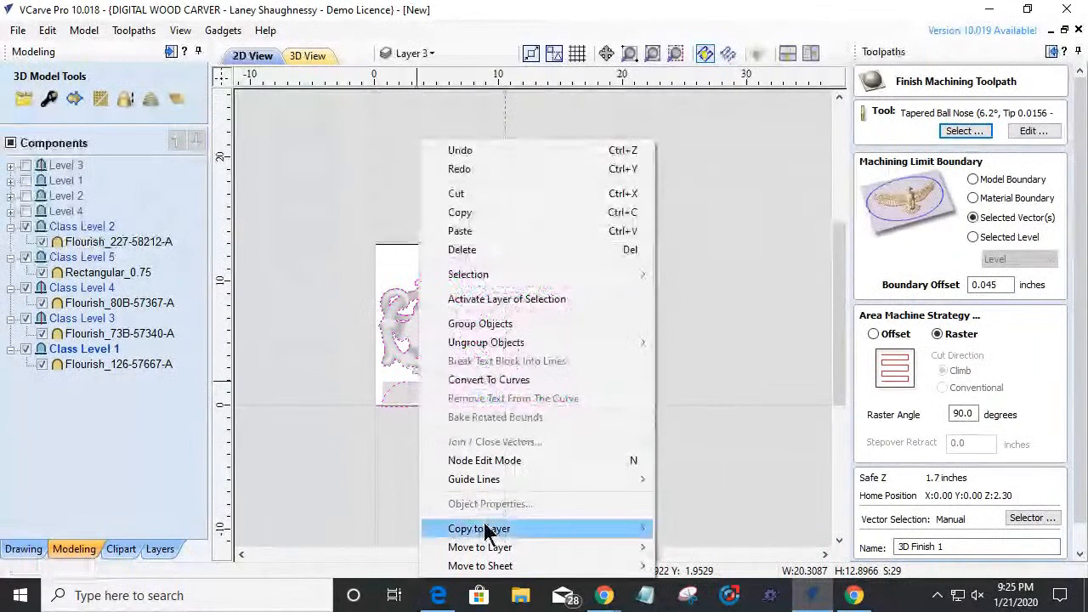
mouse_move(493, 548)
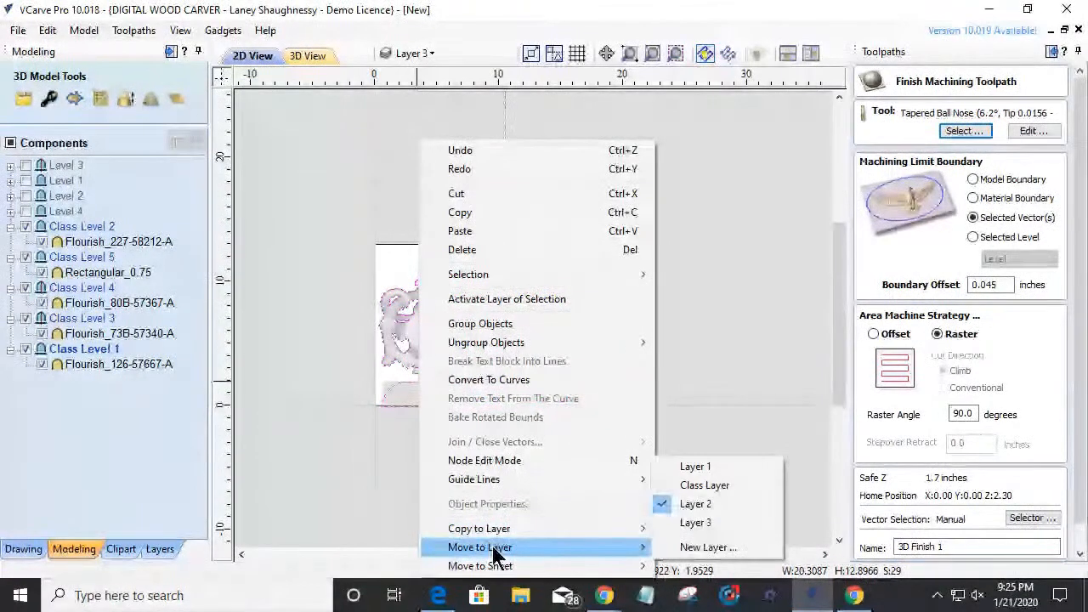
left_click(690, 524)
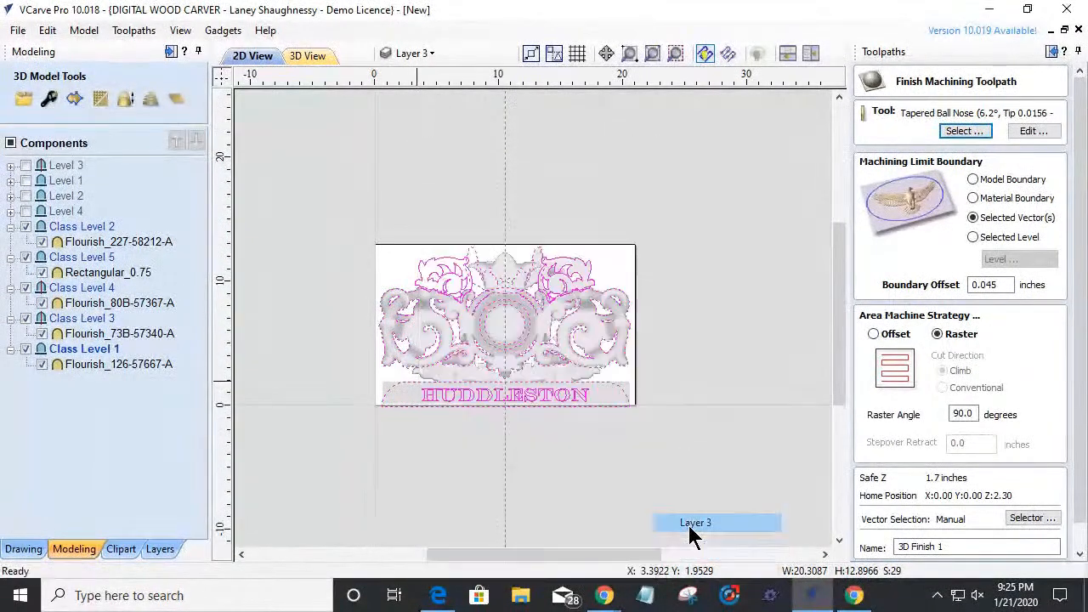
- Hide Layer 3 and inspect the carving components without their vectors
left_click(432, 53)
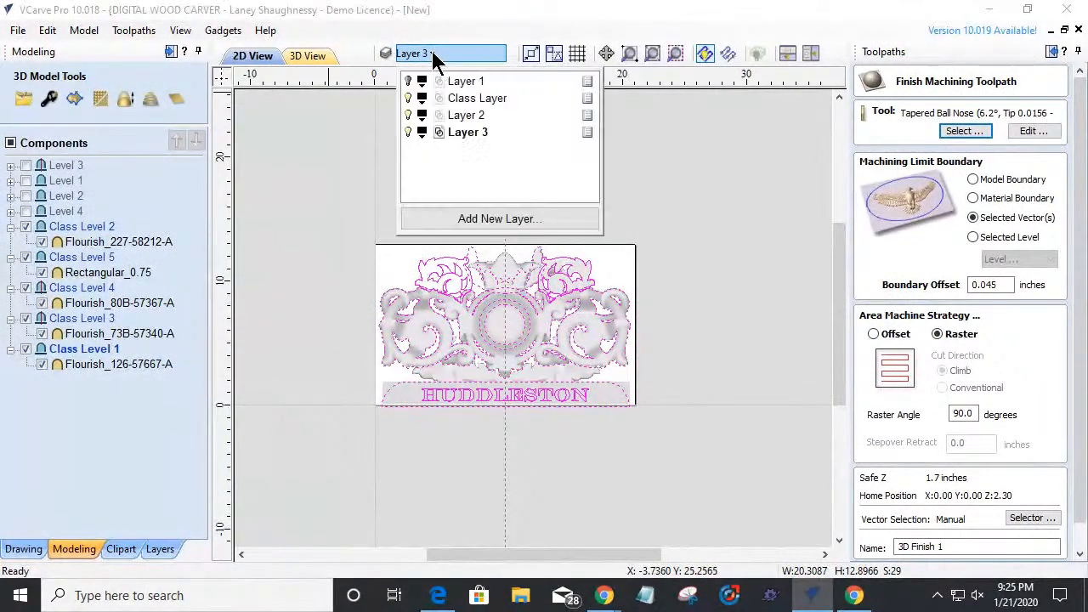
left_click(408, 132)
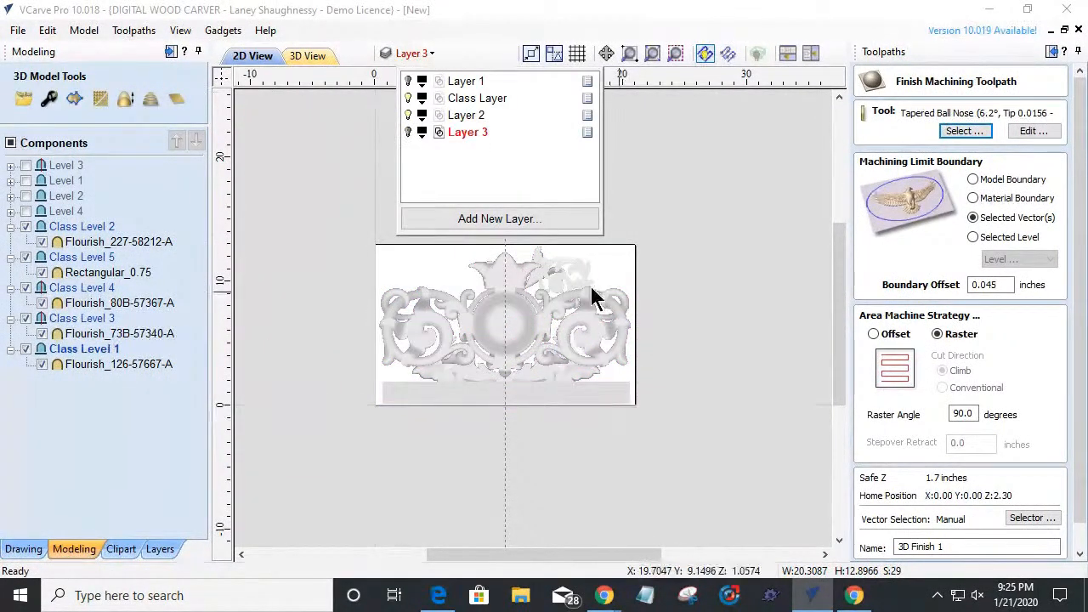
left_click(366, 473)
scroll(469, 376, "up", 2)
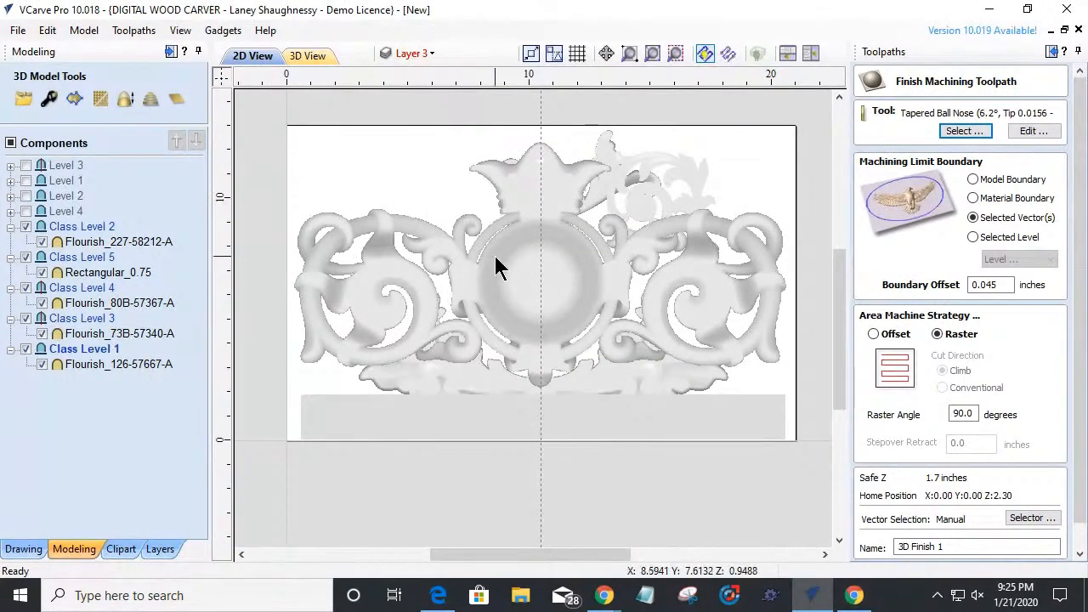
scroll(494, 256, "down", 1)
- Add a new layer named "PtofileCut Layer"
left_click(425, 53)
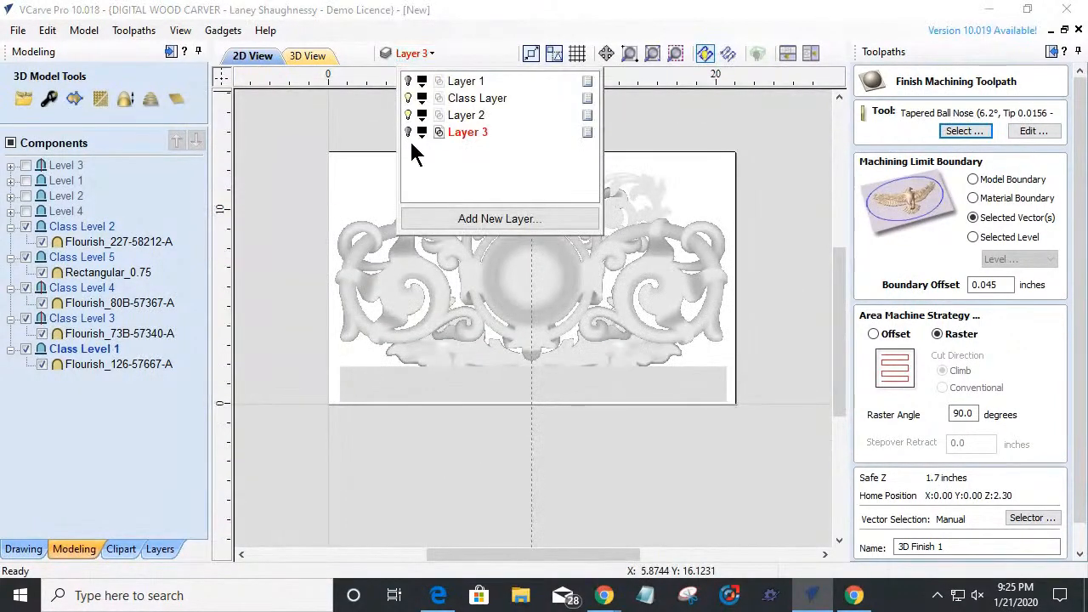
left_click(459, 223)
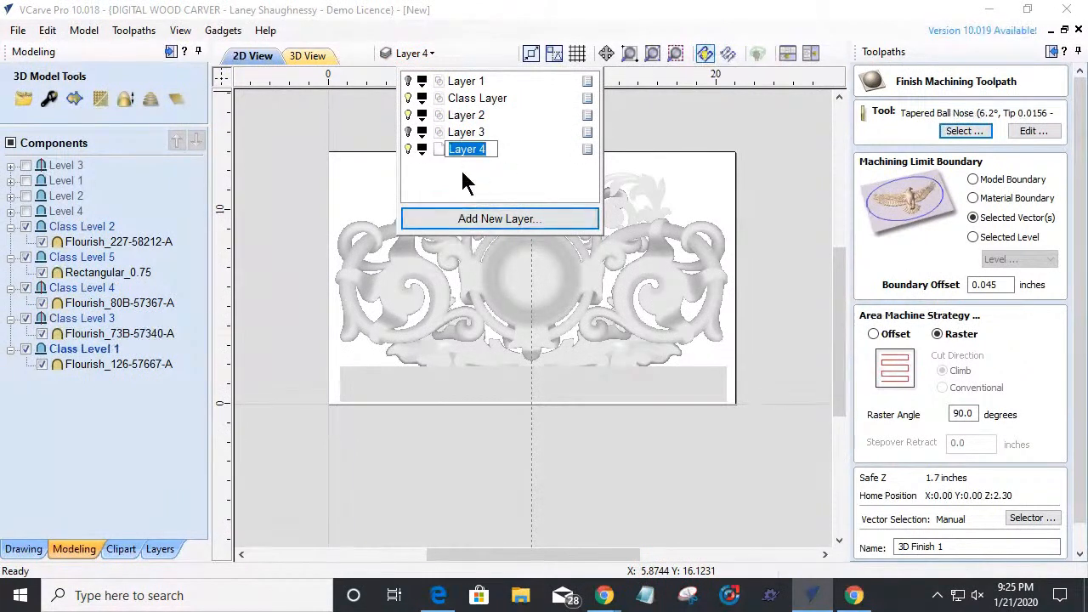
type("PtofileCut La")
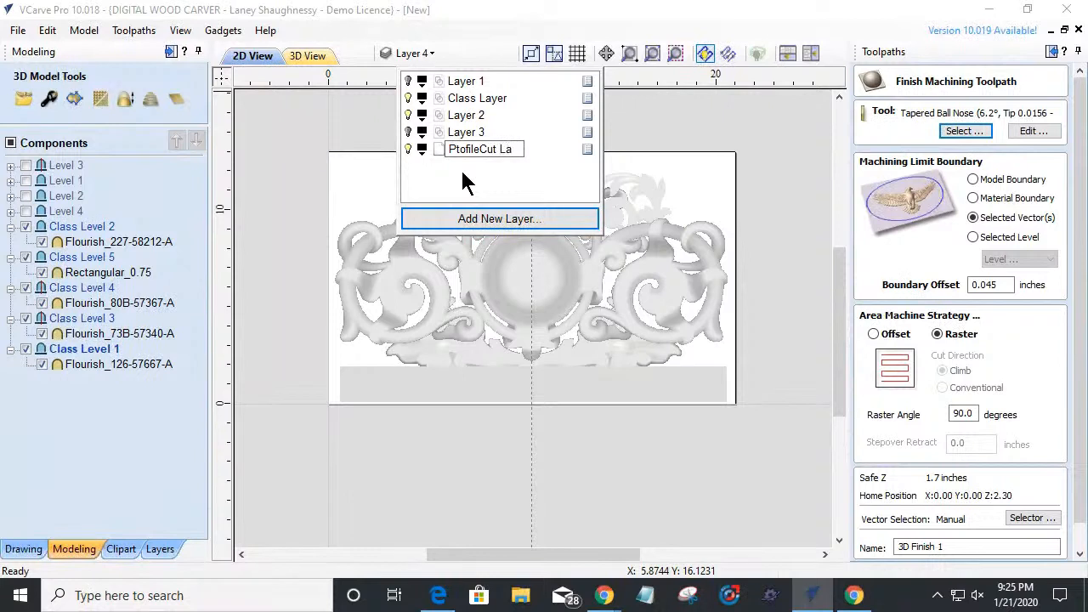
type("yer")
key("Return")
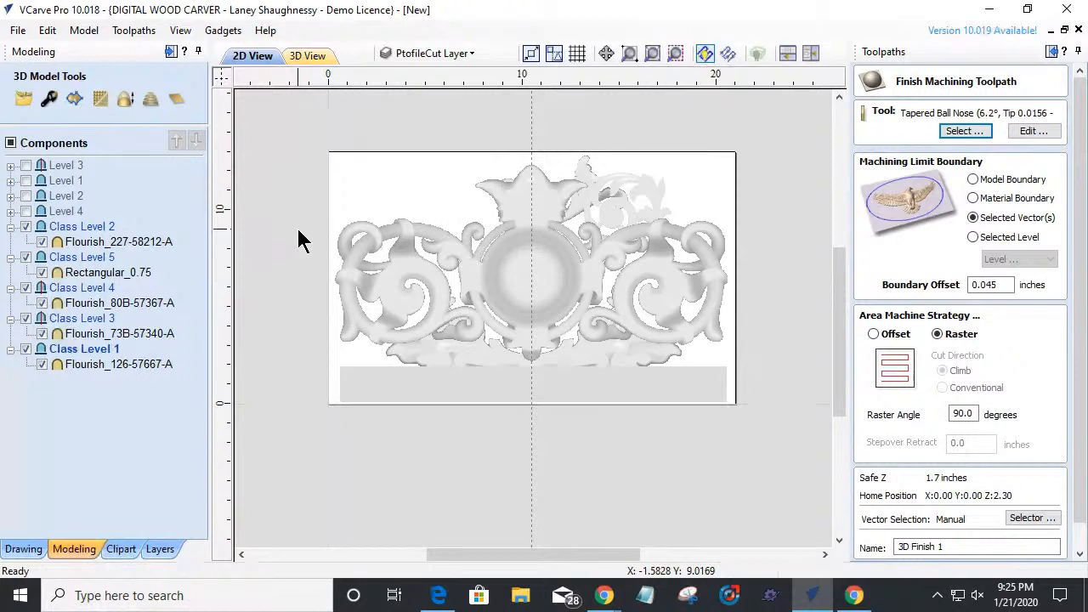
- Create a vector boundary around all five visible model components, from Flourish_227-58212-A through Flourish_126-57667-A
left_click(108, 244)
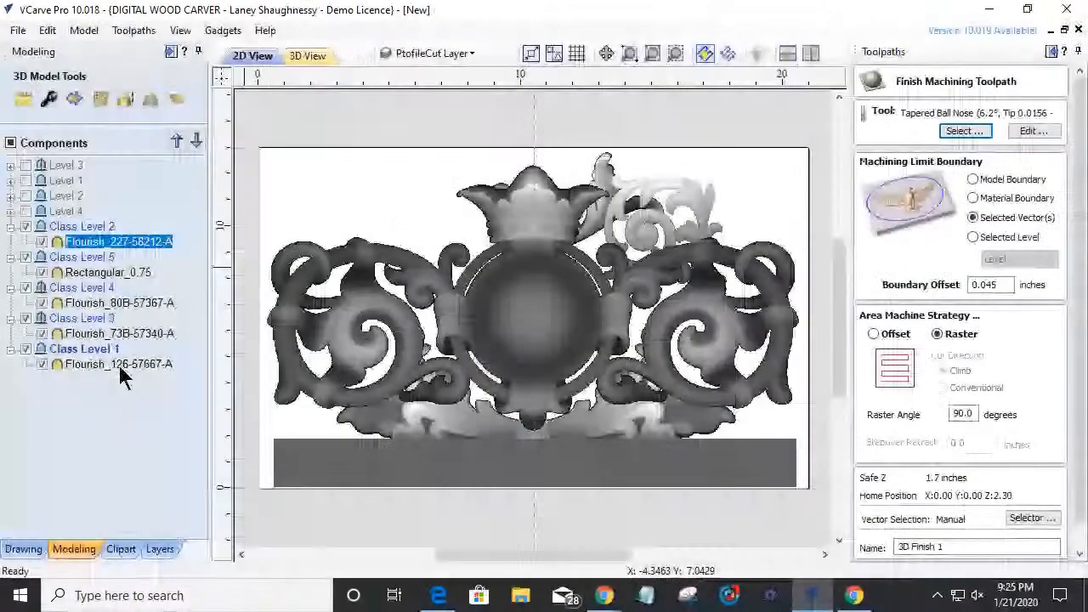
left_click(120, 366, "shift")
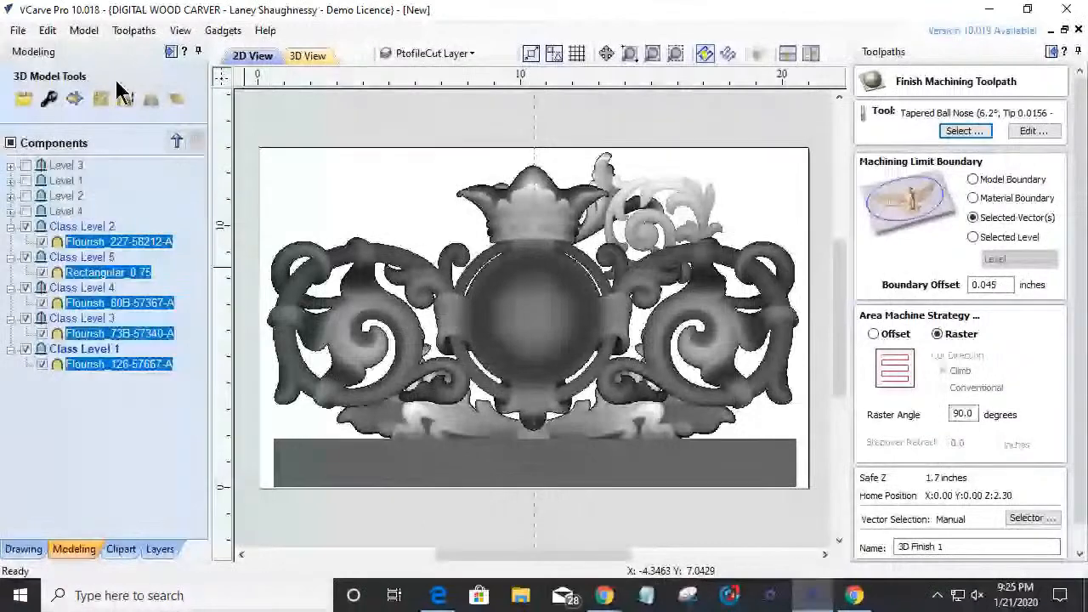
left_click(74, 100)
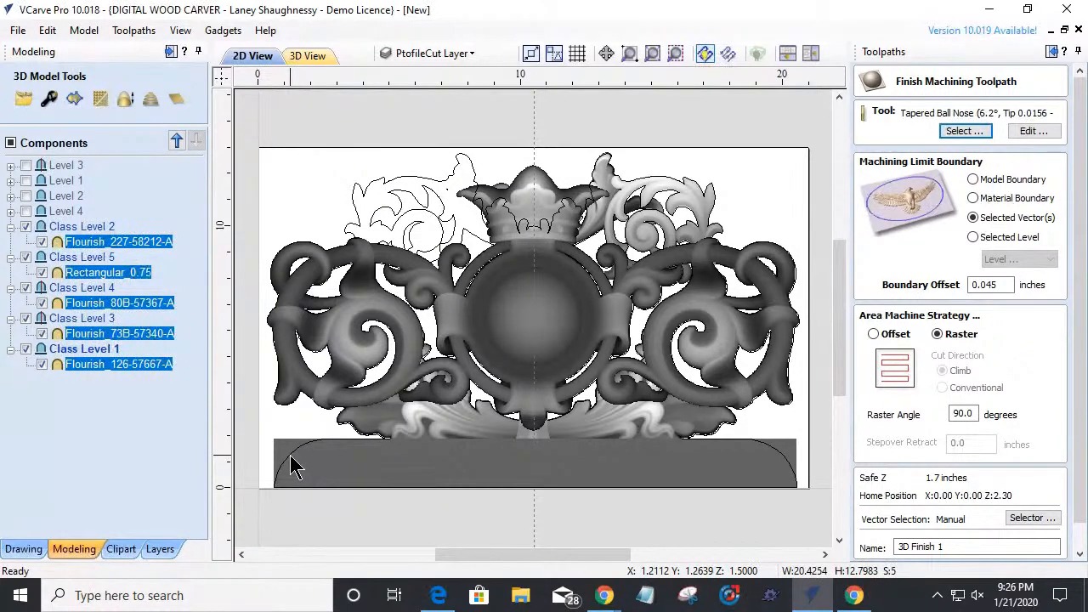
key("Escape")
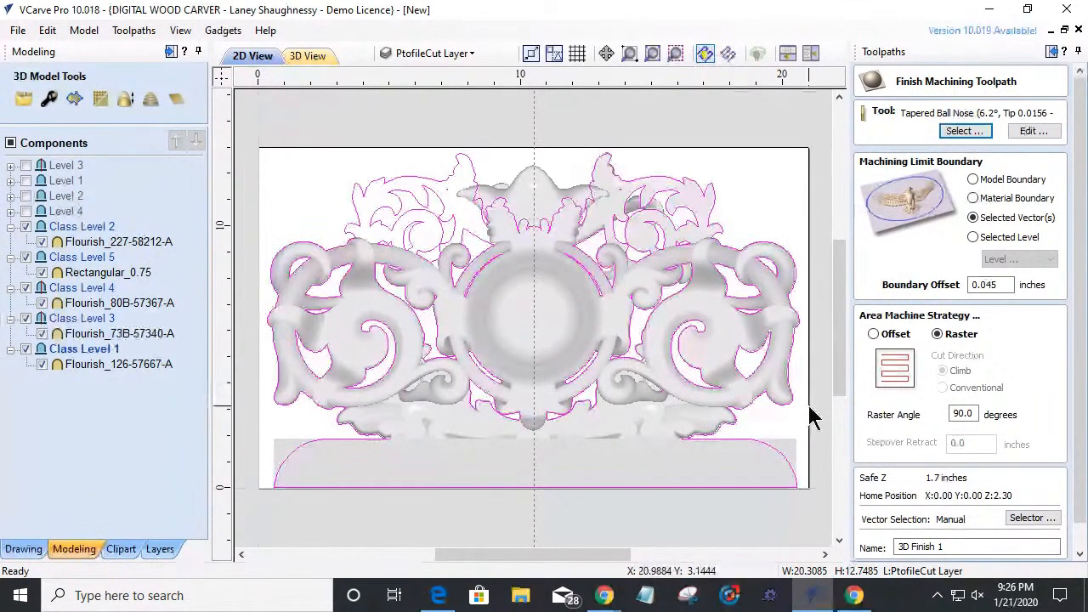
- Copy the new boundary vectors to a new layer named "ModelToolpath Boudary"
scroll(784, 408, "up", 3)
scroll(784, 409, "down", 4)
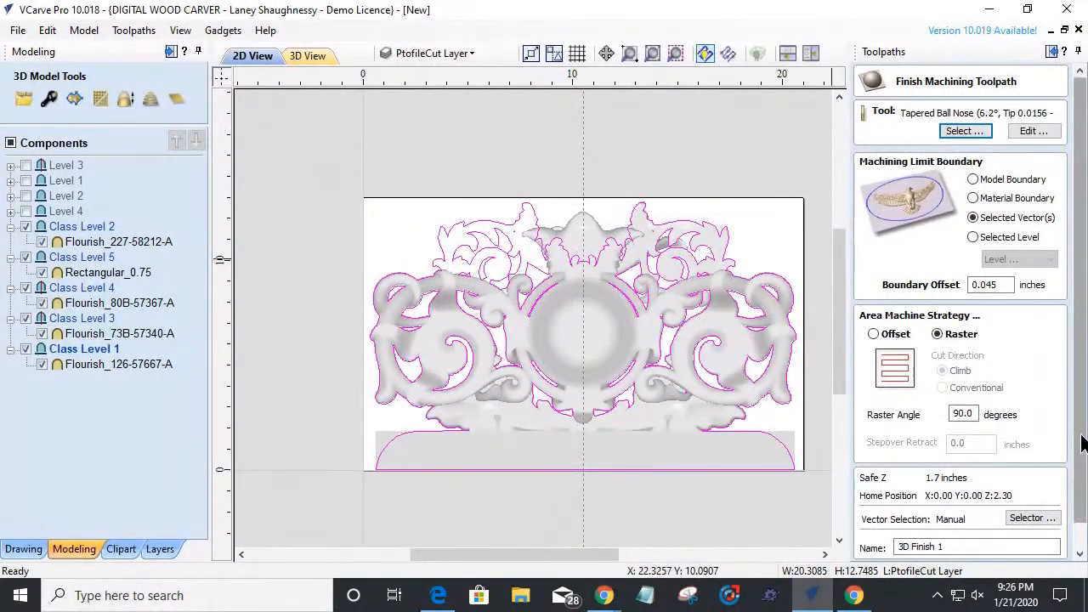
scroll(1079, 442, "down", 1)
scroll(617, 456, "up", 2)
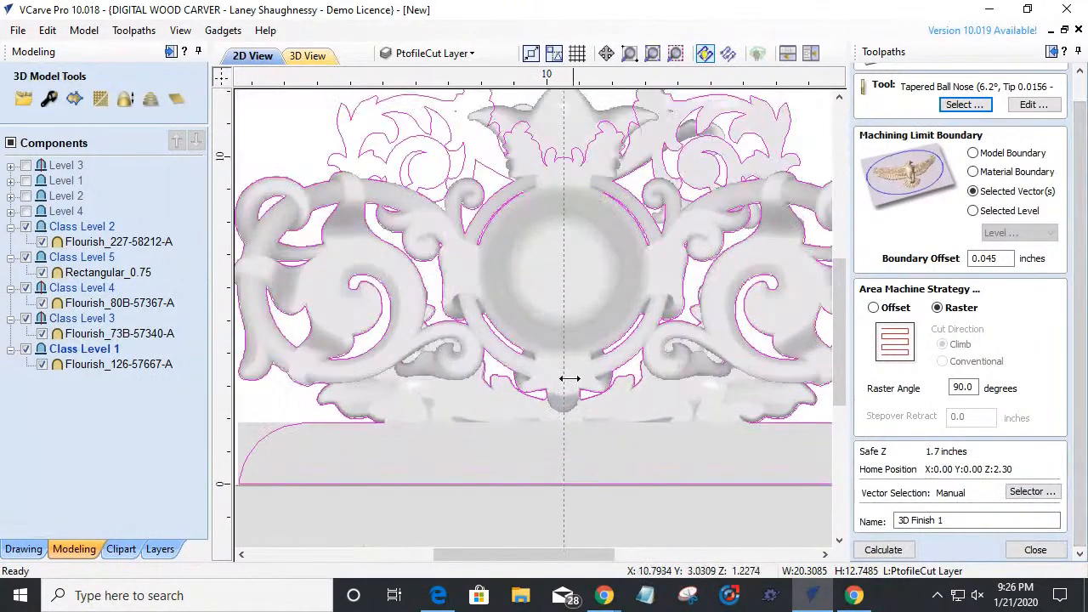
scroll(564, 369, "down", 2)
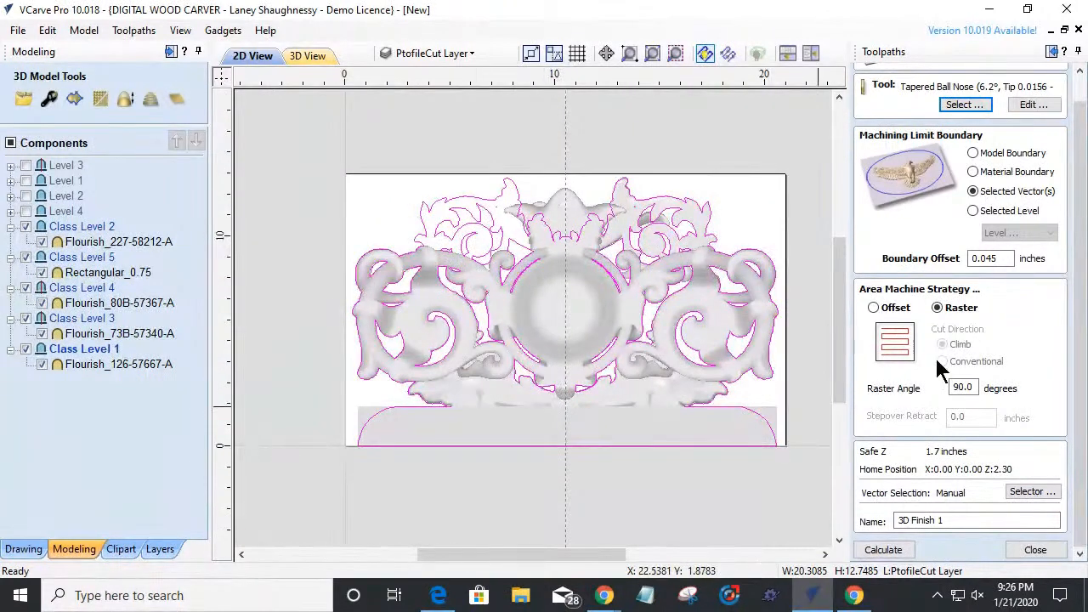
scroll(548, 438, "up", 2)
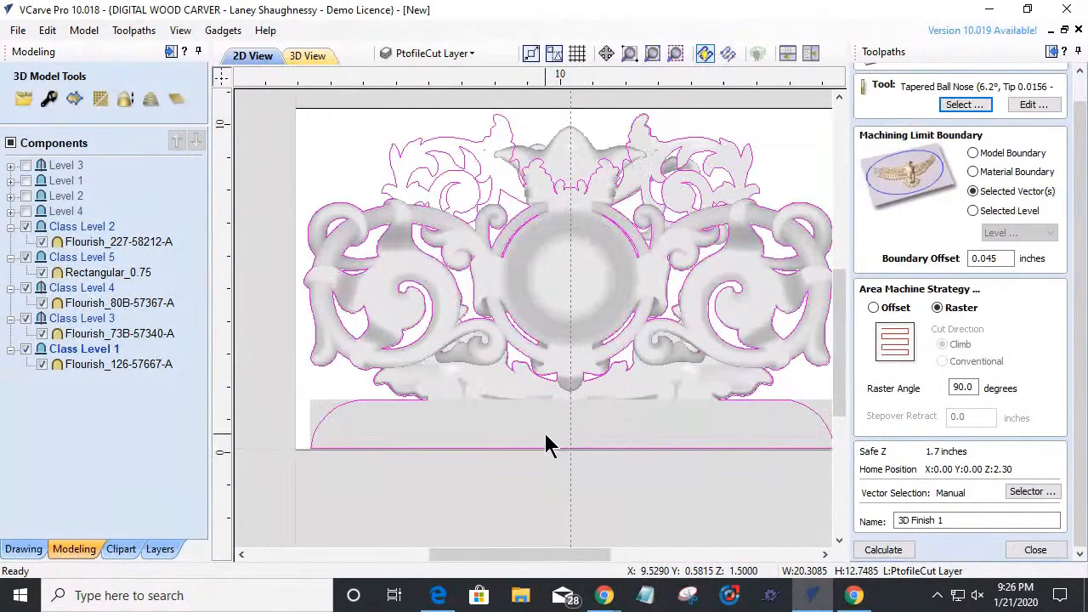
scroll(450, 393, "down", 2)
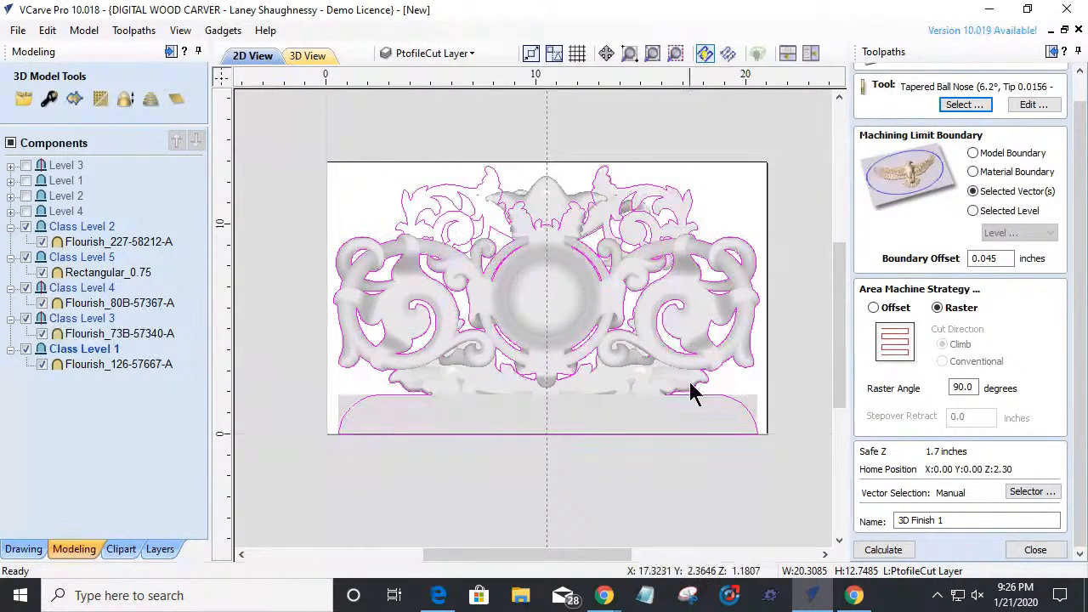
right_click(402, 400)
mouse_move(454, 536)
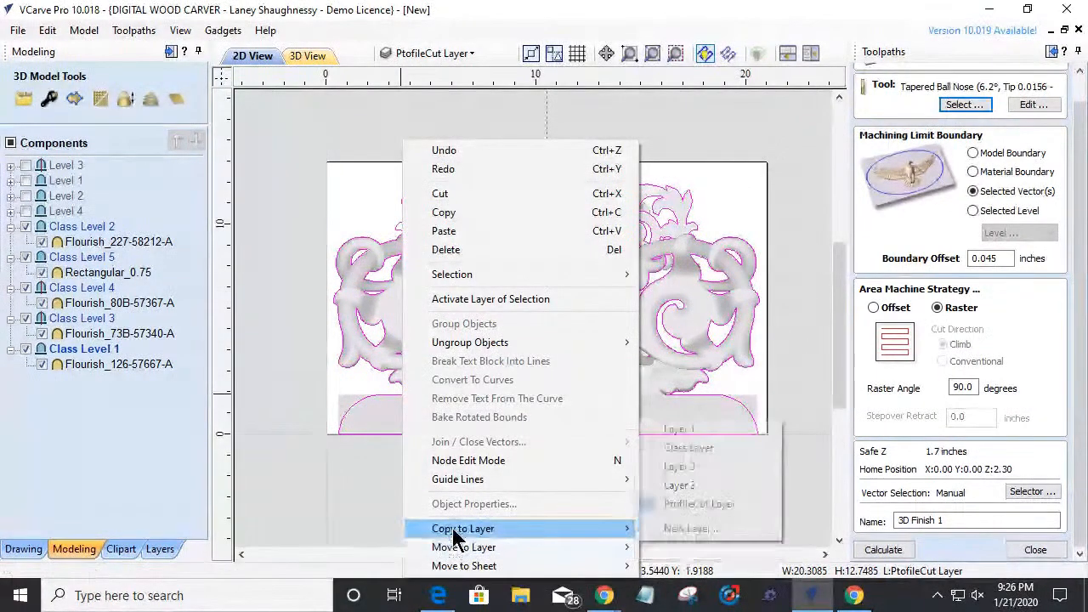
left_click(690, 529)
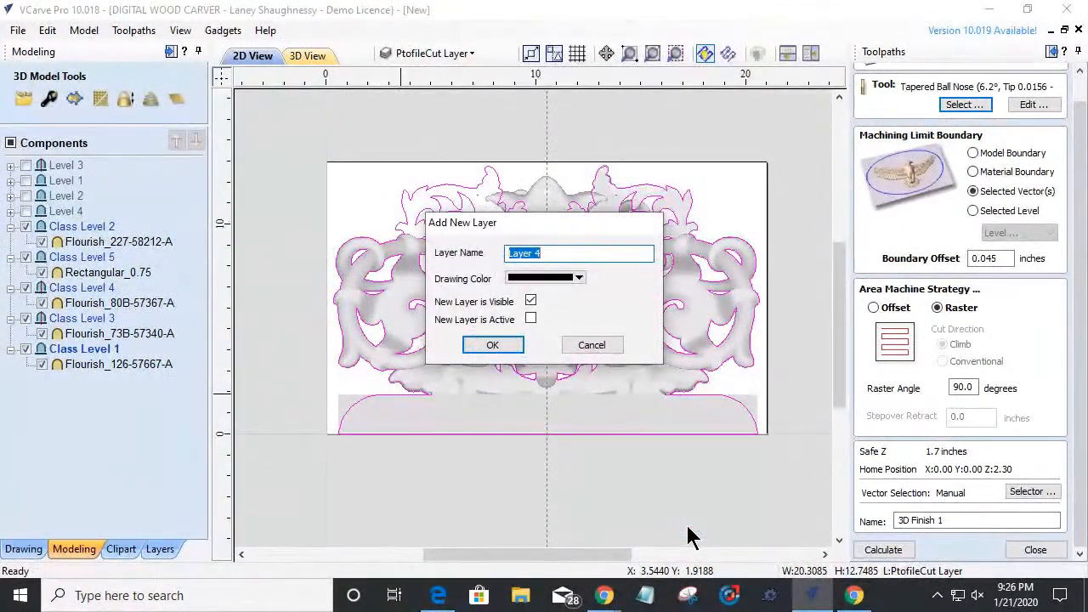
type("Modeling Boudary")
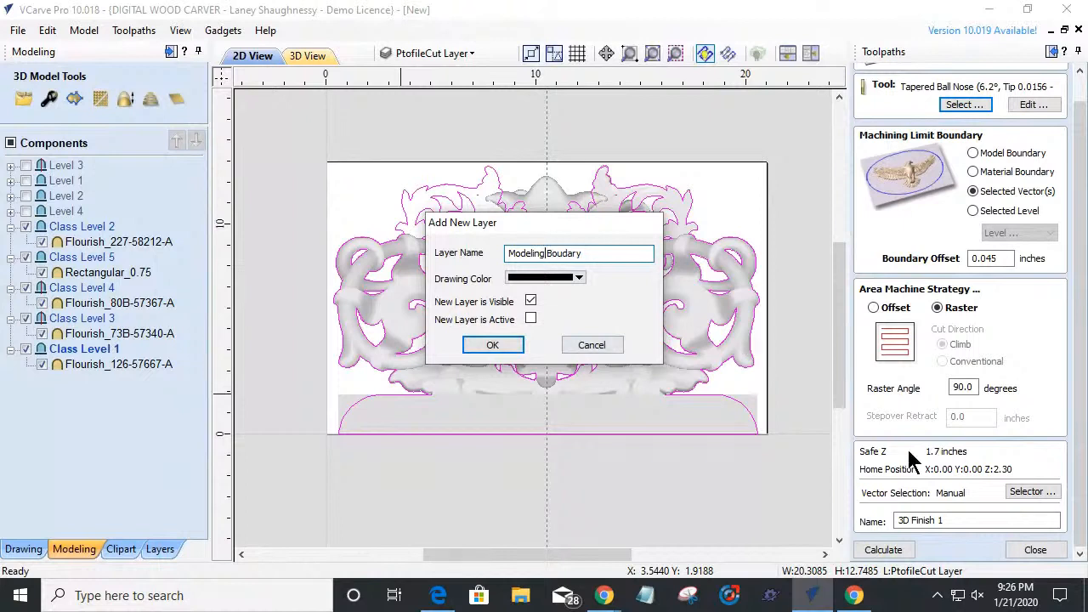
type("T")
left_click(546, 254)
key("BackSpace")
key("BackSpace")
key("BackSpace")
key("BackSpace")
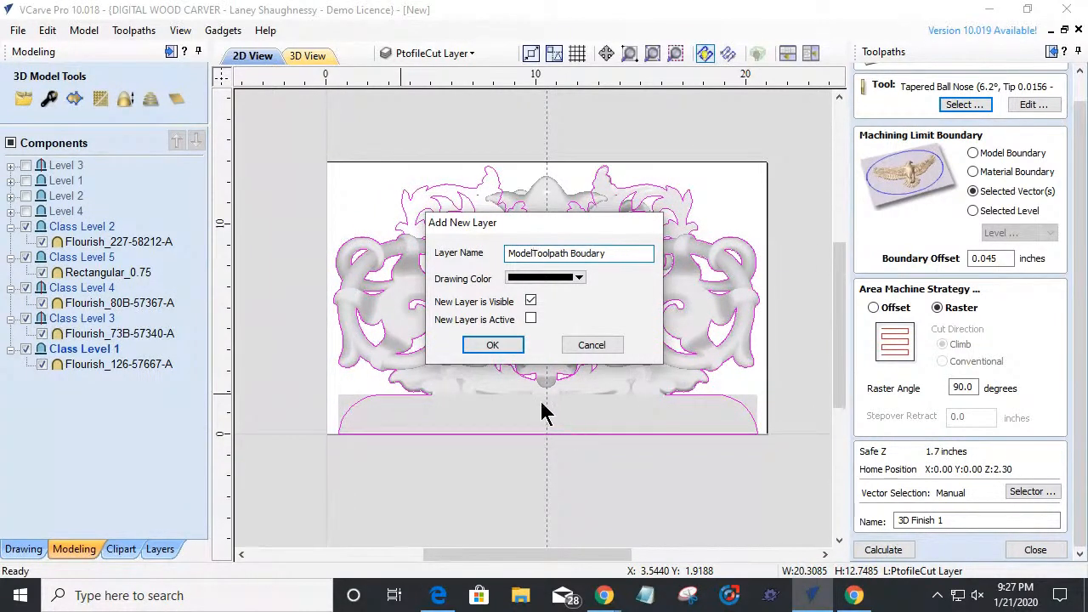
- Give the new layer a red drawing color, create it, and deselect the vectors
left_click(578, 278)
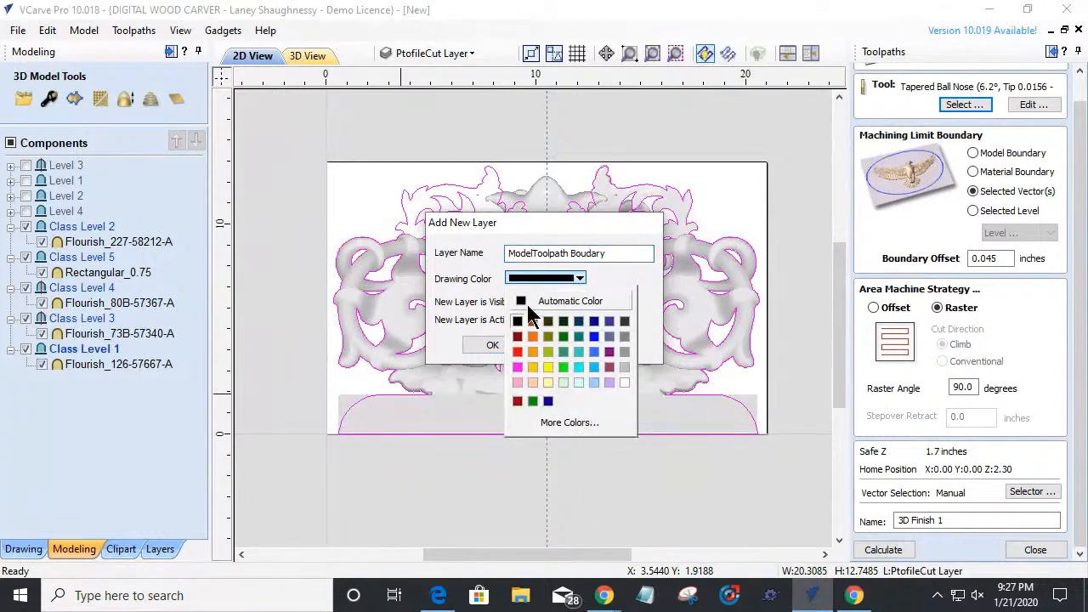
left_click(517, 351)
left_click(493, 345)
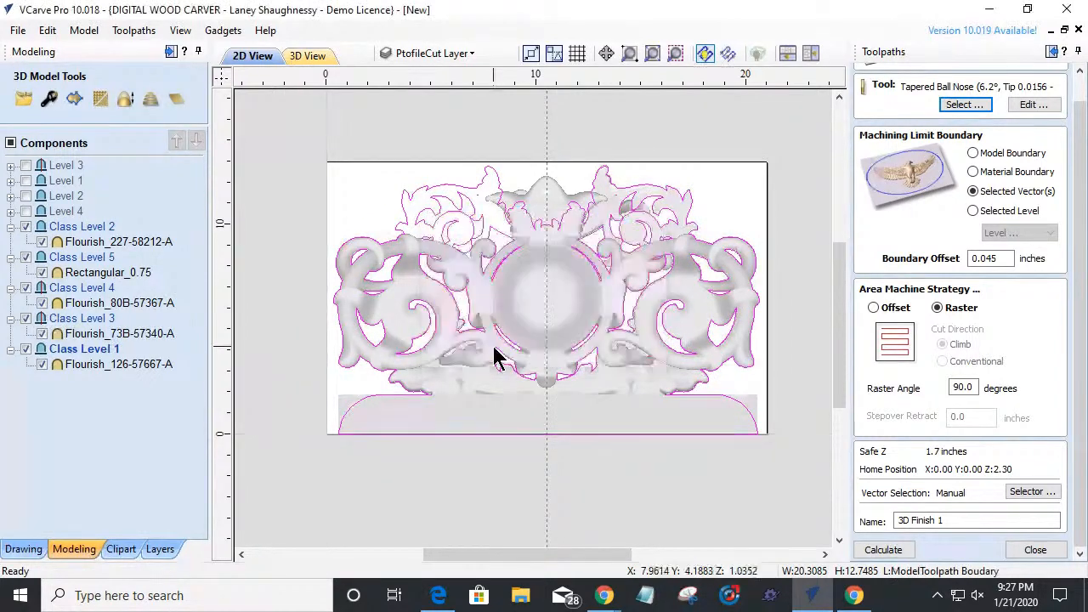
left_click(277, 404)
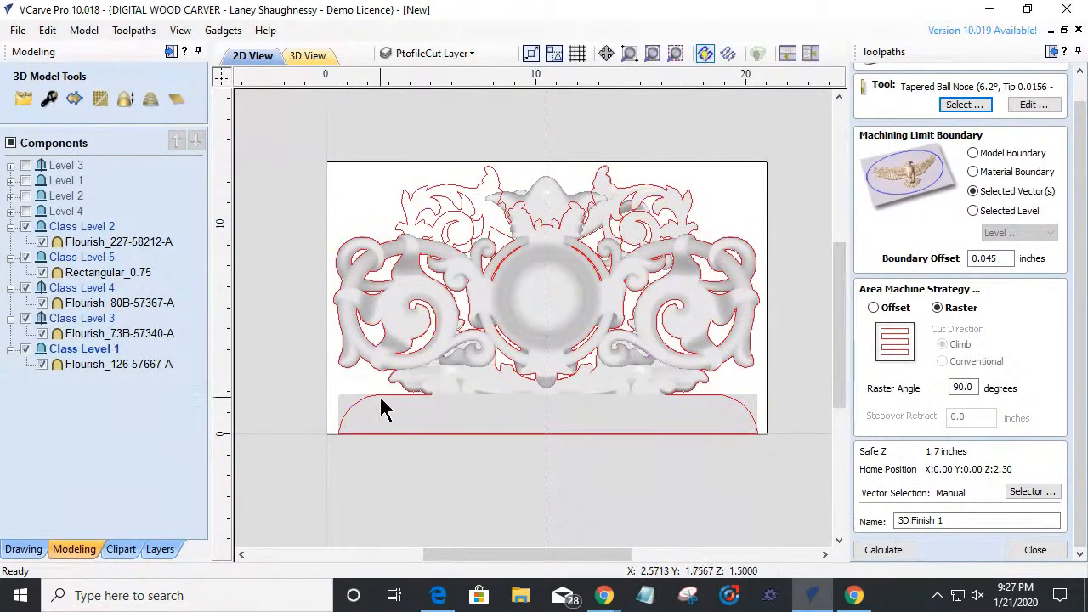
- Select the grouped boundary on the ModelToolpath Boudary layer and ungroup it for node editing
left_click(451, 54)
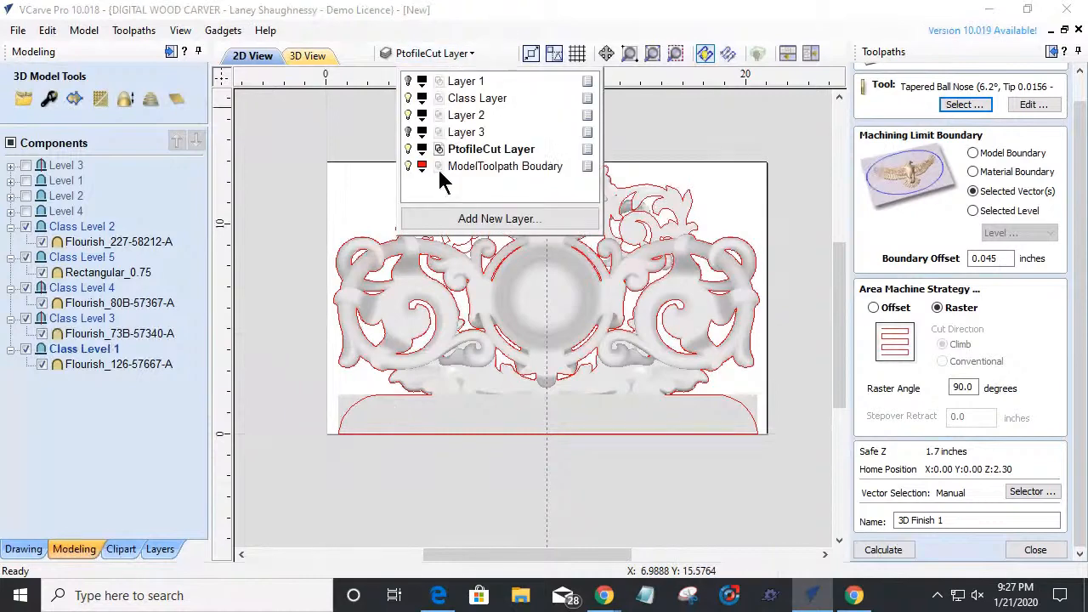
left_click(393, 391)
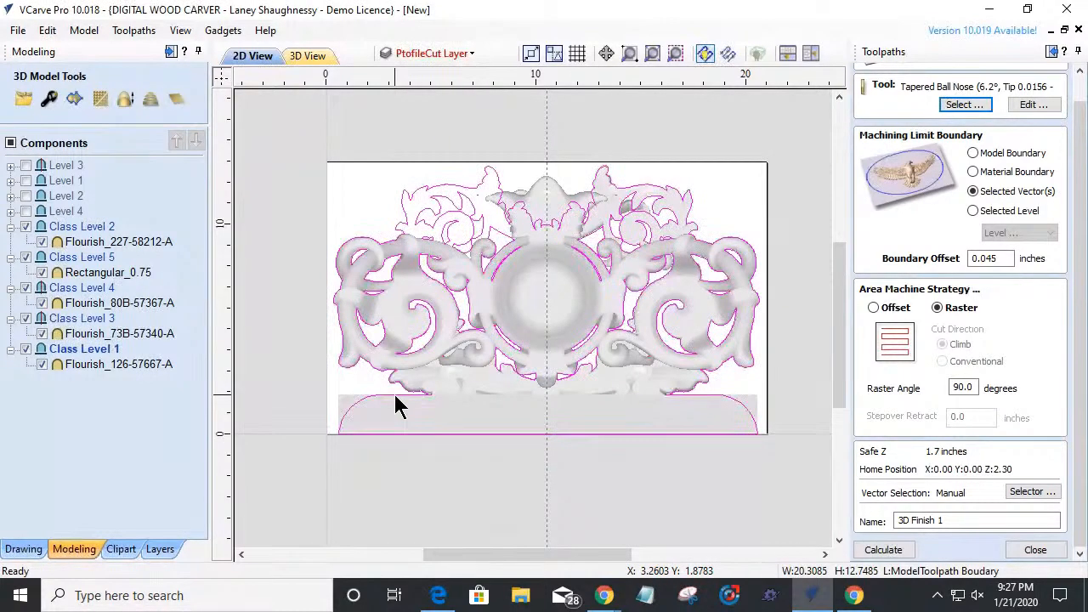
double_click(395, 396)
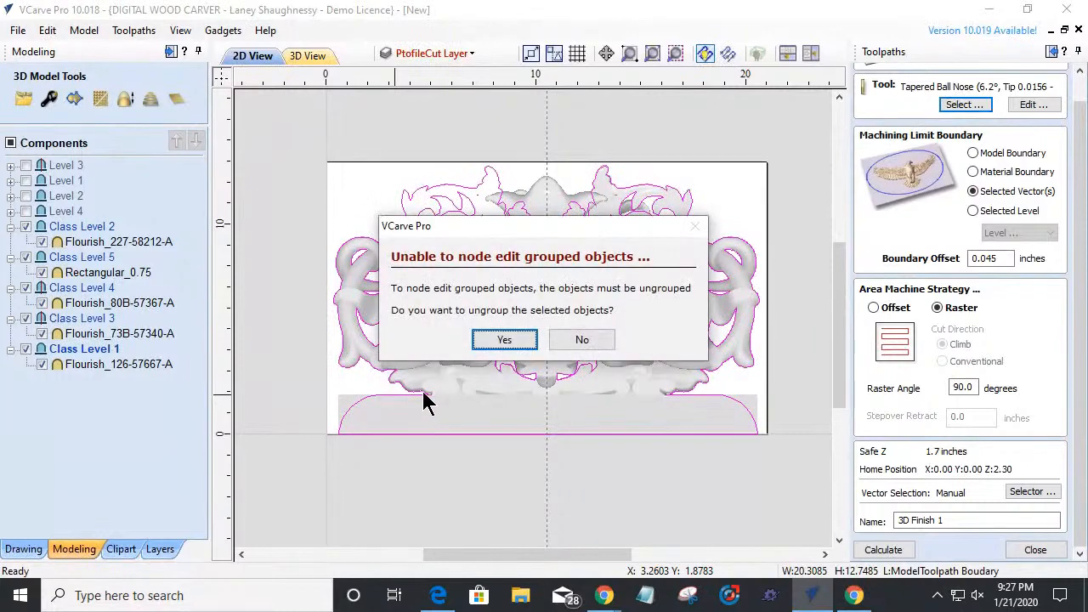
left_click(504, 340)
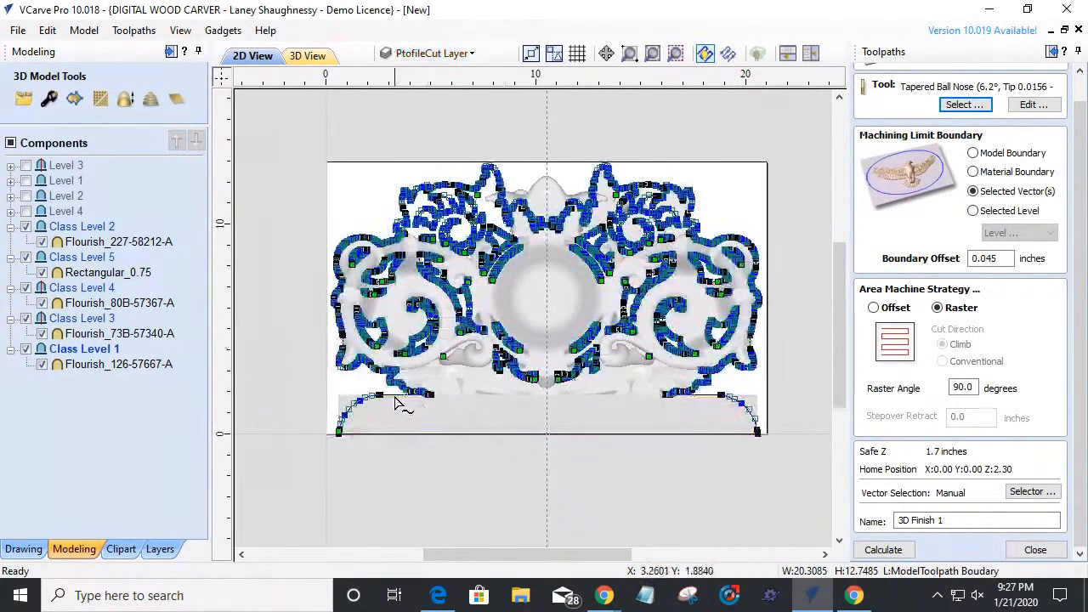
- Cut the boundary vector at the node where the left lower leaf meets the name tab's top edge
scroll(440, 401, "up", 1)
scroll(440, 402, "up", 1)
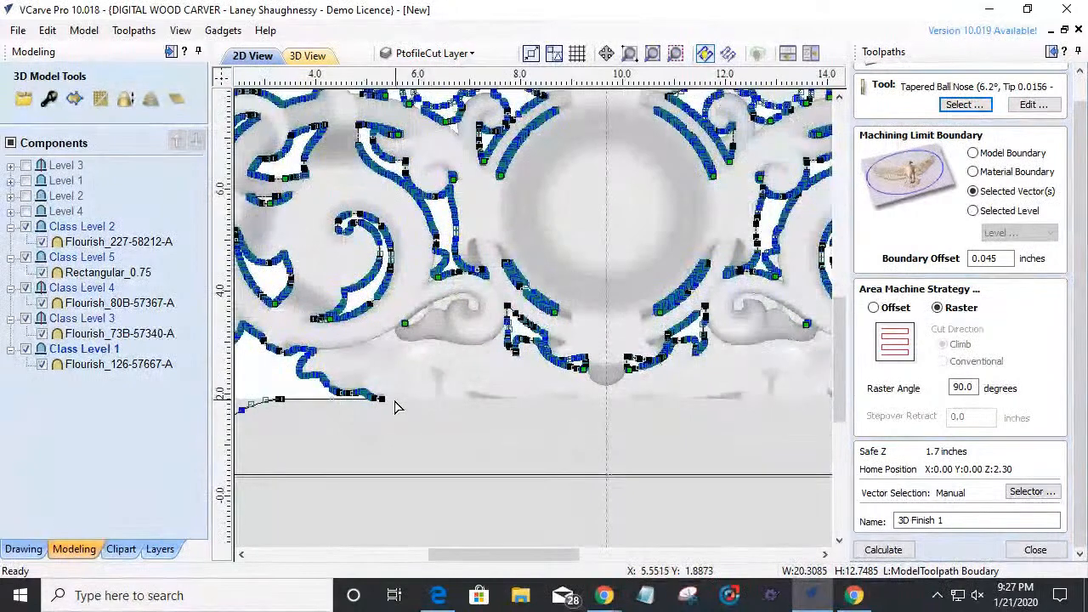
scroll(380, 408, "up", 1)
scroll(370, 412, "up", 1)
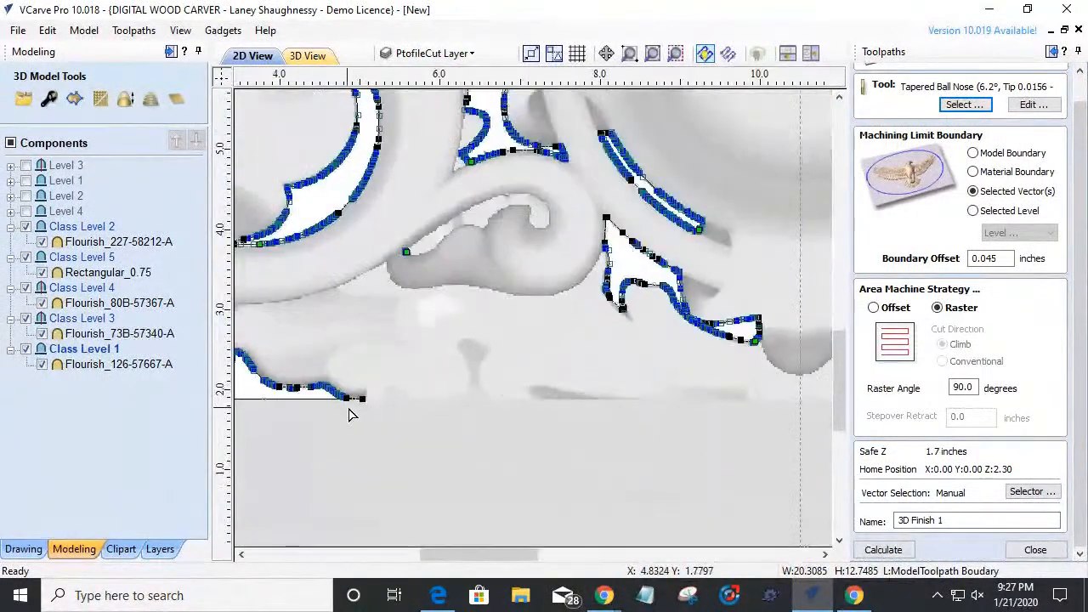
right_click(363, 408)
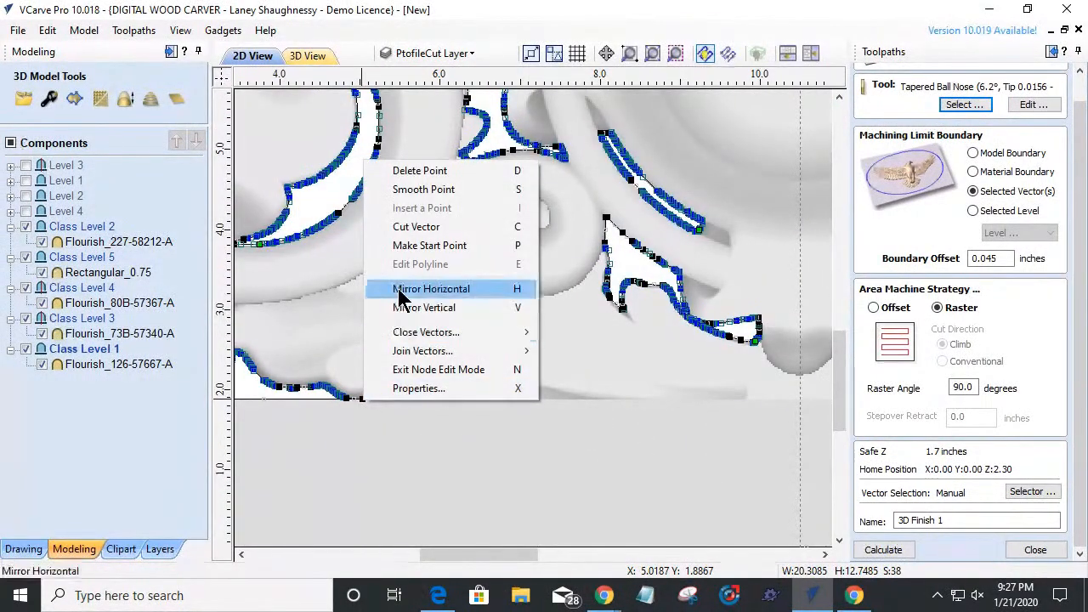
left_click(403, 227)
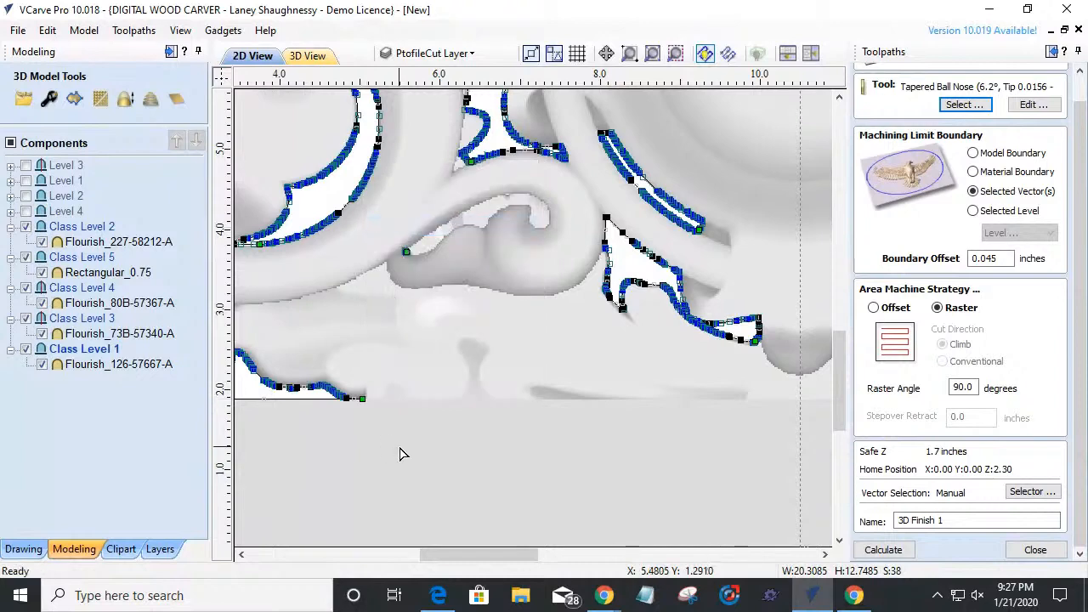
- Cut the boundary vector at the corner node where the right lower leaf meets the name tab's top edge
scroll(367, 425, "down", 2)
scroll(366, 422, "down", 1)
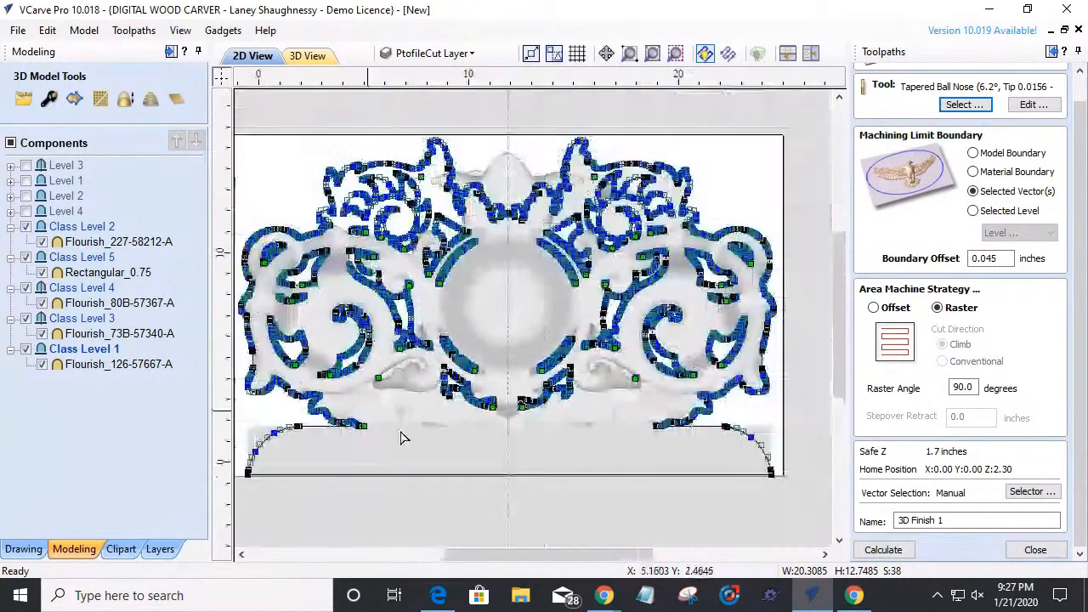
scroll(595, 429, "up", 1)
scroll(601, 422, "up", 3)
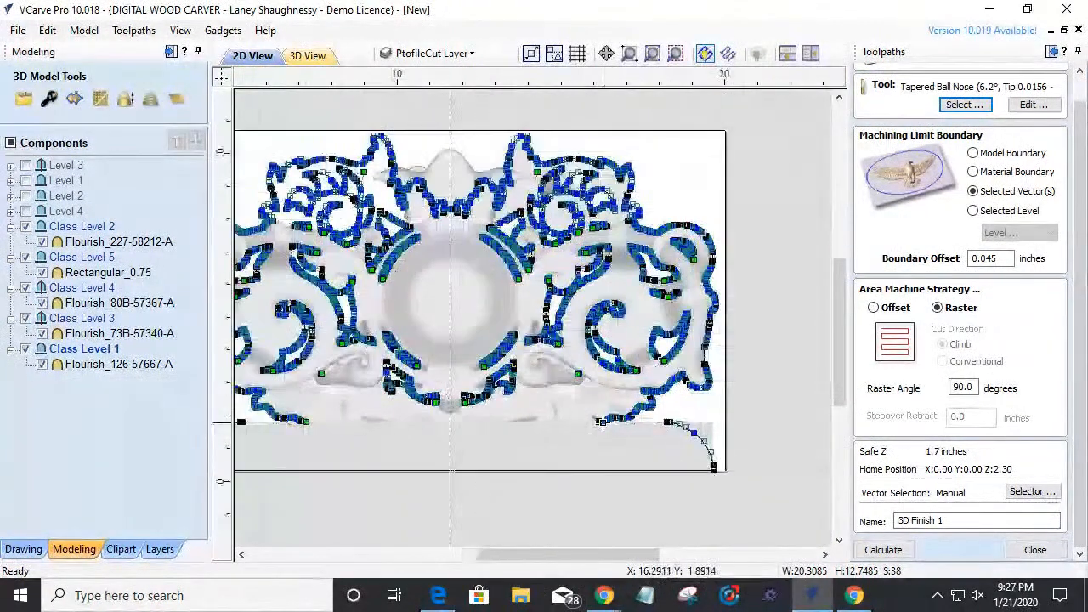
scroll(600, 423, "up", 3)
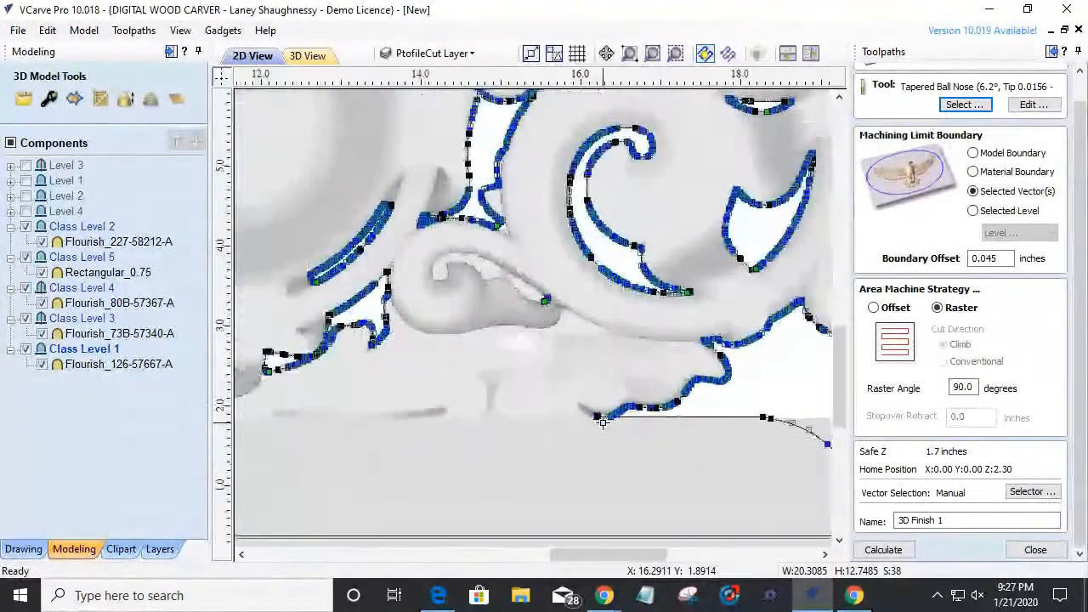
scroll(595, 423, "up", 3)
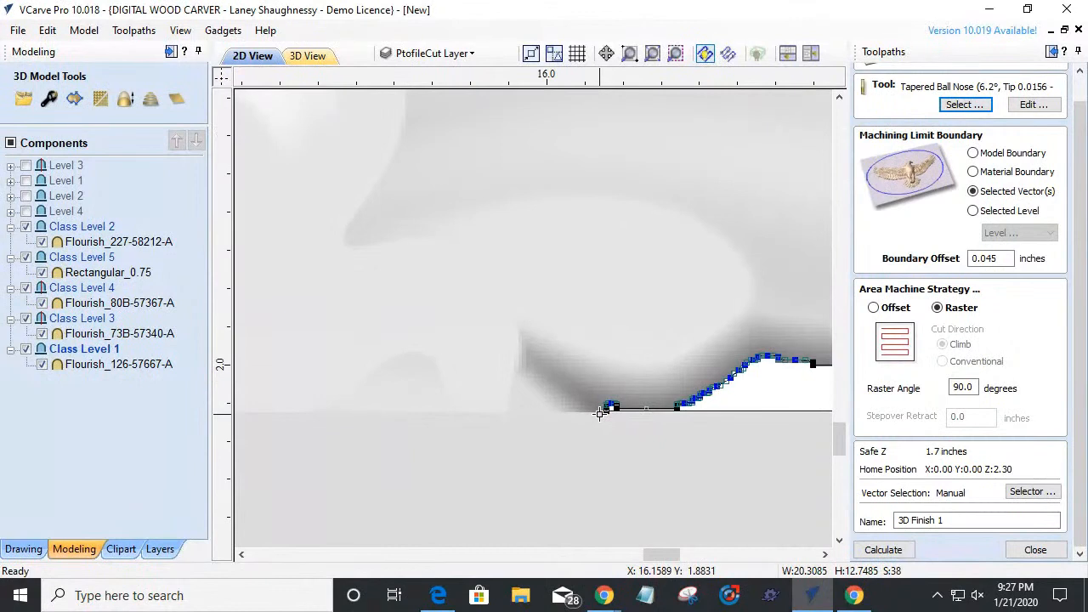
scroll(603, 427, "up", 2)
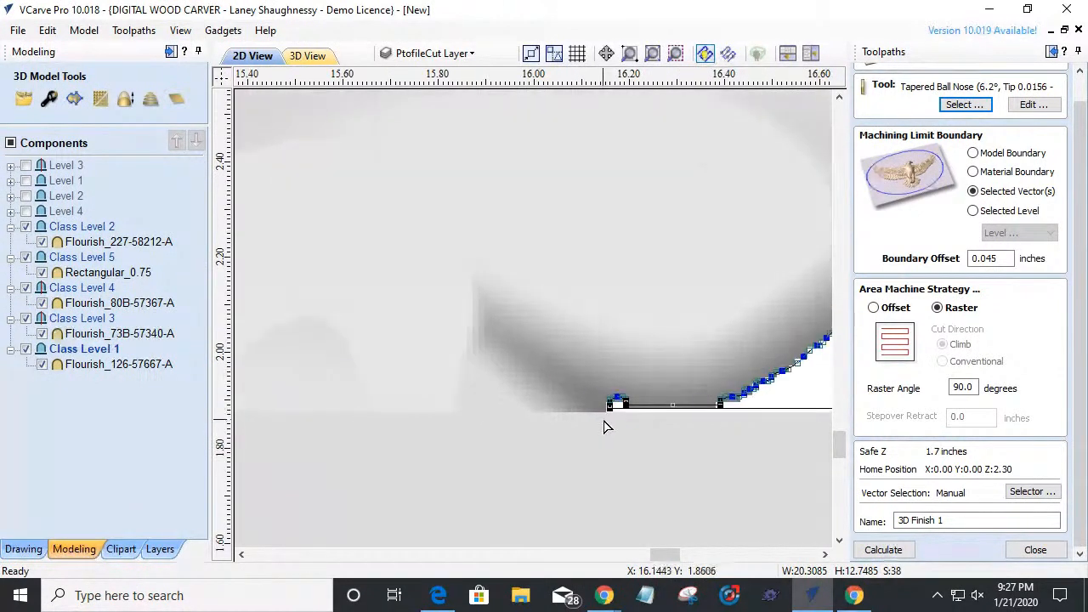
scroll(604, 427, "up", 2)
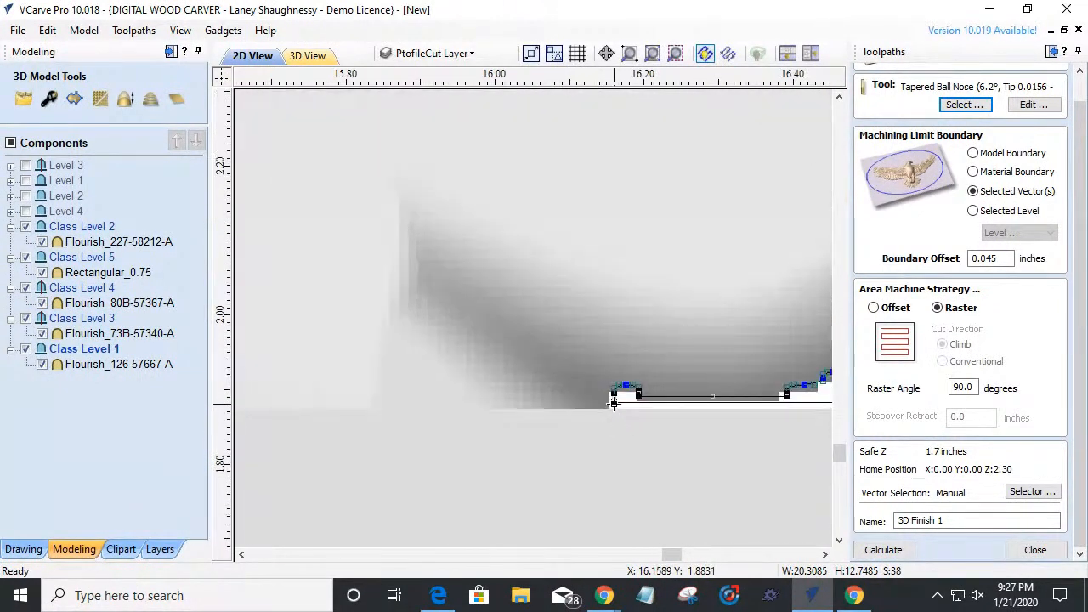
right_click(614, 408)
left_click(660, 232)
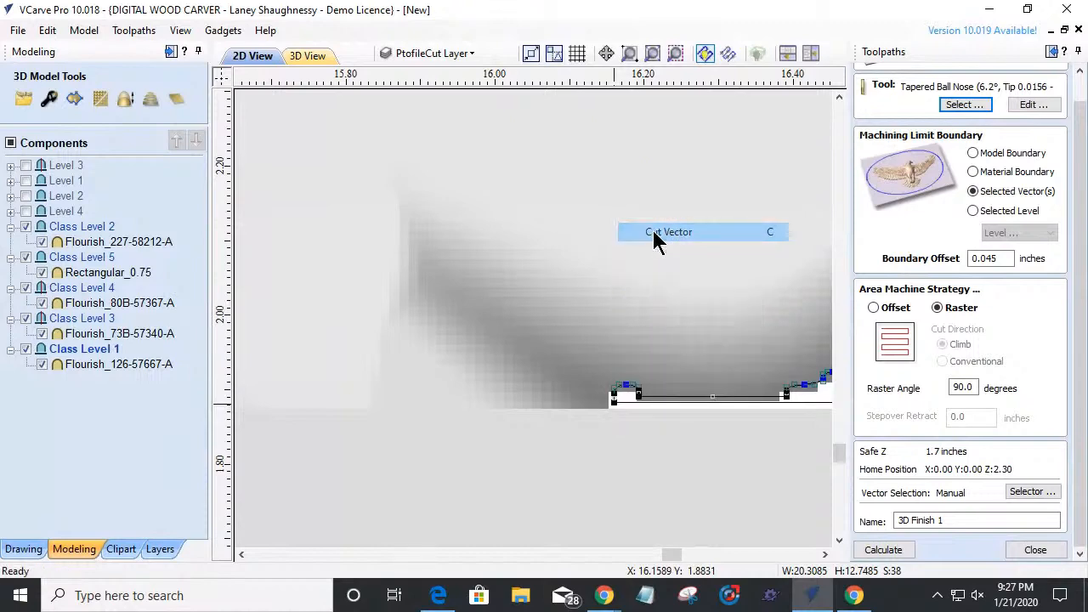
scroll(712, 475, "down", 2)
scroll(712, 475, "down", 5)
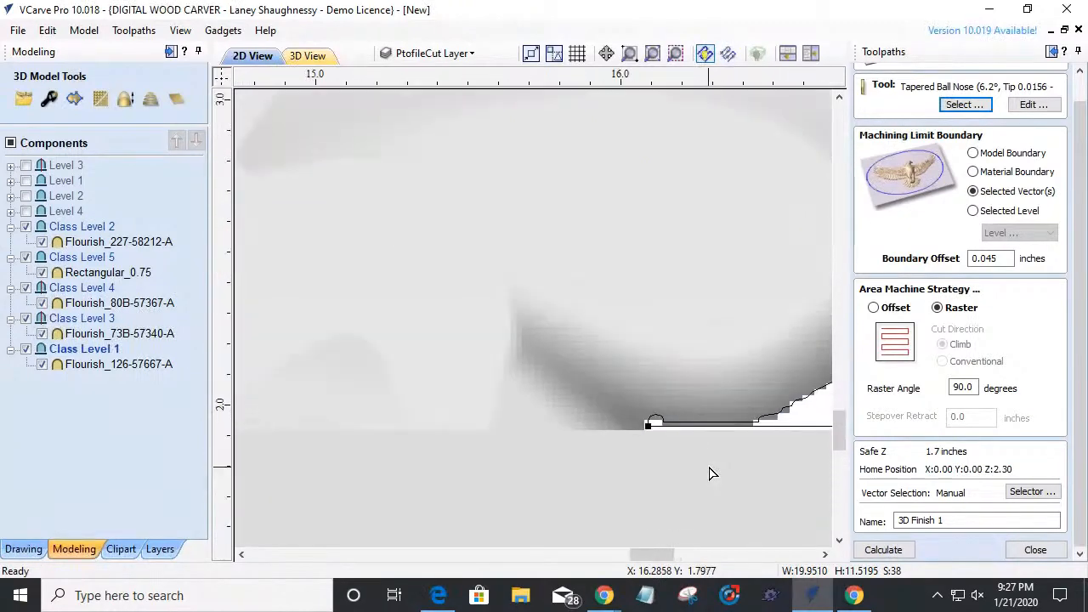
scroll(699, 459, "down", 4)
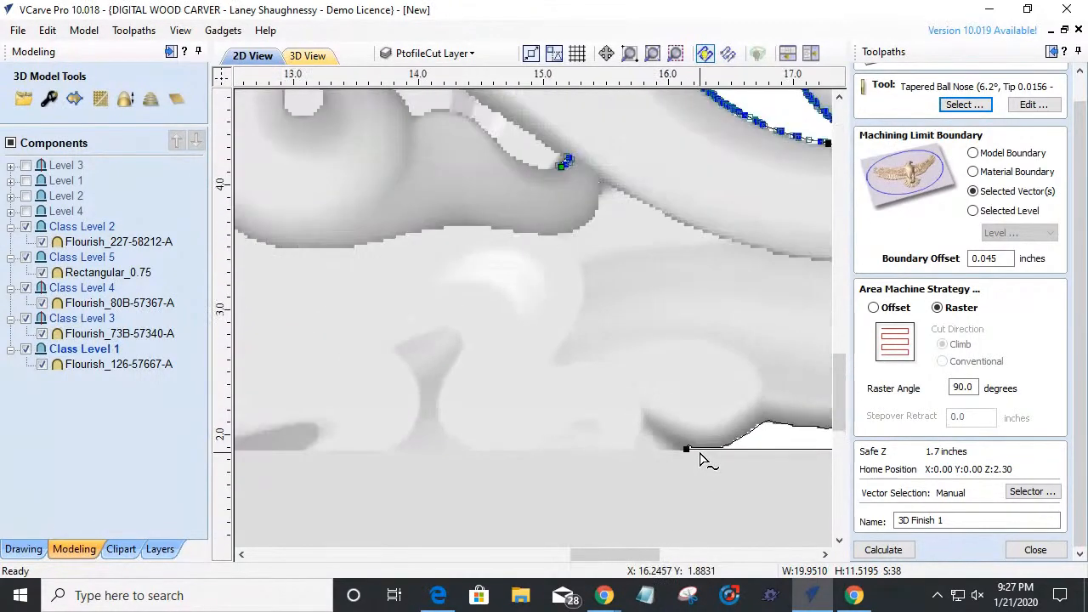
scroll(697, 451, "down", 2)
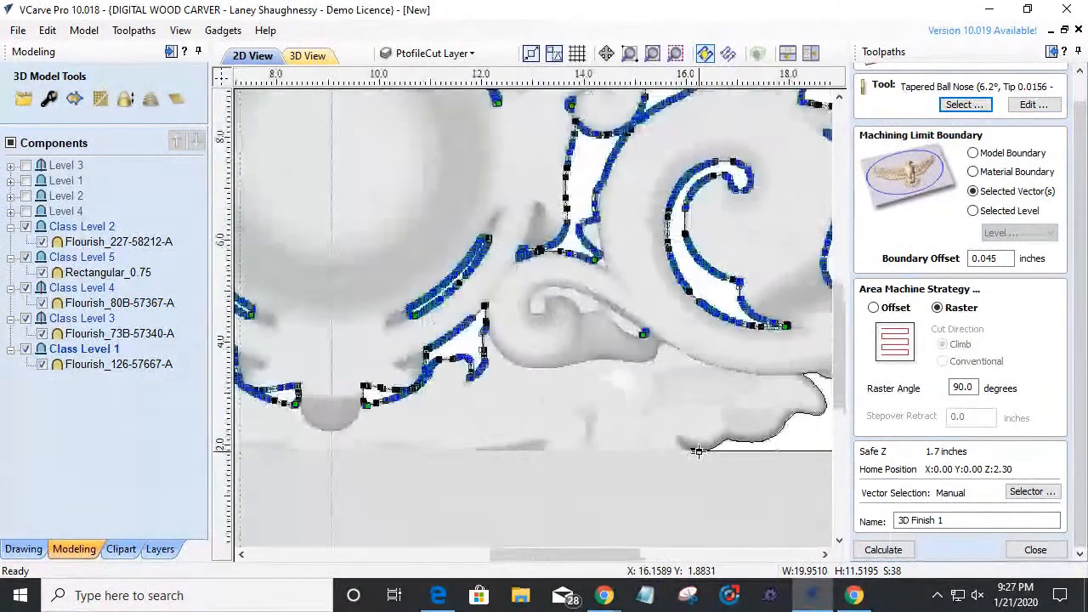
scroll(697, 452, "down", 2)
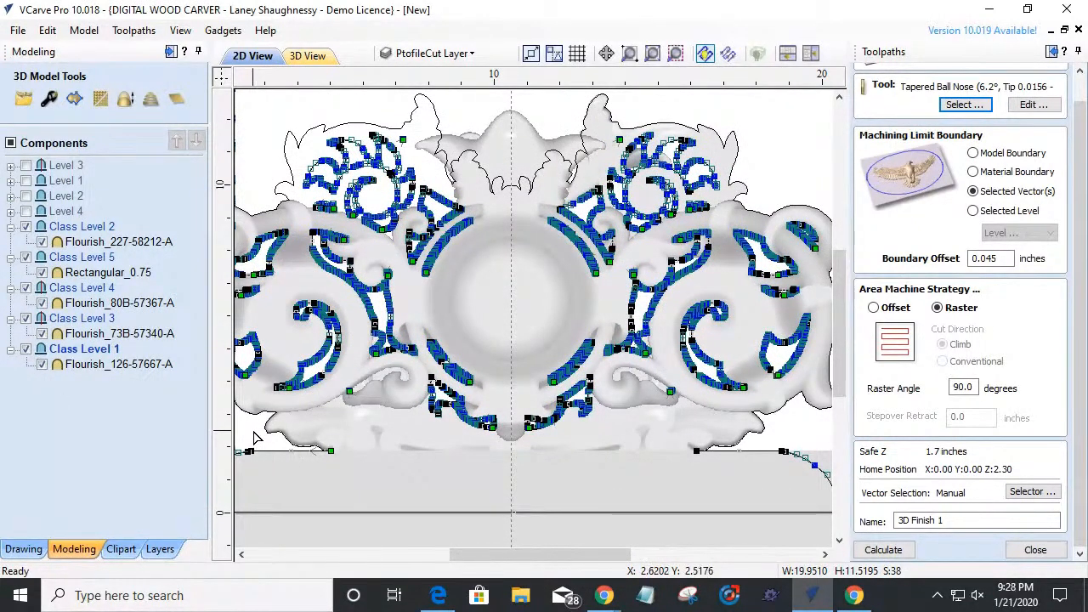
- Leave node editing and select the flourish's boundary vectors without the name tab's outline
left_click(25, 549)
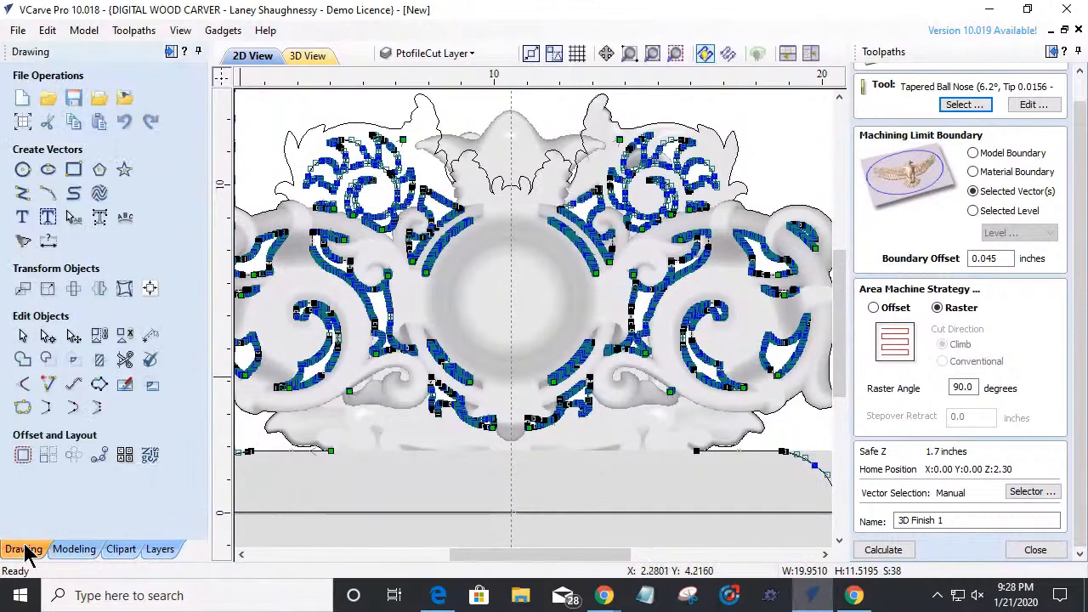
left_click(22, 338)
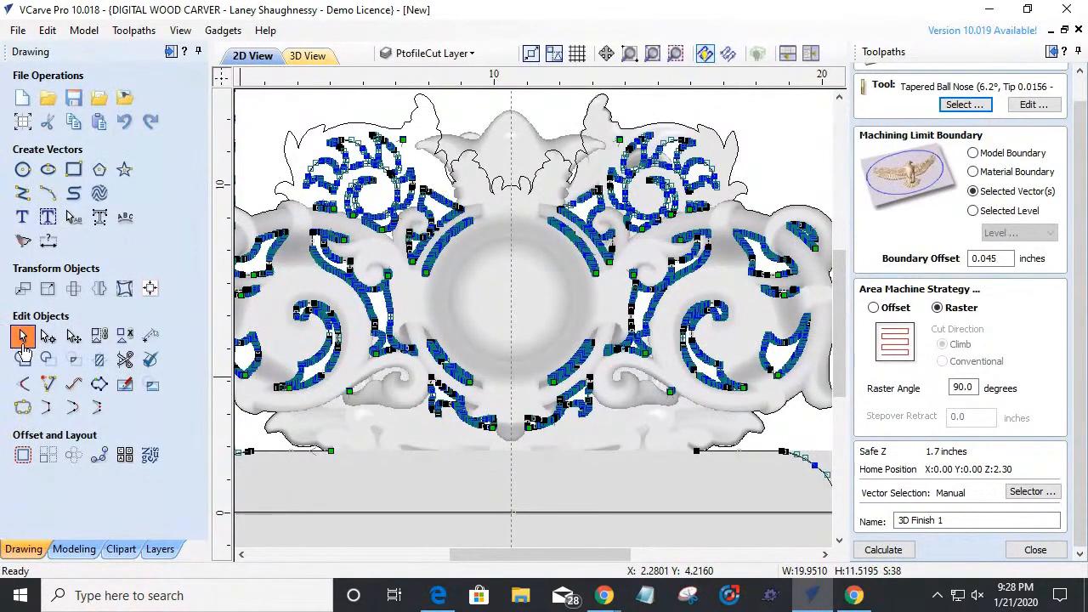
left_click(476, 396)
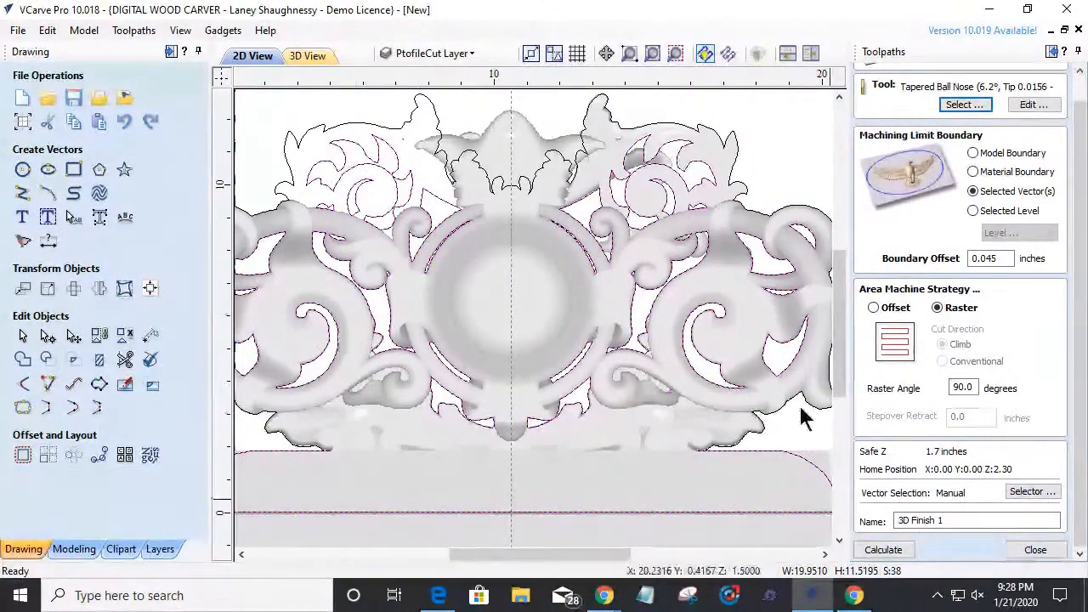
left_click(723, 450, "shift")
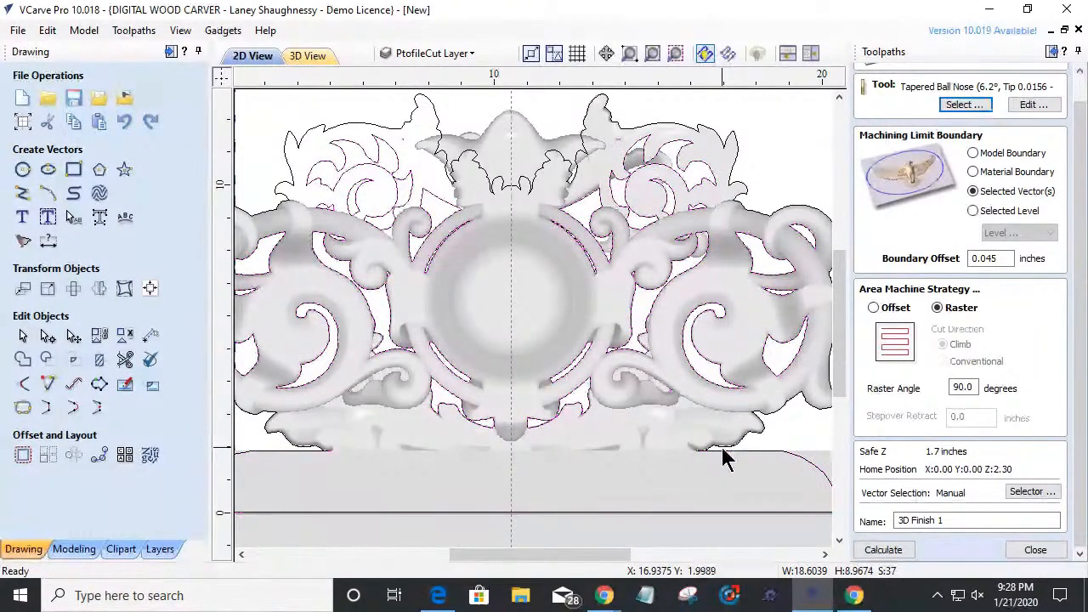
left_click(724, 456, "shift")
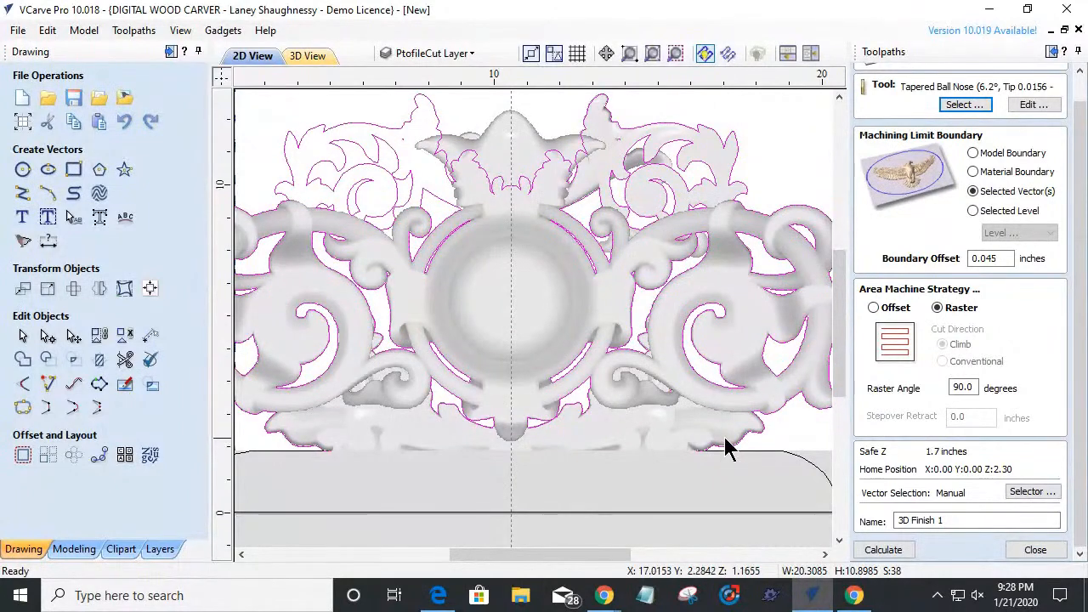
- Select the name tab's outline on its own to check that it is separated from the flourish boundary
scroll(729, 452, "down", 3)
scroll(575, 463, "up", 2)
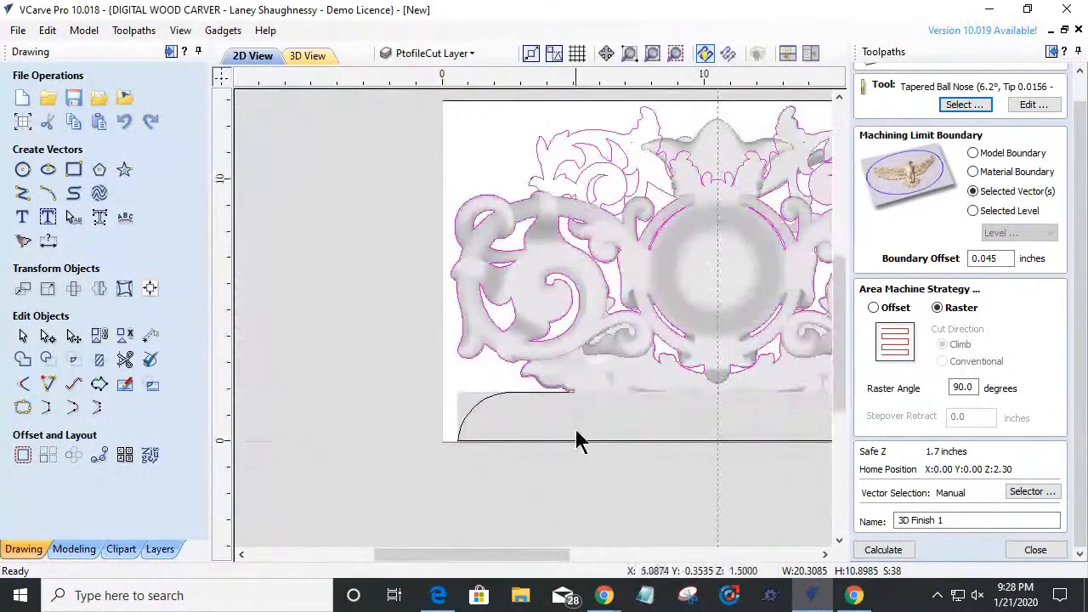
left_click(520, 407)
scroll(485, 416, "down", 2)
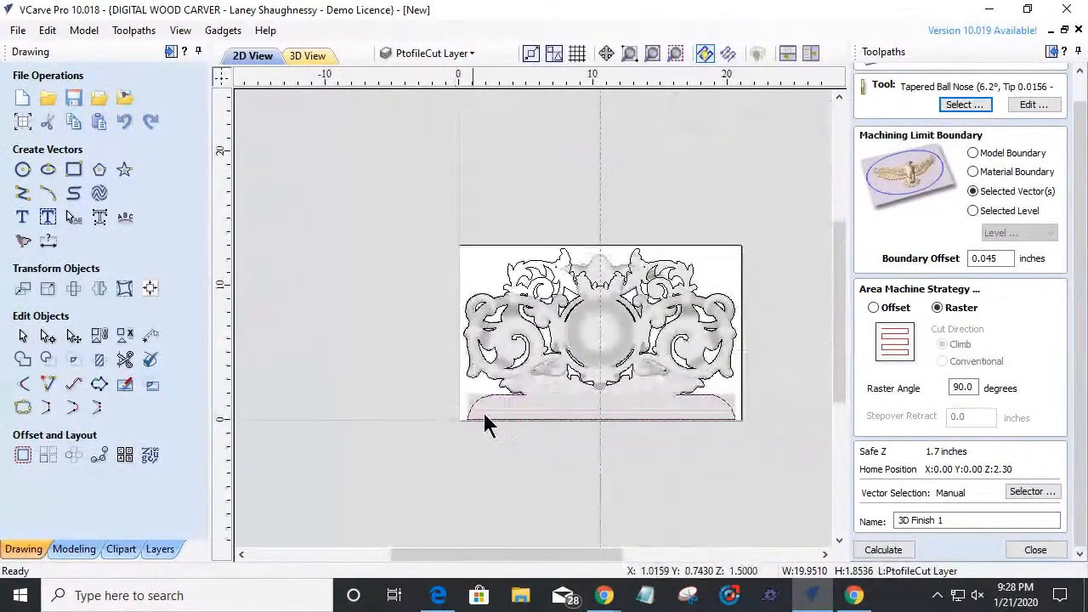
scroll(680, 425, "up", 2)
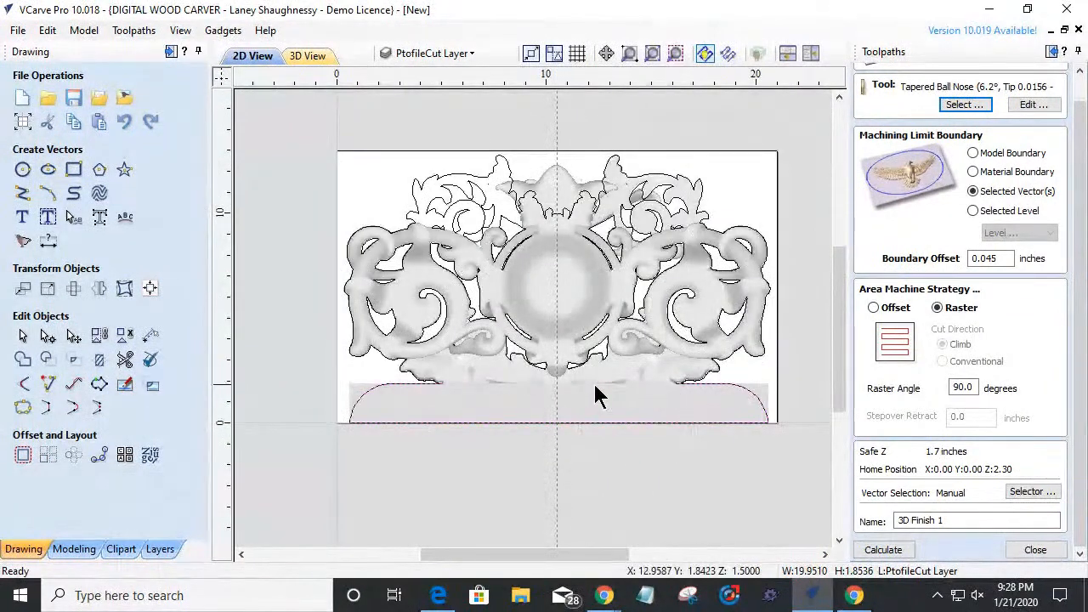
left_click(403, 396)
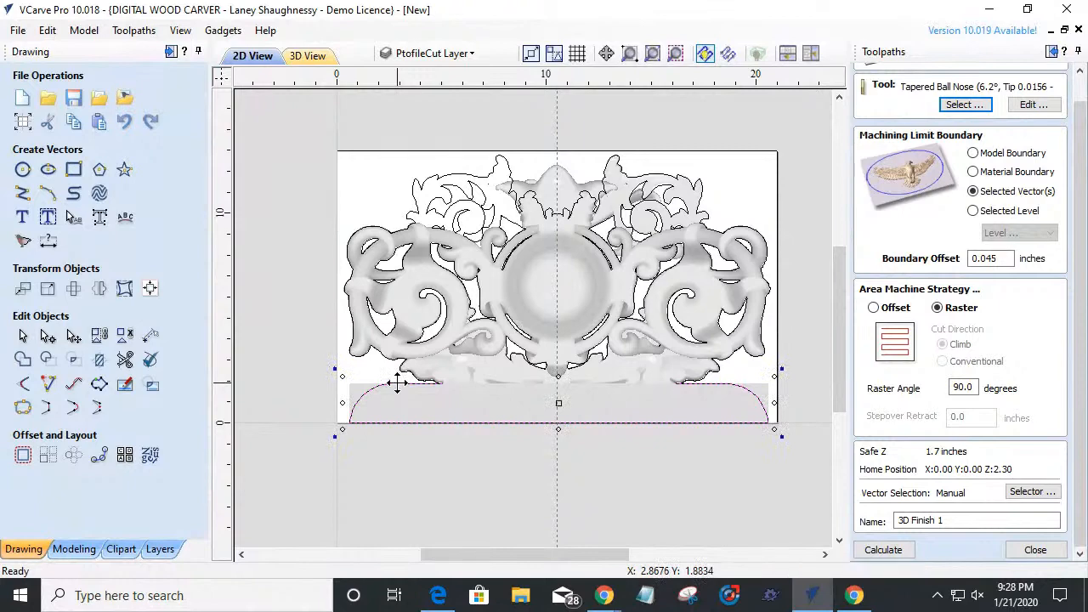
- Close the flourish's outer outline with a straight line along the name tab's top edge between the two lower leaves
left_click(426, 382)
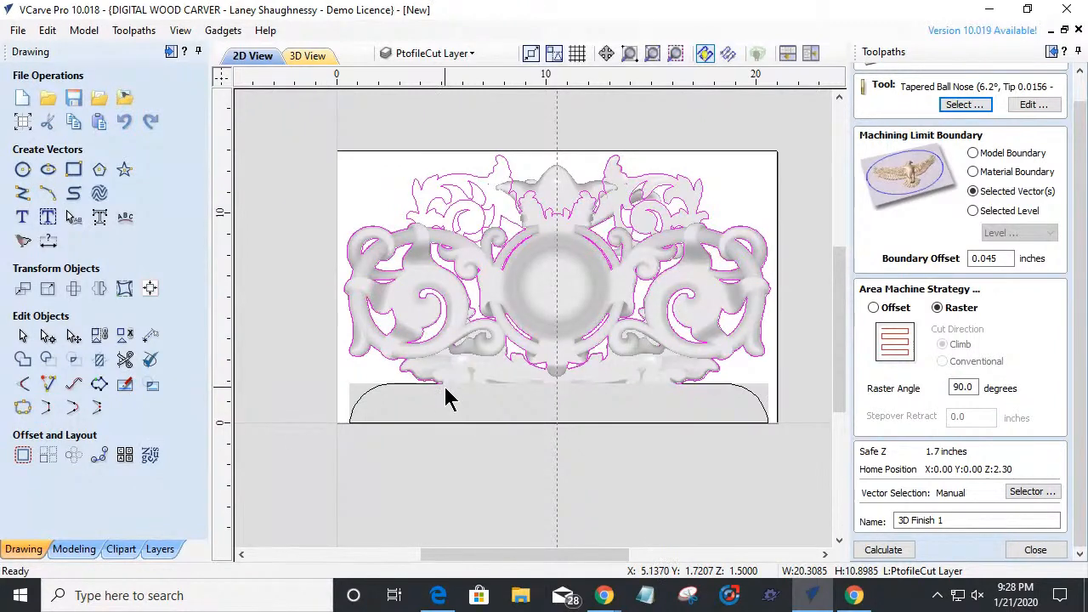
scroll(448, 397, "up", 6)
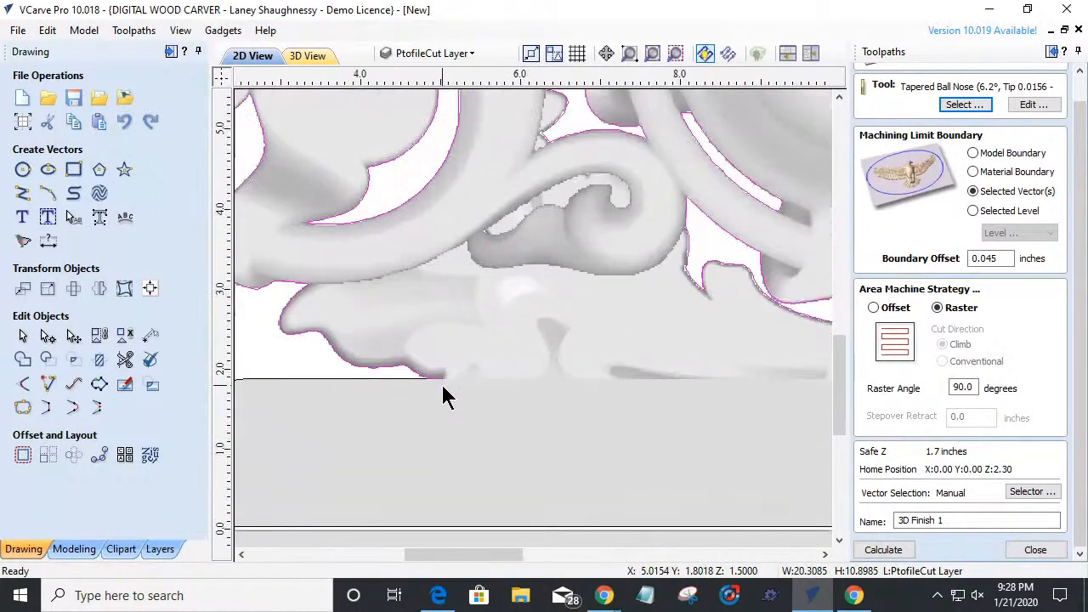
scroll(448, 398, "down", 3)
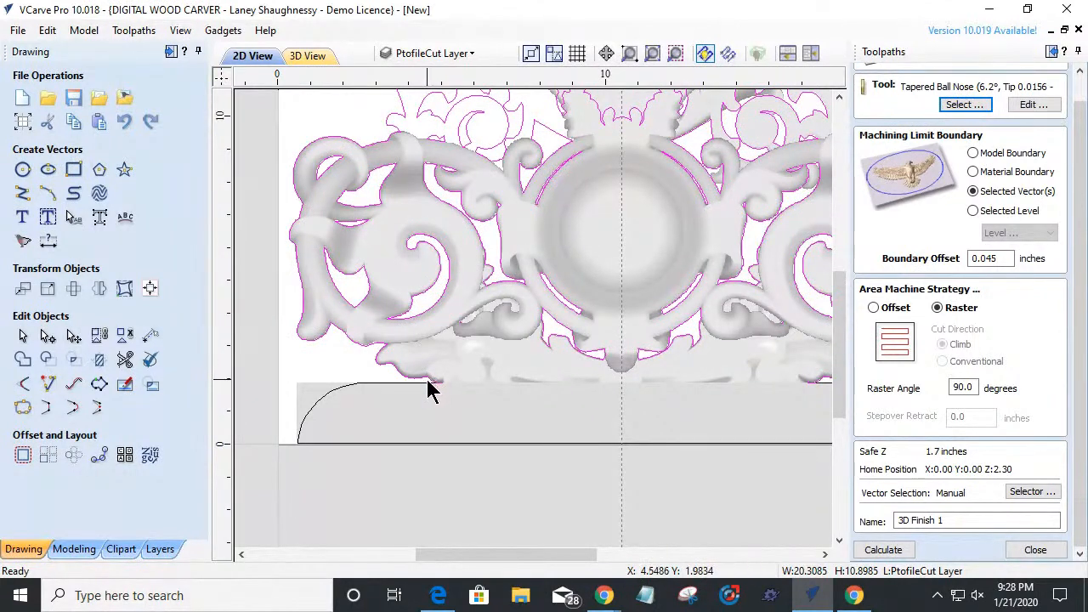
left_click(430, 375)
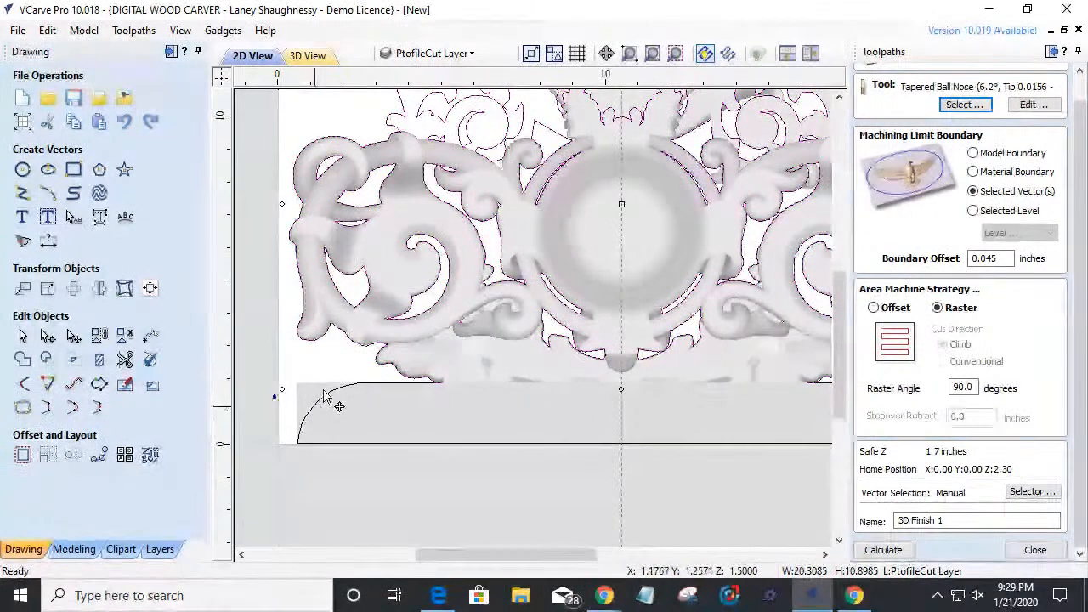
key("n")
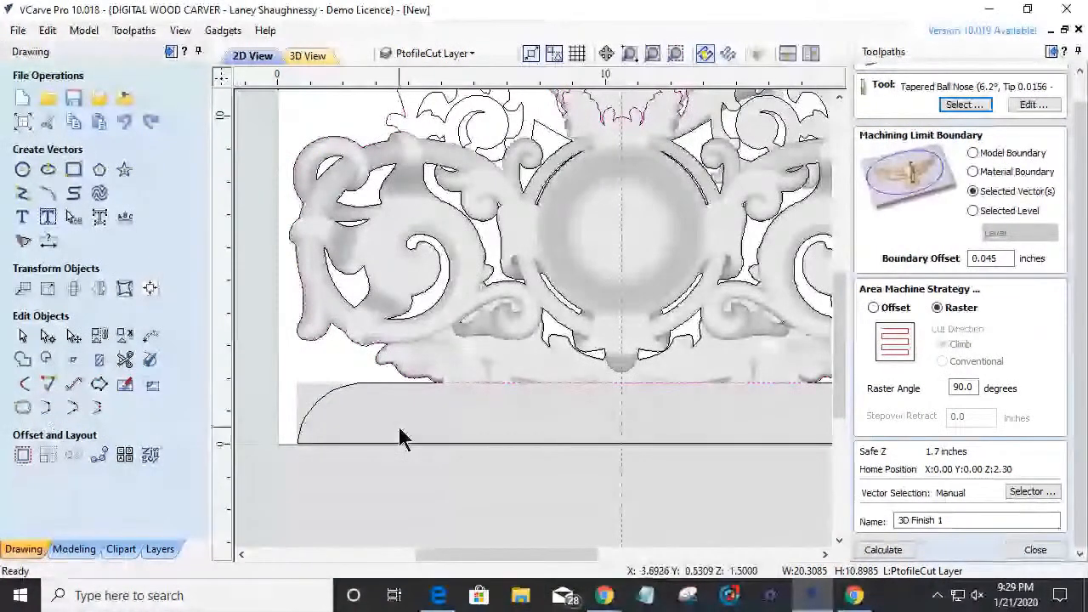
scroll(400, 437, "down", 2)
scroll(476, 408, "up", 1)
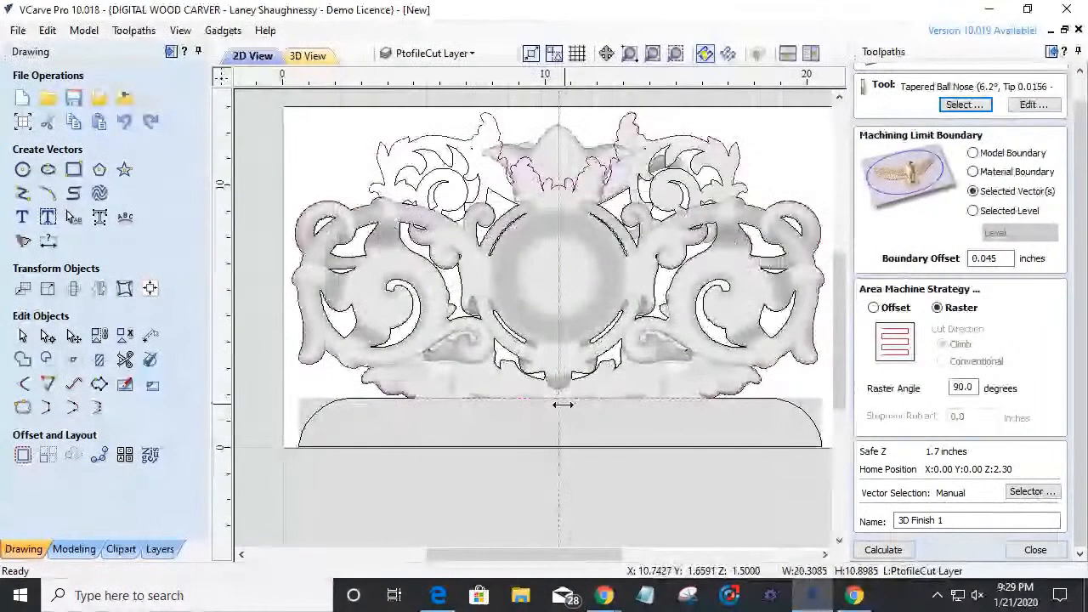
- Select the closed outer flourish outline and choose the WS 705 .125 Tapered Ball Nose as the finishing tool
left_click(507, 395)
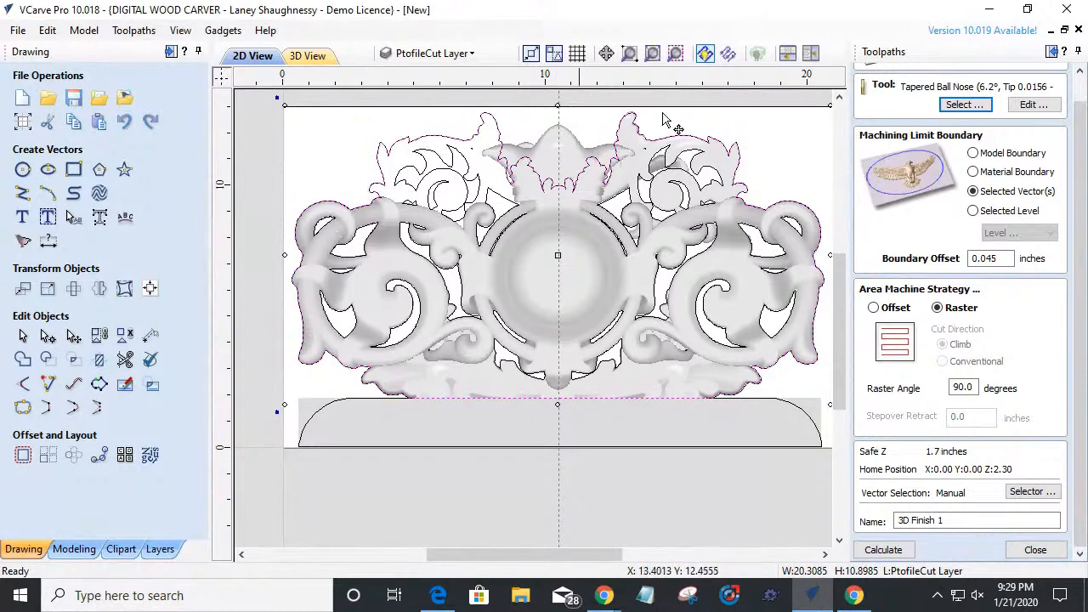
scroll(619, 411, "down", 2)
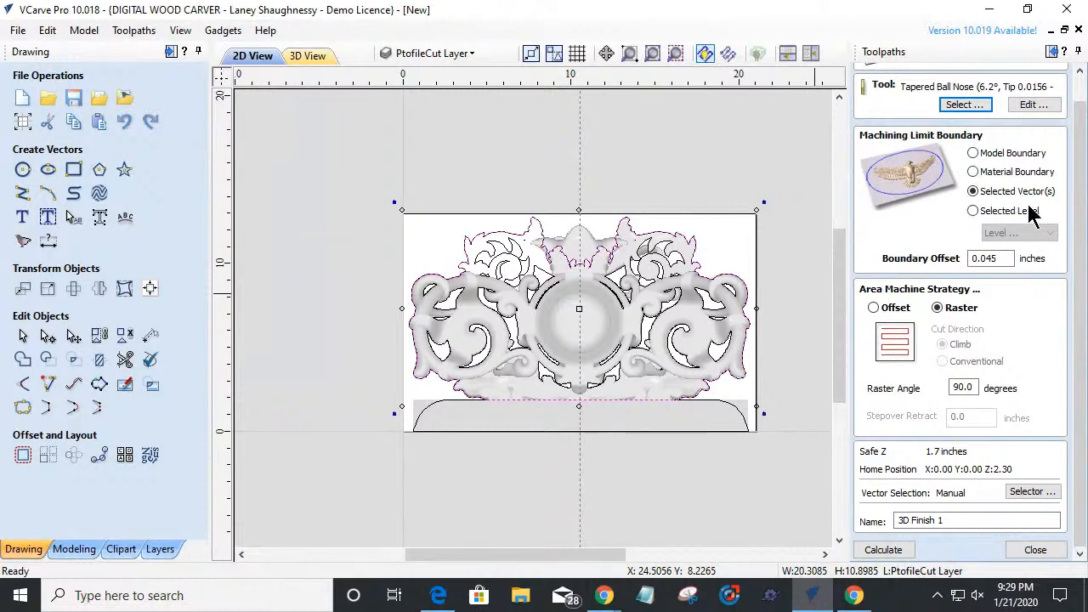
left_click(975, 105)
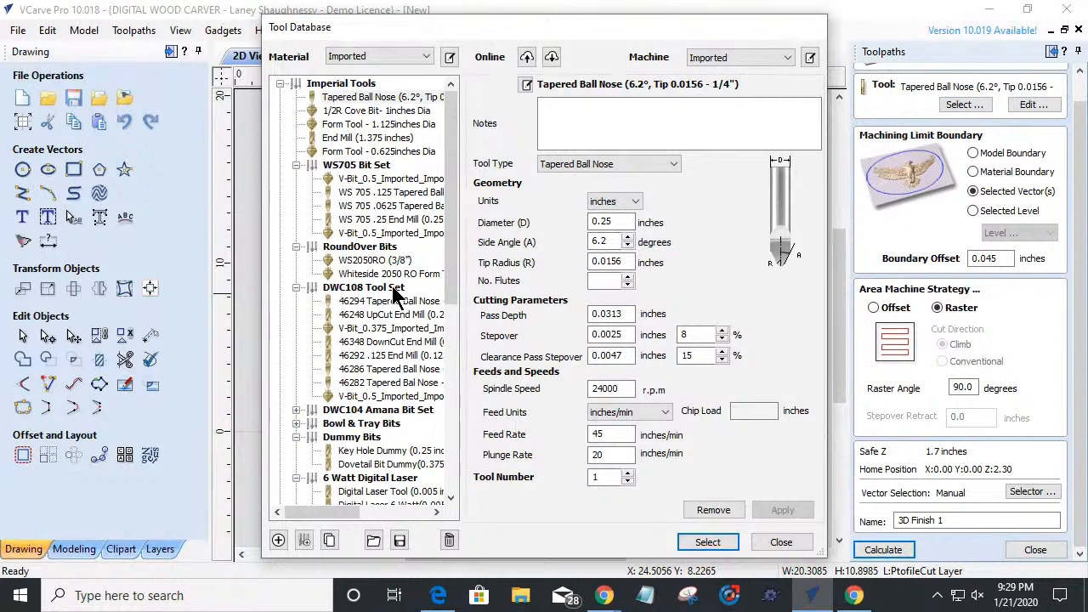
left_click(378, 192)
left_click(700, 541)
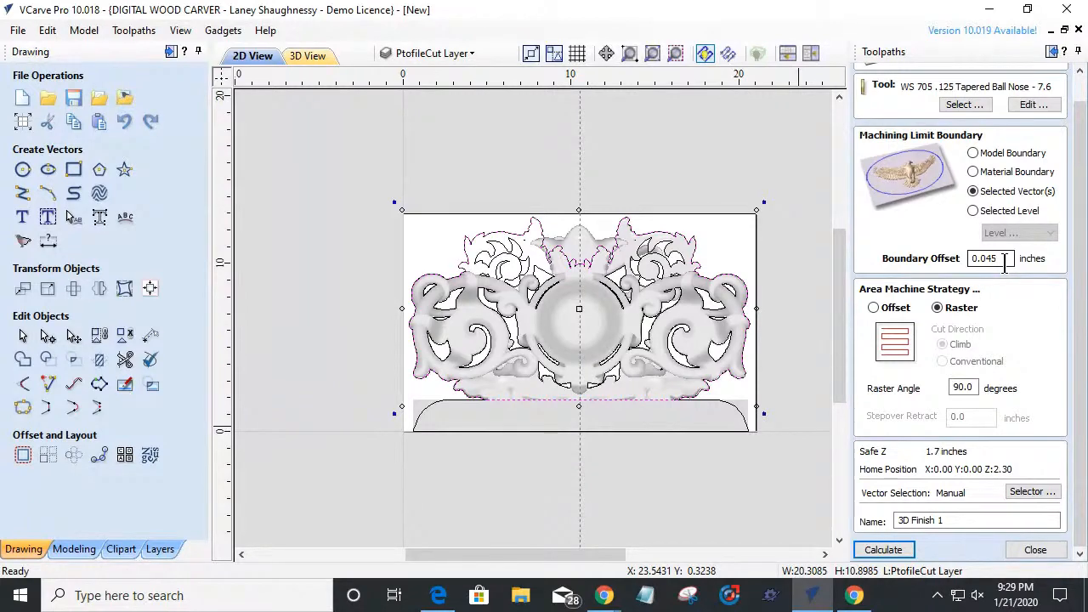
- Set the finish toolpath's boundary offset to 0 inches
scroll(1005, 264, "up", 2)
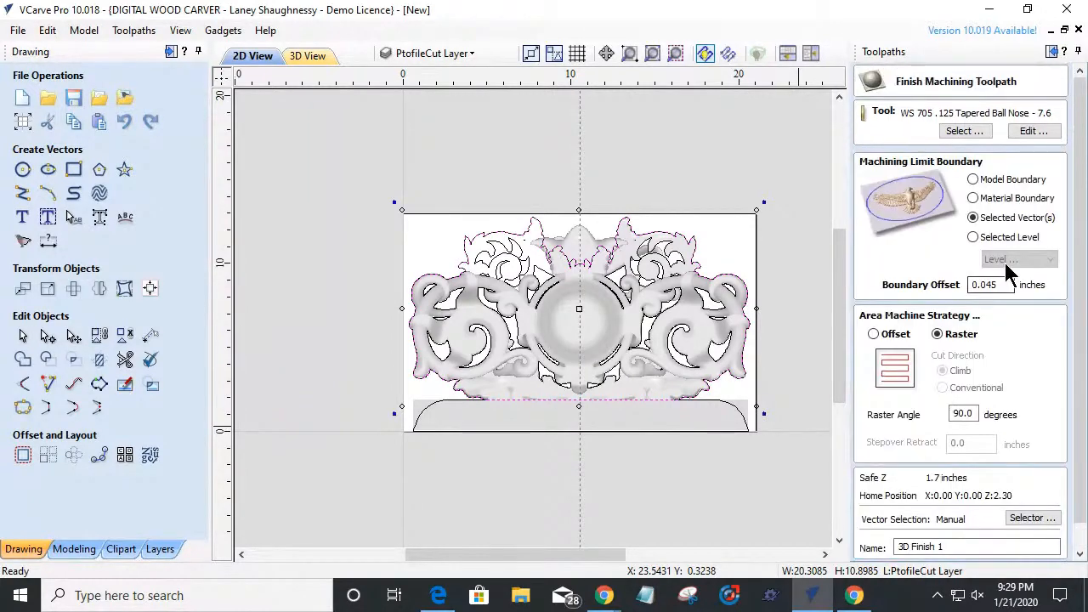
scroll(1005, 263, "down", 2)
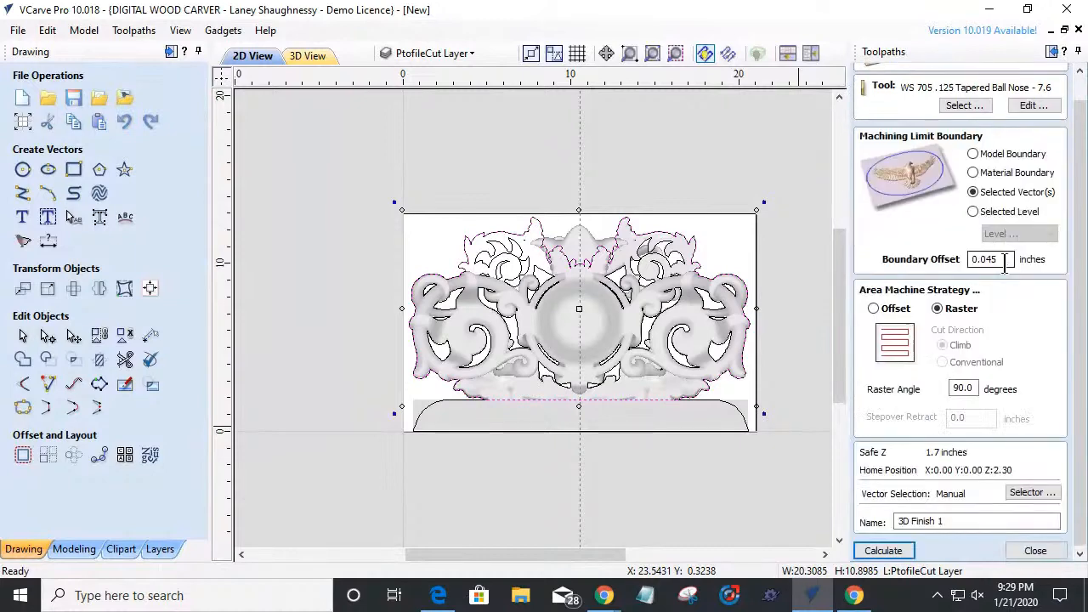
left_click(1005, 263)
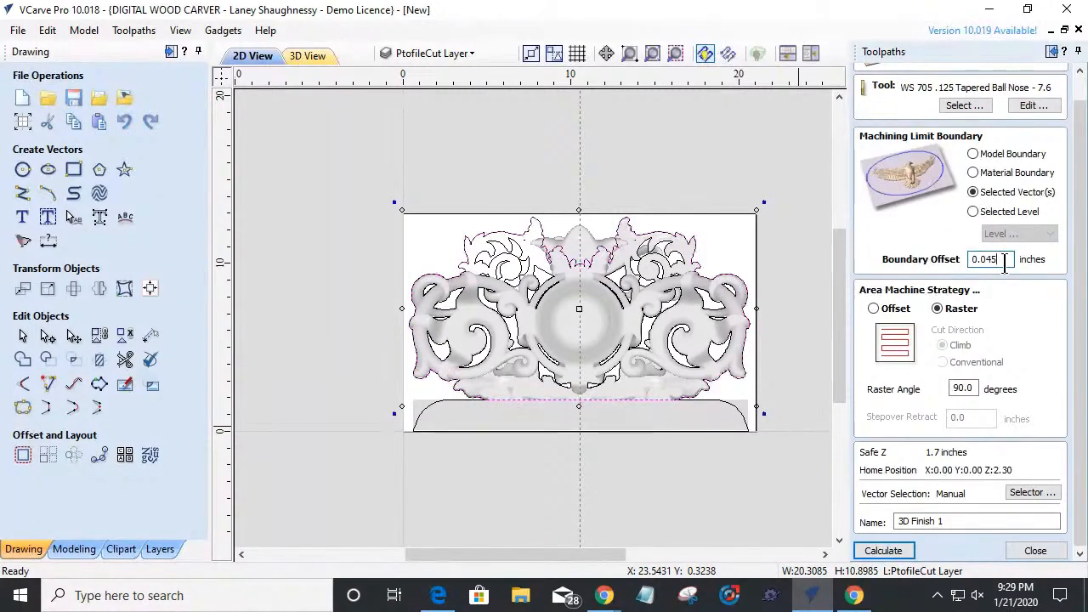
left_click_drag(1005, 263, 962, 270)
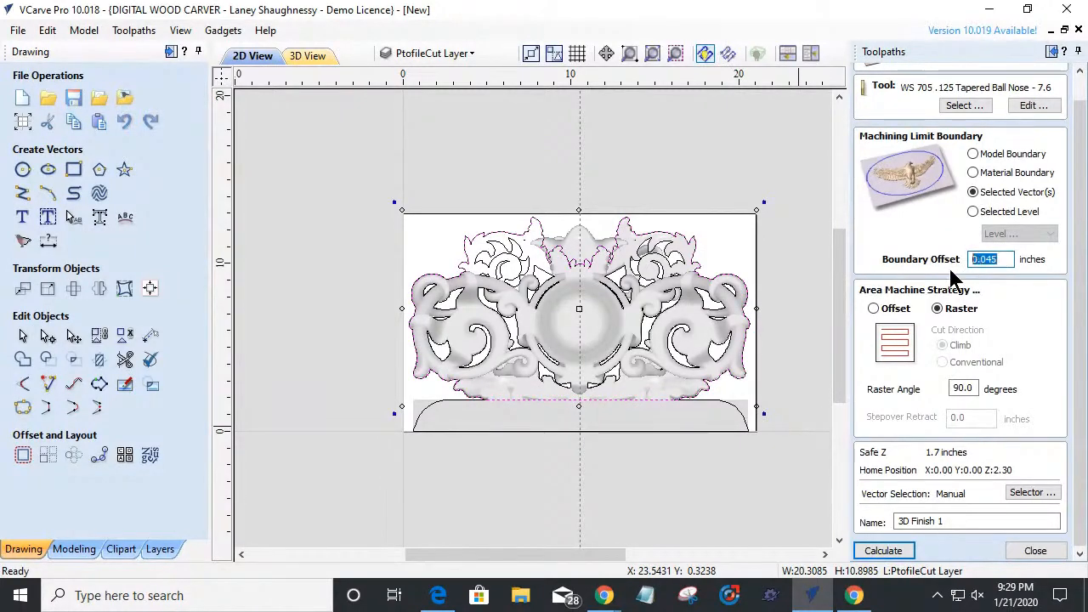
type("0")
- Set the raster angle to 0 degrees and calculate the 3D Finish 1 toolpath
left_click_drag(976, 390, 952, 392)
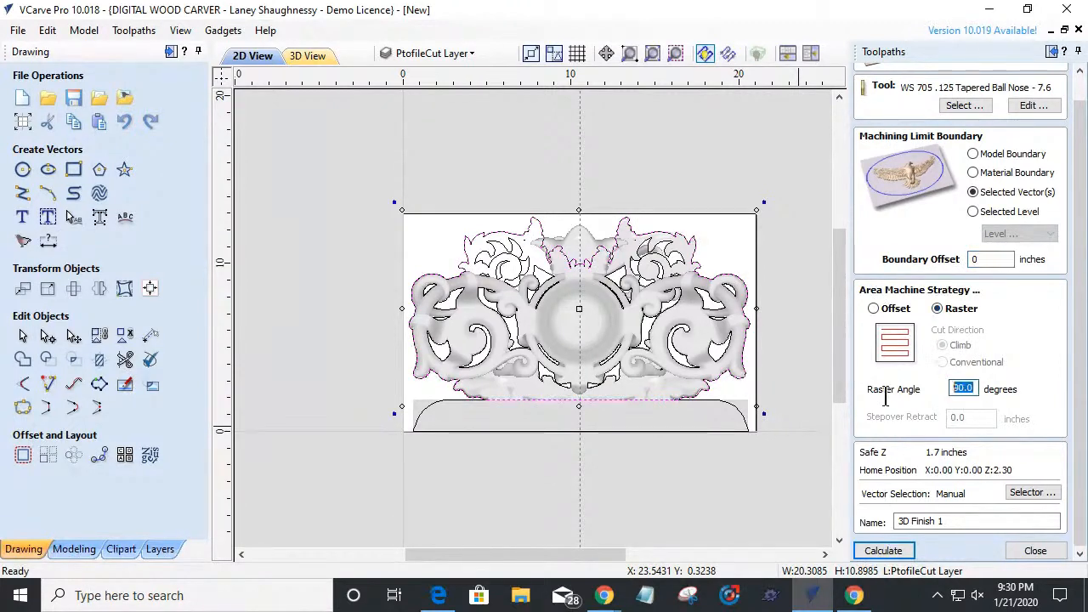
type("0")
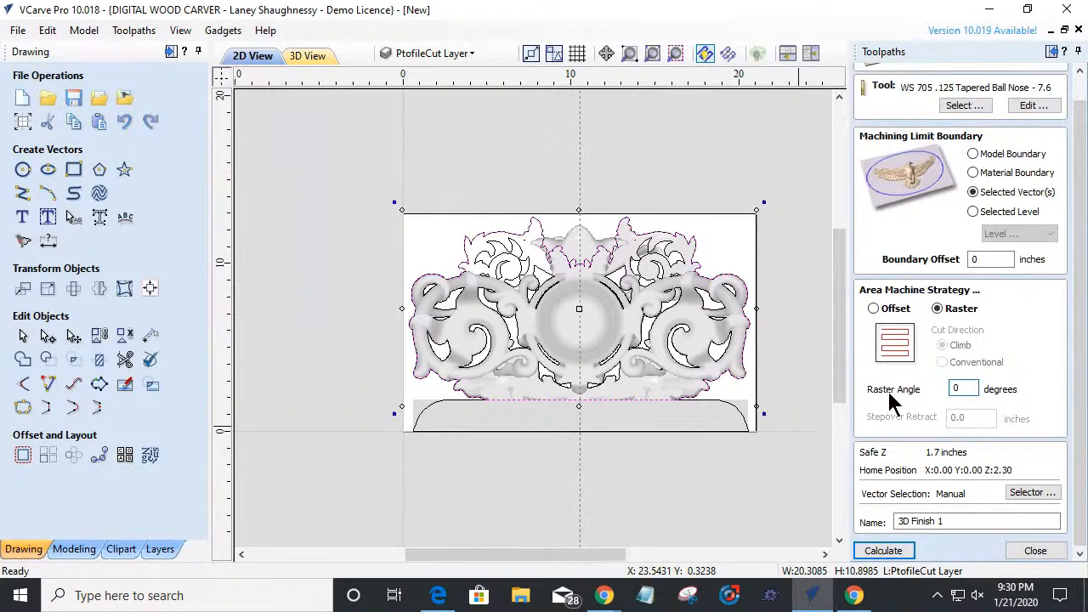
left_click(883, 550)
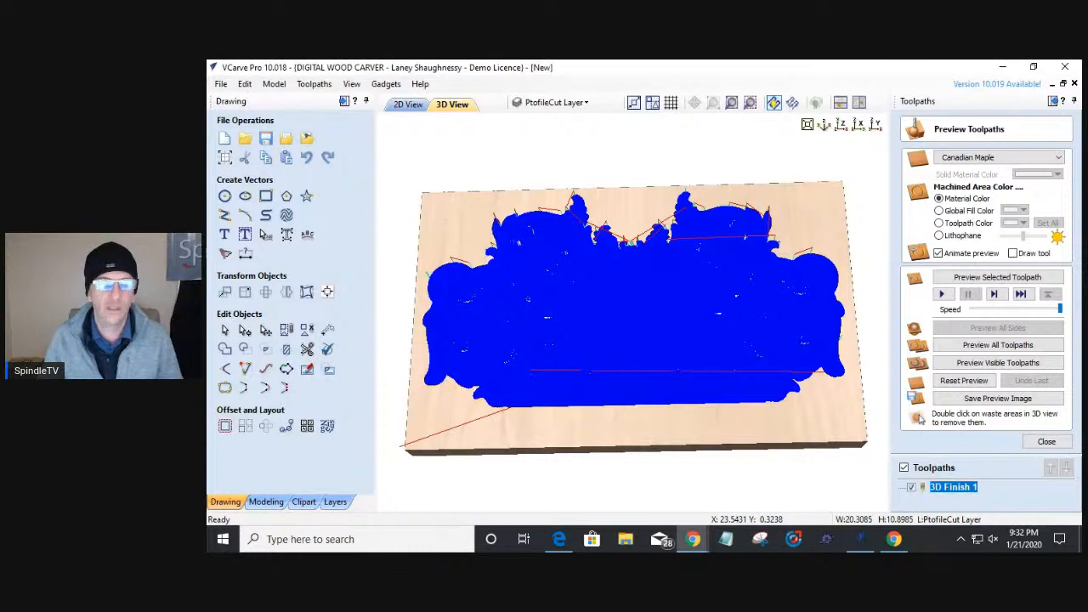
- Calculate a Z Level 3D rough machining toolpath with the 0.25 inch end mill, limited to the selected vectors
left_click(314, 85)
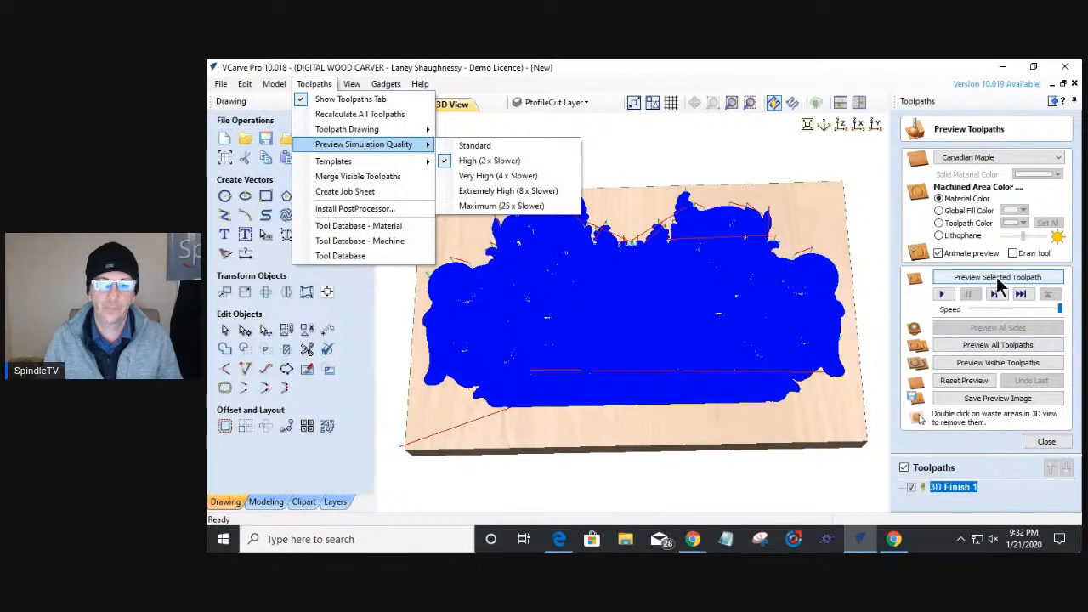
left_click(1045, 439)
left_click(1045, 441)
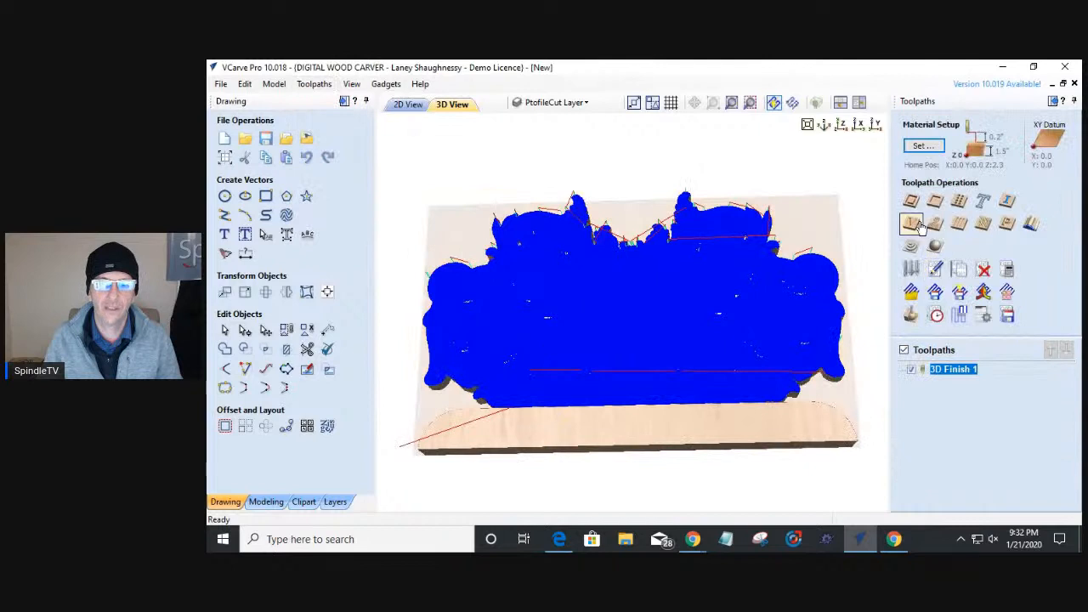
left_click(909, 245)
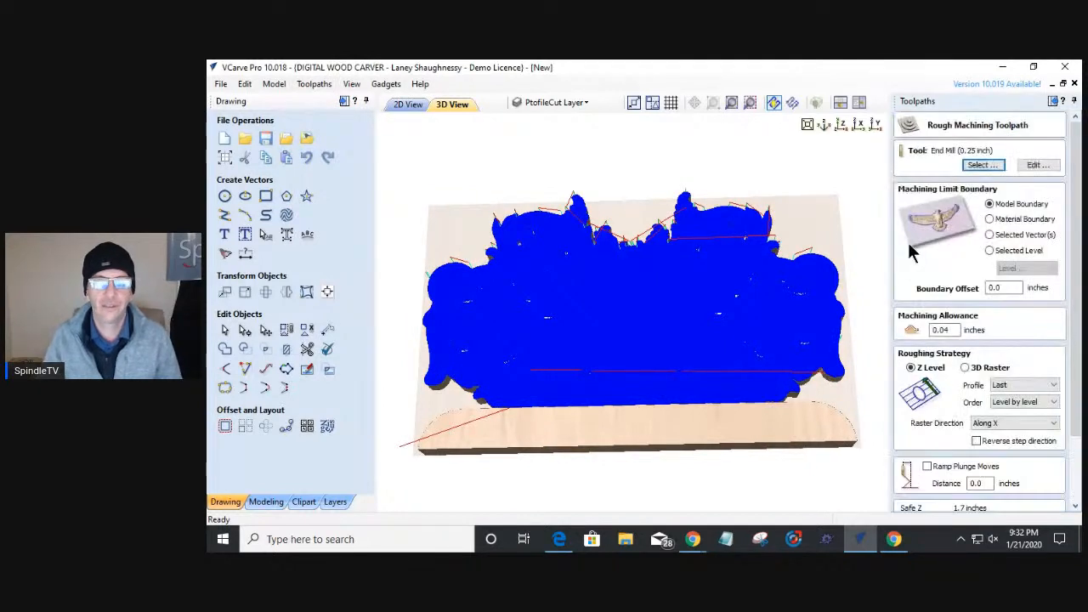
left_click(990, 235)
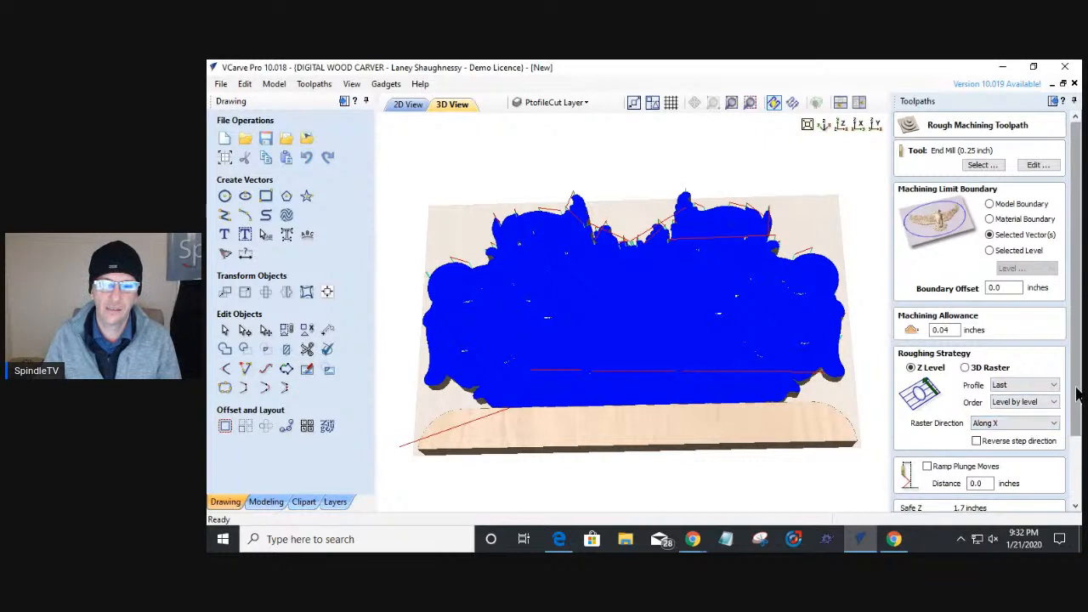
scroll(1078, 392, "down", 3)
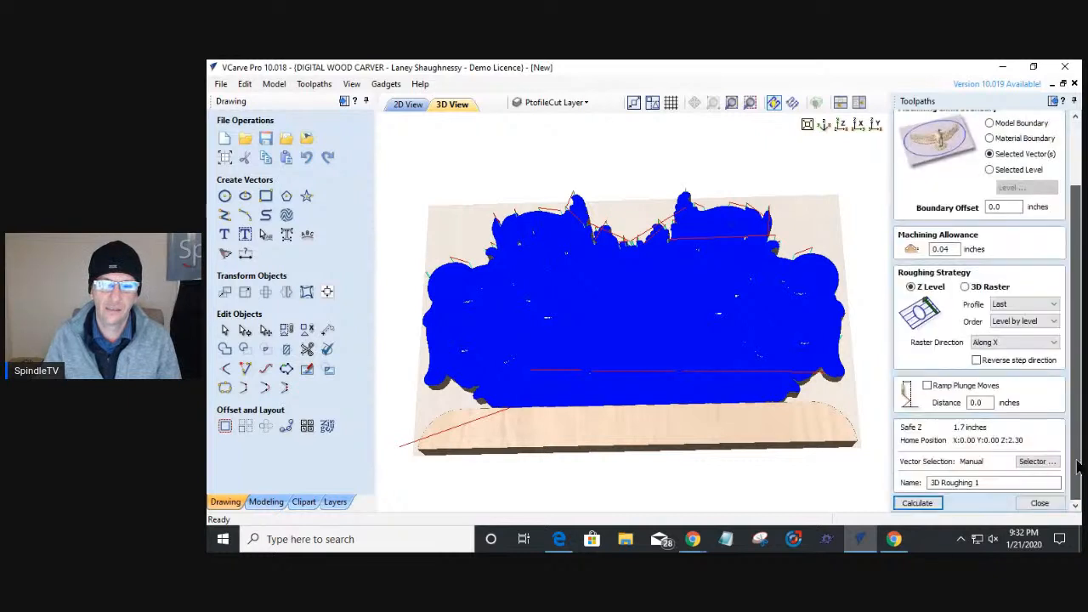
left_click(915, 504)
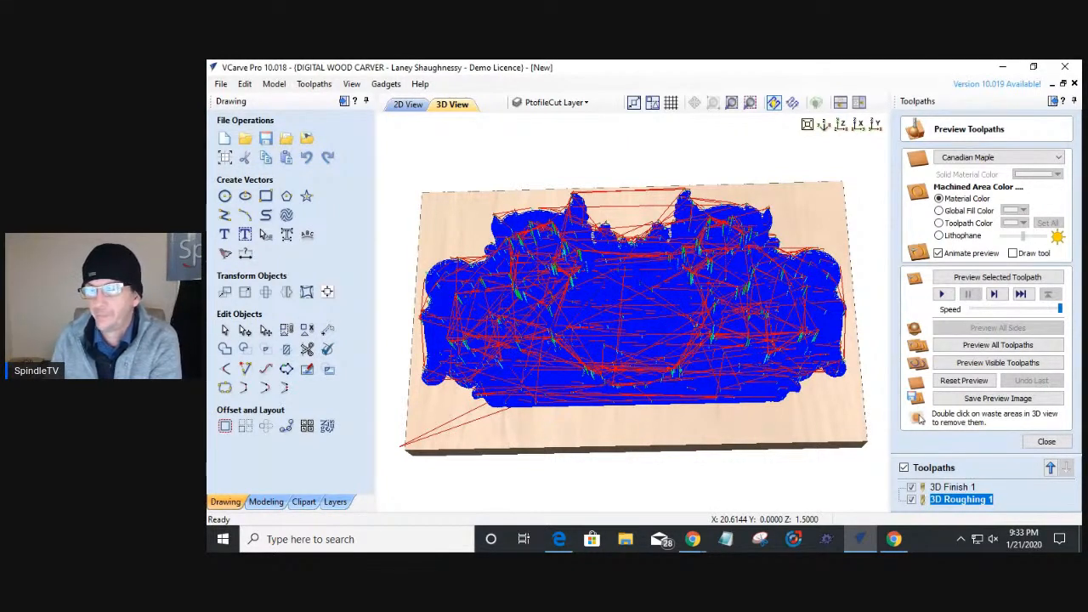
- Place the 3D Roughing 1 toolpath before 3D Finish 1 and preview only the roughing cut on the material
left_click_drag(687, 437, 666, 387)
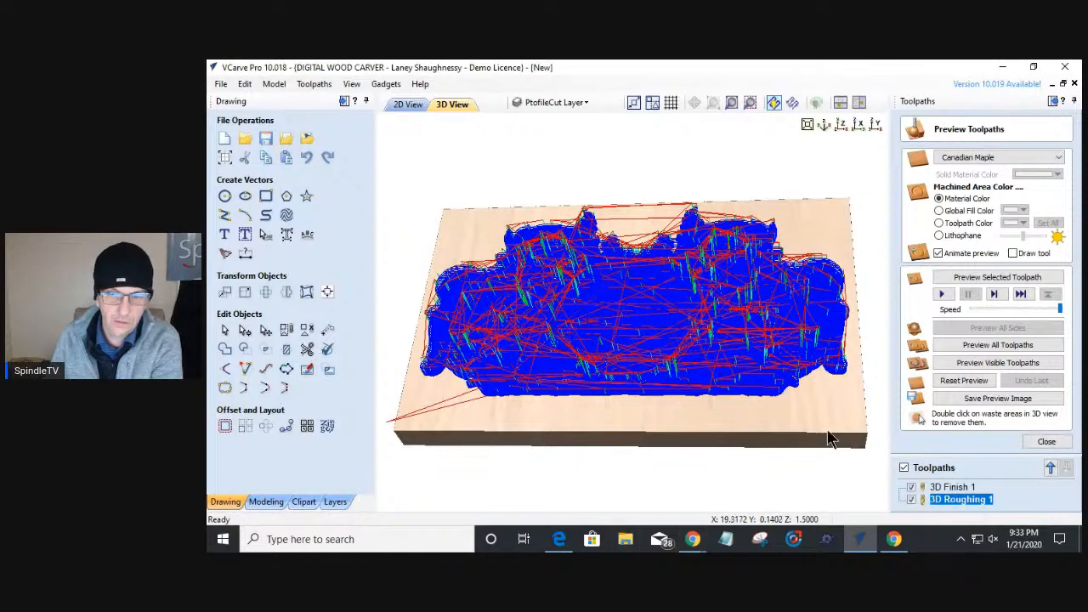
left_click(1050, 468)
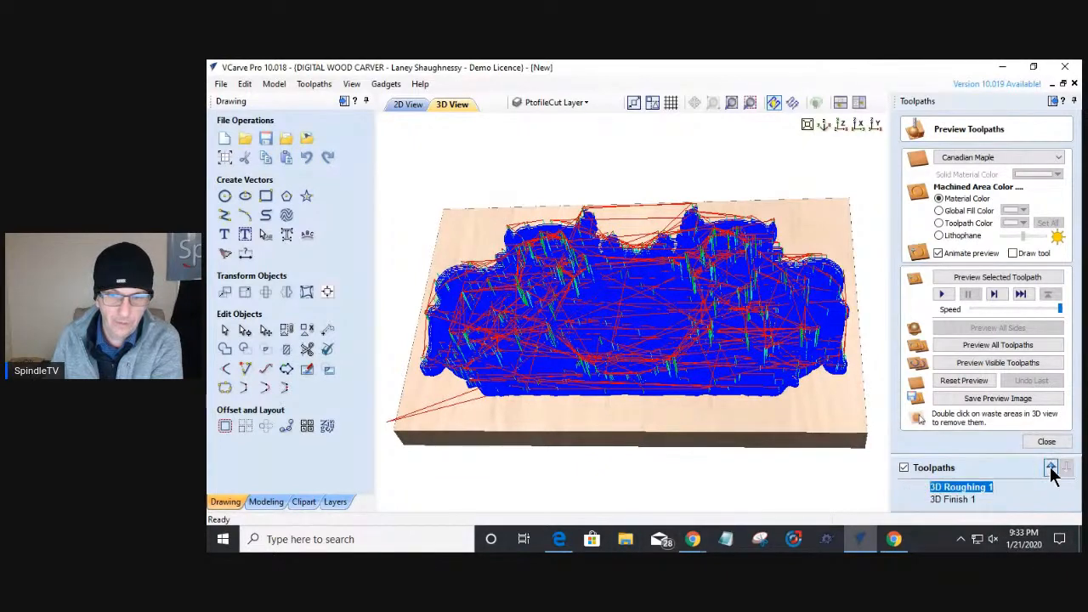
left_click(911, 499)
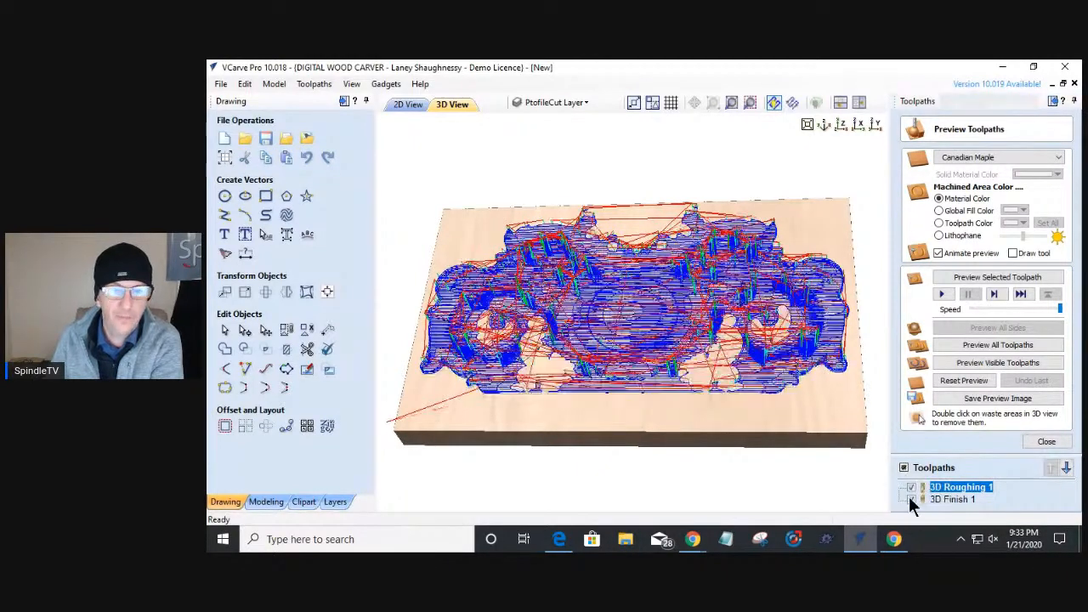
left_click(974, 278)
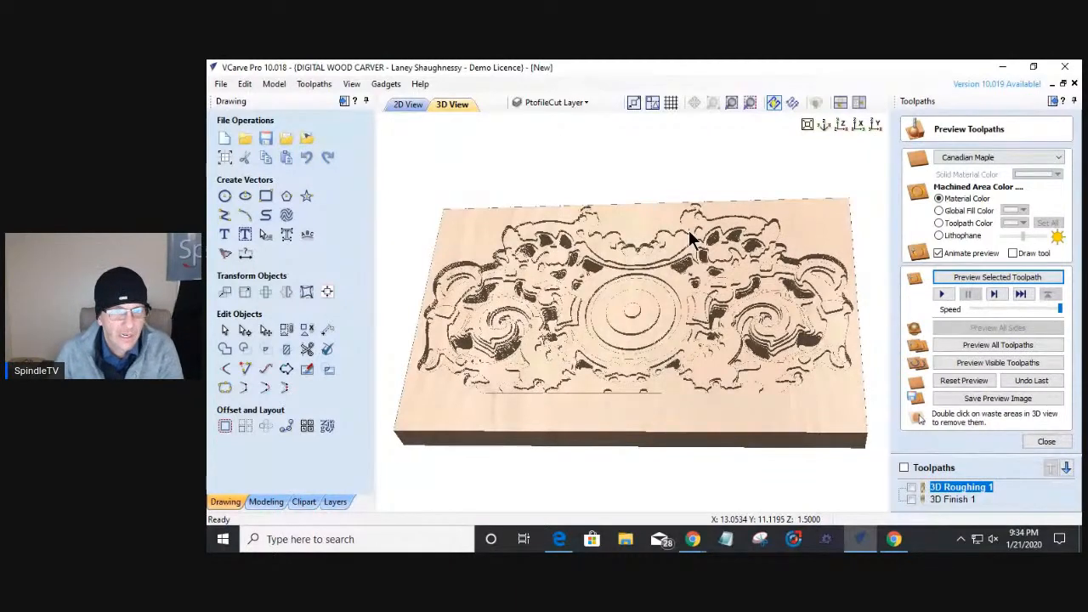
- Preview the 3D Finish 1 toolpath over the roughed material, inspect the carved result and close the preview
left_click_drag(659, 398, 709, 394)
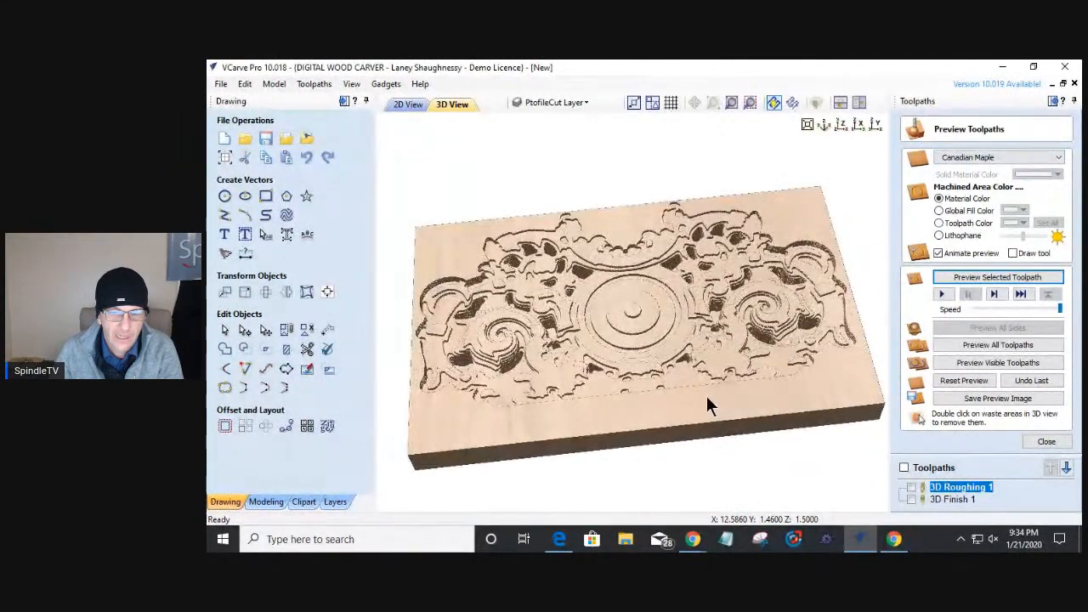
left_click(956, 500)
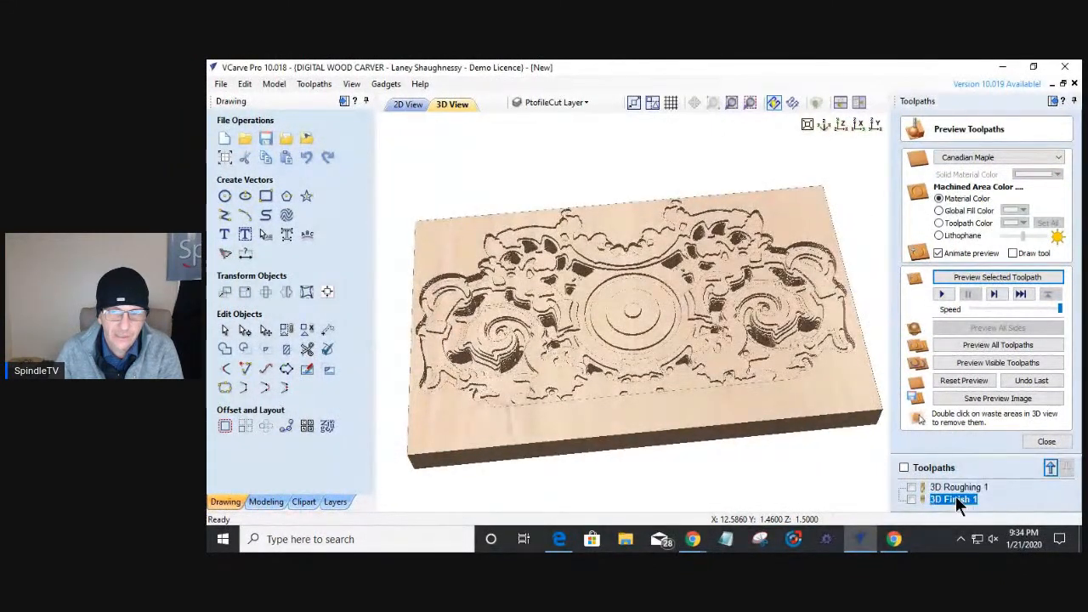
left_click(993, 280)
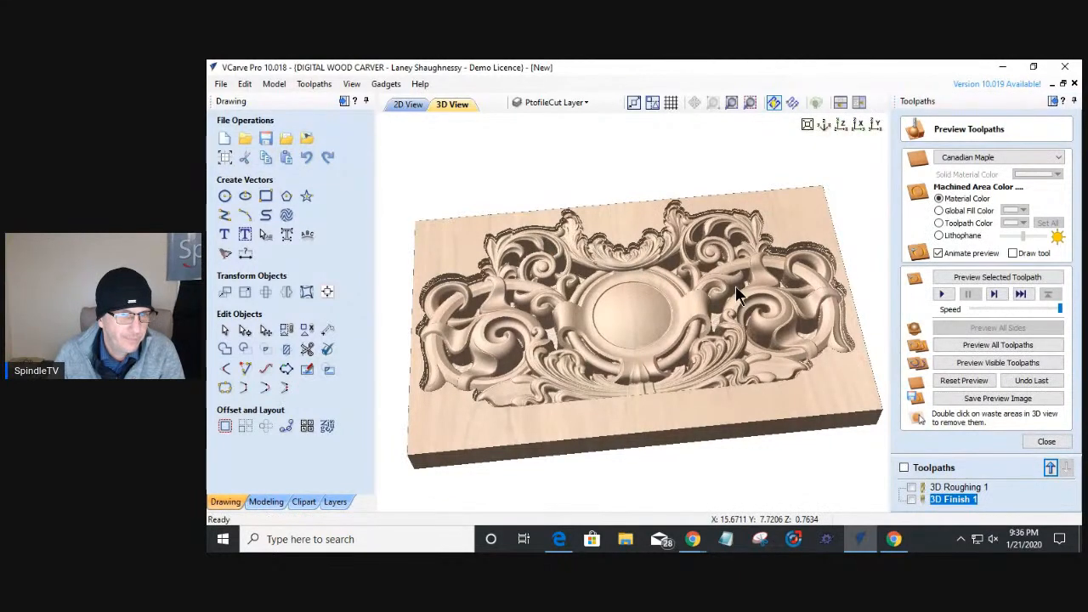
left_click_drag(685, 291, 650, 389)
left_click_drag(586, 272, 859, 357)
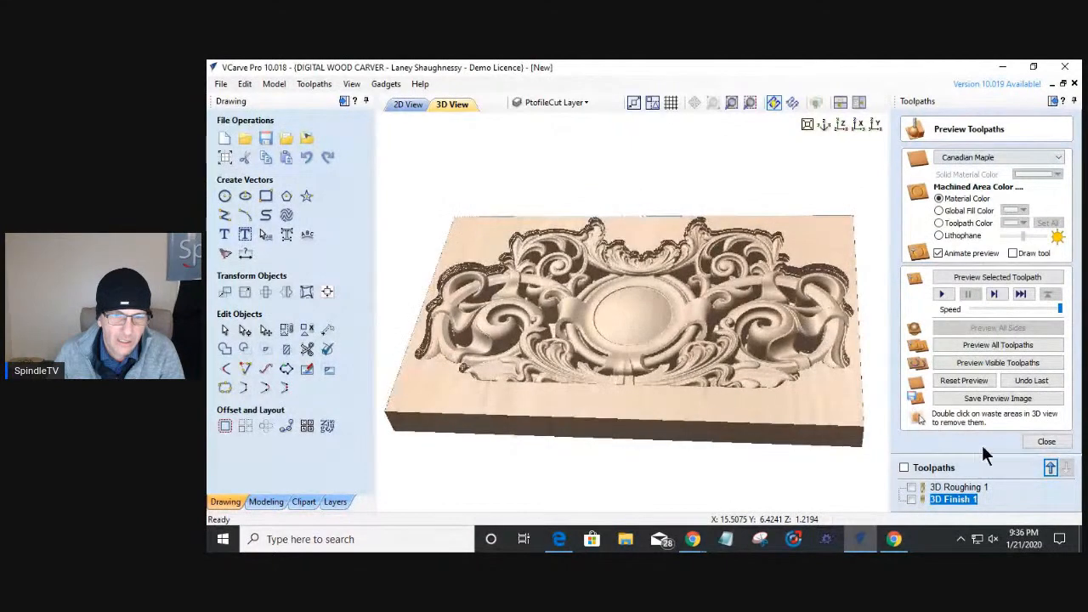
left_click(1030, 441)
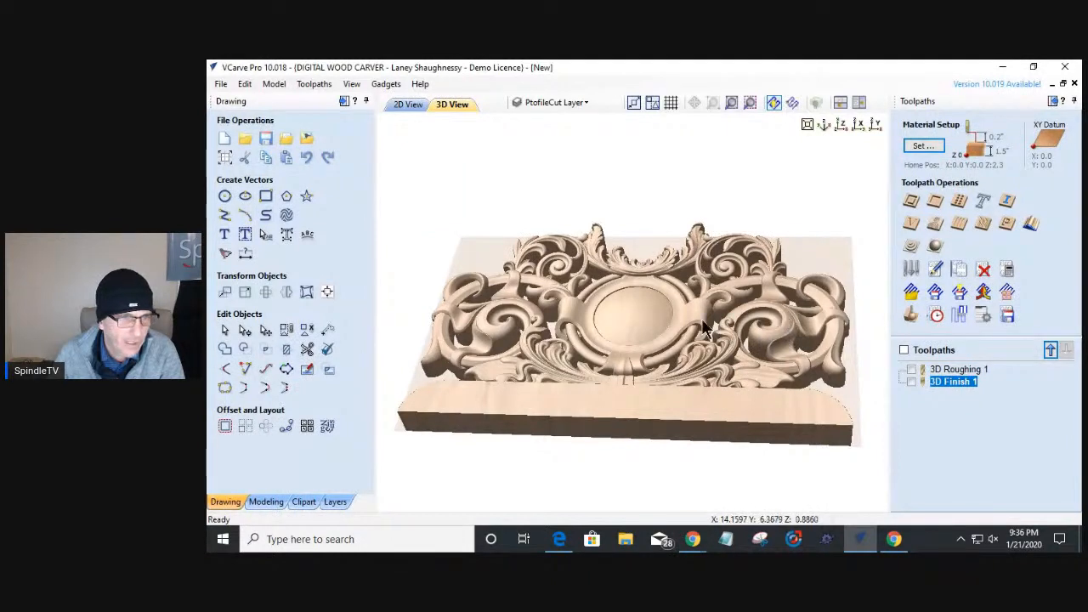
left_click(911, 370)
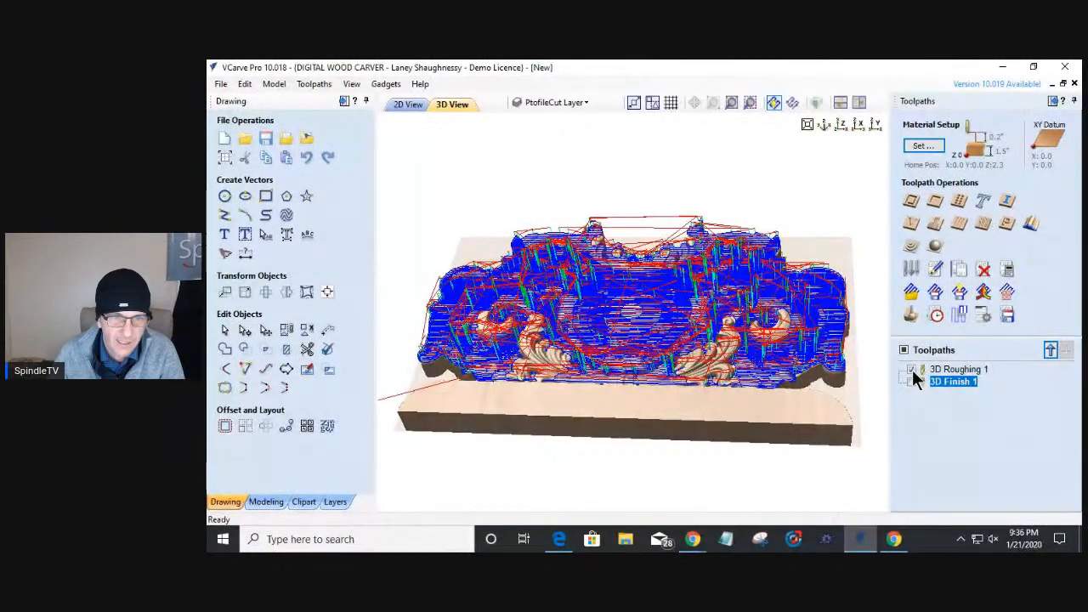
left_click(910, 370)
mouse_move(510, 376)
left_mouse_down()
mouse_move(522, 413)
mouse_move(497, 348)
left_mouse_up()
- Show Layer 3 in the 2D view and select the innermost circle of the central medallion
left_click(395, 105)
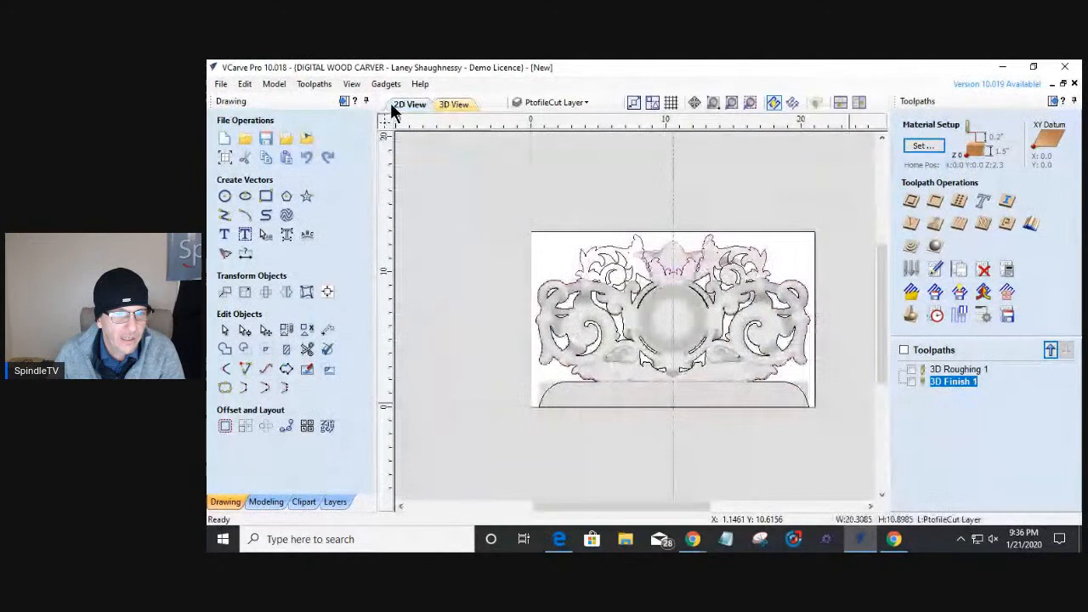
scroll(668, 317, "up", 2)
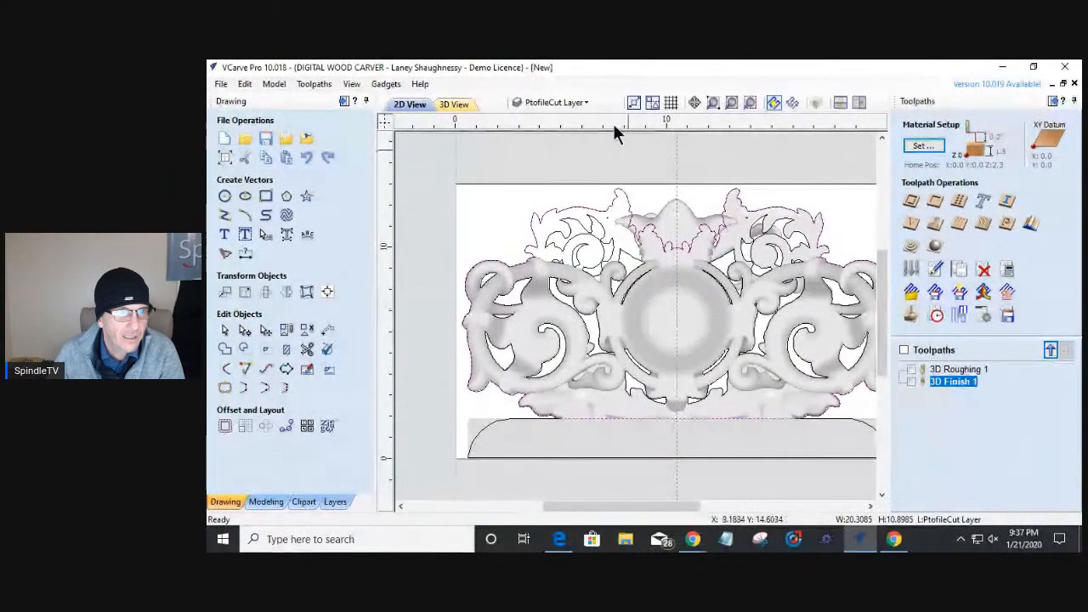
left_click(555, 103)
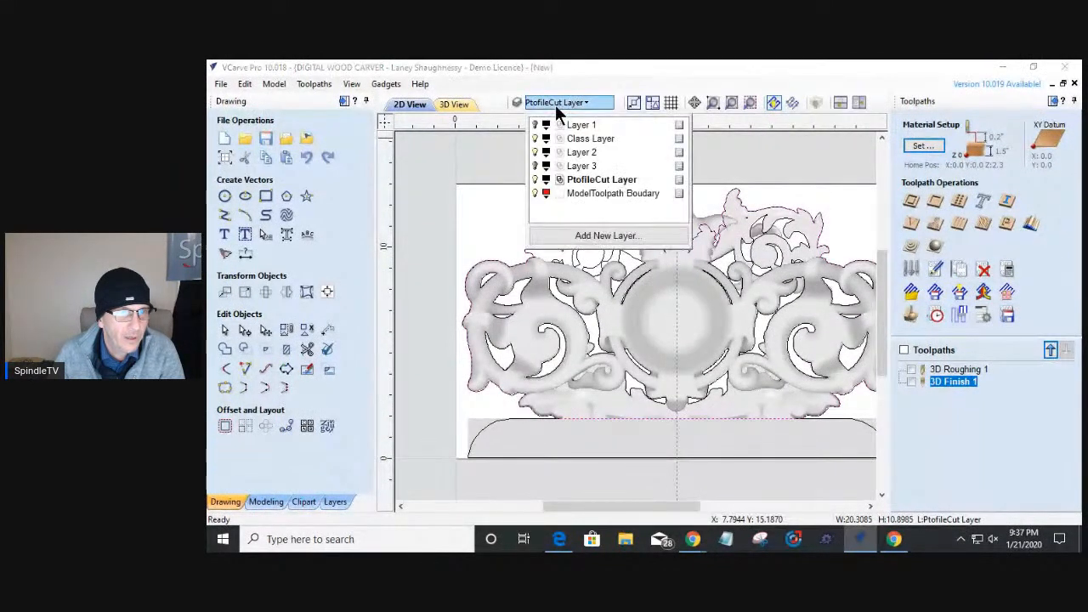
left_click(535, 166)
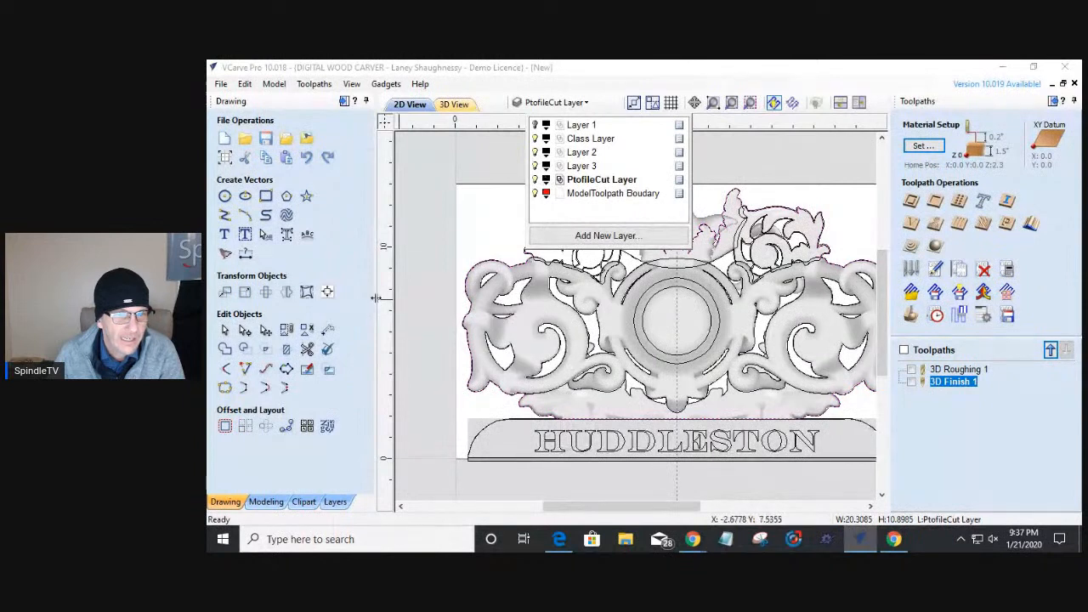
left_click(414, 305)
left_click(650, 296)
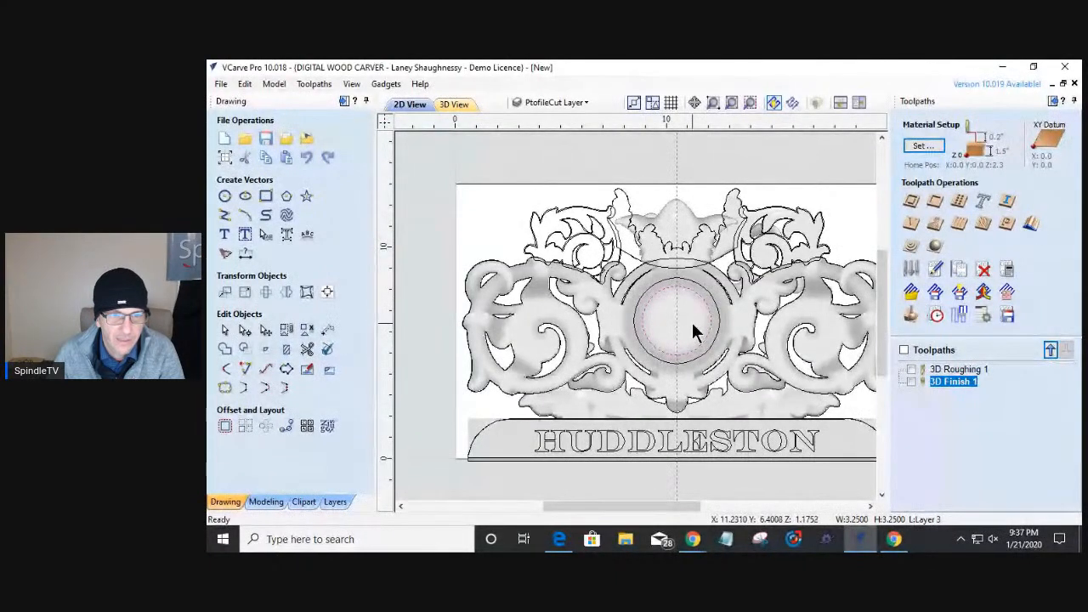
- Start a 2D profile toolpath on the circle with a 1.5 inch cut depth and the 0.25 inch end mill
left_click(912, 200)
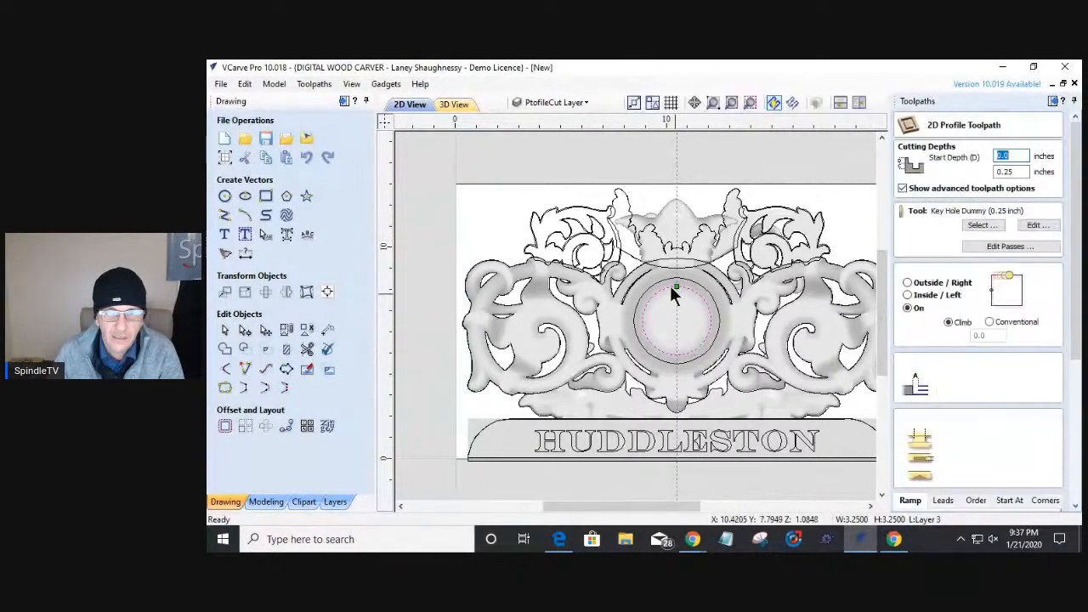
key("Tab")
type("1.5")
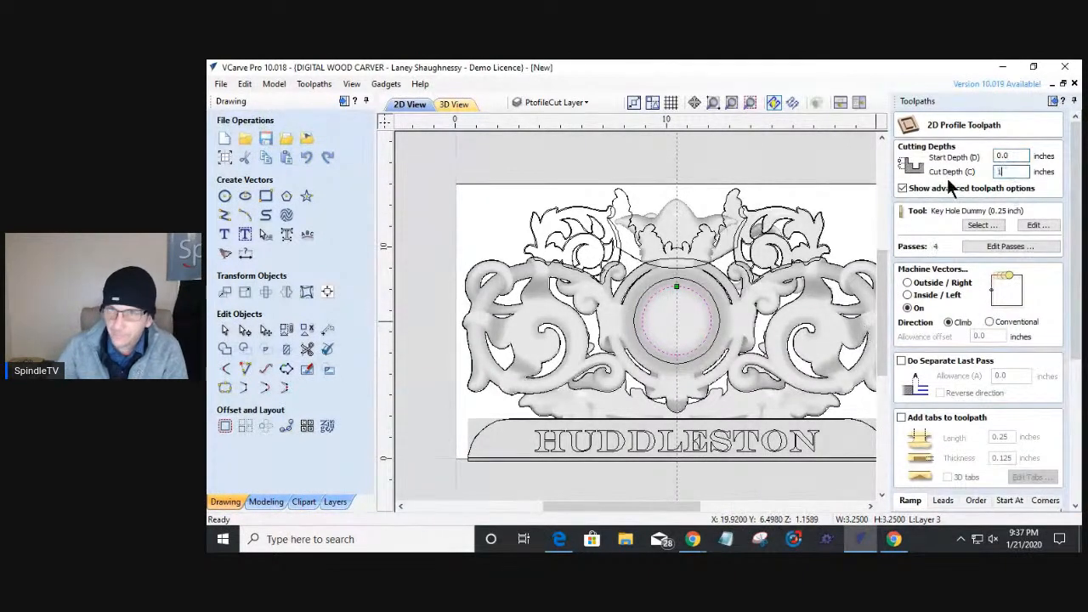
left_click(973, 226)
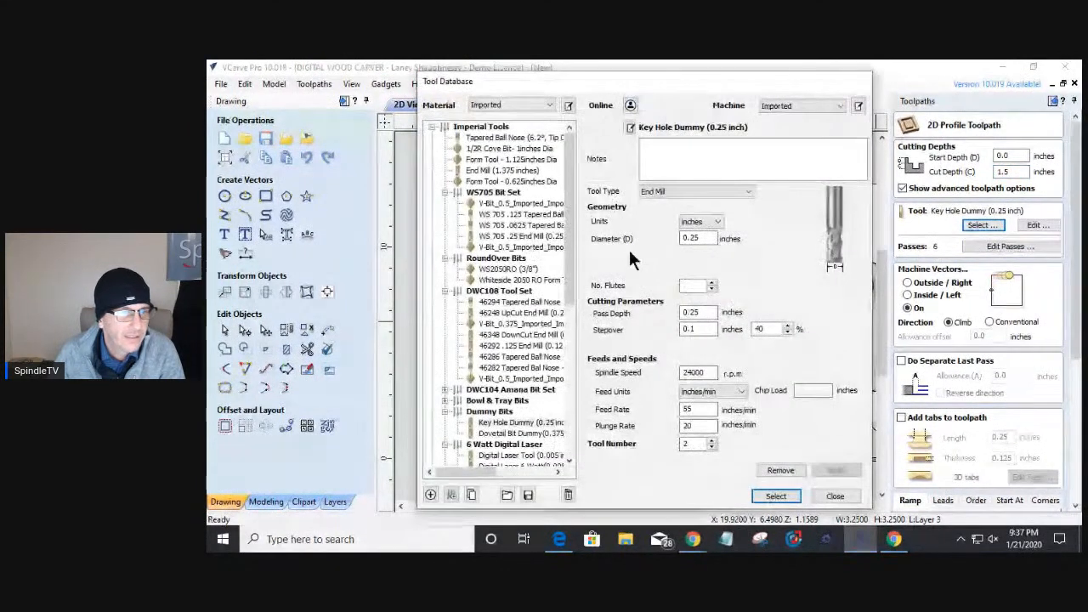
scroll(532, 365, "down", 5)
scroll(532, 366, "down", 2)
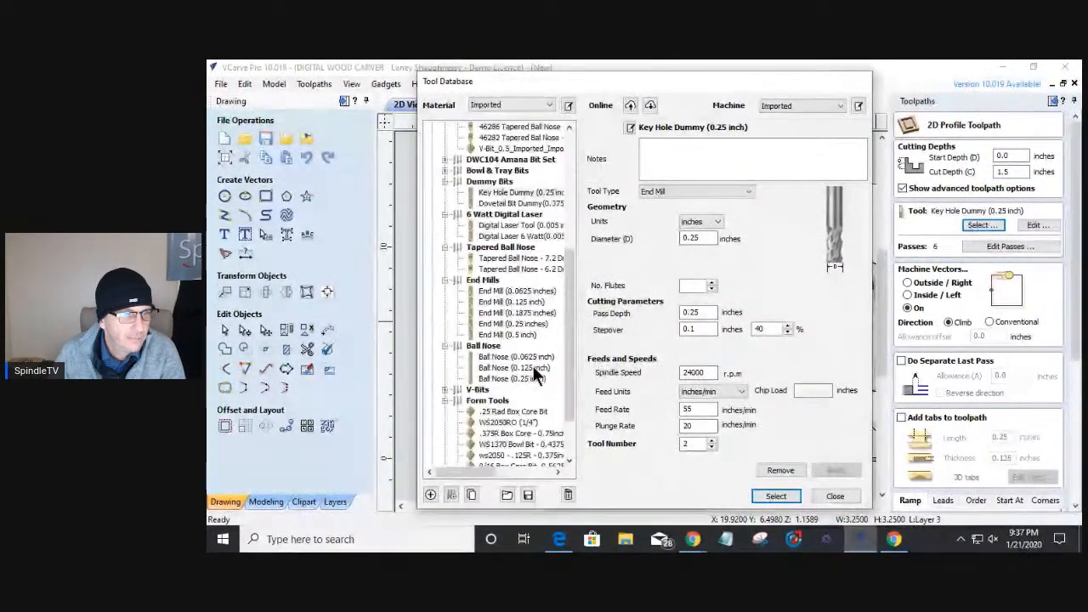
left_click(509, 323)
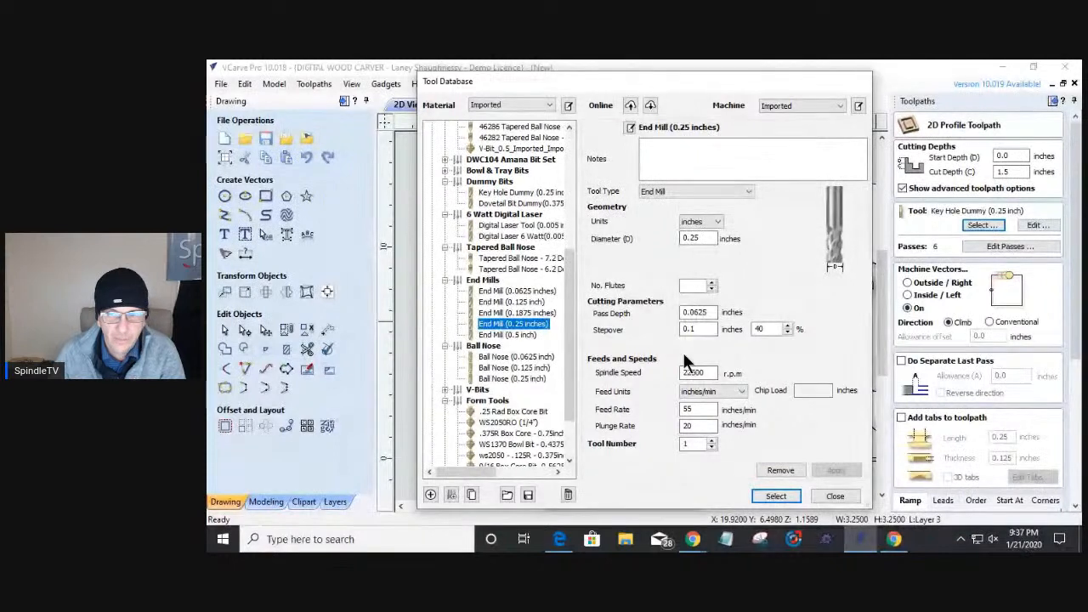
left_click(911, 283)
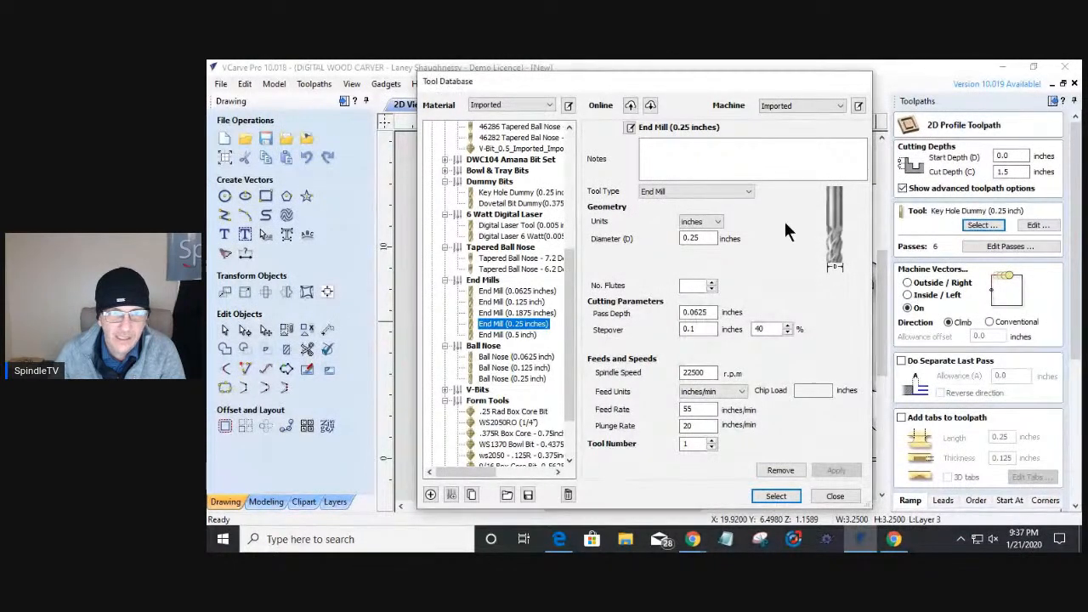
left_click(773, 496)
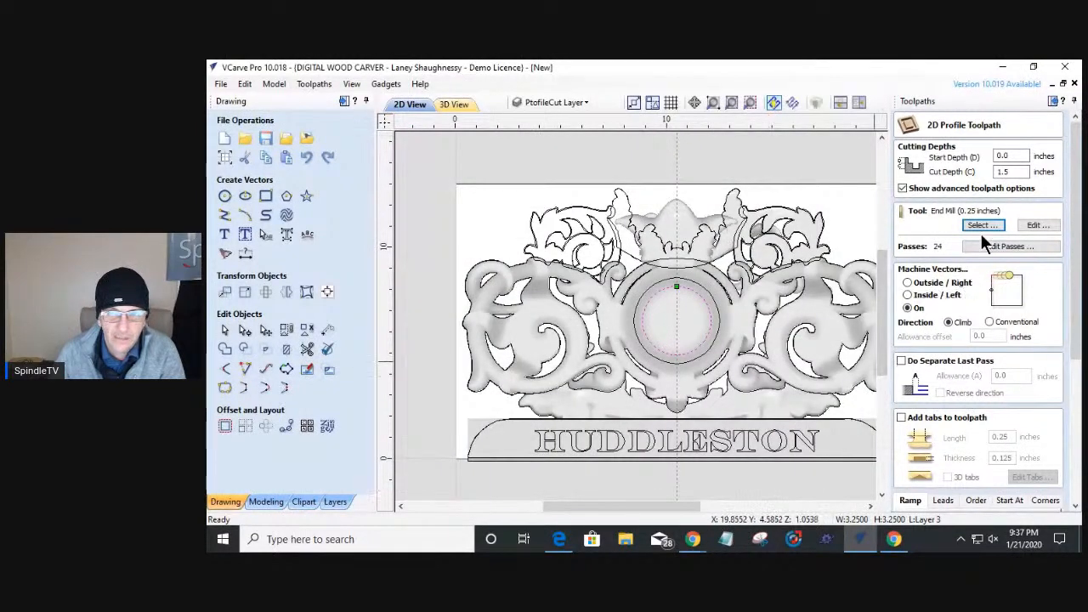
- Set the profile toolpath to 12 passes and machine on the inside of the circle
left_click(1021, 245)
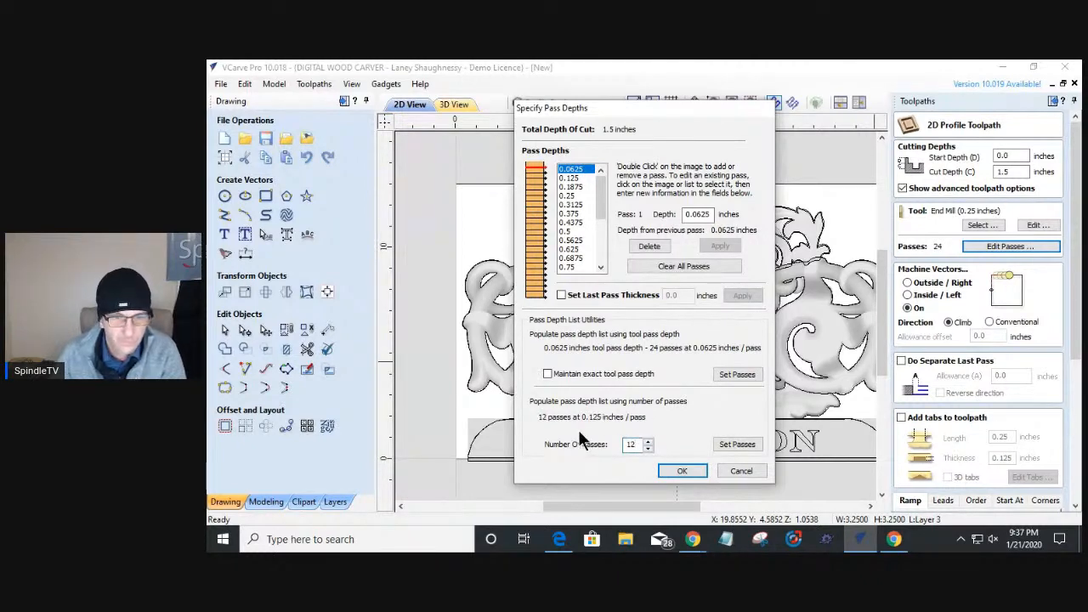
left_click(736, 443)
left_click(682, 470)
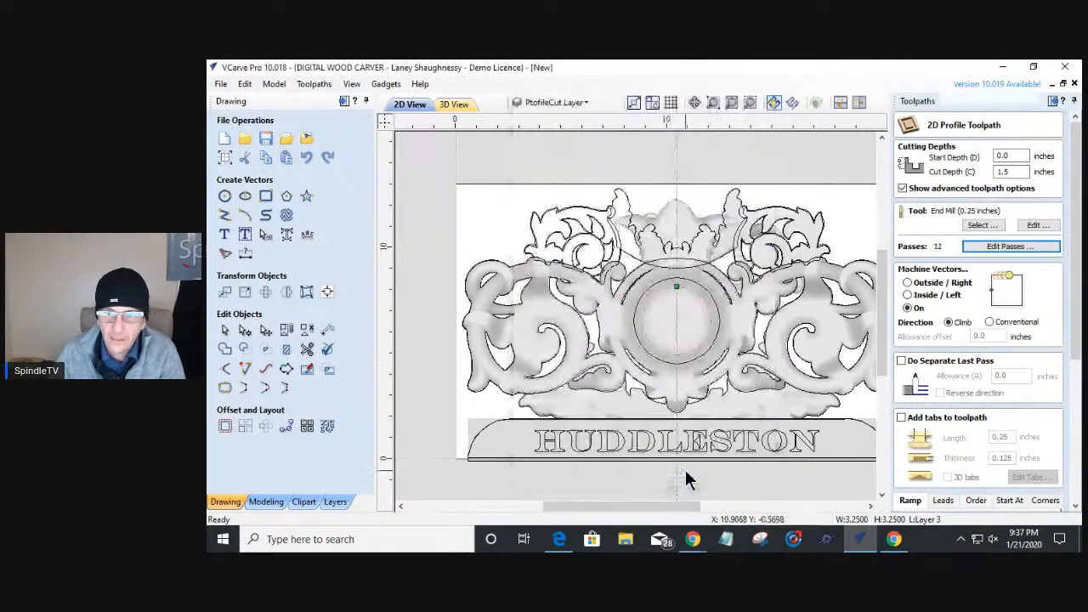
left_click(907, 294)
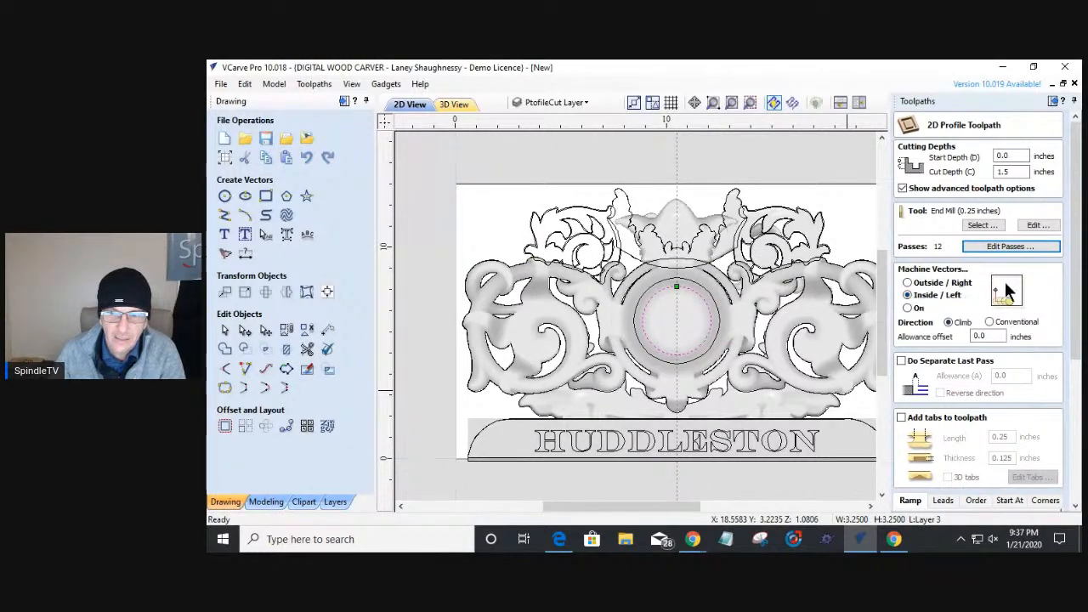
- Enable tabs on the medallion circle's profile toolpath and place one tab at the circle's bottom and one at its top
left_click_drag(1073, 344, 1071, 449)
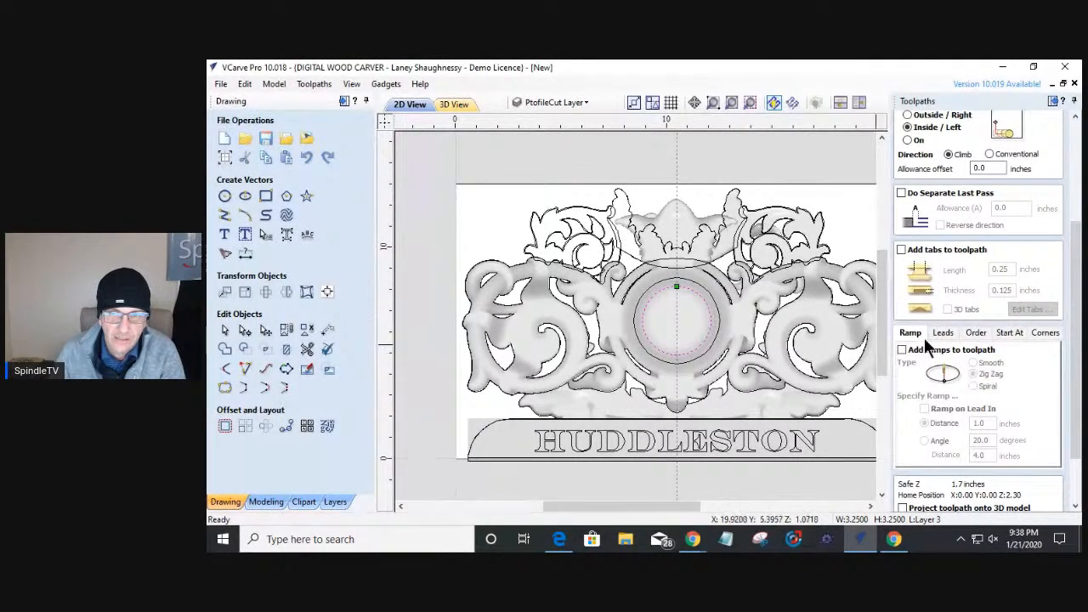
left_click(902, 249)
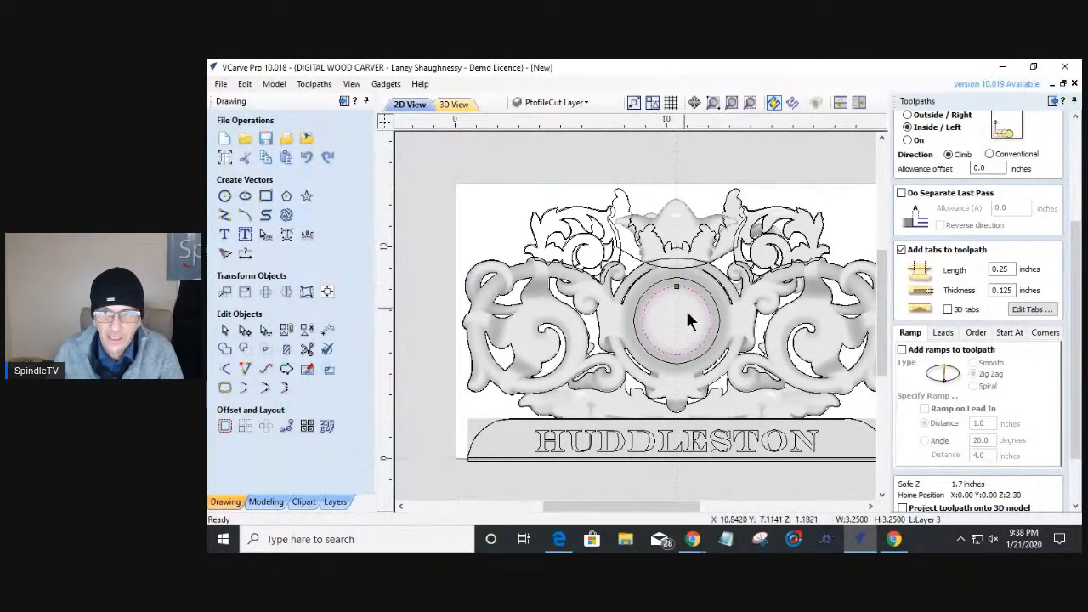
left_click(1026, 308)
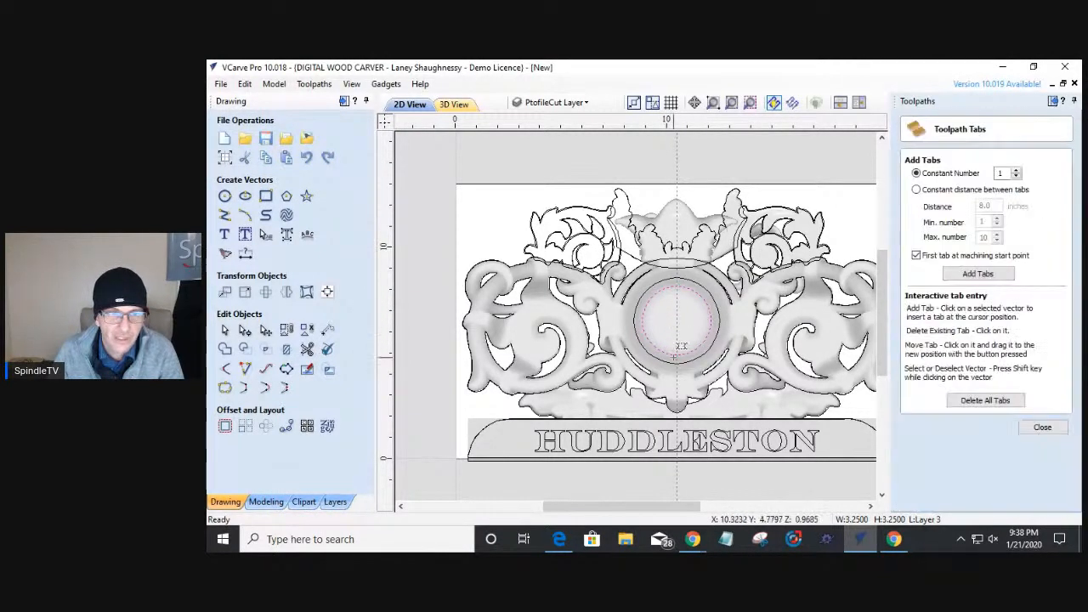
left_click(678, 352)
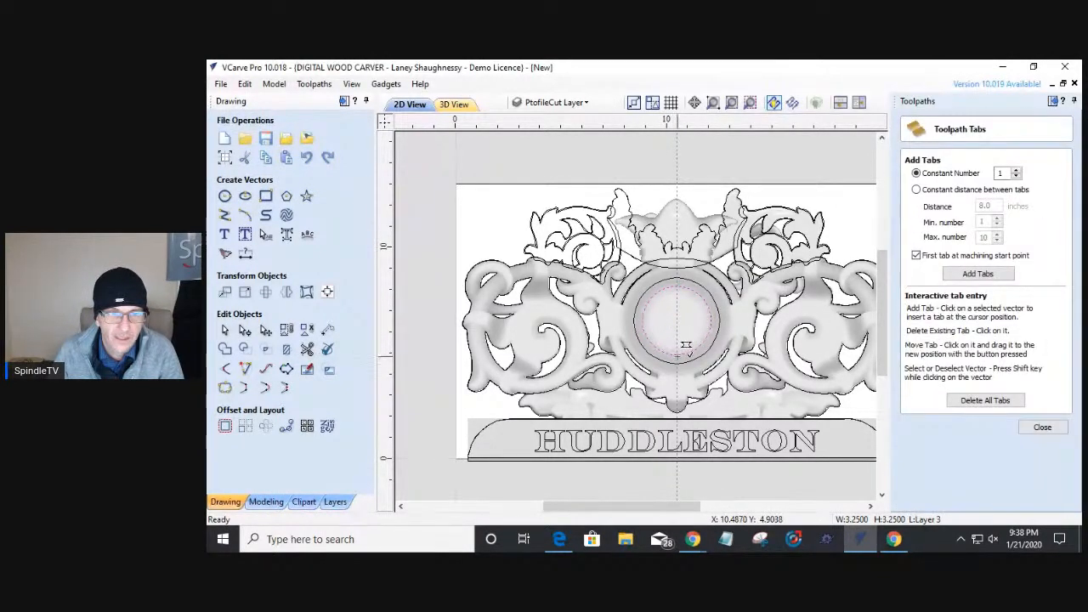
left_click(676, 286)
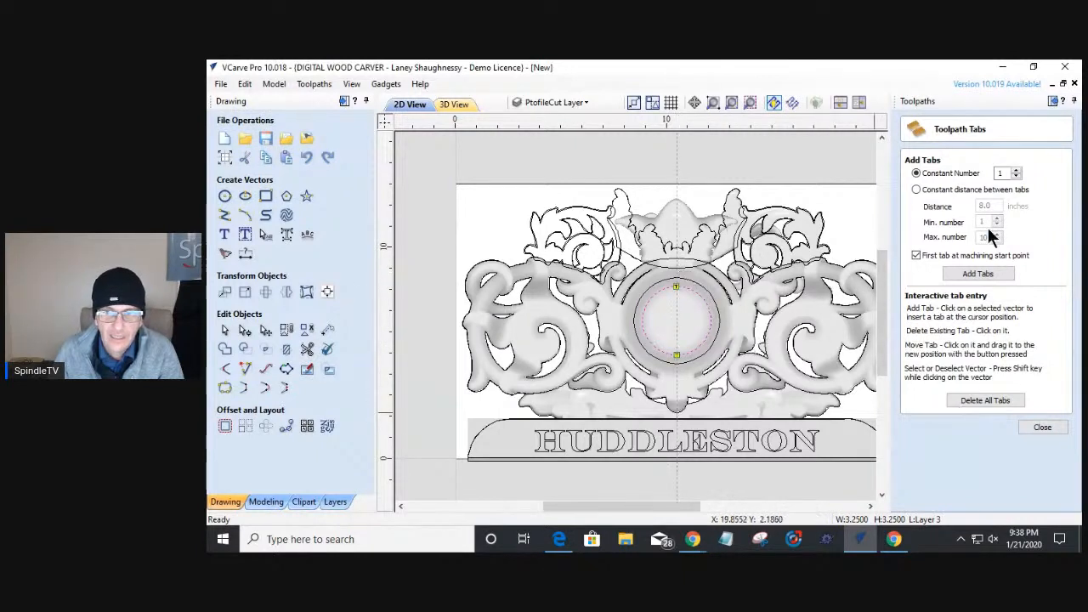
left_click(1043, 427)
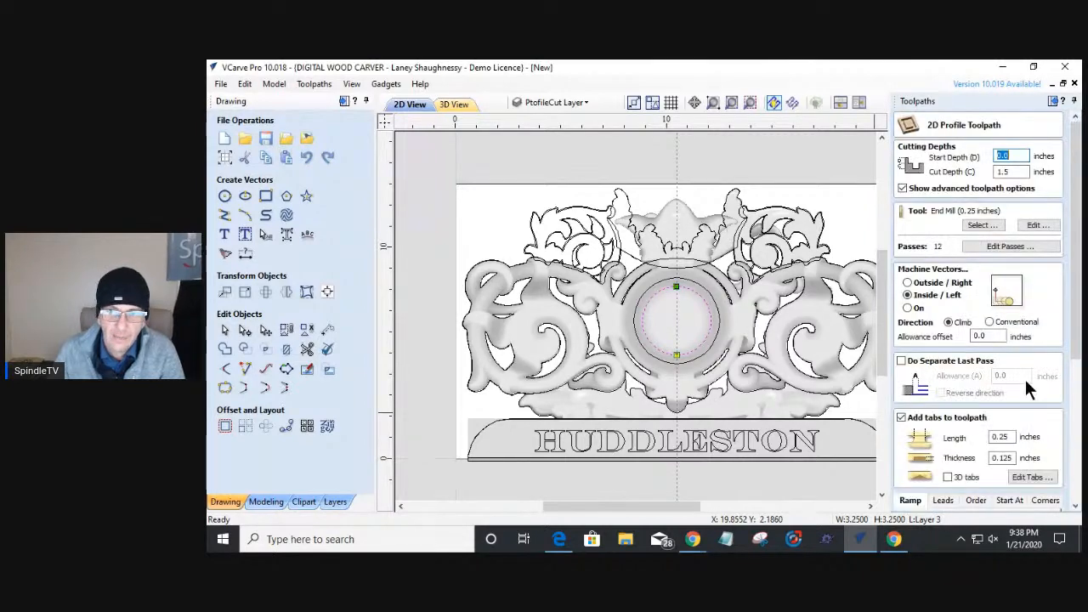
- Calculate the Profile 1 toolpath, preview the circle cut on the carved material and close the preview in the 2D view
left_click_drag(1074, 330, 1071, 468)
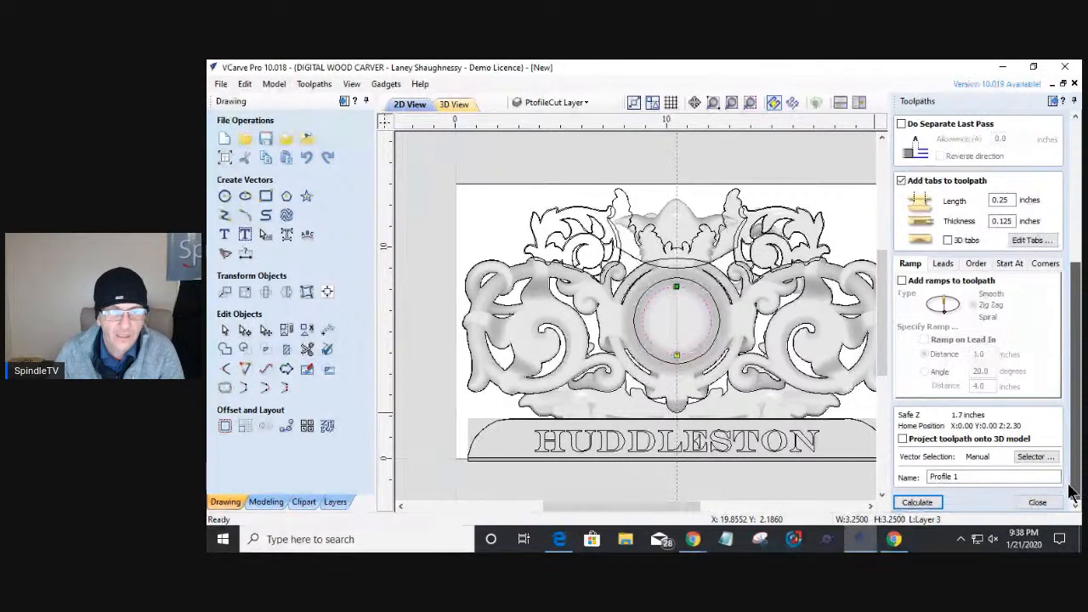
left_click(916, 503)
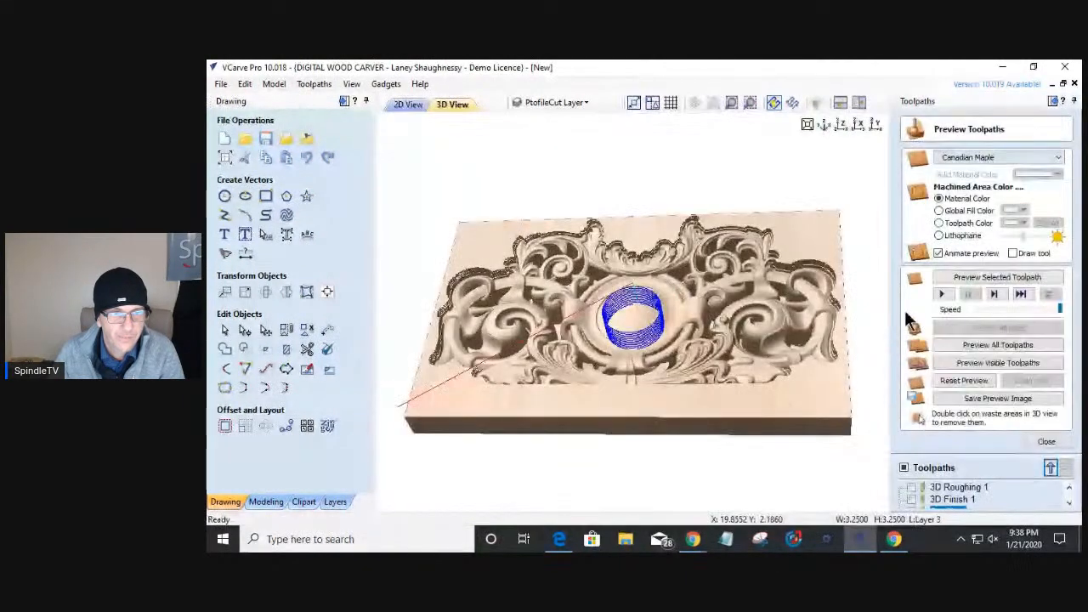
double_click(660, 339)
left_click(635, 332)
left_click_drag(634, 342, 622, 320)
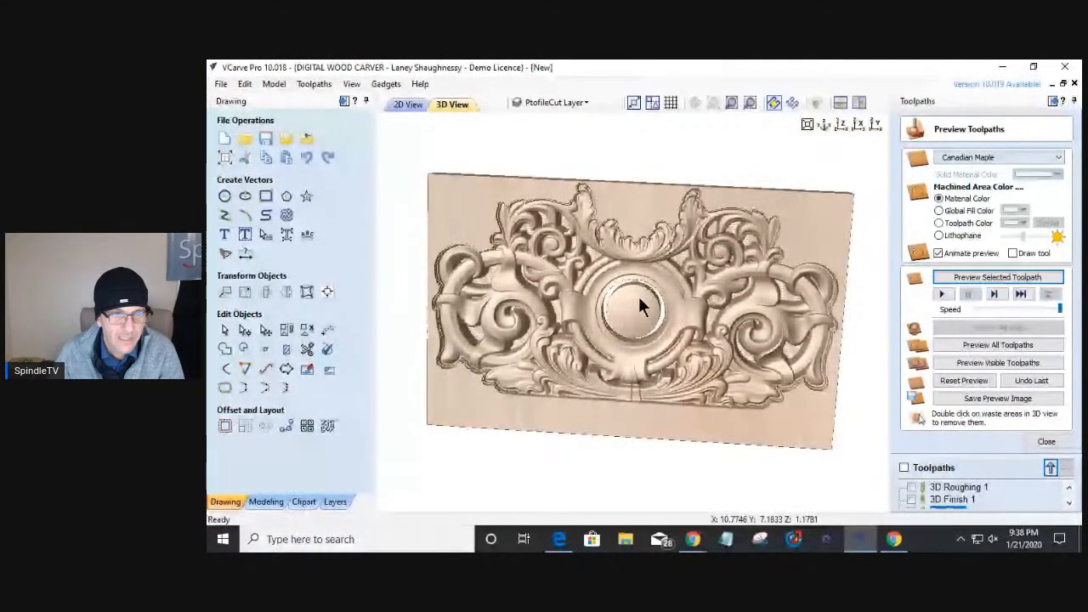
left_click_drag(645, 342, 647, 323)
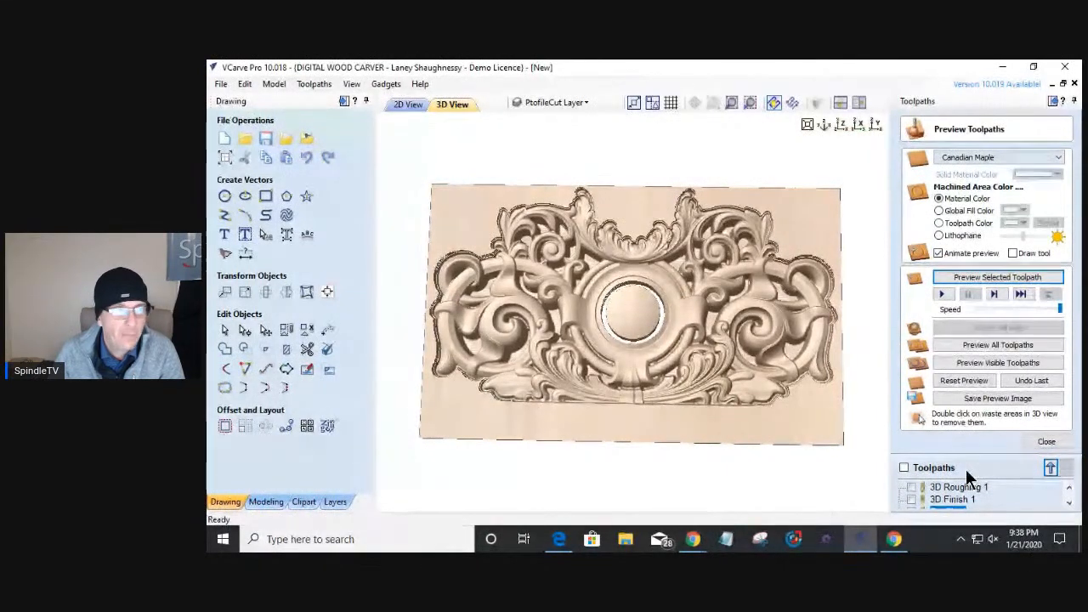
left_click(407, 105)
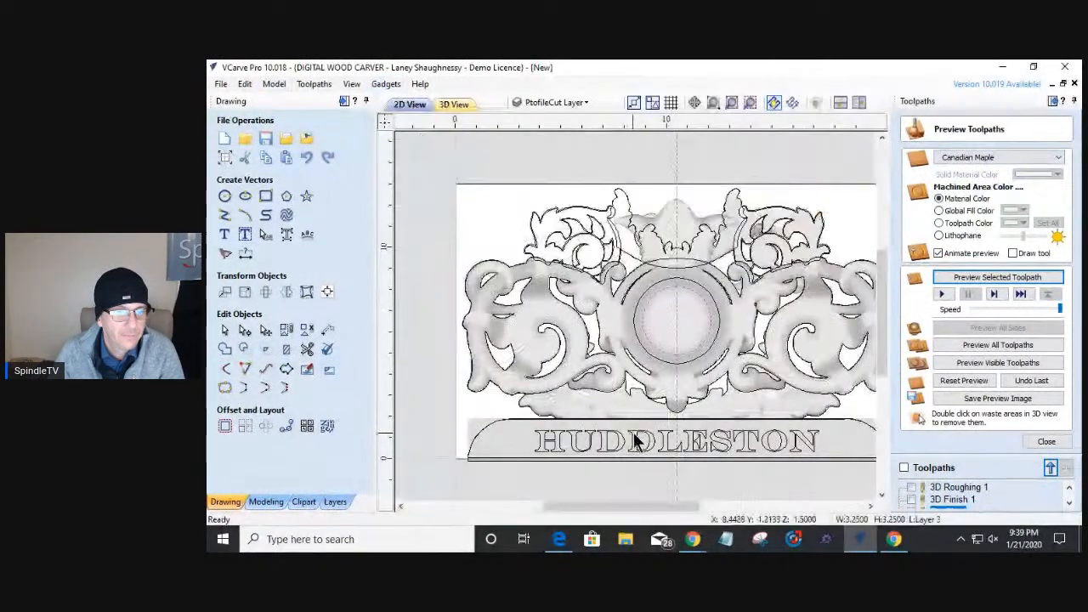
left_click(1045, 441)
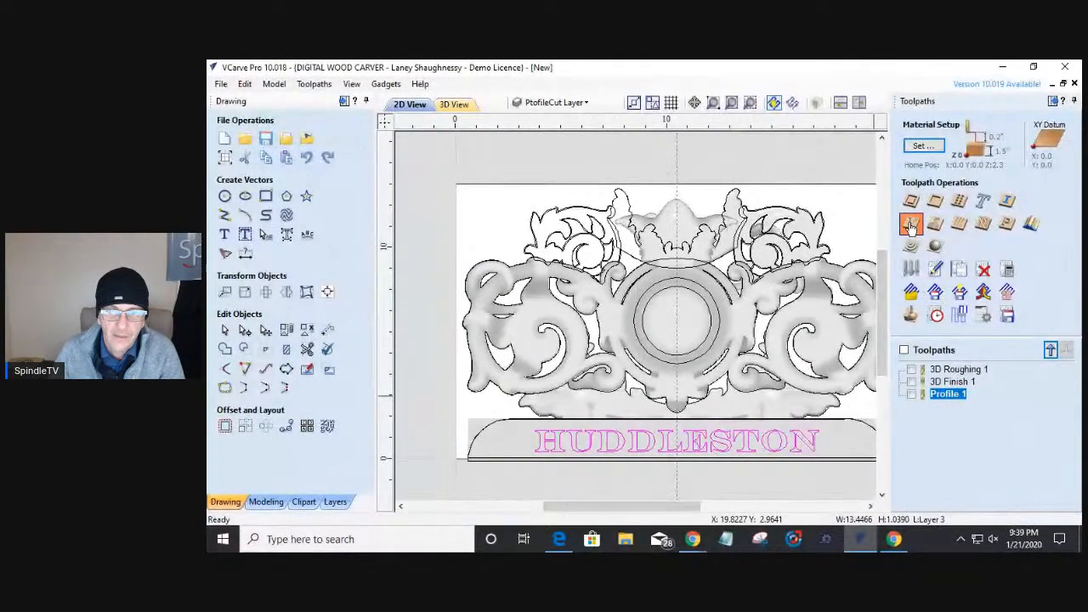
- Calculate a V-Carve toolpath for the name lettering on the base with the flat depth limit turned off
left_click(910, 224)
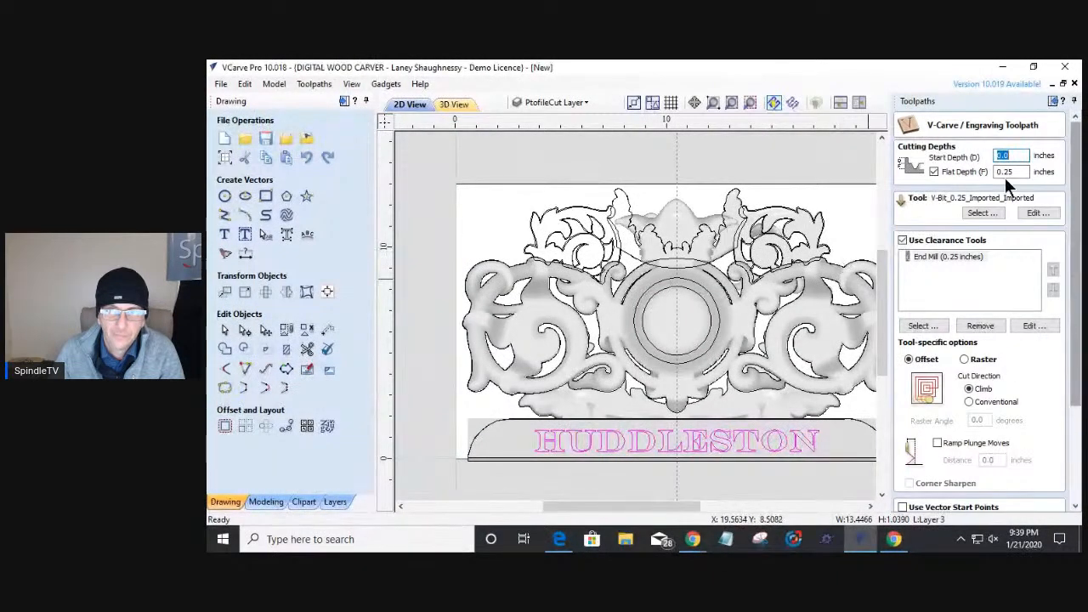
left_click(934, 172)
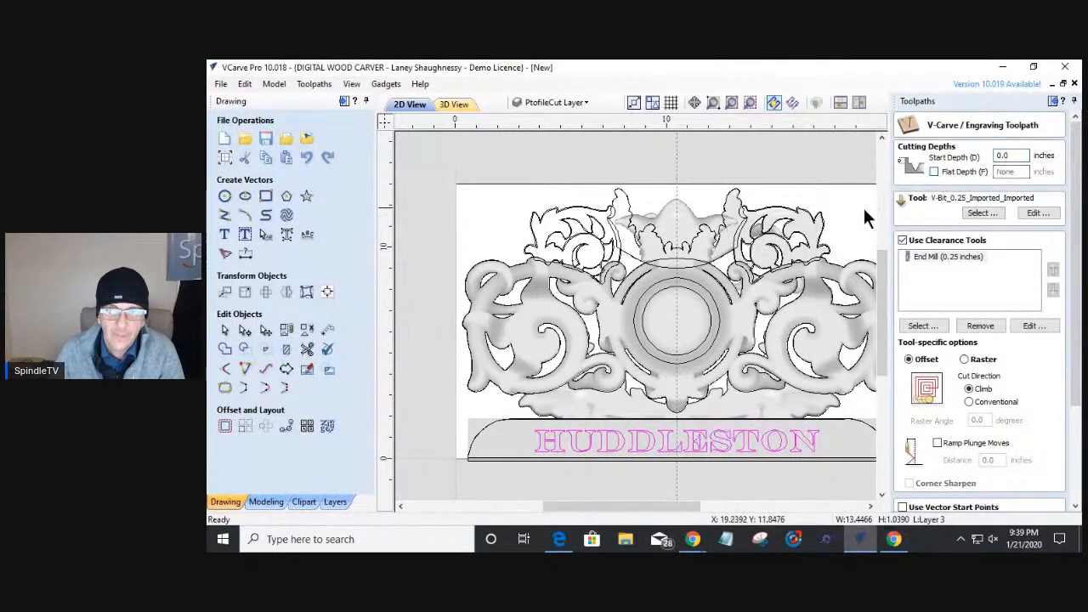
left_click_drag(1064, 368, 1069, 459)
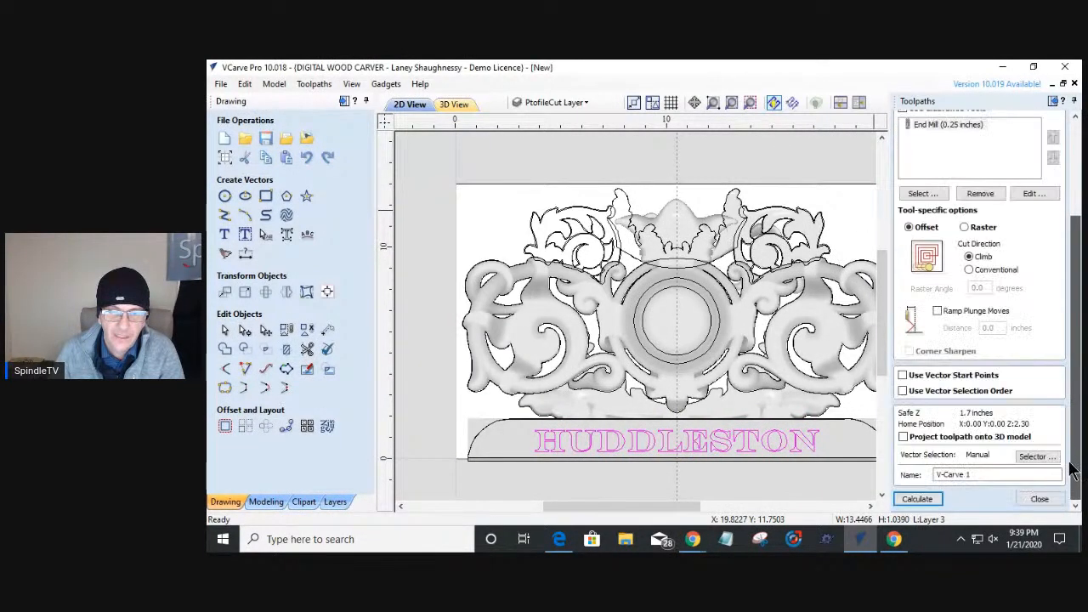
left_click(916, 499)
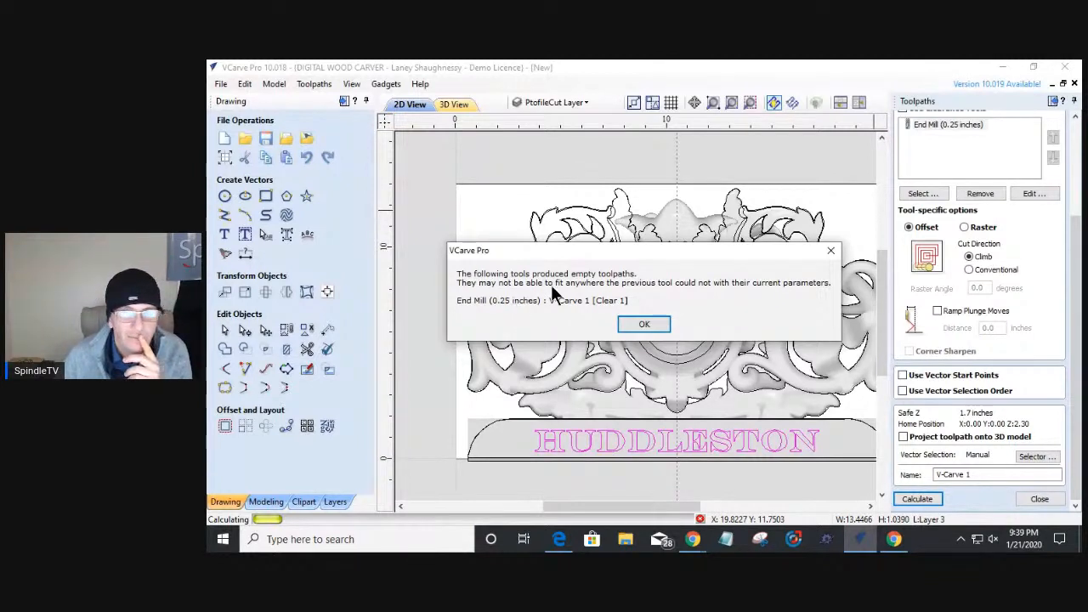
left_click(637, 322)
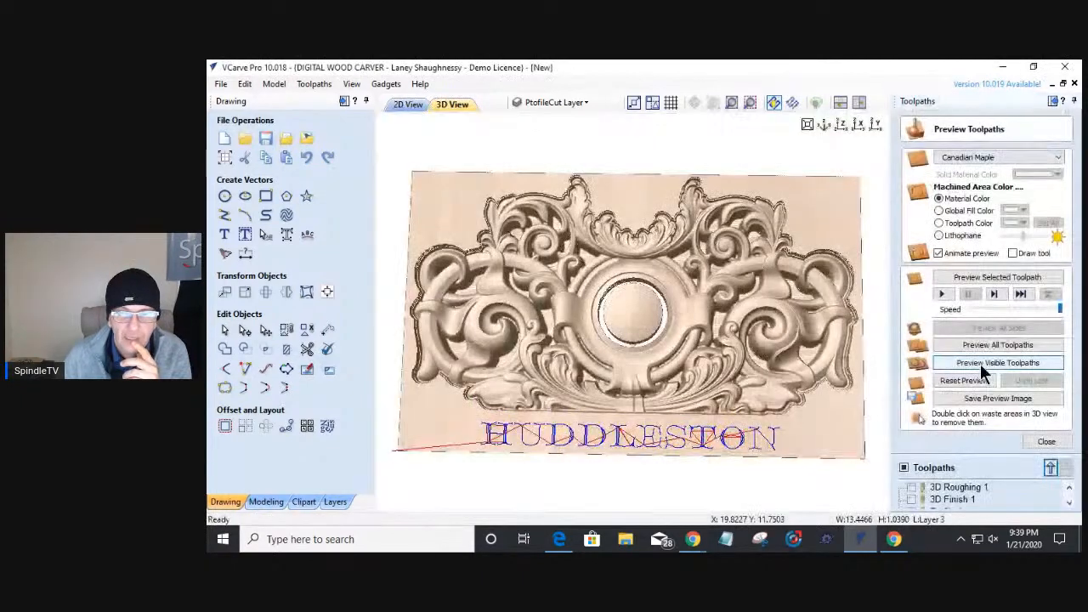
left_click(1037, 442)
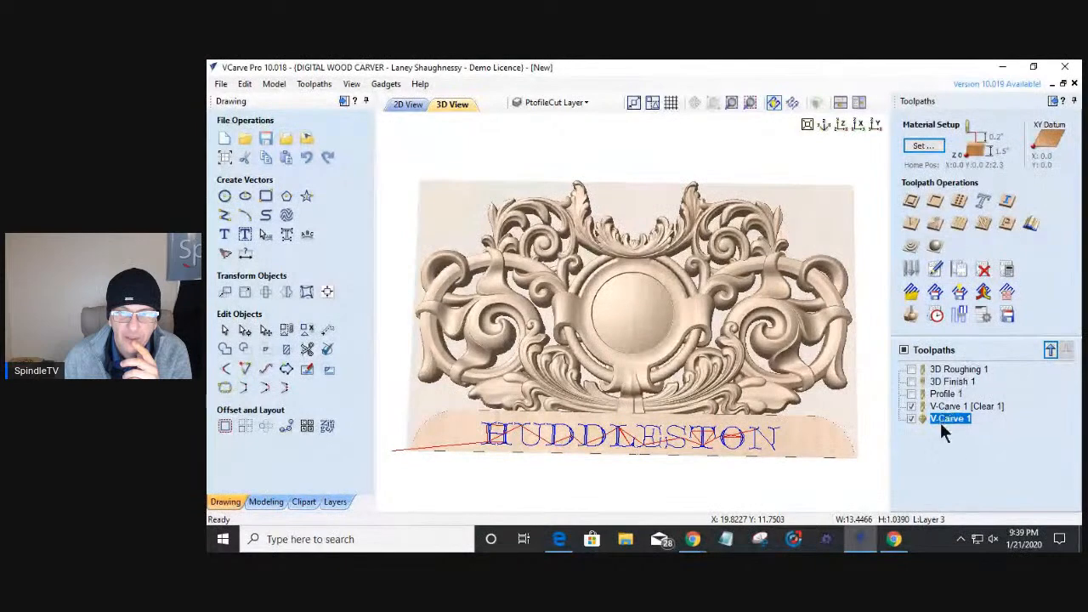
- Edit the V-Carve 1 toolpath to use no clearance tools and recalculate it
double_click(941, 418)
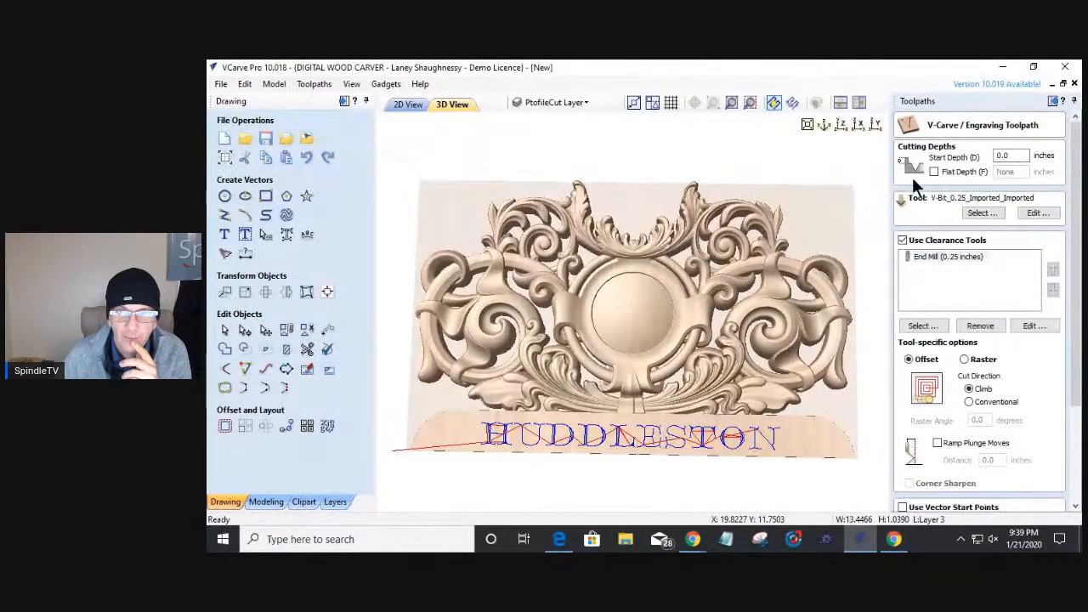
left_click(903, 241)
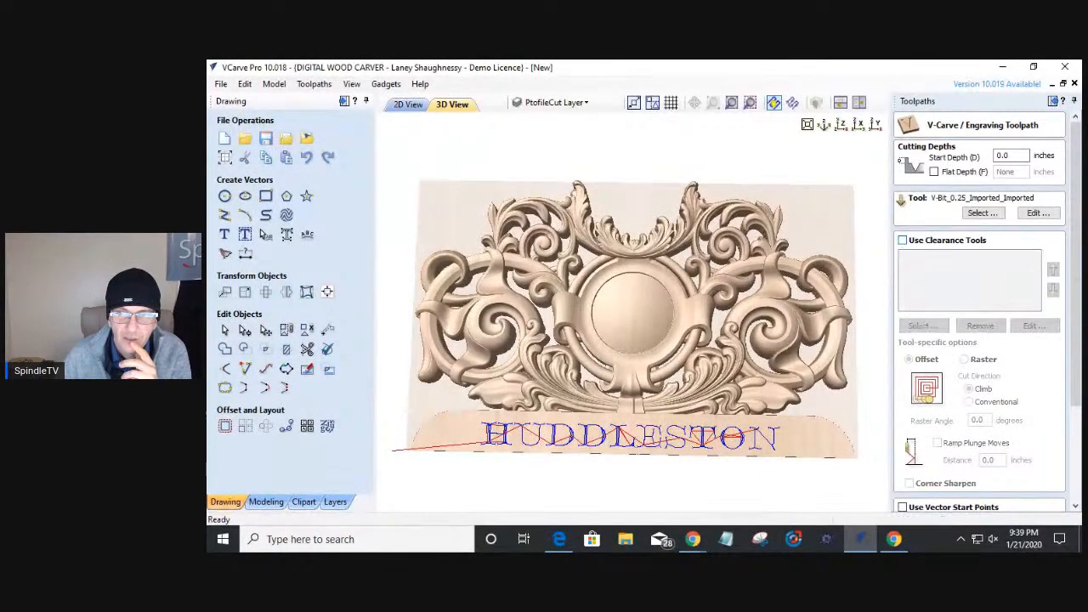
left_click_drag(1076, 354, 1075, 468)
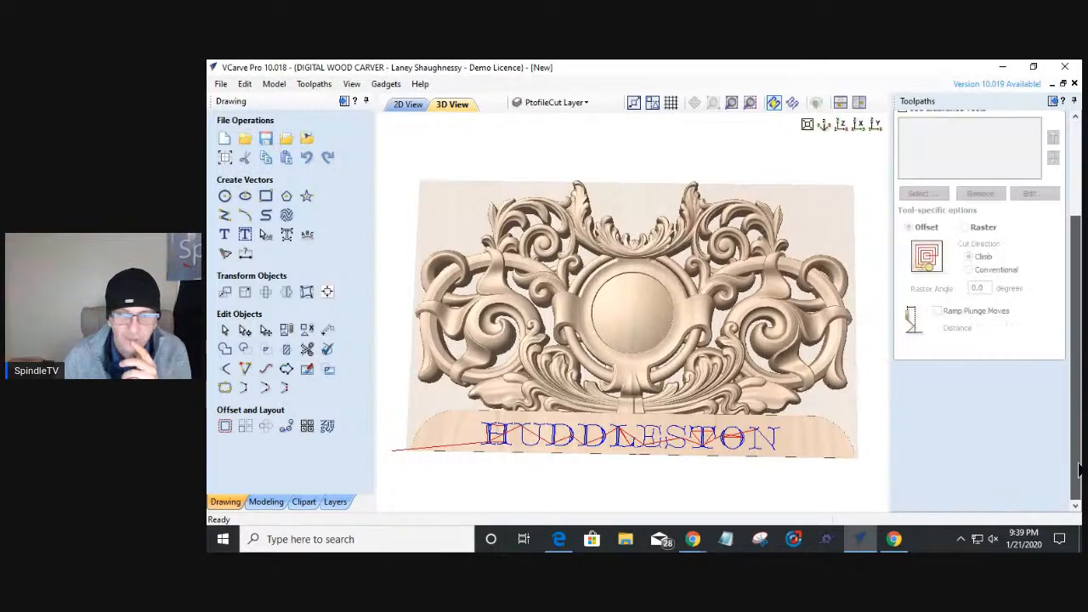
left_click(908, 499)
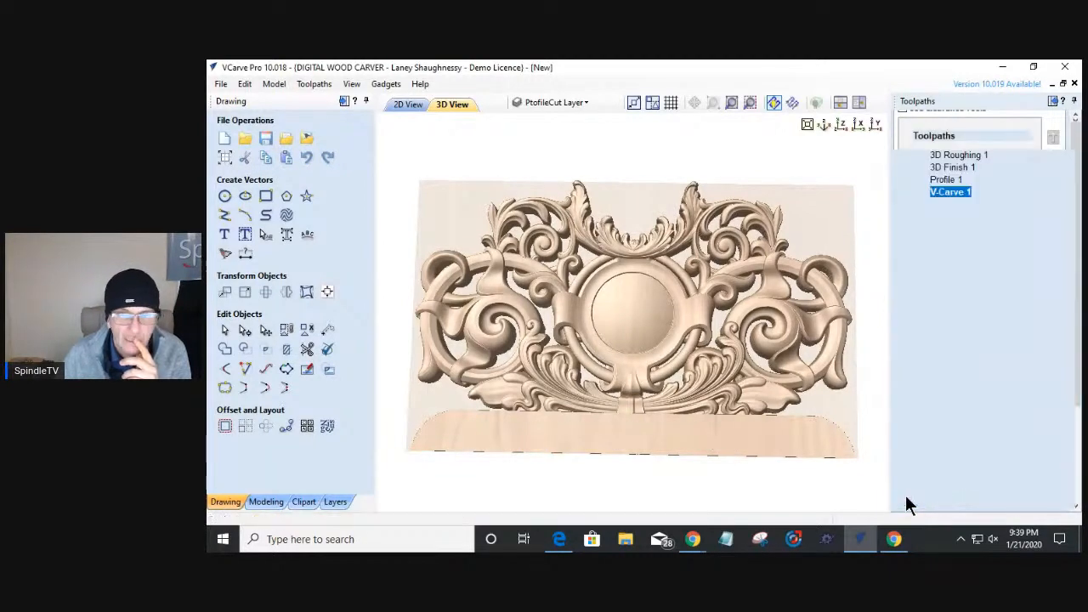
- Preview the V-Carve 1 toolpath on the carved material, inspect the lettering from several angles and close the preview
left_click(942, 277)
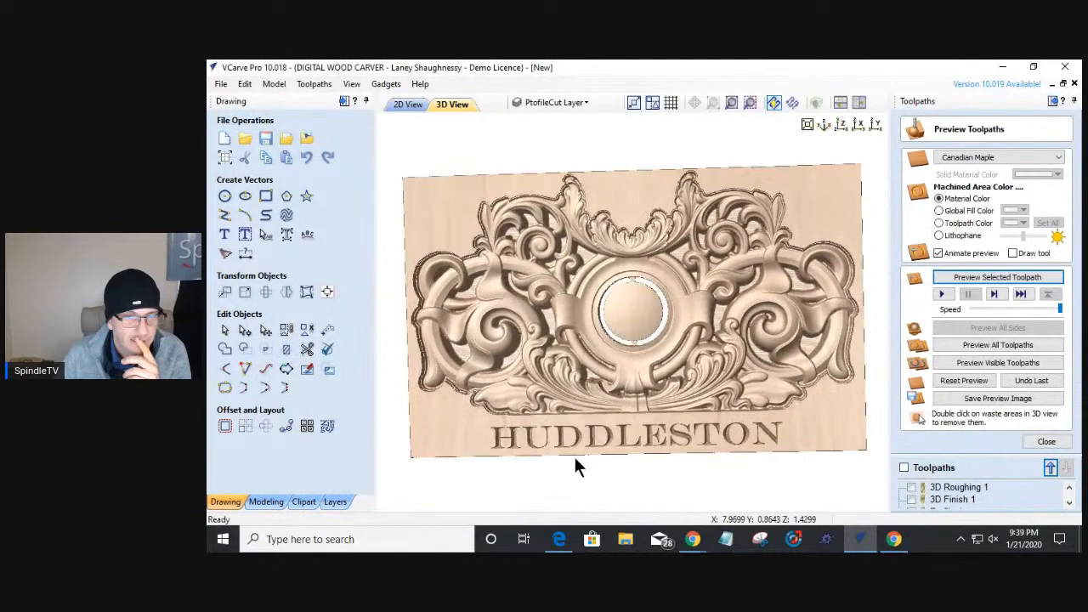
left_click_drag(567, 459, 575, 441)
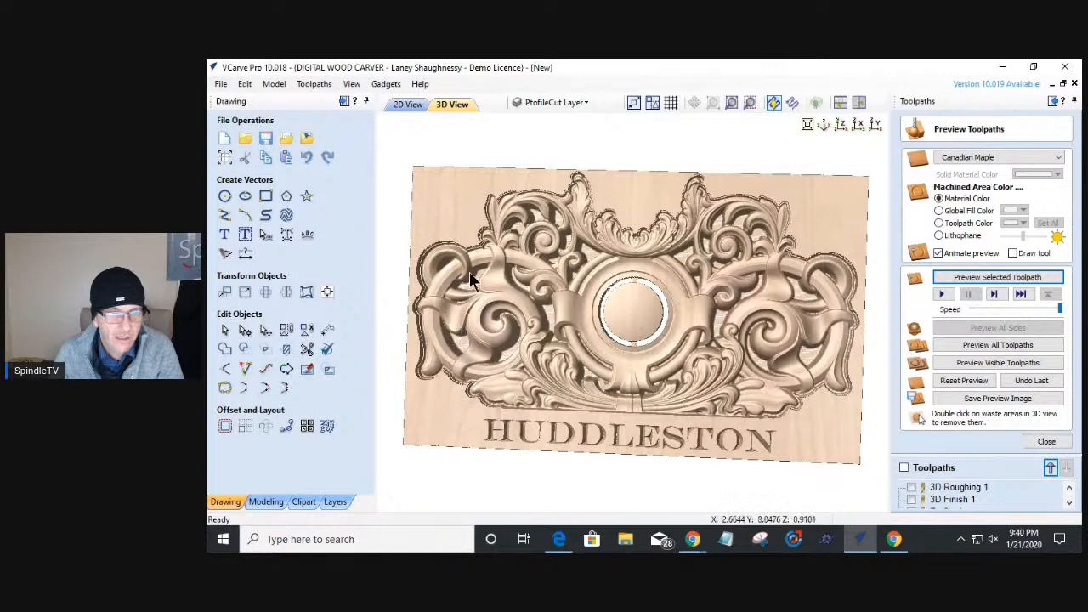
left_click_drag(643, 446, 659, 391)
left_click_drag(619, 436, 607, 435)
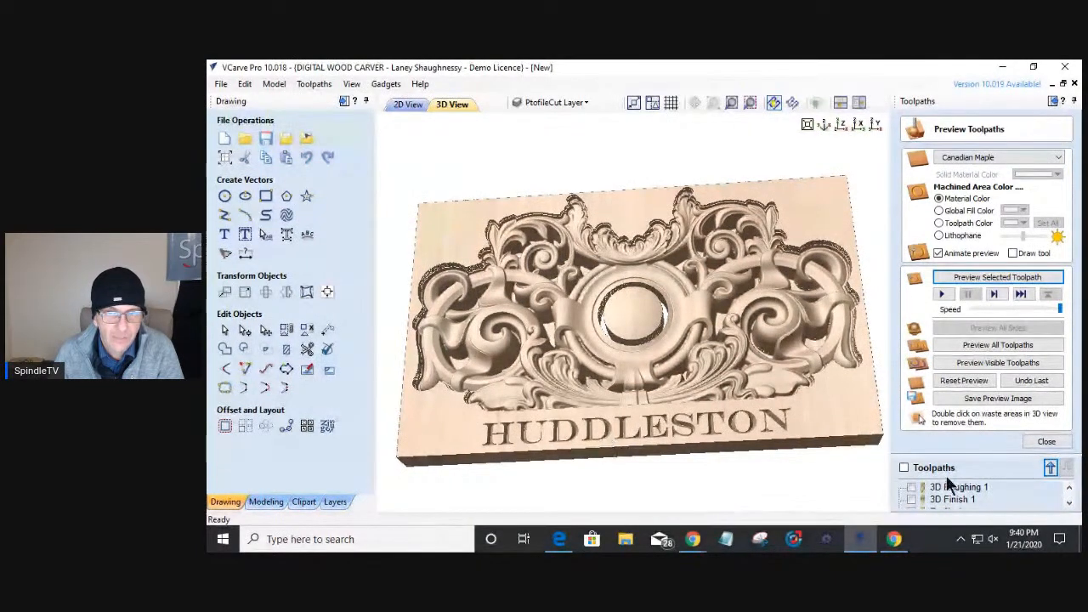
left_click(1046, 442)
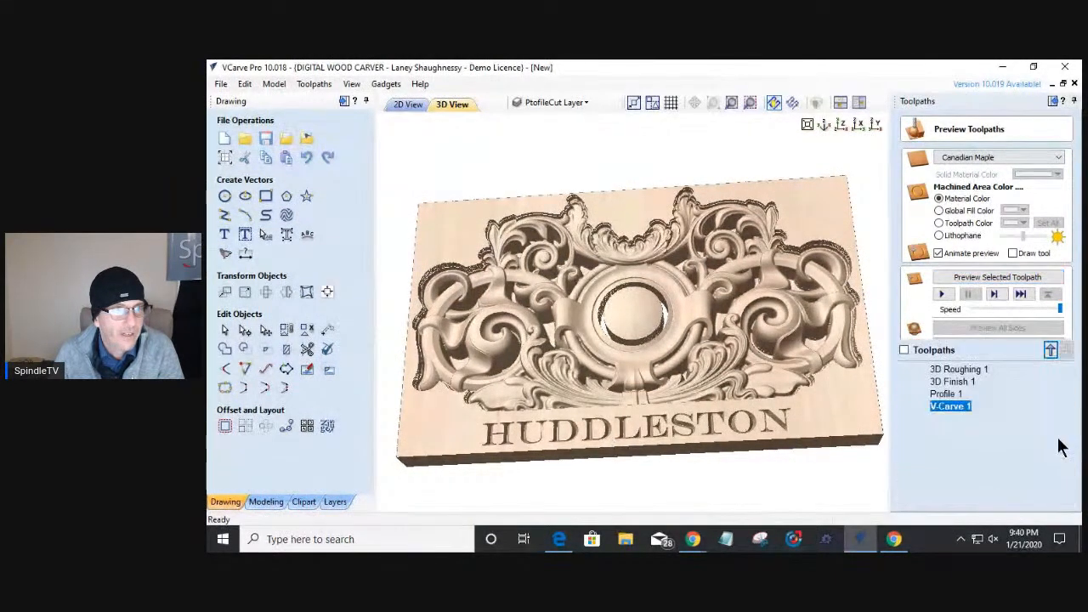
- Start another 2D profile toolpath using the WS 705 .125 Tapered Ball Nose and machine on the outside of the vectors
left_click(406, 103)
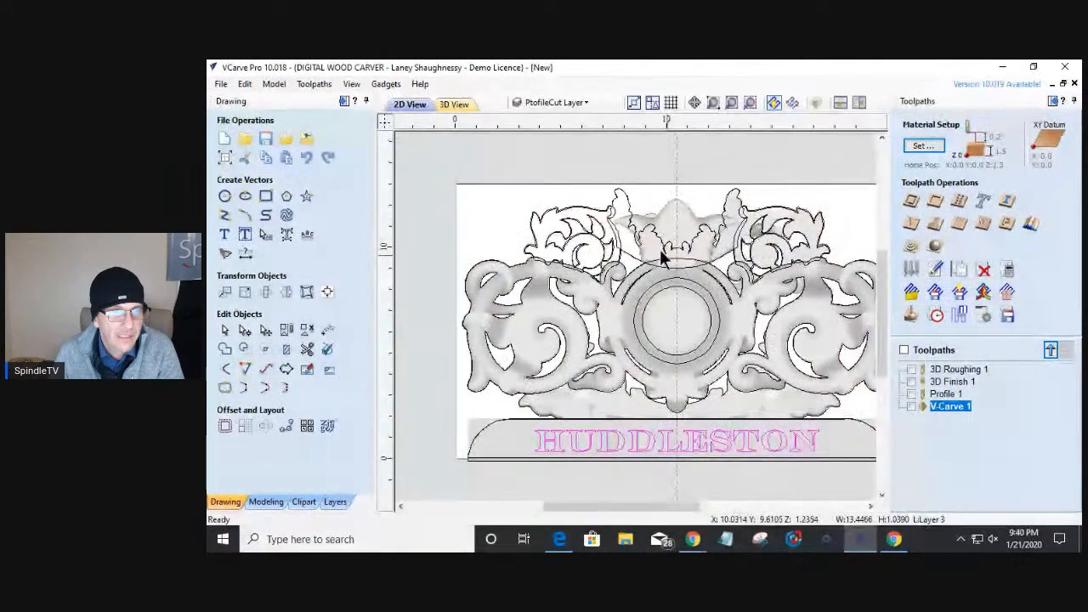
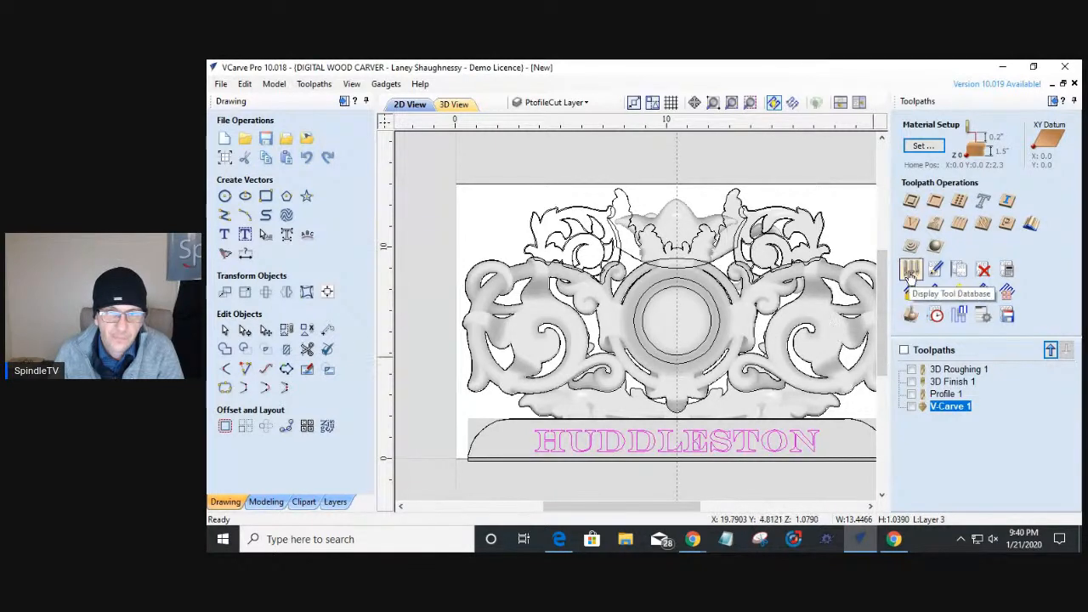
left_click(911, 200)
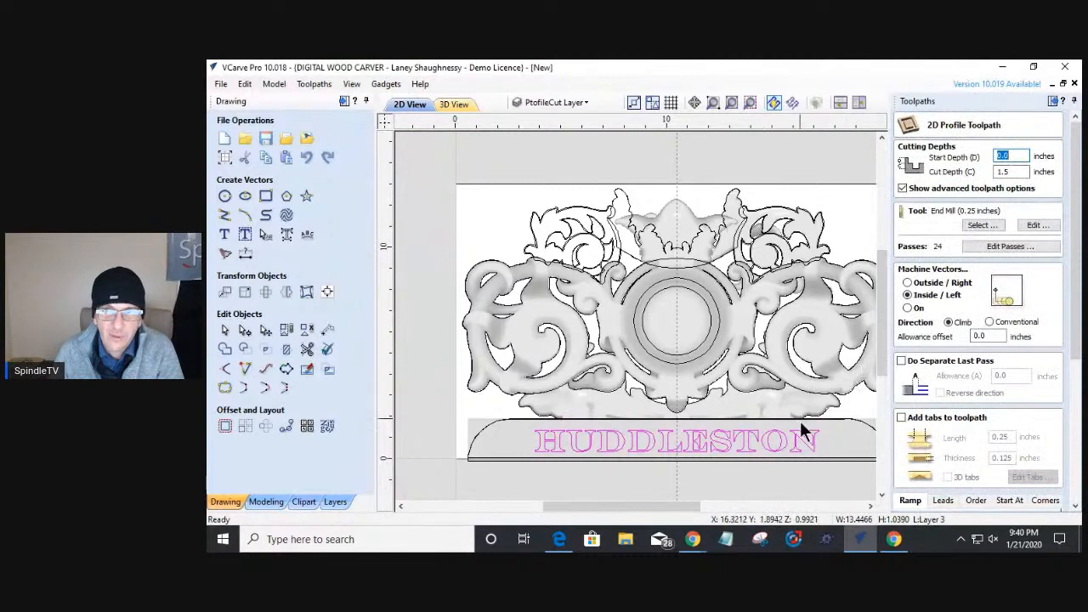
left_click(975, 223)
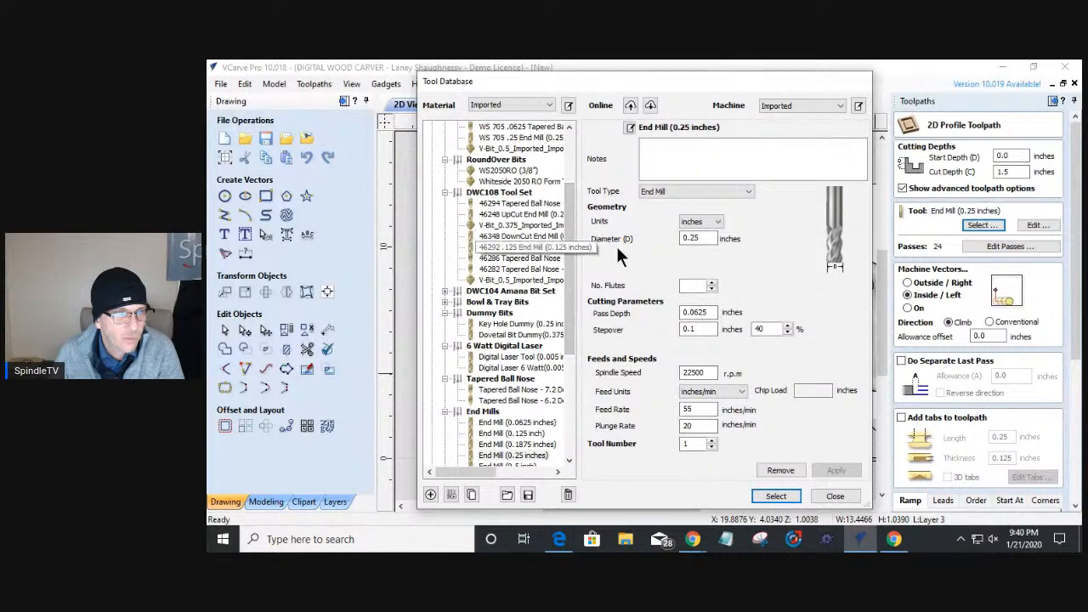
scroll(569, 244, "down", 1)
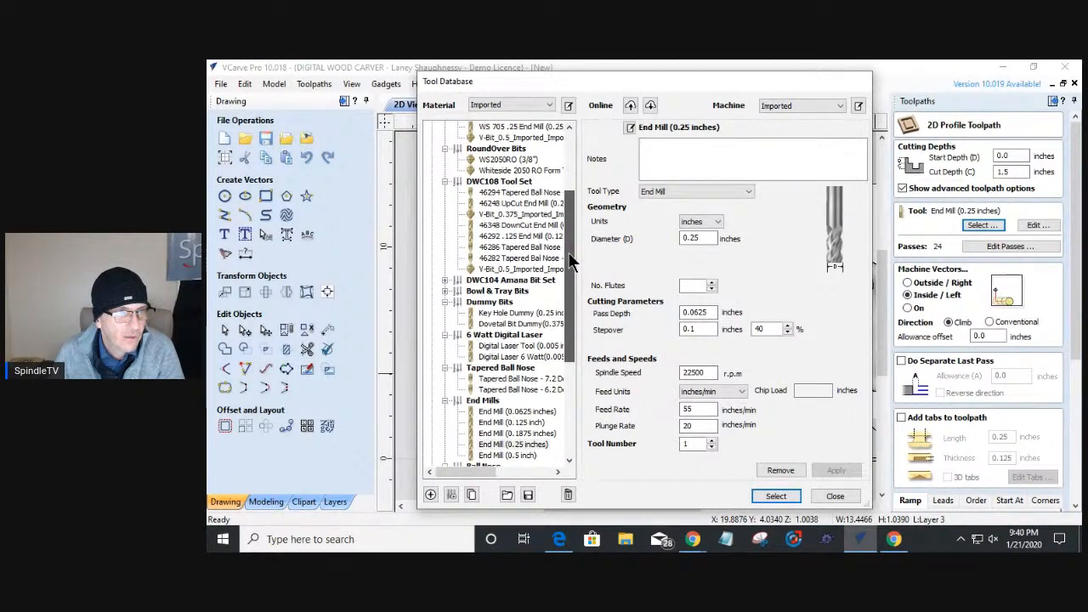
scroll(571, 262, "up", 6)
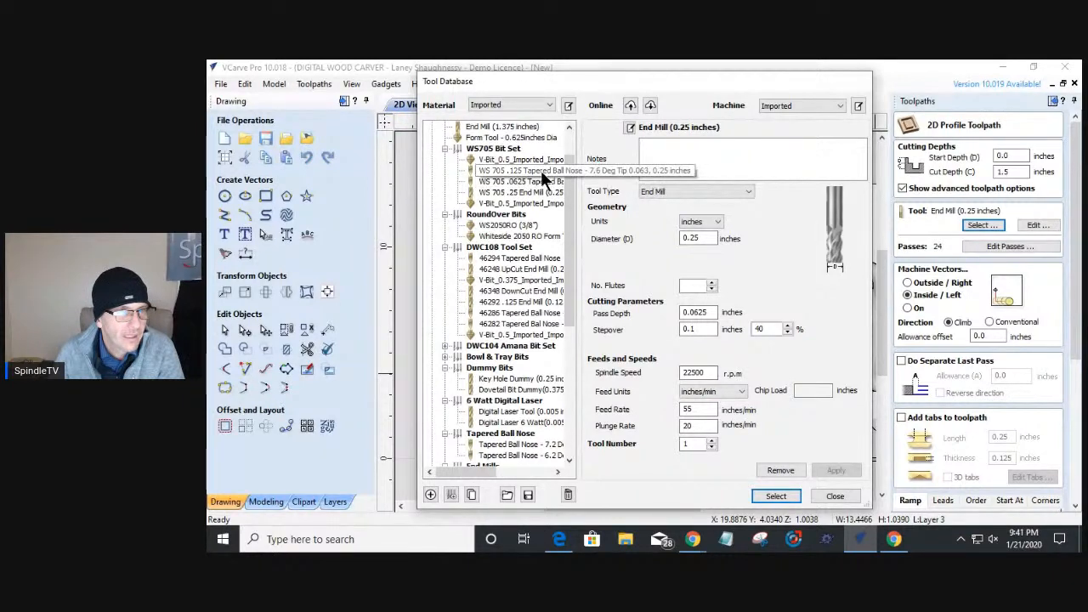
left_click(541, 170)
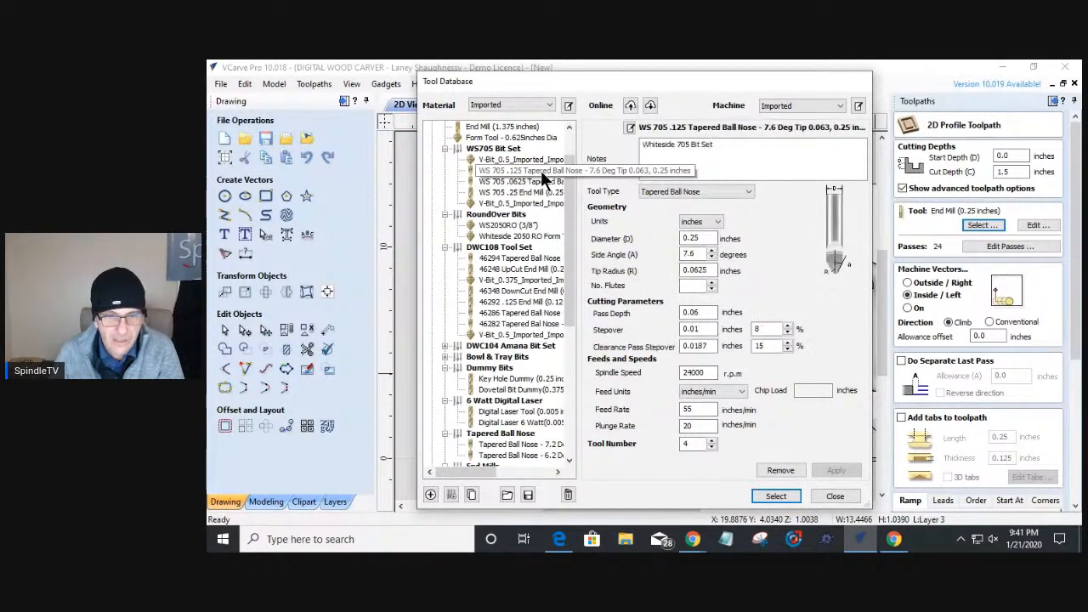
left_click(770, 497)
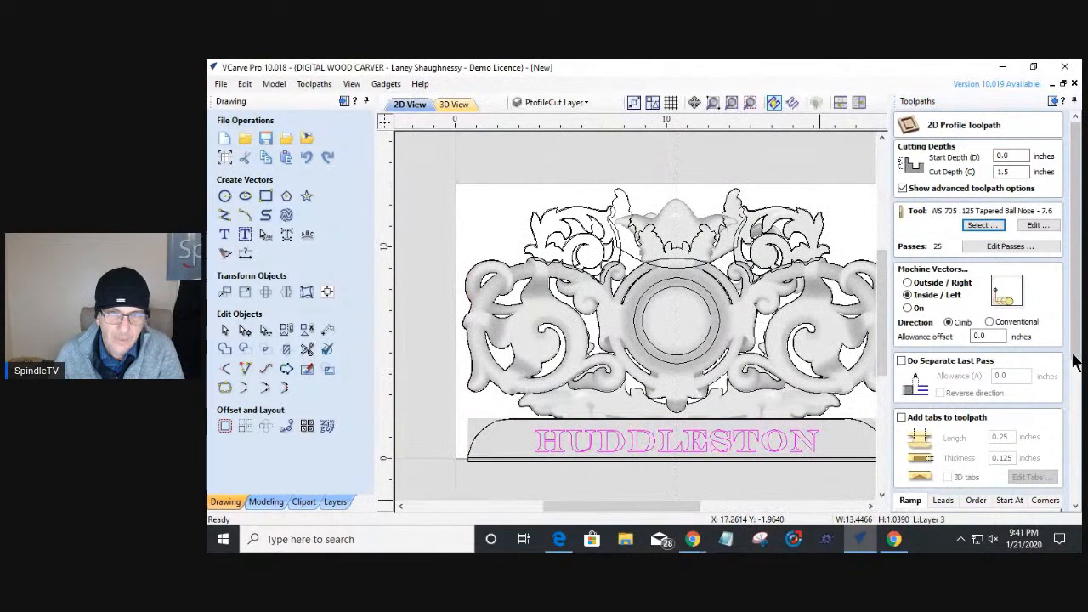
left_click(907, 283)
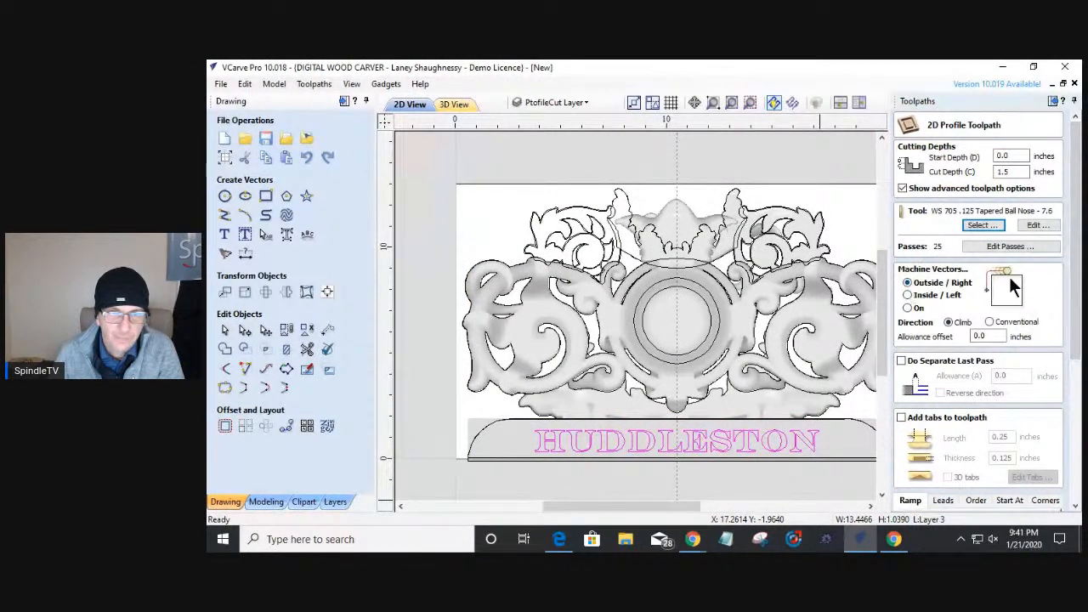
- Hide Layer 1, Layer 3 and the ModelToolpath Boudary layer while keeping PtofileCut Layer shown, and select the carving's outer outline
scroll(738, 272, "down", 1)
left_click(545, 103)
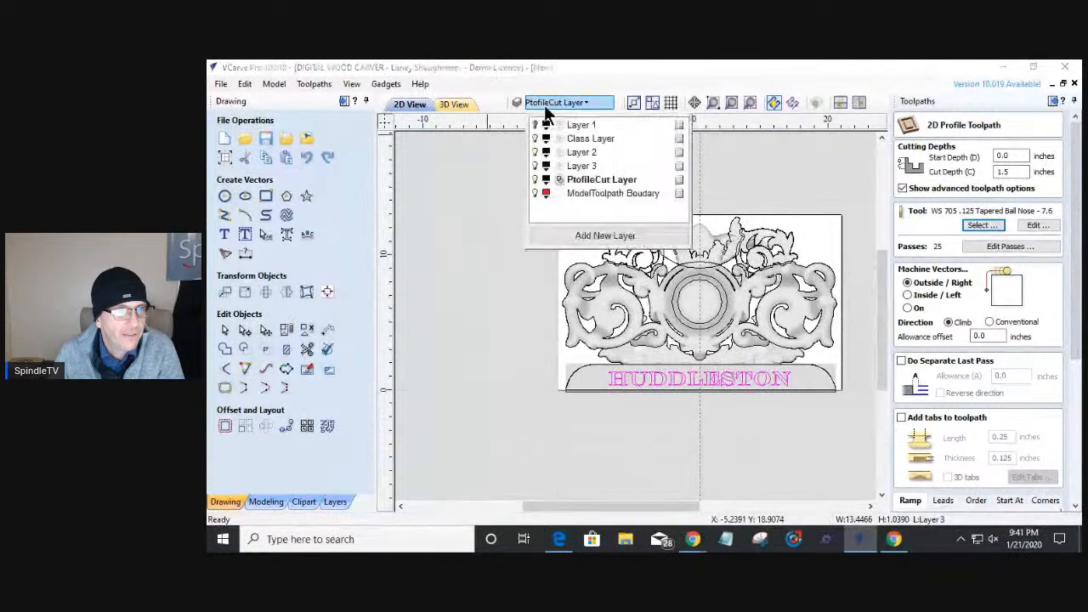
left_click(535, 180)
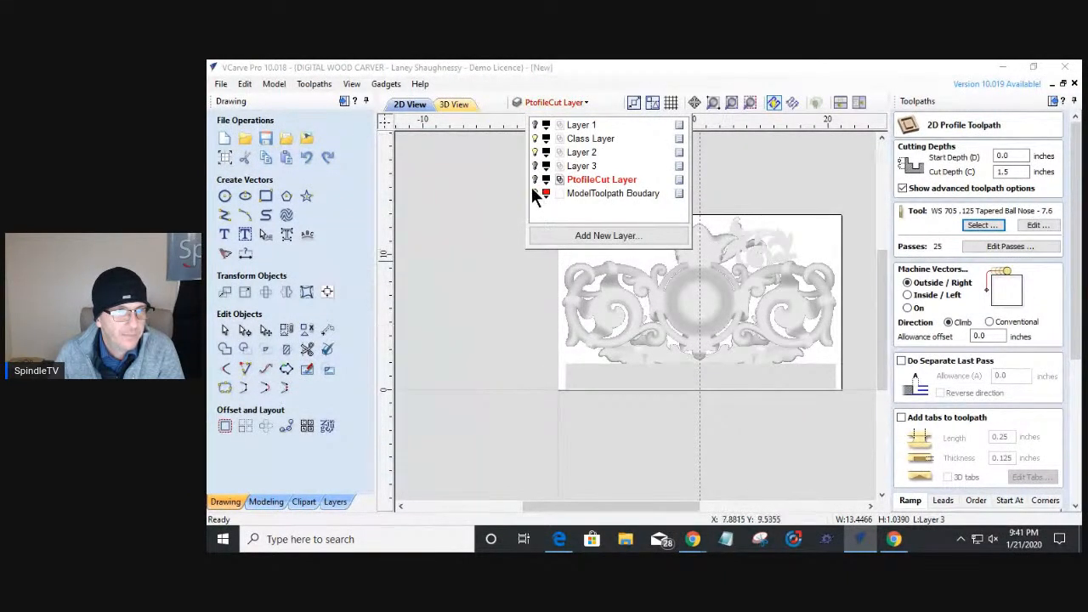
left_click(535, 181)
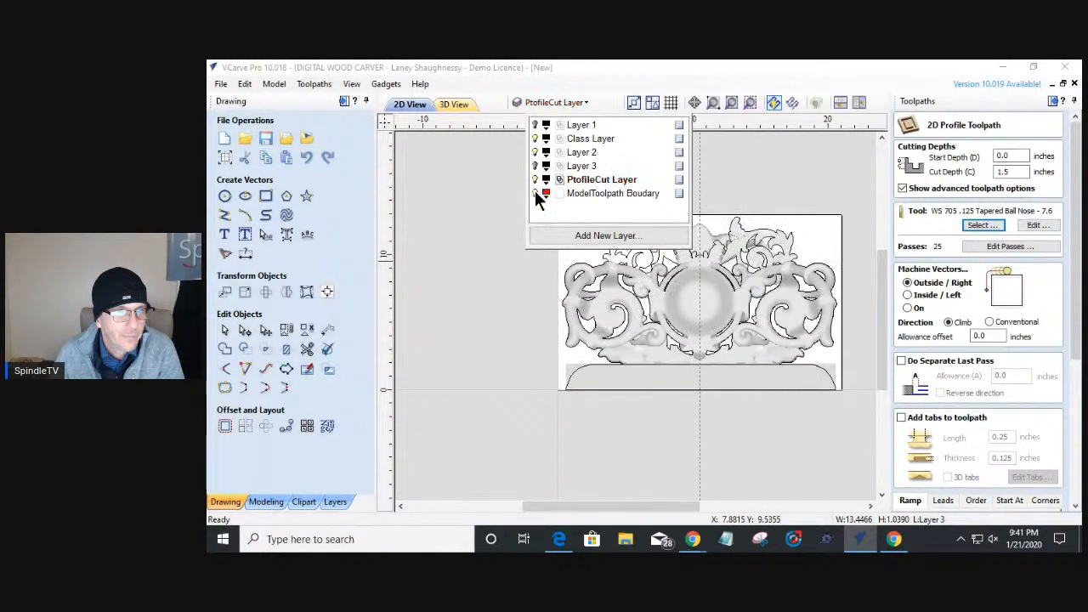
left_click(570, 265)
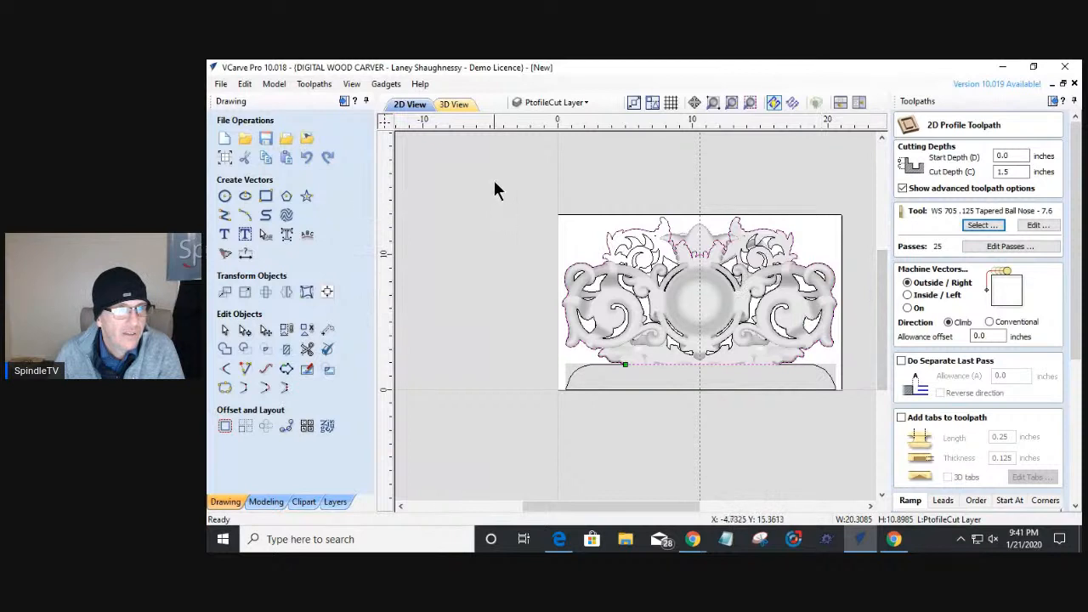
- Switch the visibility of Layer 2 and Class Layer off and back on to check what they contain, and clear the vector selection
left_click(548, 102)
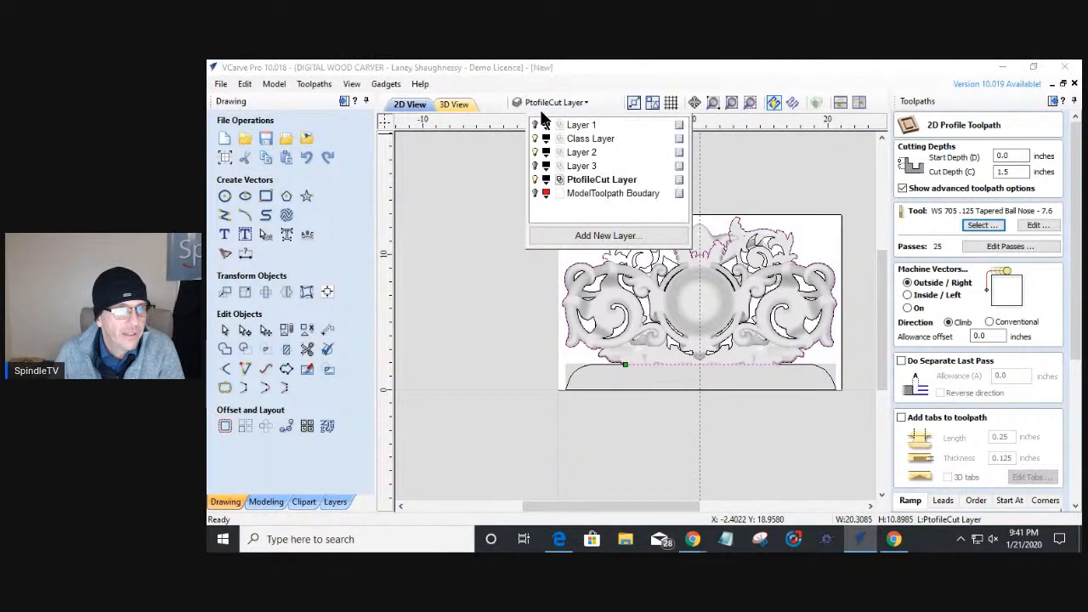
left_click(535, 152)
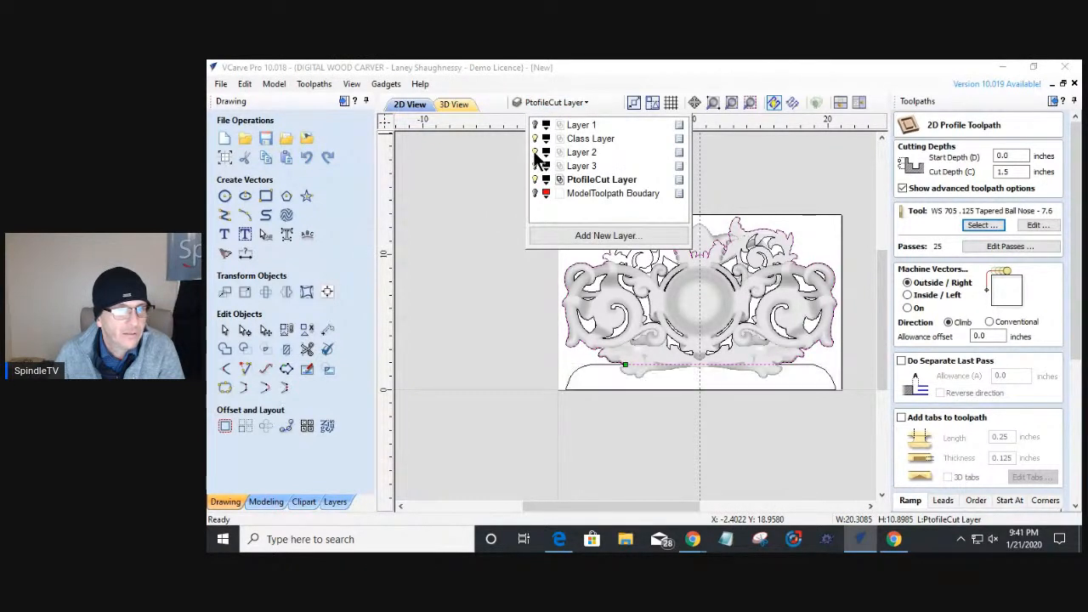
left_click(536, 139)
left_click(536, 140)
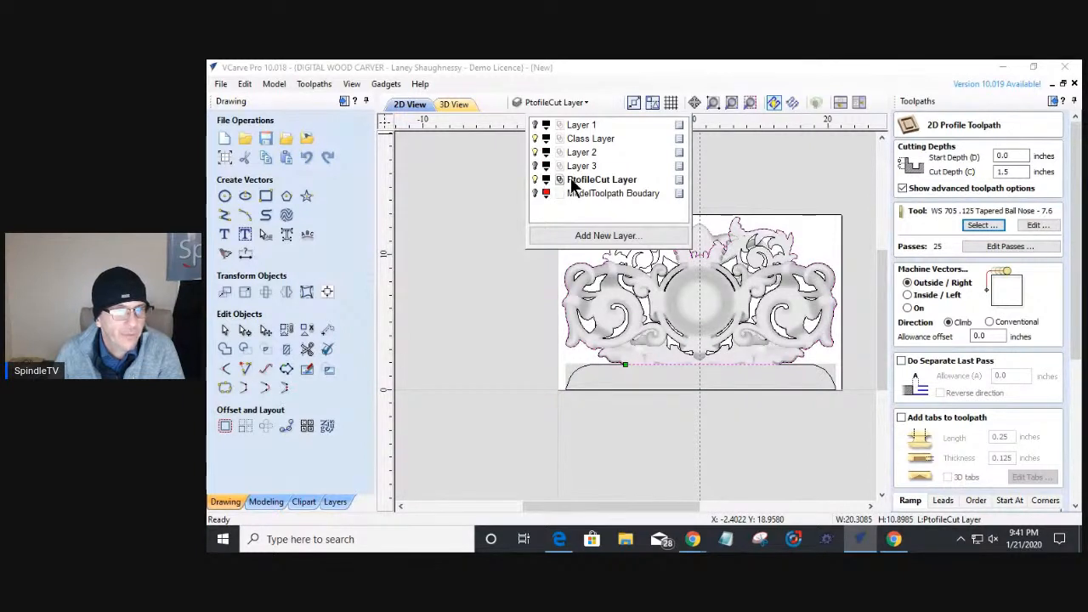
left_click(485, 253)
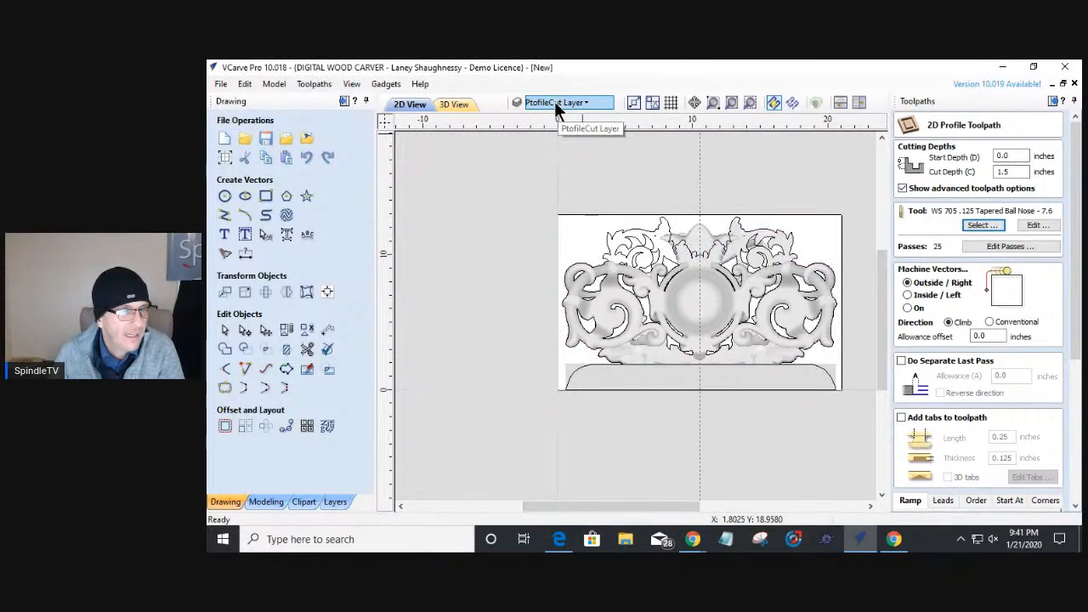
- Show the layers list and check which layers the carving's outer outline vector can be moved to
left_click(335, 502)
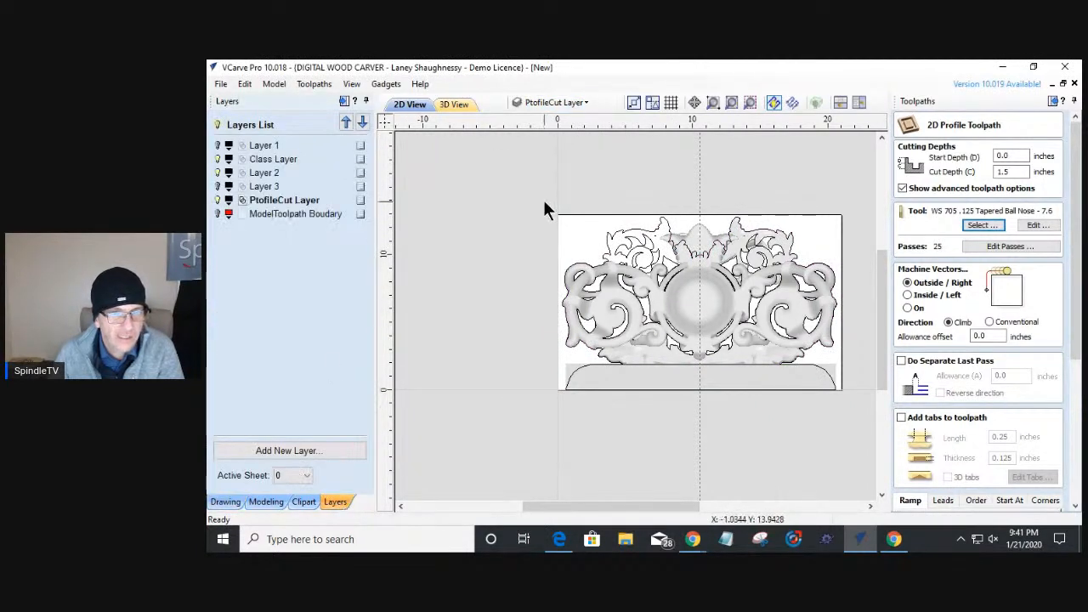
left_click(638, 235)
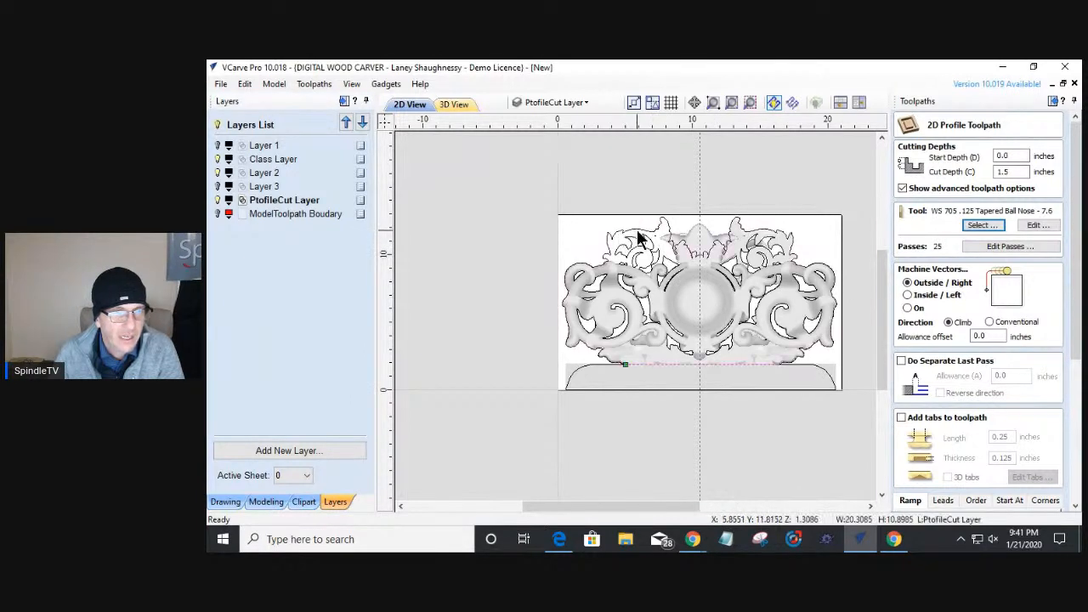
left_click(447, 262)
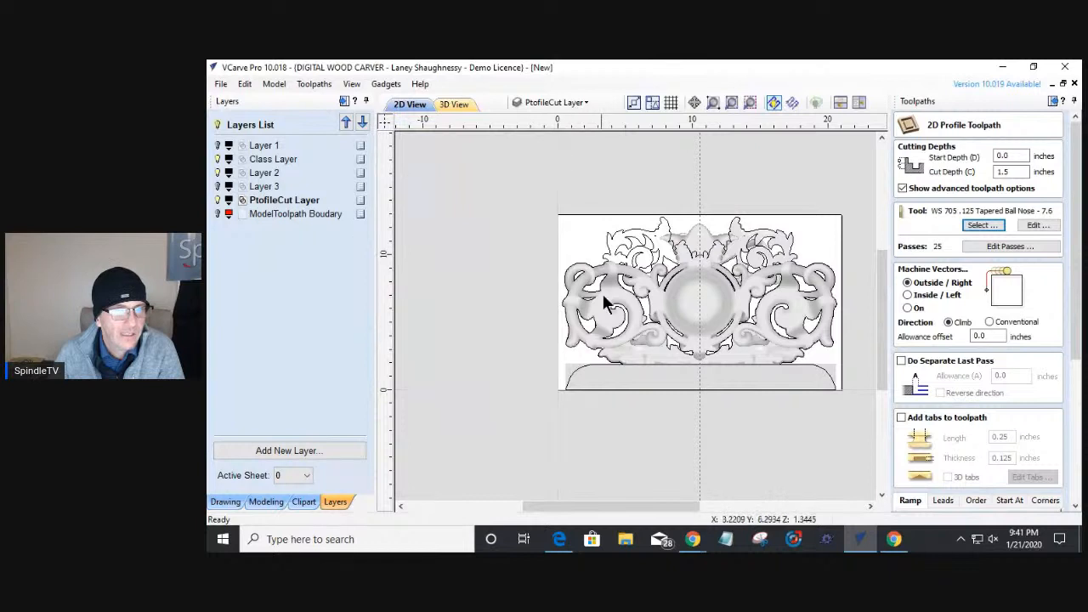
left_click(629, 236)
right_click(629, 237)
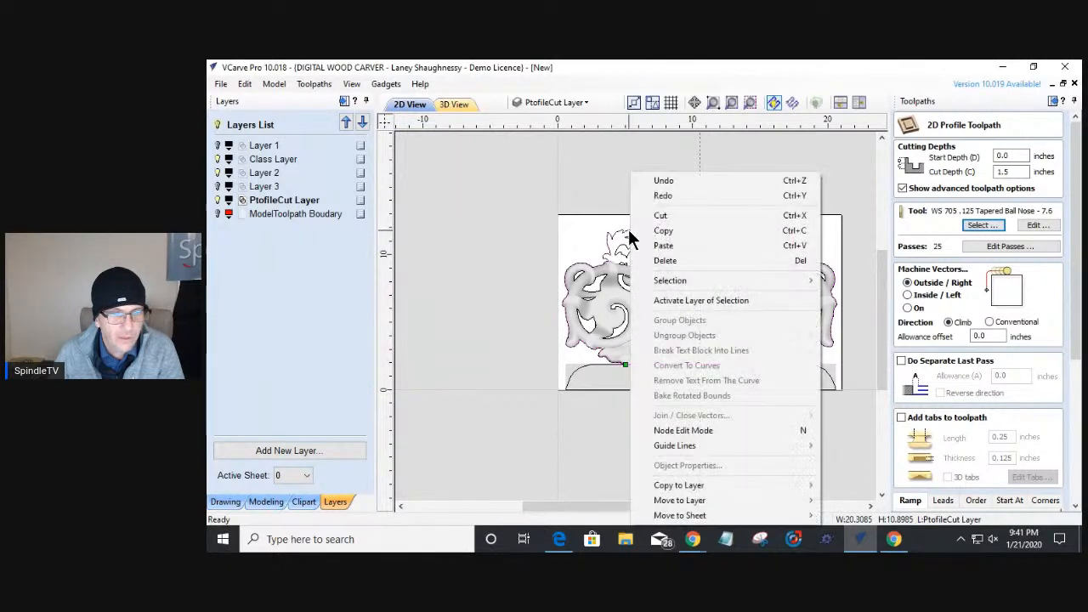
mouse_move(698, 500)
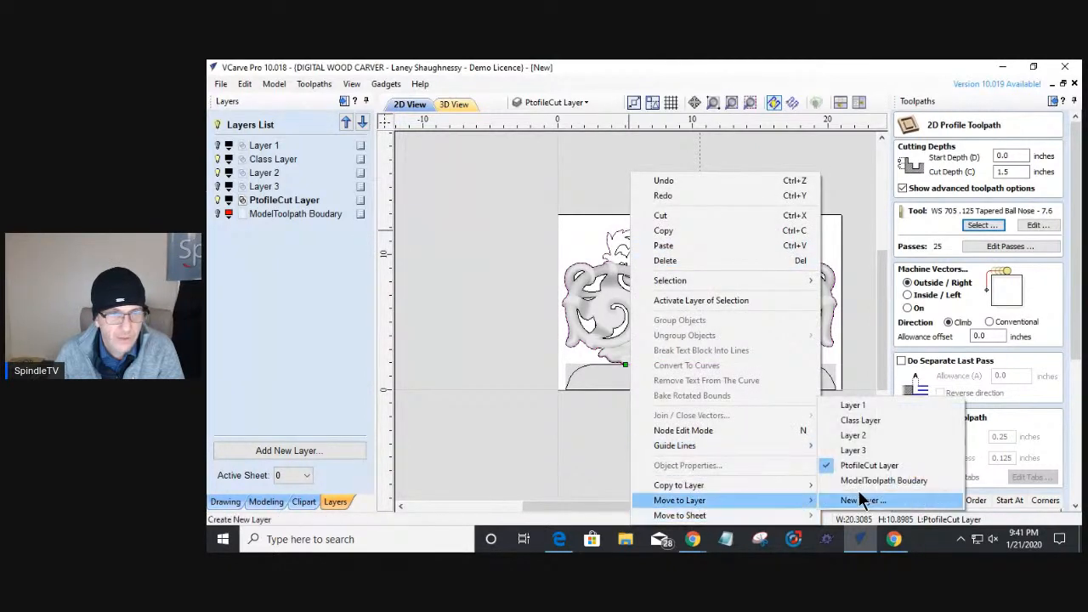
left_click(884, 480)
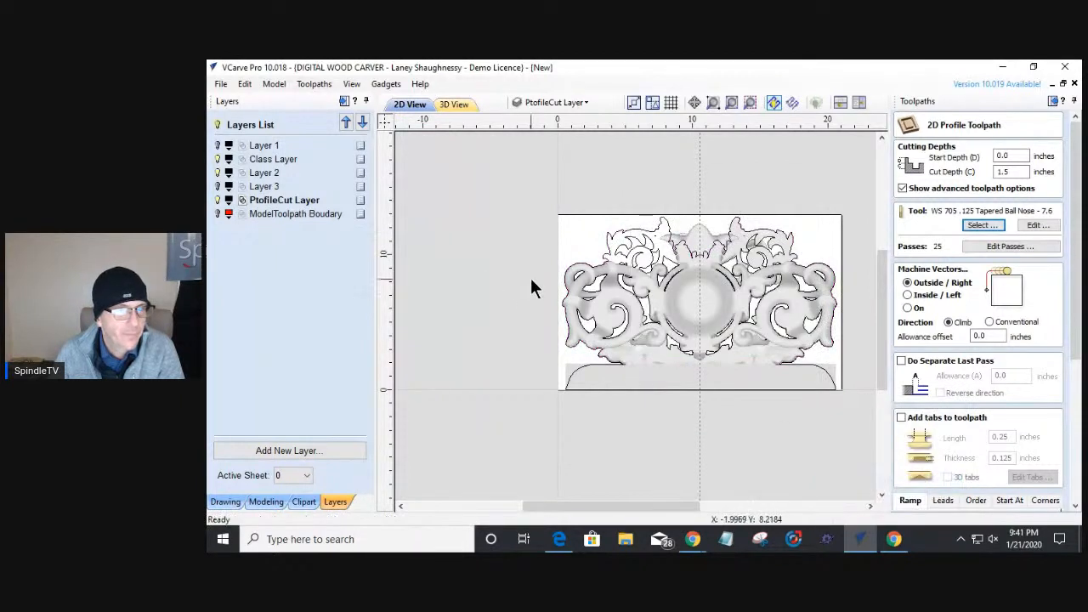
- Select all vectors on the PtofileCut Layer and calculate the Profile 2 toolpath
left_click(596, 267)
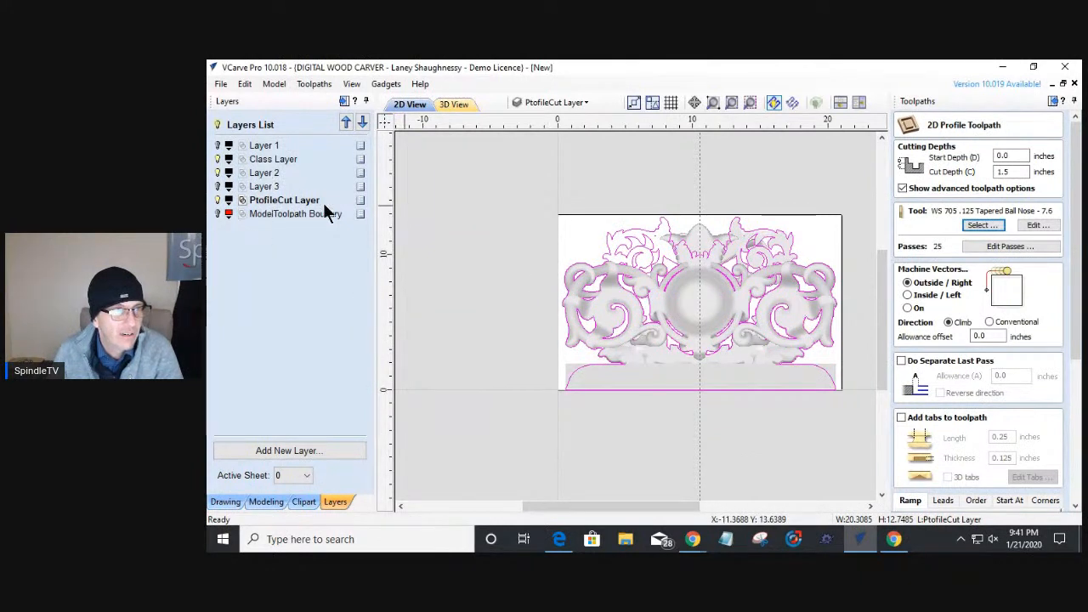
right_click(362, 201)
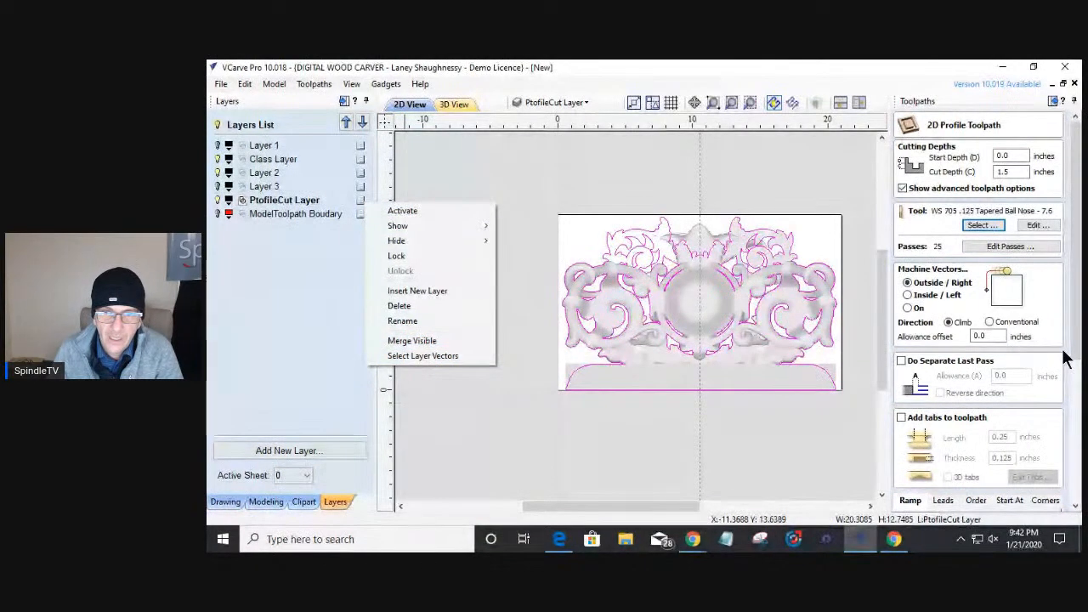
left_click_drag(1072, 336, 1074, 359)
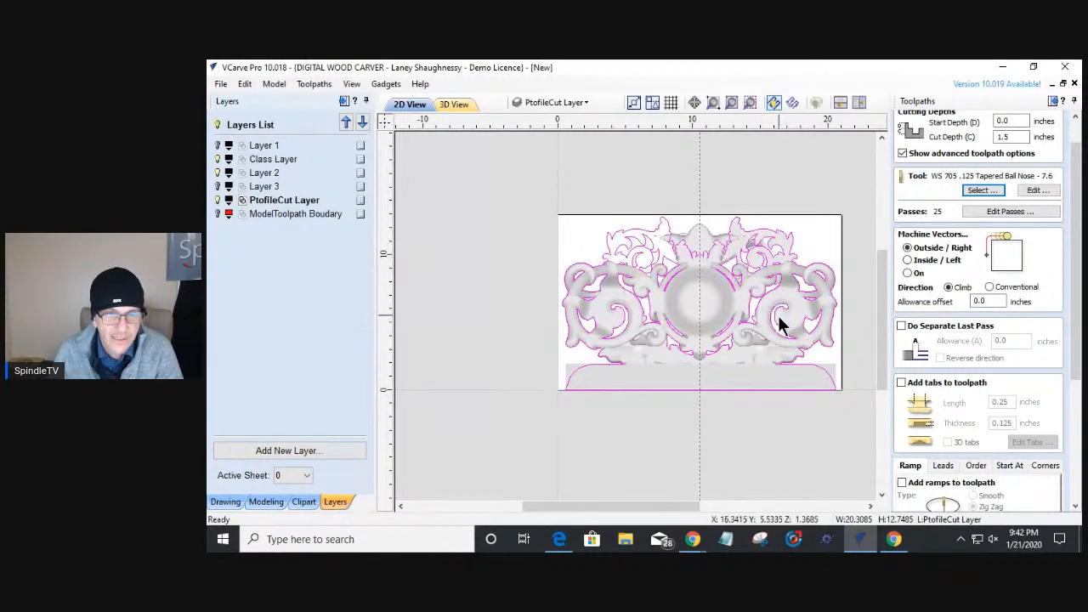
left_click_drag(1076, 363, 1075, 490)
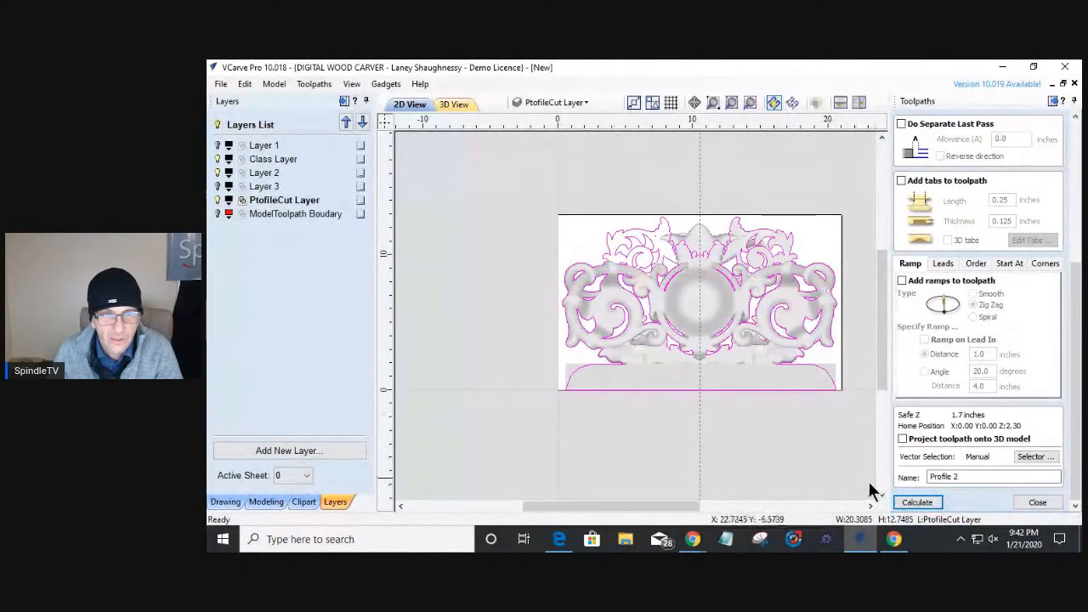
left_click(908, 502)
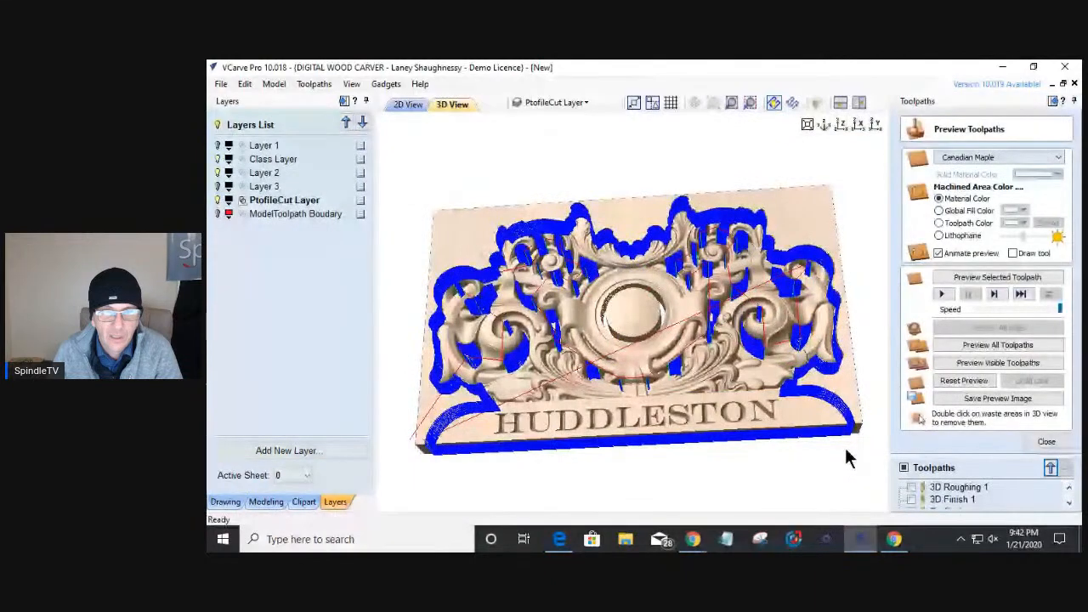
- Preview the Profile 2 toolpath, try to remove the waste material around the carving, inspect the cut and close the preview
left_click(963, 278)
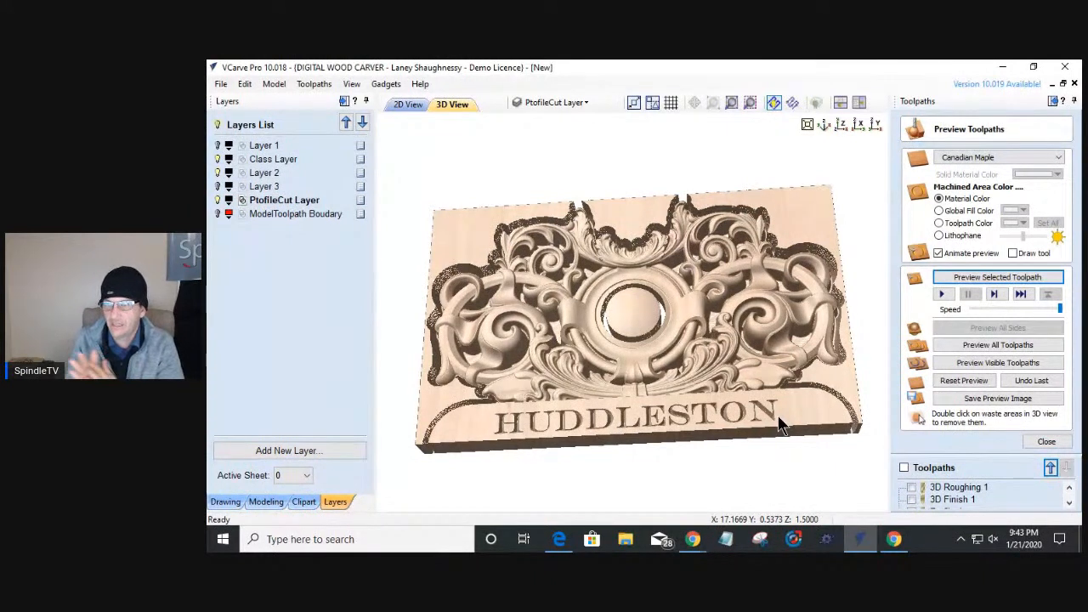
double_click(837, 389)
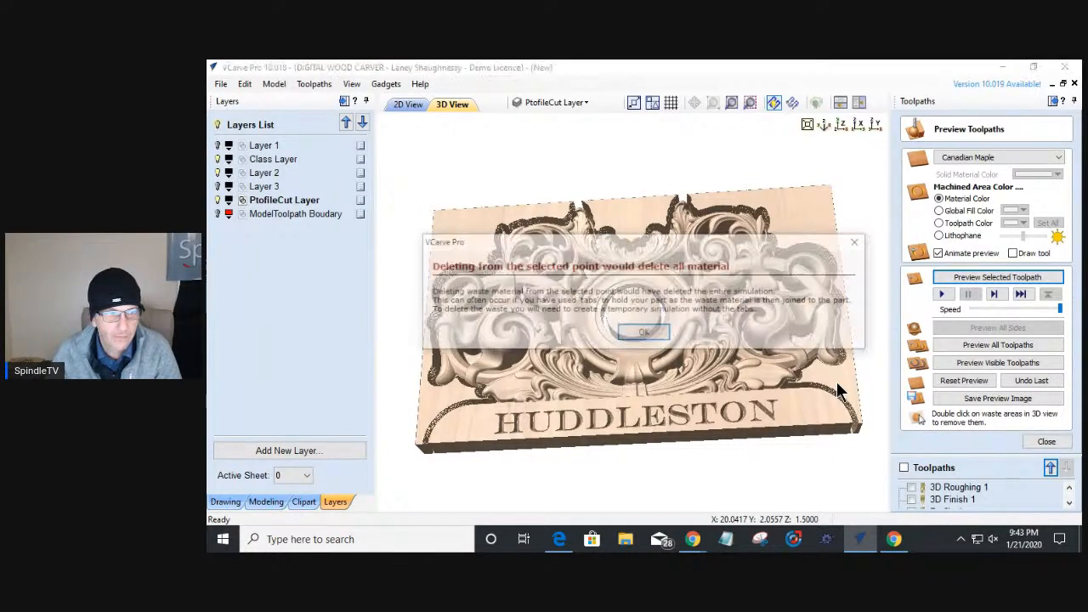
left_click(629, 331)
left_click_drag(629, 330, 593, 388)
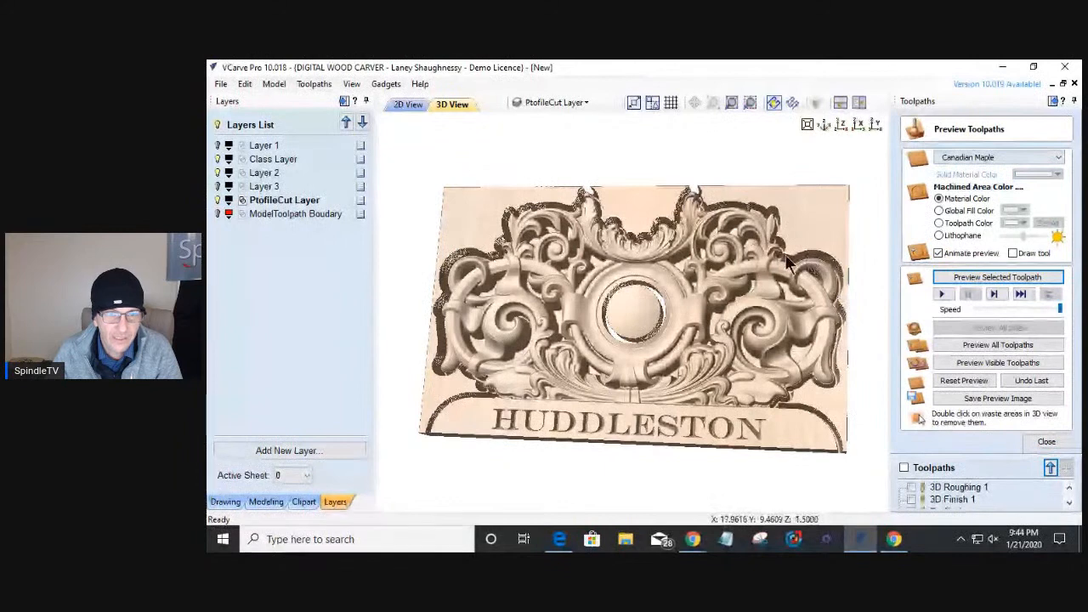
left_click_drag(741, 373, 787, 377)
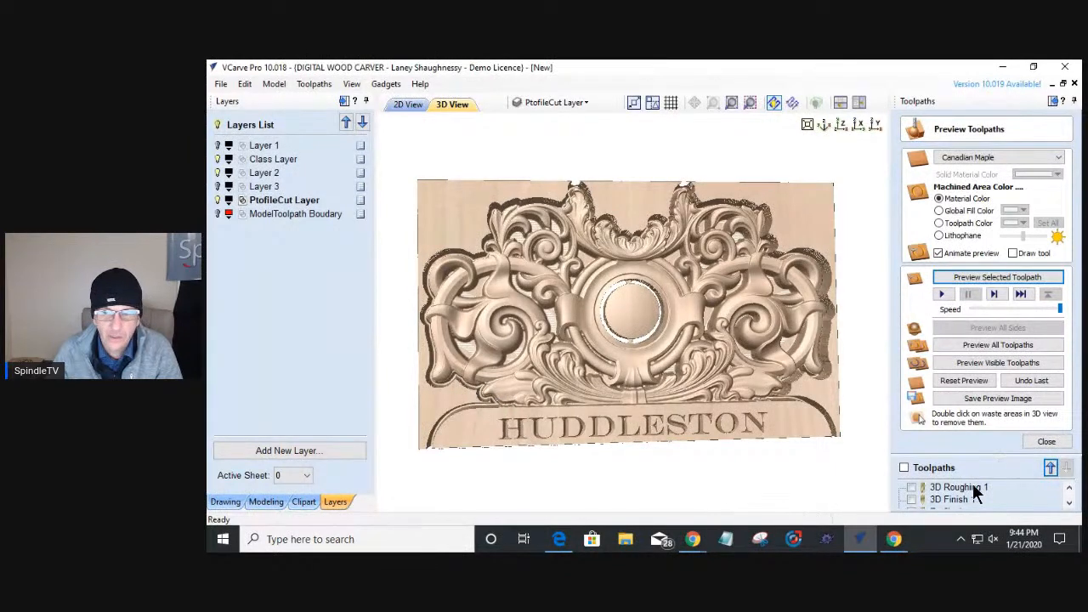
left_click(1048, 443)
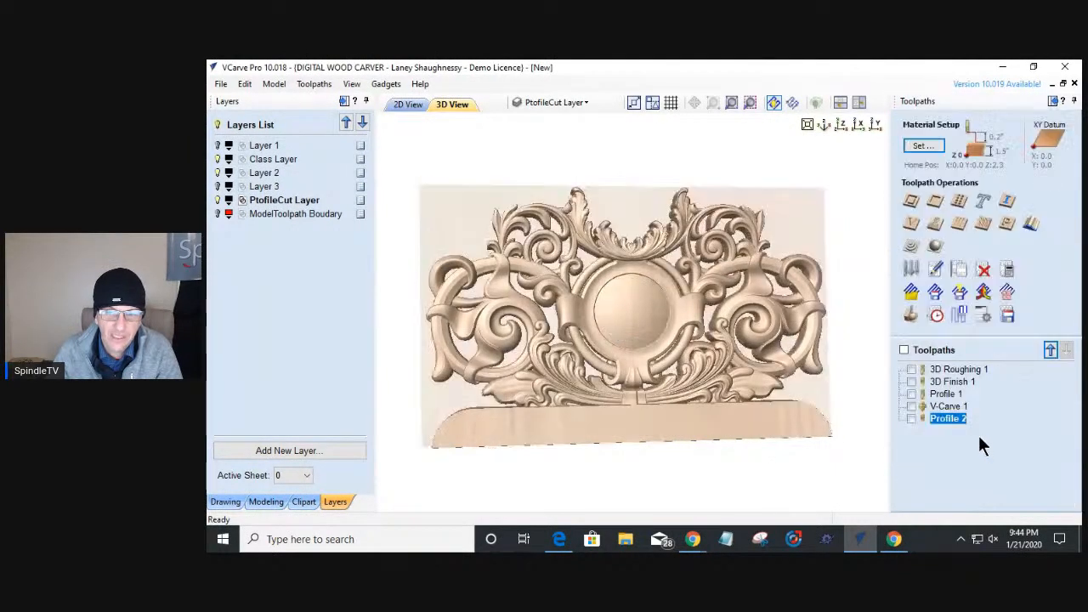
- Edit the Profile 2 toolpath to a cut depth of 1.5625 inches and recalculate it
double_click(948, 418)
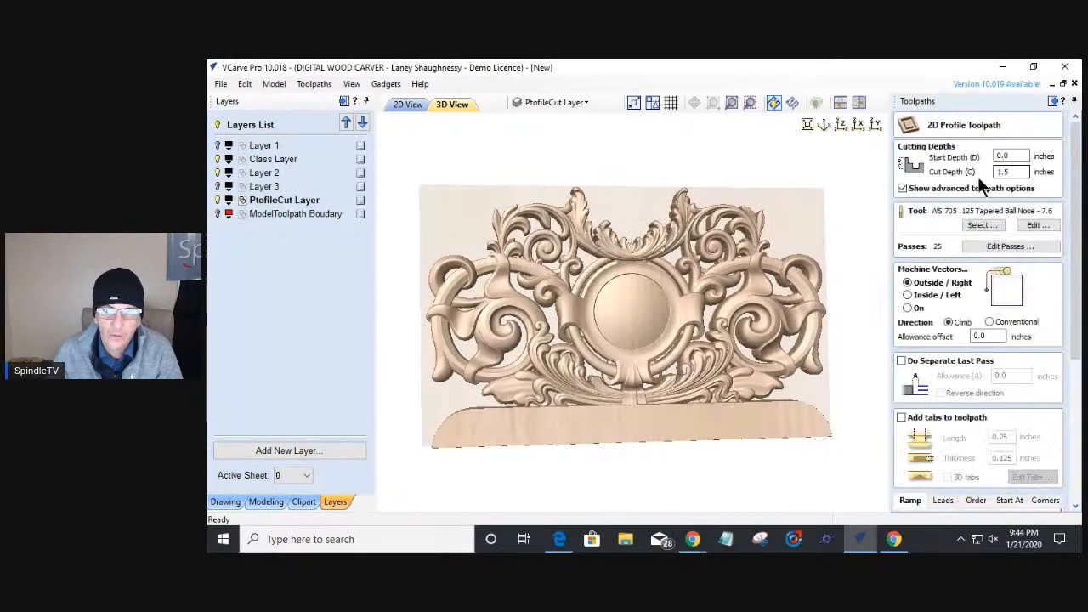
left_click(1004, 171)
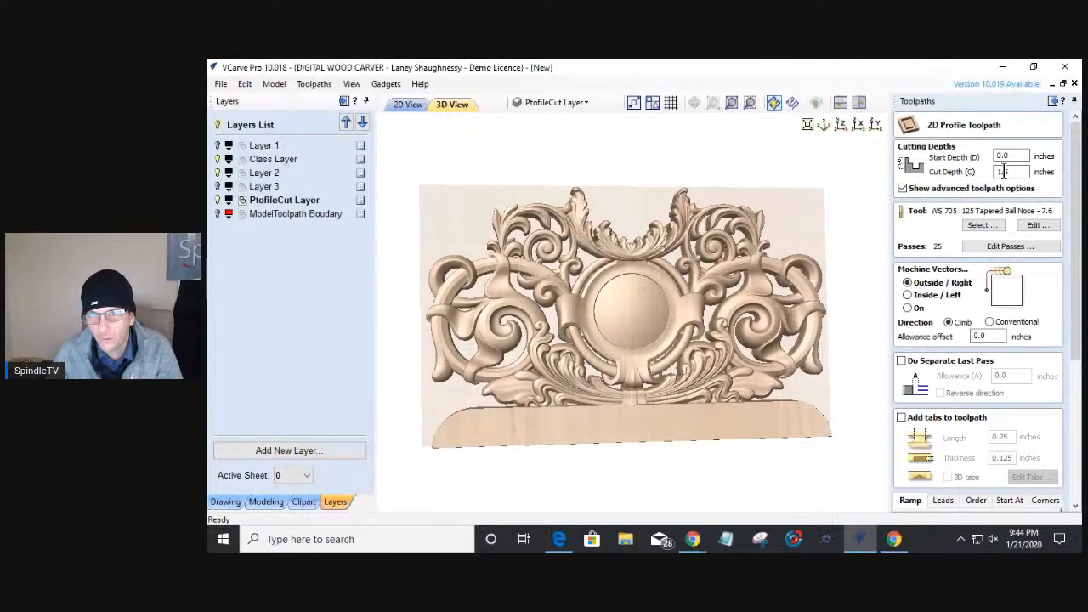
double_click(1004, 171)
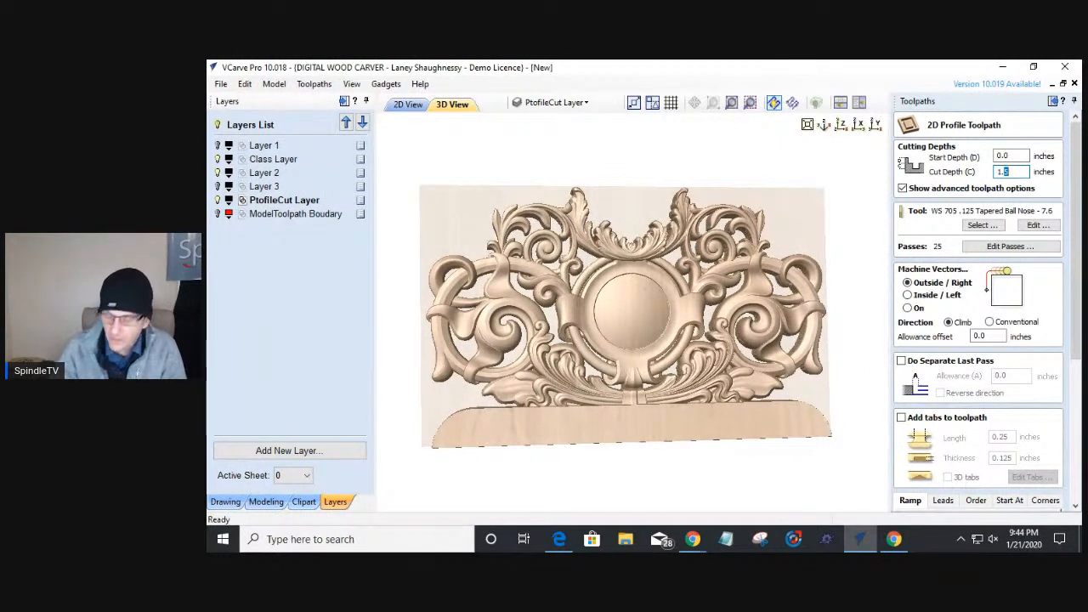
type("1.5625")
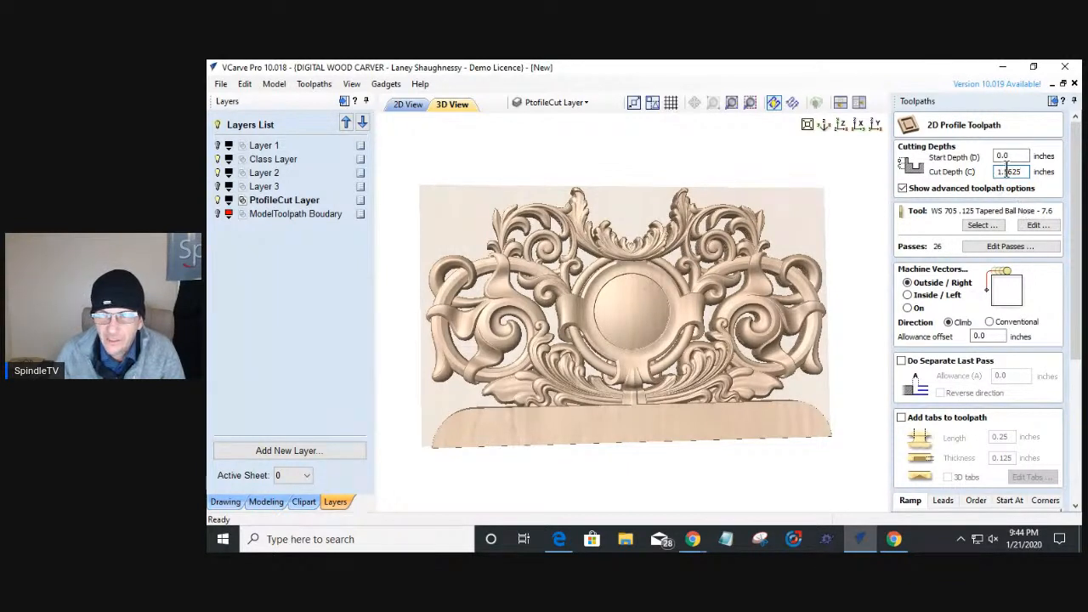
left_click_drag(1008, 171, 1076, 352)
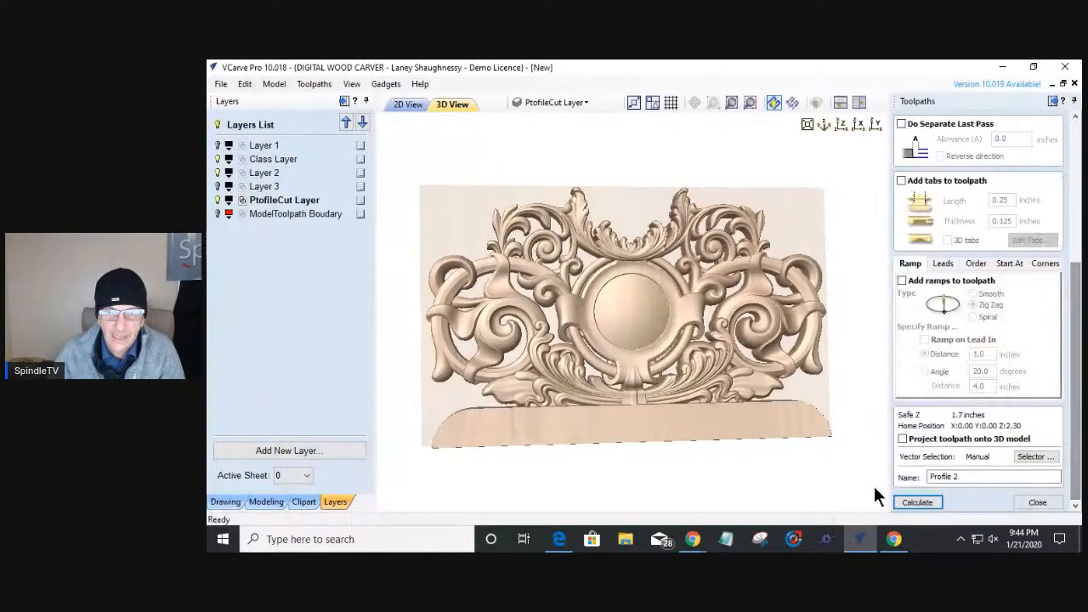
left_click(909, 501)
left_click(608, 372)
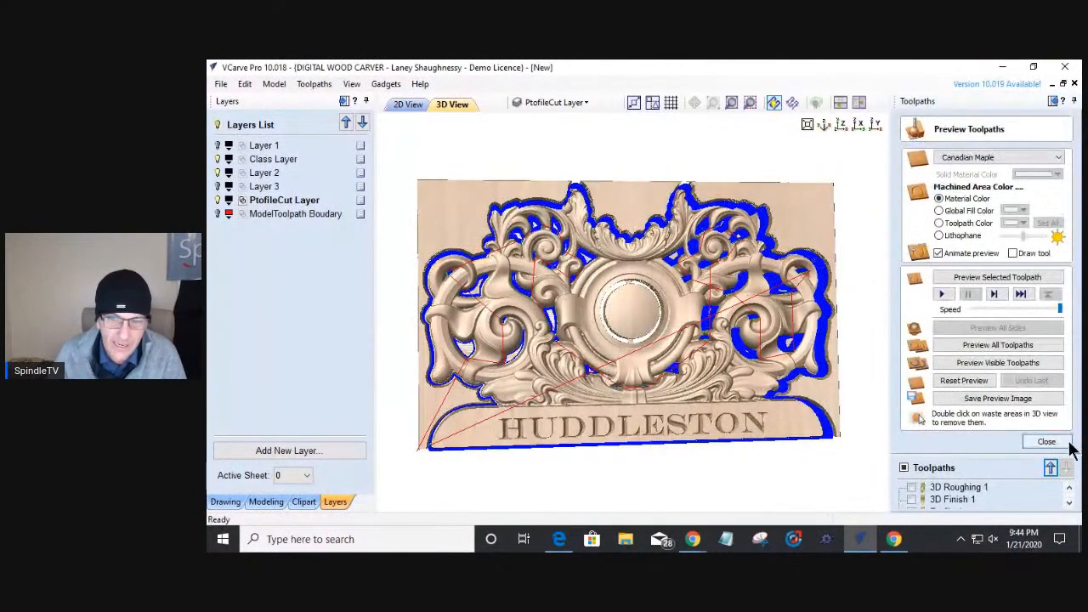
- Preview the recalculated Profile 2 toolpath, remove the waste material around the carving and inspect the finished piece at an angle
left_click(1039, 445)
left_click(907, 314)
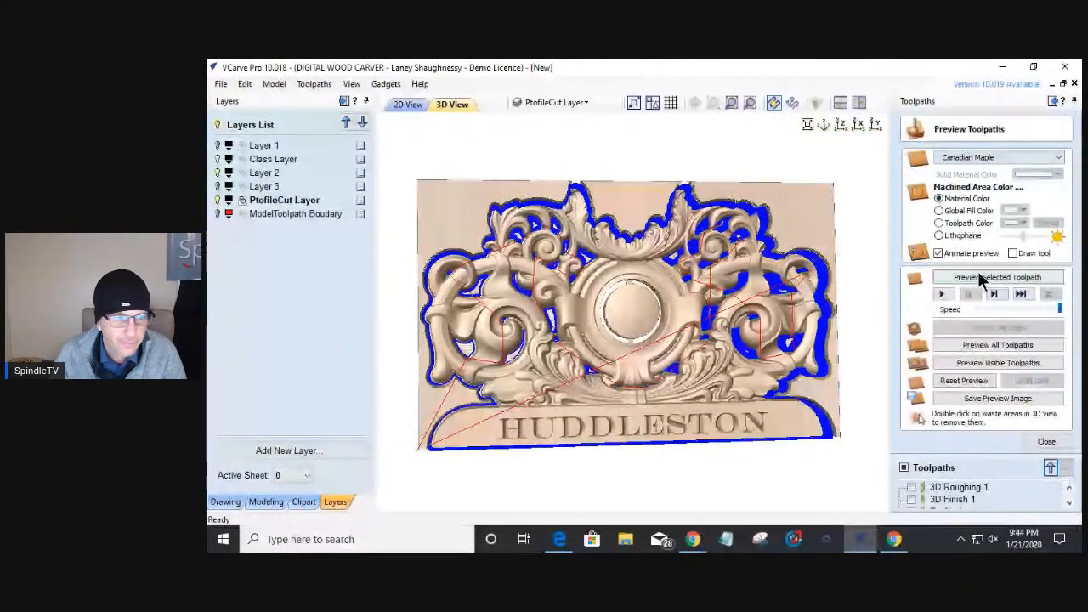
left_click(980, 277)
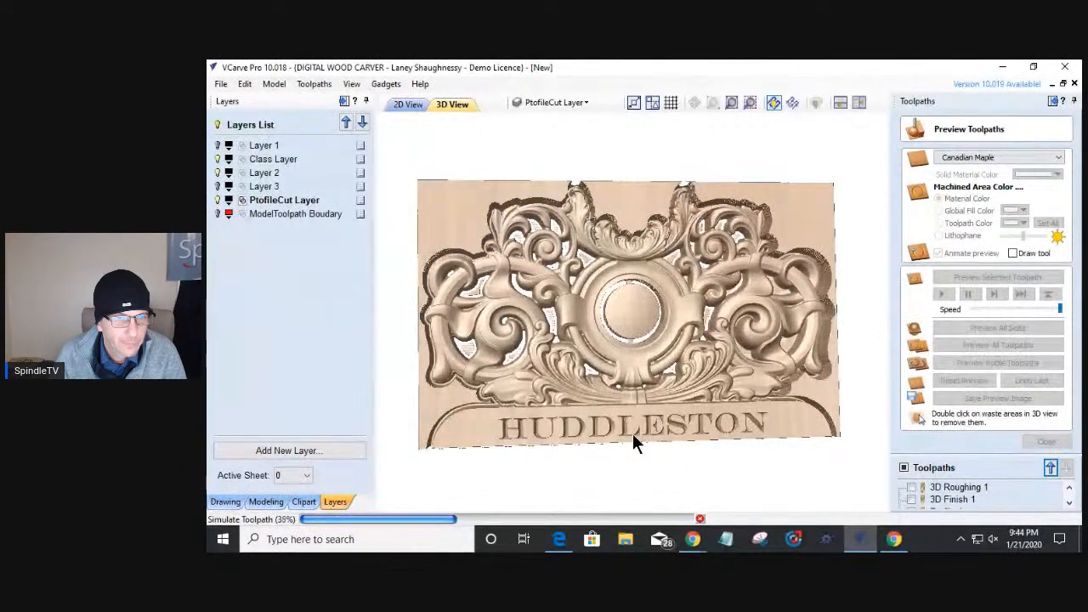
double_click(434, 410)
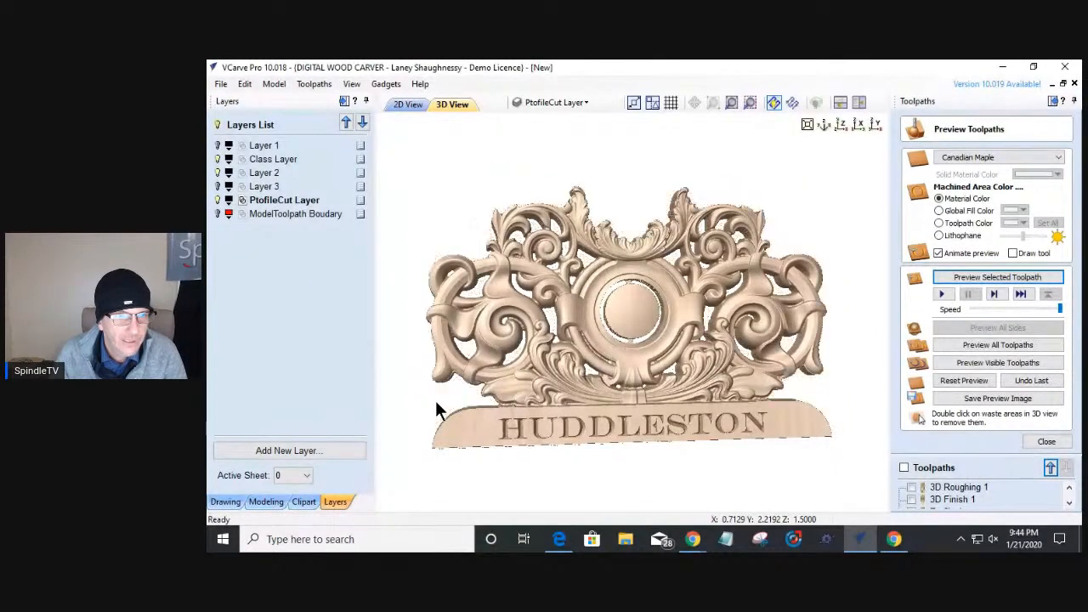
left_click_drag(626, 335, 592, 421)
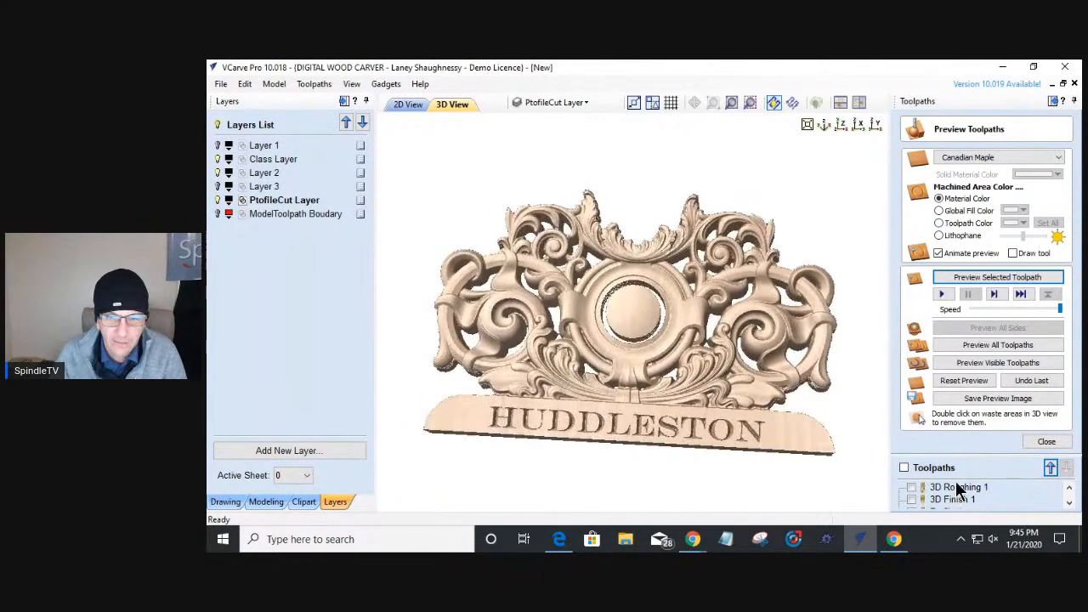
- Edit the Profile 1 toolpath to cut without tabs and recalculate it
scroll(966, 488, "down", 1)
double_click(934, 498)
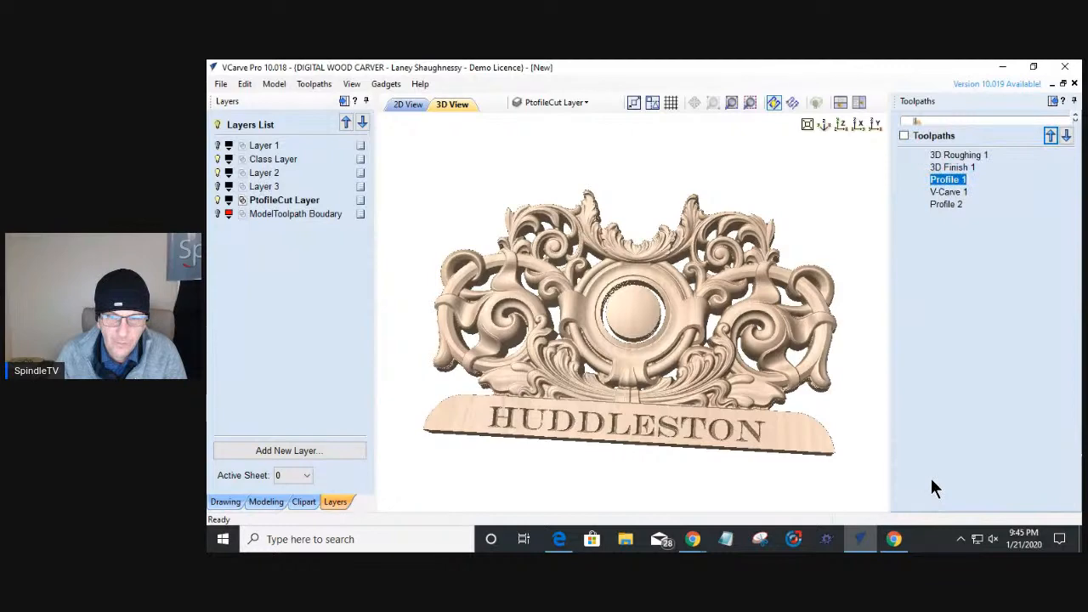
left_click(900, 417)
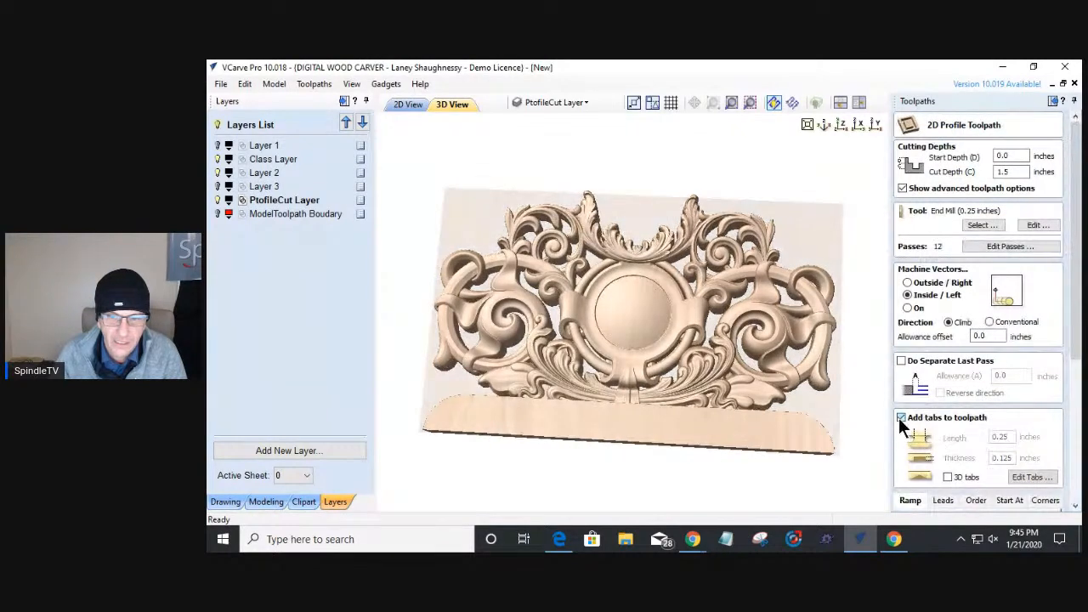
scroll(930, 446, "down", 3)
scroll(979, 478, "down", 1)
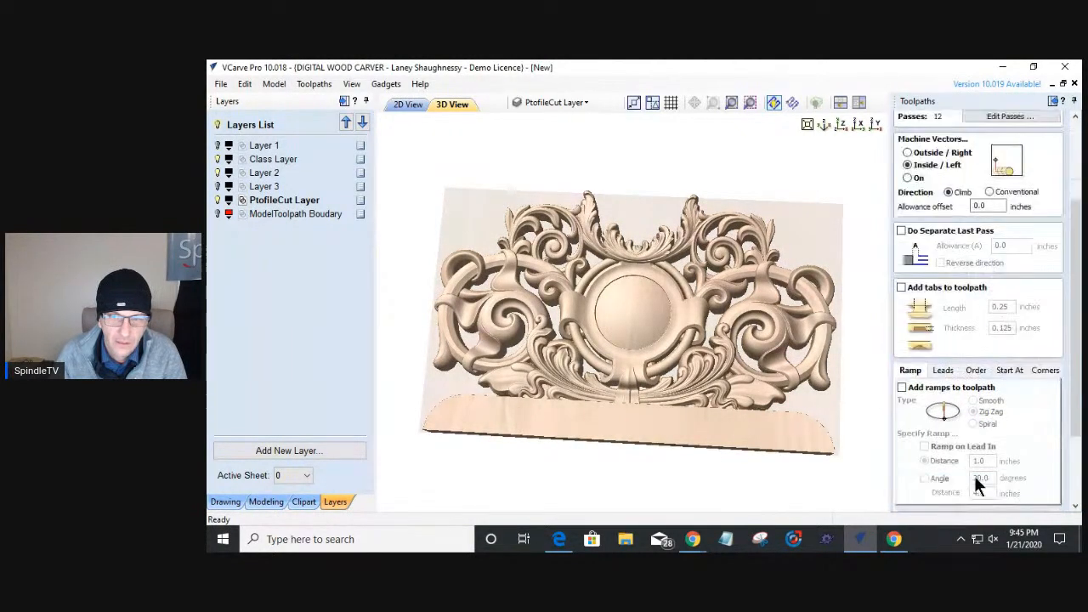
left_click_drag(1073, 413, 1069, 508)
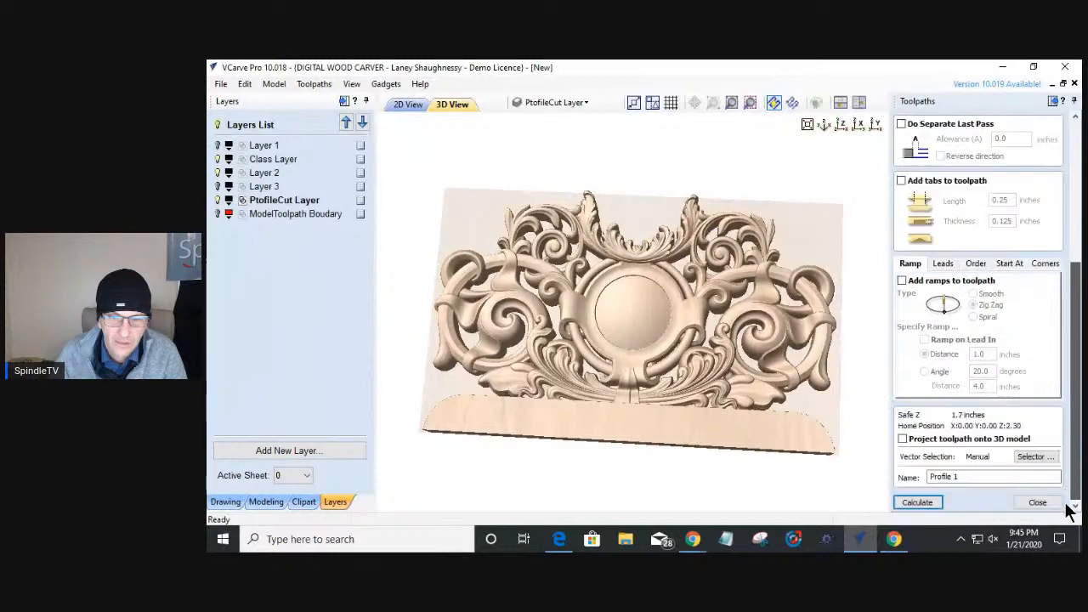
left_click(920, 501)
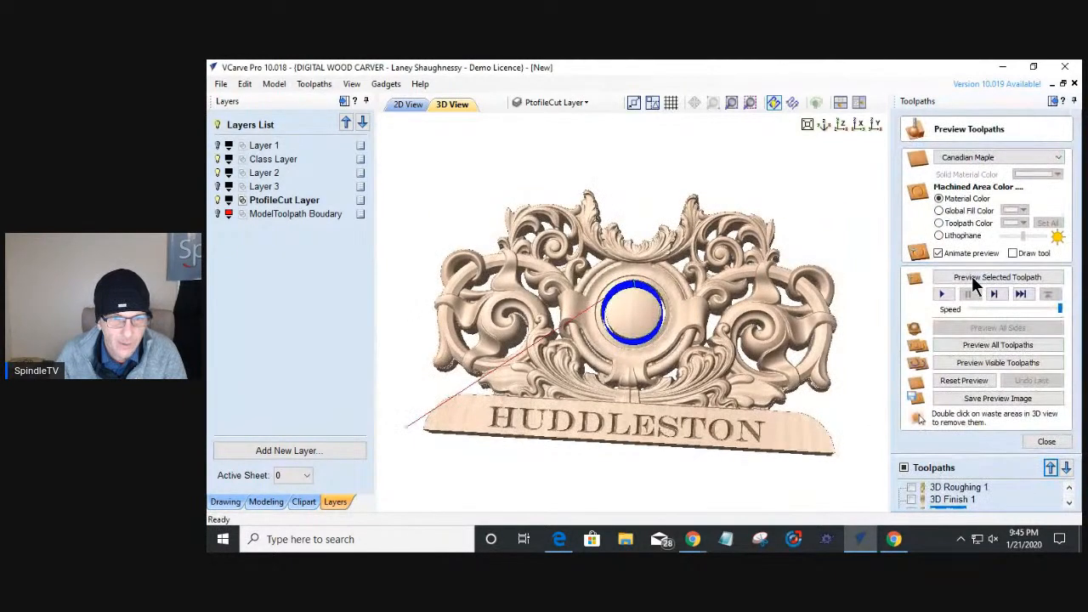
- Preview the recalculated Profile 1 toolpath, remove the loose central disc and inspect the finished carving from several angles
left_click(973, 278)
double_click(623, 327)
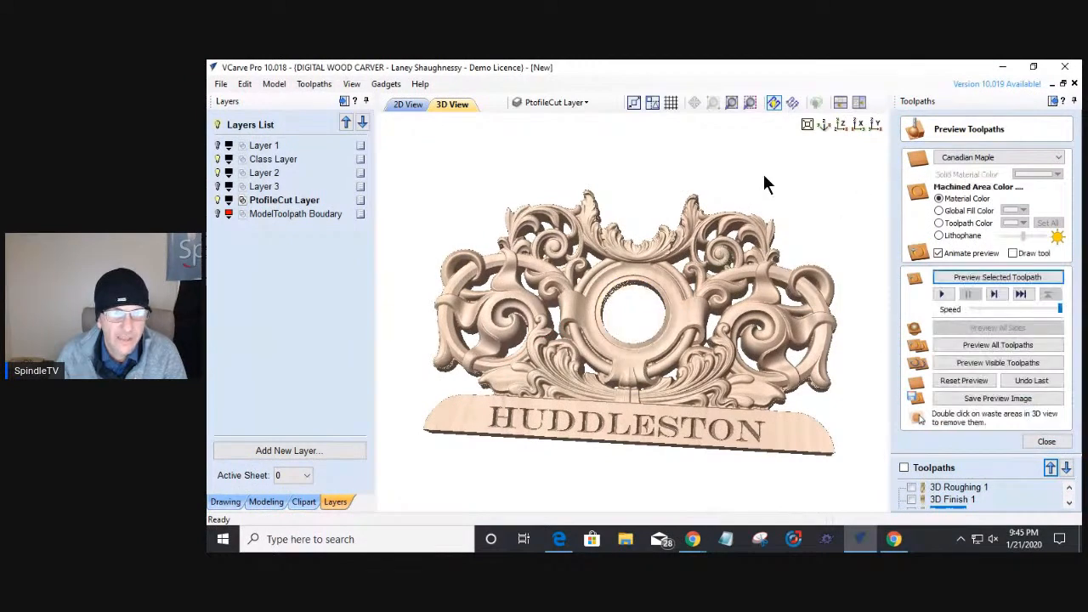
left_click(839, 125)
left_click_drag(794, 442, 763, 370)
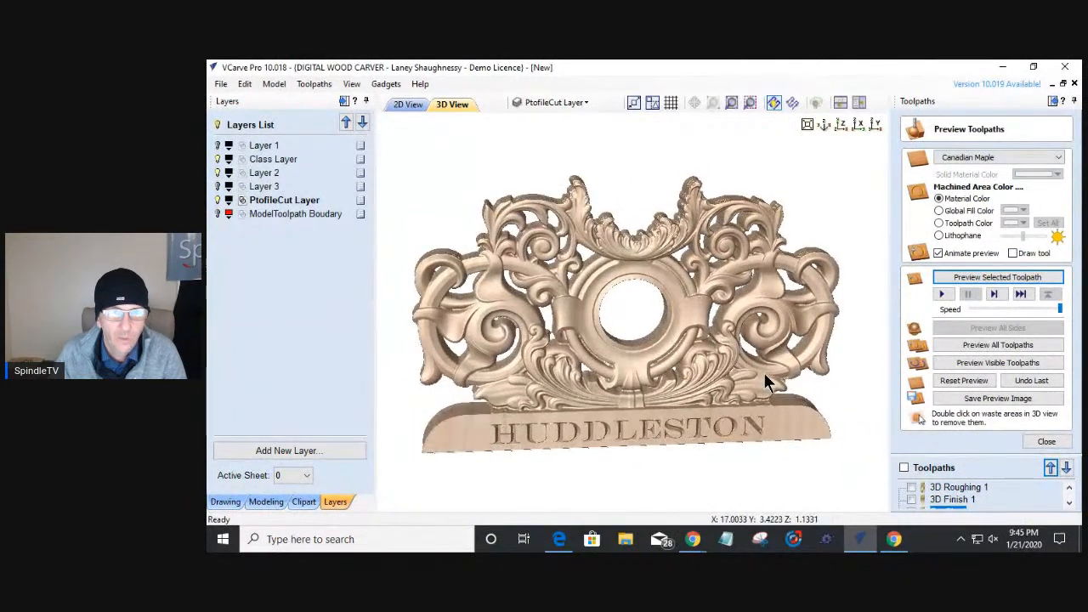
left_click(840, 124)
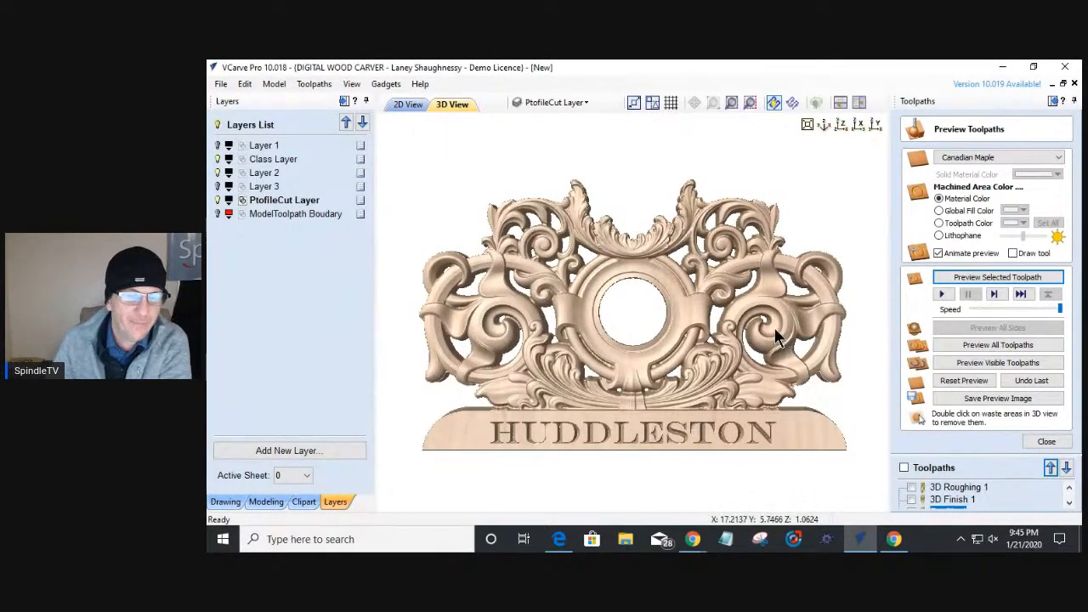
left_click_drag(585, 448, 651, 442)
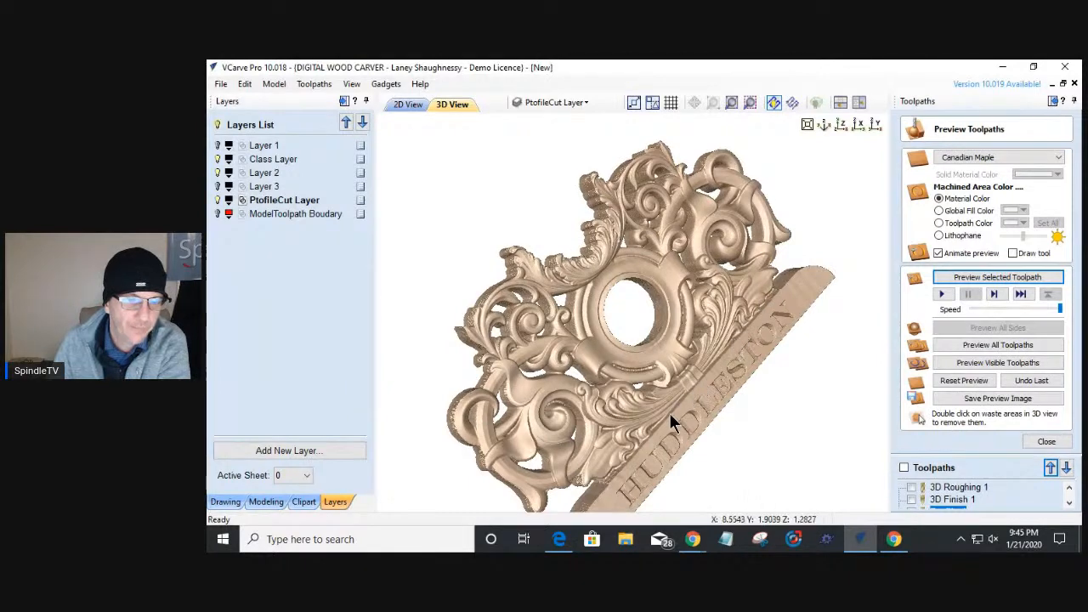
left_click_drag(578, 499, 454, 412)
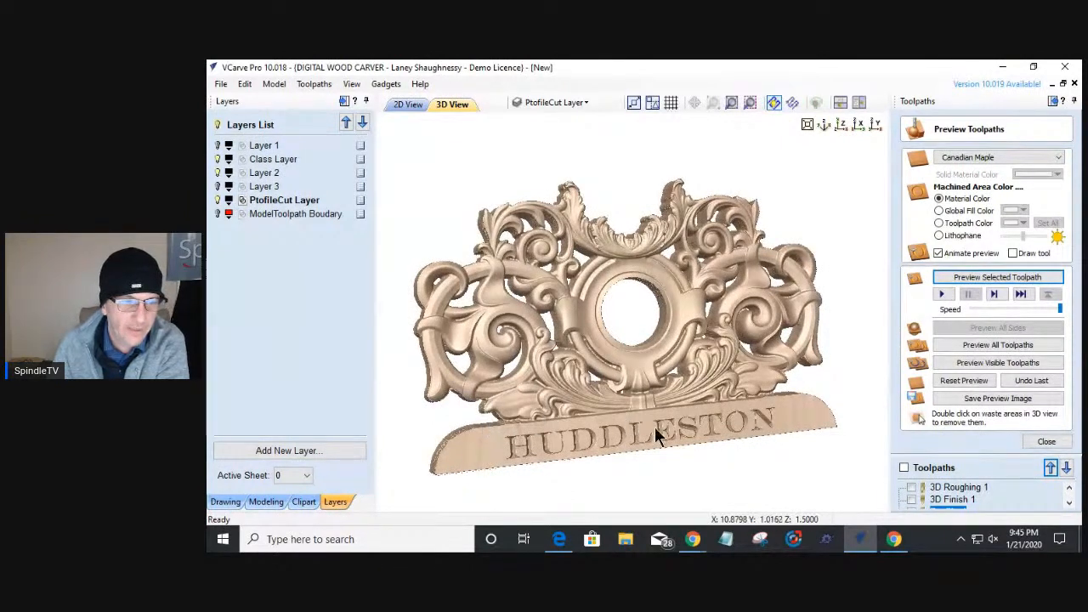
left_click_drag(648, 436, 606, 386)
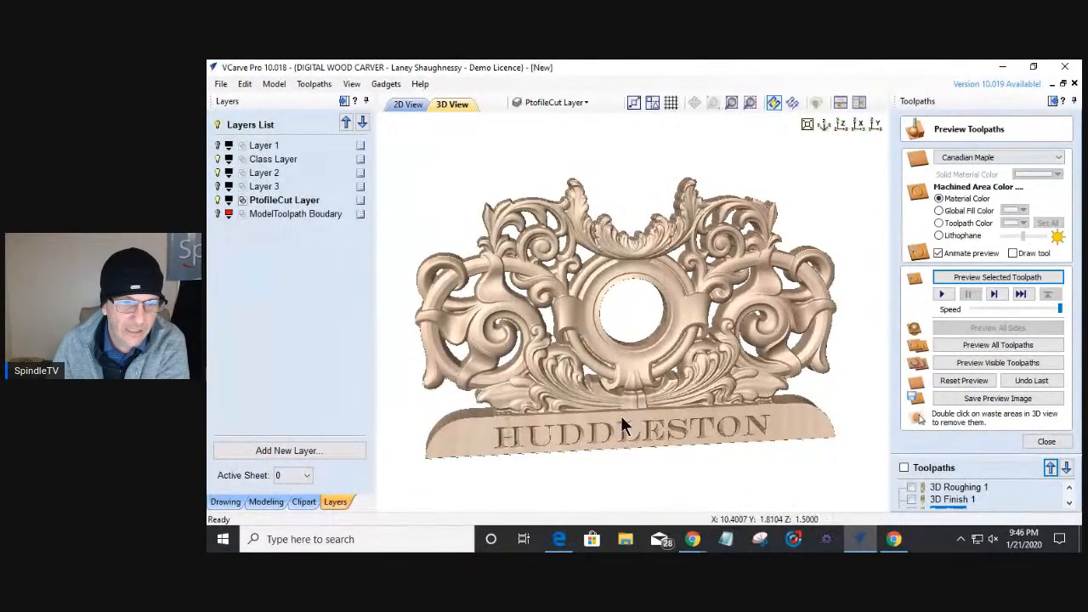
left_click_drag(621, 427, 634, 430)
scroll(658, 411, "up", 3)
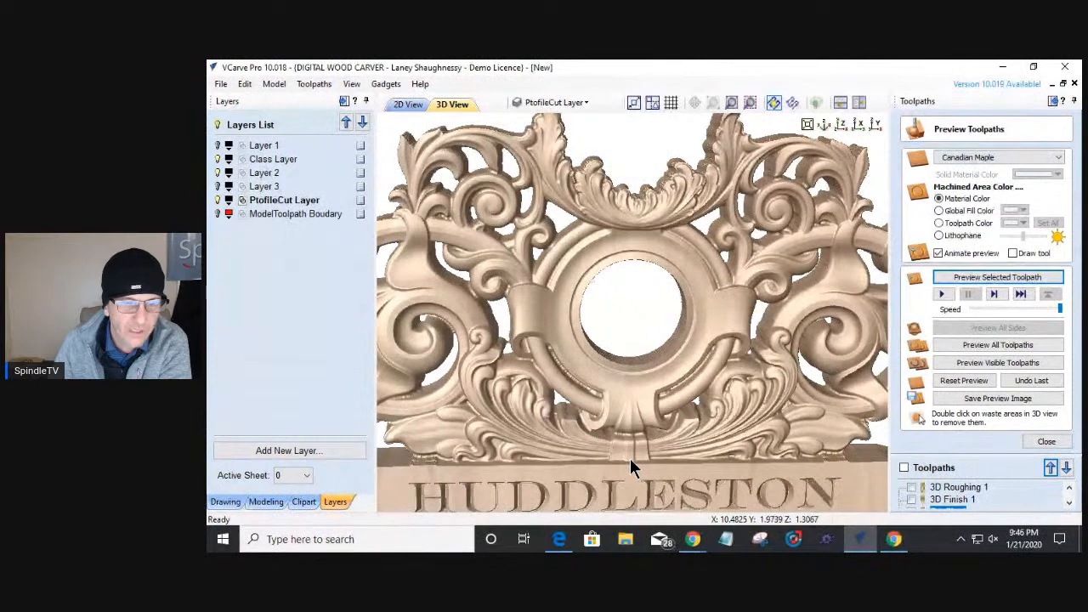
- Close the toolpath preview and select the grouped profile cut vectors in the 2D view
left_click(1046, 442)
left_click(403, 105)
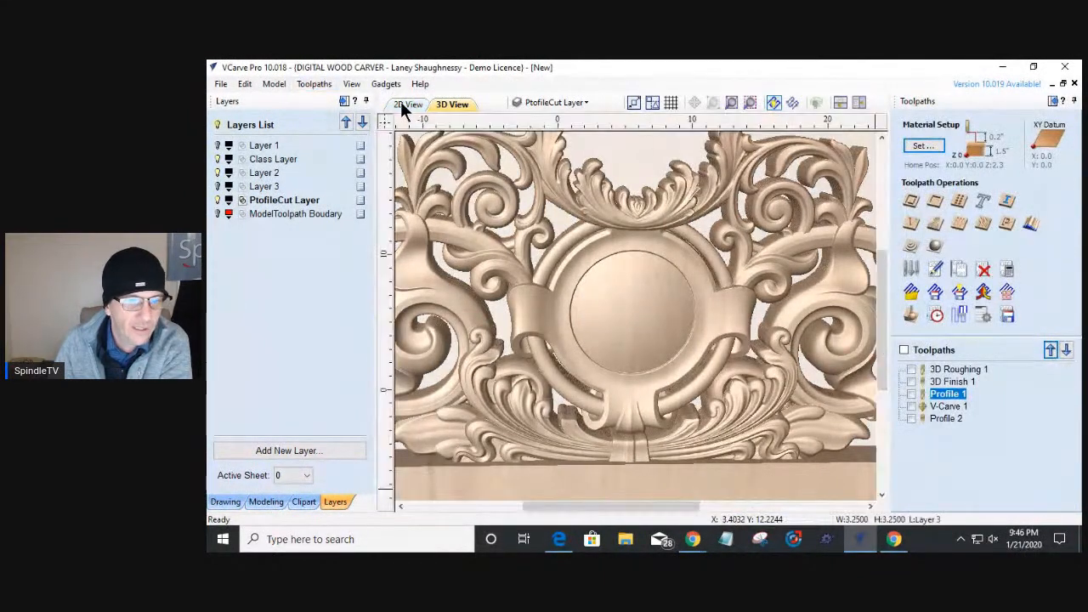
scroll(705, 396, "up", 4)
scroll(617, 393, "down", 4)
scroll(541, 354, "down", 1)
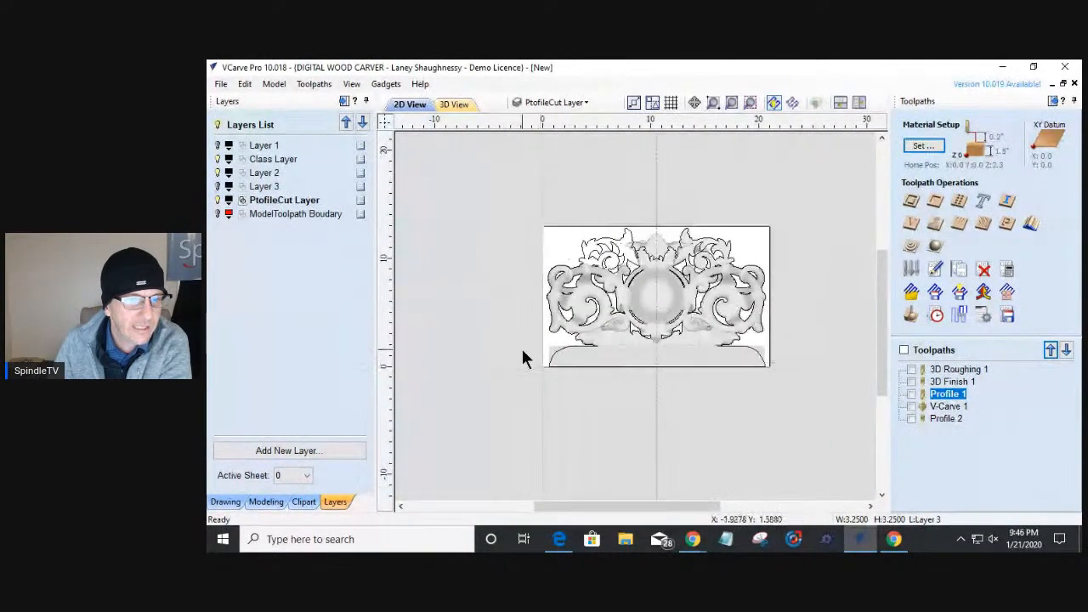
scroll(671, 360, "up", 2)
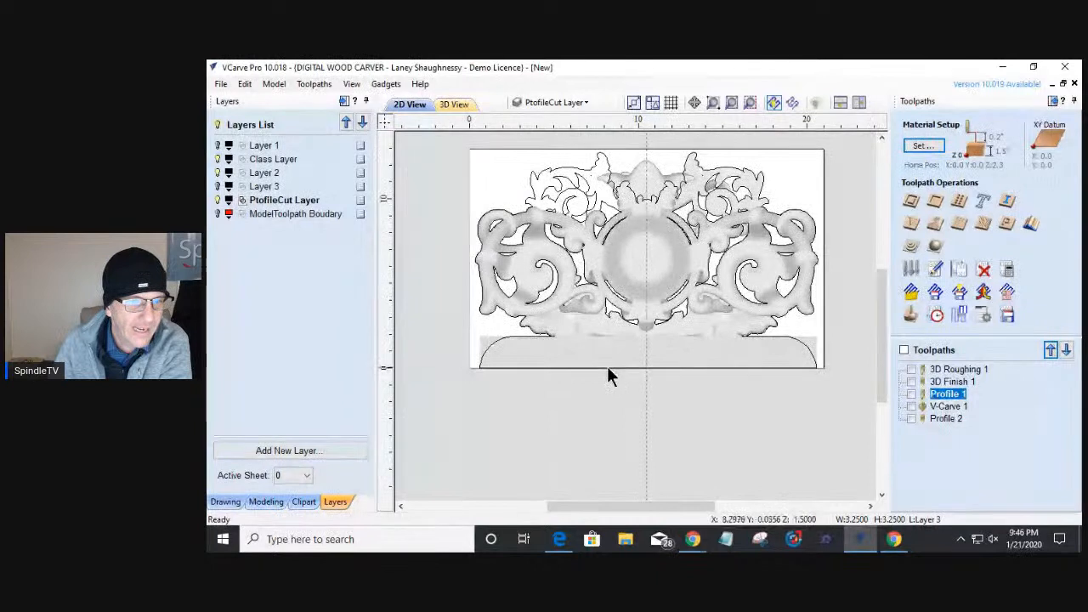
left_click(518, 337)
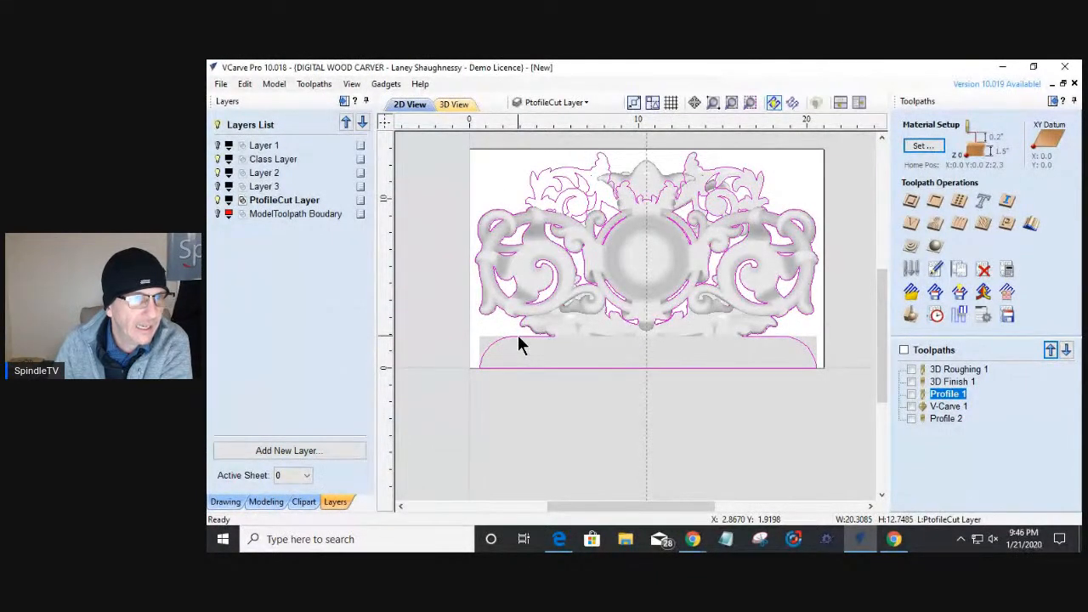
- Show the ModelToolpath Boudary layer and switch the PtofileCut Layer off and on to compare their outlines
left_click(553, 102)
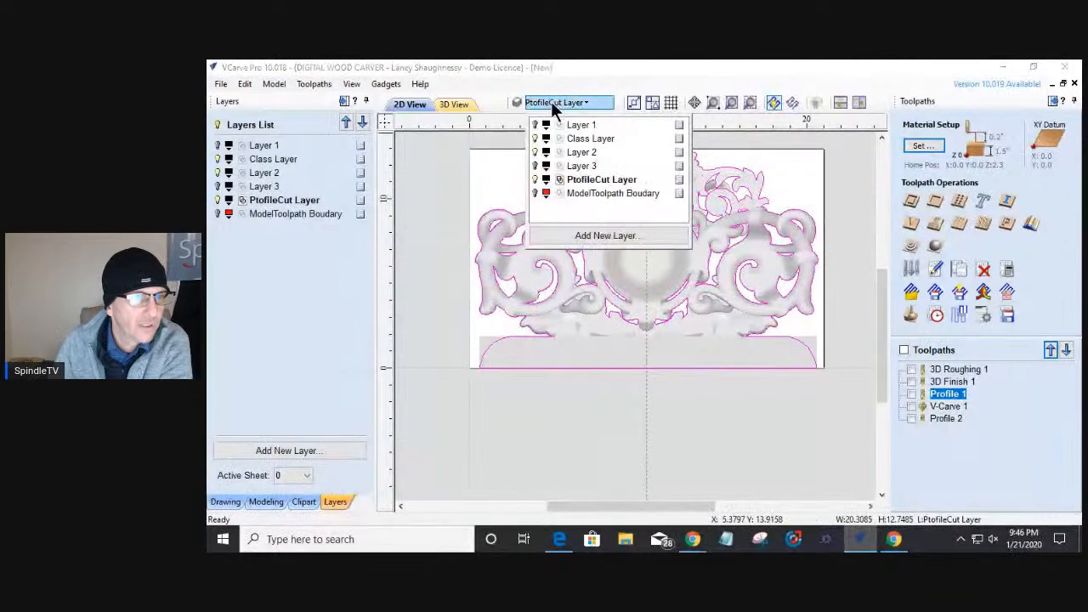
left_click(536, 193)
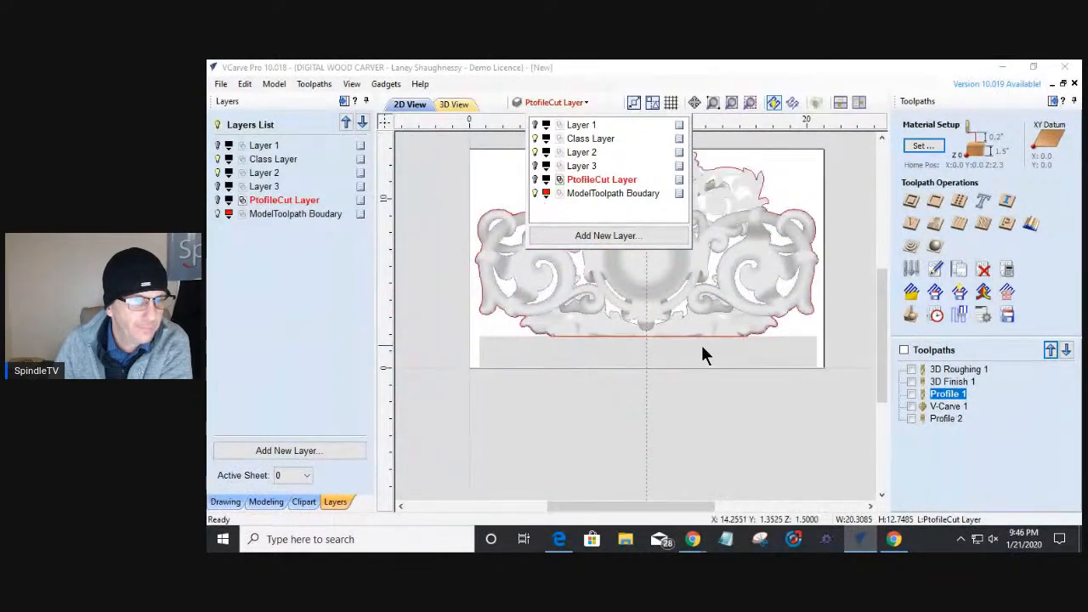
scroll(659, 353, "up", 2)
scroll(659, 352, "down", 2)
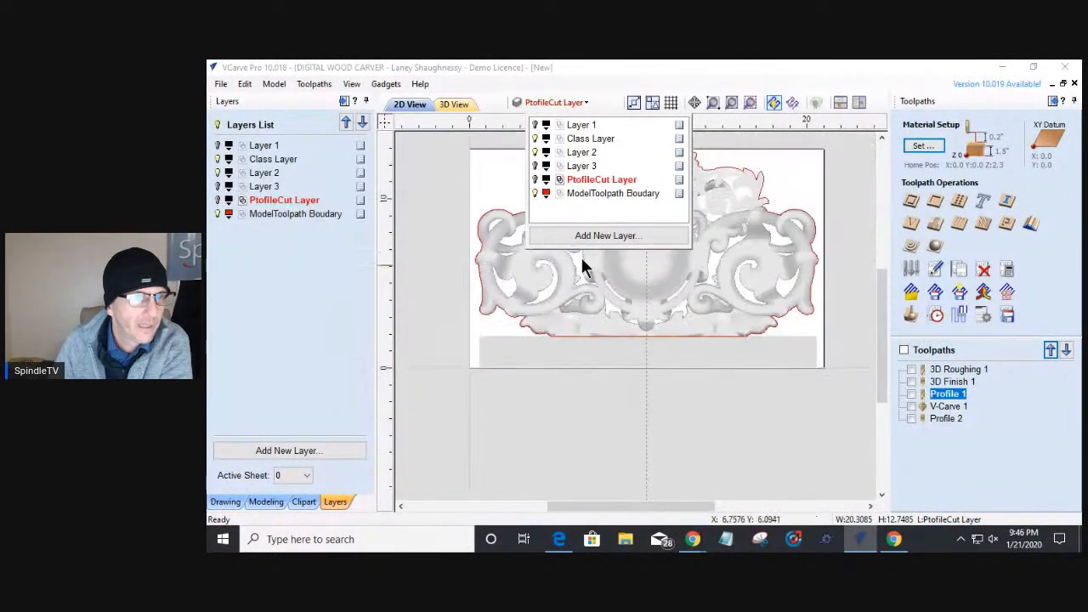
left_click(535, 179)
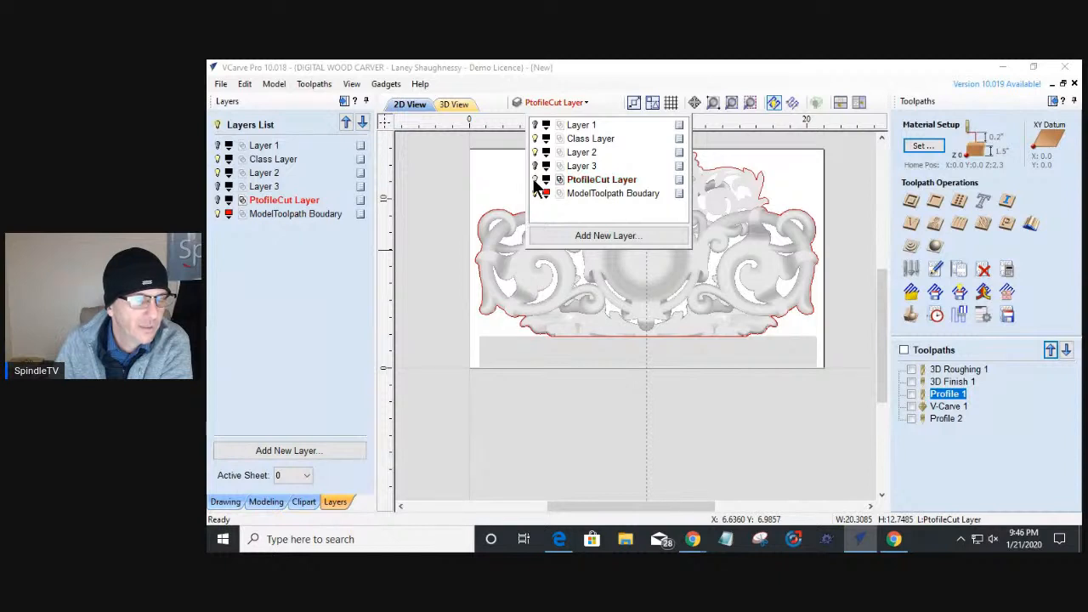
left_click(425, 377)
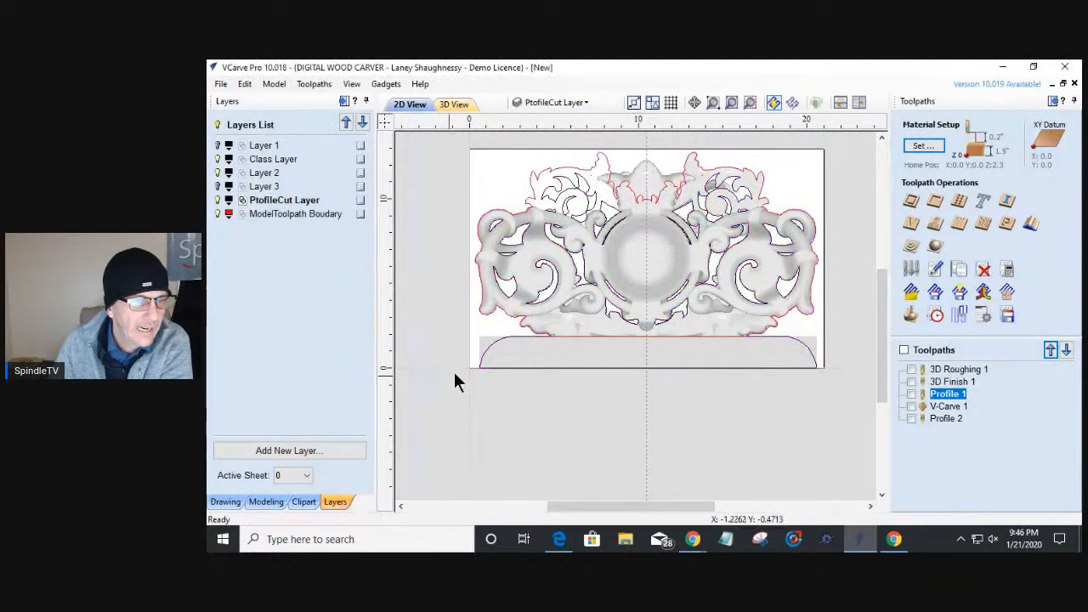
- Hide the ModelToolpath Boudary layer and copy the profile cut vectors to a new layer named Layer 4
left_click(502, 339)
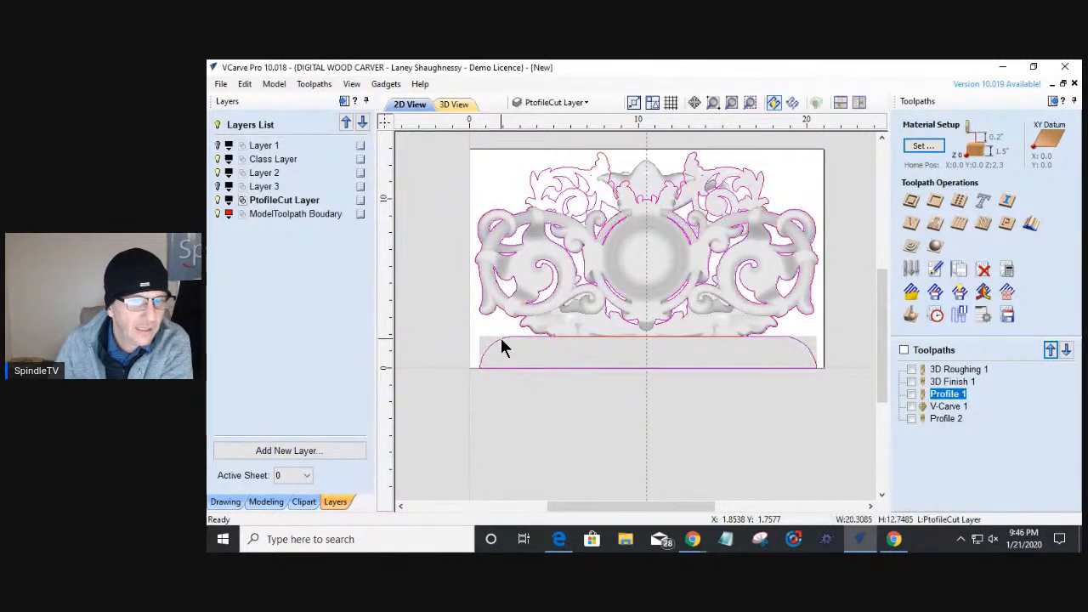
left_click(554, 103)
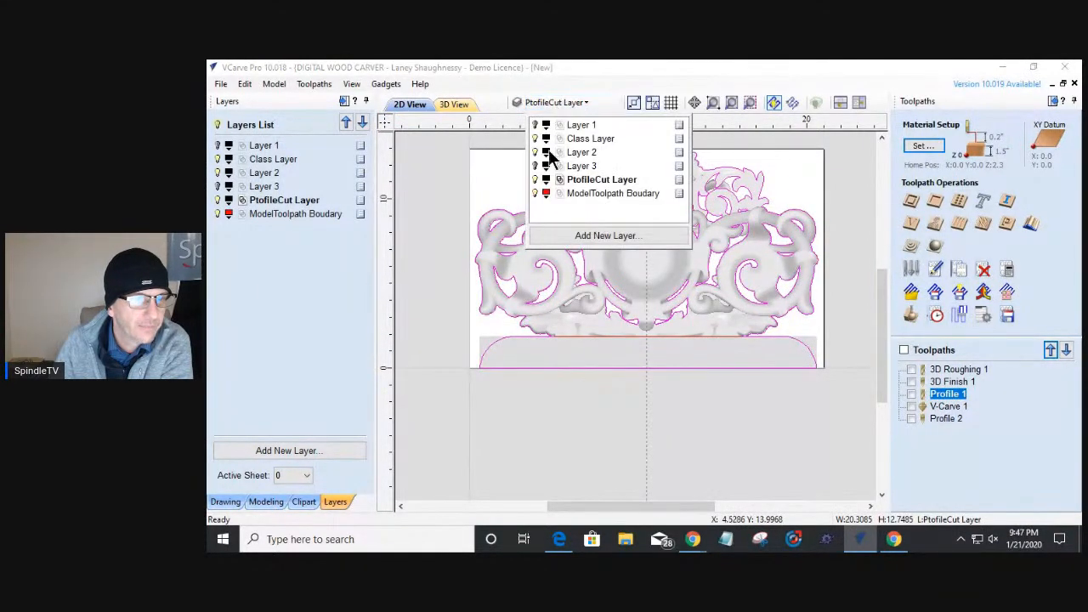
right_click(518, 336)
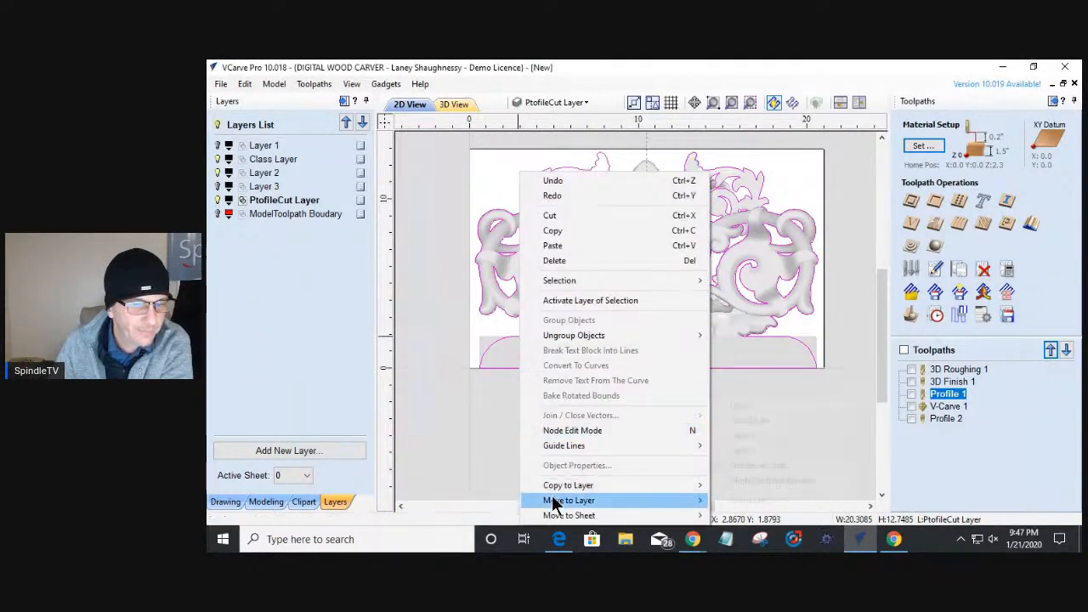
mouse_move(553, 502)
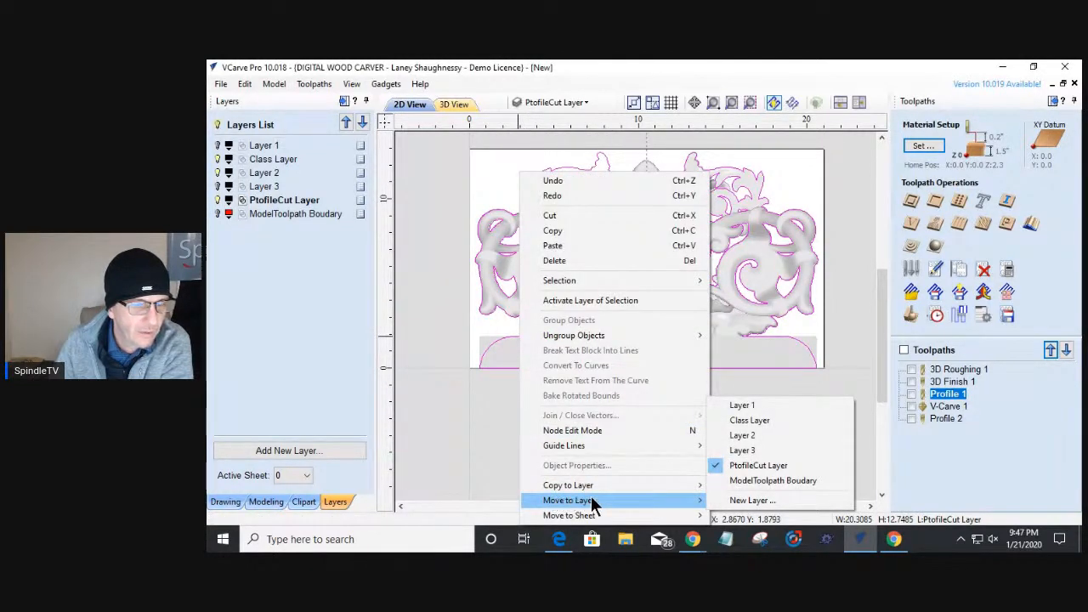
mouse_move(619, 484)
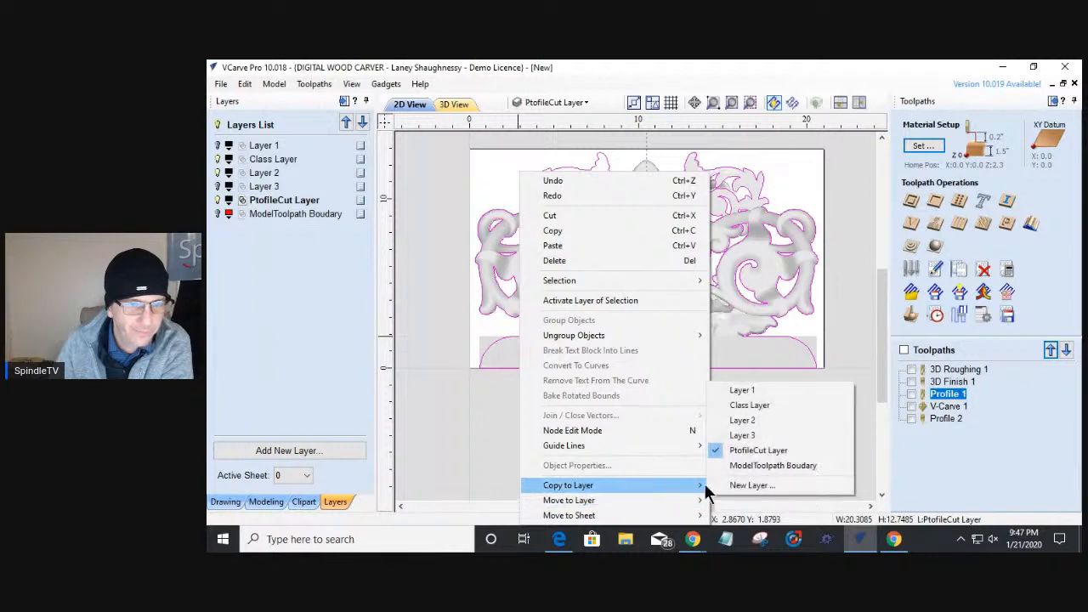
left_click(752, 485)
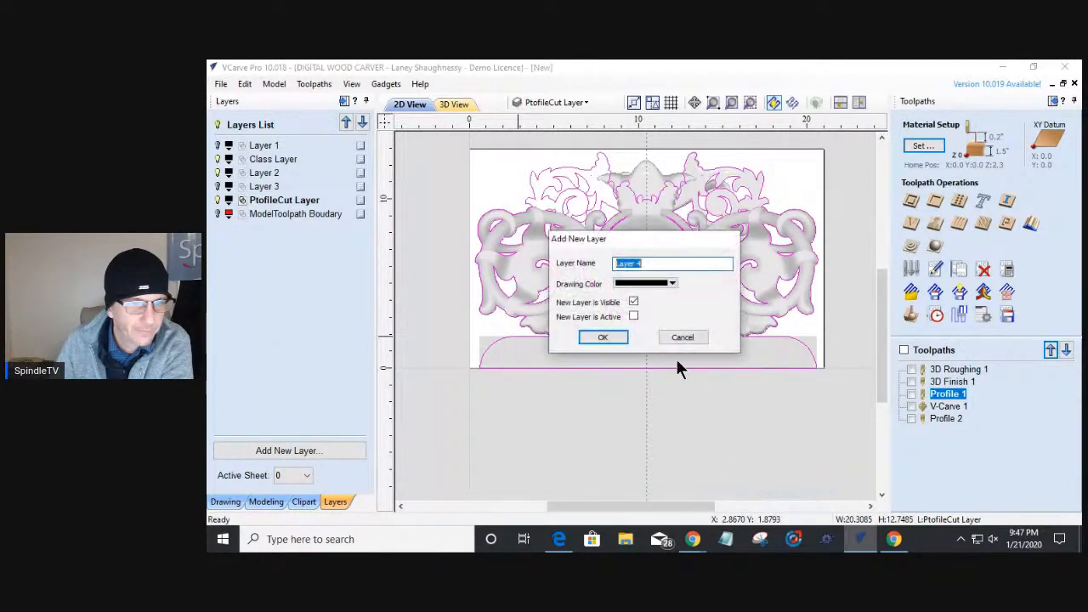
left_click(606, 337)
- Hide the PtofileCut Layer, make Layer 4 the active layer and select its copied vectors
left_click(547, 102)
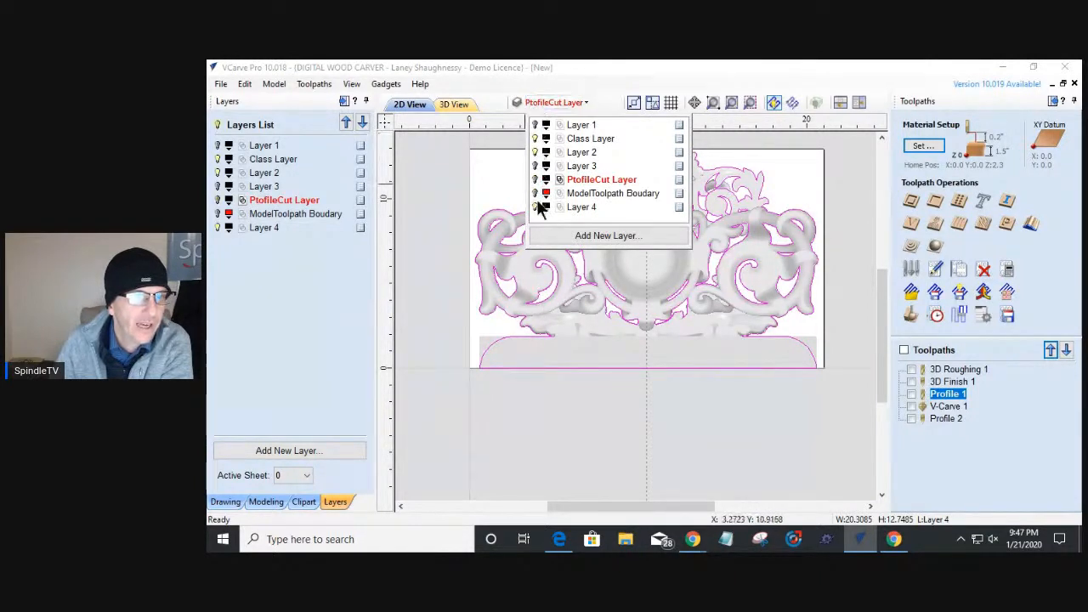
left_click(572, 208)
left_click(514, 337)
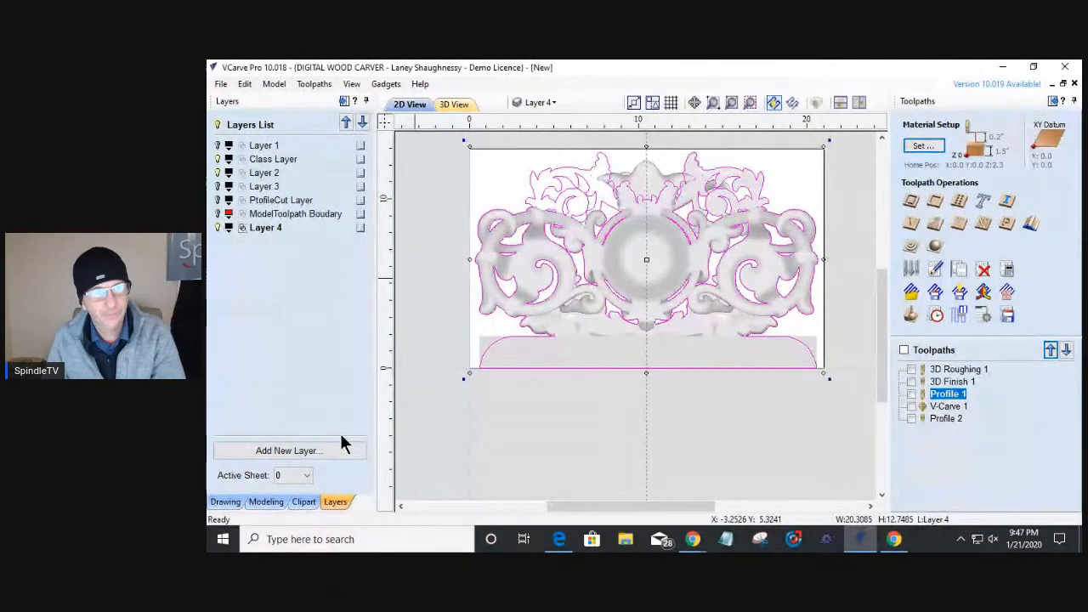
left_click(517, 358)
- In node editing, cut the Layer 4 outline at the node where the left scrollwork meets the name base
scroll(517, 358, "up", 5)
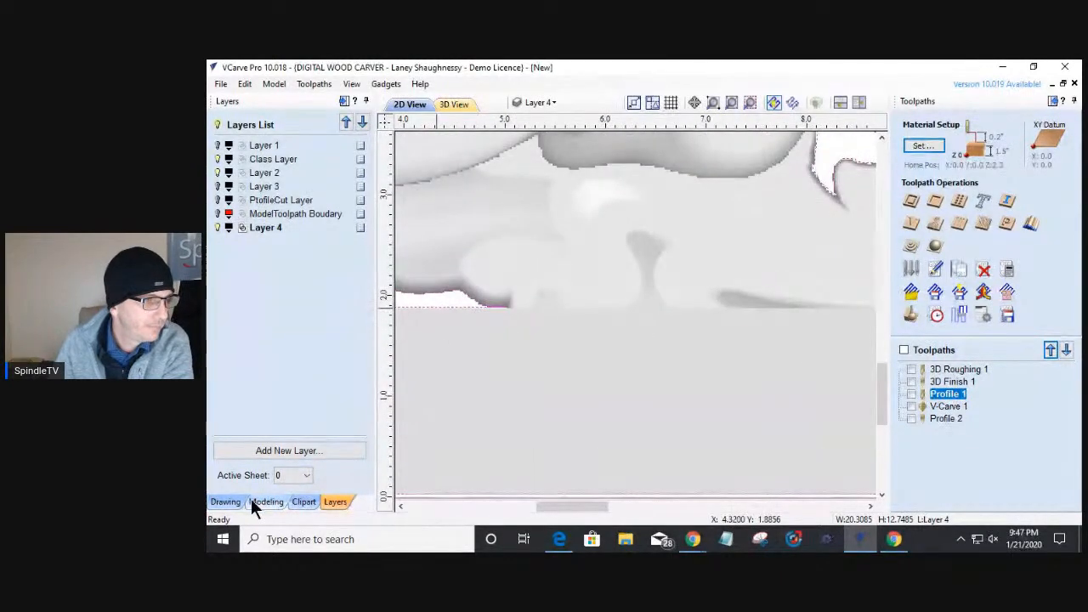
left_click(223, 502)
left_click(245, 329)
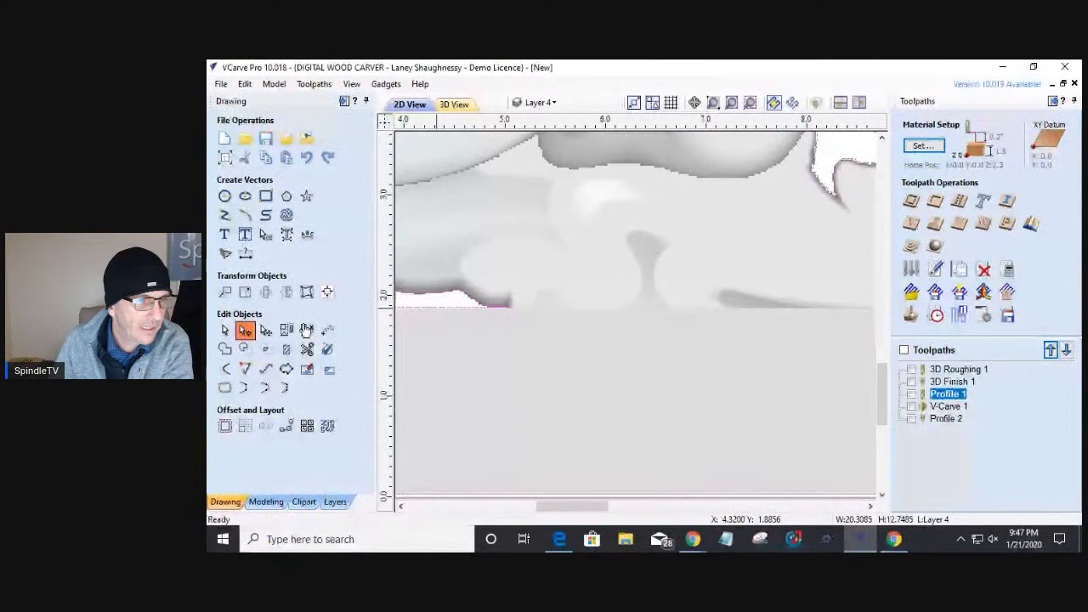
left_click(506, 314)
right_click(508, 311)
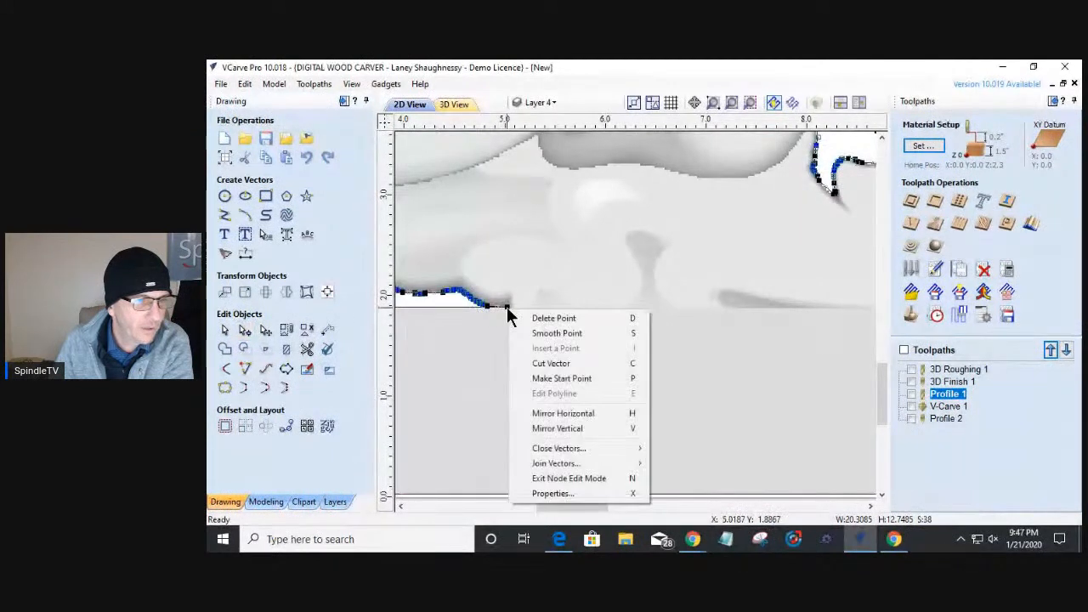
left_click(538, 365)
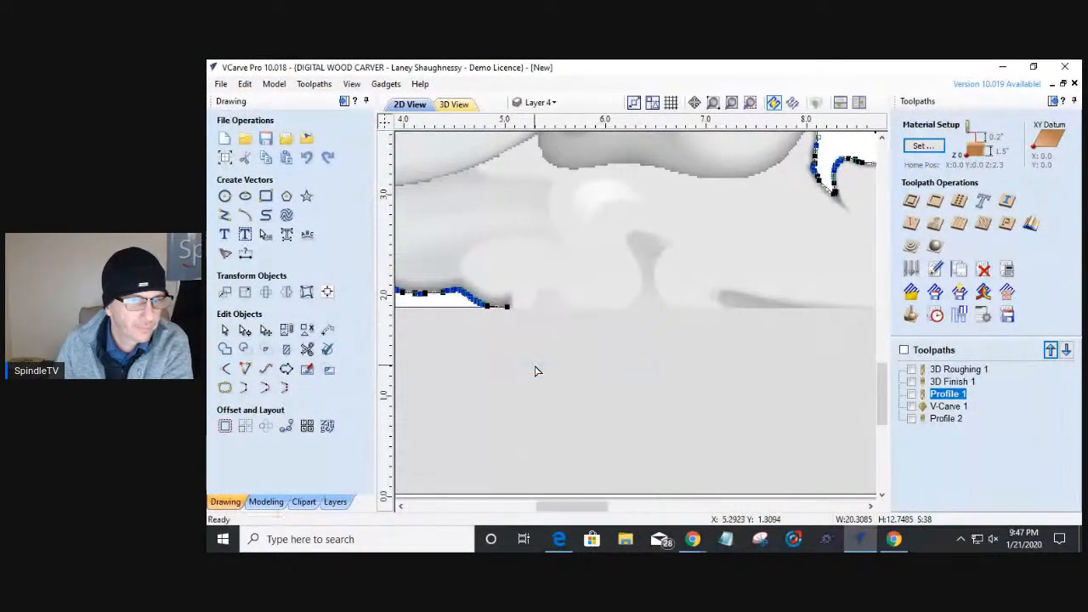
scroll(532, 367, "down", 3)
scroll(677, 425, "down", 4)
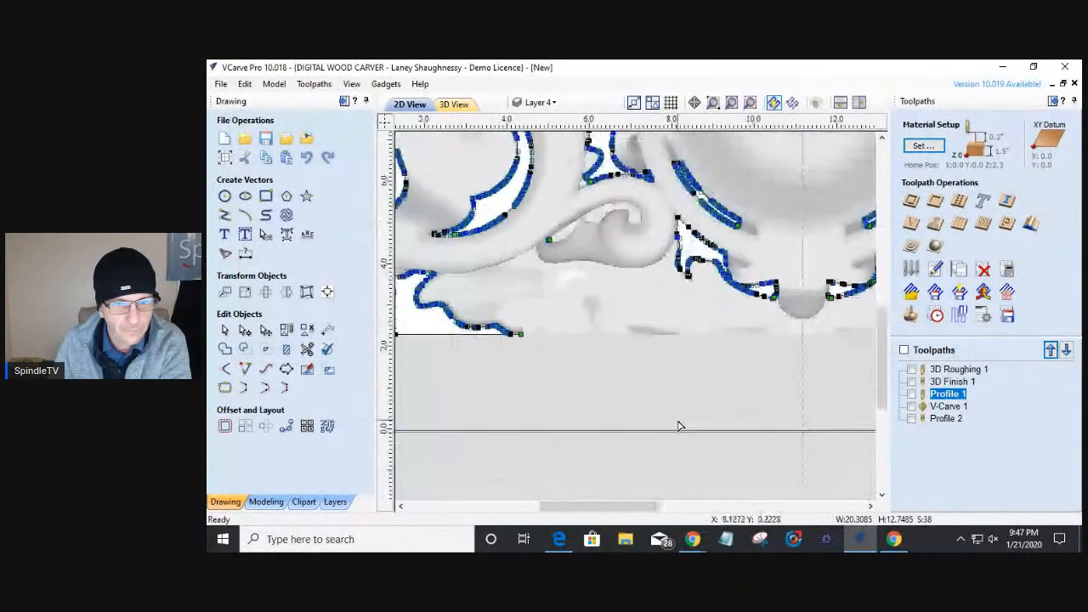
scroll(685, 419, "down", 1)
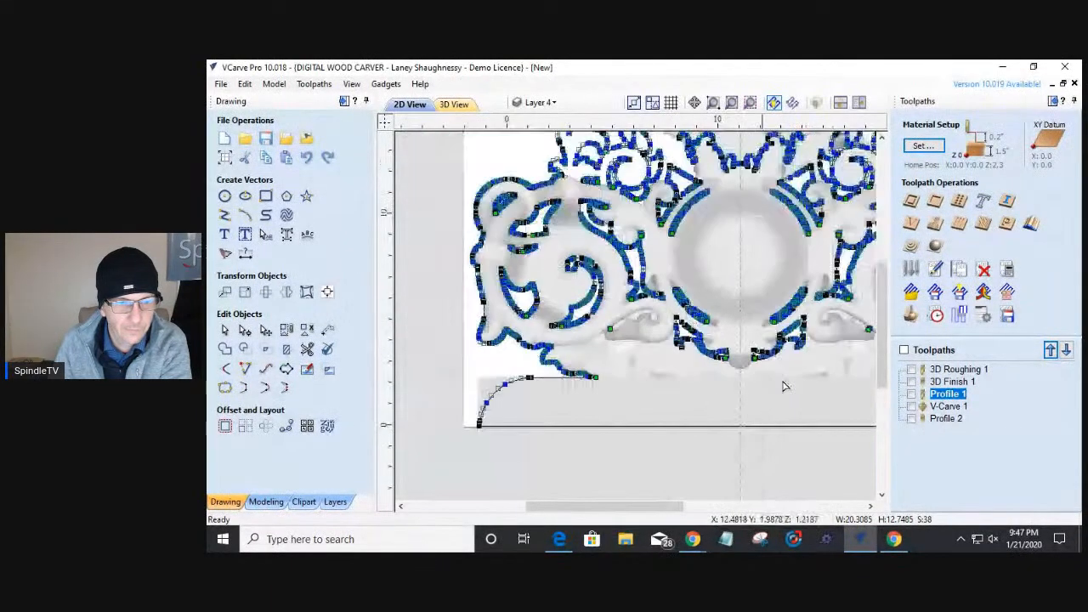
- Cut the Layer 4 outline at the node where the right scrollwork meets the name base, and leave node editing
scroll(784, 386, "down", 4)
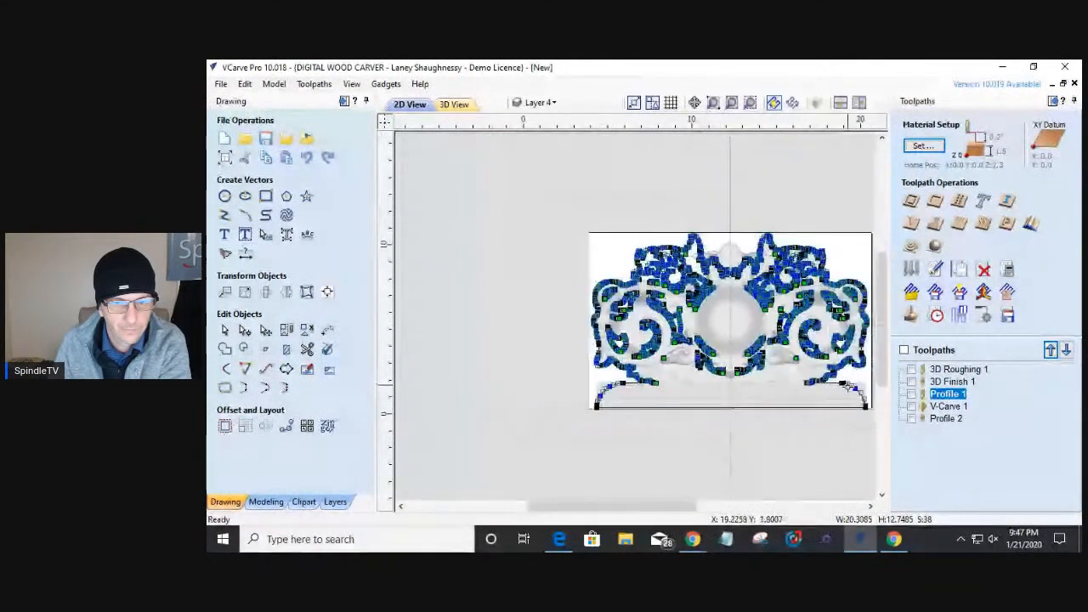
scroll(829, 391, "up", 2)
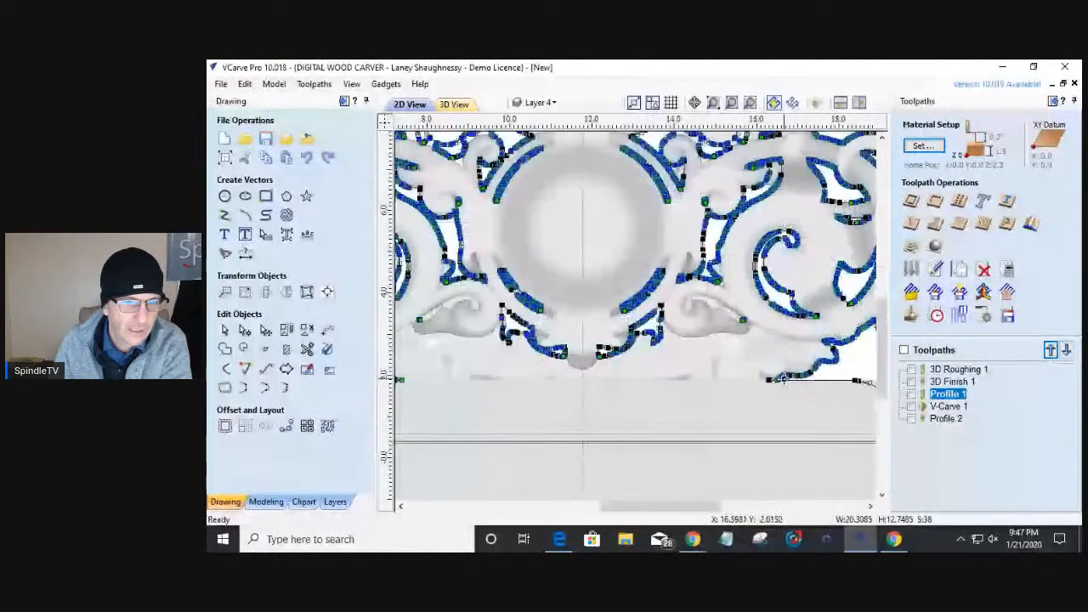
scroll(761, 403, "up", 2)
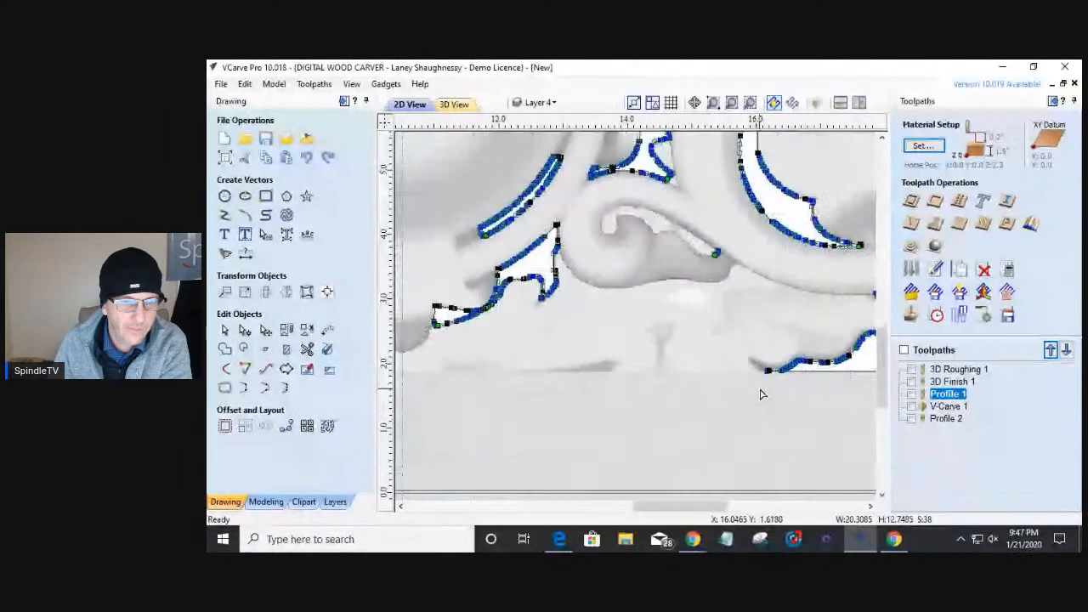
scroll(765, 384, "up", 3)
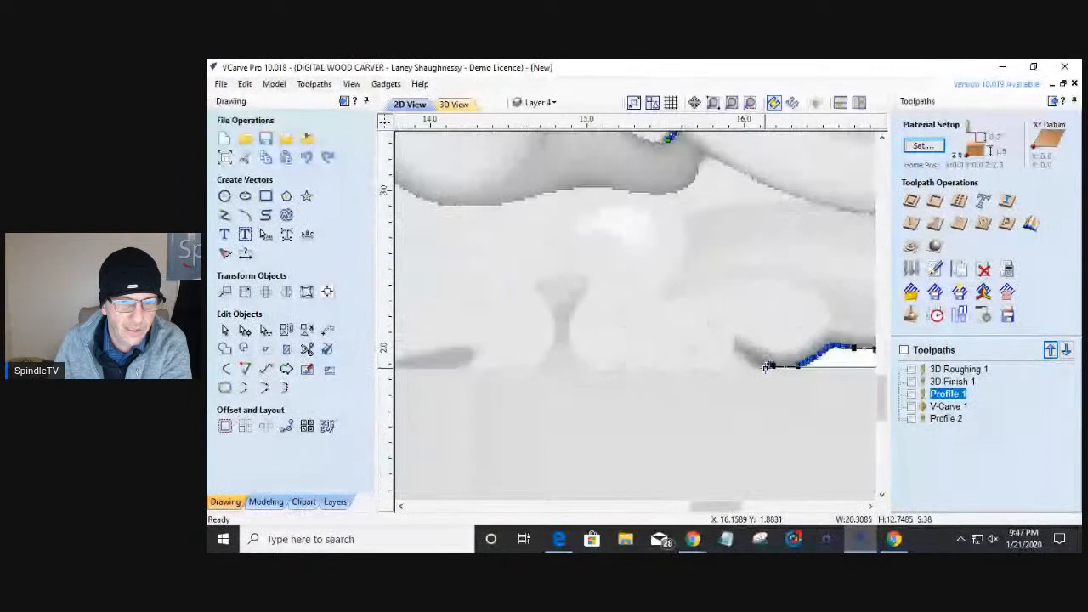
scroll(769, 375, "up", 1)
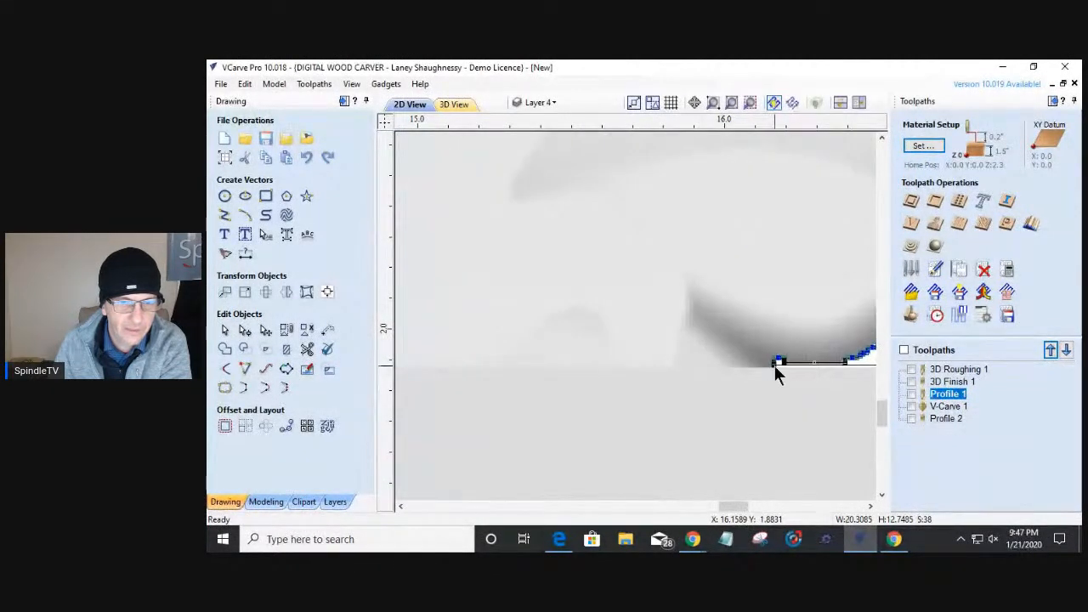
right_click(775, 364)
left_click(809, 233)
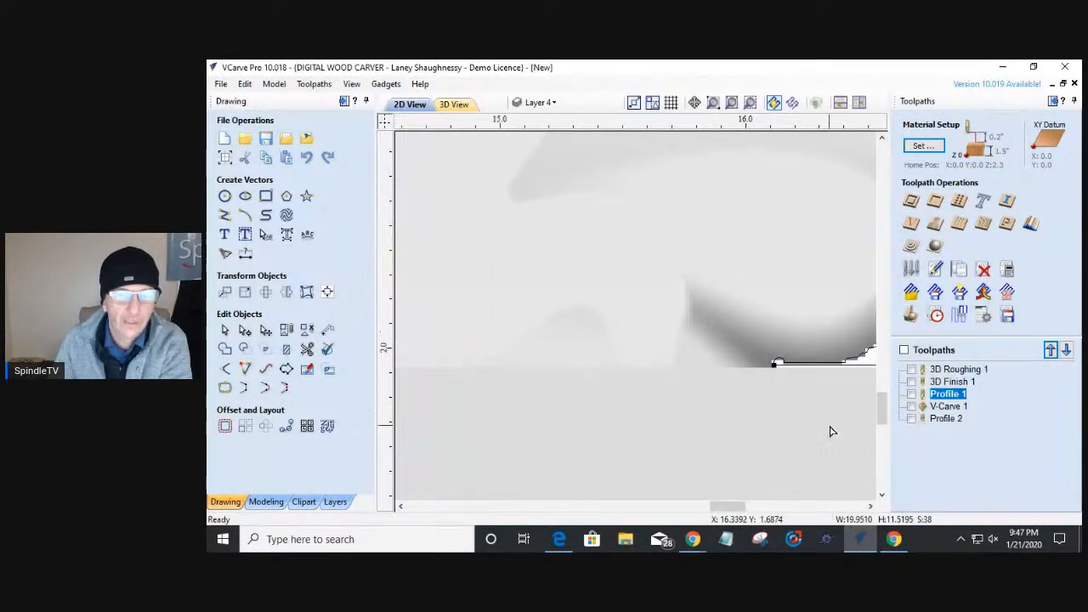
scroll(829, 425, "down", 5)
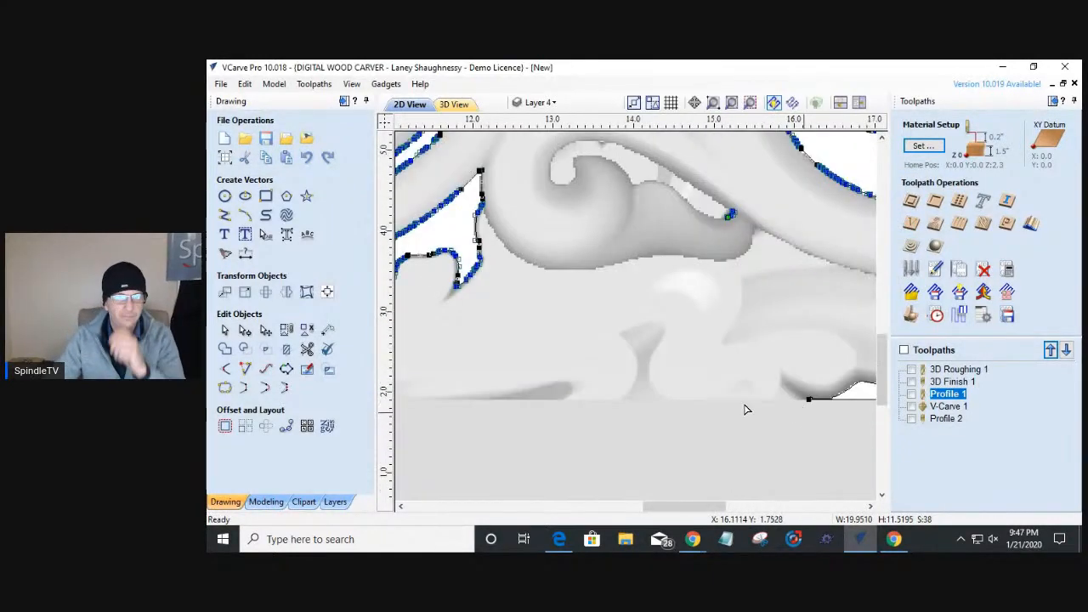
scroll(652, 394, "down", 4)
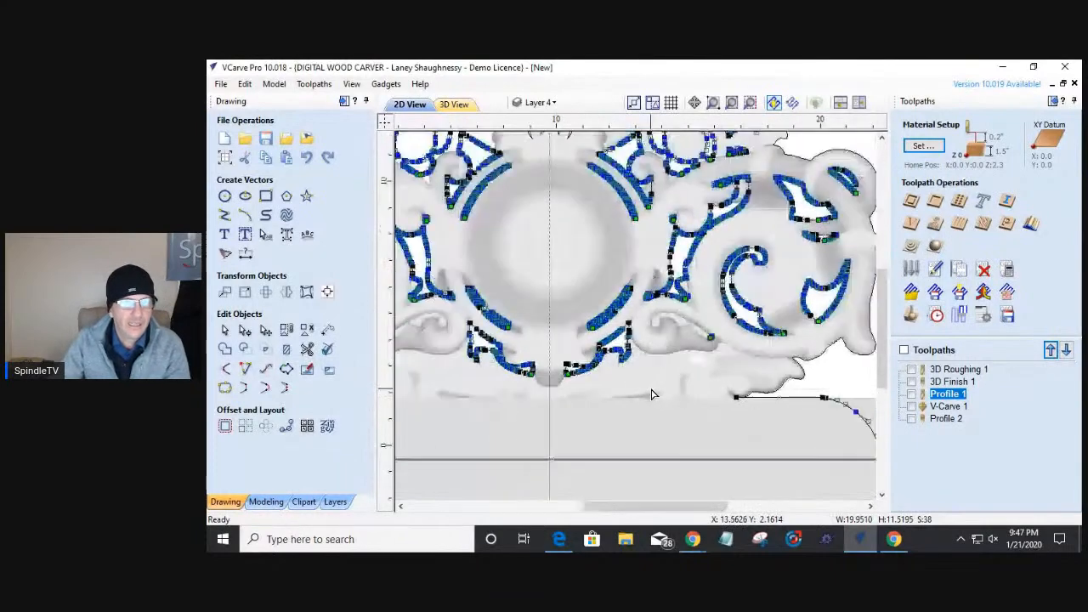
scroll(652, 394, "down", 1)
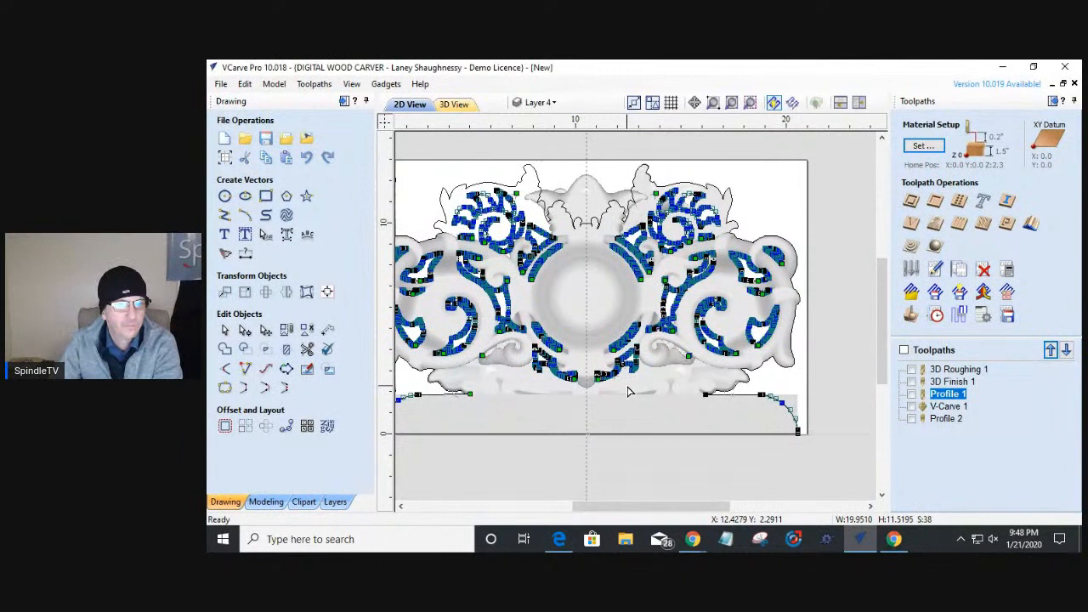
left_click(628, 392)
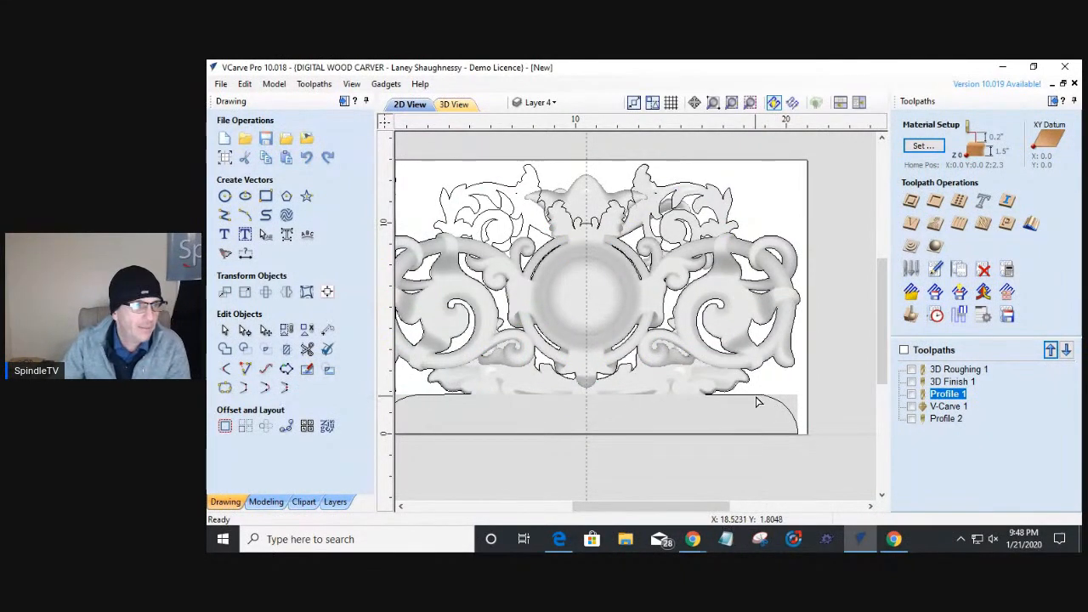
- Delete the outer scrollwork outline and the cutout vectors on the carving's left half from Layer 4, keeping the name base outline
scroll(613, 259, "down", 2)
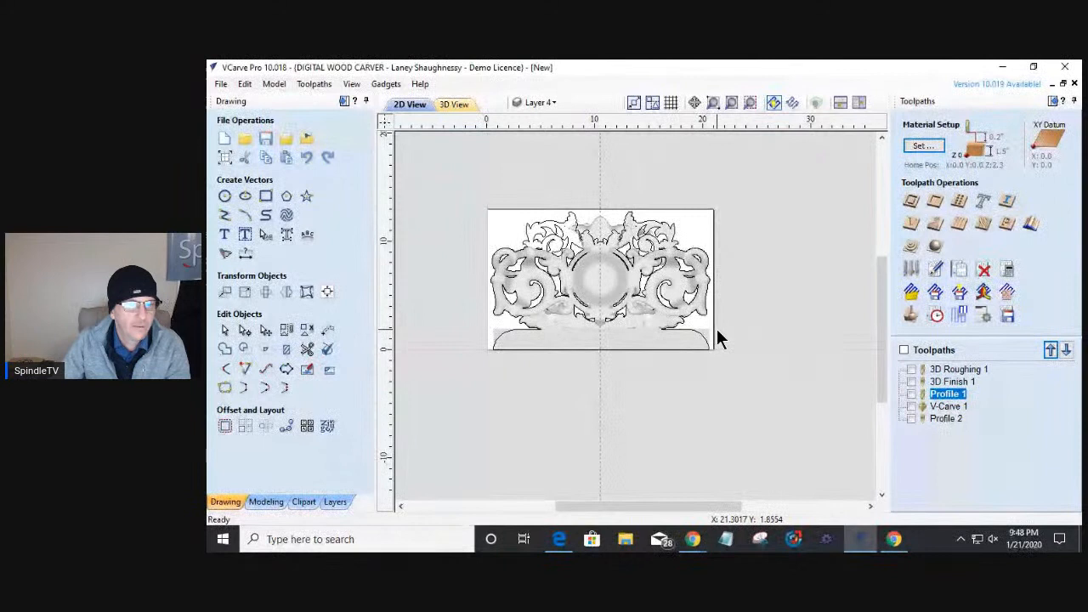
left_click(595, 302)
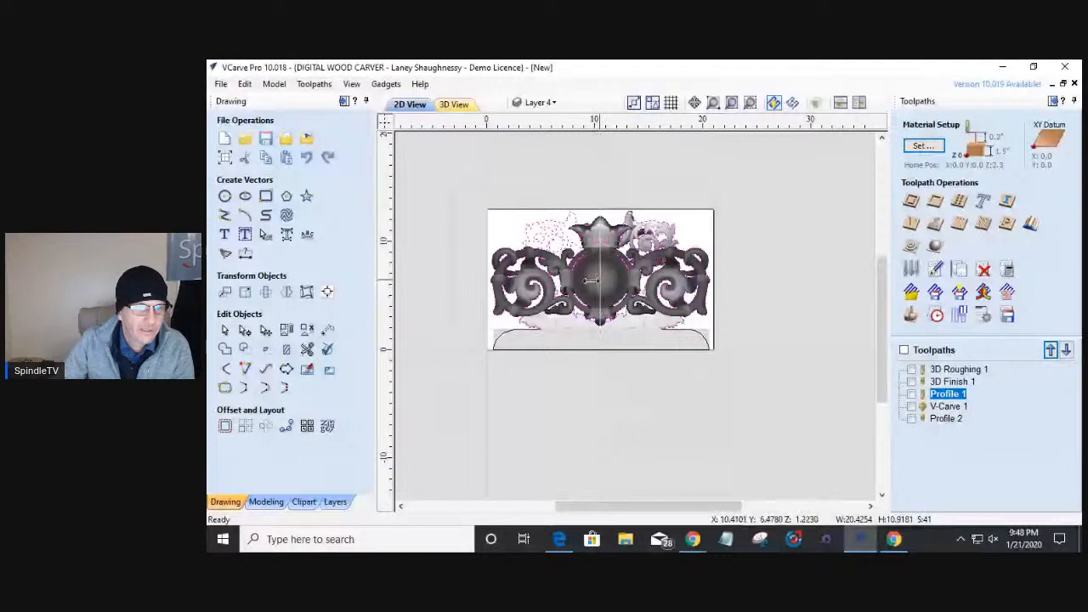
key("Escape")
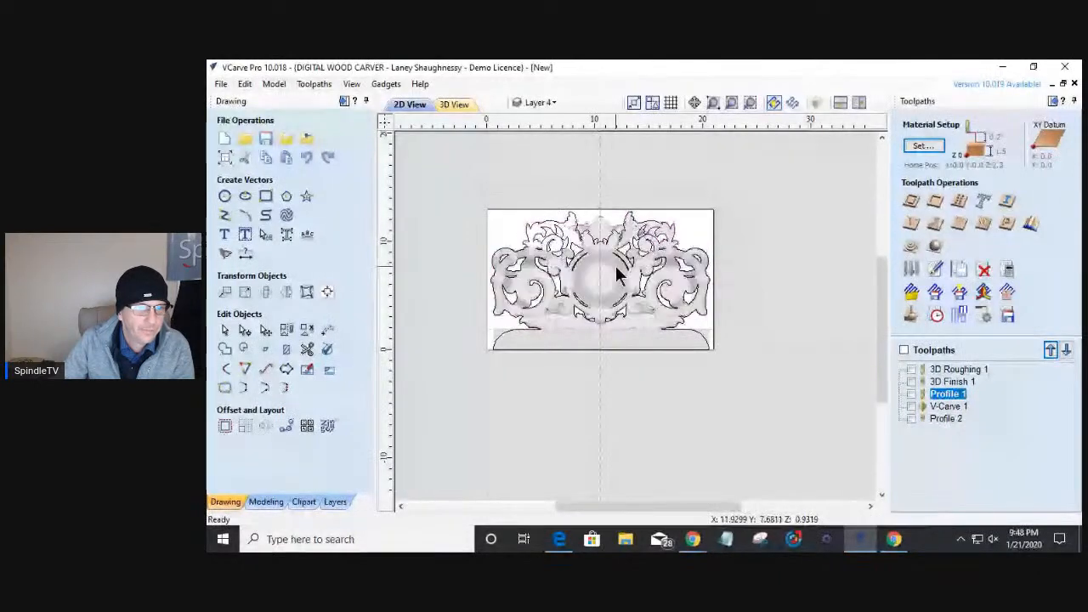
left_click(516, 322)
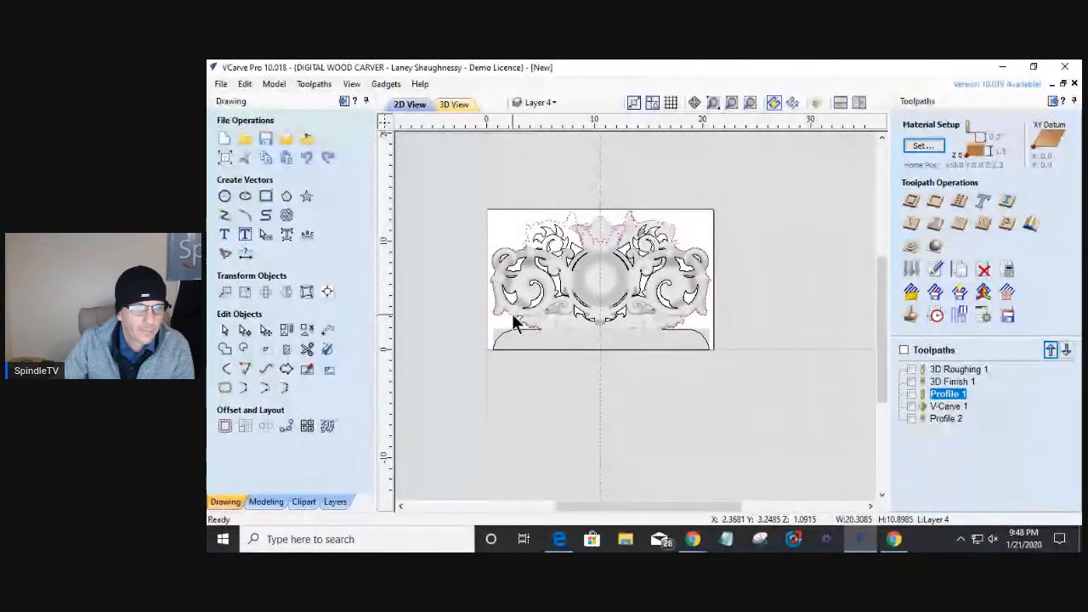
key("Escape")
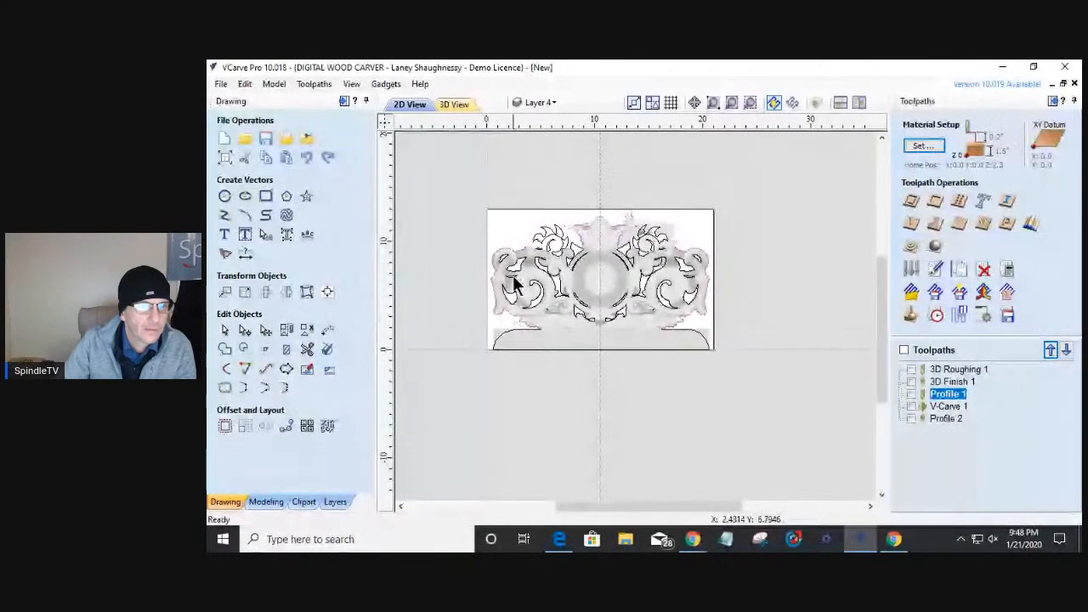
left_click(590, 325)
key("Escape")
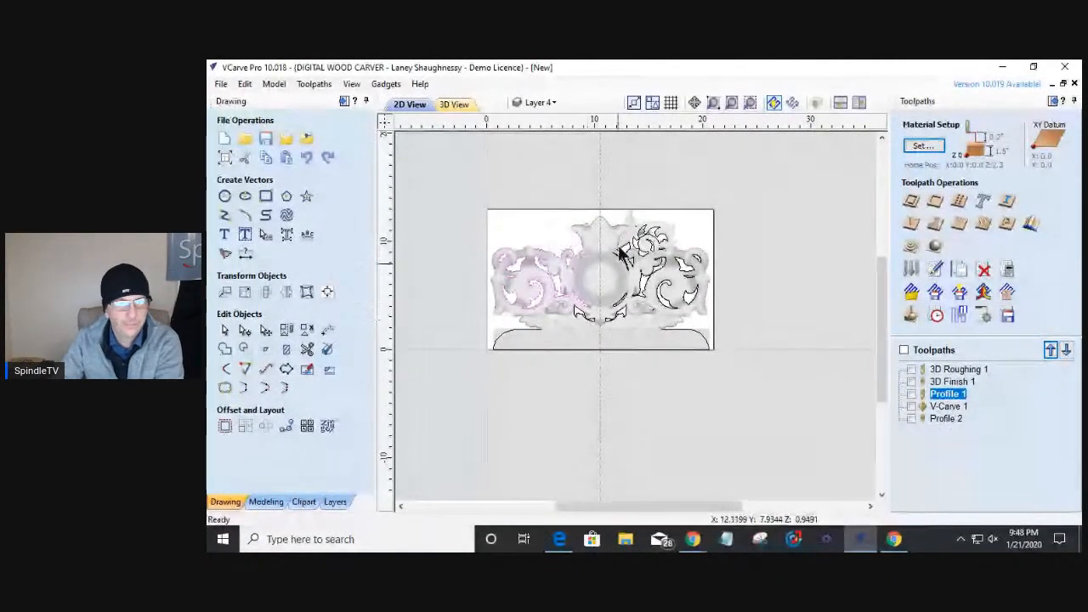
- Delete the remaining cutout vectors on the carving's right half and below the central medallion
left_click(701, 292)
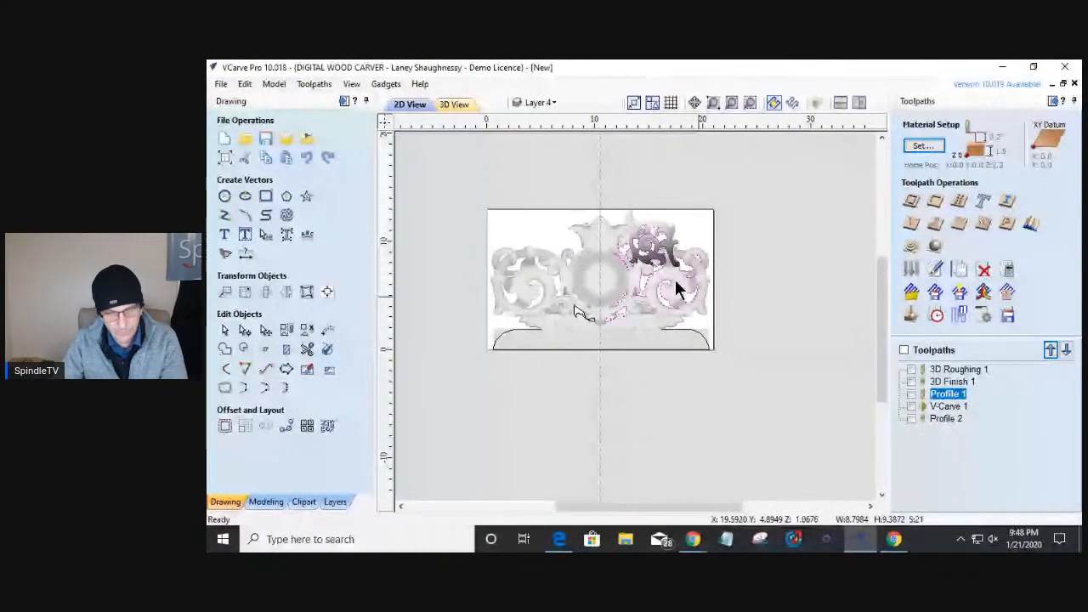
left_click(672, 247, "shift")
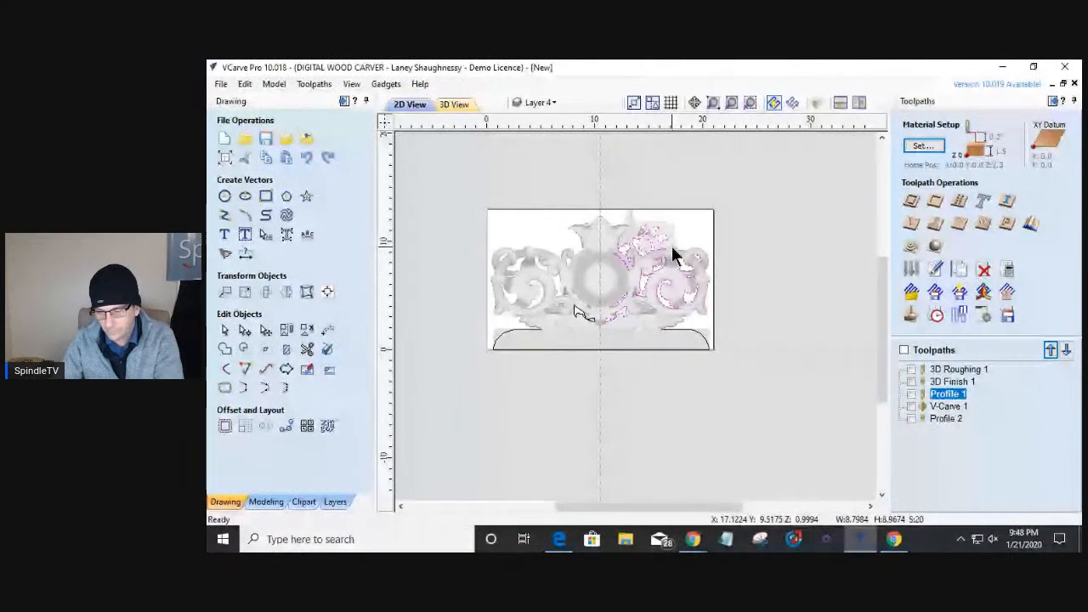
key("Delete")
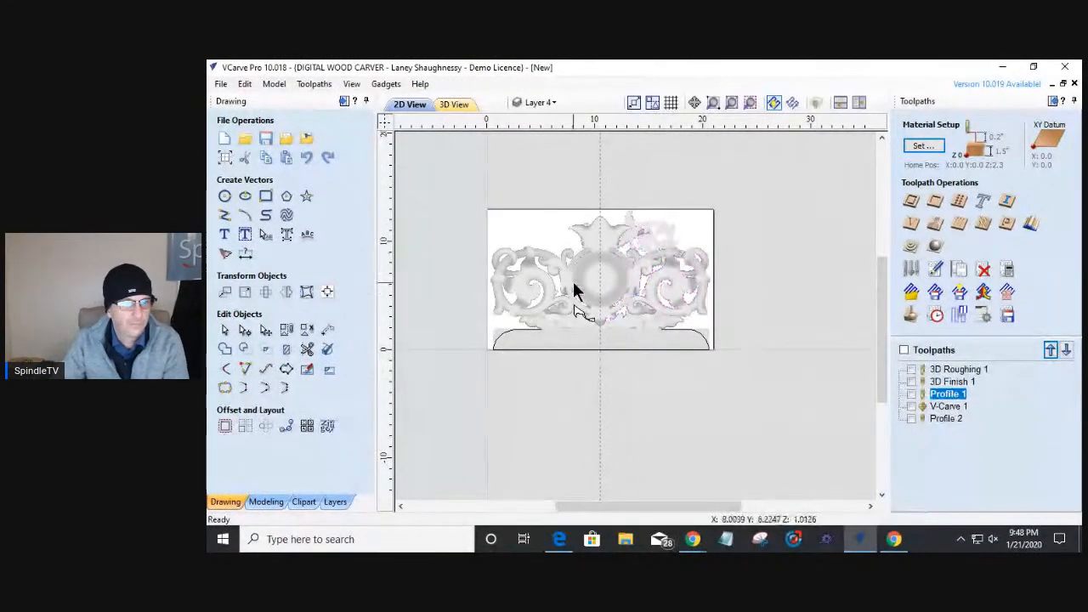
left_click(581, 315)
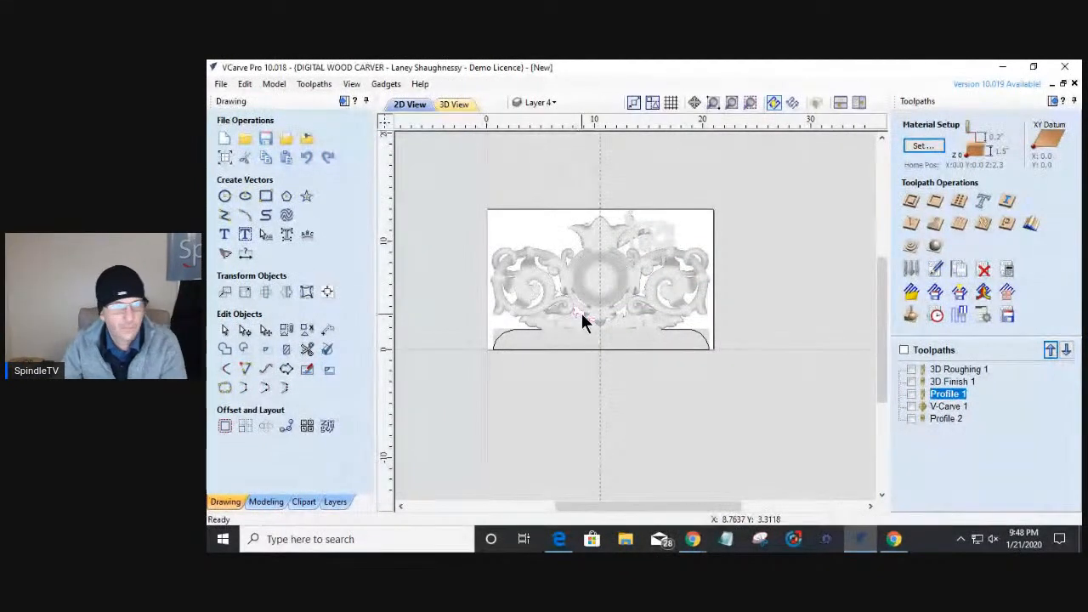
- Close the gap along the name base outline's upper edge and delete its straight lower span in node editing, leaving an open arch
left_click(537, 330)
scroll(528, 337, "up", 2)
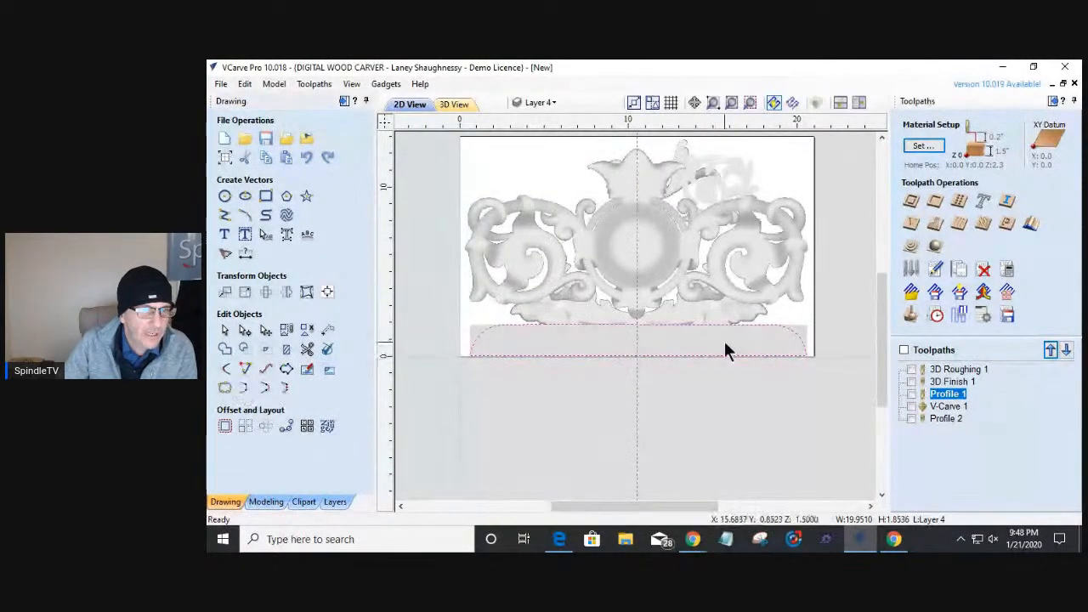
left_click(244, 330)
scroll(466, 355, "up", 4)
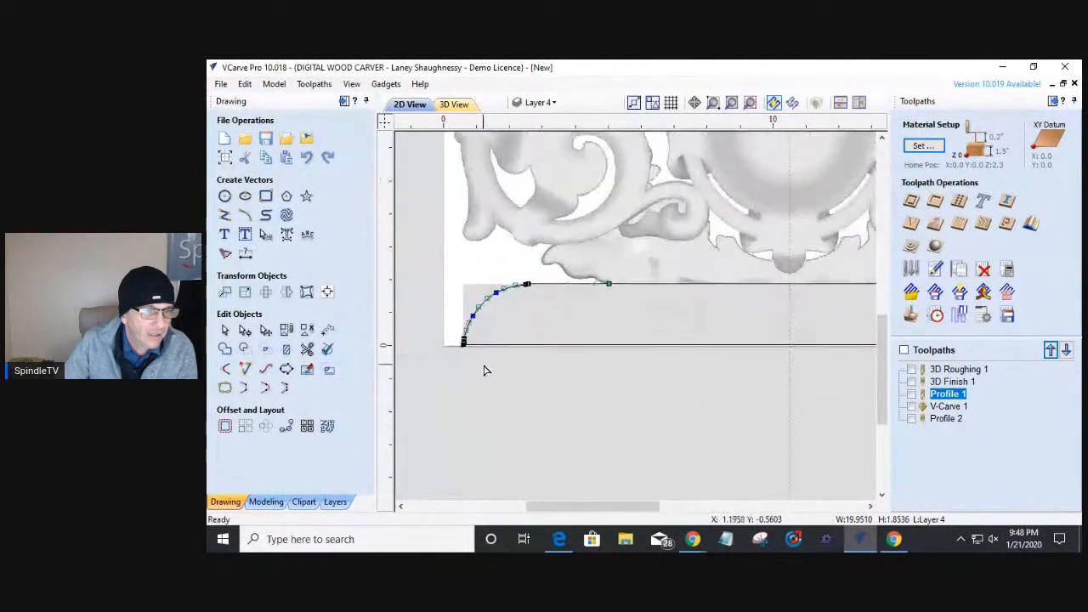
right_click(522, 336)
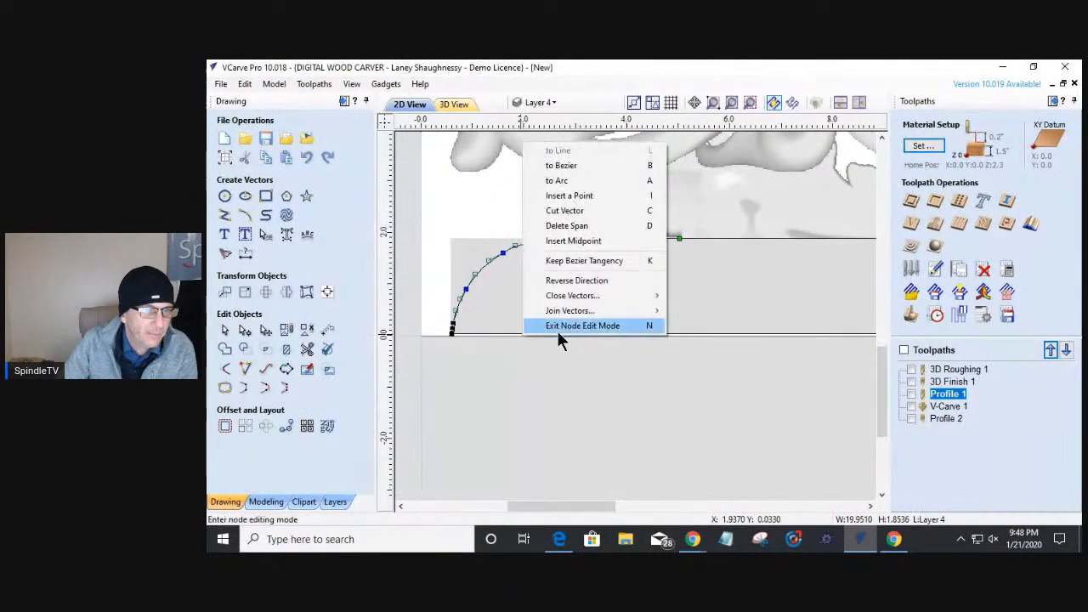
left_click(559, 244)
scroll(575, 357, "down", 4)
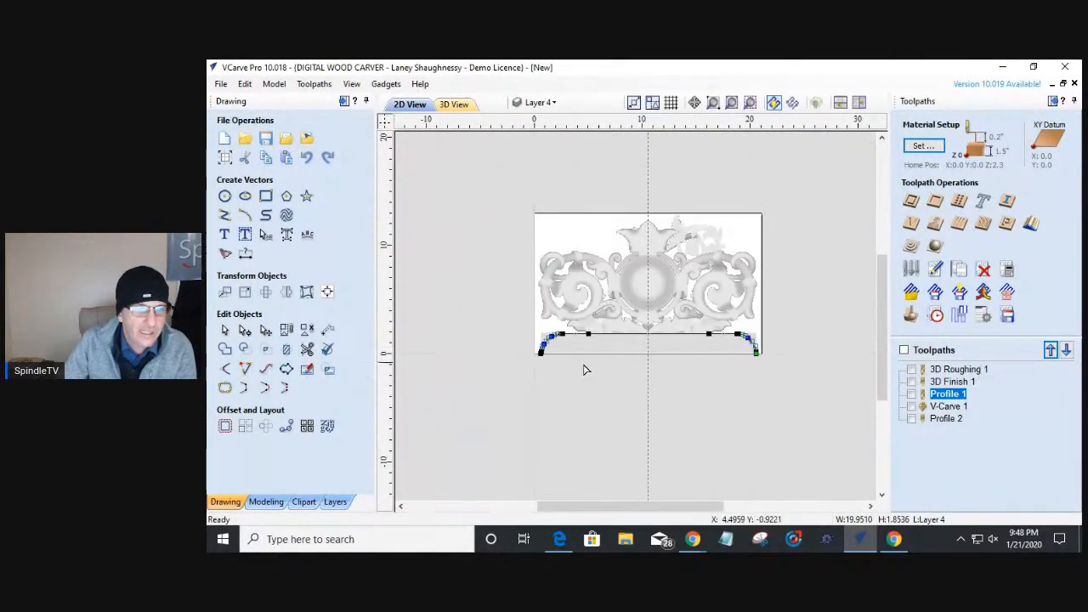
left_click(446, 428)
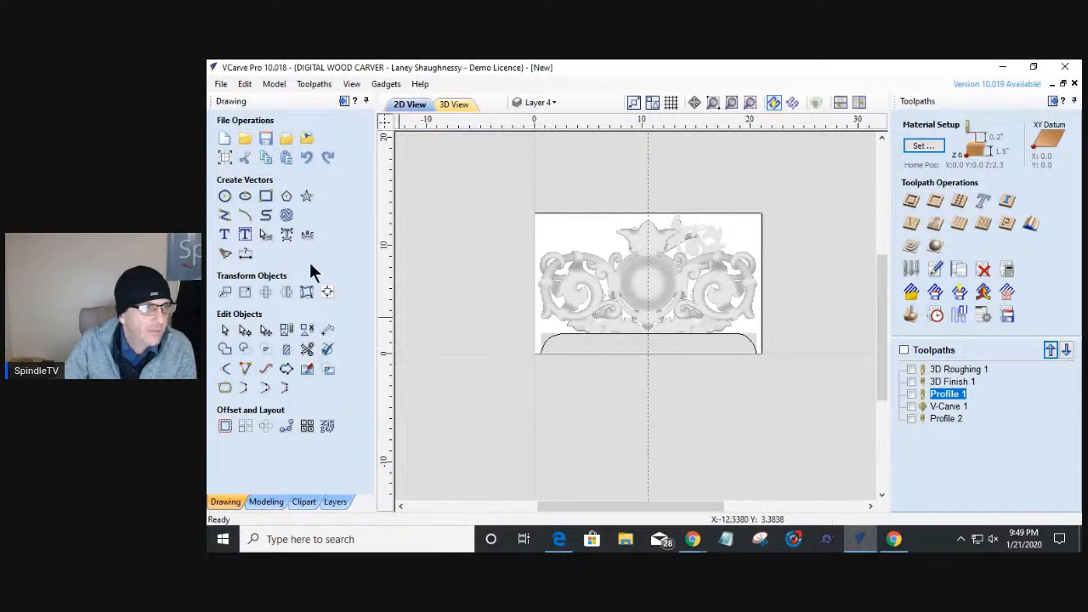
- Start a 2D profile toolpath on the open arch vector of the name base with a cut depth of .2 inches
left_click(224, 215)
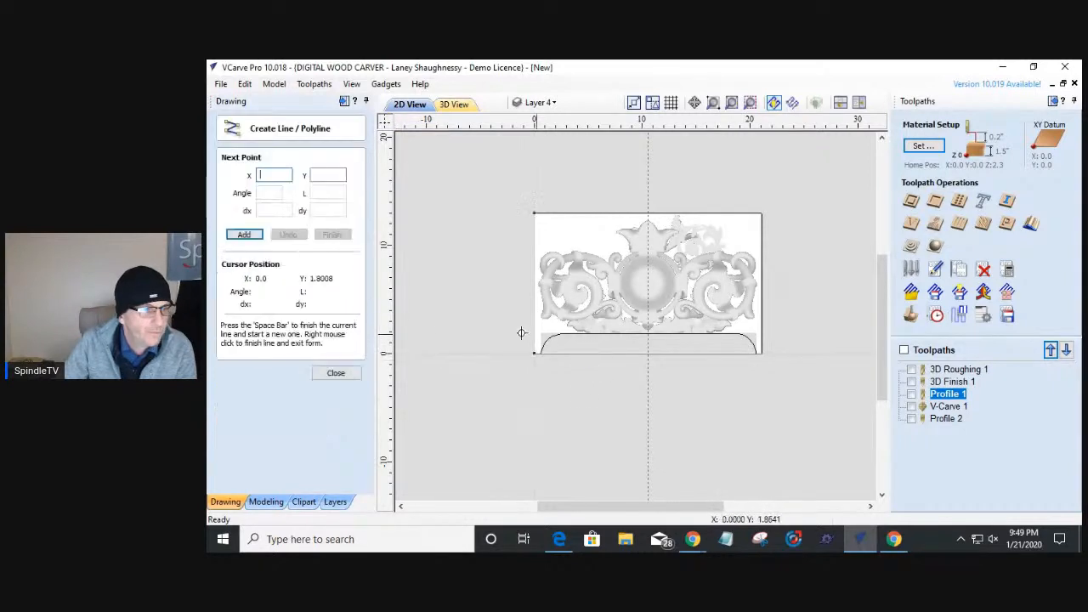
left_click(340, 374)
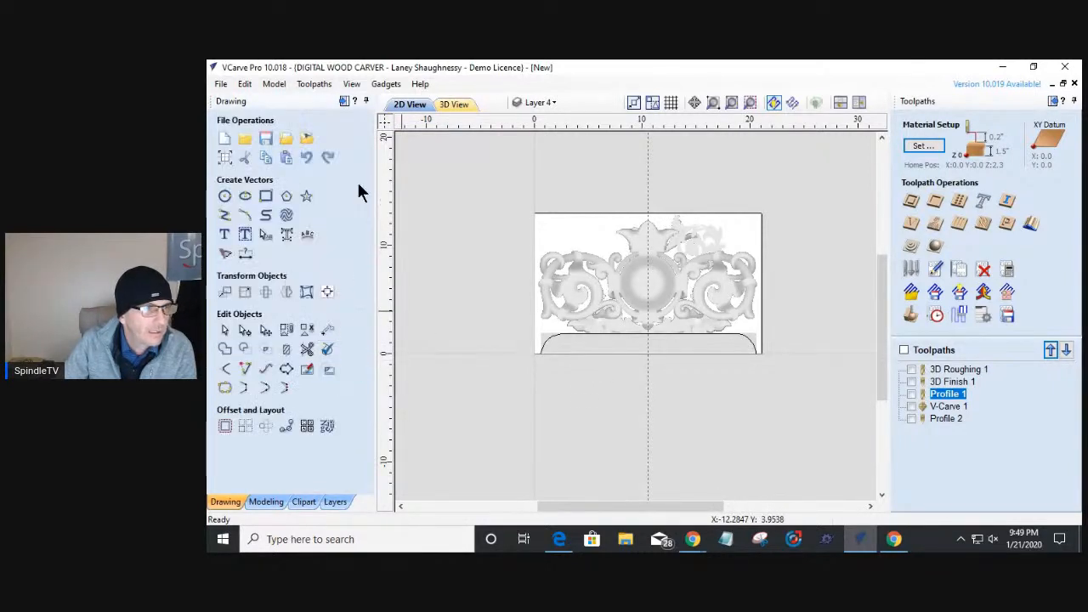
left_click(344, 101)
left_click(562, 334)
left_click(910, 200)
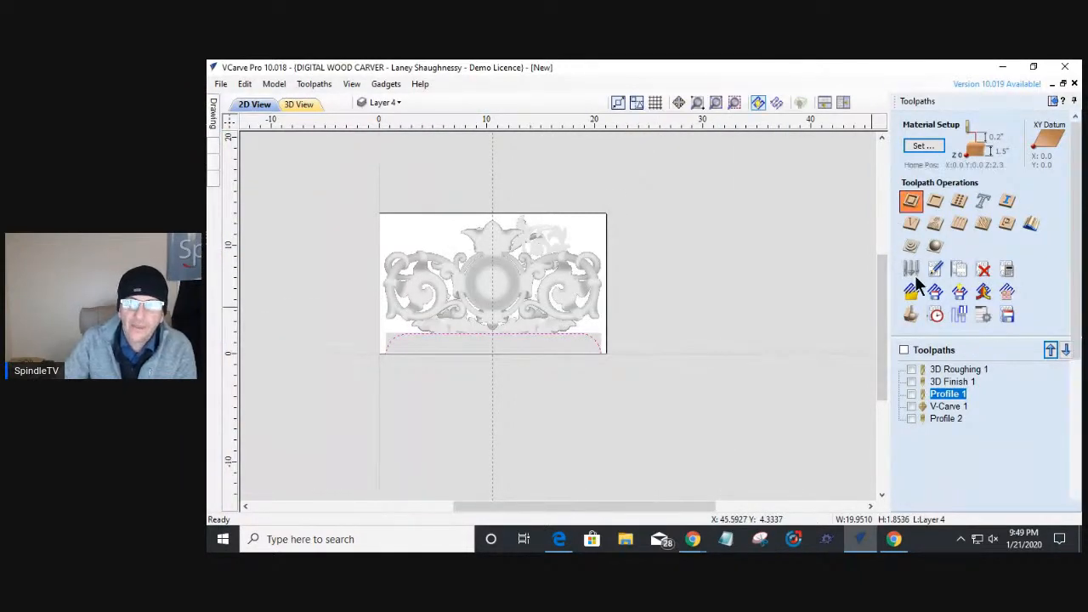
left_click(1018, 172)
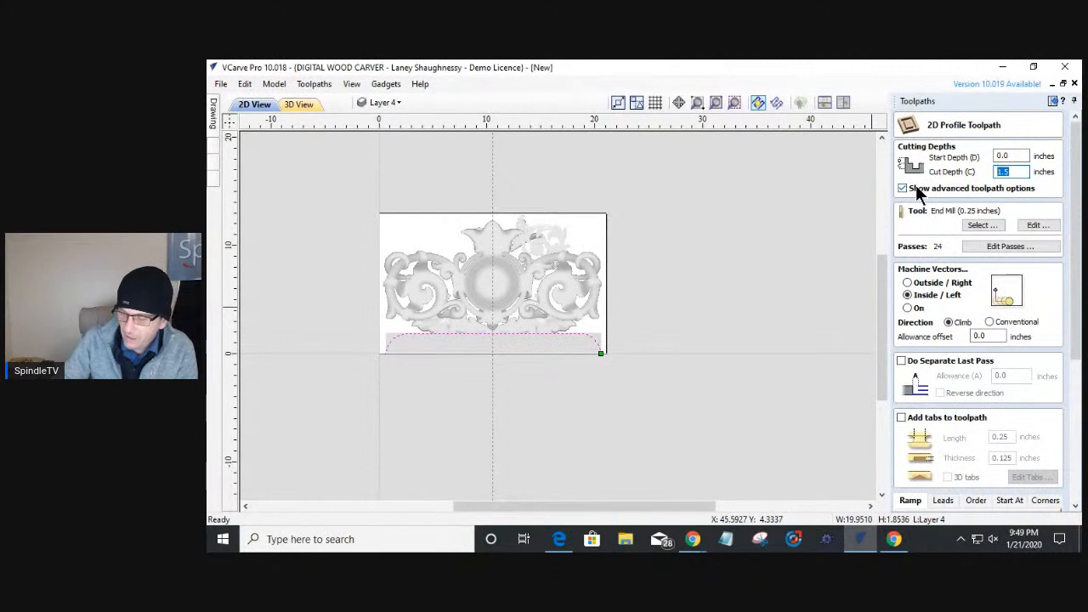
type(".2")
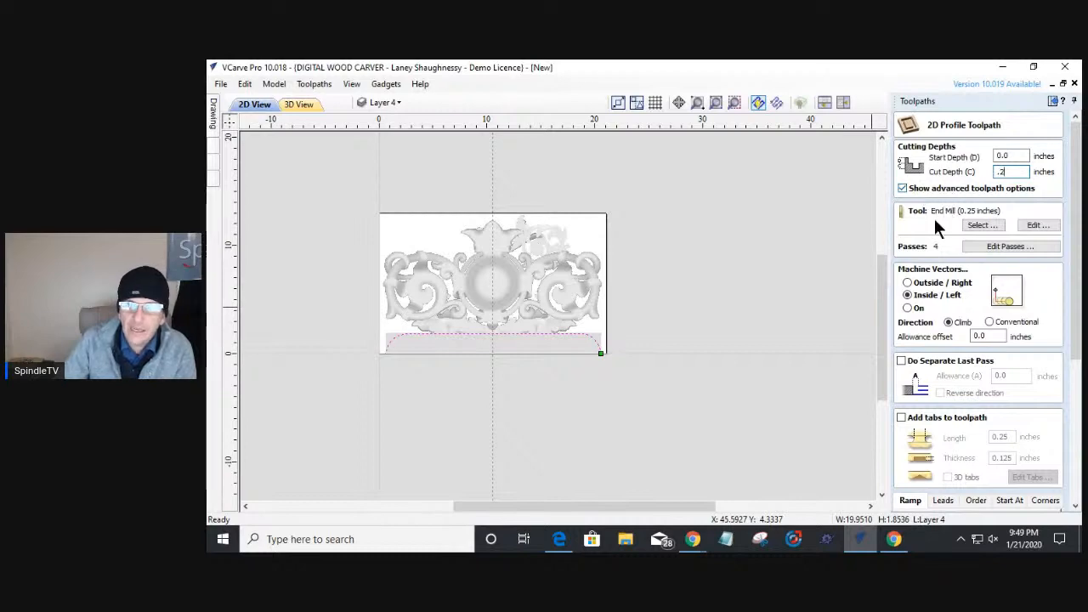
- Review the 0.25-inch end mill's settings and examine the 3D preview where the scrollwork meets the name base
left_click(993, 225)
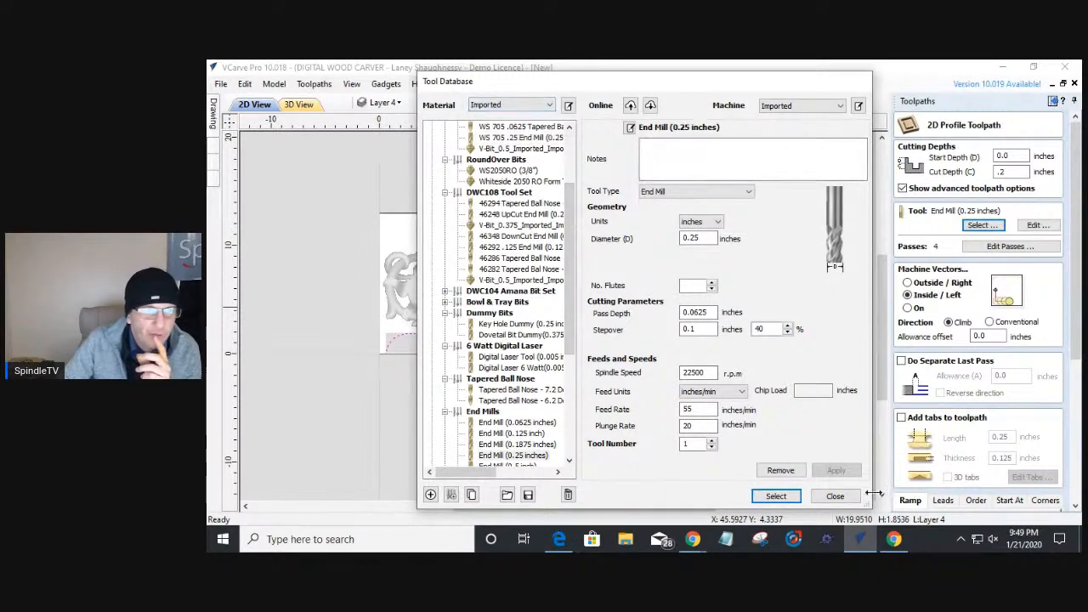
left_click(835, 496)
left_click(293, 106)
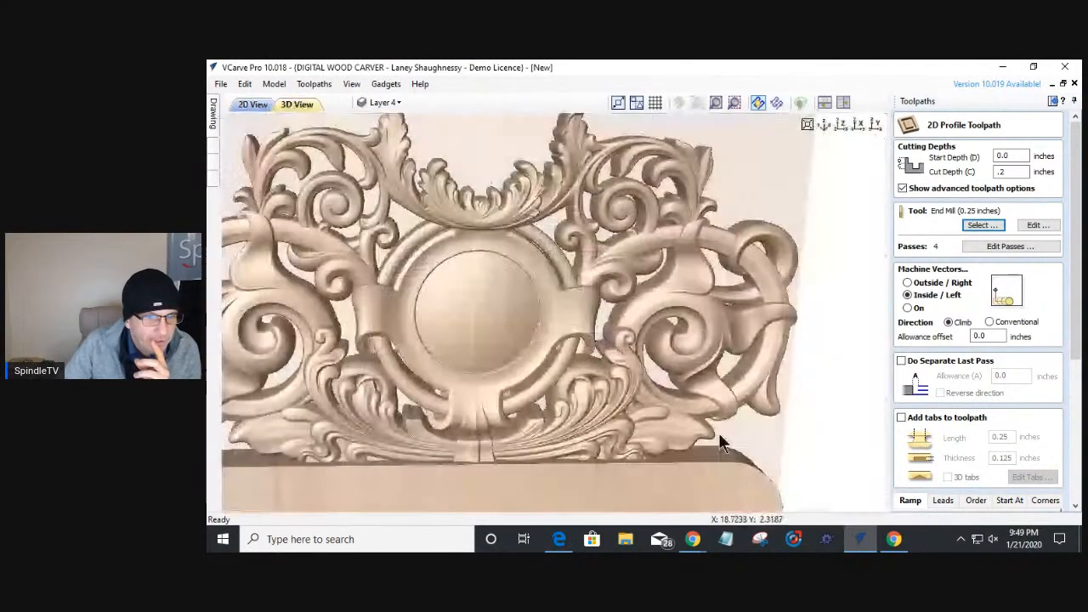
left_click_drag(475, 487, 372, 246)
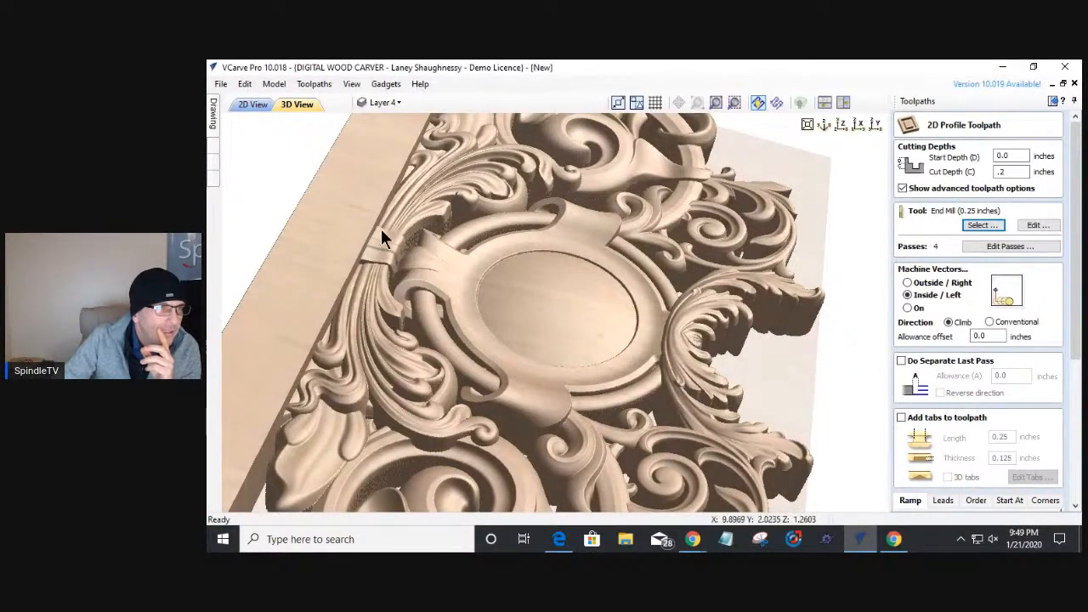
left_click(247, 100)
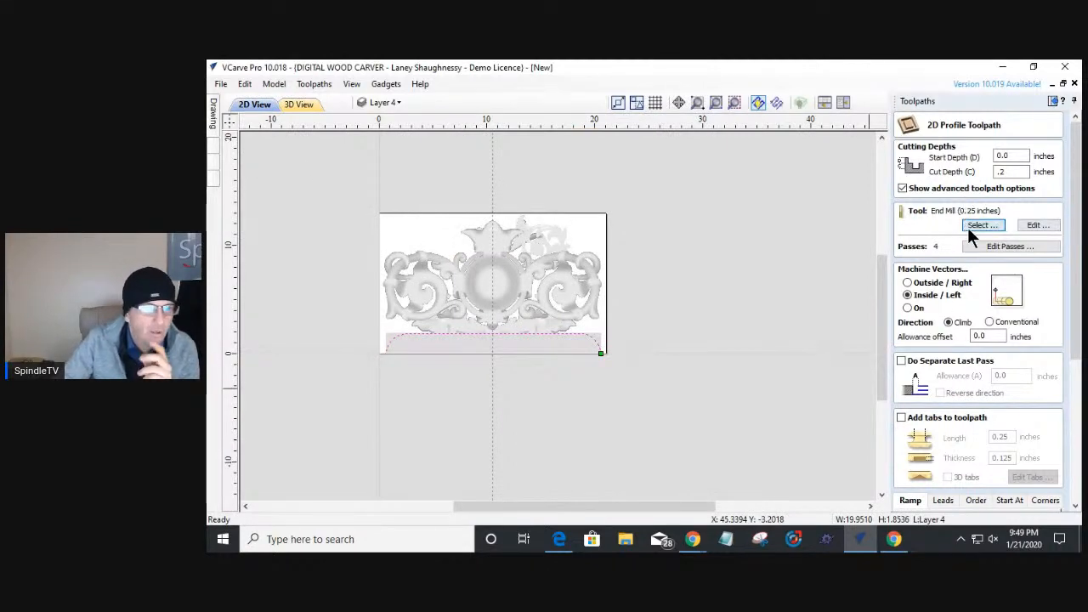
left_click(945, 223)
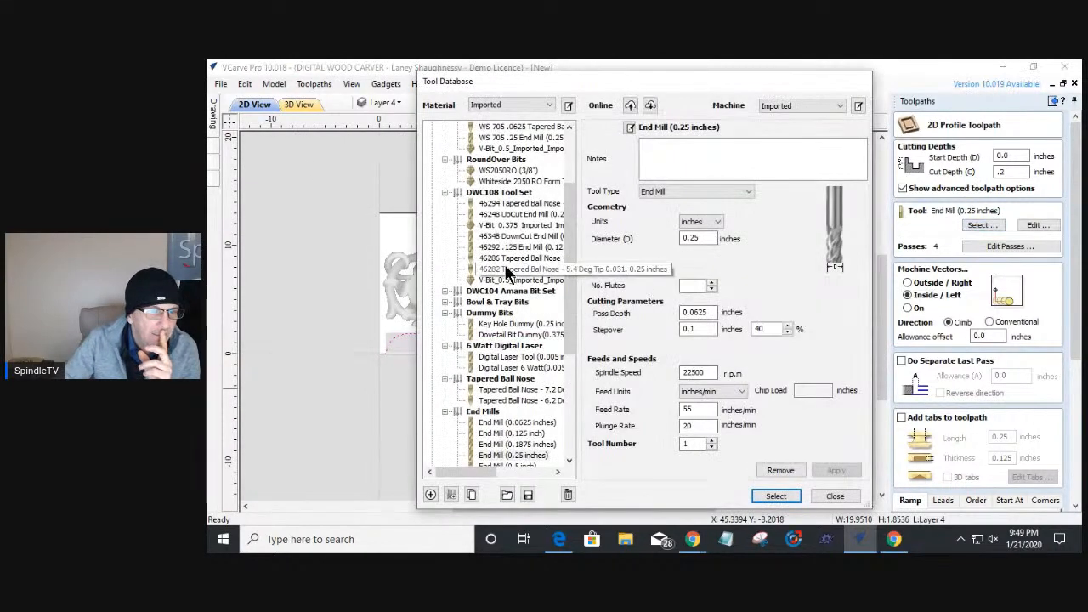
left_click_drag(568, 298, 570, 395)
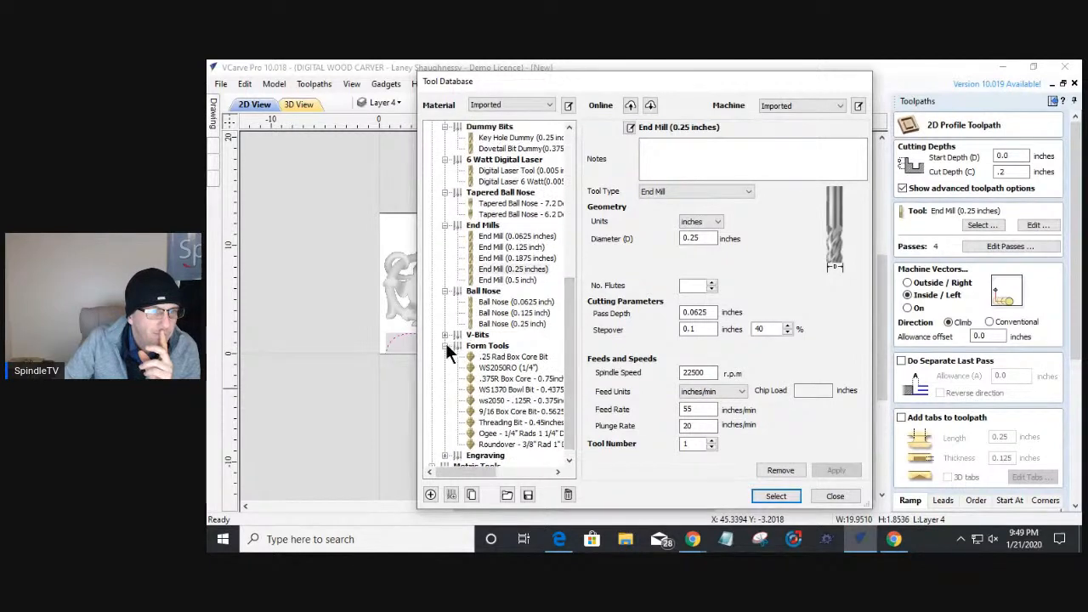
left_click(445, 346)
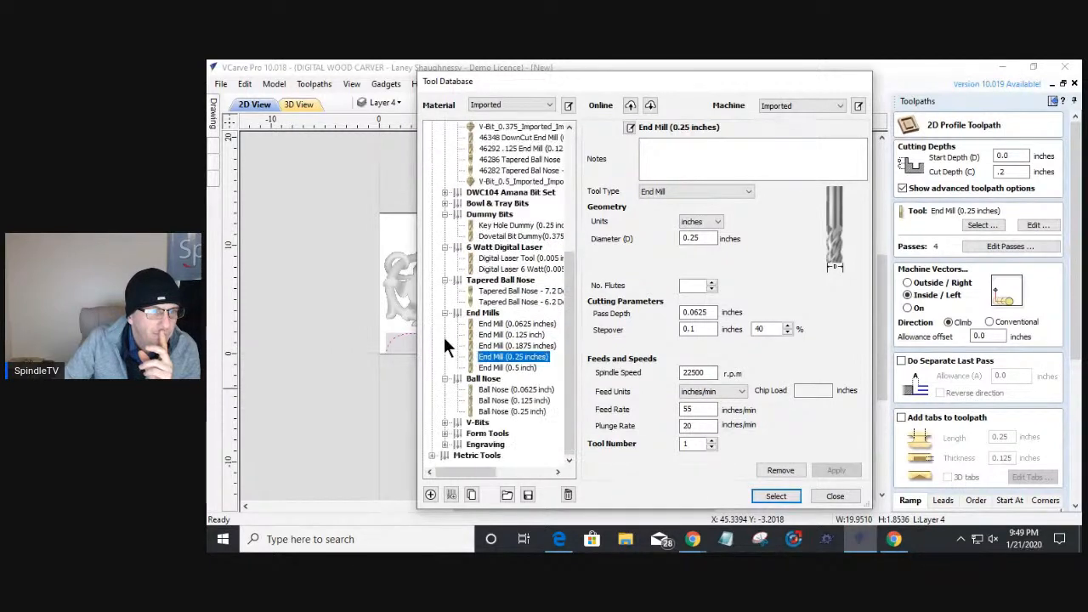
left_click(446, 423)
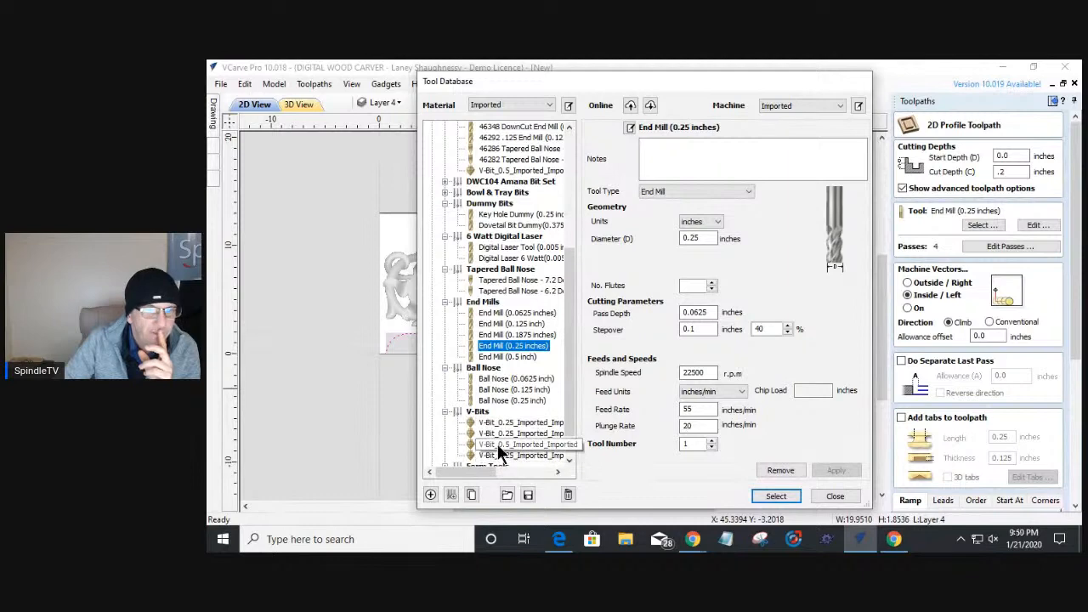
left_click(498, 445)
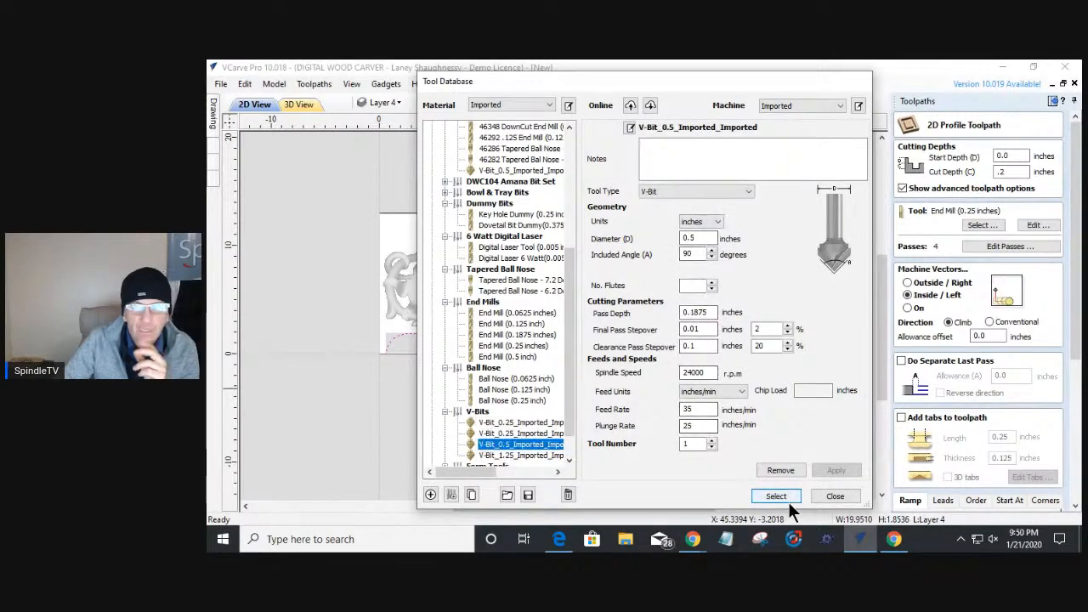
left_click(781, 496)
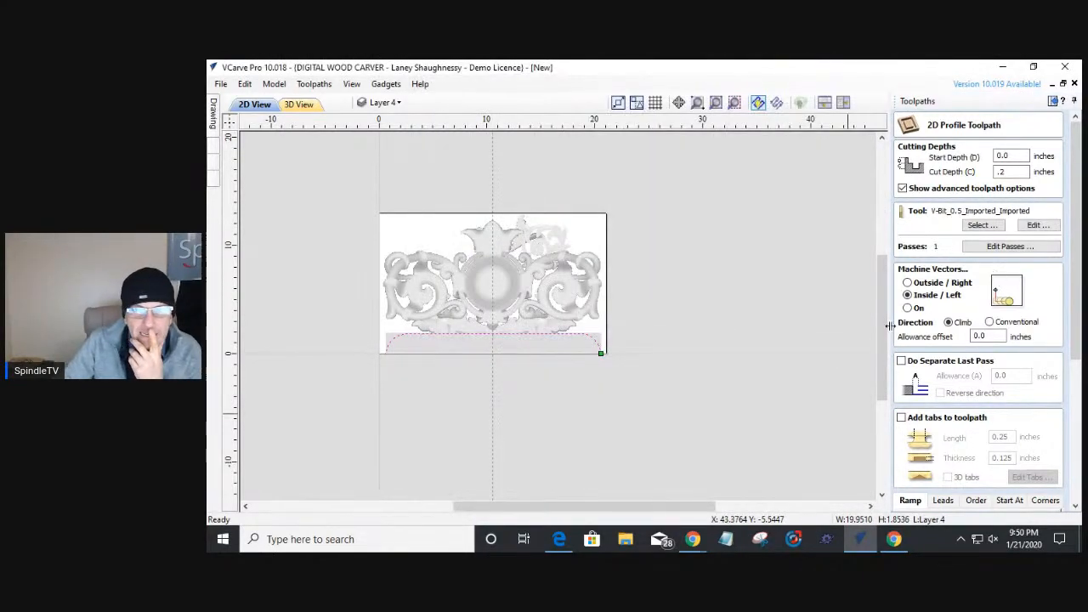
left_click(907, 282)
left_click_drag(1071, 333, 1069, 346)
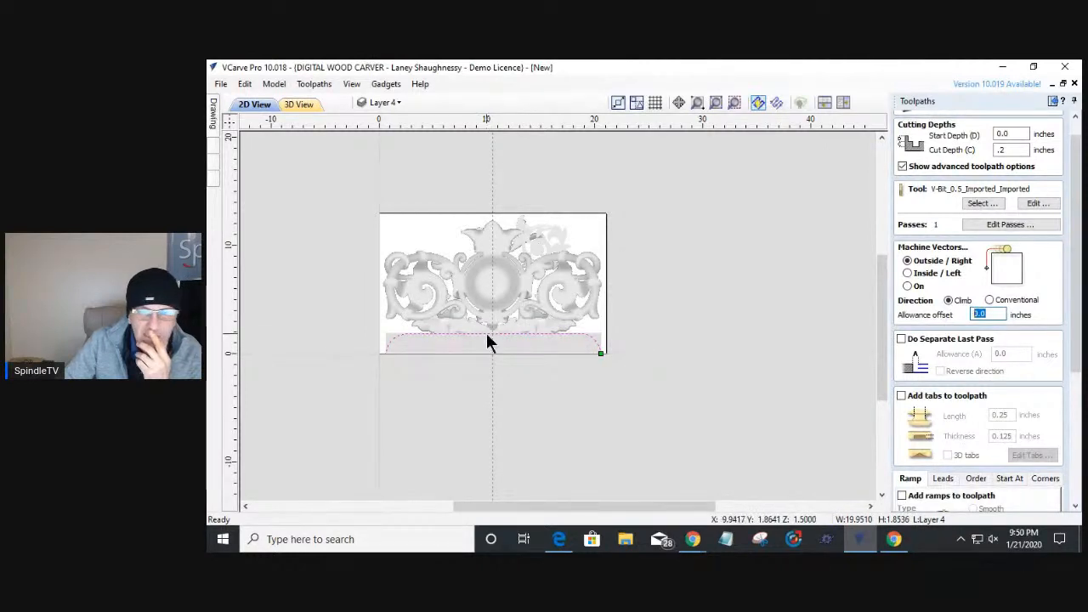
type("-")
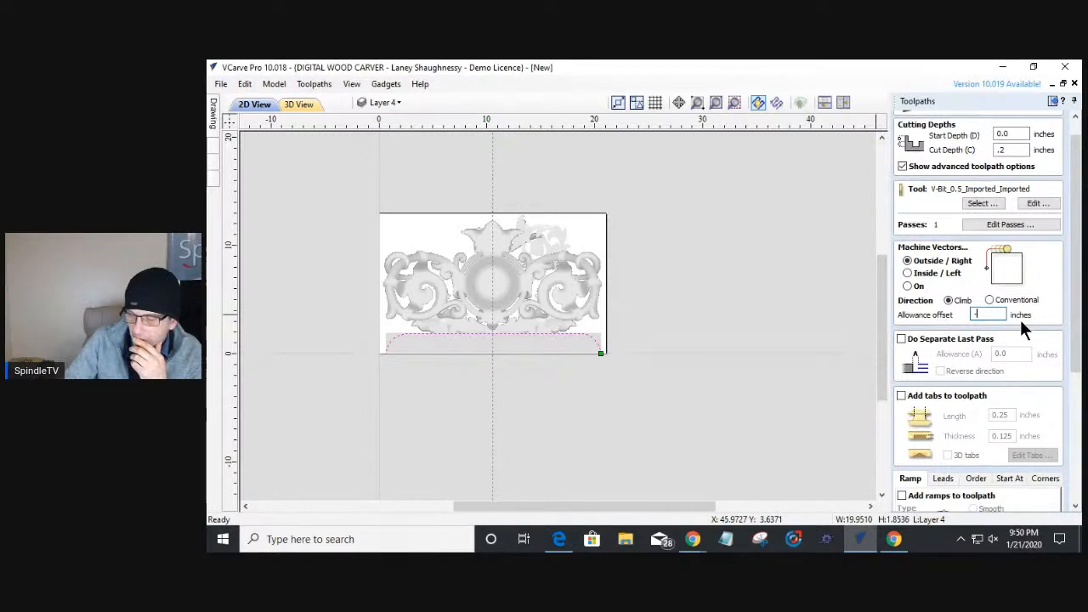
type(".1")
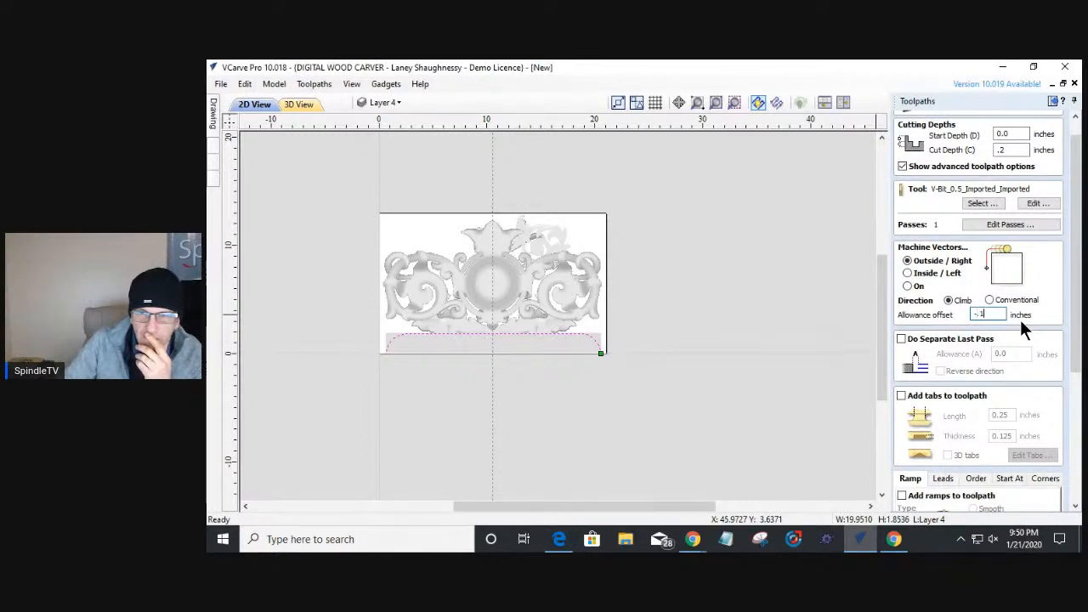
left_click_drag(1074, 326, 1075, 460)
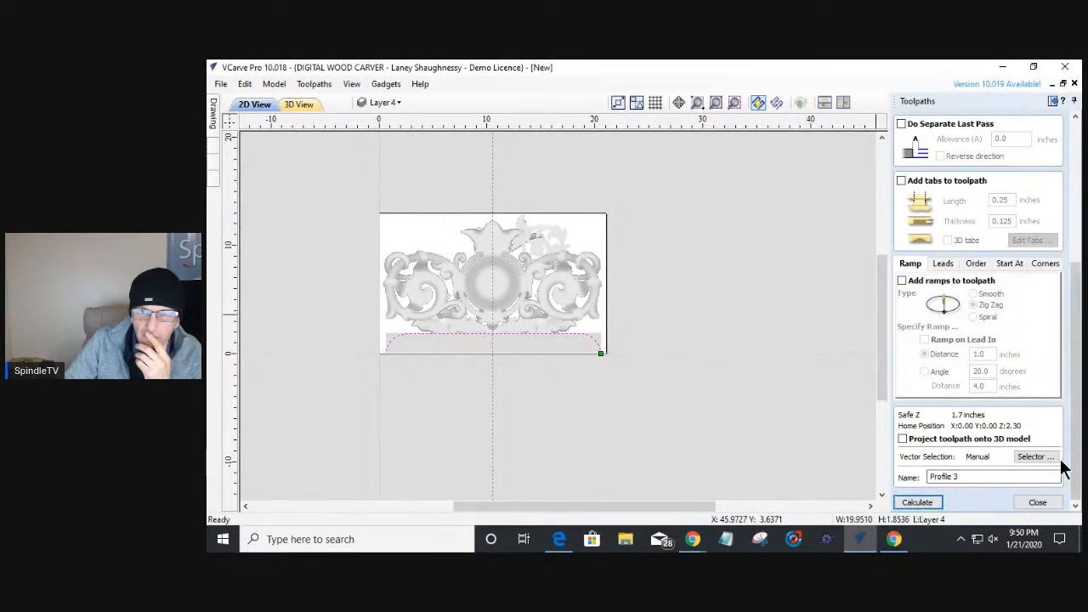
left_click(1038, 504)
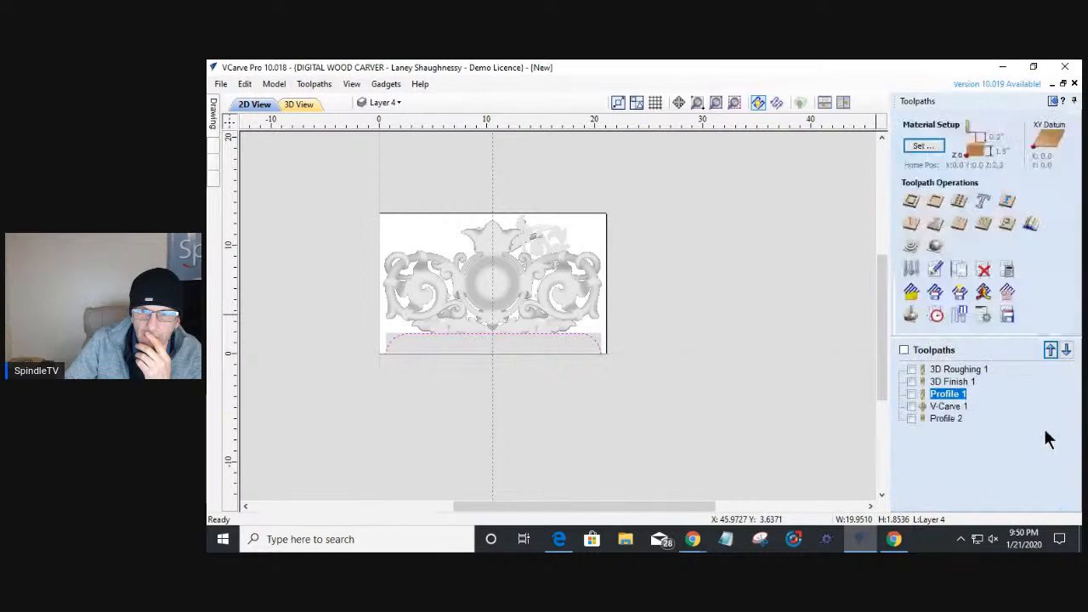
- Review the settings of the existing Profile 1 toolpath and close it without recalculating
double_click(947, 394)
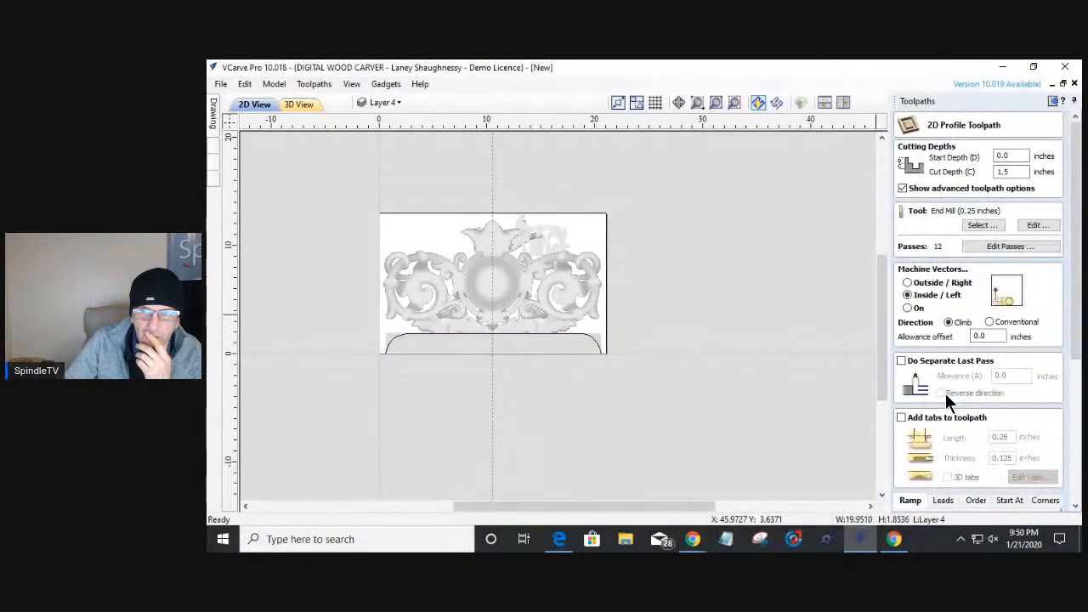
left_click_drag(1076, 347, 1078, 468)
left_click_drag(1077, 429, 1062, 490)
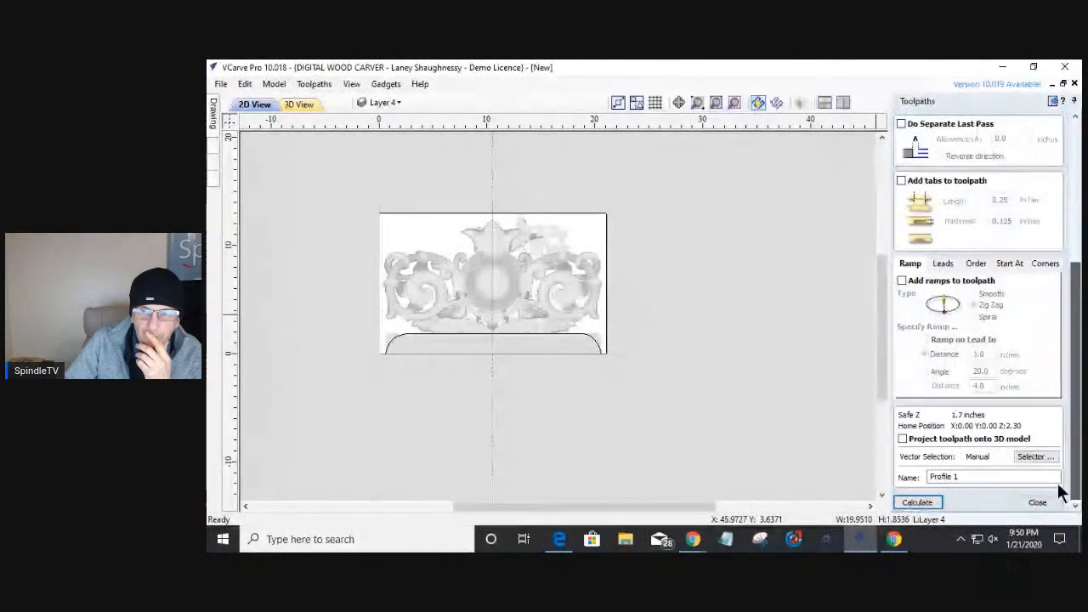
left_click(1037, 502)
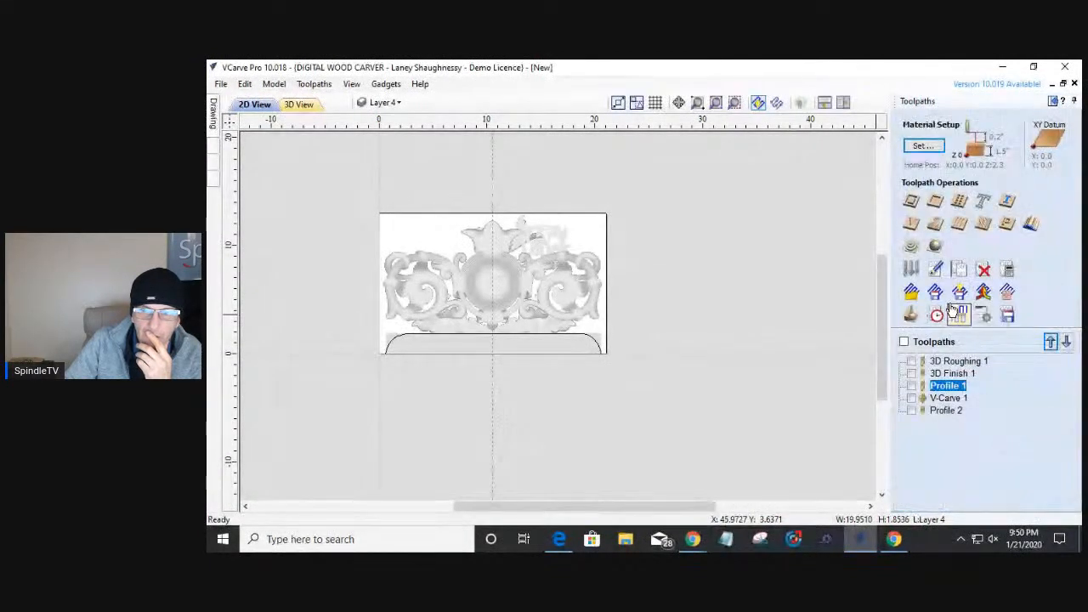
- Start a new 2D profile toolpath that machines outside the vector with an allowance offset of -.1 inches
left_click(910, 202)
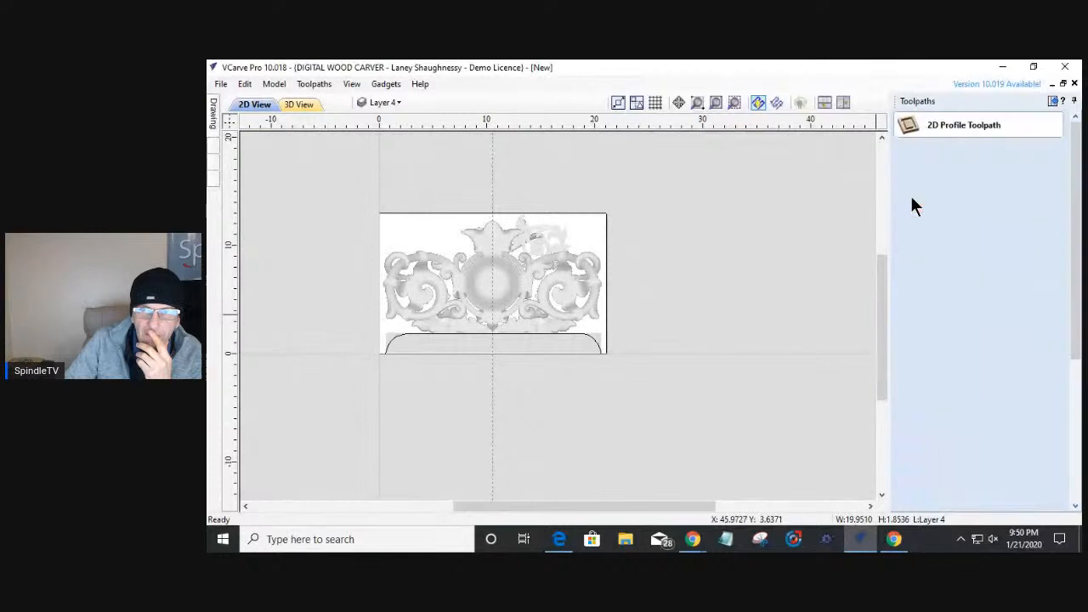
double_click(981, 336)
type("-.1")
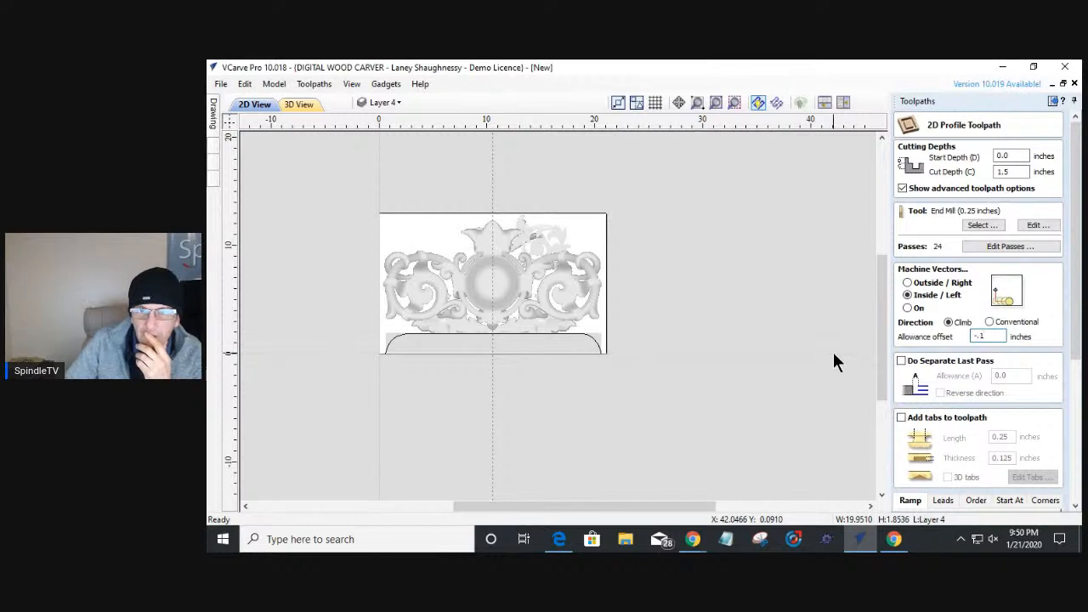
left_click(907, 282)
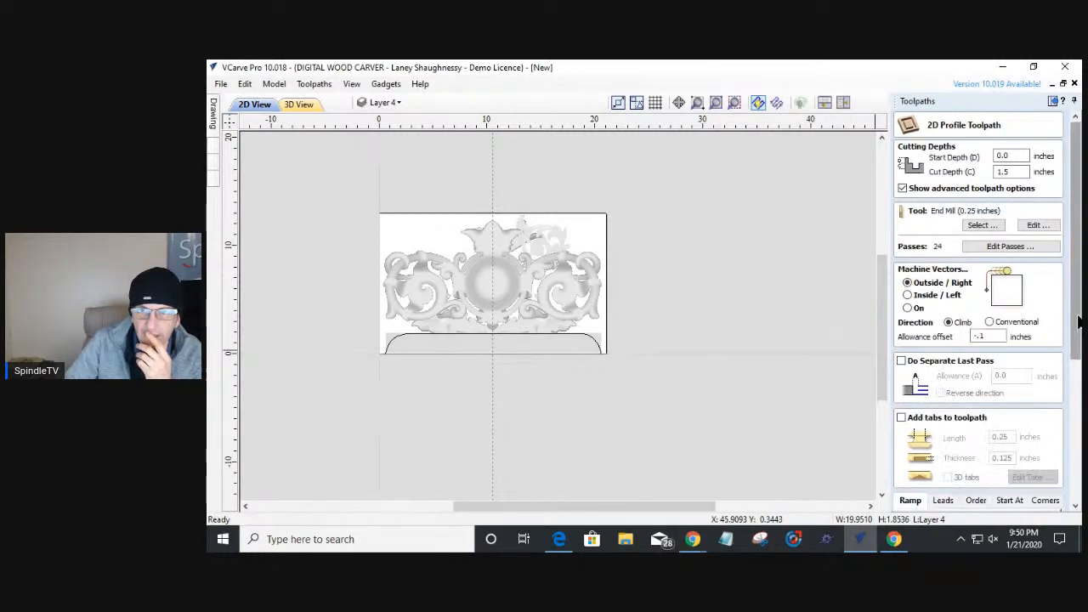
- Choose the V-Bit_0.5 tool from the tool database for the new profile toolpath
left_click(968, 223)
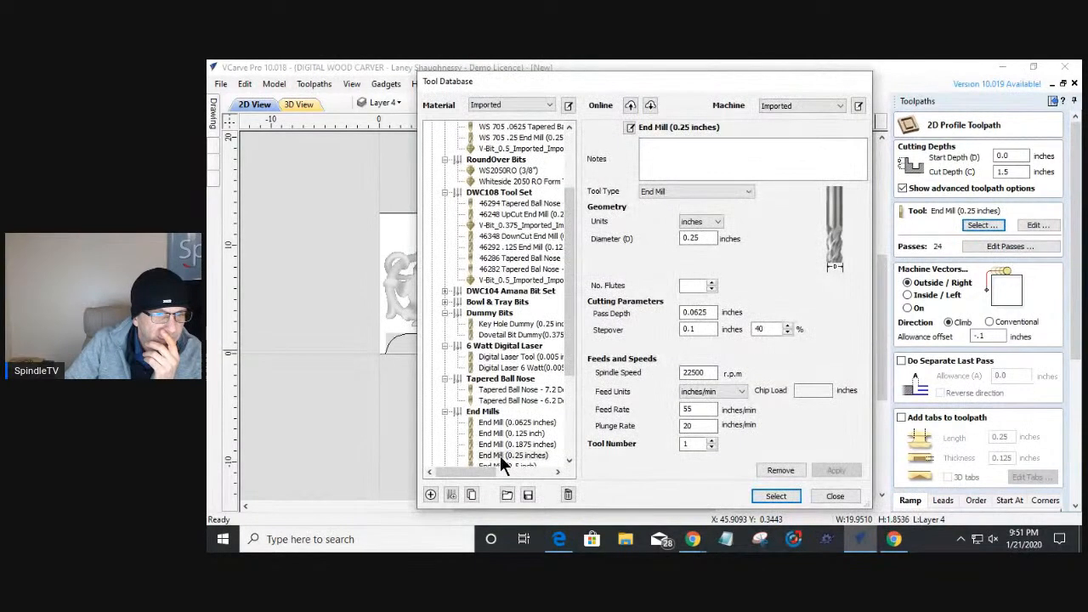
left_click(512, 456)
scroll(492, 406, "down", 4)
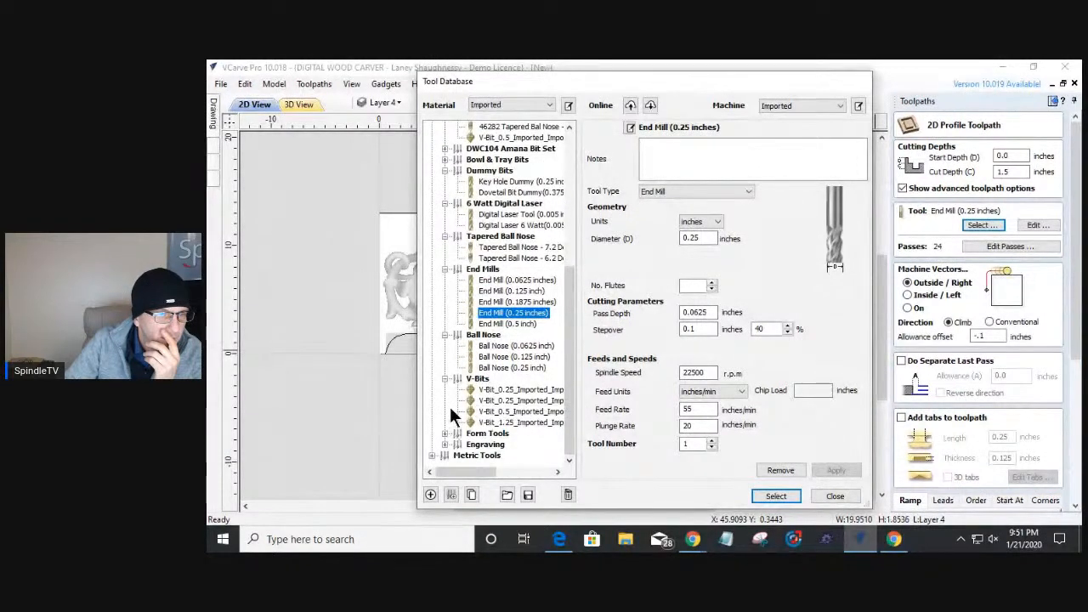
left_click(520, 411)
left_click(774, 497)
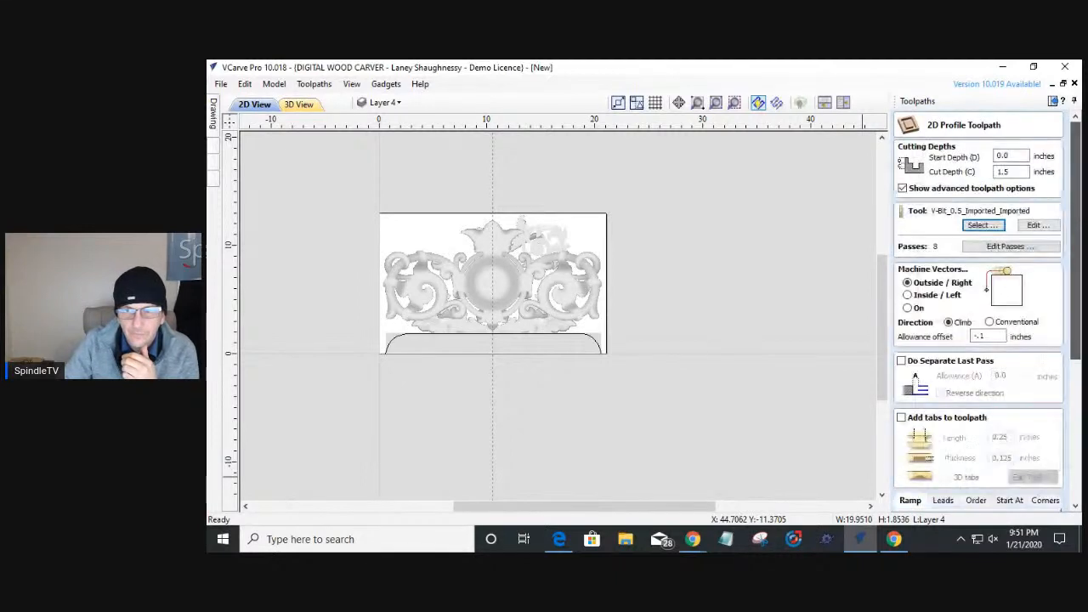
- Select the open arch vector of the name base and calculate the profile toolpath
left_click_drag(1076, 353, 1075, 494)
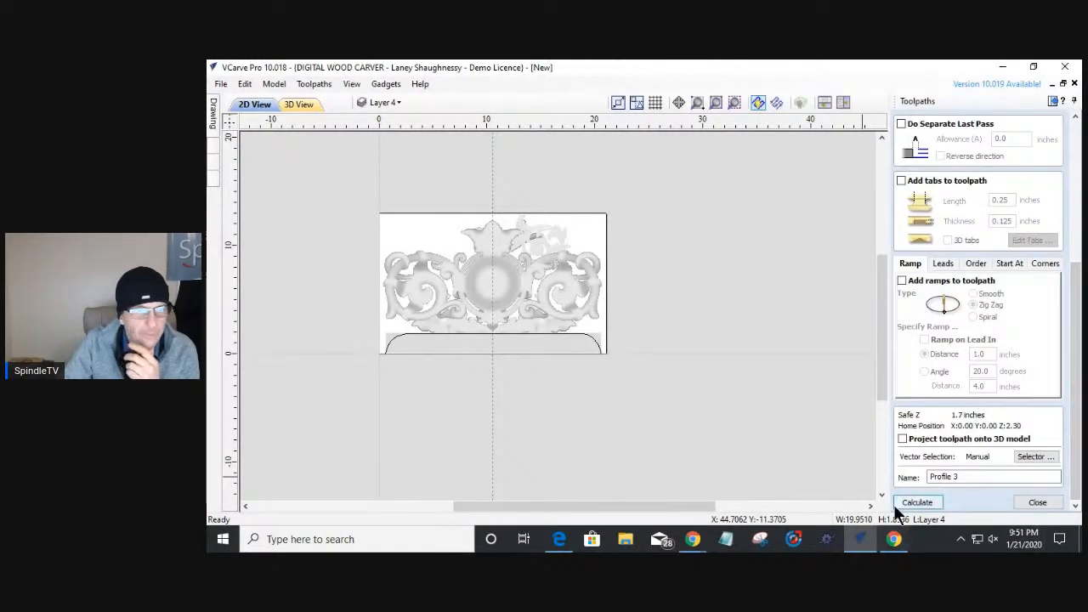
left_click(590, 337)
left_click(916, 502)
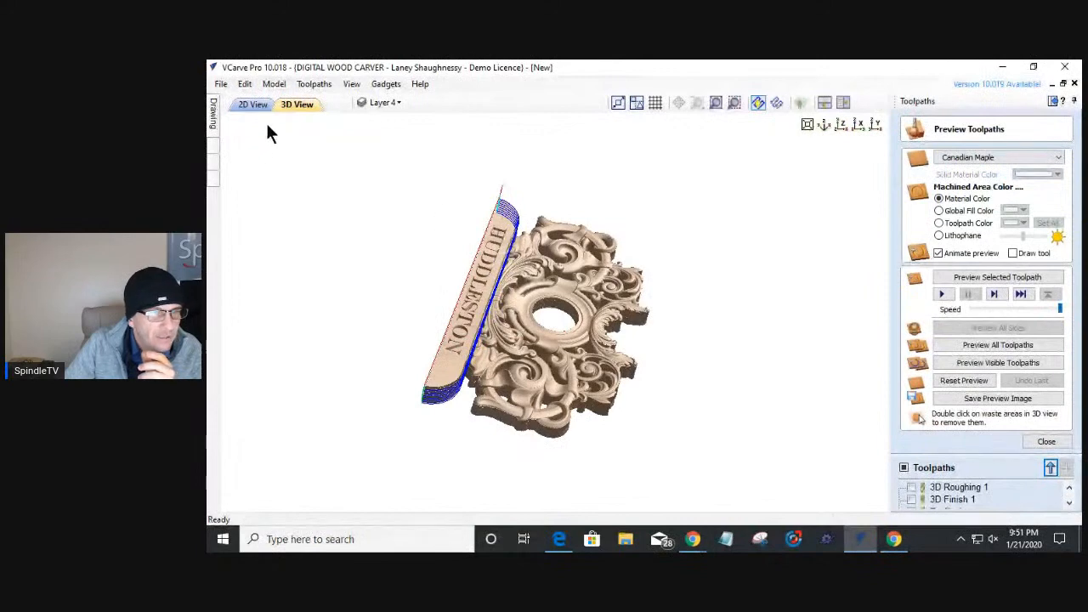
- Display the toolpath as a solid band in 2D and examine its overlap between the name base and the scrollwork
left_click(252, 104)
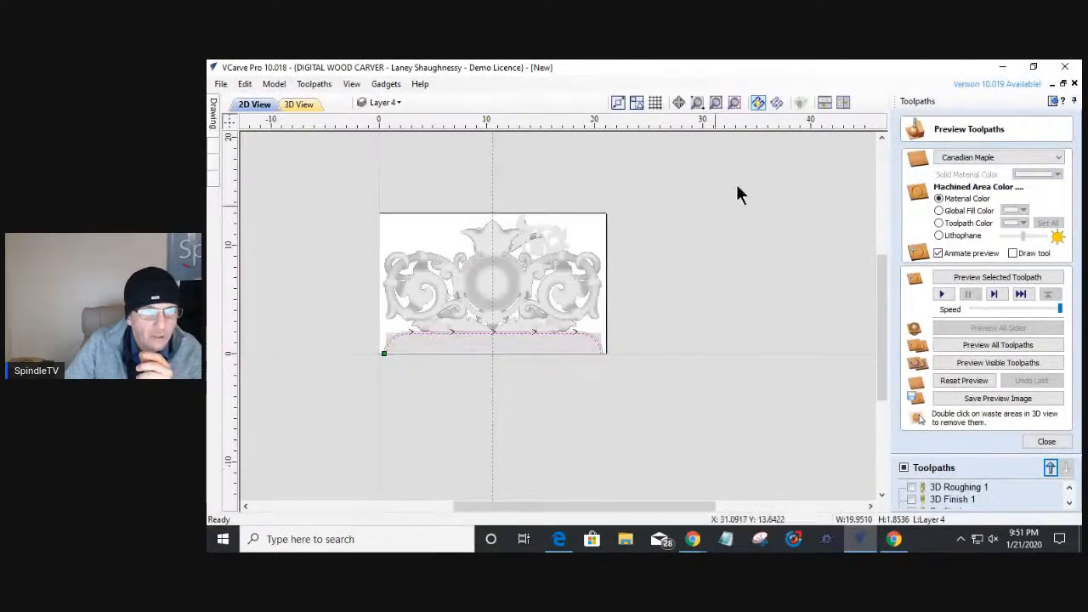
left_click(776, 102)
scroll(500, 344, "up", 4)
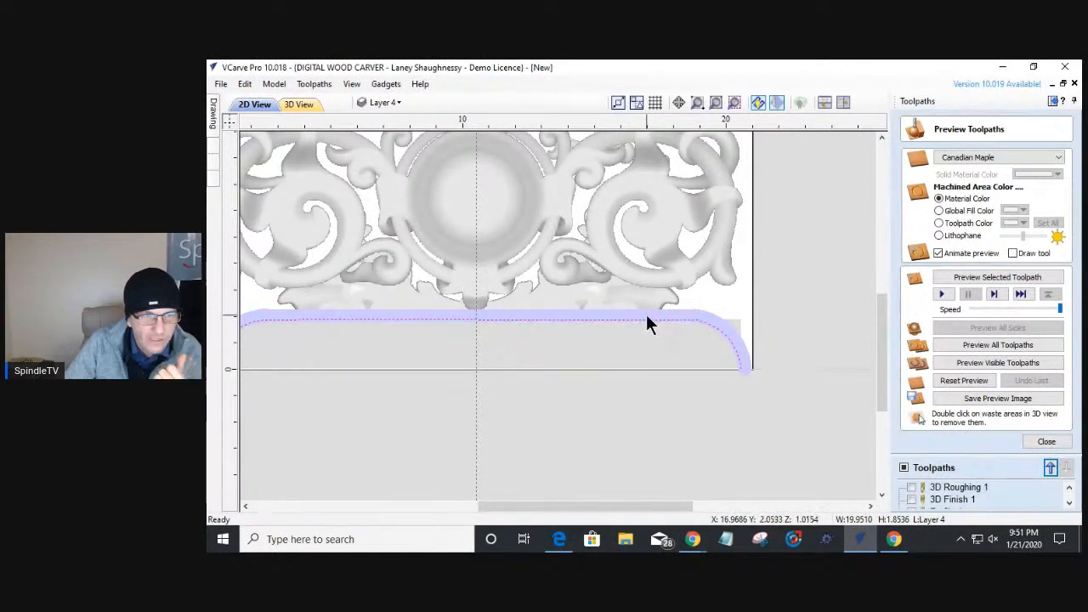
scroll(558, 328, "up", 2)
scroll(557, 328, "down", 1)
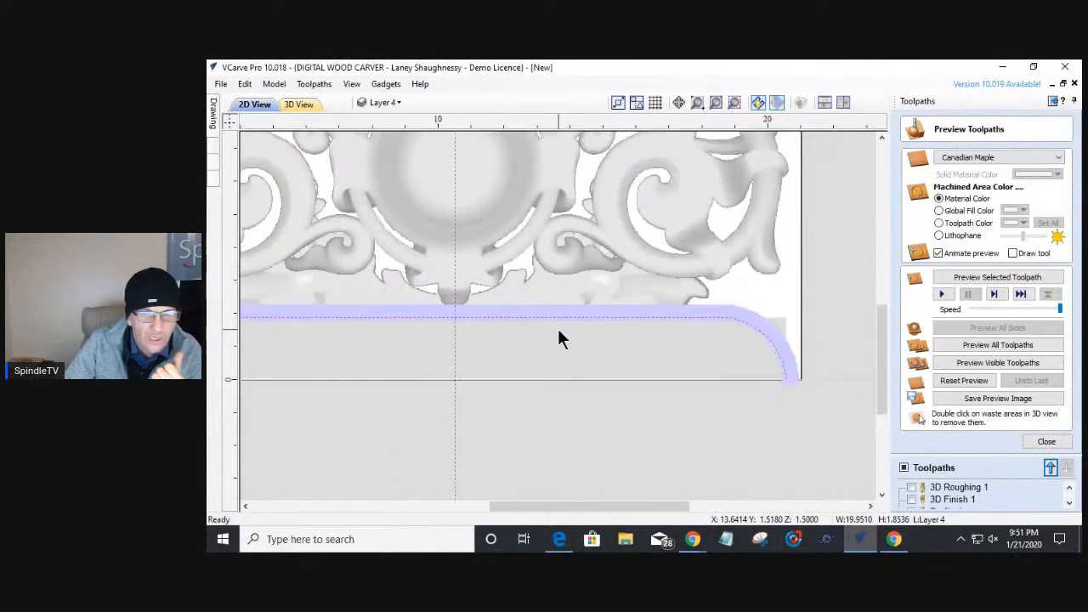
left_click(1046, 443)
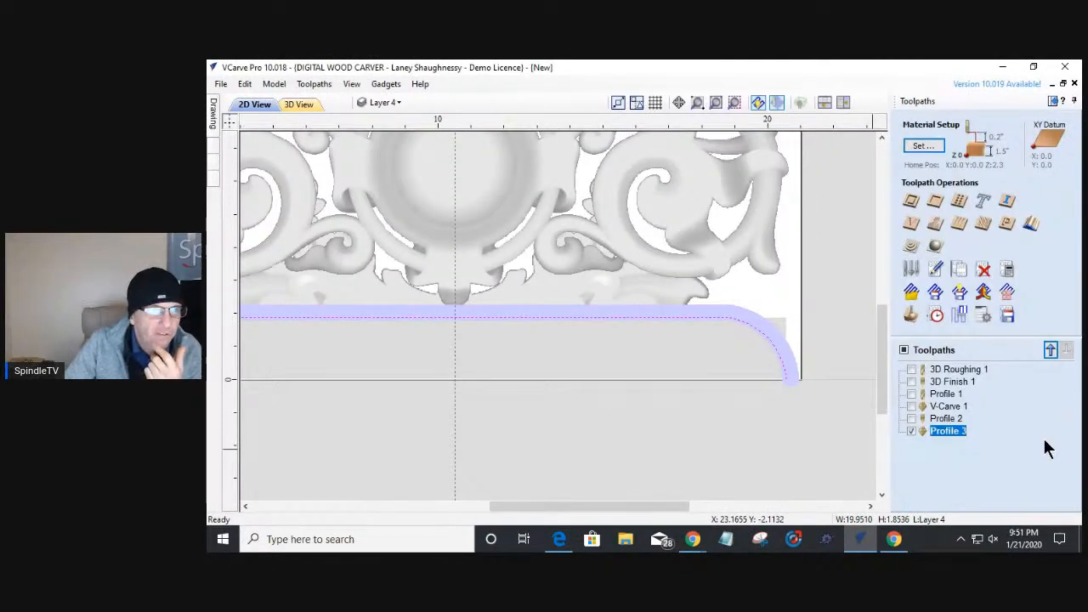
- Set the cut depth of the Profile 3 toolpath to .2 inches and recalculate it
left_click(296, 105)
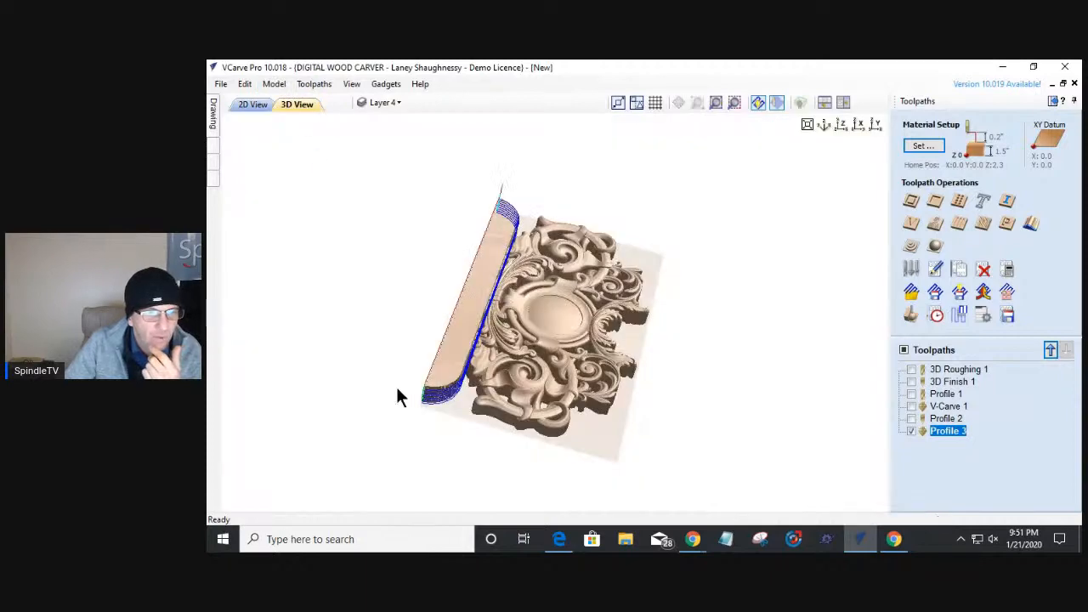
left_click_drag(482, 395, 498, 377)
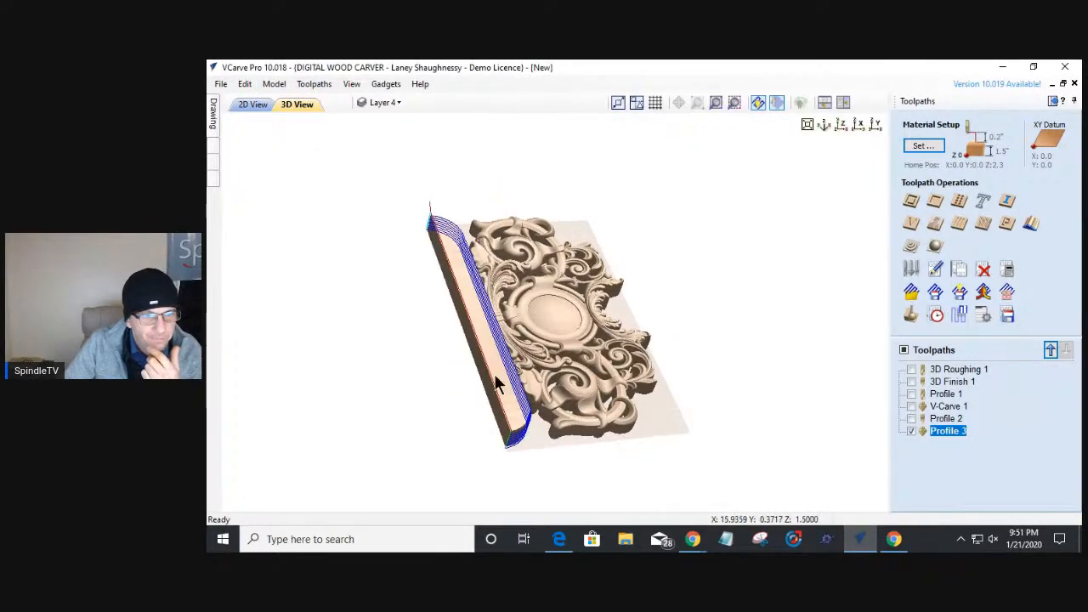
scroll(498, 376, "up", 3)
left_click_drag(413, 384, 547, 373)
double_click(946, 431)
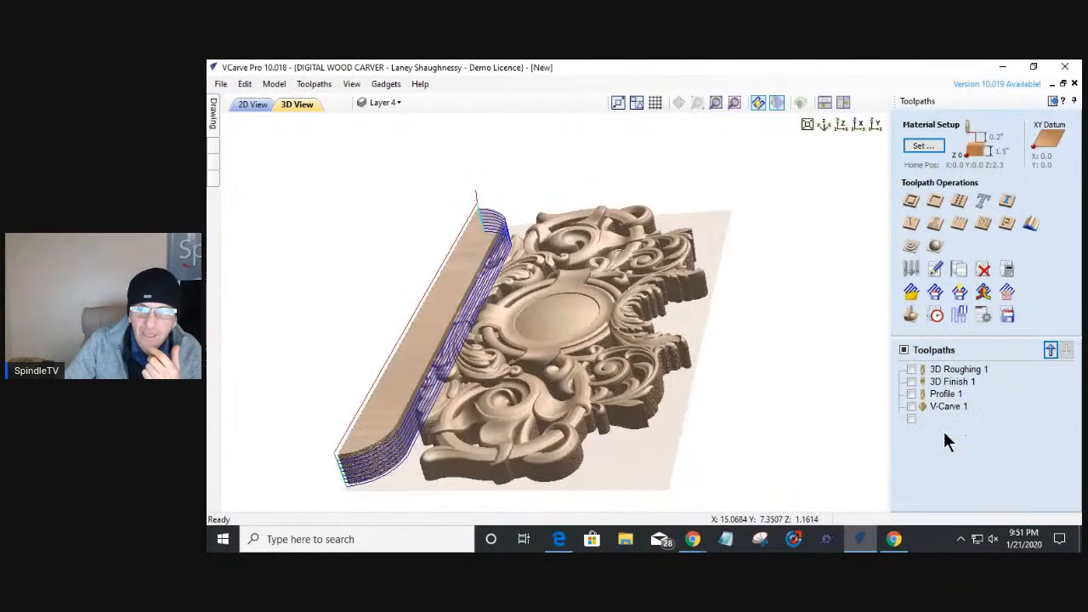
double_click(1003, 172)
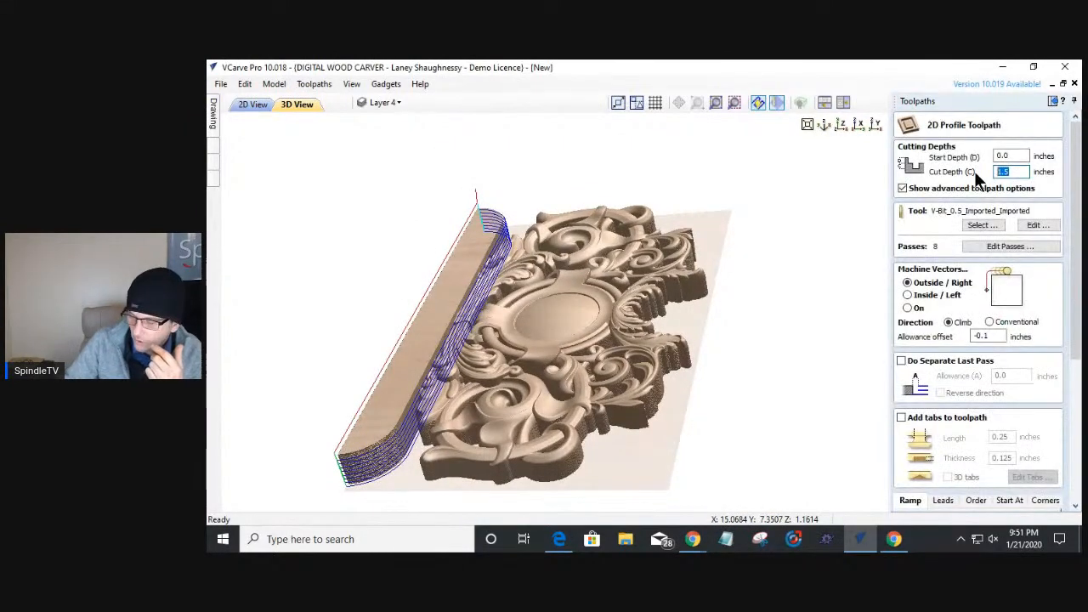
type(".2")
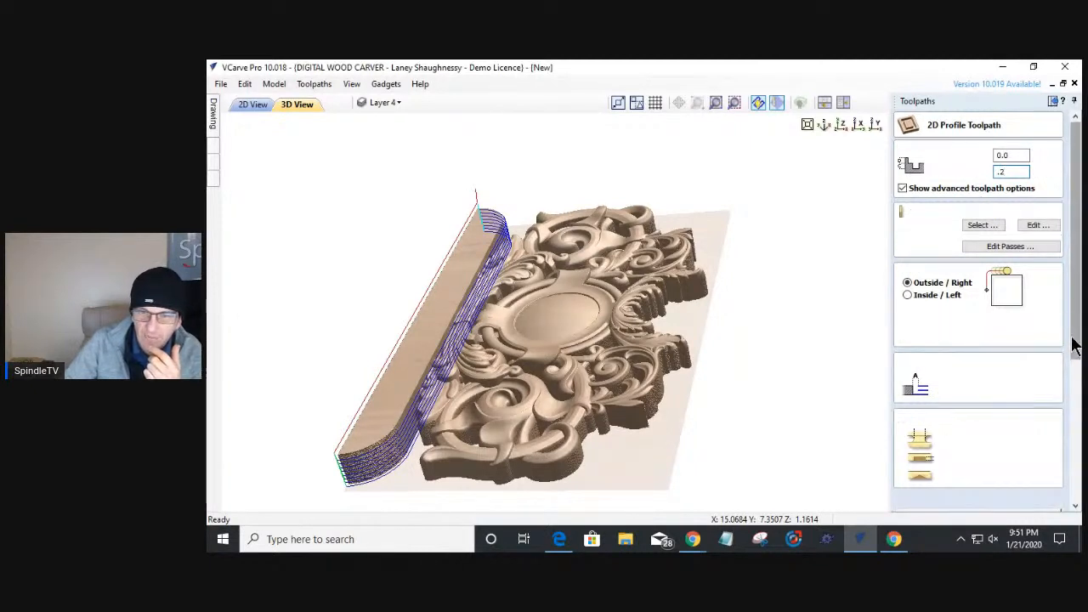
left_click_drag(1072, 345, 1076, 488)
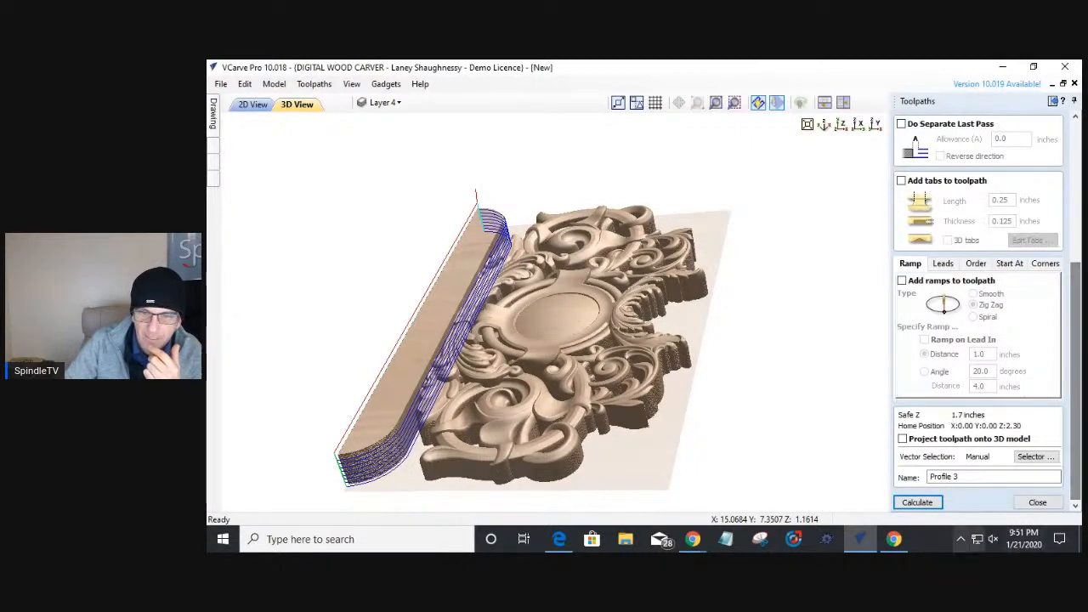
left_click(924, 501)
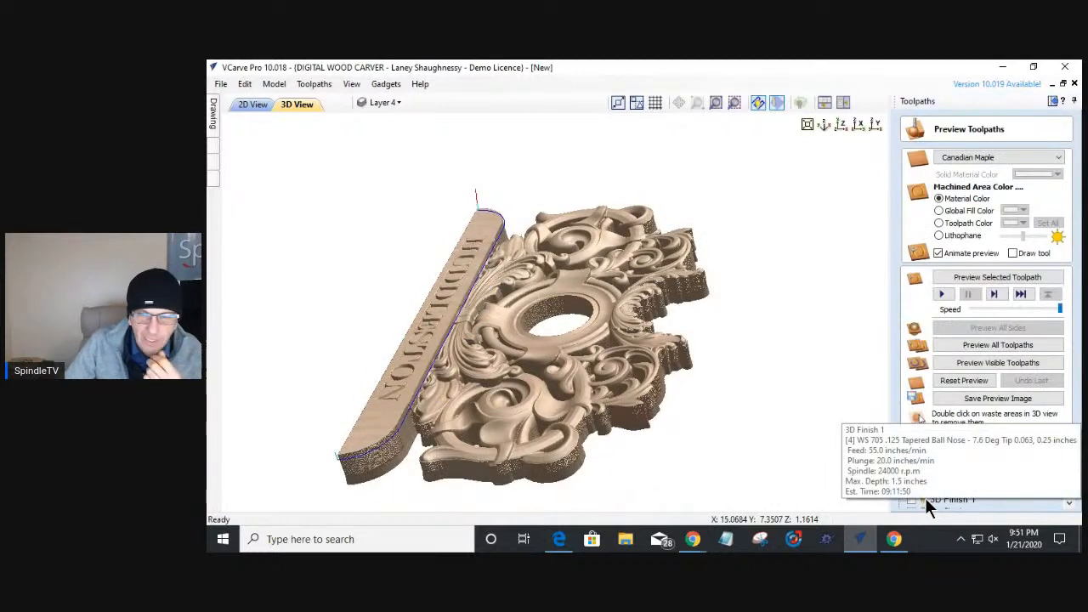
- Preview the recalculated profile cut in 3D and examine where the scrollwork meets the name base
left_click(969, 281)
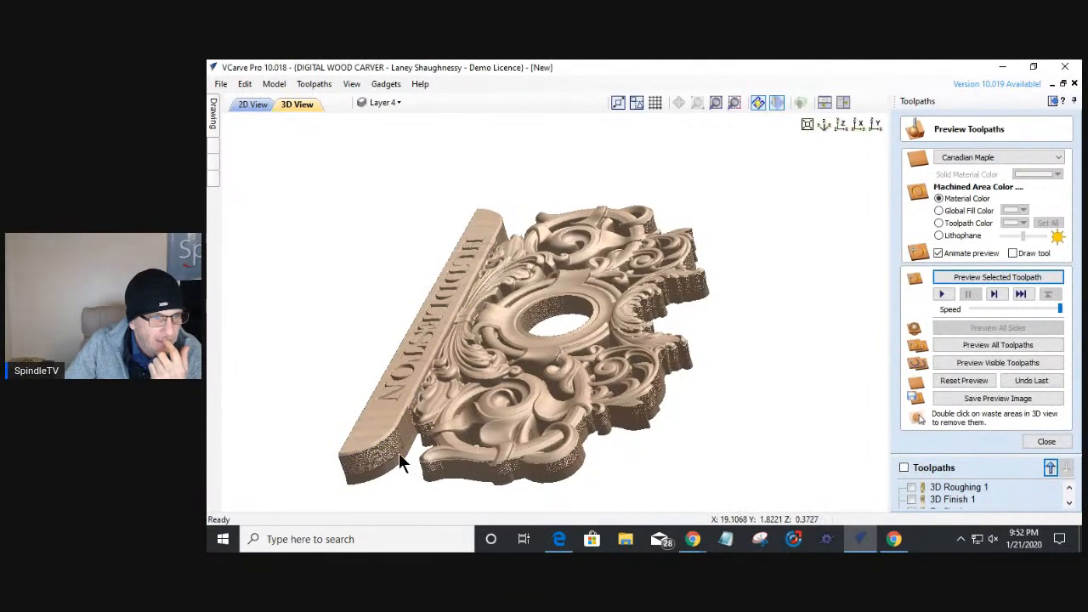
scroll(399, 453, "up", 3)
scroll(390, 398, "up", 1)
middle_click_drag(425, 403, 472, 401)
scroll(388, 390, "down", 1)
scroll(388, 386, "up", 1)
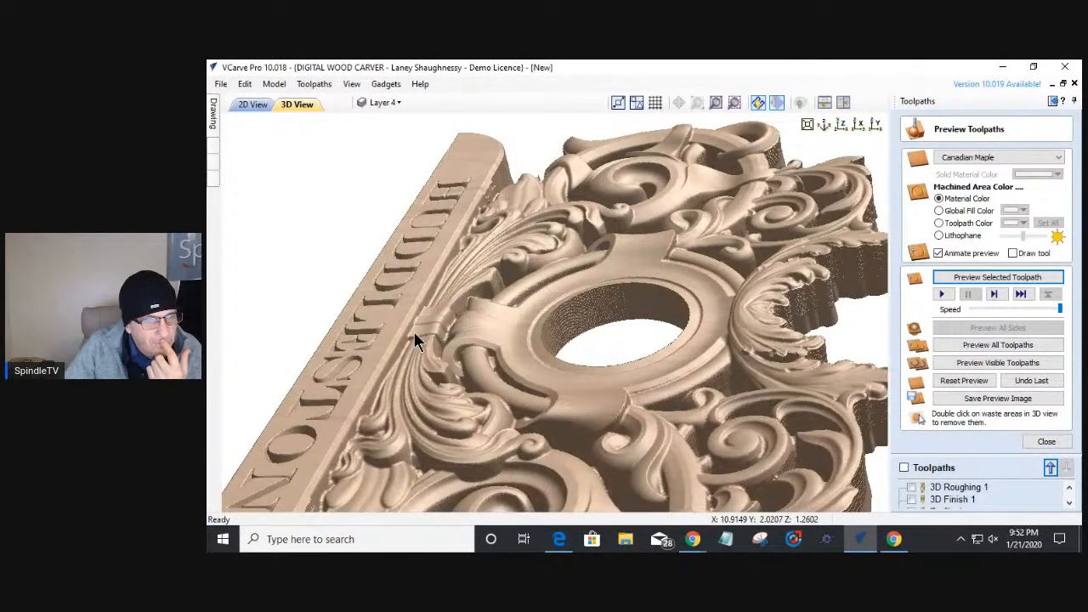
- Set the allowance offset of the Profile 3 toolpath to -0.25 inches and recalculate it
left_click(1048, 444)
double_click(938, 433)
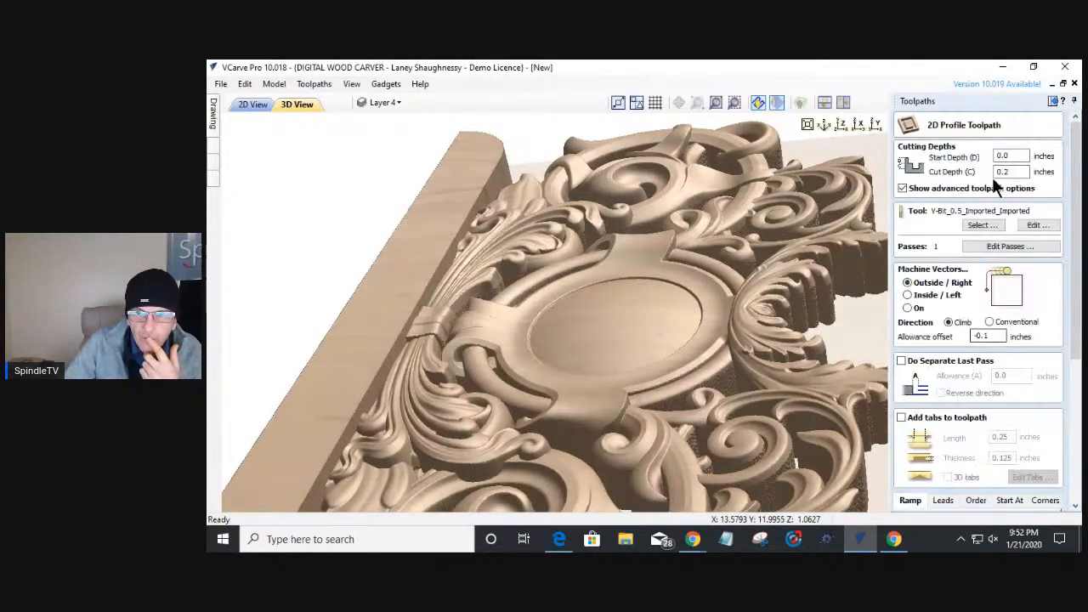
left_click_drag(983, 336, 1000, 336)
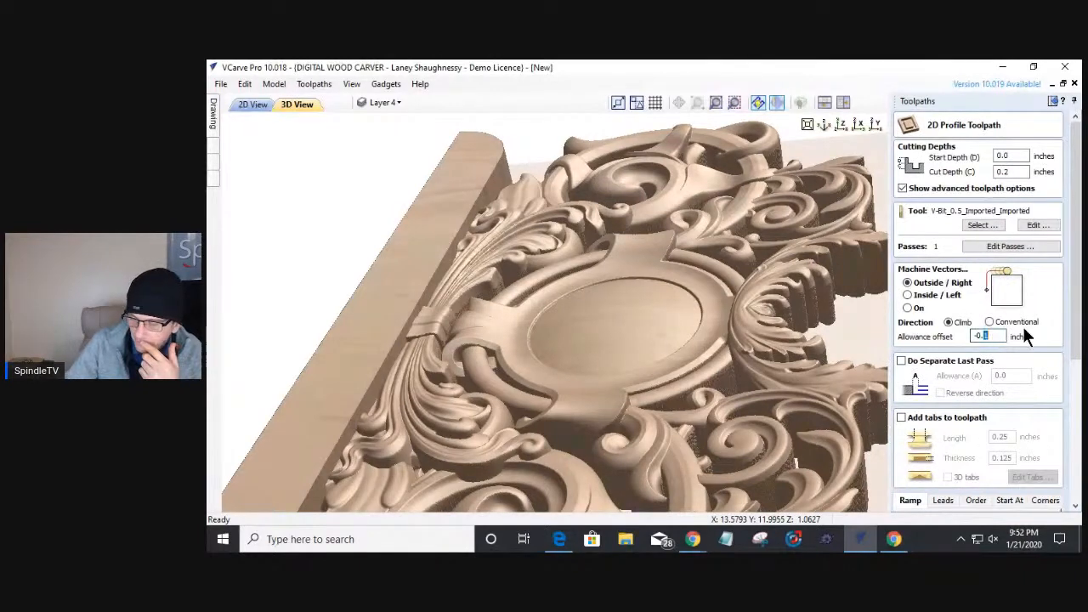
type("25")
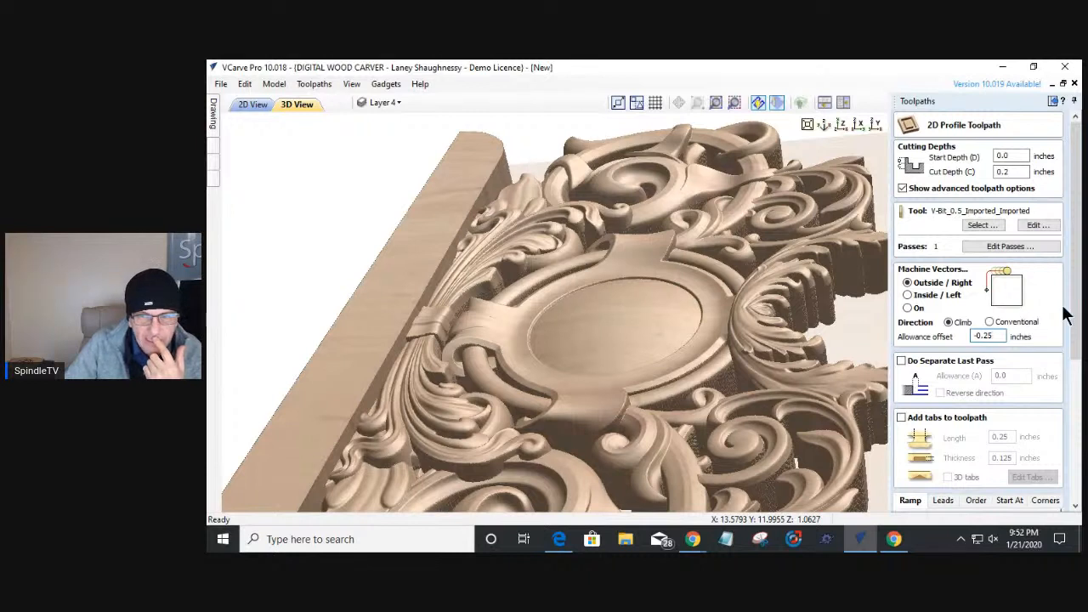
left_click_drag(1075, 311, 1075, 466)
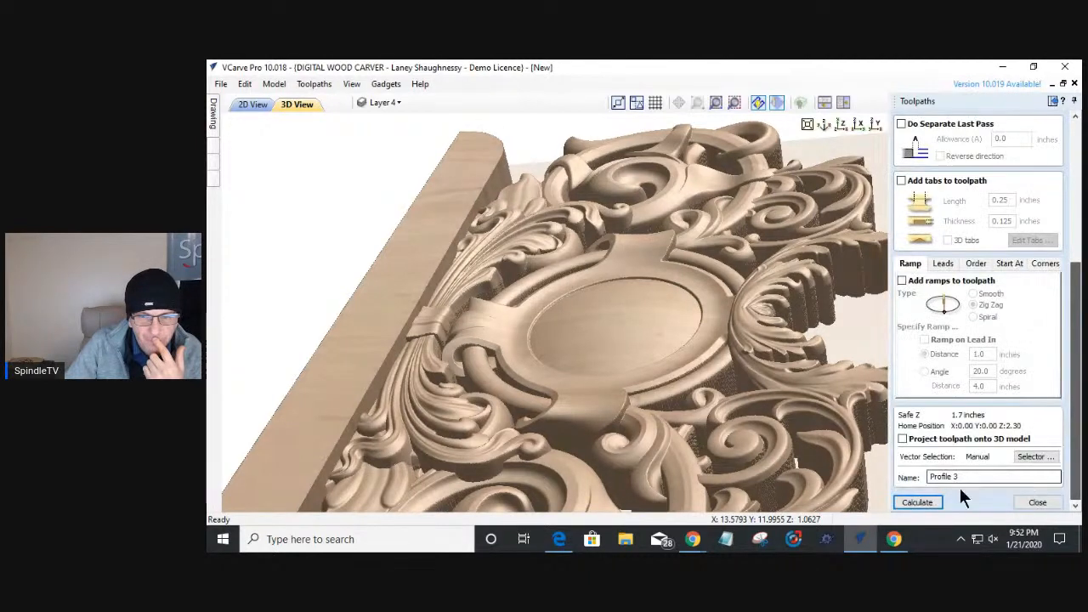
left_click(917, 502)
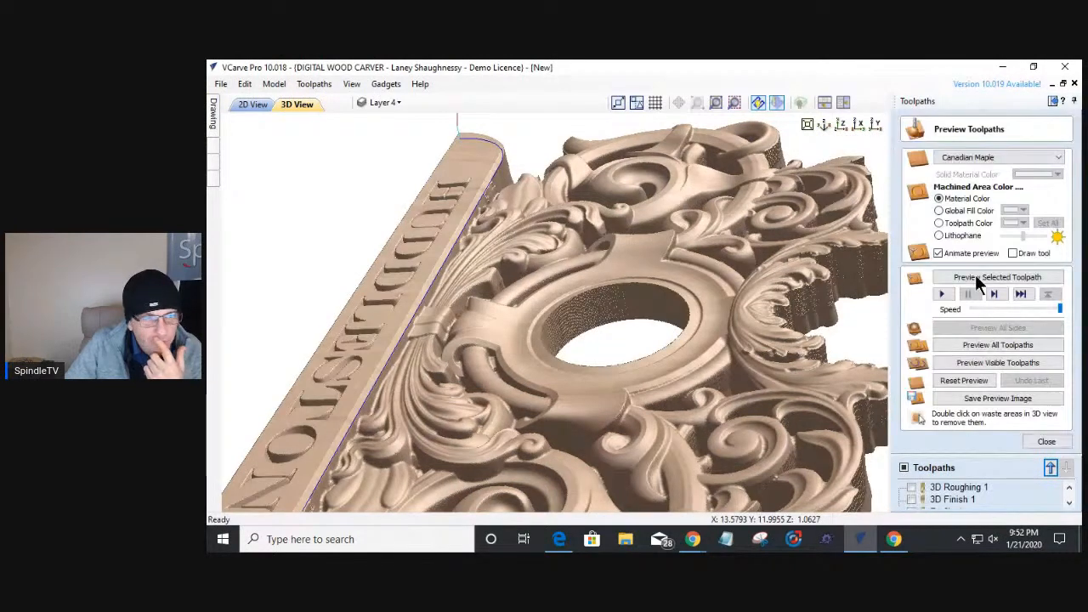
- Preview the recalculated Profile 3 cut and examine the bevel at the rounded end of the name base up close
left_click(978, 278)
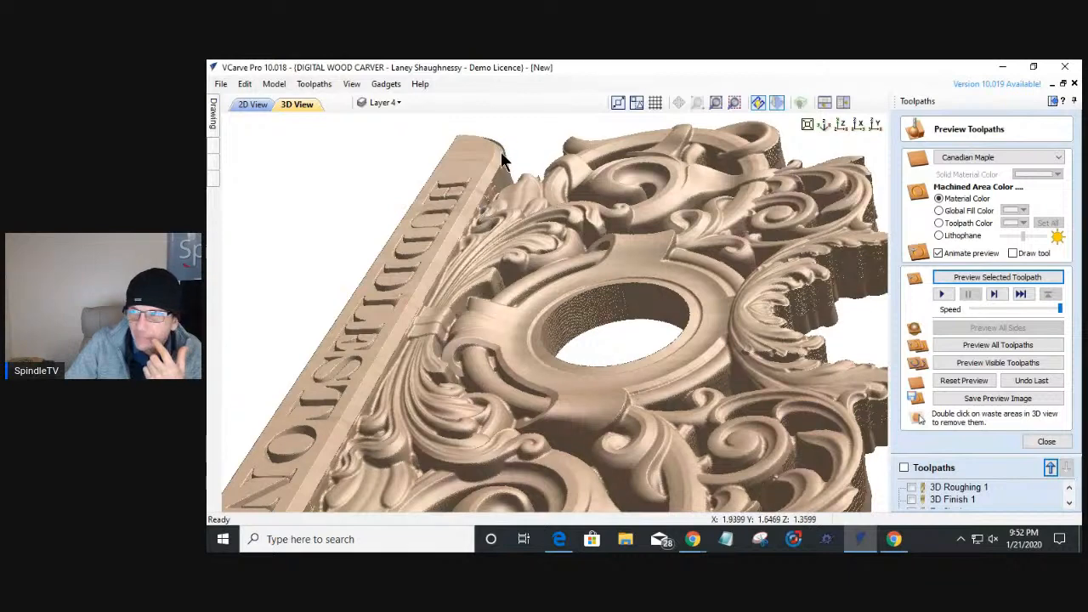
middle_click_drag(486, 175, 489, 426)
scroll(495, 391, "up", 5)
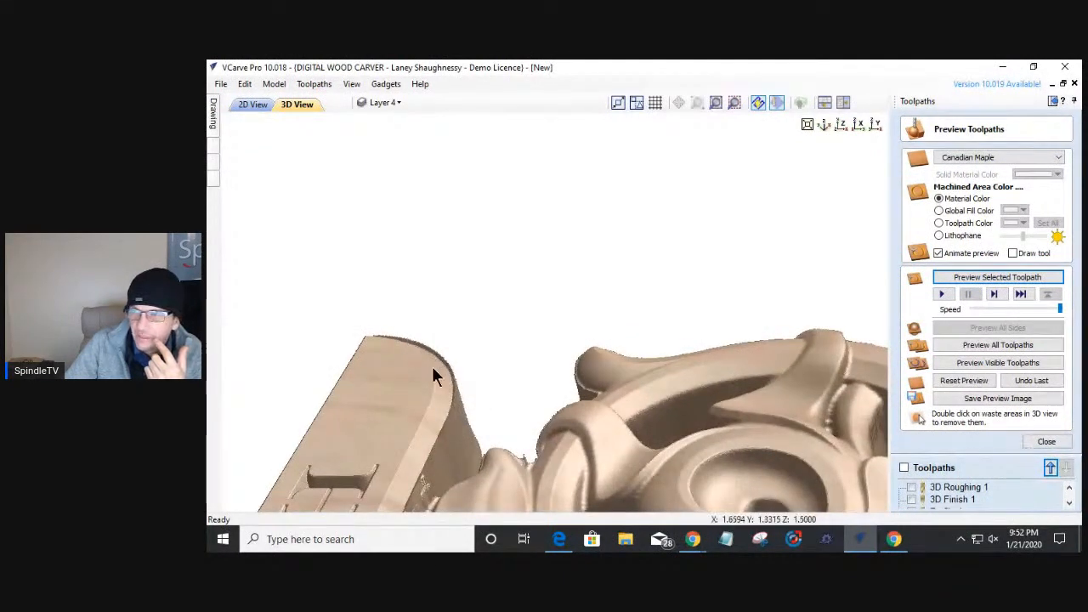
left_click_drag(433, 413, 449, 292)
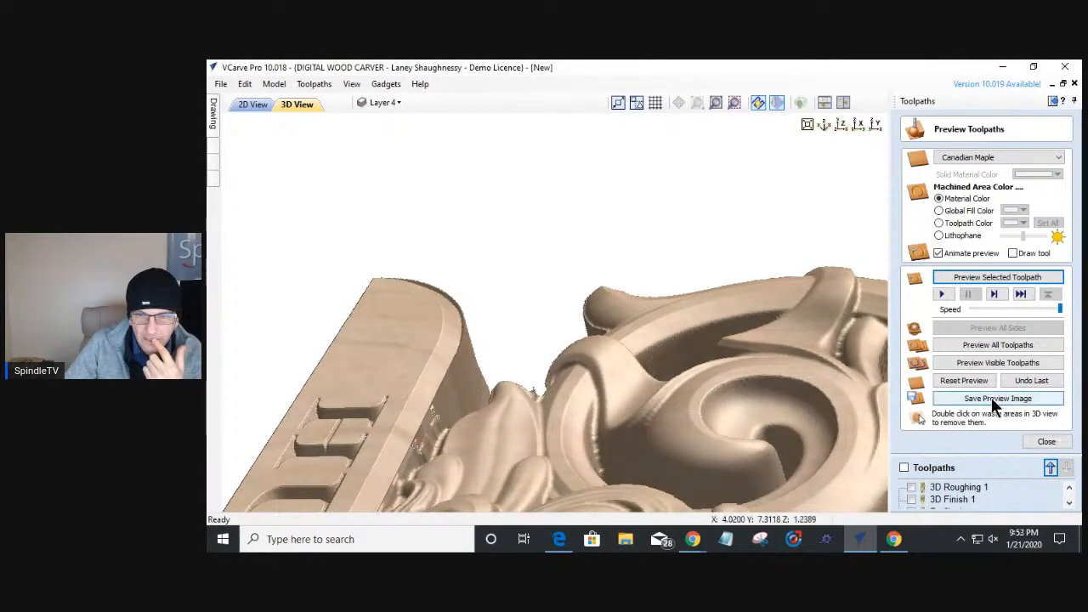
left_click(1045, 442)
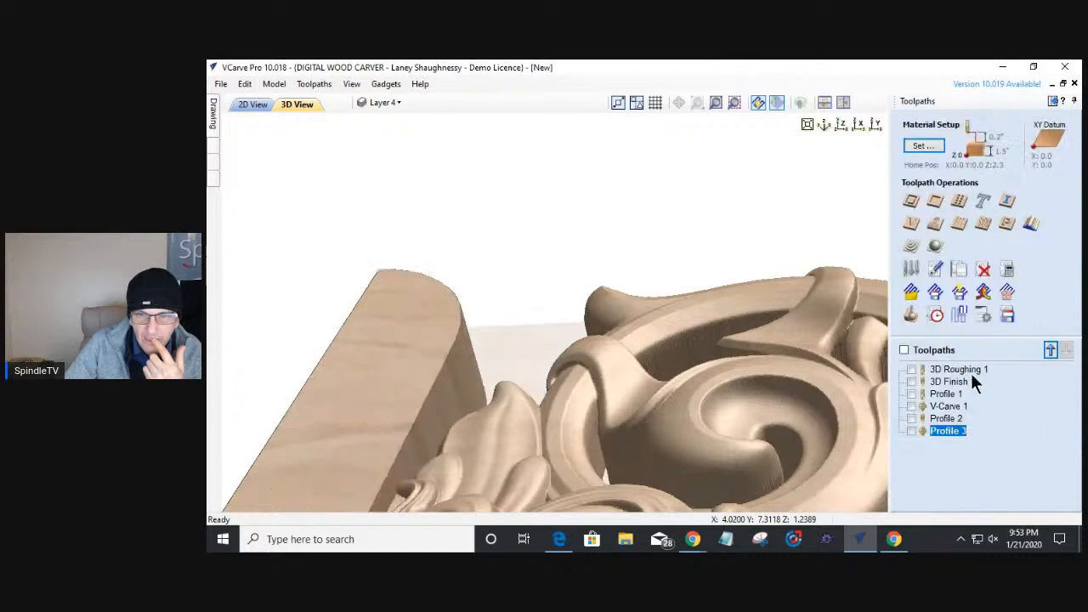
- Change the Profile 3 toolpath's allowance offset to -0.19 inches and recalculate it
double_click(942, 430)
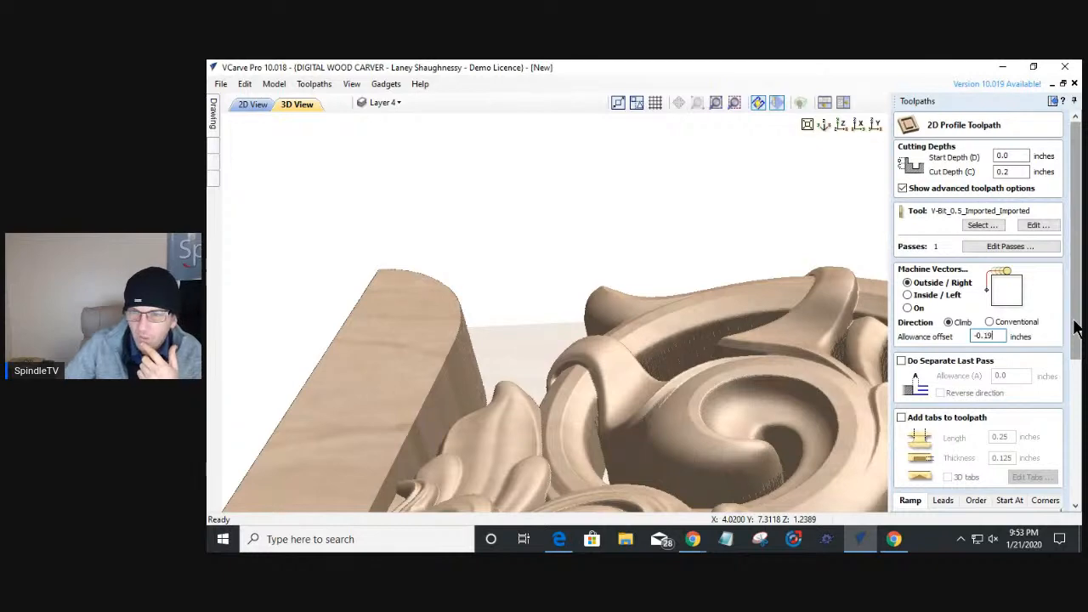
left_click_drag(1073, 321, 1071, 474)
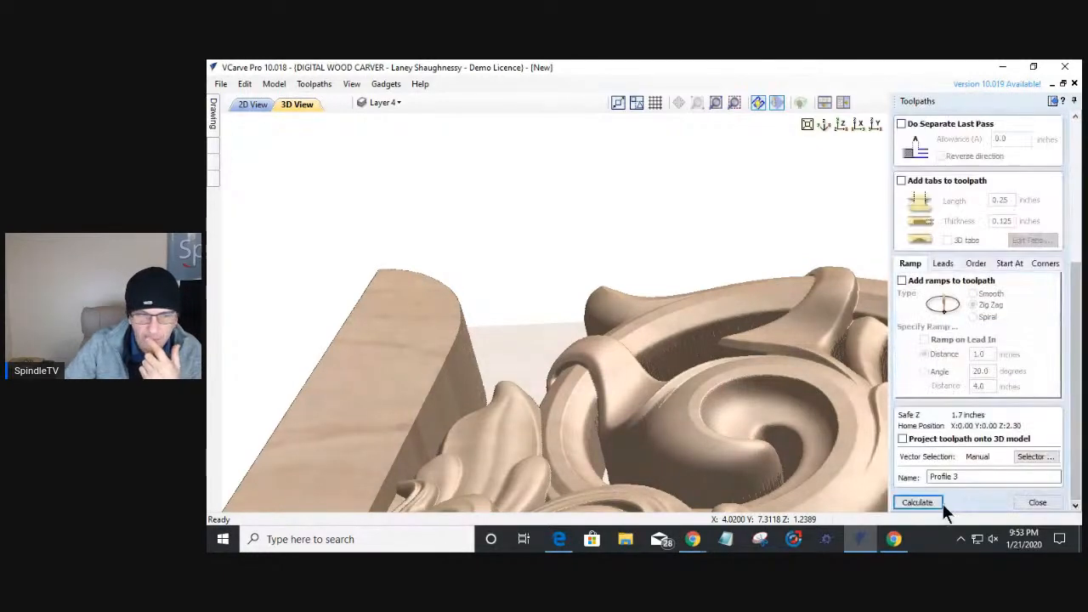
left_click(919, 503)
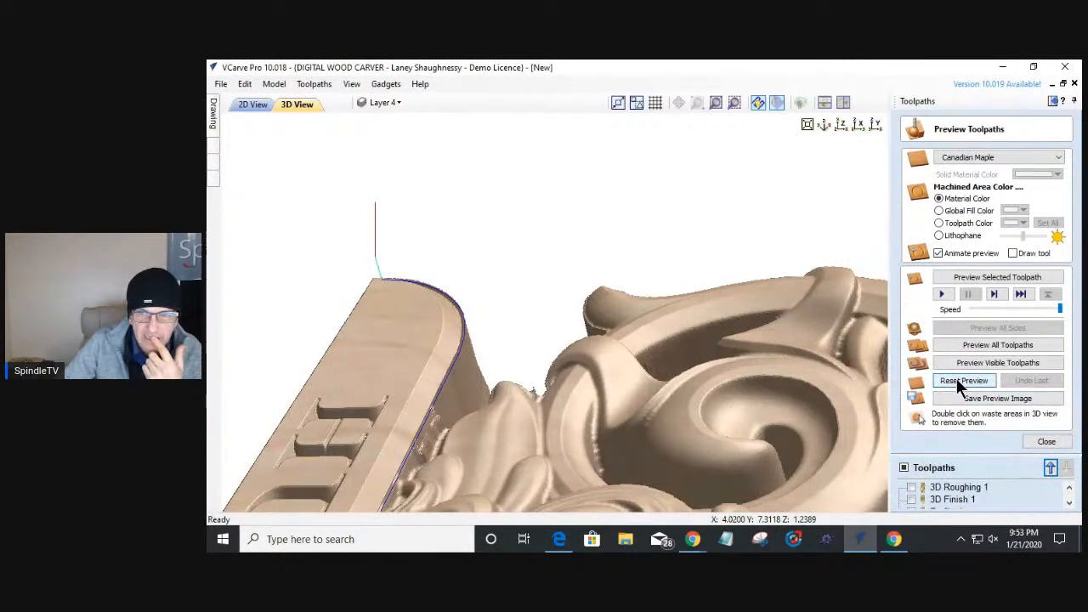
- Preview the updated Profile 3 cut, clear the simulation and preview all toolpaths from the uncut block
left_click(964, 280)
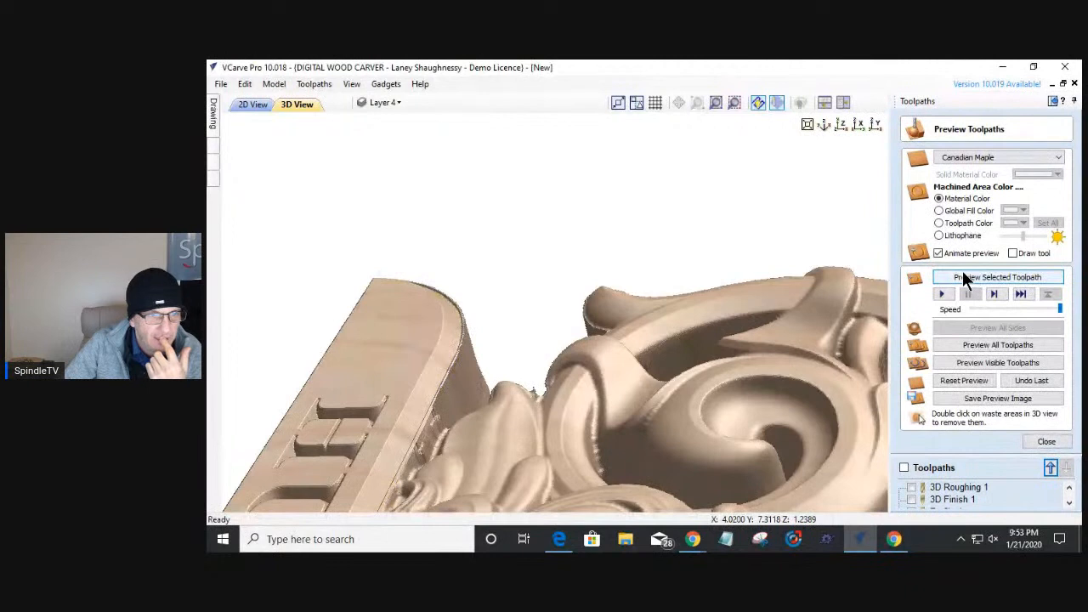
left_click(964, 382)
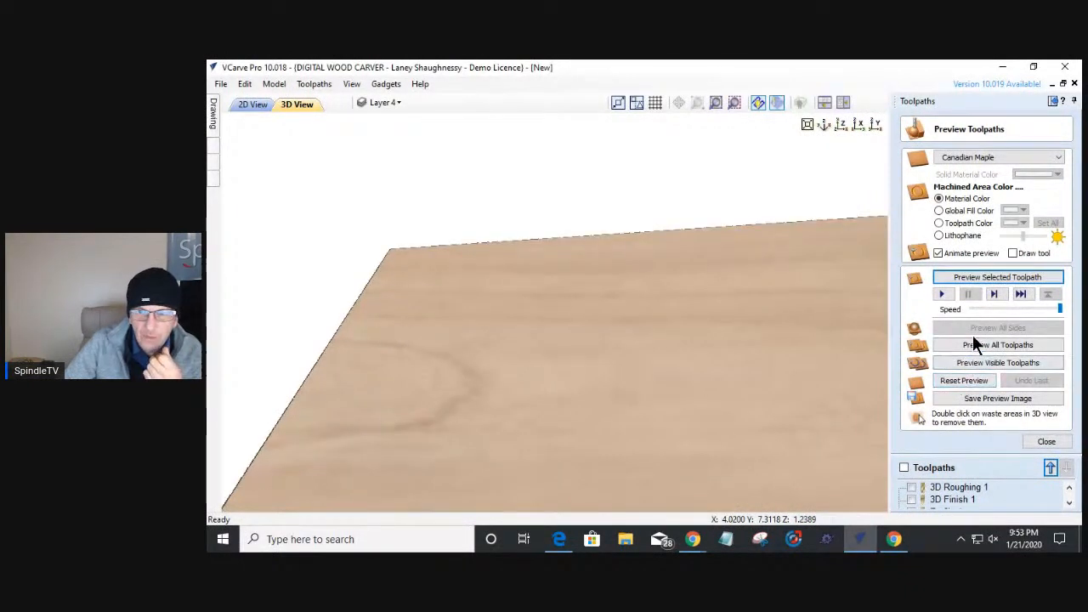
left_click(977, 347)
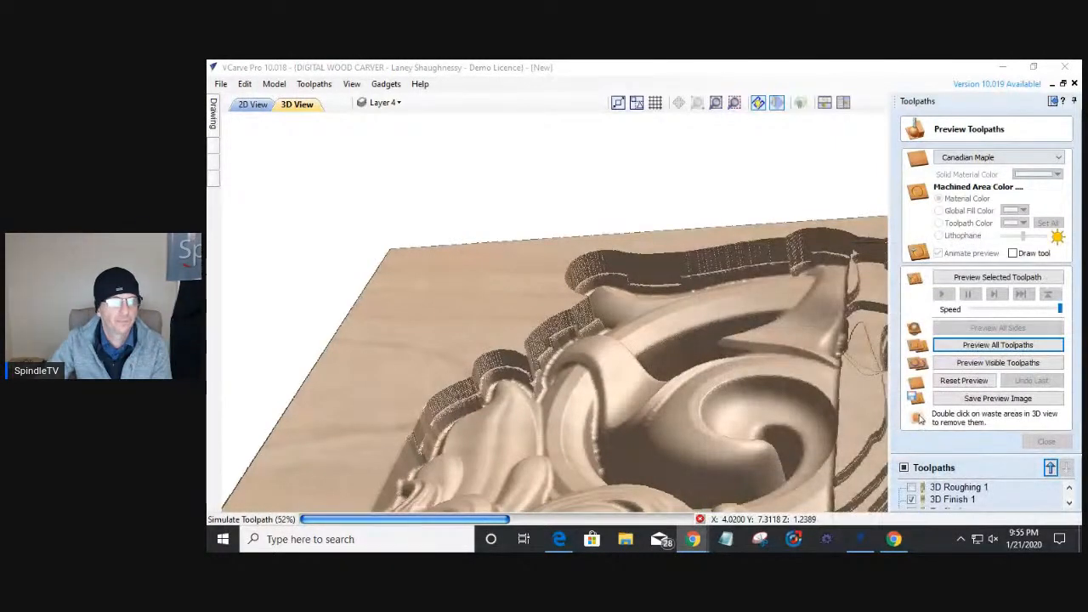
- Switch to Chrome, examine the clock insert's diagram and enlarged side photo on the Klockit page, and minimize the browser
key("alt+Tab")
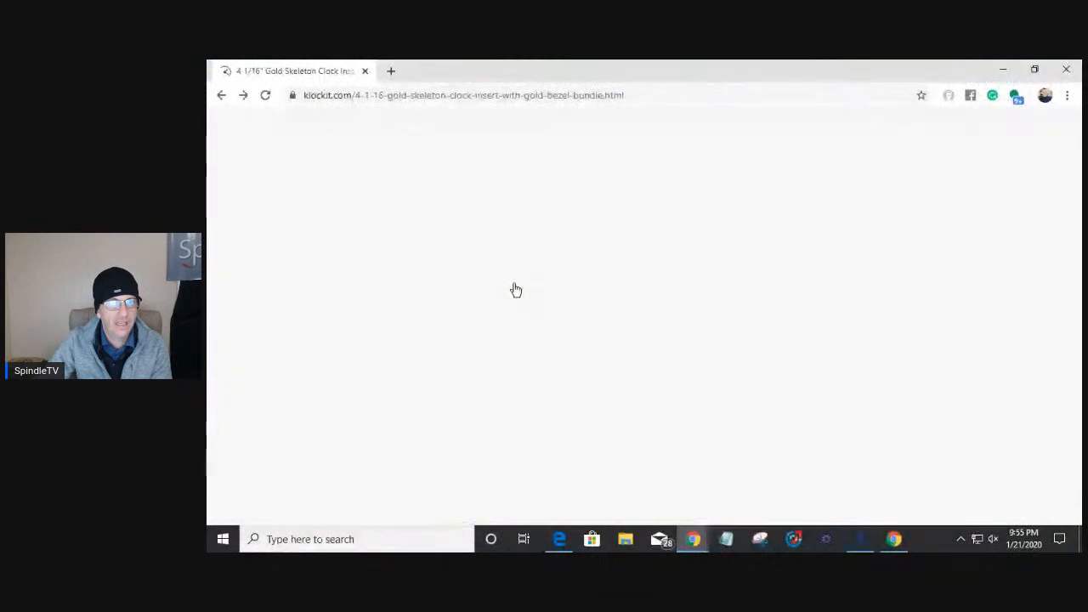
scroll(653, 231, "down", 3)
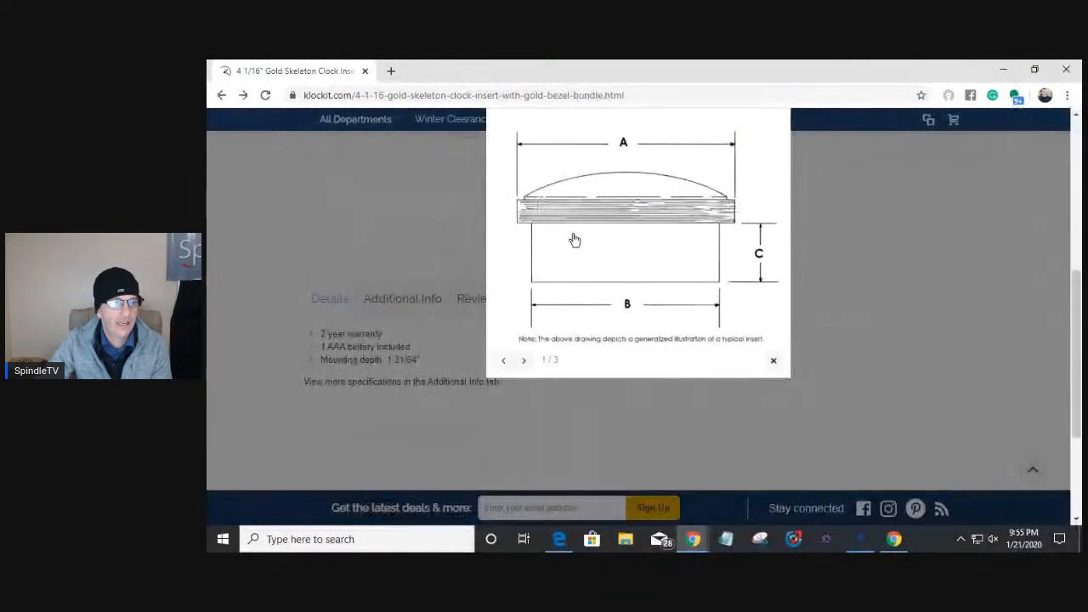
scroll(290, 313, "up", 3)
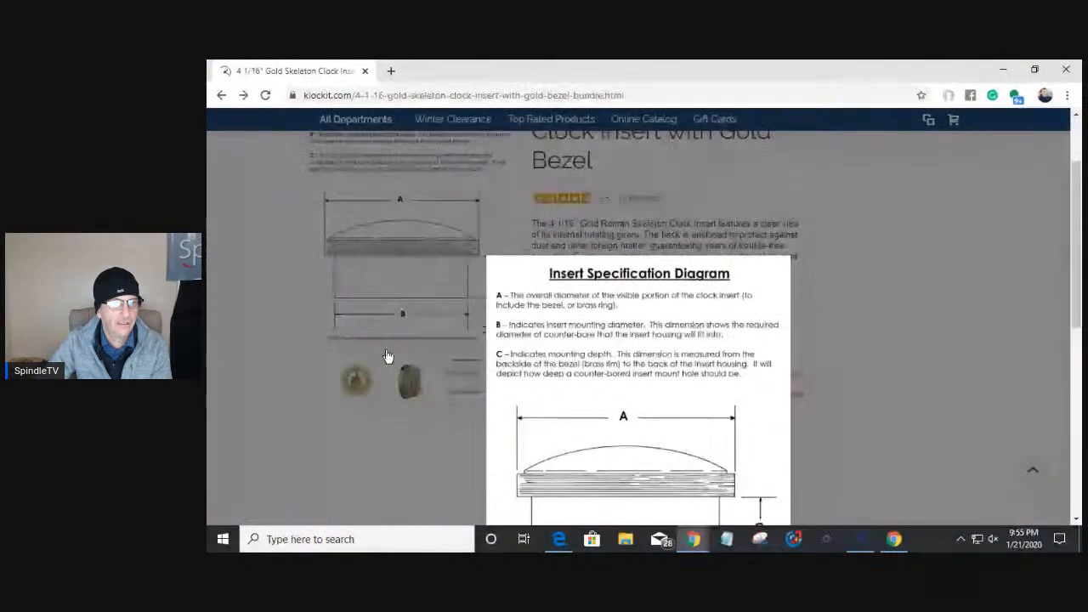
left_click(387, 356)
left_click(409, 366)
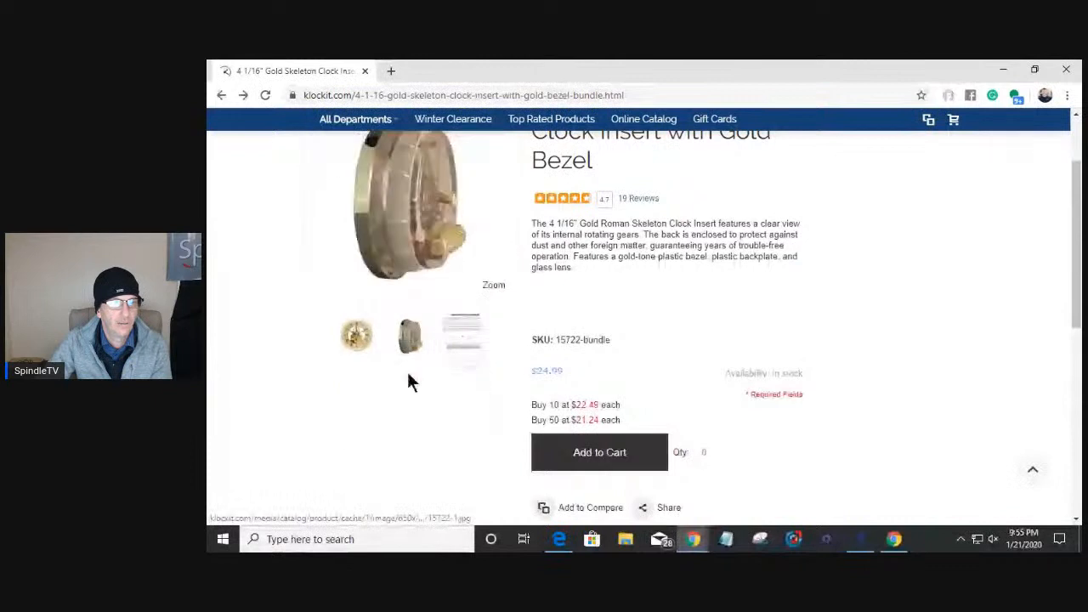
left_click(492, 291)
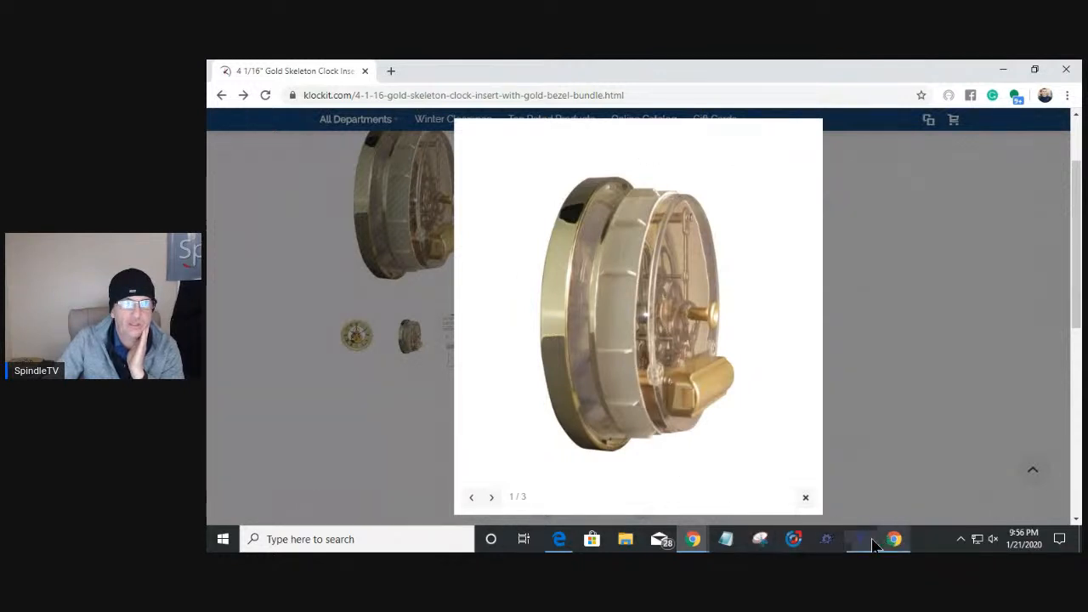
left_click(1003, 69)
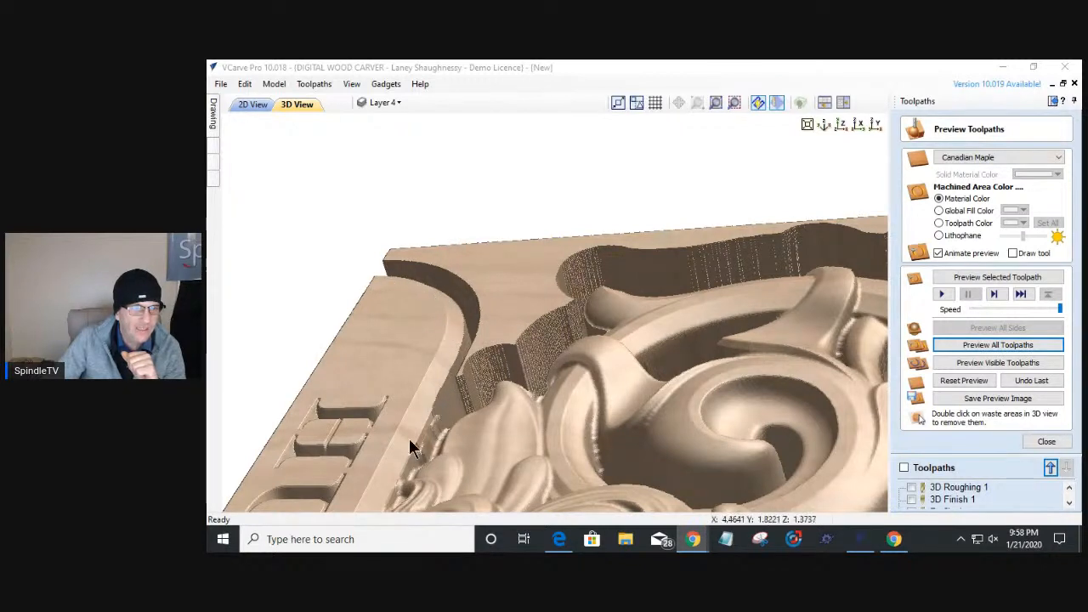
- Remove the outer waste and the central disc from the 3D preview and examine the scrollwork cutouts from above
double_click(501, 298)
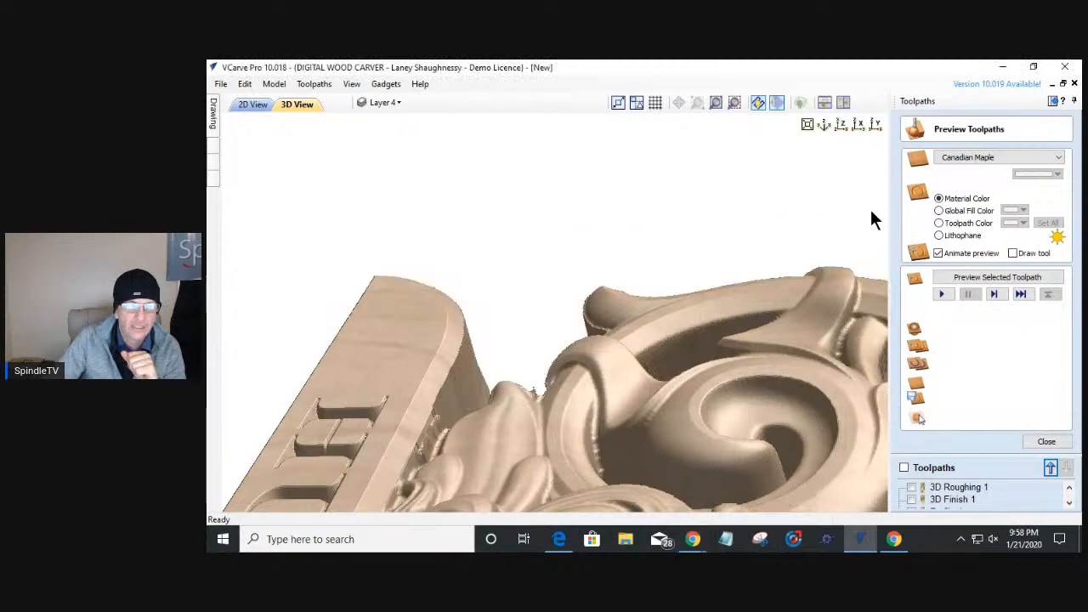
left_click(841, 121)
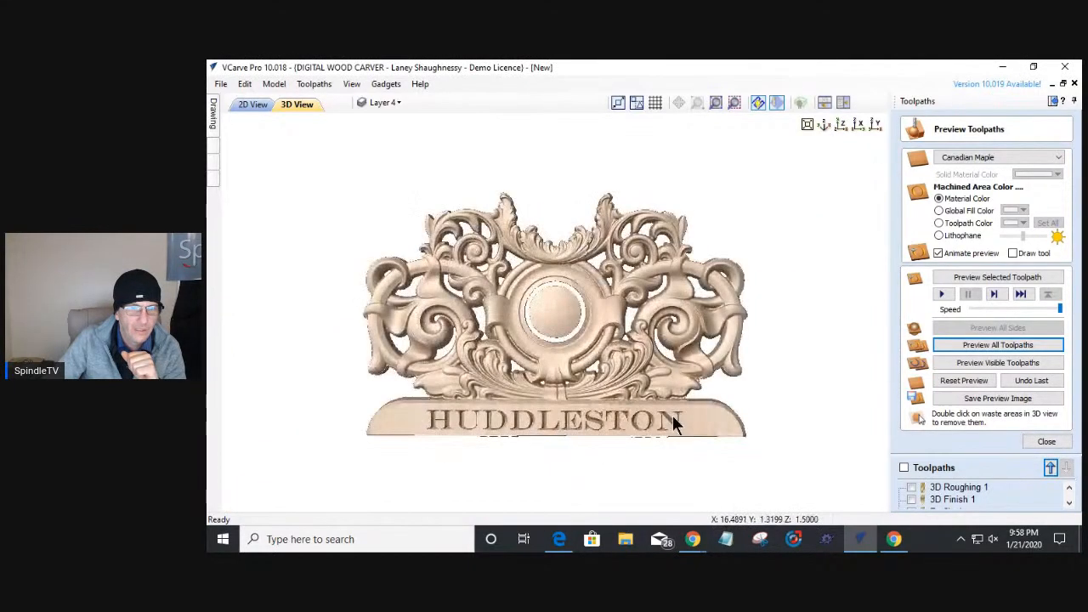
double_click(556, 321)
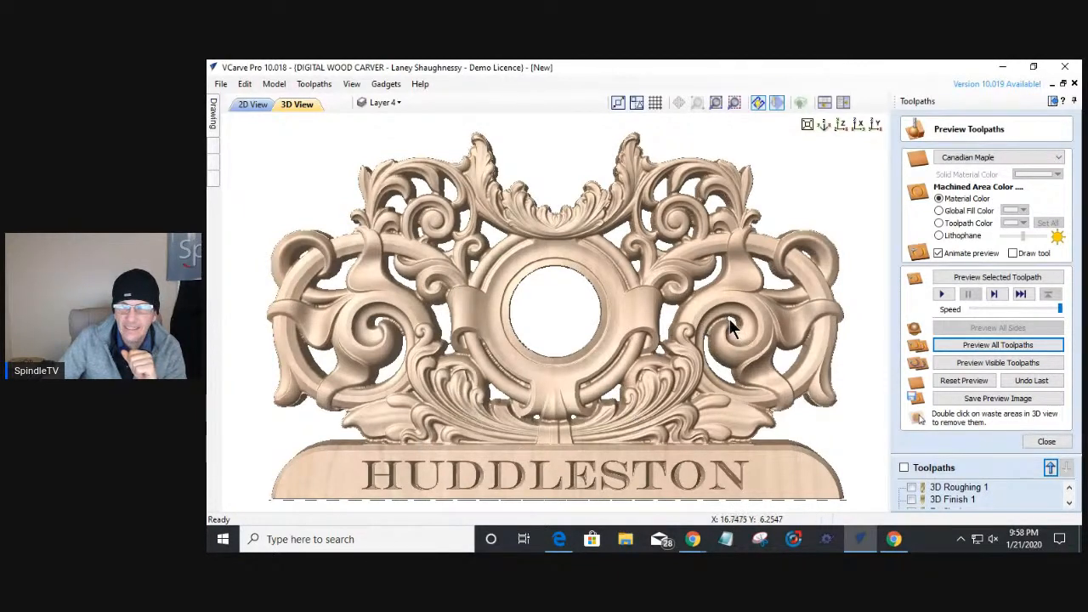
scroll(701, 320, "up", 4)
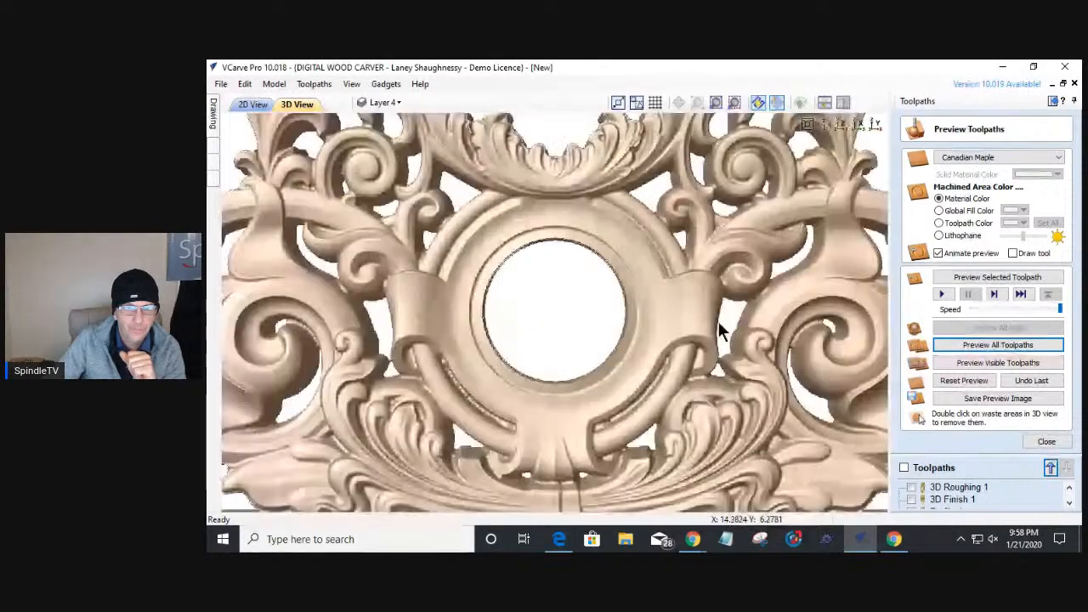
scroll(614, 298, "up", 3)
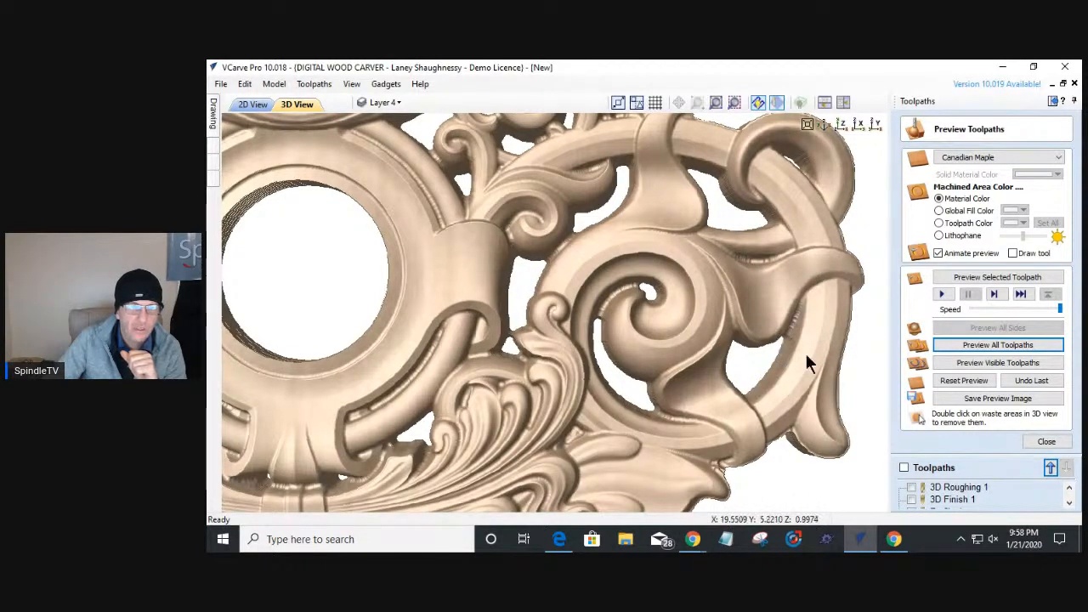
left_click(1039, 442)
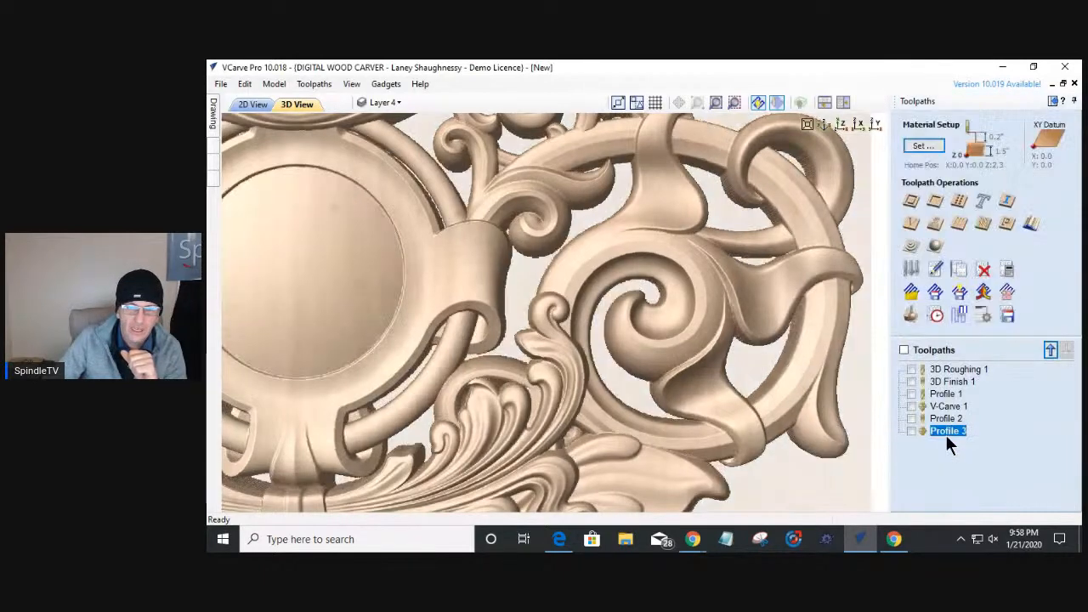
- Change the Profile 2 toolpath's tool to the WS 705 .0625 Tapered Ball Nose and recalculate it, accepting the cut through the material
double_click(941, 419)
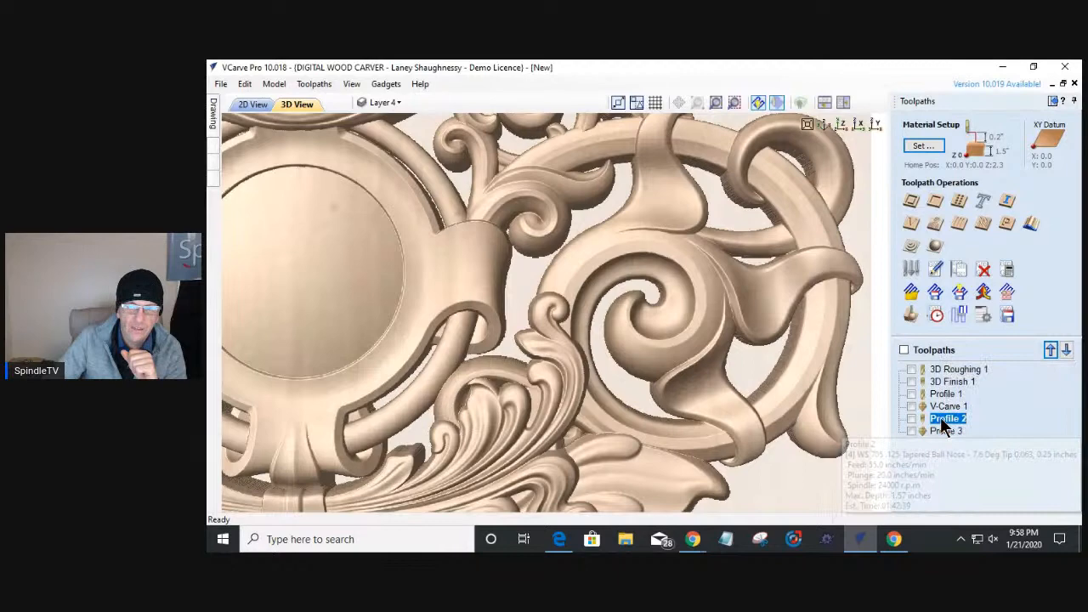
left_click(982, 225)
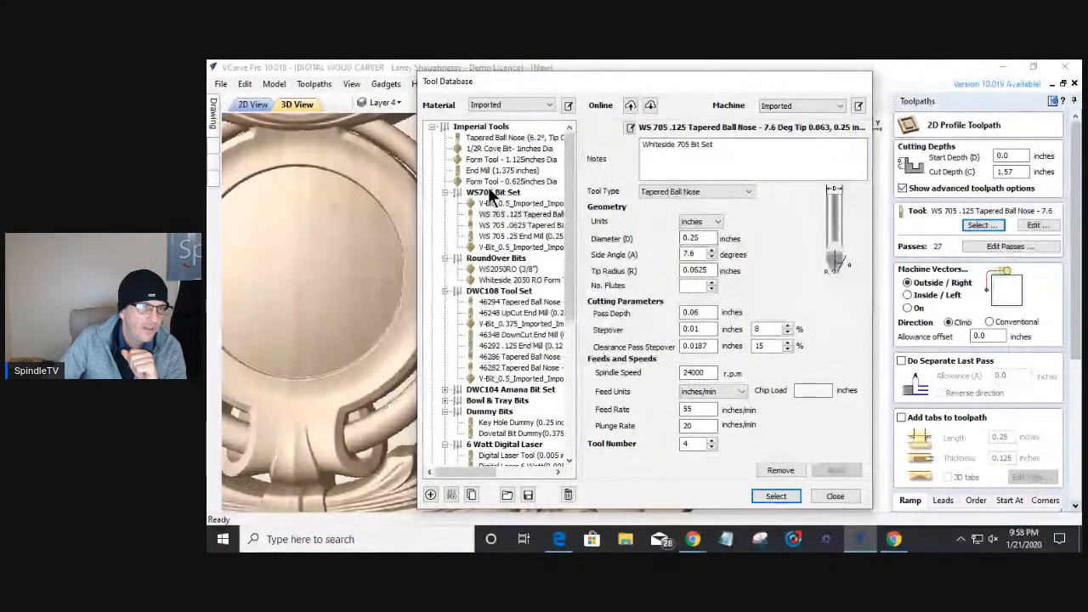
left_click(493, 224)
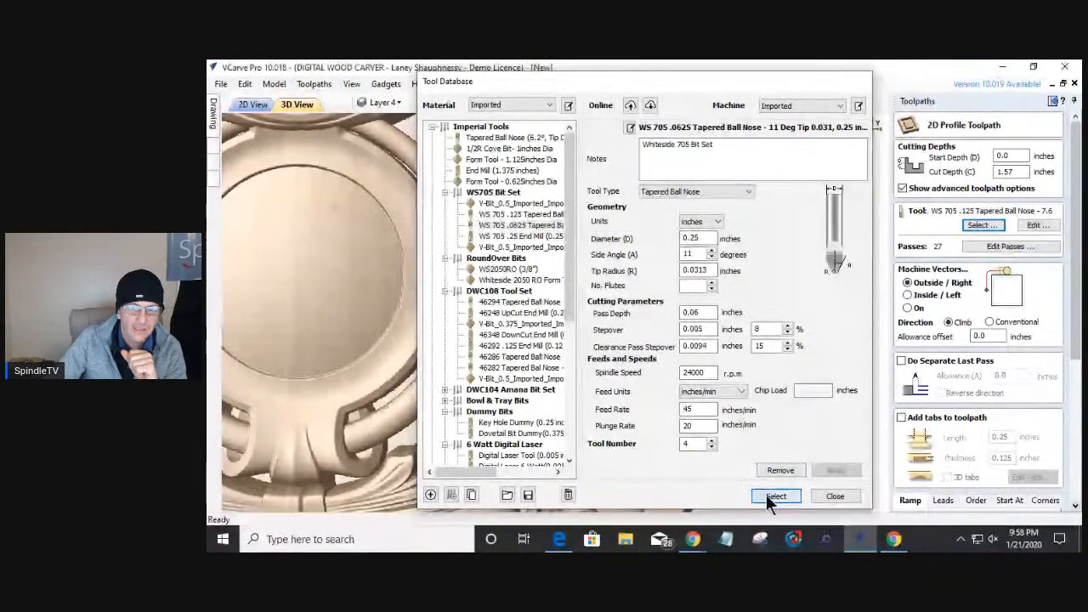
left_click(770, 497)
left_click_drag(1077, 340, 1070, 476)
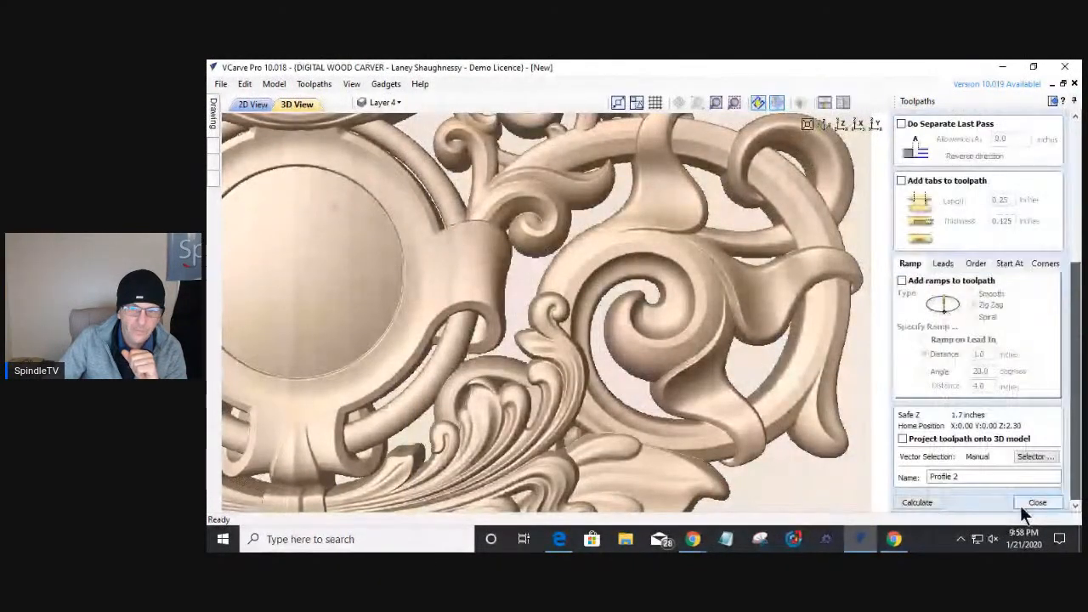
left_click(931, 503)
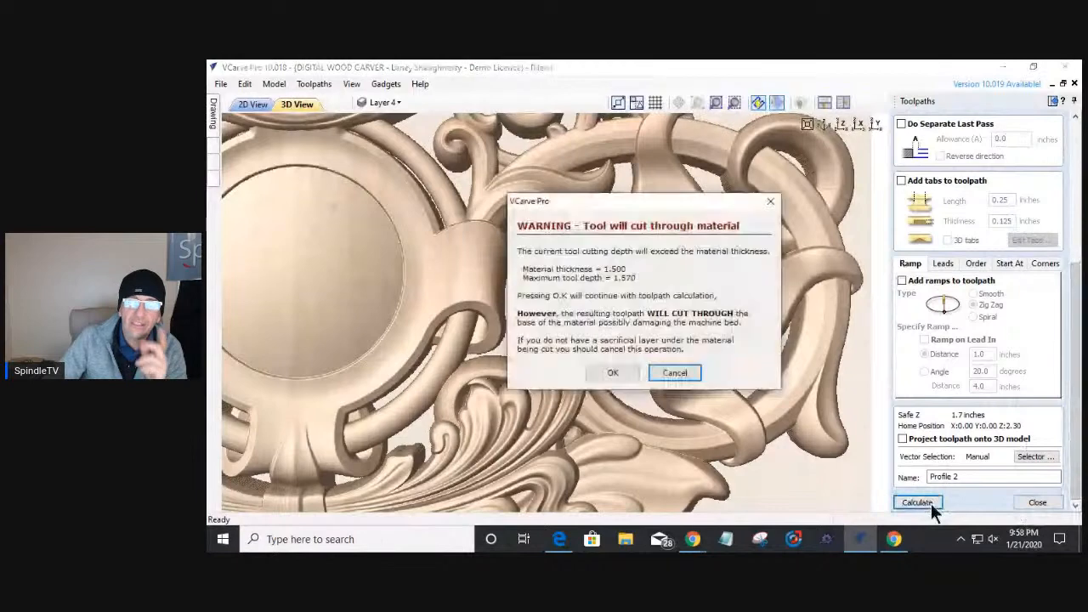
left_click(619, 370)
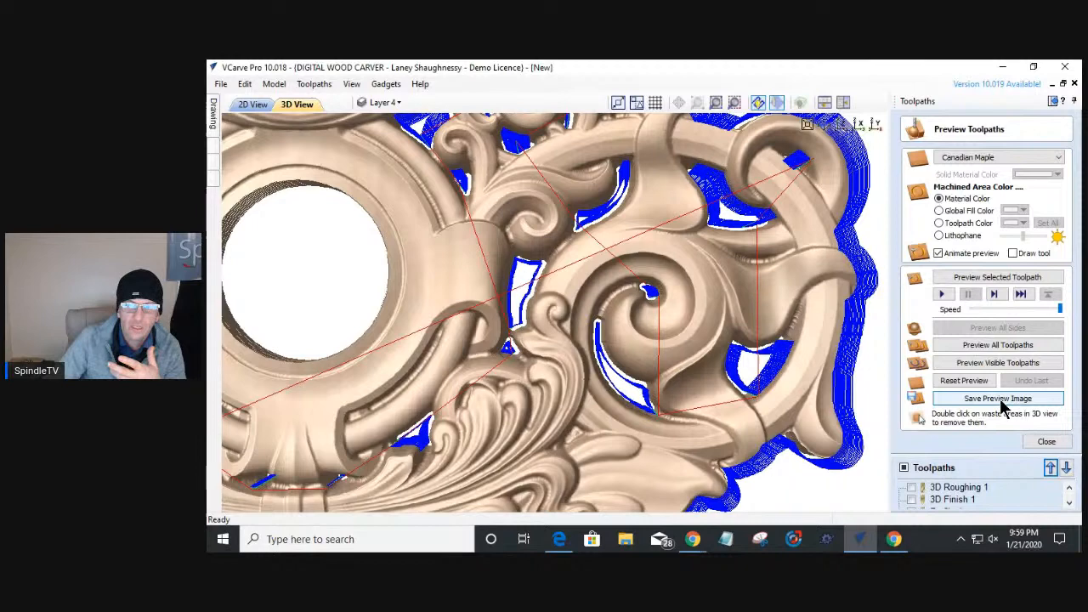
- Change the Profile 2 toolpath's tool to the Tapered Ball Nose (6.2°, Tip 0.0156 - 1/4") and open its pass depth settings
left_click(1039, 441)
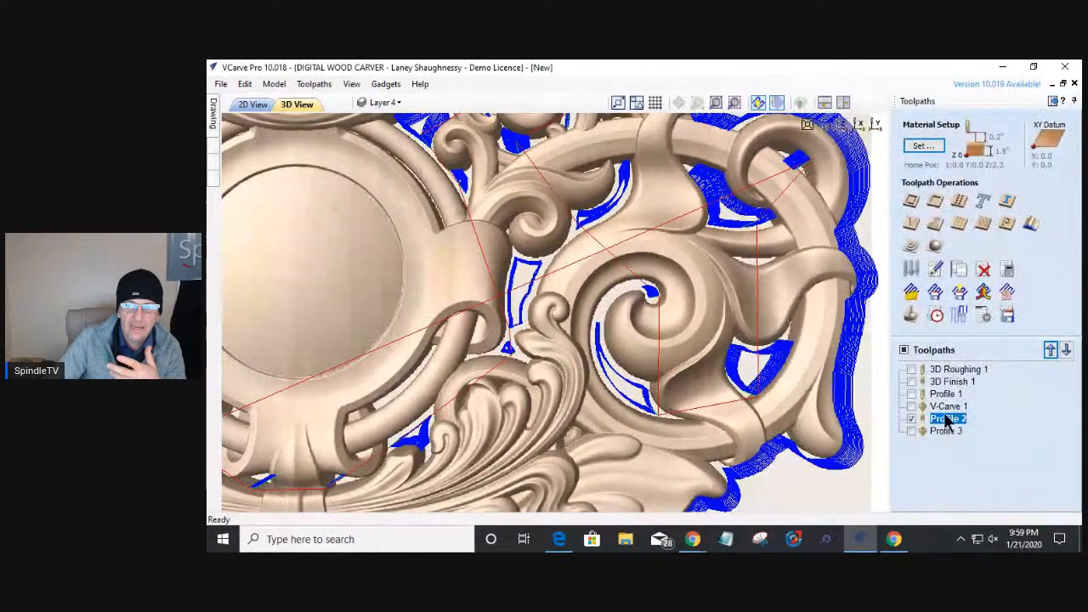
double_click(948, 419)
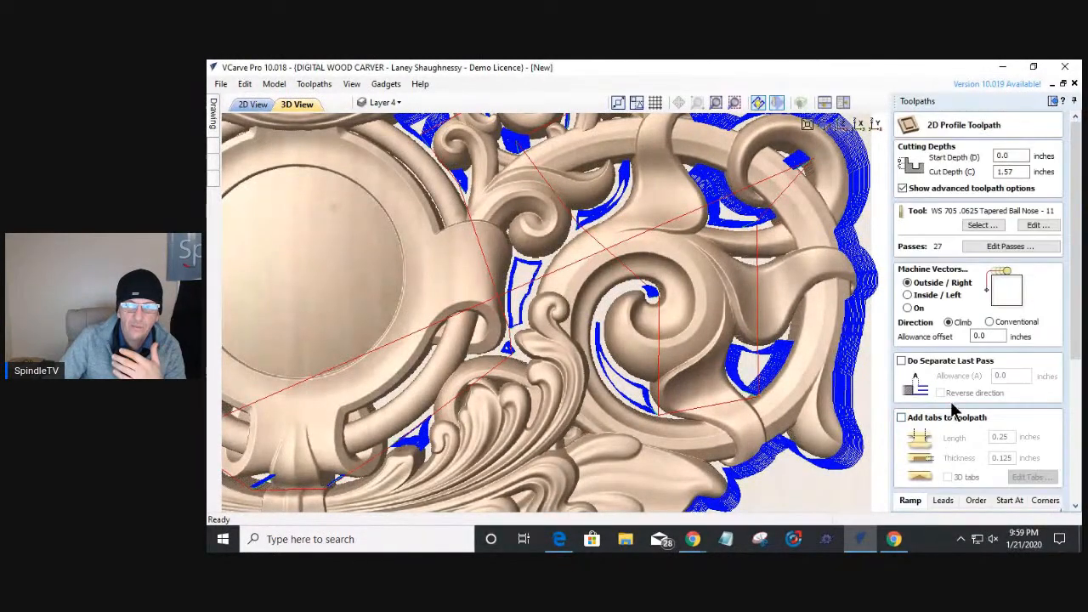
left_click(989, 248)
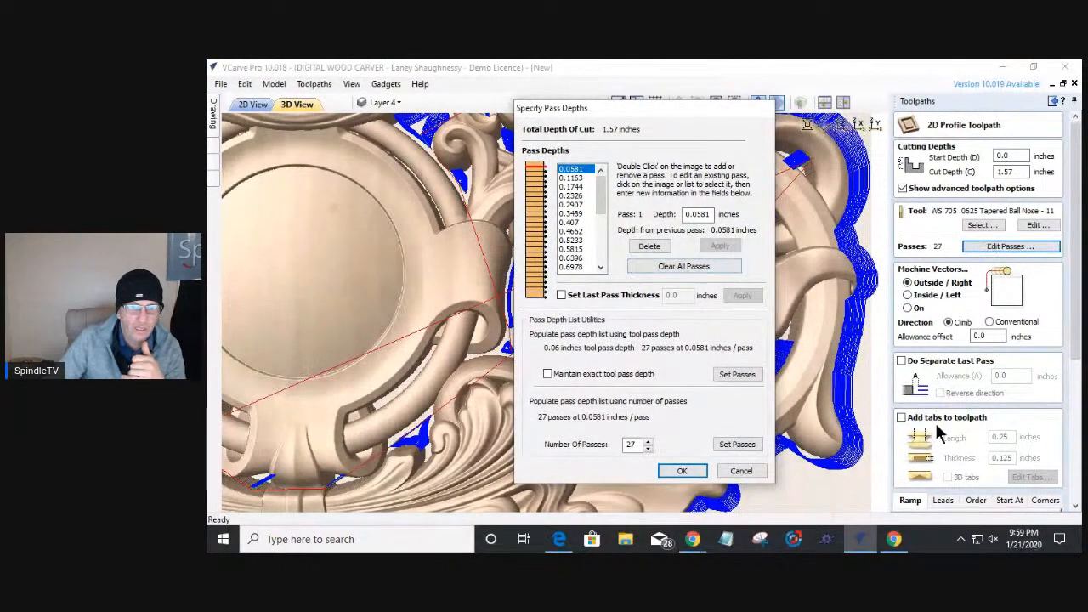
left_click(740, 471)
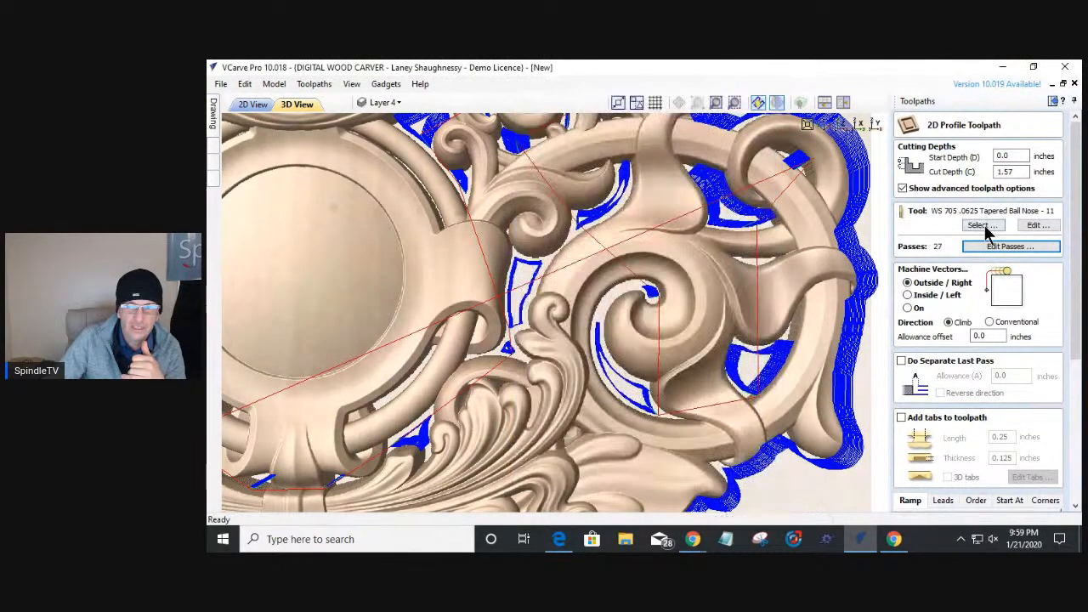
left_click(983, 225)
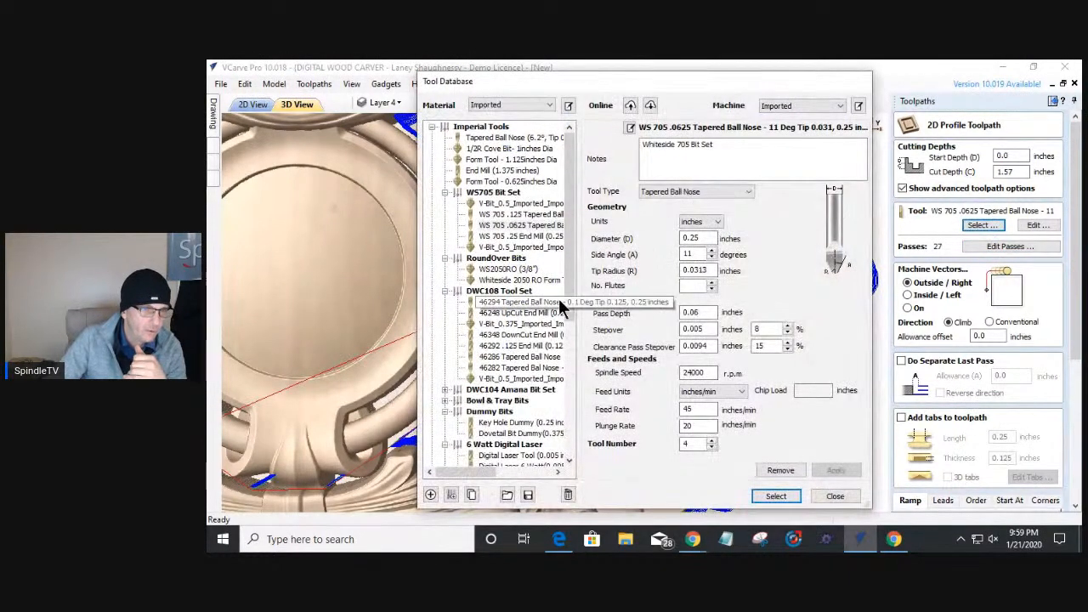
left_click_drag(570, 293, 559, 332)
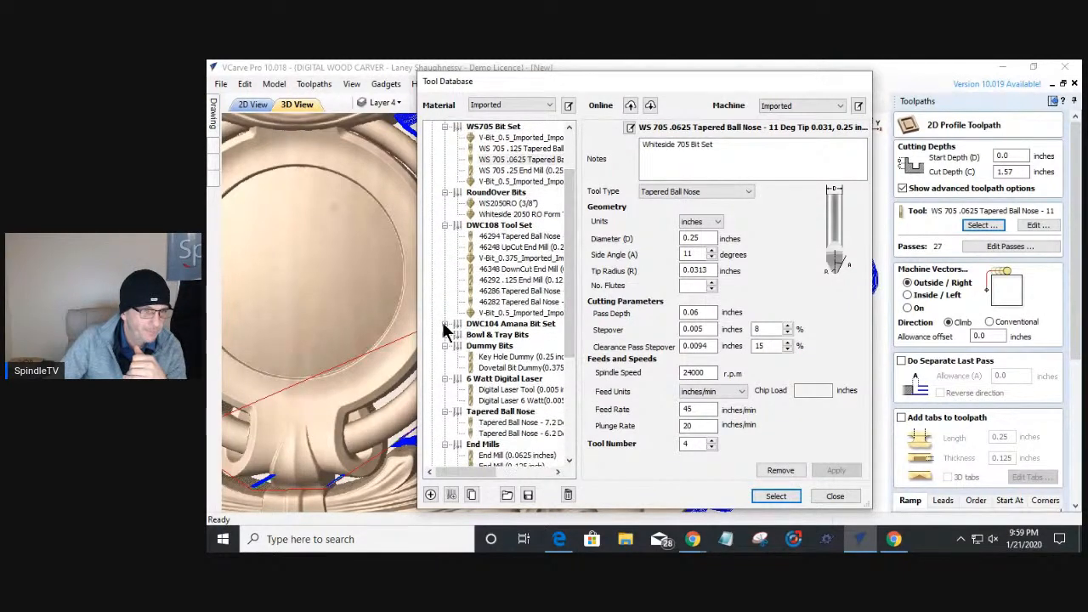
left_click_drag(566, 313, 572, 421)
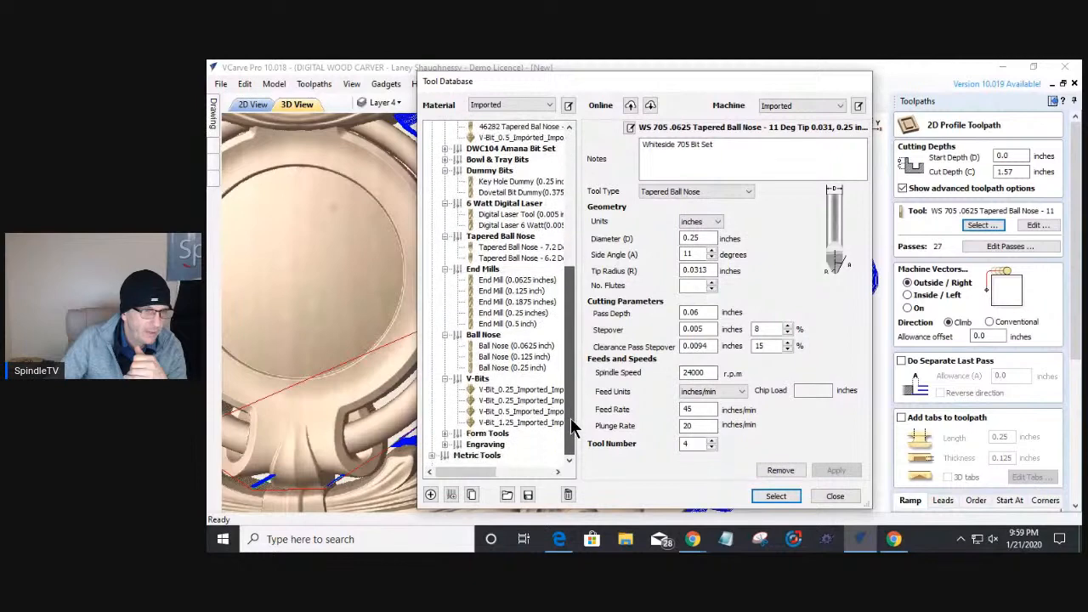
left_click_drag(572, 421, 573, 199)
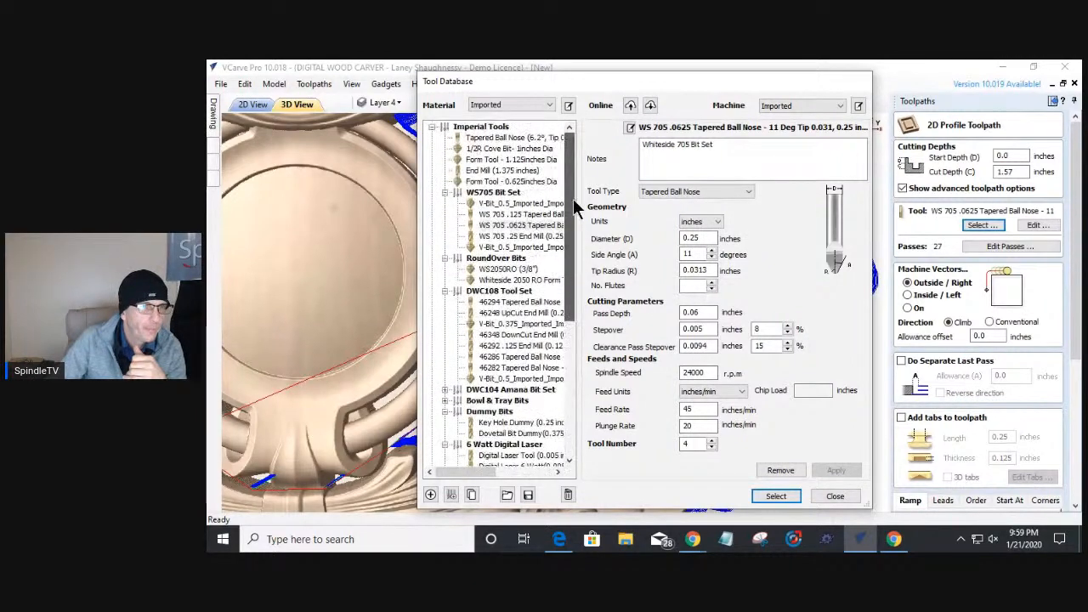
left_click(511, 140)
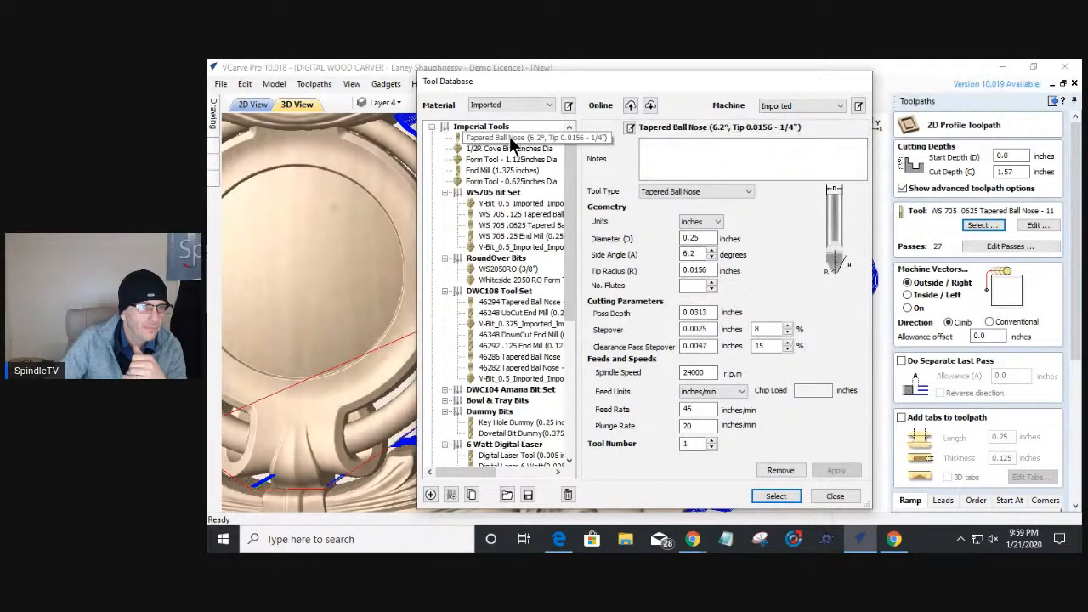
double_click(511, 140)
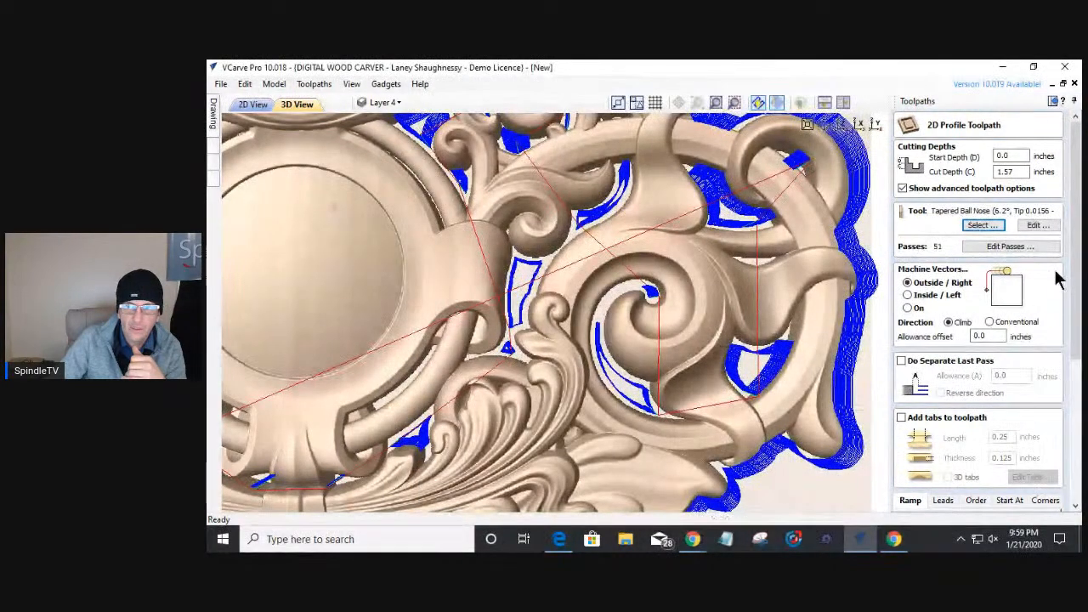
left_click(986, 245)
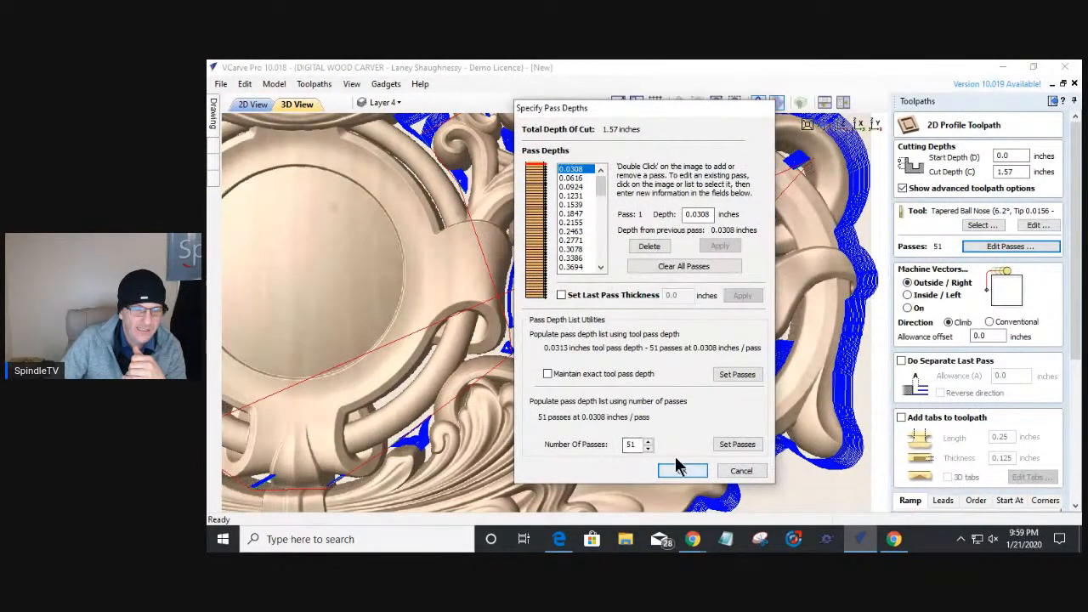
- Try to change the first pass depth of Profile 2 to 0.125 inches
left_click(726, 449)
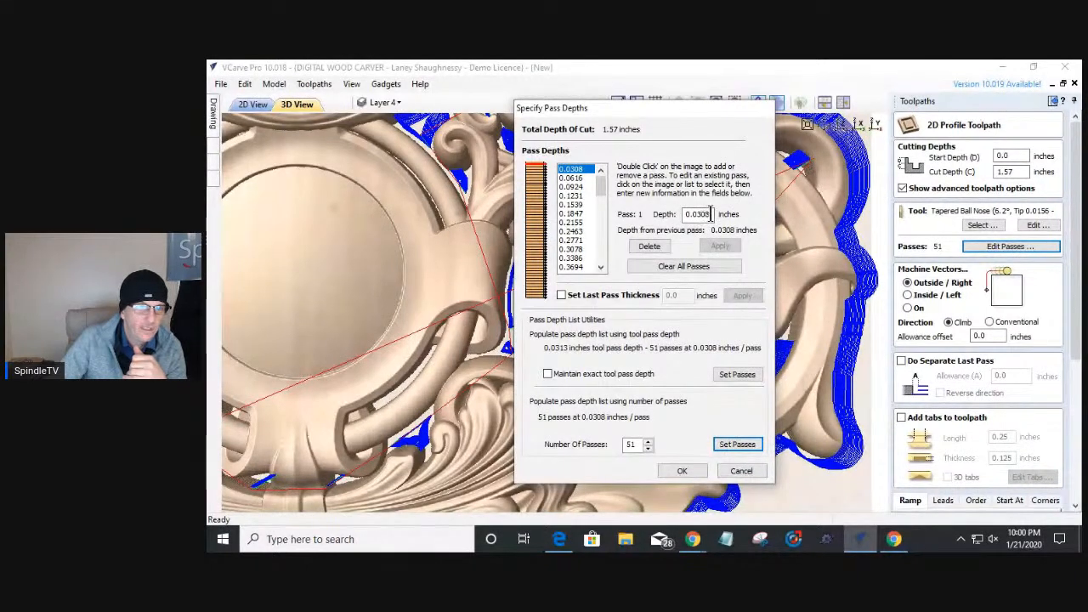
left_click(738, 374)
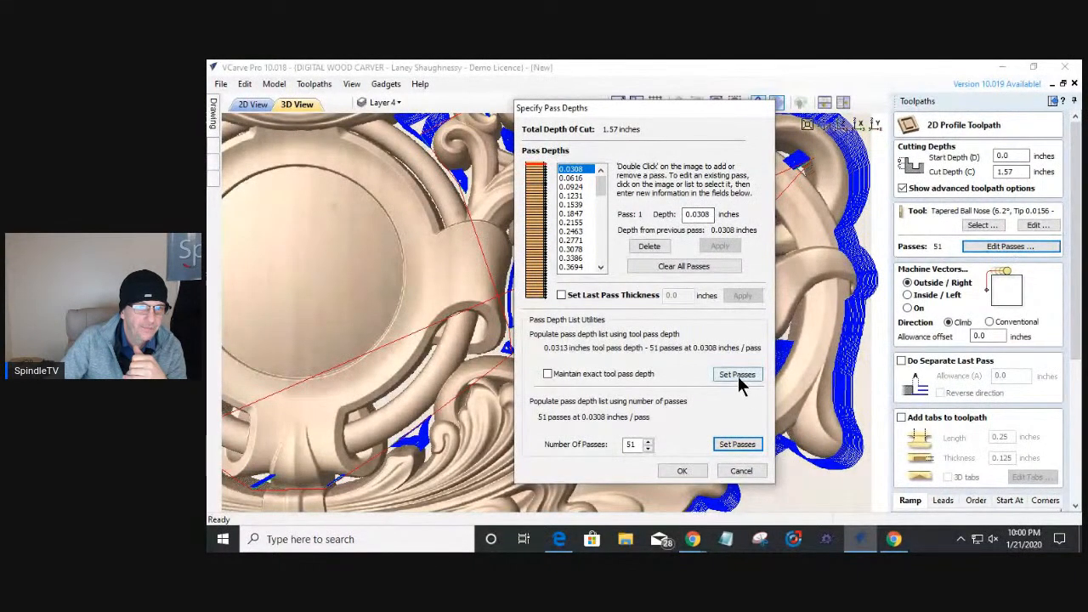
double_click(697, 214)
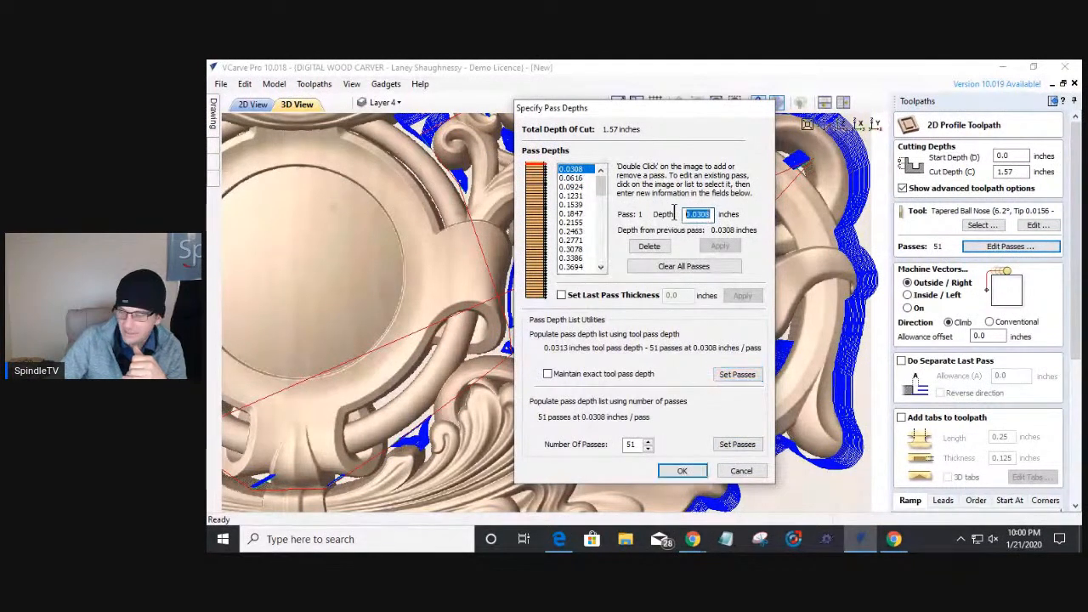
type(".12")
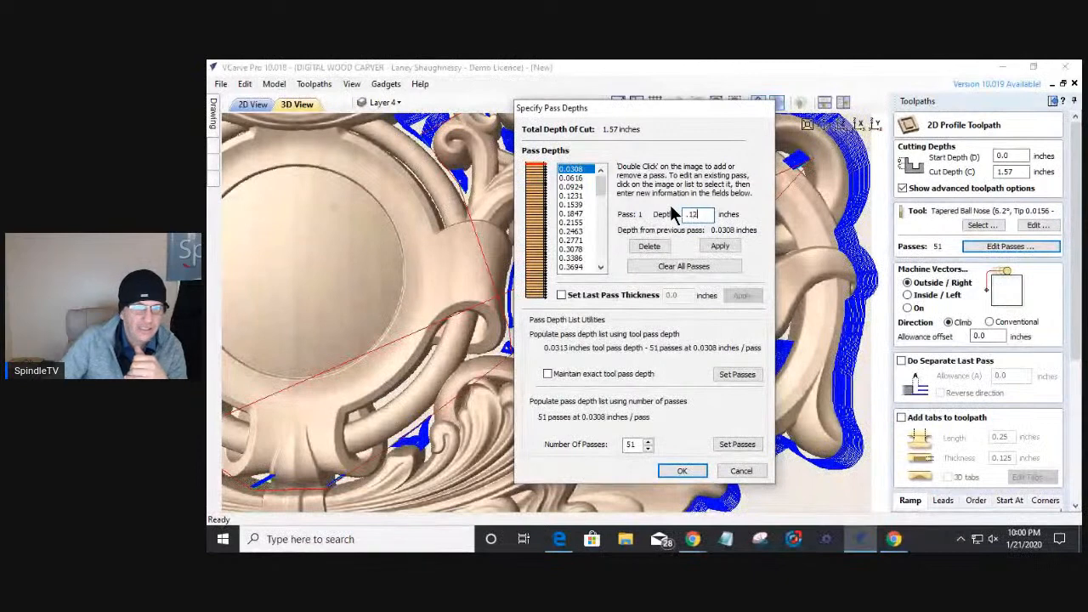
type("5")
left_click(720, 246)
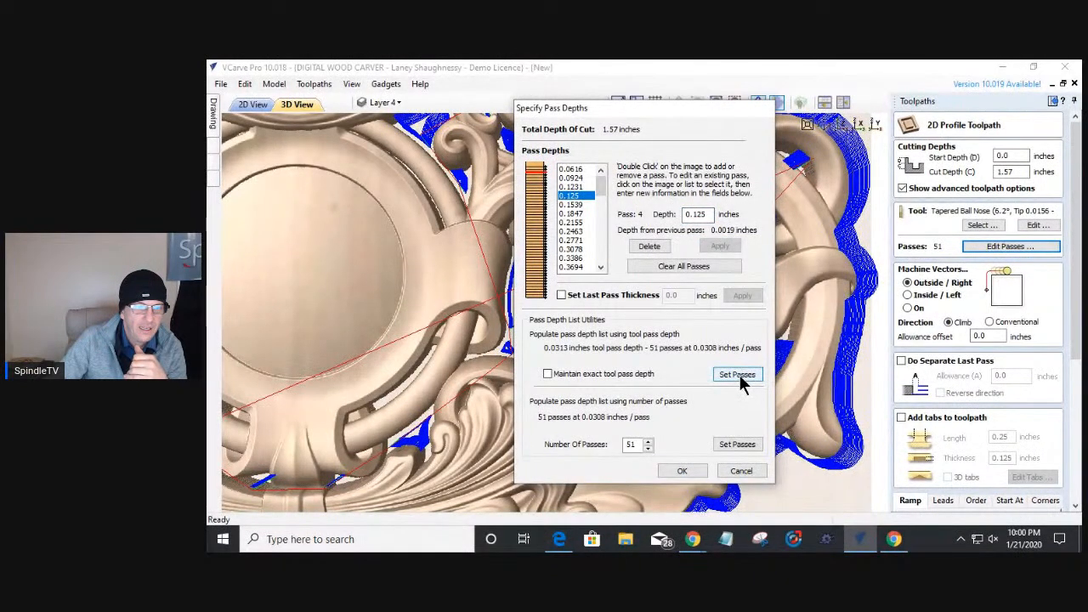
- Repopulate the pass list with the exact tool pass depth maintained and try a first pass depth of 0.125 inches again
left_click(548, 374)
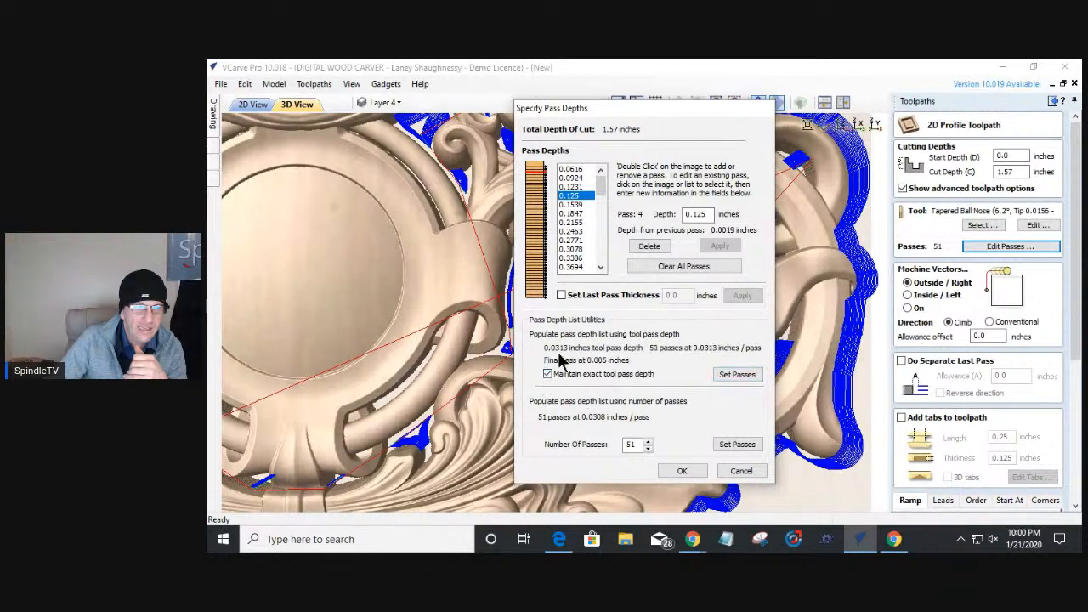
left_click(736, 375)
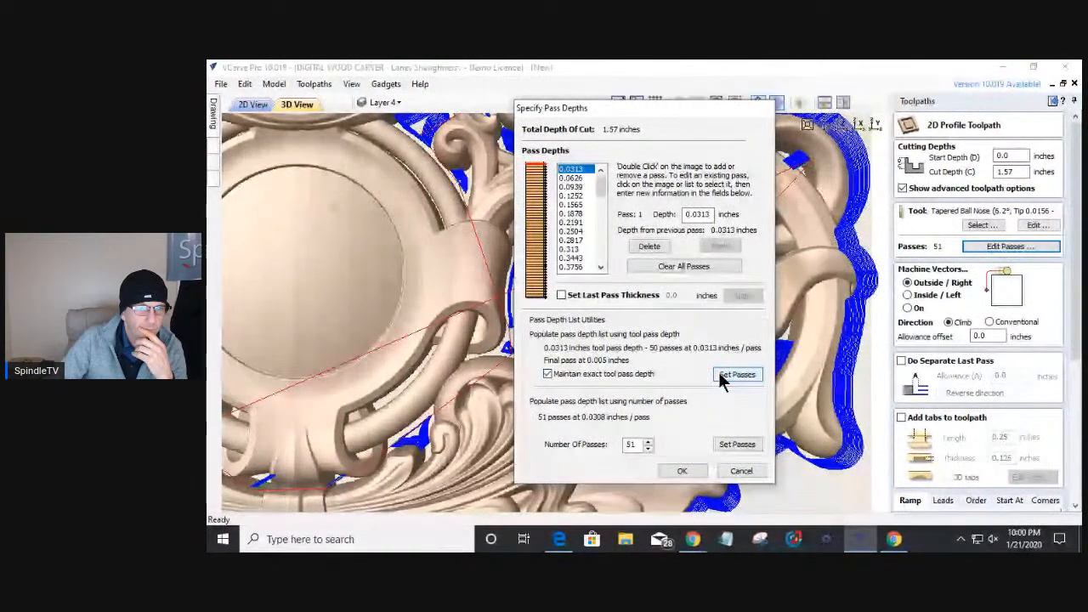
left_click(709, 214)
left_click_drag(710, 214, 648, 216)
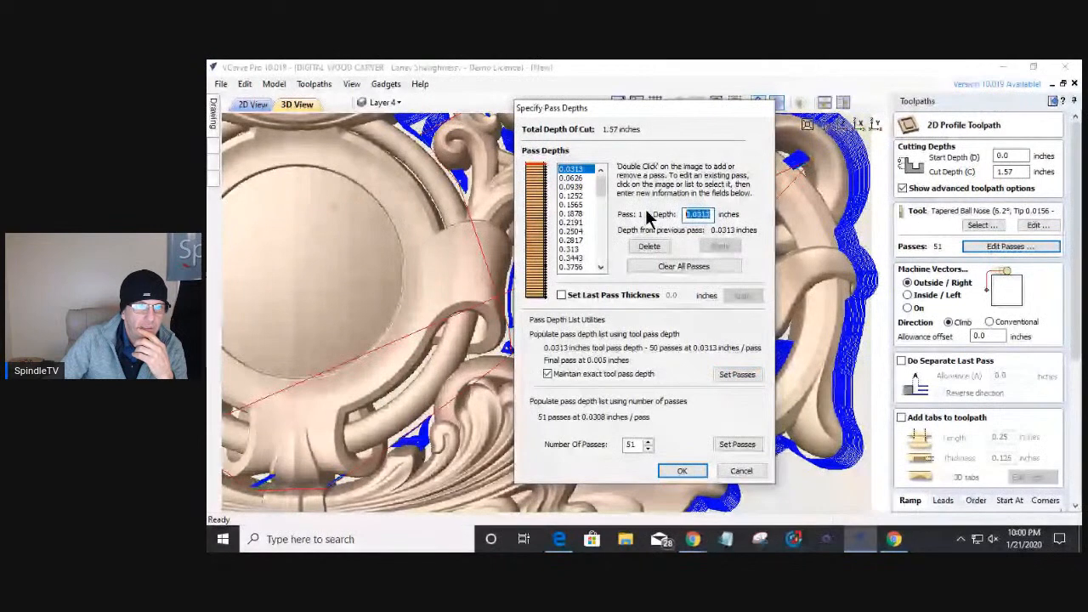
left_click(683, 265)
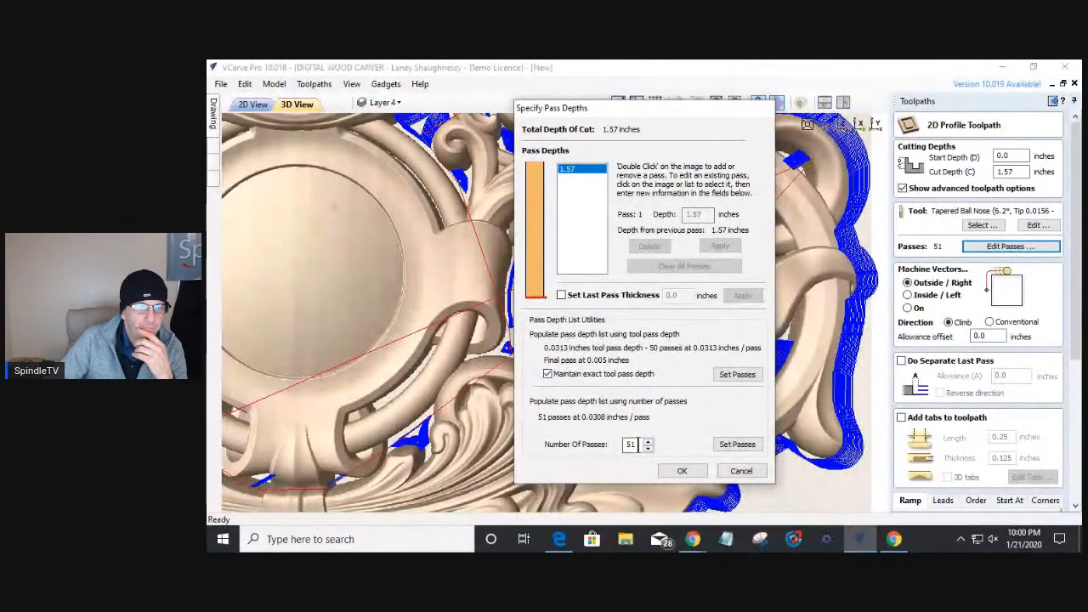
left_click(728, 378)
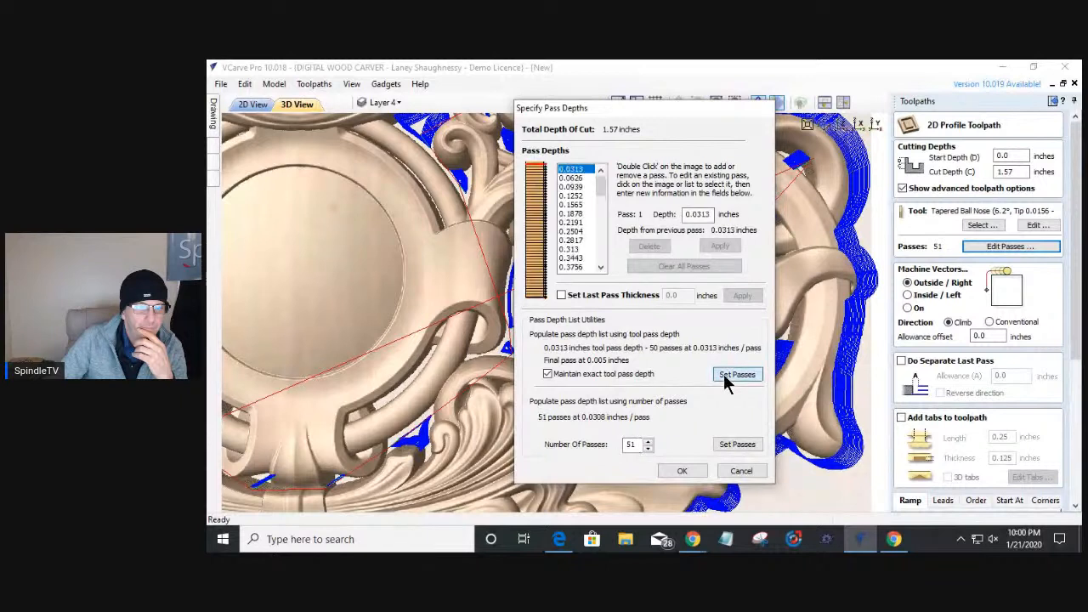
type(".125")
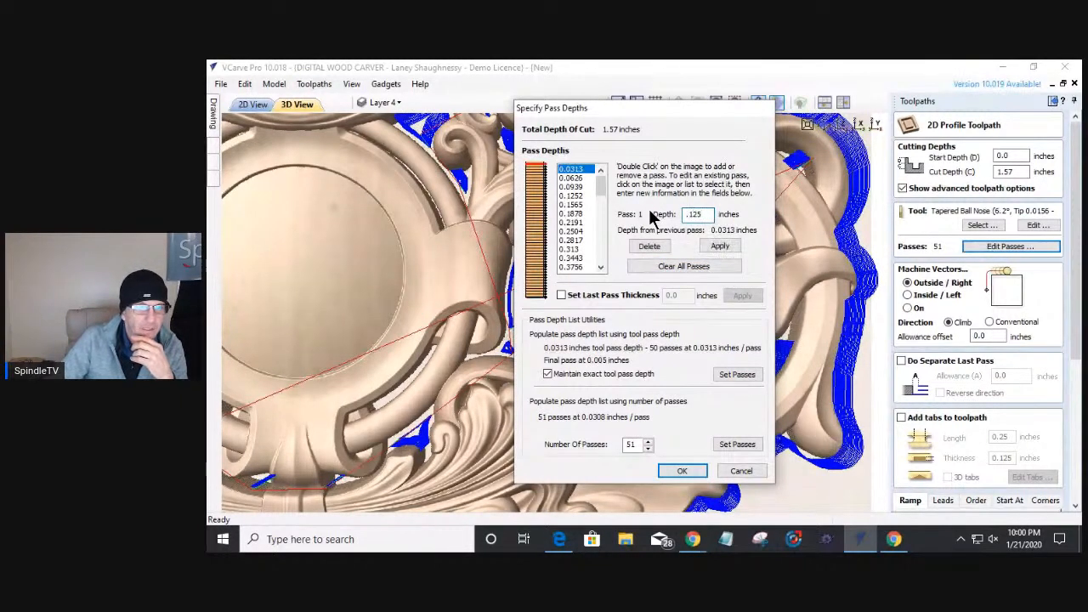
left_click(719, 246)
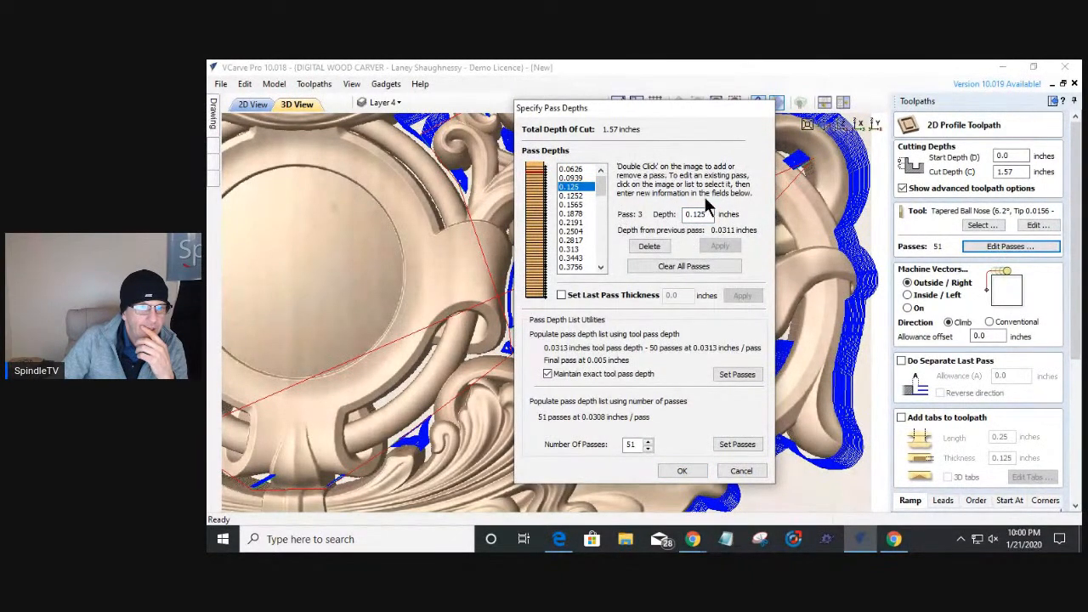
- Enable the last pass thickness option, turn off the exact tool pass depth and populate Profile 2's pass list with 25 passes
left_click(560, 295)
left_click(673, 295)
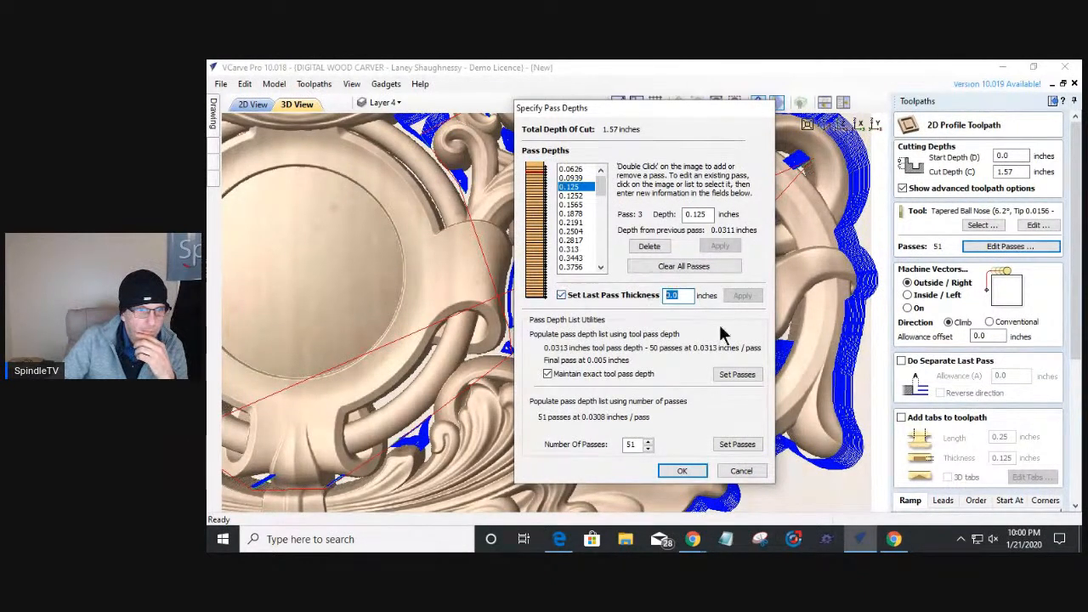
left_click(547, 374)
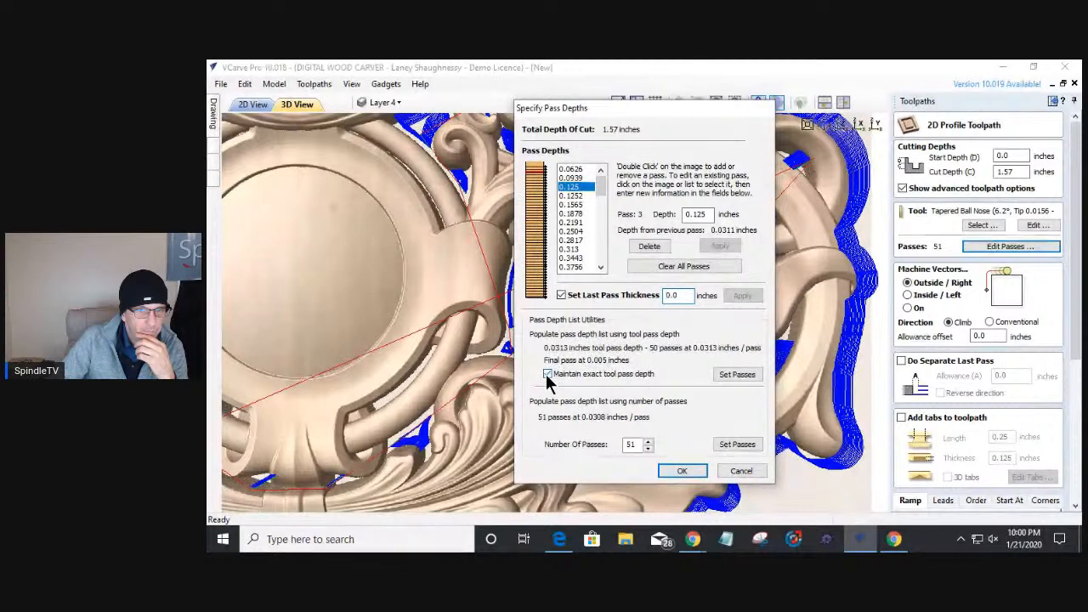
left_click(728, 376)
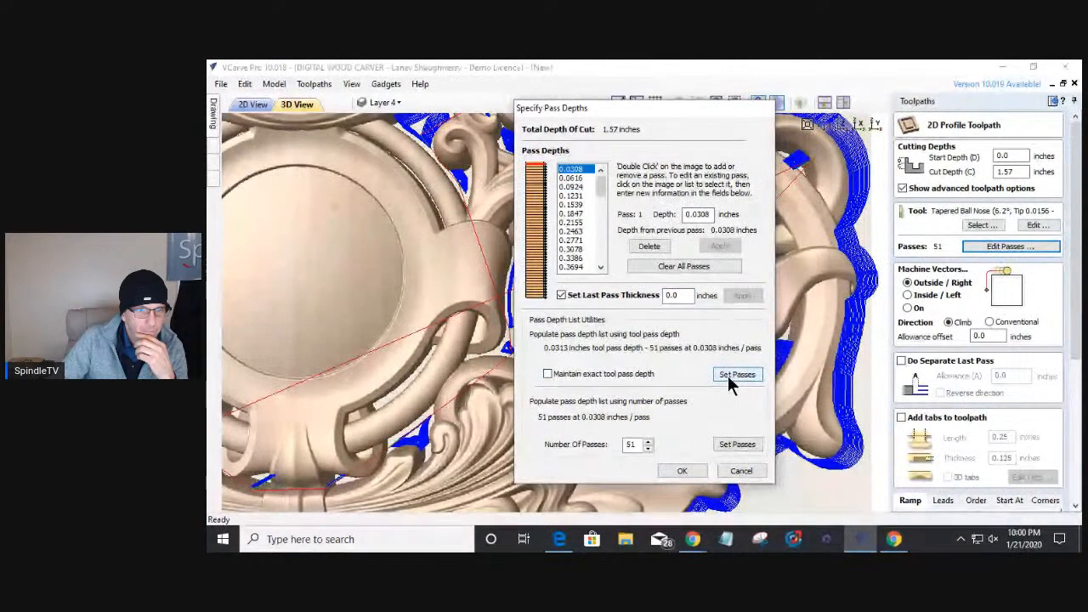
double_click(630, 444)
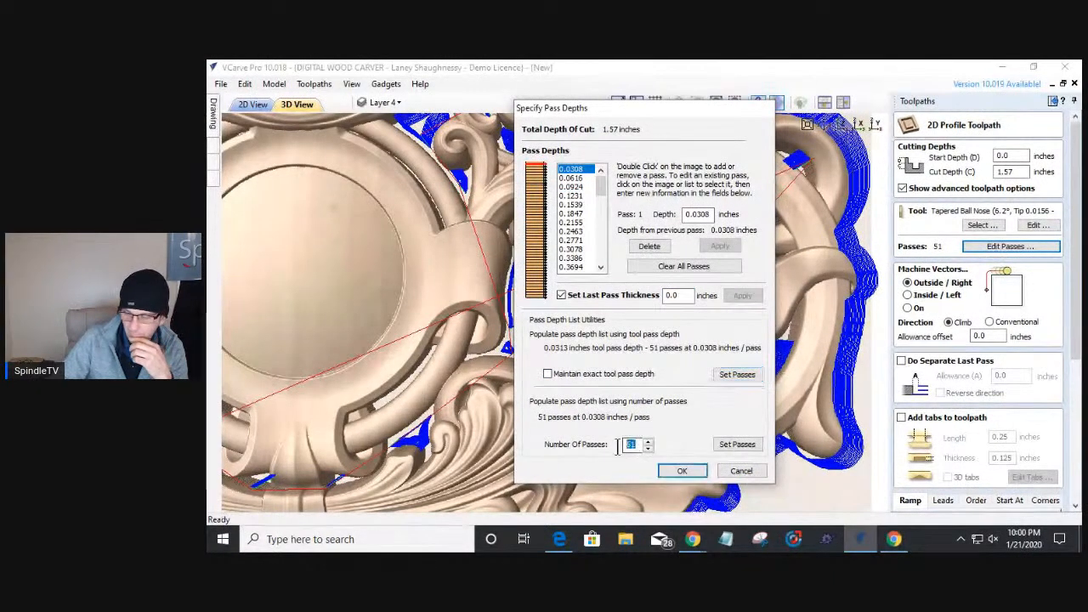
type("25")
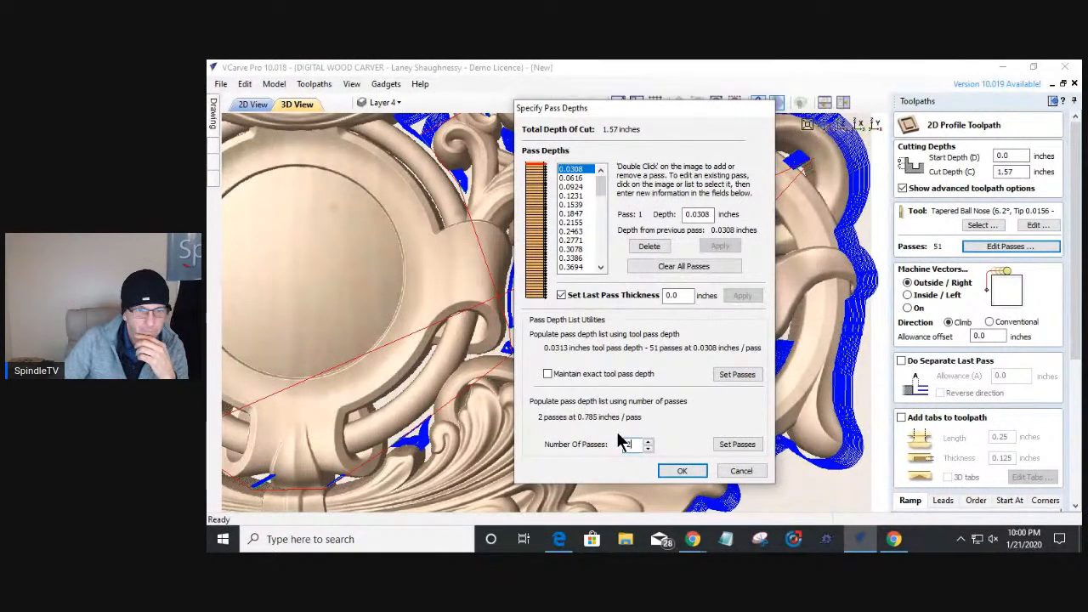
left_click(736, 447)
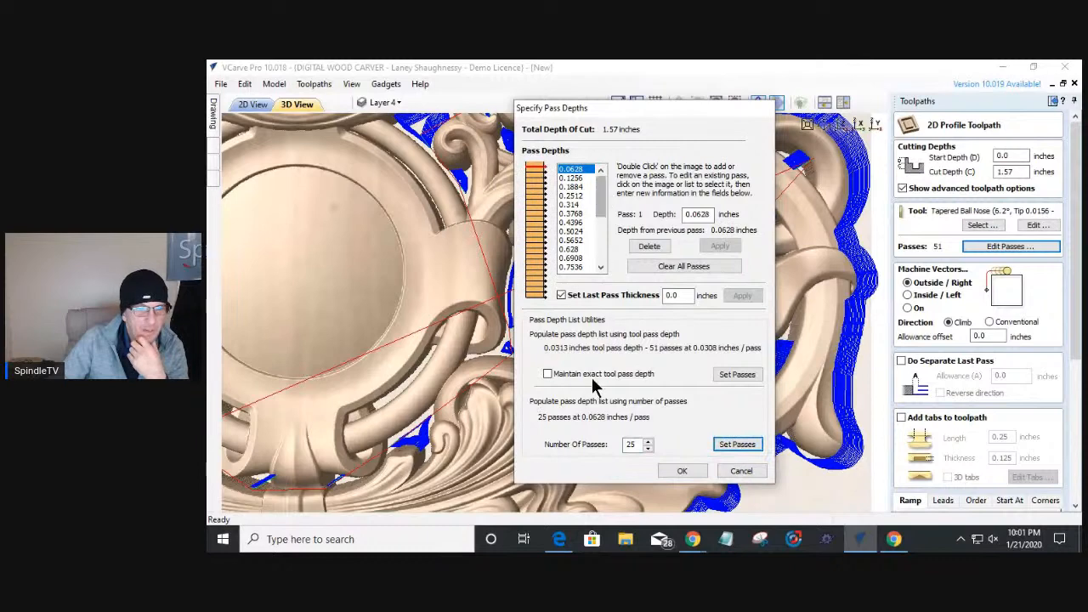
left_click(681, 471)
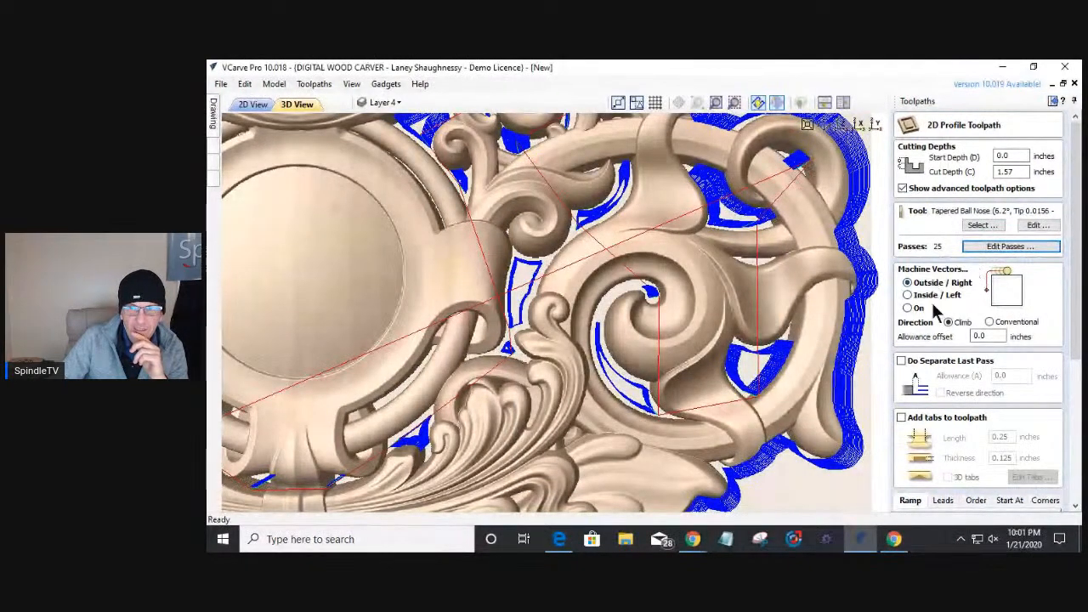
- Recalculate the Profile 2 toolpath, accepting the cut through the material
left_click_drag(1075, 323, 1078, 476)
left_click(918, 504)
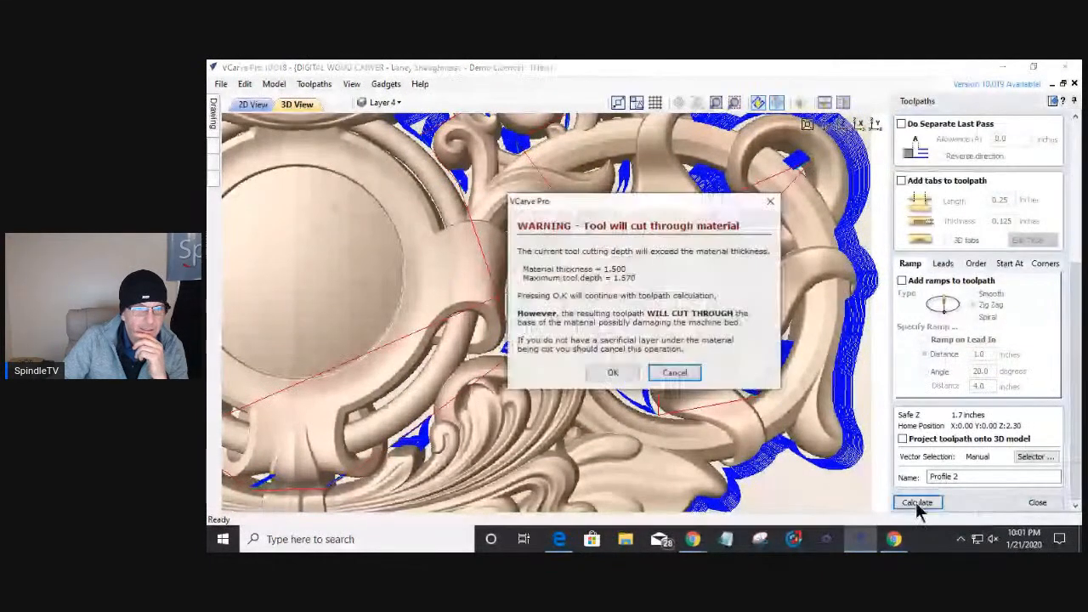
left_click(612, 372)
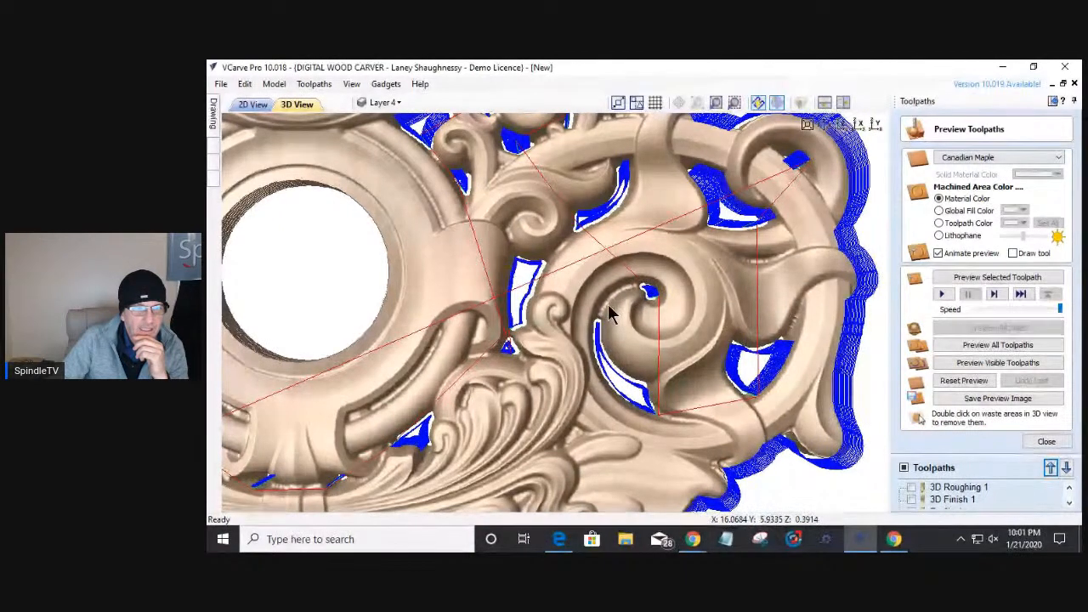
- Preview the recalculated Profile 2 toolpath and examine the scrollwork cutouts on the carving
left_click_drag(539, 407, 262, 185)
left_click(998, 344)
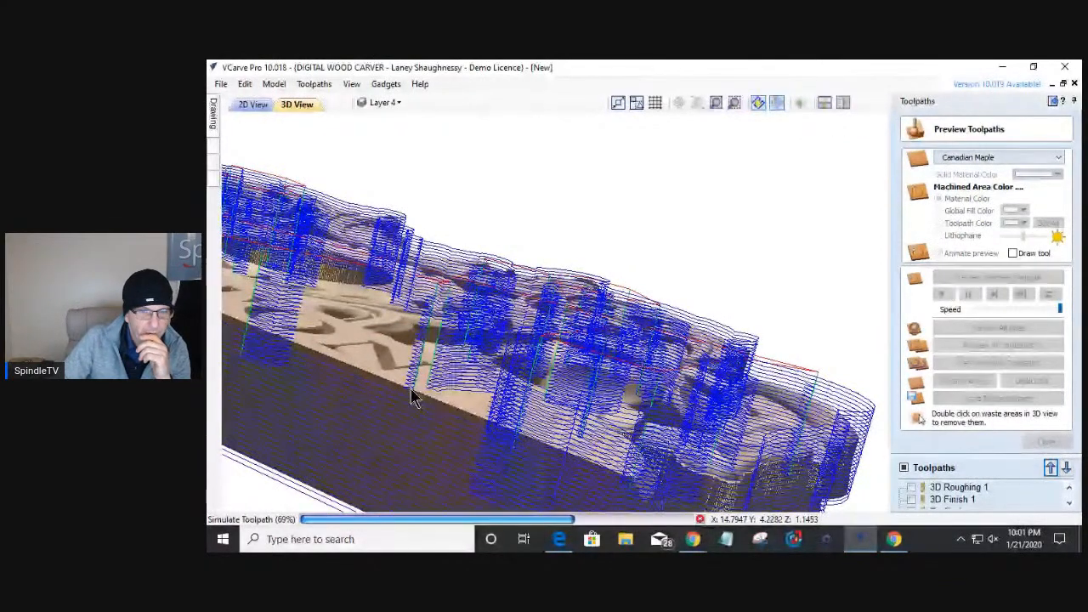
left_click_drag(390, 377, 408, 531)
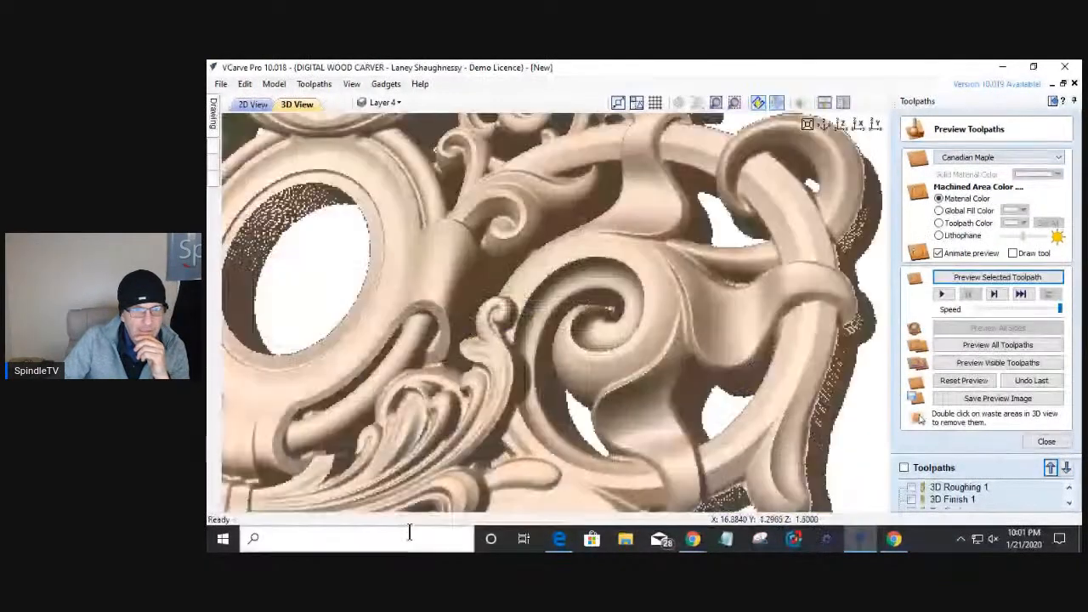
scroll(533, 373, "down", 2)
left_click_drag(481, 452, 560, 291)
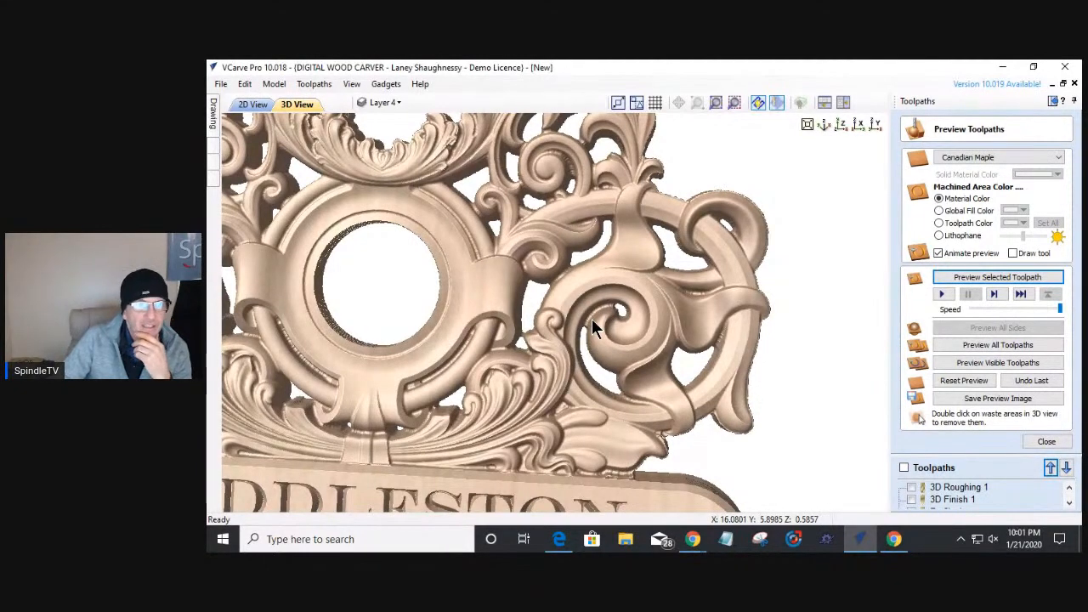
- Examine the previewed carving as a whole and inspect the cut edges around the outer scroll and its lower tip
scroll(685, 297, "down", 4)
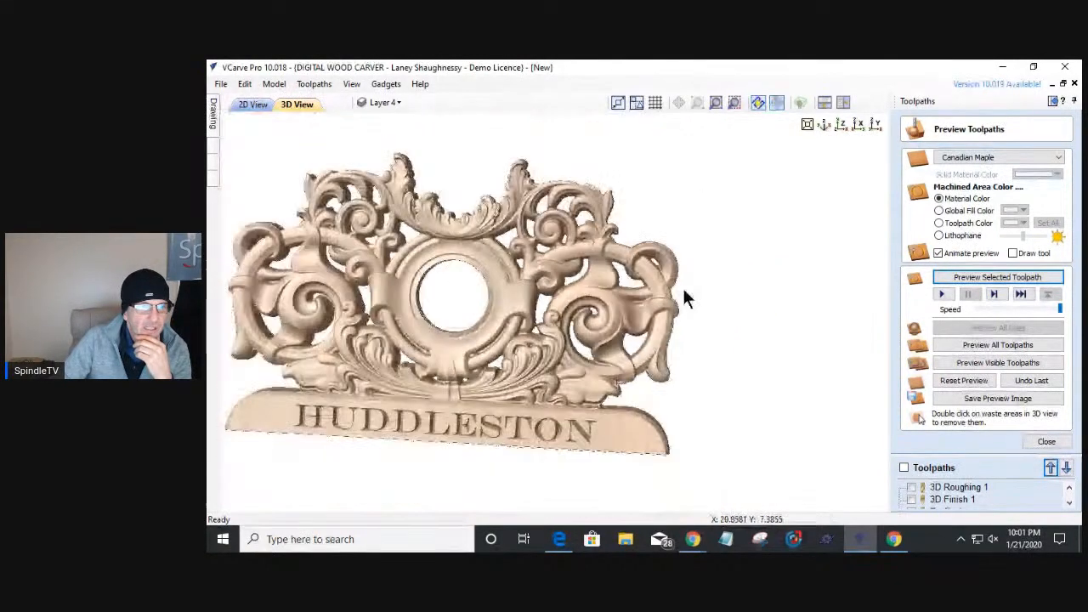
left_click(838, 126)
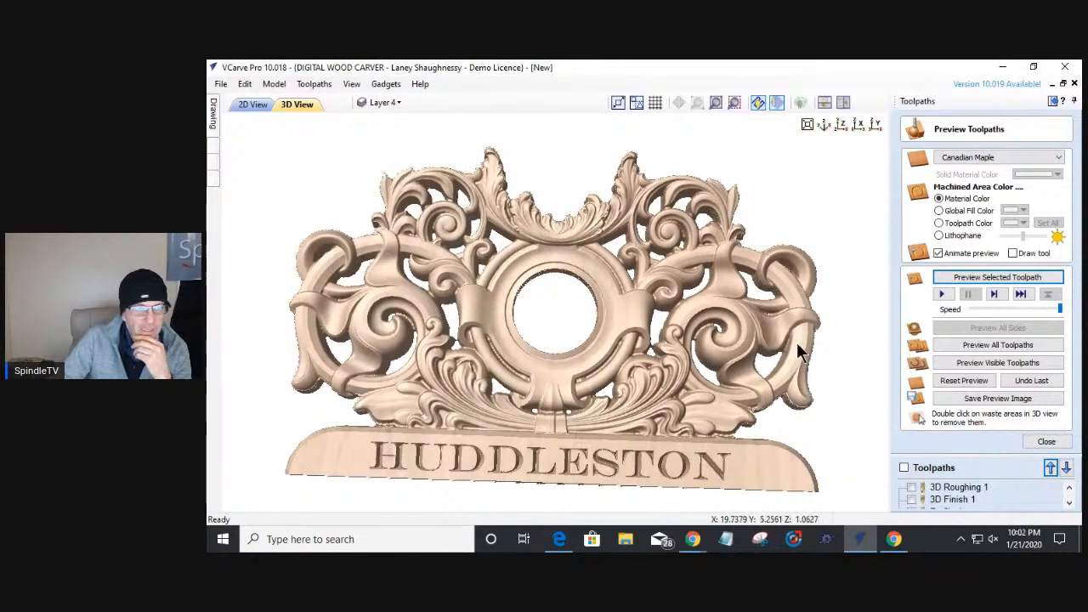
scroll(736, 434, "up", 3)
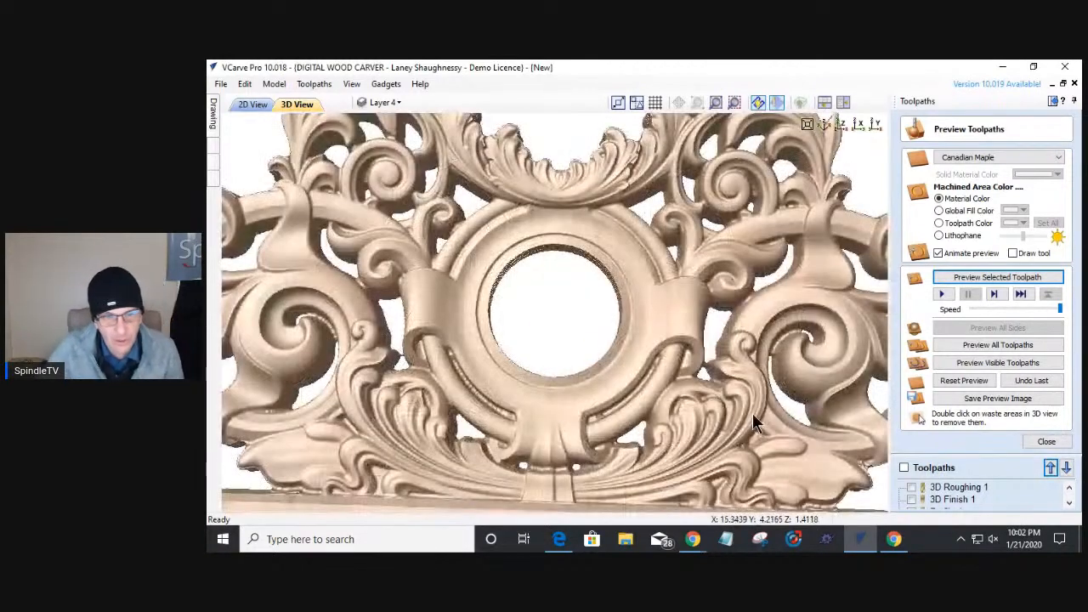
scroll(393, 301, "up", 4)
left_click_drag(356, 324, 351, 324)
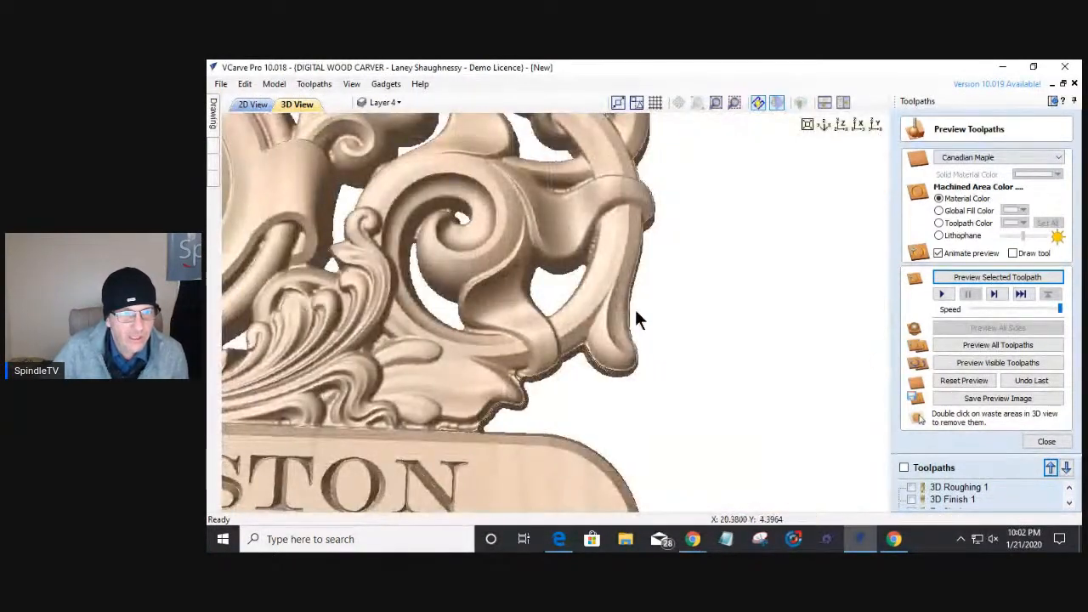
scroll(646, 276, "up", 2)
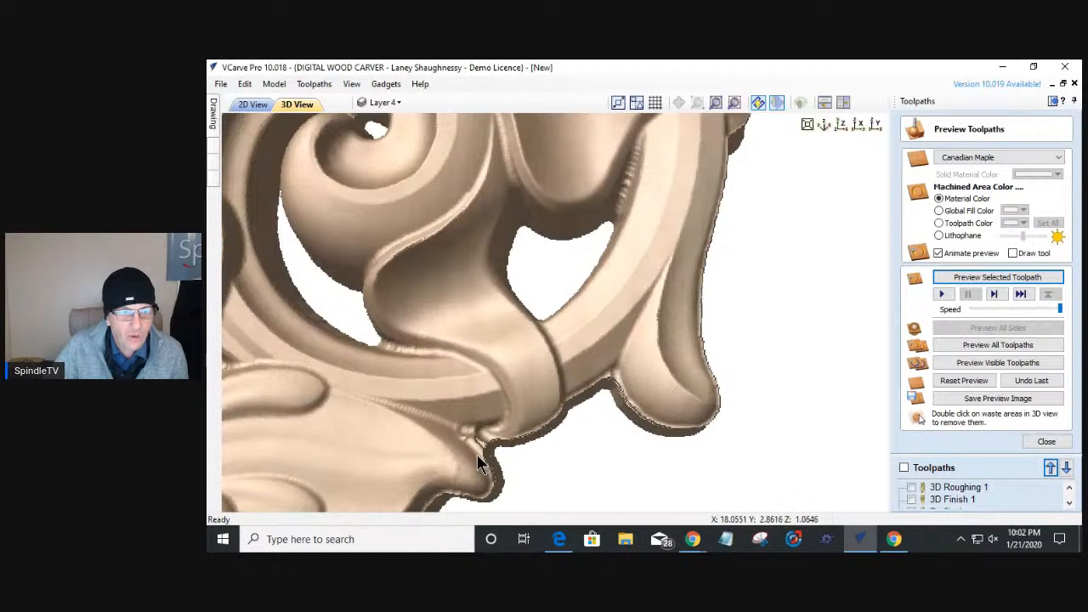
left_click(1046, 441)
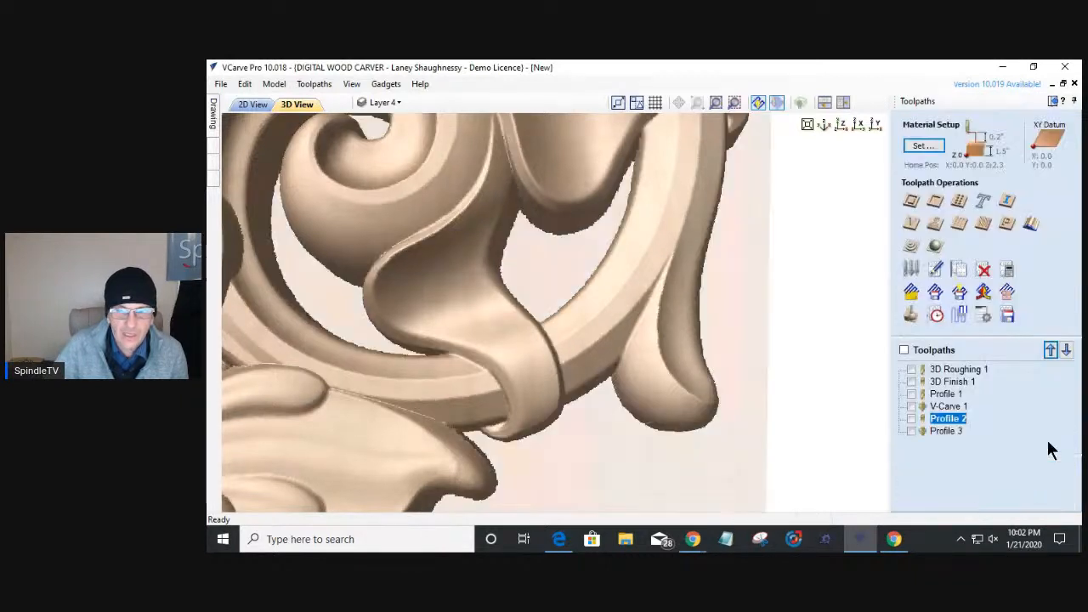
- Reopen the Profile 2 toolpath for editing and set its allowance offset to -0.02 inches
double_click(935, 419)
left_click_drag(986, 338, 959, 336)
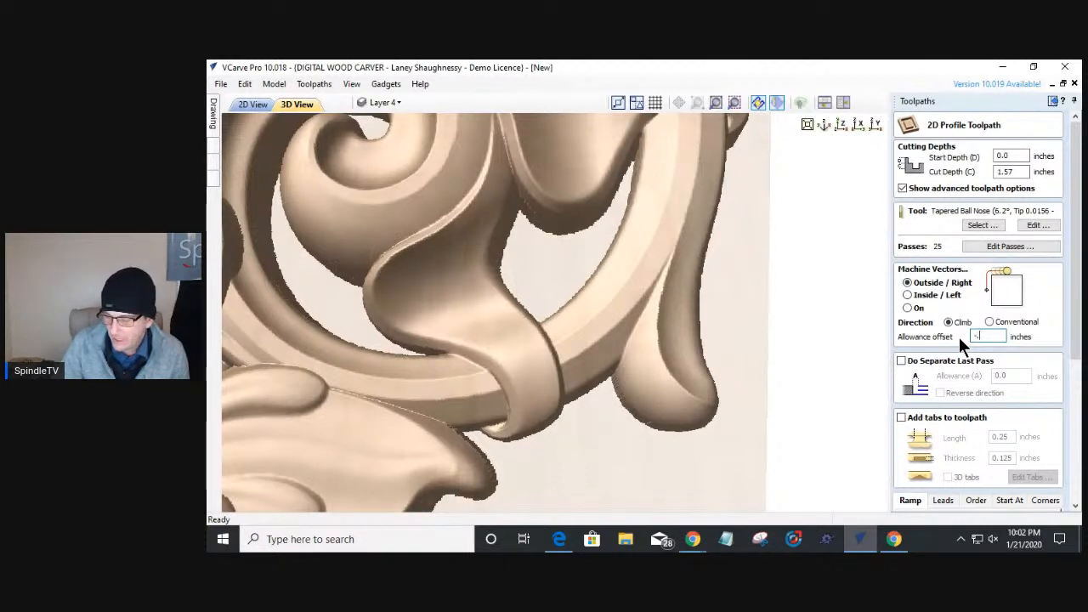
type("-.03125")
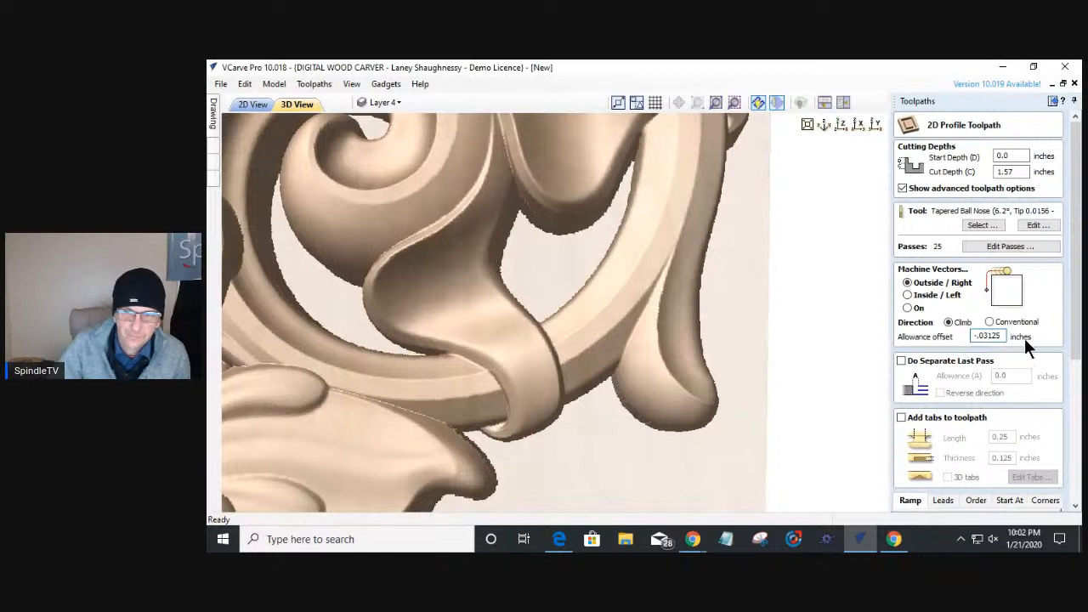
left_click_drag(1003, 337, 982, 337)
type("02")
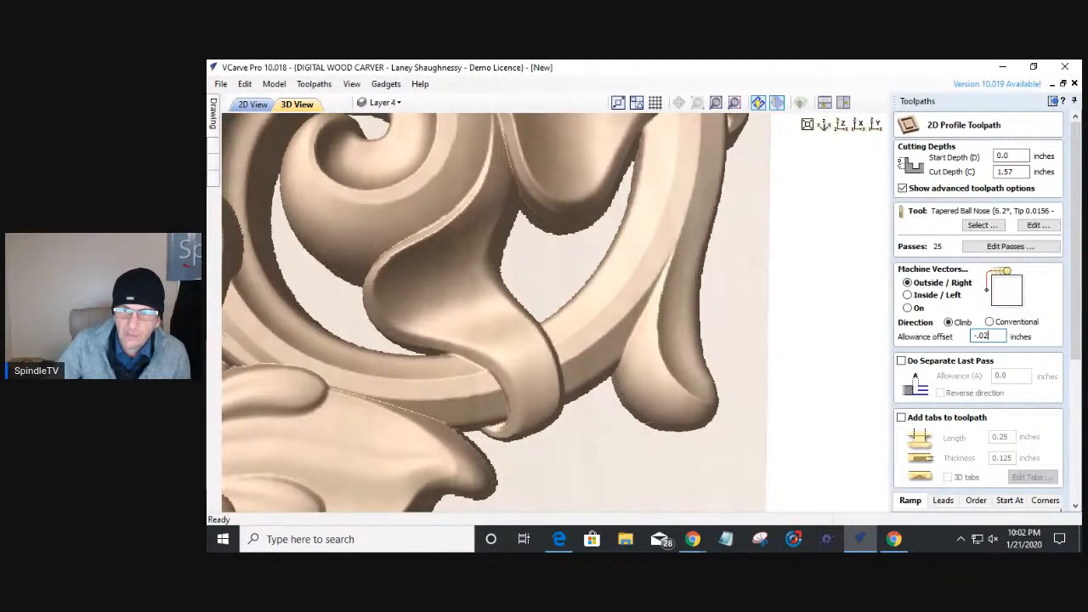
- Recalculate Profile 2 with the -0.02 inch offset, accepting the cut through the material, and preview the result
left_click_drag(1073, 346, 1071, 508)
left_click(916, 502)
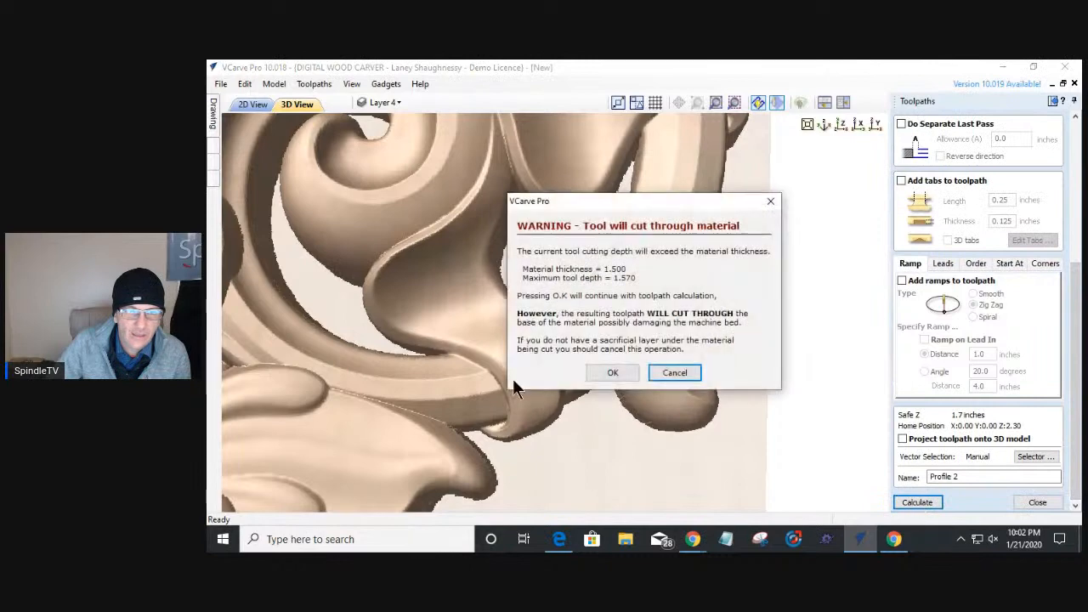
left_click(613, 374)
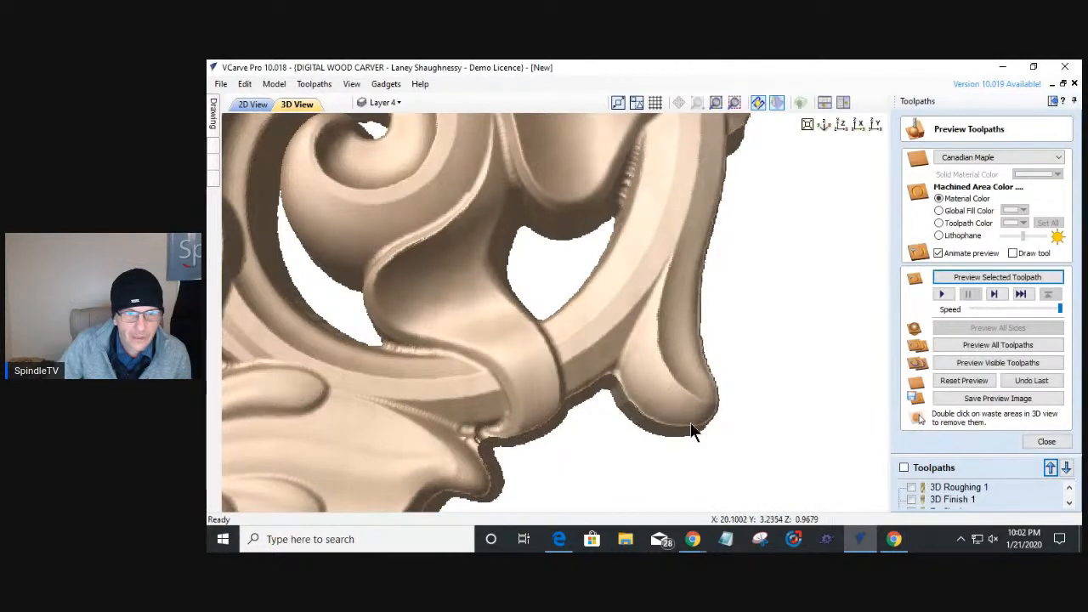
left_click(1047, 442)
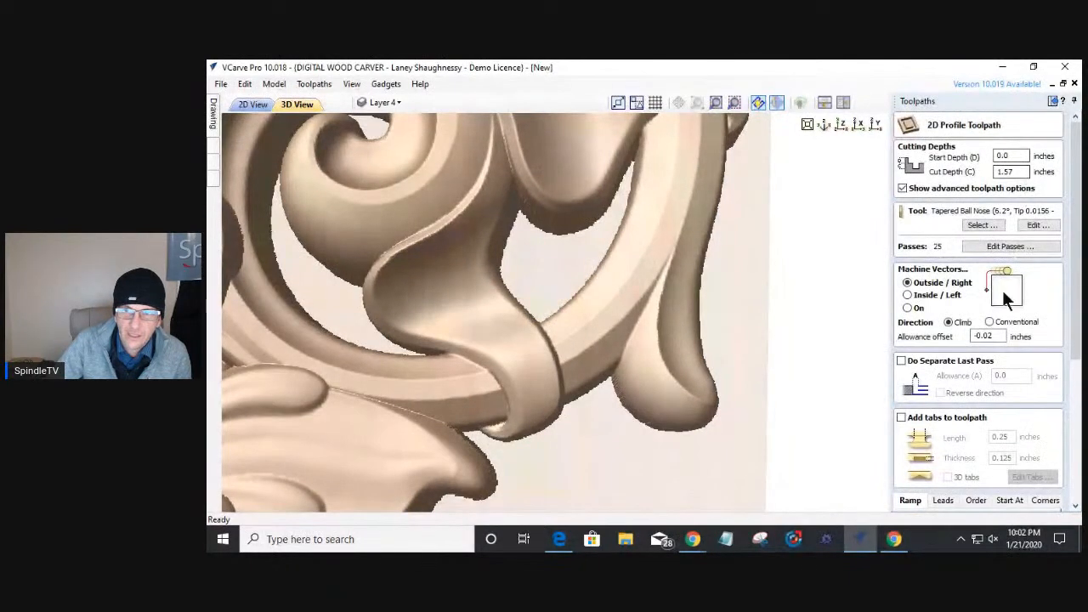
- Set Profile 2's allowance offset to -0.03125 inches and recalculate it, accepting the cut through the material
left_click_drag(987, 338, 993, 339)
type("3125")
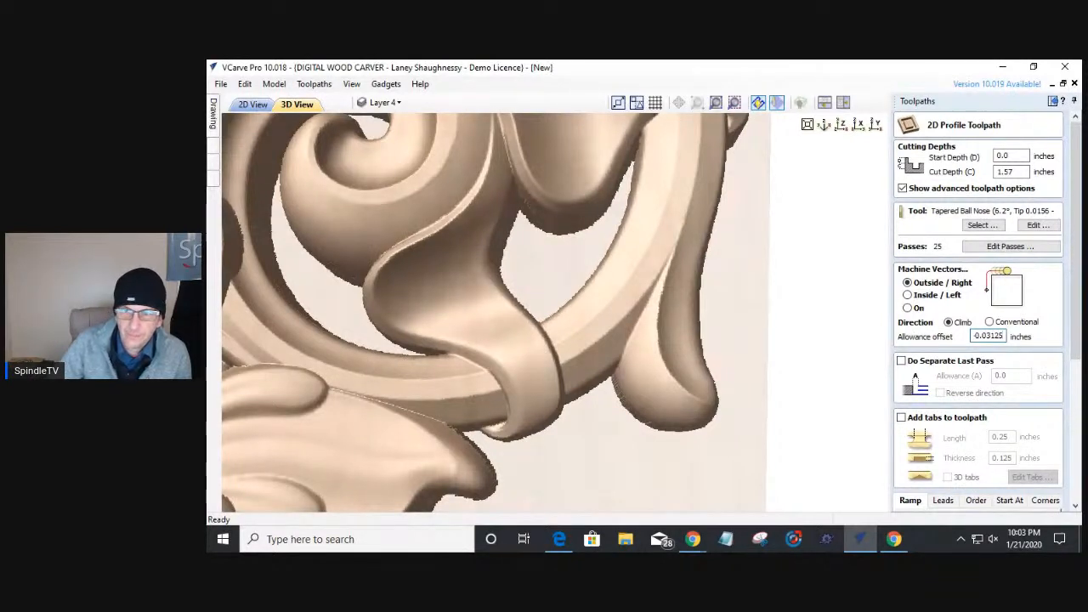
left_click_drag(1072, 348, 1072, 492)
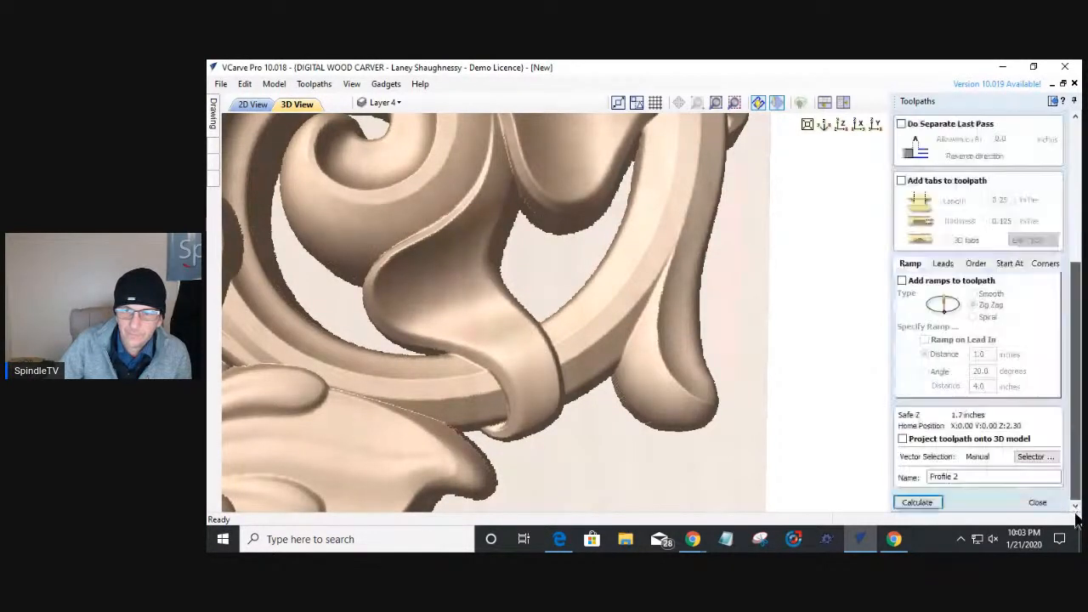
left_click(931, 498)
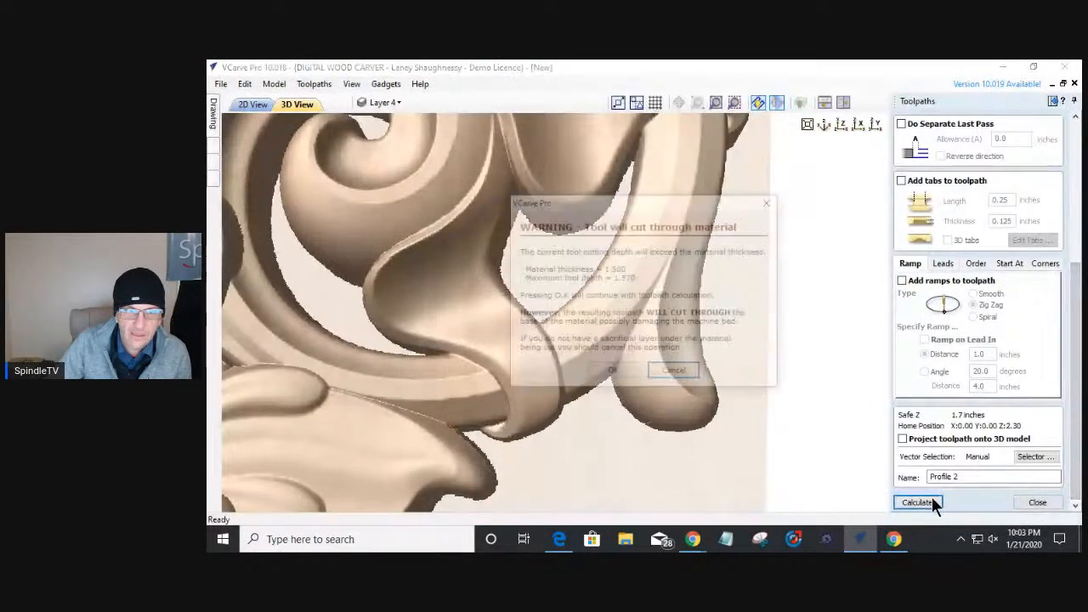
left_click(600, 377)
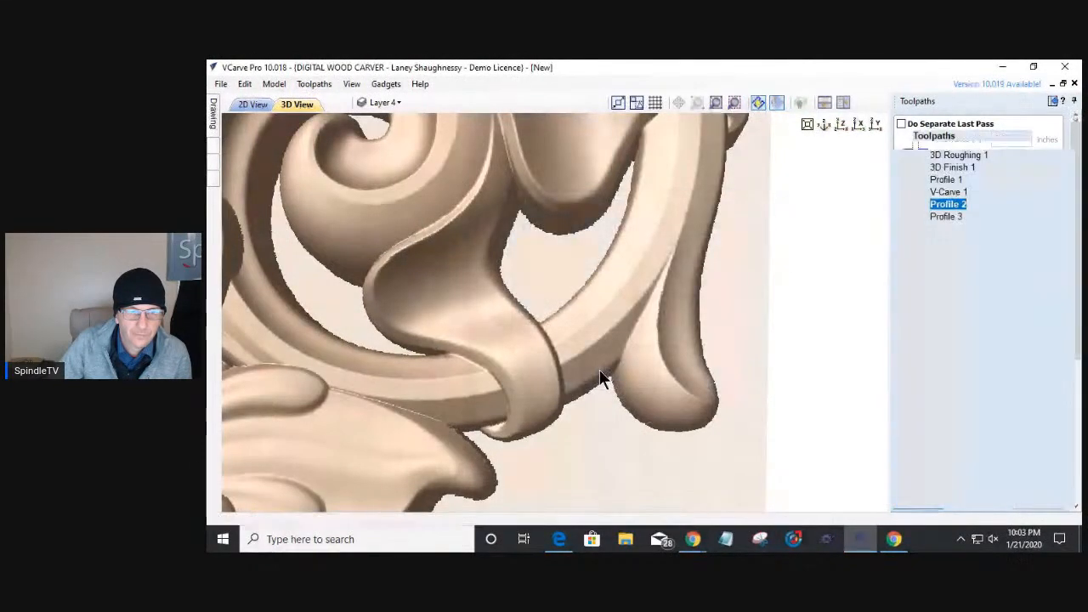
- Preview Profile 2 with the -0.03125 inch offset and inspect the outer scroll's lower edge
left_click(989, 278)
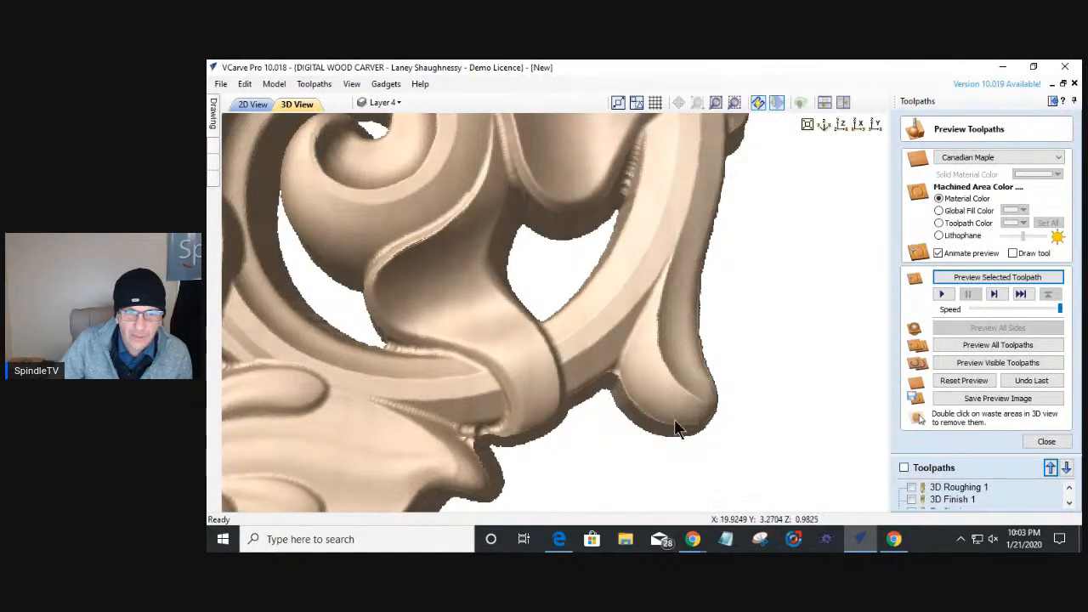
mouse_move(692, 418)
left_mouse_down()
mouse_move(657, 396)
mouse_move(697, 404)
left_mouse_up()
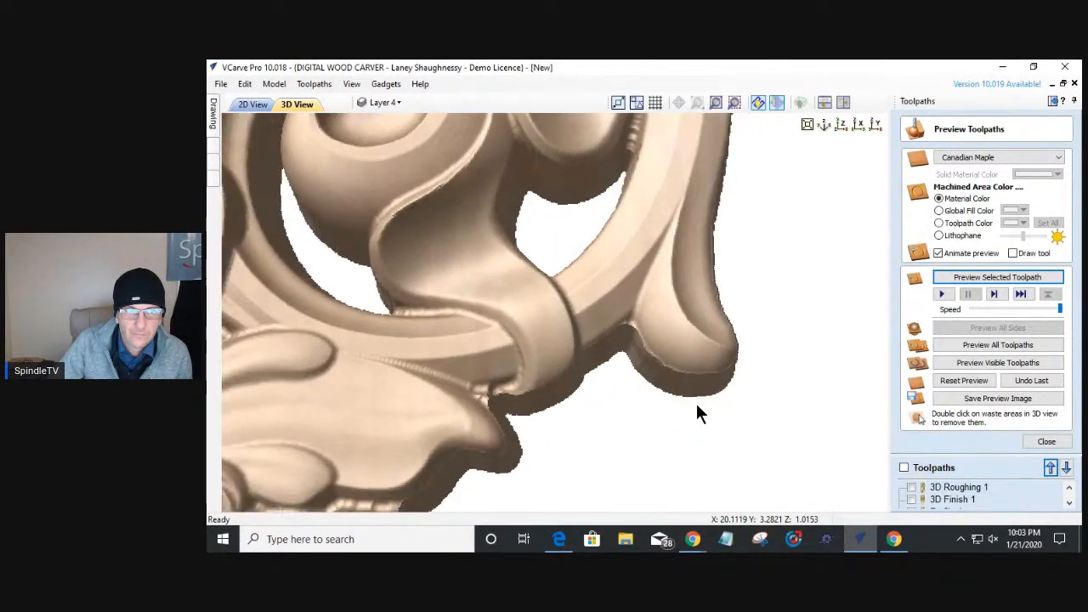
left_click(1047, 442)
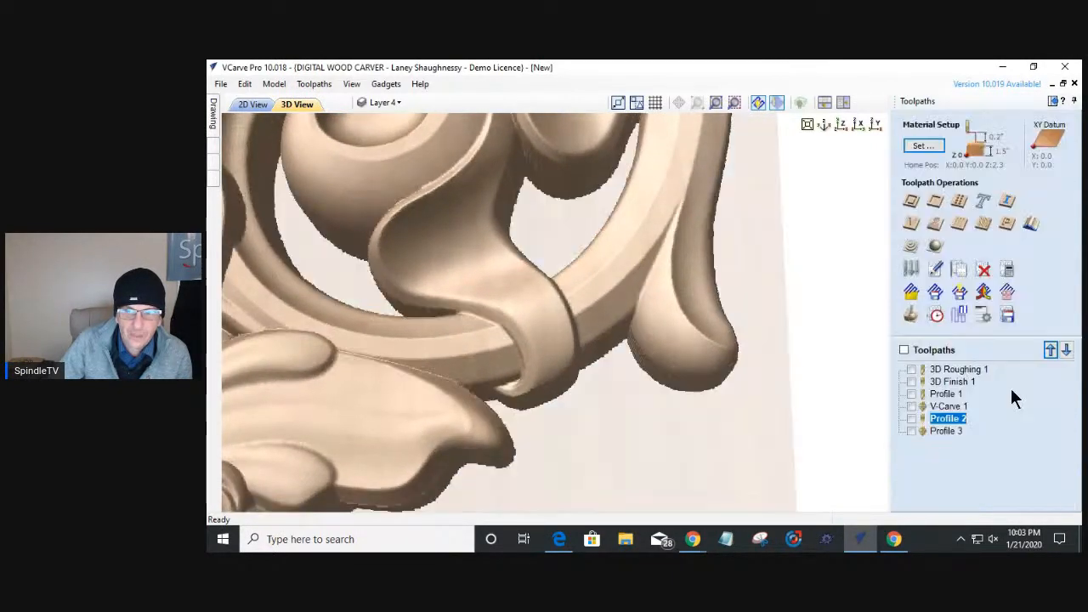
- Set Profile 2's allowance offset to -0.04 inches and recalculate the toolpath, accepting the cut through the material
double_click(951, 419)
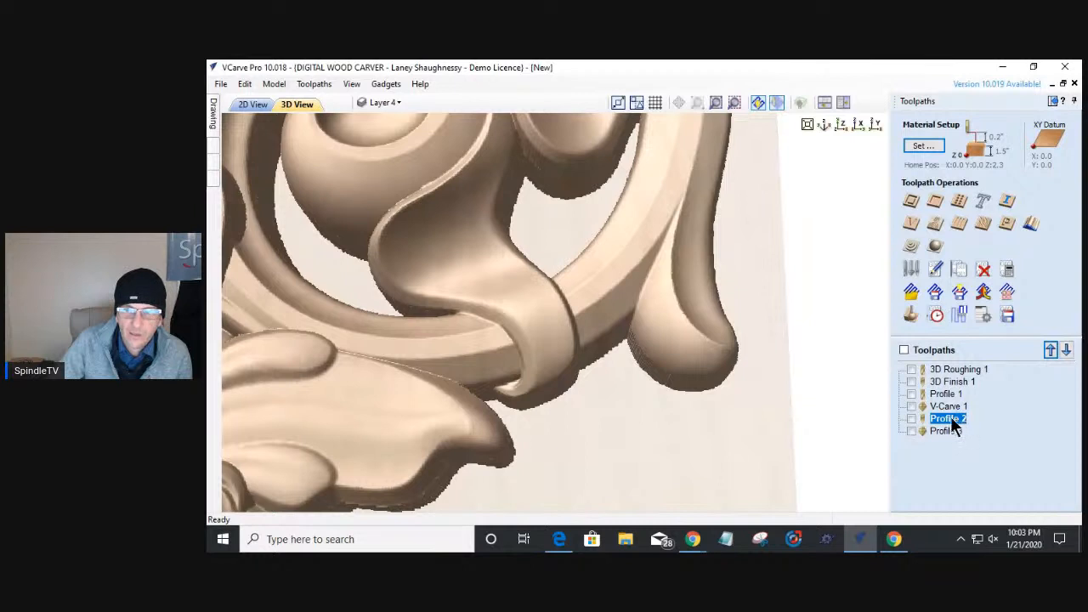
left_click_drag(986, 336, 1068, 334)
type("4")
left_click(1075, 349)
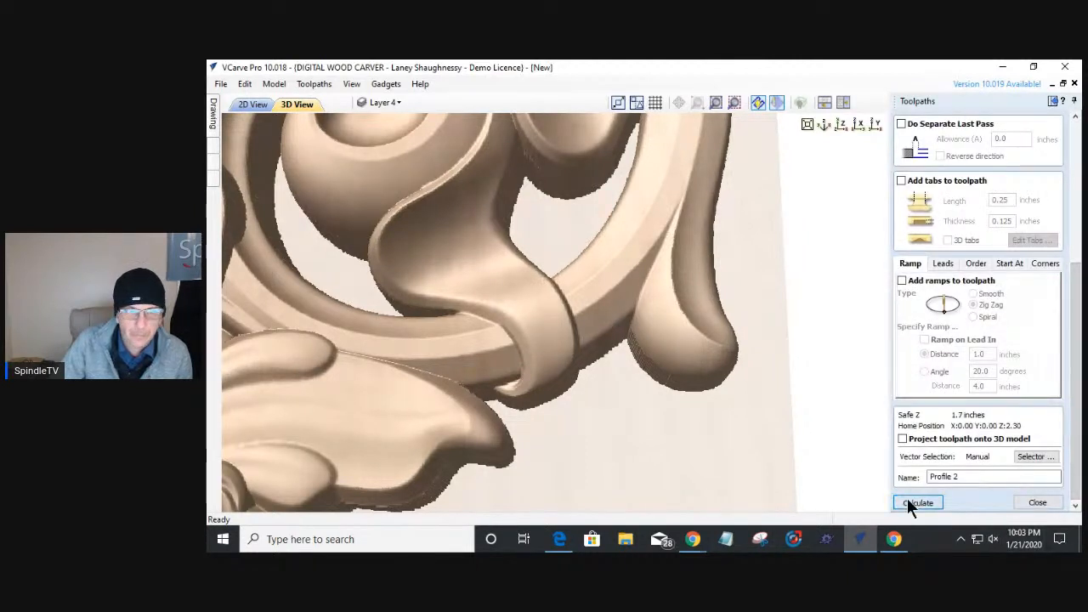
left_click(916, 503)
left_click(633, 374)
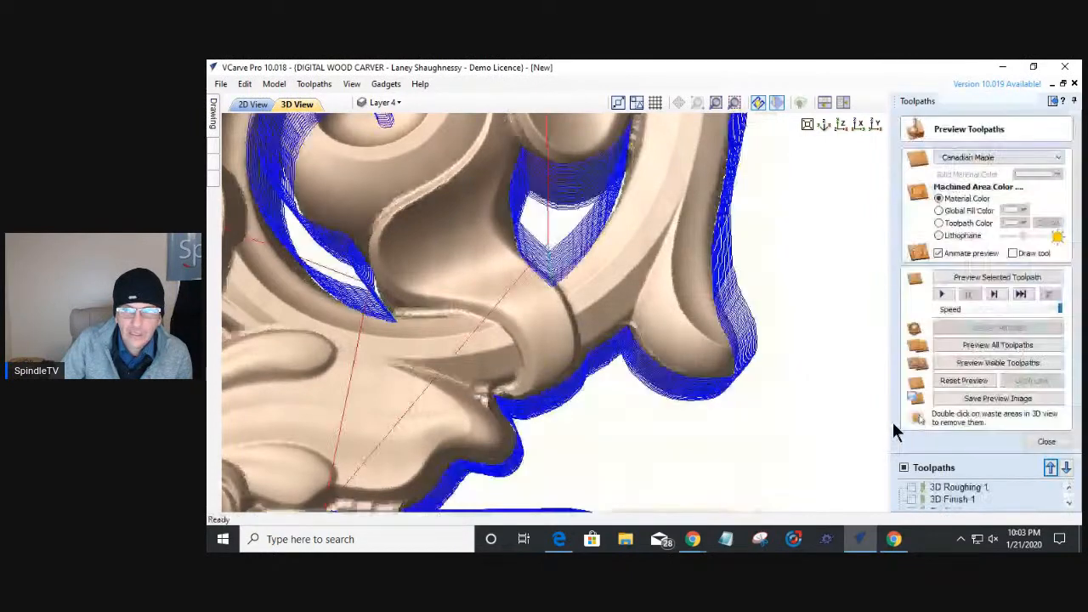
- Preview Profile 2 with the -0.04 inch offset and examine the outer scroll's edge and the whole carving from above and at an angle
left_click(979, 282)
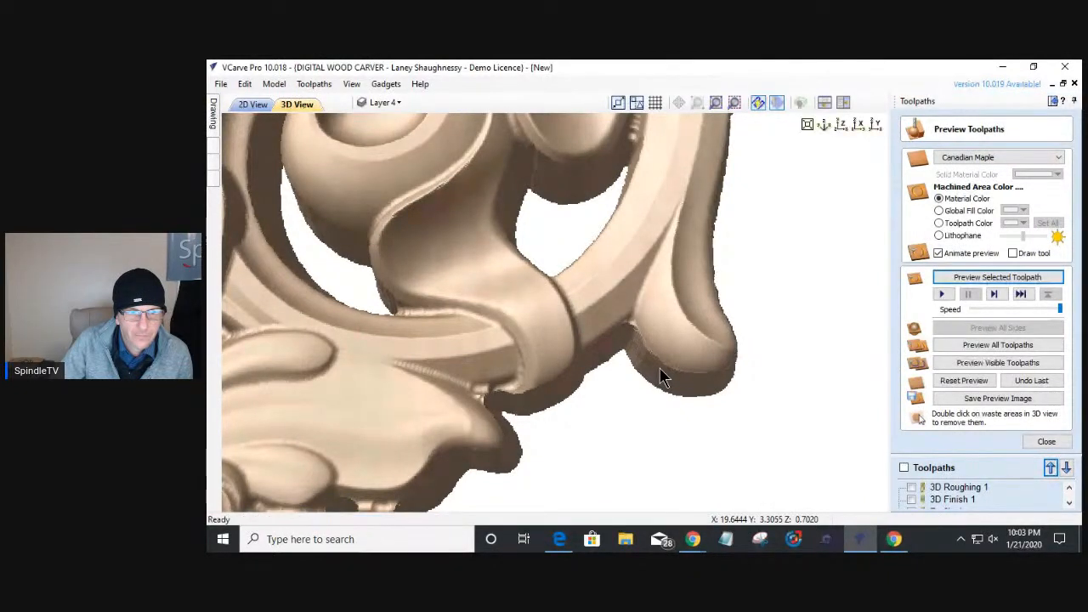
scroll(697, 367, "up", 3)
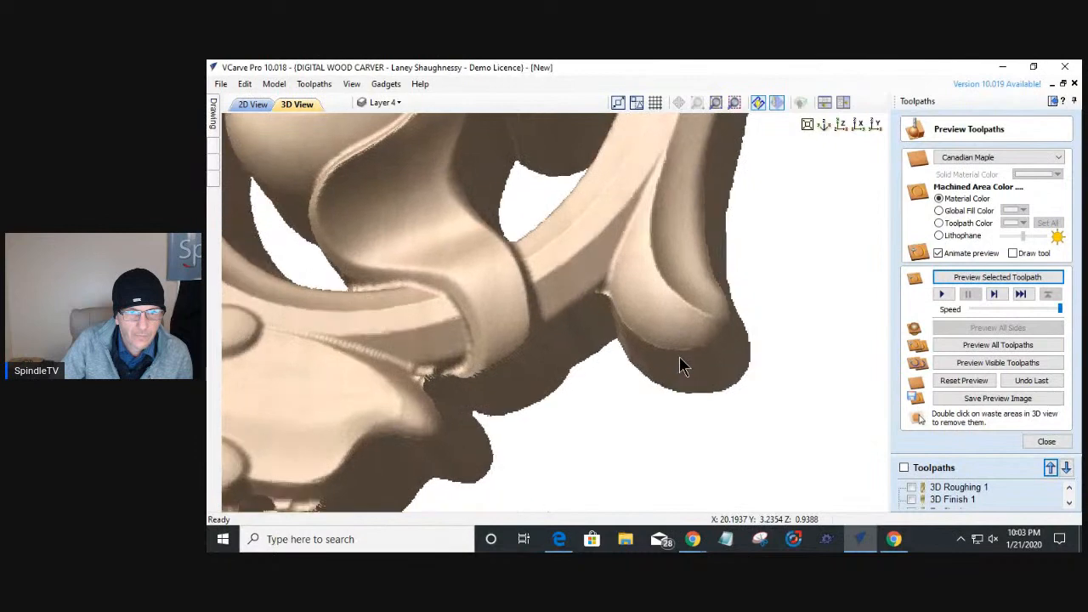
left_click_drag(680, 357, 685, 380)
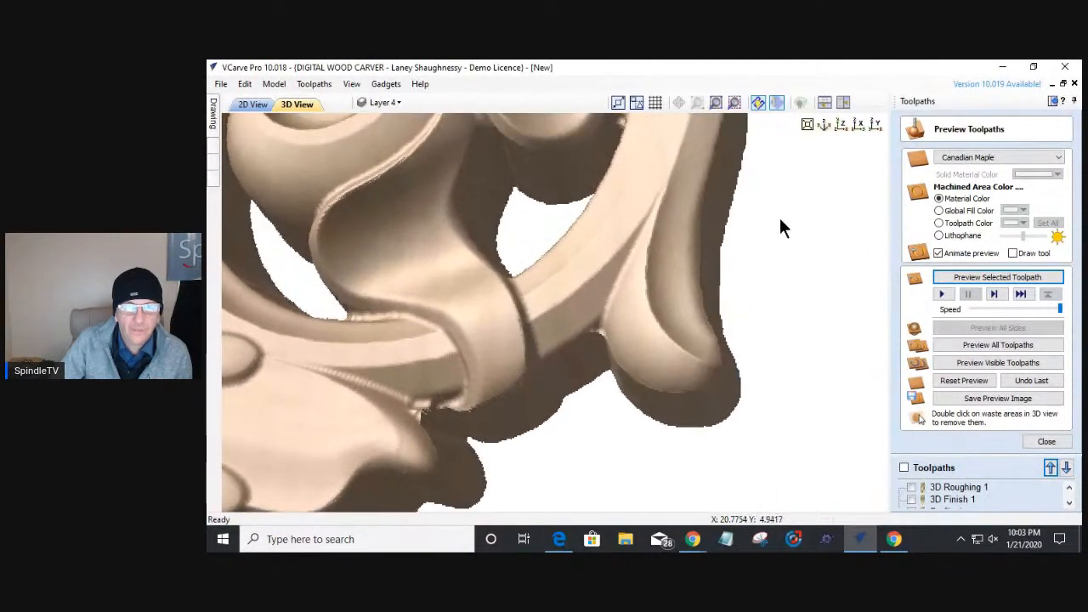
left_click(842, 125)
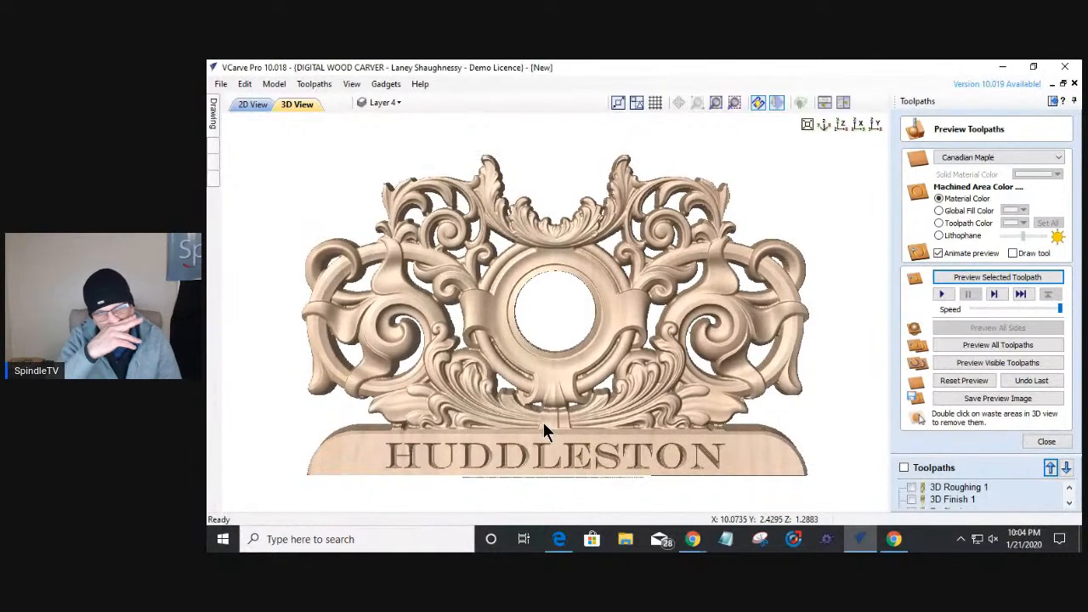
left_click_drag(544, 430, 544, 419)
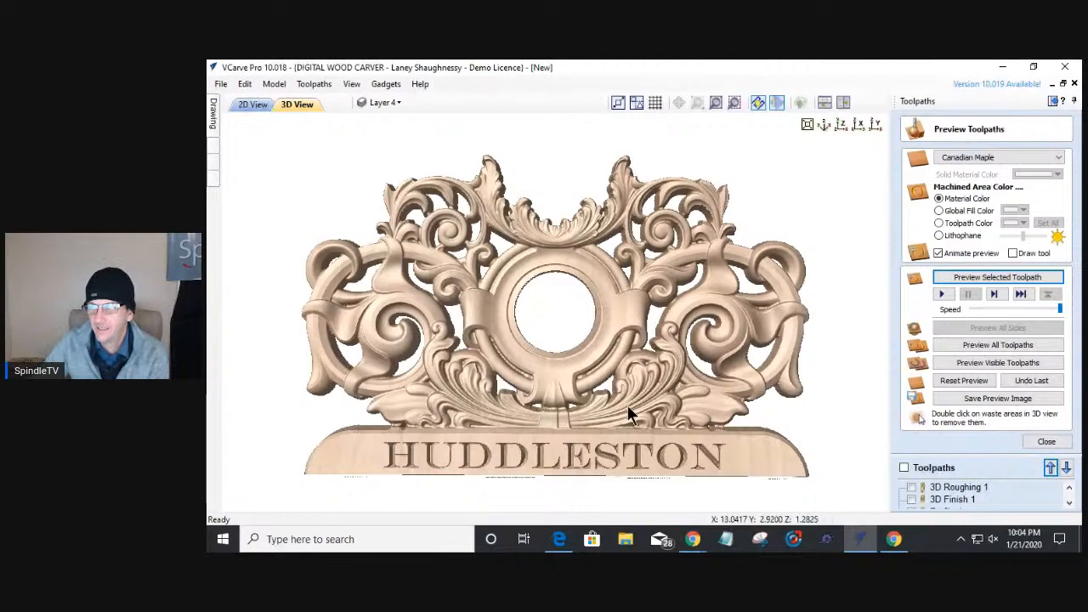
left_click_drag(506, 398, 633, 425)
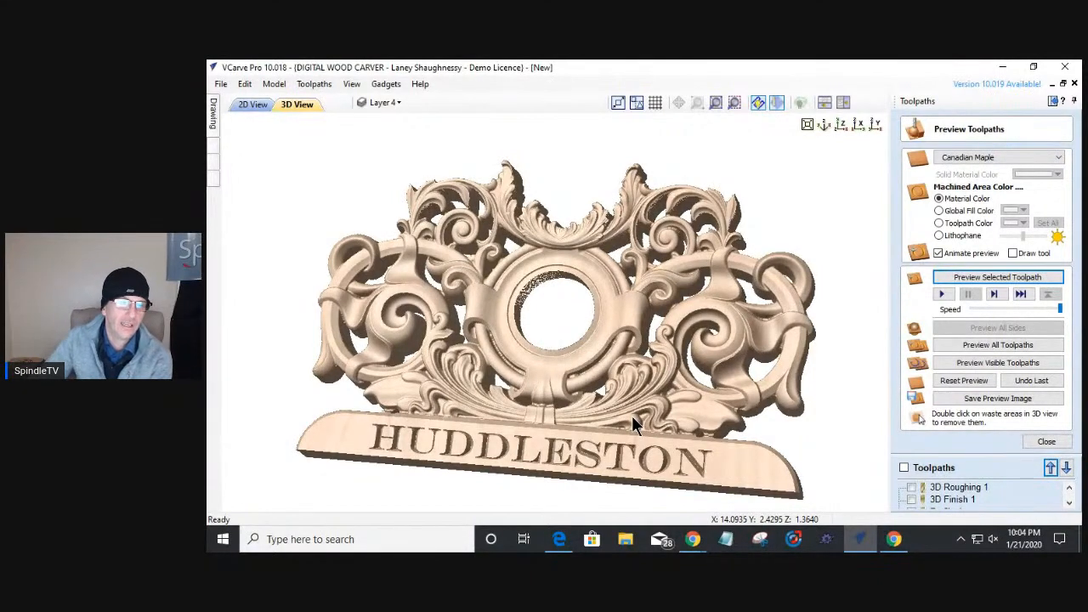
left_click(841, 125)
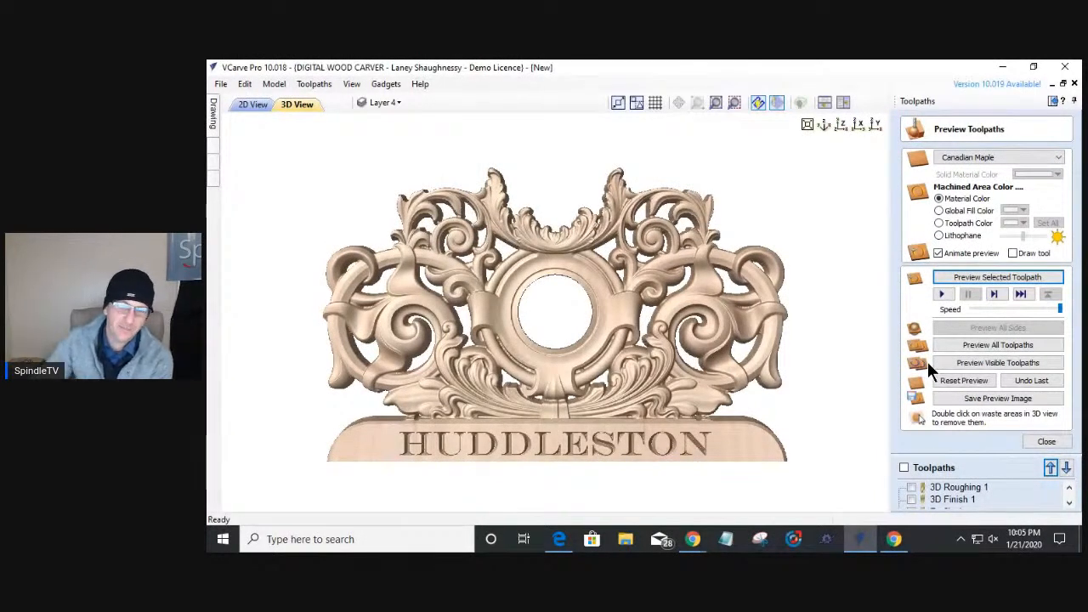
left_click(1047, 442)
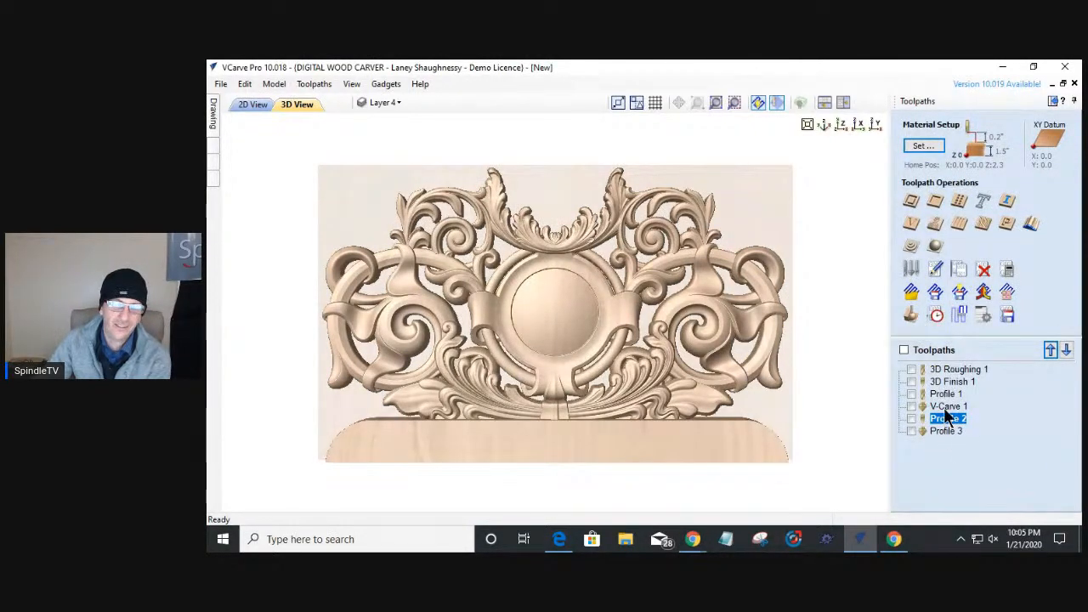
- Show the toolpaths summary and review the estimated machining times of all the carving's toolpaths
left_click_drag(484, 450, 502, 394)
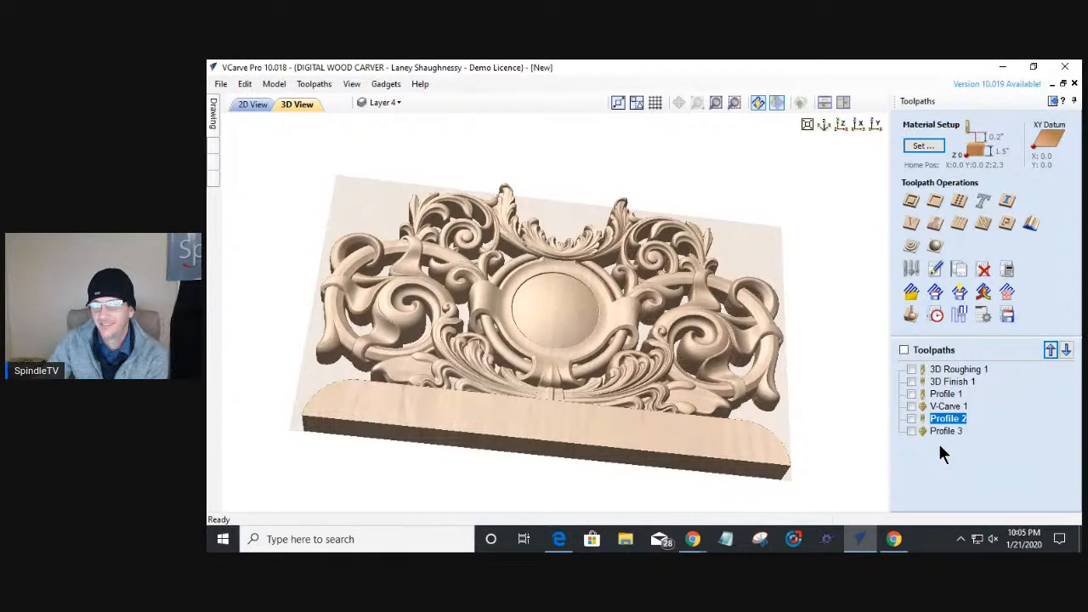
mouse_move(942, 415)
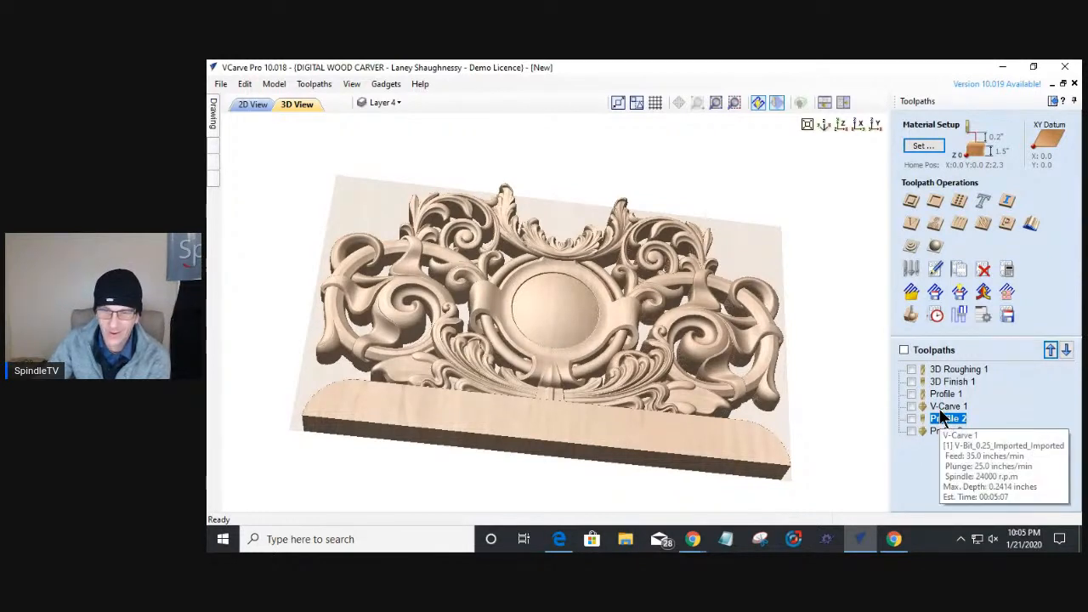
mouse_move(933, 368)
left_click(935, 317)
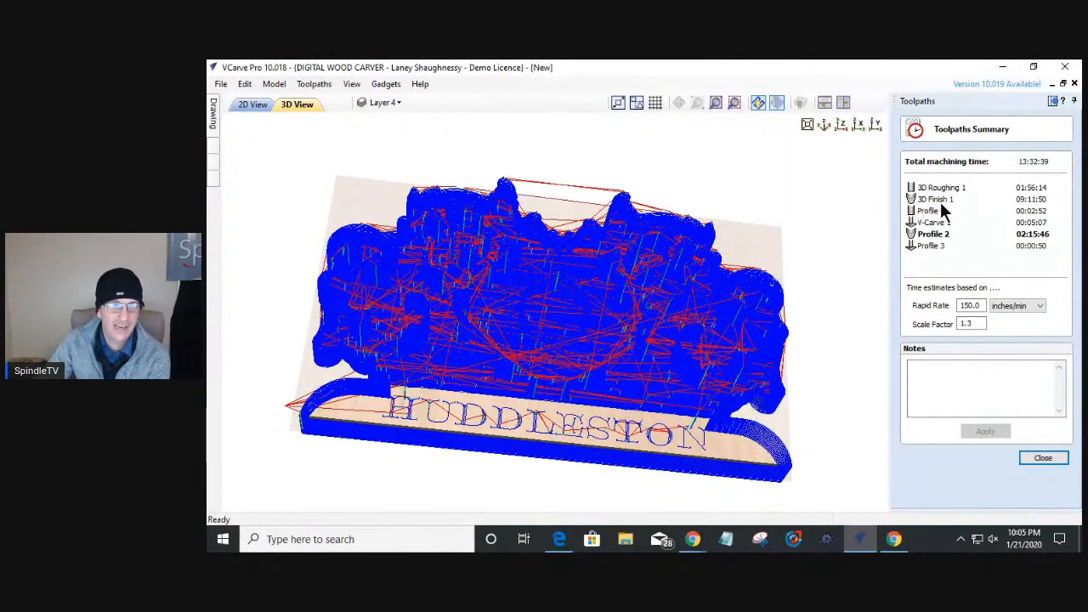
mouse_move(941, 205)
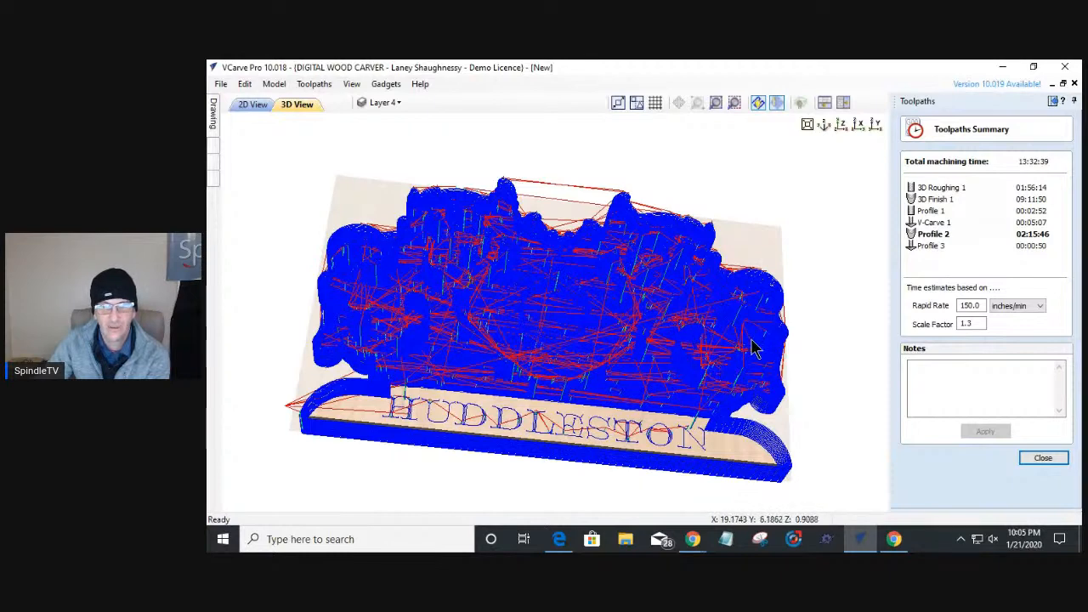
left_click_drag(610, 340, 584, 322)
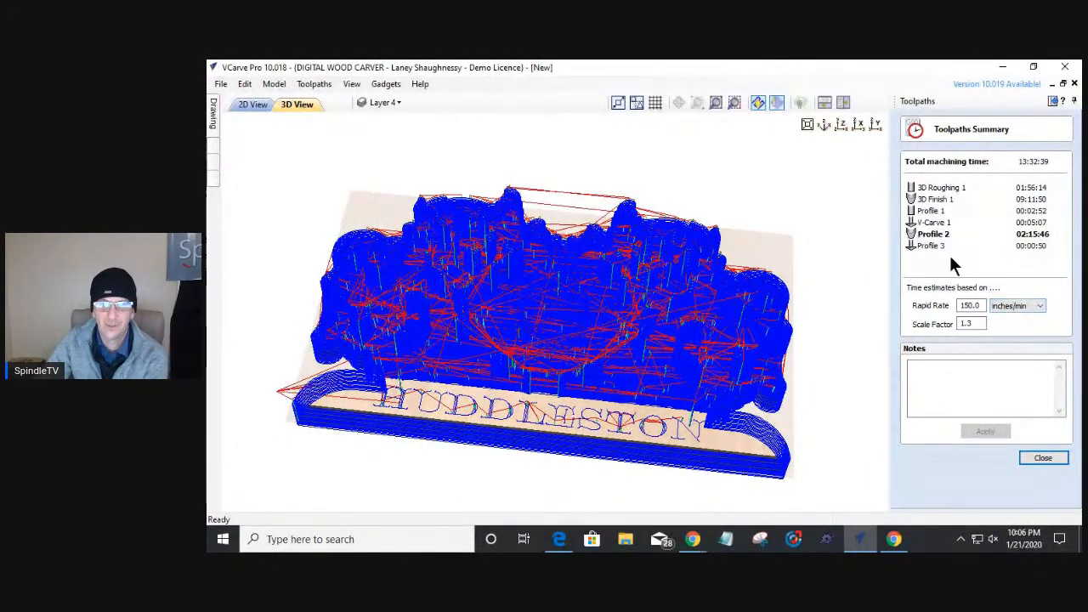
- Compare the machining times and tool details of Profile 2 and Profile 3 in the summary and close it
mouse_move(1011, 242)
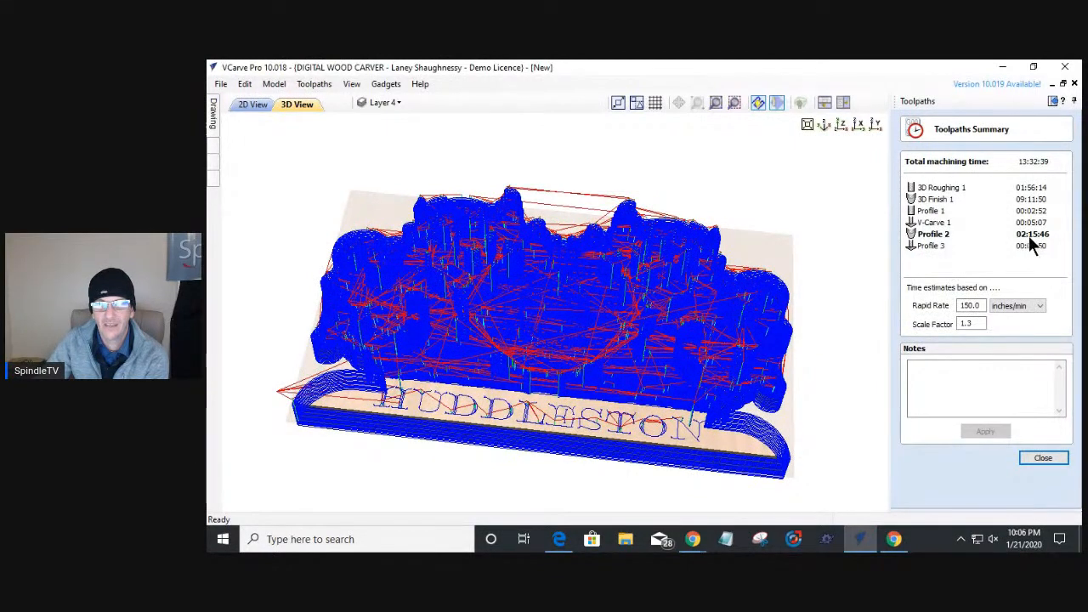
mouse_move(909, 248)
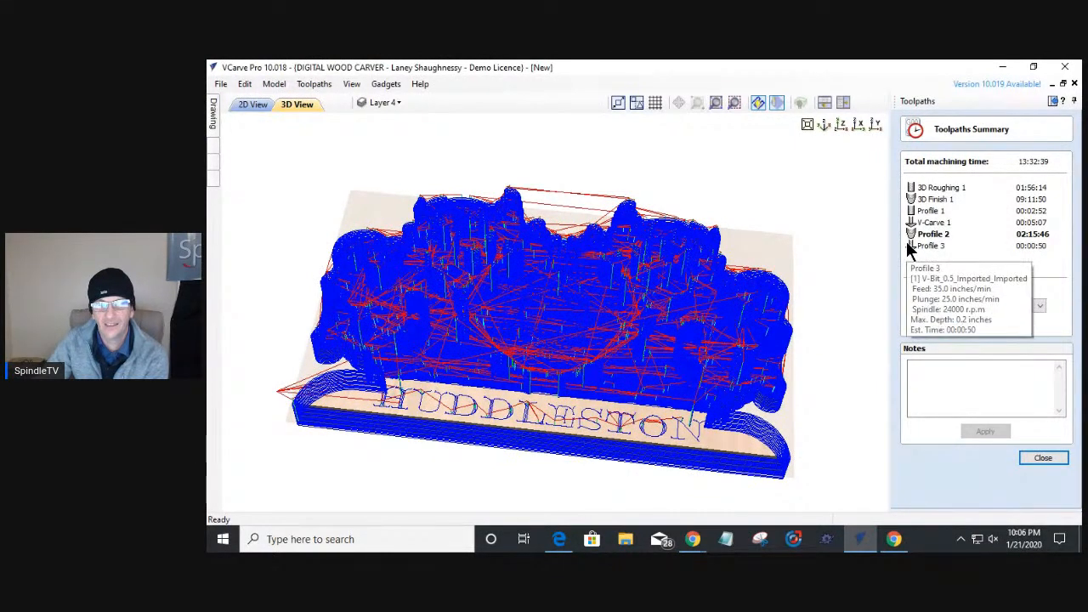
mouse_move(942, 243)
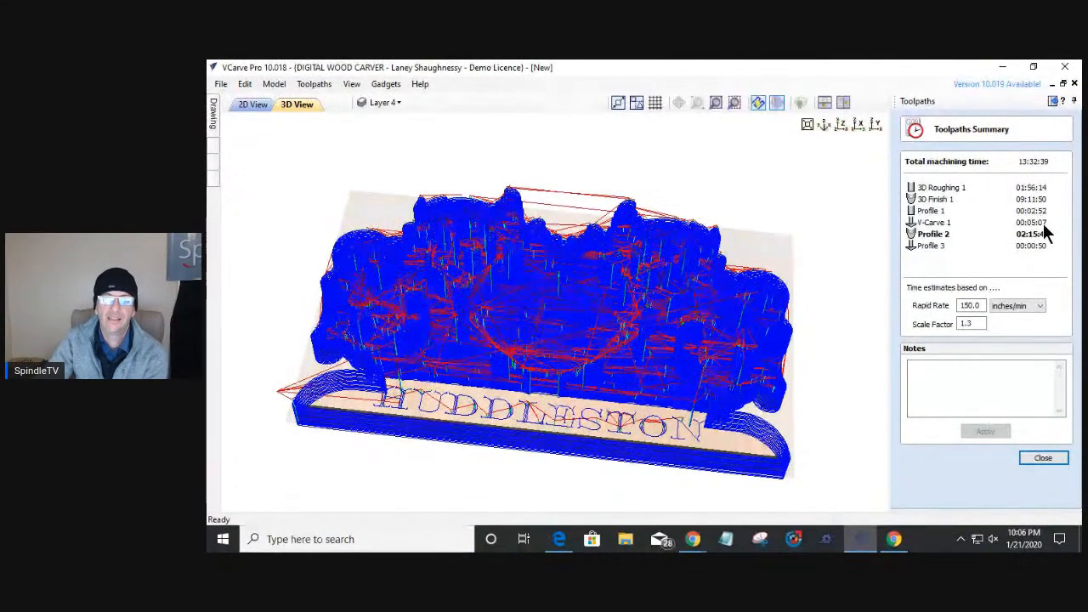
left_click(925, 246)
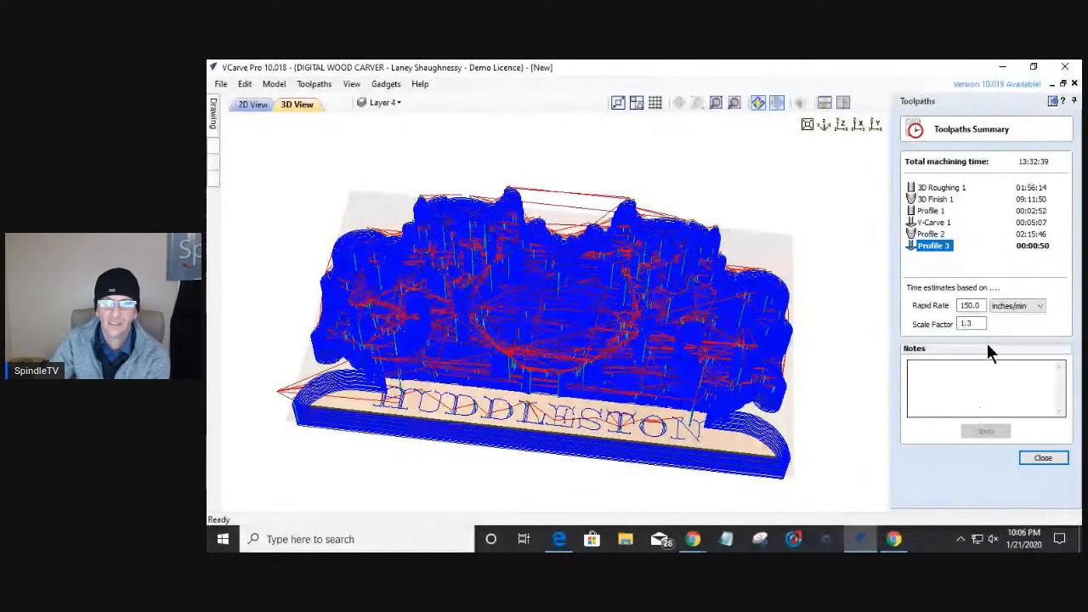
left_click(935, 234)
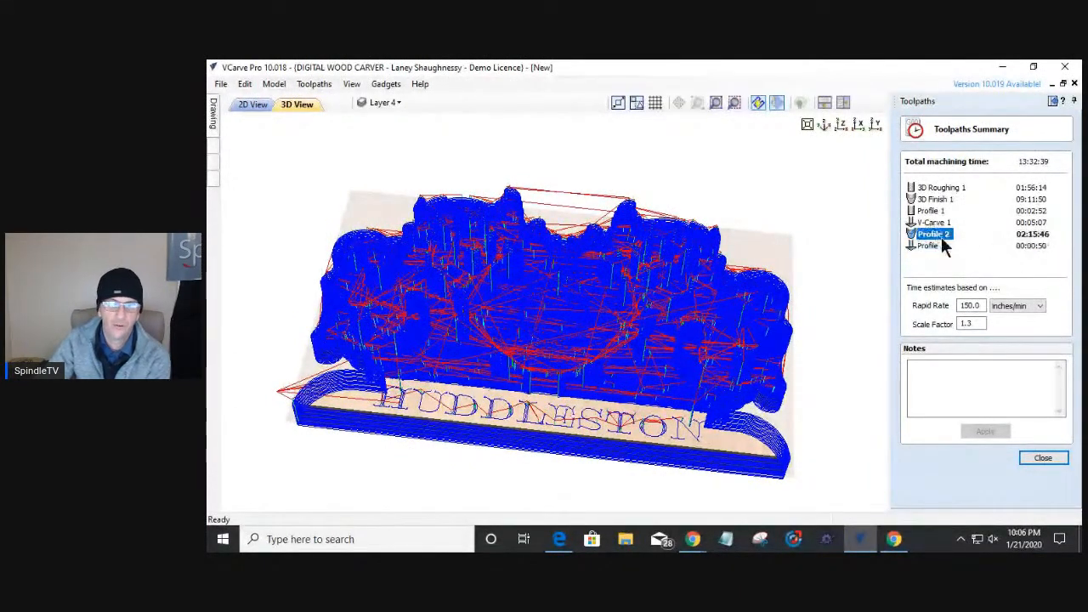
left_click(1044, 459)
- Move Profile 3 ahead of Profile 2 in the toolpath order and recheck the machining time summary
left_click(937, 429)
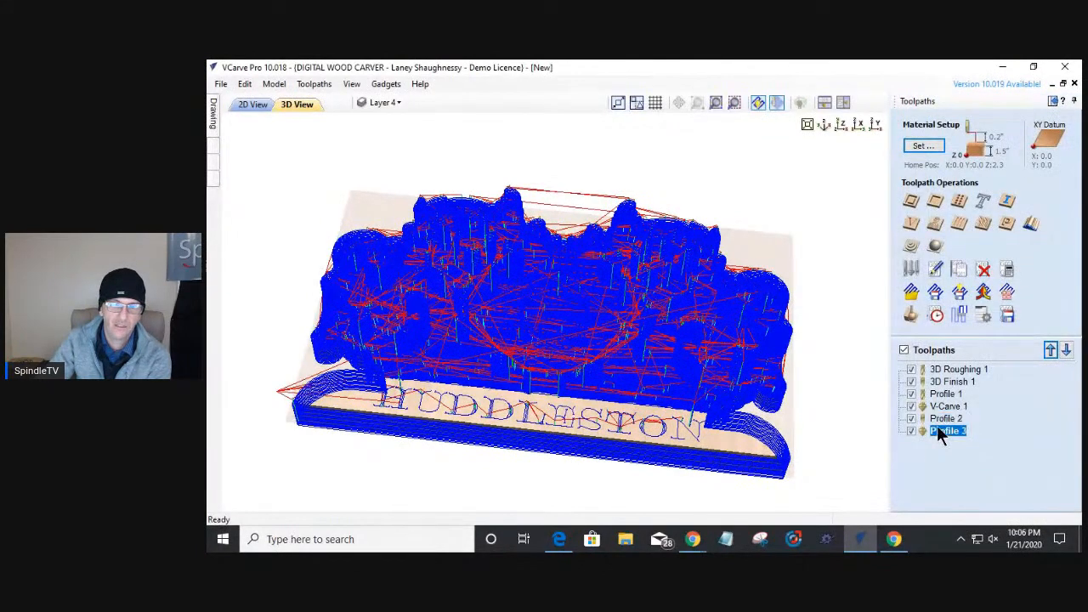
left_click(1050, 348)
left_click(947, 431)
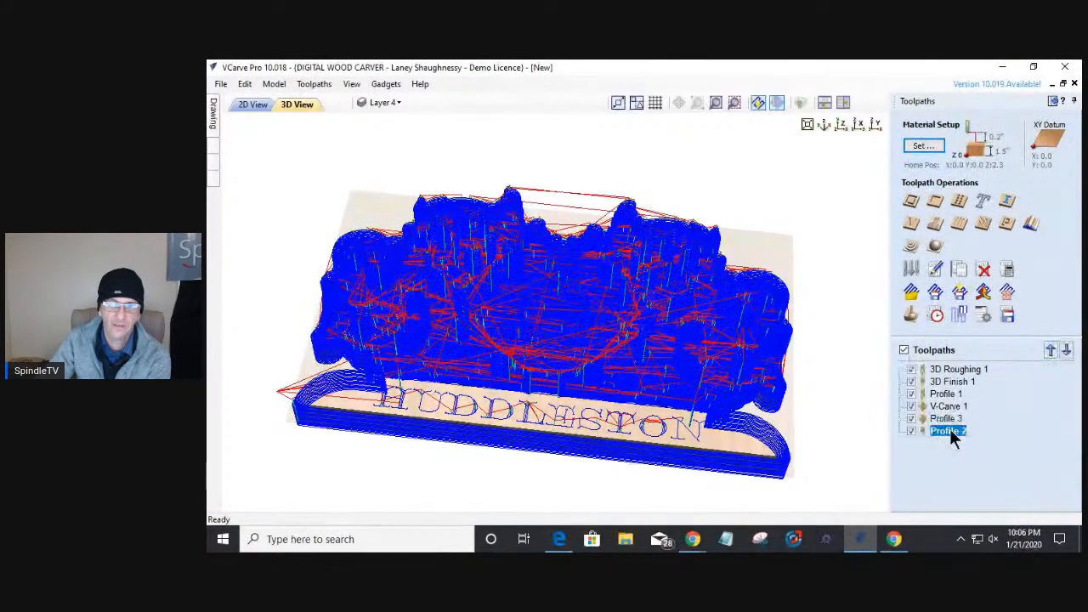
left_click(936, 316)
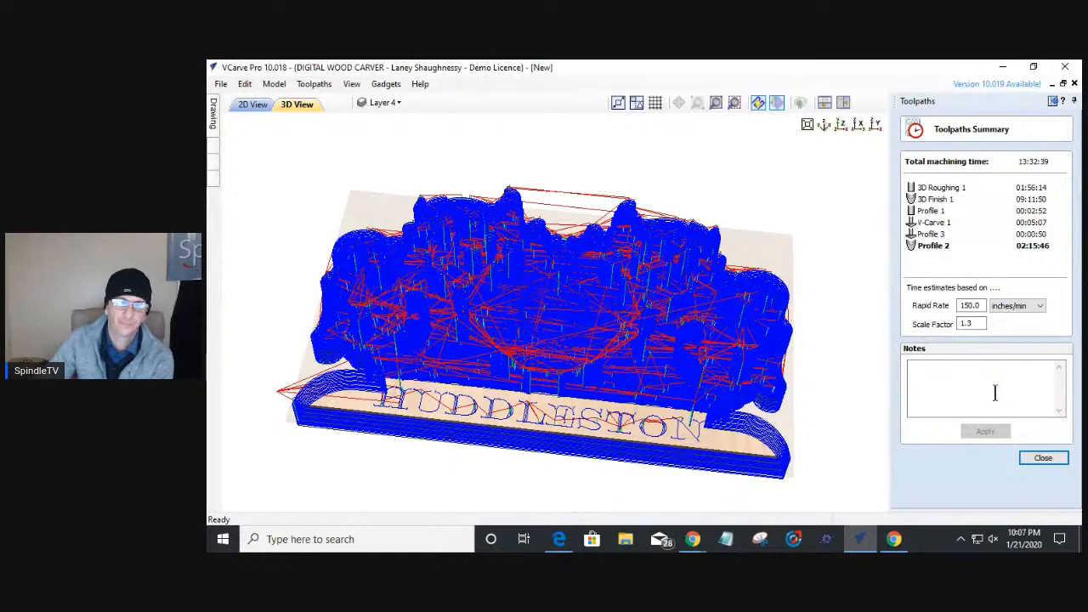
left_click(1042, 459)
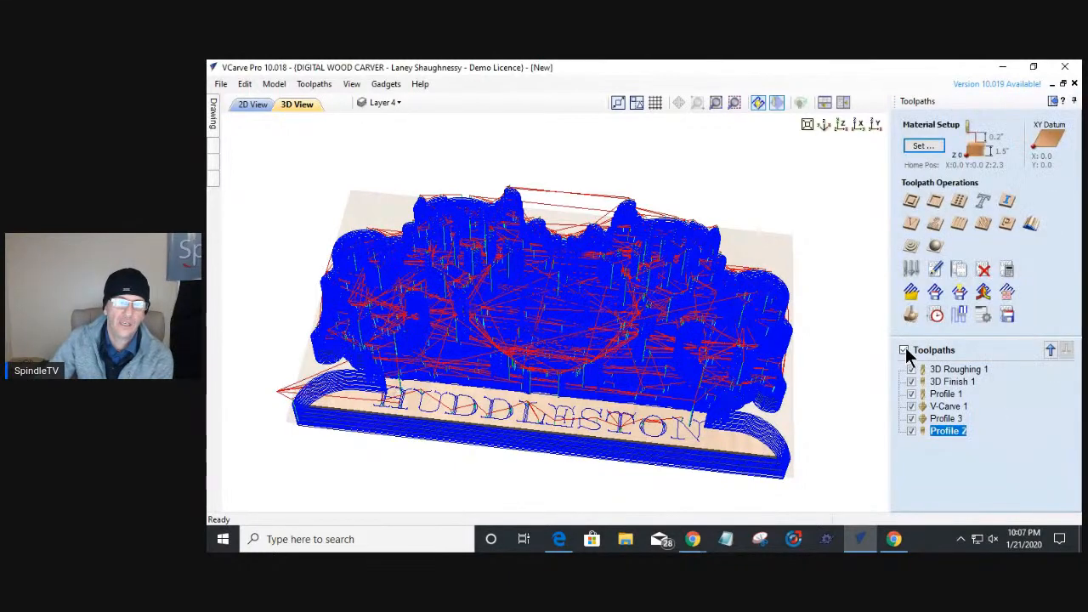
- Hide all toolpaths and examine the carving's 3D model and its machined toolpath preview
left_click_drag(516, 321, 504, 395)
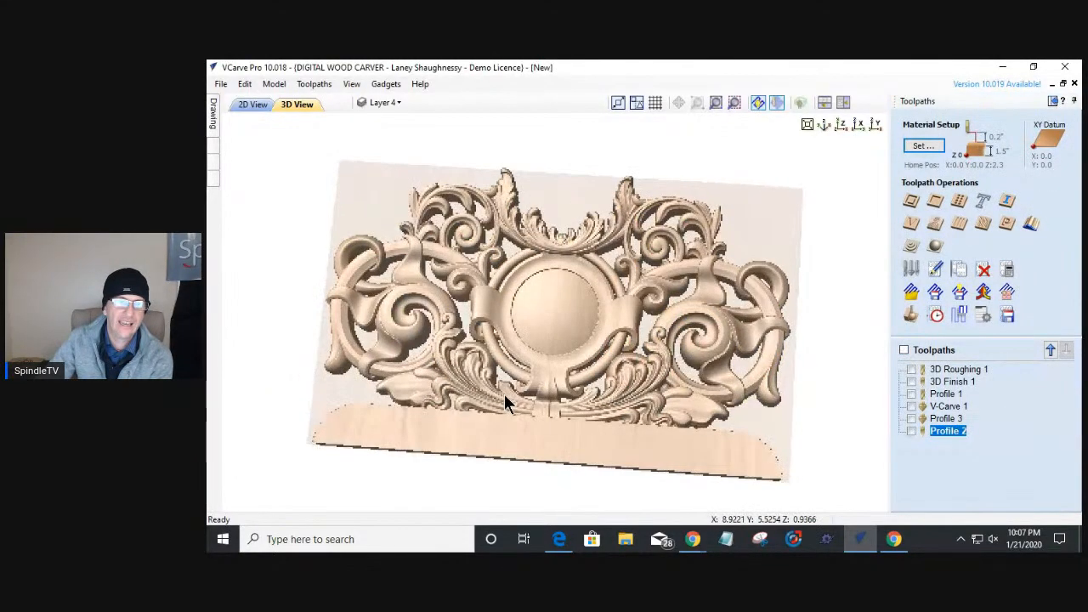
left_click_drag(521, 337, 523, 349)
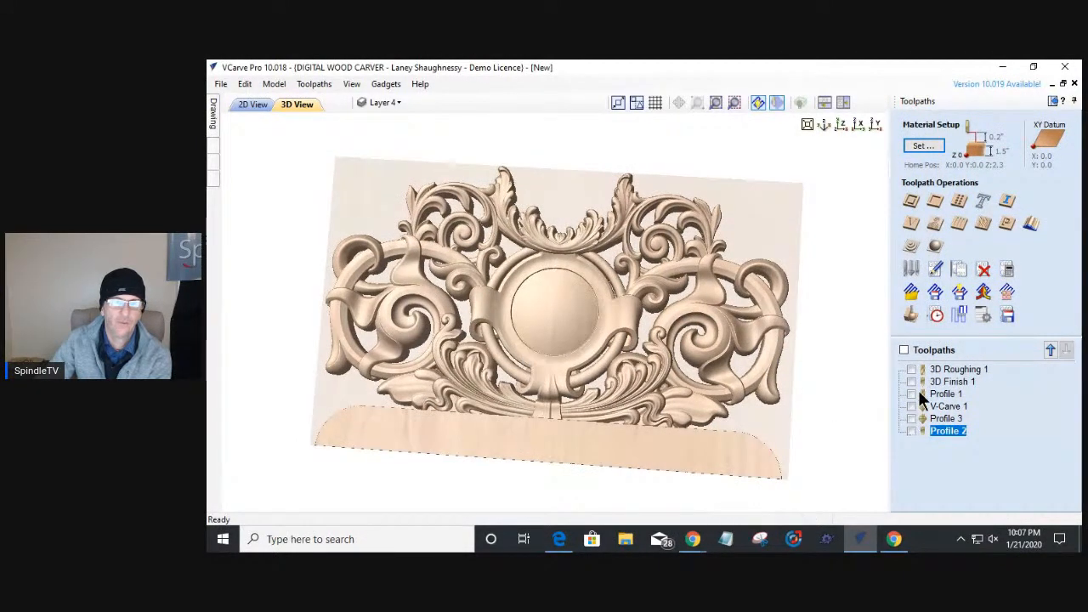
left_click(911, 316)
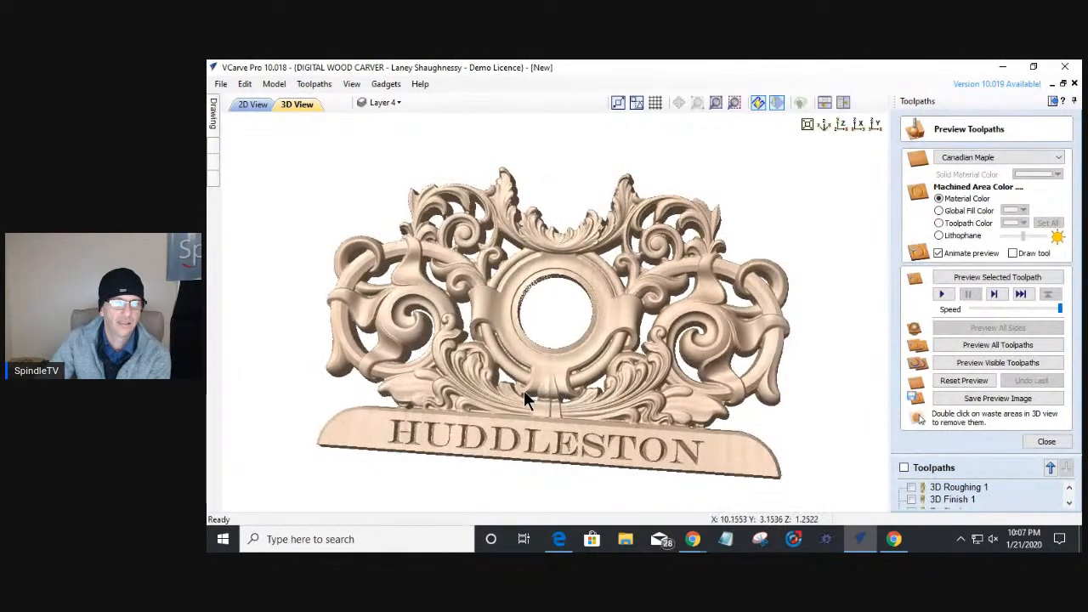
left_click_drag(524, 390, 525, 406)
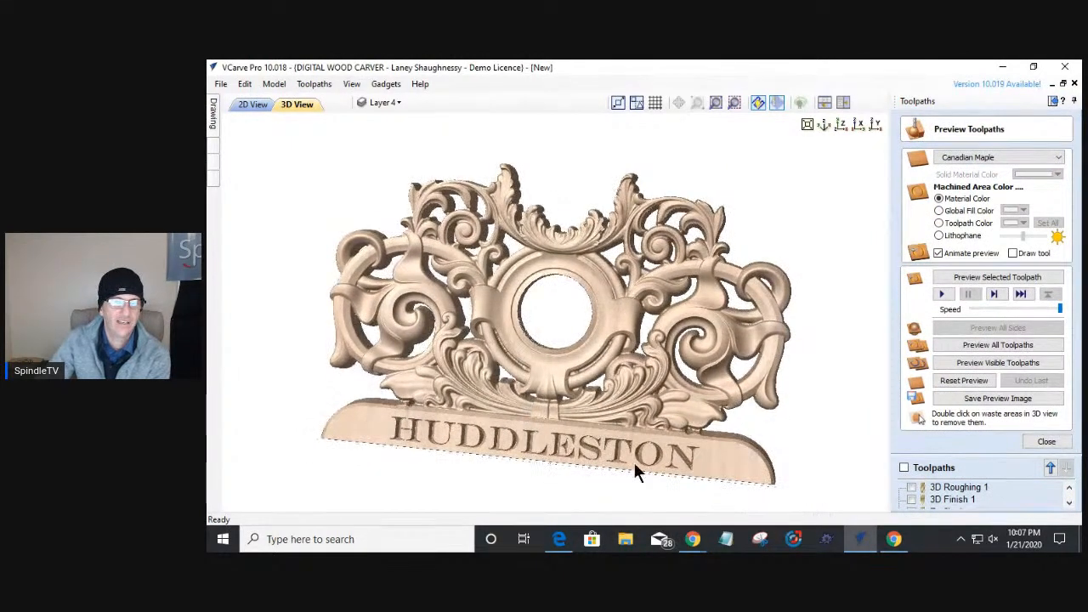
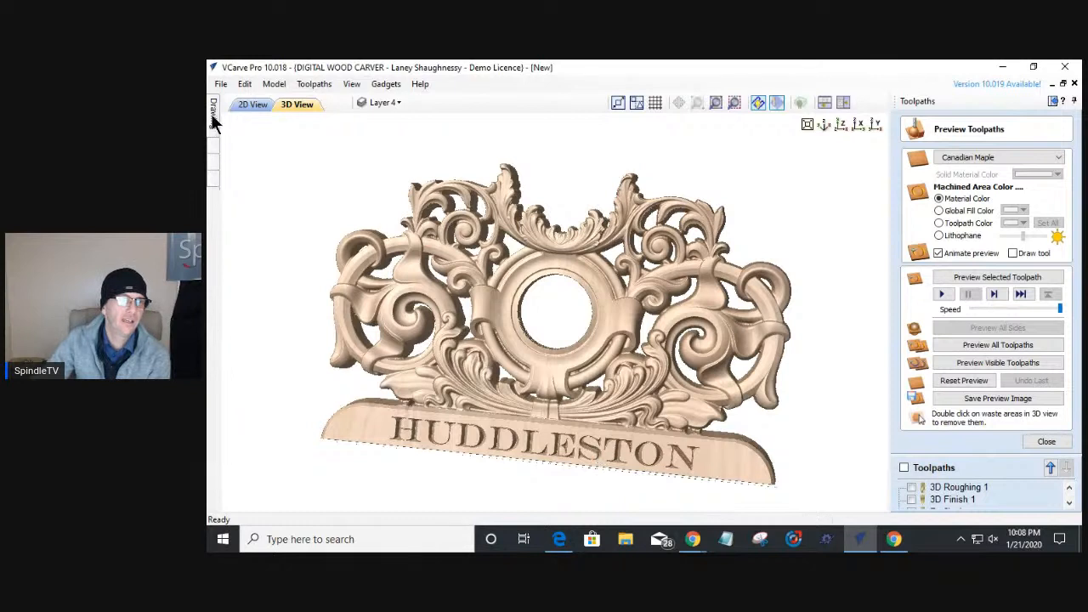
- Slice the 3D model with a slice thickness of 0.75 inches and leave the slicing tool
mouse_move(213, 121)
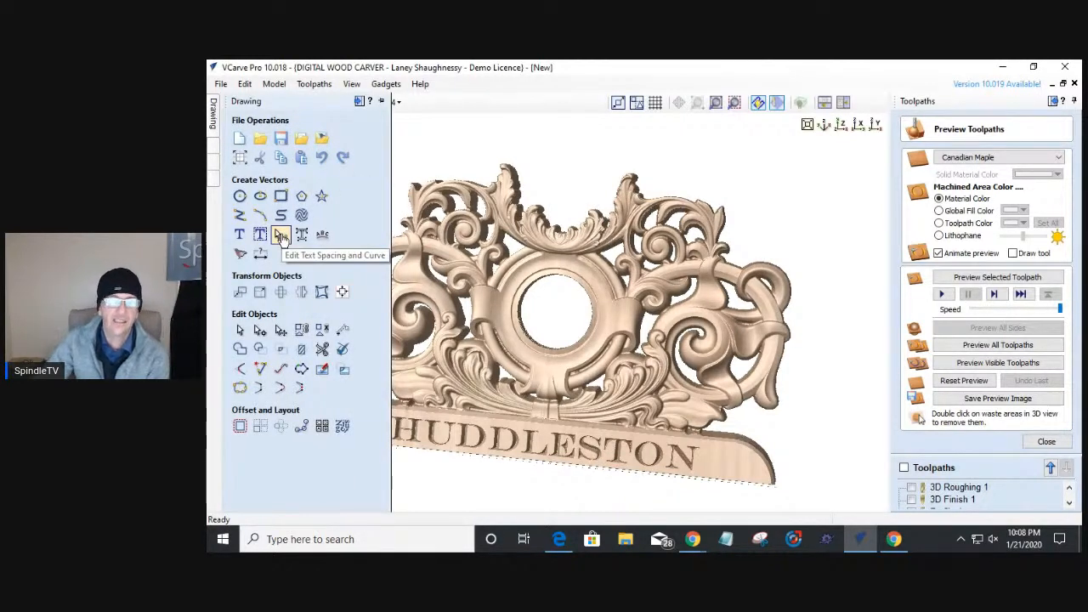
mouse_move(522, 445)
left_mouse_down()
mouse_move(549, 391)
mouse_move(544, 341)
left_mouse_up()
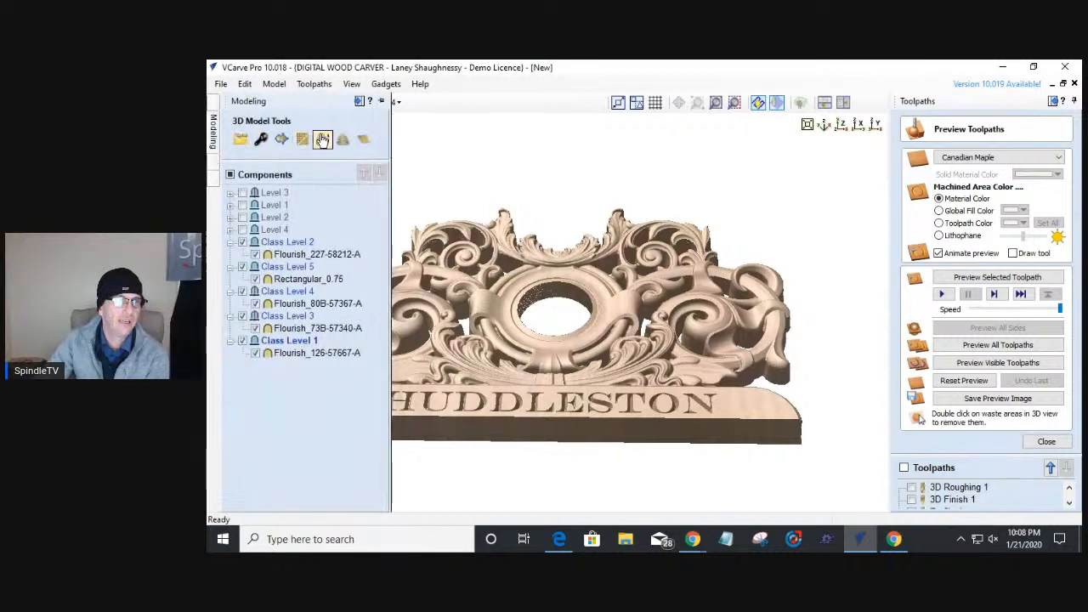
left_click(342, 141)
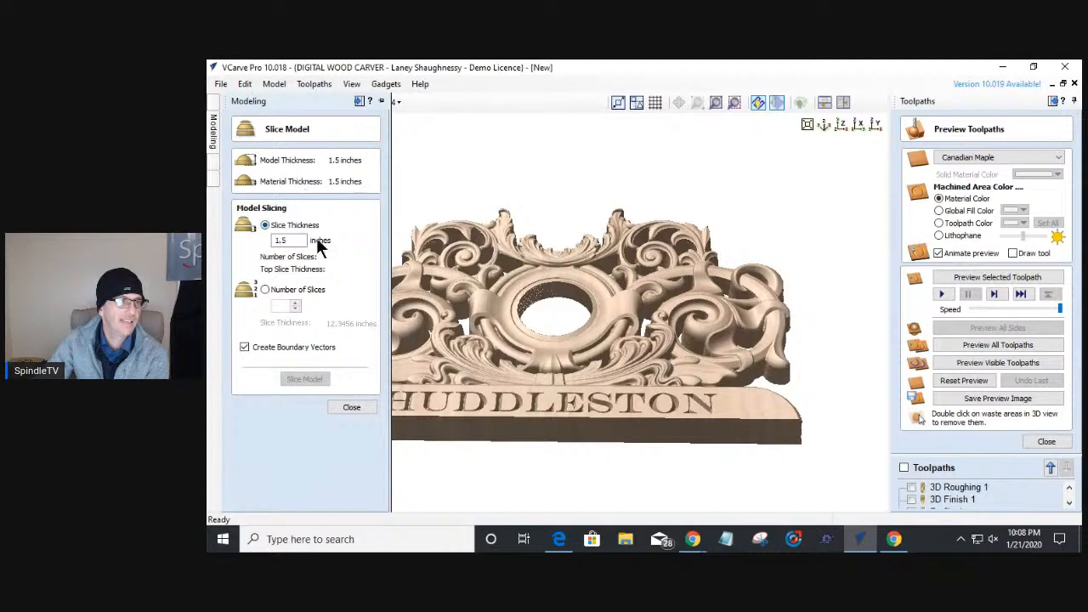
left_click_drag(301, 240, 245, 234)
type(".75")
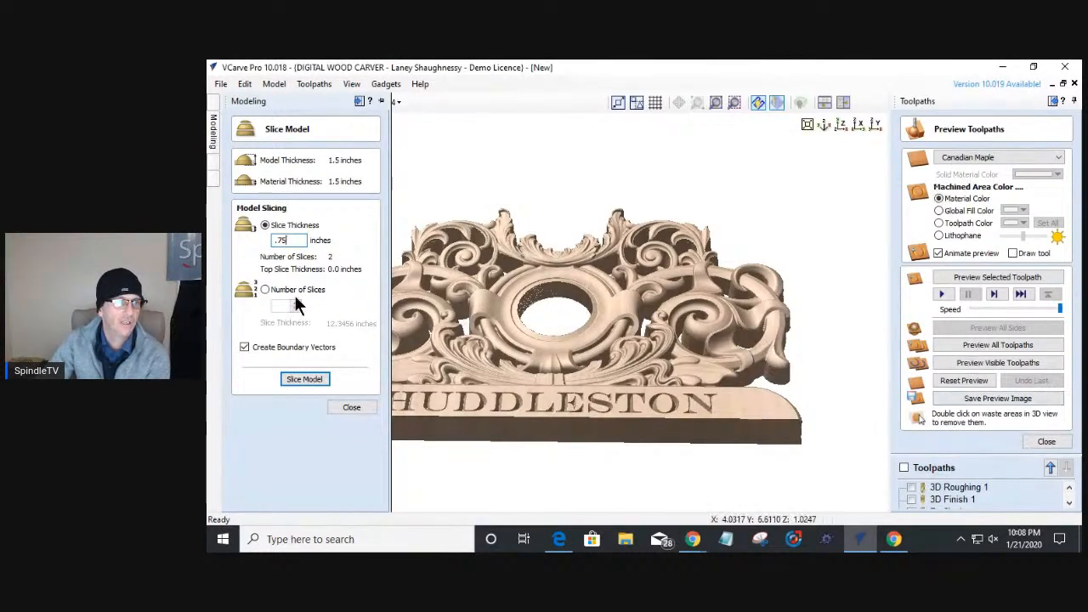
left_click(305, 378)
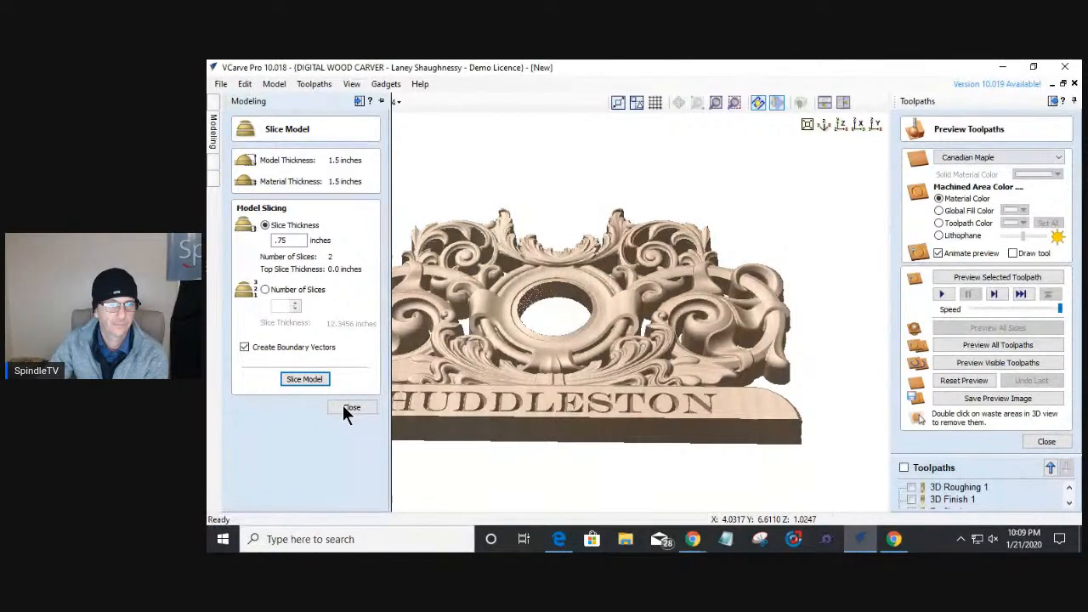
left_click(349, 409)
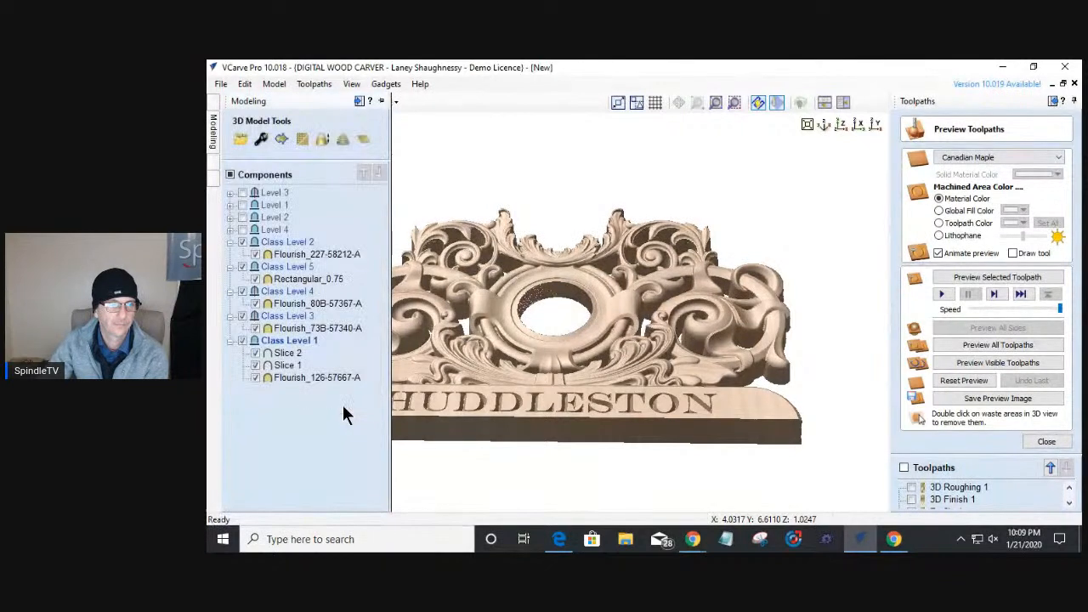
- Hide the components of Class Level 3, Class Level 2 and Class Level 5
left_click(242, 314)
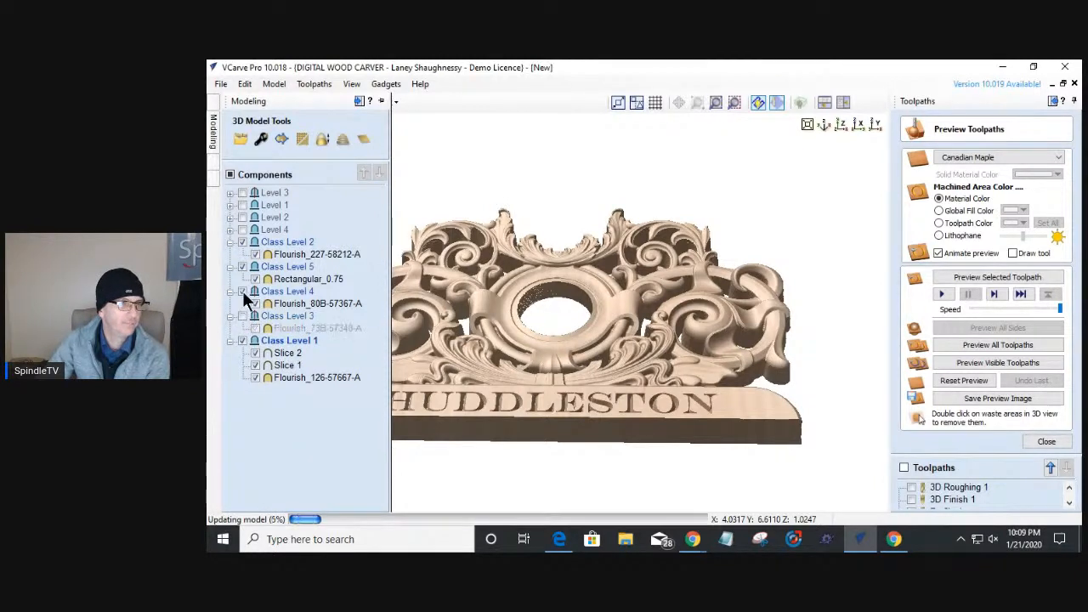
left_click(242, 242)
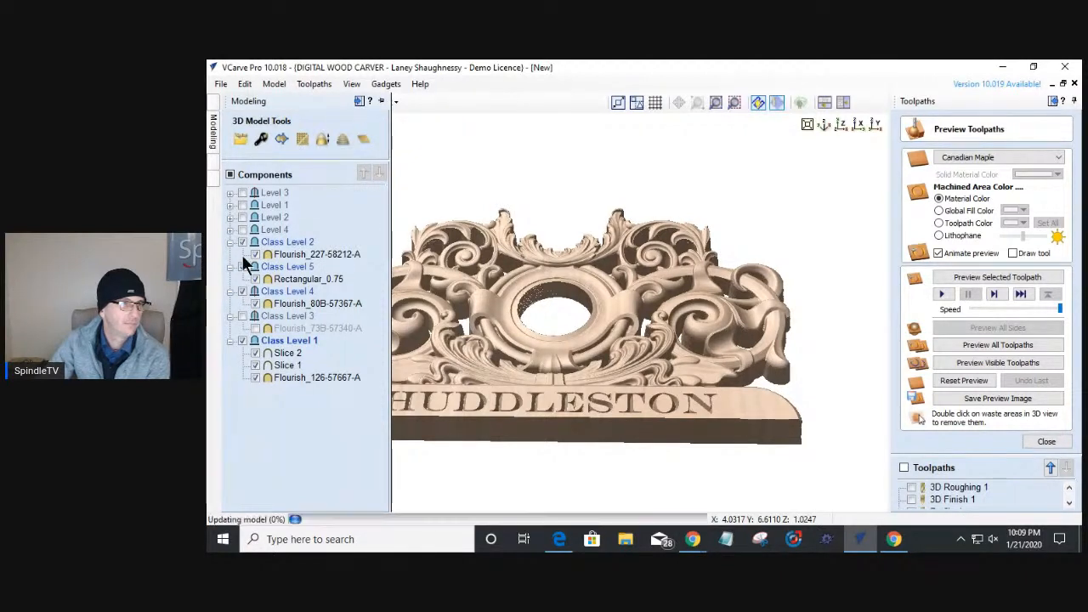
left_click(242, 242)
left_click(241, 266)
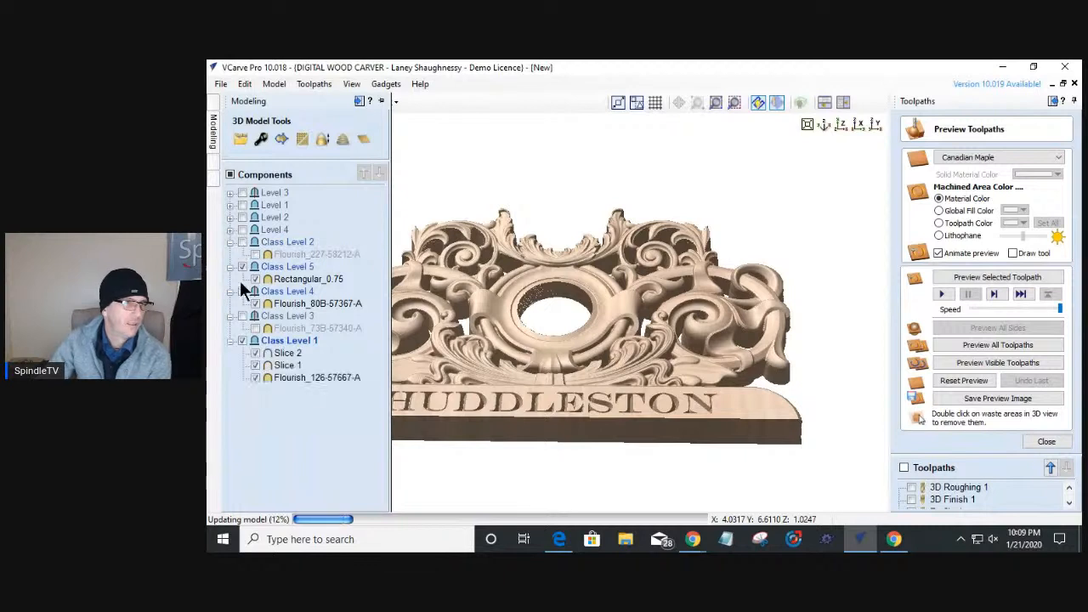
left_click(241, 266)
left_click(243, 292)
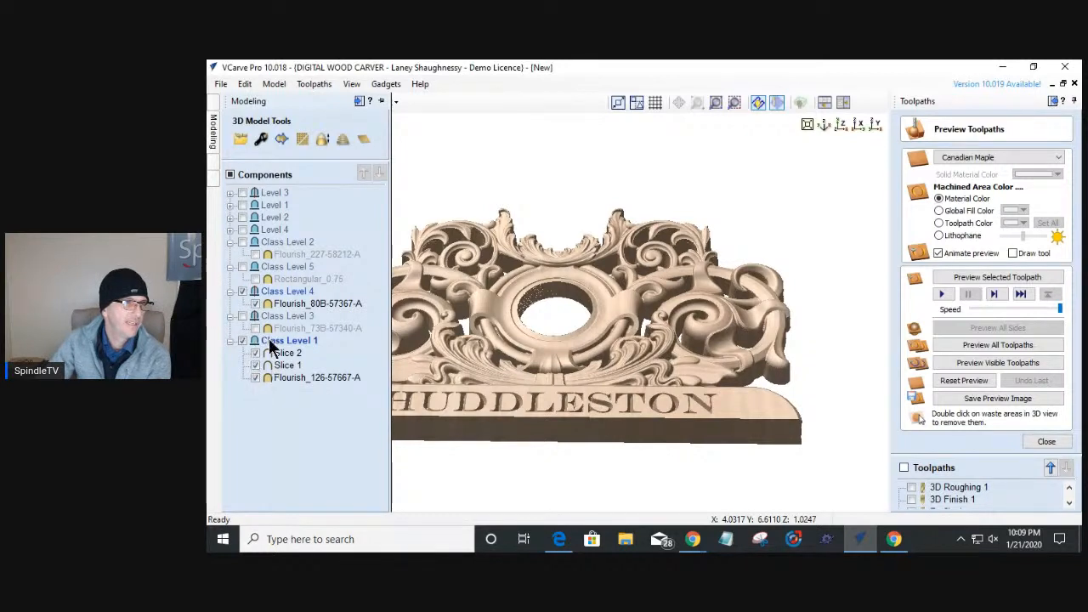
- Insert a new component level above Class Level 1 and rename it Class Level 6
right_click(269, 338)
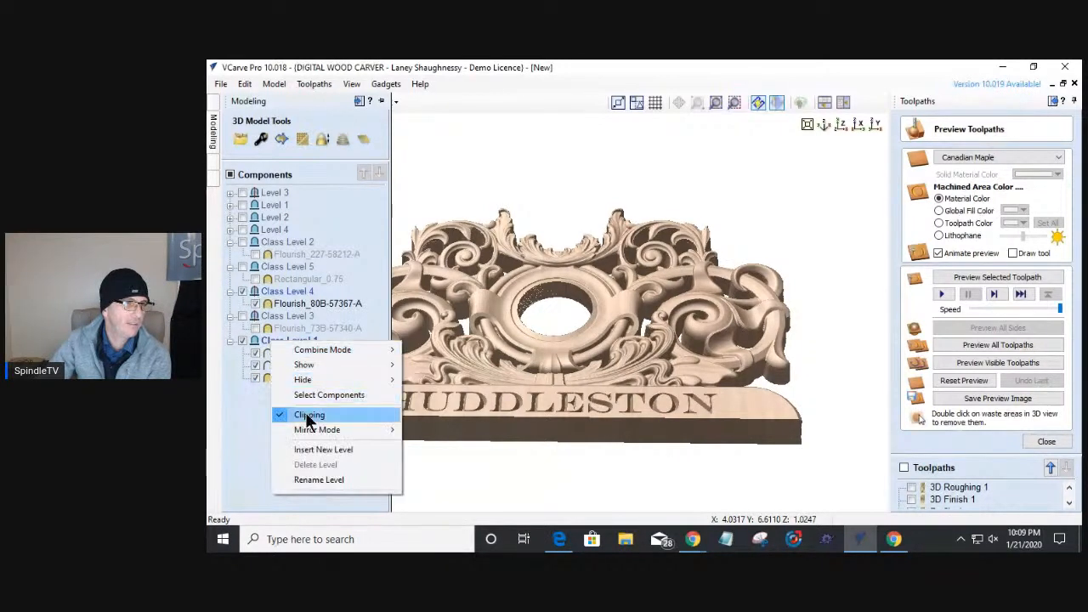
left_click(323, 448)
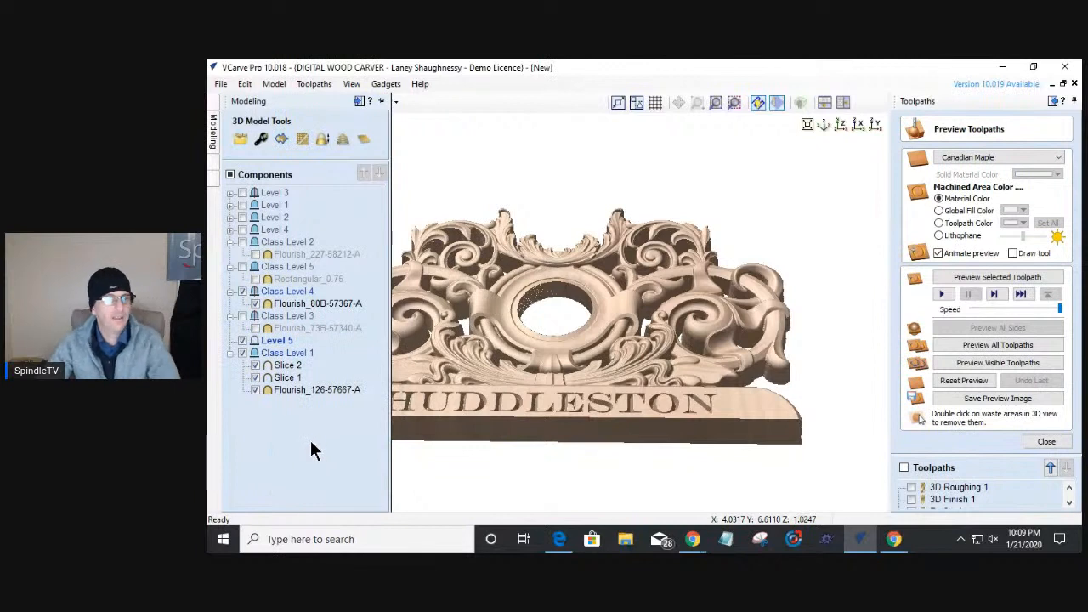
right_click(274, 339)
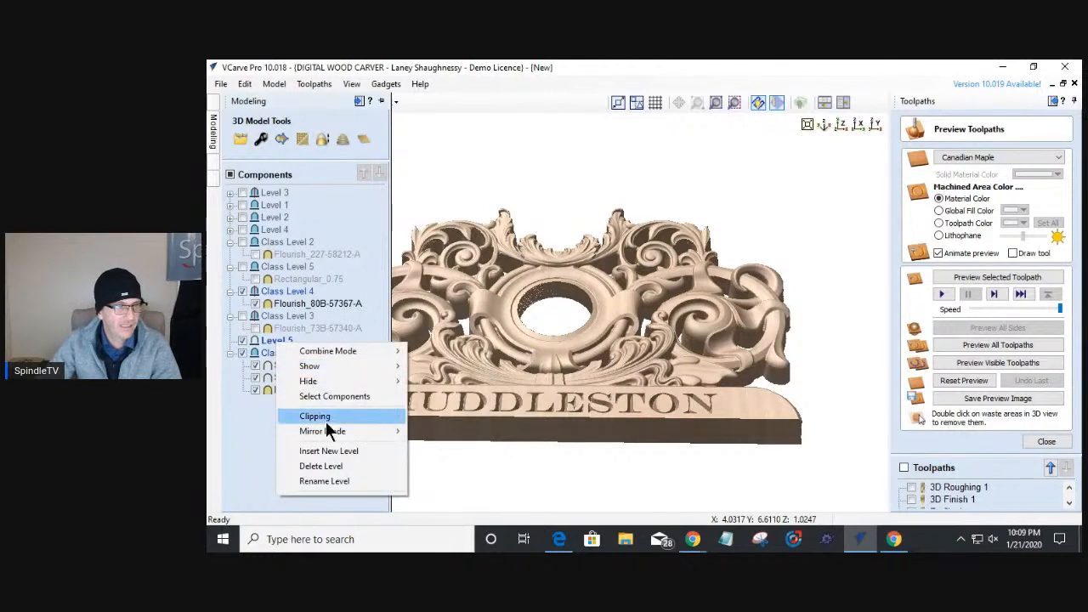
left_click(327, 482)
type("Class Leve")
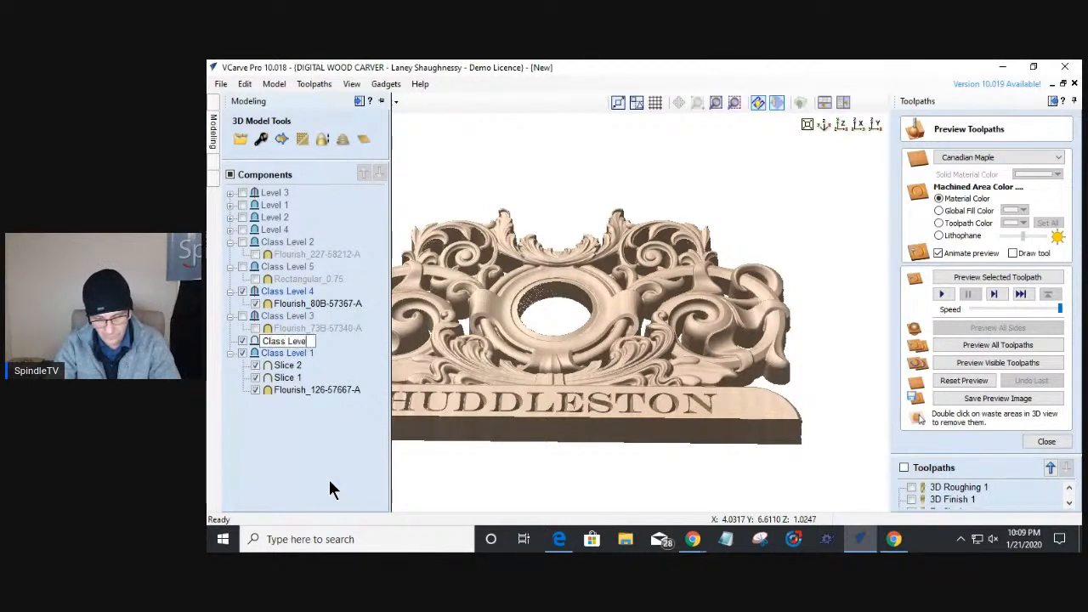
type("l 6")
key("Return")
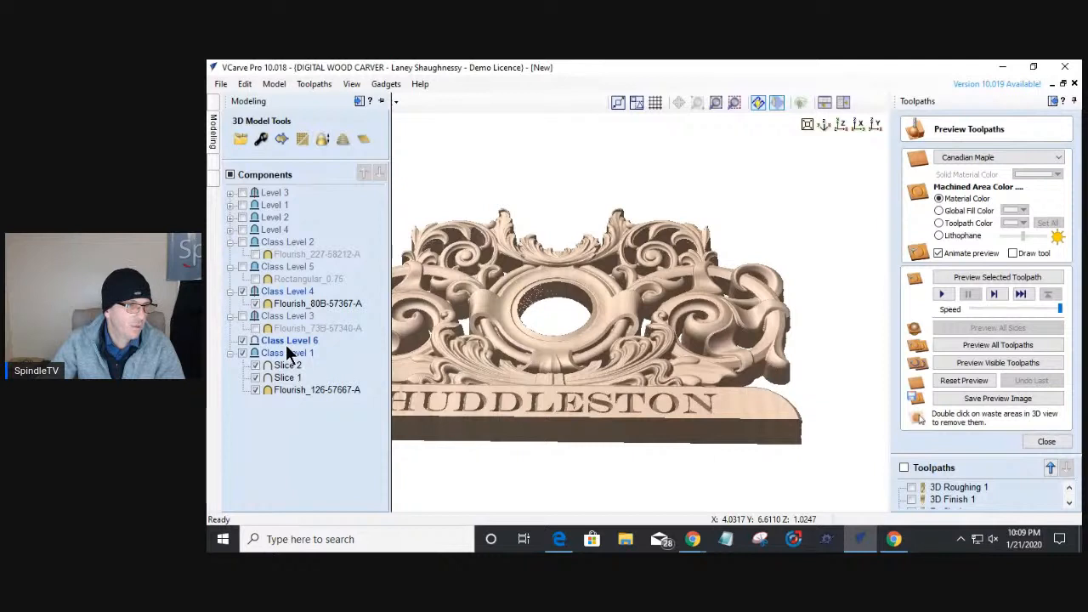
- Move the components Slice 2 and Slice 1 from Class Level 1 into Class Level 6
left_click_drag(285, 344, 285, 366)
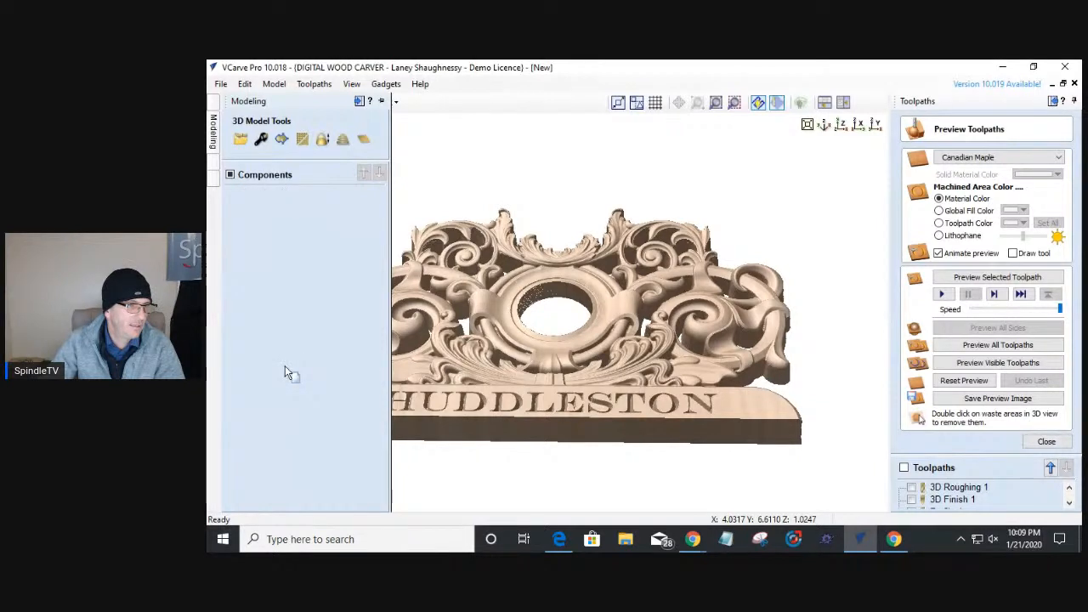
left_click_drag(285, 365, 285, 366)
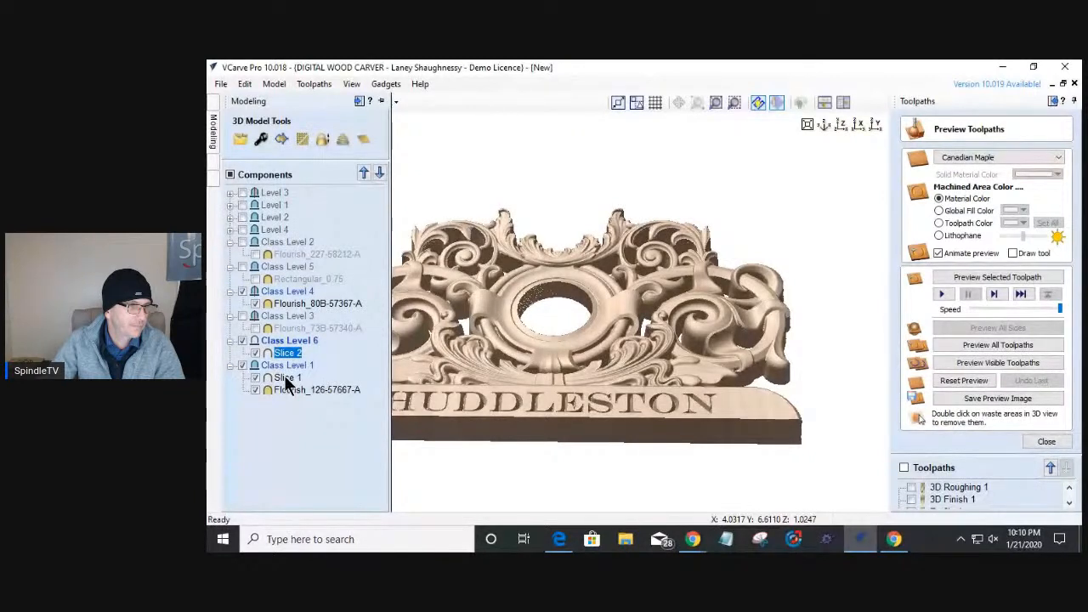
left_click_drag(285, 358, 285, 356)
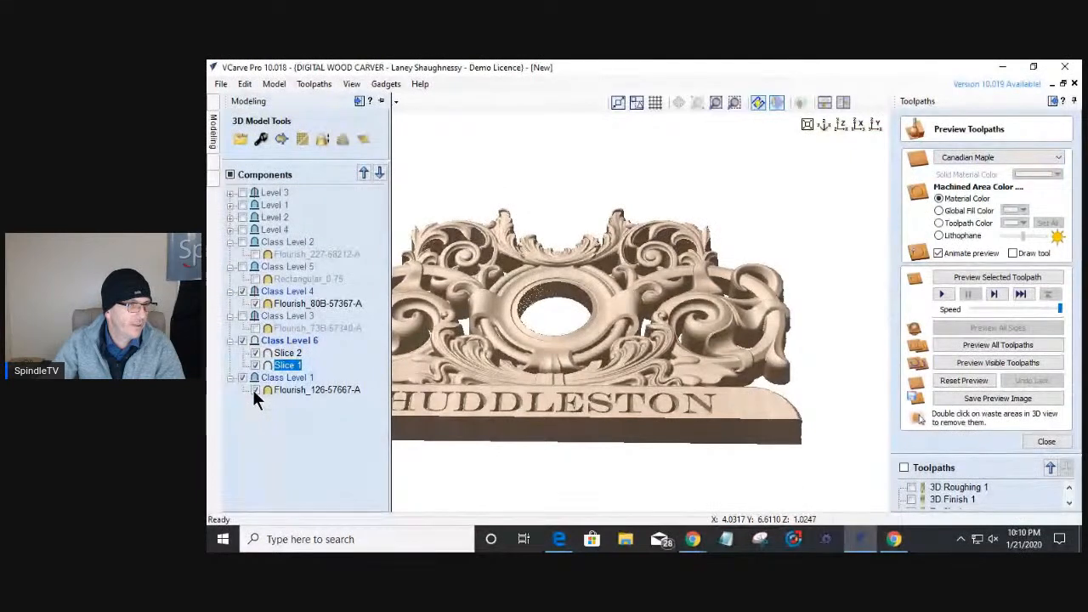
- Hide Class Level 1, Class Level 4 and Slice 2, keeping only Slice 1 shown
left_click(243, 377)
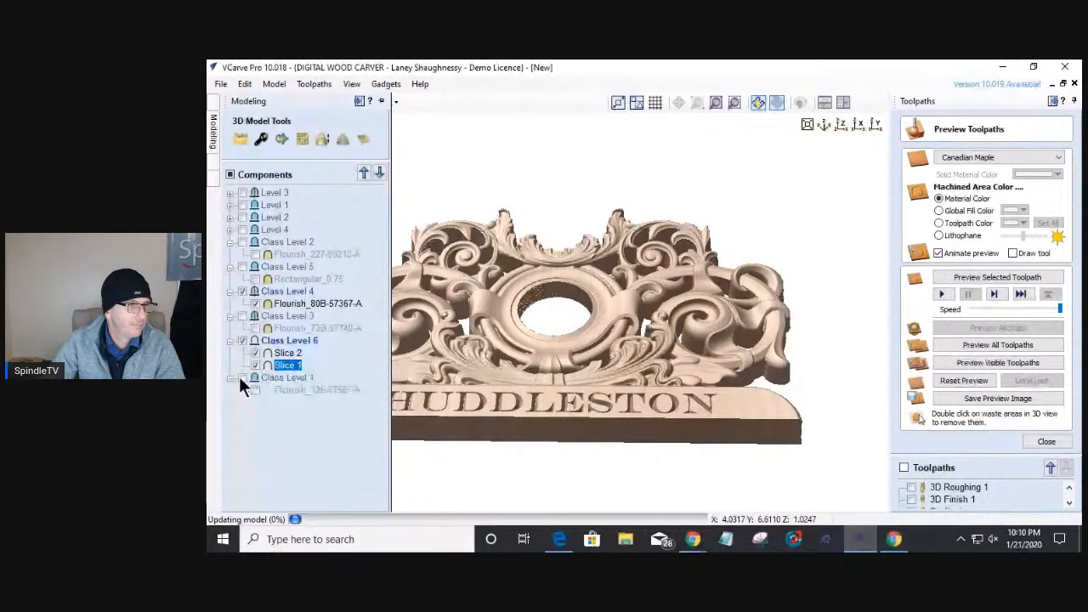
left_click(243, 291)
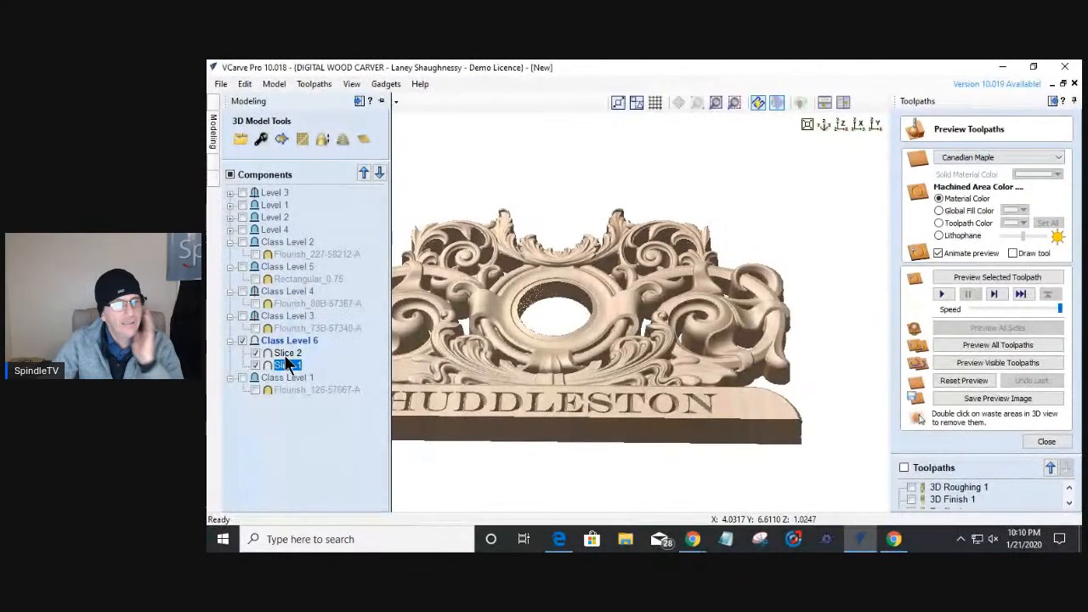
left_click(255, 354)
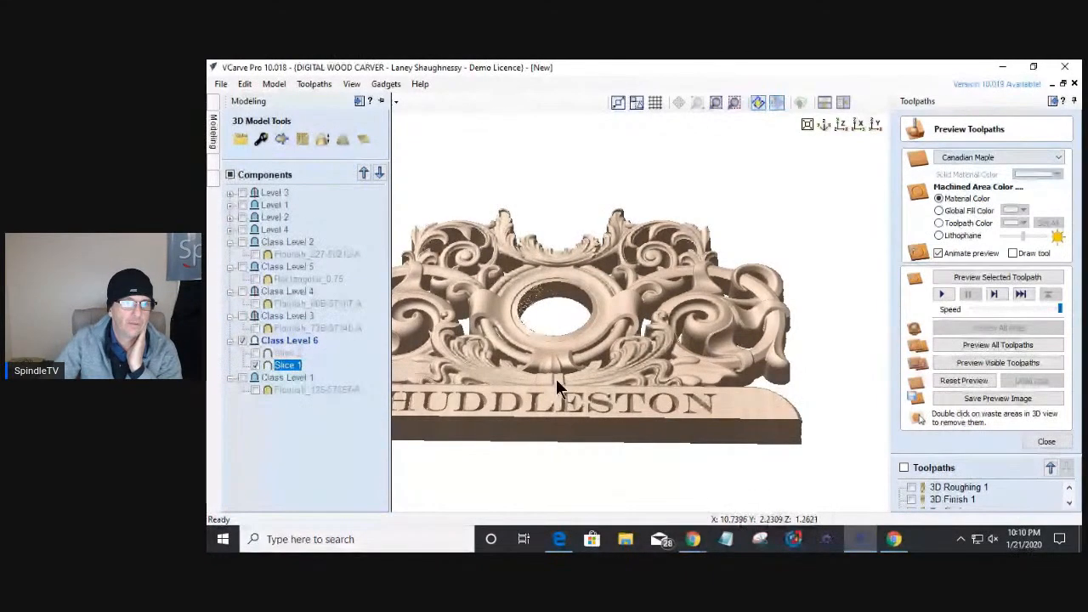
- Switch to the modeling layout, keep Slice 1 selected and close the toolpath preview to display the component model
left_click(1052, 101)
left_click(235, 503)
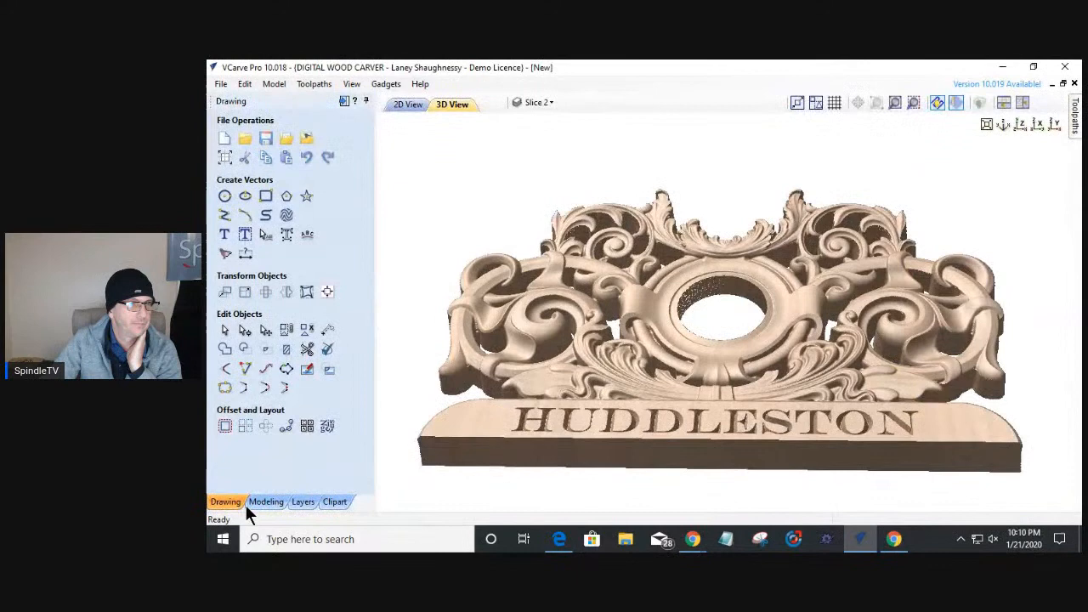
left_click(255, 504)
left_click(271, 366)
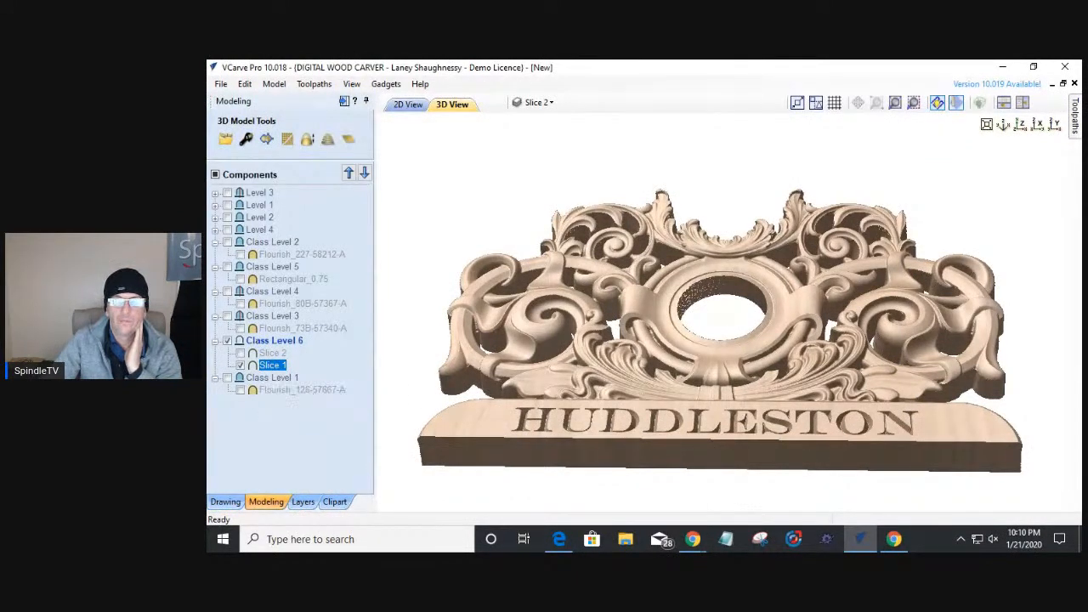
left_click(1074, 132)
left_click(1030, 444)
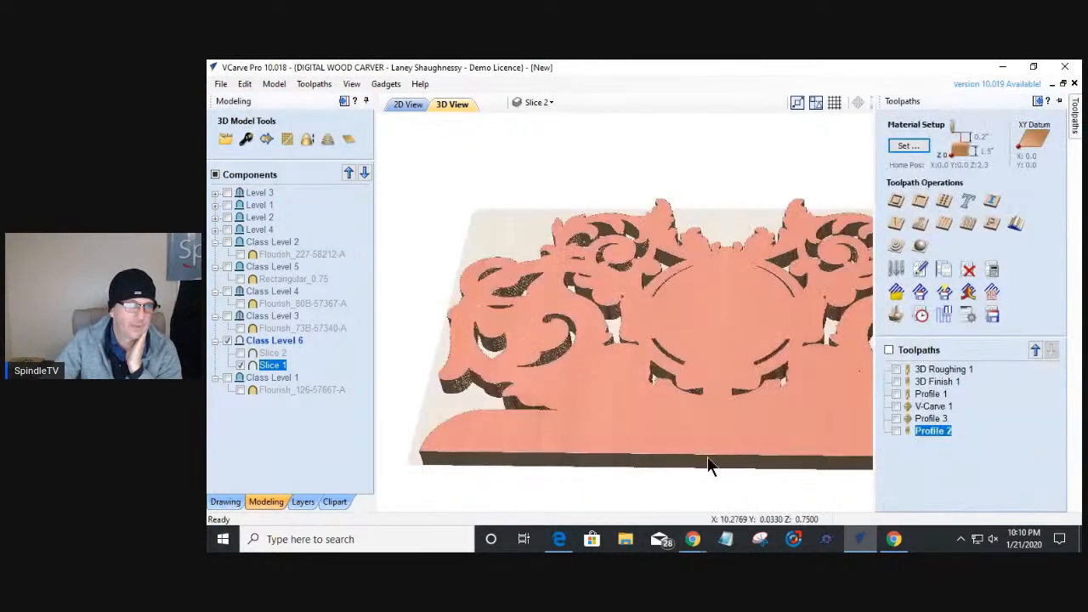
- Inspect Slice 1 from several angles, and isolate Slice 2 in its place to examine it as well
left_click_drag(641, 380, 637, 370)
mouse_move(642, 474)
left_mouse_down()
mouse_move(642, 494)
mouse_move(646, 407)
mouse_move(636, 466)
left_mouse_up()
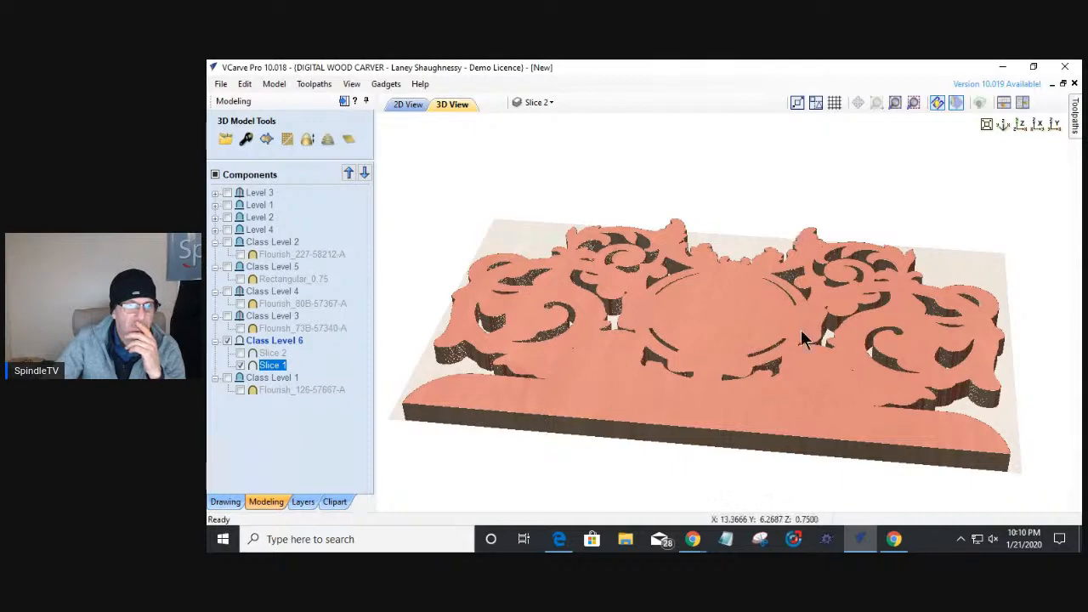
left_click_drag(392, 413, 1028, 403)
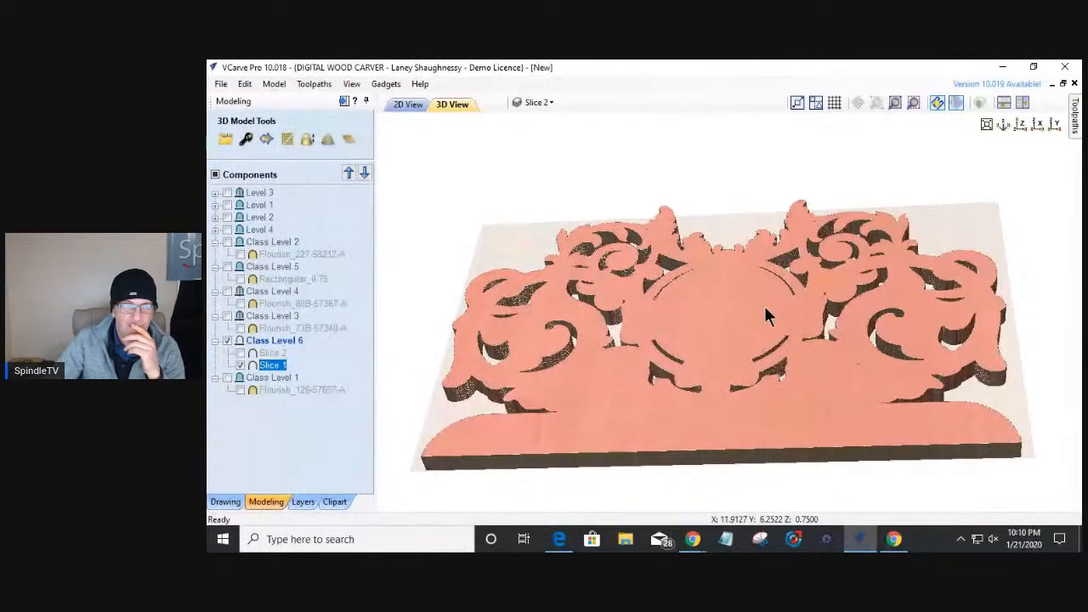
left_click(239, 365)
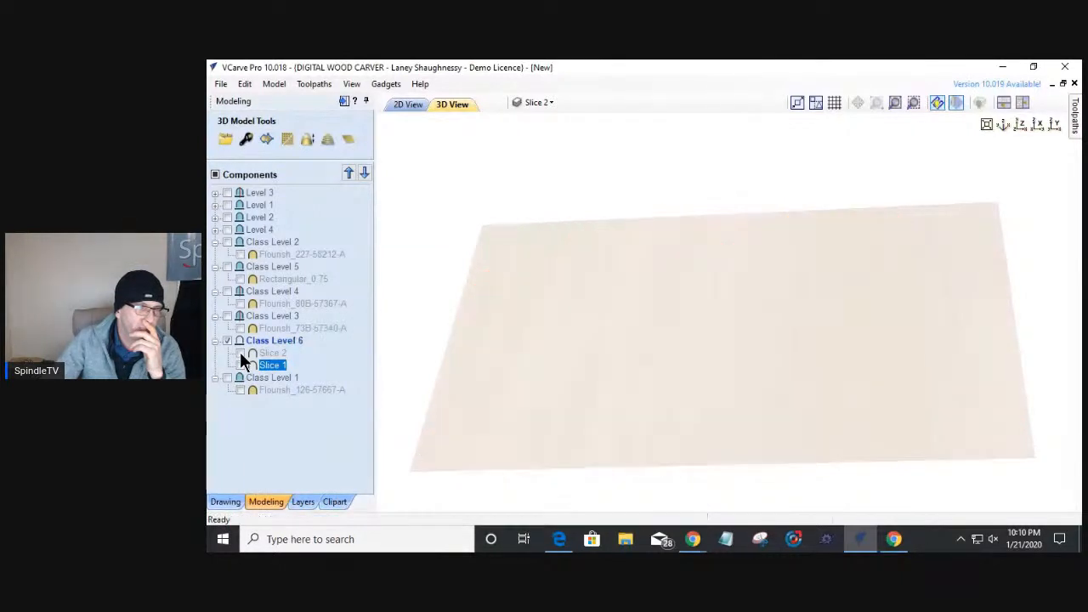
left_click(240, 363)
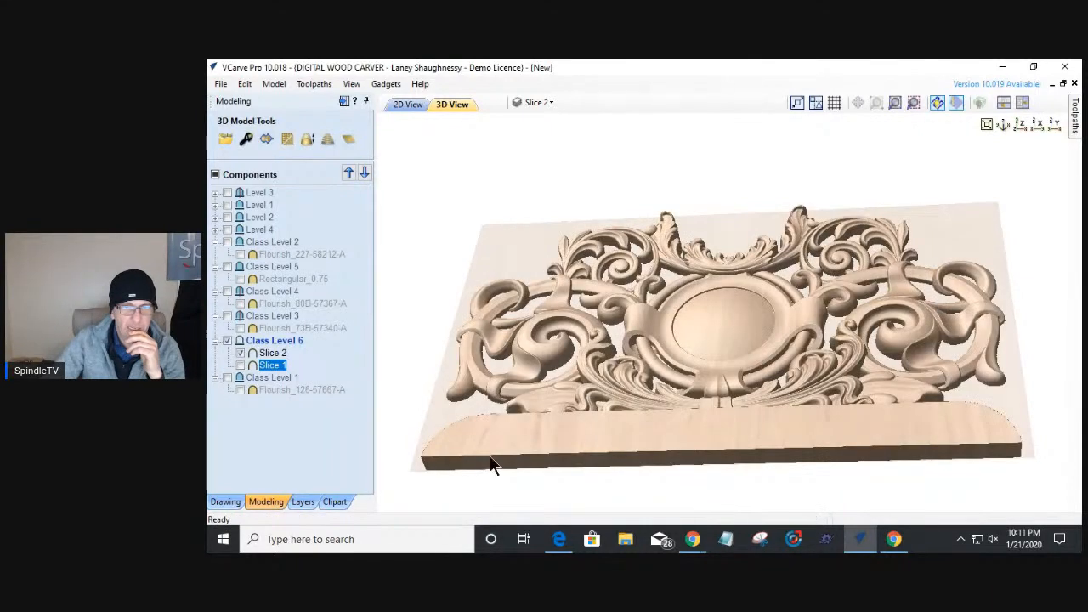
left_click_drag(717, 448, 718, 480)
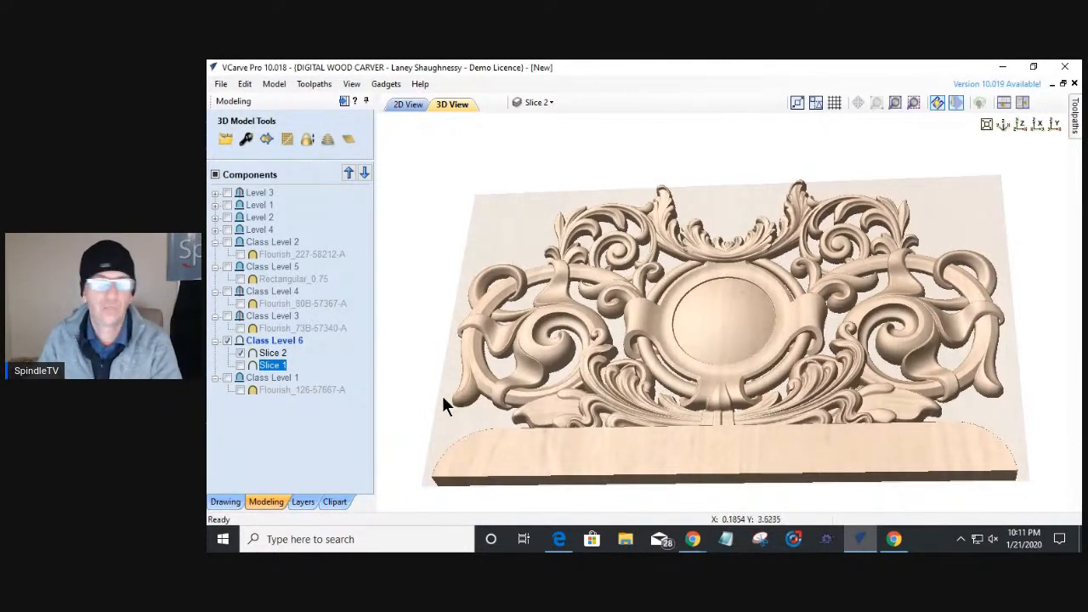
- Show Slice 1 and Slice 2 together, clear the component selection and inspect the combined model
left_click(241, 364)
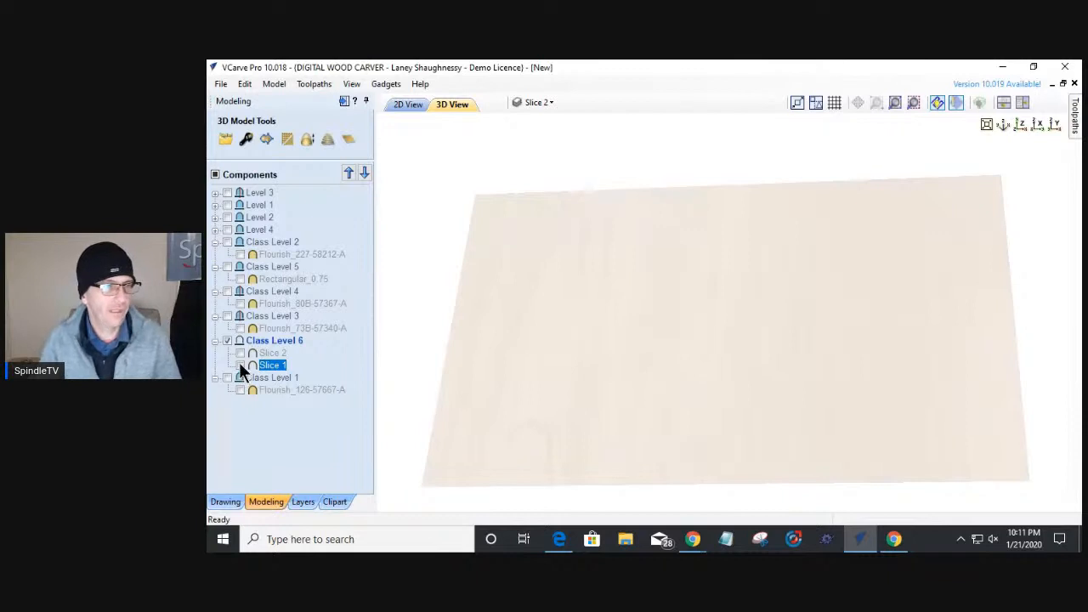
left_click(239, 363)
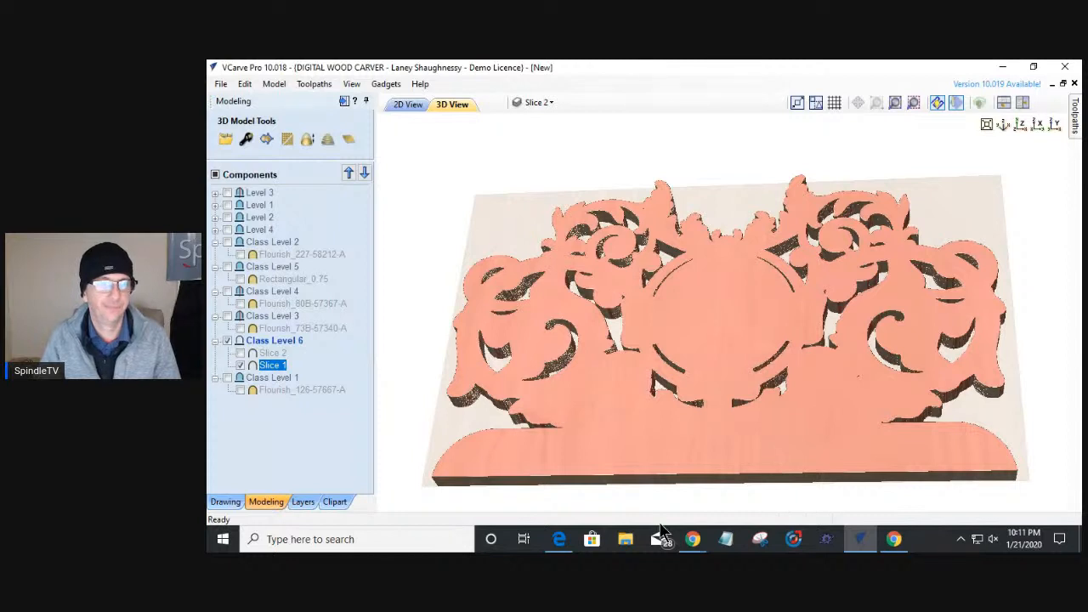
left_click(242, 354)
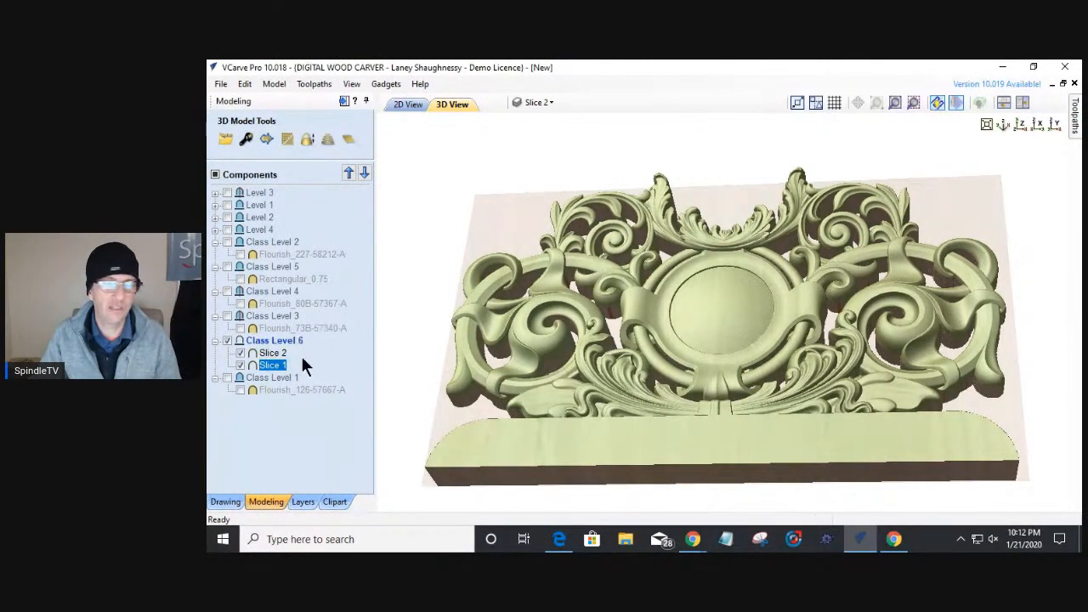
left_click(315, 420)
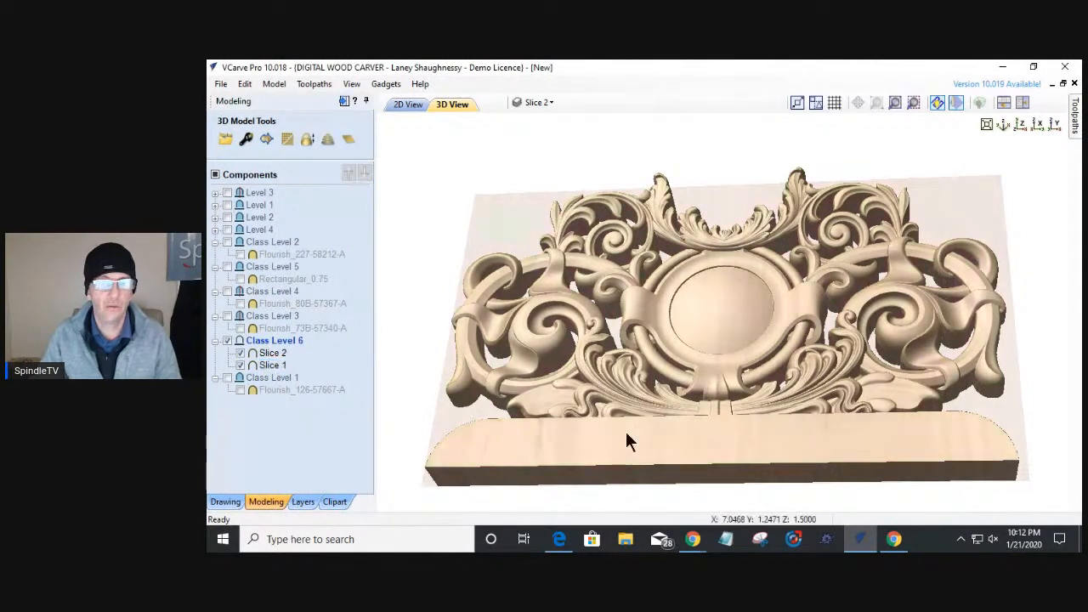
left_click_drag(749, 487, 696, 474)
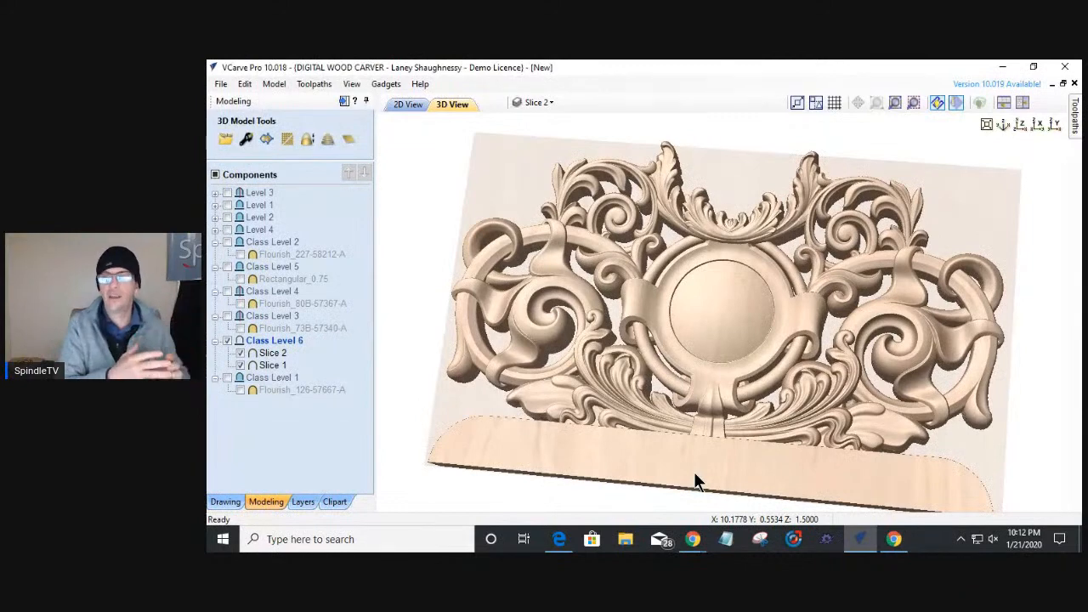